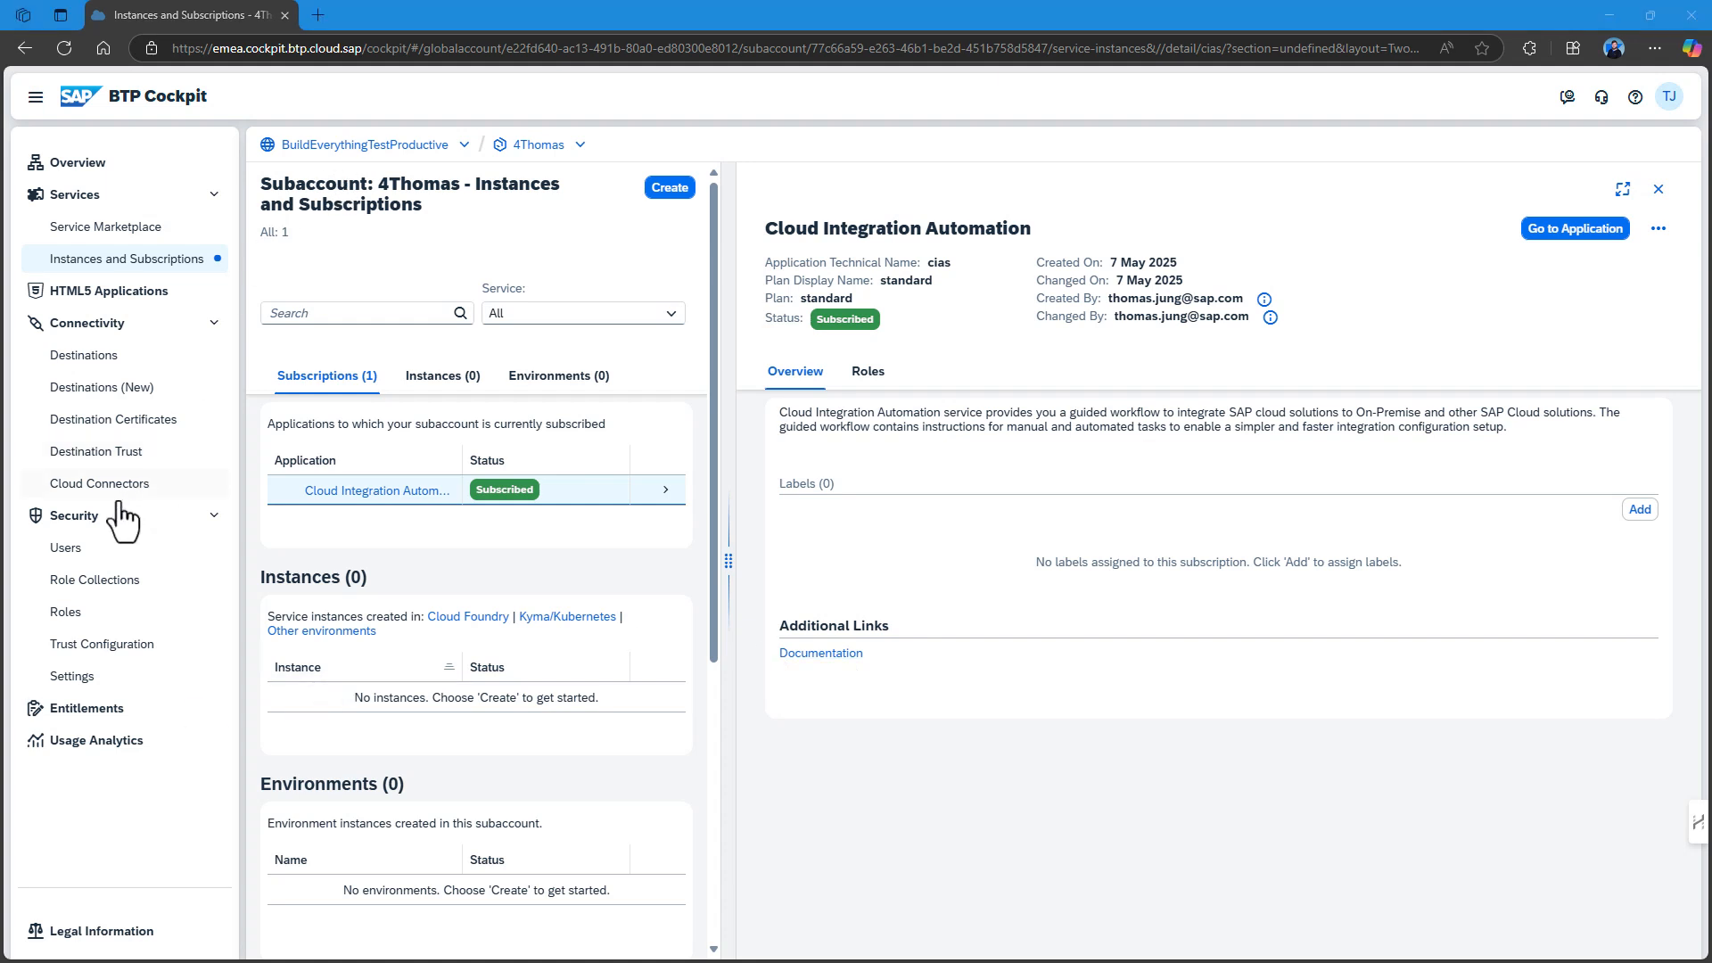
# Open the second user's details from the subaccount's Users list to view its Subaccount Administrator role collection.
pyautogui.click(98, 549)
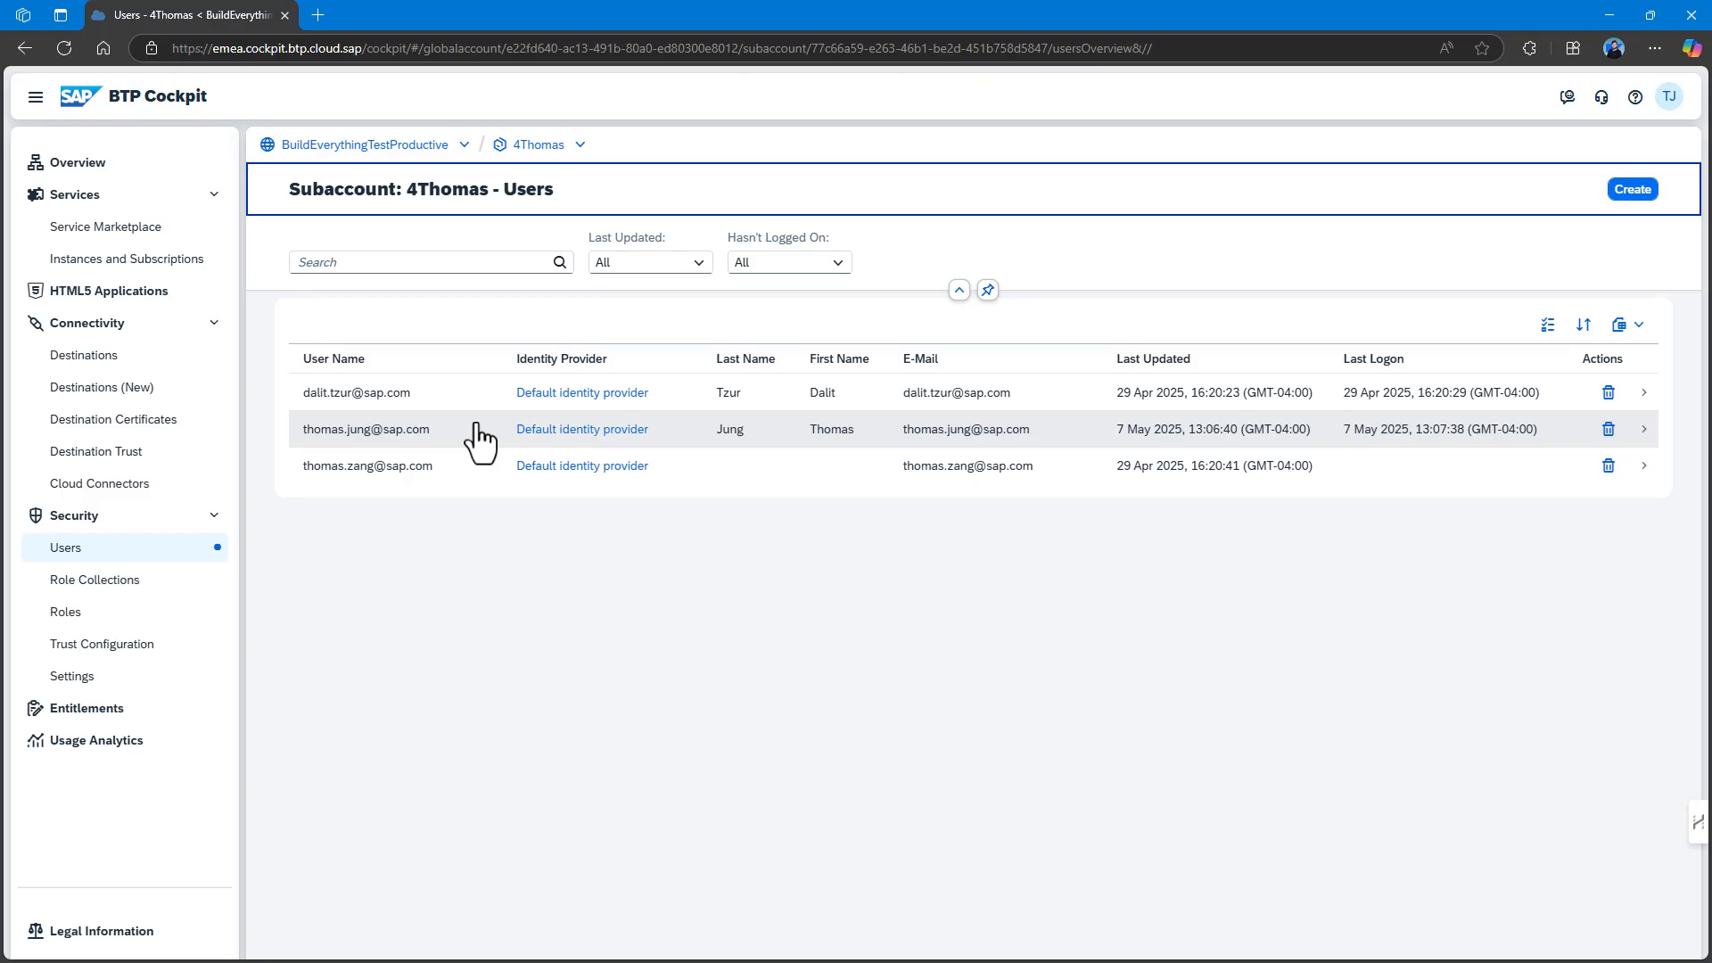
pyautogui.click(478, 432)
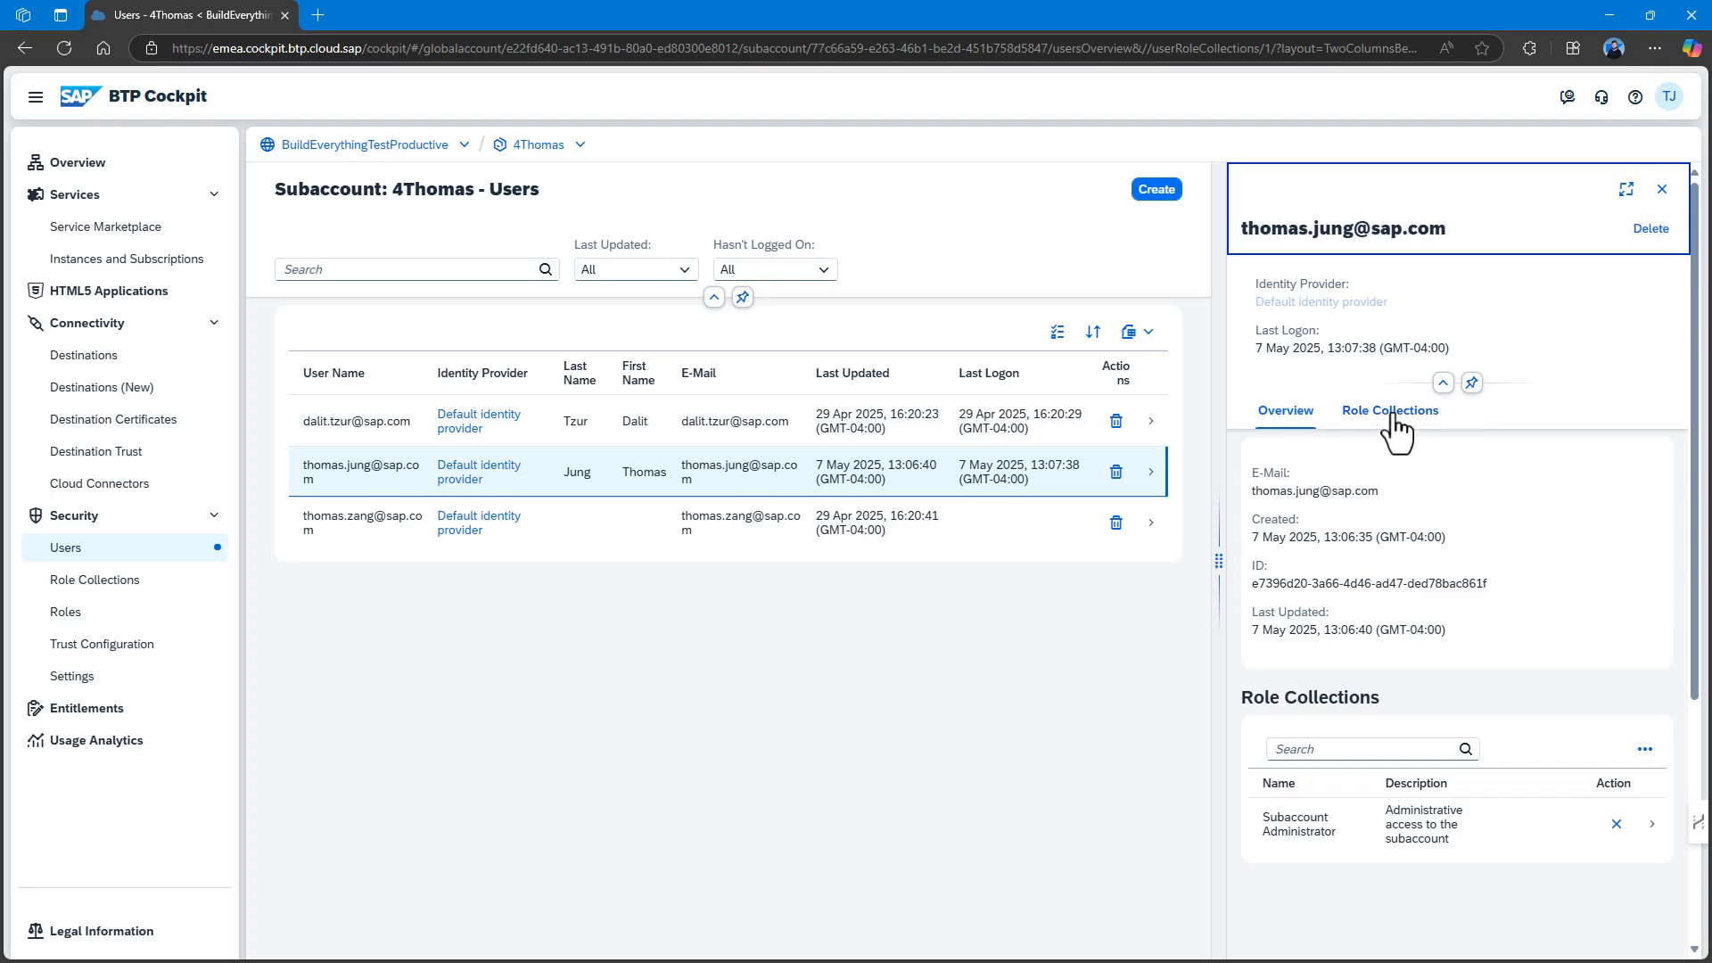
# Start assigning role collections: CIASIntegrationAdmin, CIASIntegrationExpert, CIASIntegrationMonitor and Cloud Connector Administrator.
pyautogui.click(1648, 754)
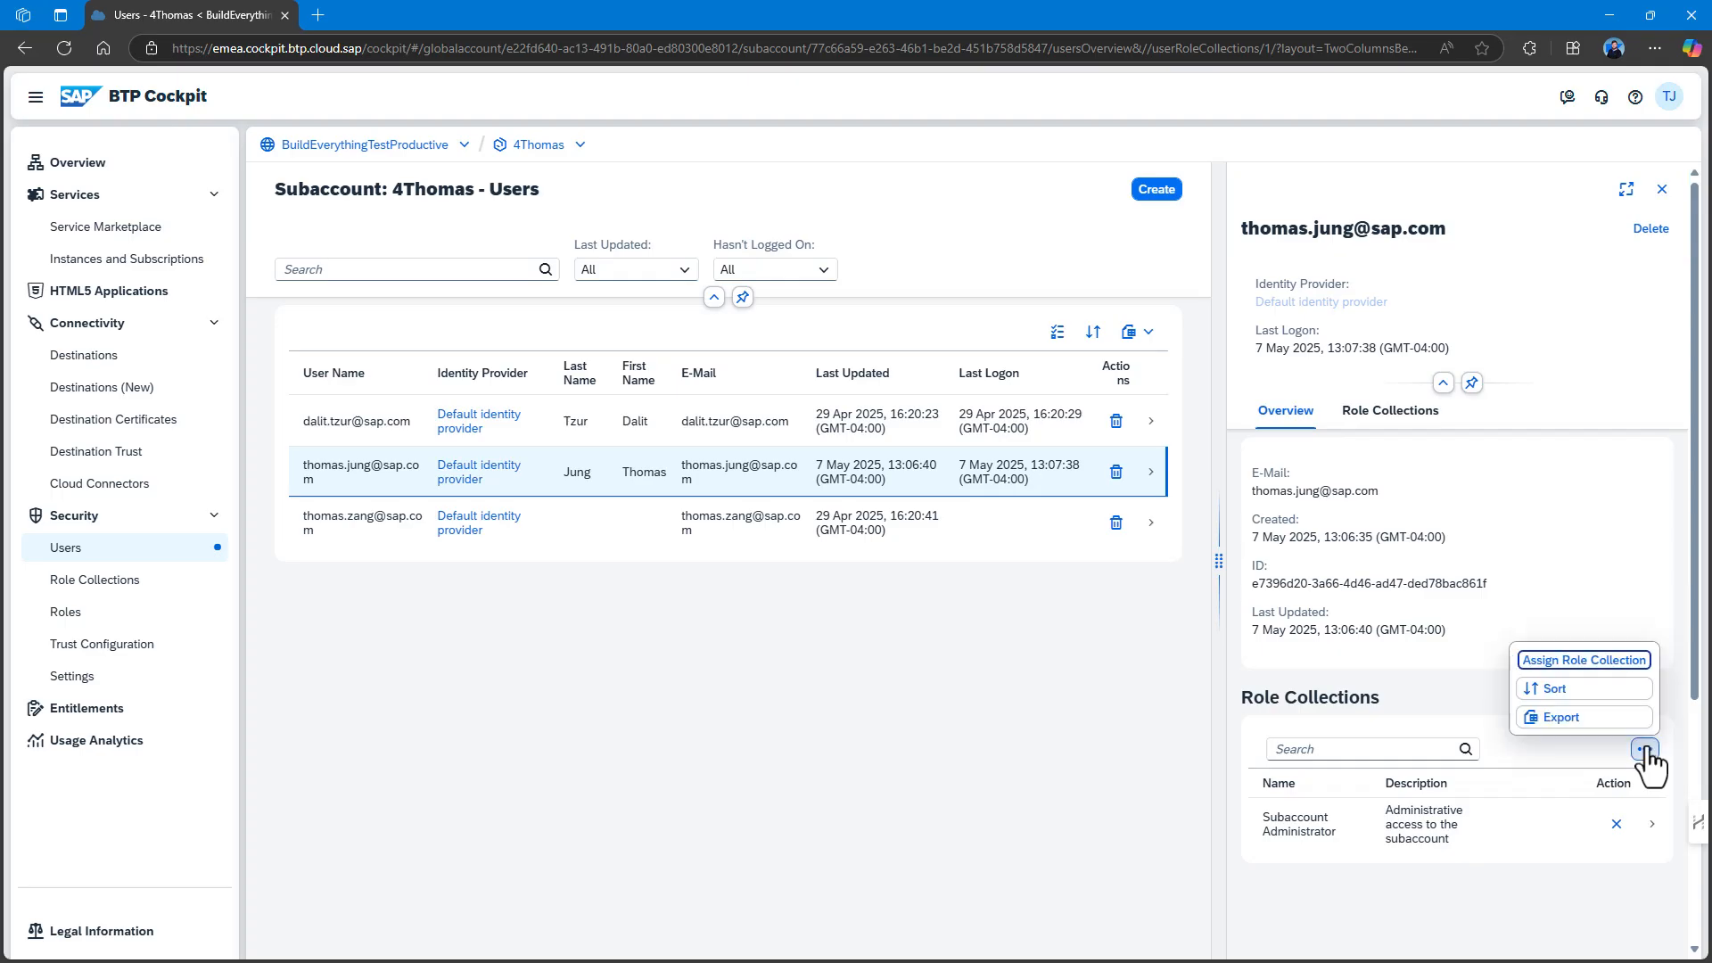
pyautogui.click(1568, 660)
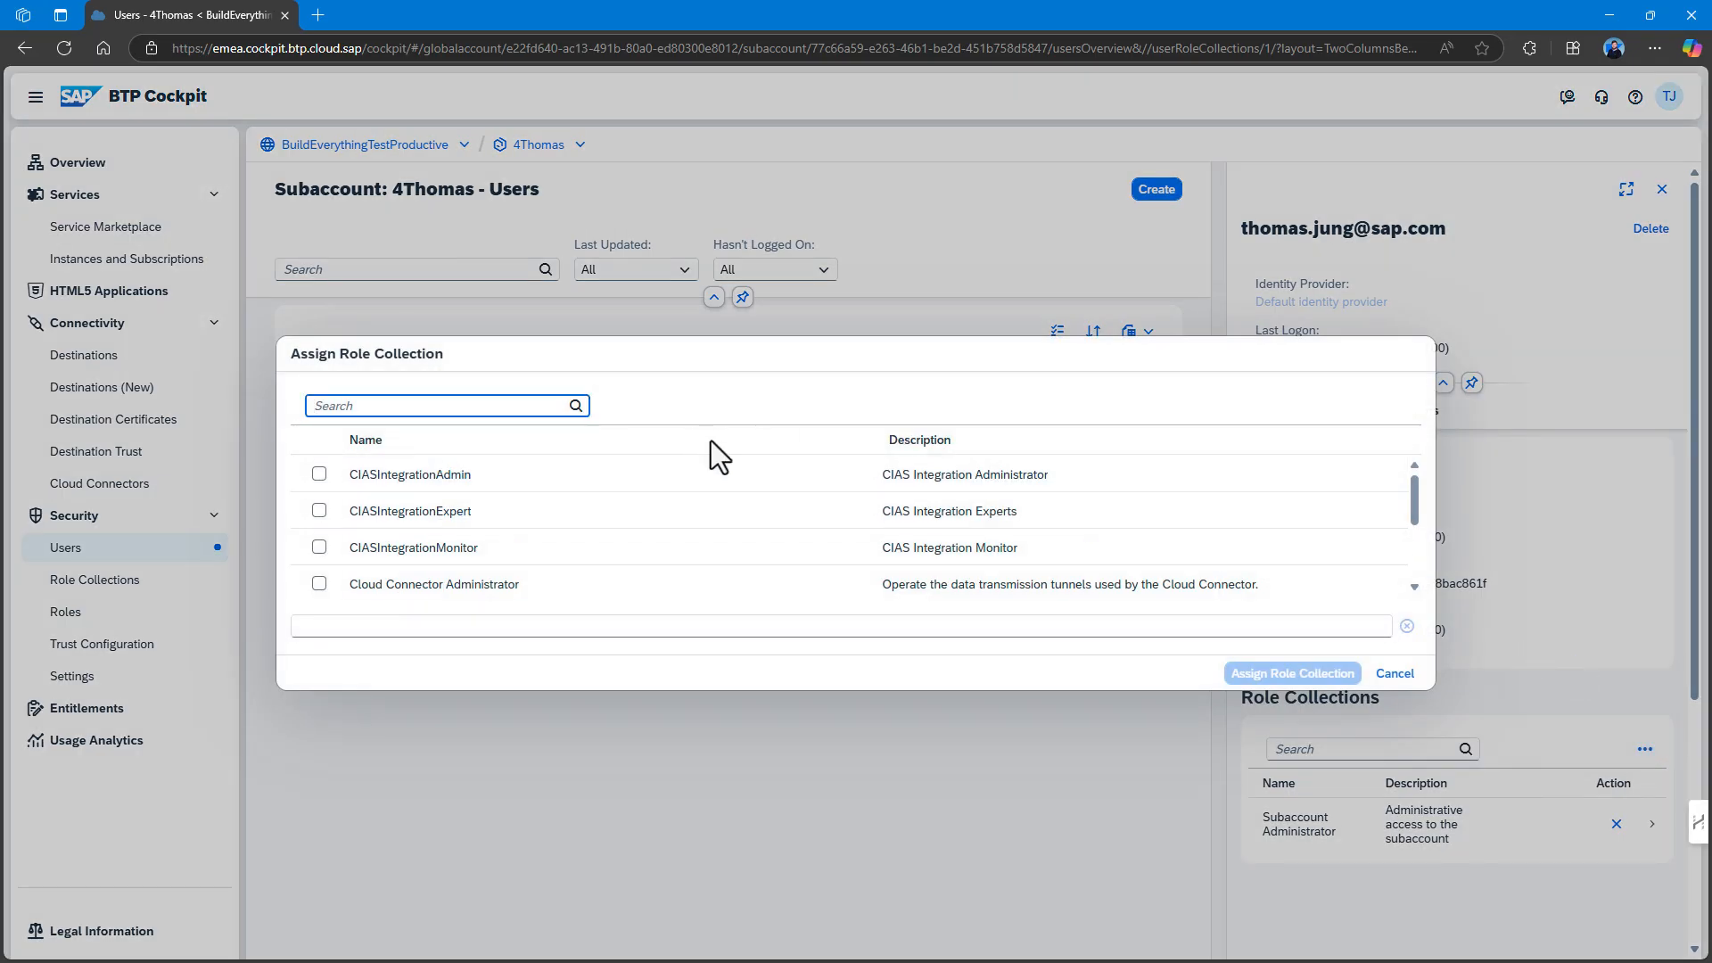
pyautogui.click(319, 475)
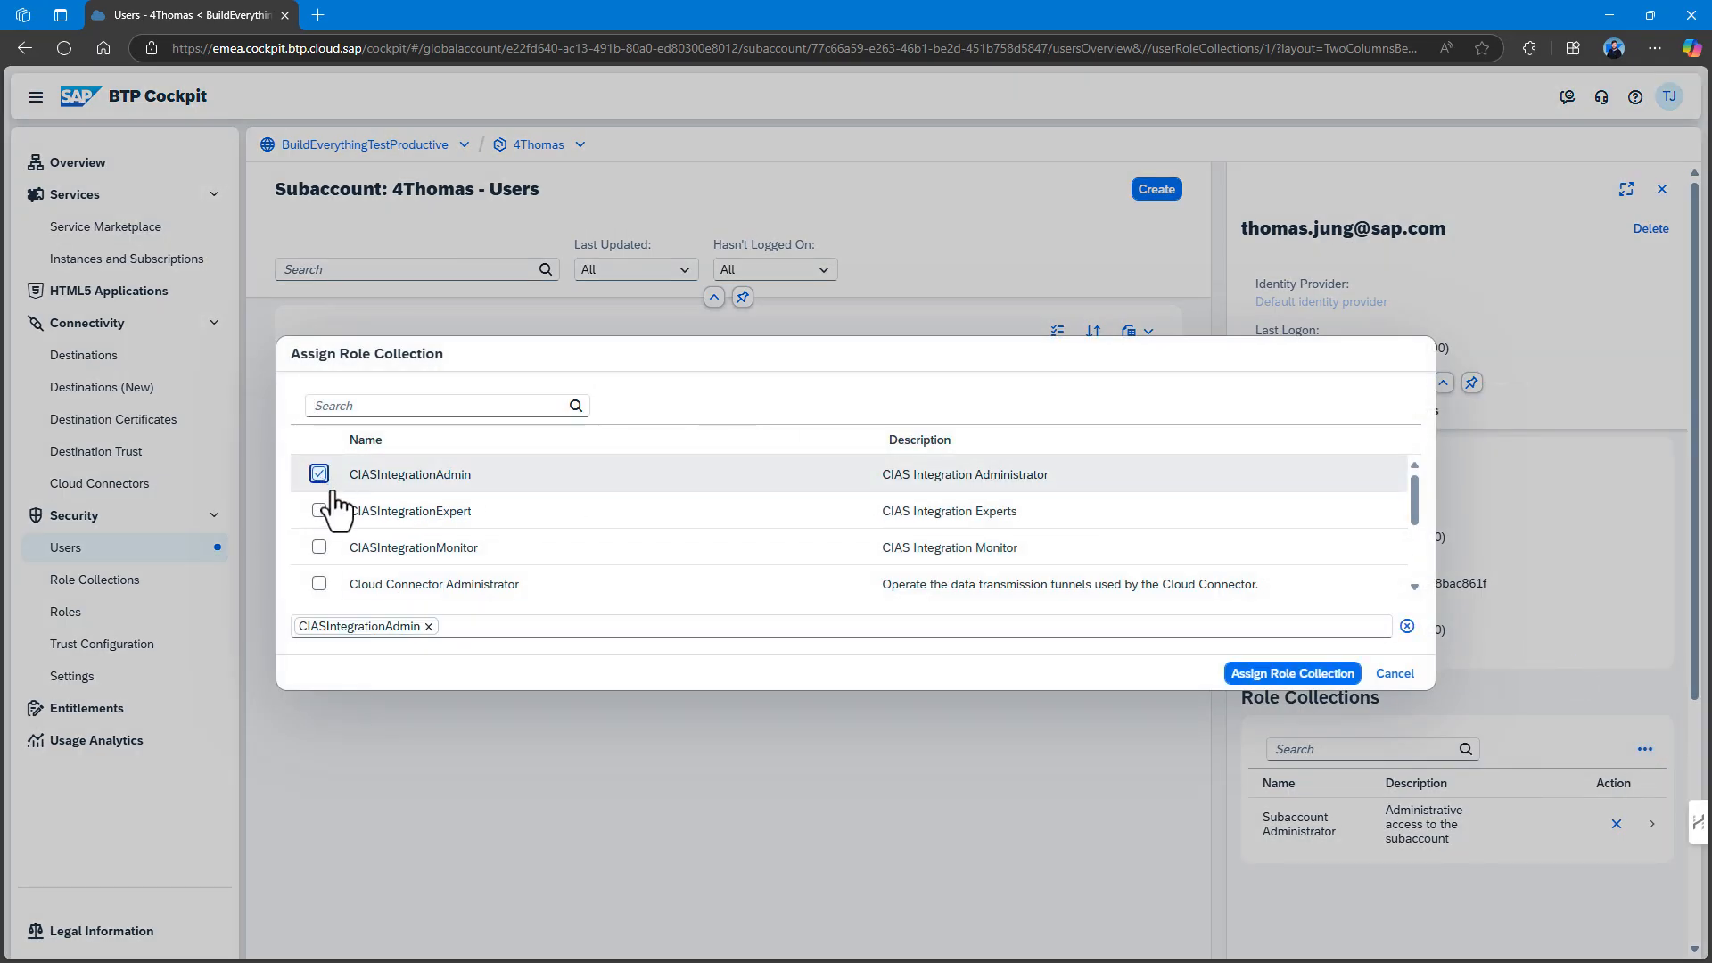
pyautogui.click(319, 511)
pyautogui.click(319, 547)
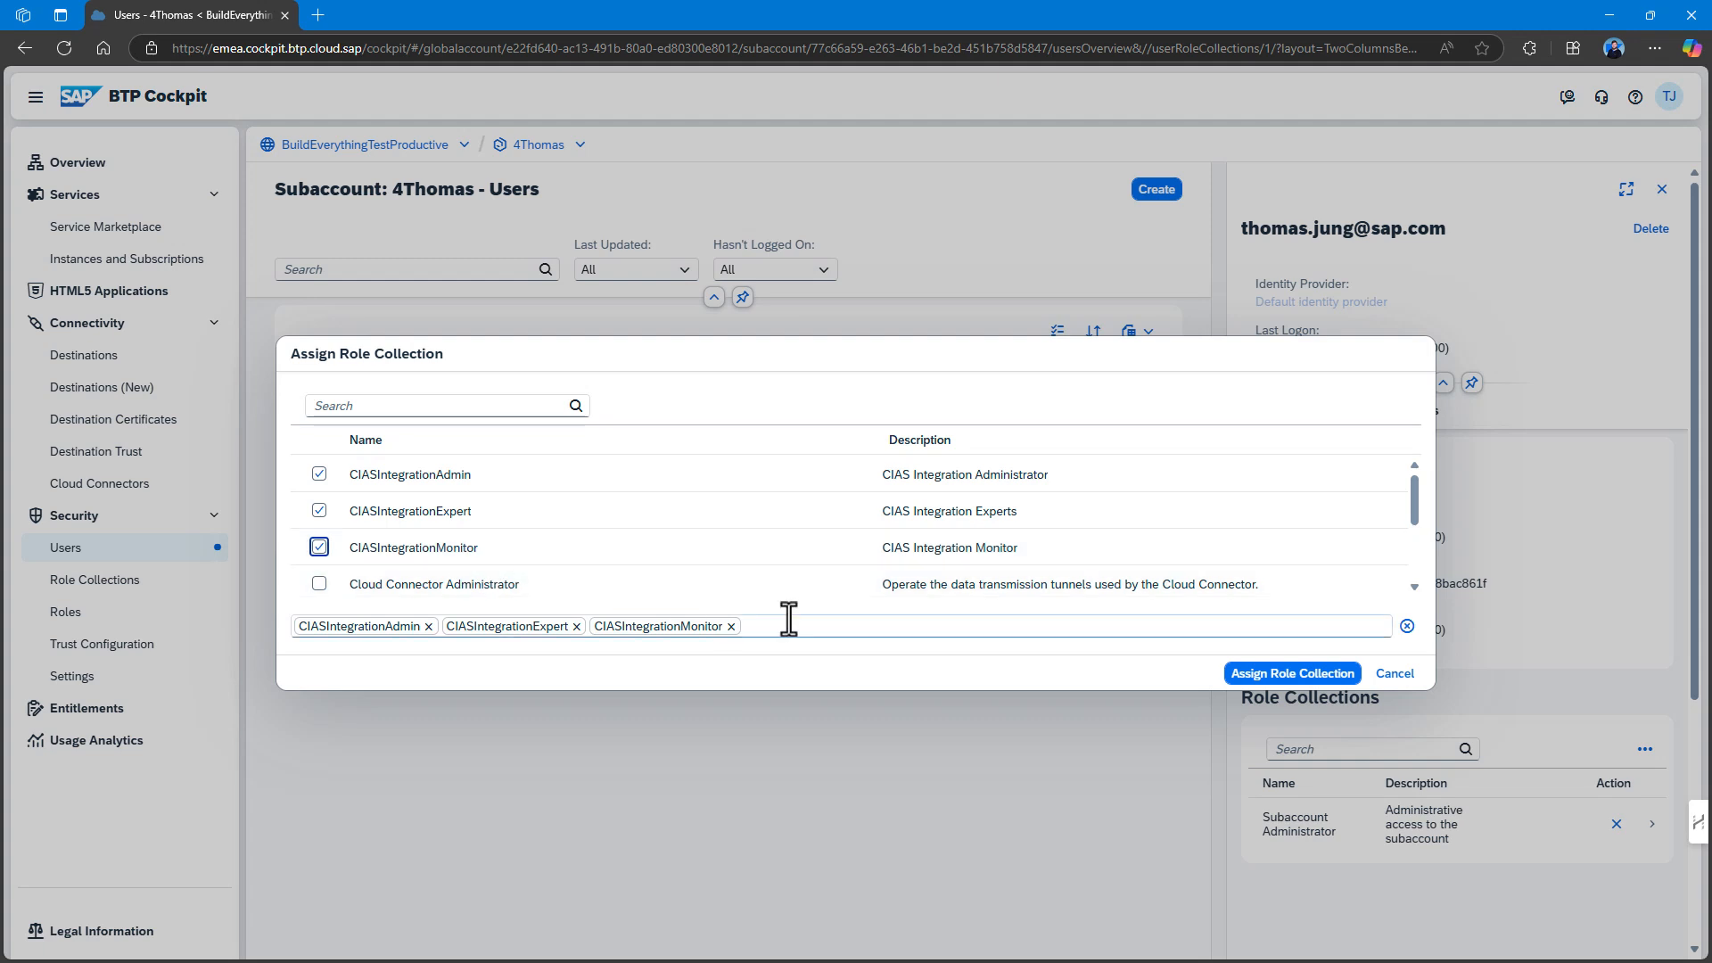
pyautogui.click(341, 584)
# Add Connectivity and Destination Administrator, Destination Administrator, Subaccount Service Administrator and Subaccount Viewer, then assign all selections.
pyautogui.scroll(-1, 374, 526)
pyautogui.click(319, 532)
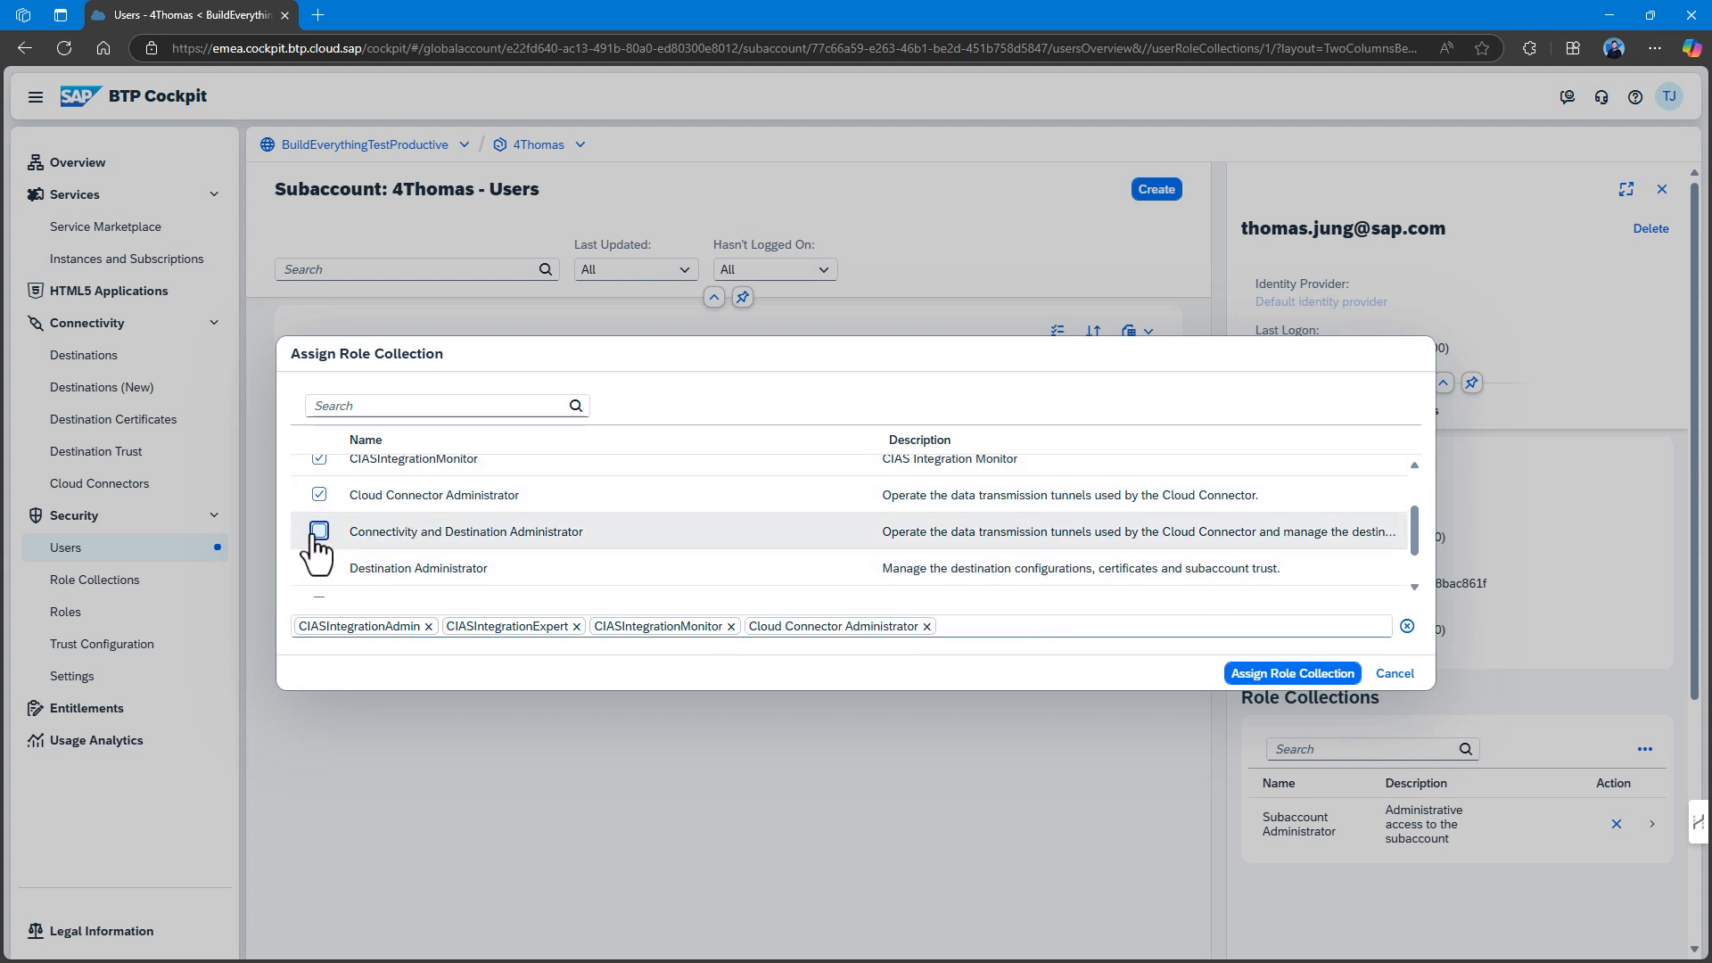
pyautogui.click(319, 567)
pyautogui.scroll(-1, 319, 566)
pyautogui.click(318, 546)
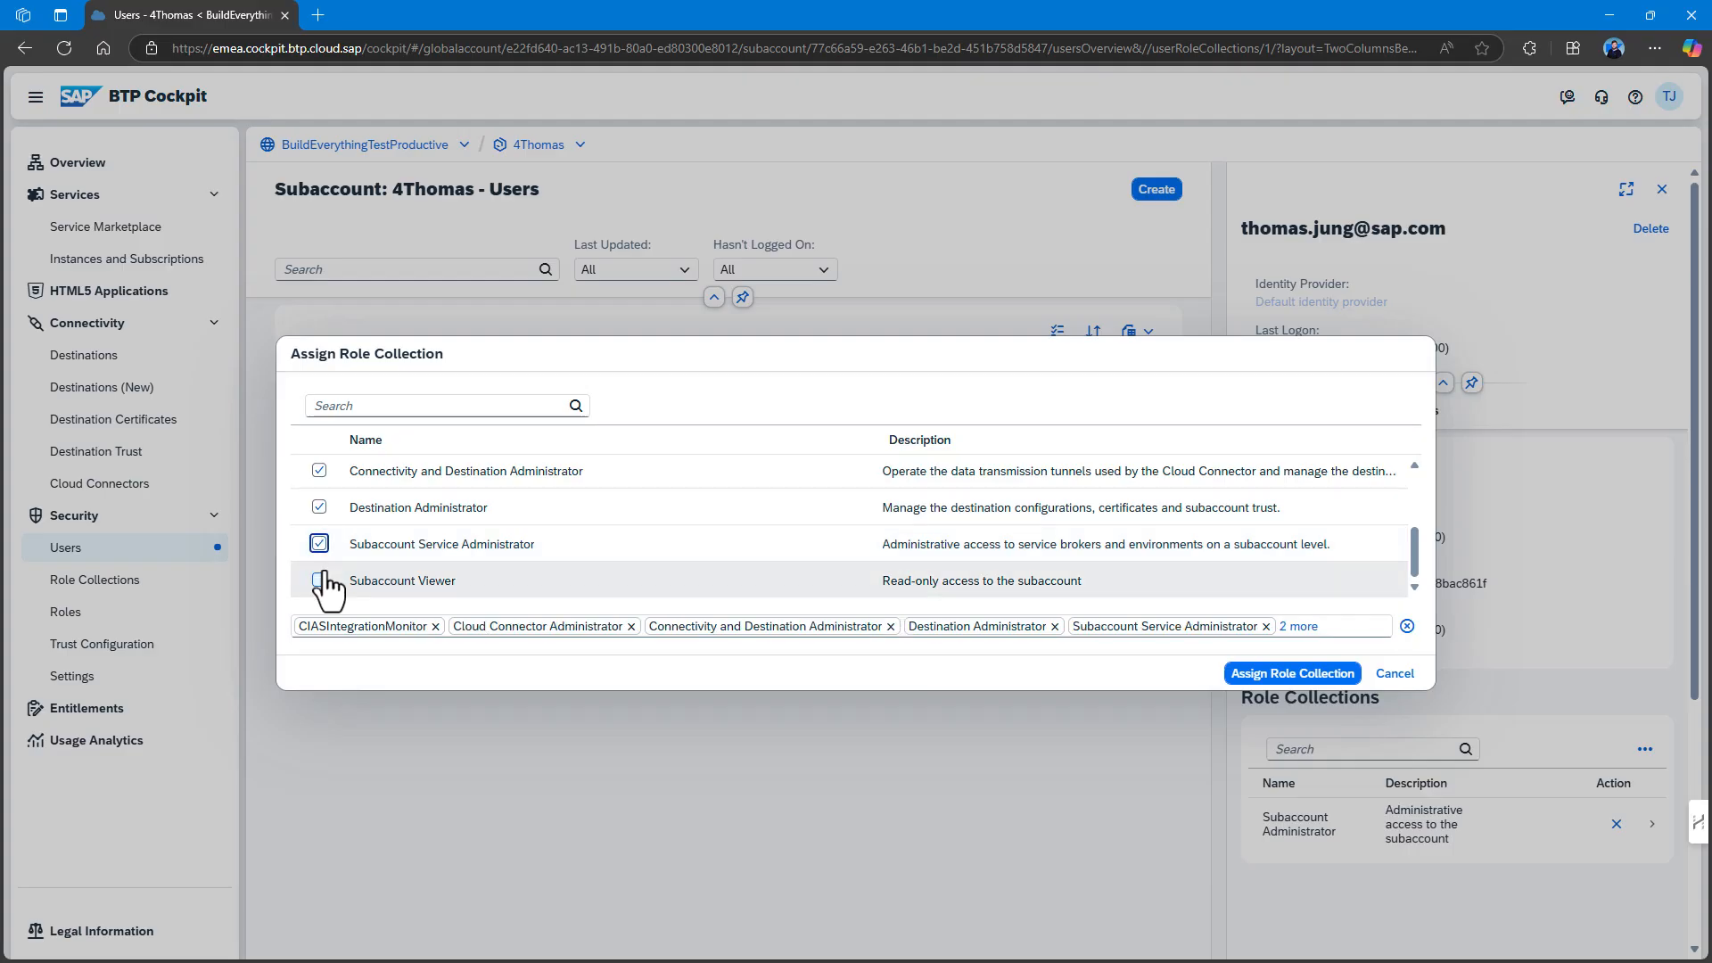
pyautogui.click(320, 580)
pyautogui.click(1318, 675)
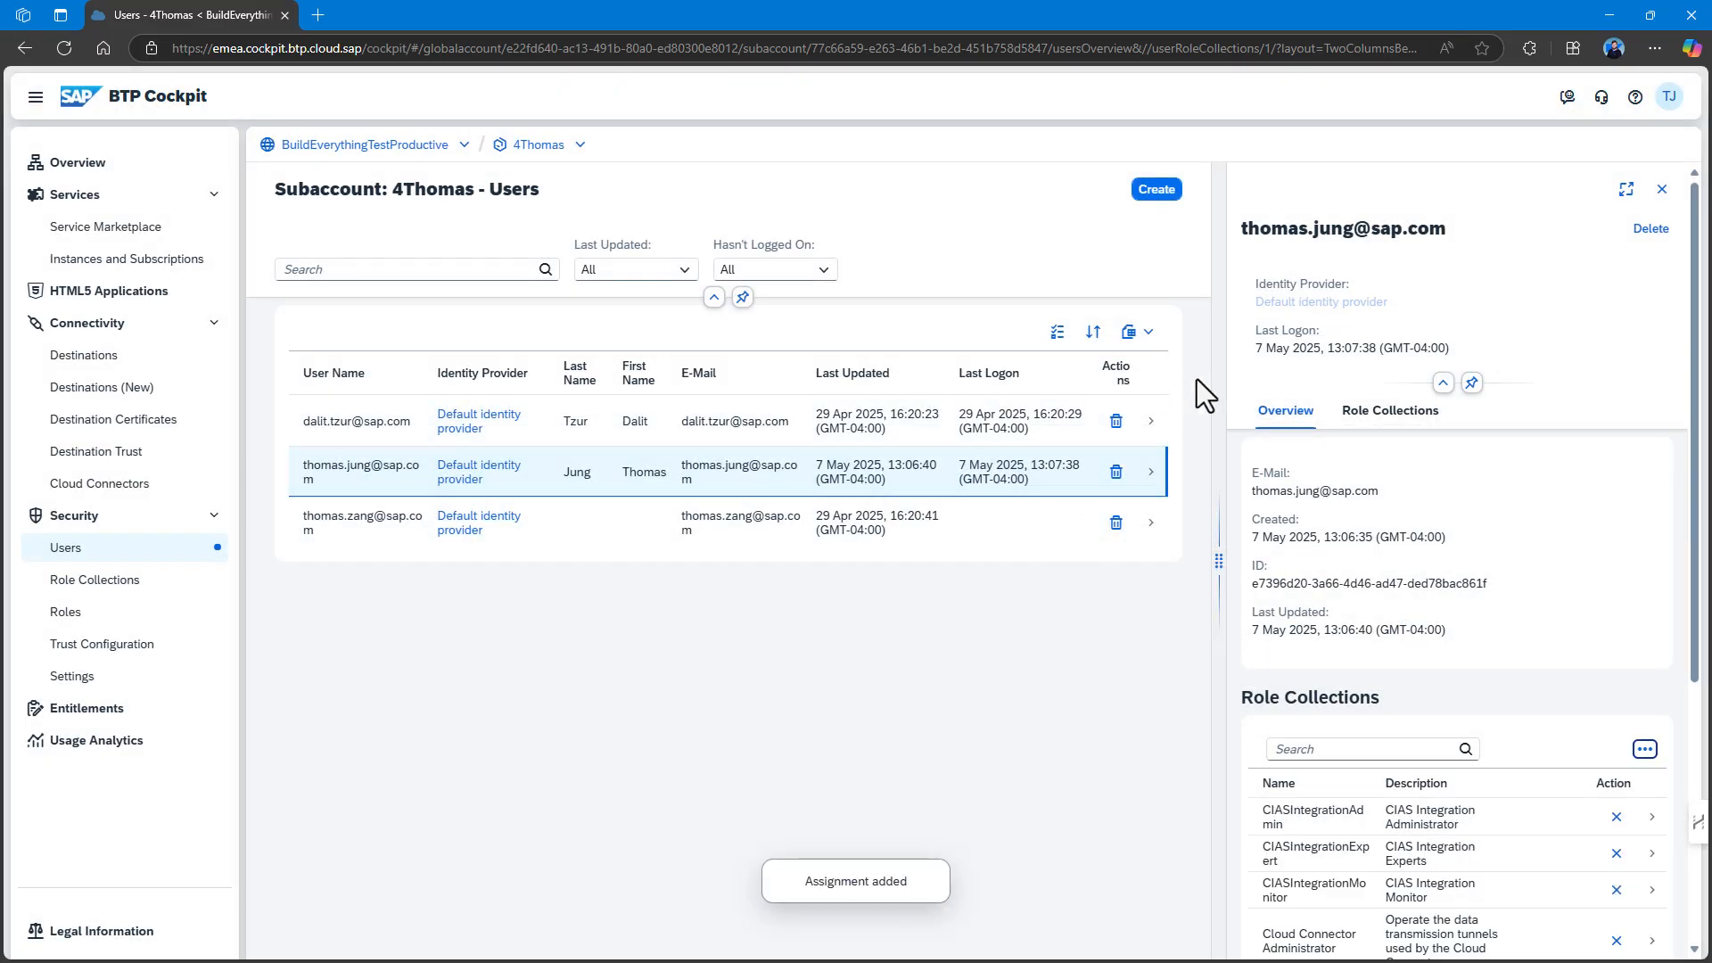
# Close the user details and launch Cloud Integration Automation from Instances and Subscriptions.
pyautogui.click(1663, 190)
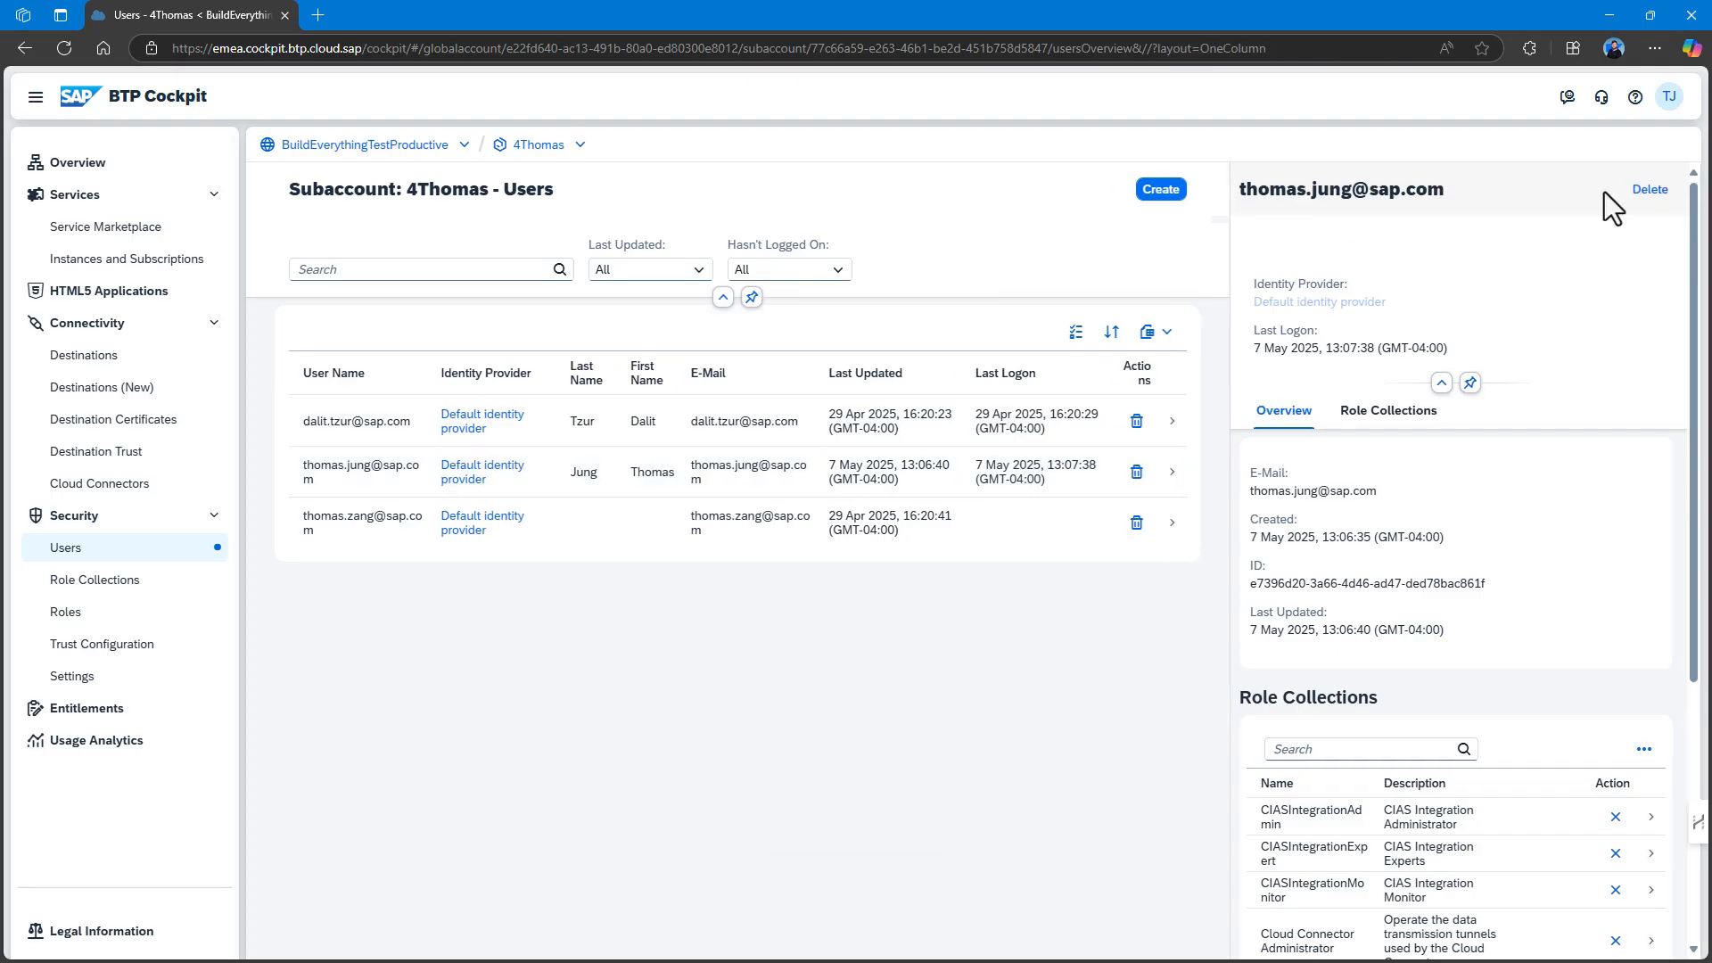
pyautogui.click(166, 260)
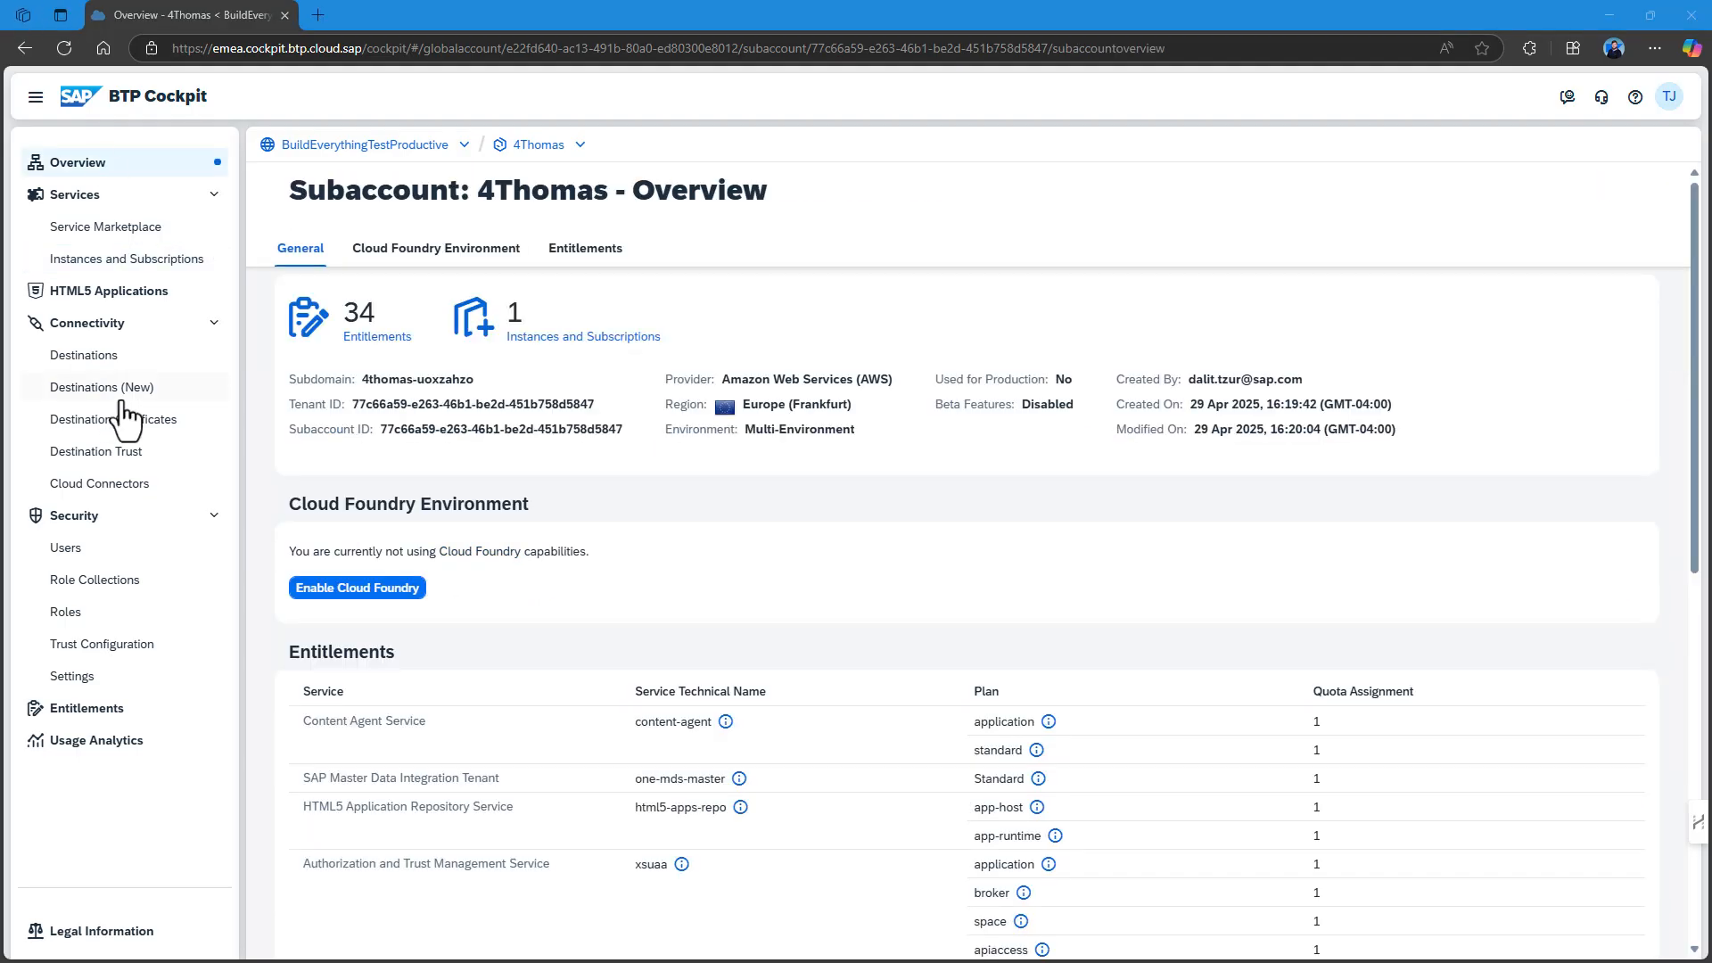
pyautogui.click(166, 268)
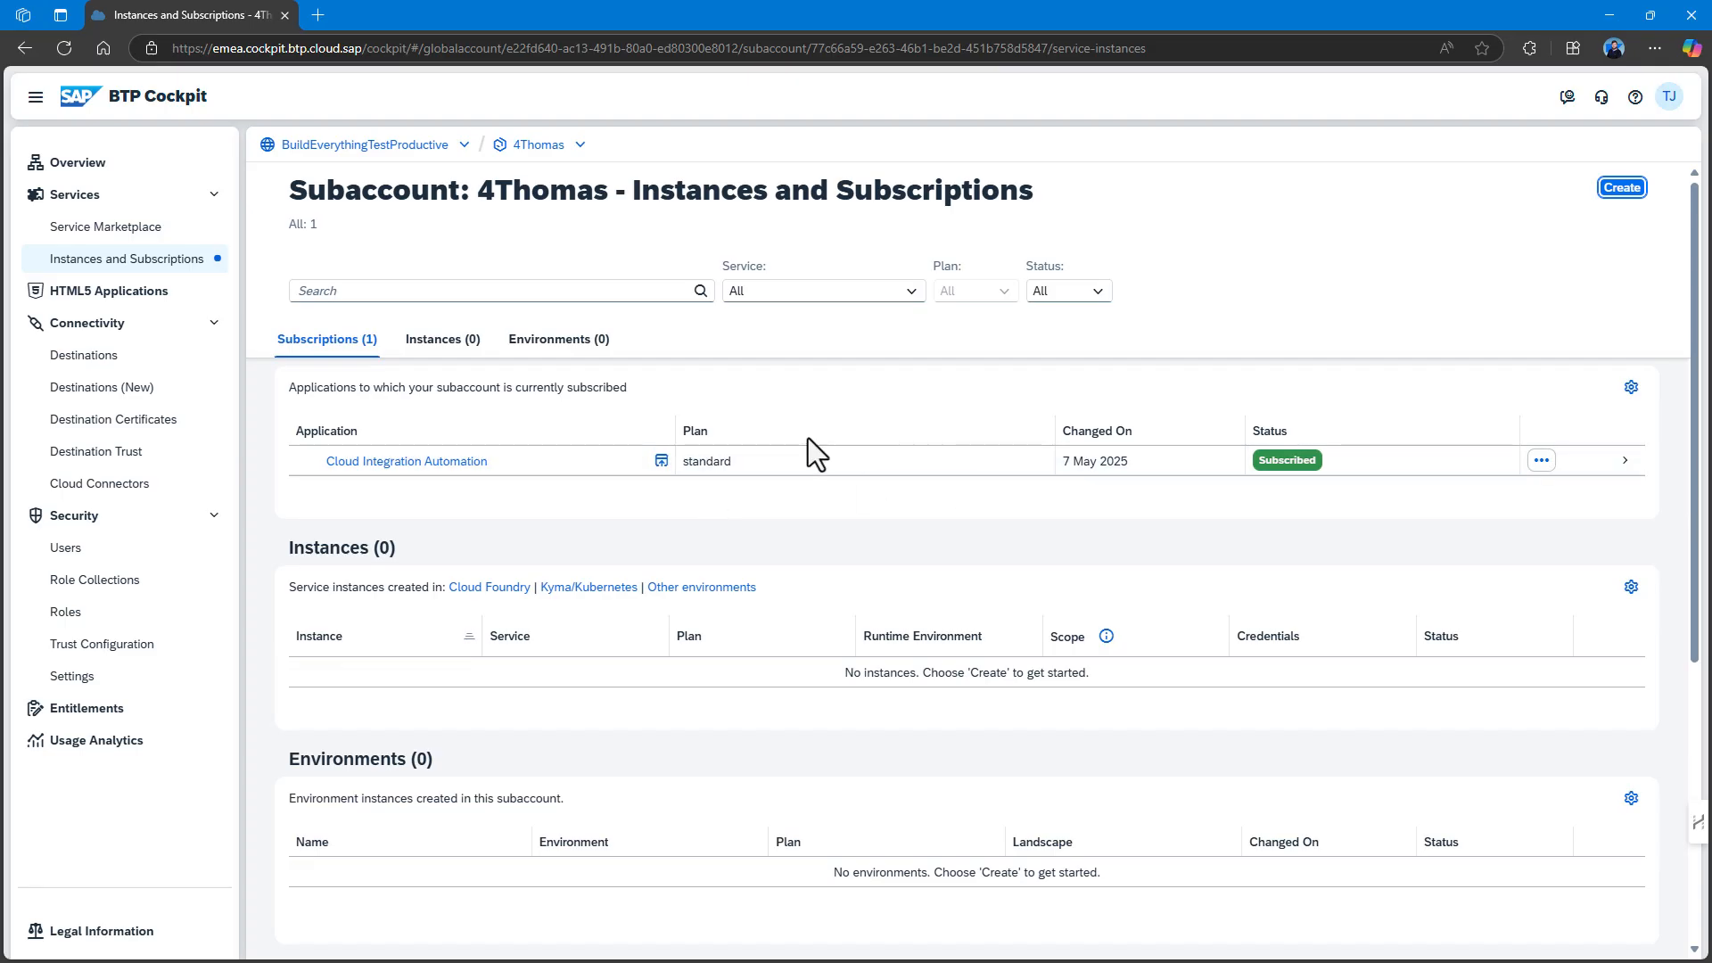
pyautogui.click(662, 461)
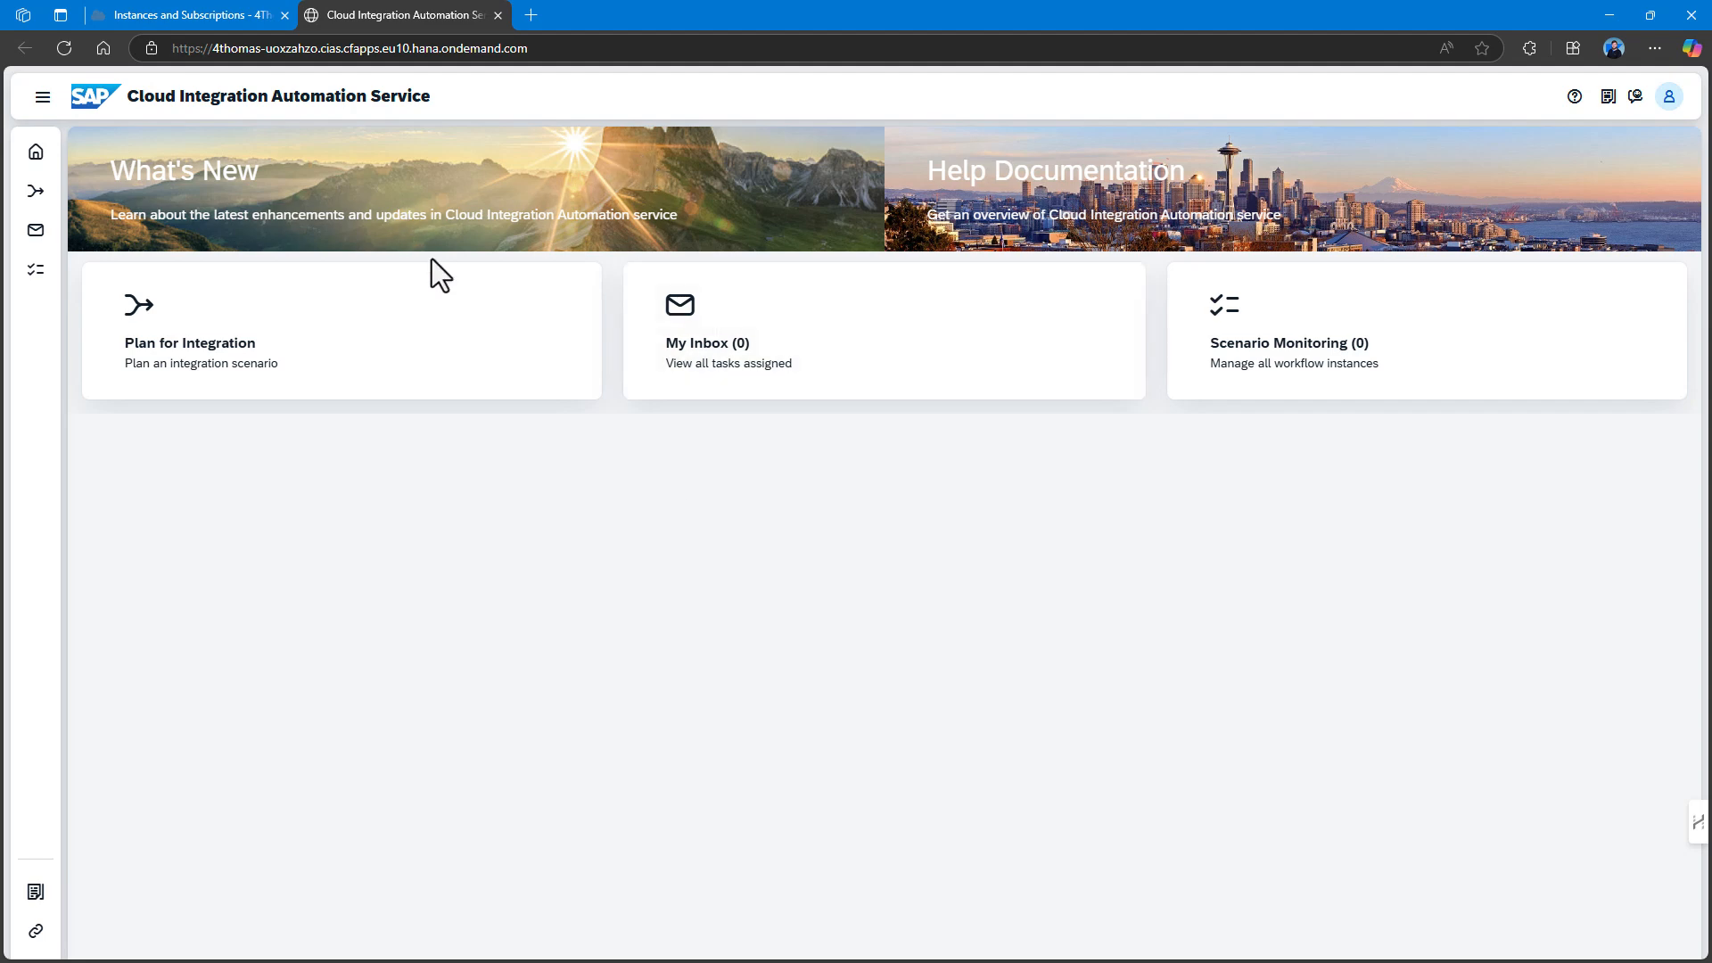
# In Plan for Integration, open SAP Build's Provision SAP Build on SAP BTP scenario and review its description.
pyautogui.click(368, 335)
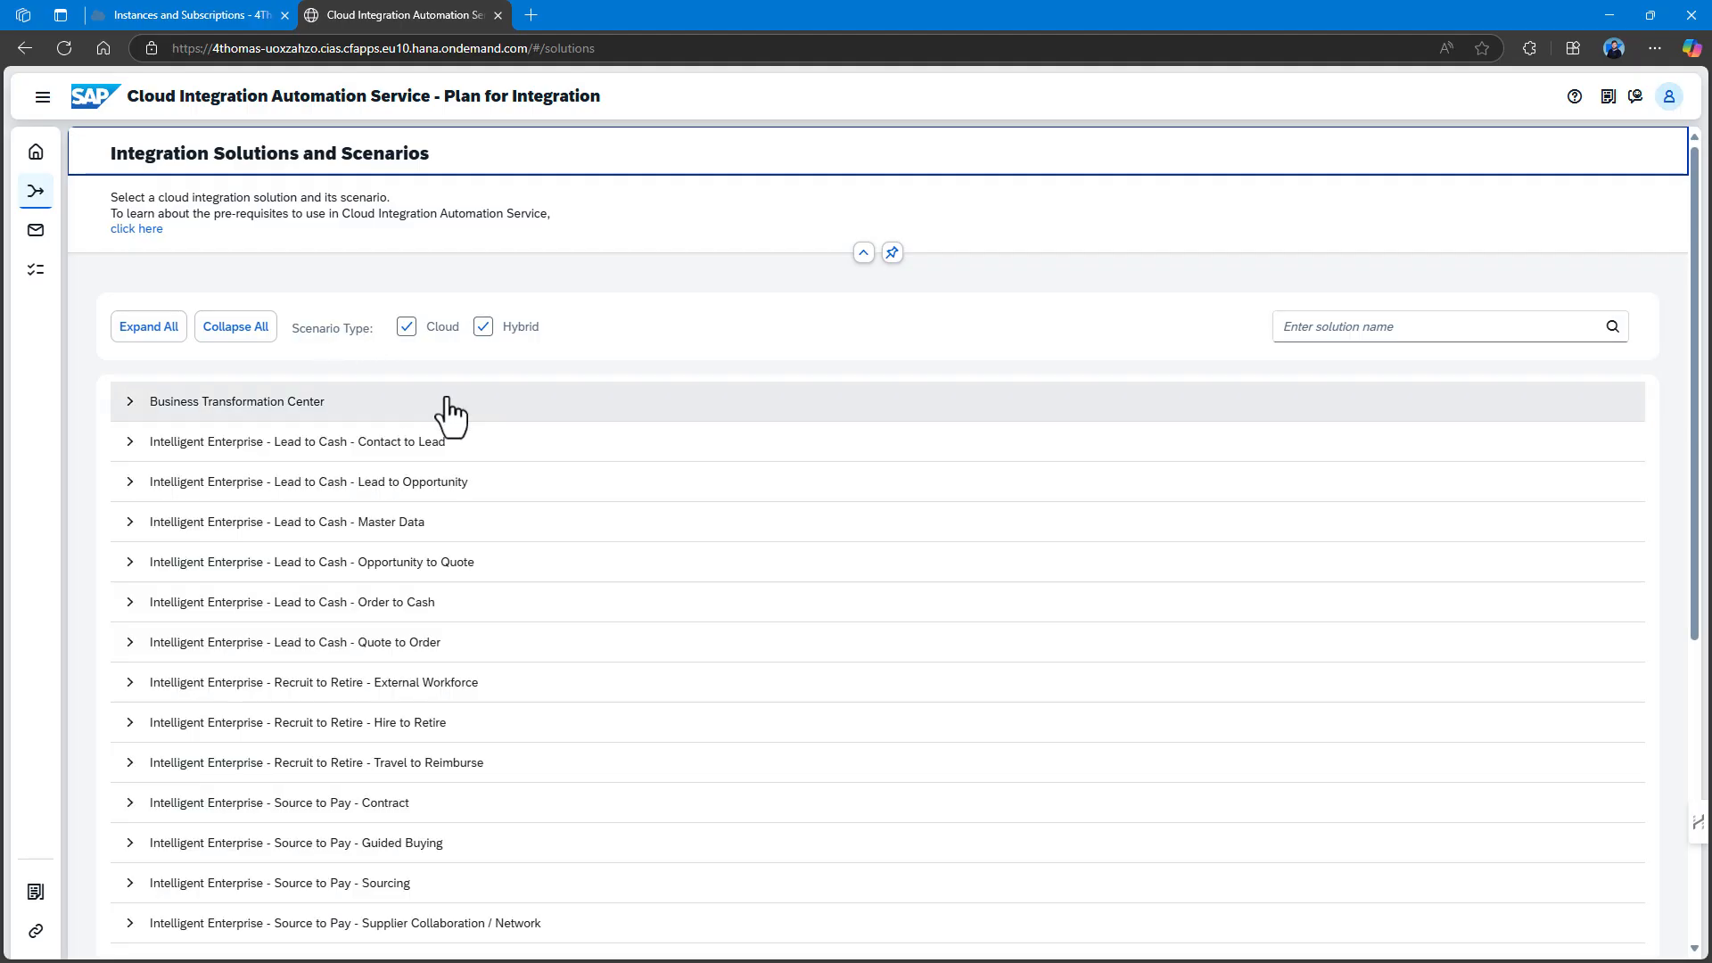
pyautogui.scroll(-5, 451, 415)
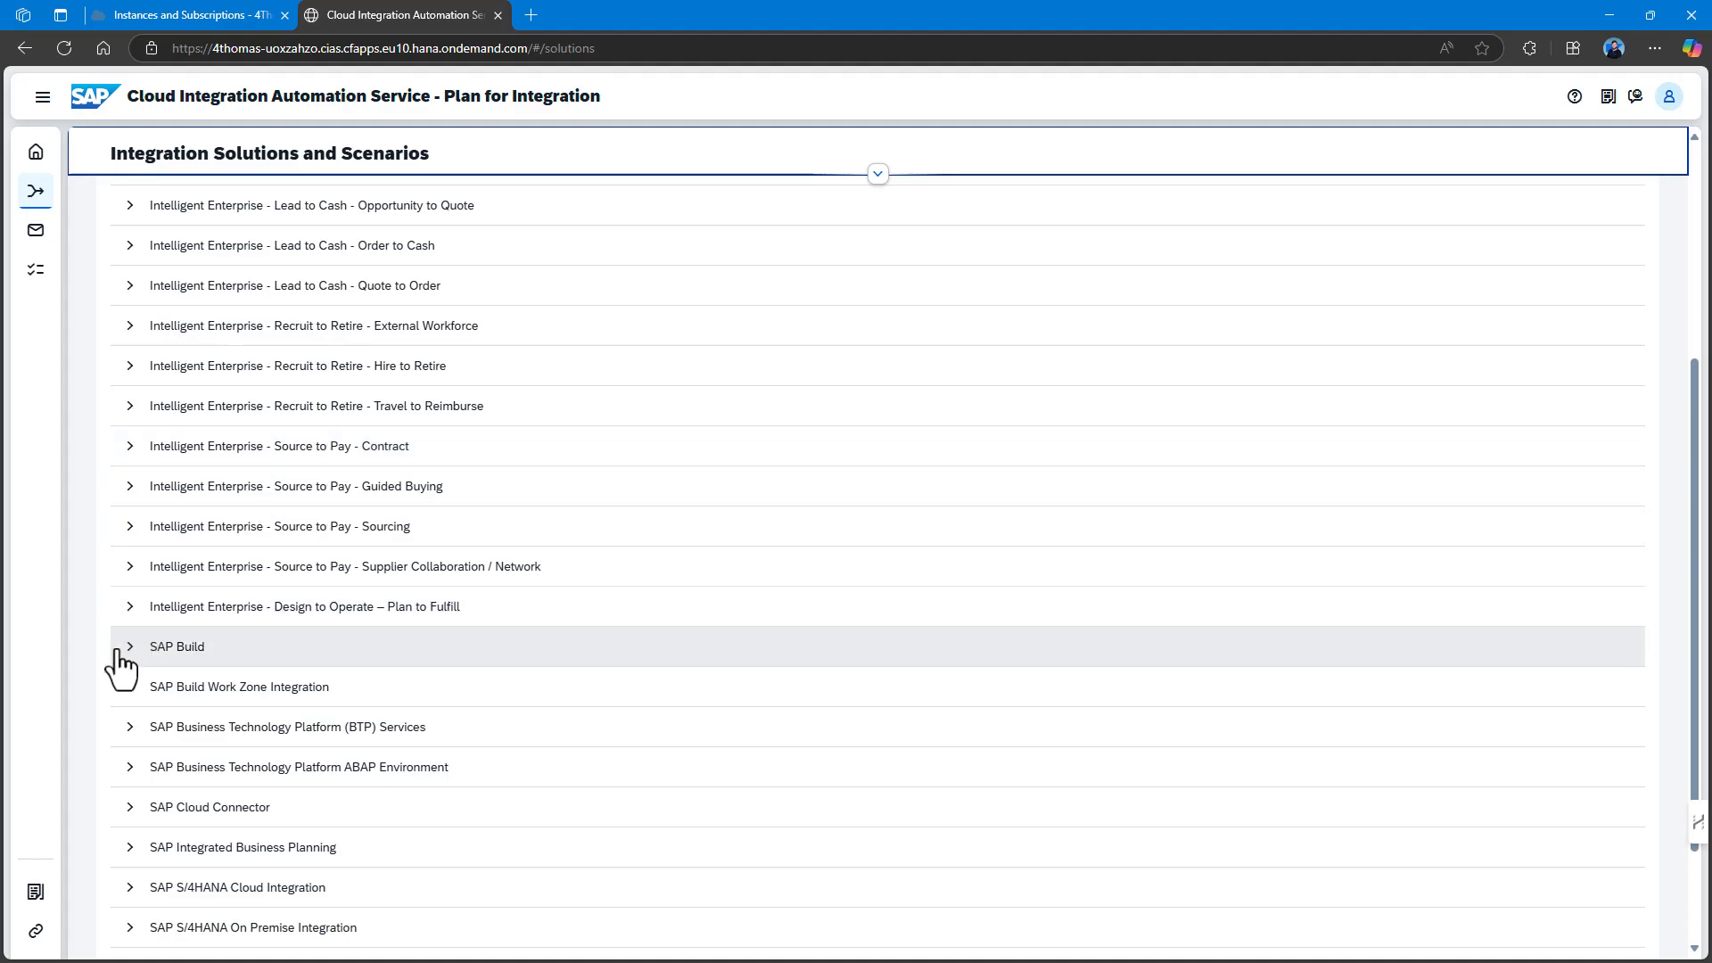
pyautogui.click(117, 652)
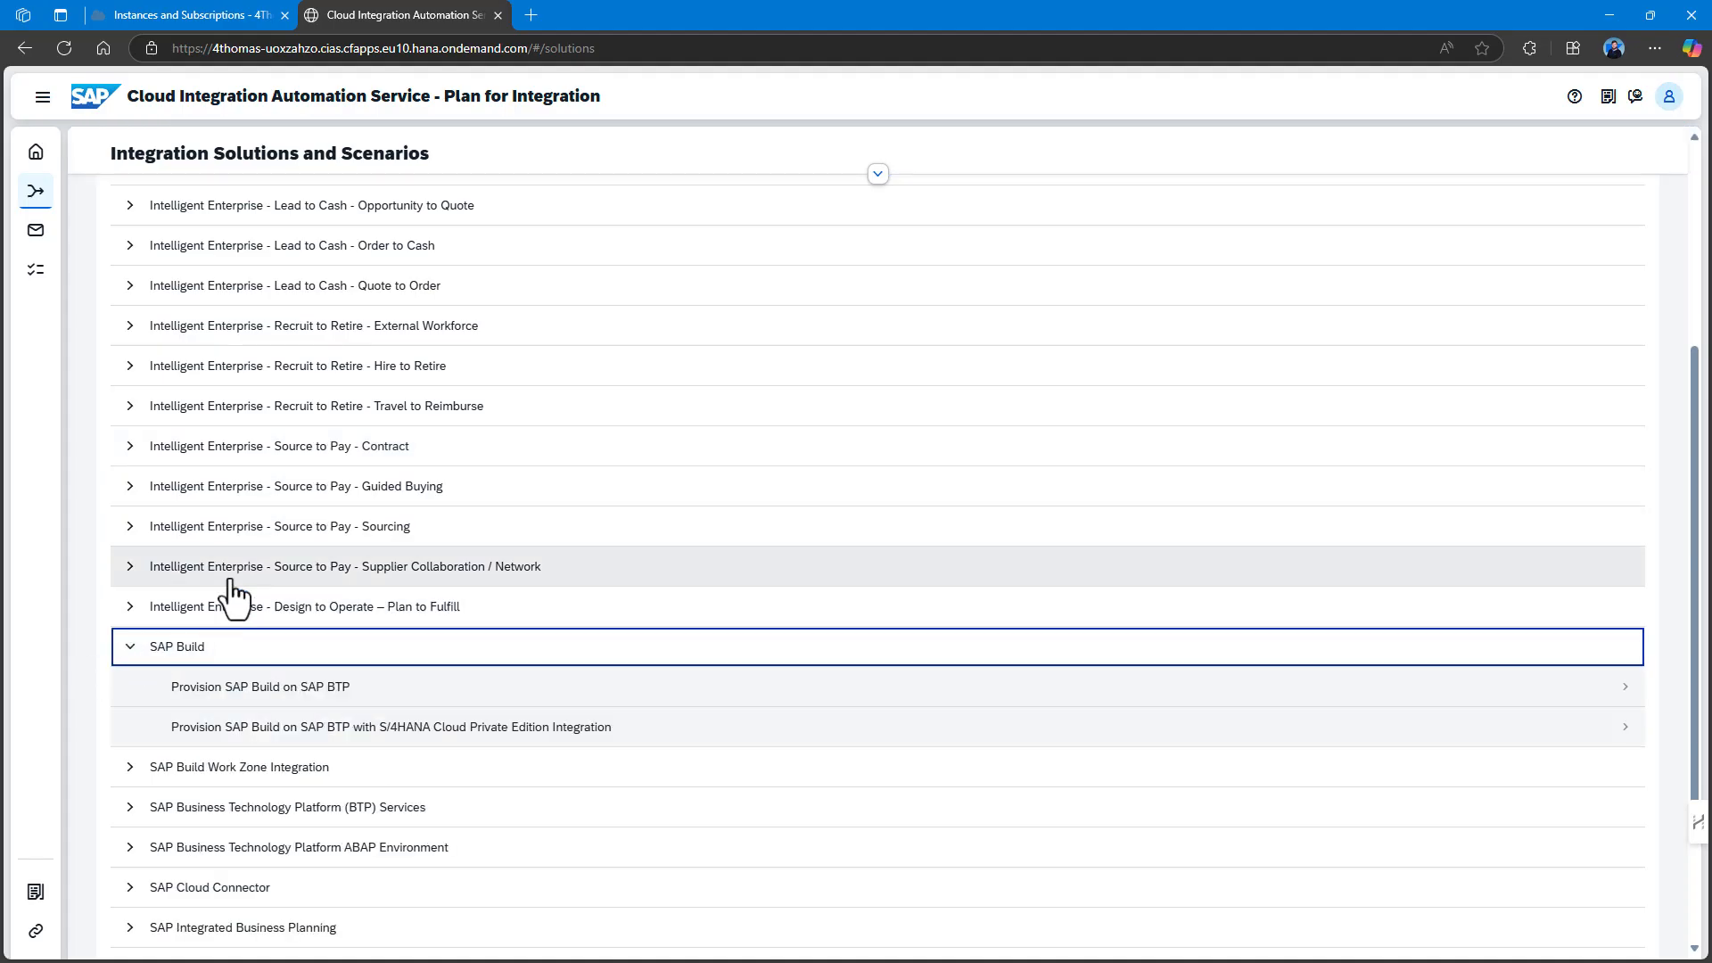
pyautogui.scroll(-2, 295, 580)
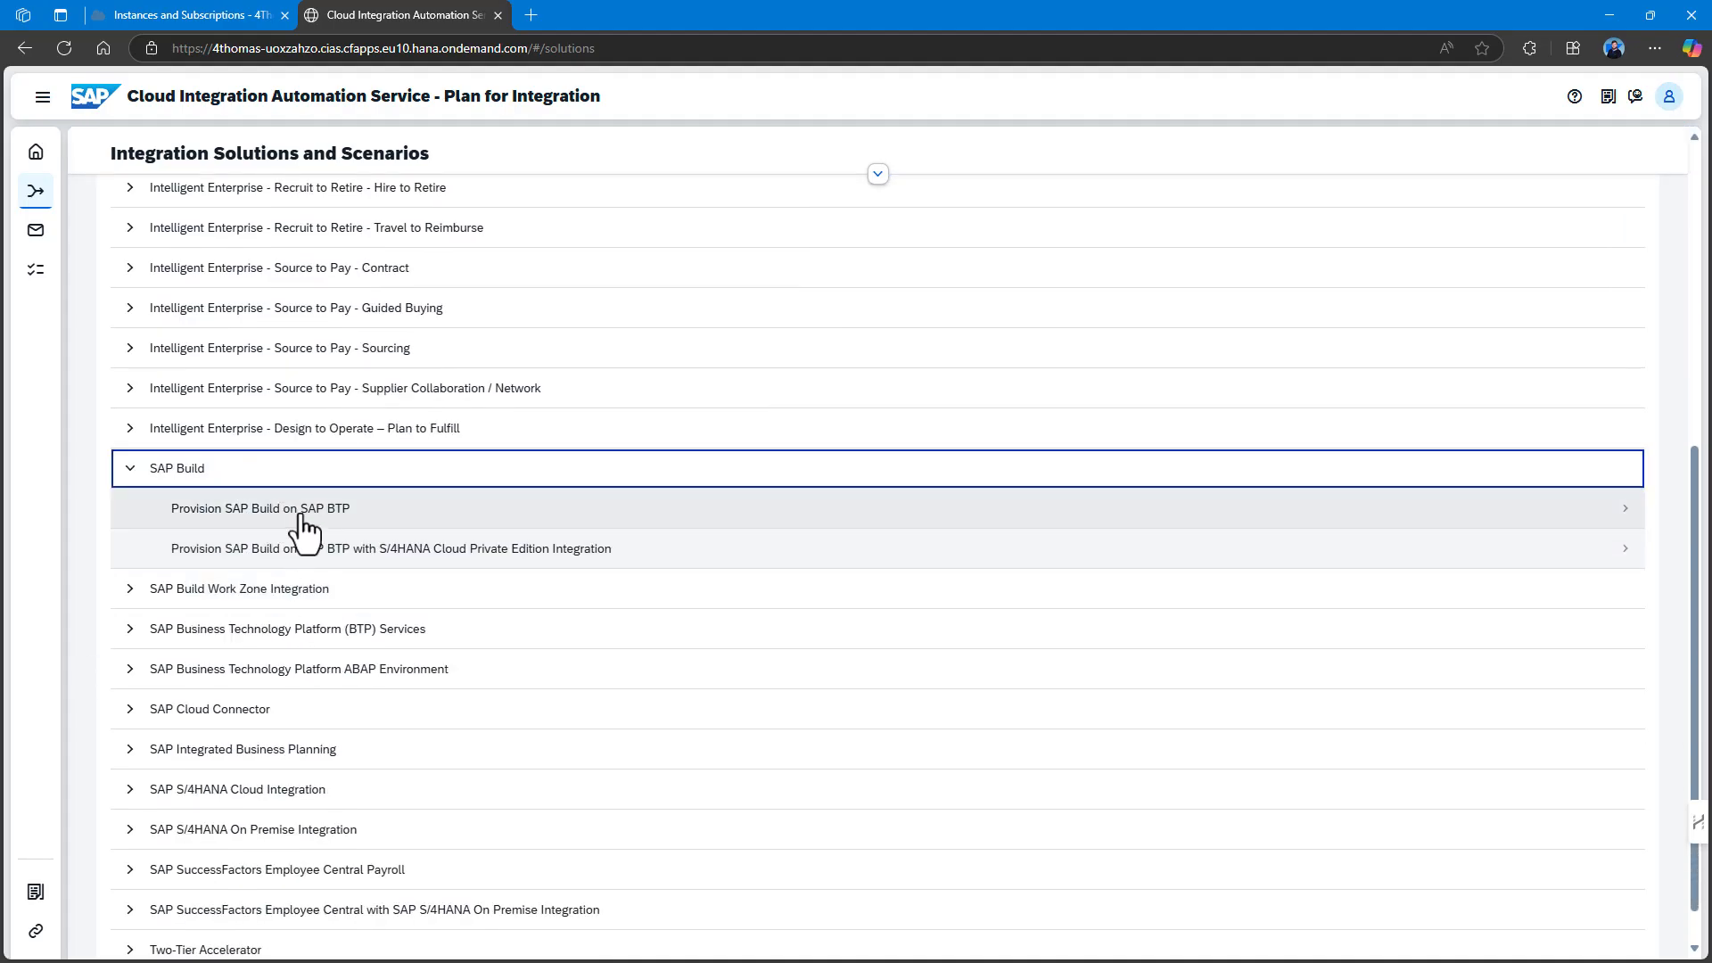
pyautogui.click(302, 516)
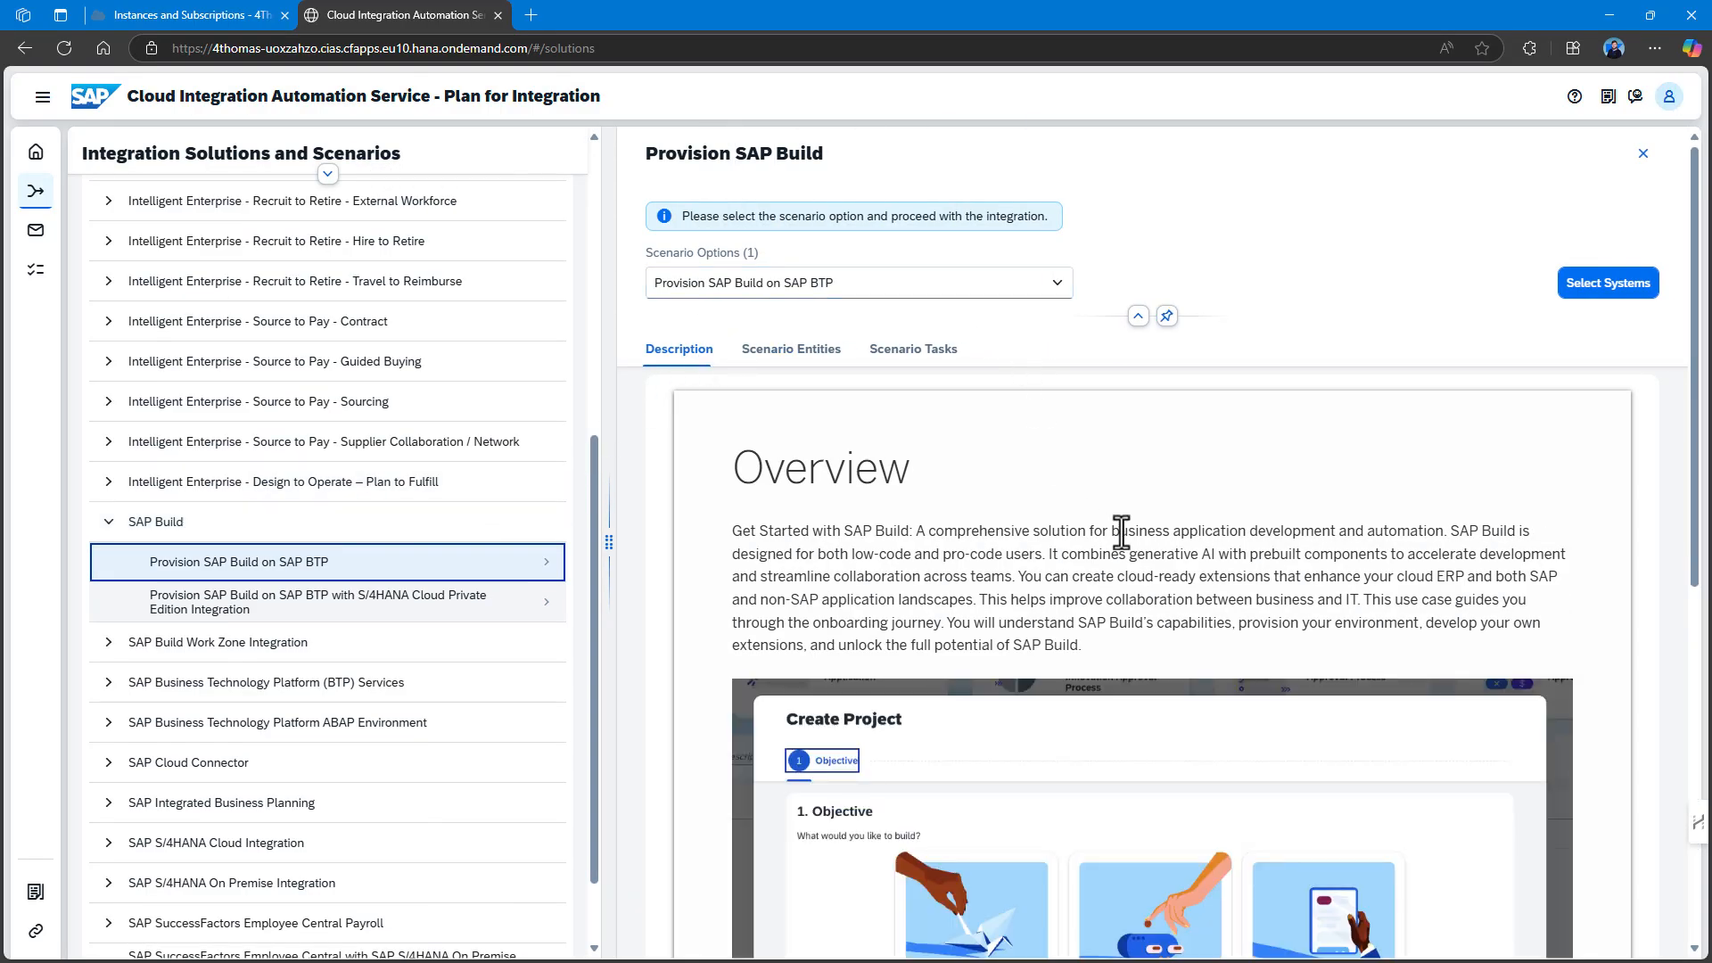
pyautogui.scroll(-3, 1176, 530)
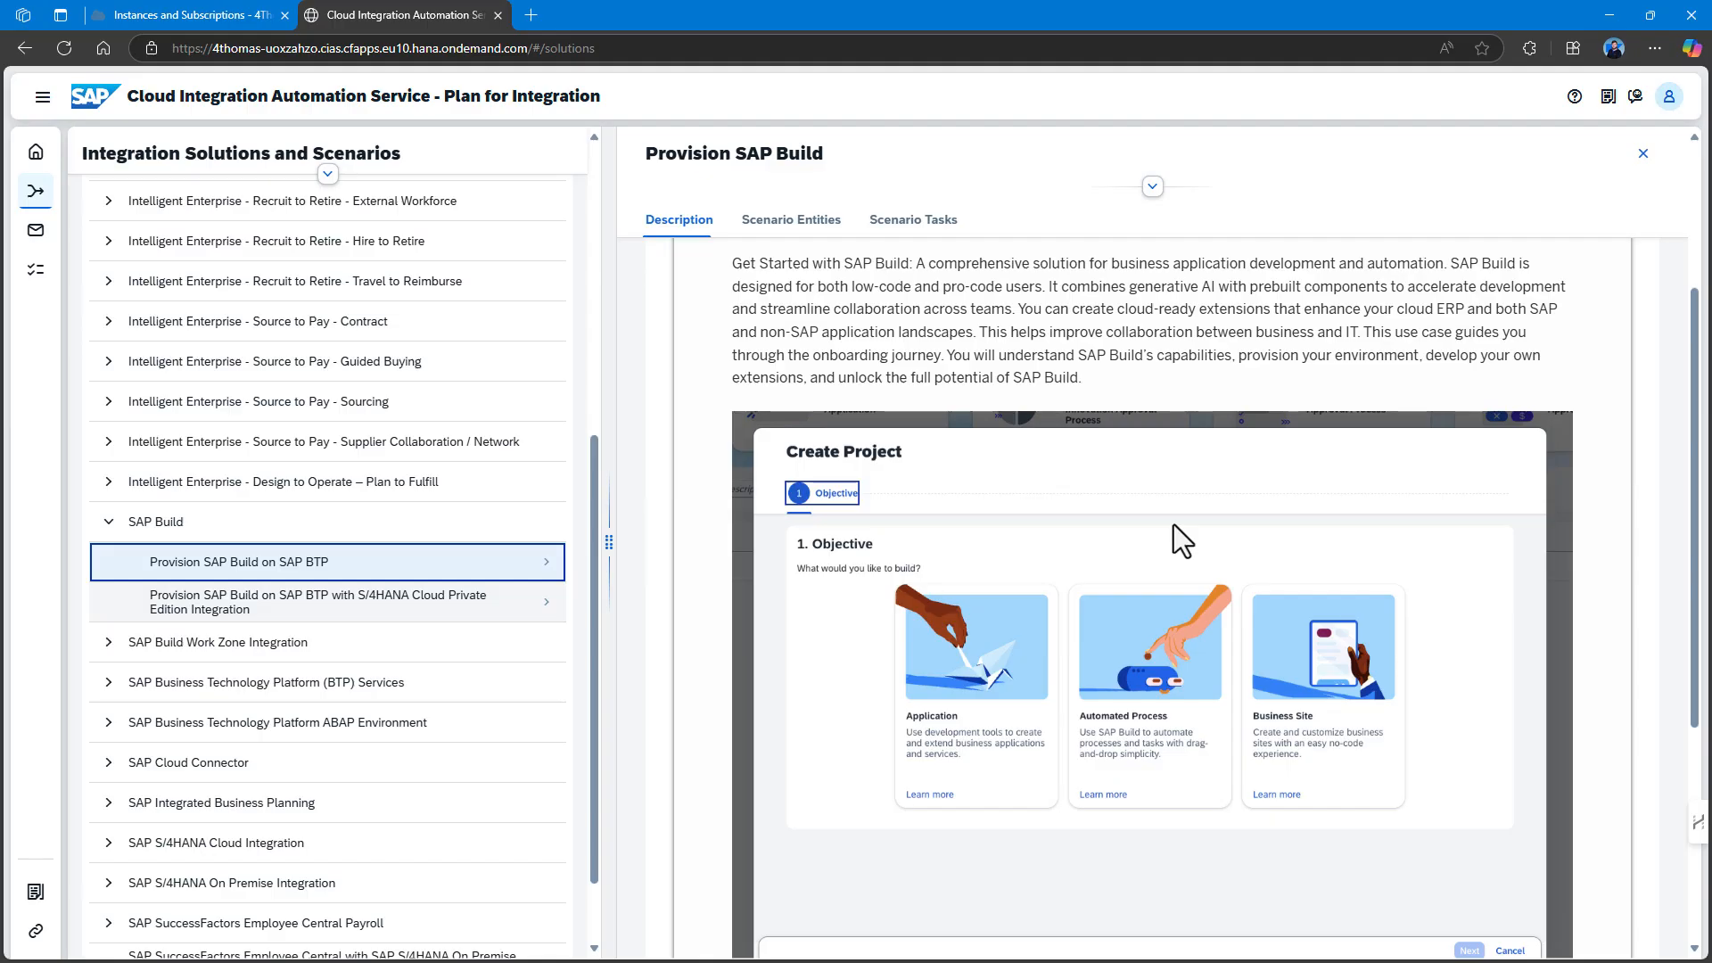
pyautogui.scroll(-5, 1173, 524)
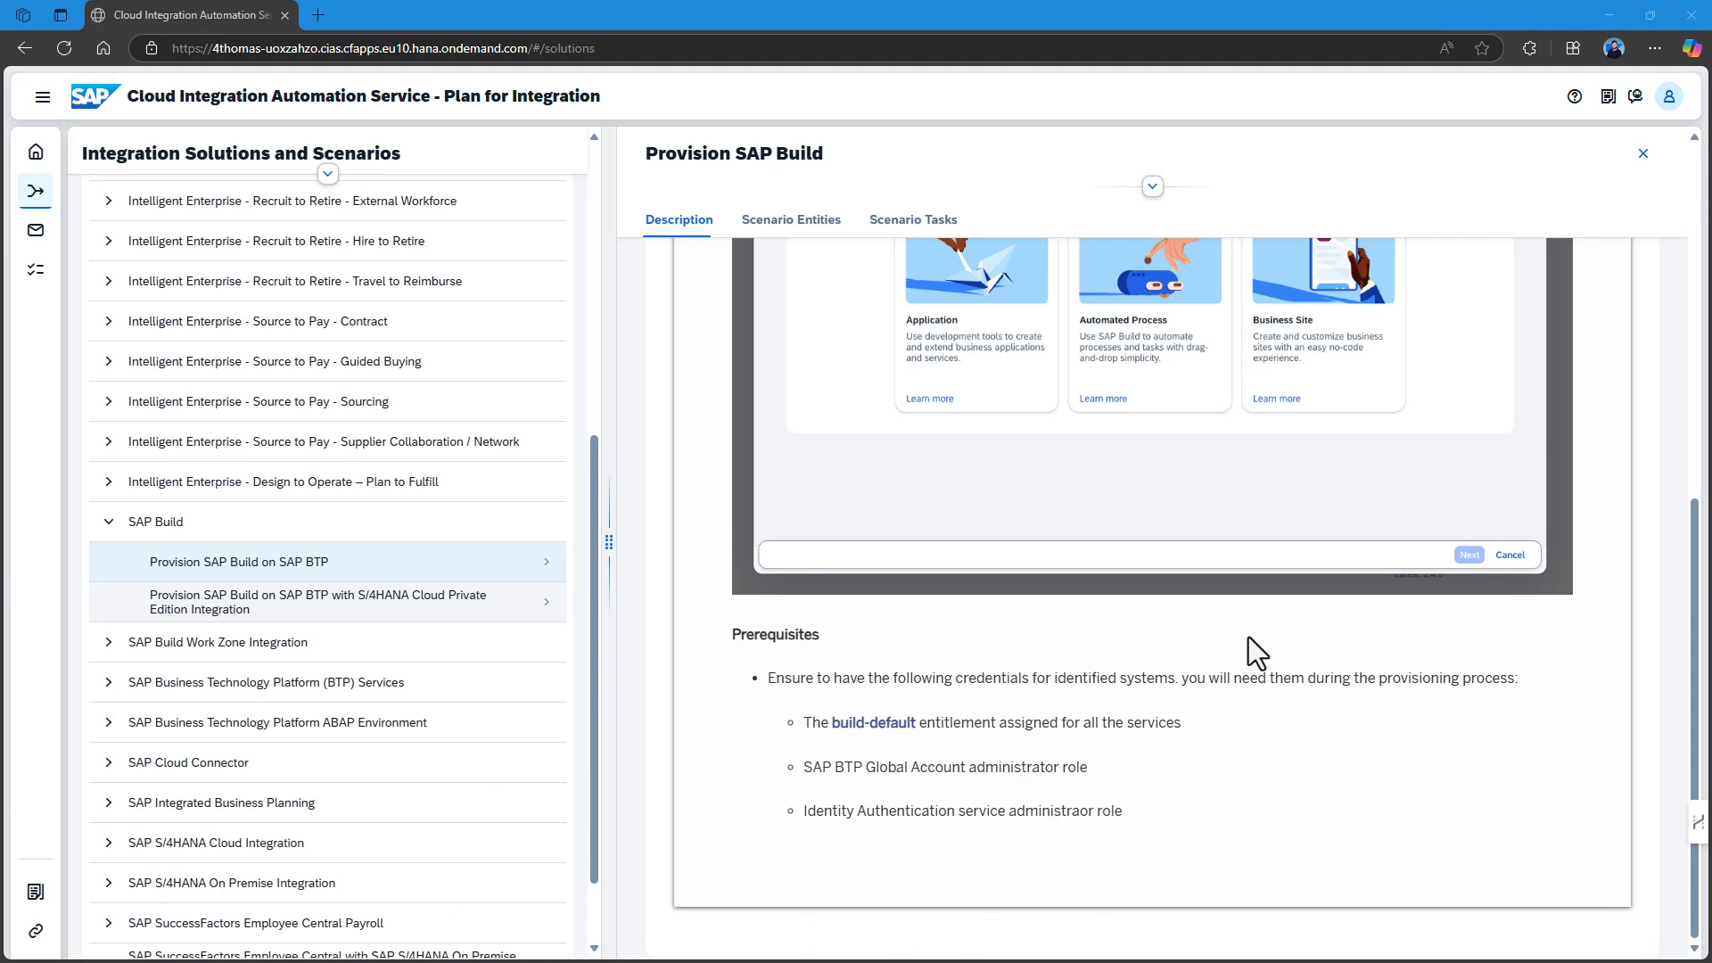
pyautogui.scroll(5, 1249, 633)
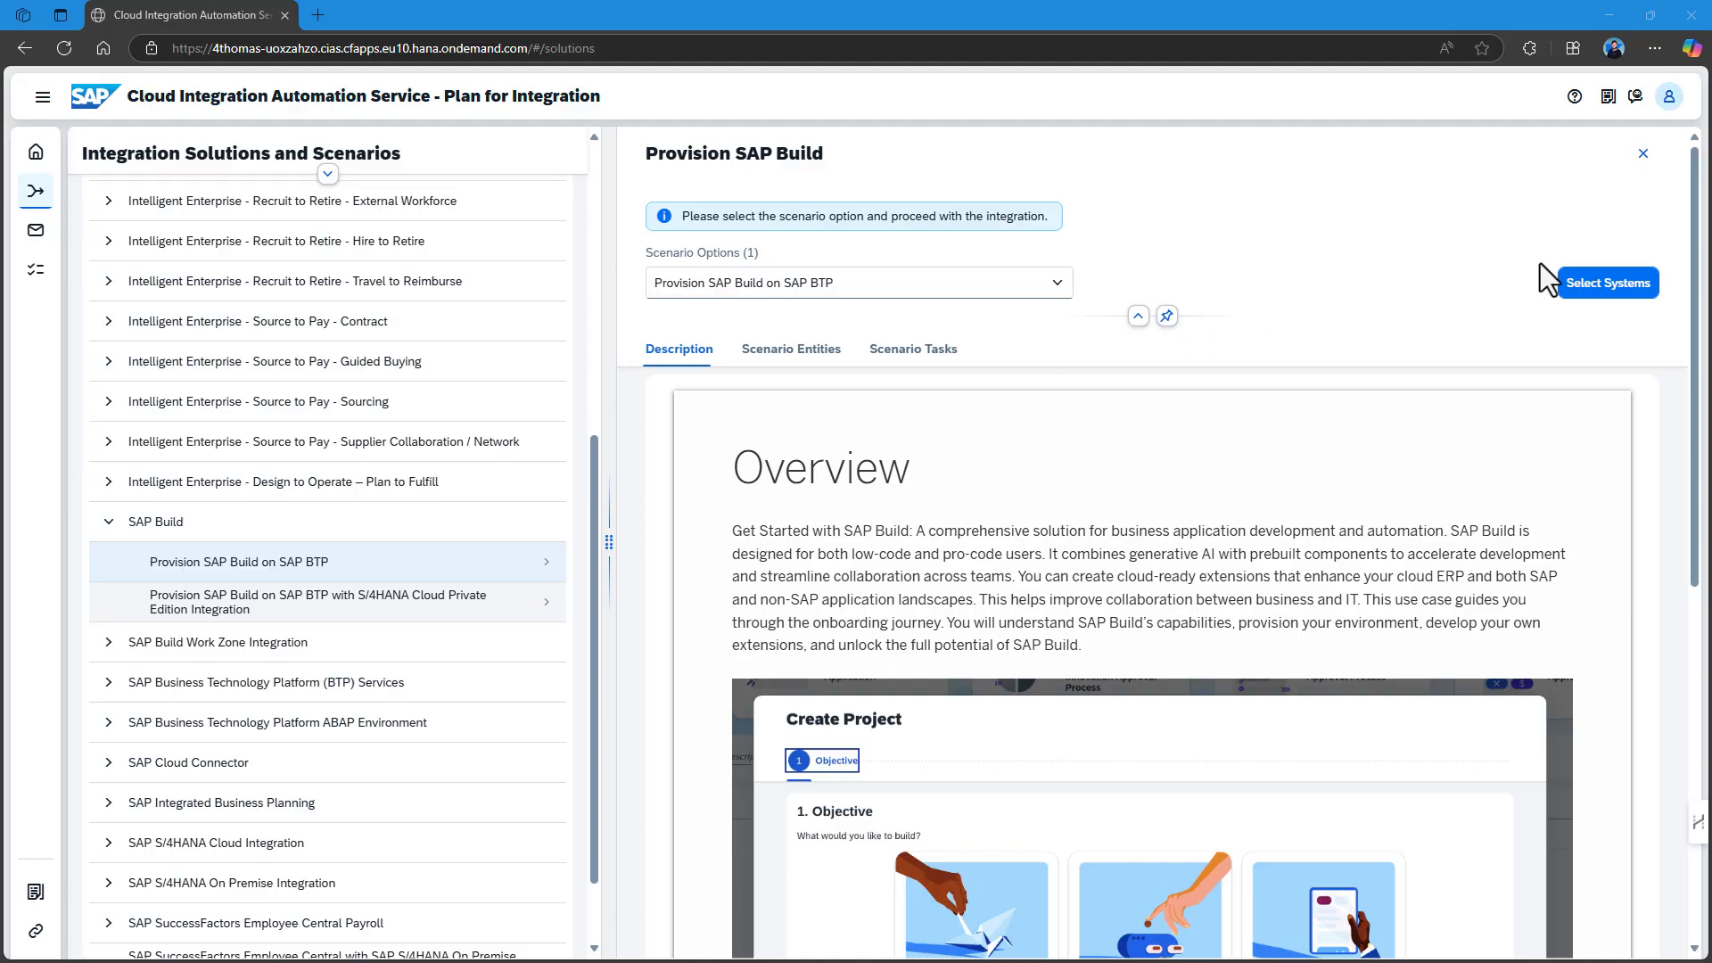
# Search systems for 'BuildEverything' and select BuildEverythingTestProductive as the SAP BTP system.
pyautogui.click(1586, 292)
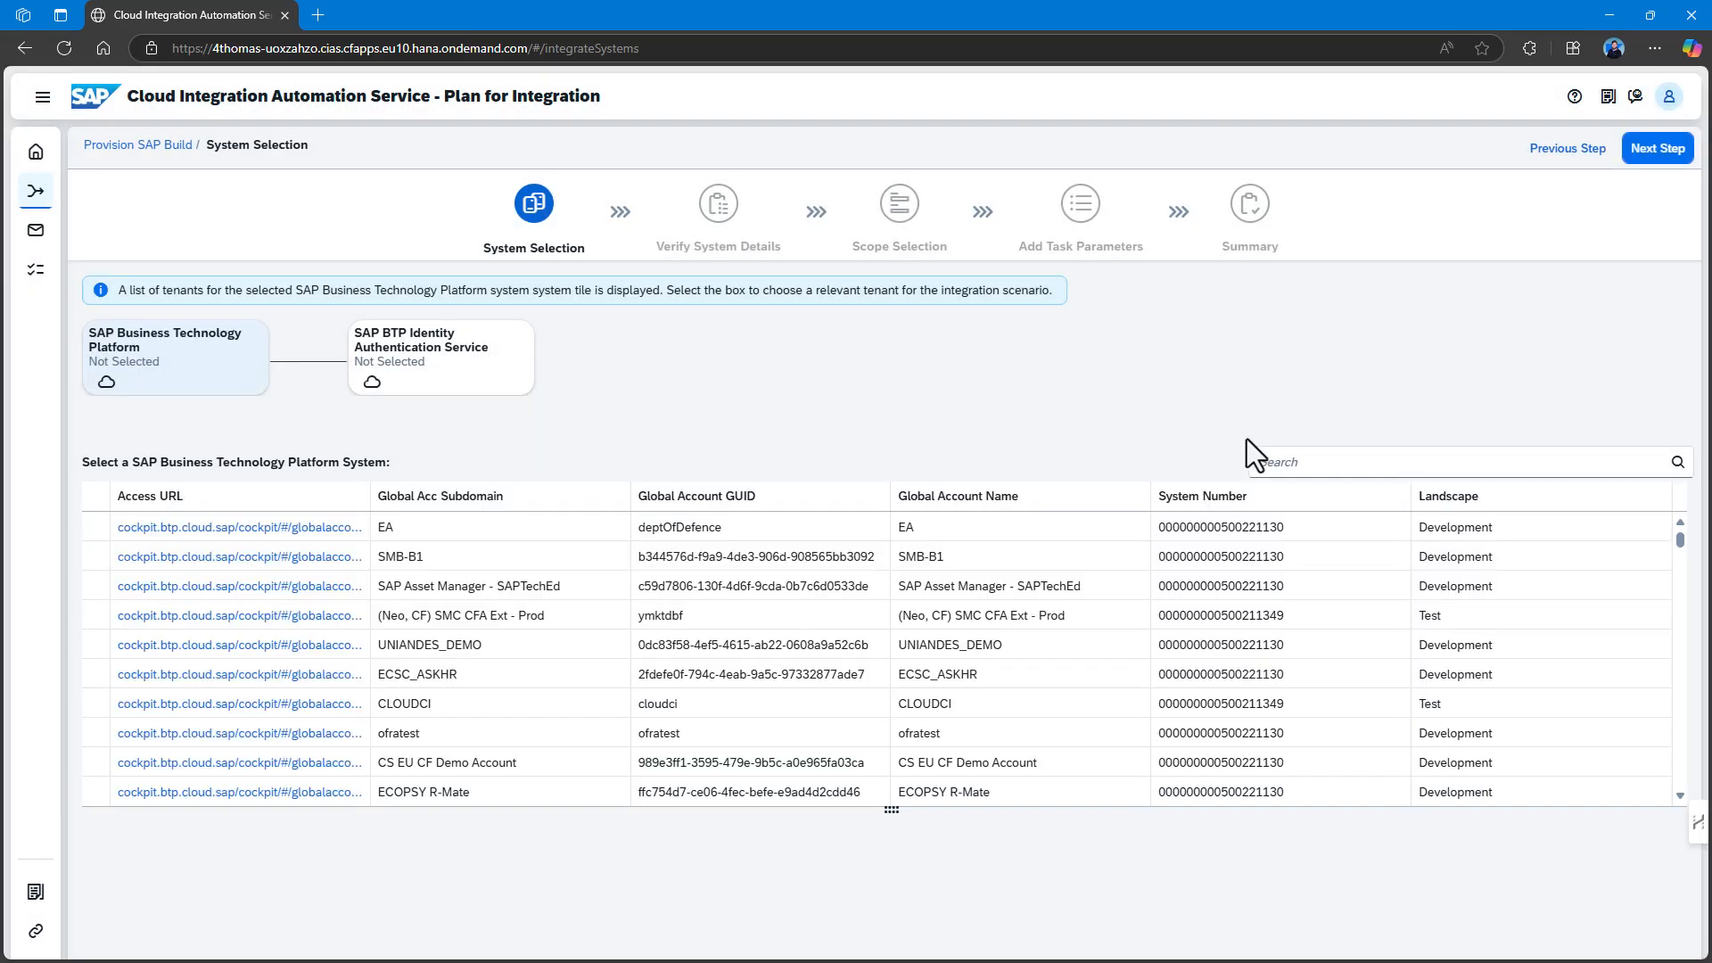
pyautogui.click(1294, 462)
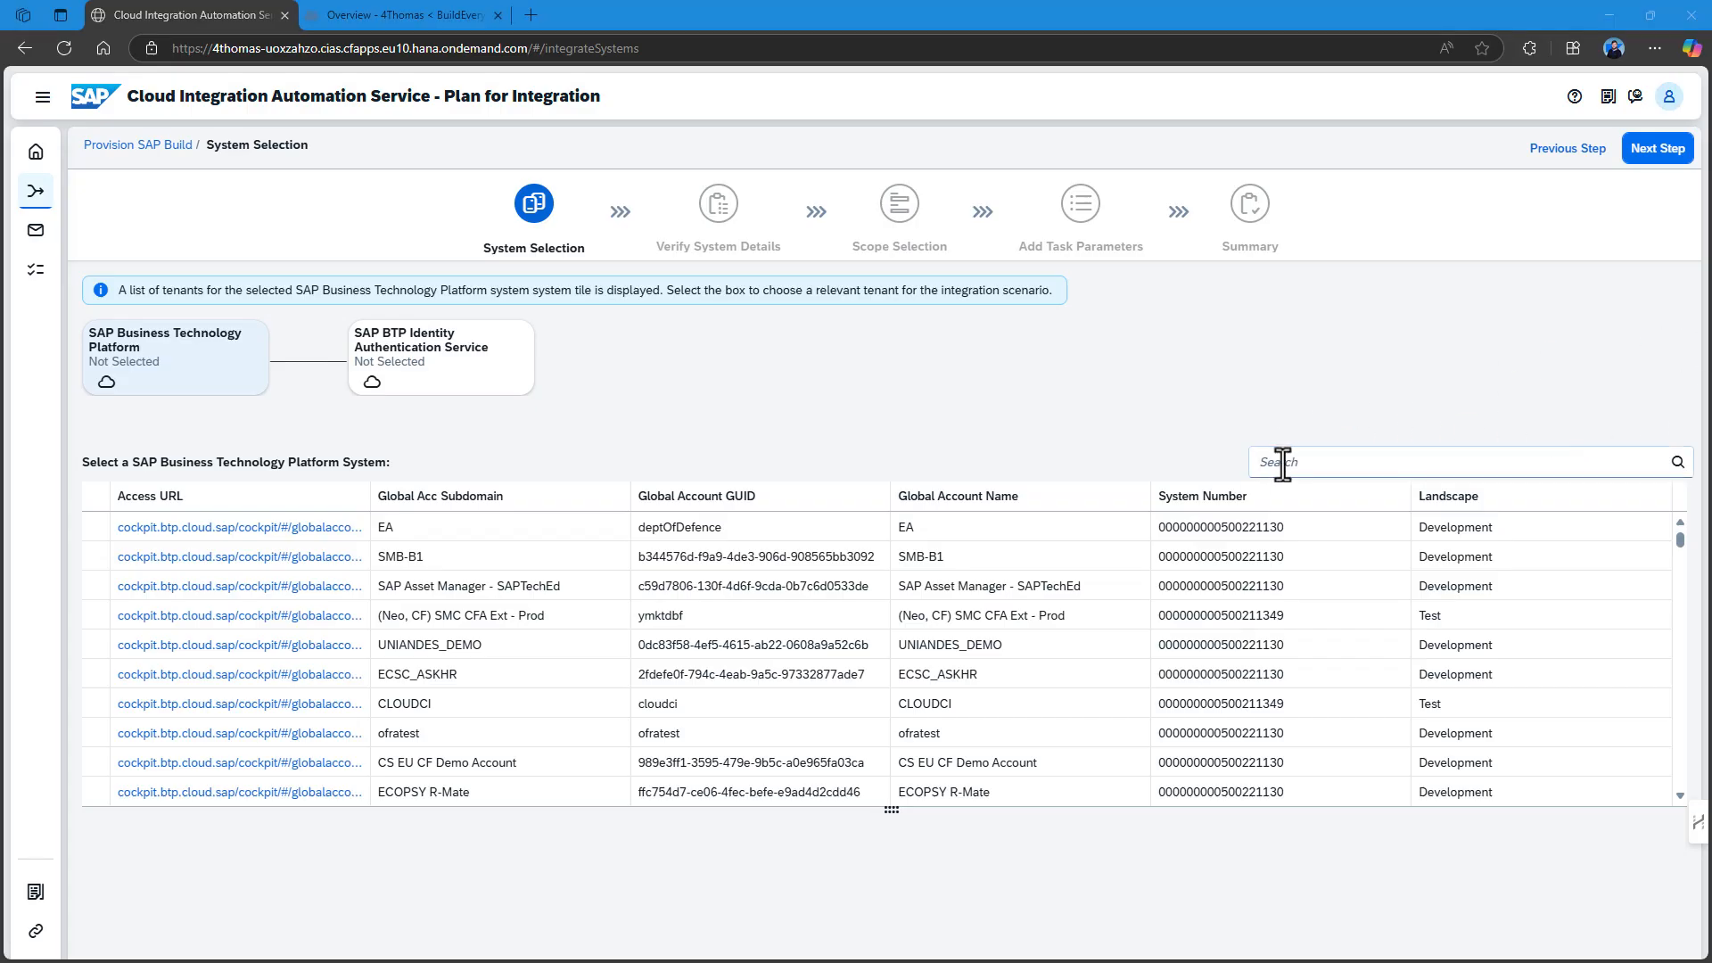
pyautogui.click(1335, 457)
pyautogui.write('BuildEvery')
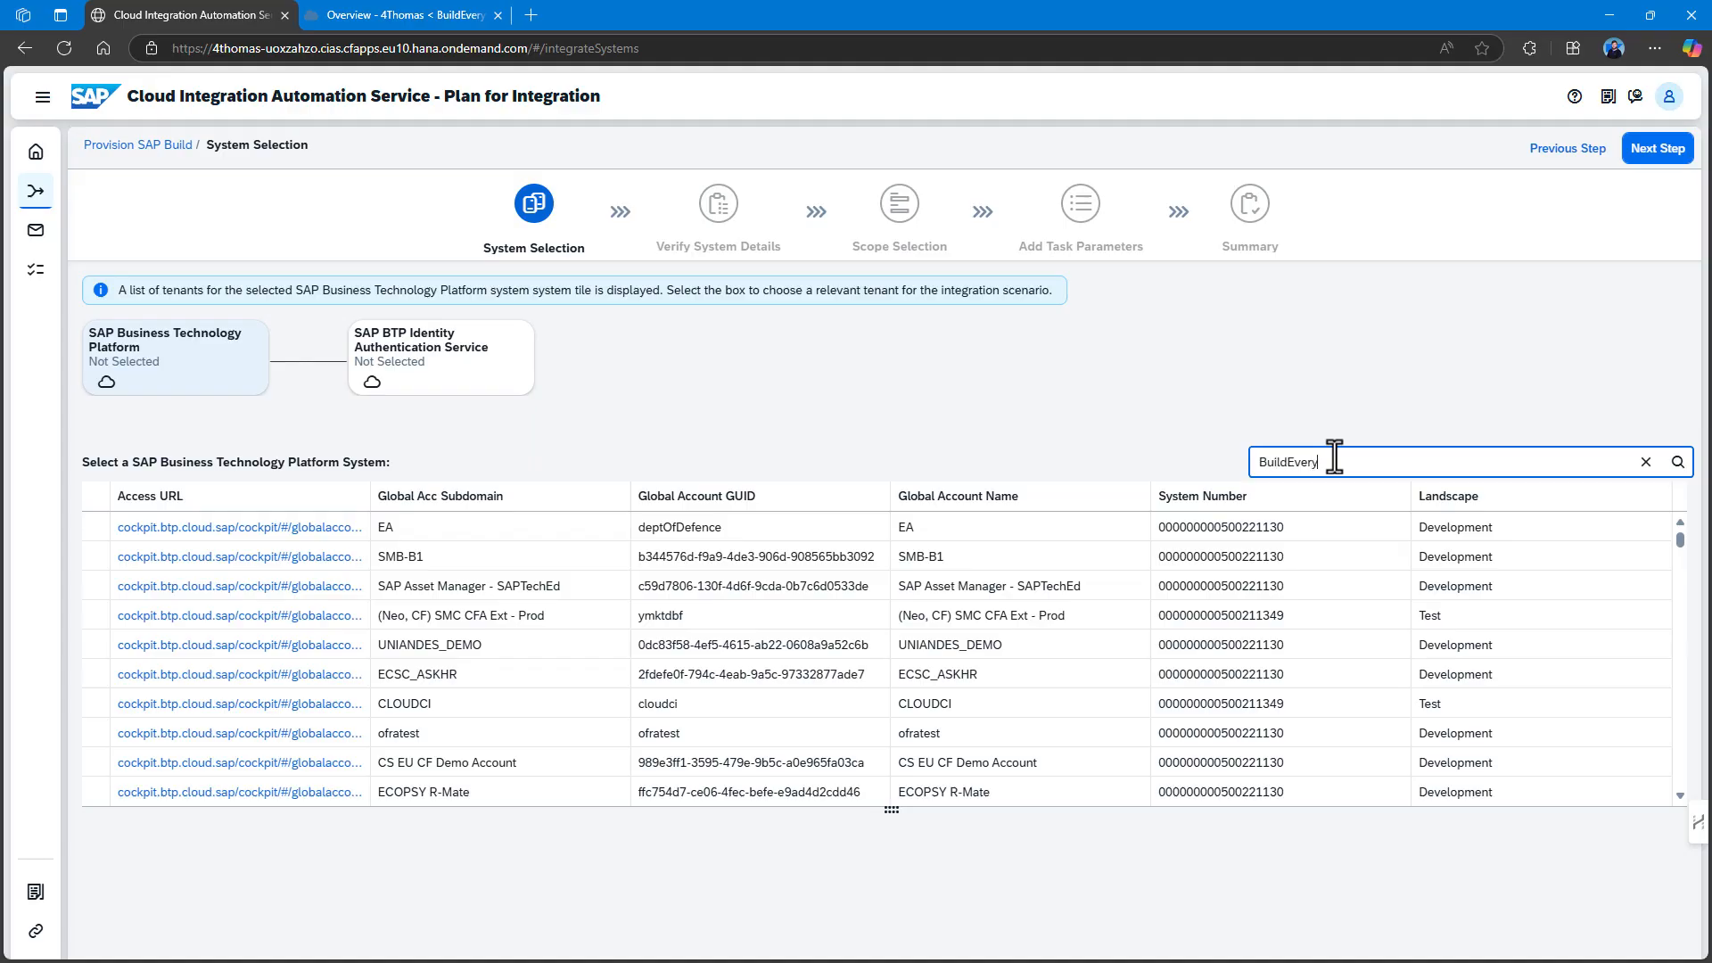
pyautogui.write('thing')
pyautogui.press('Return')
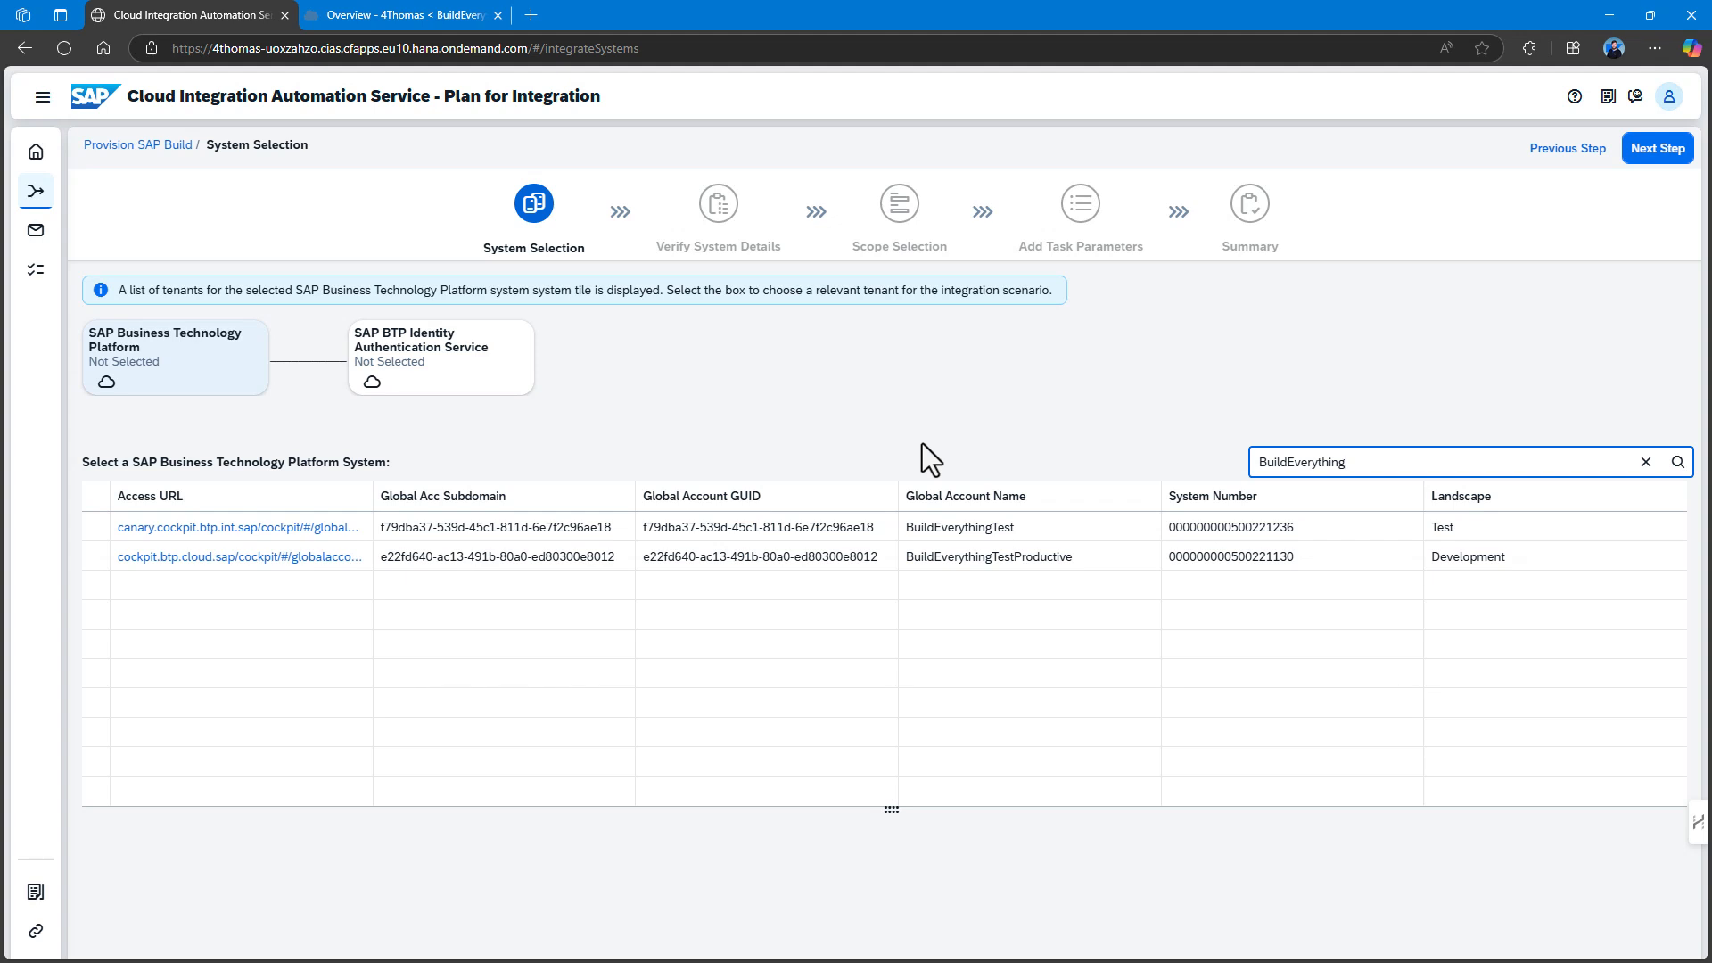
pyautogui.click(1093, 560)
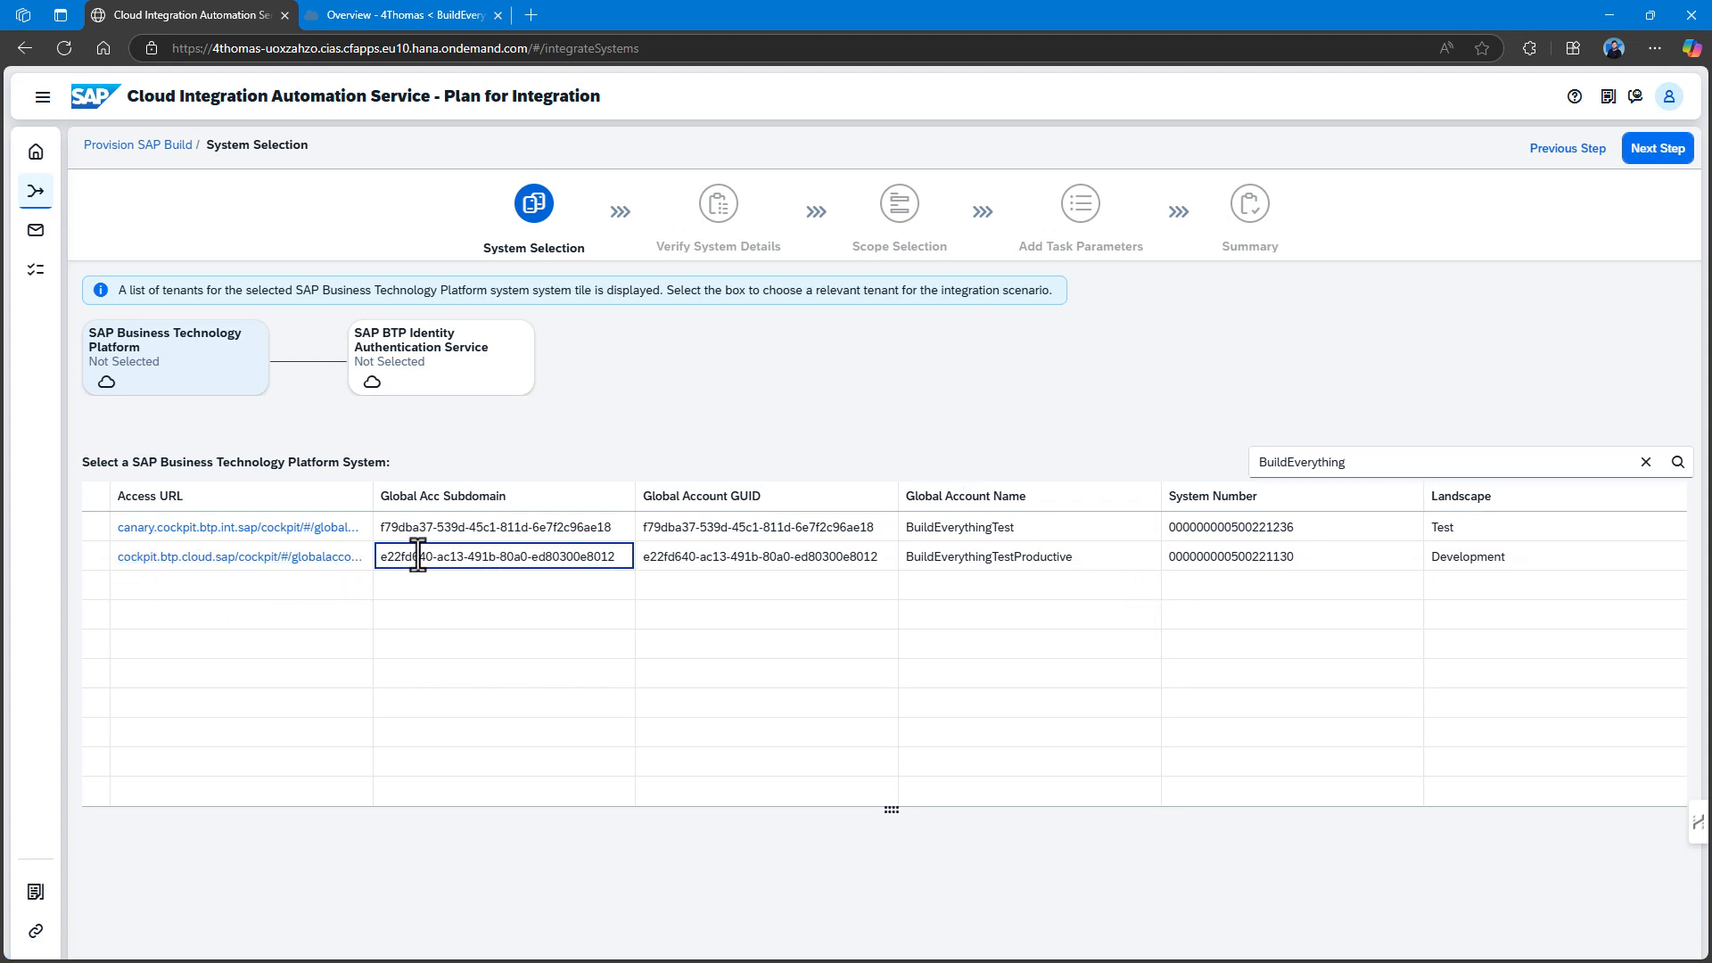
pyautogui.click(100, 559)
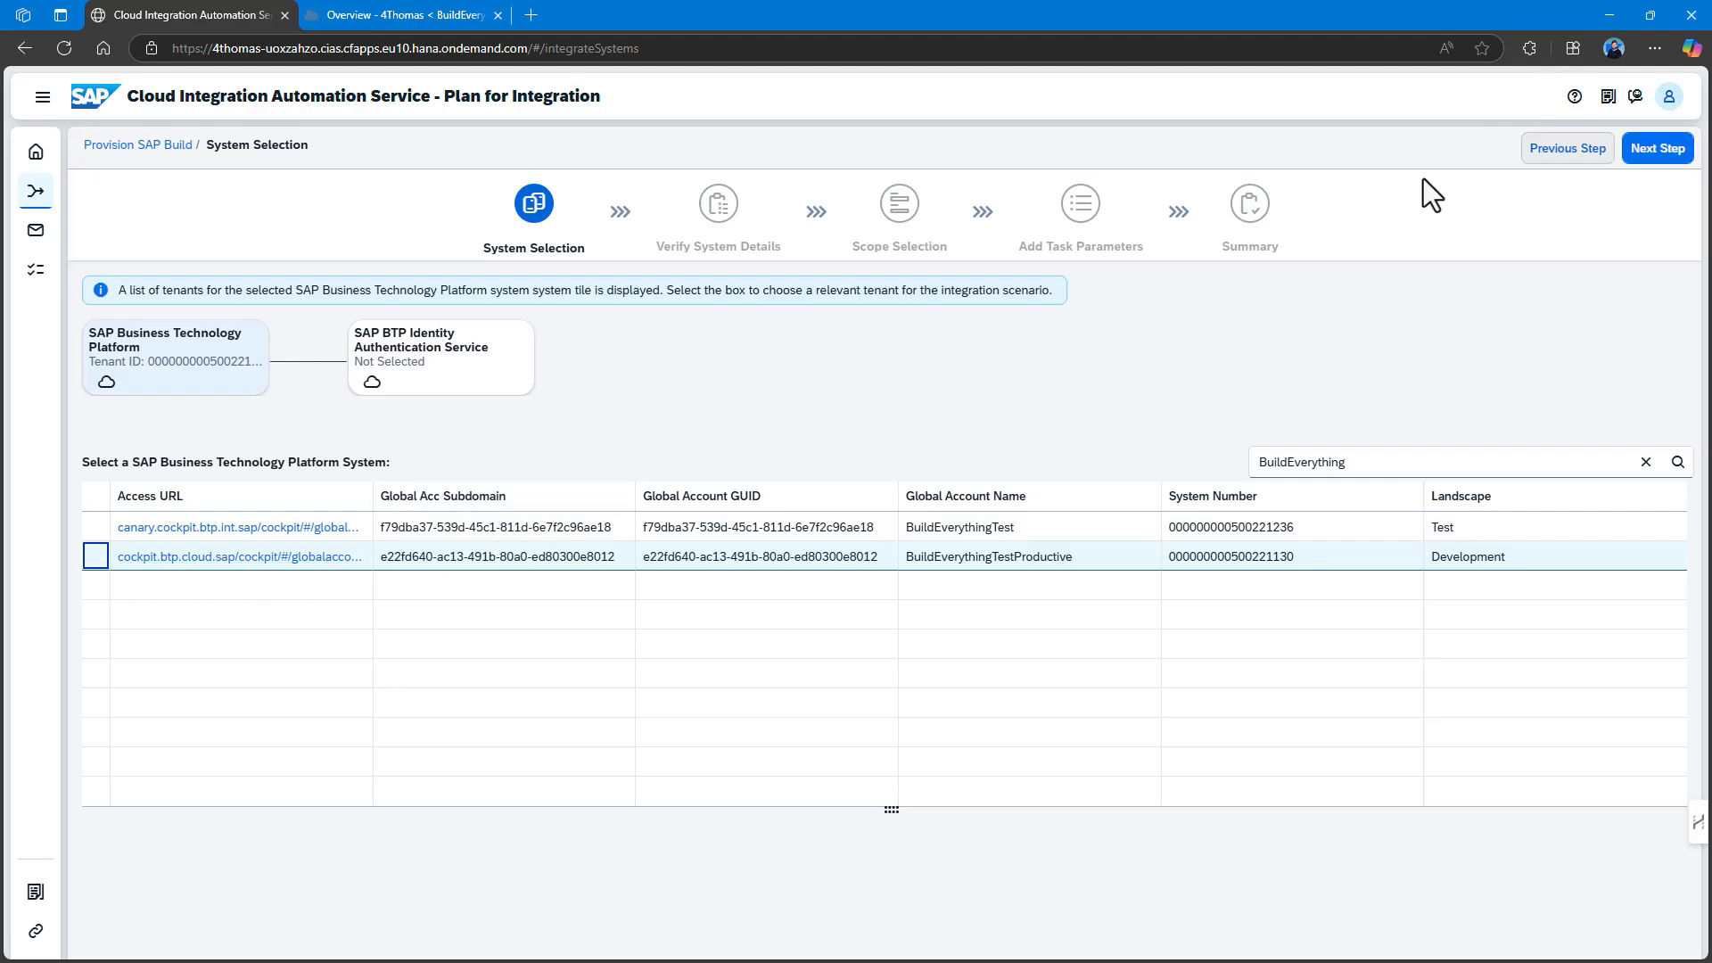
# Filter identity tenants by the pasted access URL, select the Production tenant, and proceed past the landscape warning.
pyautogui.click(446, 375)
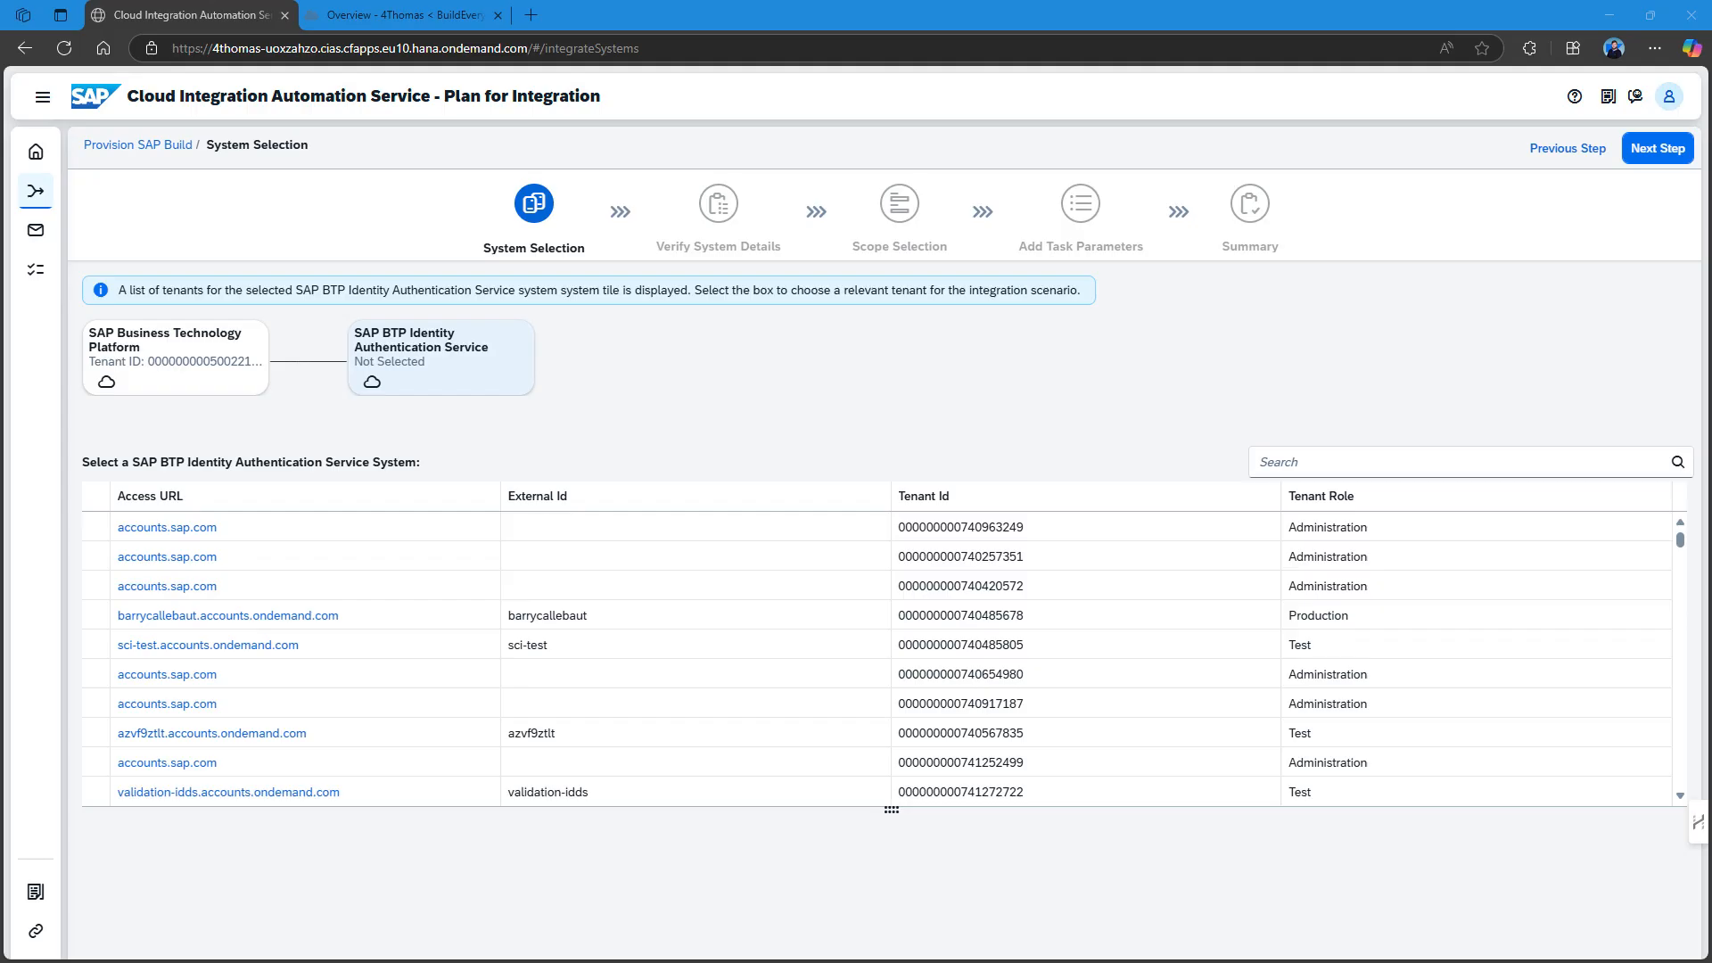
pyautogui.click(1279, 462)
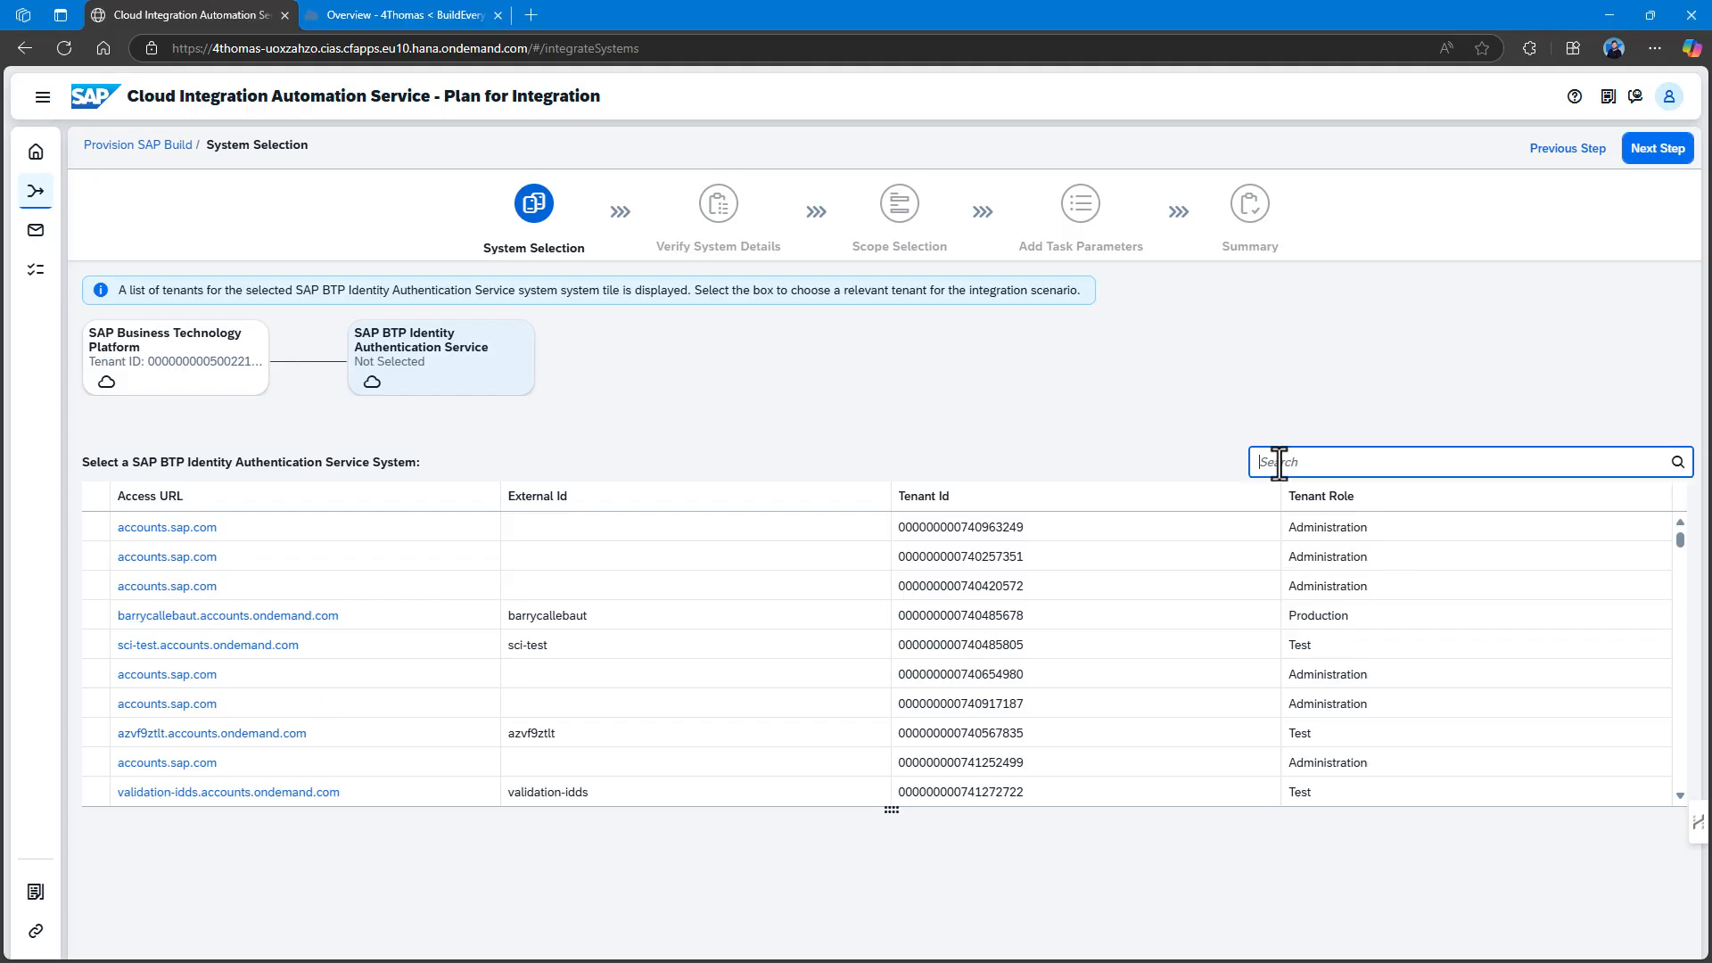
pyautogui.write('a7r4vxjp.accounts.ondemand.com')
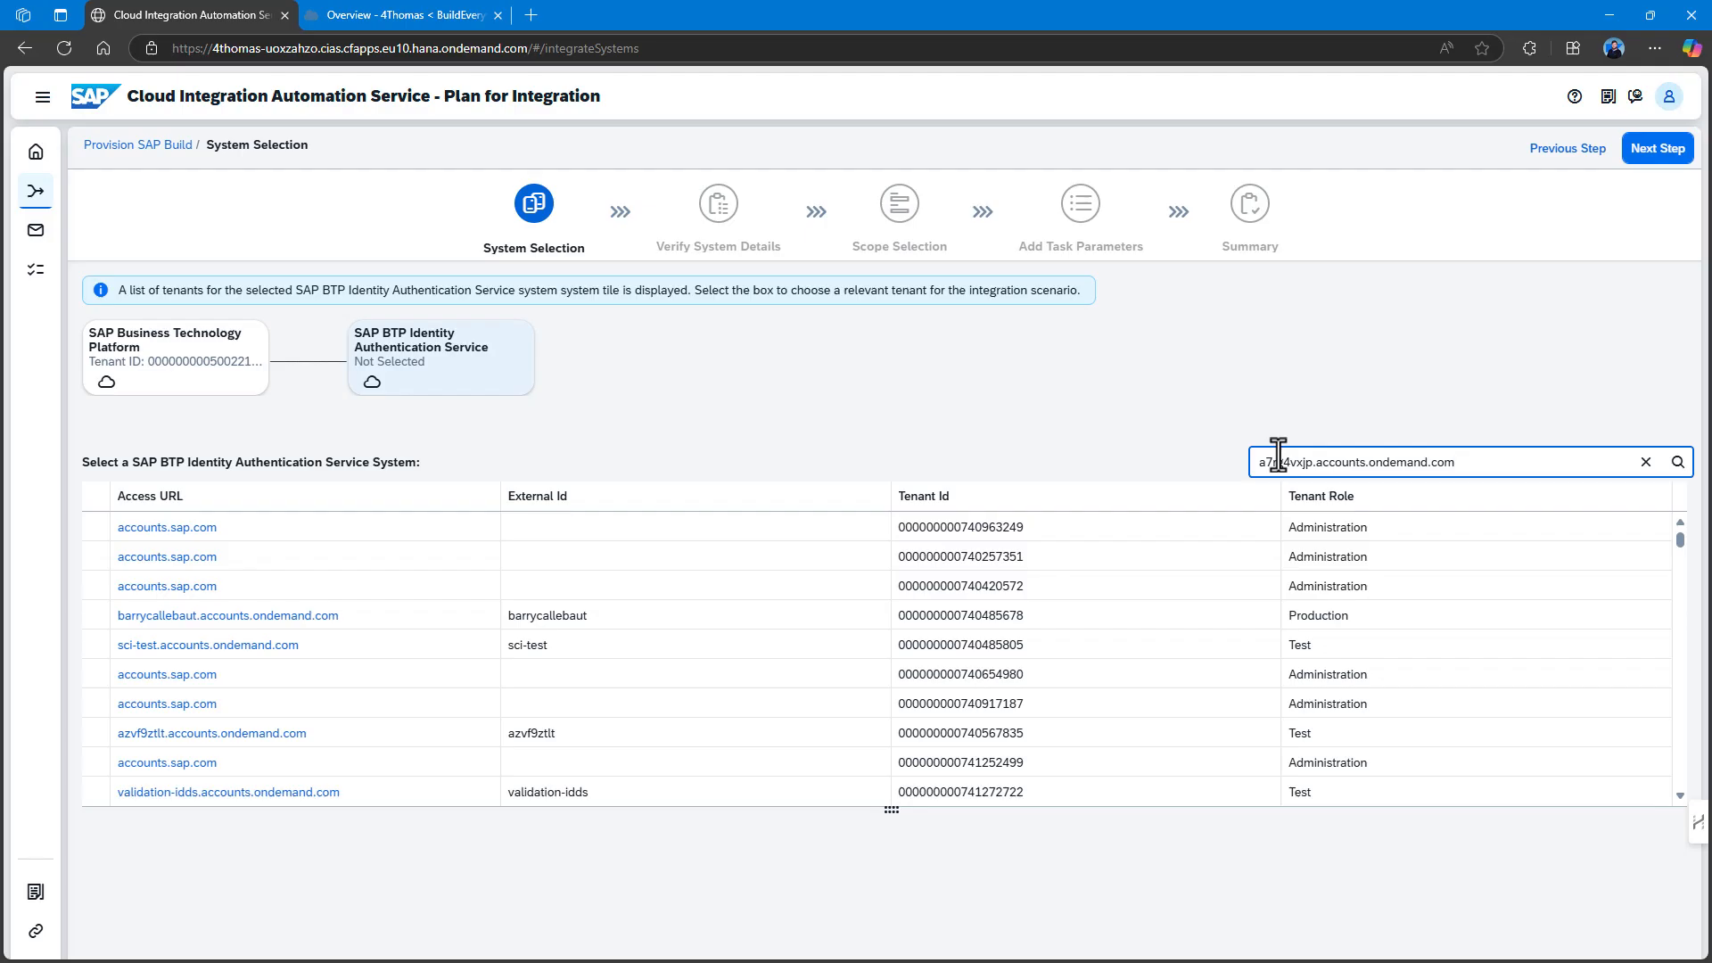
pyautogui.click(1675, 459)
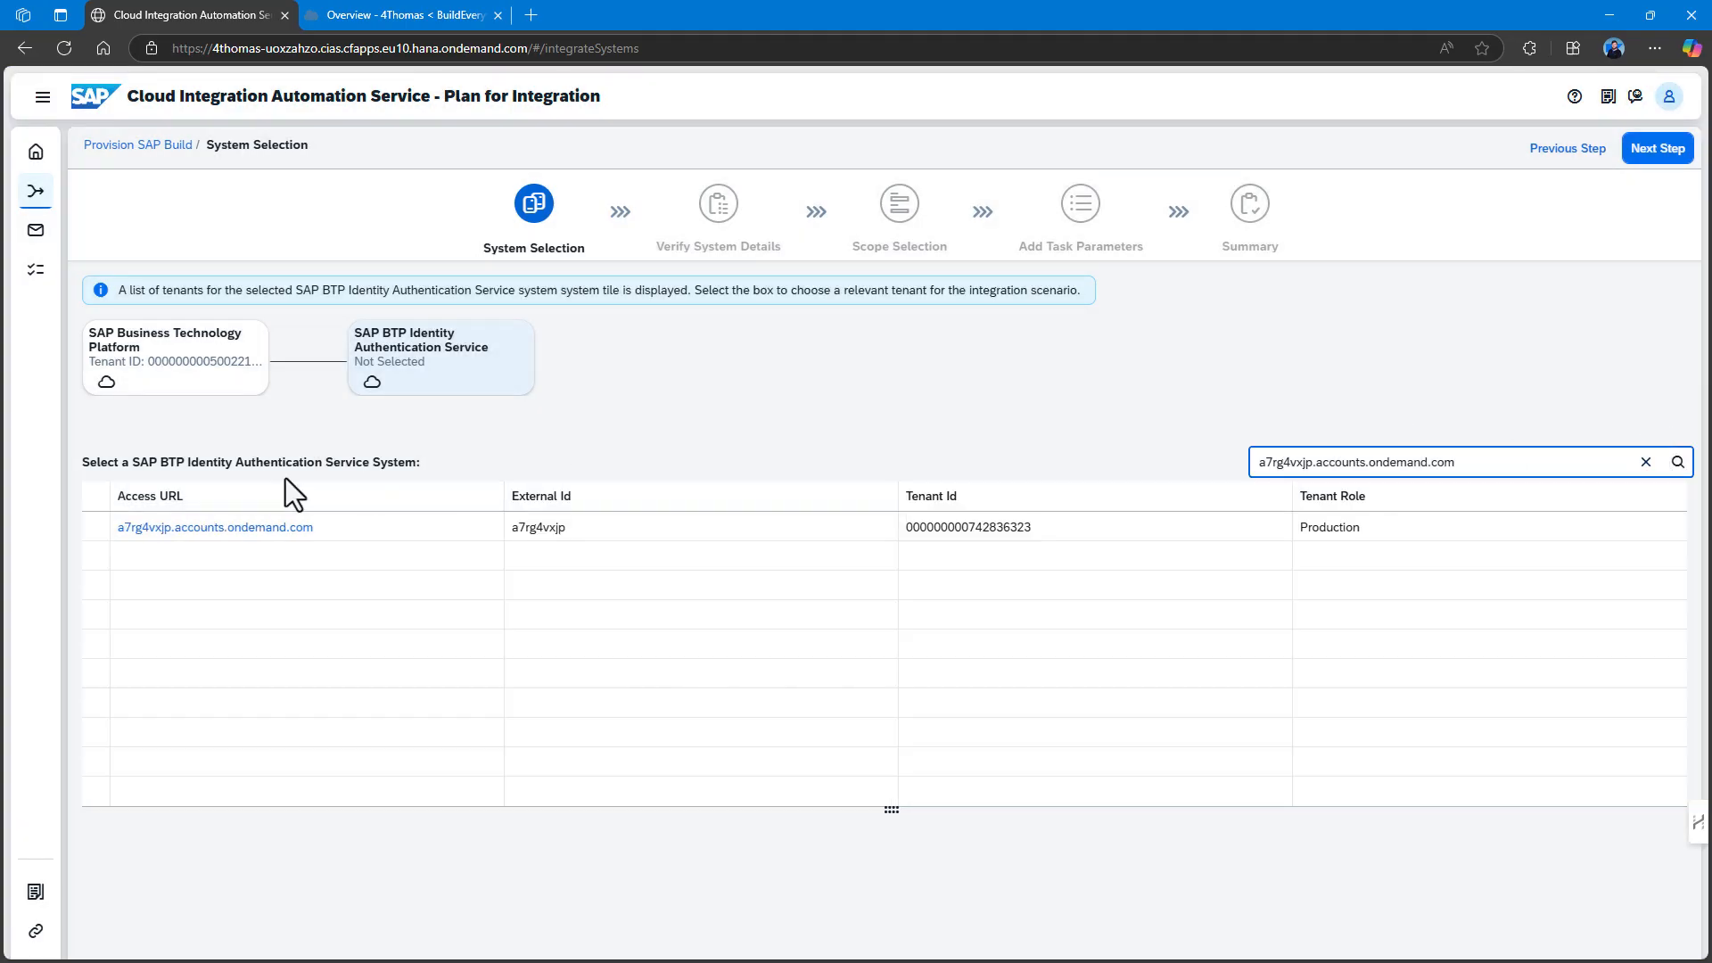
pyautogui.click(96, 527)
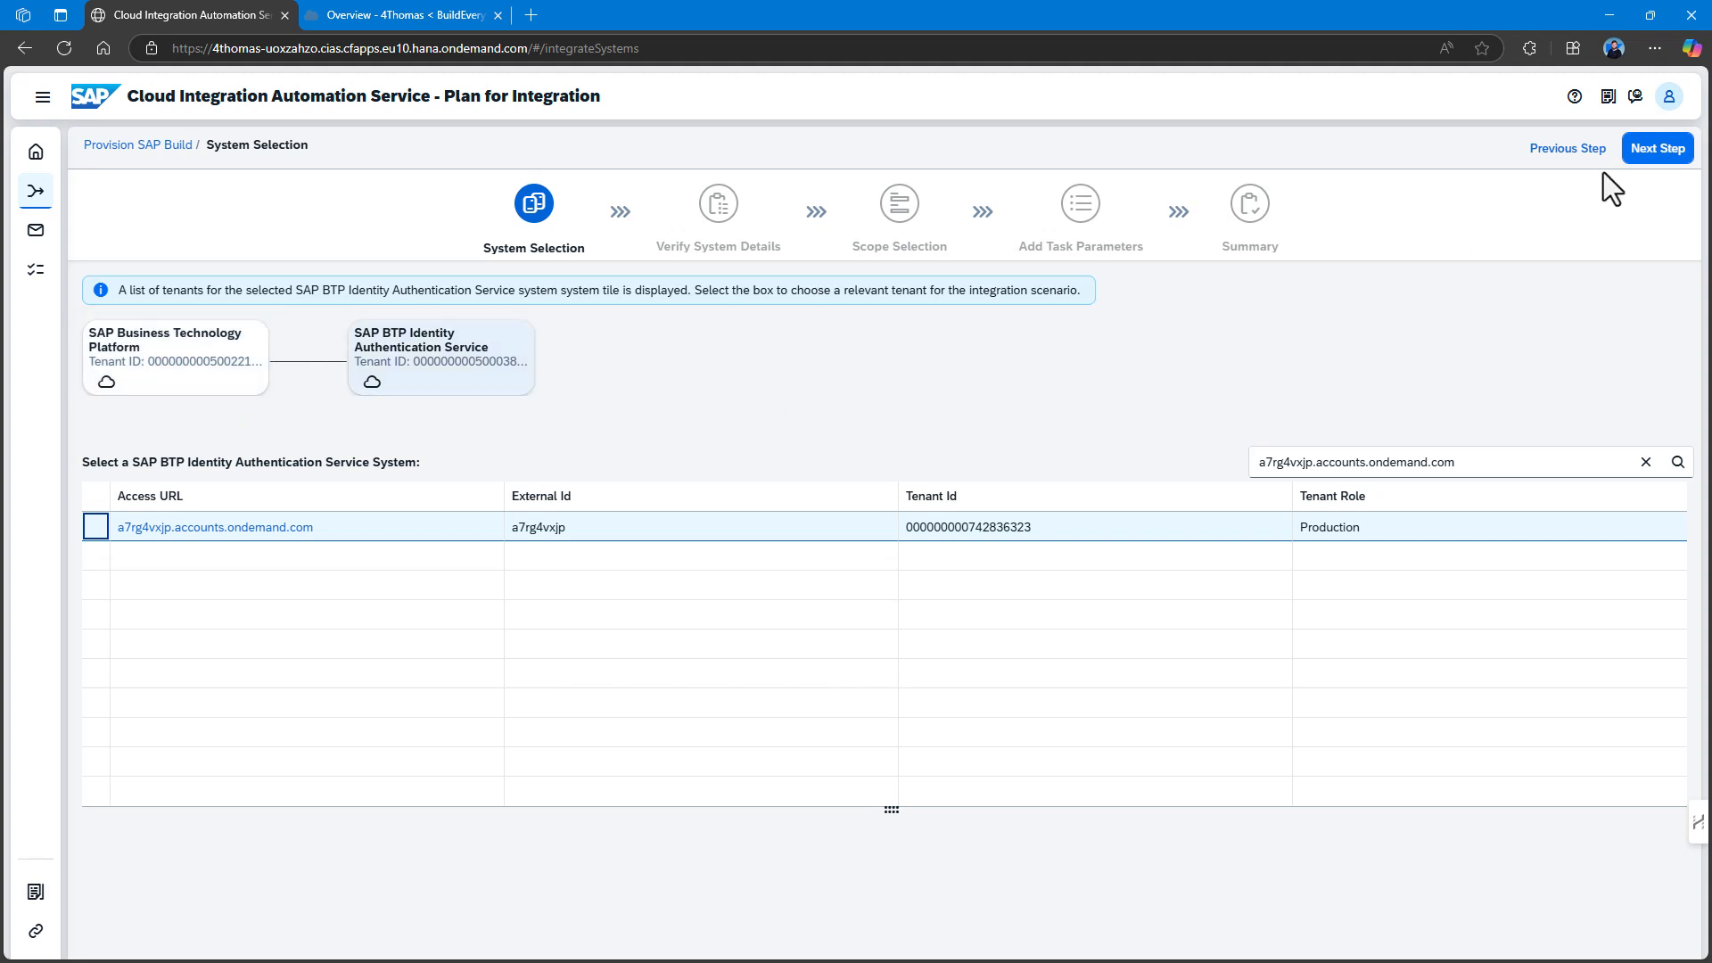
pyautogui.click(1660, 149)
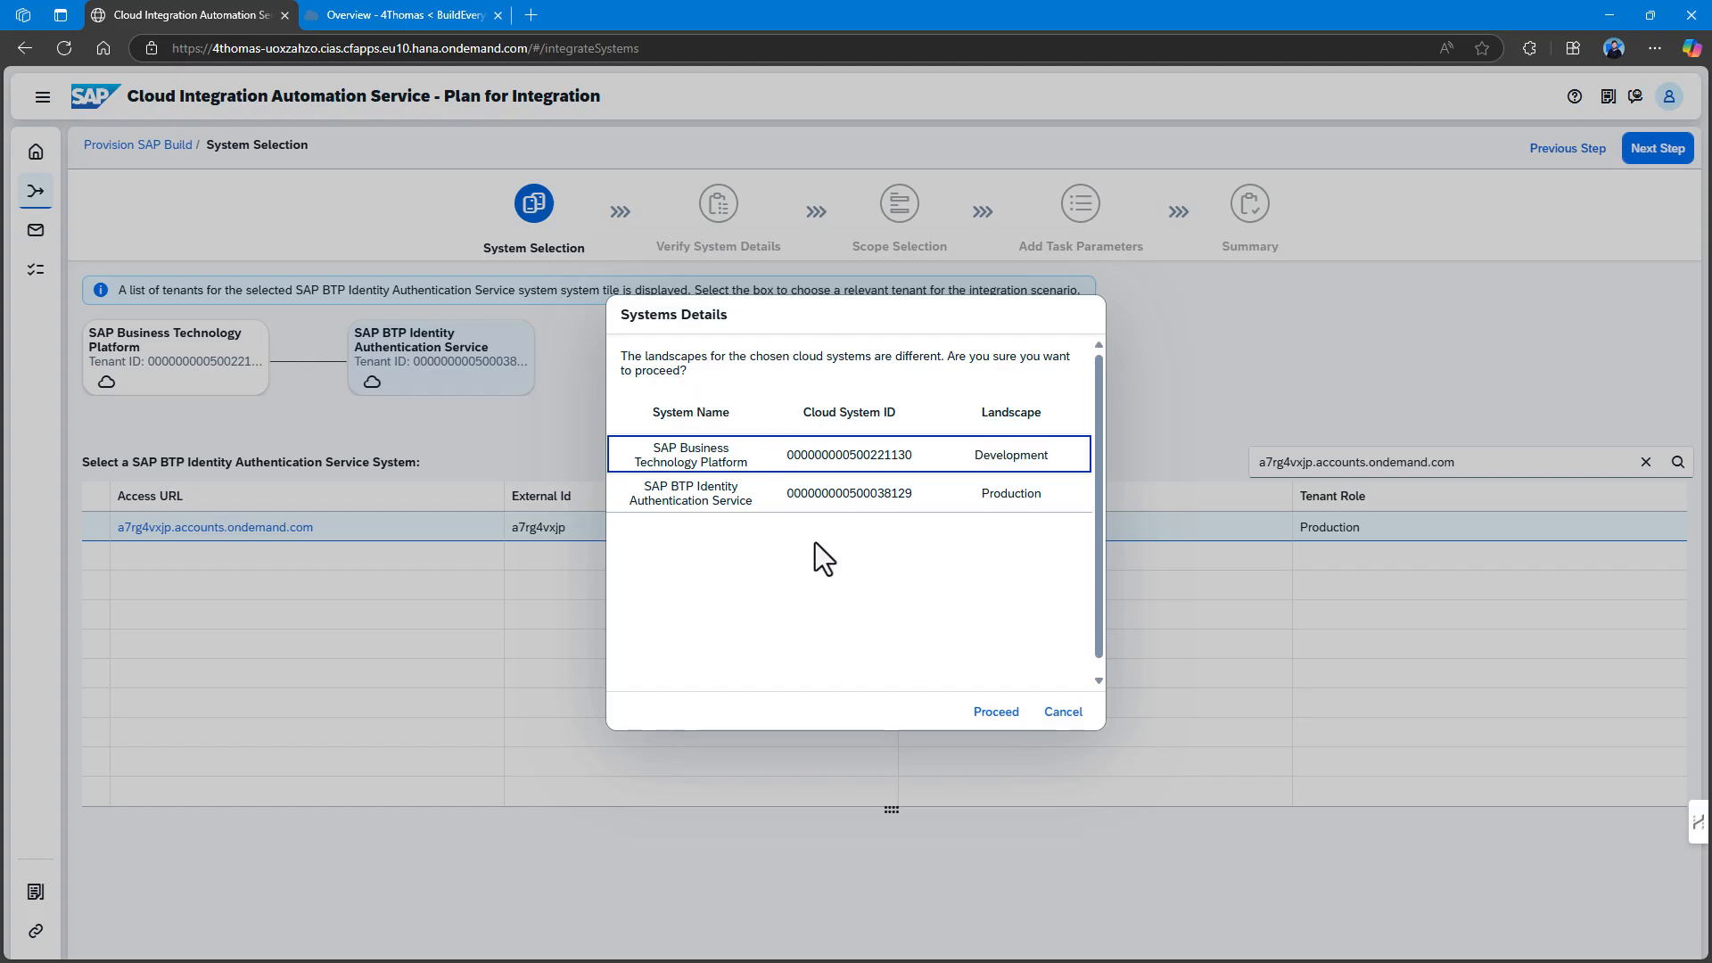
pyautogui.click(1015, 722)
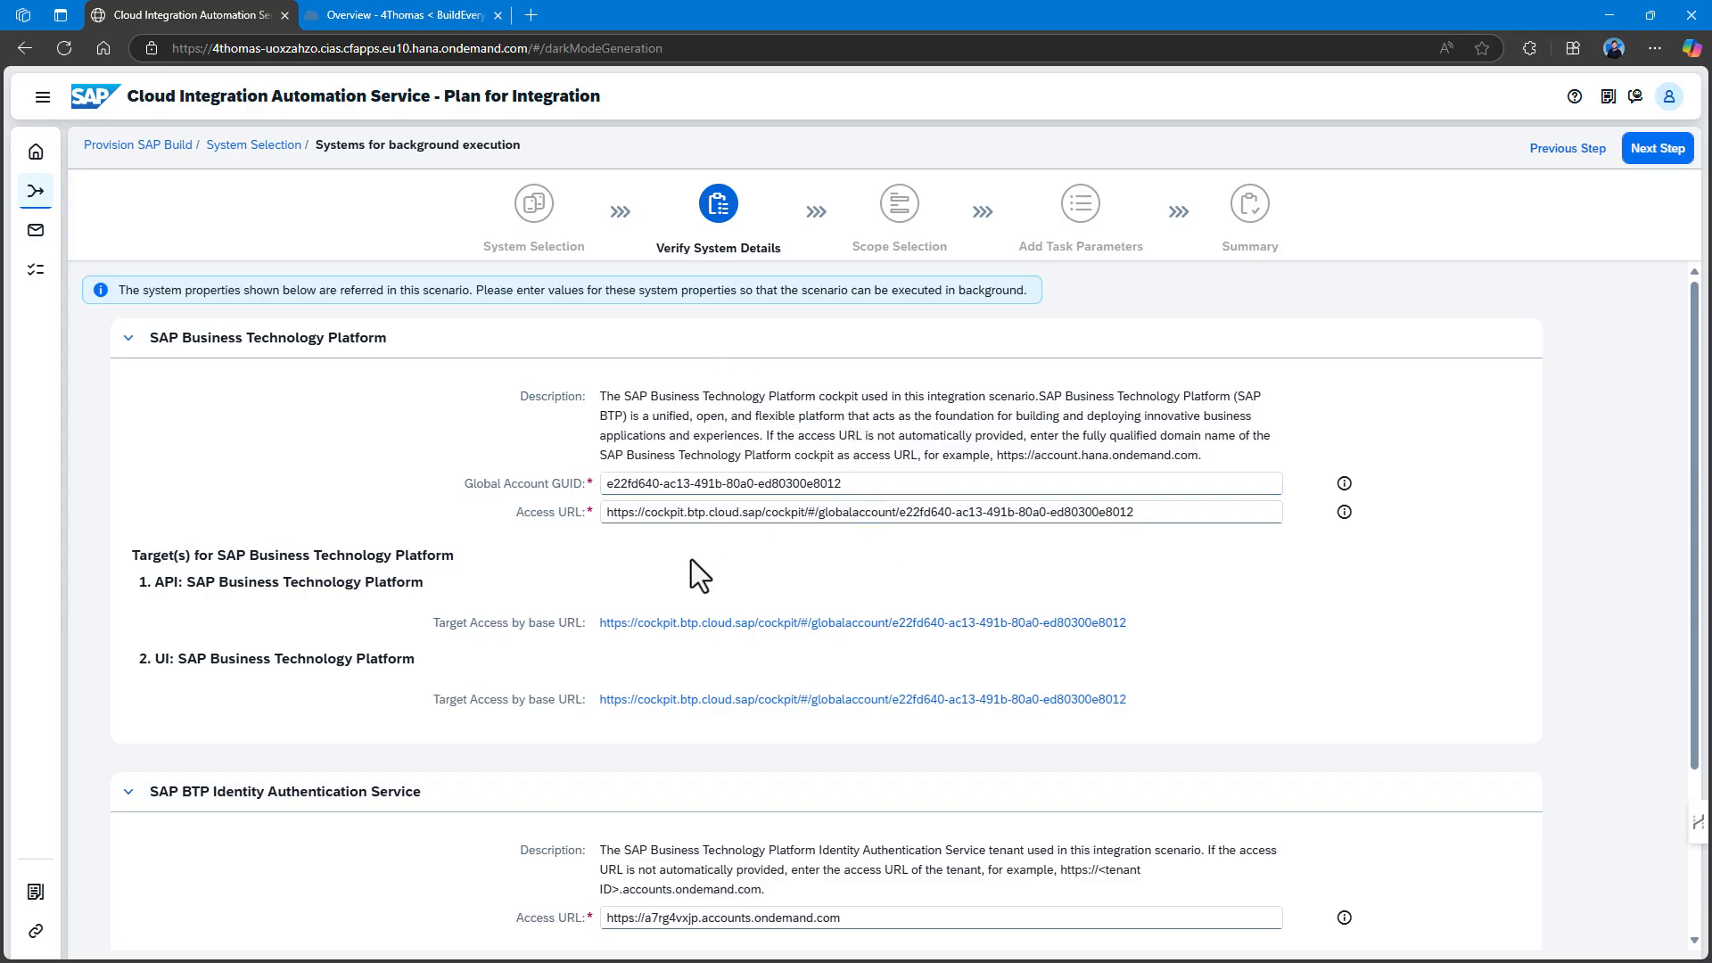
# Check the BTP and Identity Authentication URLs in Verify System Details, then advance to Scope Selection.
pyautogui.scroll(-1, 692, 559)
pyautogui.scroll(-2, 677, 558)
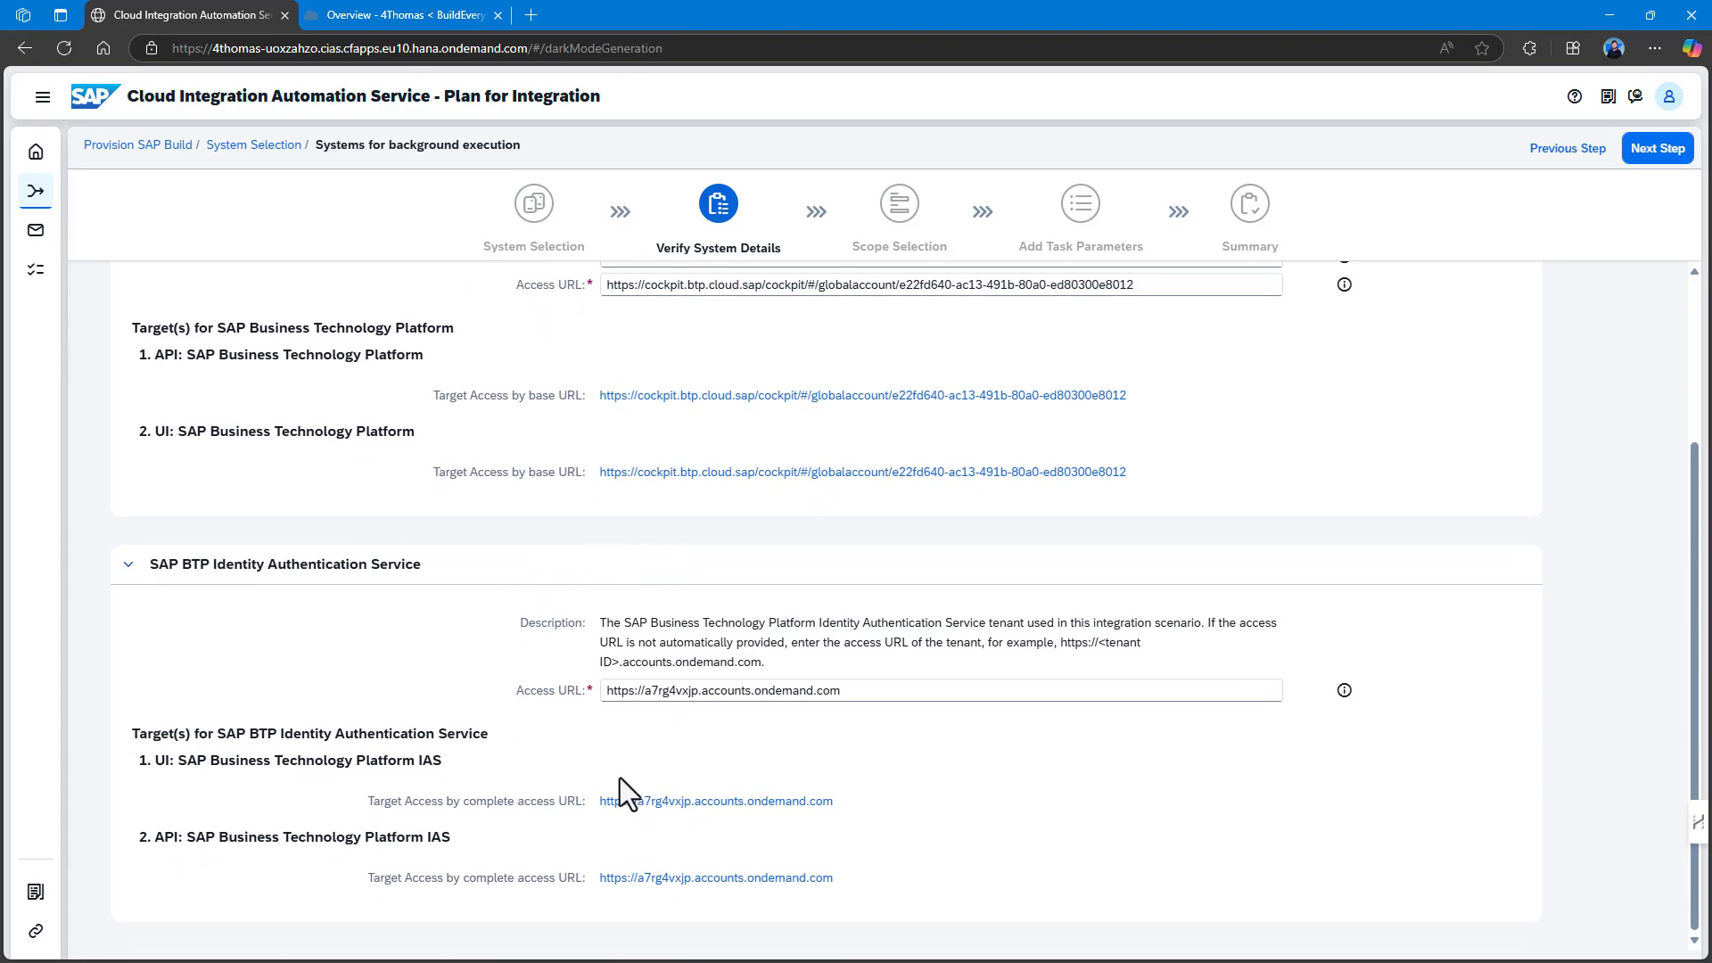
pyautogui.scroll(3, 498, 672)
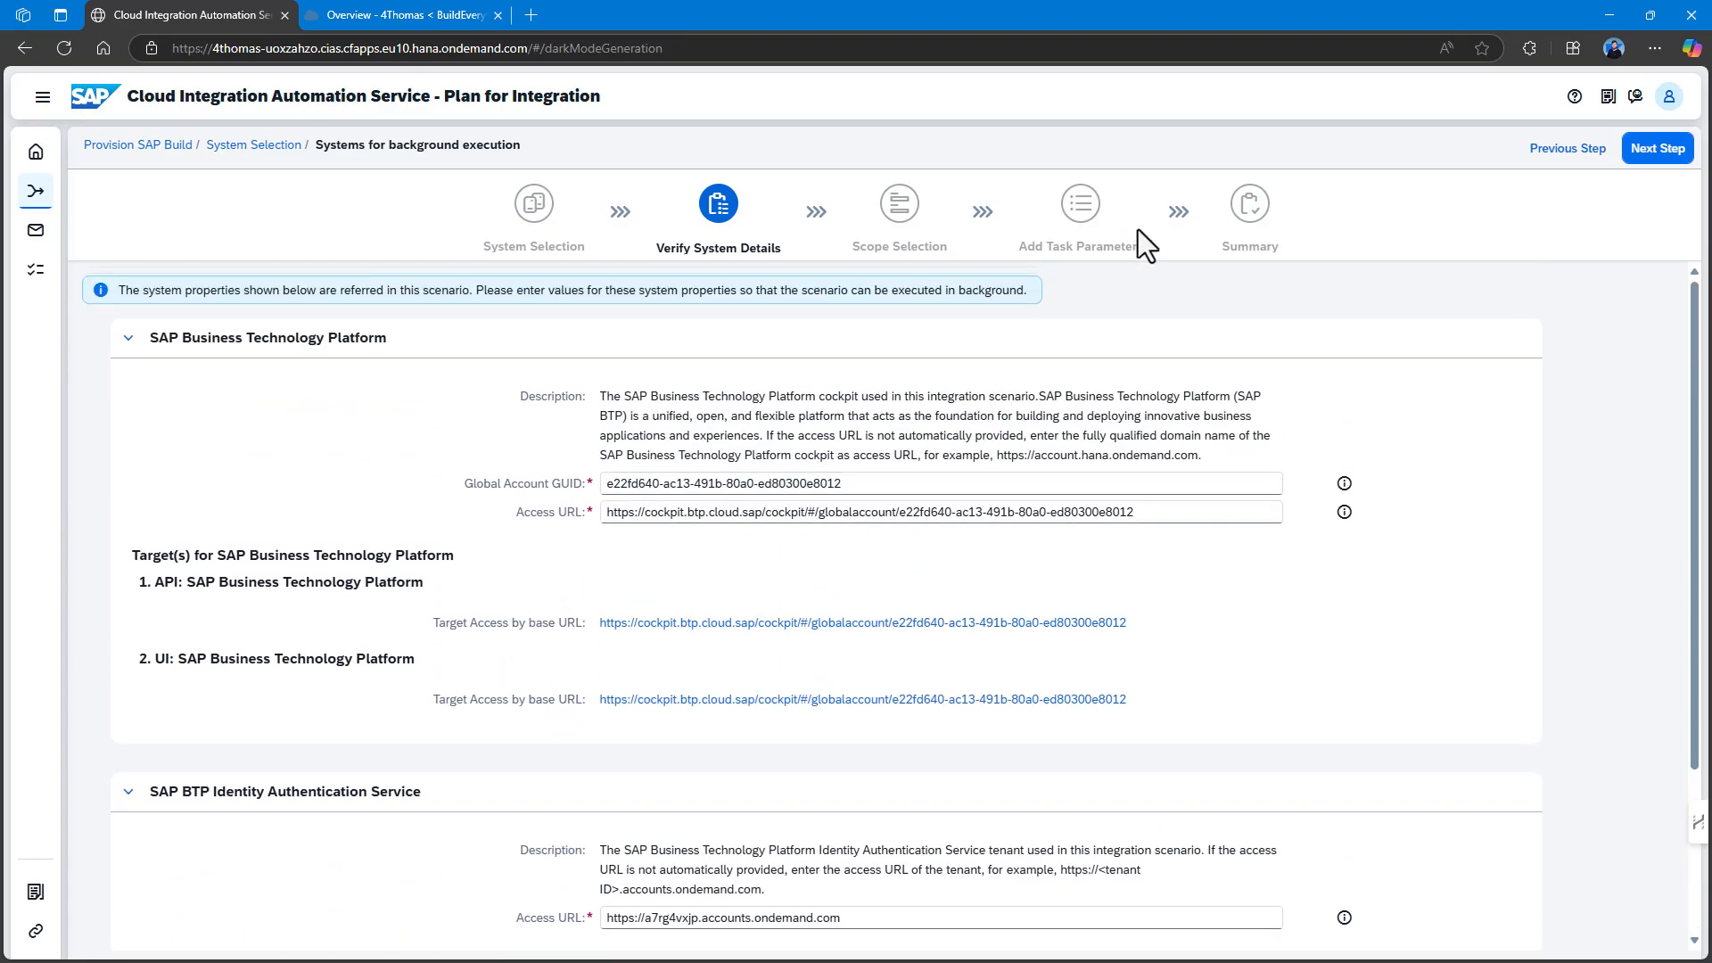
pyautogui.click(1675, 150)
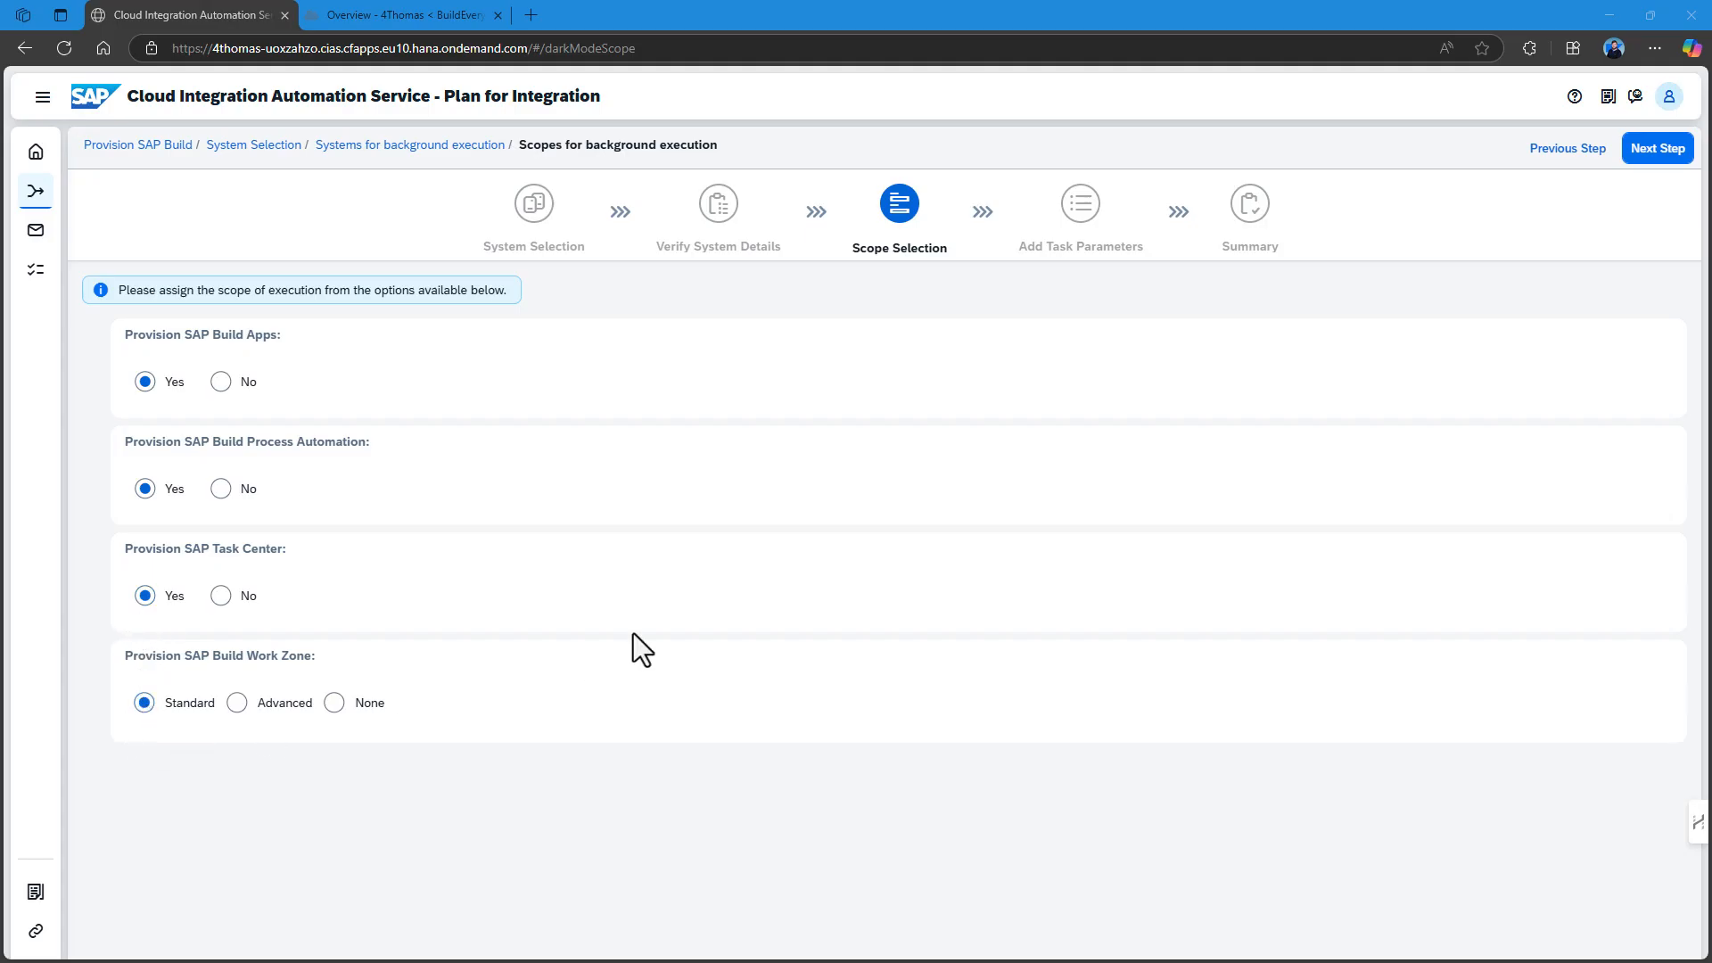
# Keep the default Build Apps, Process Automation and Task Center scopes and advance to Add Task Parameters.
pyautogui.click(1659, 154)
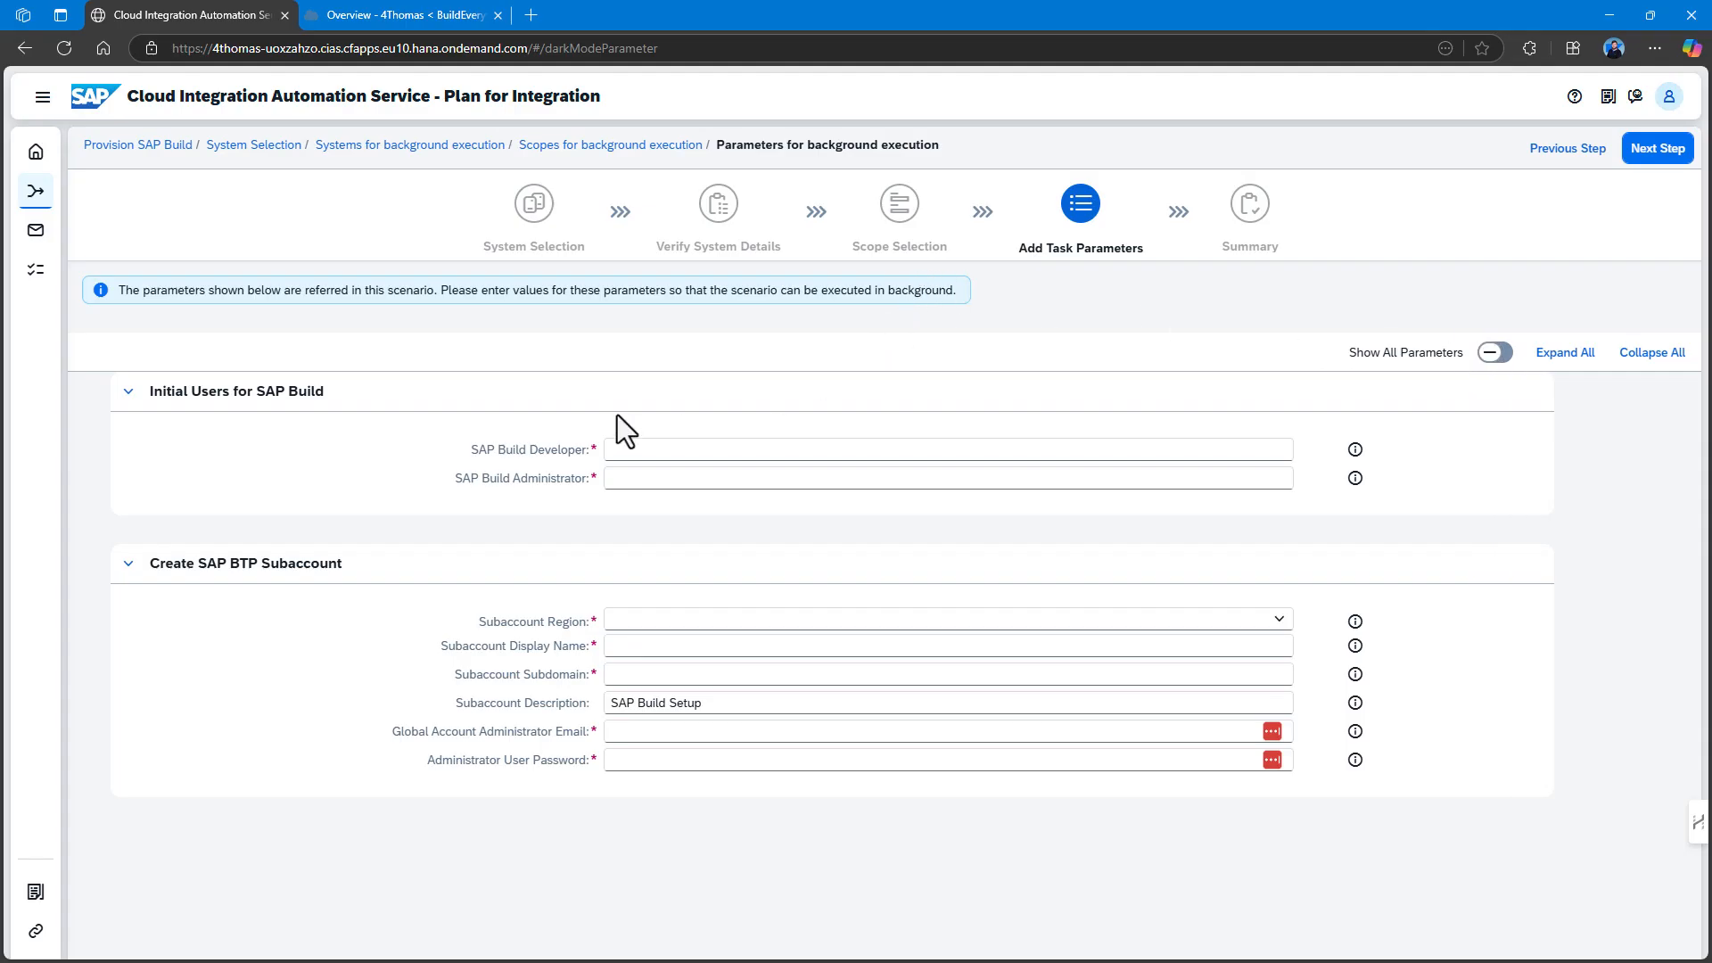
# Enter the user's e-mail address as SAP Build Developer and paste it as SAP Build Administrator.
pyautogui.click(625, 448)
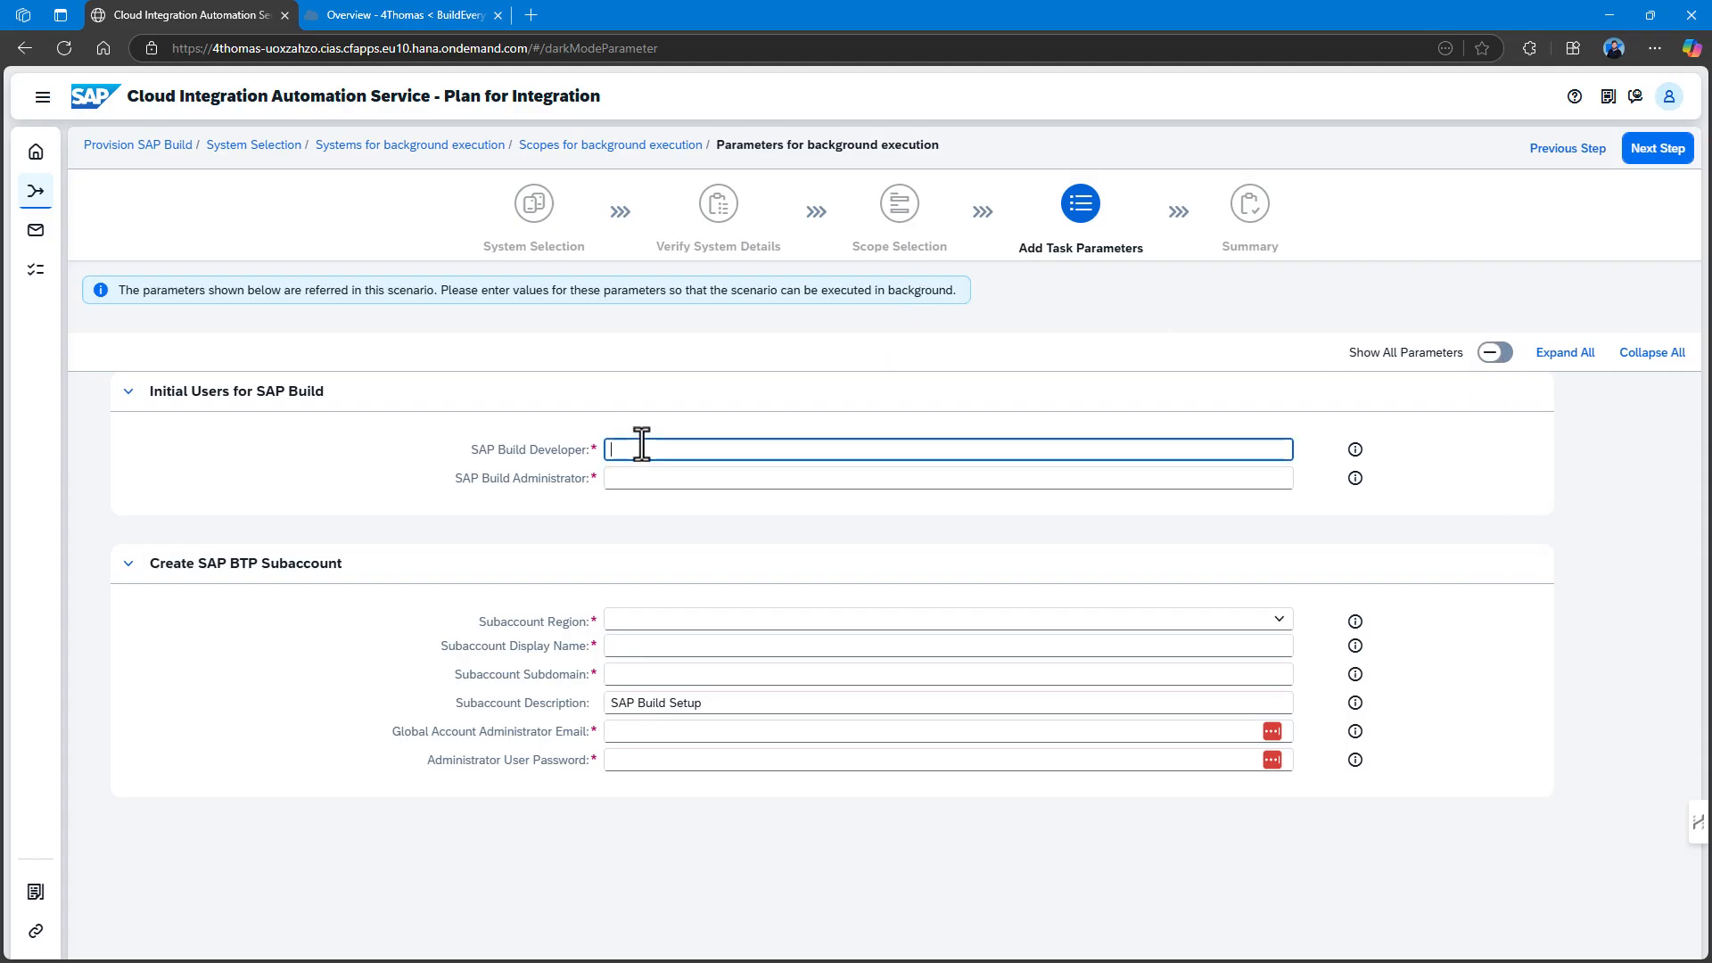
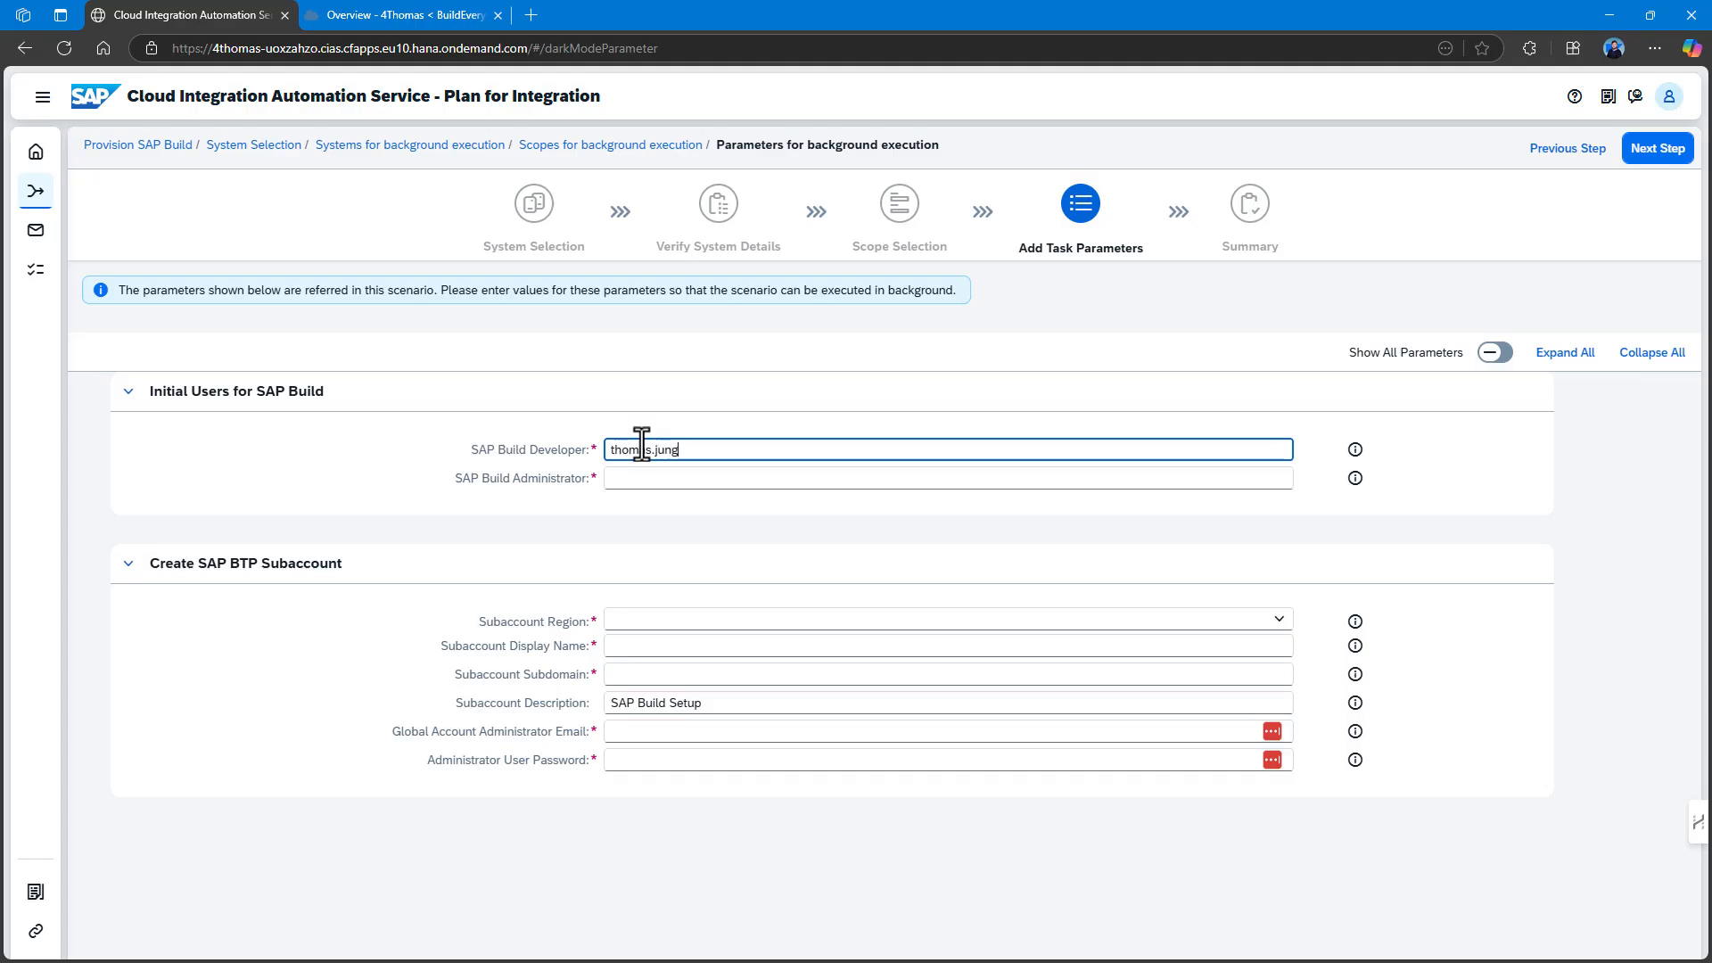
pyautogui.press('Tab')
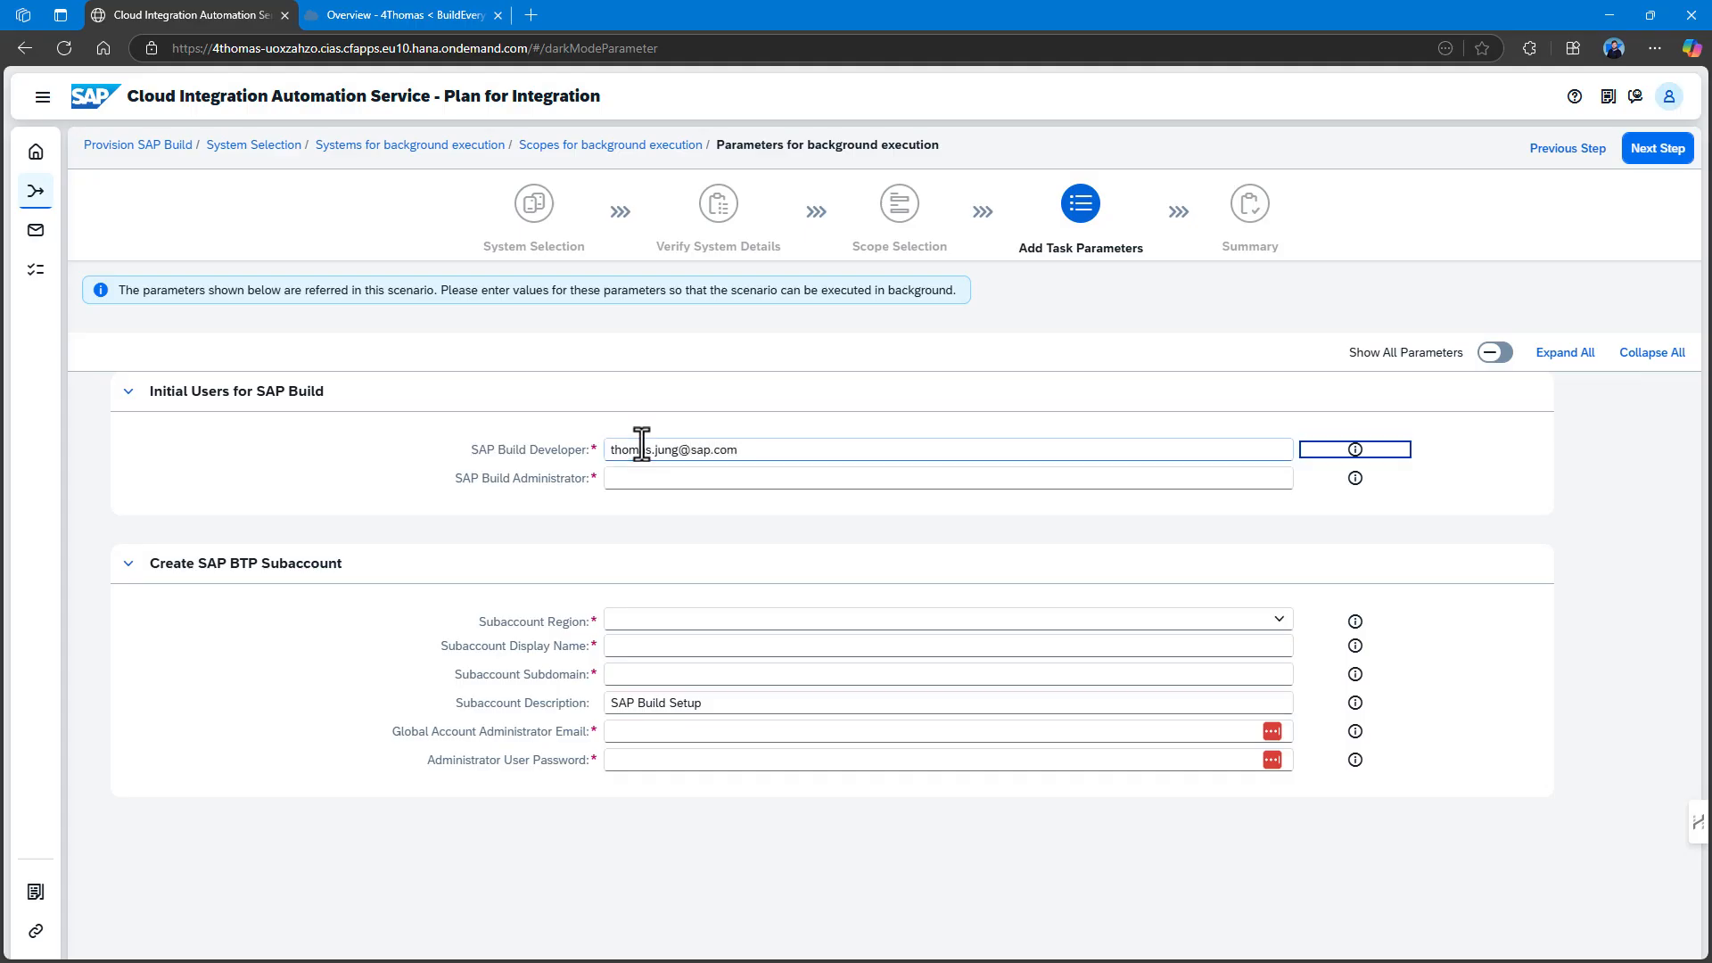
pyautogui.moveTo(761, 447); pyautogui.dragTo(546, 455)
pyautogui.hotkey('ctrl', 'c')
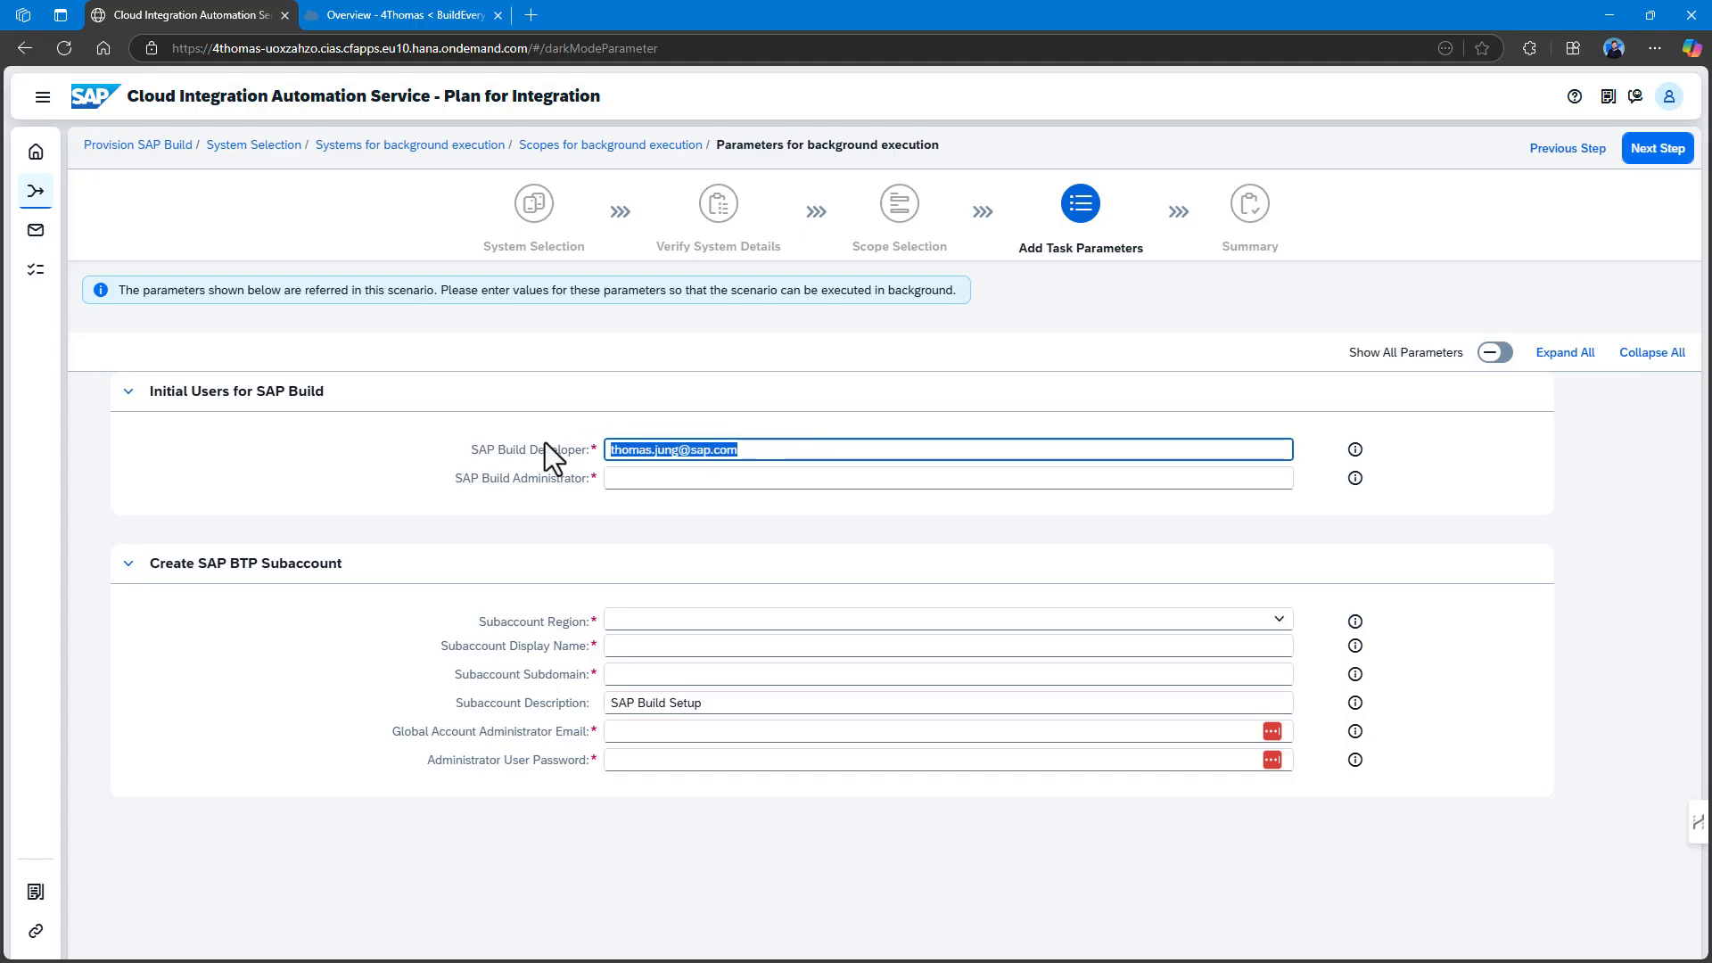
pyautogui.click(640, 478)
pyautogui.hotkey('ctrl', 'v')
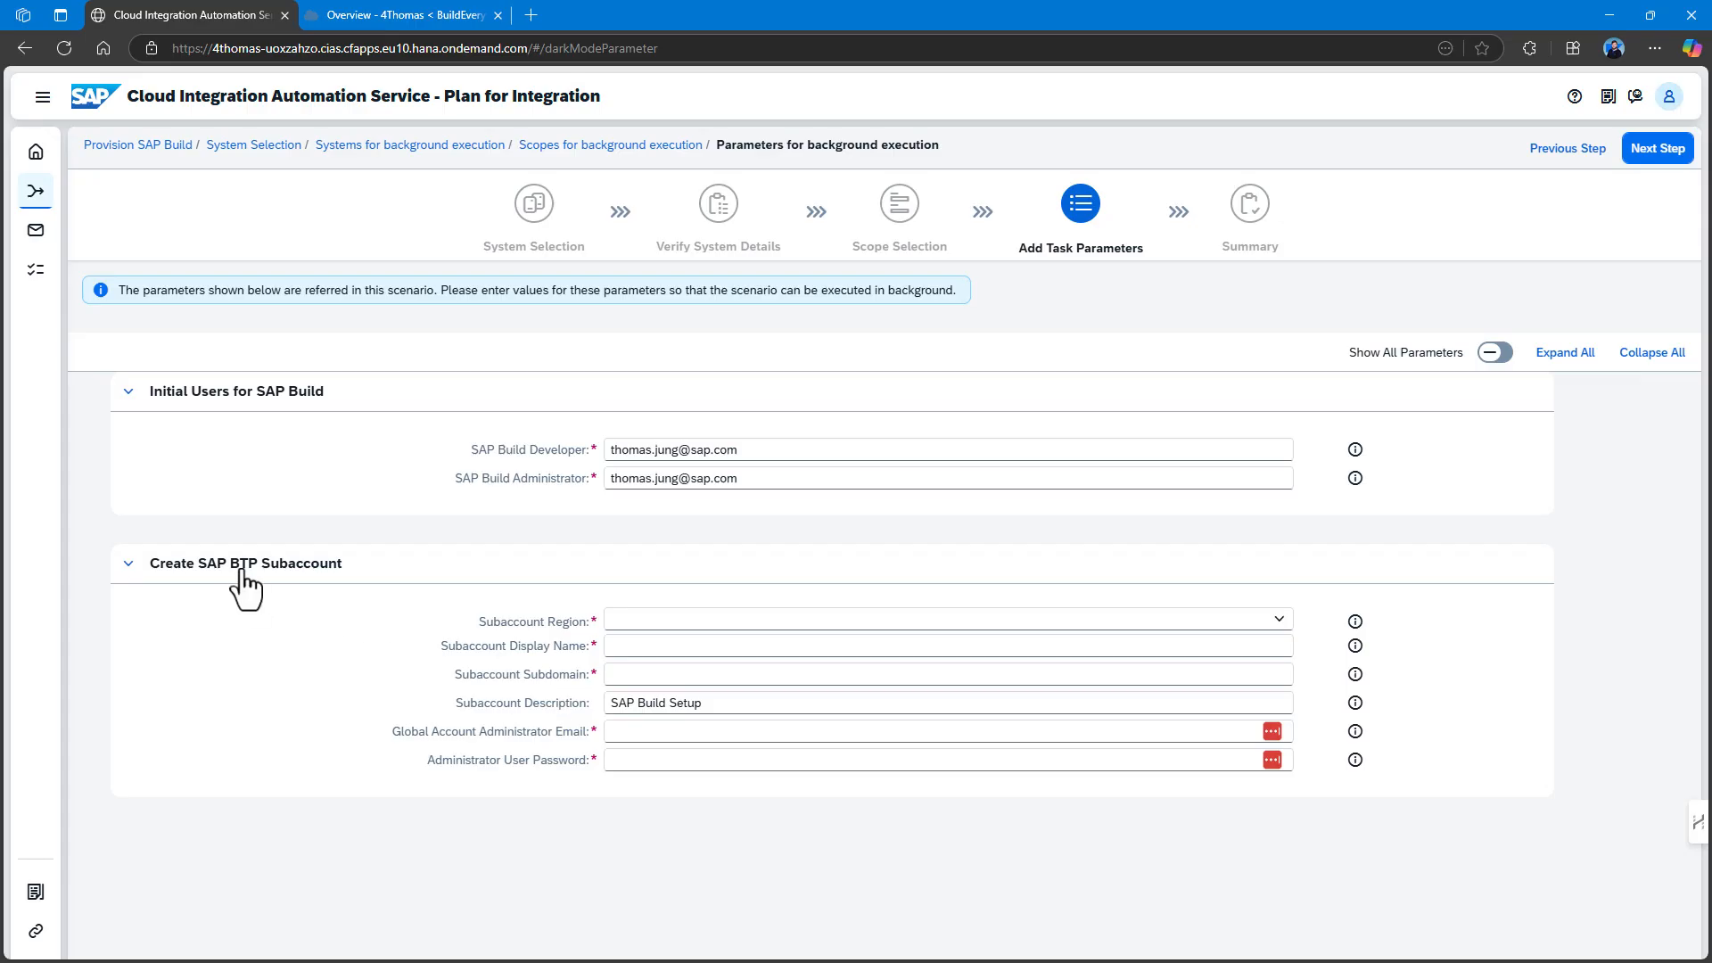
# Expand the Create SAP BTP Subaccount section after briefly opening the region list.
pyautogui.click(1280, 622)
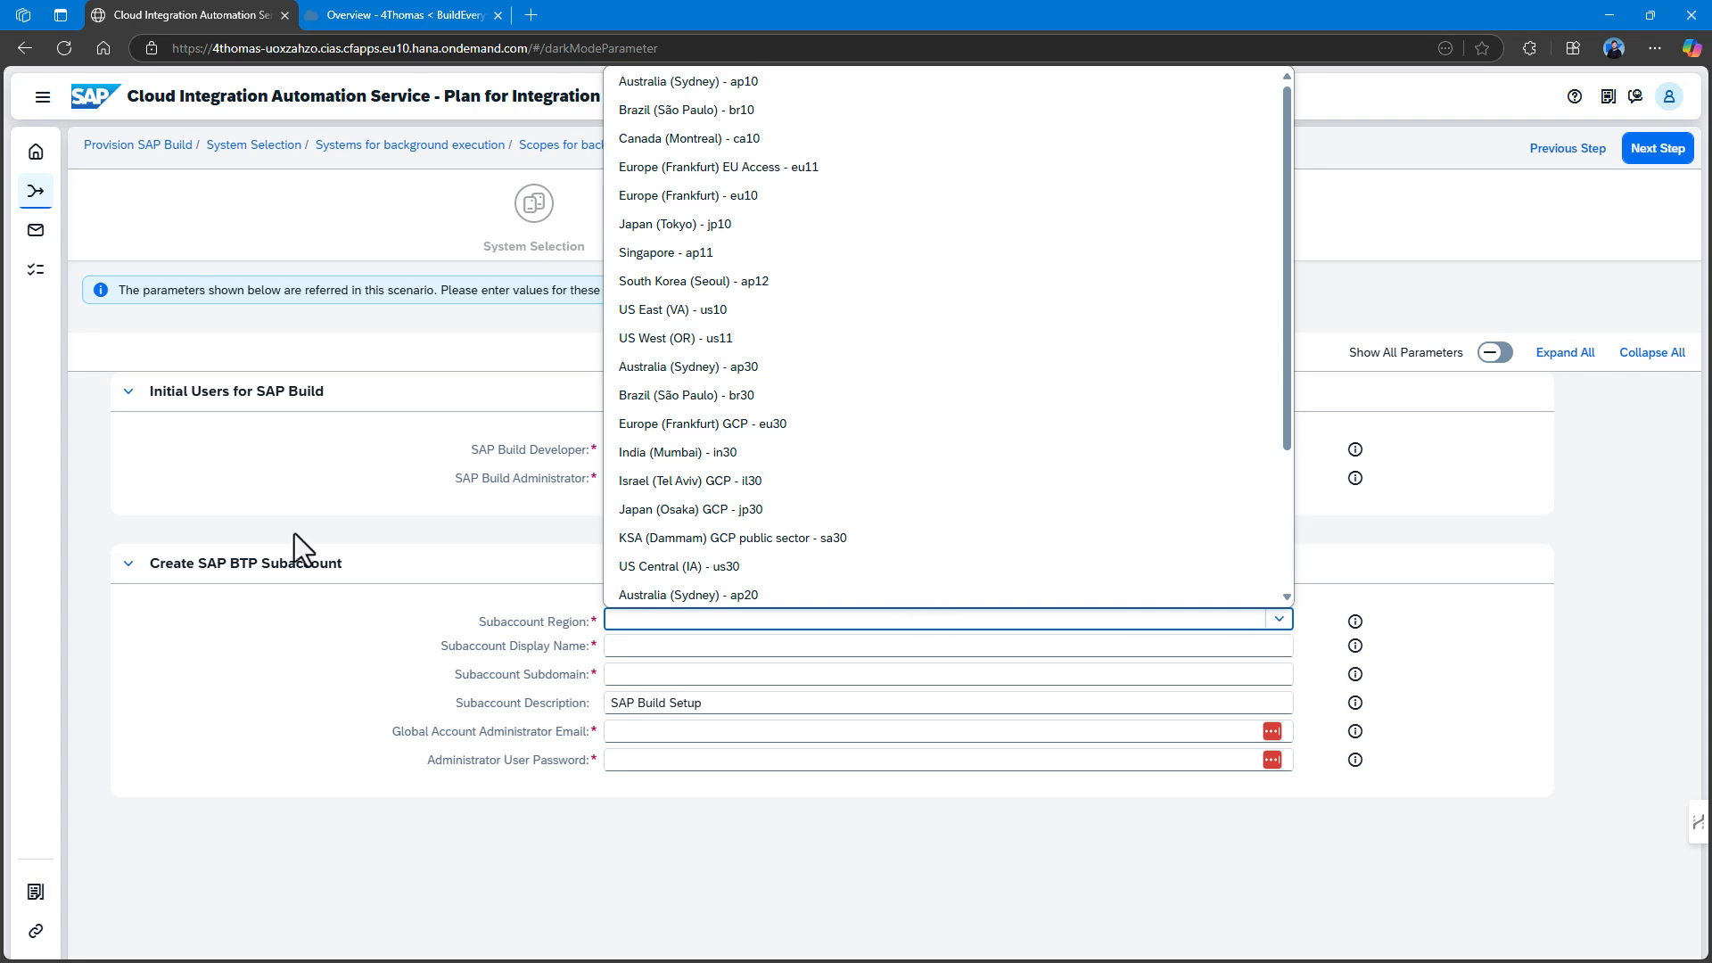
pyautogui.click(379, 564)
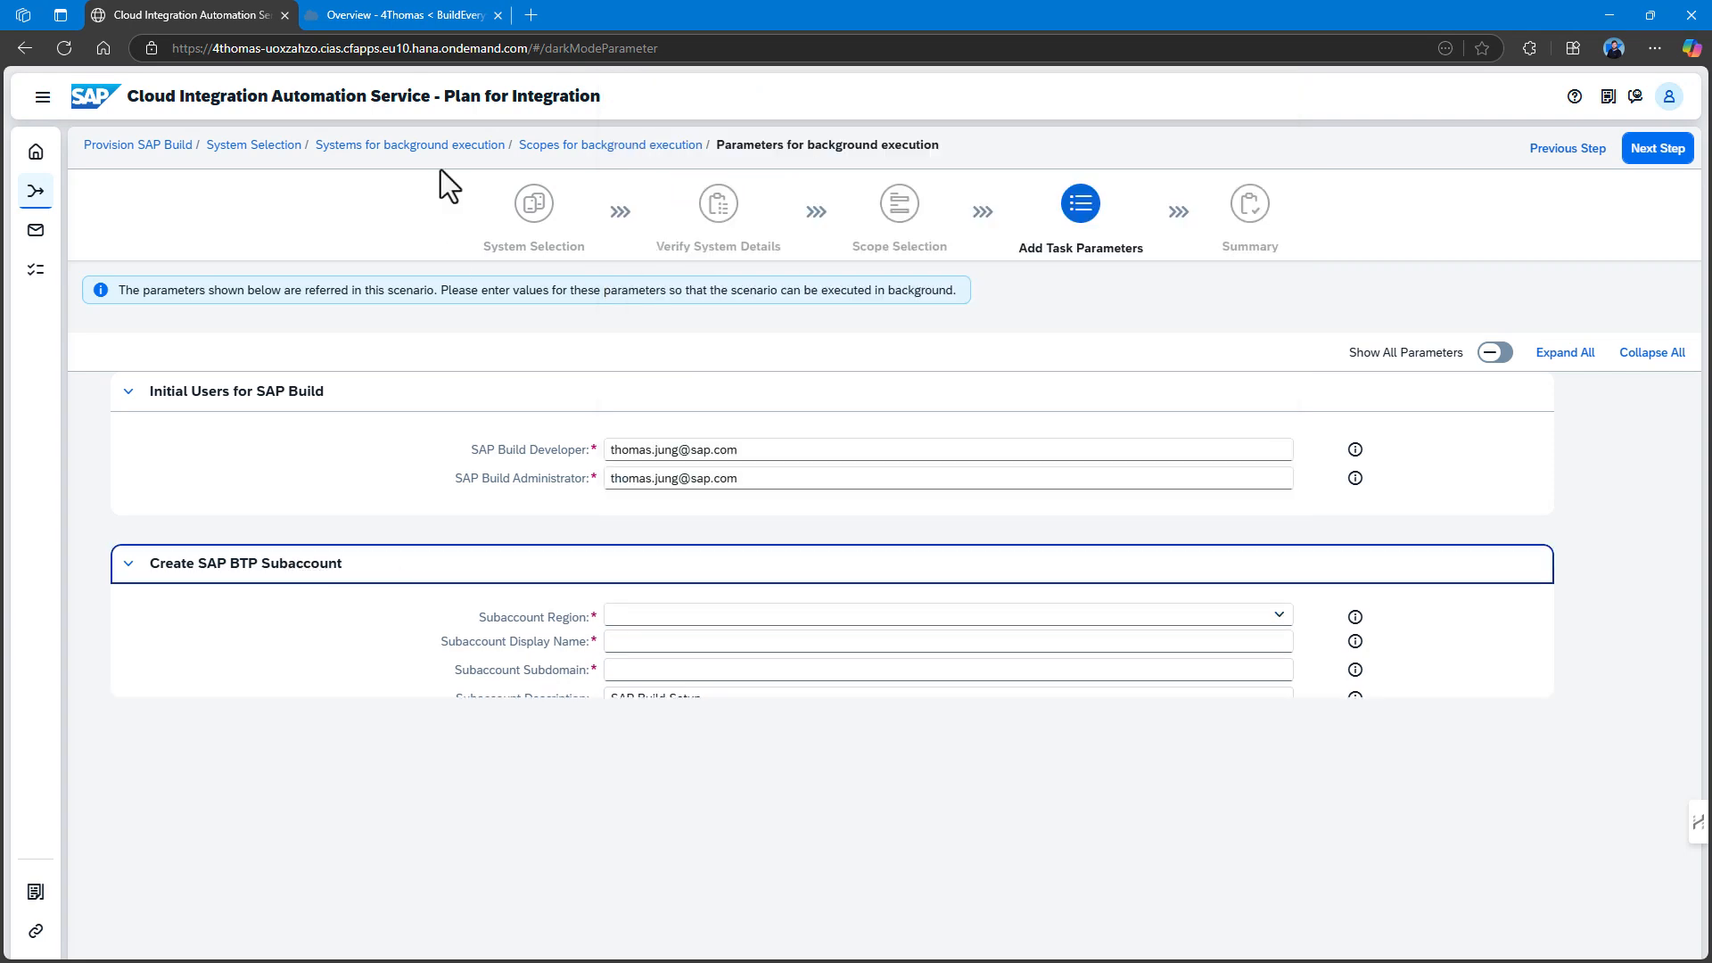
pyautogui.click(379, 563)
# Copy the subdomain from the Cockpit subaccount overview into the Subaccount Subdomain field.
pyautogui.click(439, 9)
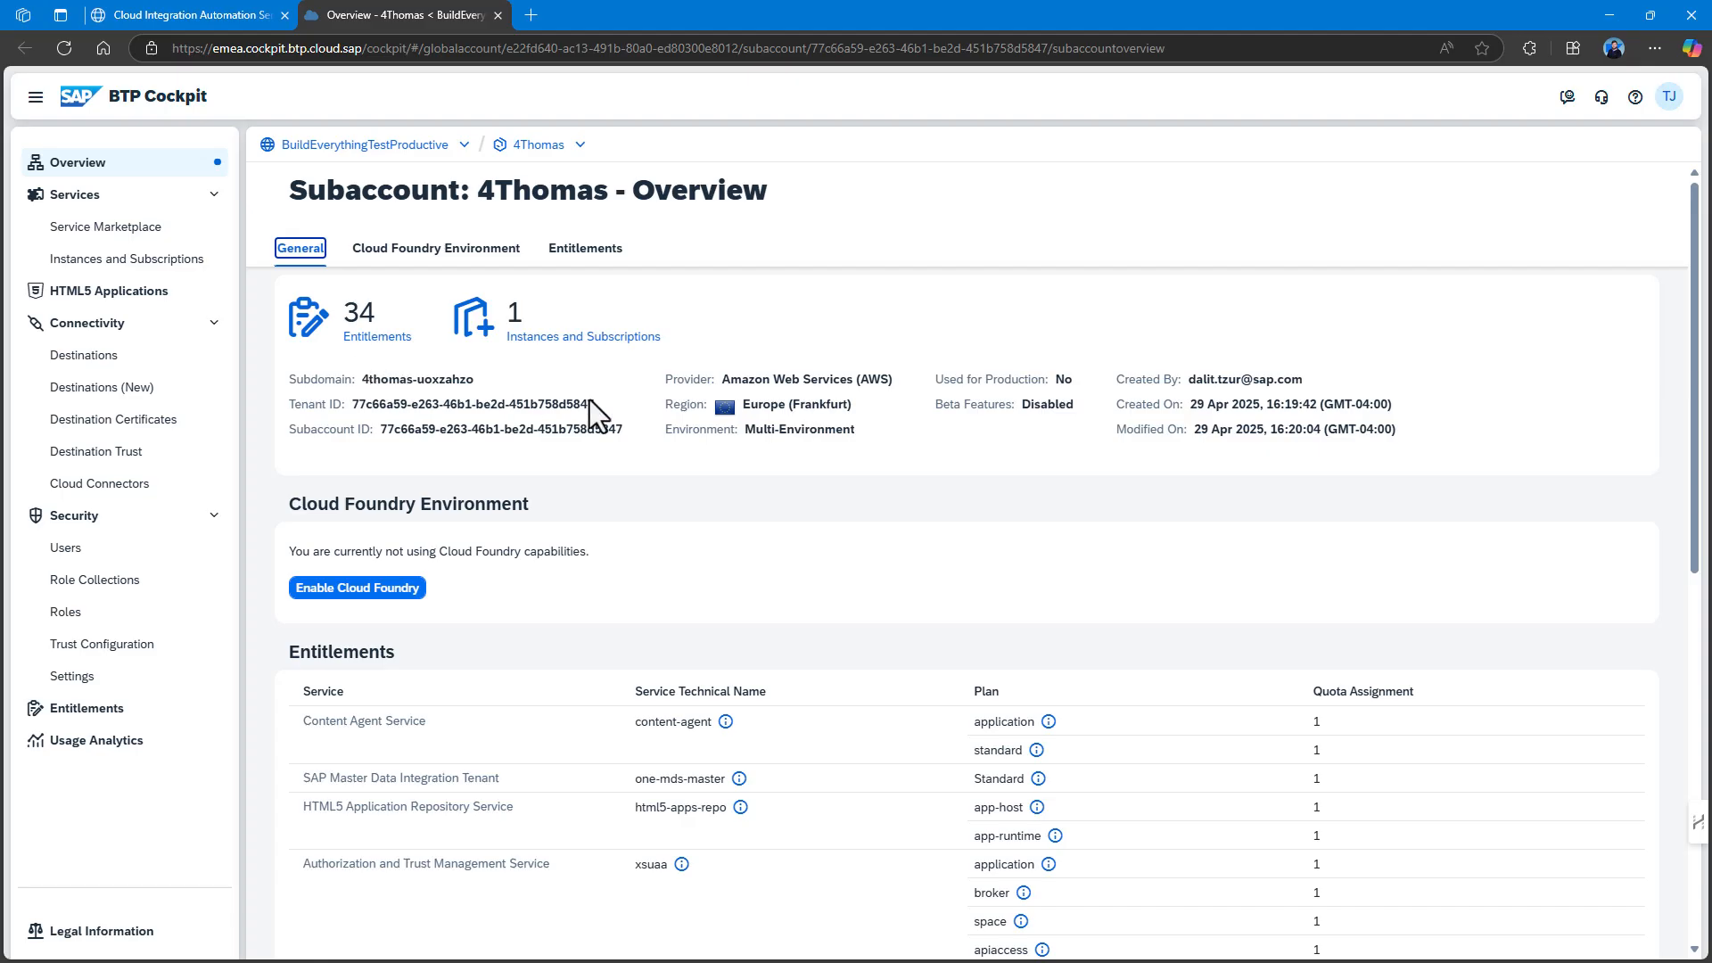
pyautogui.moveTo(363, 381); pyautogui.dragTo(489, 381)
pyautogui.hotkey('ctrl', 'c')
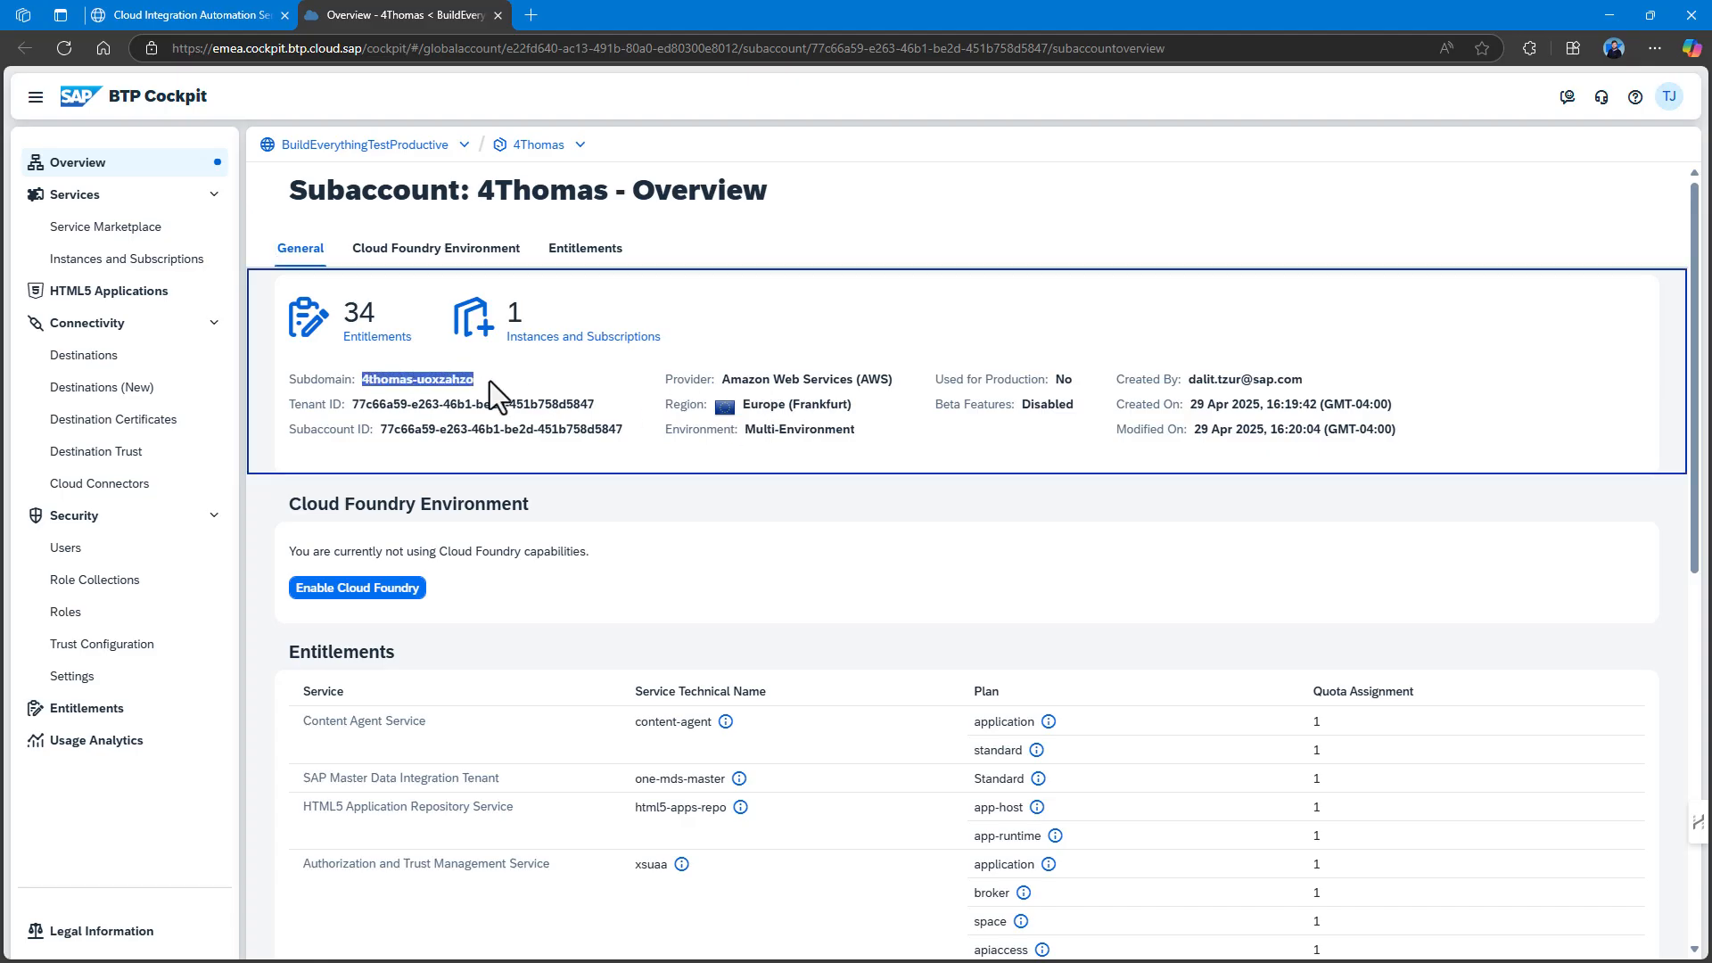
pyautogui.click(153, 5)
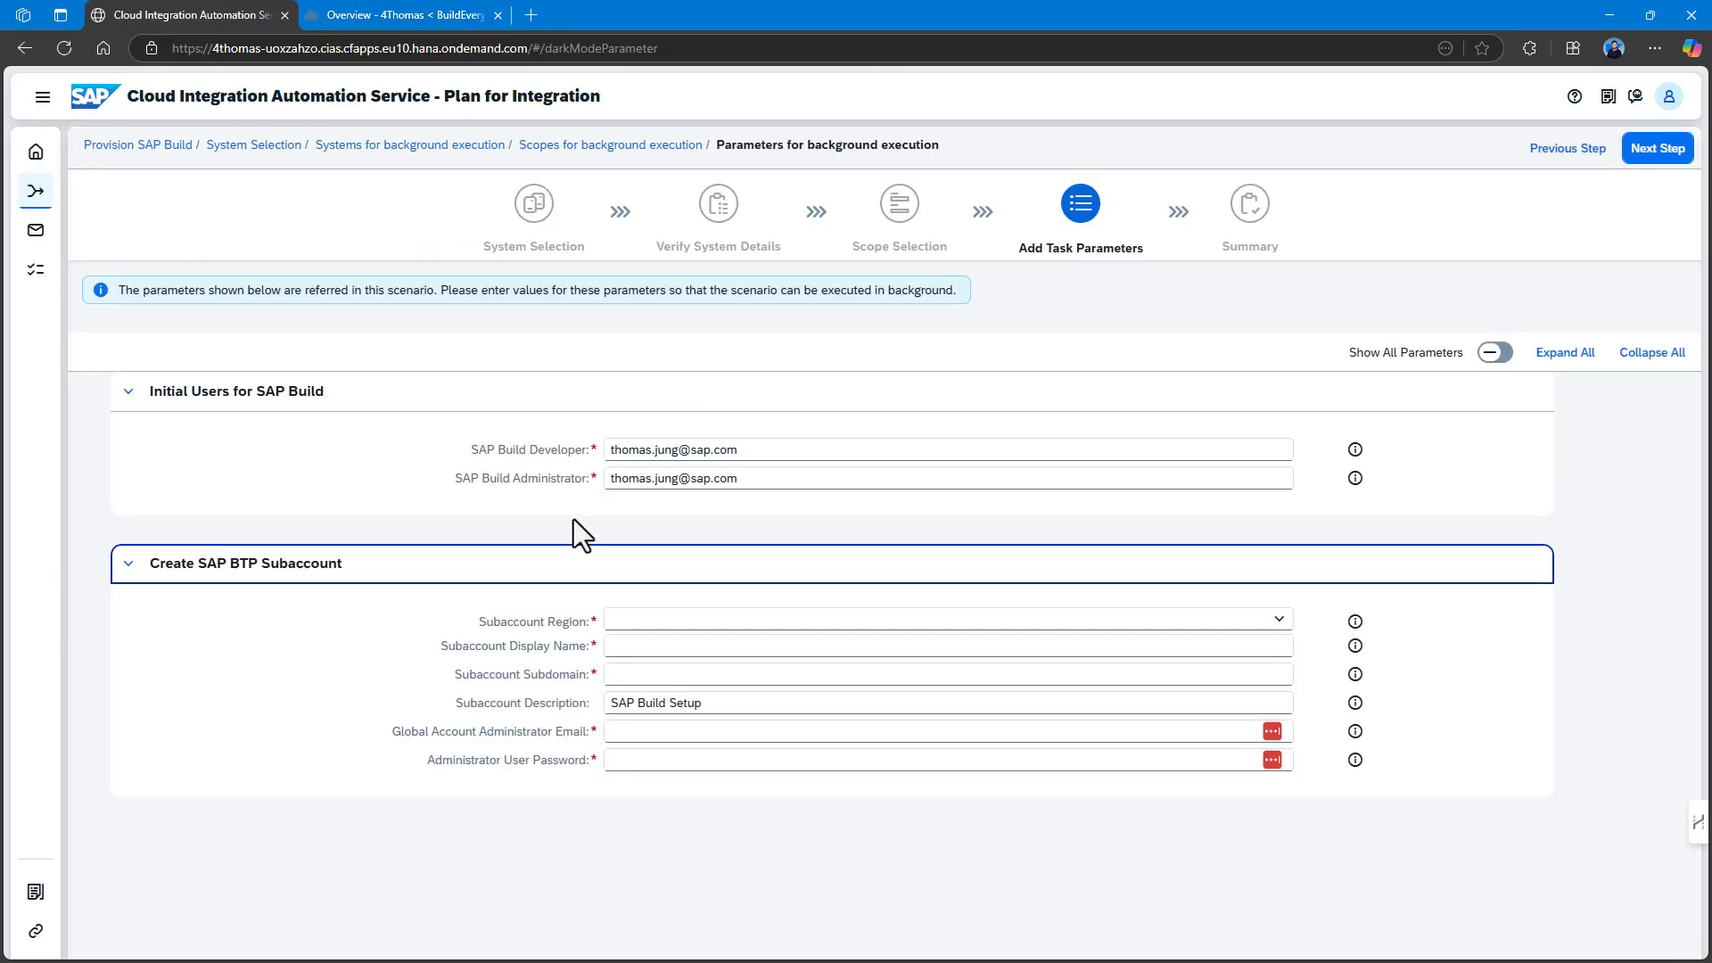
pyautogui.click(612, 675)
pyautogui.hotkey('ctrl', 'v')
pyautogui.click(623, 617)
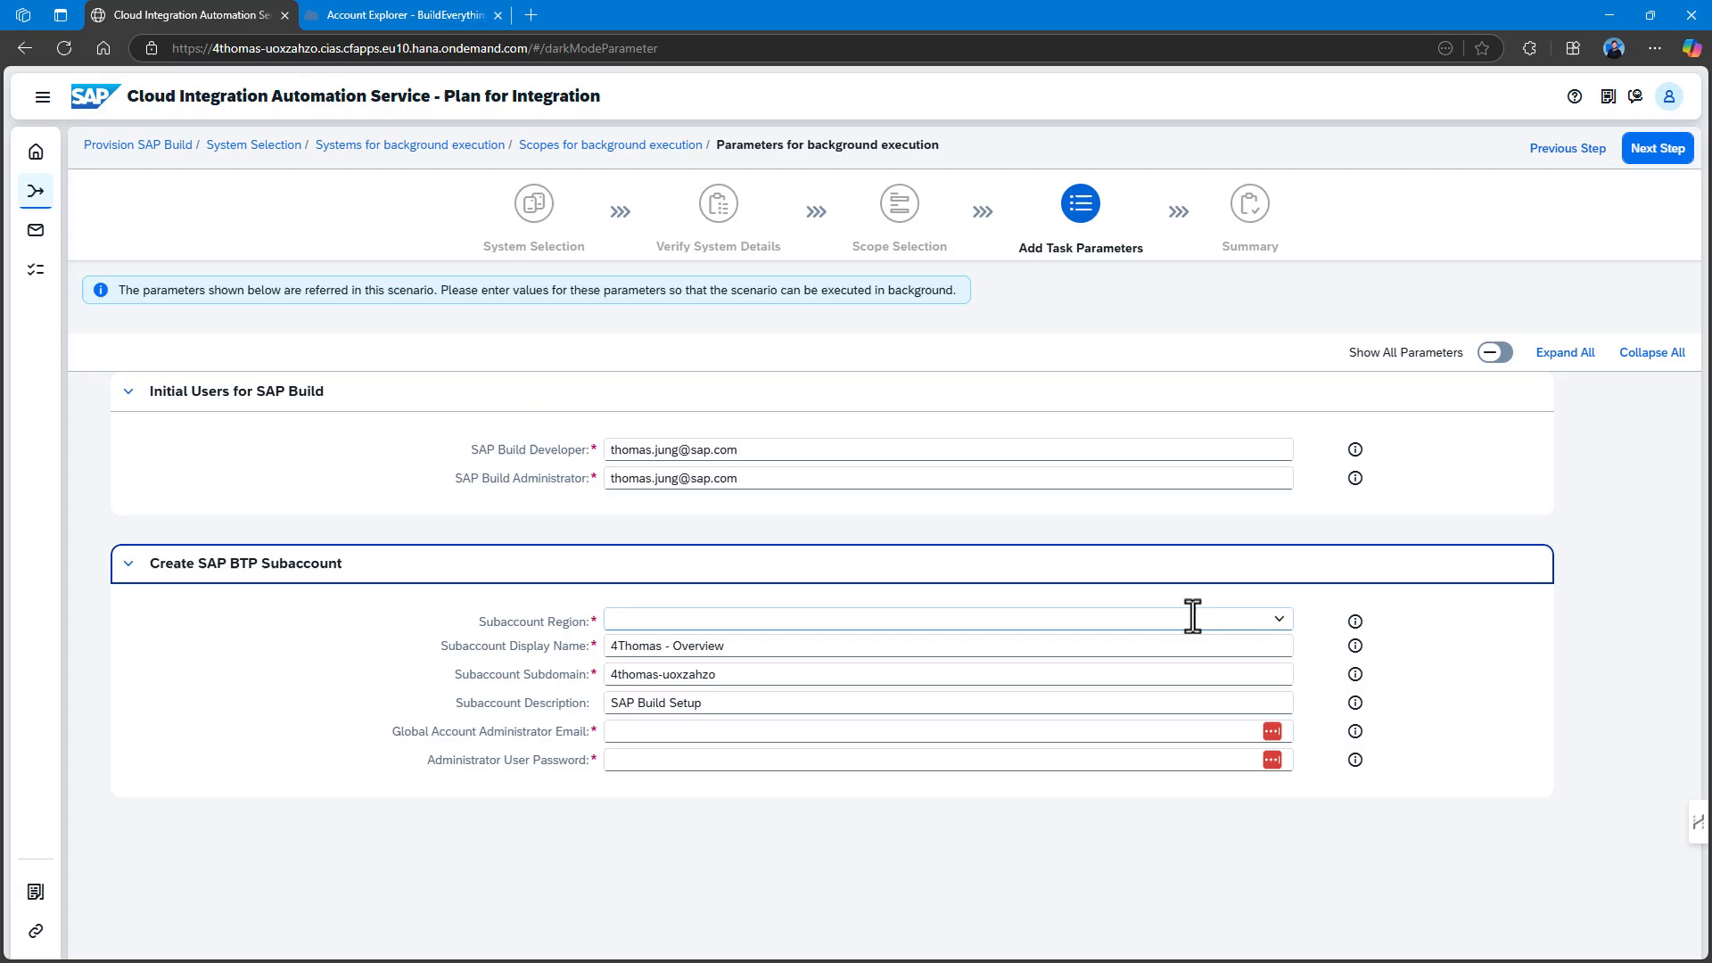
# Choose region Europe (Frankfurt) - eu10, autofill the administrator e-mail, and enter the password.
pyautogui.click(1279, 618)
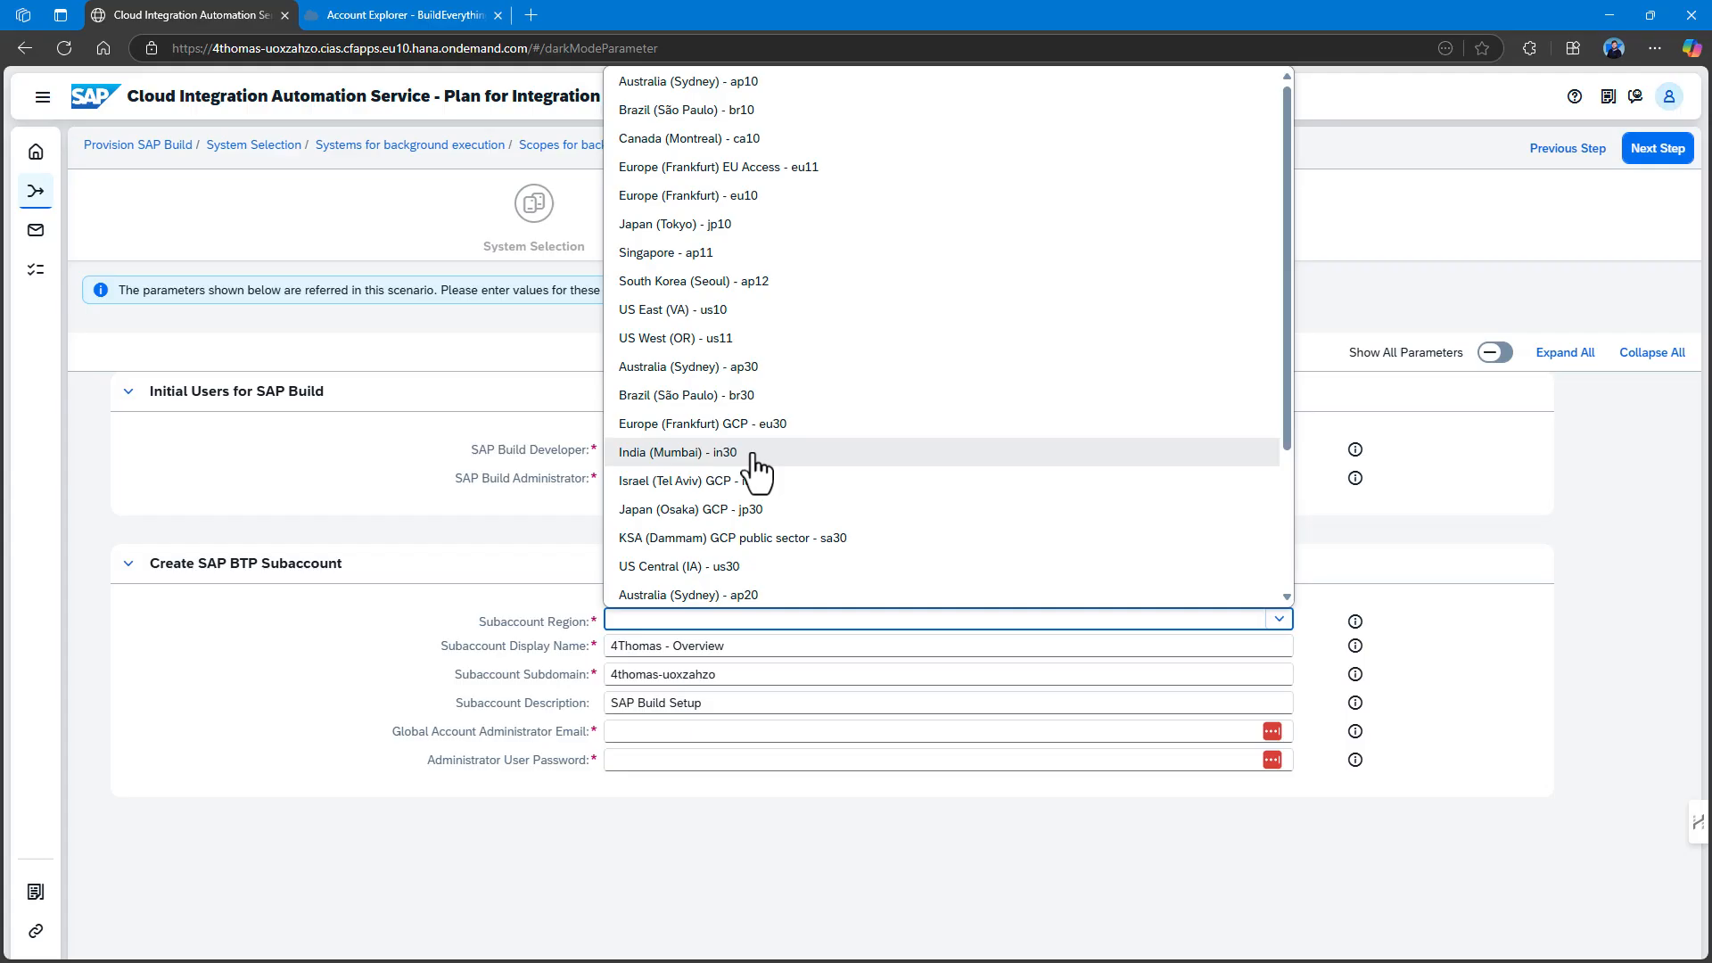
pyautogui.scroll(-2, 753, 457)
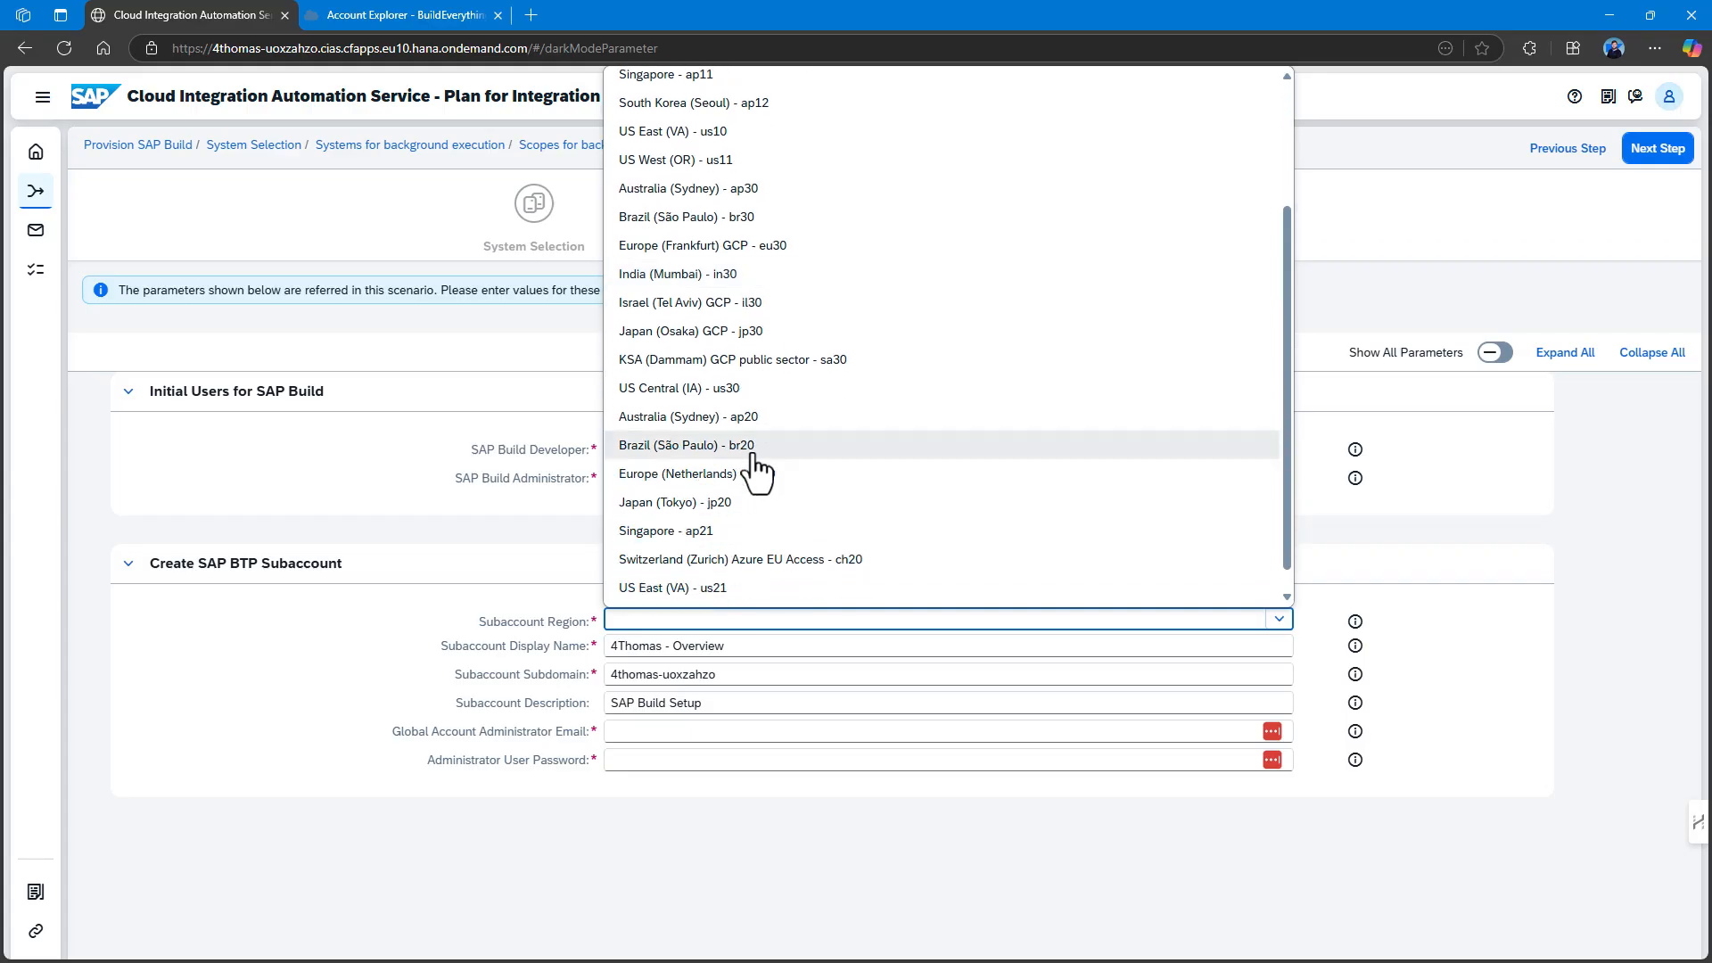
pyautogui.scroll(2, 754, 428)
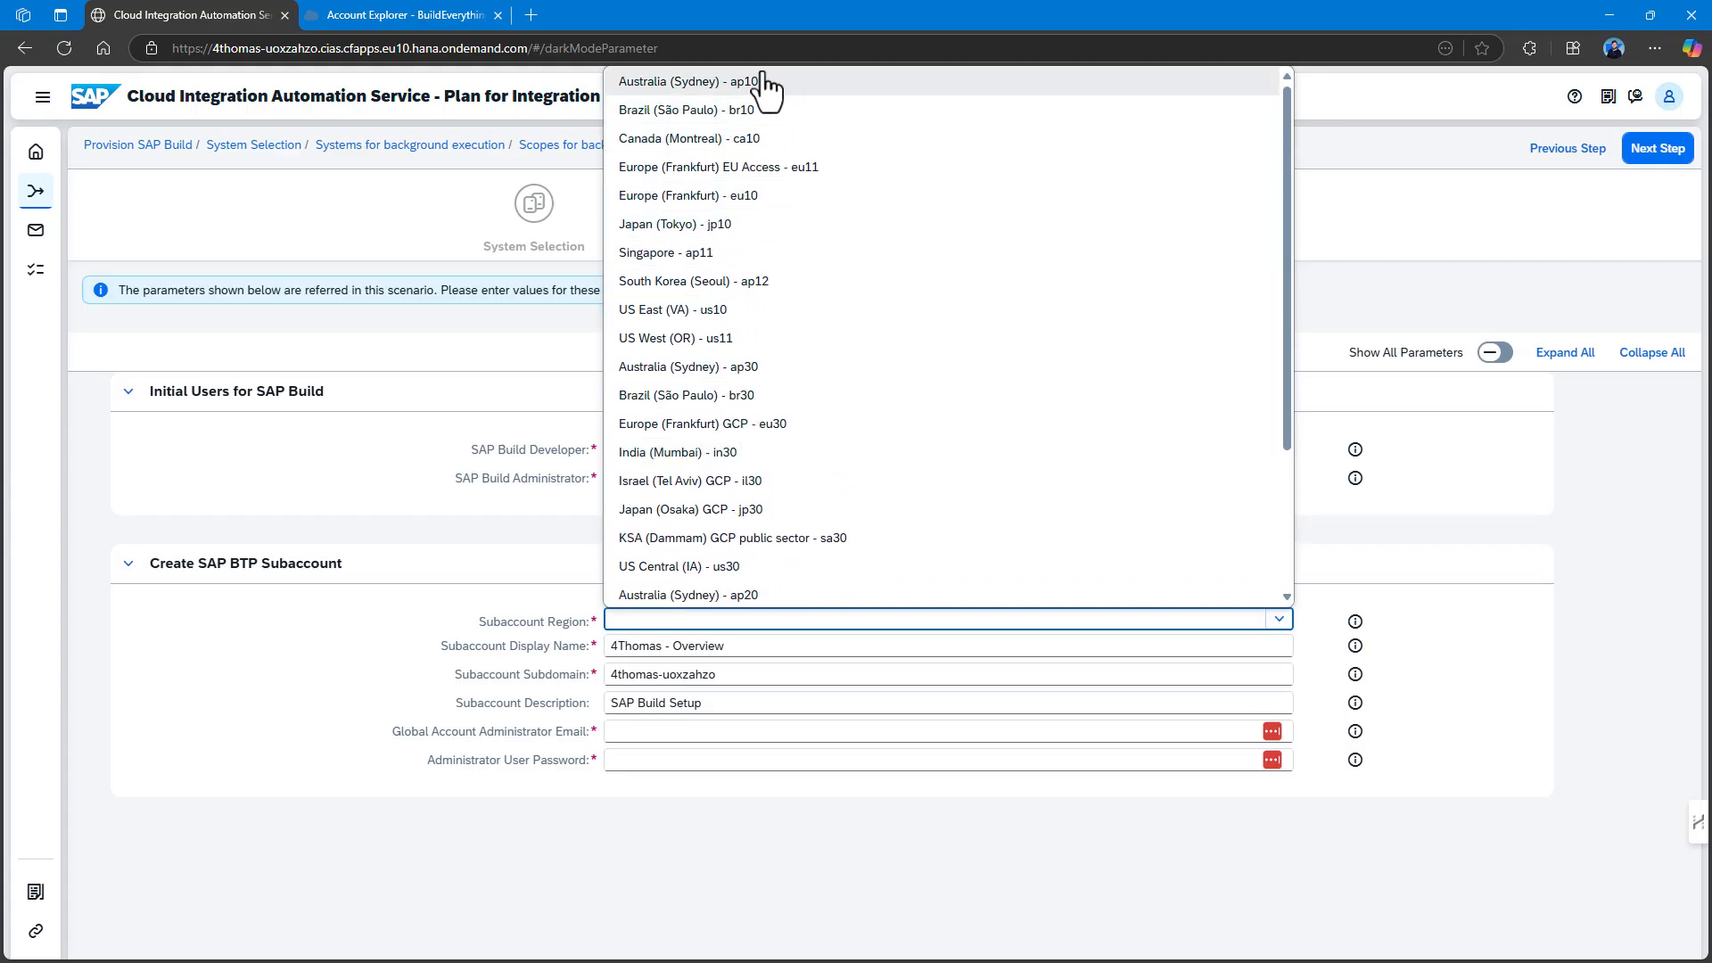
pyautogui.click(773, 195)
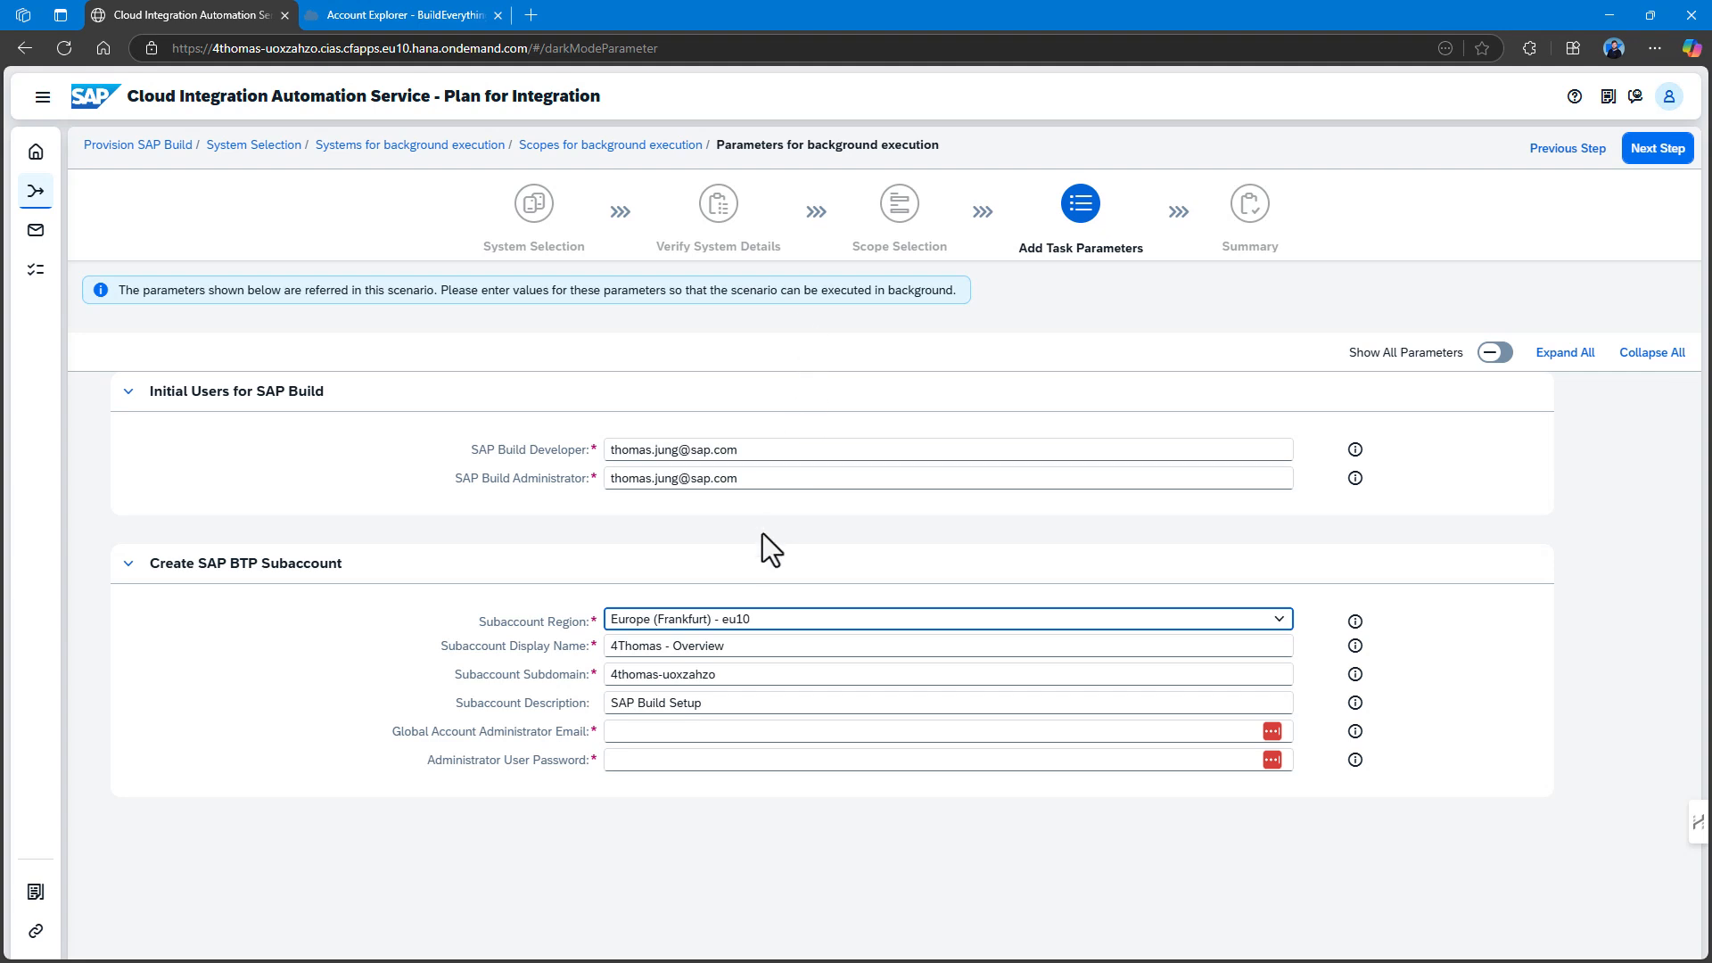
pyautogui.click(647, 732)
pyautogui.click(642, 760)
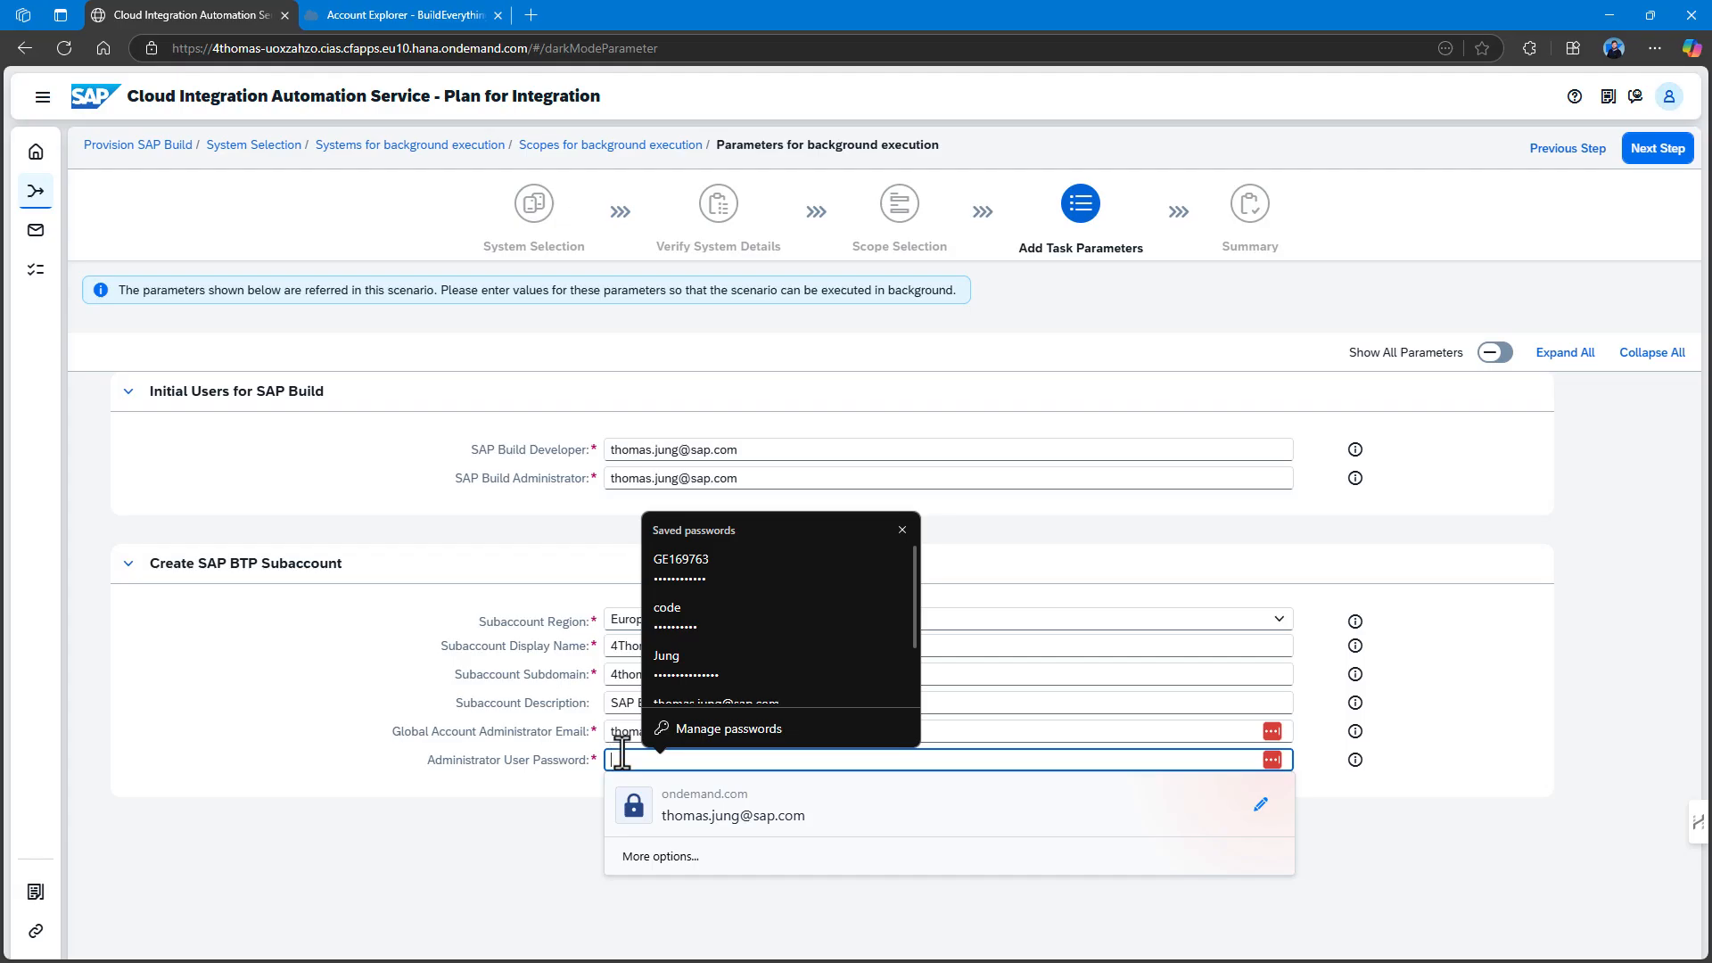
pyautogui.write('••')
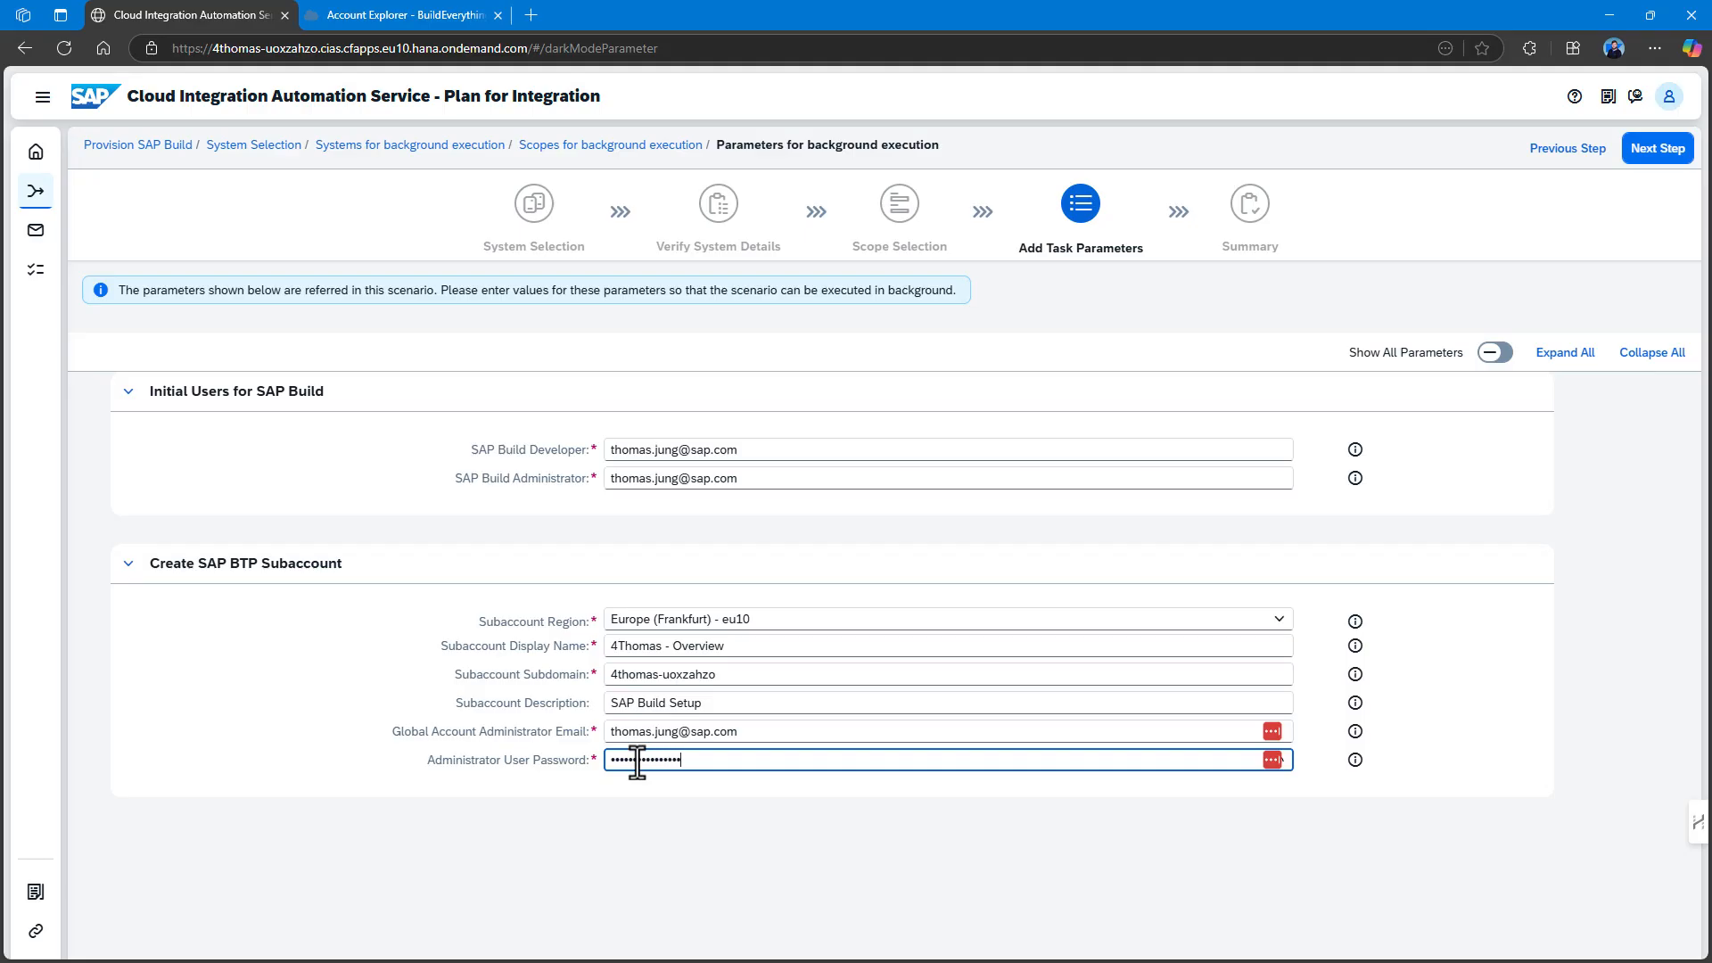
pyautogui.click(1662, 150)
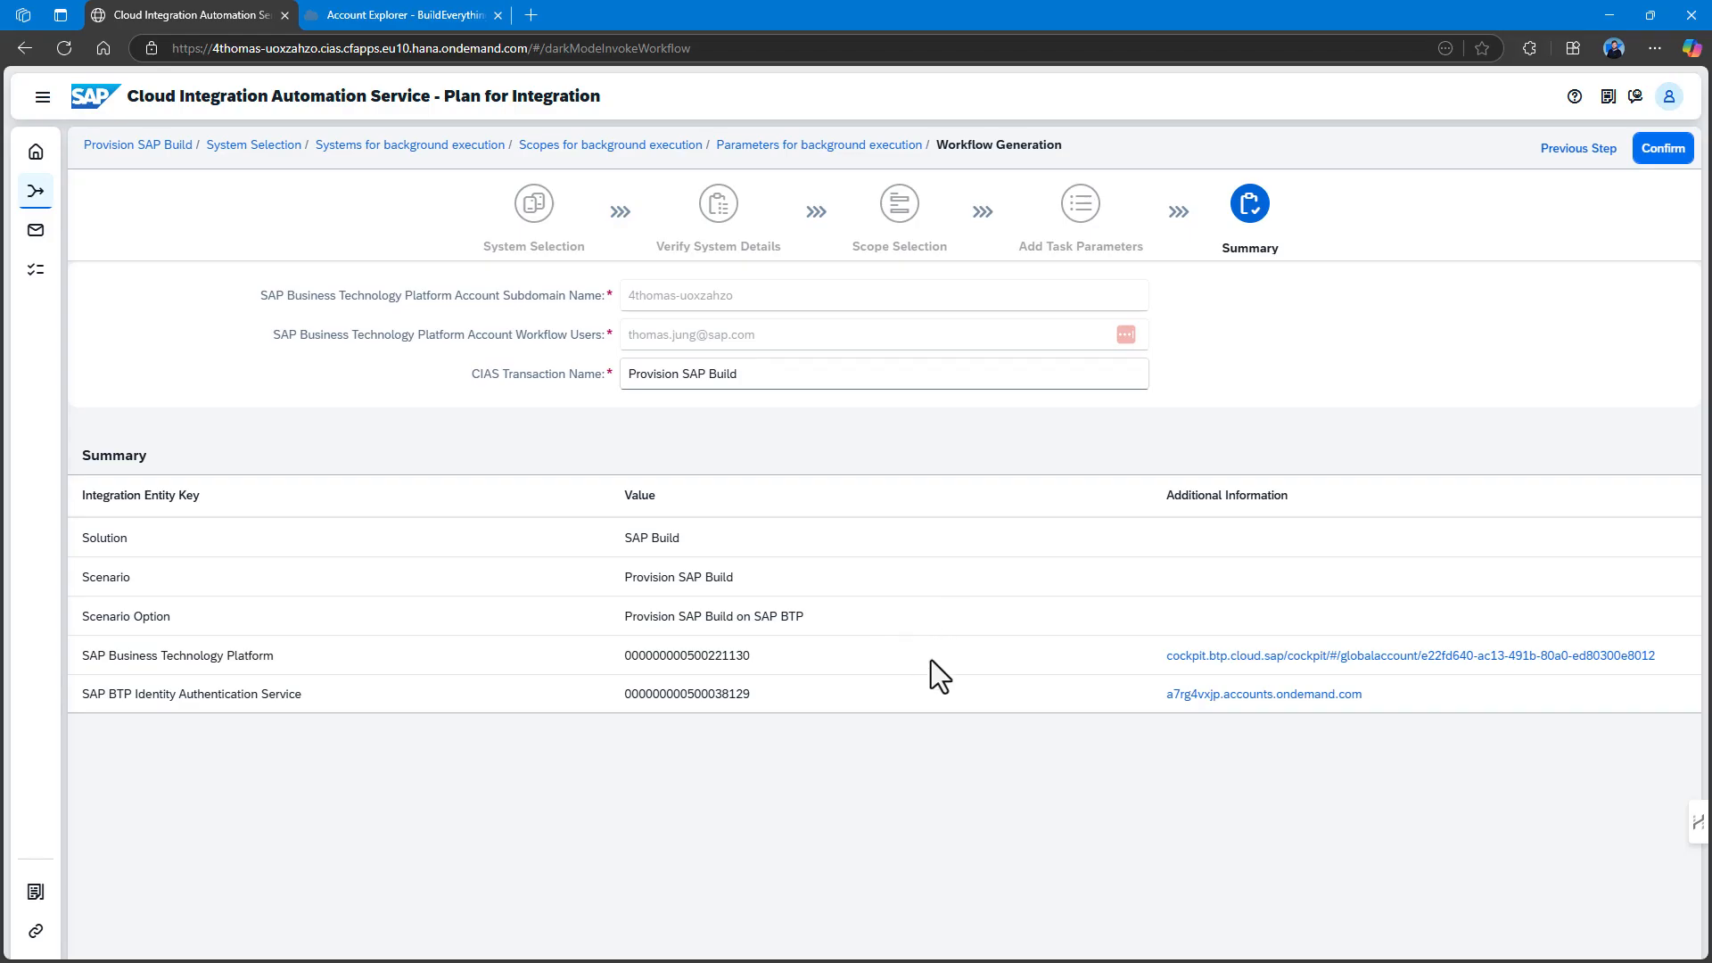
pyautogui.click(1662, 154)
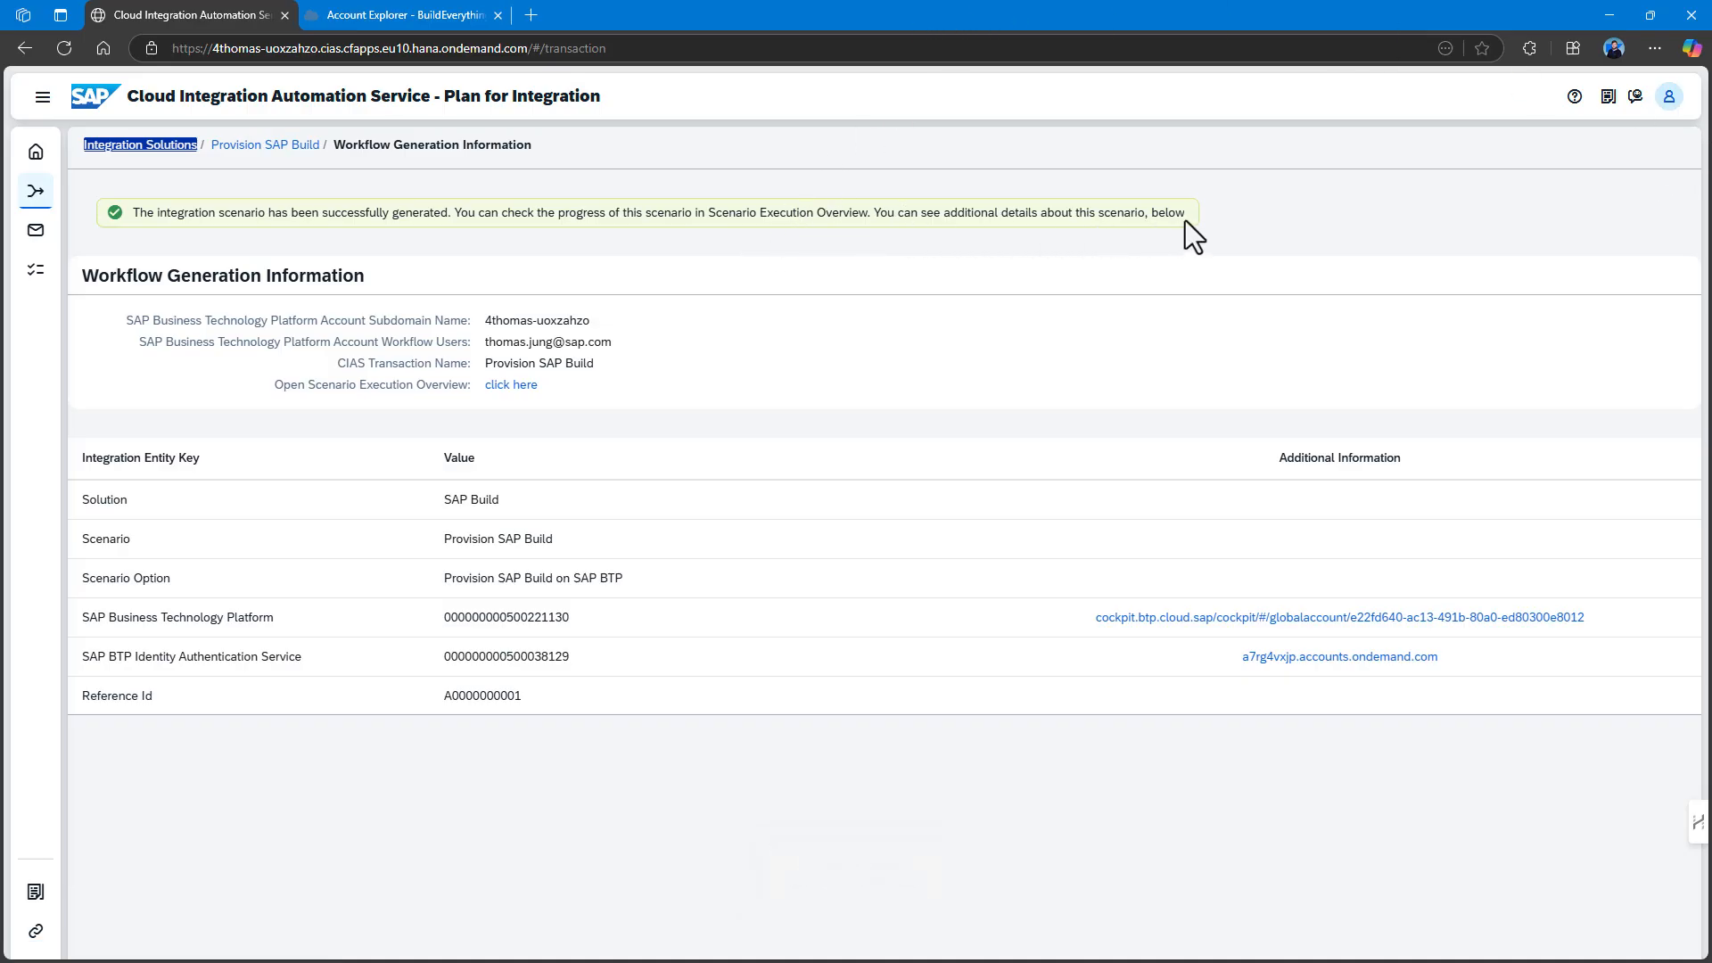
# Open task A00005 Create SAP BTP Subaccount from Scenario Monitoring and jump to it in My Inbox.
pyautogui.click(520, 388)
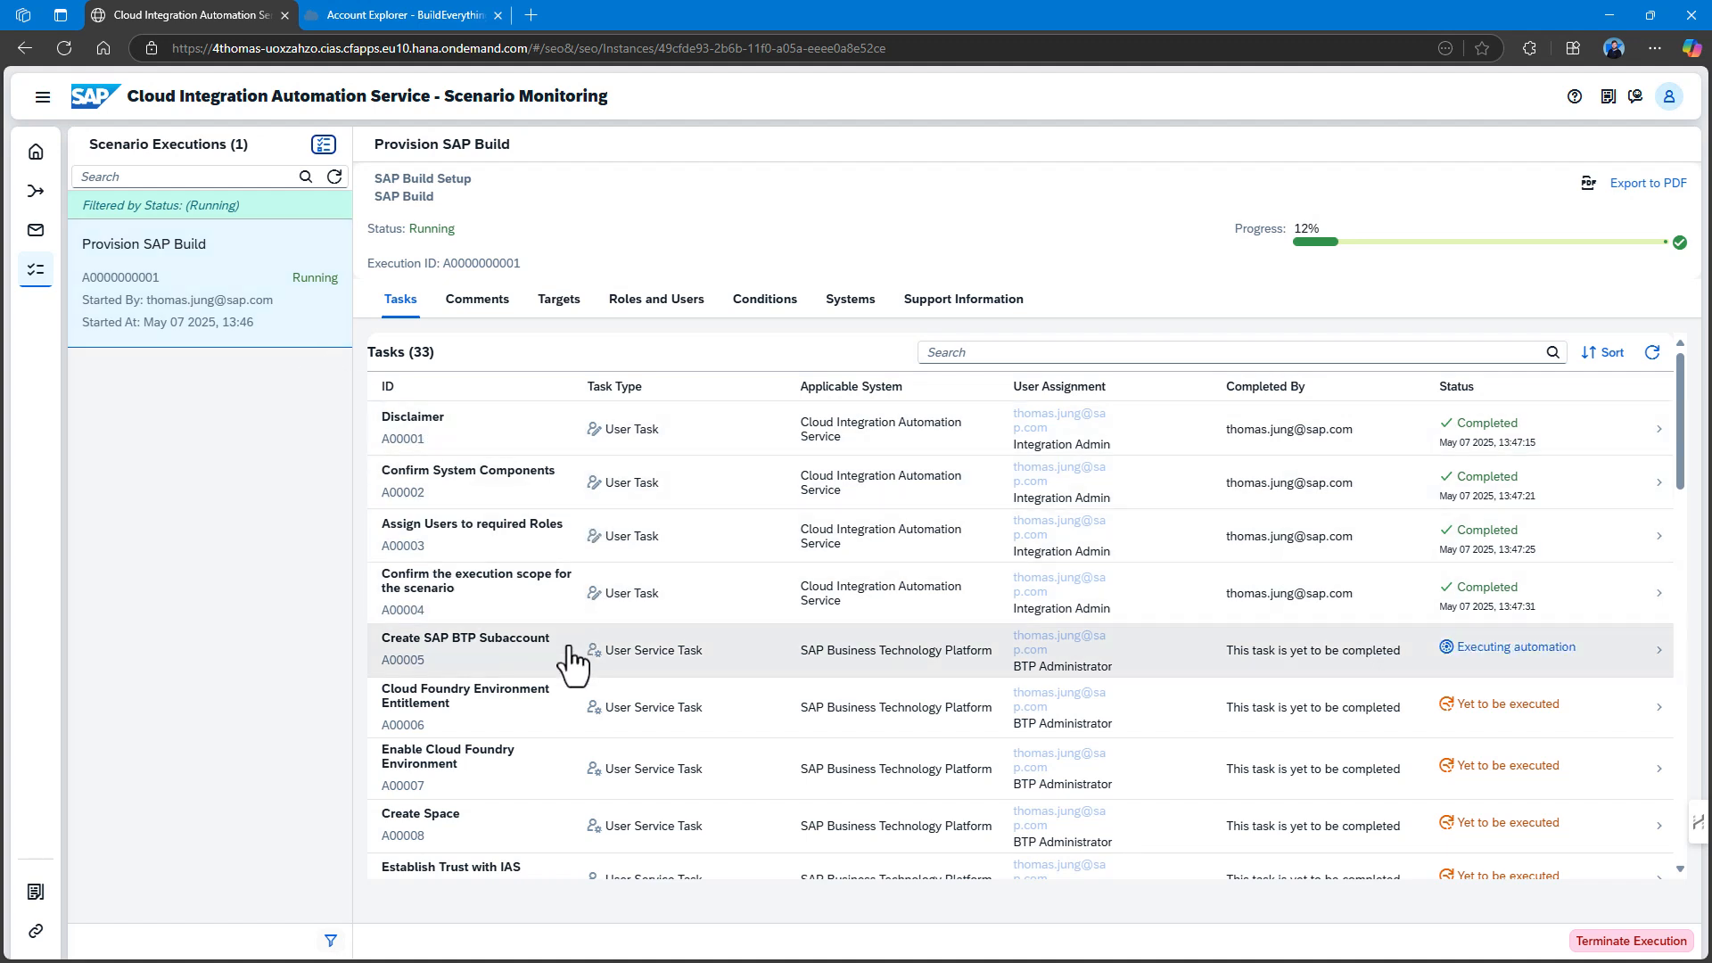
pyautogui.click(568, 653)
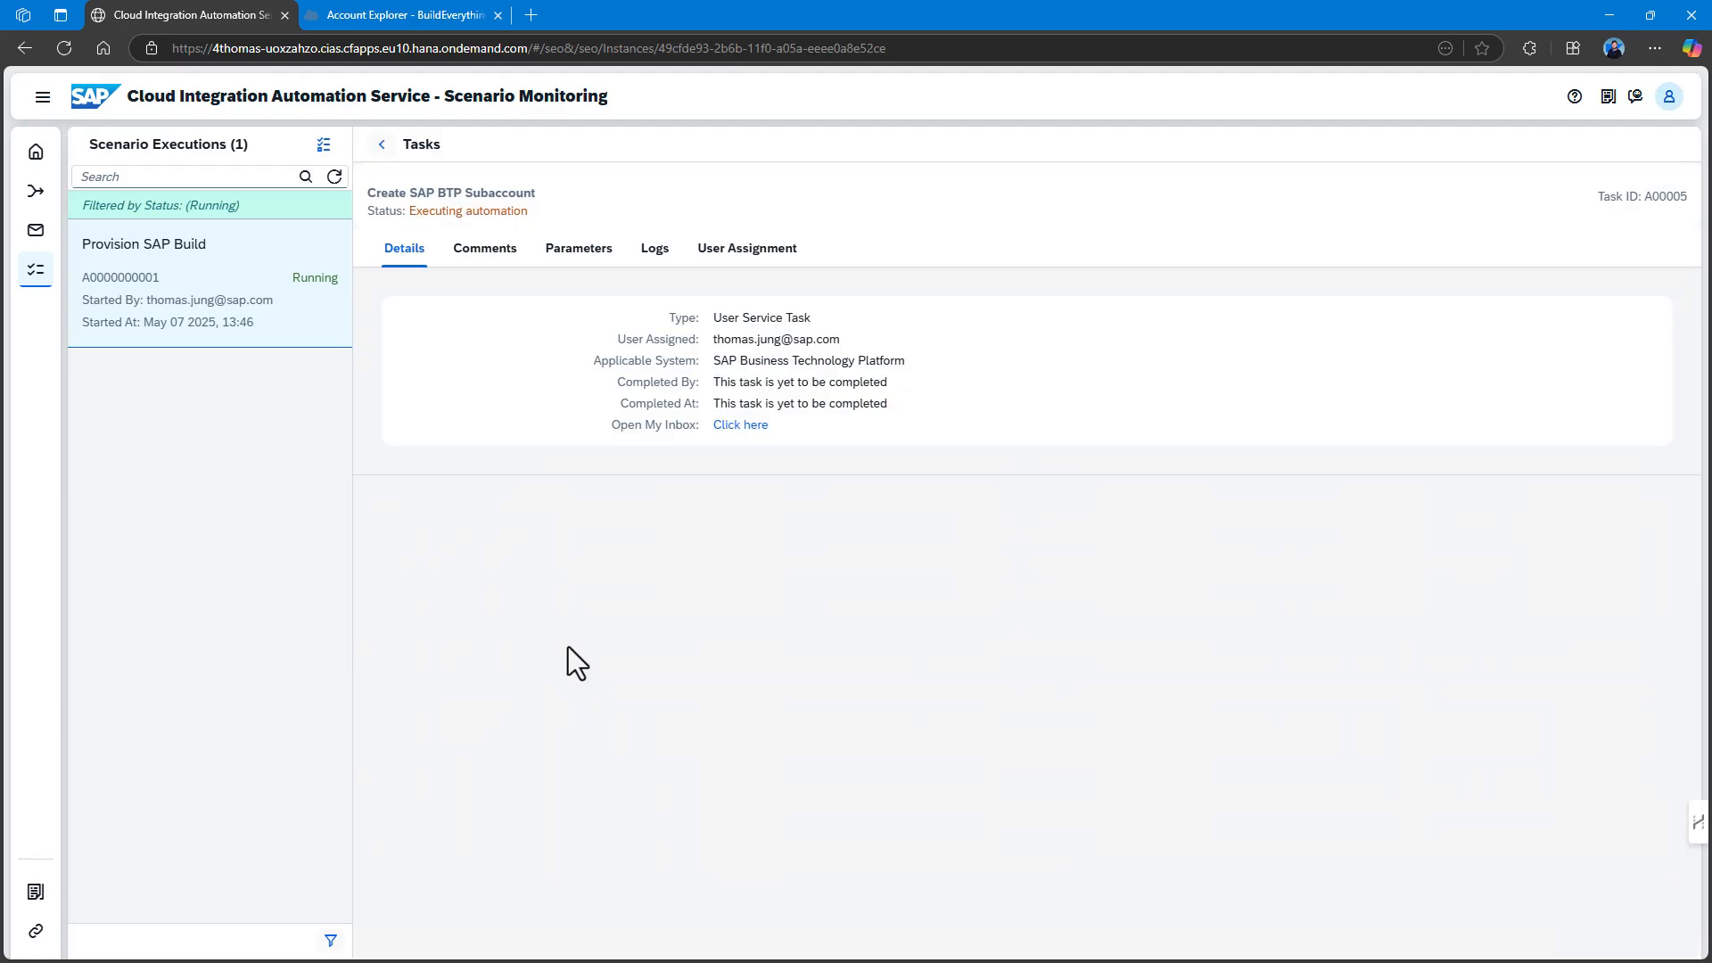
pyautogui.click(751, 427)
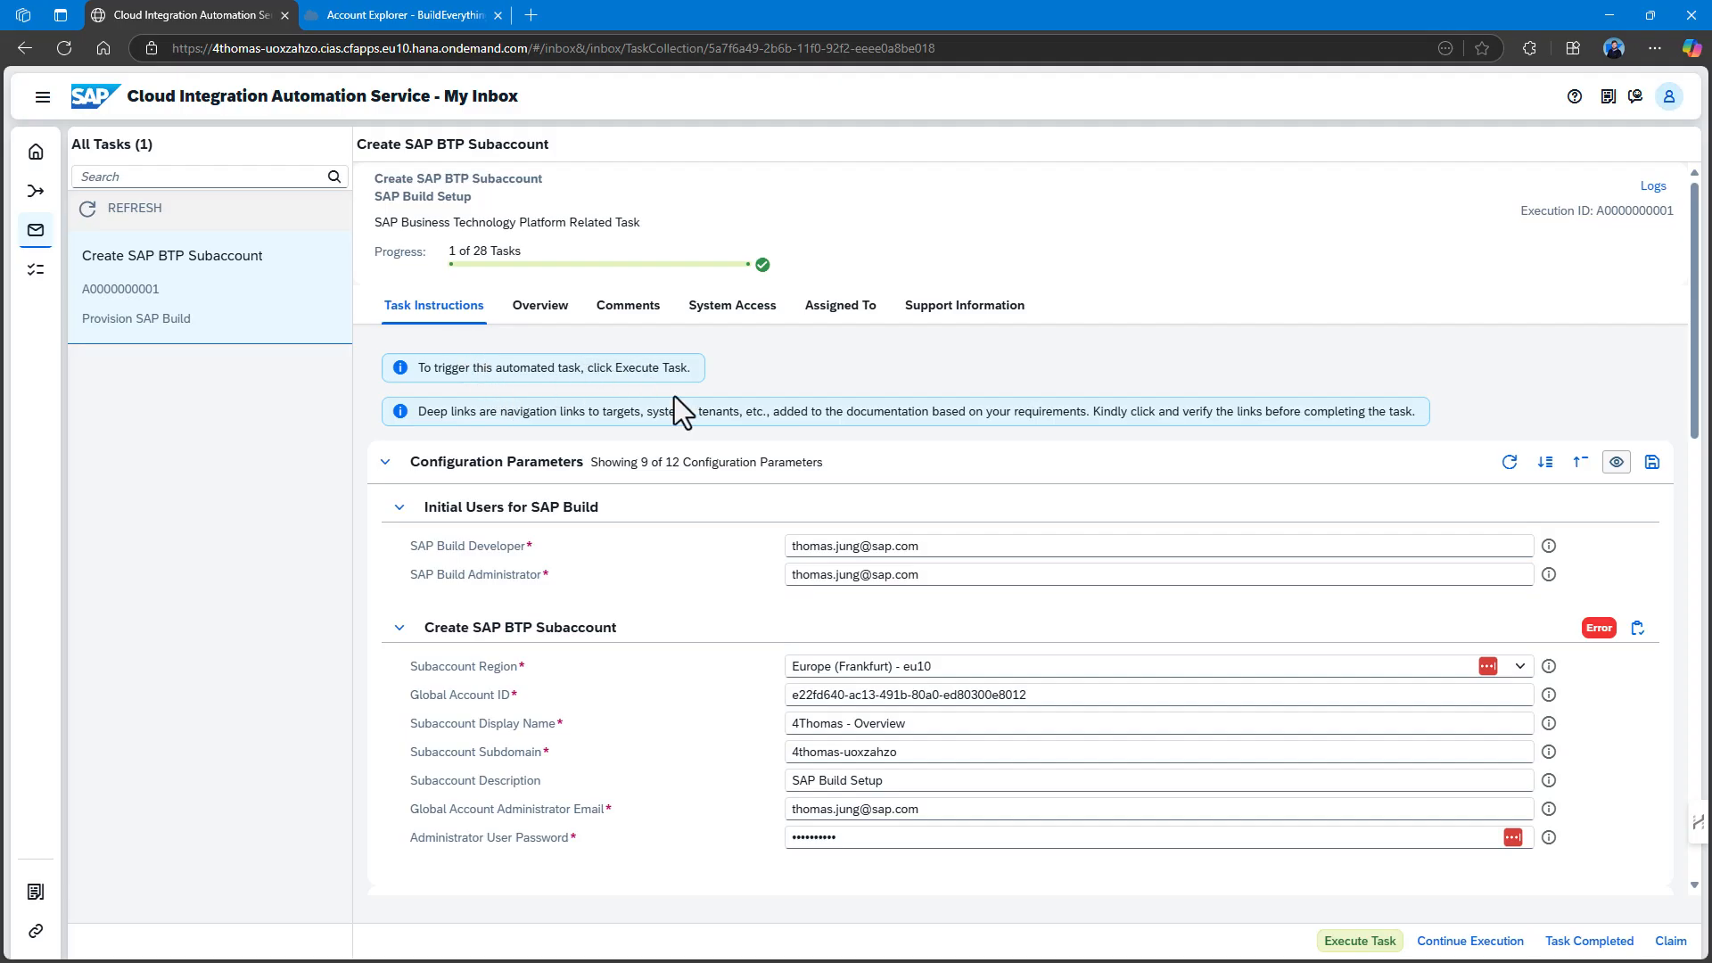
# Read the subaccount task's failure log, then continue execution so 1/29 tasks complete.
pyautogui.click(1599, 635)
pyautogui.click(1599, 635)
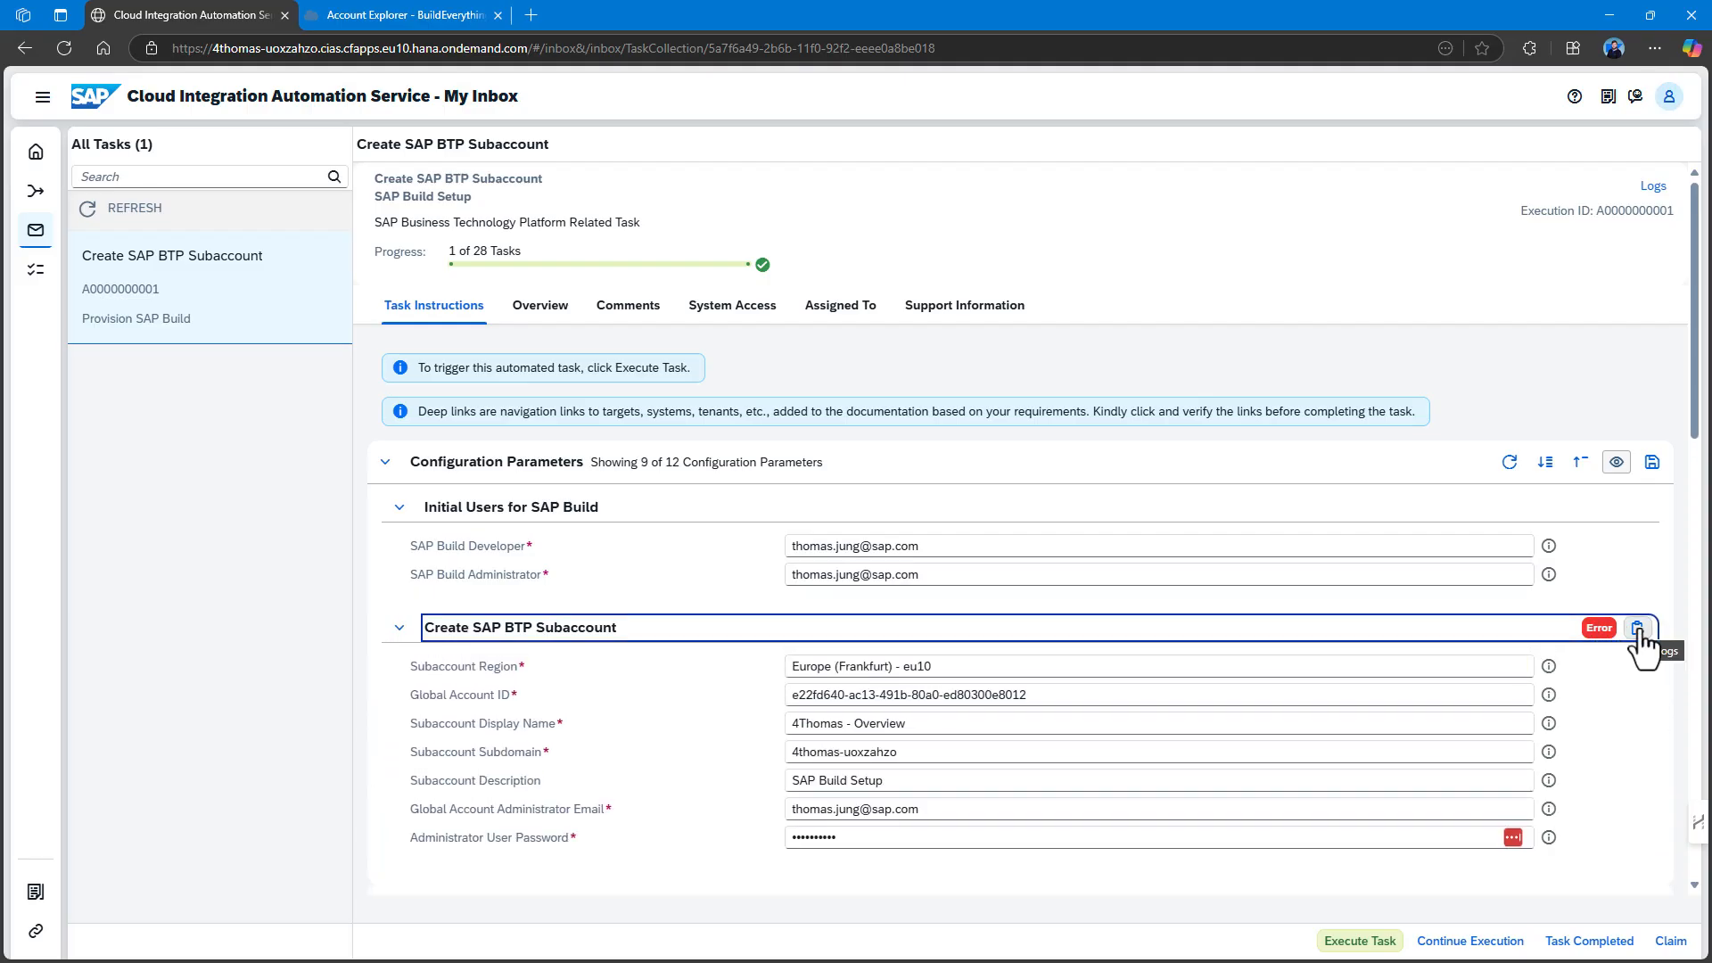
pyautogui.click(1638, 630)
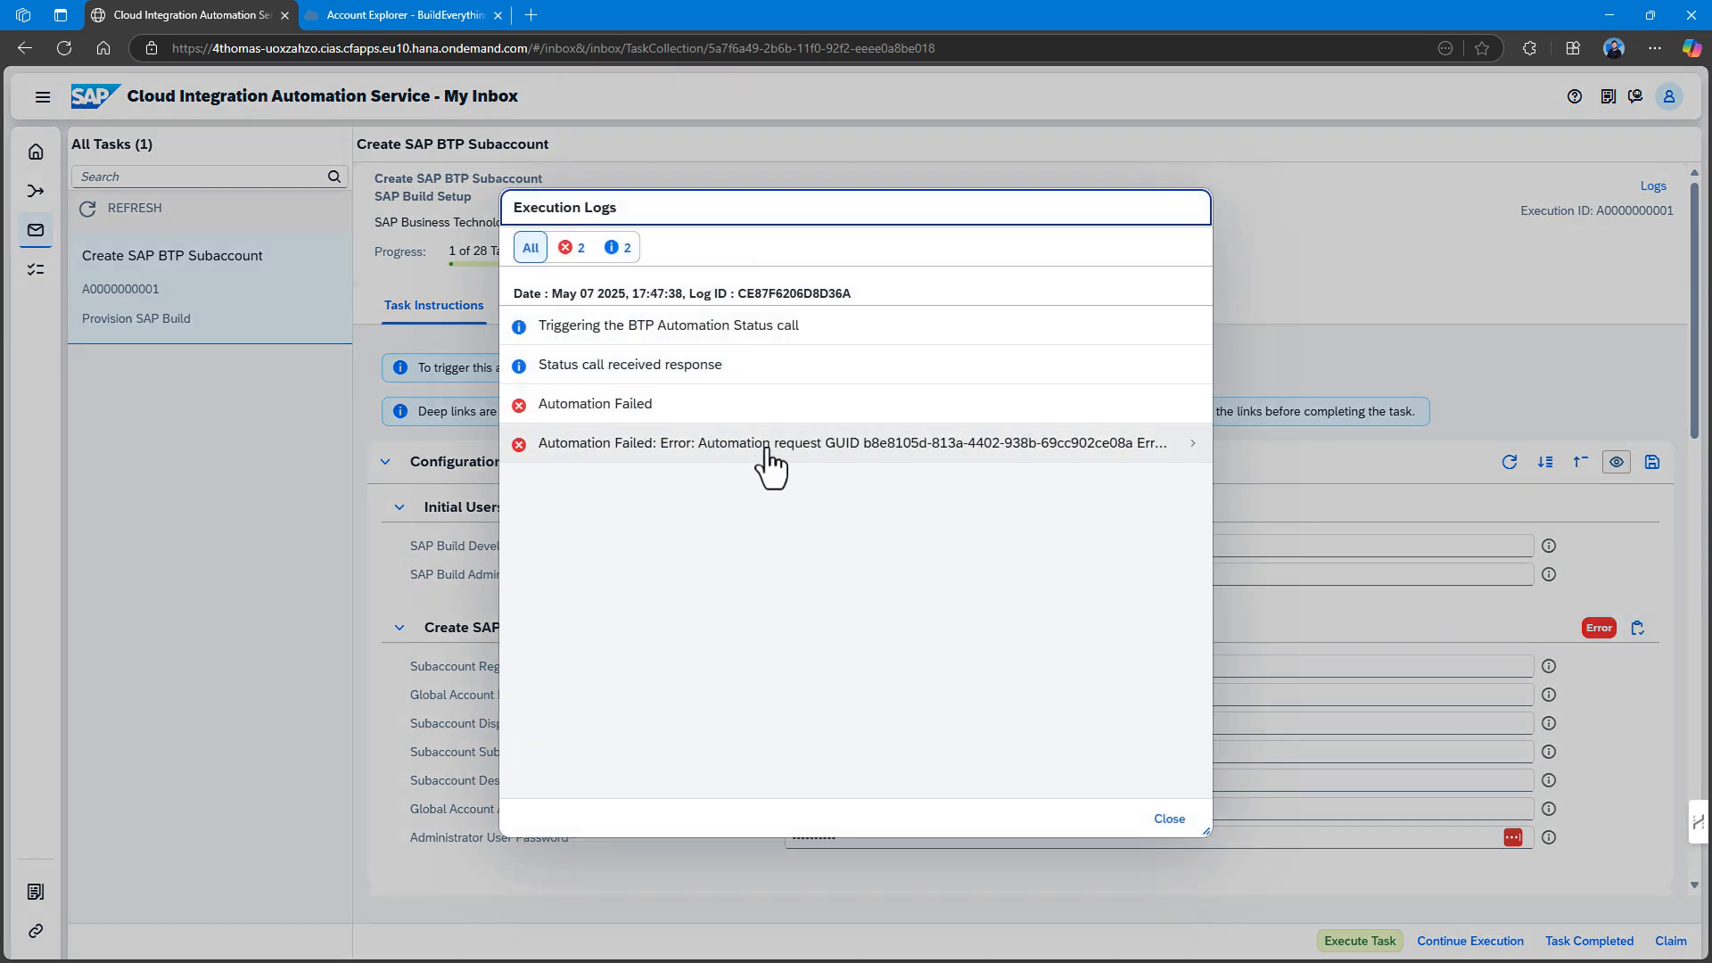
pyautogui.click(1186, 445)
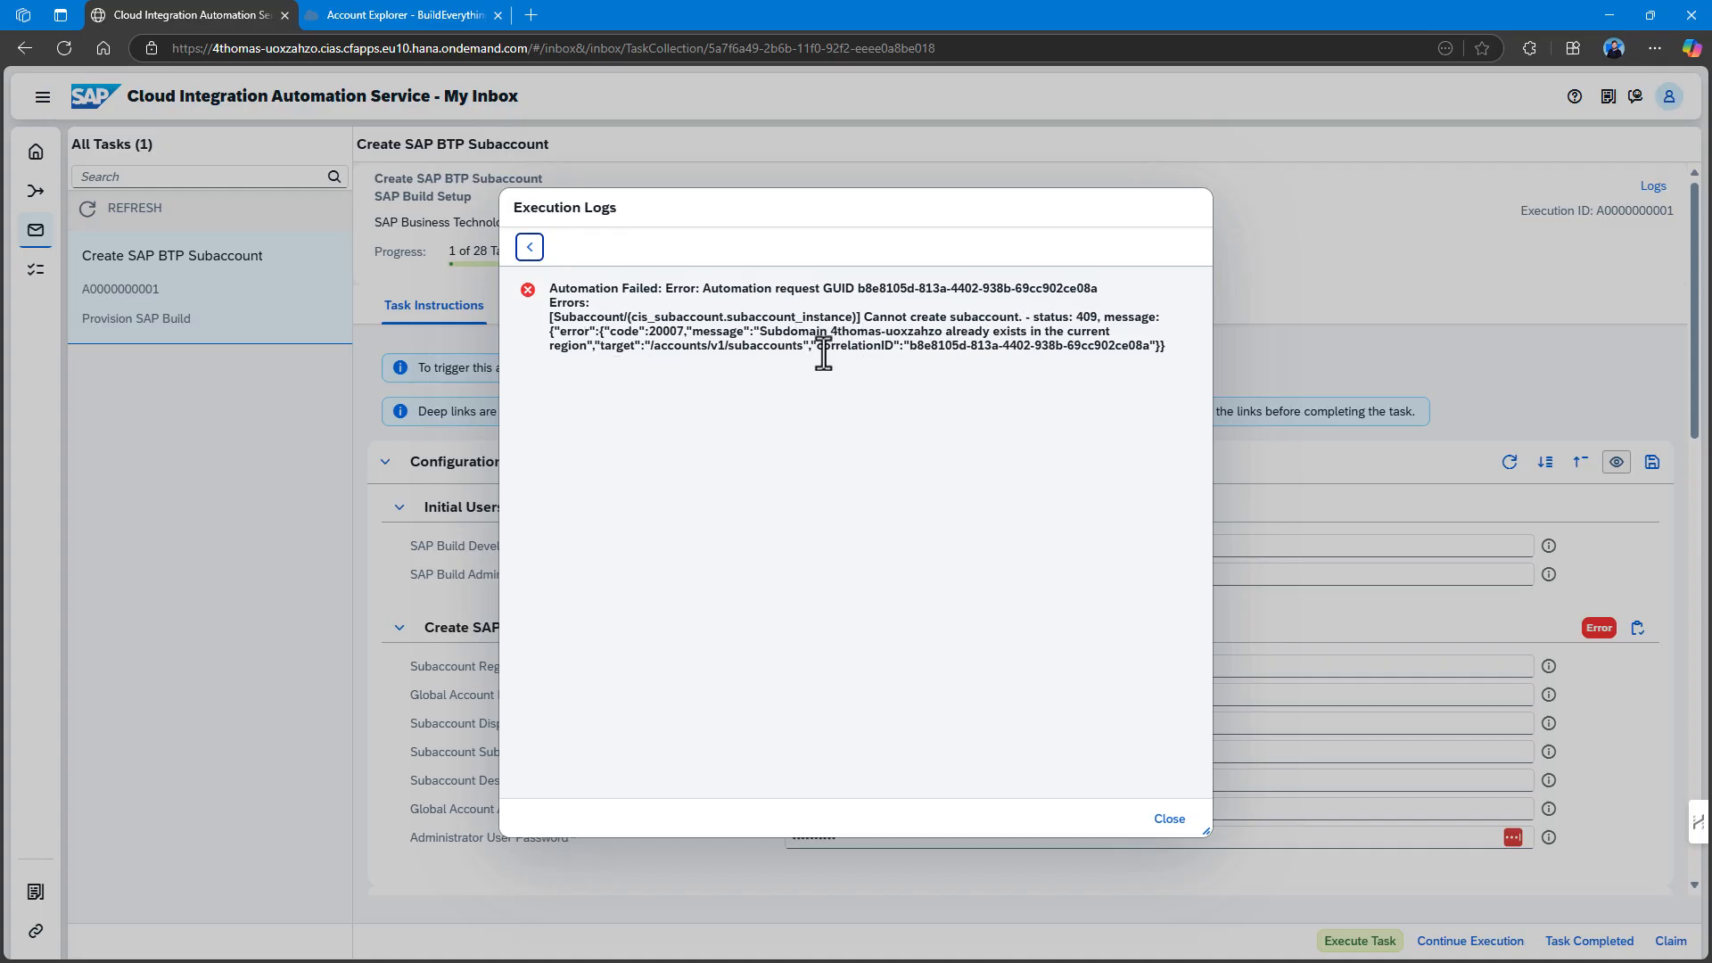
pyautogui.click(1169, 821)
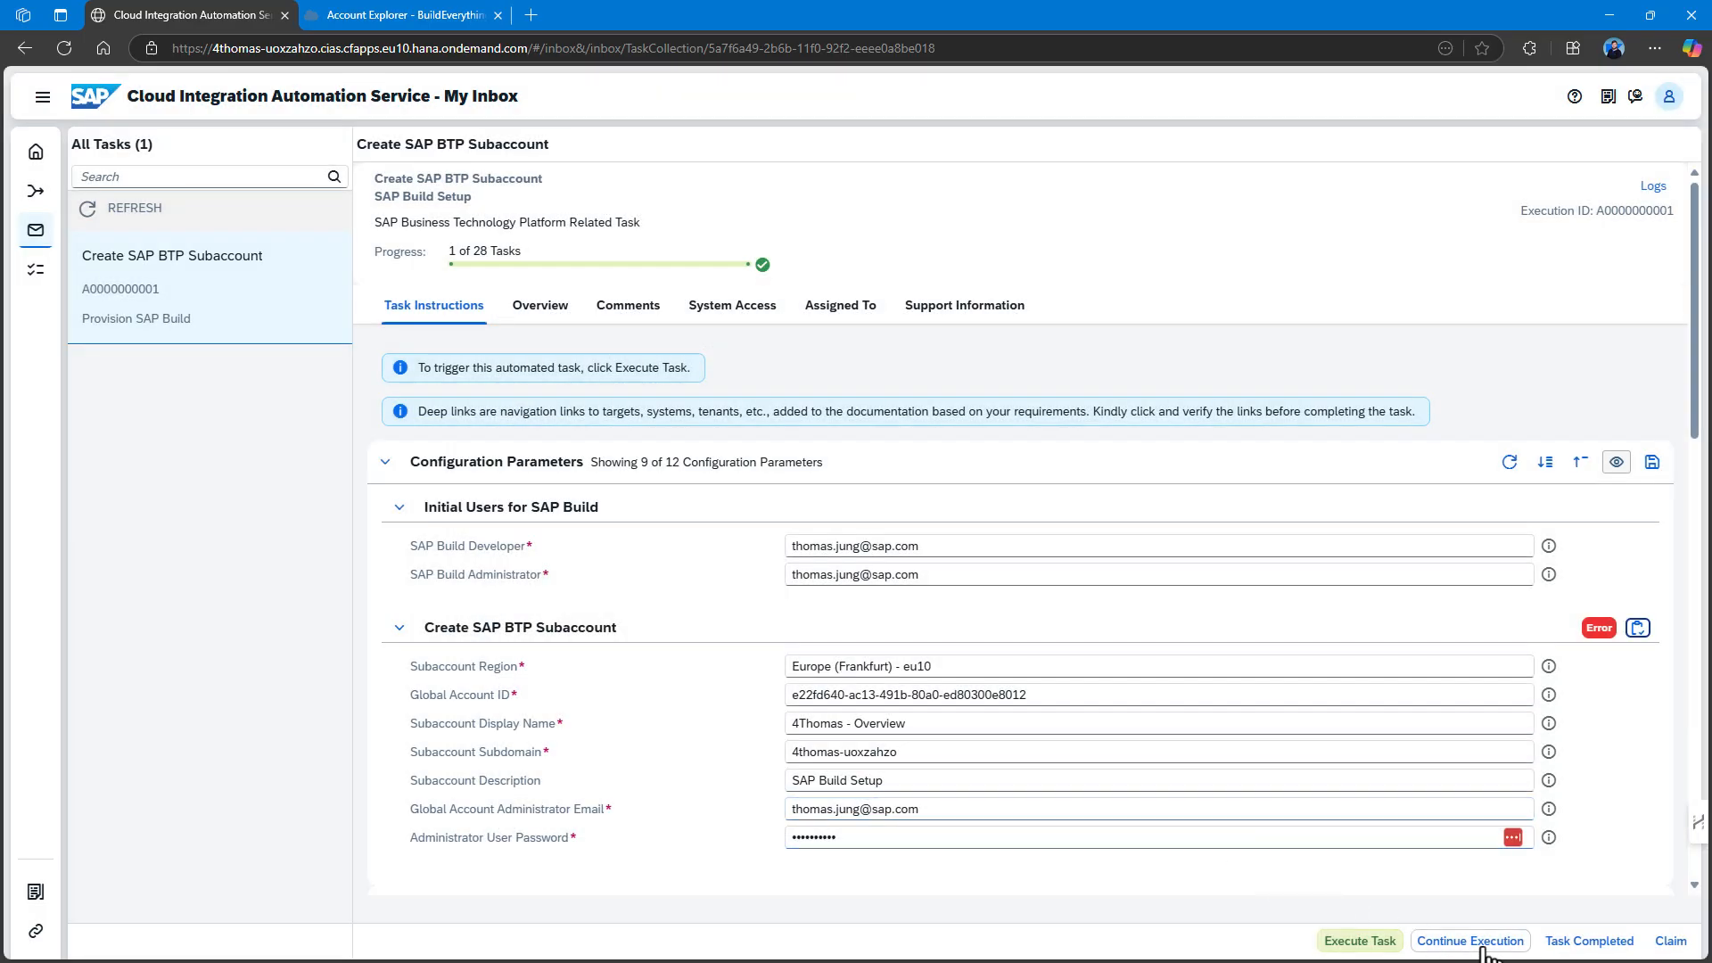
pyautogui.click(1485, 947)
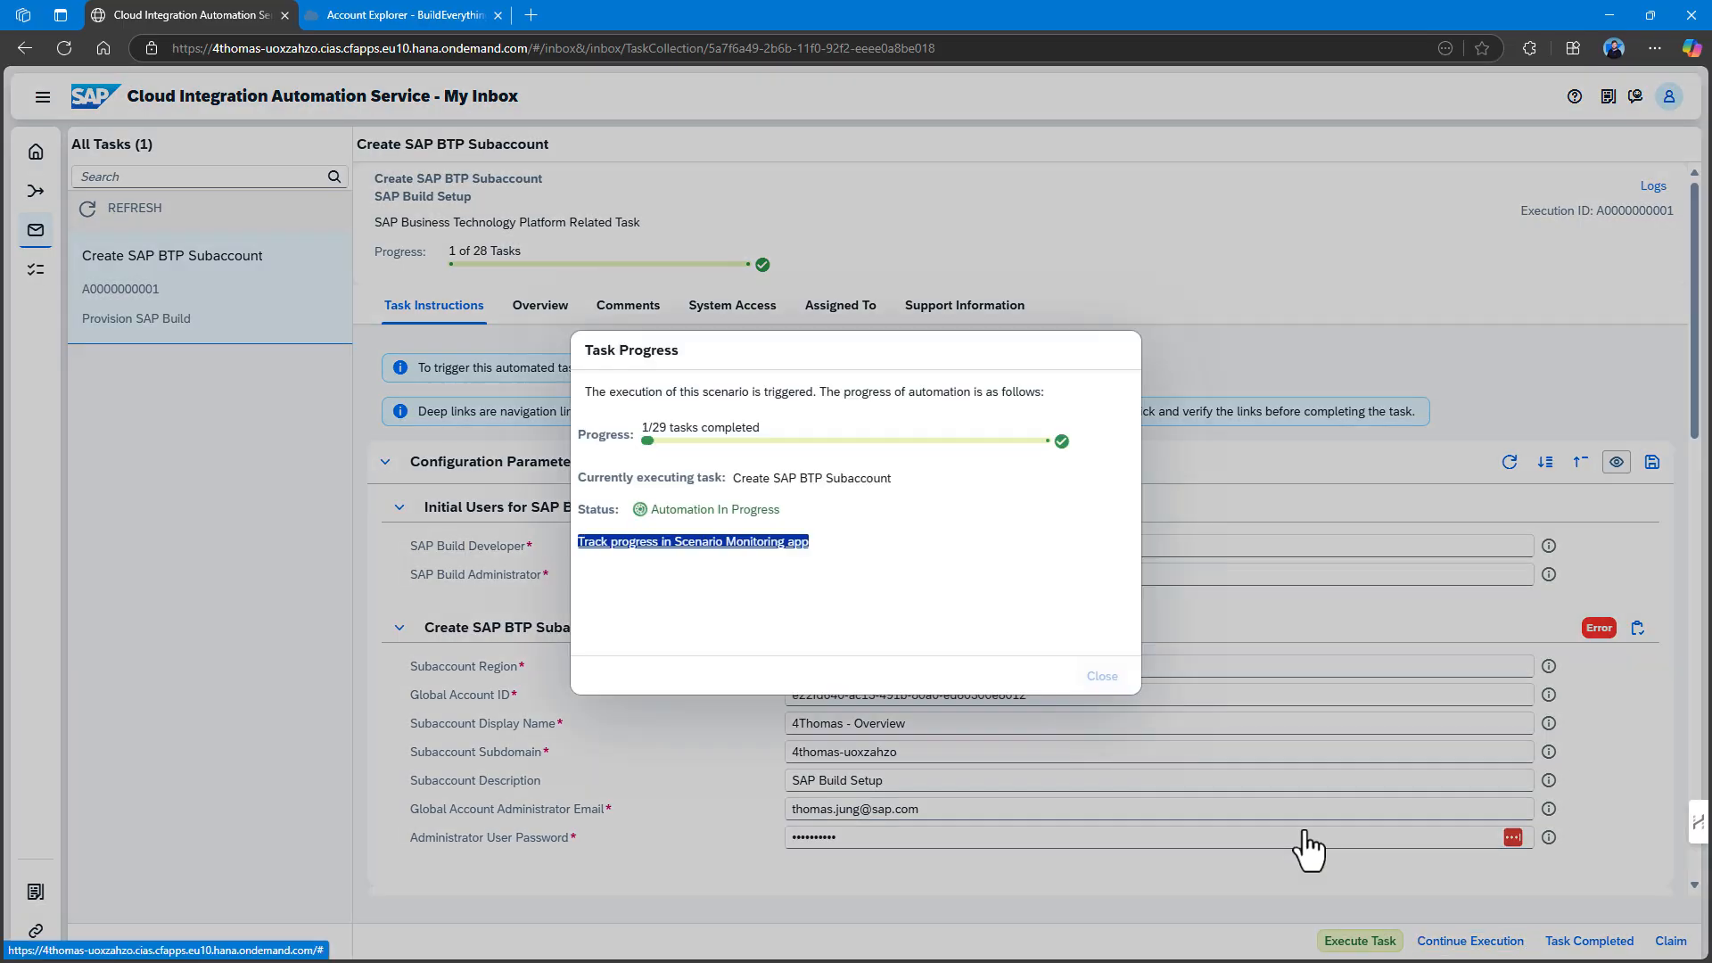
# Check task A00005's Automation error in a new Scenario Monitoring tab, then return to it in My Inbox.
pyautogui.click(729, 542)
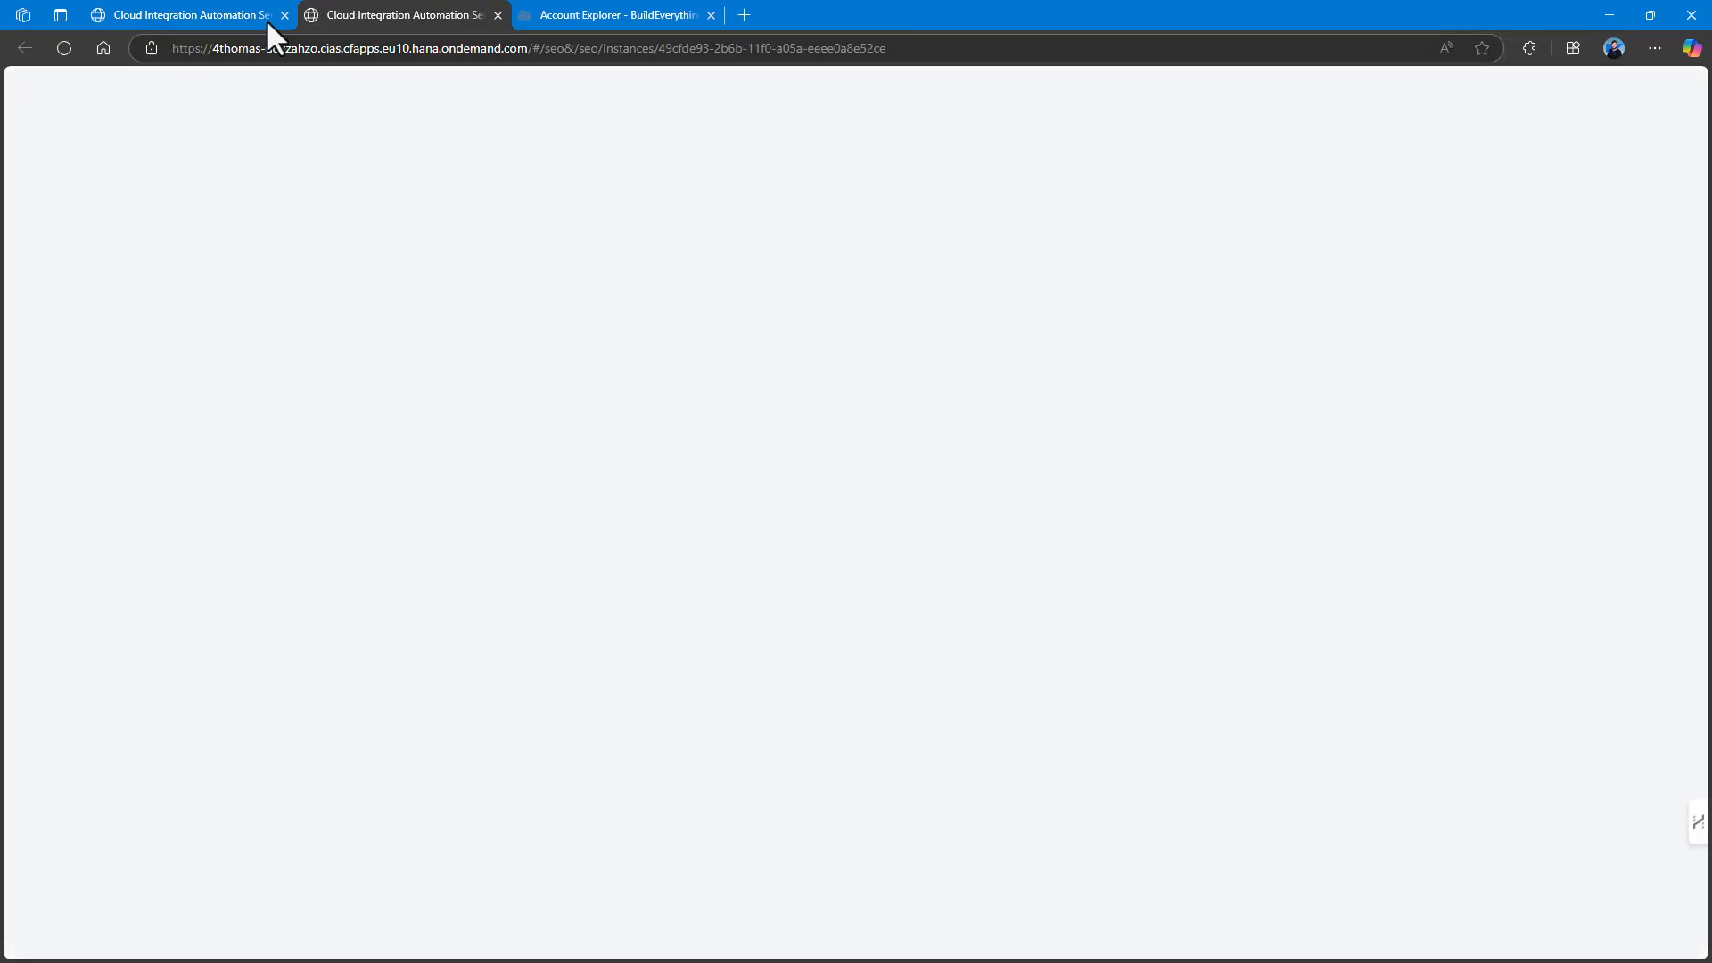
pyautogui.click(184, 5)
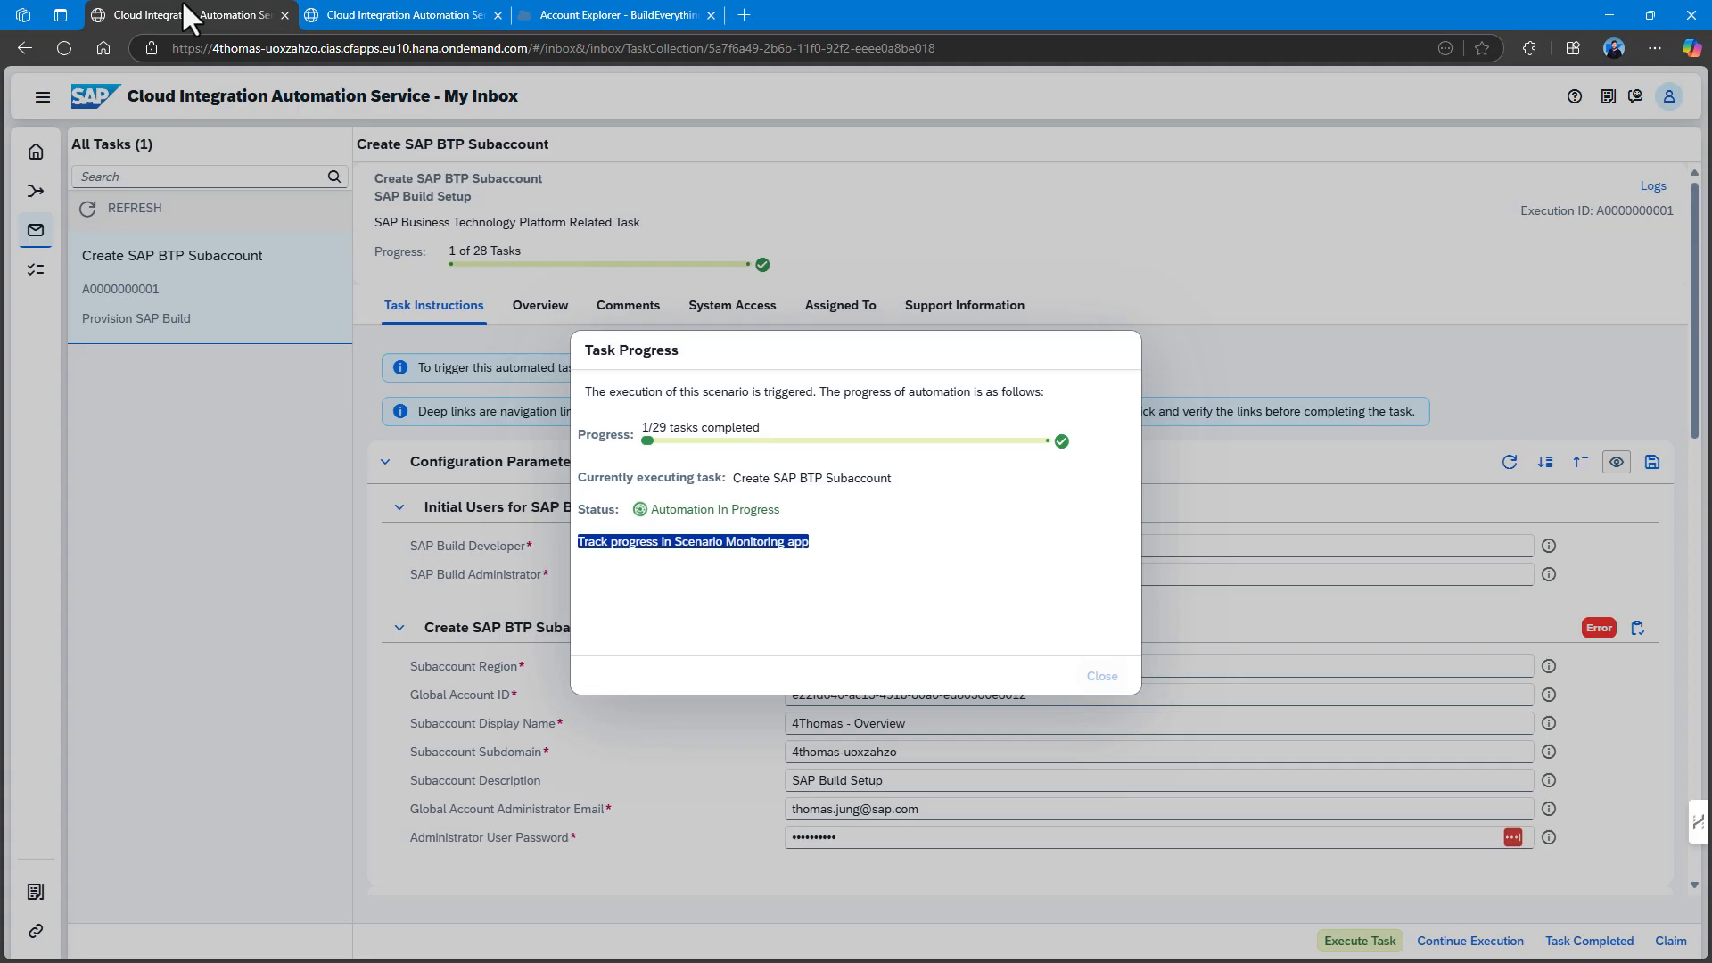
pyautogui.click(402, 14)
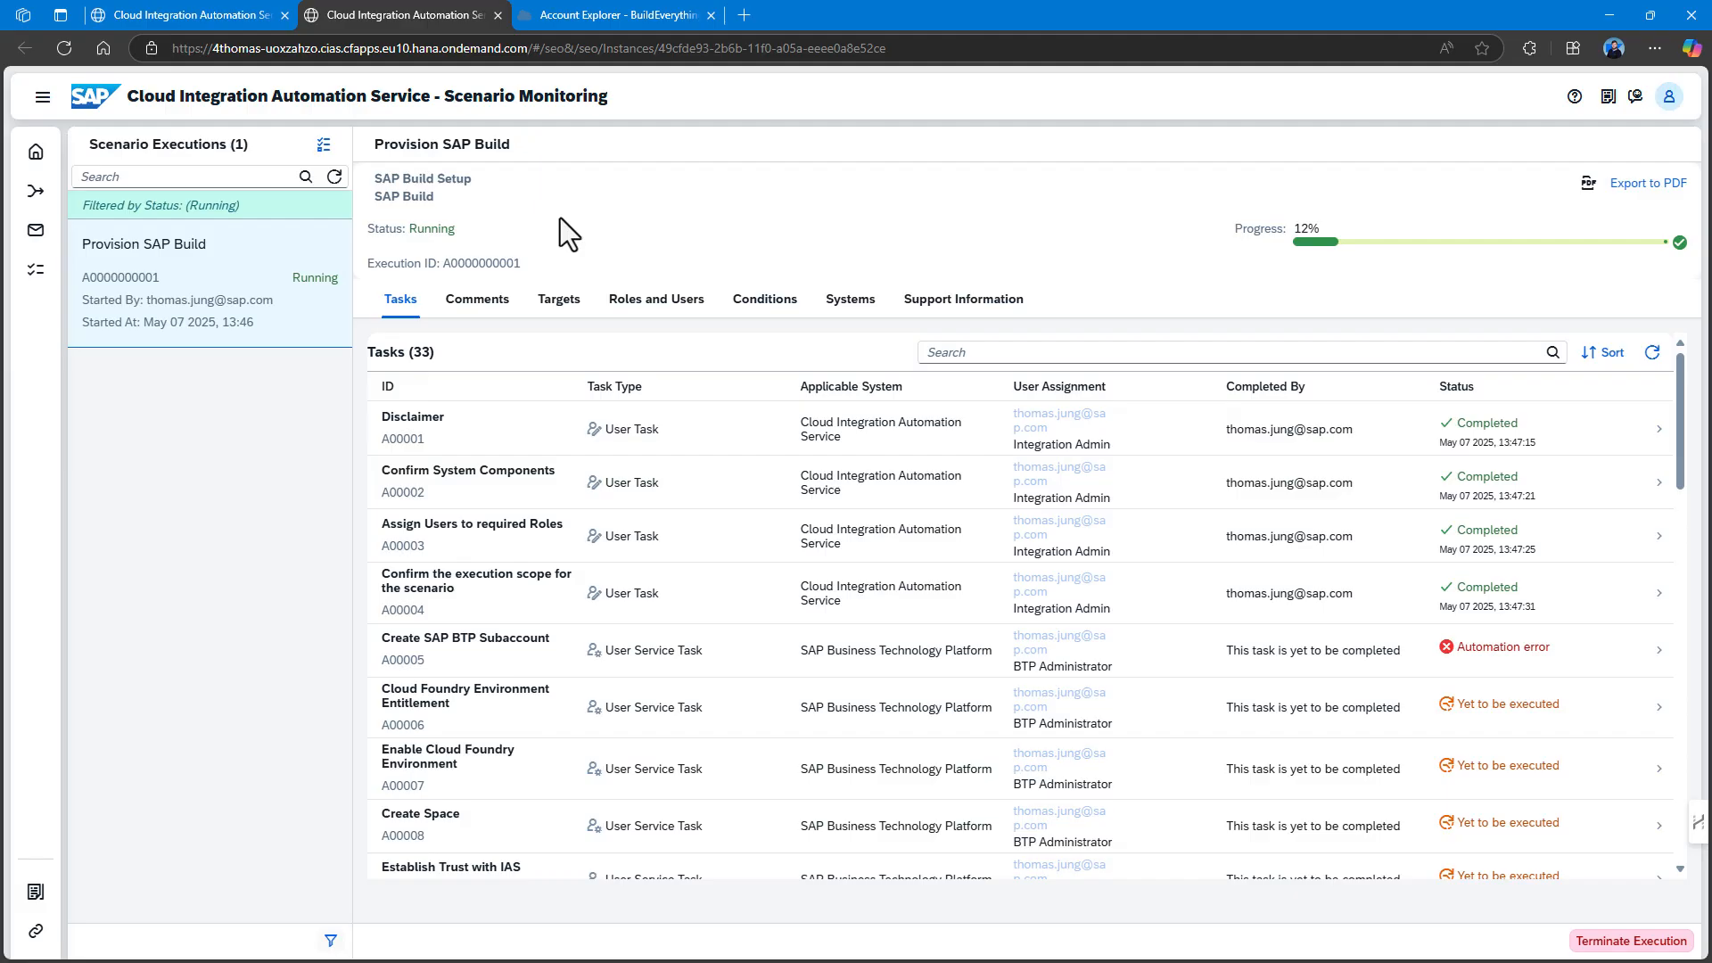
pyautogui.click(1418, 667)
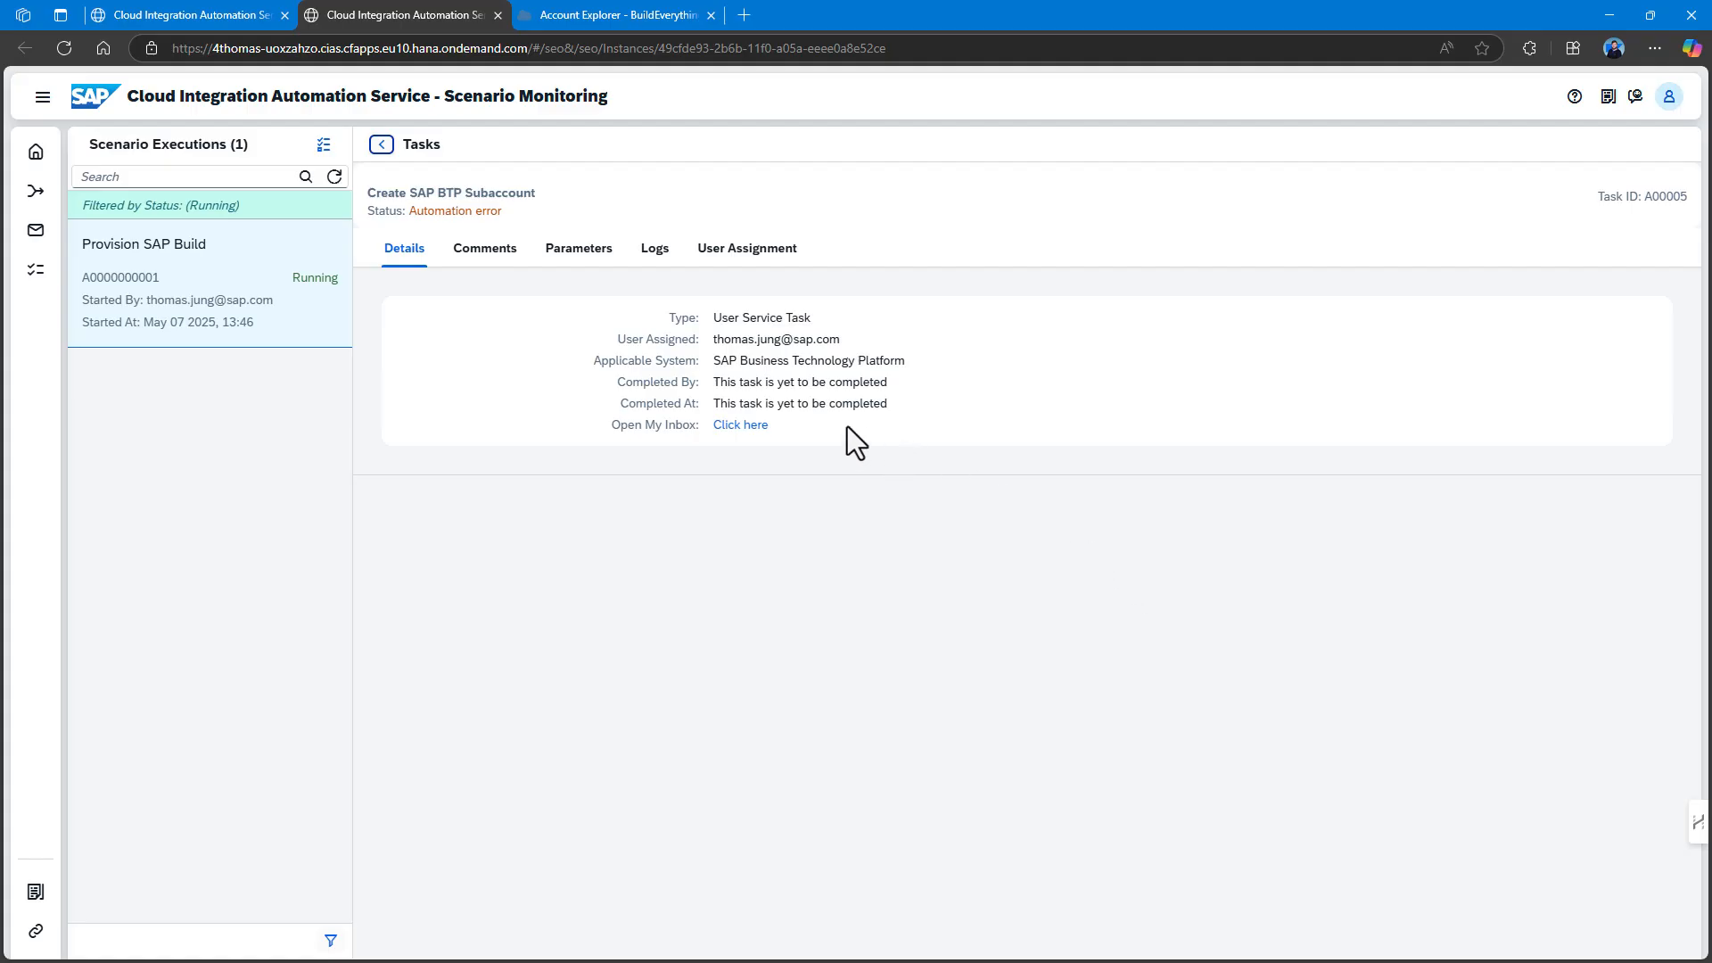
pyautogui.click(741, 426)
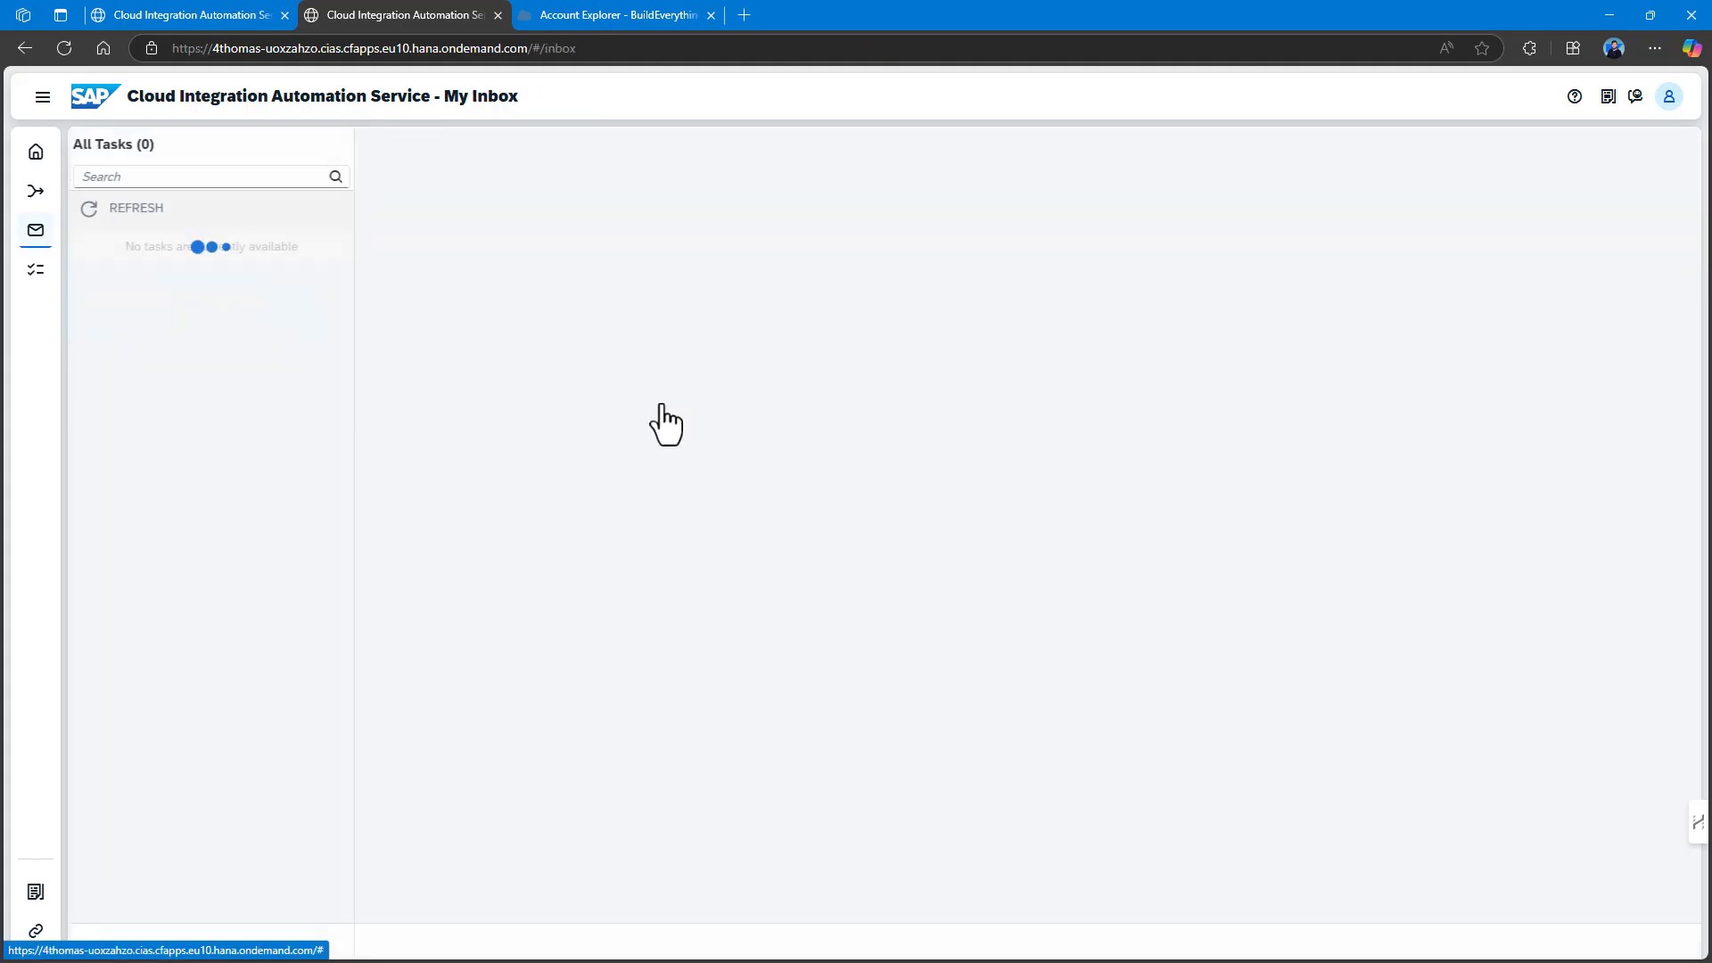
# Try completing the subaccount task and acknowledge the empty-parameters warning.
pyautogui.scroll(-1, 1194, 638)
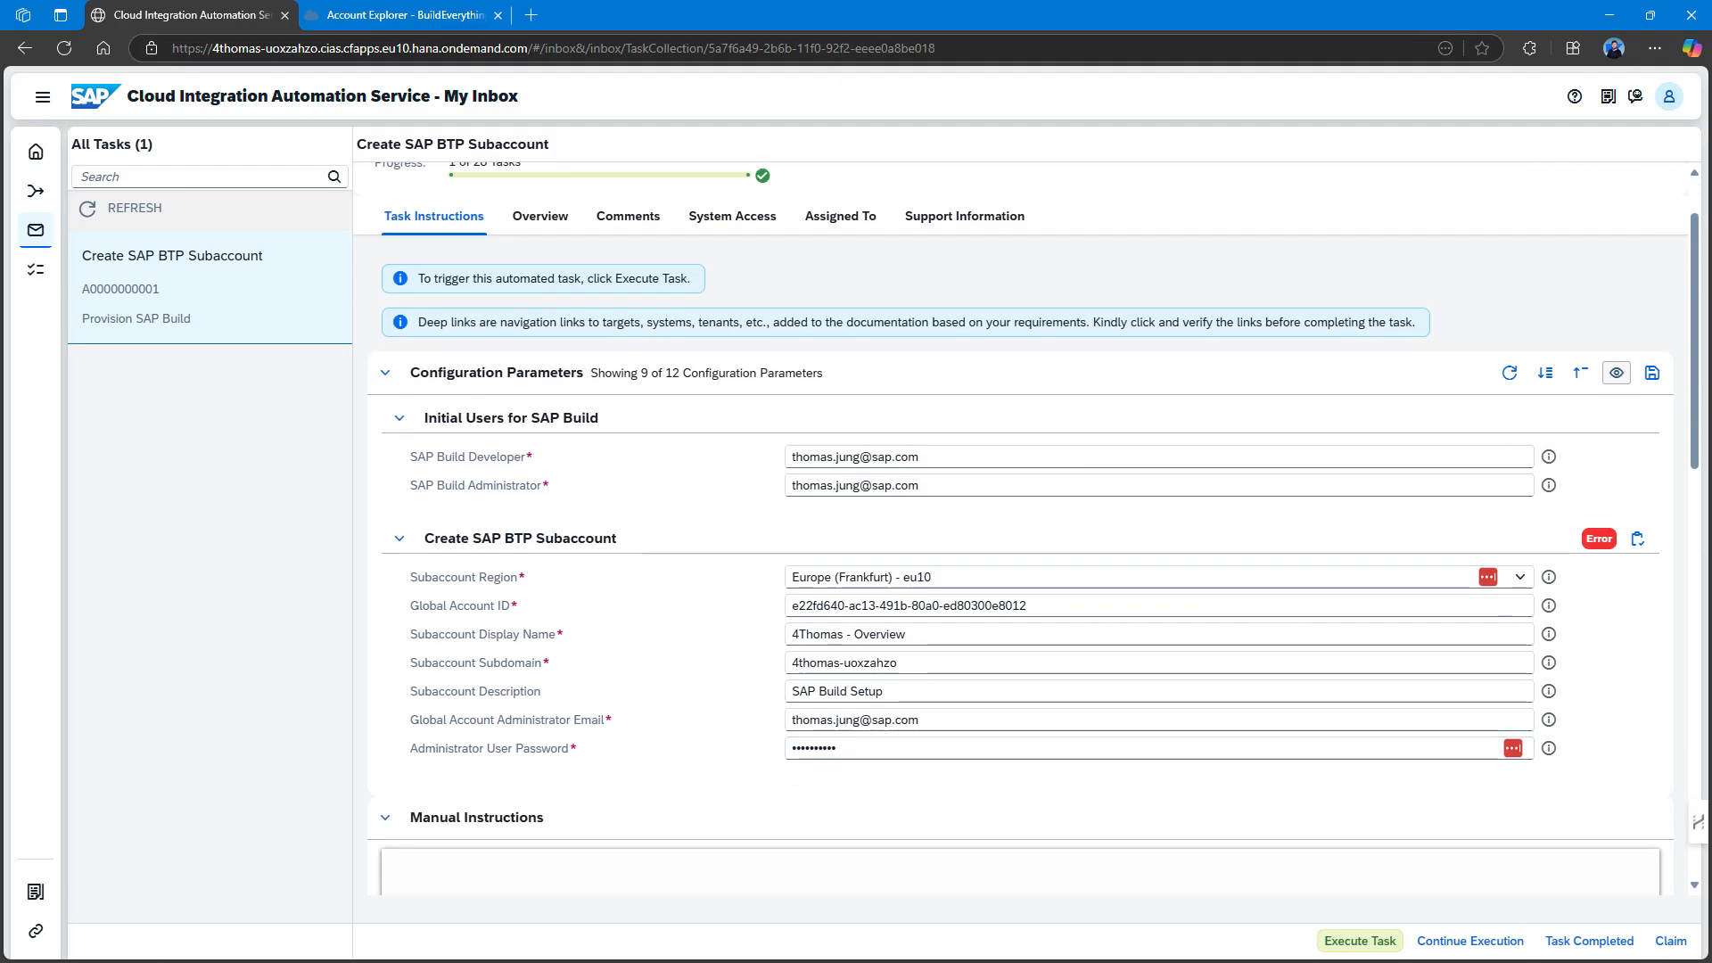
pyautogui.click(1589, 943)
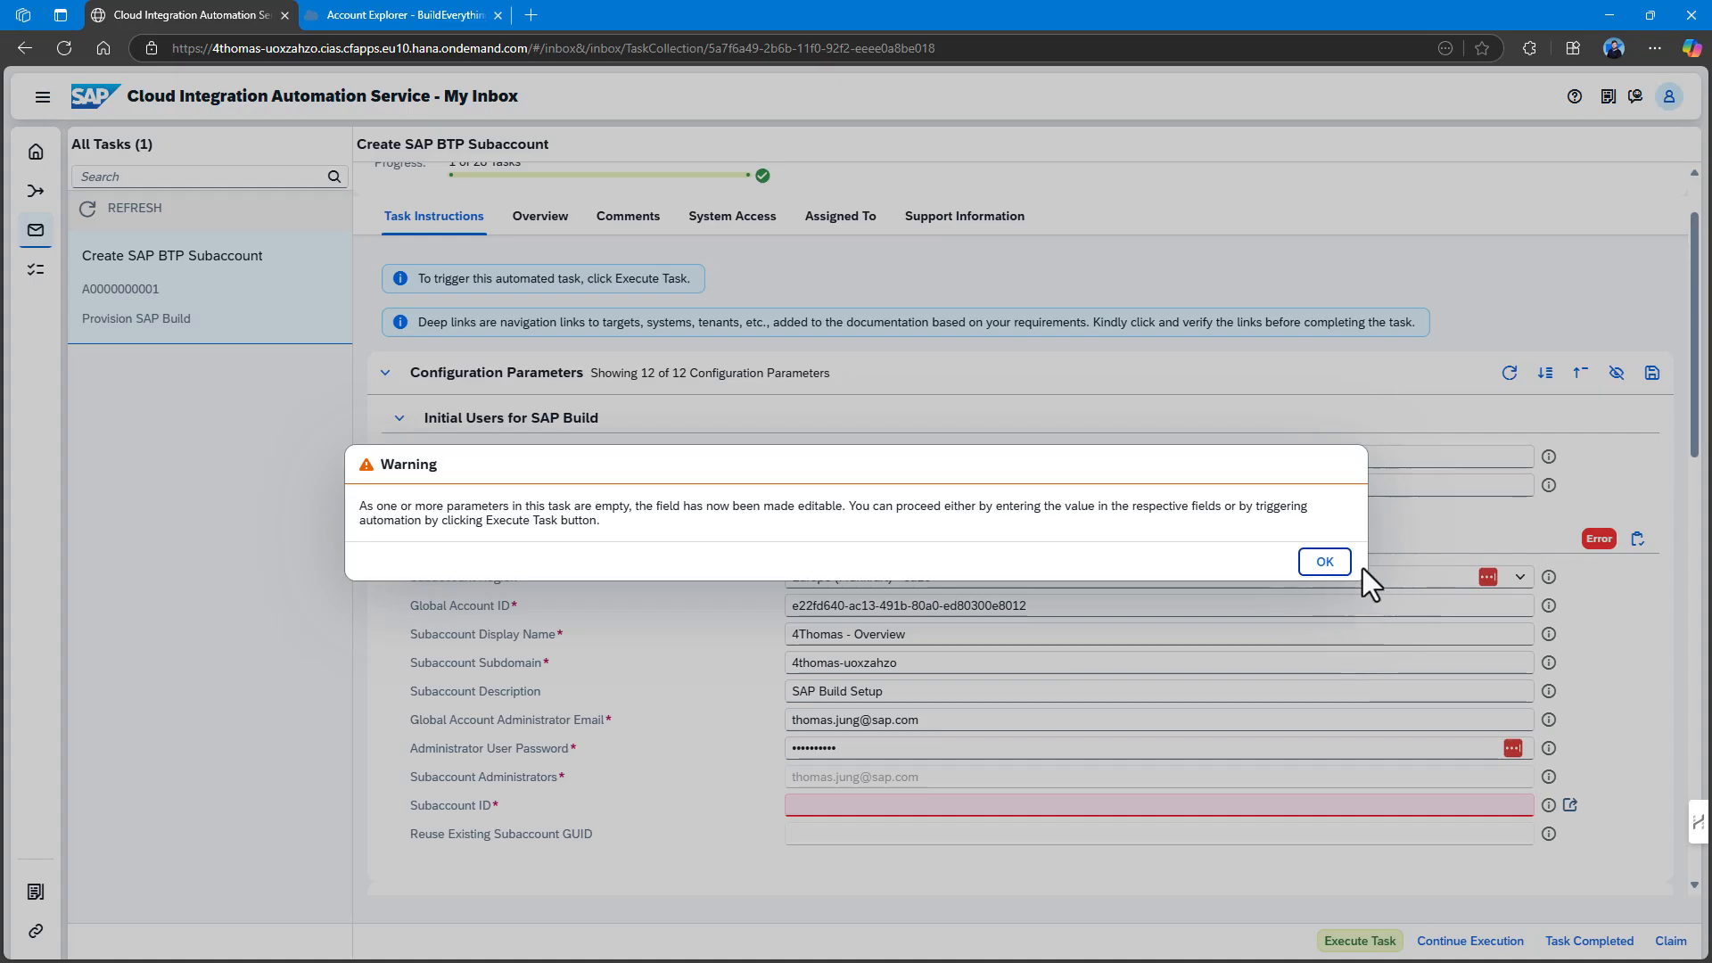
pyautogui.click(1315, 569)
pyautogui.scroll(-2, 923, 716)
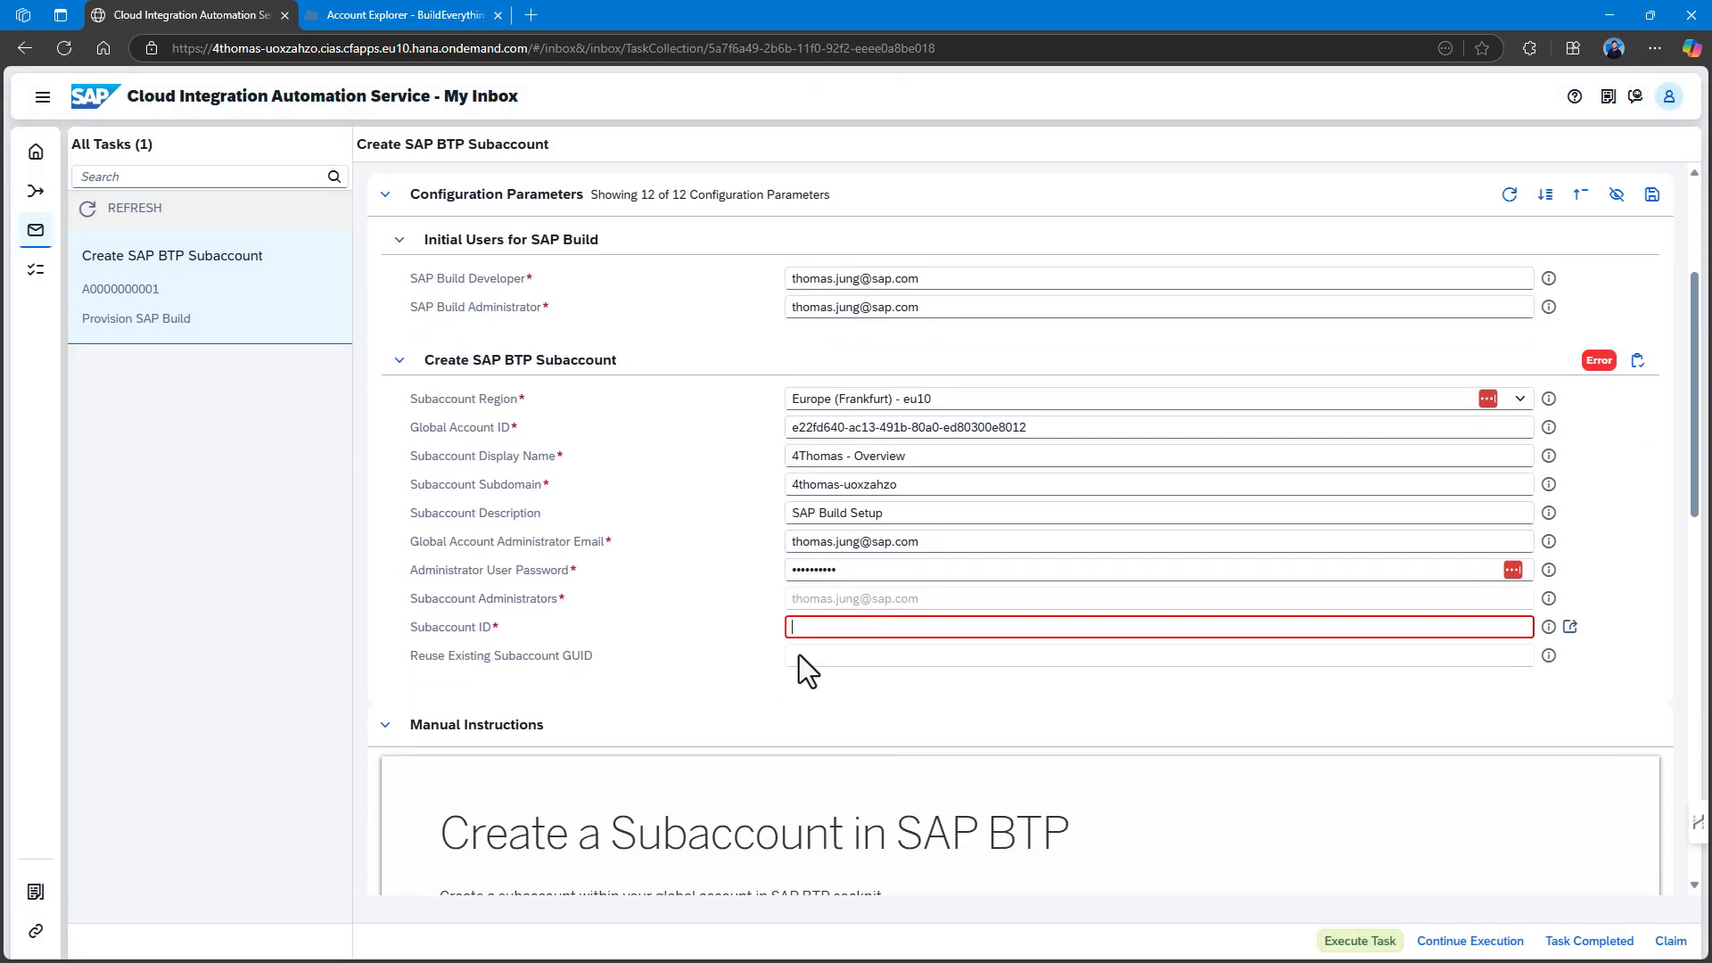
# Paste the 4Thomas subaccount ID from BTP Cockpit into Subaccount ID and mark the task completed.
pyautogui.click(397, 14)
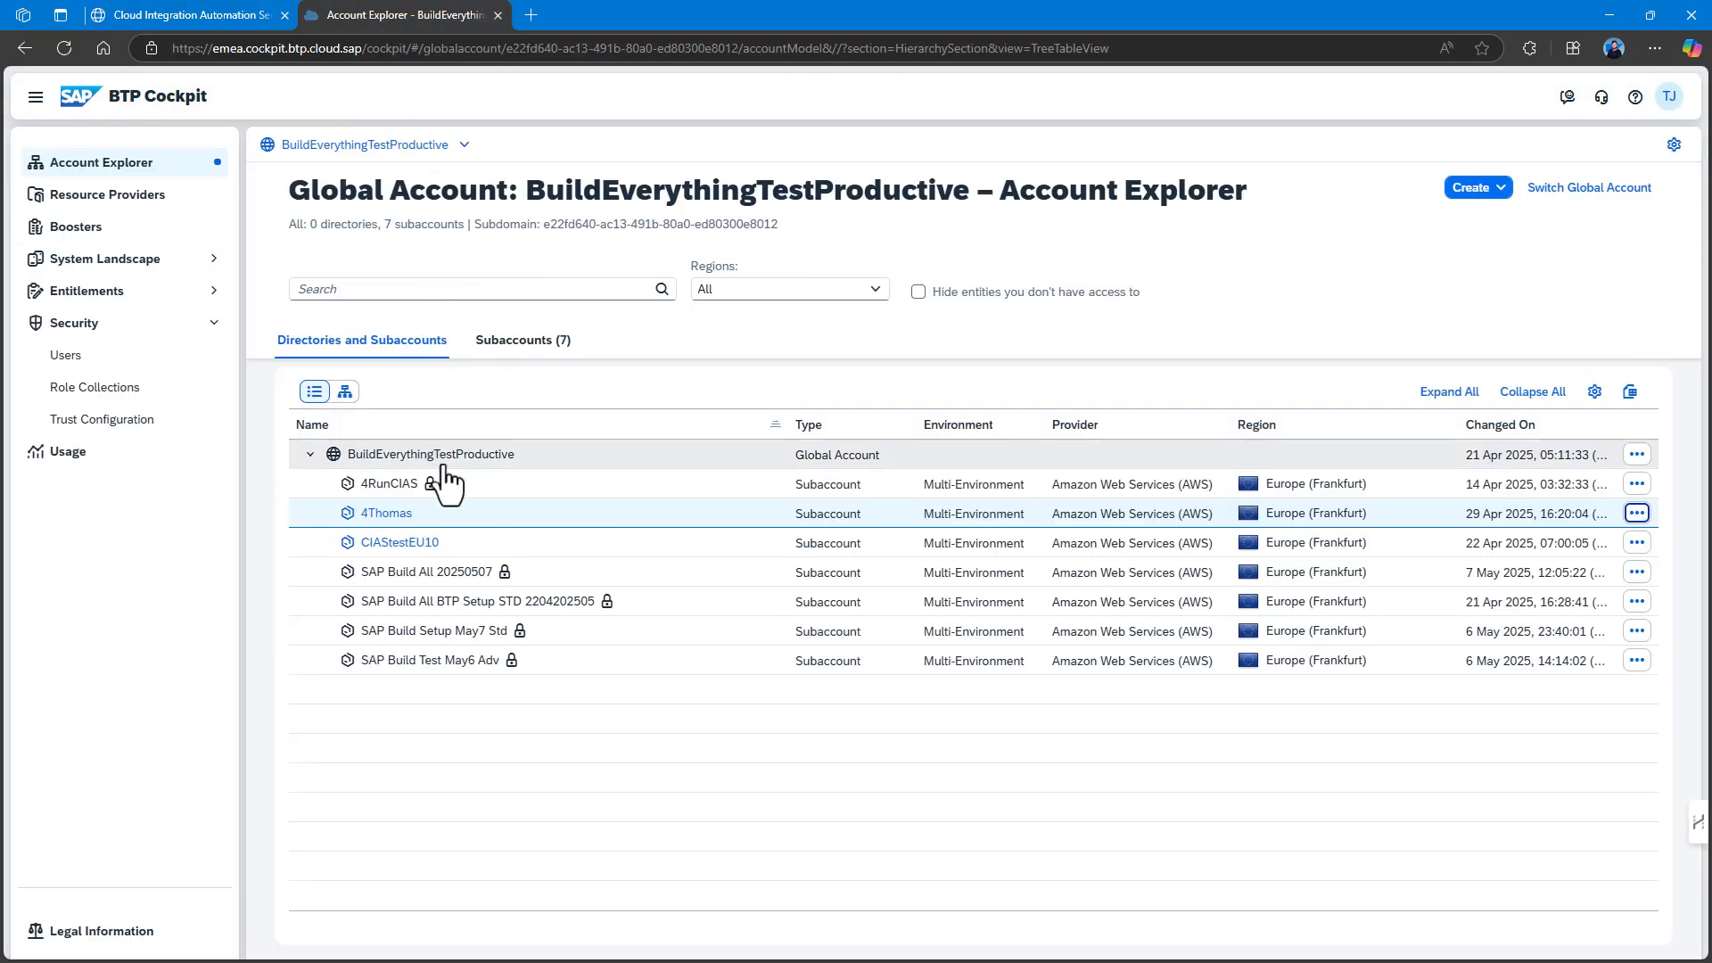
pyautogui.click(385, 514)
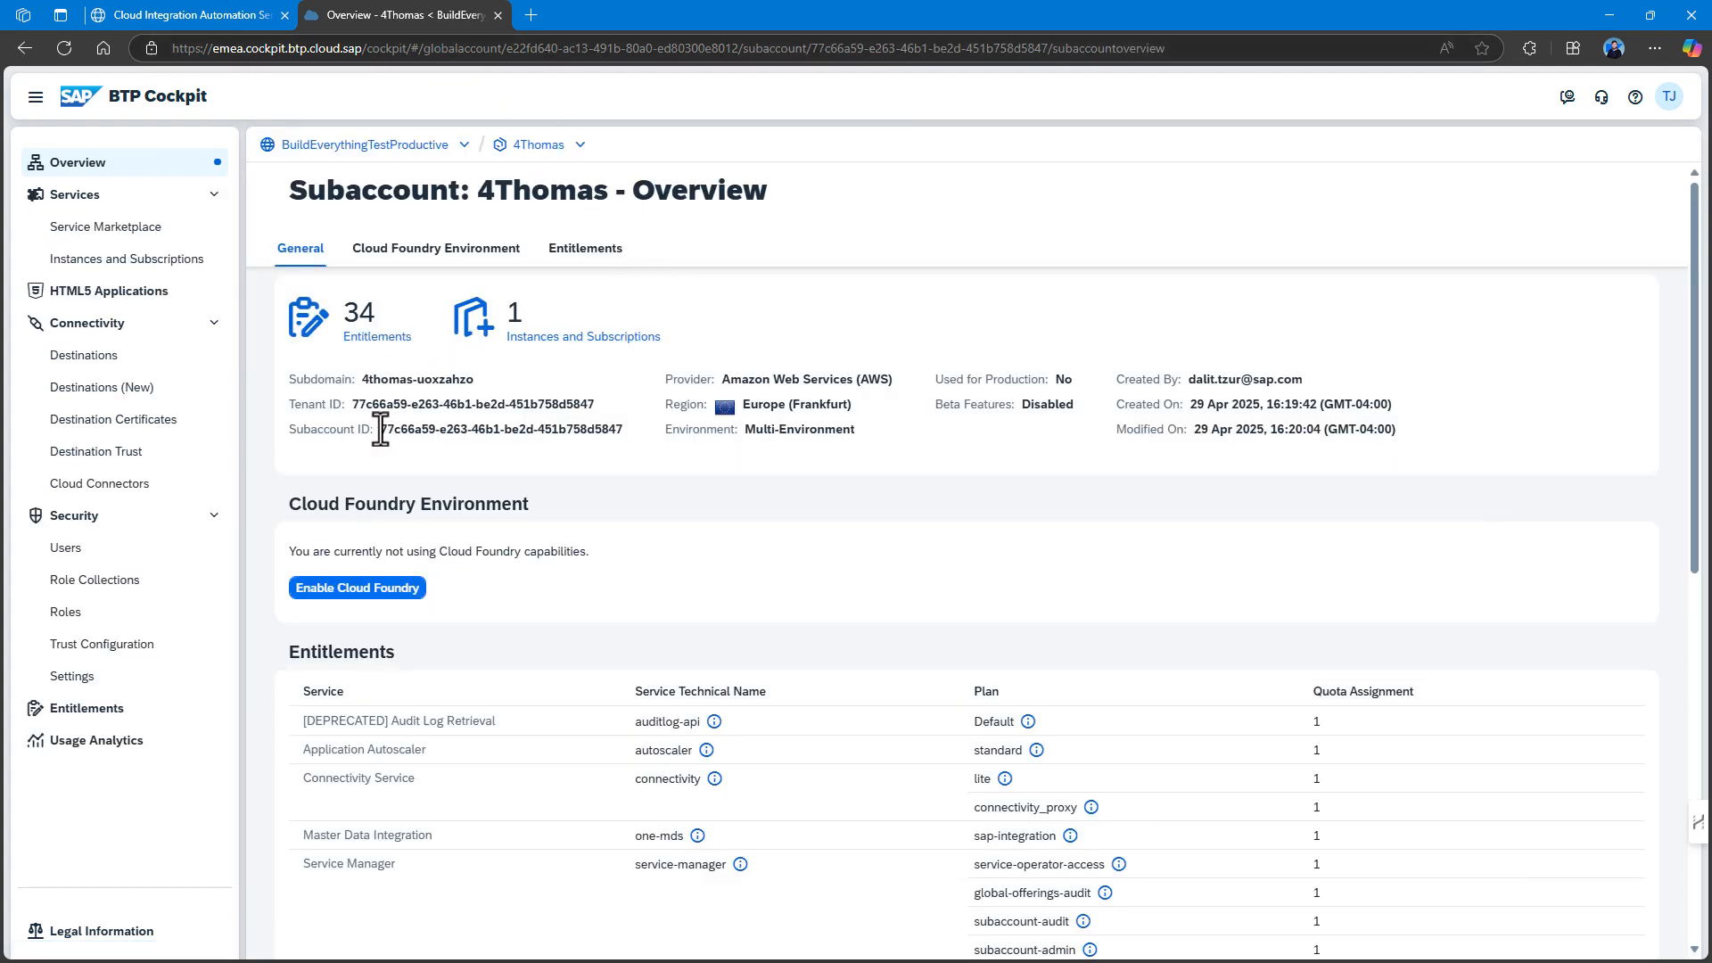
pyautogui.moveTo(378, 429); pyautogui.dragTo(622, 429)
pyautogui.hotkey('ctrl', 'c')
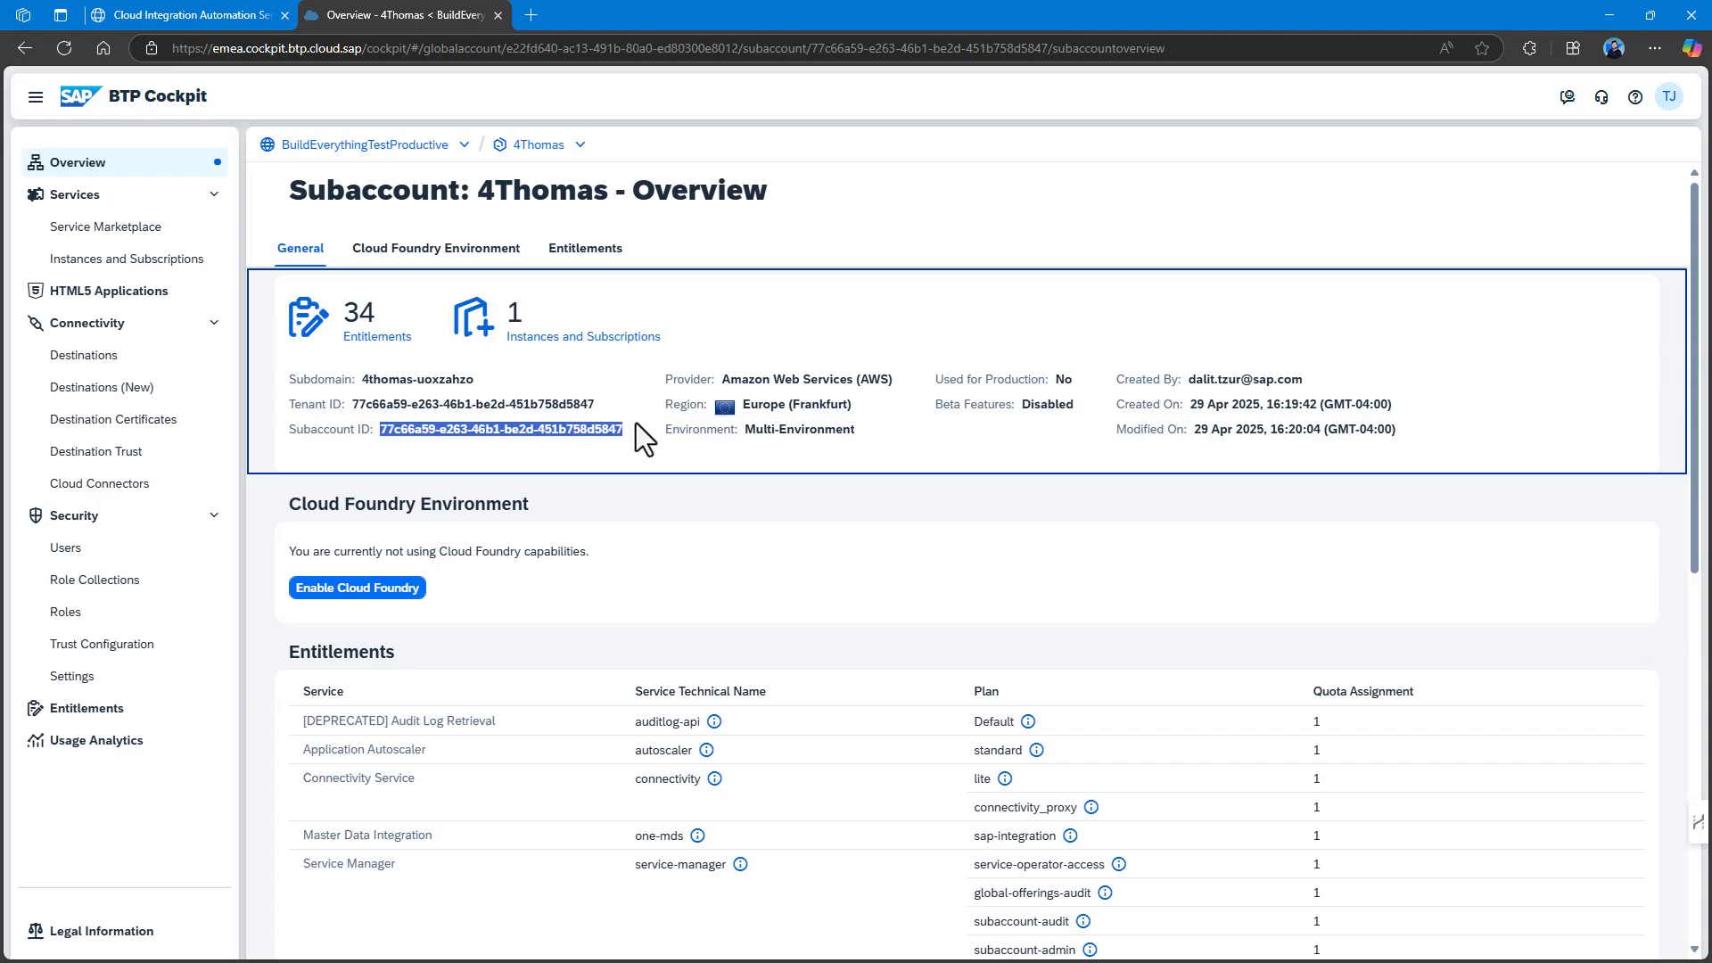
pyautogui.click(188, 15)
pyautogui.click(812, 626)
pyautogui.hotkey('ctrl', 'v')
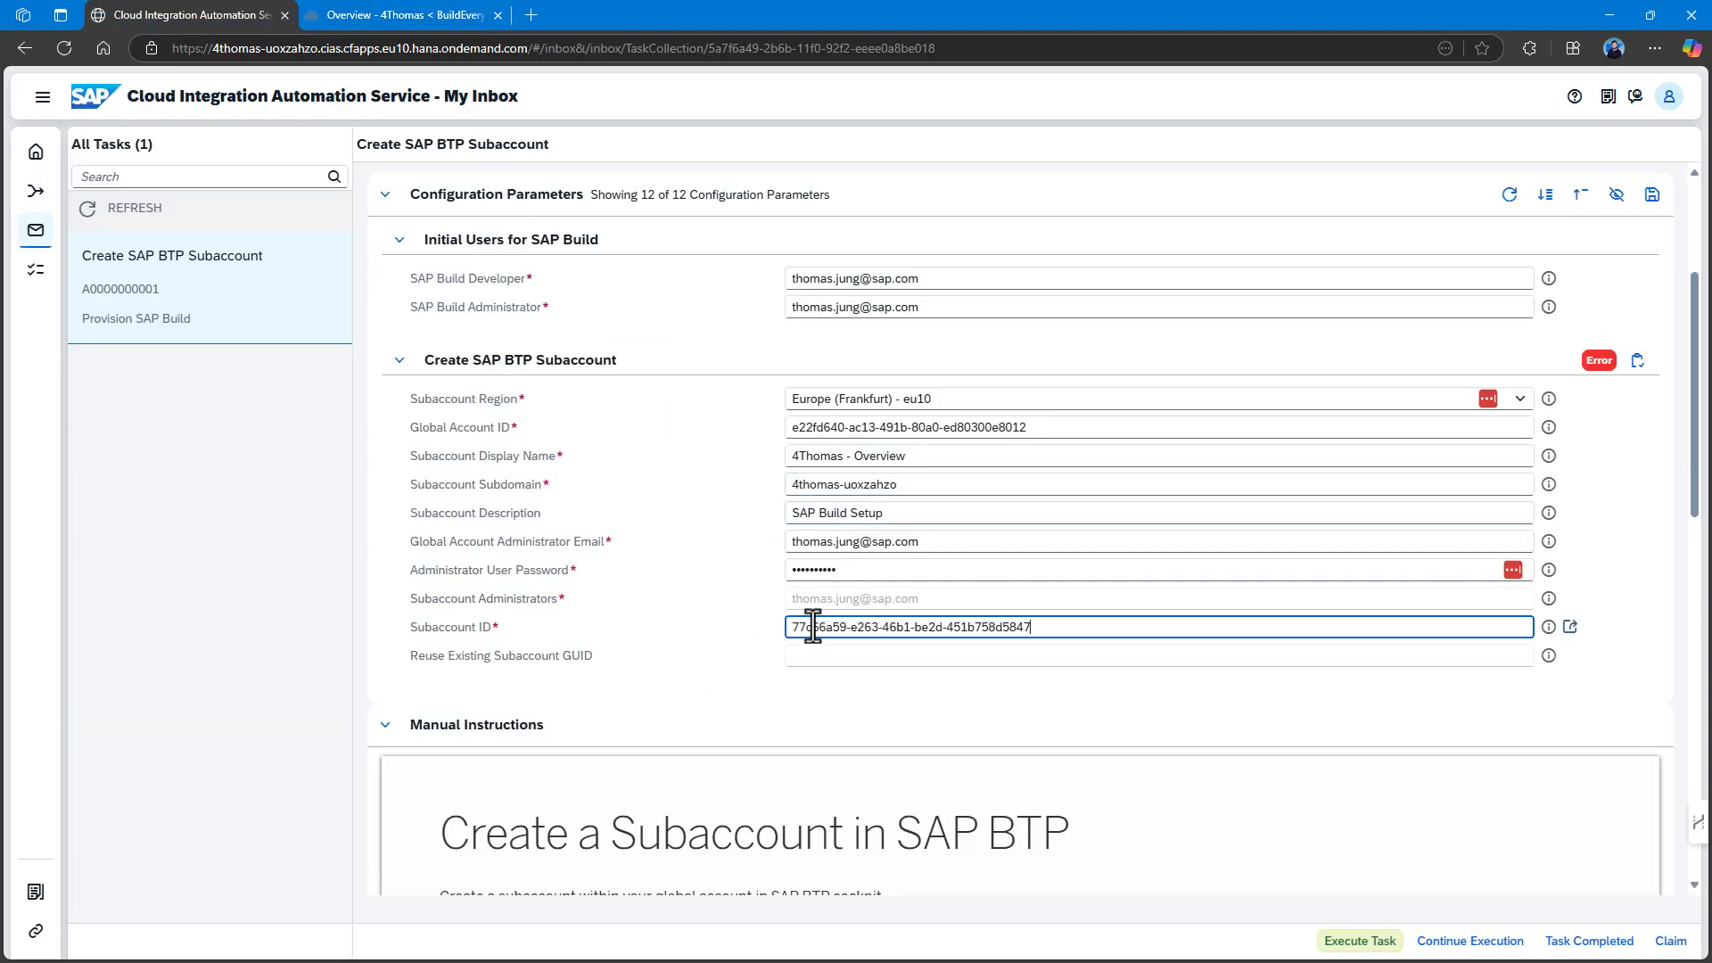
pyautogui.click(799, 685)
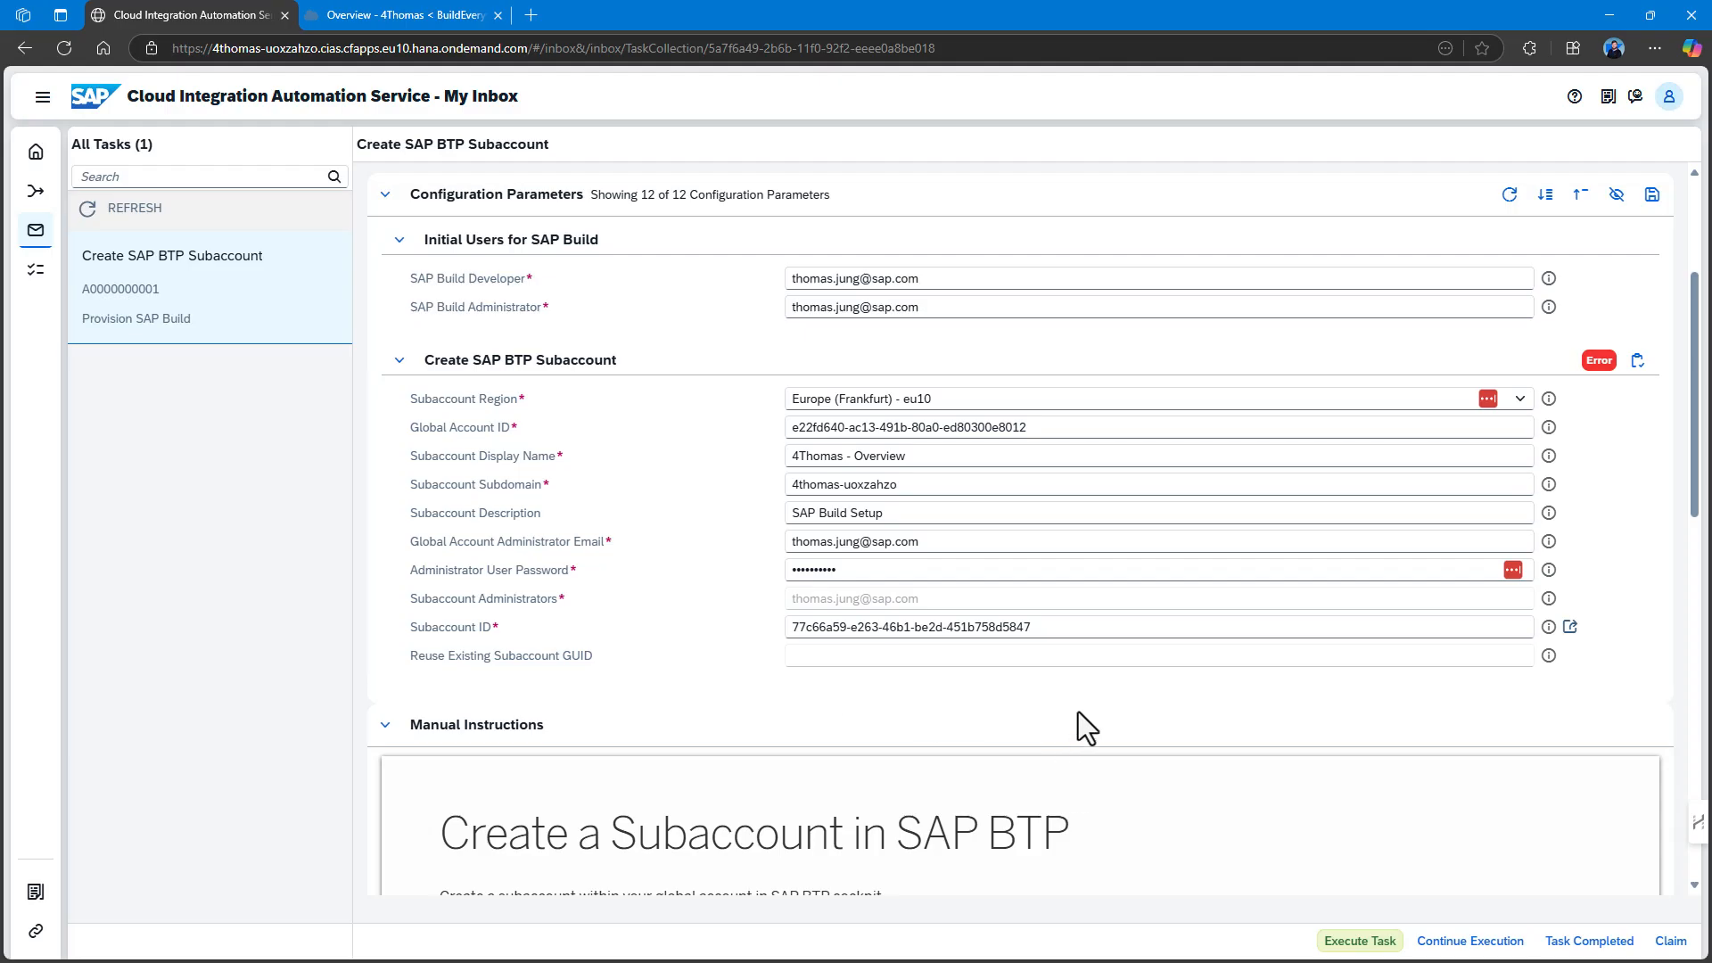
pyautogui.click(1569, 944)
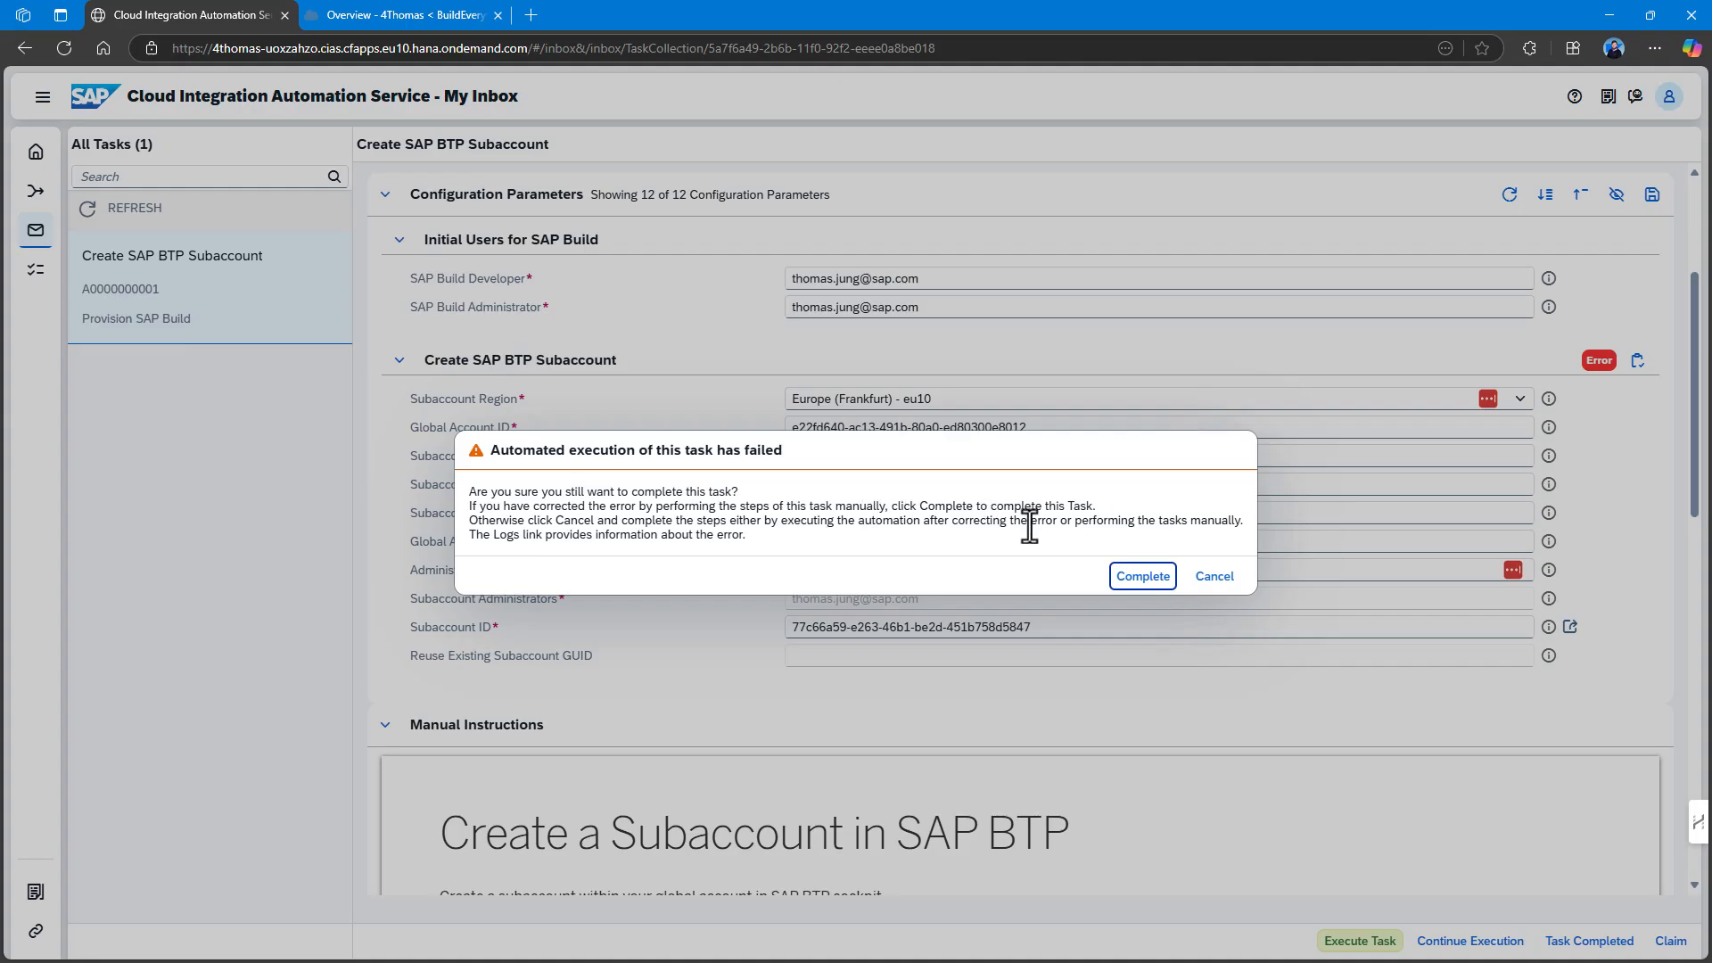
# Confirm completing the failed subaccount task and start the Cloud Foundry Environment Entitlement task.
pyautogui.click(1144, 577)
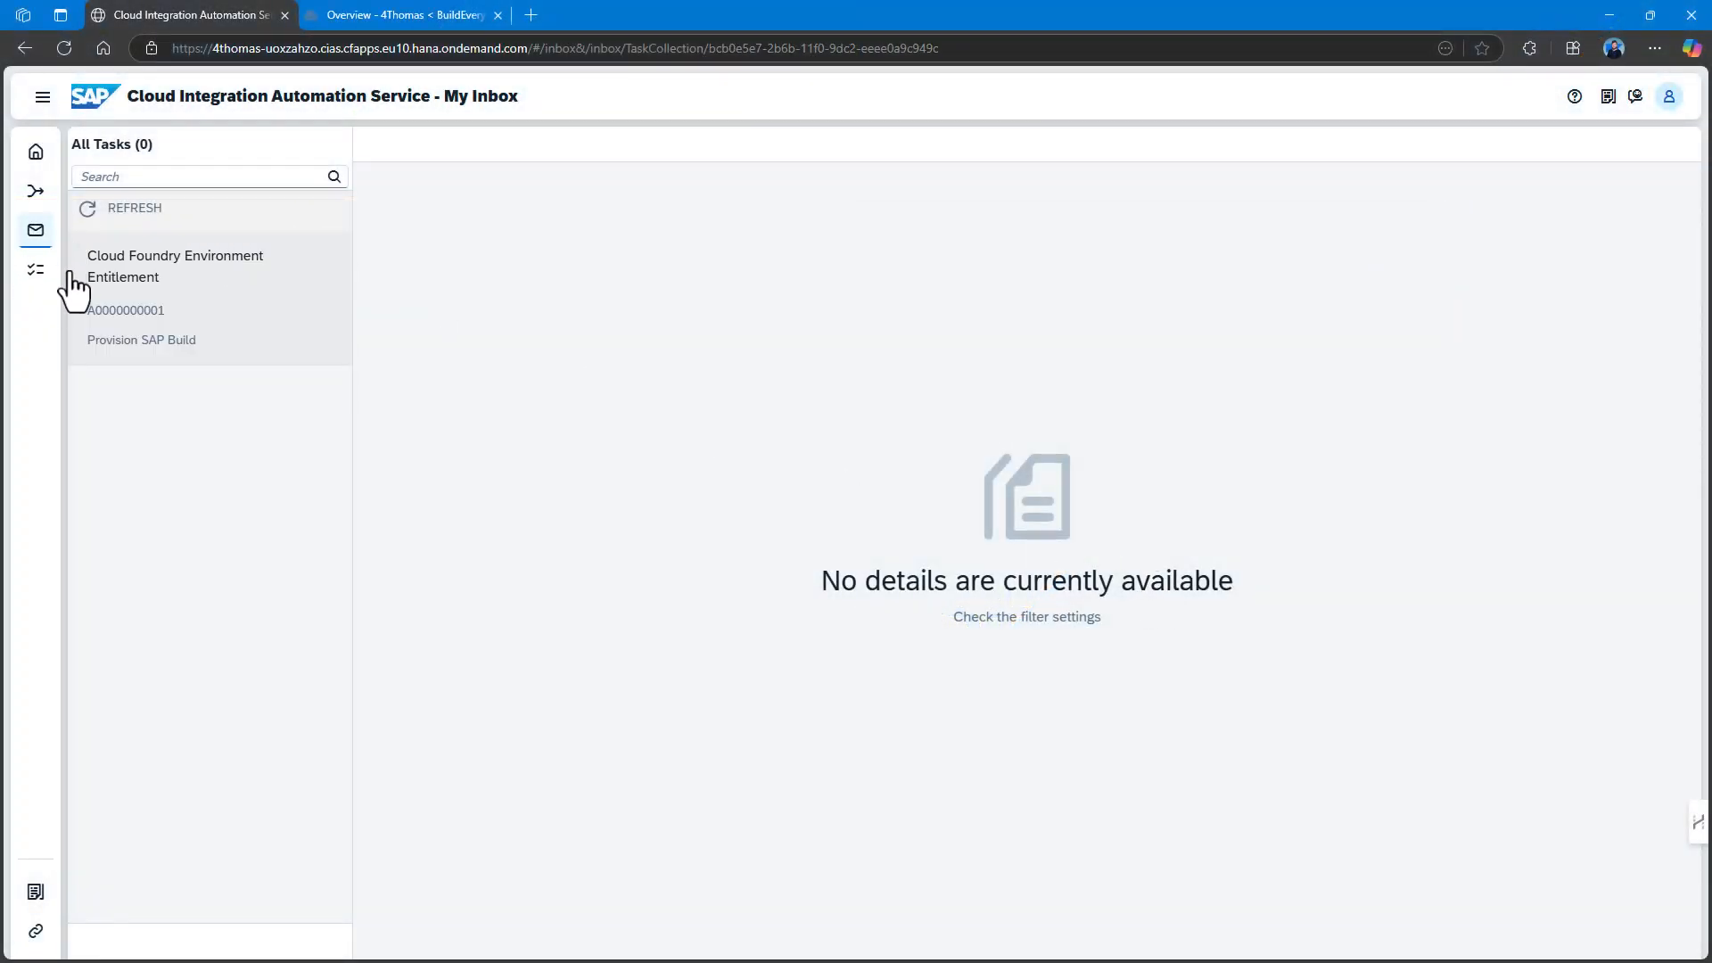
pyautogui.click(198, 291)
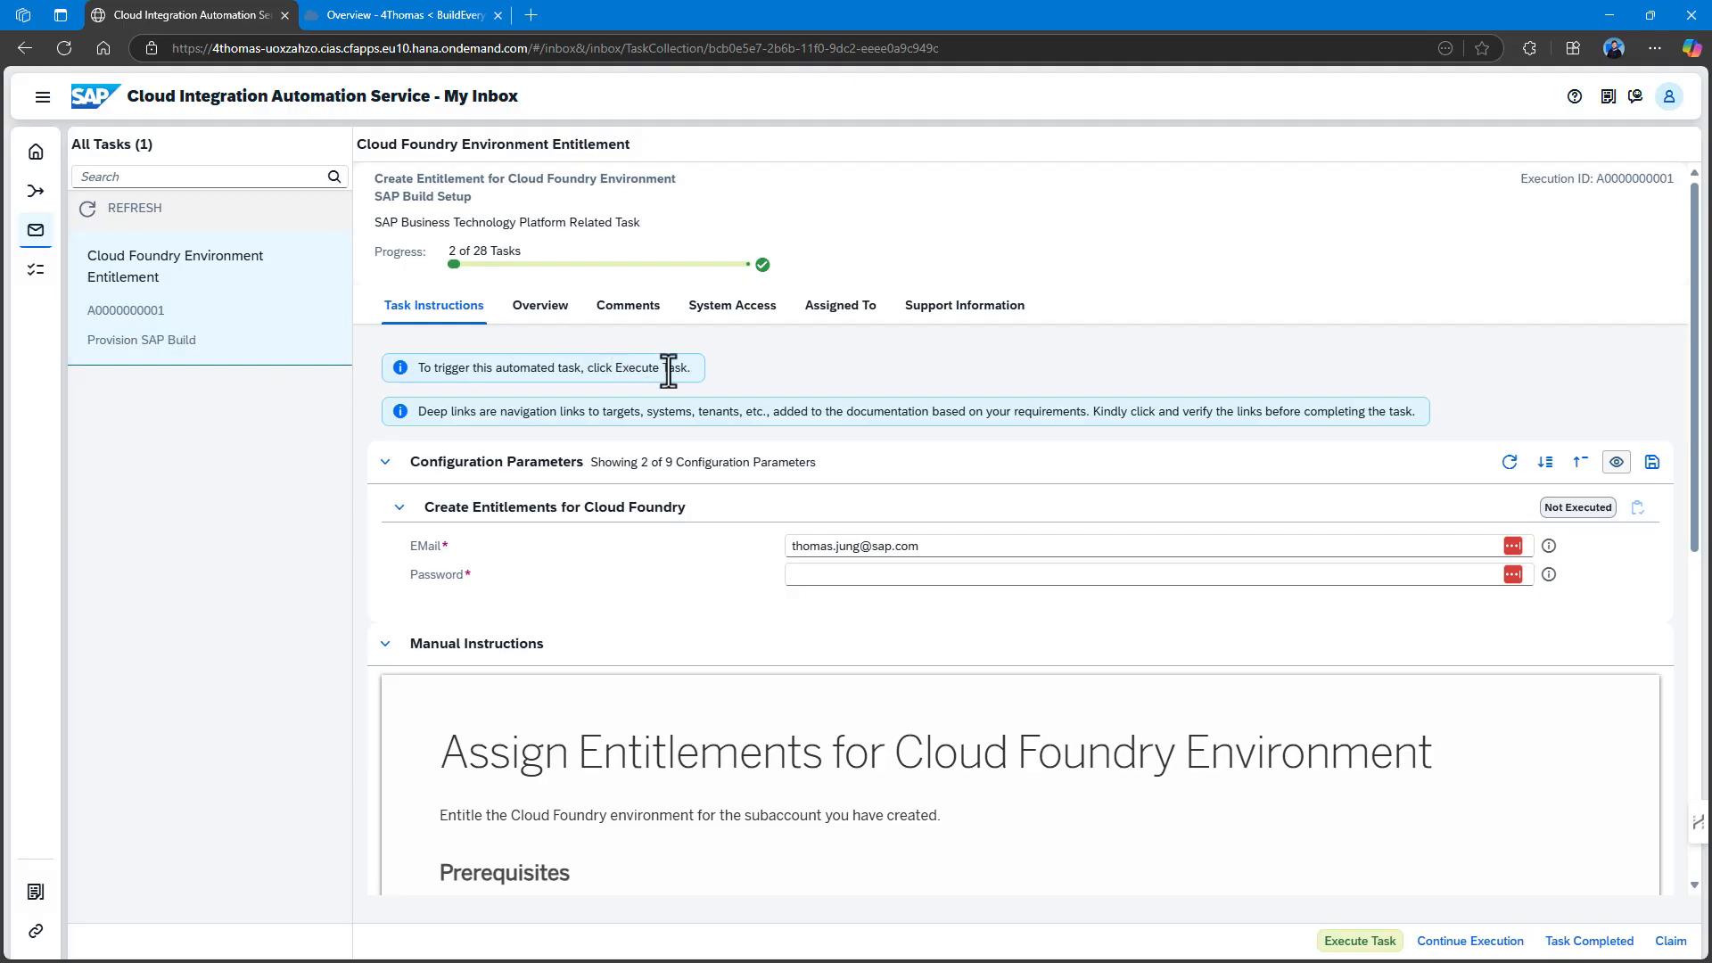
pyautogui.click(1381, 947)
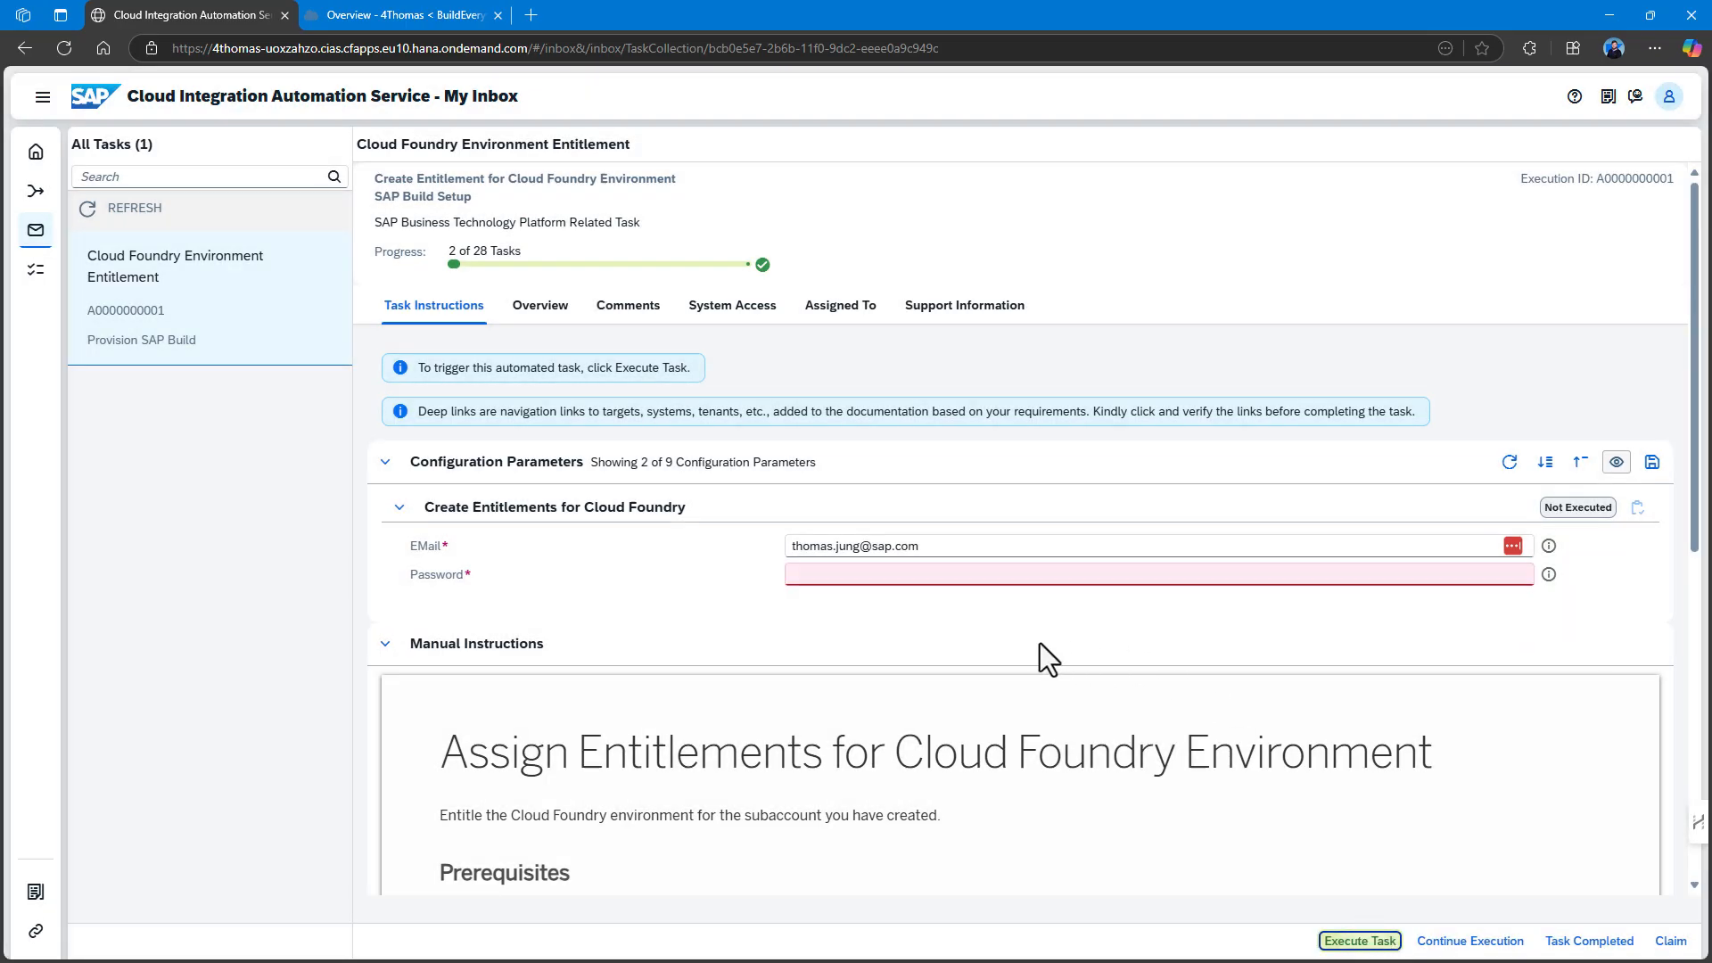
# Enter the account password, rerun entitlement creation to Success, and mark the task completed.
pyautogui.click(863, 572)
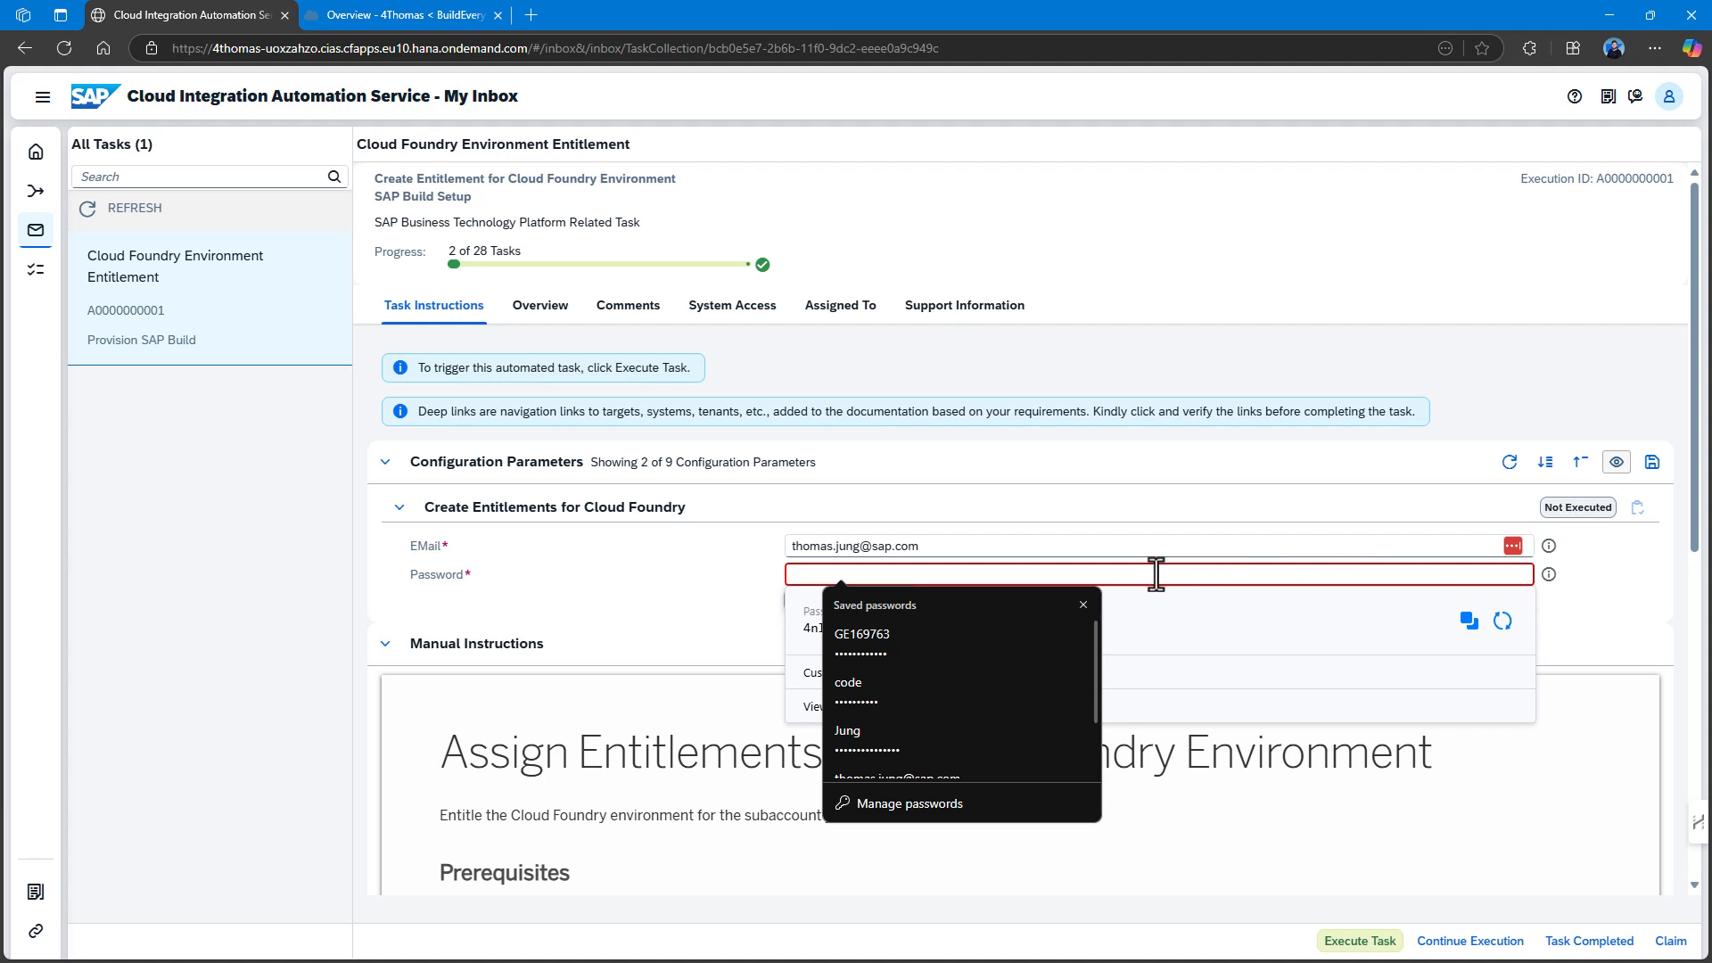
pyautogui.click(1083, 605)
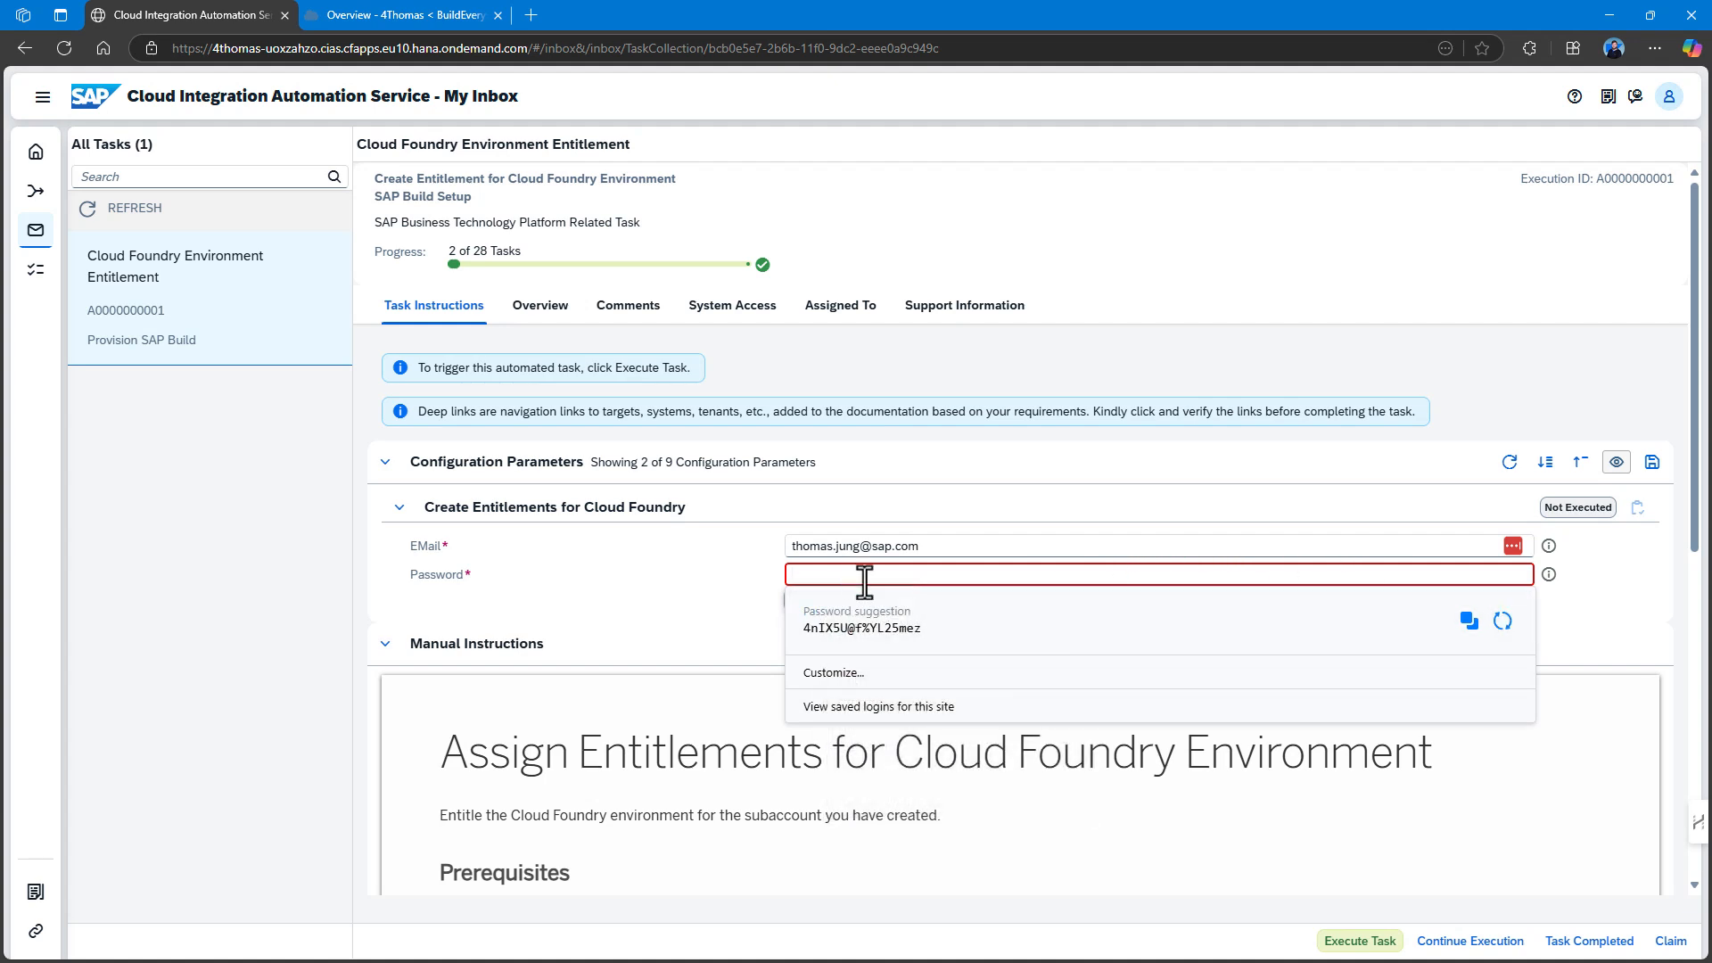
pyautogui.write('••')
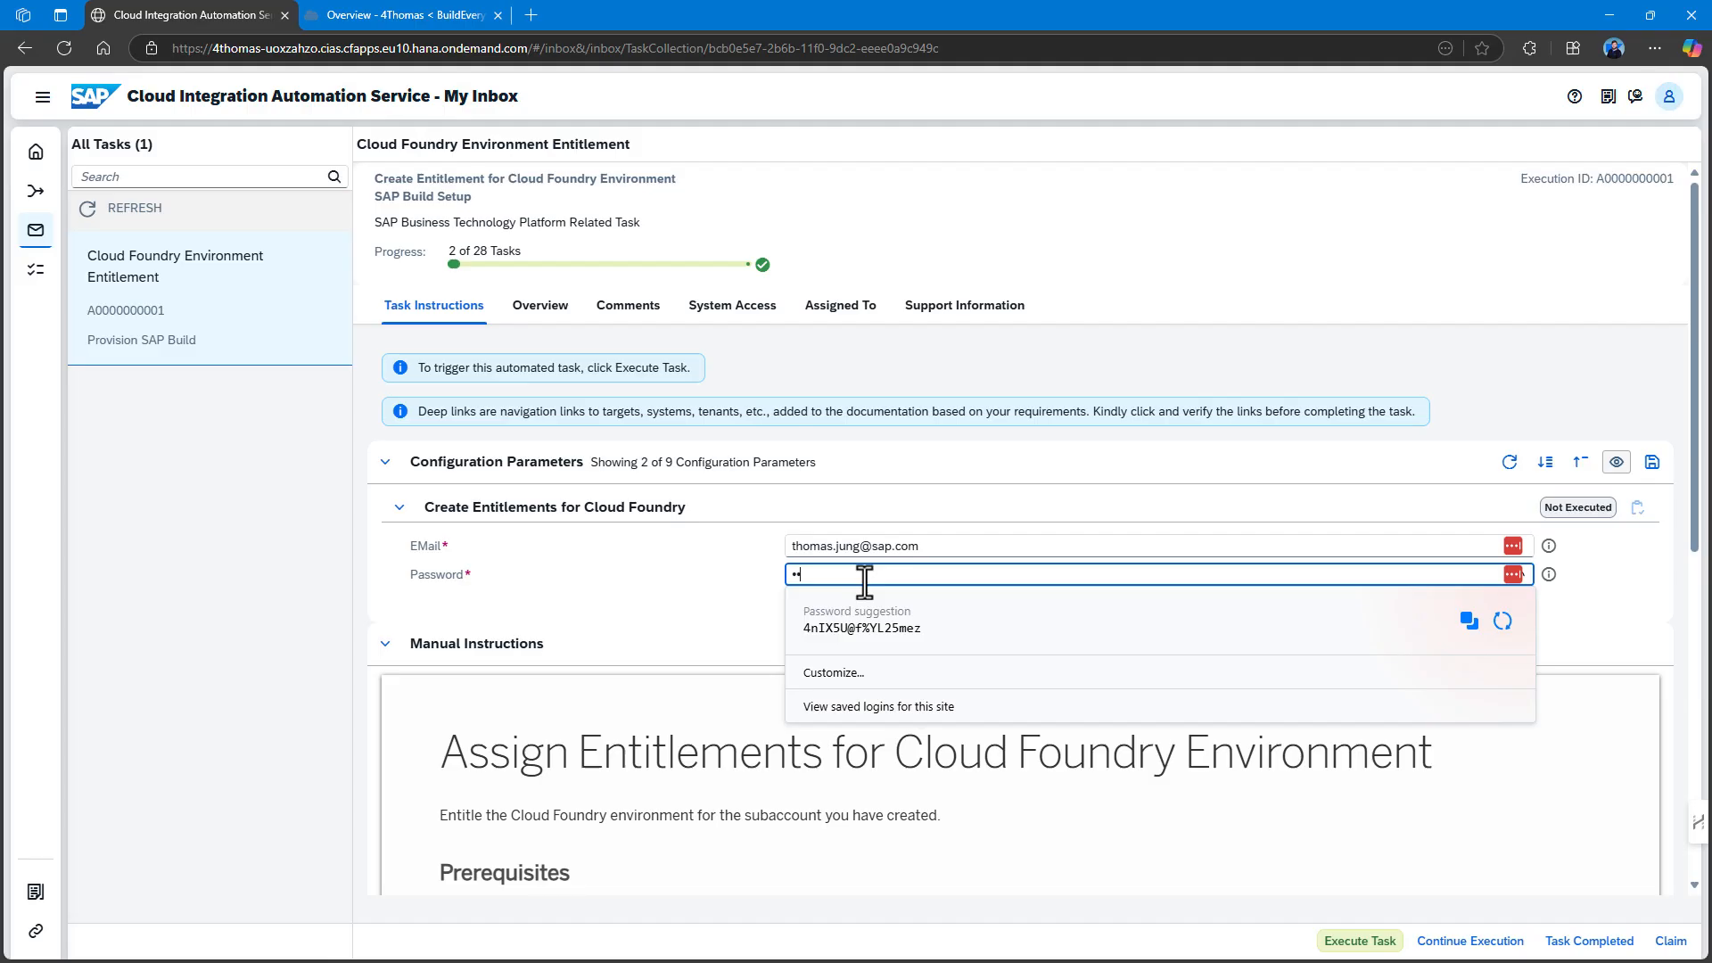
pyautogui.write('••••••••••••')
pyautogui.click(1668, 523)
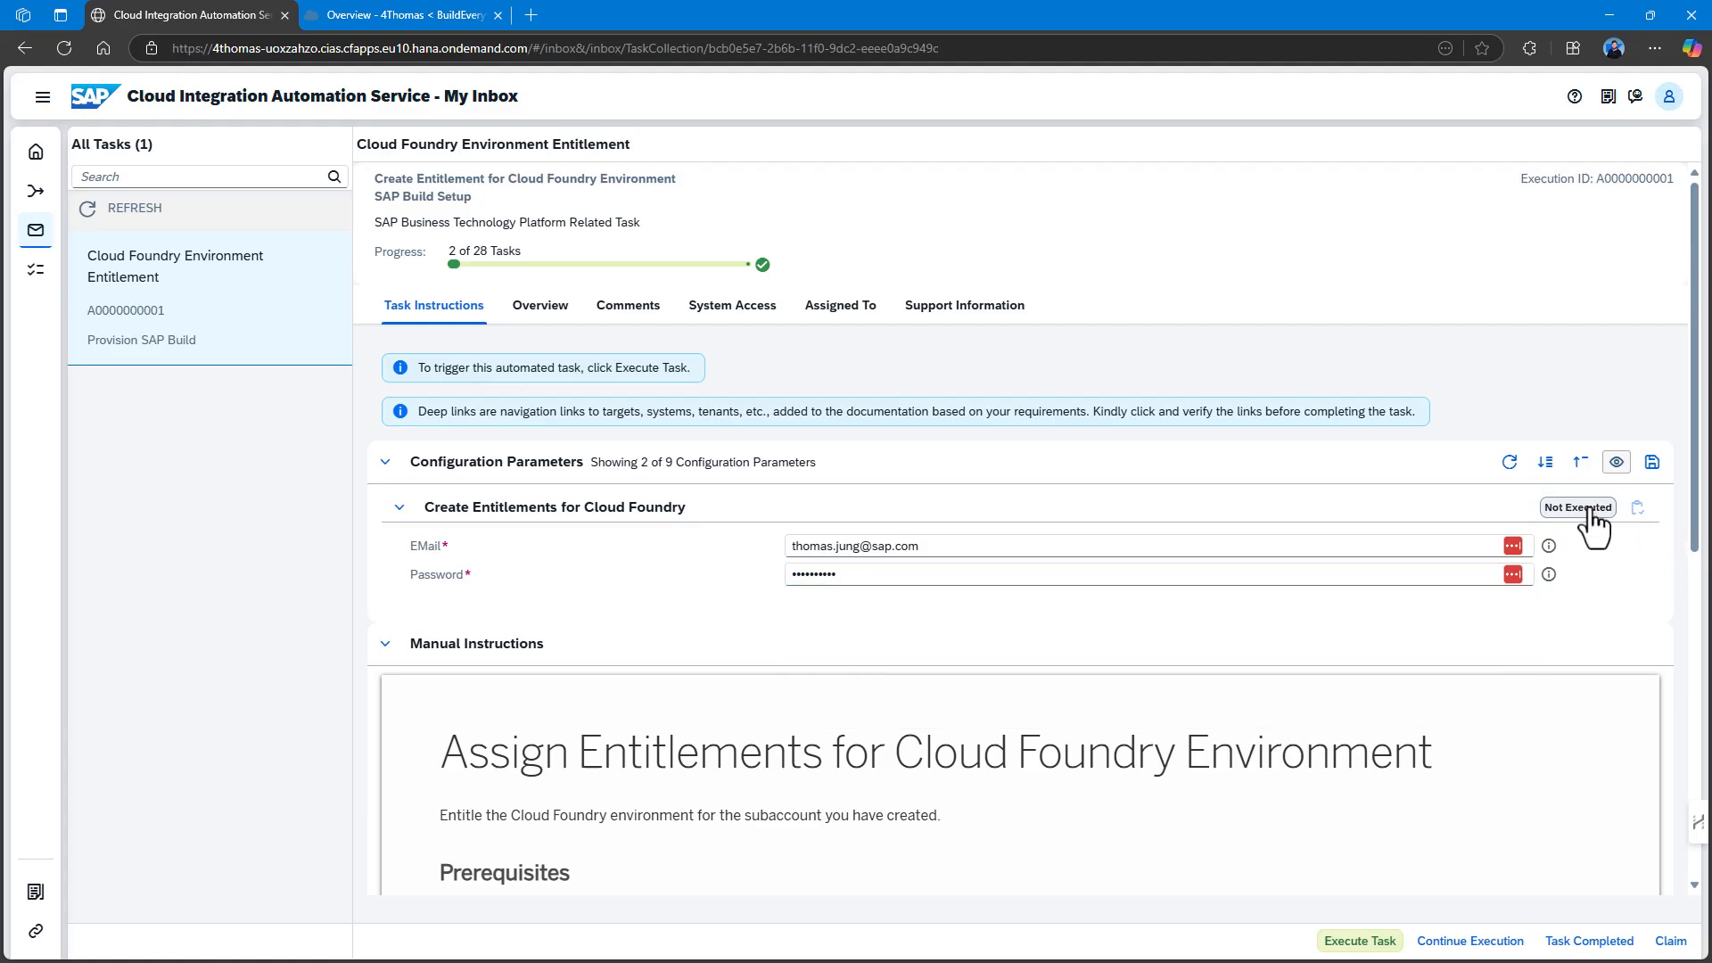
pyautogui.click(1347, 942)
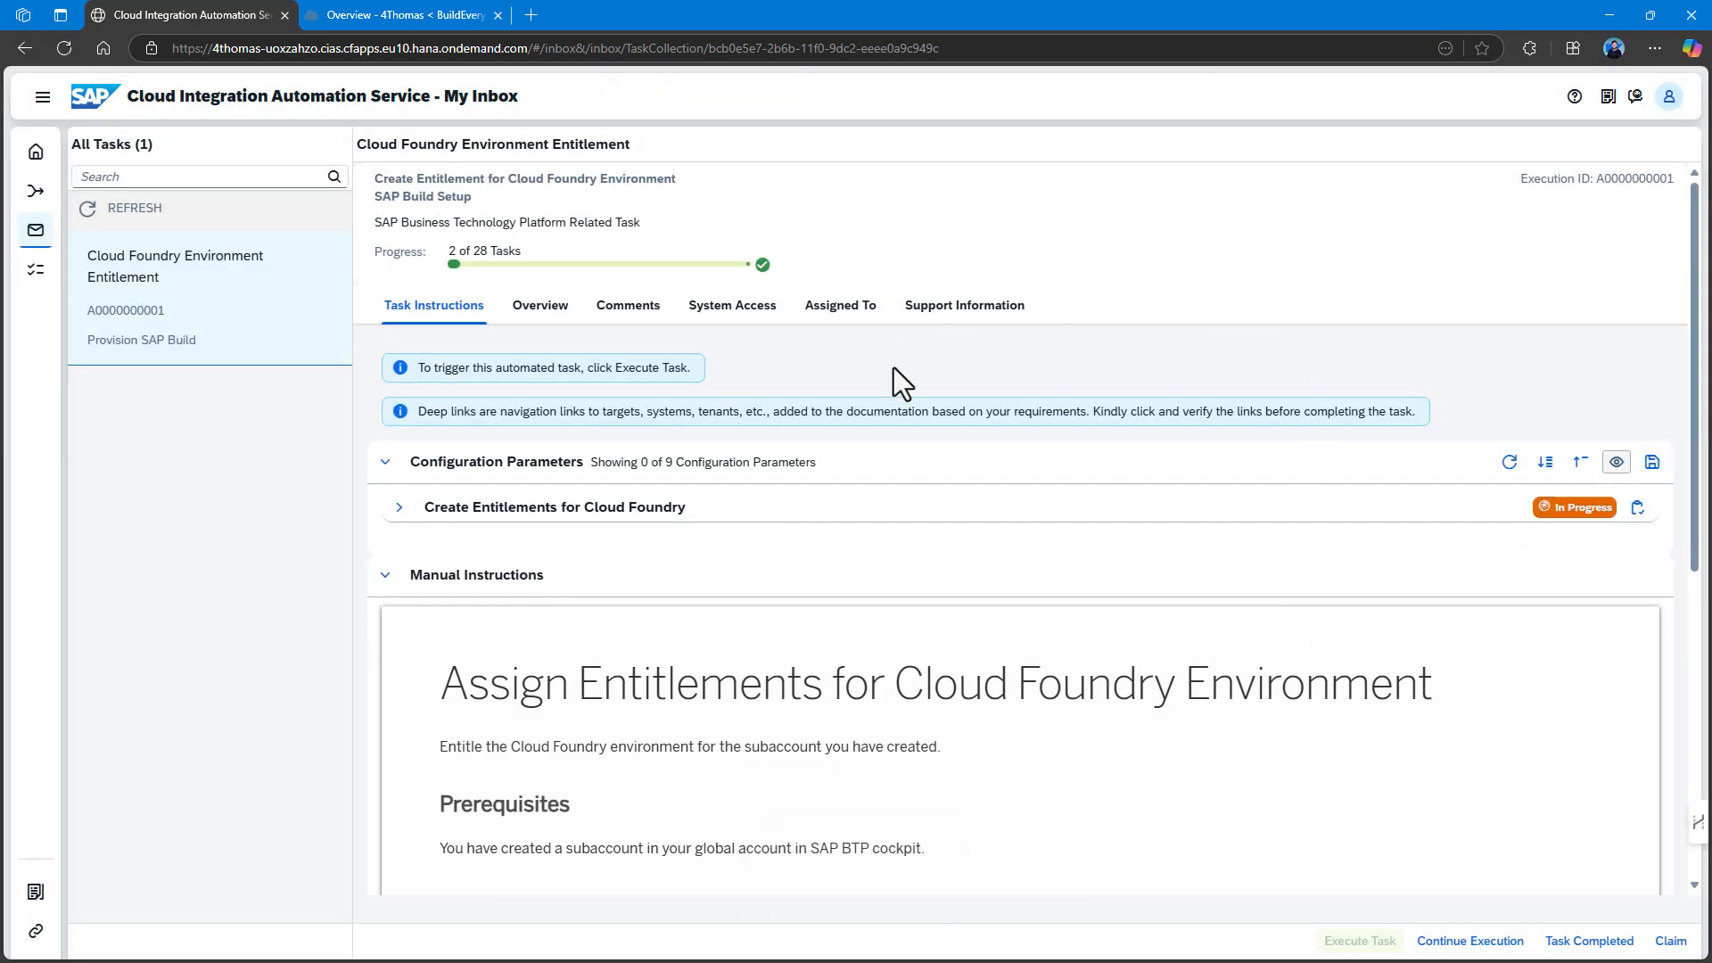
pyautogui.click(399, 508)
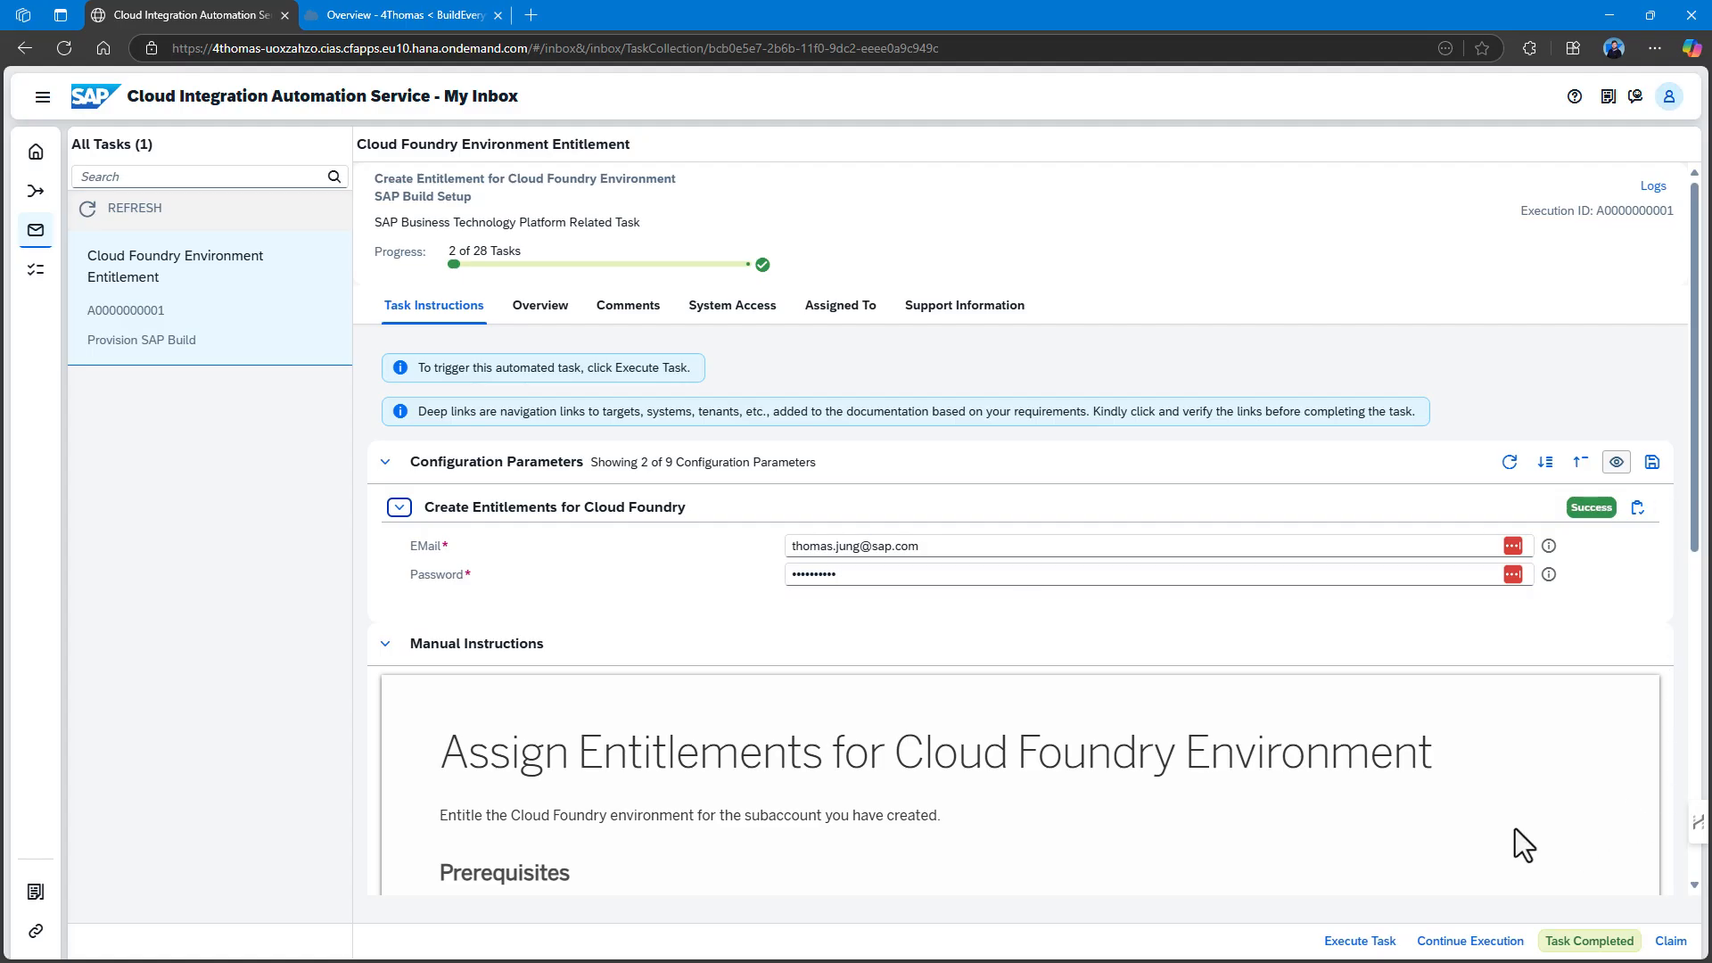
pyautogui.click(1583, 945)
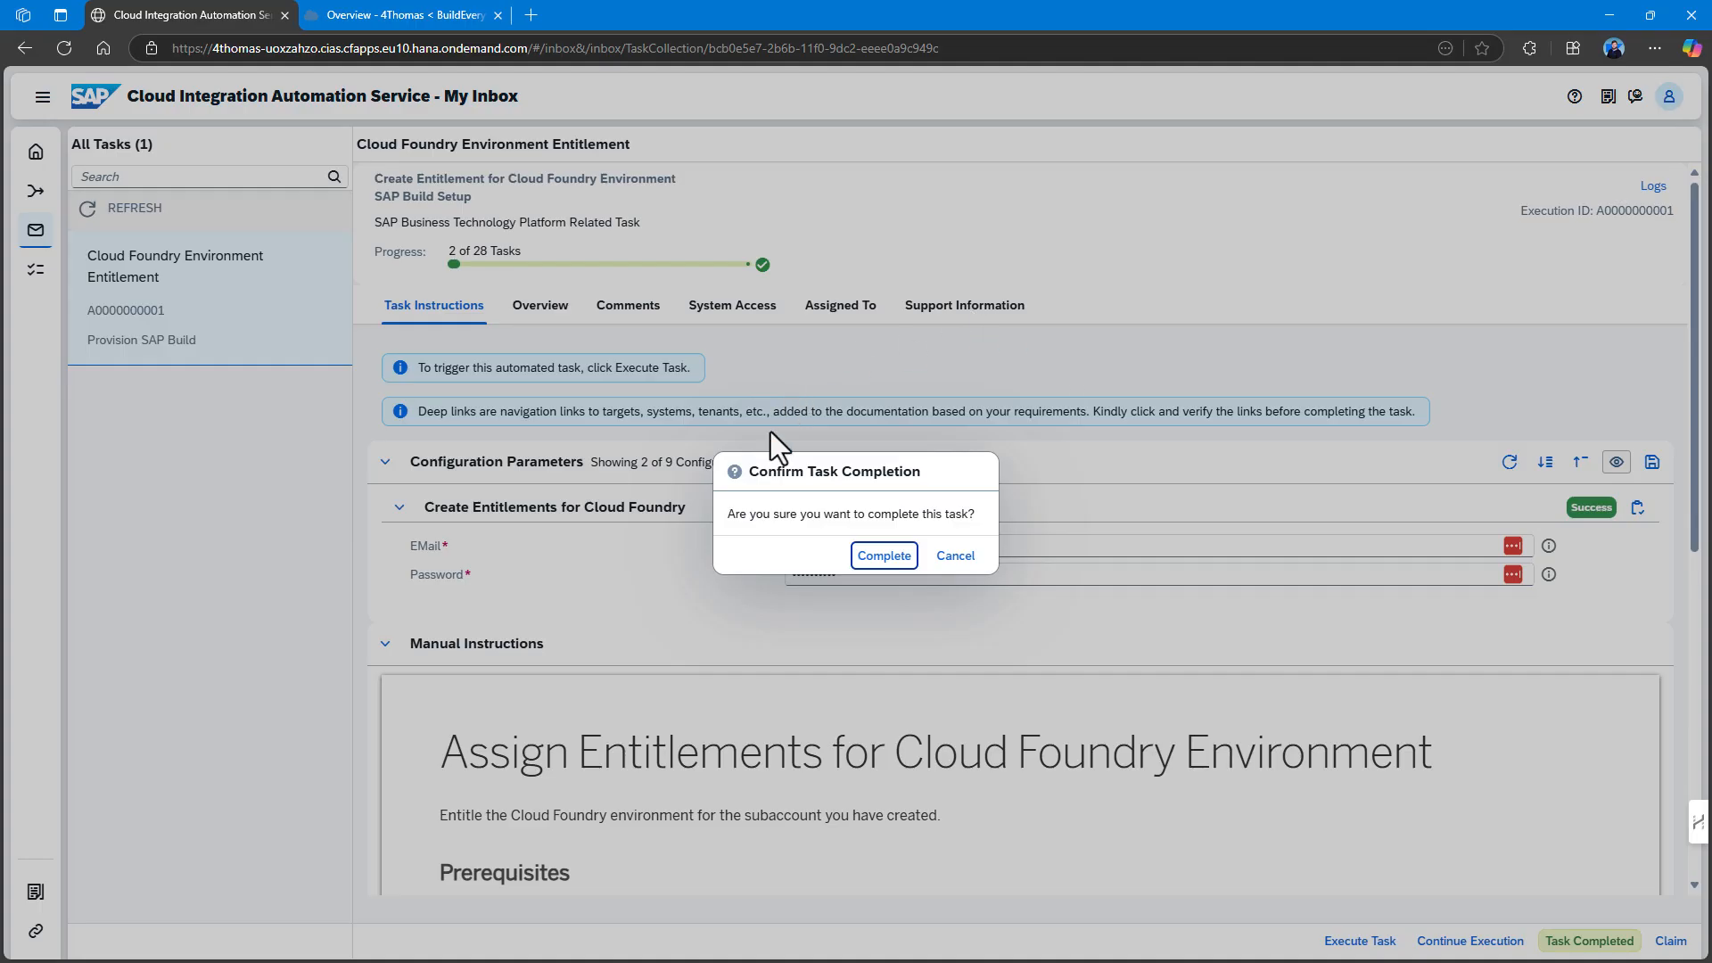
# Complete the entitlement task, then run and complete Enable Cloud Foundry Environment after checking Create BTP Organization.
pyautogui.click(879, 556)
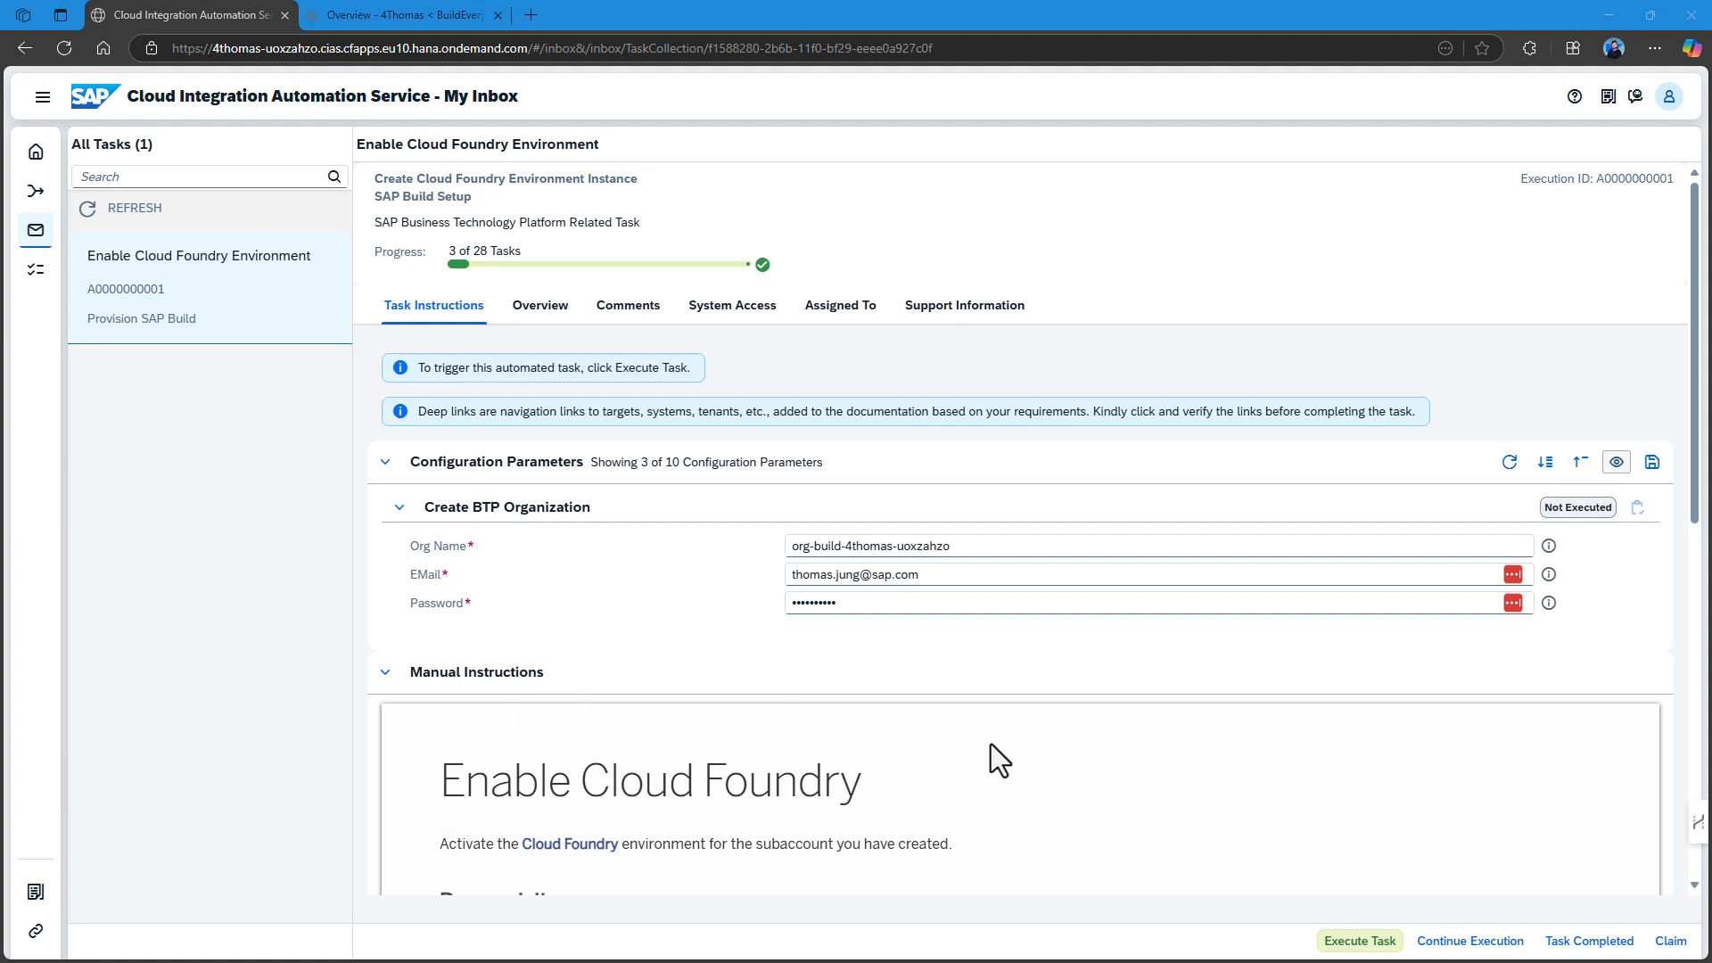
pyautogui.click(1374, 943)
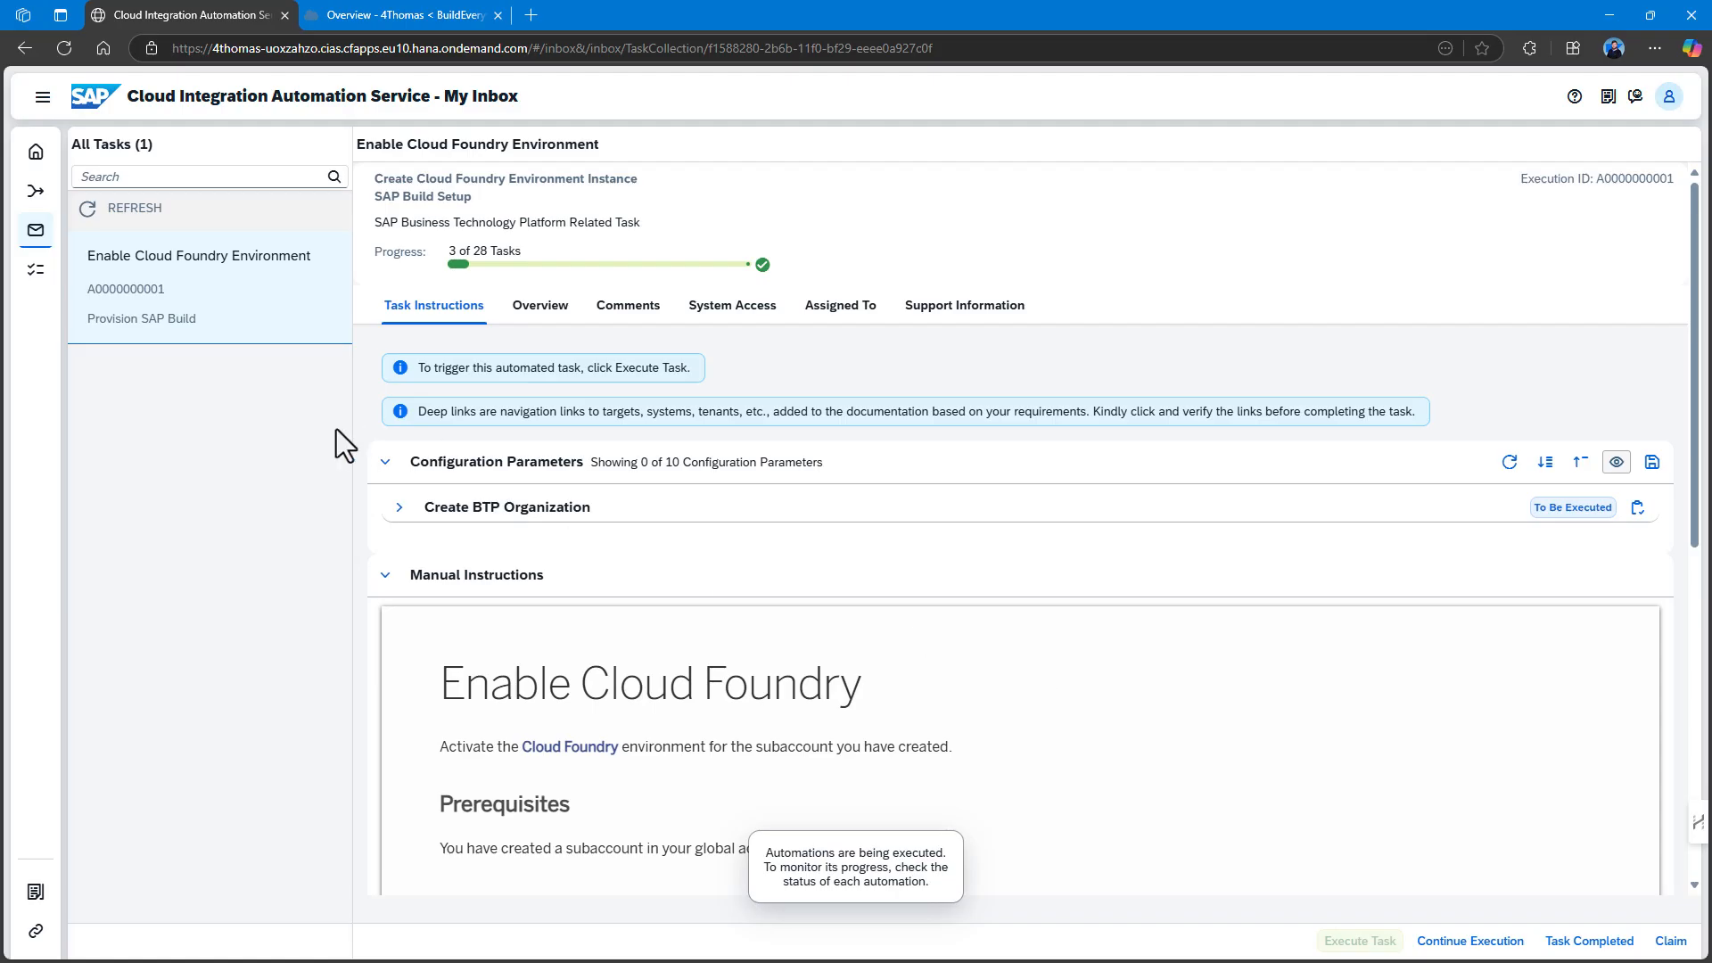
pyautogui.click(400, 510)
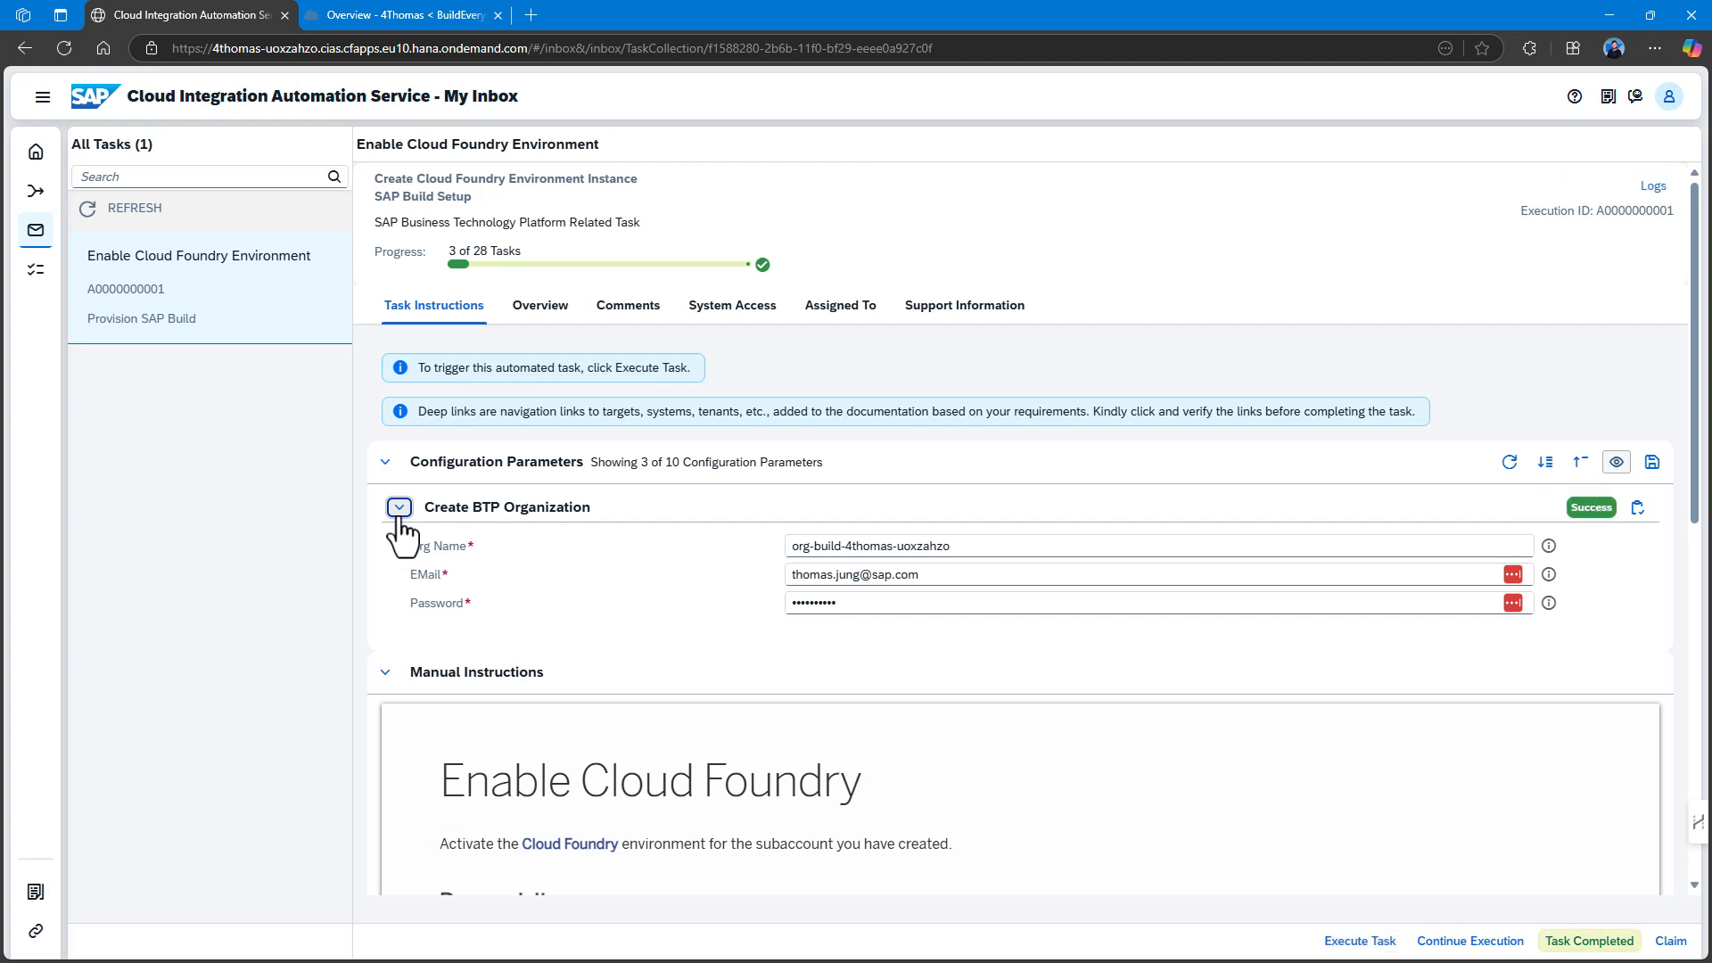
pyautogui.click(1595, 944)
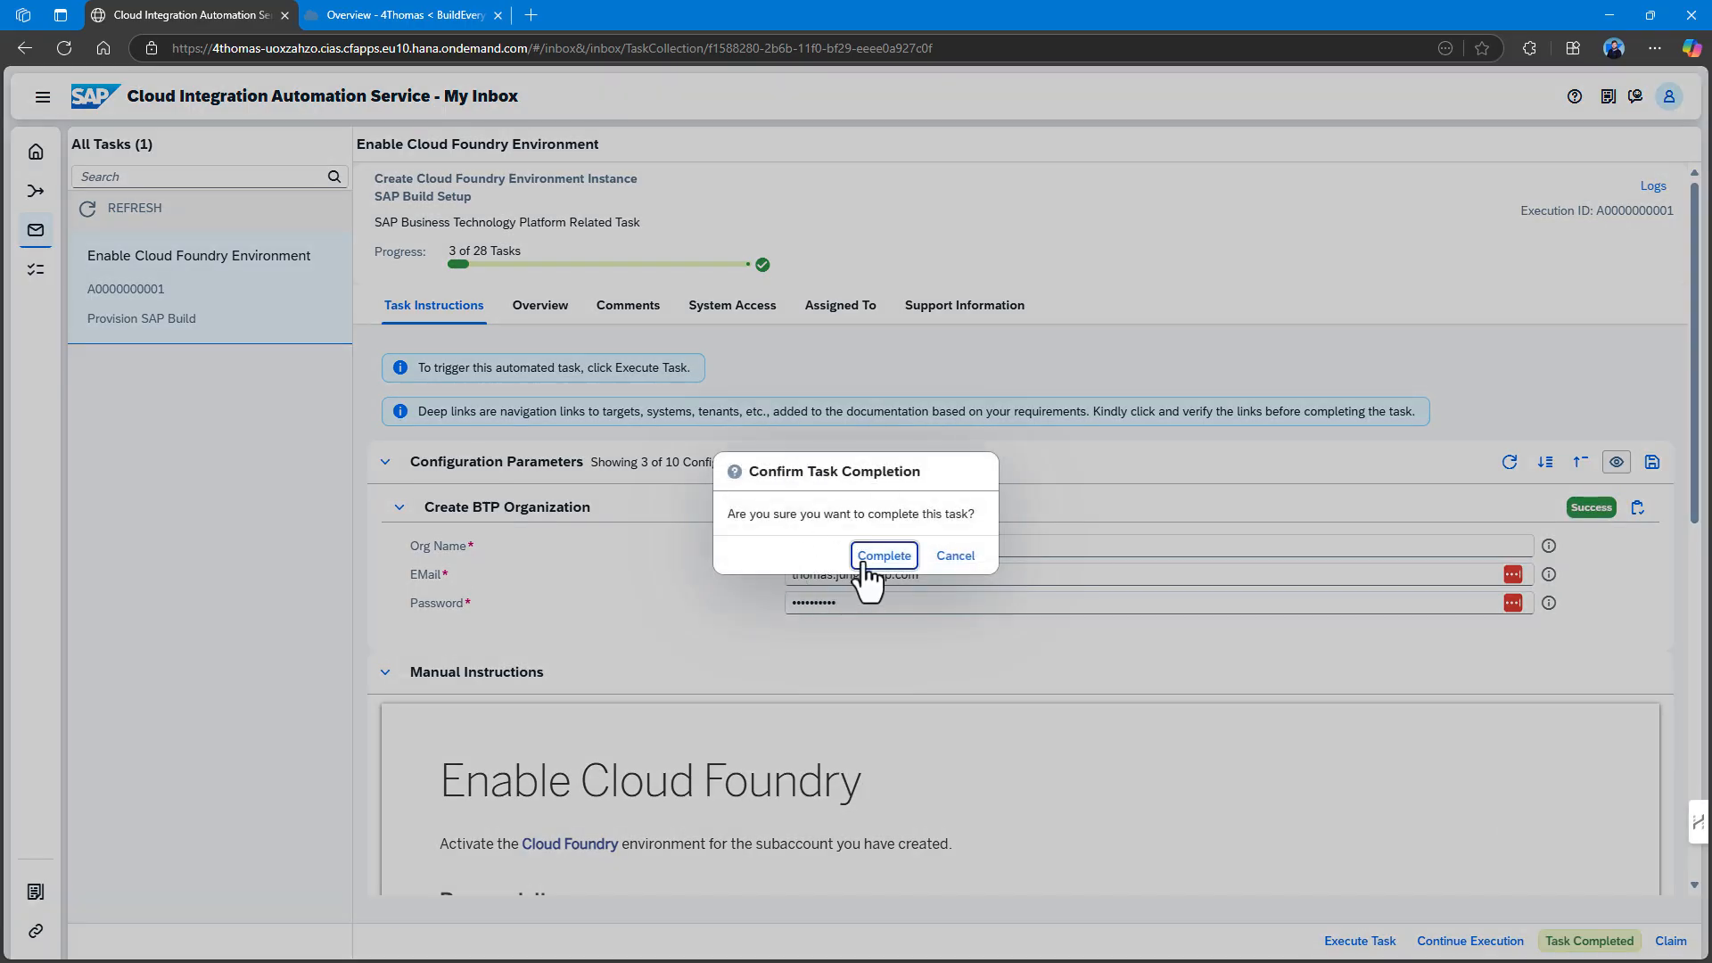
pyautogui.click(884, 555)
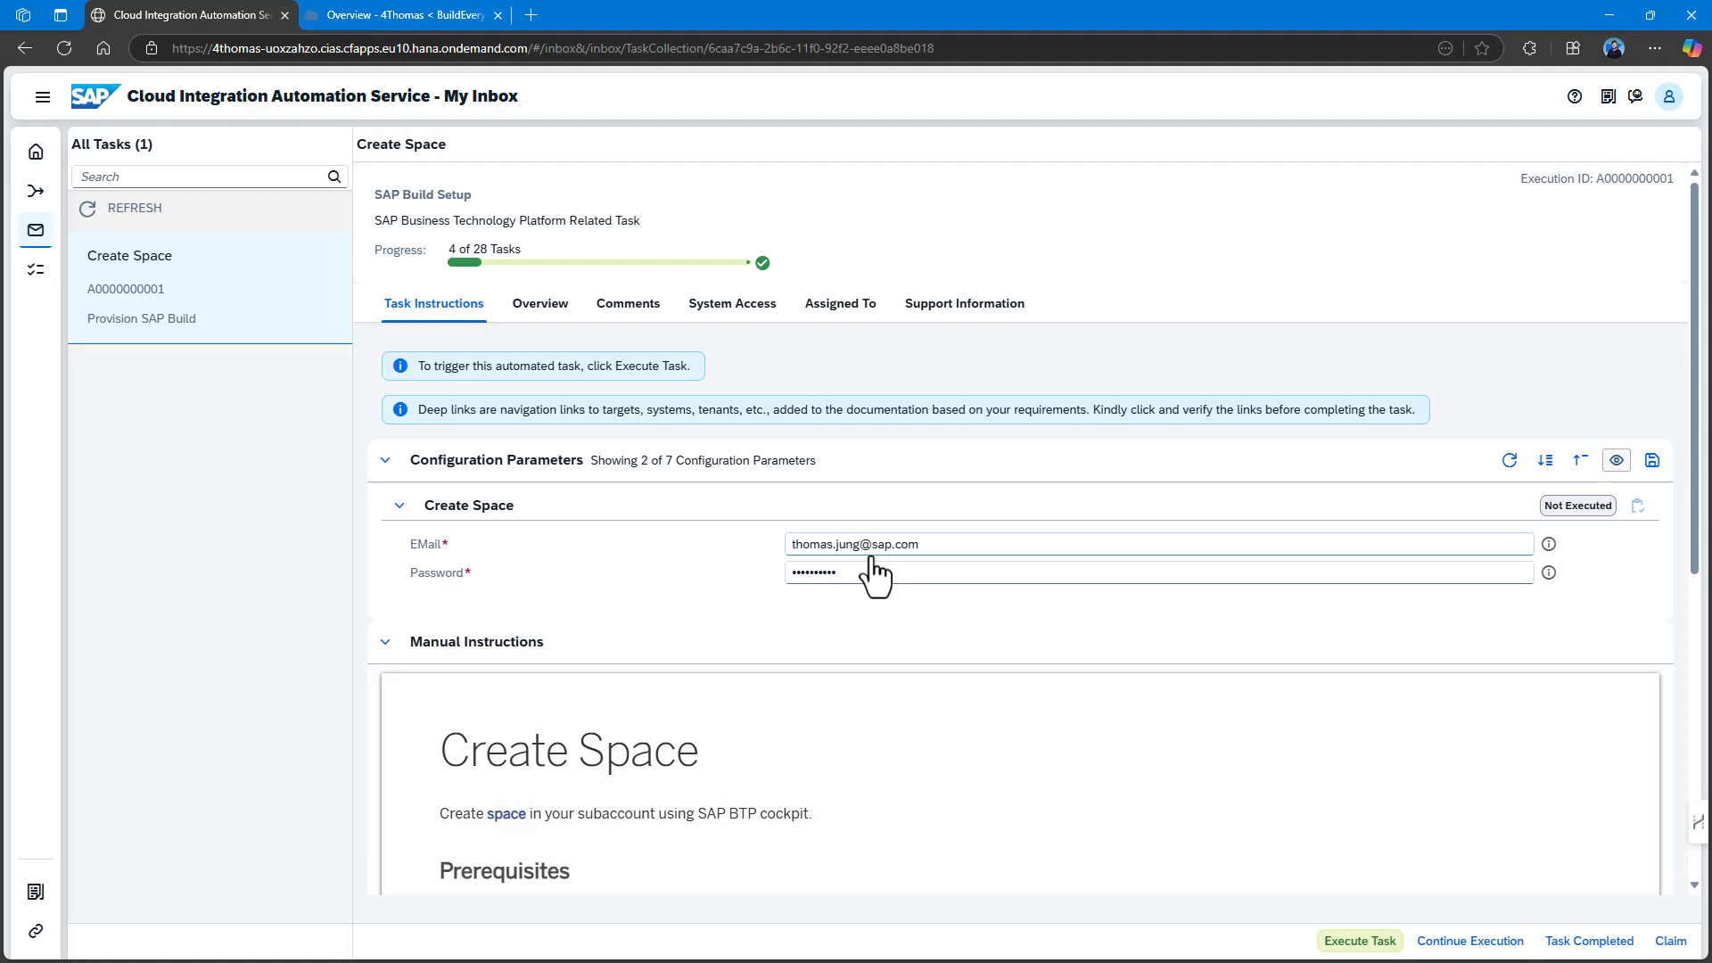
# Run Create Space to Success and confirm the task as completed.
pyautogui.click(1349, 944)
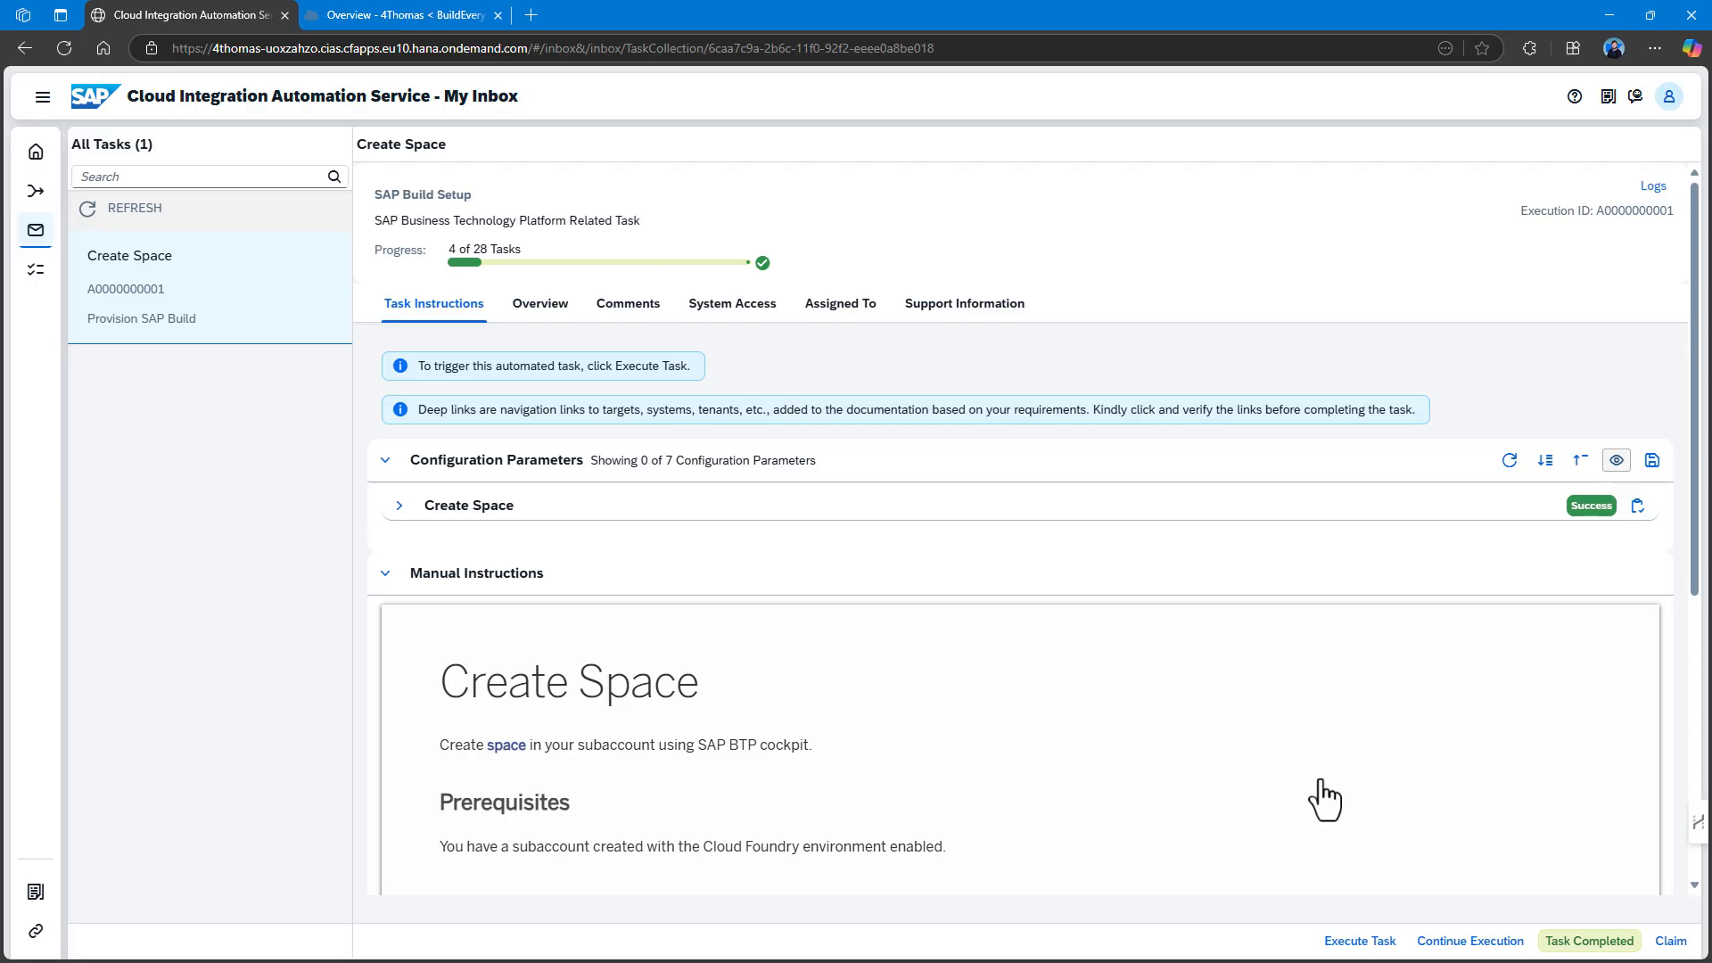
pyautogui.click(1571, 943)
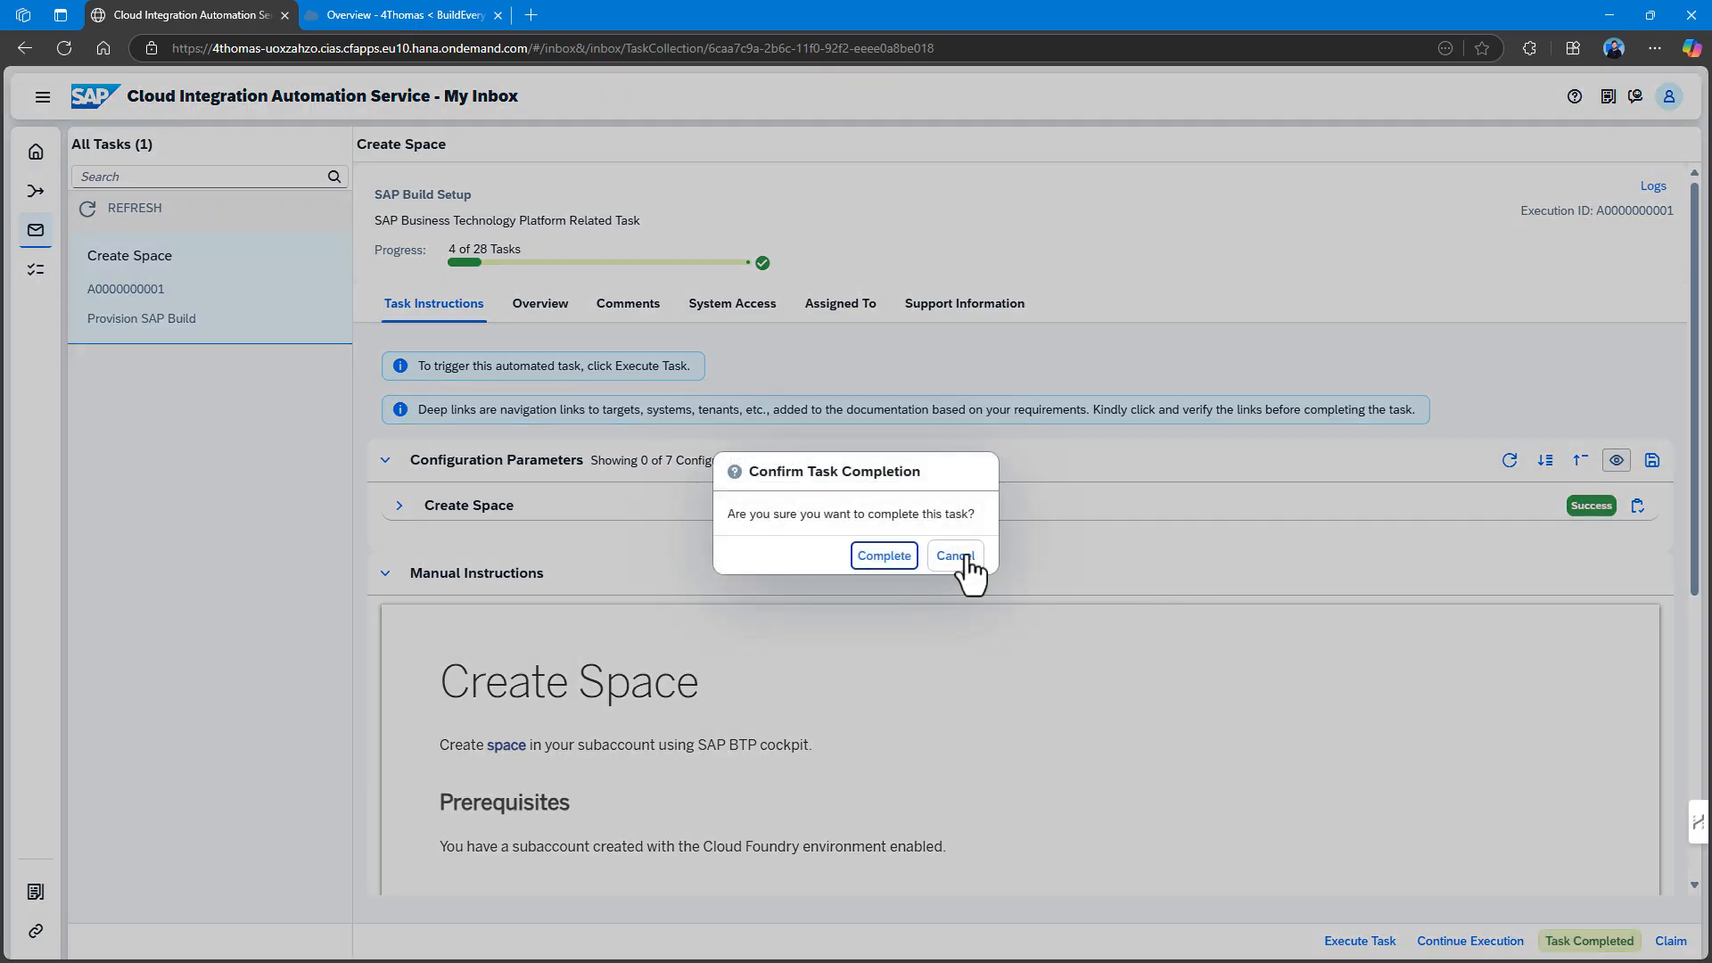
pyautogui.click(878, 553)
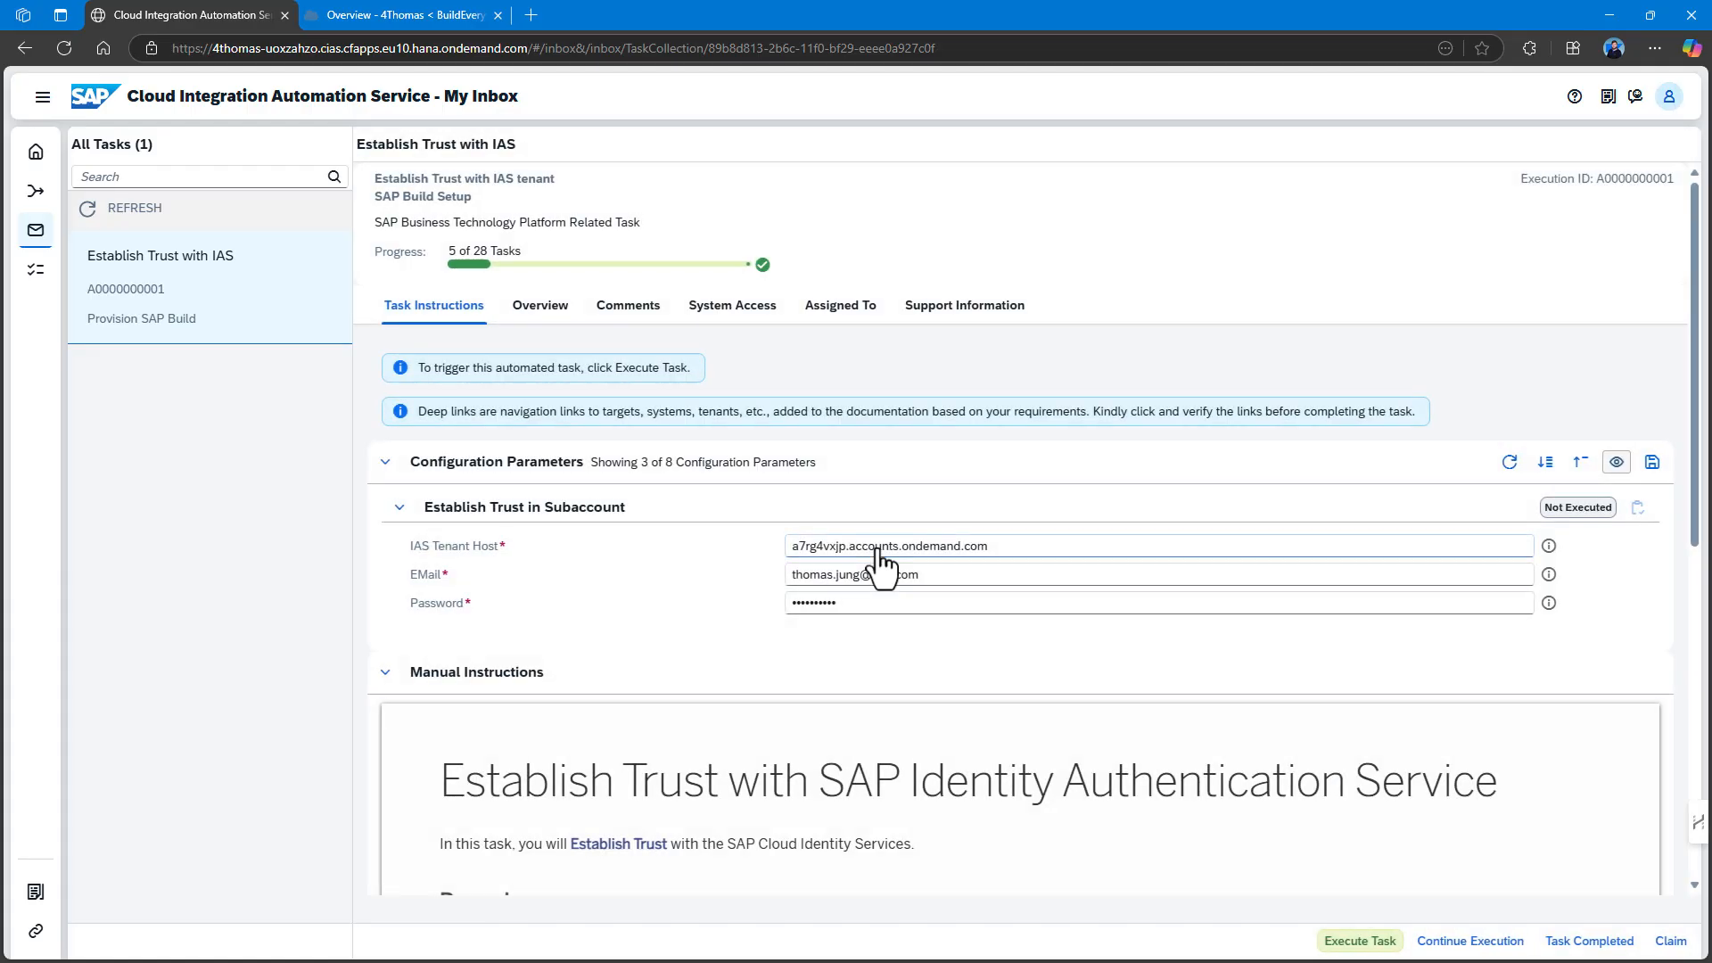
pyautogui.click(390, 16)
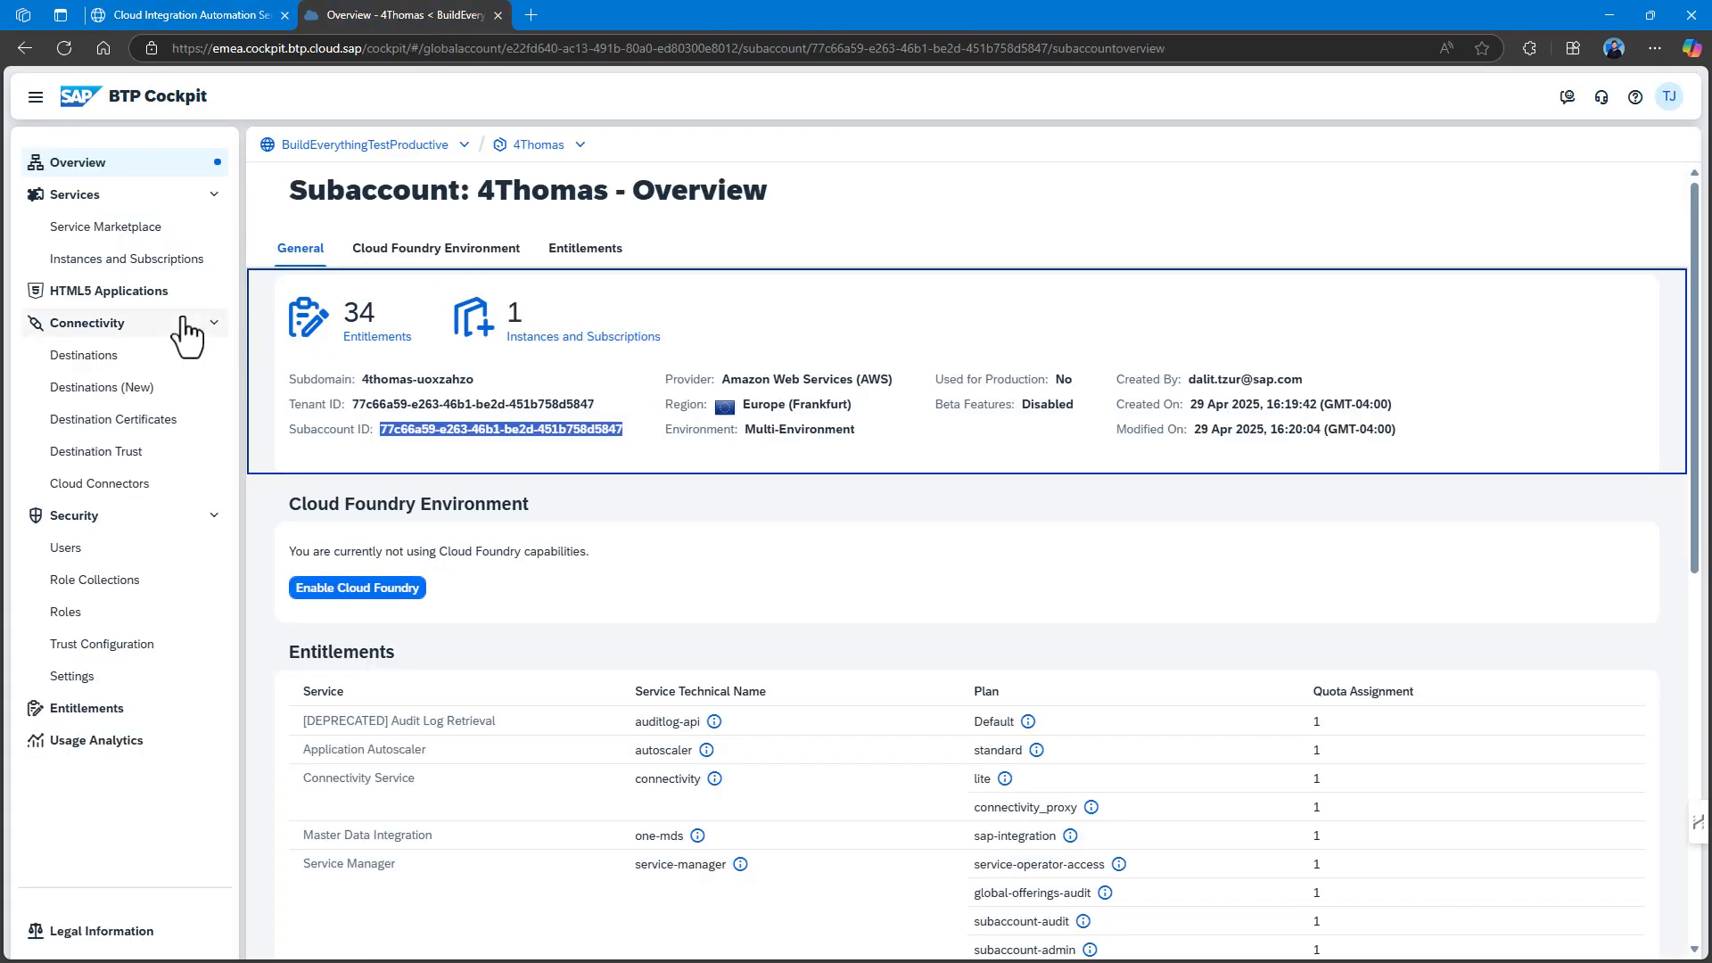
pyautogui.click(64, 50)
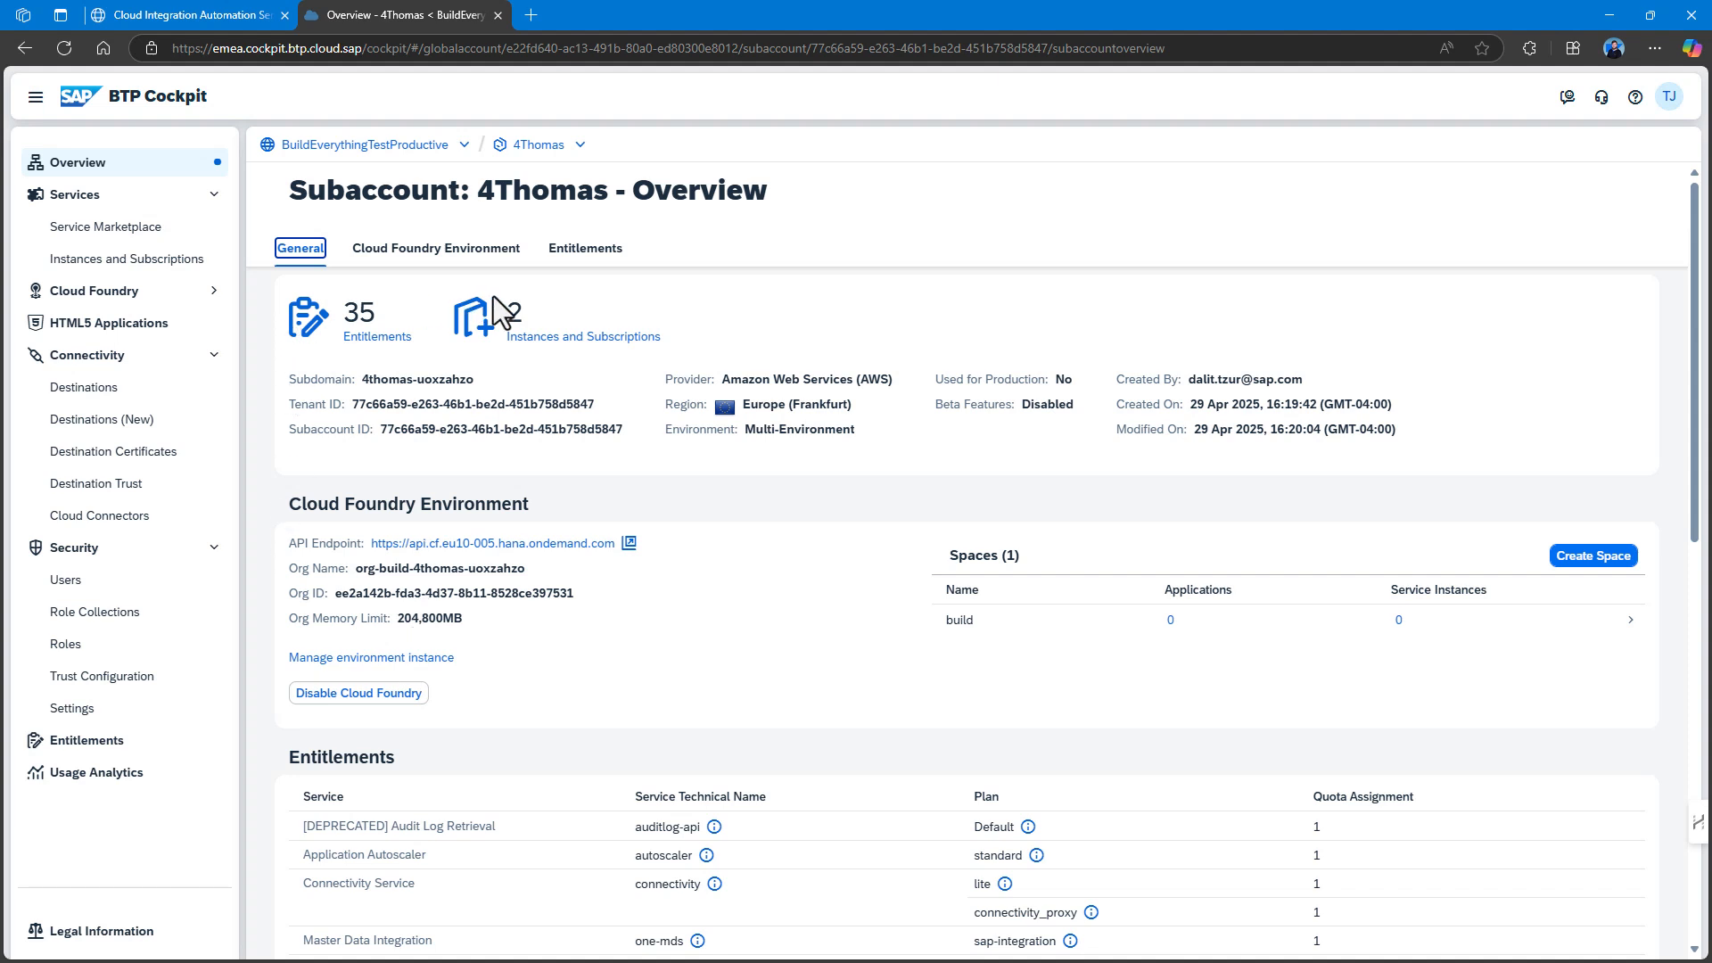
pyautogui.click(198, 13)
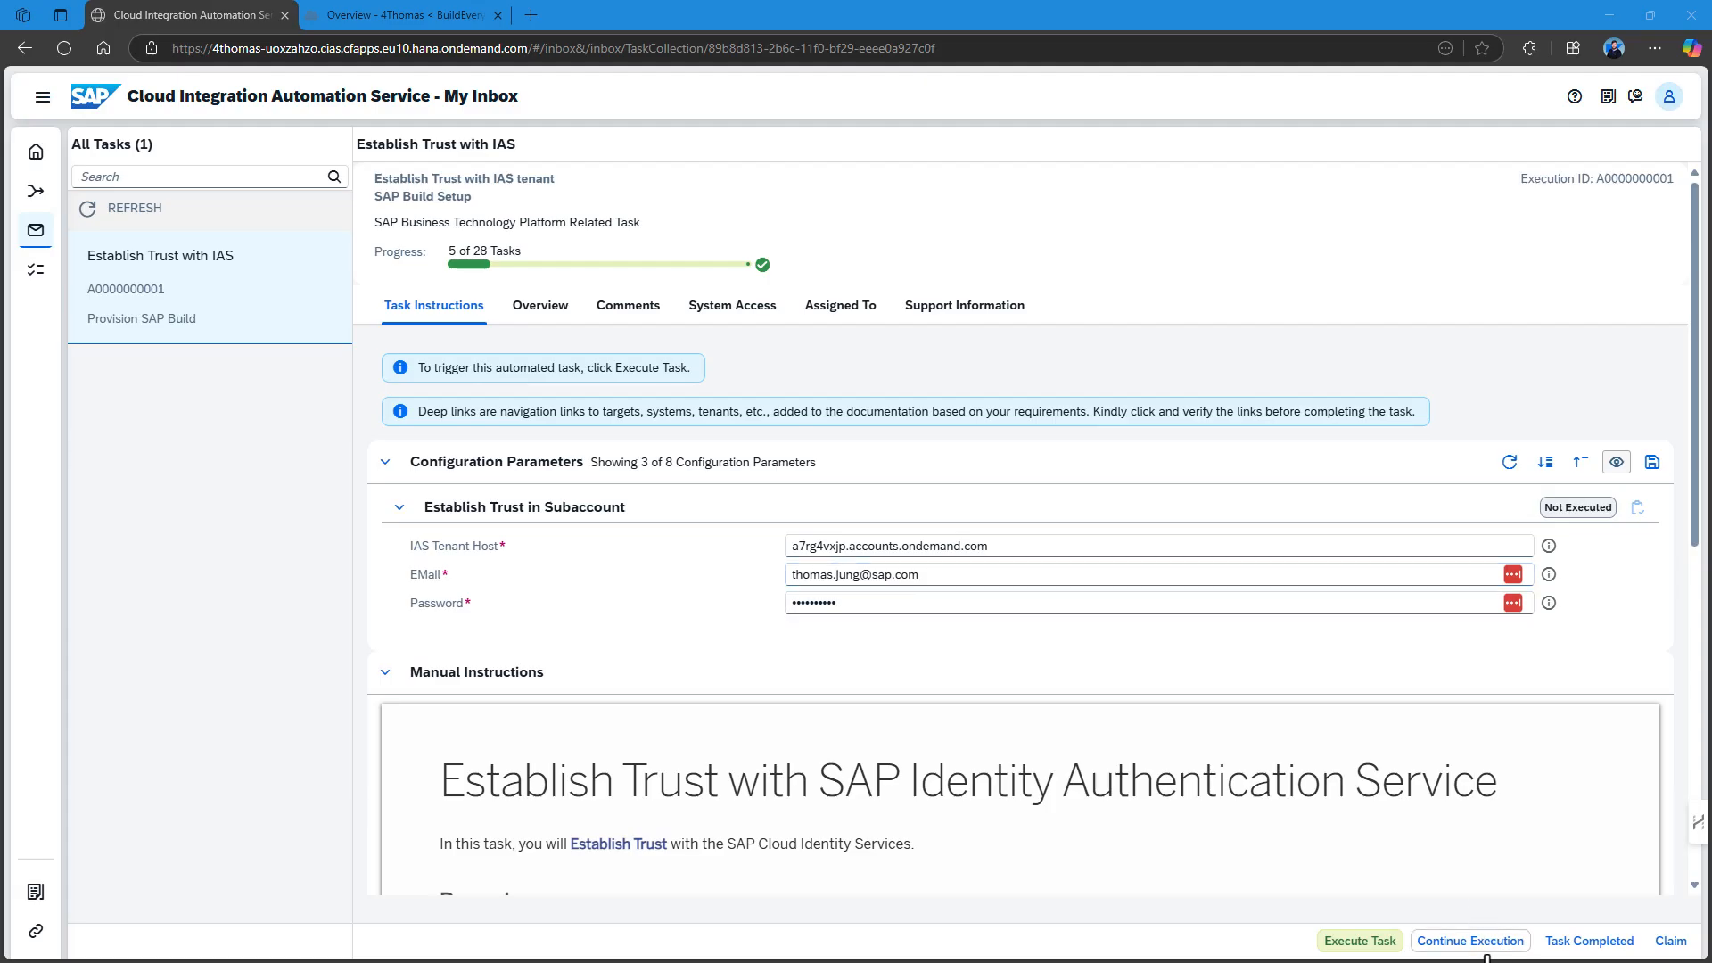
# Run Establish Trust with IAS and read the logged IAS cost center mismatch error.
pyautogui.click(1379, 943)
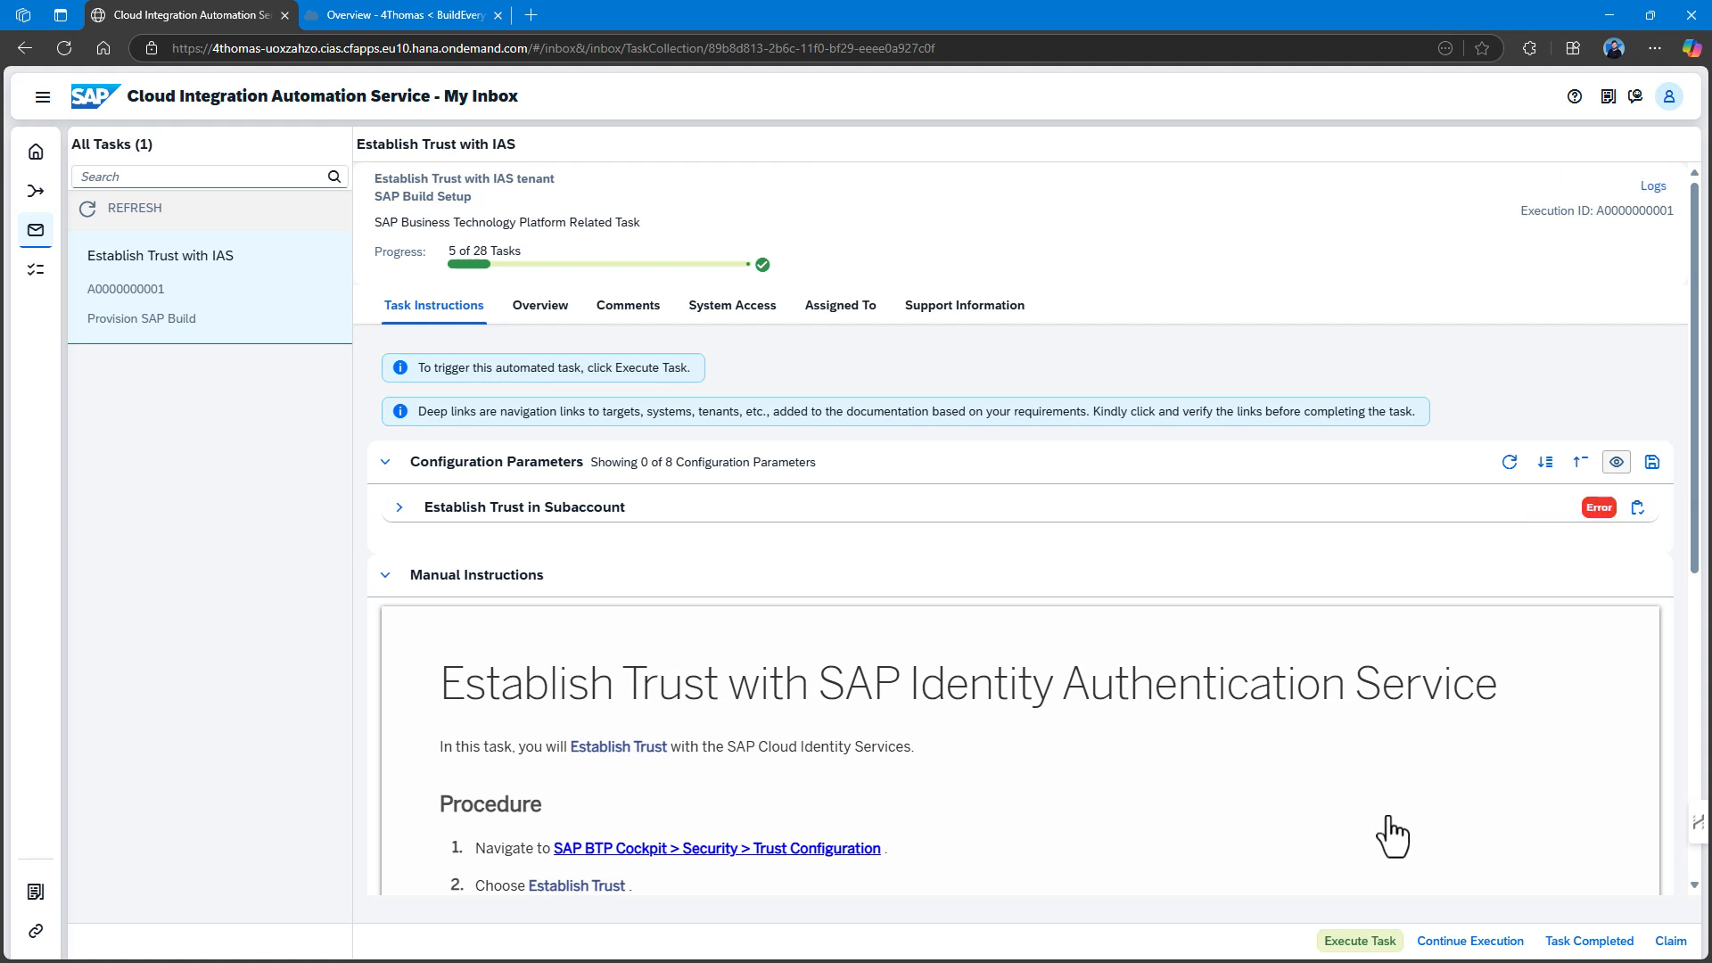
pyautogui.click(639, 508)
pyautogui.click(1592, 515)
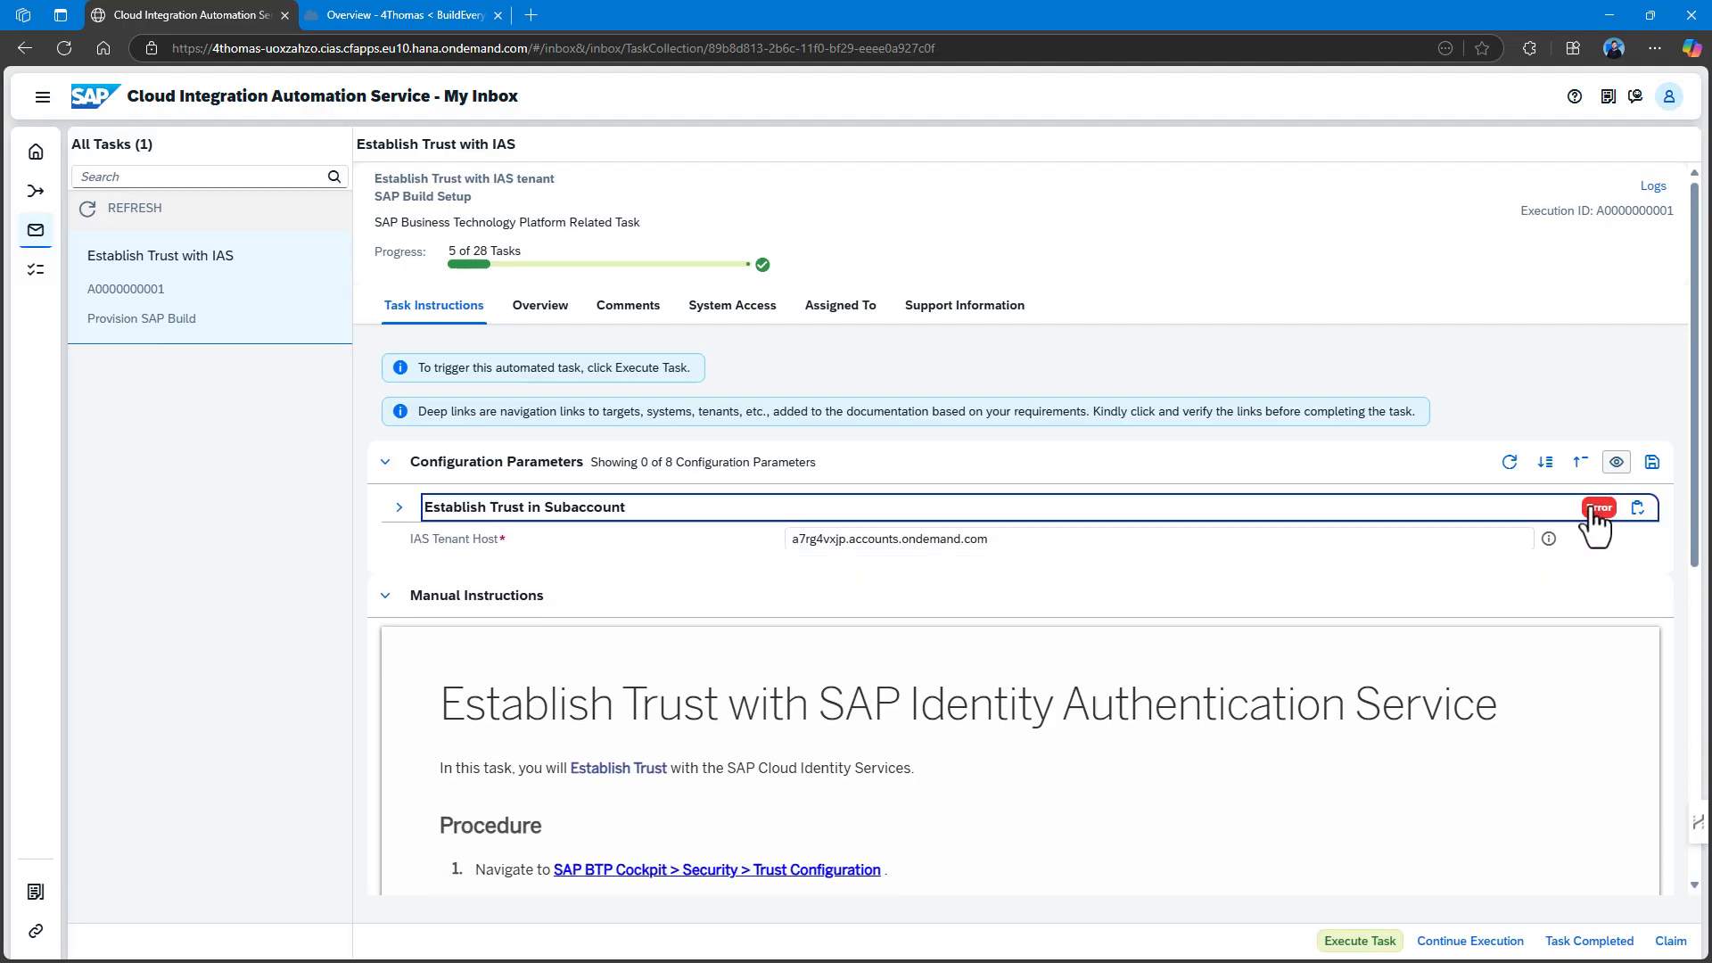
pyautogui.click(1590, 519)
pyautogui.click(1597, 511)
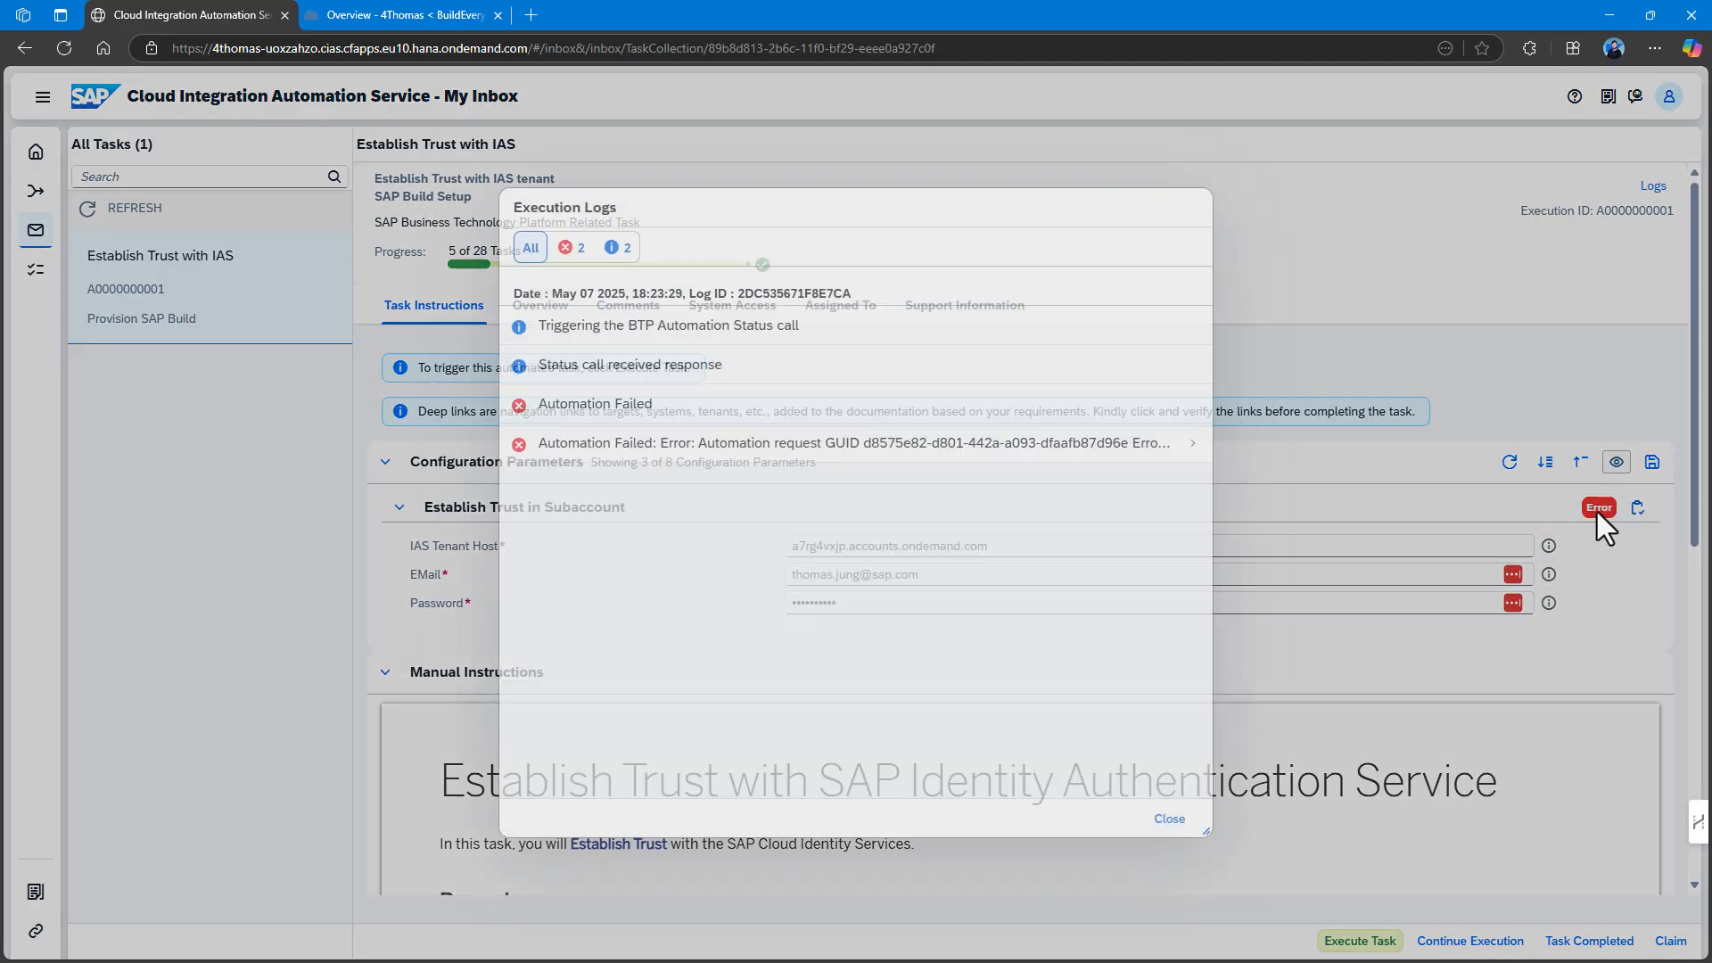
pyautogui.click(1167, 455)
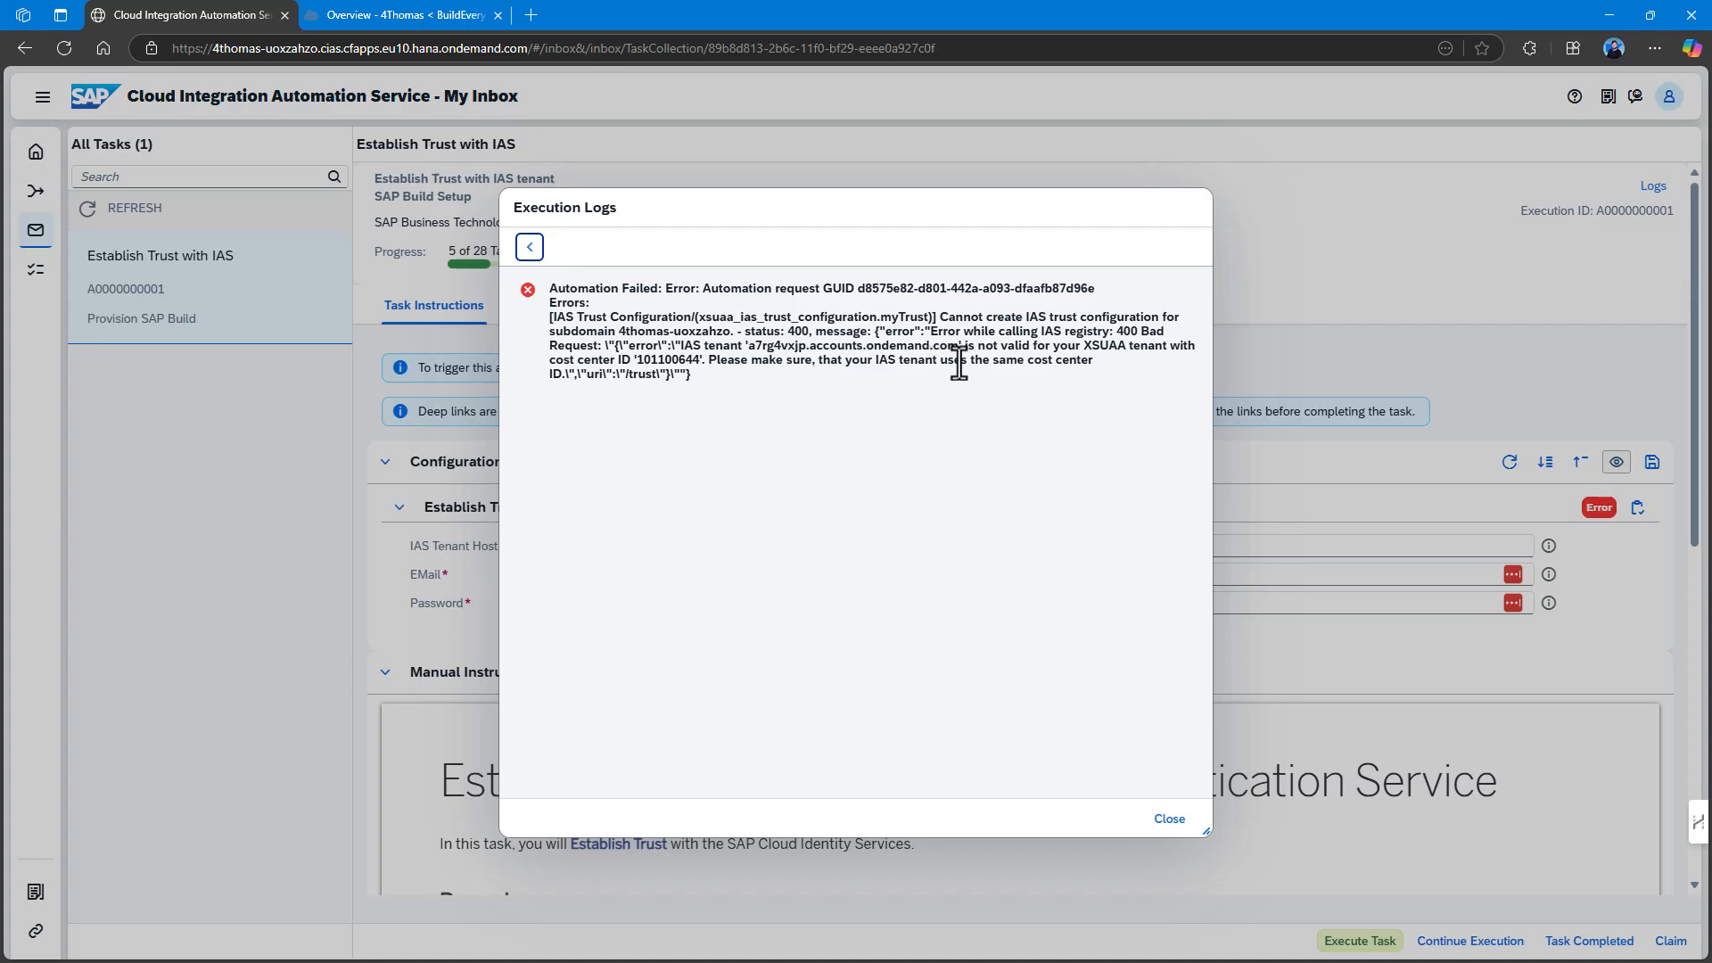
pyautogui.moveTo(876, 361); pyautogui.dragTo(1121, 369)
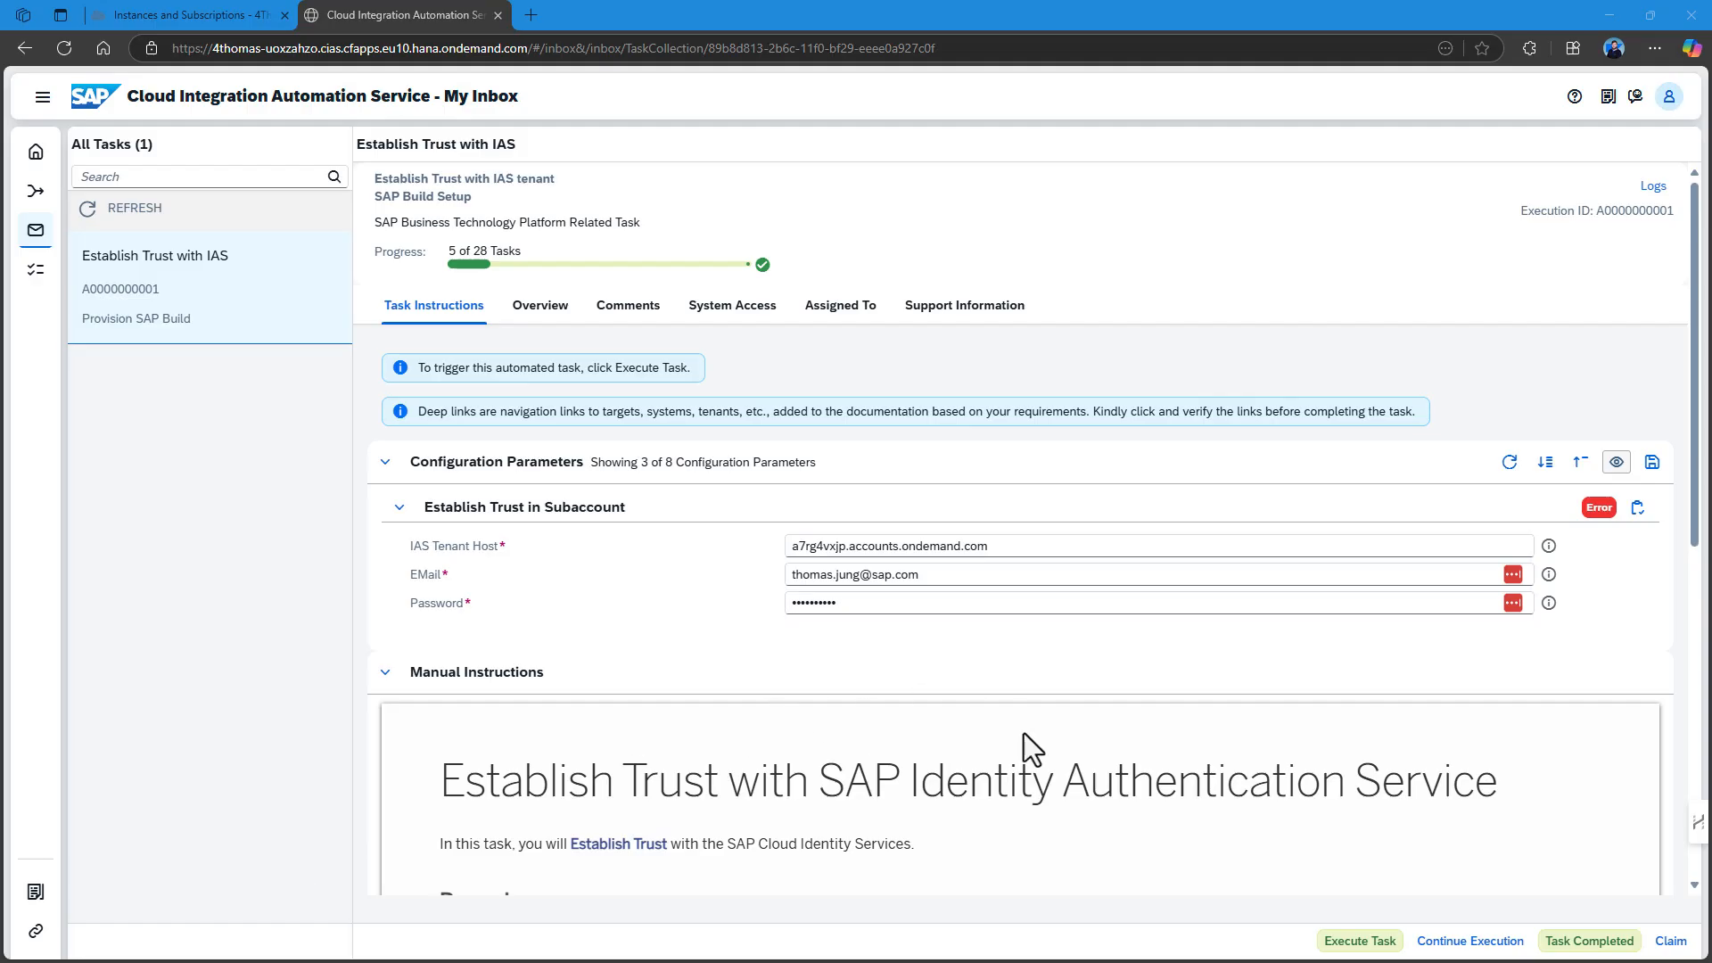
pyautogui.moveTo(997, 546); pyautogui.dragTo(719, 540)
pyautogui.write('https://e22fd640ac13491b80a0ed80300e8012.accounts.ondemand.com/admin/')
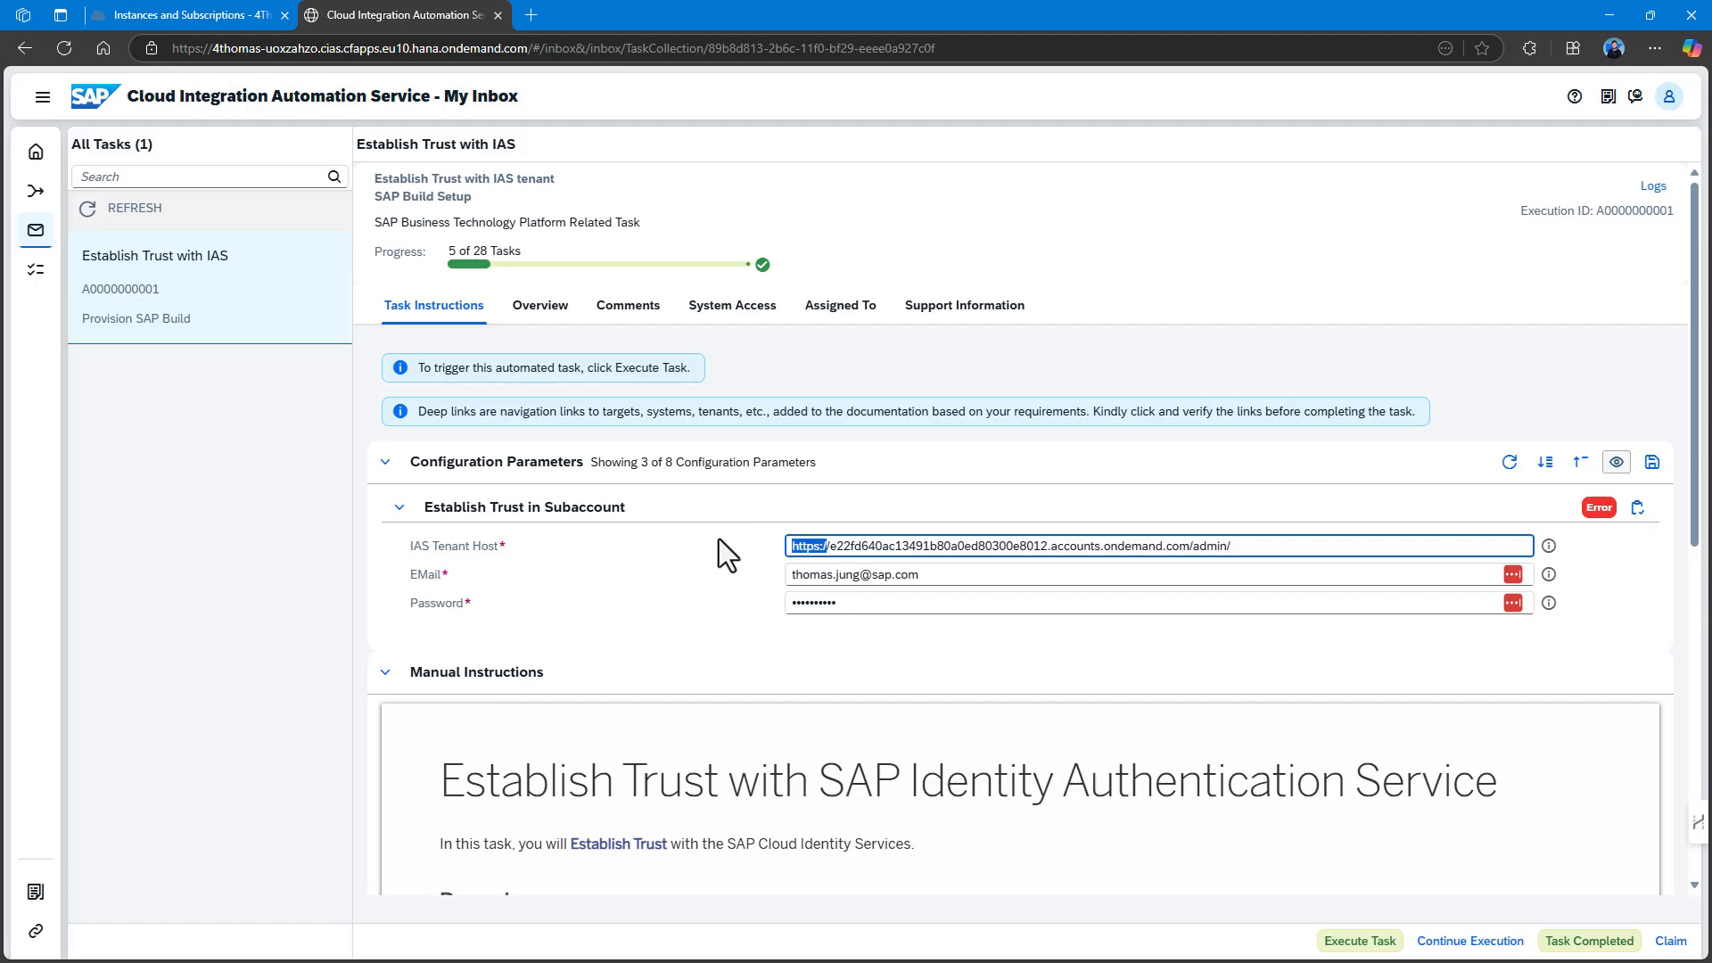
pyautogui.press('Delete')
pyautogui.press('Delete')
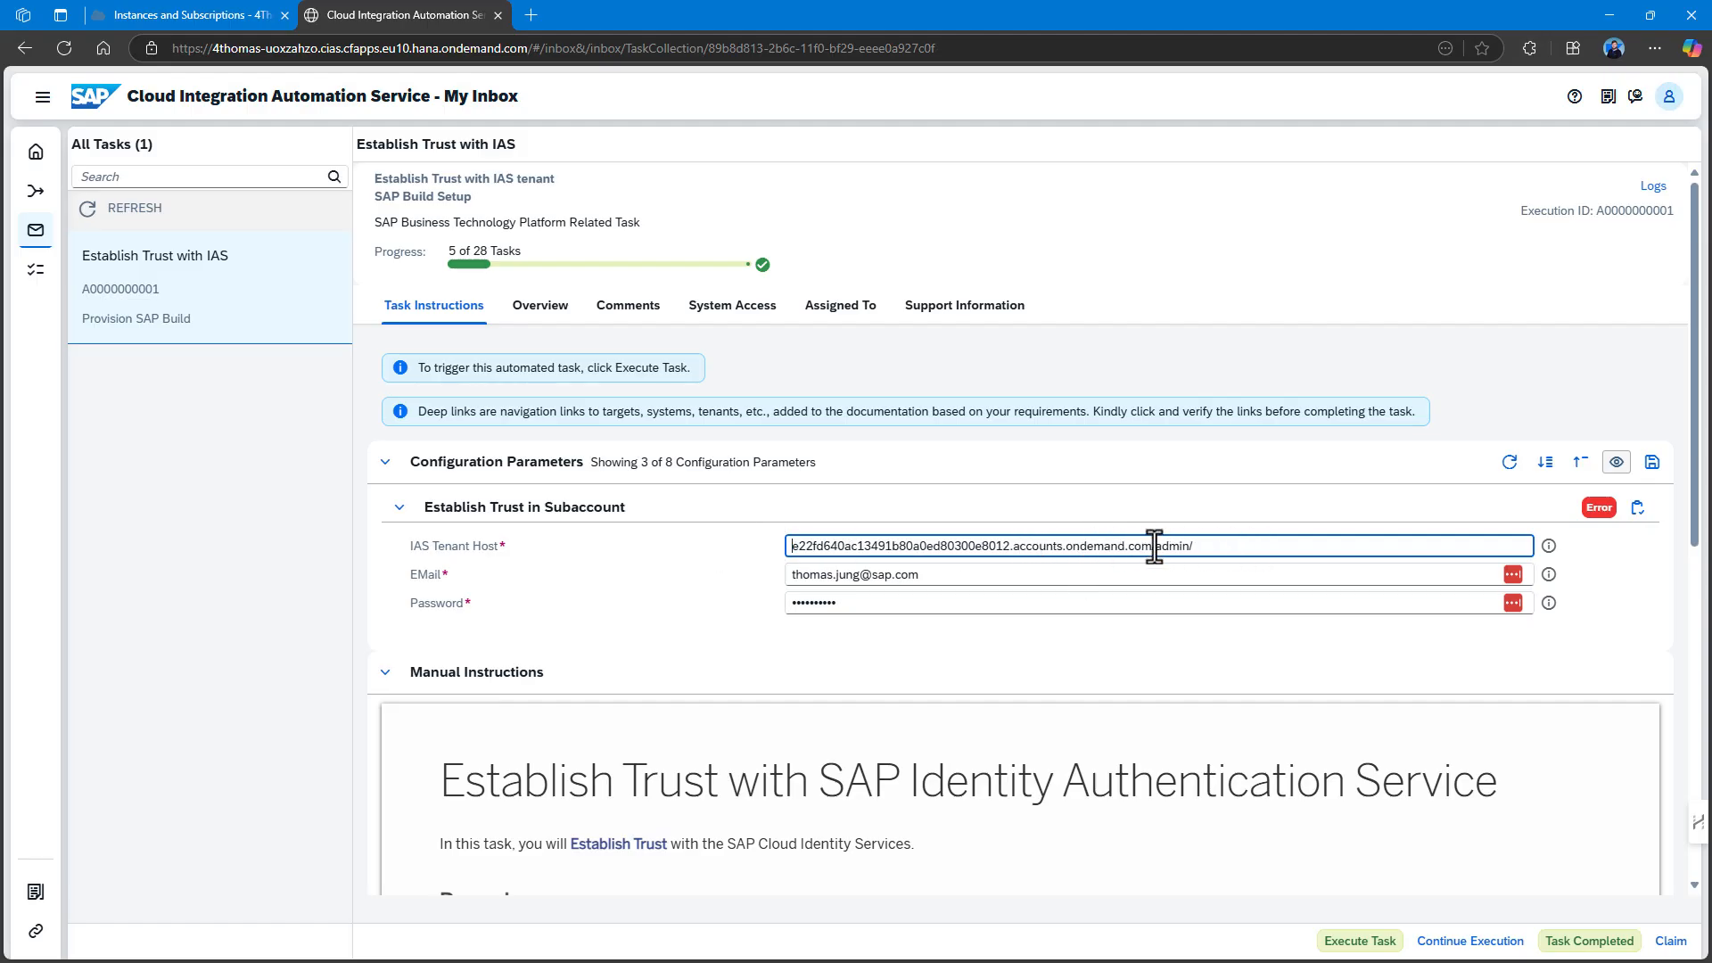
pyautogui.moveTo(1147, 546); pyautogui.dragTo(1261, 546)
pyautogui.press('Delete')
pyautogui.click(1196, 652)
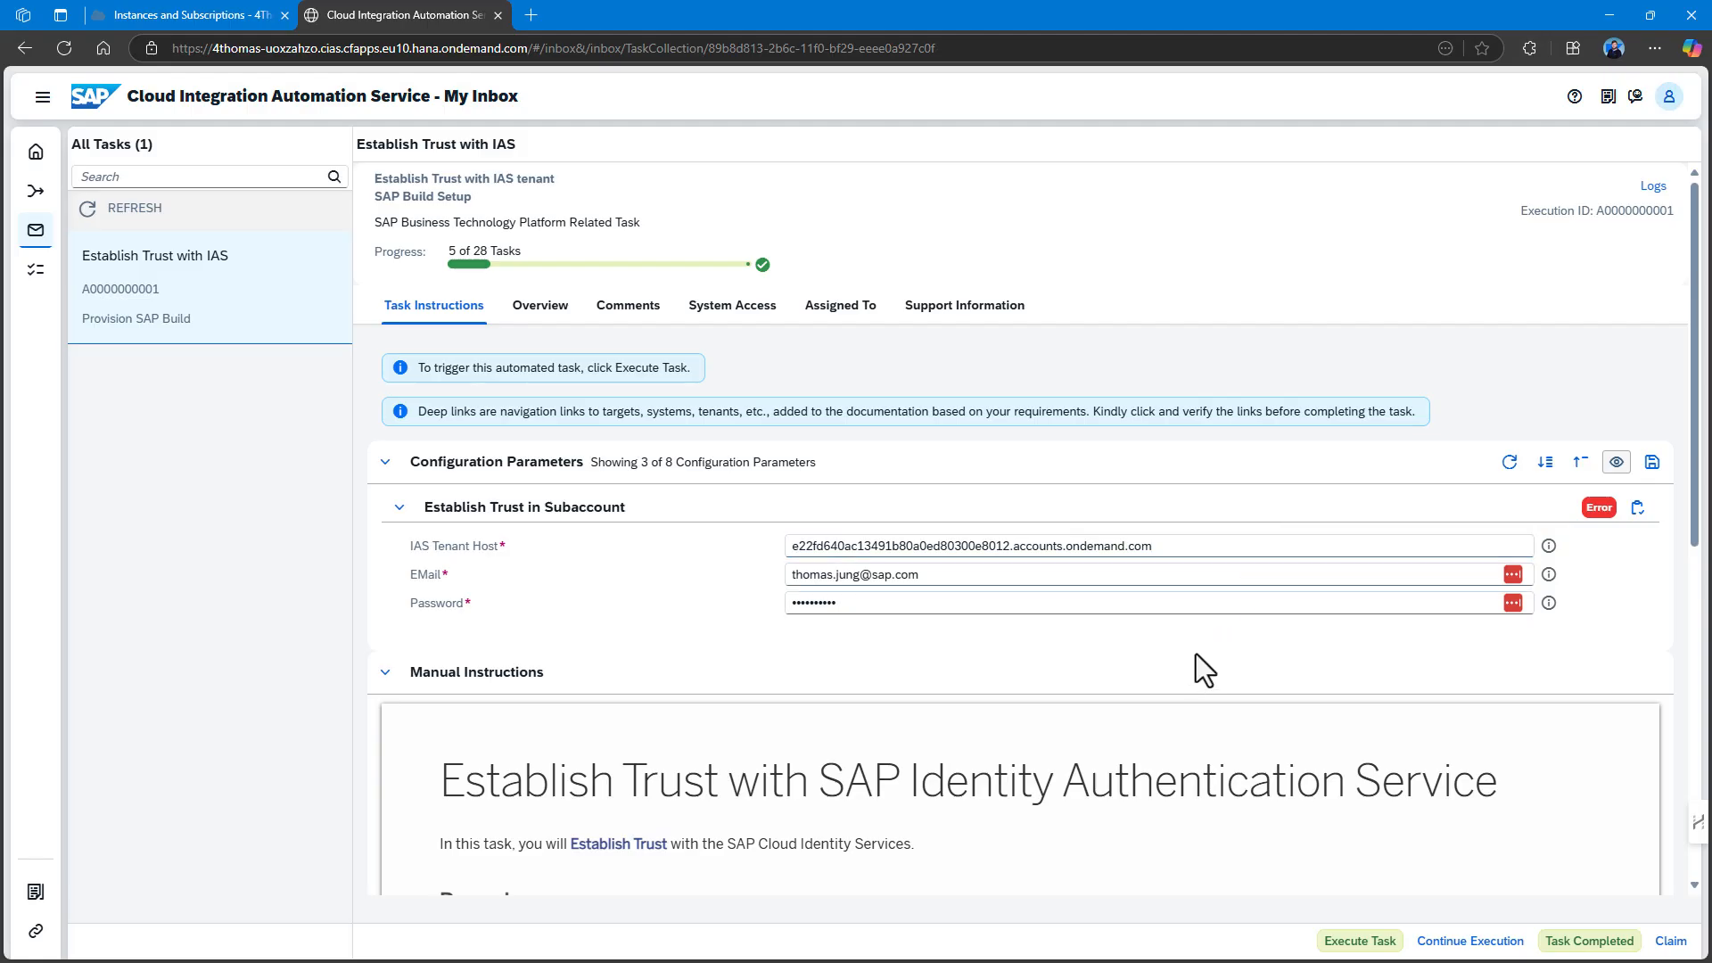
# Rerun Establish Trust, check the successful run's log, and switch to BTP Cockpit.
pyautogui.click(1349, 945)
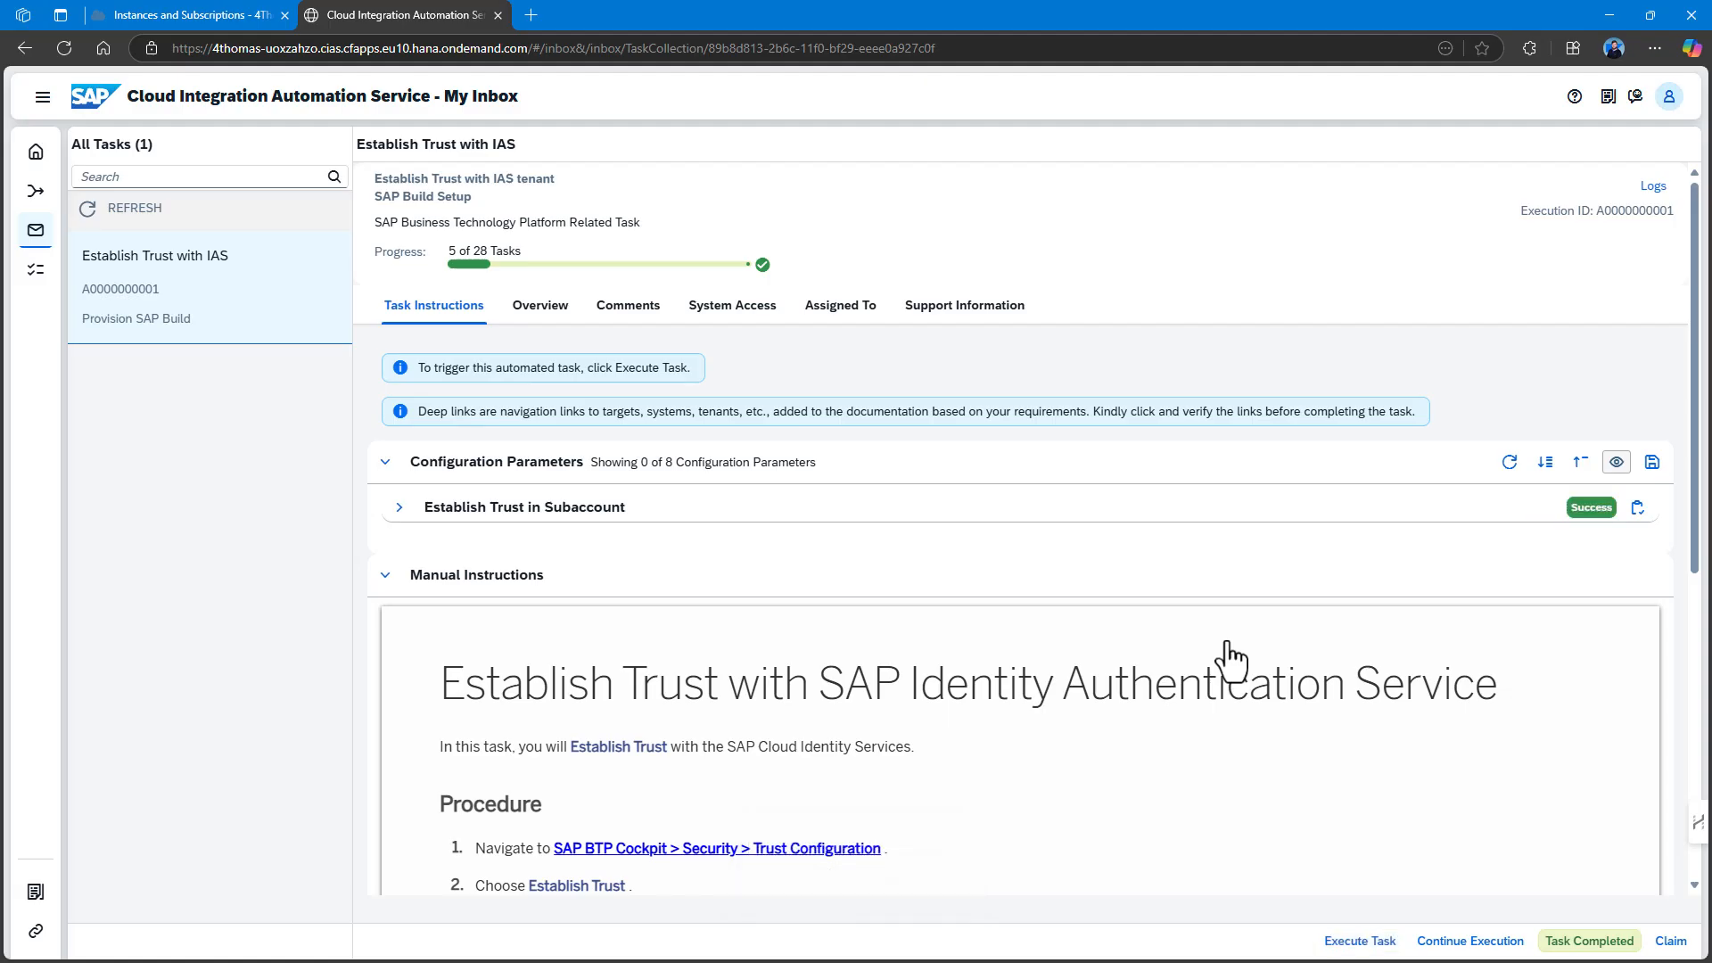
pyautogui.click(1640, 507)
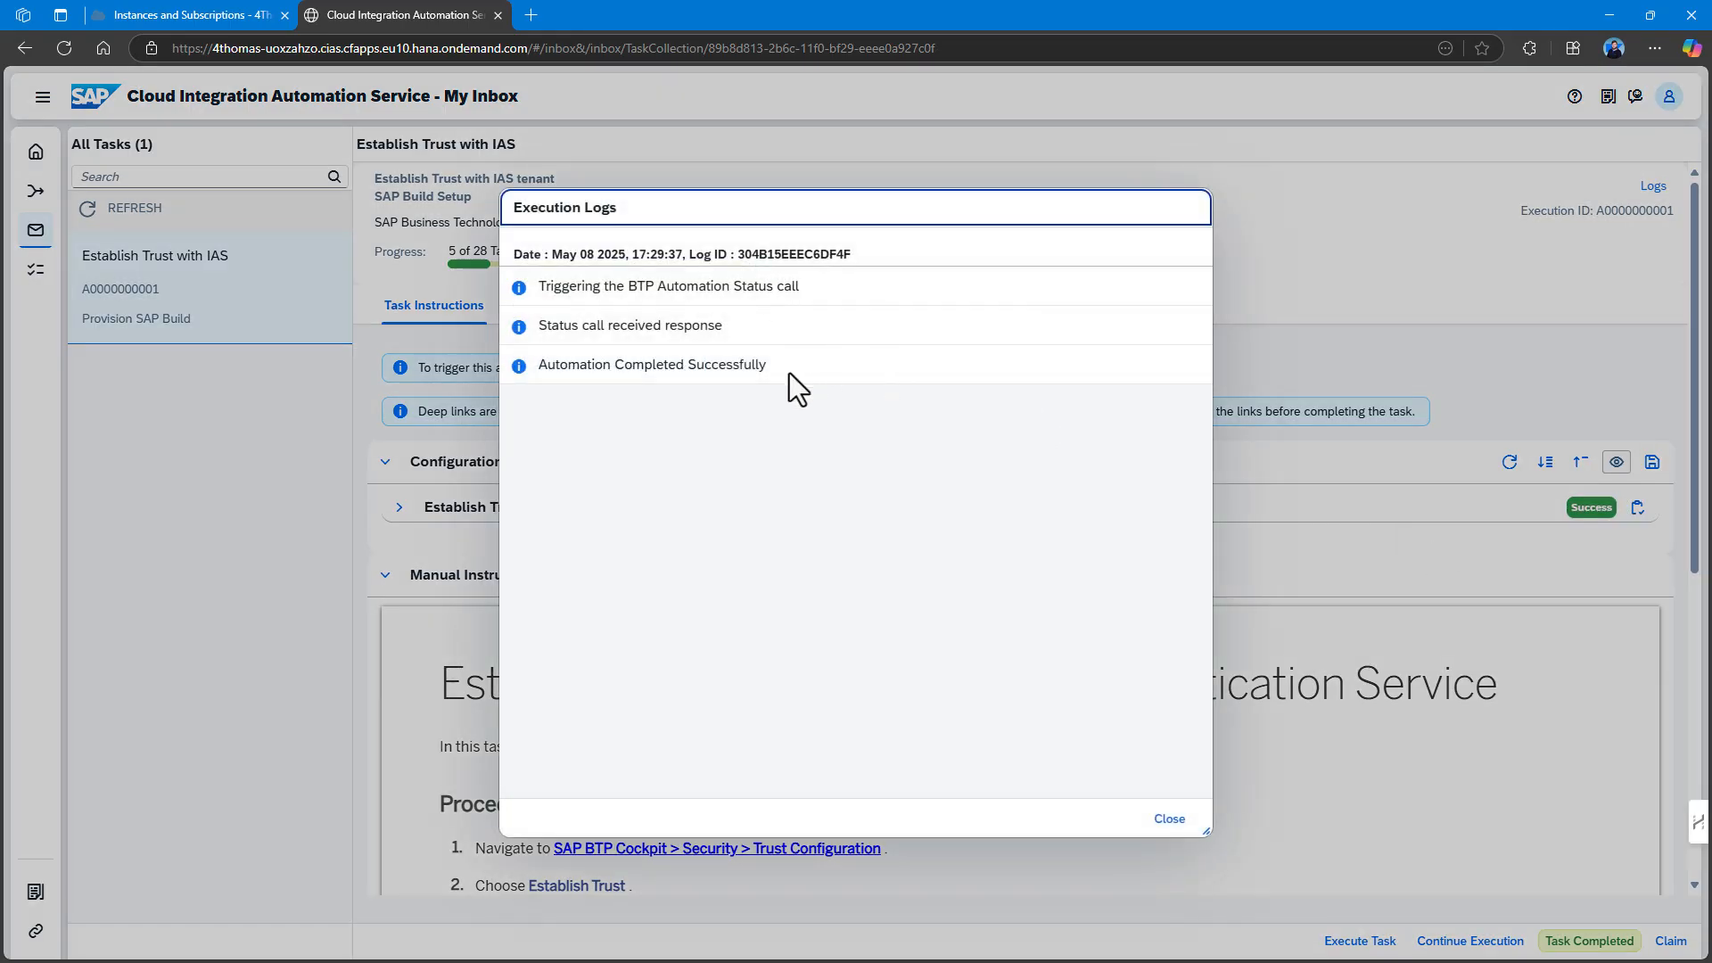
pyautogui.click(1169, 819)
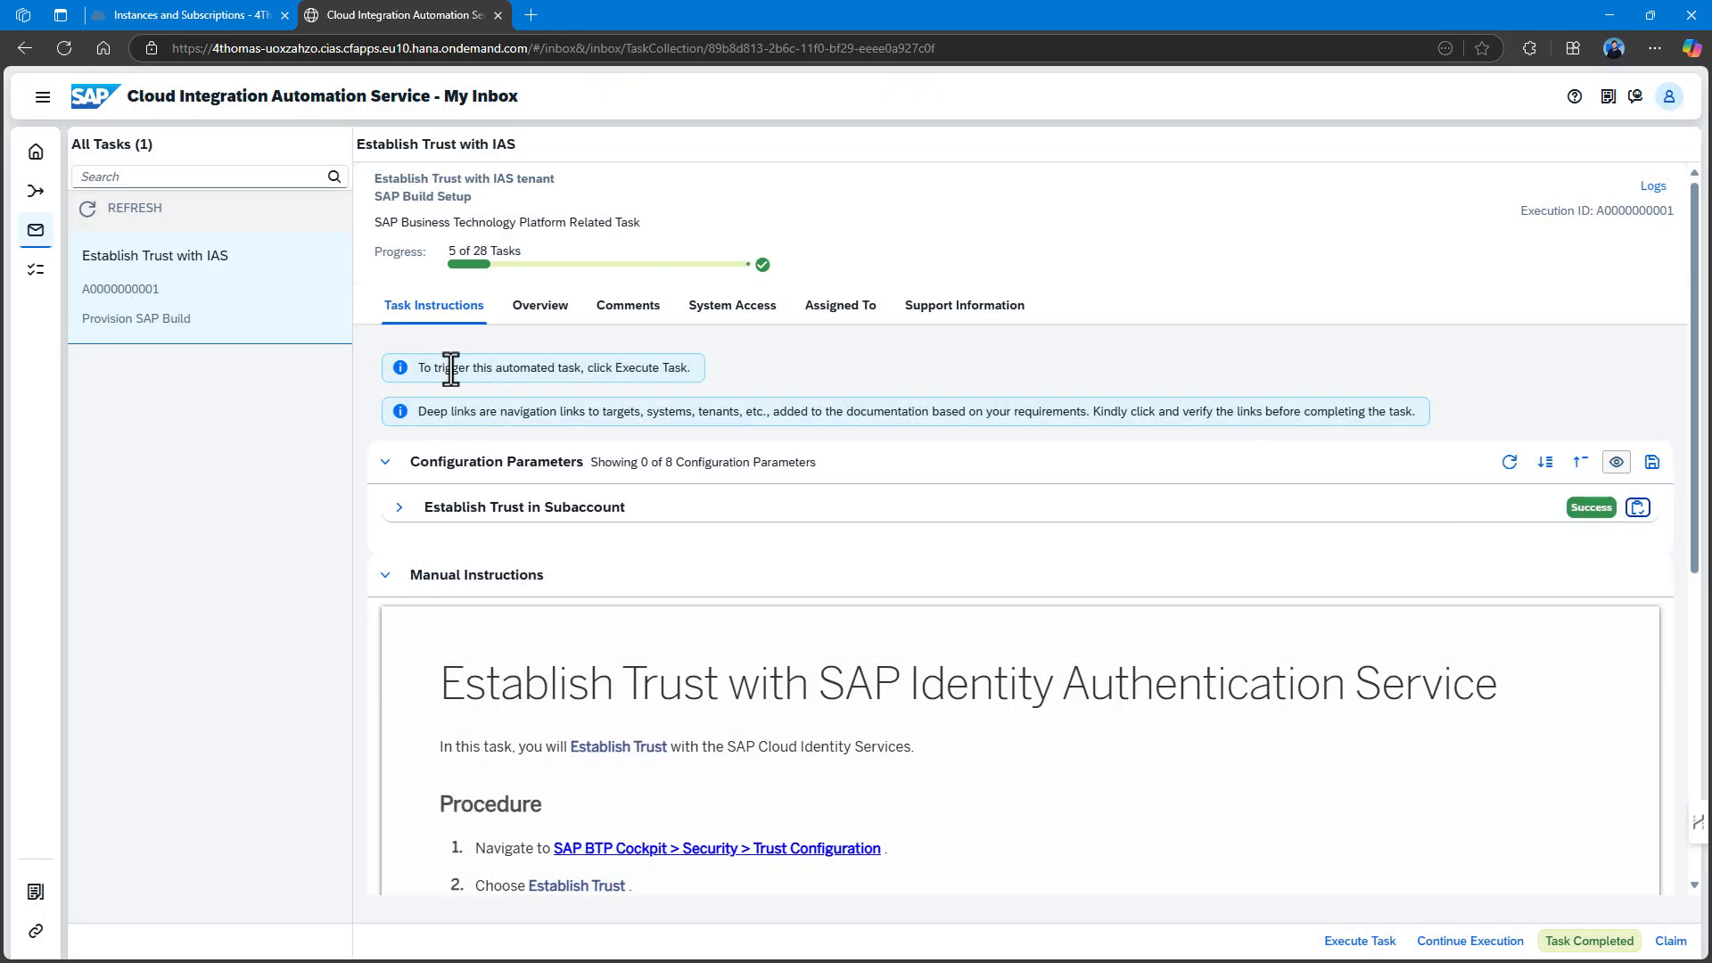
pyautogui.click(178, 14)
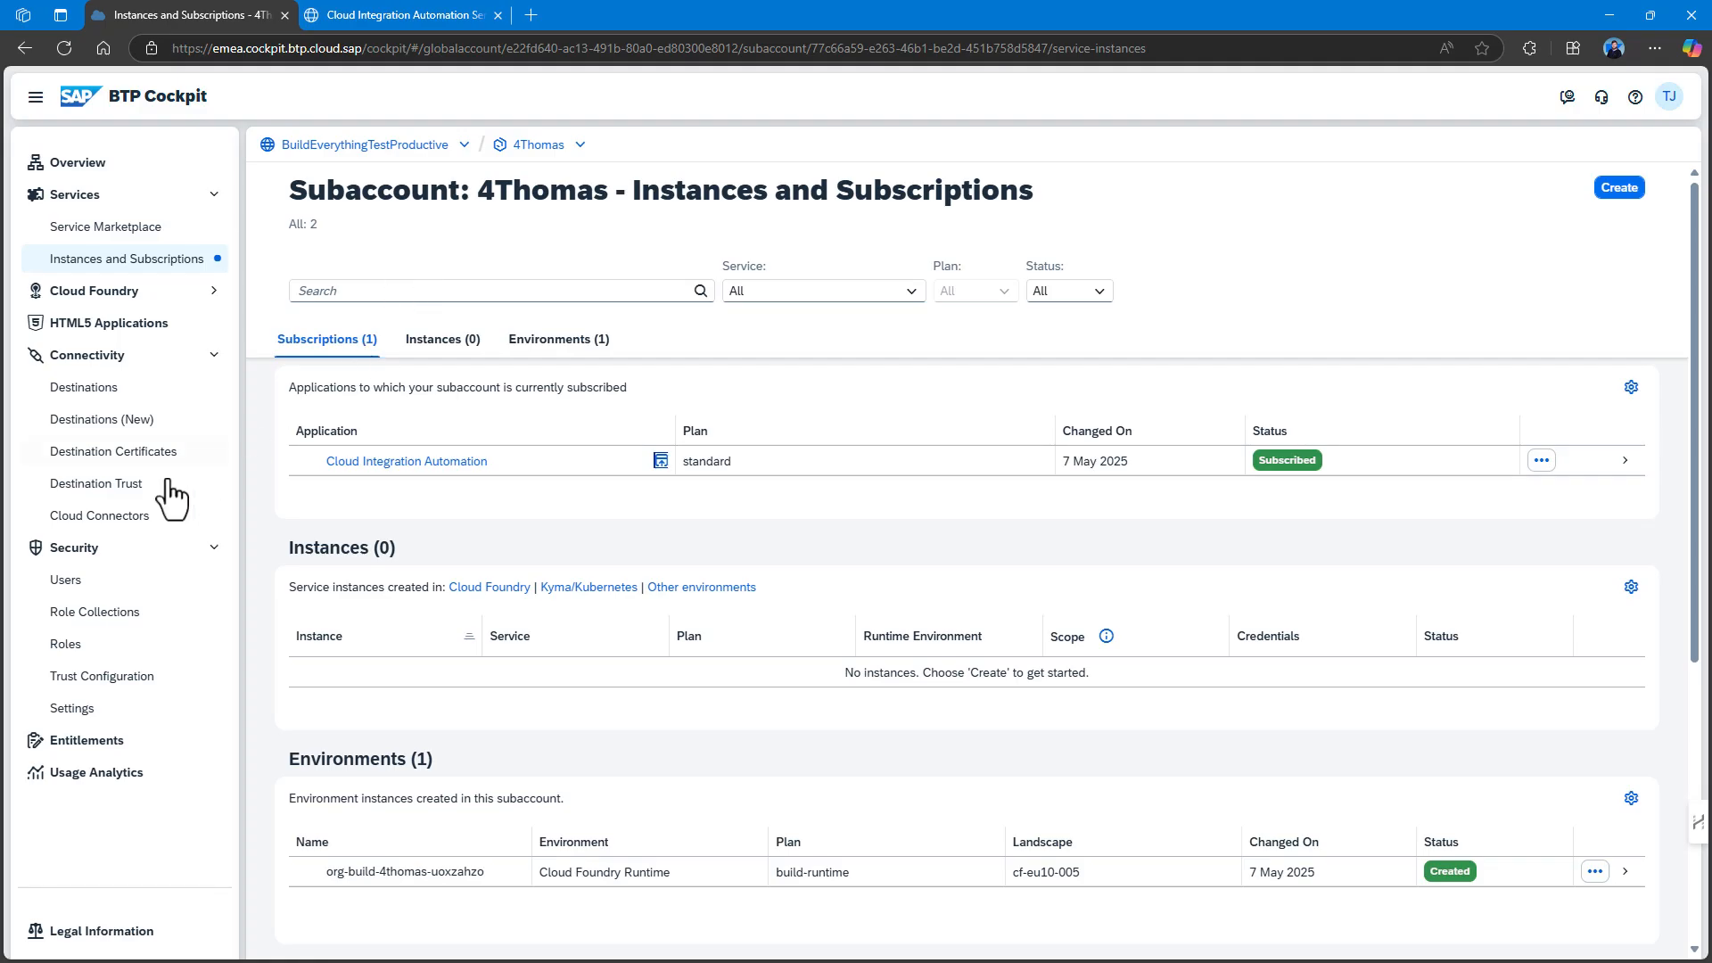
# Check the subaccount's trust configuration, then mark the Establish Trust with IAS task completed.
pyautogui.click(111, 687)
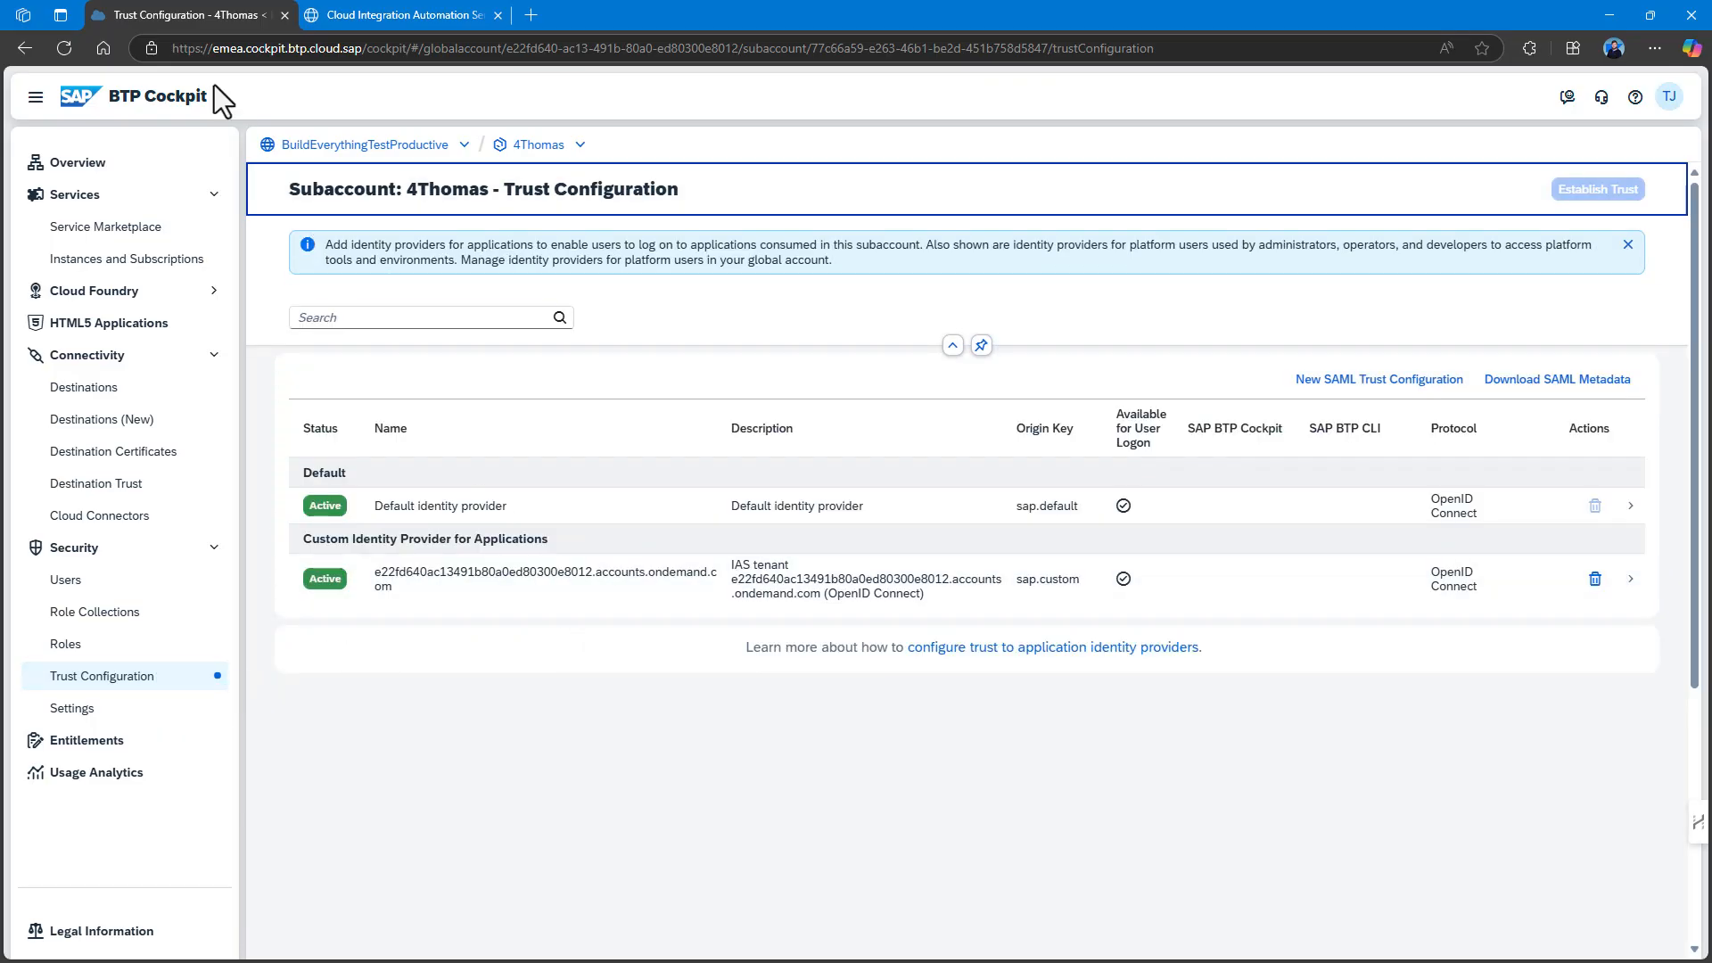
pyautogui.click(412, 14)
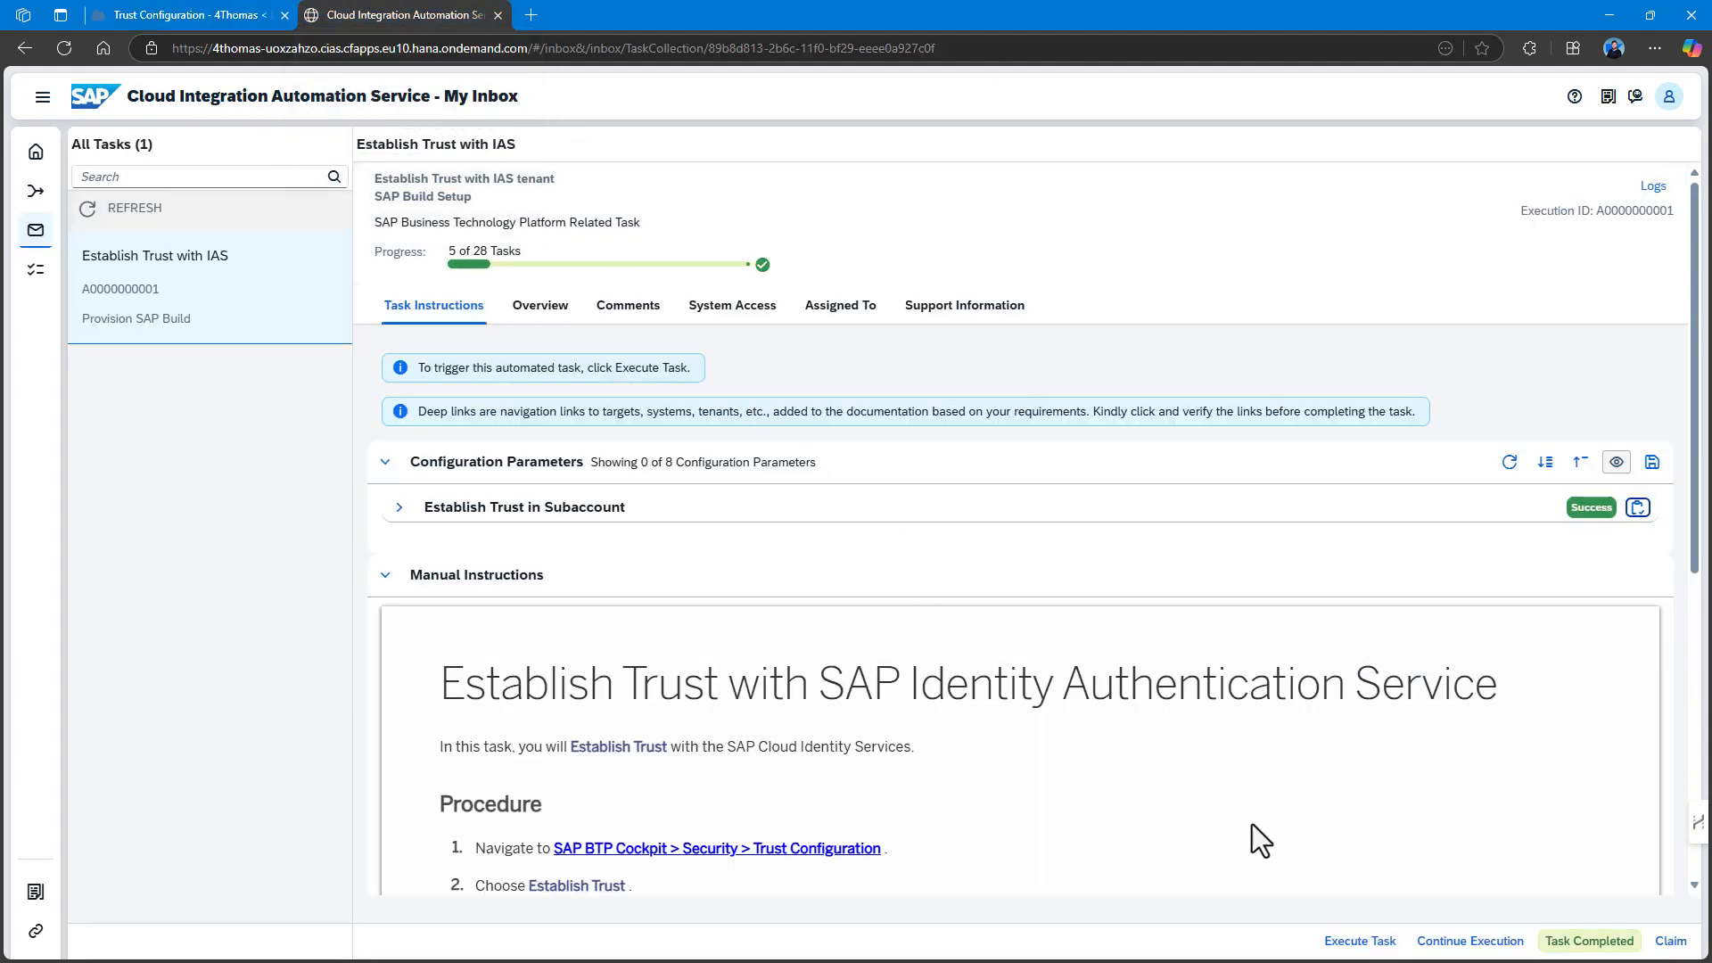
pyautogui.click(1583, 944)
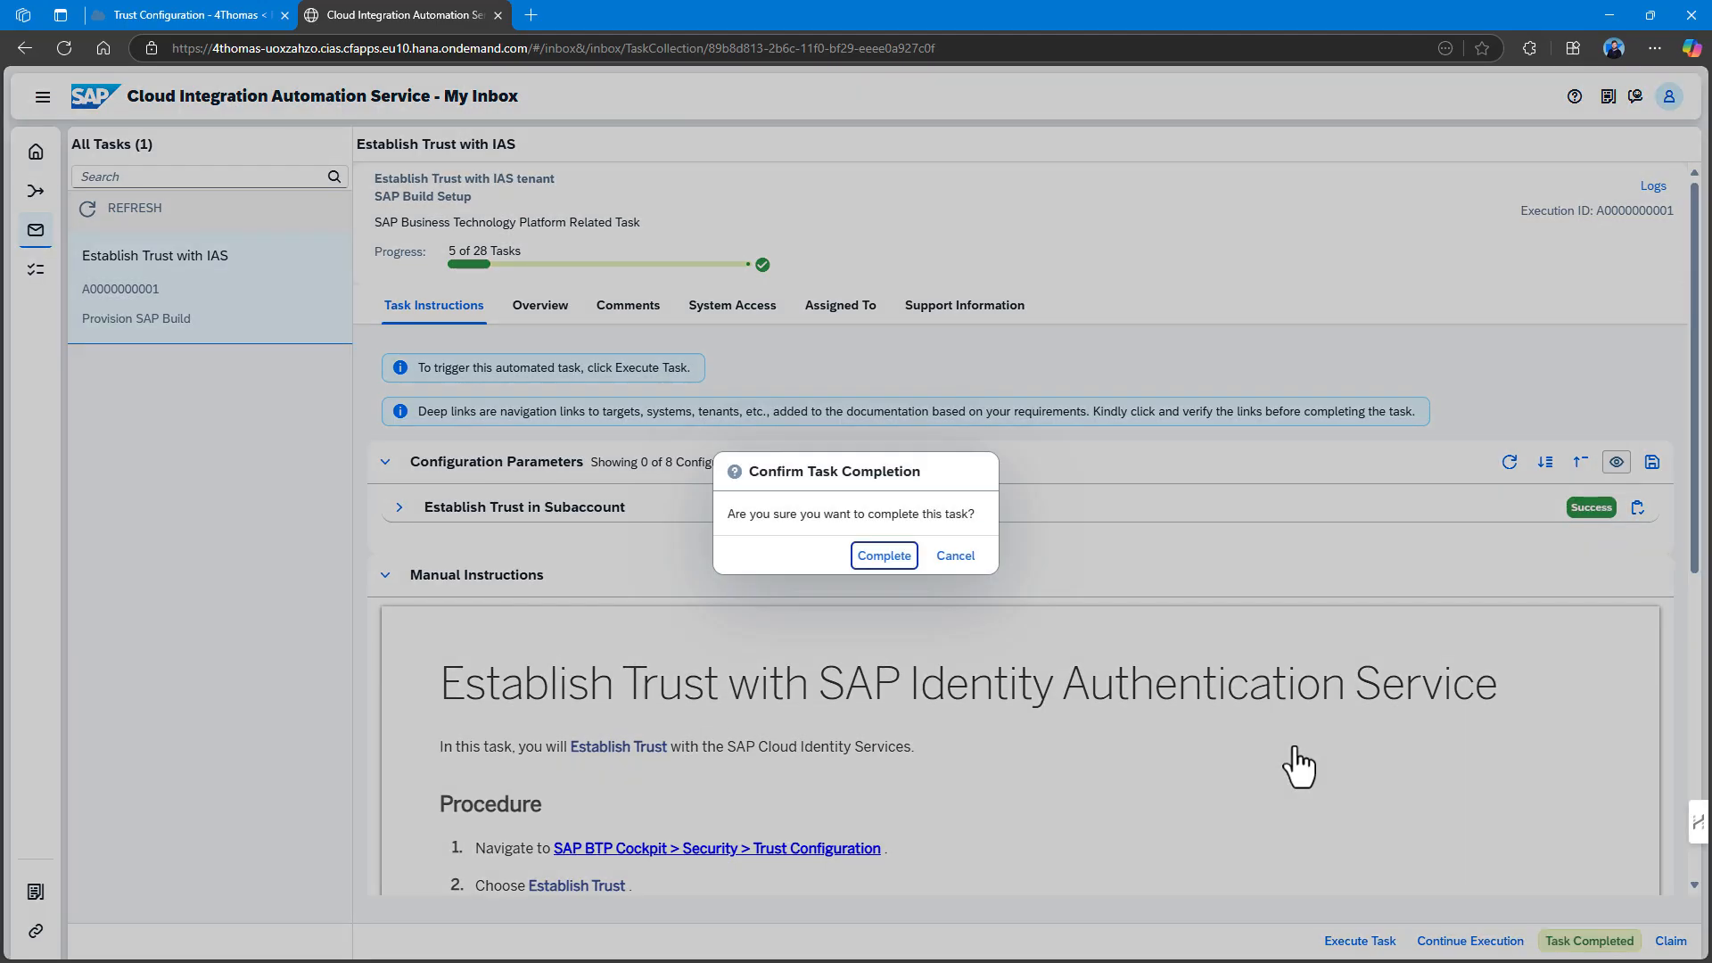
pyautogui.click(873, 557)
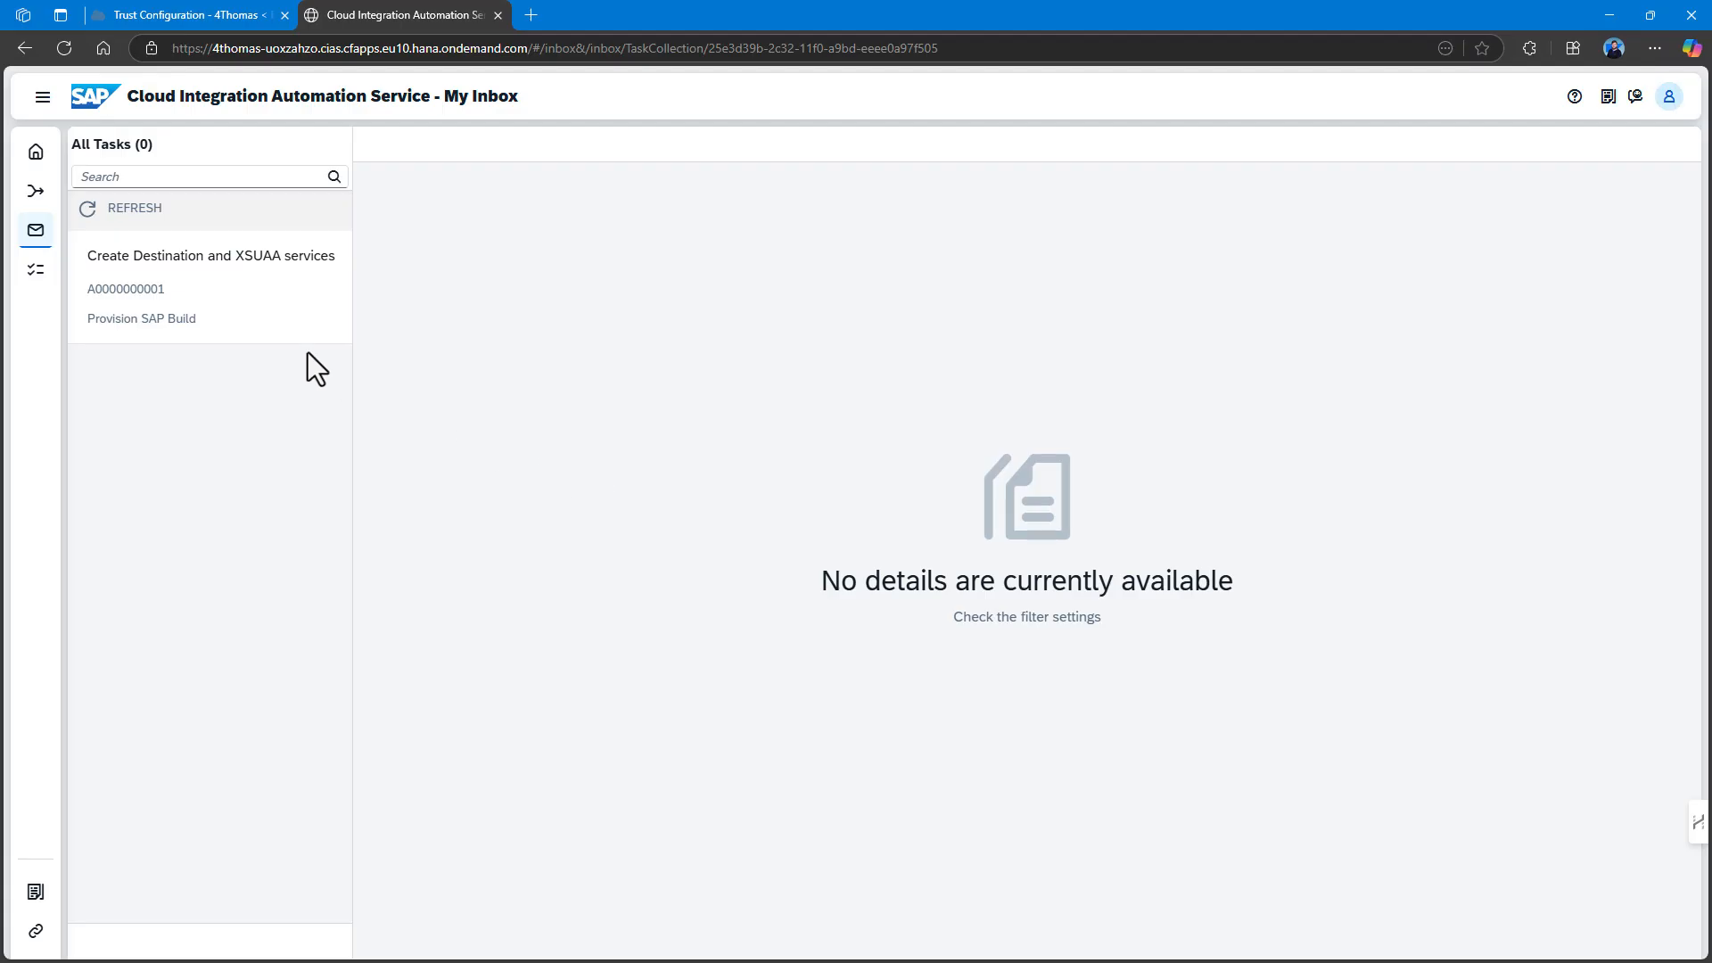
# Review the Create Destination and XSUAA services task's parameters and instructions, then execute it.
pyautogui.click(262, 301)
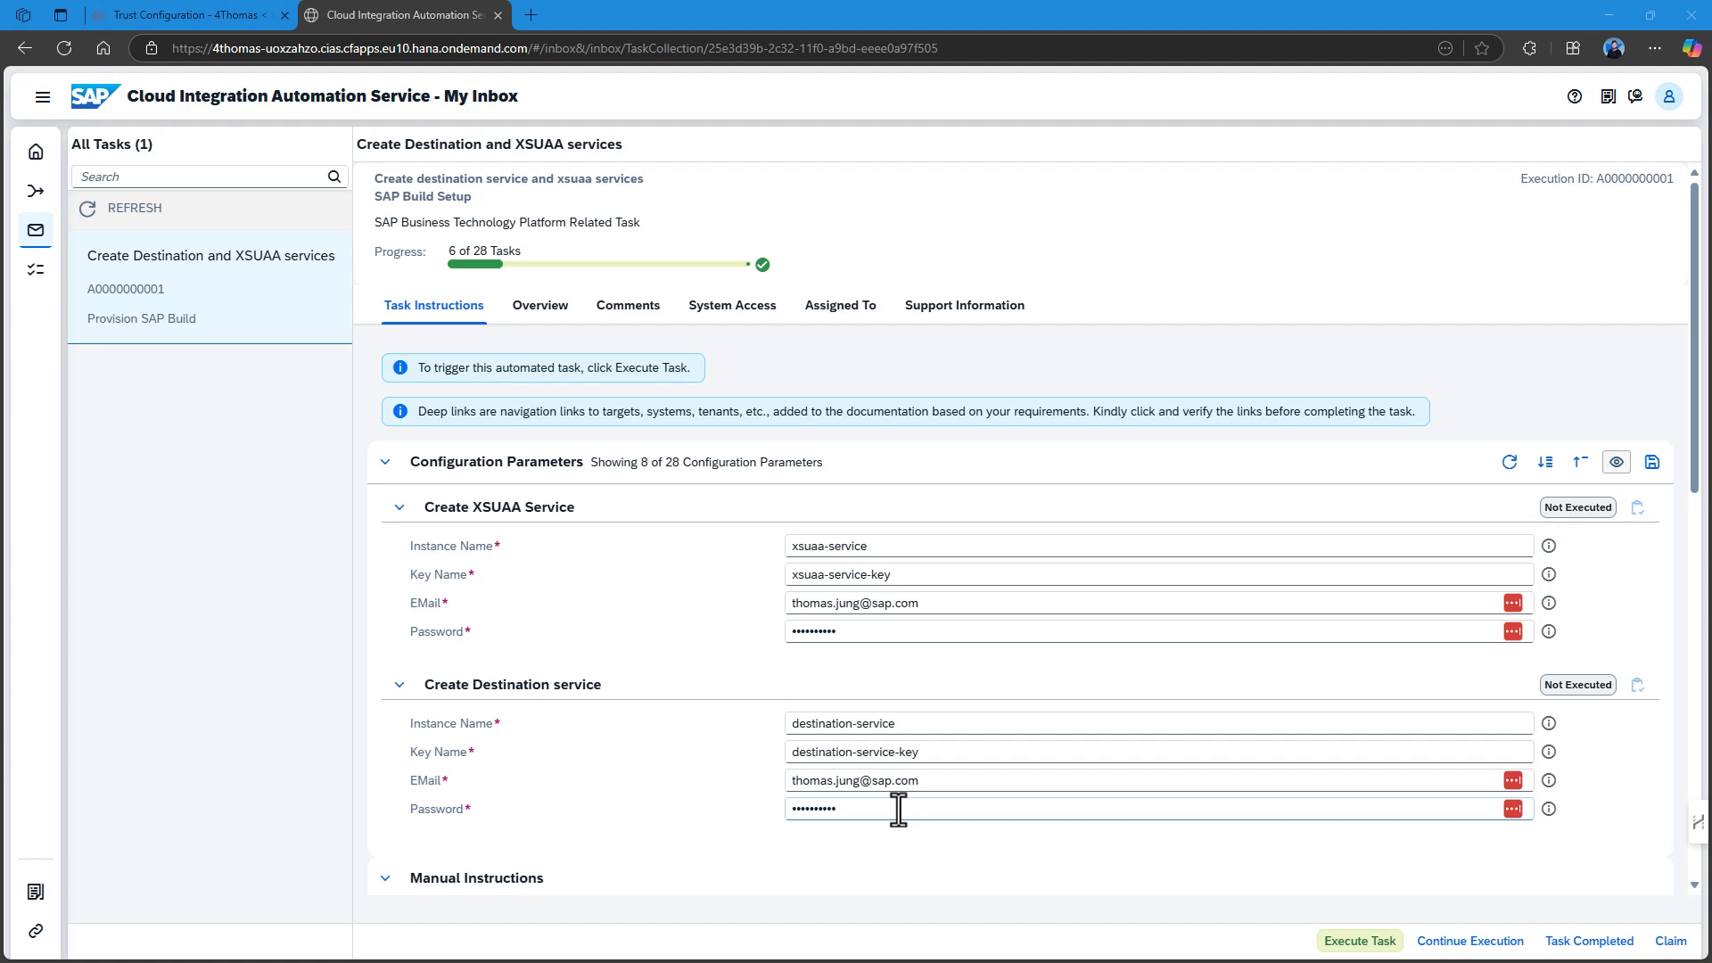
pyautogui.scroll(-2, 900, 806)
pyautogui.scroll(-5, 919, 751)
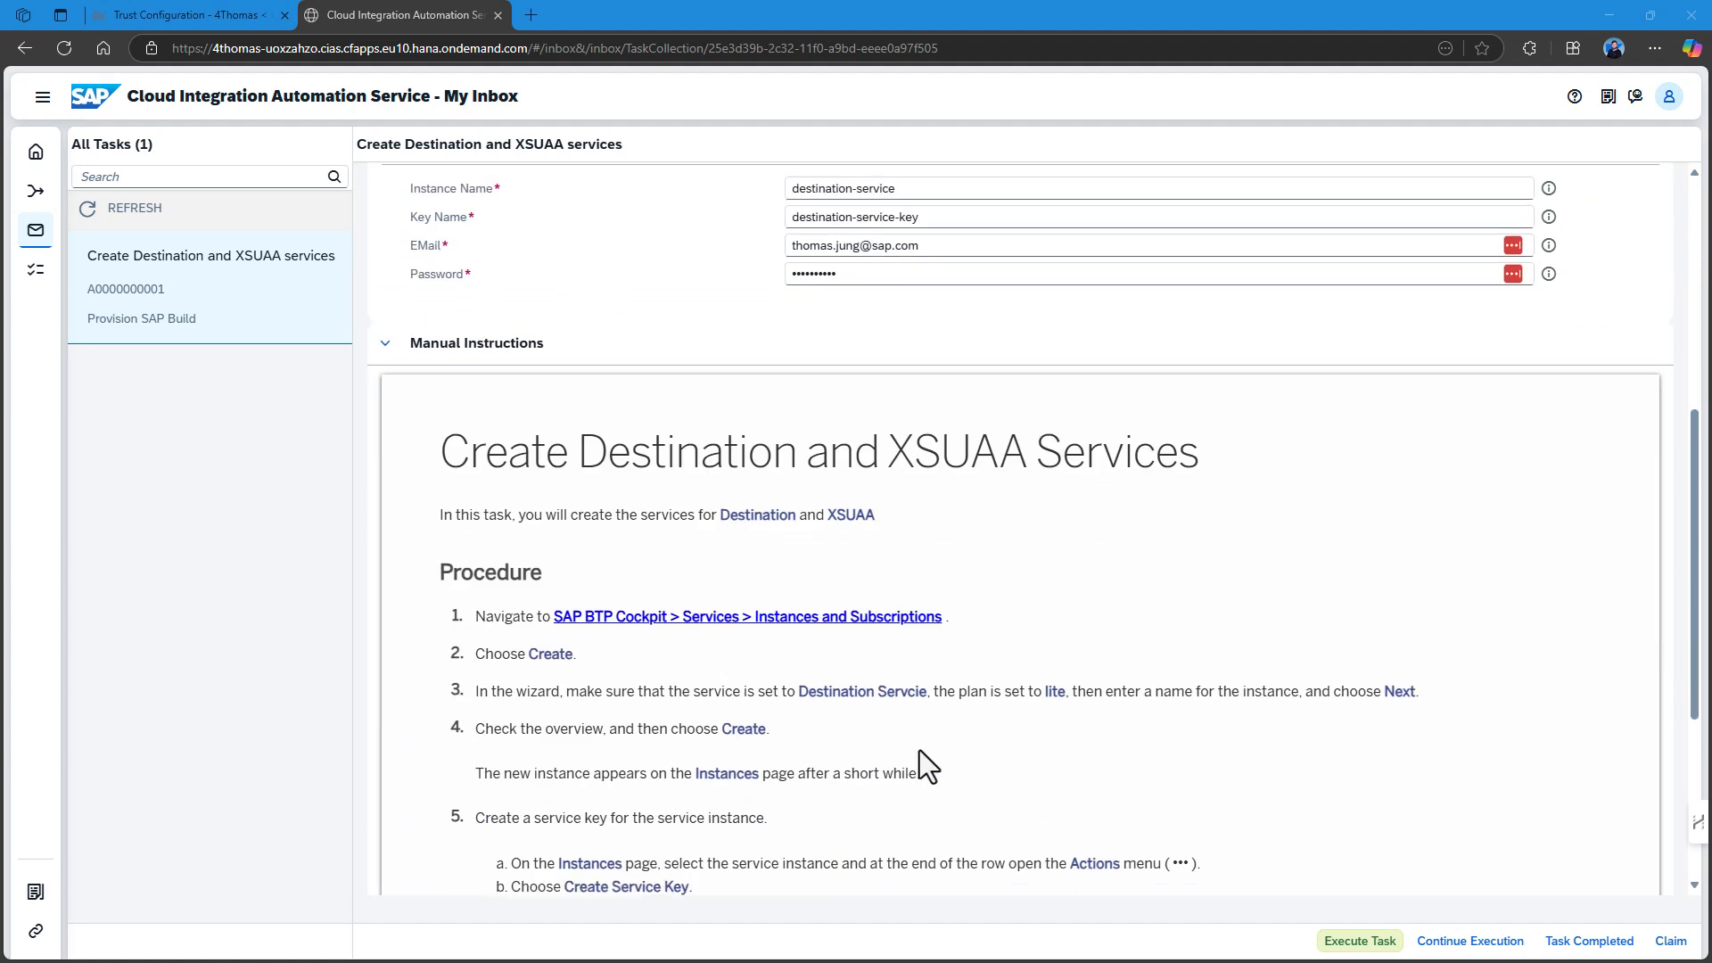
pyautogui.scroll(-4, 919, 751)
pyautogui.scroll(5, 918, 751)
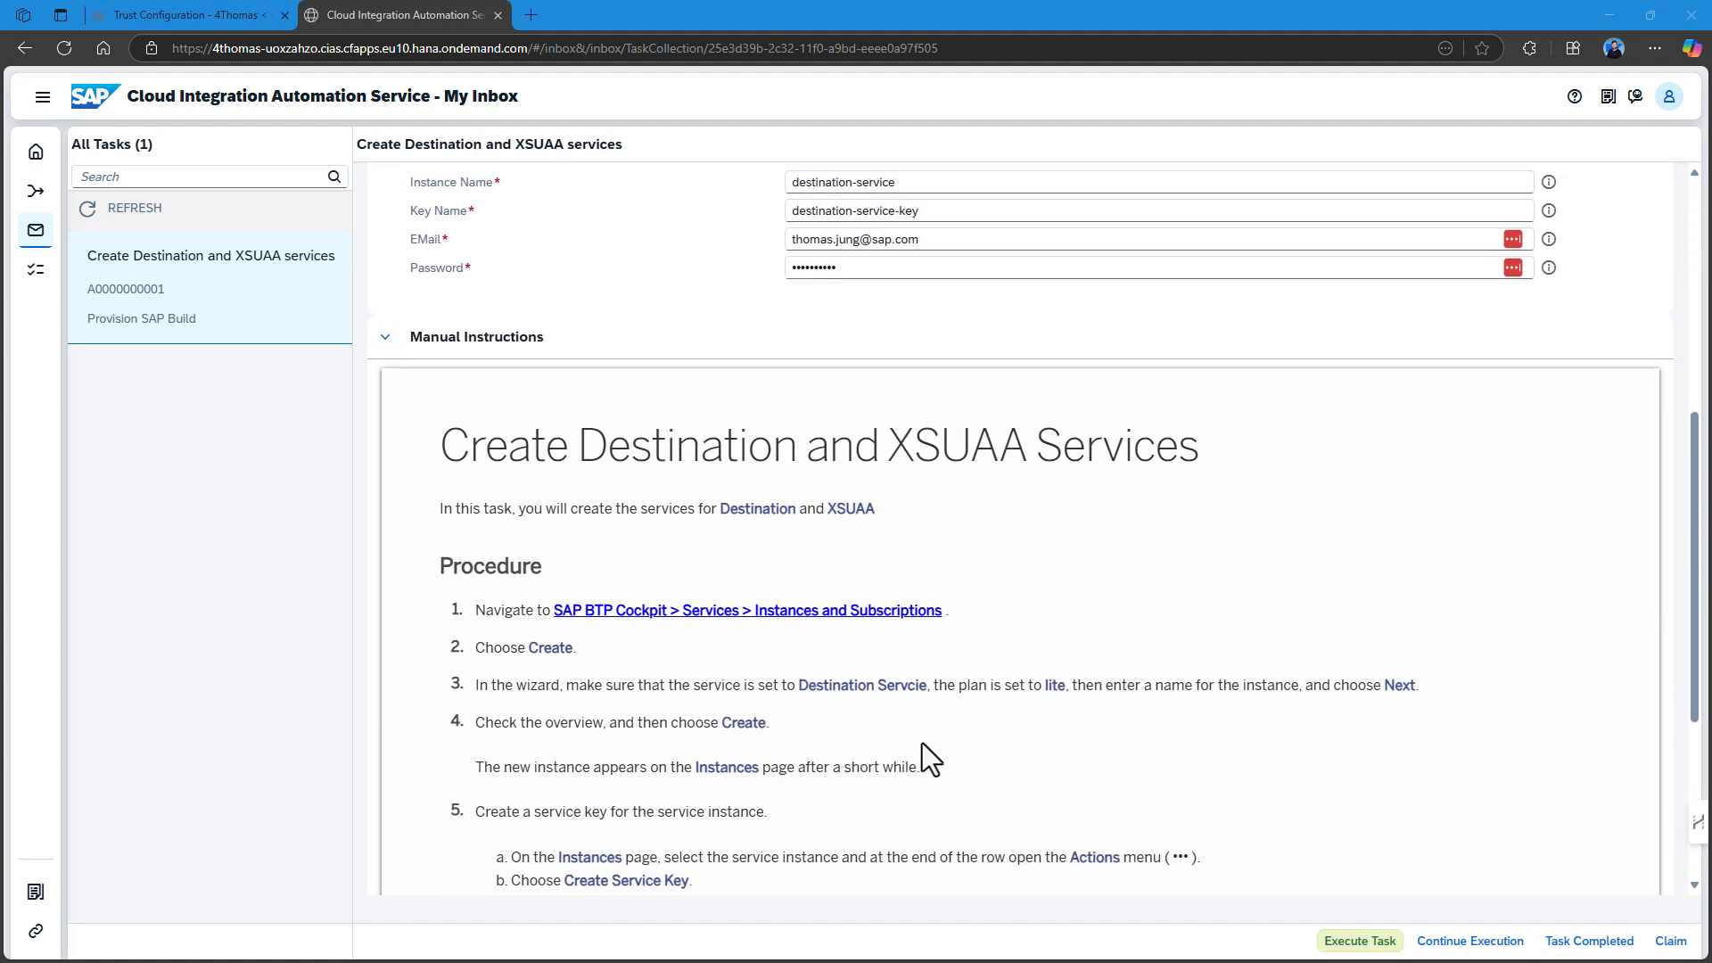
pyautogui.scroll(6, 922, 742)
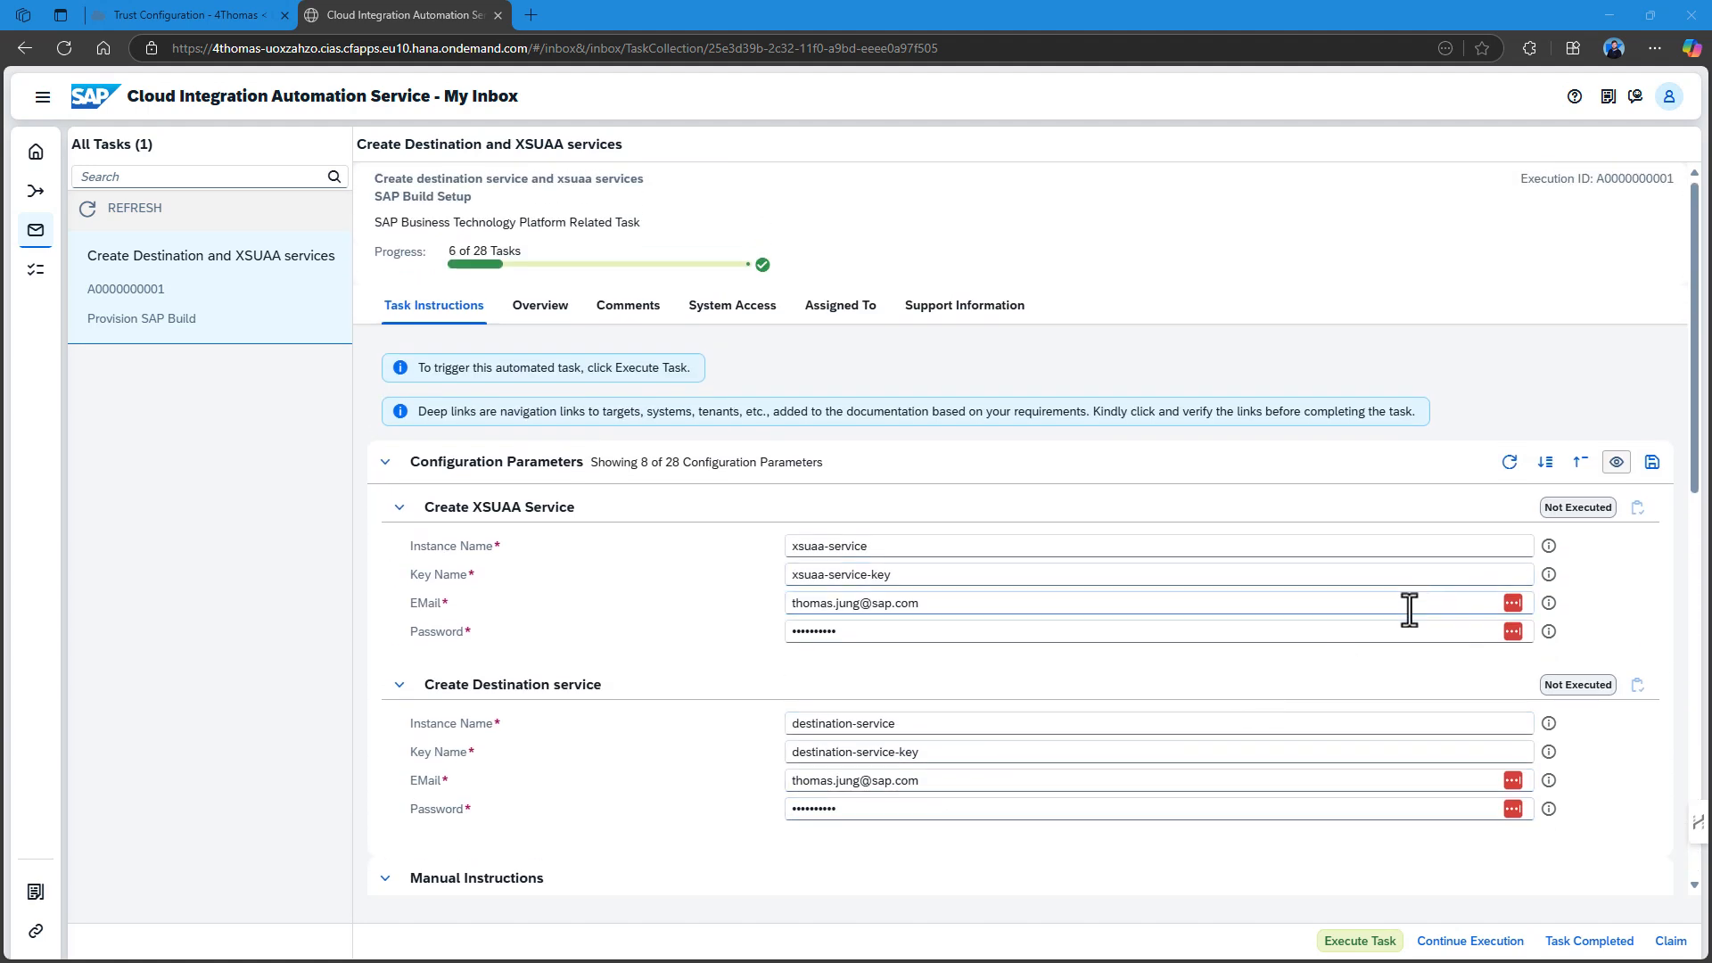
pyautogui.click(1571, 518)
pyautogui.click(1559, 522)
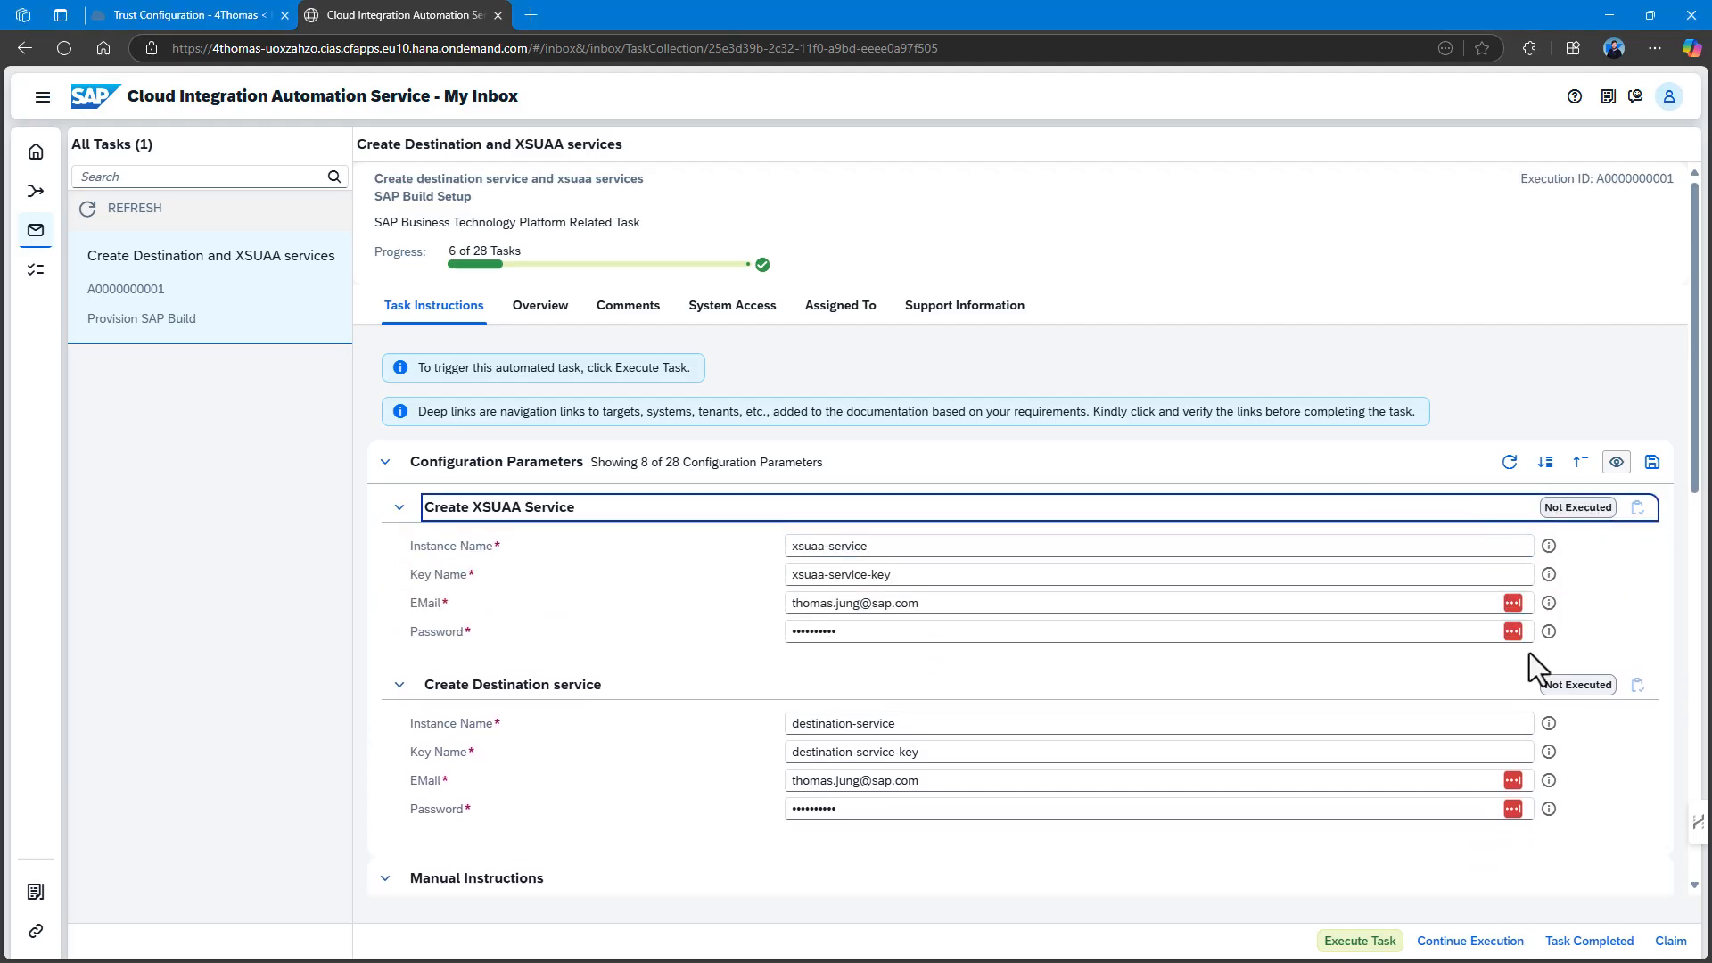
pyautogui.click(1360, 943)
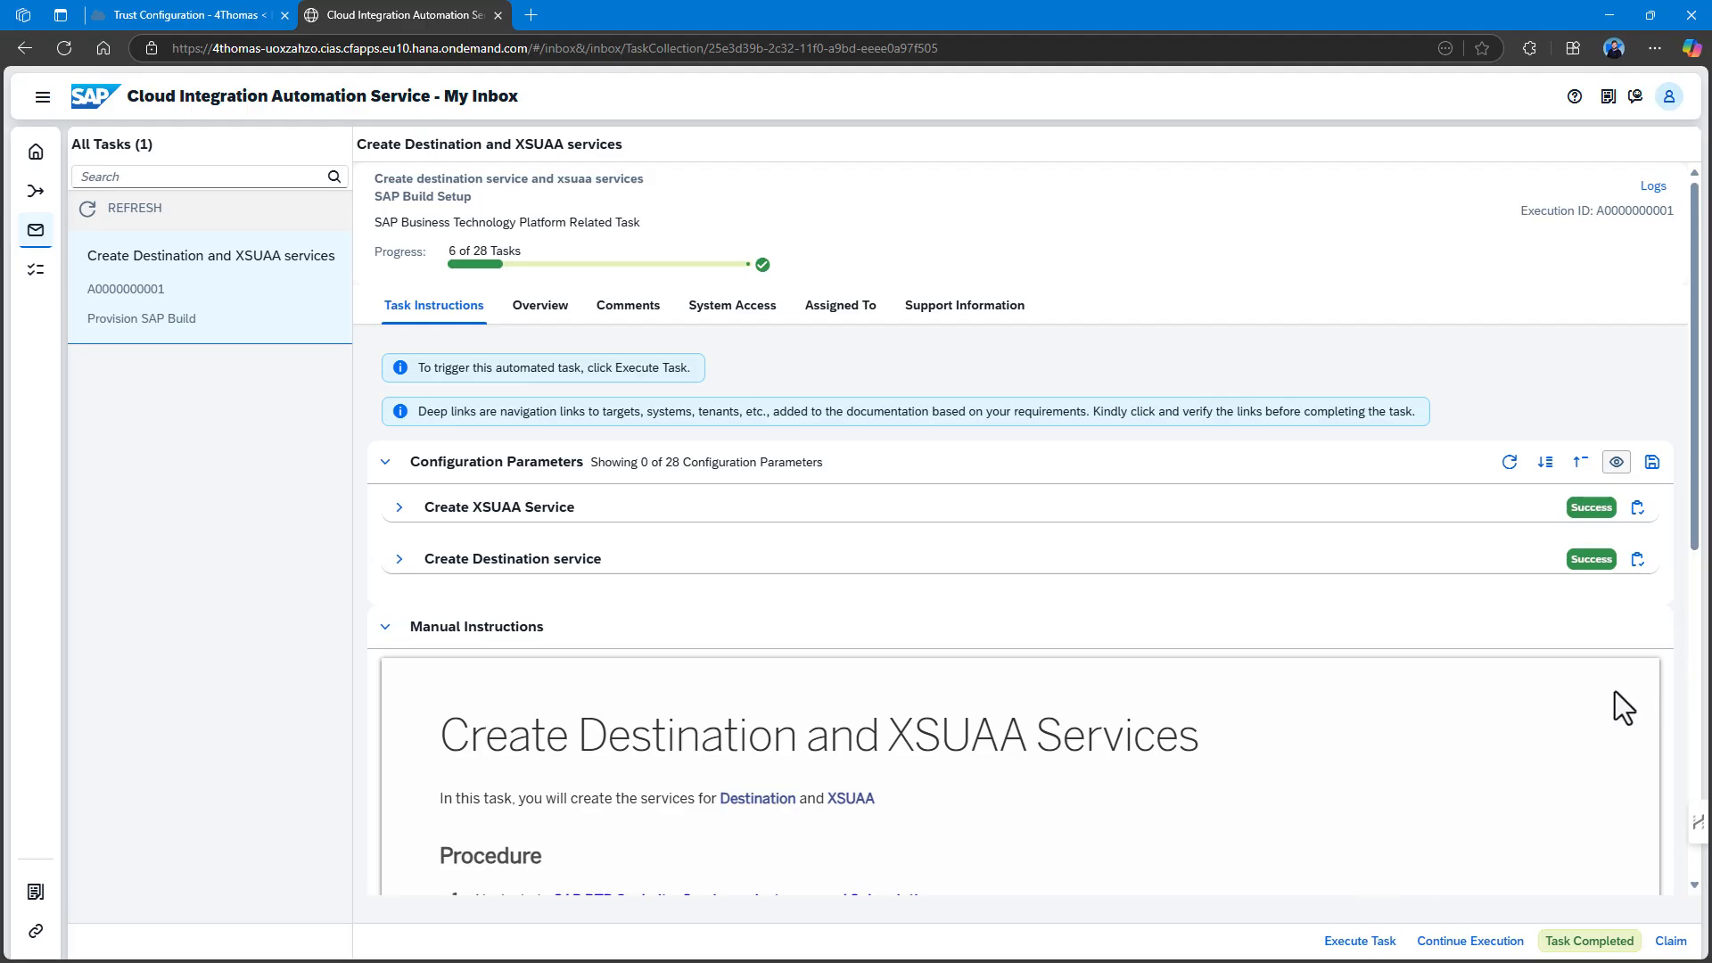
# Verify both new instances under Instances and Subscriptions, then complete the services task in the inbox.
pyautogui.click(214, 16)
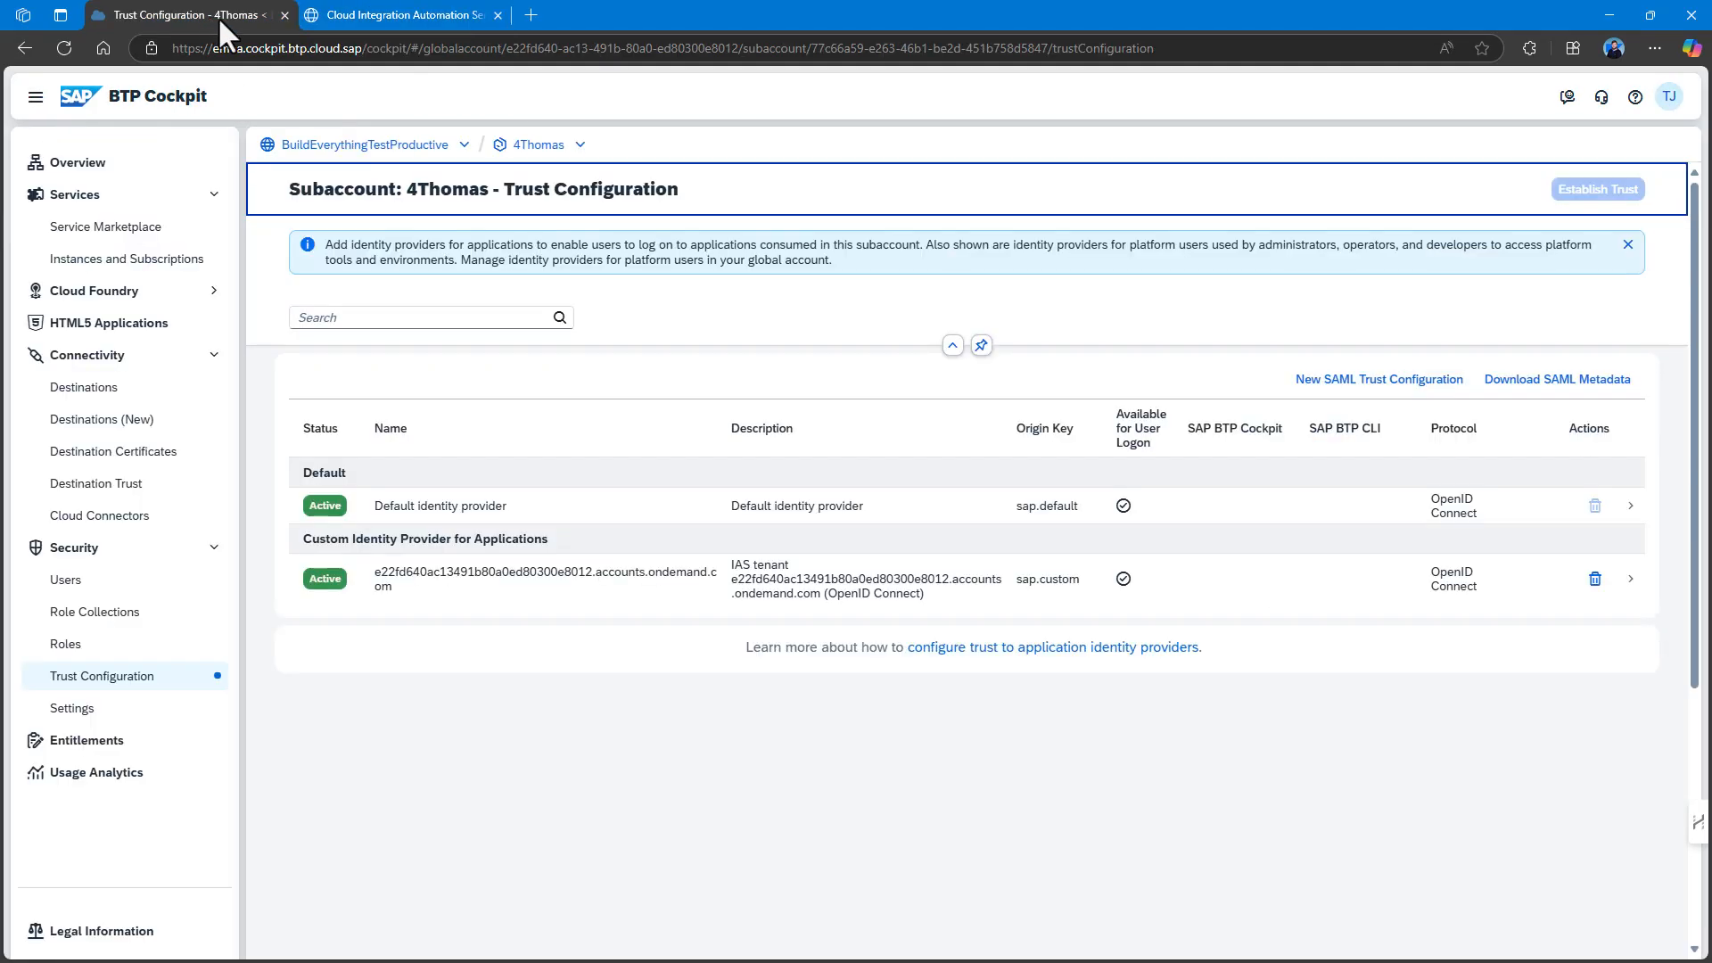
pyautogui.click(165, 261)
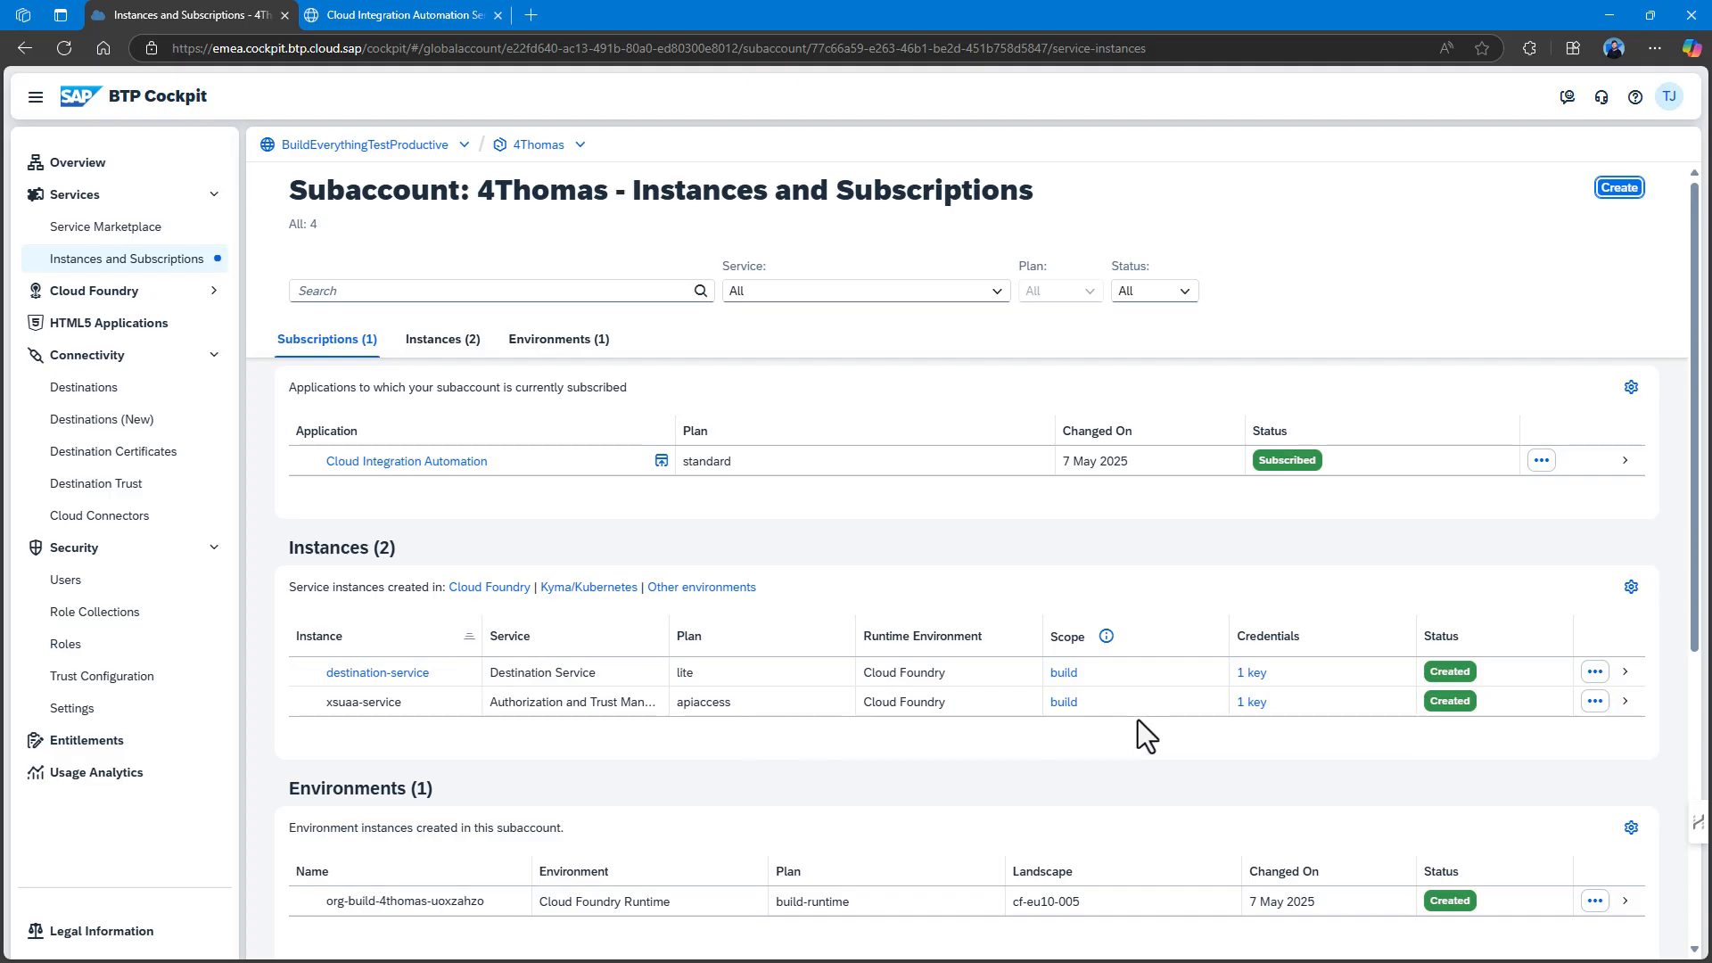
pyautogui.click(365, 16)
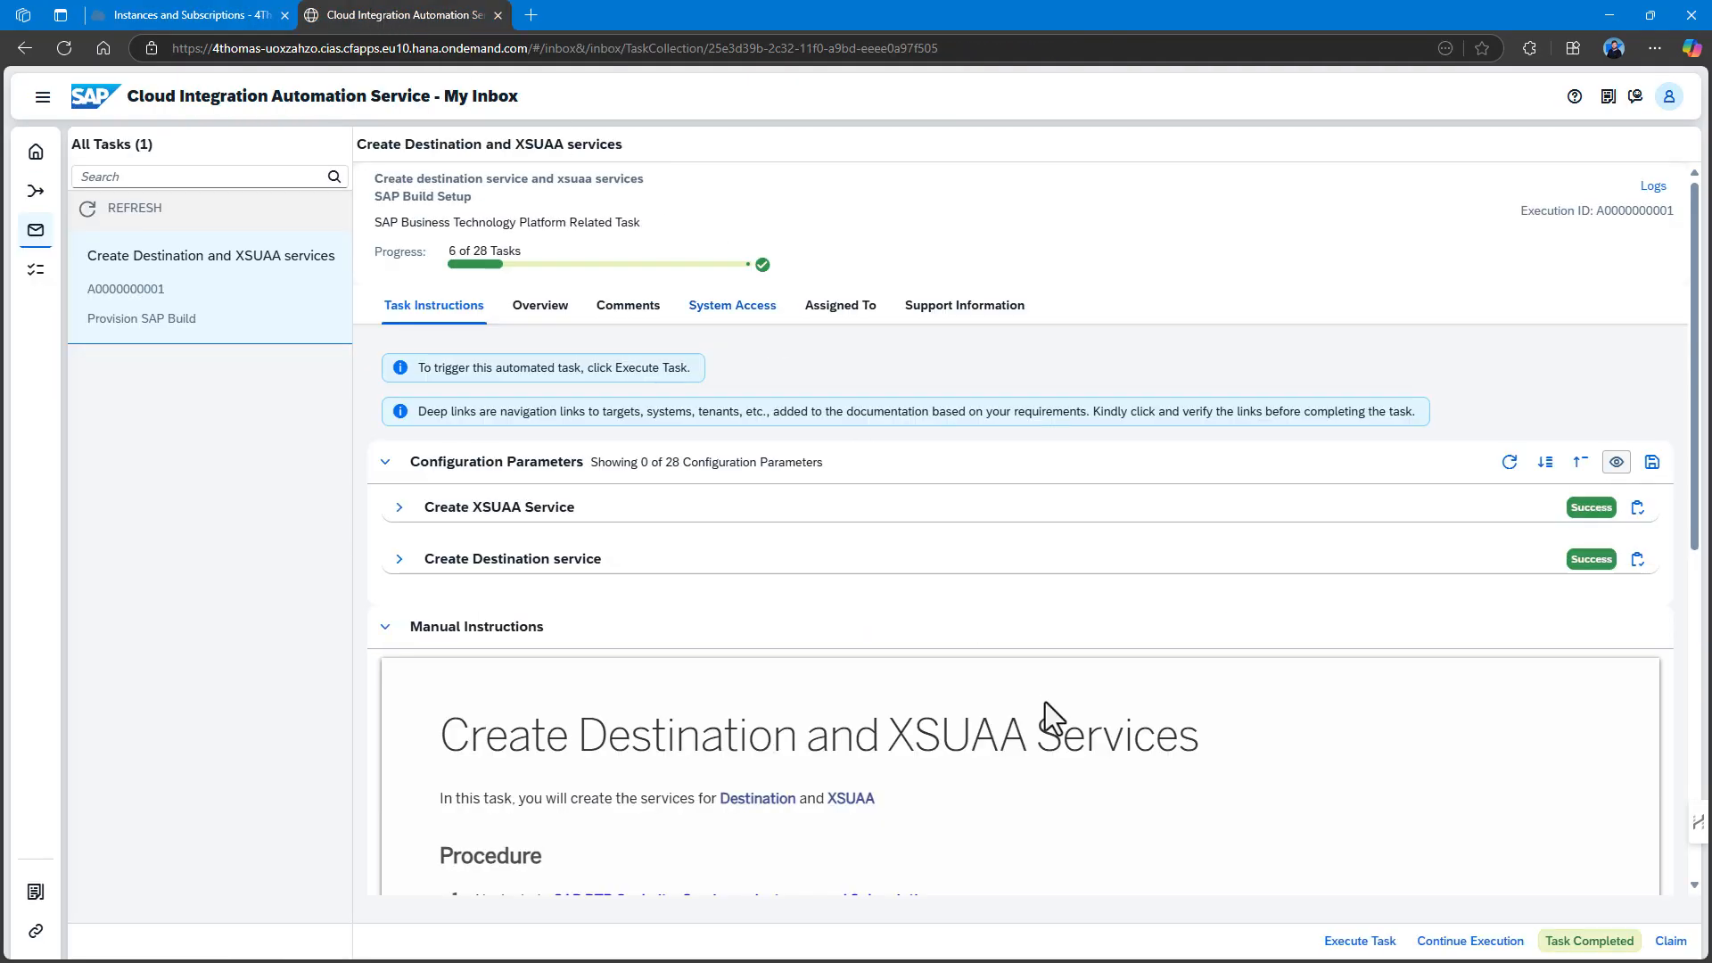
pyautogui.click(1590, 941)
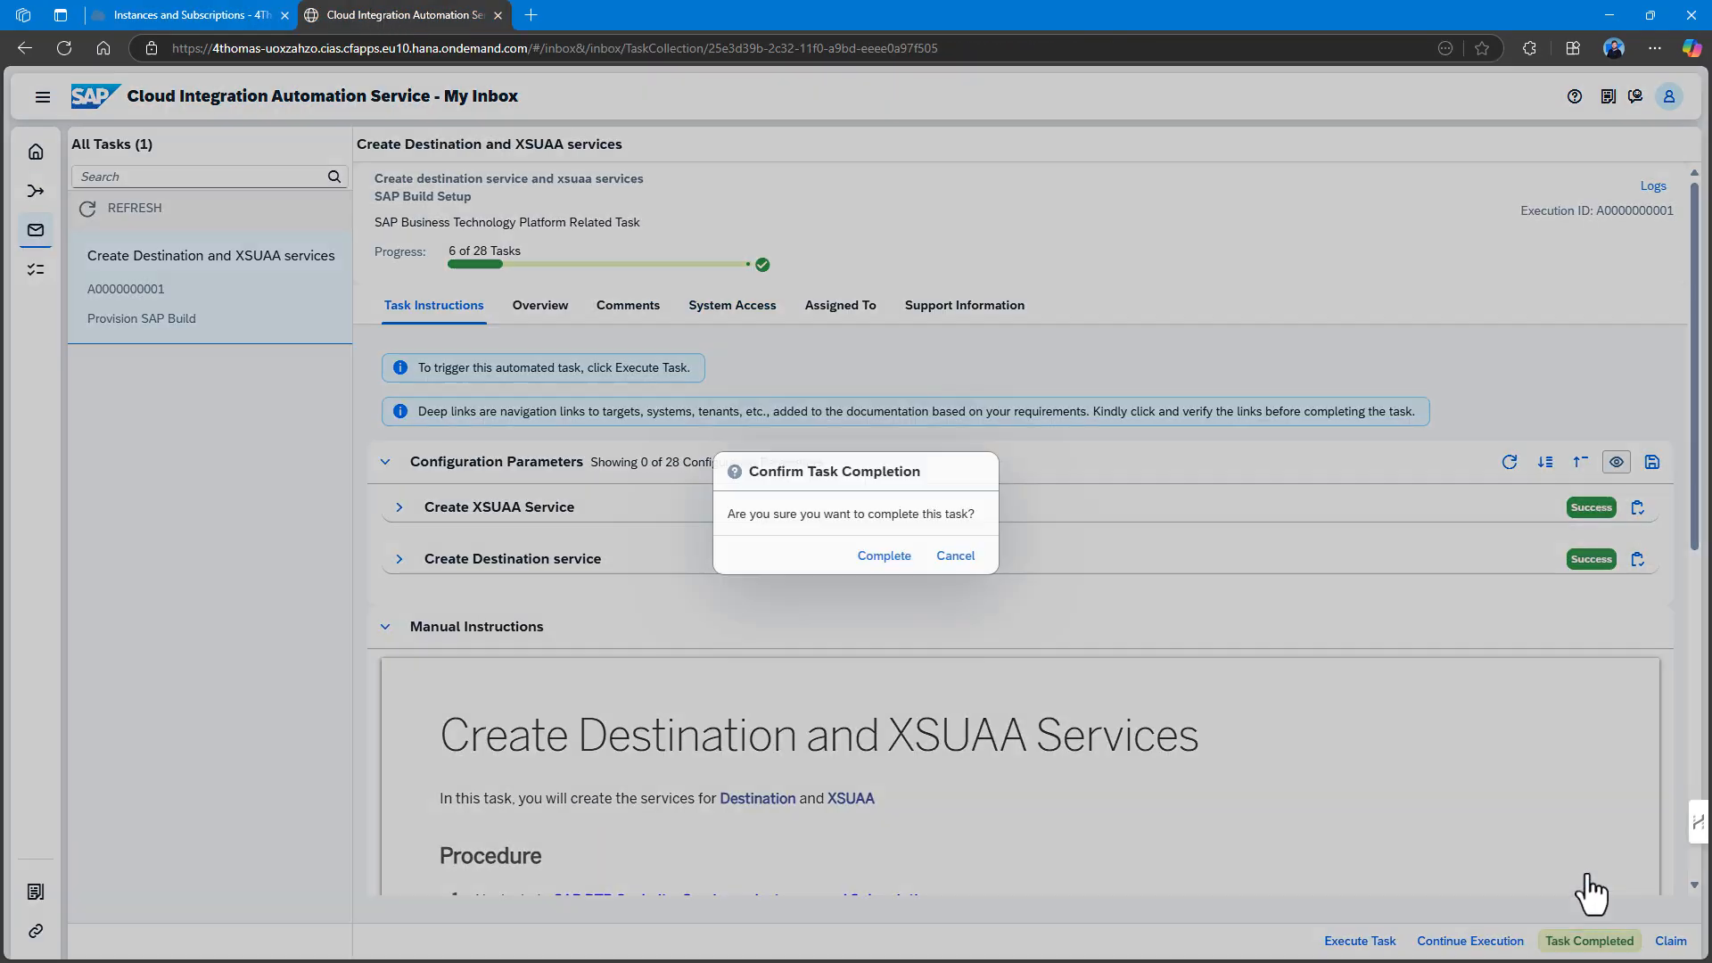
pyautogui.click(887, 559)
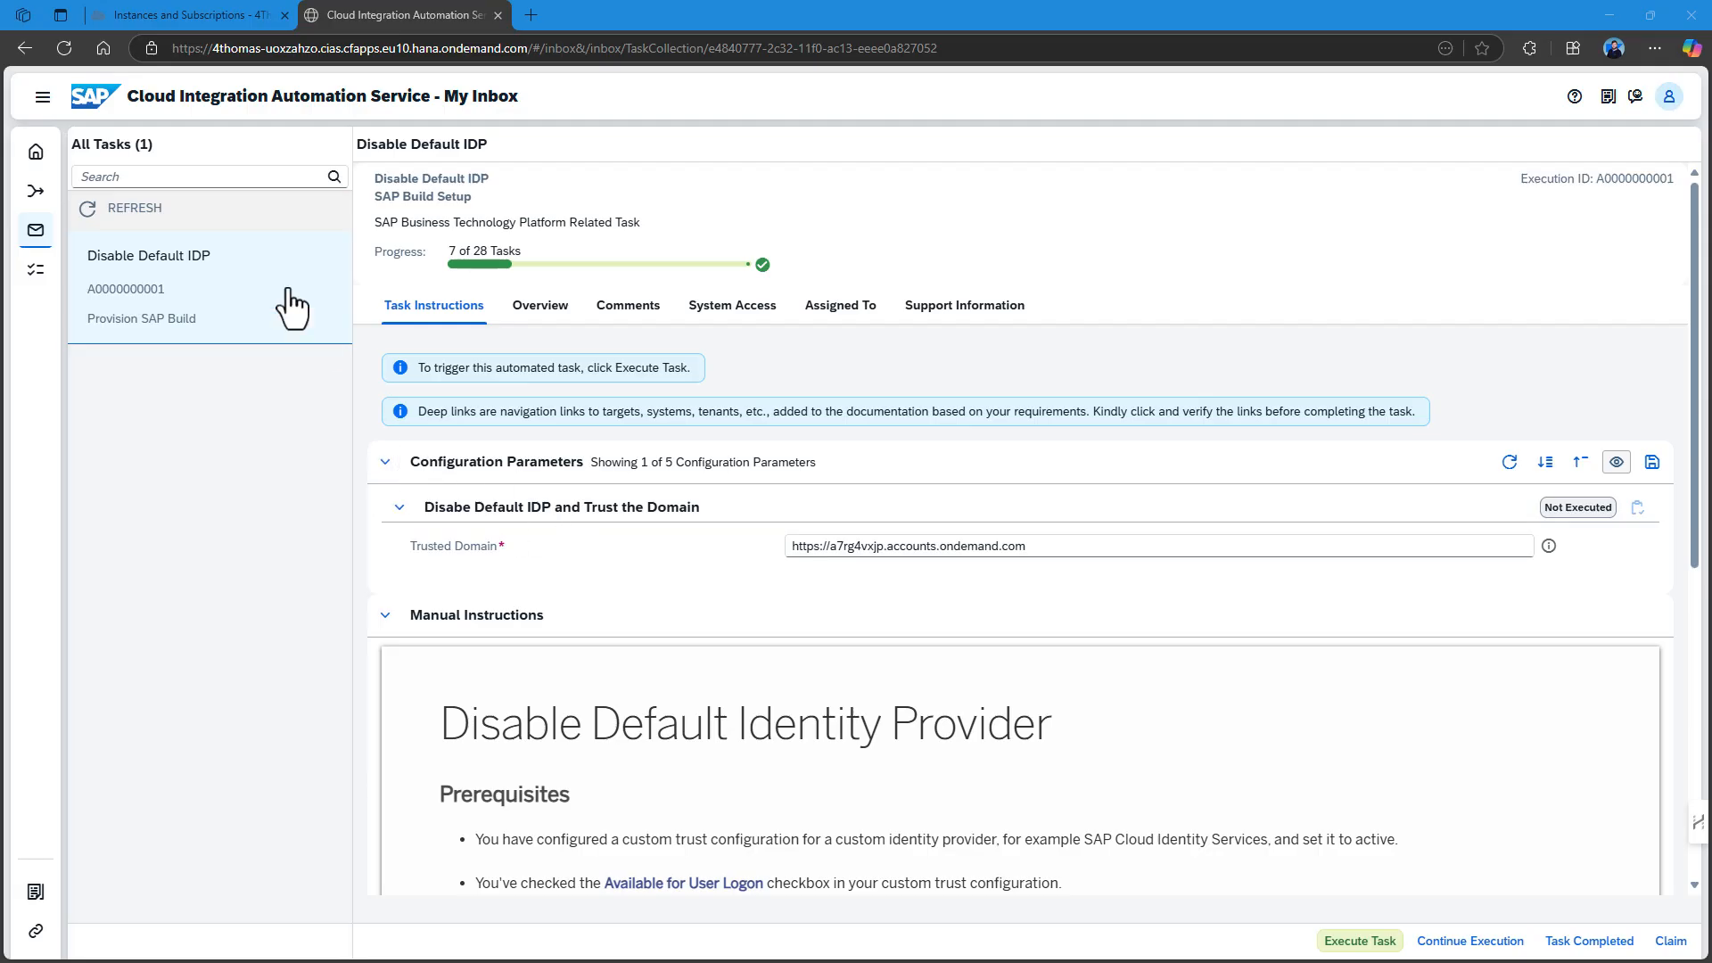
# In the 4Thomas subaccount, view Trust Configuration, then the Users list.
pyautogui.click(143, 9)
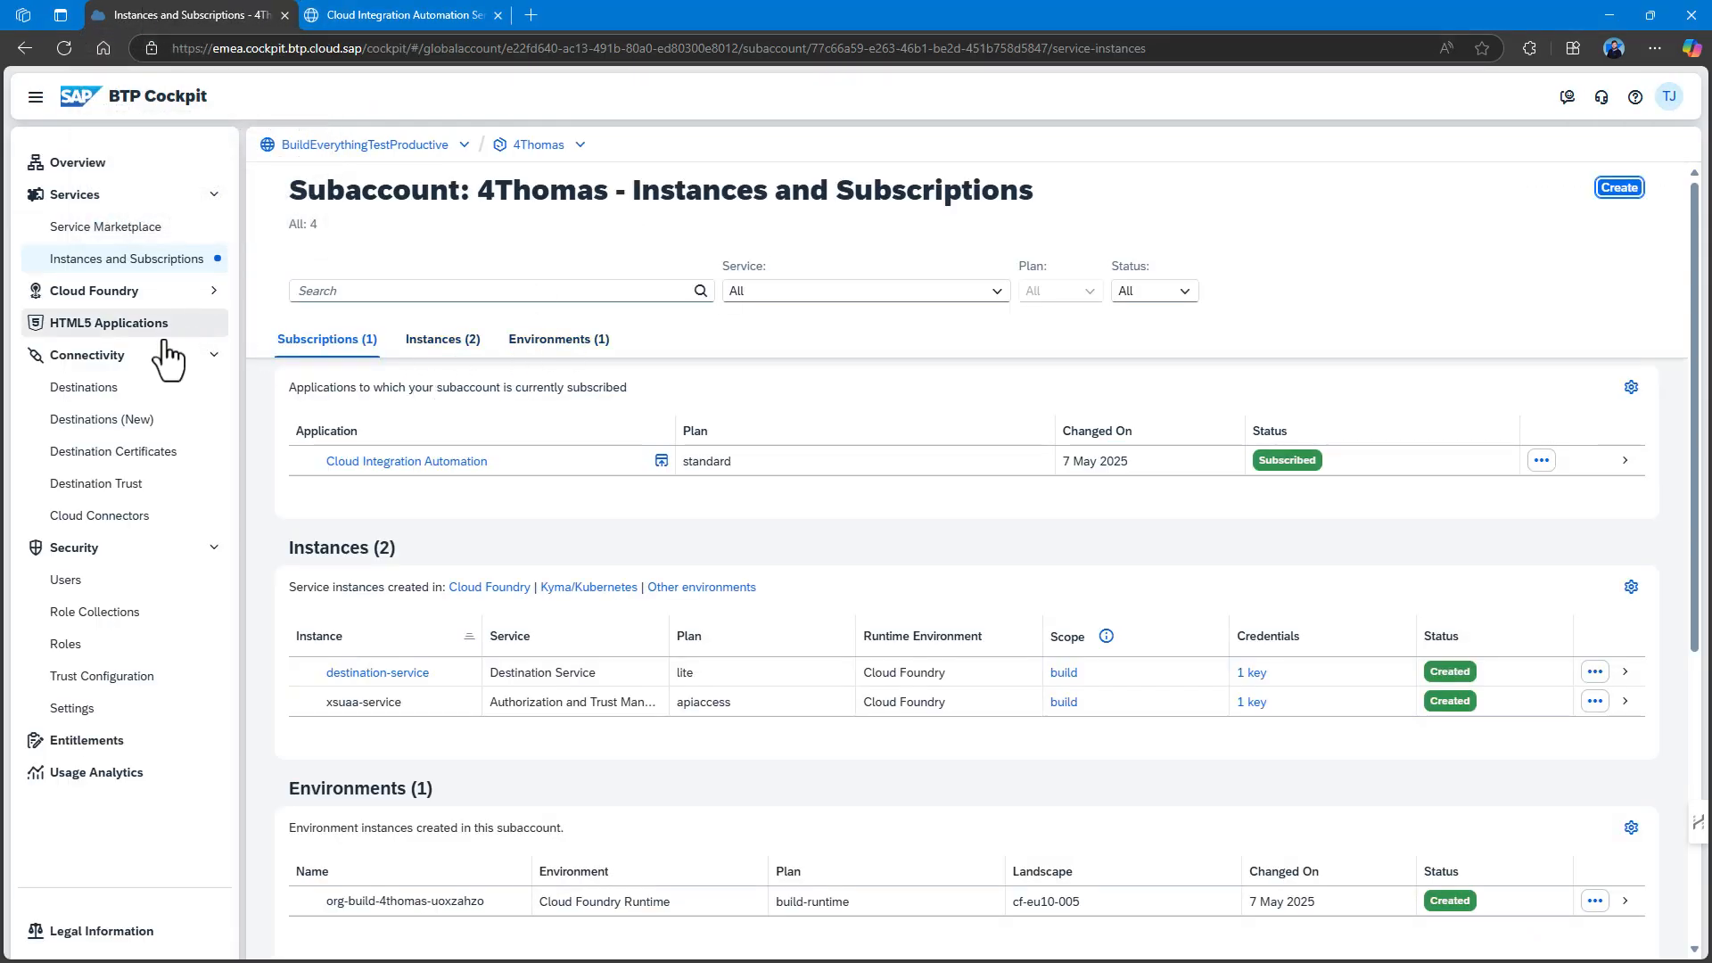
pyautogui.click(121, 677)
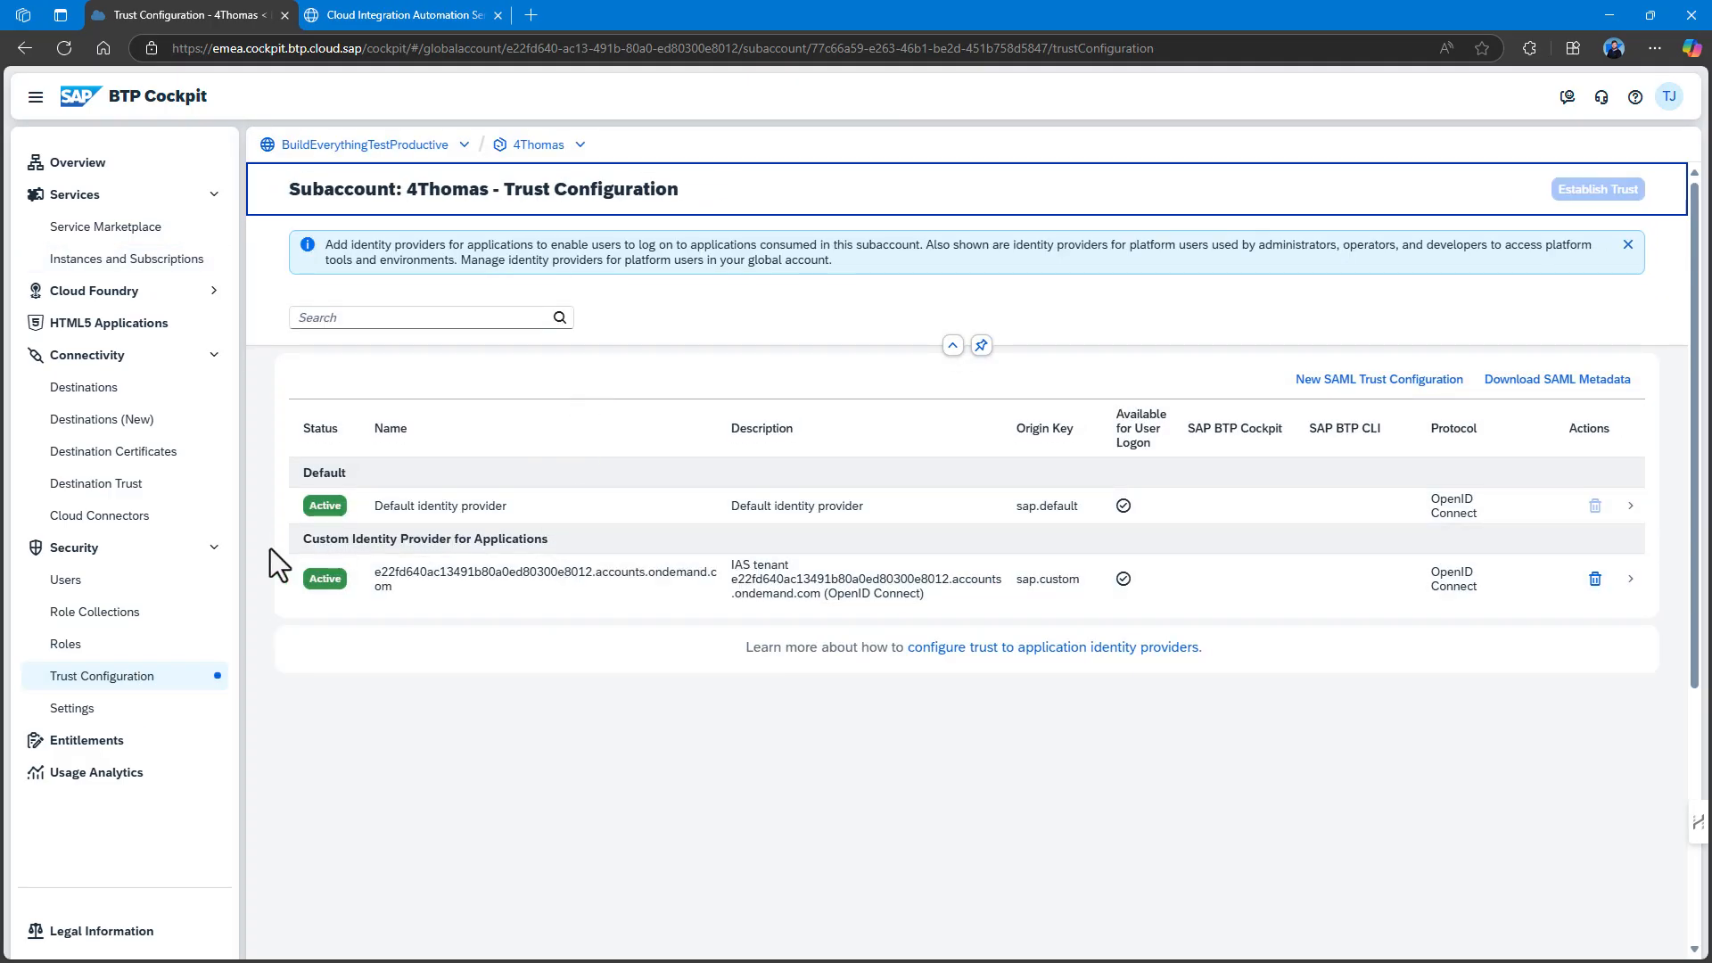
pyautogui.click(98, 581)
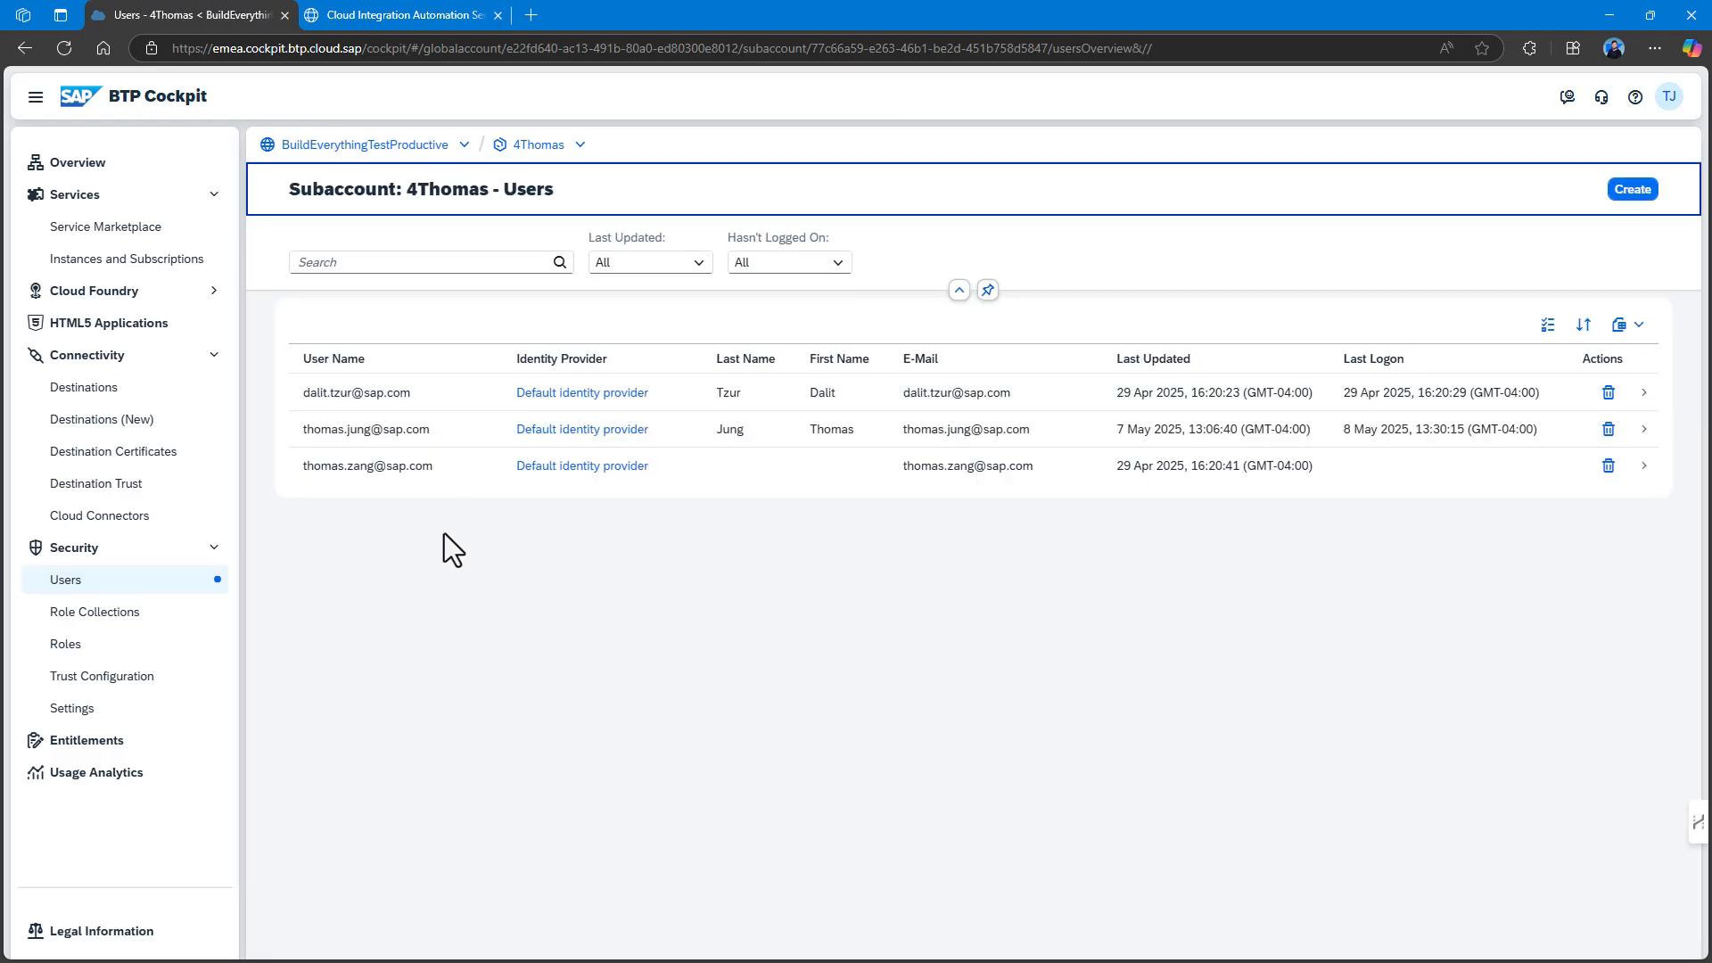
# Create a new user on the custom identity provider, using the user's e-mail address as name.
pyautogui.click(1633, 190)
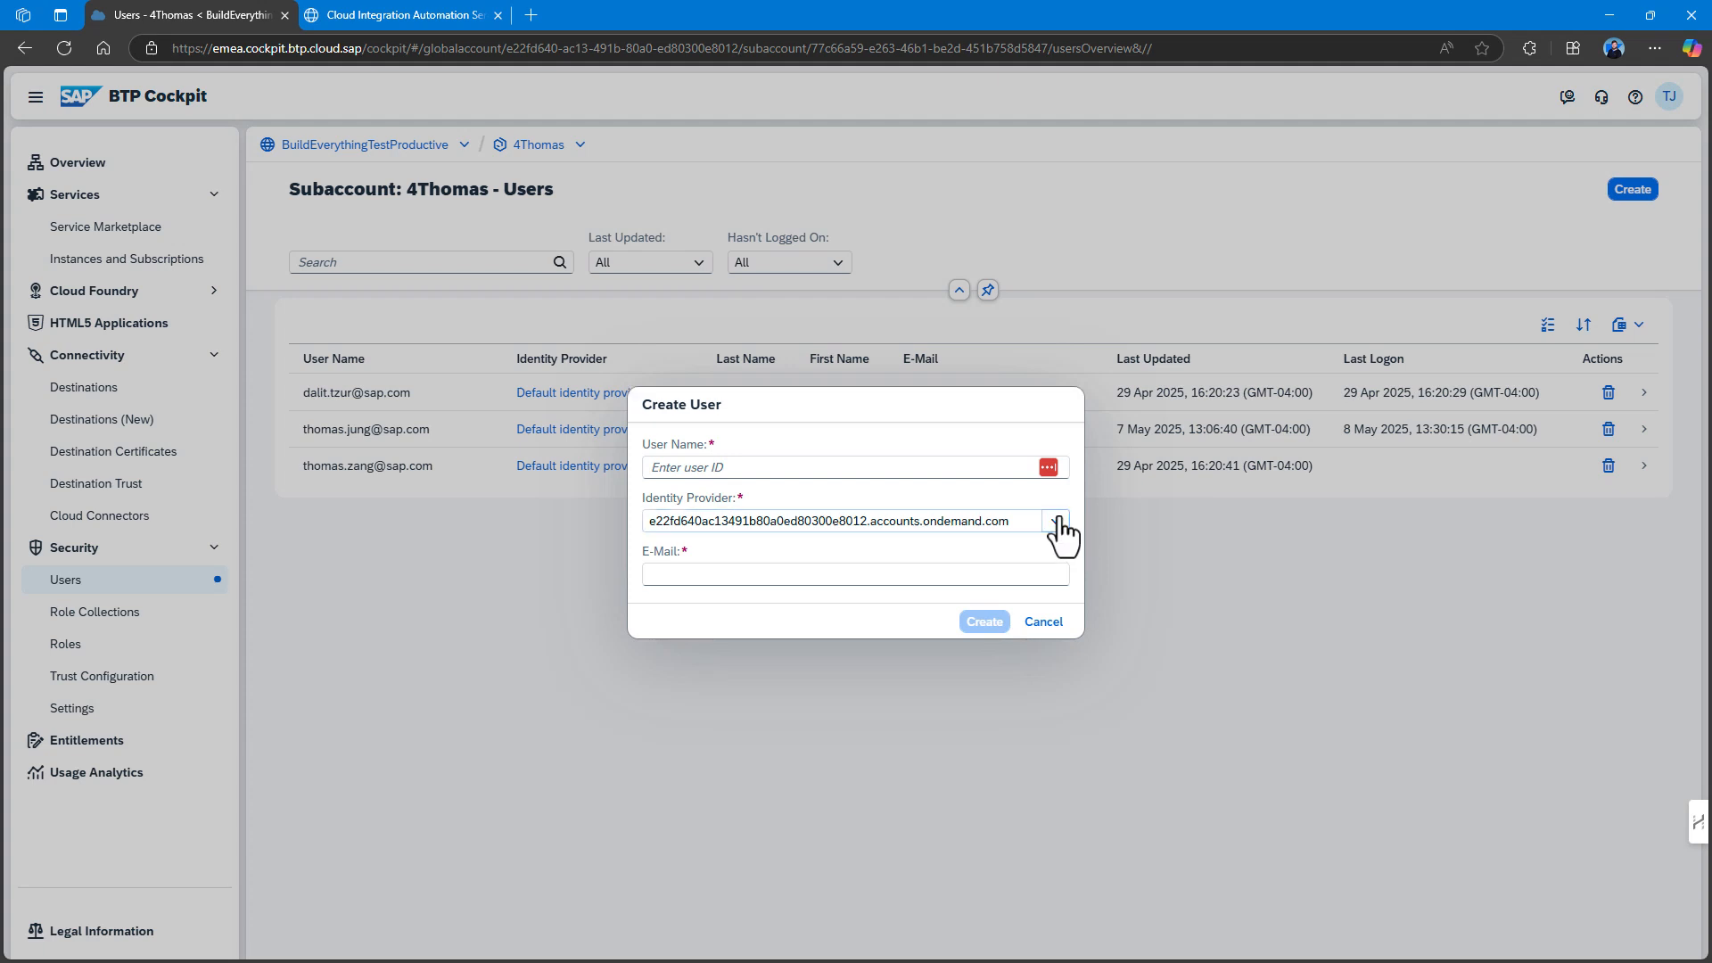
pyautogui.click(1058, 521)
pyautogui.click(724, 468)
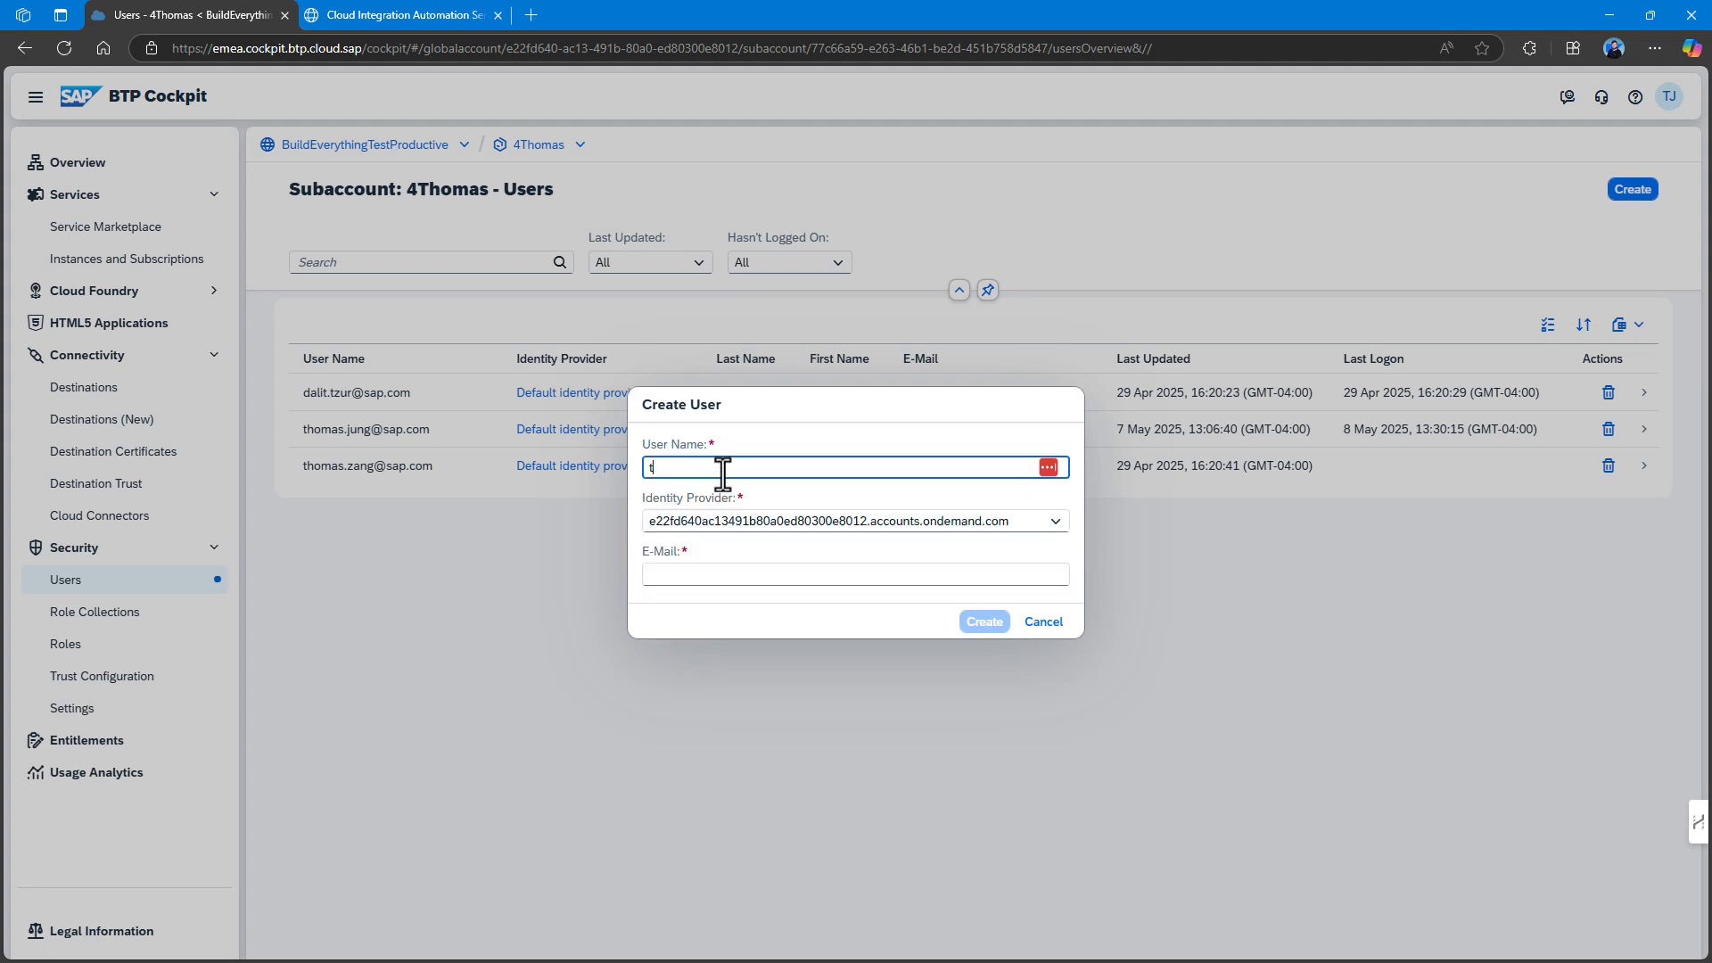
pyautogui.press('Tab')
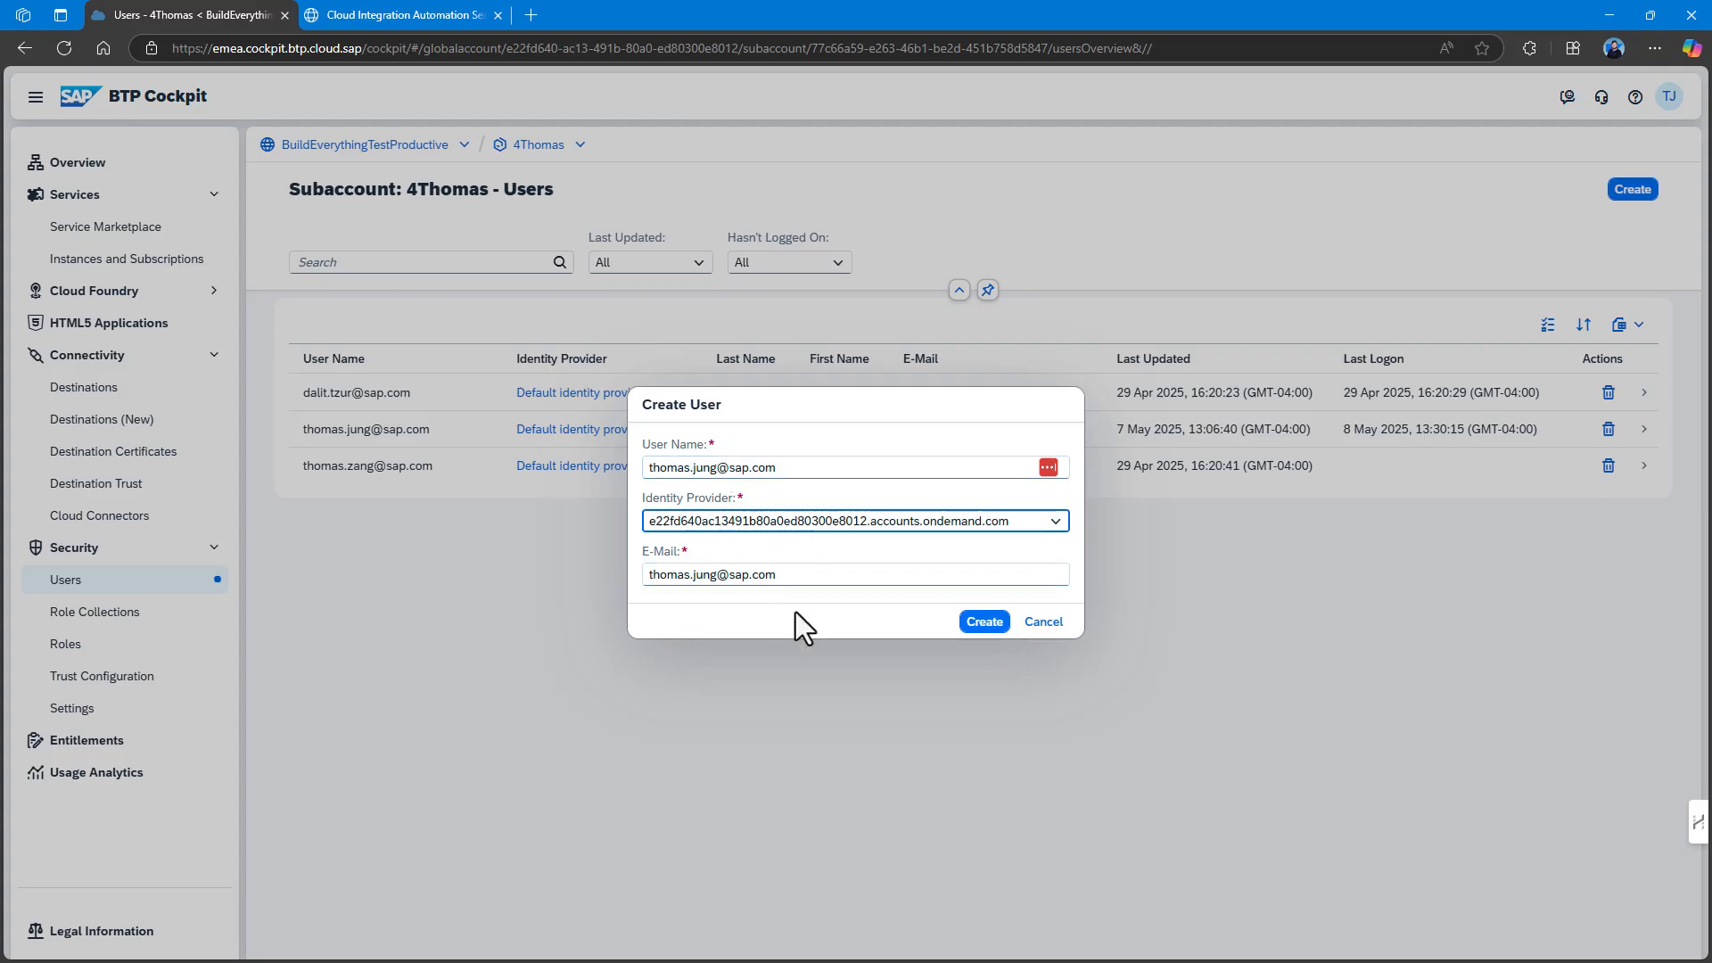
pyautogui.click(985, 623)
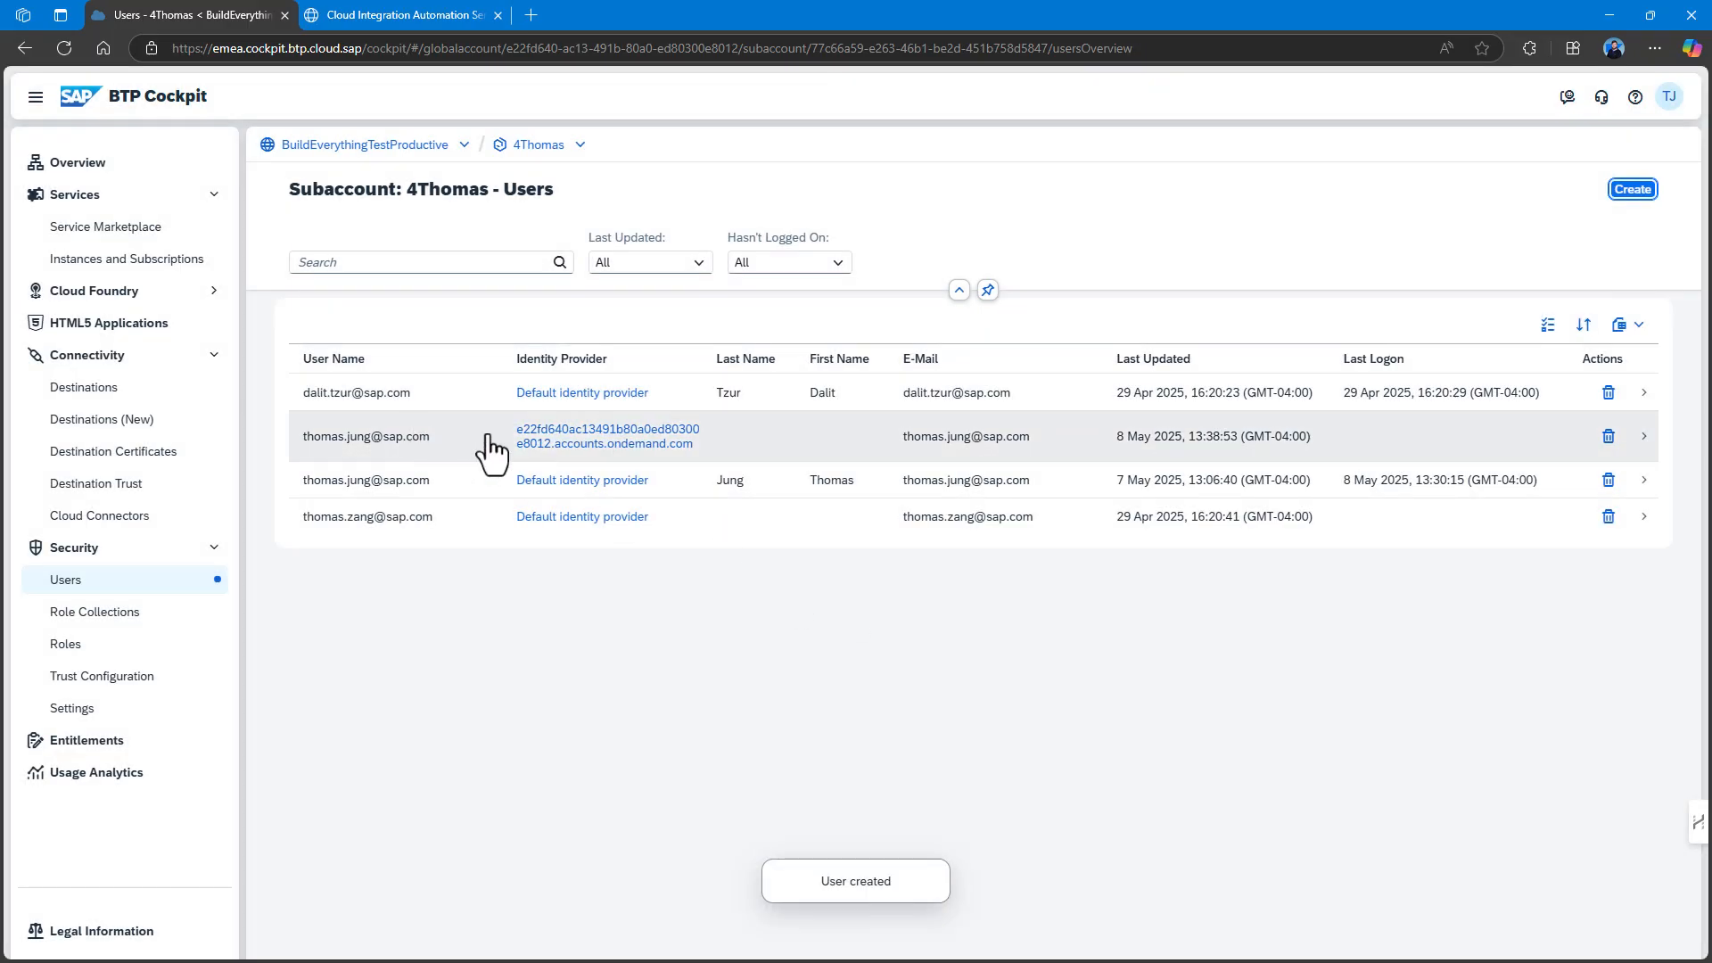
# Assign the user the CIASIntegration Admin/Expert/Monitor, connectivity, destination and subaccount role collections.
pyautogui.click(489, 454)
pyautogui.click(1382, 417)
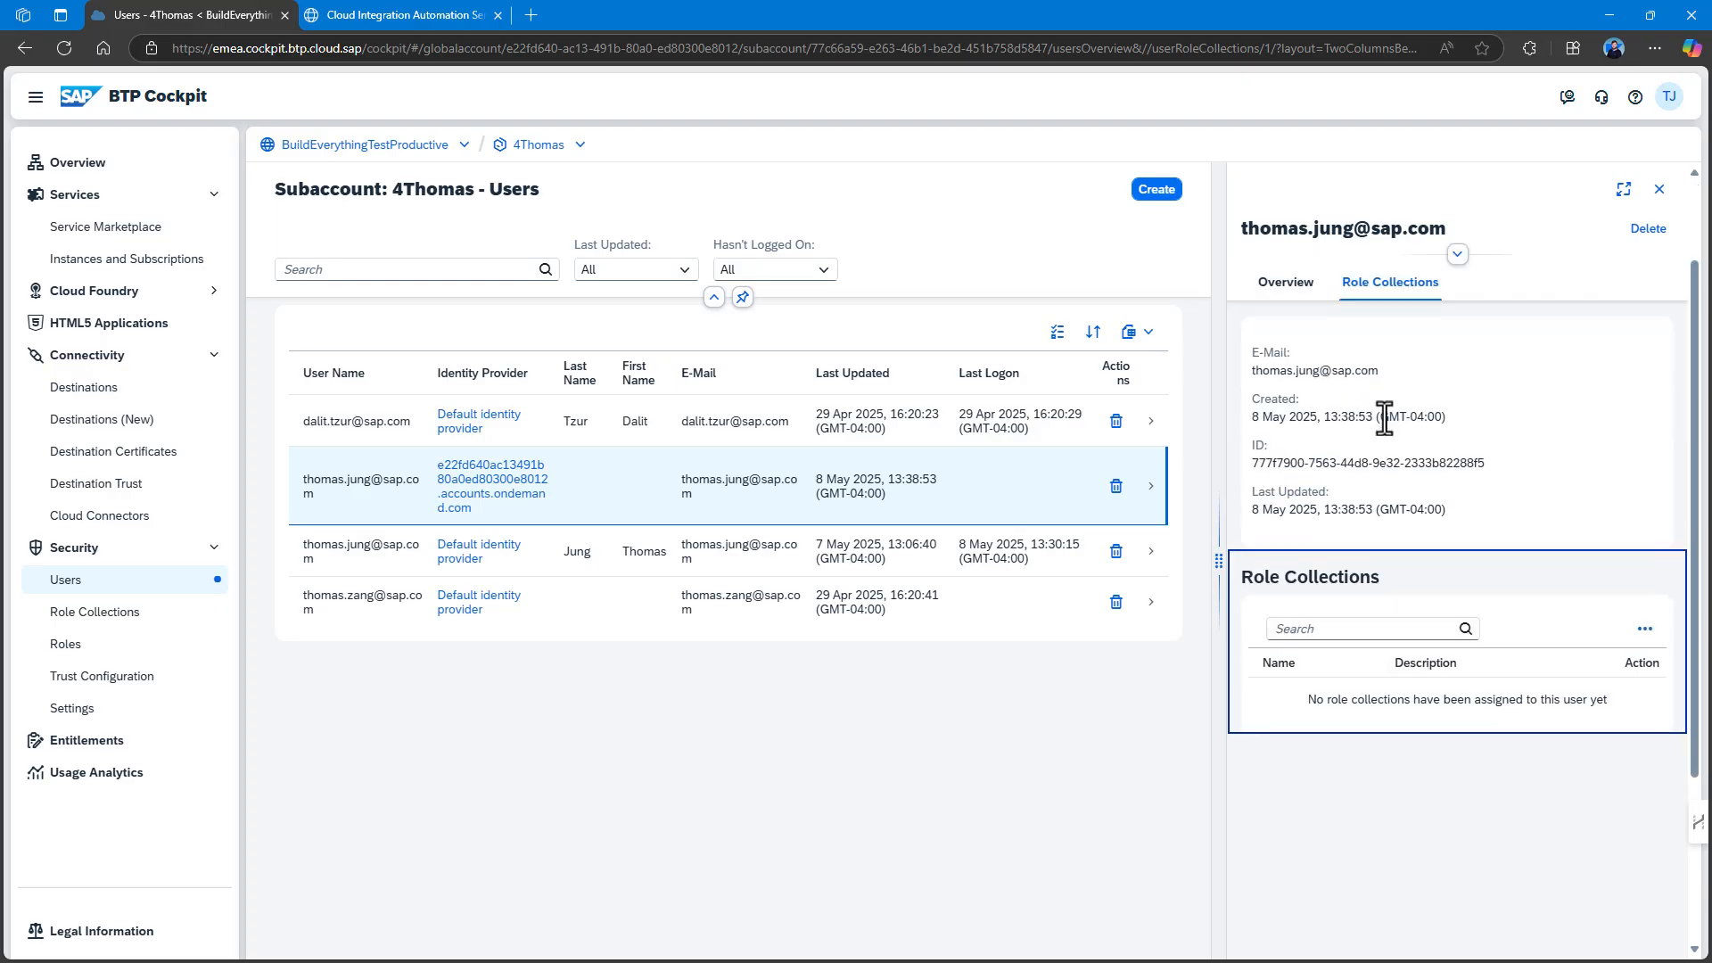
pyautogui.scroll(-3, 1384, 418)
pyautogui.click(1646, 382)
pyautogui.click(1557, 414)
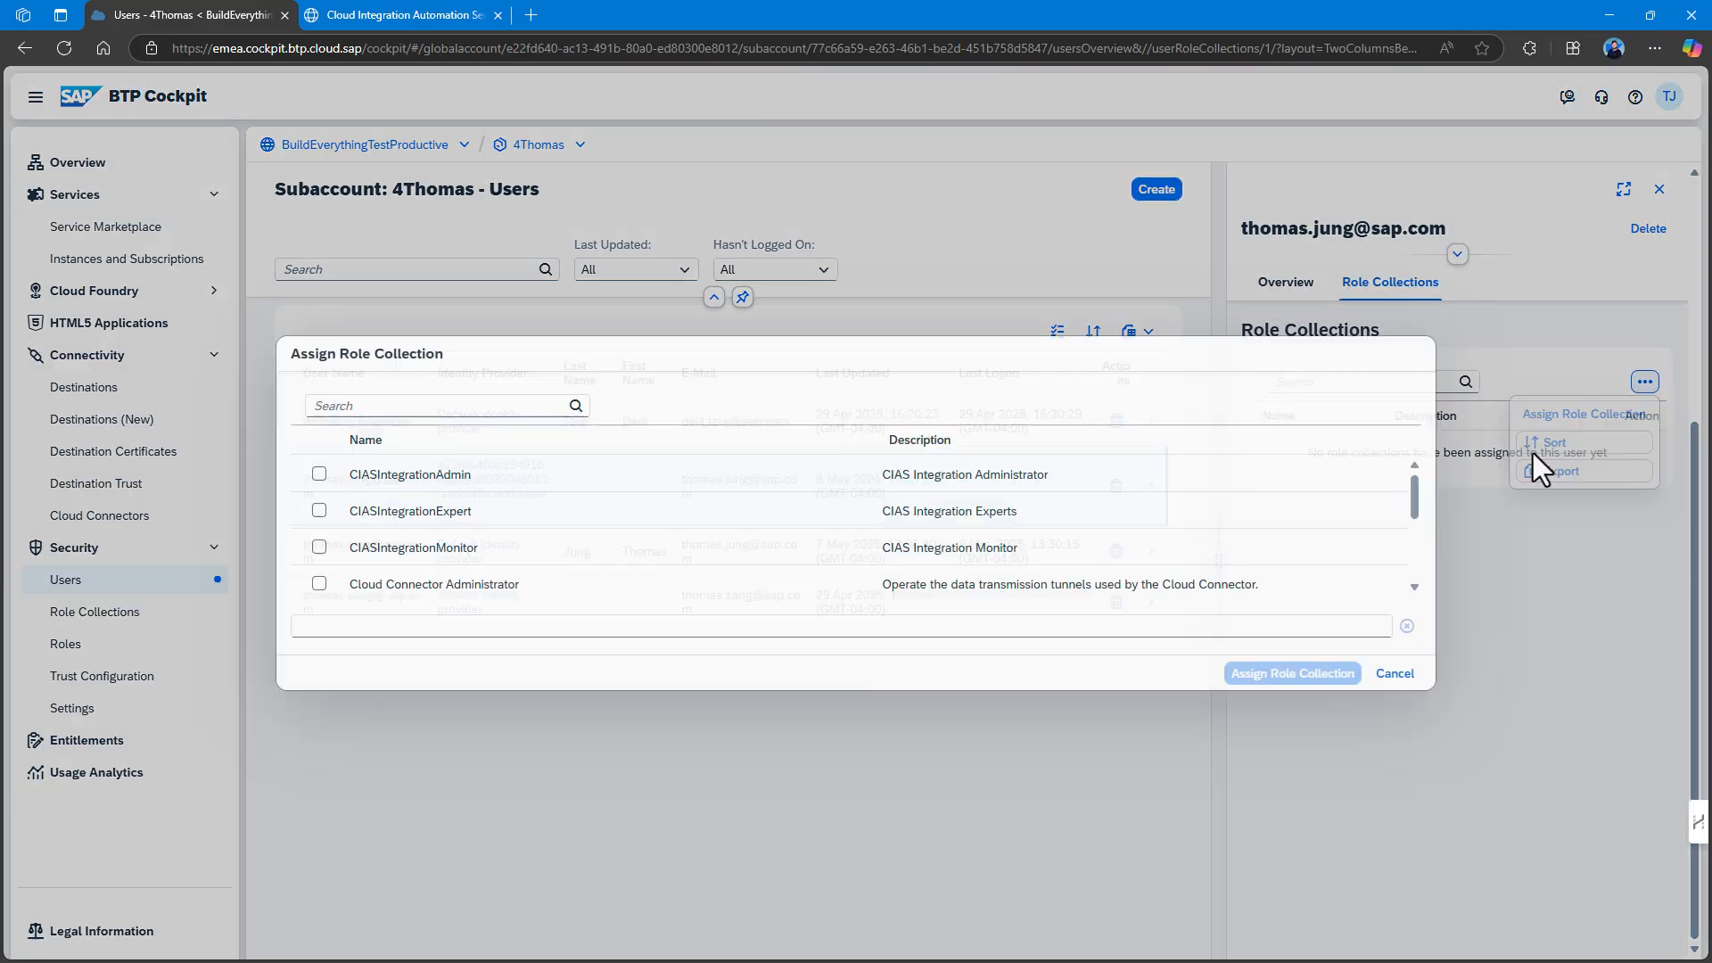
pyautogui.click(319, 473)
pyautogui.click(320, 510)
pyautogui.click(320, 547)
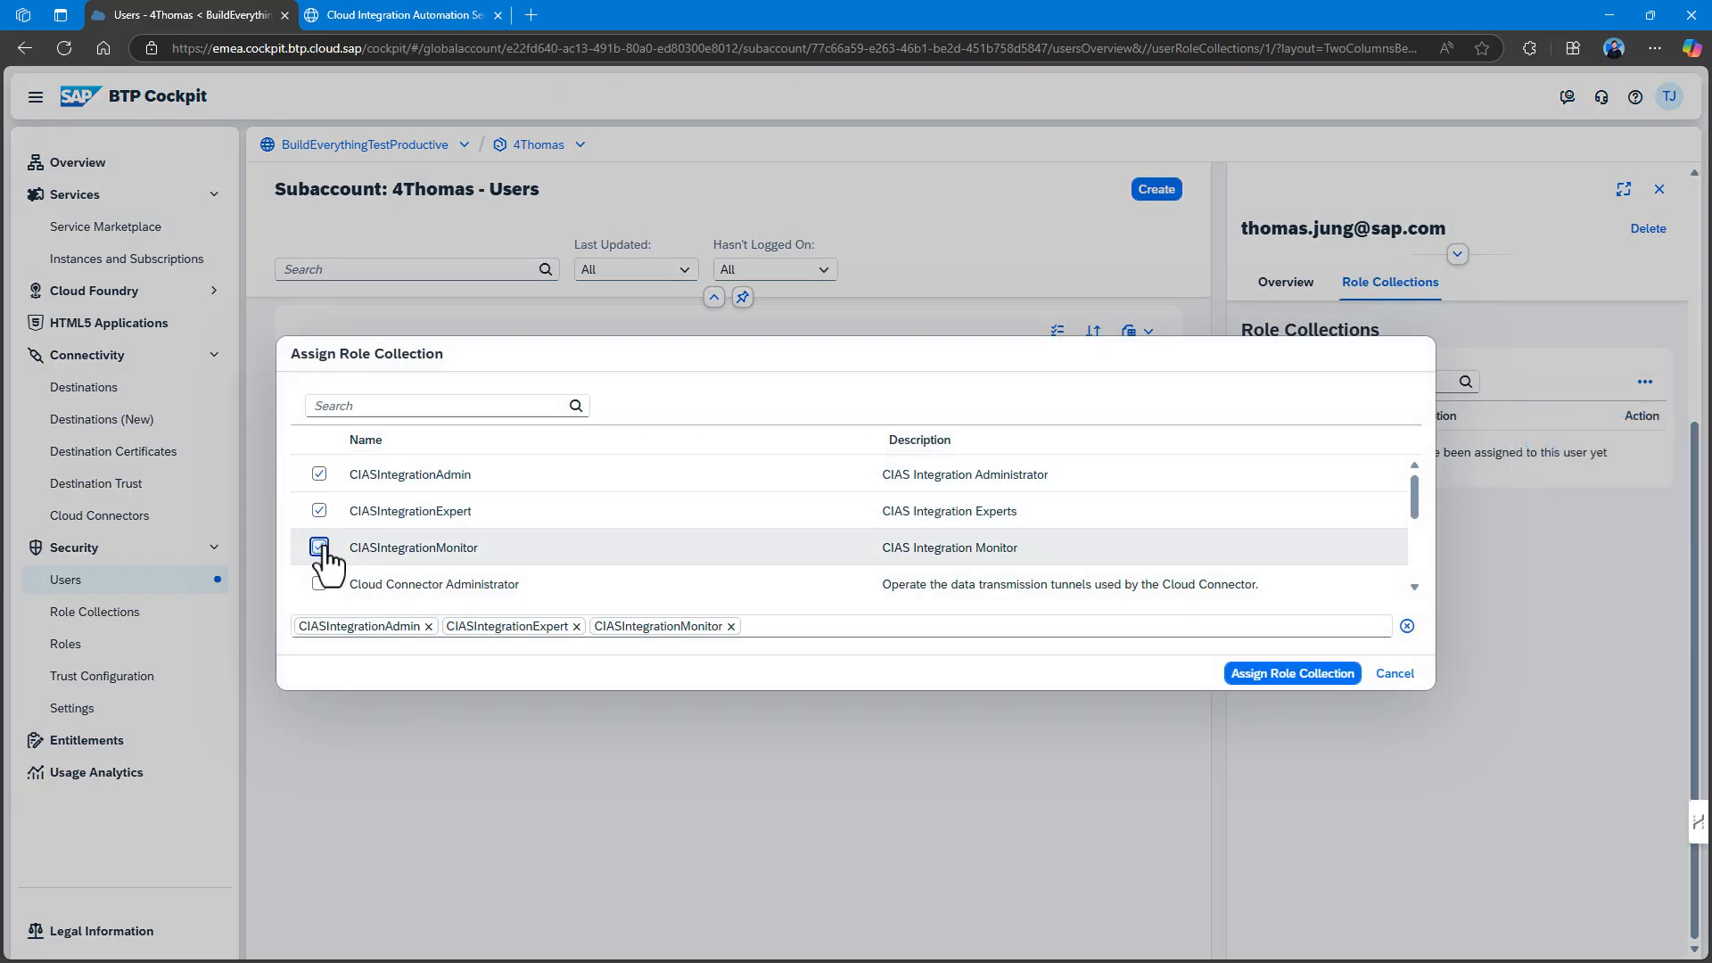
pyautogui.click(319, 583)
pyautogui.scroll(-2, 330, 562)
pyautogui.scroll(2, 344, 523)
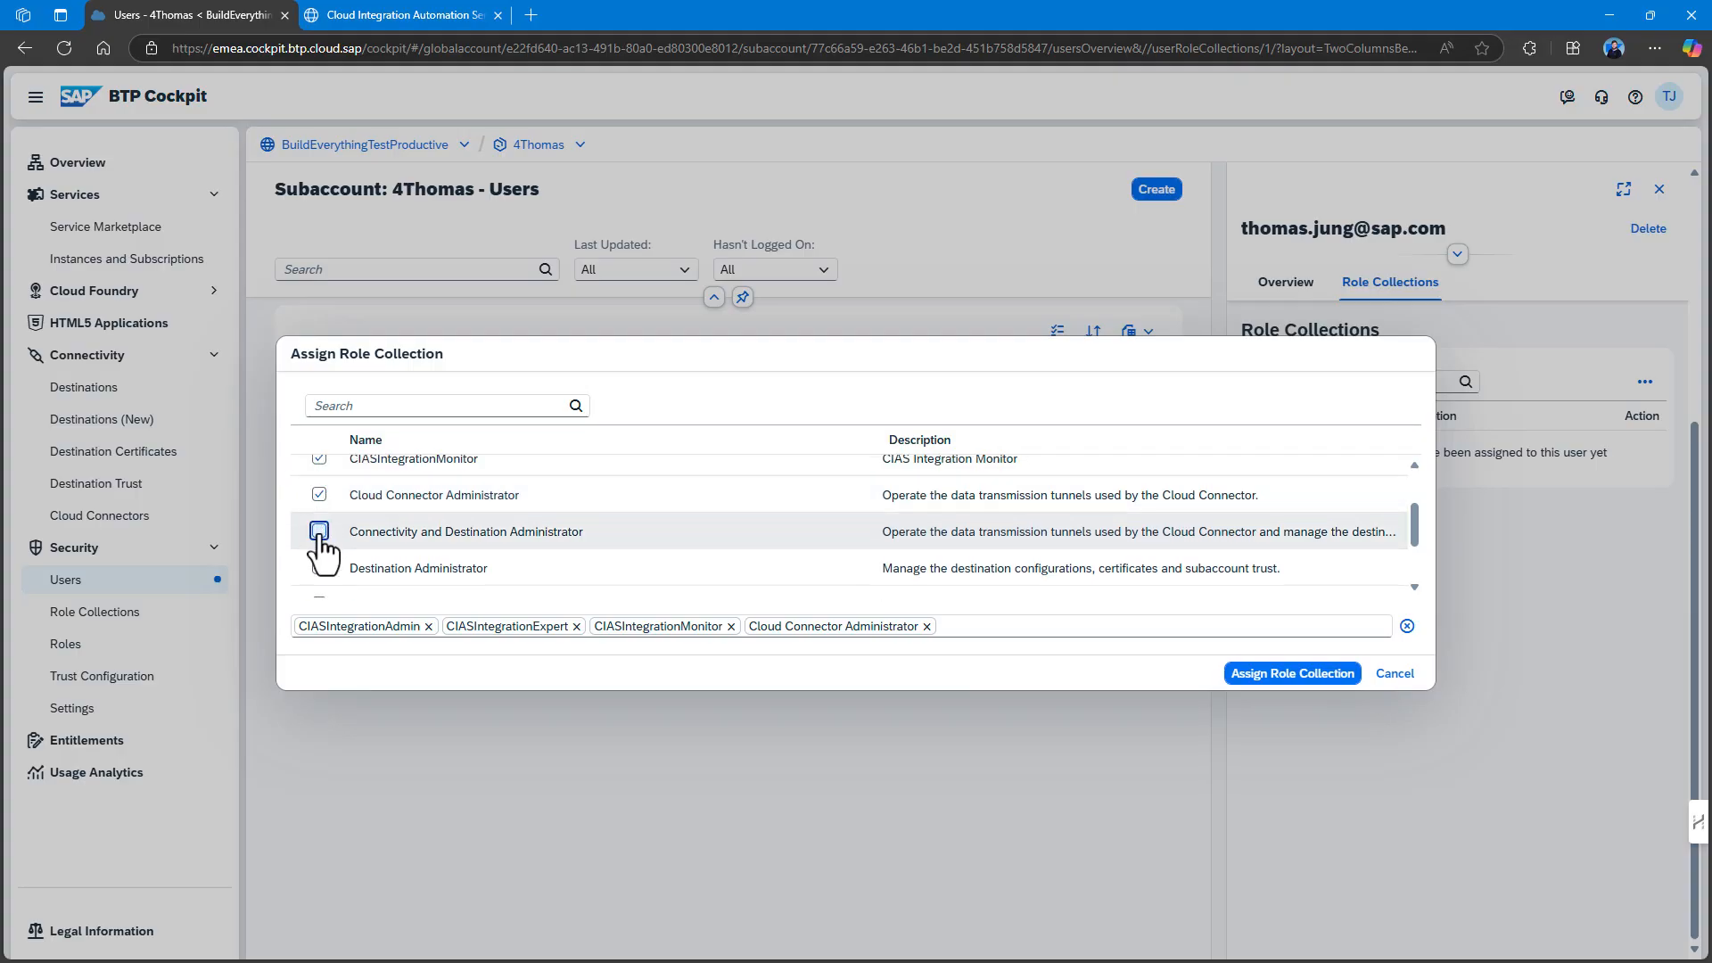
pyautogui.click(319, 531)
pyautogui.click(319, 568)
pyautogui.scroll(-2, 323, 571)
pyautogui.click(319, 516)
pyautogui.click(319, 552)
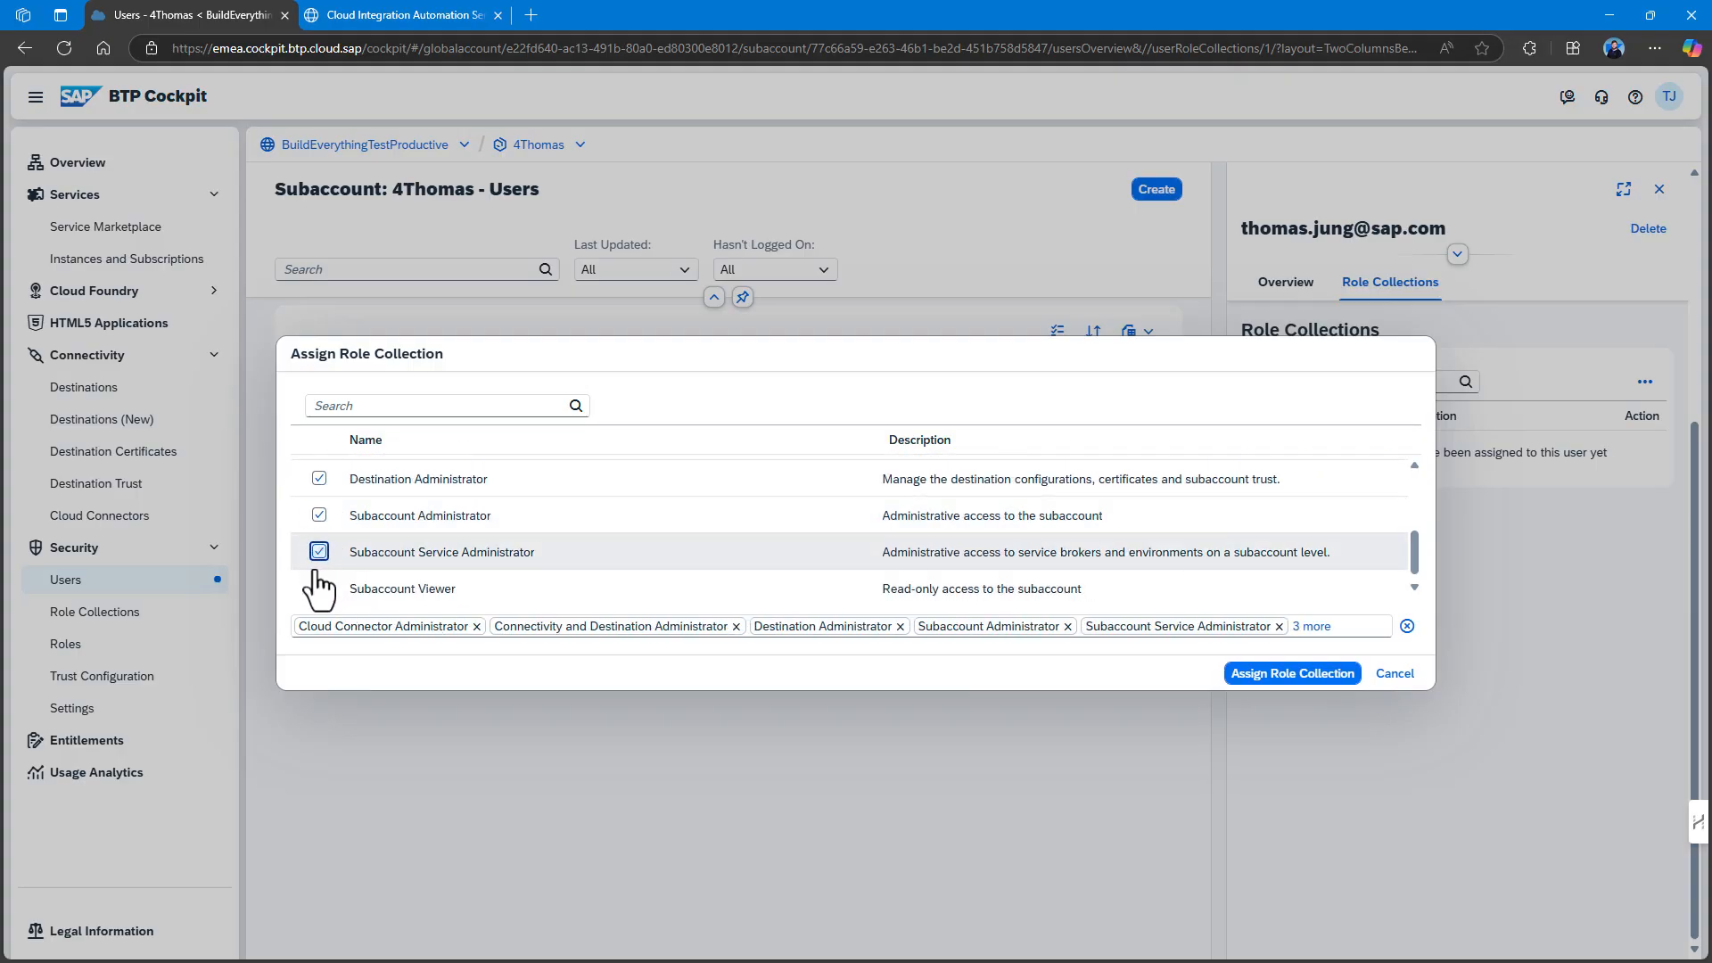
pyautogui.click(320, 589)
pyautogui.scroll(4, 459, 535)
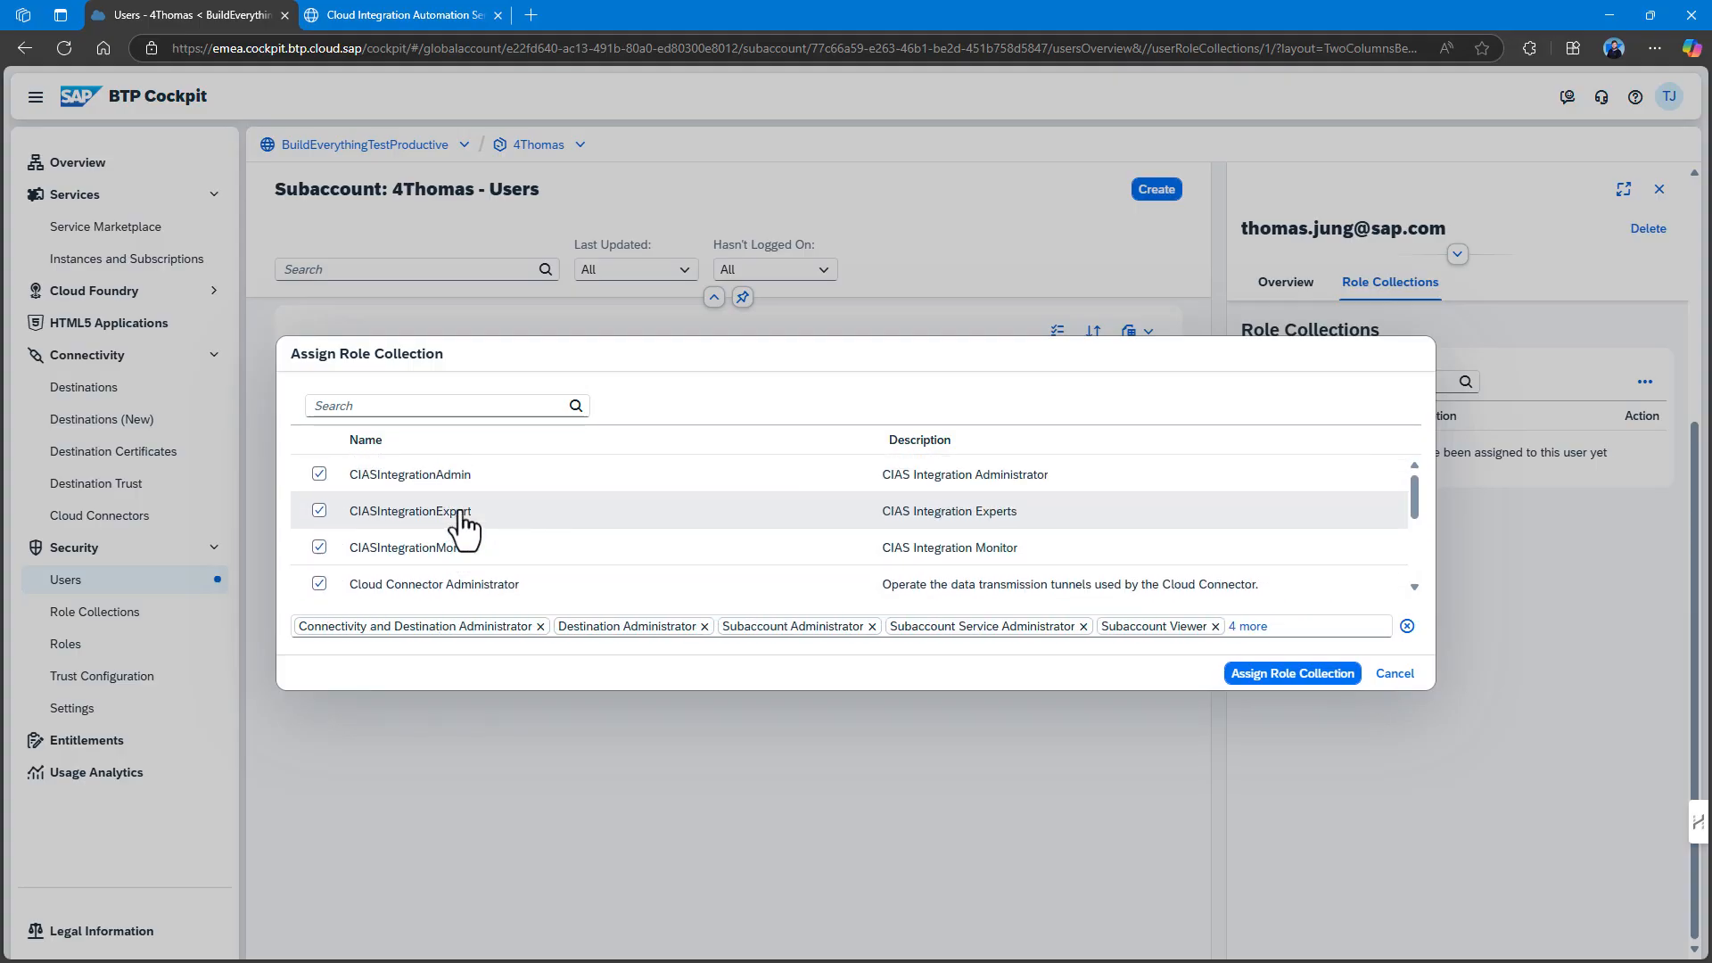
pyautogui.click(1311, 676)
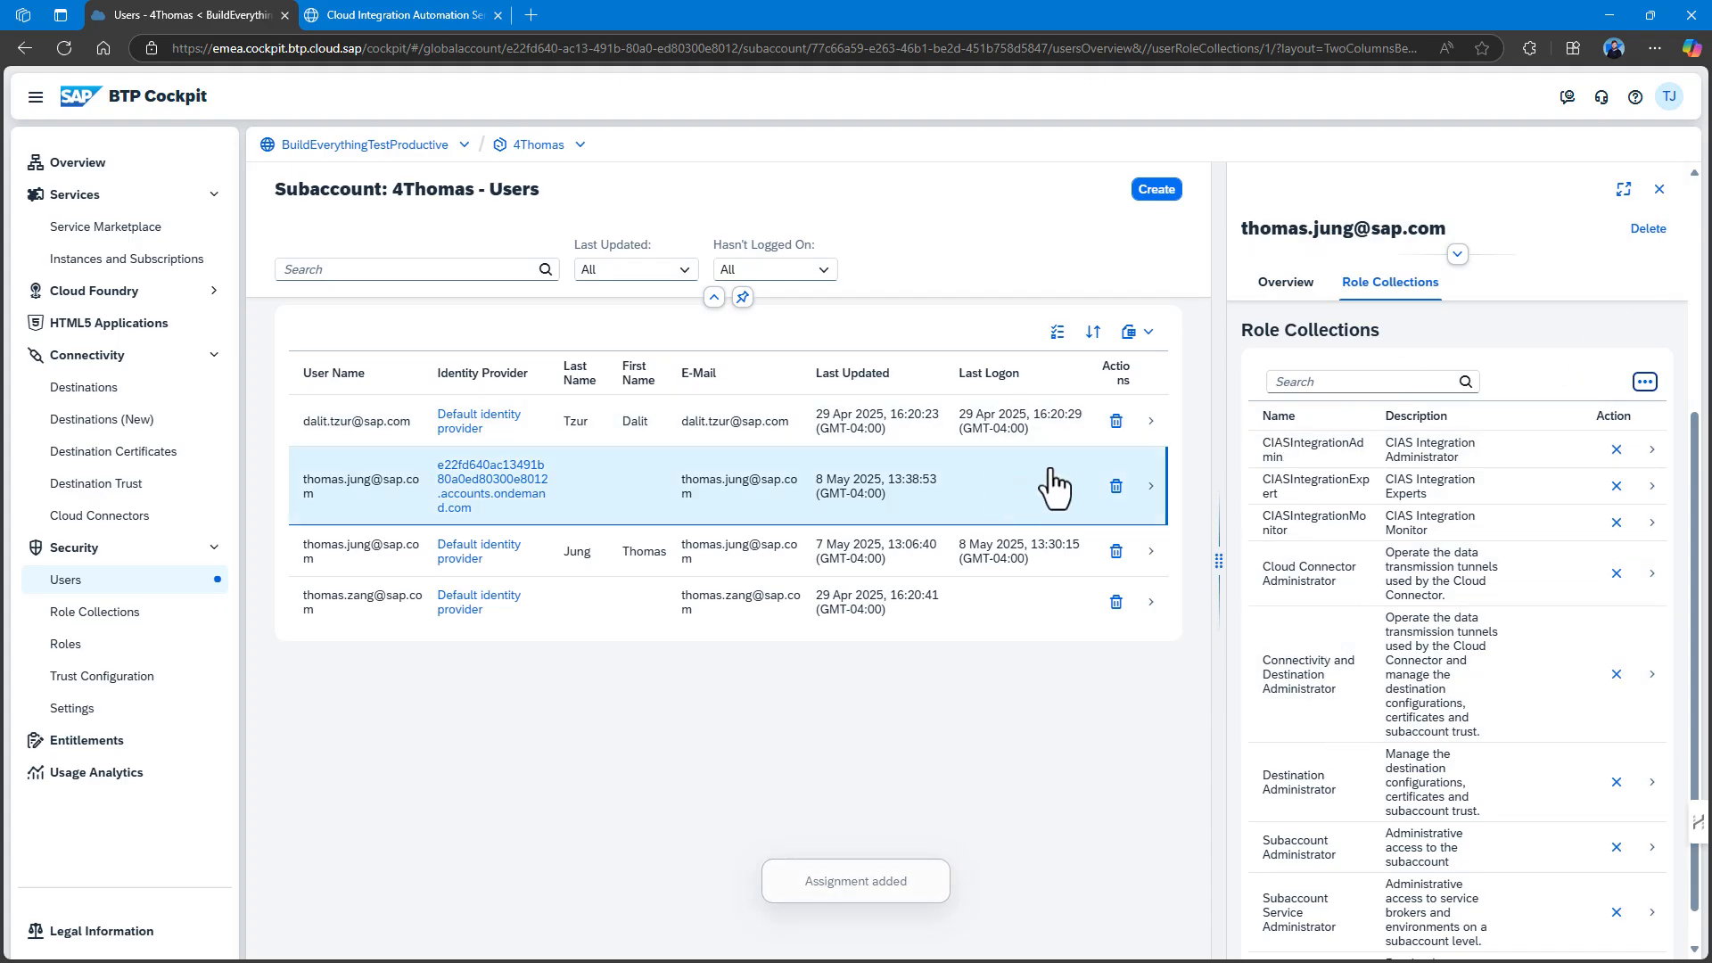
pyautogui.click(1660, 189)
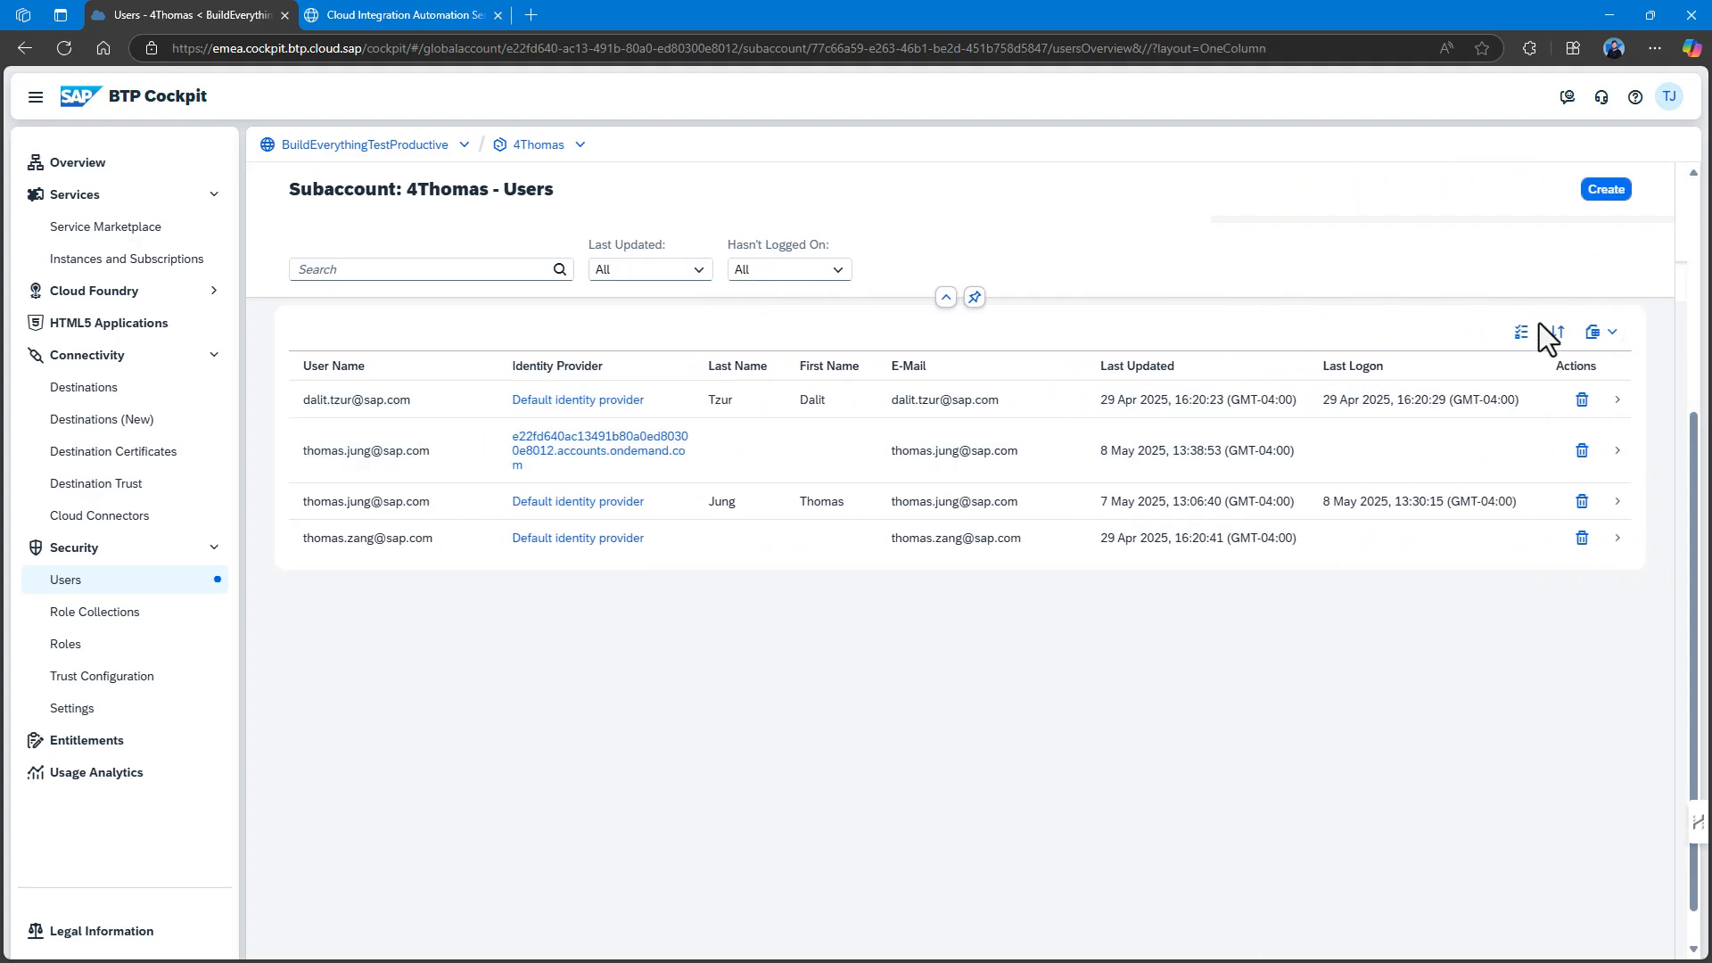
# Set the Trusted Domain to the custom identity tenant URL without /admin/, then run the automation.
pyautogui.click(398, 15)
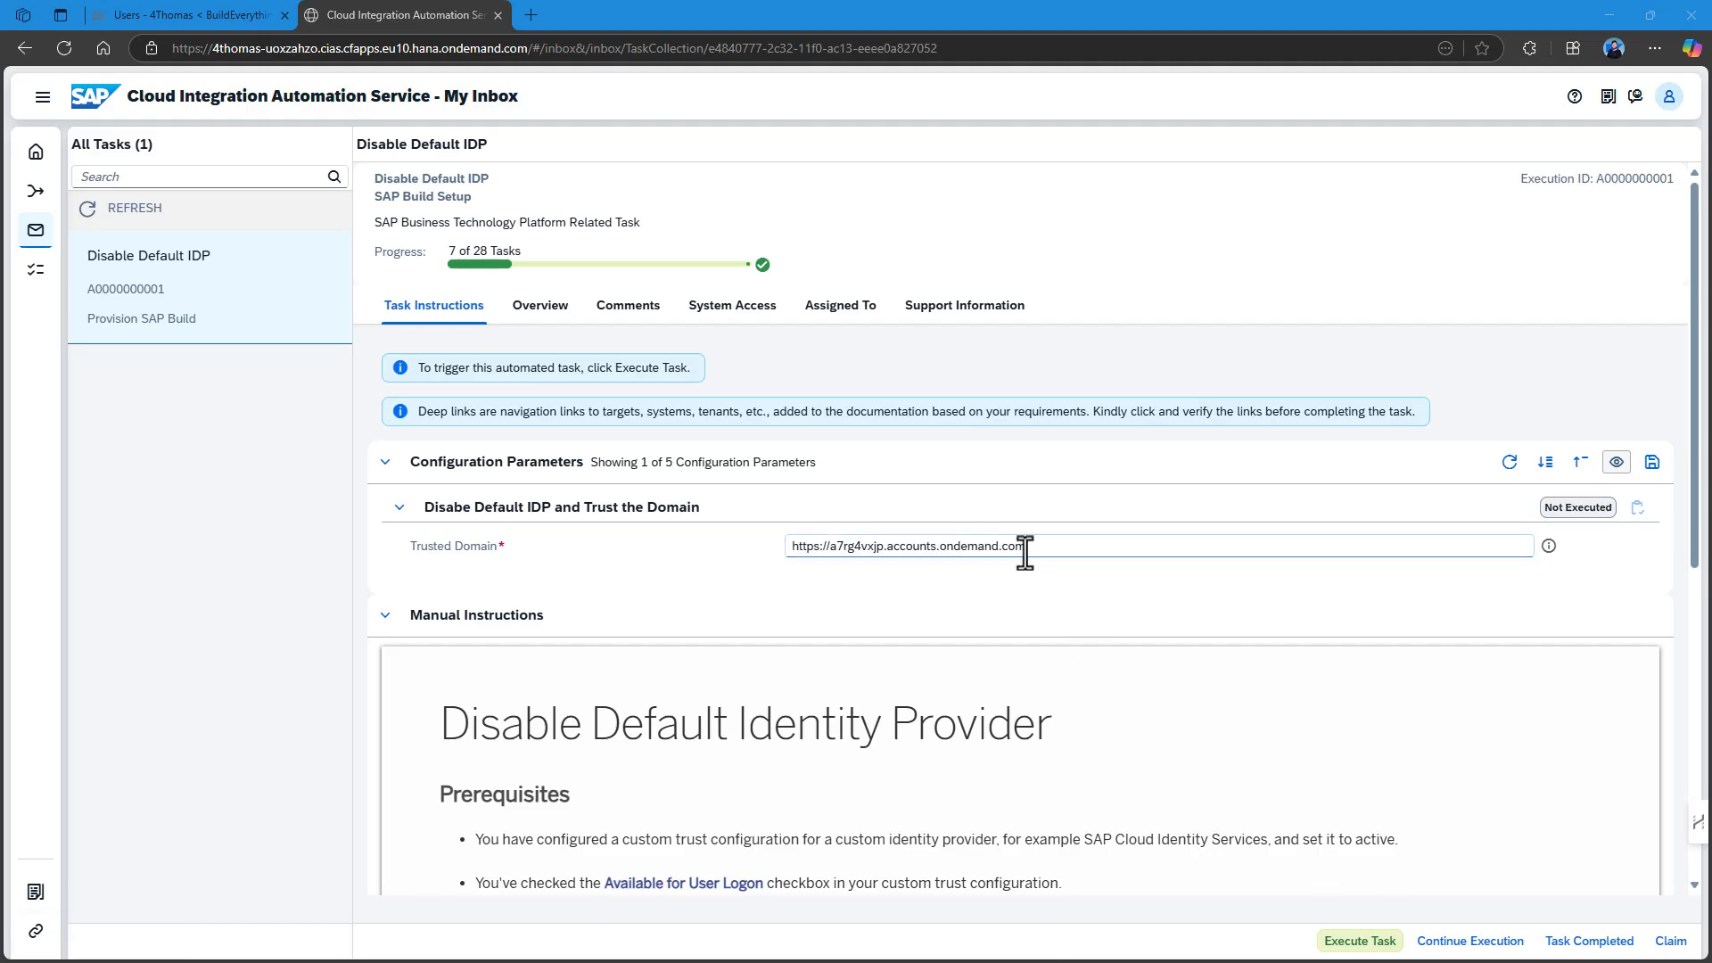
pyautogui.moveTo(1036, 547); pyautogui.dragTo(629, 543)
pyautogui.write('https://e22fd640ac13491b80a0ed80300e8012.accounts.ondemand.com/admin/')
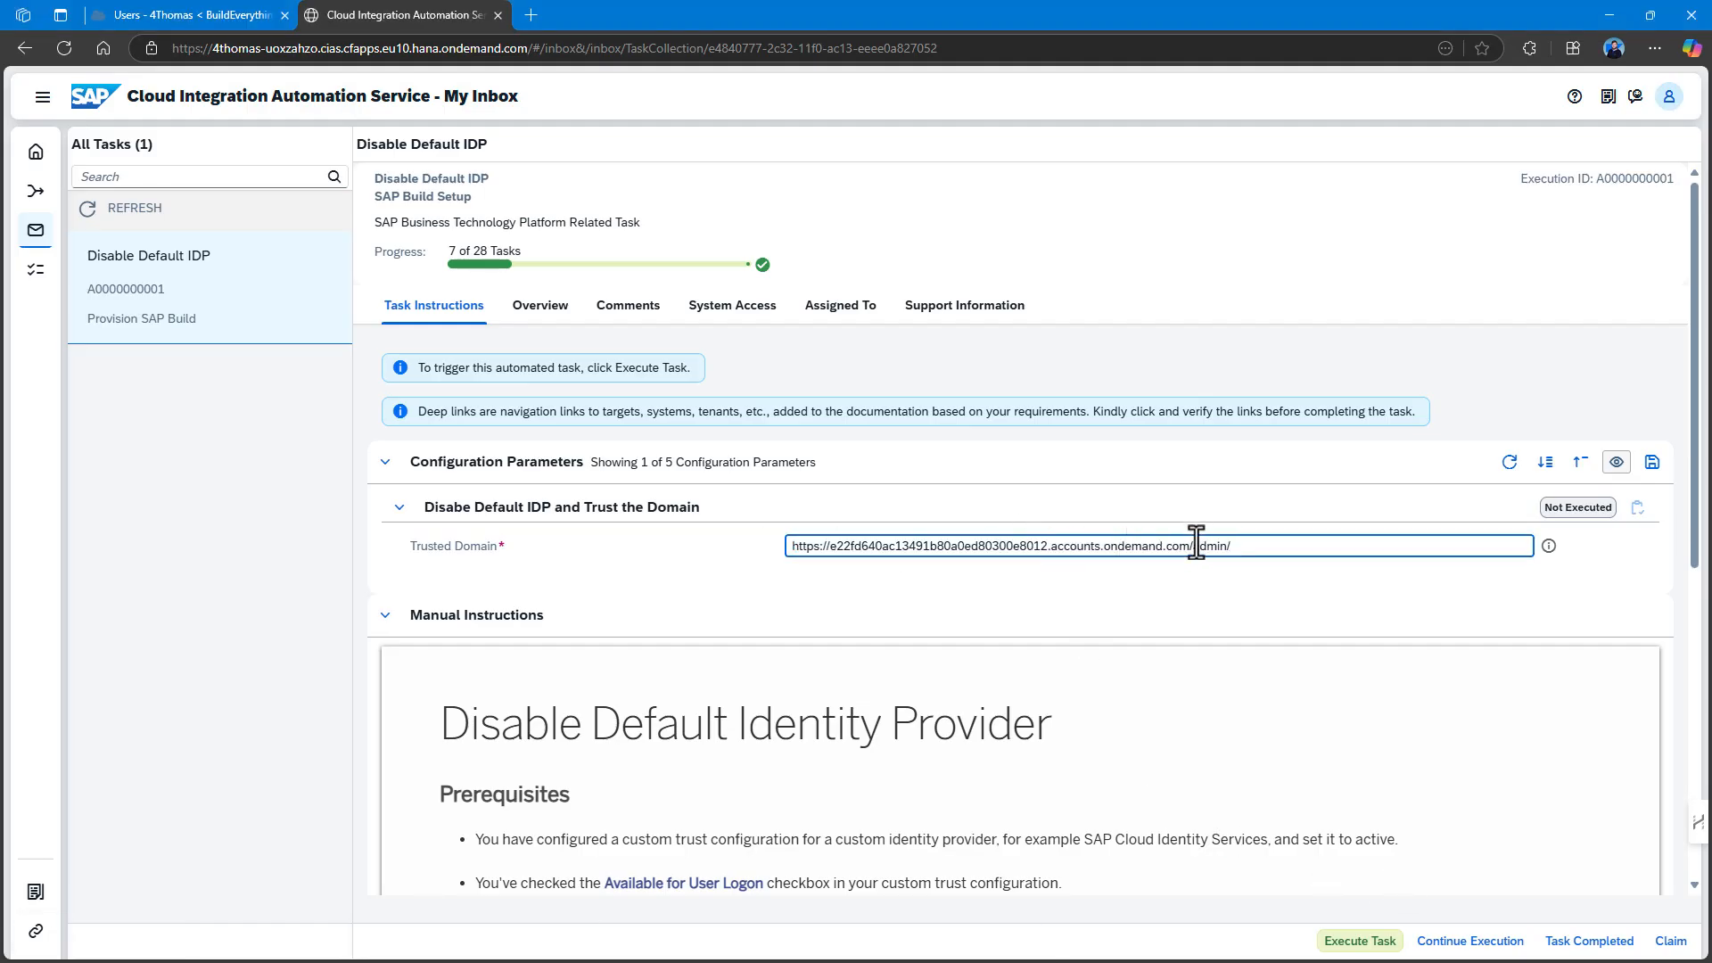
pyautogui.click(1196, 546)
pyautogui.moveTo(1198, 547); pyautogui.dragTo(1284, 544)
pyautogui.press('BackSpace')
pyautogui.click(1305, 602)
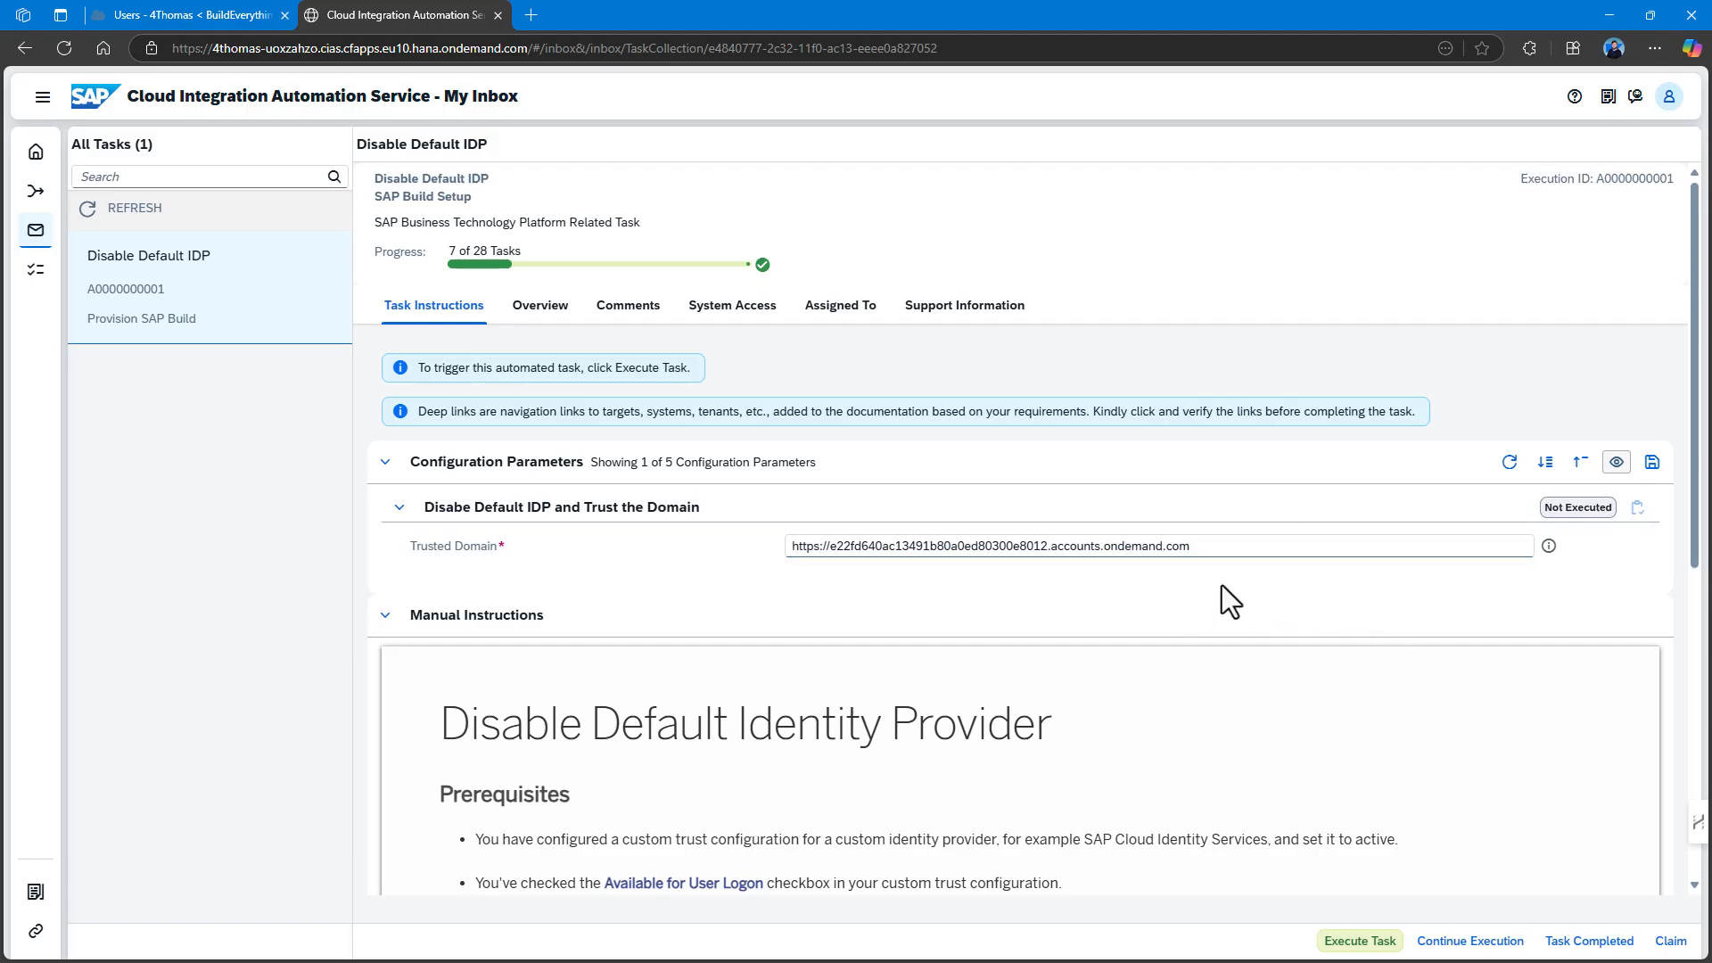
pyautogui.click(1357, 942)
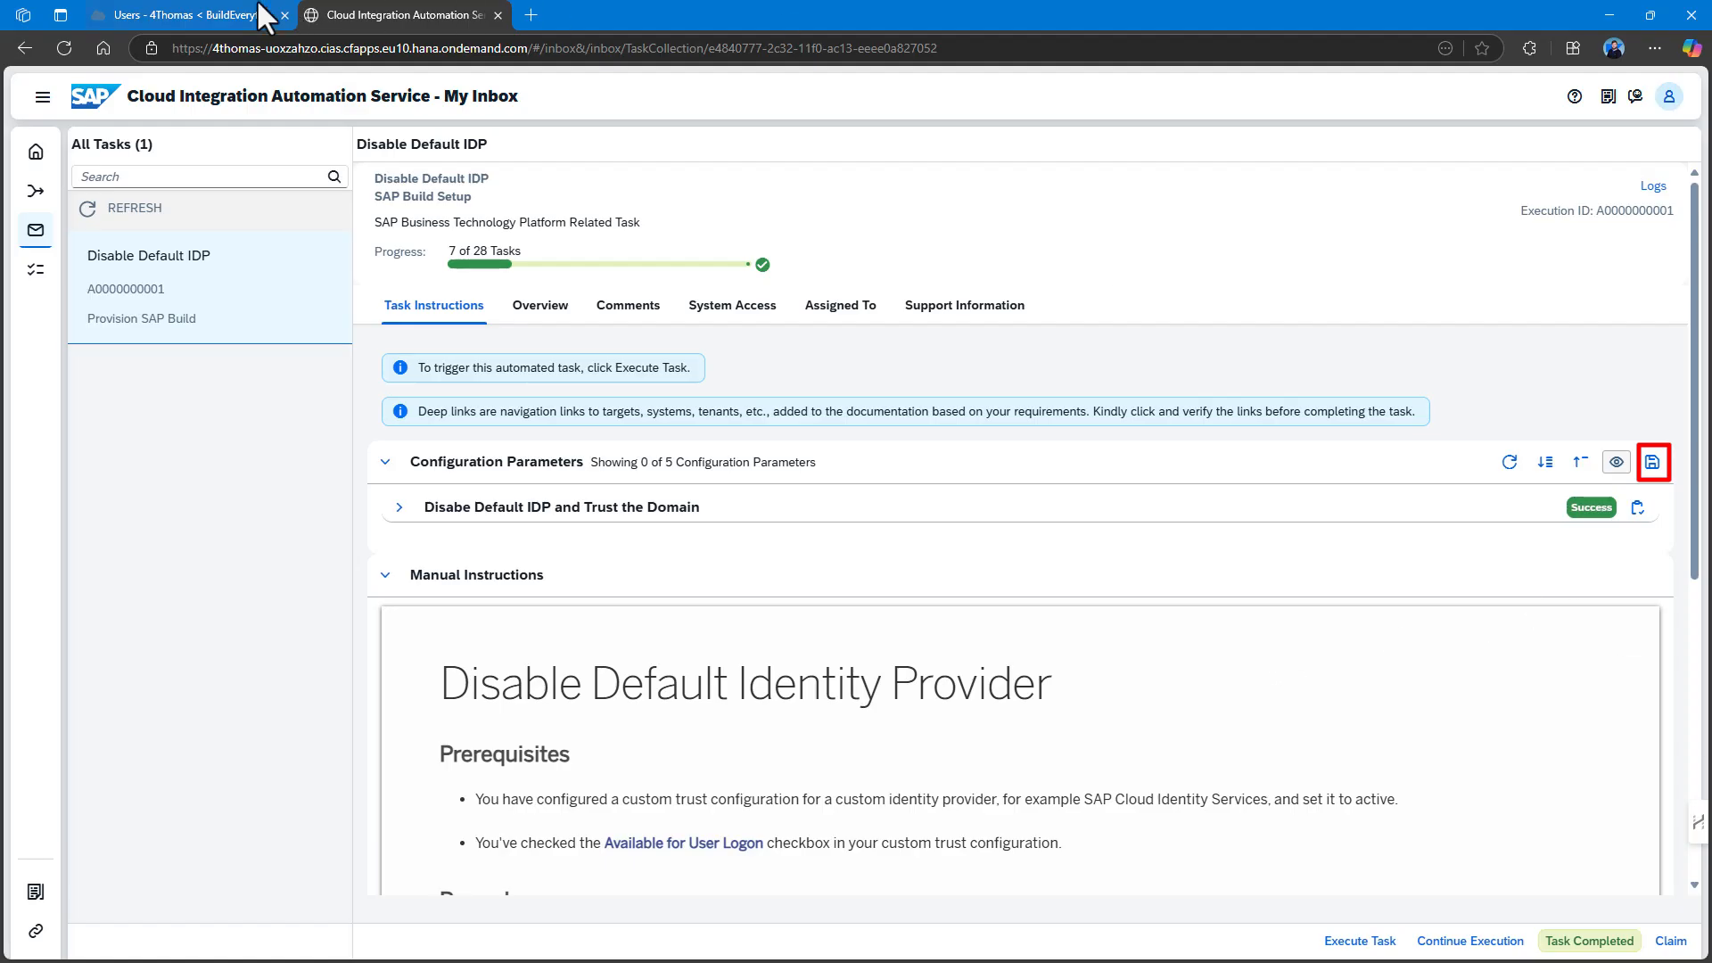
pyautogui.click(233, 16)
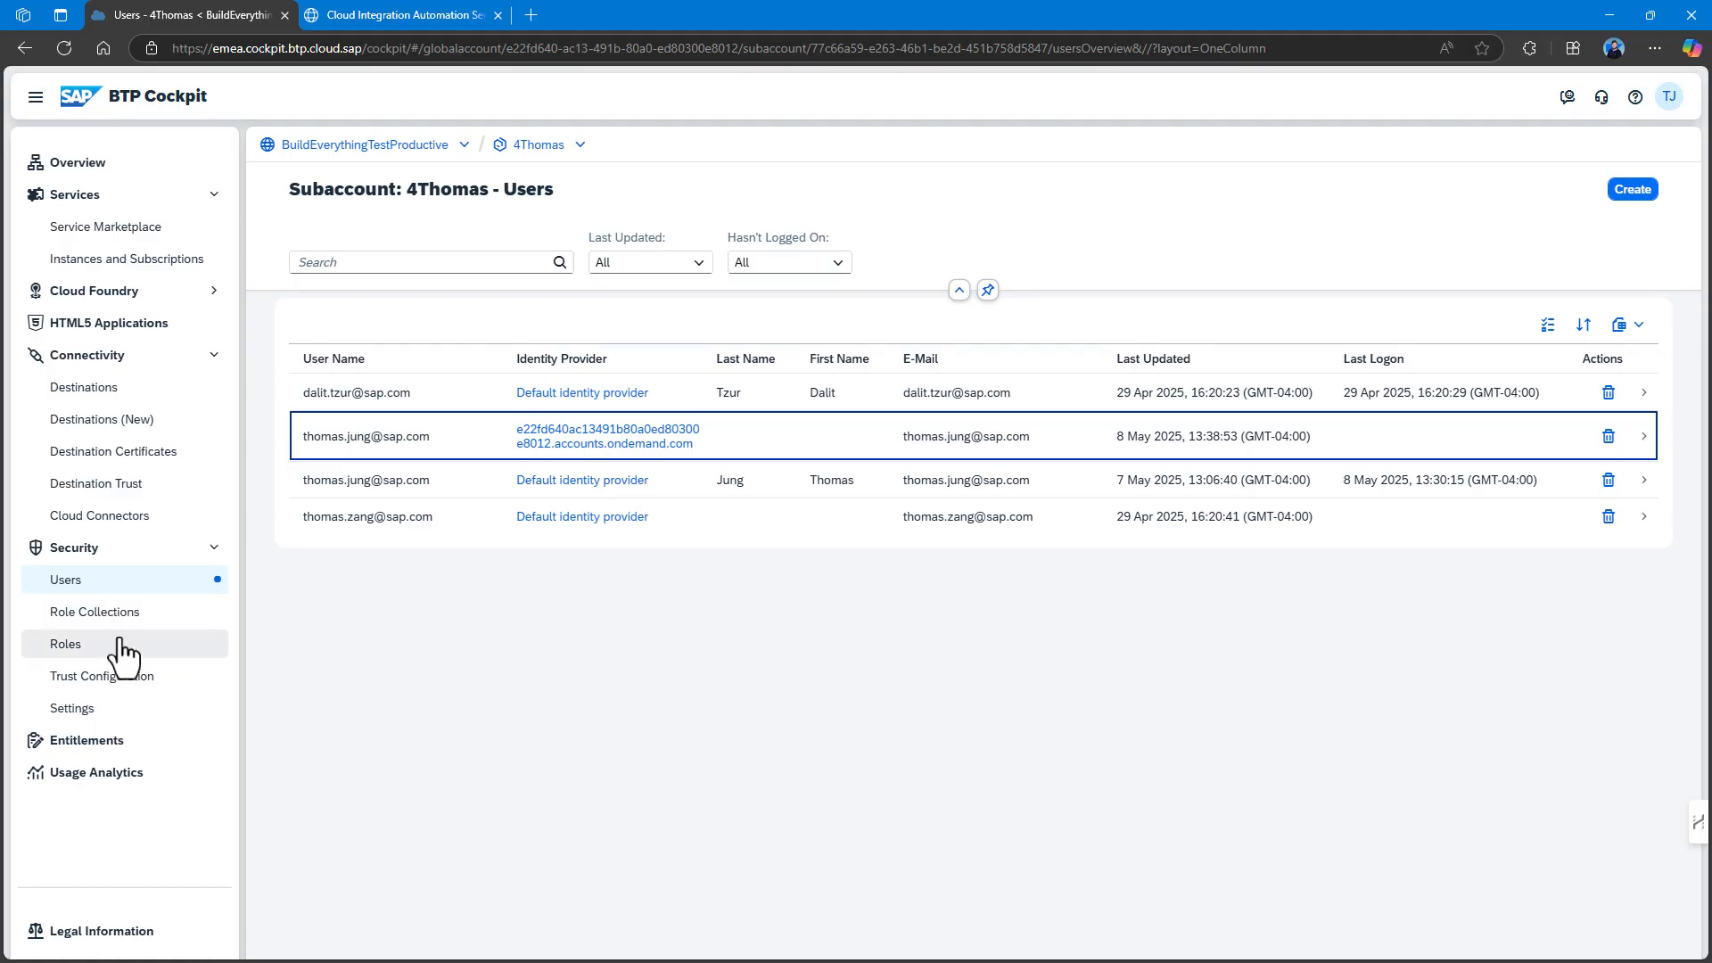
# Confirm the custom IdP in Trust Configuration, then complete the Disable Default IDP task.
pyautogui.click(134, 680)
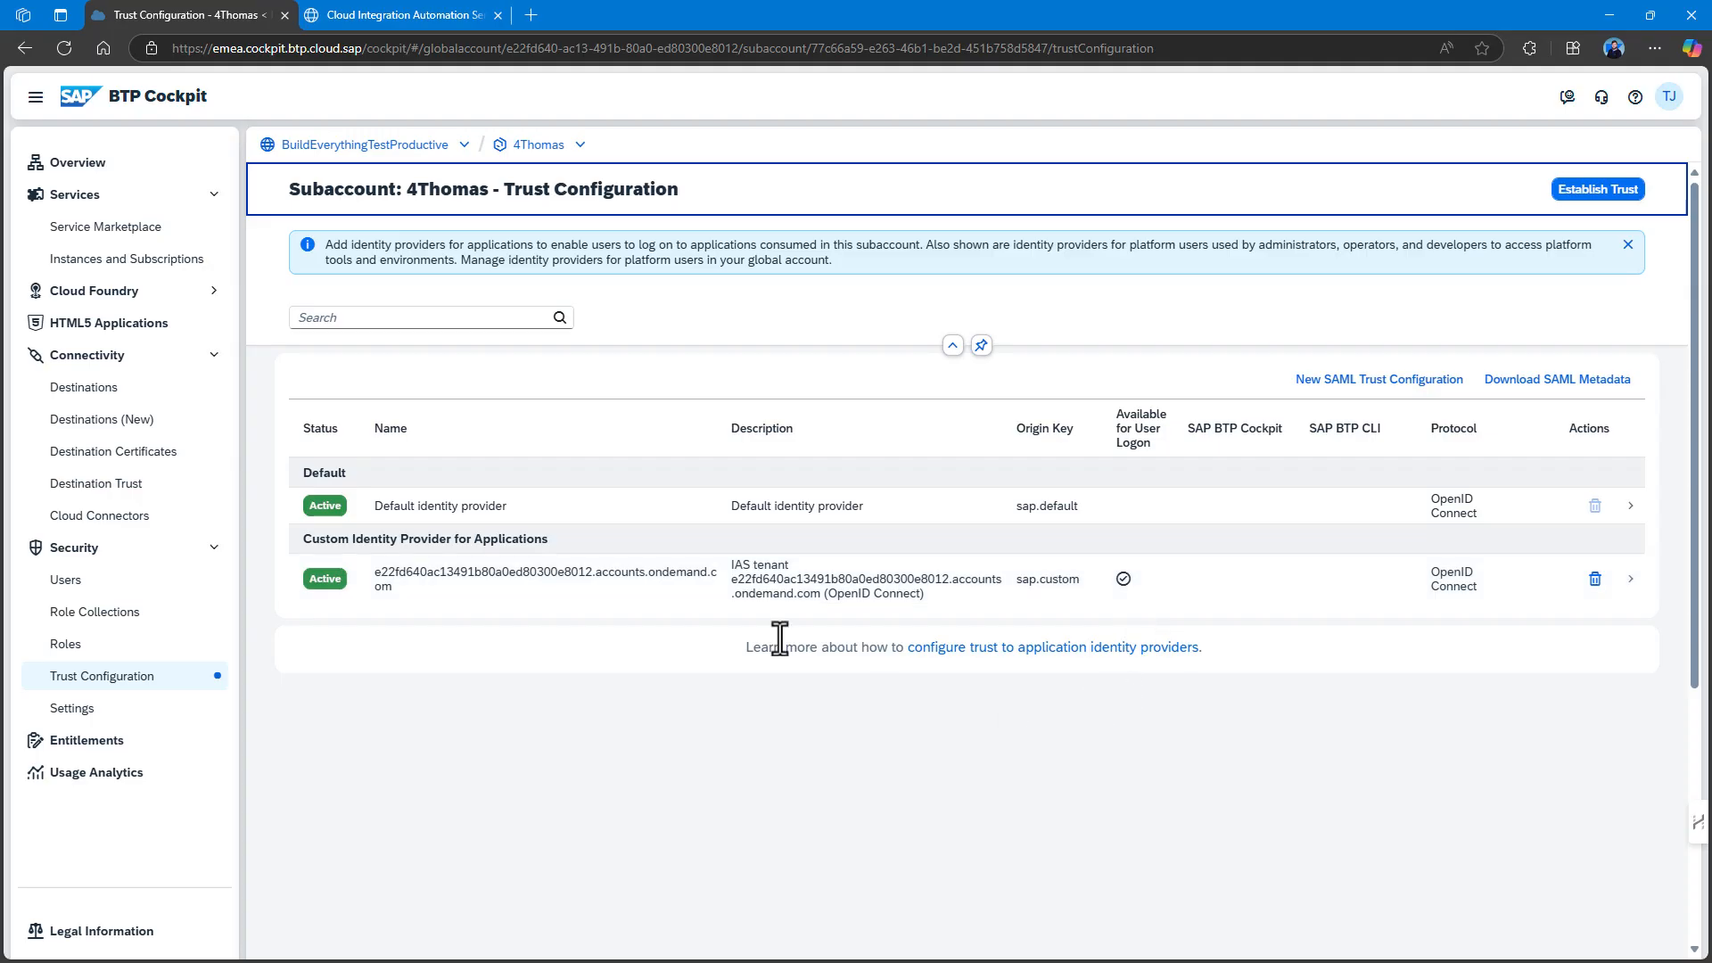
pyautogui.click(386, 14)
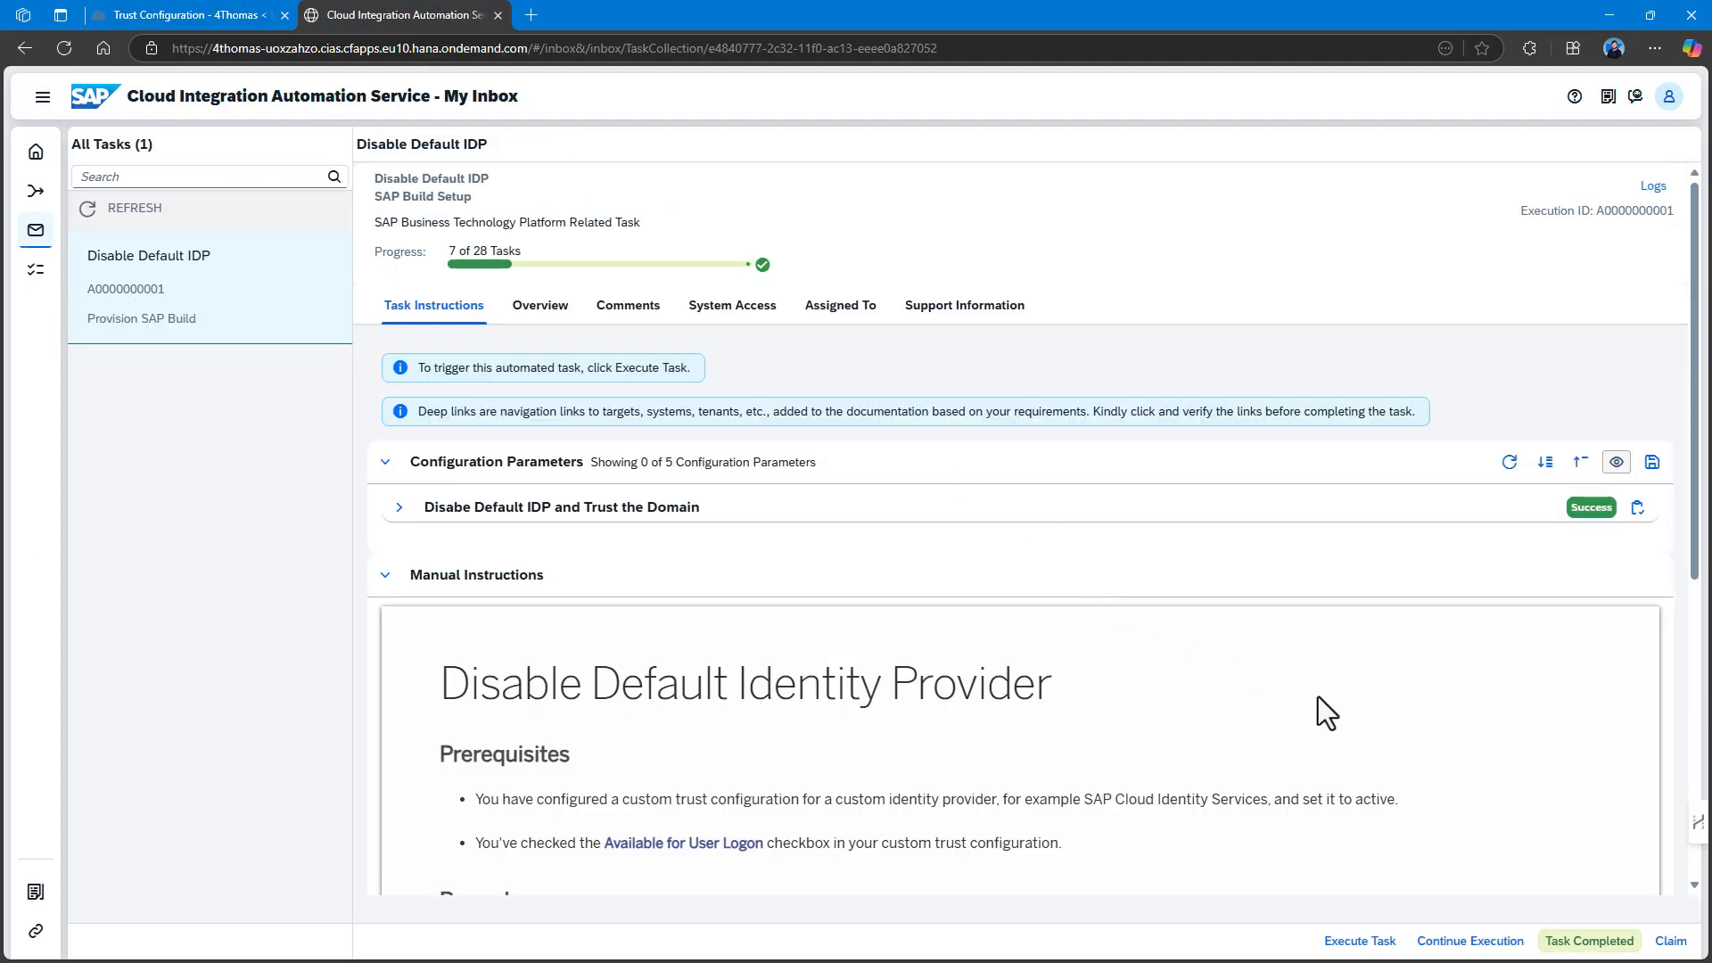
pyautogui.click(1553, 935)
pyautogui.press('Return')
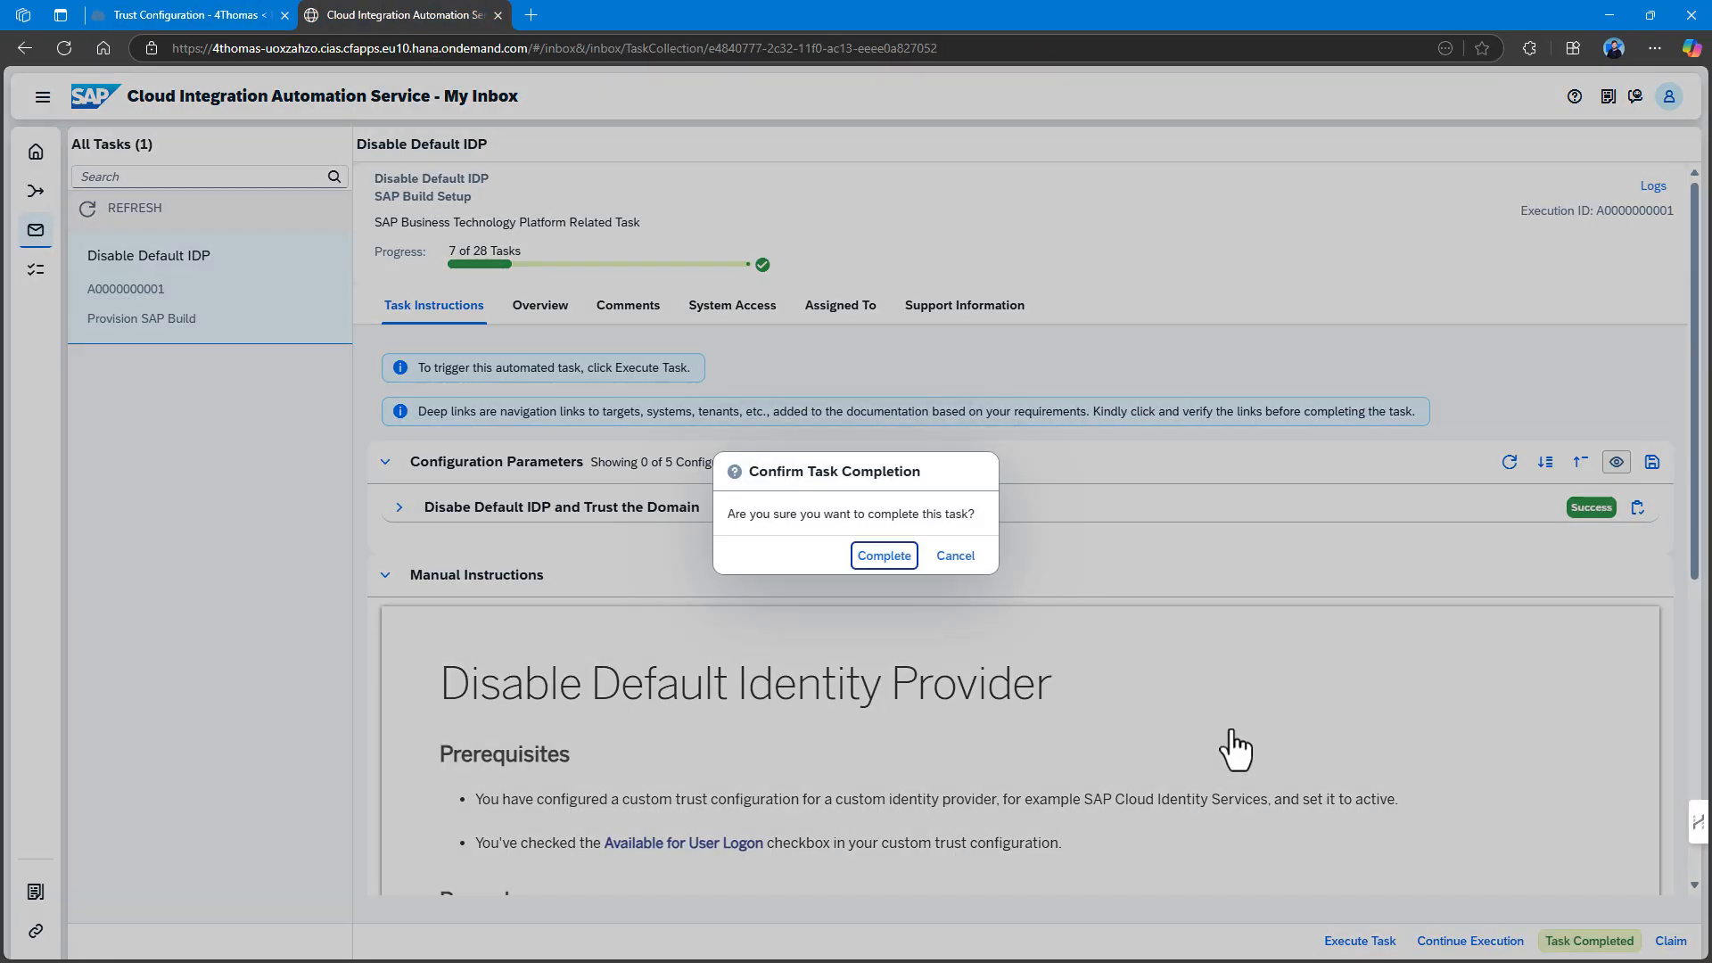
pyautogui.click(869, 556)
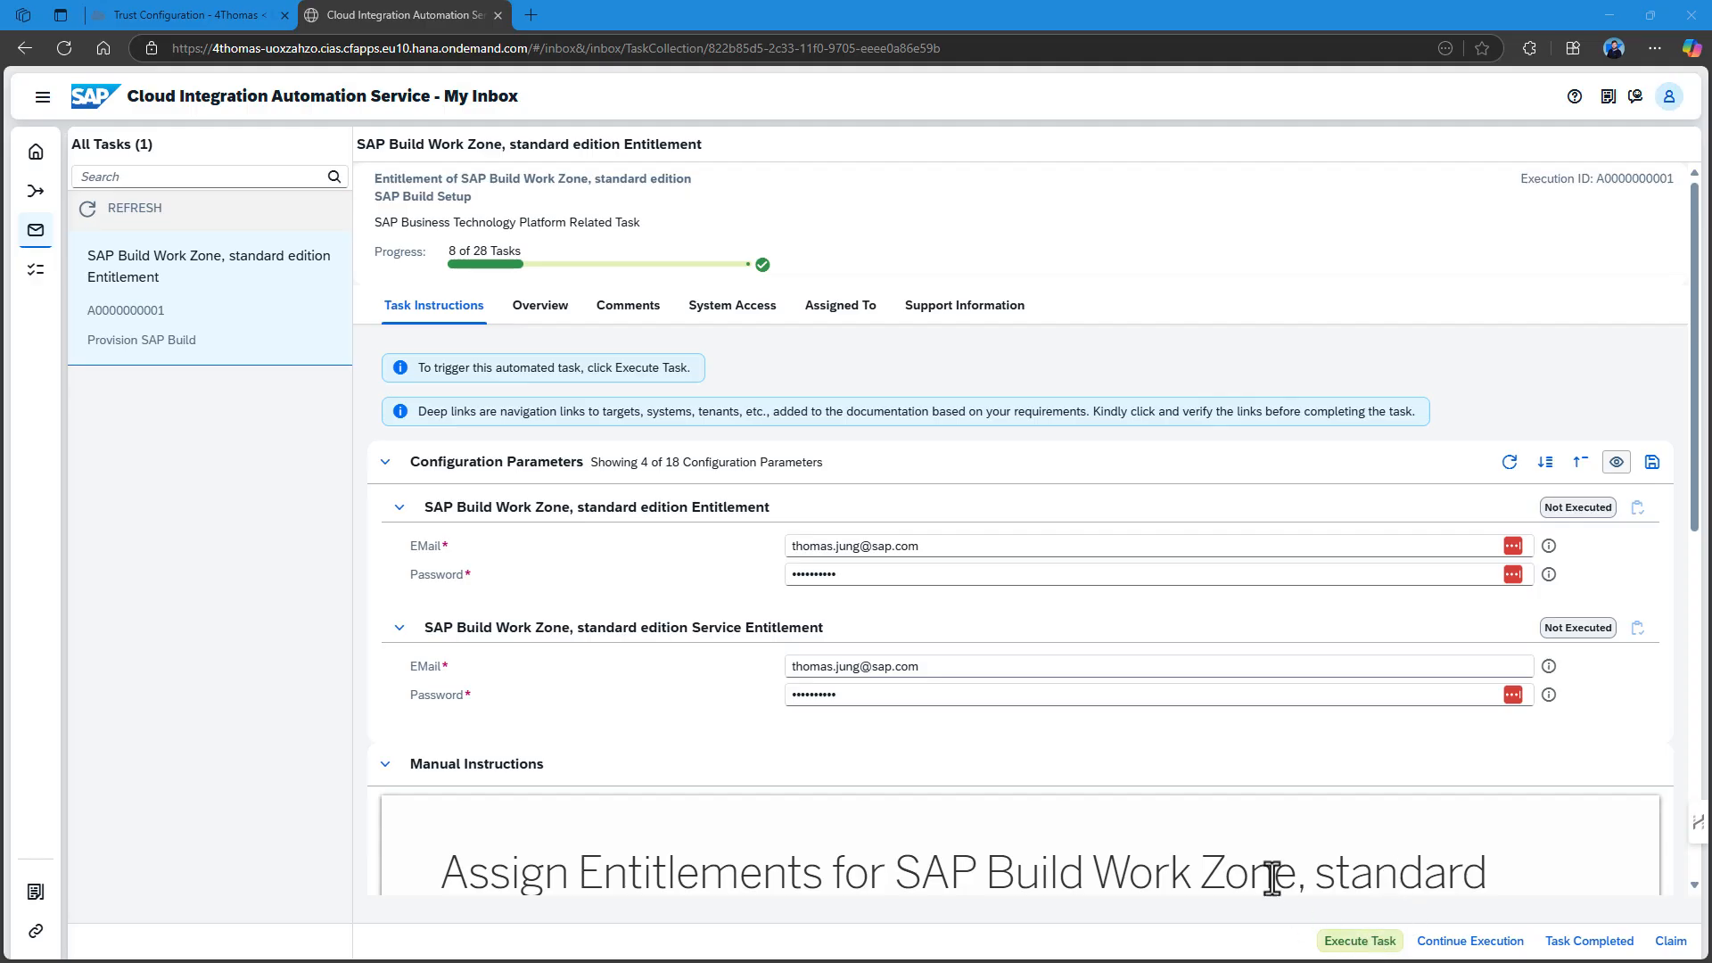
# Read the Work Zone entitlement instructions and execute the entitlement automation.
pyautogui.scroll(-2, 1270, 802)
pyautogui.scroll(-7, 1271, 803)
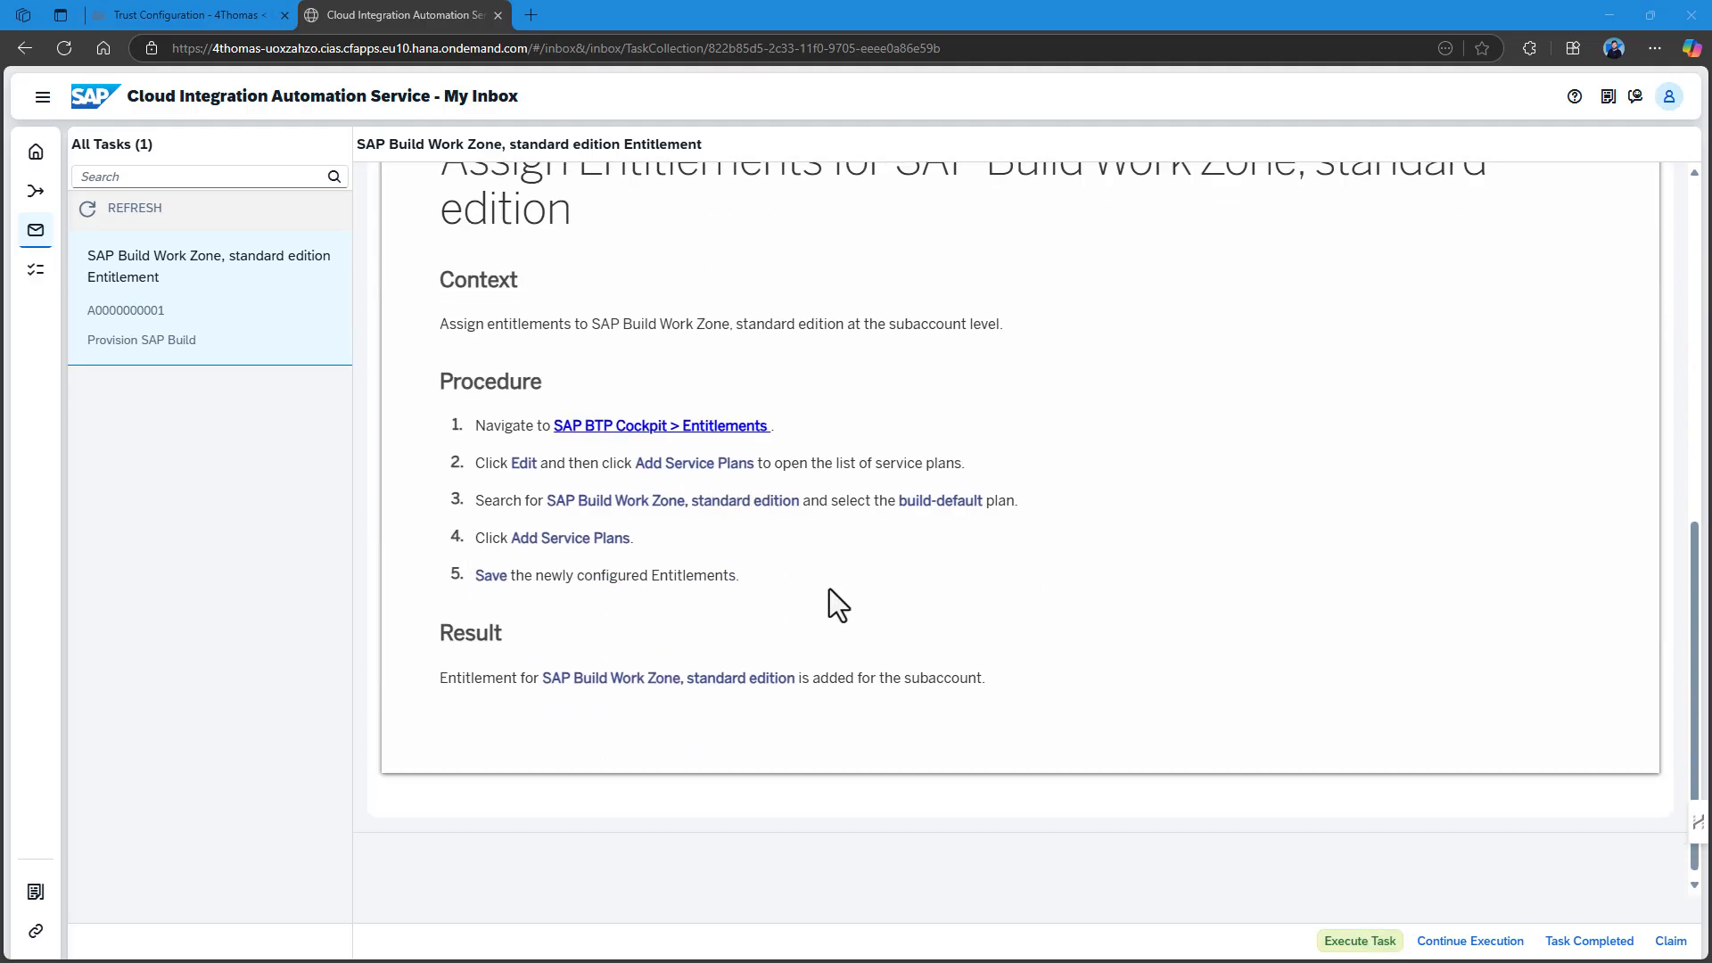
pyautogui.scroll(9, 830, 588)
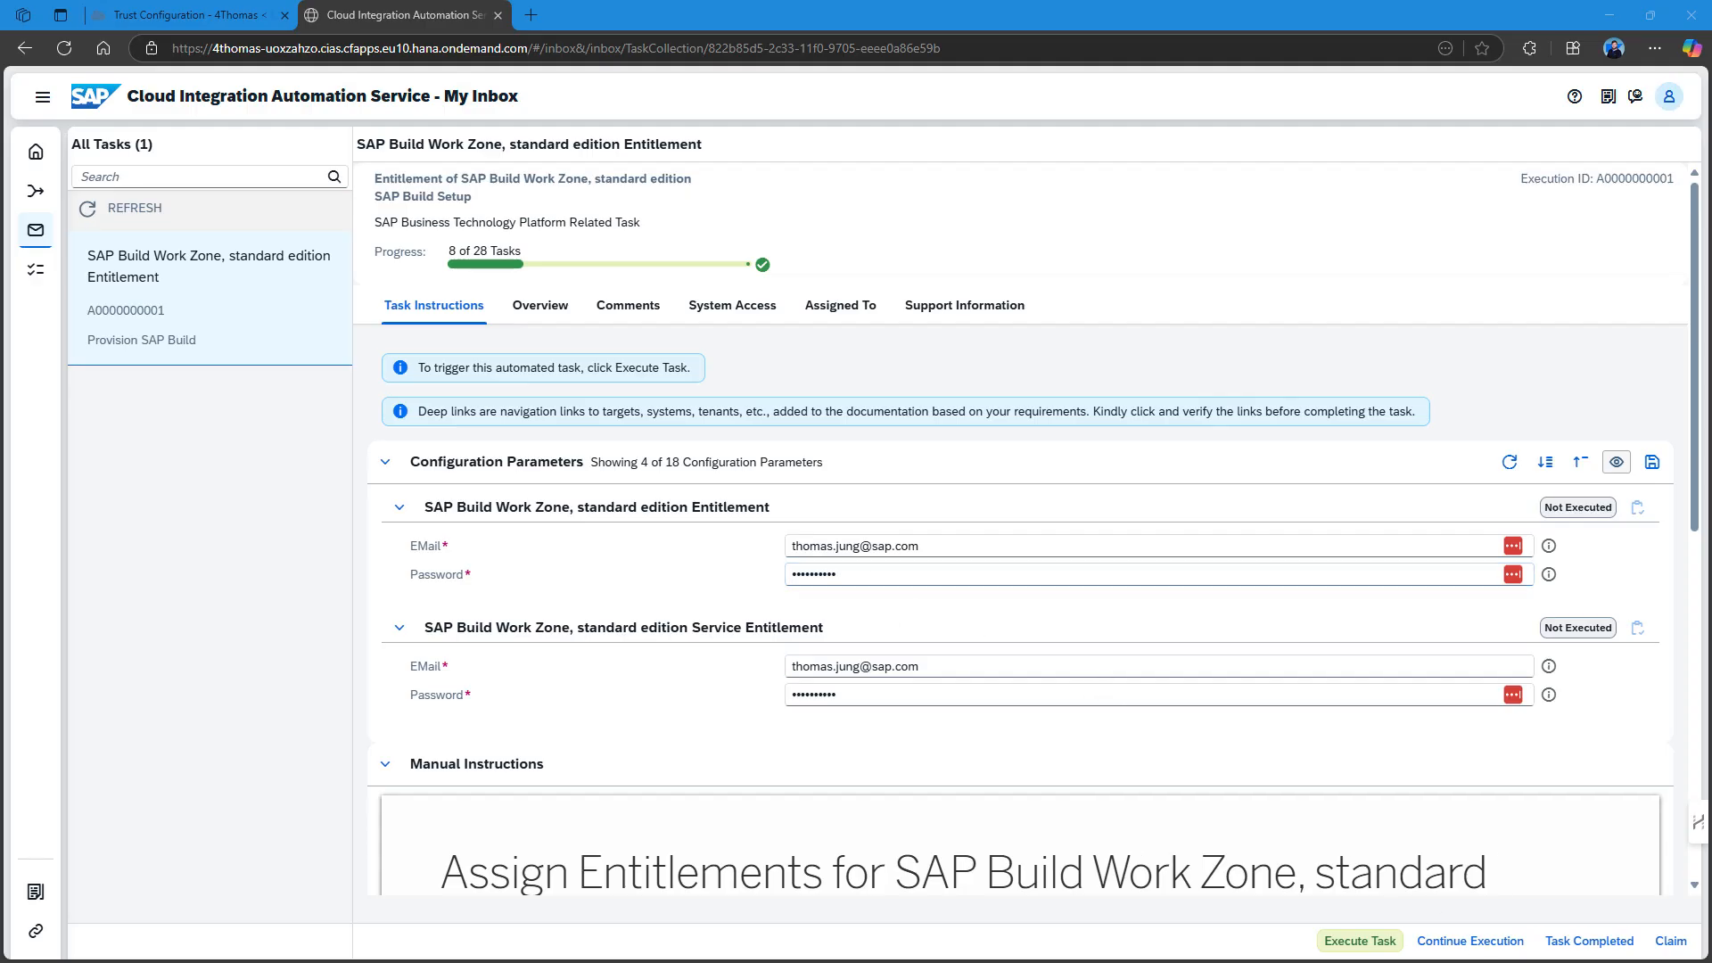
pyautogui.click(1357, 941)
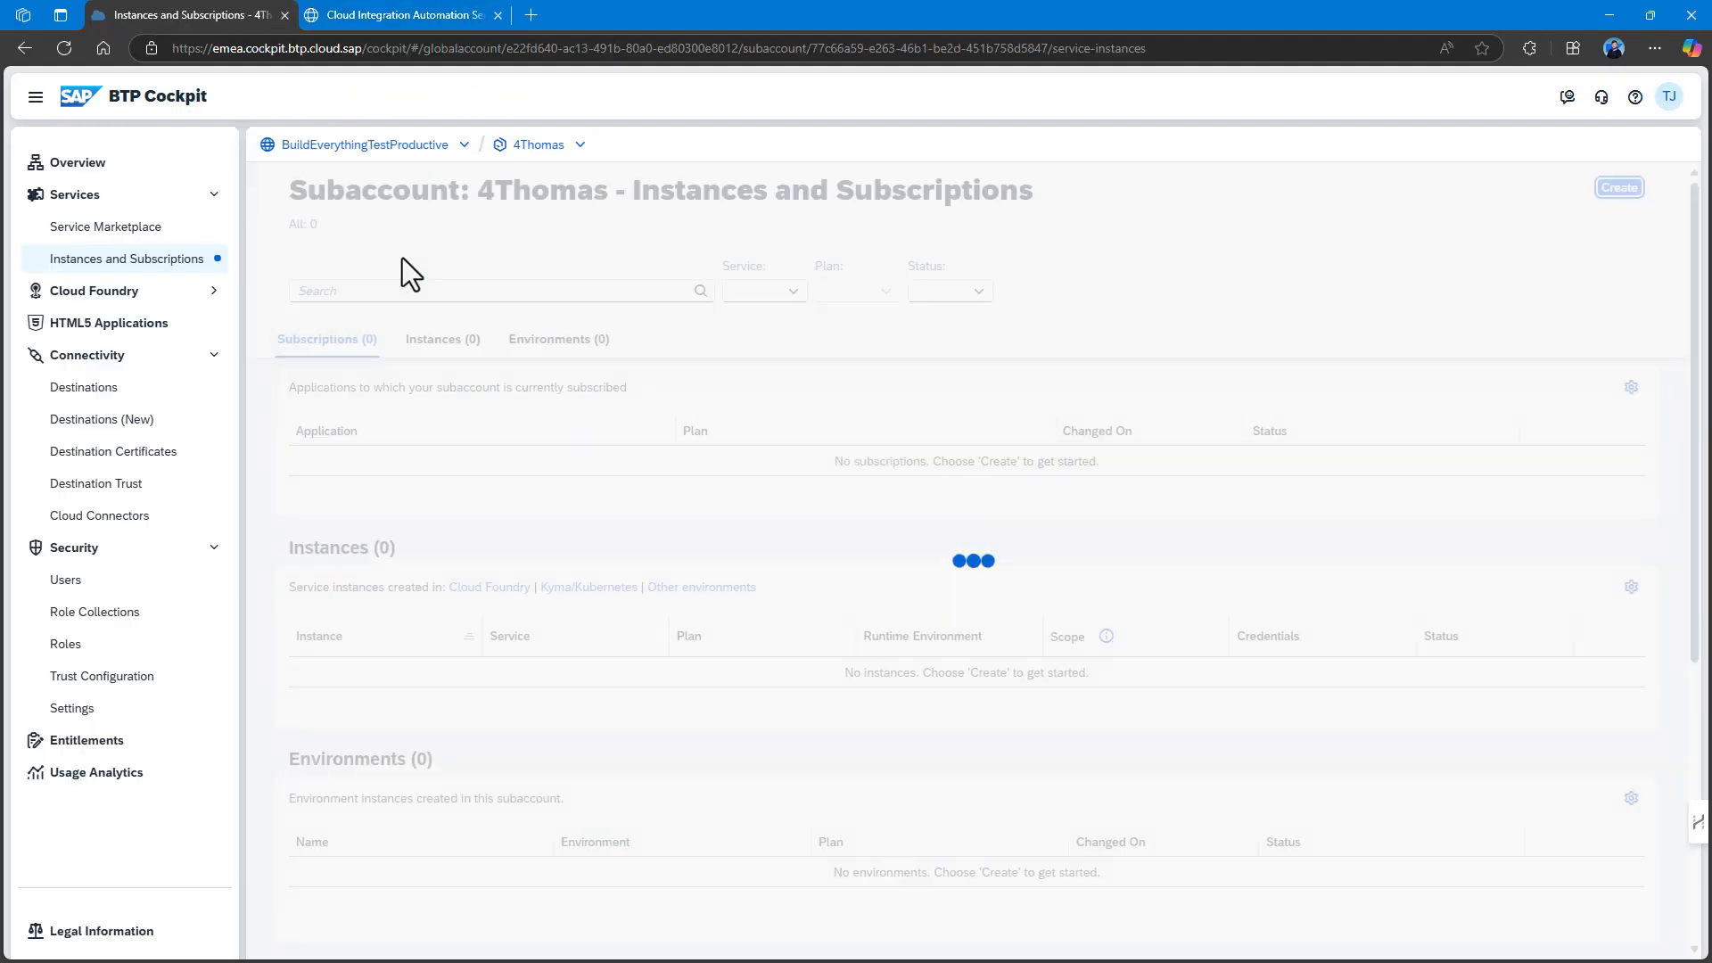
# Search entitlements for 'work' to confirm the Work Zone build-default plans, then return to the inbox.
pyautogui.scroll(-2, 579, 383)
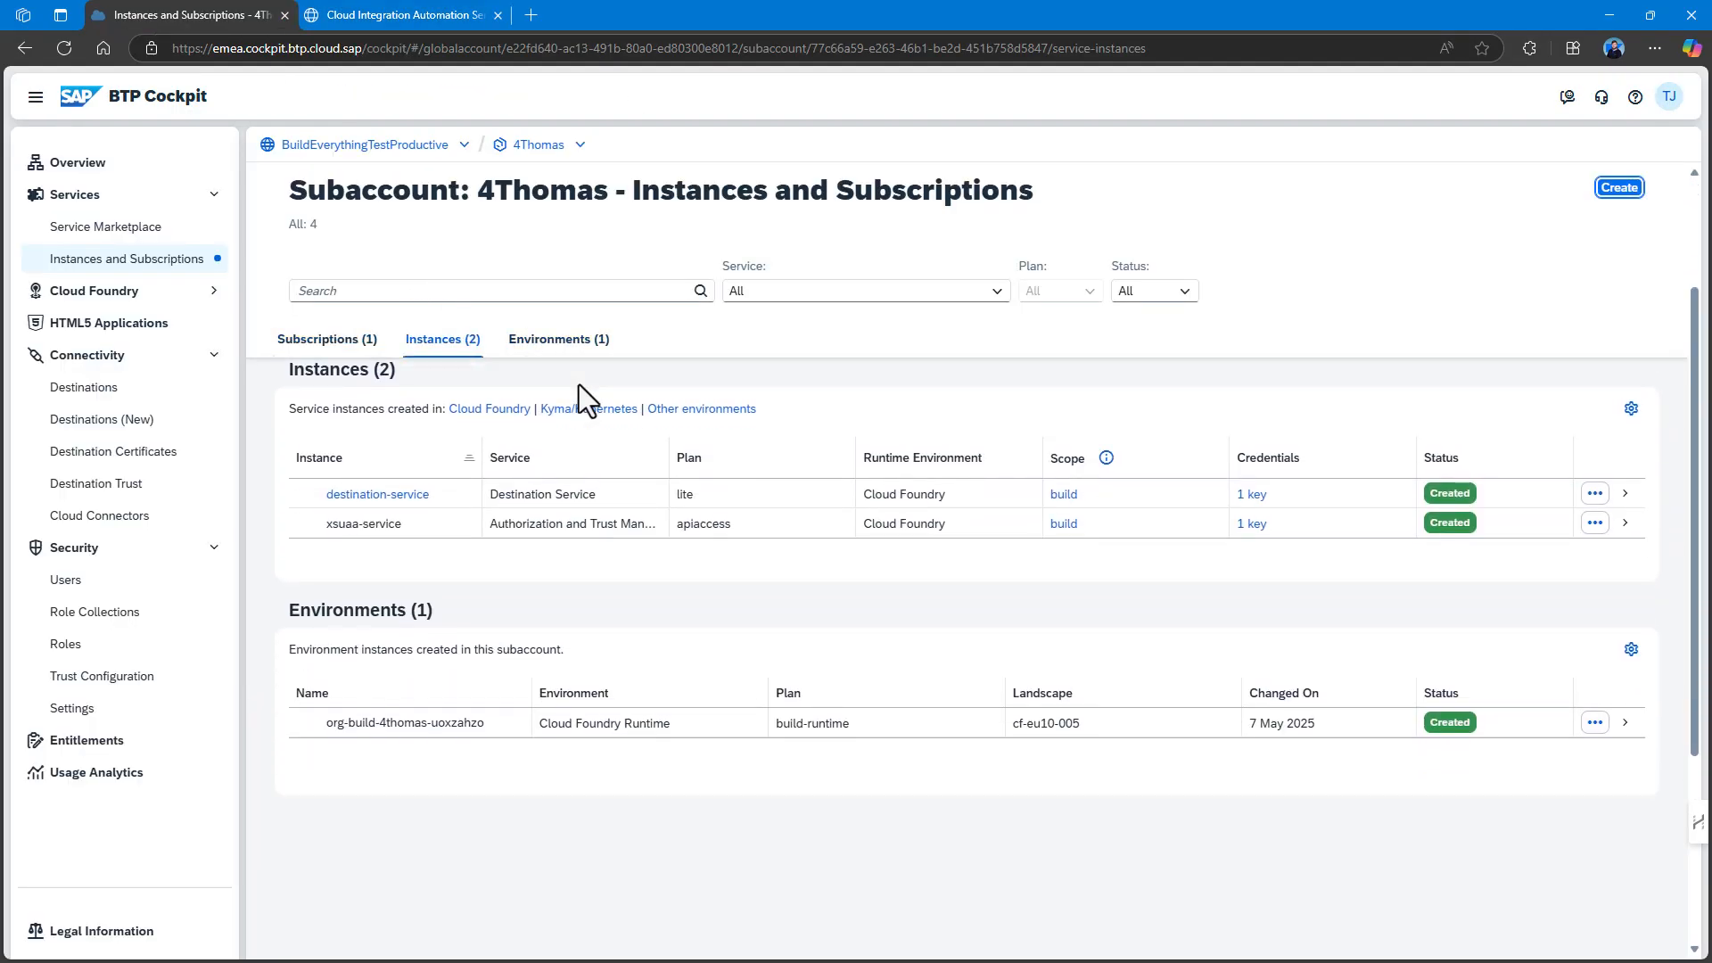
pyautogui.scroll(2, 580, 383)
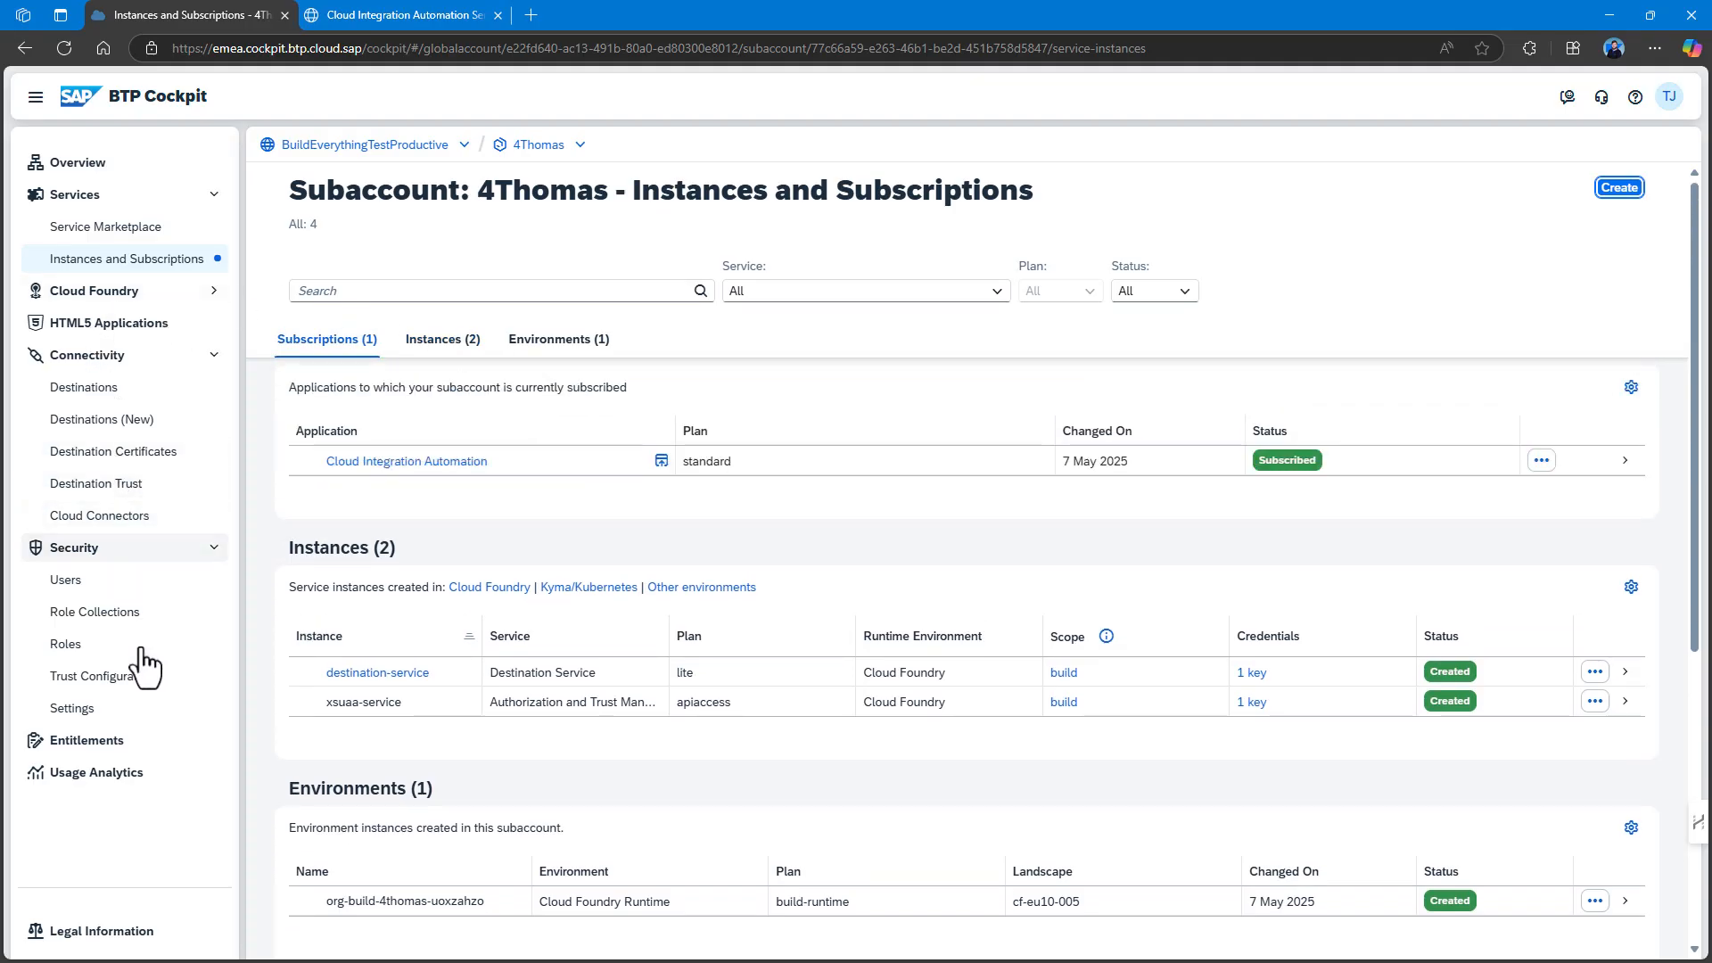
pyautogui.click(107, 740)
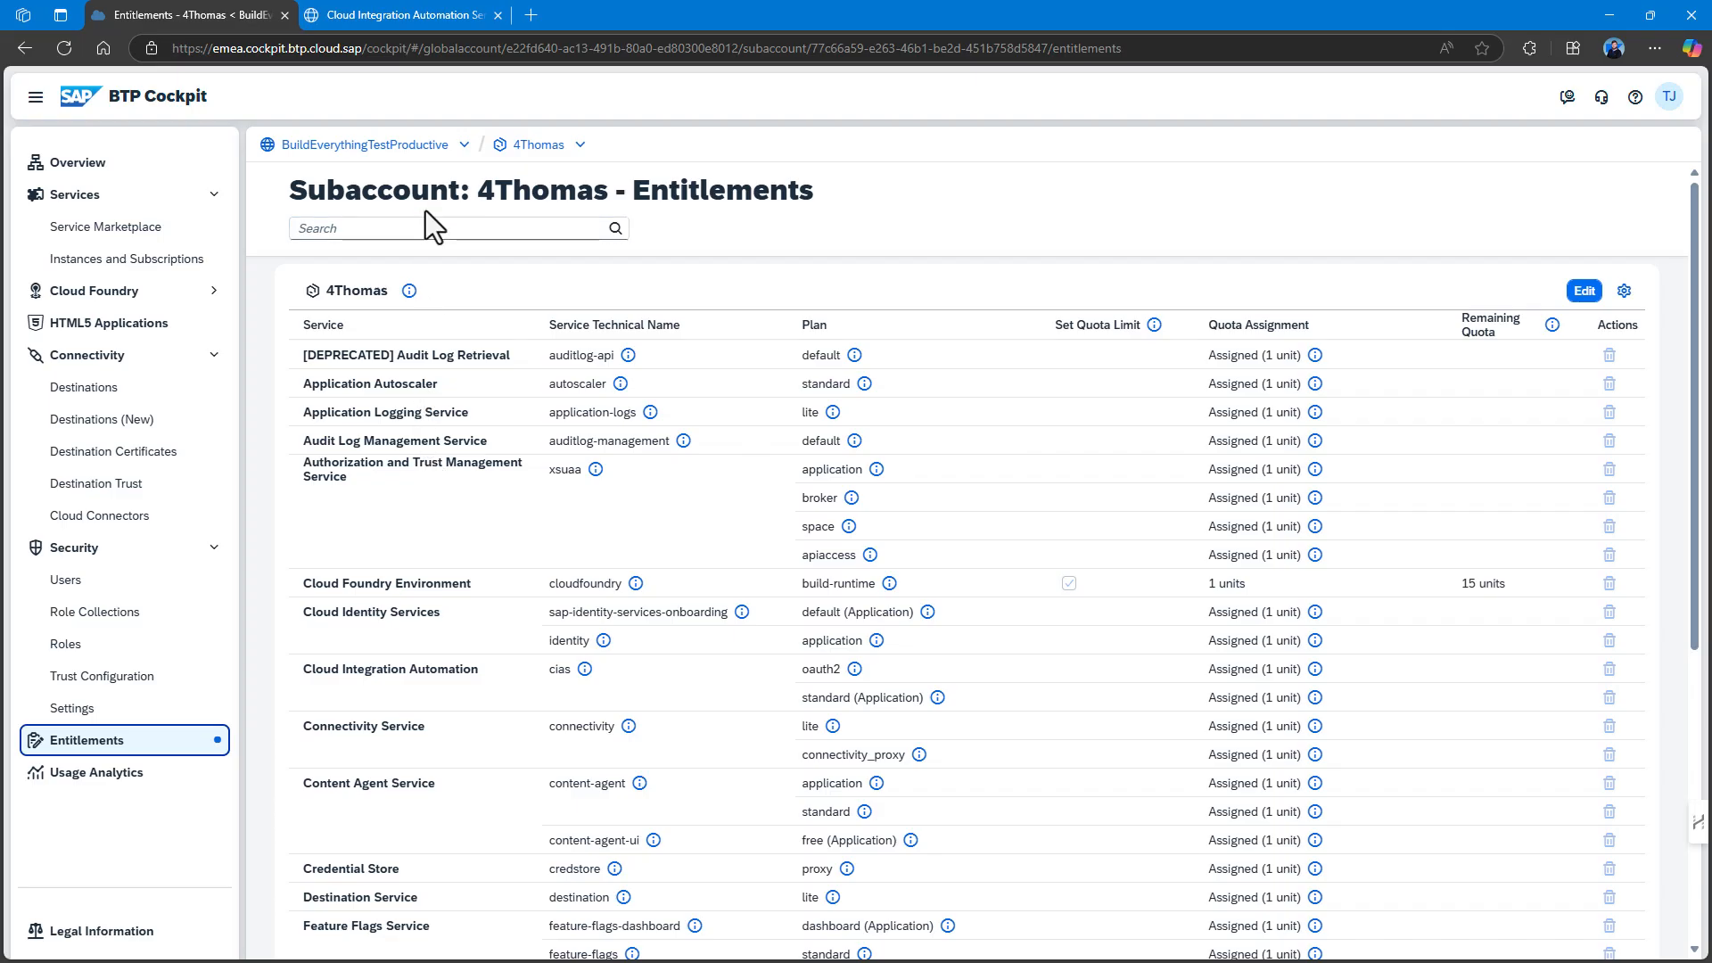
pyautogui.click(412, 228)
pyautogui.write('work')
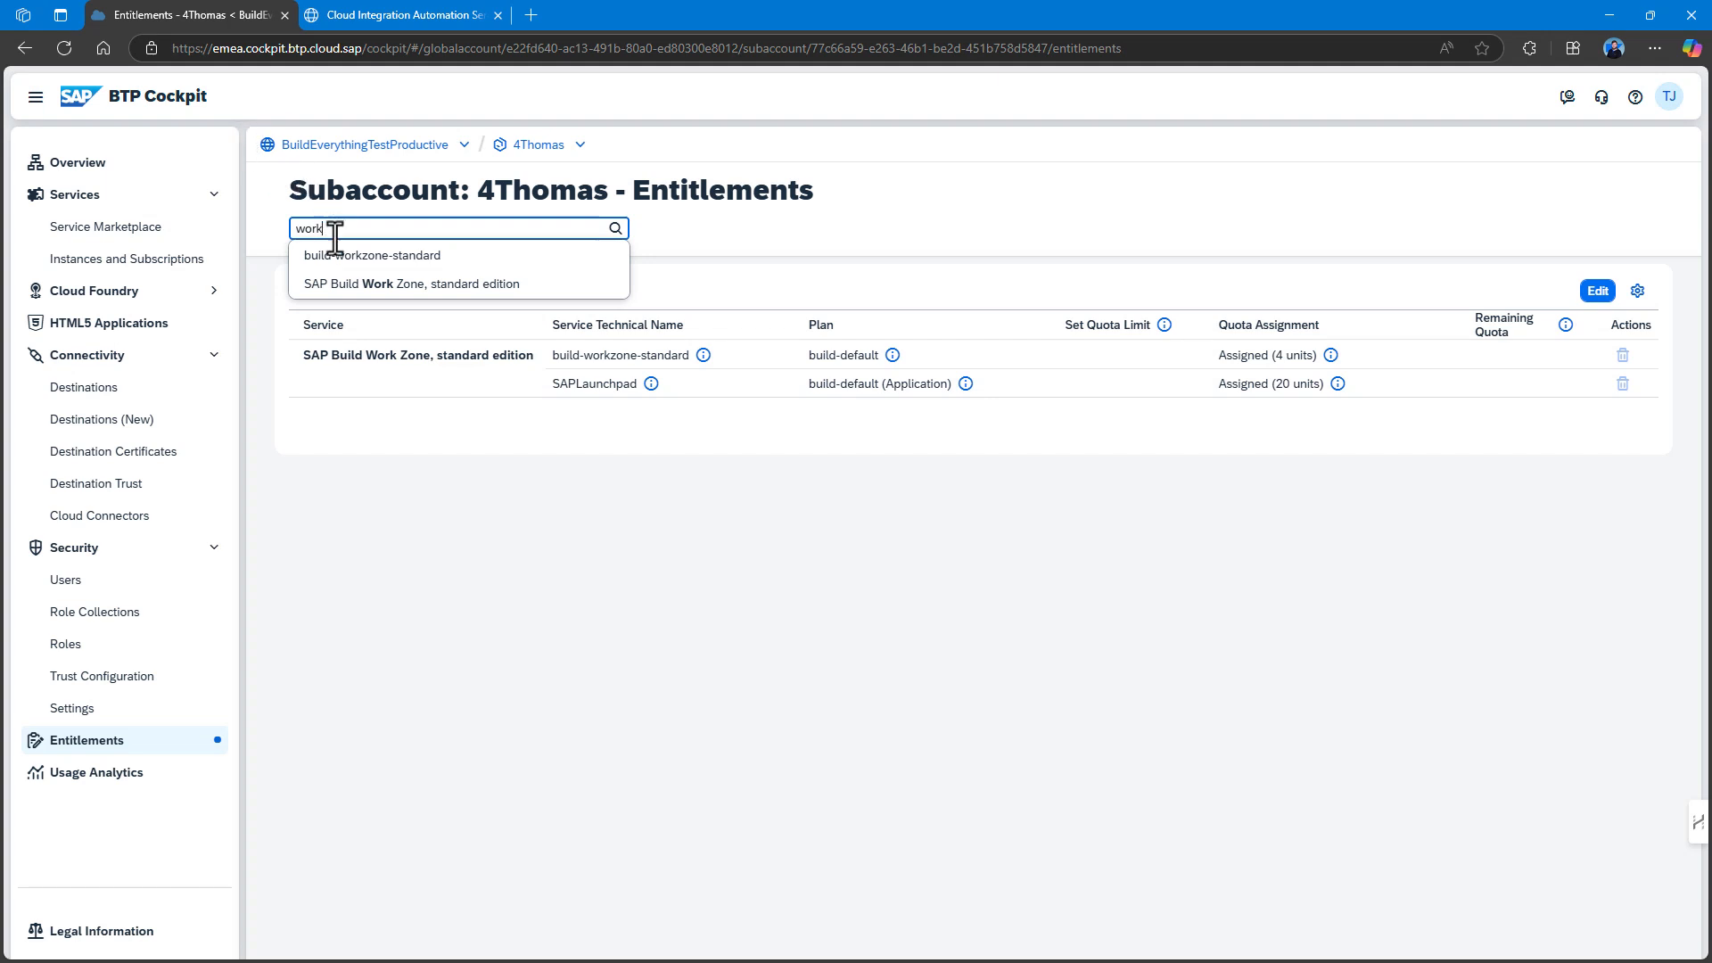
pyautogui.click(119, 260)
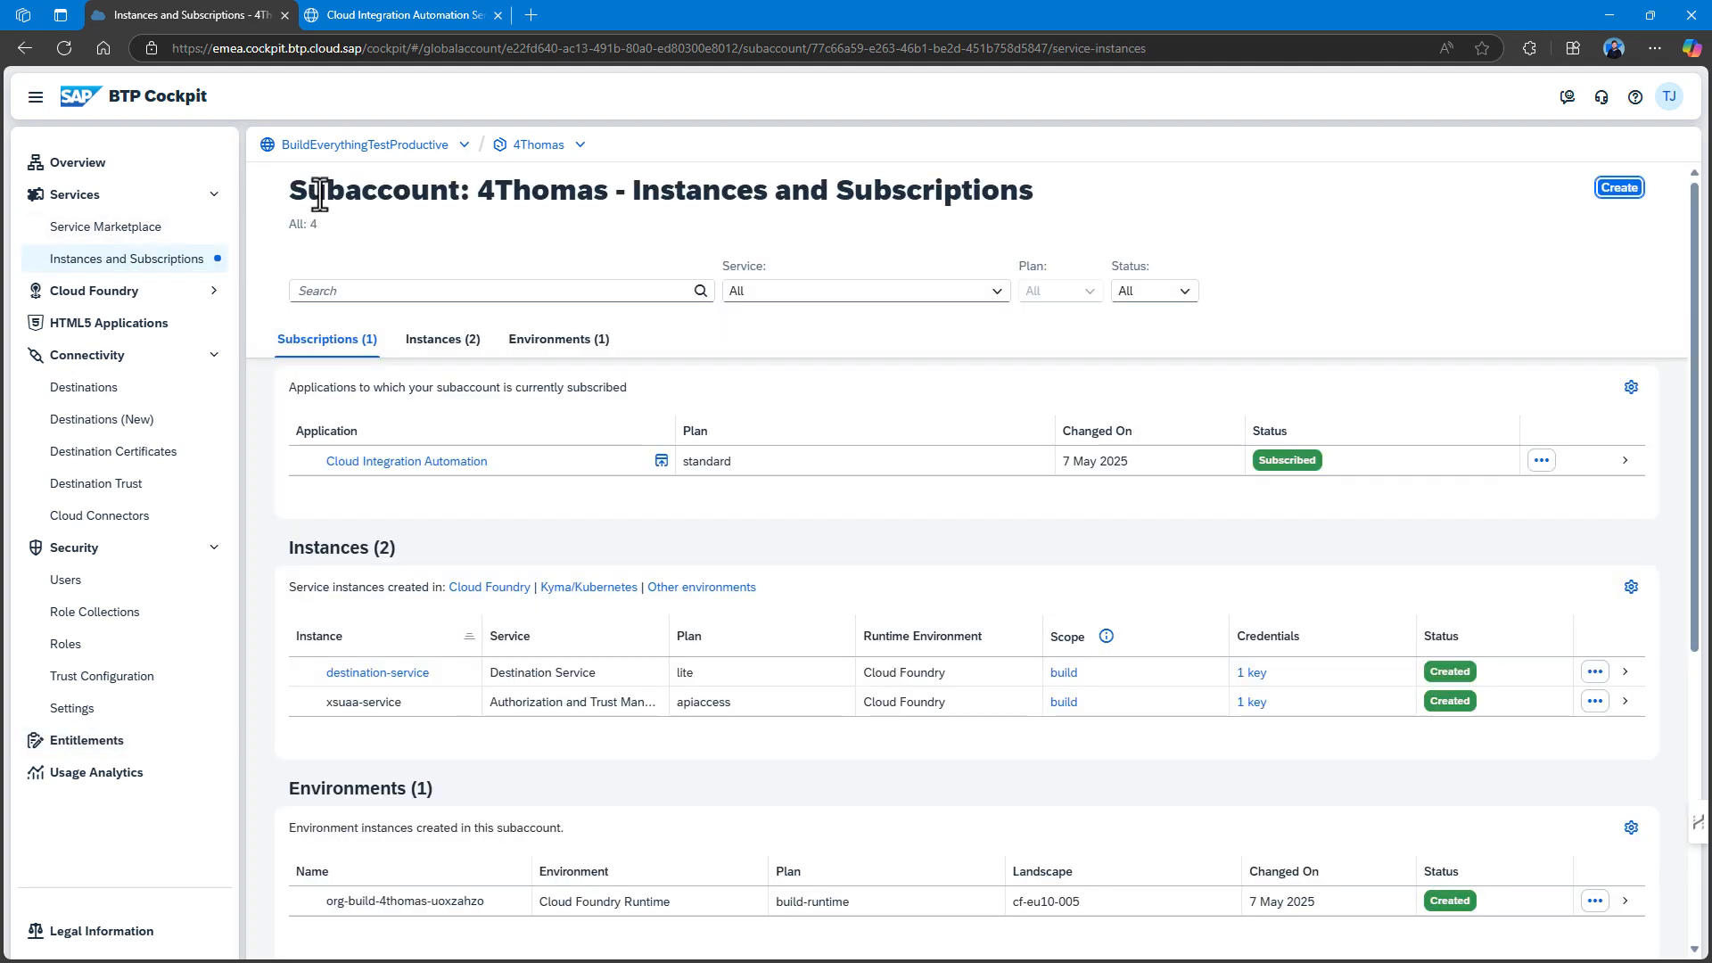
pyautogui.click(371, 15)
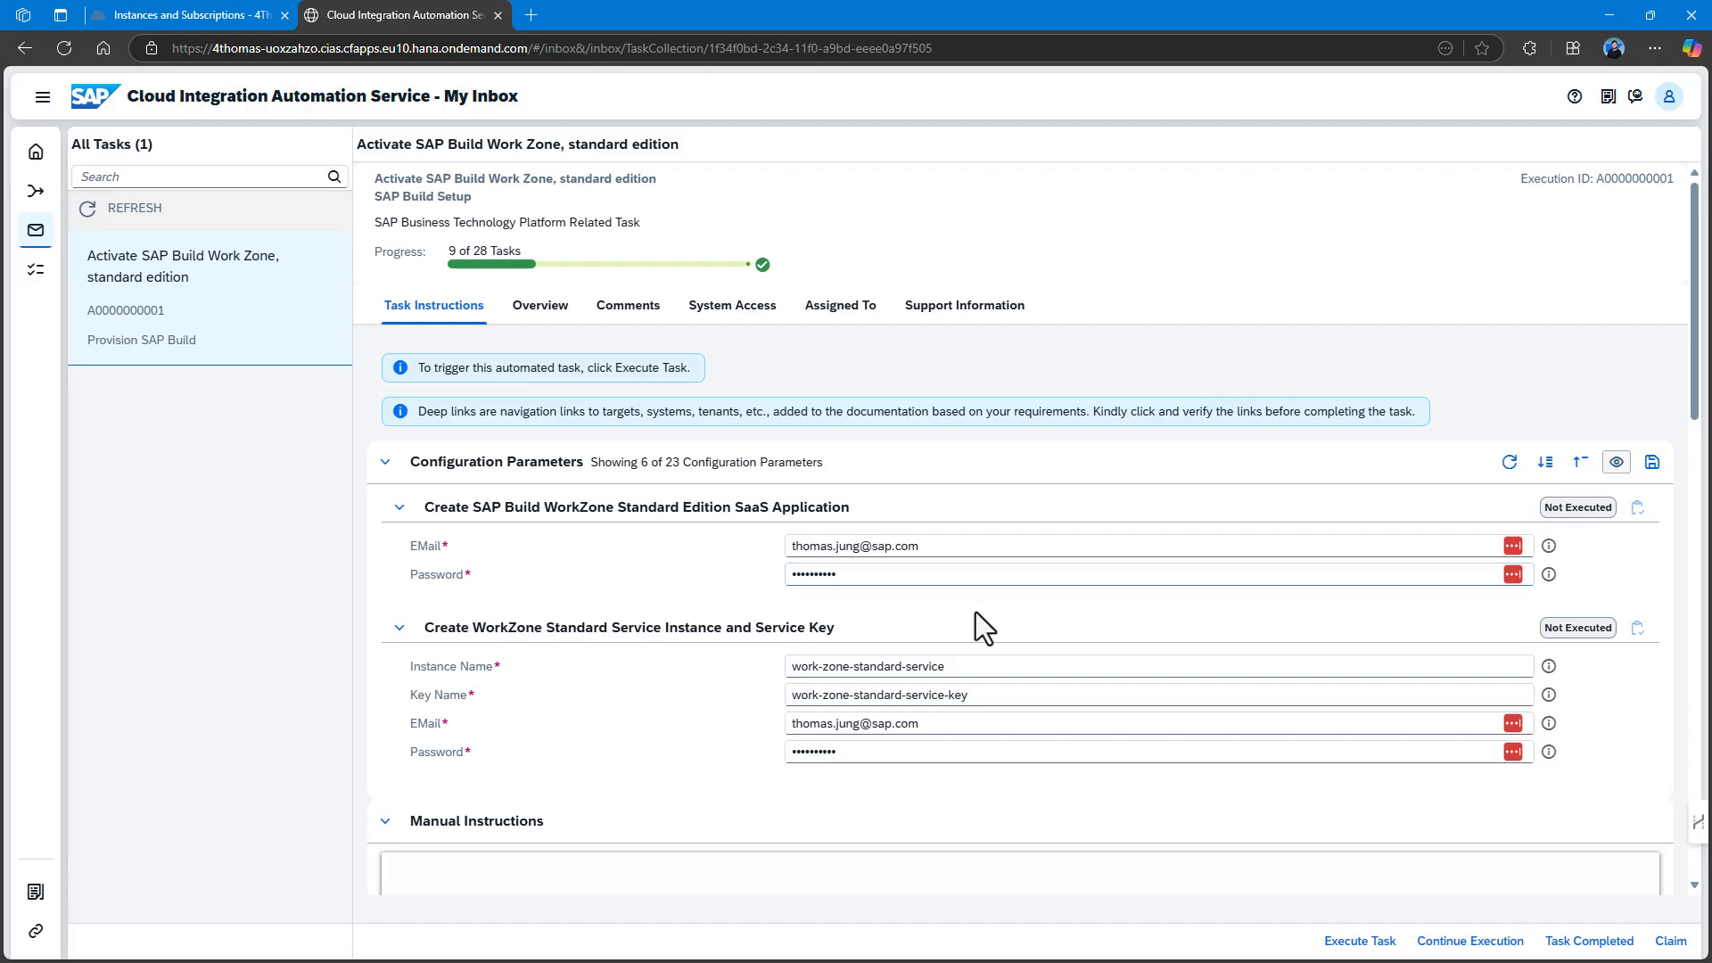
# Execute the Activate SAP Build Work Zone task, then check the new subscription in the cockpit.
pyautogui.scroll(-5, 960, 587)
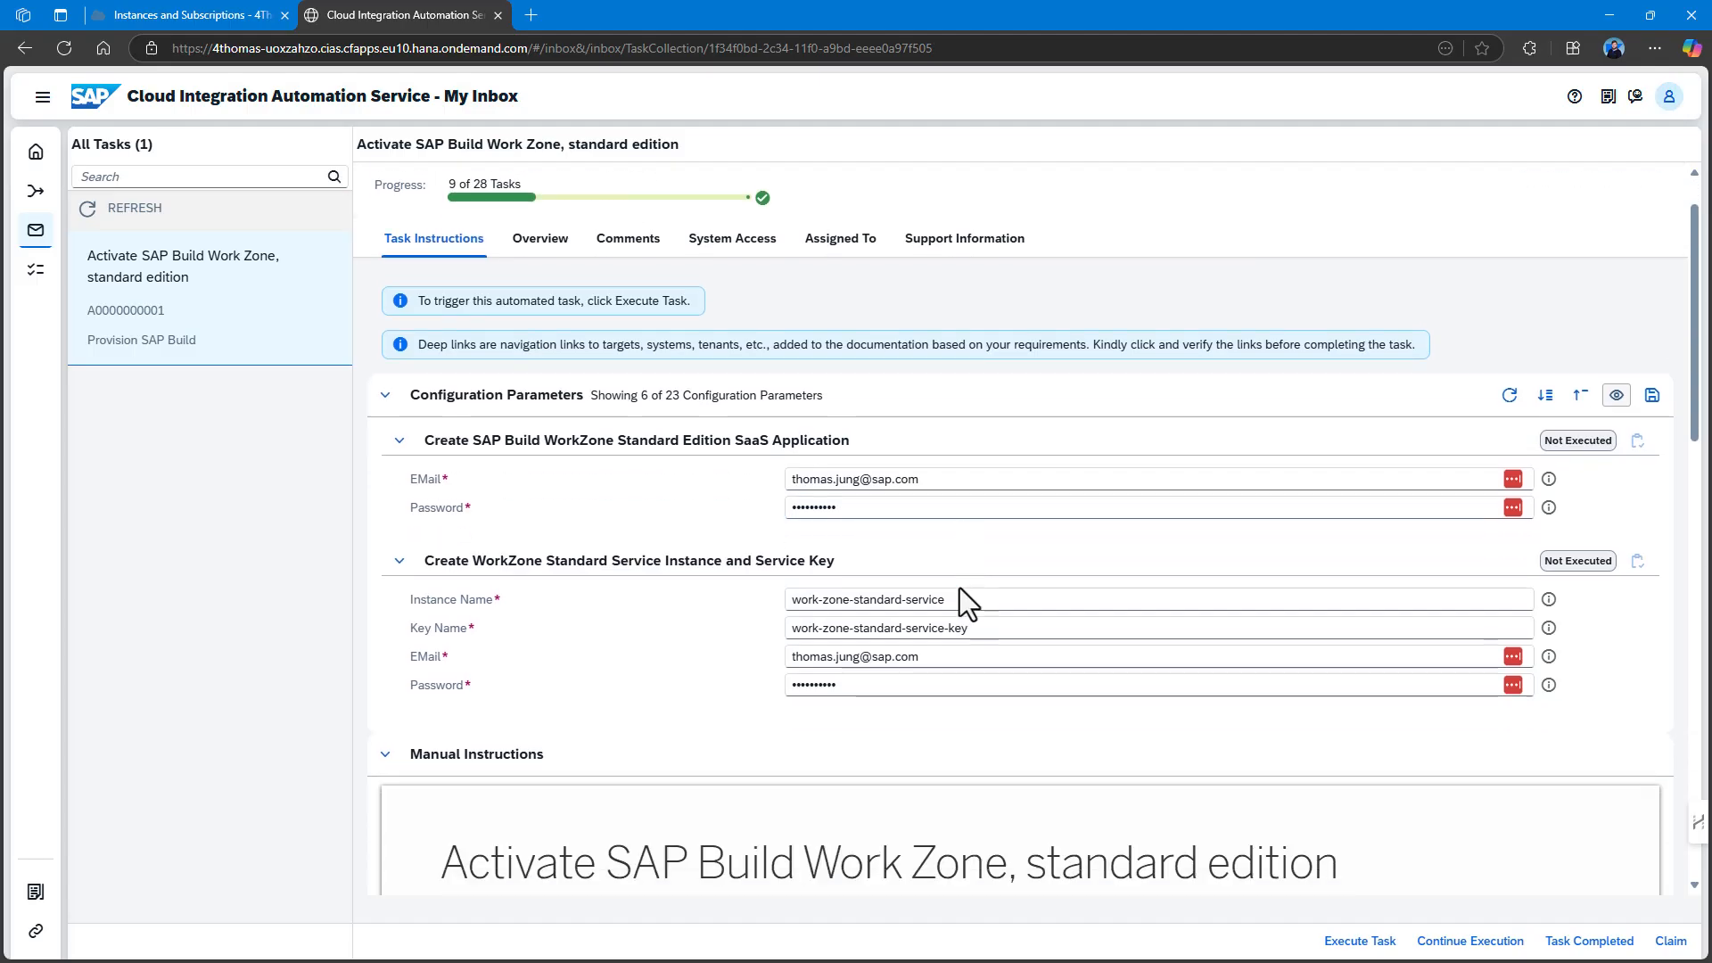
pyautogui.scroll(-10, 960, 587)
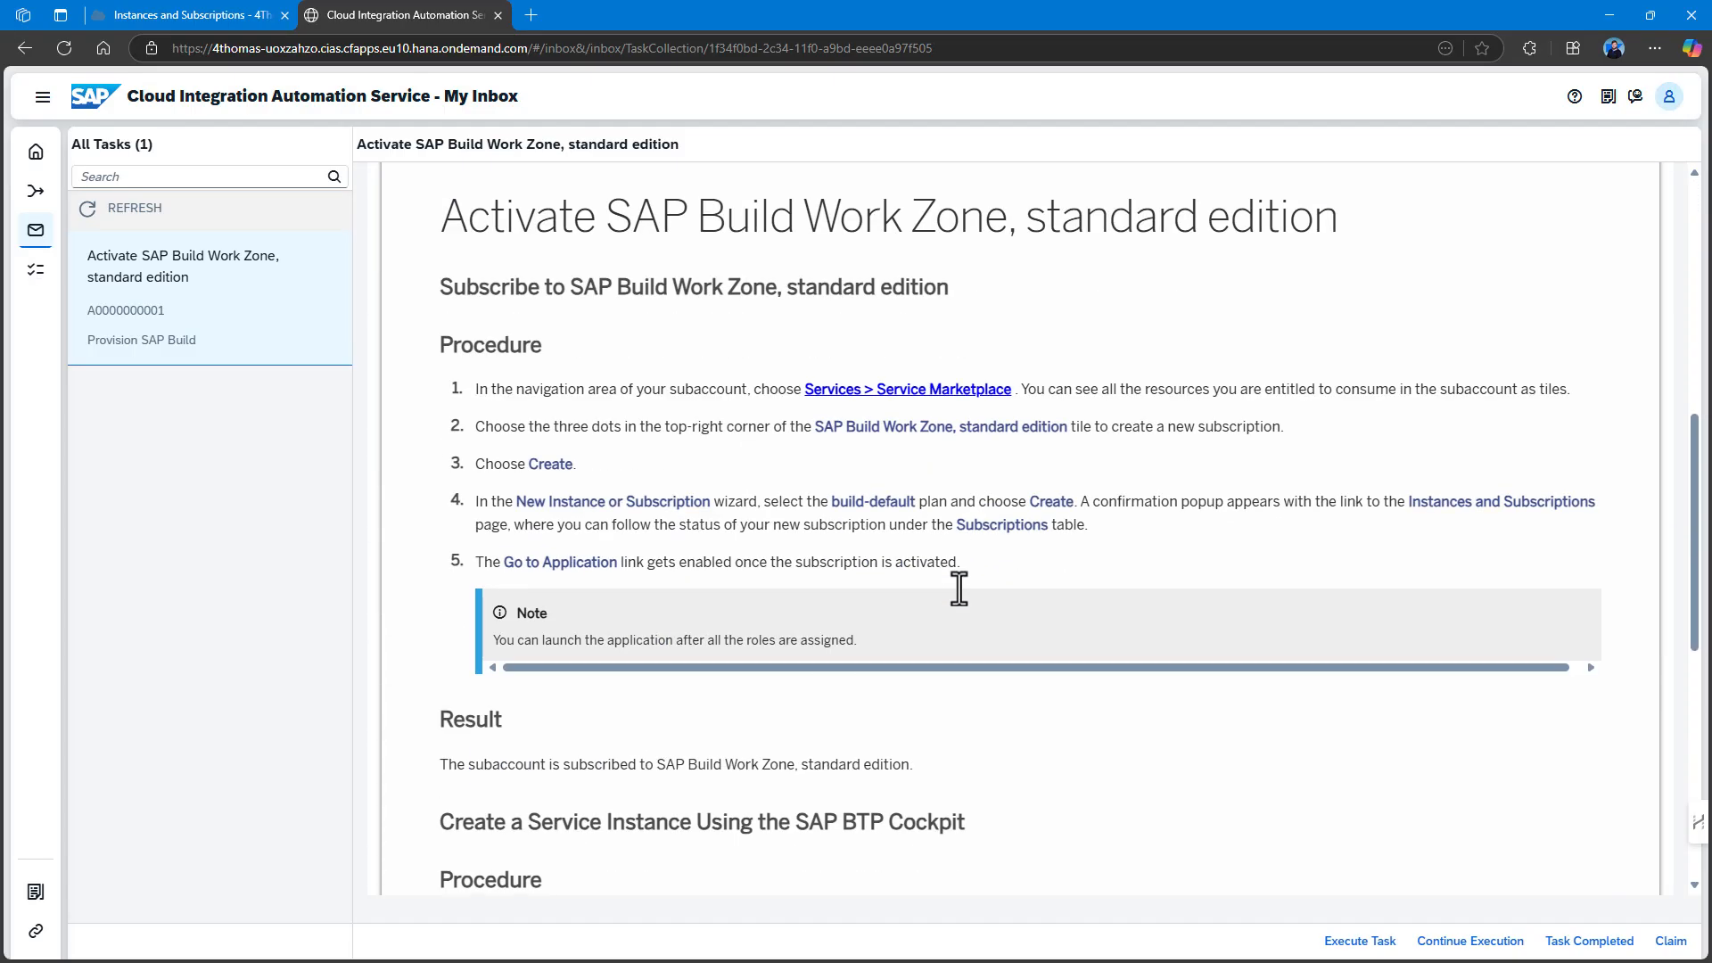
pyautogui.scroll(15, 959, 587)
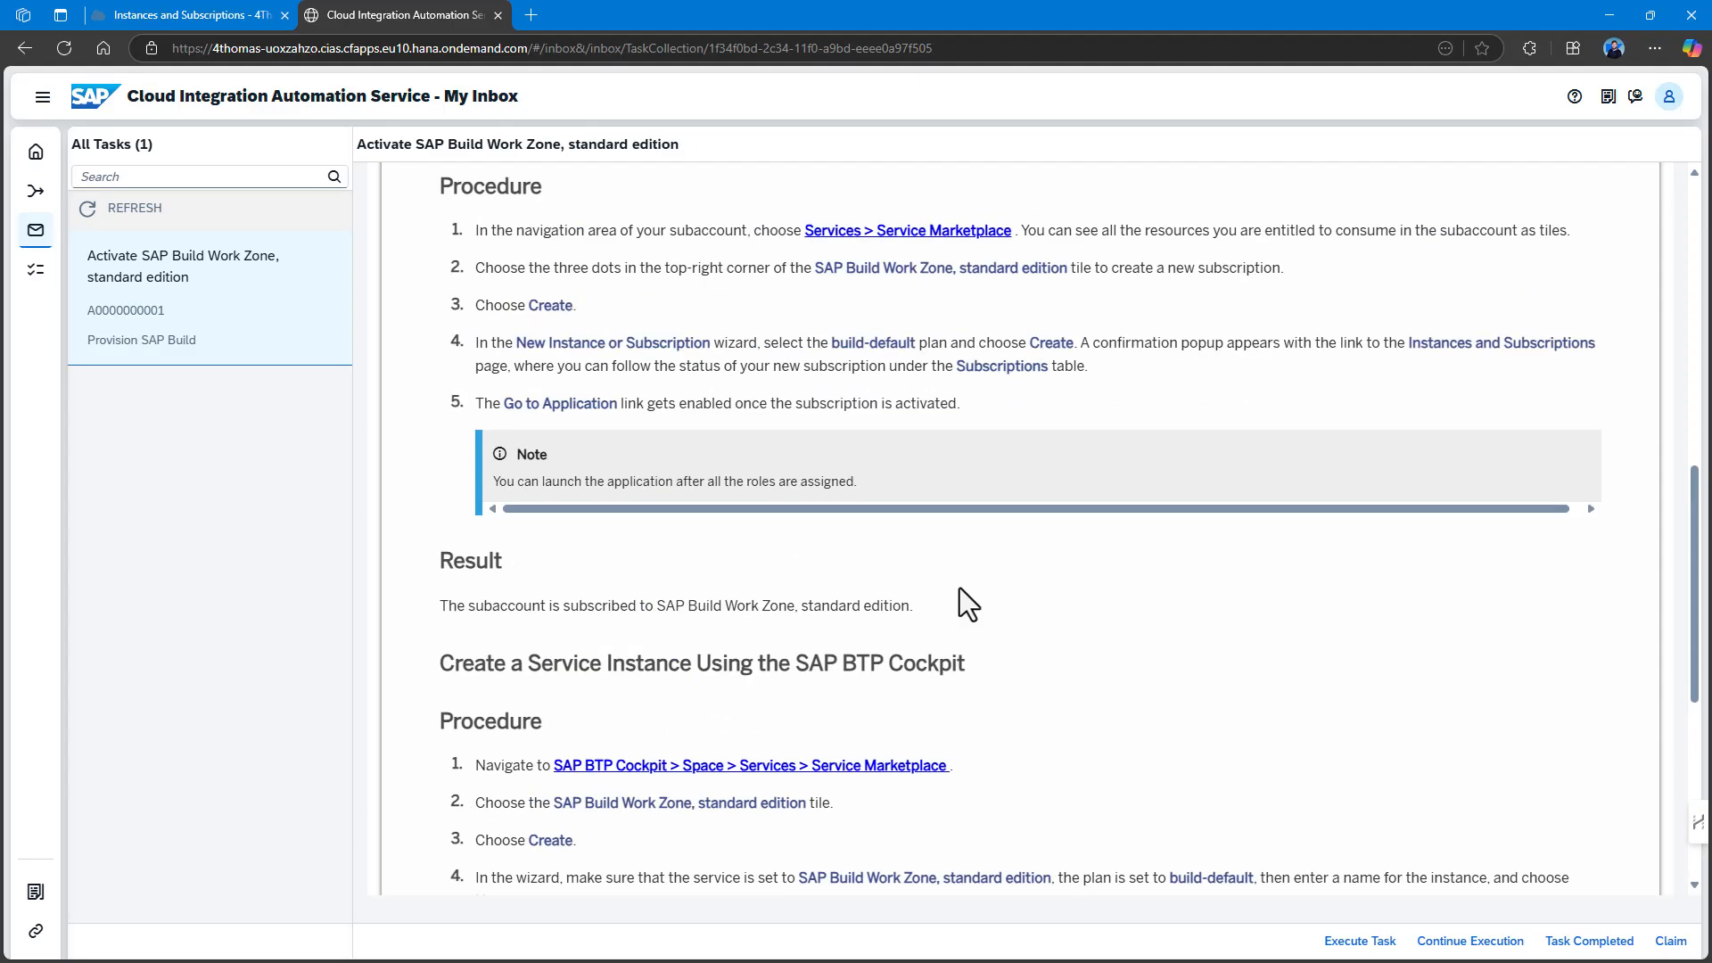
pyautogui.scroll(1, 953, 582)
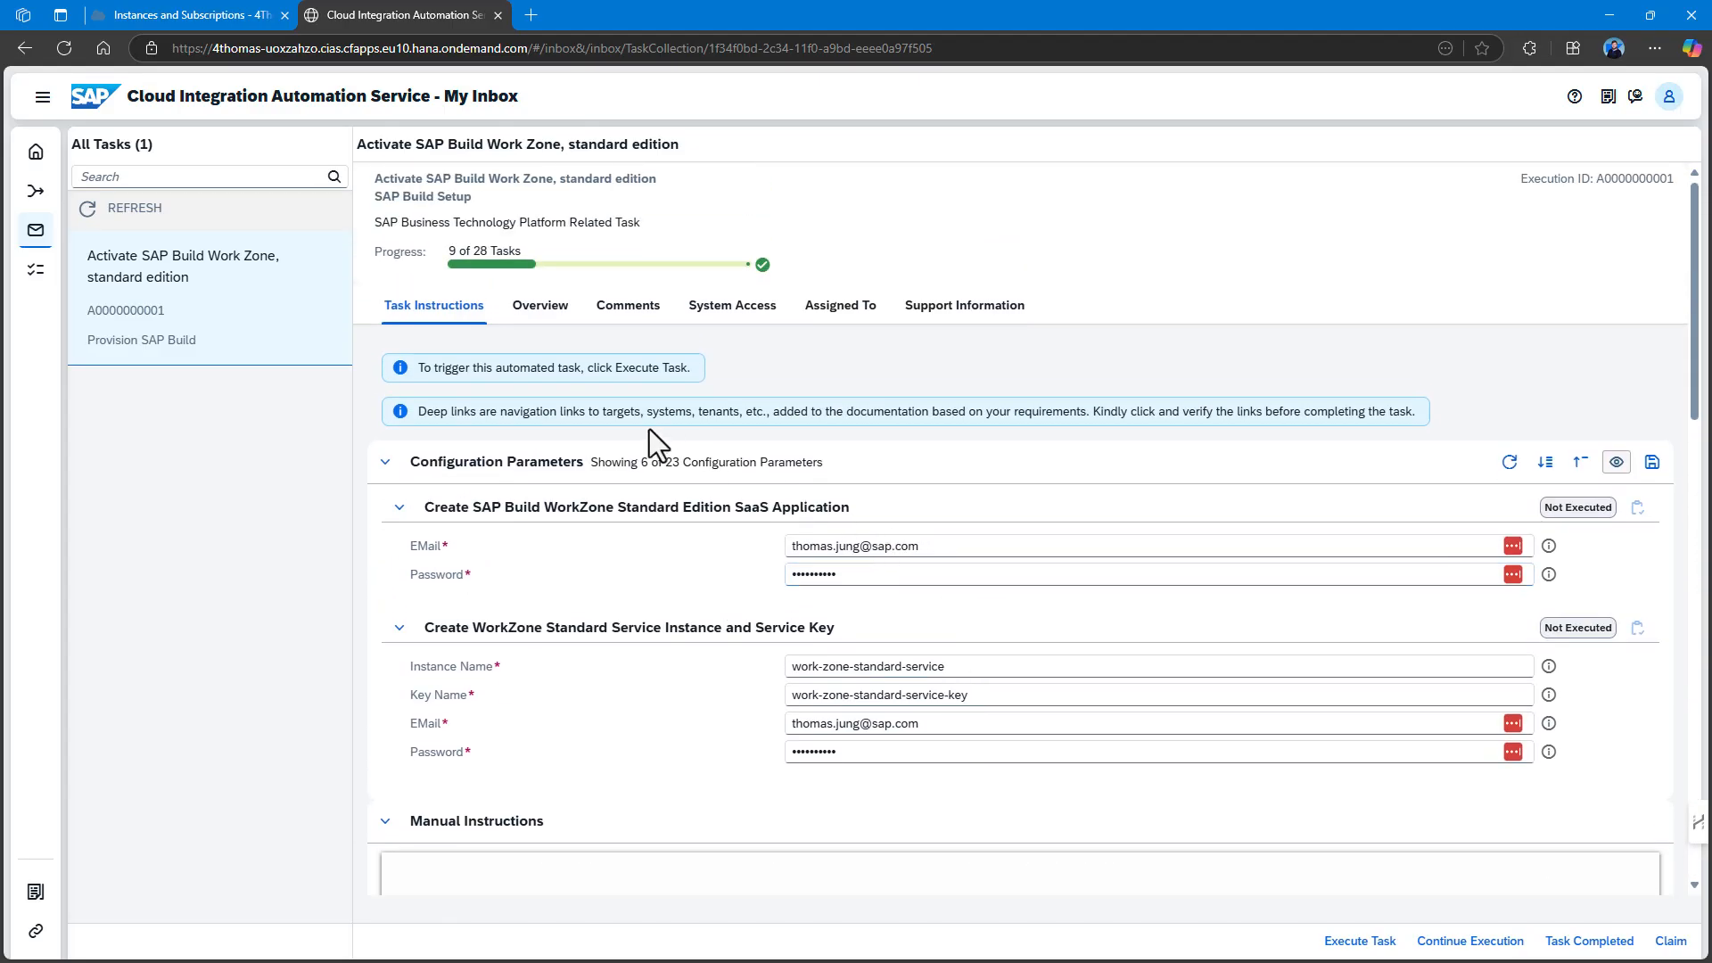
pyautogui.click(1371, 947)
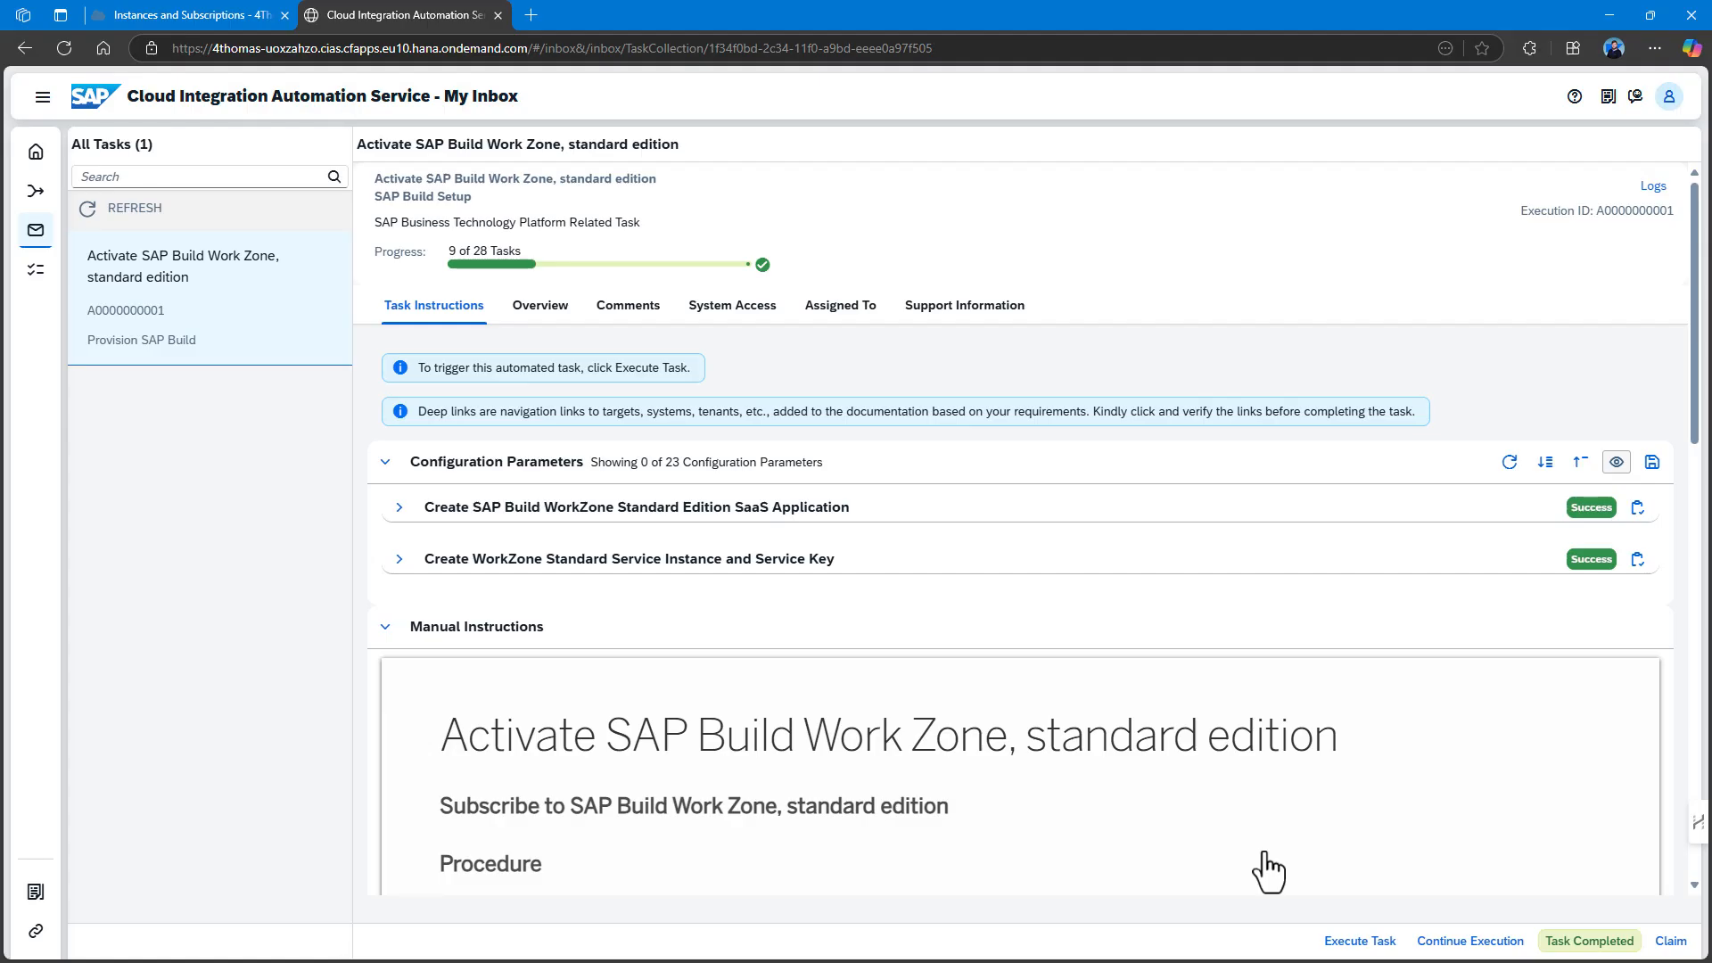
pyautogui.click(167, 16)
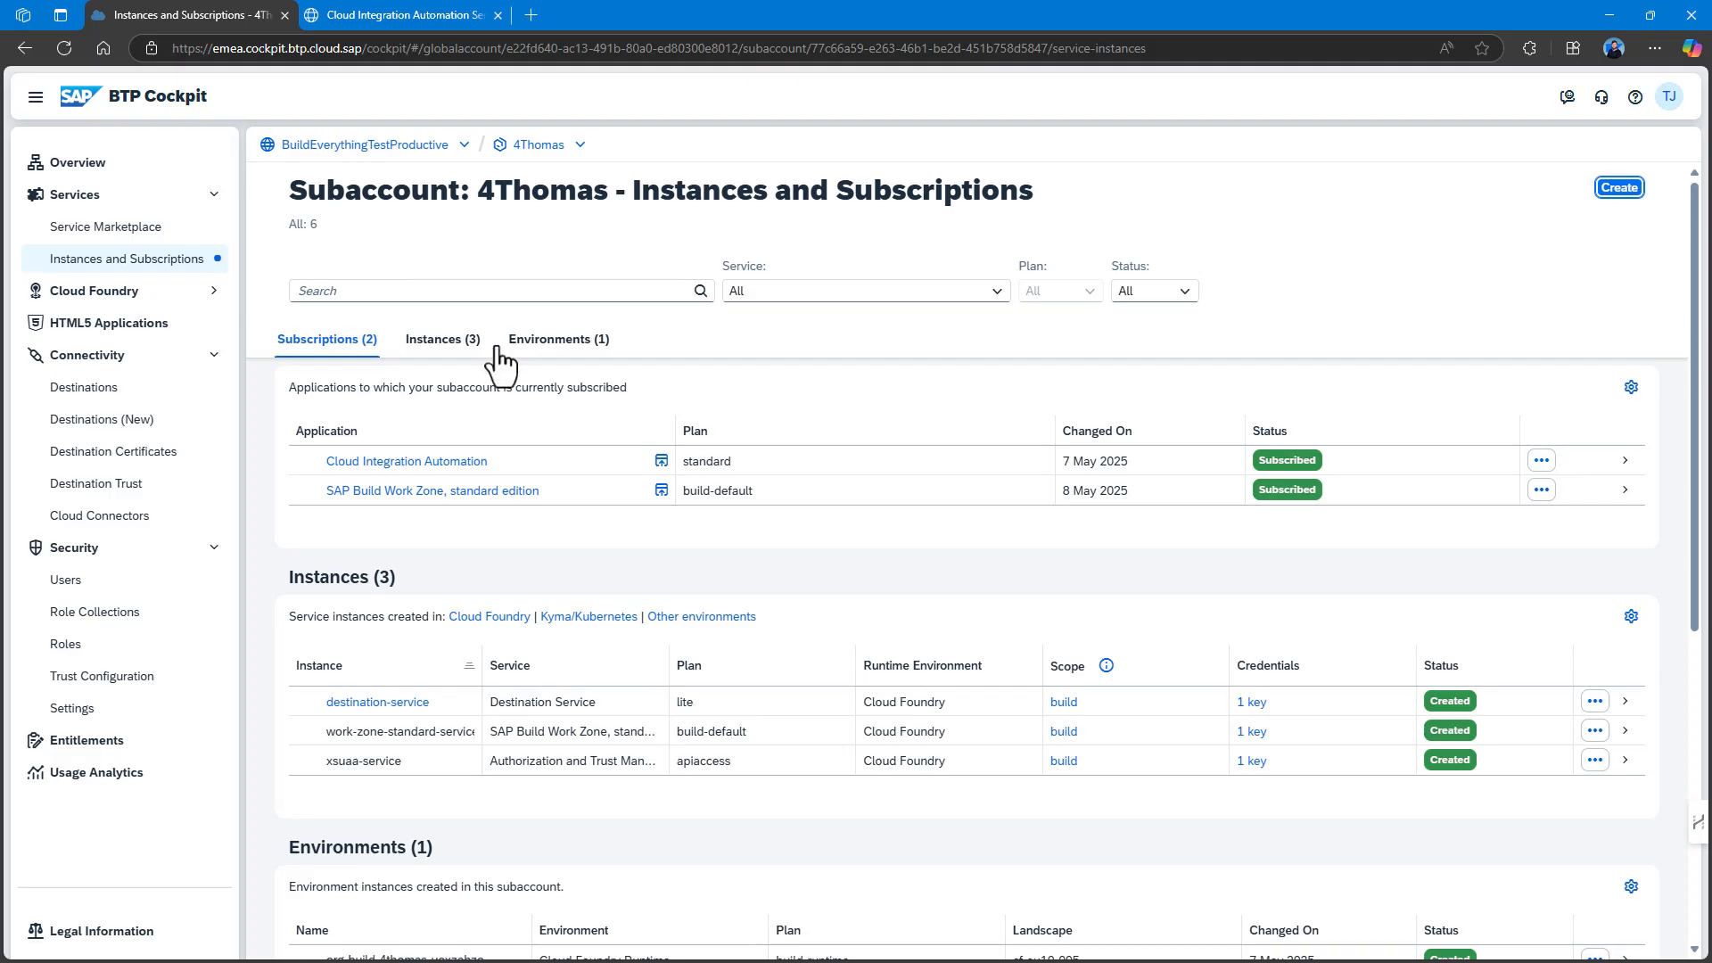
# Verify the Work Zone instance shows Created, then complete the Activate SAP Build Work Zone task.
pyautogui.scroll(-1, 495, 384)
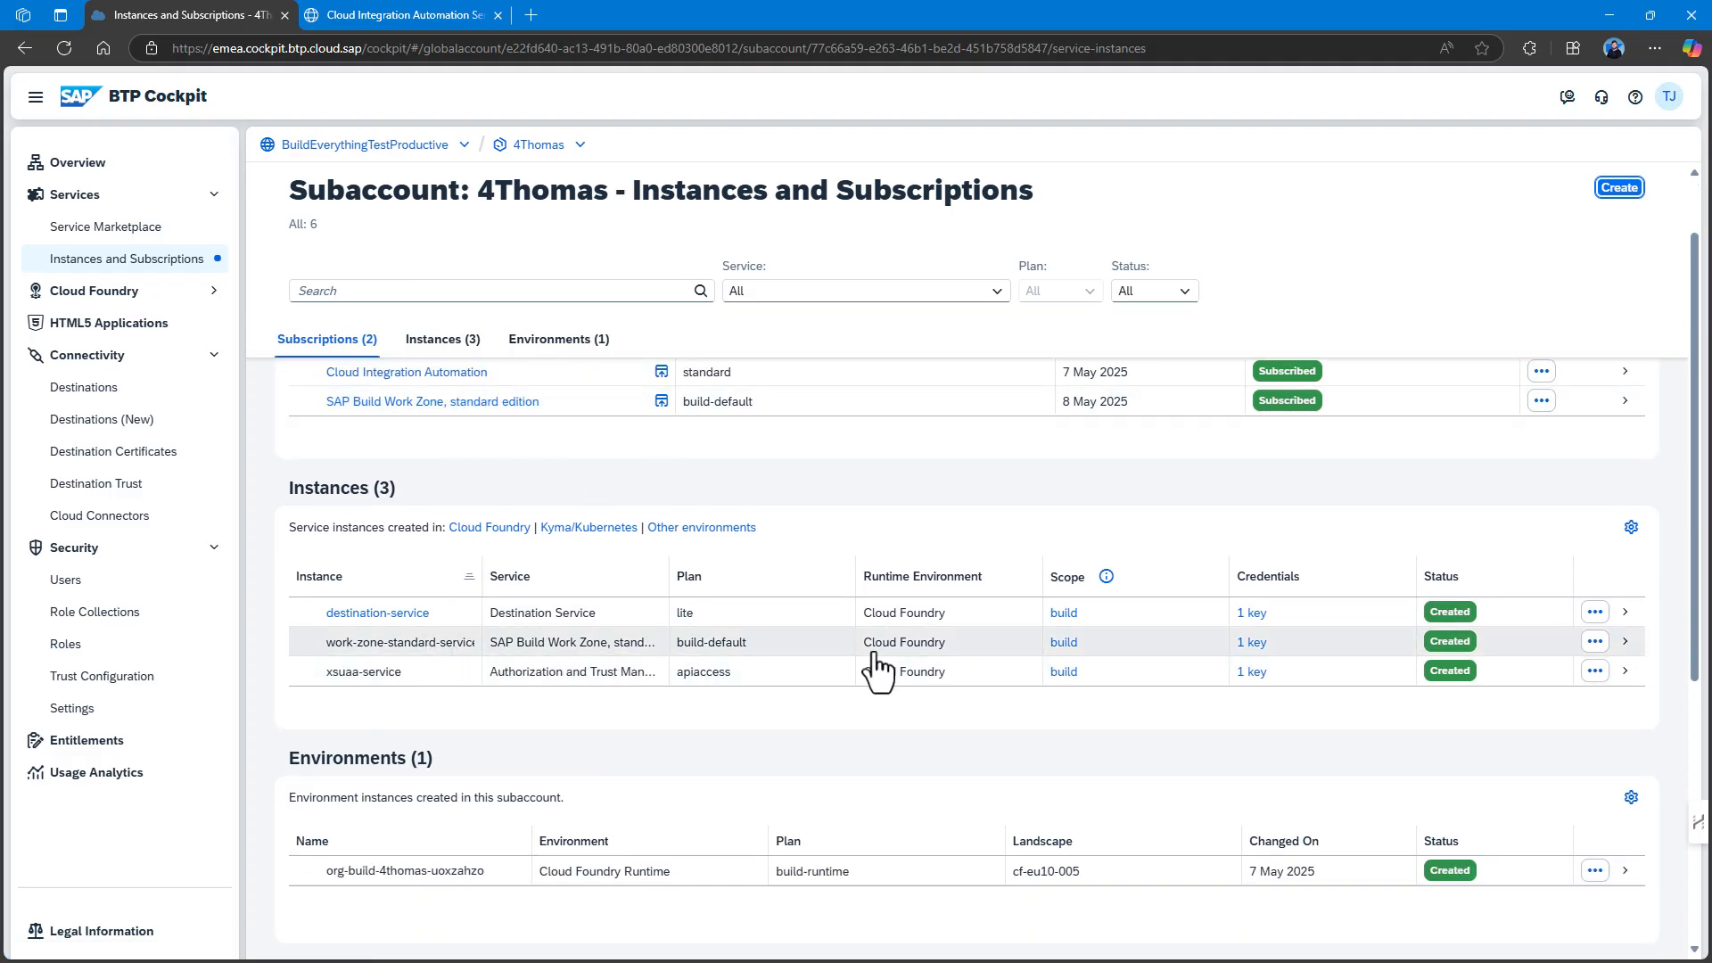
pyautogui.click(395, 14)
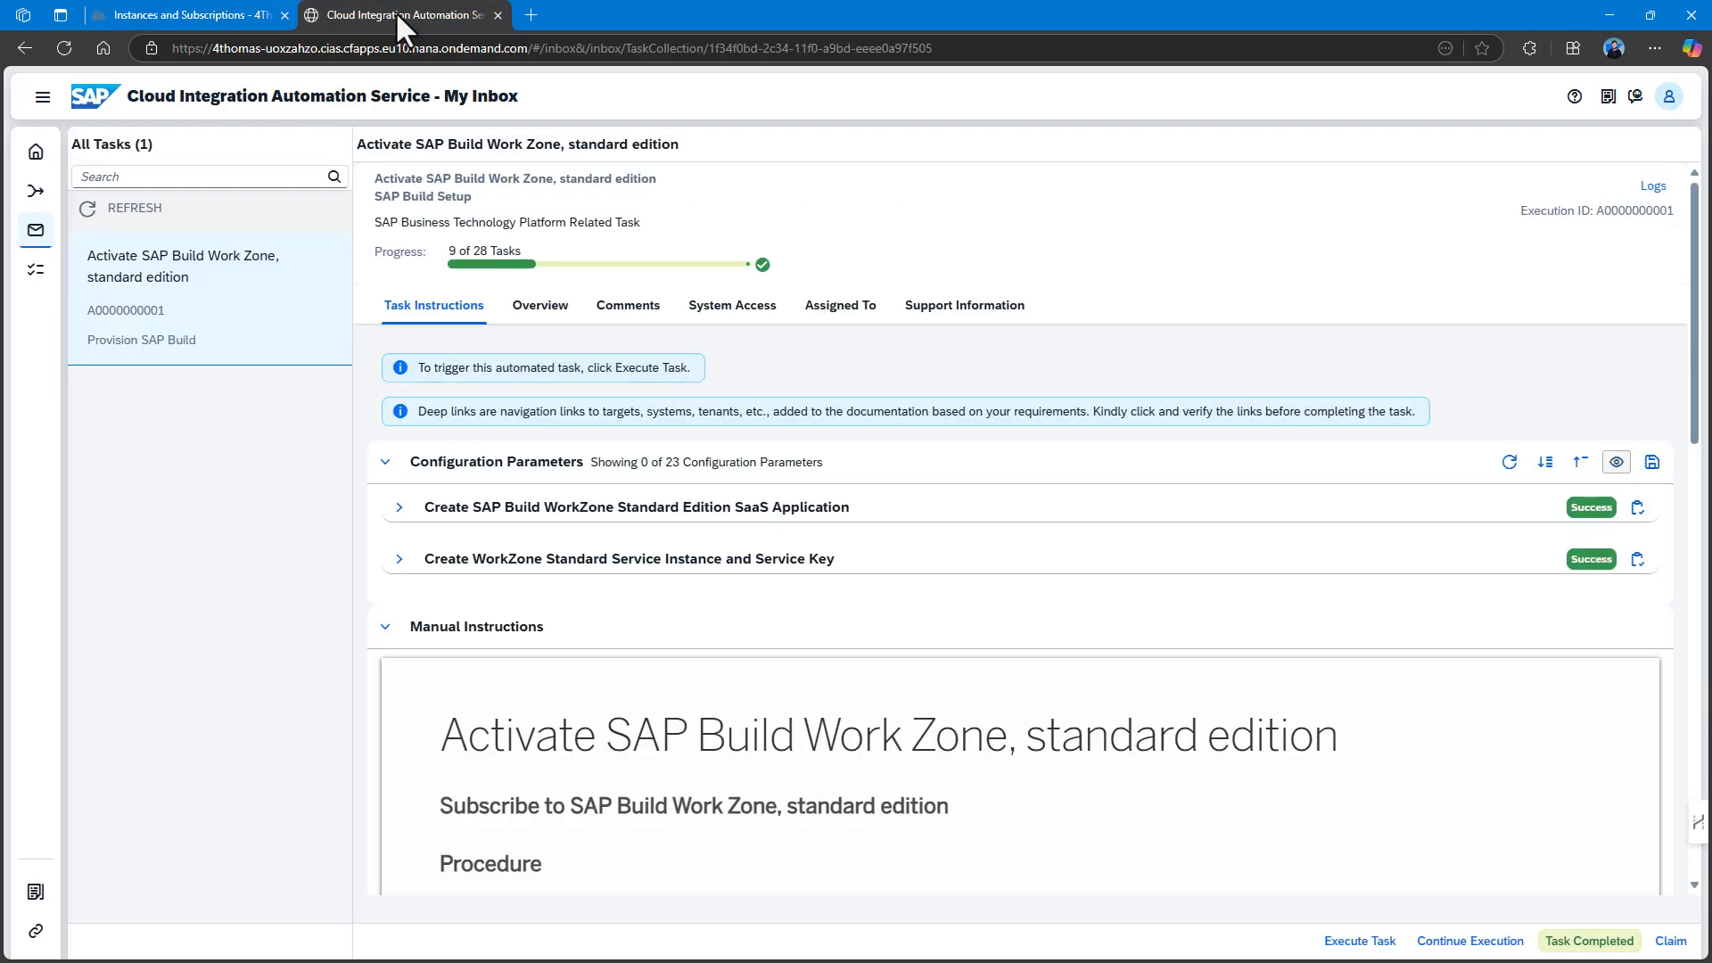
pyautogui.click(1570, 943)
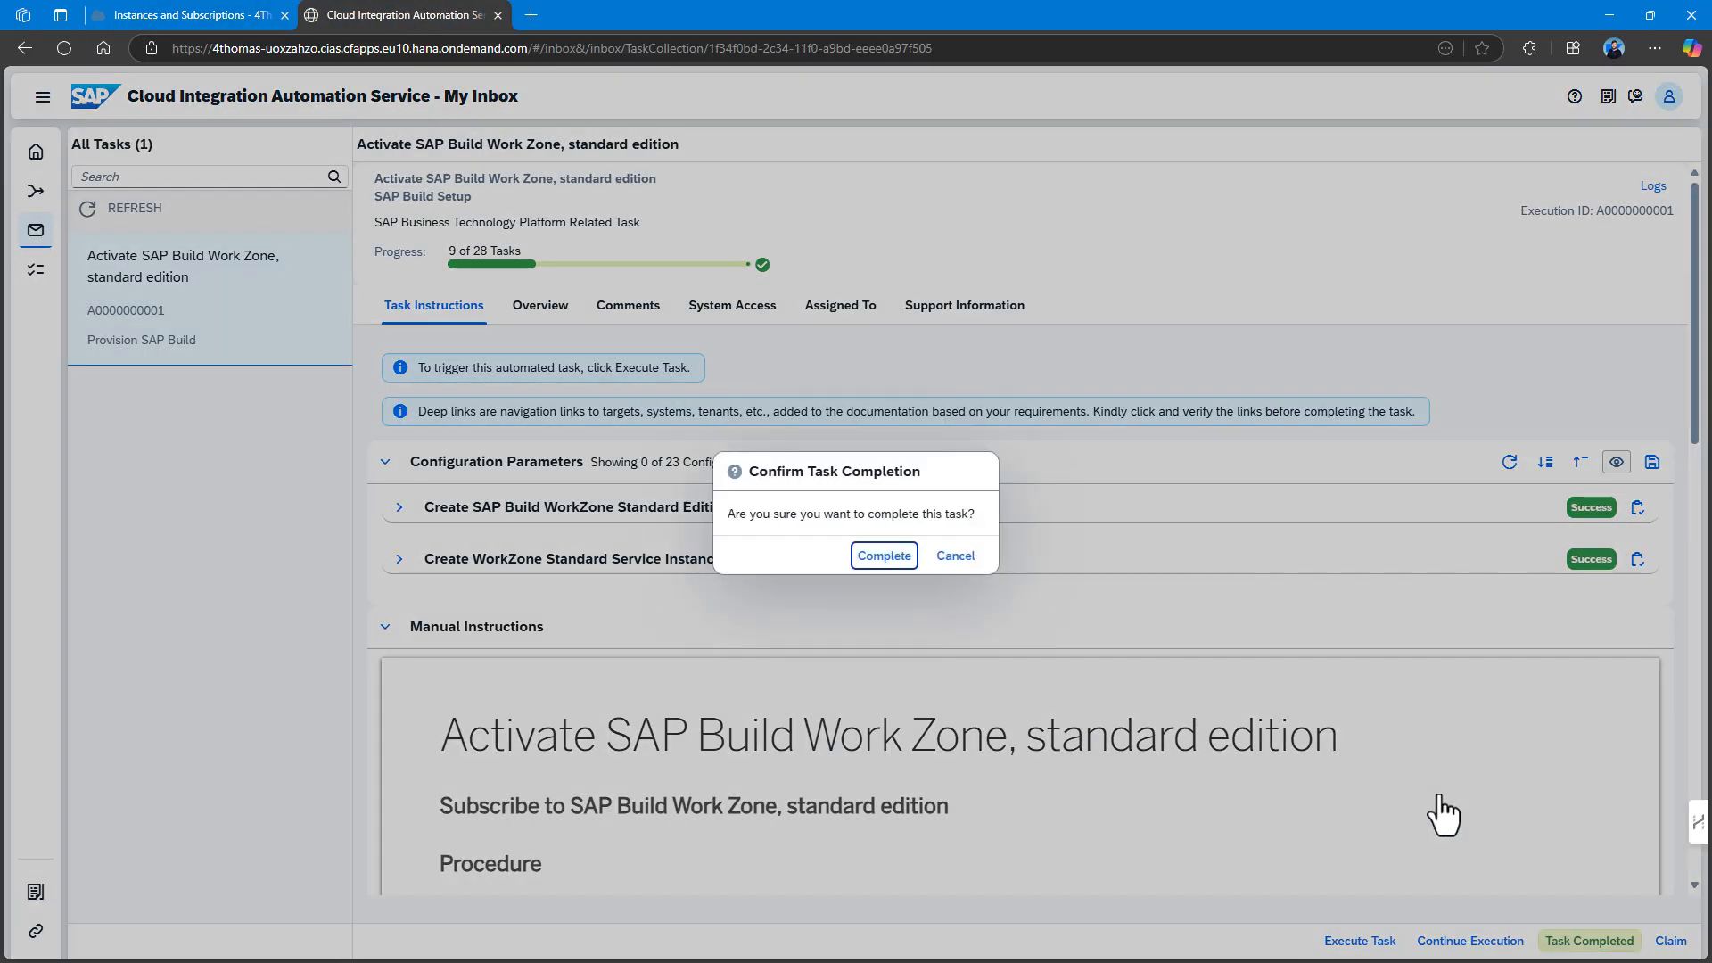
pyautogui.click(884, 556)
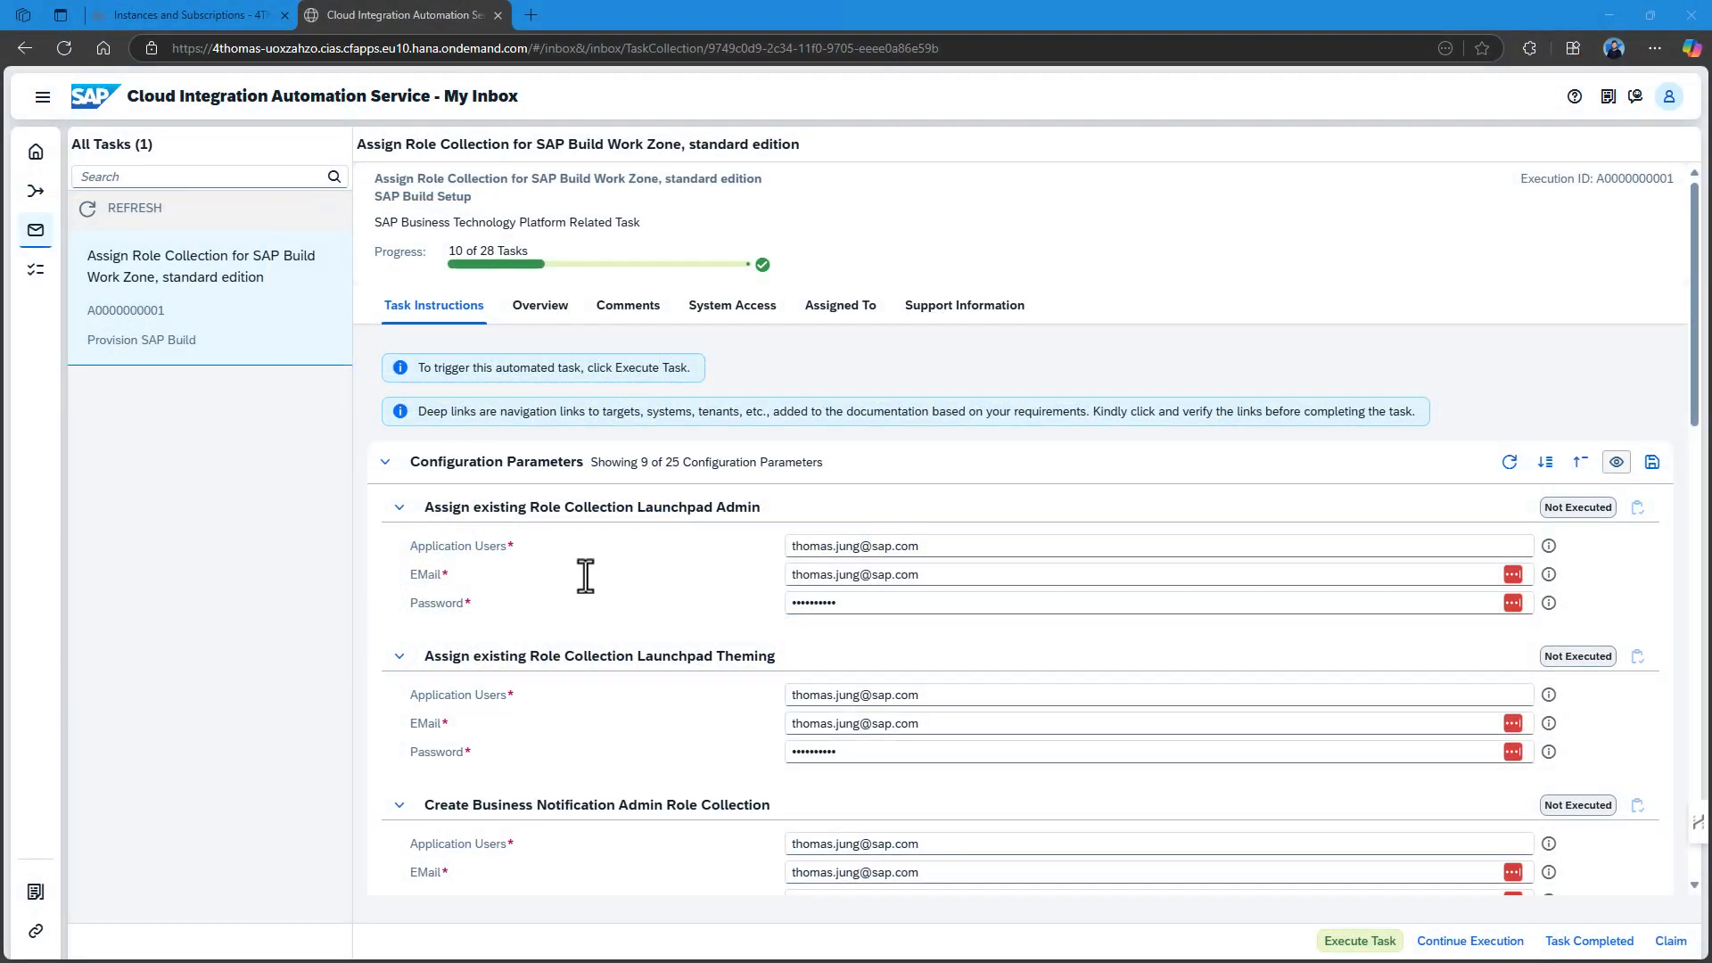
# Review the Assign Role Collection for SAP Build Work Zone instructions and parameters, then run it automatically.
pyautogui.scroll(-5, 585, 581)
pyautogui.scroll(-8, 639, 610)
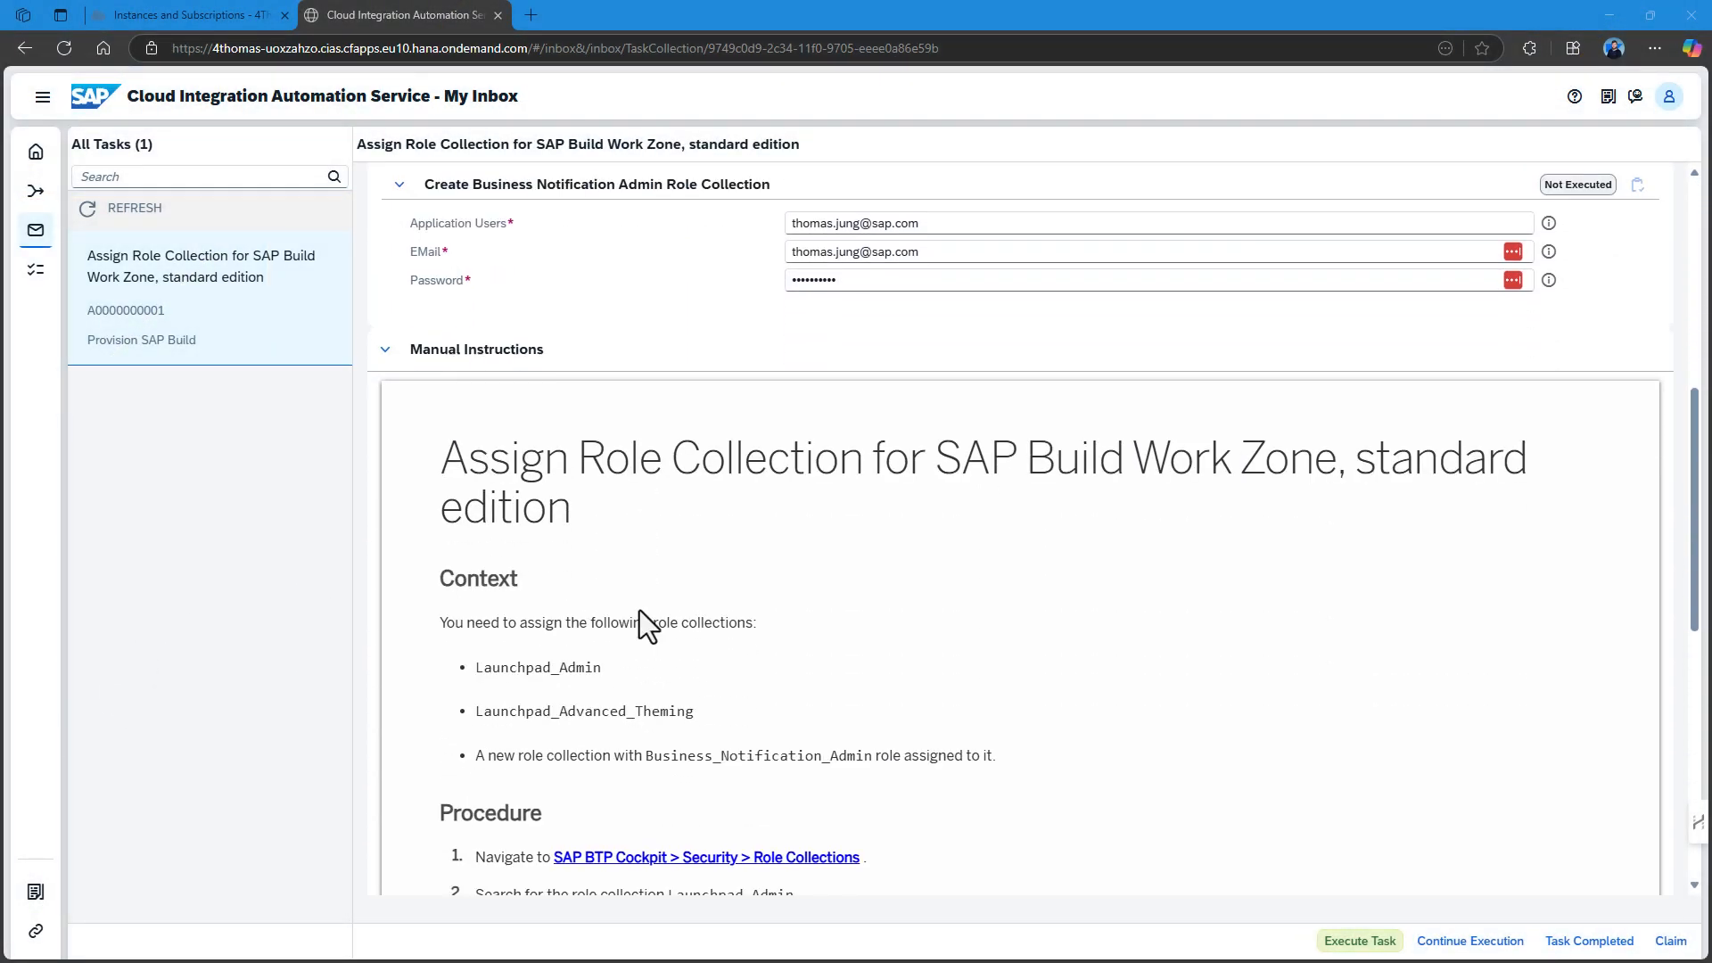
pyautogui.scroll(6, 667, 635)
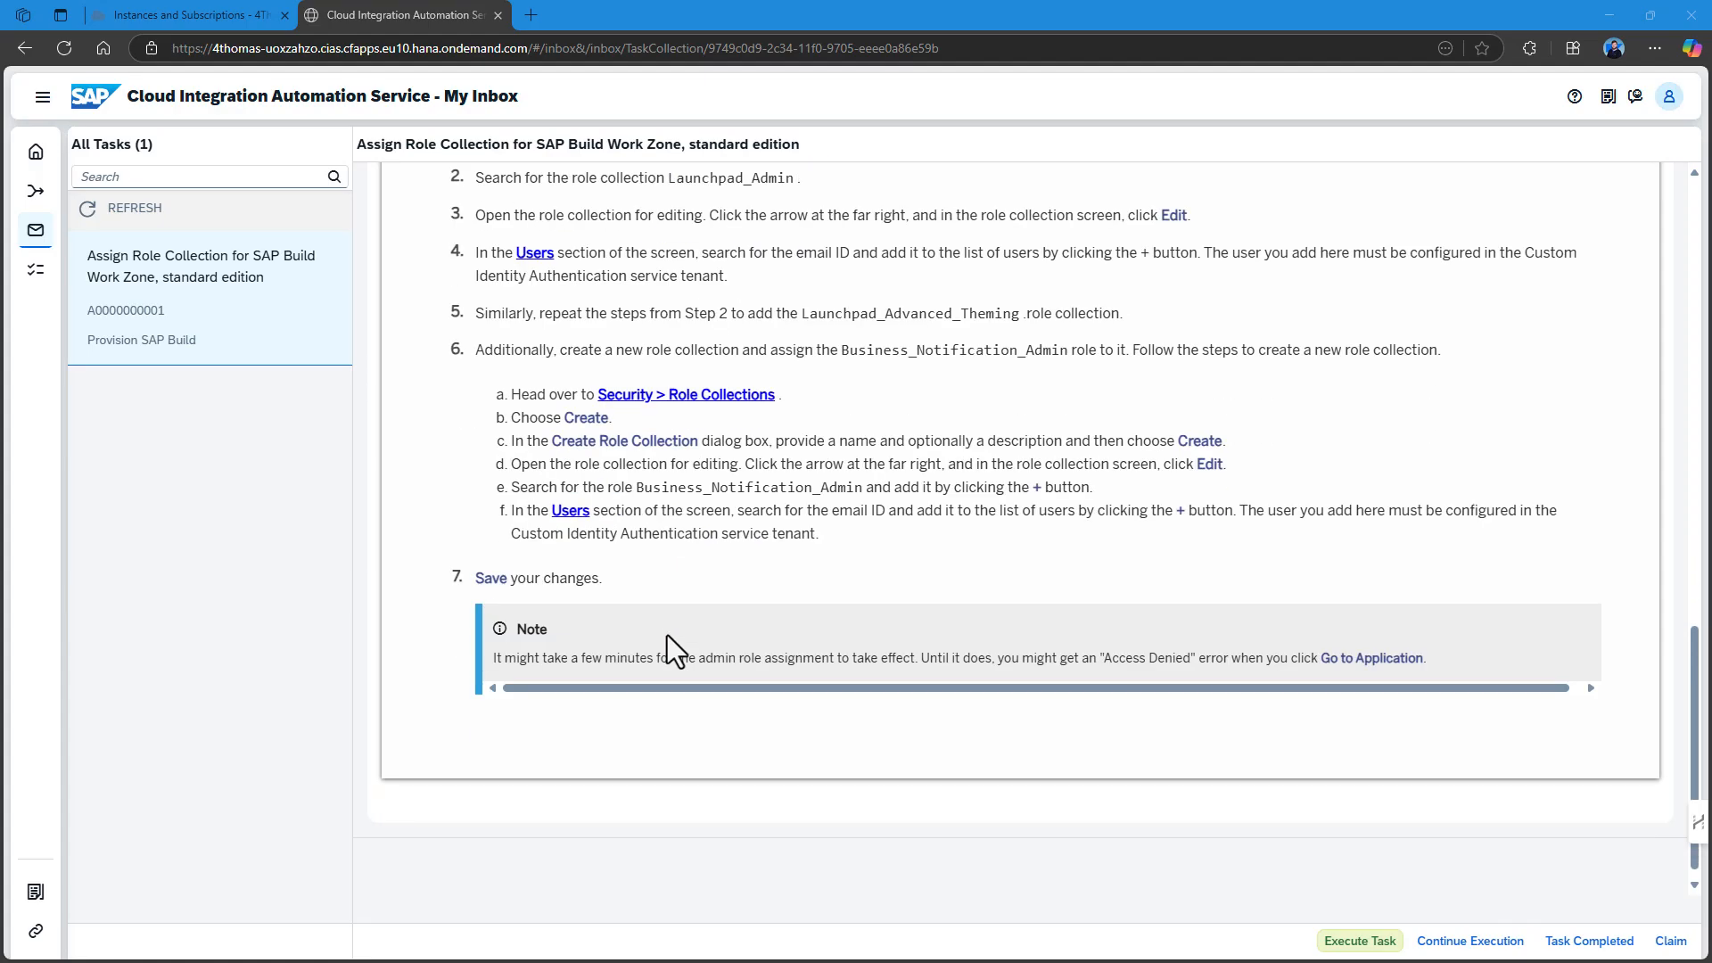
pyautogui.scroll(-6, 667, 634)
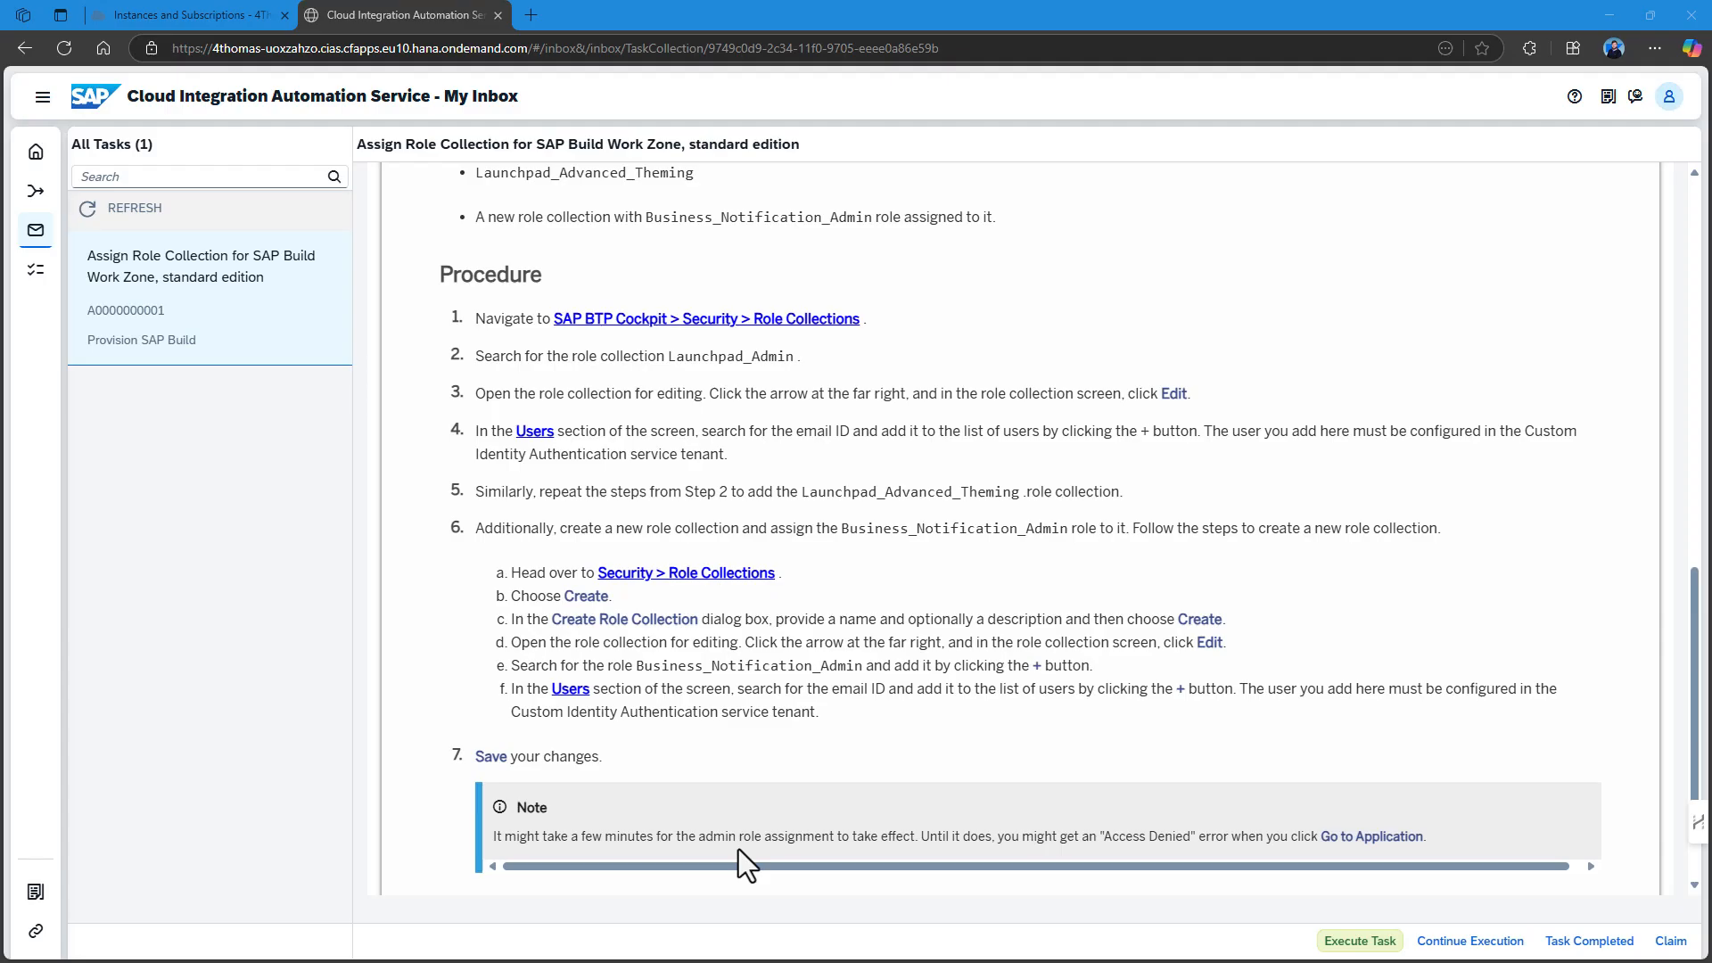
pyautogui.scroll(8, 737, 847)
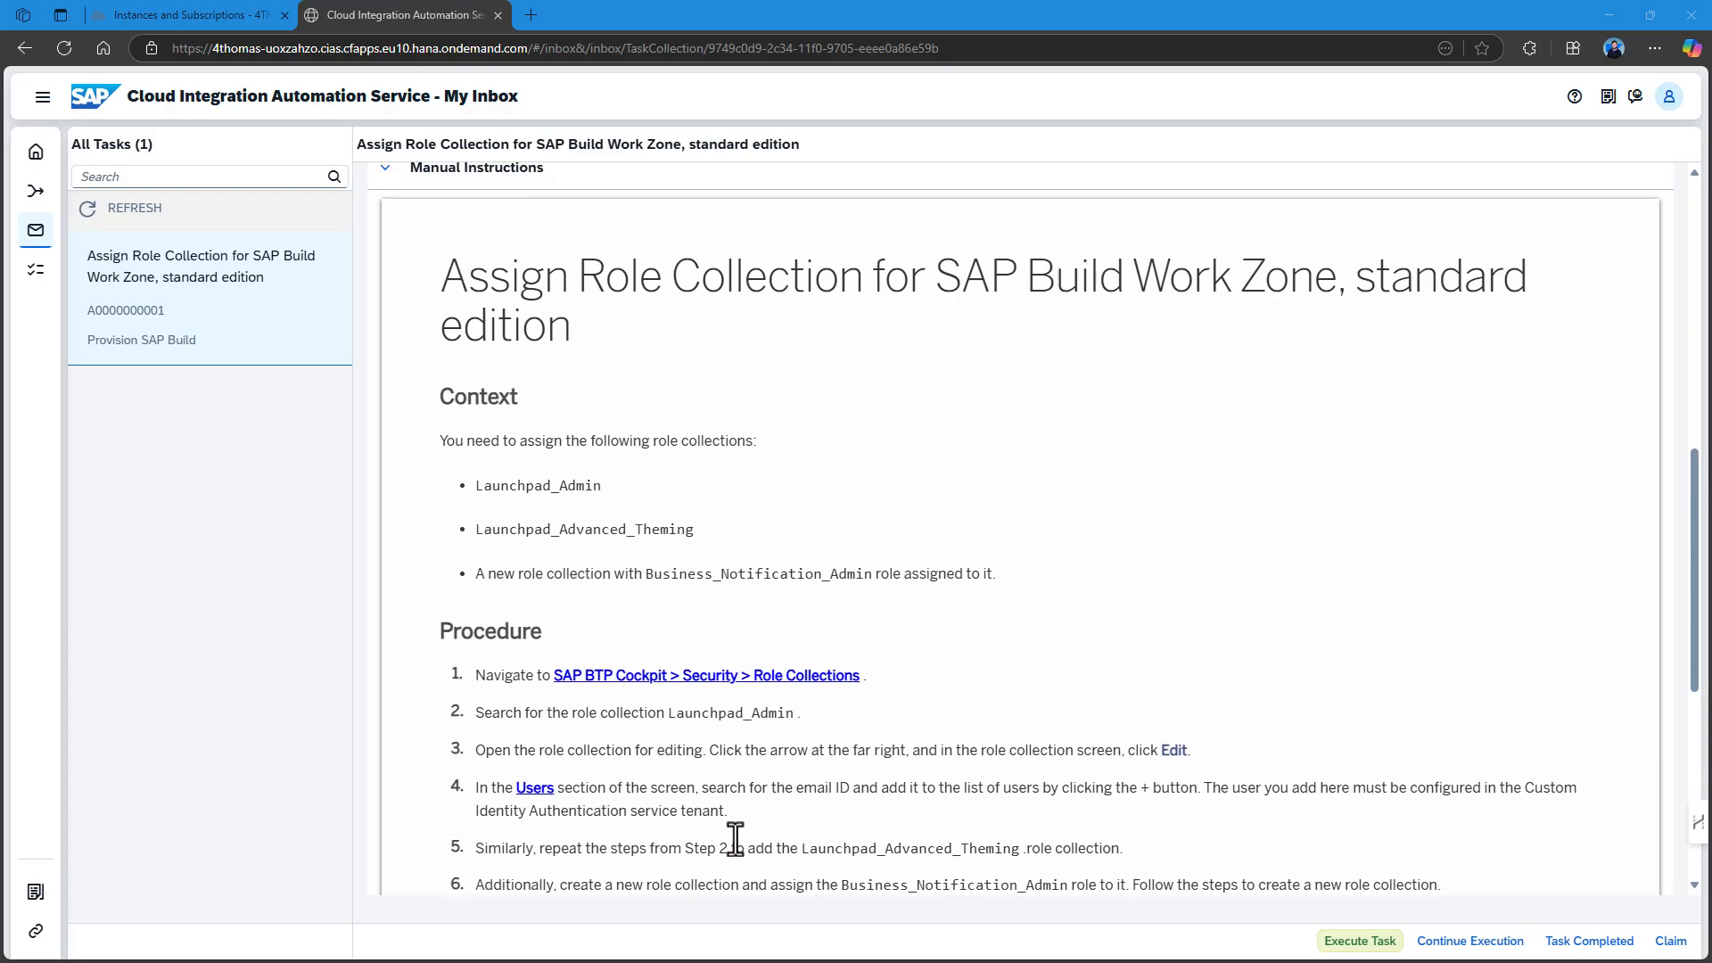
pyautogui.scroll(5, 736, 838)
pyautogui.scroll(-3, 669, 829)
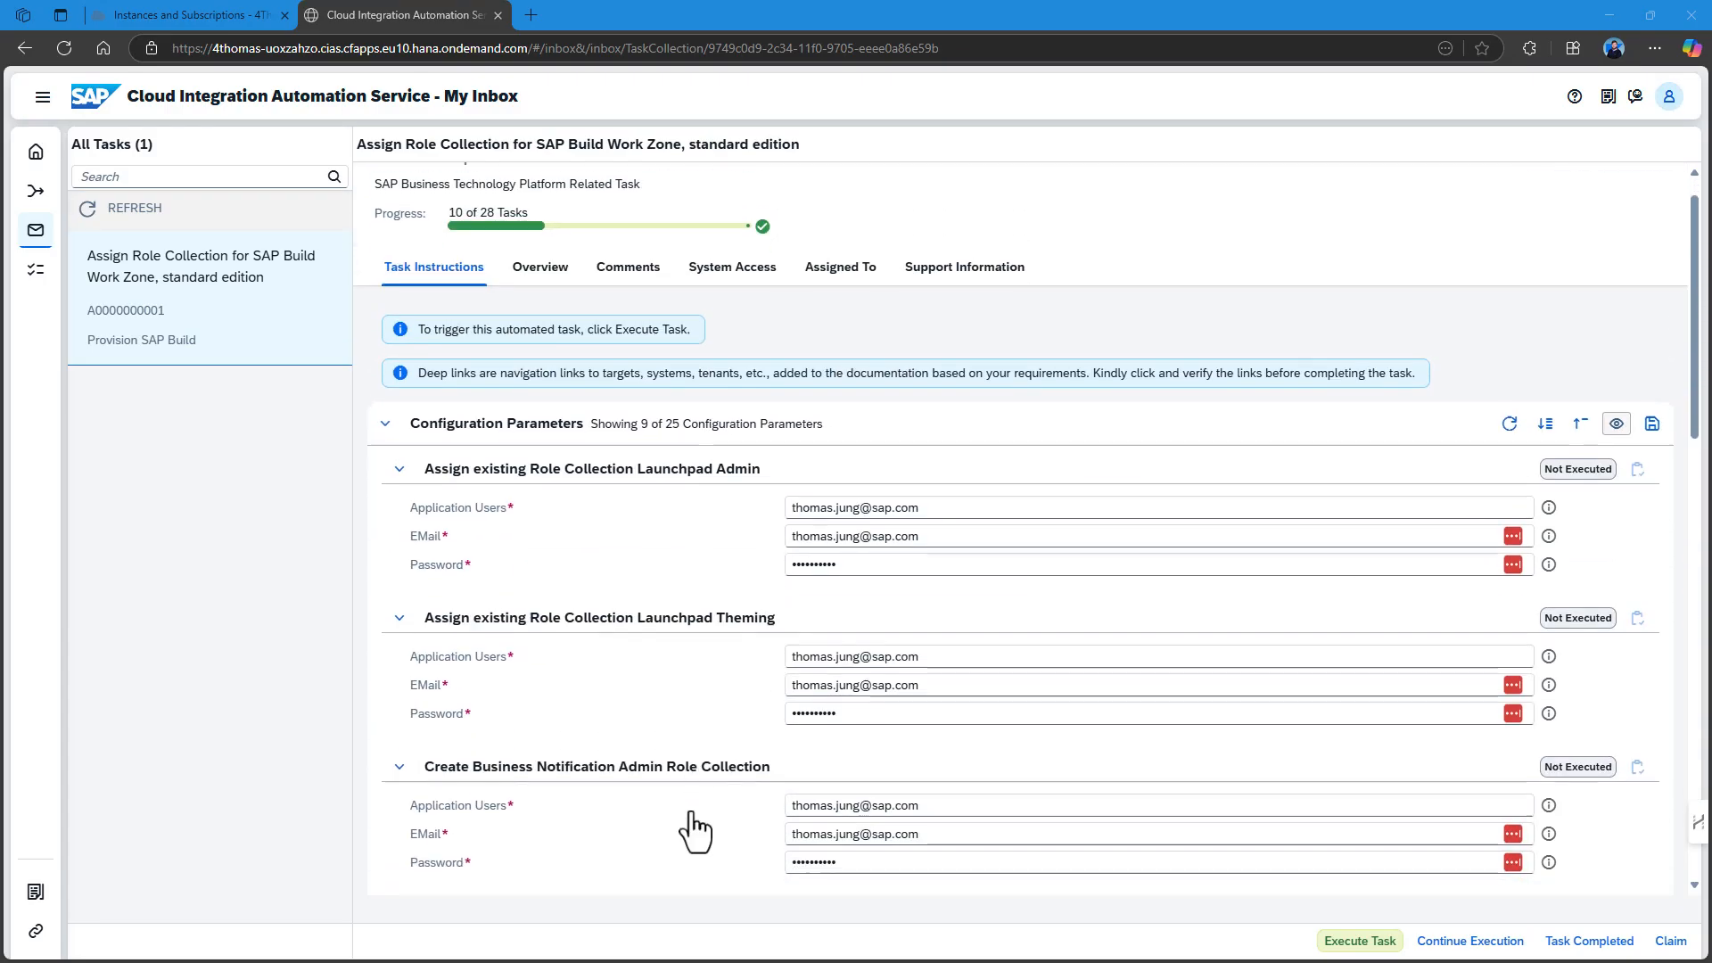
pyautogui.click(1360, 943)
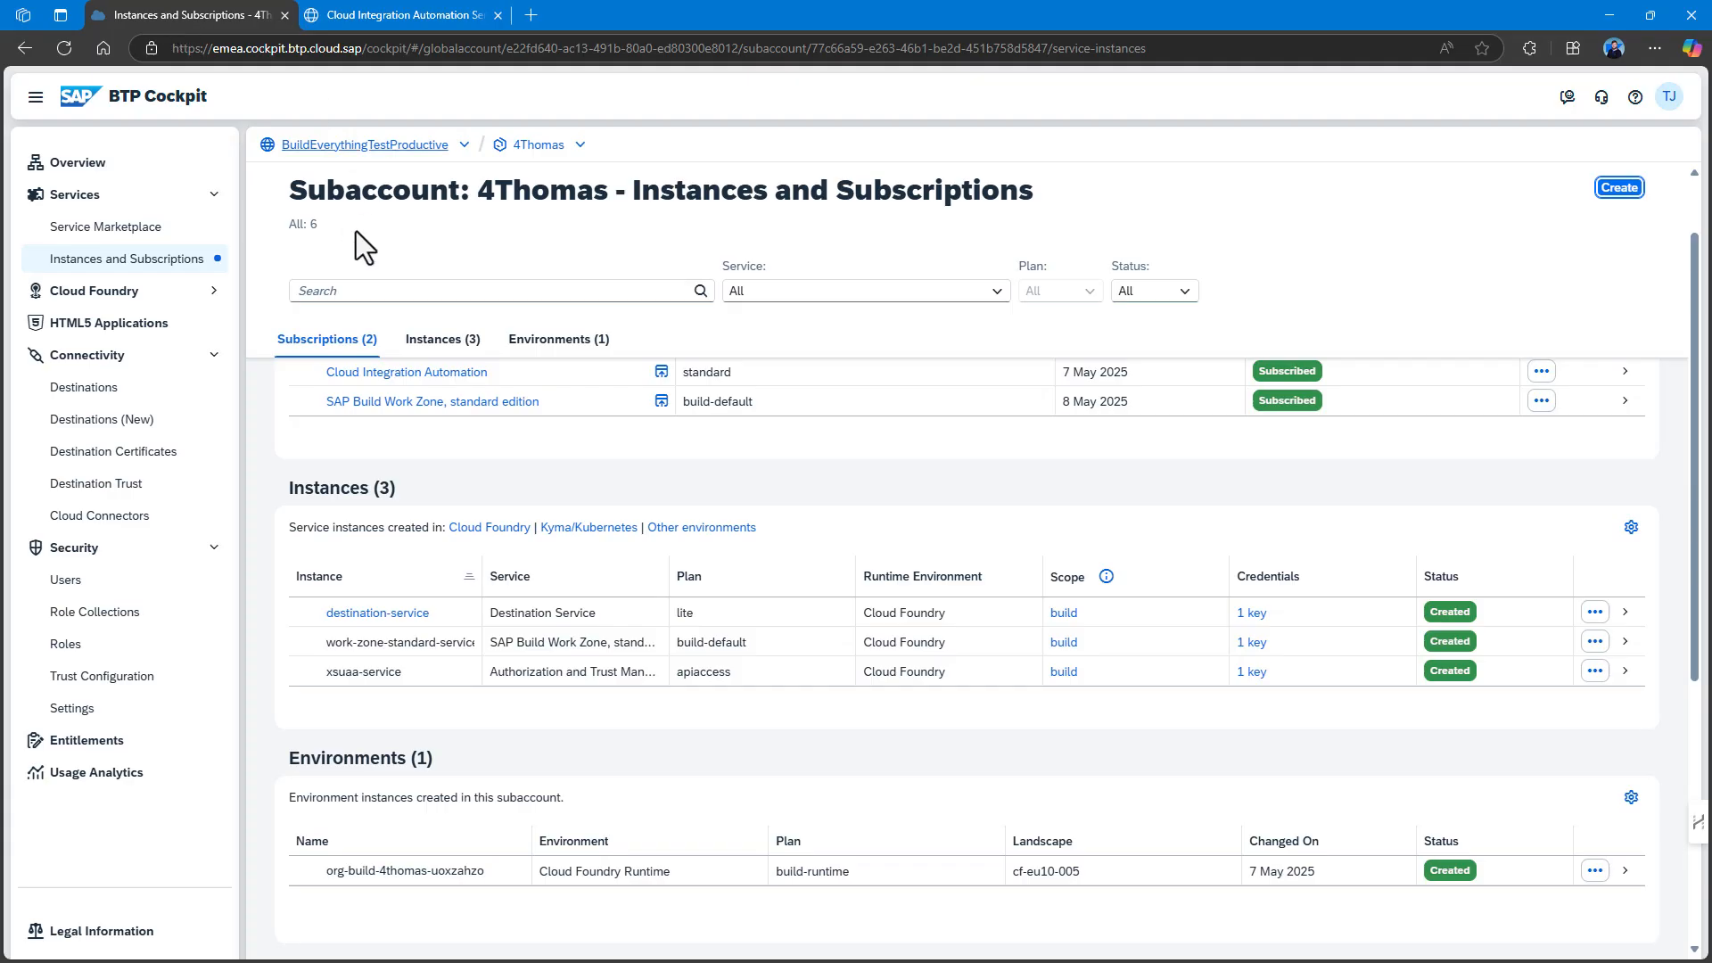
# Confirm the user's role collections include Launchpad_Admin and Launchpad_Advanced_Theming, then return to the inbox.
pyautogui.click(120, 585)
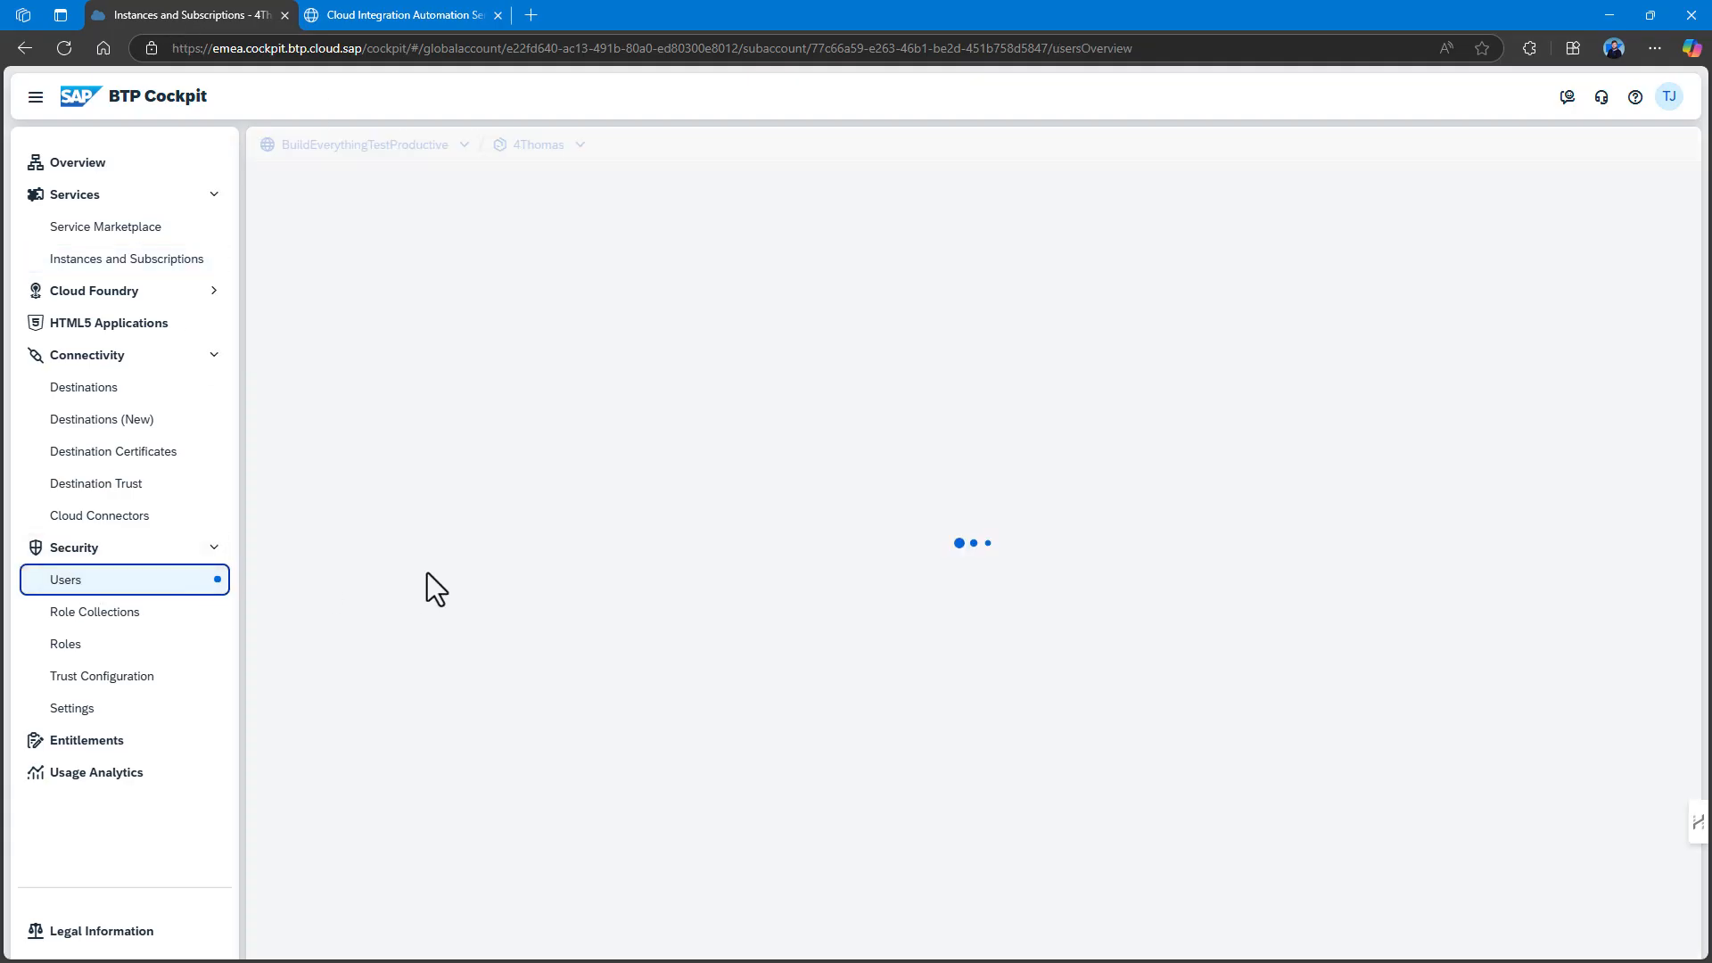
pyautogui.click(464, 444)
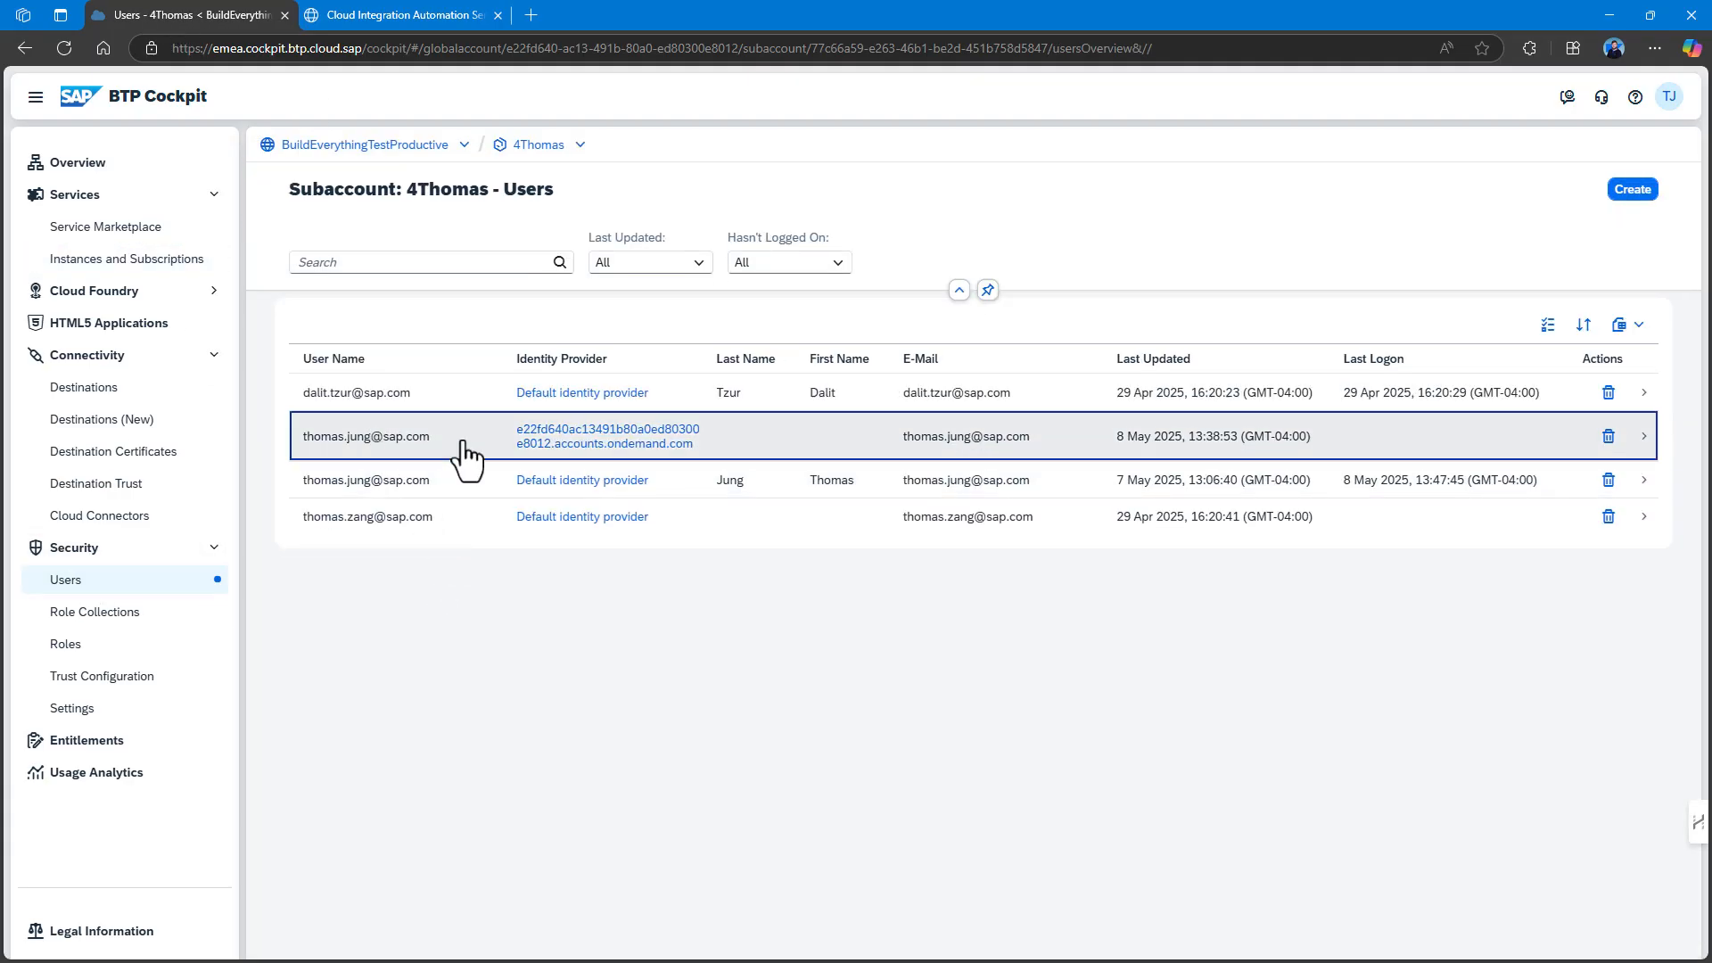
pyautogui.scroll(-3, 1532, 727)
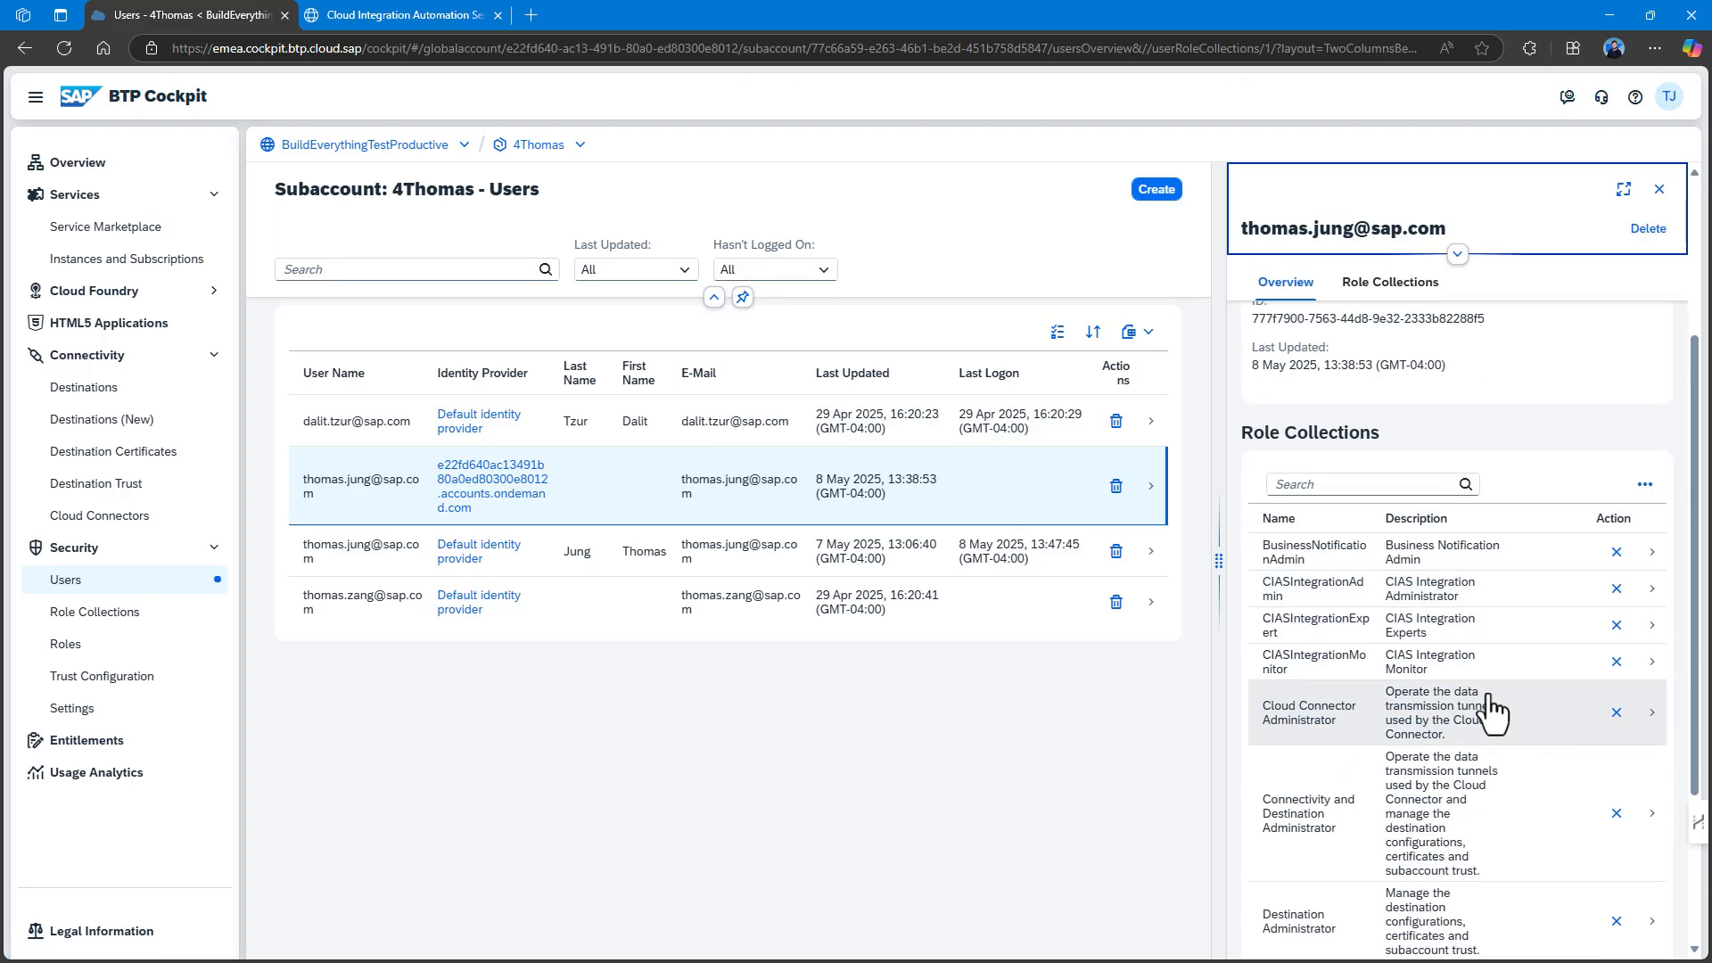
pyautogui.scroll(-3, 1476, 642)
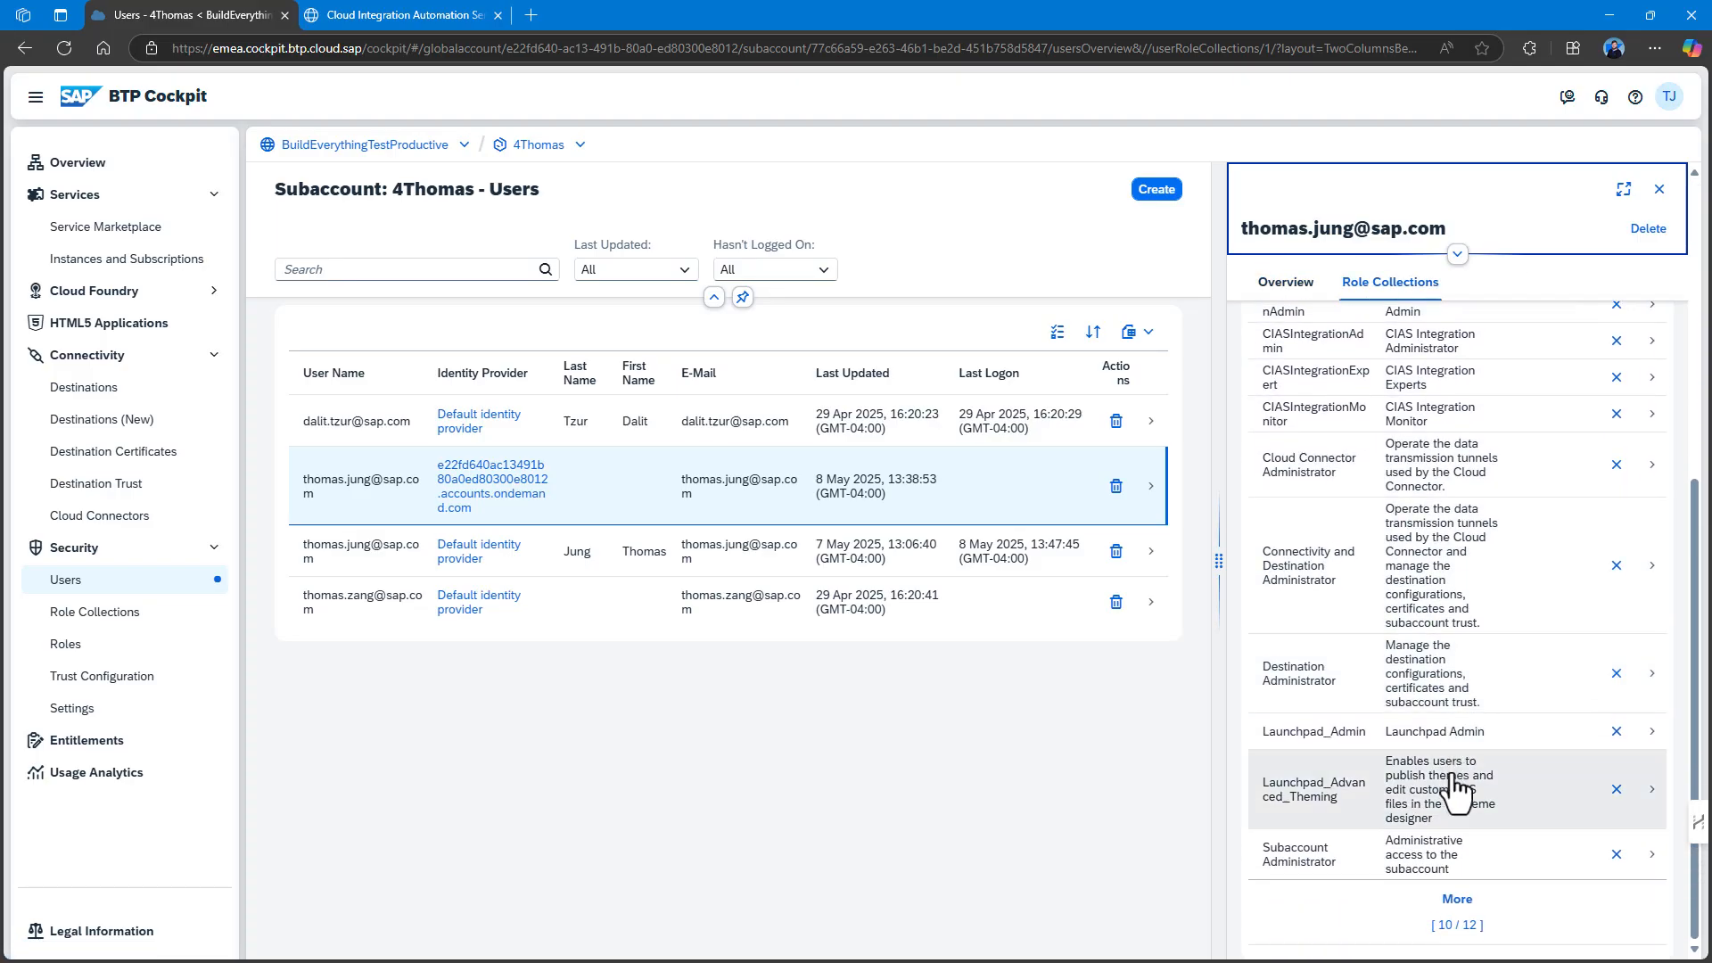
pyautogui.click(1457, 903)
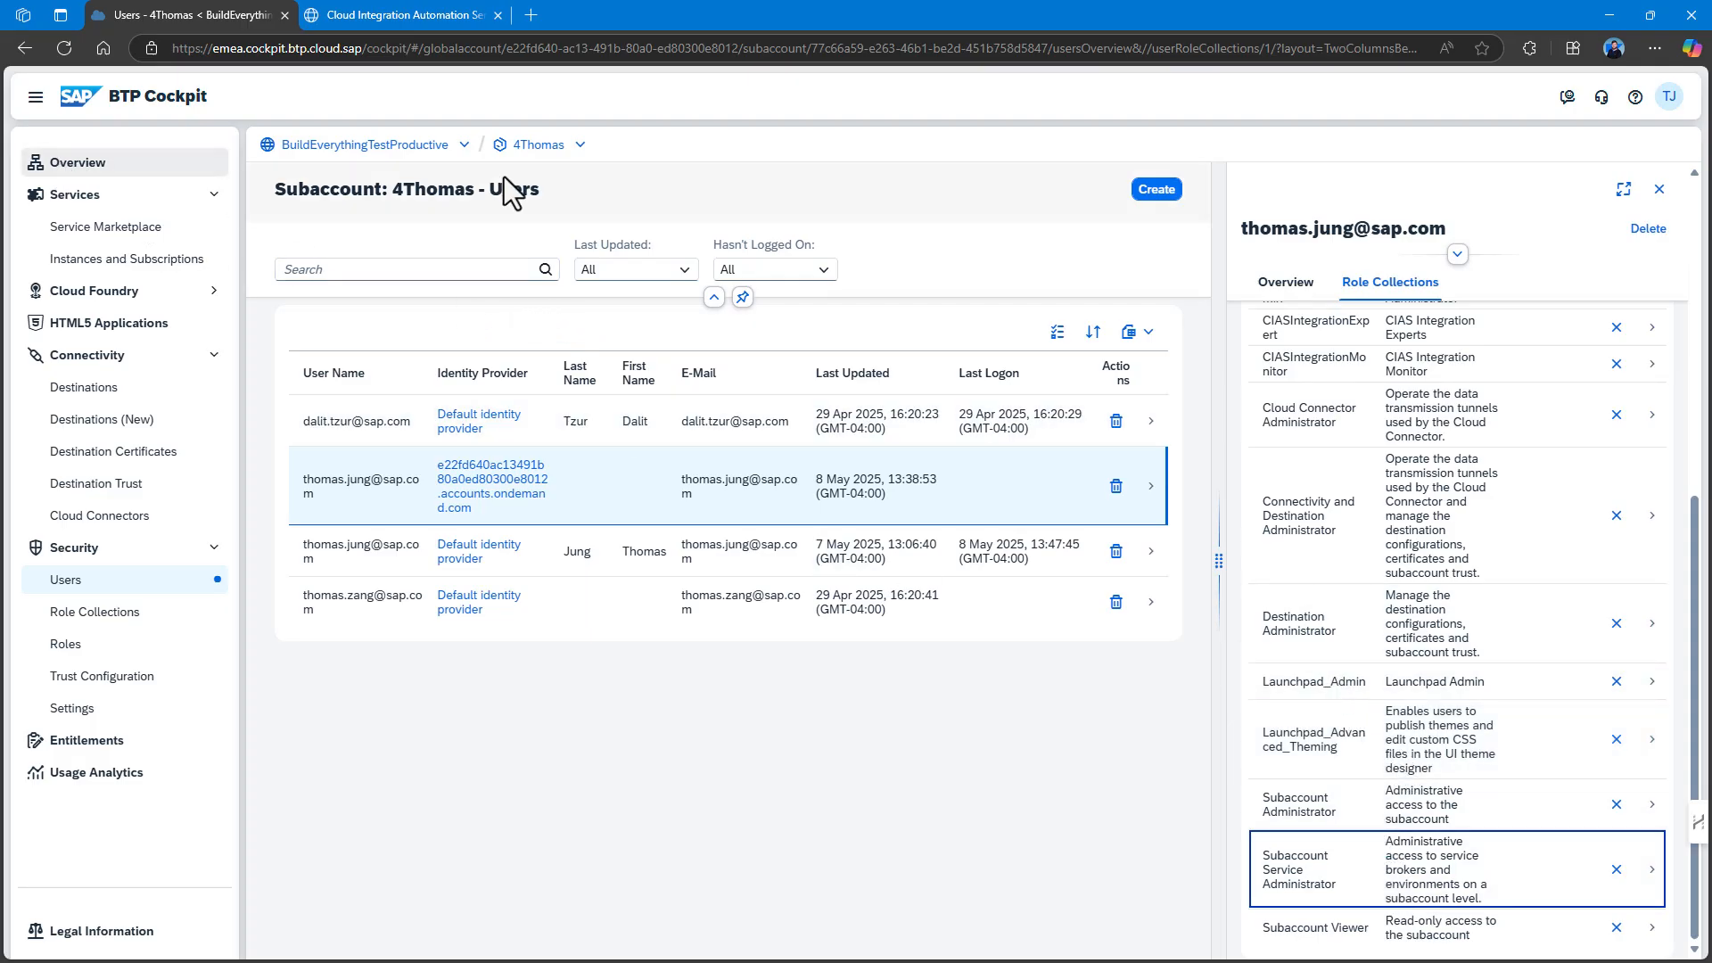
pyautogui.doubleClick(539, 145)
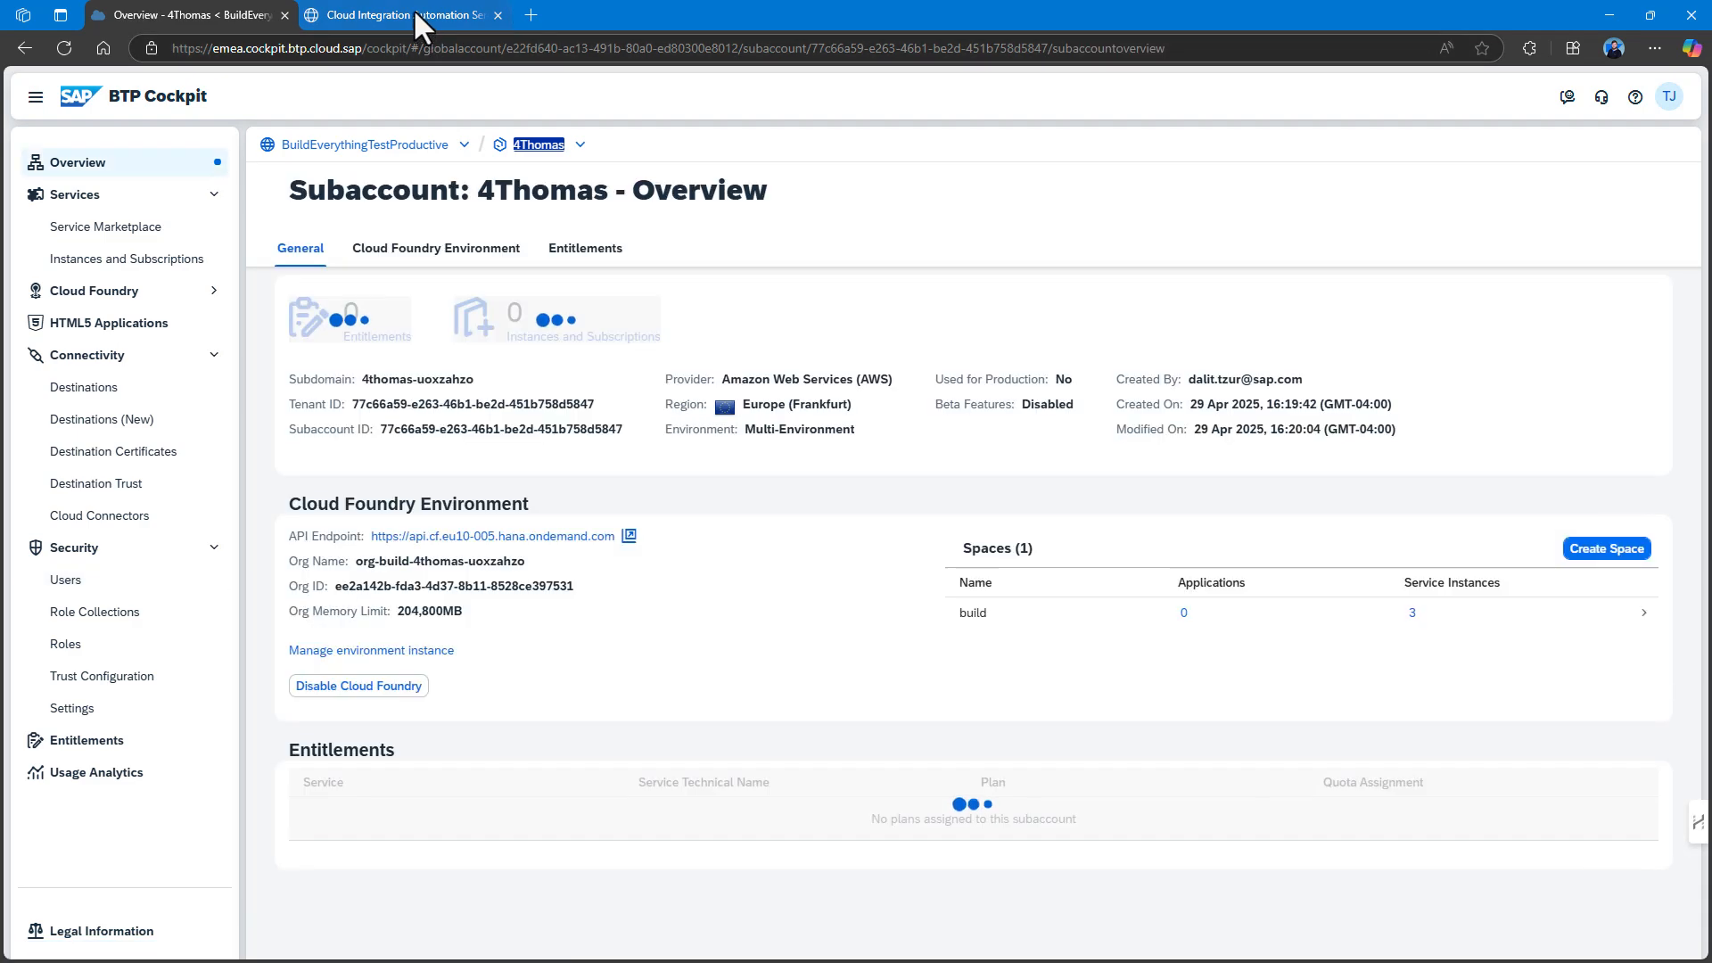
pyautogui.click(416, 14)
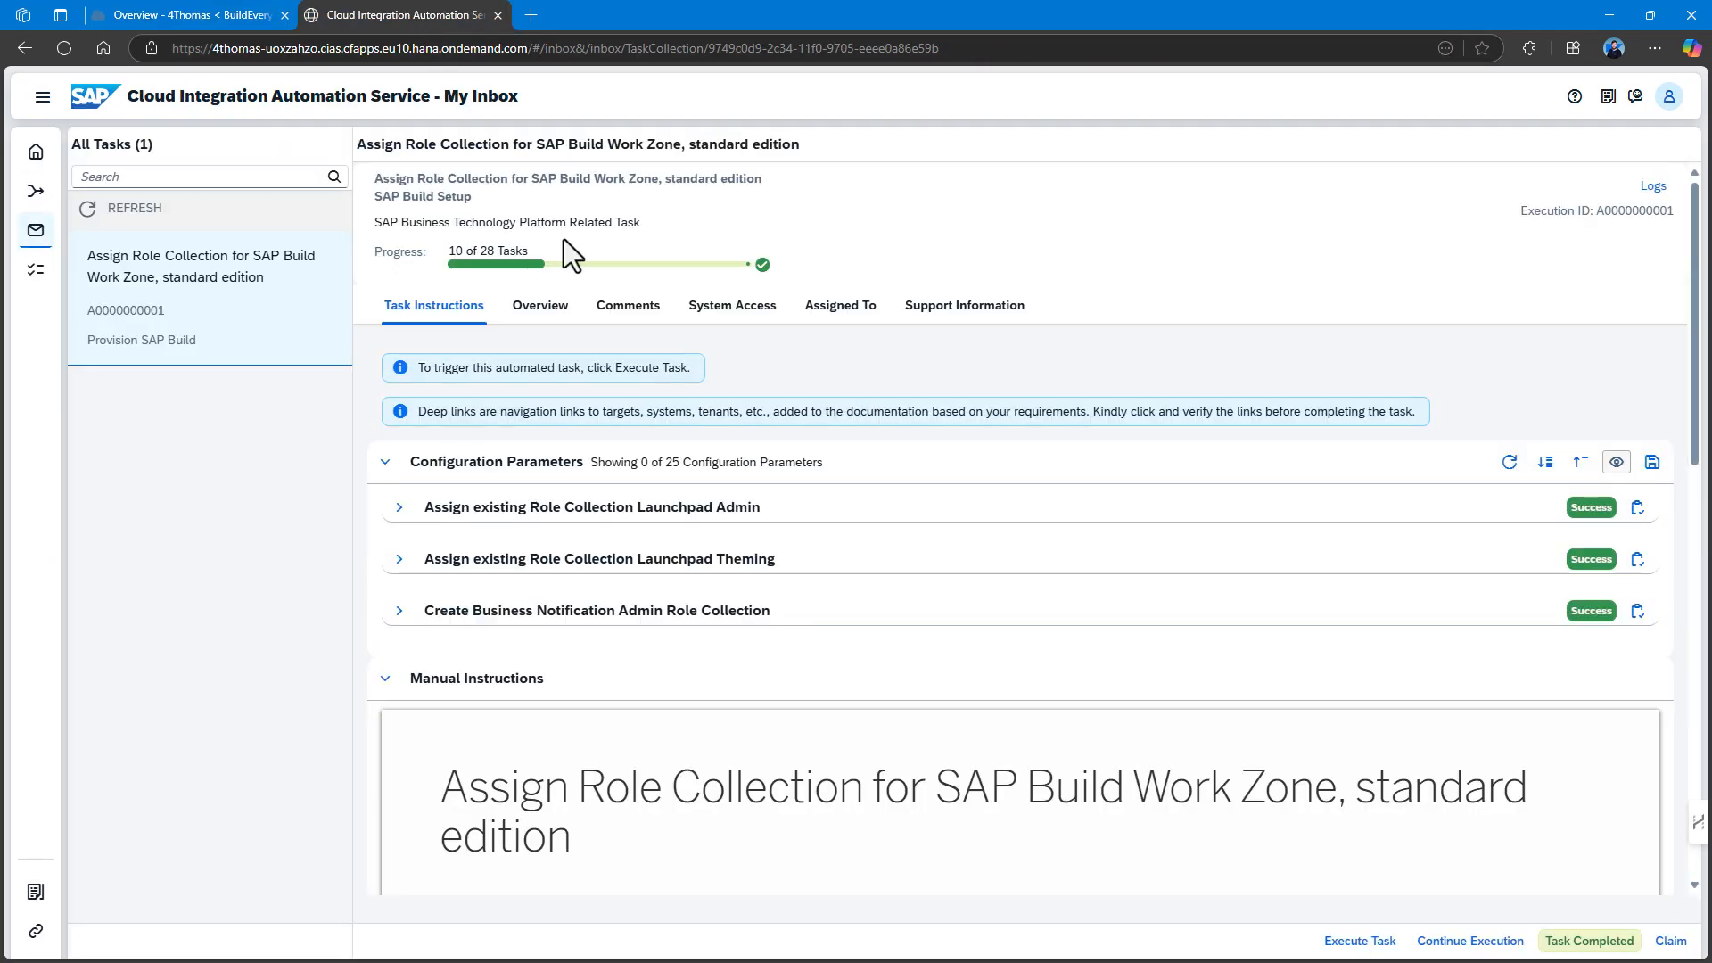
# Complete the Work Zone role-collection task and review the SAP Task Center Entitlement task.
pyautogui.click(1592, 942)
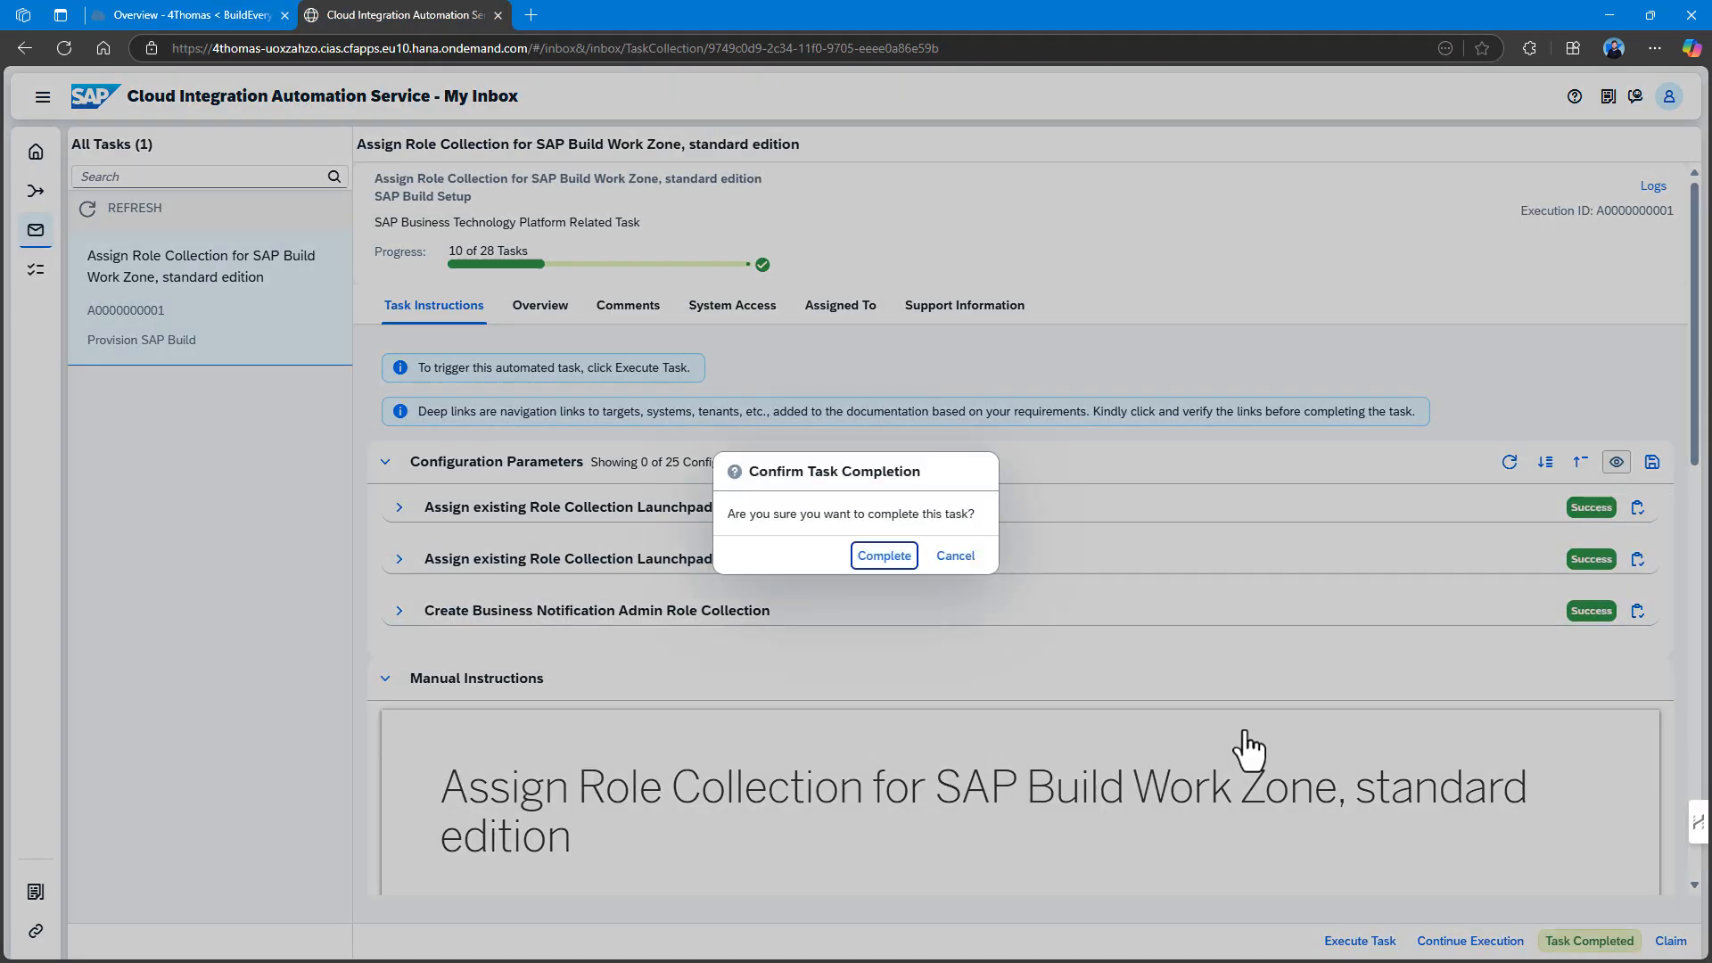
pyautogui.click(883, 557)
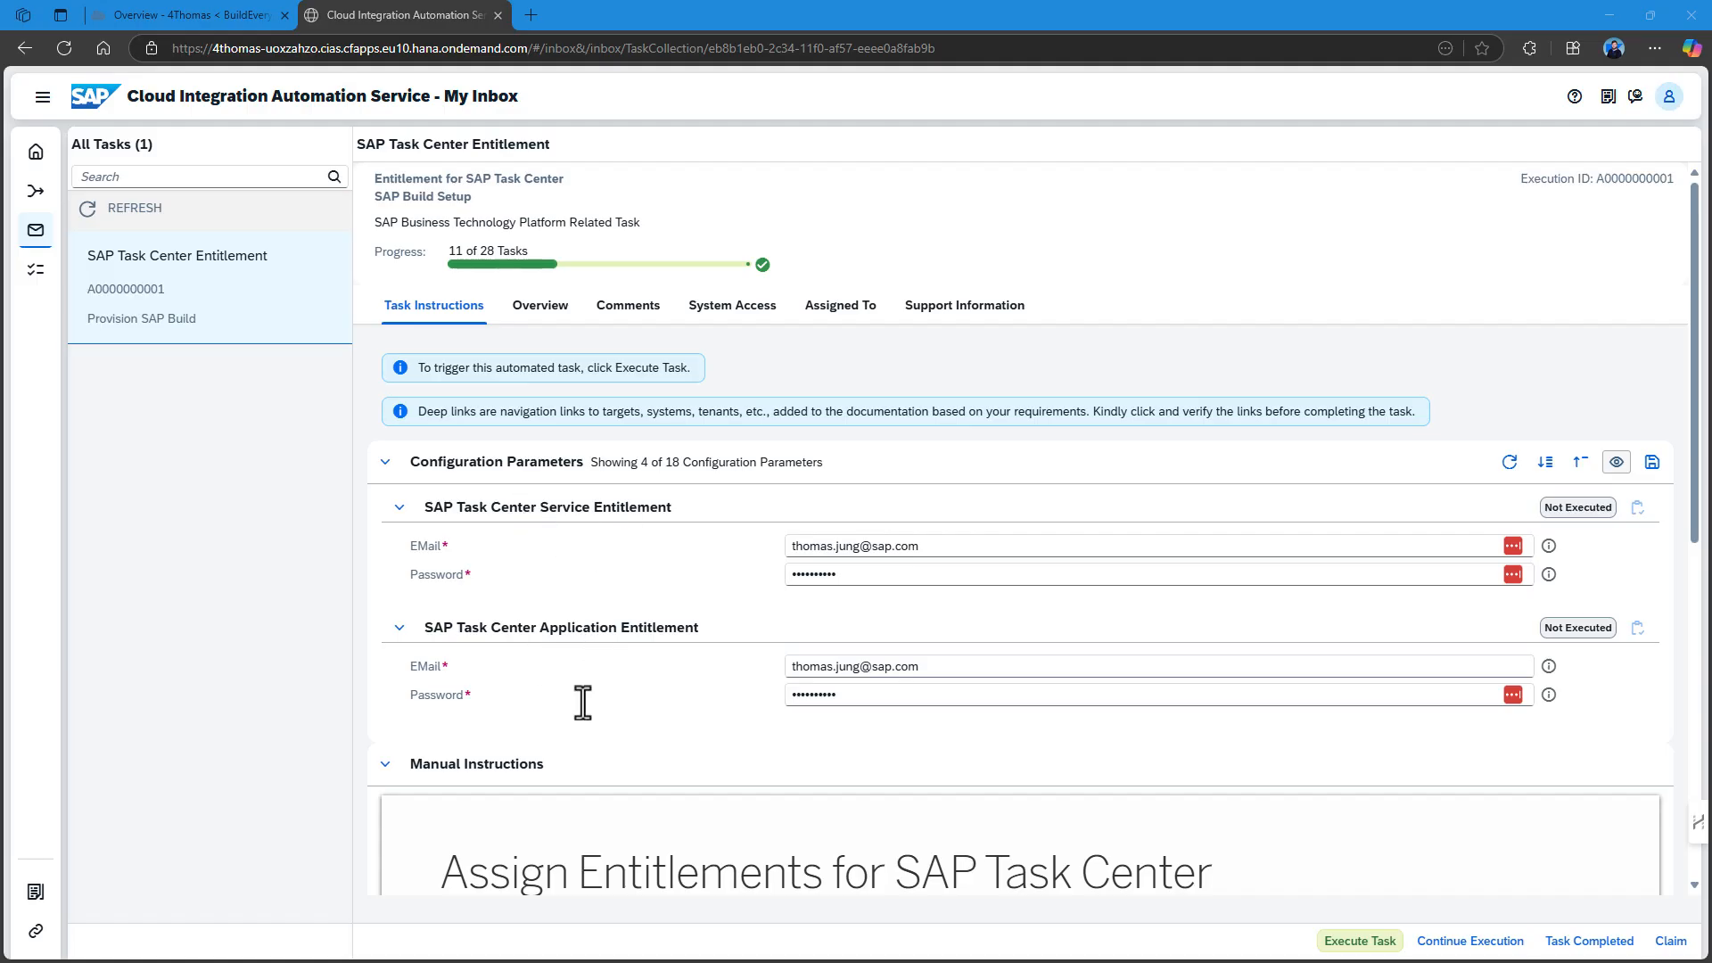
pyautogui.scroll(-5, 618, 689)
pyautogui.scroll(5, 618, 691)
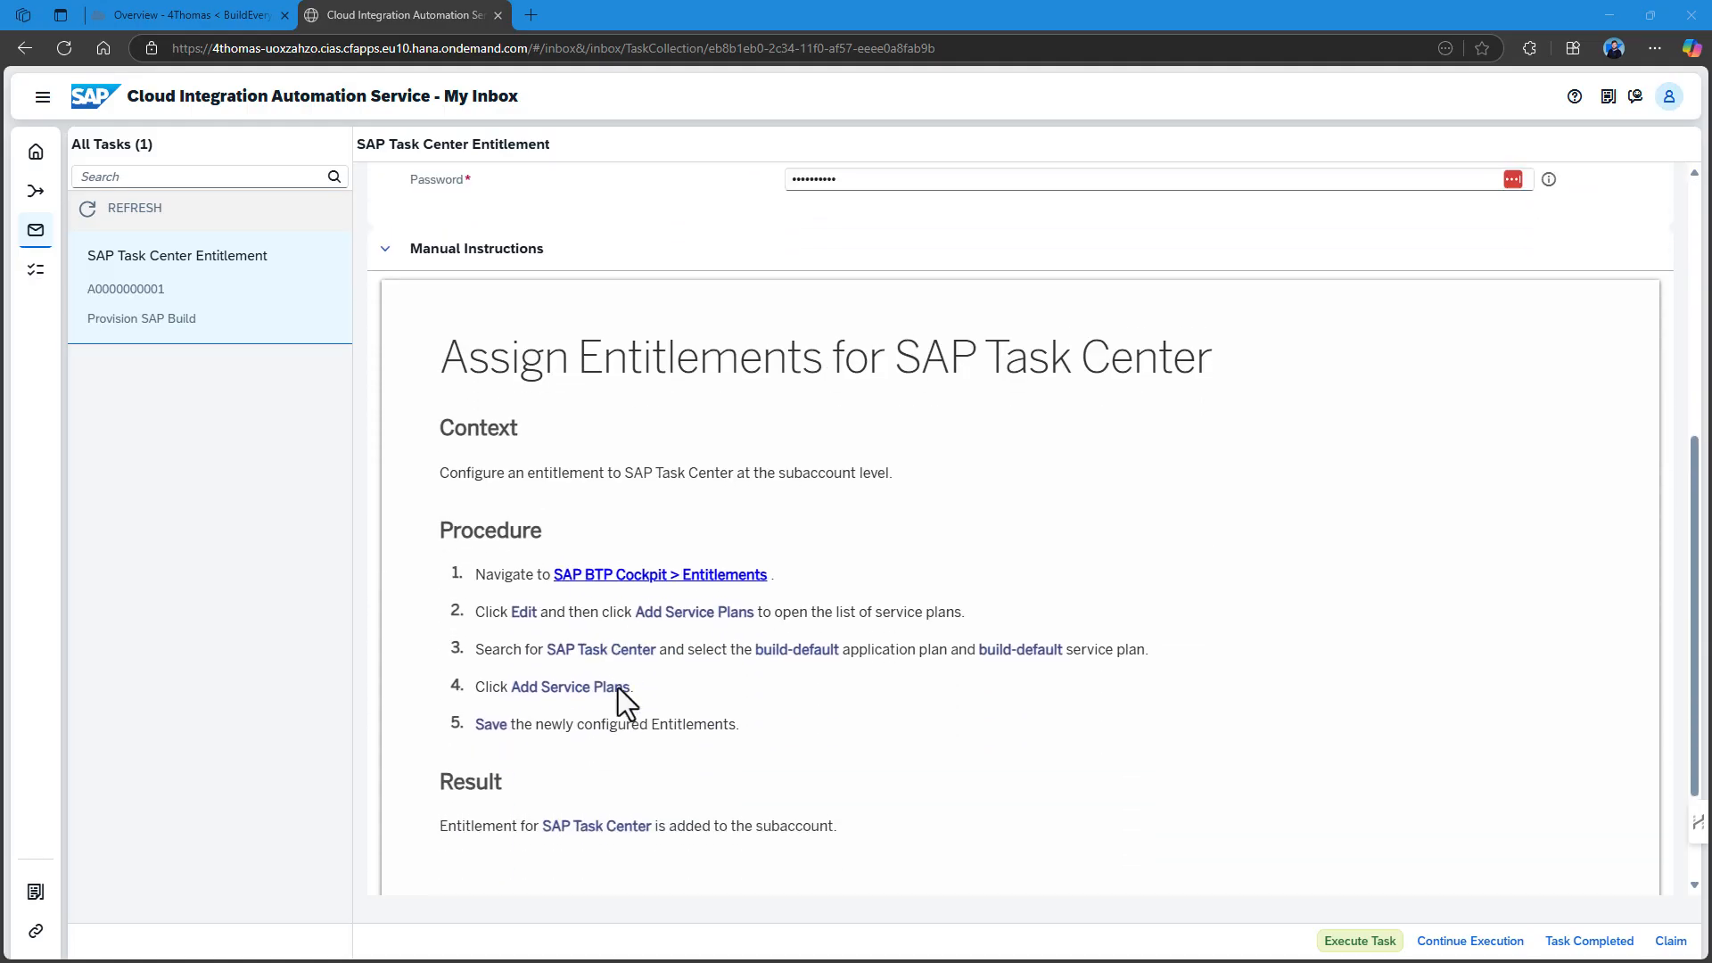
# Run the SAP Task Center Entitlement steps automatically, then open the Cockpit's Instances and Subscriptions.
pyautogui.click(1360, 943)
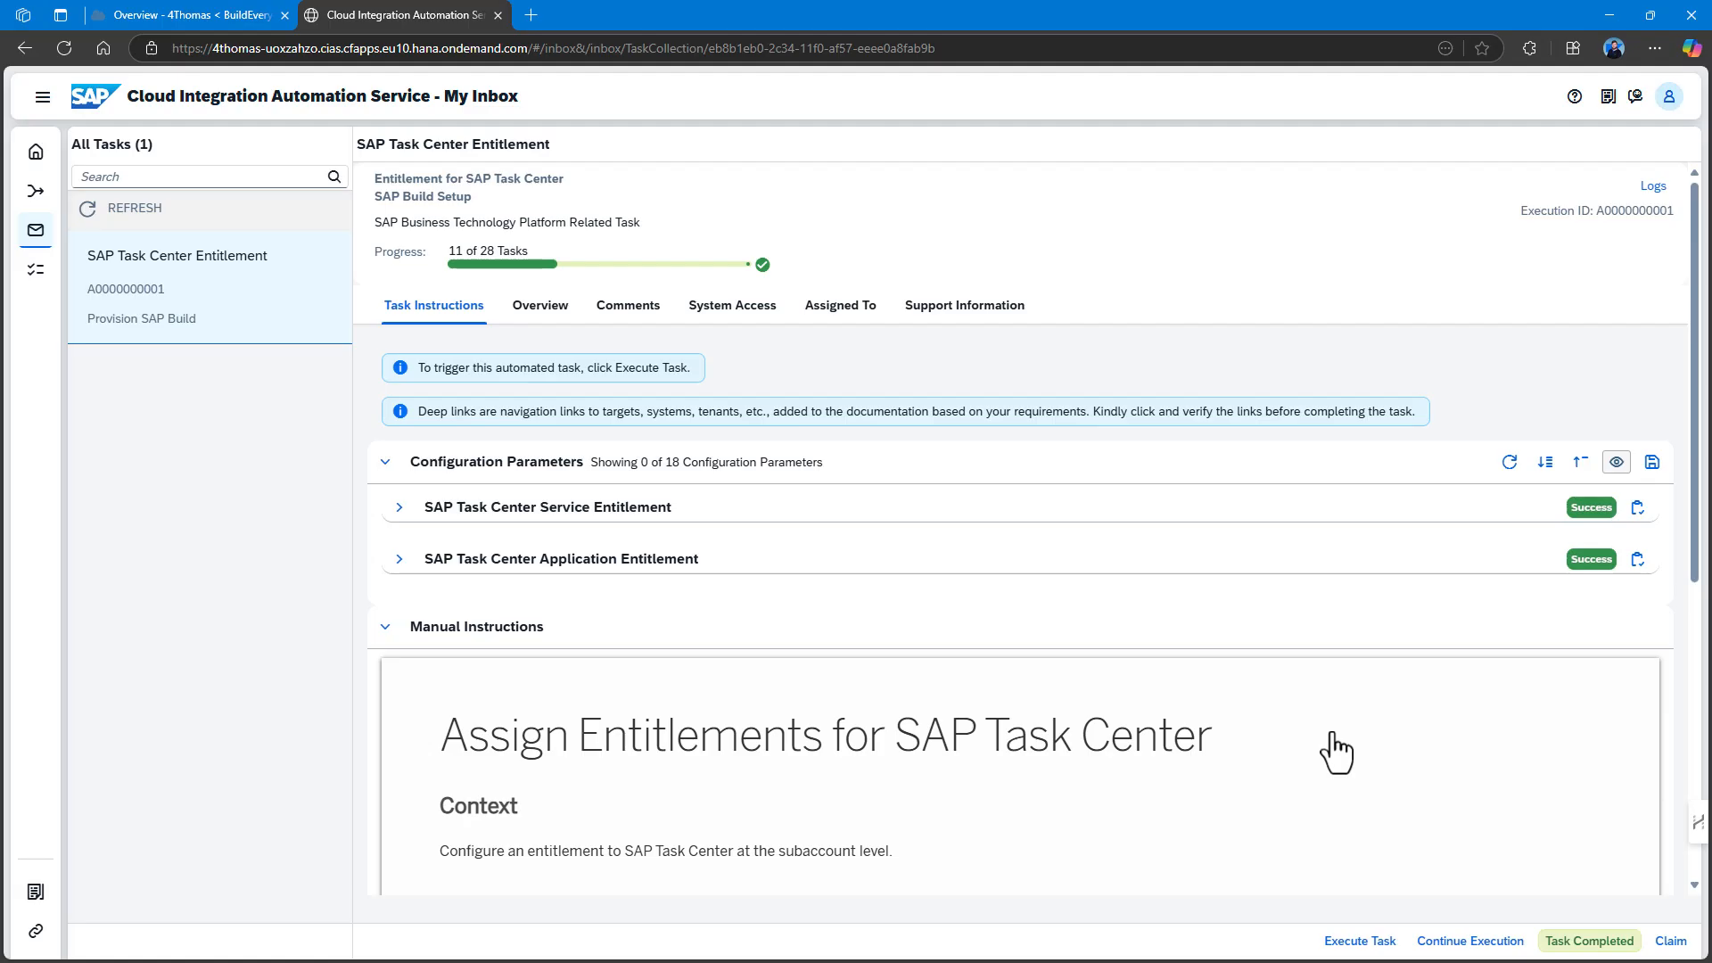
pyautogui.click(199, 15)
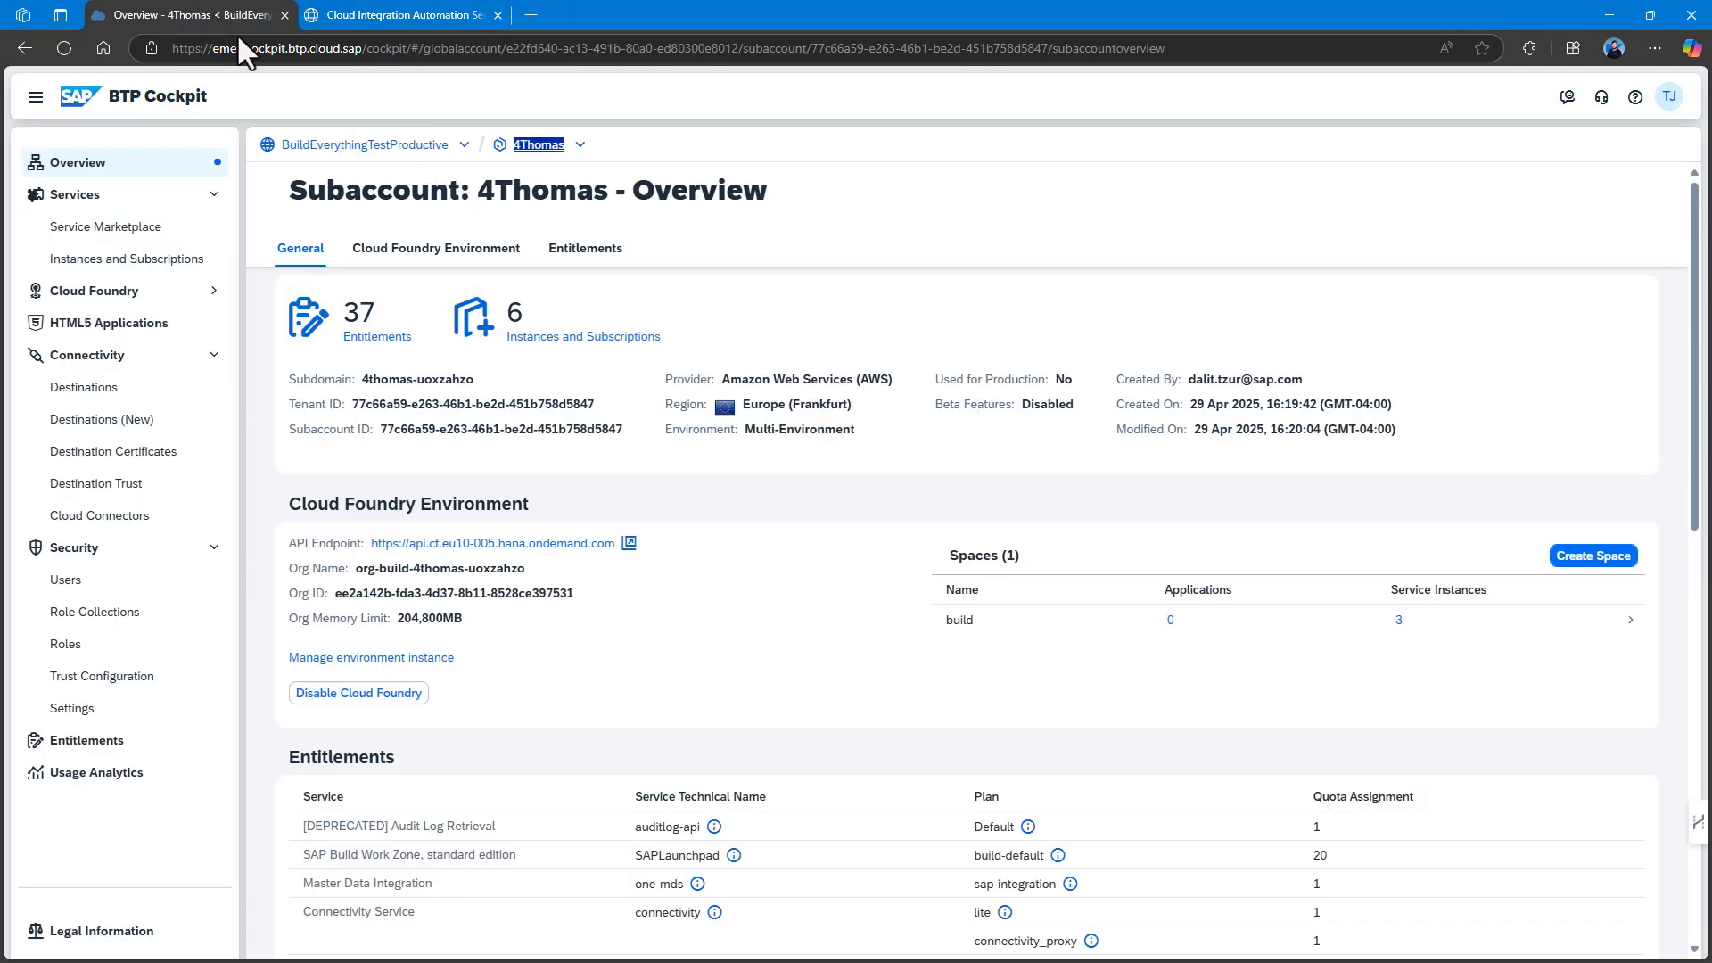
pyautogui.click(157, 264)
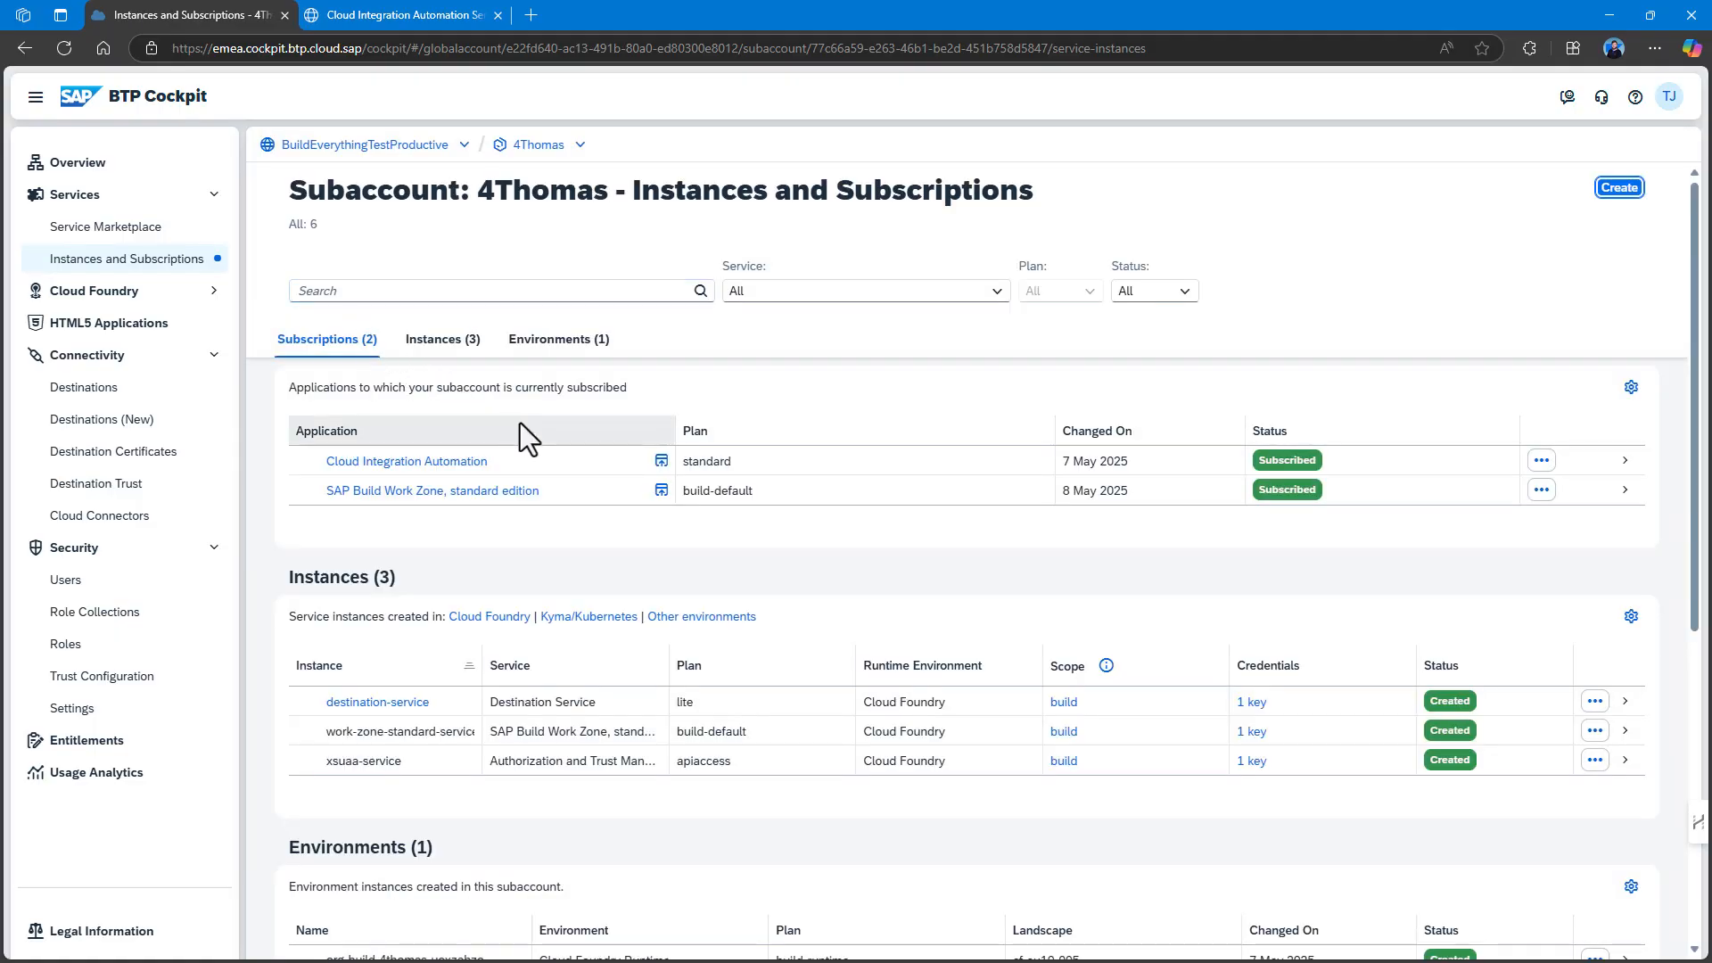
# Filter entitlements by 'tas' to confirm one-inbox-application (10 units) and one-inbox-service (1 unit).
pyautogui.scroll(-2, 535, 428)
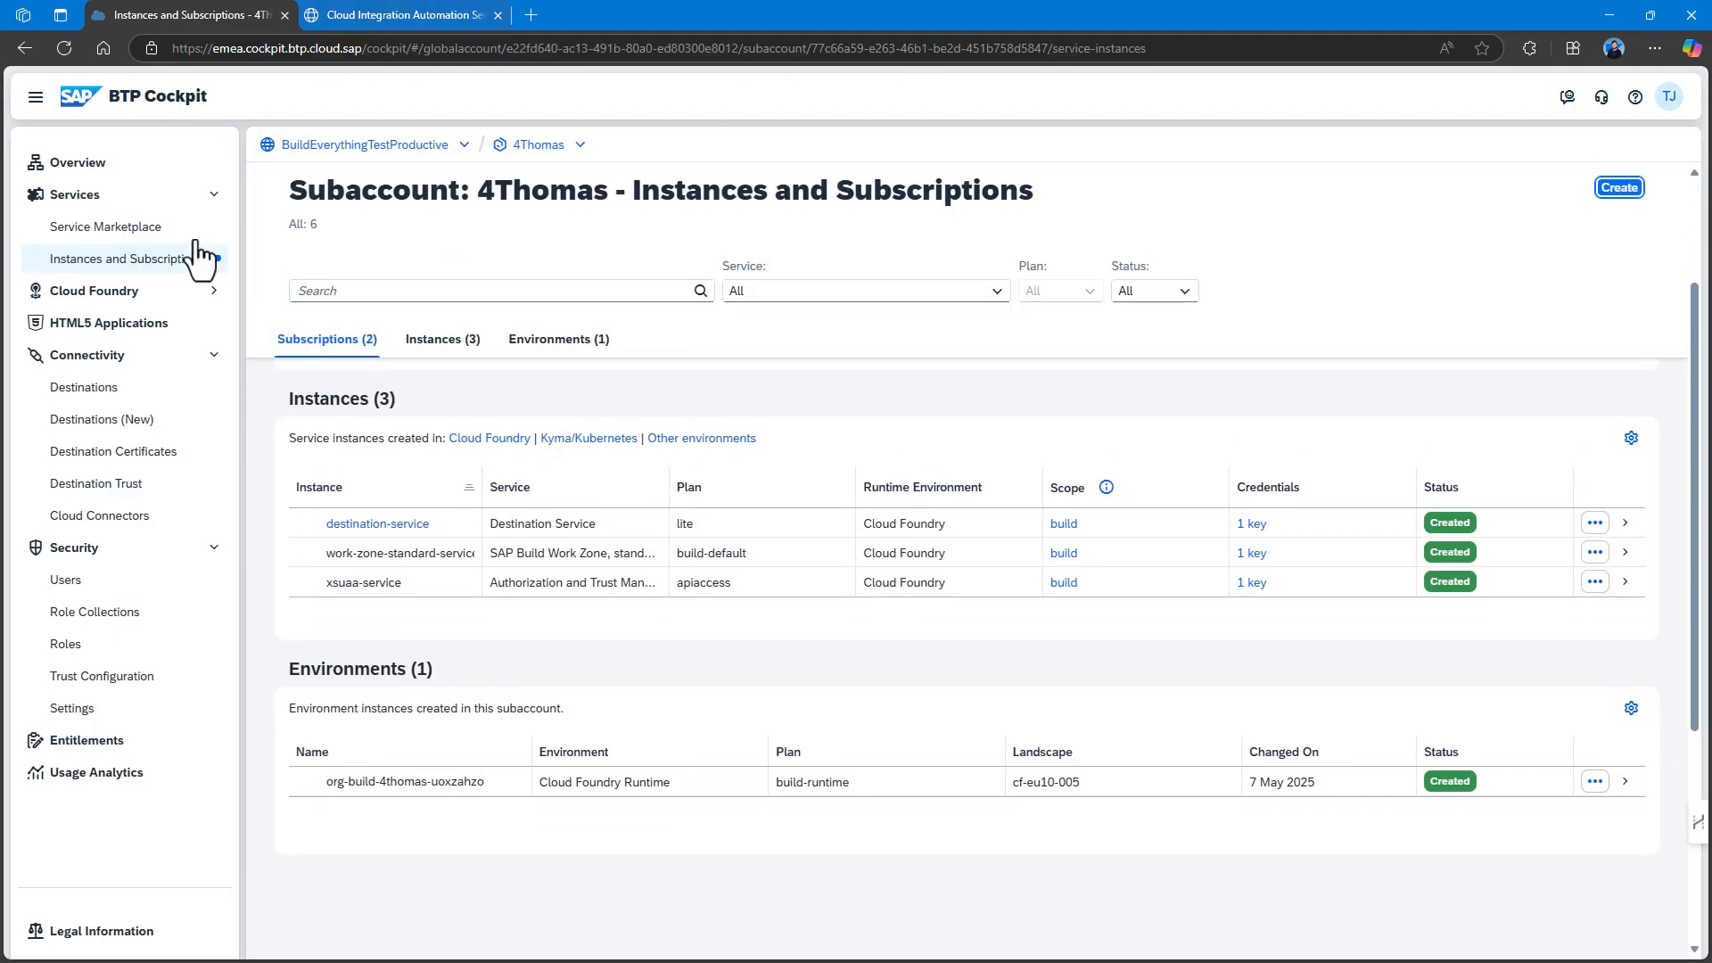
pyautogui.click(93, 740)
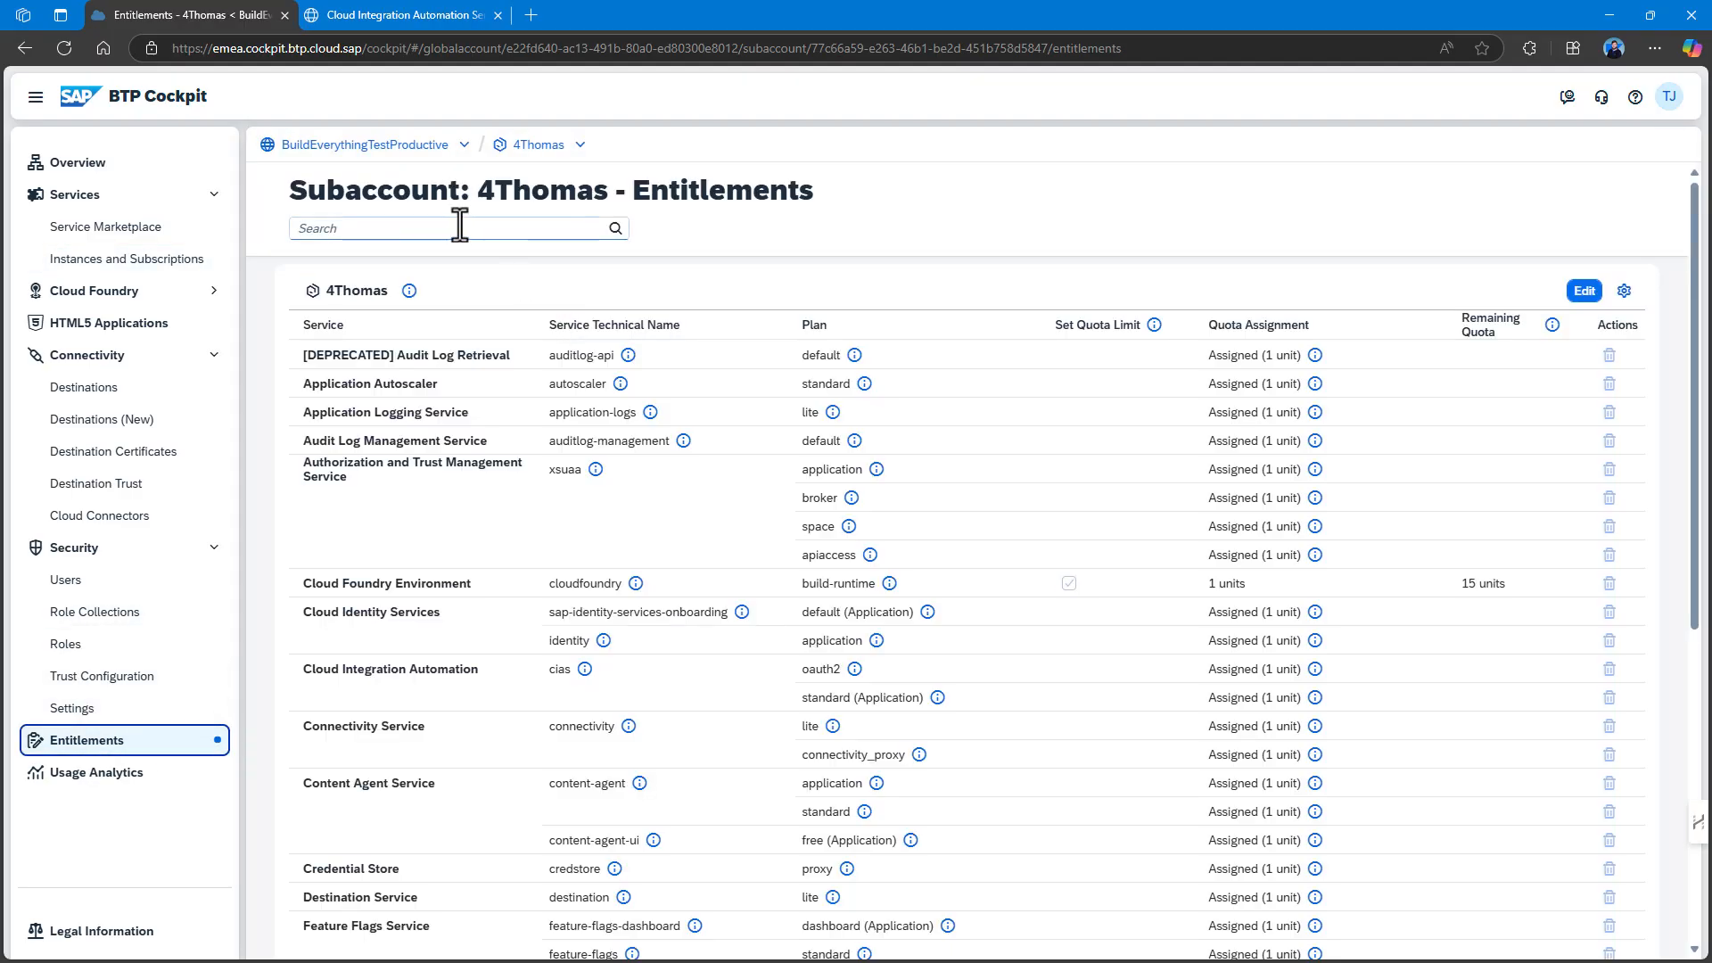
pyautogui.click(454, 228)
pyautogui.write('tas')
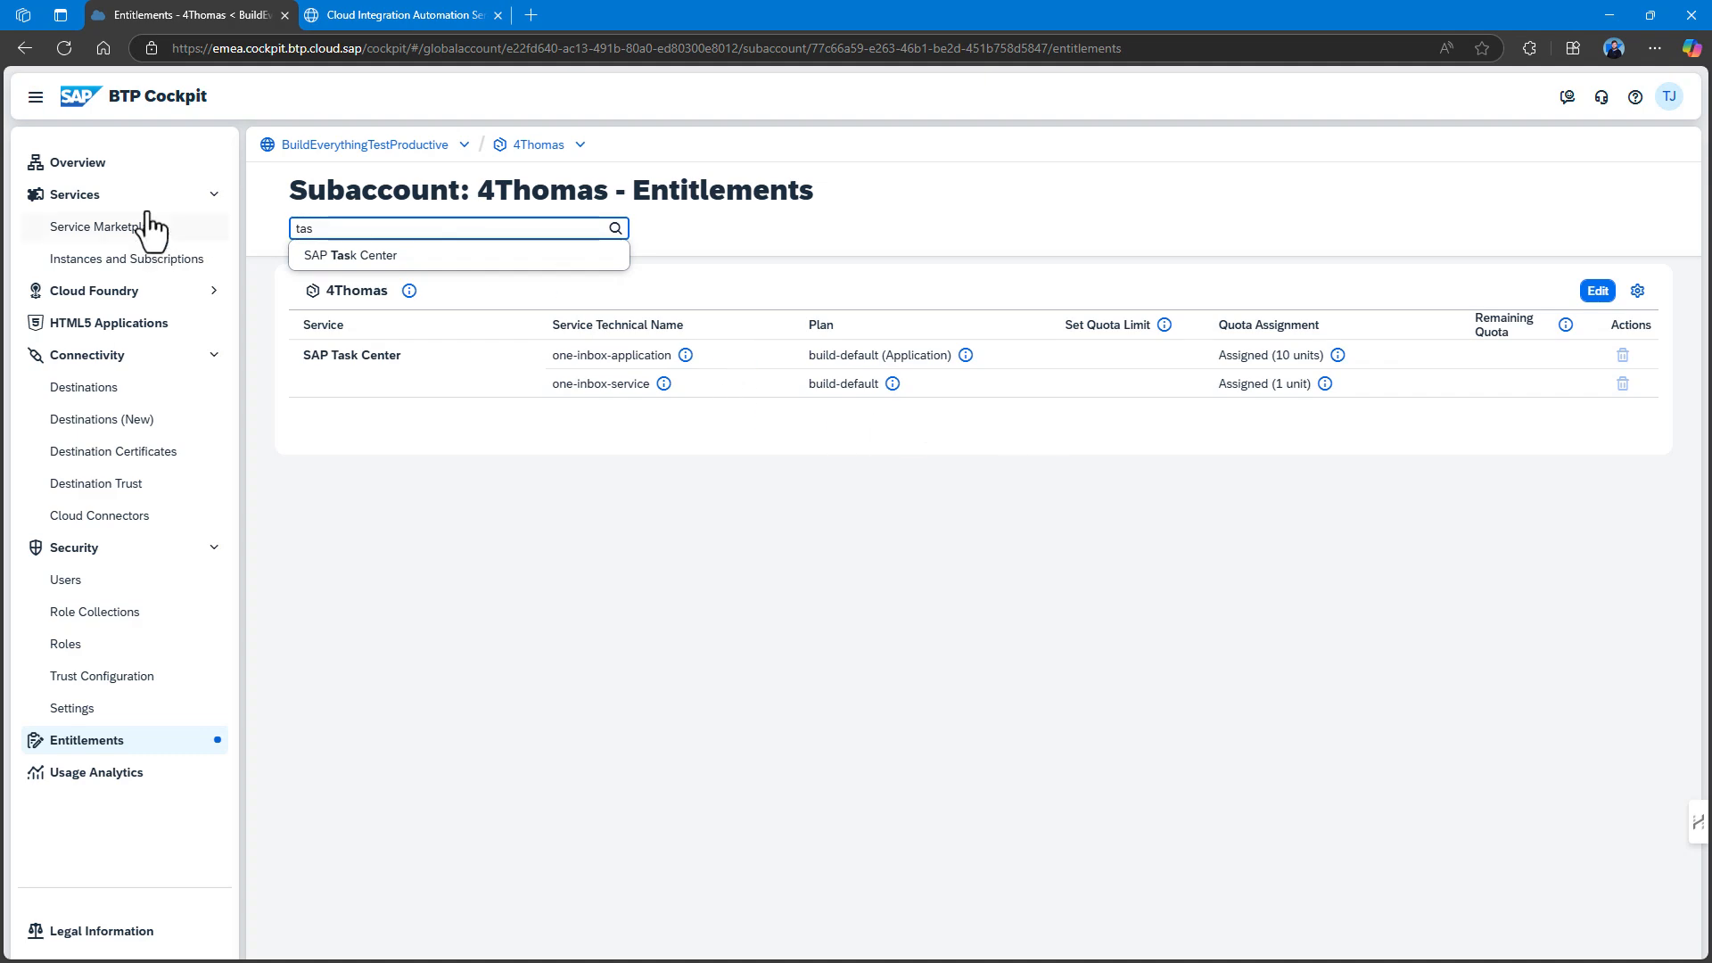
pyautogui.click(547, 150)
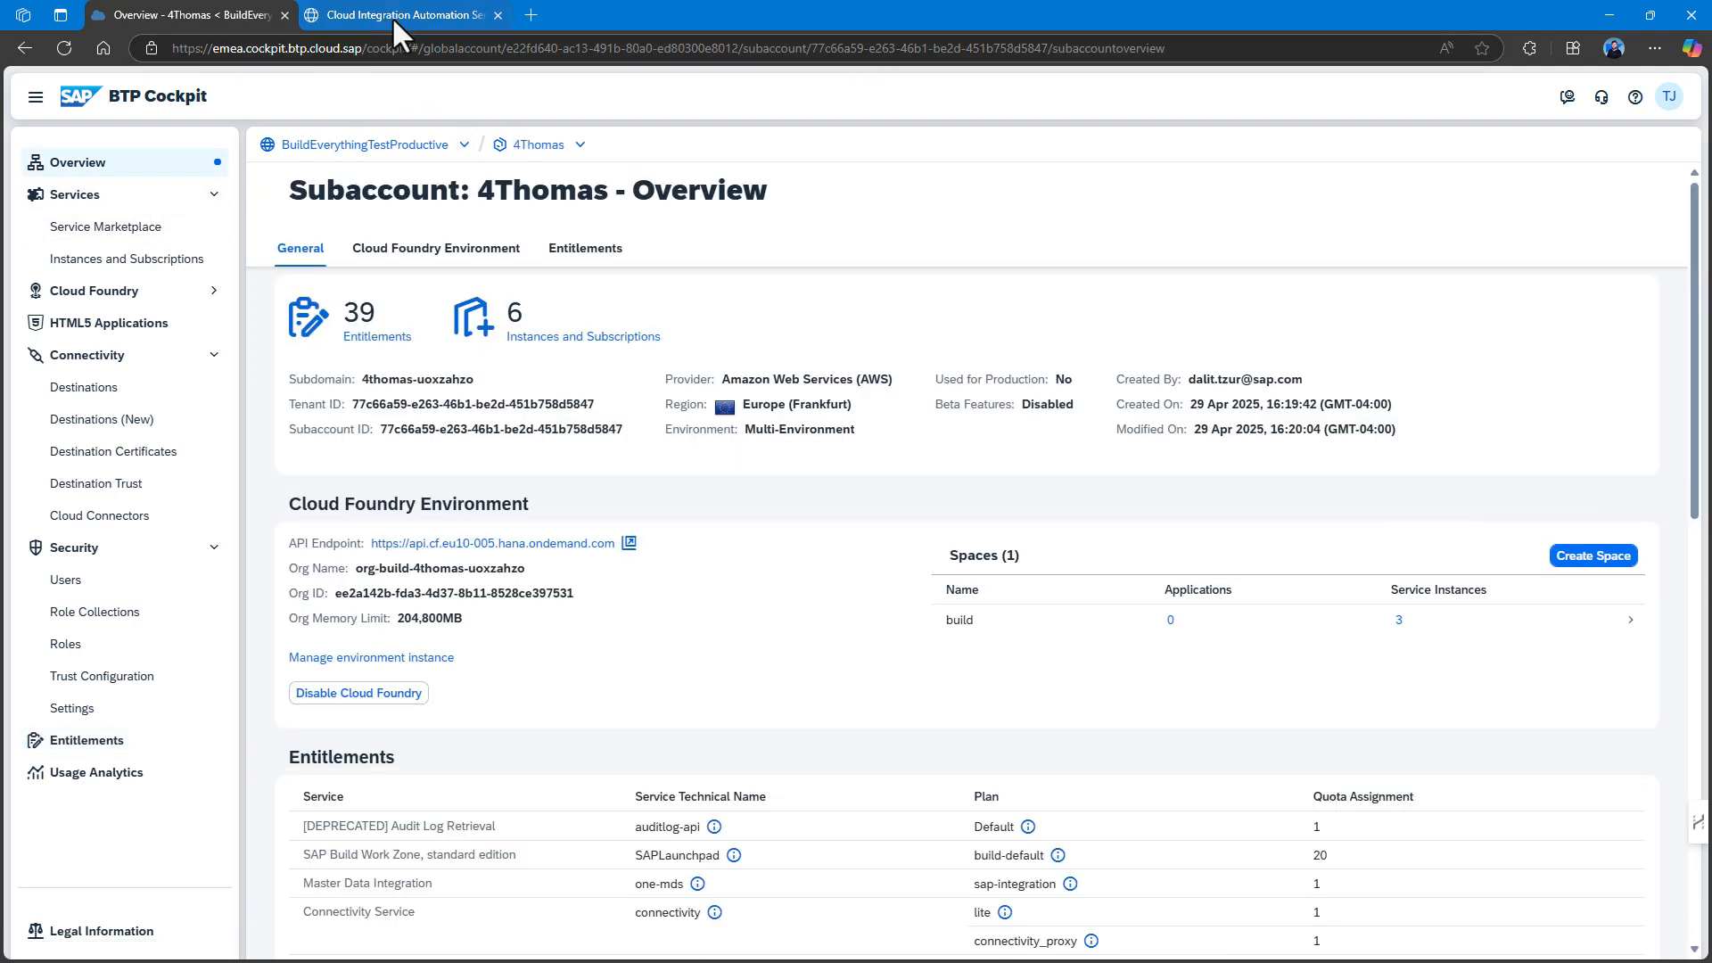
pyautogui.click(393, 16)
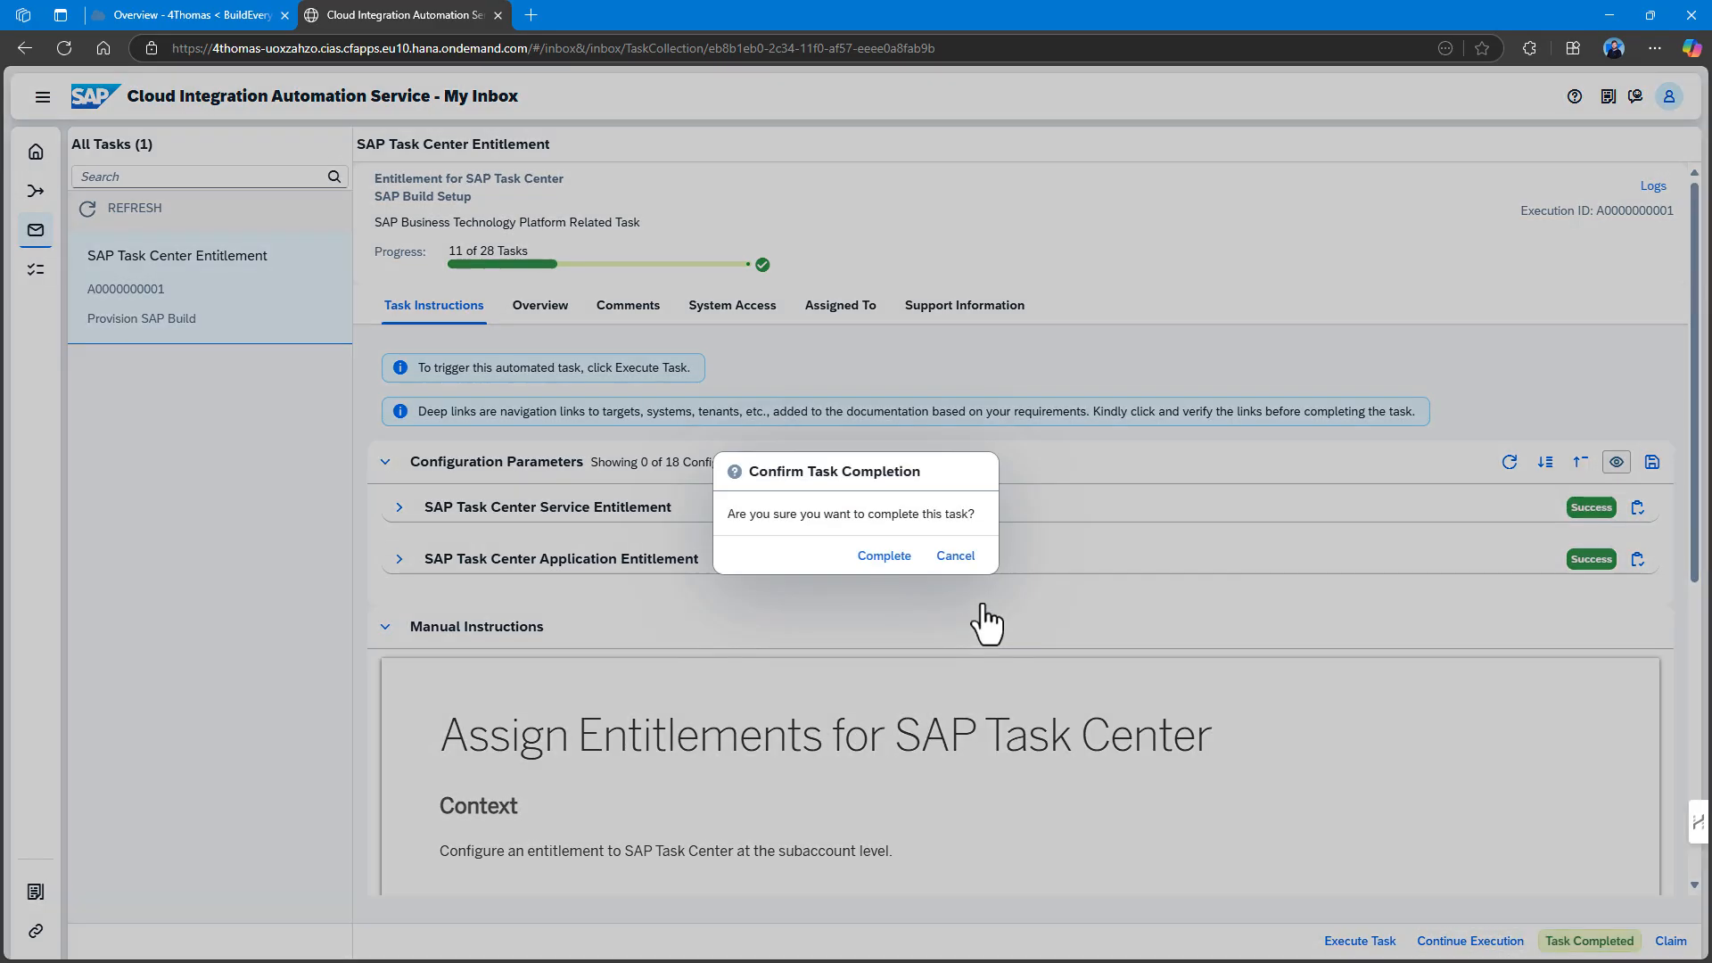
# Complete the SAP Task Center Entitlement task and run the Activate SAP Task Center steps automatically.
pyautogui.click(892, 555)
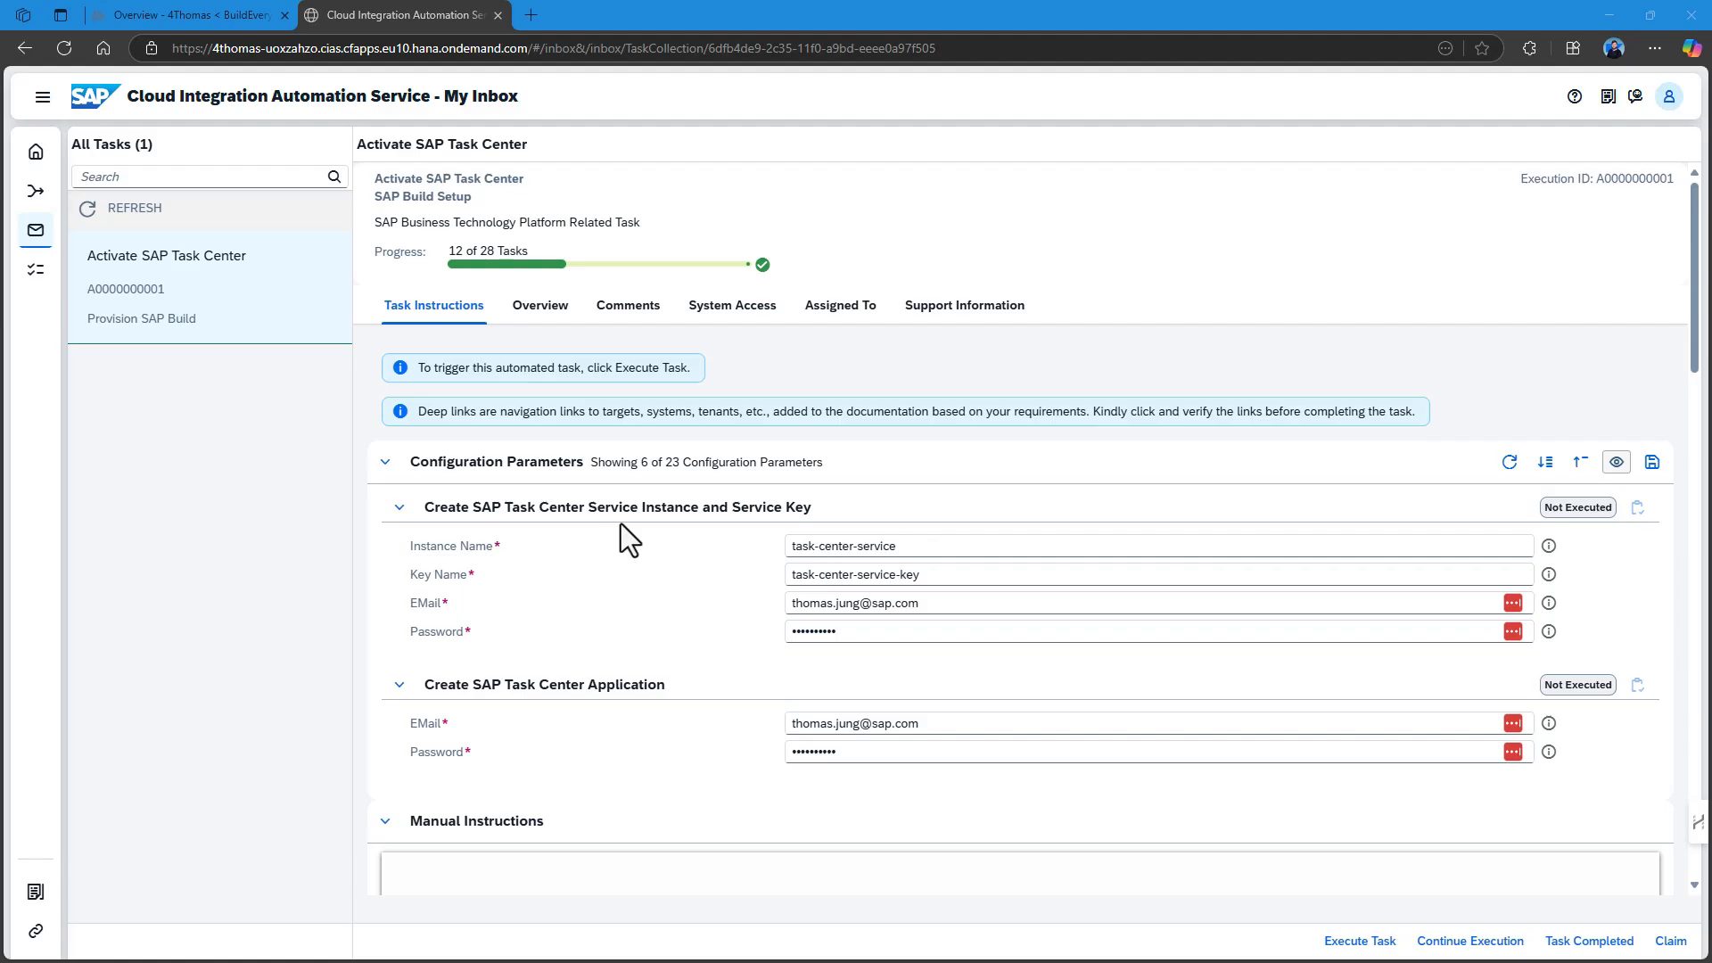
pyautogui.scroll(-7, 615, 708)
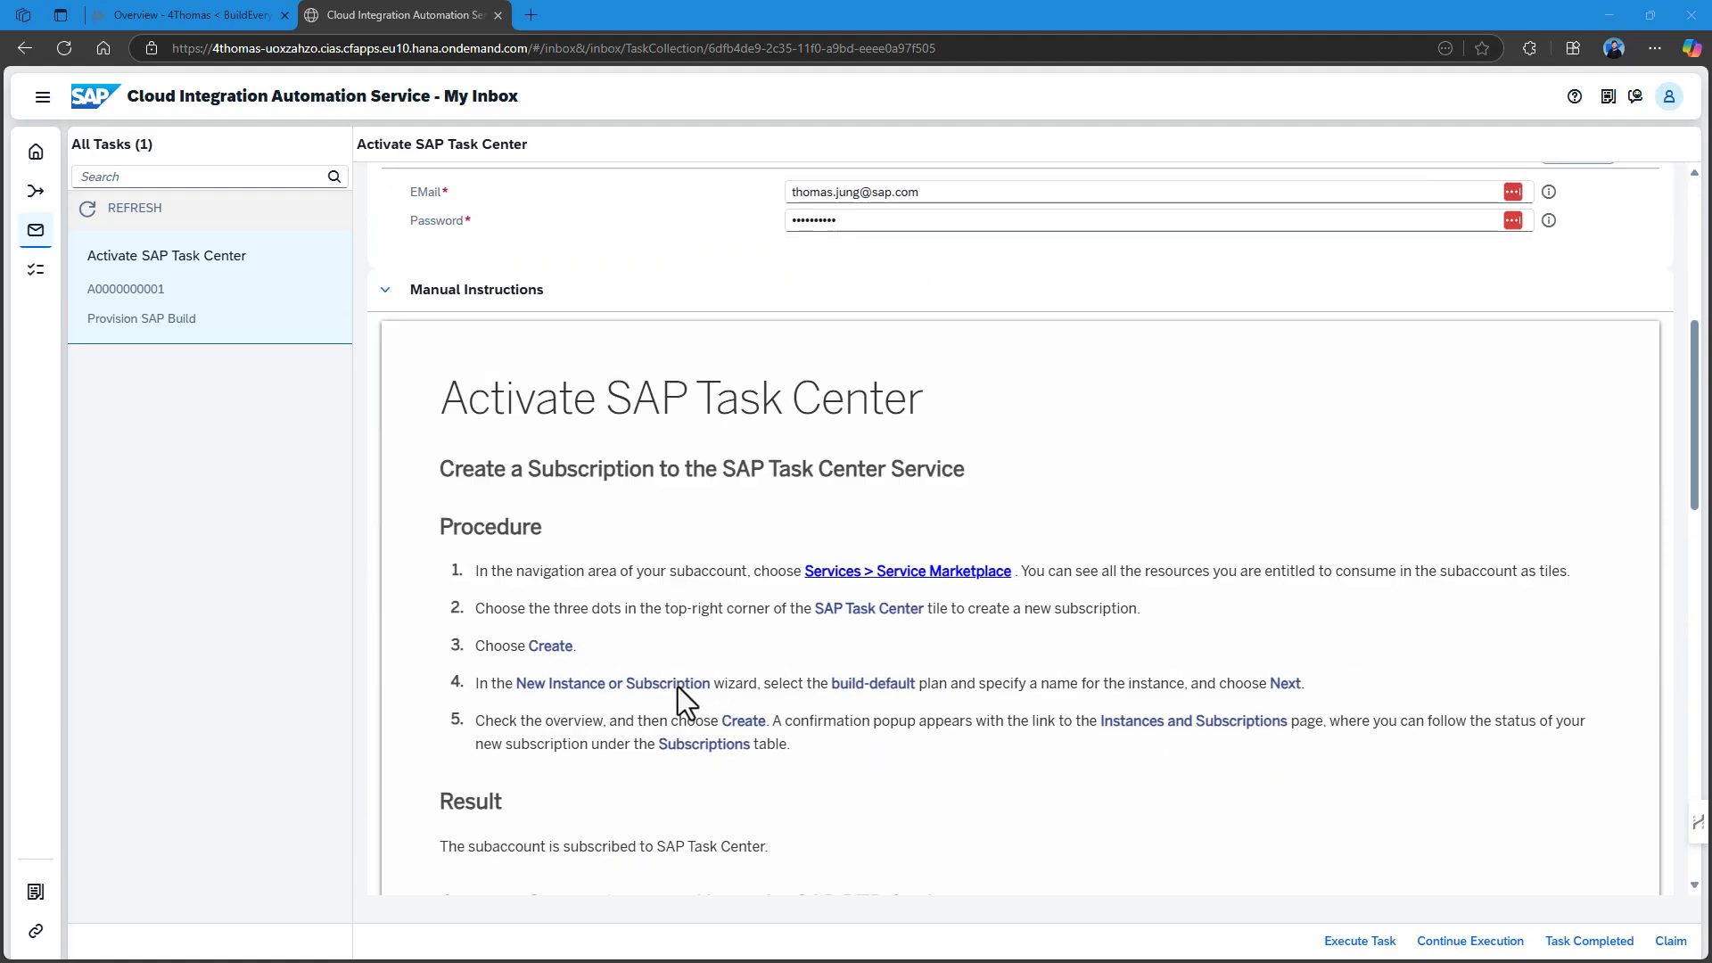
pyautogui.scroll(7, 678, 688)
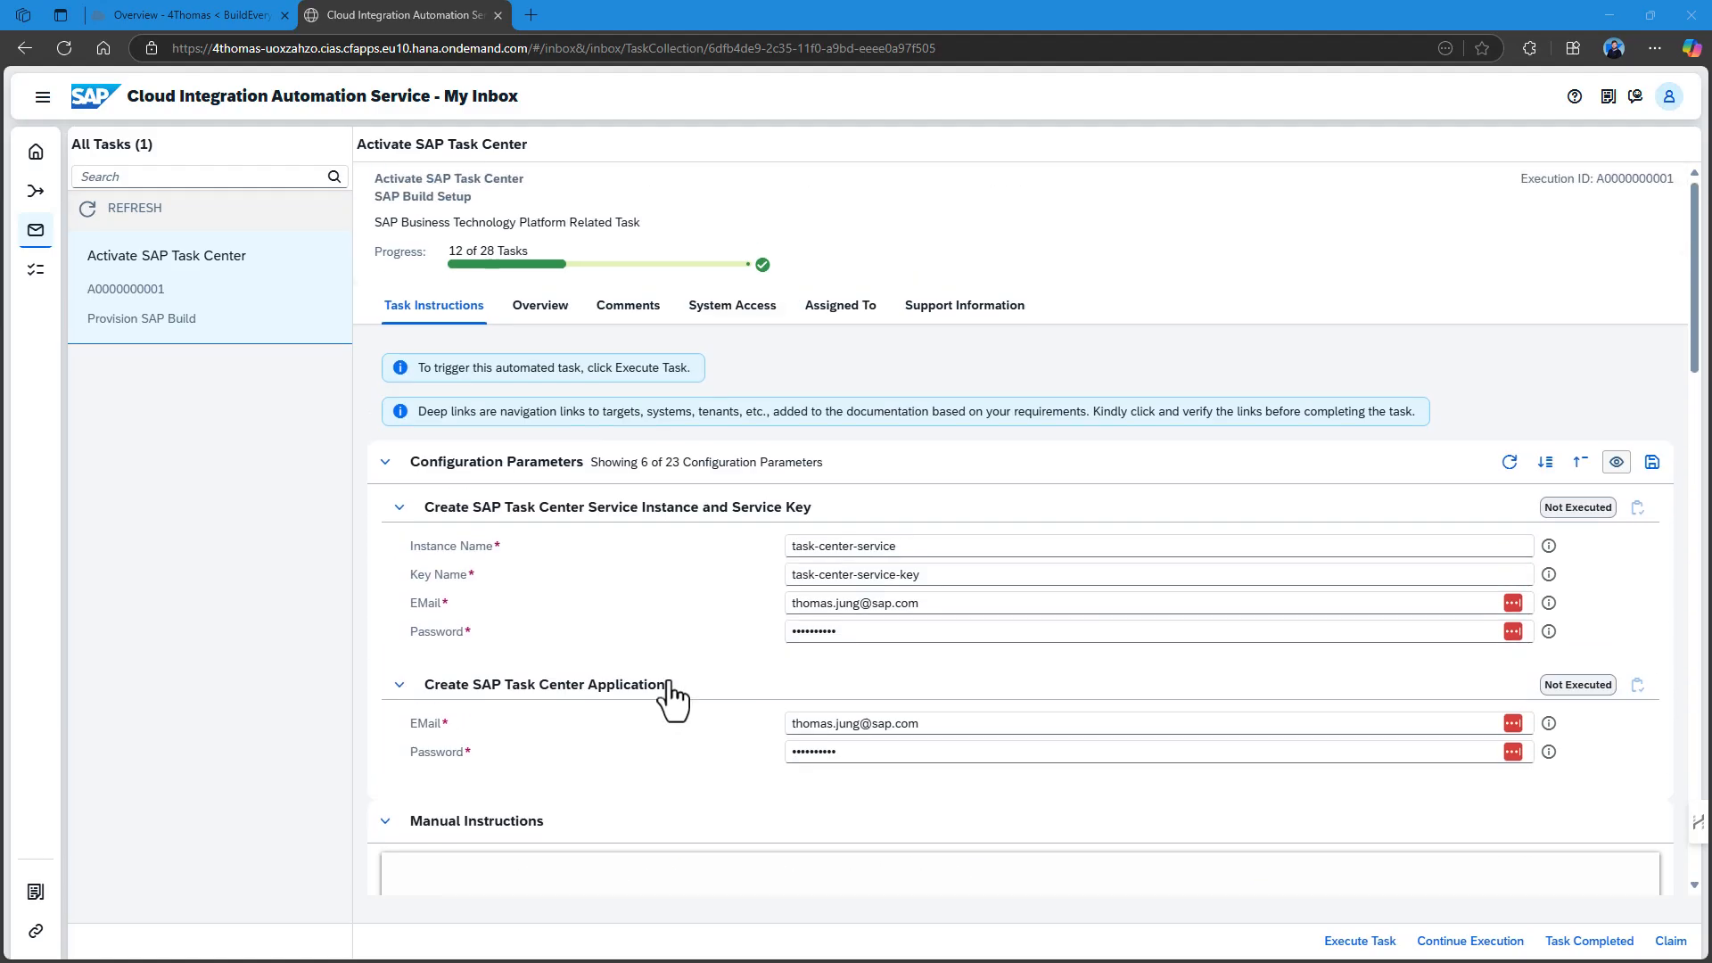
pyautogui.click(1360, 941)
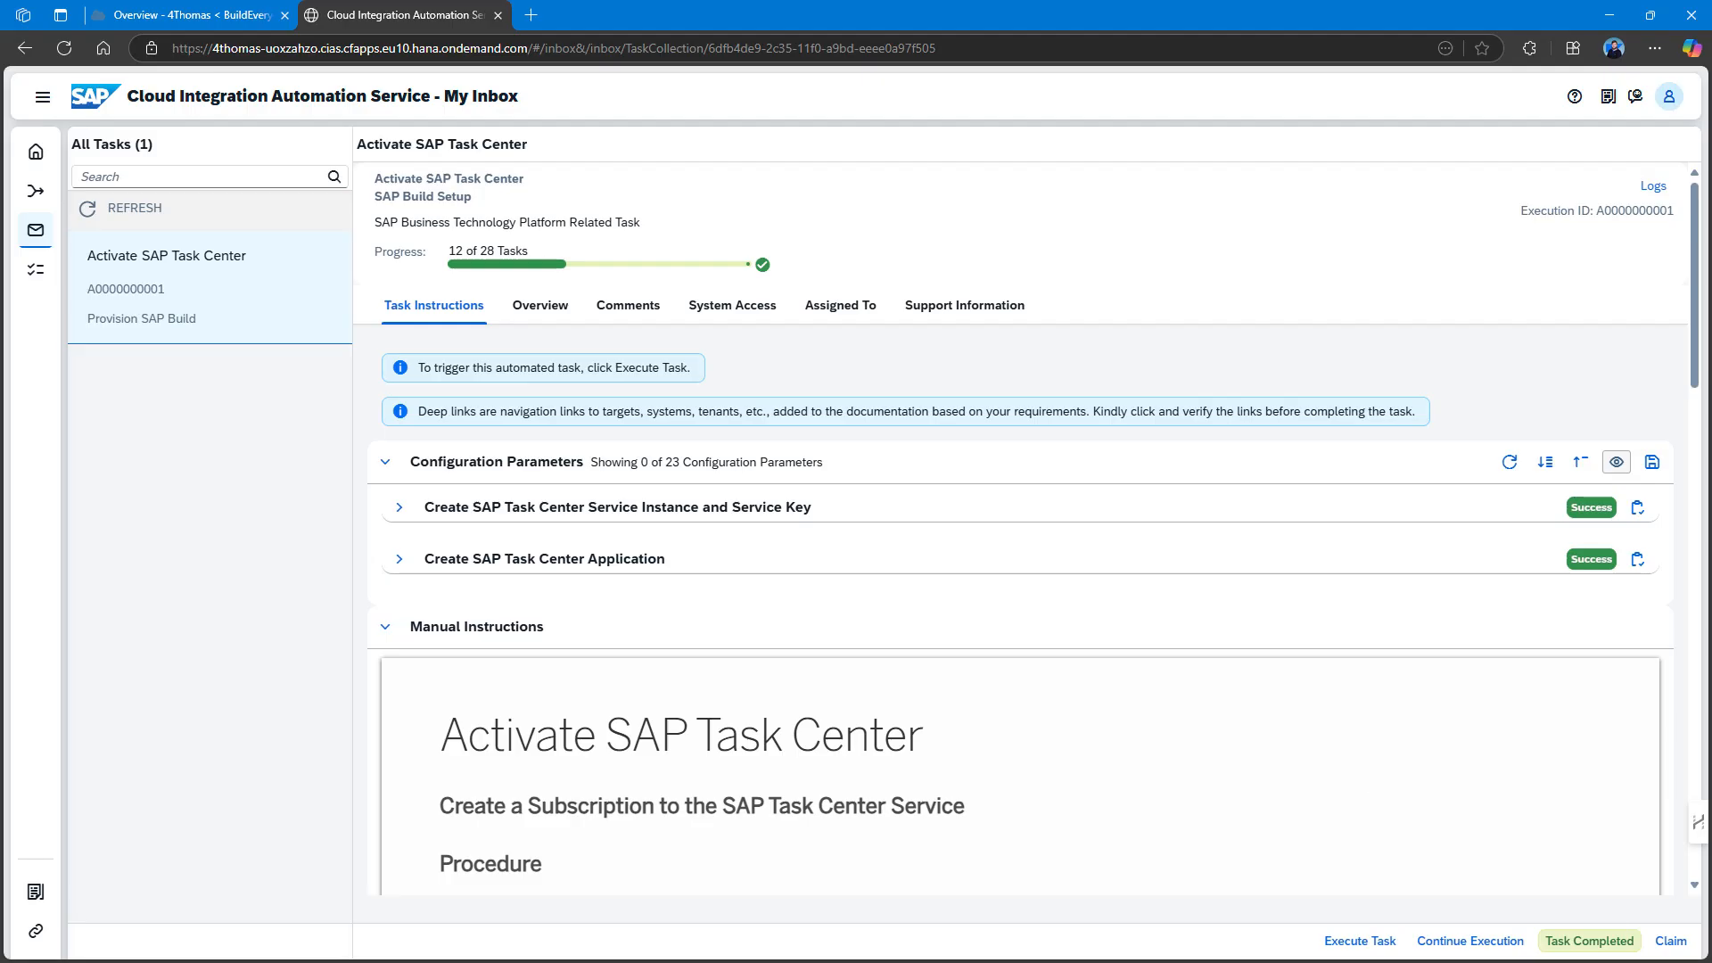
pyautogui.click(158, 13)
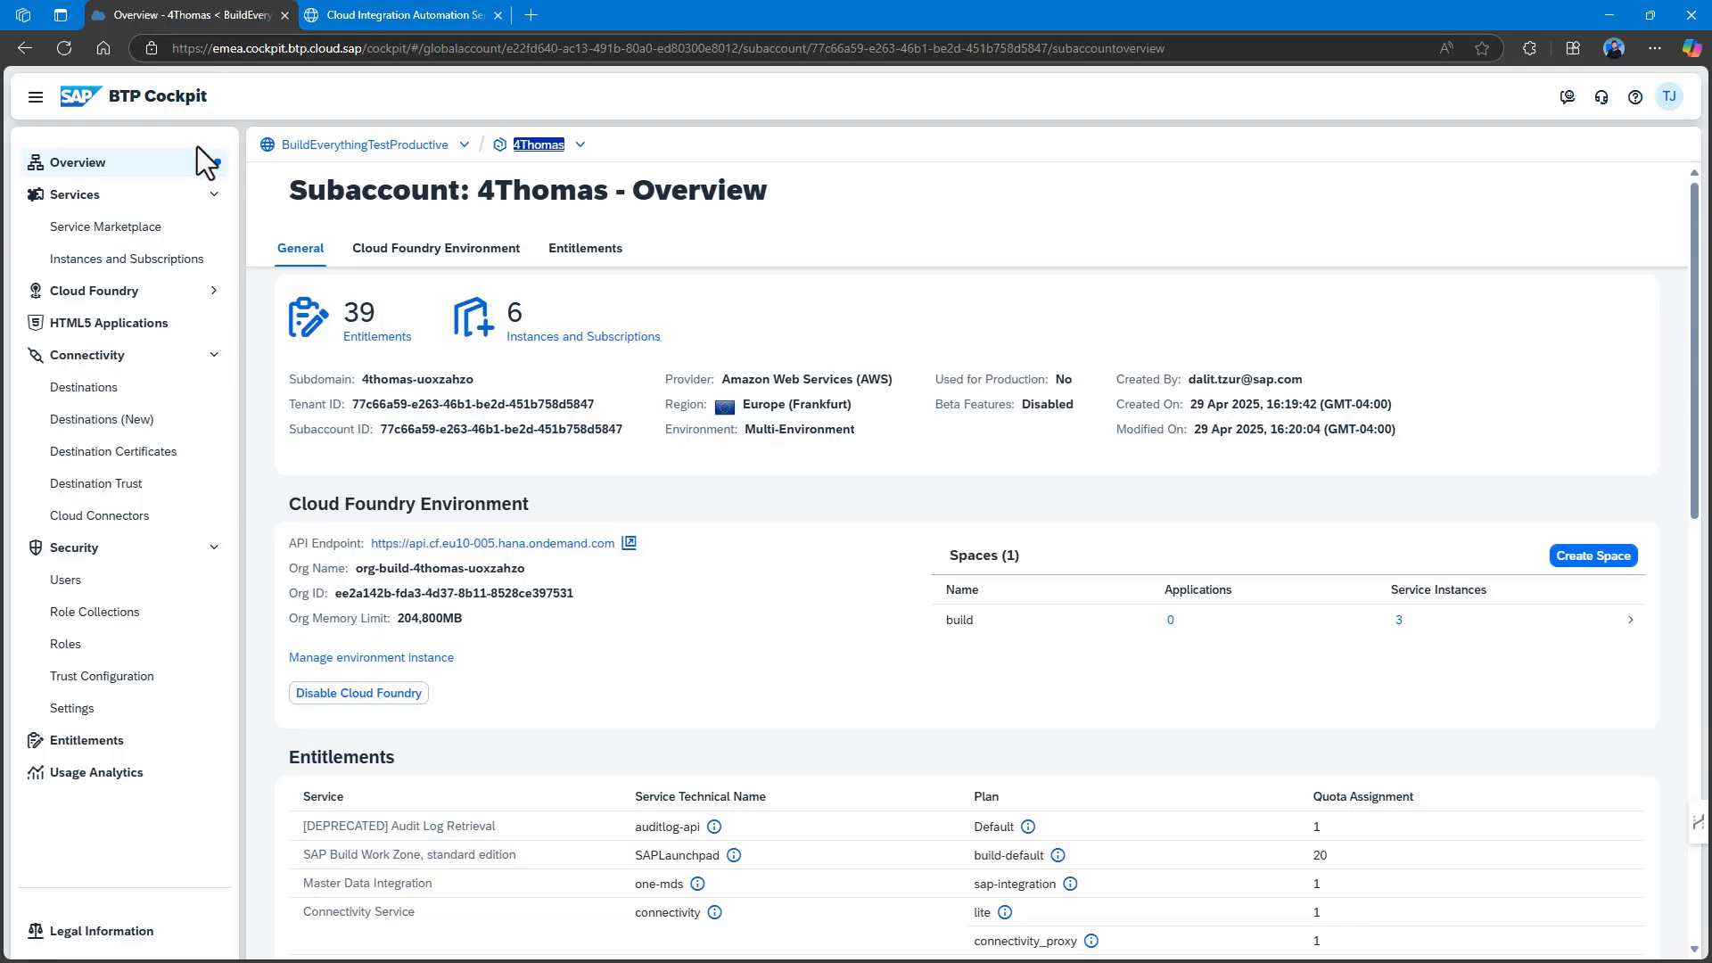
# Verify the SAP Task Center subscription and task-center-service instance, then complete Activate SAP Task Center.
pyautogui.click(169, 262)
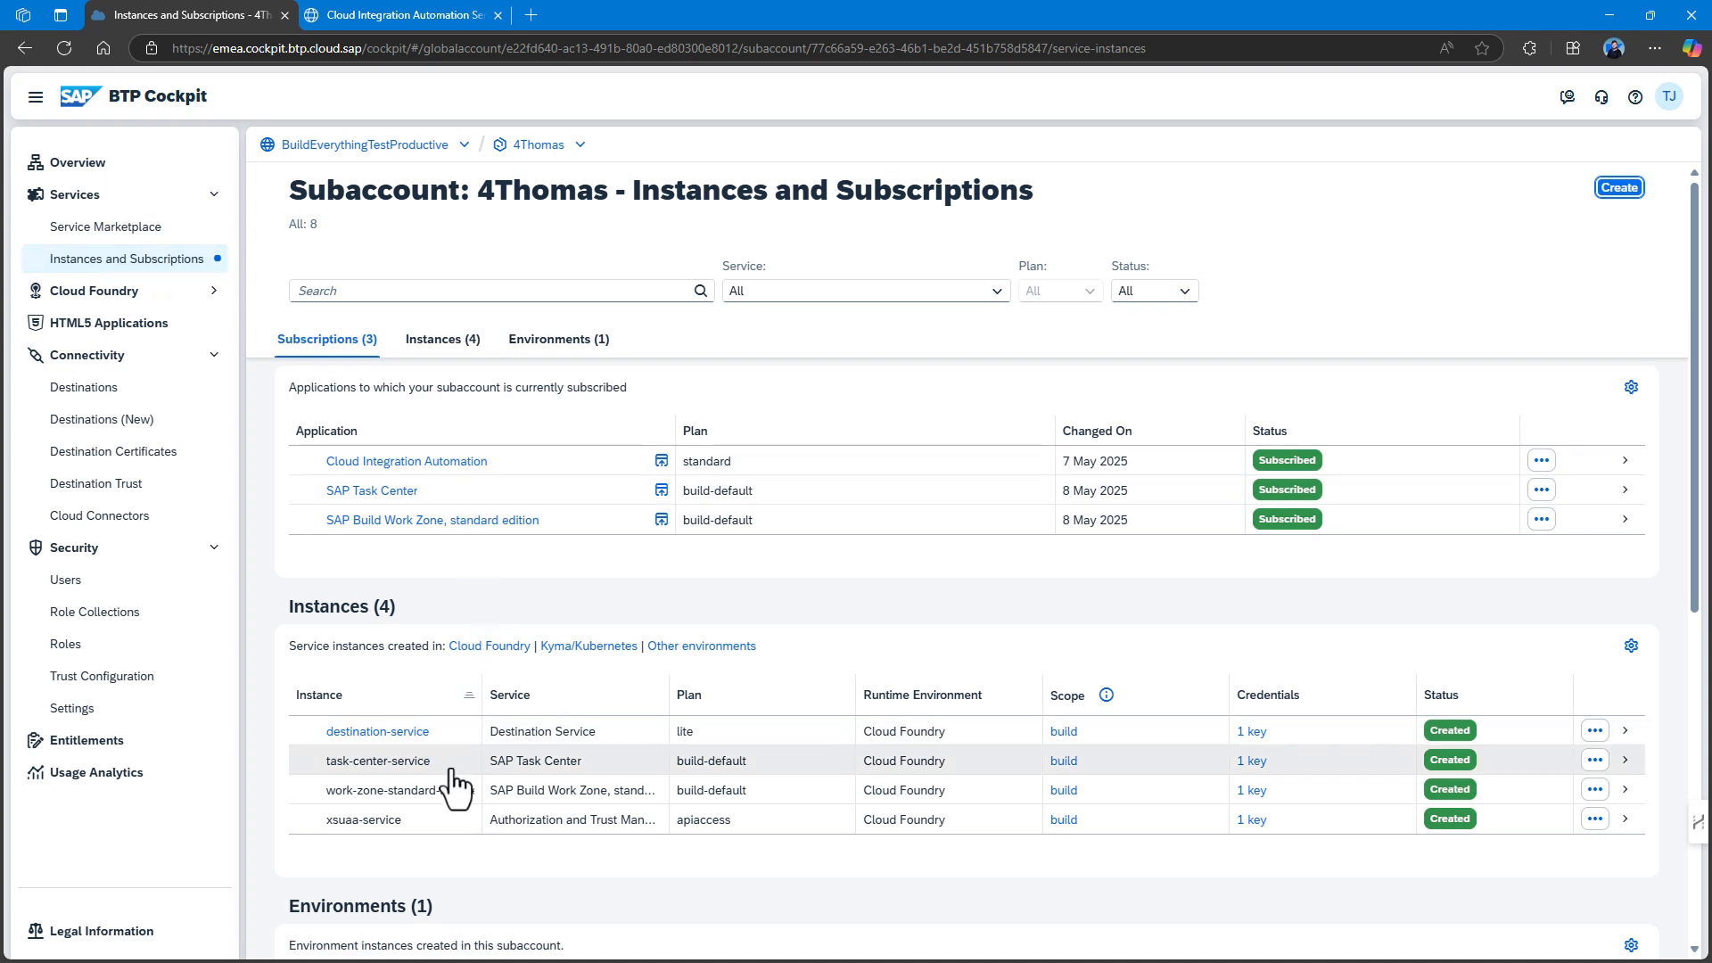
pyautogui.click(373, 4)
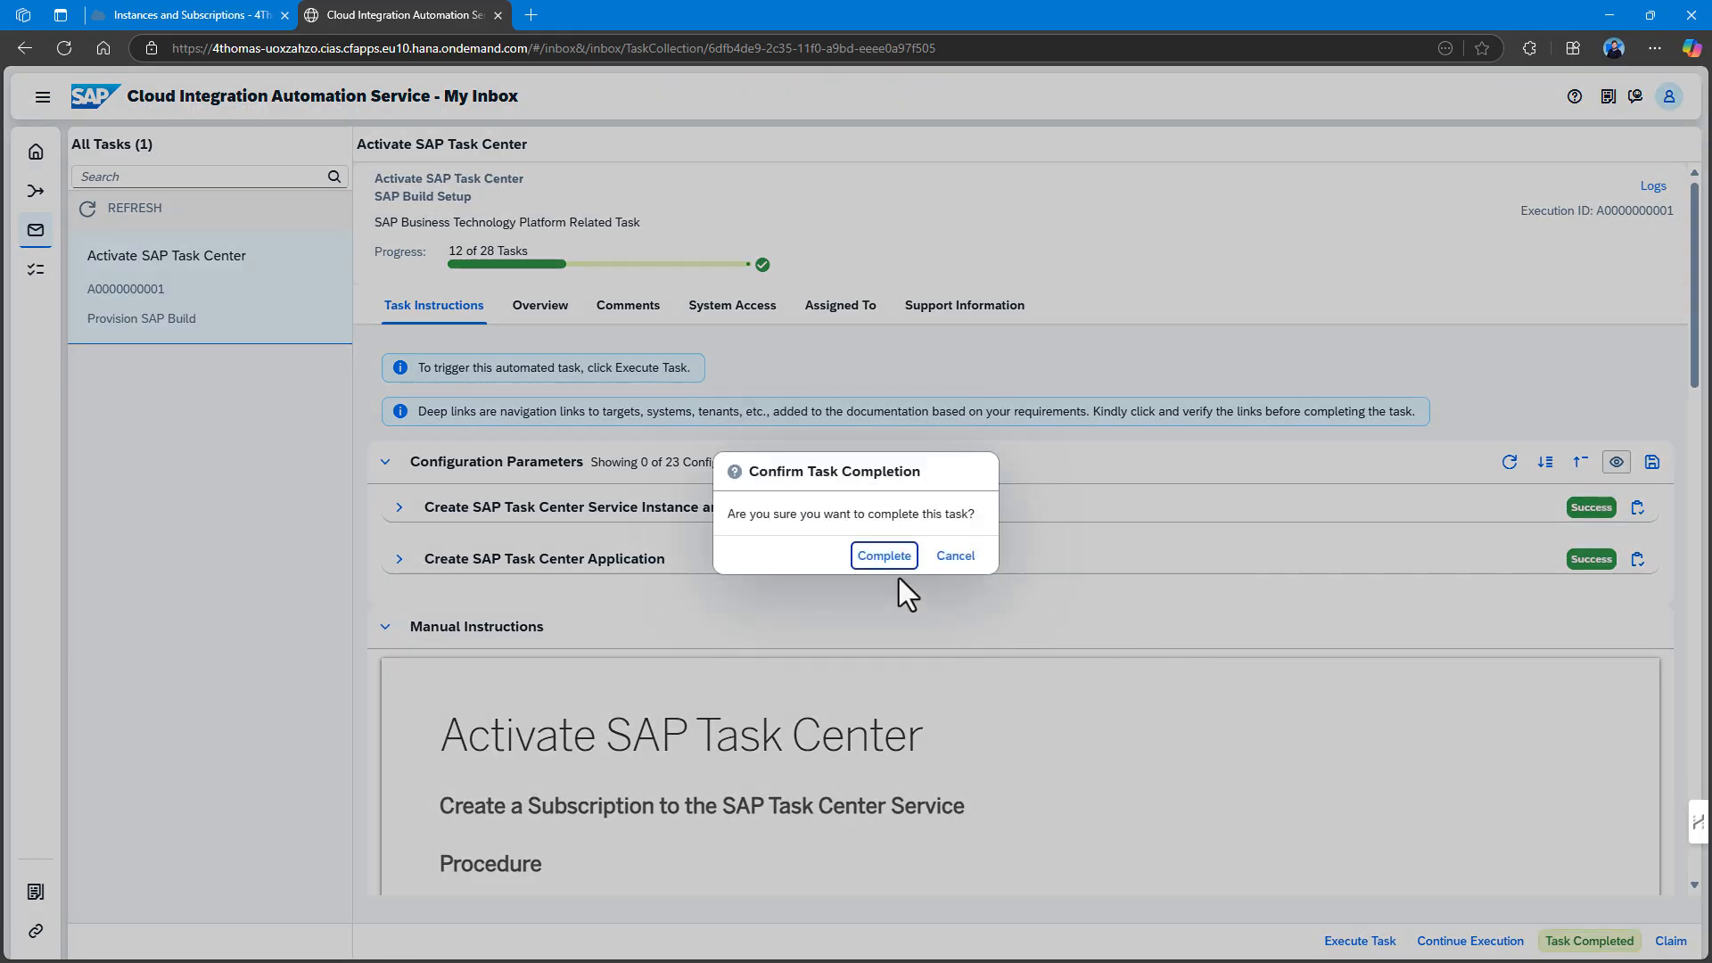
pyautogui.click(870, 554)
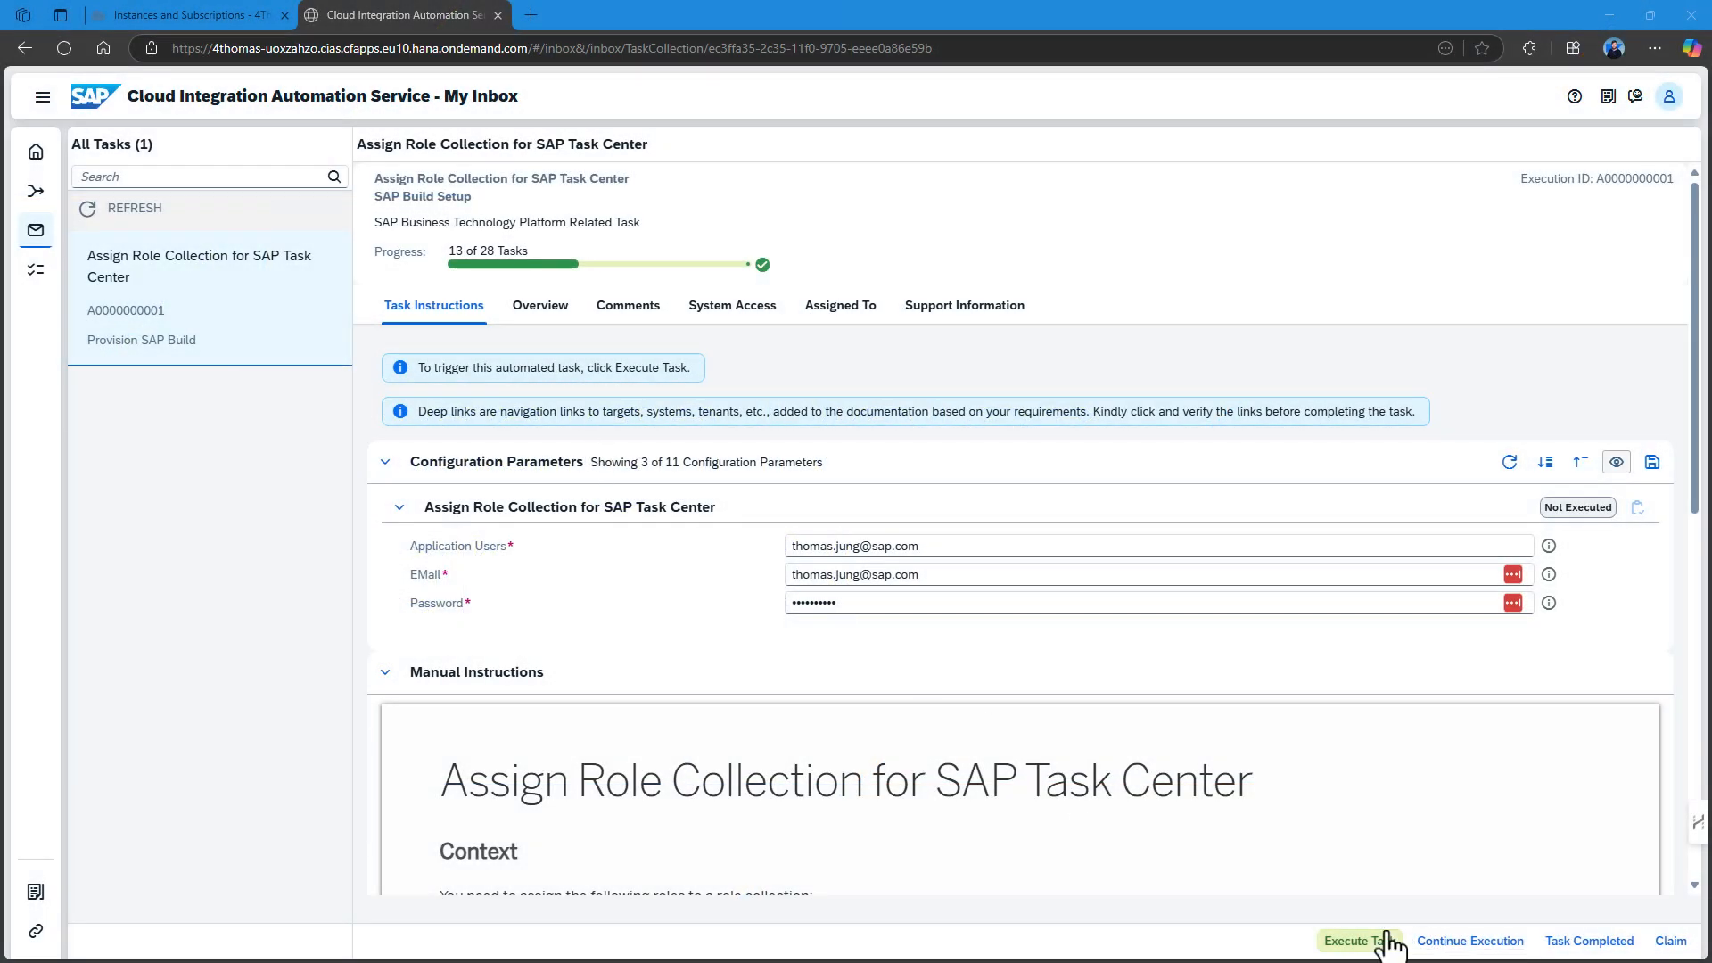
# Run the Assign Role Collection for SAP Task Center task automatically.
pyautogui.click(1360, 941)
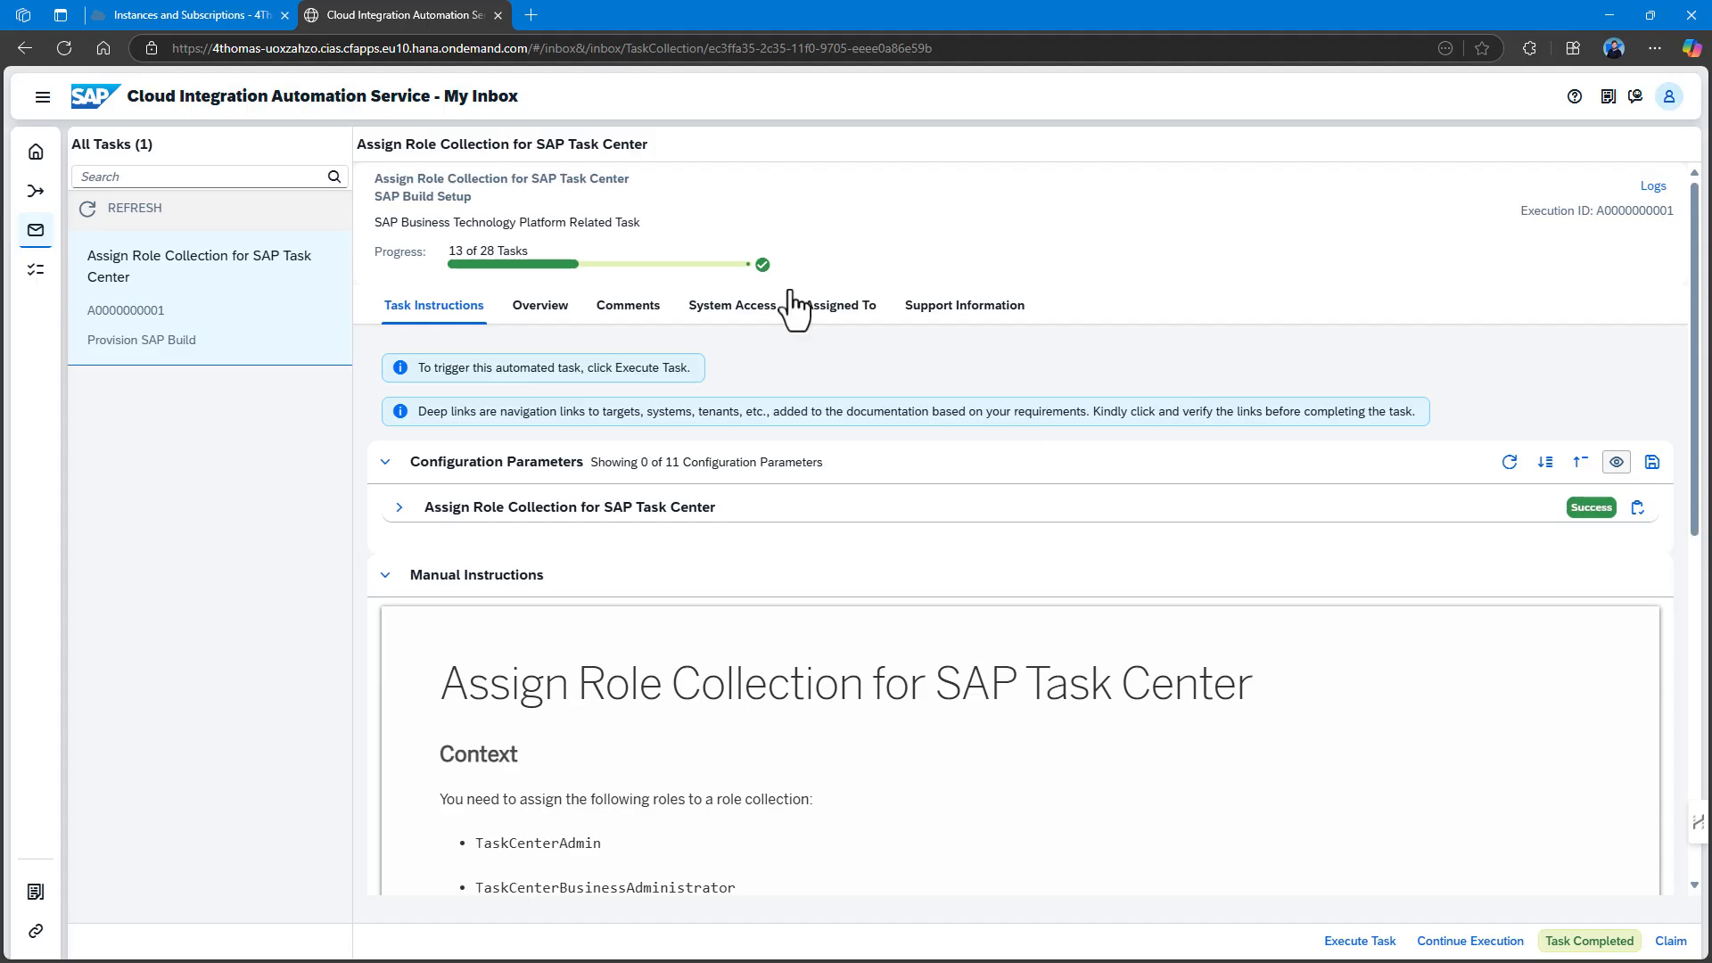
pyautogui.click(217, 18)
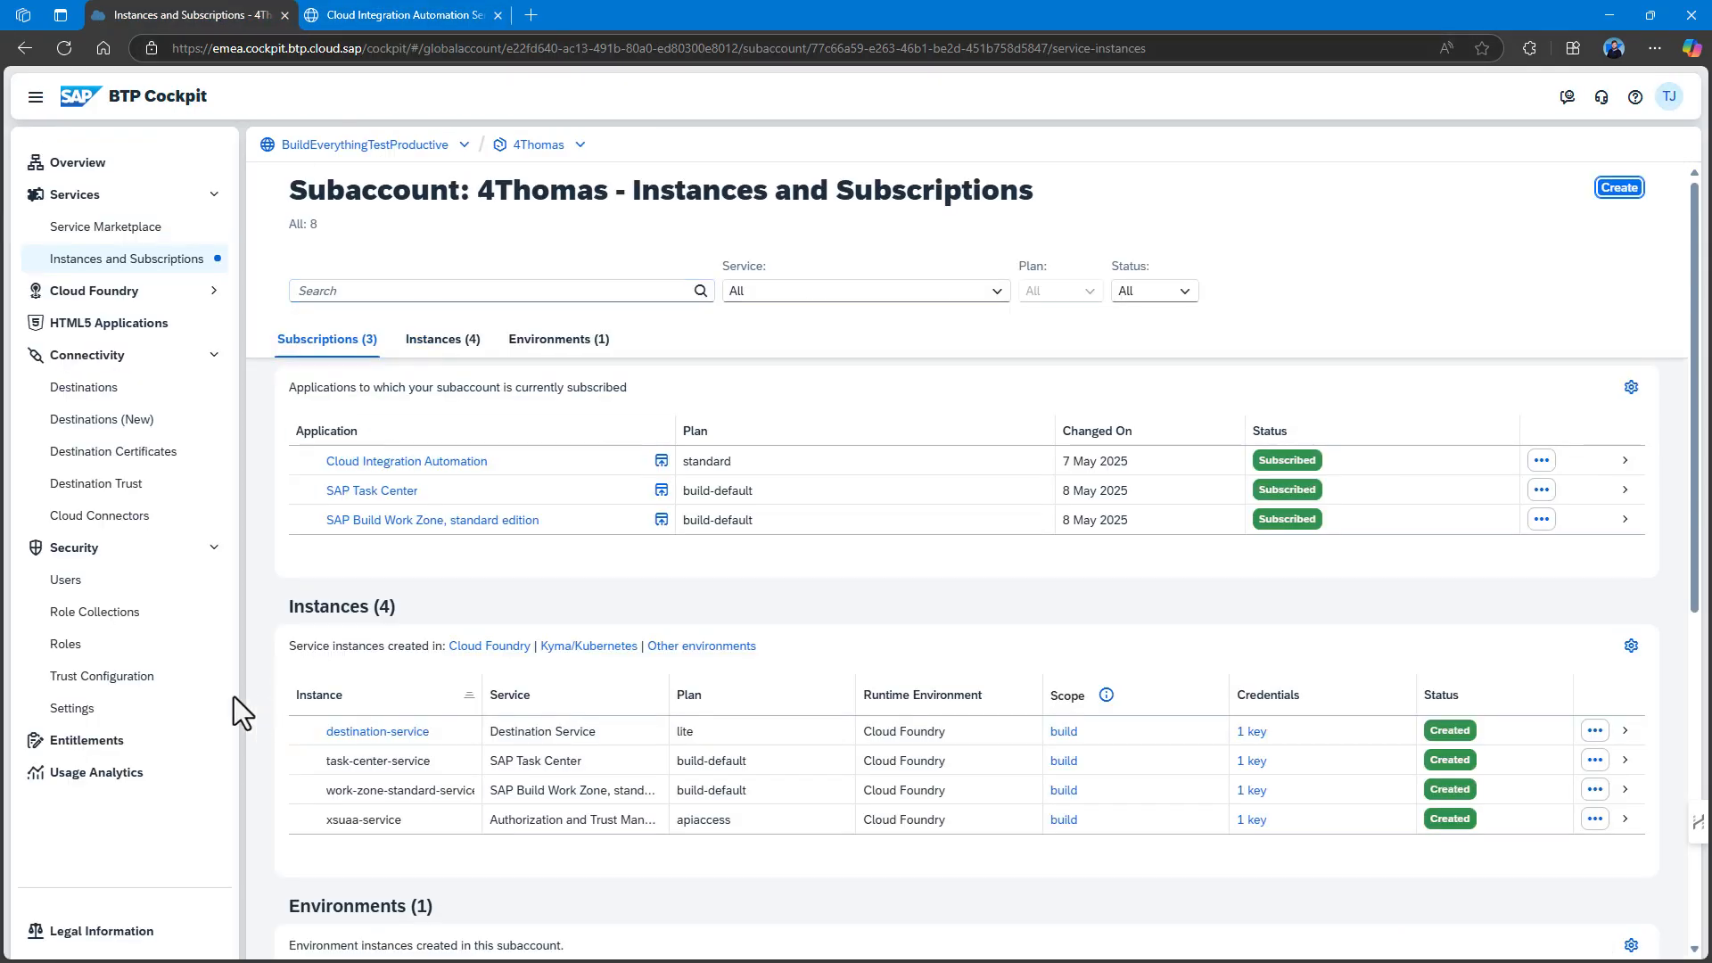
# Confirm the custom-identity-provider user's role collections include Task Center Administrator, then return to the inbox.
pyautogui.click(82, 589)
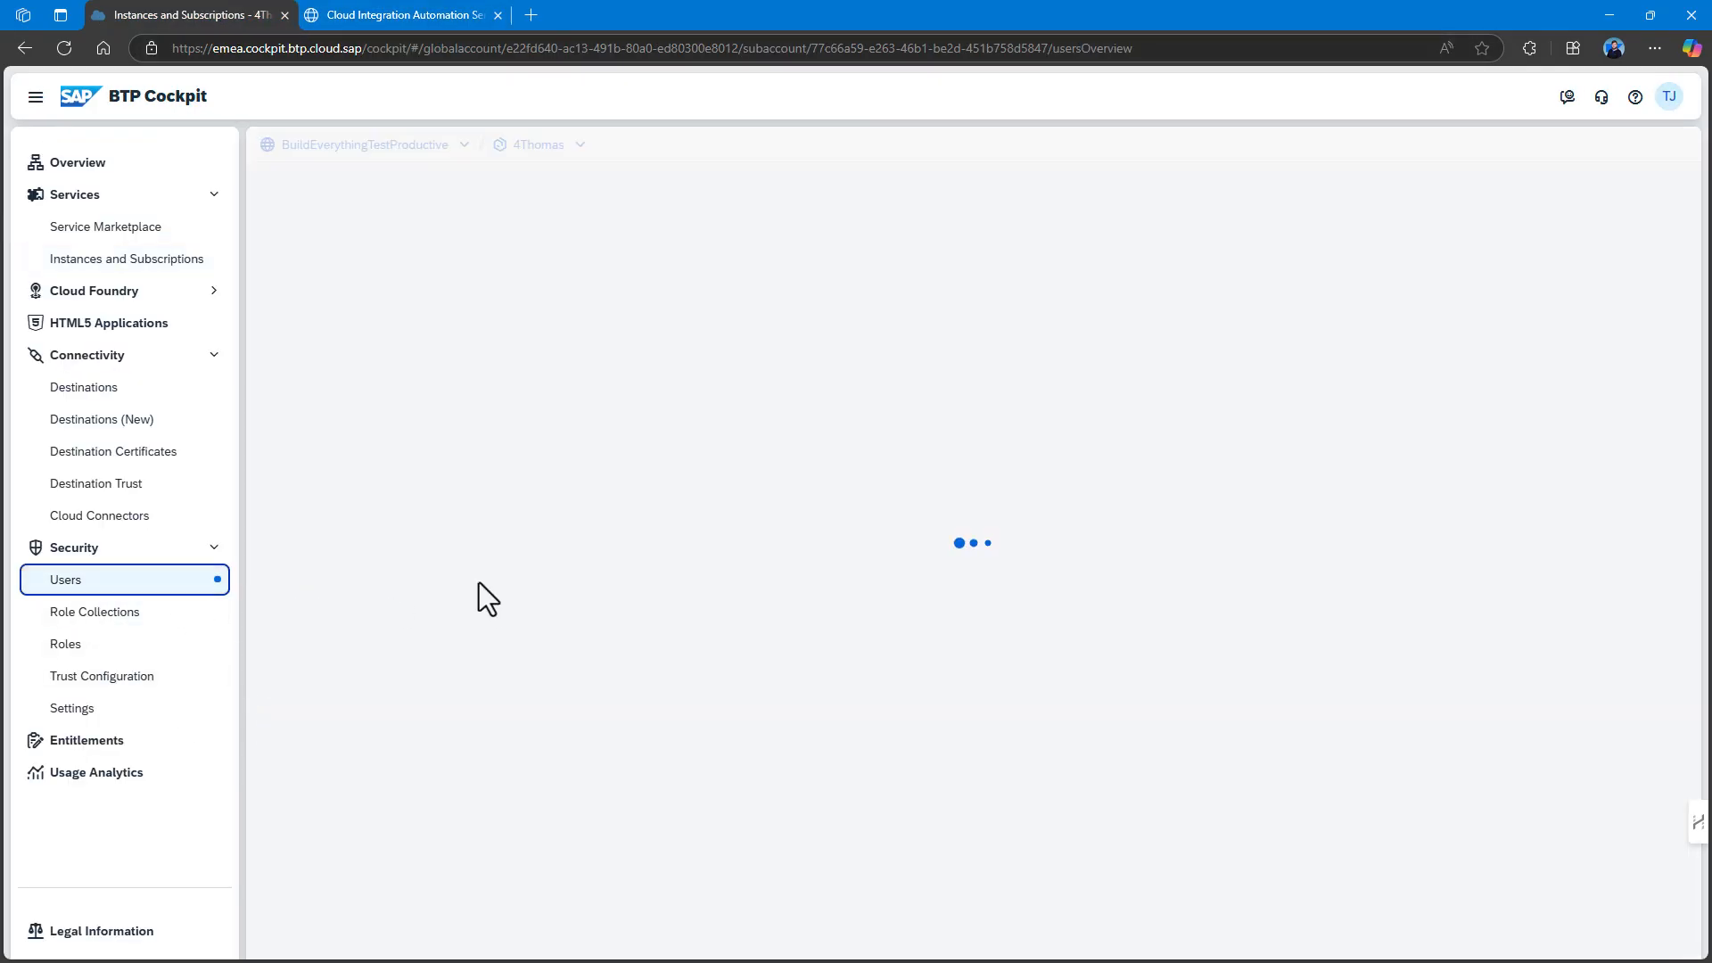
pyautogui.click(453, 435)
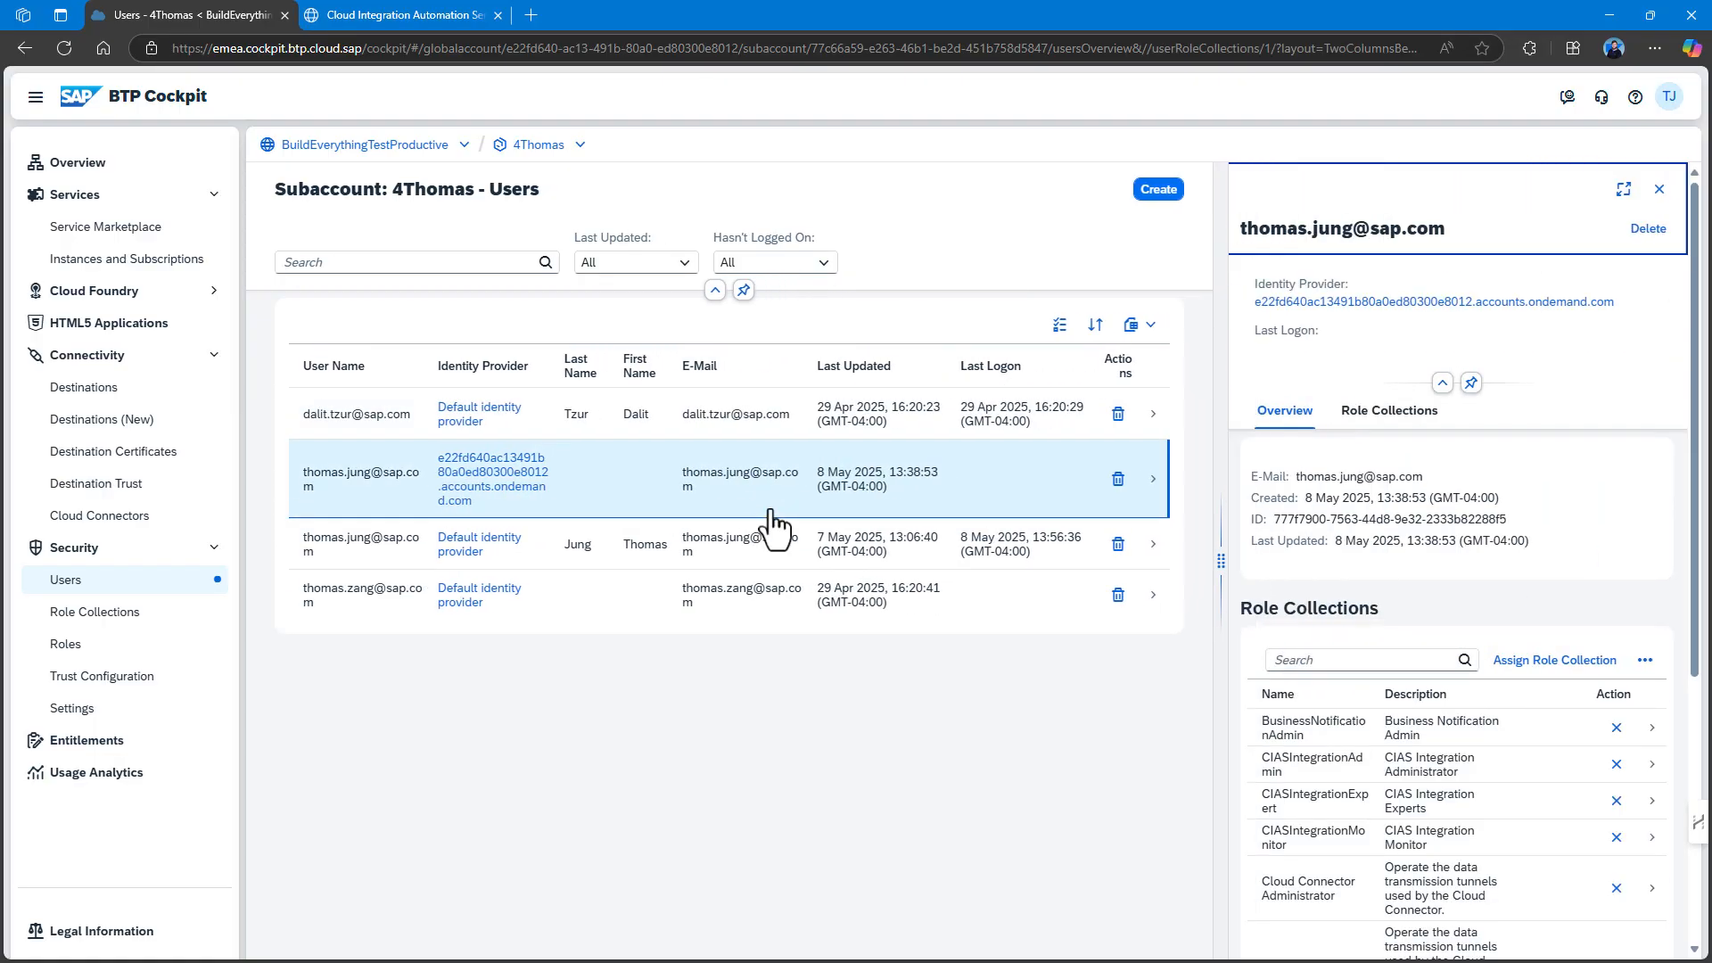
pyautogui.scroll(-5, 1547, 764)
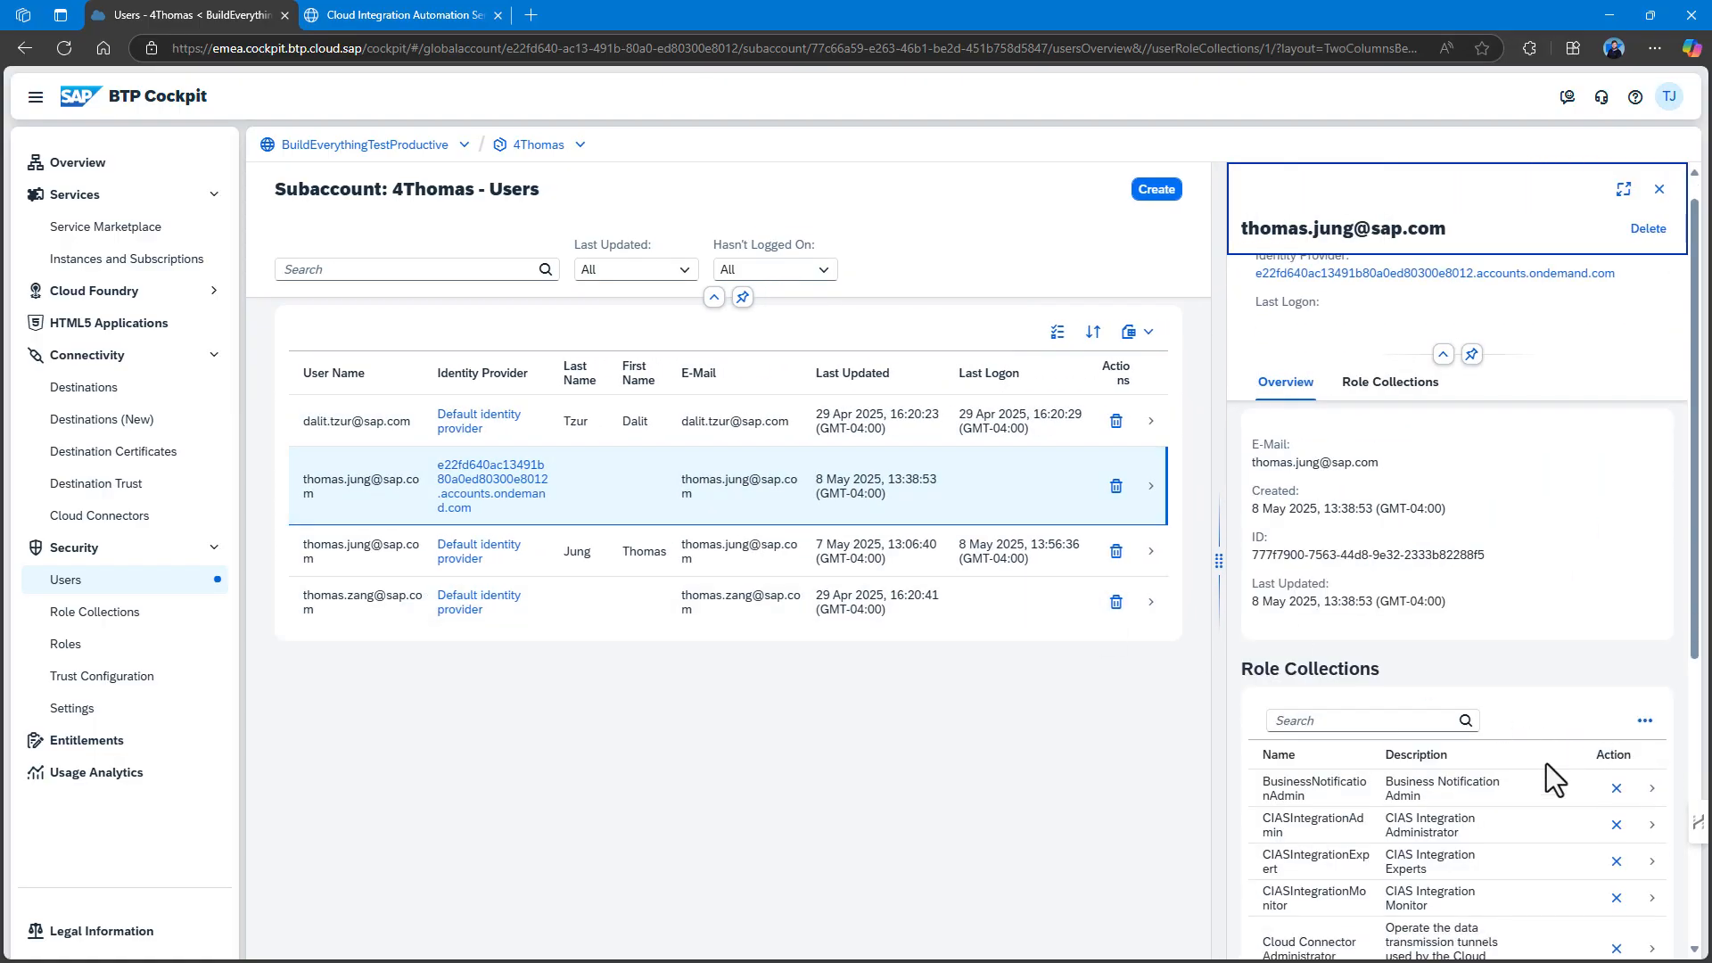
pyautogui.scroll(-3, 1343, 713)
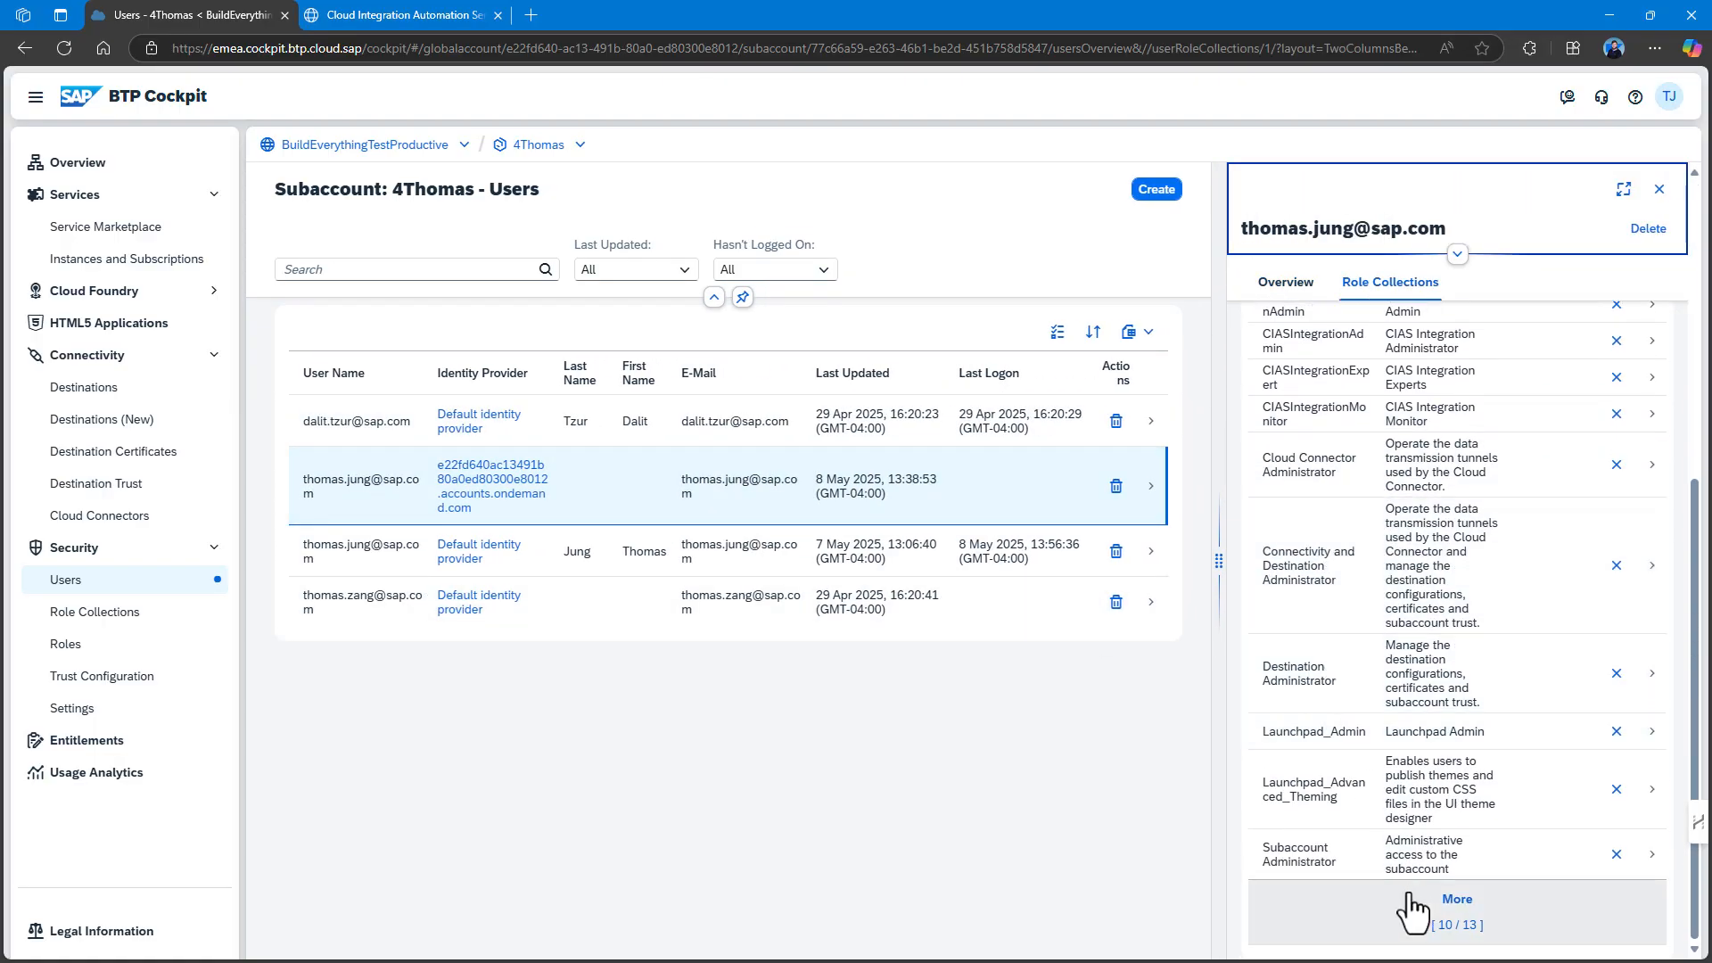
pyautogui.click(1358, 905)
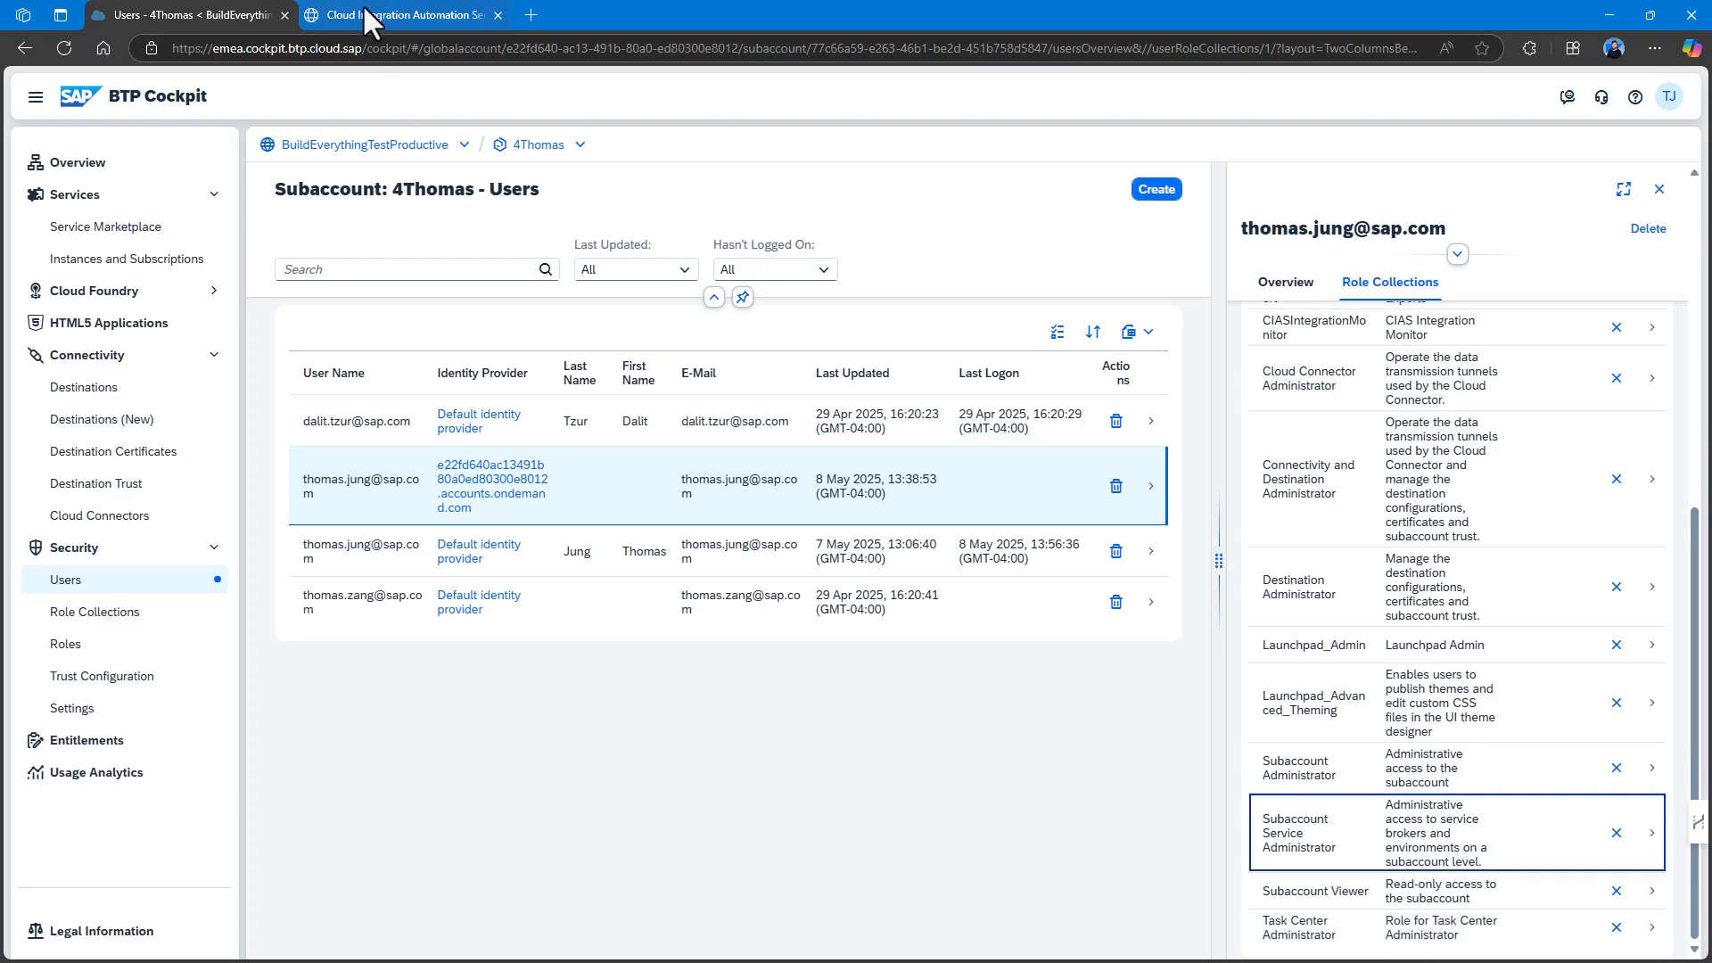
pyautogui.click(539, 145)
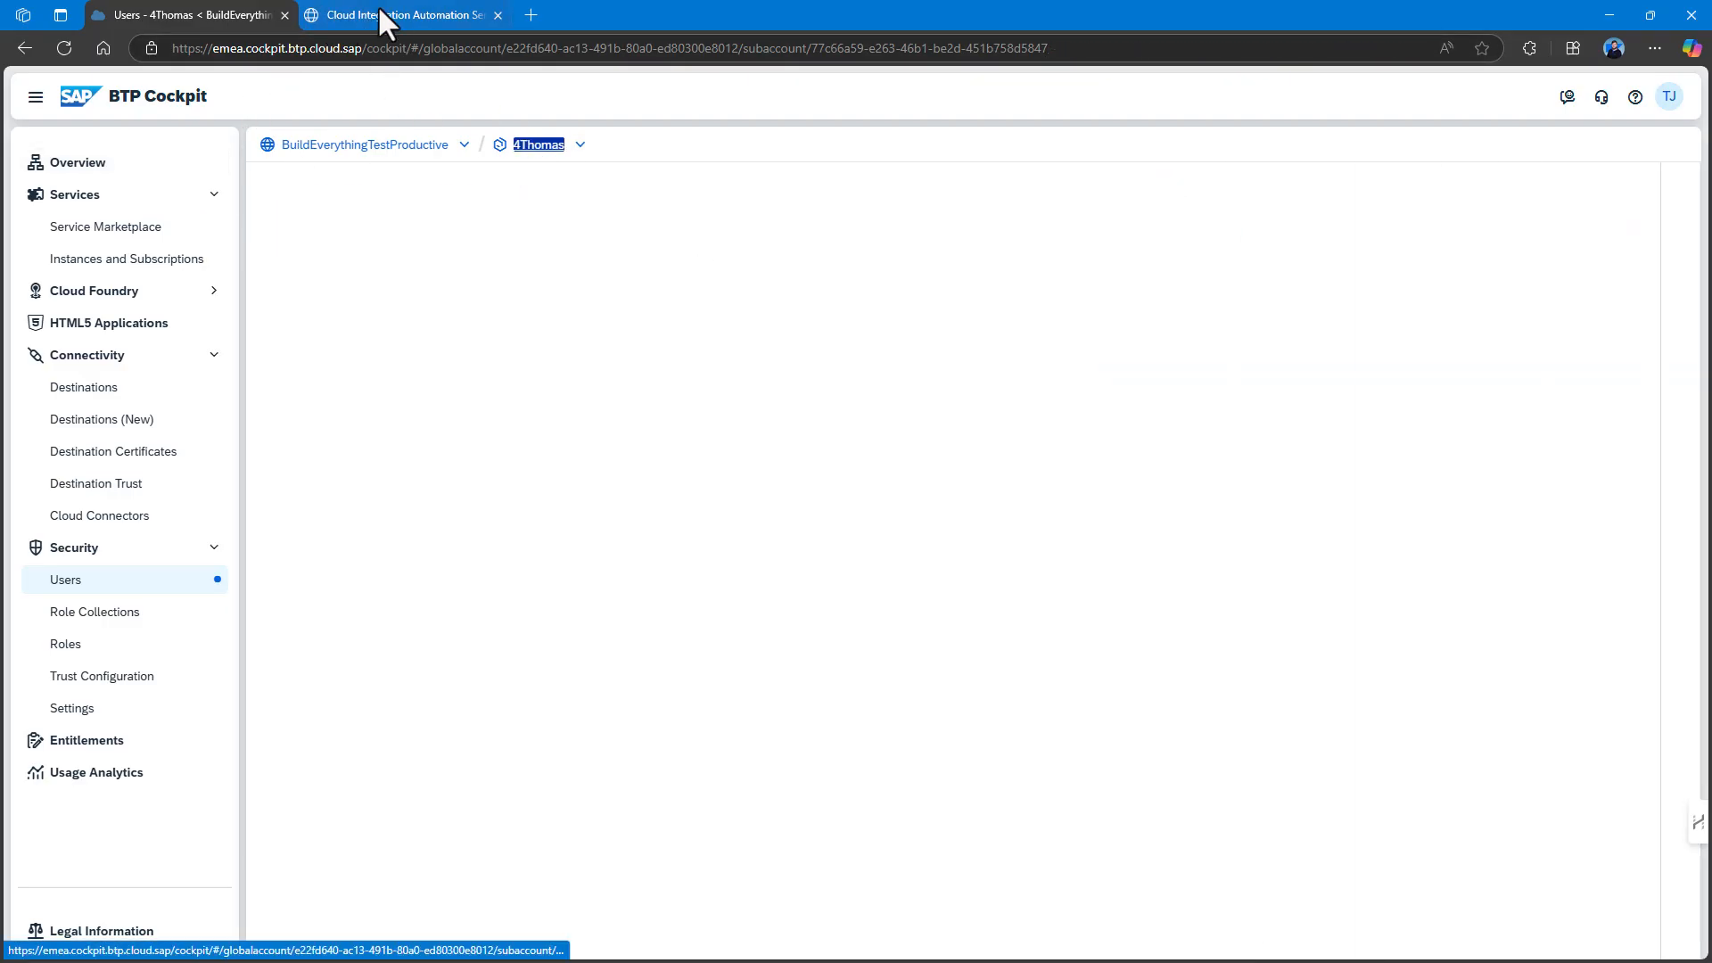
pyautogui.click(393, 16)
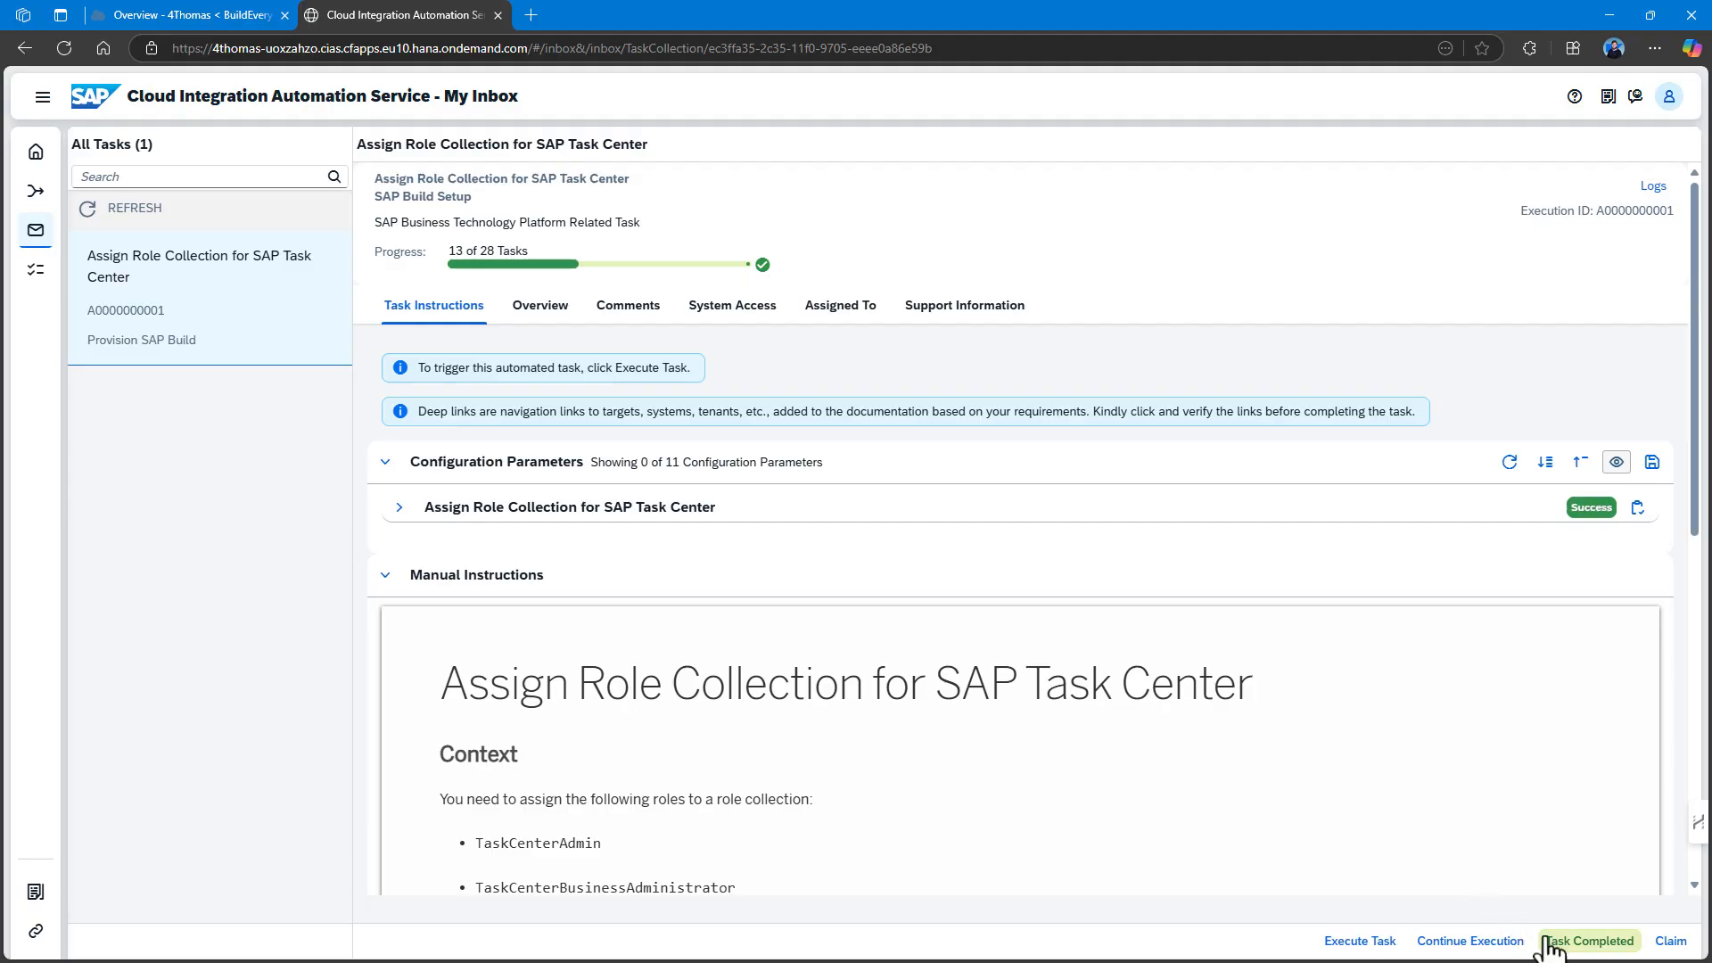
# Complete the role-collection task, run SAP Build Apps Entitlement, and check its 5-unit build-default entitlement.
pyautogui.click(1587, 946)
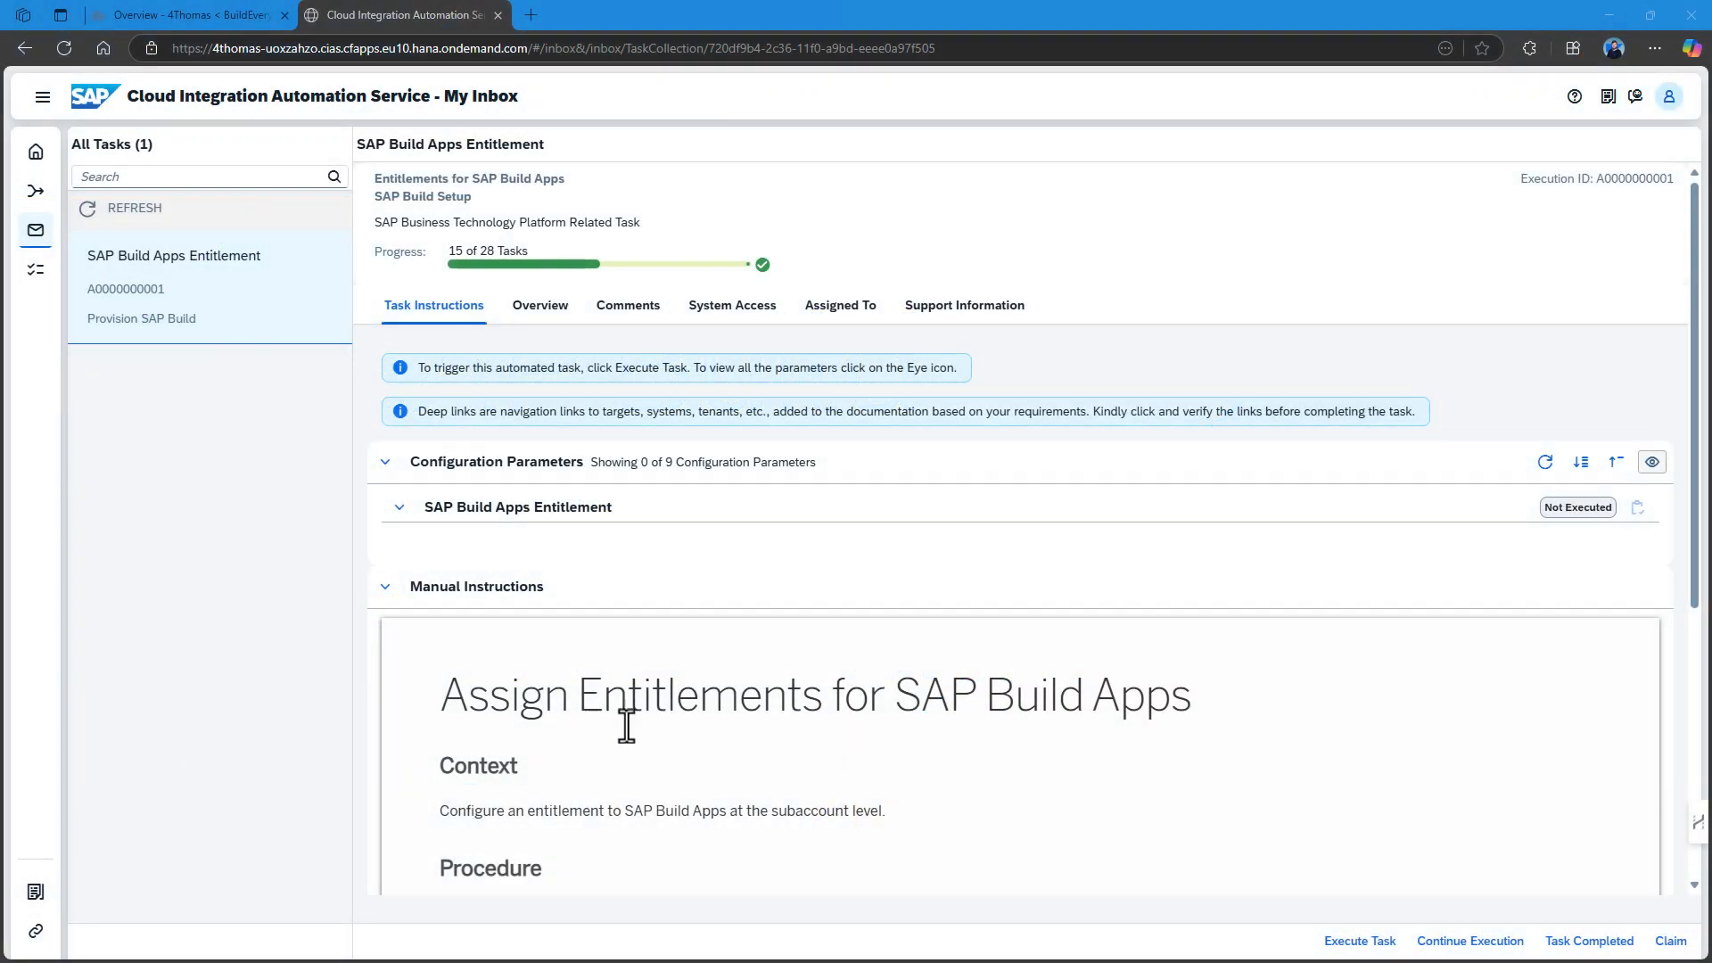
pyautogui.scroll(-4, 657, 587)
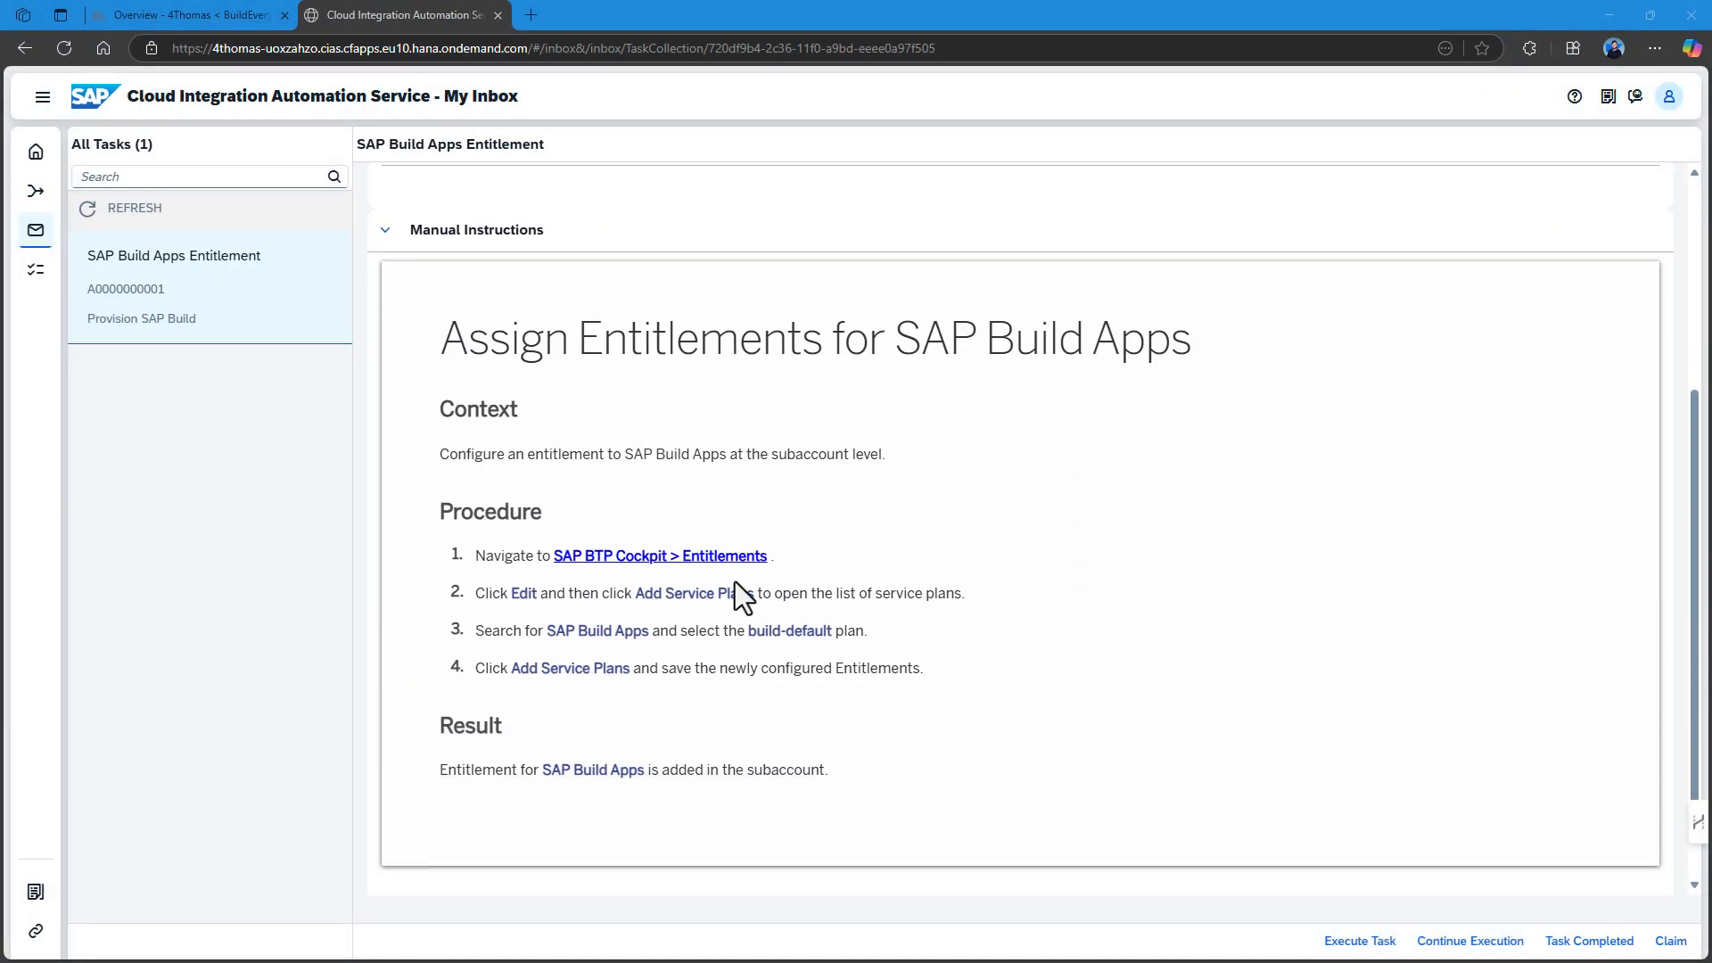
pyautogui.scroll(4, 742, 582)
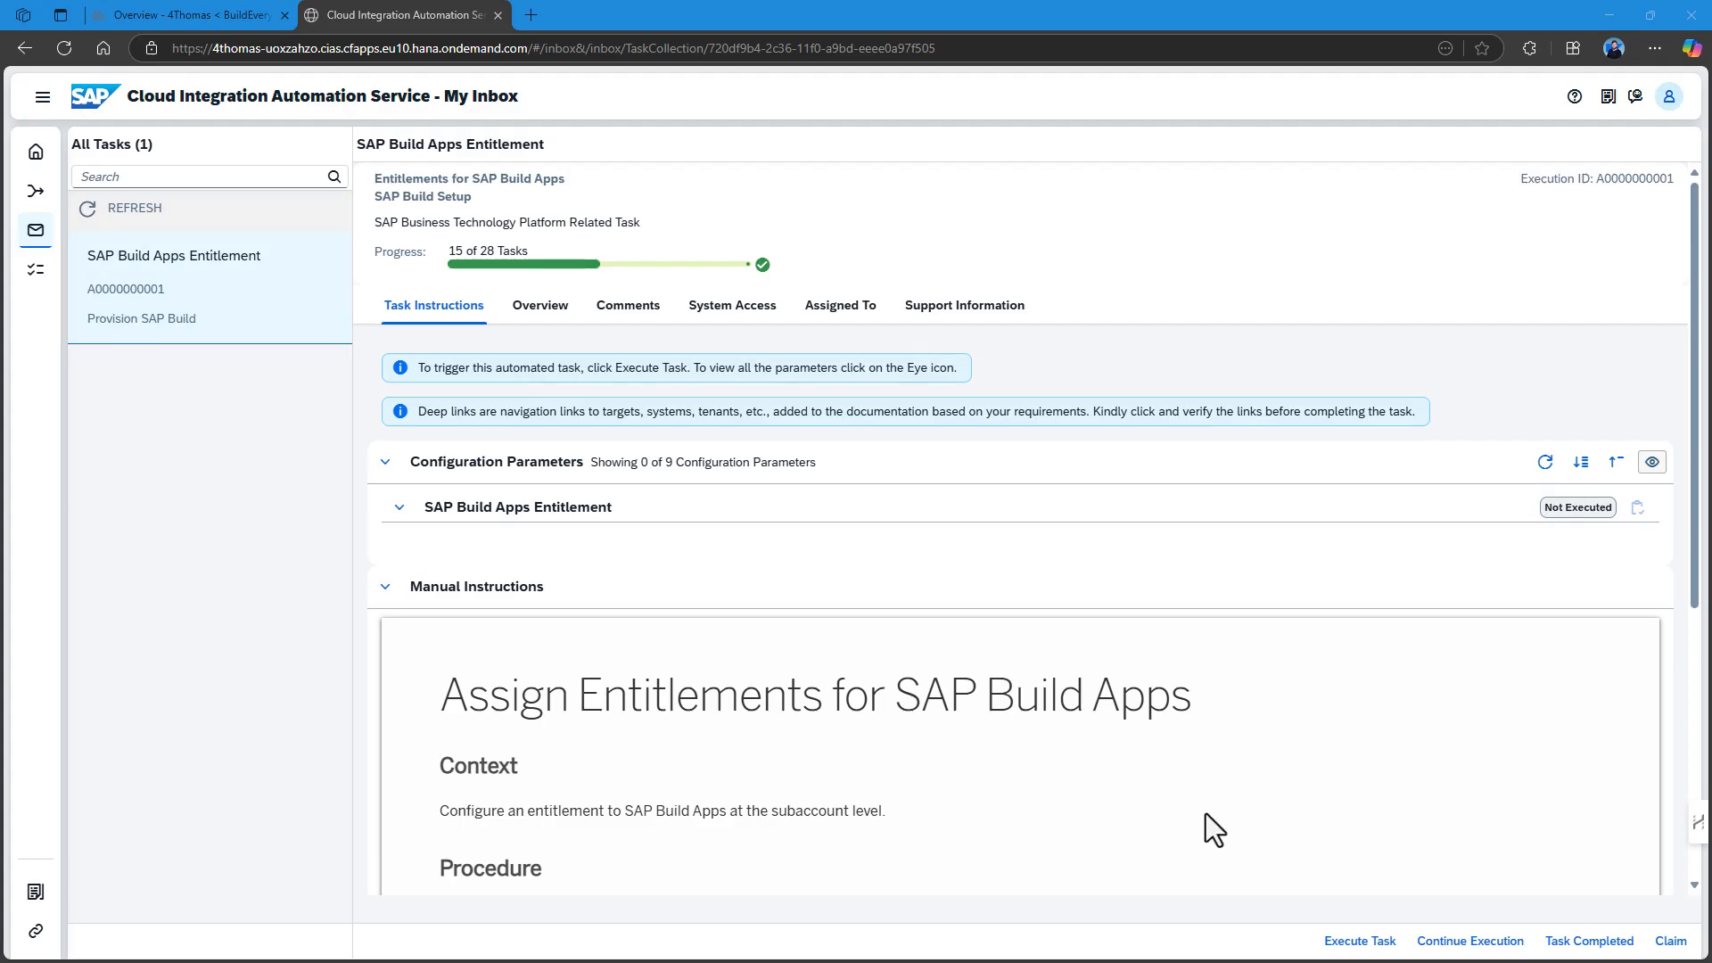
pyautogui.click(1360, 941)
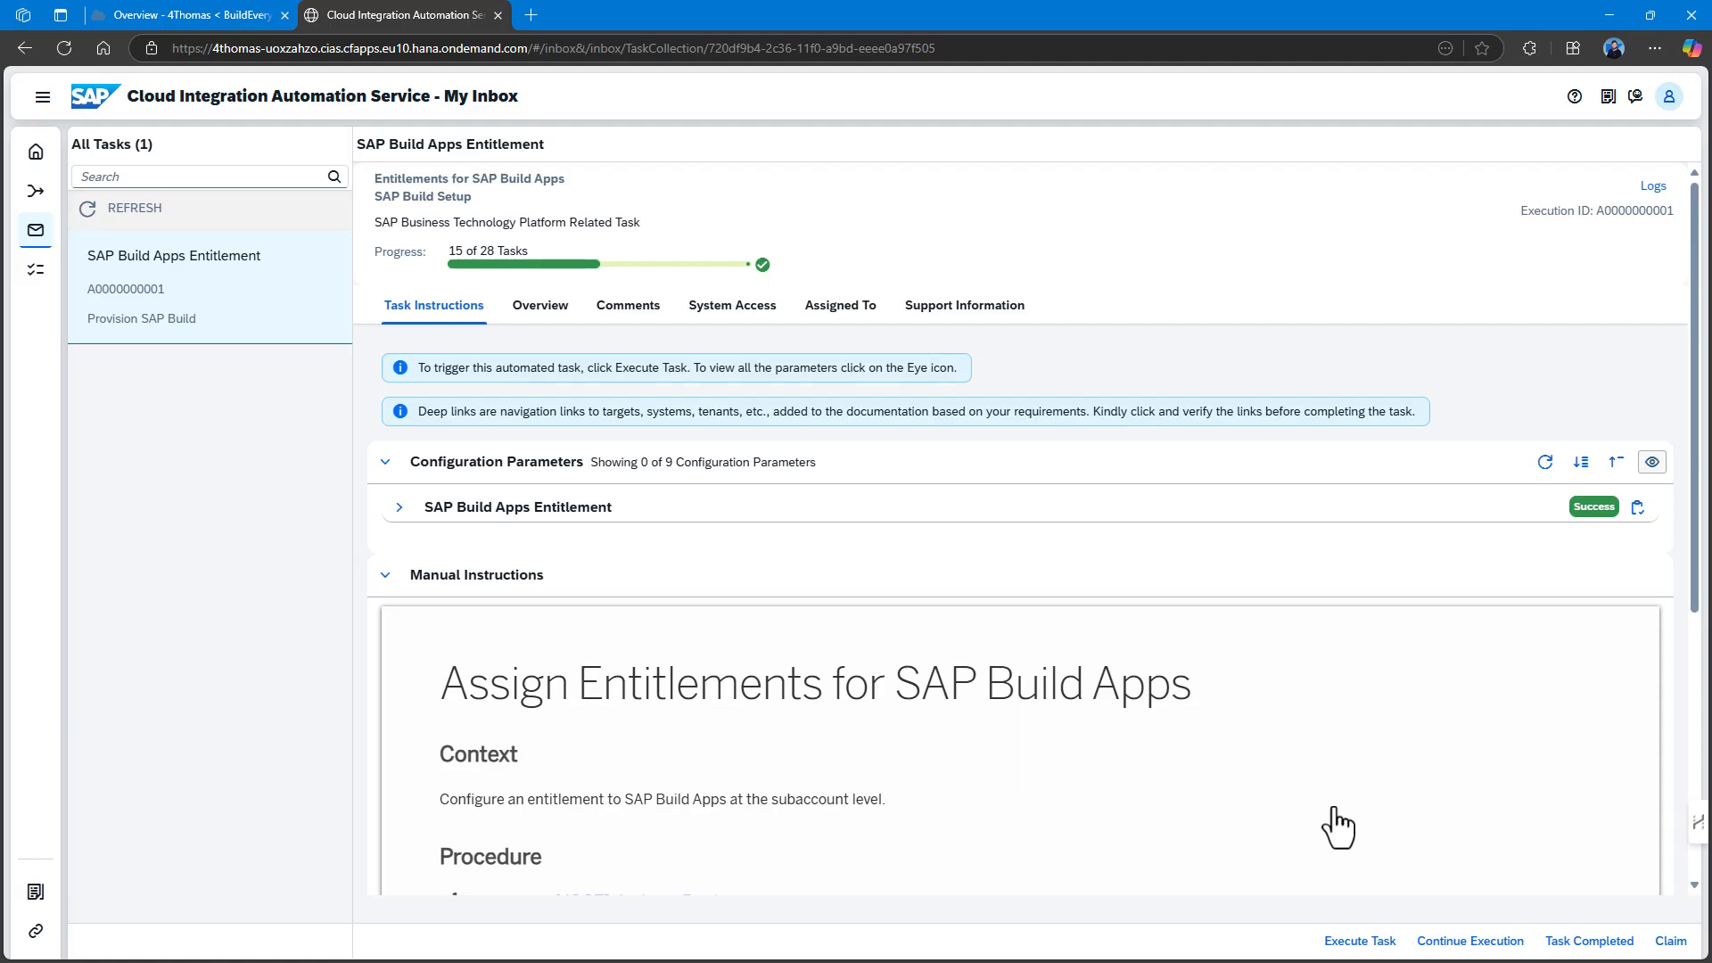
pyautogui.click(169, 15)
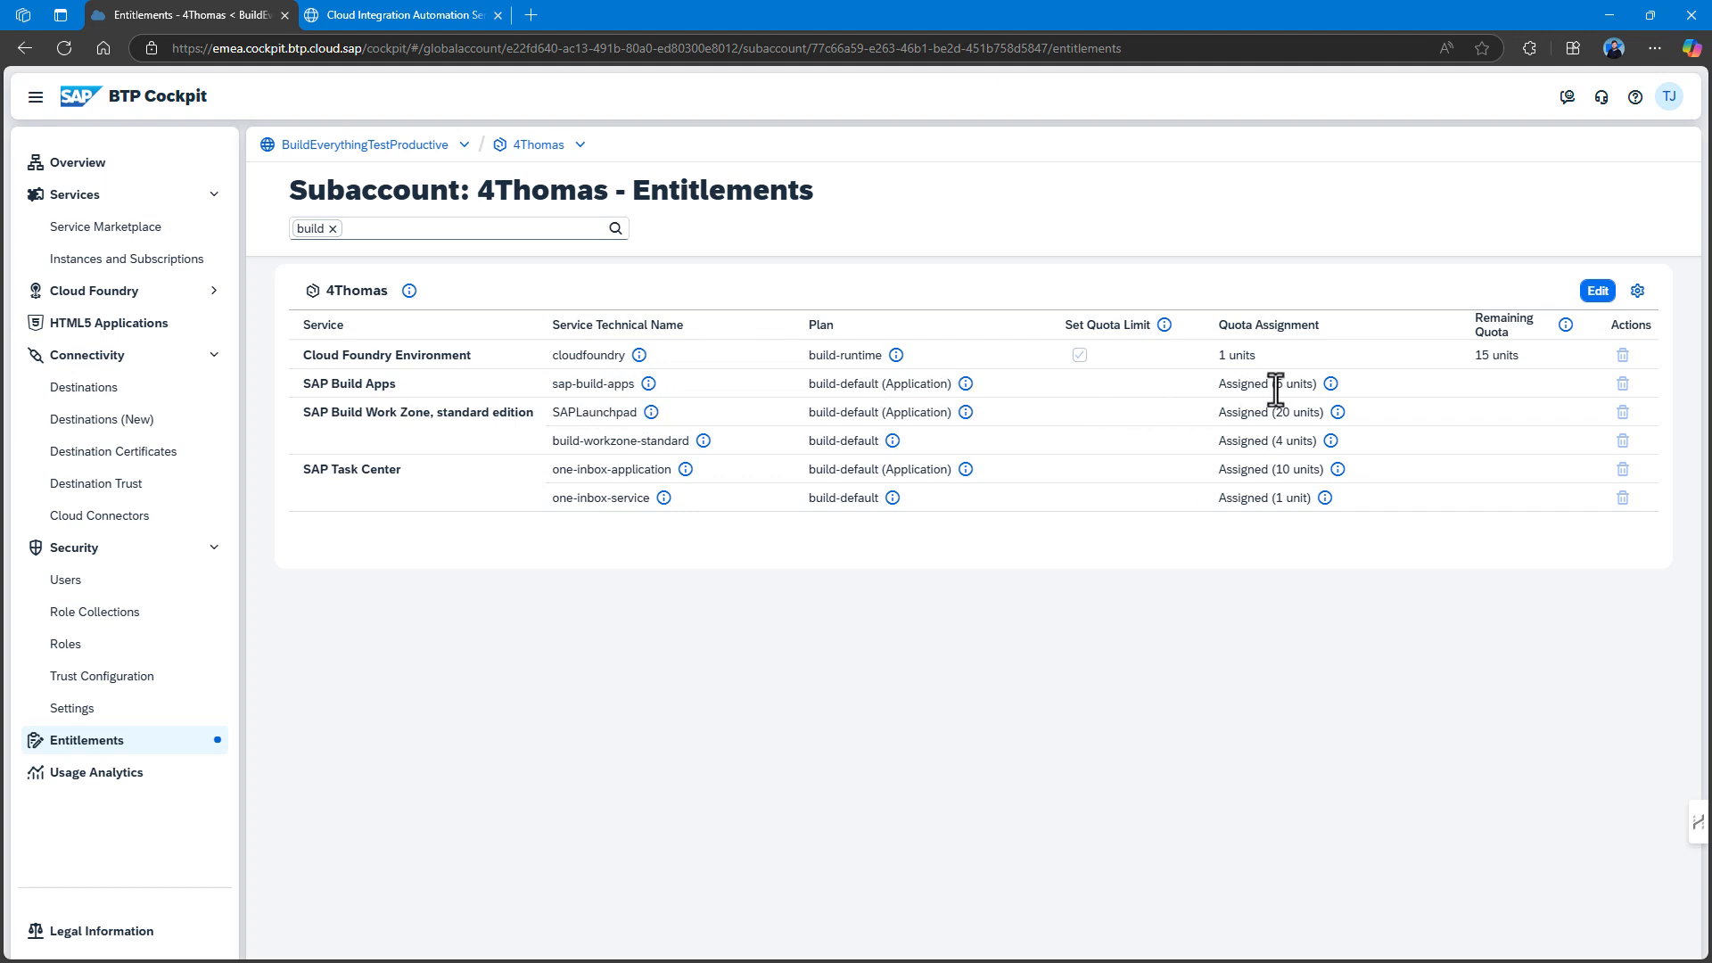
# Check the SAP Build Apps build-default entitlement in BTP Cockpit without saving, then complete its inbox task.
pyautogui.click(1598, 290)
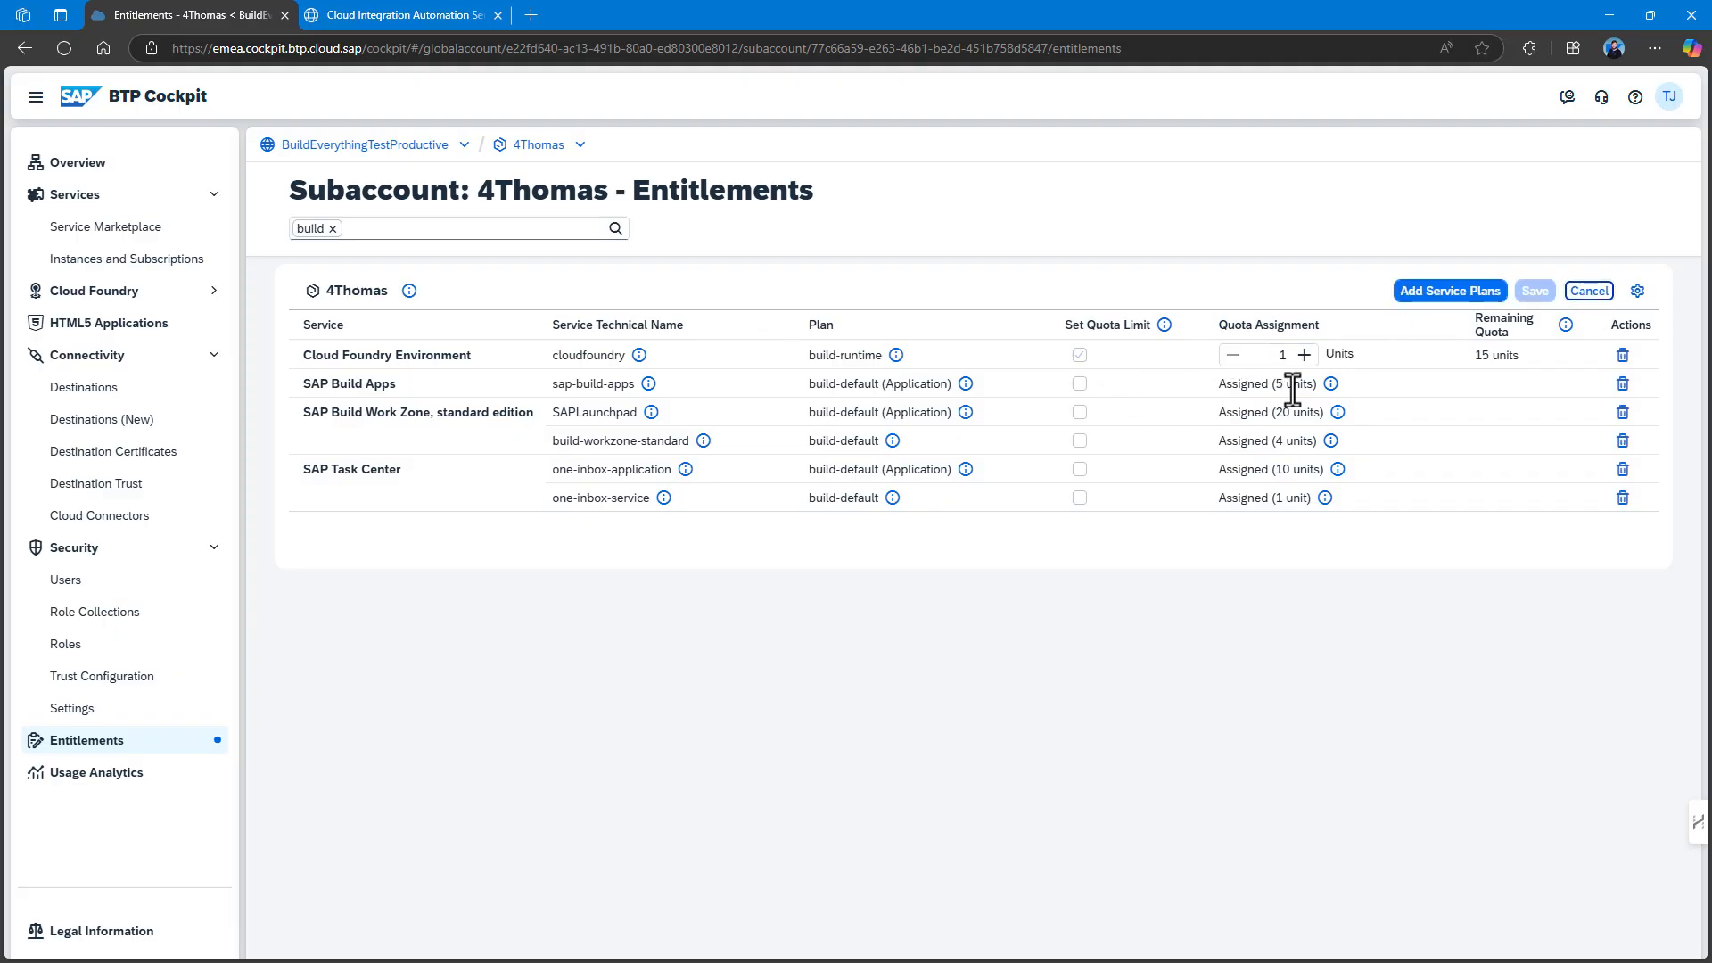
pyautogui.click(392, 15)
pyautogui.click(1589, 941)
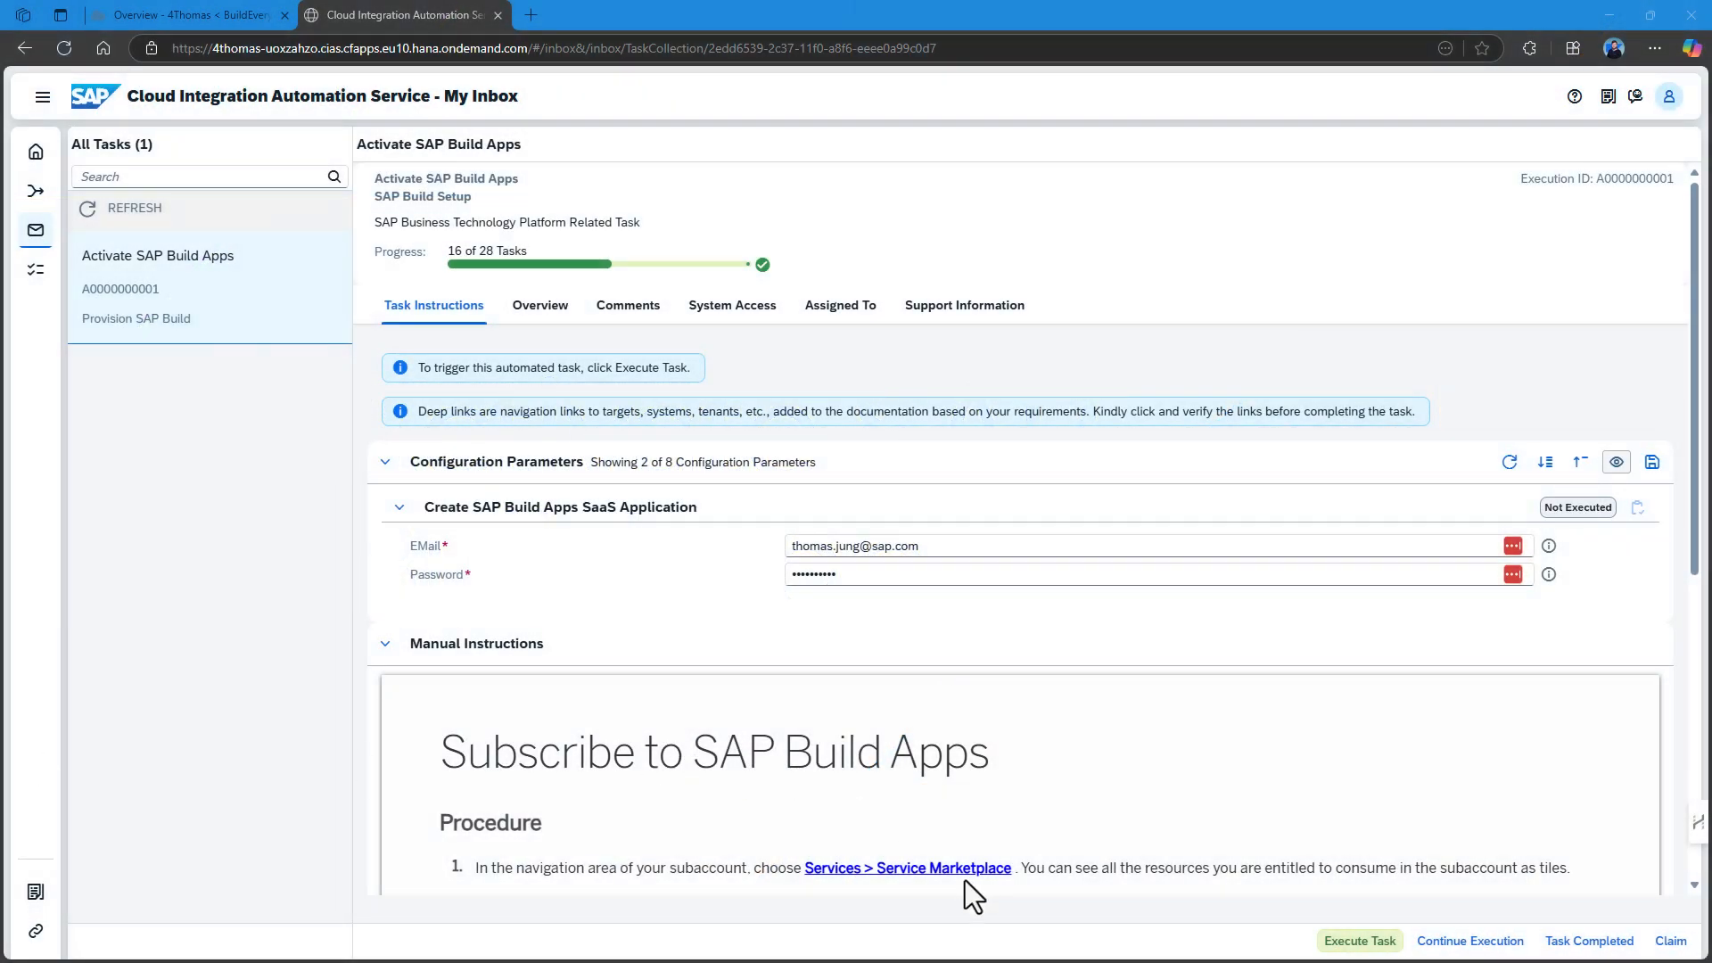
# Execute the Create SAP Build Apps SaaS Application automation task.
pyautogui.scroll(-5, 1037, 794)
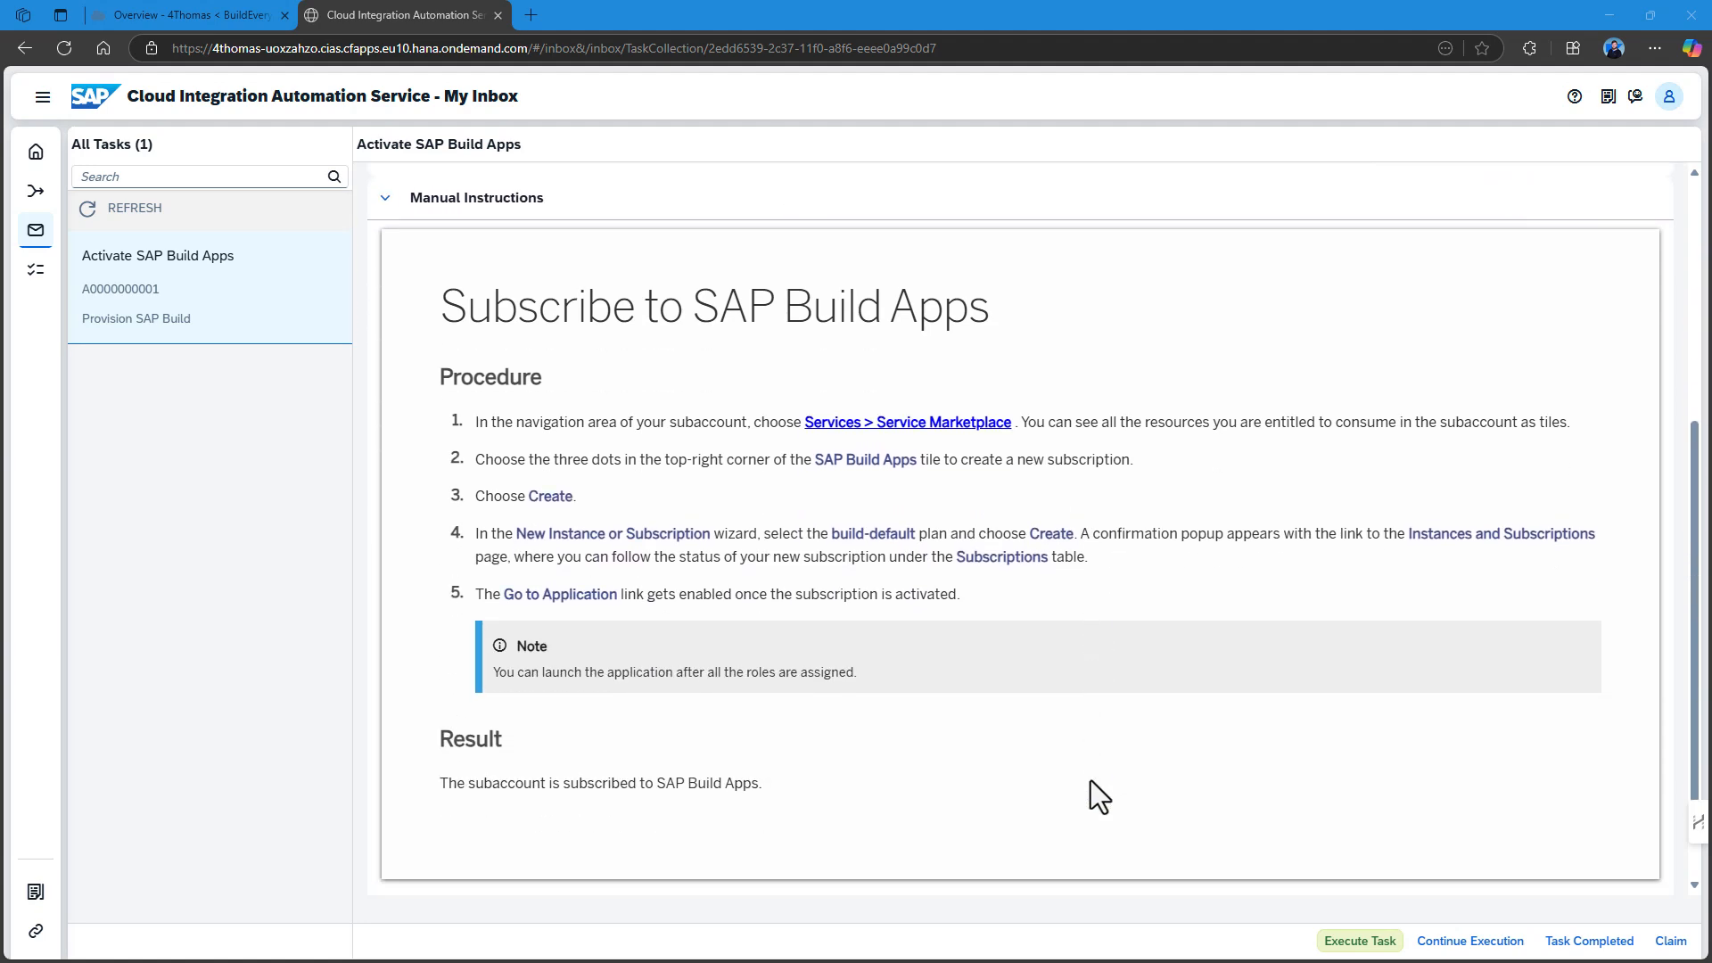
pyautogui.scroll(5, 1090, 781)
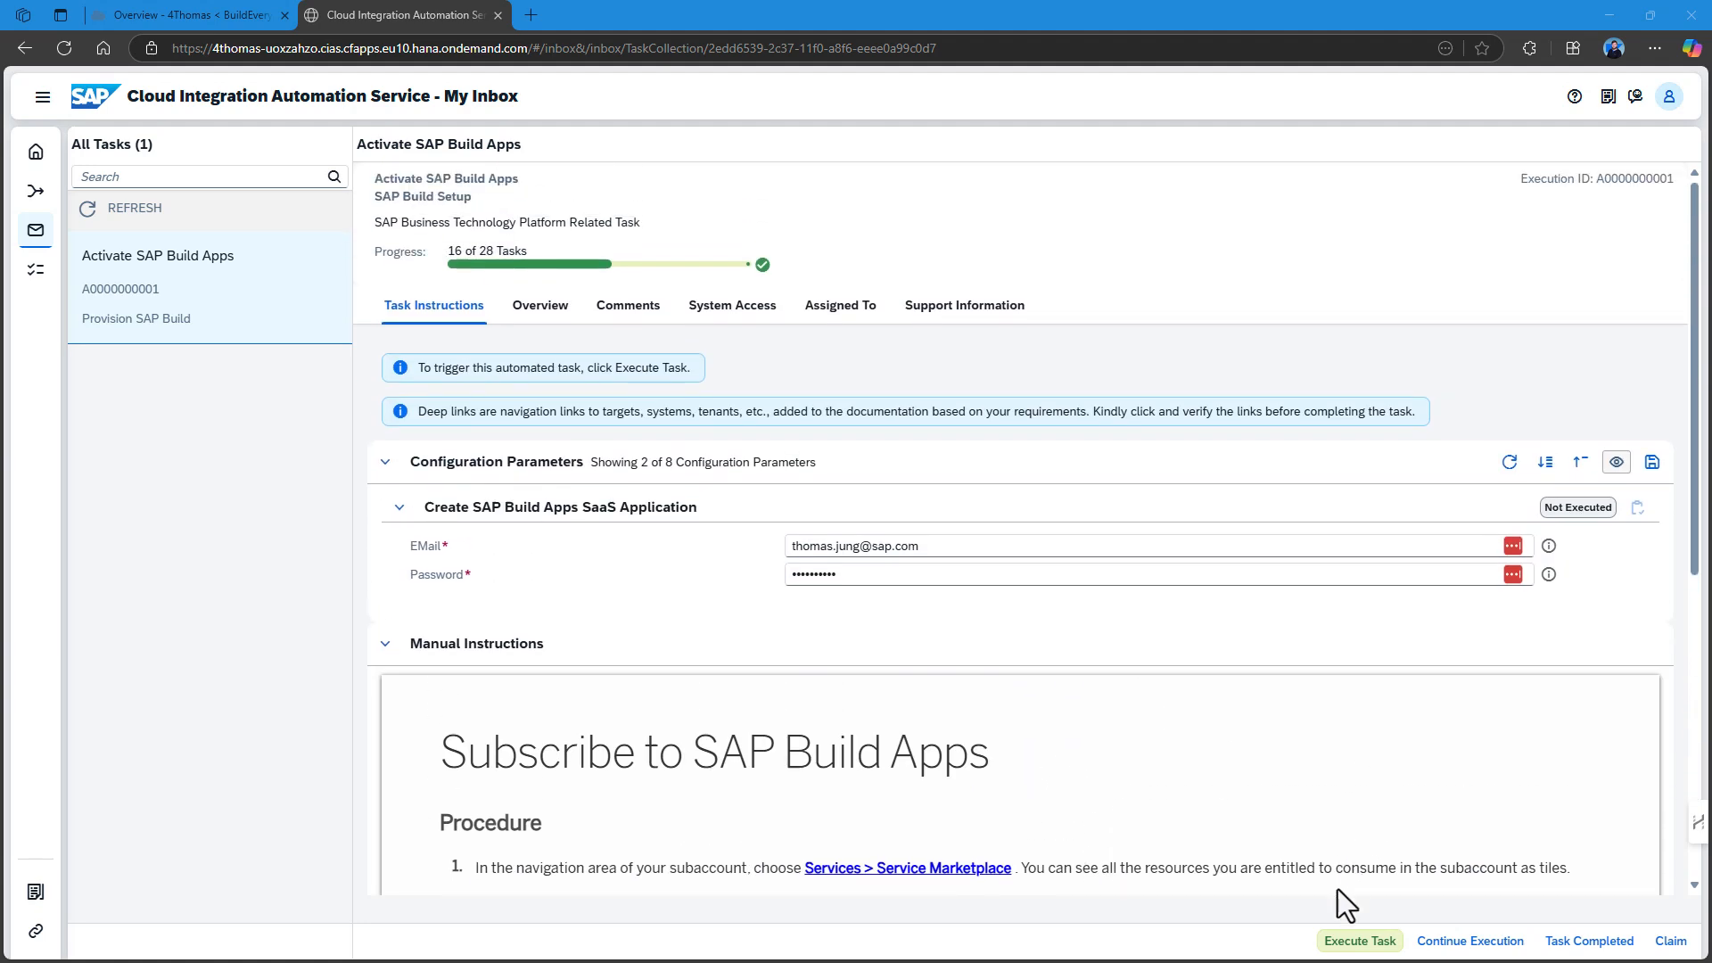
pyautogui.click(1359, 941)
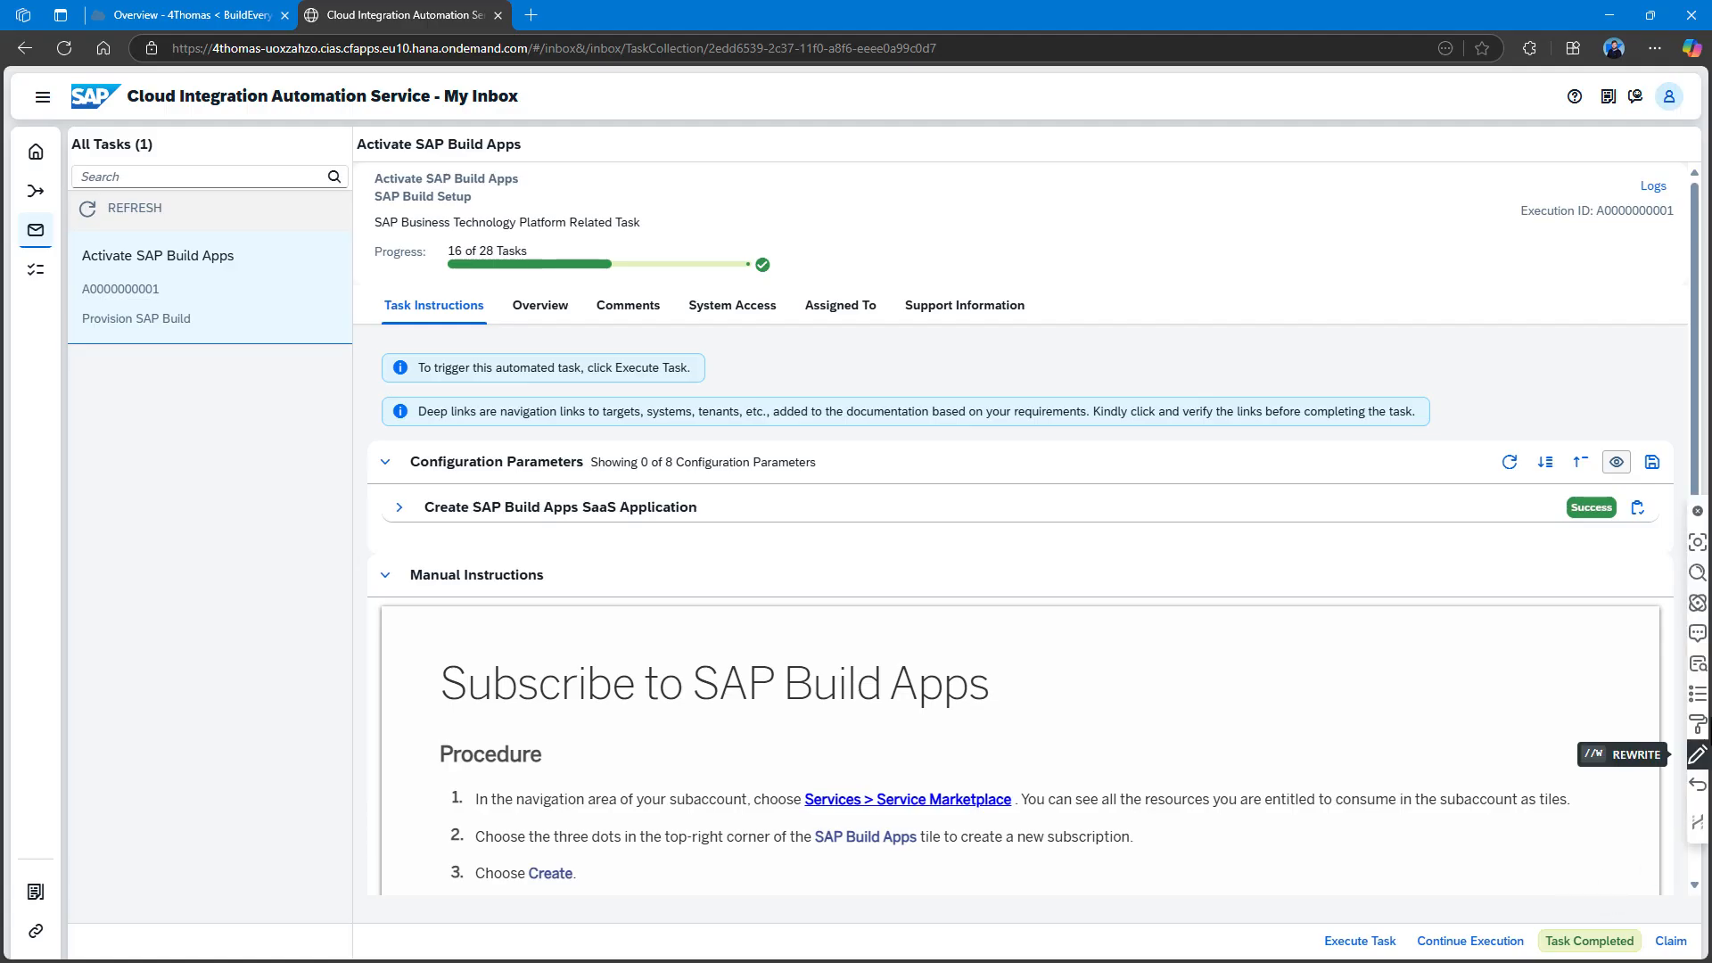
# Confirm SAP Build Apps appears as subscribed under the subaccount's Instances and Subscriptions.
pyautogui.click(189, 16)
pyautogui.click(139, 262)
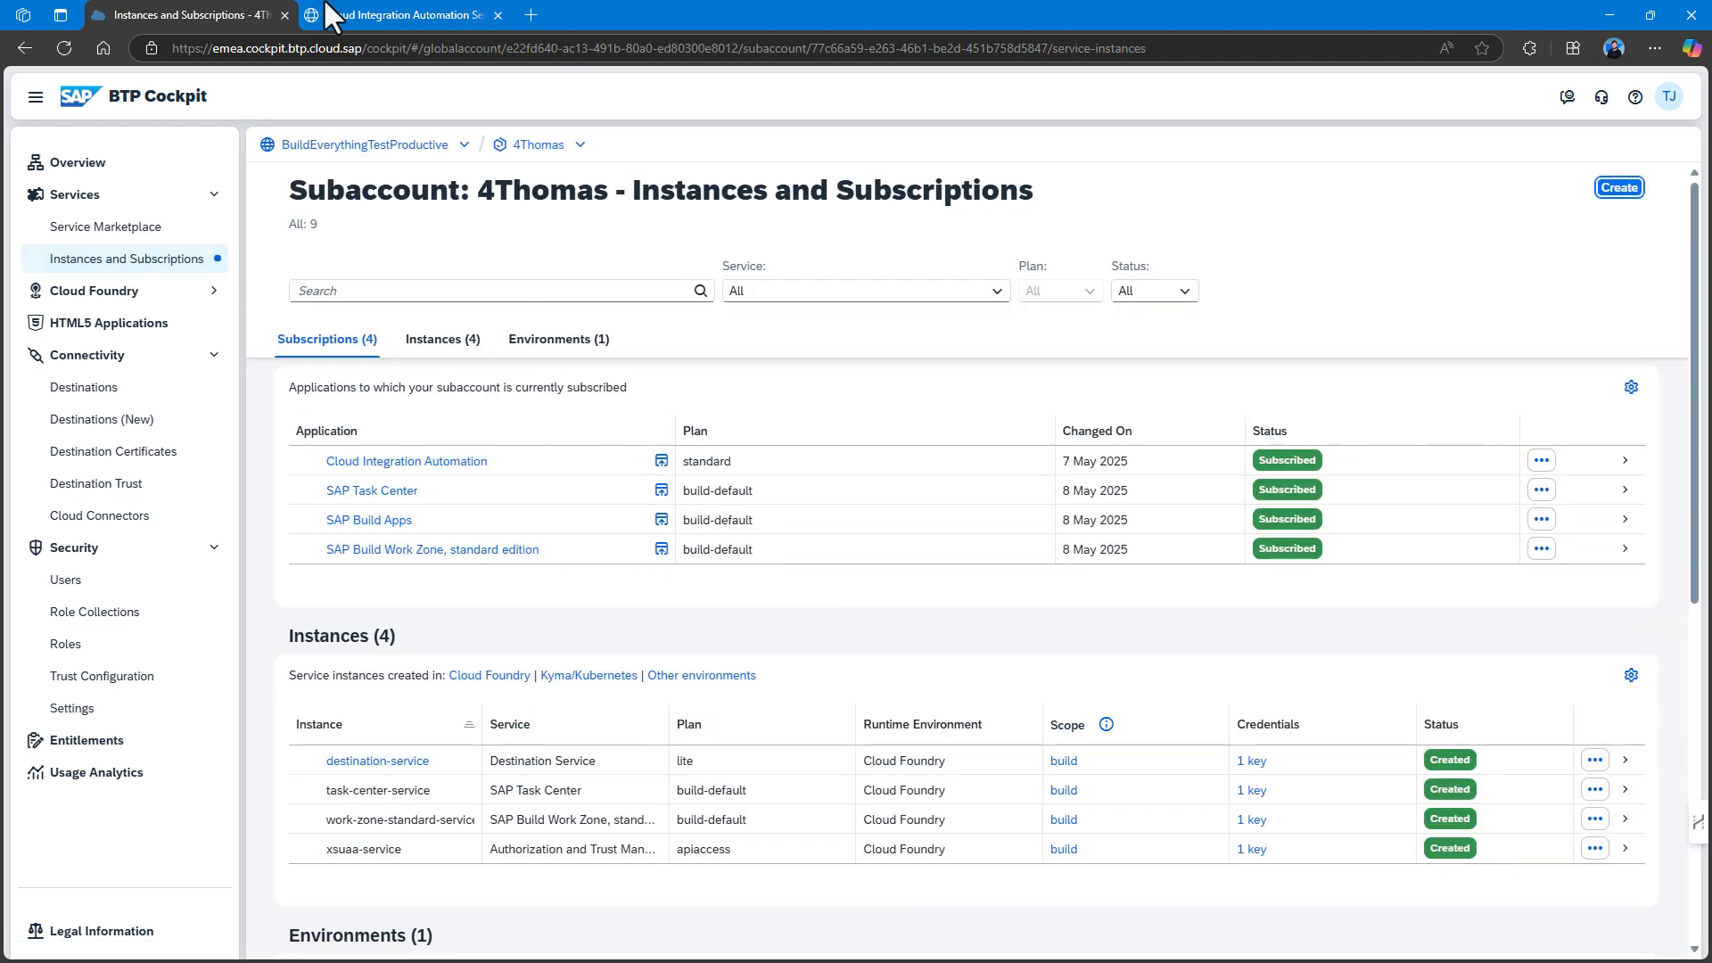
pyautogui.click(391, 20)
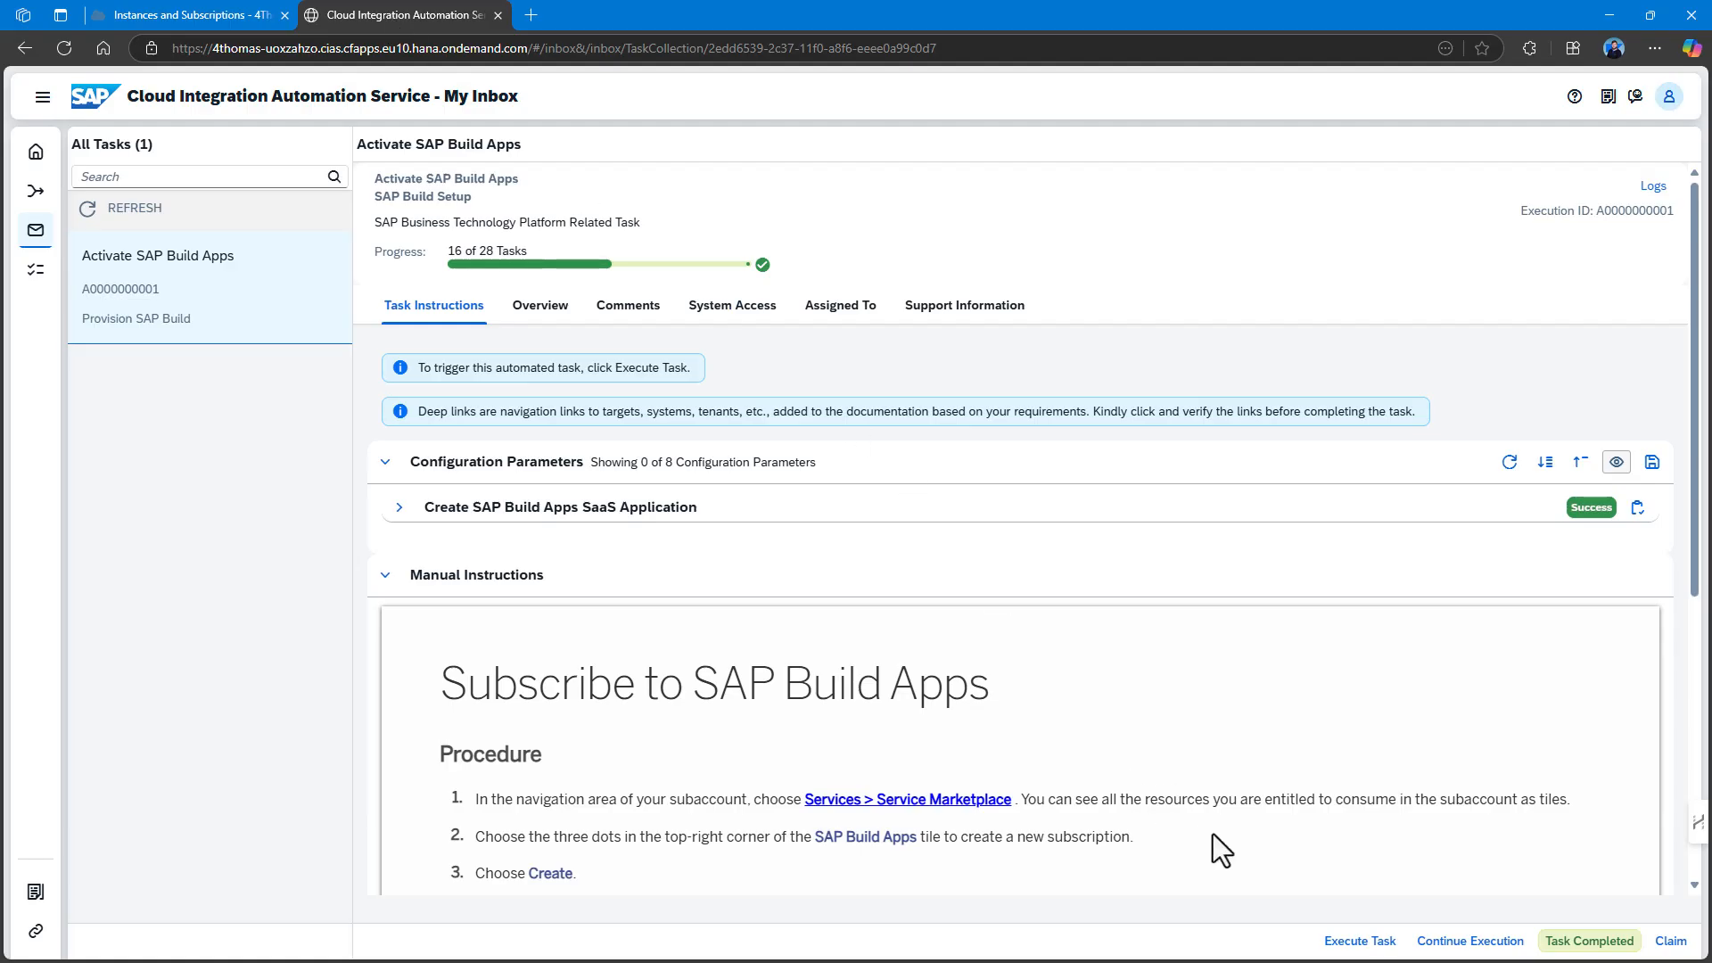
# After the empty-parameter warning, copy the SAP Build Apps application link from its Cockpit subscription.
pyautogui.click(1573, 943)
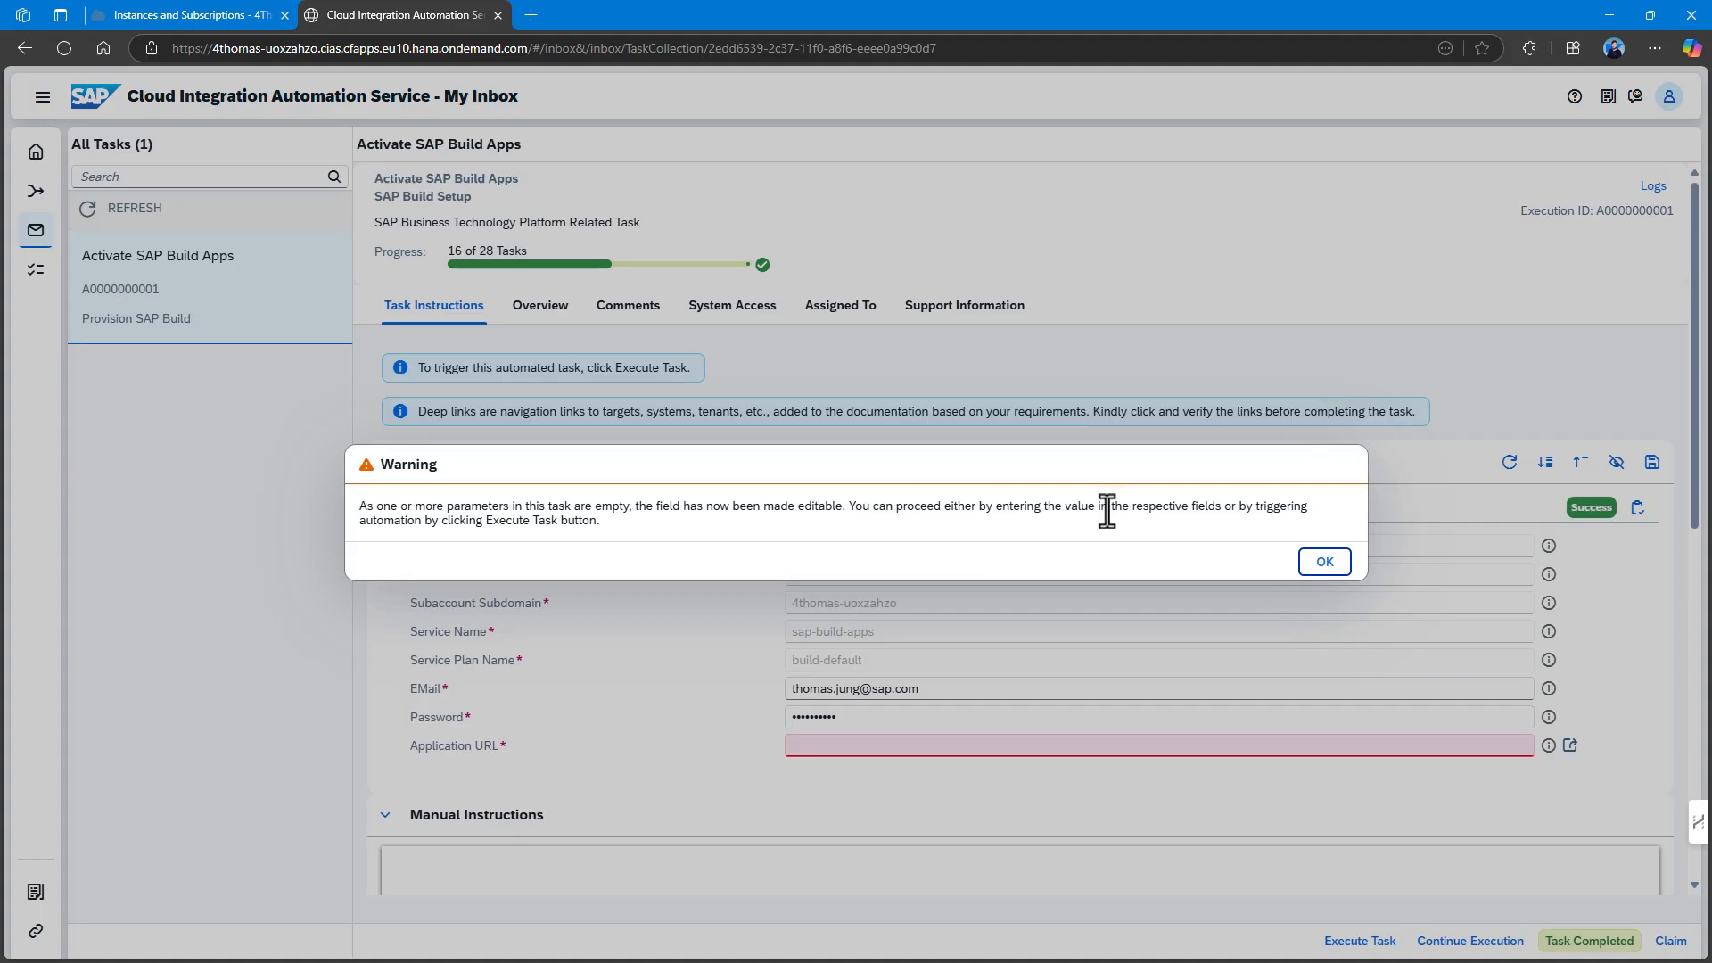
pyautogui.click(1325, 562)
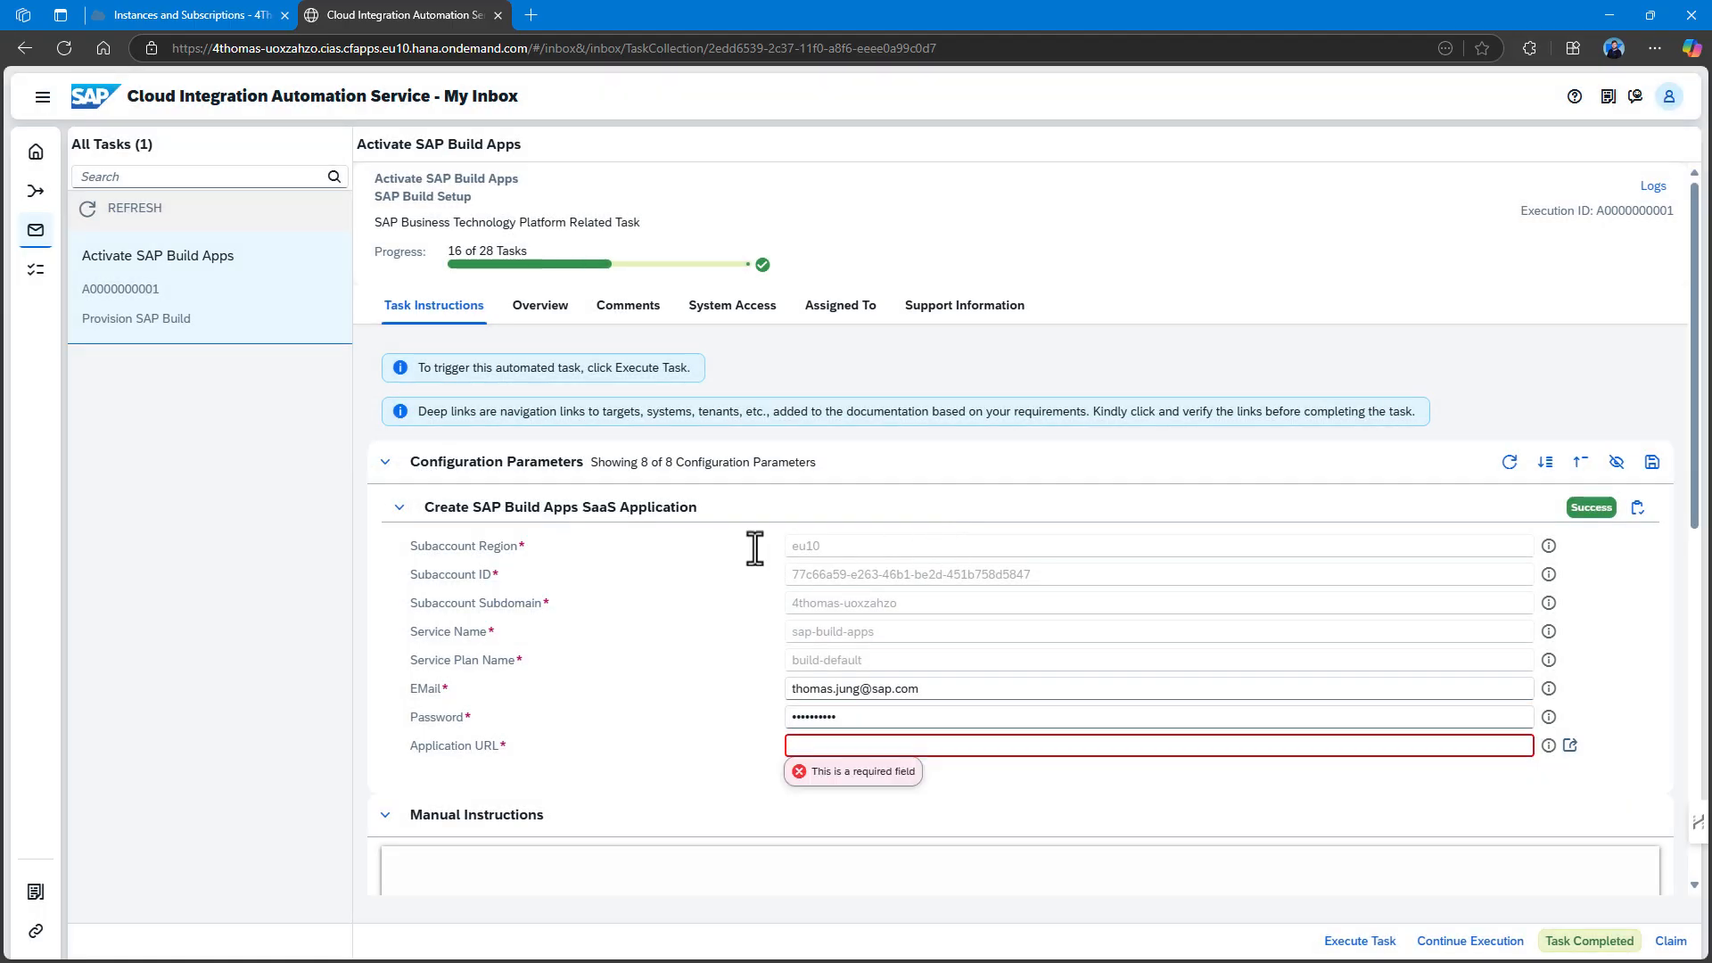
pyautogui.click(879, 740)
pyautogui.click(259, 12)
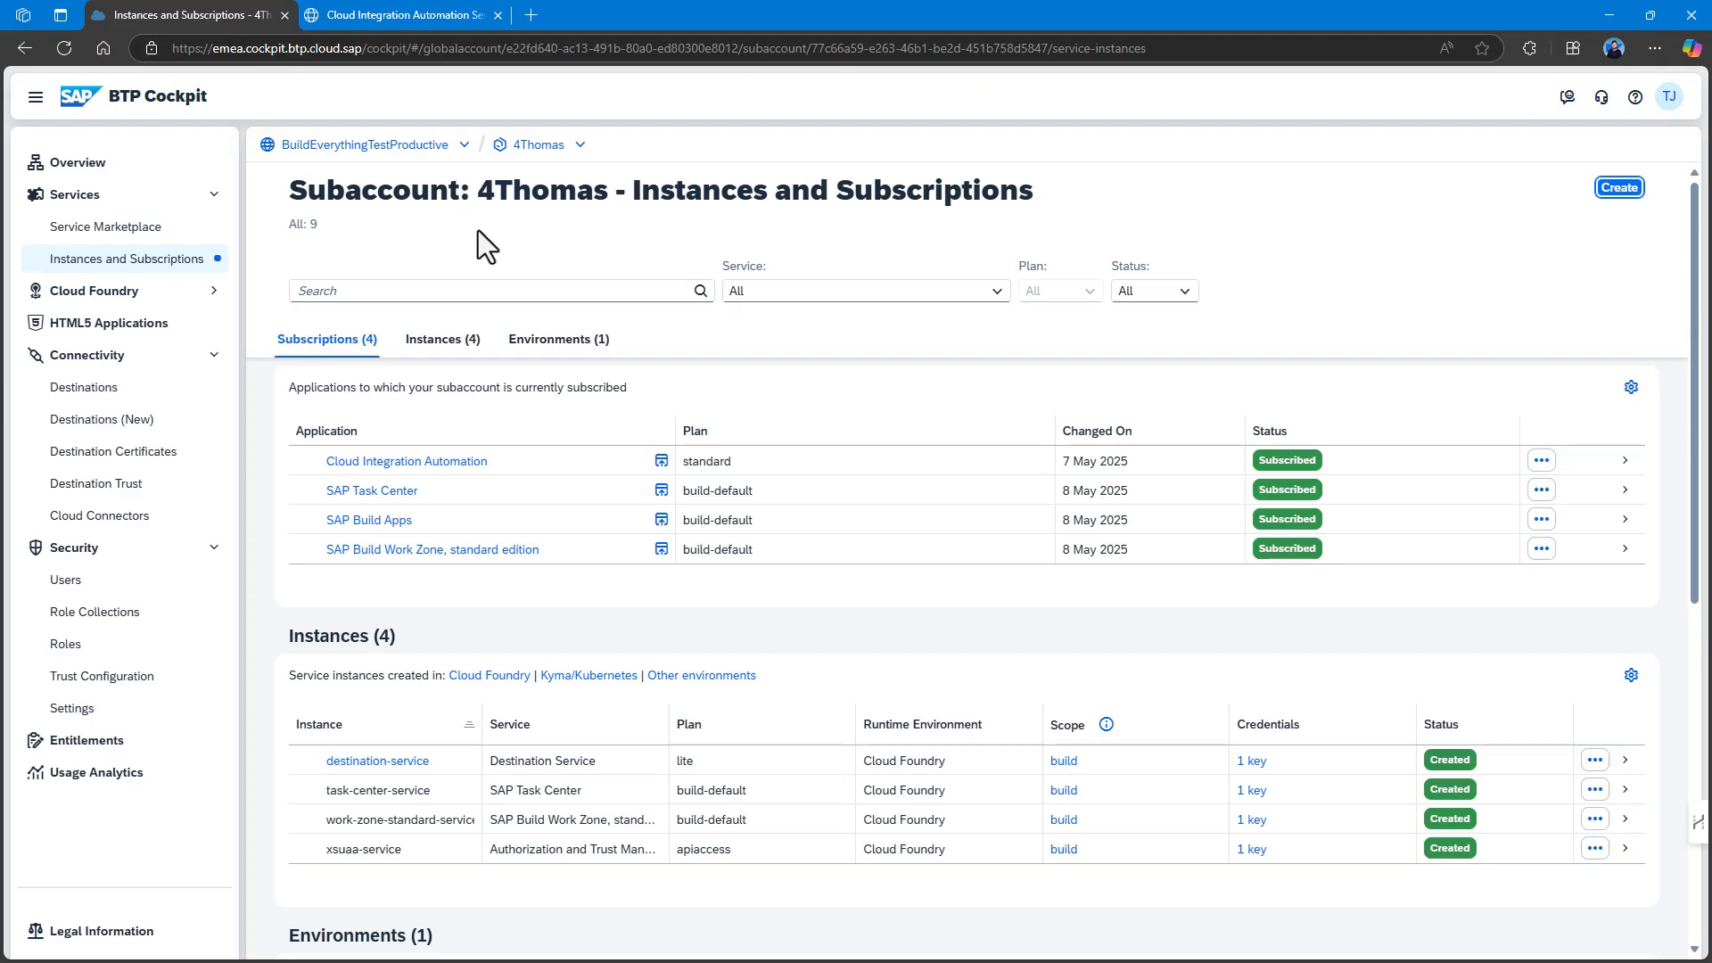
pyautogui.click(559, 526)
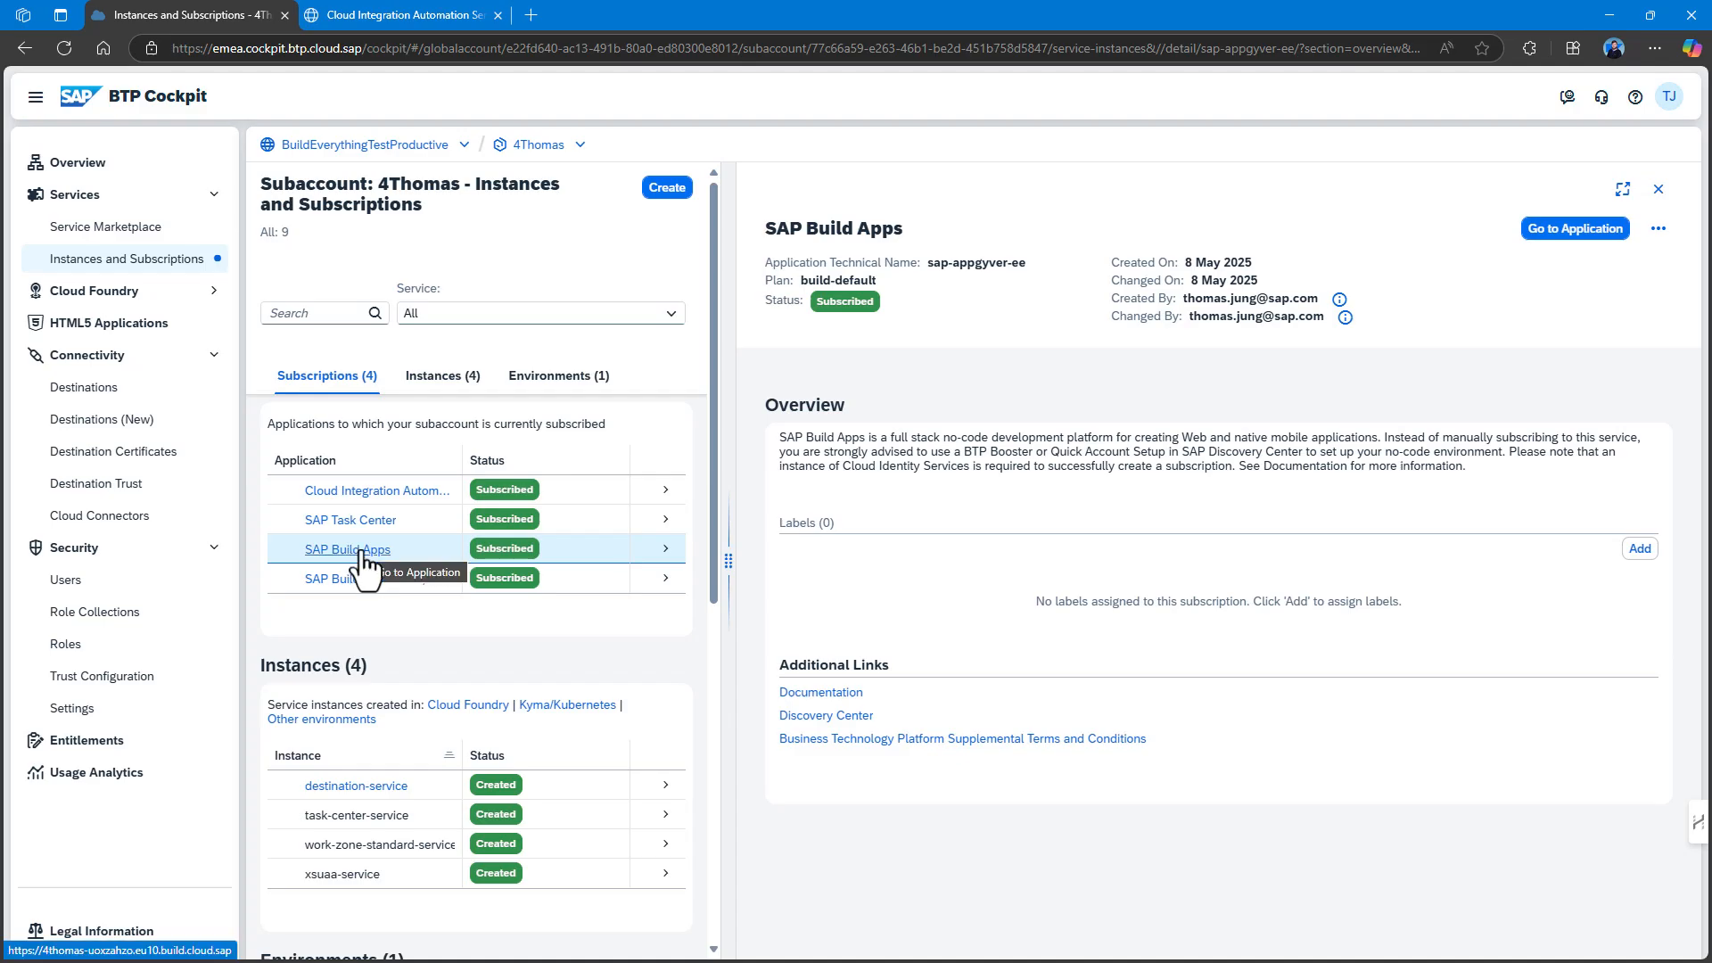
pyautogui.rightClick(363, 560)
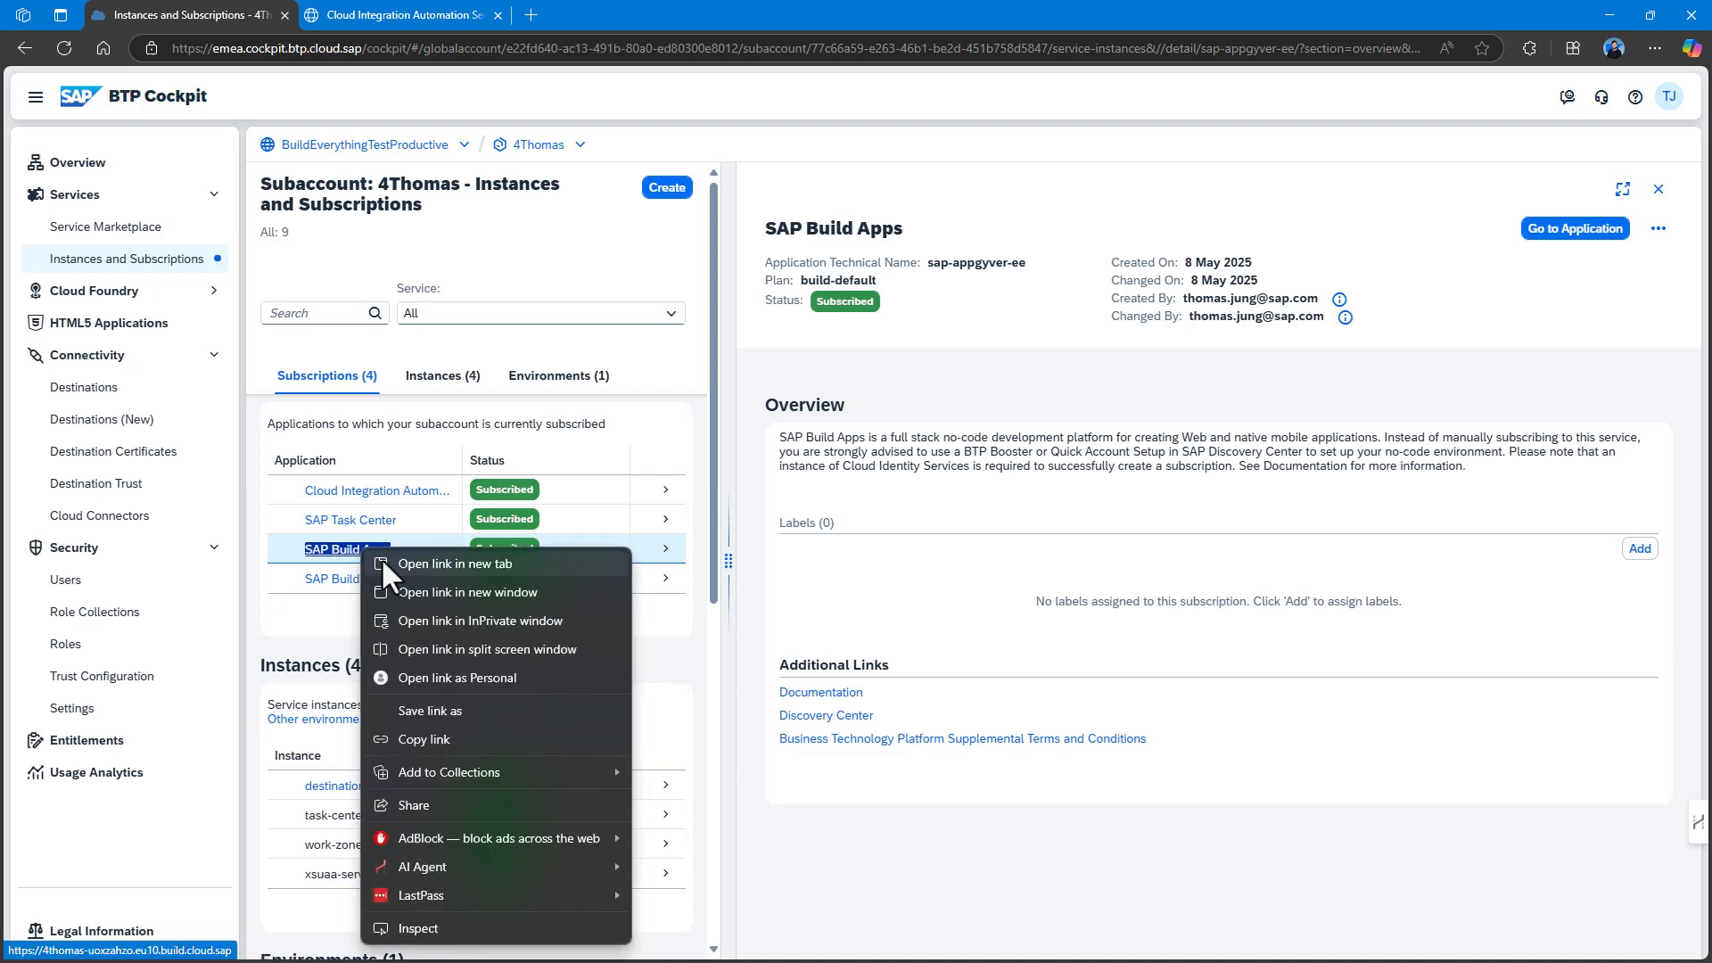
pyautogui.click(430, 744)
# Paste the SAP Build Apps link into Application URL and complete the Activate SAP Build Apps task.
pyautogui.click(384, 15)
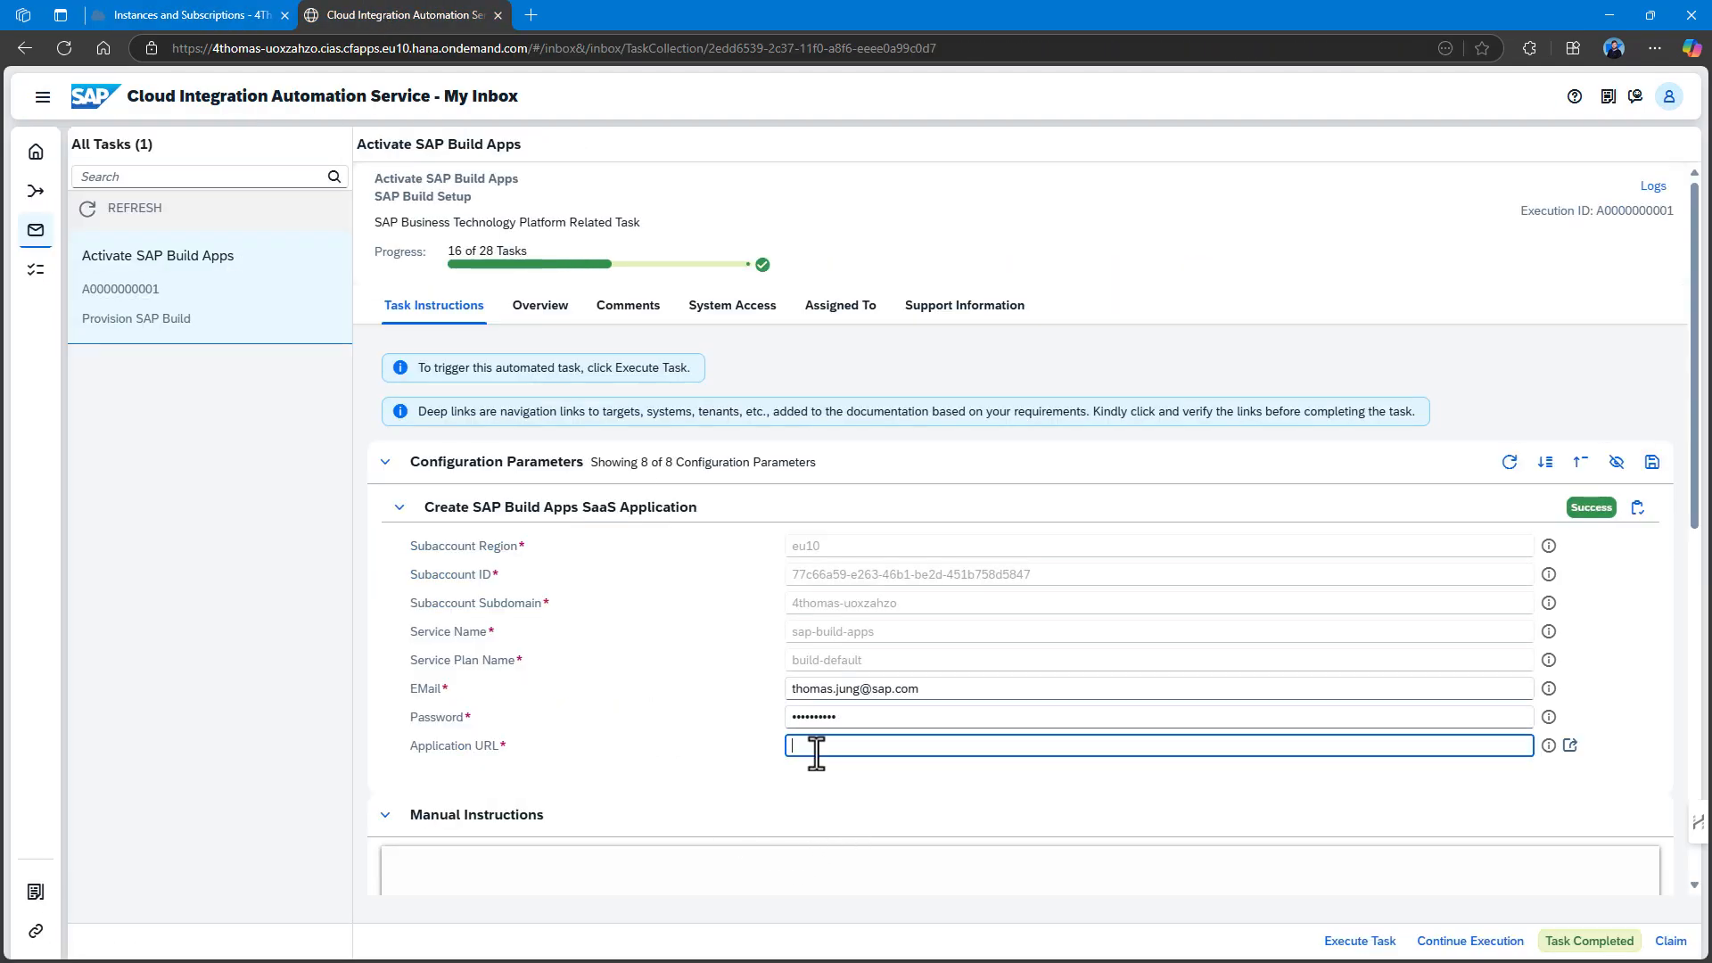
pyautogui.hotkey('ctrl', 'v')
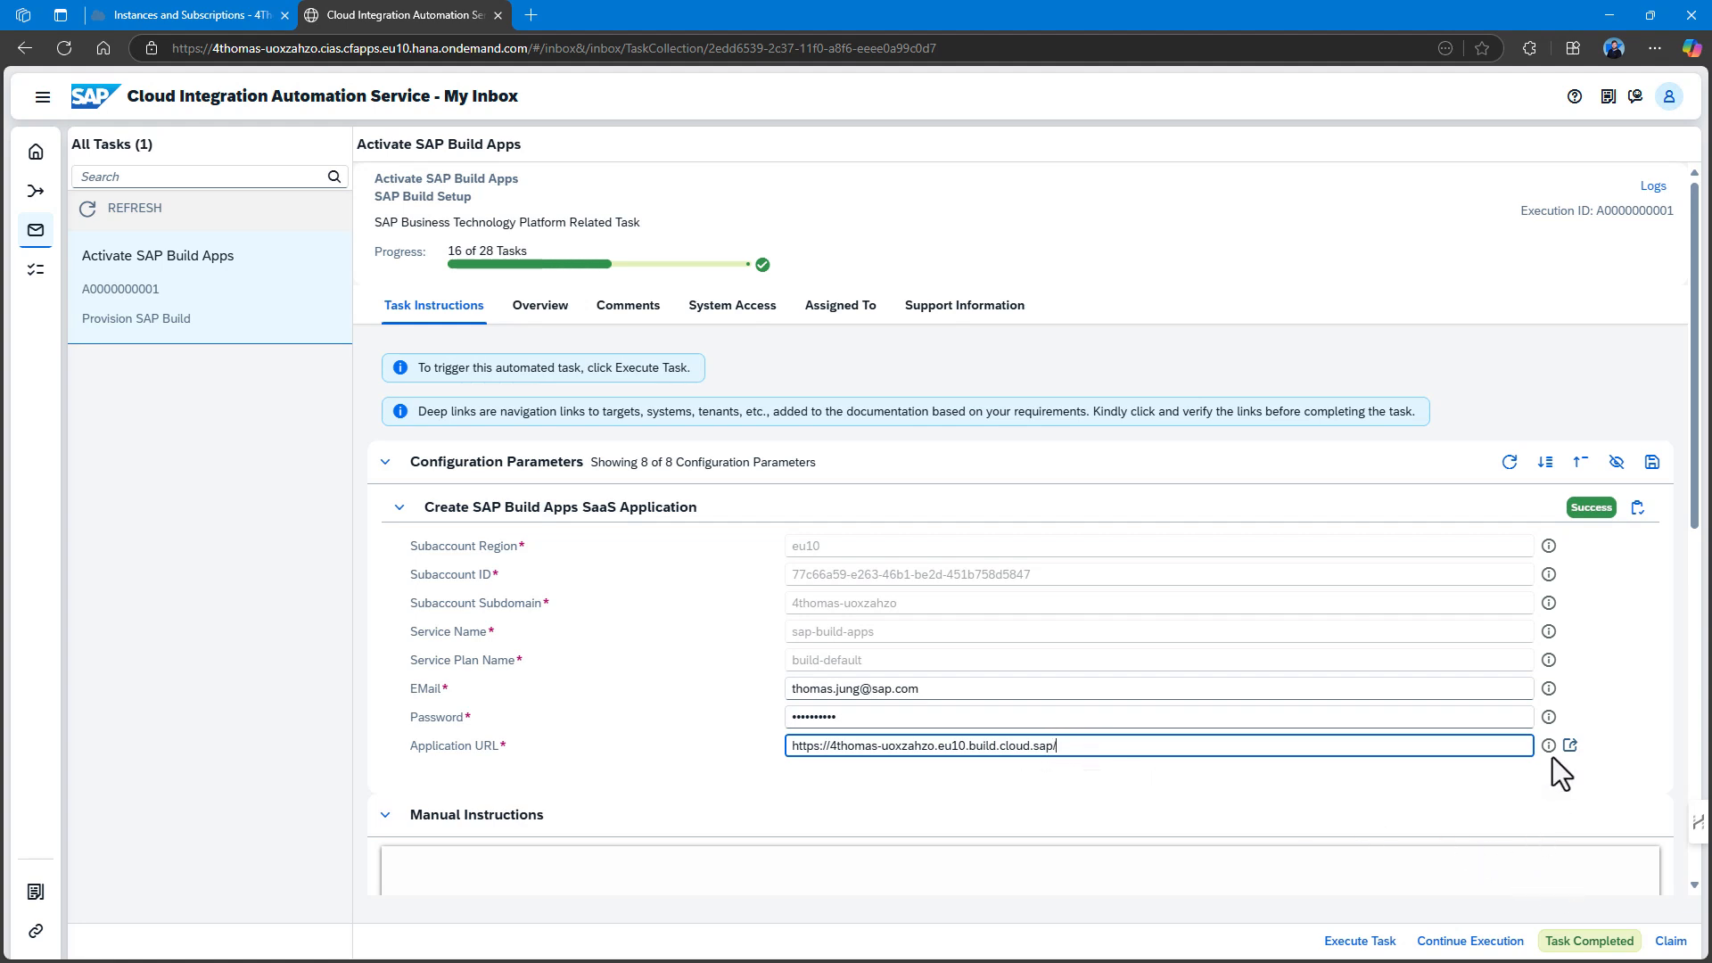
pyautogui.click(1589, 941)
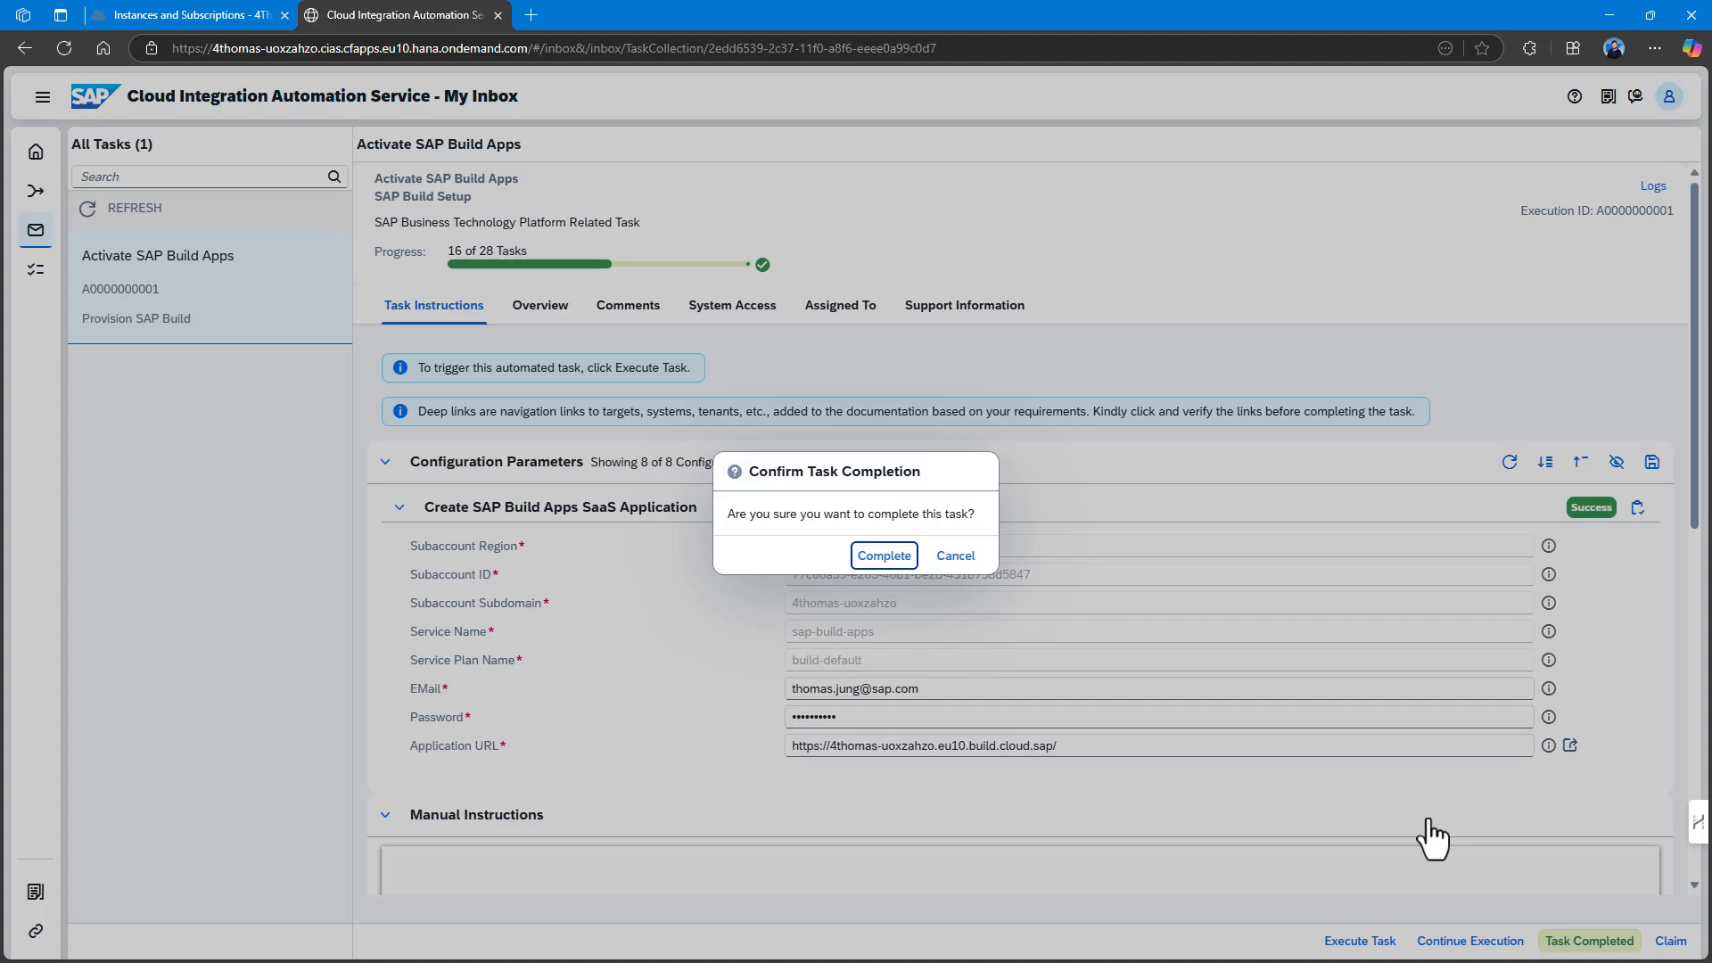
pyautogui.click(893, 557)
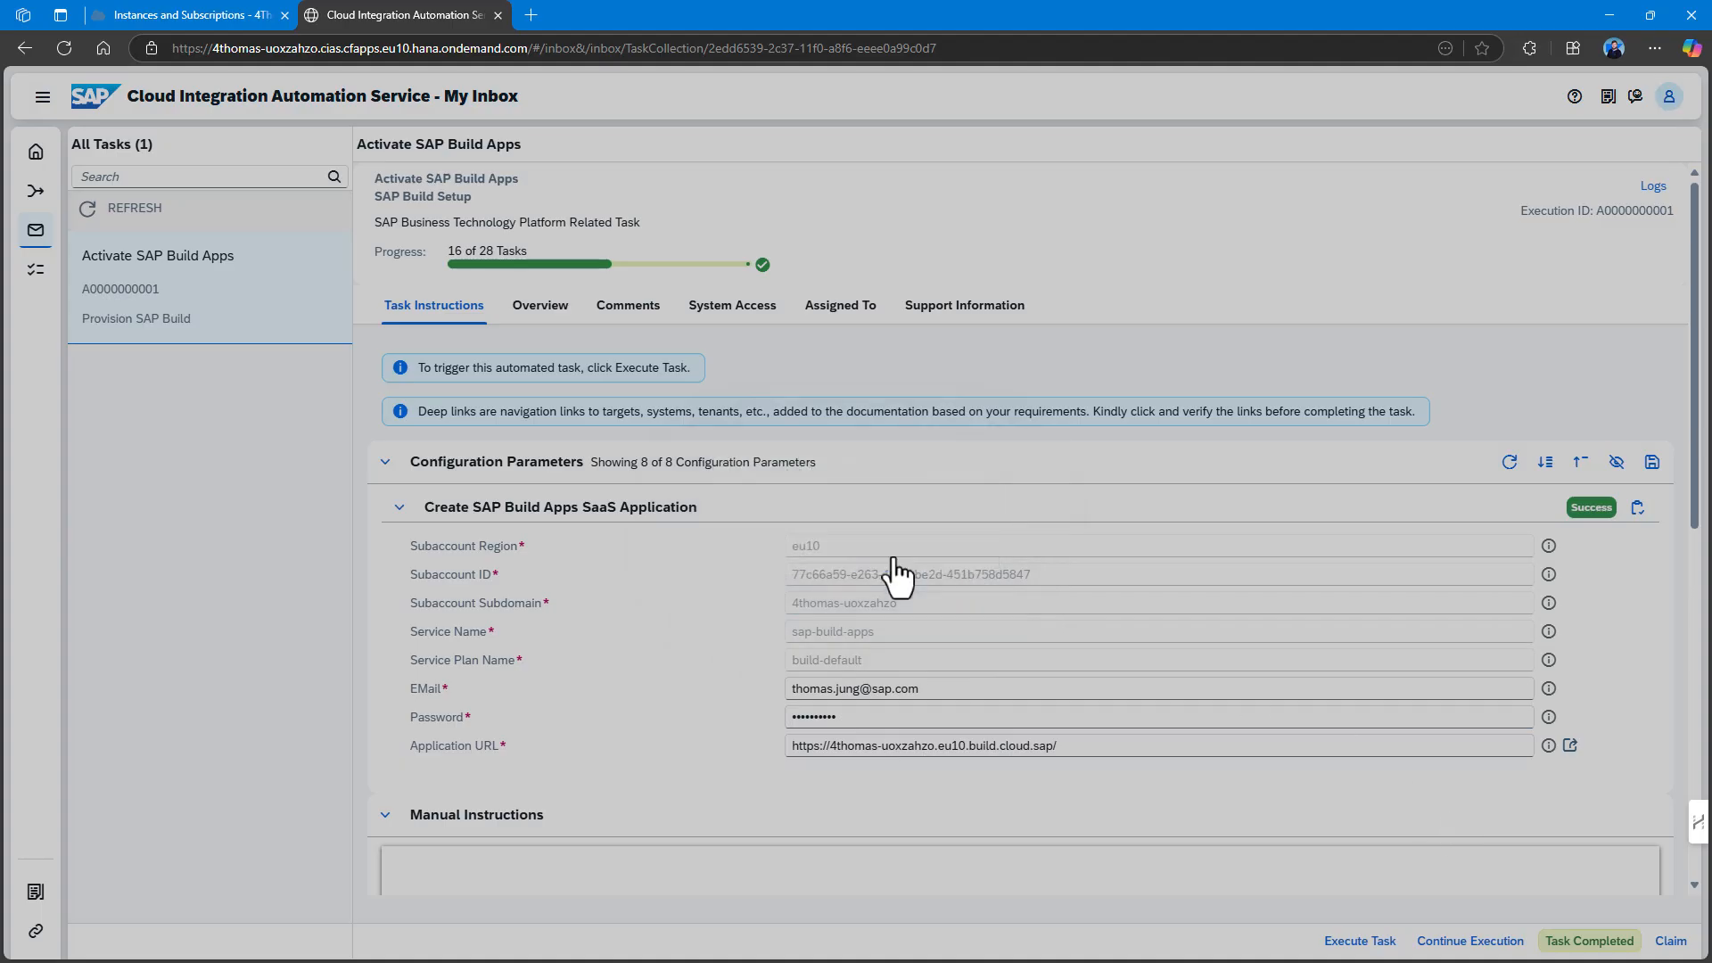
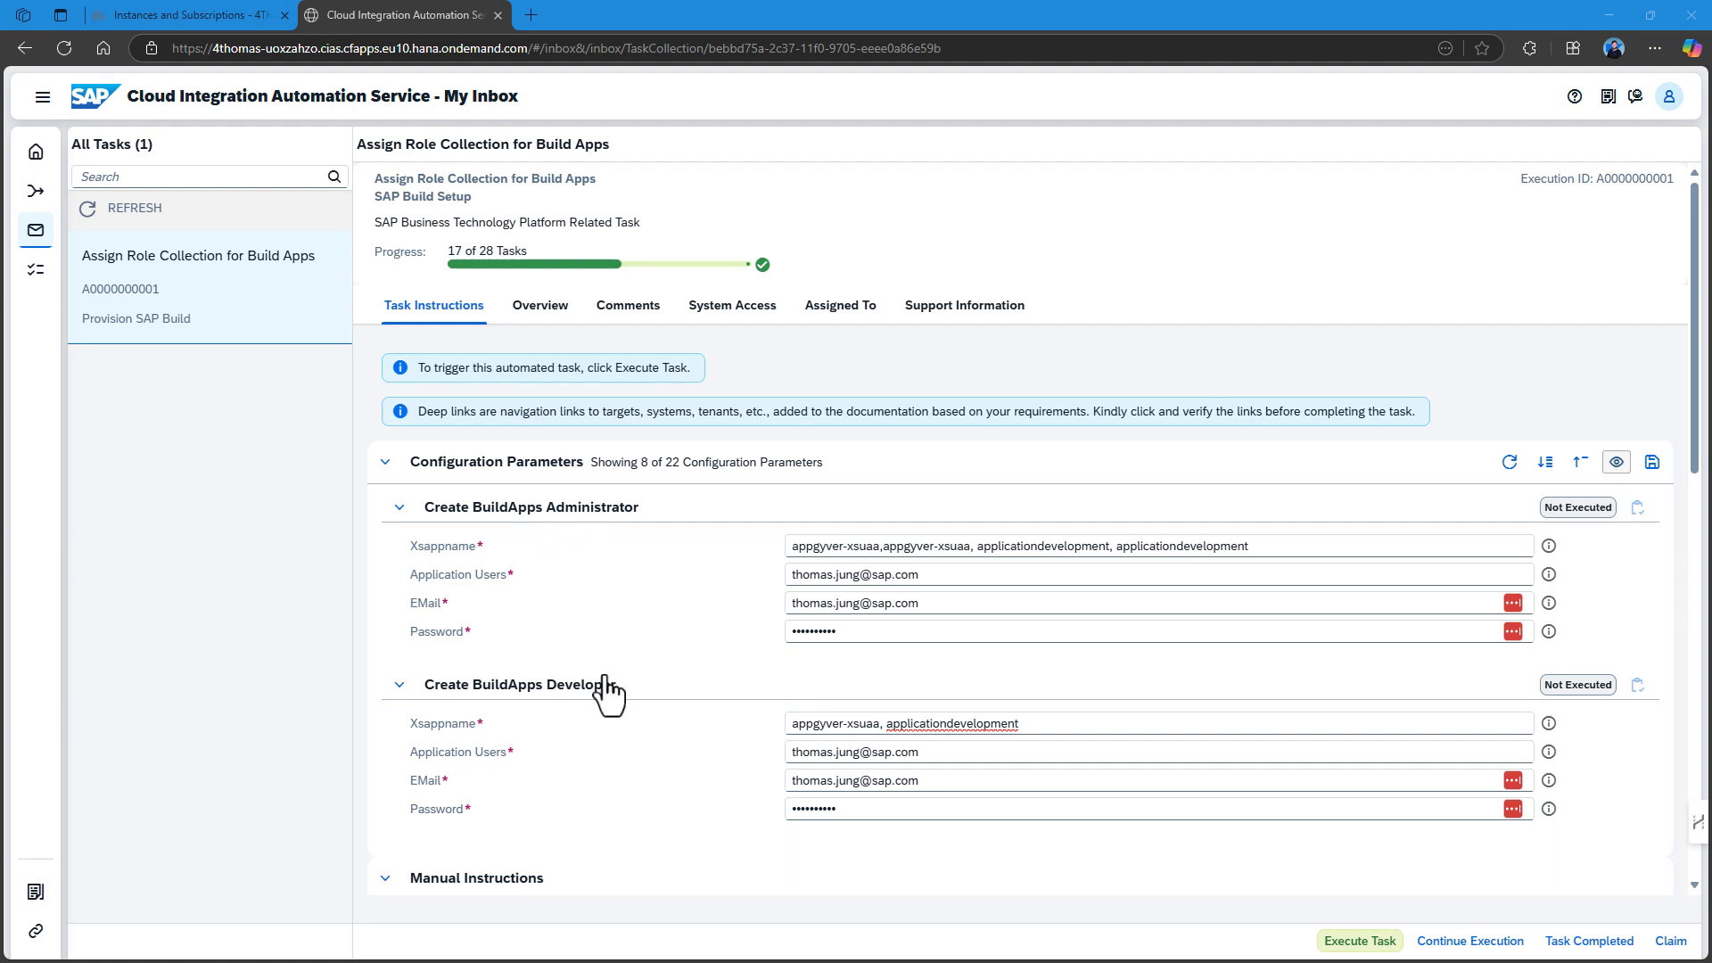
# Run the Assign Role Collection automation to create the BuildApps Administrator and Developer assignments.
pyautogui.scroll(-7, 612, 705)
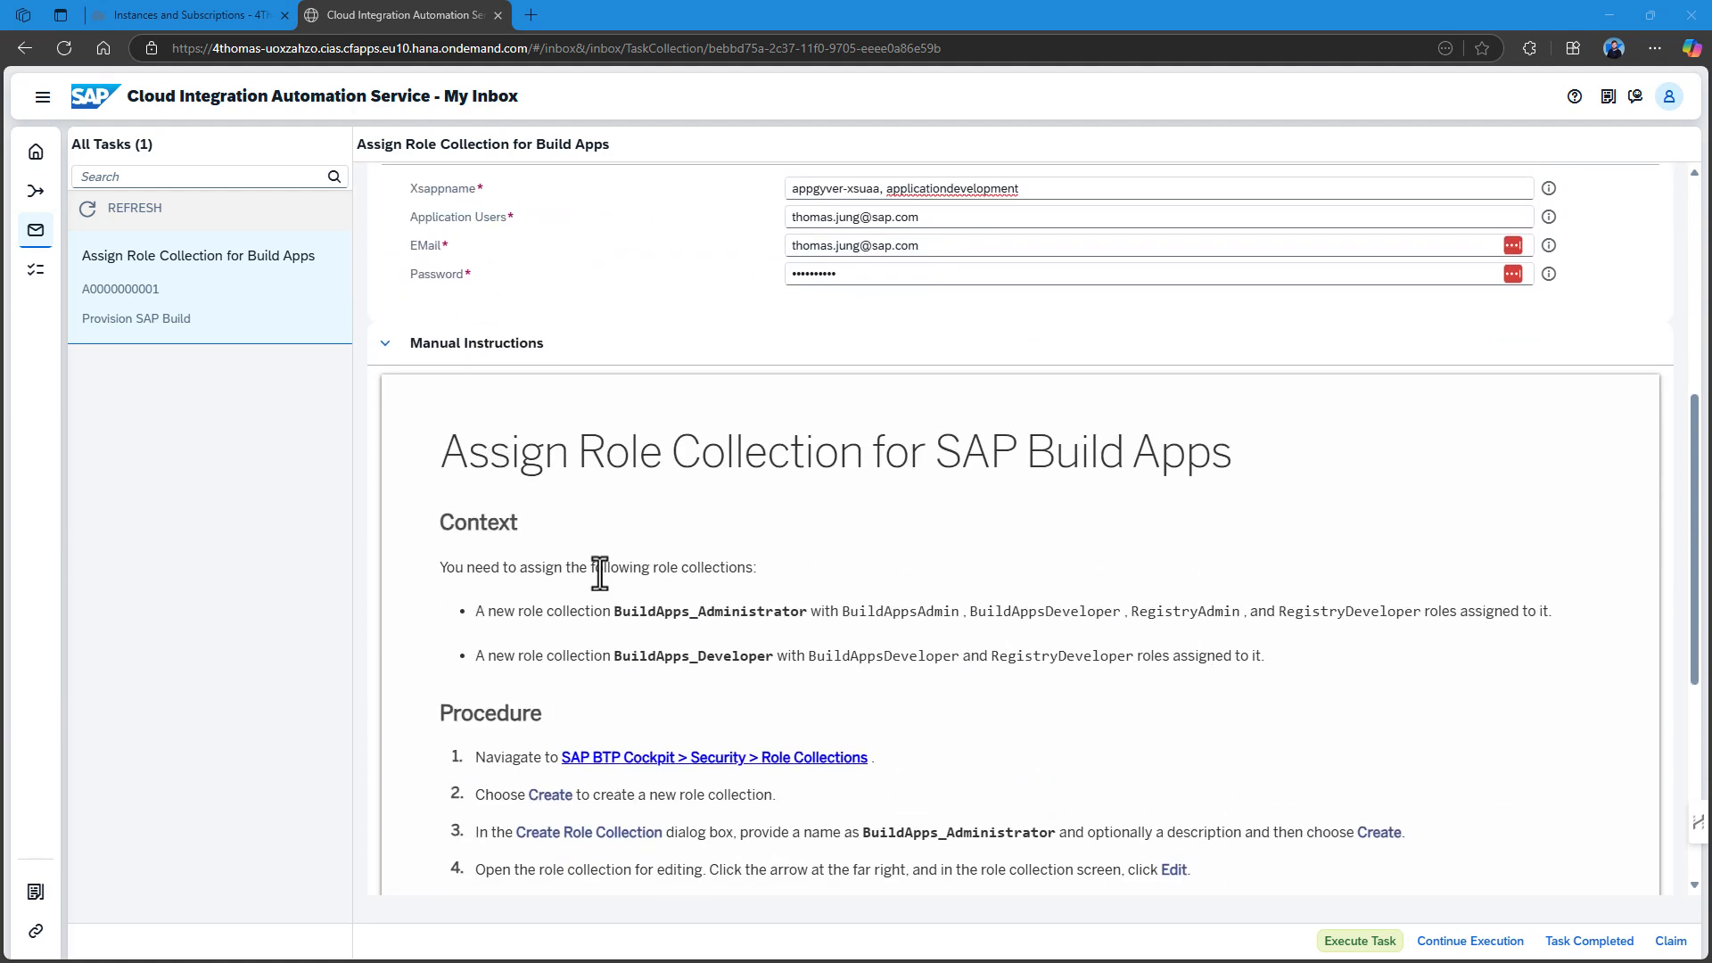
pyautogui.scroll(-1, 588, 580)
pyautogui.scroll(-2, 600, 558)
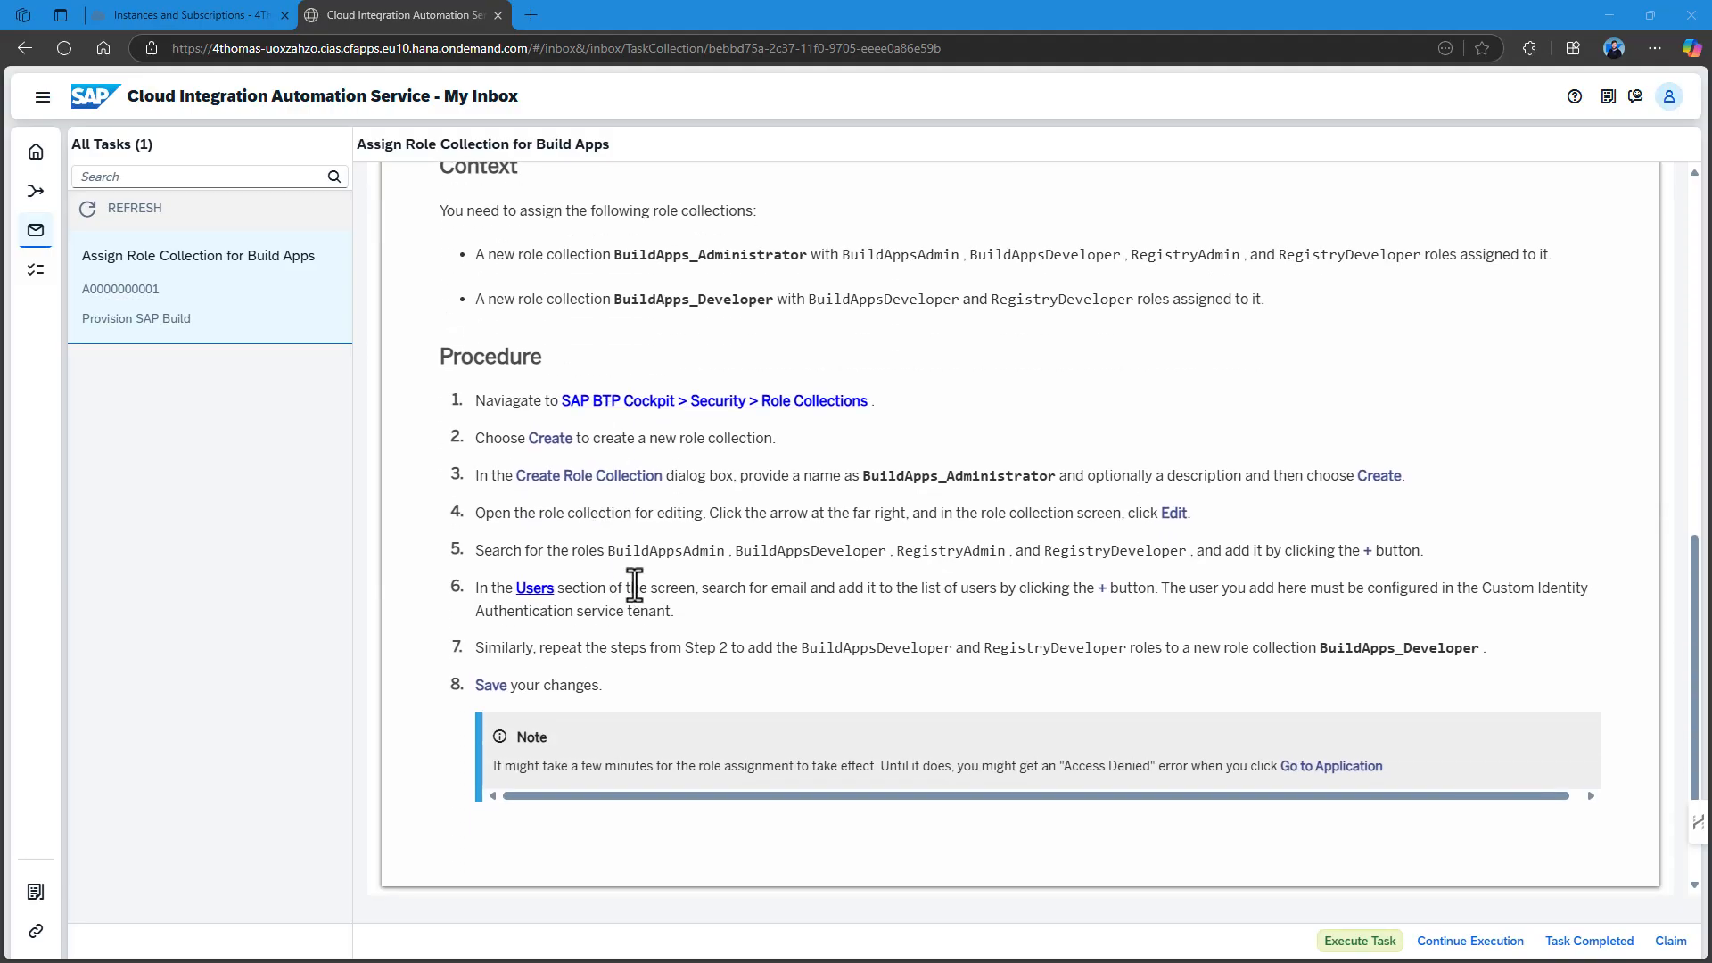
pyautogui.scroll(8, 635, 586)
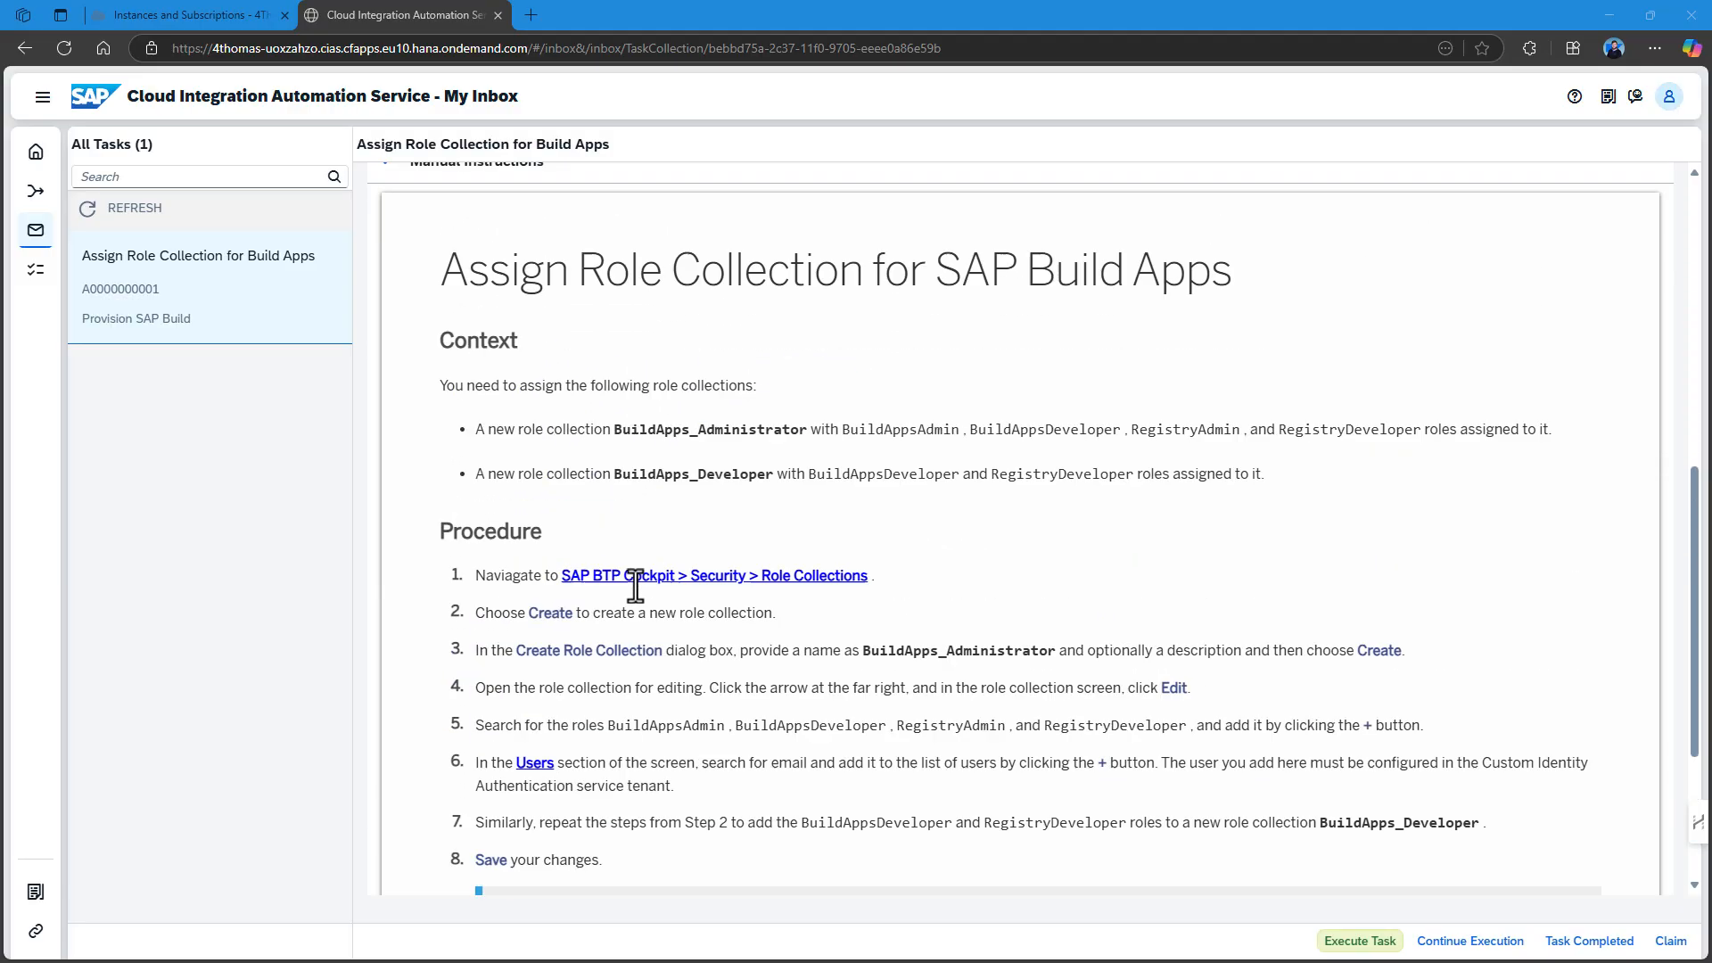
pyautogui.scroll(2, 635, 586)
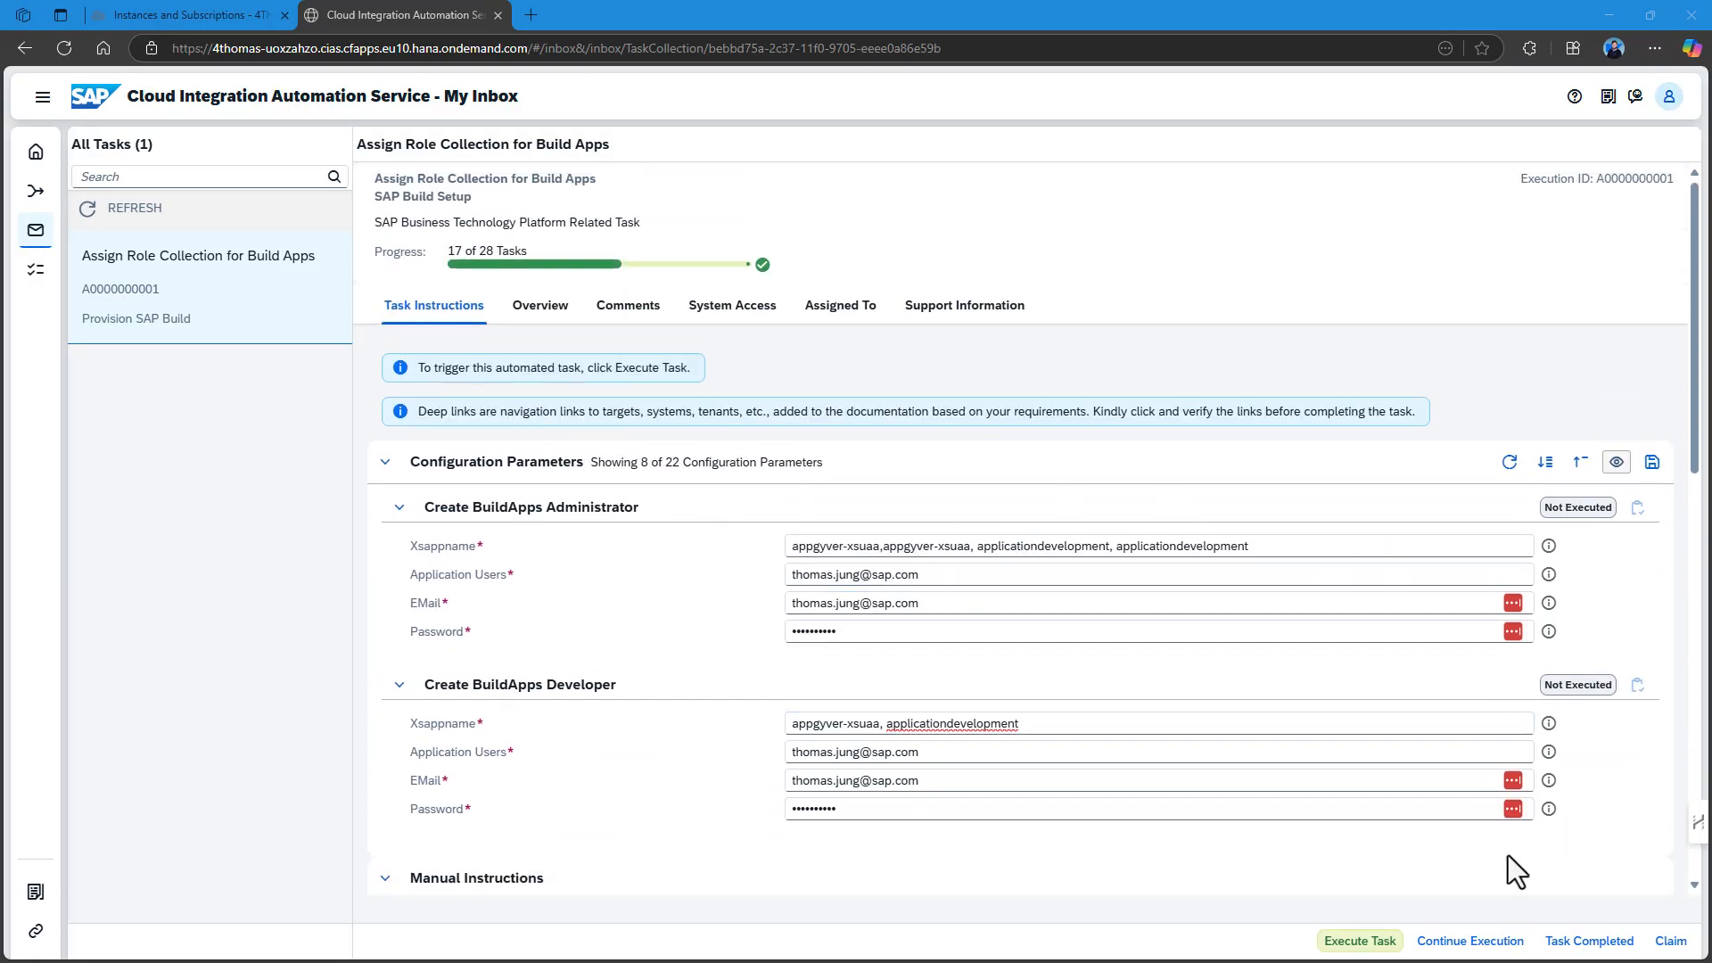
pyautogui.click(1378, 943)
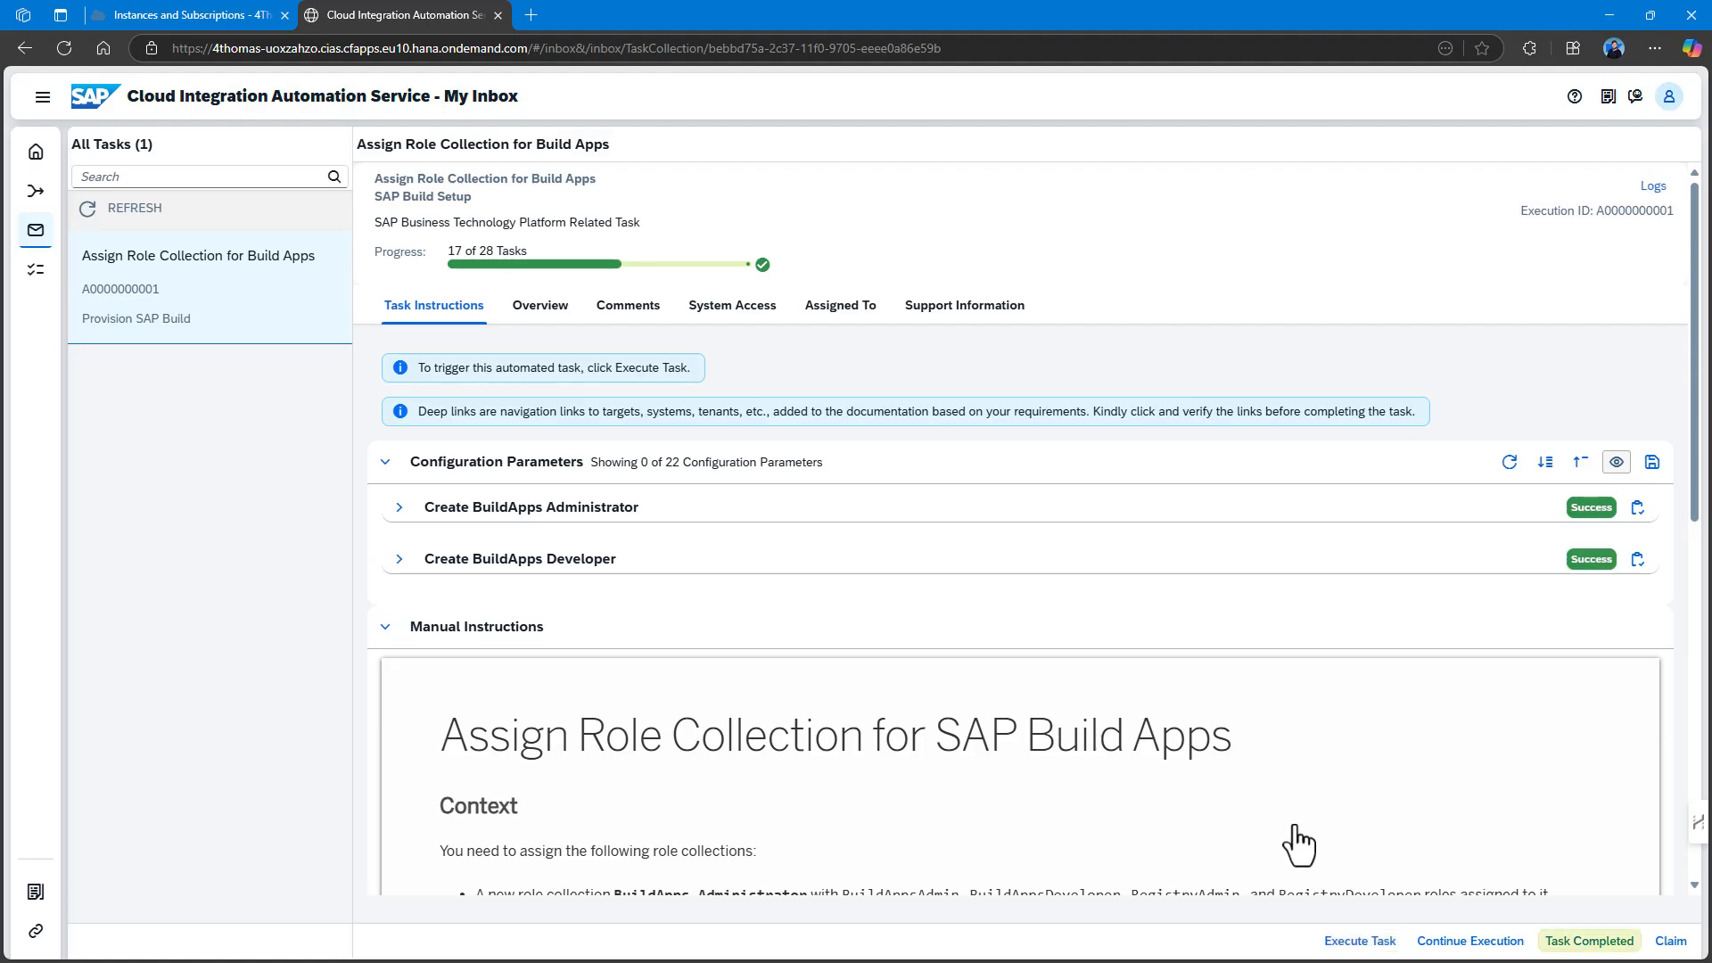
# Verify in BTP Cockpit that the user has the BuildApps_Administrator and BuildApps_Developer role collections.
pyautogui.click(234, 15)
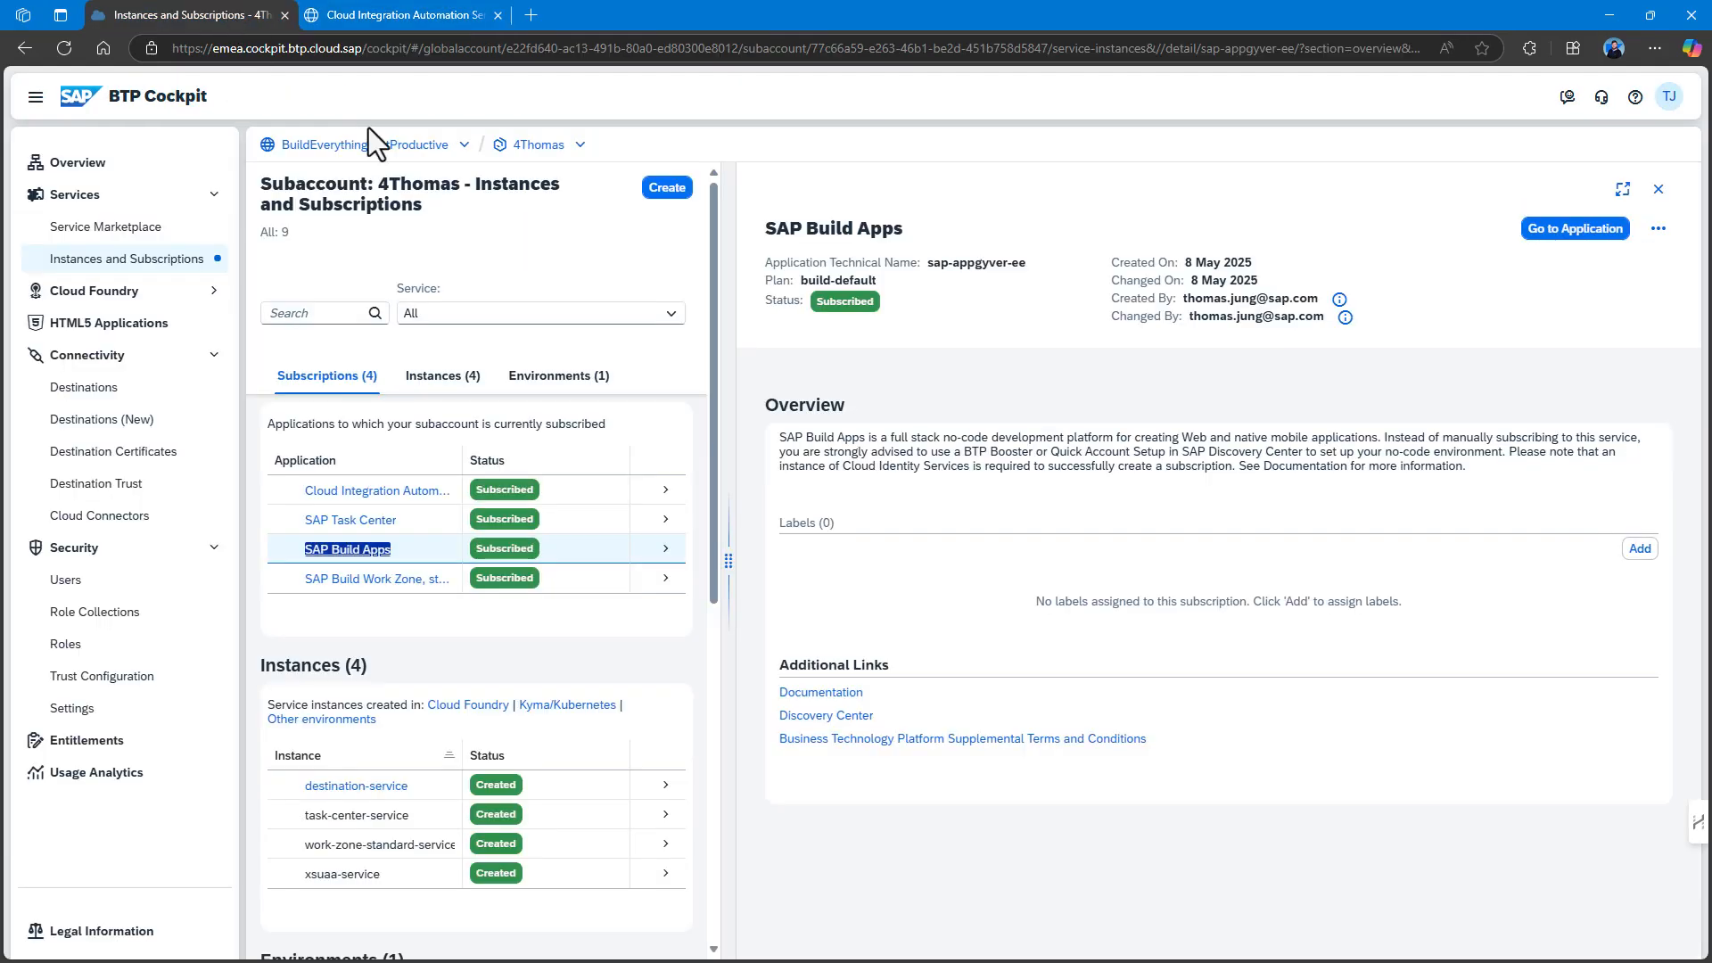
pyautogui.click(73, 580)
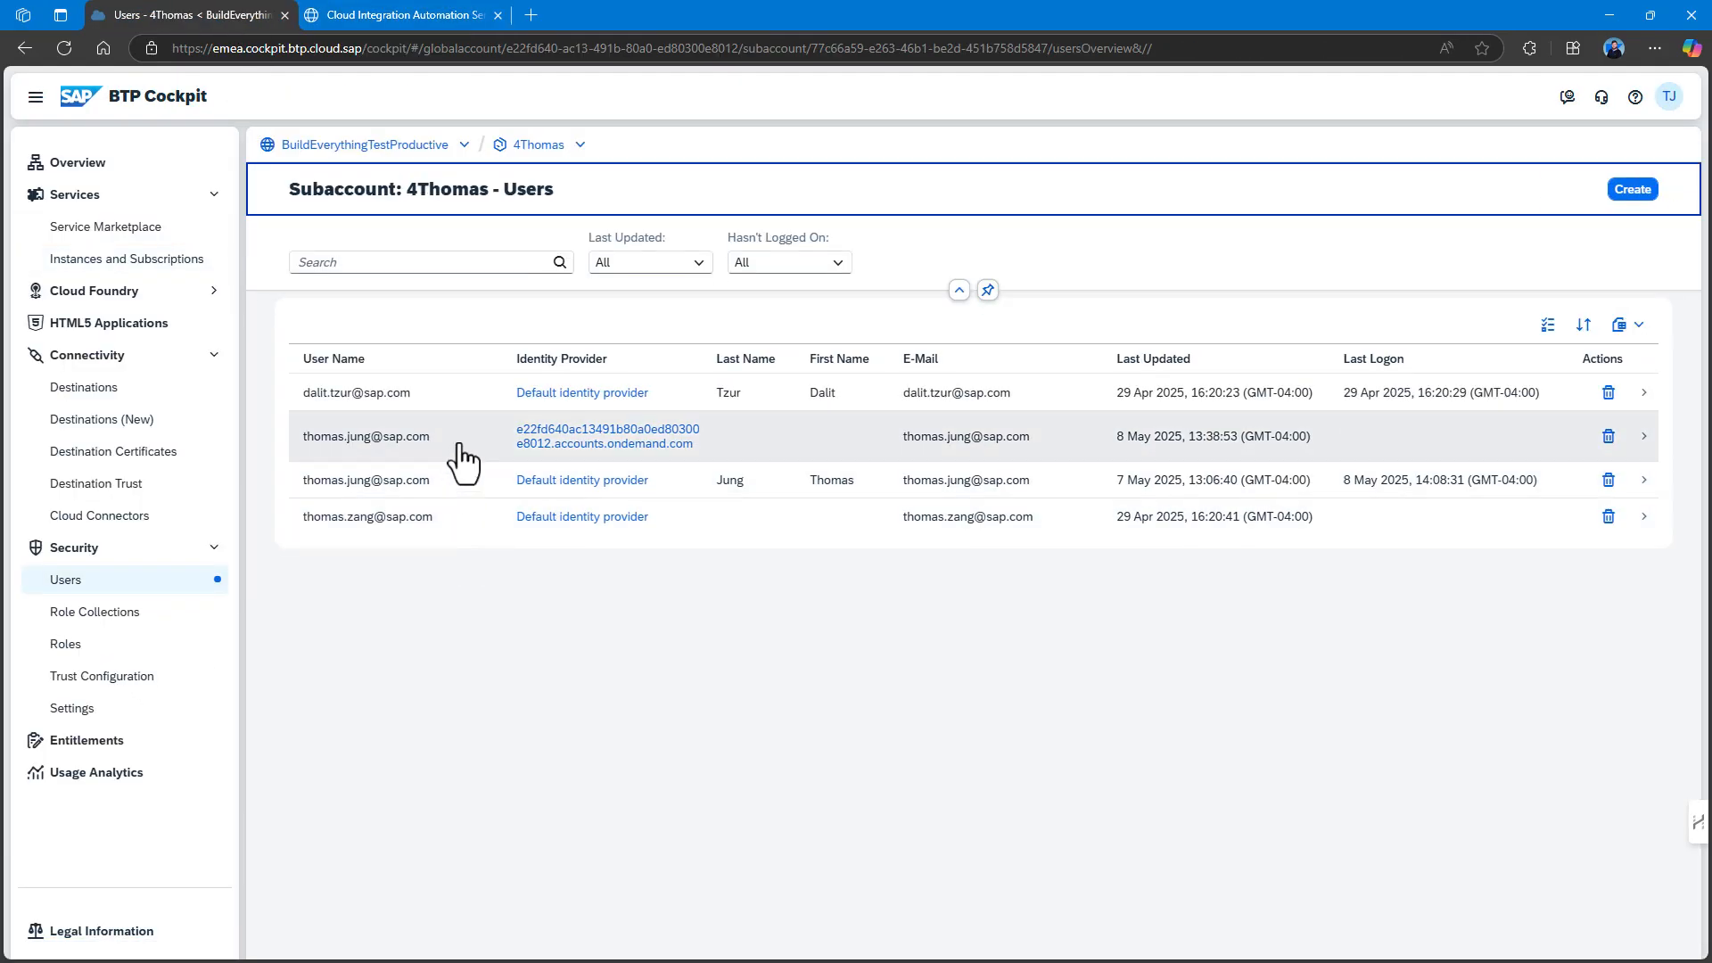
pyautogui.click(453, 464)
pyautogui.scroll(-4, 1575, 739)
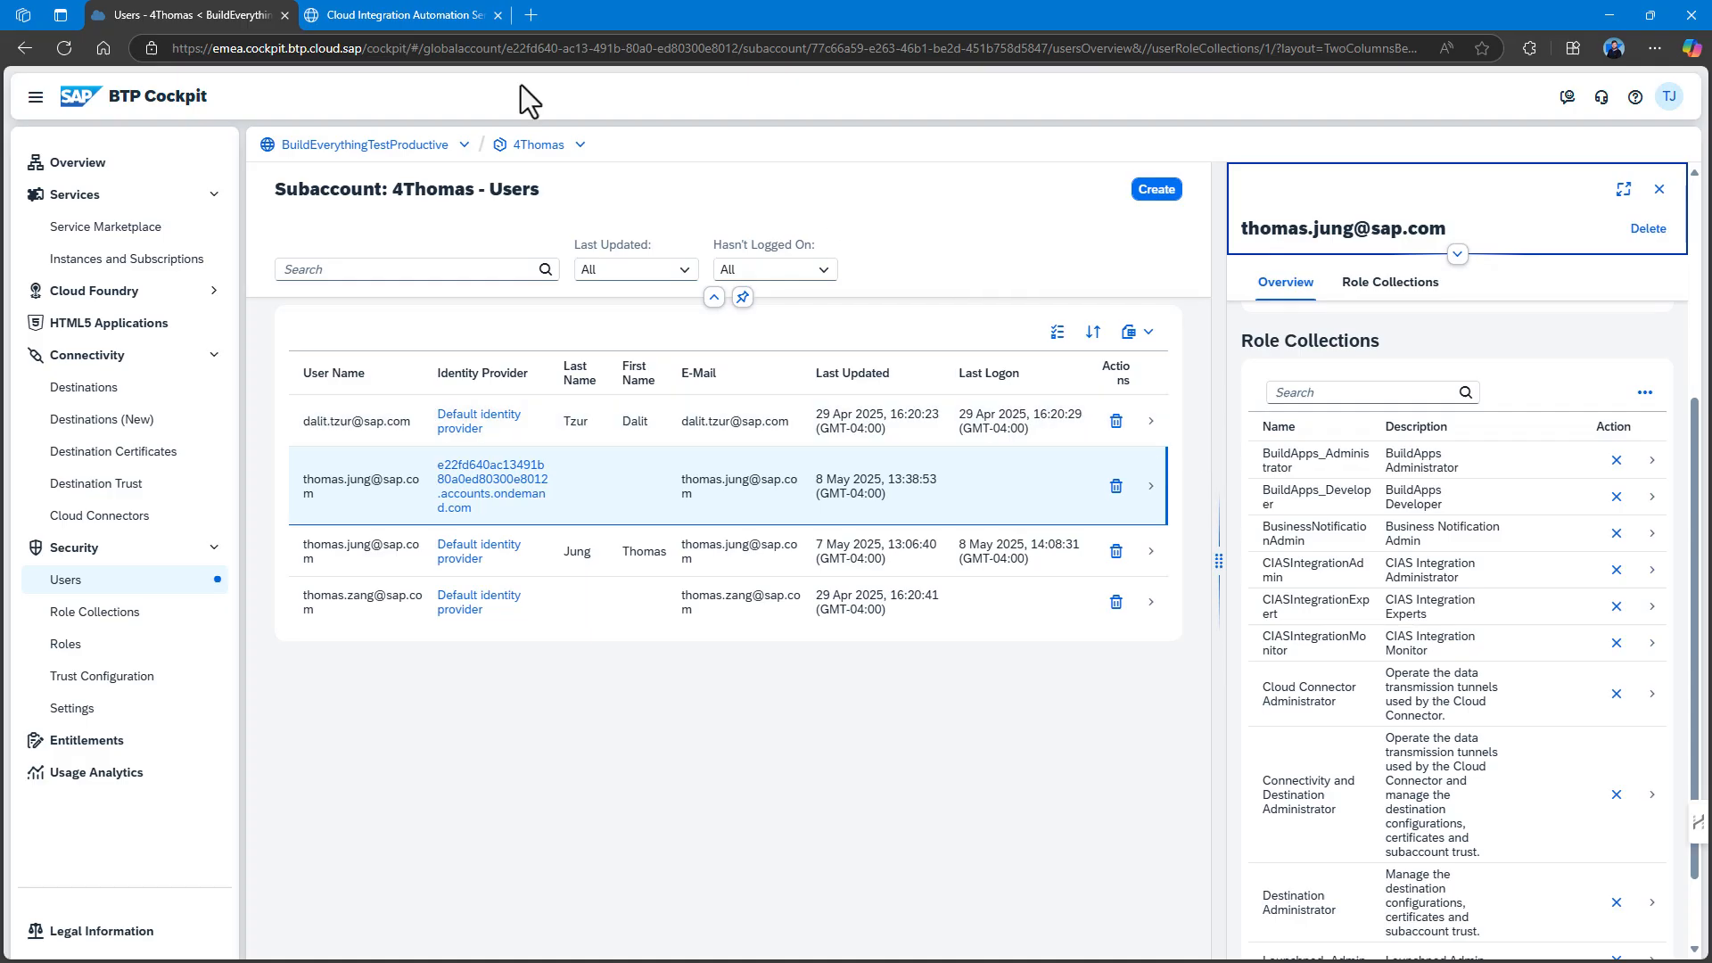
pyautogui.doubleClick(539, 145)
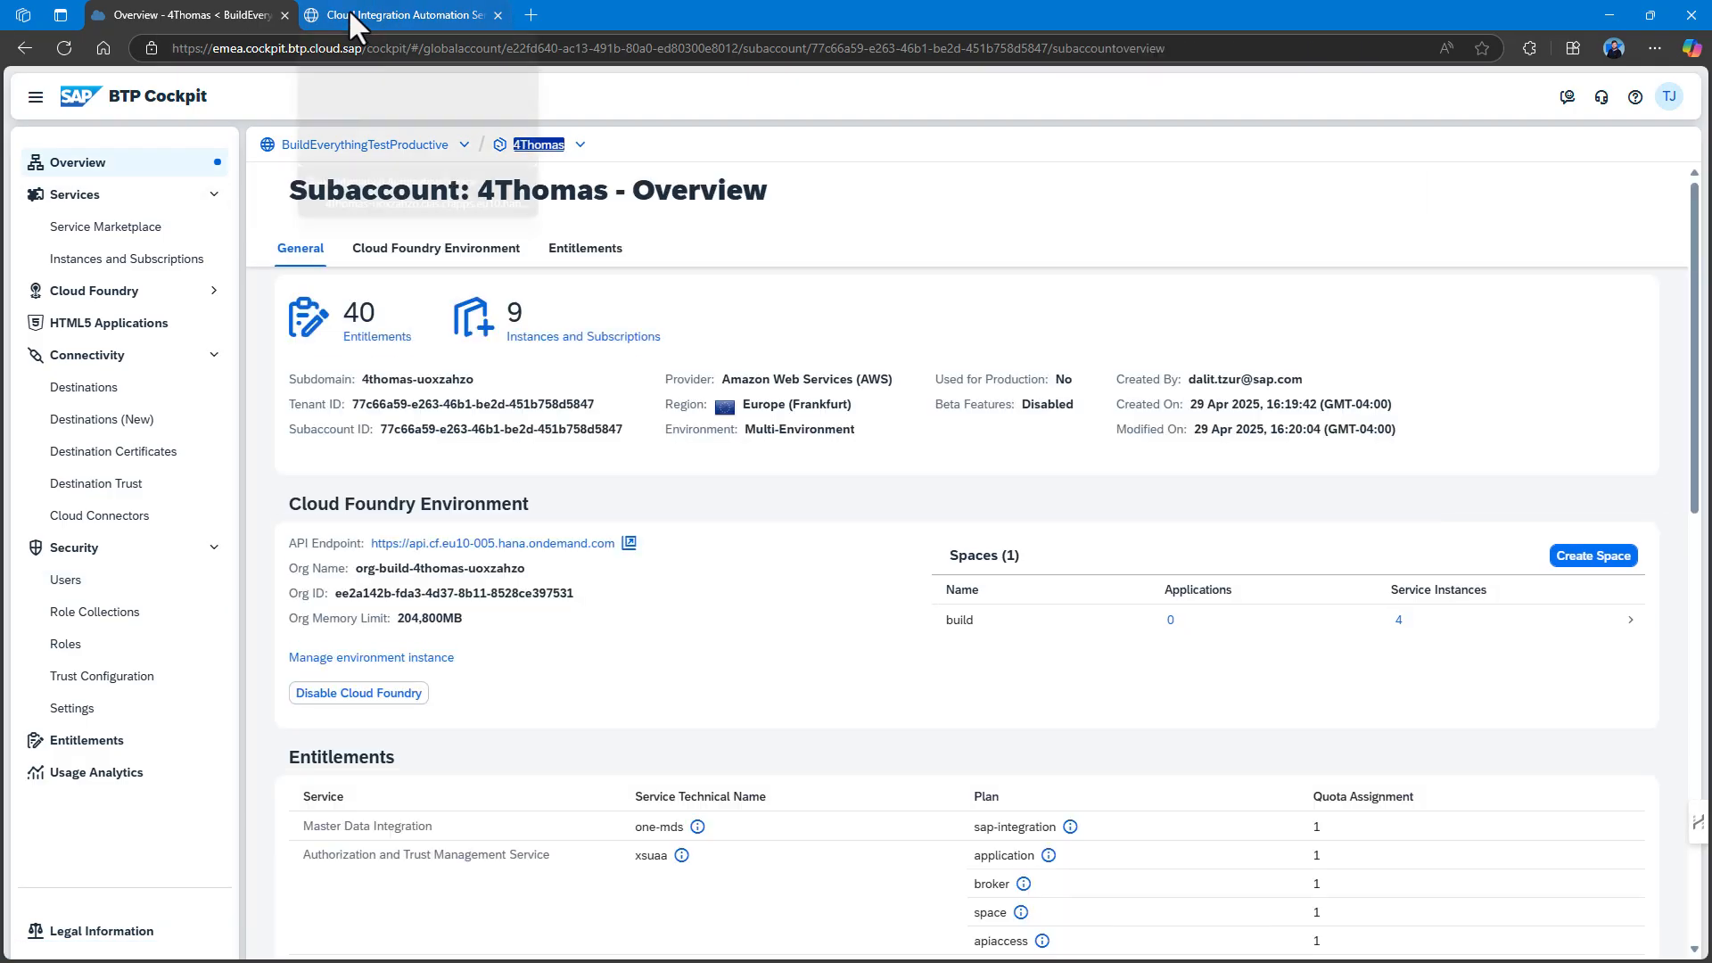
pyautogui.click(357, 24)
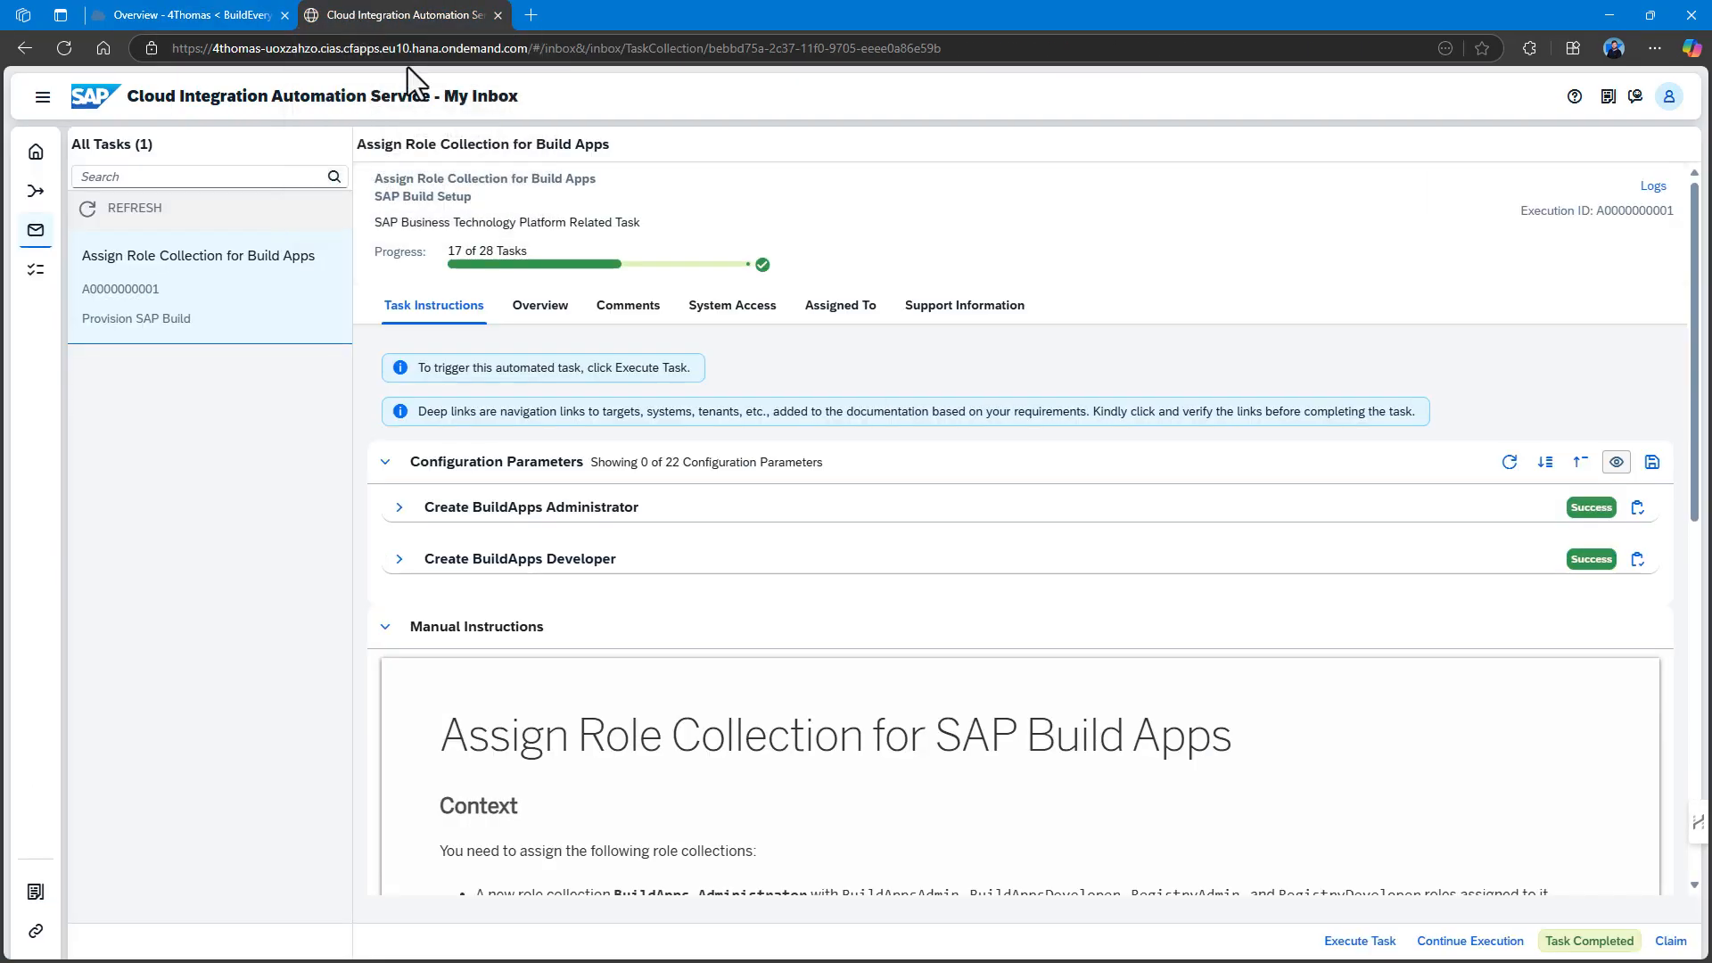
# Complete the Build Apps role task and run the SAP Build Process Automation entitlement automation.
pyautogui.click(1590, 941)
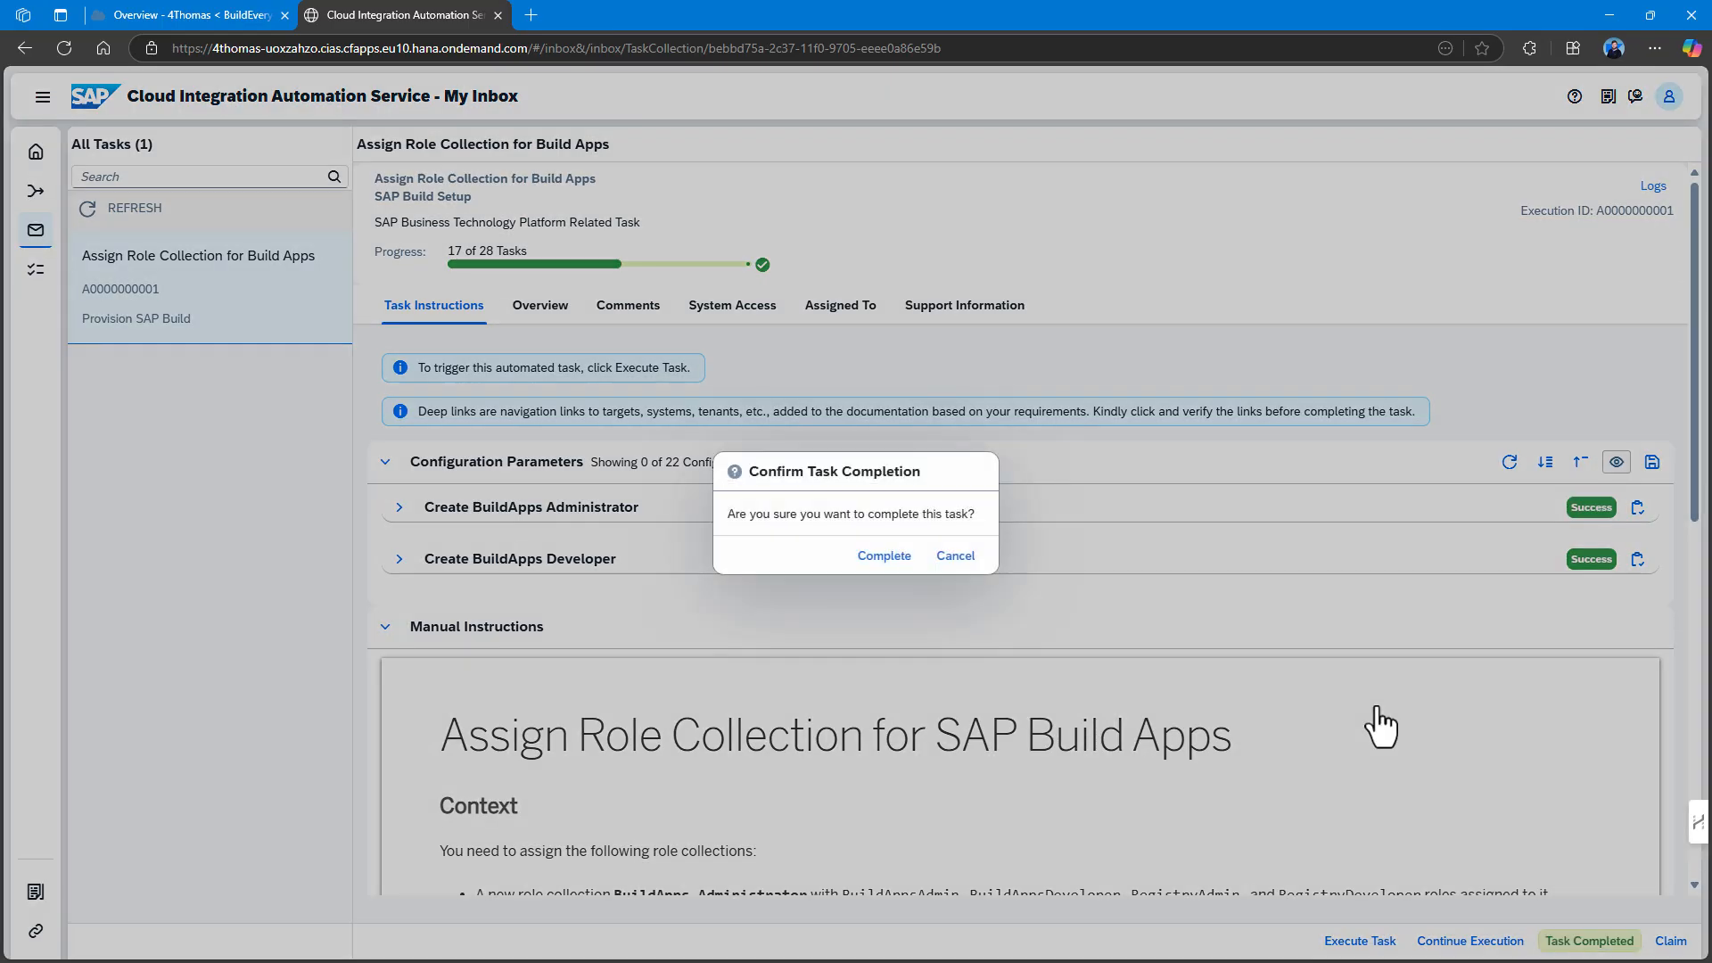
pyautogui.click(885, 558)
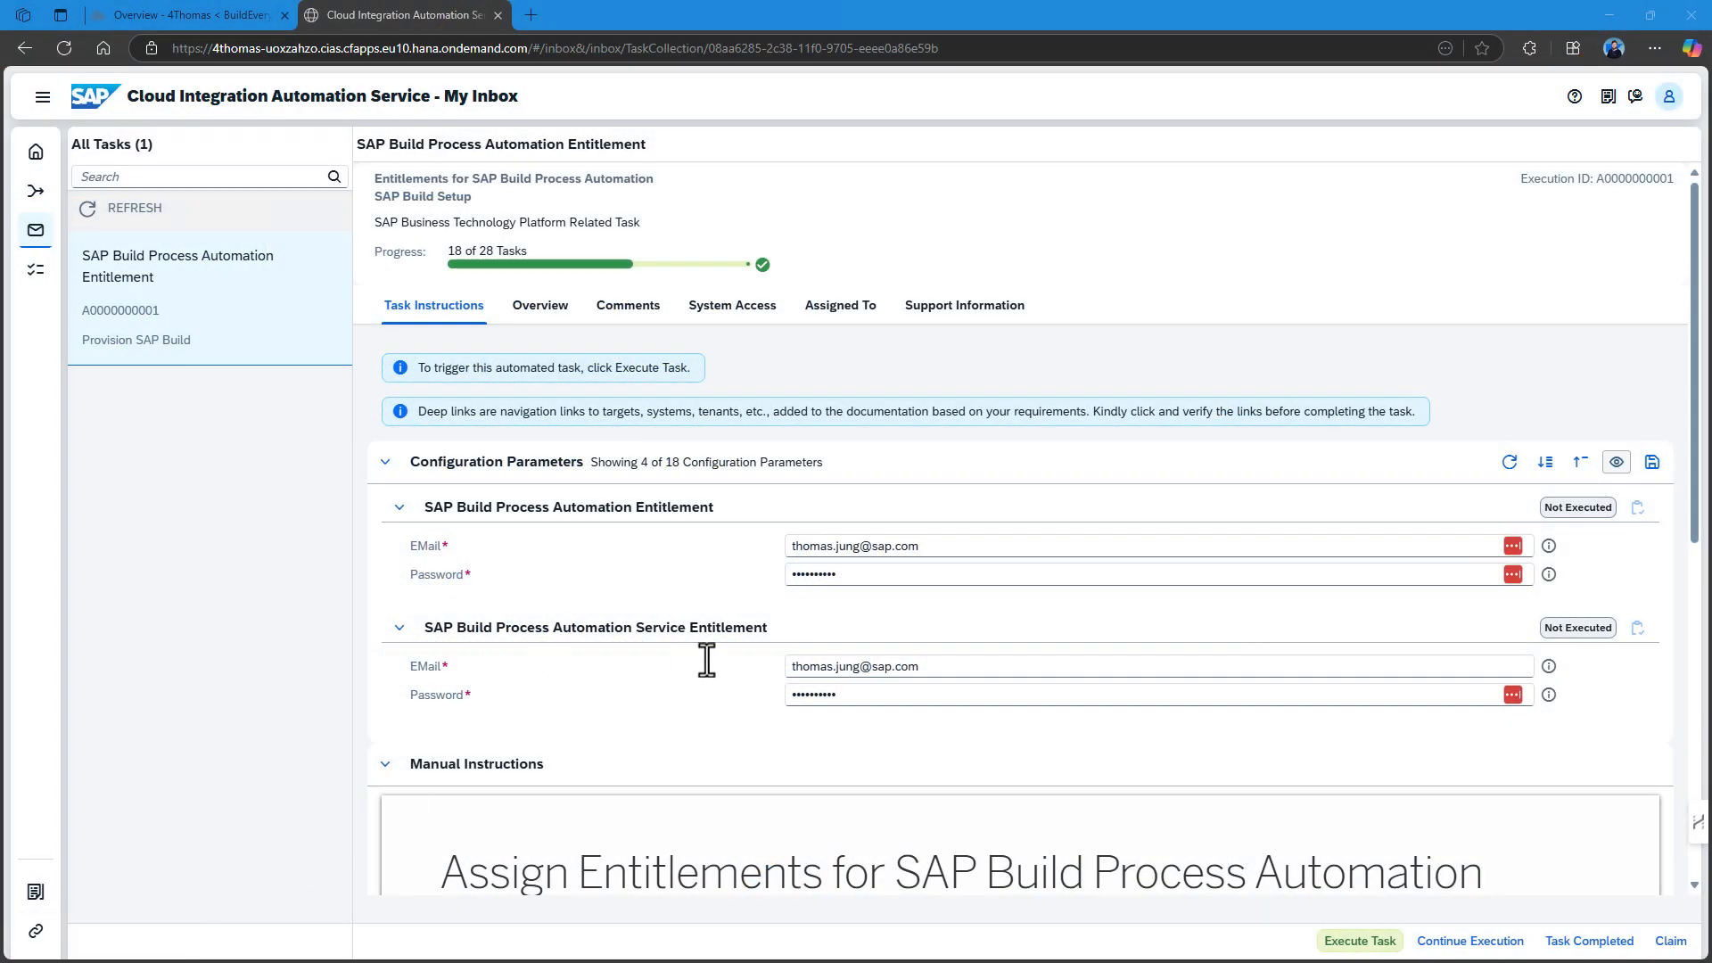
pyautogui.scroll(-5, 708, 656)
pyautogui.scroll(5, 806, 623)
pyautogui.click(1372, 945)
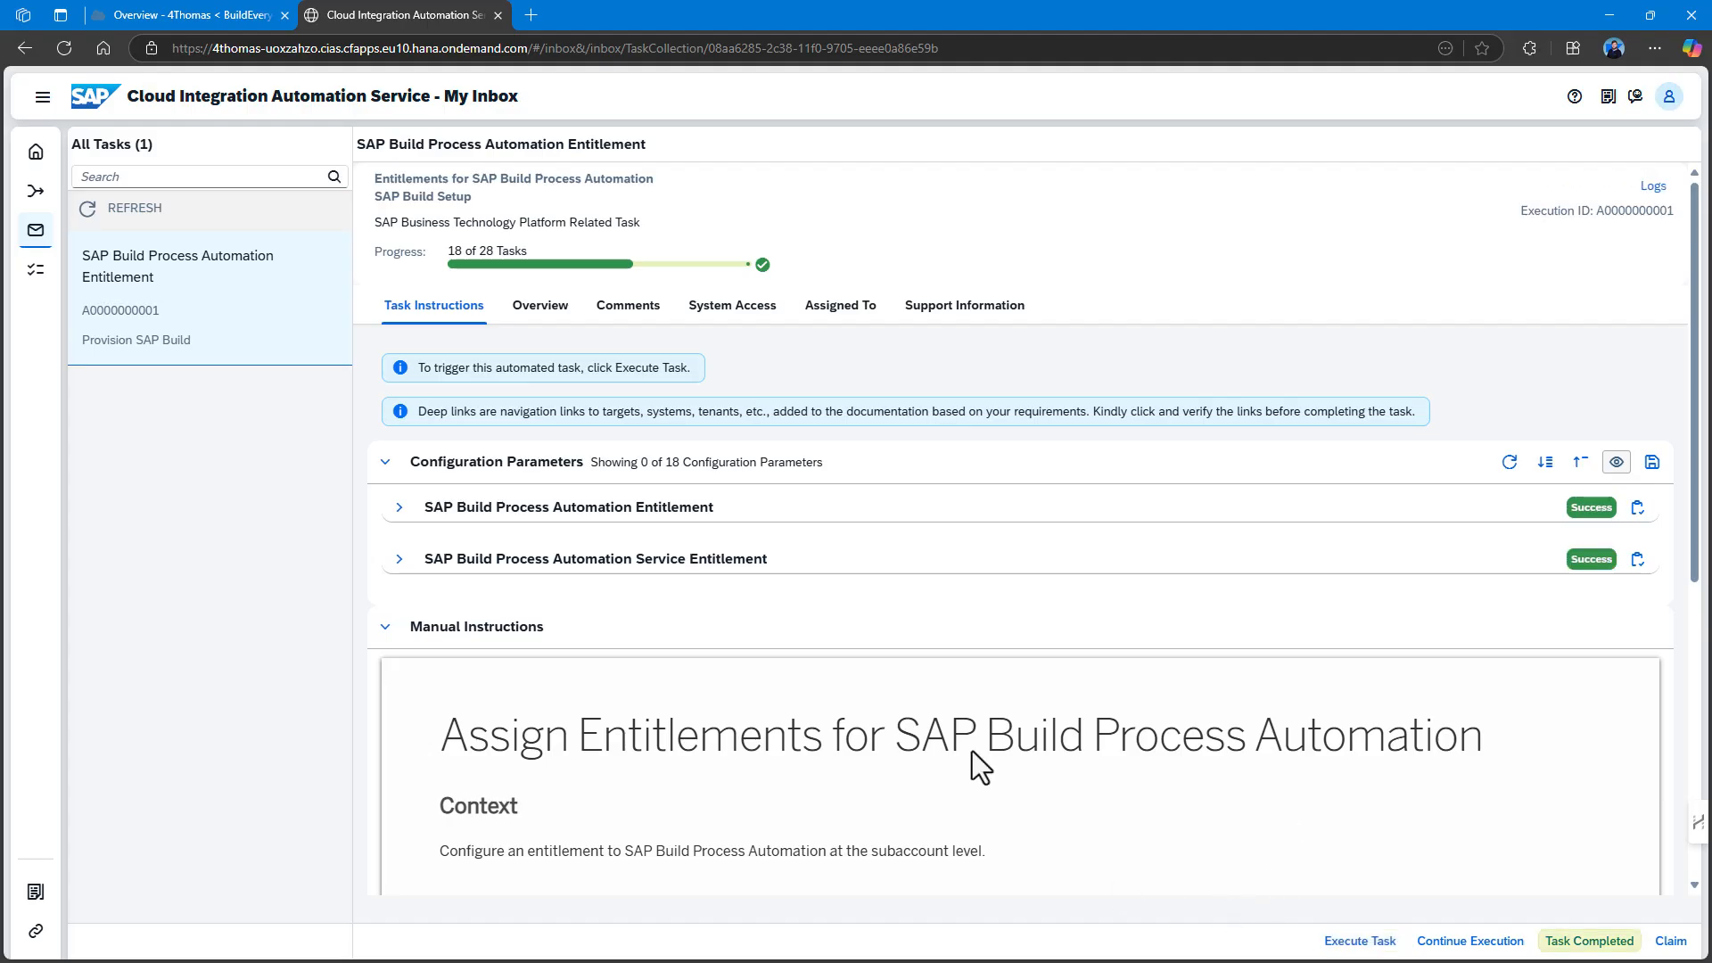
pyautogui.click(150, 15)
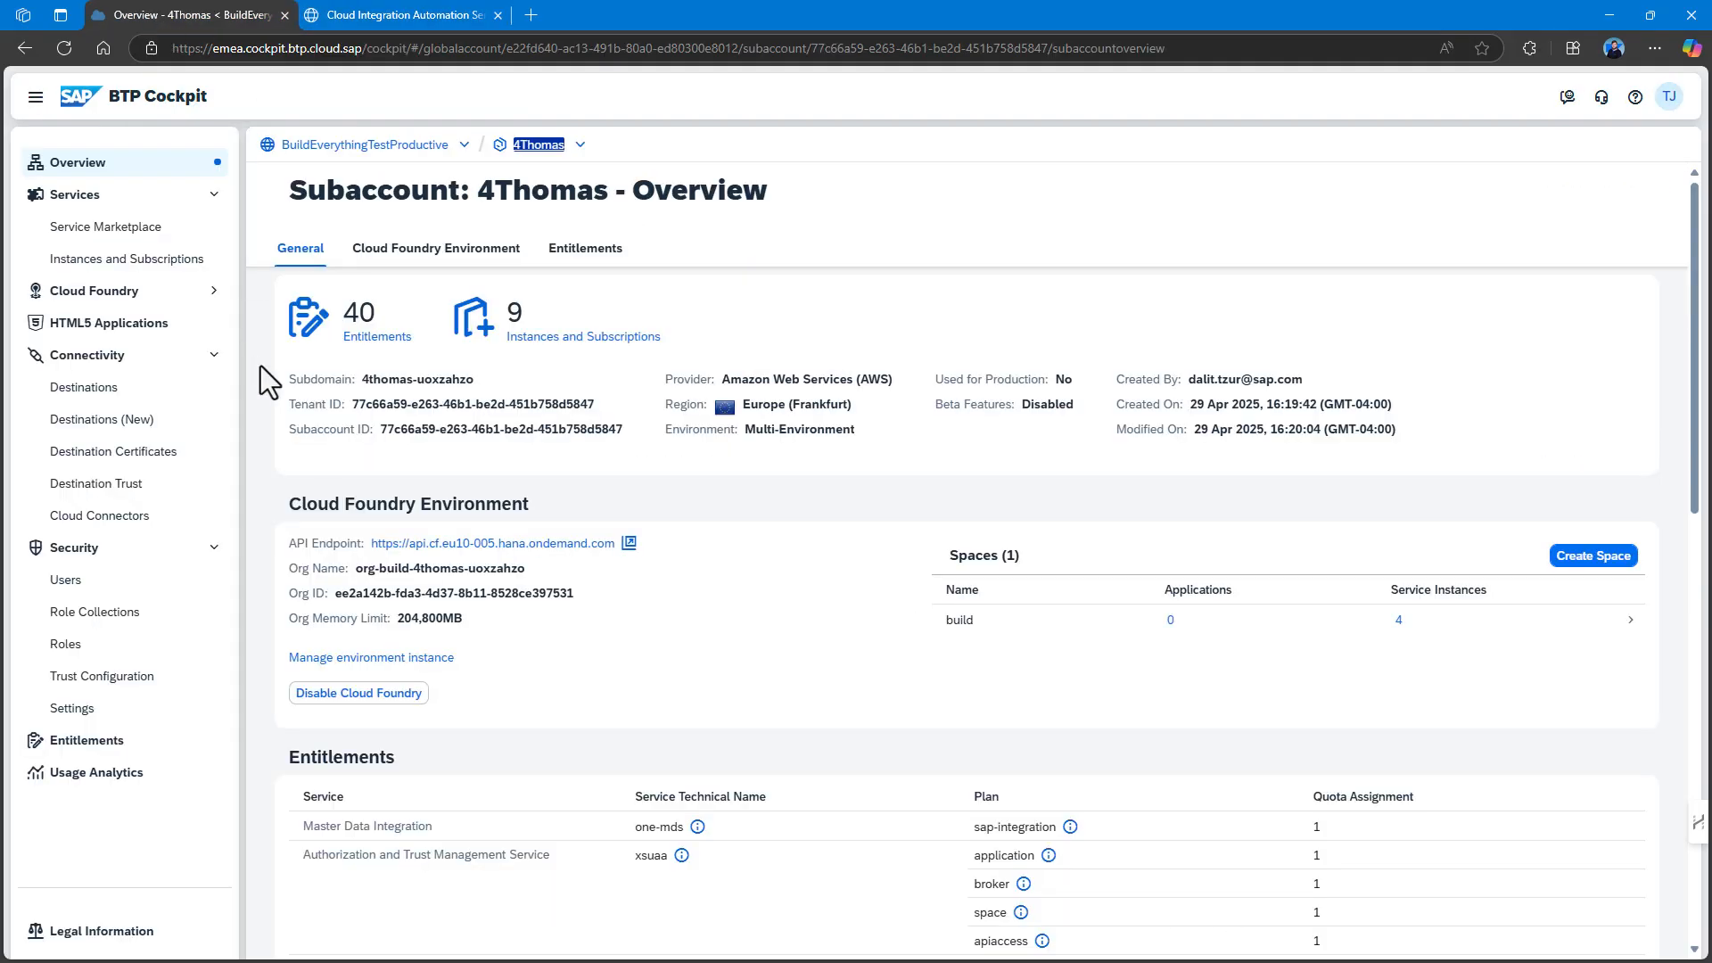
# Check Entitlements for SAP Build Process Automation with standard and build-default plans.
pyautogui.click(113, 747)
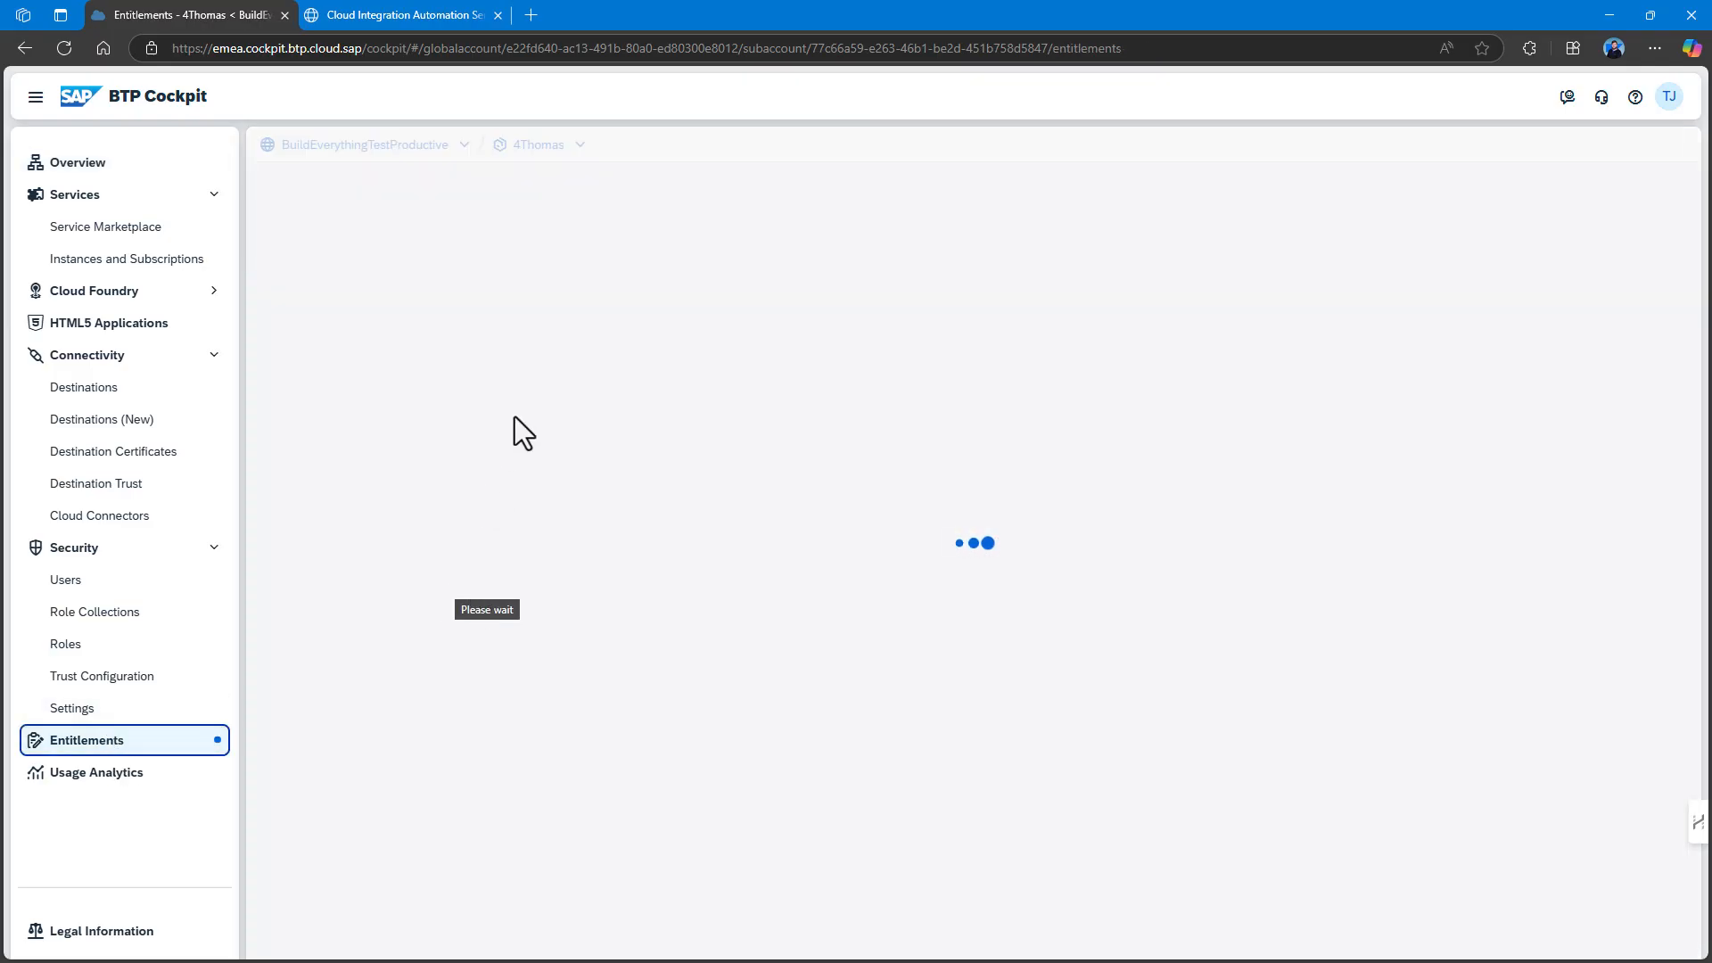
pyautogui.scroll(-7, 519, 416)
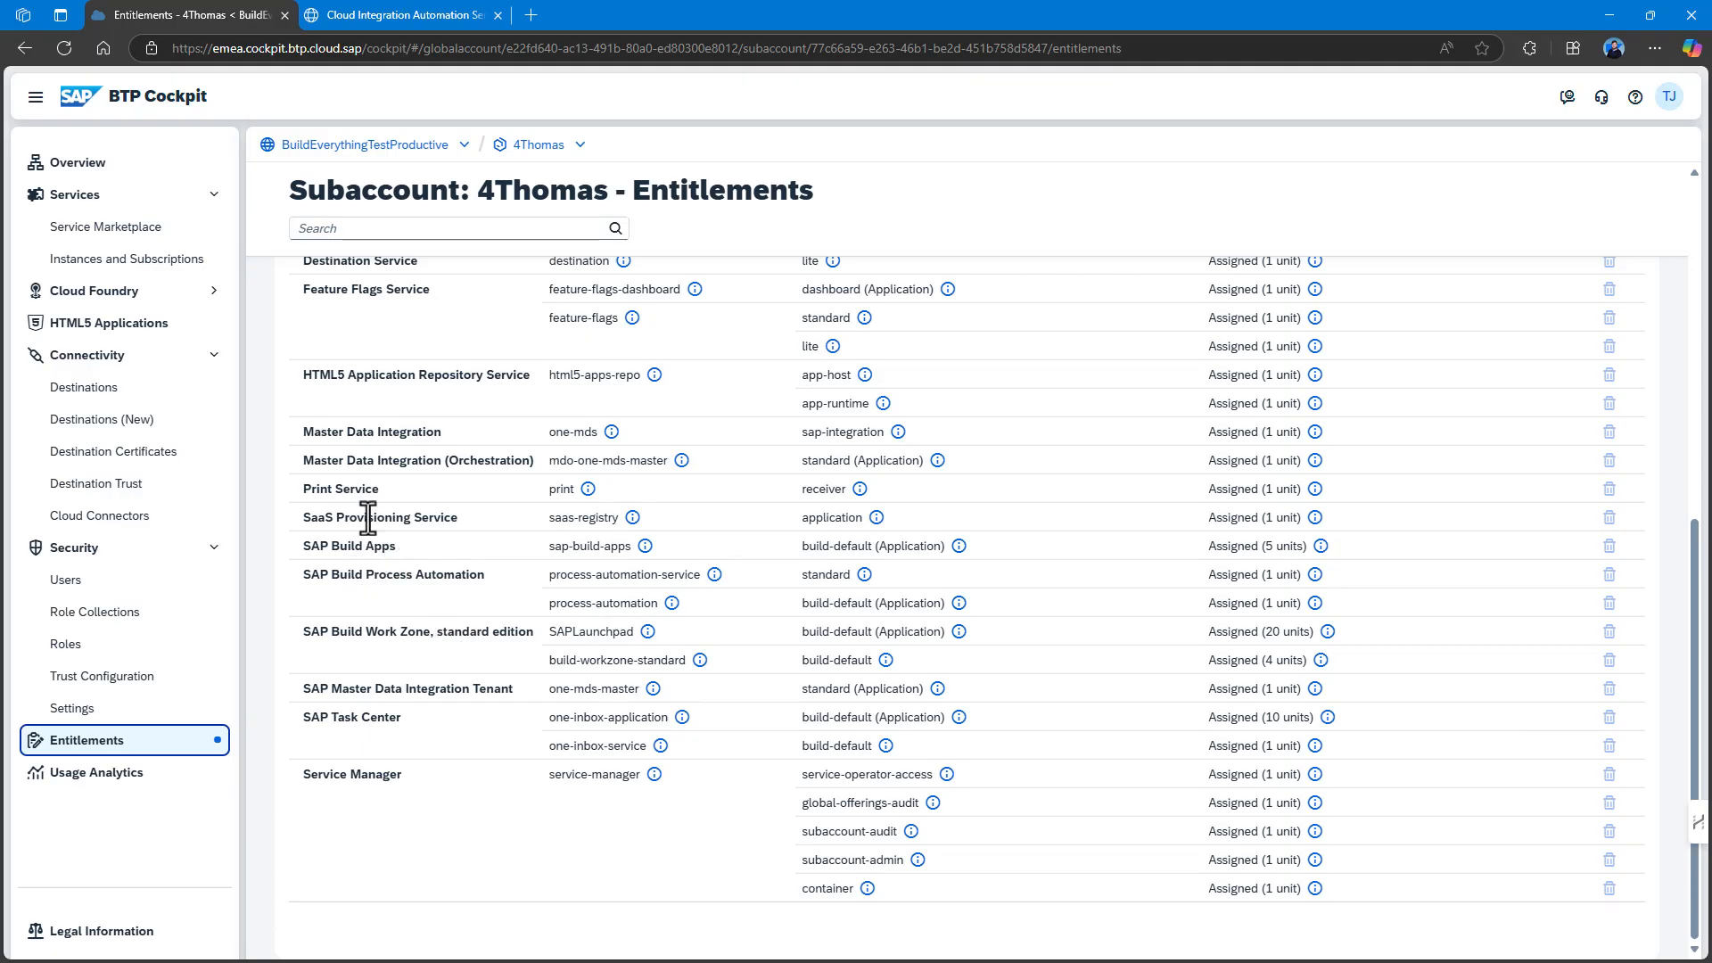
pyautogui.scroll(10, 375, 499)
# Mark the SAP Build Process Automation Entitlement task as completed.
pyautogui.click(412, 14)
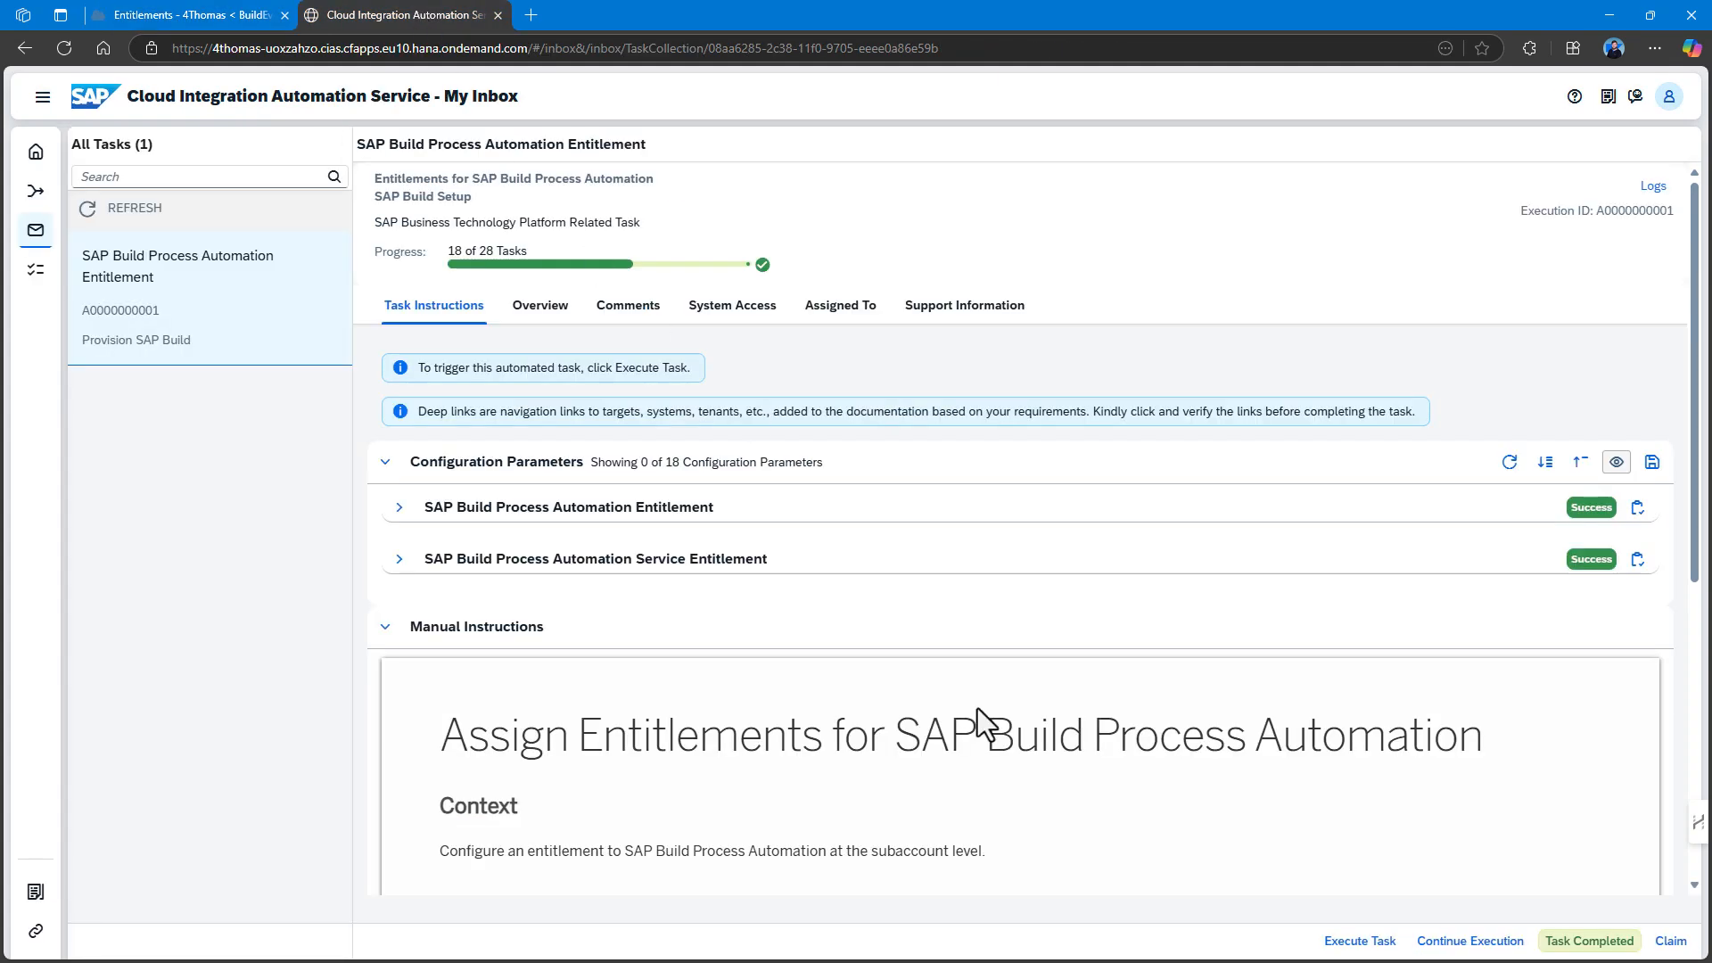
pyautogui.click(1574, 941)
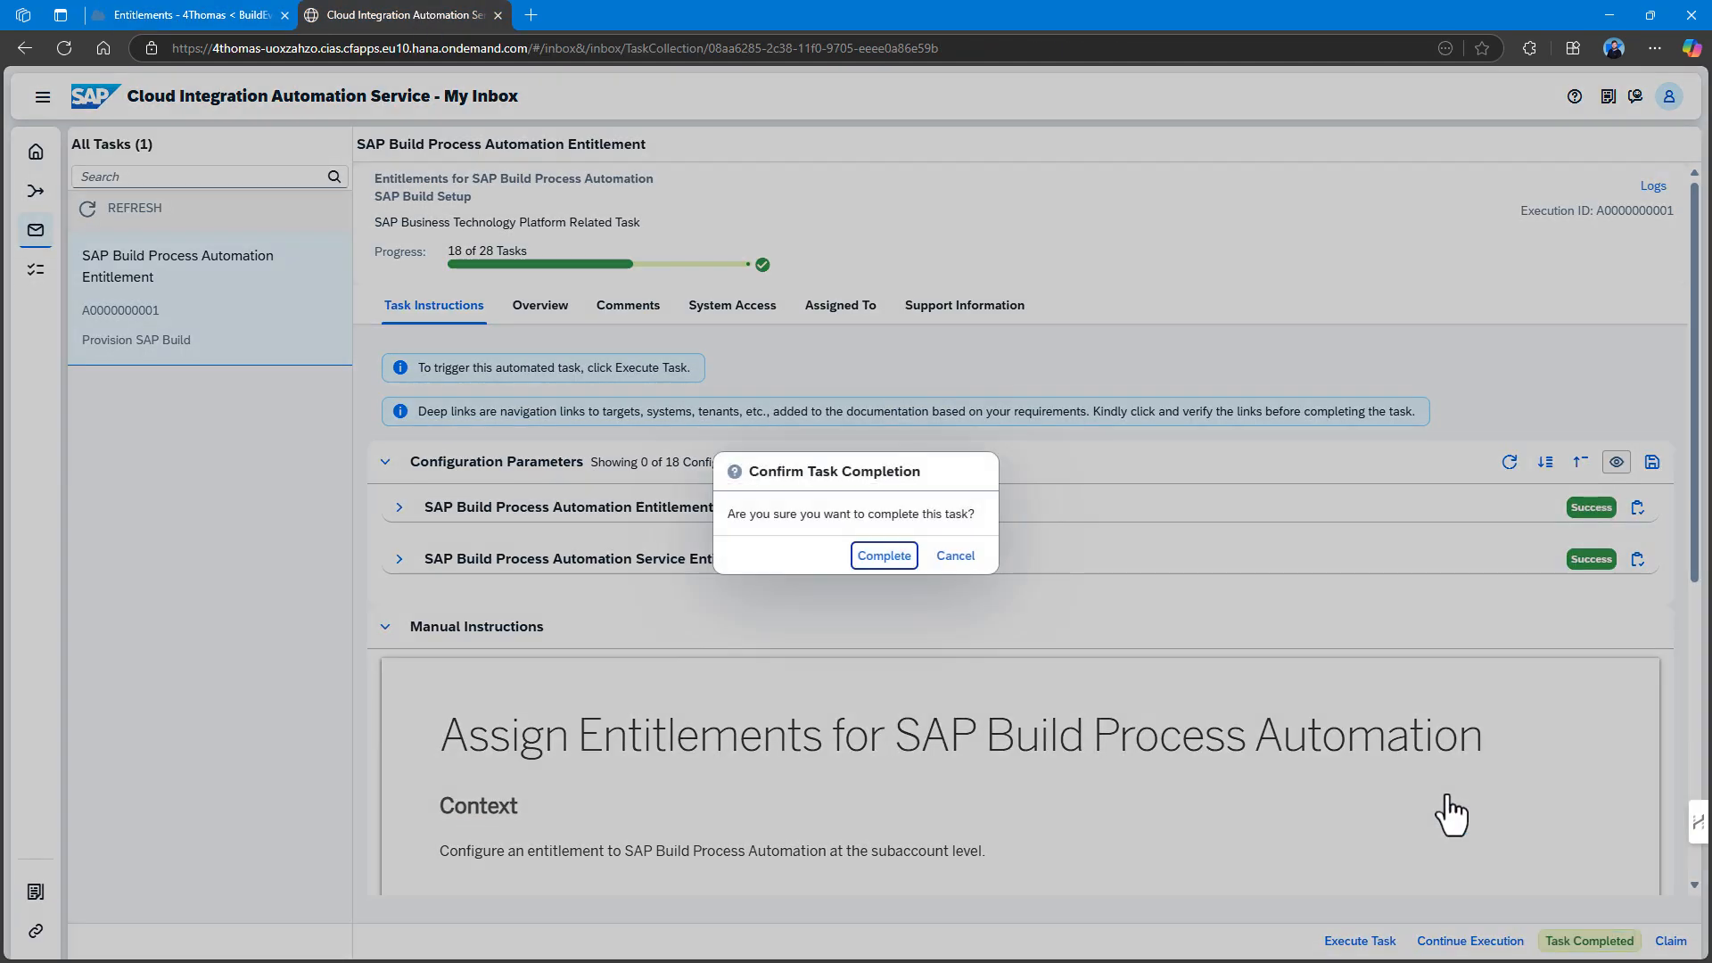
pyautogui.click(884, 555)
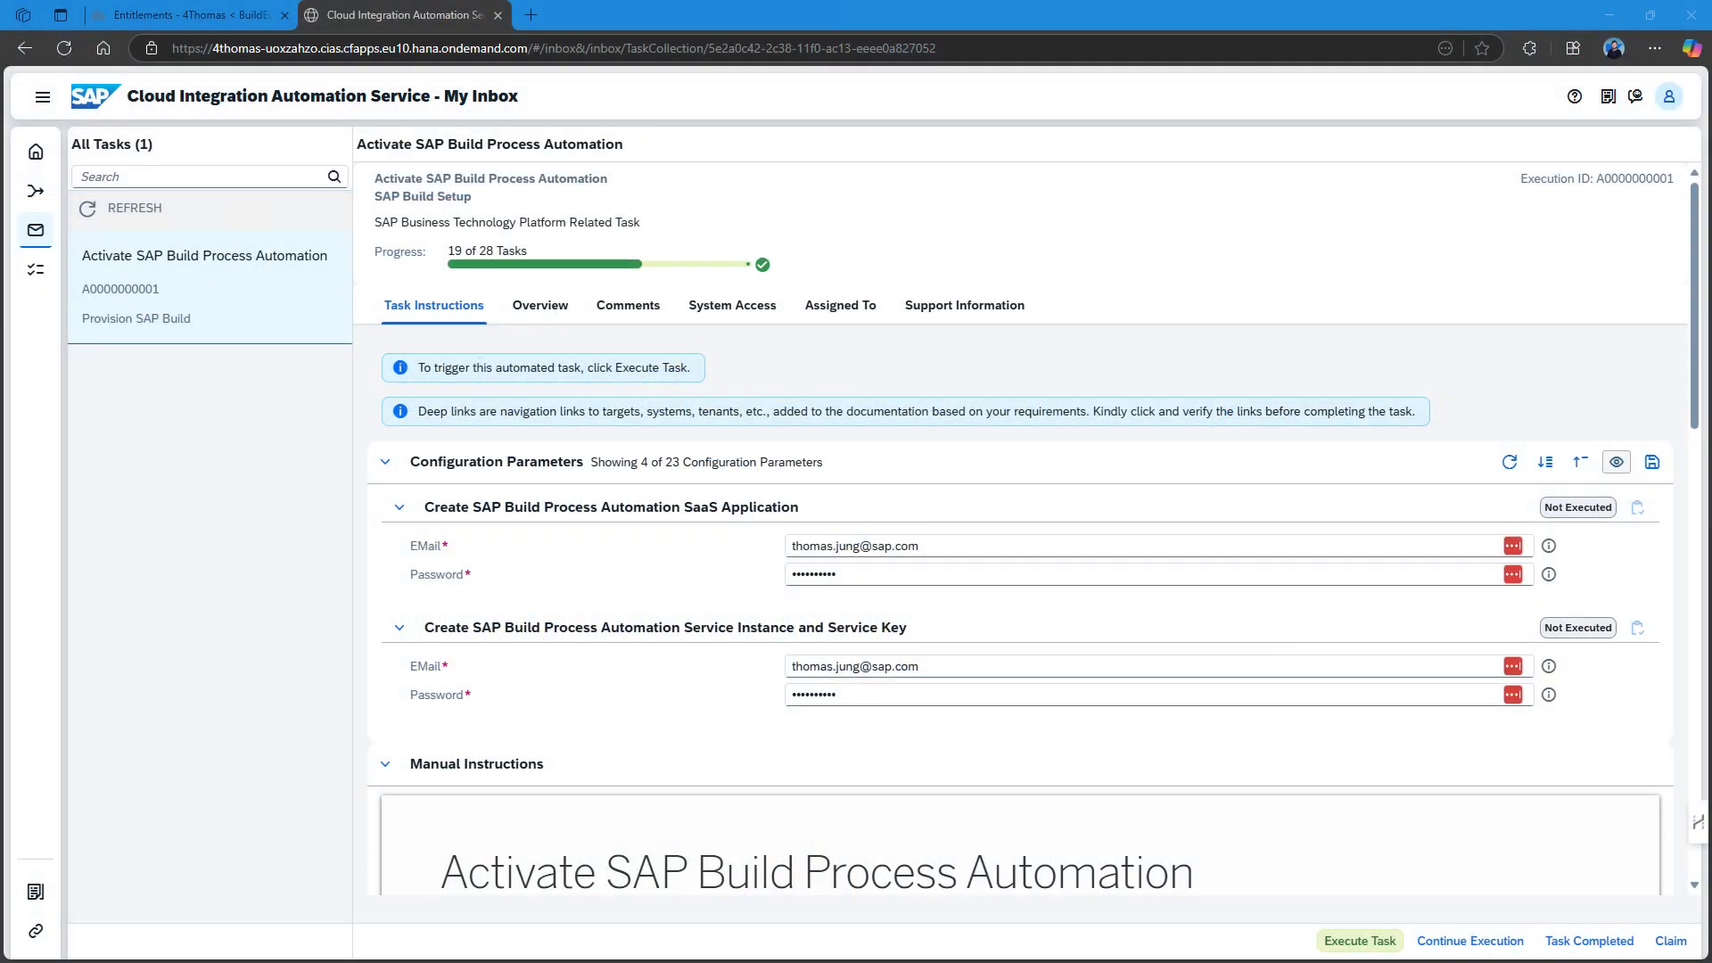
# Run the Activate SAP Build Process Automation subscription and service-instance automations.
pyautogui.scroll(-6, 588, 646)
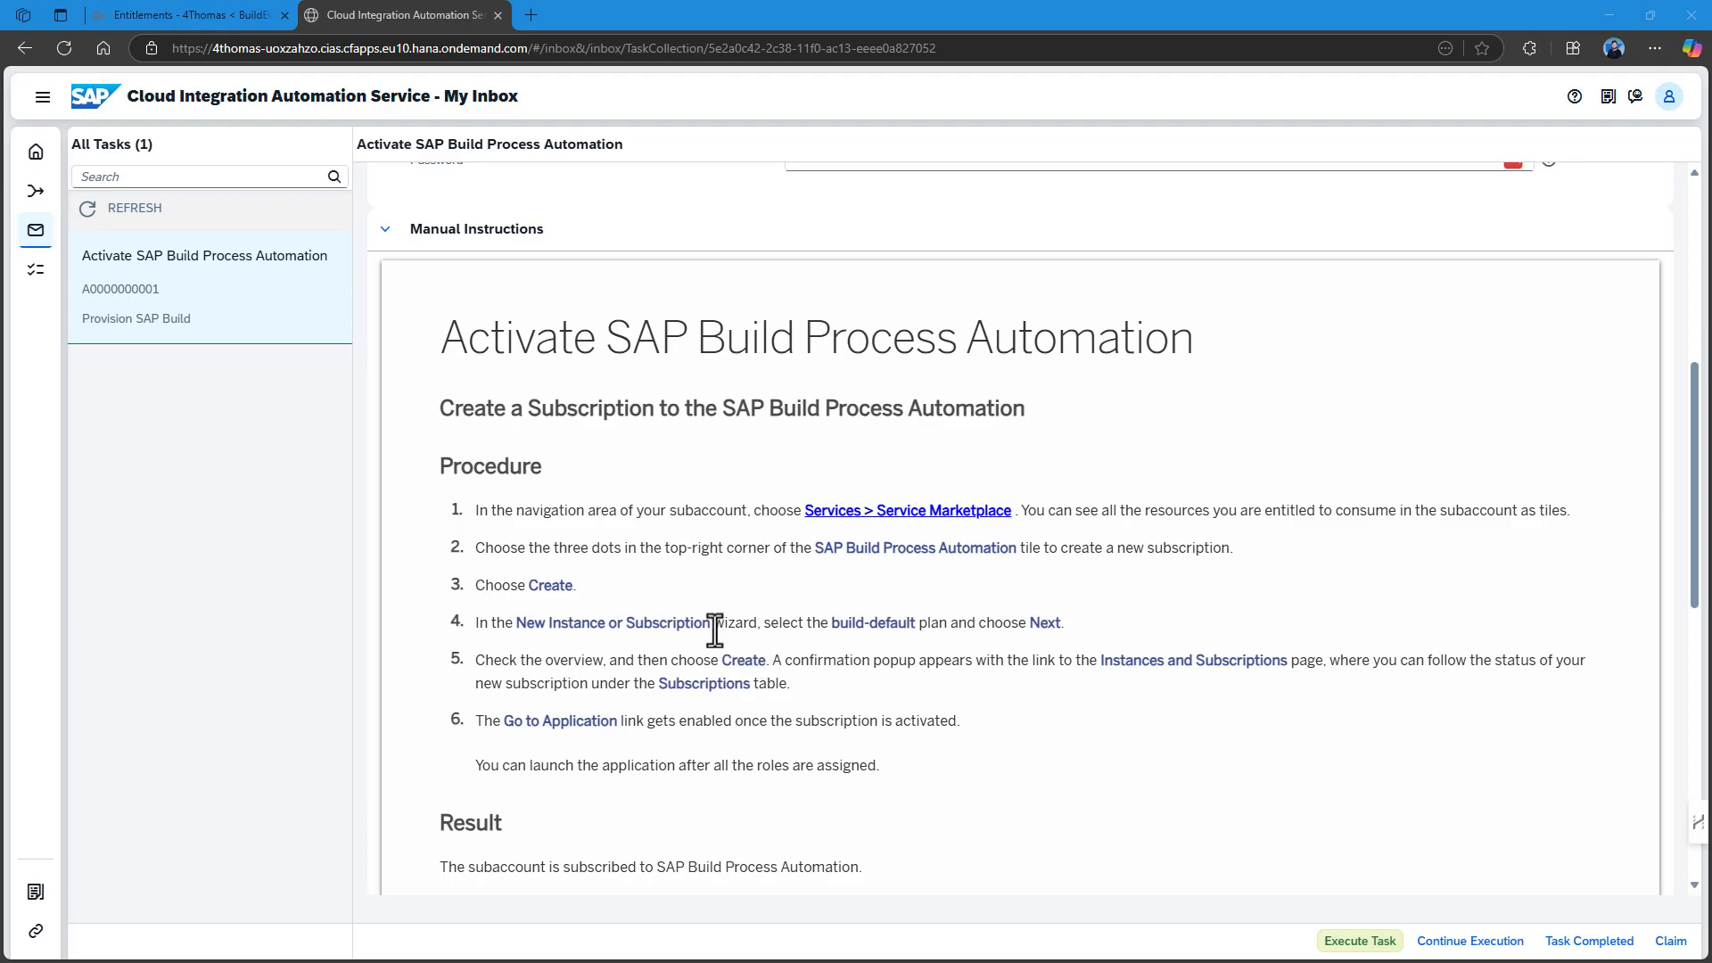
pyautogui.scroll(-7, 715, 630)
pyautogui.scroll(3, 715, 630)
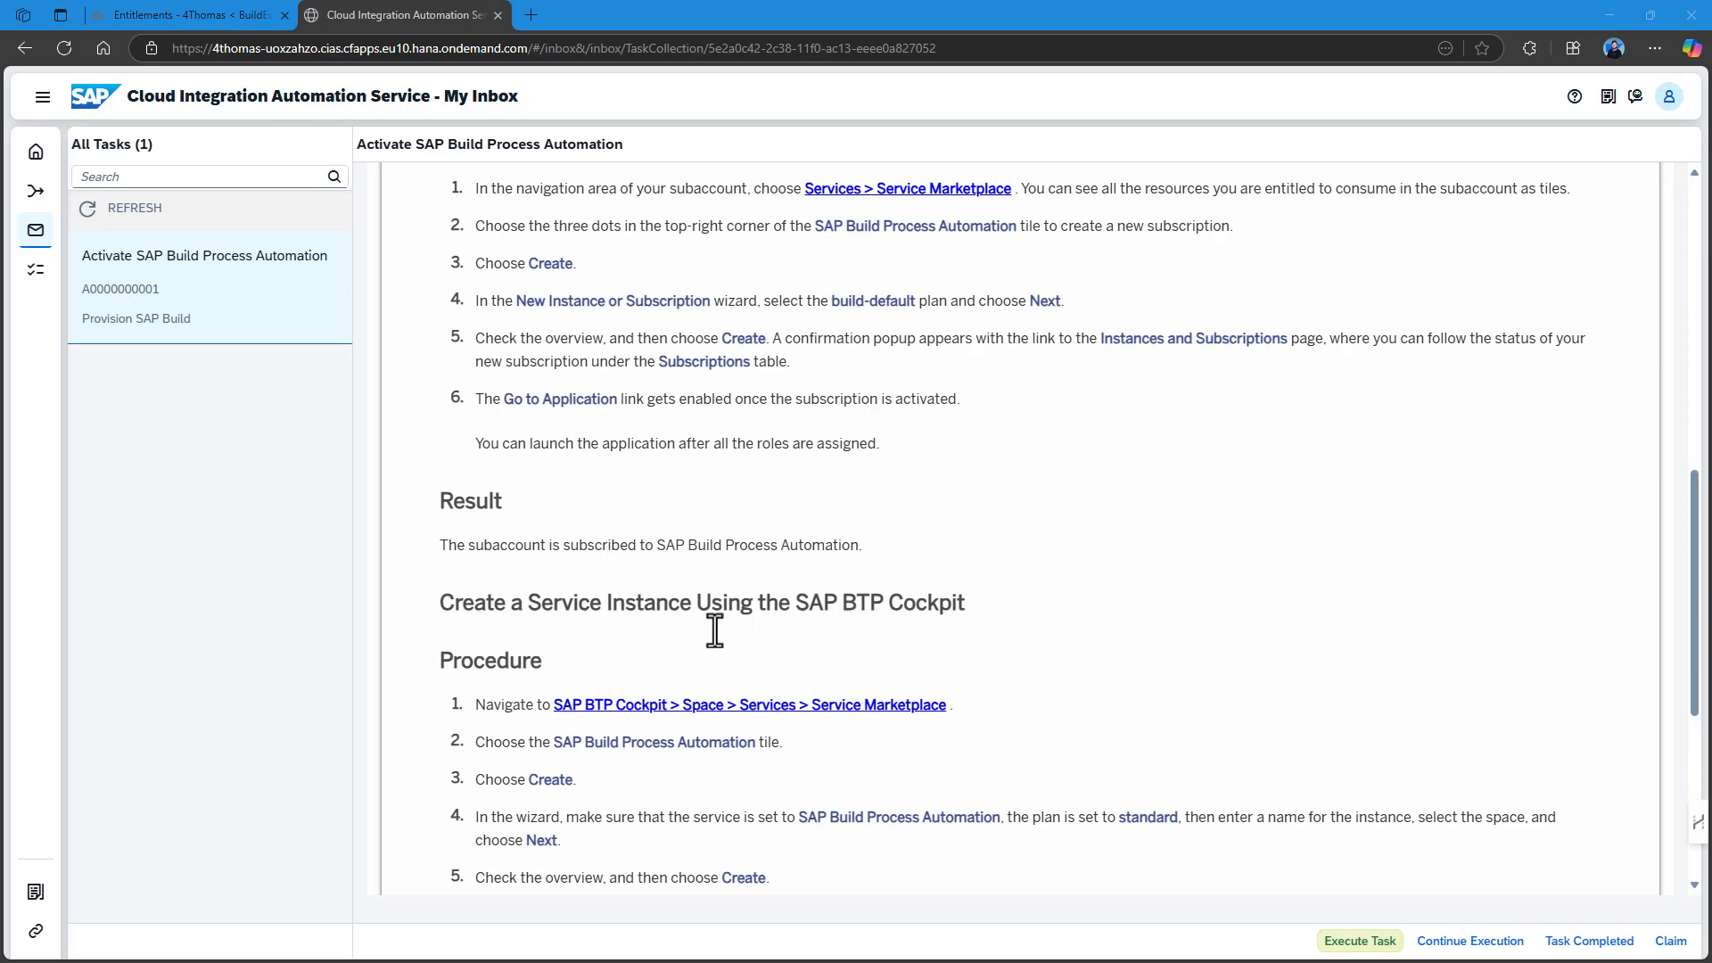
pyautogui.scroll(11, 714, 630)
pyautogui.scroll(-9, 707, 637)
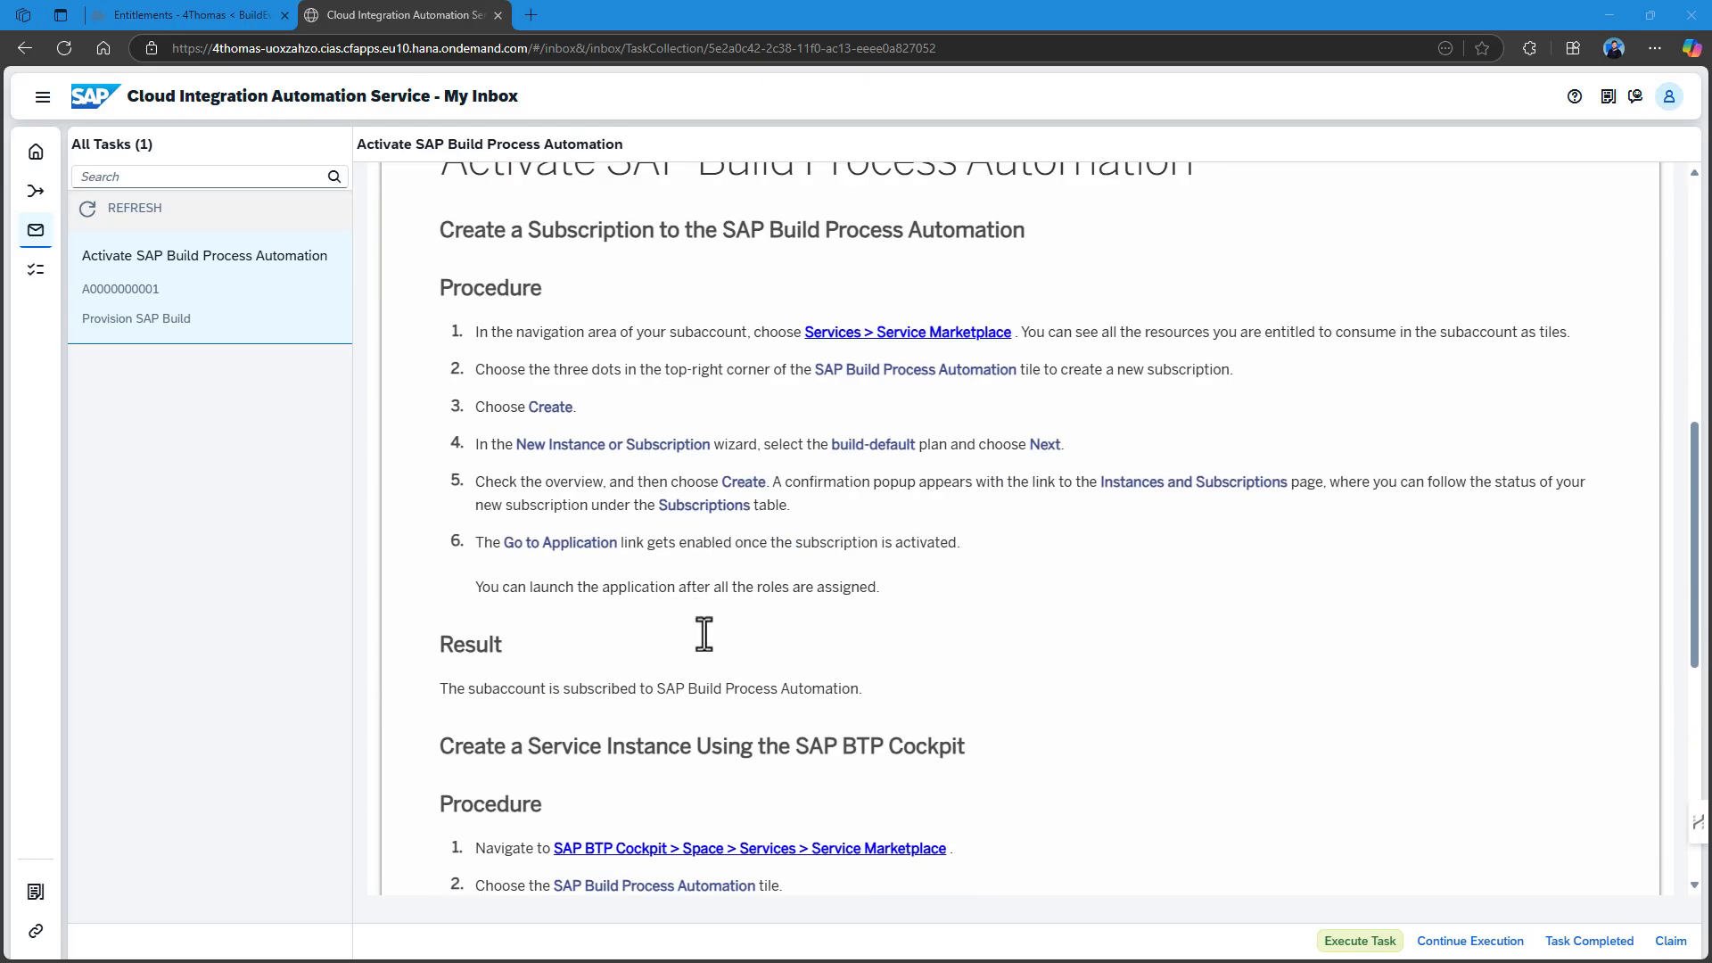
pyautogui.scroll(-4, 705, 633)
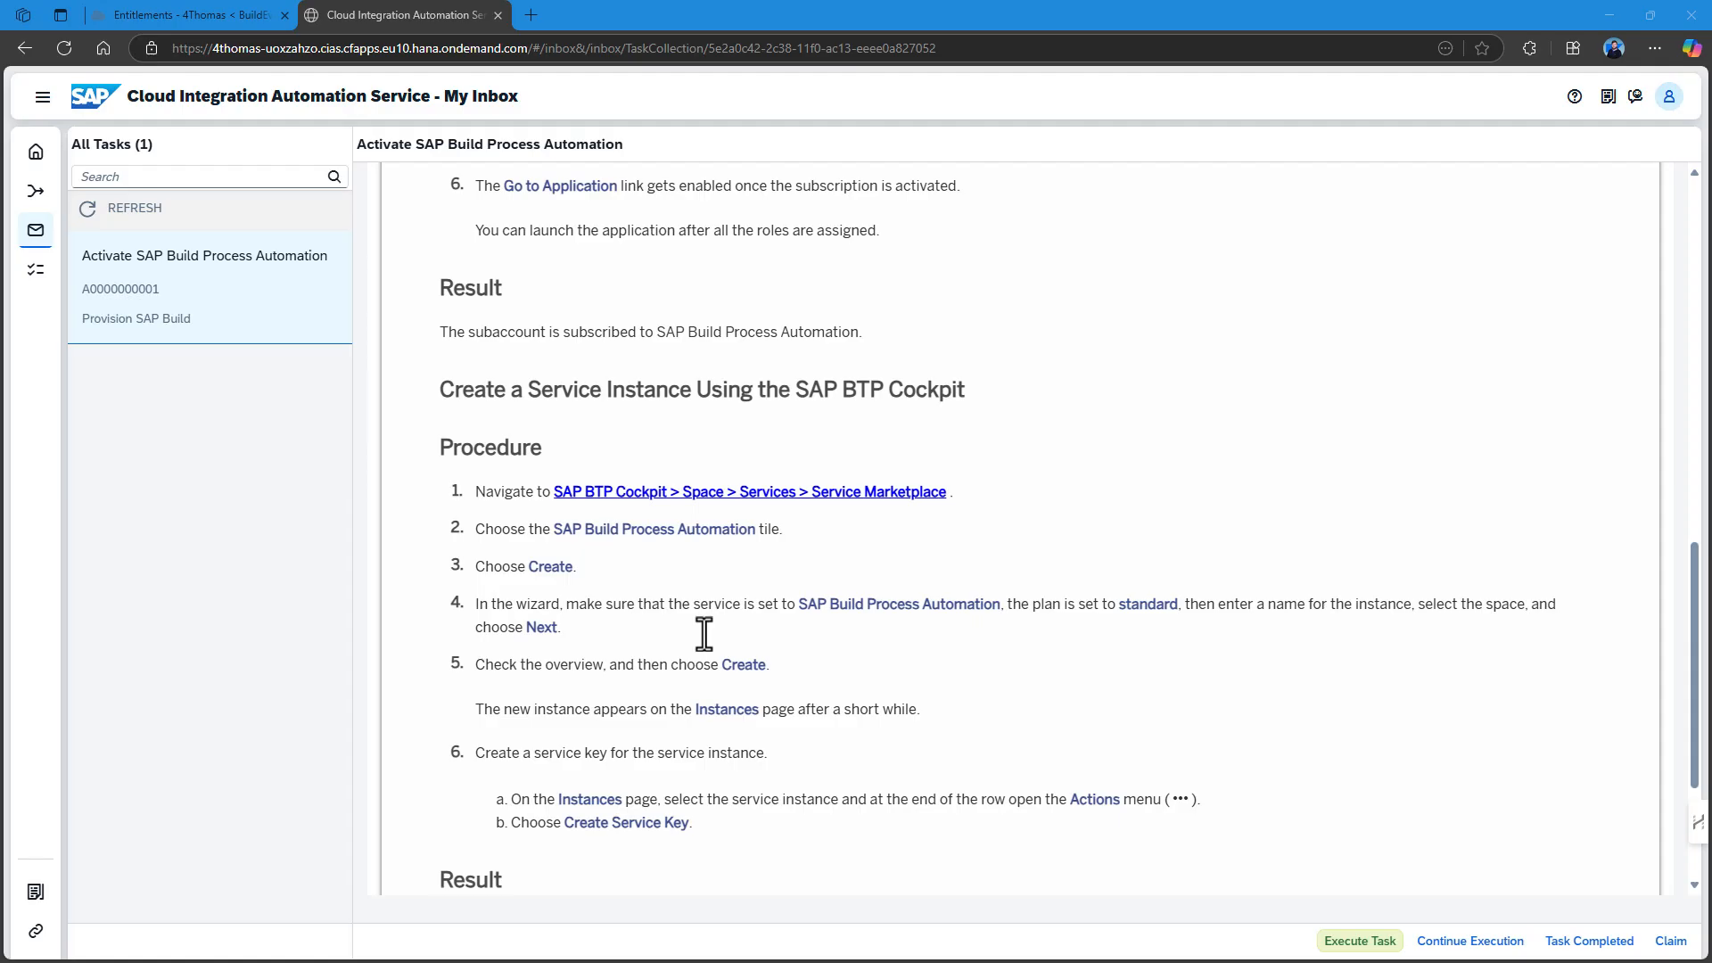
pyautogui.scroll(12, 704, 633)
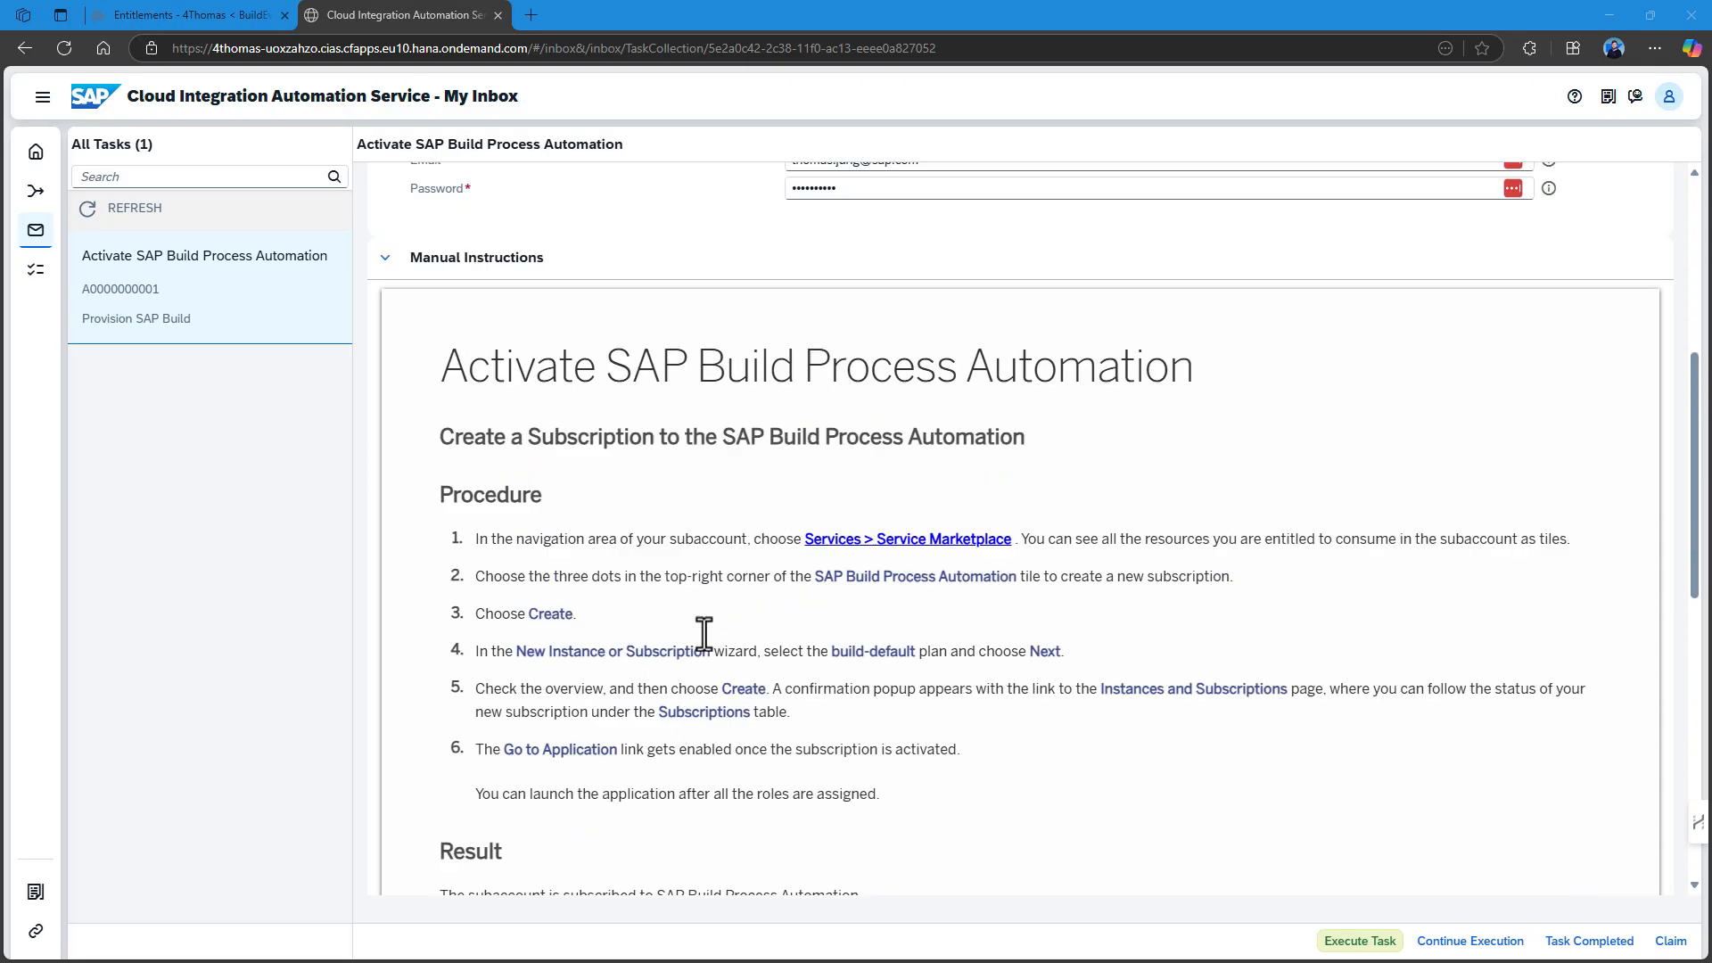
pyautogui.click(1360, 940)
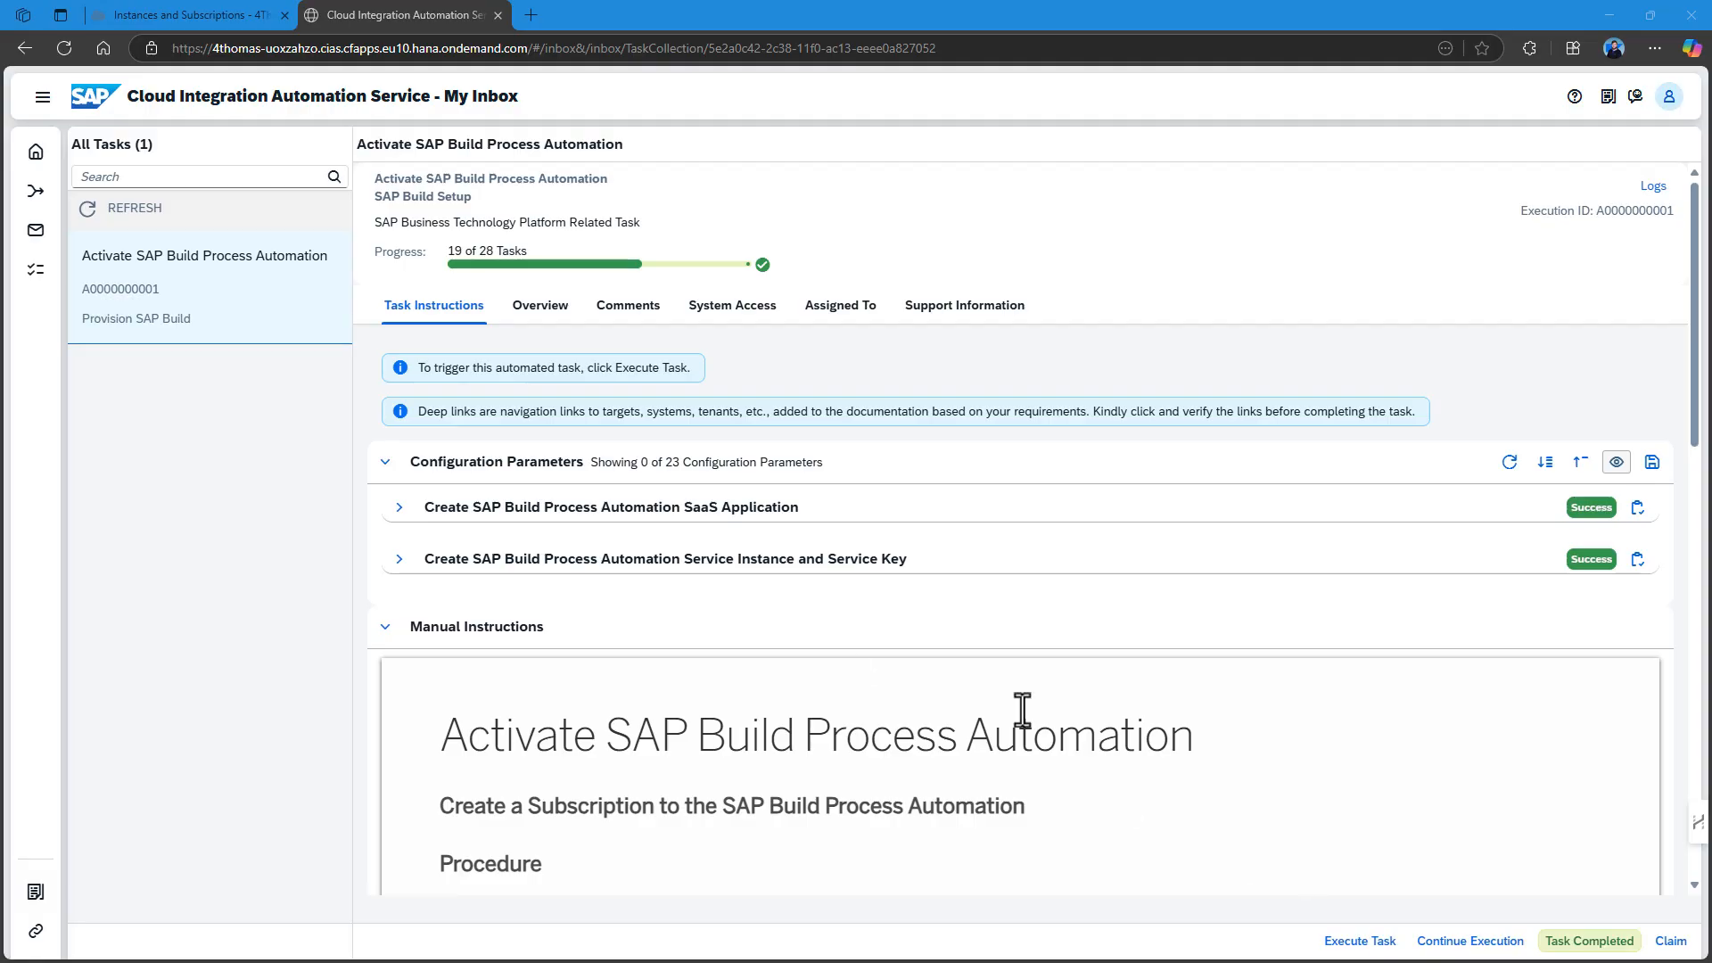
# Confirm SAP Build Process Automation is Subscribed and its standard-plan instance is Created.
pyautogui.click(209, 10)
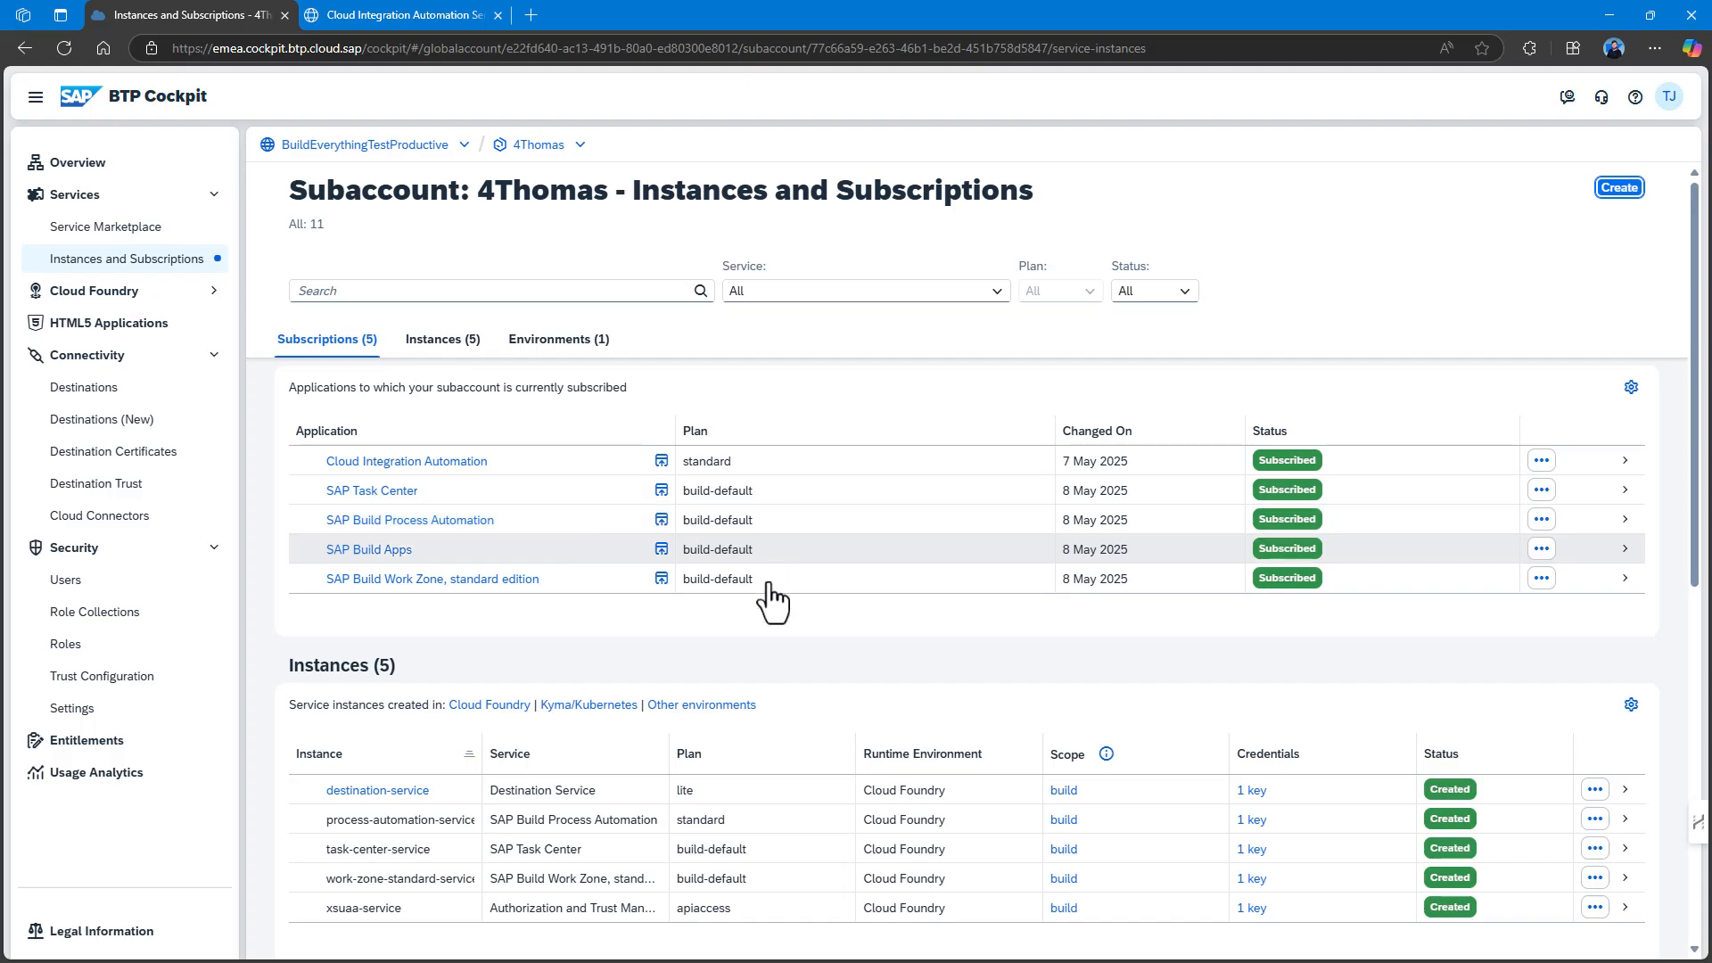
pyautogui.scroll(-1, 624, 678)
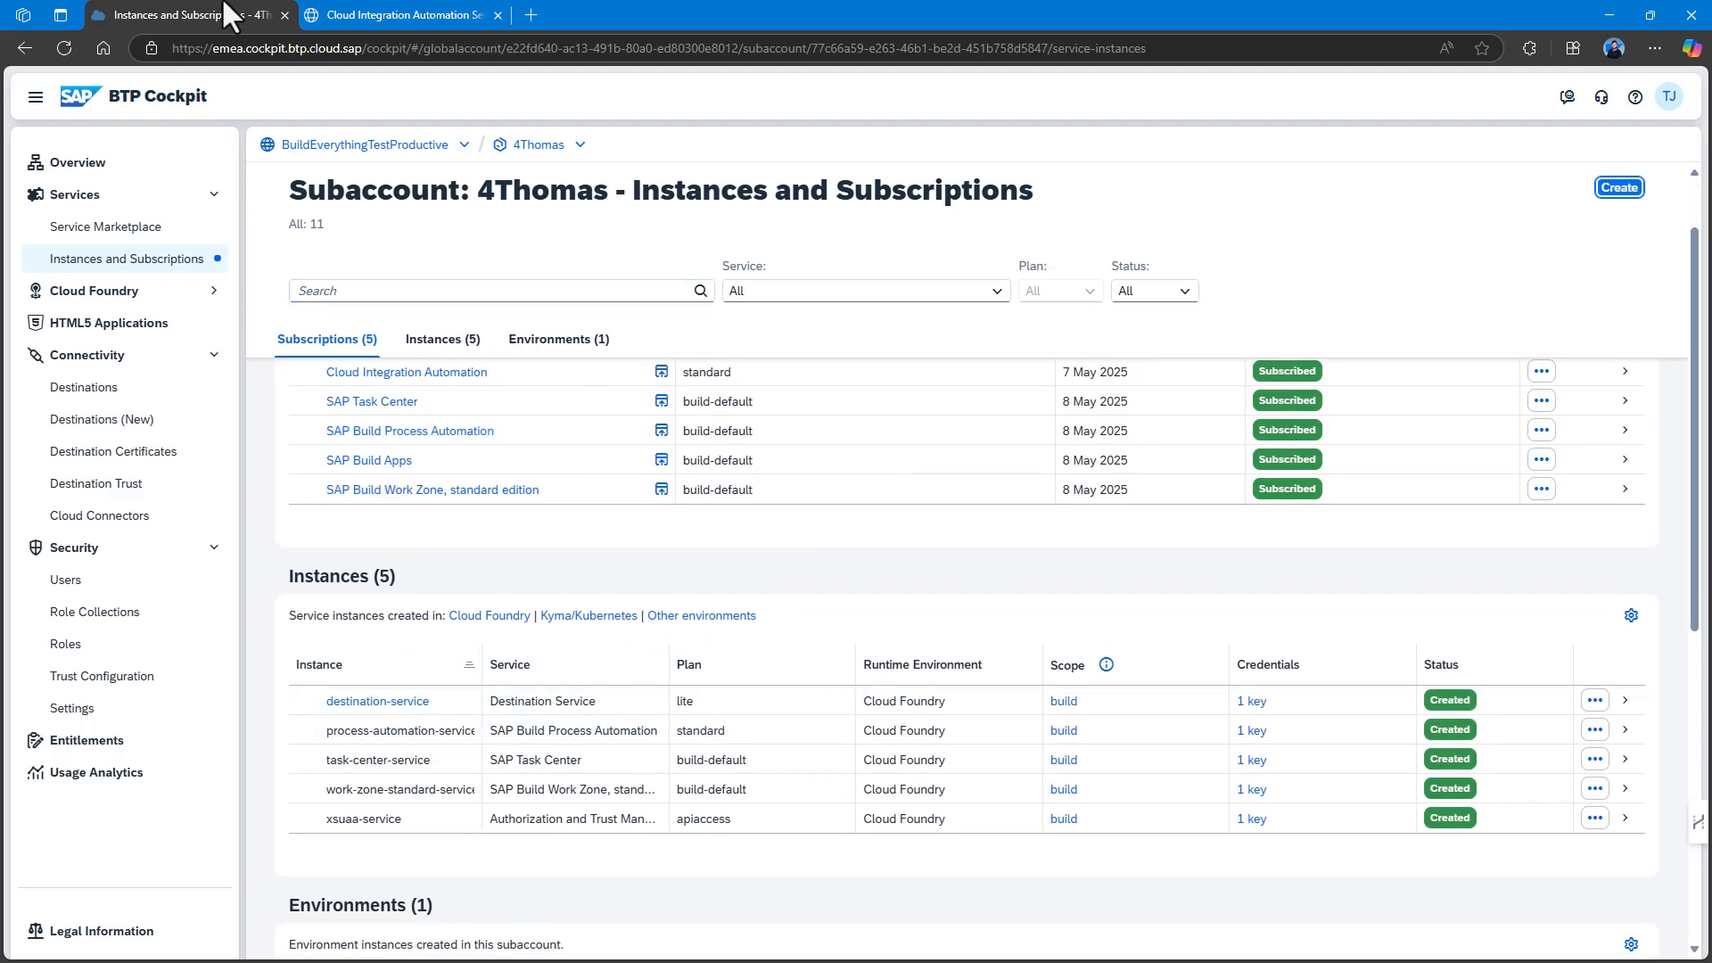
pyautogui.click(390, 15)
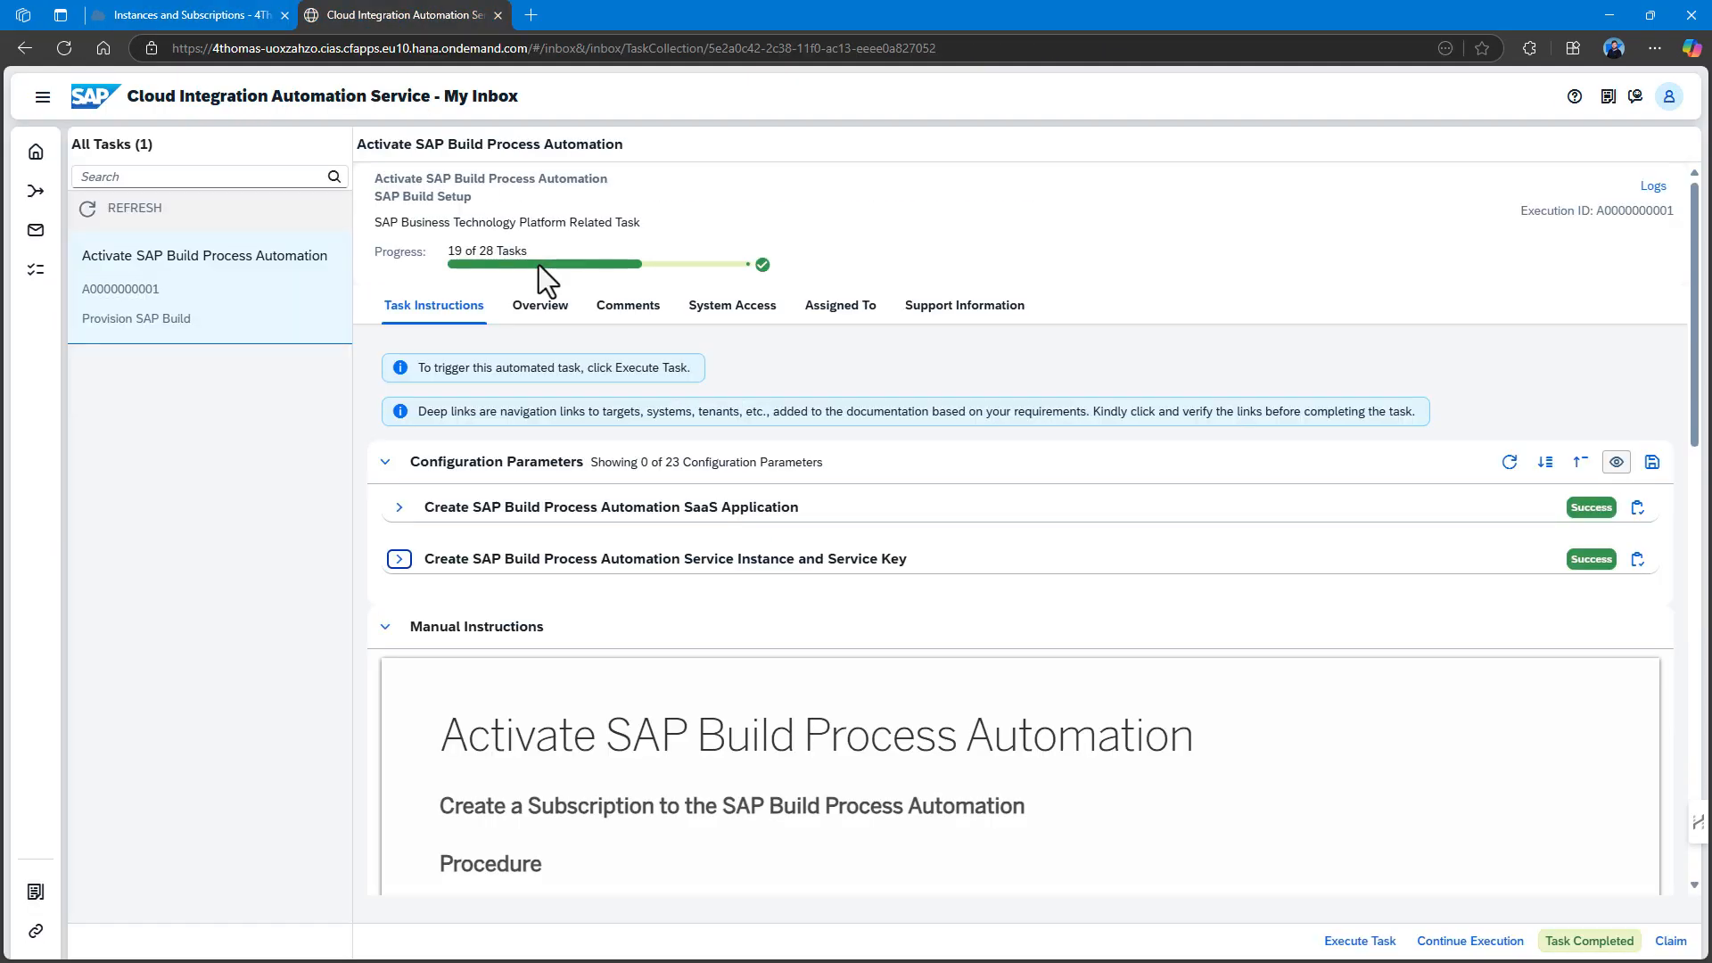
# Complete the activation task and let the four Build Process Automation role assignments succeed.
pyautogui.click(1569, 943)
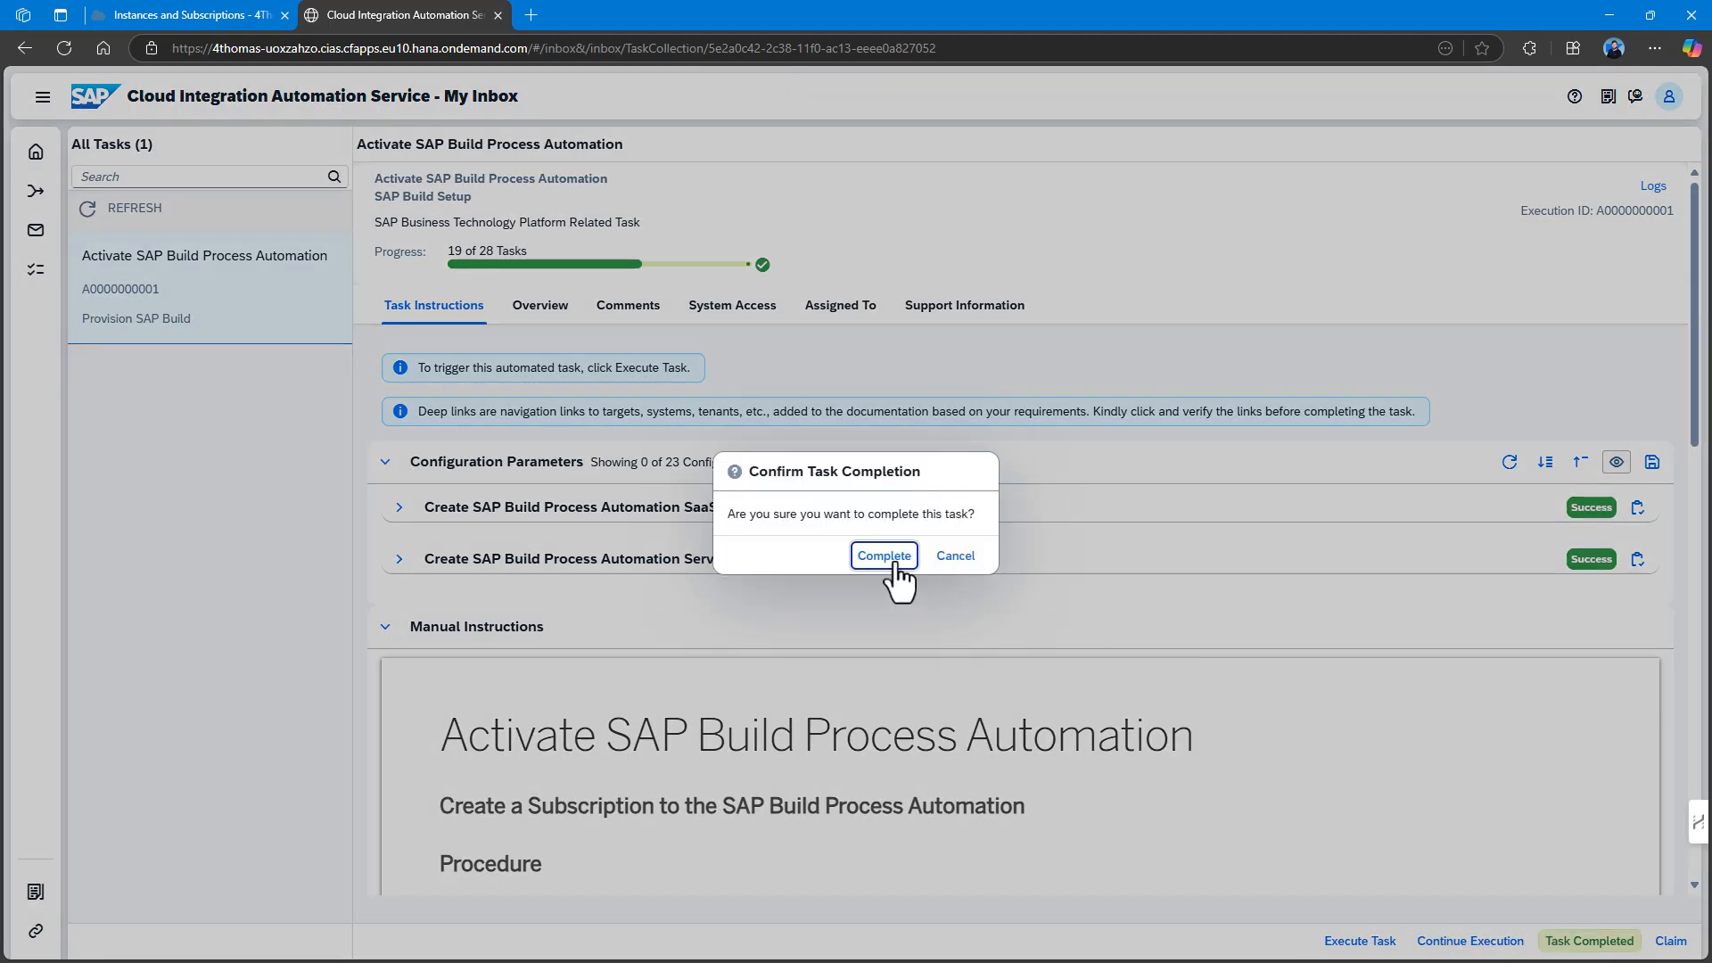
pyautogui.click(888, 558)
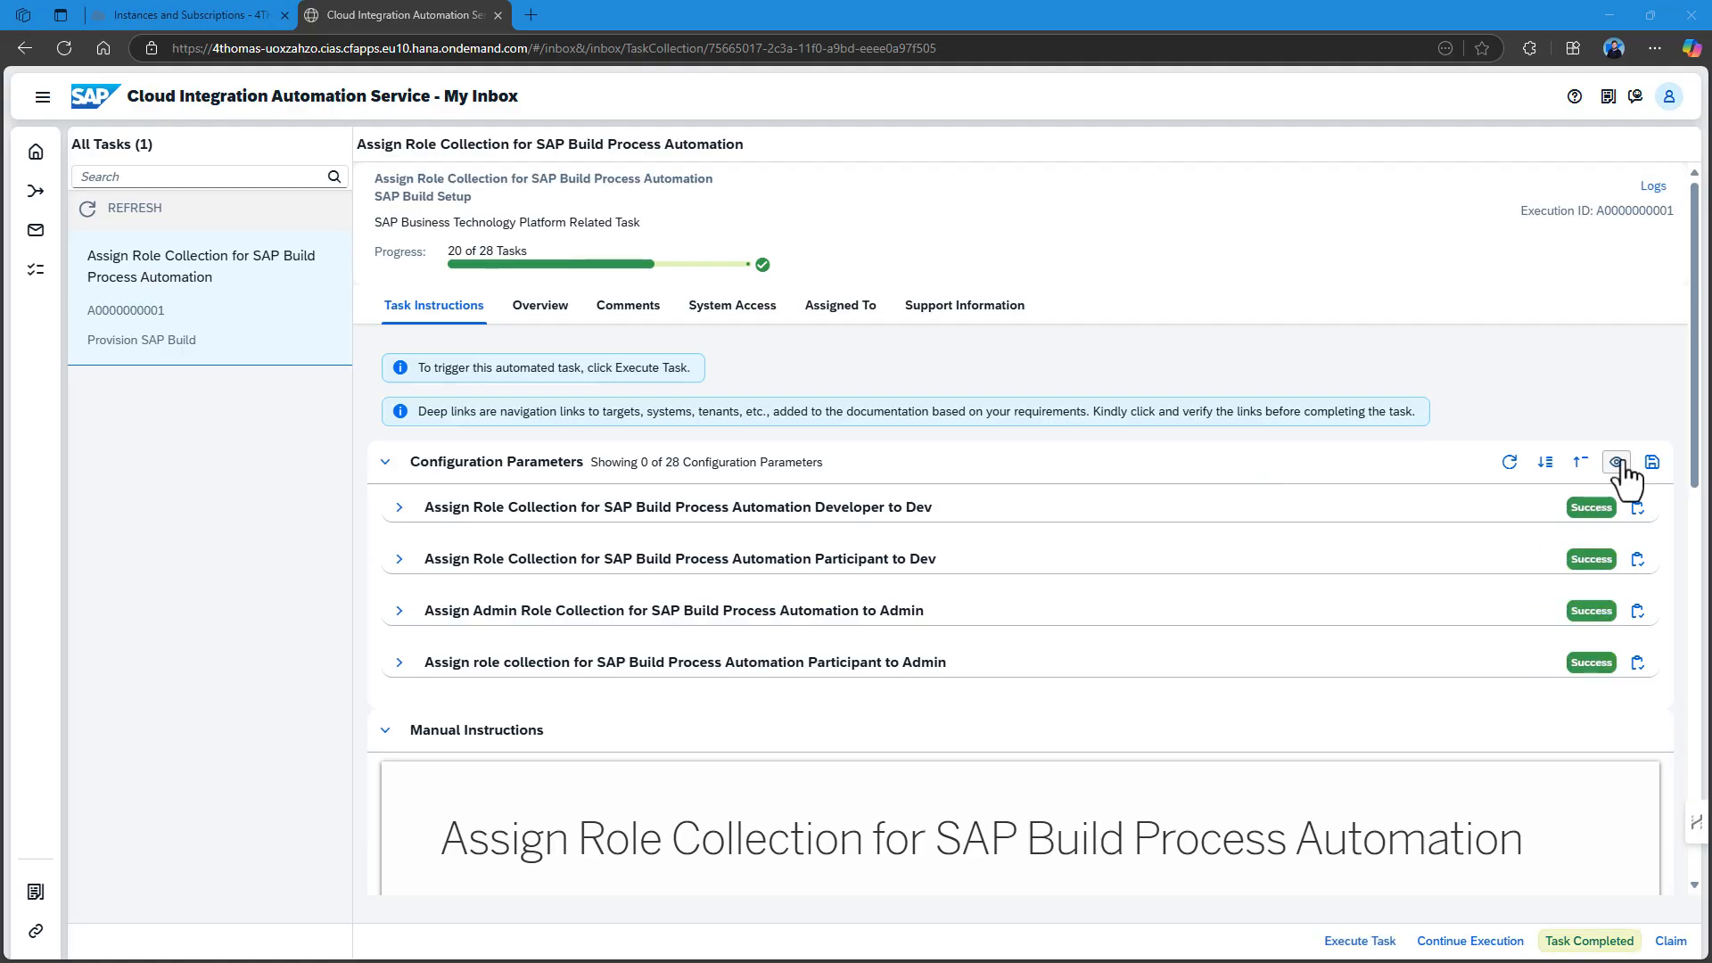
pyautogui.click(234, 13)
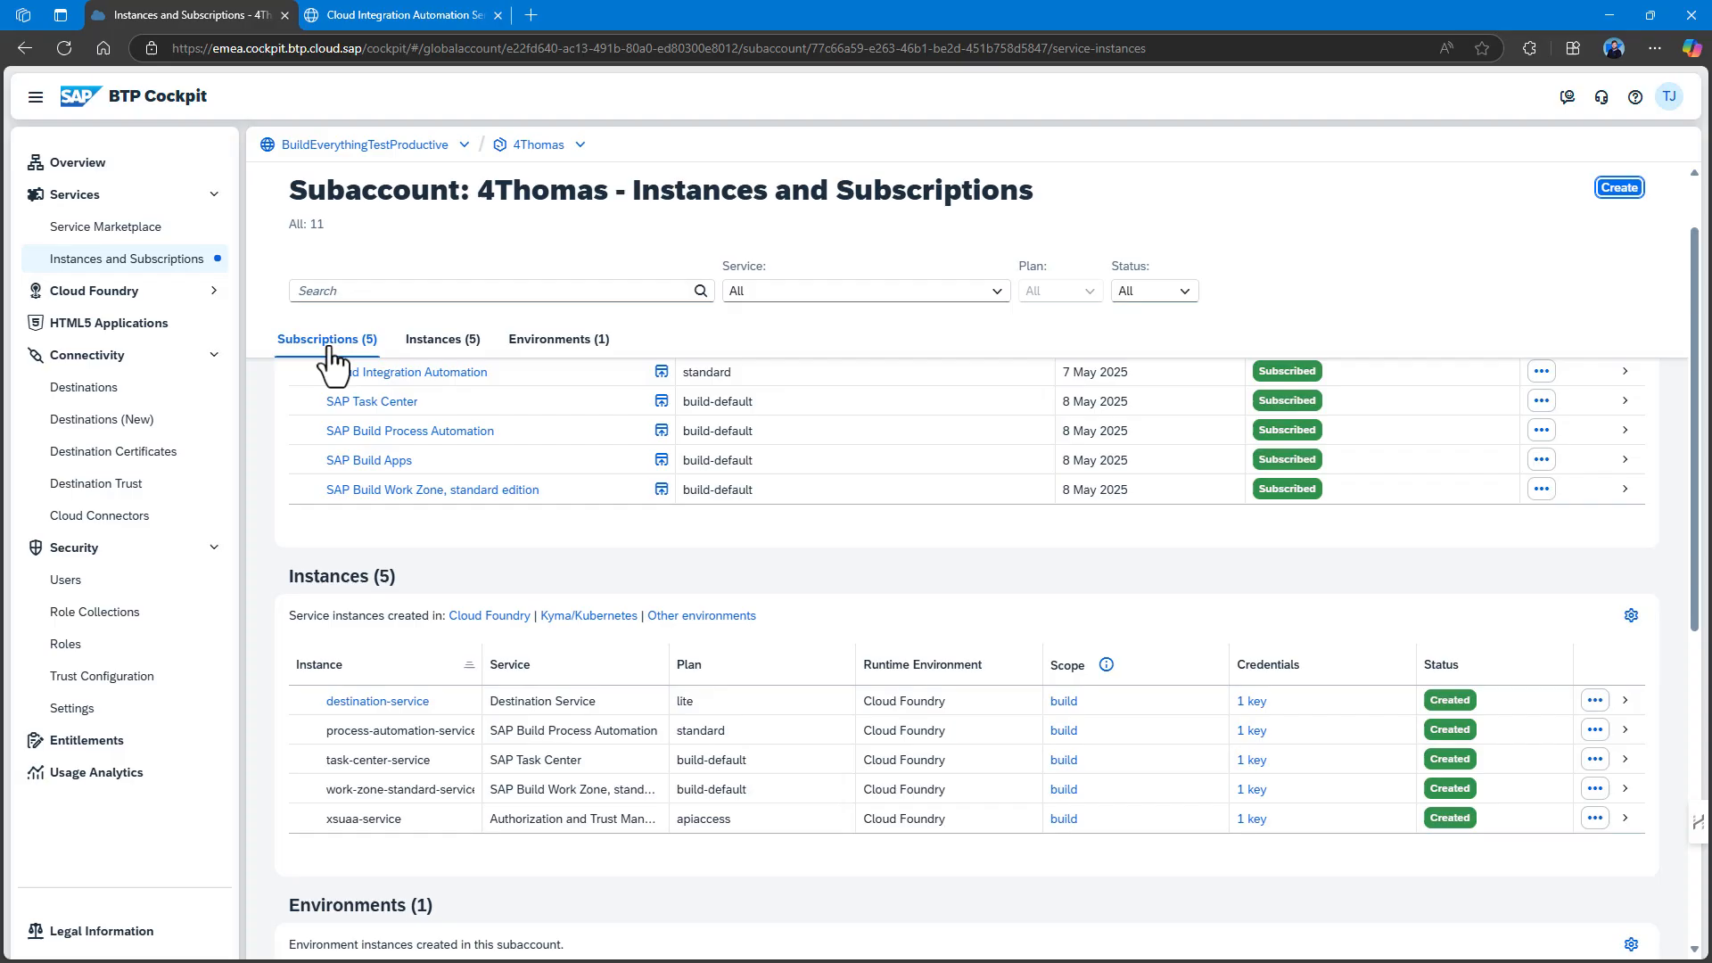
# Verify the user holds ProcessAutomation Admin, Developer and Participant role collections.
pyautogui.click(79, 584)
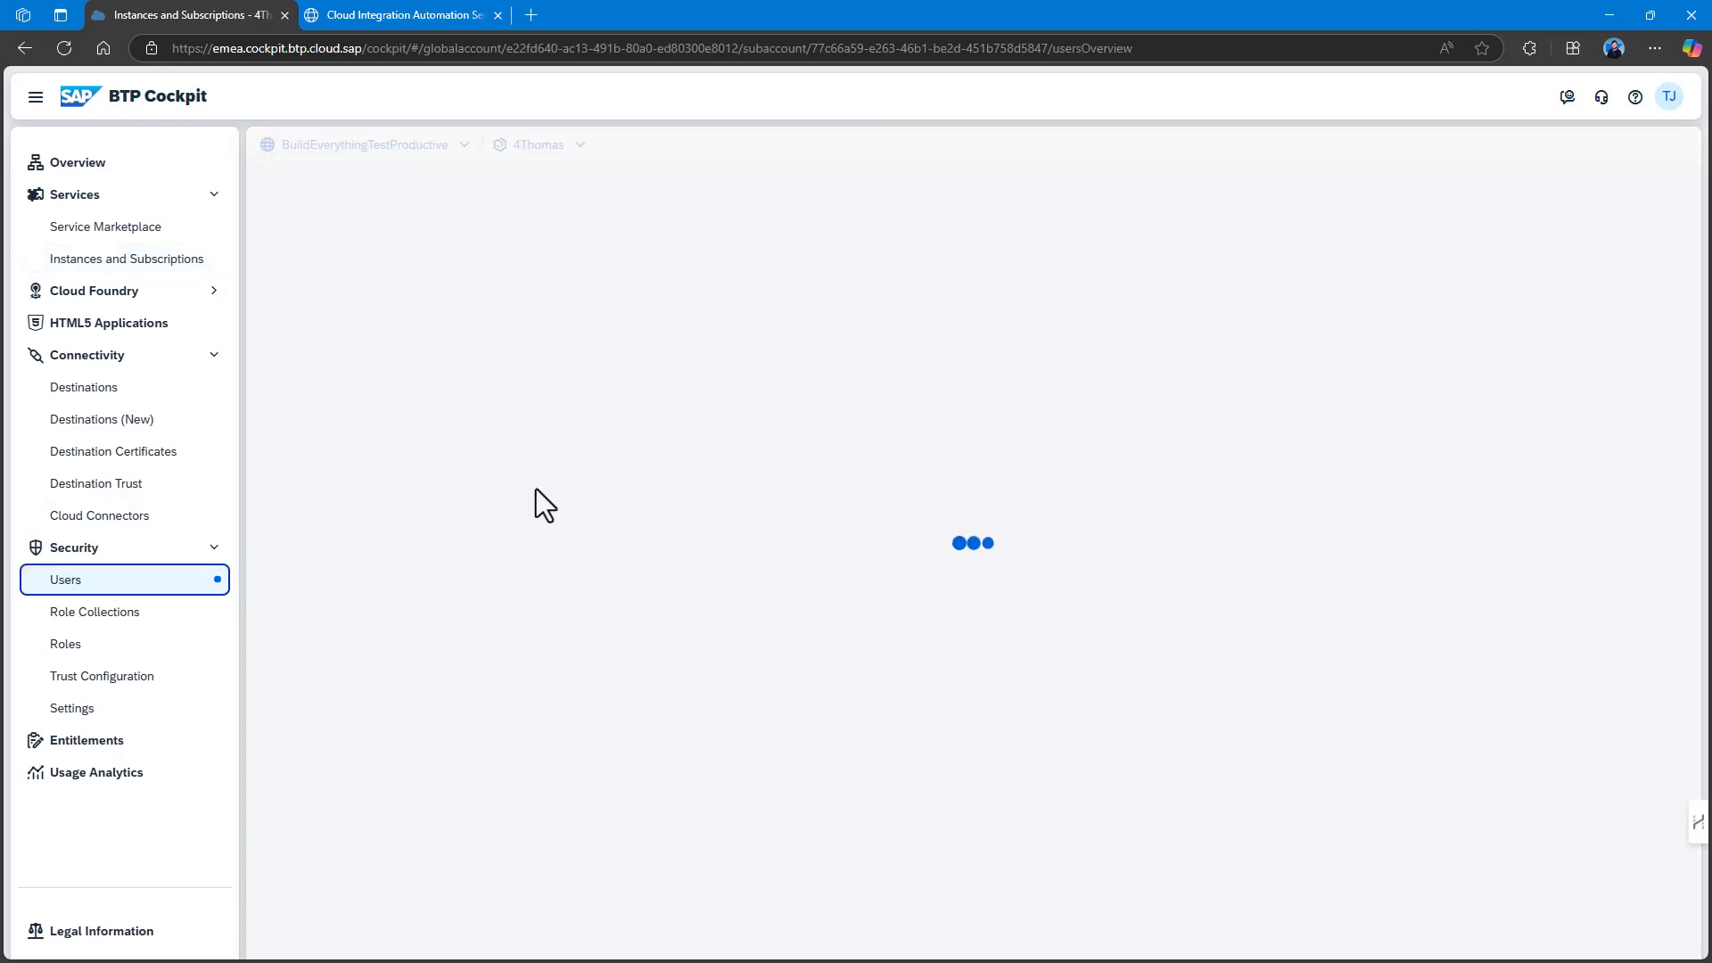
pyautogui.click(451, 450)
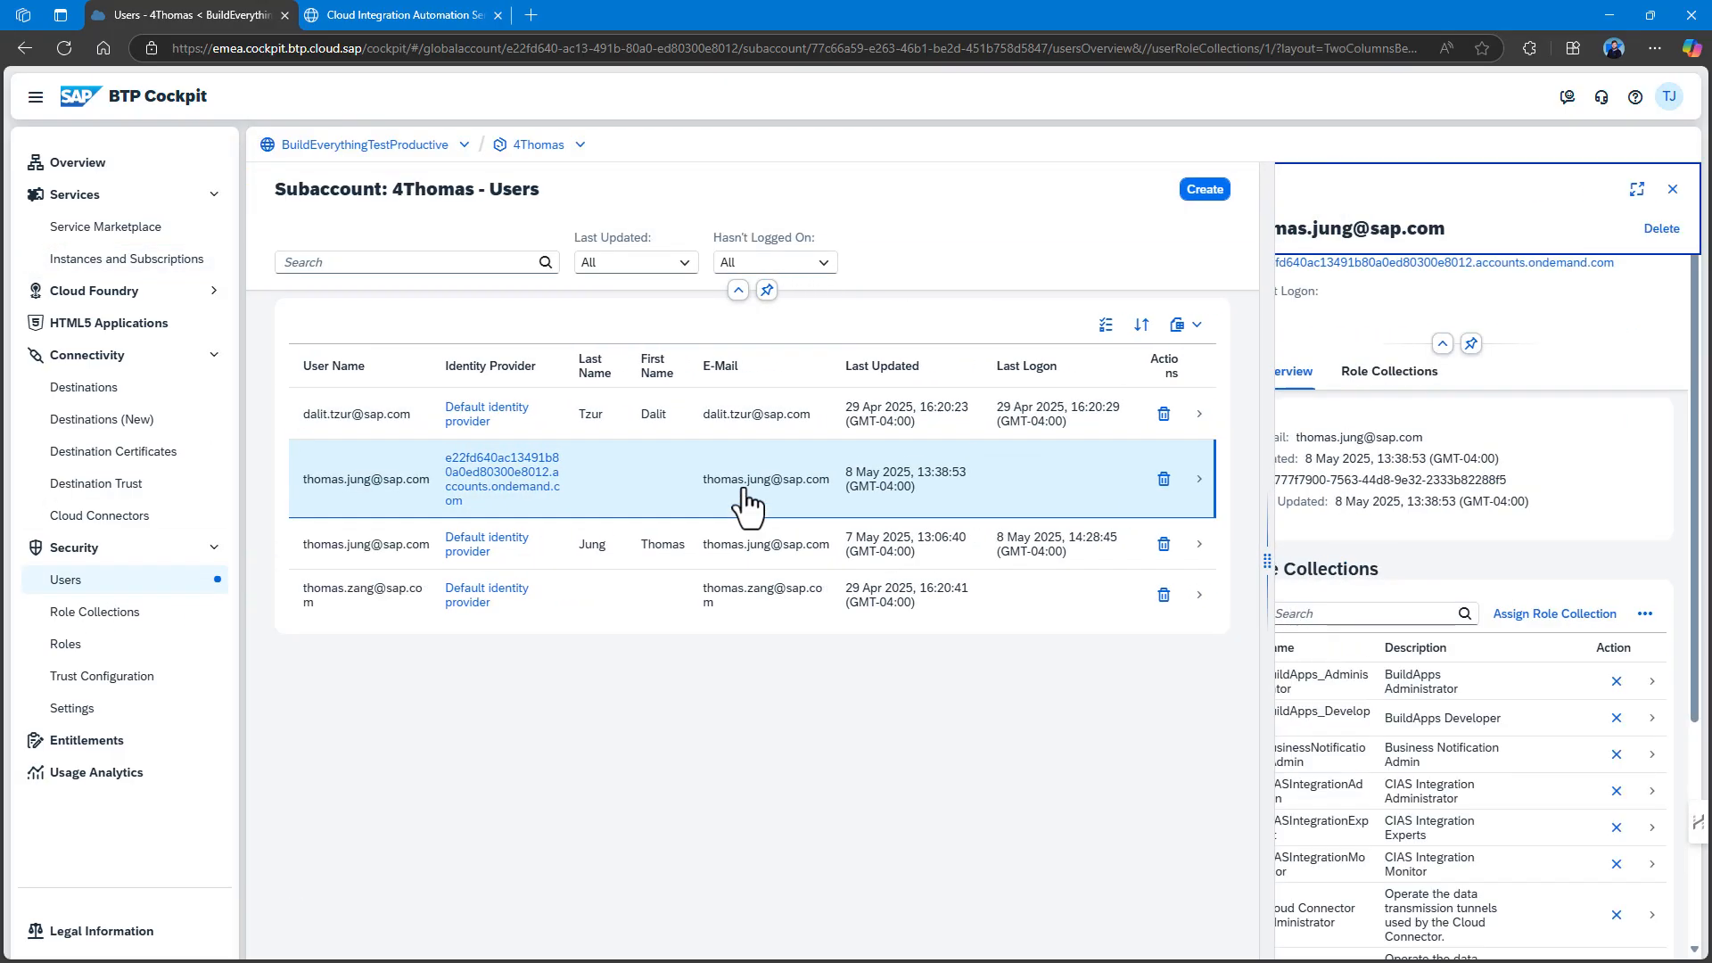
pyautogui.scroll(-4, 1409, 660)
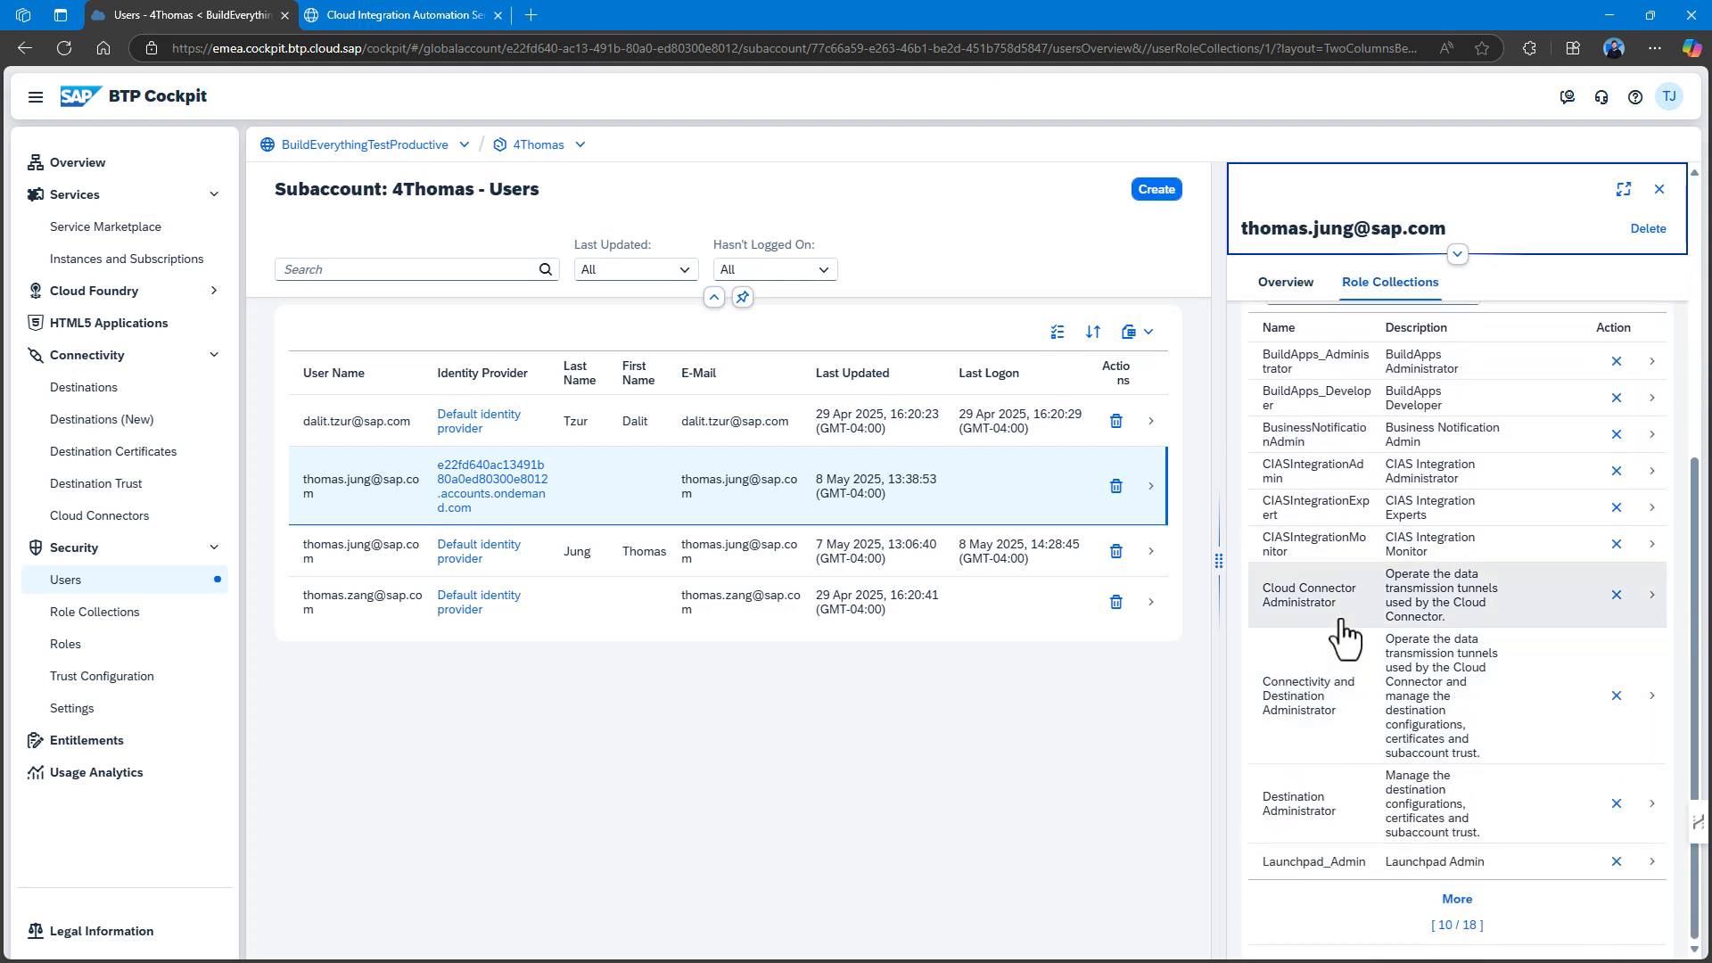
pyautogui.click(1436, 914)
pyautogui.scroll(-4, 1400, 731)
pyautogui.scroll(-1, 1407, 710)
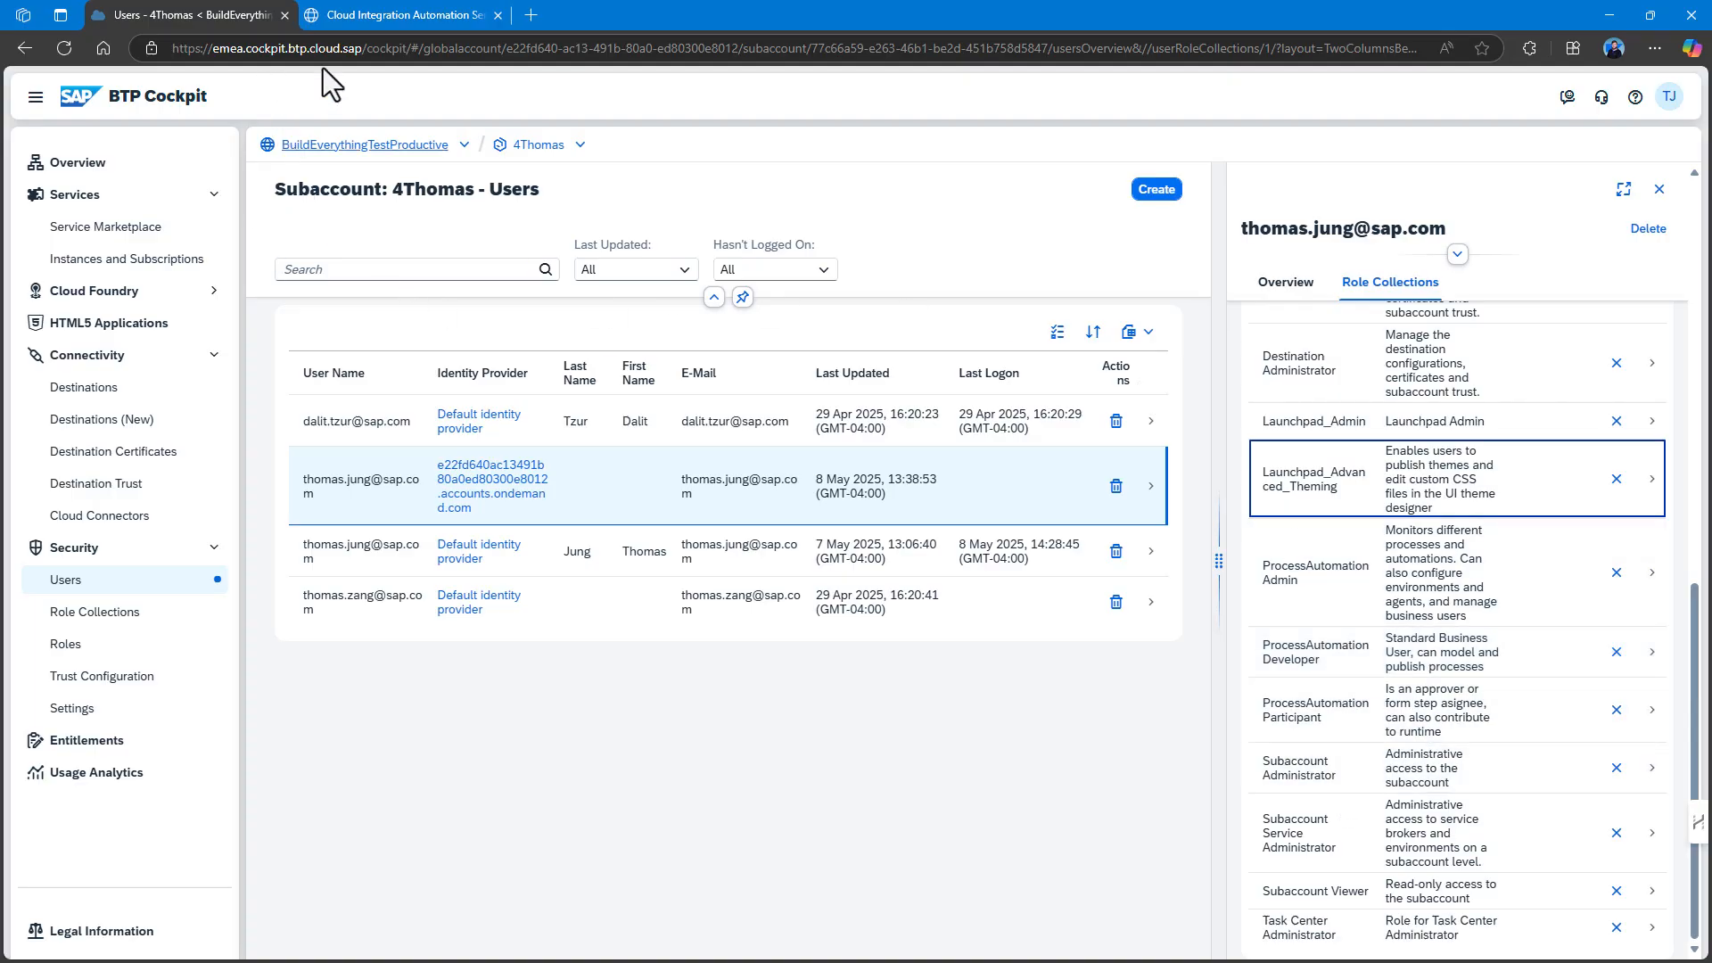
pyautogui.click(398, 15)
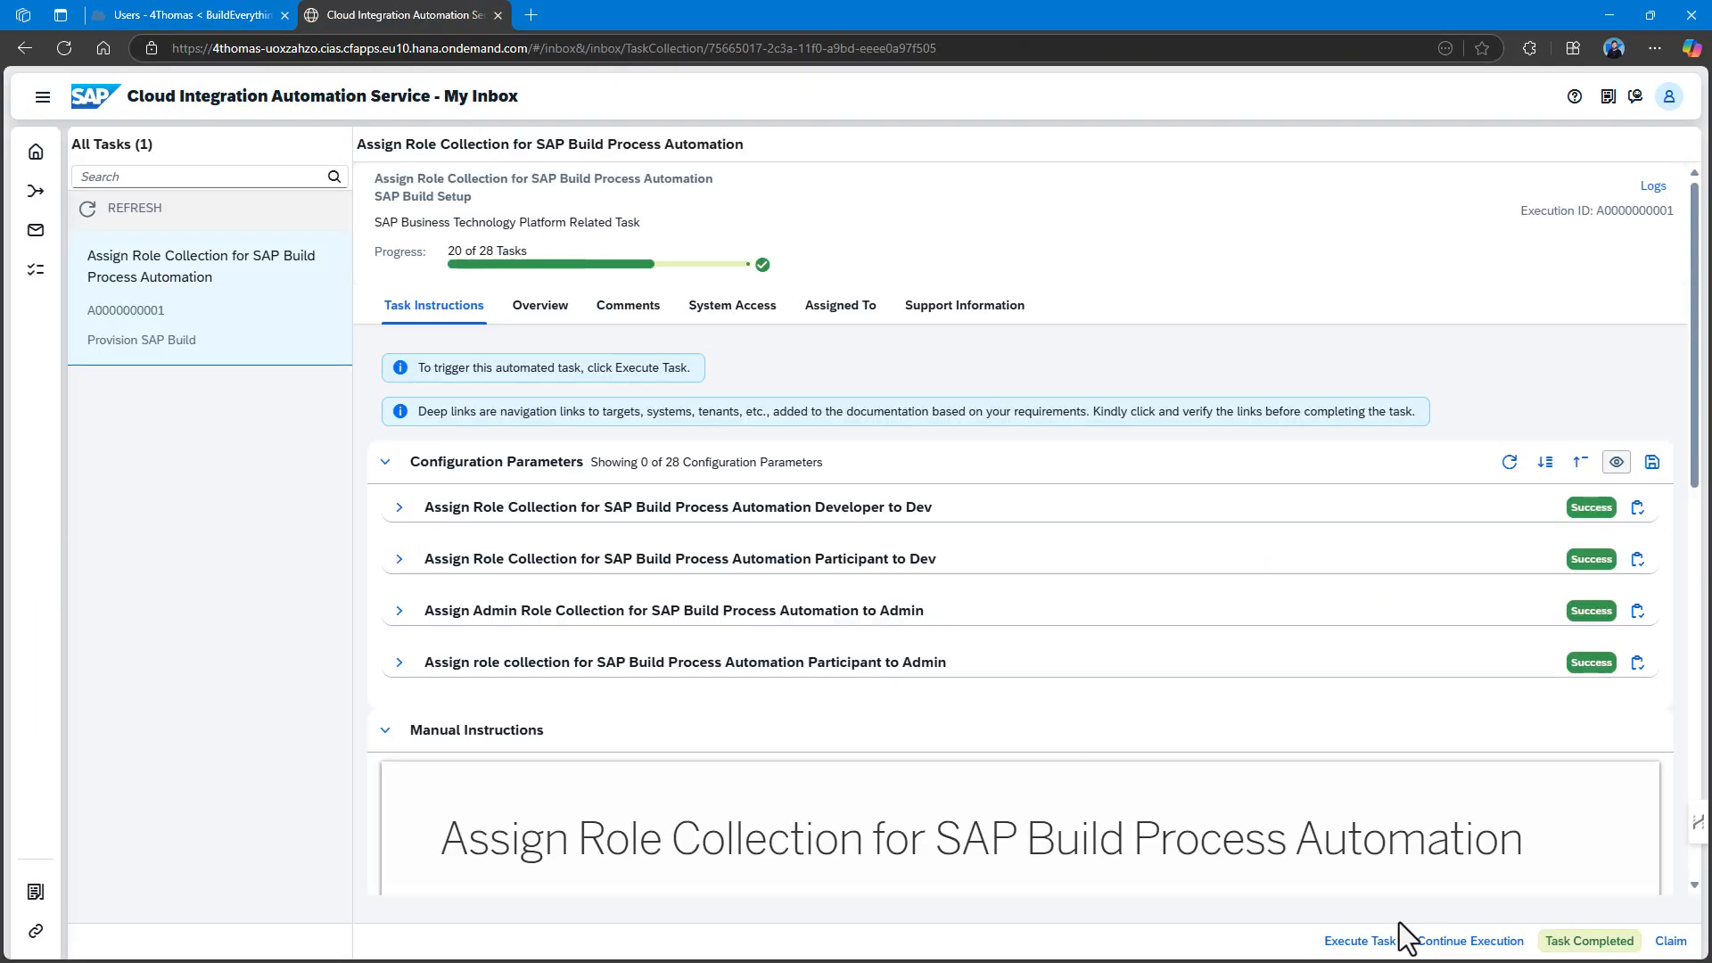
# Complete the role-collection task and run the Create Destinations automation for SAP Build Process Automation.
pyautogui.click(1570, 942)
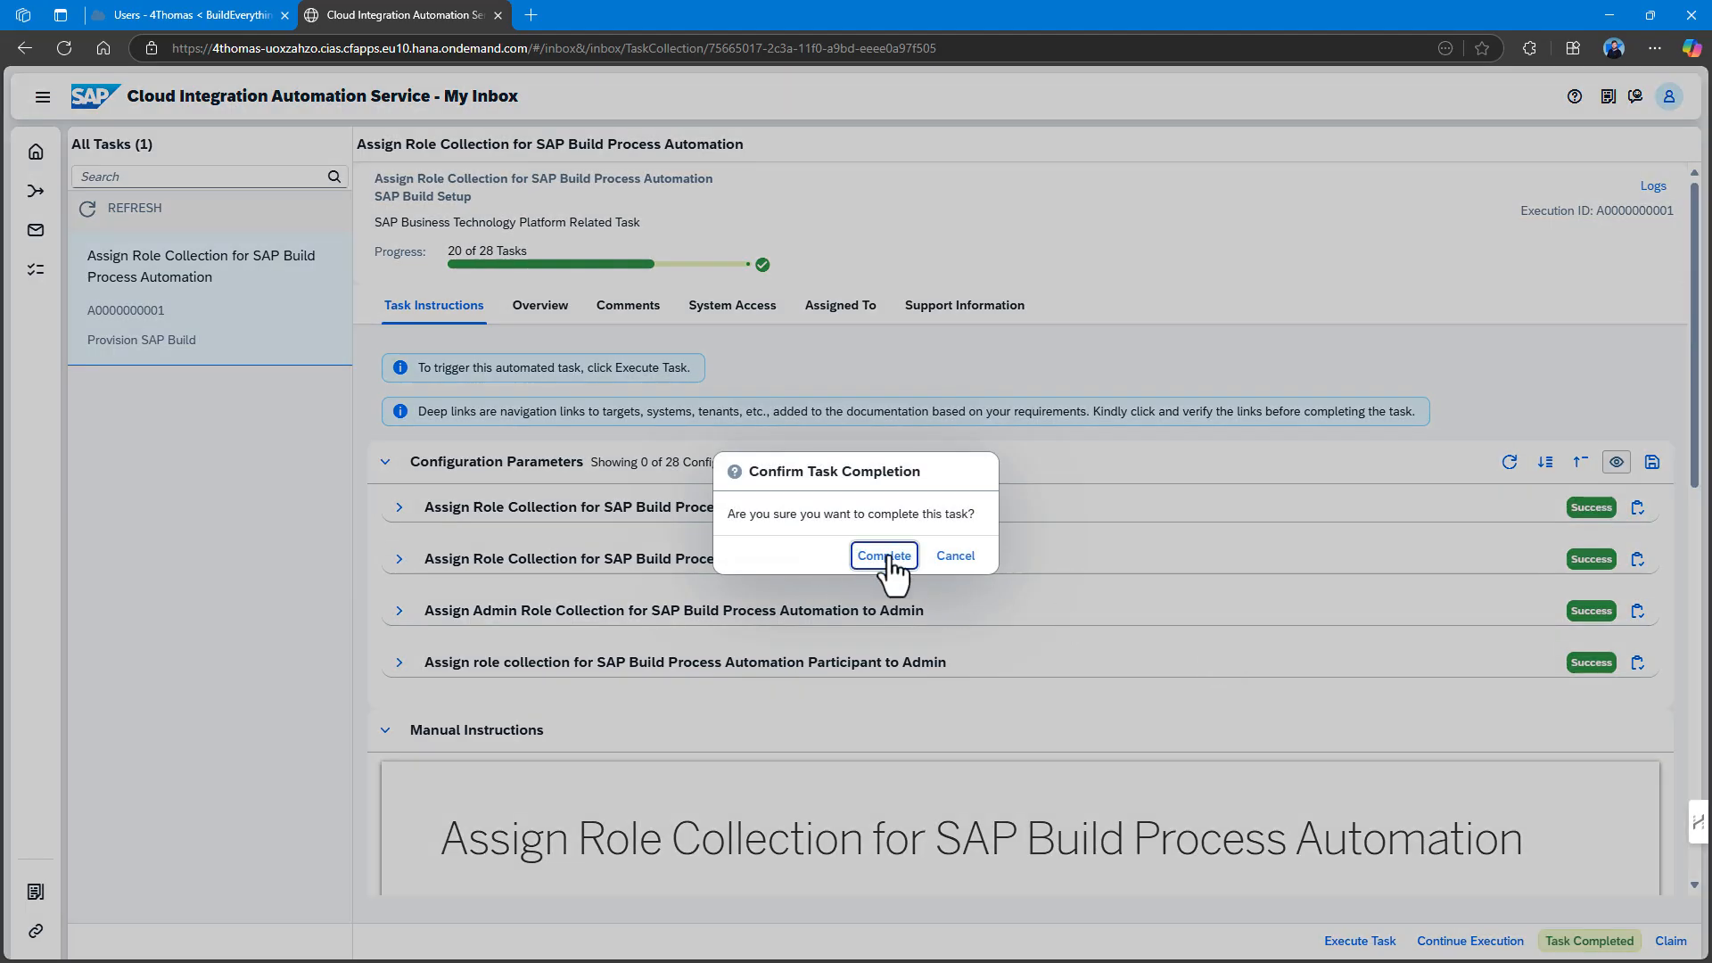
pyautogui.click(885, 557)
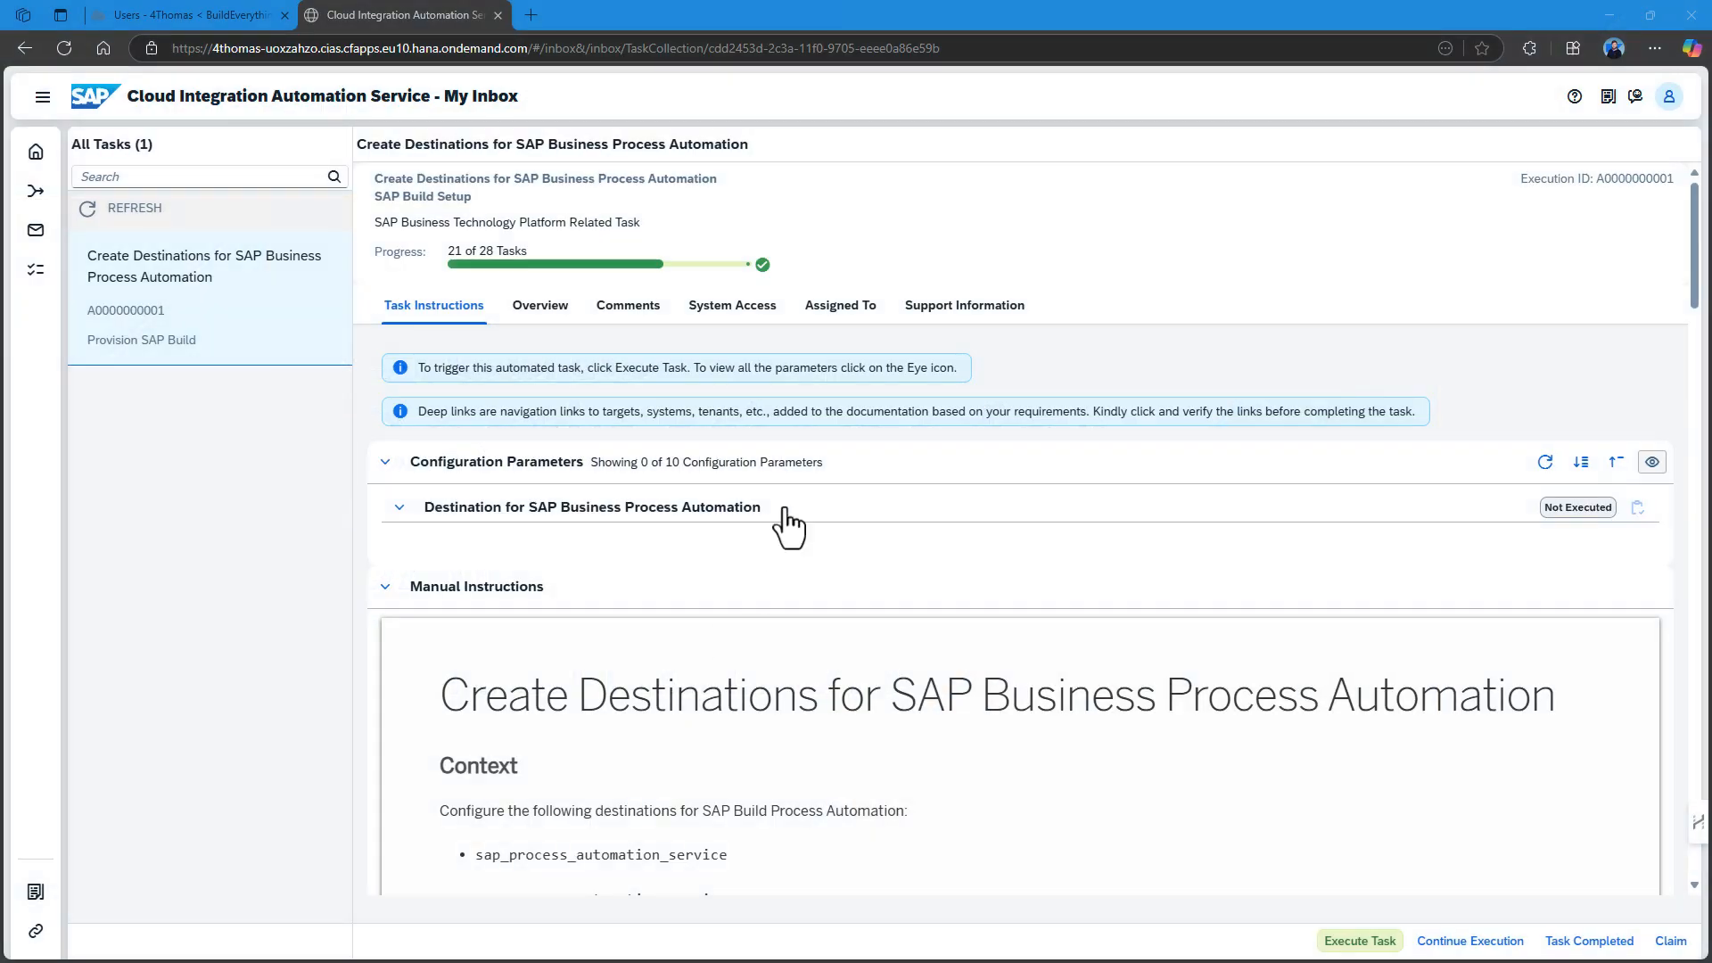
pyautogui.scroll(-10, 892, 690)
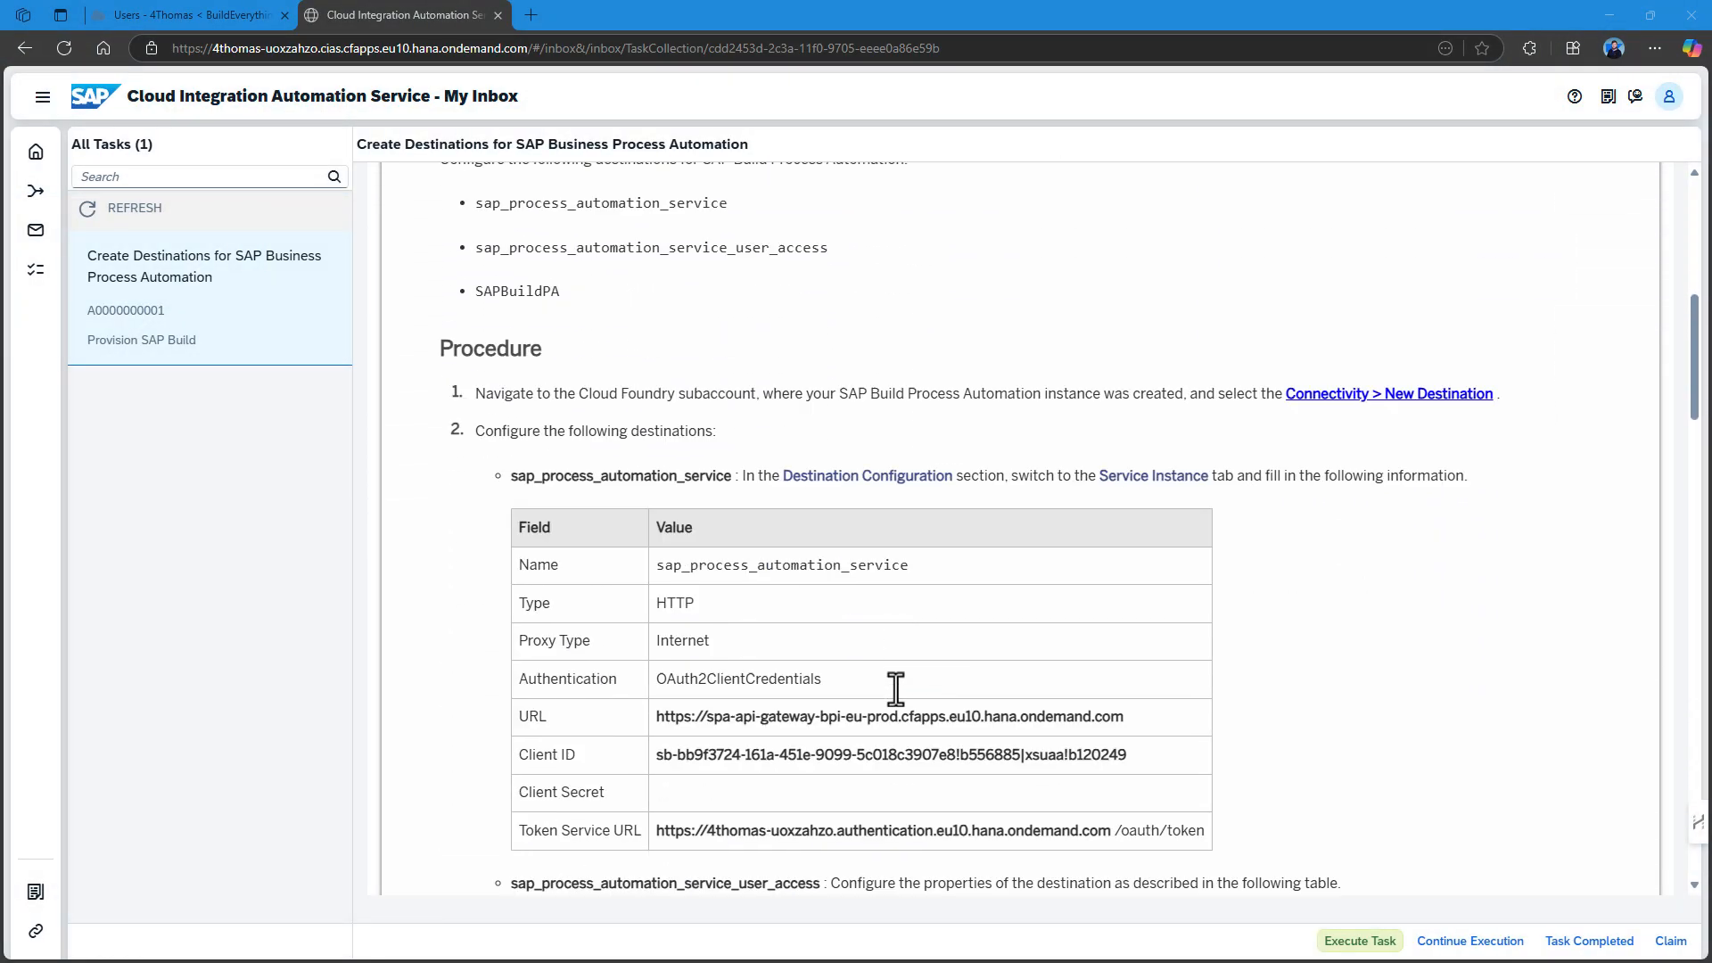
pyautogui.scroll(-15, 895, 689)
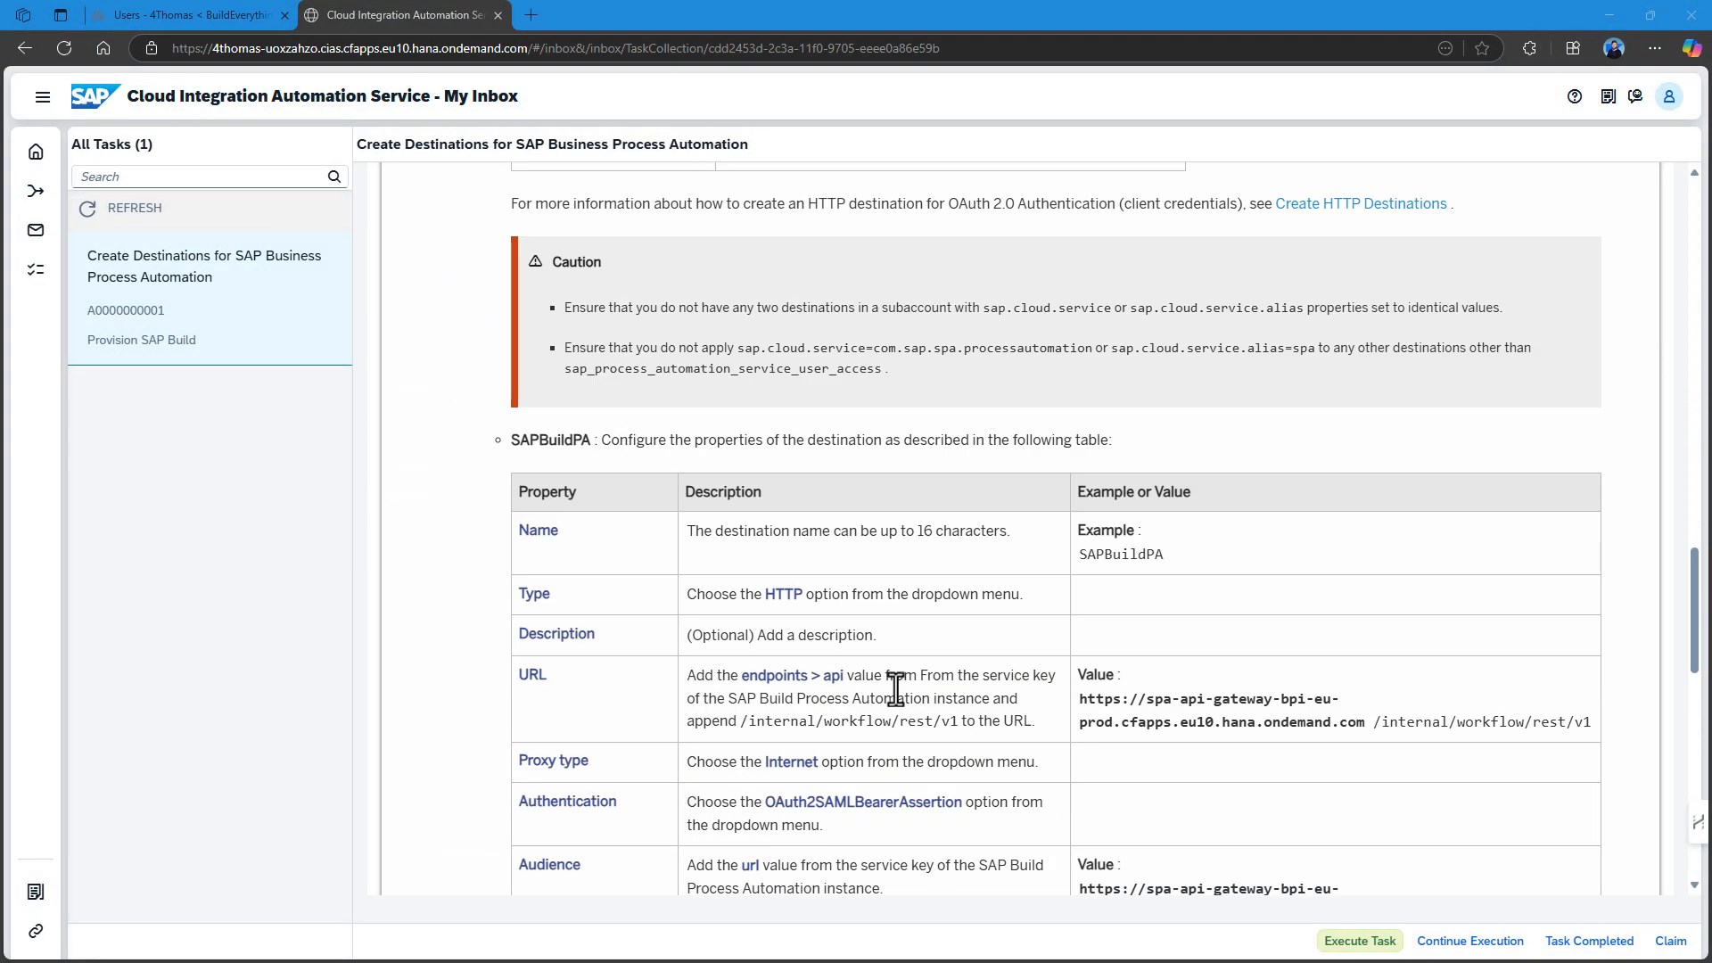
pyautogui.scroll(-3, 896, 688)
pyautogui.scroll(20, 897, 688)
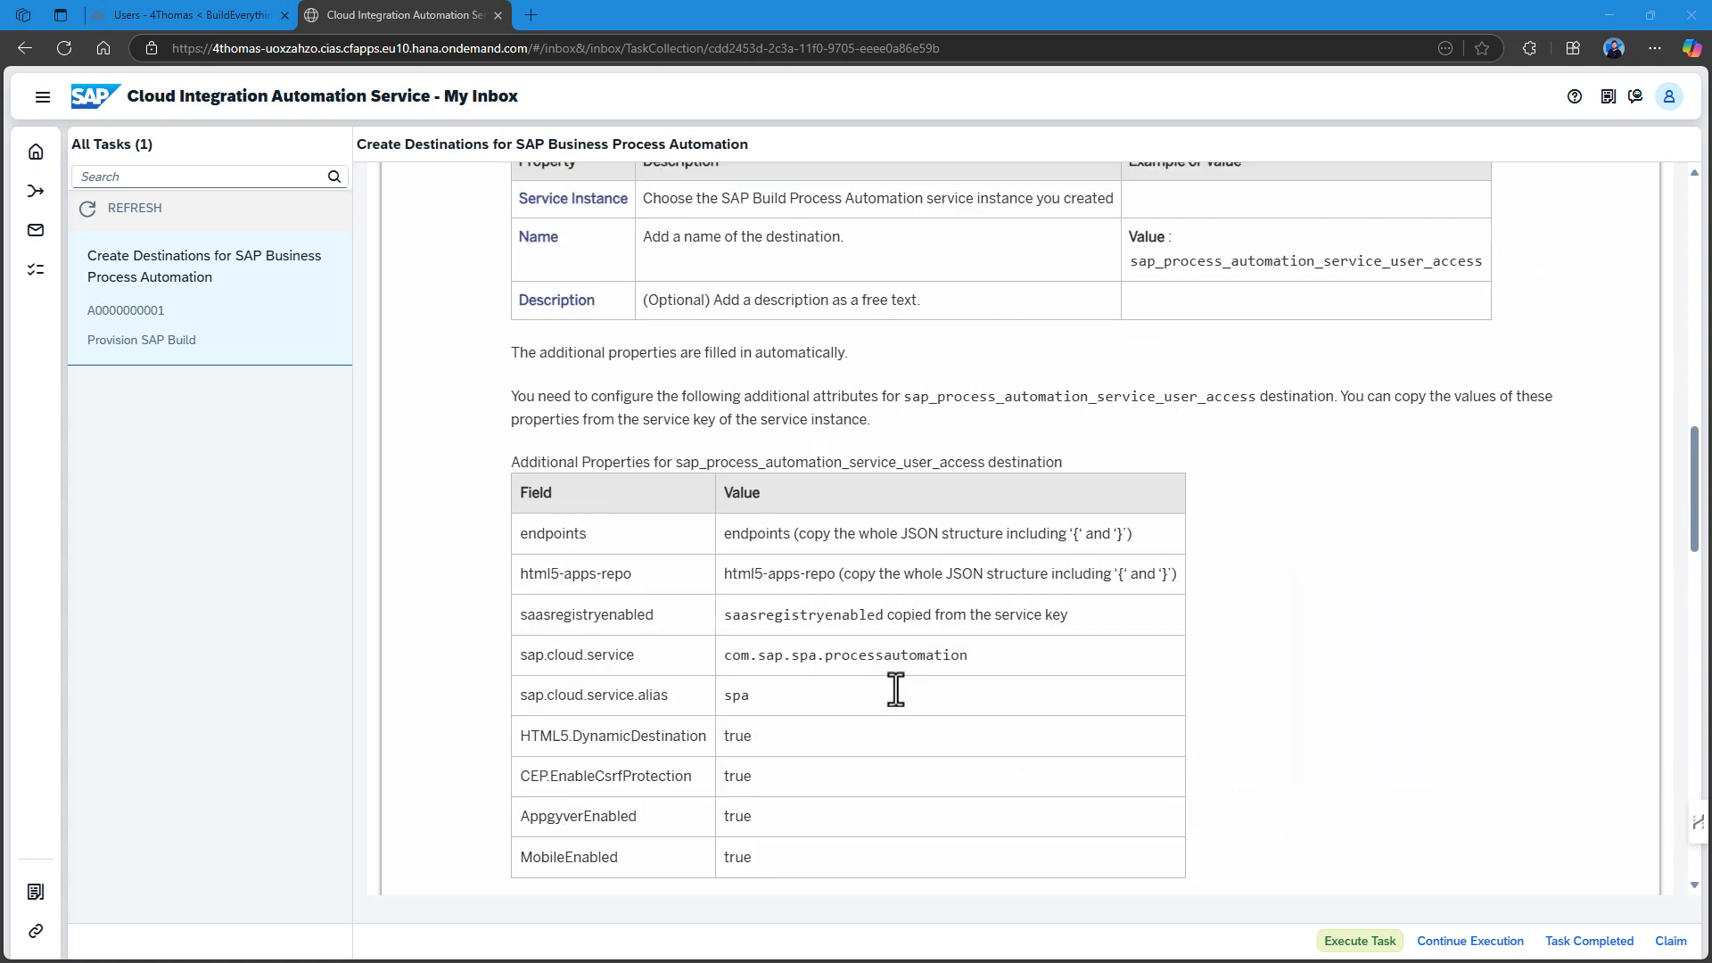
pyautogui.scroll(6, 896, 687)
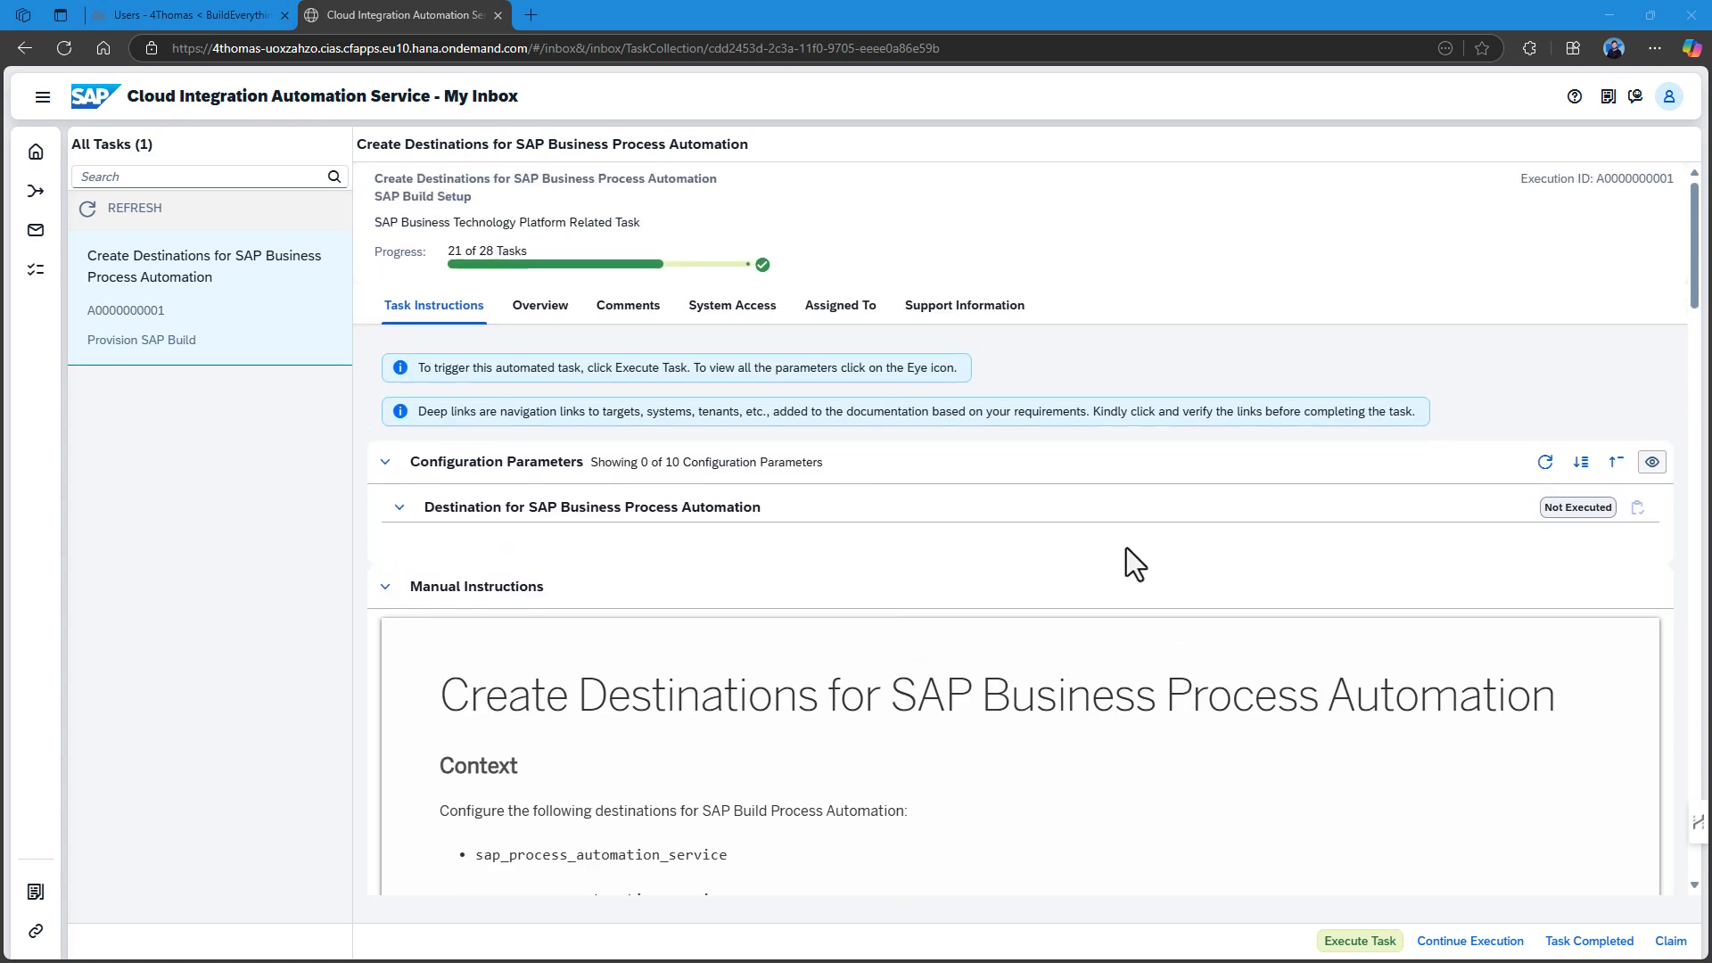
pyautogui.click(1362, 942)
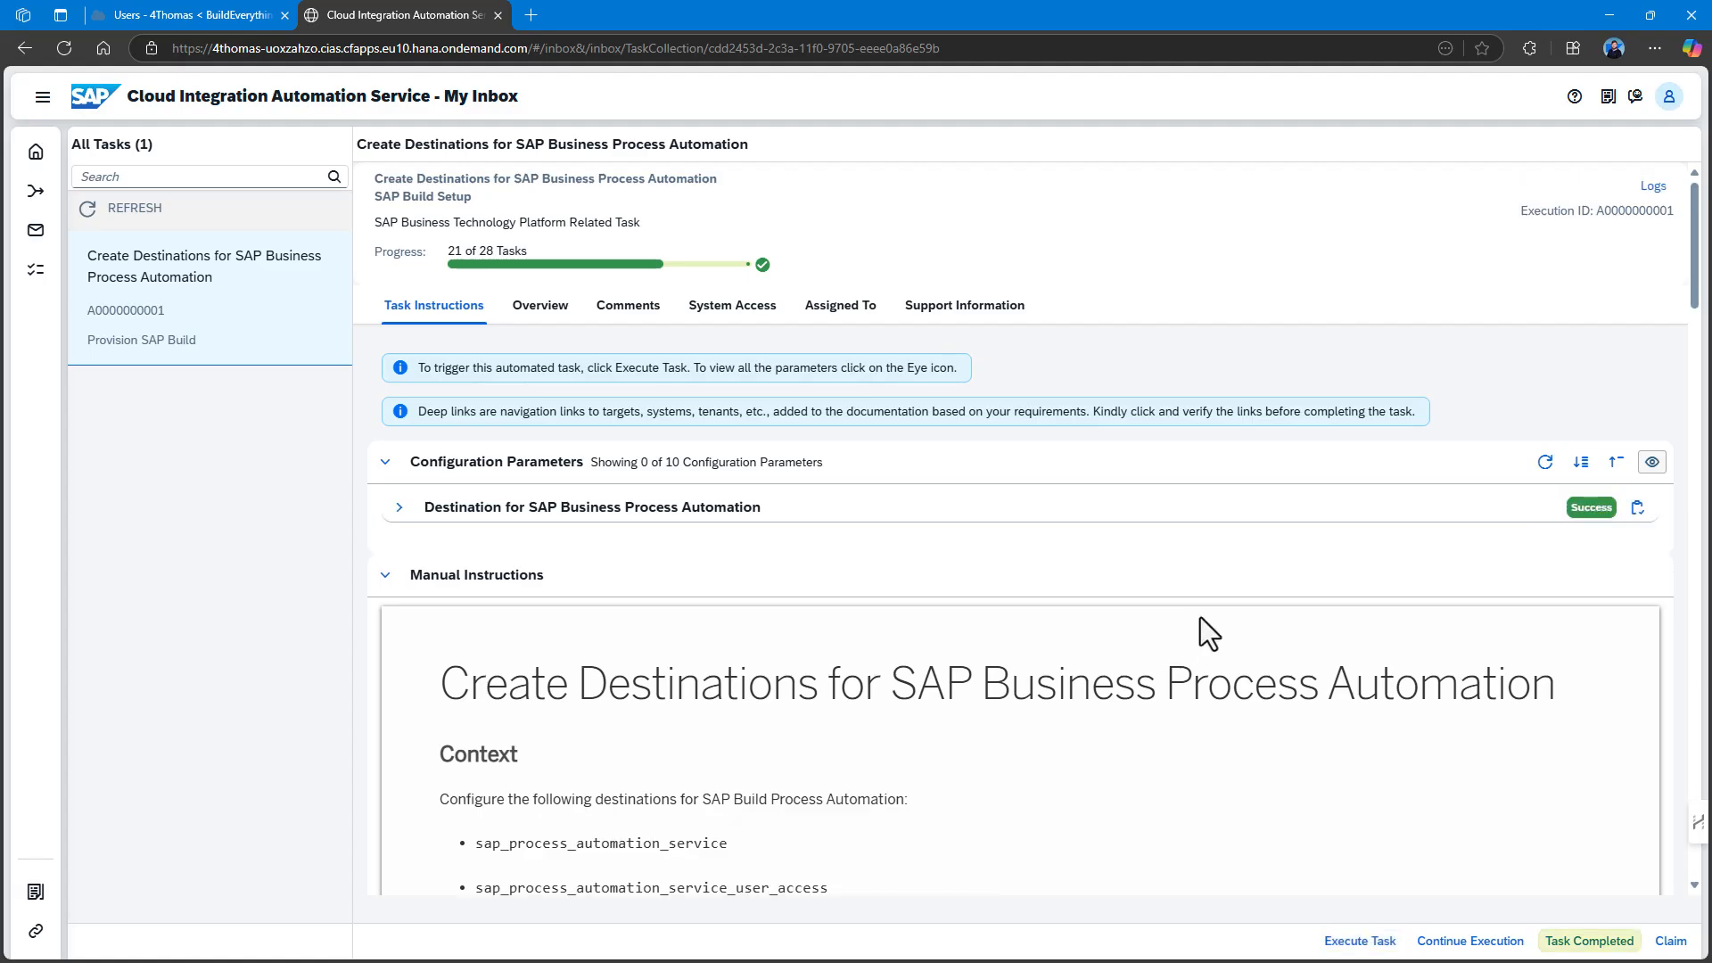
# Check the 17 subaccount destinations include both sap_process_automation_service entries and SAPBuildPA.
pyautogui.click(138, 15)
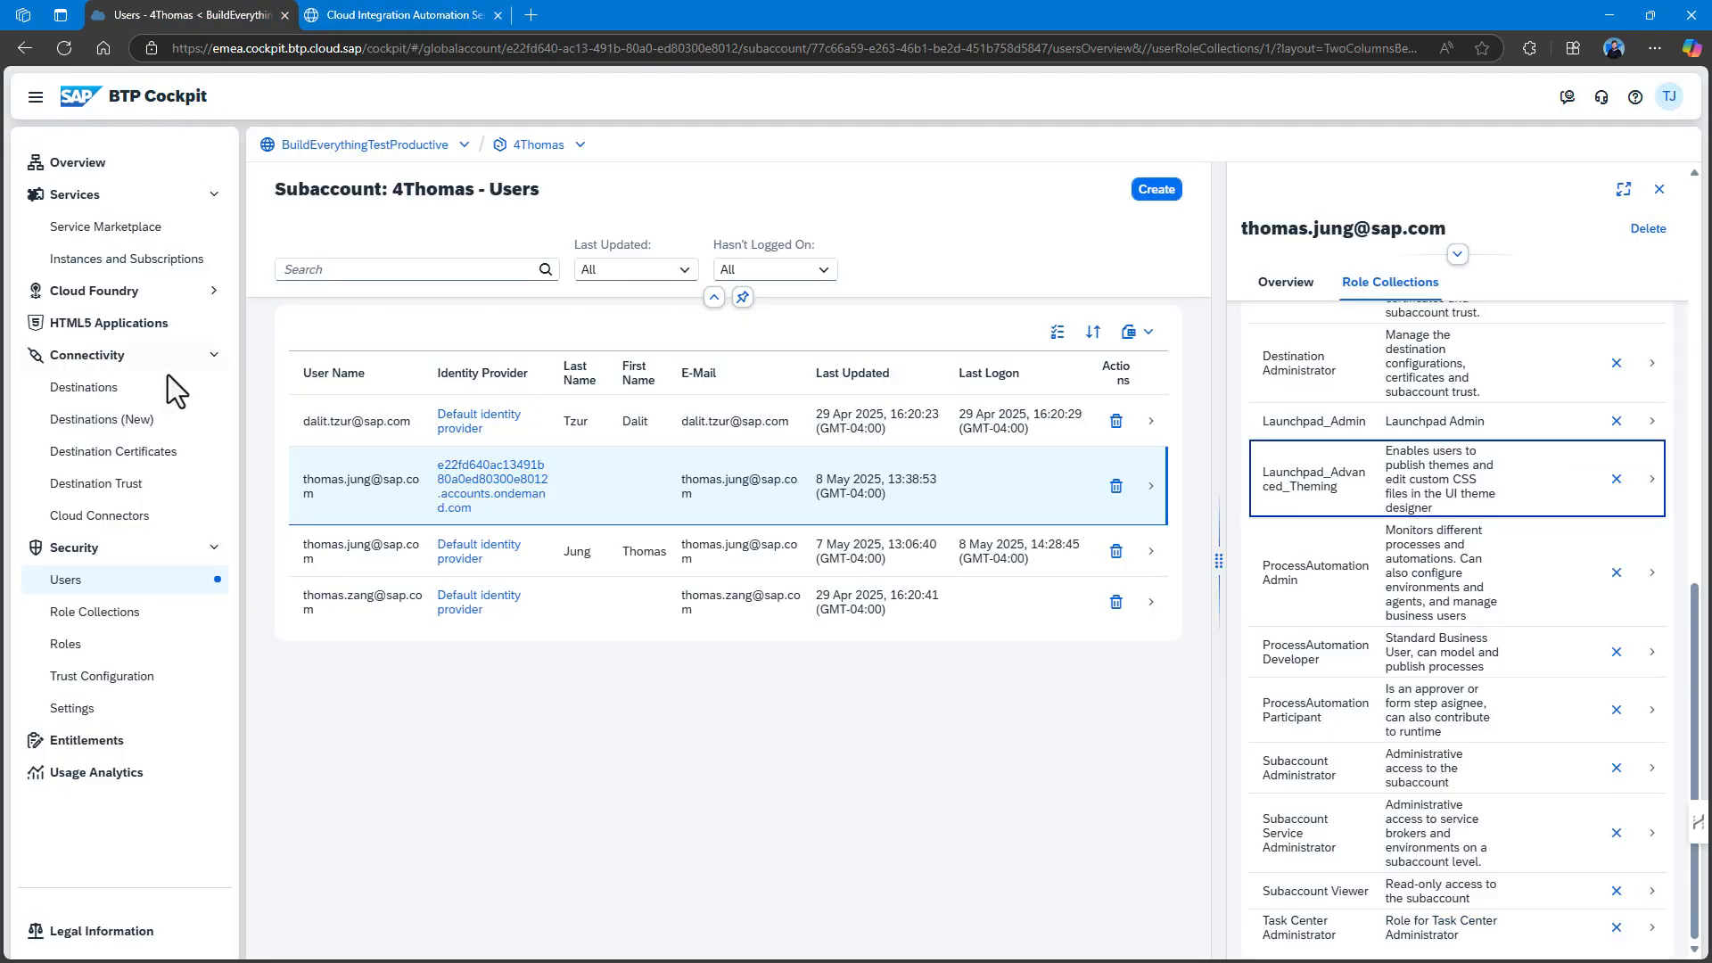
pyautogui.click(126, 430)
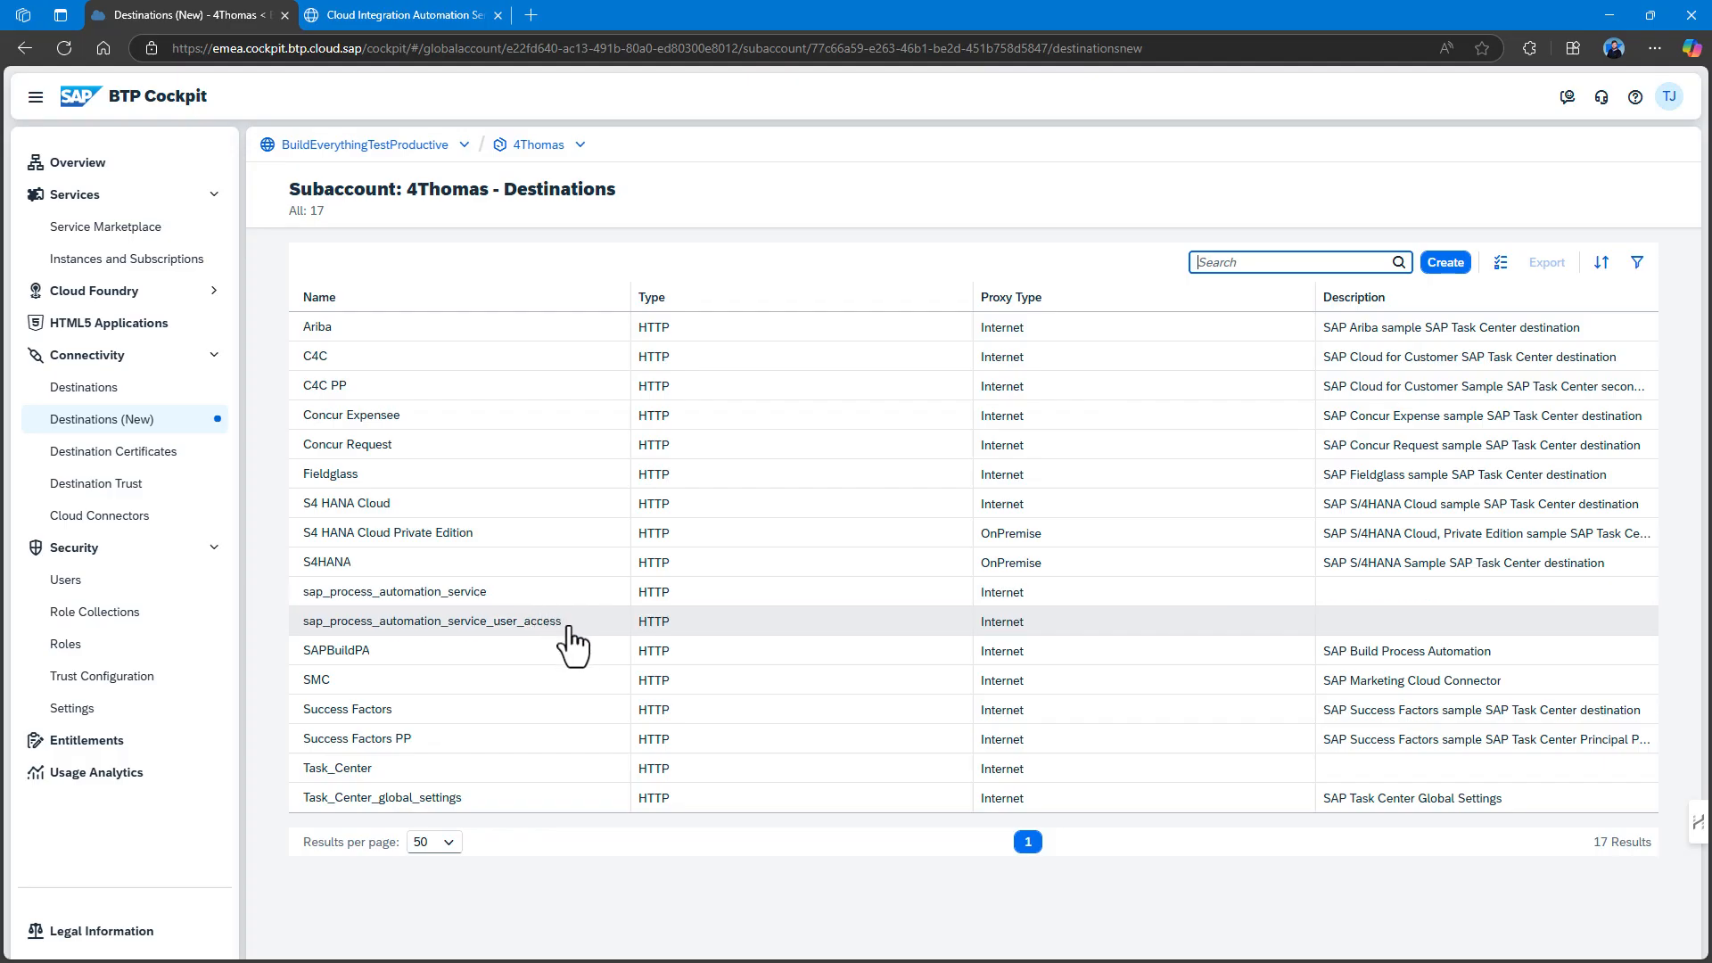
pyautogui.click(375, 12)
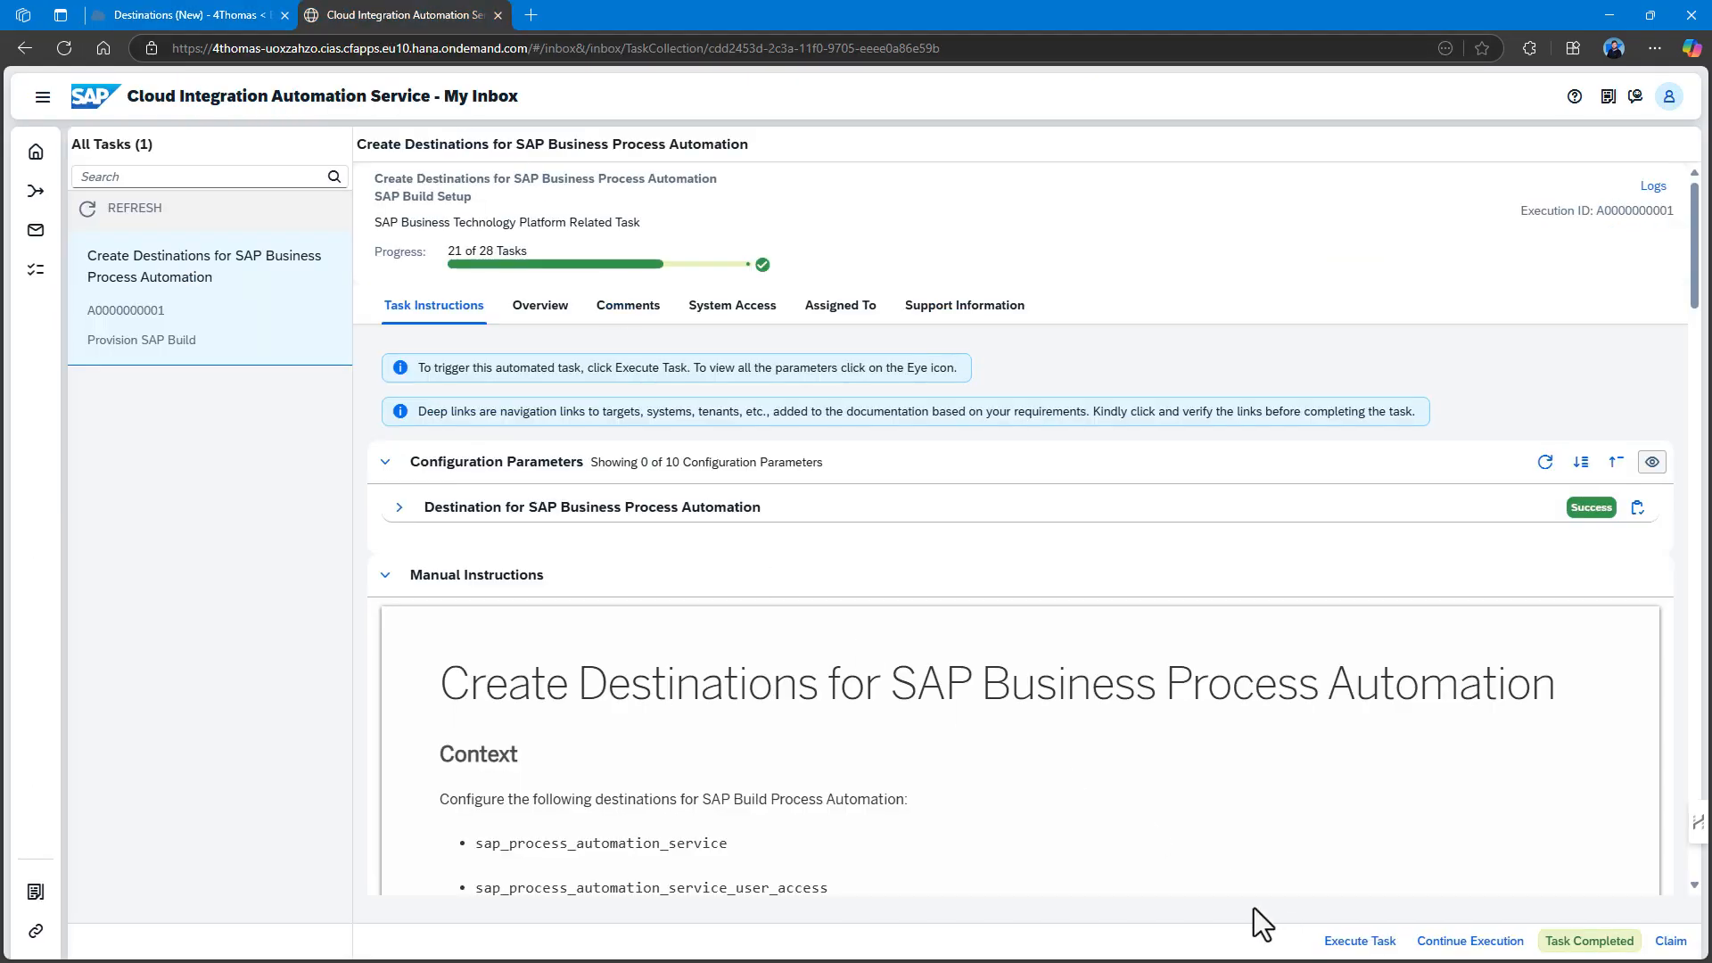
# Mark the Create Destinations task as completed and confirm it.
pyautogui.click(1589, 941)
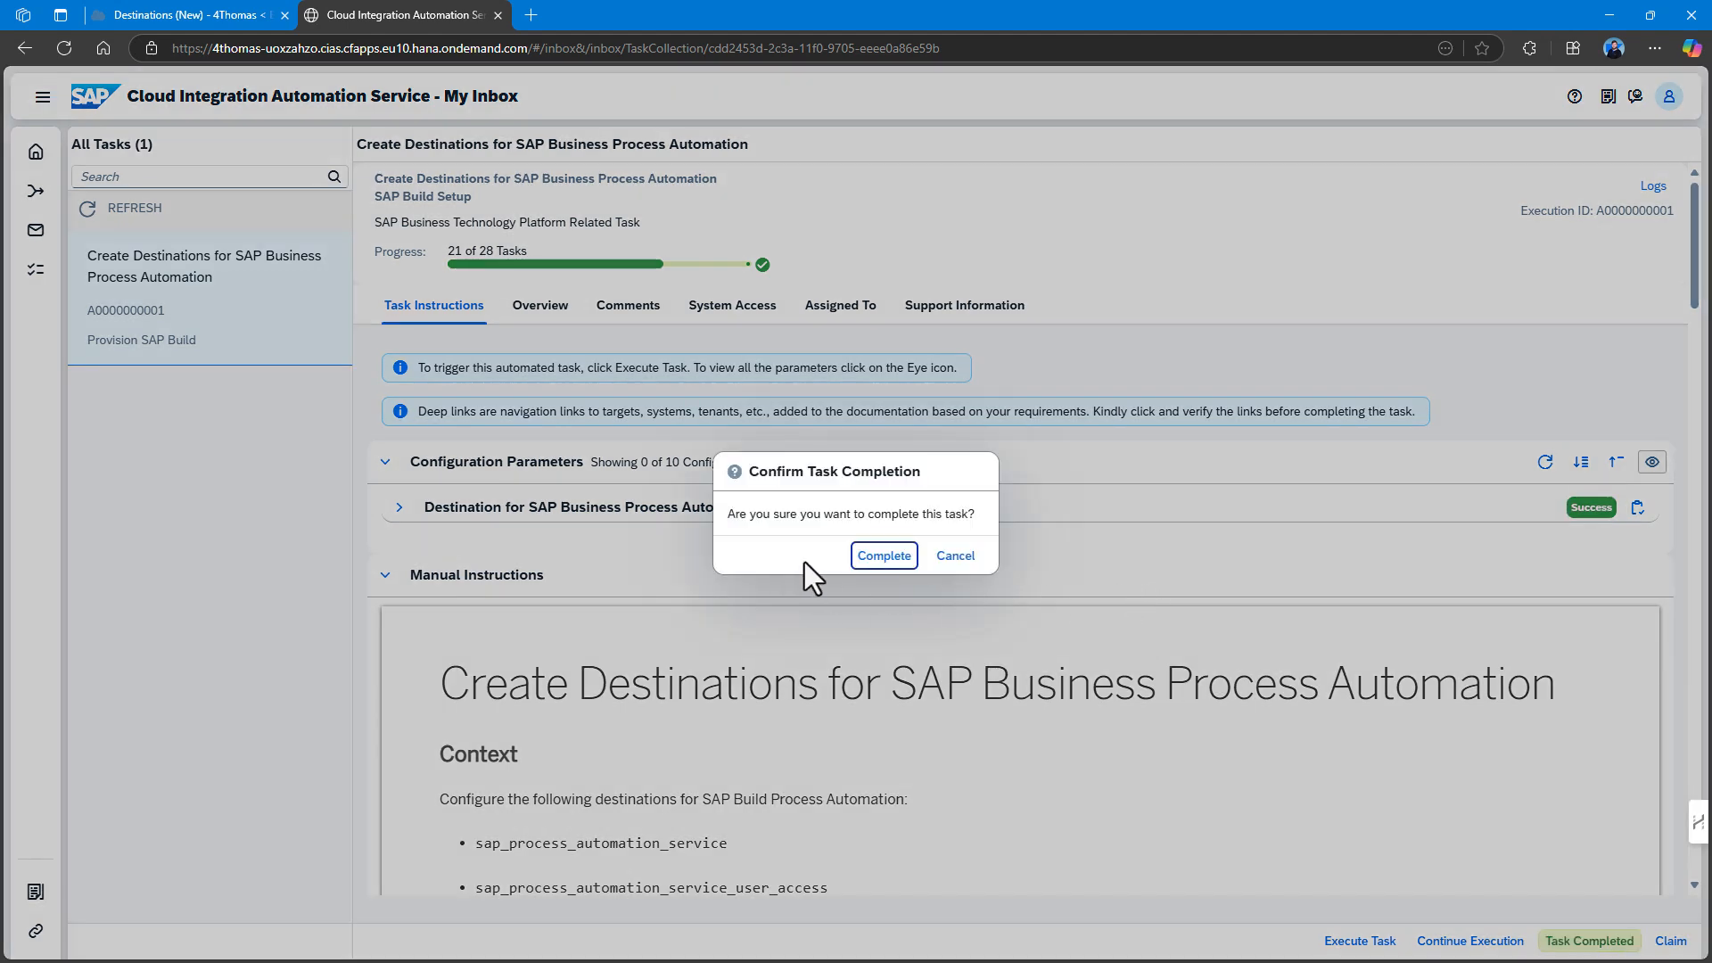
pyautogui.click(878, 560)
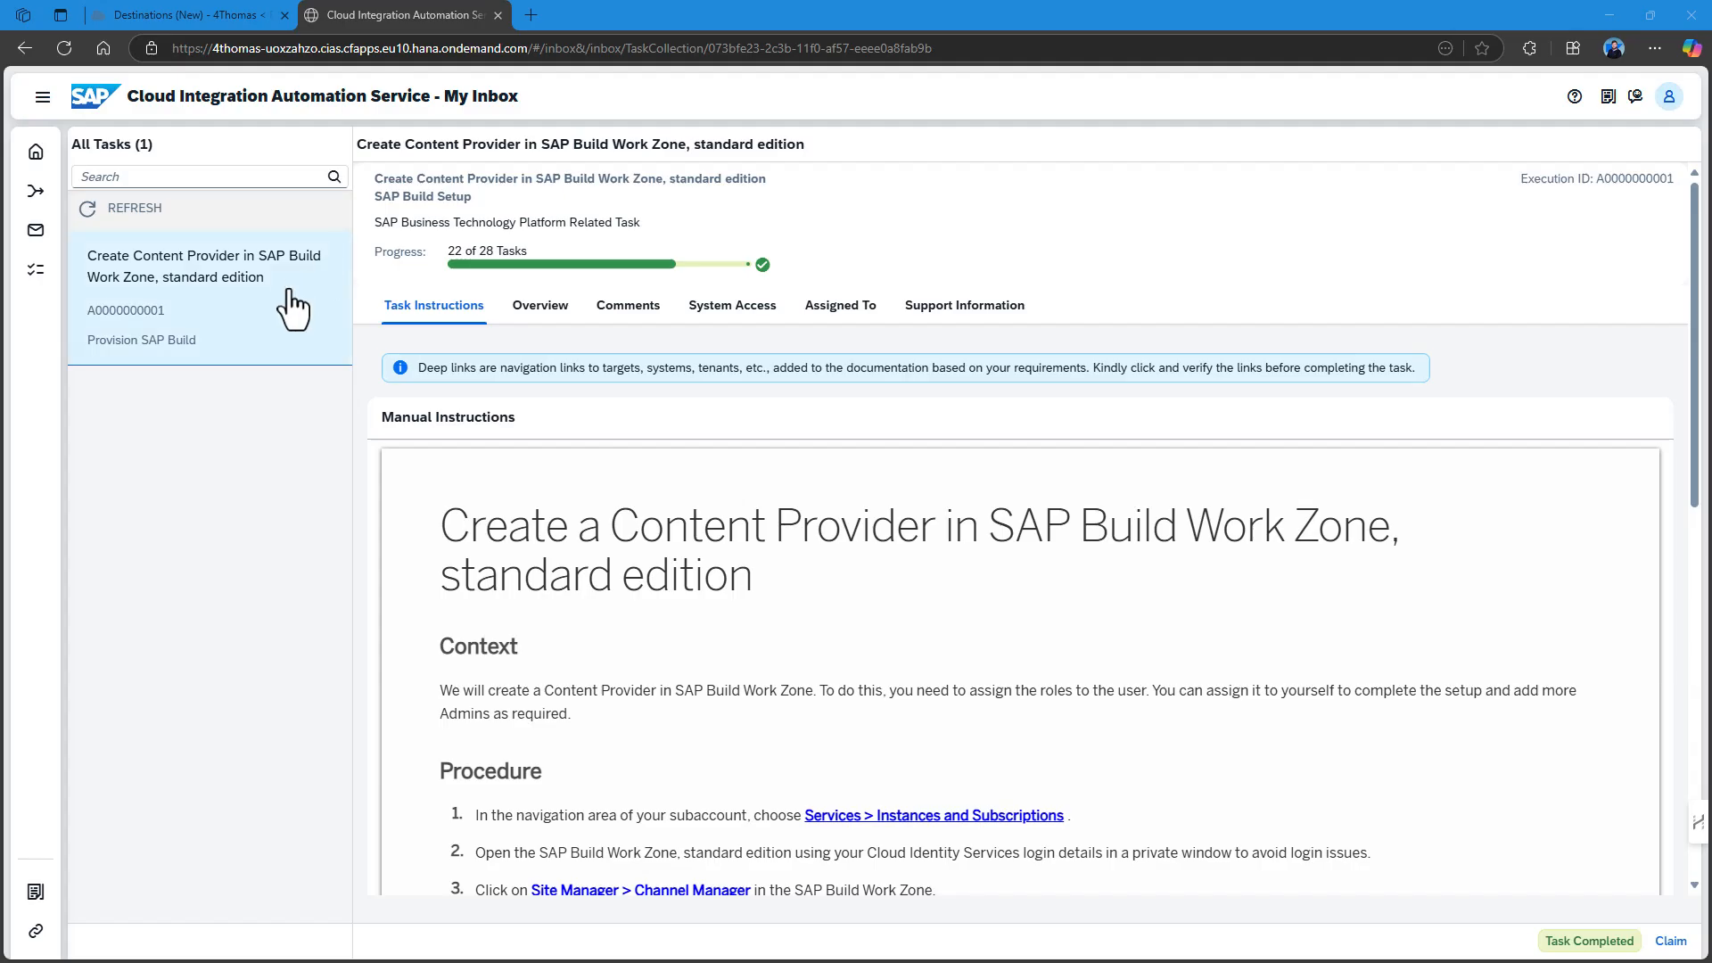
# Review the Create Content Provider instructions (ID BUILDCONTENT) and move the inbox to the right half.
pyautogui.scroll(-2, 896, 535)
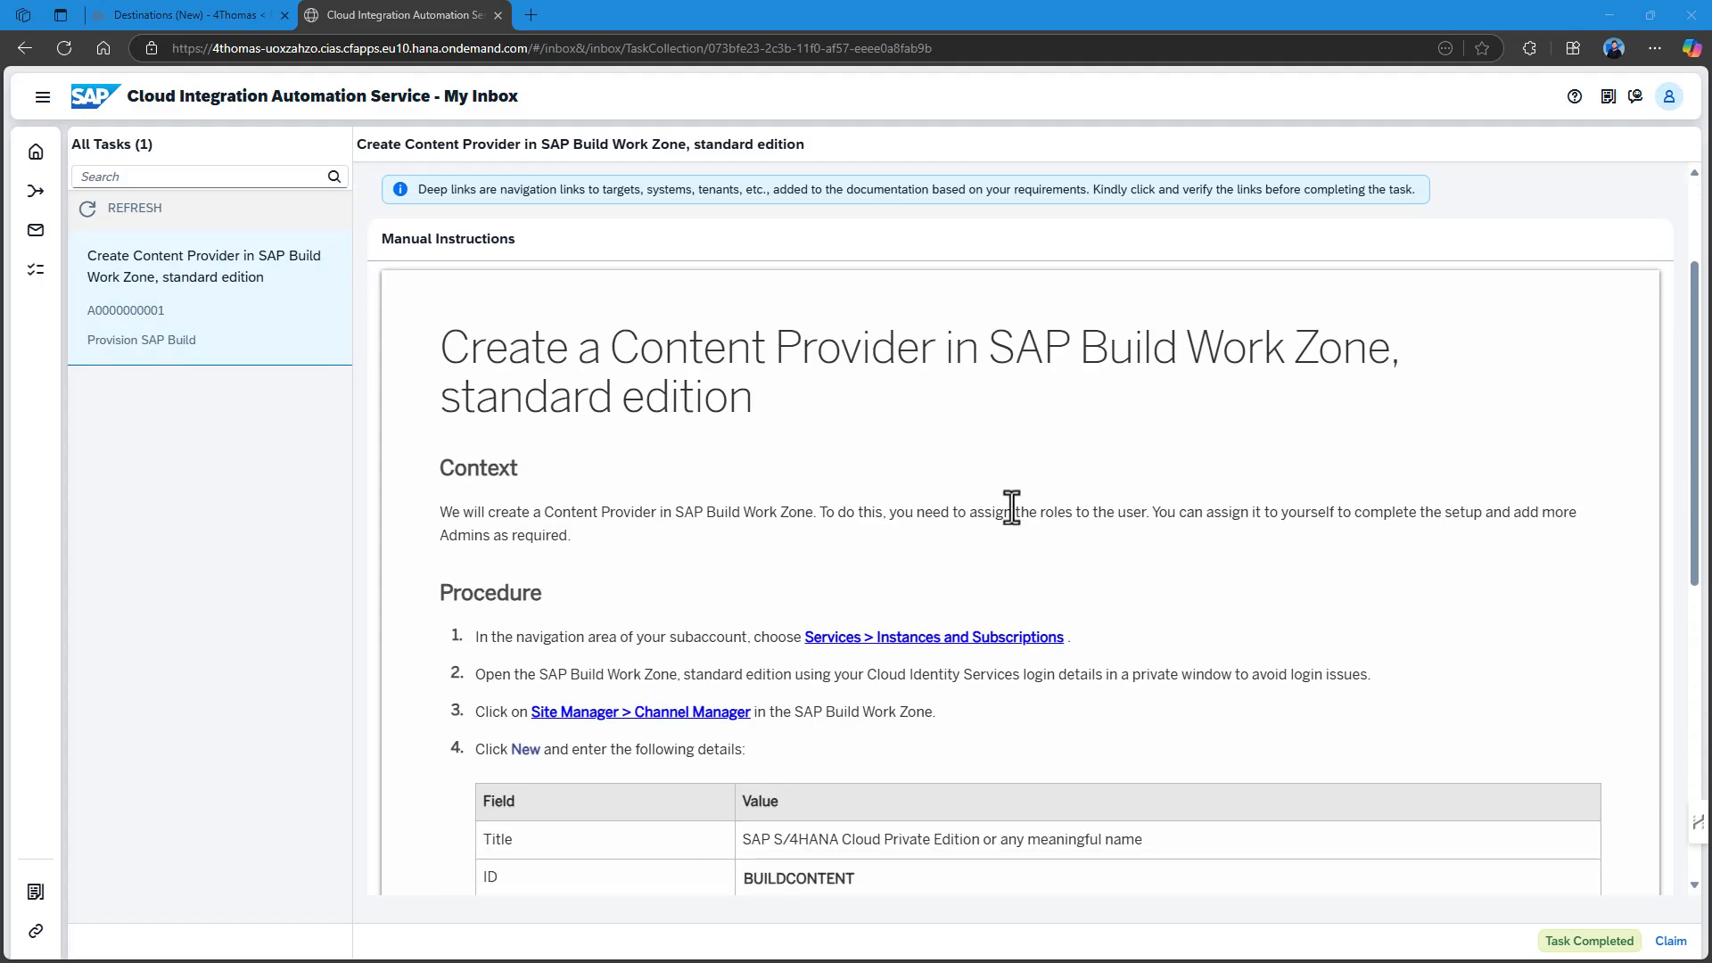
pyautogui.scroll(-6, 1015, 508)
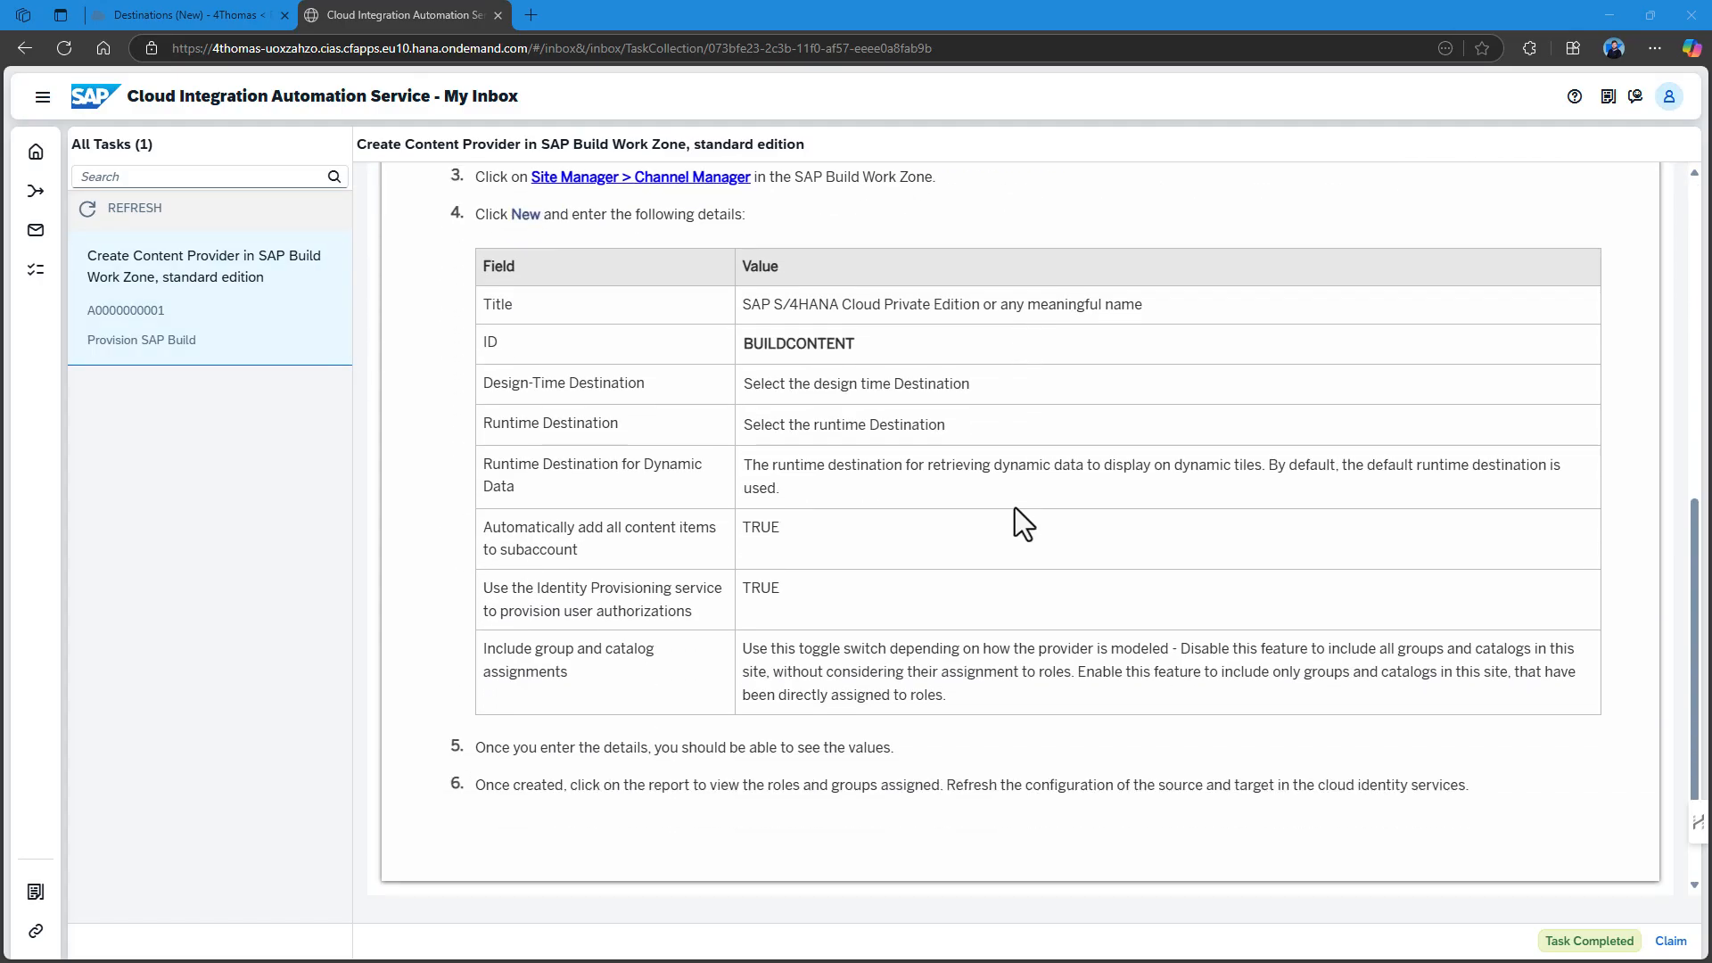
pyautogui.scroll(3, 1015, 508)
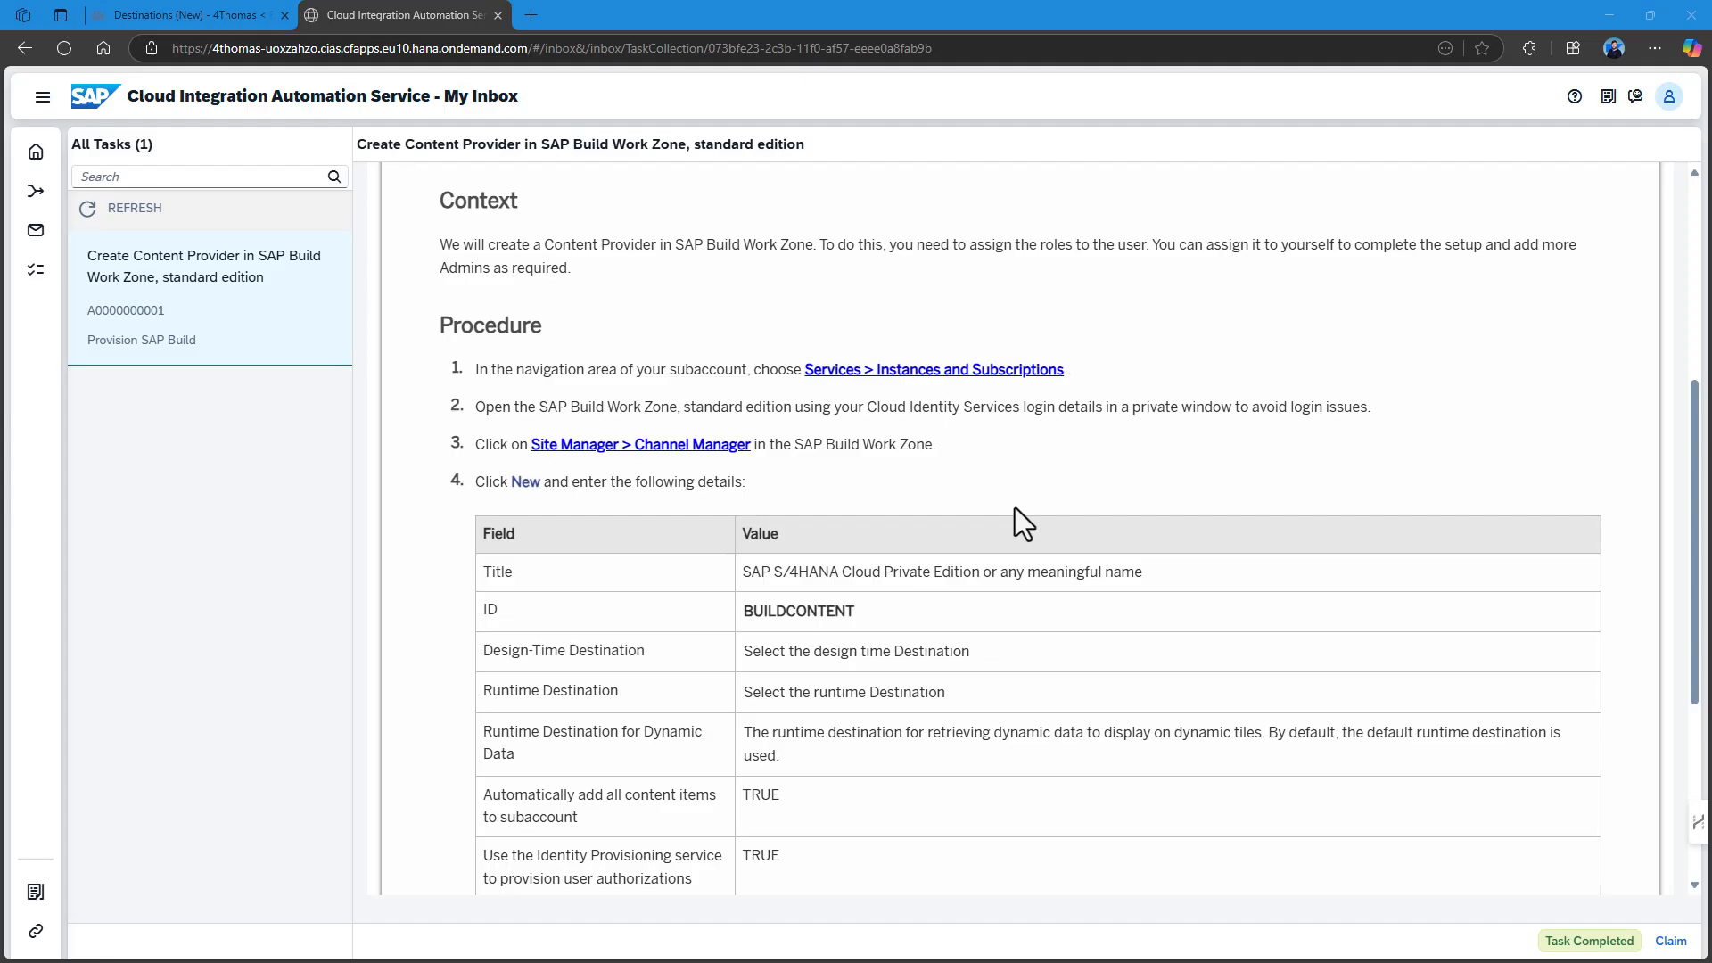
pyautogui.scroll(5, 1015, 507)
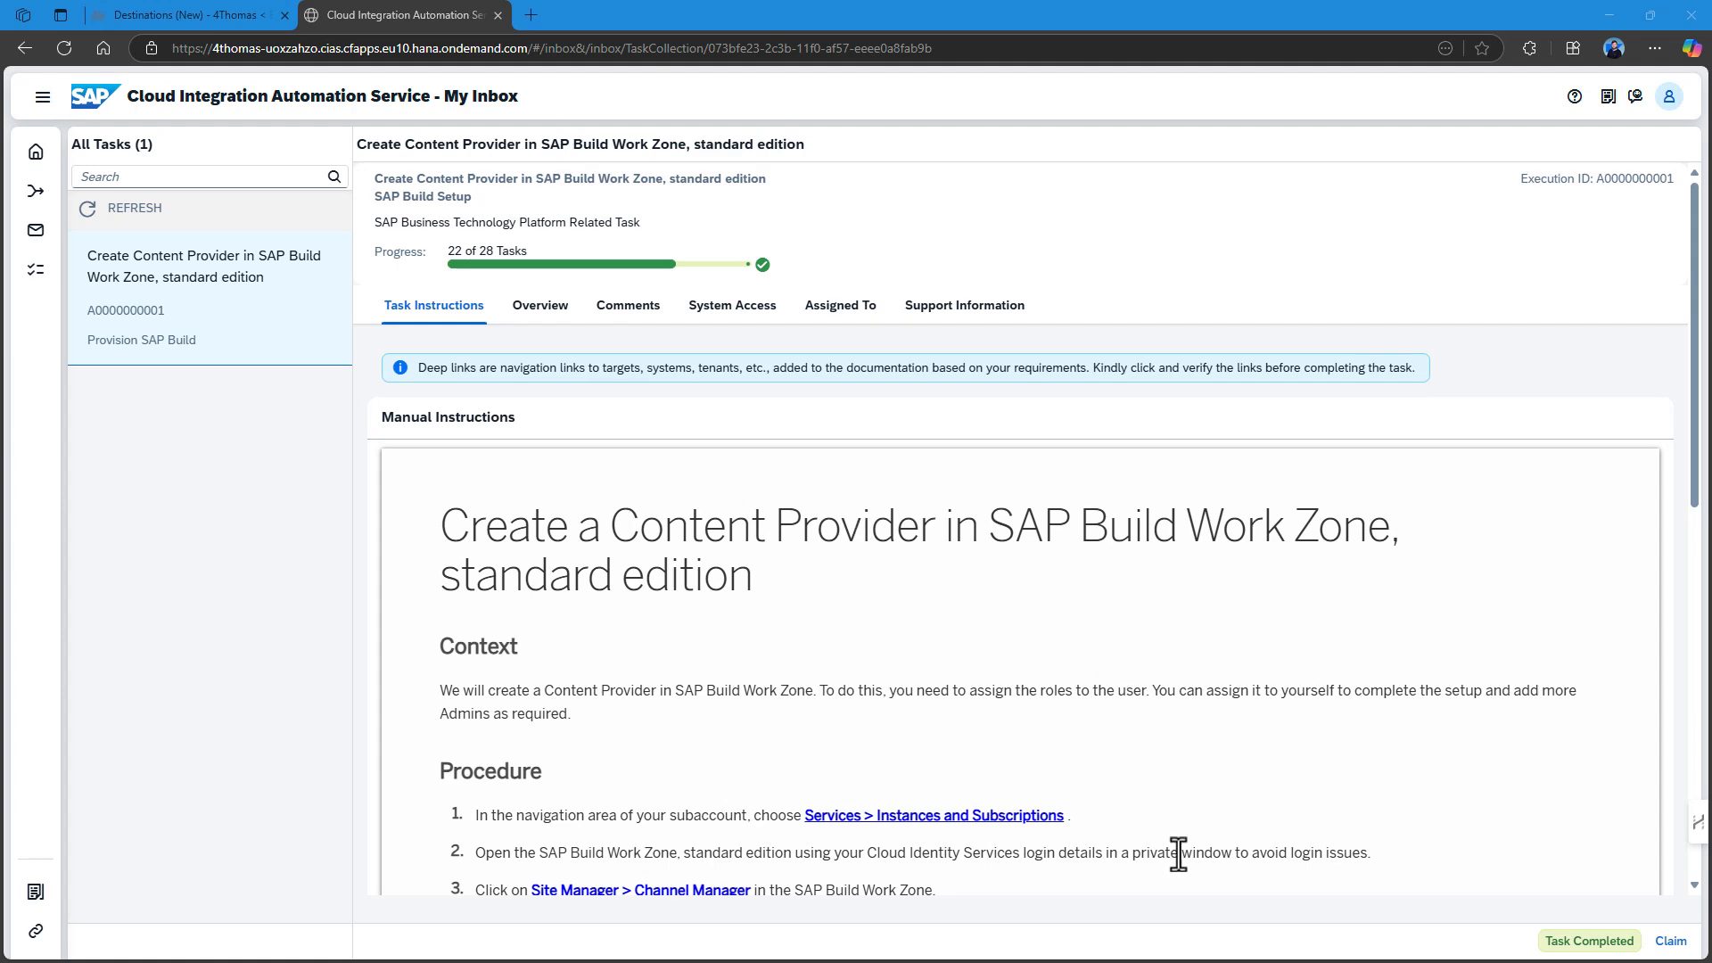
pyautogui.scroll(-4, 1040, 682)
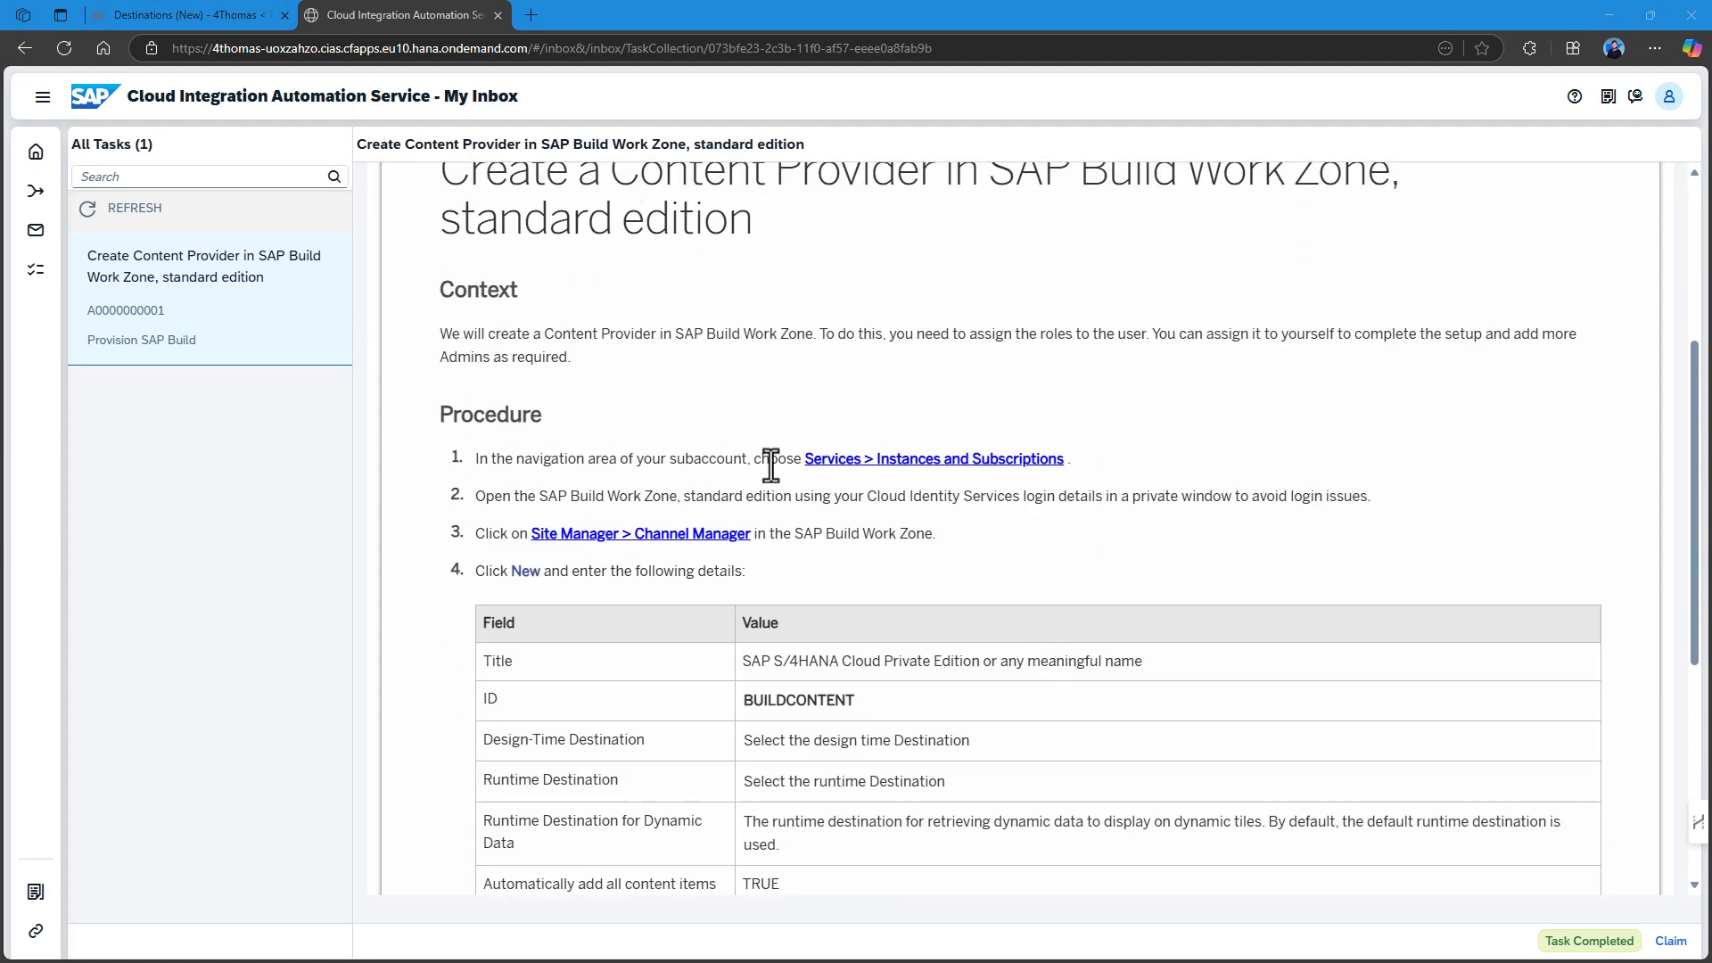
pyautogui.moveTo(362, 7); pyautogui.dragTo(1675, 232)
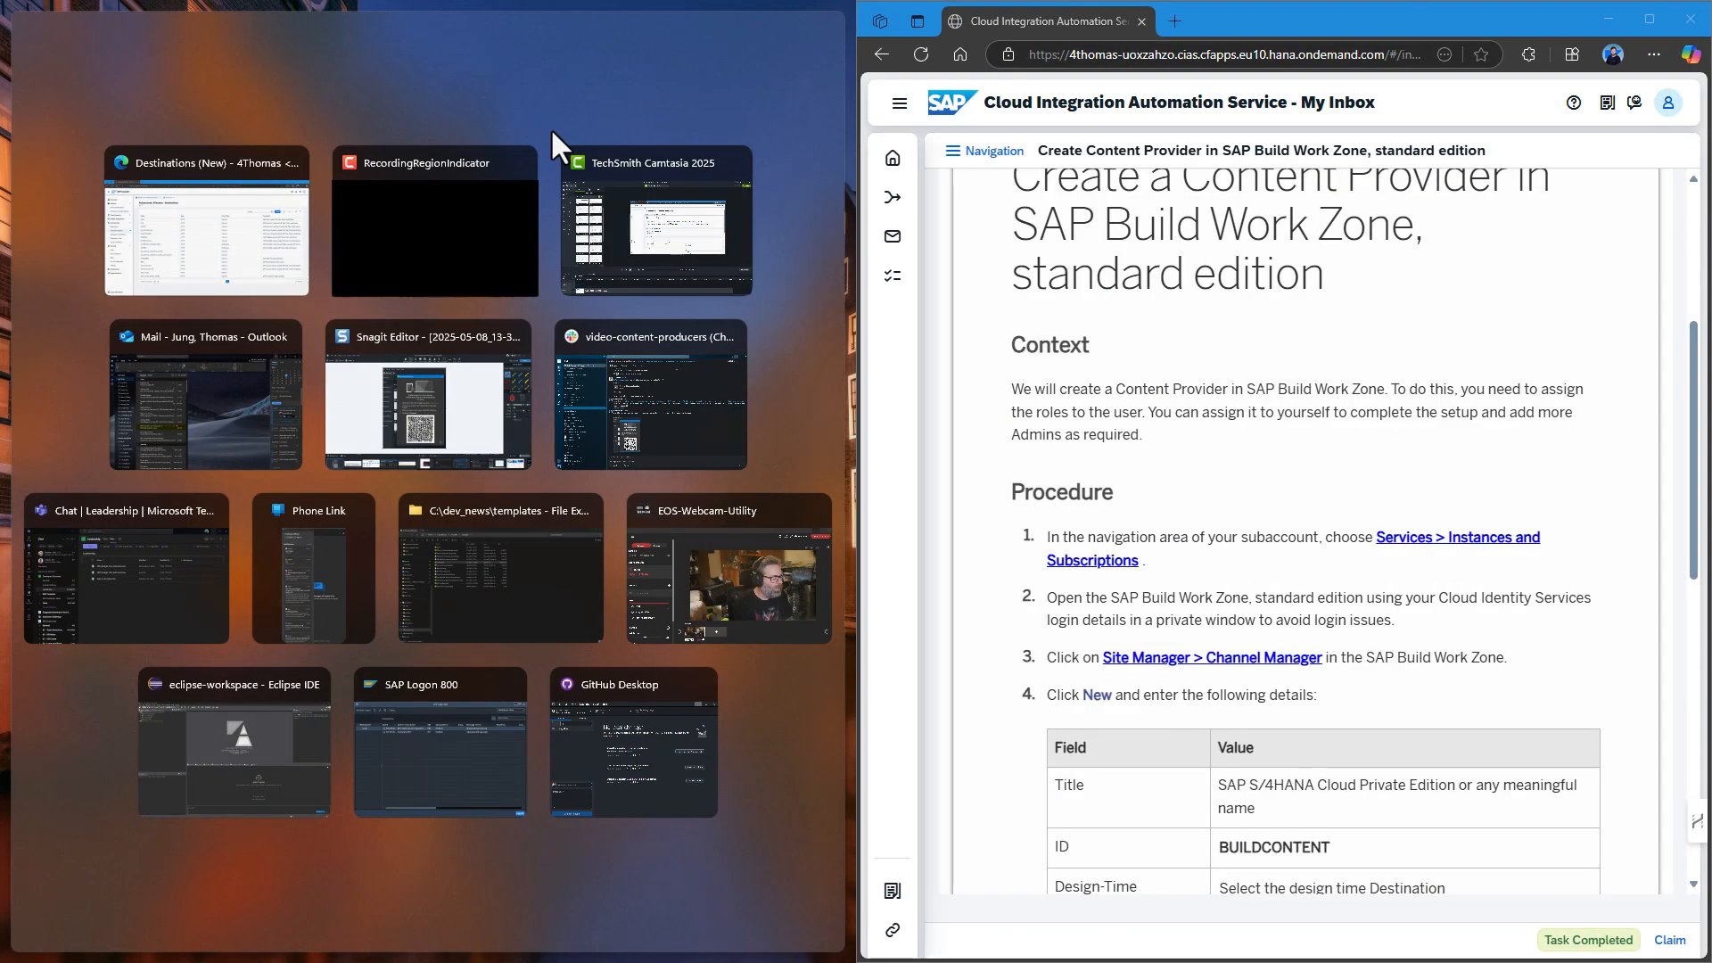
# Snap the BTP Cockpit left and launch SAP Build Work Zone, standard edition from Instances and Subscriptions.
pyautogui.click(138, 254)
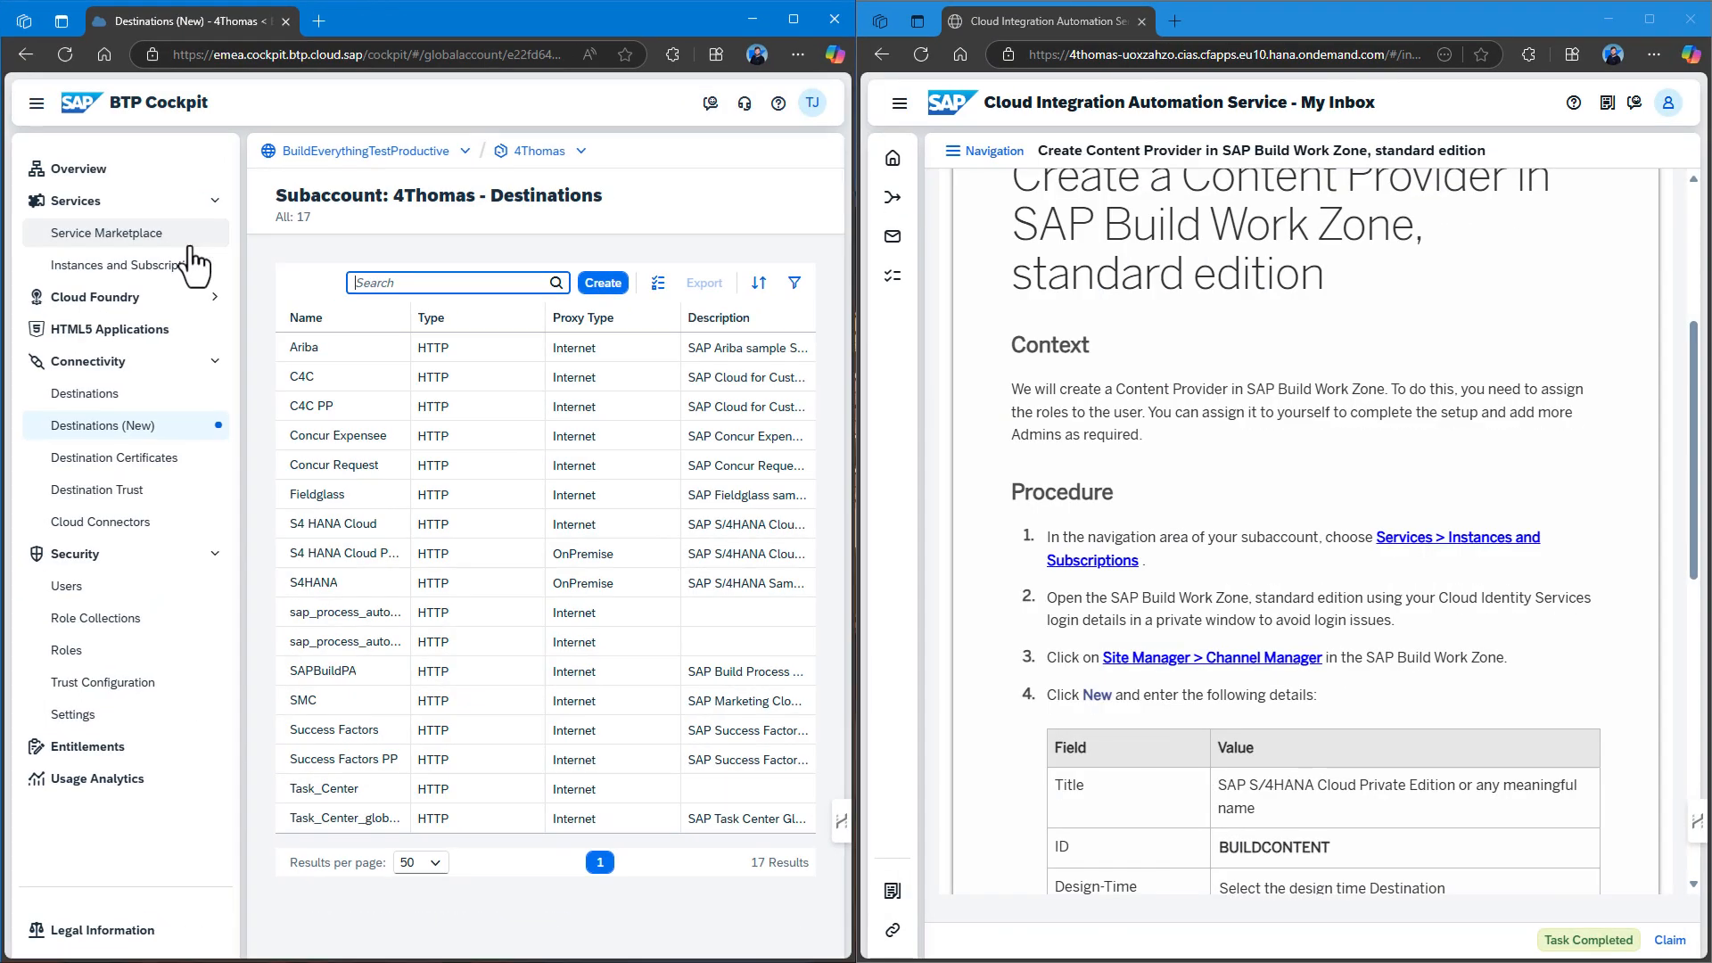
pyautogui.click(122, 272)
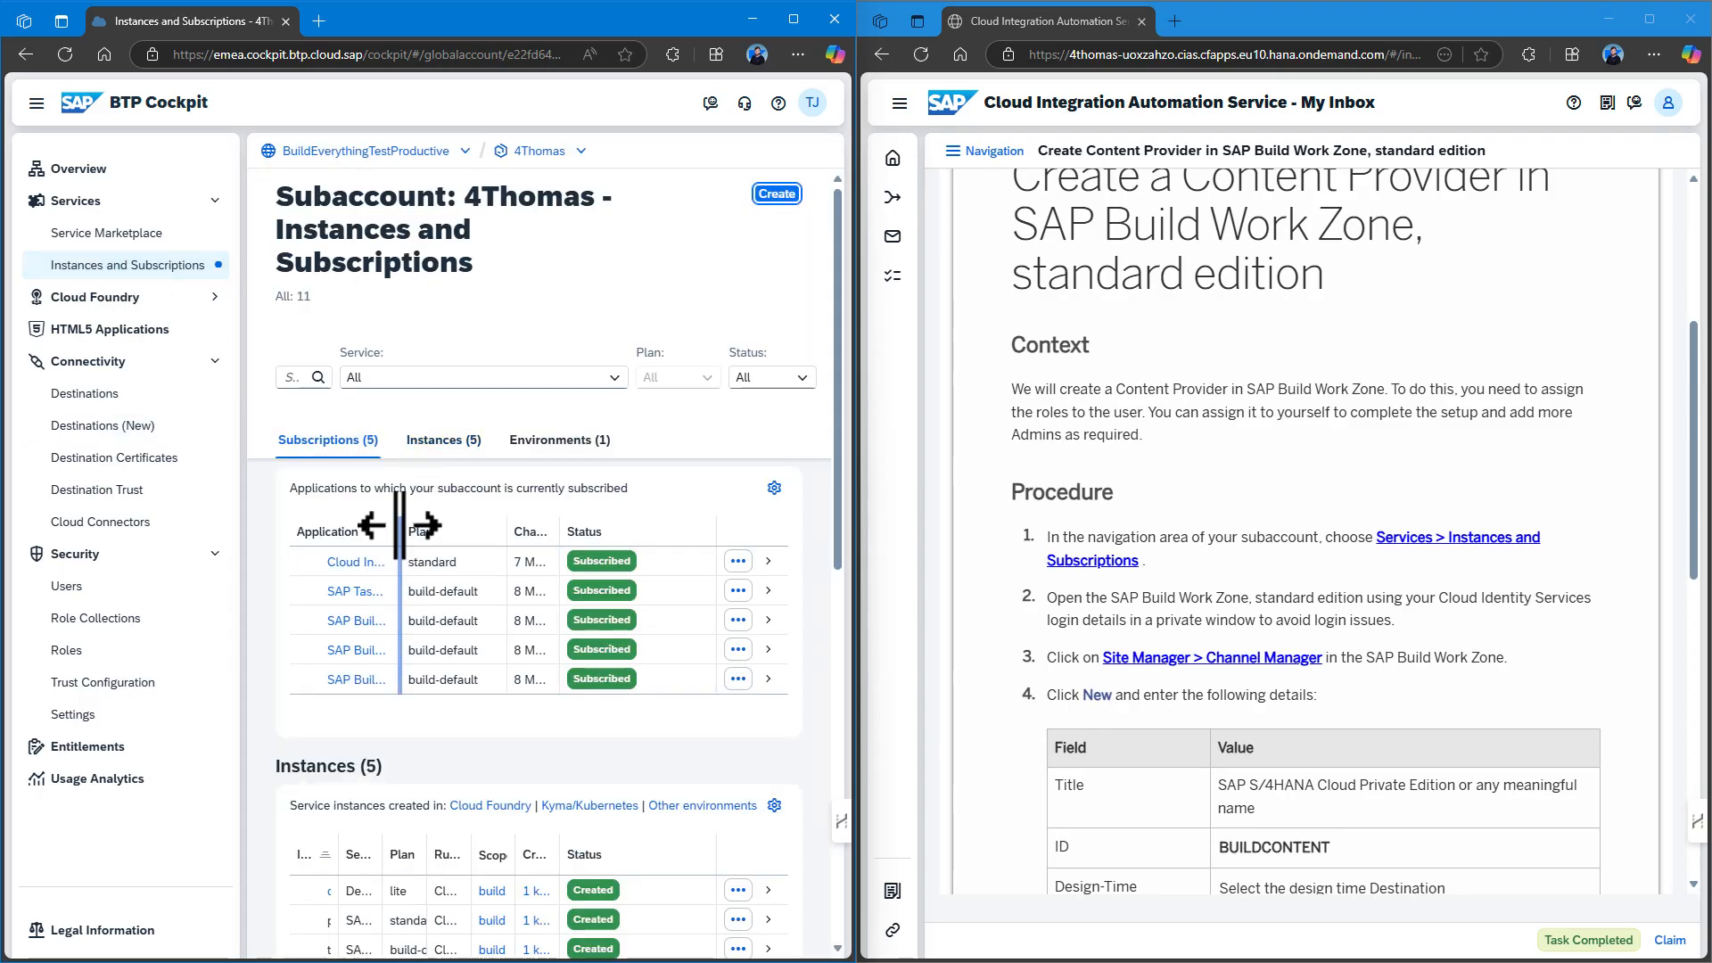
pyautogui.moveTo(501, 522); pyautogui.dragTo(482, 524)
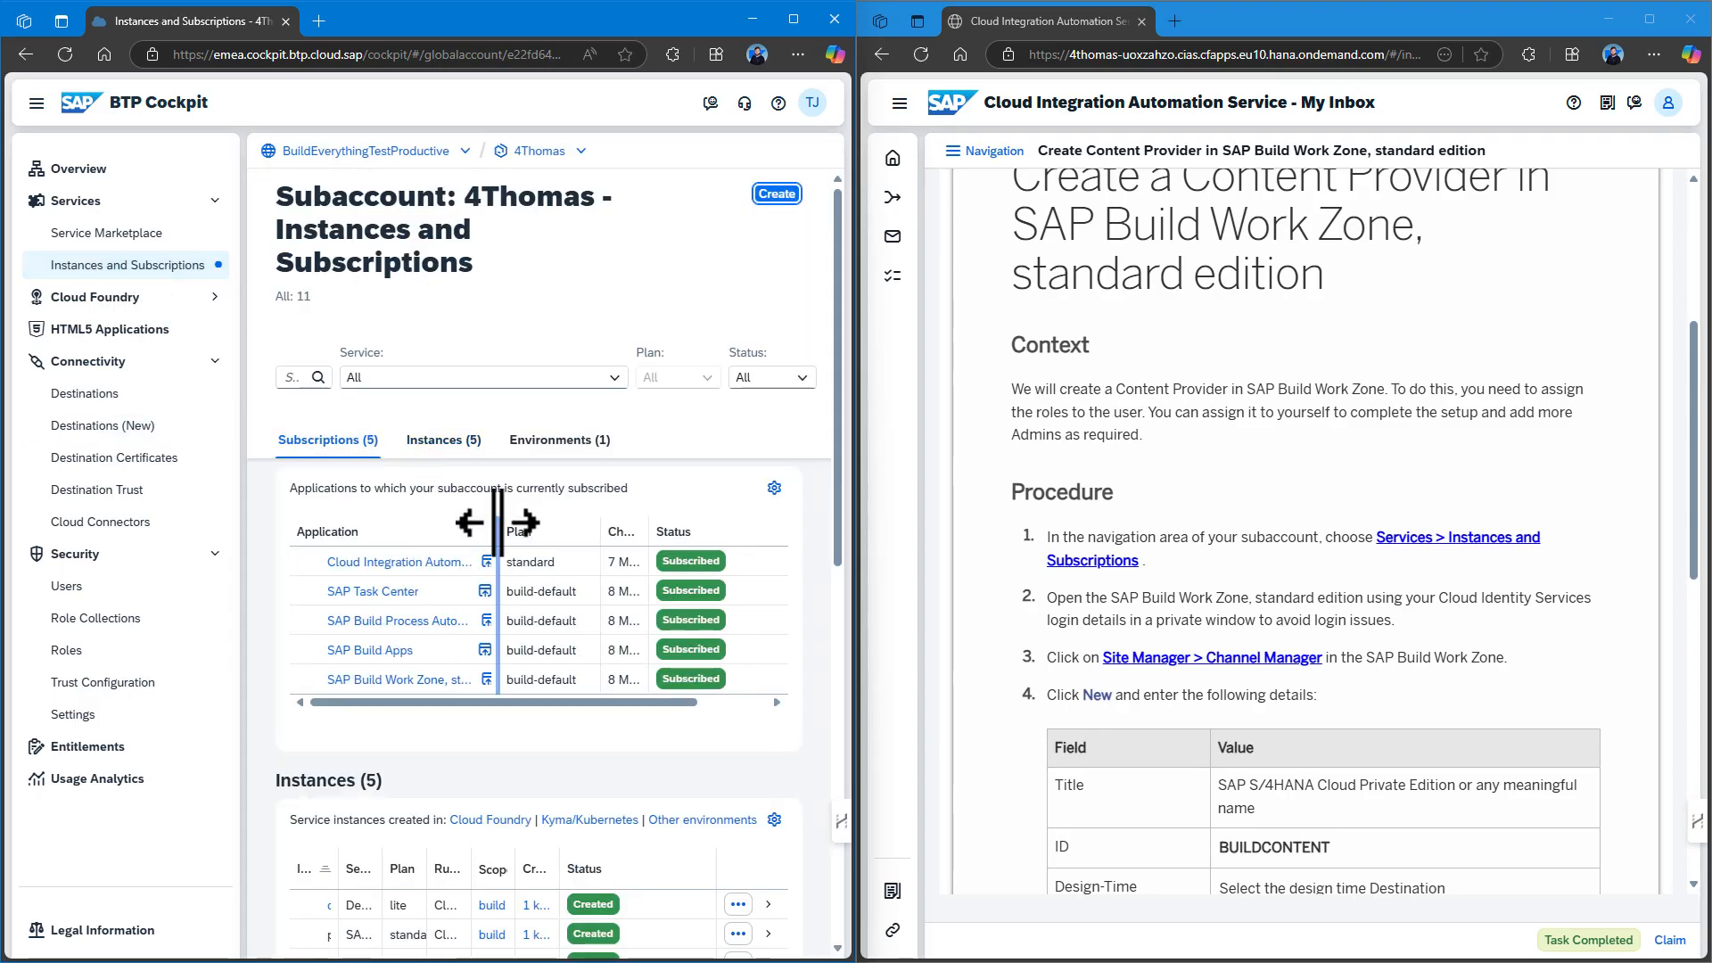
pyautogui.click(487, 680)
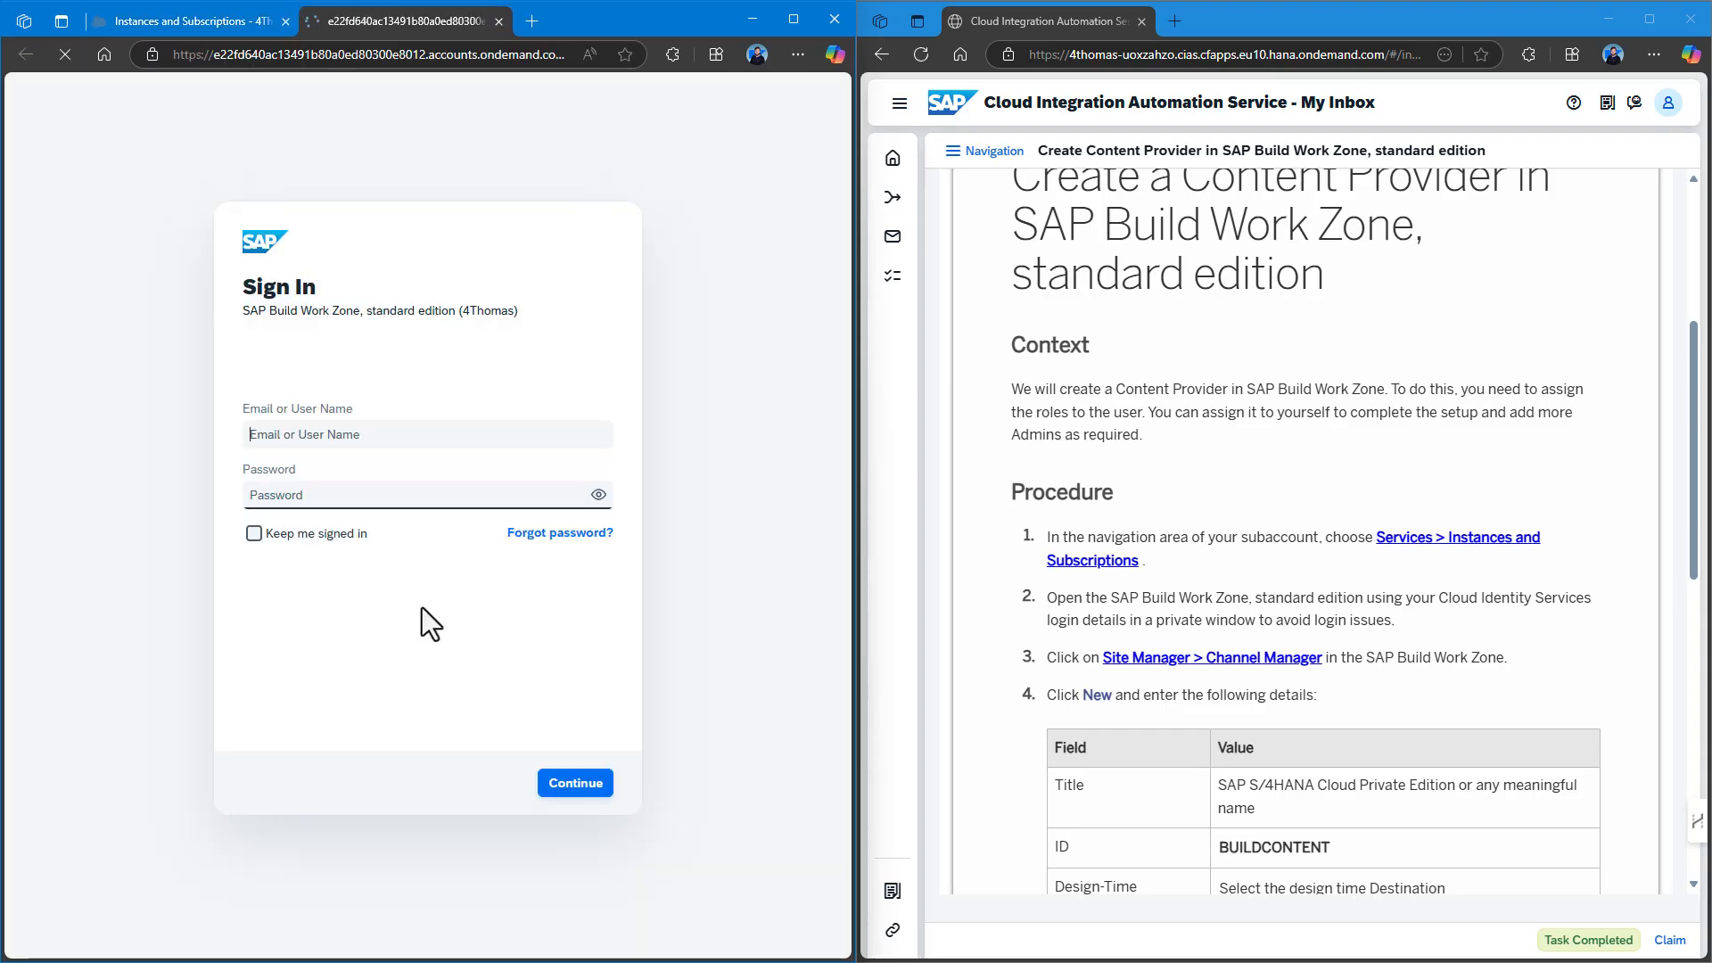
# Sign in to SAP Build Work Zone with the account e-mail and password, staying signed in.
pyautogui.click(362, 428)
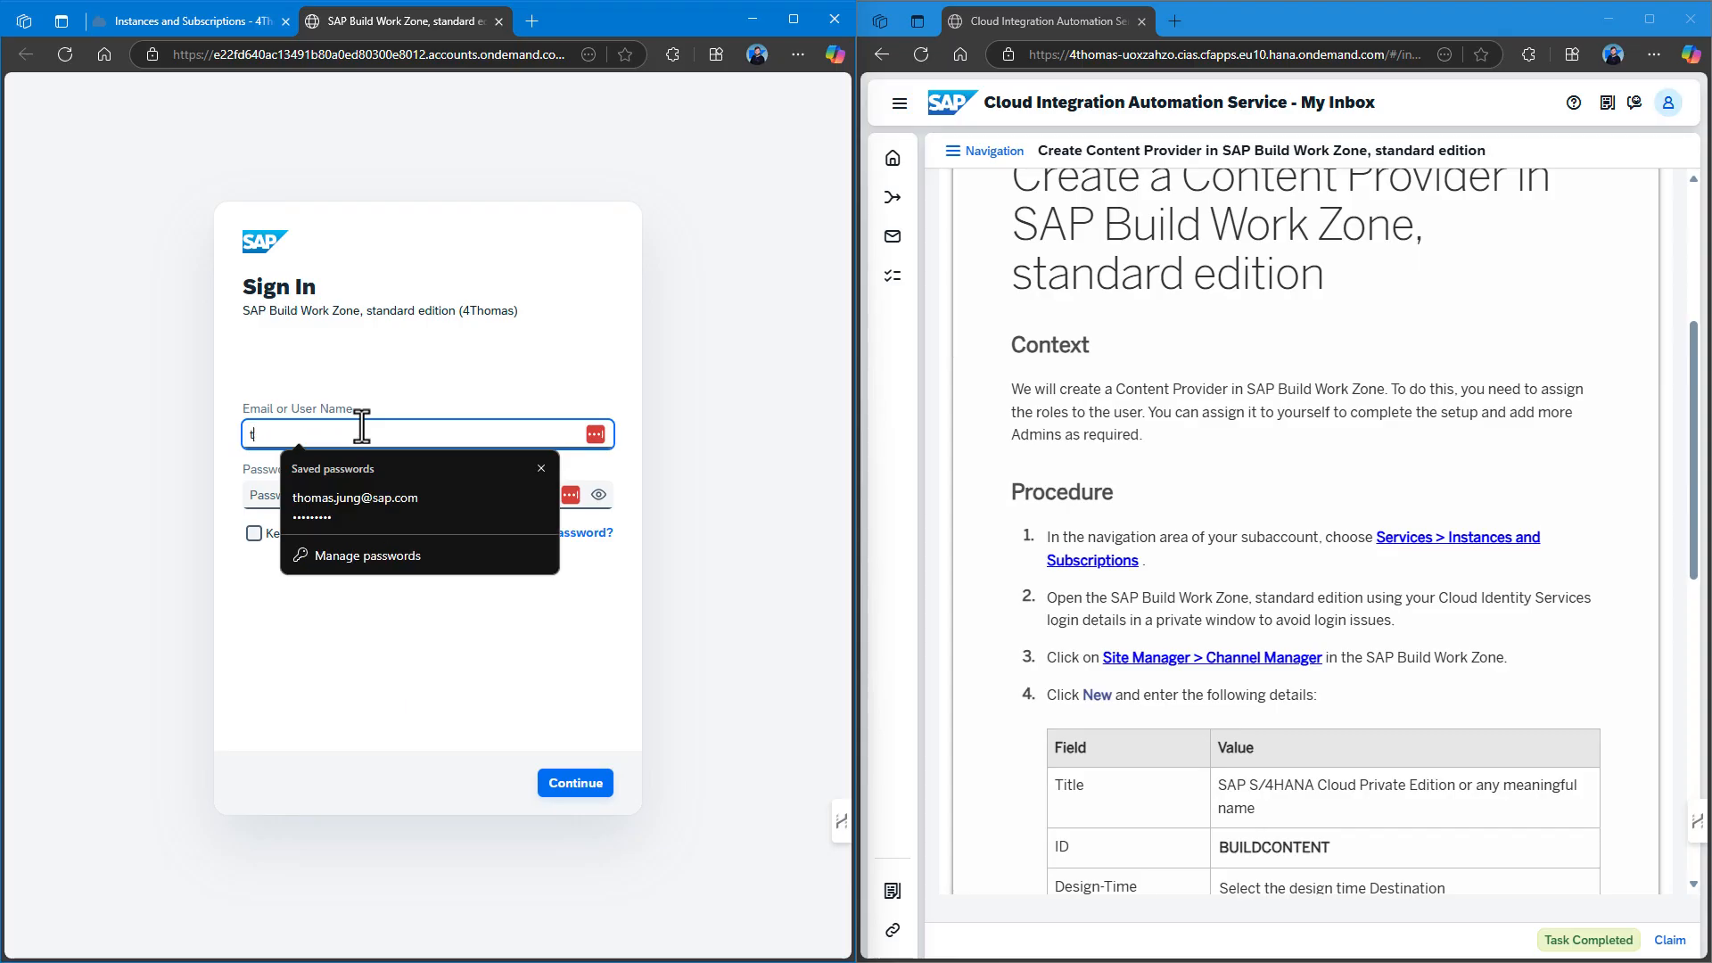
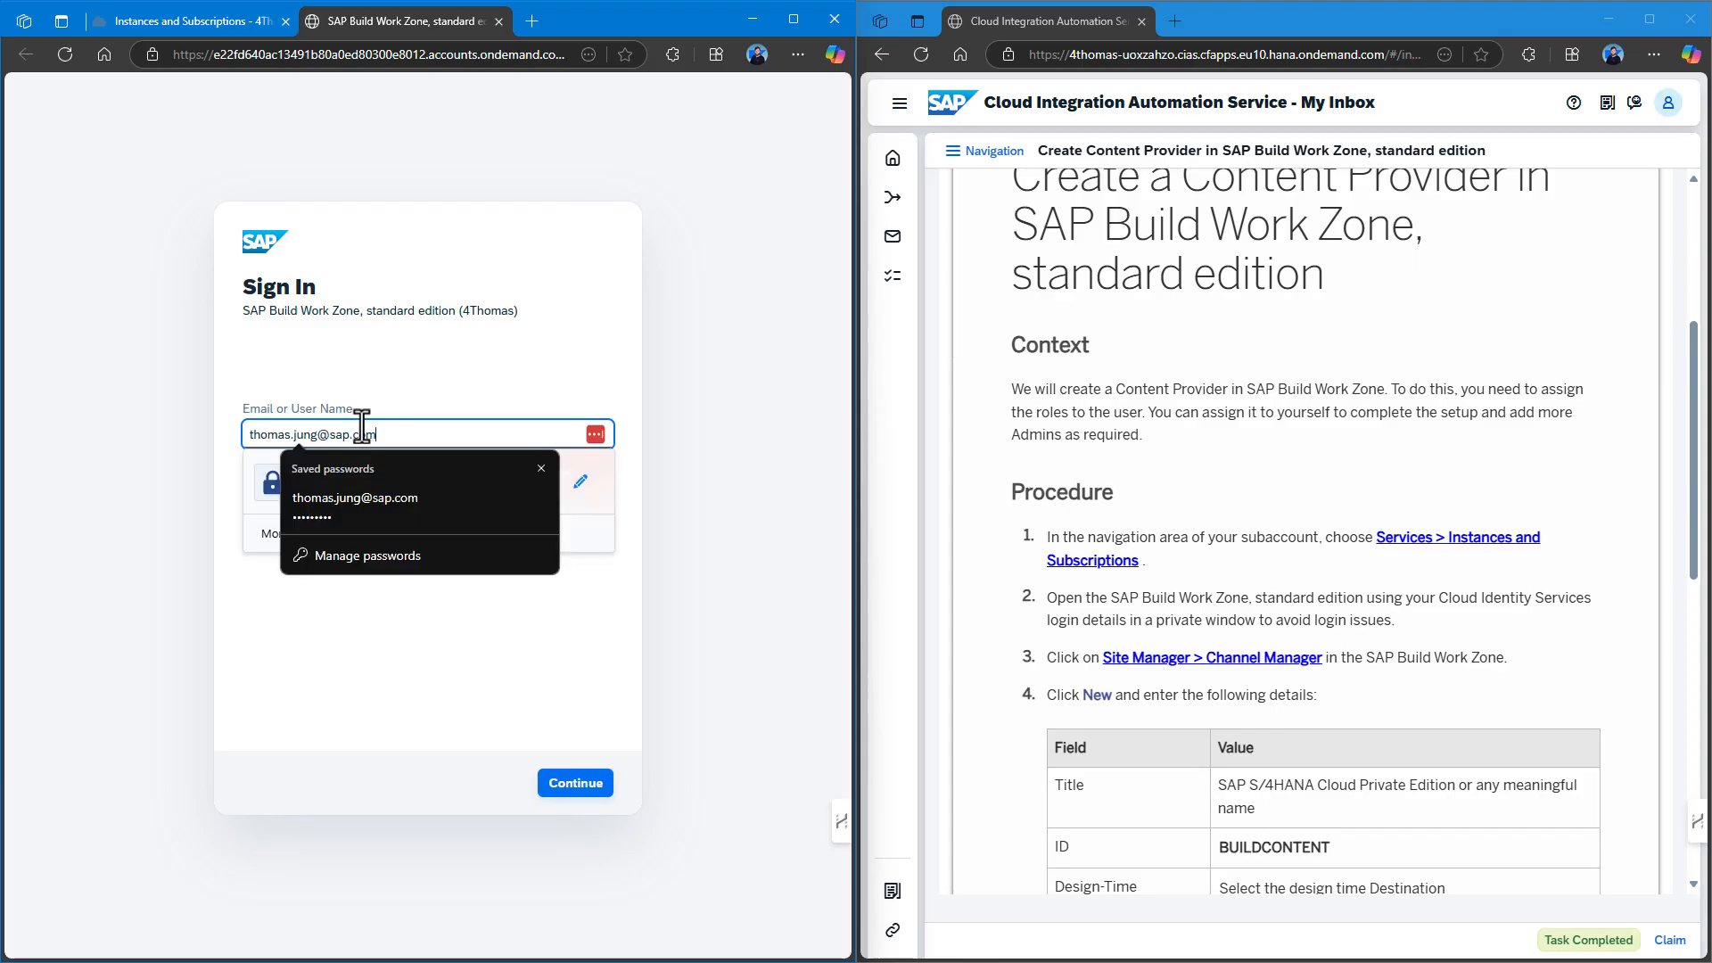
pyautogui.press('Return')
pyautogui.click(311, 500)
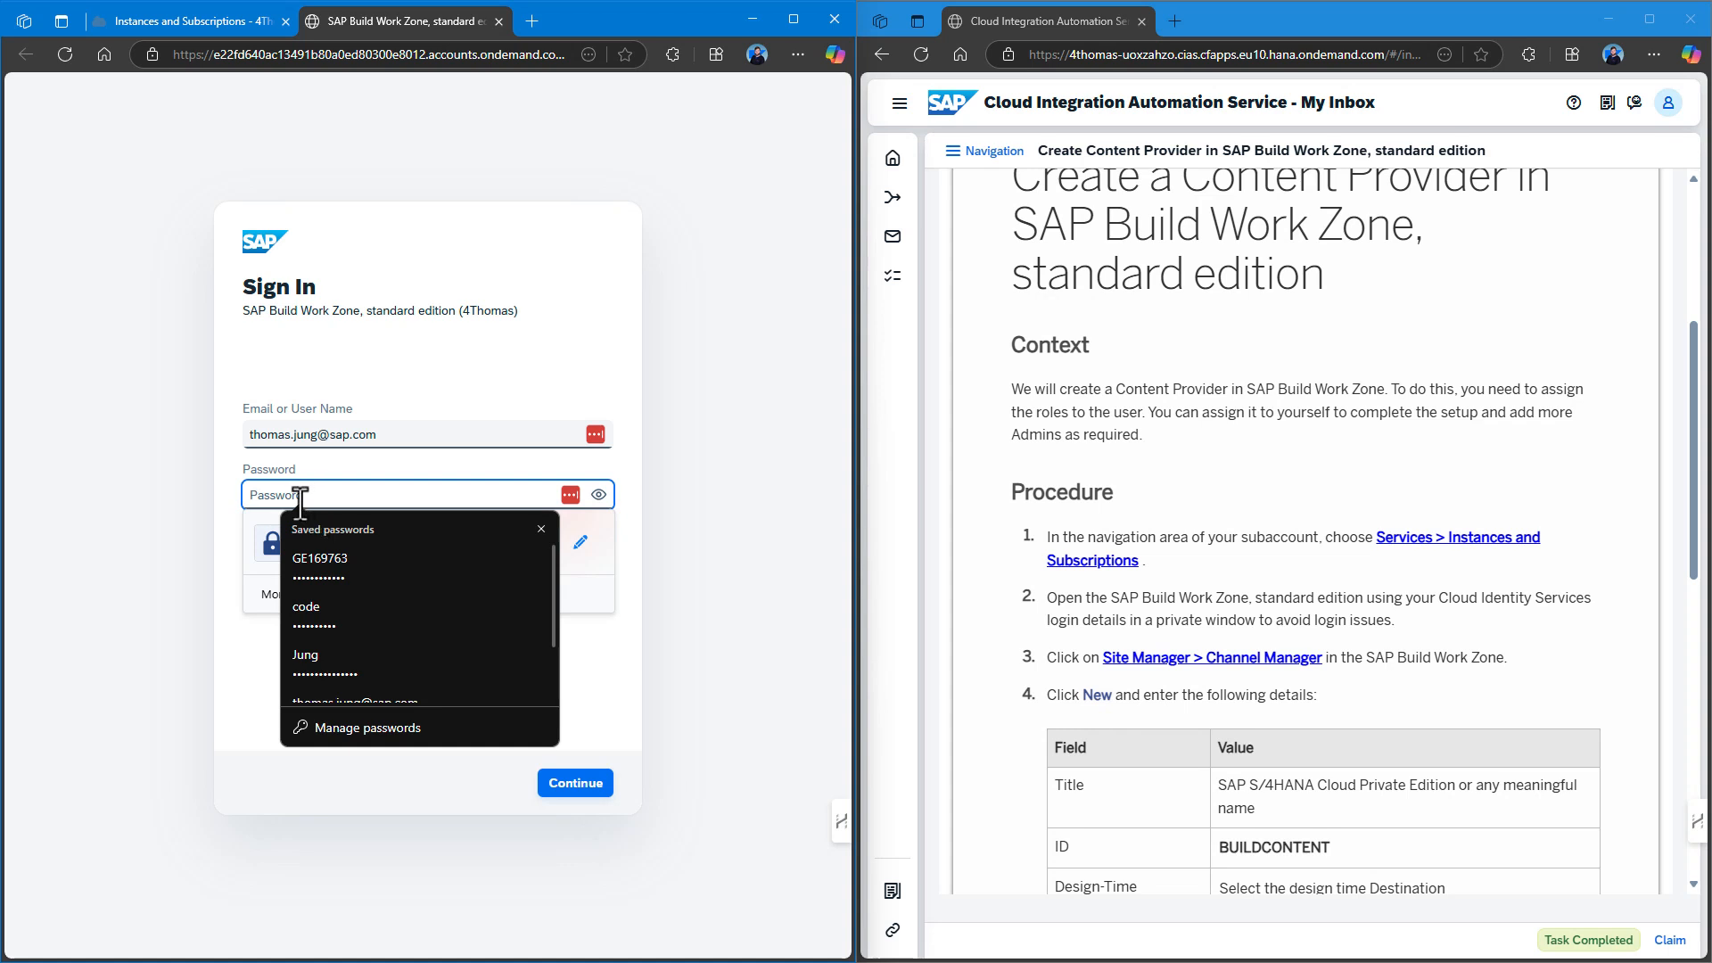
pyautogui.click(541, 529)
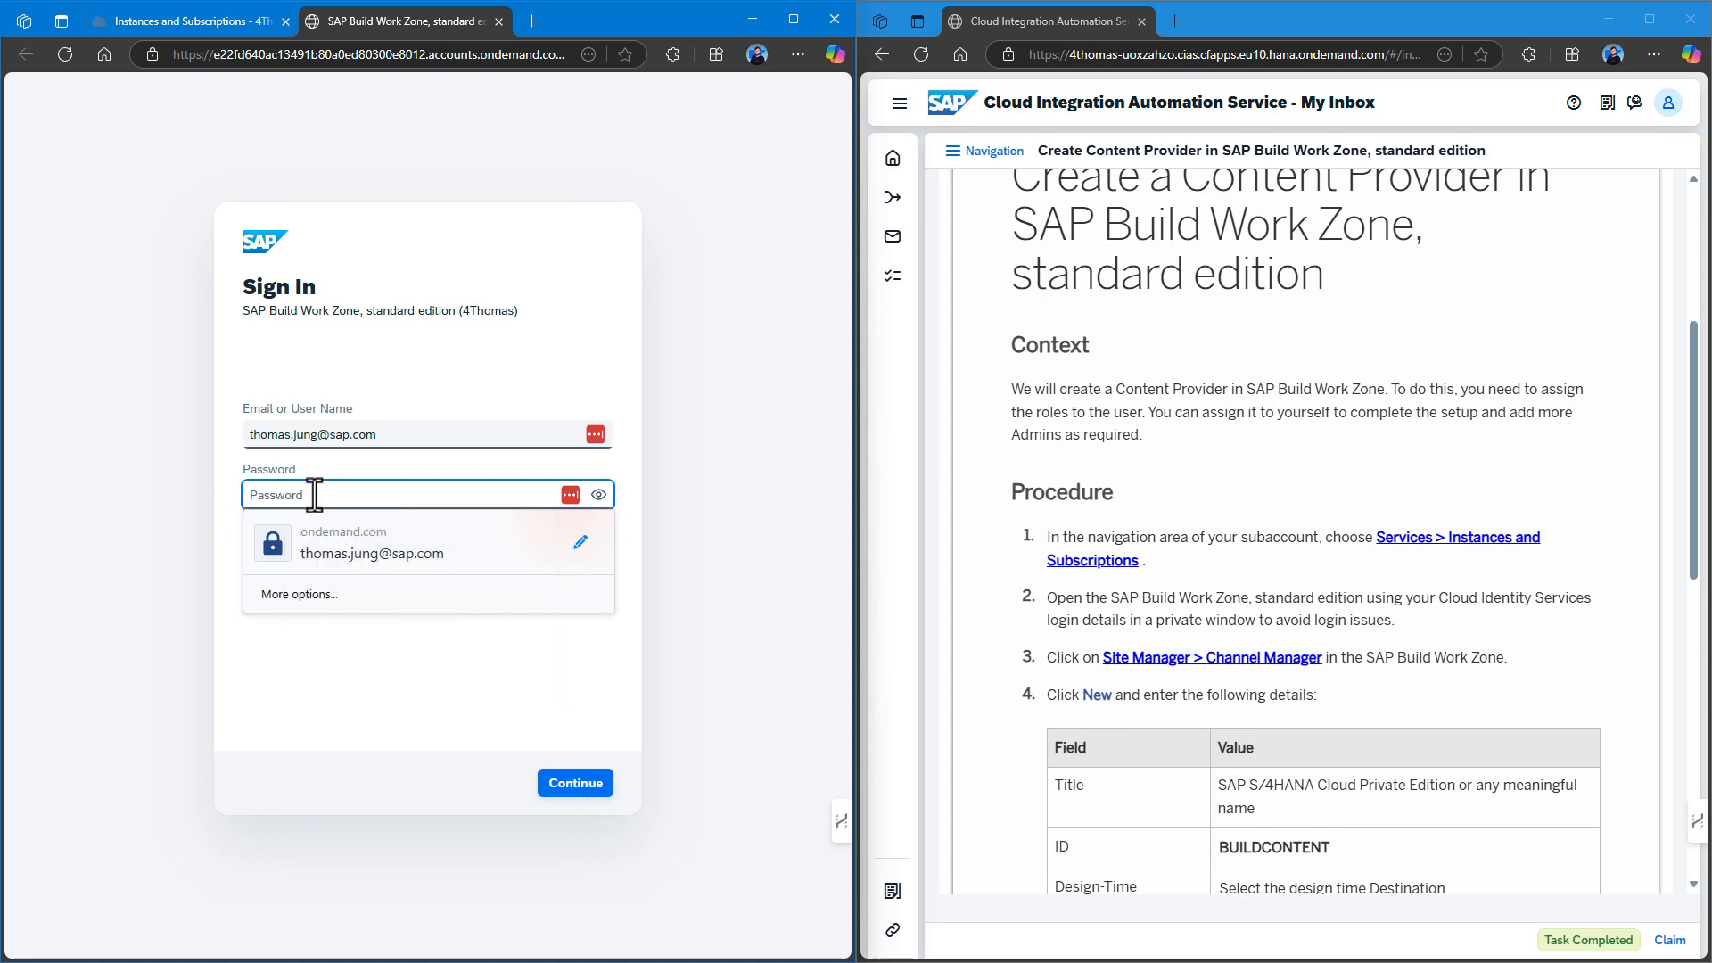
pyautogui.write('•')
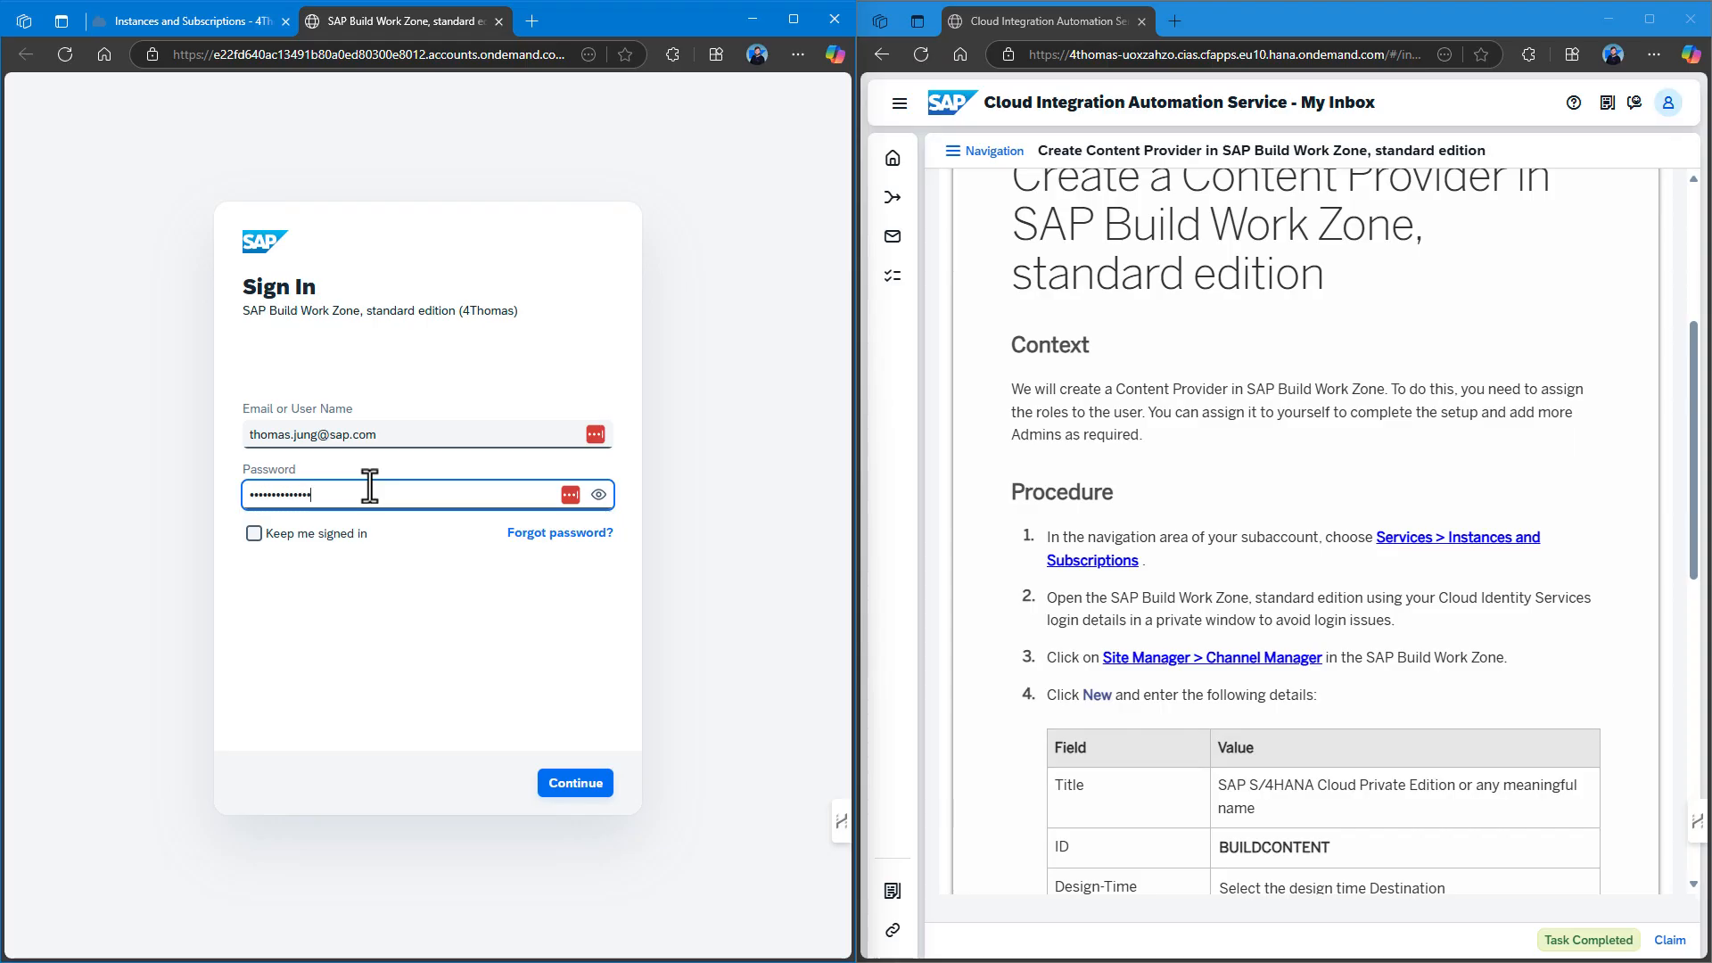
pyautogui.click(330, 543)
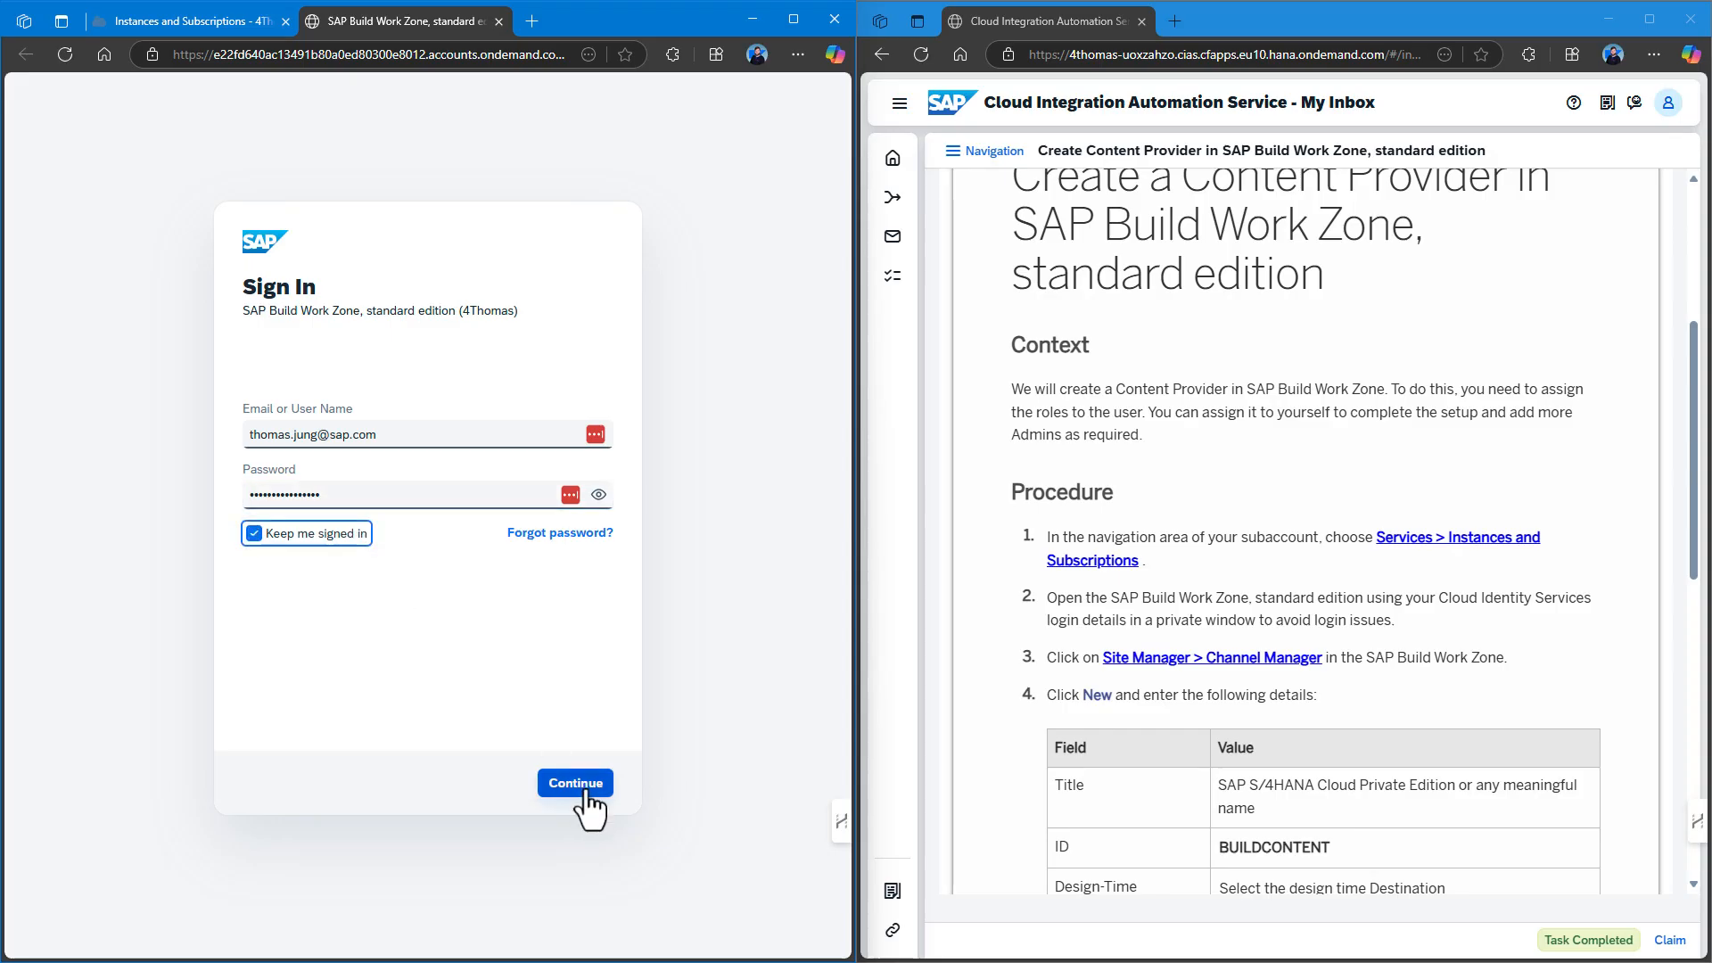
pyautogui.click(579, 789)
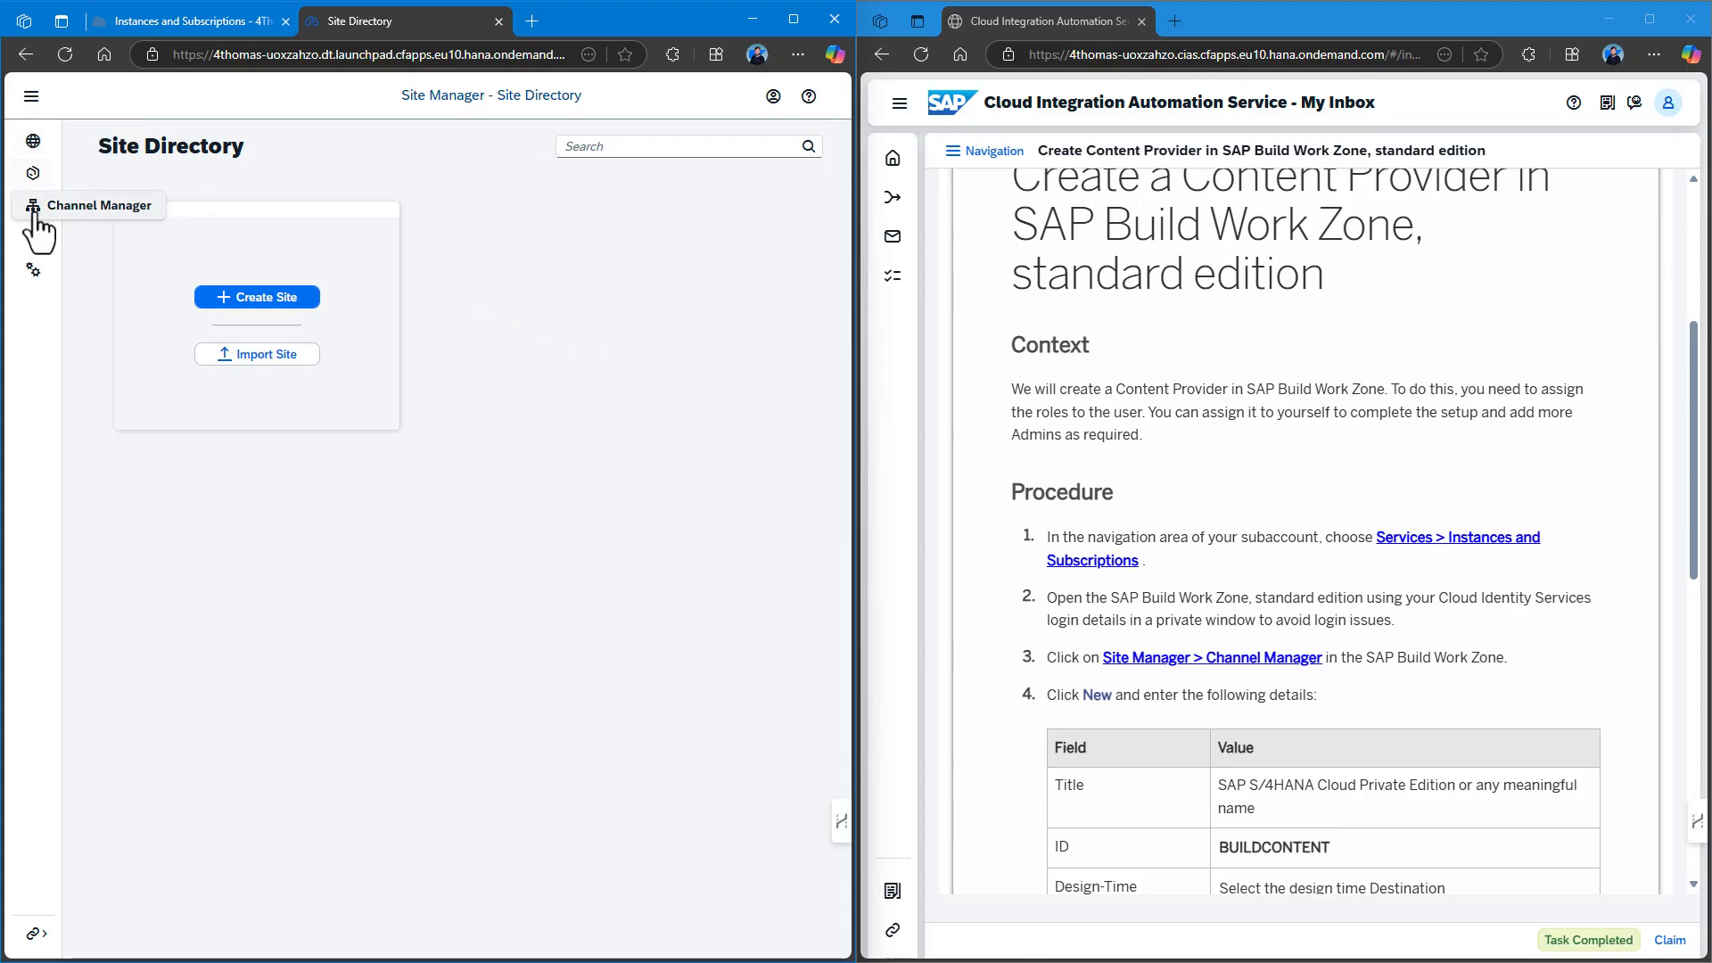
# Go to the Channel Manager and start a new Content Provider.
pyautogui.click(32, 96)
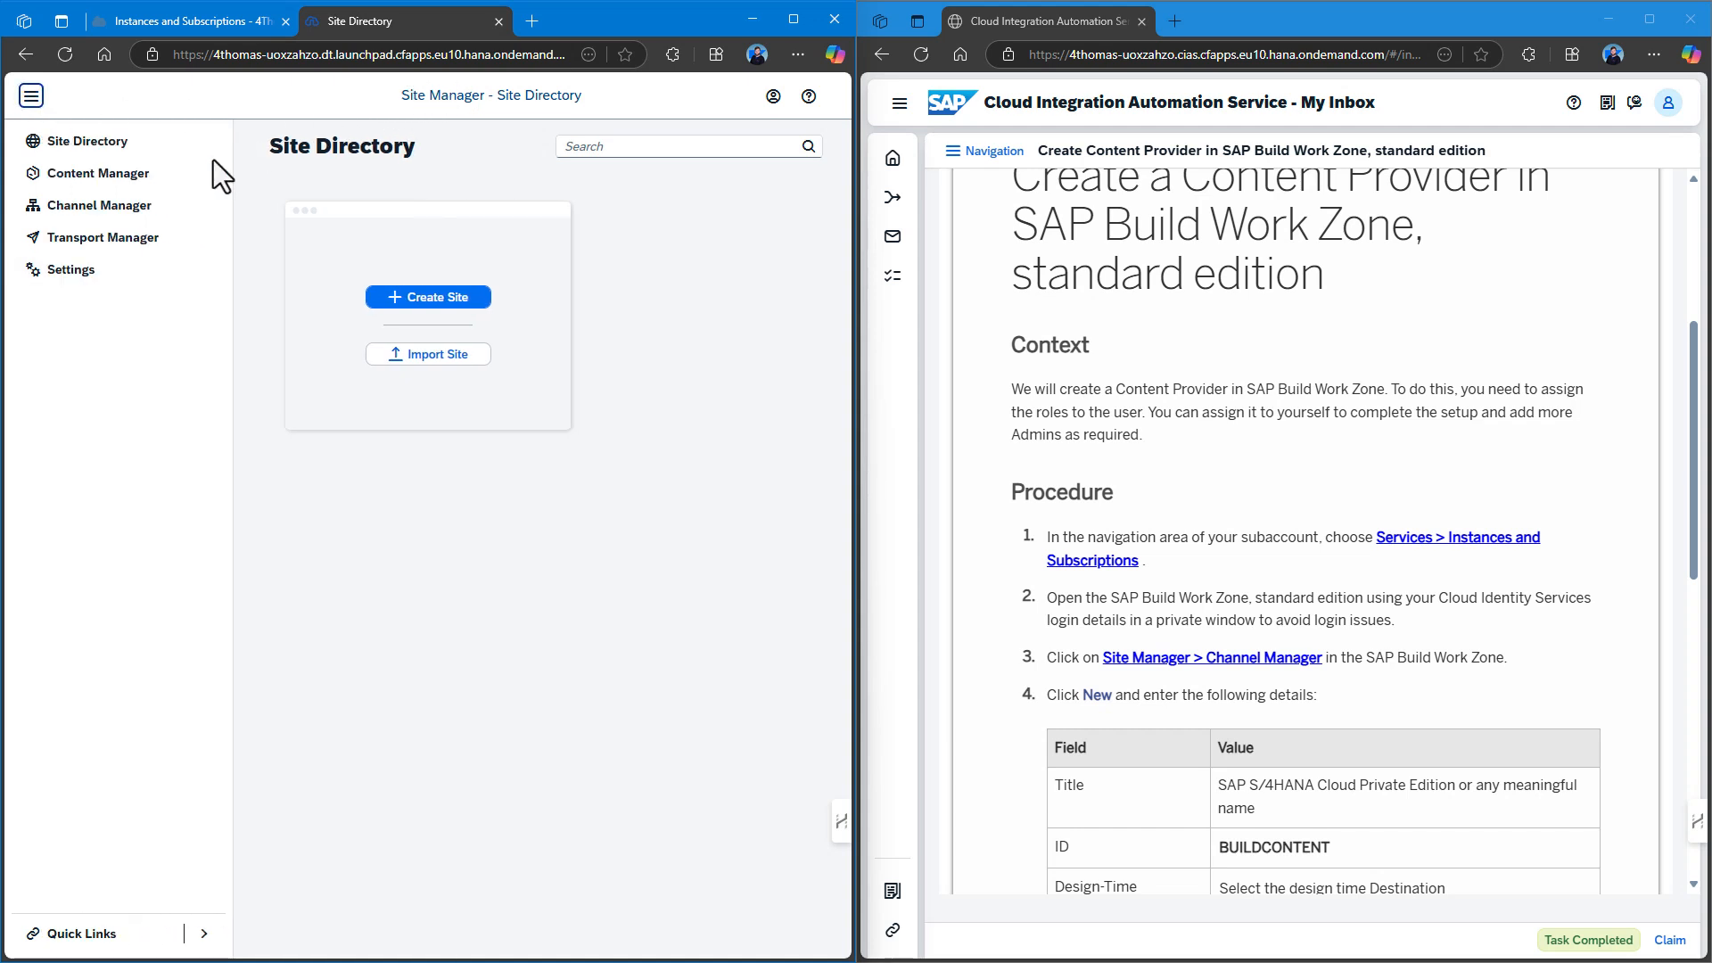
pyautogui.click(129, 219)
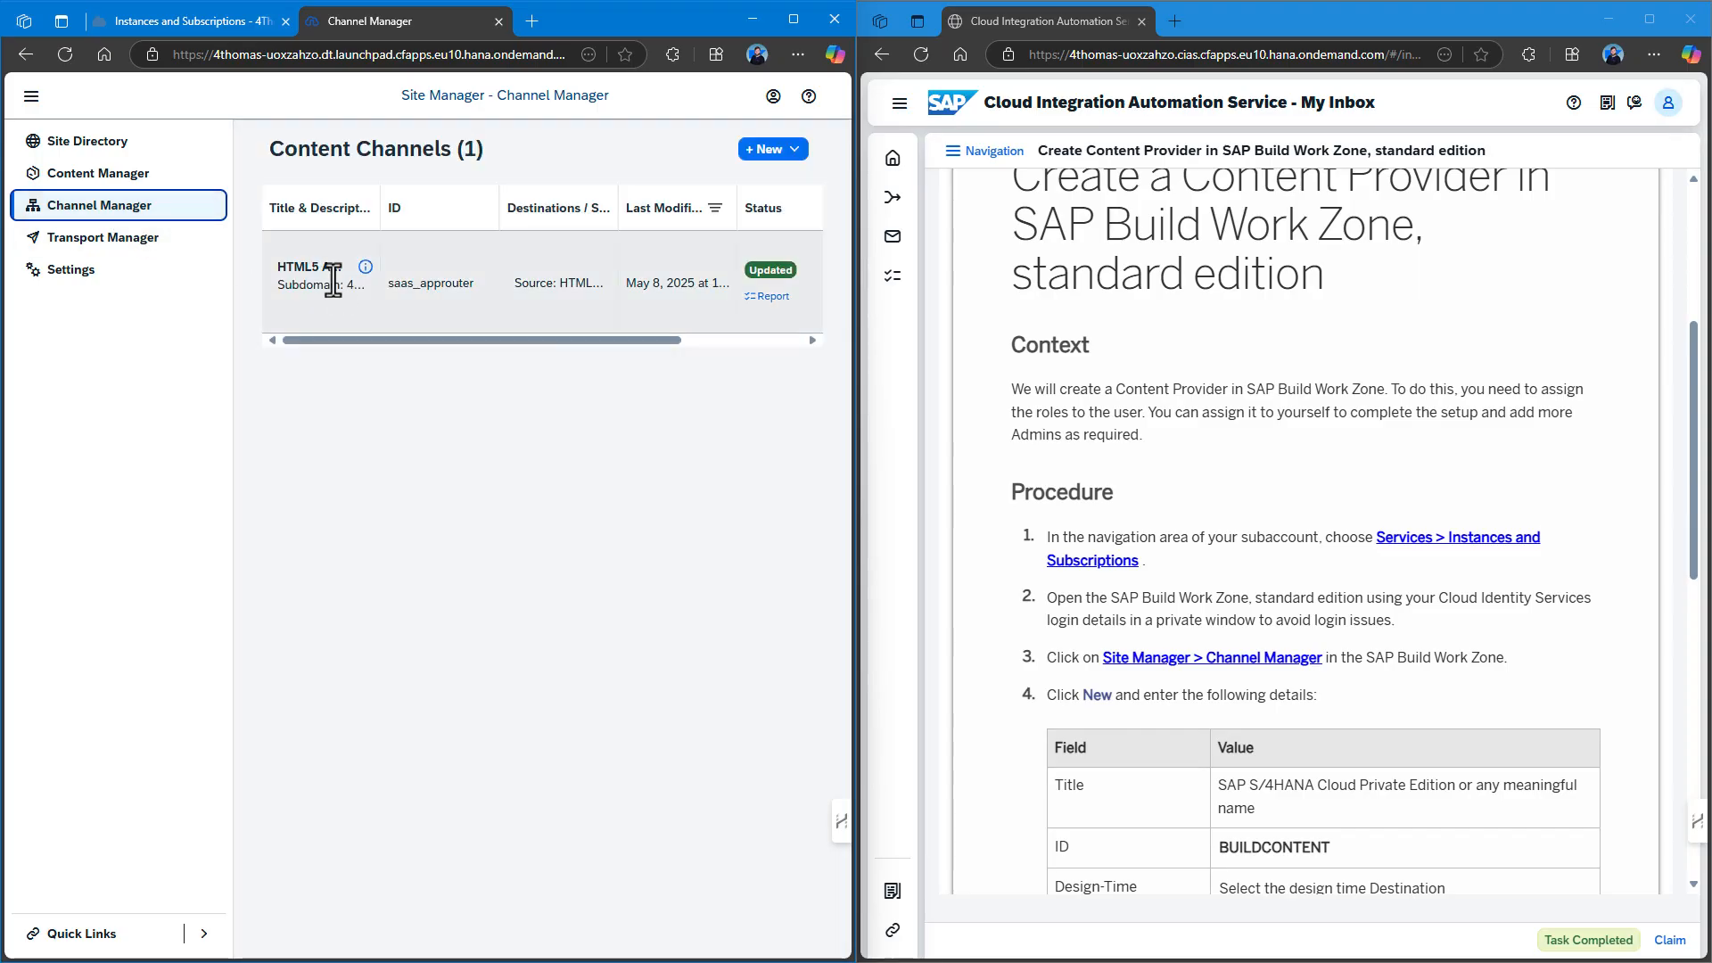
pyautogui.click(772, 151)
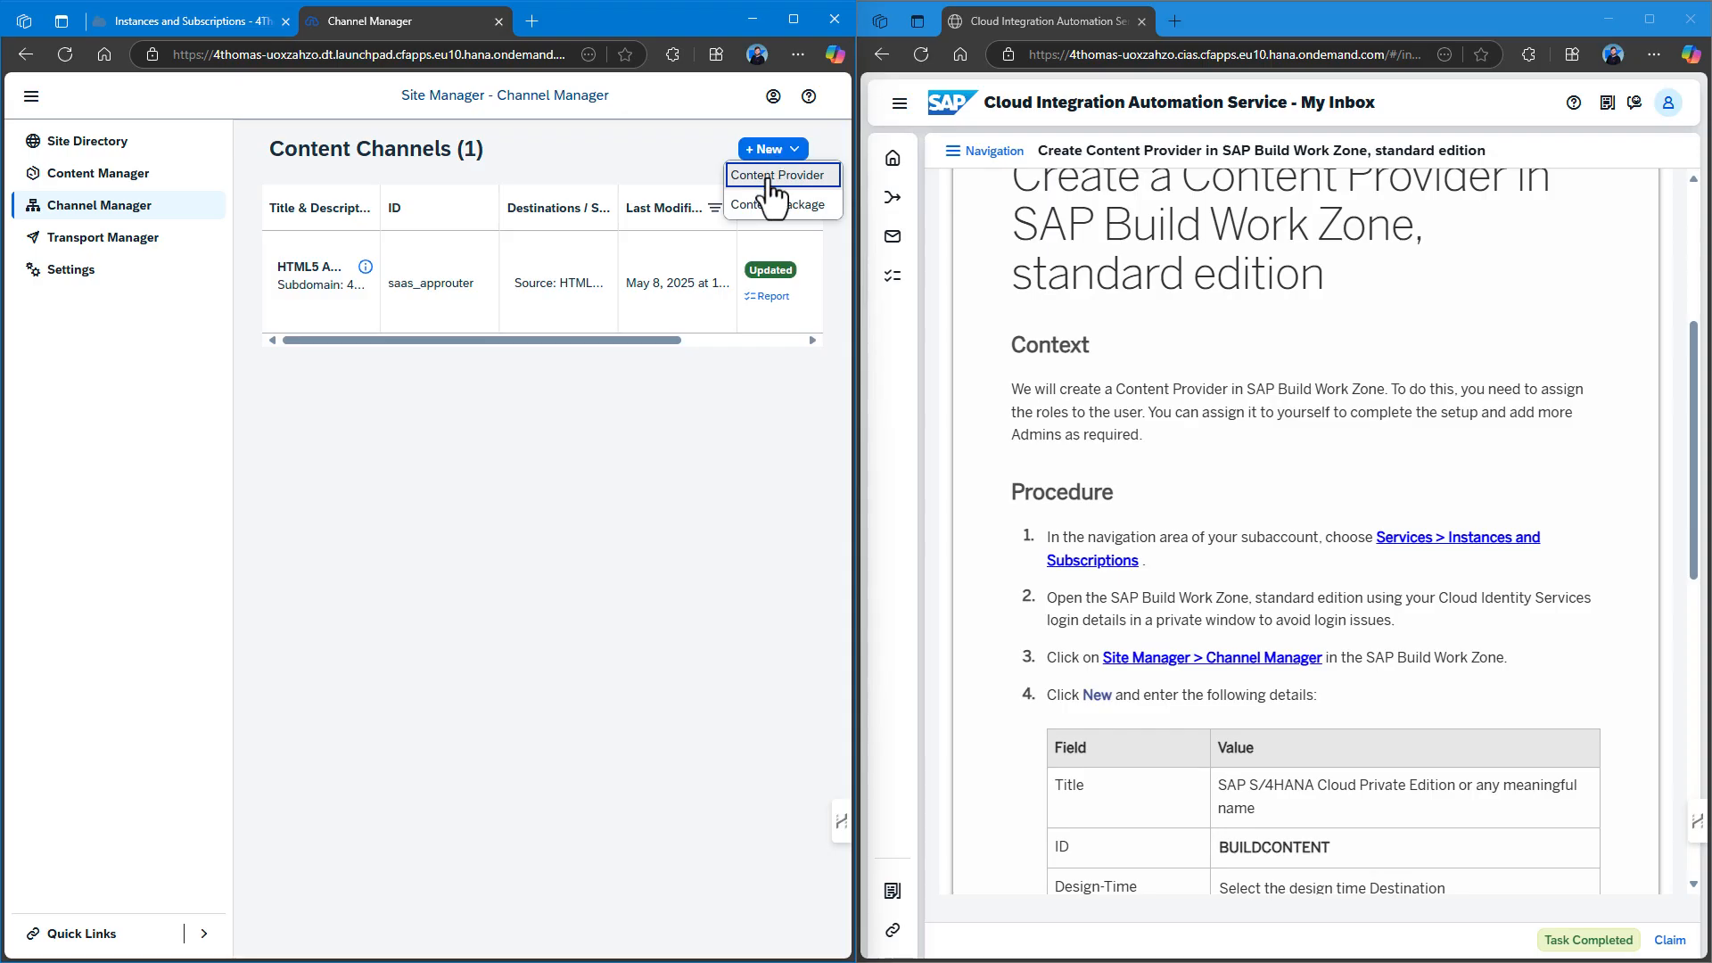
pyautogui.click(770, 178)
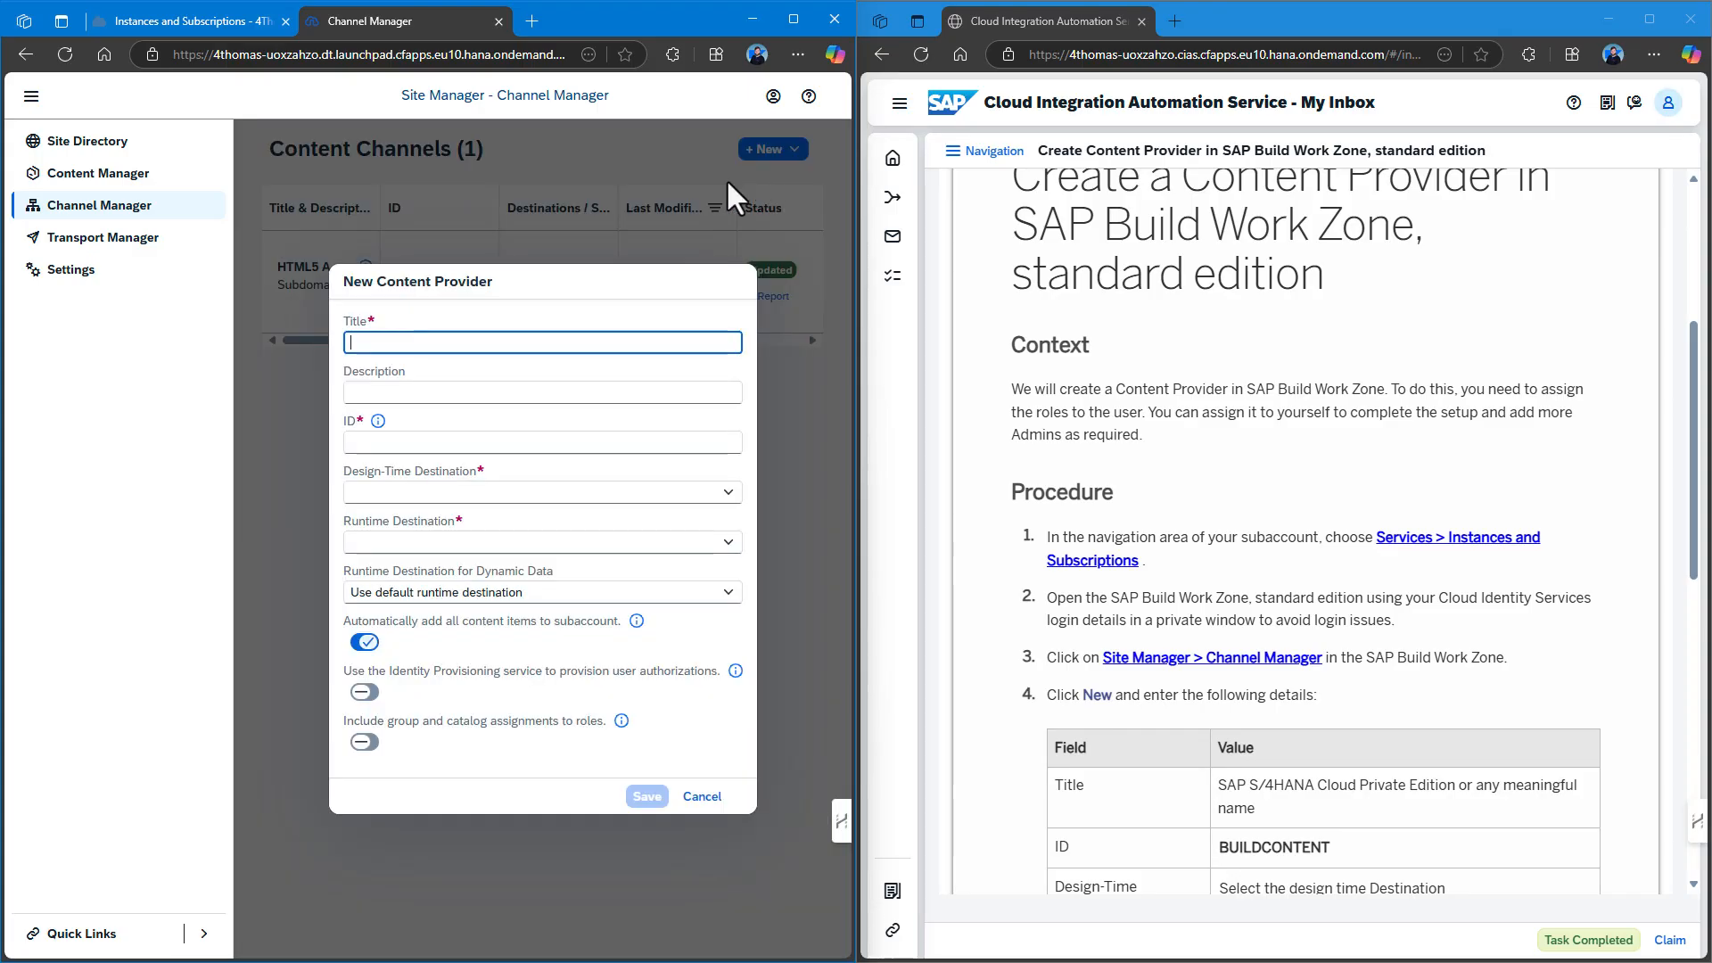
# Paste the suggested provider title and the ID BUILDCONTENT from the instructions.
pyautogui.scroll(-3, 1053, 571)
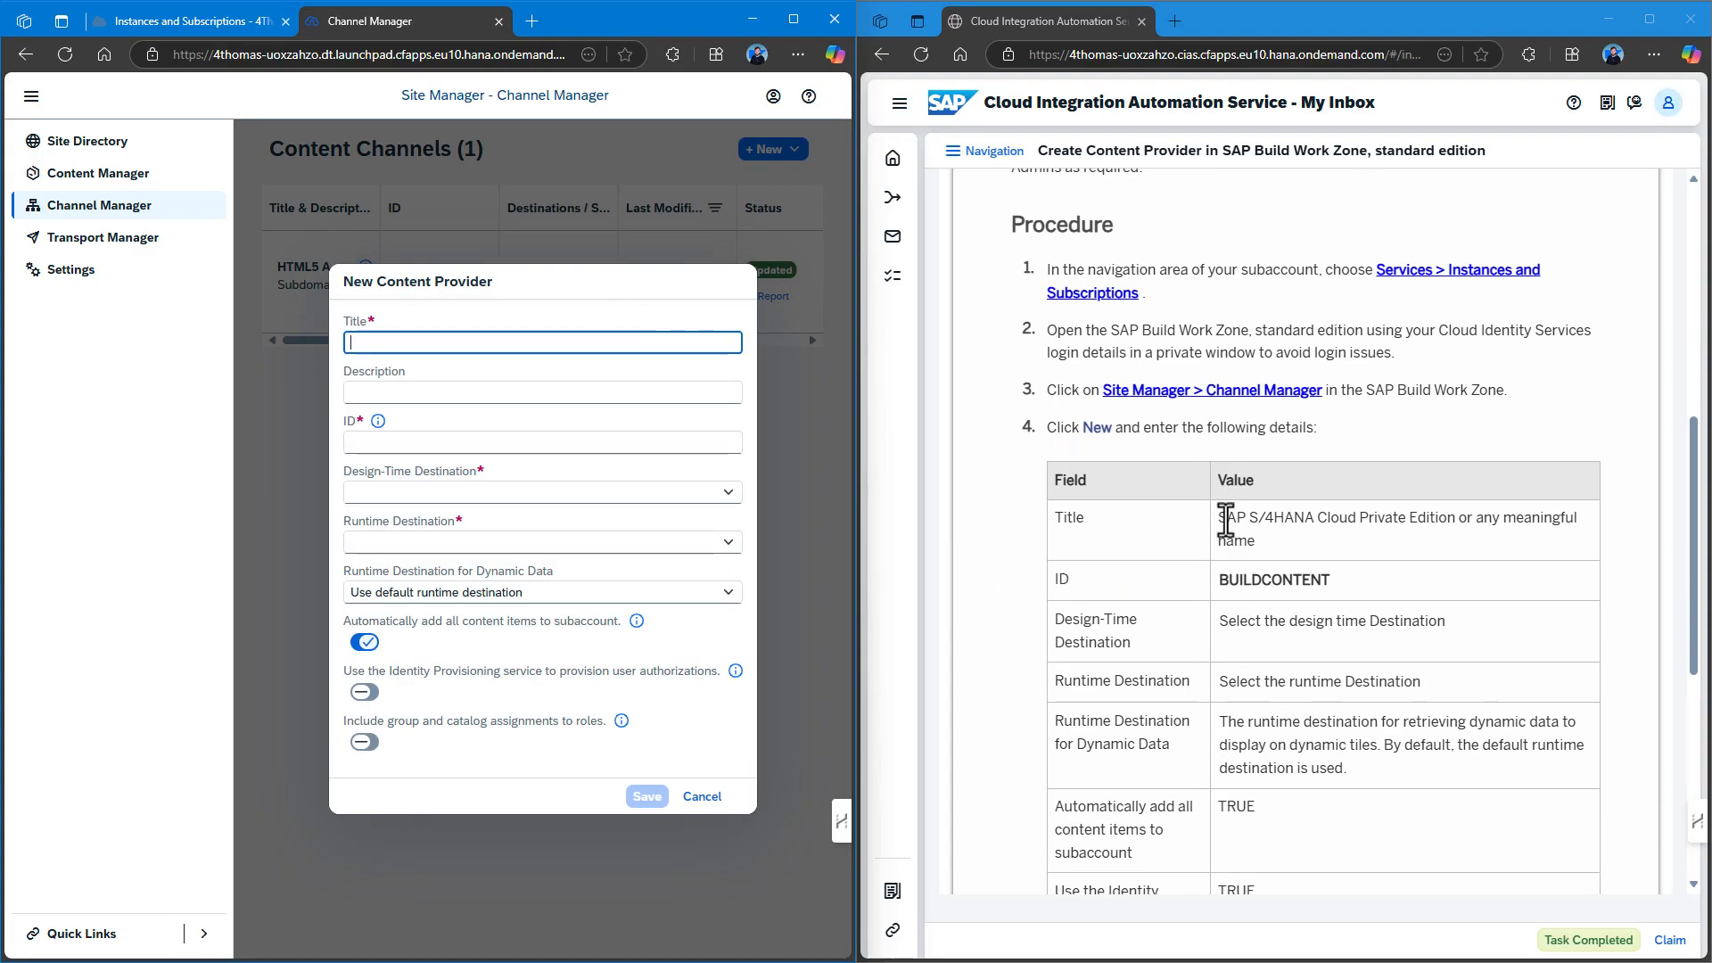
pyautogui.click(1222, 517)
pyautogui.moveTo(1222, 517); pyautogui.dragTo(1455, 519)
pyautogui.hotkey('ctrl', 'c')
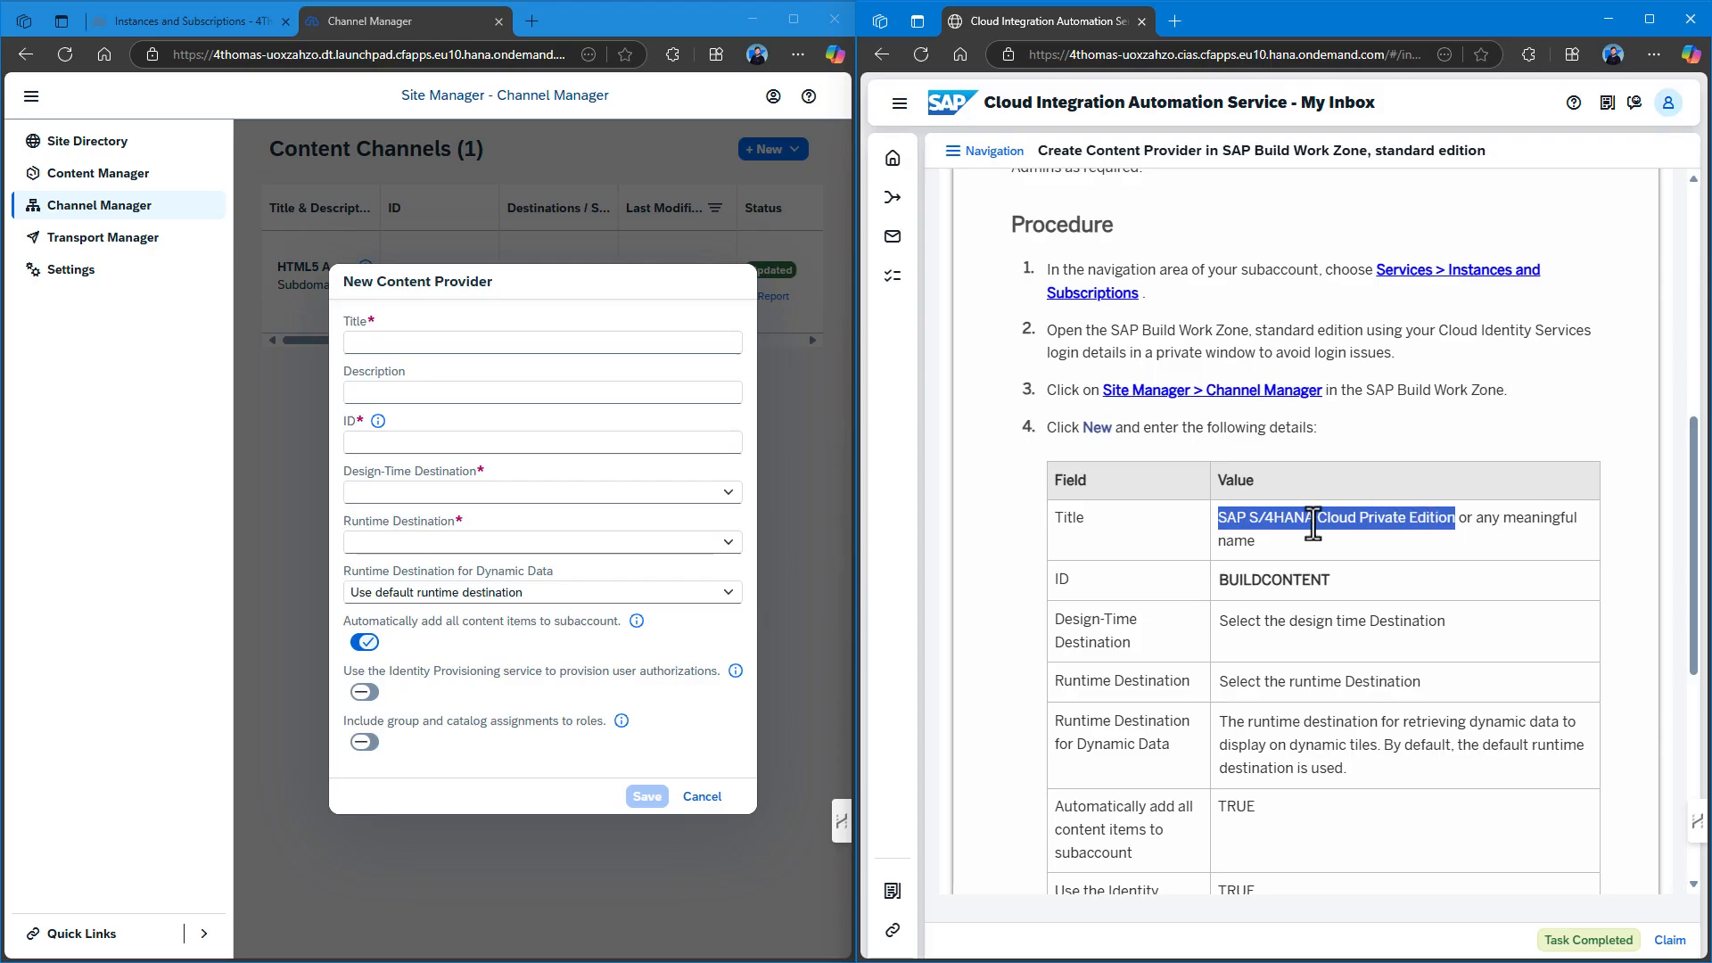
pyautogui.click(382, 342)
pyautogui.hotkey('ctrl', 'v')
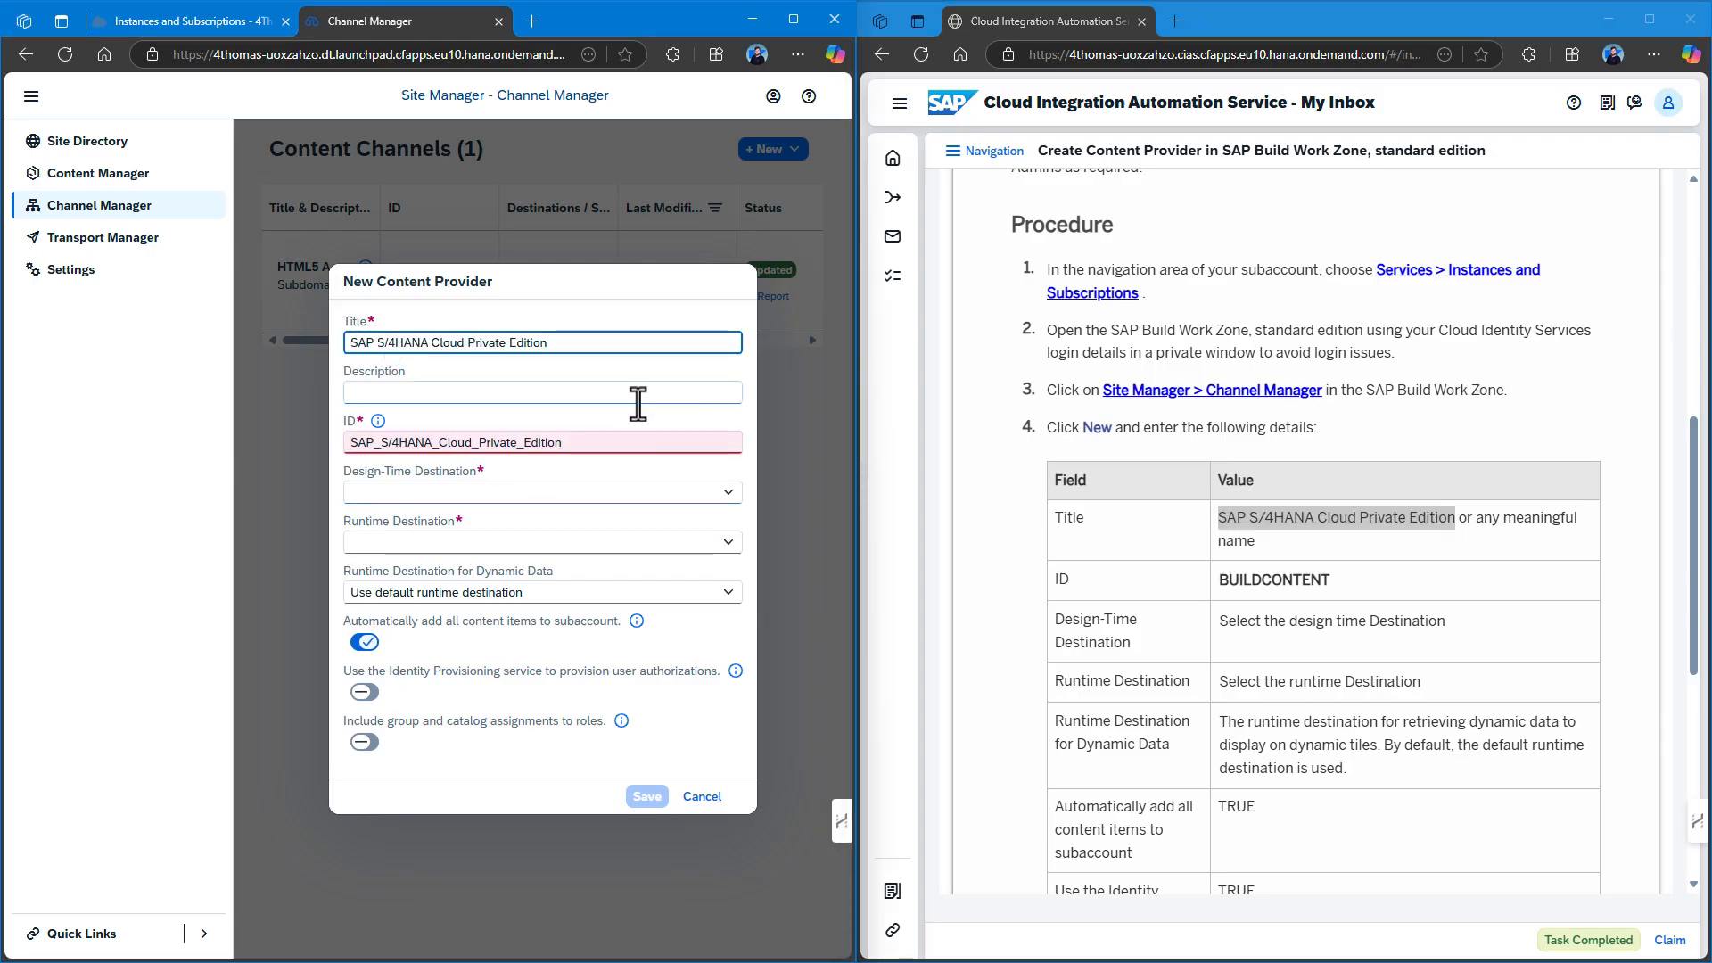
pyautogui.doubleClick(1235, 582)
pyautogui.hotkey('ctrl', 'c')
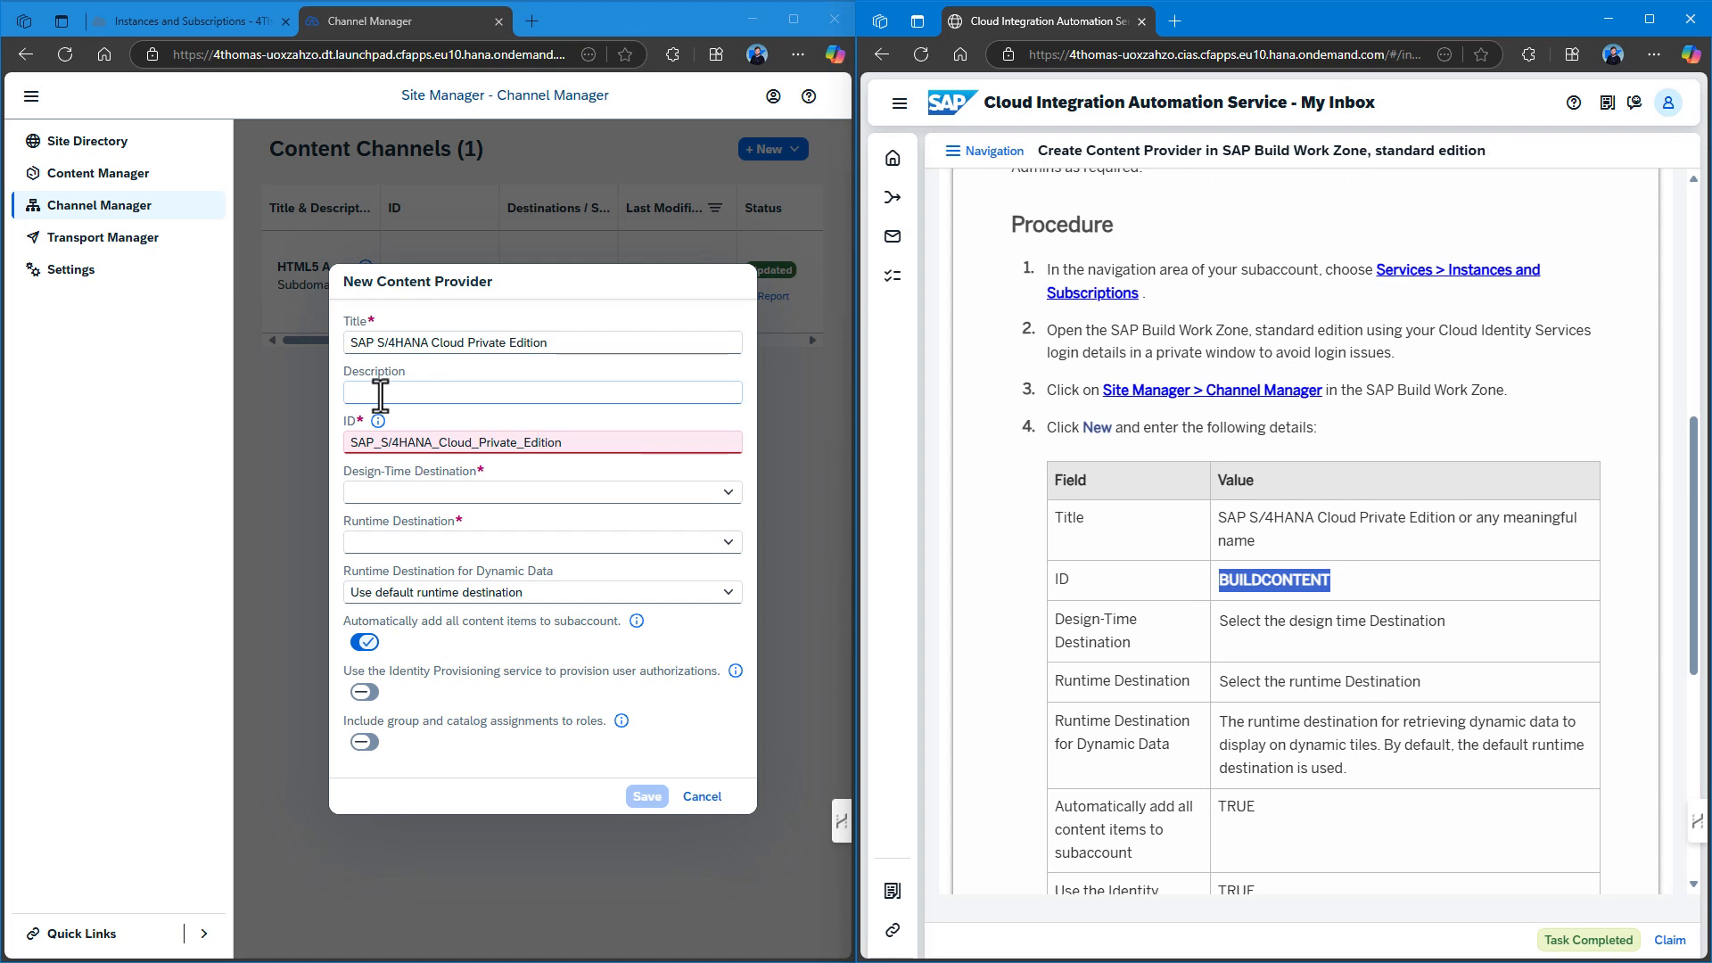
pyautogui.moveTo(638, 449); pyautogui.dragTo(297, 425)
pyautogui.hotkey('ctrl', 'v')
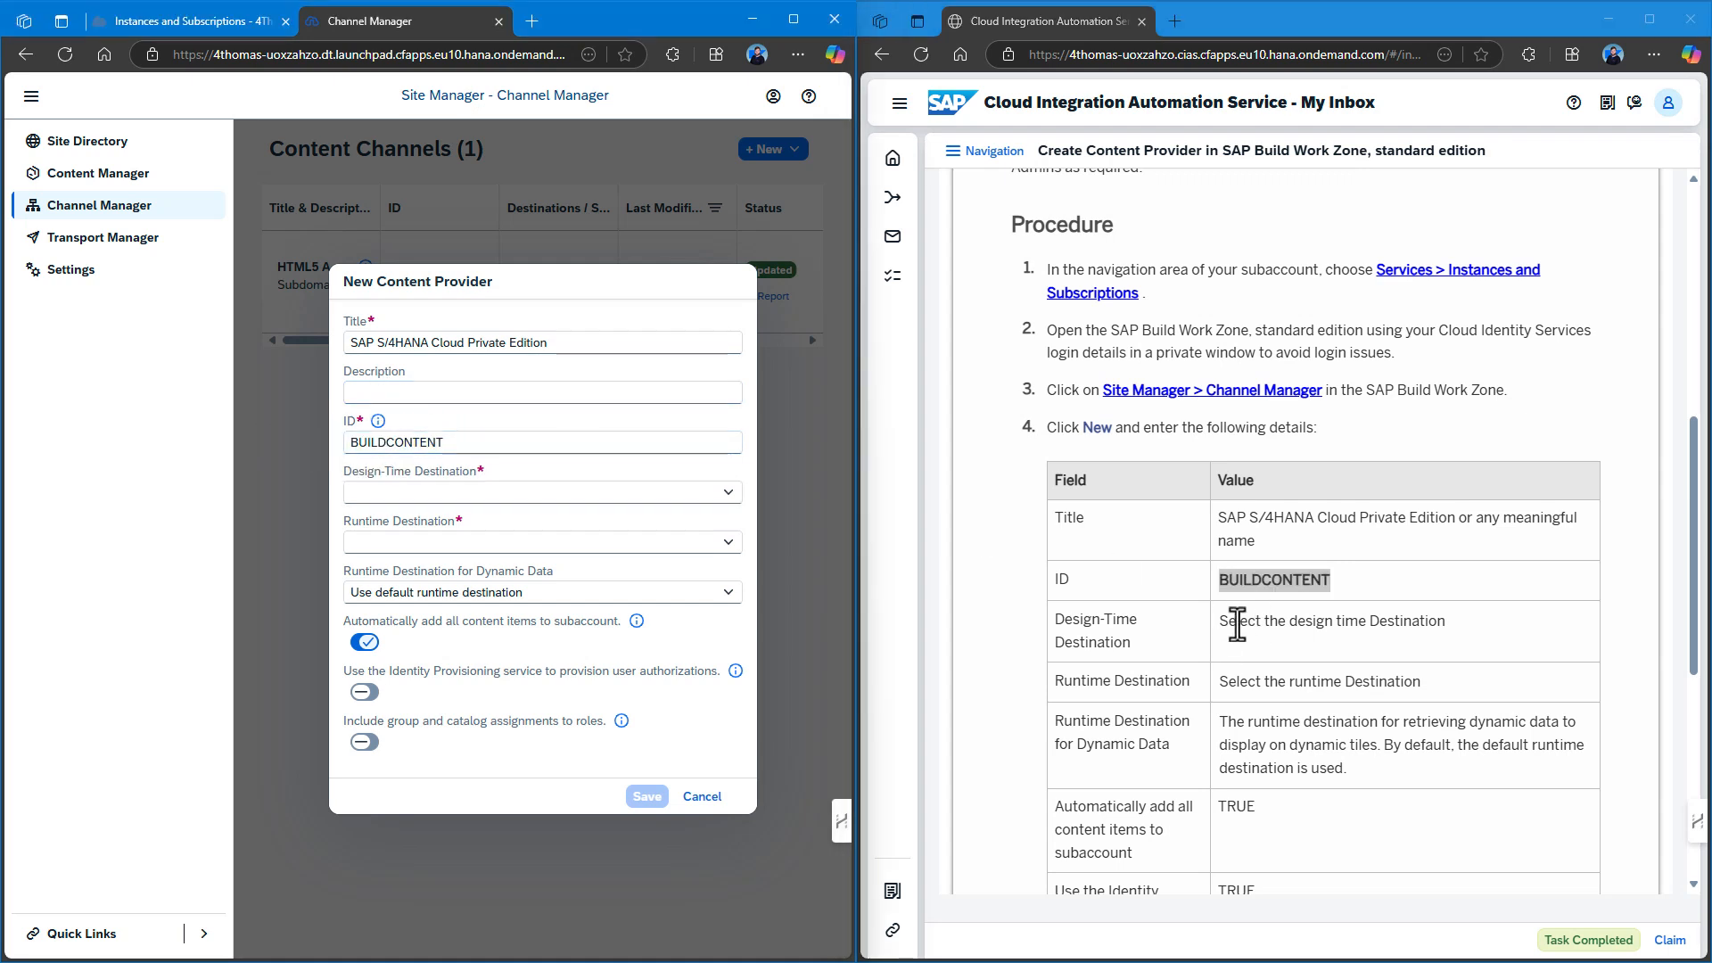
# Set S4 HANA Cloud Private Edition as design-time and runtime destinations, keeping the default for dynamic data.
pyautogui.click(728, 495)
pyautogui.click(729, 494)
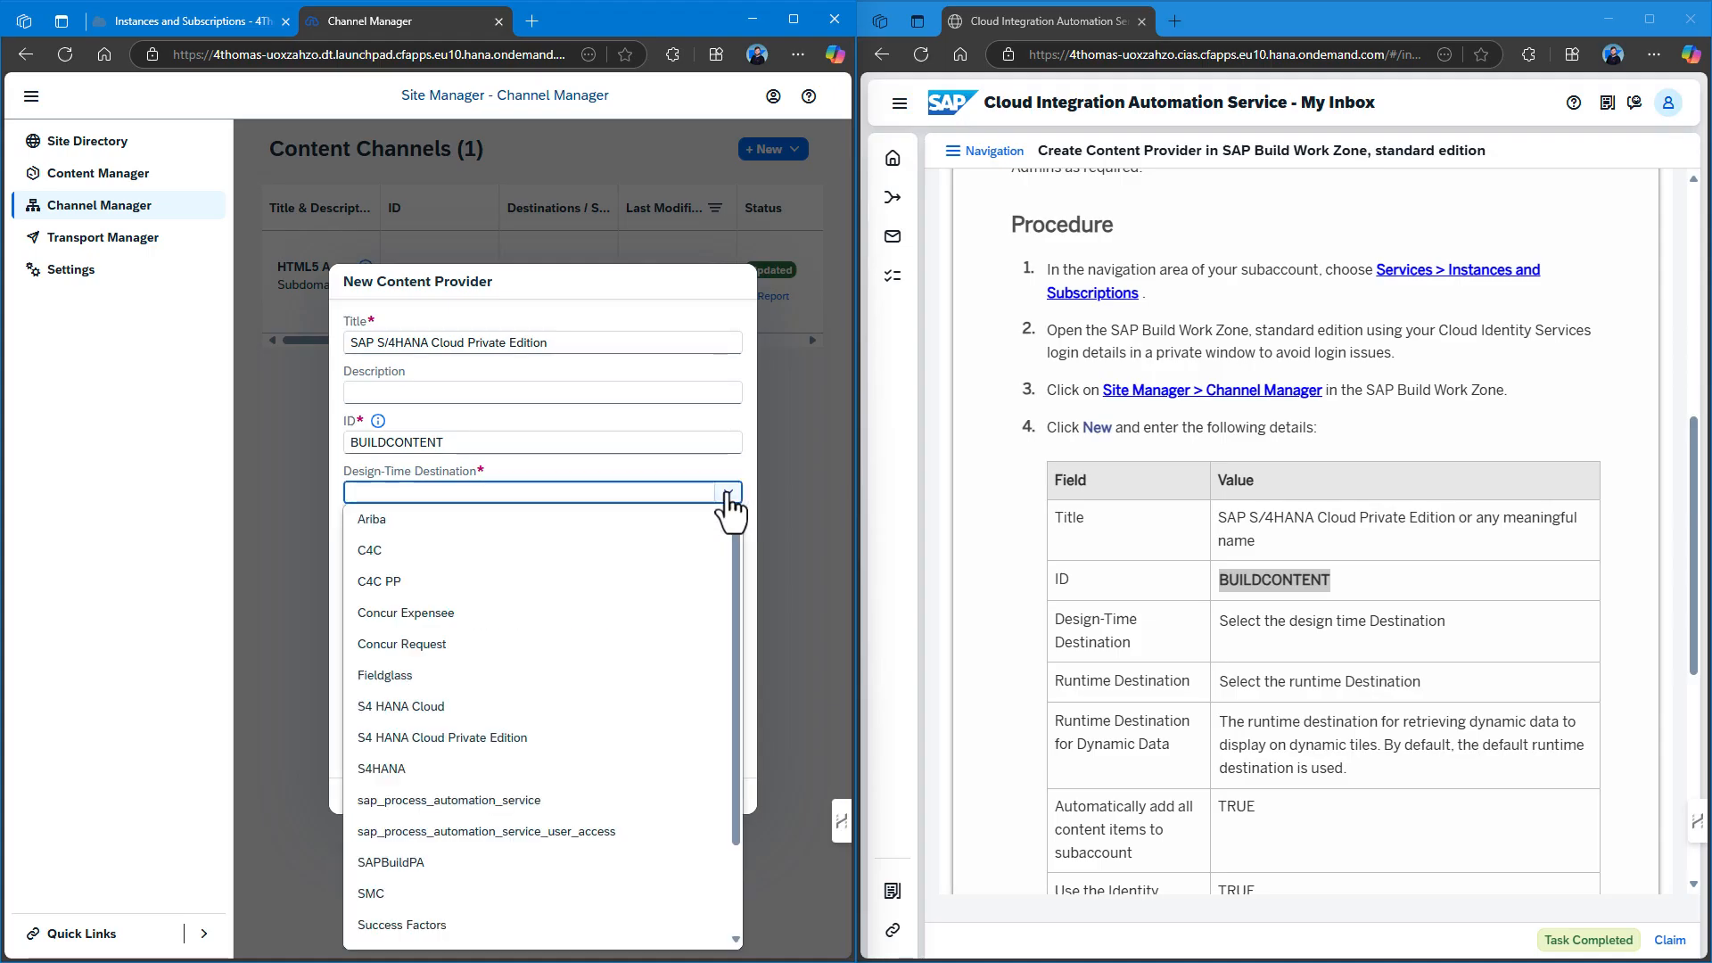
pyautogui.click(523, 740)
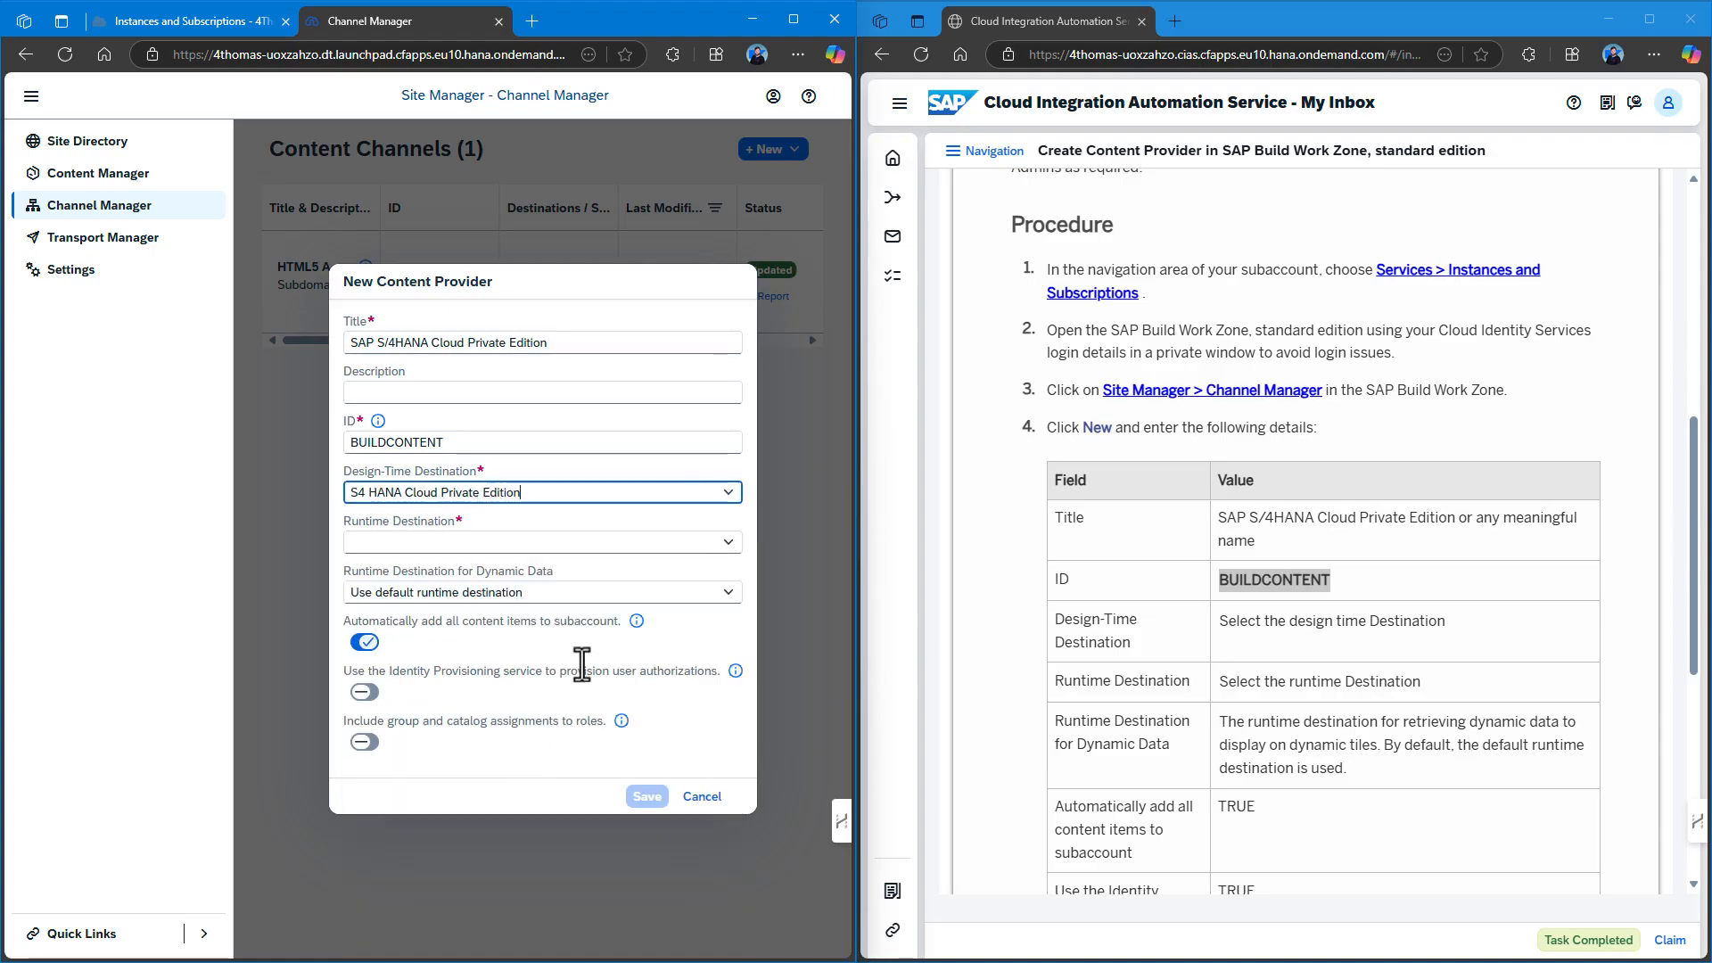
pyautogui.click(727, 544)
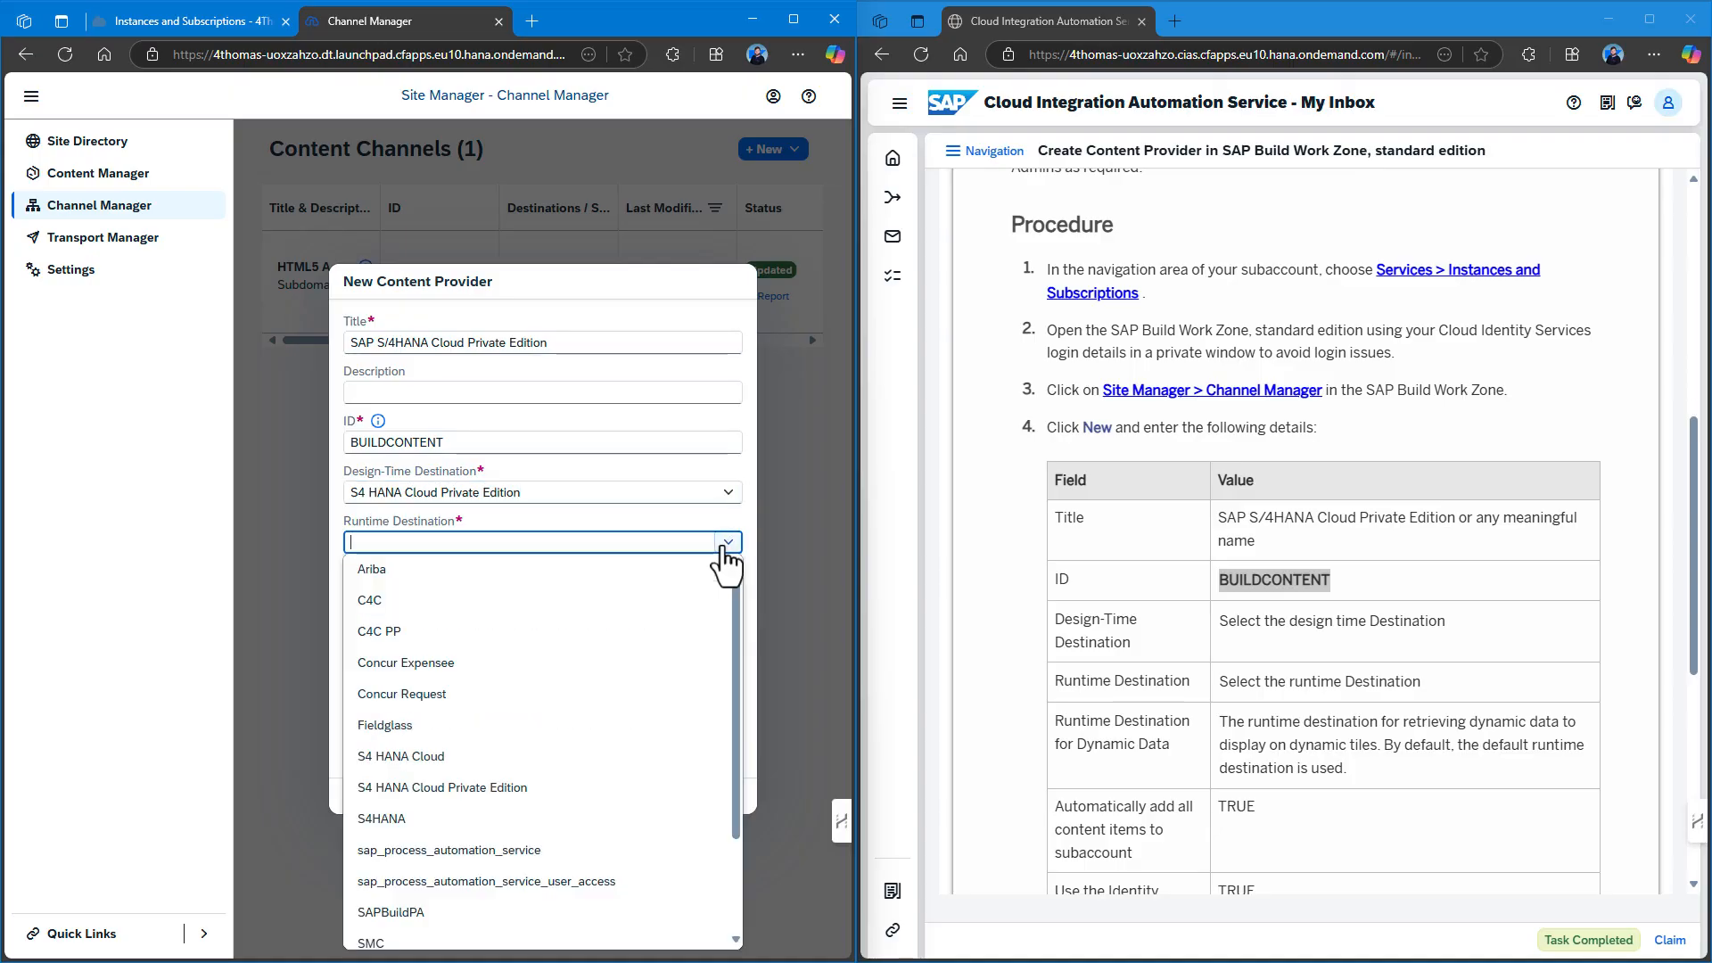
pyautogui.click(542, 790)
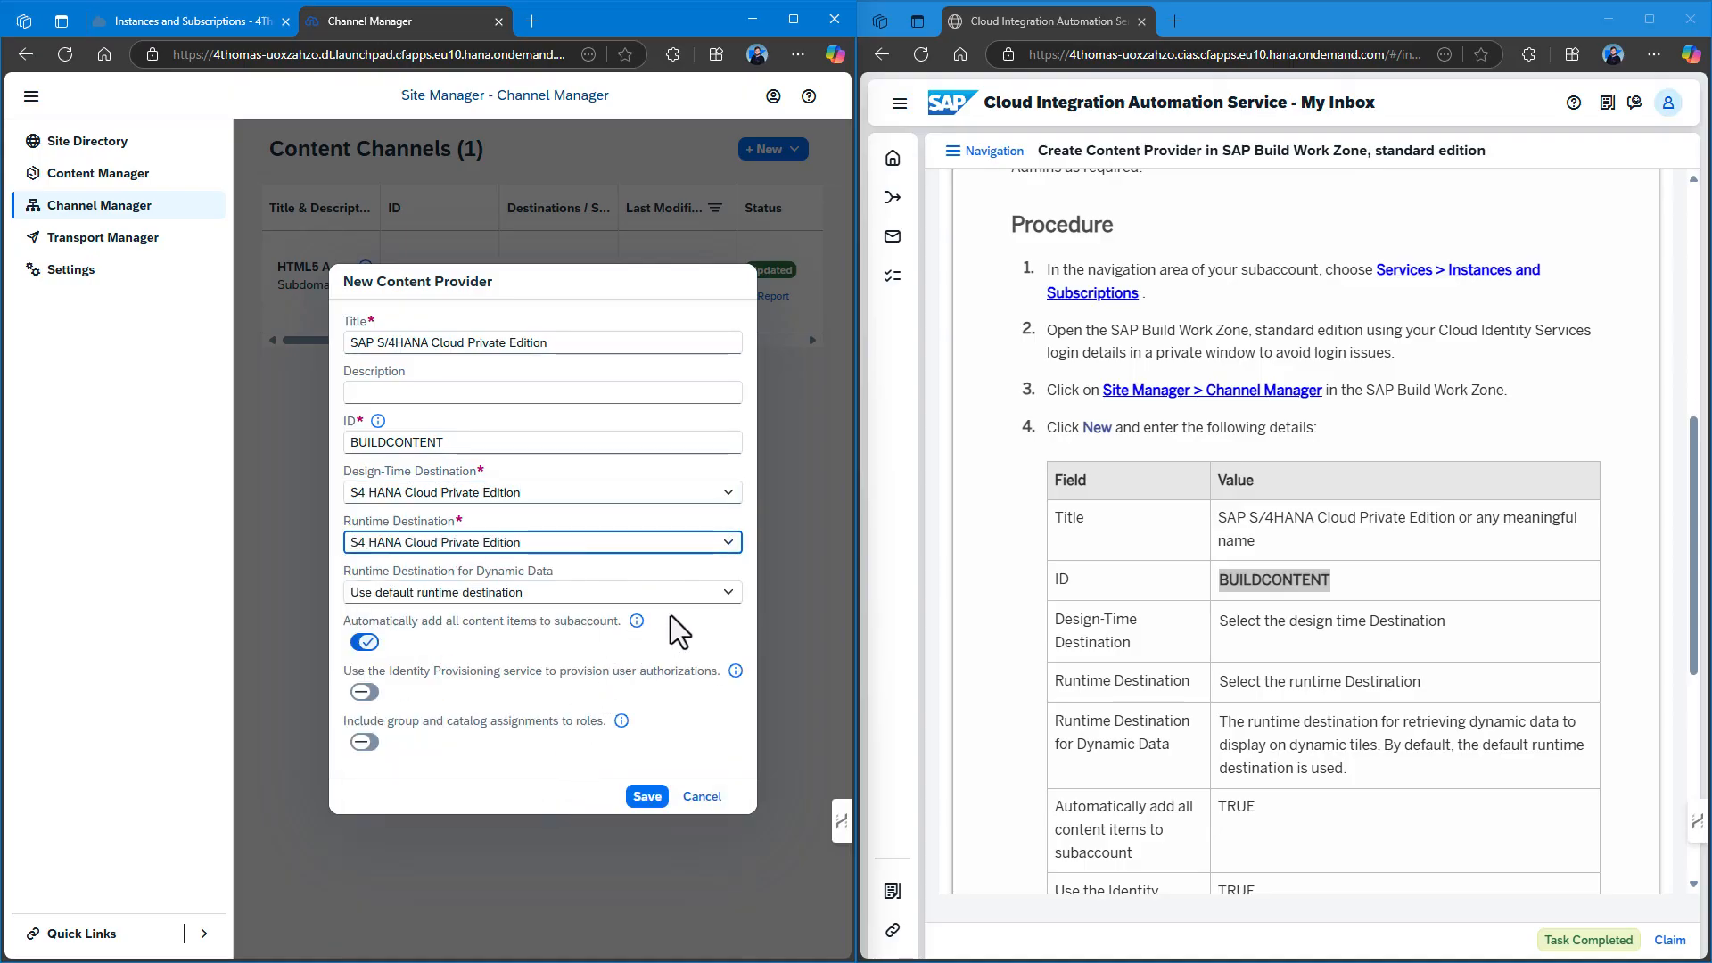
pyautogui.click(726, 595)
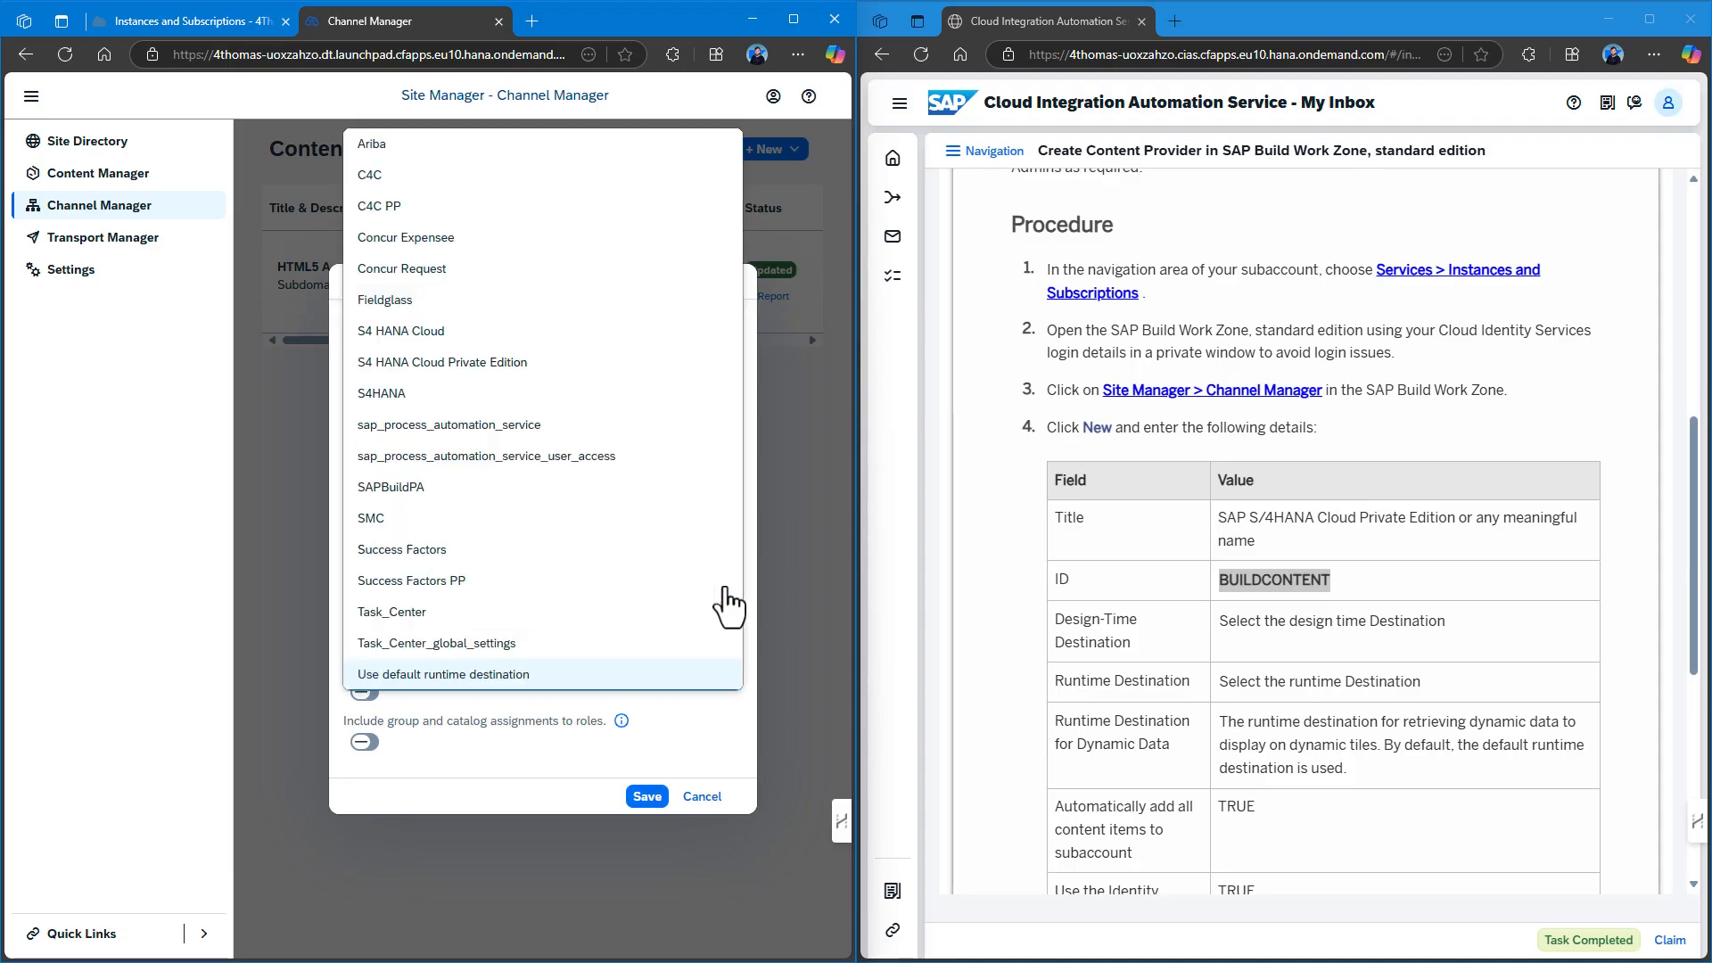
pyautogui.click(642, 486)
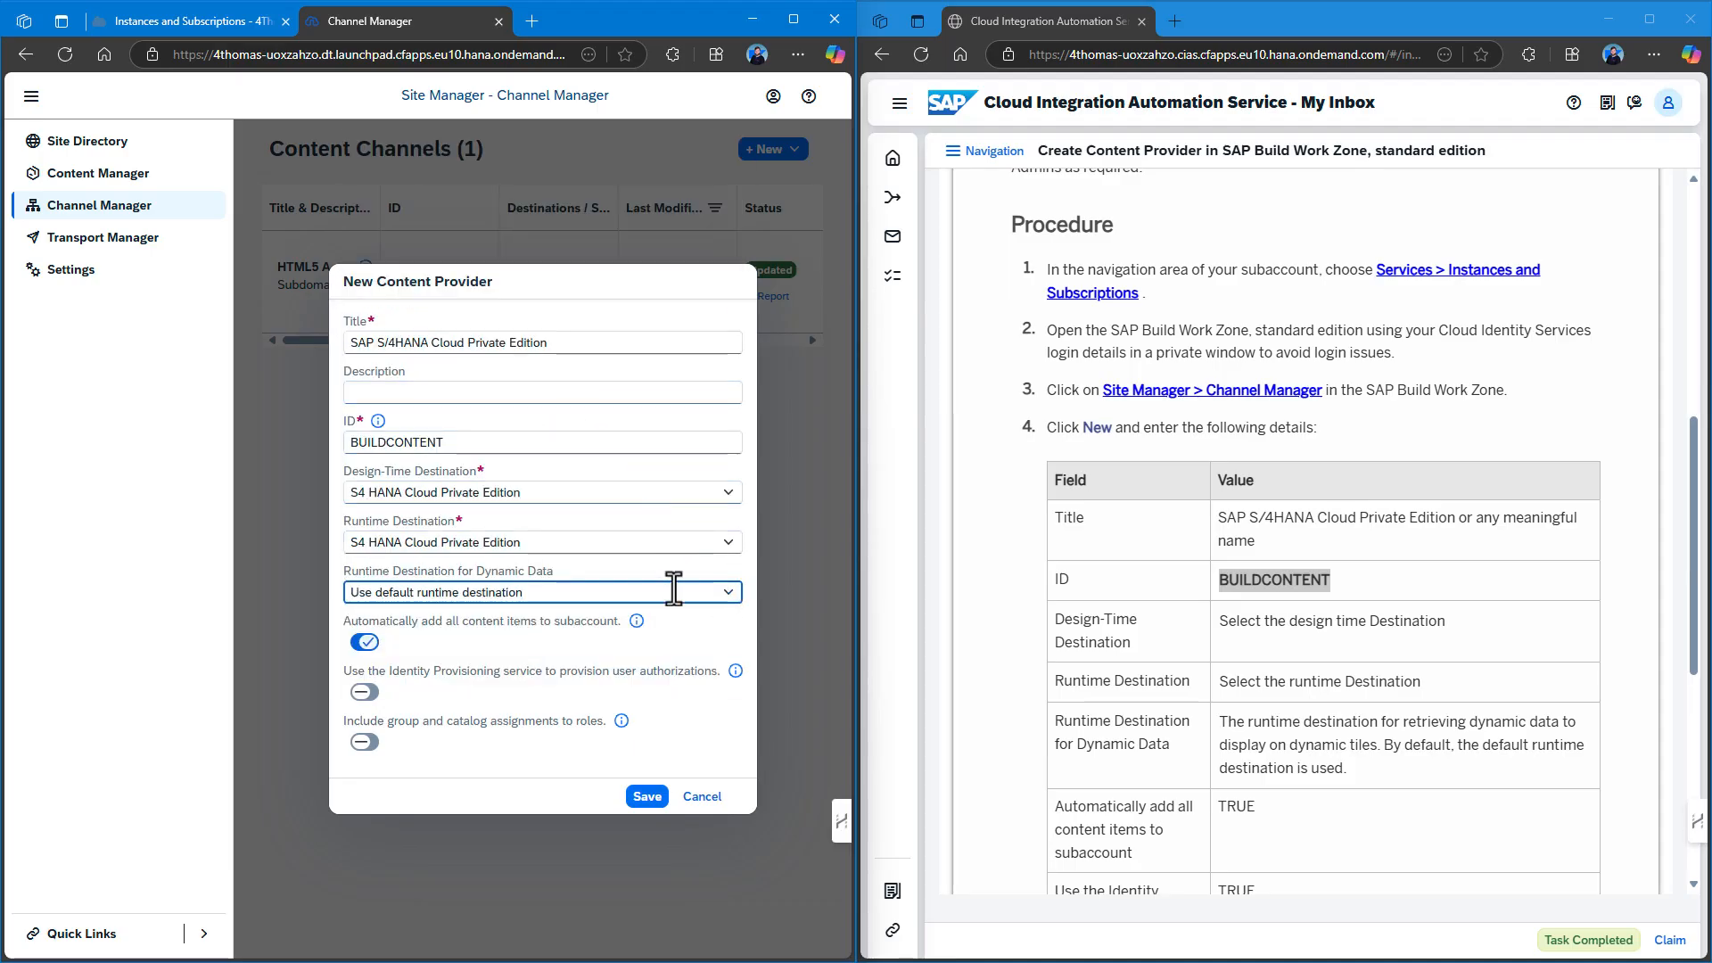
# Enable Identity Provisioning for user authorizations and save the content provider.
pyautogui.scroll(-4, 1160, 701)
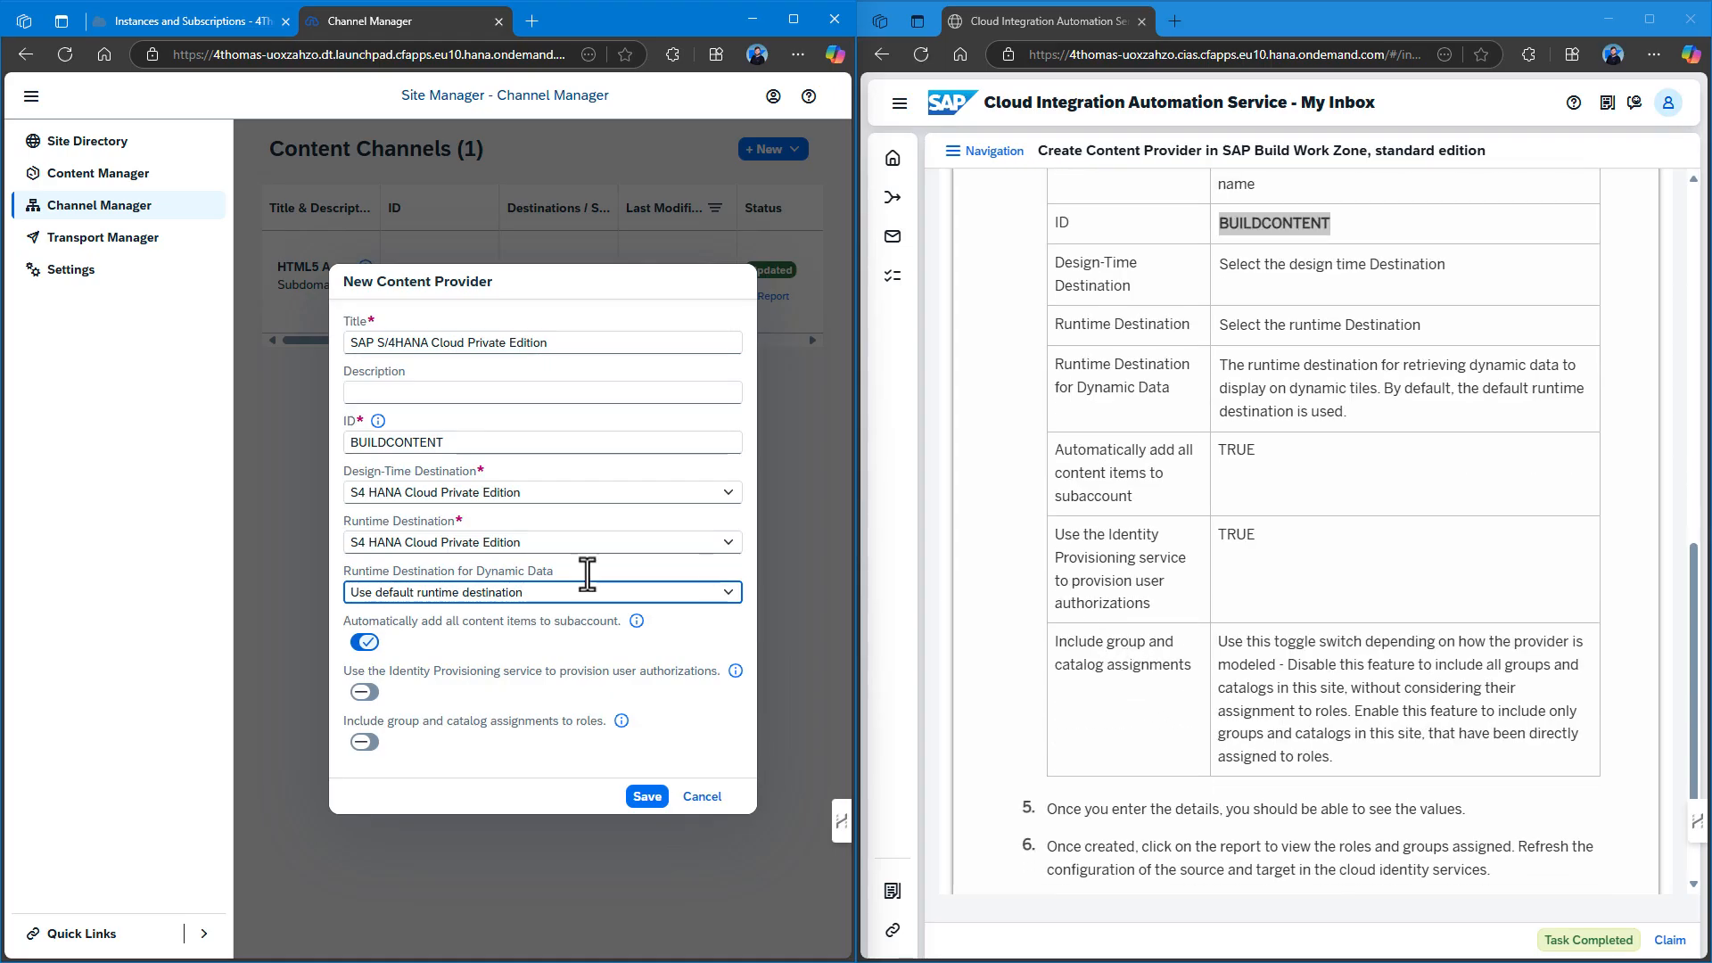
pyautogui.click(364, 692)
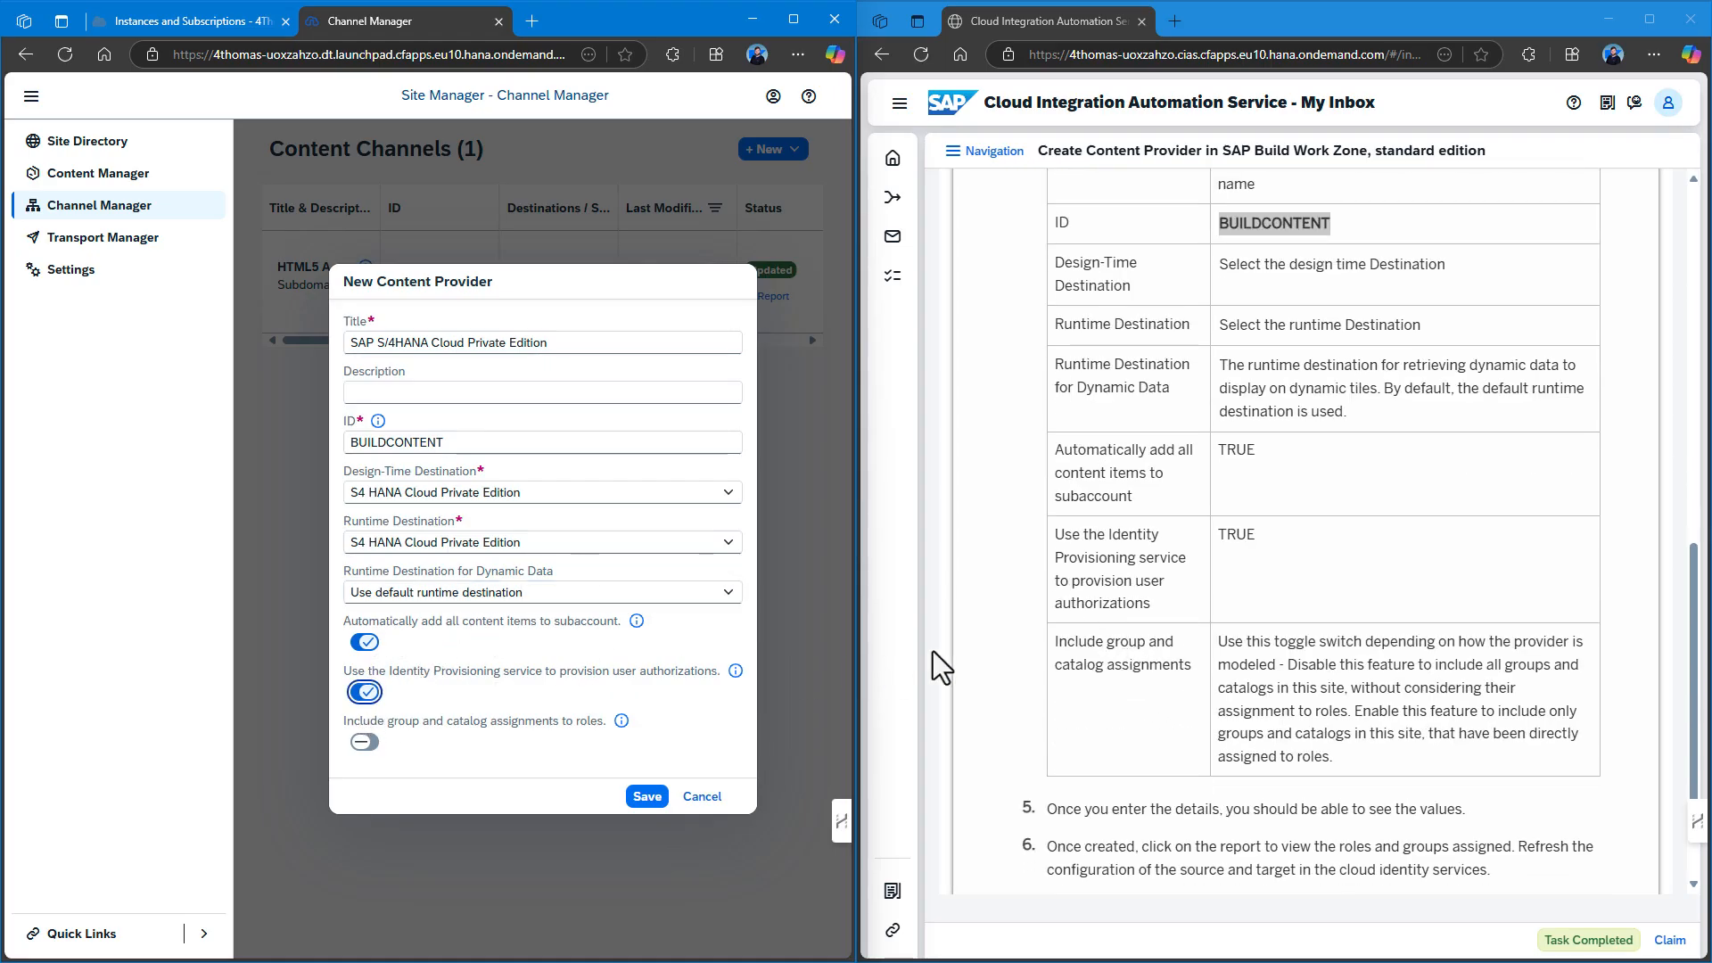
pyautogui.scroll(-1, 1190, 613)
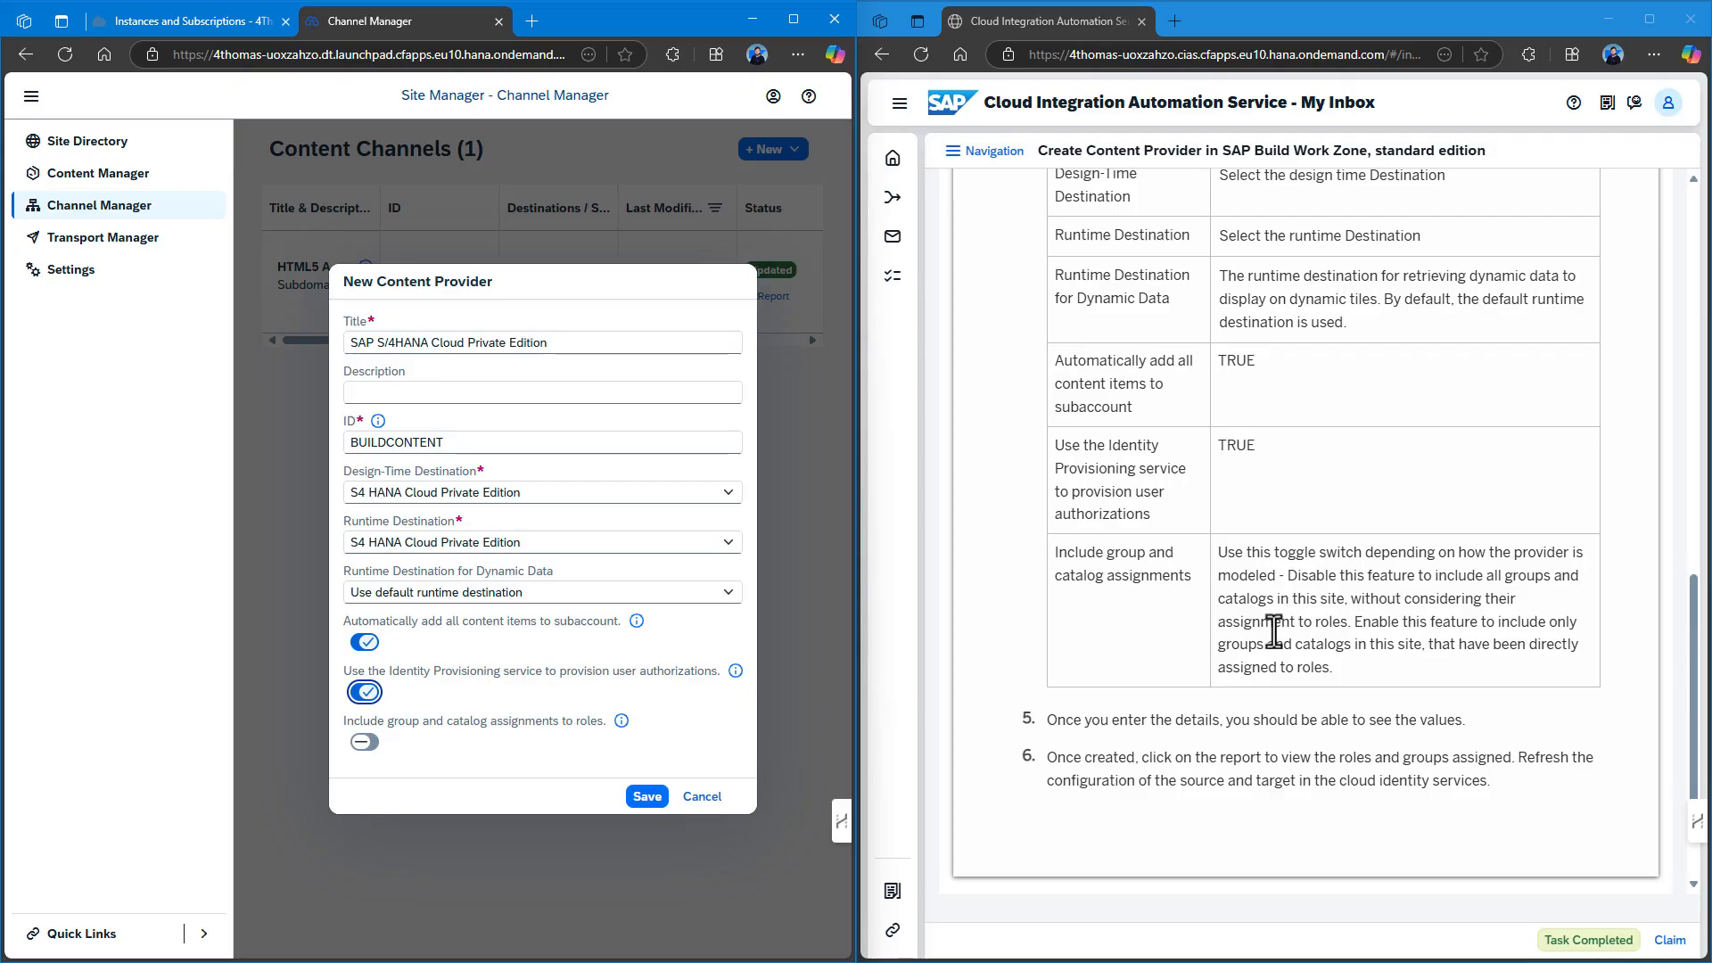
pyautogui.click(659, 799)
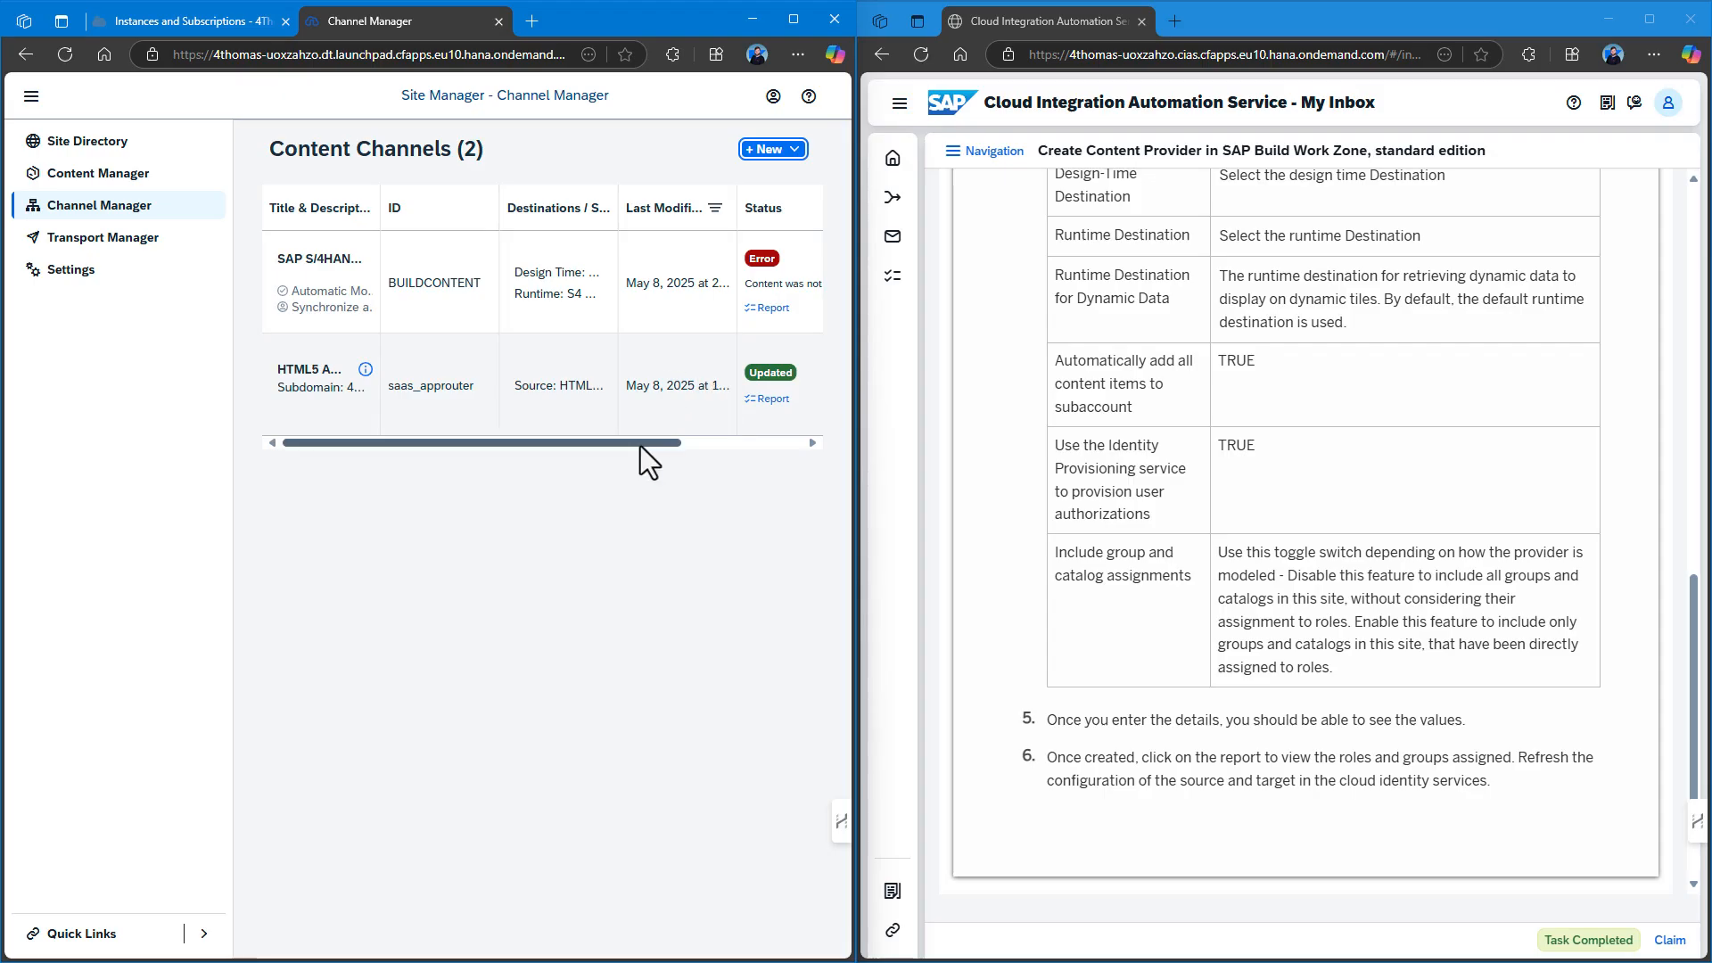
# Check BUILDCONTENT's report (Connectivity/InternalError), close Channel Manager, and return the inbox to the main window.
pyautogui.moveTo(641, 446); pyautogui.dragTo(801, 446)
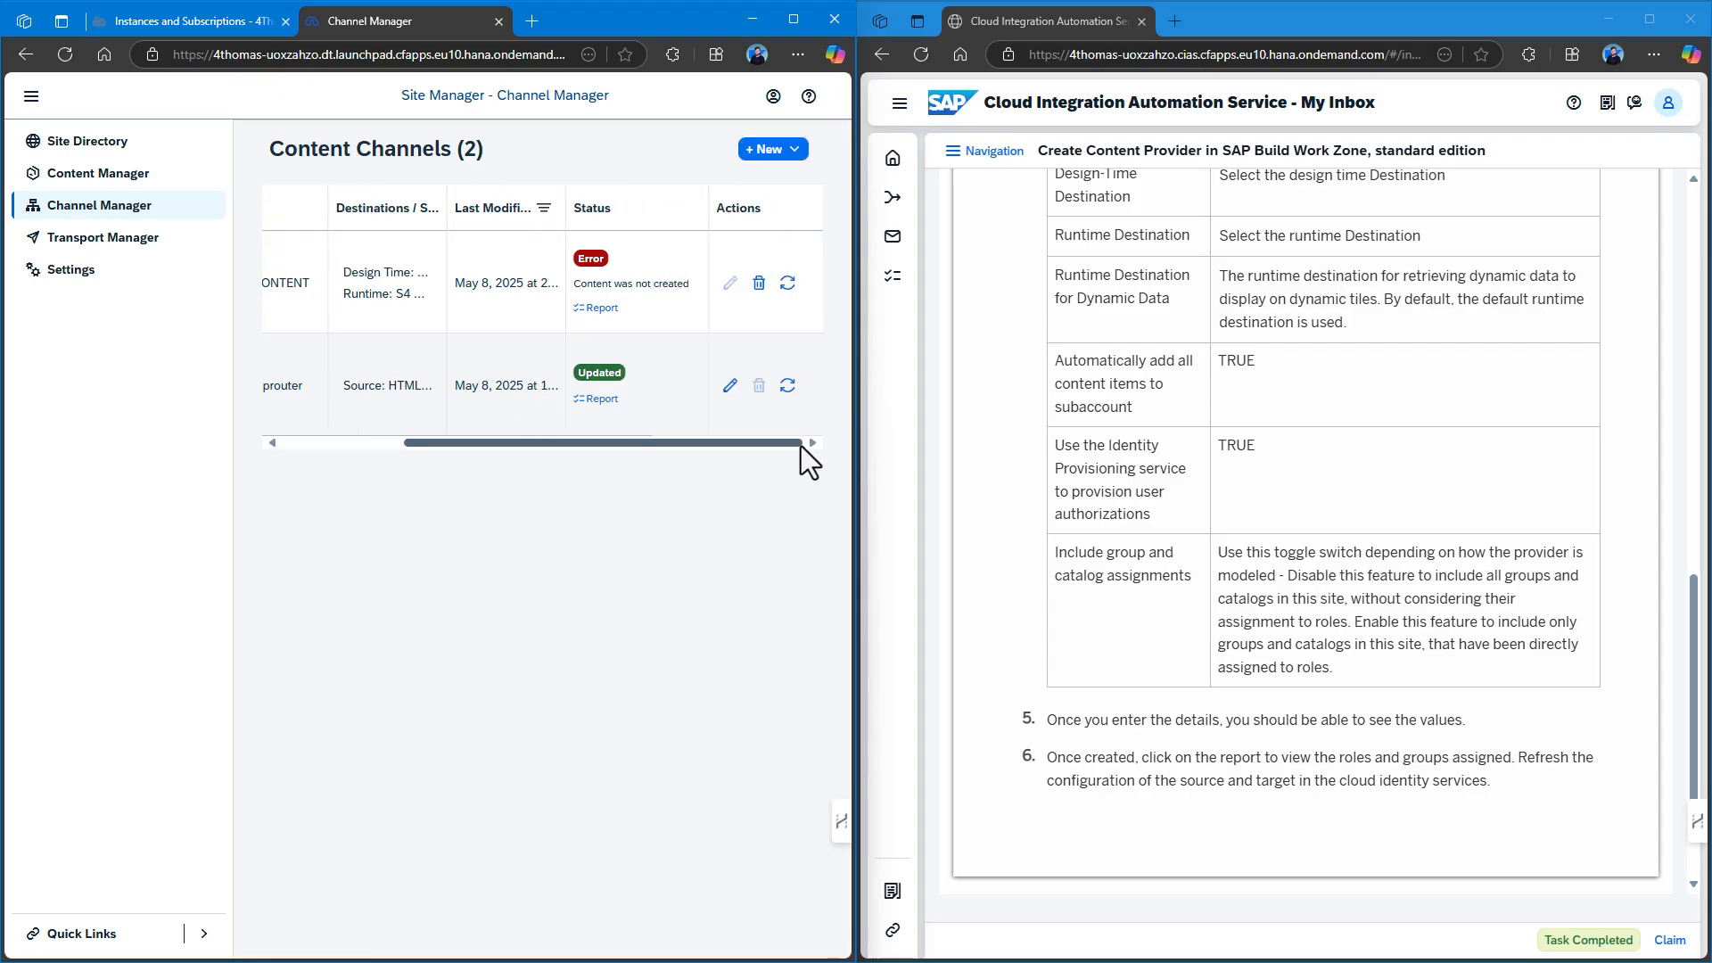
pyautogui.click(601, 307)
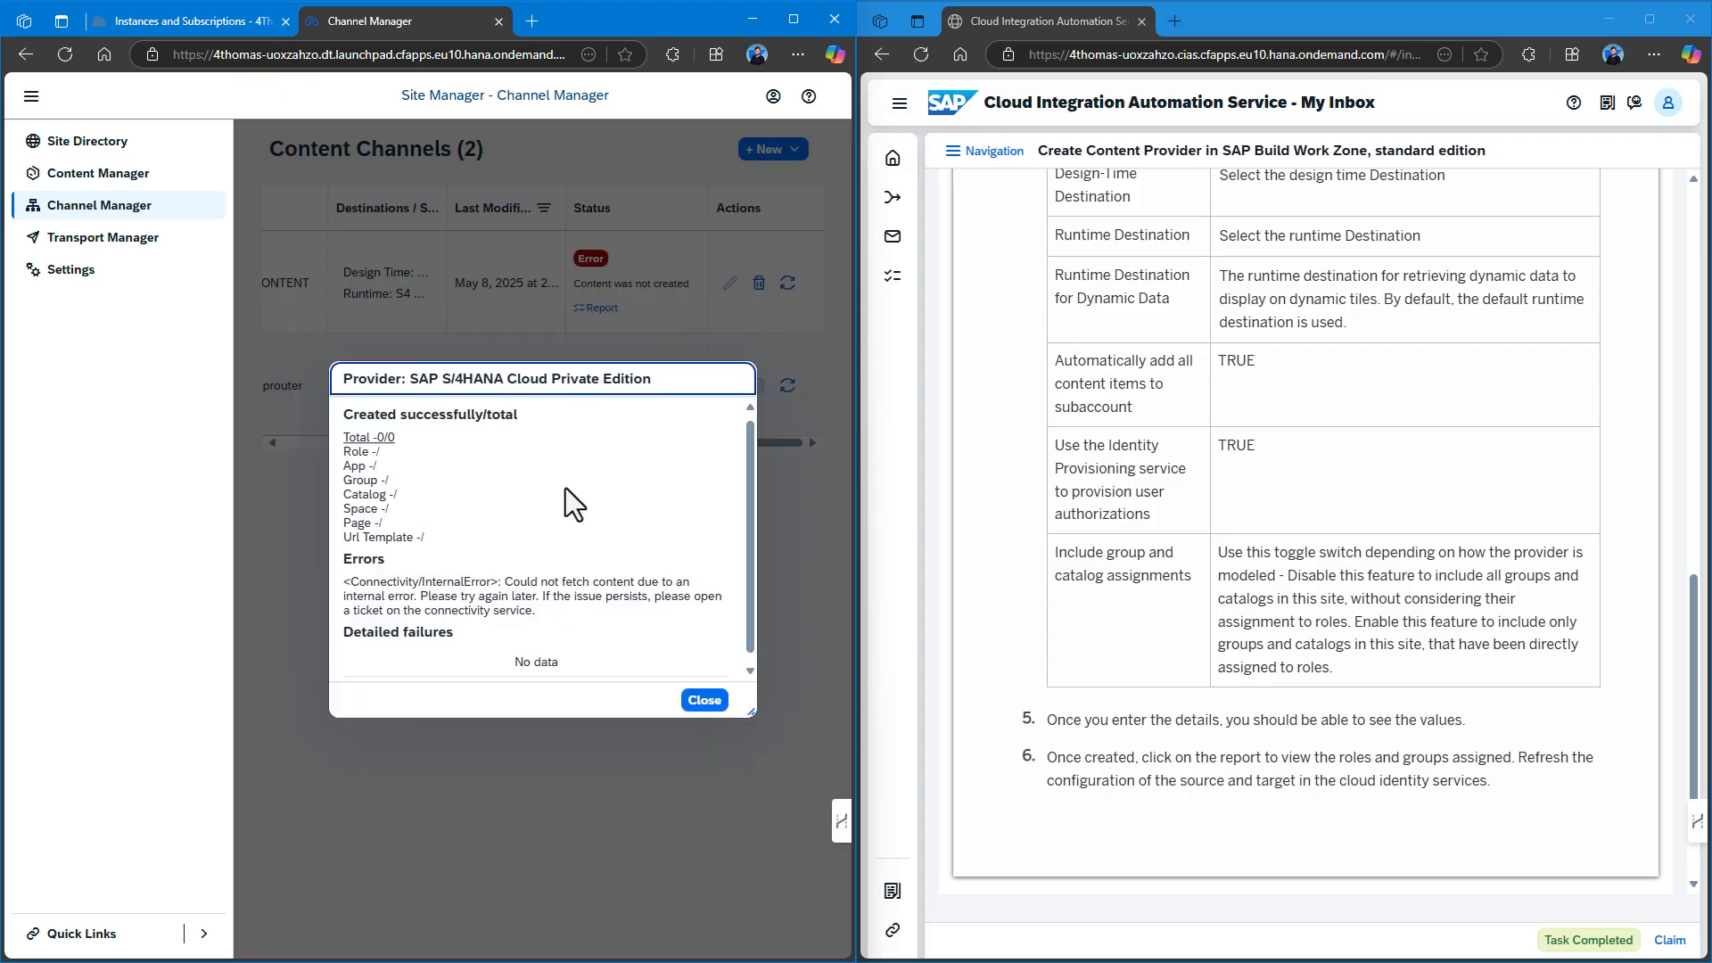
pyautogui.scroll(-1, 565, 488)
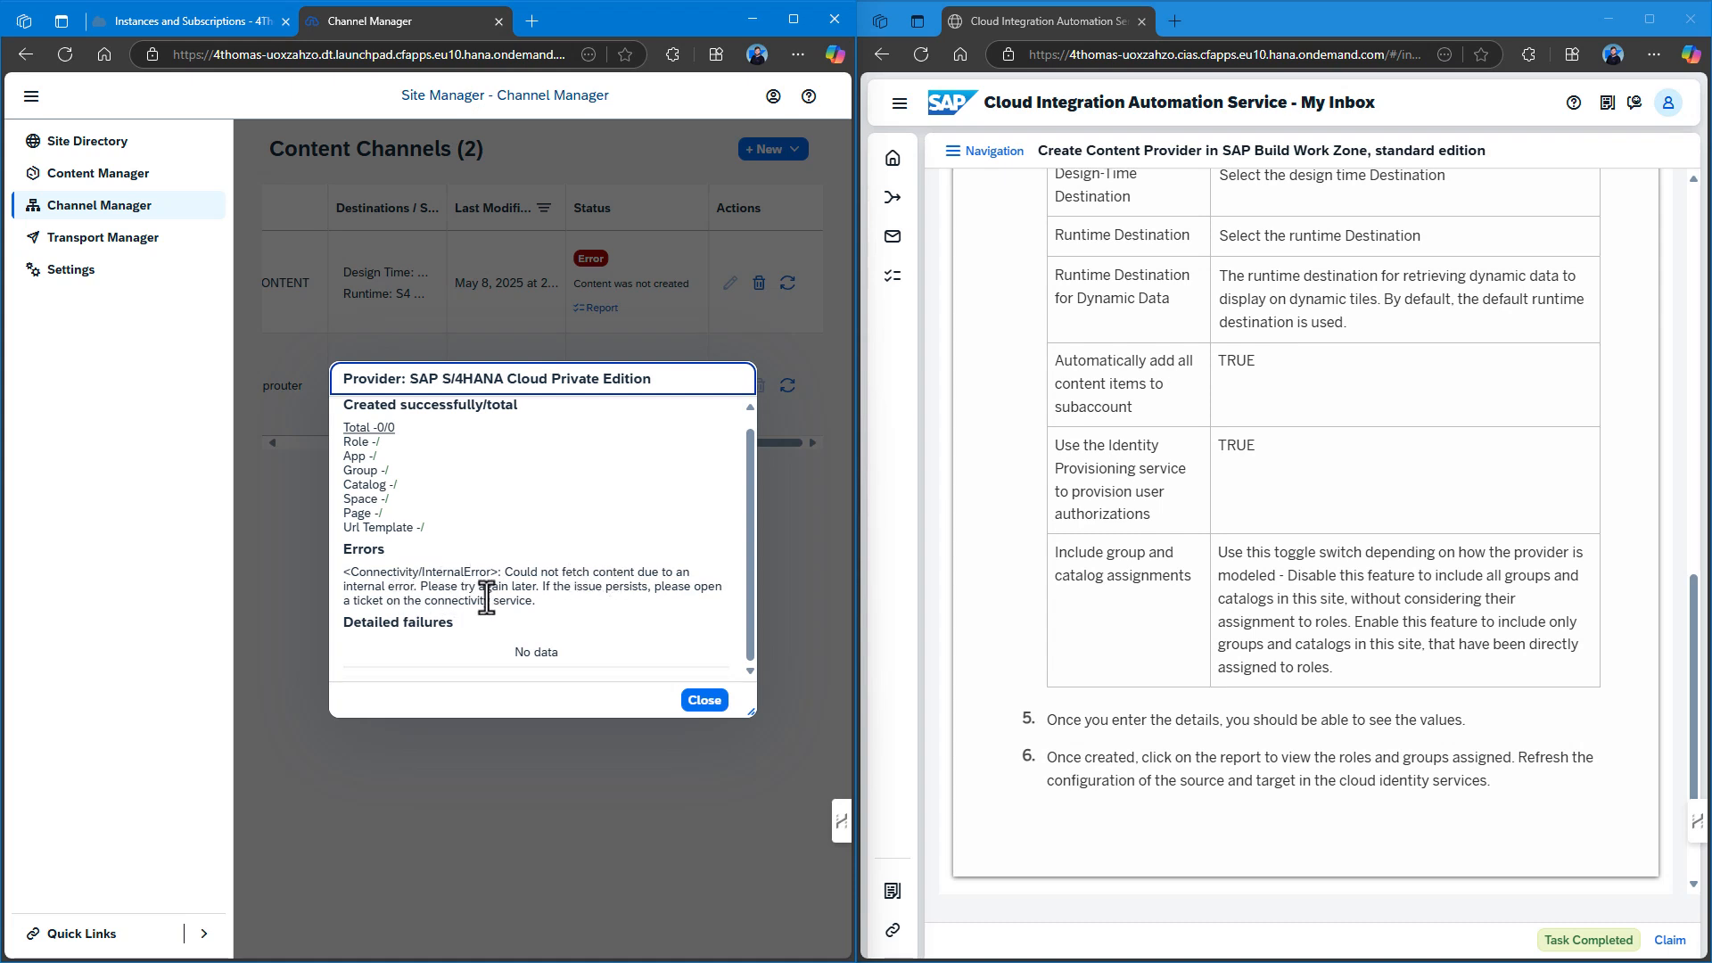
pyautogui.click(705, 700)
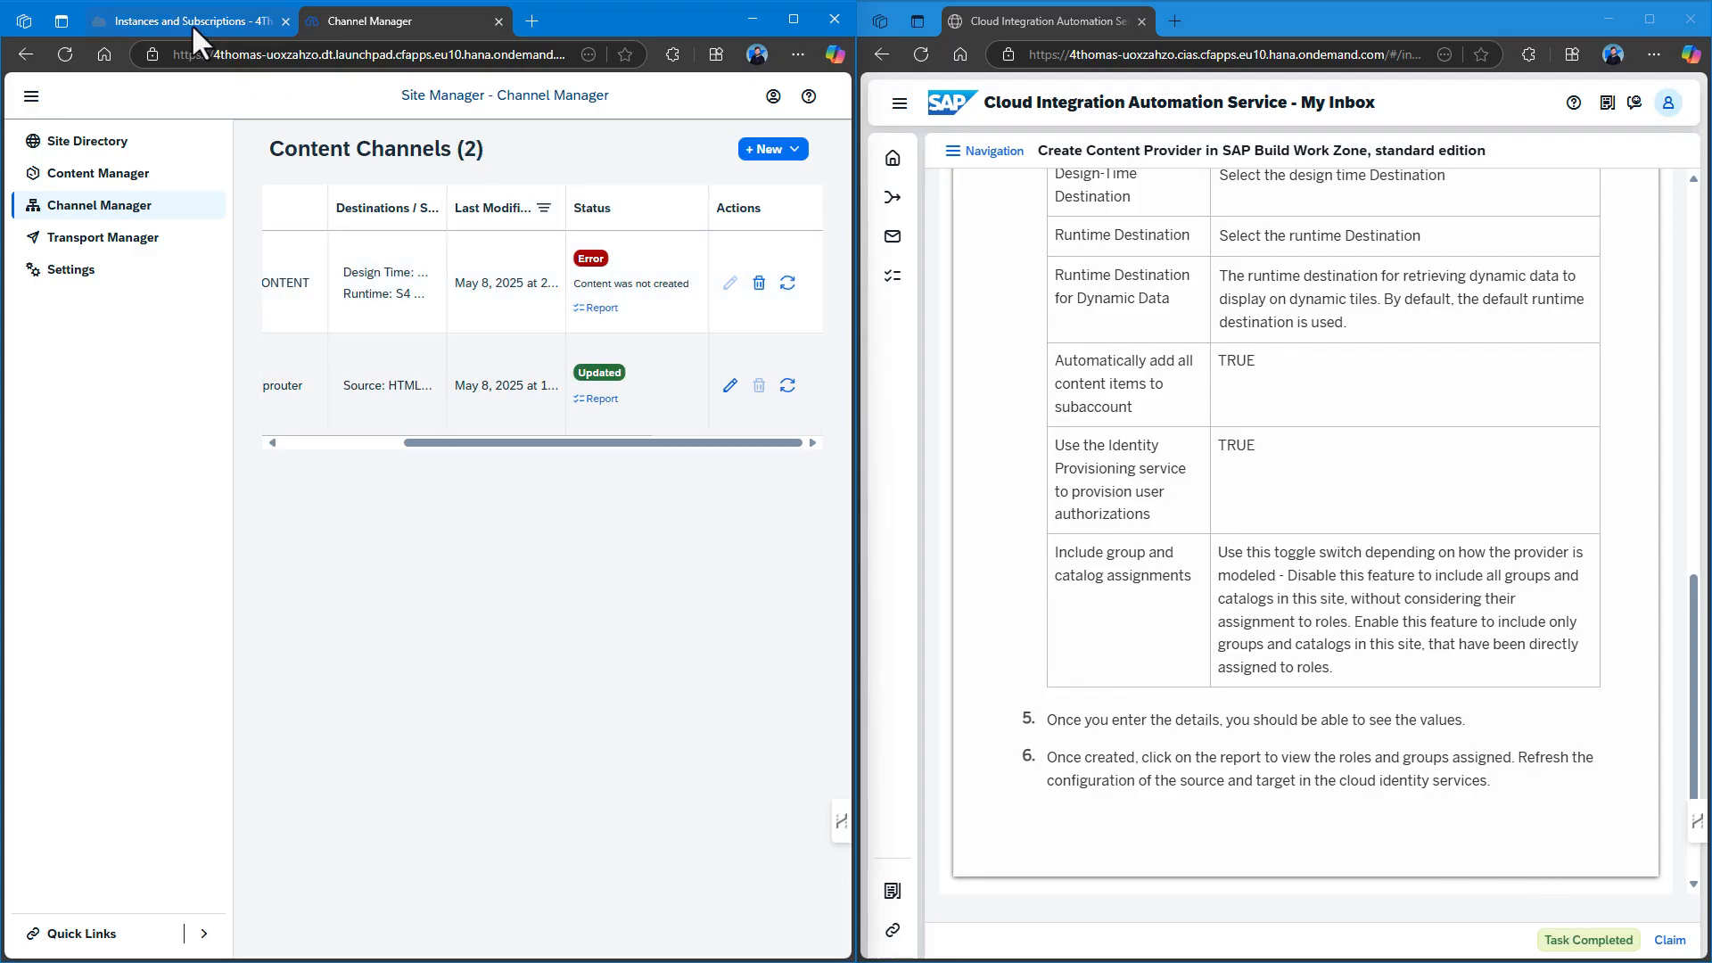
pyautogui.click(498, 21)
pyautogui.moveTo(1021, 17); pyautogui.dragTo(478, 18)
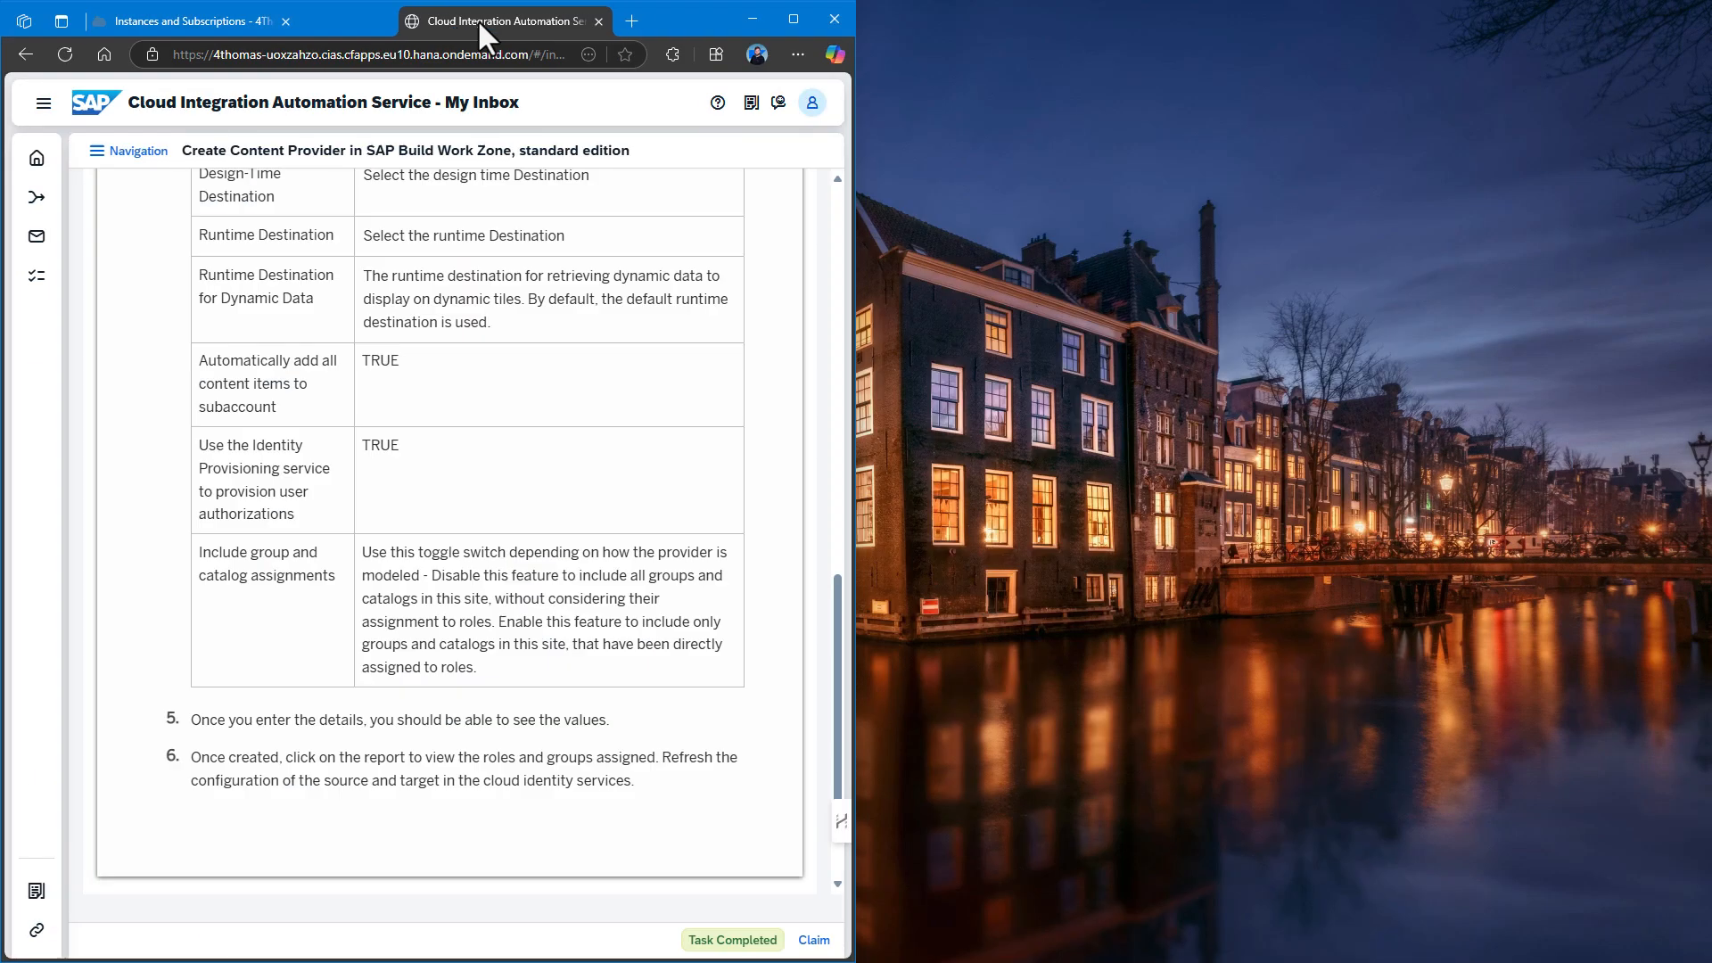
# Maximize the inbox and mark the Create Content Provider task as completed.
pyautogui.click(794, 19)
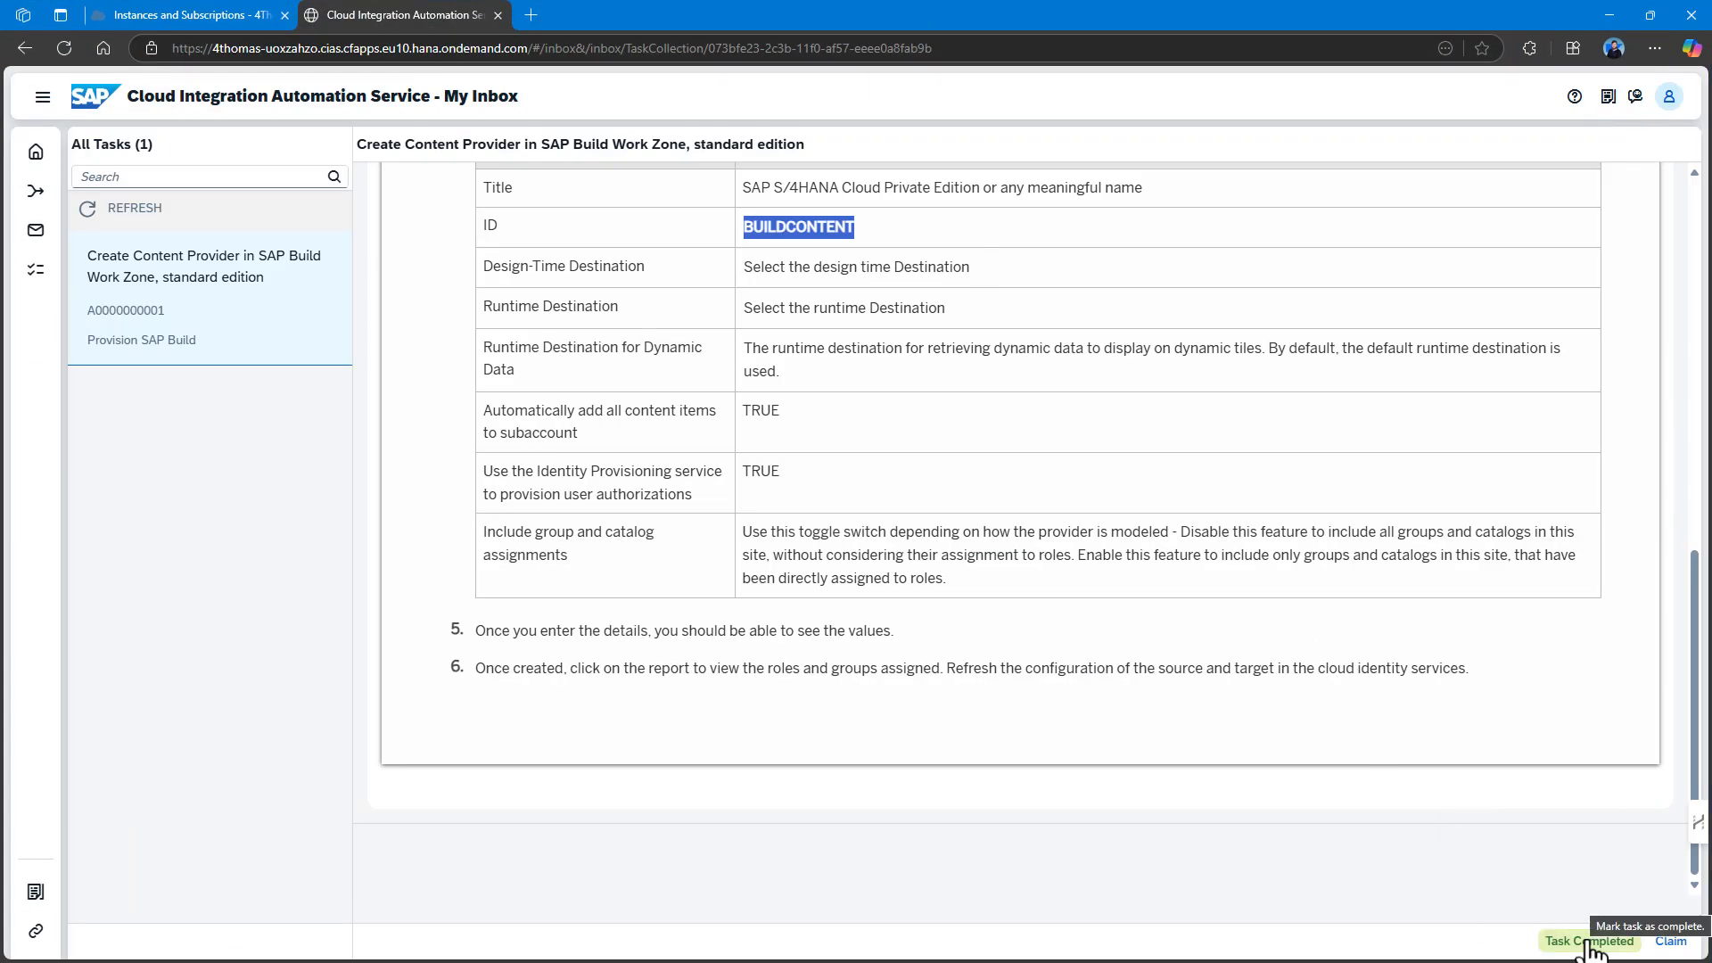
pyautogui.click(1589, 942)
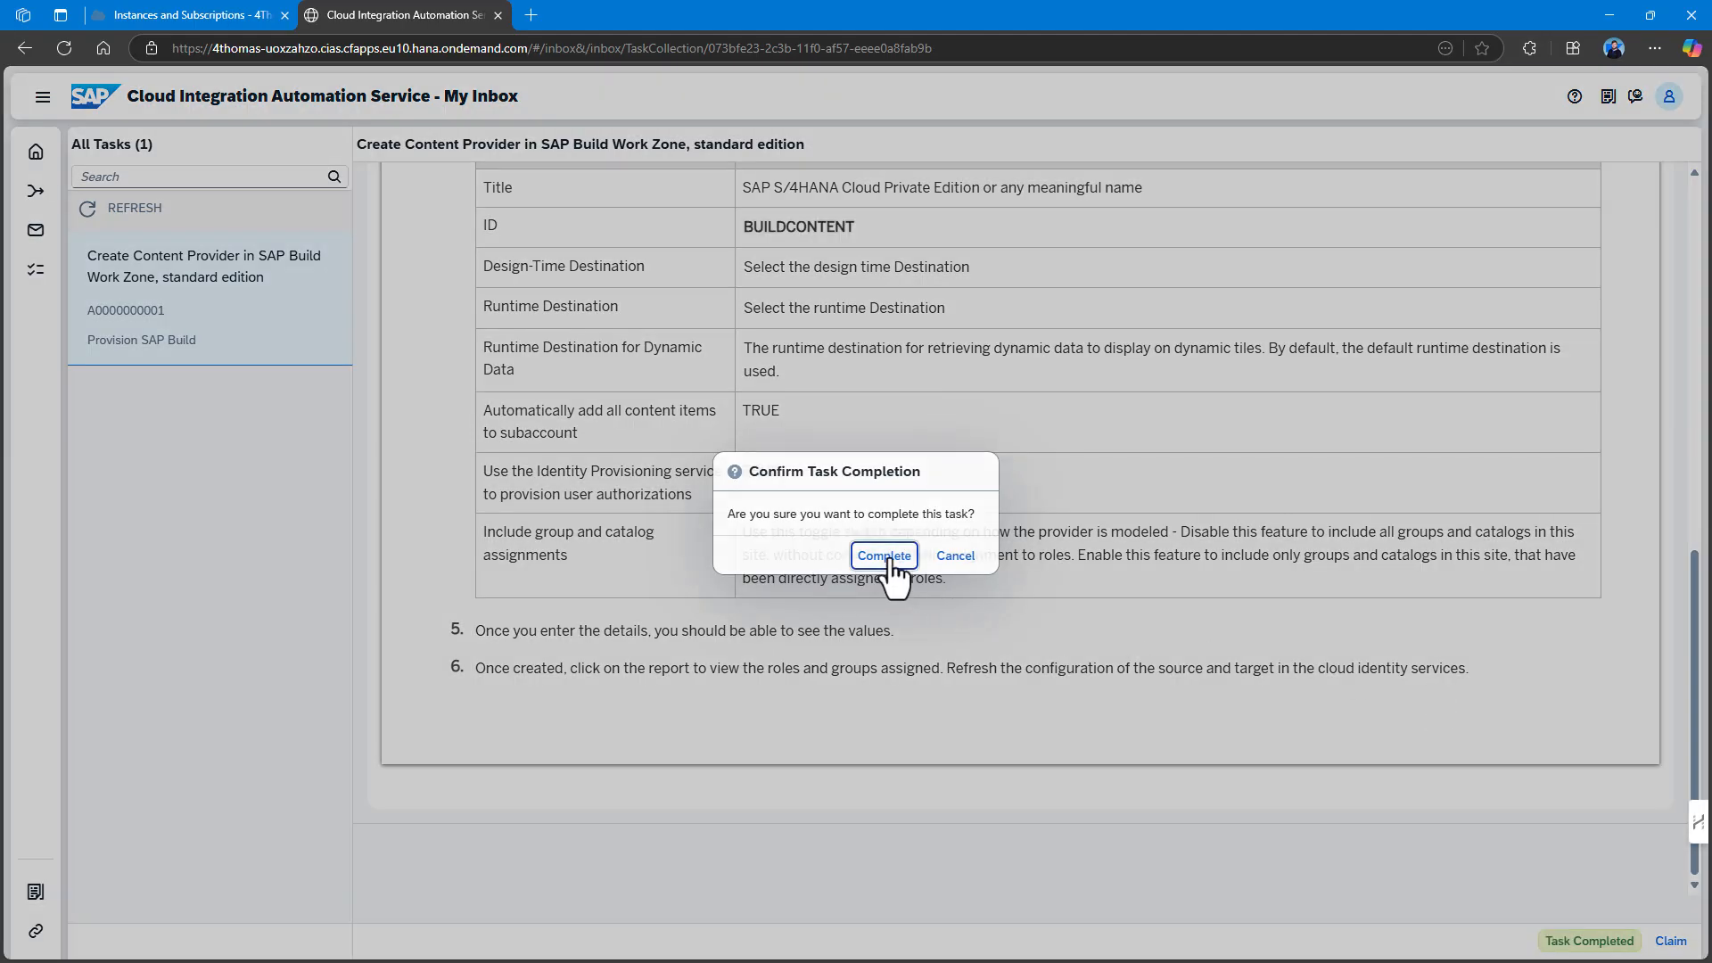
pyautogui.click(885, 557)
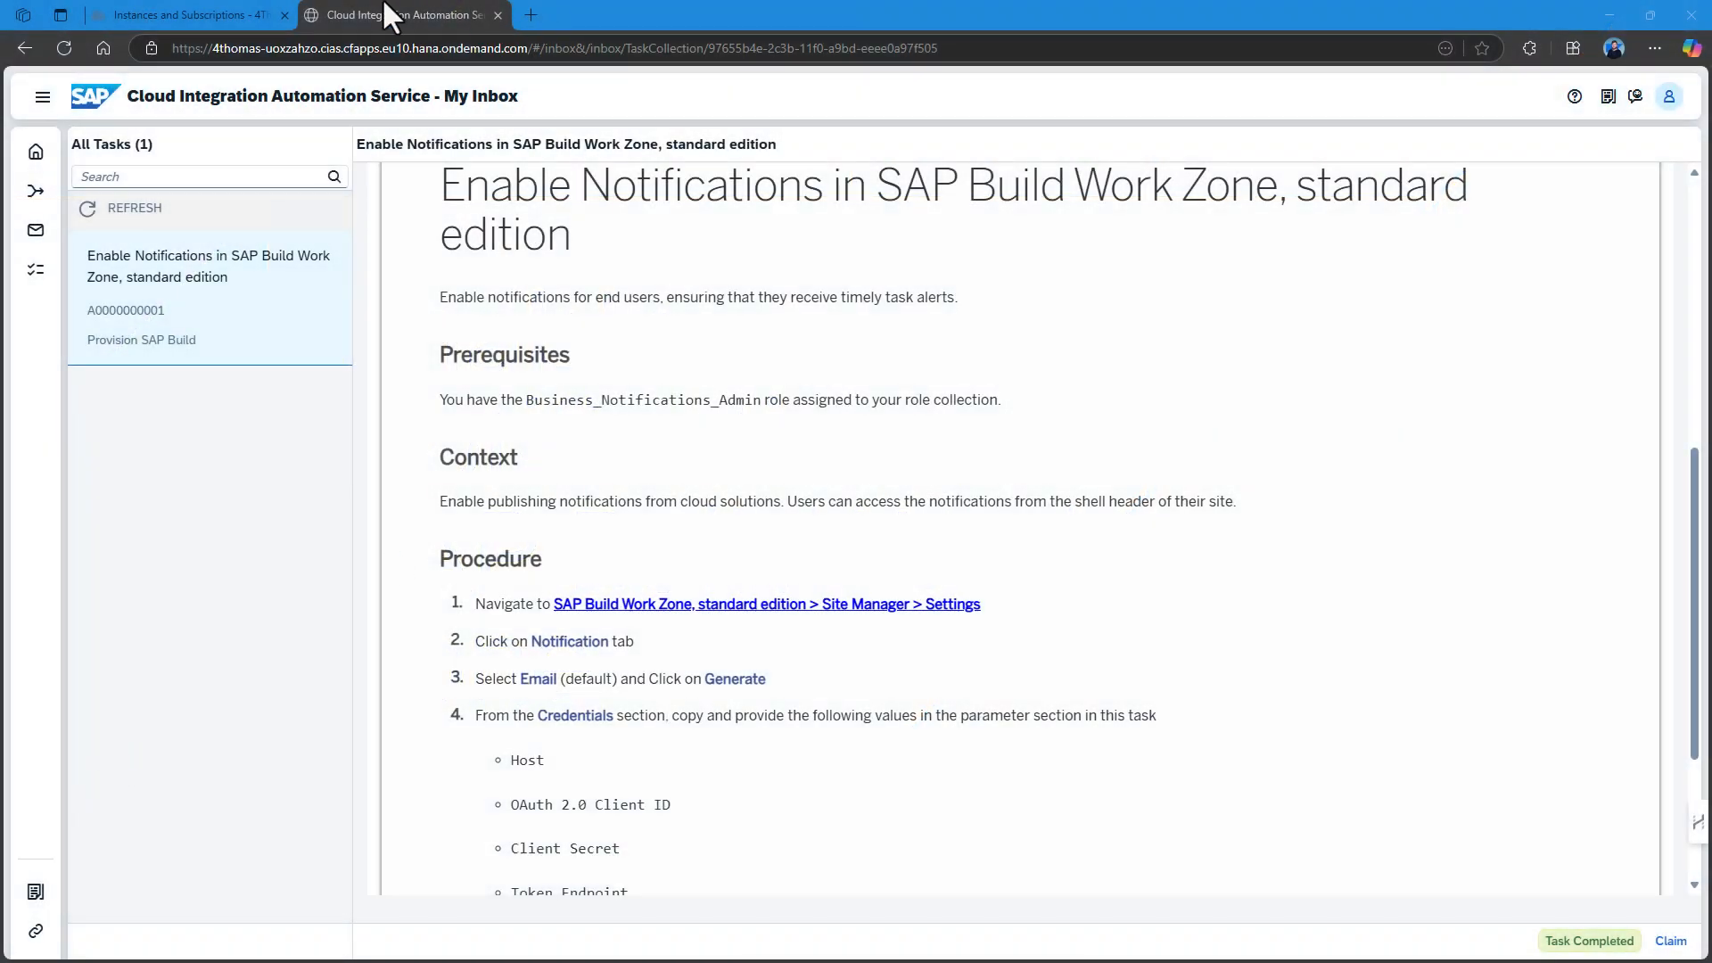
# Place the BTP Cockpit beside the inbox and launch SAP Build Work Zone.
pyautogui.moveTo(385, 4); pyautogui.dragTo(1711, 254)
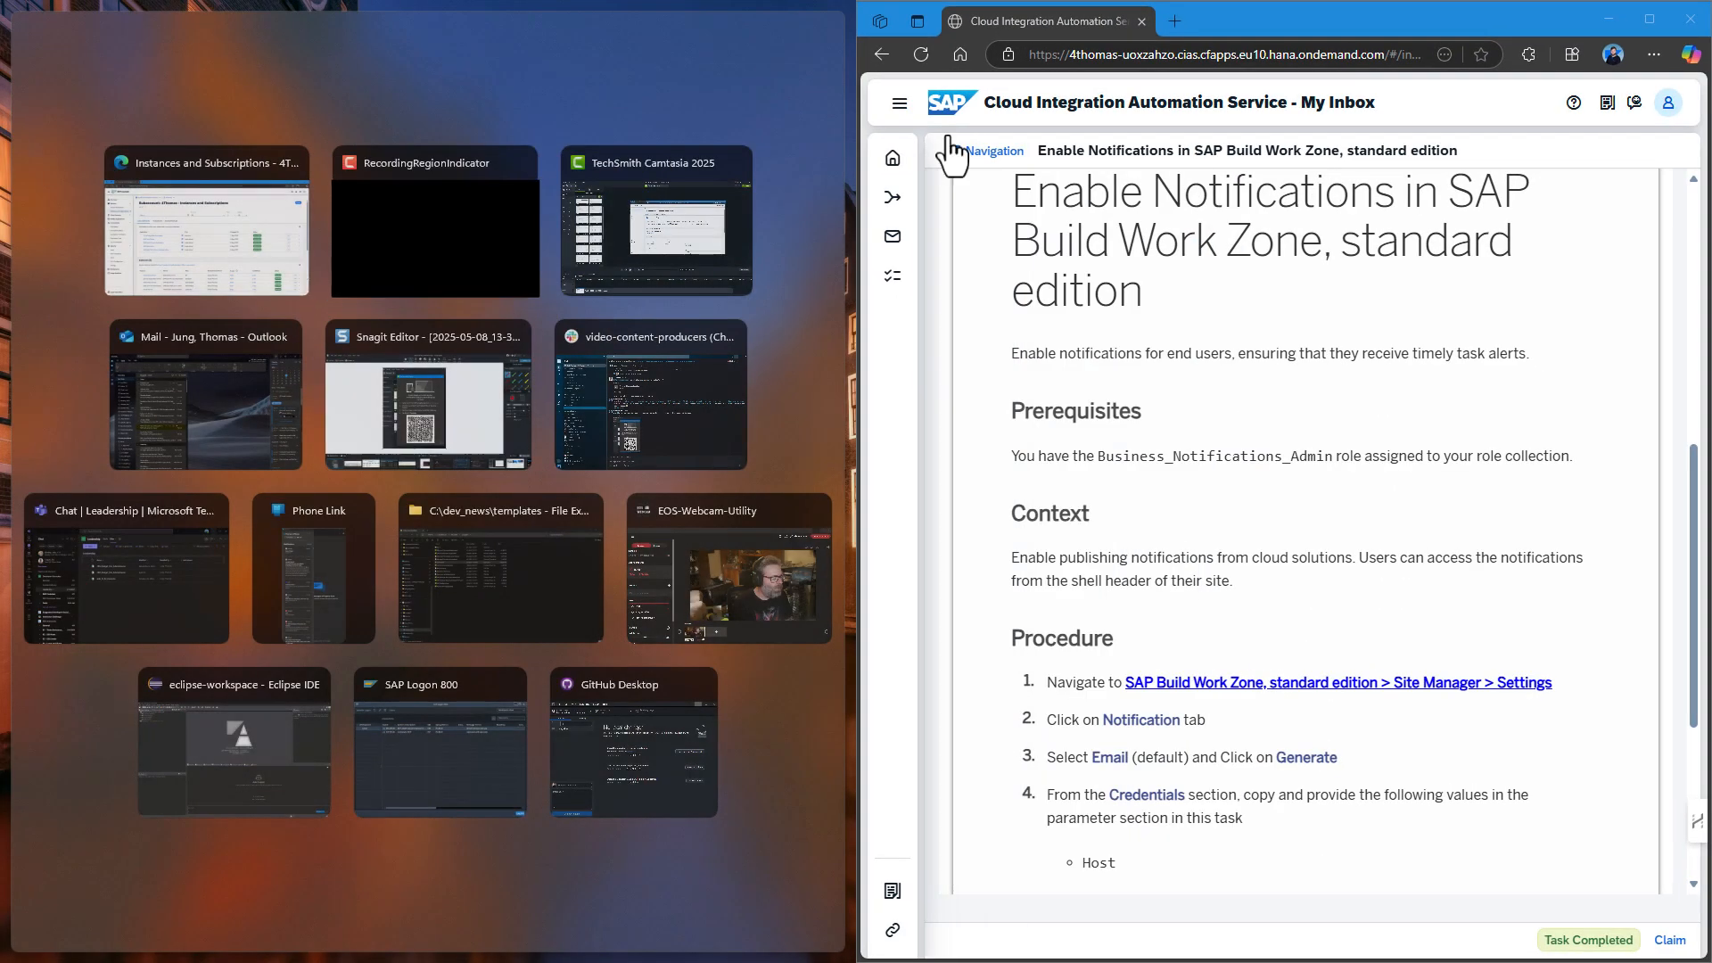
pyautogui.click(153, 233)
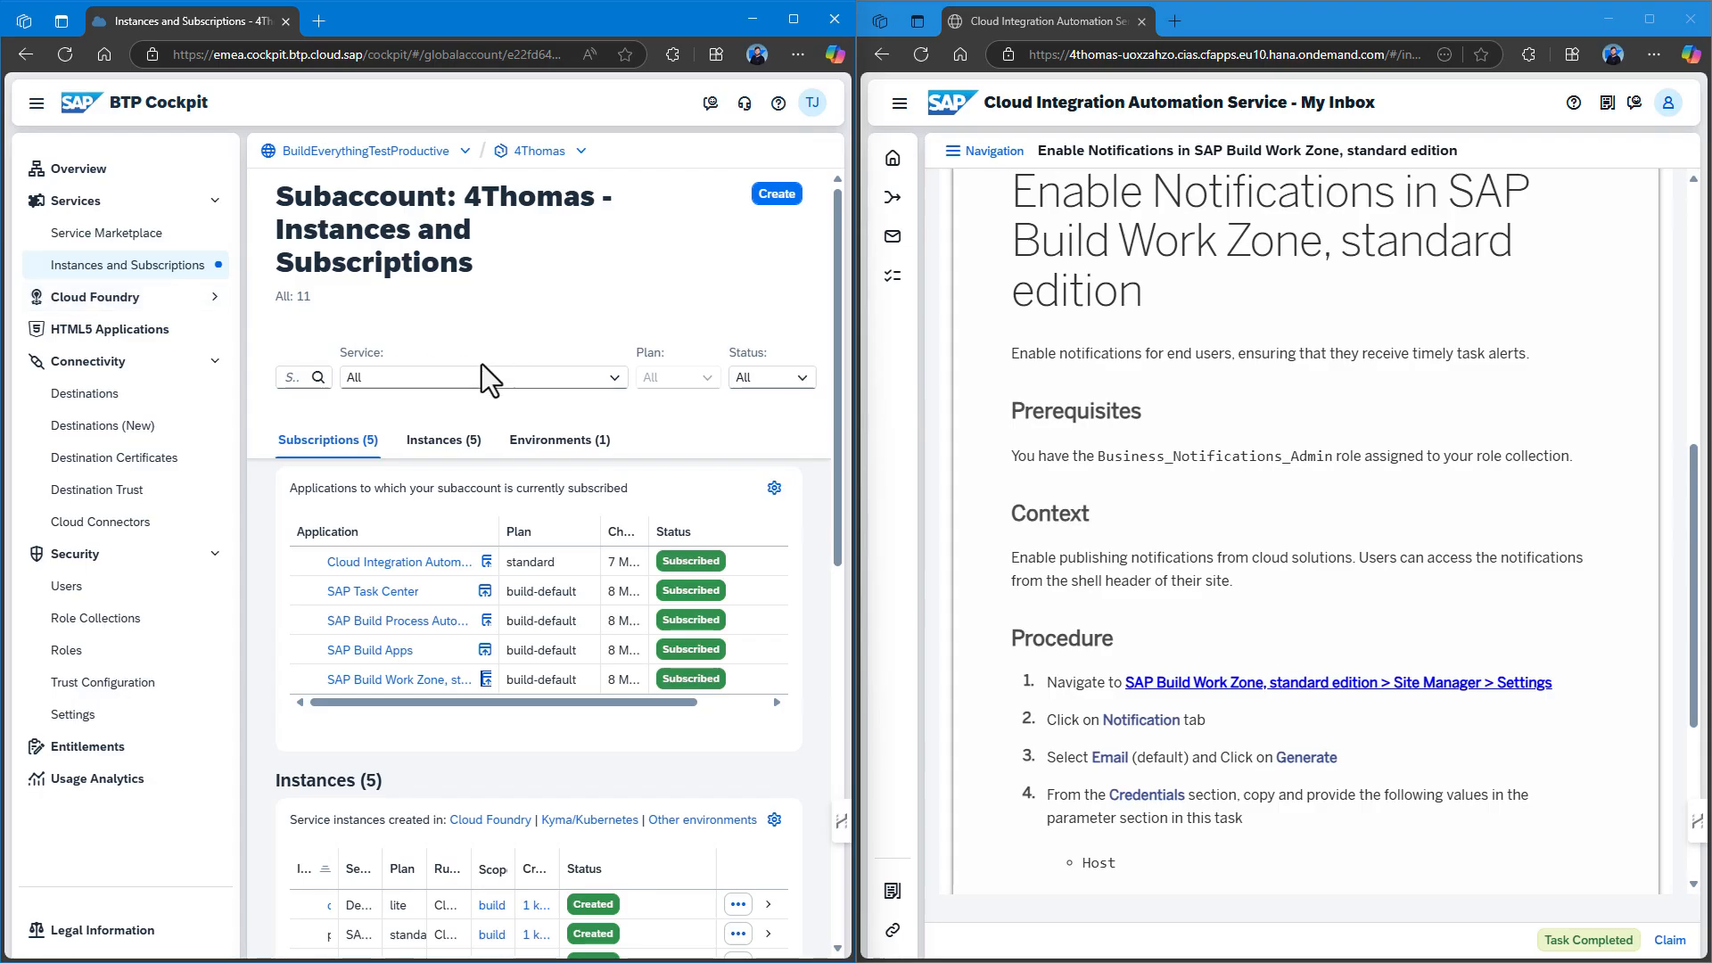
pyautogui.click(486, 679)
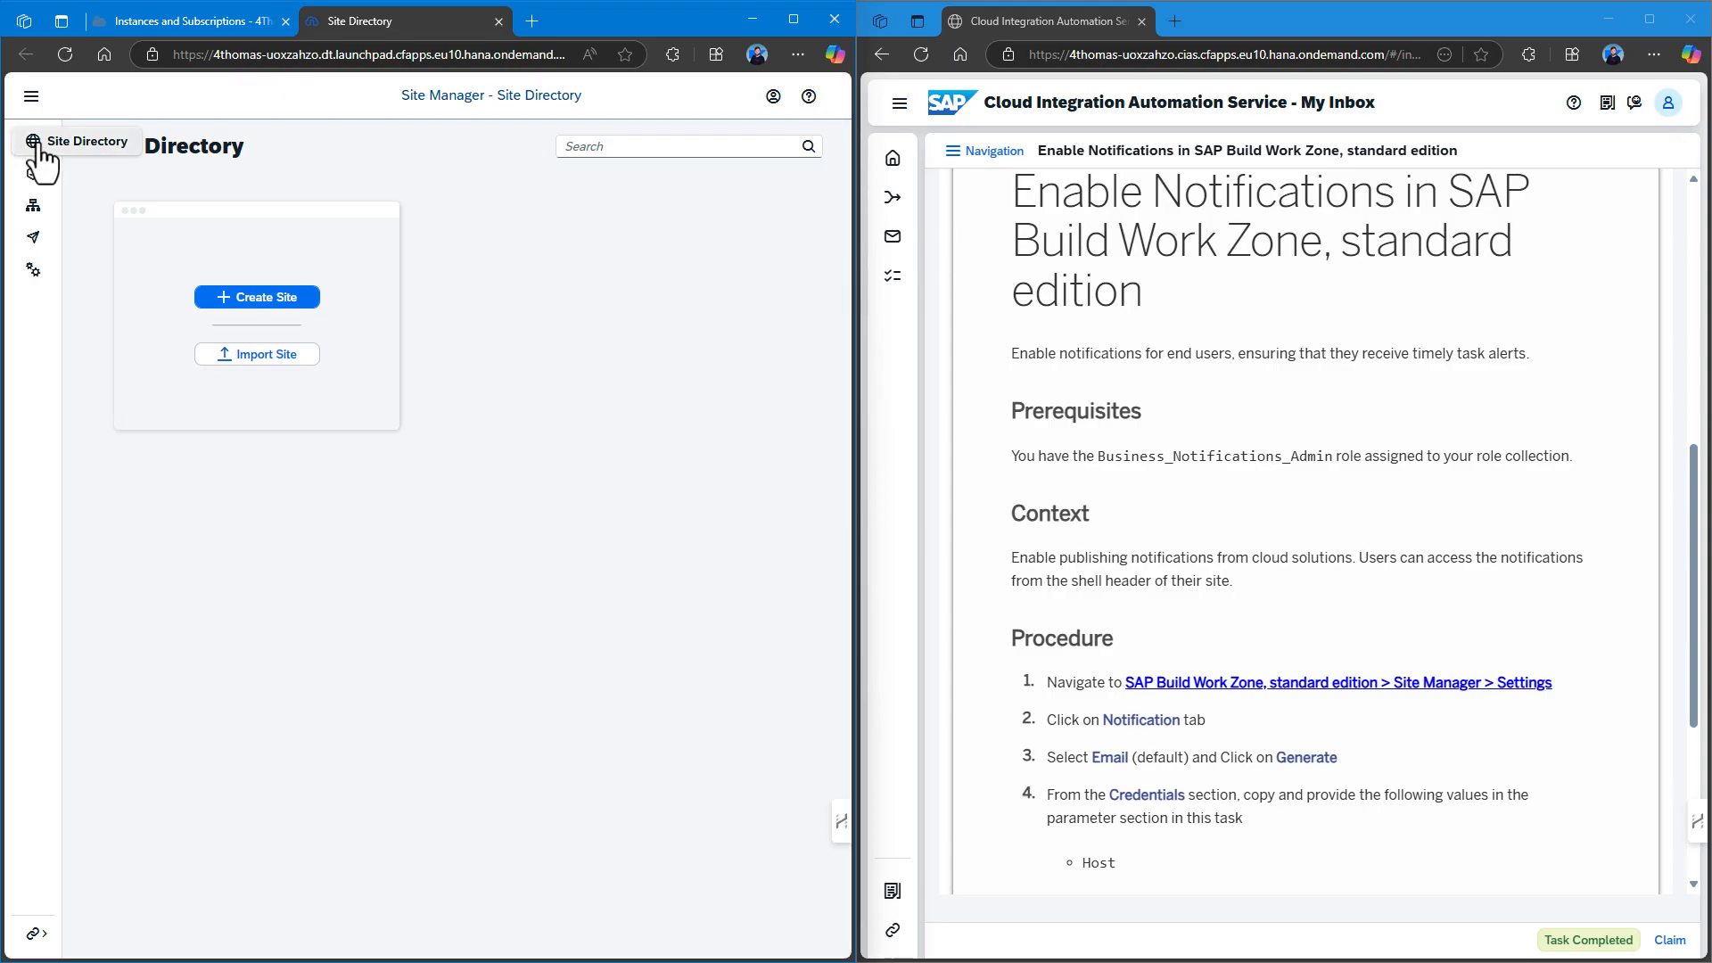
# Generate notification credentials in Site Manager Settings > Notifications with Email identifier.
pyautogui.click(36, 284)
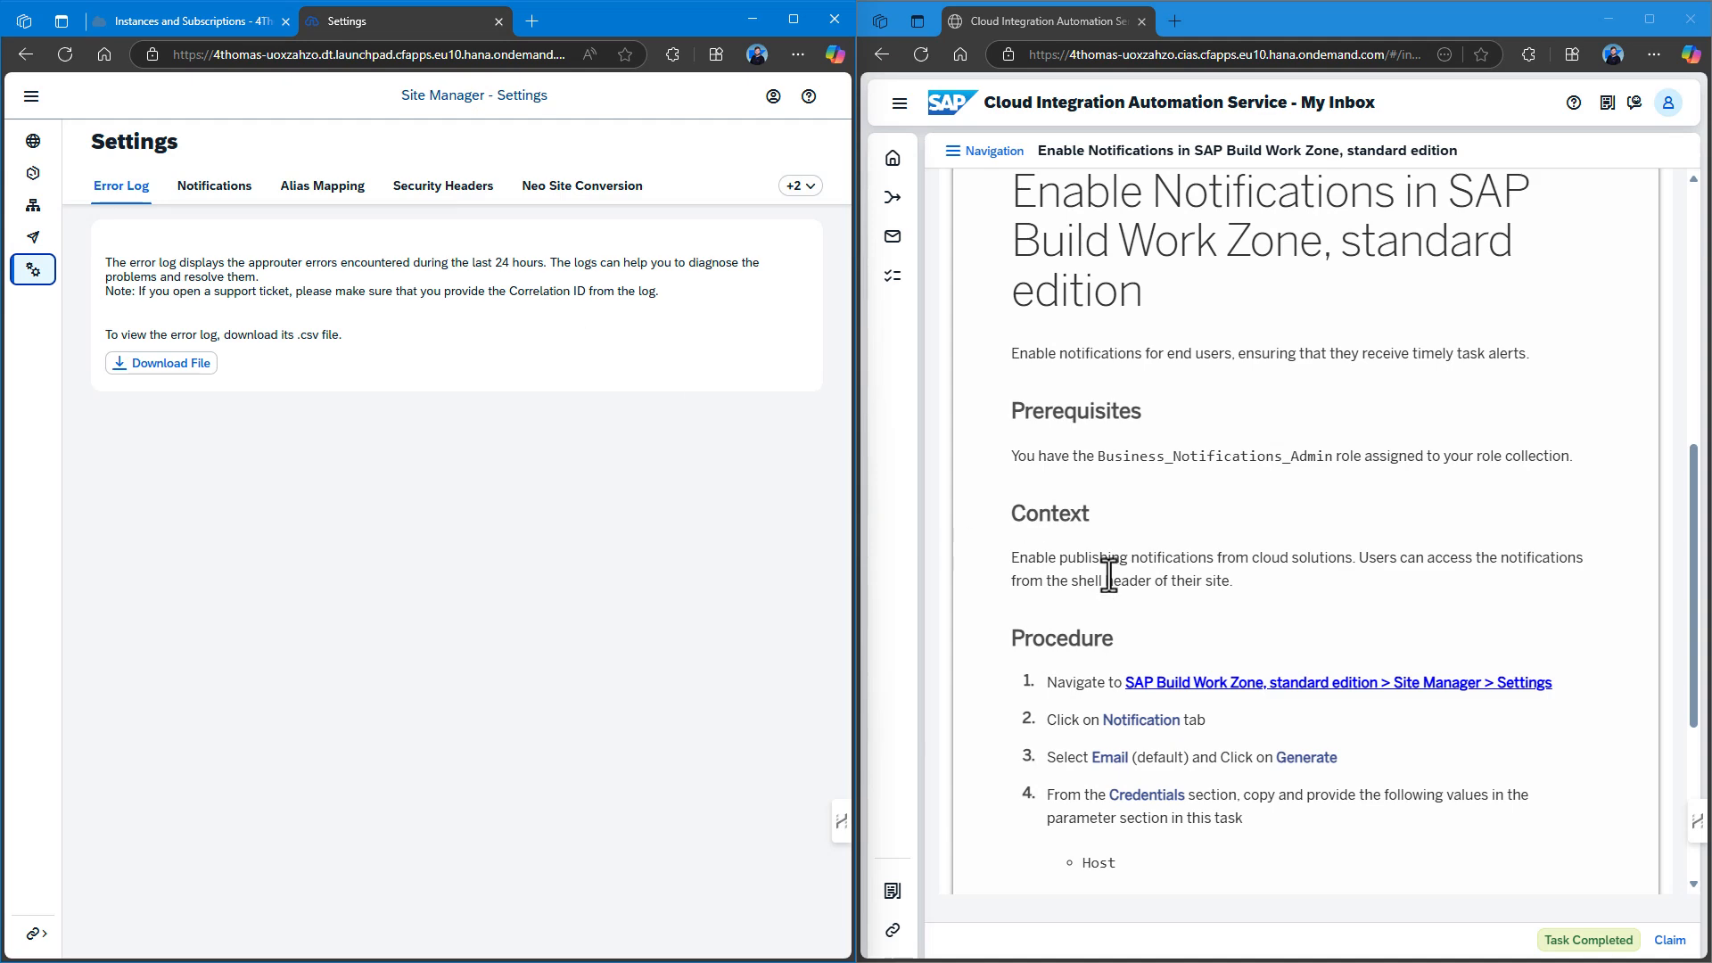
pyautogui.scroll(-2, 1158, 558)
pyautogui.scroll(-1, 1158, 559)
pyautogui.click(192, 190)
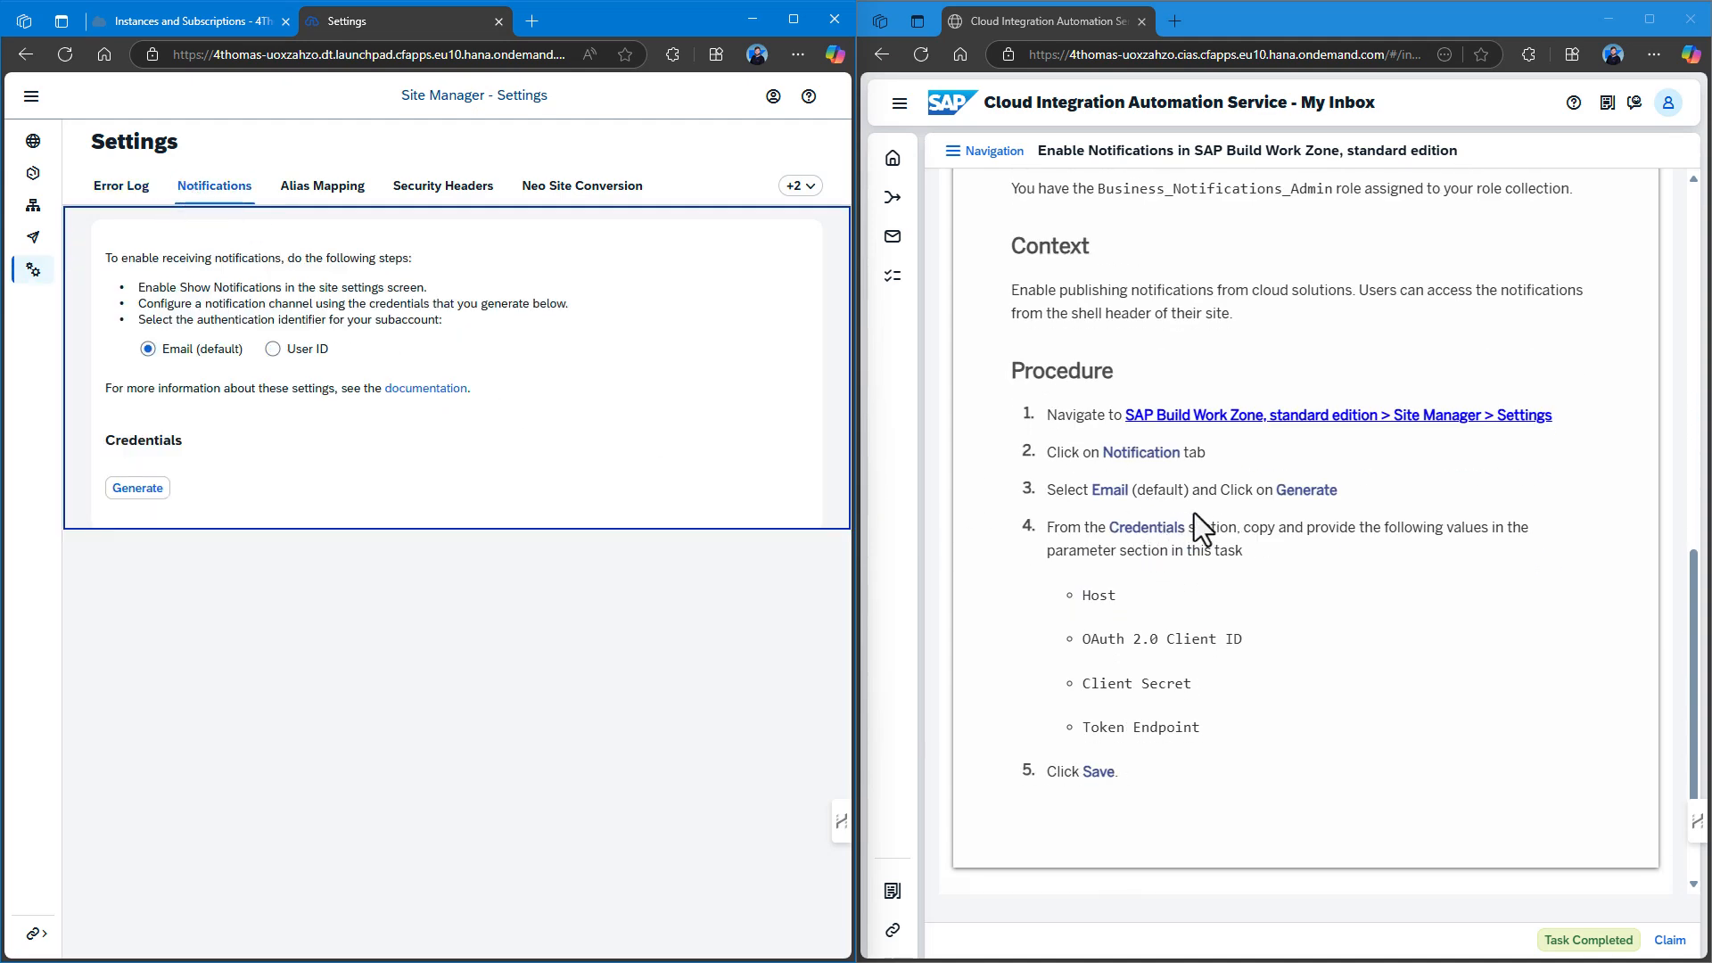
pyautogui.click(136, 487)
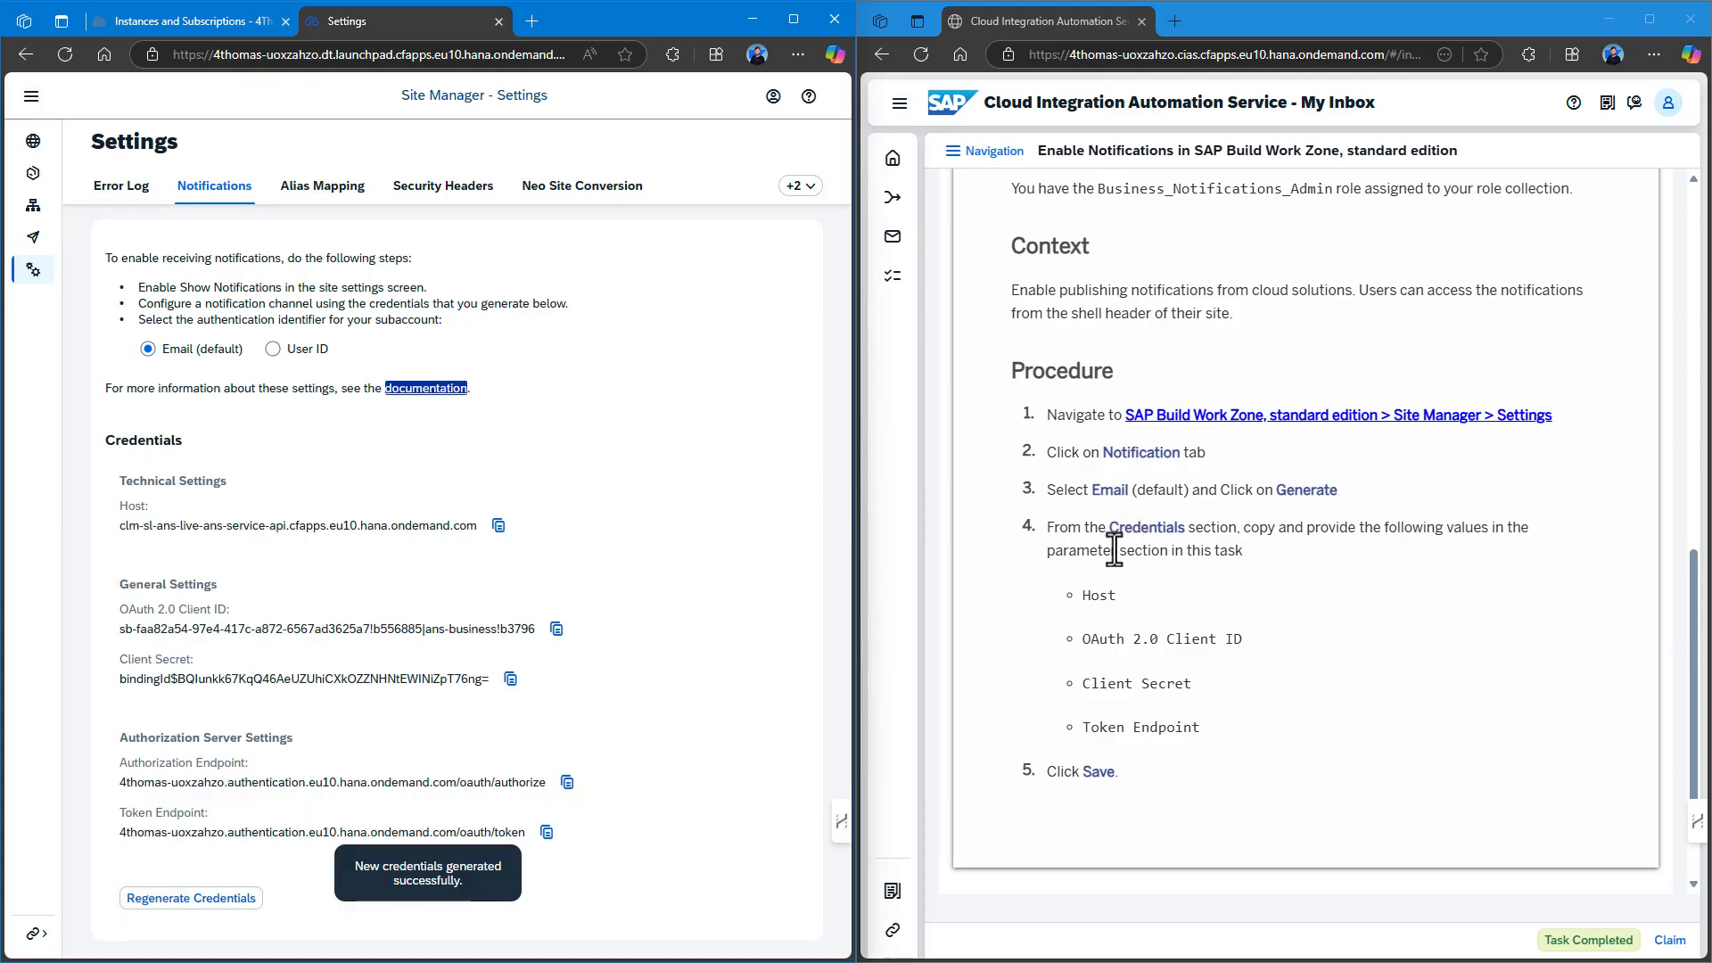
pyautogui.scroll(-1, 1115, 550)
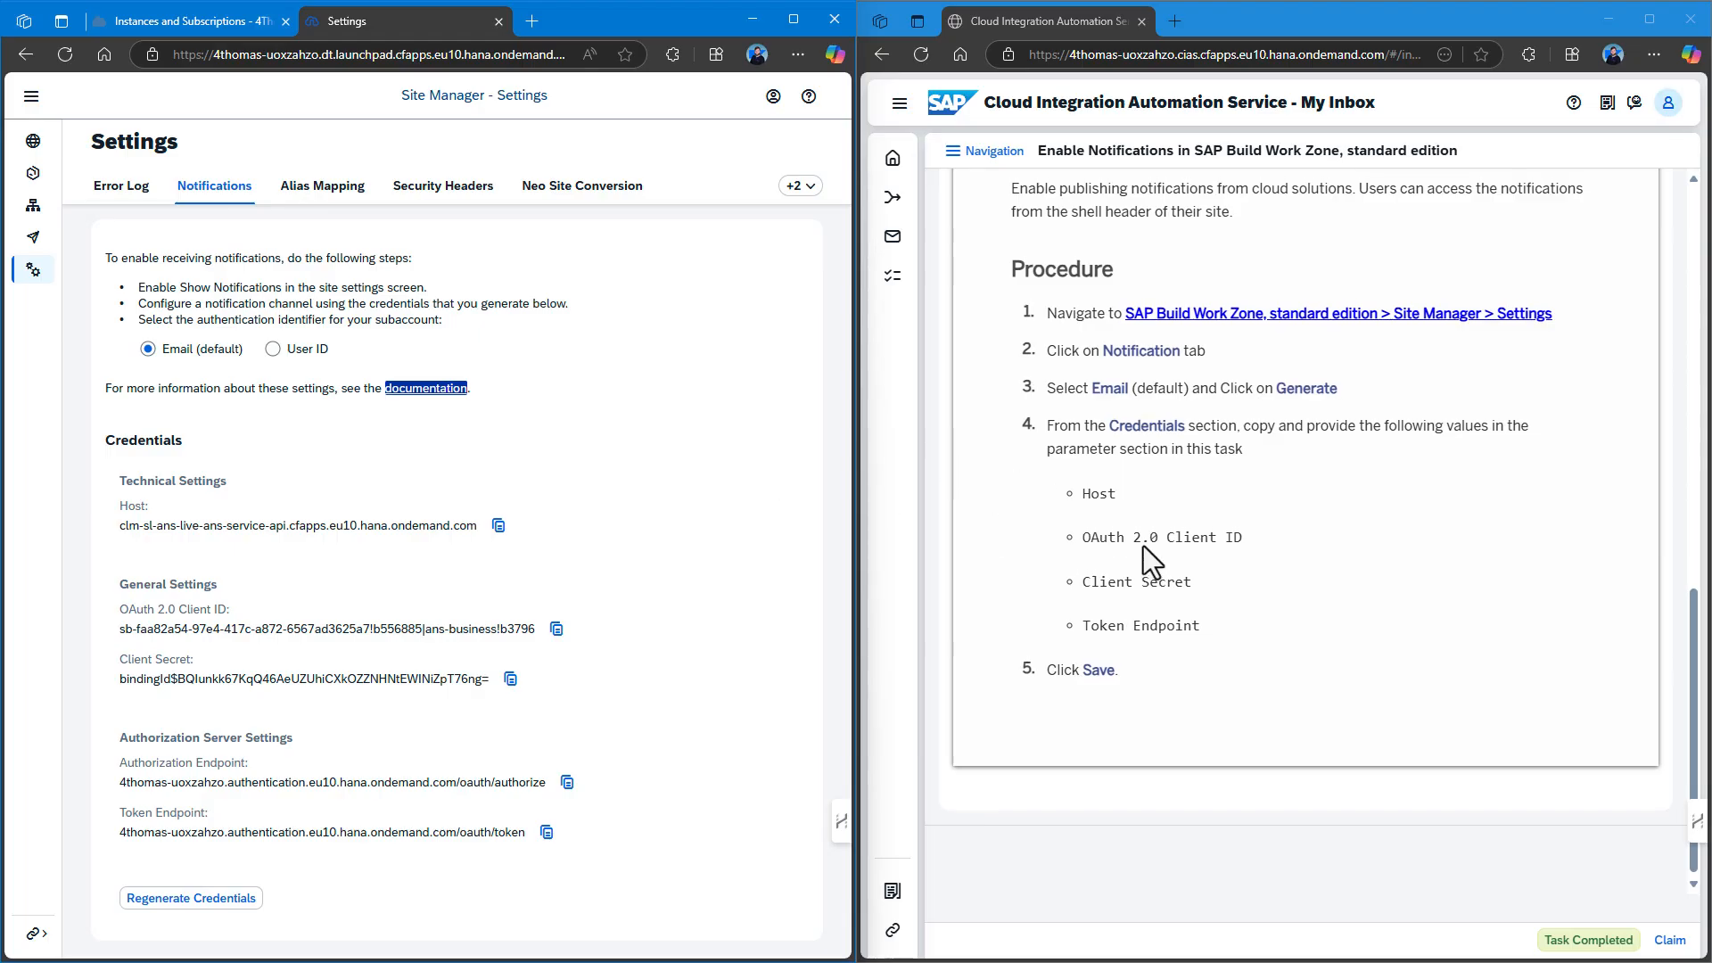
pyautogui.scroll(10, 1144, 546)
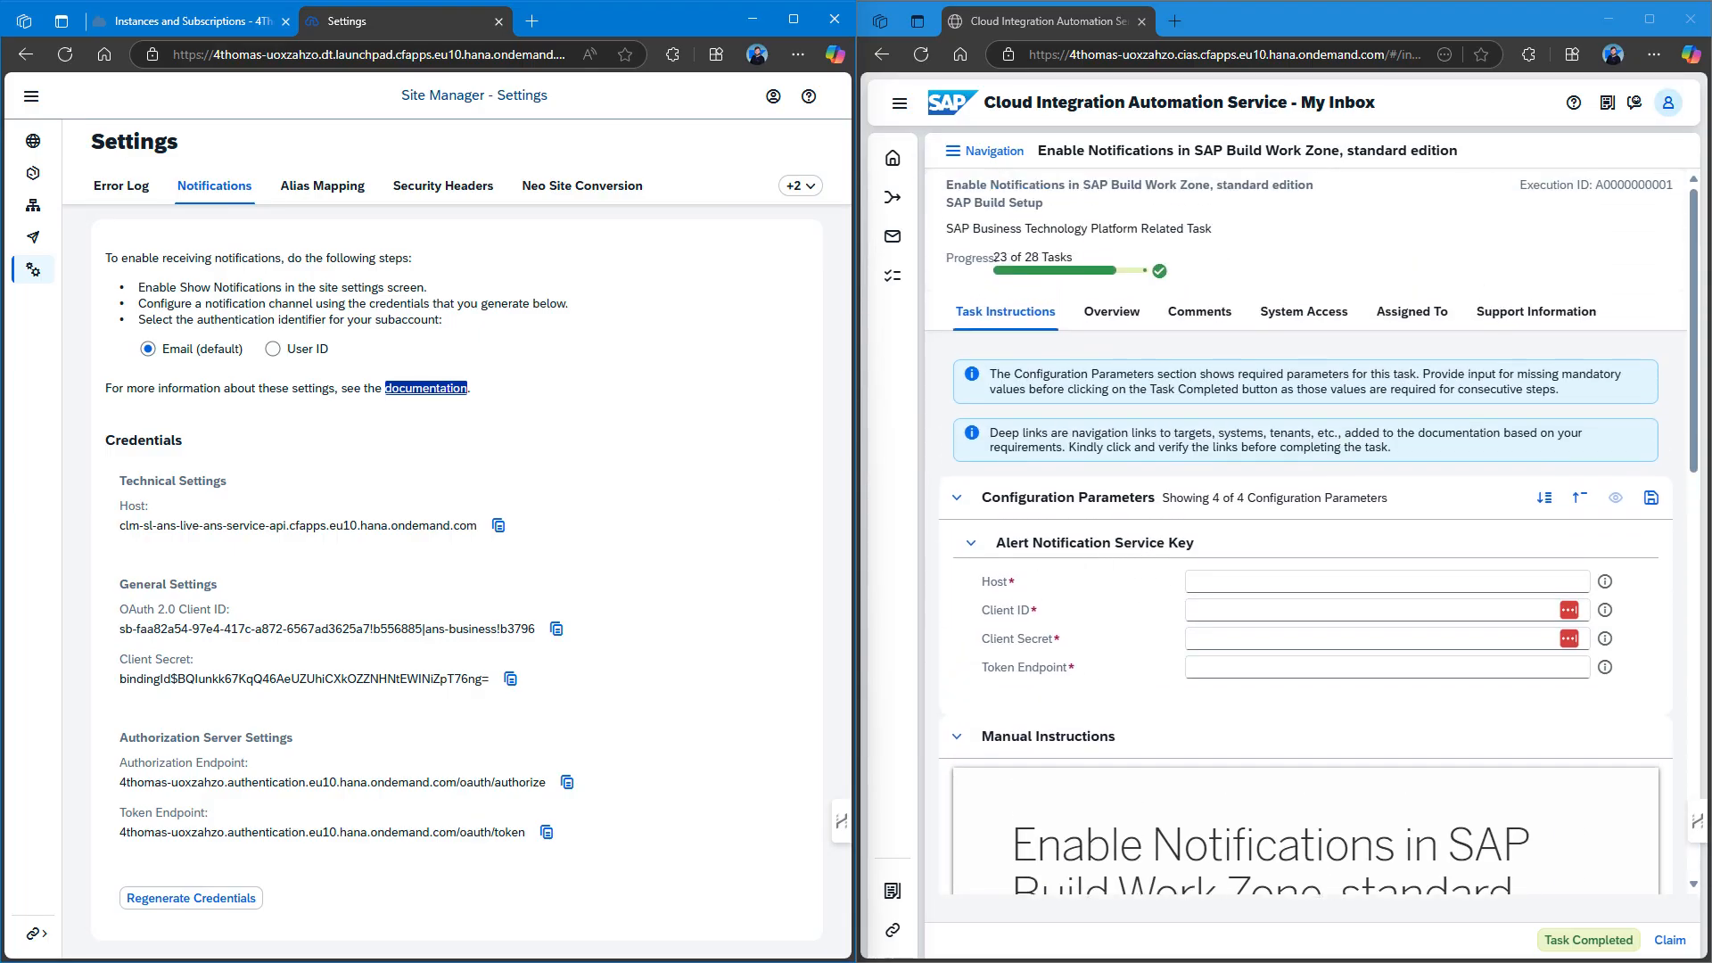
# Copy the generated Host, Client ID, Client Secret and Token Endpoint into the Service Key parameters.
pyautogui.click(498, 531)
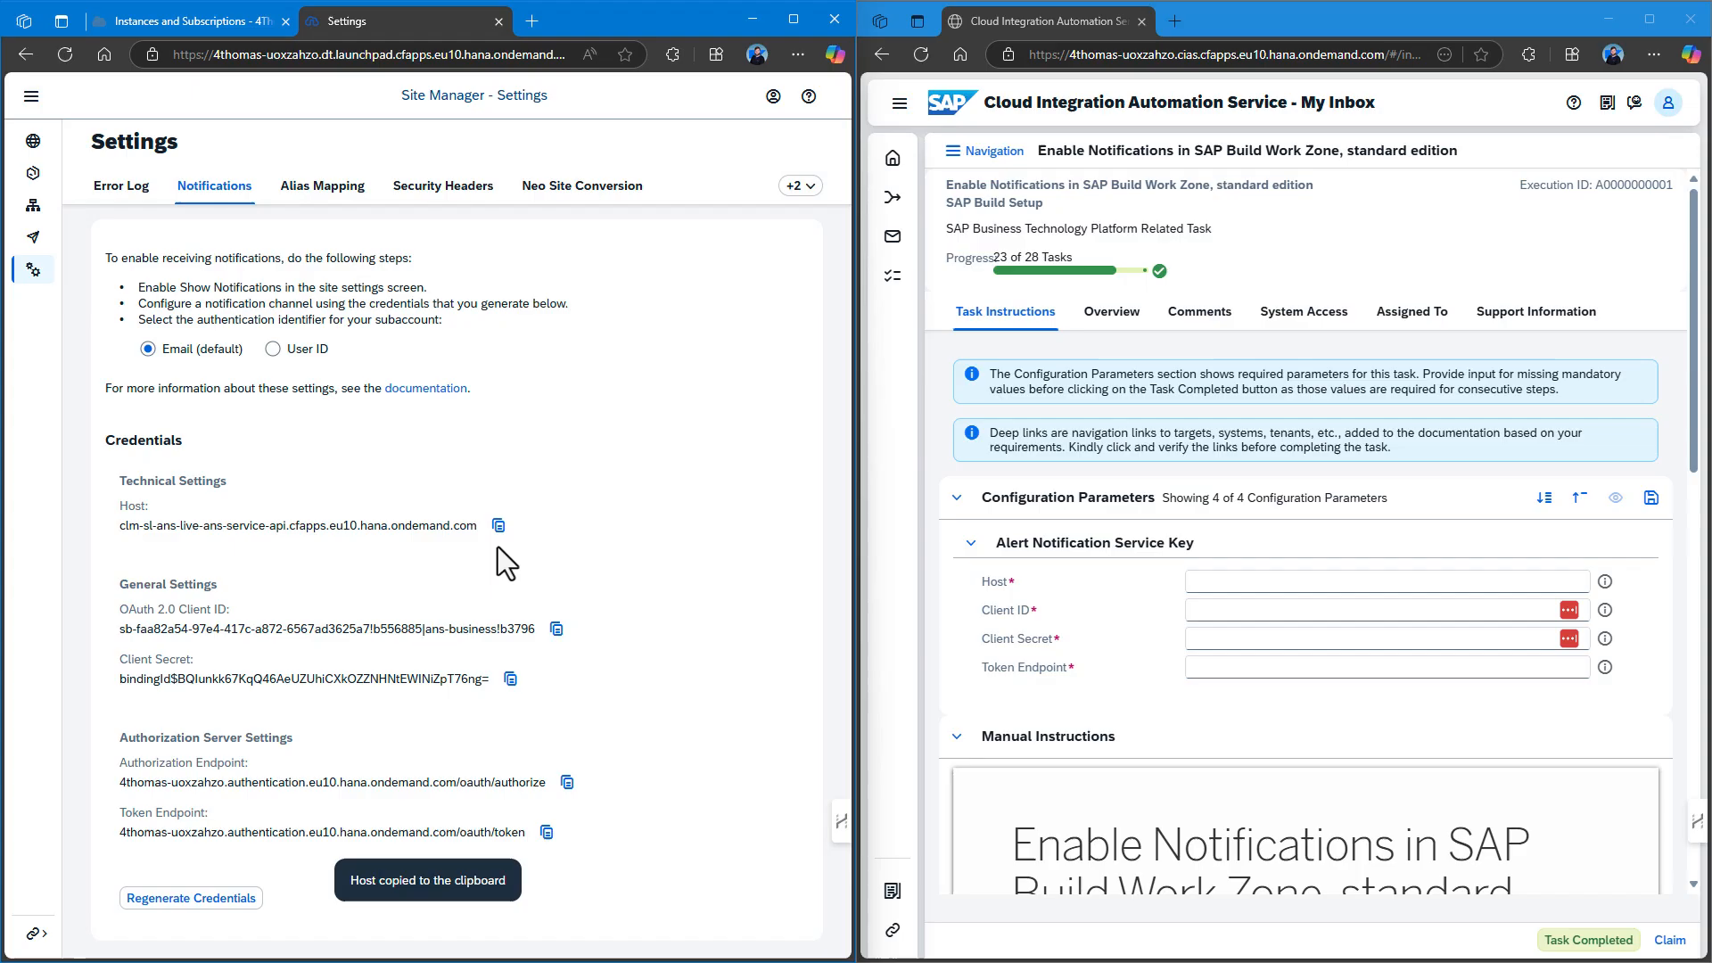
pyautogui.click(1204, 582)
pyautogui.hotkey('ctrl', 'v')
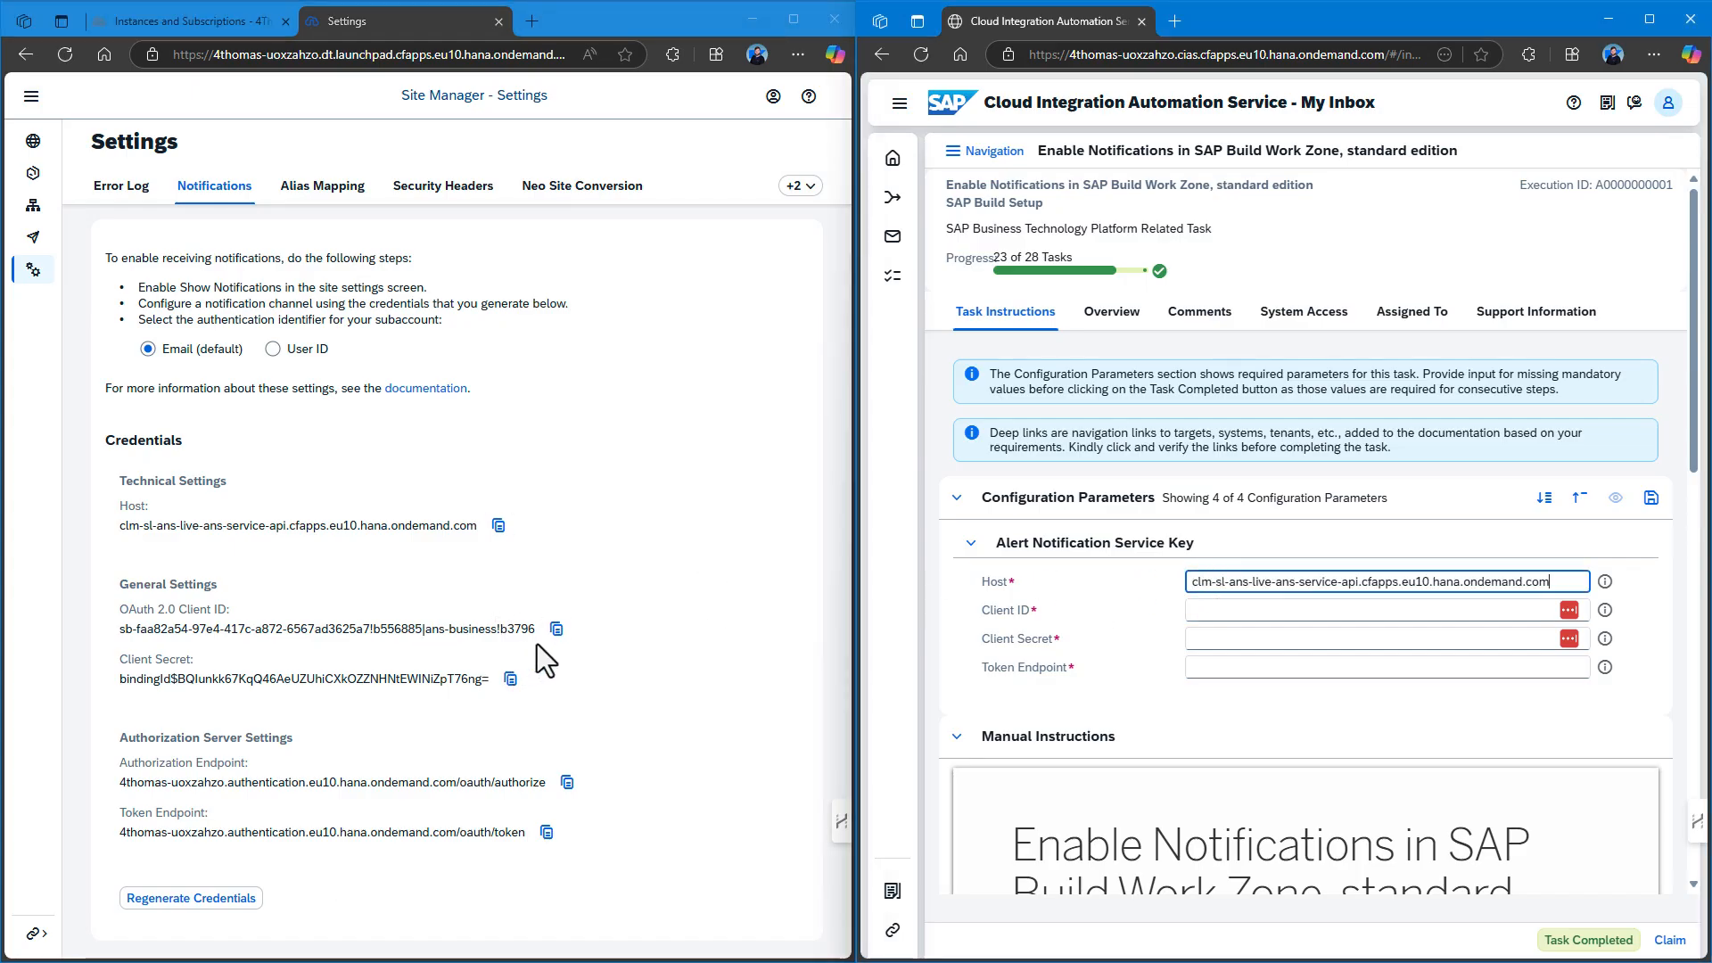
pyautogui.click(556, 629)
pyautogui.click(1206, 610)
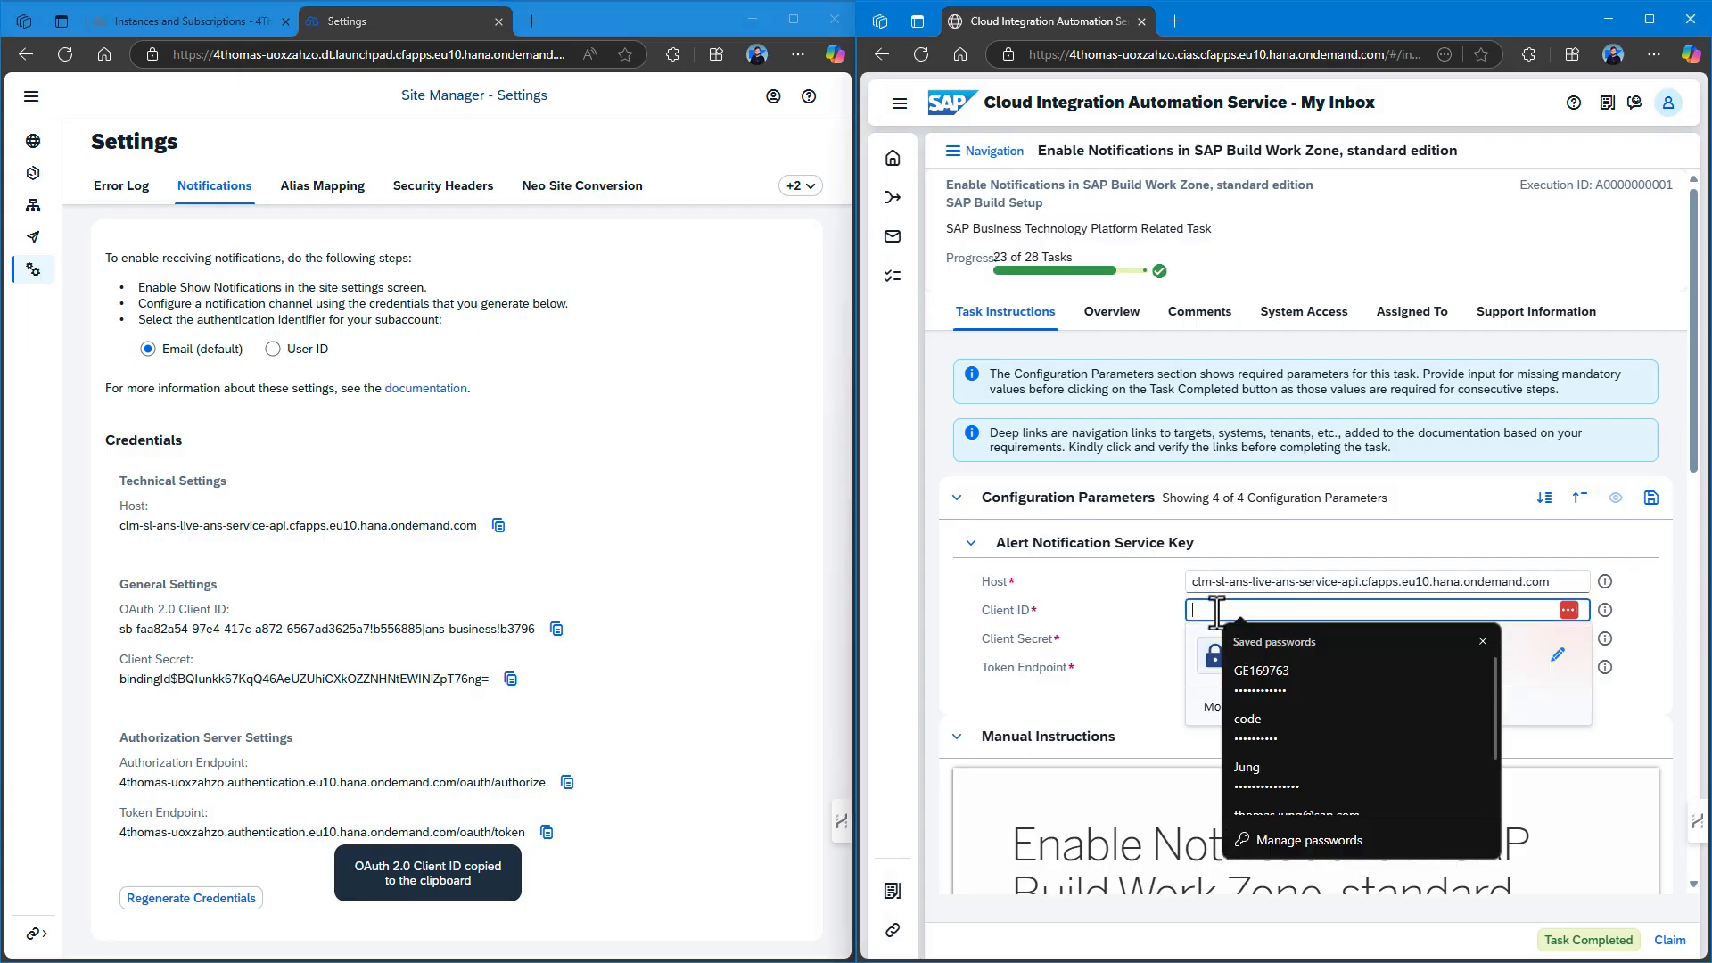
pyautogui.hotkey('ctrl', 'v')
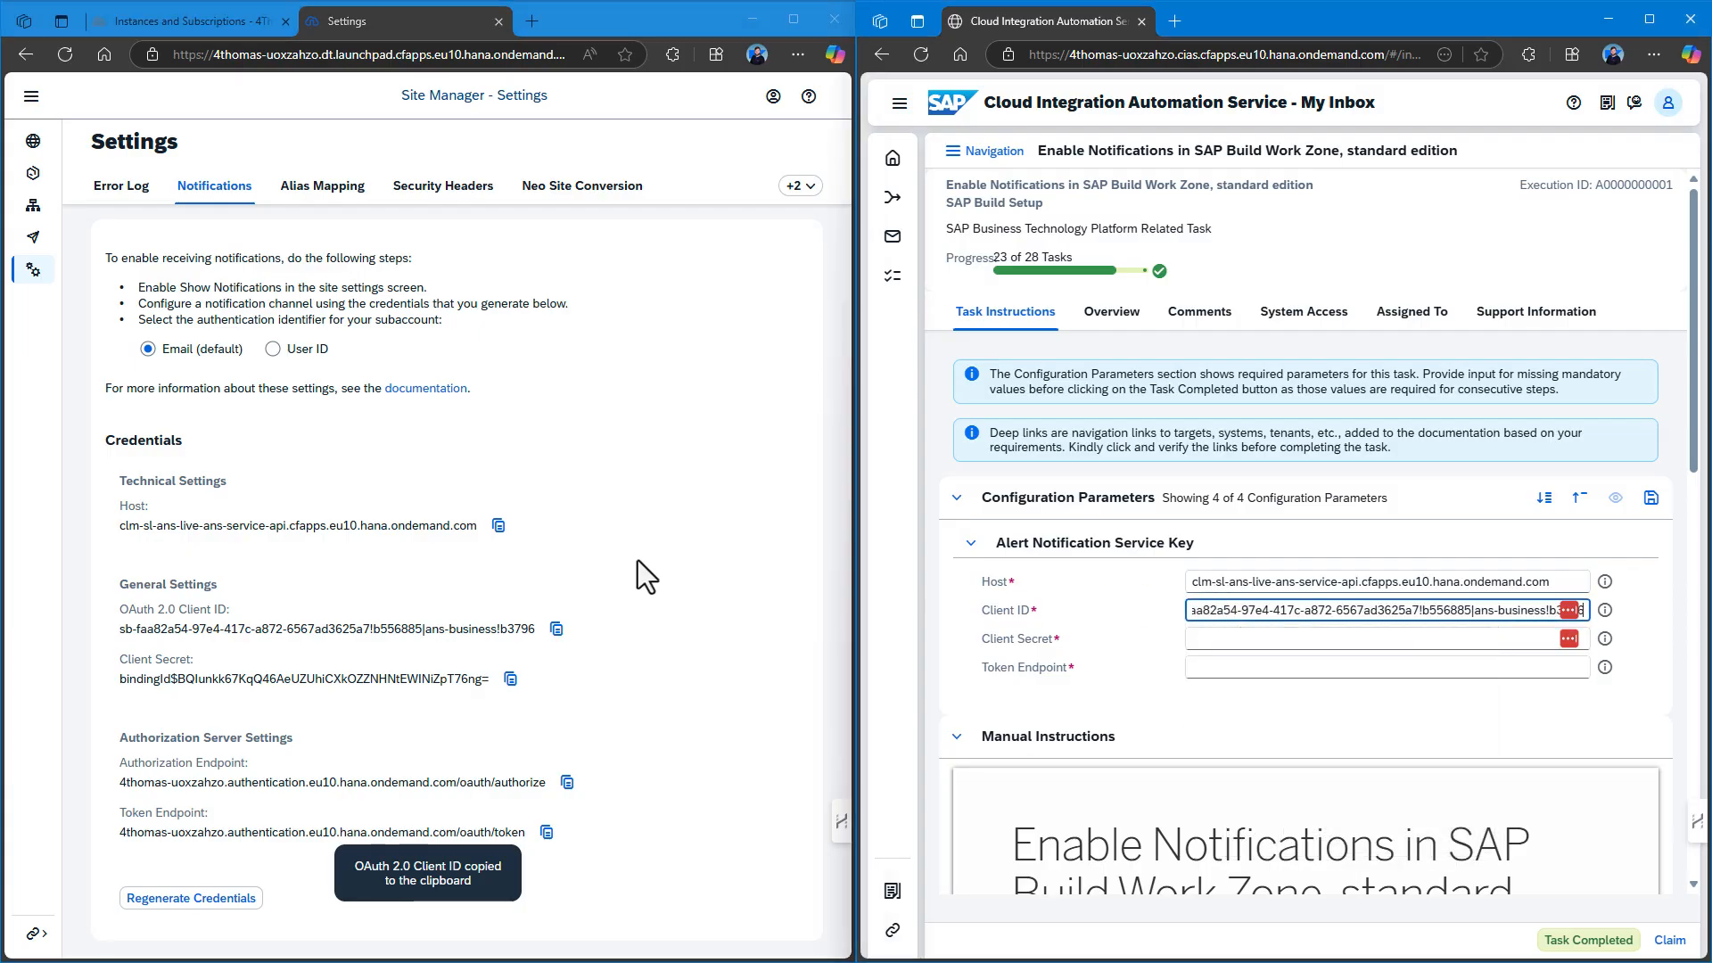
pyautogui.click(511, 678)
pyautogui.click(1196, 639)
pyautogui.hotkey('ctrl', 'v')
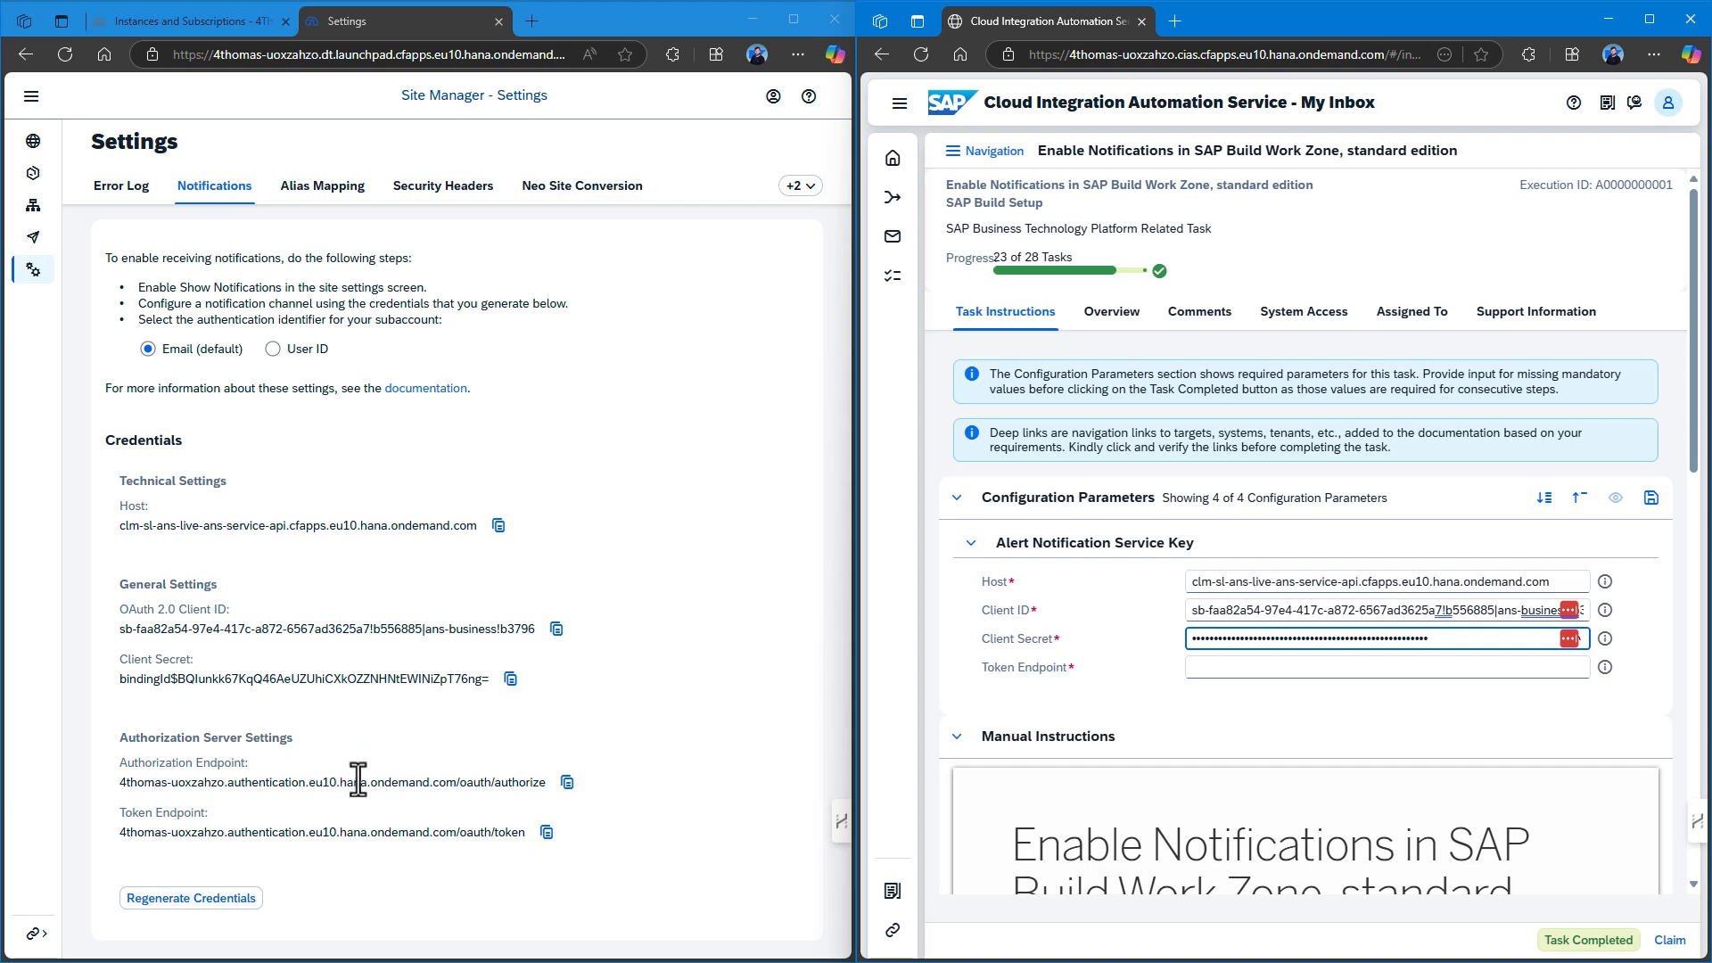
pyautogui.click(547, 832)
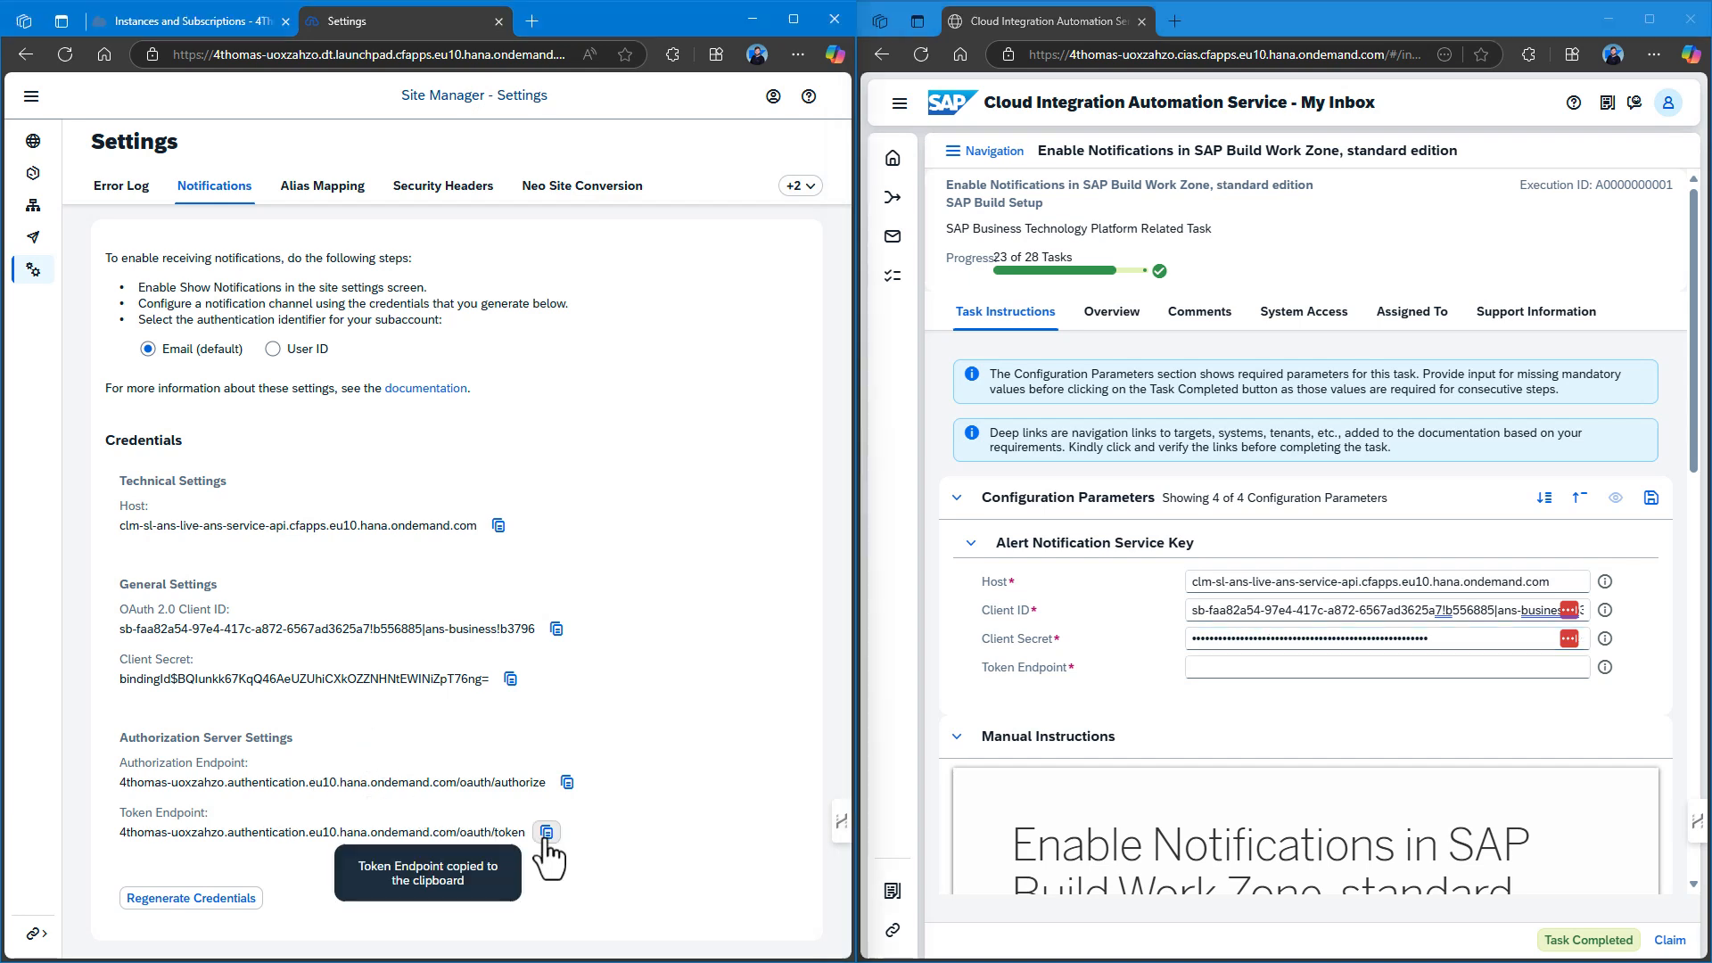
pyautogui.click(1209, 669)
pyautogui.hotkey('ctrl', 'v')
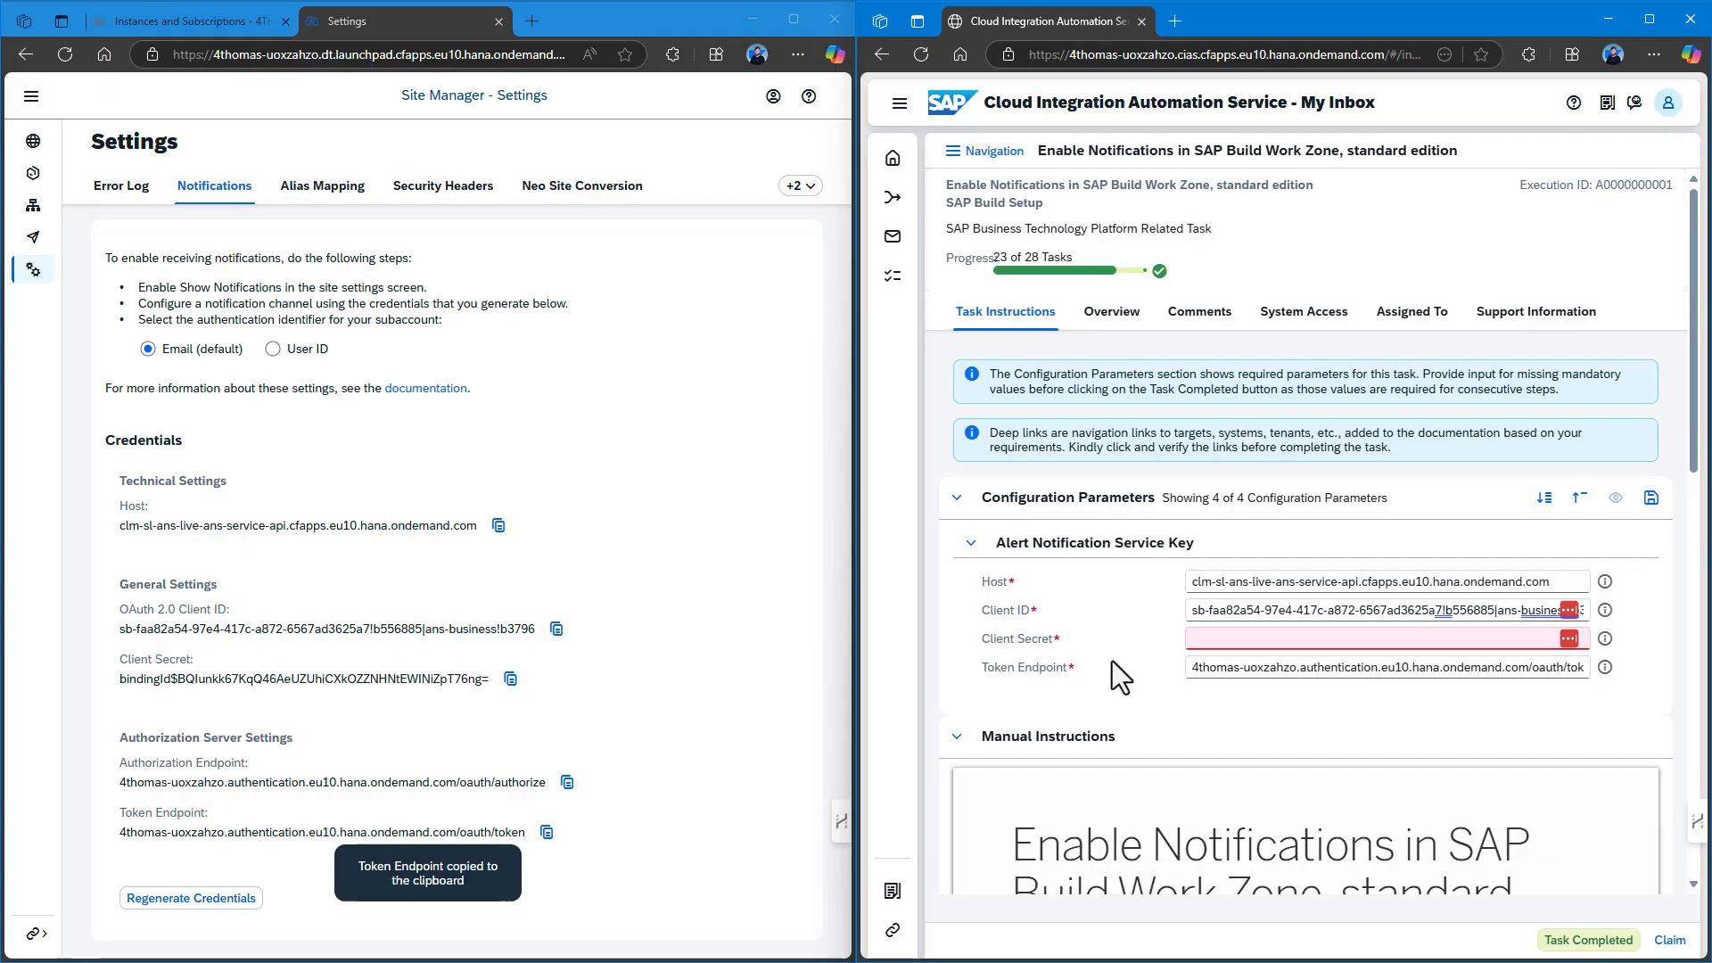
# Re-enter the Client Secret, save the parameters, and complete the Enable Notifications task.
pyautogui.click(510, 679)
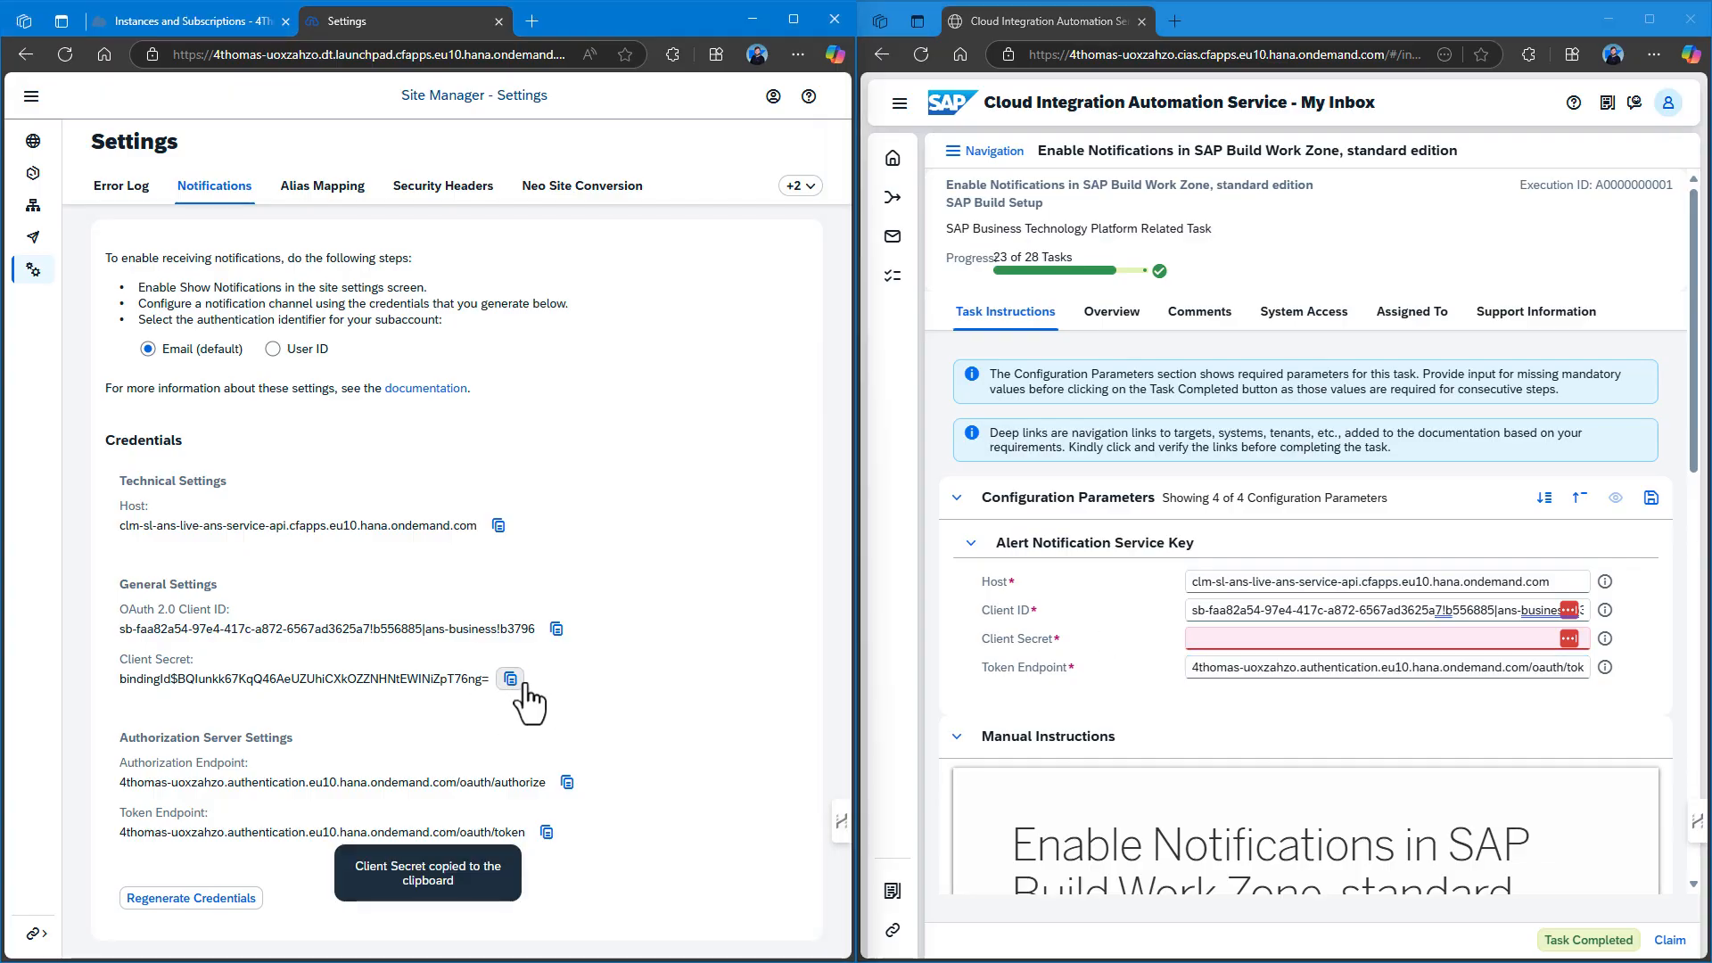
pyautogui.click(1205, 638)
pyautogui.hotkey('ctrl', 'v')
pyautogui.click(1118, 626)
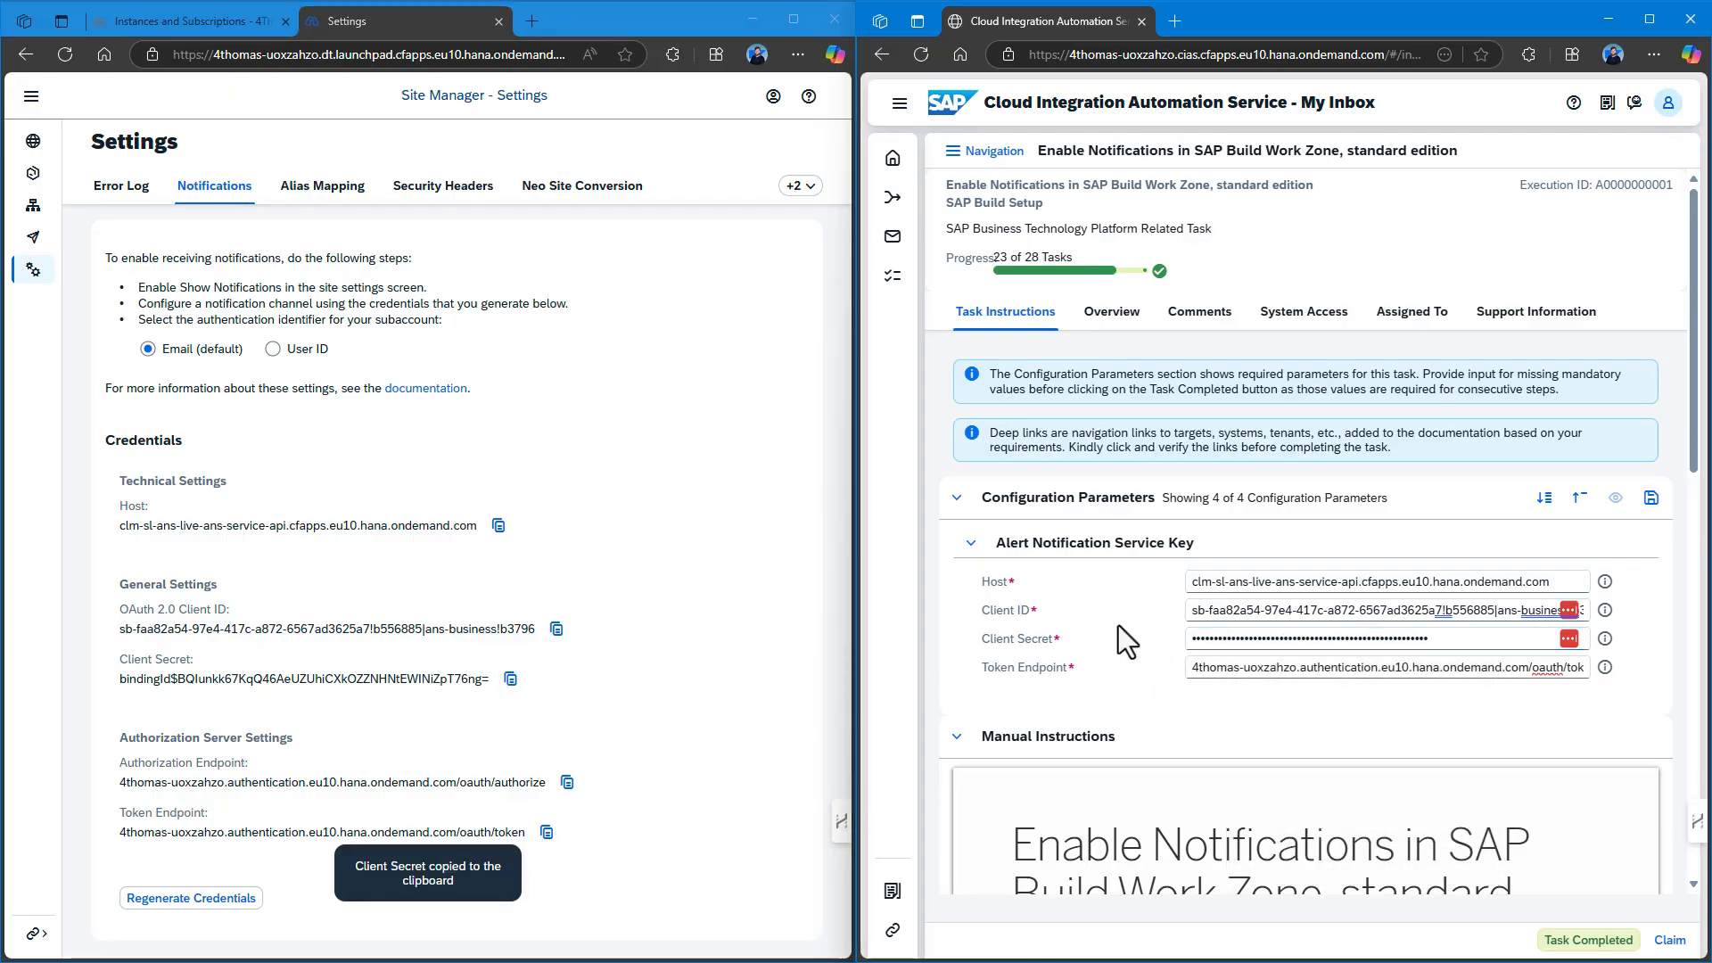
pyautogui.scroll(-2, 1211, 721)
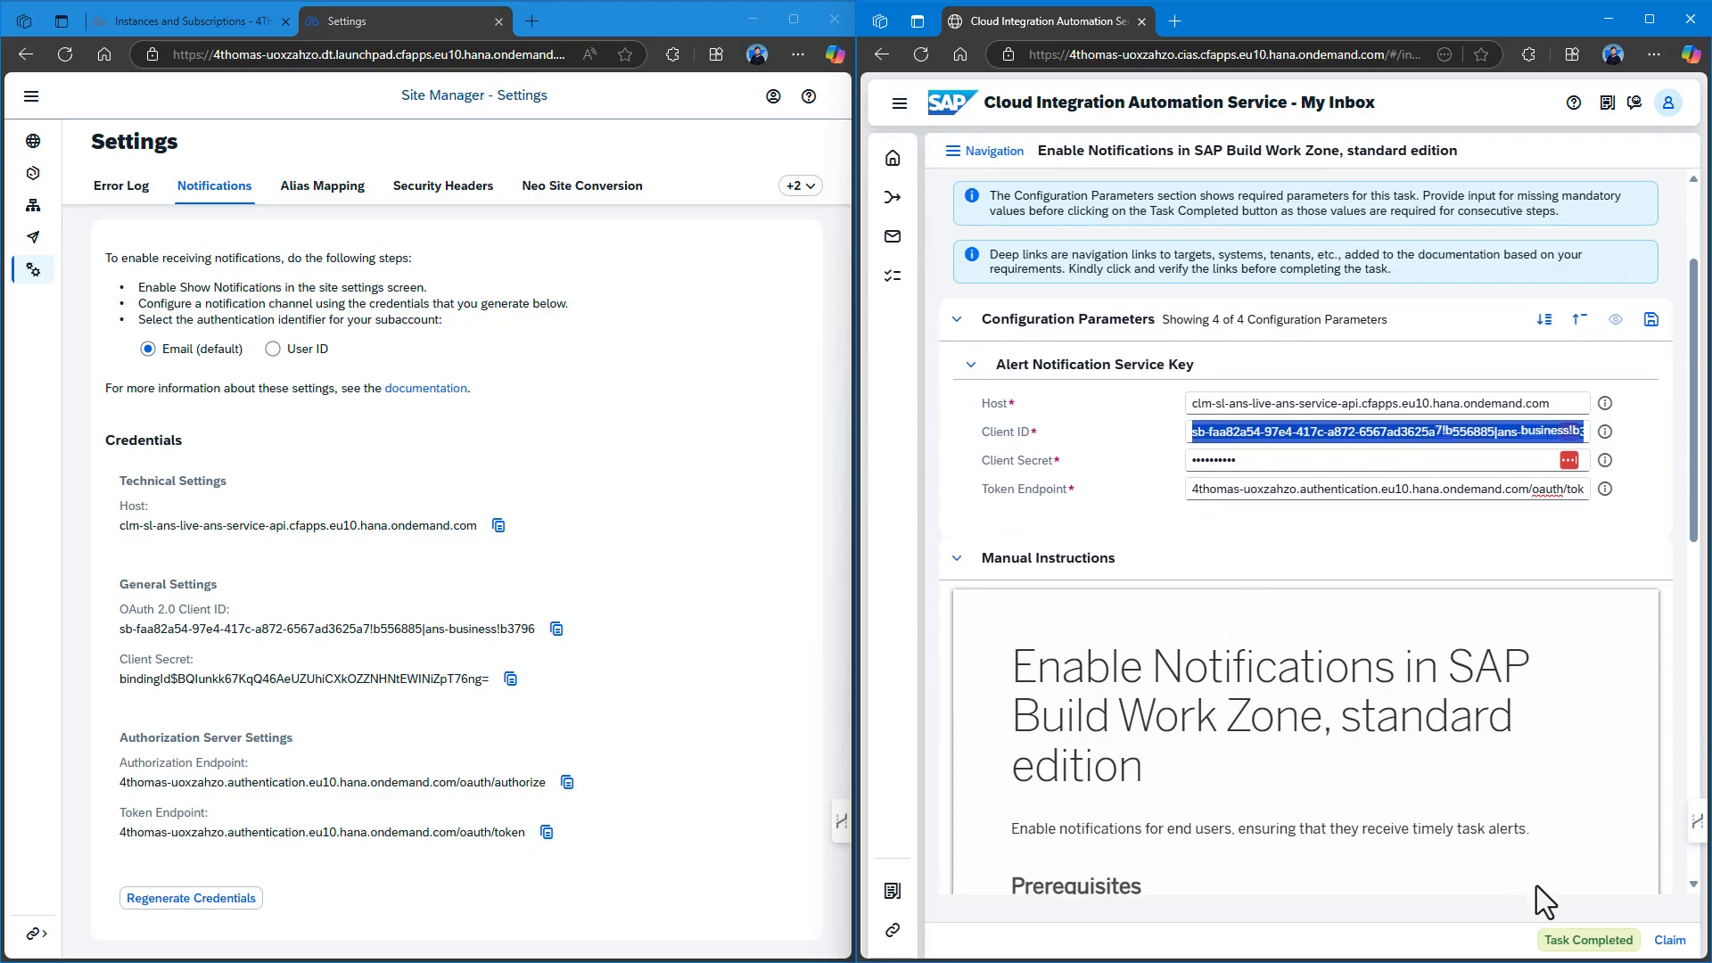
pyautogui.scroll(-1, 1407, 721)
pyautogui.scroll(-10, 1406, 721)
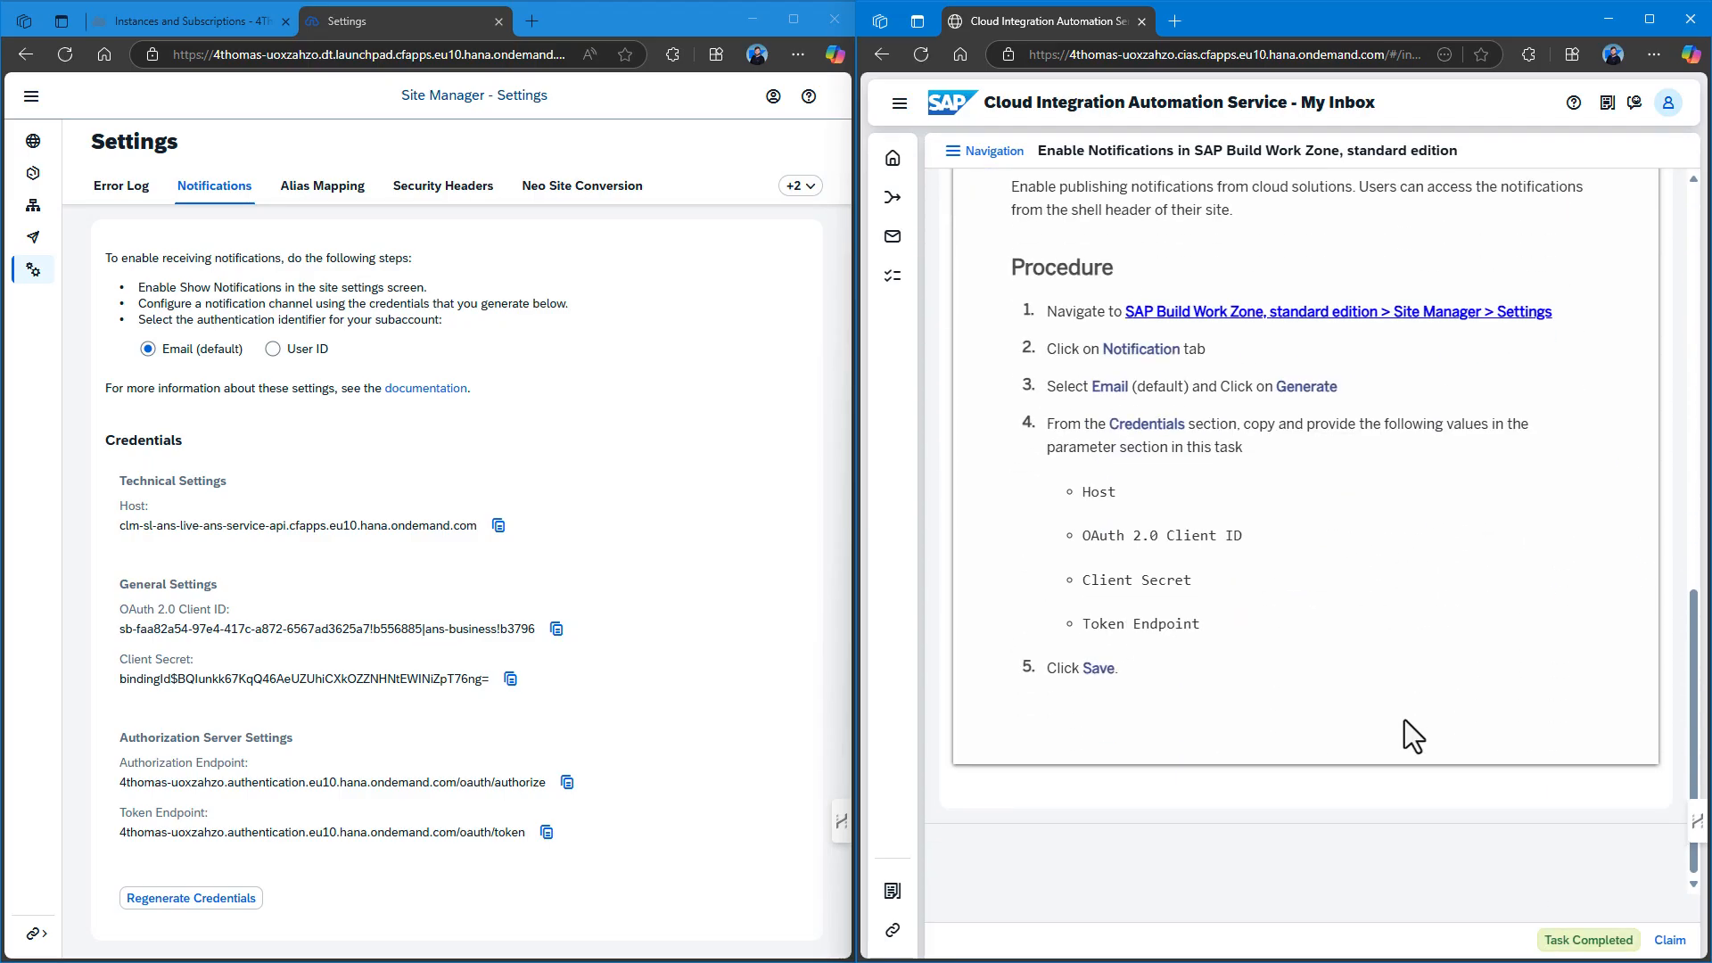
pyautogui.scroll(12, 1427, 671)
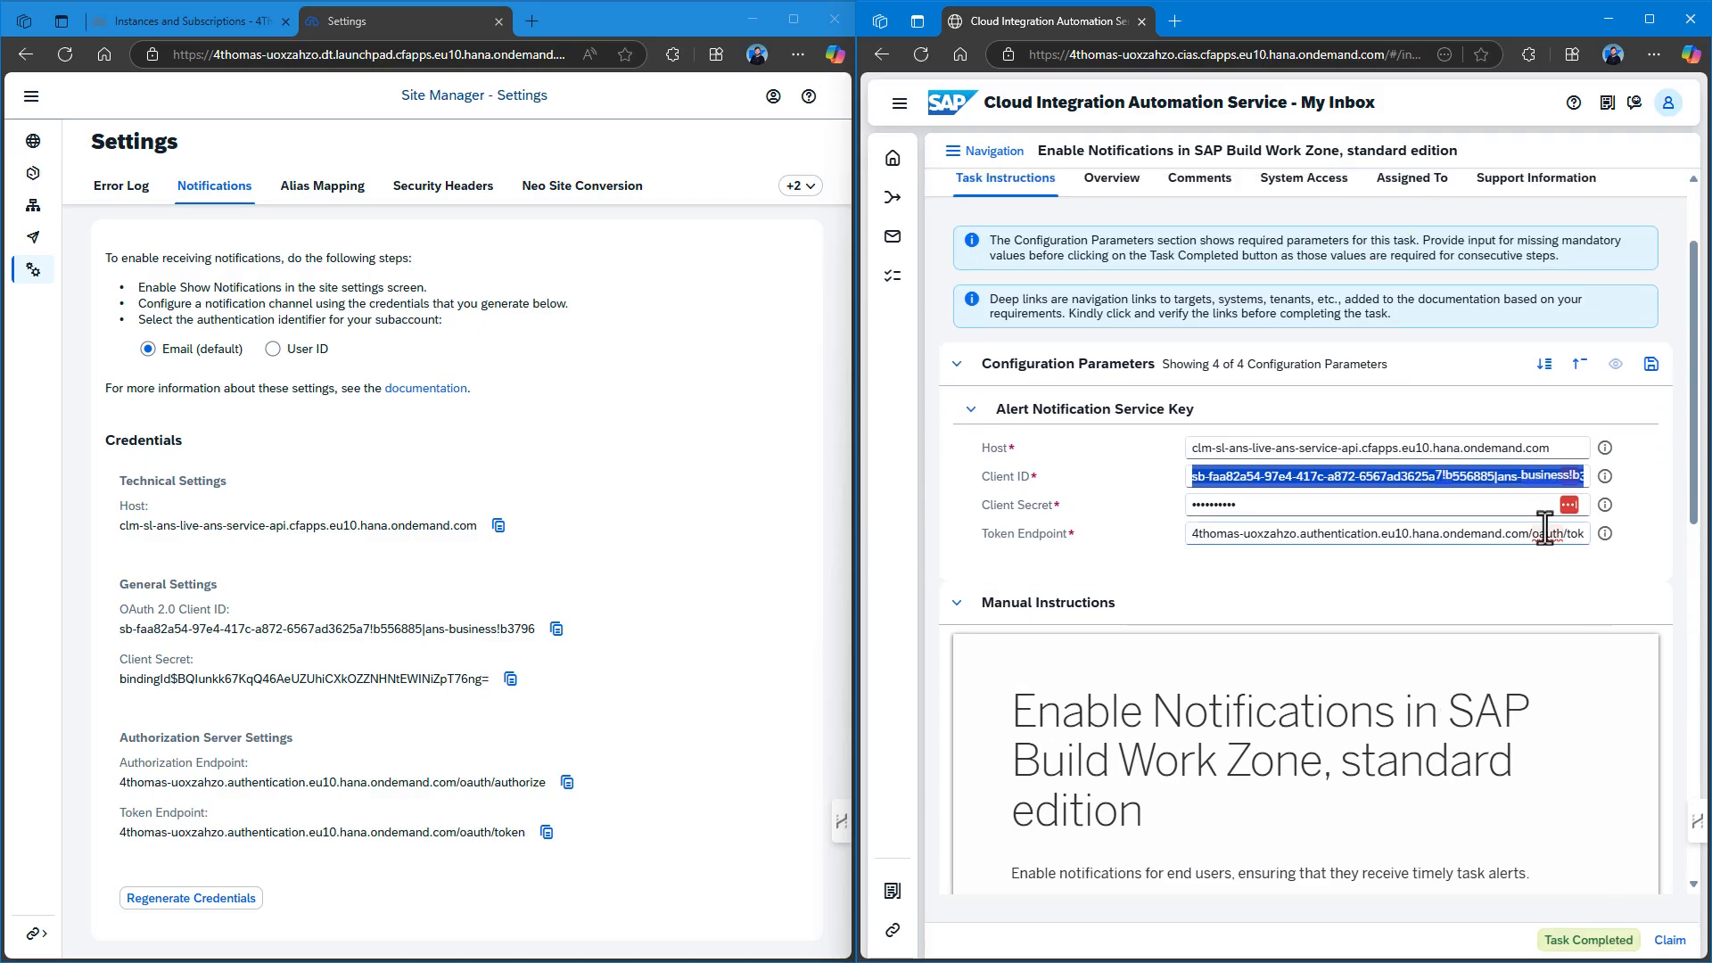
pyautogui.click(1652, 365)
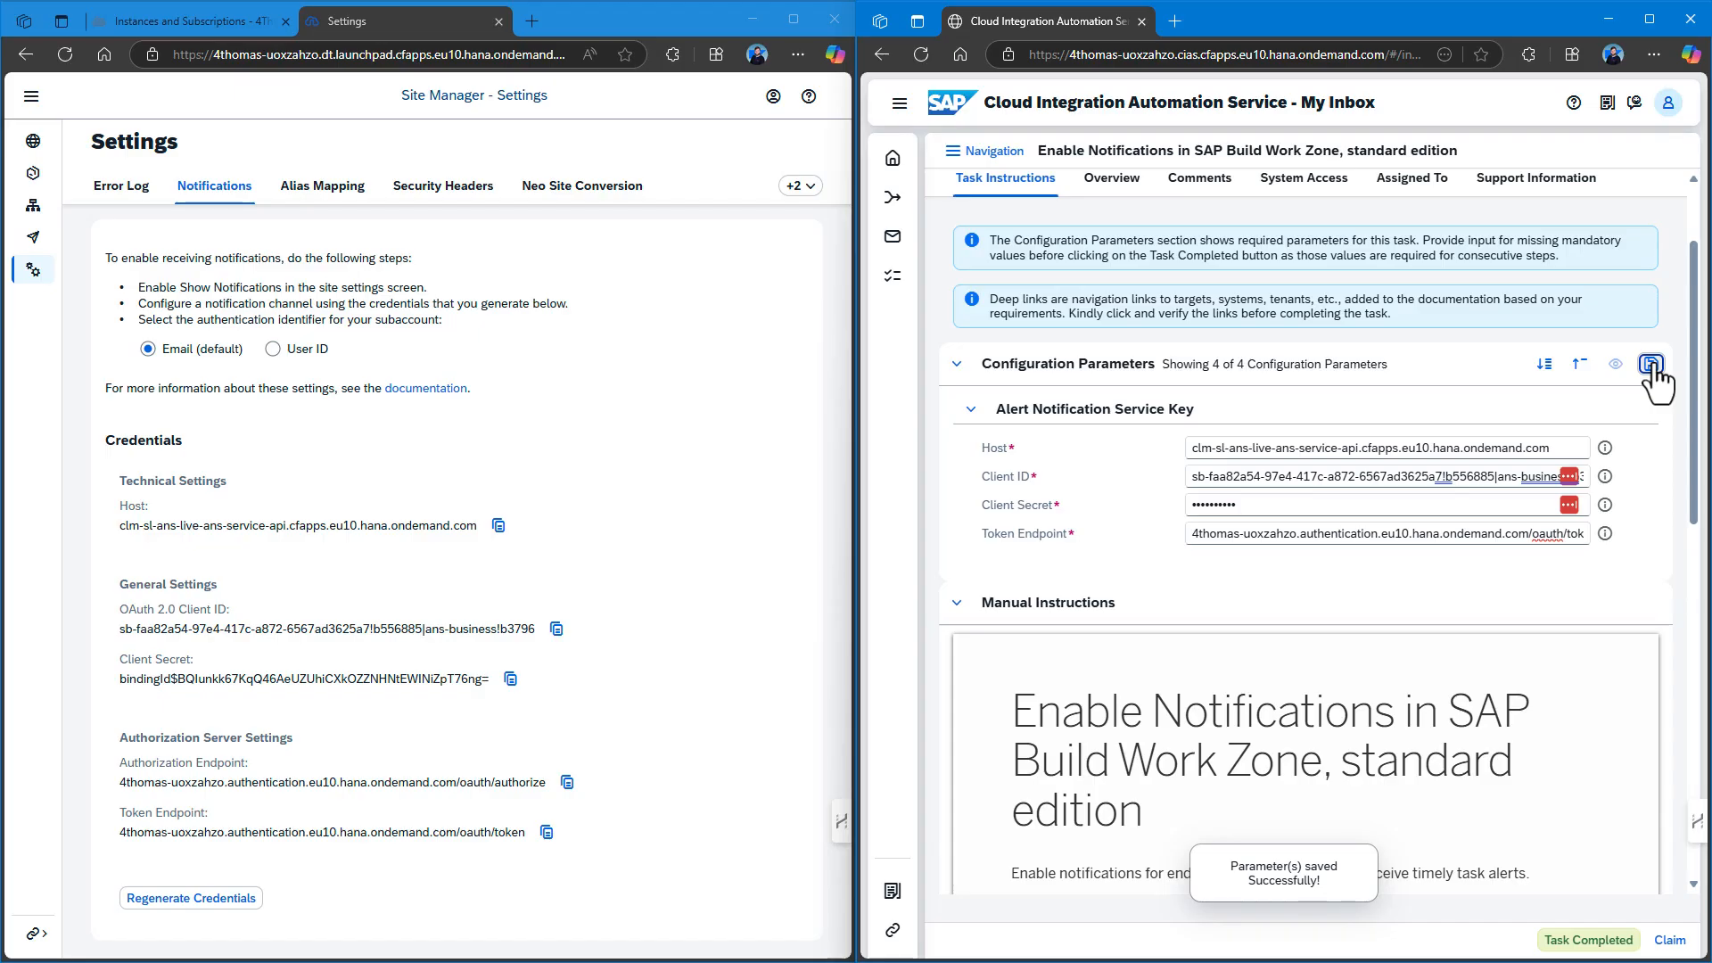
pyautogui.click(1589, 940)
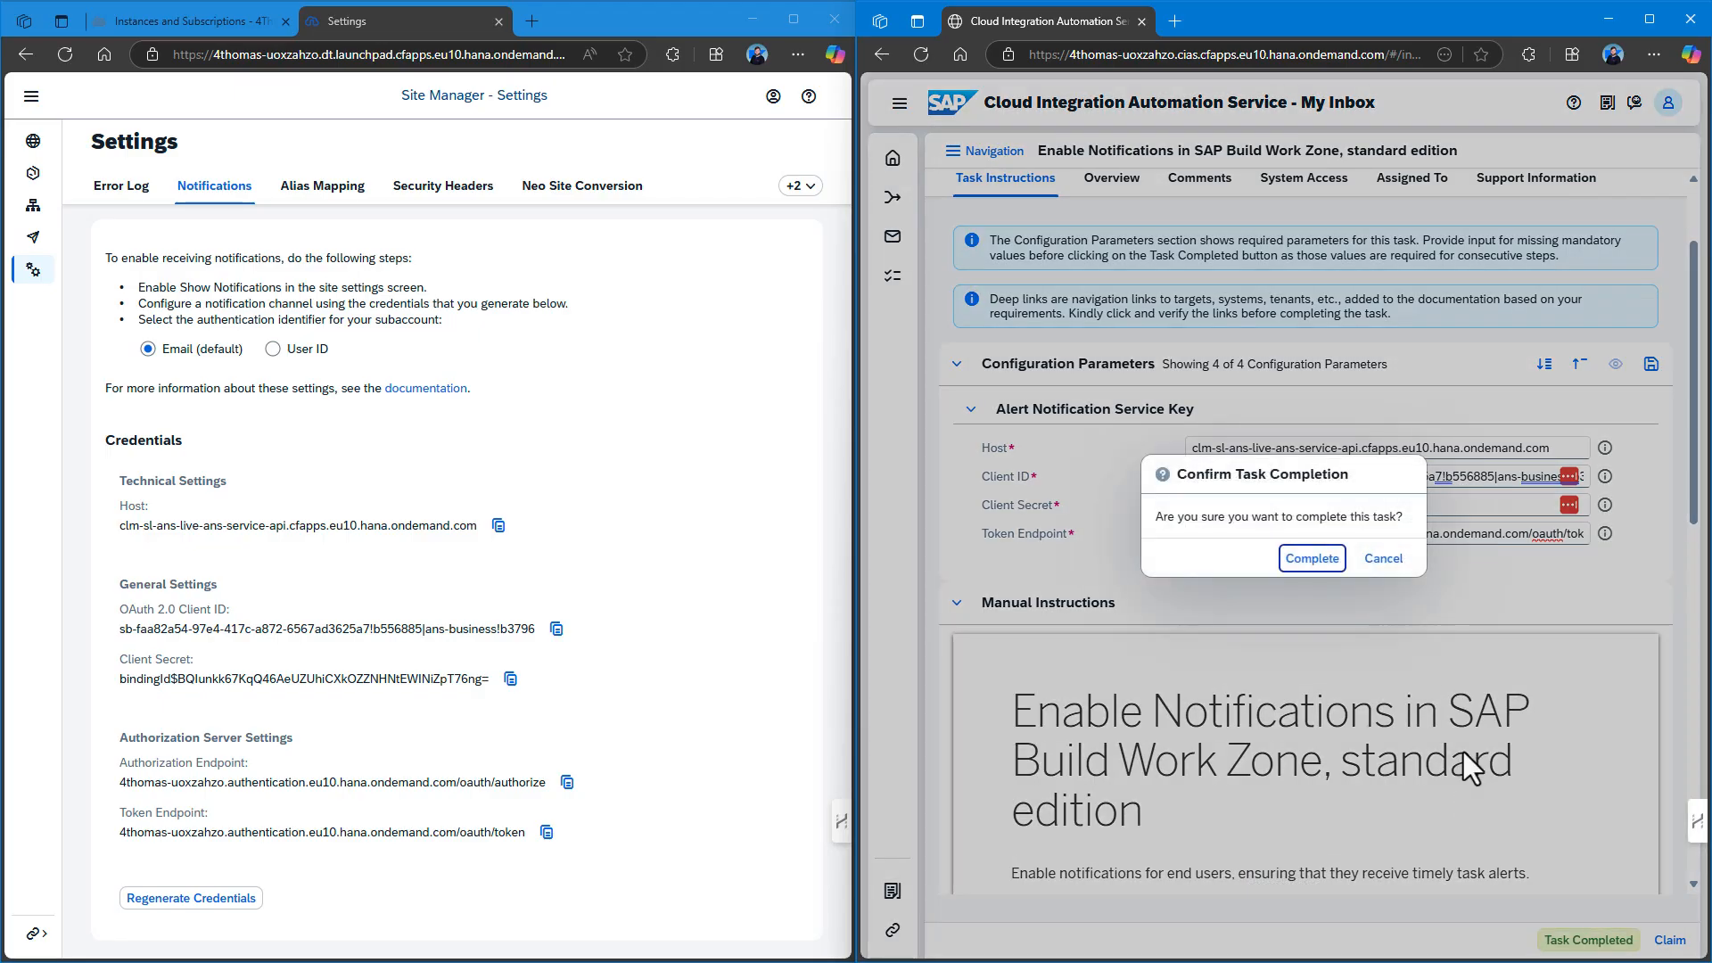
pyautogui.click(1313, 560)
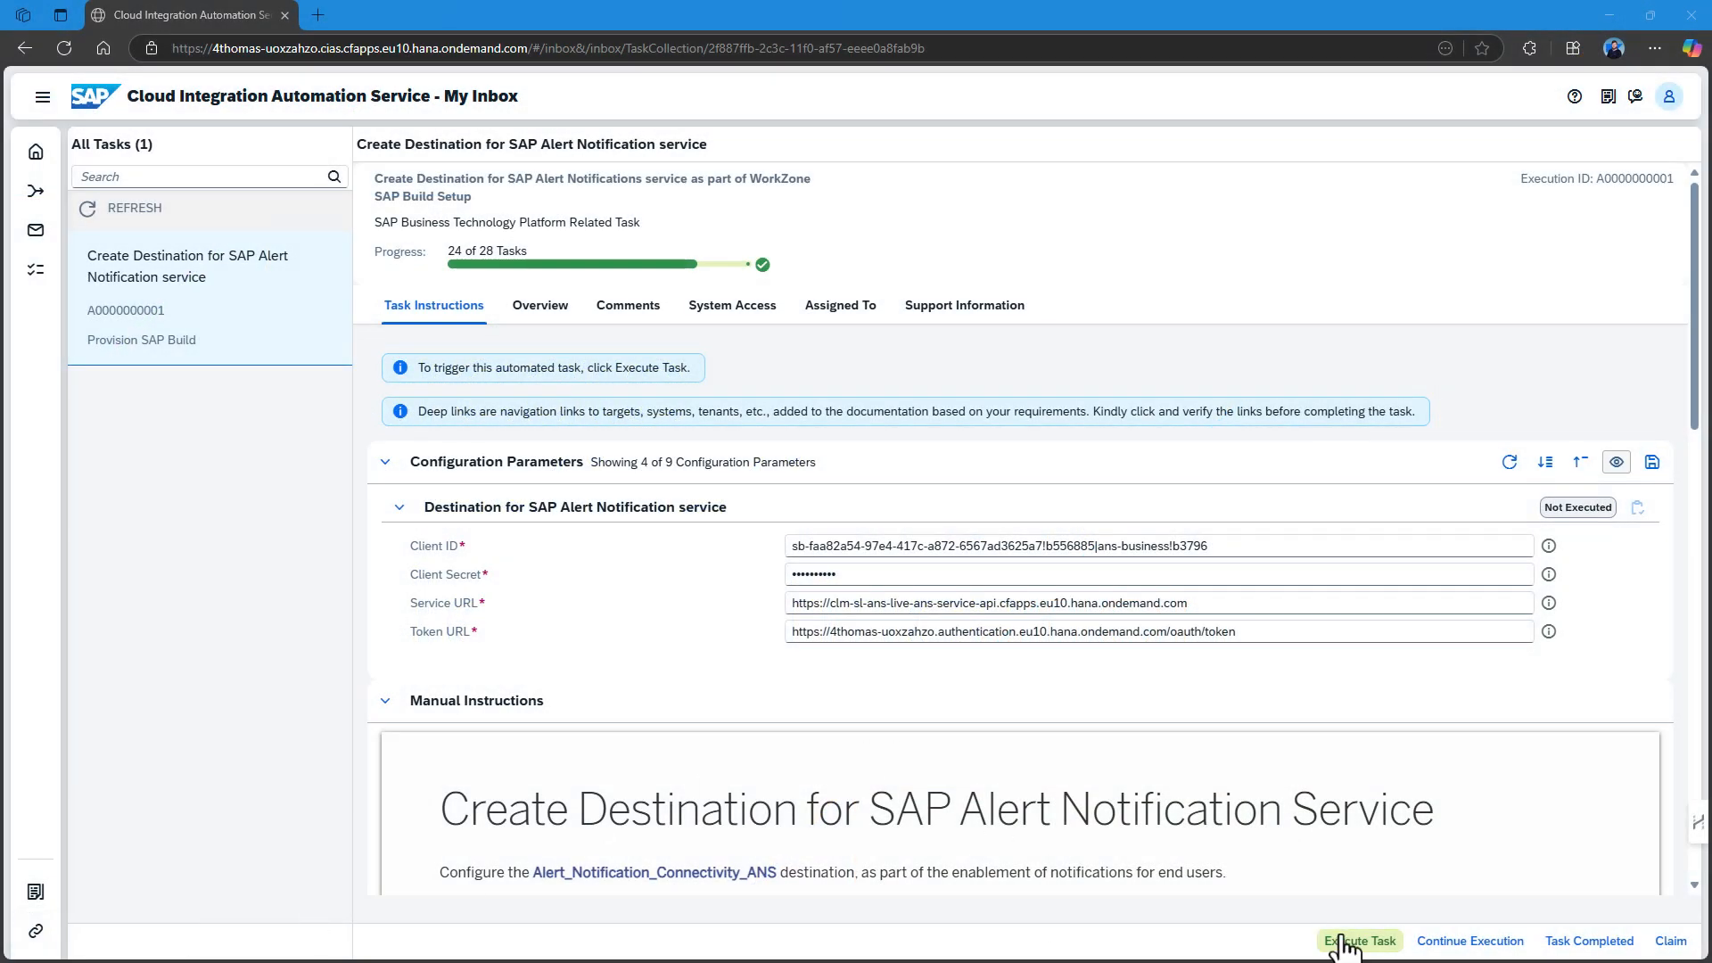
# Execute the Create Destination for SAP Alert Notification service task and let it finish.
pyautogui.click(1343, 943)
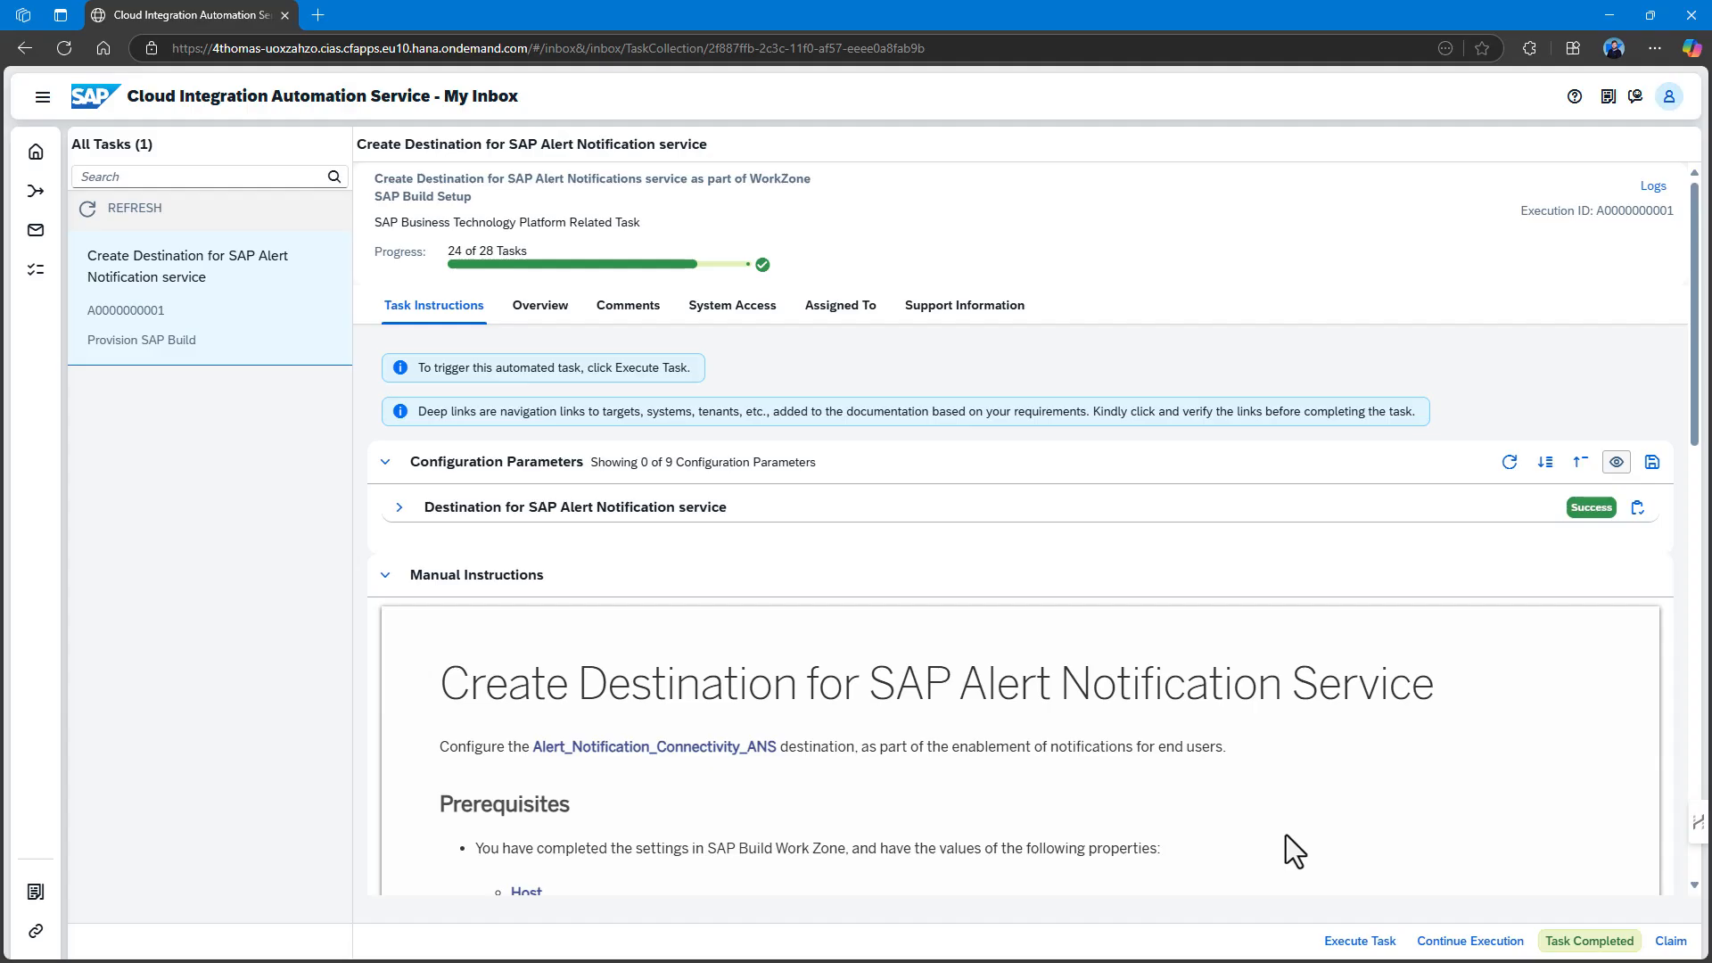
pyautogui.moveTo(890, 2); pyautogui.dragTo(567, 14)
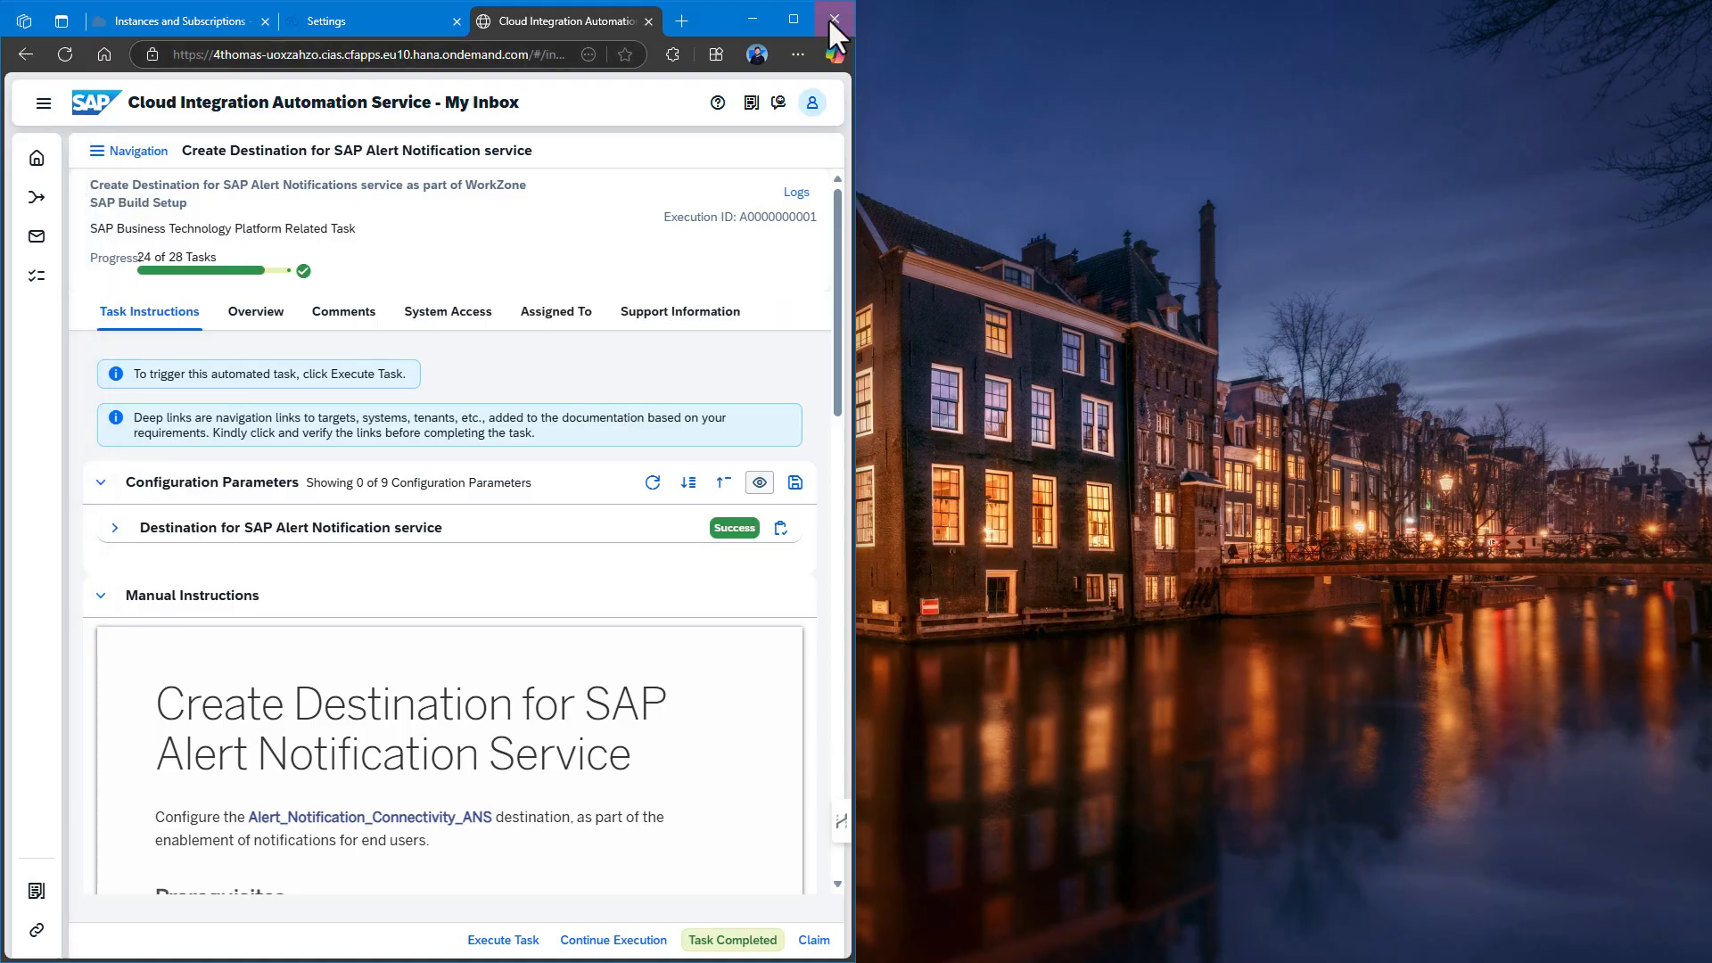
# Verify Alert_Notification_Connectivity_ANS appears in the BTP Cockpit destinations list.
pyautogui.click(794, 19)
pyautogui.click(258, 15)
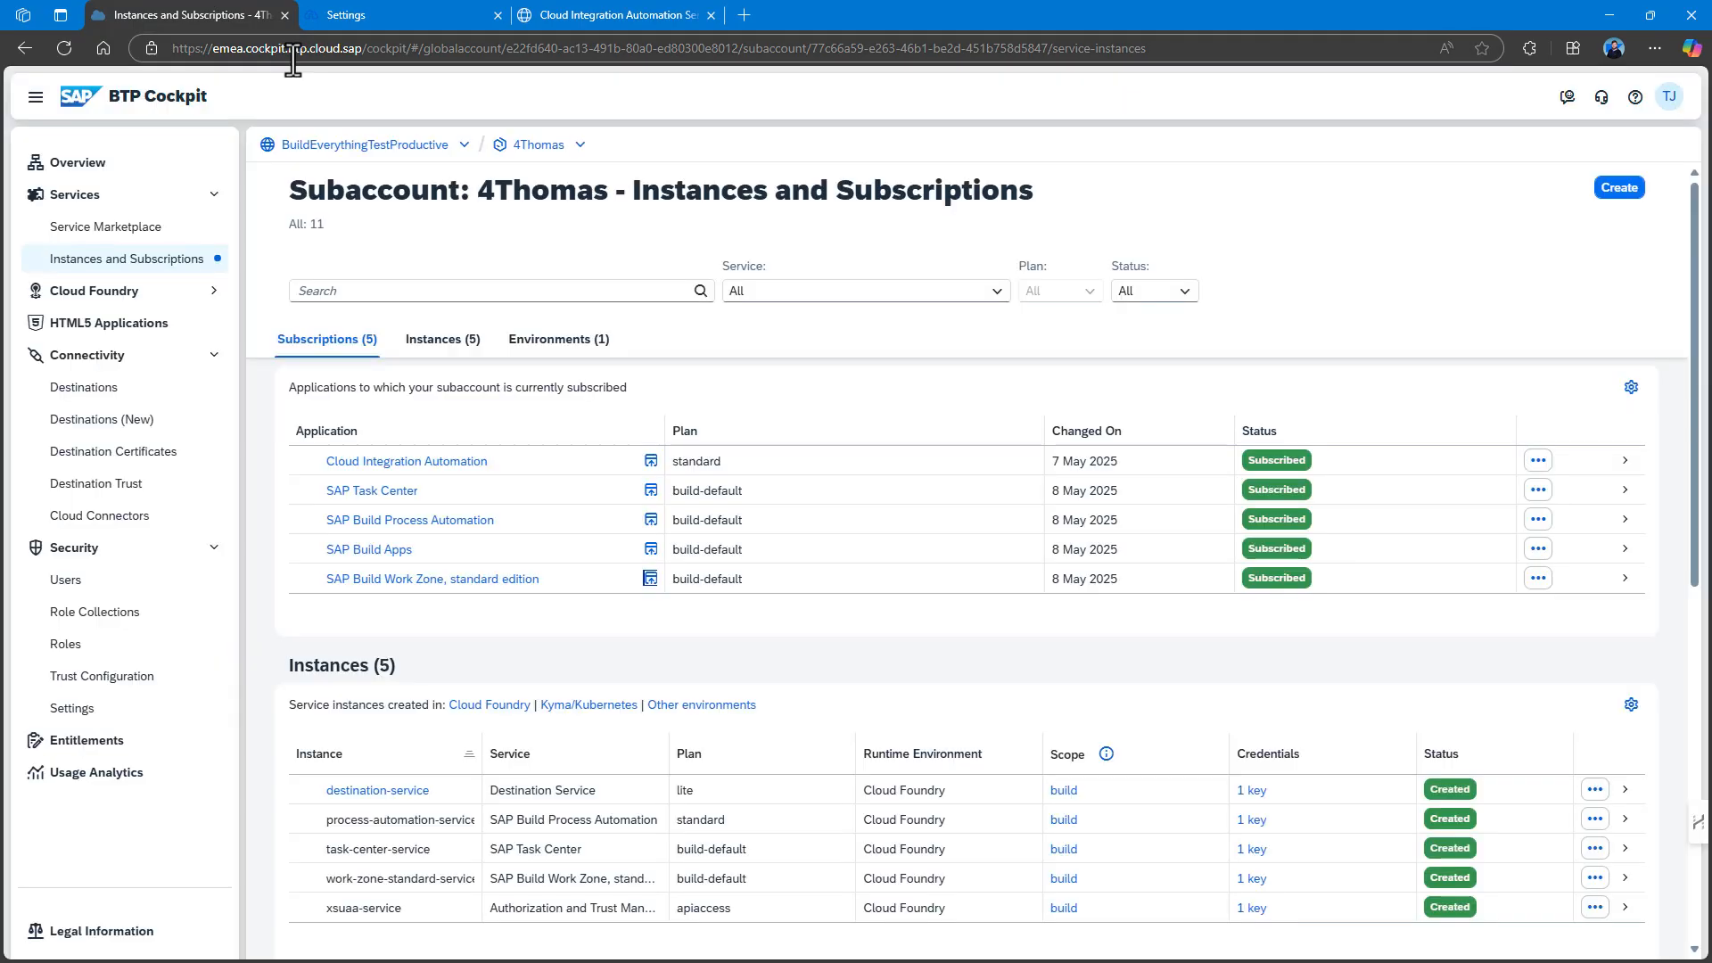
pyautogui.click(125, 430)
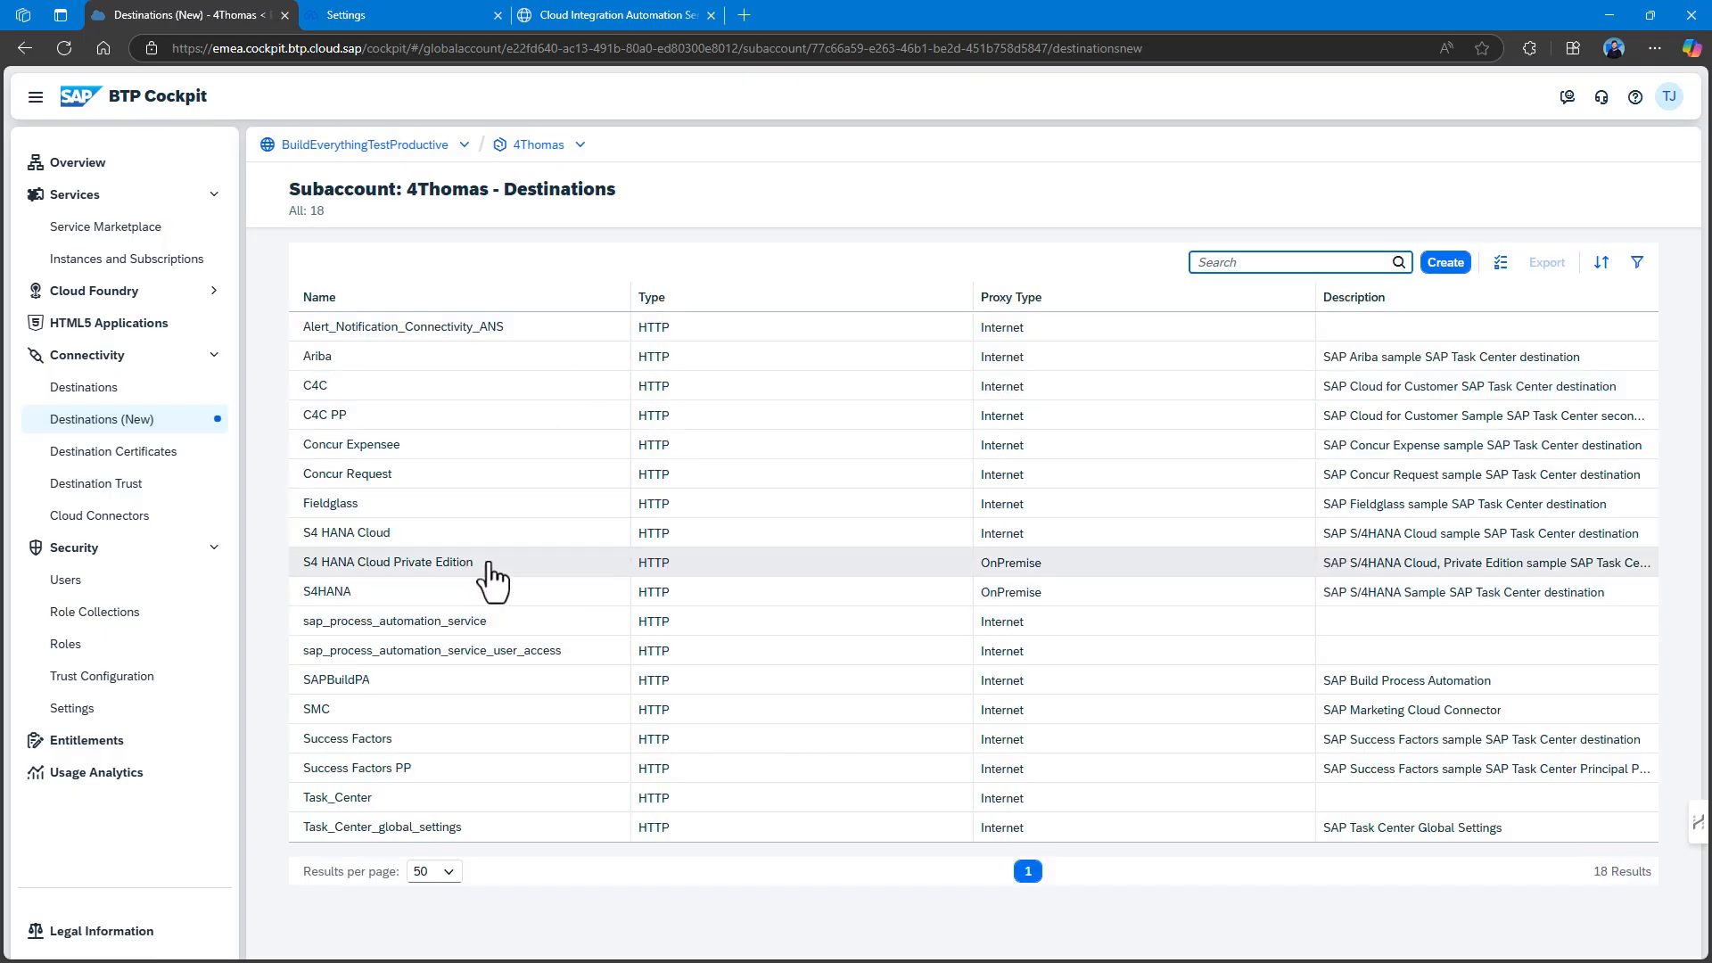
pyautogui.click(559, 12)
pyautogui.scroll(-2, 797, 660)
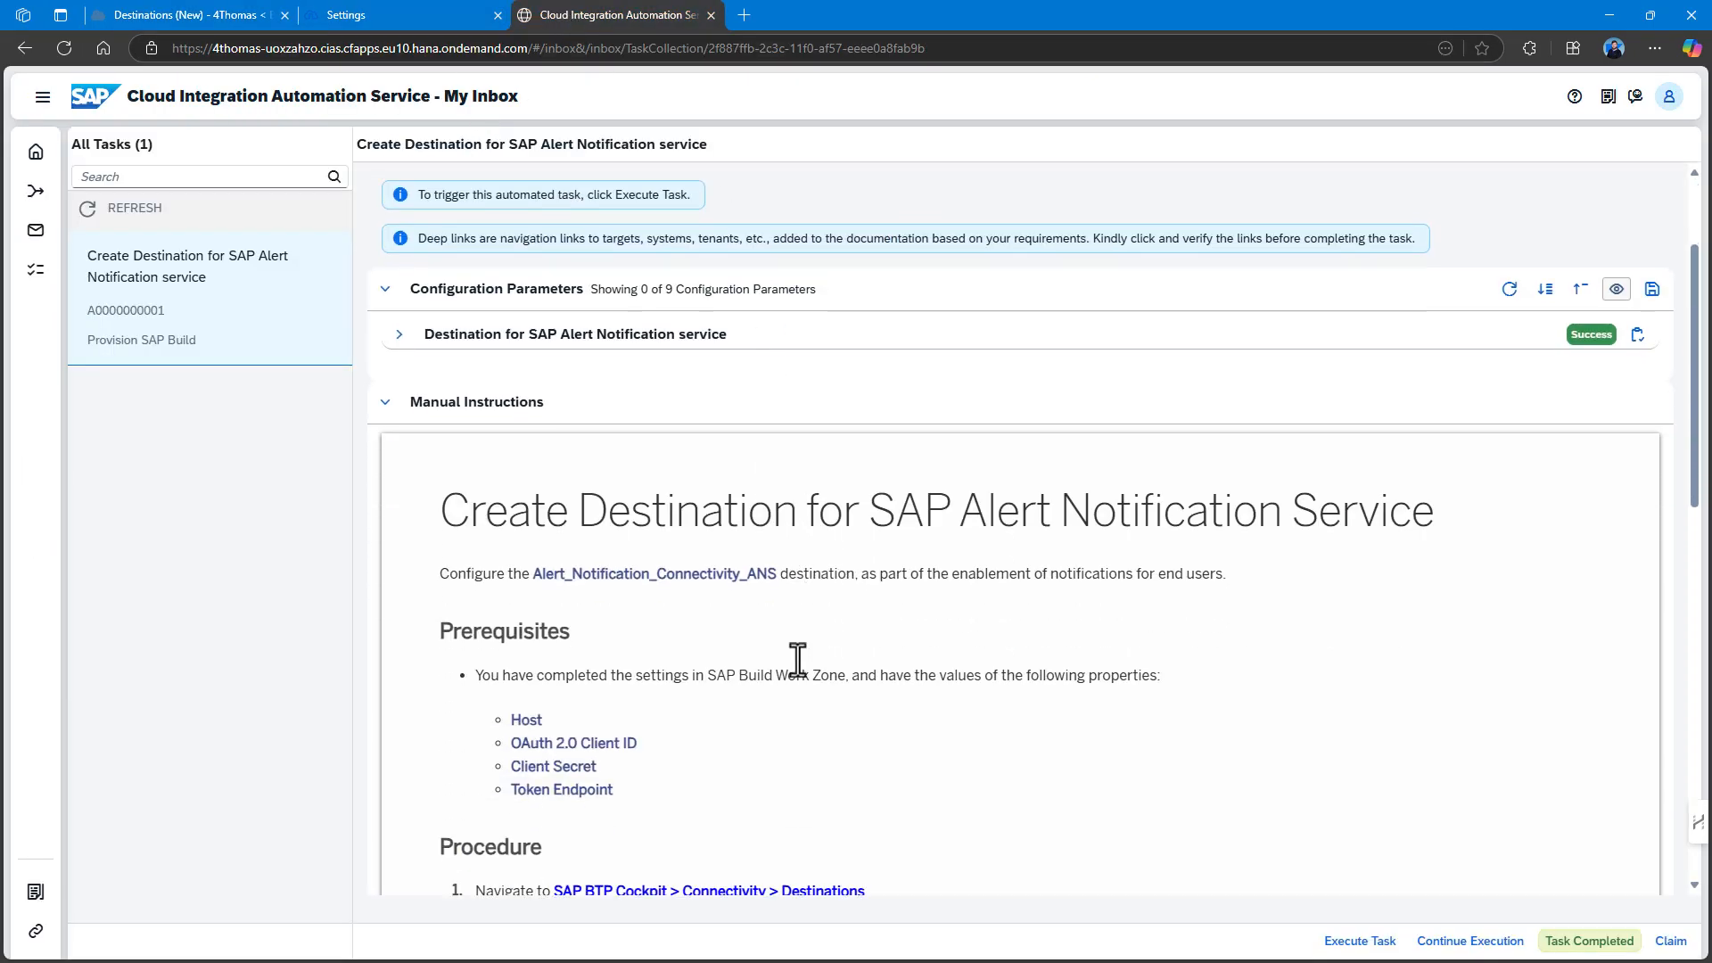
pyautogui.scroll(-3, 796, 660)
pyautogui.scroll(-2, 808, 549)
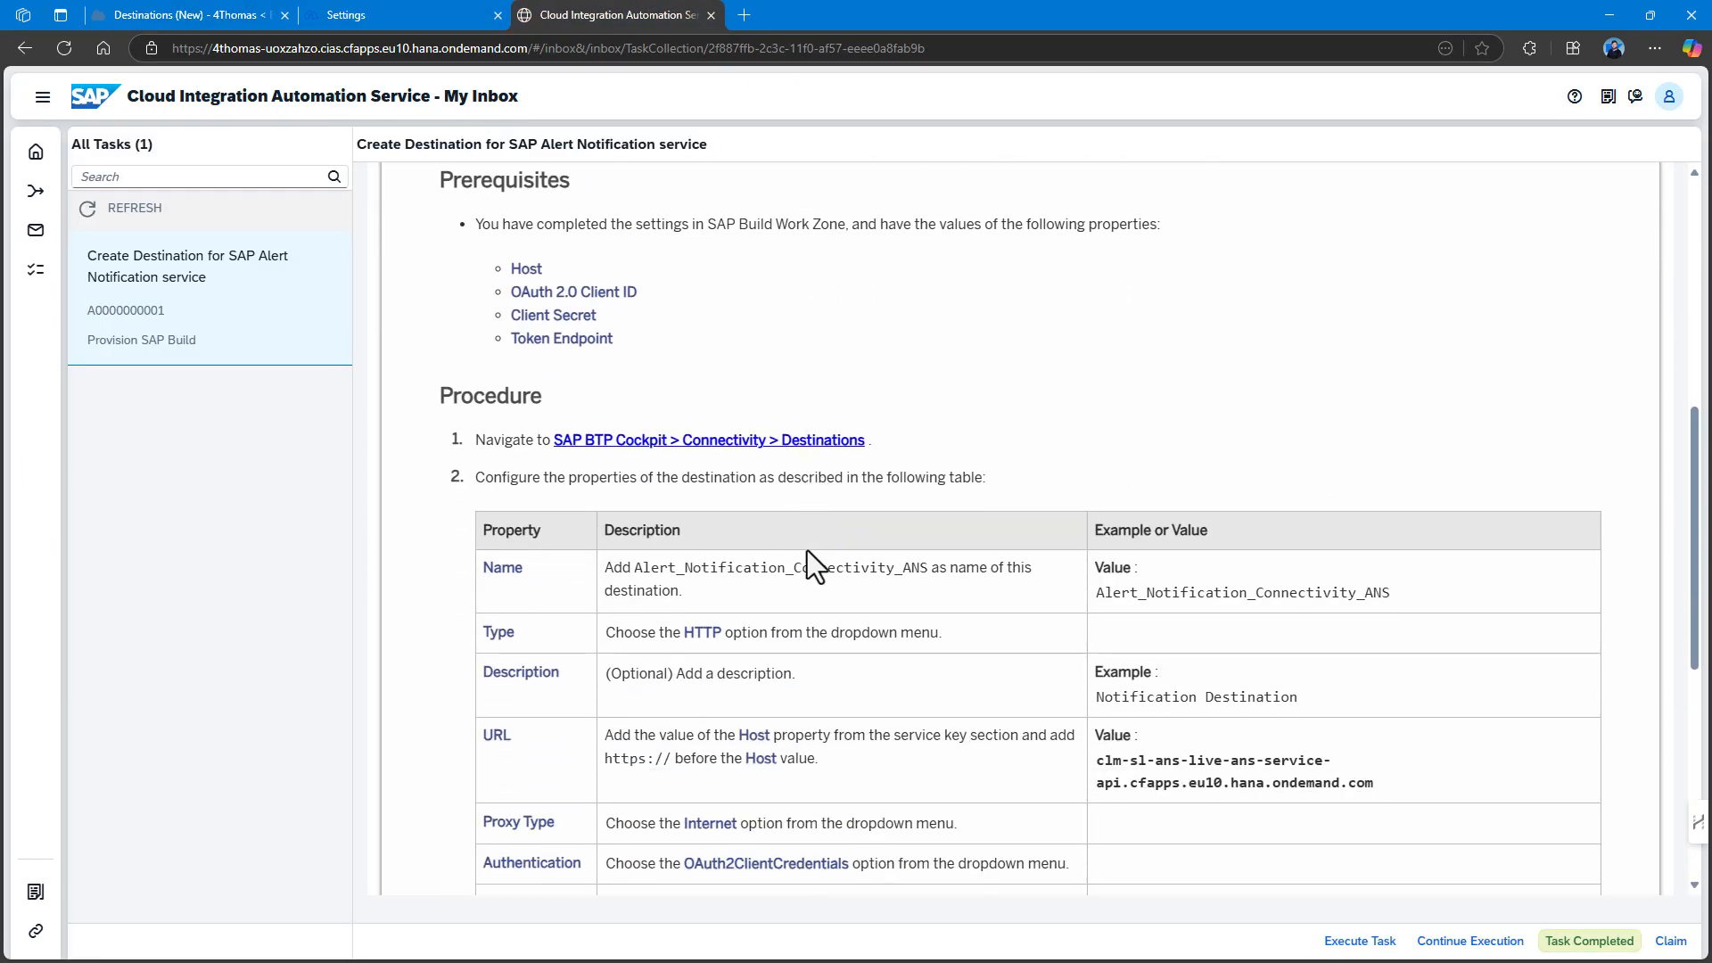
pyautogui.click(223, 14)
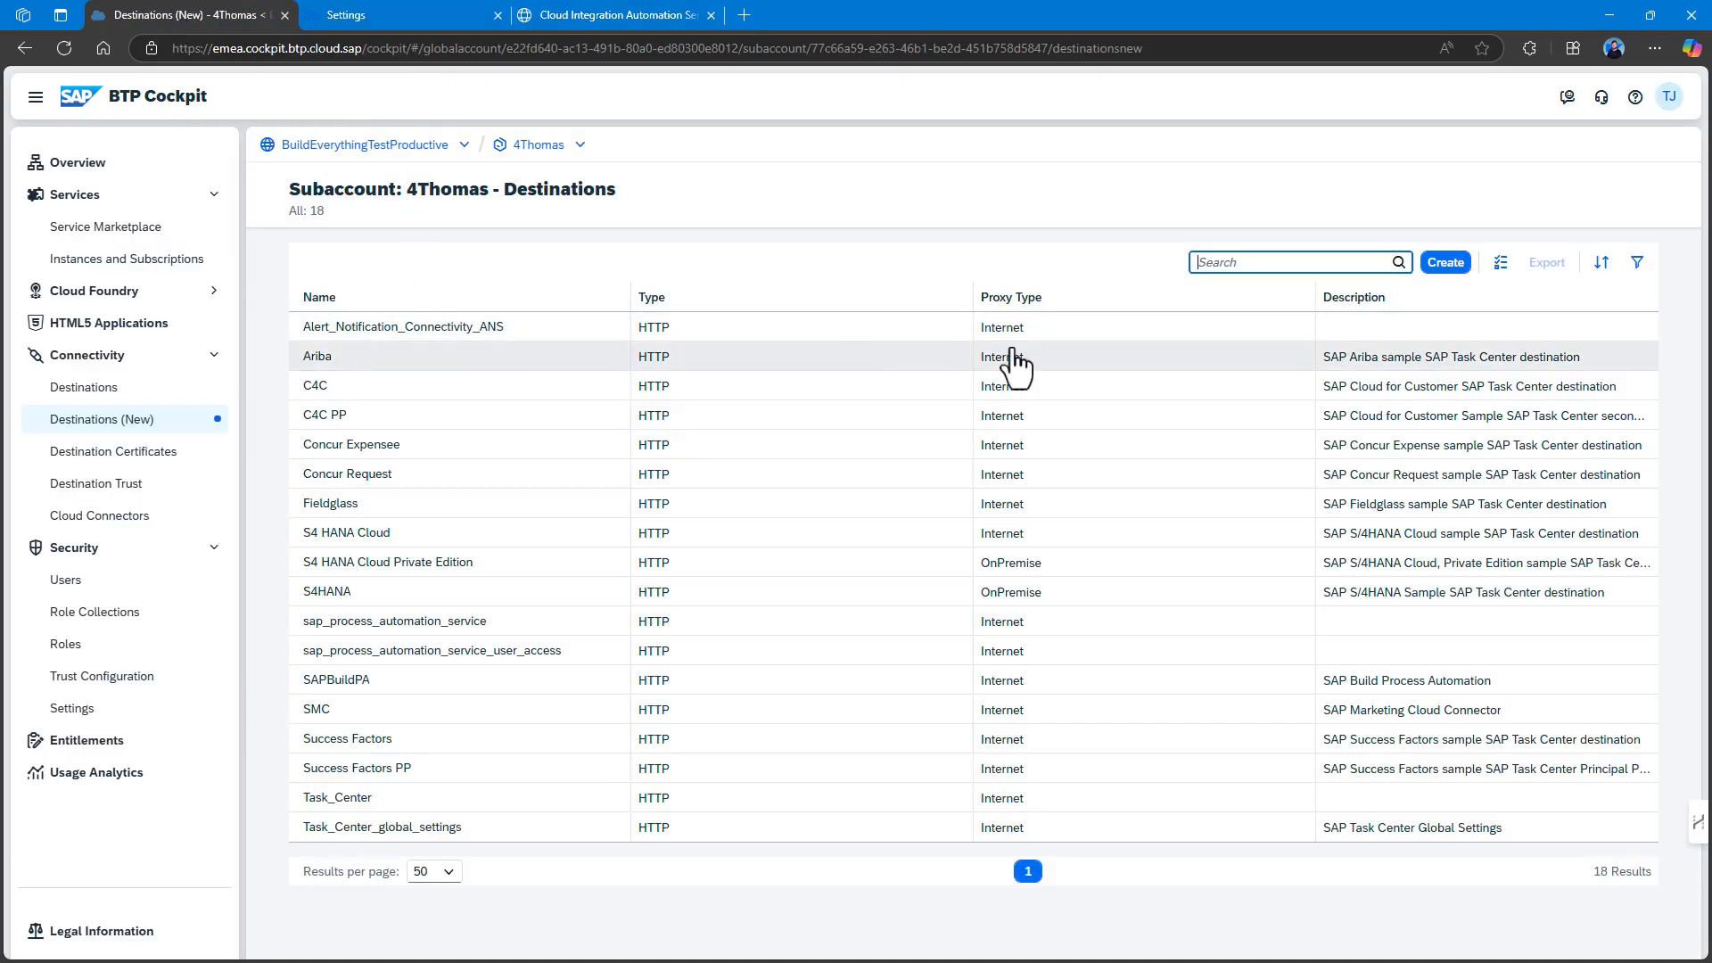
# Mark the destination creation task as completed in My Inbox.
pyautogui.click(624, 14)
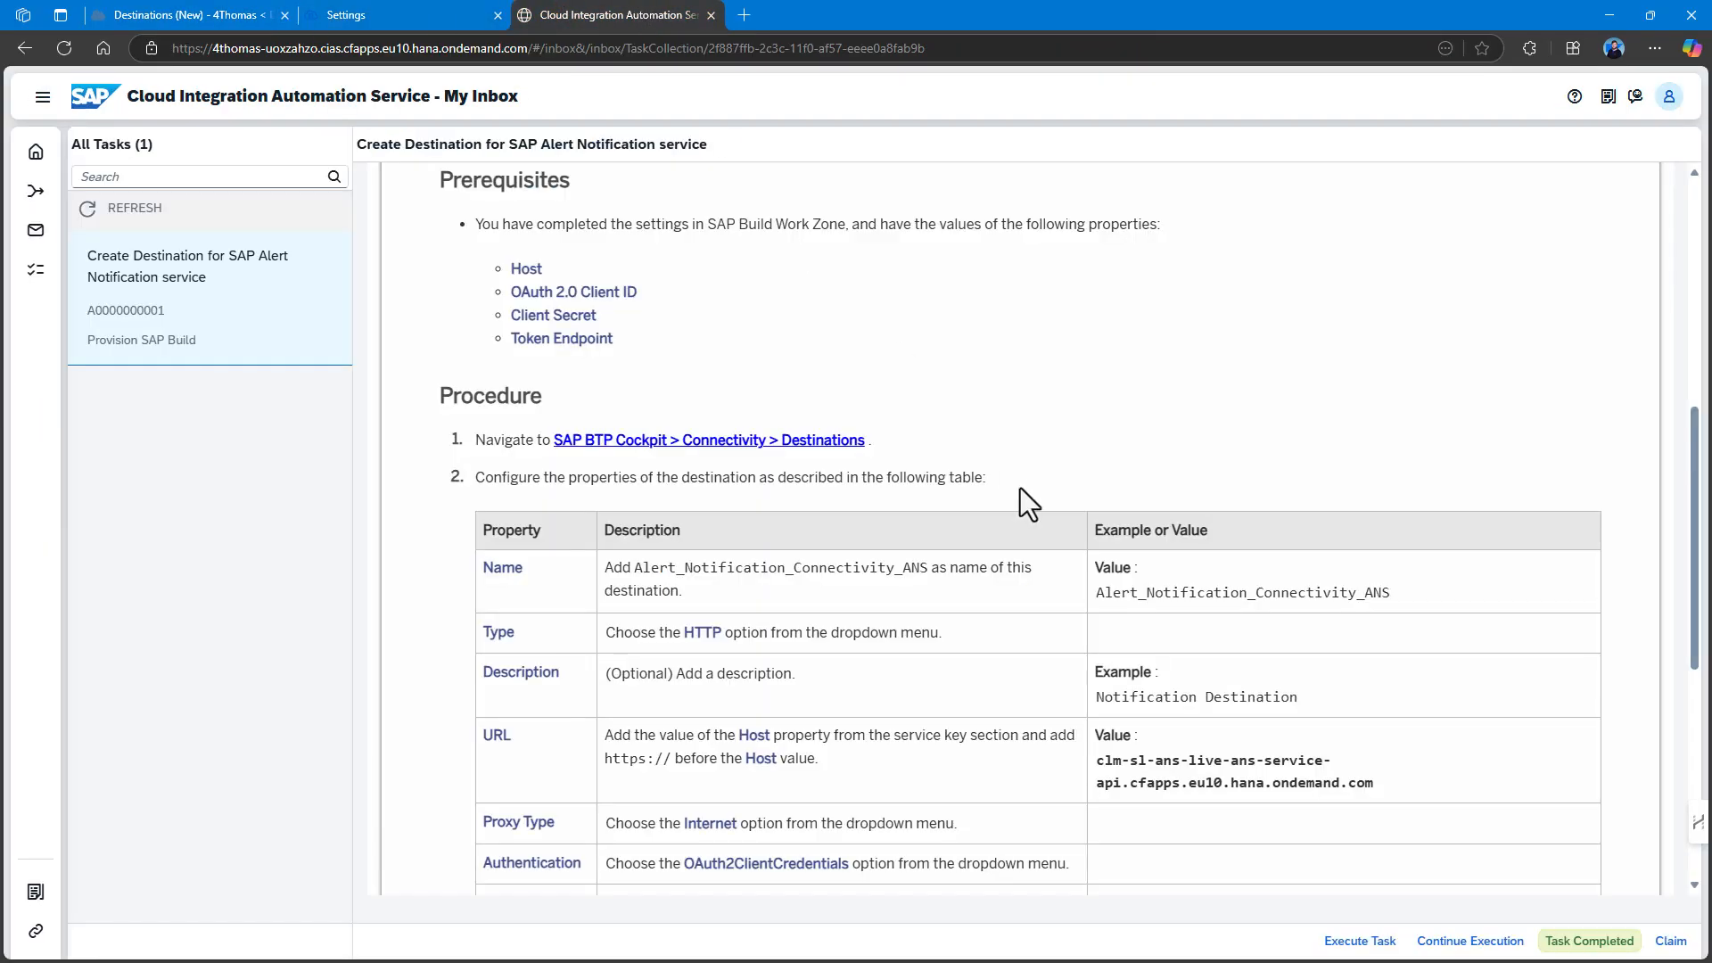
pyautogui.click(1573, 944)
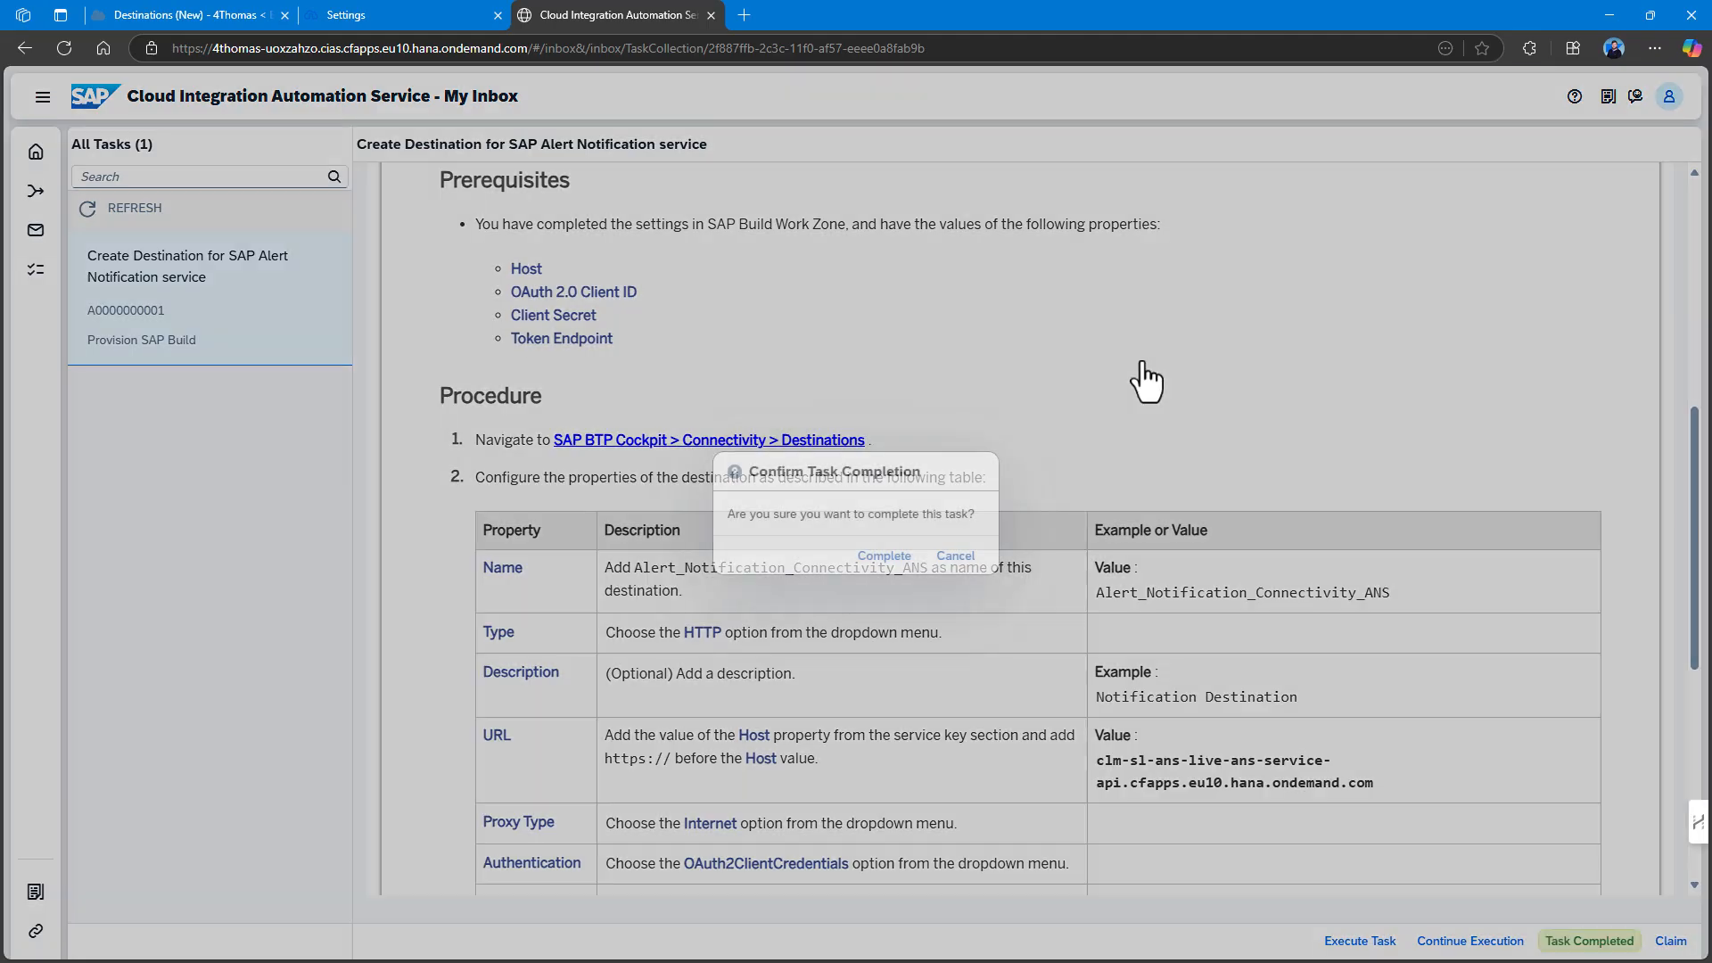
pyautogui.click(883, 556)
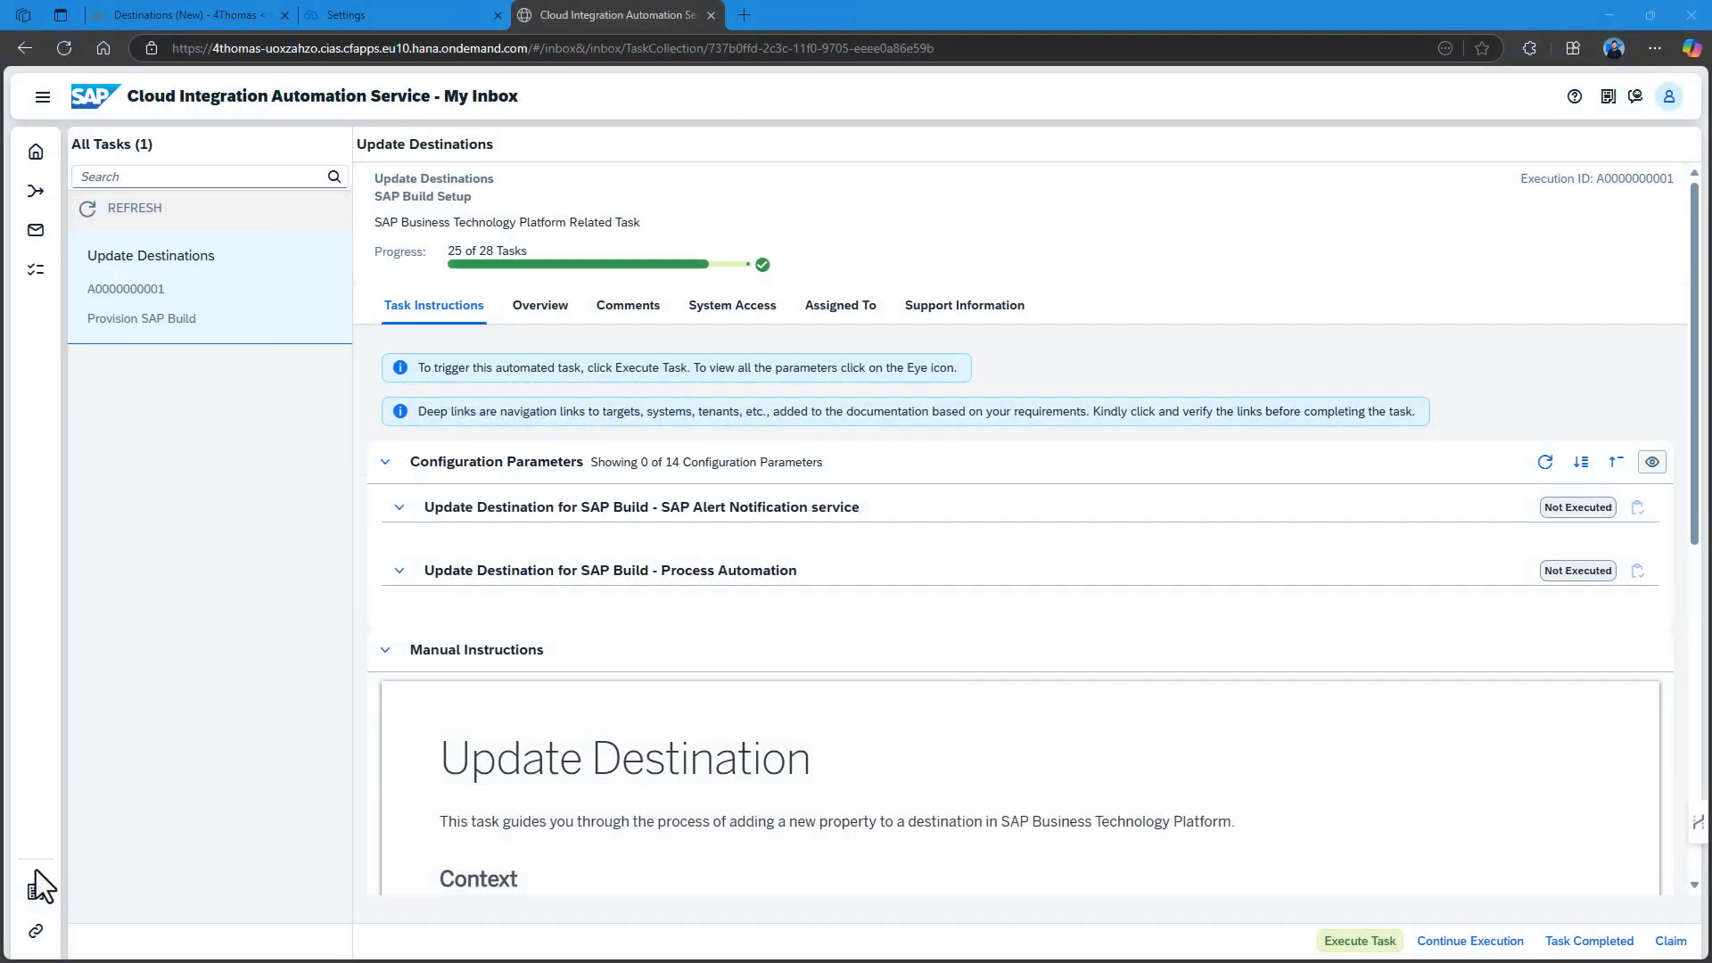
# Execute the Update Destinations task from the top of the task page.
pyautogui.scroll(-6, 1008, 787)
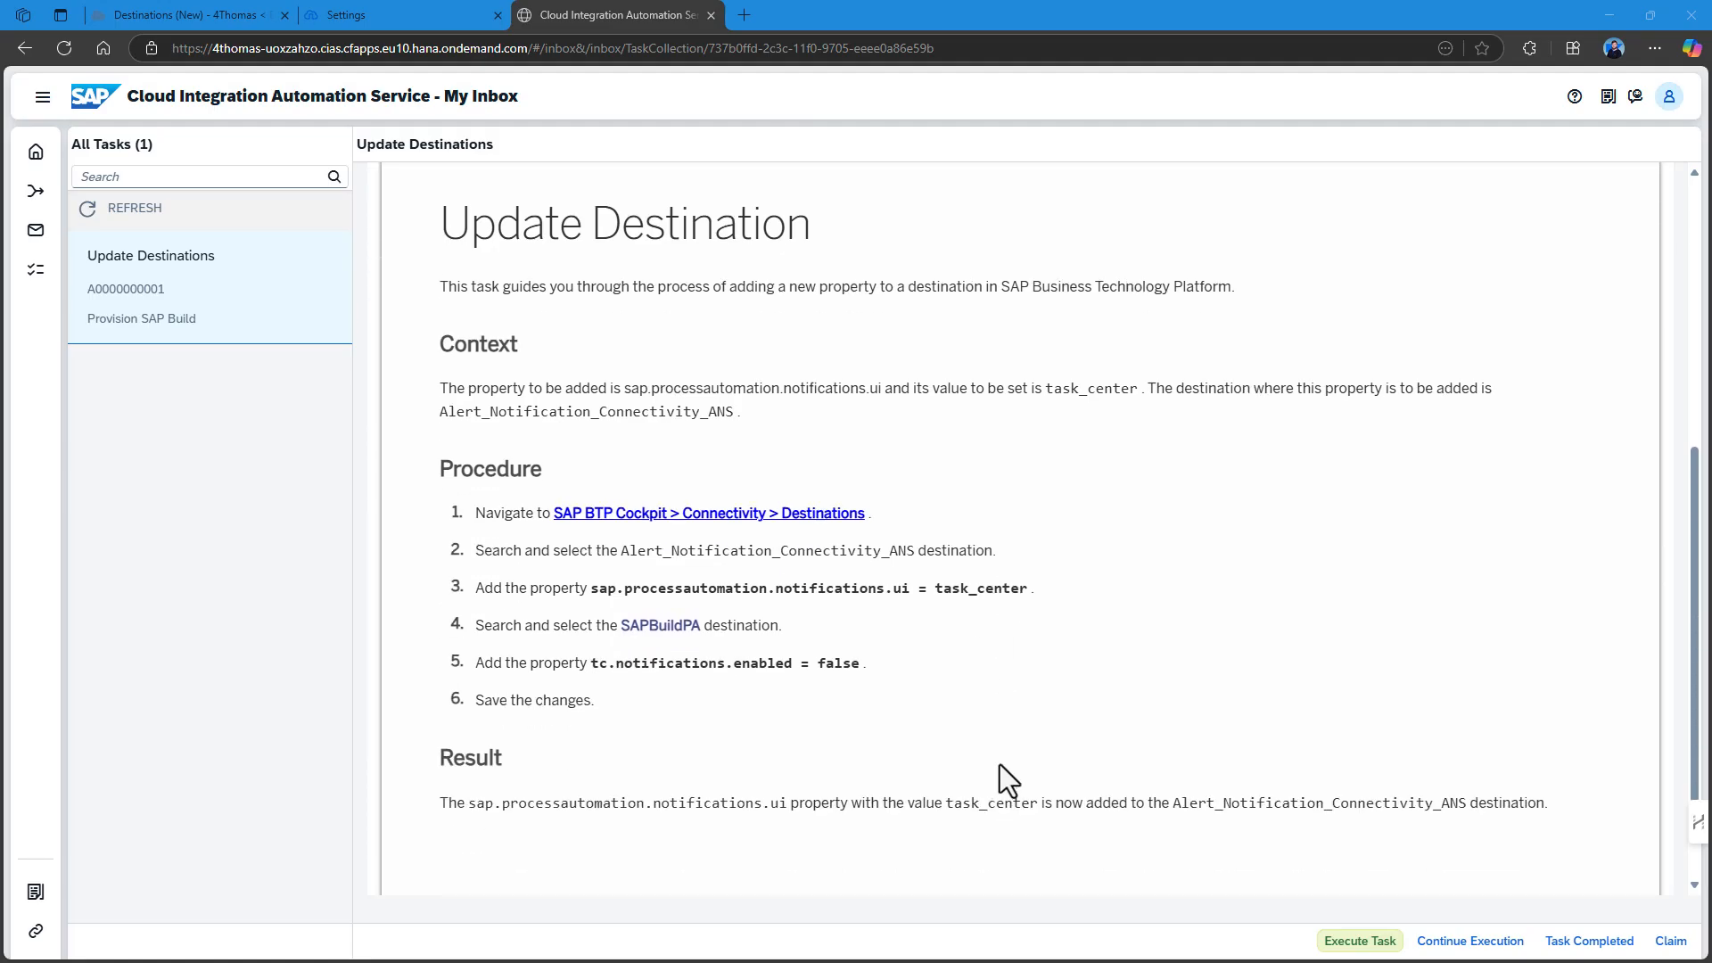
pyautogui.scroll(6, 999, 764)
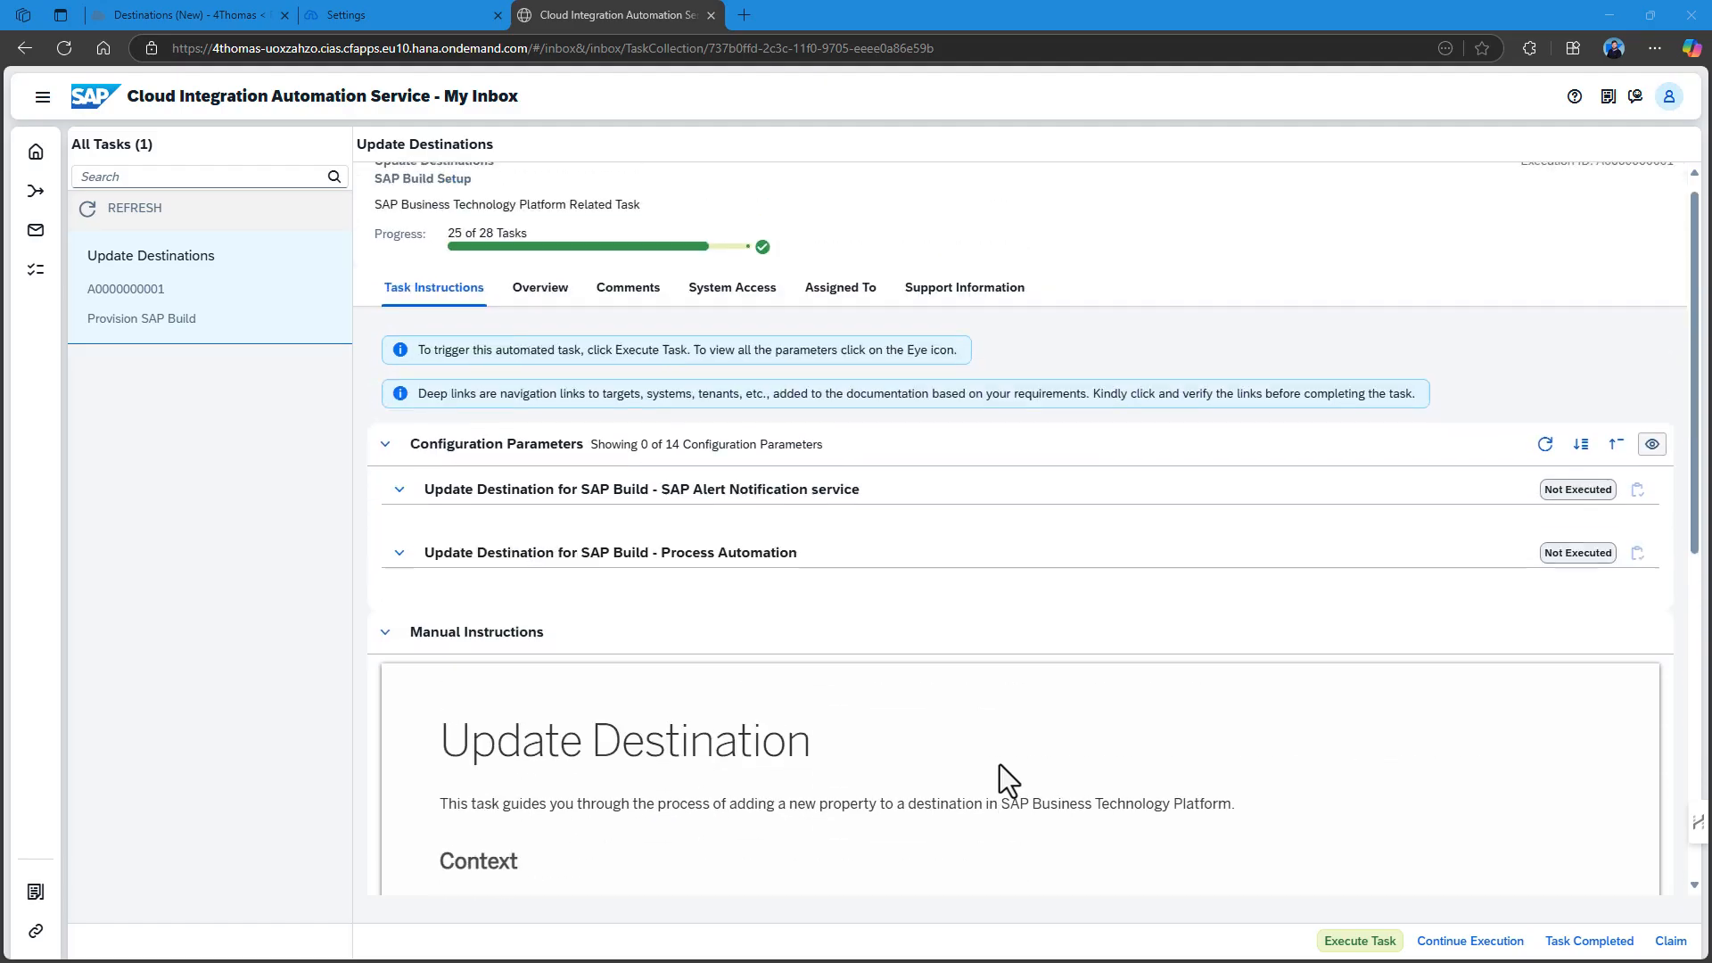
pyautogui.click(1369, 939)
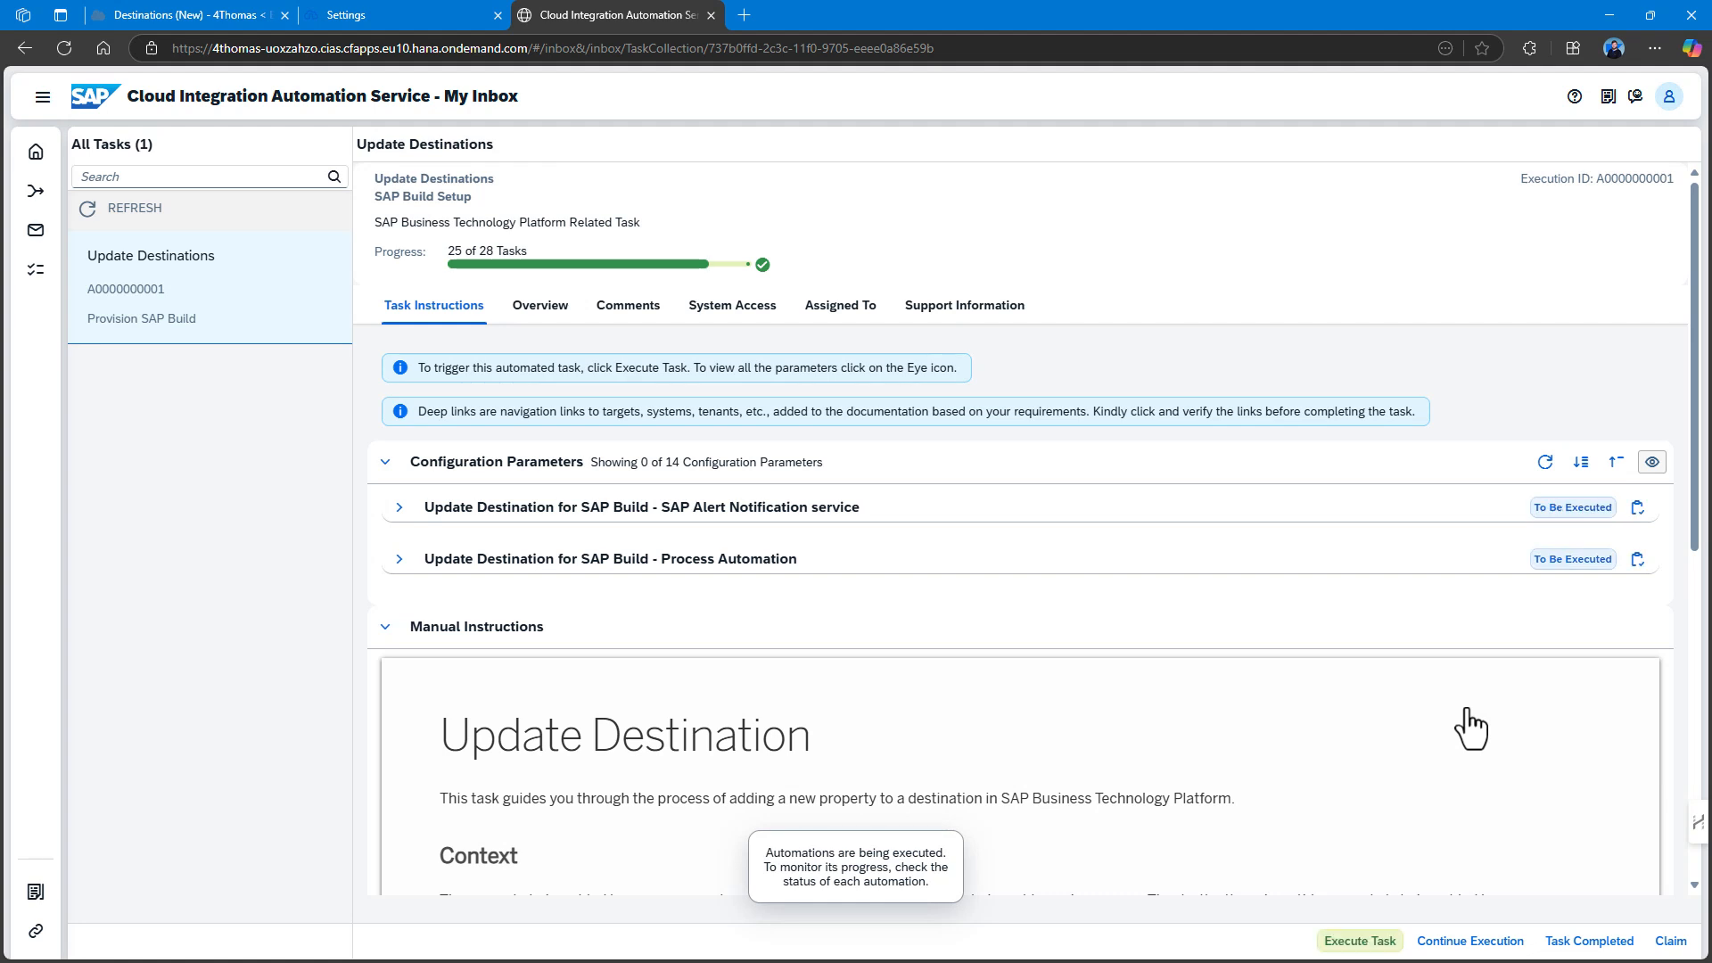
# Refresh statuses and read the Alert Notification and Process Automation update logs' validation errors.
pyautogui.click(1547, 464)
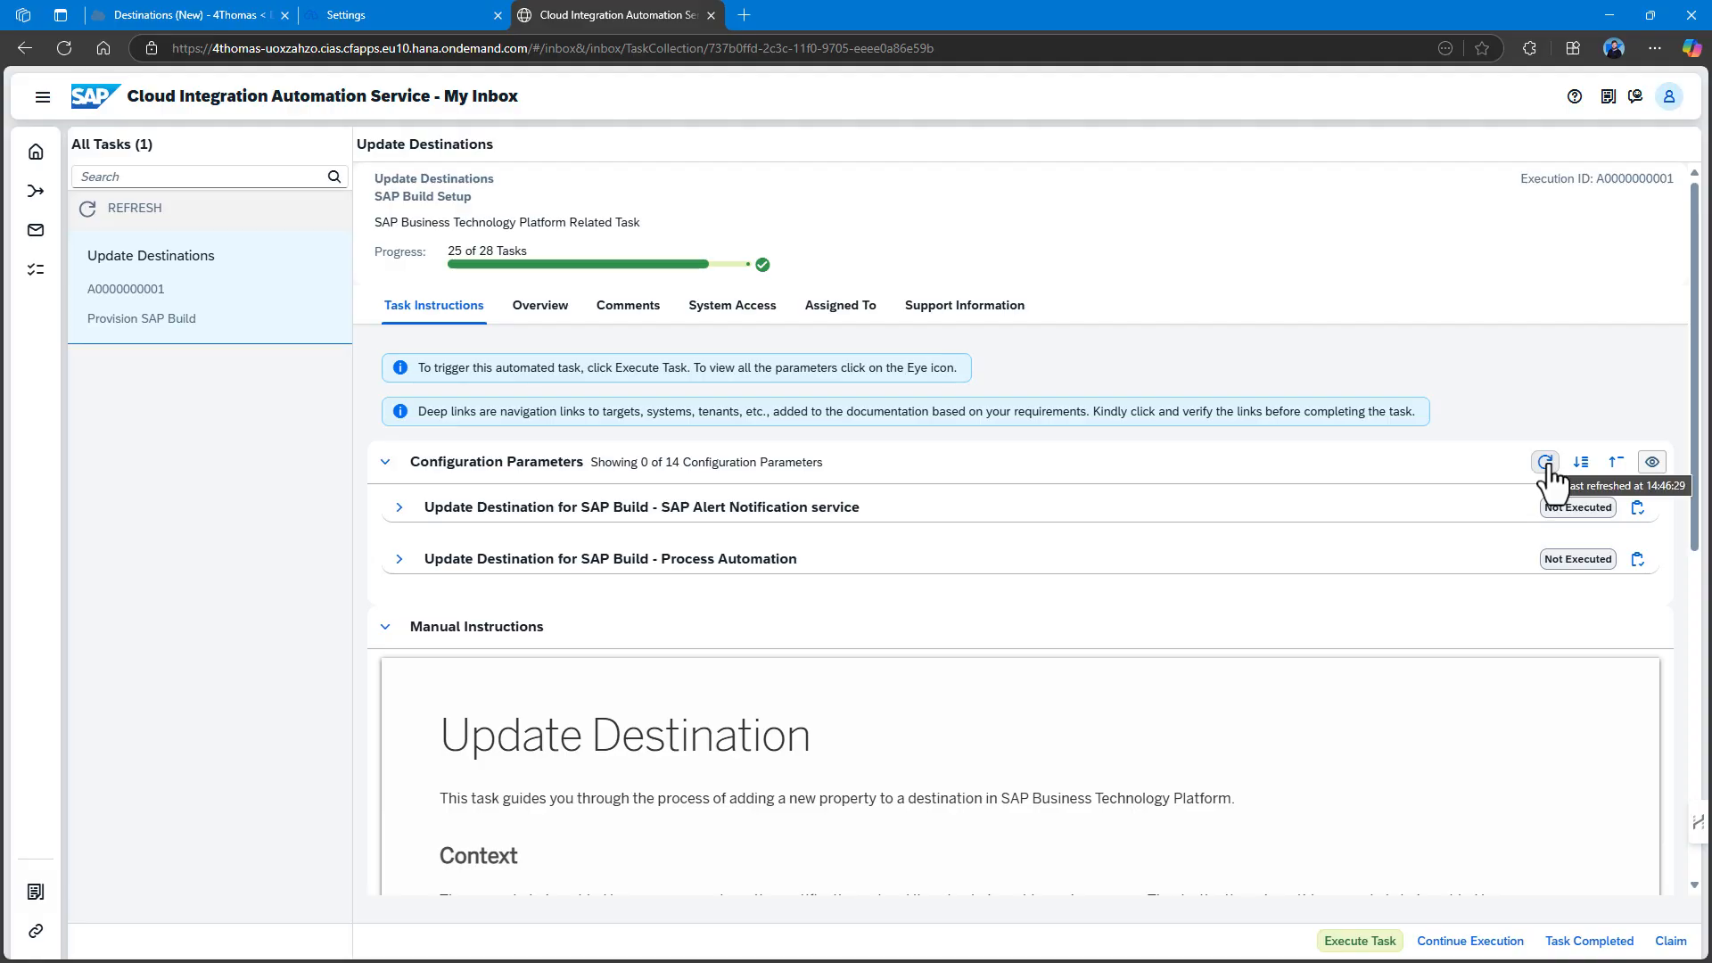
pyautogui.click(1638, 508)
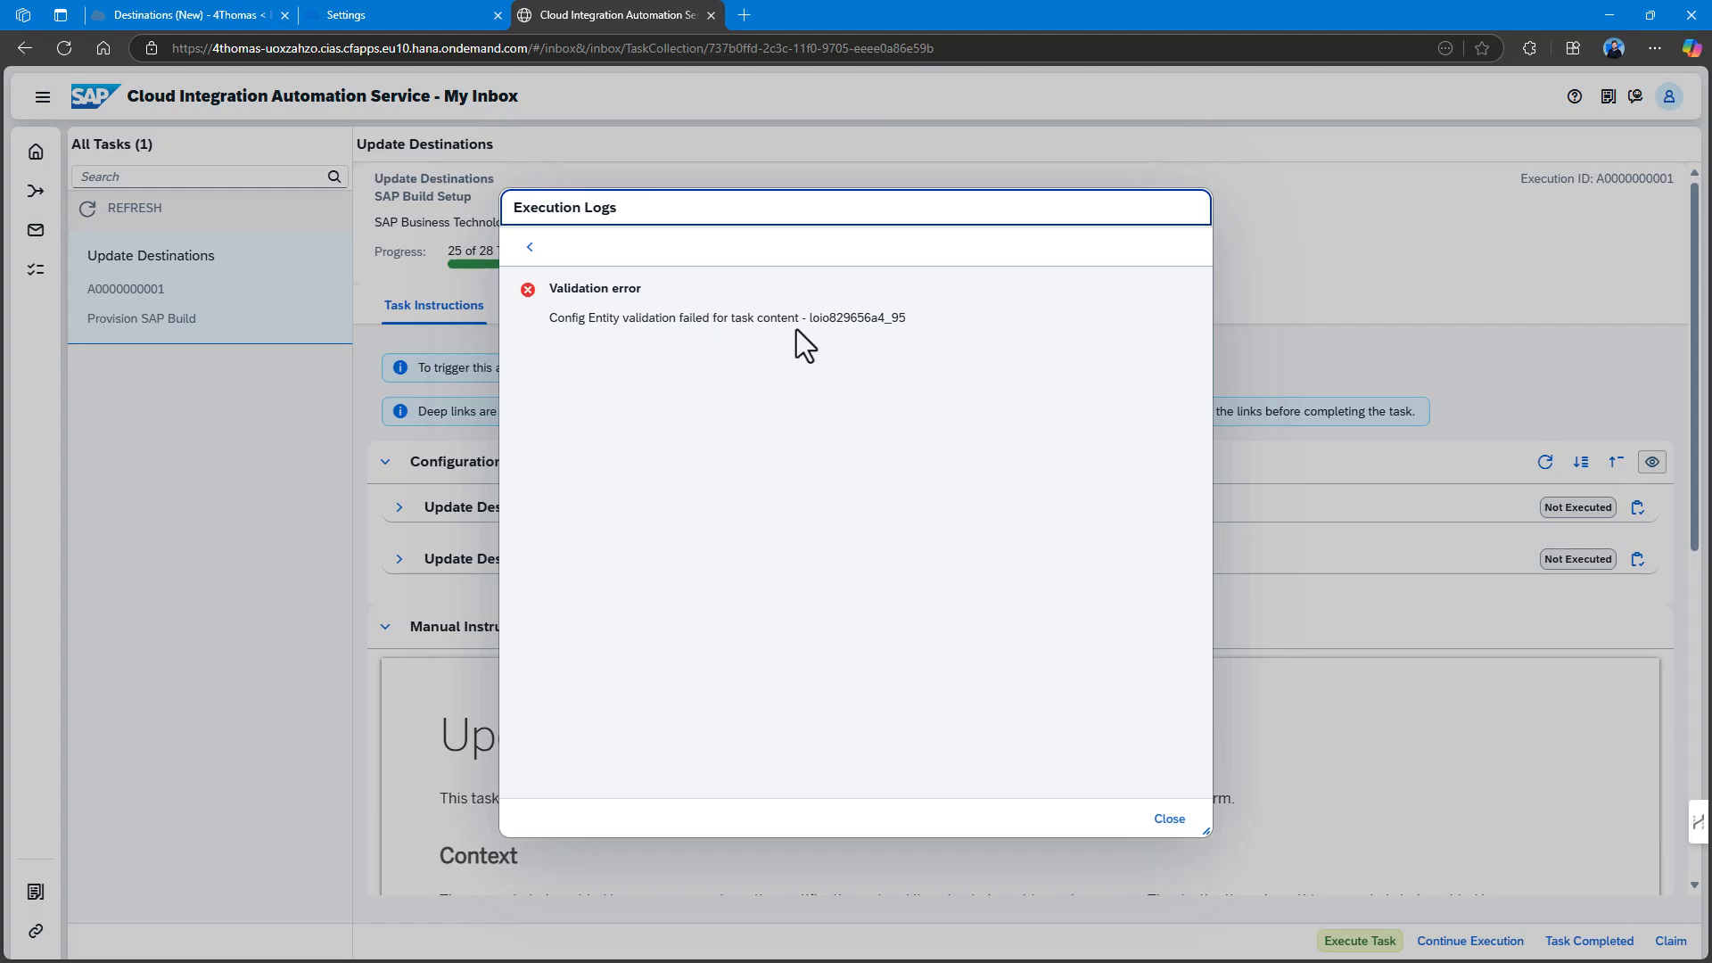
pyautogui.click(1171, 819)
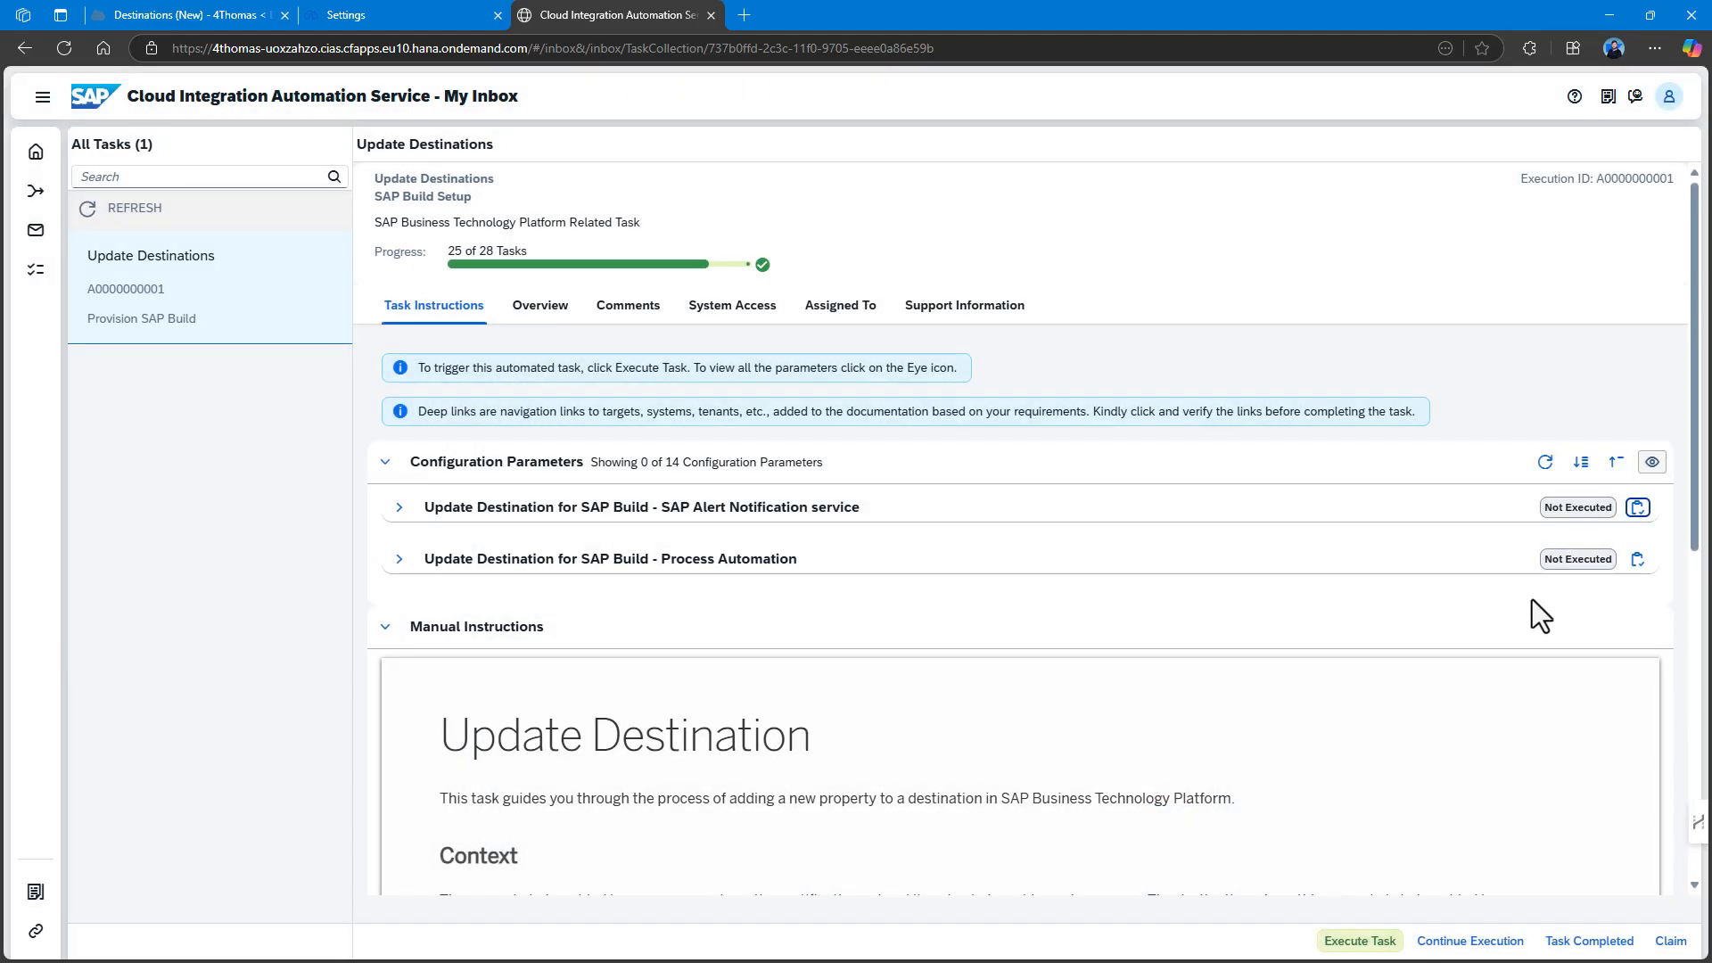
pyautogui.click(1638, 559)
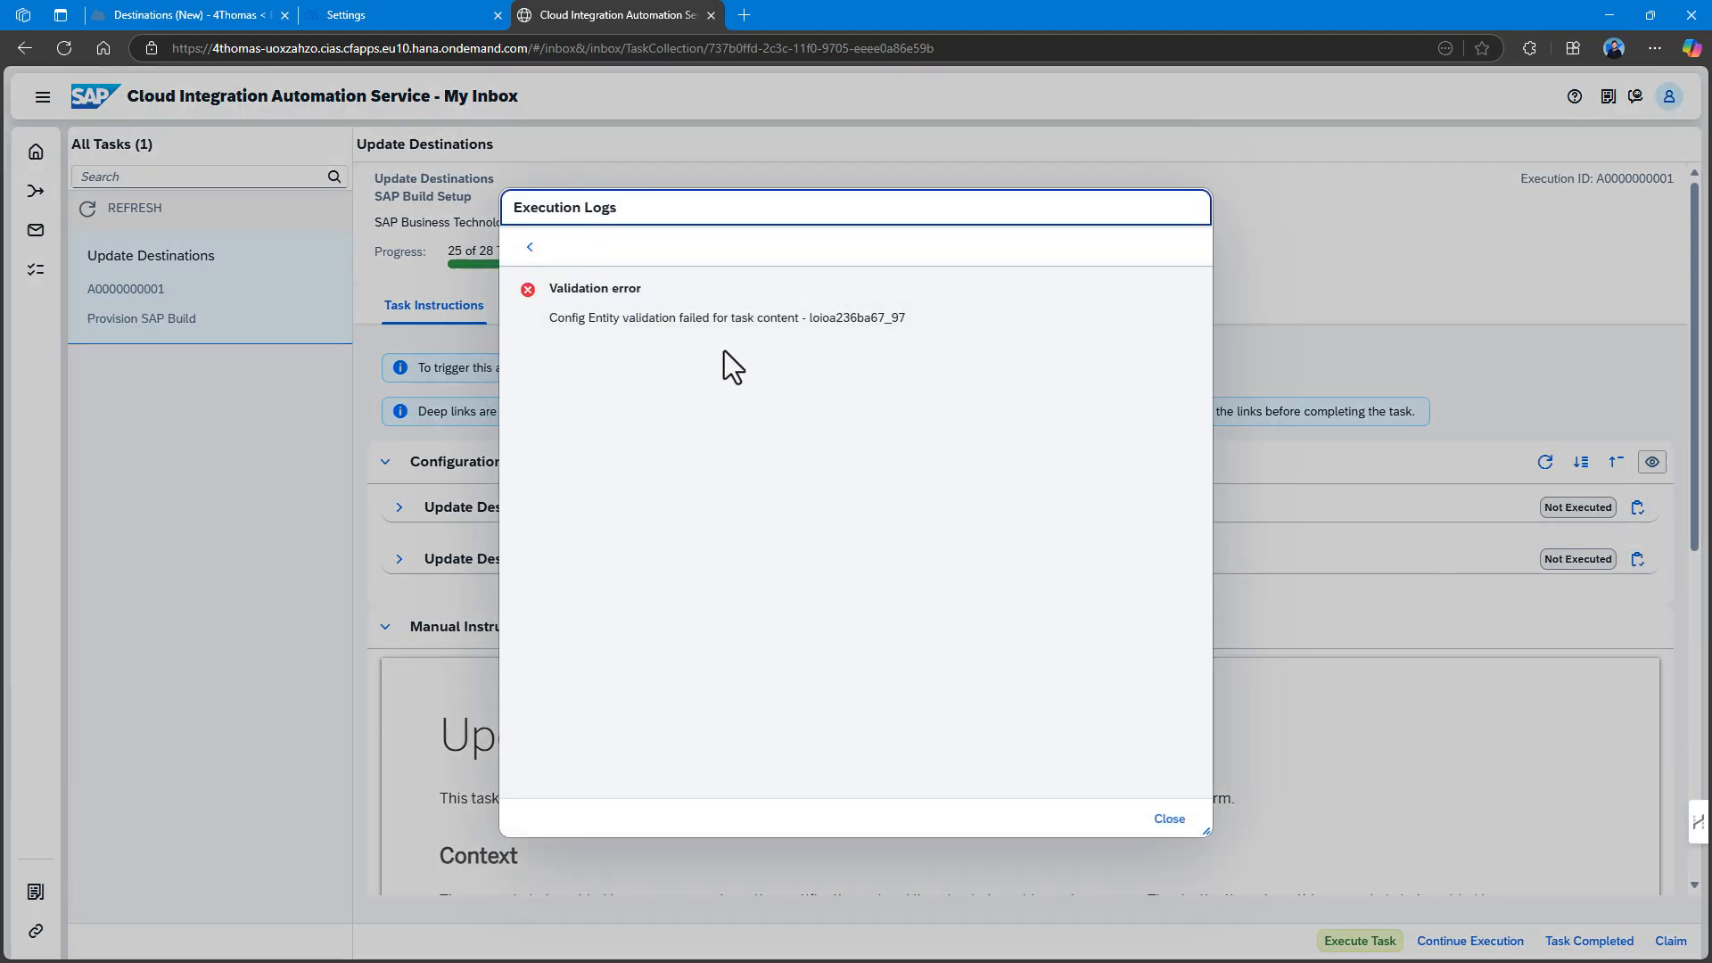
pyautogui.click(1170, 819)
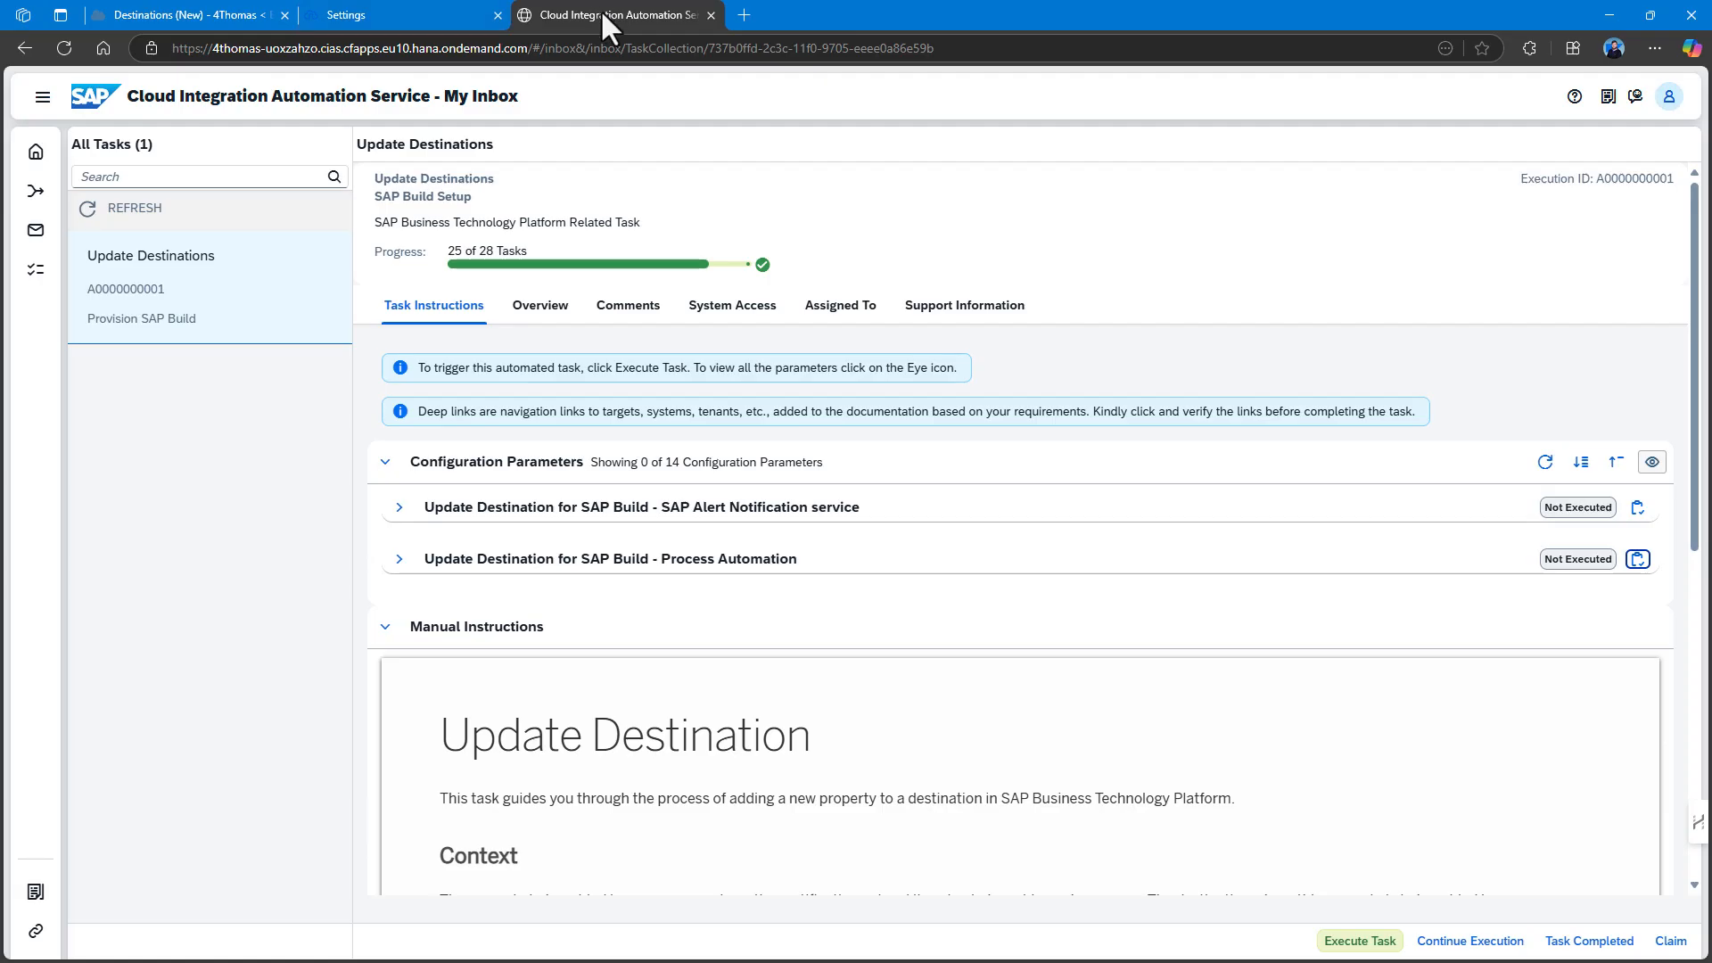
# Snap the cockpit left and open Alert_Notification_Connectivity_ANS for editing.
pyautogui.moveTo(601, 9); pyautogui.dragTo(1711, 219)
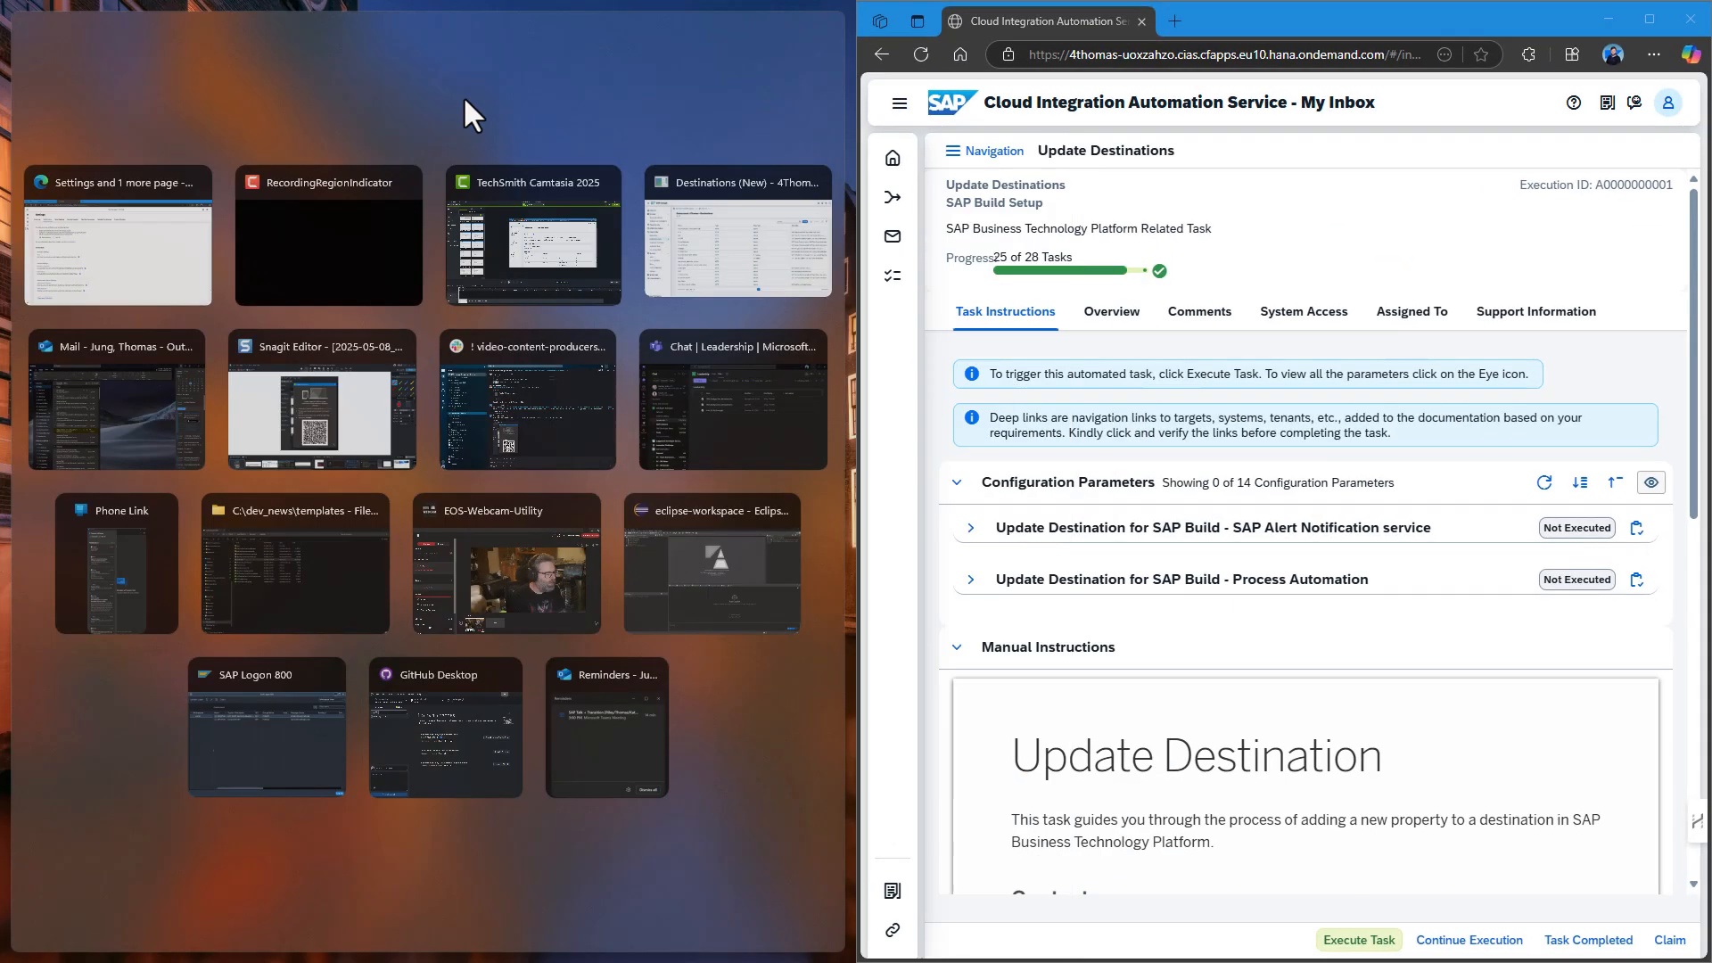
pyautogui.click(136, 219)
pyautogui.click(171, 29)
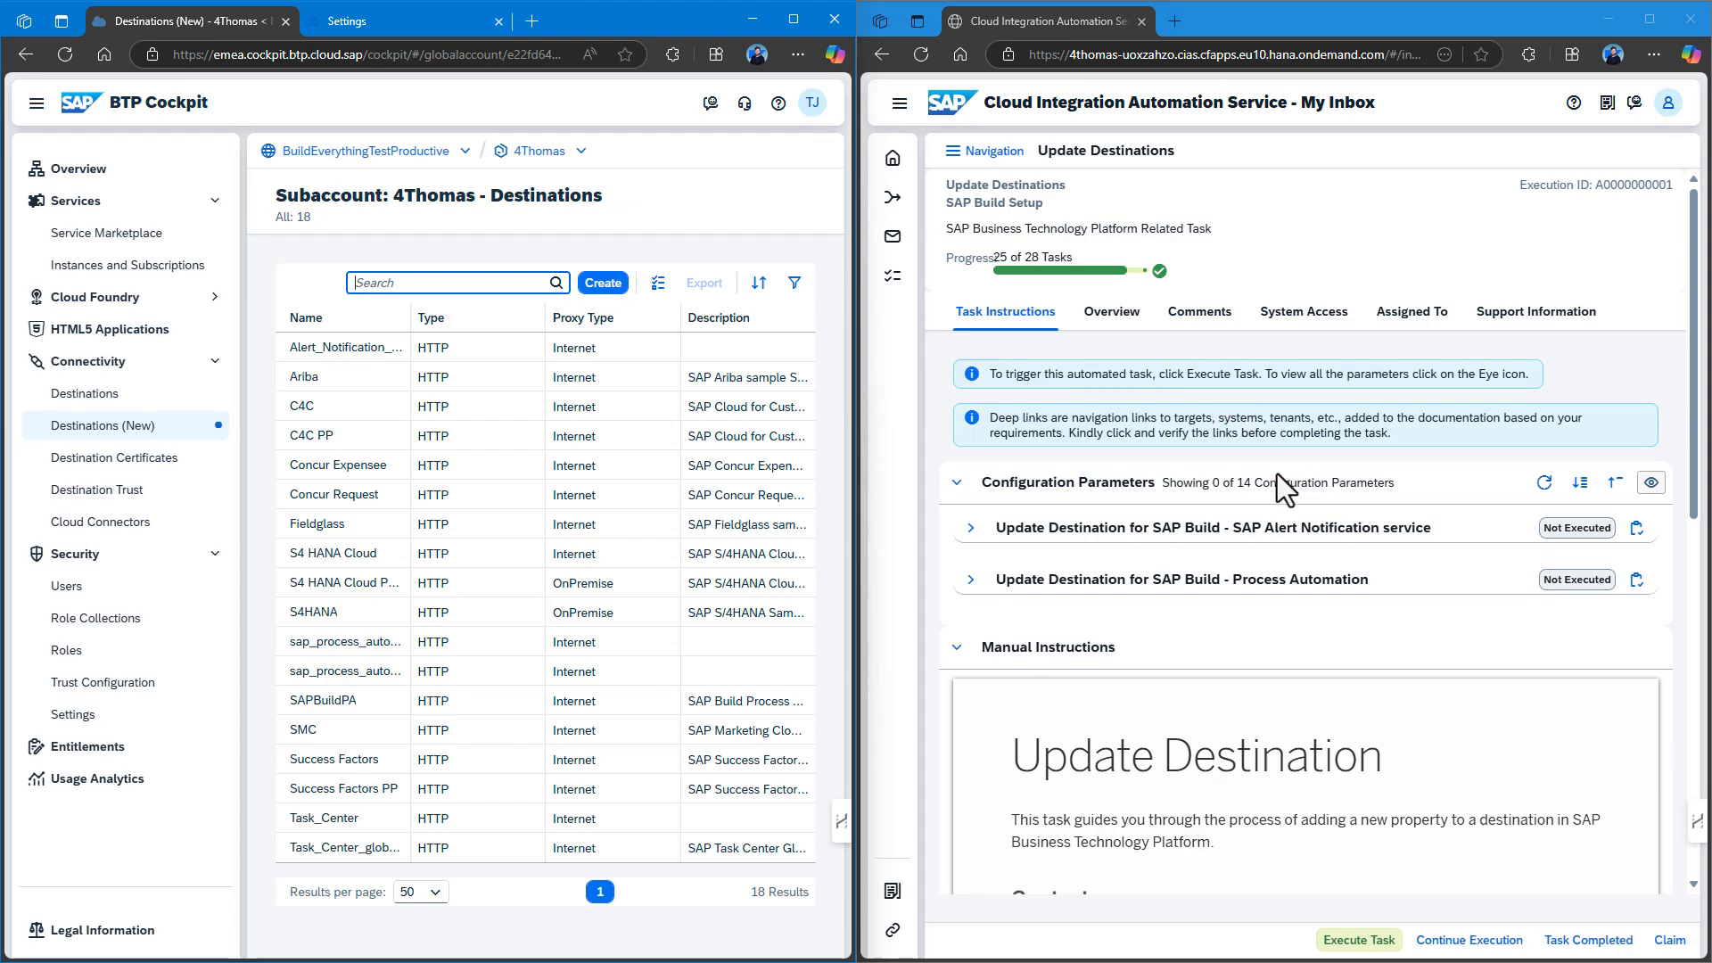
pyautogui.scroll(-6, 1277, 473)
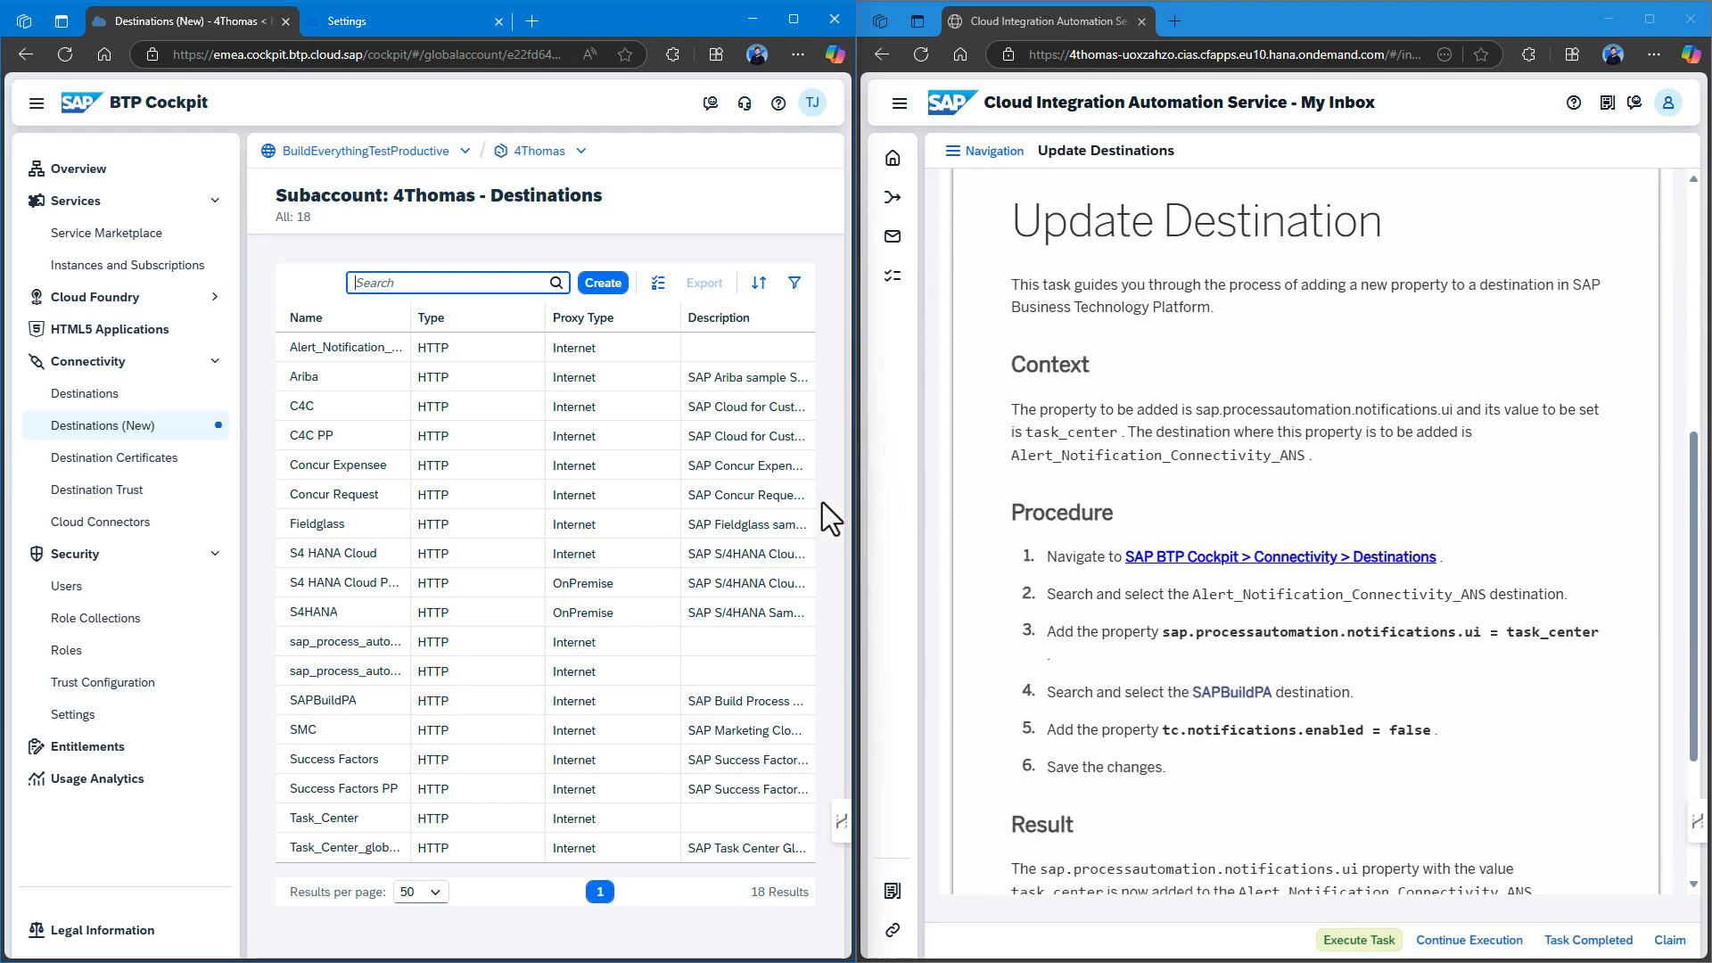
pyautogui.click(357, 347)
pyautogui.click(705, 198)
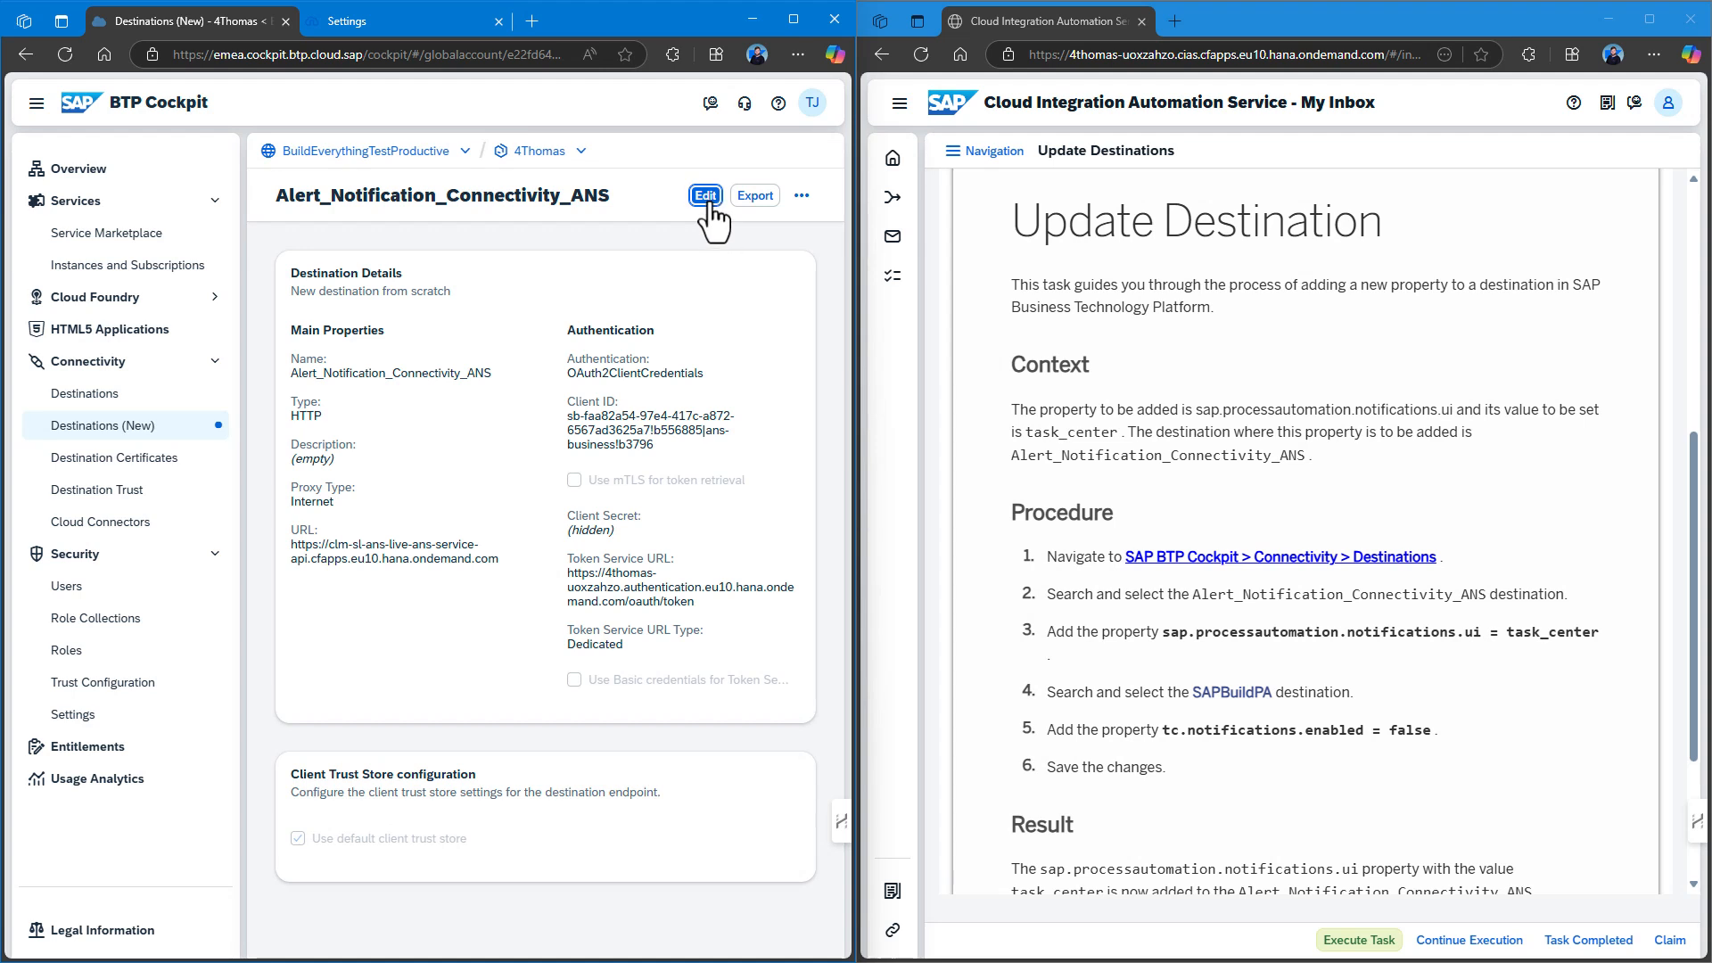
pyautogui.scroll(-2, 517, 543)
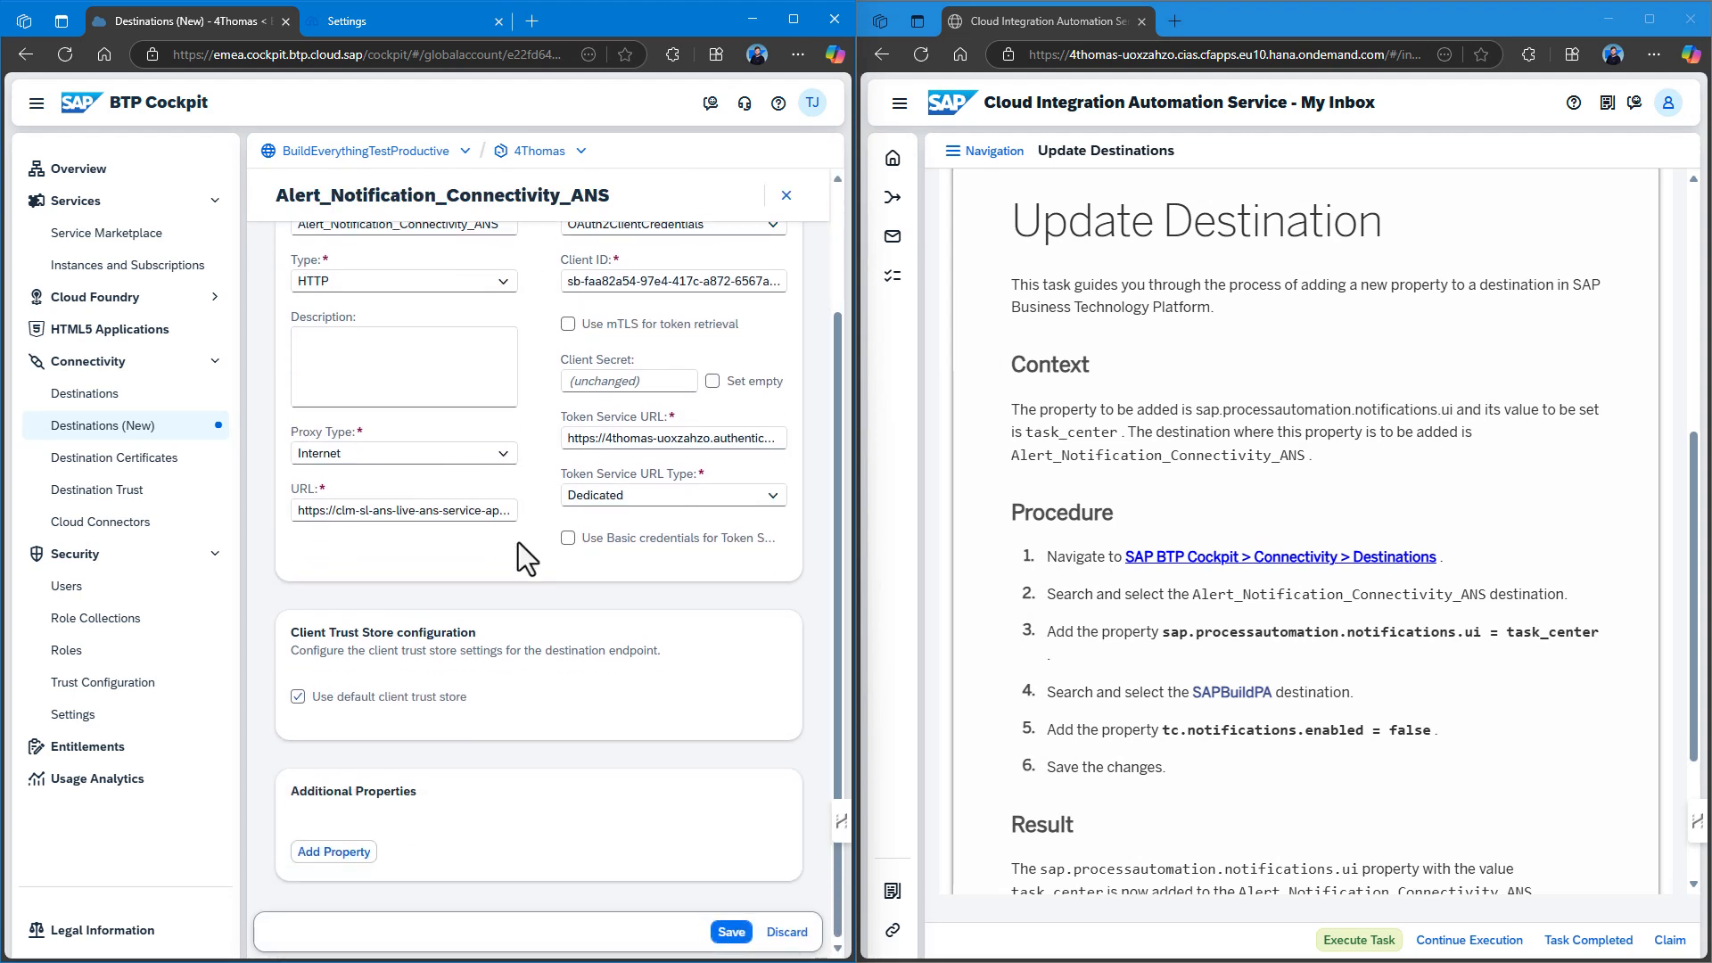
# Add property sap.processautomation.notifications.ui = task_center and save the destination.
pyautogui.click(335, 851)
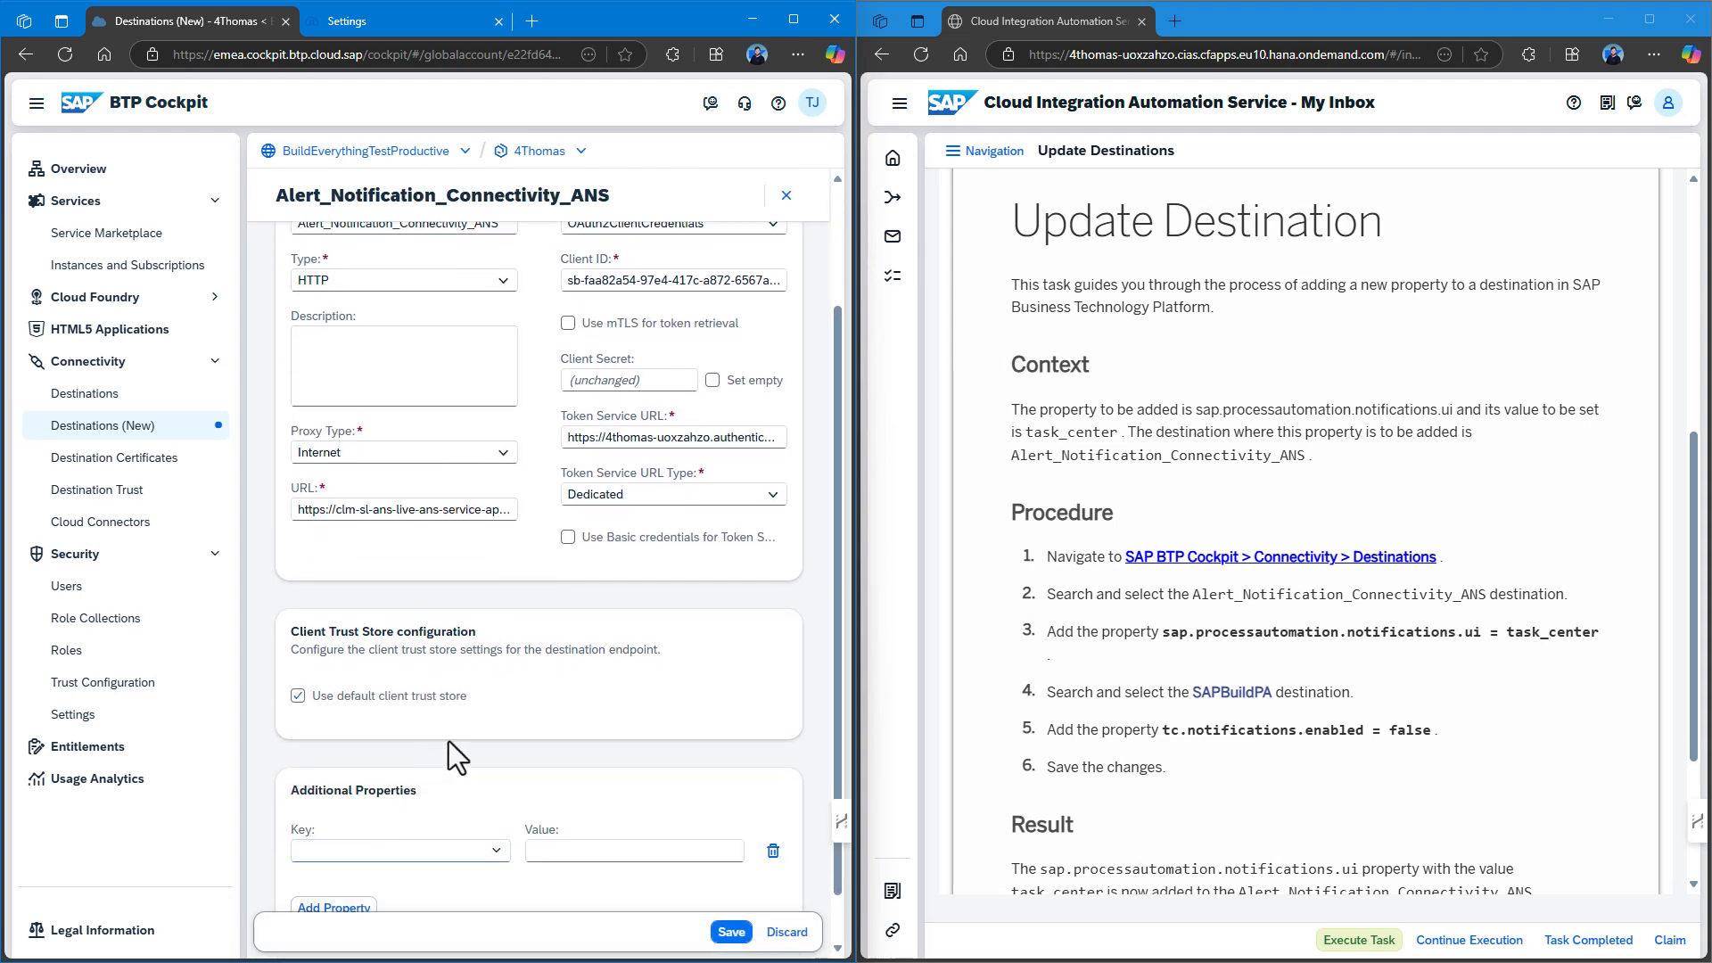
pyautogui.click(497, 850)
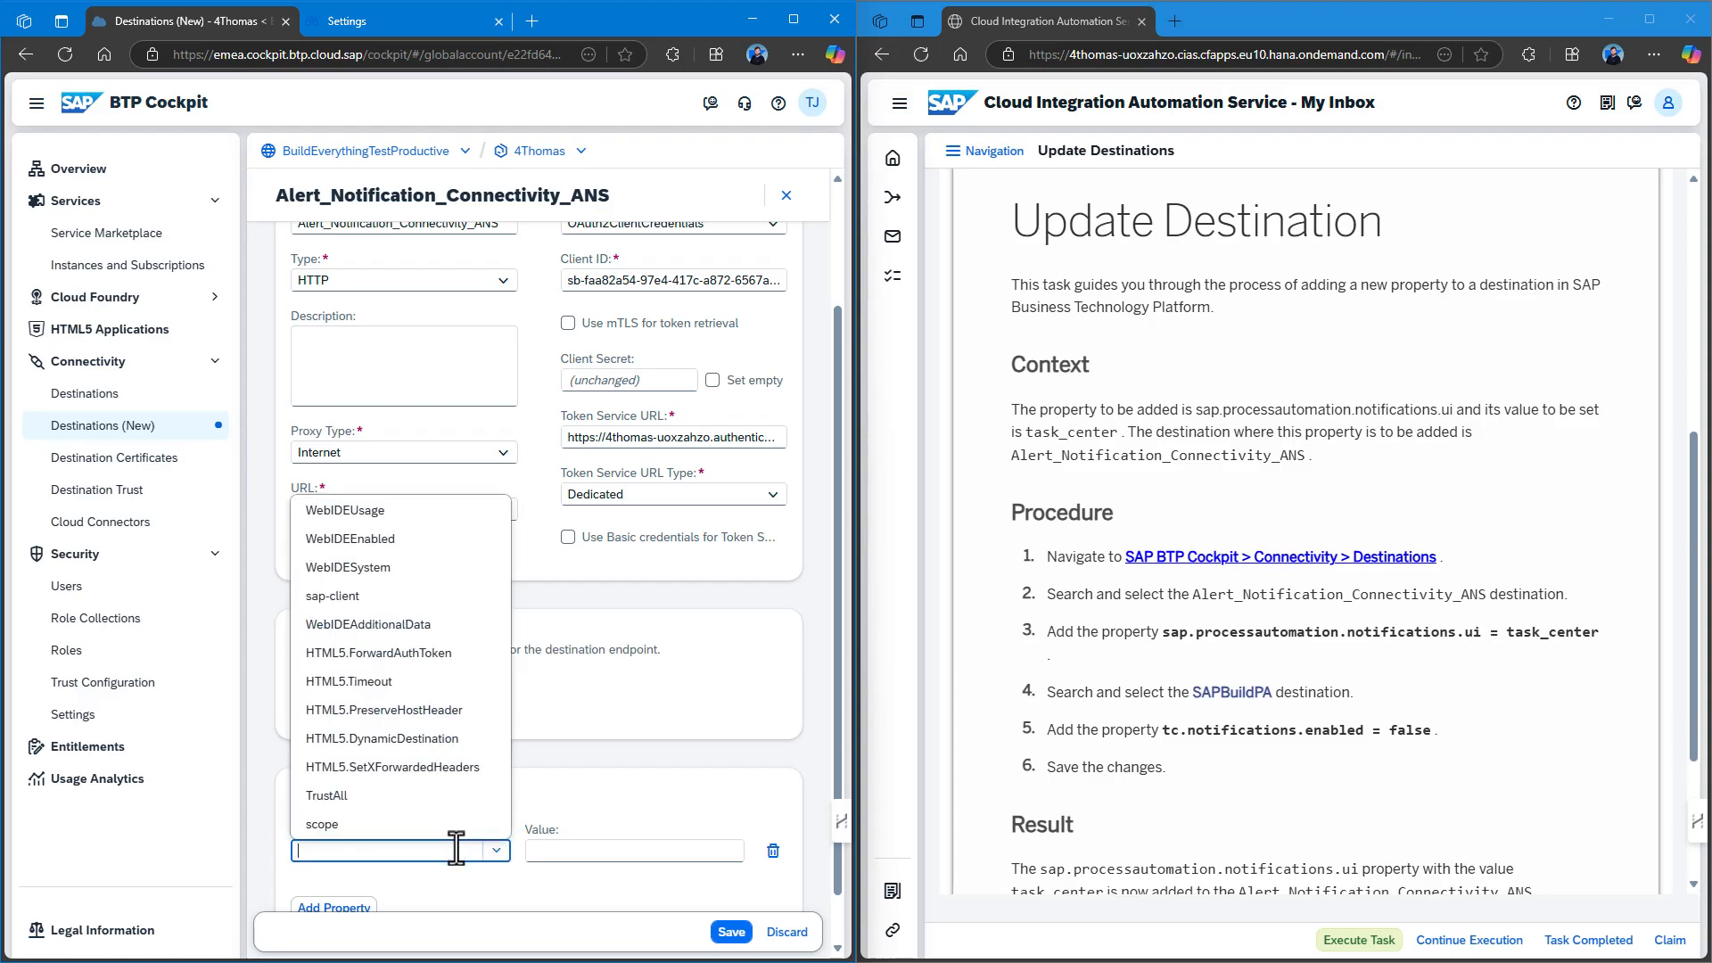
pyautogui.write('sap.processautomation')
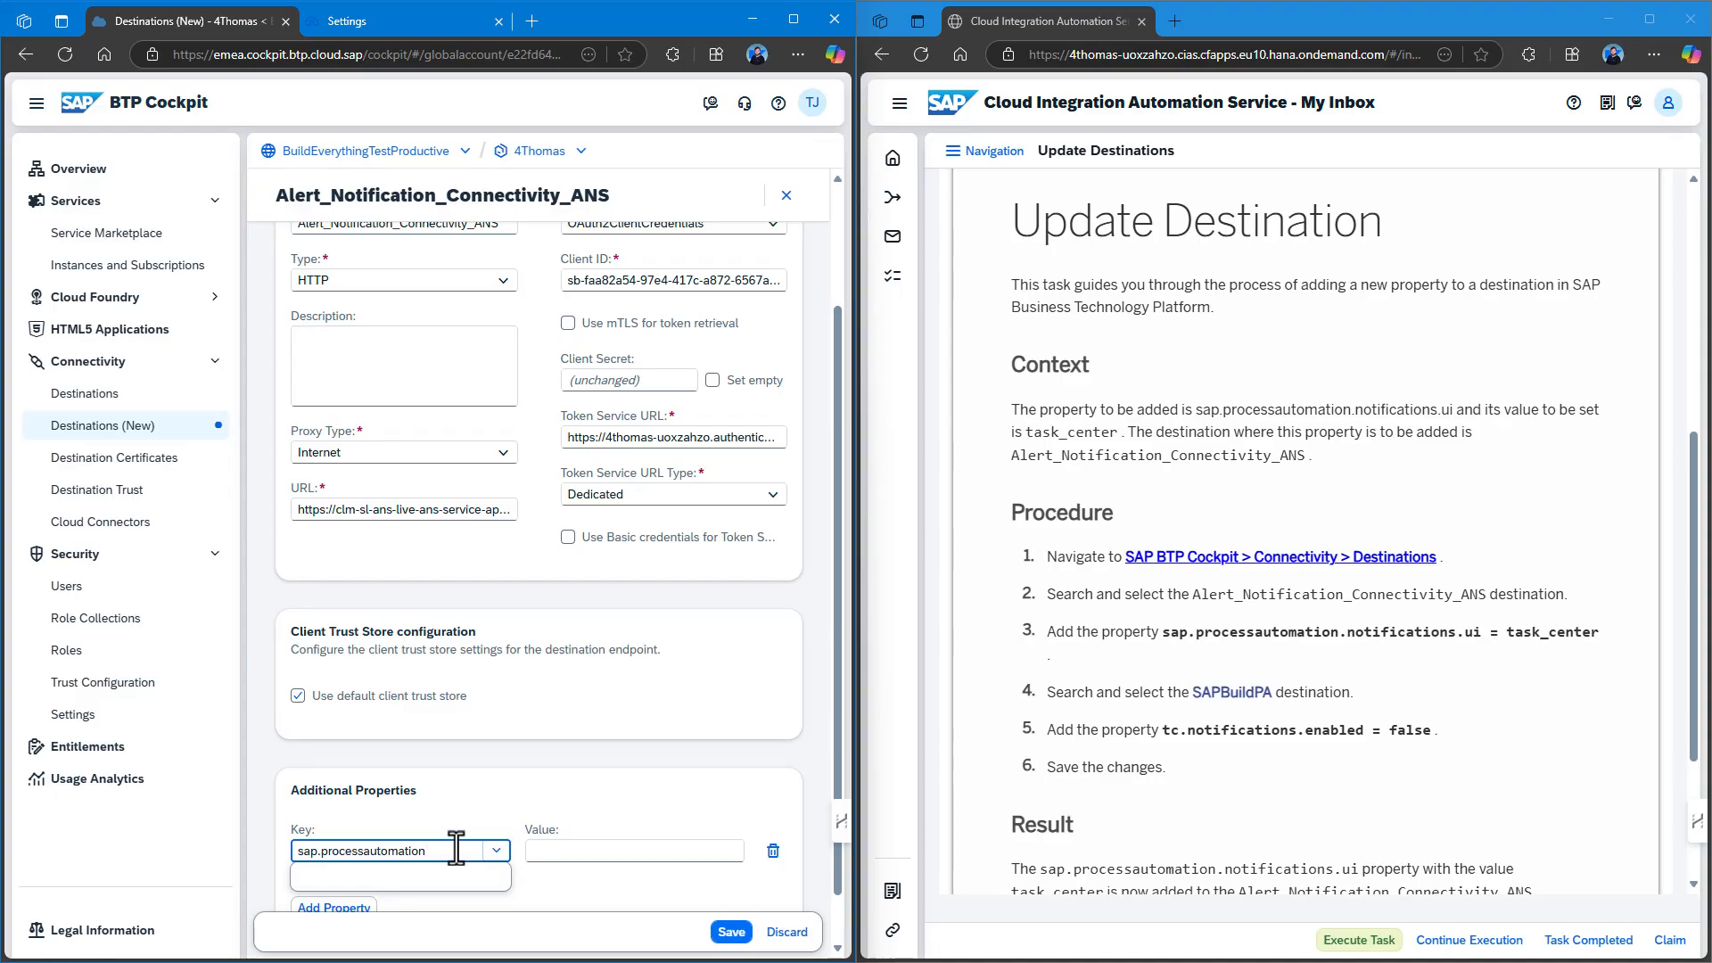
pyautogui.write('s.ui')
pyautogui.press('Tab')
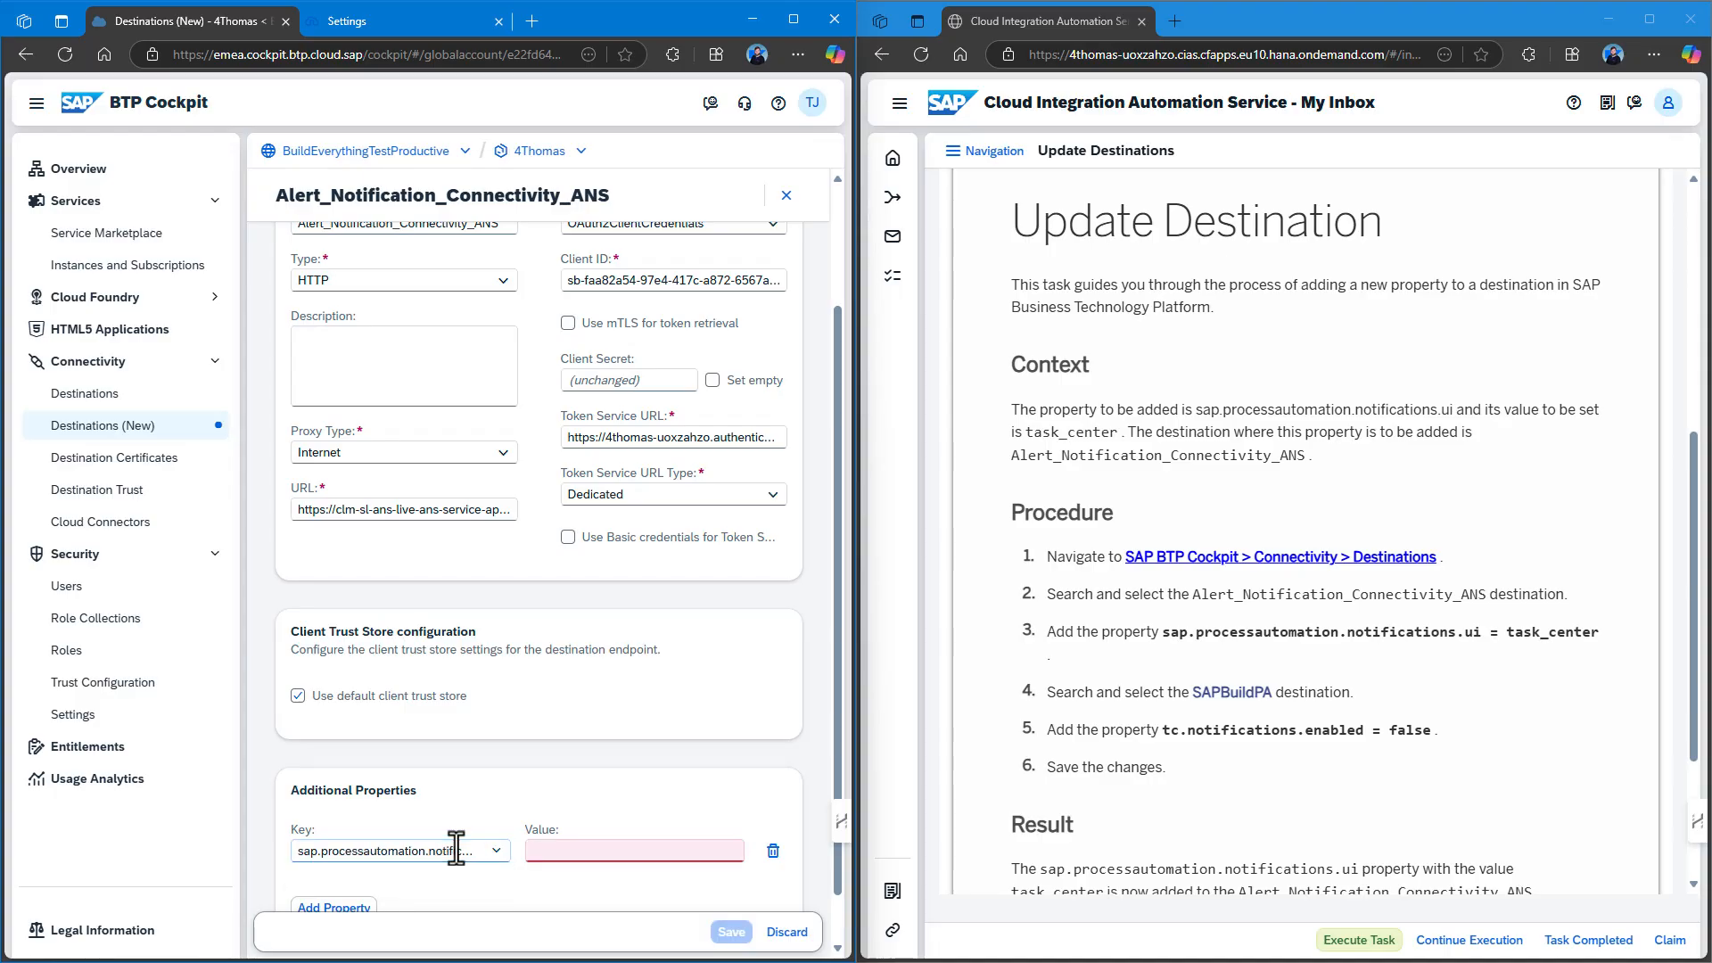
pyautogui.click(602, 850)
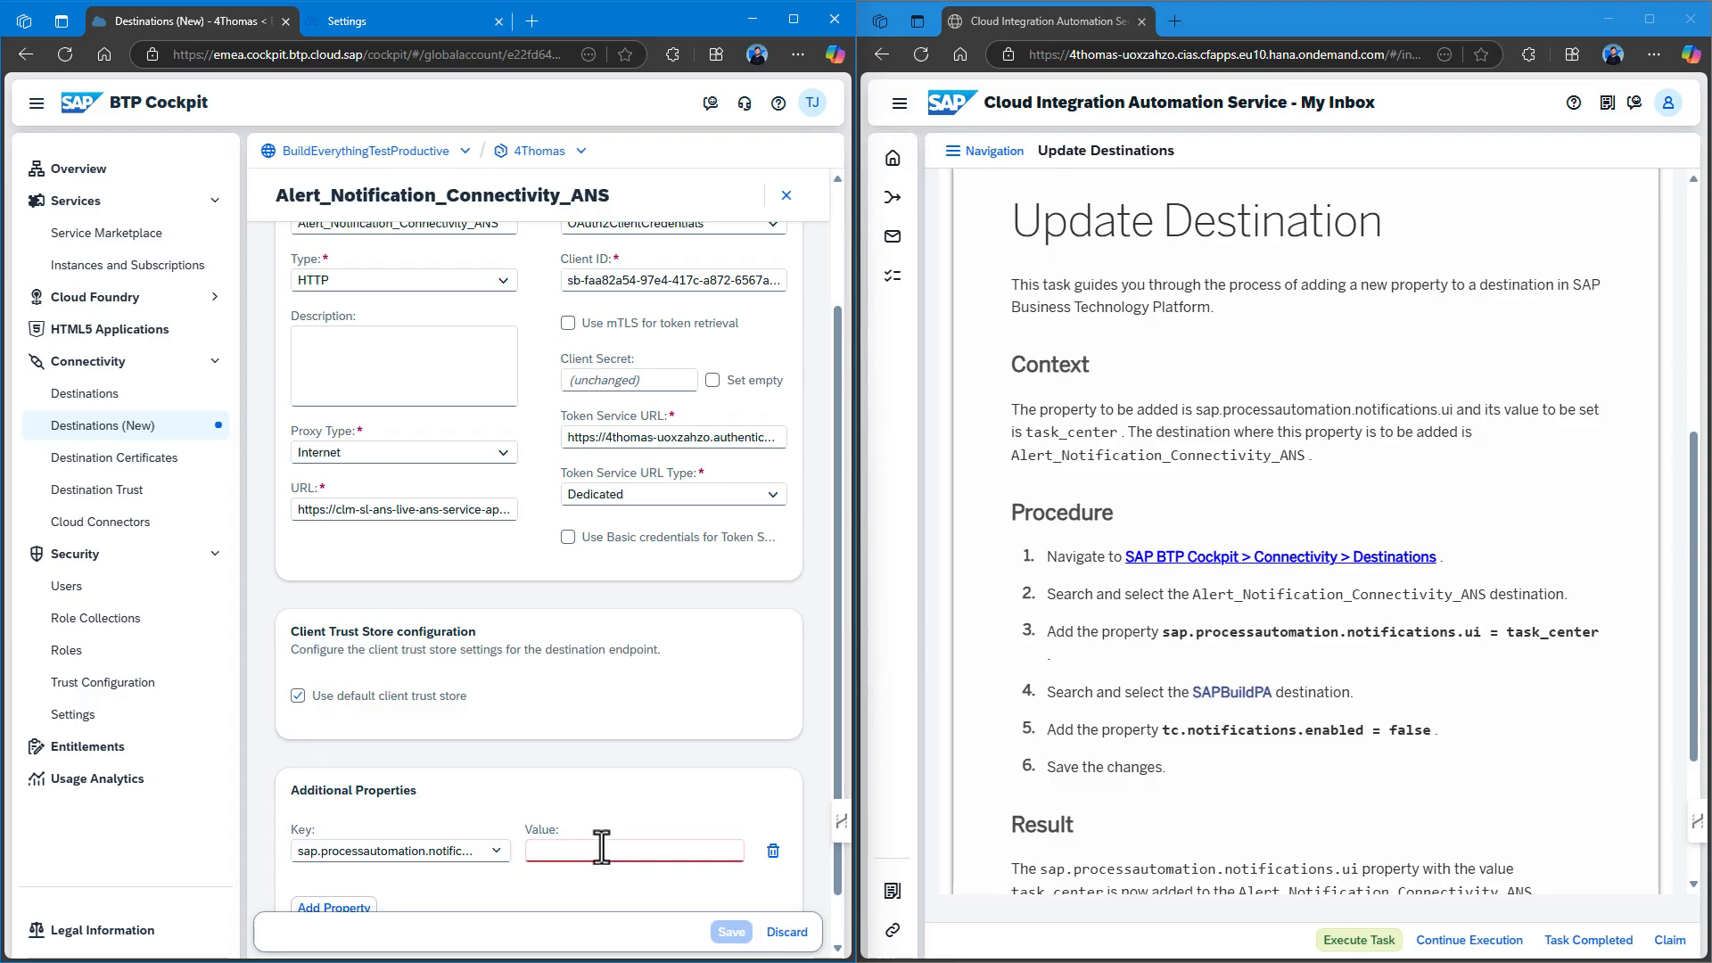
pyautogui.write('task_cent')
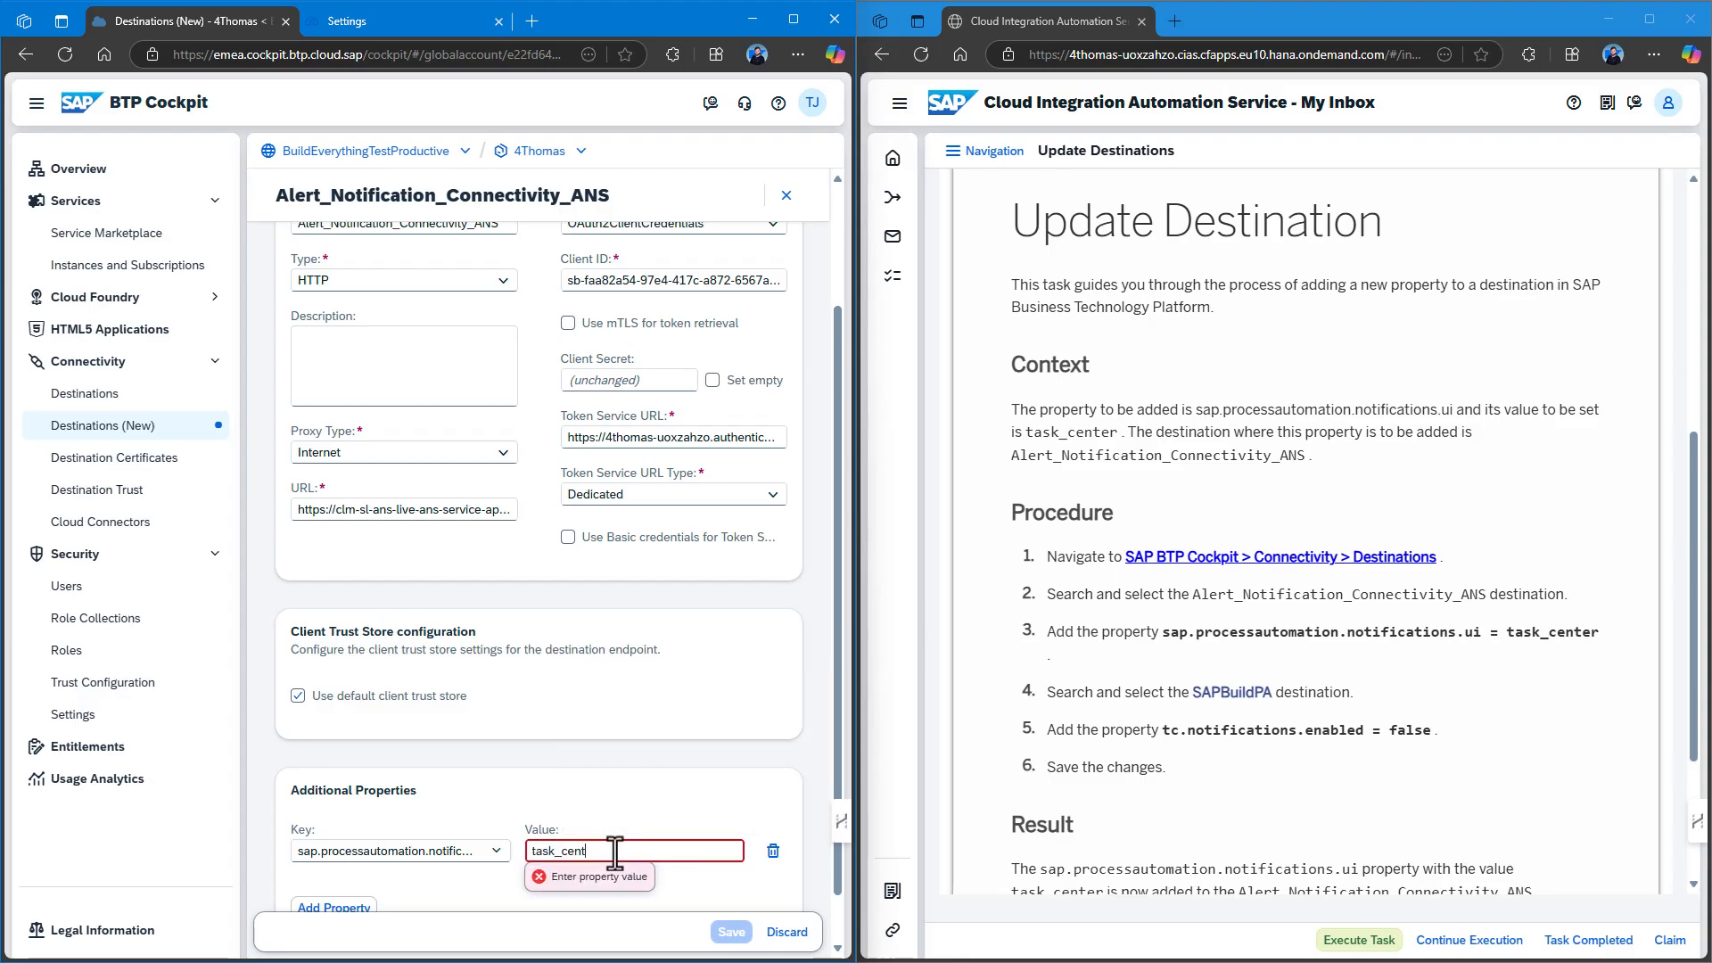
pyautogui.write('er')
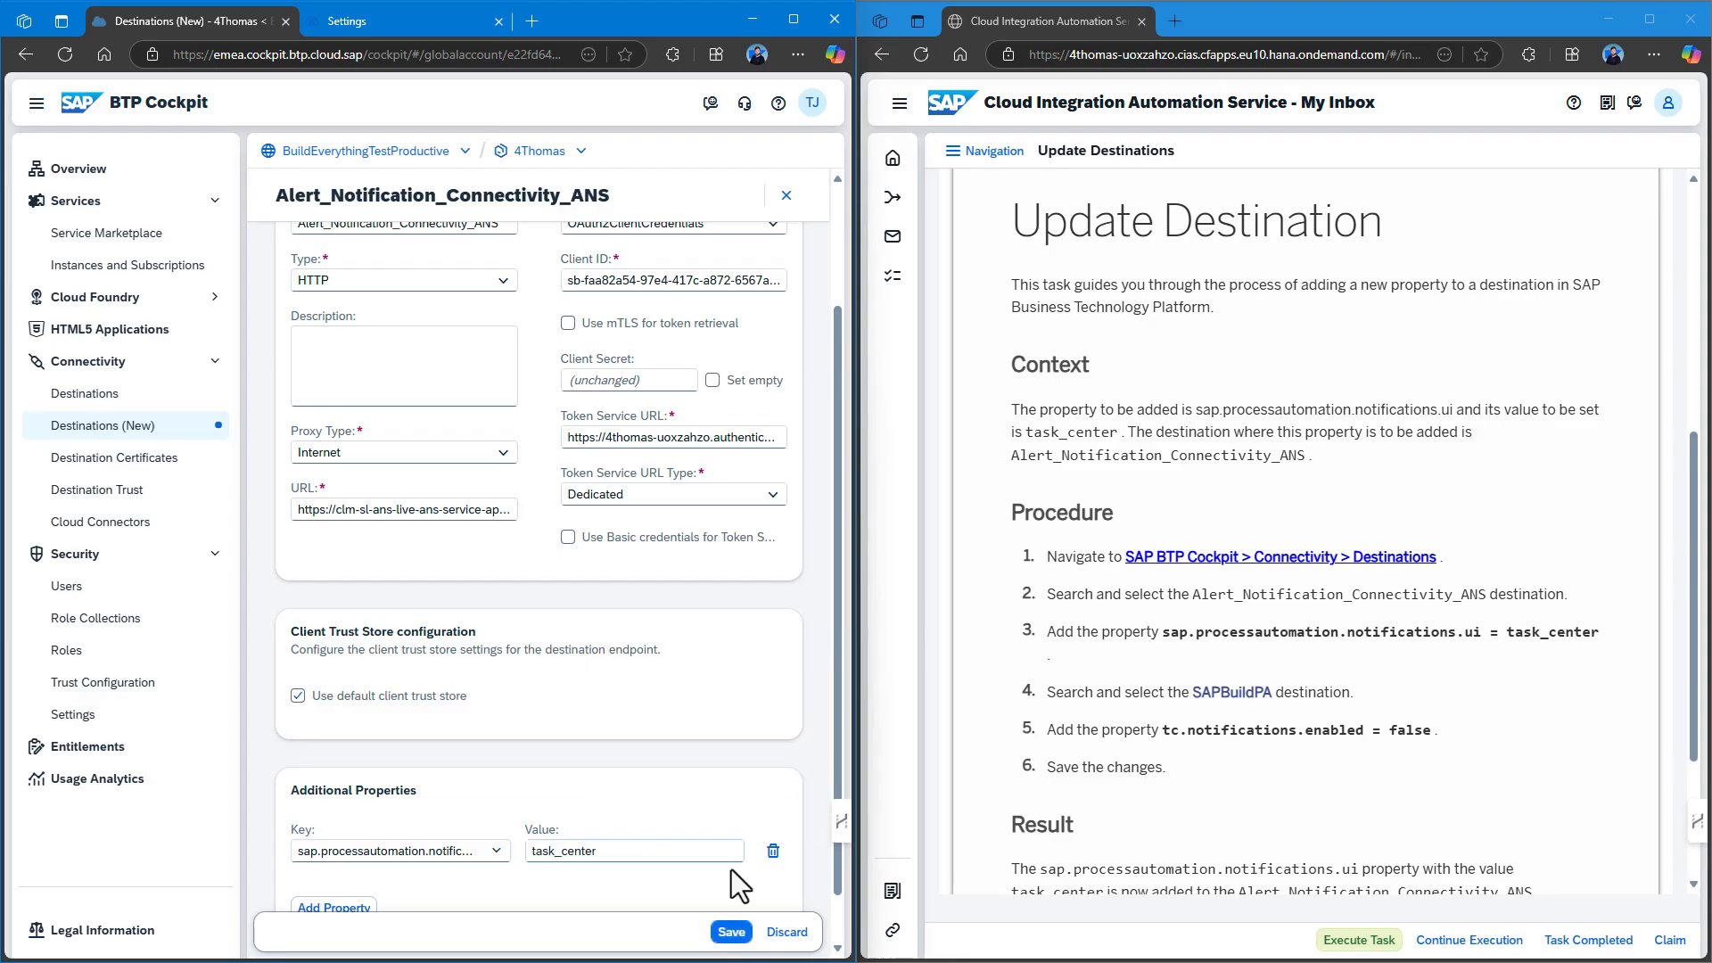
pyautogui.click(731, 932)
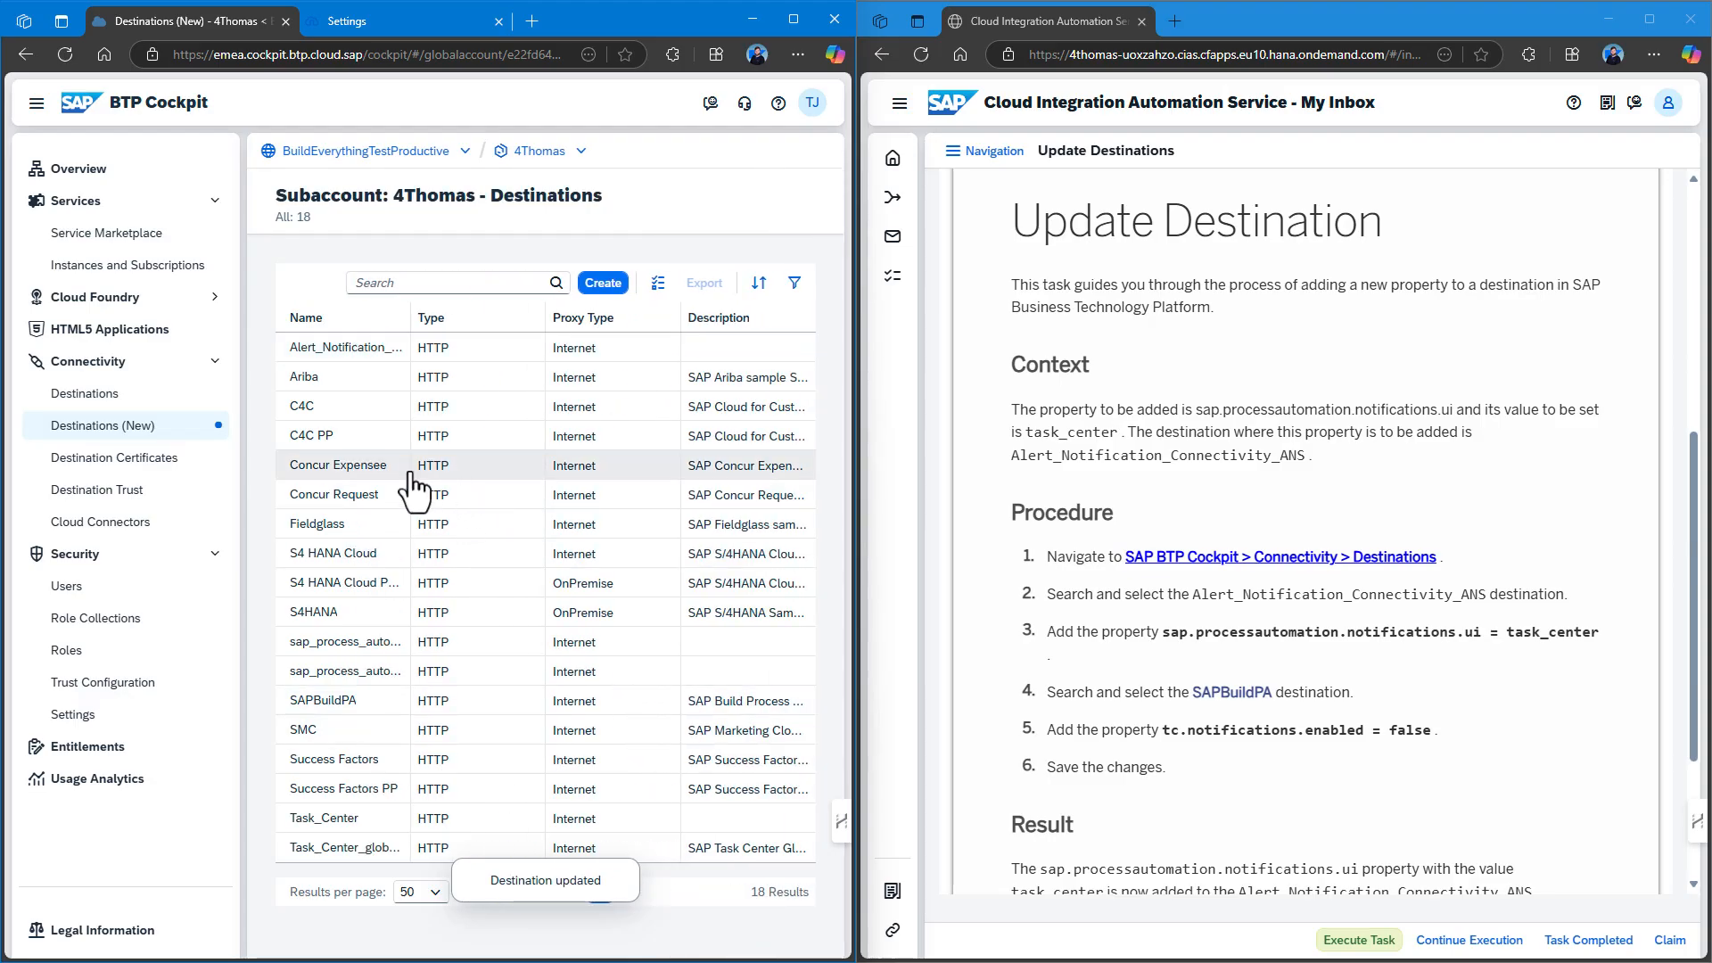
# Open the SAPBuildPA destination in edit mode.
pyautogui.click(348, 709)
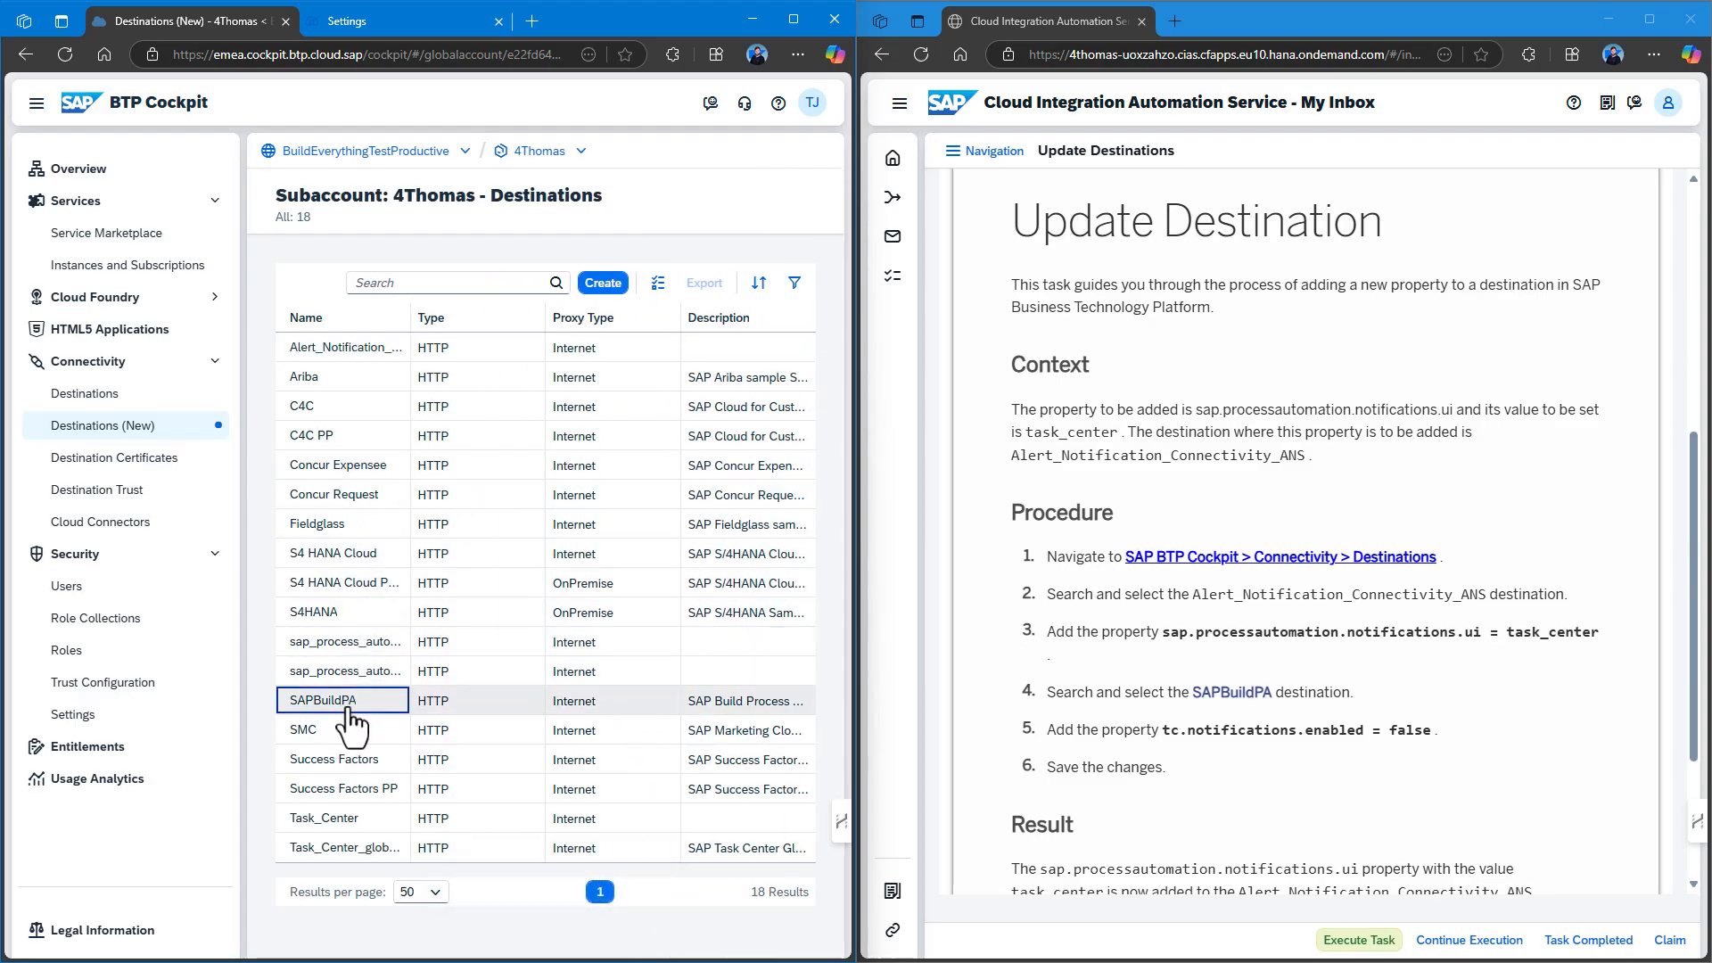
pyautogui.click(431, 198)
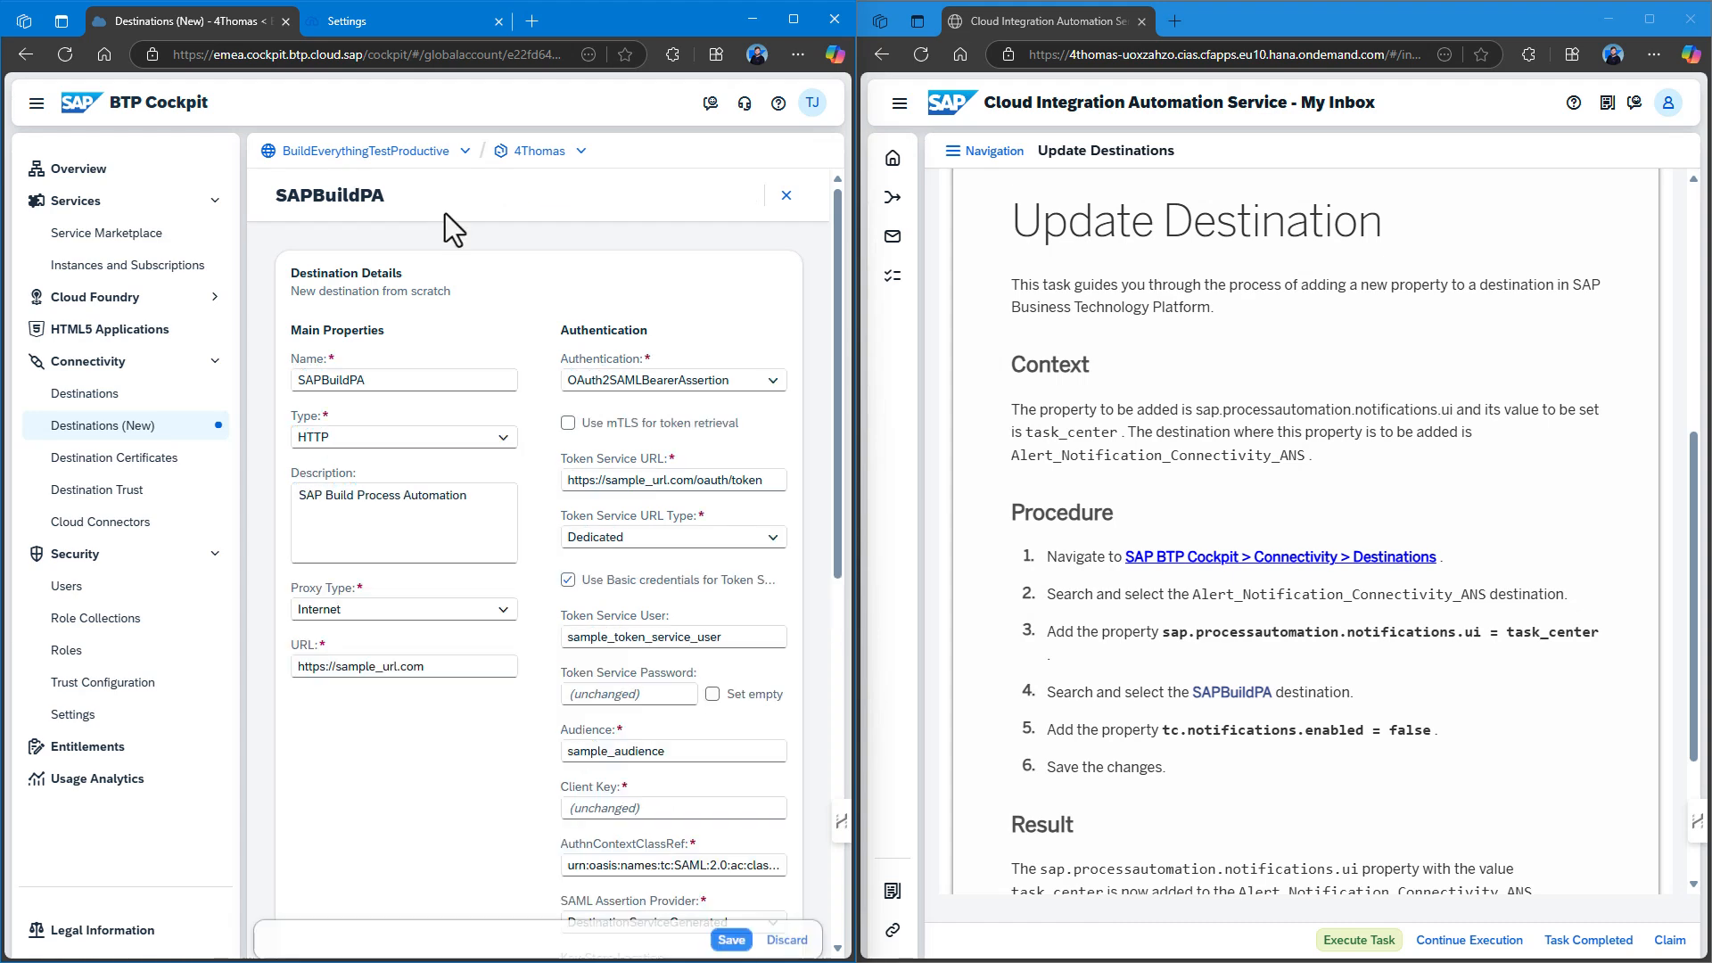
pyautogui.scroll(-7, 492, 662)
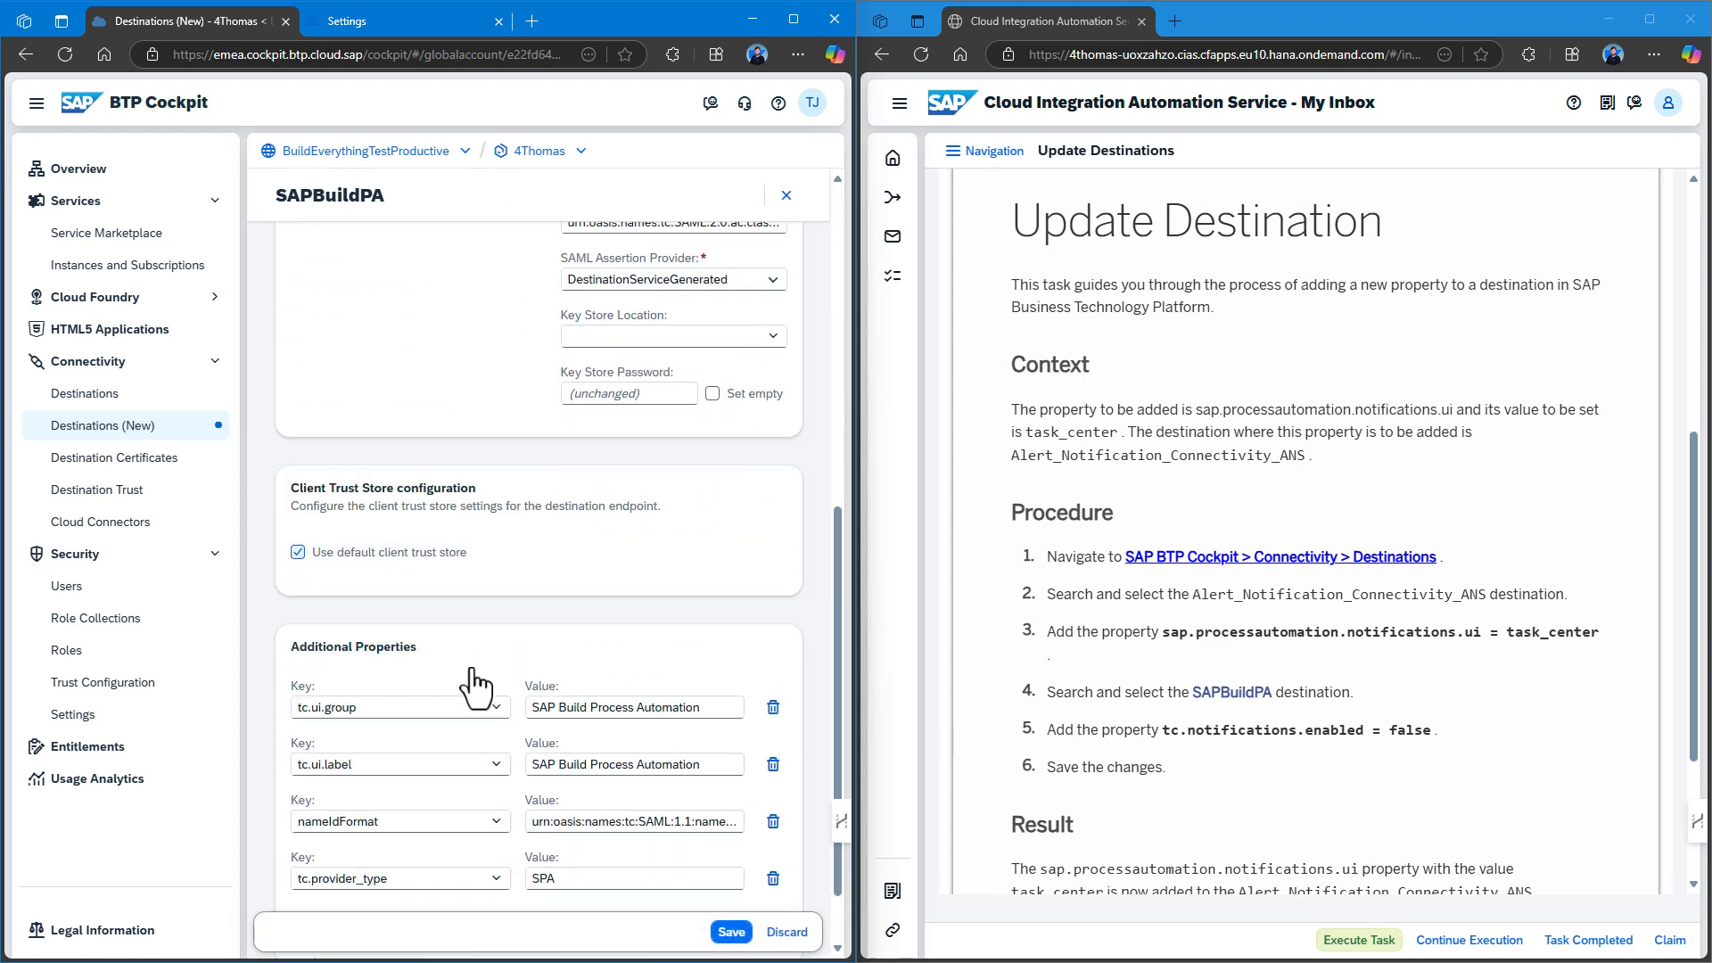
pyautogui.scroll(-1, 477, 686)
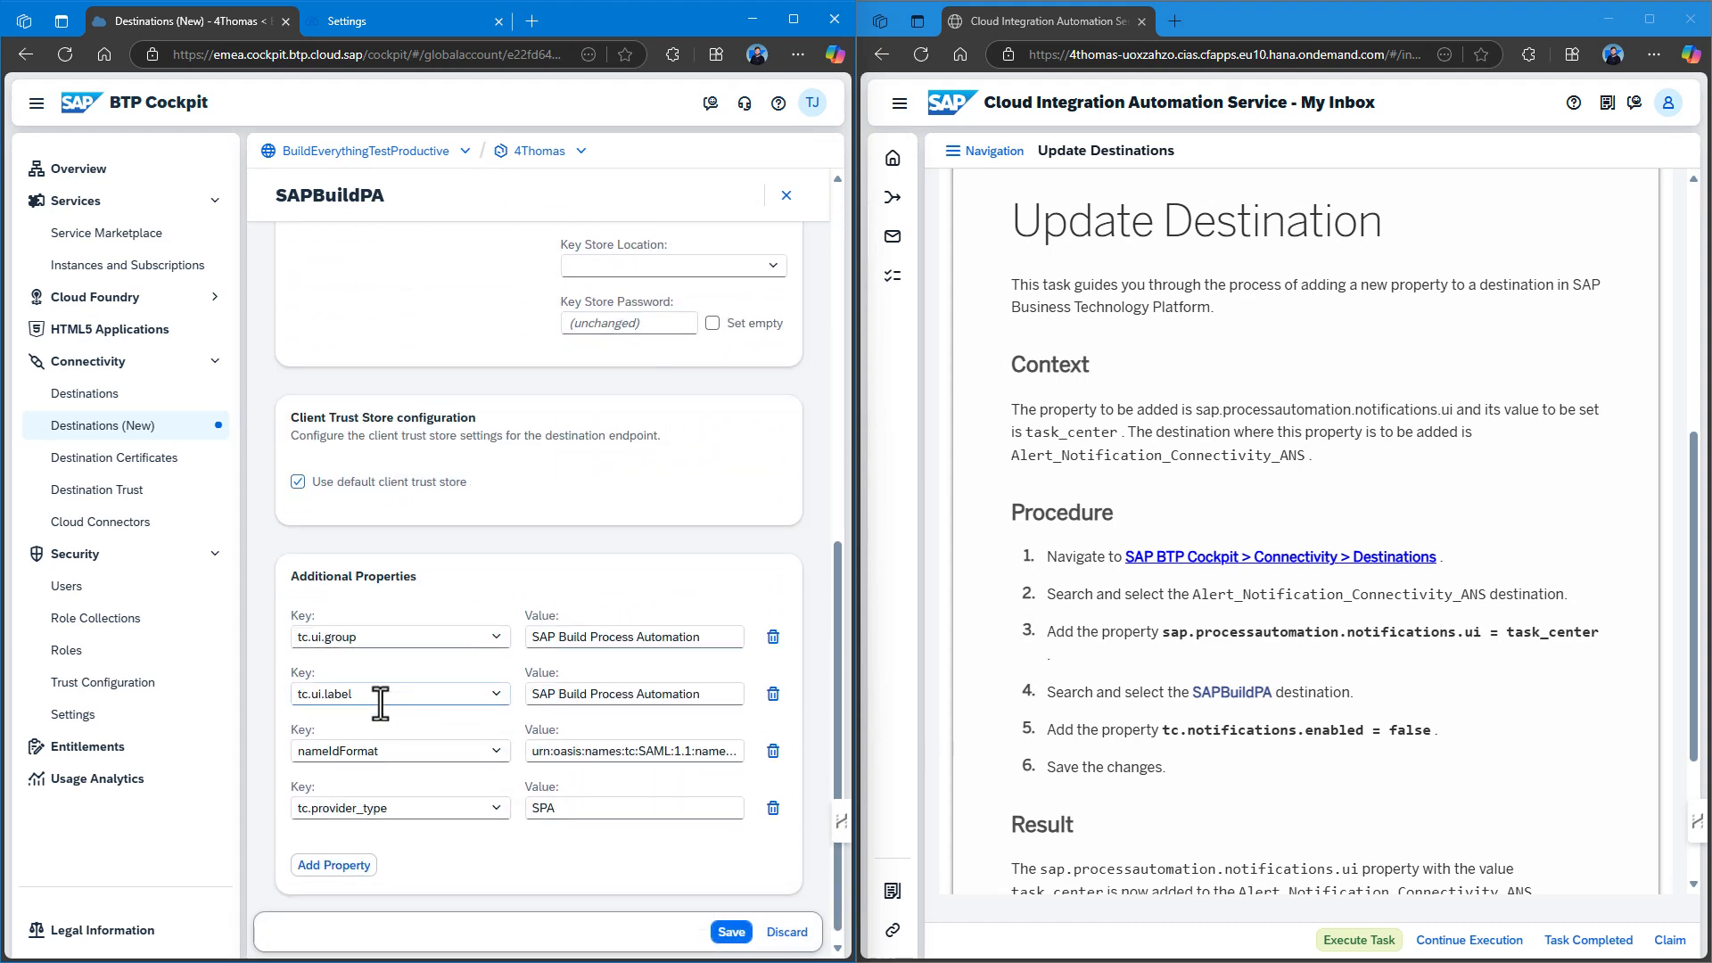
# Add a new property Tc.notifications.enabled with value false.
pyautogui.click(353, 874)
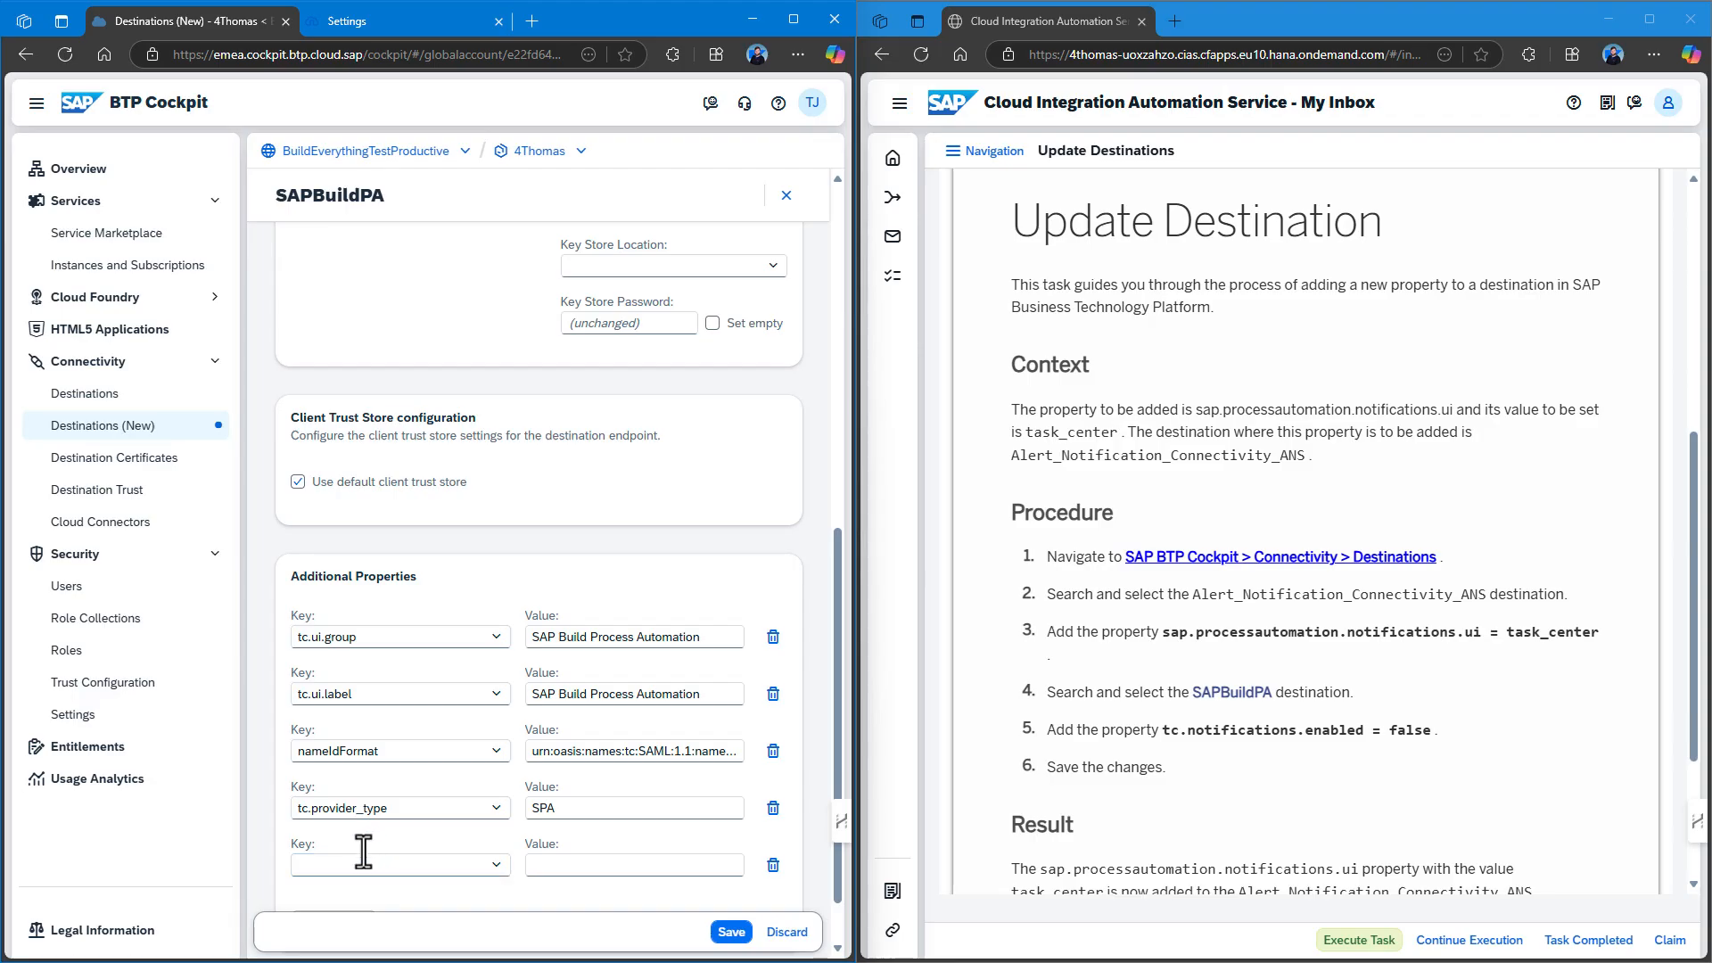
pyautogui.click(355, 864)
pyautogui.write('tc')
pyautogui.press('BackSpace')
pyautogui.press('BackSpace')
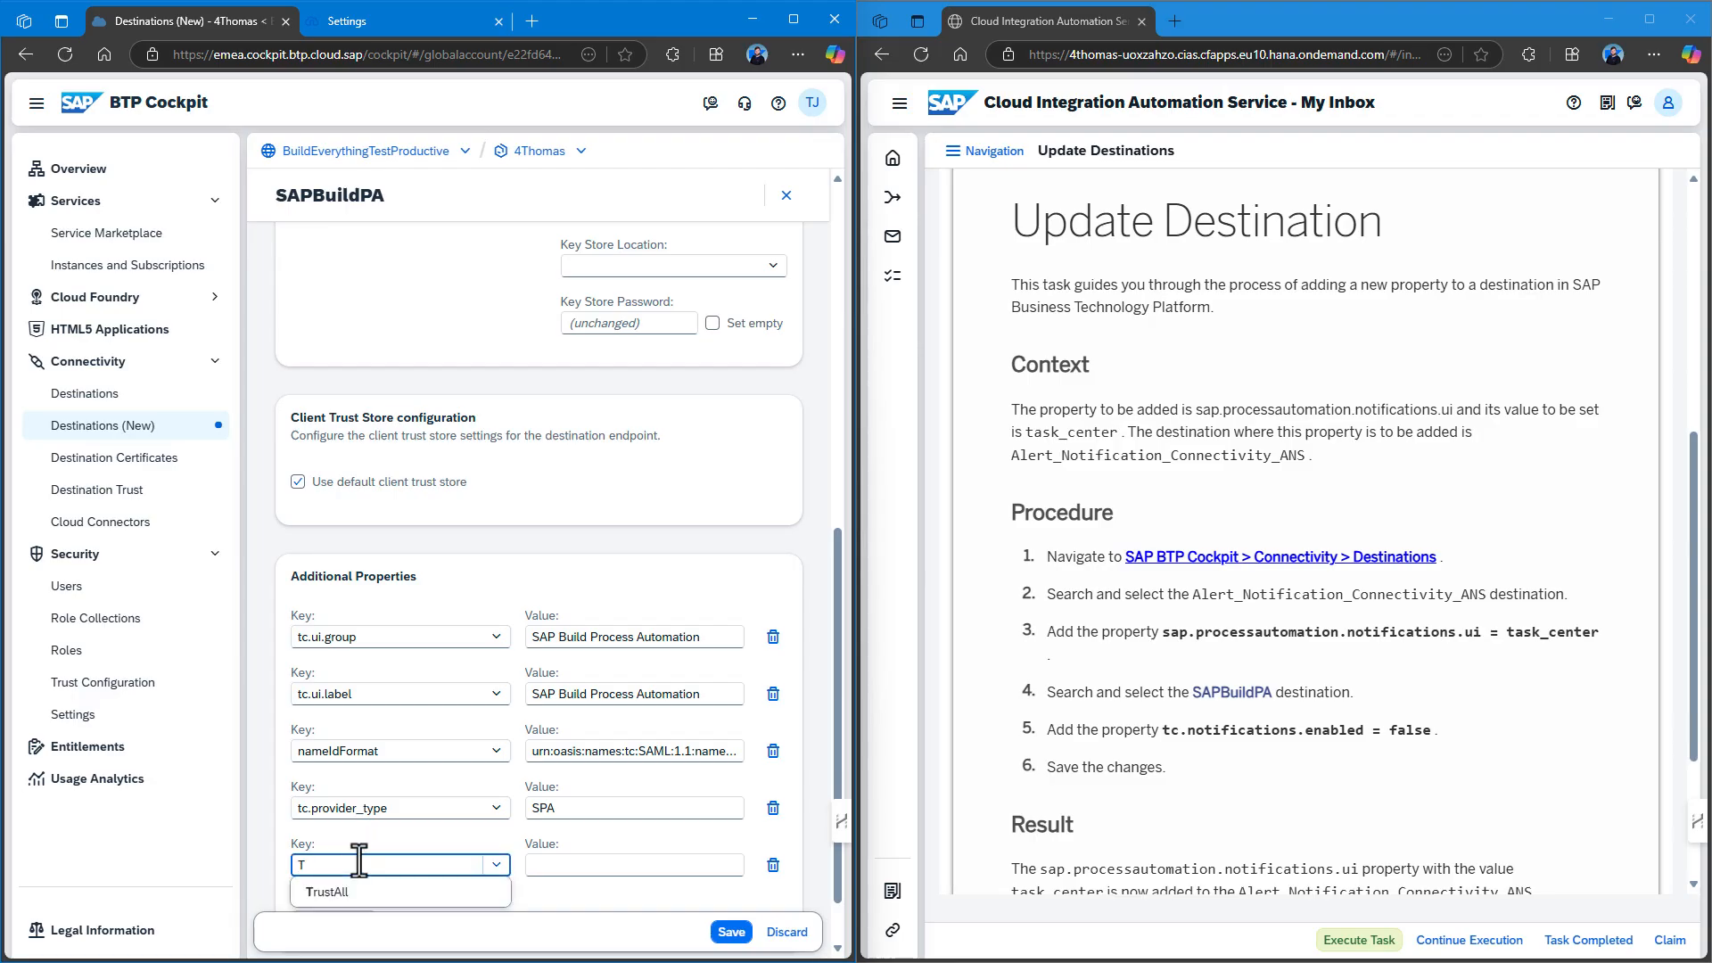
pyautogui.write('t')
pyautogui.press('BackSpace')
pyautogui.press('BackSpace')
pyautogui.write('TC')
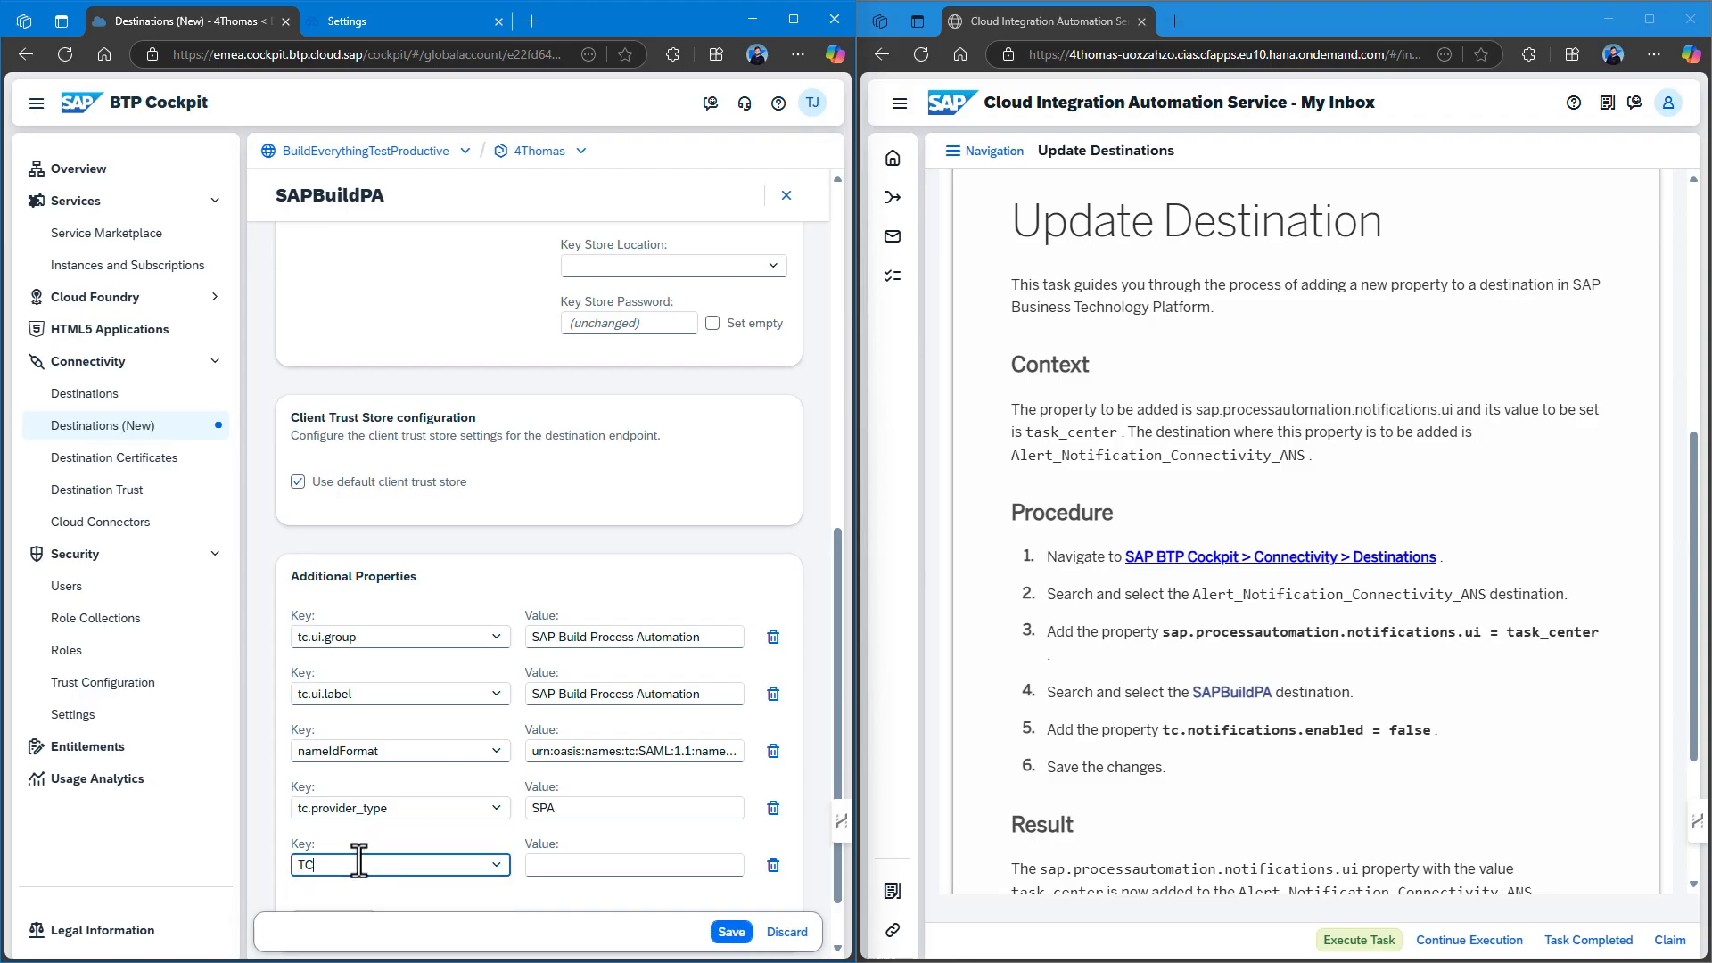
pyautogui.write('Tc')
pyautogui.write('T')
pyautogui.press('BackSpace')
pyautogui.press('BackSpace')
pyautogui.write('T')
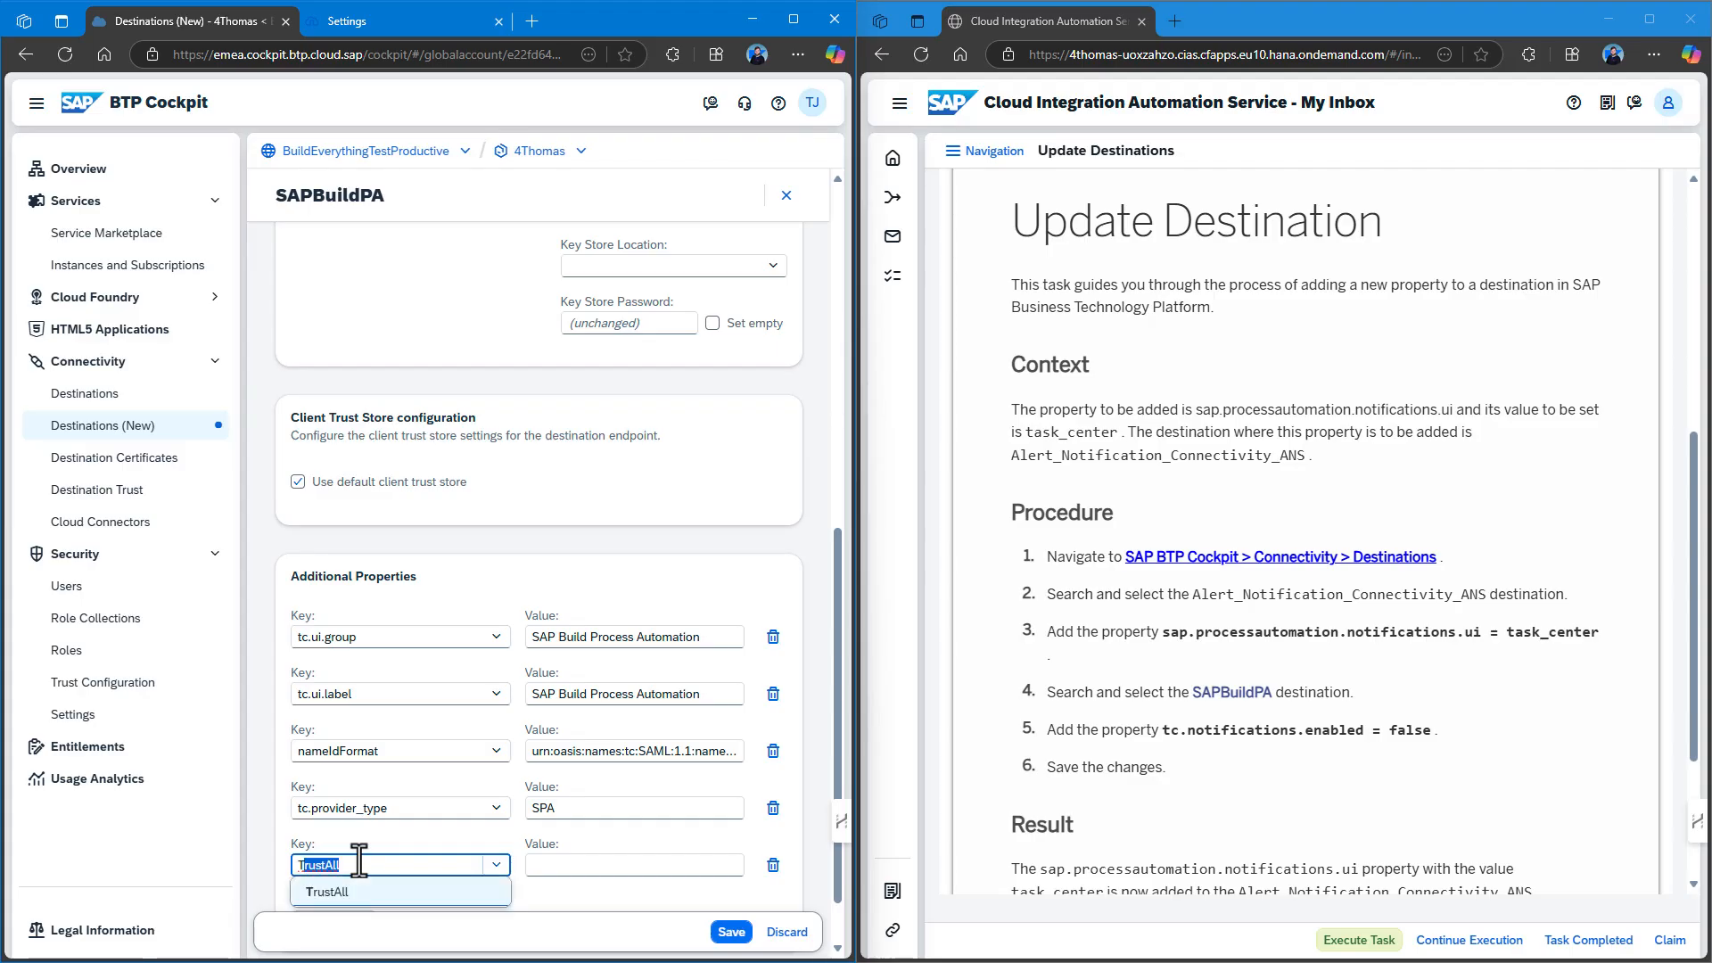
pyautogui.press('BackSpace')
pyautogui.press('BackSpace')
pyautogui.write('Tc.notifications.enabled')
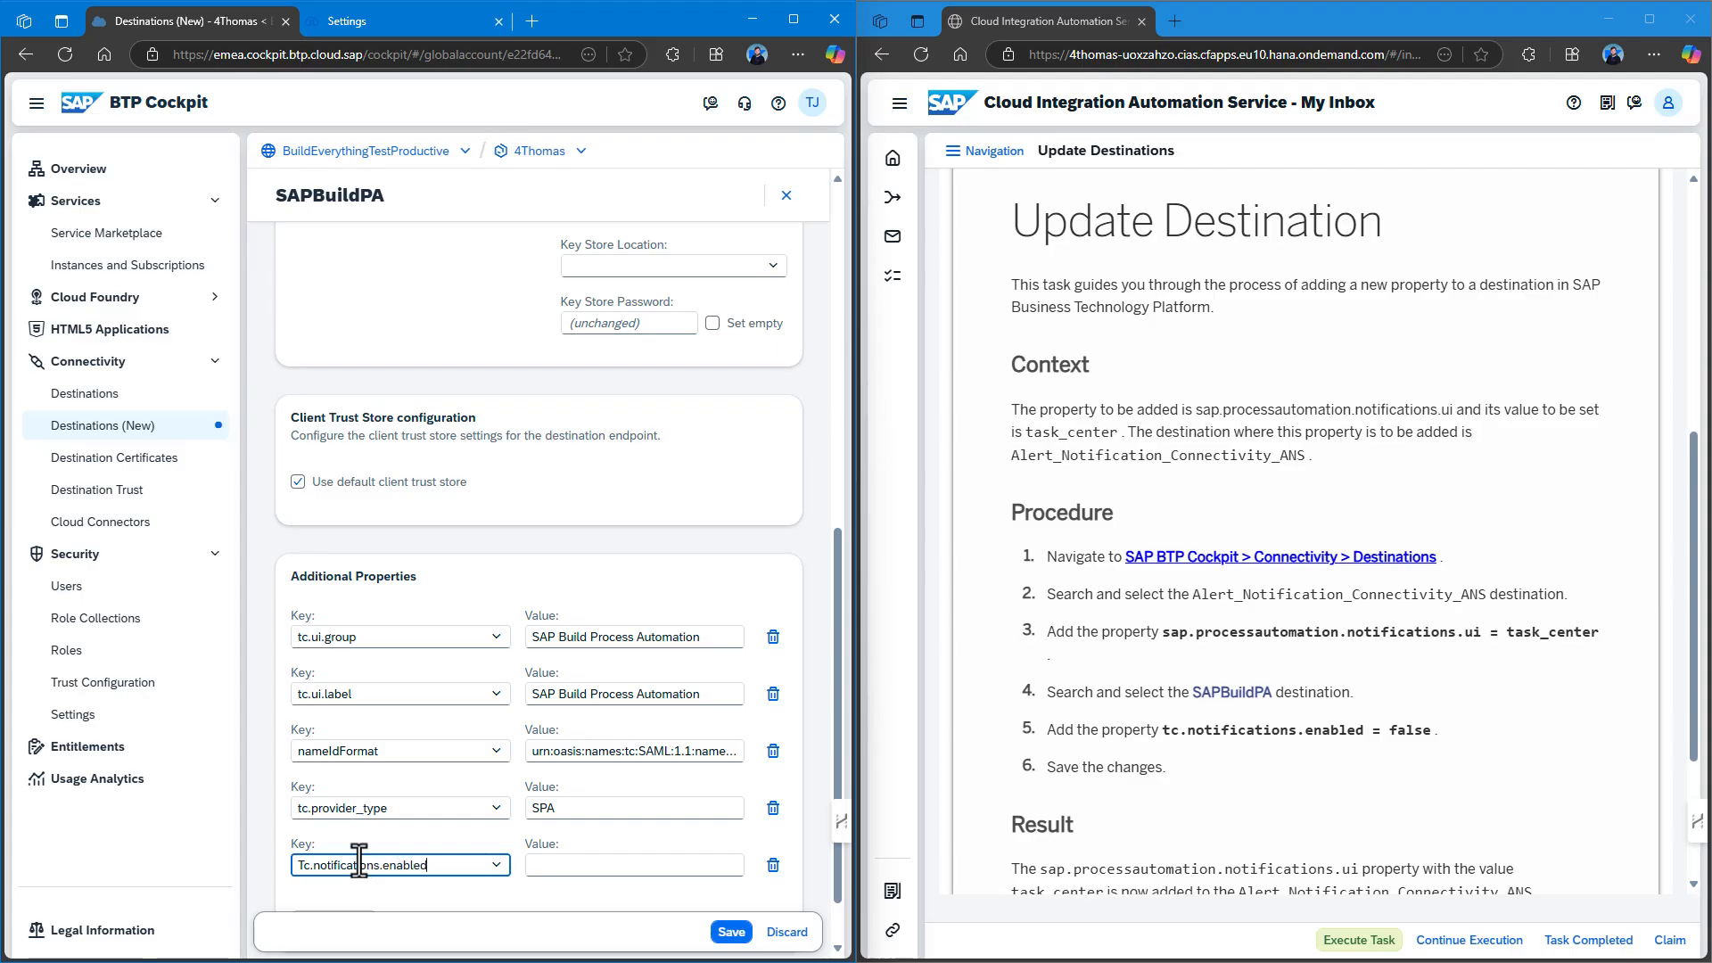
pyautogui.press('Tab')
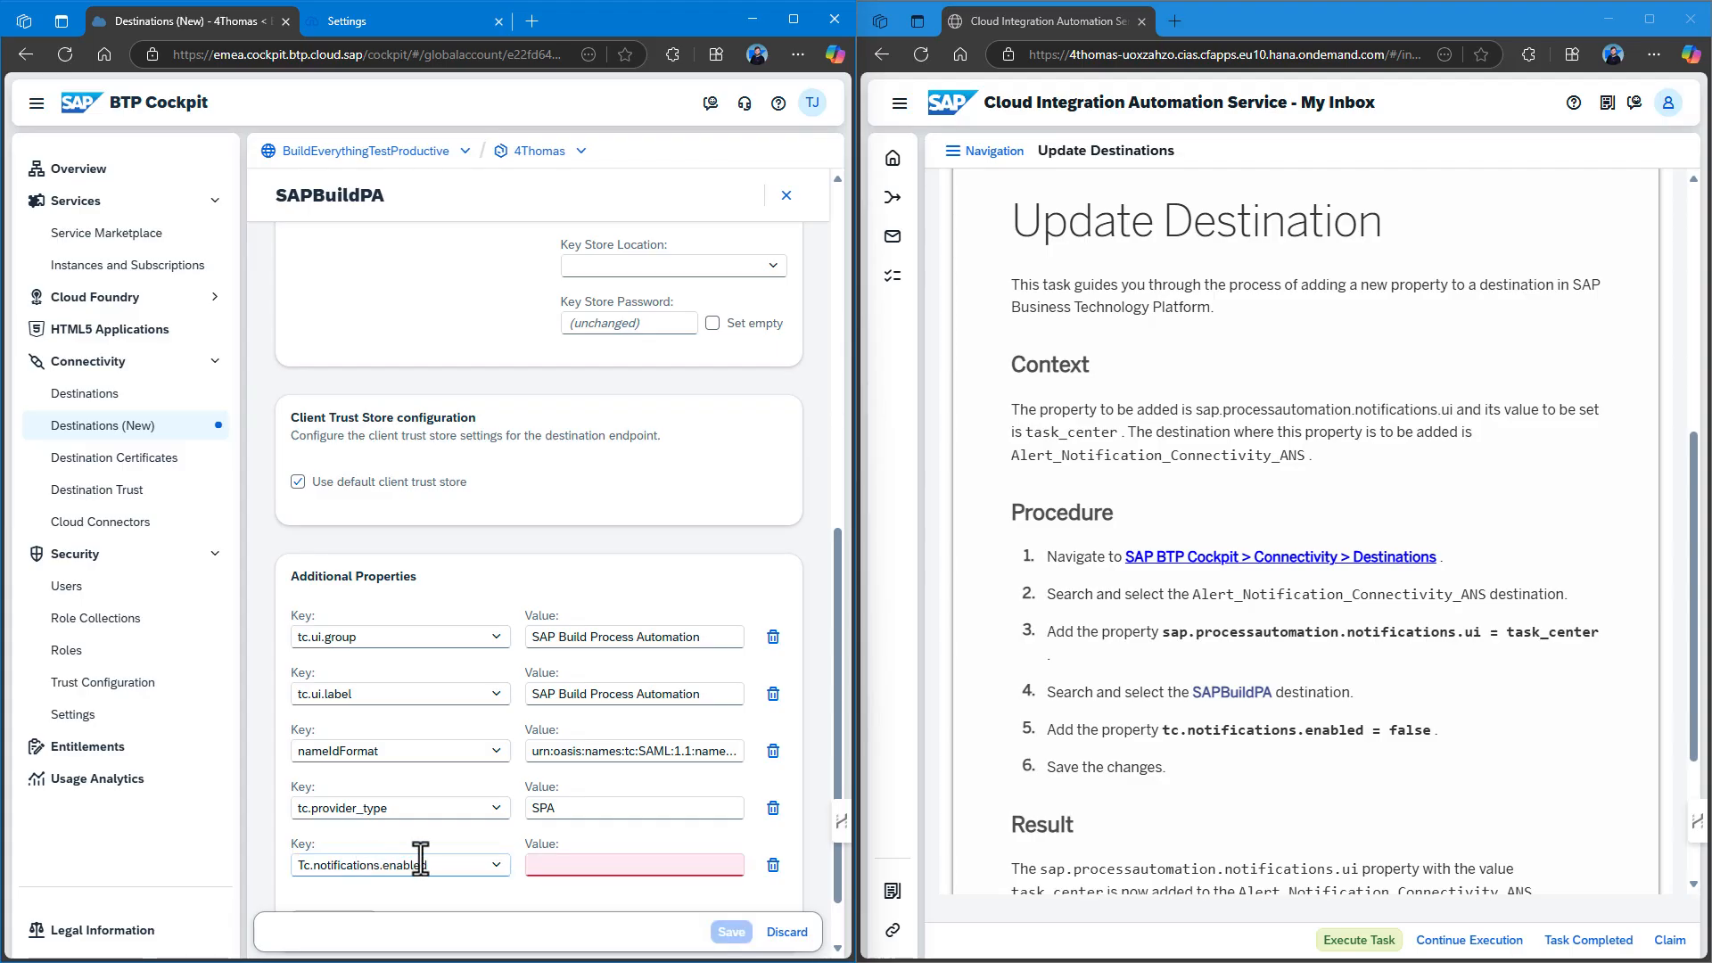
pyautogui.click(577, 864)
pyautogui.write('false')
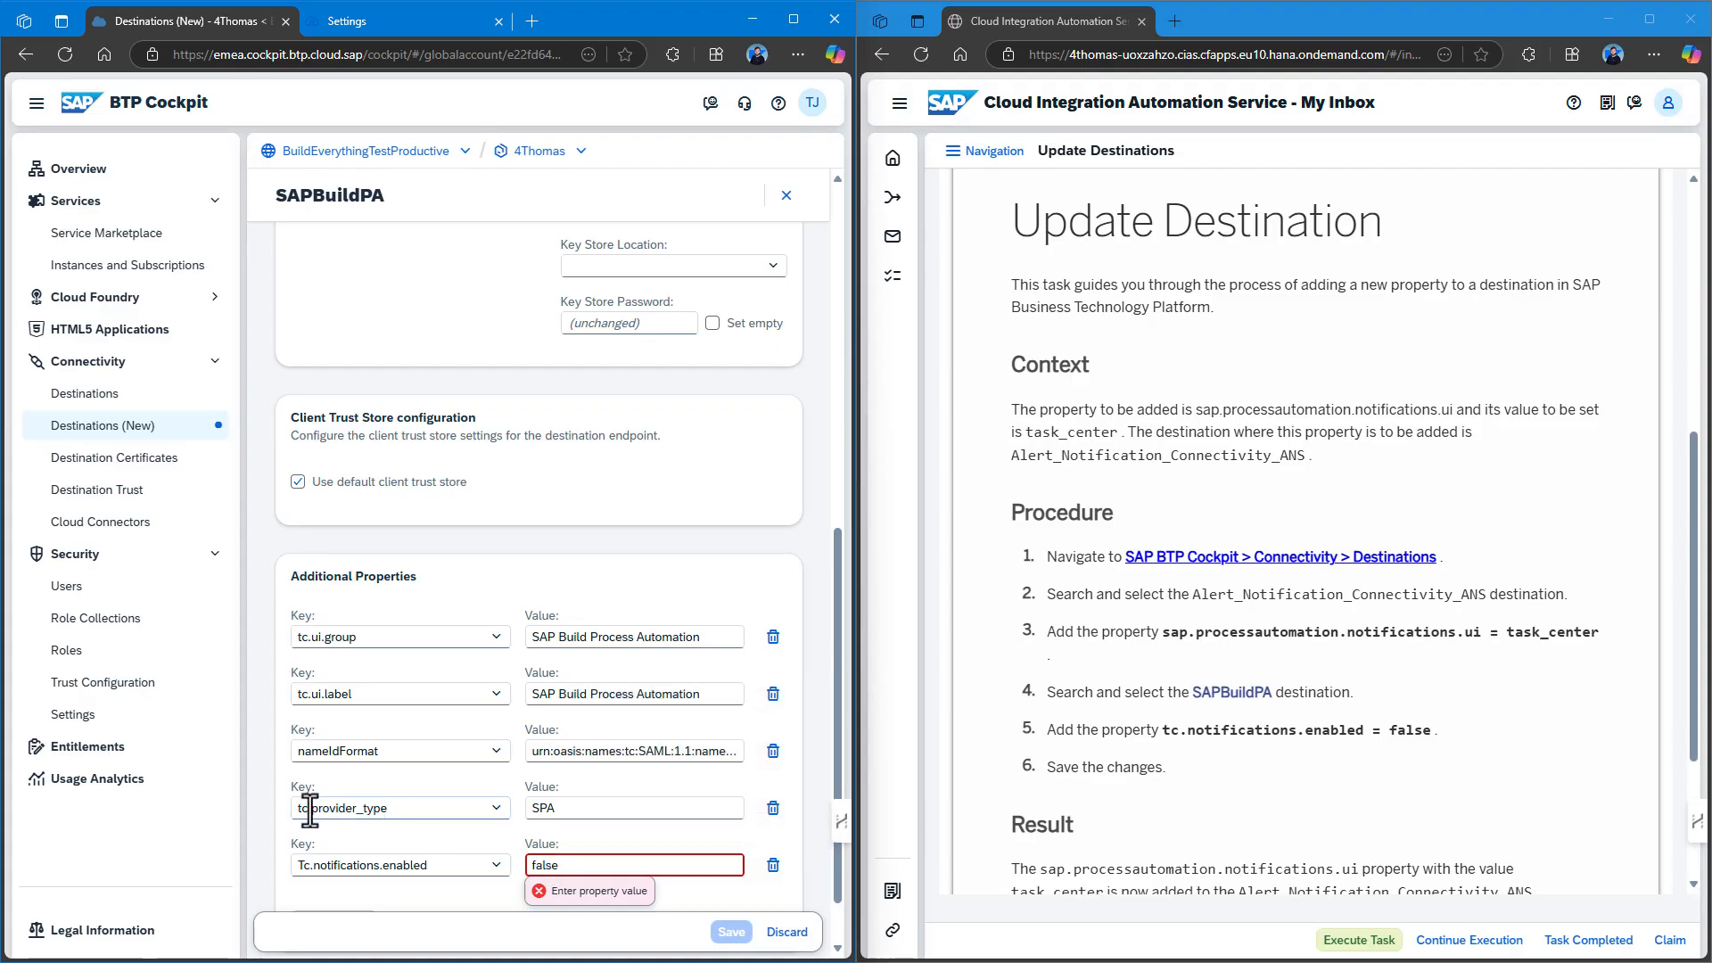
pyautogui.click(297, 866)
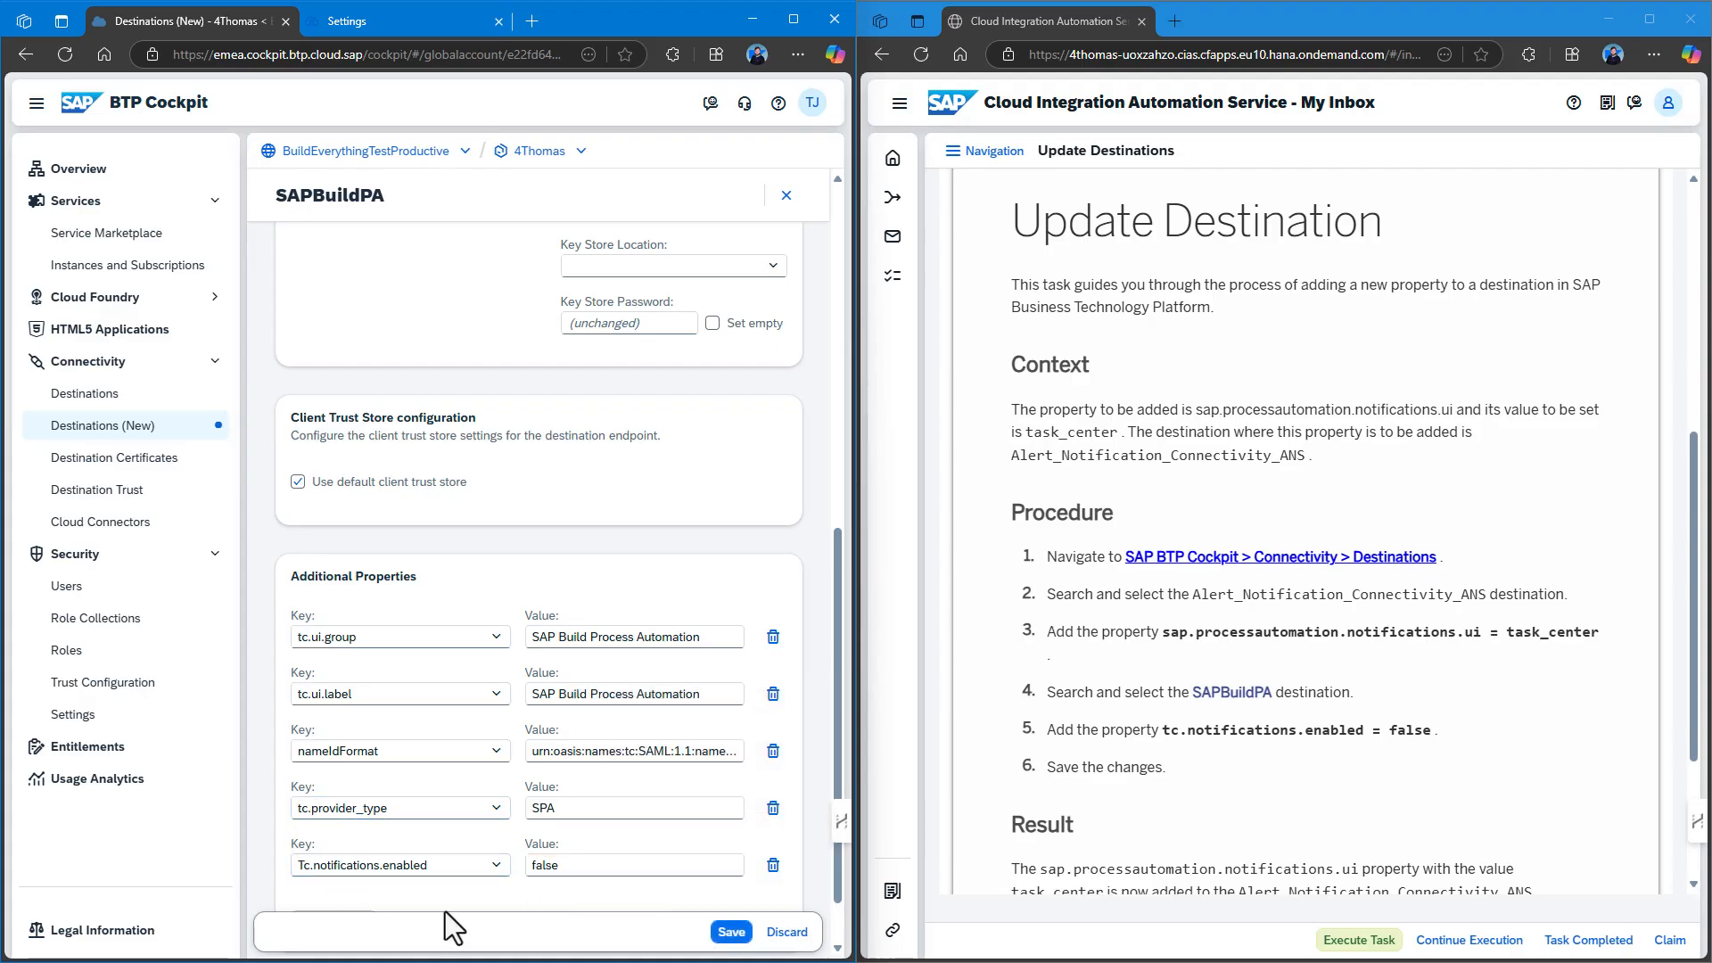
# Lowercase the key to tc.notifications.enabled and save SAPBuildPA.
pyautogui.scroll(-1, 446, 912)
pyautogui.doubleClick(304, 794)
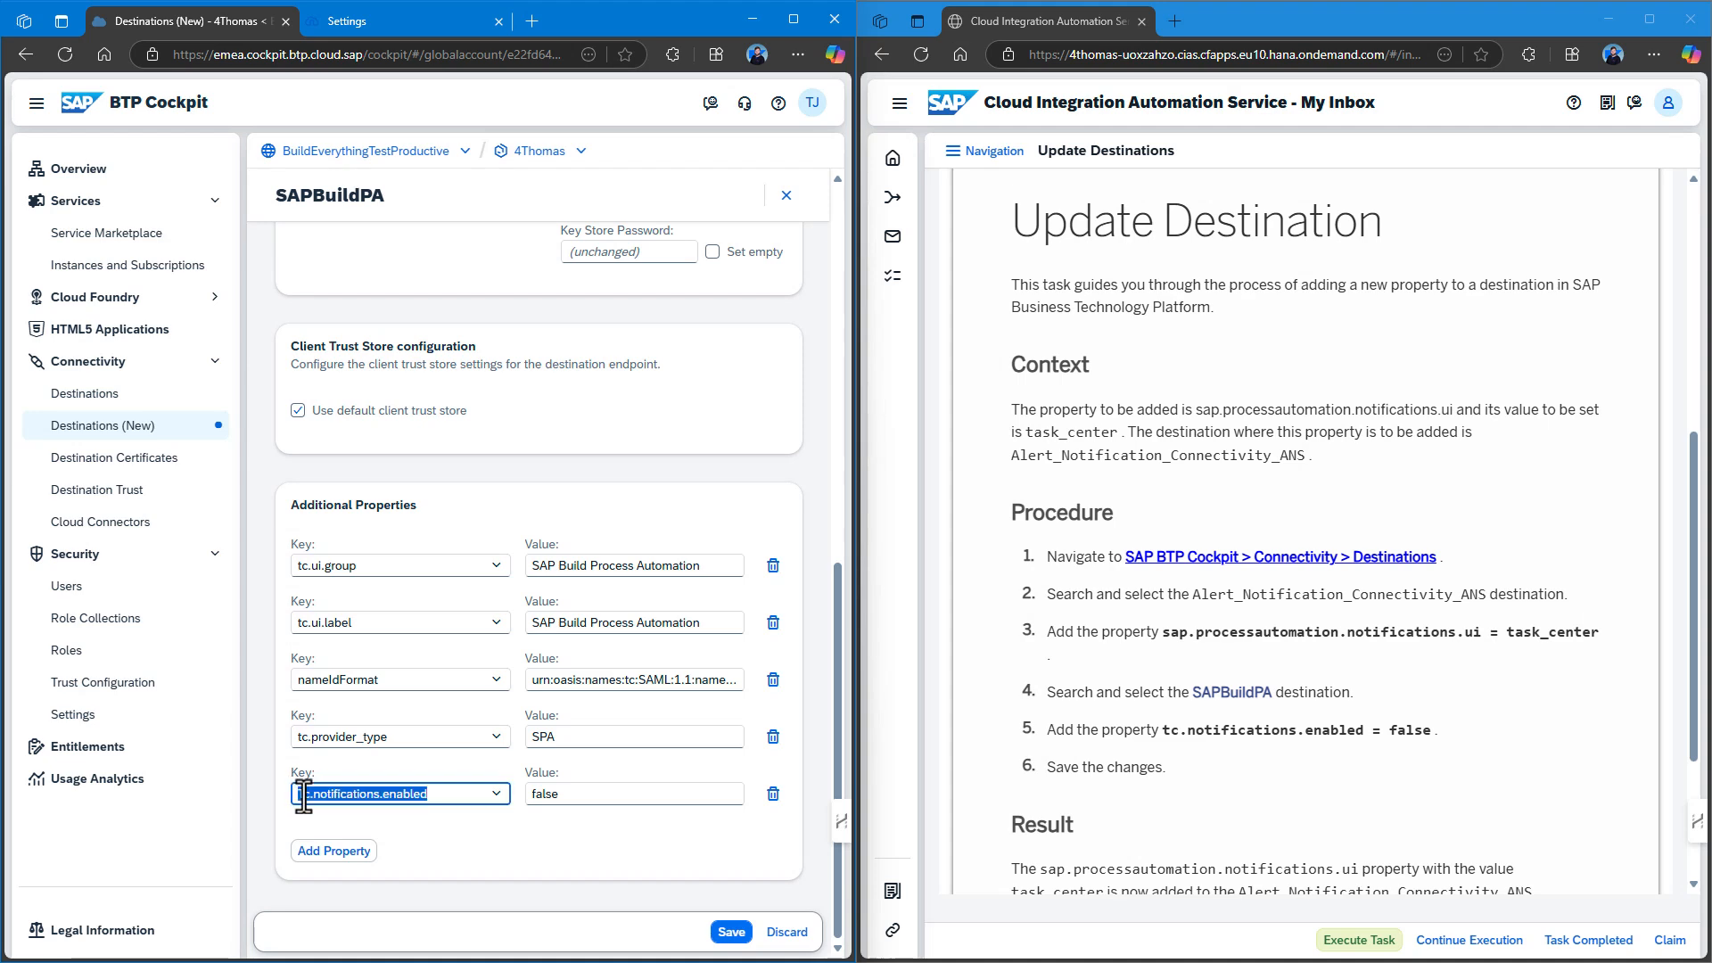
pyautogui.click(304, 799)
pyautogui.press('BackSpace')
pyautogui.write('t')
pyautogui.click(524, 825)
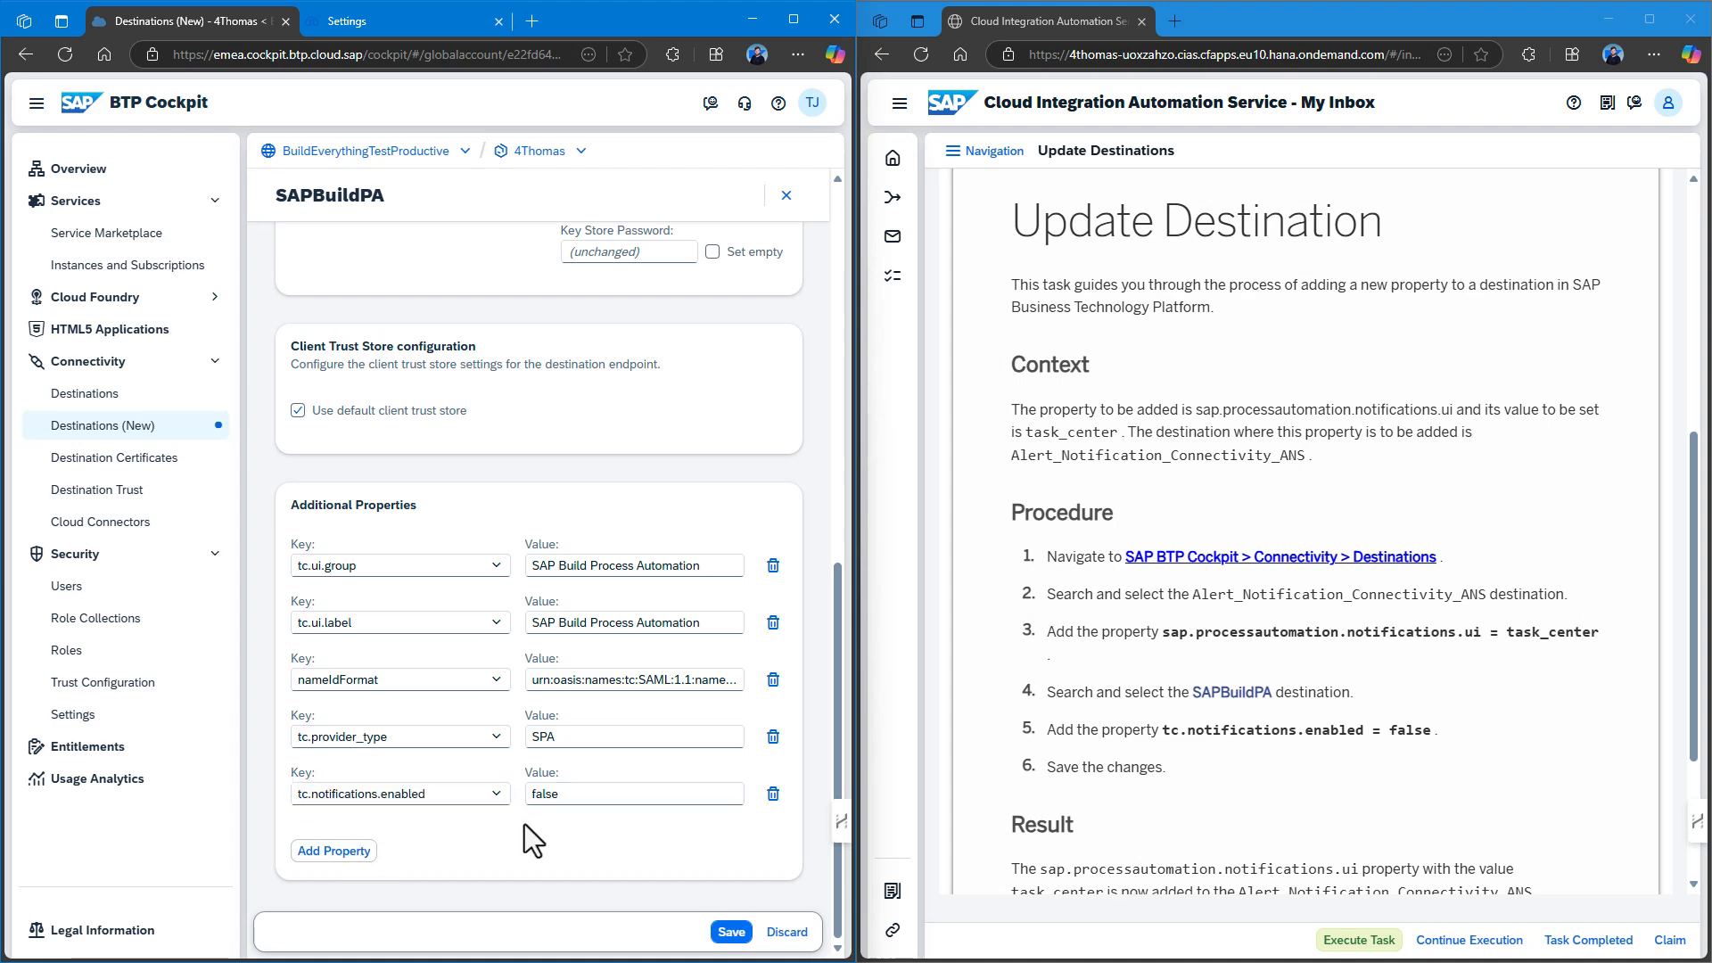
pyautogui.click(730, 931)
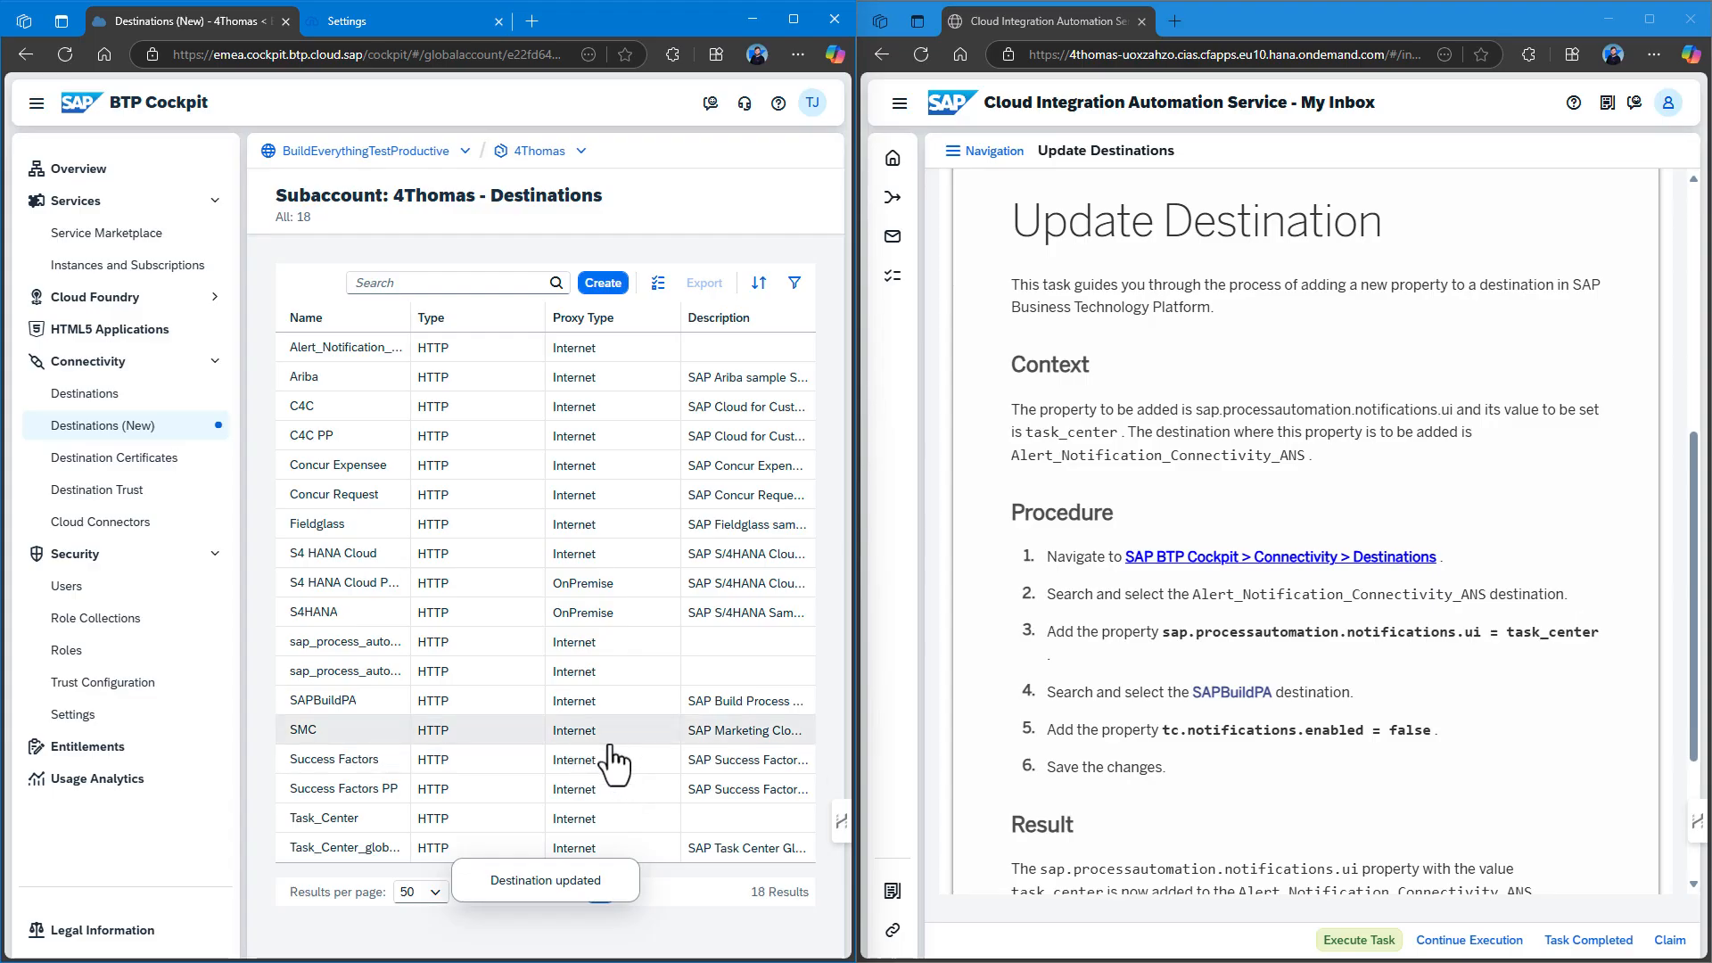
pyautogui.scroll(-2, 1115, 716)
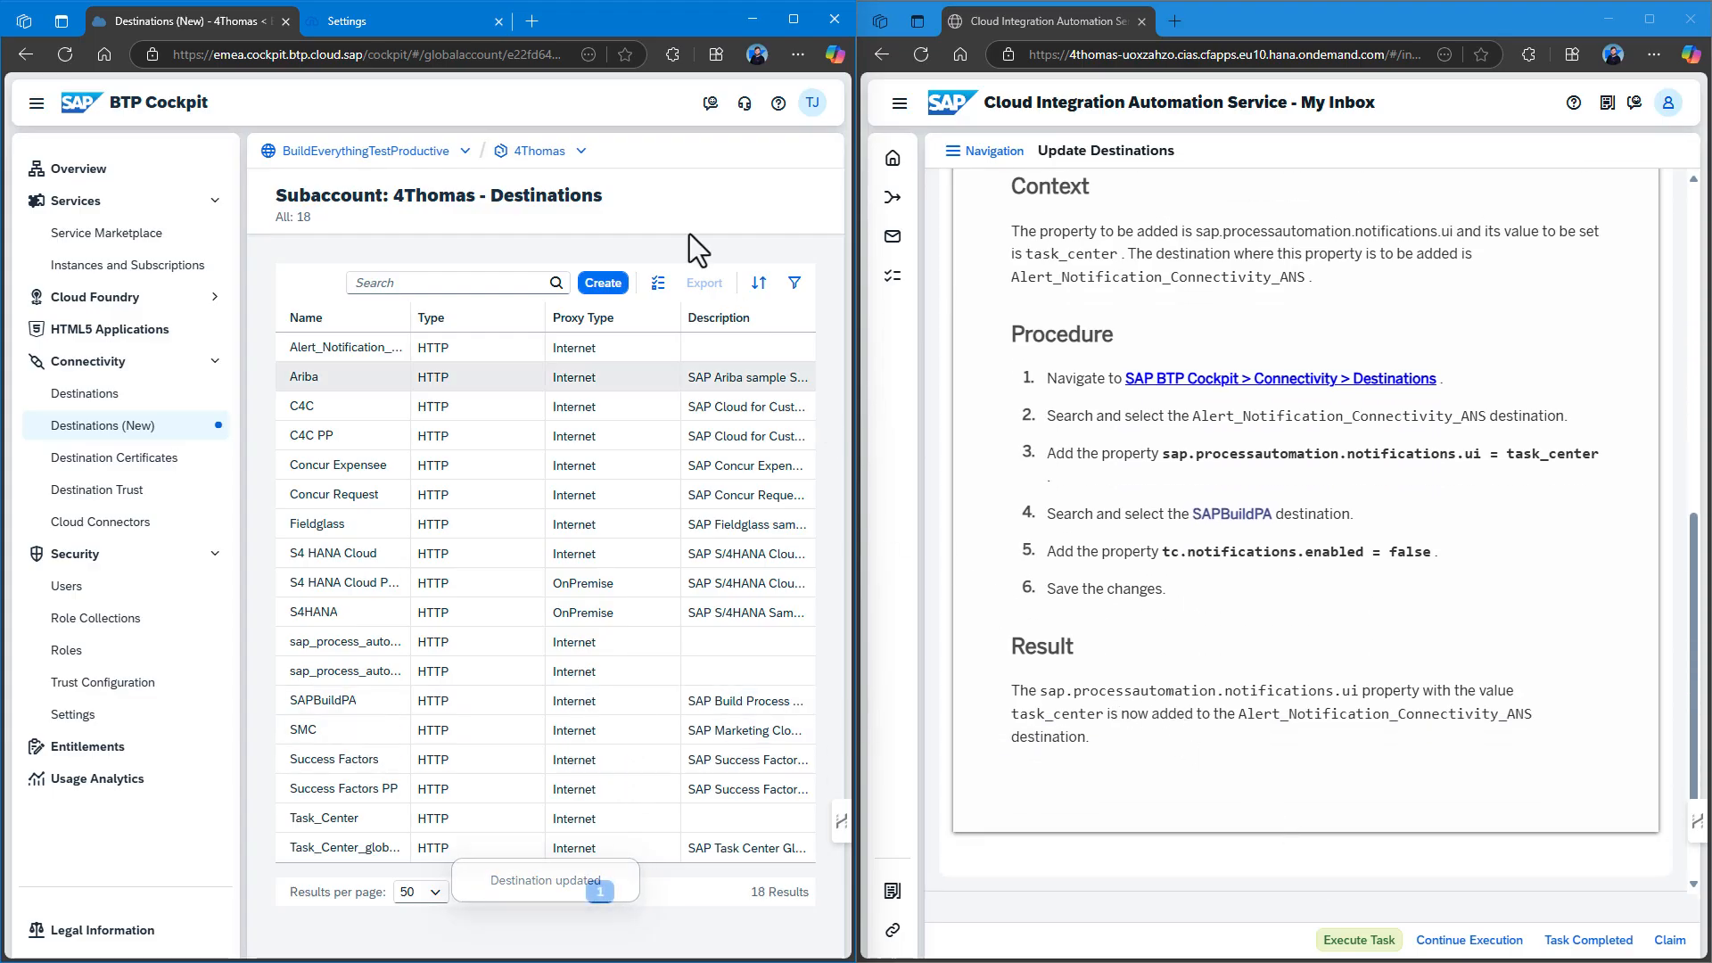
# Complete Update Destinations without automation and snap the inbox window to the right half.
pyautogui.moveTo(1088, 14); pyautogui.dragTo(646, 35)
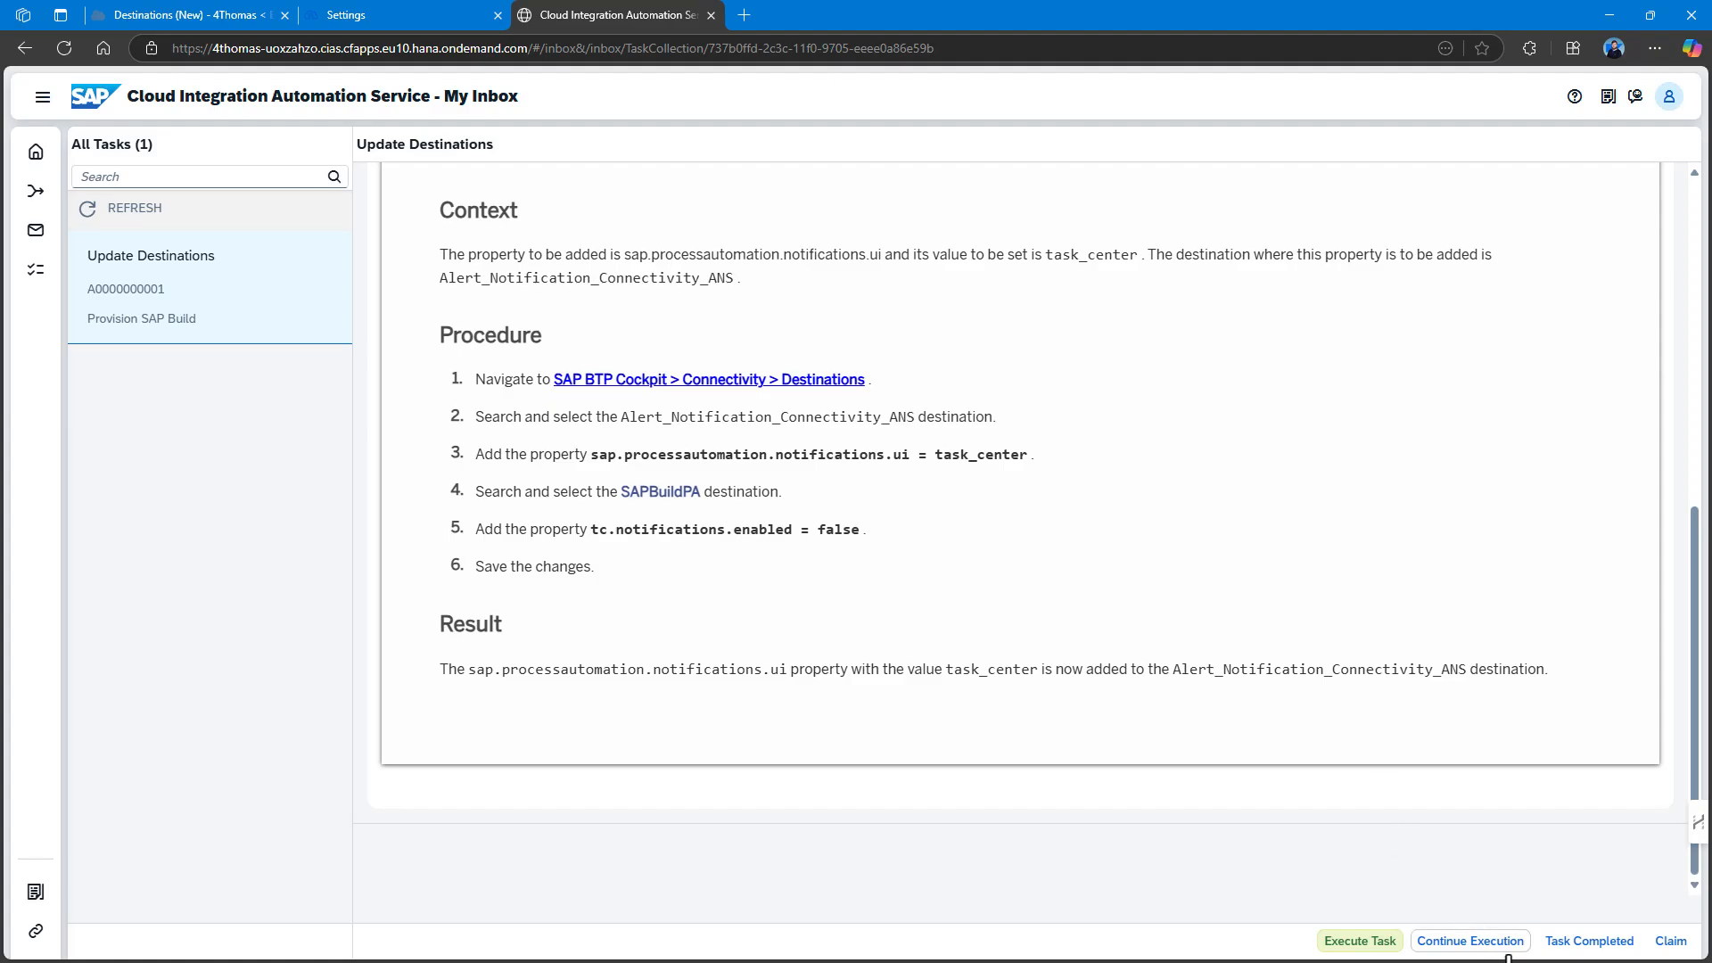
pyautogui.click(1590, 941)
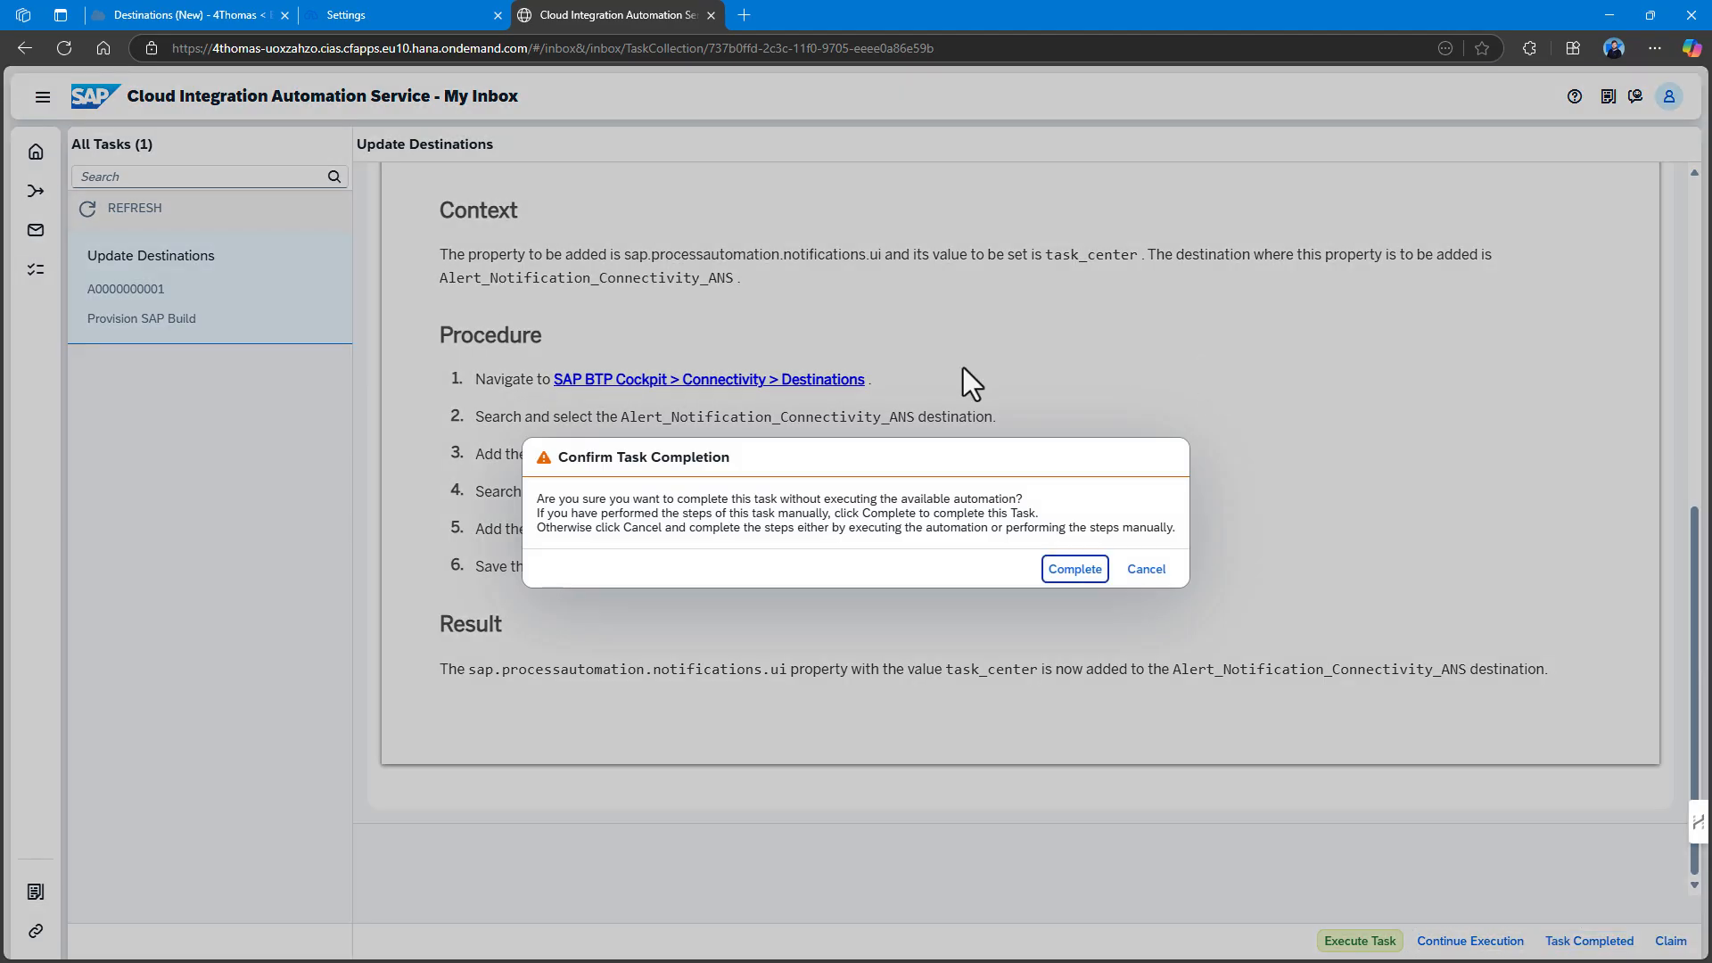
pyautogui.click(1075, 571)
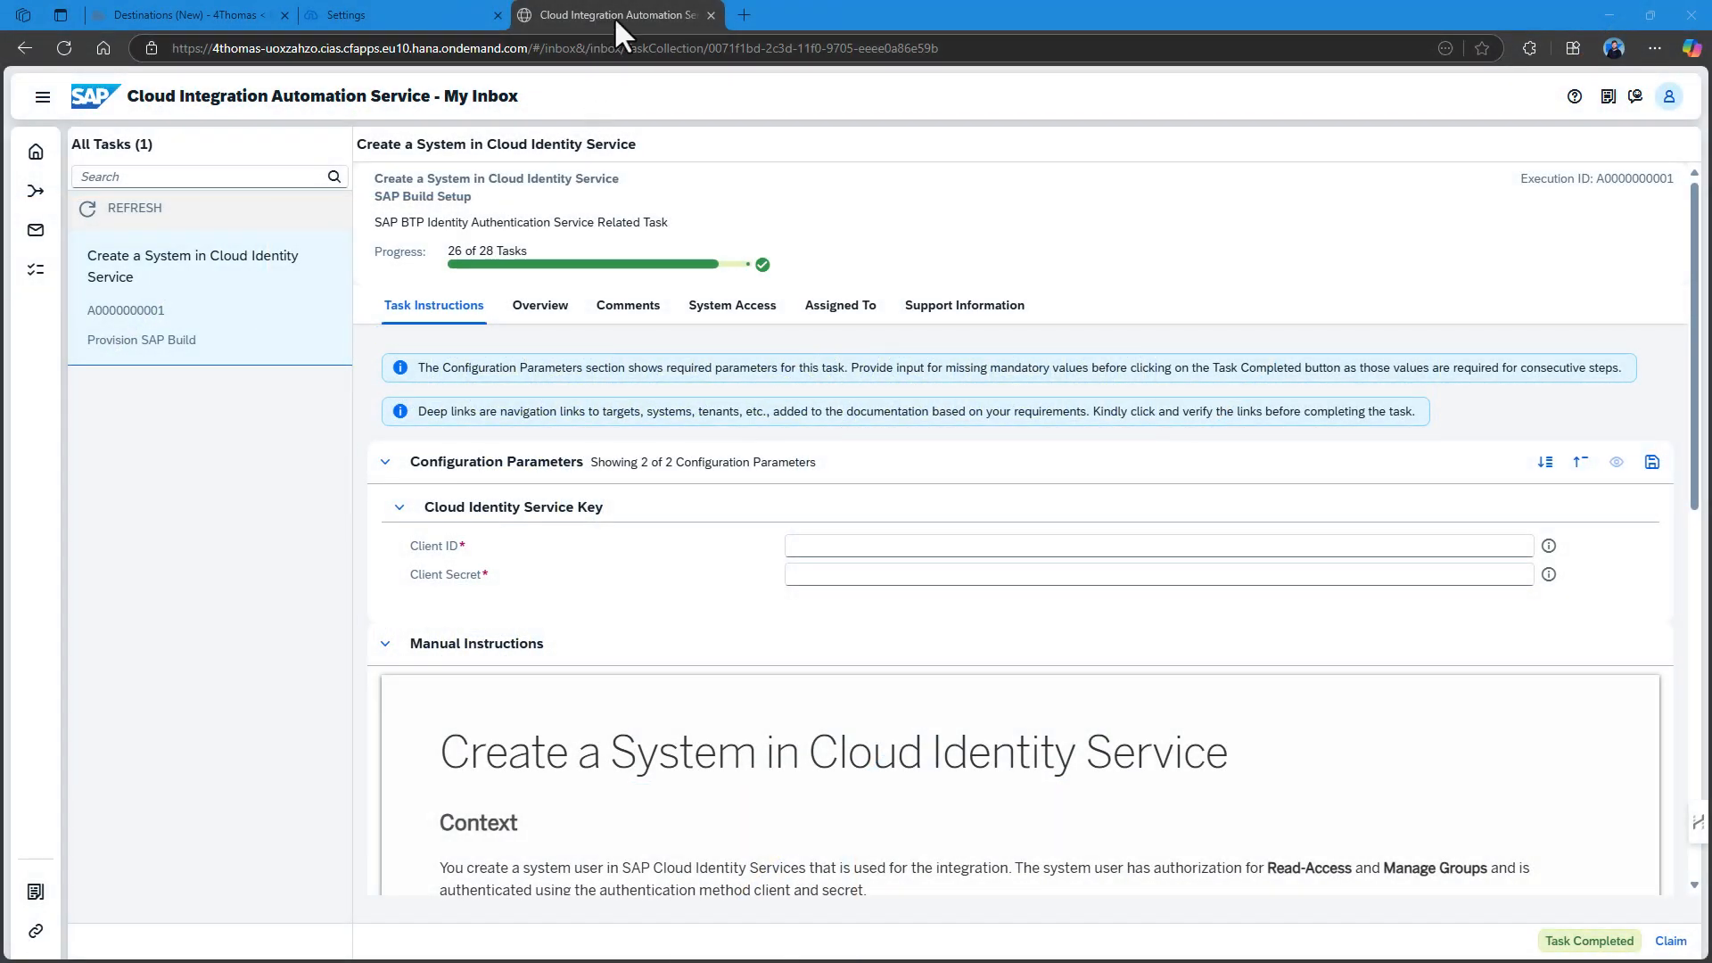
pyautogui.moveTo(614, 16); pyautogui.dragTo(1711, 230)
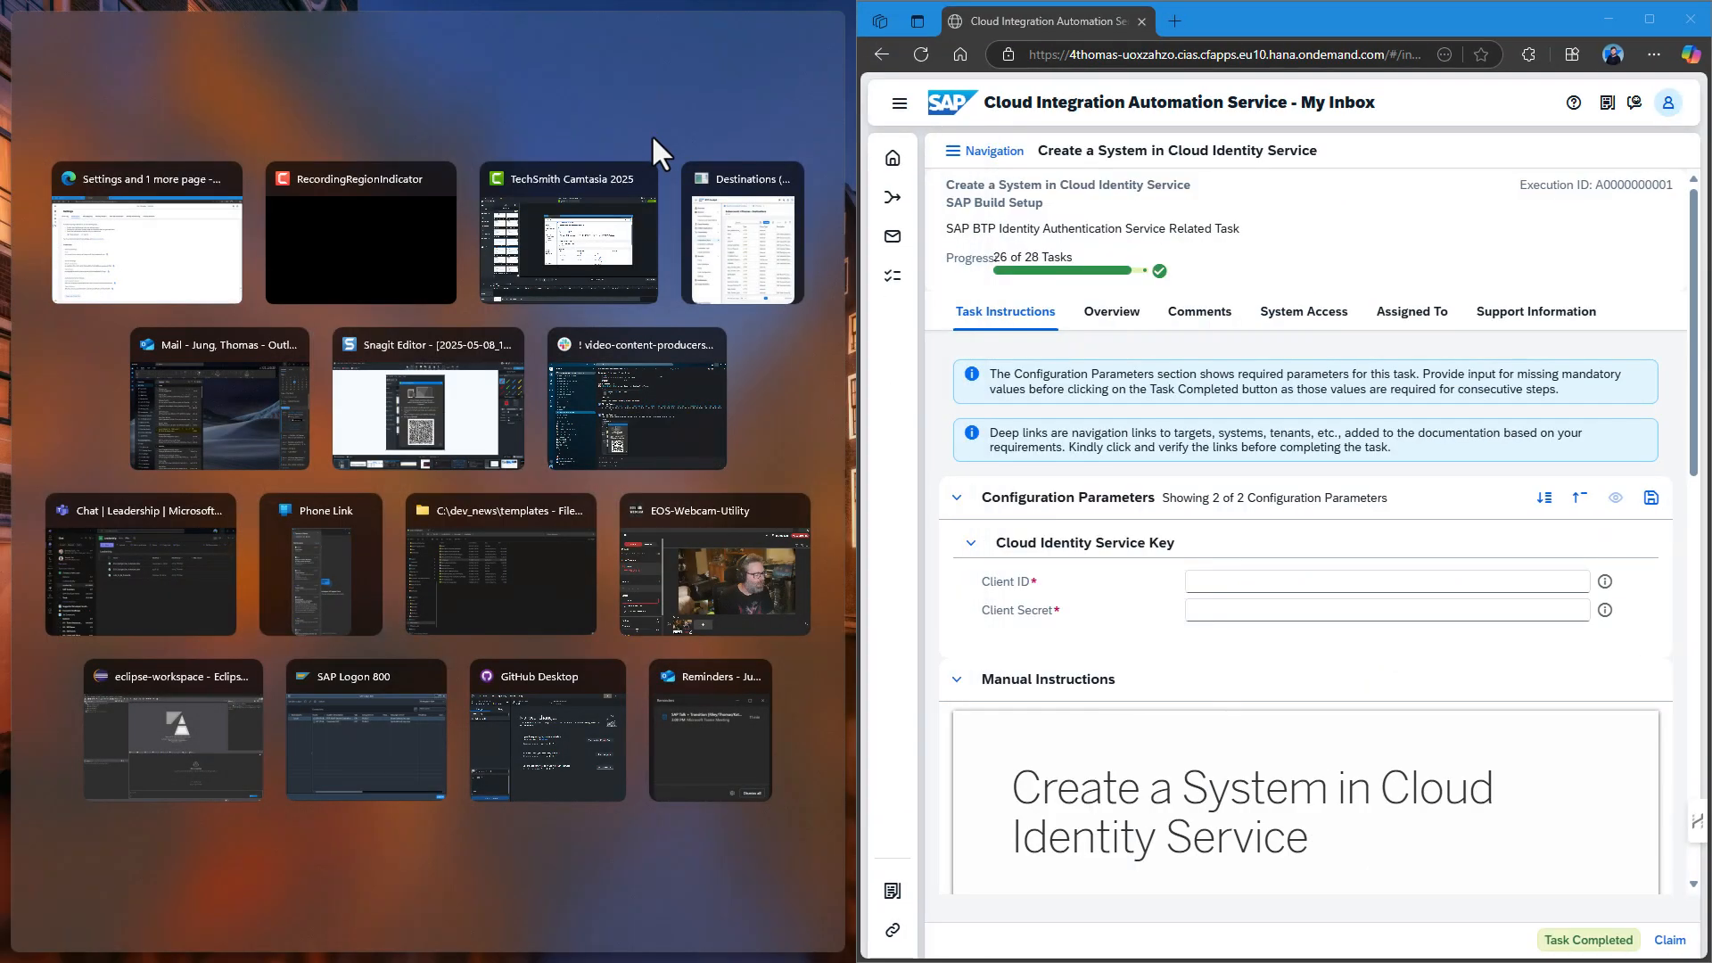
pyautogui.click(126, 262)
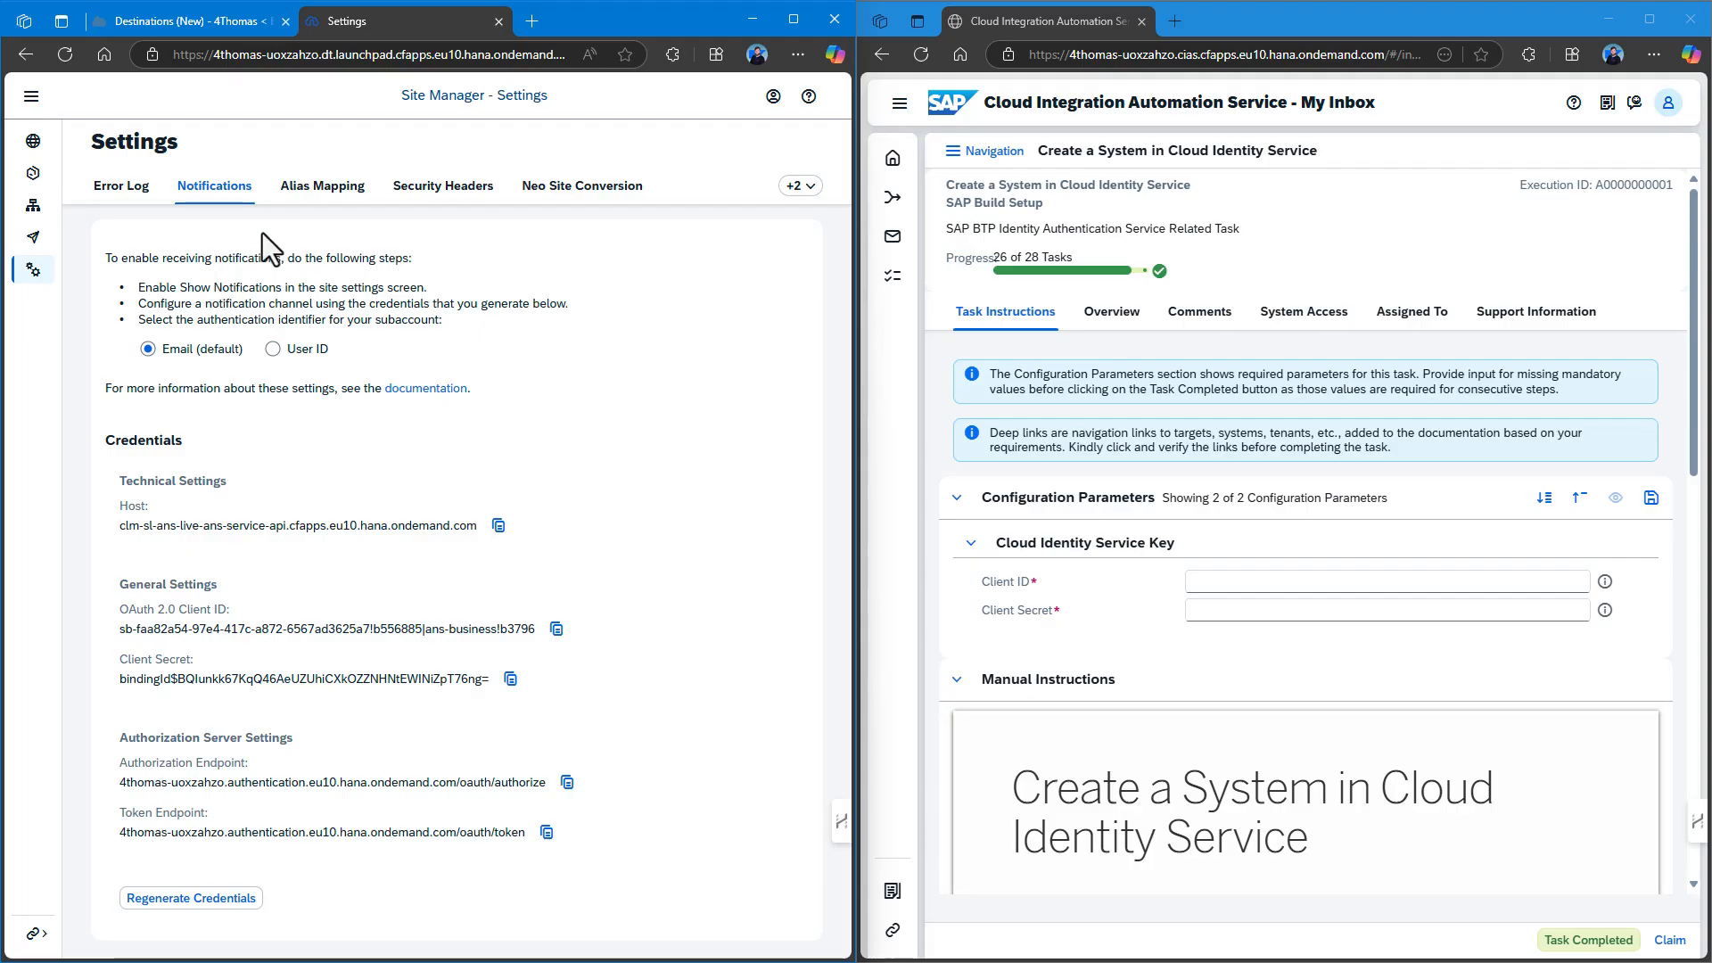
# Open the custom identity provider's Administration Console via Security > Trust Configuration.
pyautogui.click(498, 21)
pyautogui.click(134, 265)
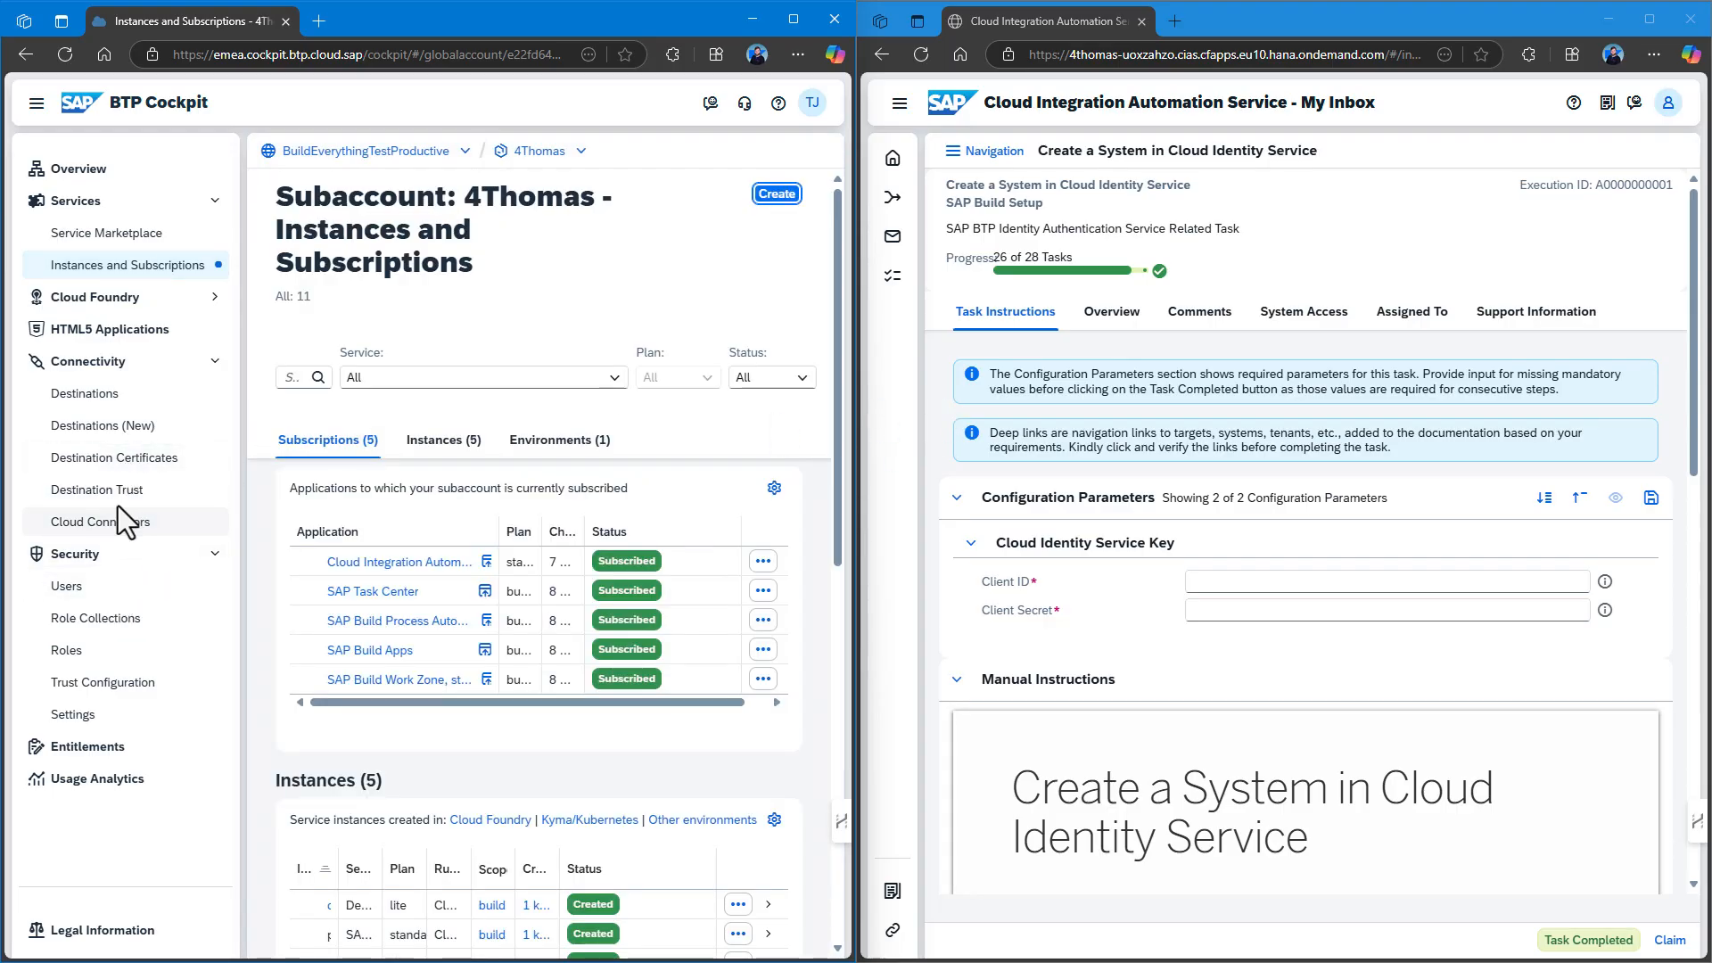
pyautogui.click(115, 682)
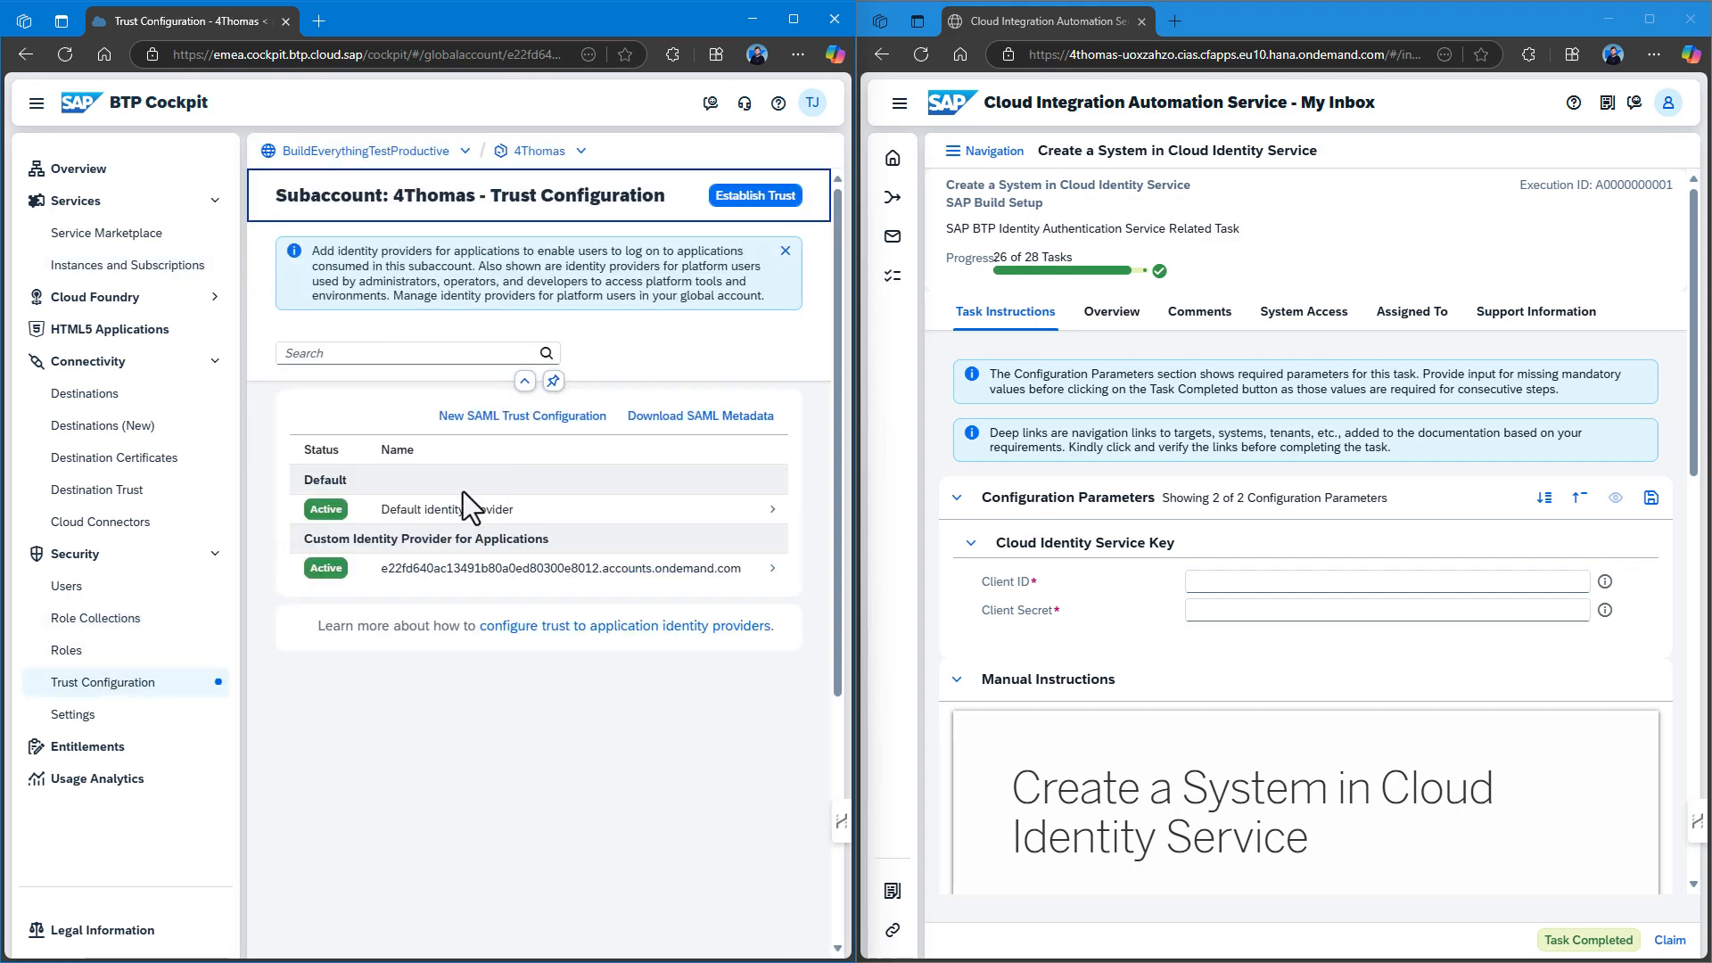
pyautogui.click(455, 578)
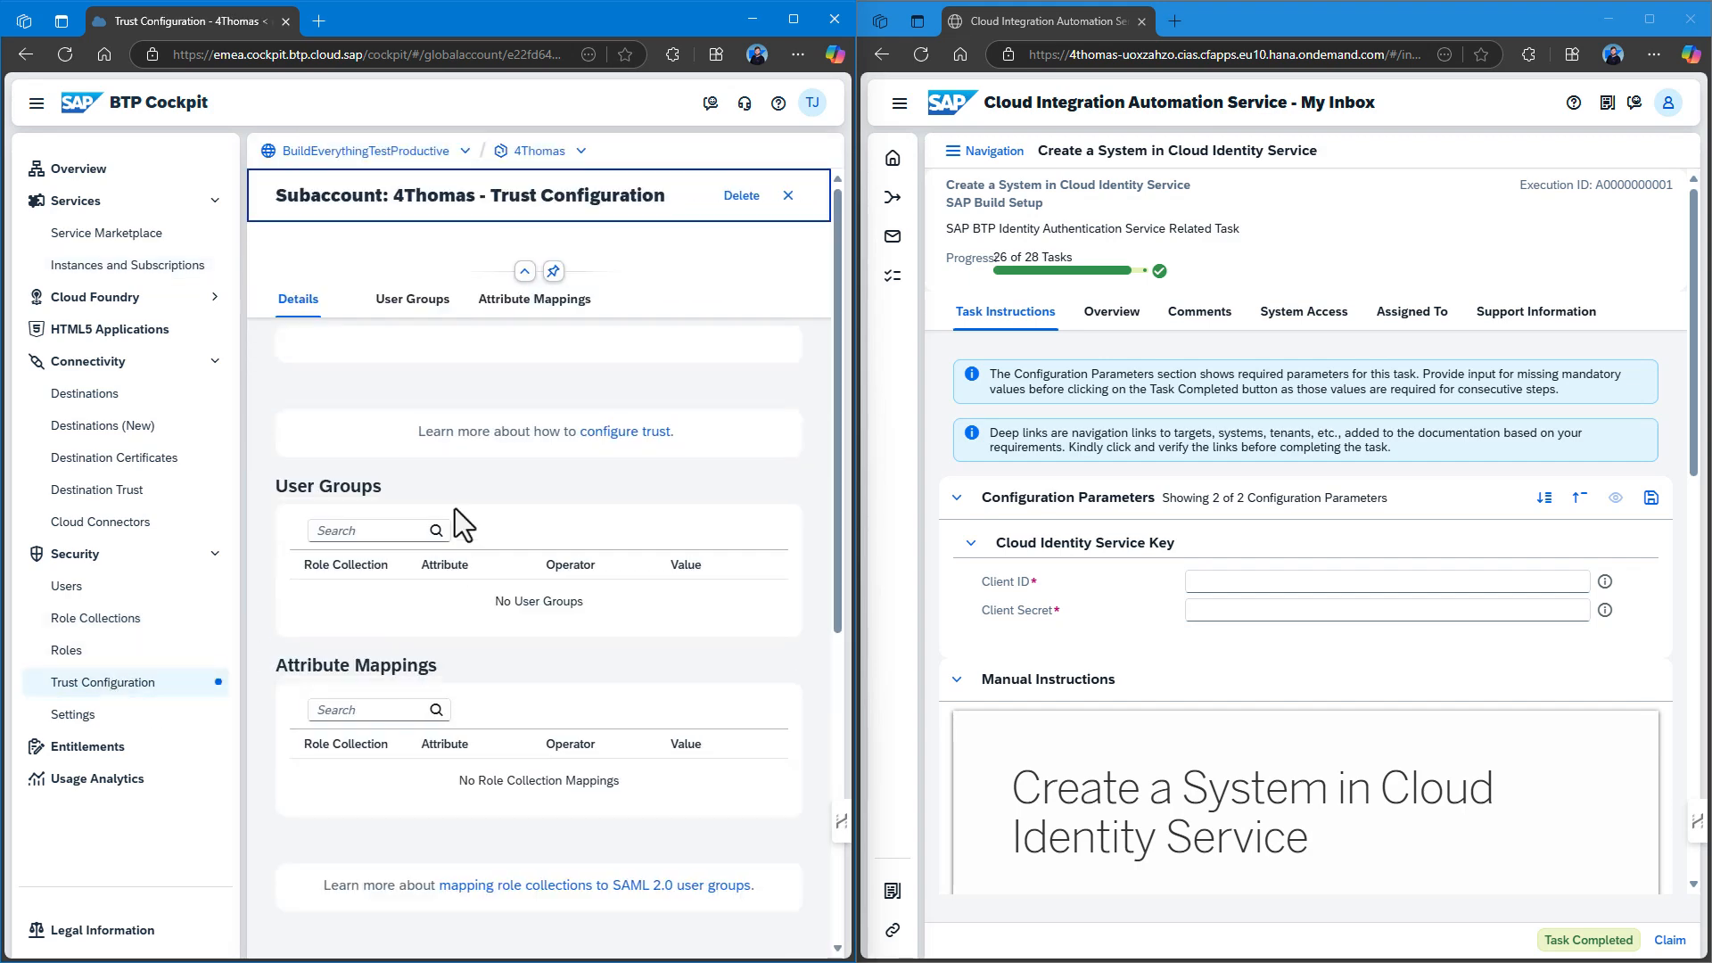
pyautogui.scroll(-3, 412, 635)
pyautogui.click(393, 552)
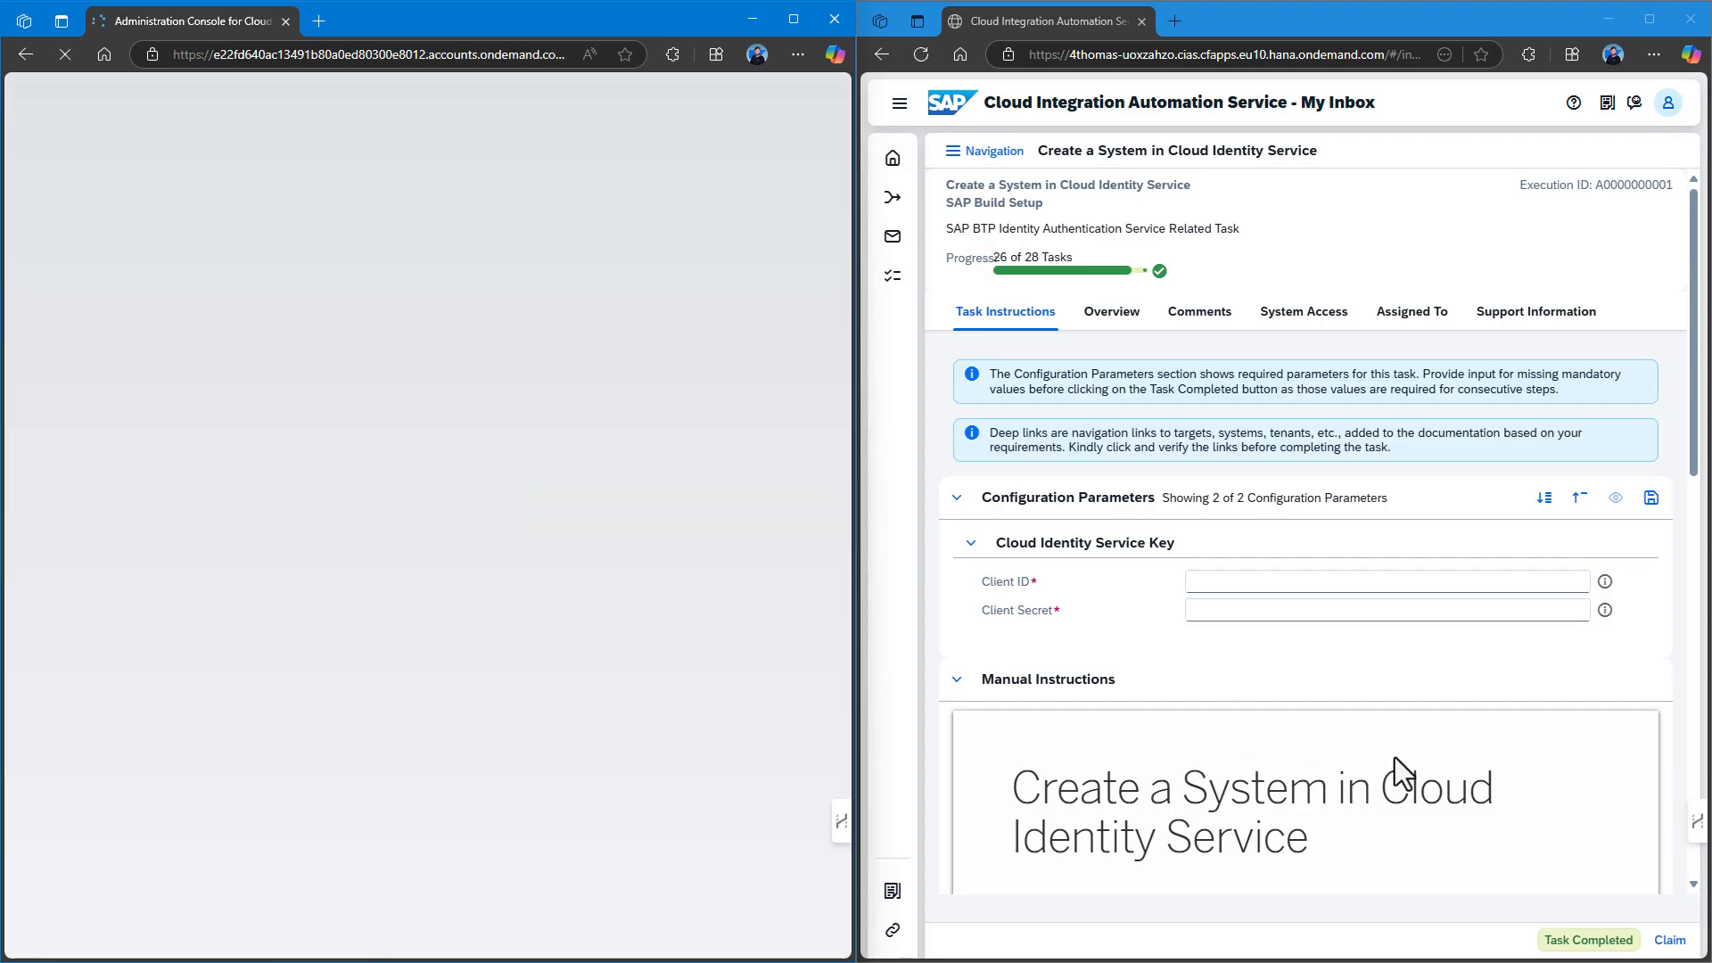
pyautogui.click(1694, 382)
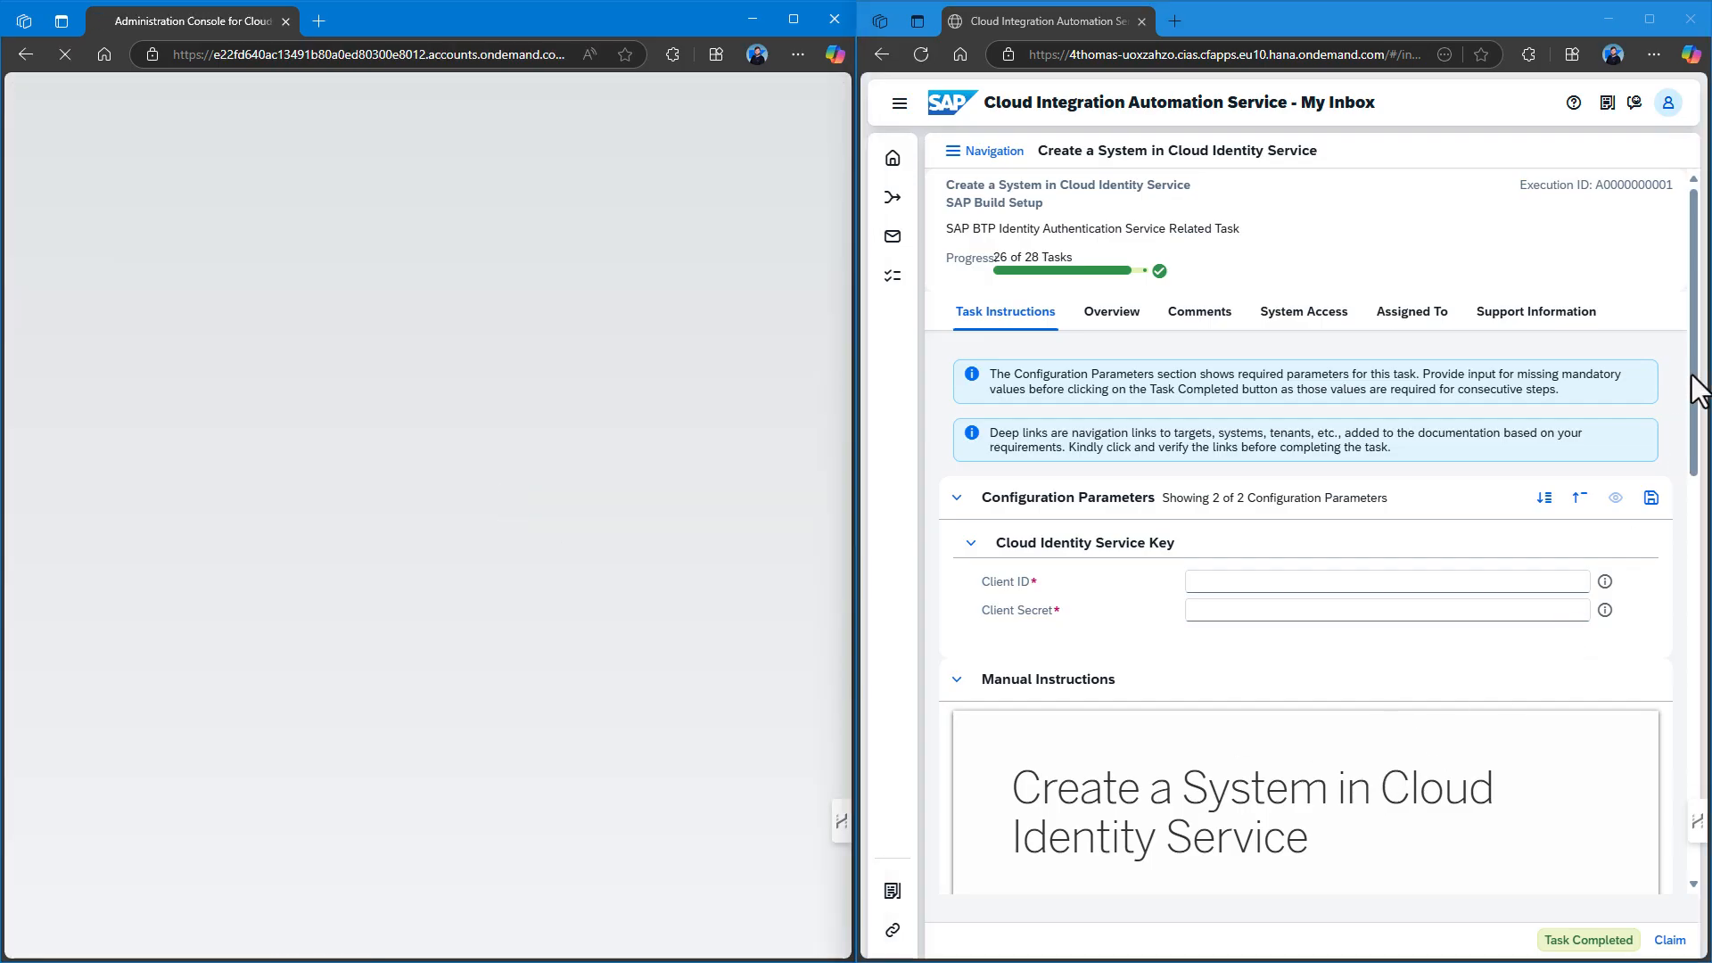
pyautogui.moveTo(1696, 422); pyautogui.dragTo(1697, 769)
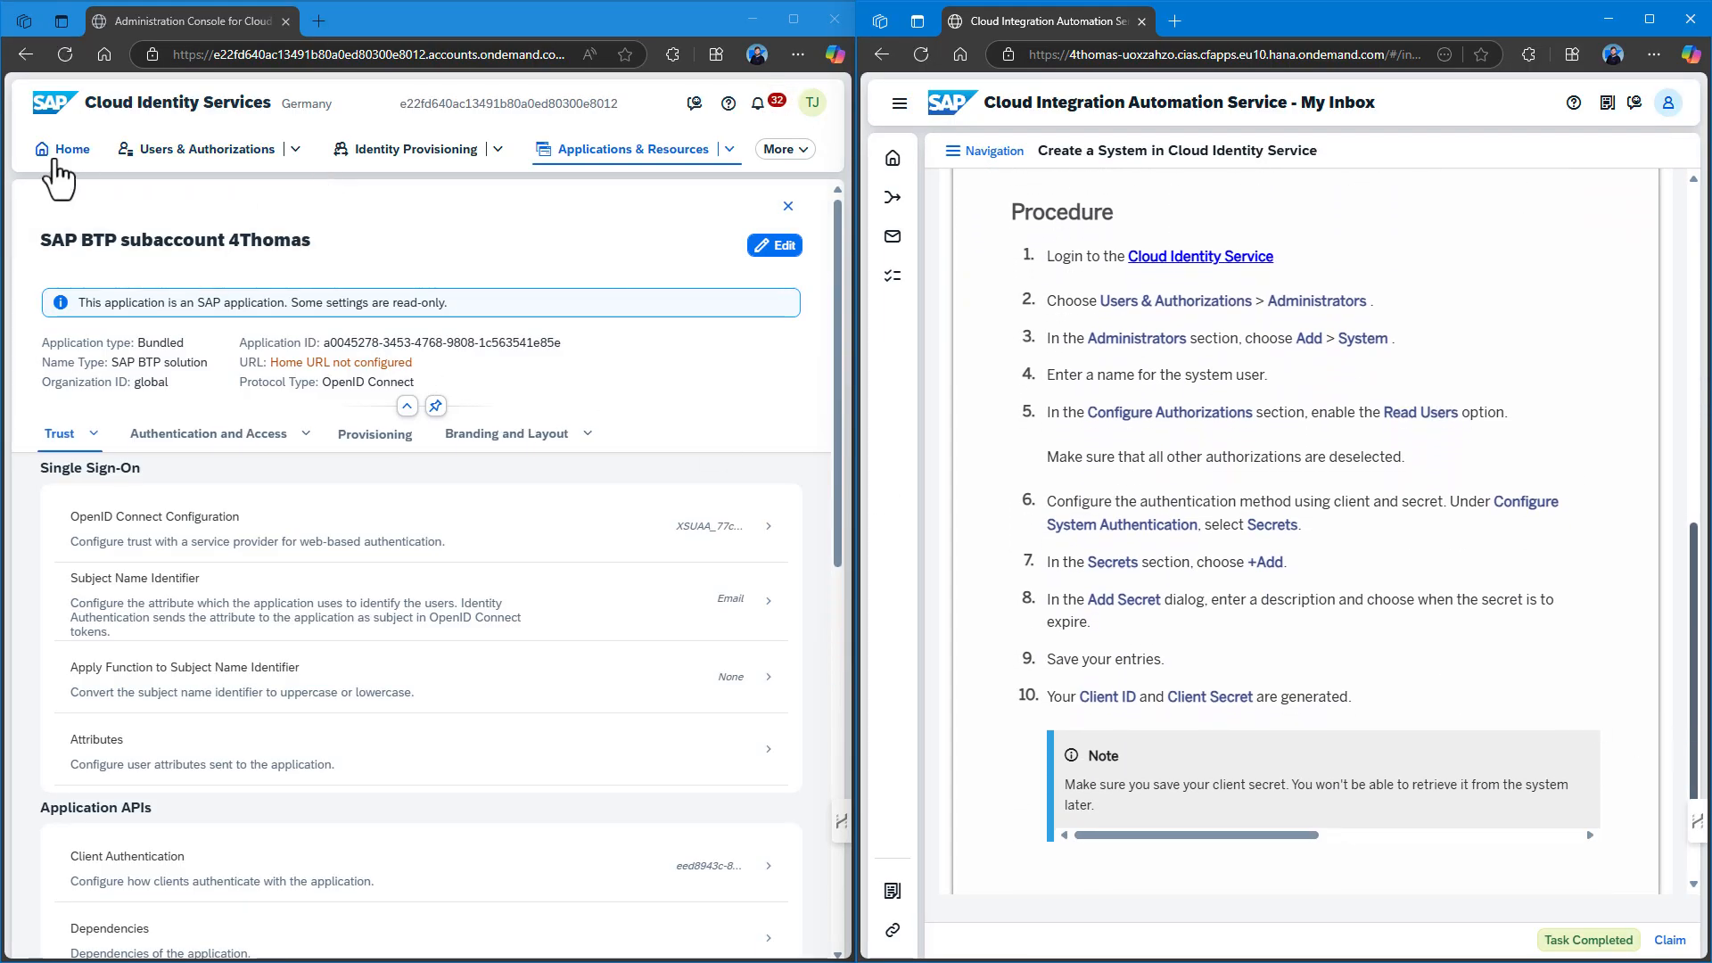
# Add a new System administrator under Administrators with a test display name.
pyautogui.click(64, 152)
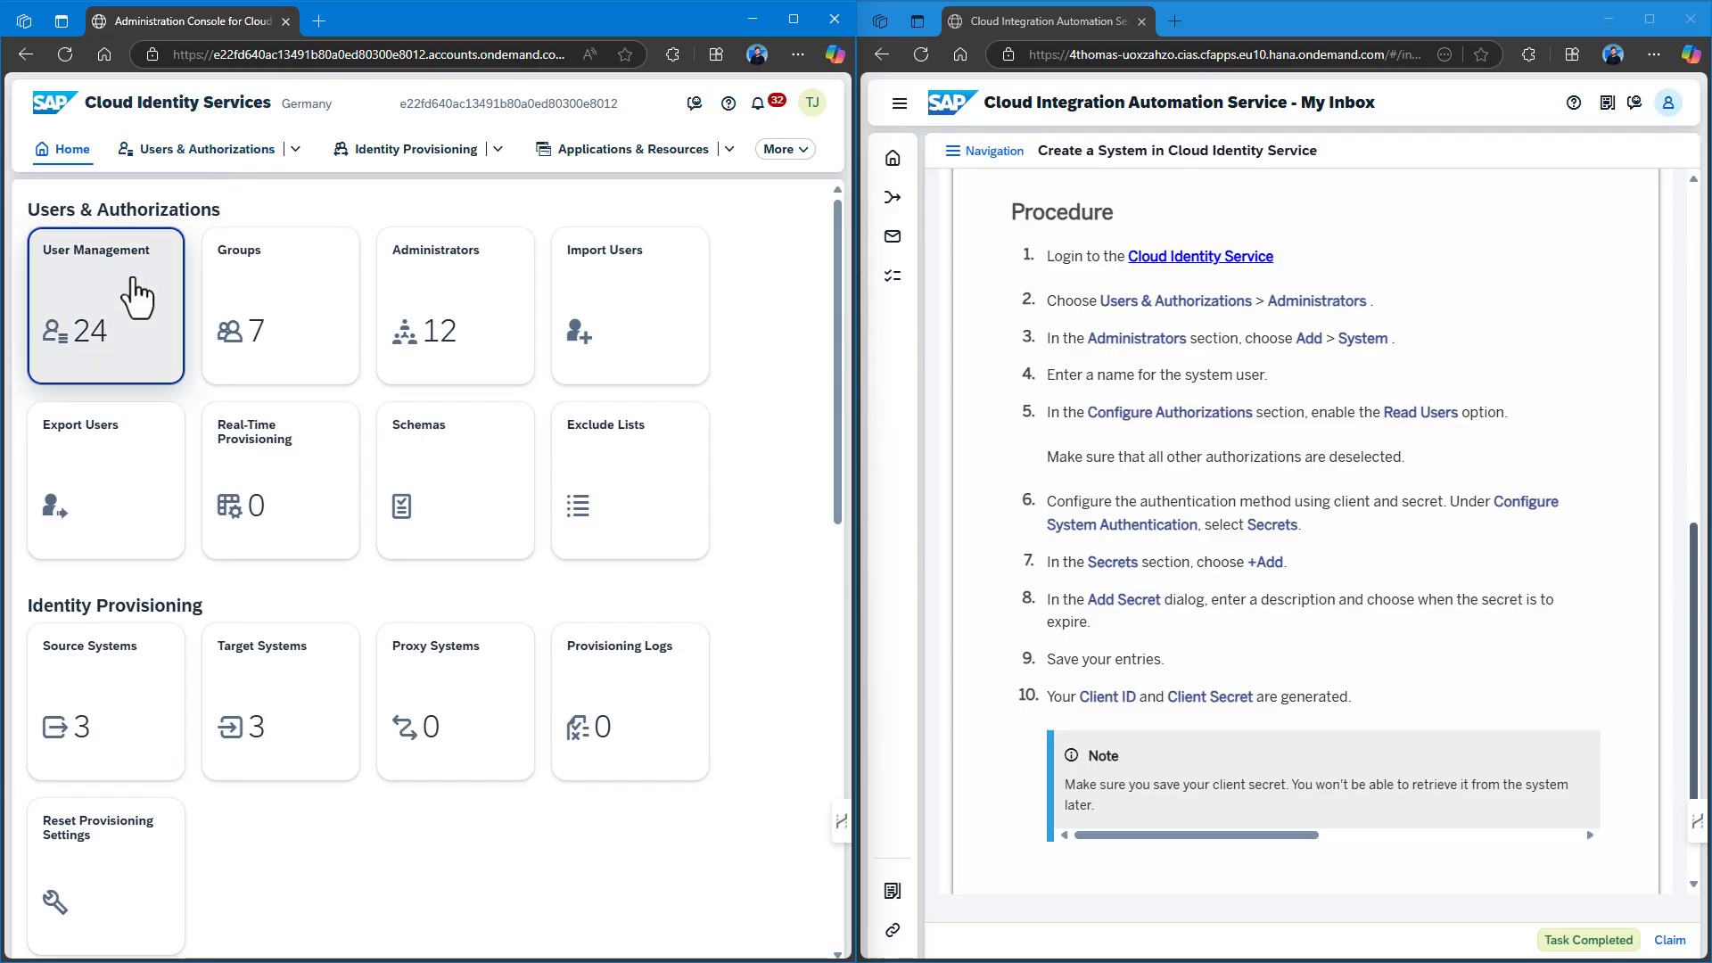
pyautogui.click(221, 154)
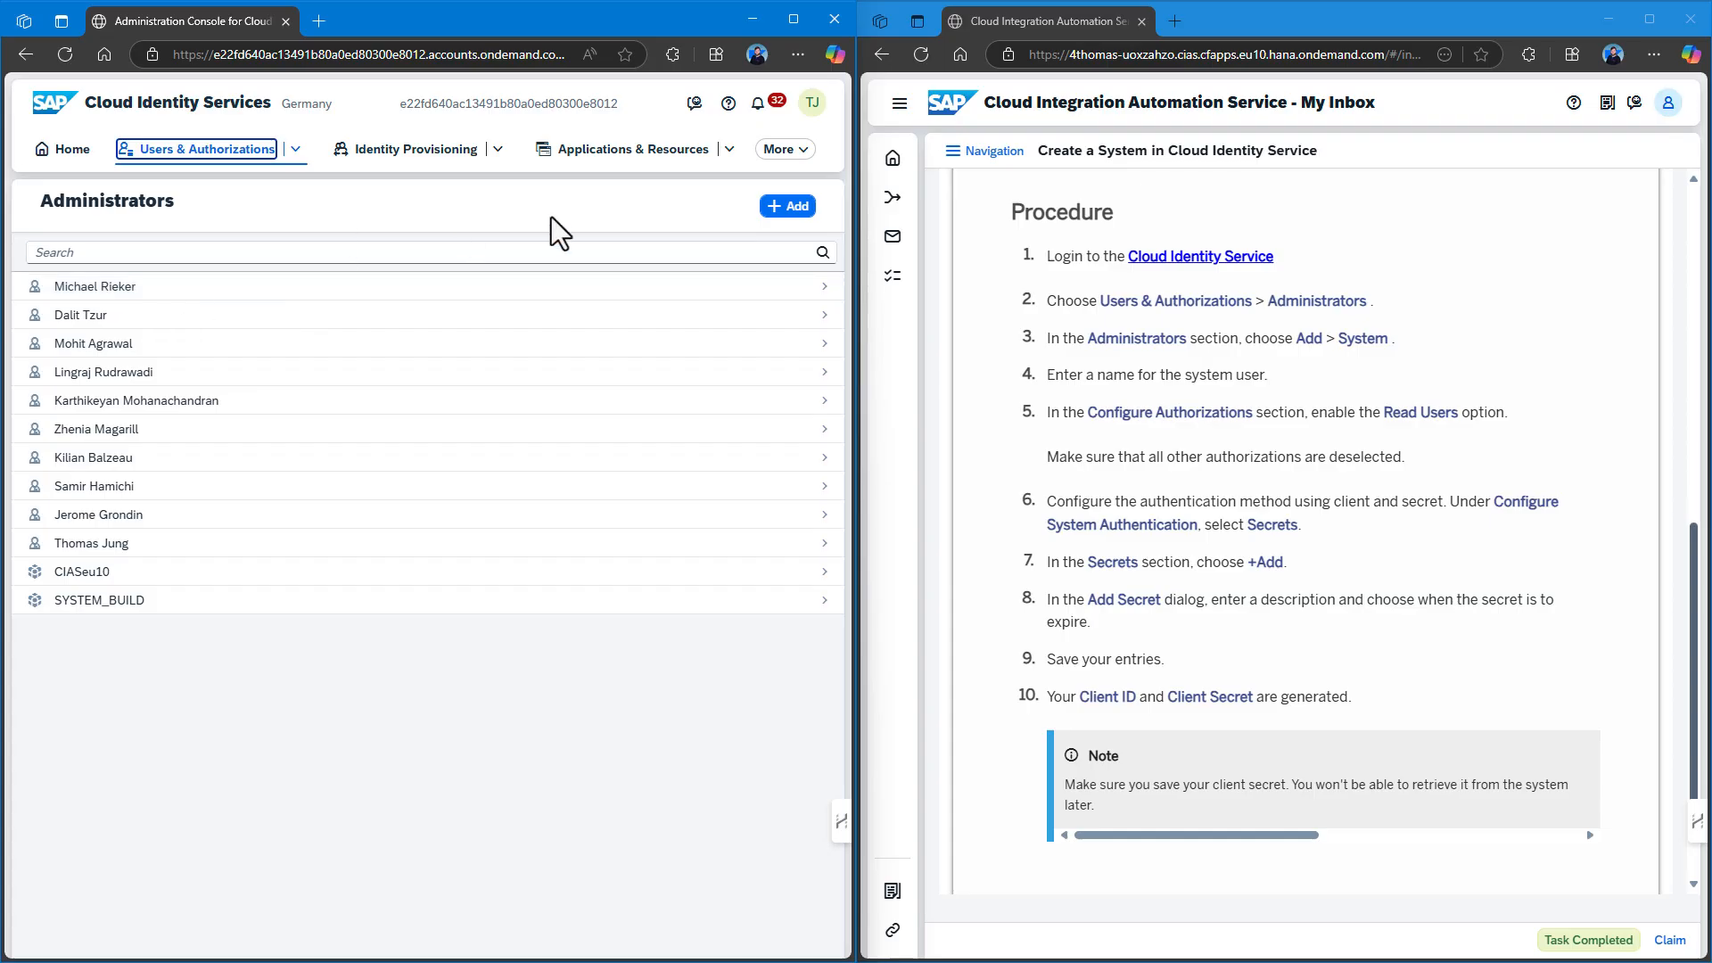
pyautogui.click(788, 214)
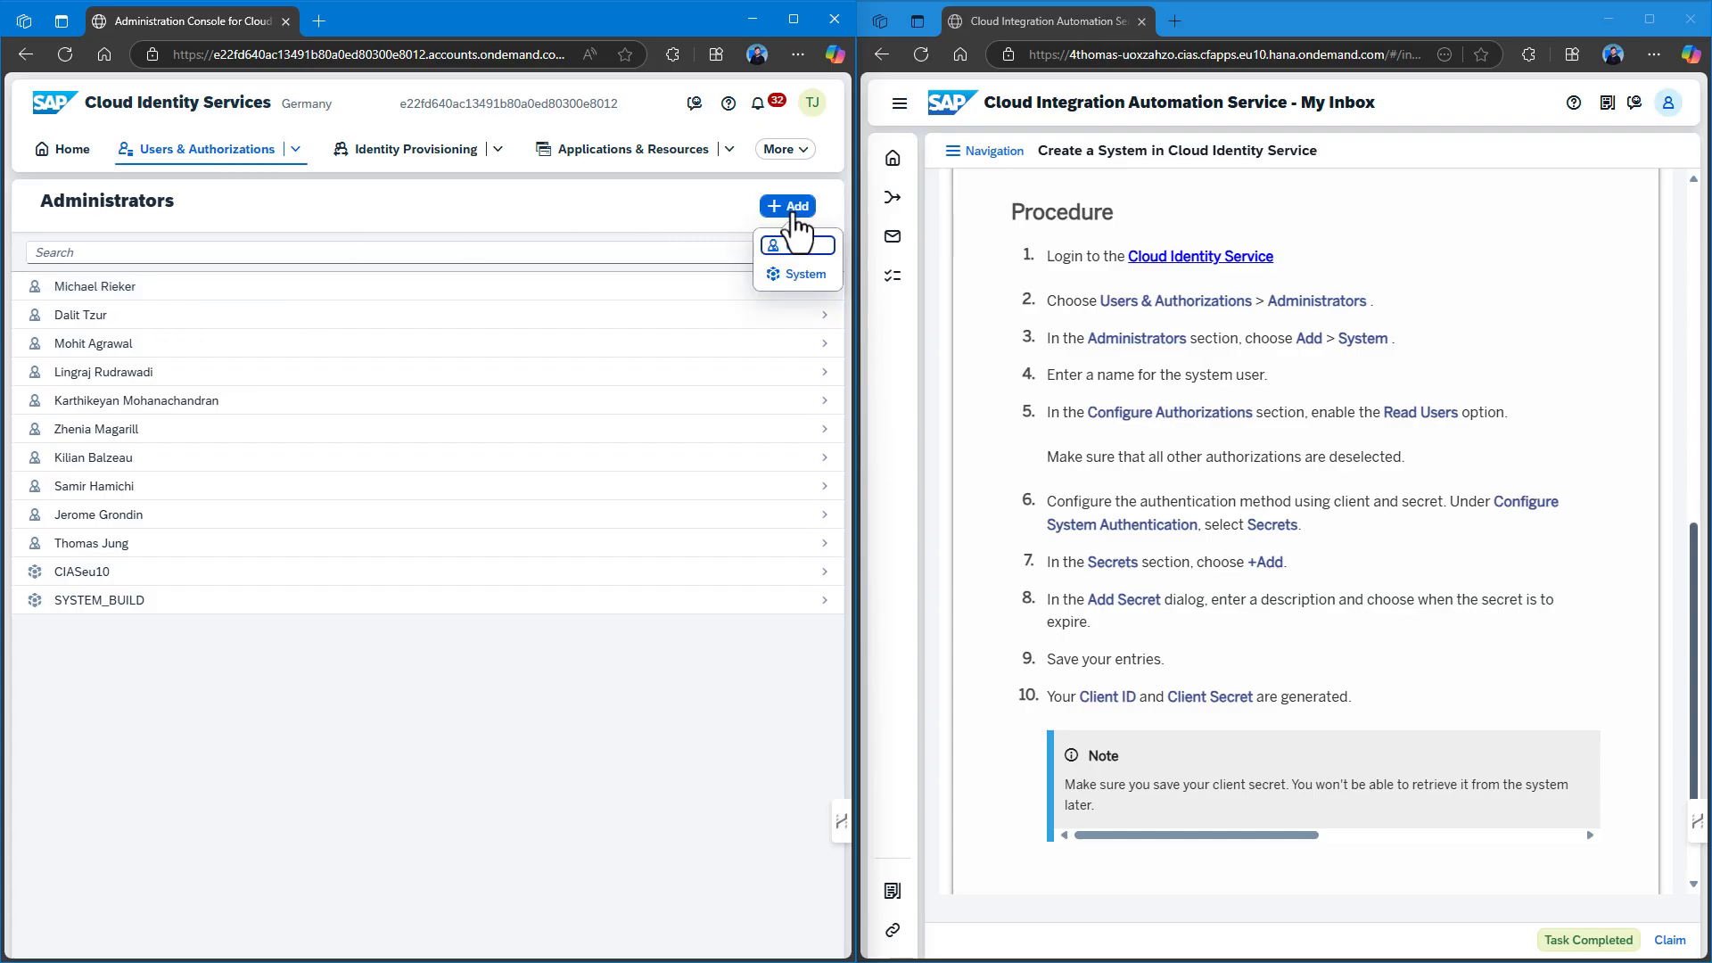
pyautogui.click(802, 276)
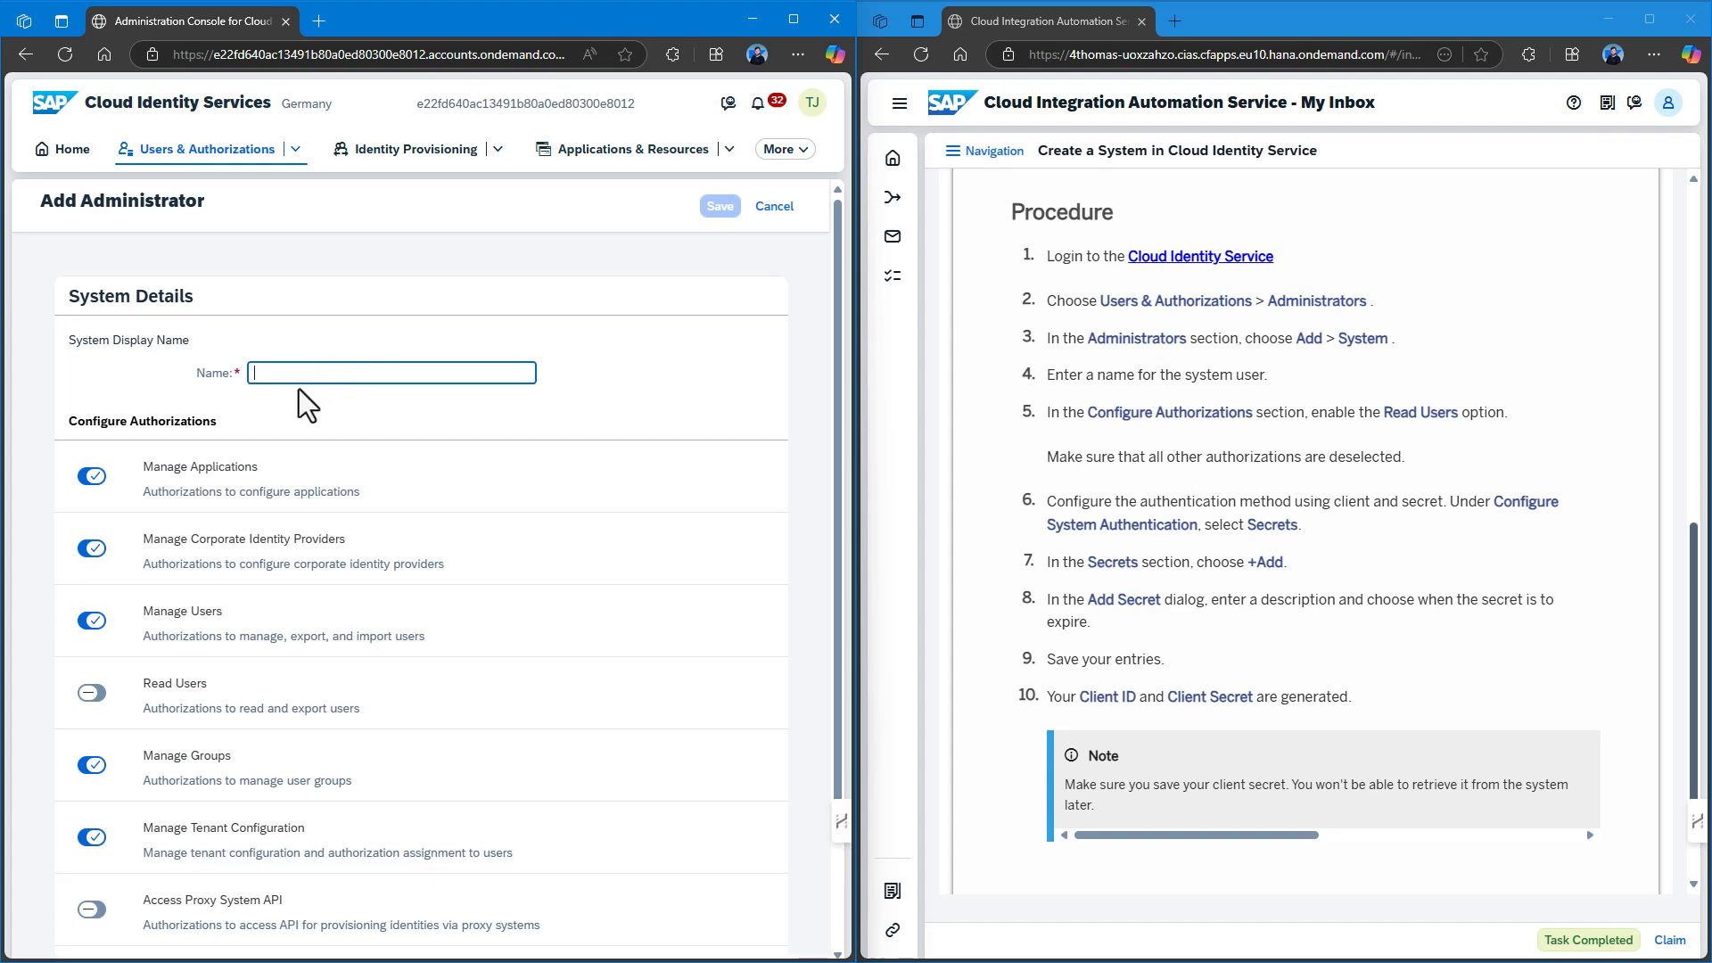
pyautogui.click(280, 371)
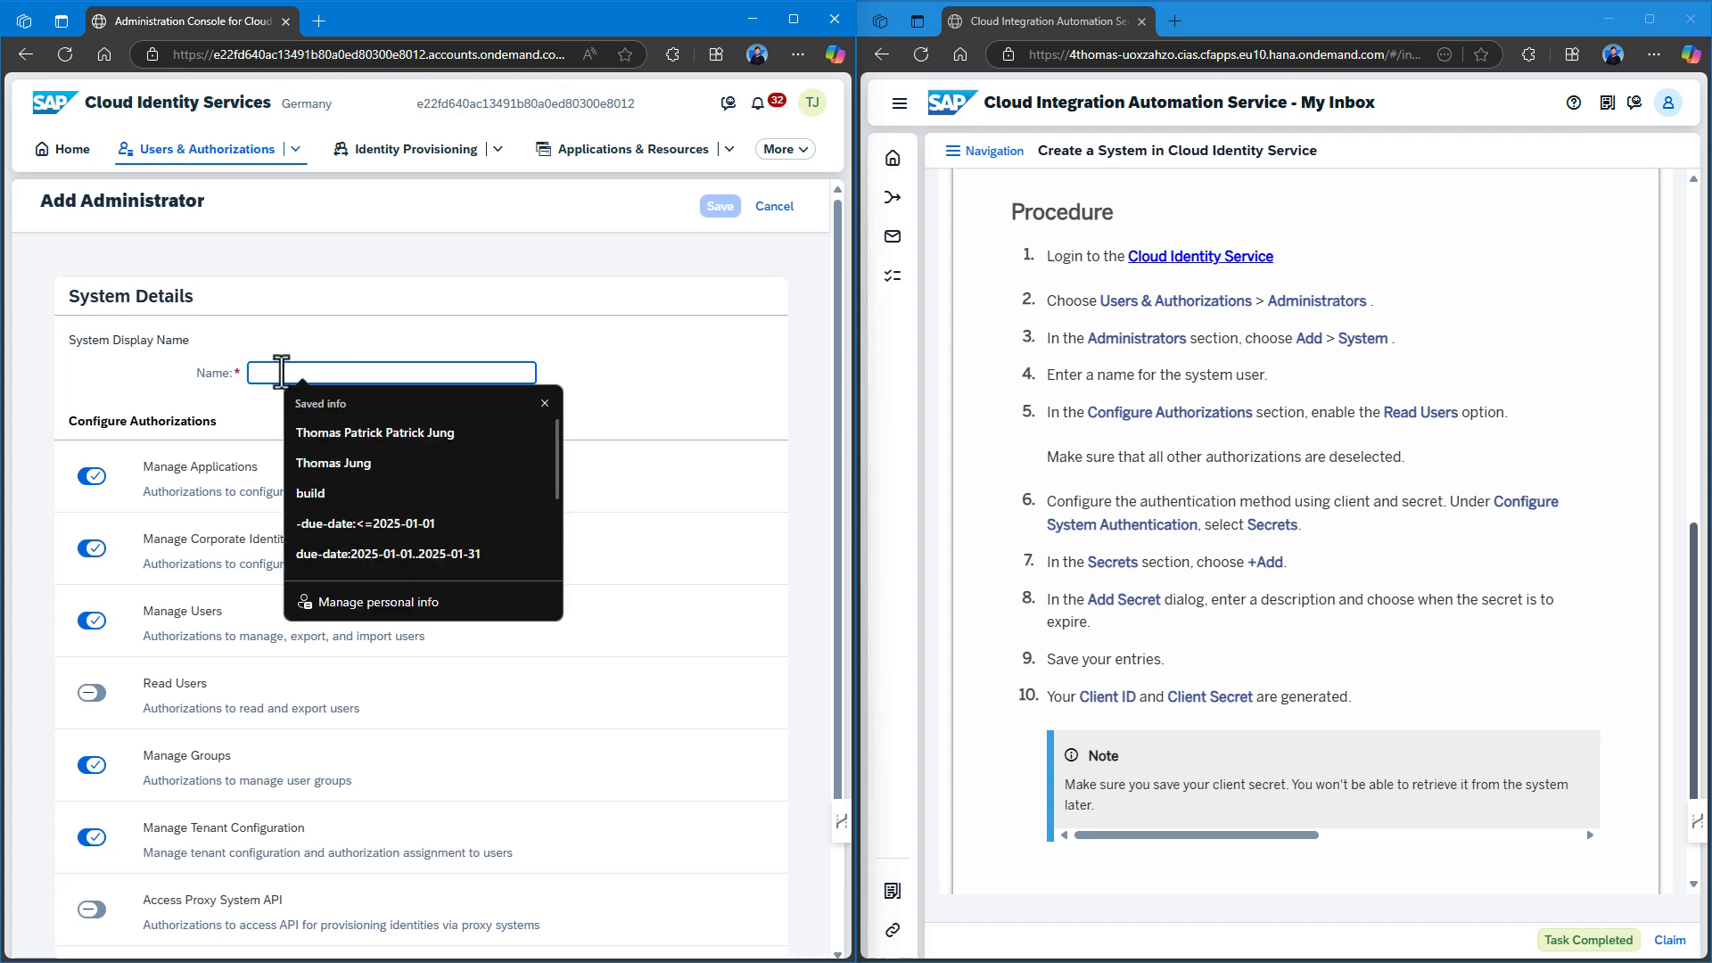
pyautogui.write('TDR')
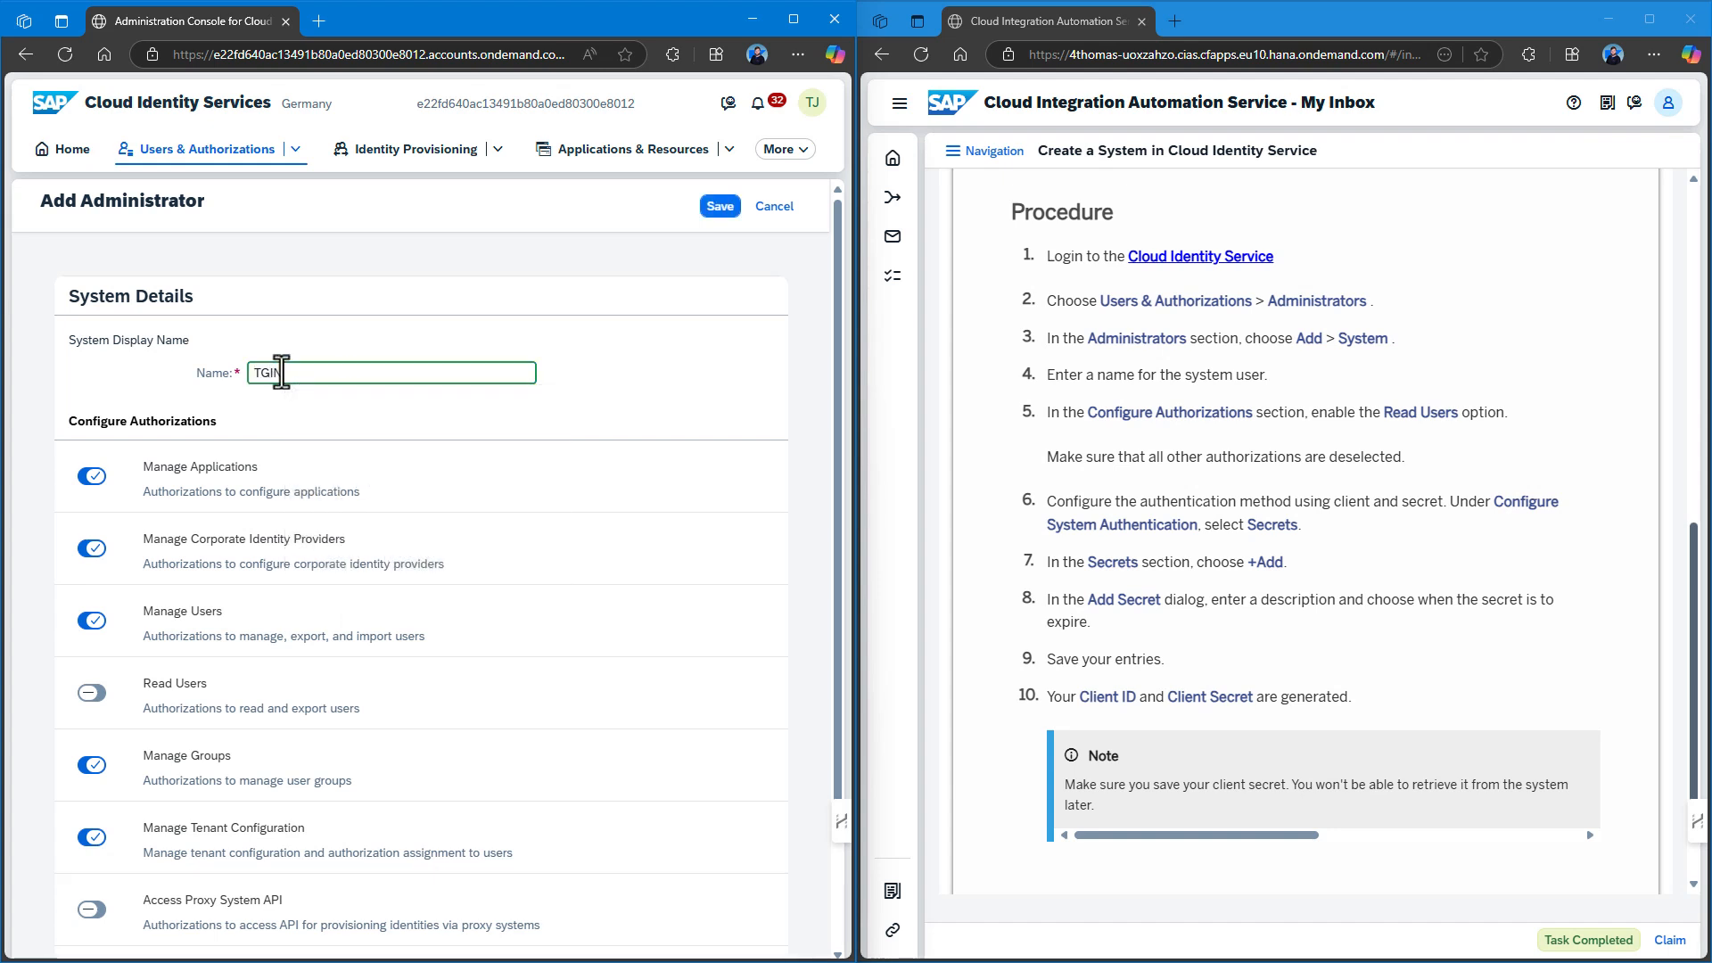
pyautogui.press('BackSpace')
pyautogui.press('BackSpace')
pyautogui.write('homas')
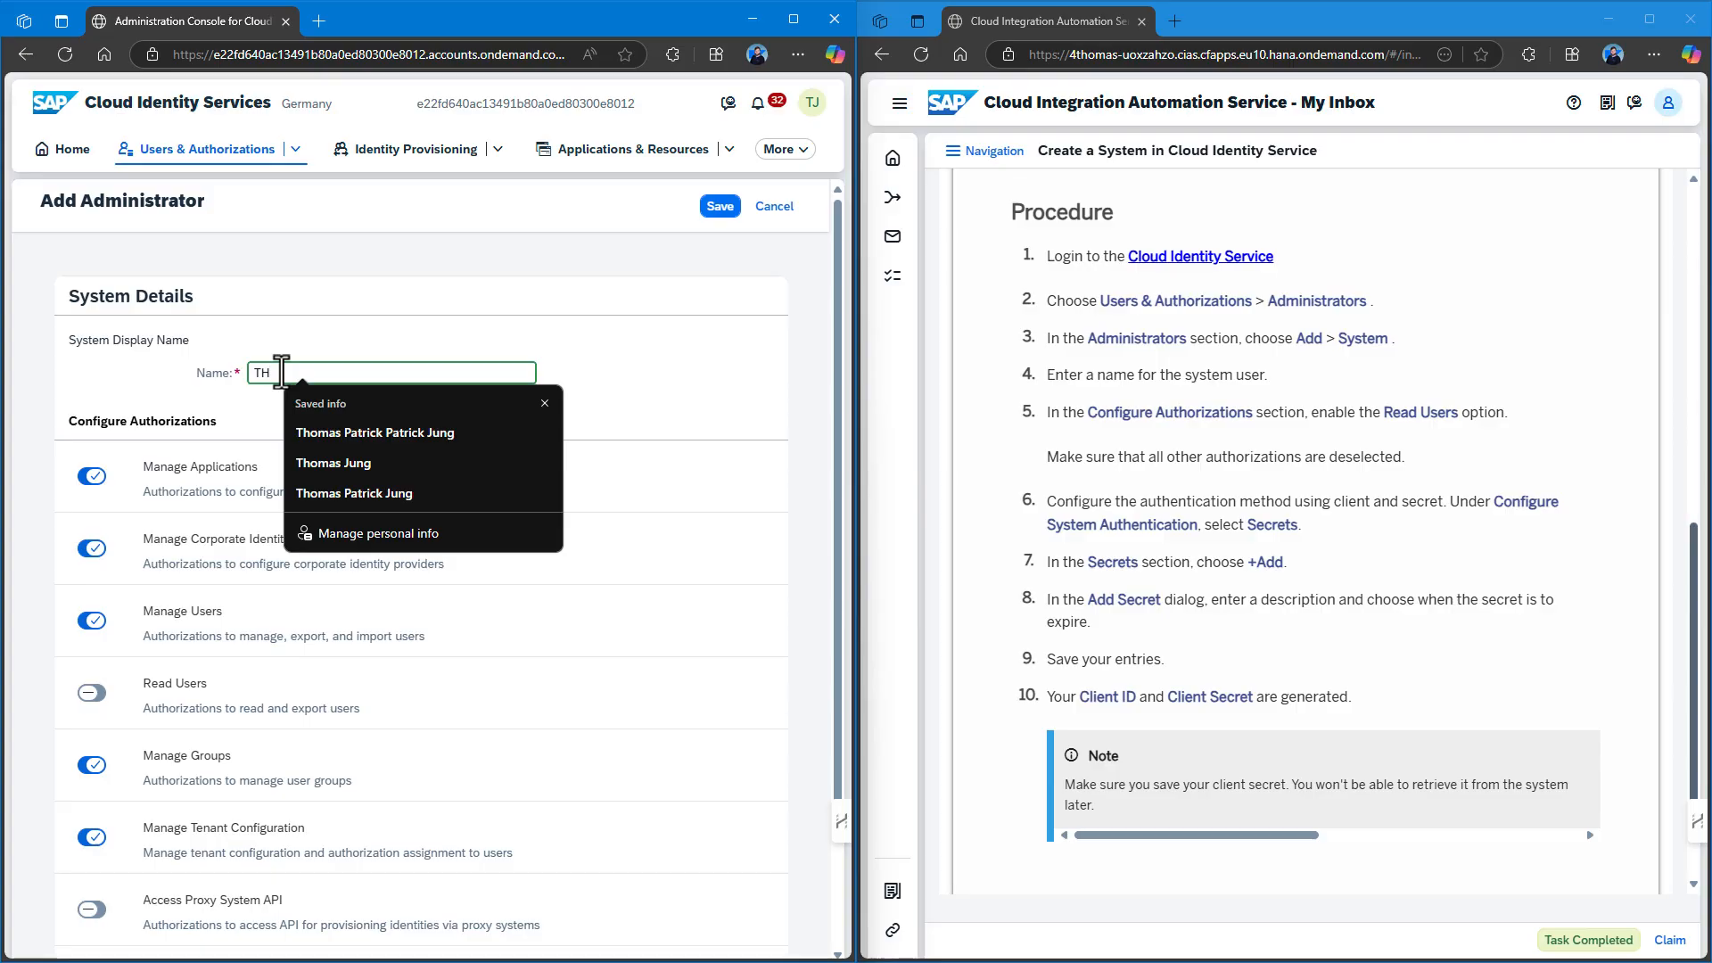
pyautogui.write('_Test')
pyautogui.click(416, 412)
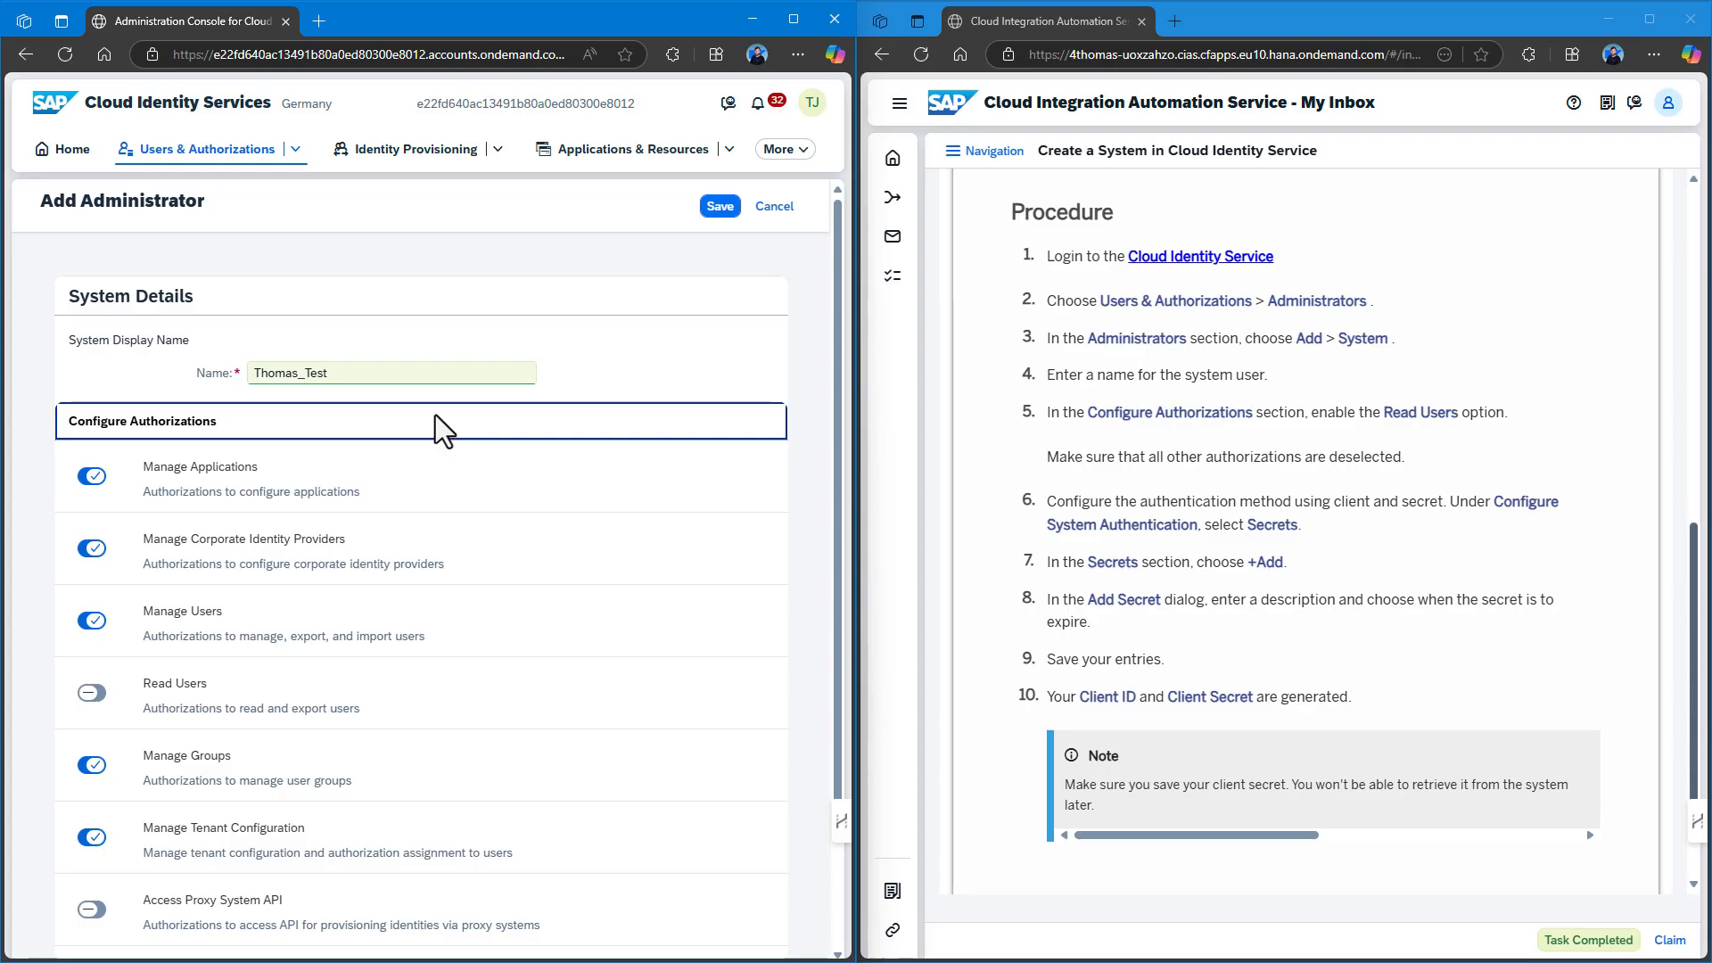
# Enable only Read Users, turning off all other authorizations, and save.
pyautogui.scroll(-1, 444, 432)
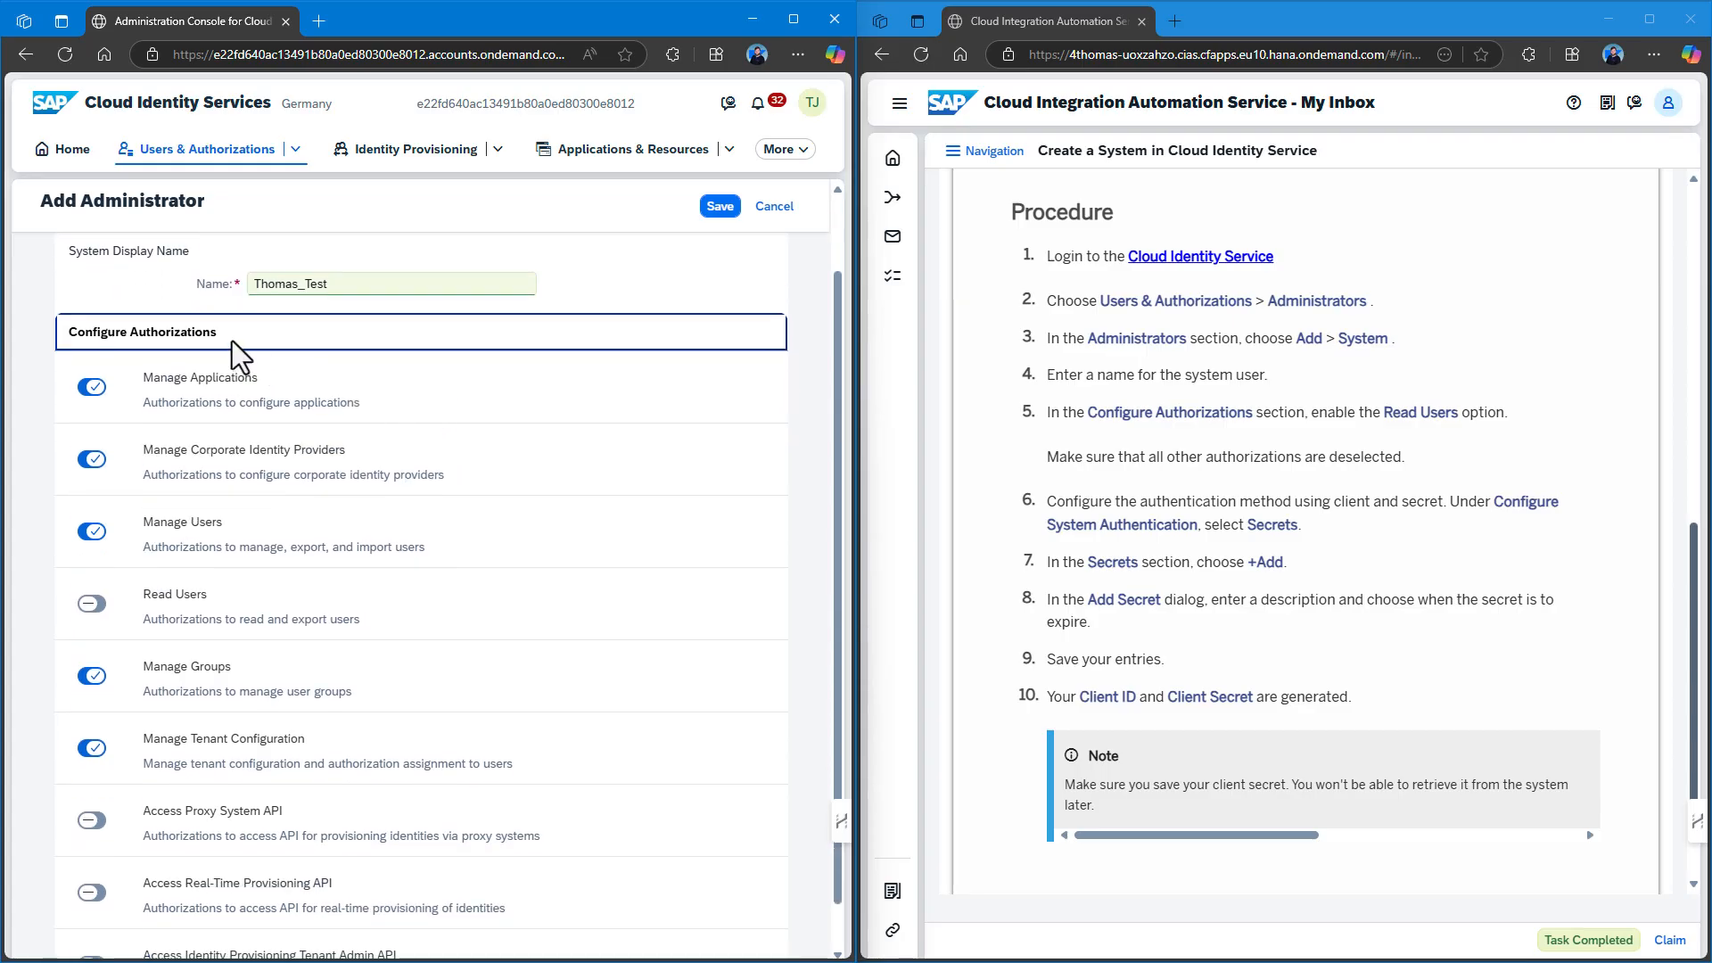
pyautogui.scroll(-1, 239, 356)
pyautogui.click(92, 554)
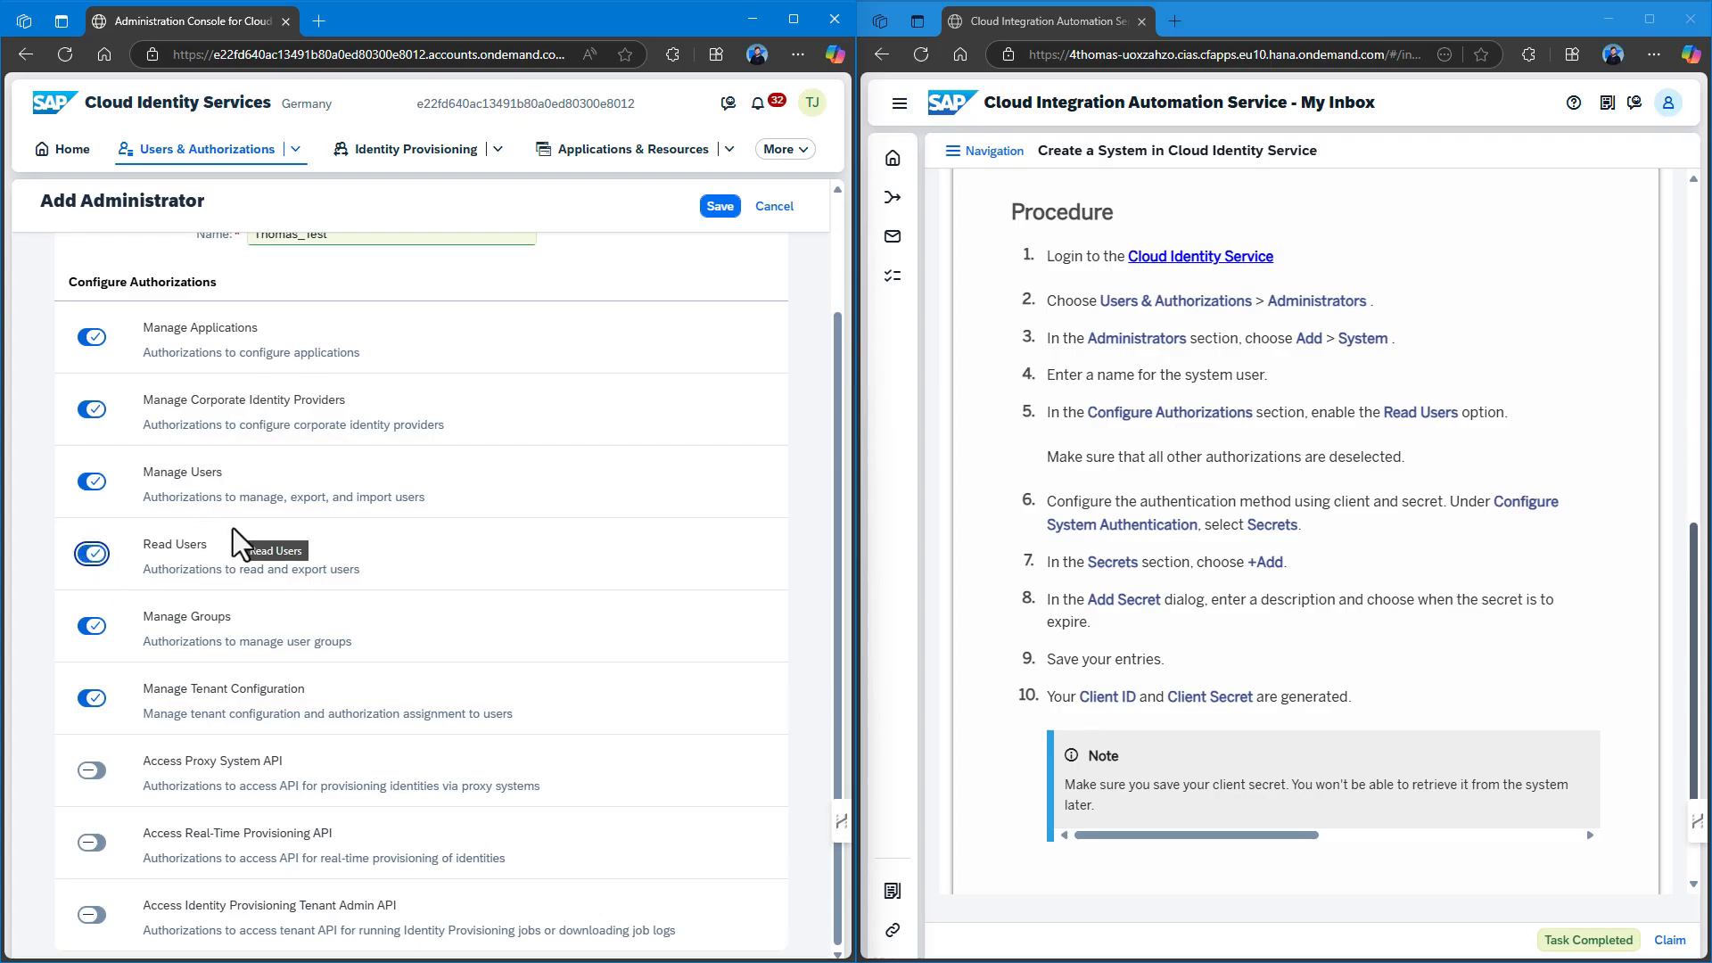
pyautogui.click(94, 481)
pyautogui.click(91, 409)
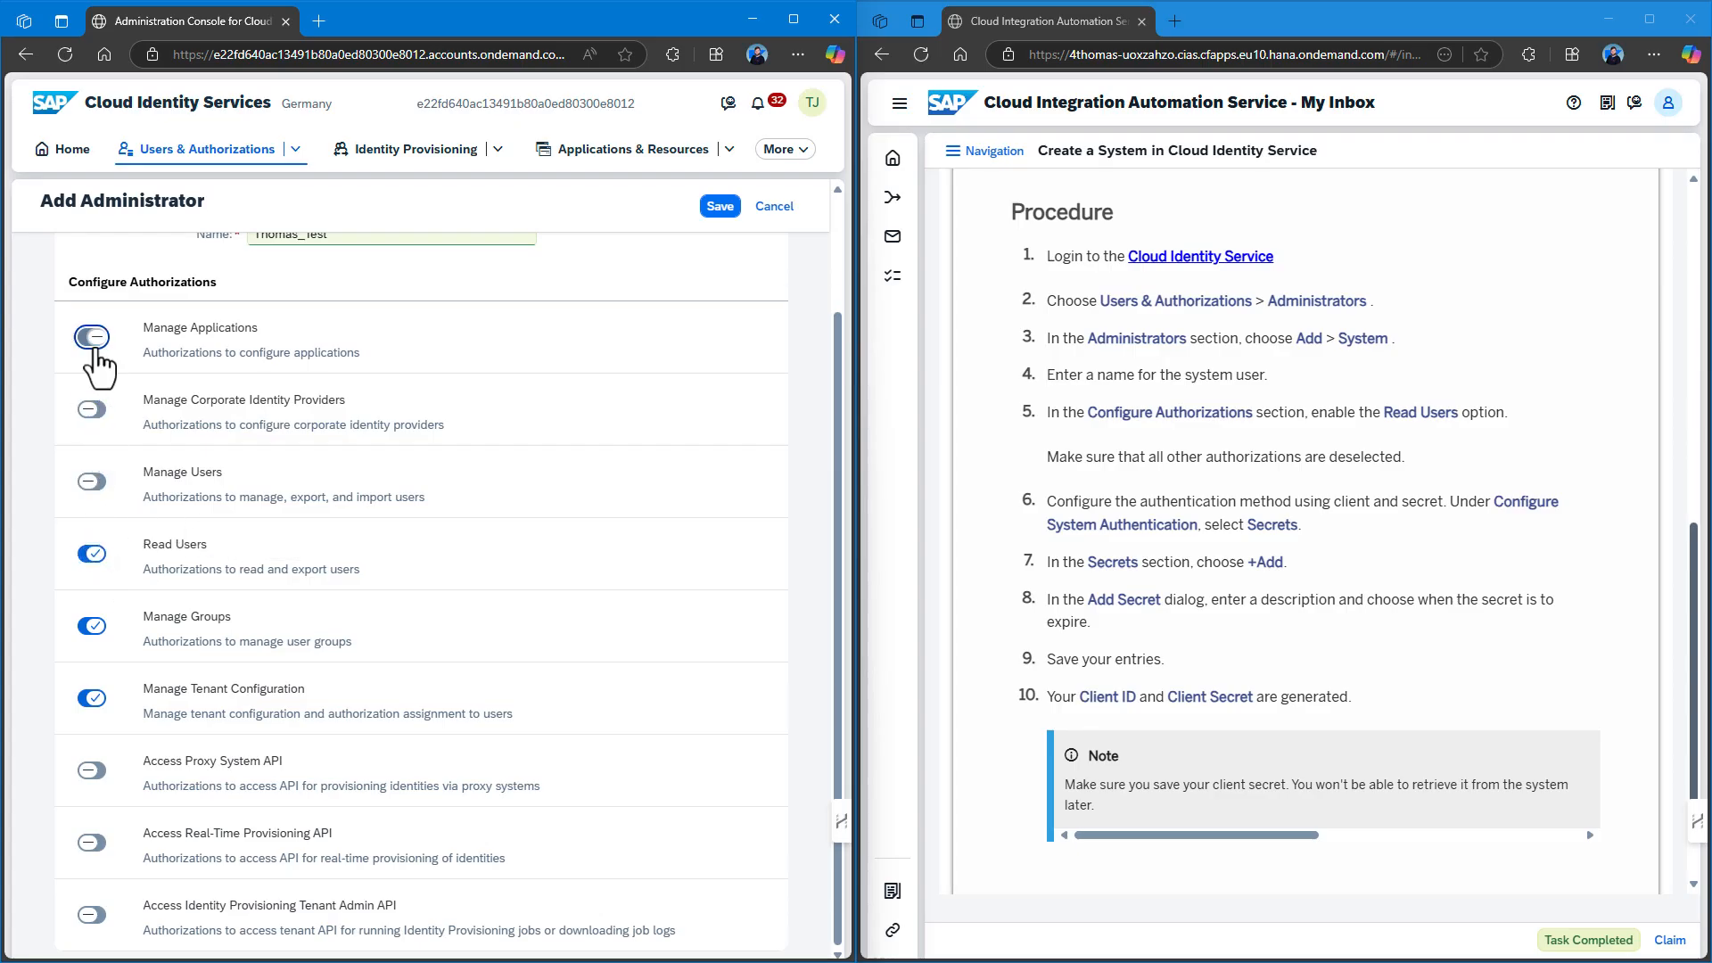
pyautogui.click(92, 337)
pyautogui.click(92, 626)
pyautogui.click(93, 698)
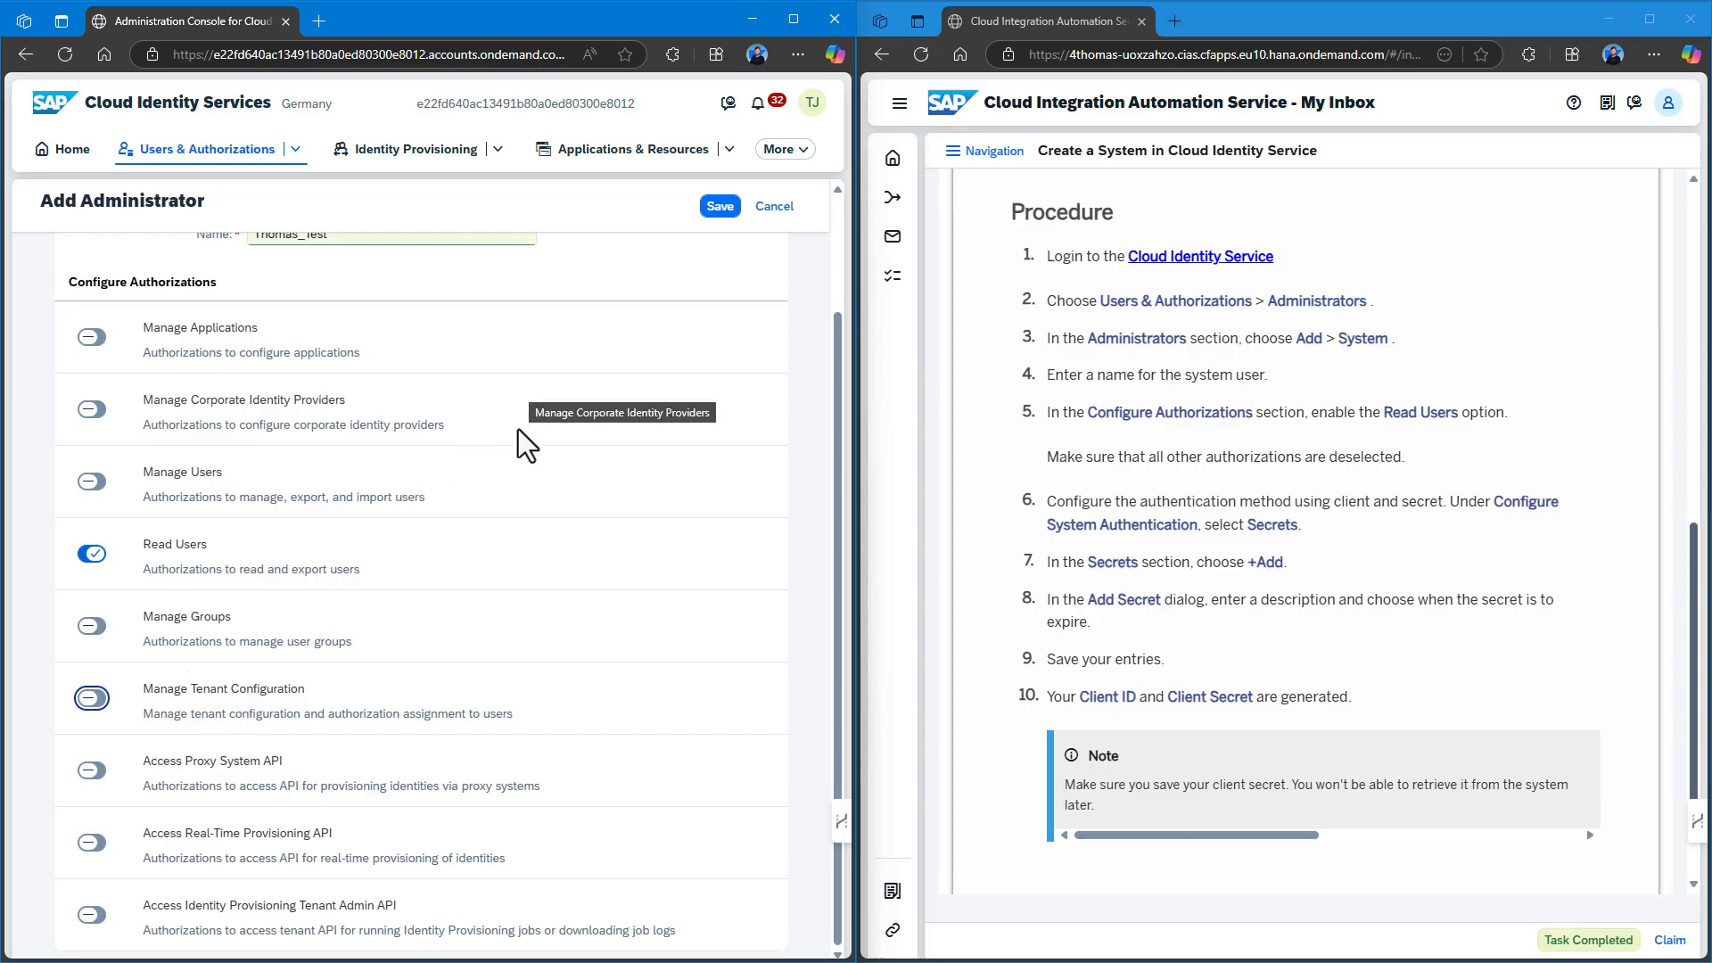
pyautogui.scroll(2, 513, 465)
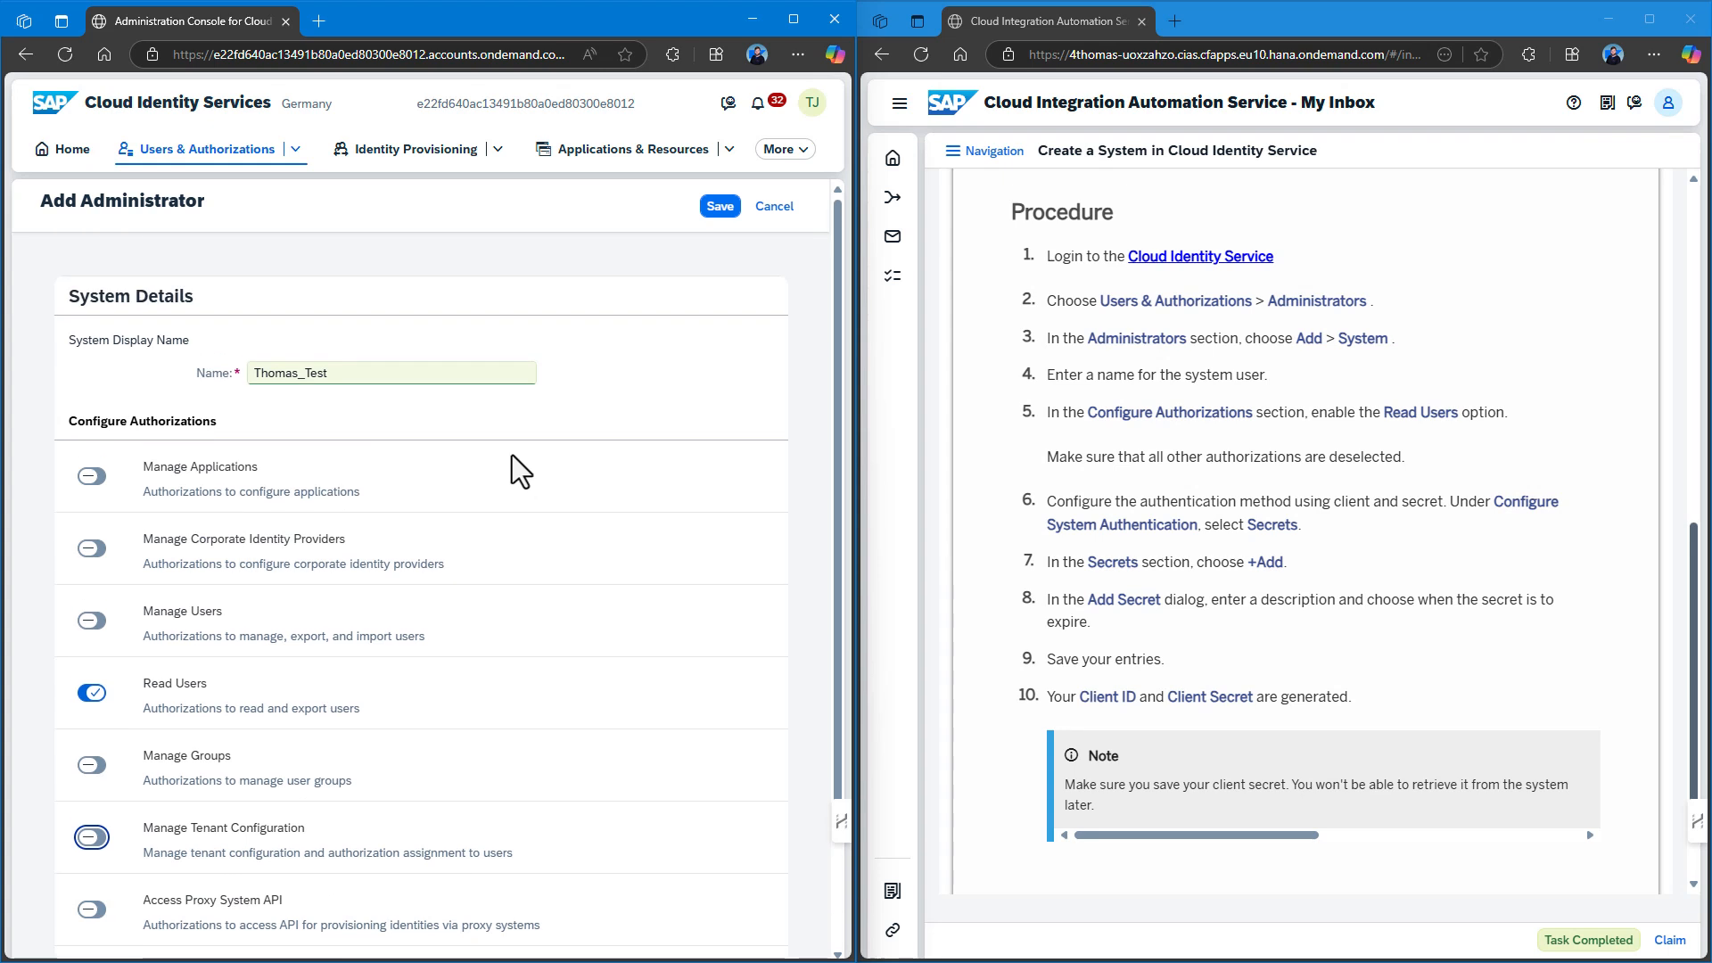
pyautogui.scroll(-2, 513, 466)
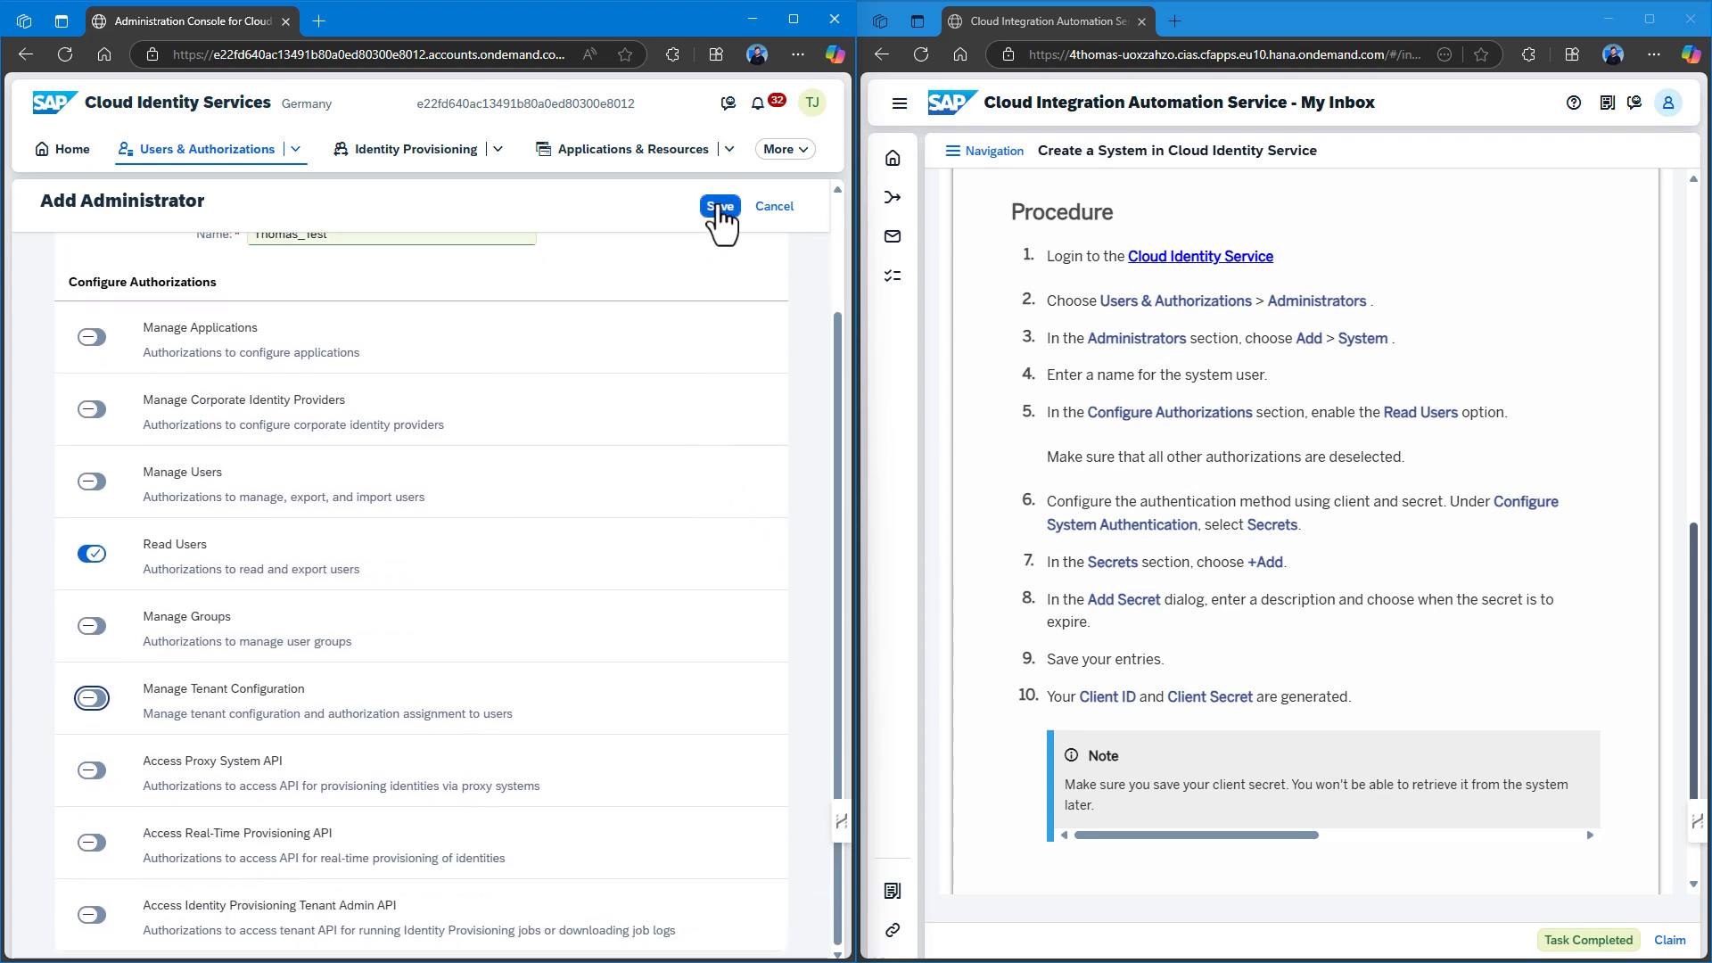
pyautogui.click(720, 206)
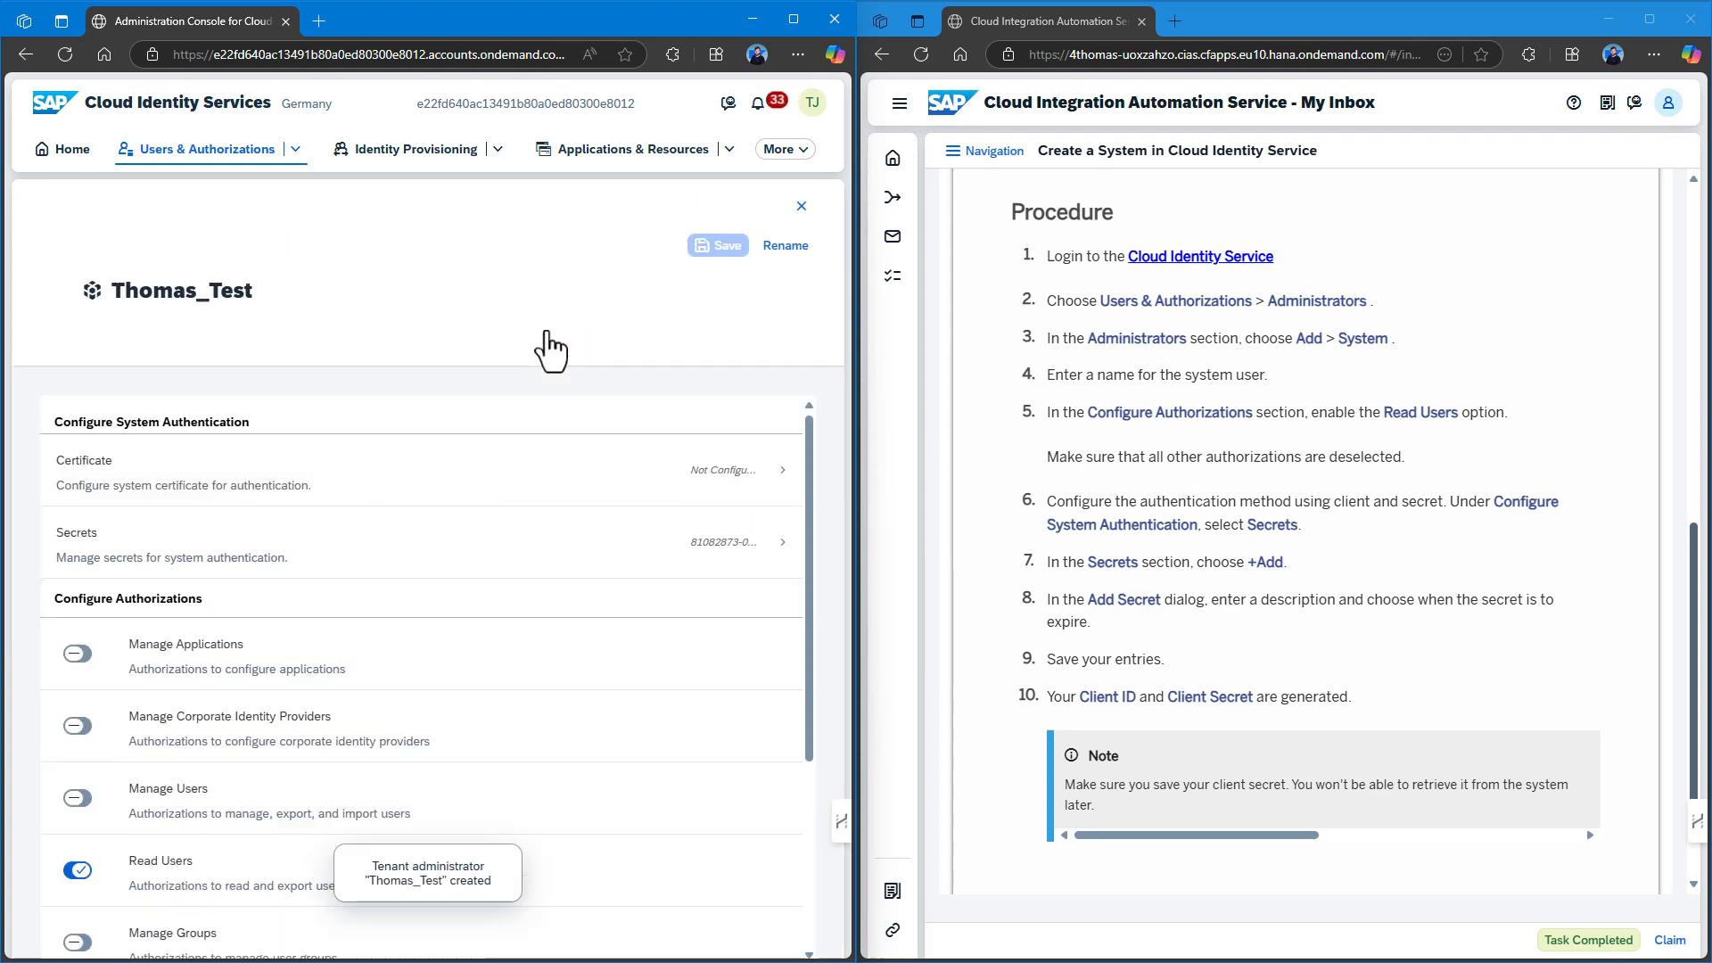
# Add a never-expiring secret described as 'My Test Secret' under the system's Secrets.
pyautogui.scroll(-1, 495, 482)
pyautogui.scroll(2, 496, 498)
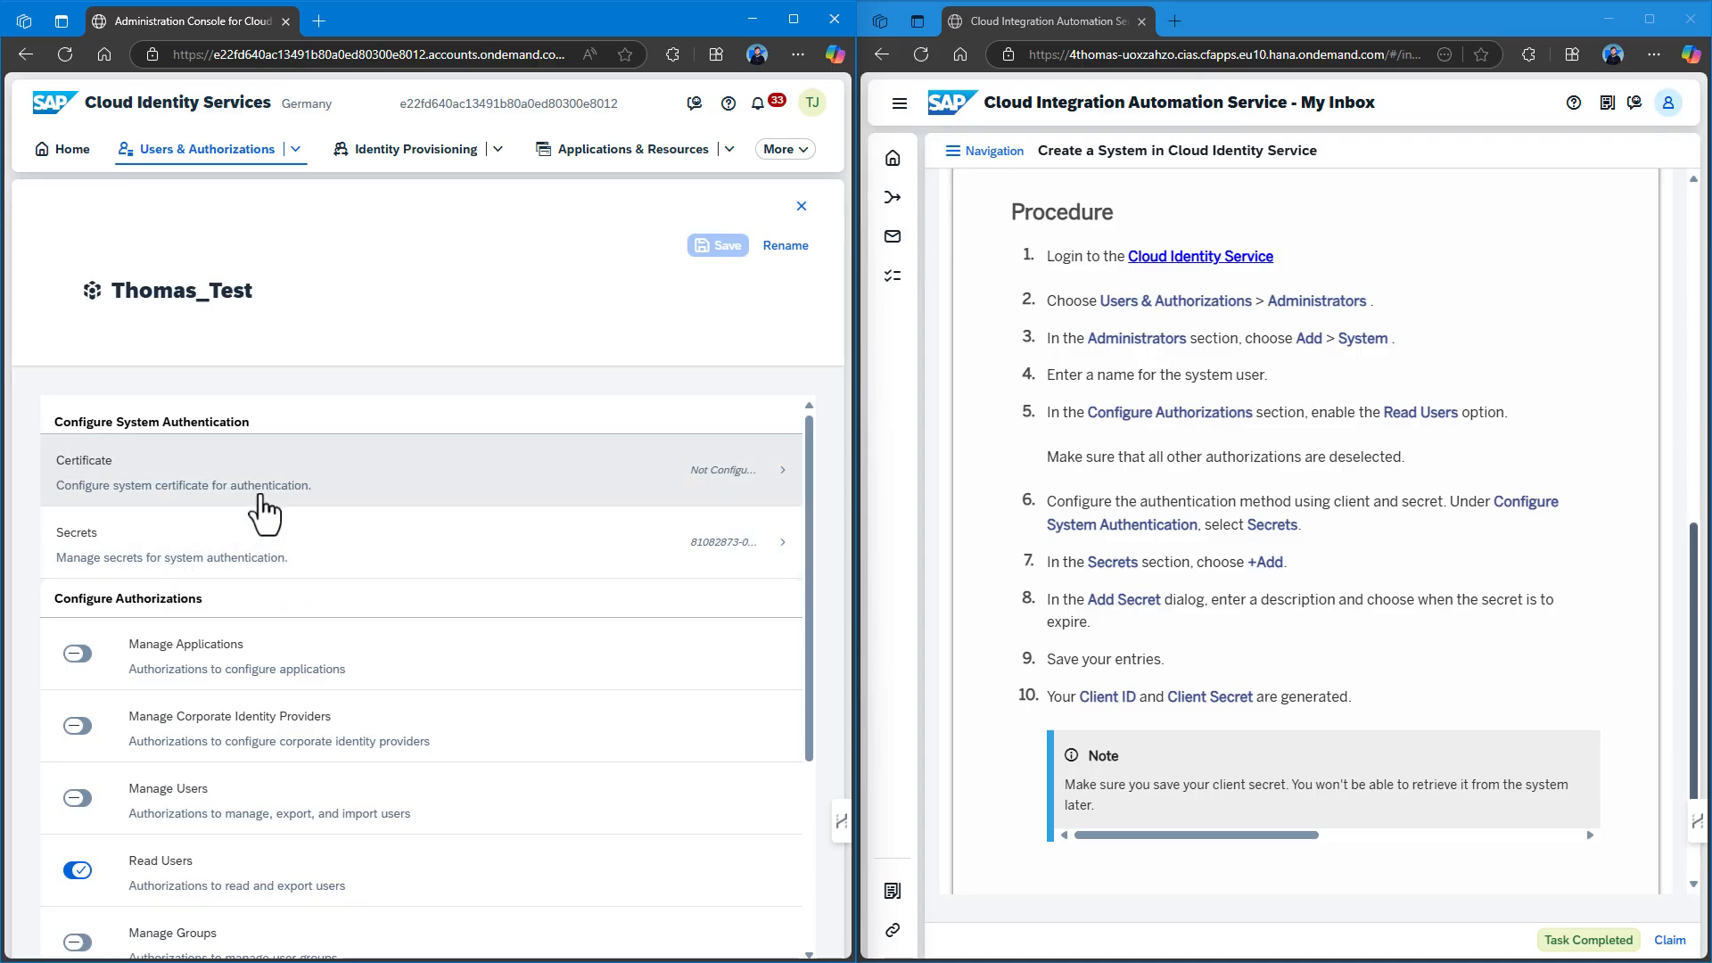
pyautogui.scroll(-1, 264, 513)
pyautogui.scroll(1, 218, 440)
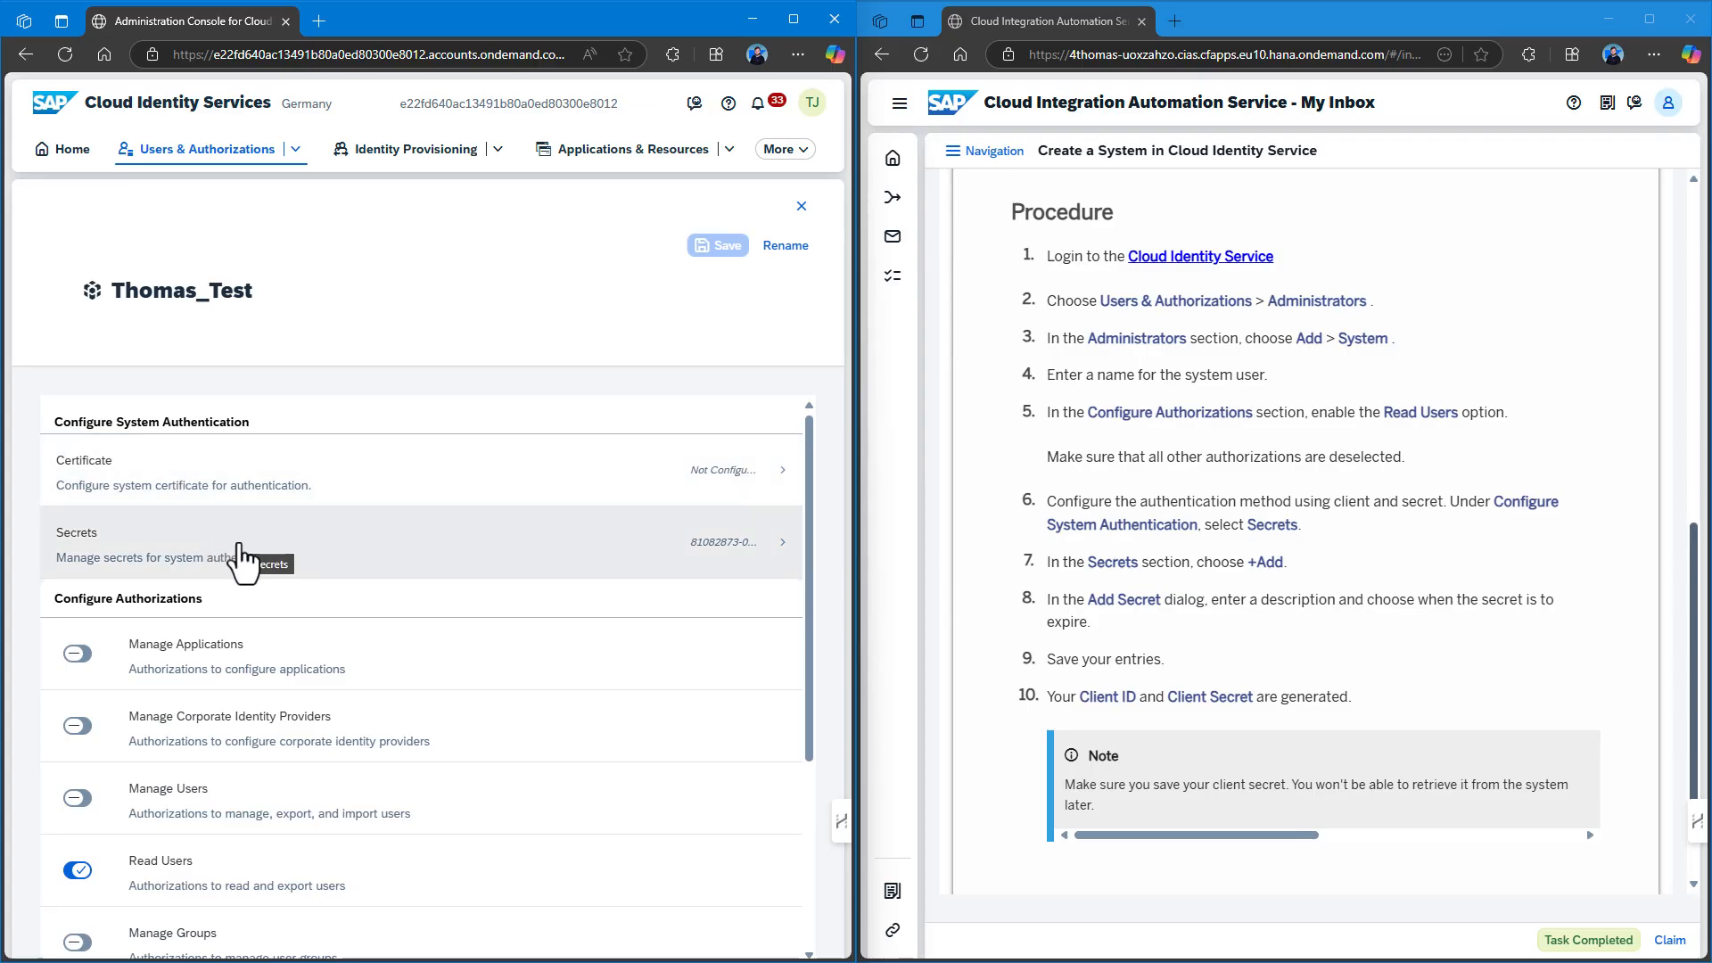
pyautogui.click(241, 553)
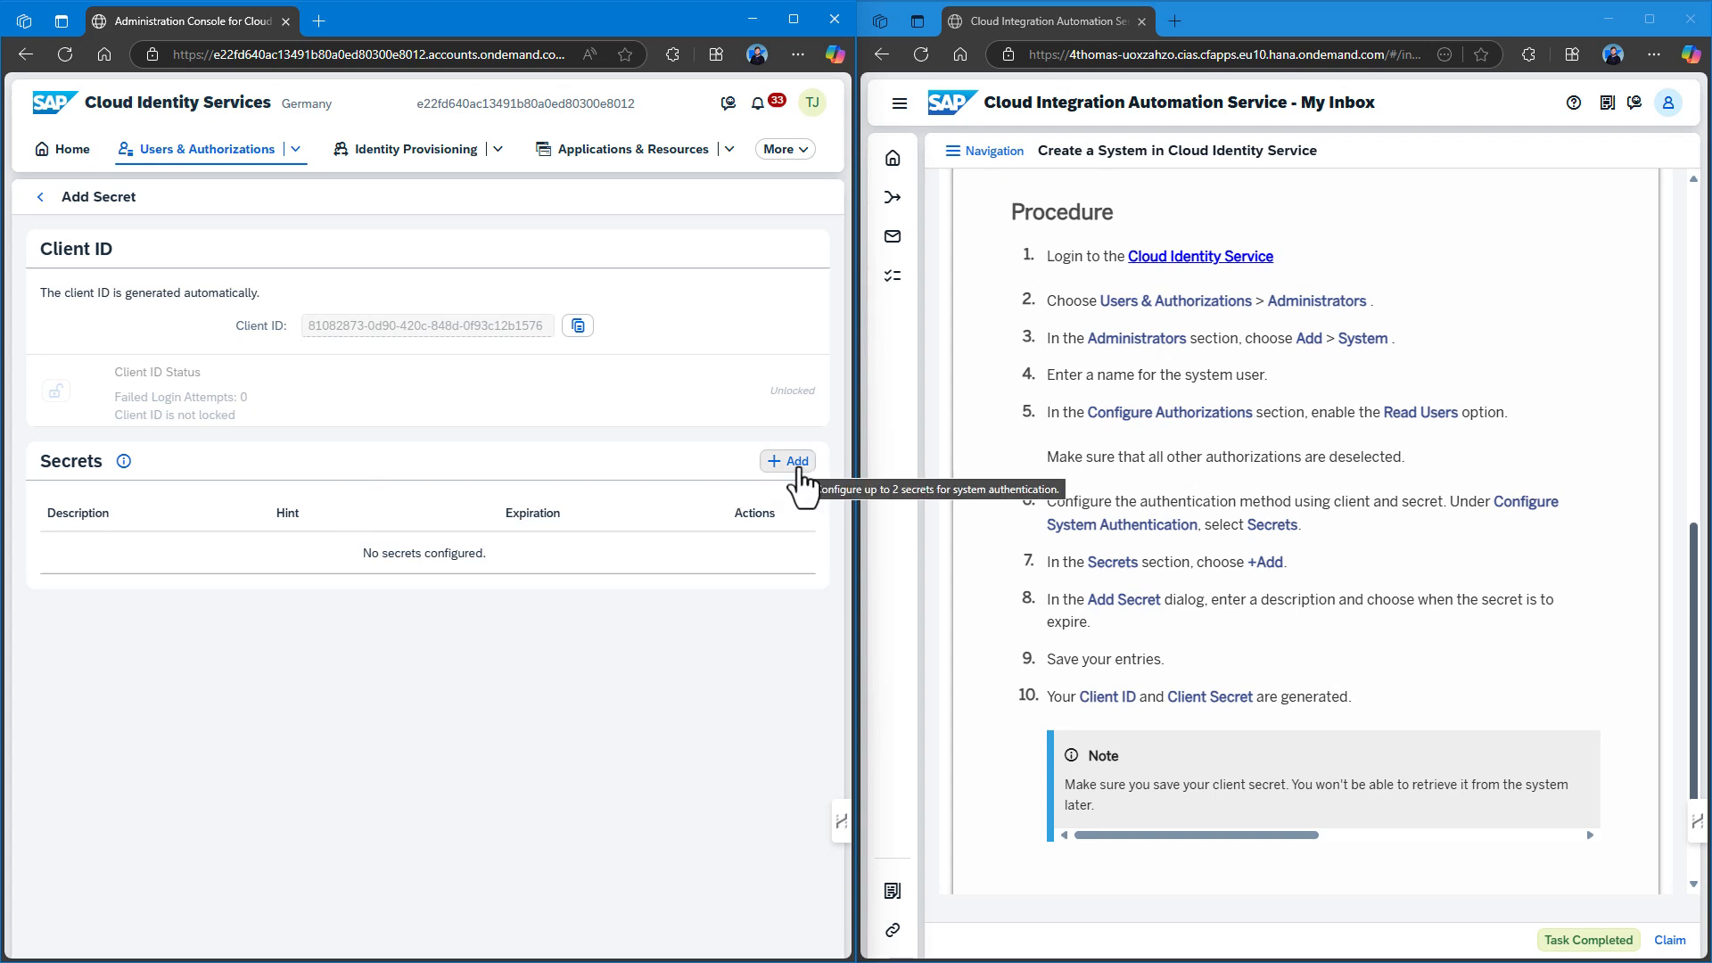
pyautogui.click(805, 470)
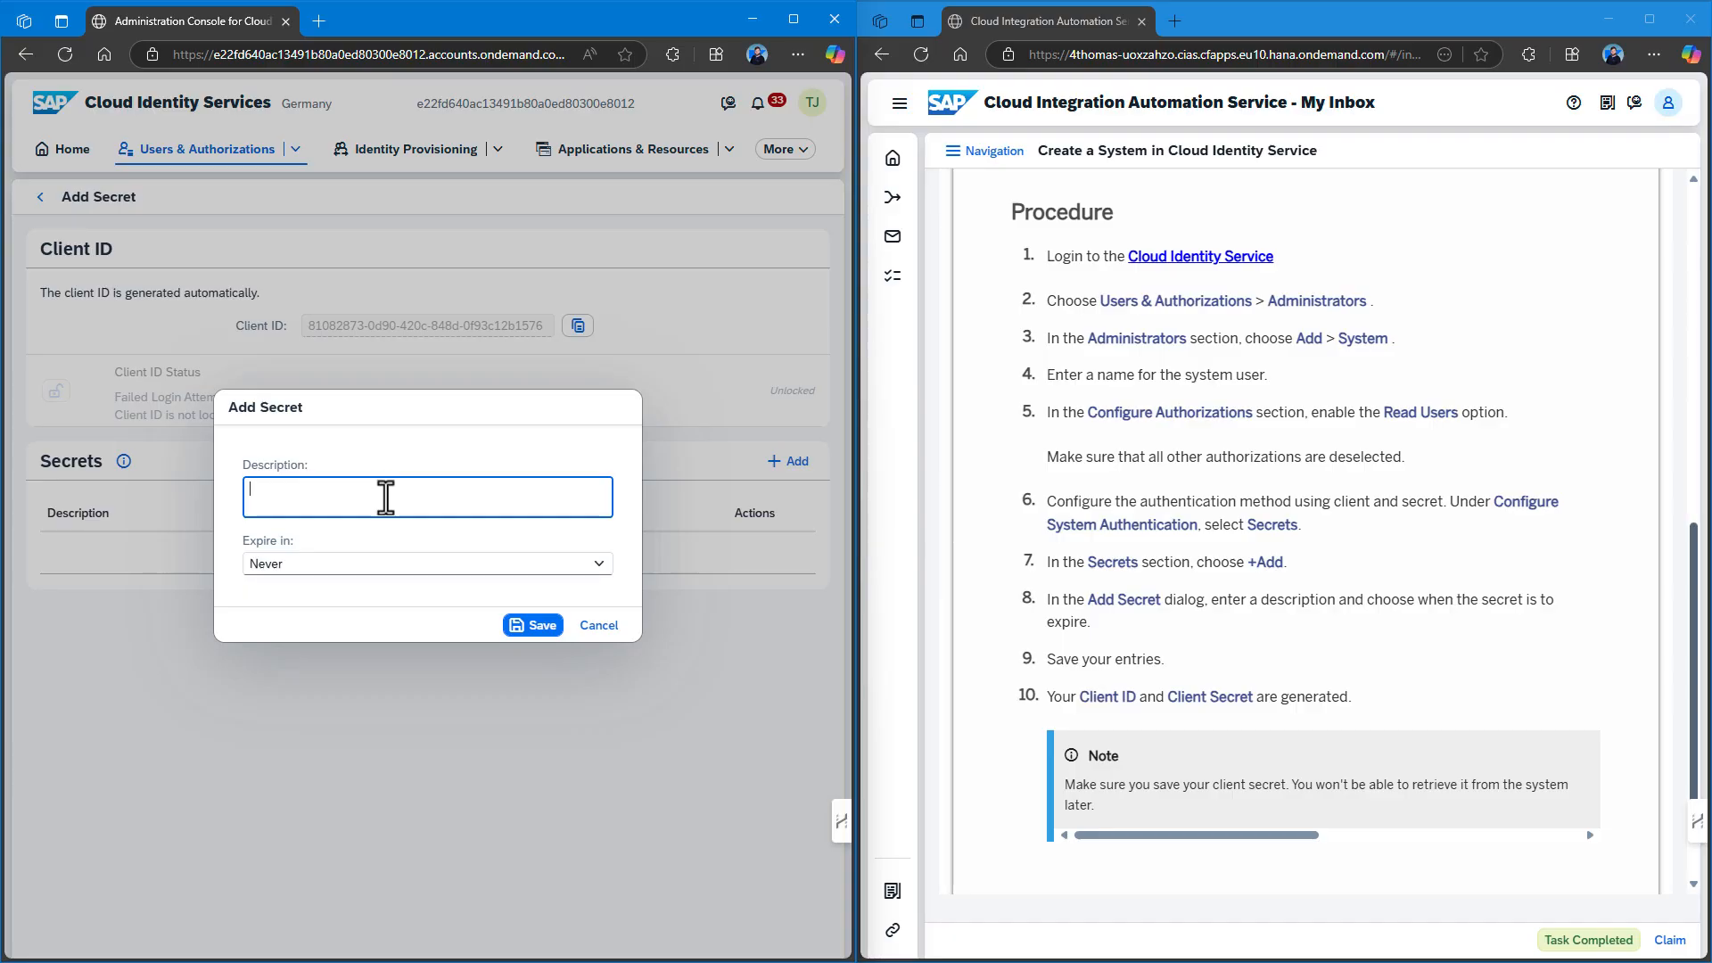
pyautogui.write('My Test Secret')
pyautogui.click(538, 627)
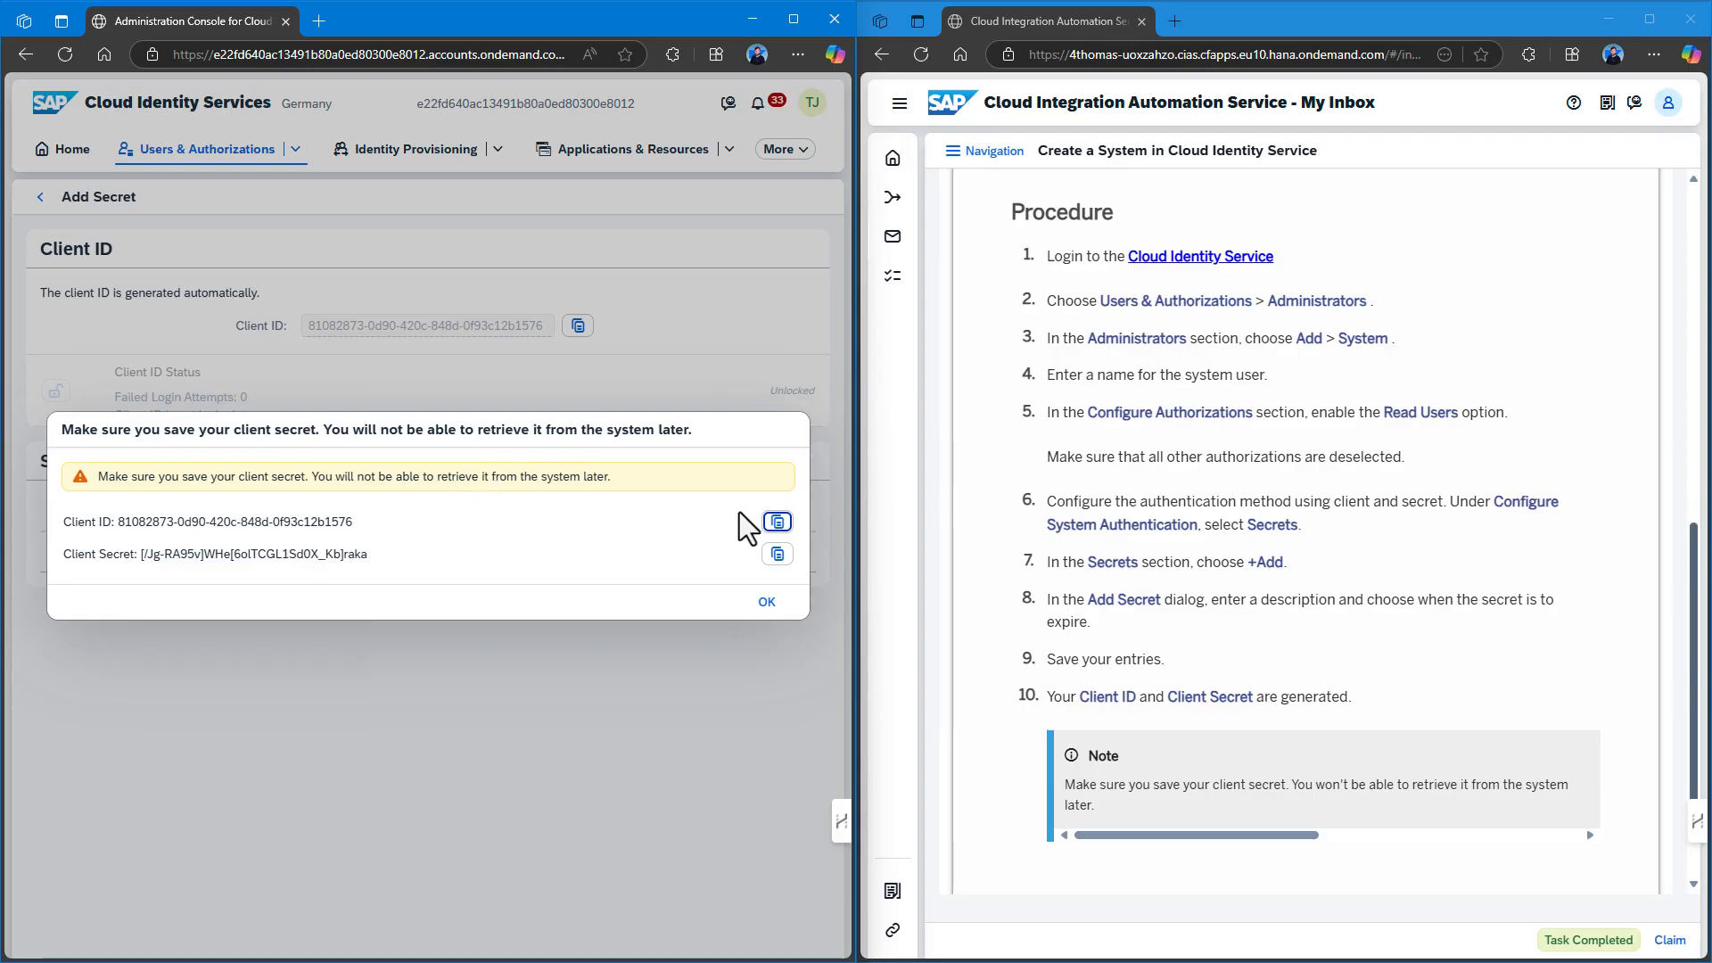
# Paste the generated client ID and client secret into the Client ID and Client Secret parameters.
pyautogui.click(780, 526)
pyautogui.scroll(5, 1418, 589)
pyautogui.scroll(5, 1414, 574)
pyautogui.click(1204, 577)
pyautogui.hotkey('ctrl', 'v')
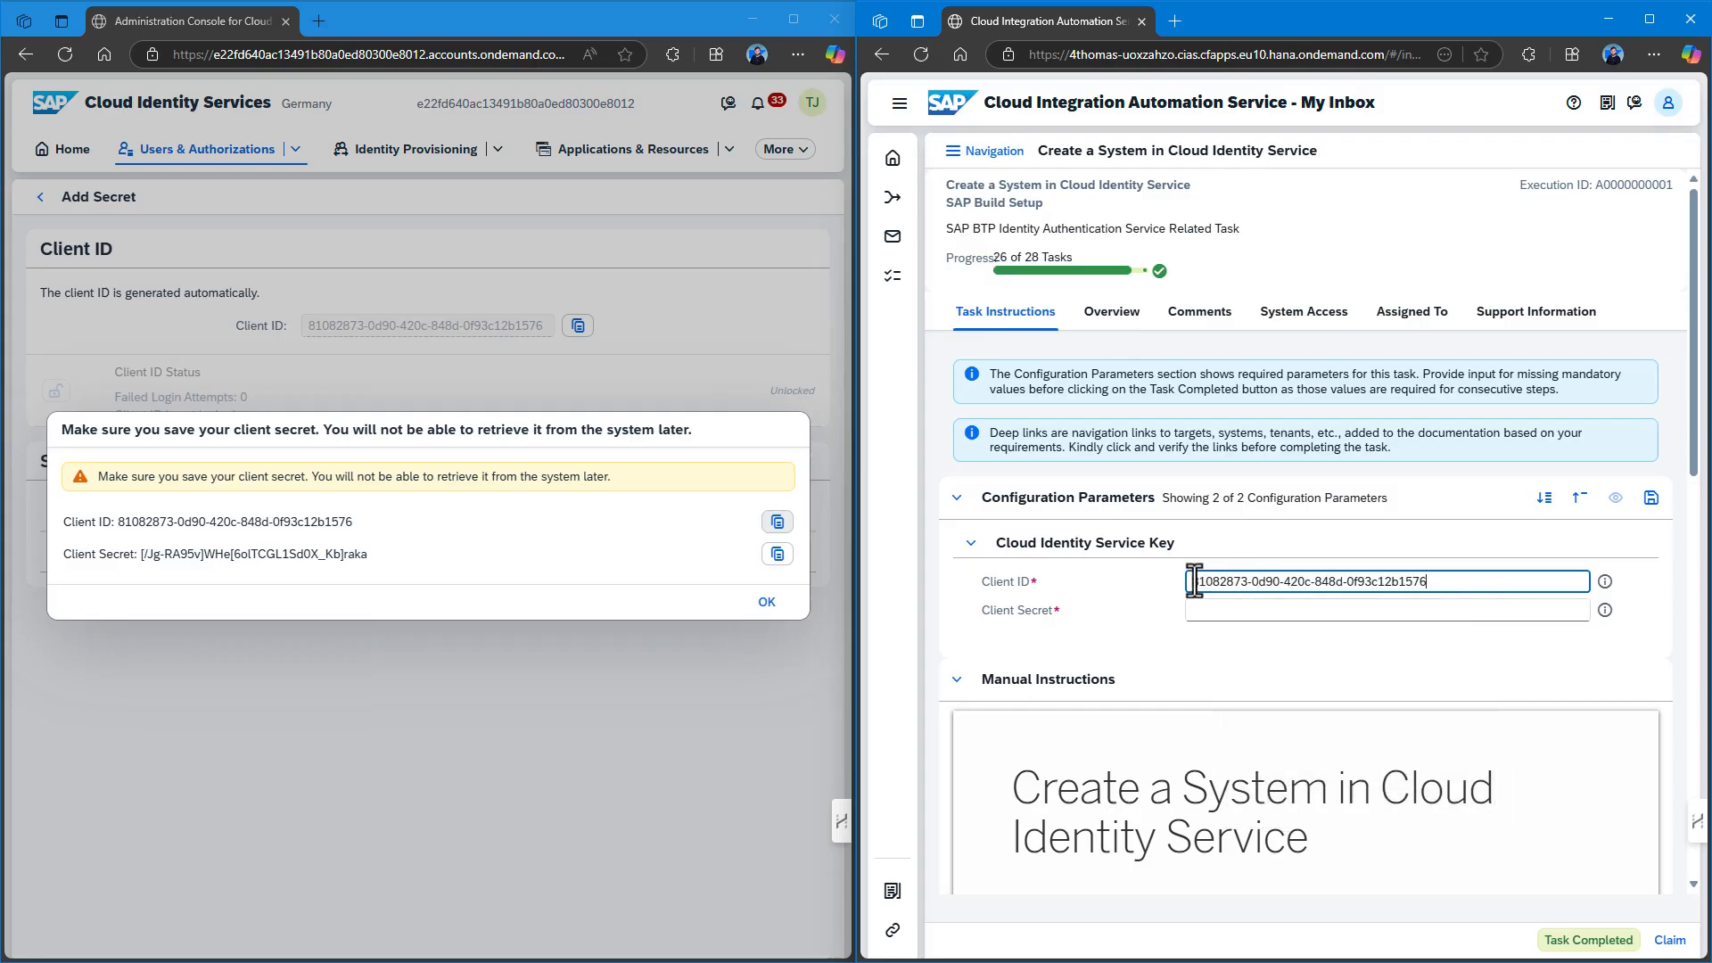
pyautogui.click(778, 554)
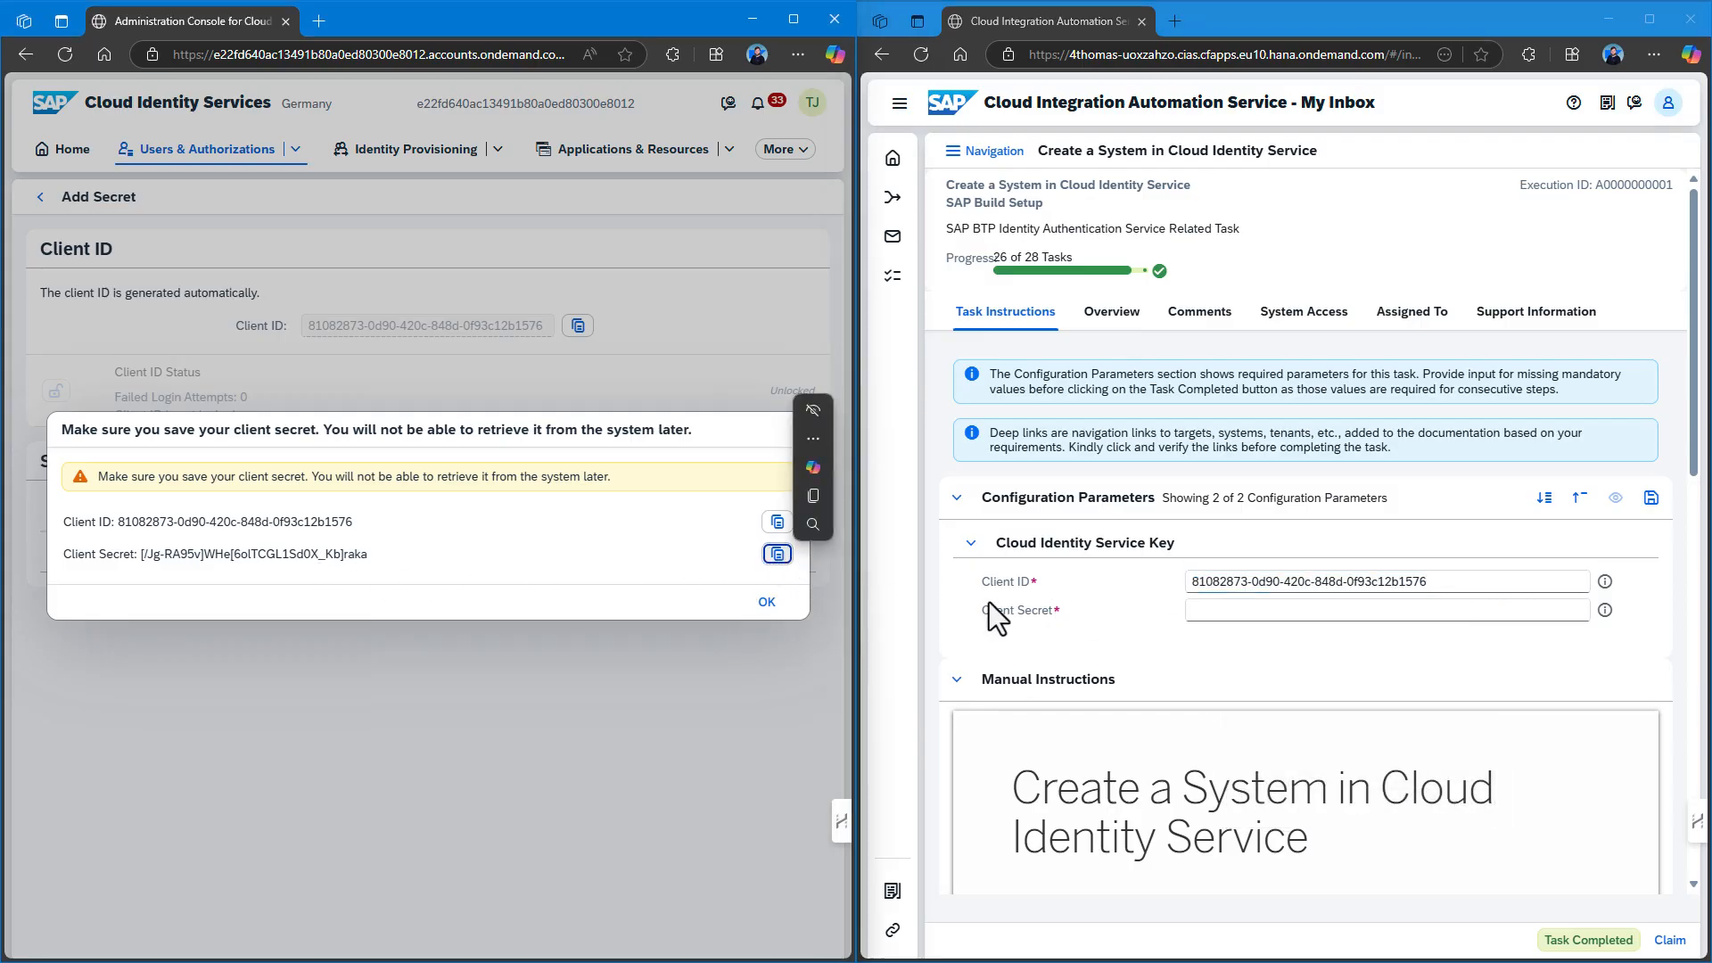
pyautogui.click(1211, 611)
pyautogui.hotkey('ctrl', 'v')
pyautogui.click(1212, 660)
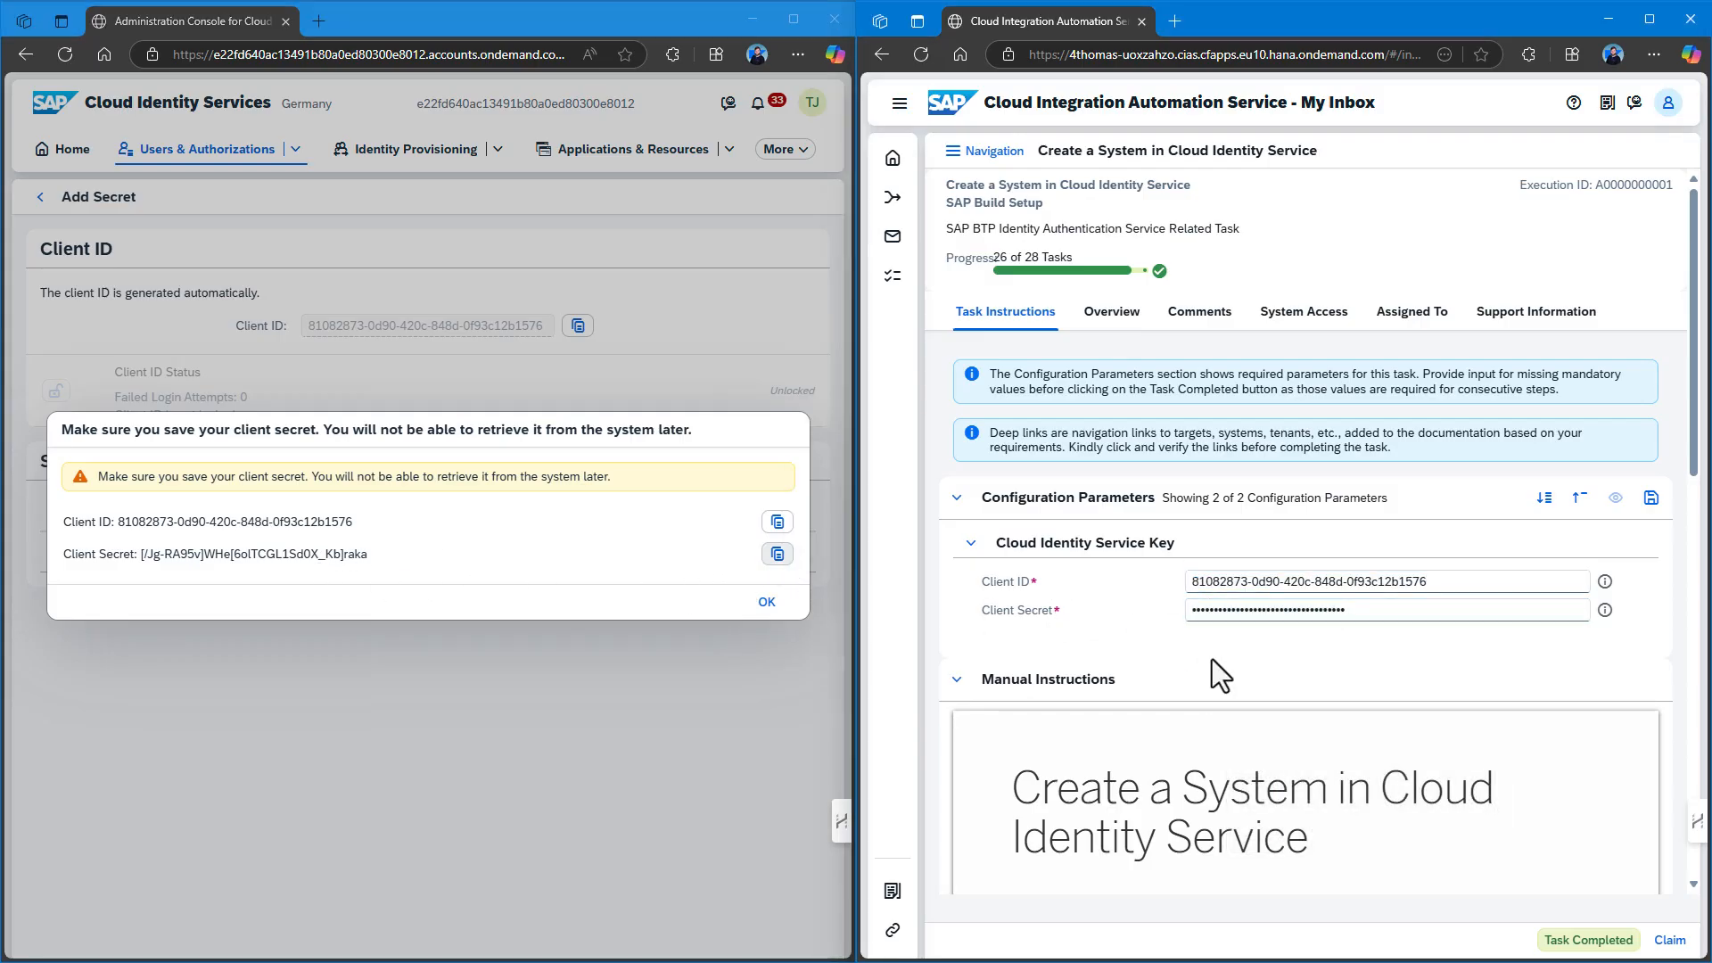
# Save the Cloud Identity Service Key parameters and complete the task.
pyautogui.scroll(-10, 1201, 680)
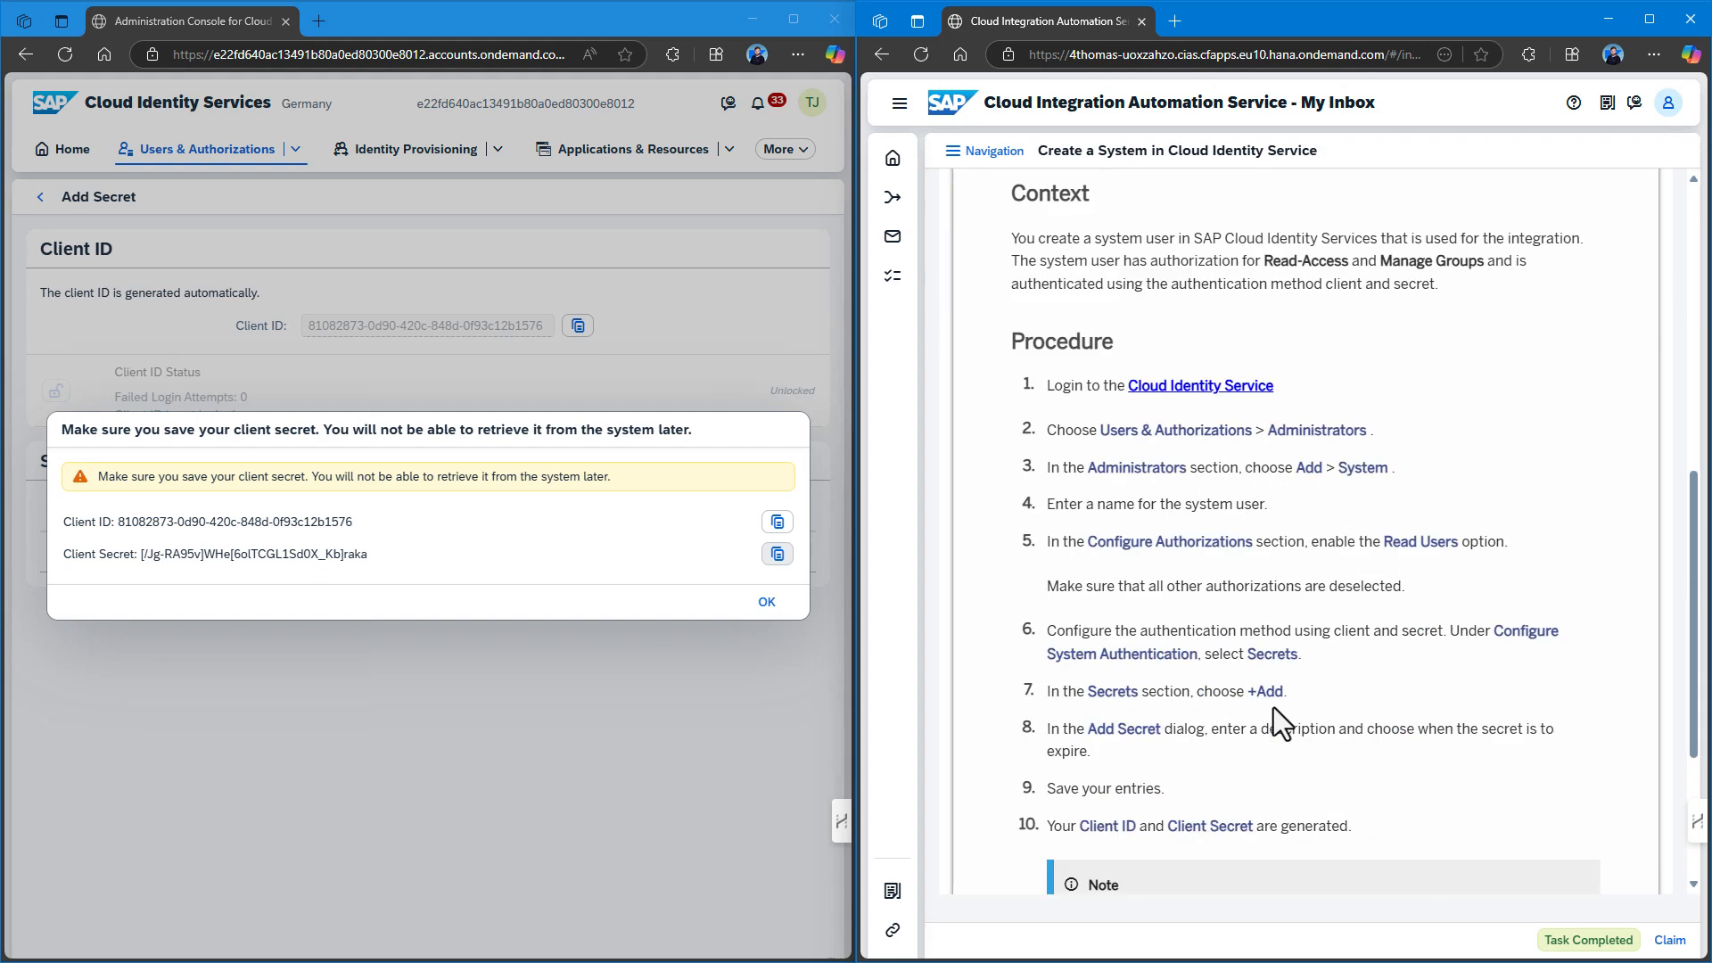
pyautogui.scroll(12, 1275, 704)
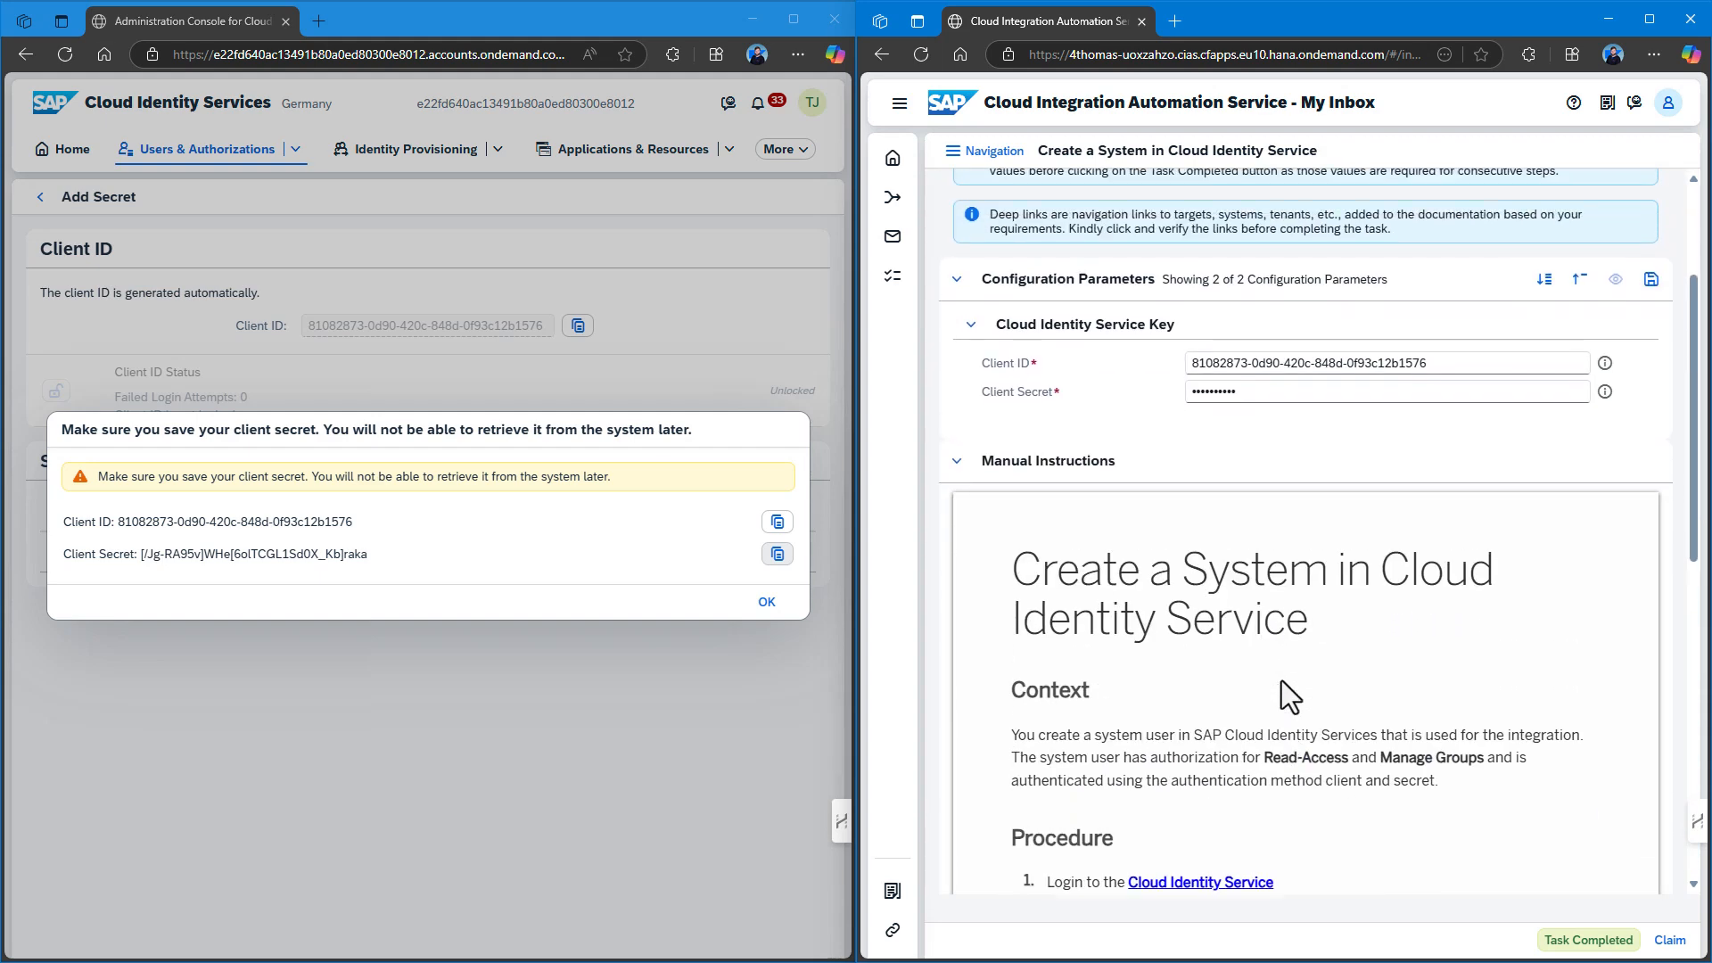
pyautogui.click(1651, 497)
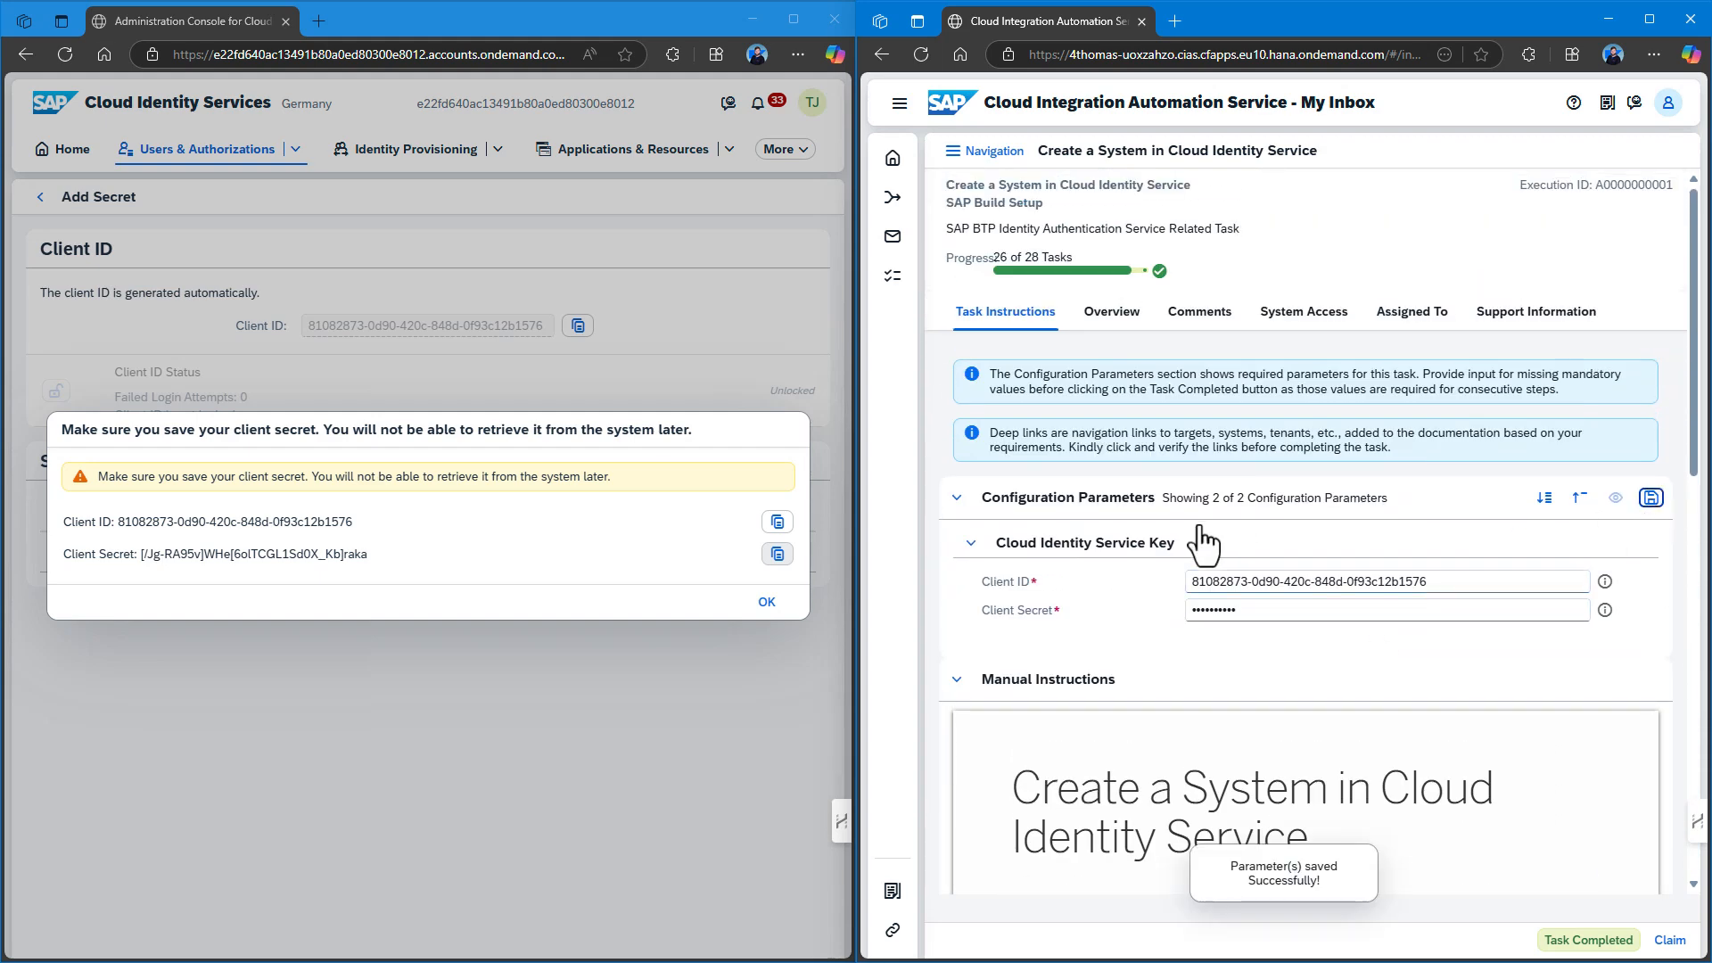
pyautogui.click(1594, 944)
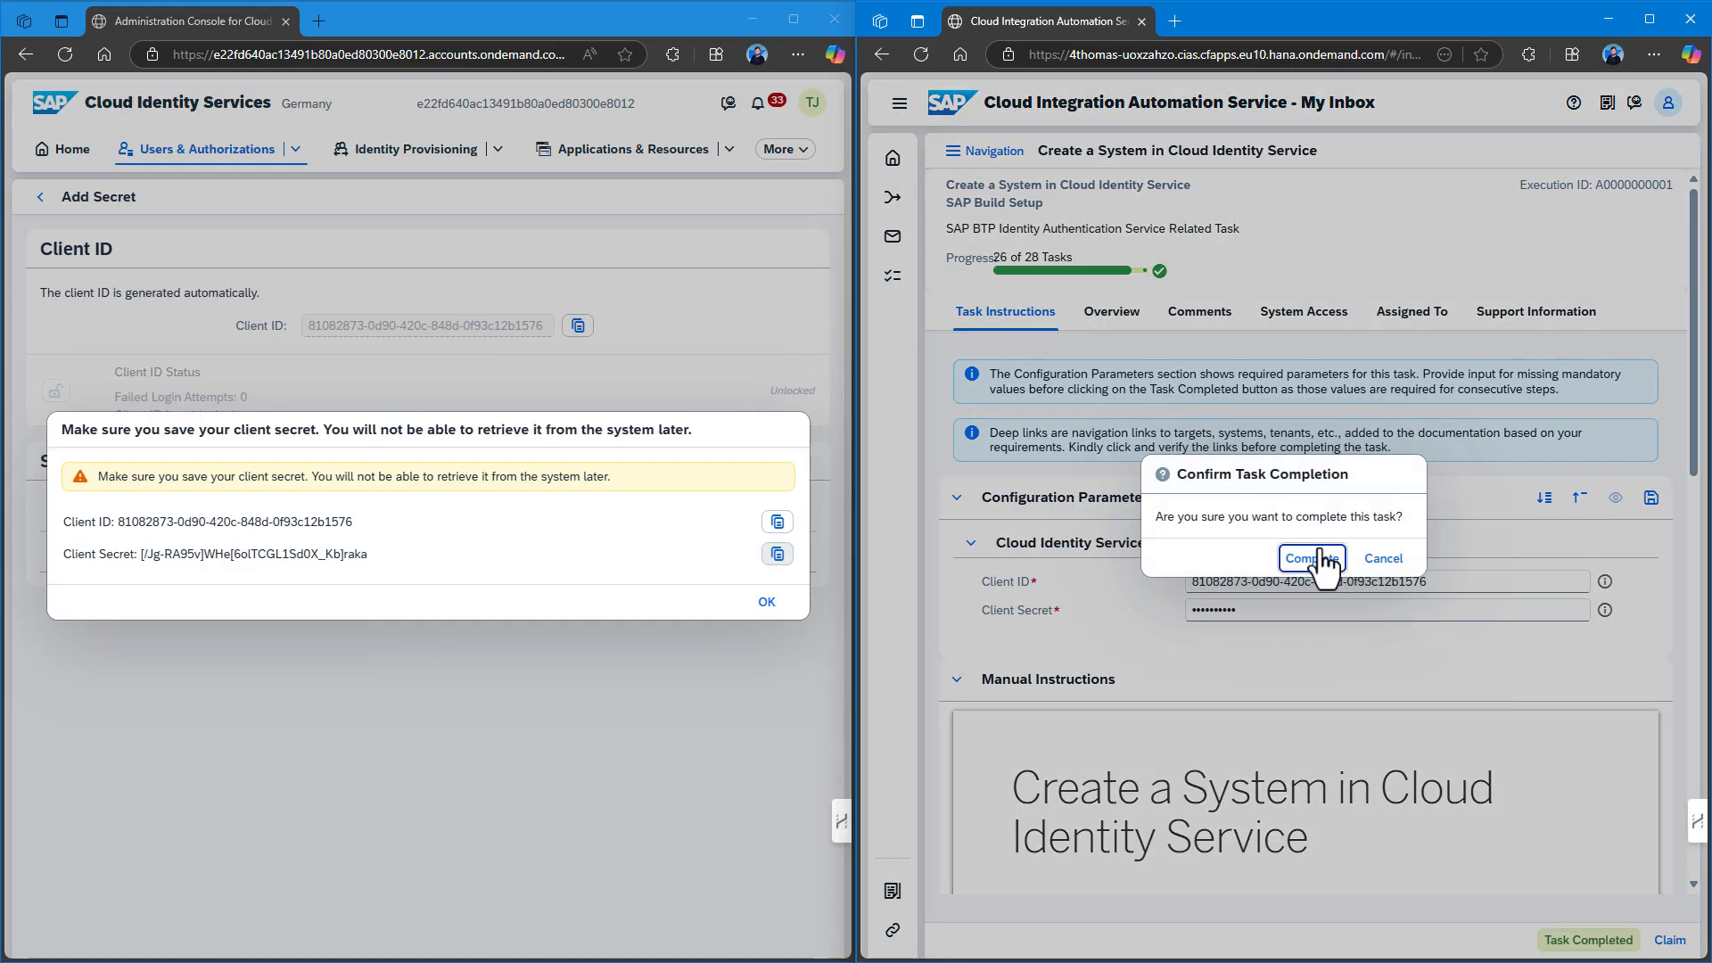
pyautogui.click(1312, 560)
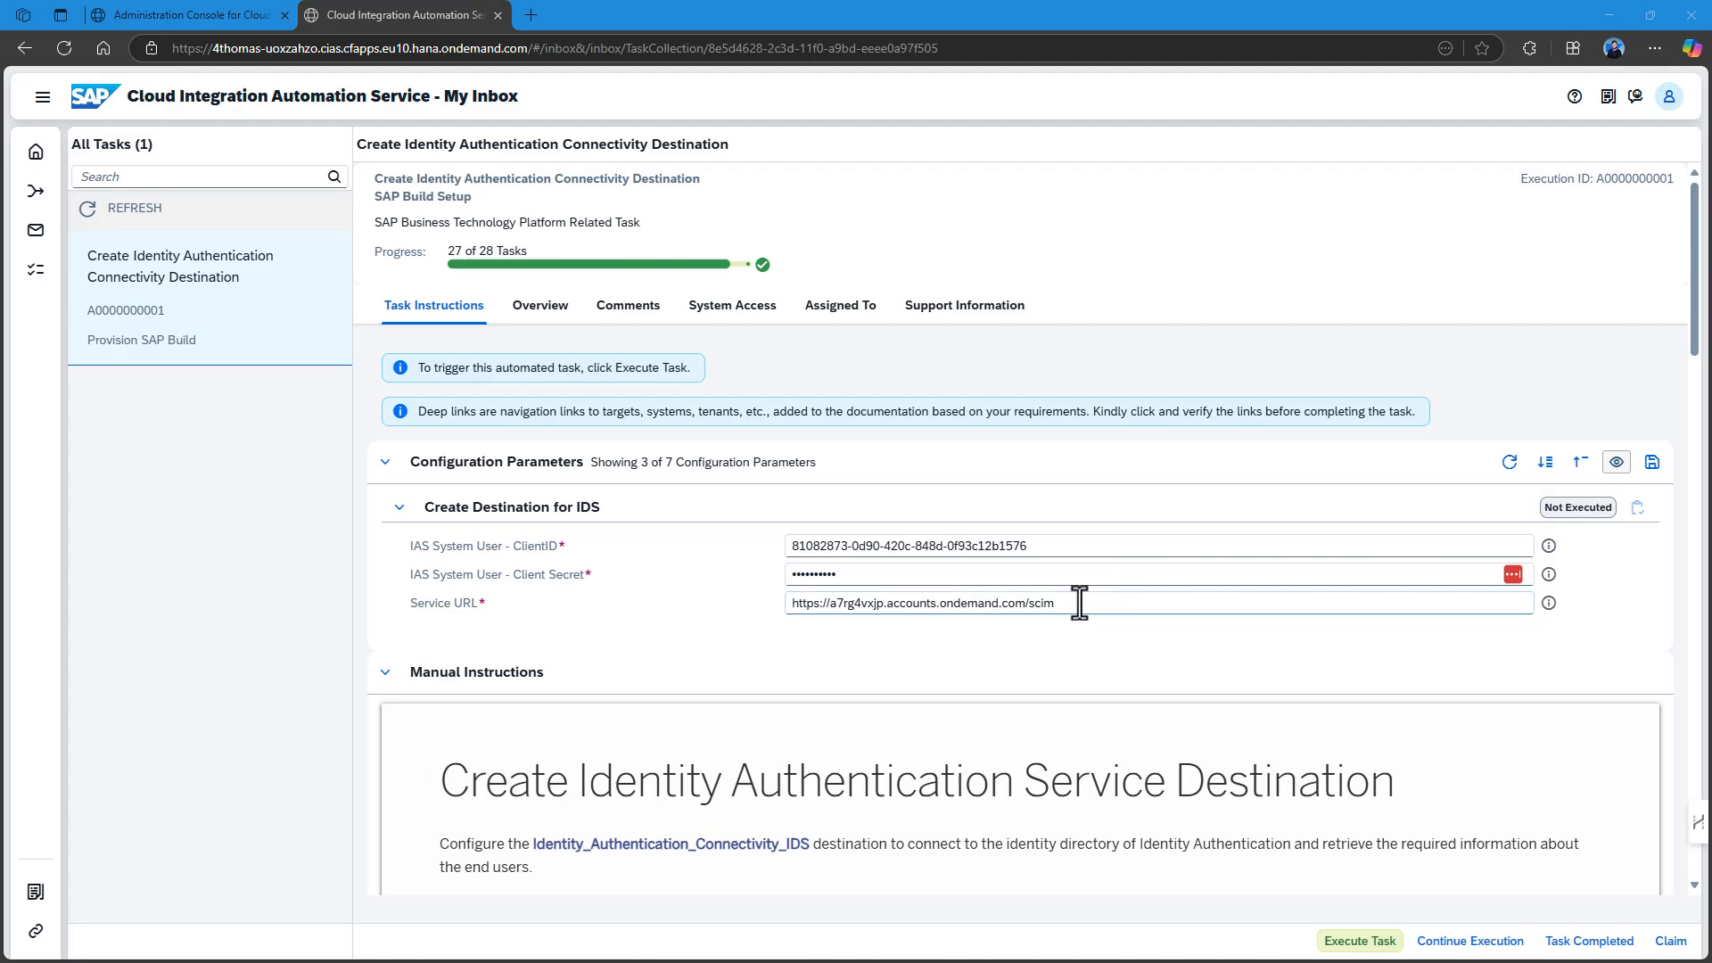
# Change the IDS destination's Service URL to the identity tenant URL ending in /scim, save, and execute.
pyautogui.moveTo(1073, 601); pyautogui.dragTo(761, 601)
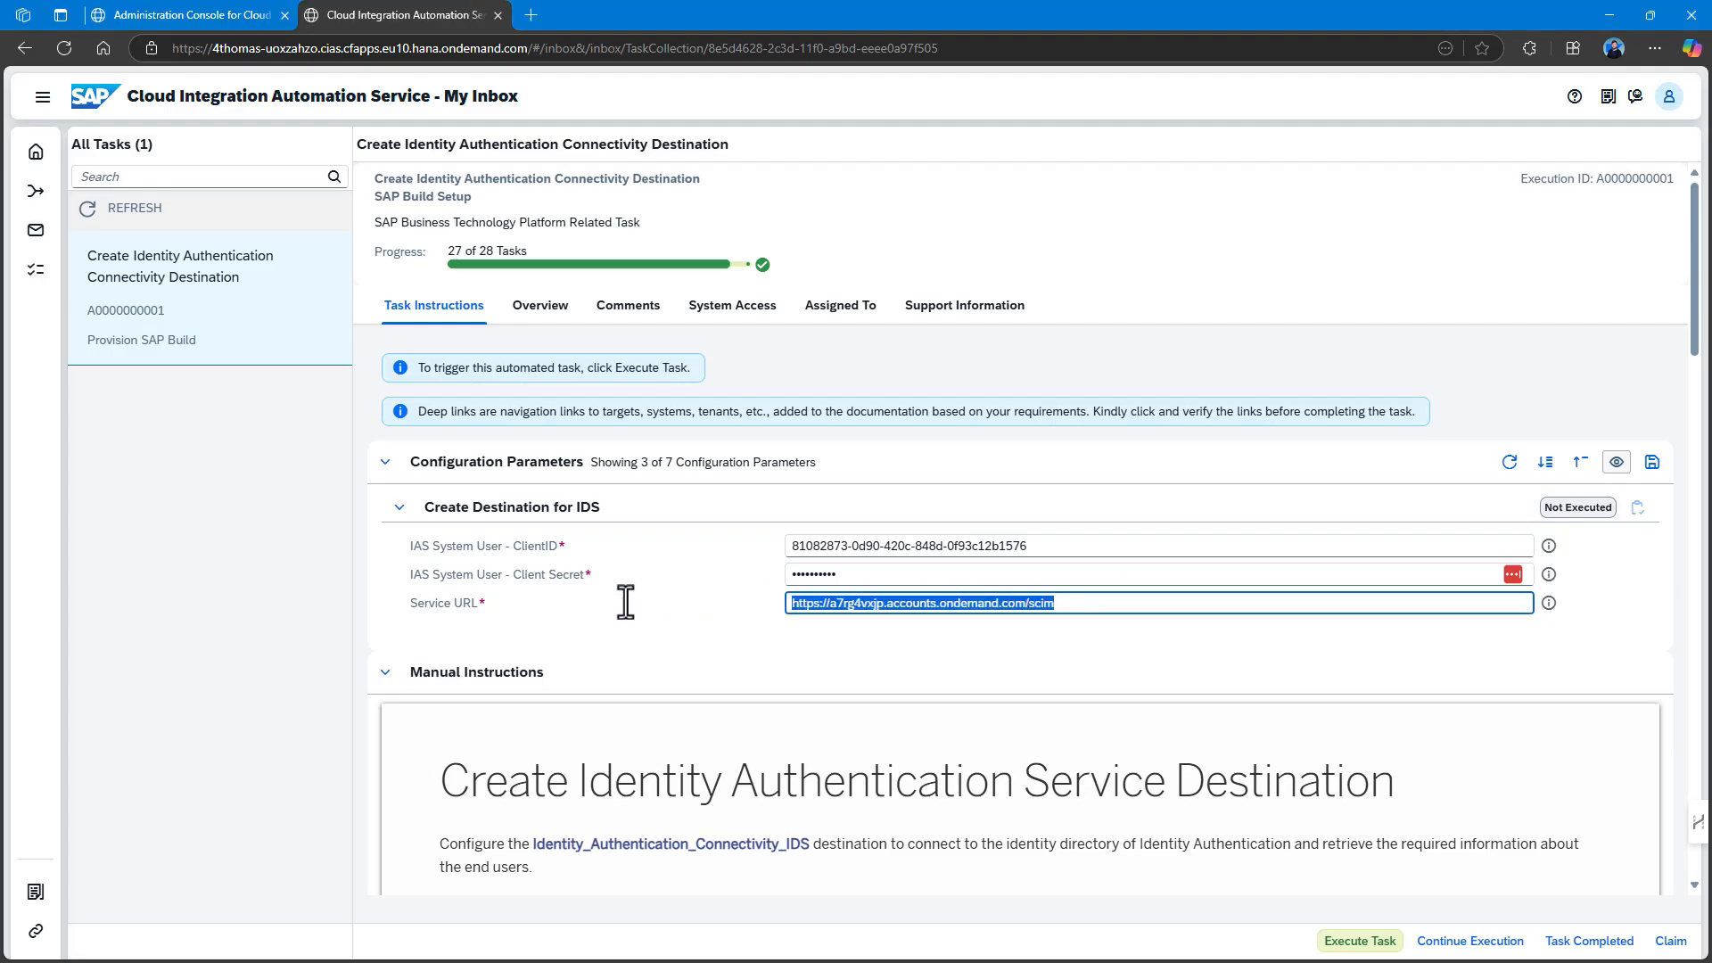
pyautogui.hotkey('ctrl', 'v')
pyautogui.press('BackSpace')
pyautogui.press('BackSpace')
pyautogui.press('BackSpace')
pyautogui.press('BackSpace')
pyautogui.press('BackSpace')
pyautogui.press('BackSpace')
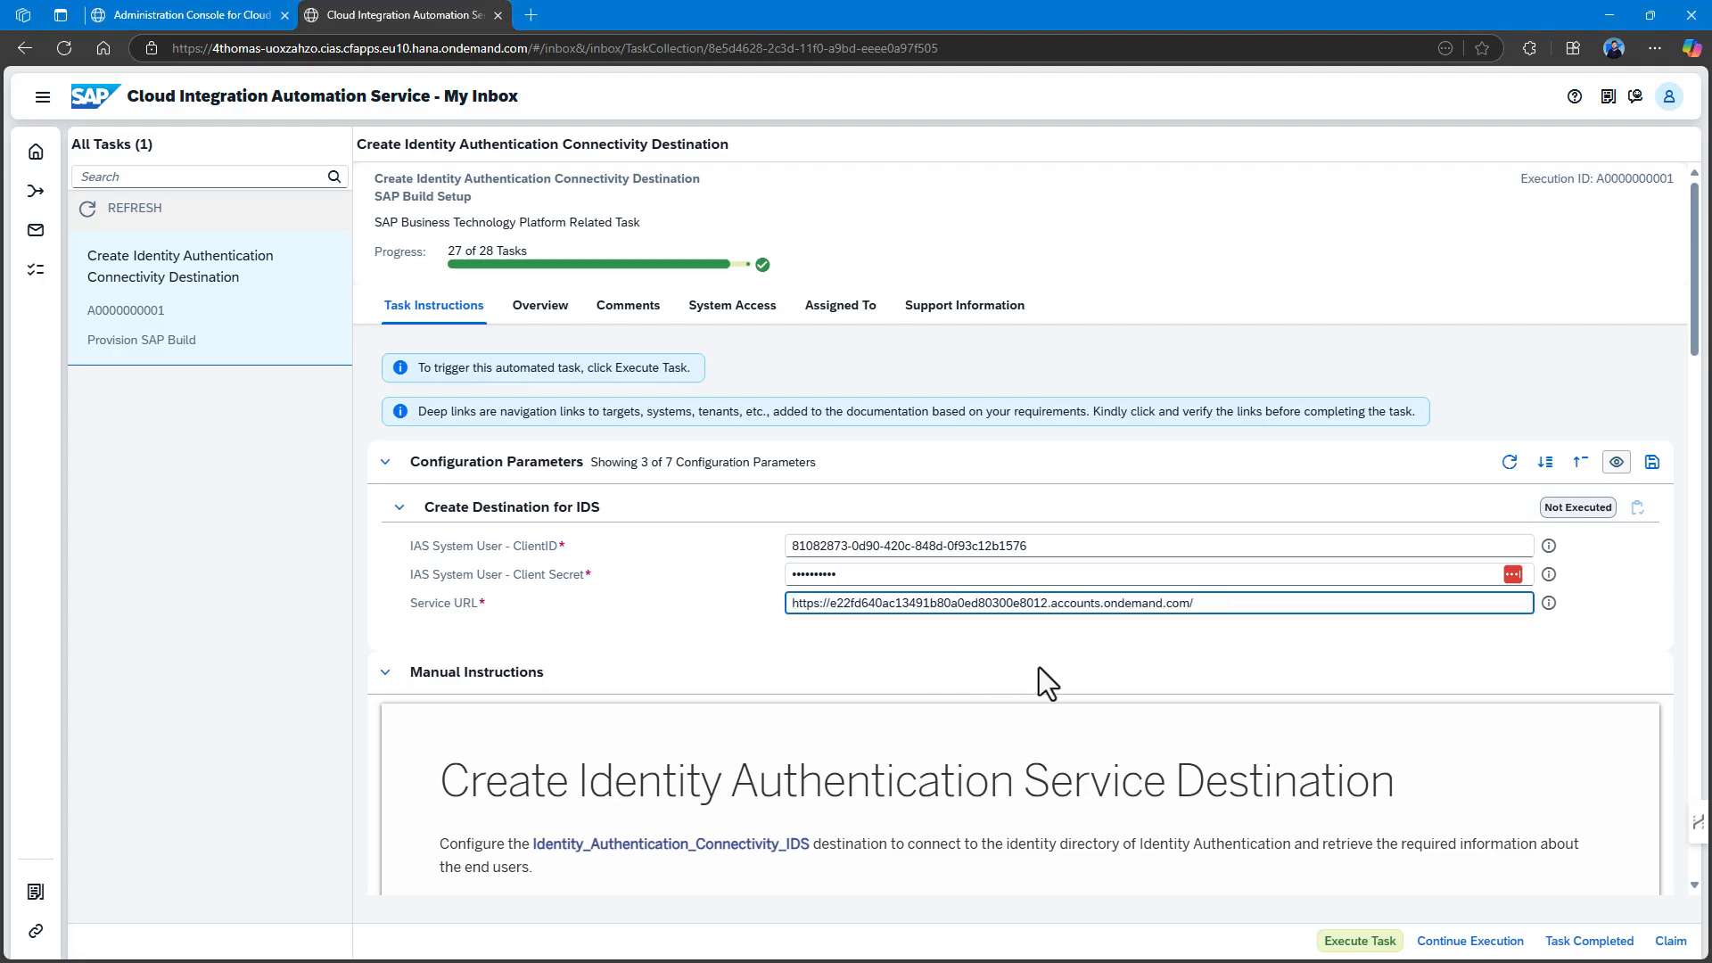
pyautogui.write('scim')
pyautogui.click(1049, 665)
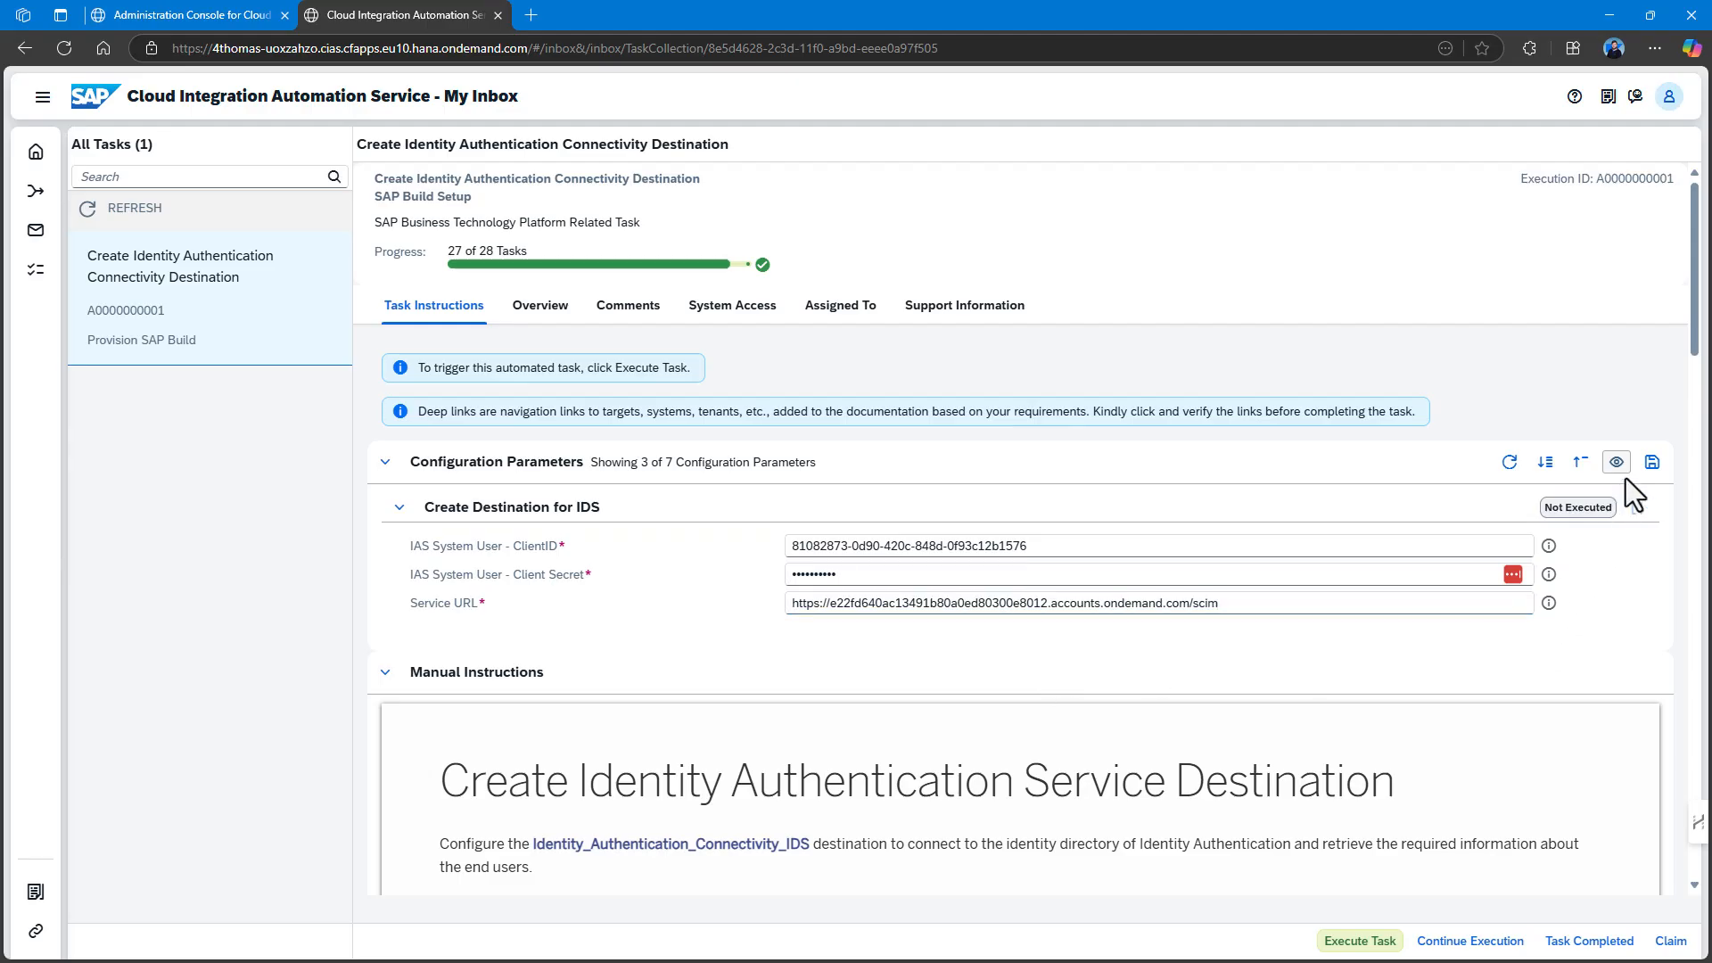
pyautogui.click(1651, 463)
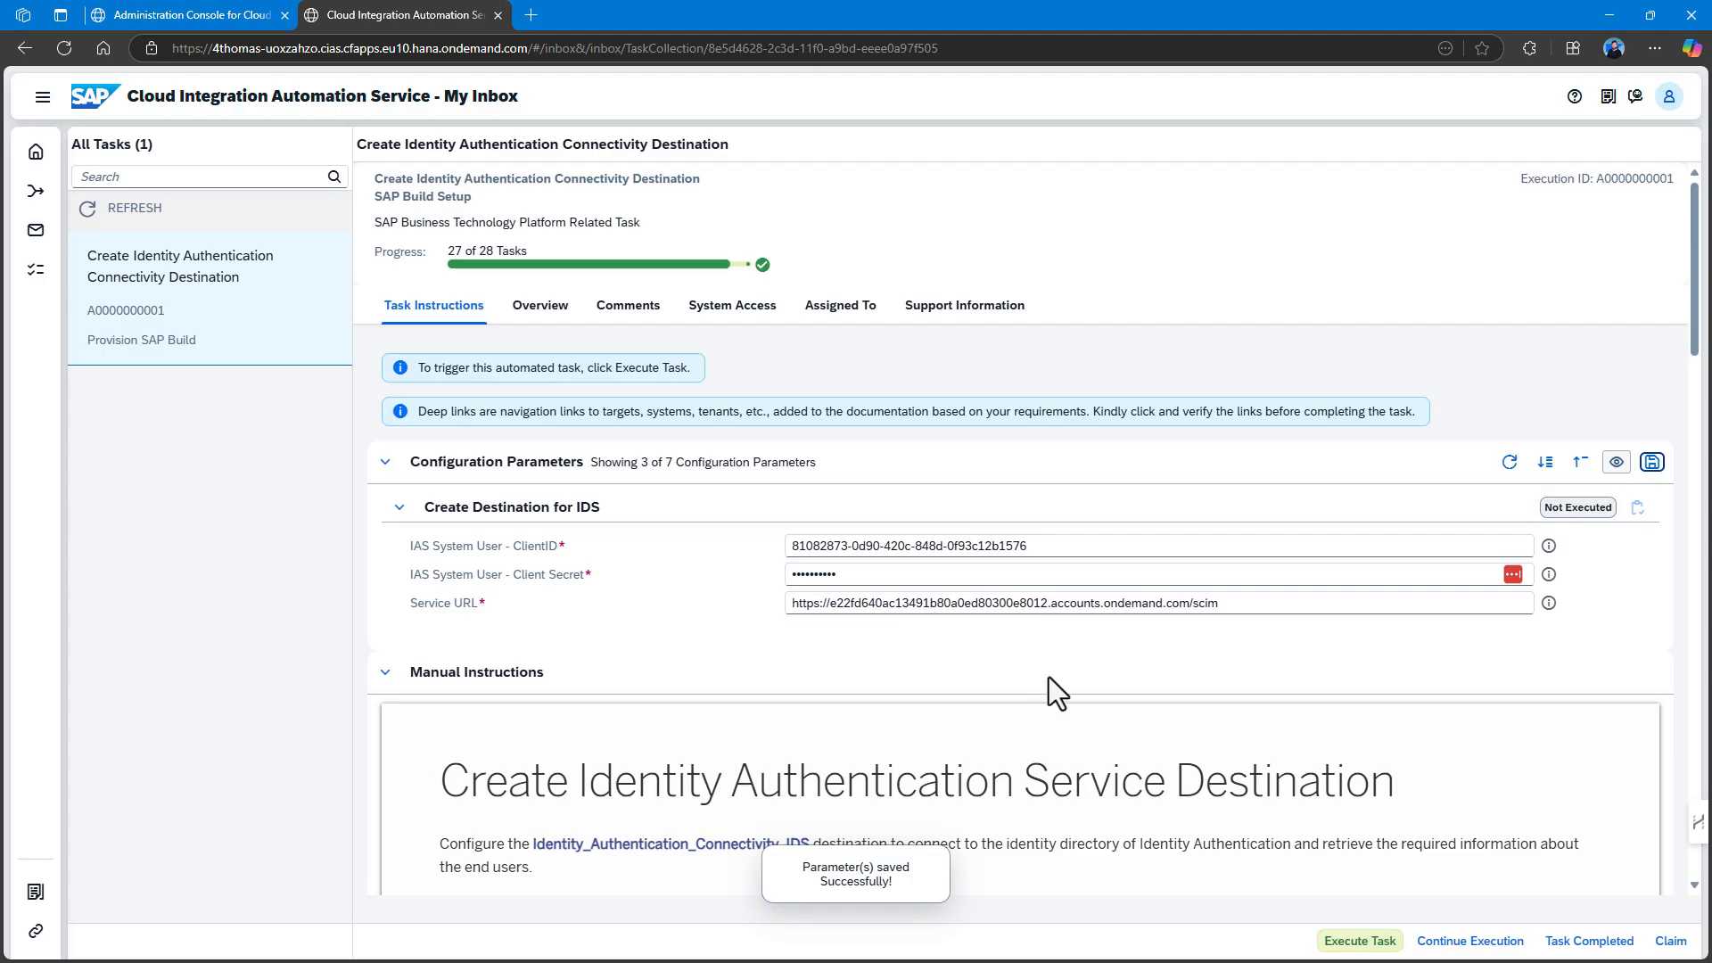
pyautogui.click(1358, 943)
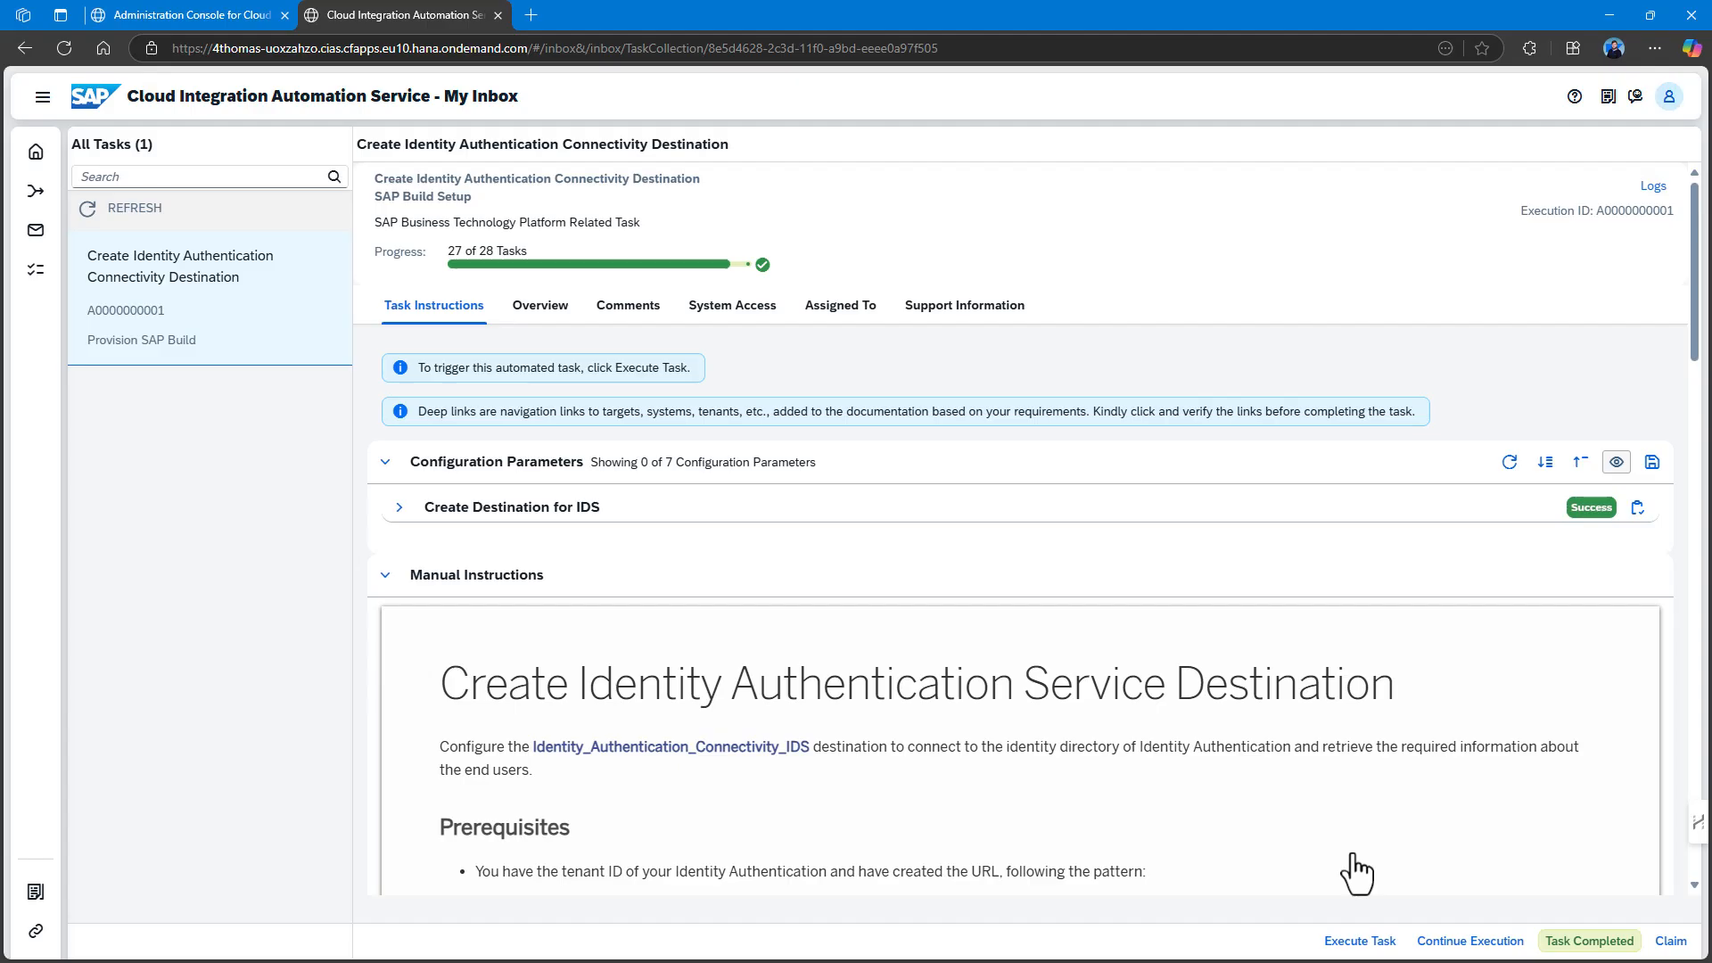
# Verify in BTP Cockpit that Identity_Authentication_Connectivity_IDS uses BasicAuthentication and the /scim URL, then return to the inbox.
pyautogui.scroll(-1, 933, 730)
pyautogui.scroll(-1, 933, 726)
pyautogui.click(625, 571)
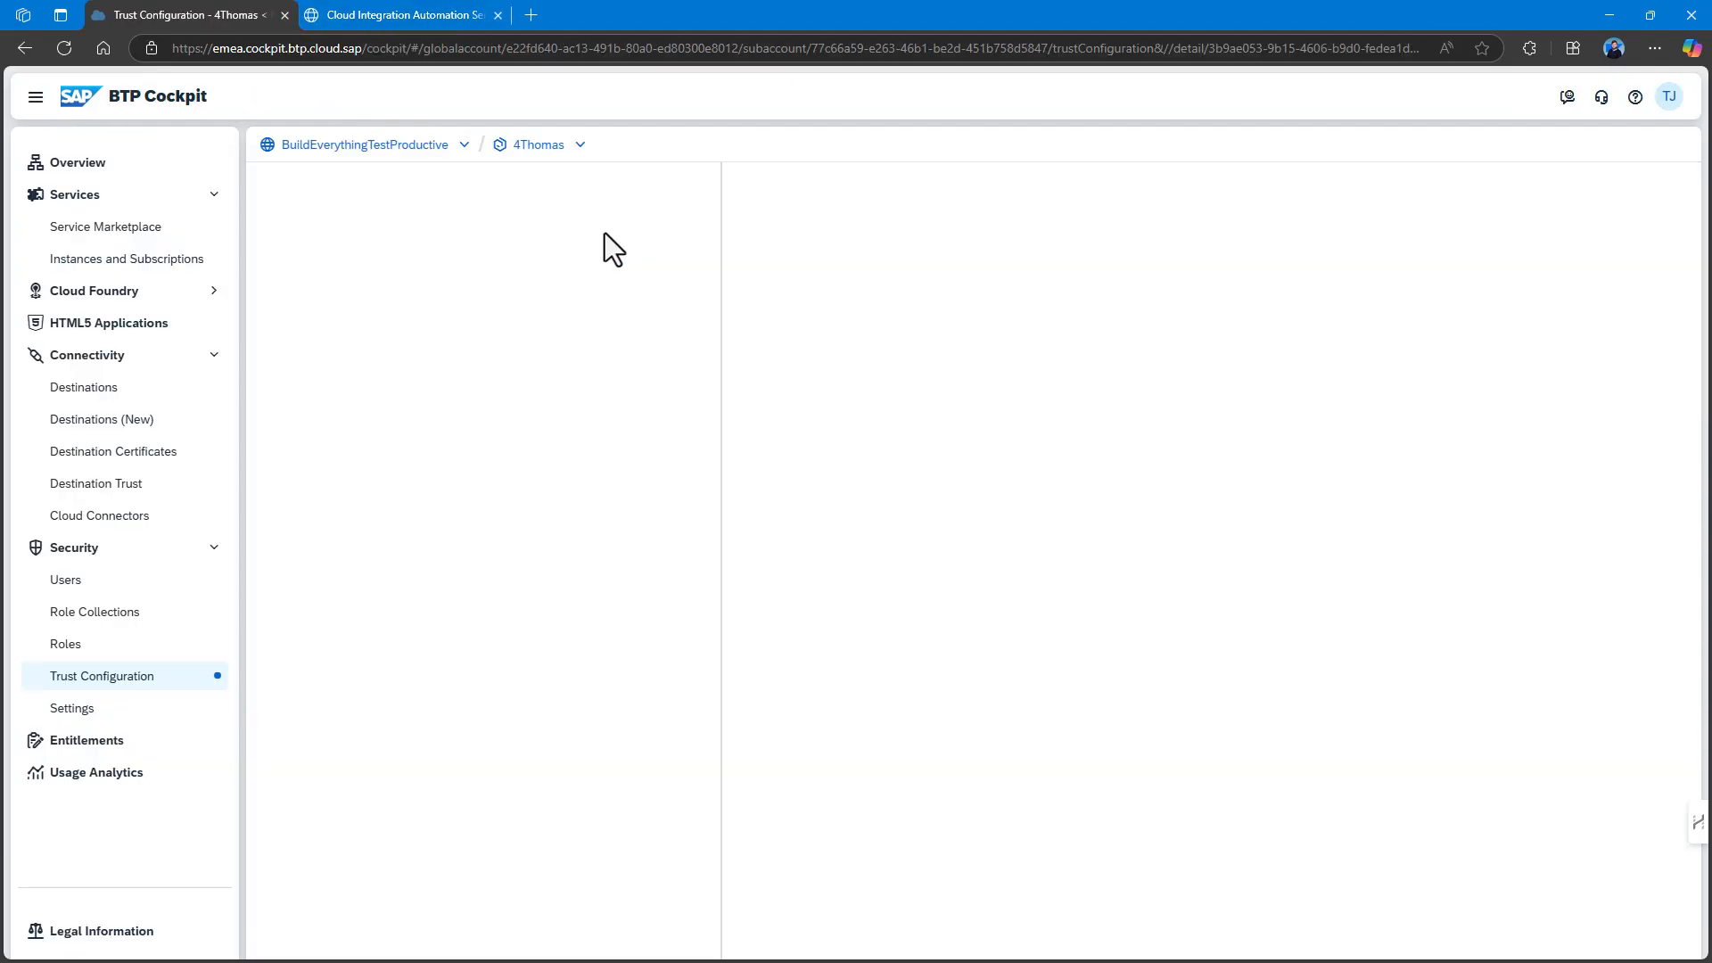
pyautogui.click(94, 420)
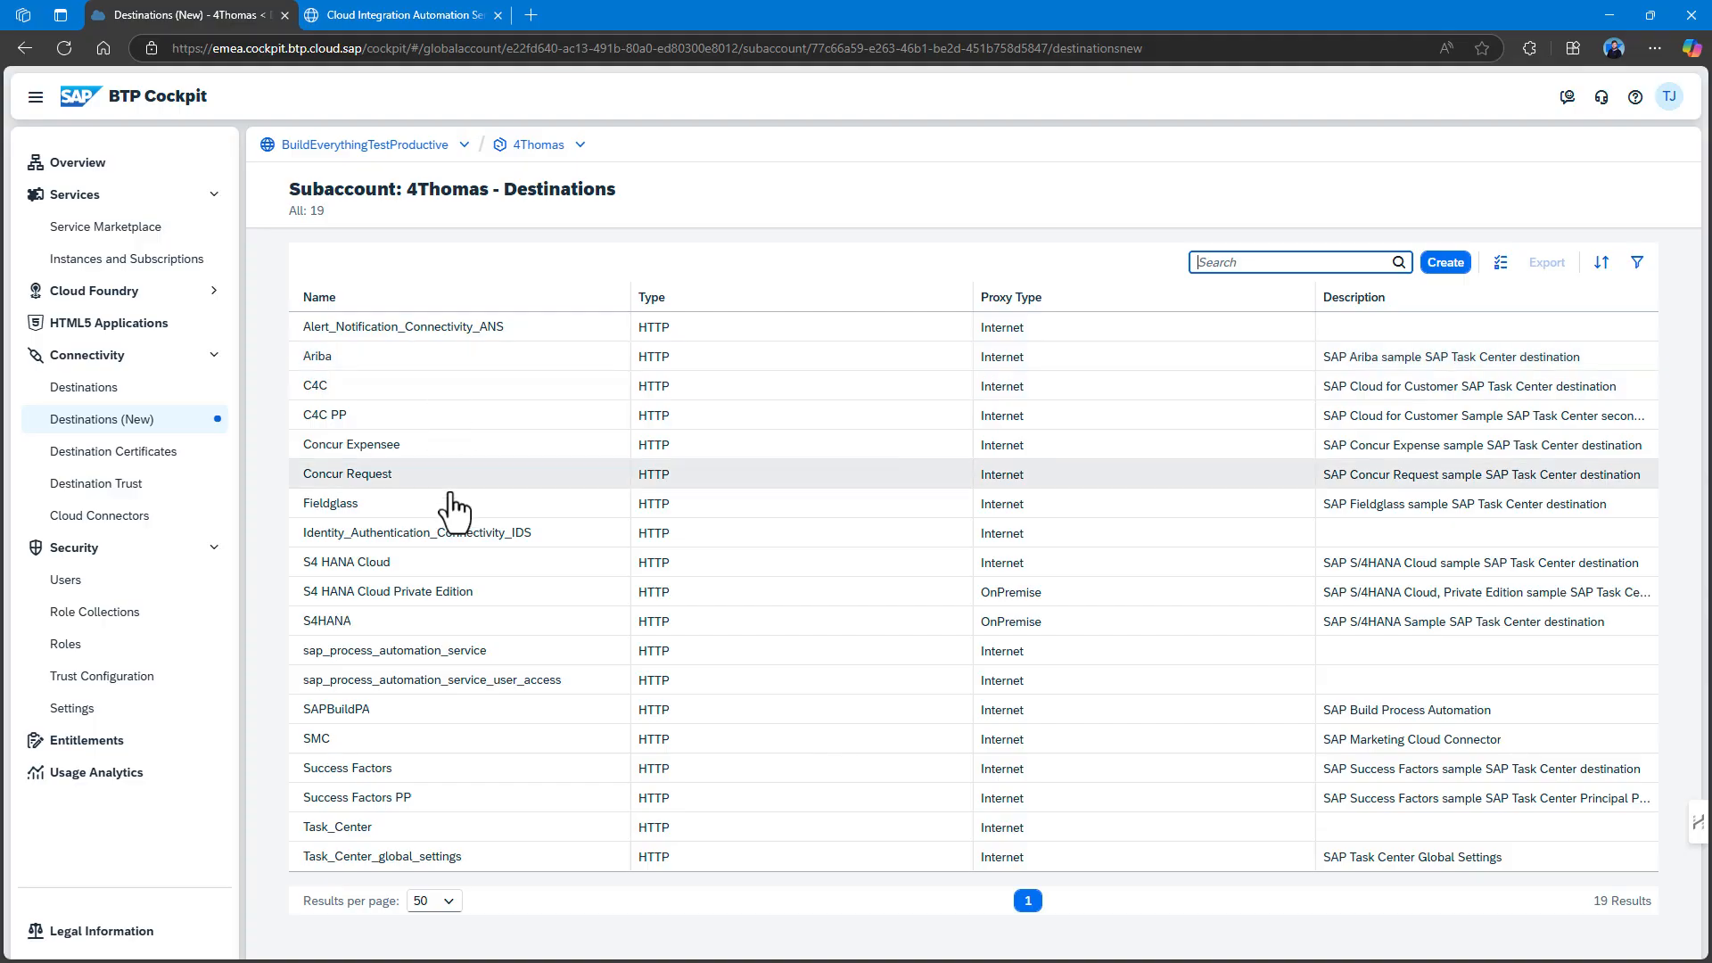
pyautogui.click(444, 535)
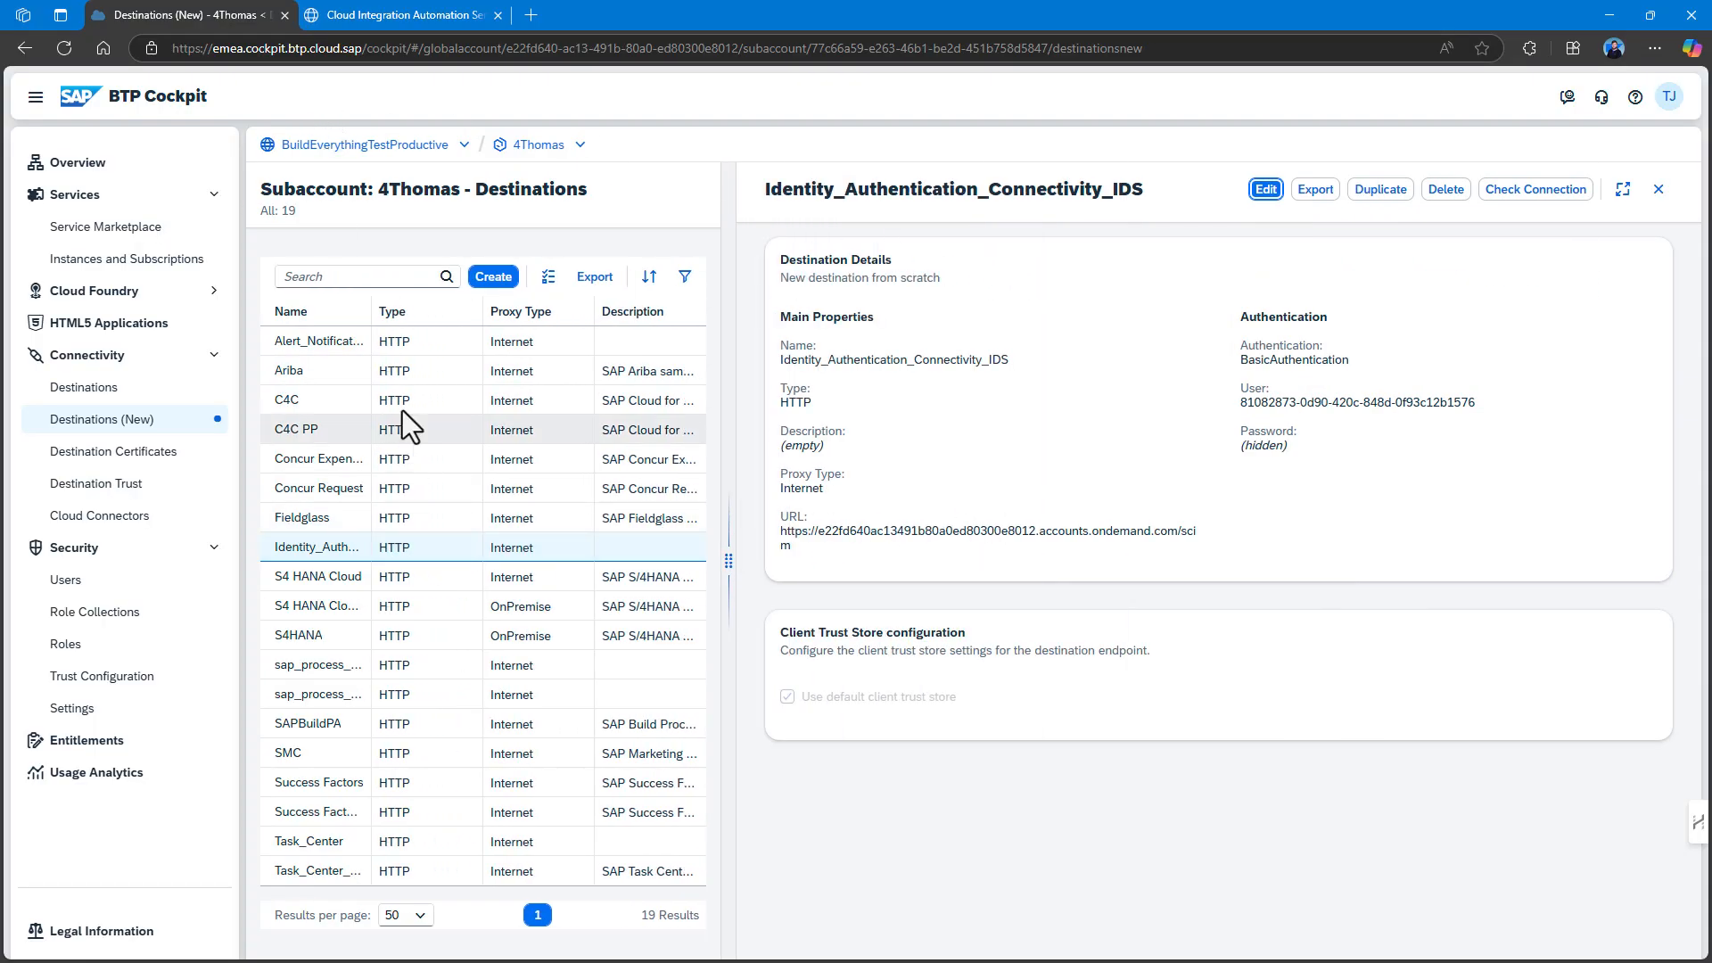
pyautogui.click(531, 144)
pyautogui.click(432, 11)
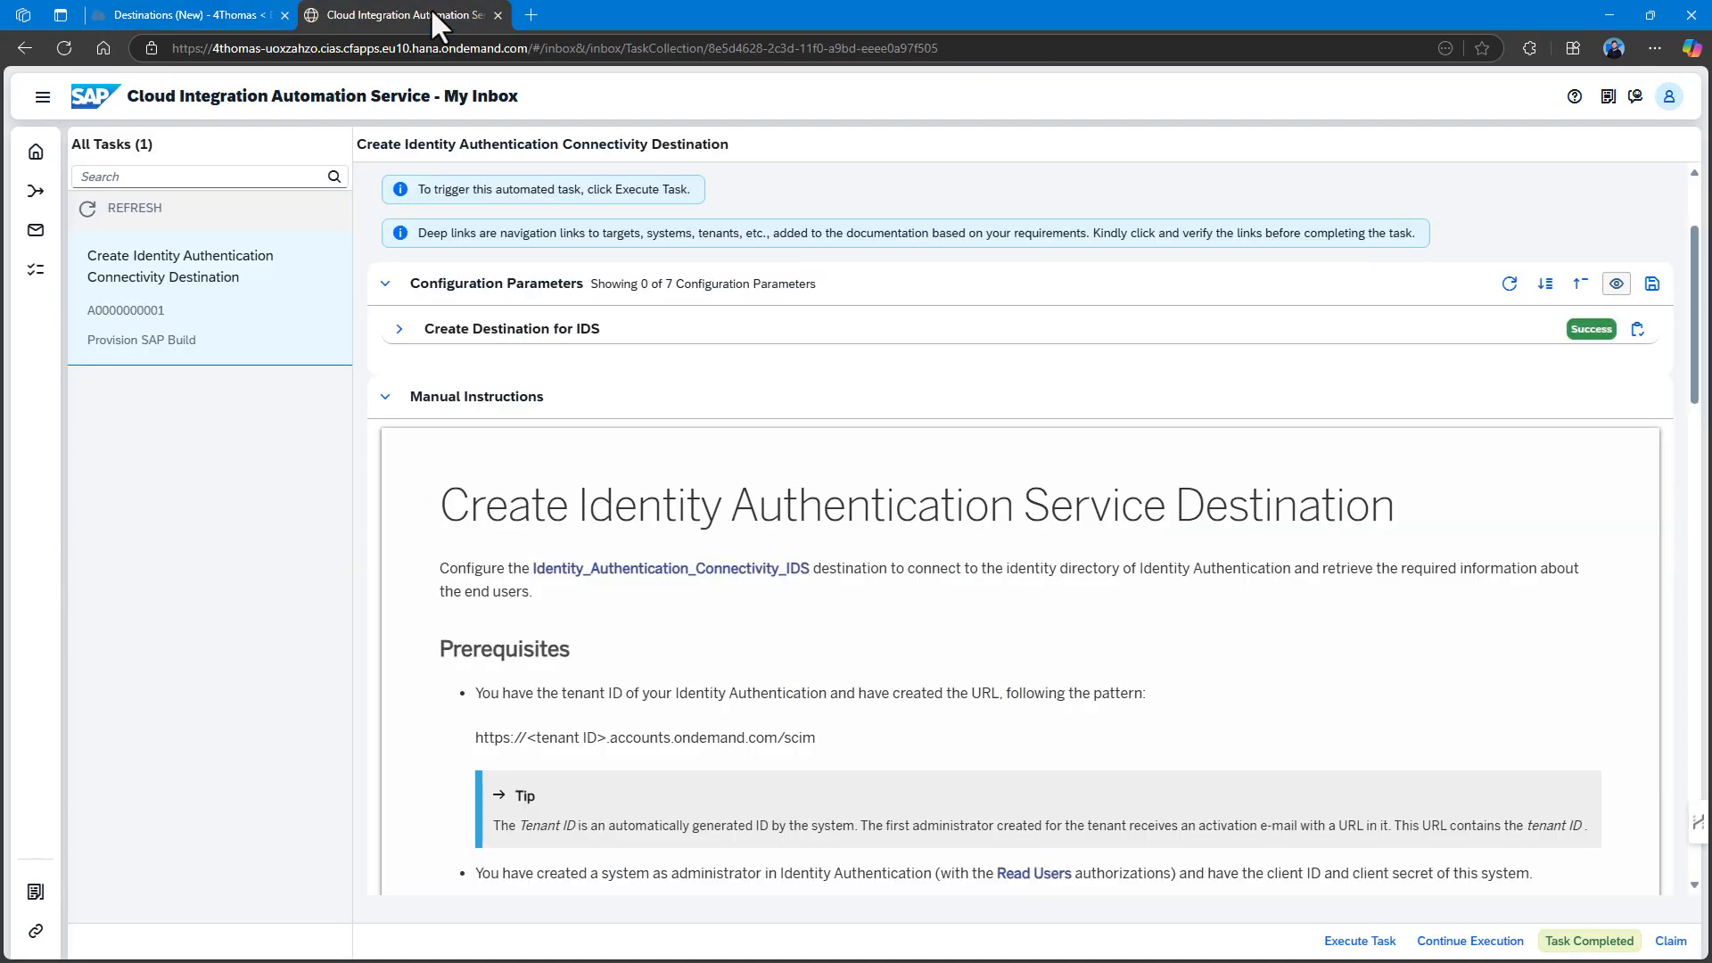
# Mark the IDS destination task as completed and confirm.
pyautogui.click(1586, 945)
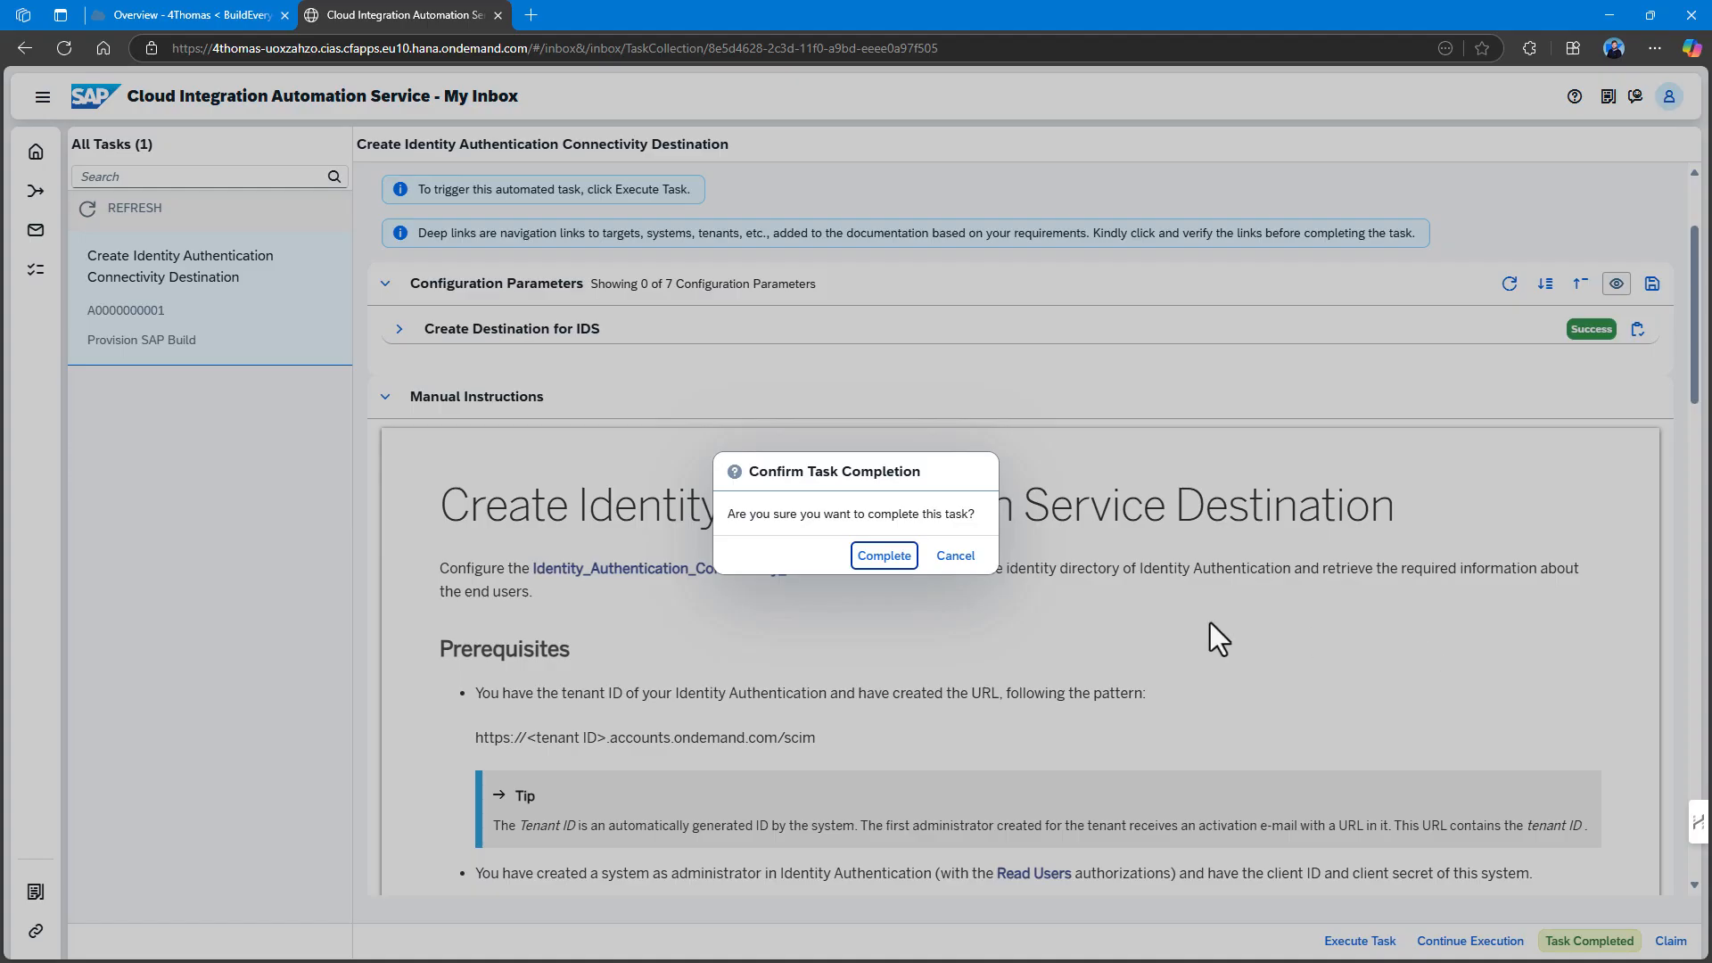
pyautogui.click(896, 562)
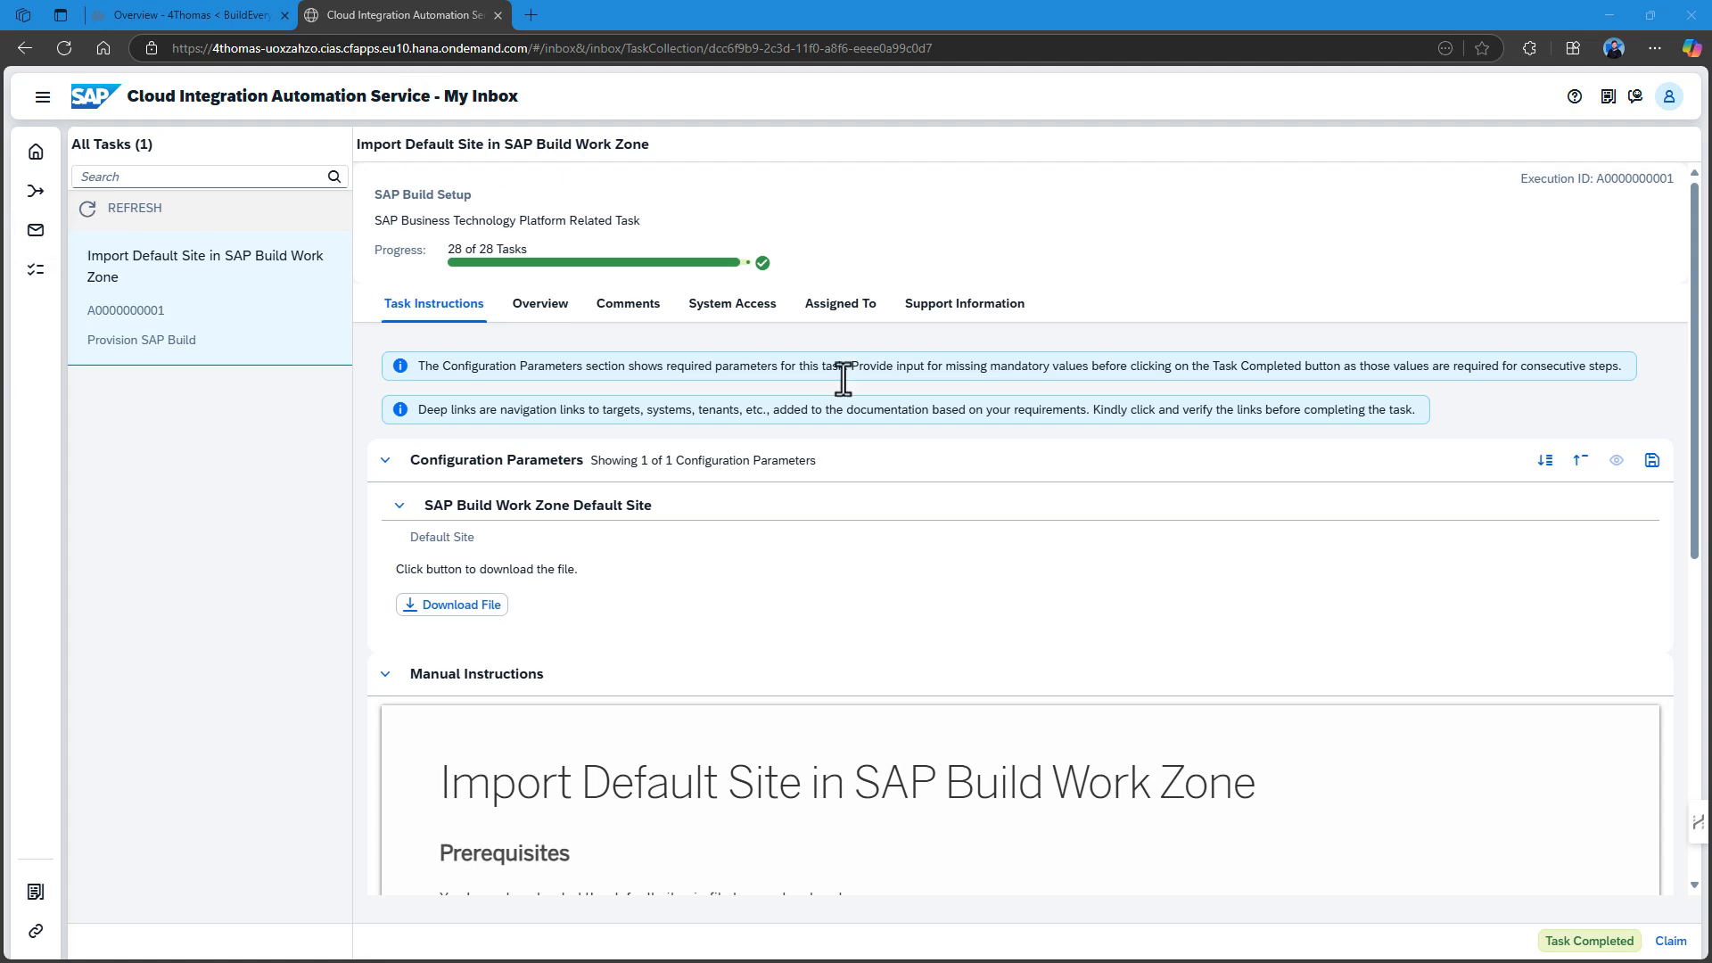
# Save DefaultSite.zip into the Downloads folder and detach the inbox into its own window.
pyautogui.scroll(-1, 917, 562)
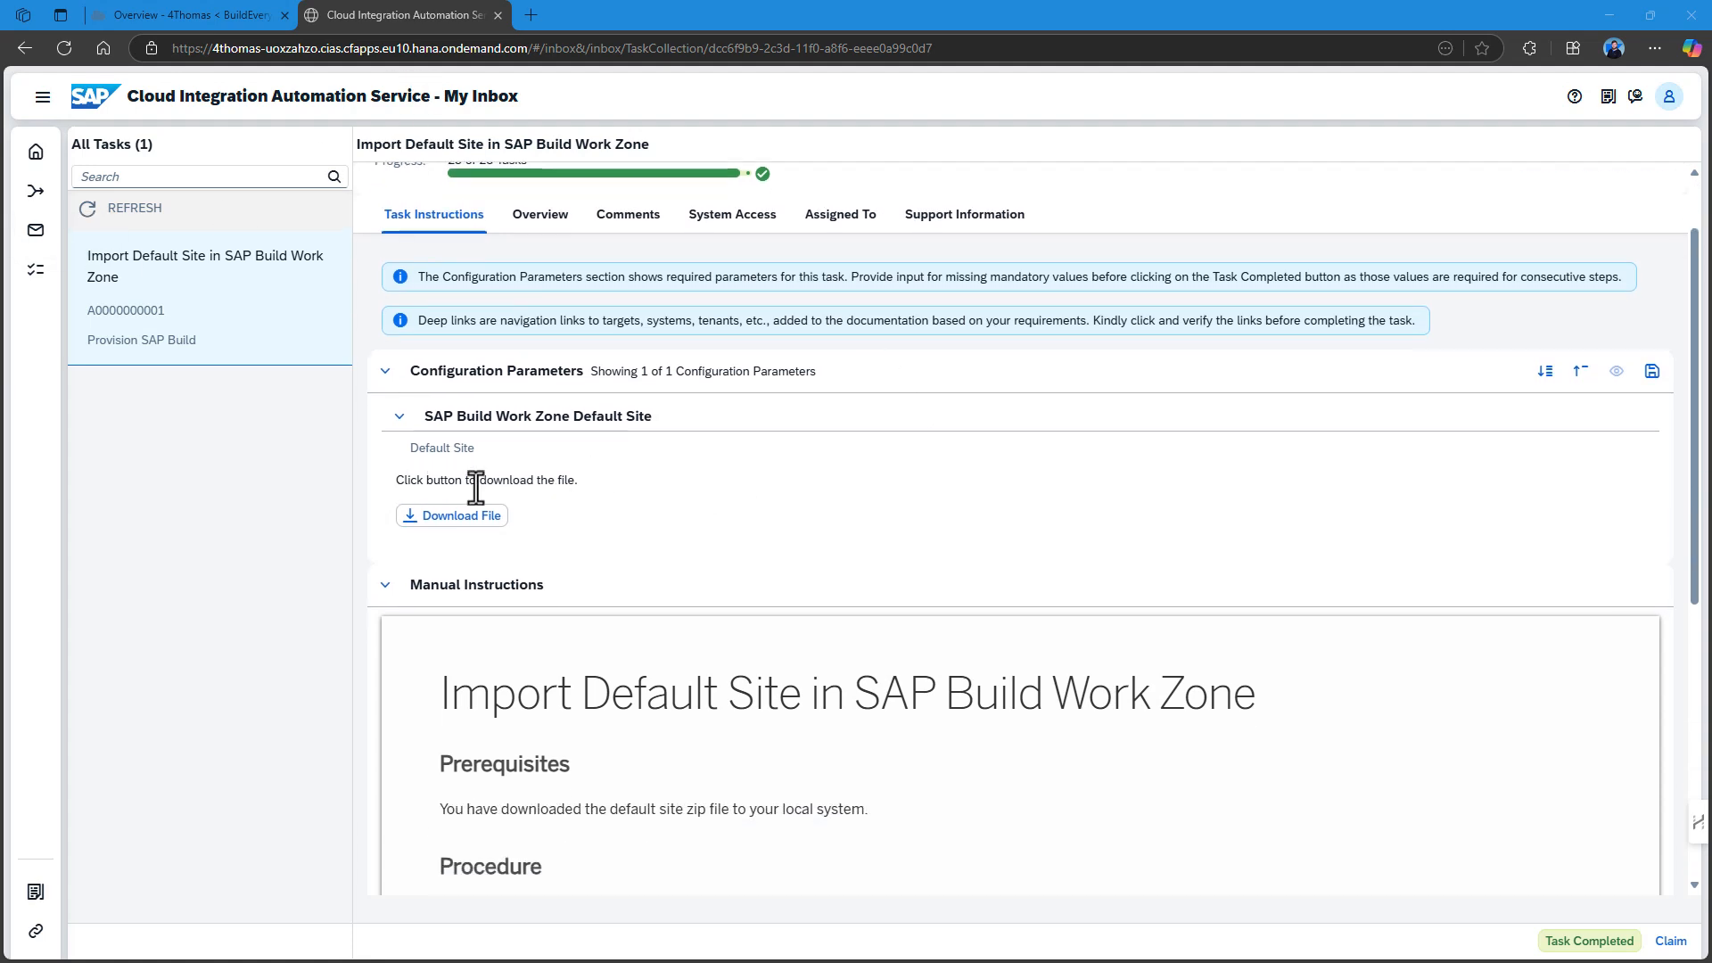
pyautogui.scroll(-3, 608, 394)
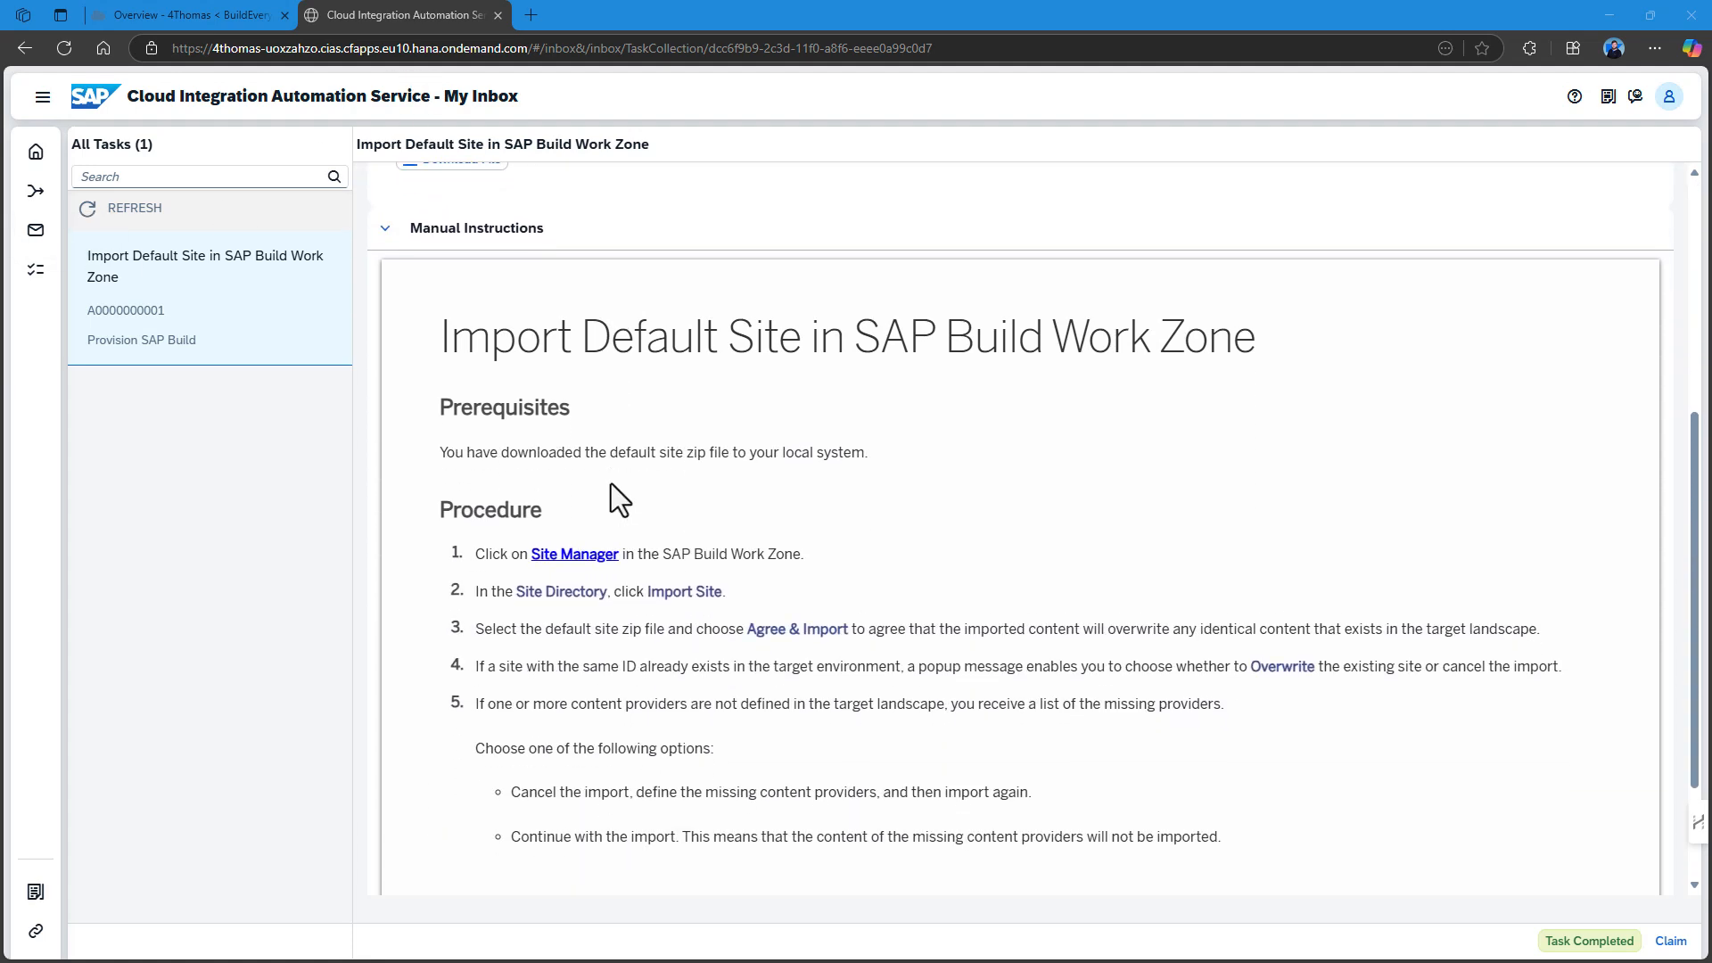
pyautogui.scroll(2, 502, 395)
pyautogui.click(459, 432)
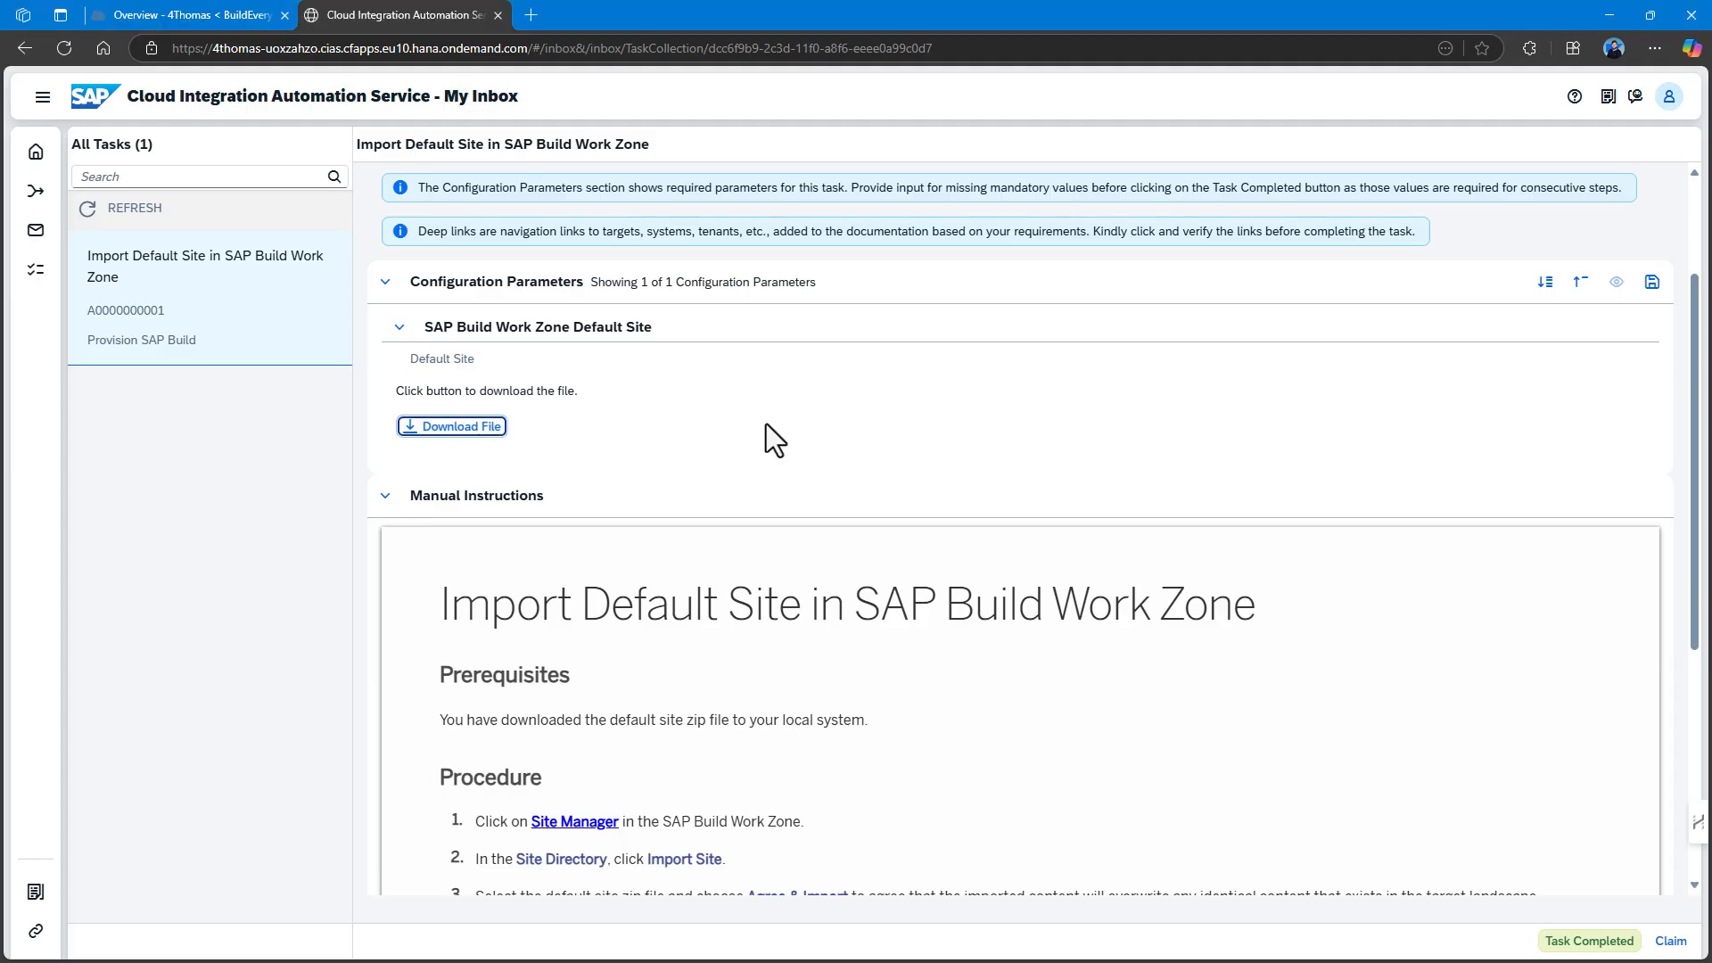
pyautogui.click(1355, 140)
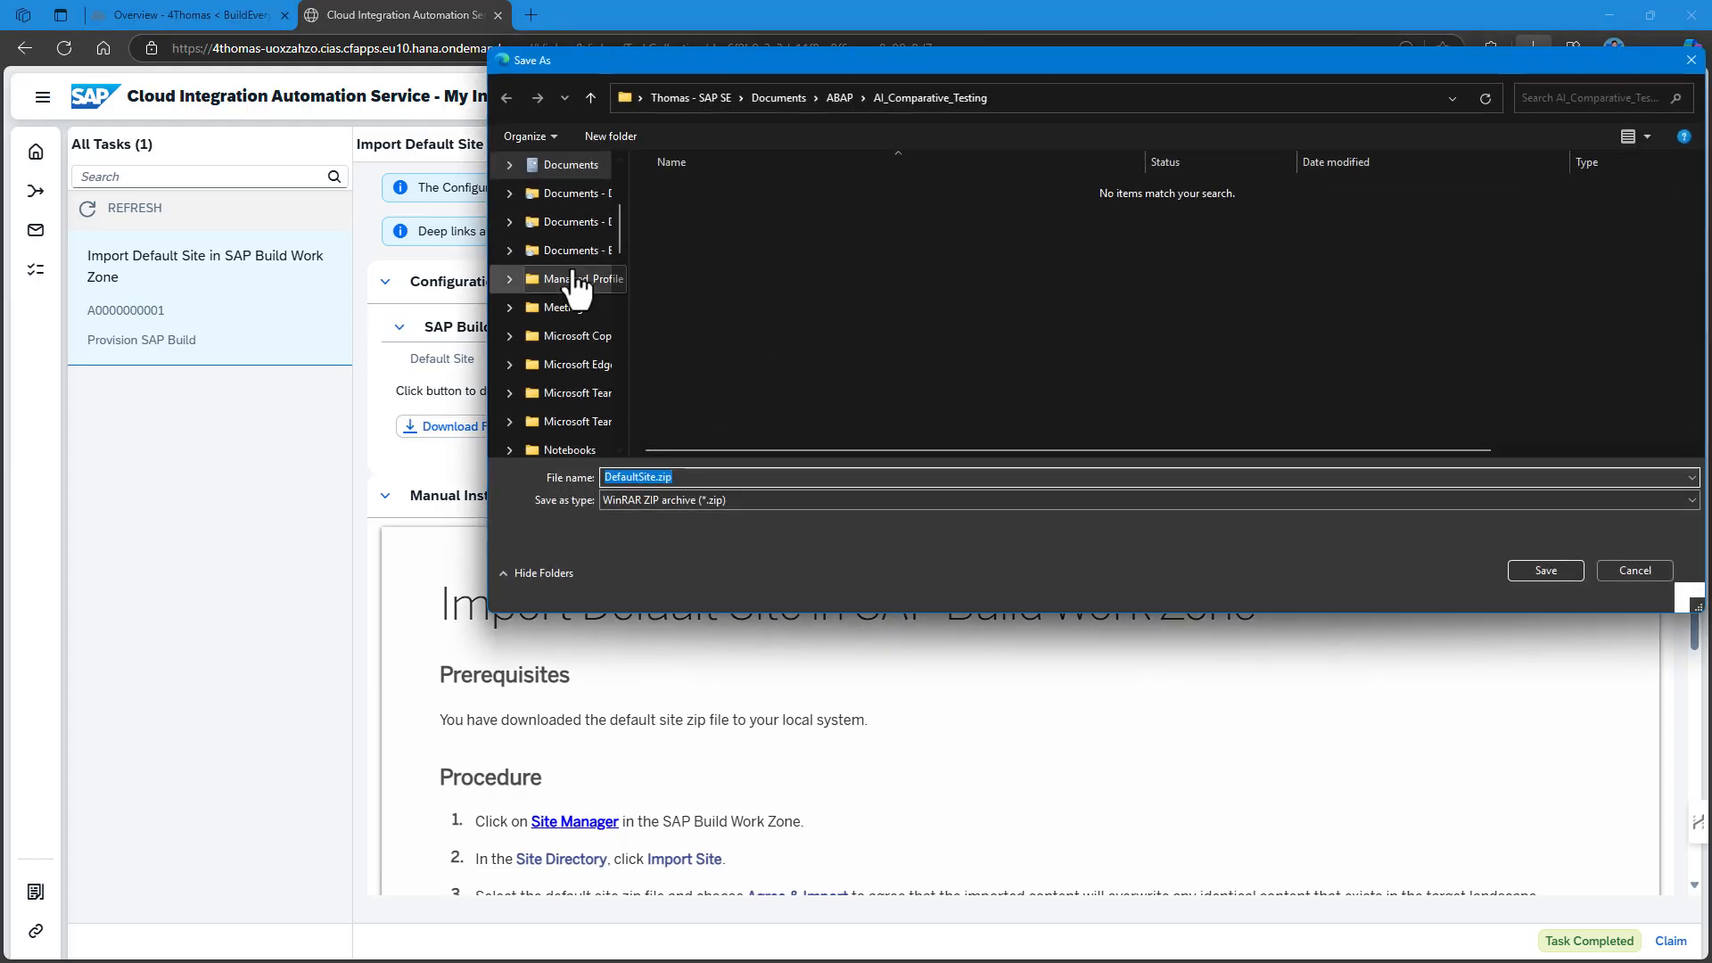
pyautogui.scroll(5, 562, 276)
pyautogui.scroll(-10, 567, 321)
pyautogui.scroll(-10, 565, 323)
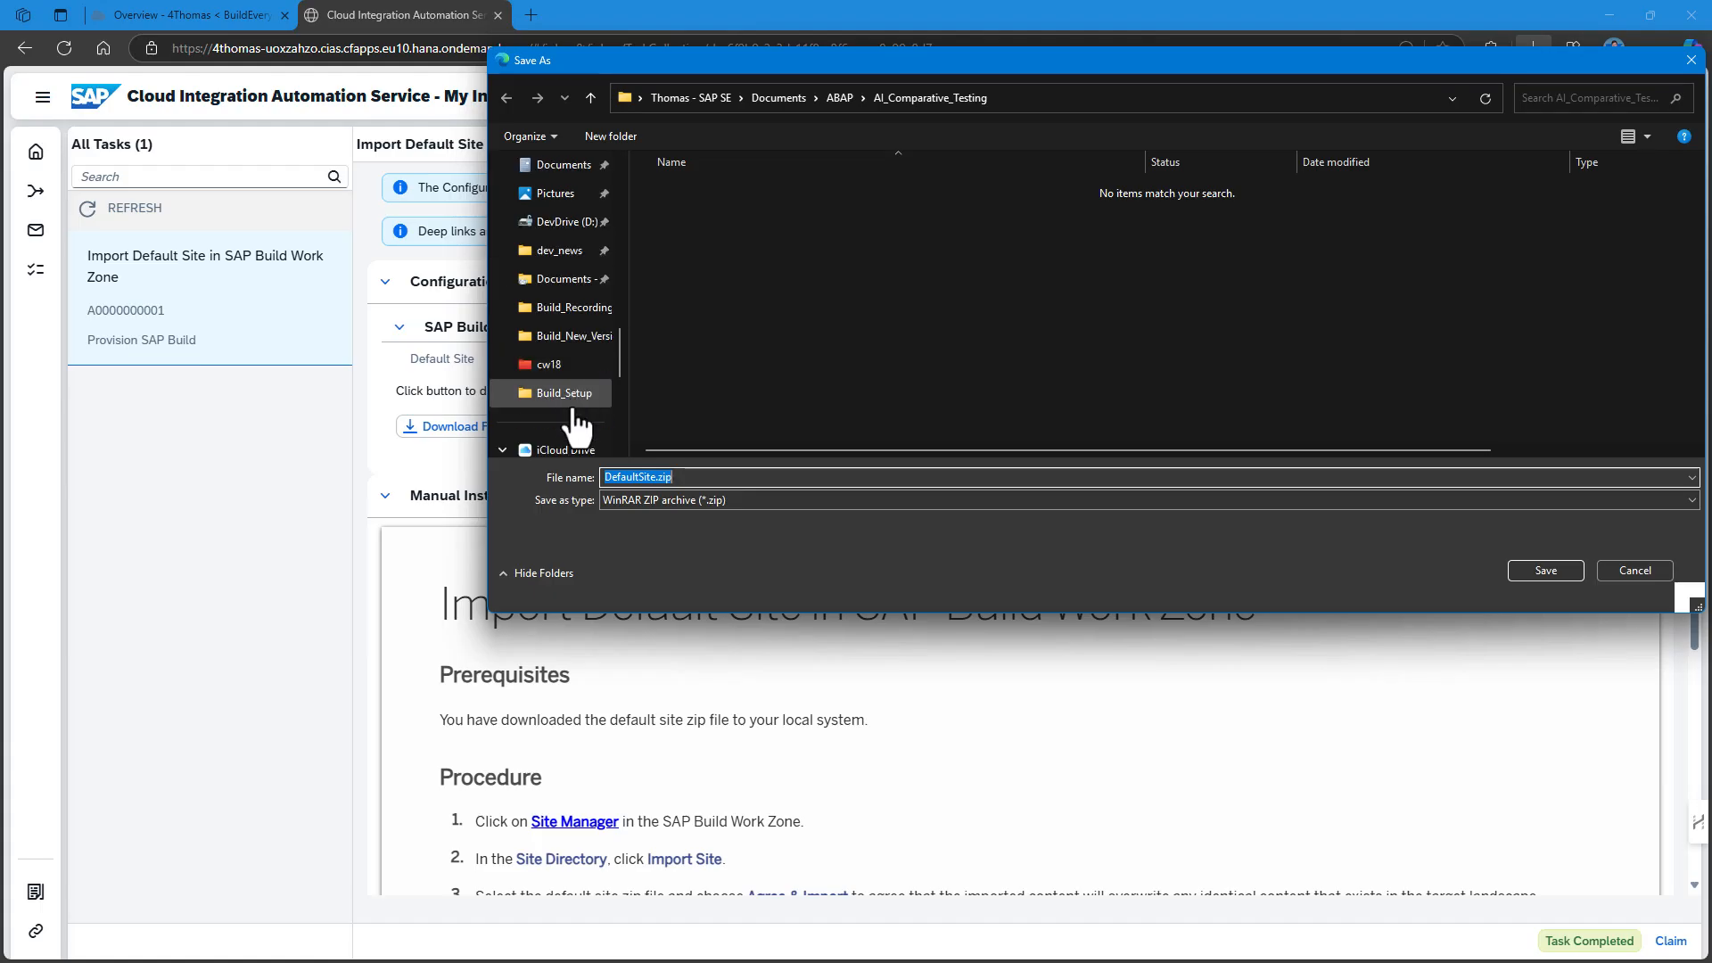
pyautogui.click(566, 251)
pyautogui.scroll(-8, 535, 357)
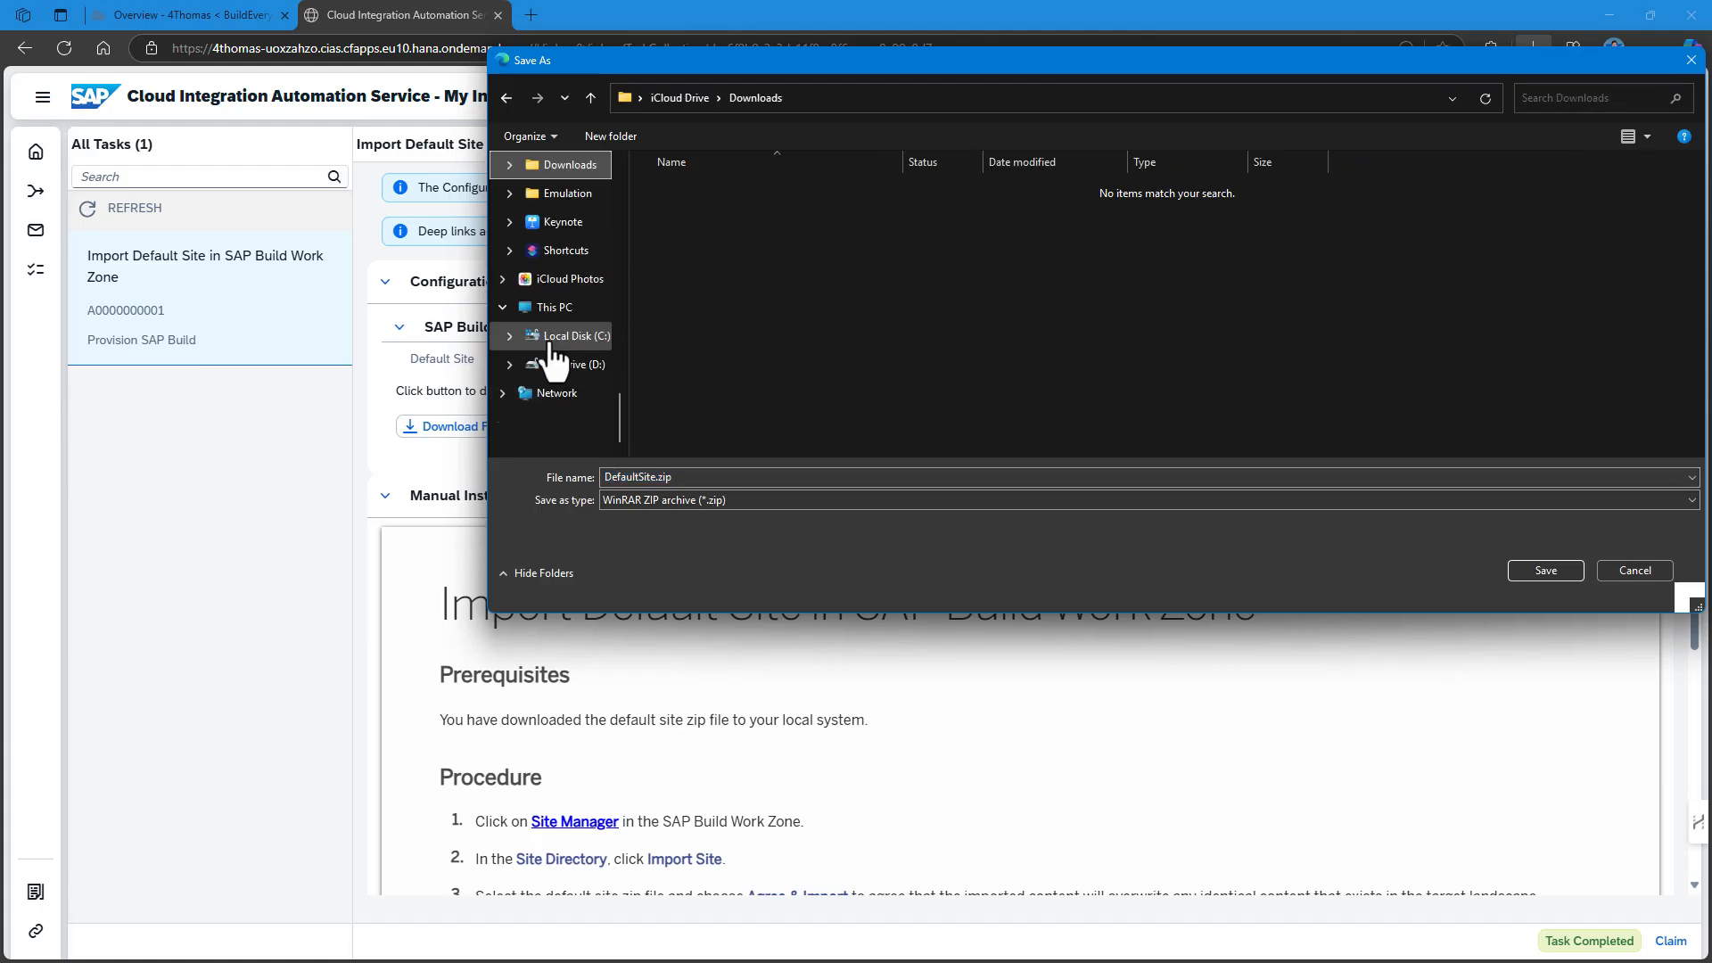
pyautogui.scroll(-1, 575, 294)
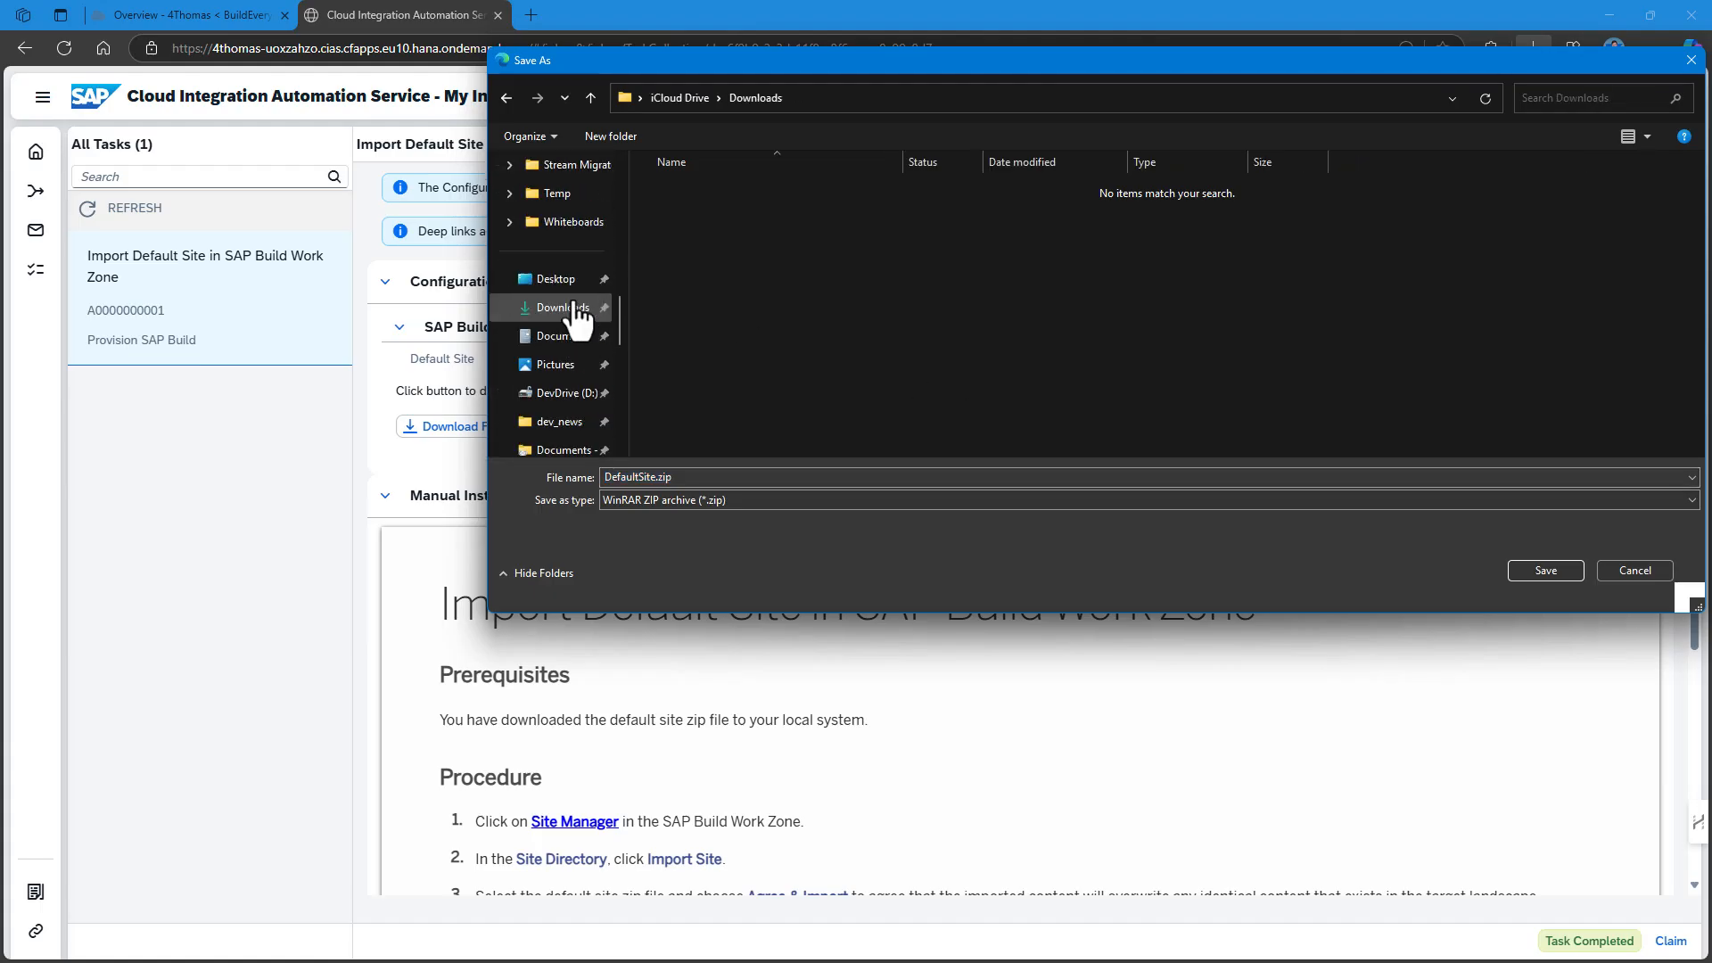
pyautogui.click(569, 308)
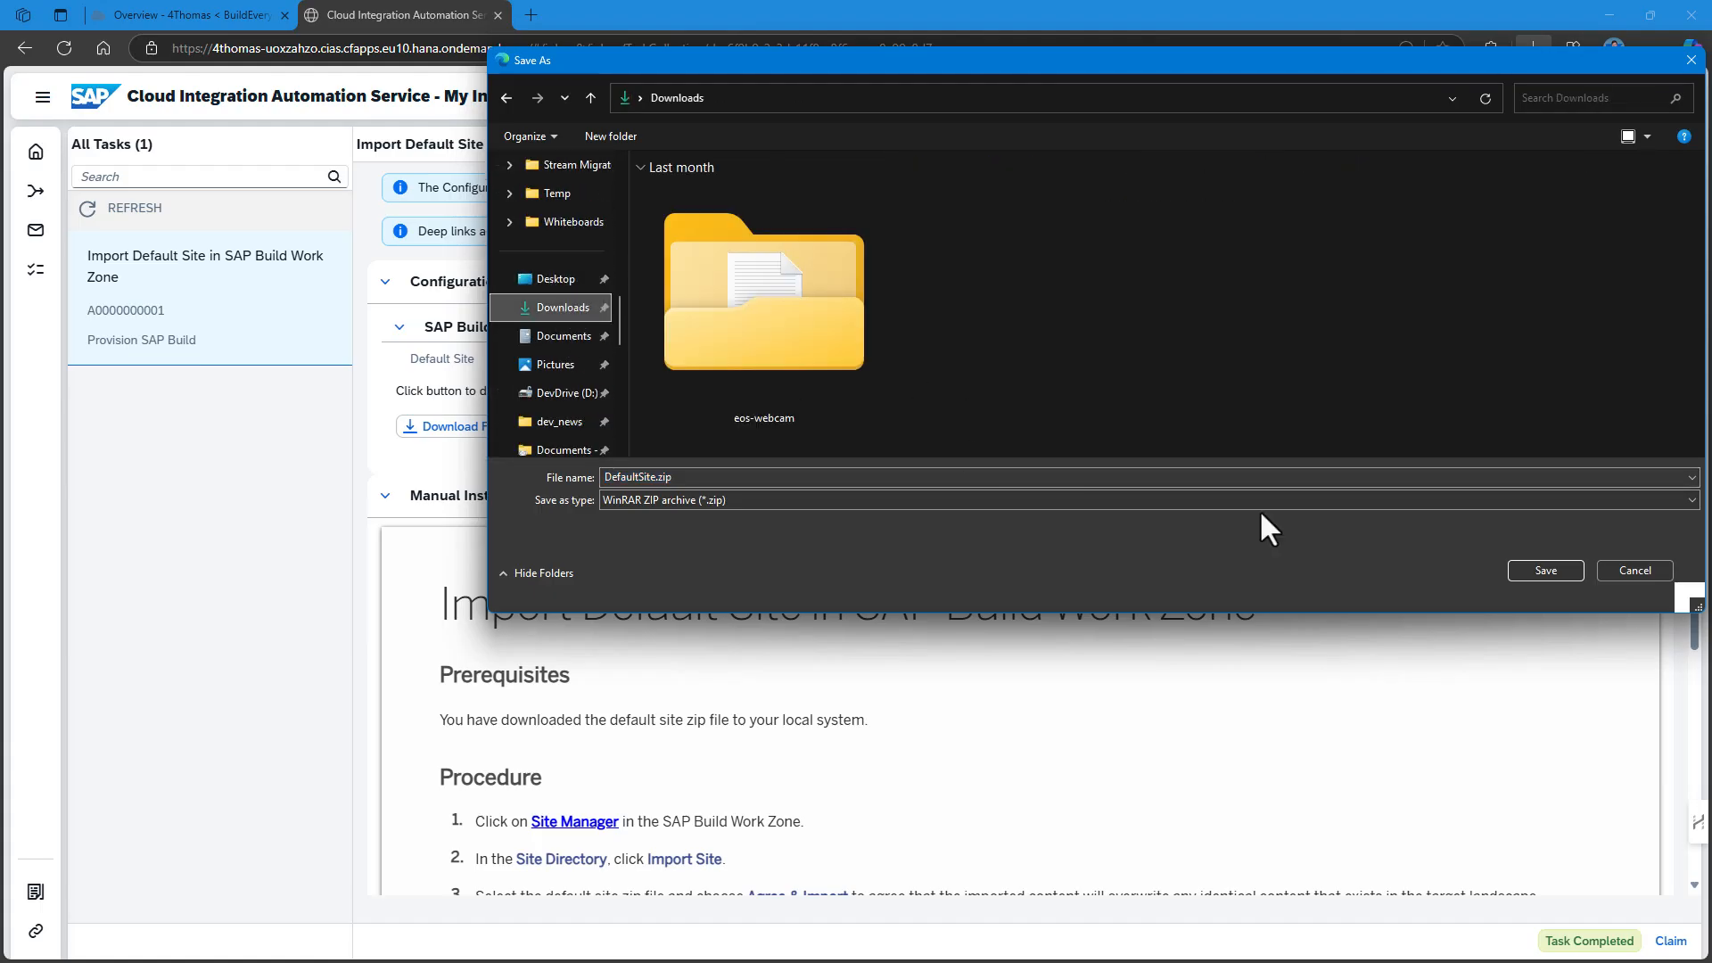
pyautogui.click(1544, 570)
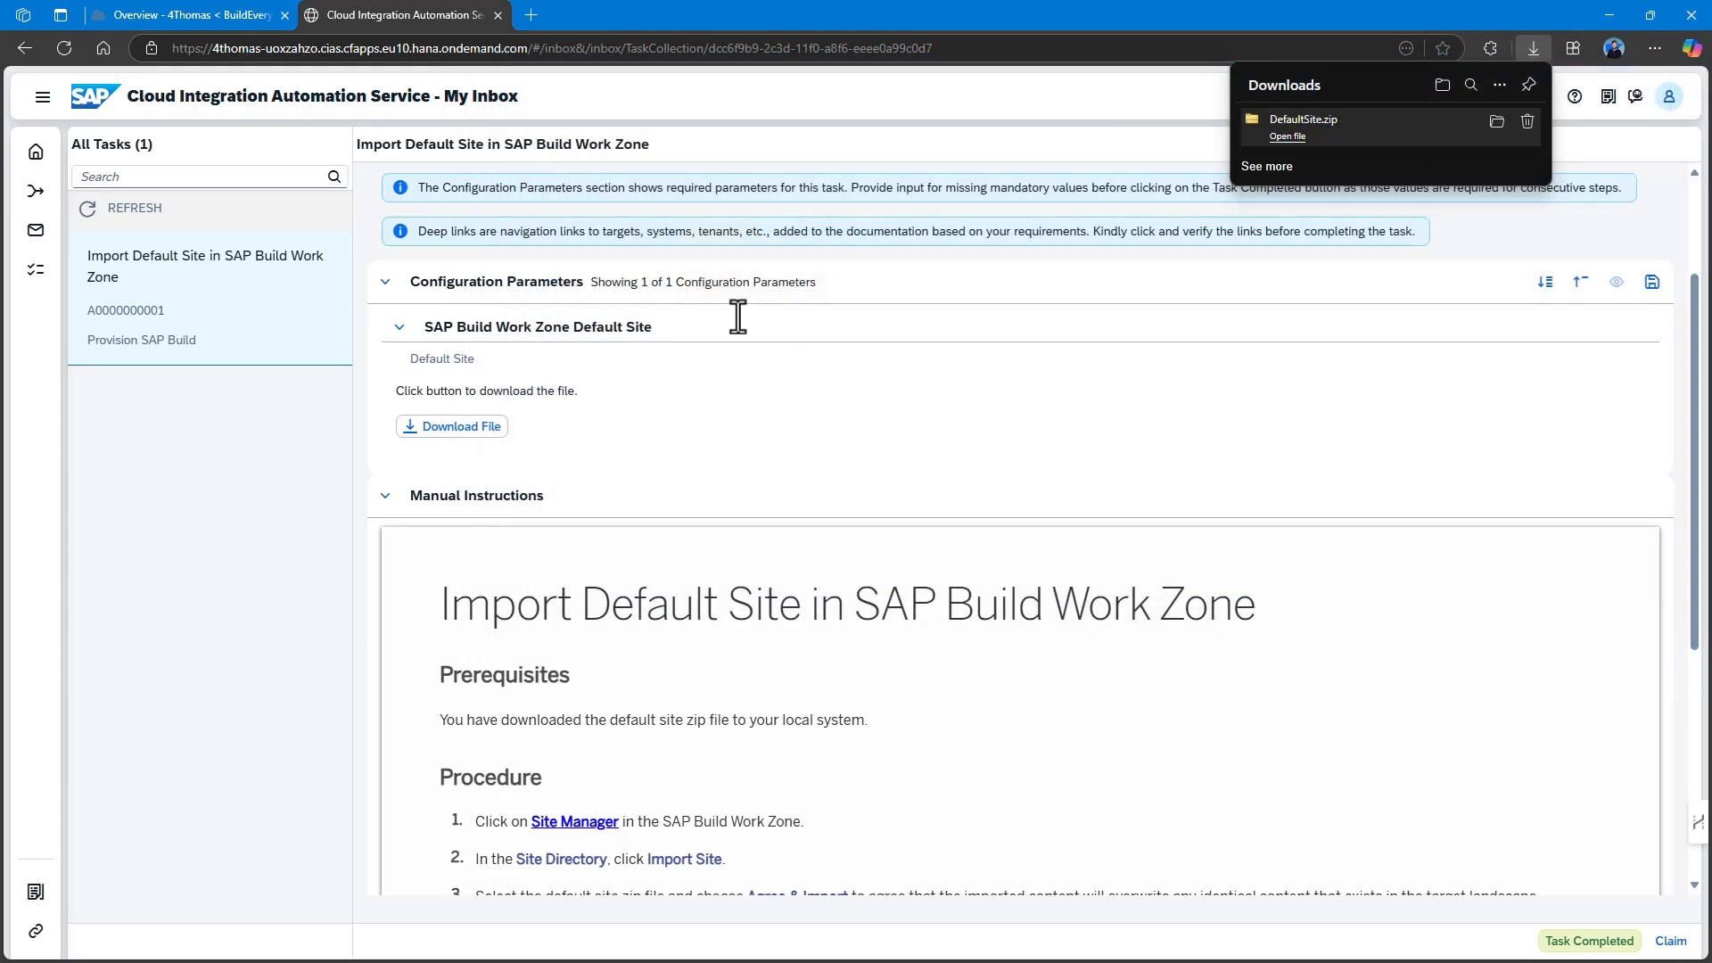
pyautogui.moveTo(386, 15); pyautogui.dragTo(1711, 161)
# Place BTP Cockpit beside the inbox and launch SAP Build Work Zone from Instances and Subscriptions.
pyautogui.click(194, 158)
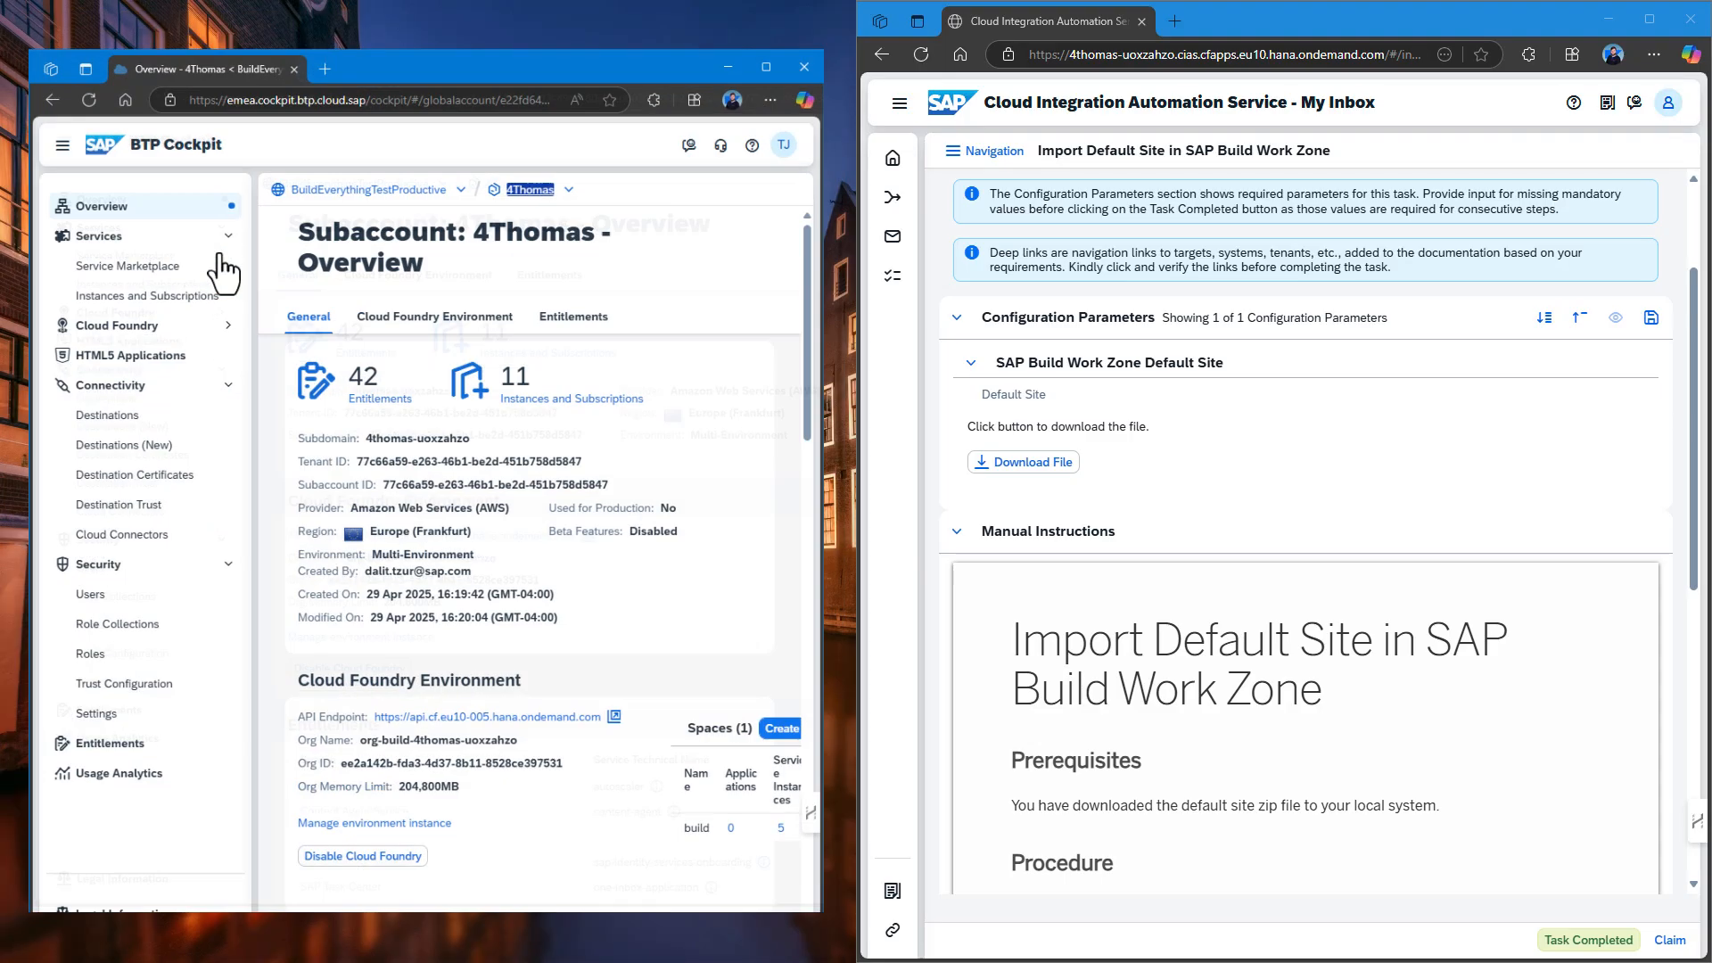
pyautogui.click(165, 266)
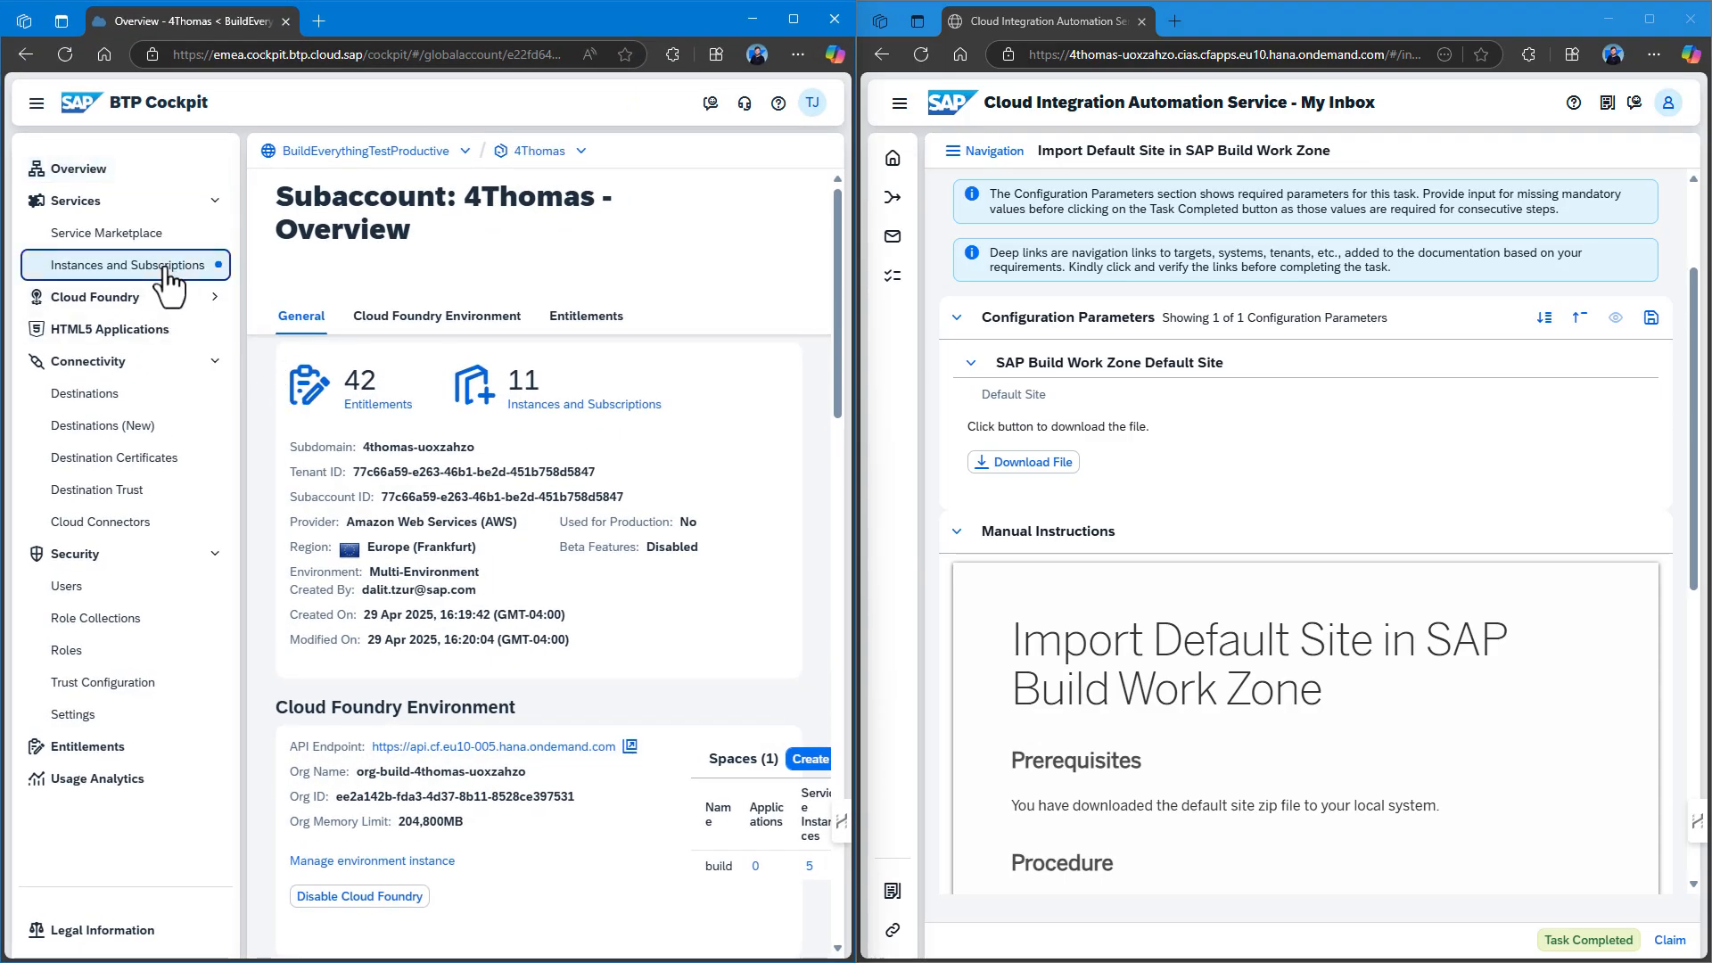
pyautogui.scroll(-3, 1445, 741)
pyautogui.scroll(-1, 1439, 720)
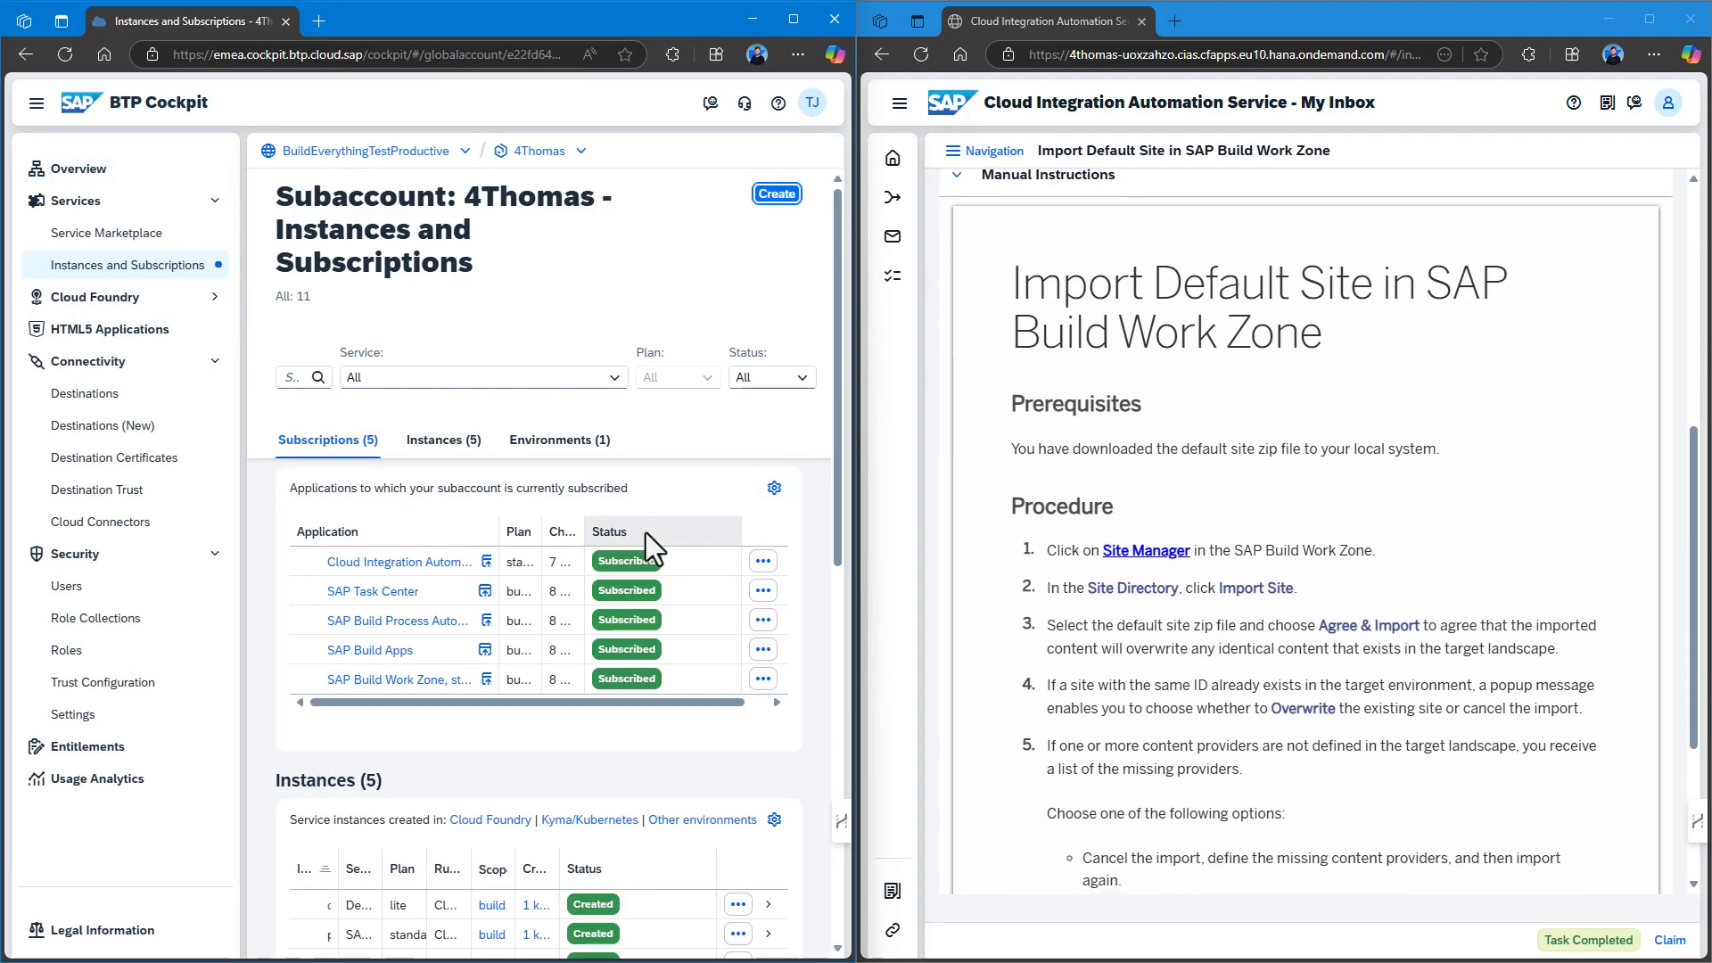
pyautogui.click(487, 681)
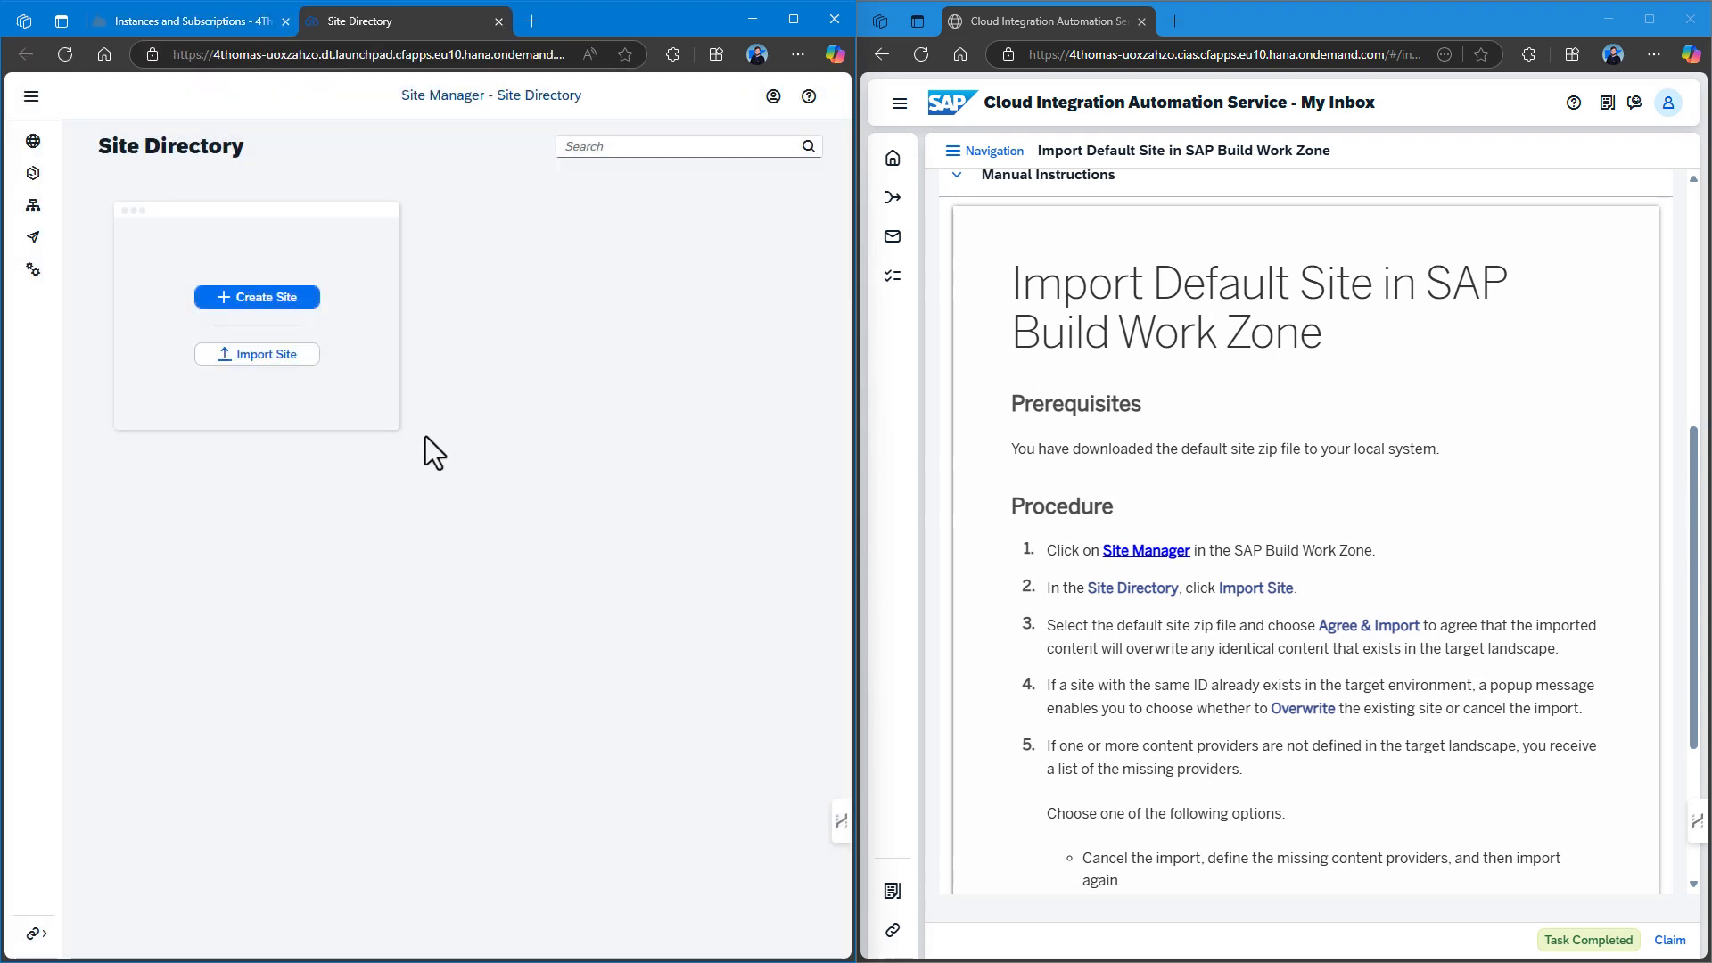
# Import DefaultSite.zip from Downloads as a site and dismiss the success message.
pyautogui.click(272, 353)
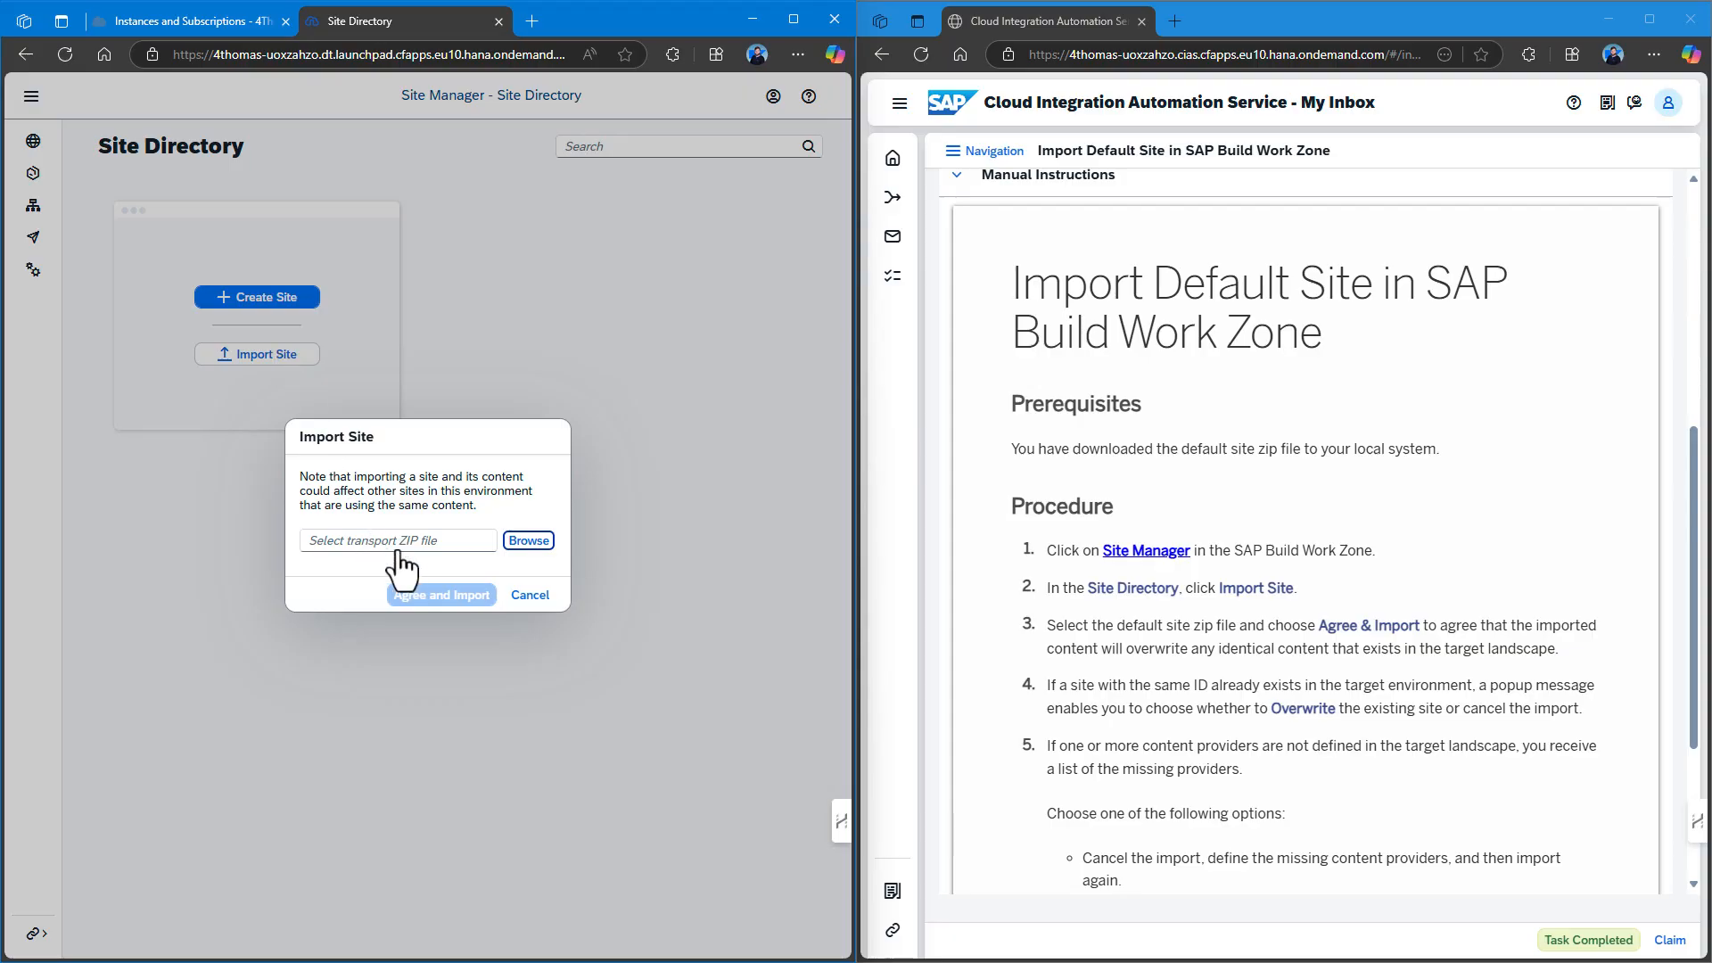
pyautogui.click(539, 543)
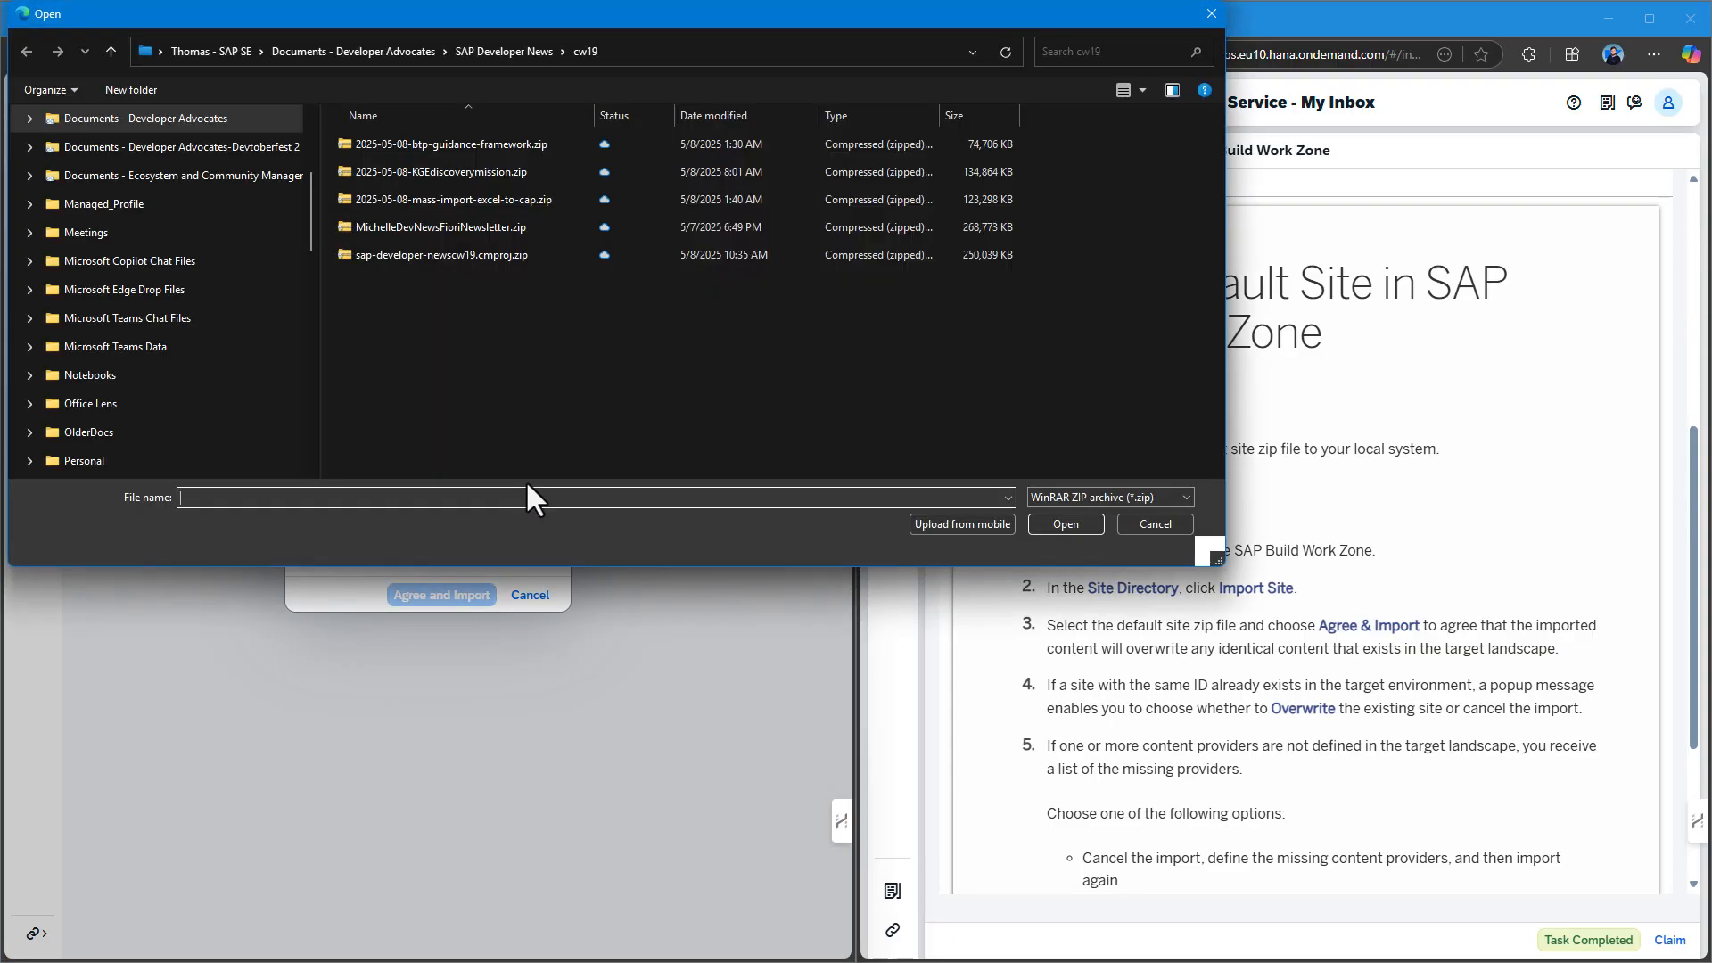
pyautogui.scroll(3, 260, 279)
pyautogui.scroll(-5, 169, 214)
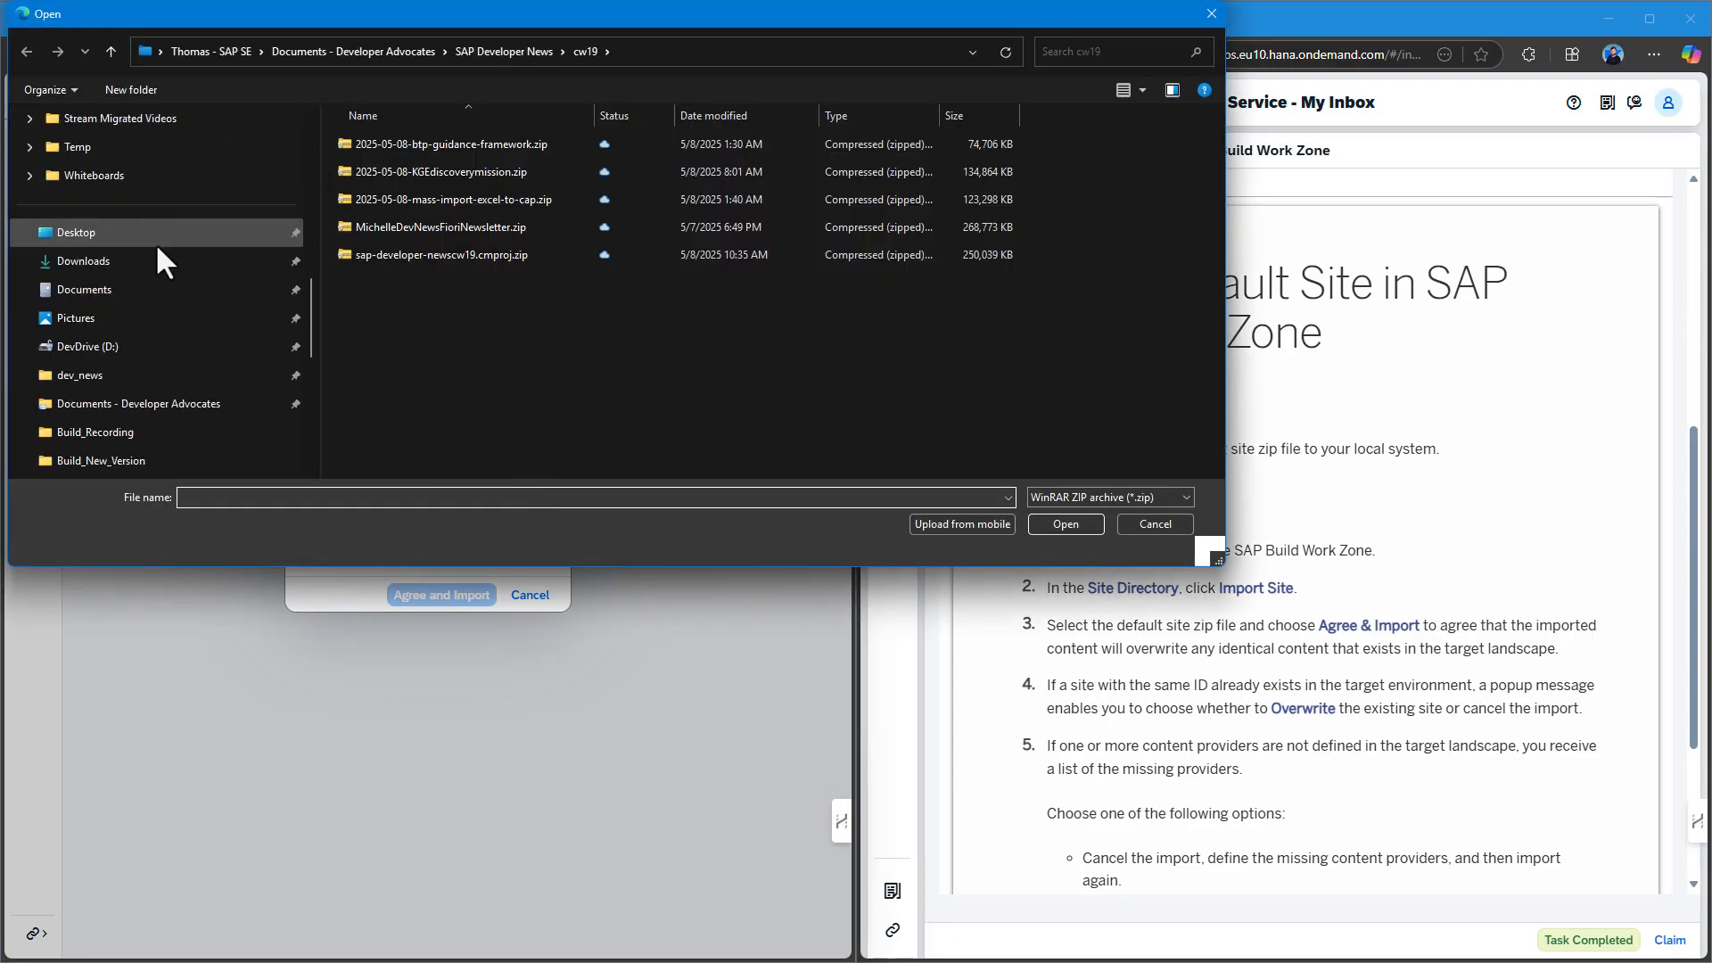
pyautogui.click(83, 176)
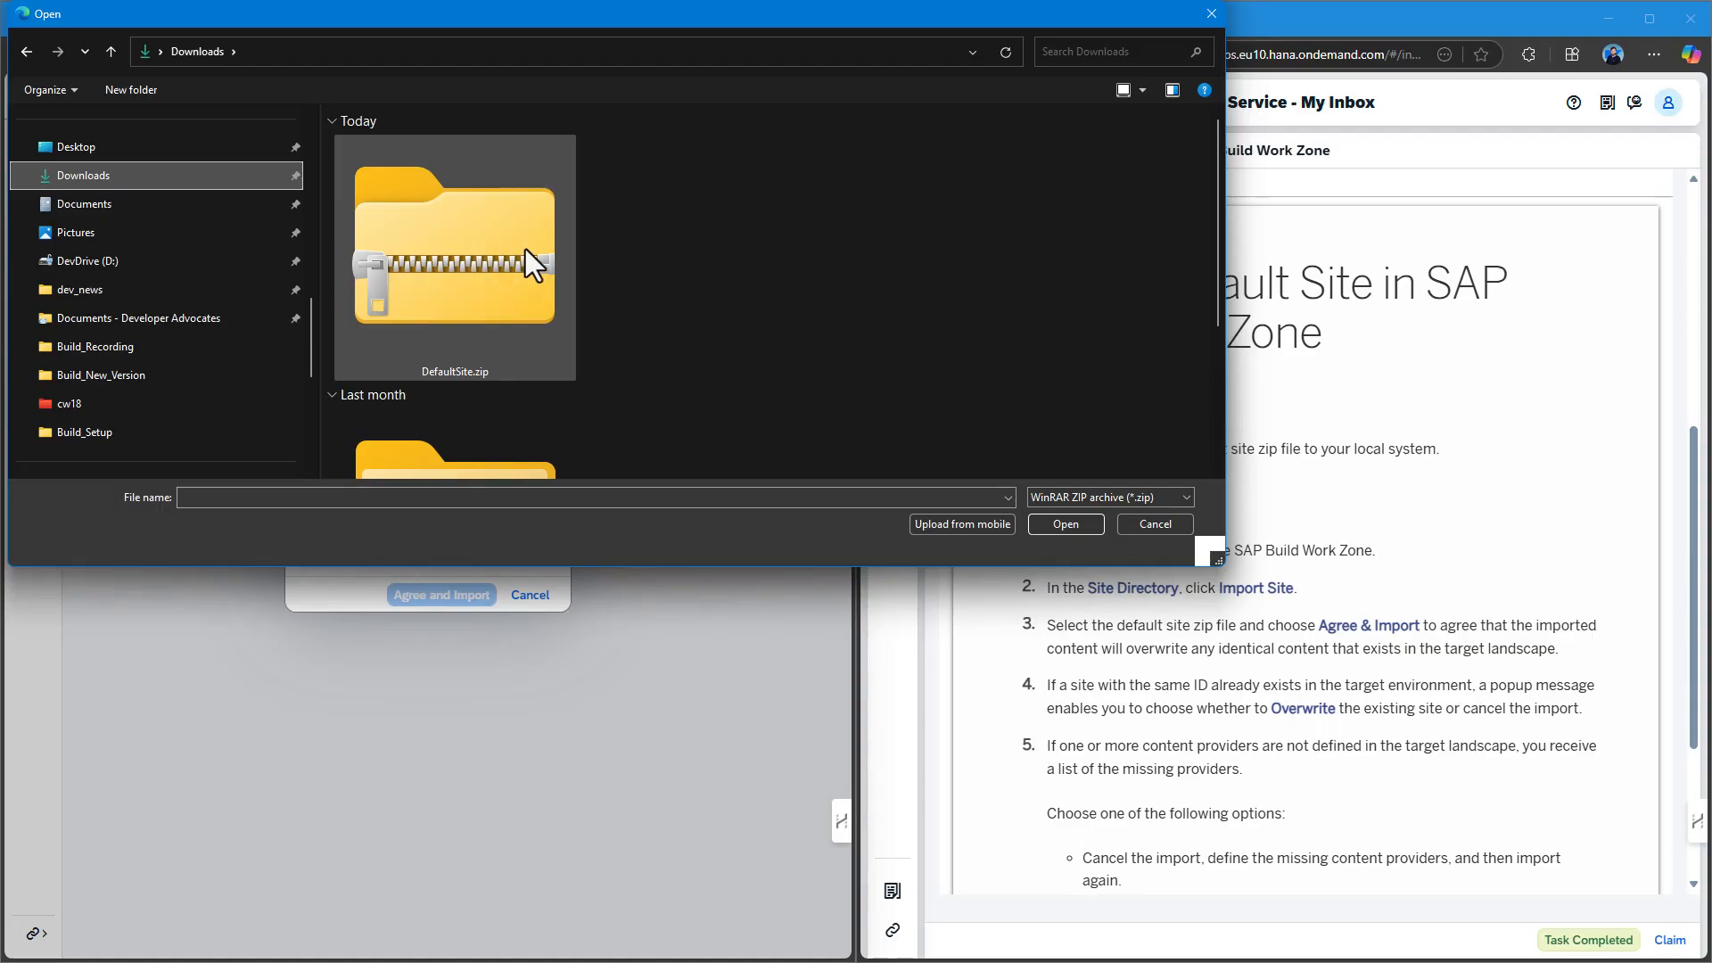
pyautogui.doubleClick(526, 249)
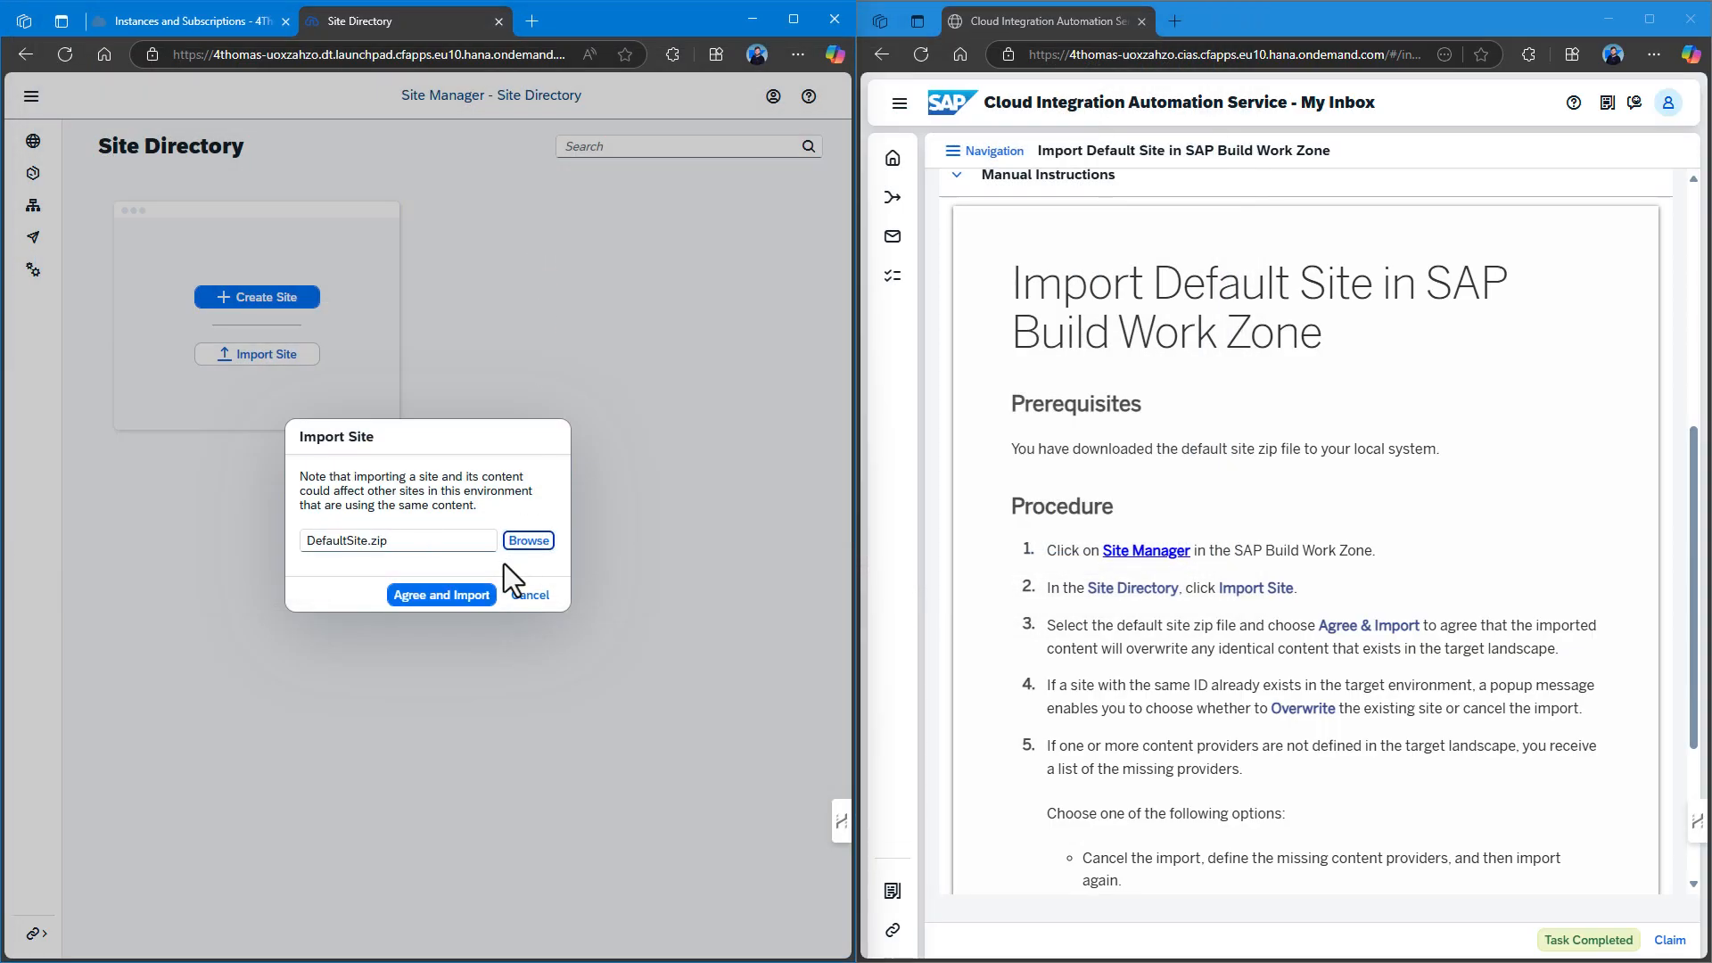
pyautogui.click(460, 596)
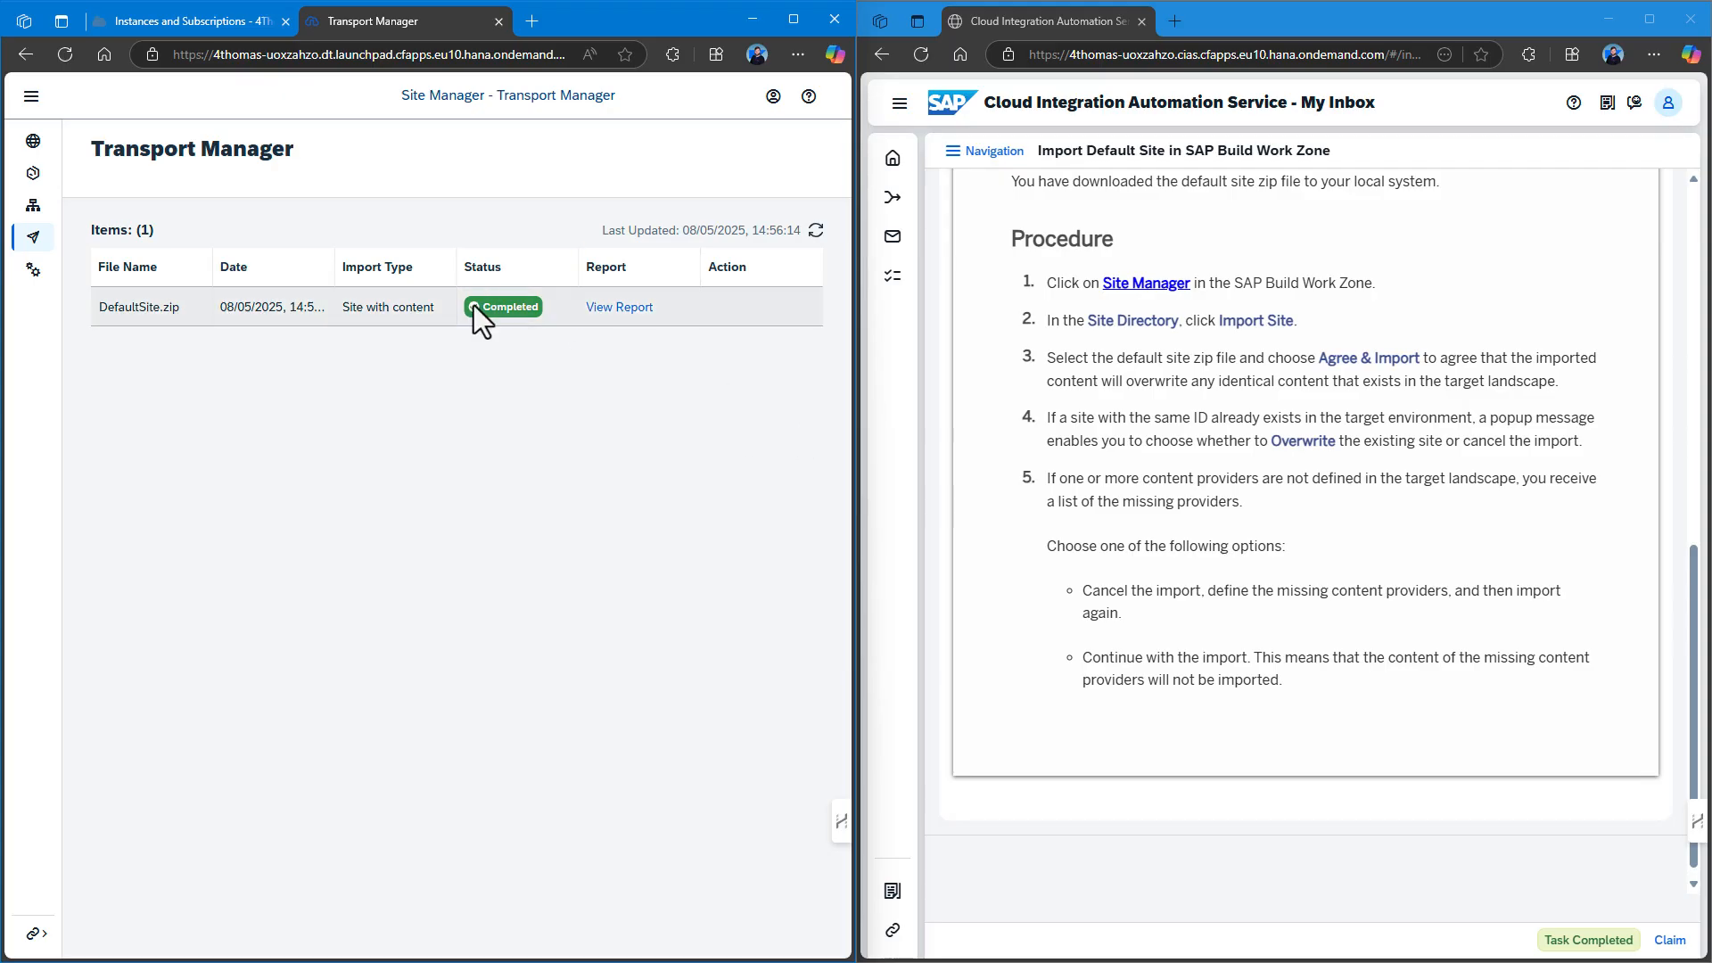
pyautogui.click(616, 308)
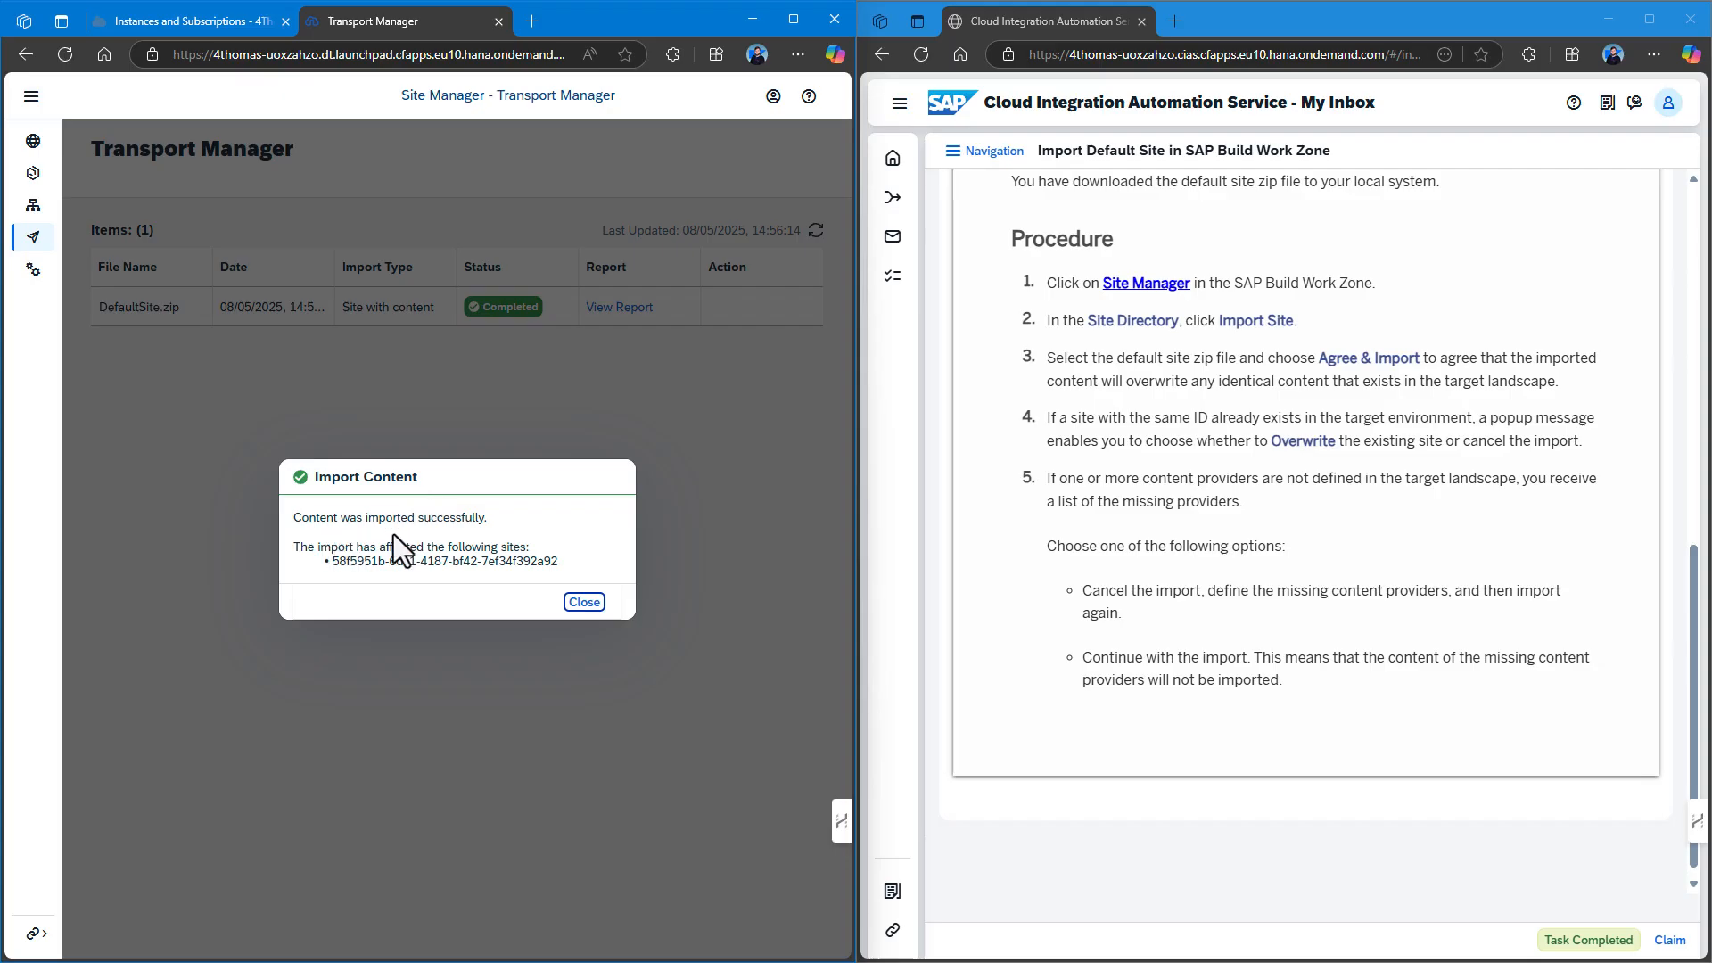
pyautogui.click(584, 603)
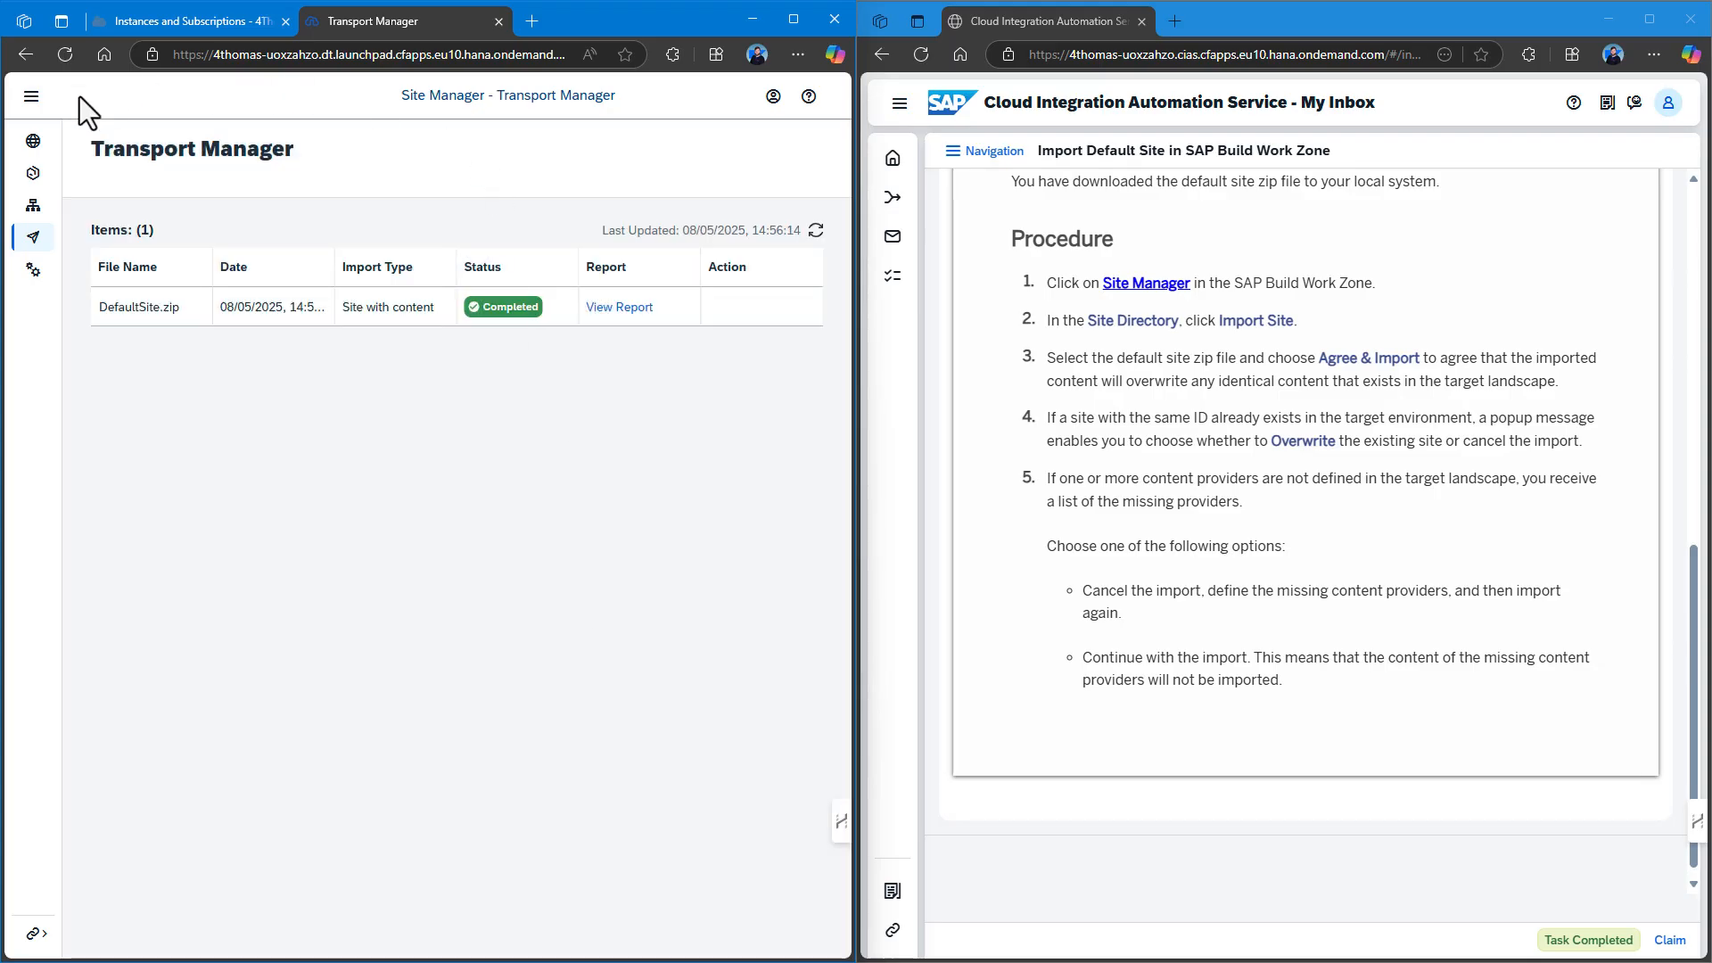
# Check the imported Default site, dismiss its no-assigned-space error, close its tab, and complete the task.
pyautogui.click(33, 144)
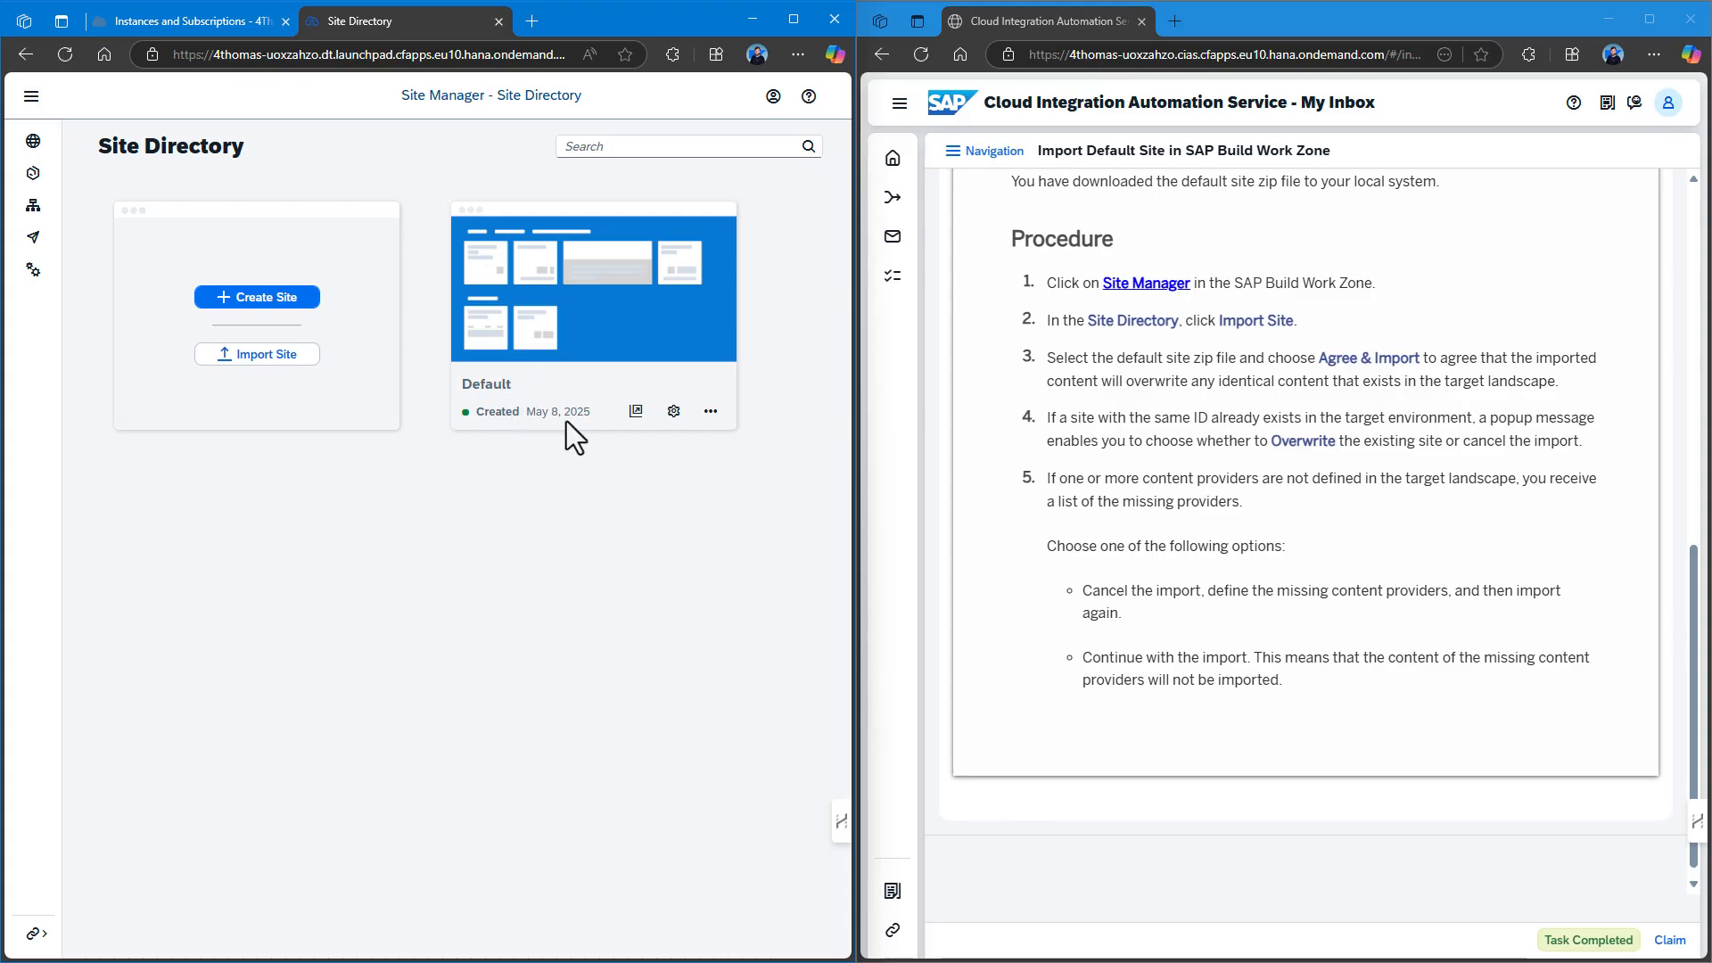
pyautogui.click(636, 411)
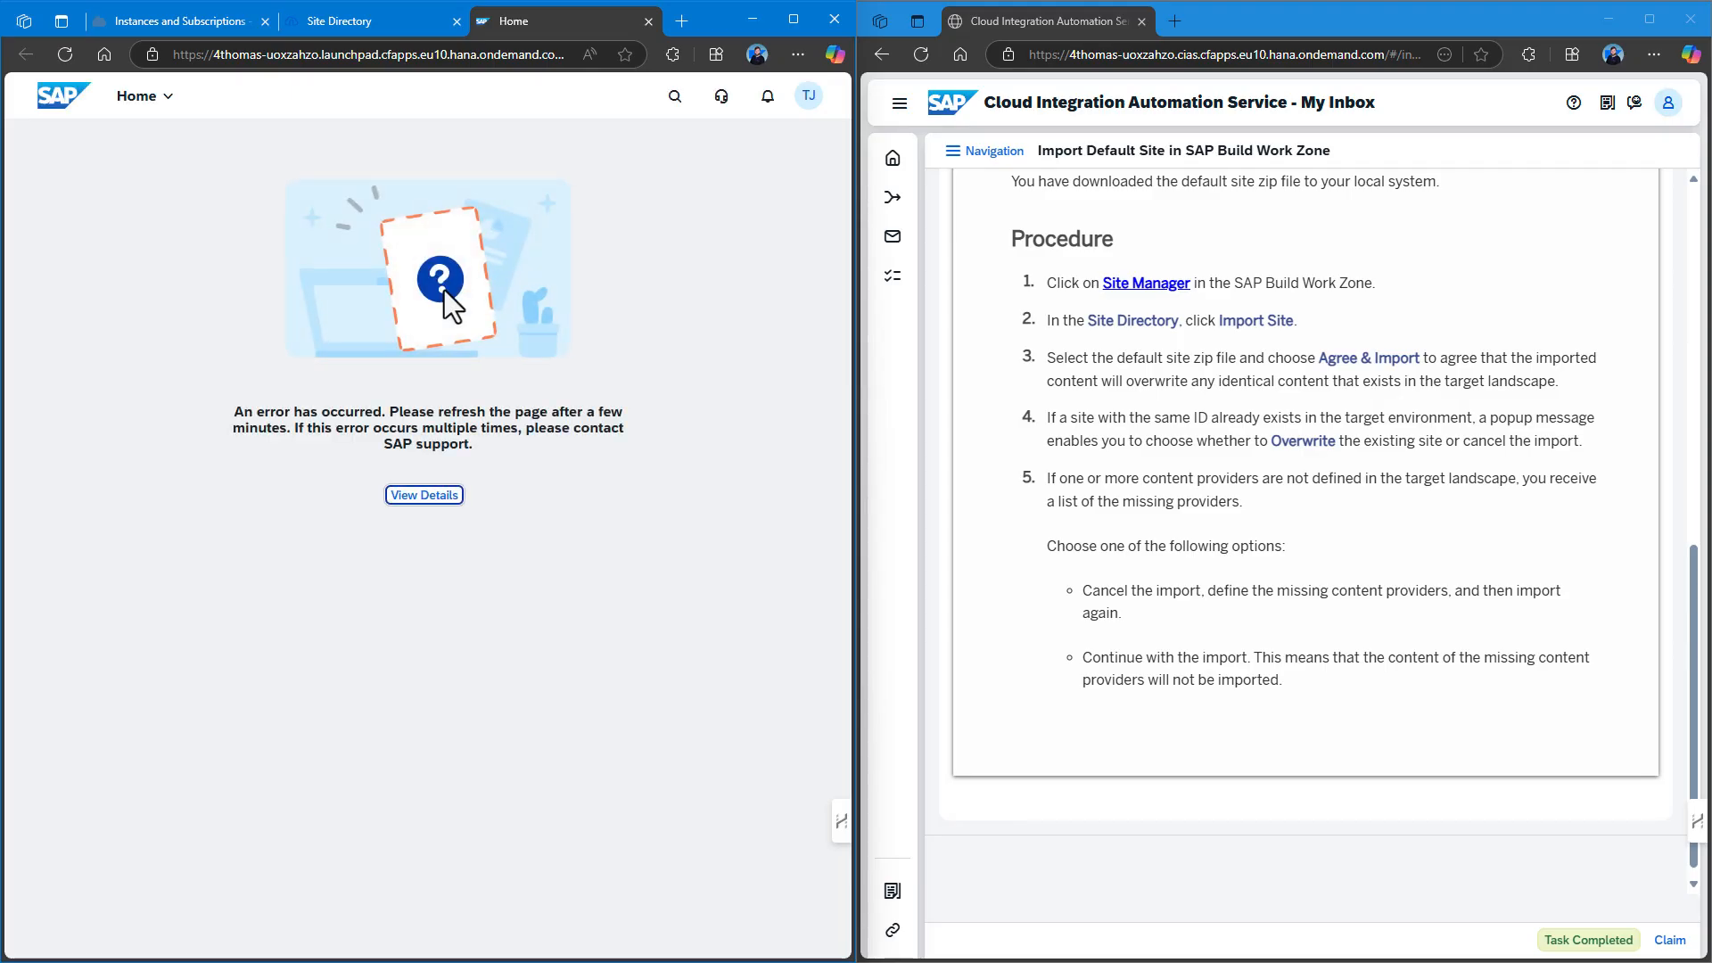
pyautogui.click(425, 496)
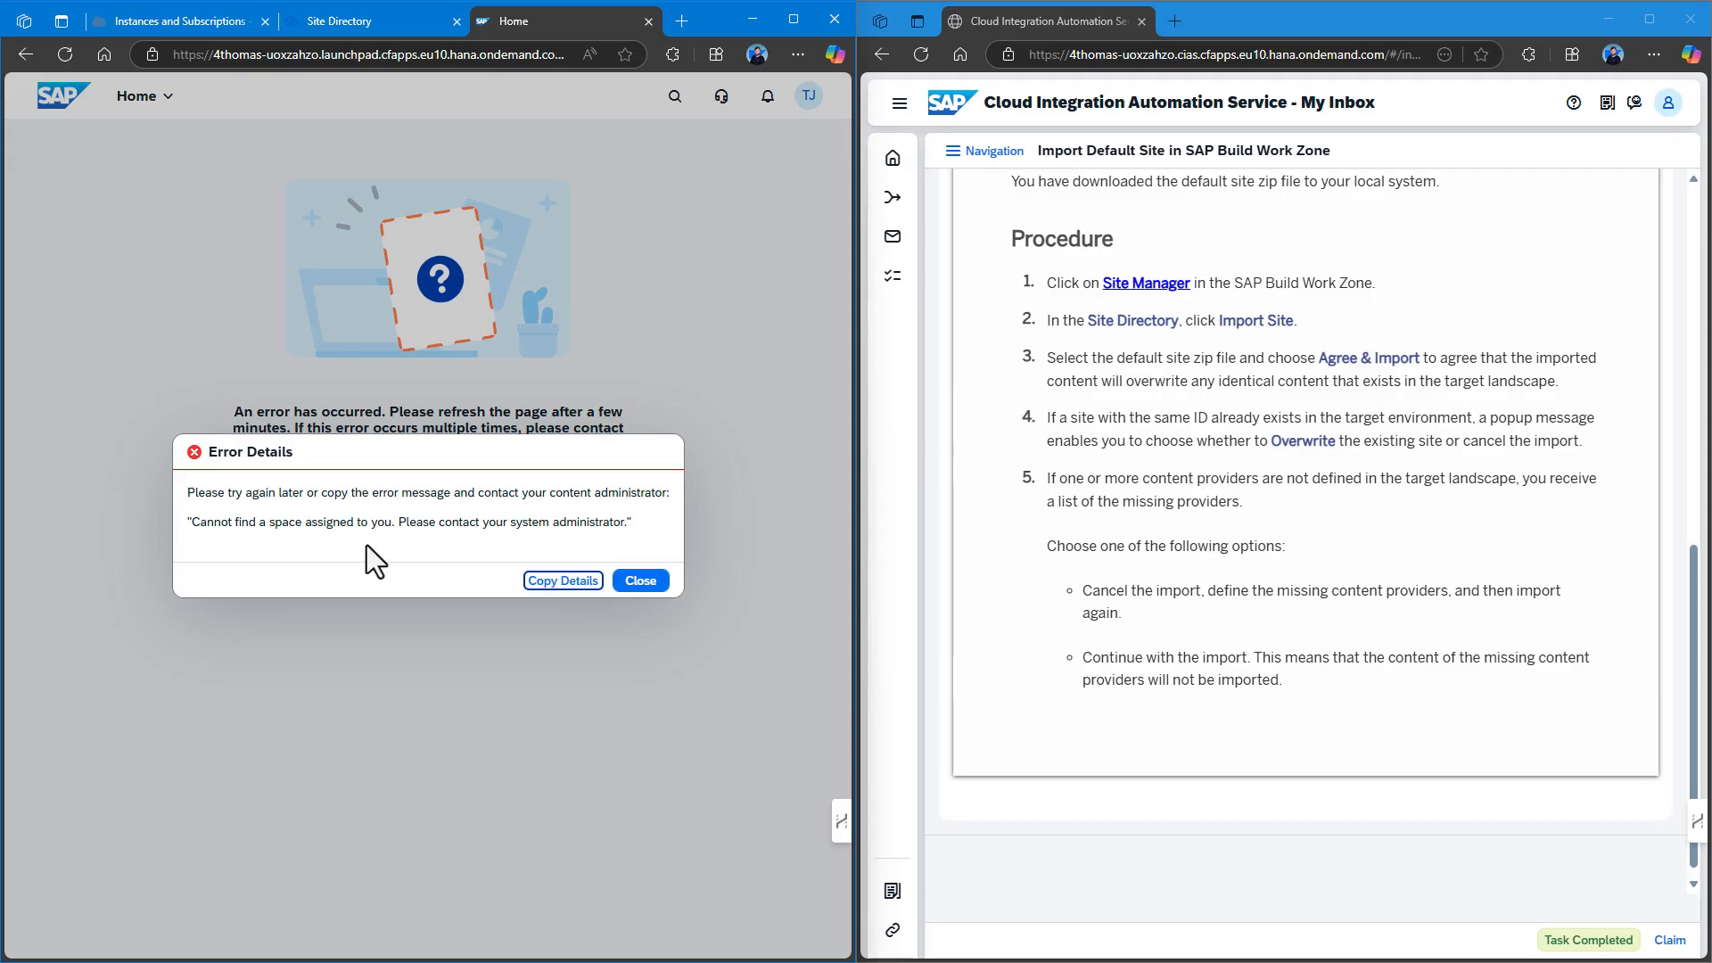
pyautogui.click(640, 580)
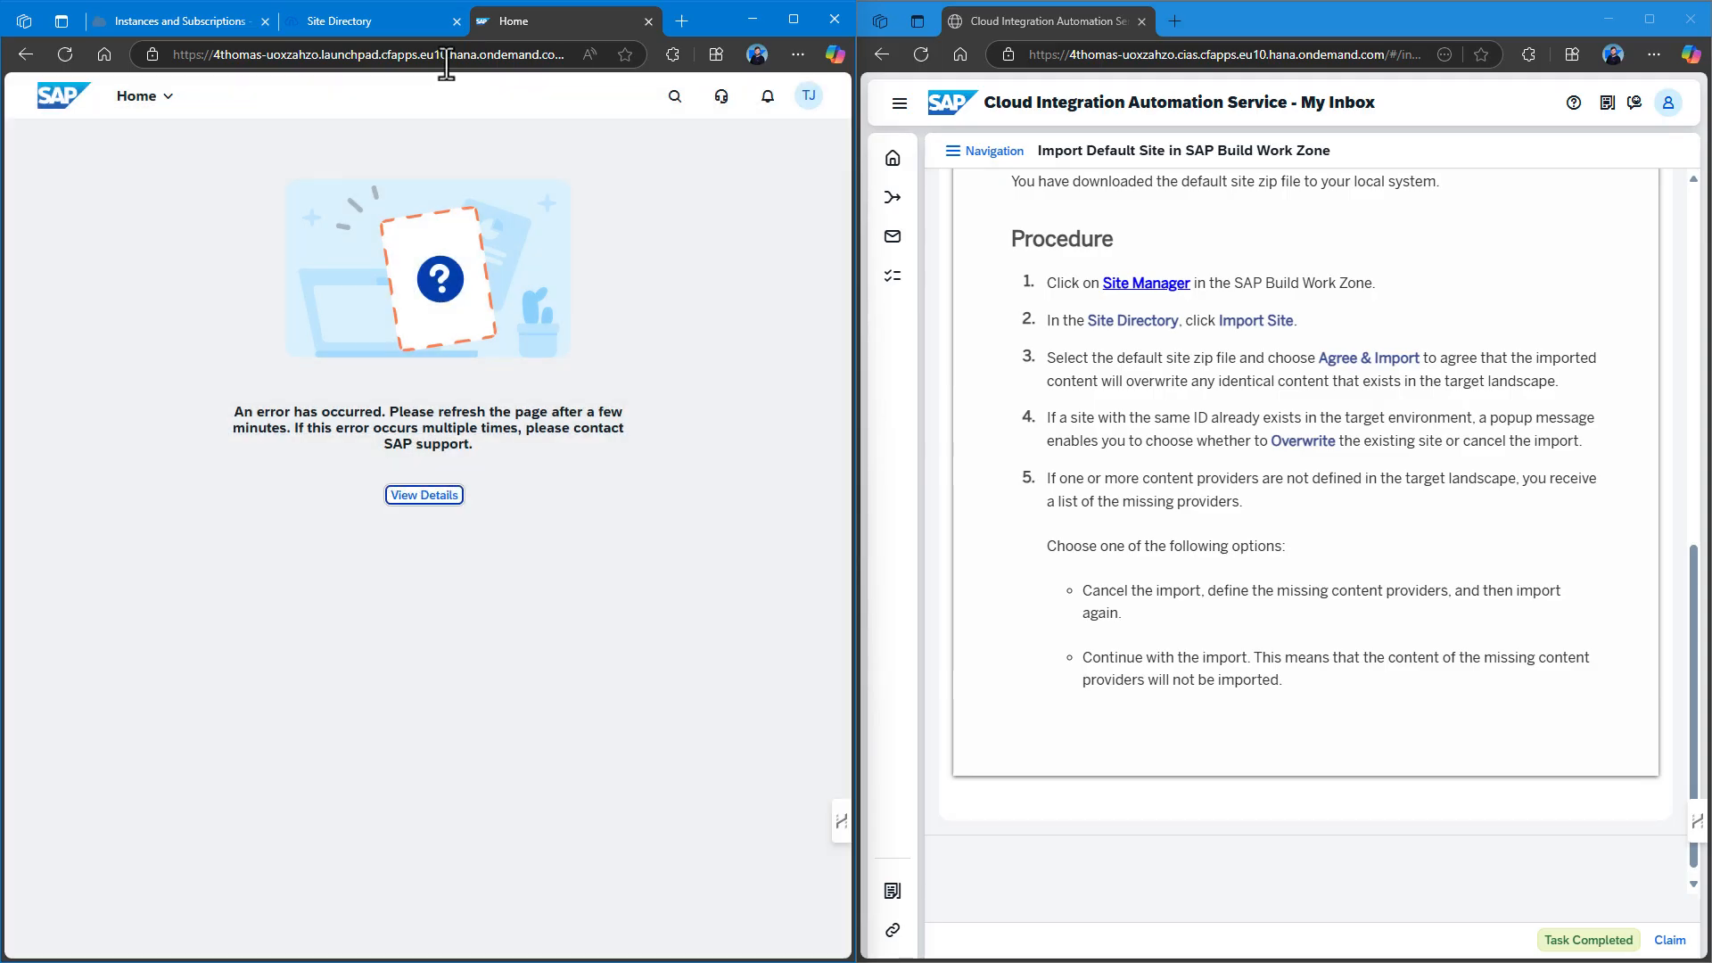
pyautogui.click(648, 21)
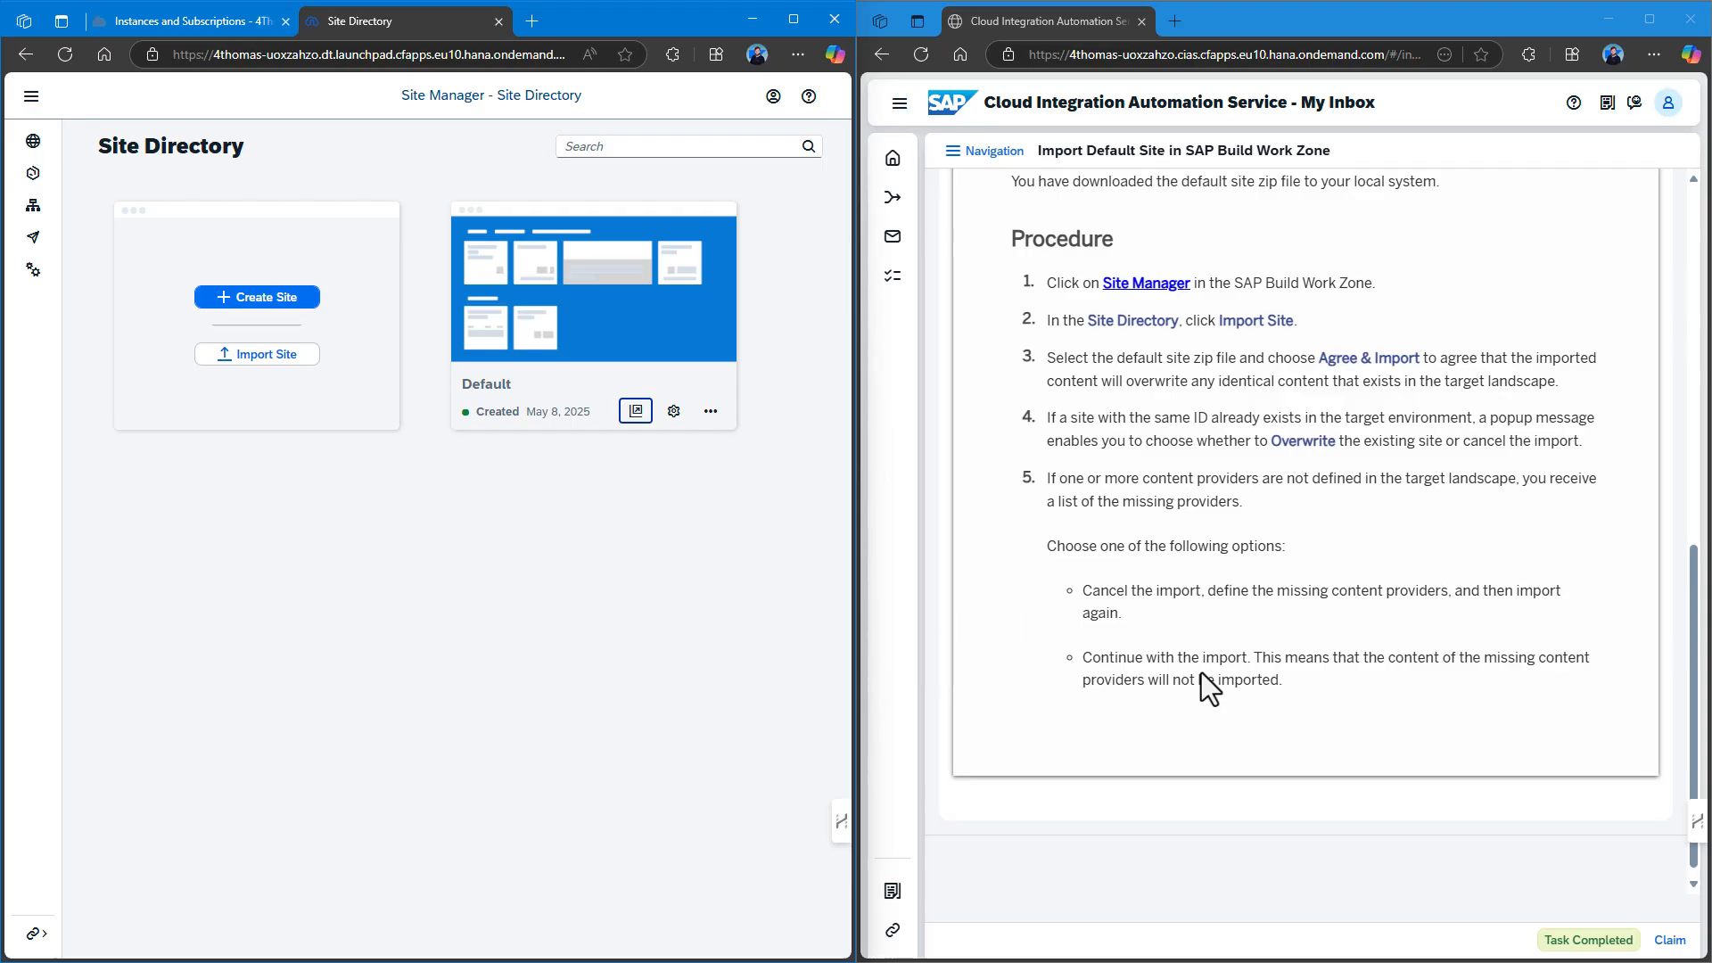
pyautogui.click(1588, 938)
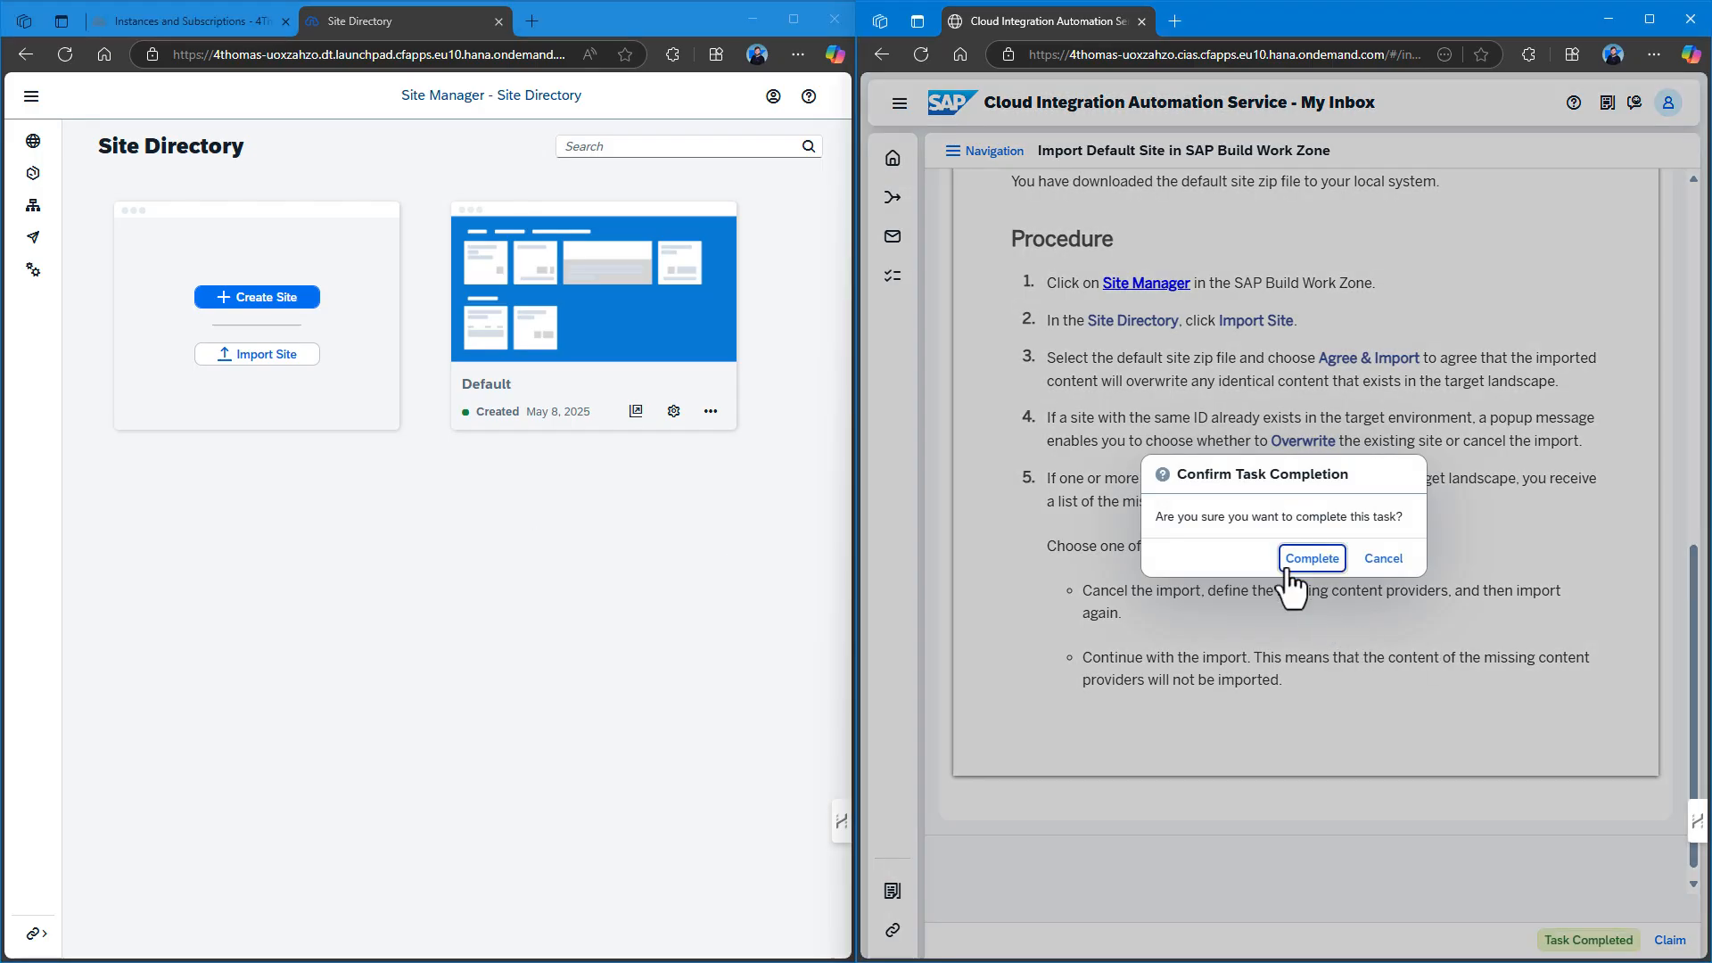
# Confirm the import task, maximise the inbox, and complete the execution from Execution Summary.
pyautogui.click(1295, 562)
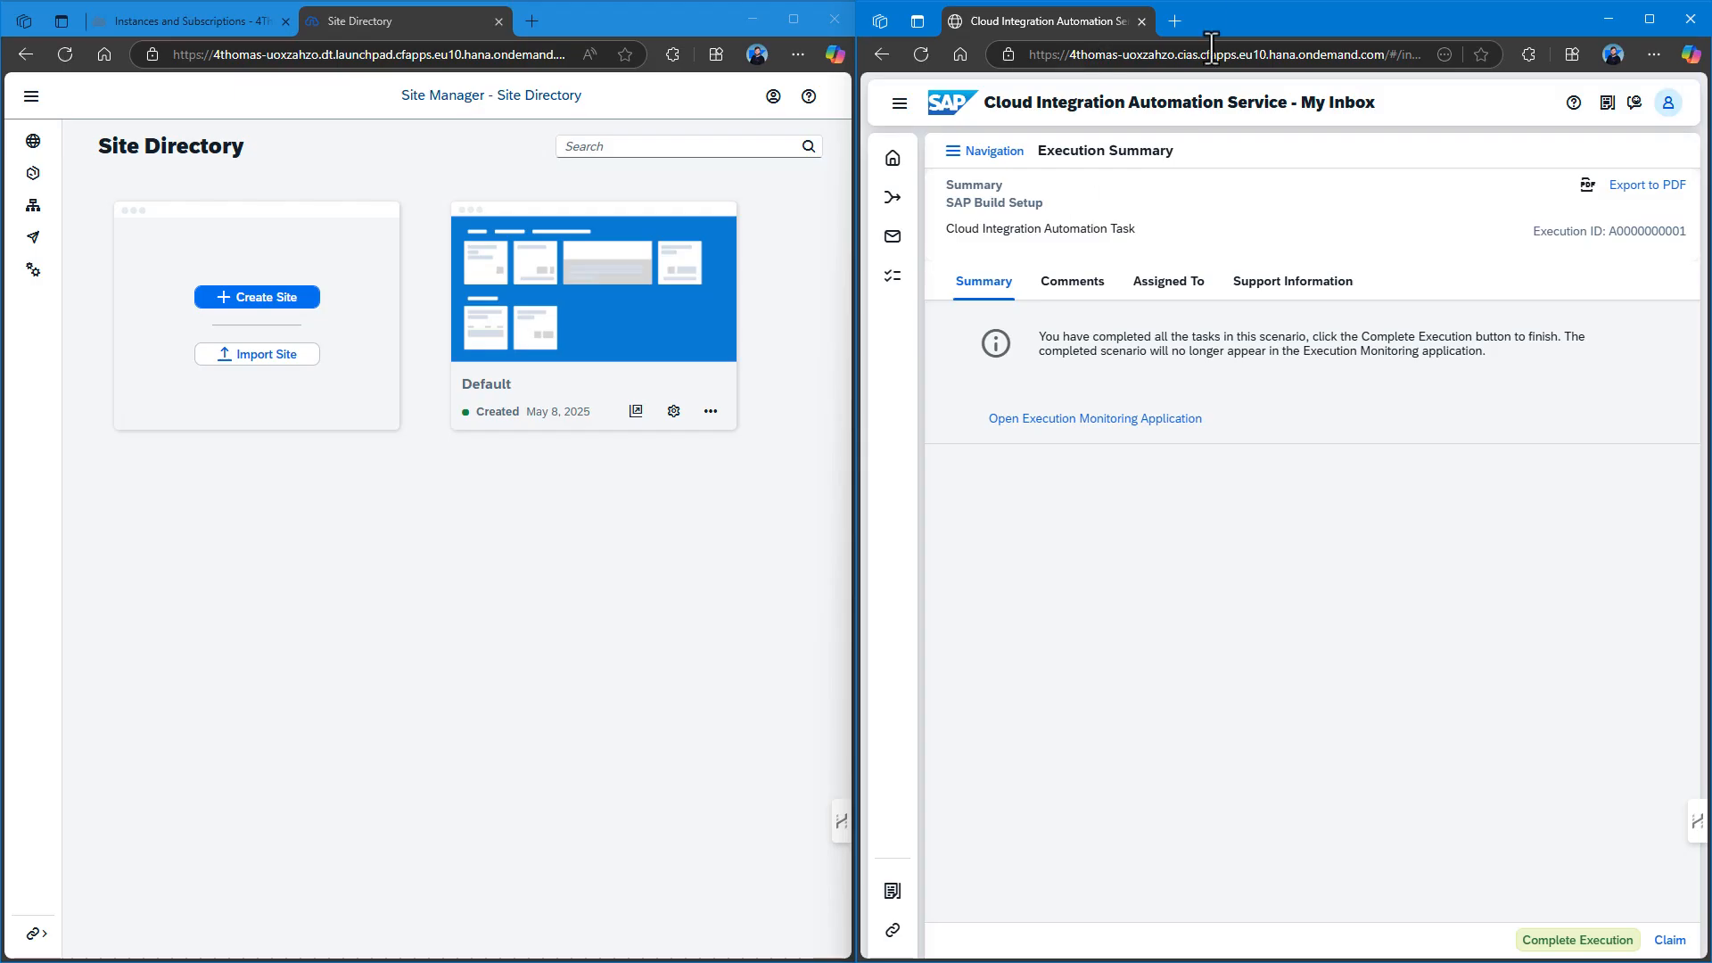
pyautogui.moveTo(1266, 11); pyautogui.dragTo(768, 7)
pyautogui.click(219, 323)
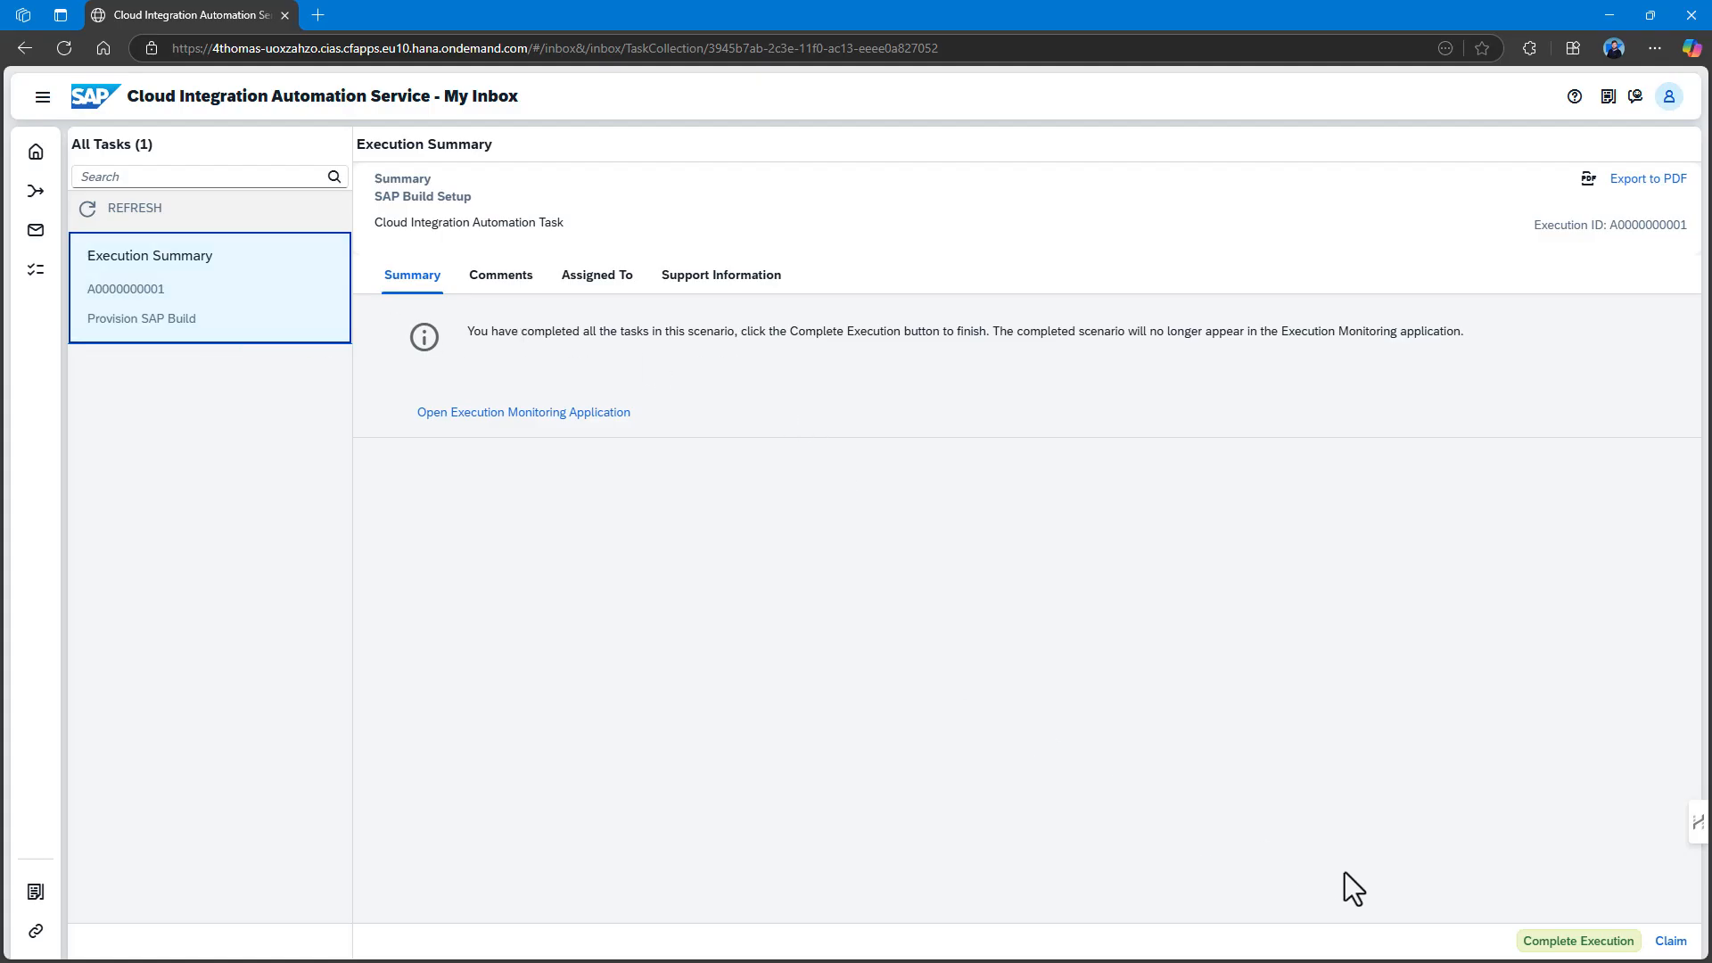
pyautogui.click(1552, 944)
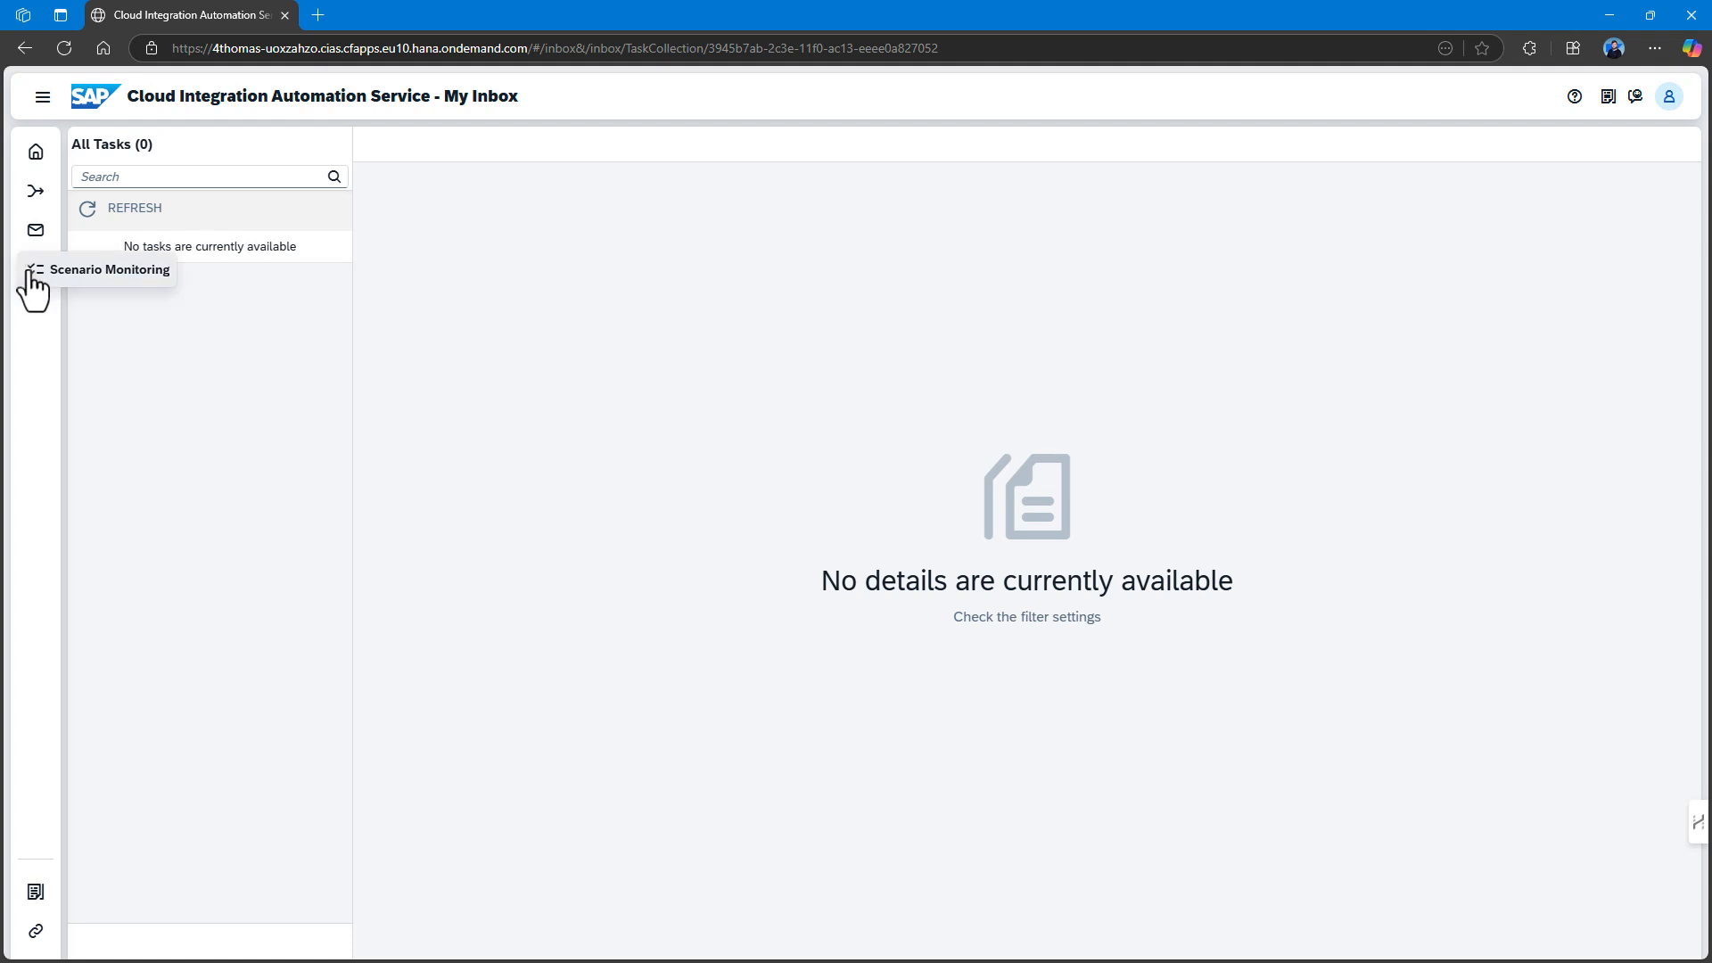
# Filter Scenario Monitoring to all statuses and open the Provision SAP Build execution at 100%.
pyautogui.click(60, 276)
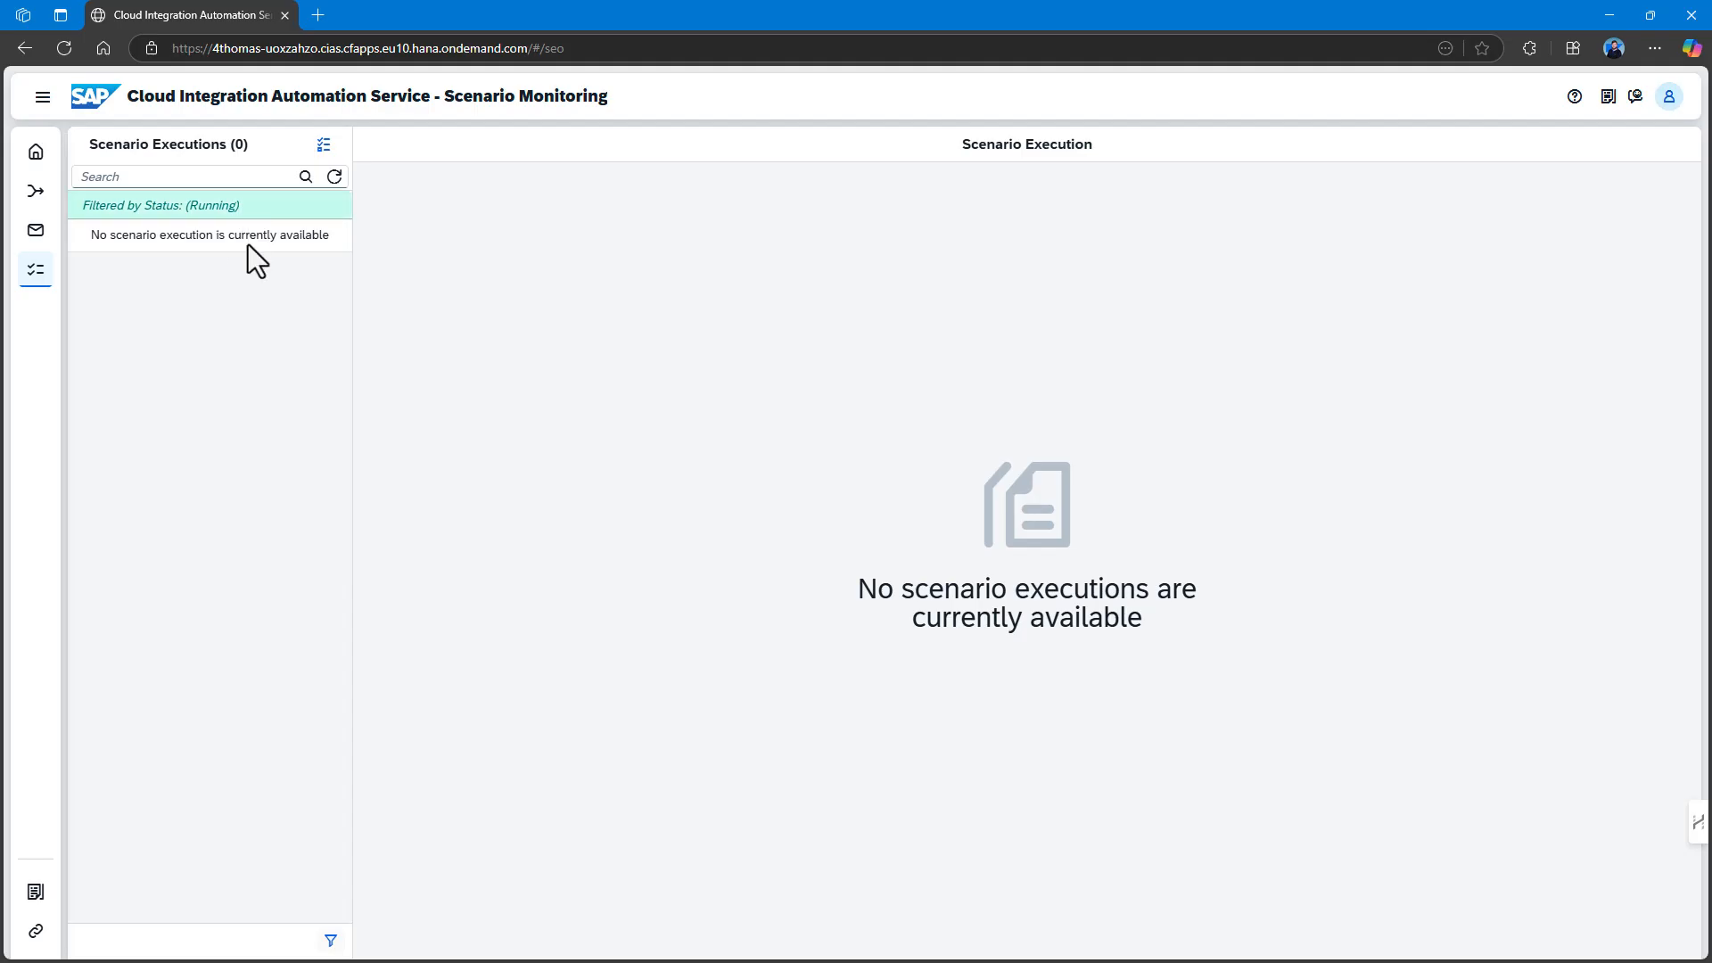
pyautogui.click(324, 145)
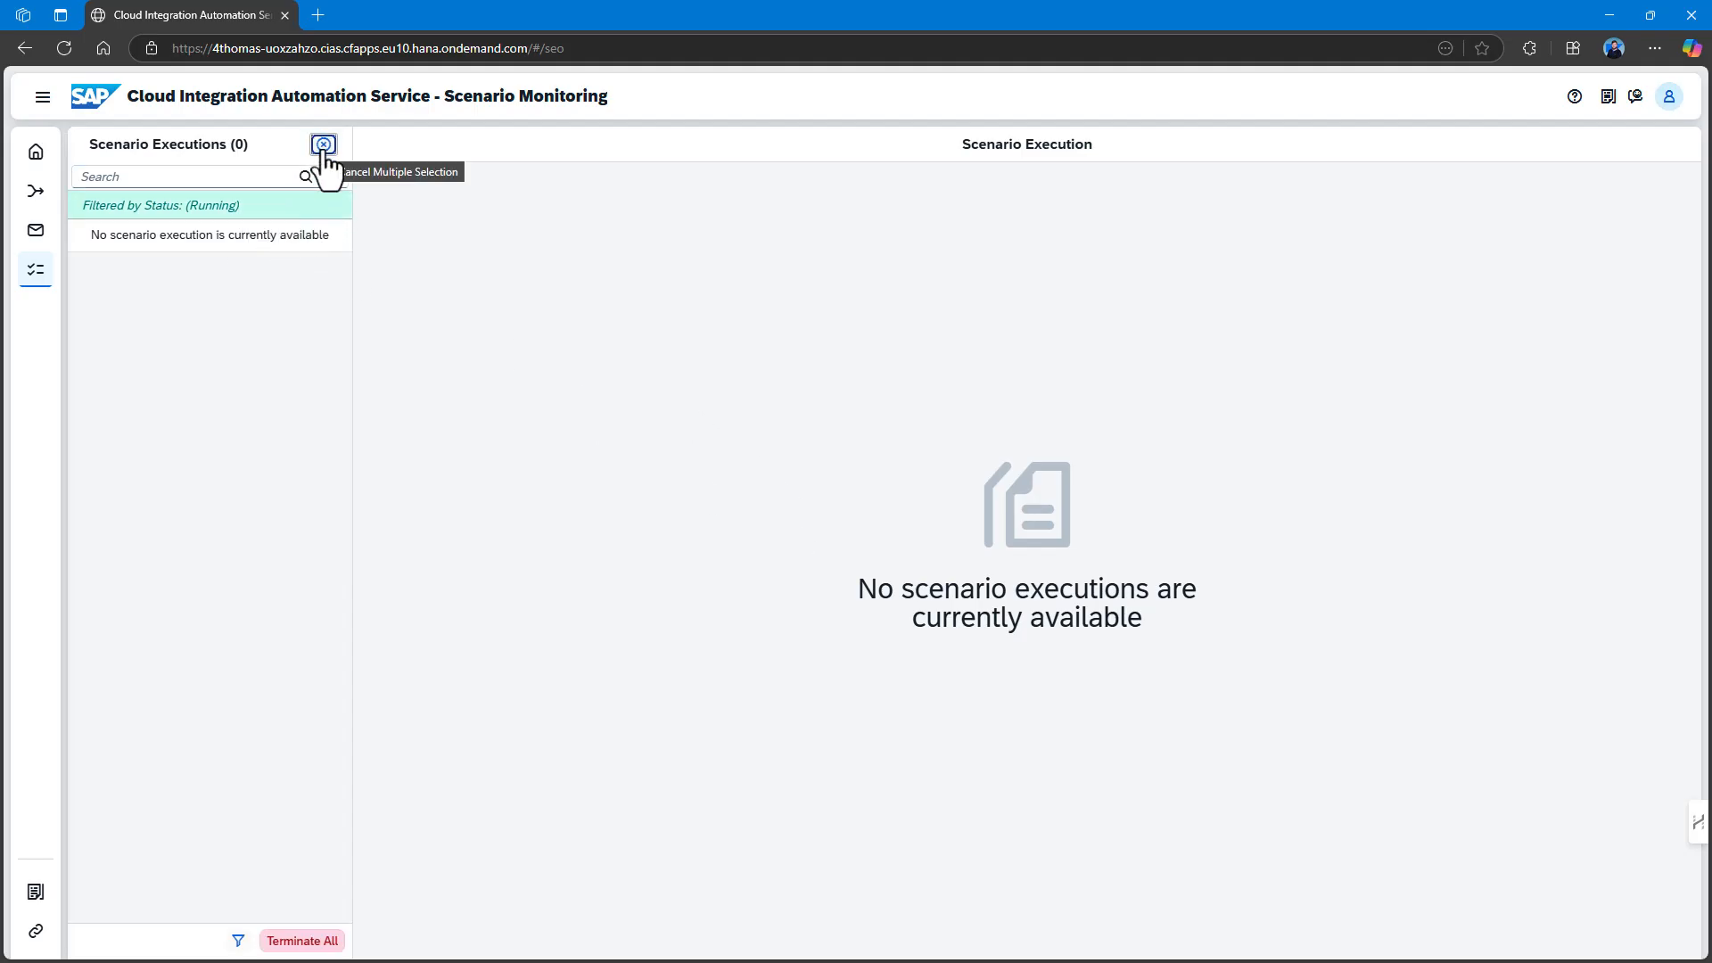
pyautogui.click(254, 207)
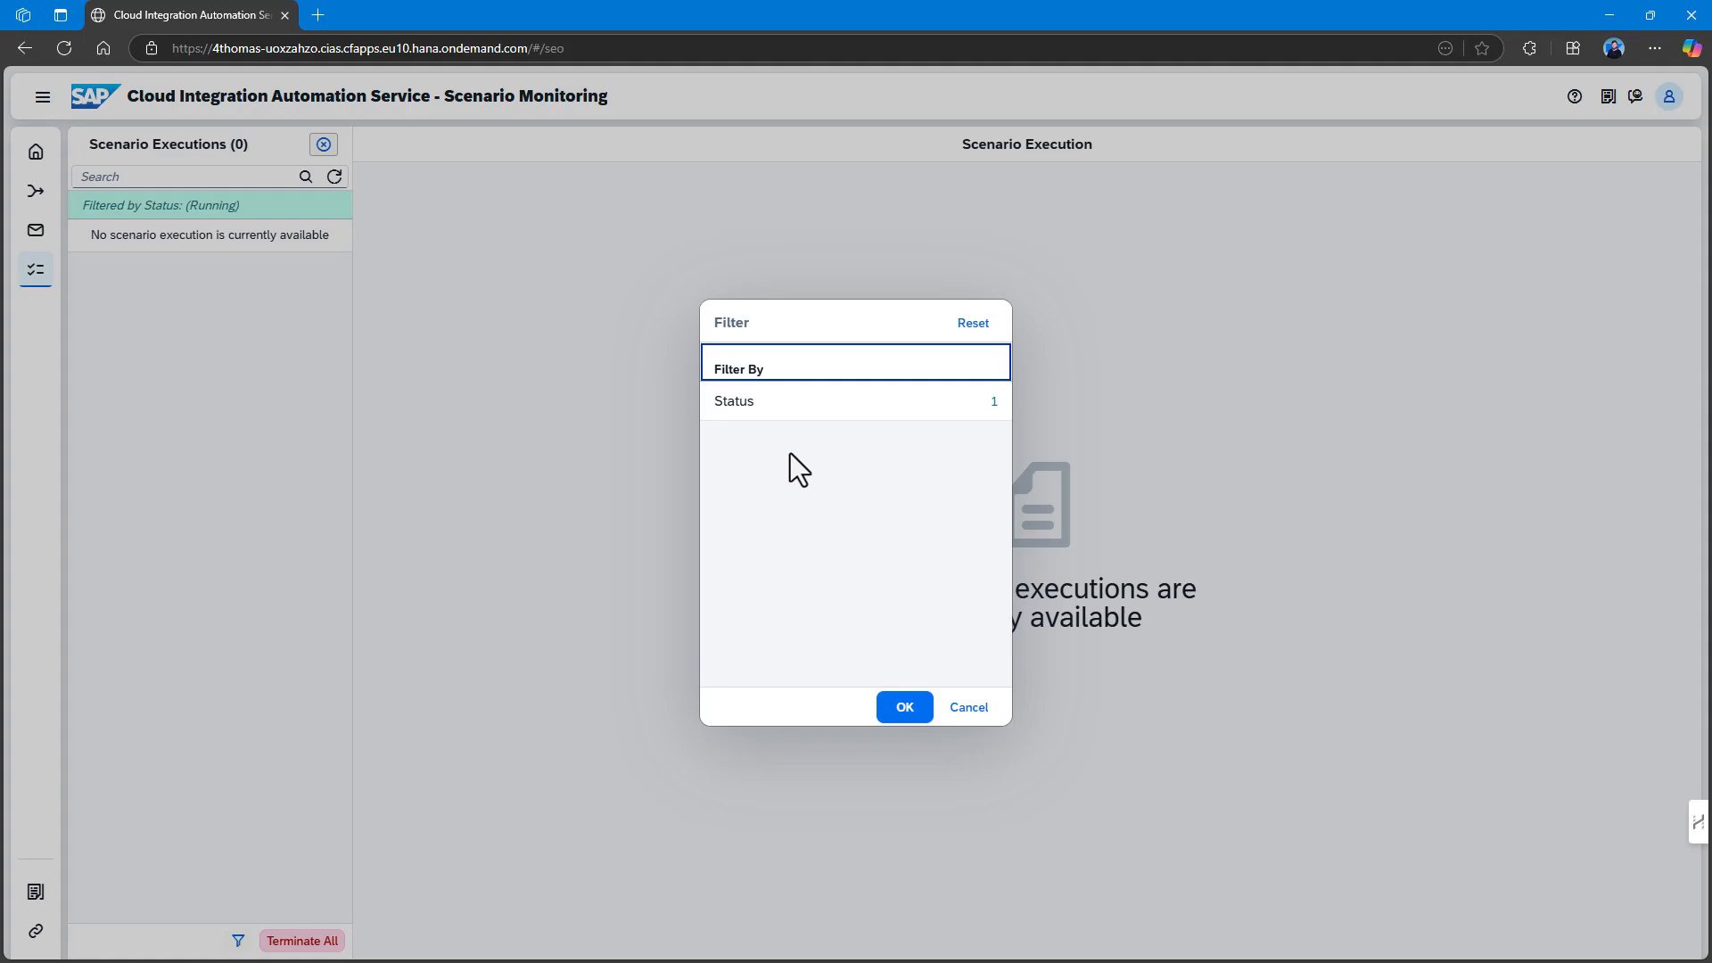
pyautogui.click(798, 406)
pyautogui.click(724, 403)
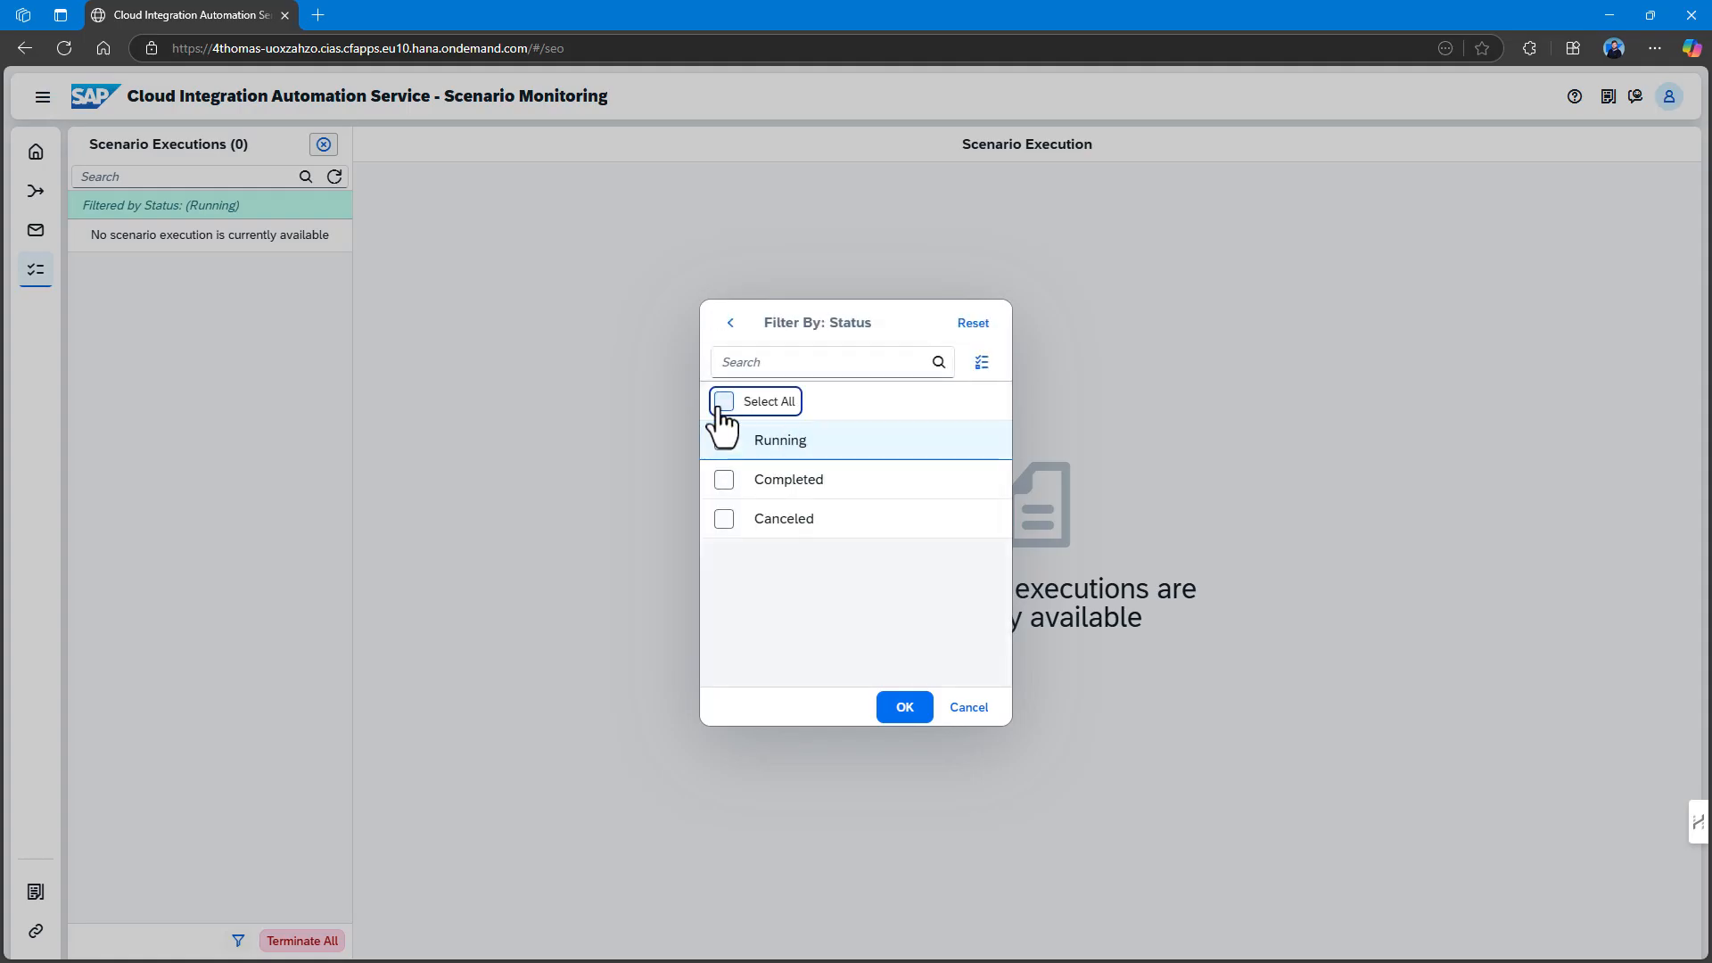
pyautogui.click(902, 712)
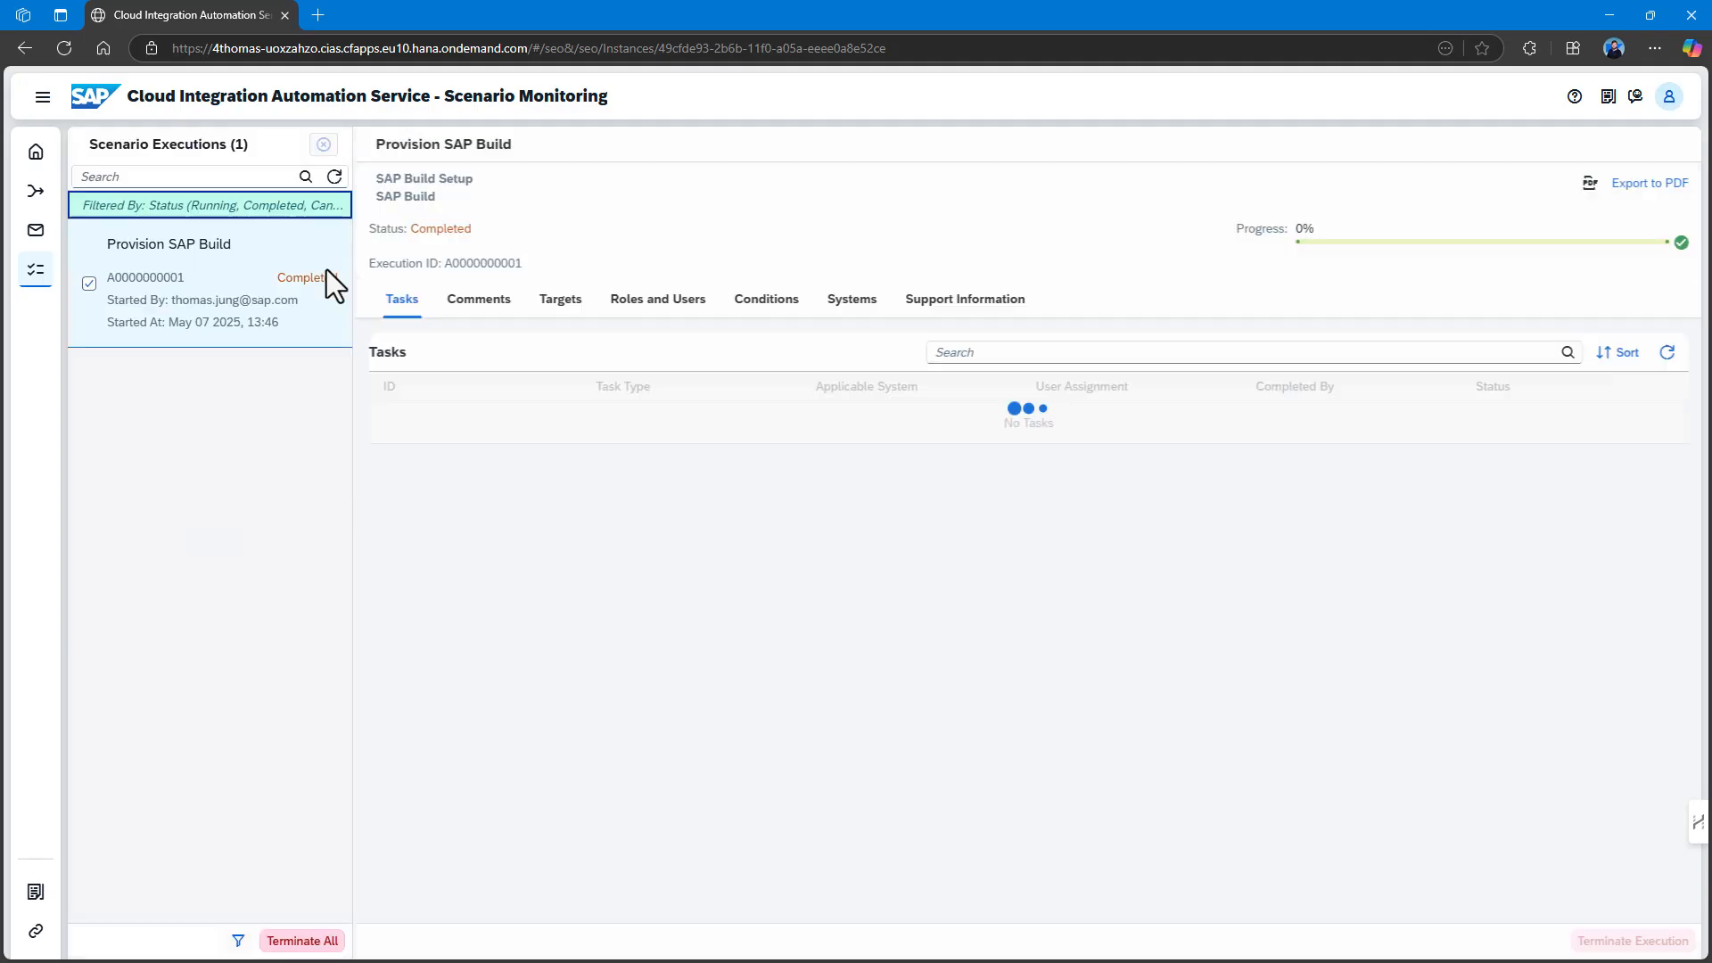
pyautogui.click(255, 282)
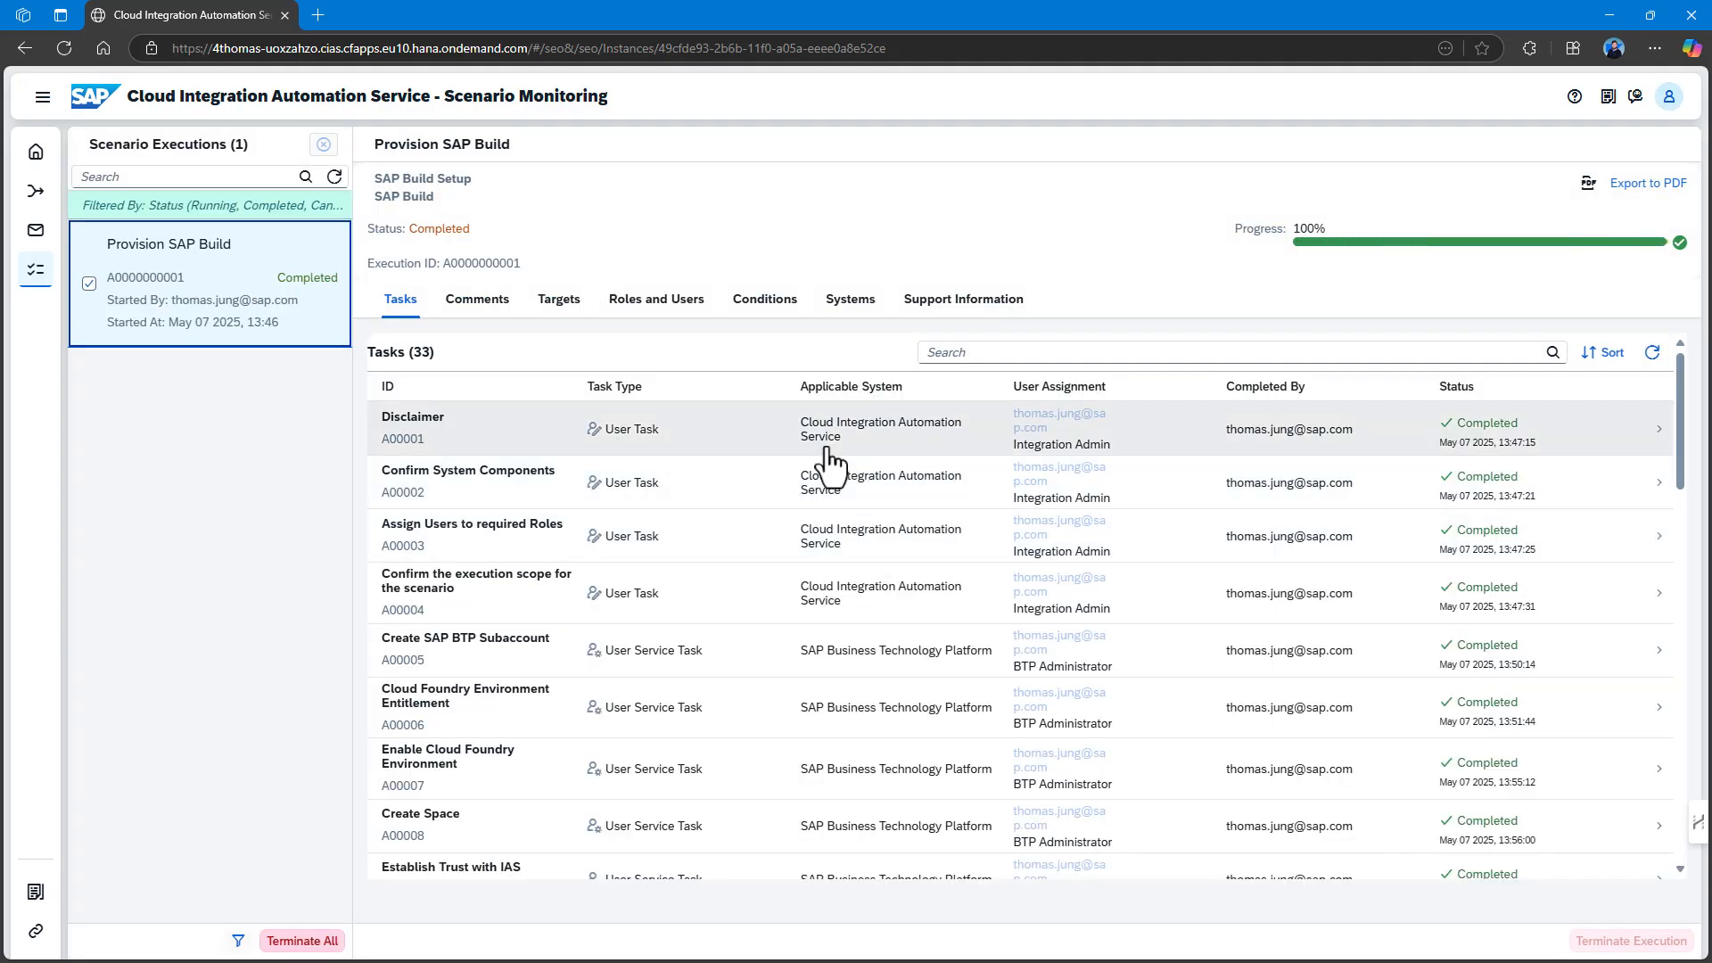
pyautogui.scroll(-15, 830, 460)
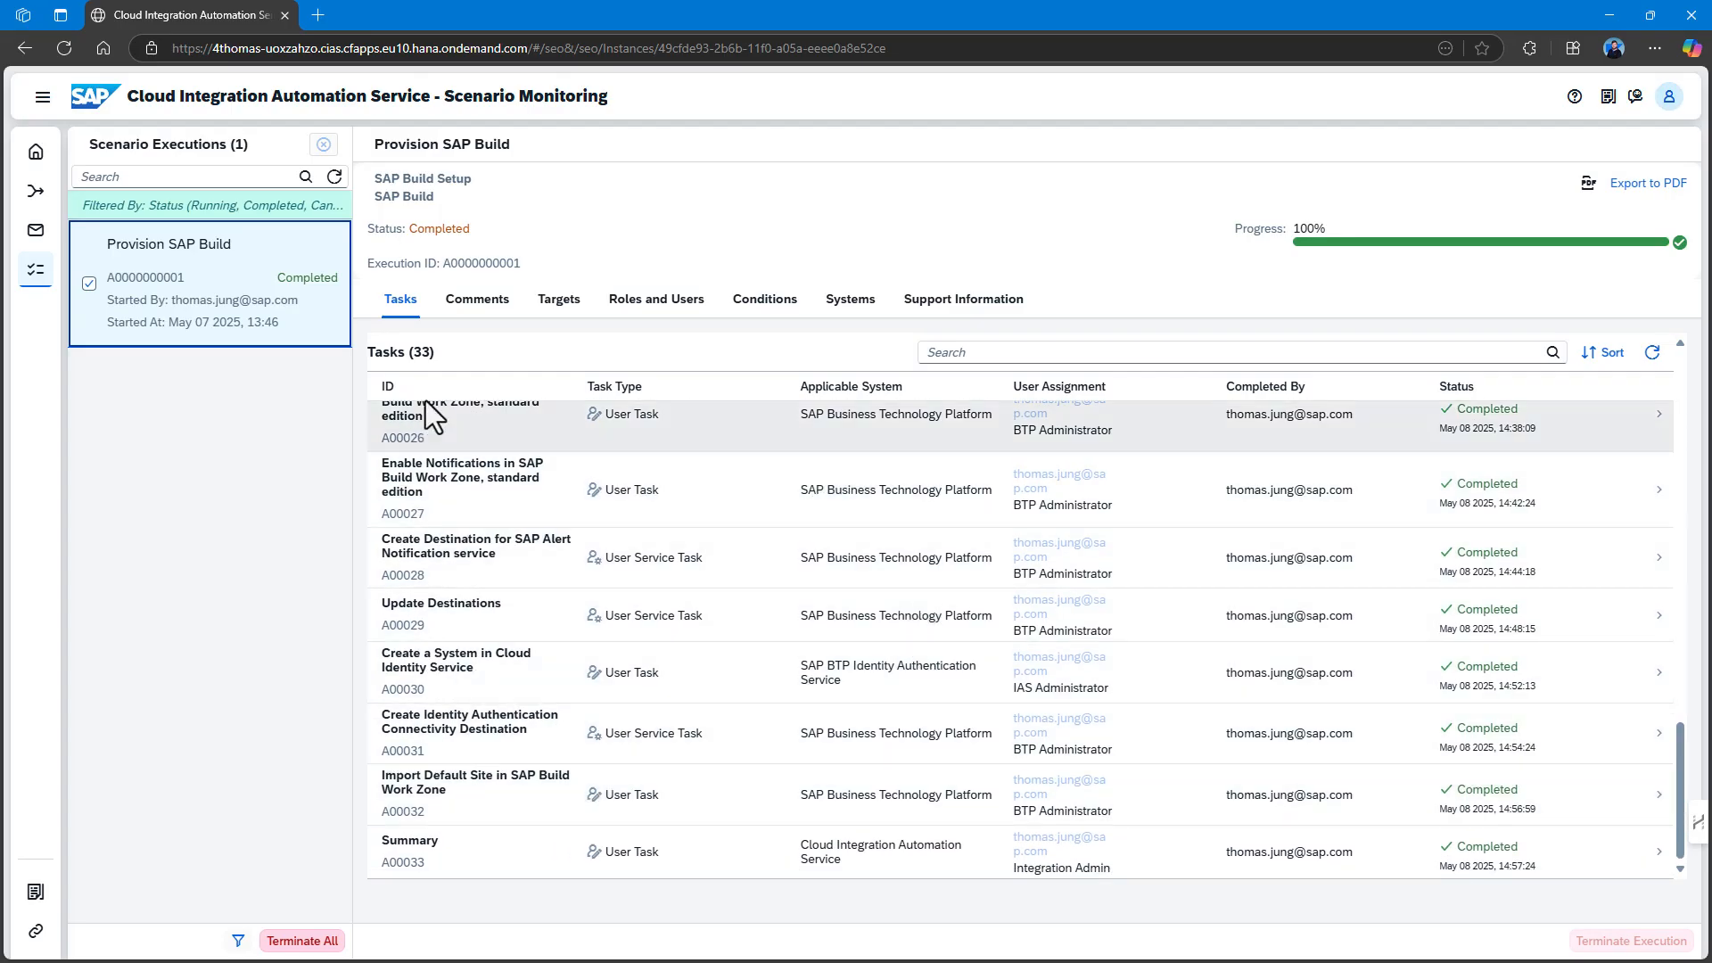
pyautogui.scroll(15, 517, 437)
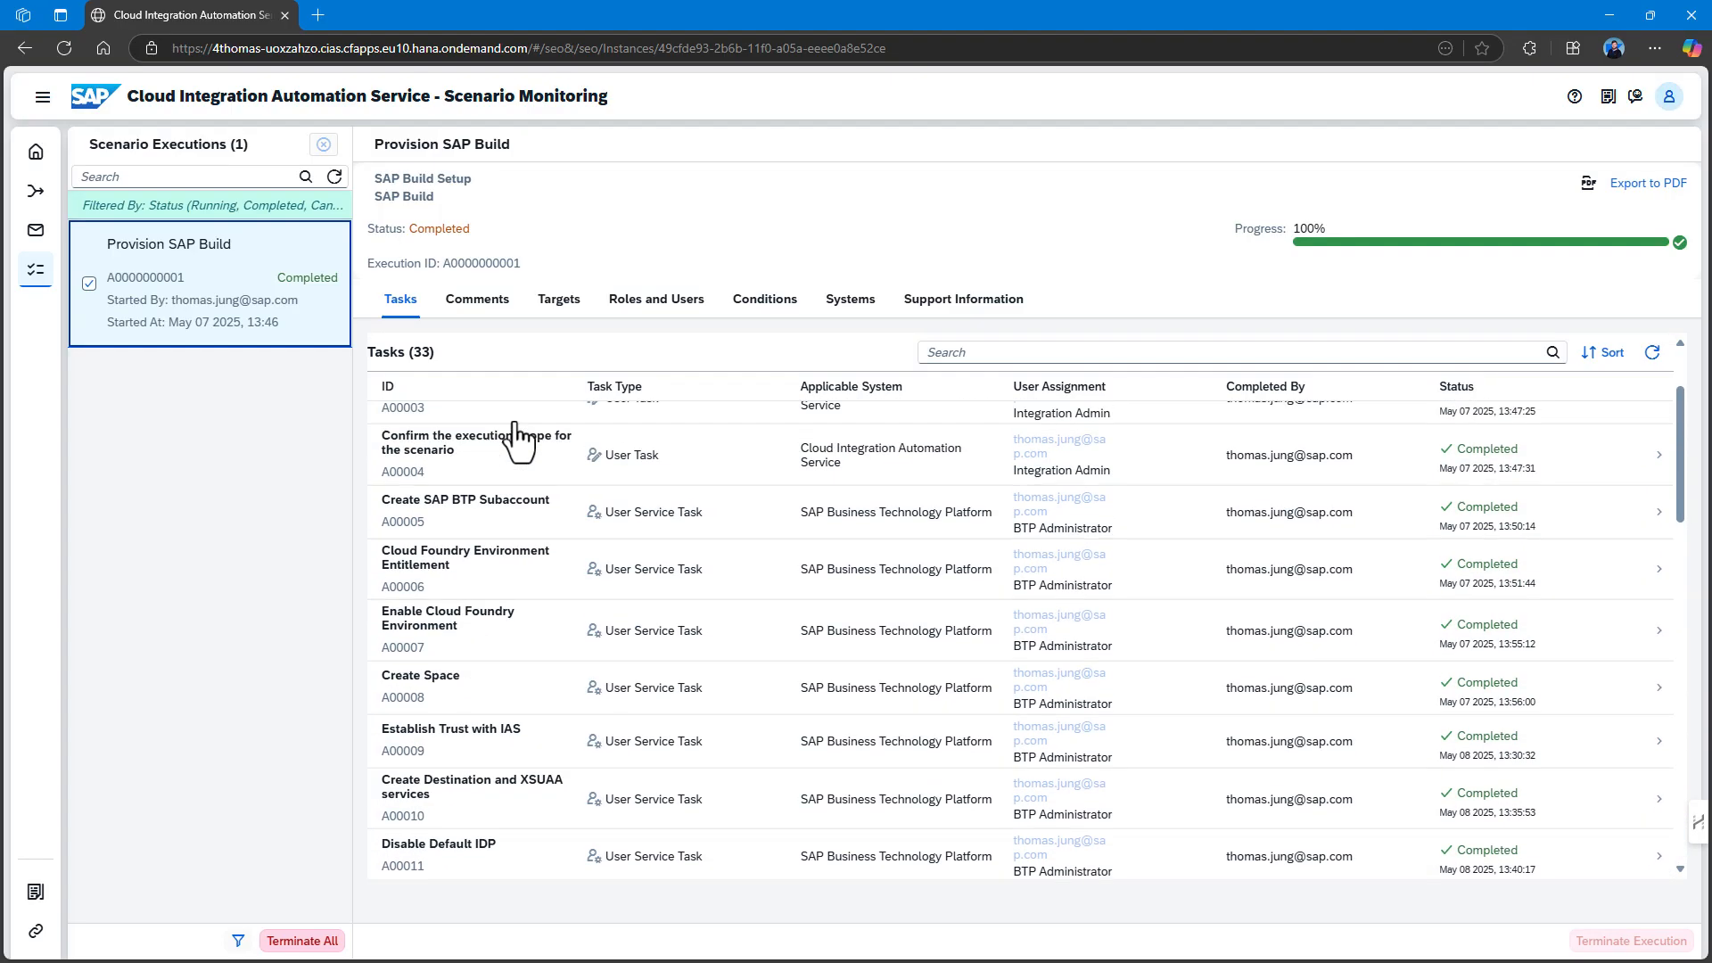
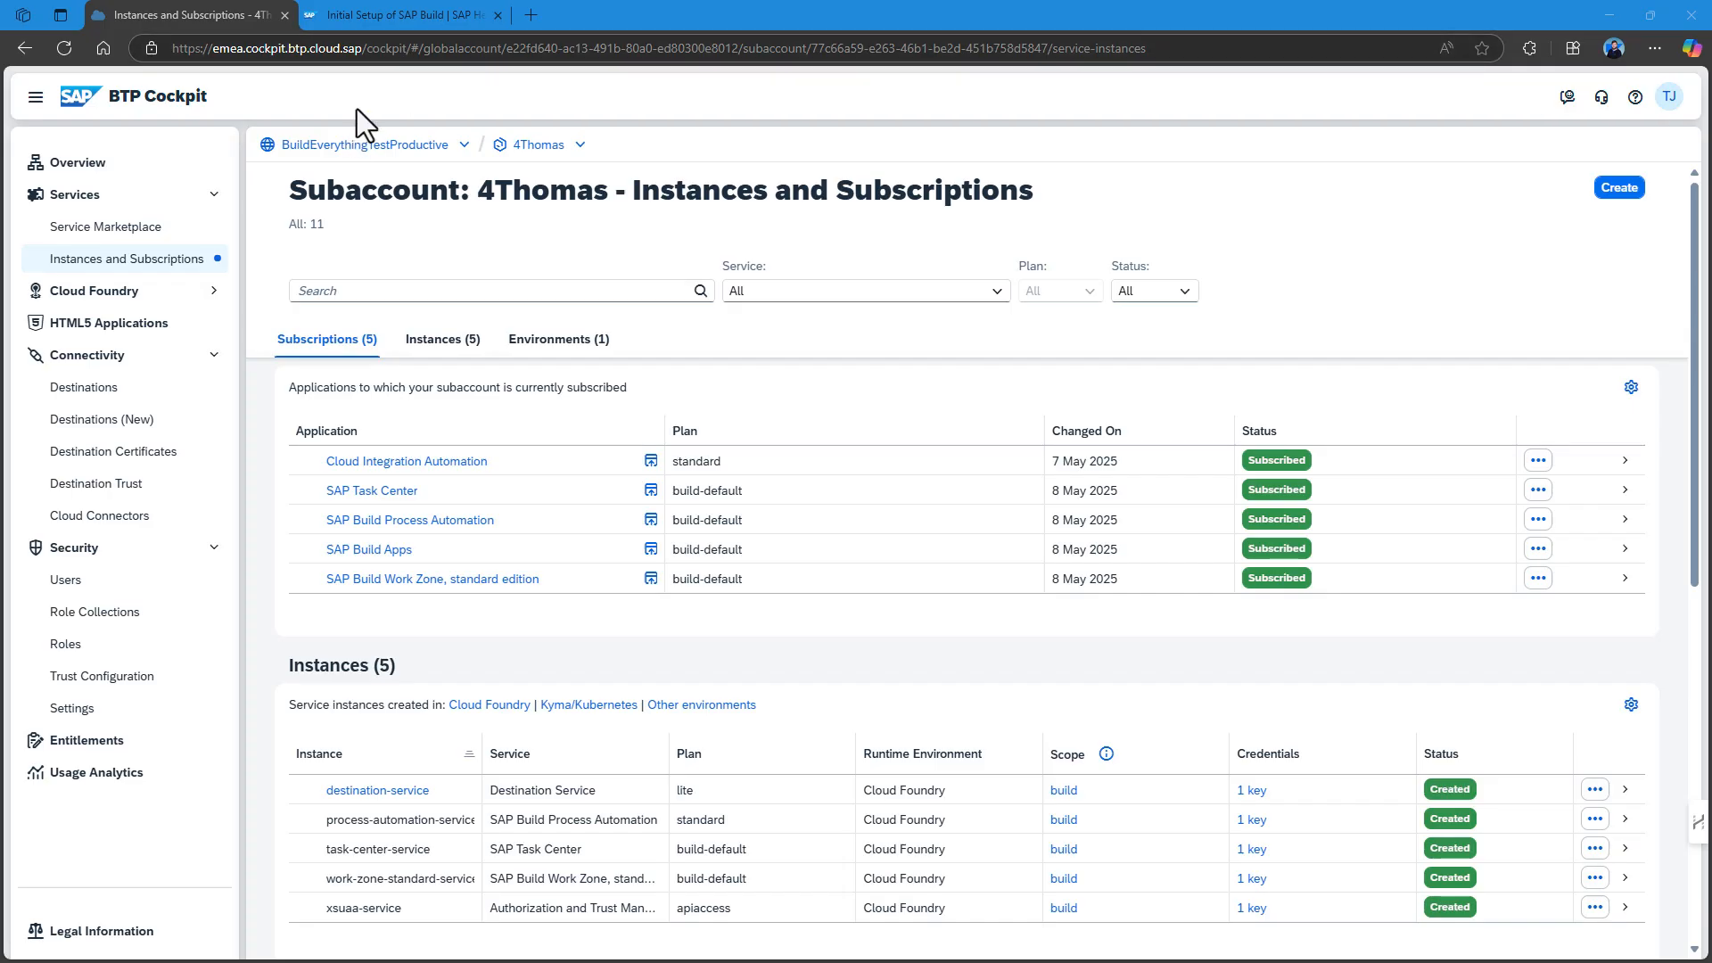
# In SAP Help Portal, go from Initial Setup of SAP Build through Setup Additional SAP Build Services to SAP Business Application Studio.
pyautogui.click(361, 12)
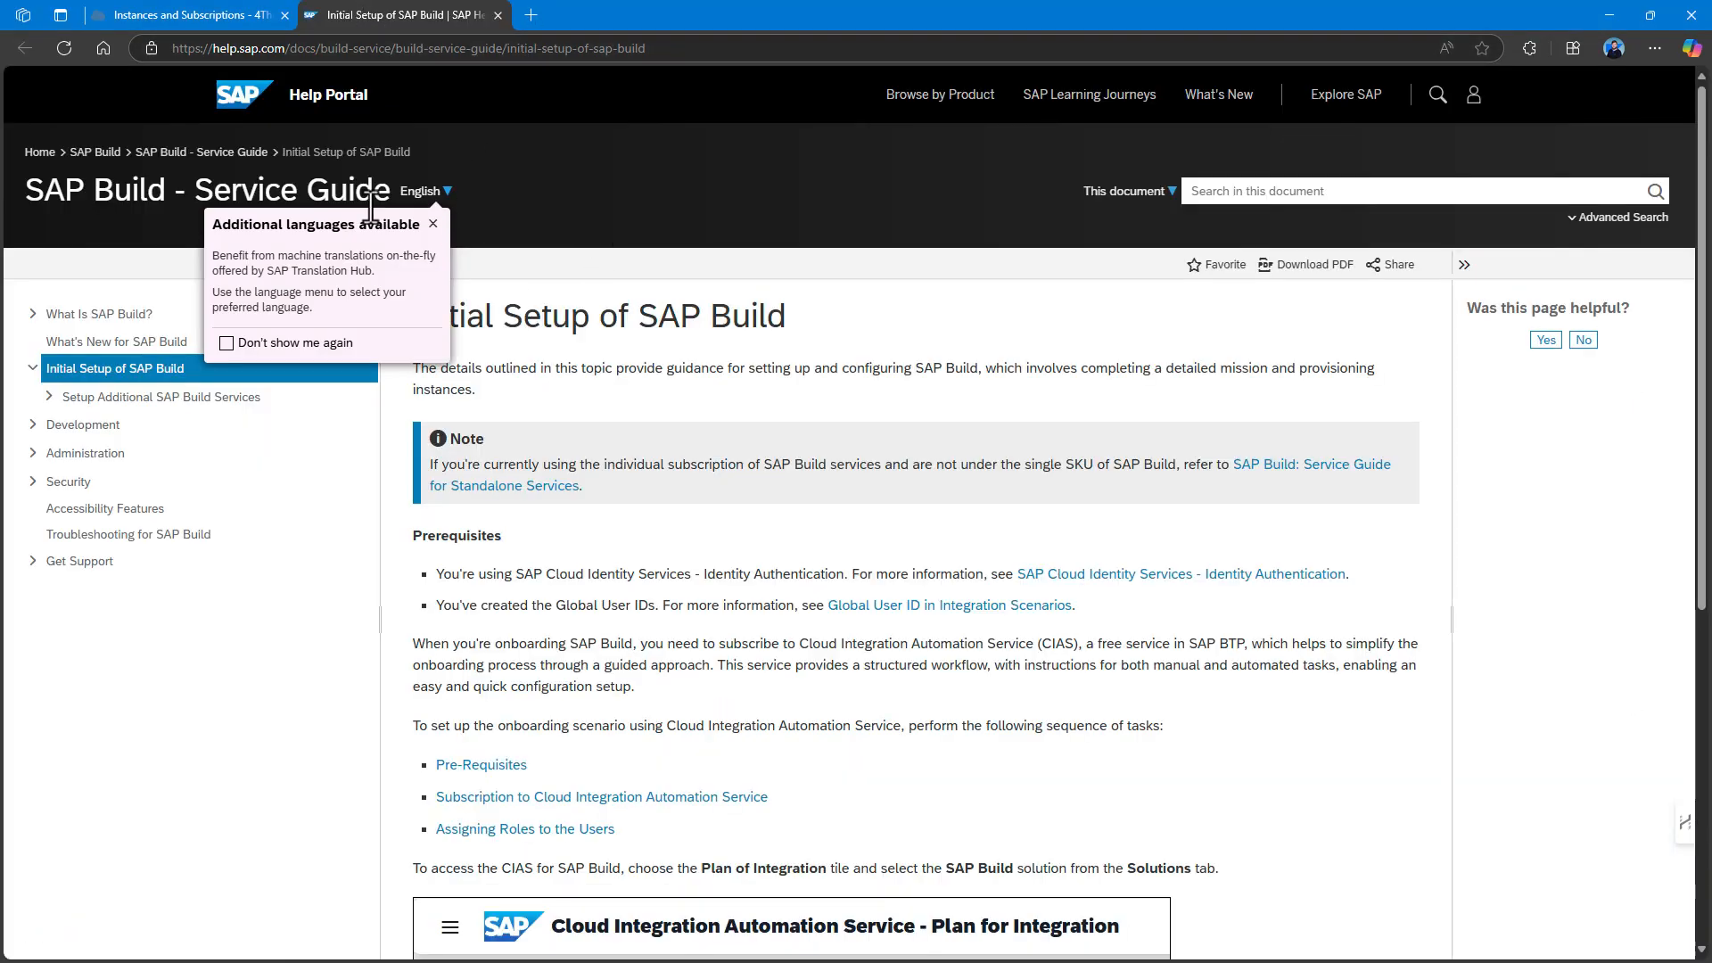
pyautogui.click(434, 224)
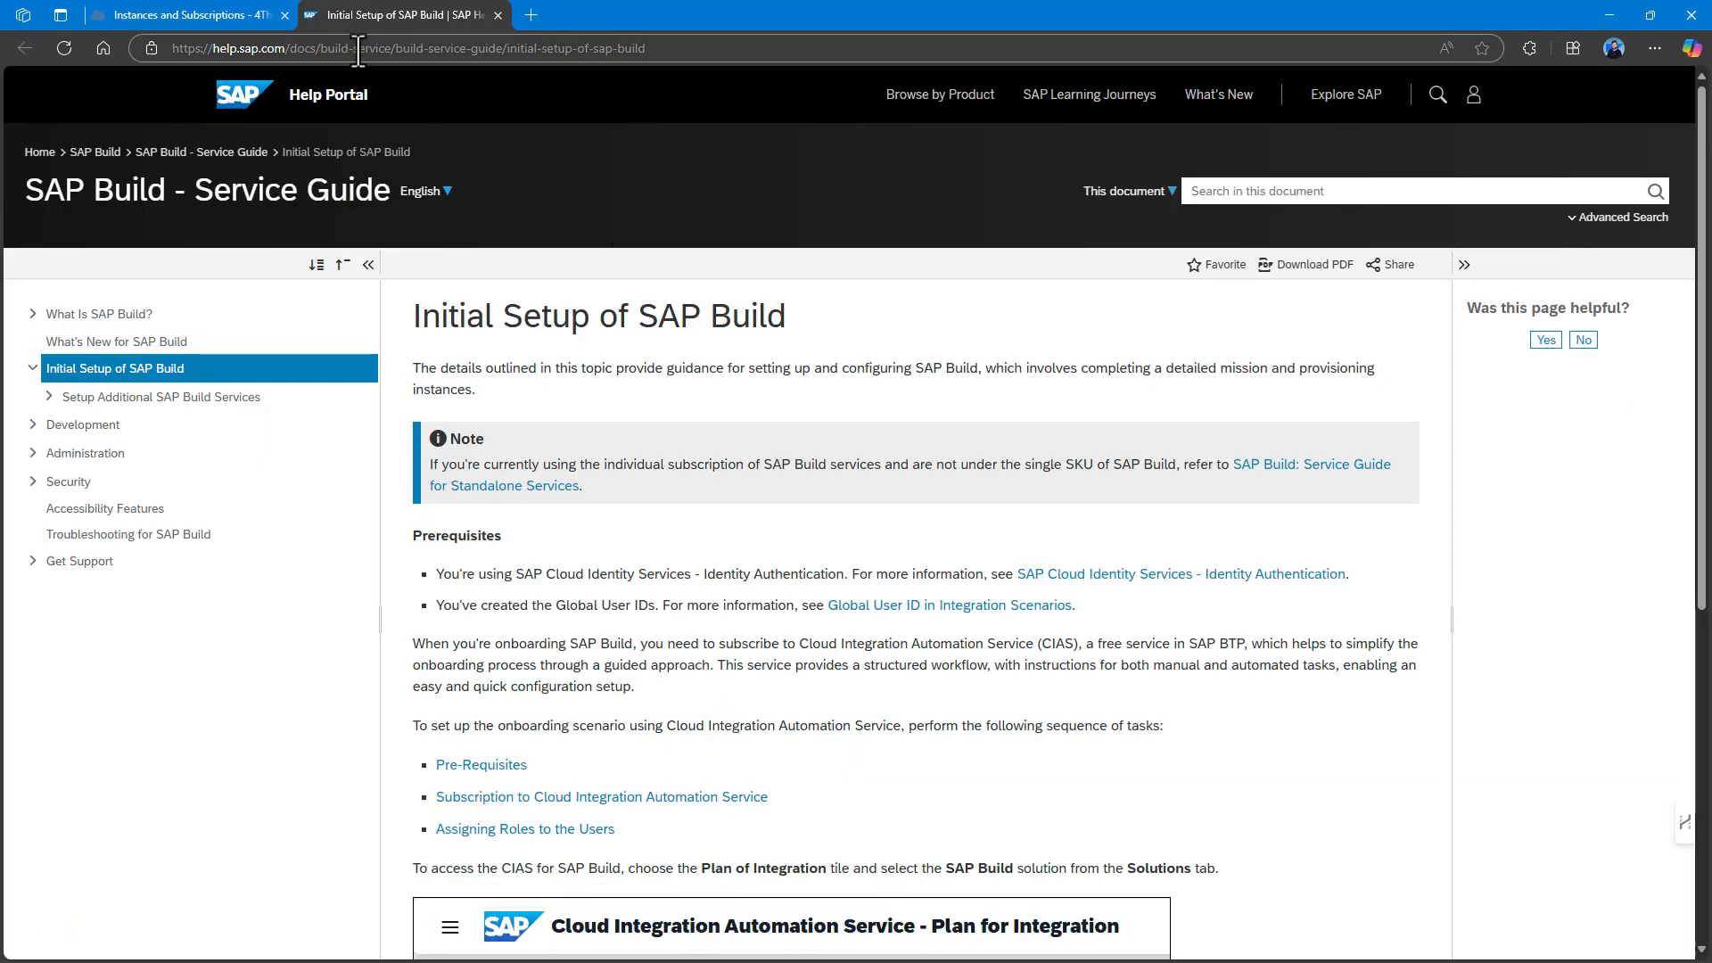
pyautogui.click(114, 386)
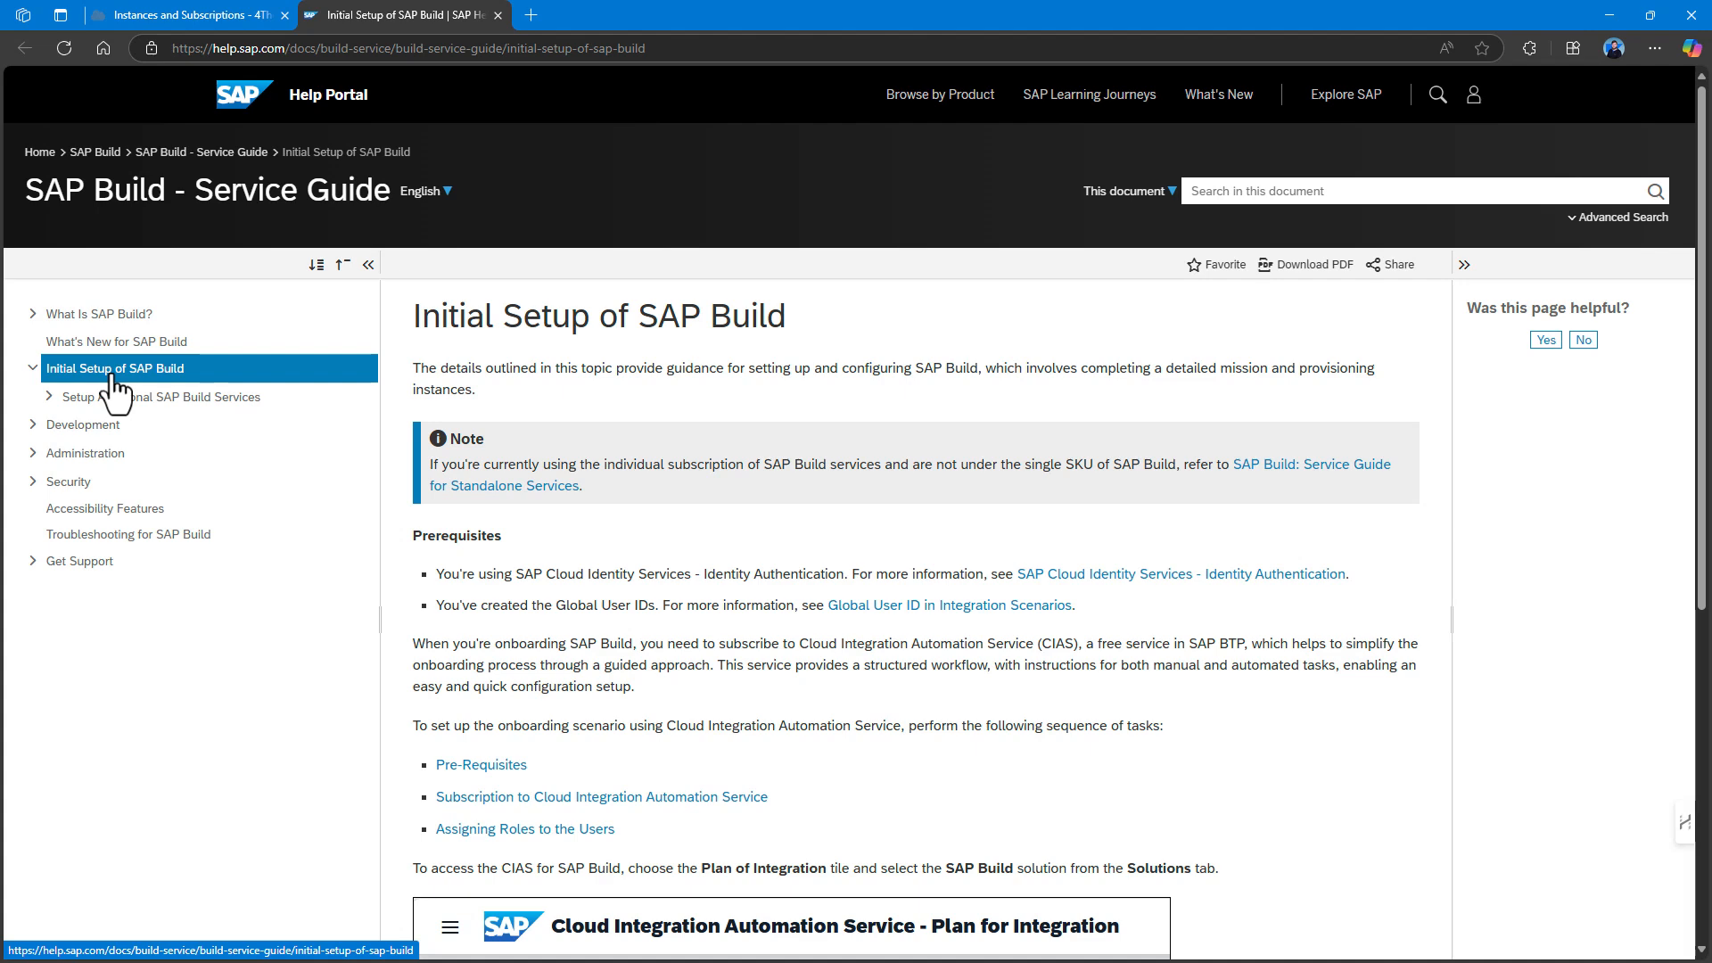
pyautogui.scroll(-2, 726, 421)
pyautogui.scroll(-4, 726, 421)
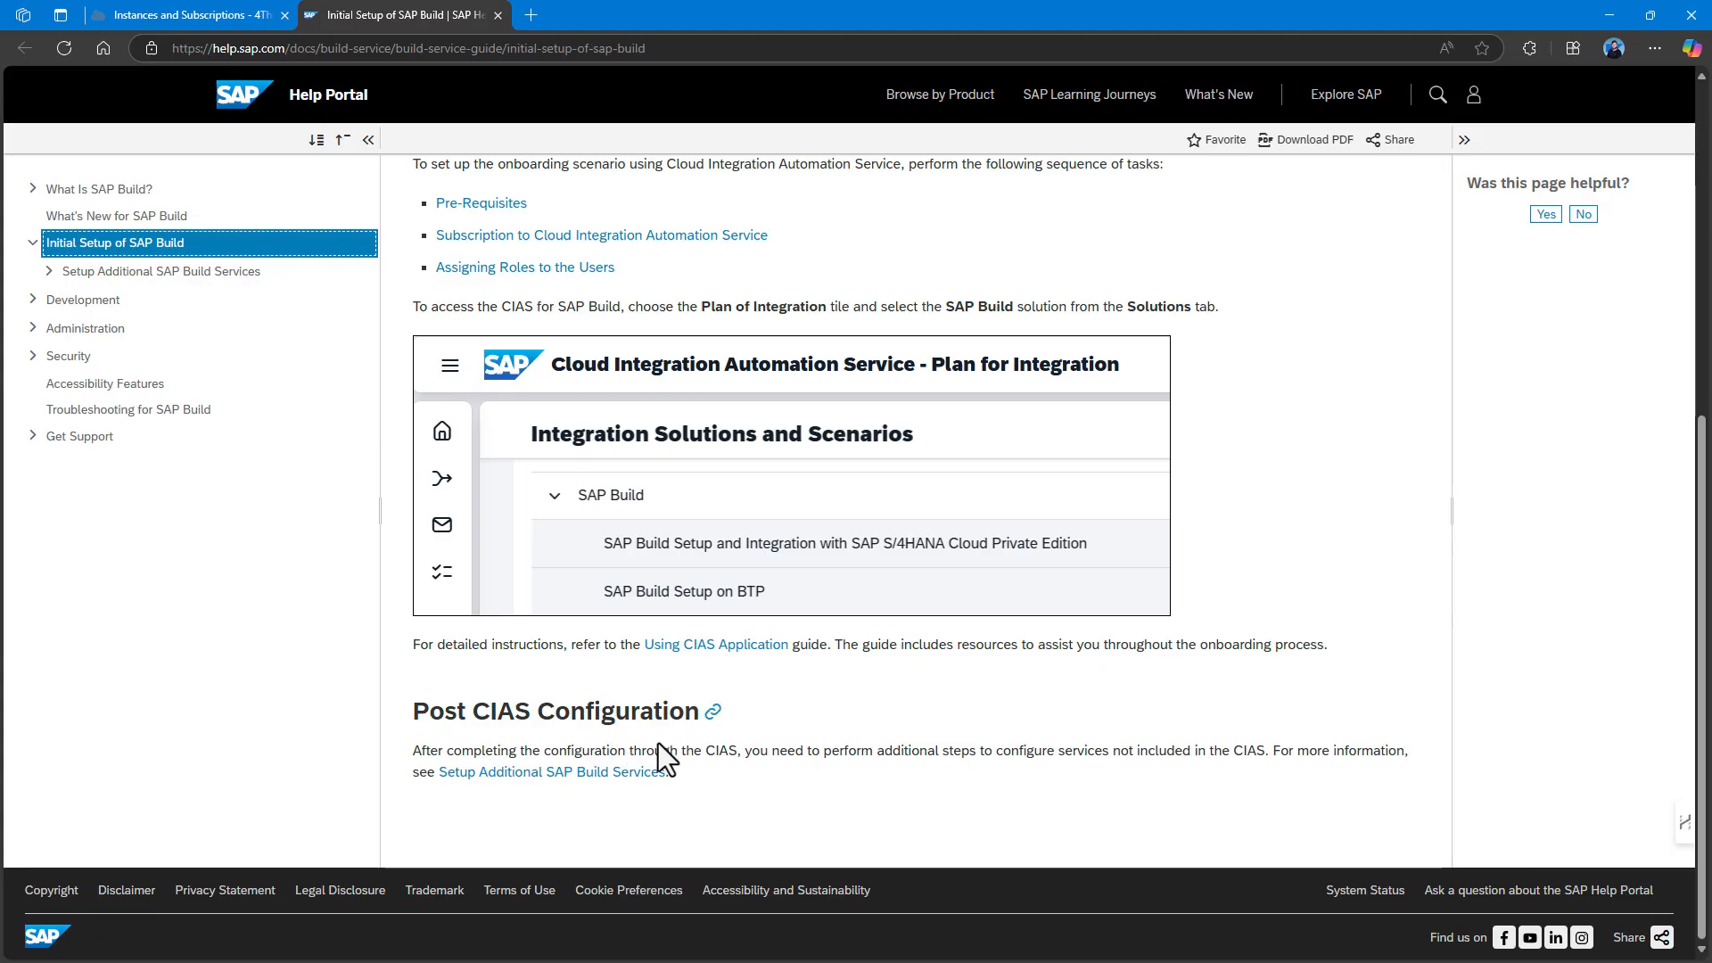
pyautogui.click(609, 778)
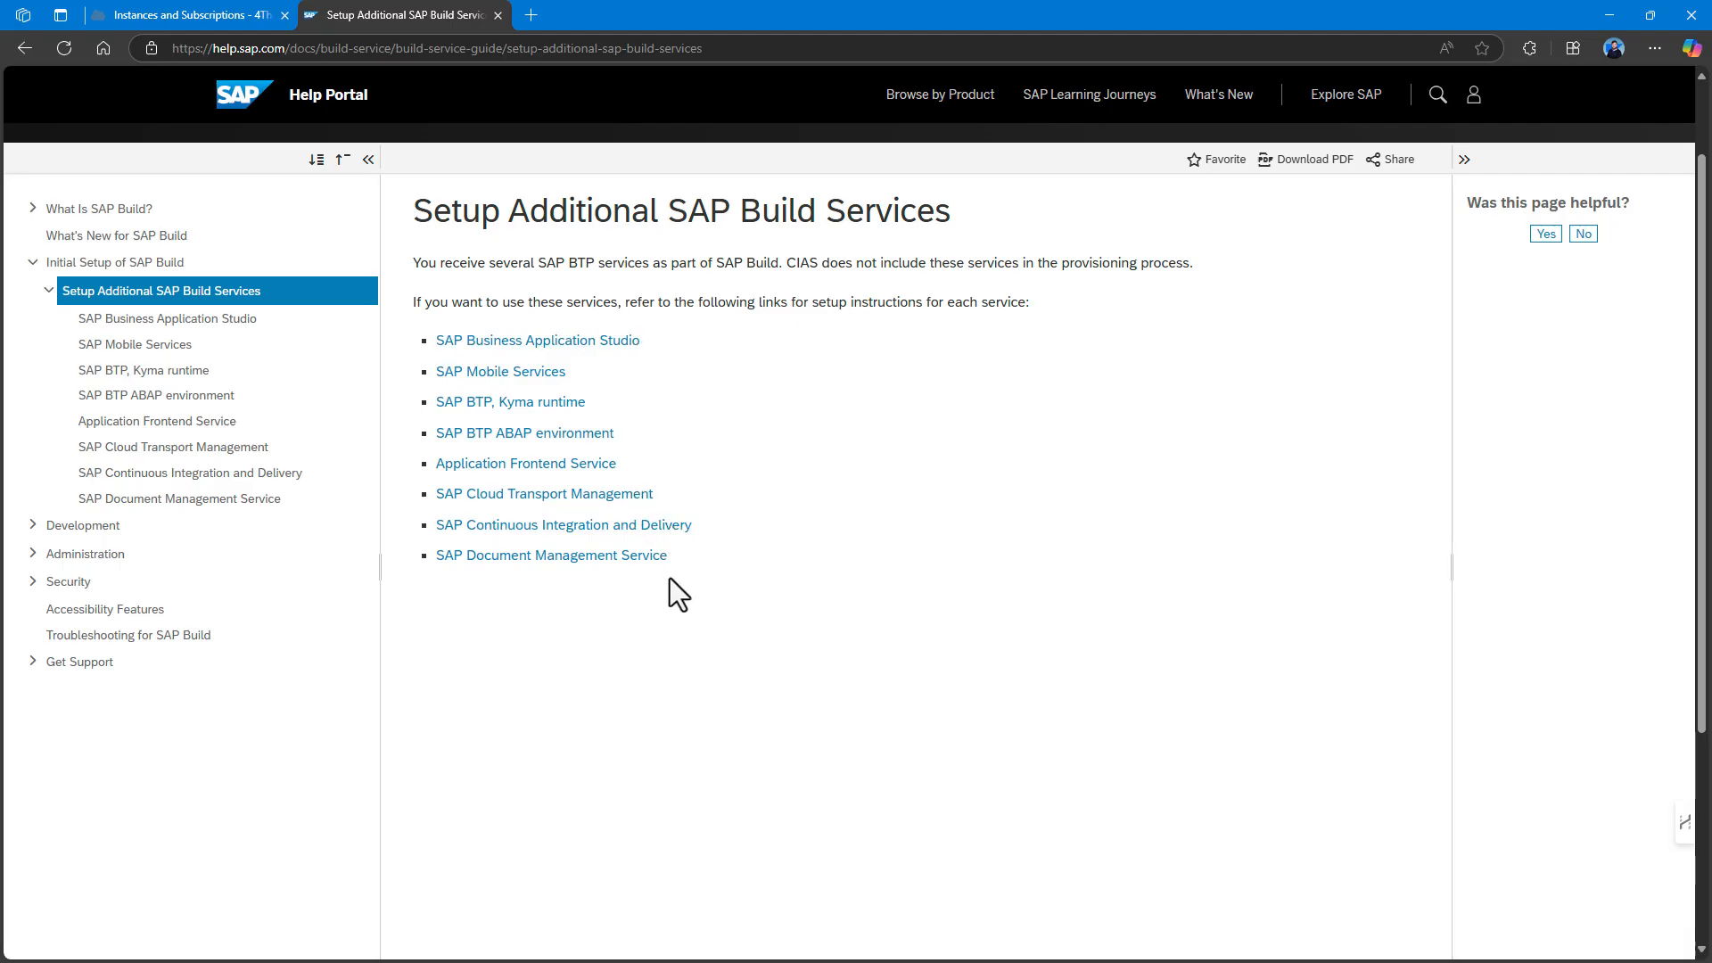
pyautogui.click(610, 342)
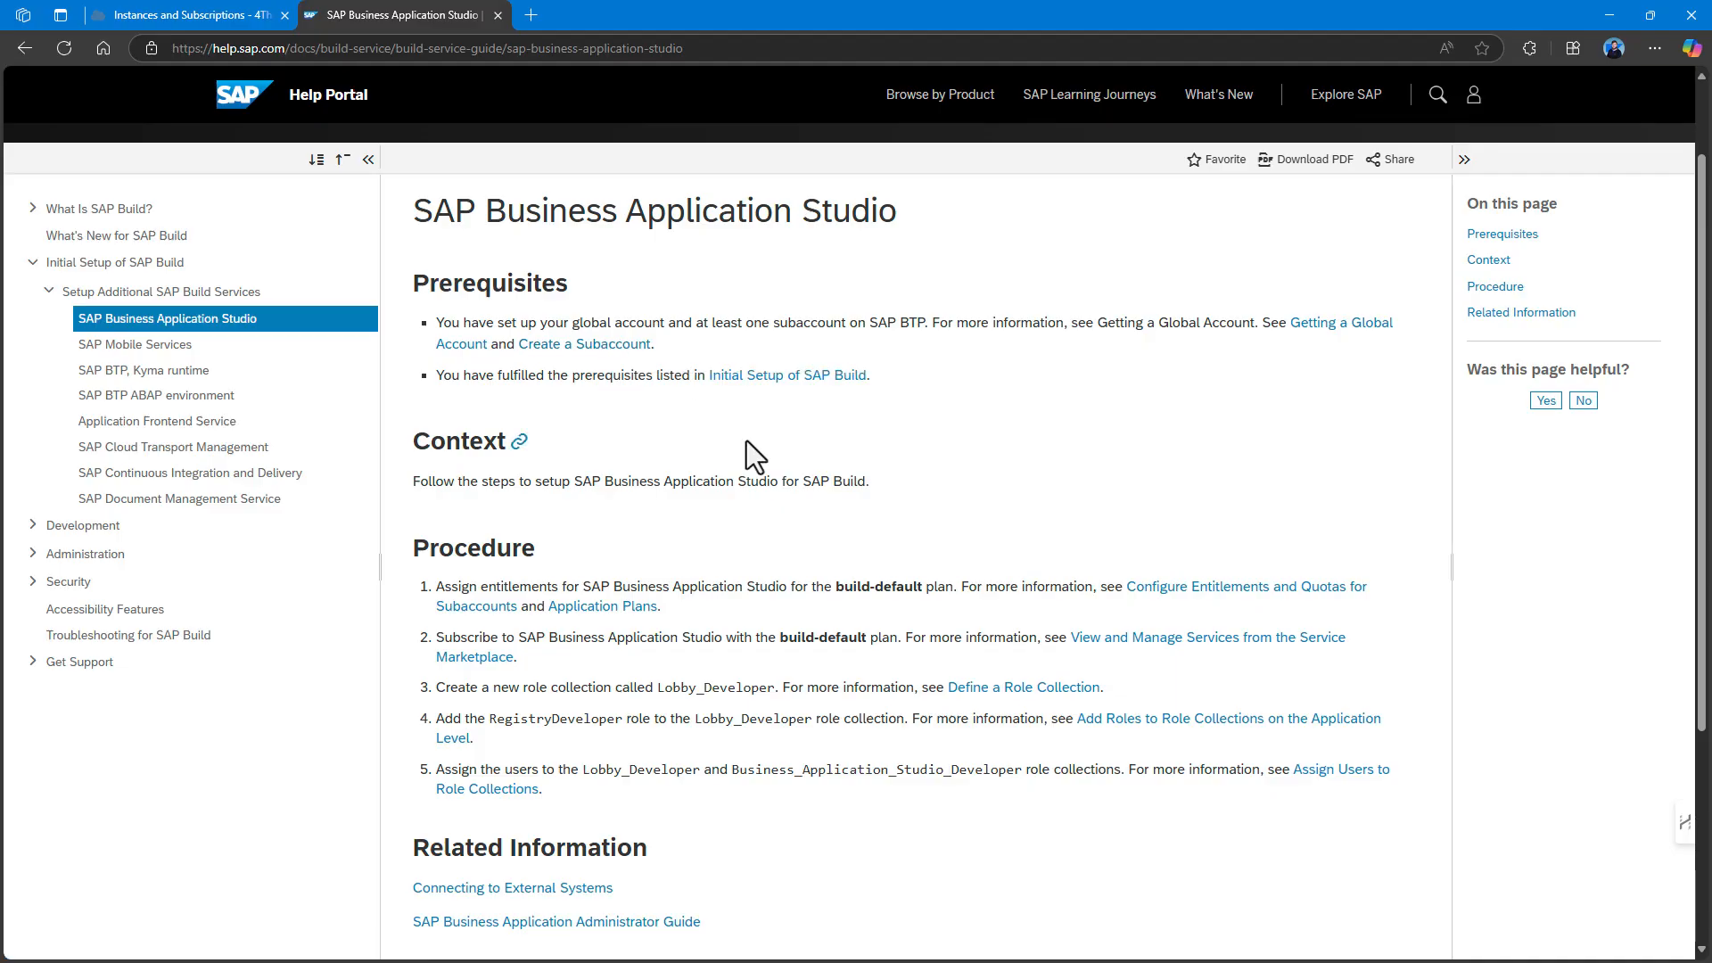
# Place the help guide and BTP Cockpit side by side and open the subaccount's Entitlements.
pyautogui.moveTo(366, 3); pyautogui.dragTo(1486, 248)
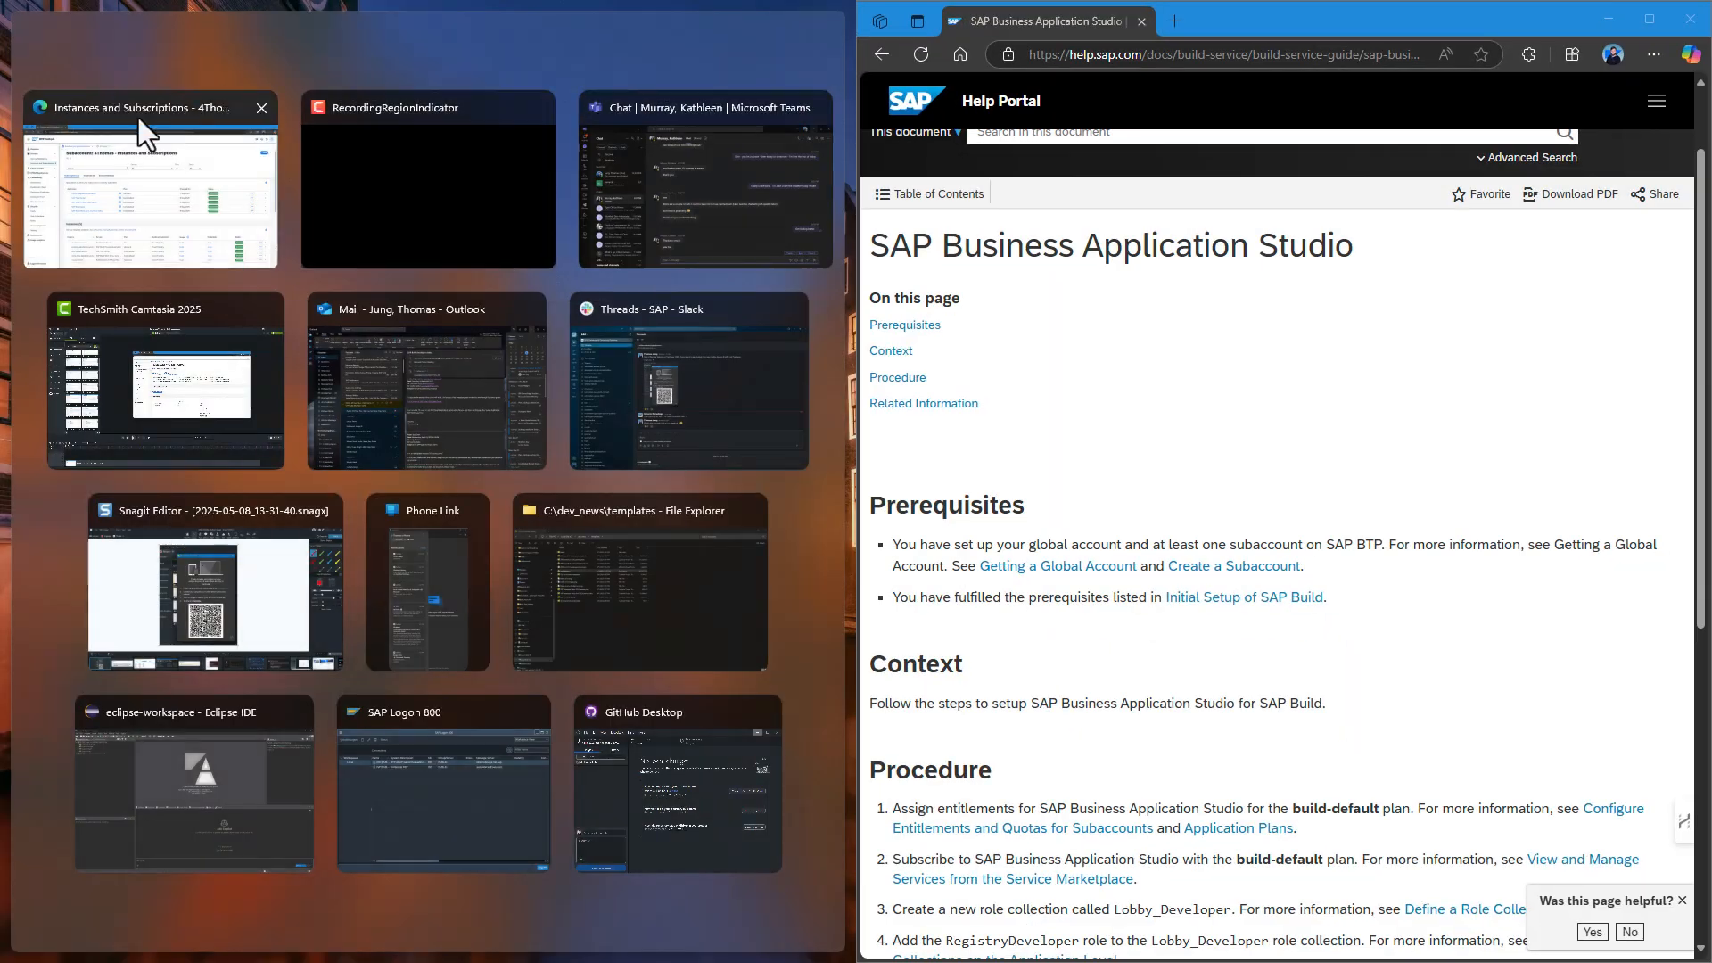
pyautogui.click(137, 118)
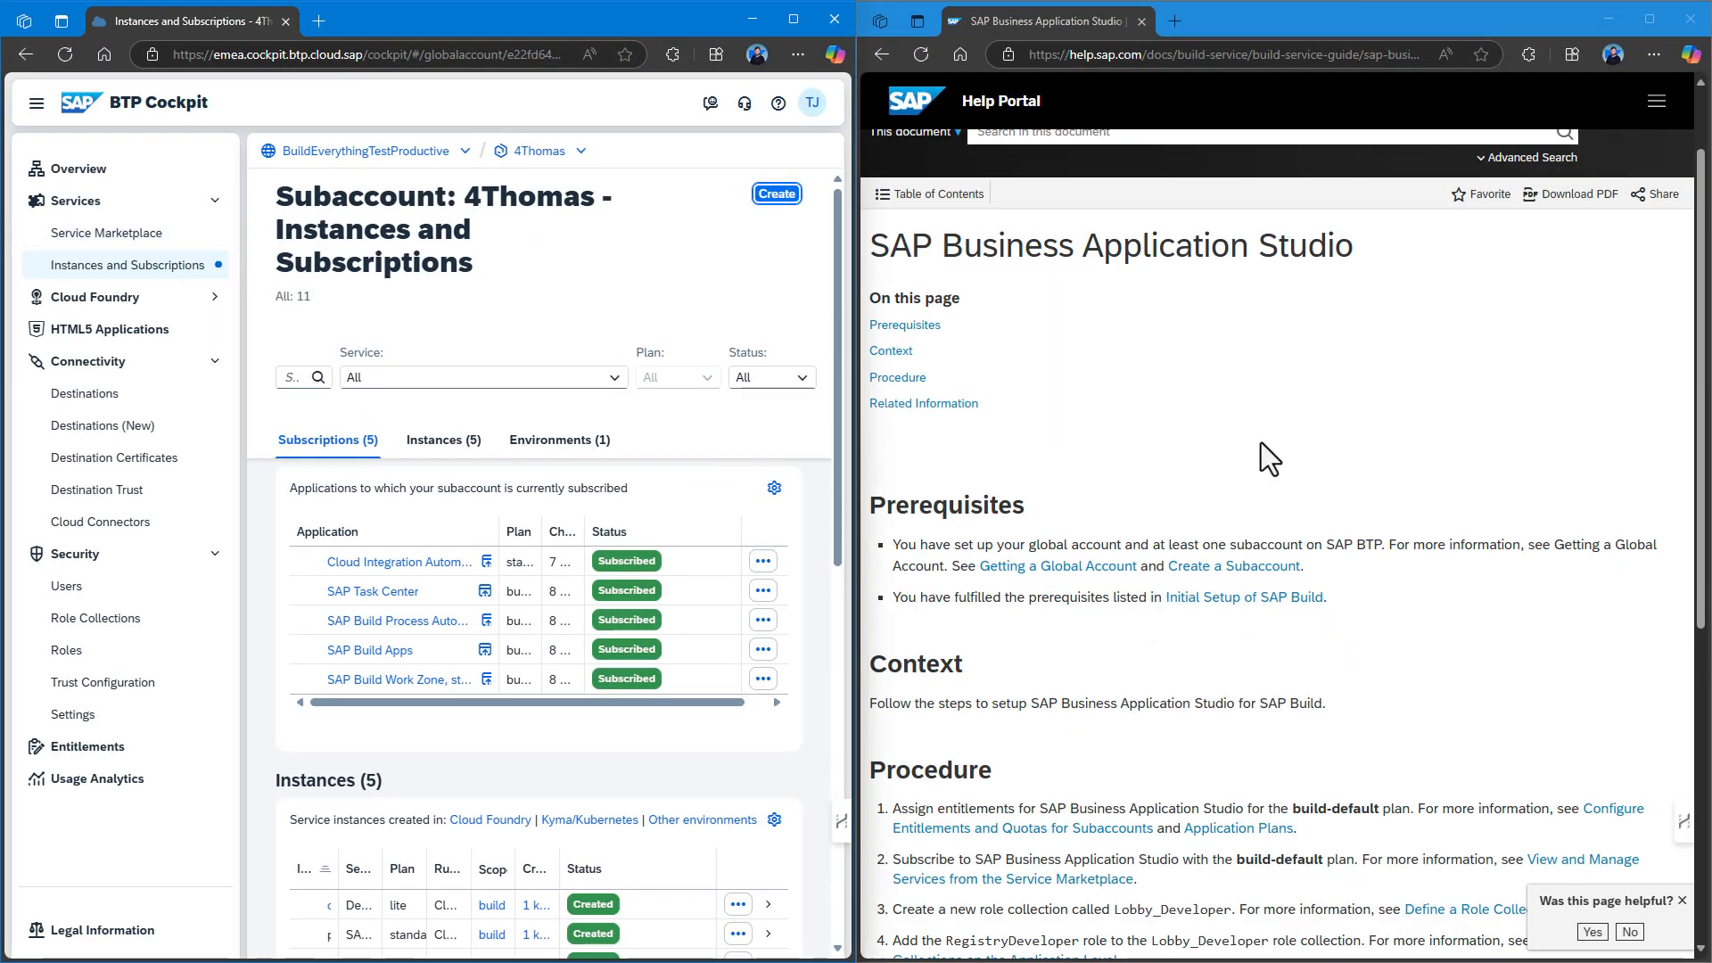
pyautogui.scroll(-4, 1261, 442)
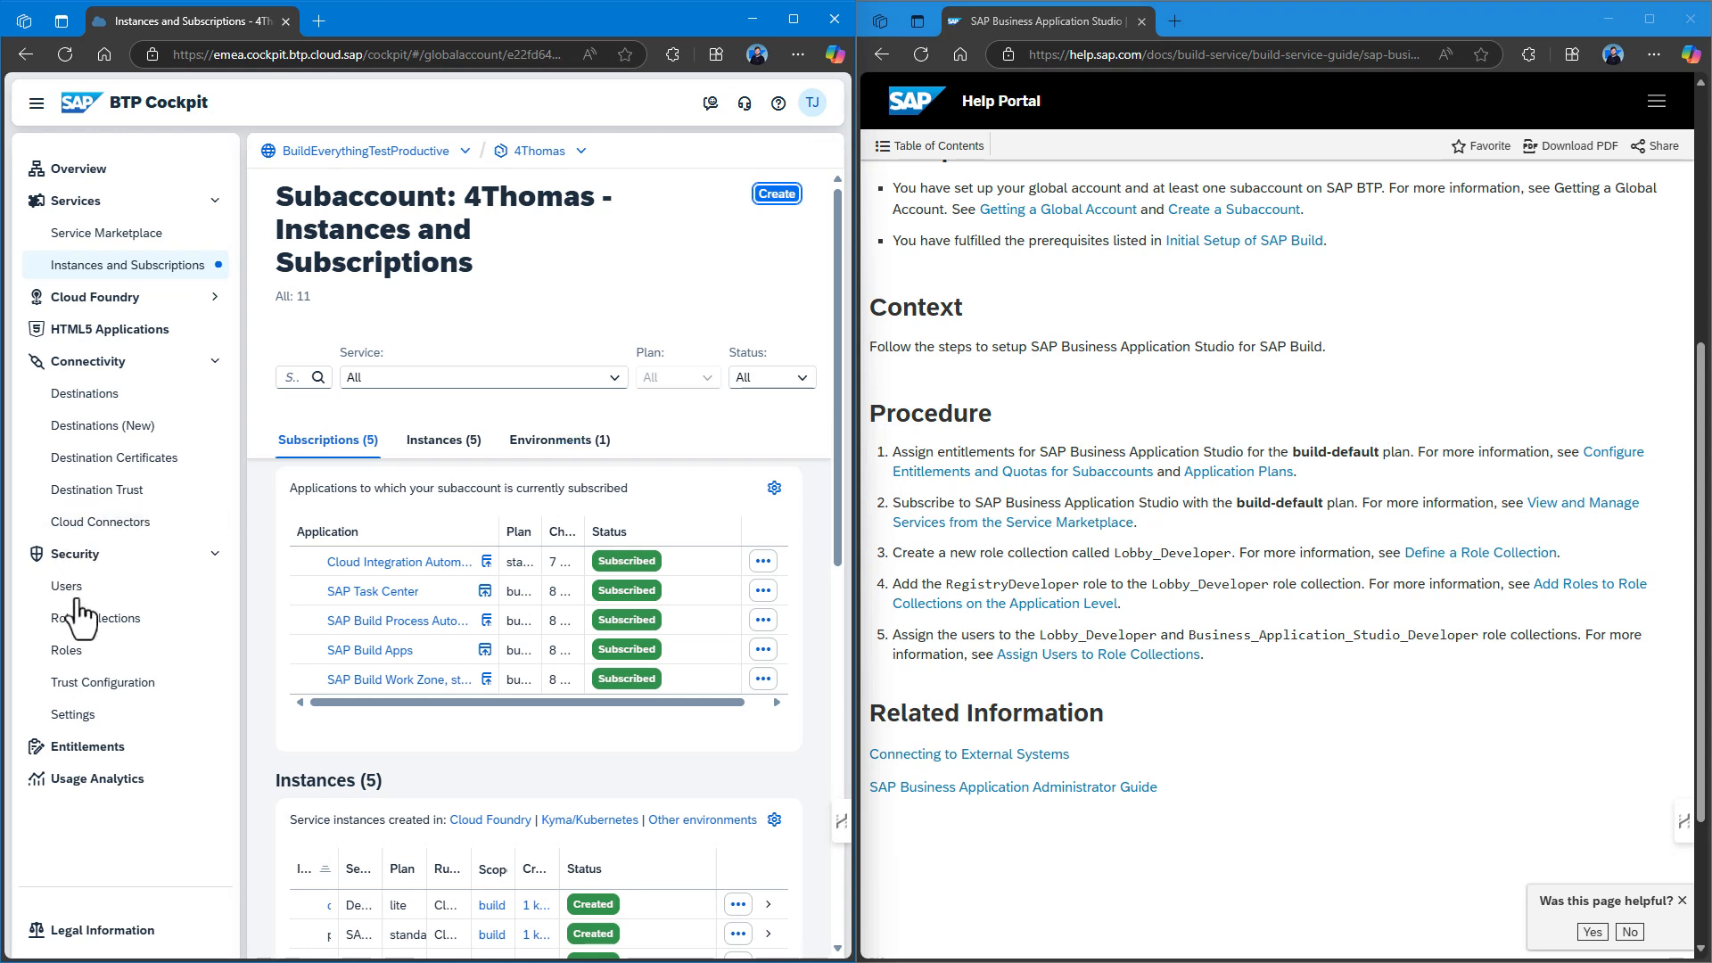
pyautogui.click(89, 749)
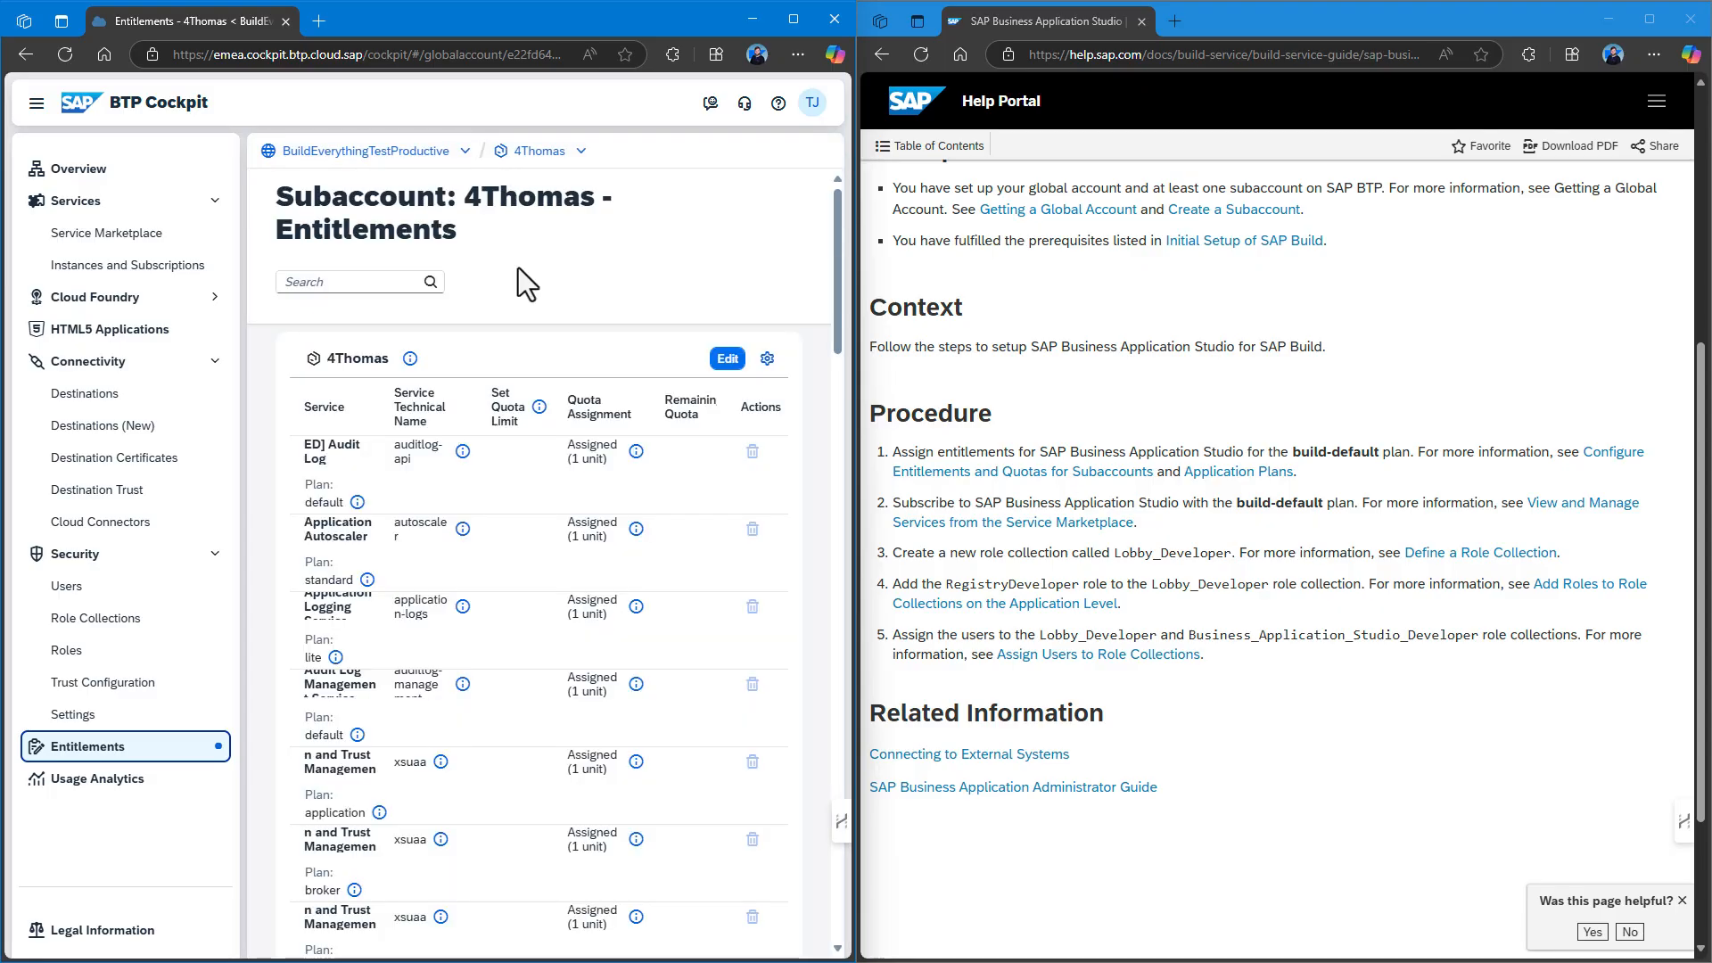
# Add the SAP Business Application Studio build-default service plan to the entitlements.
pyautogui.click(719, 358)
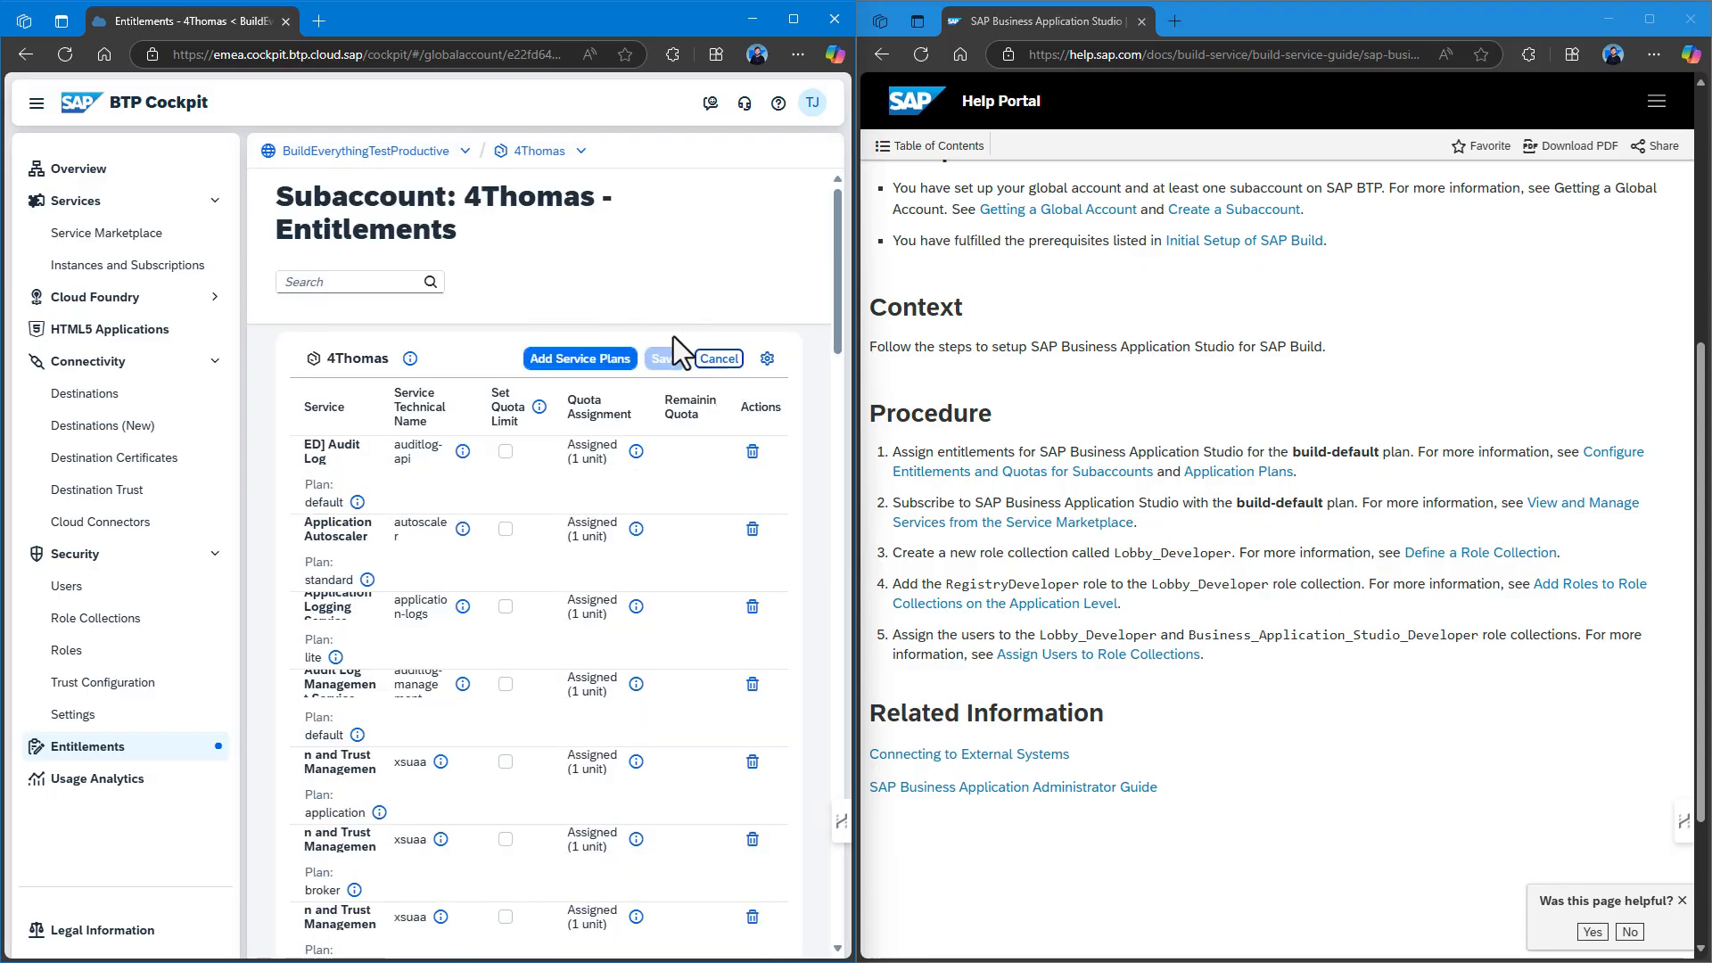
pyautogui.click(564, 359)
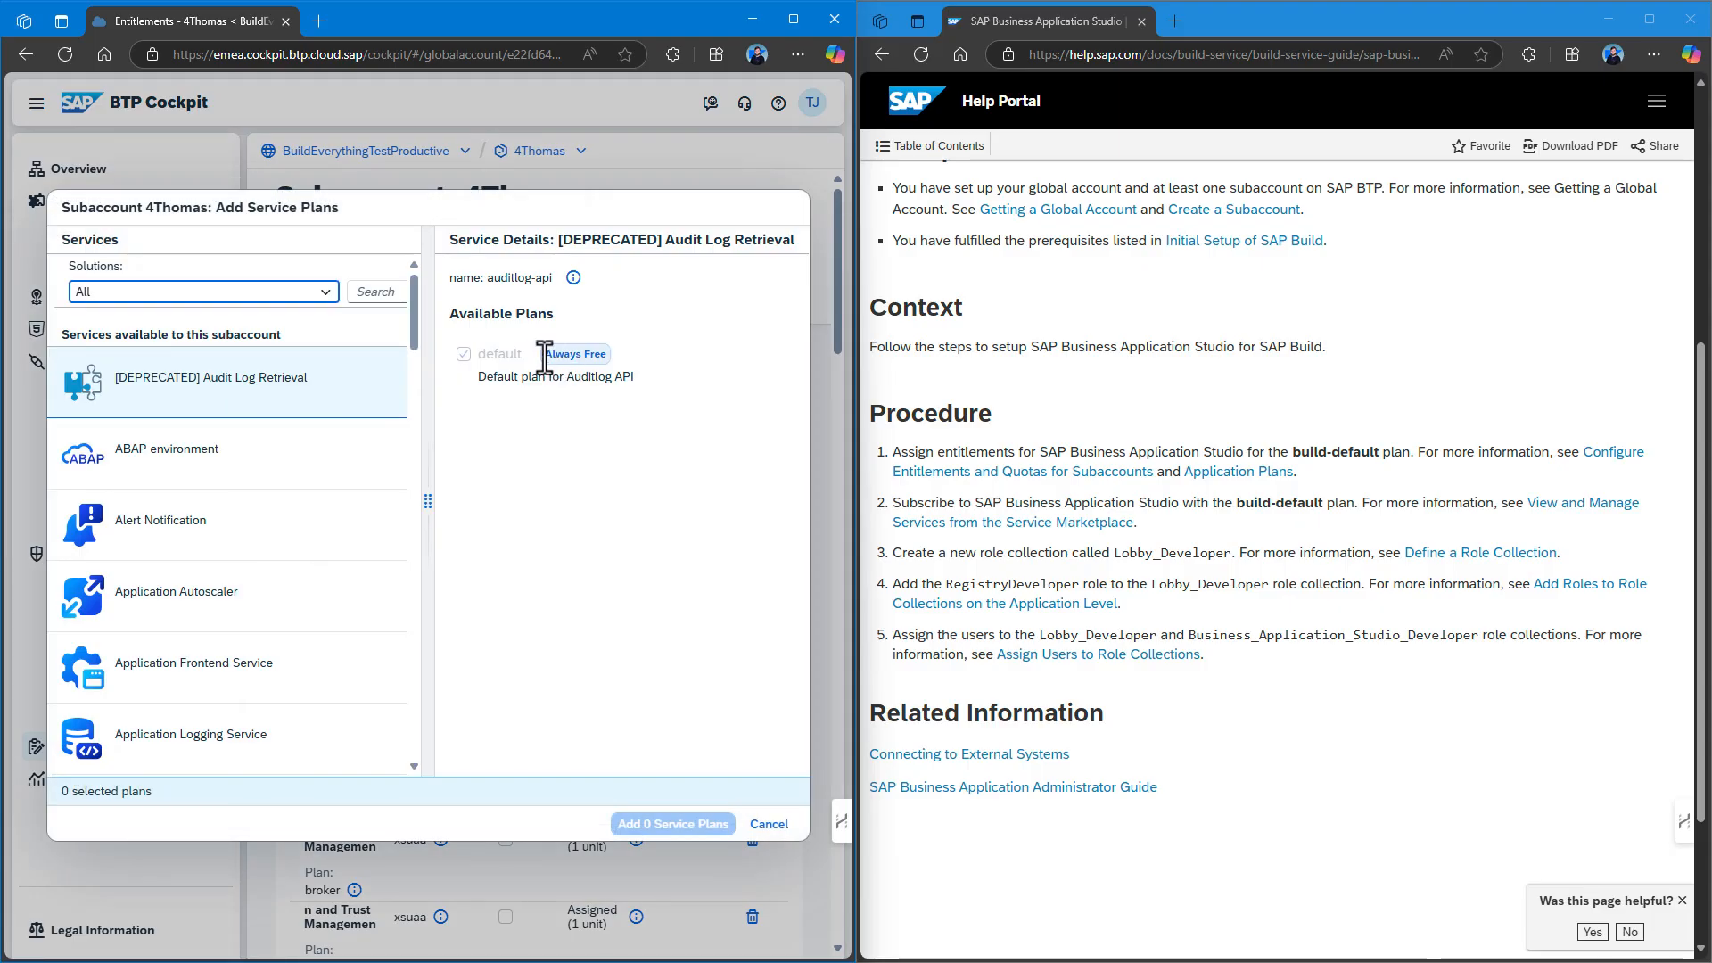
pyautogui.click(202, 290)
pyautogui.click(366, 290)
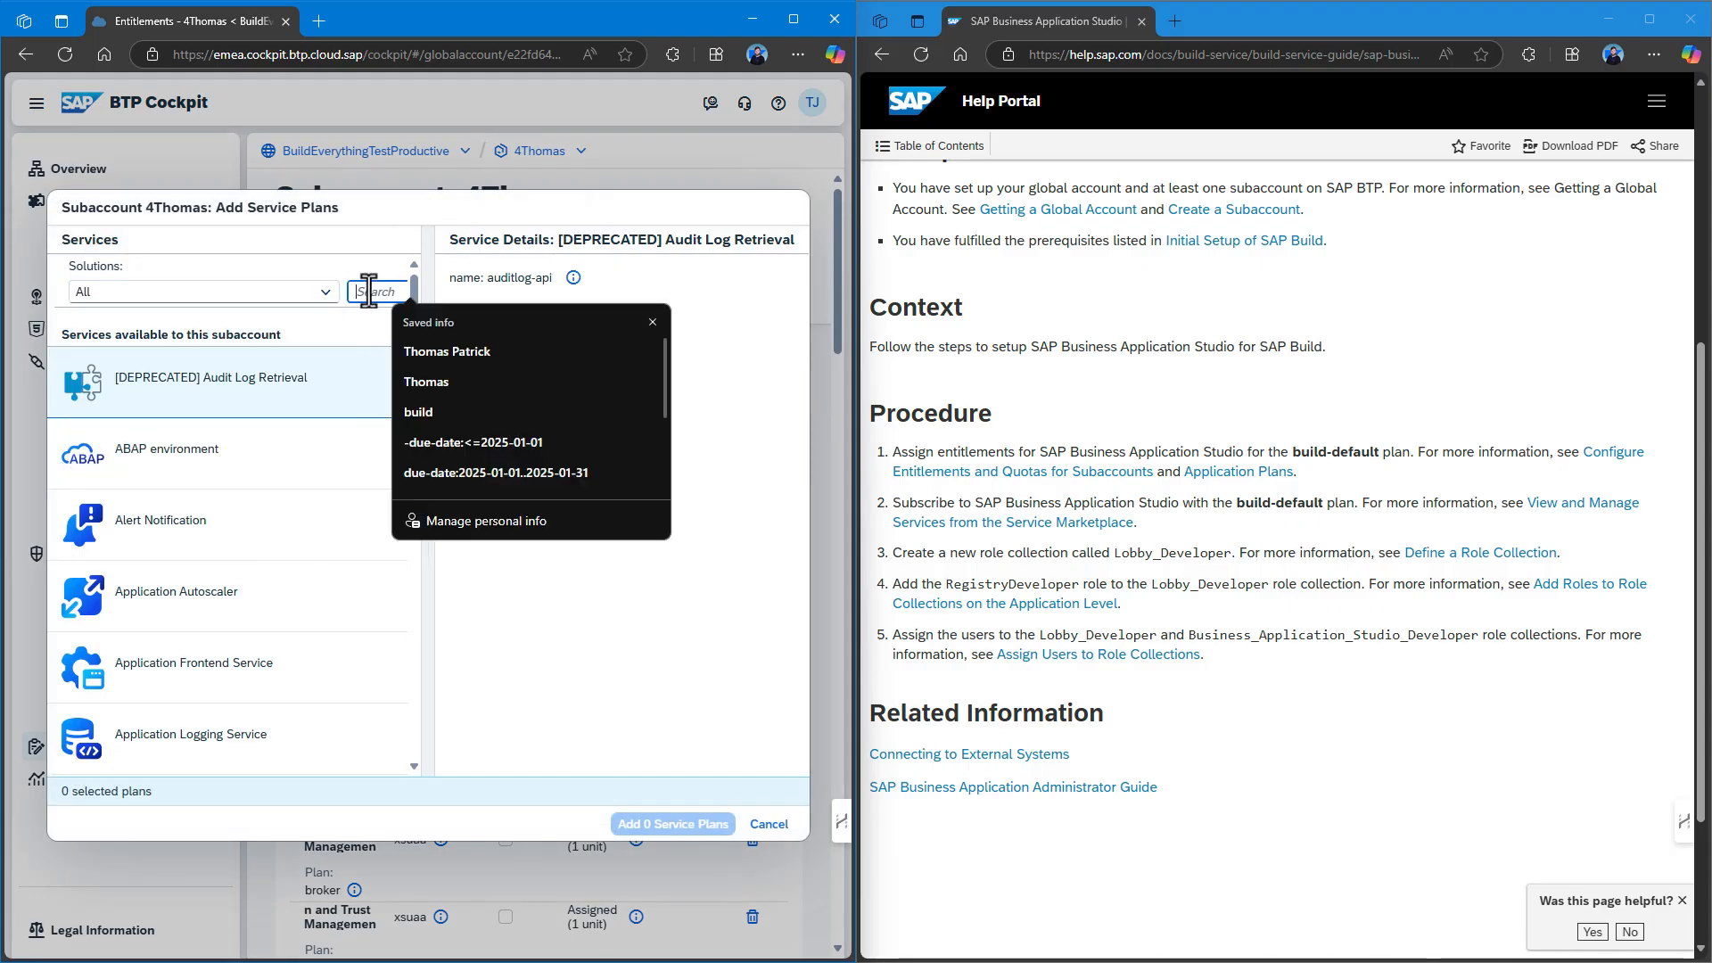
pyautogui.write('business')
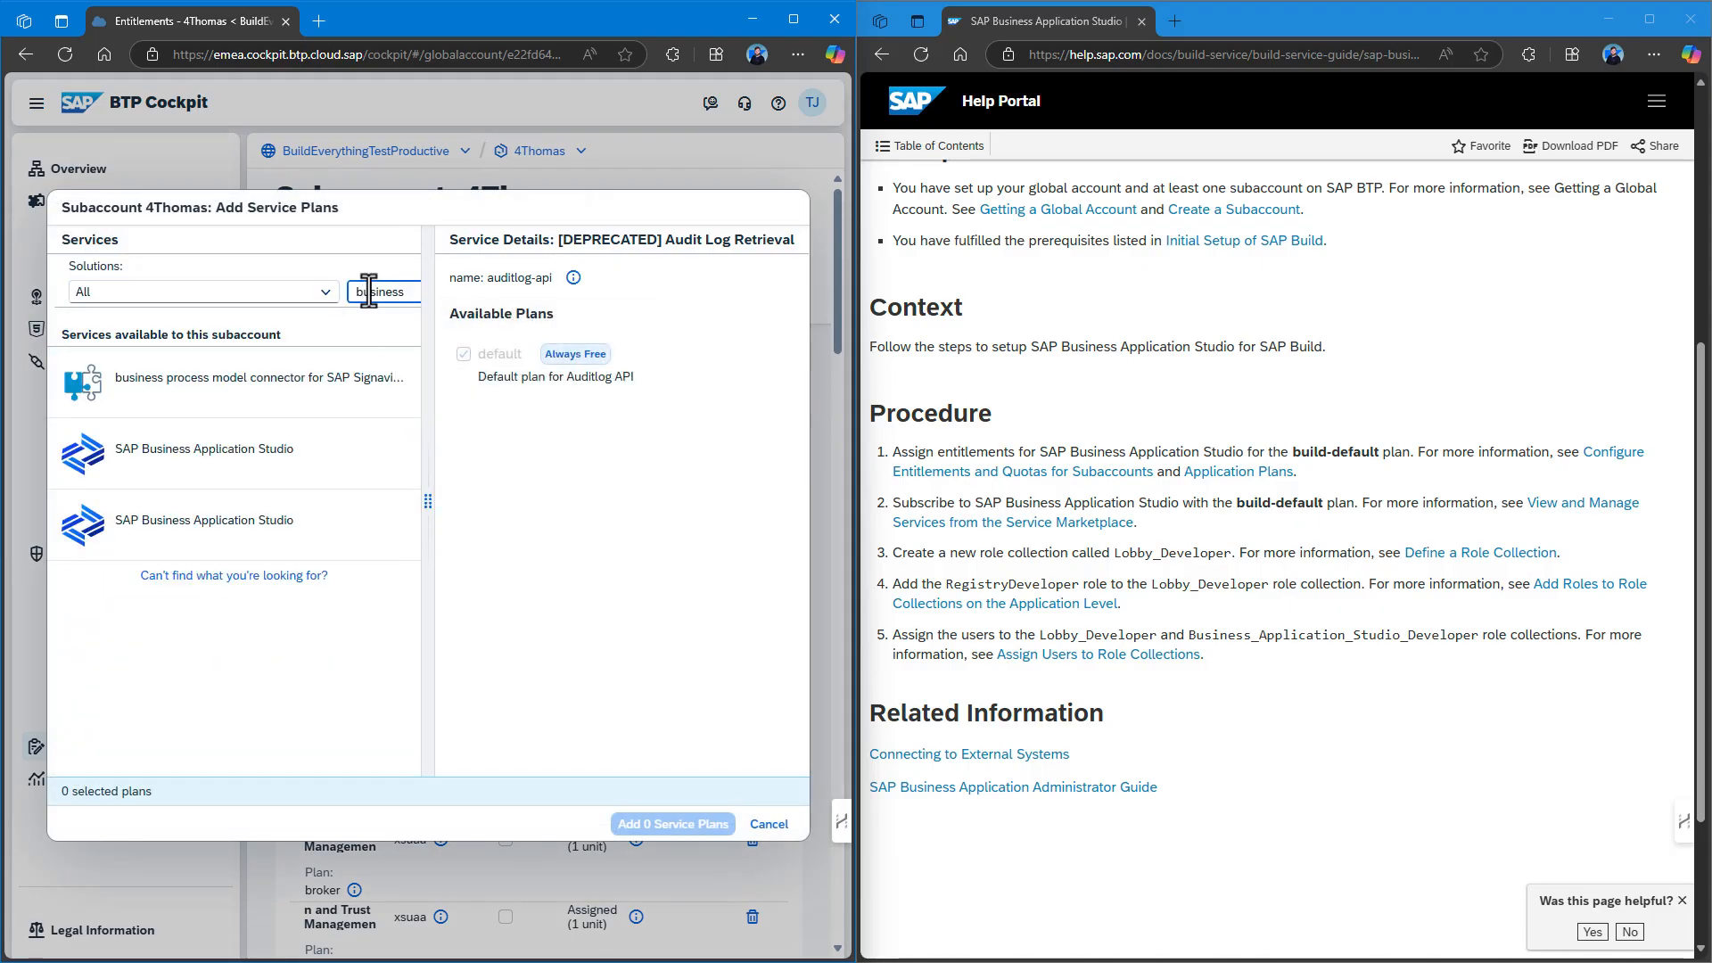
pyautogui.click(297, 476)
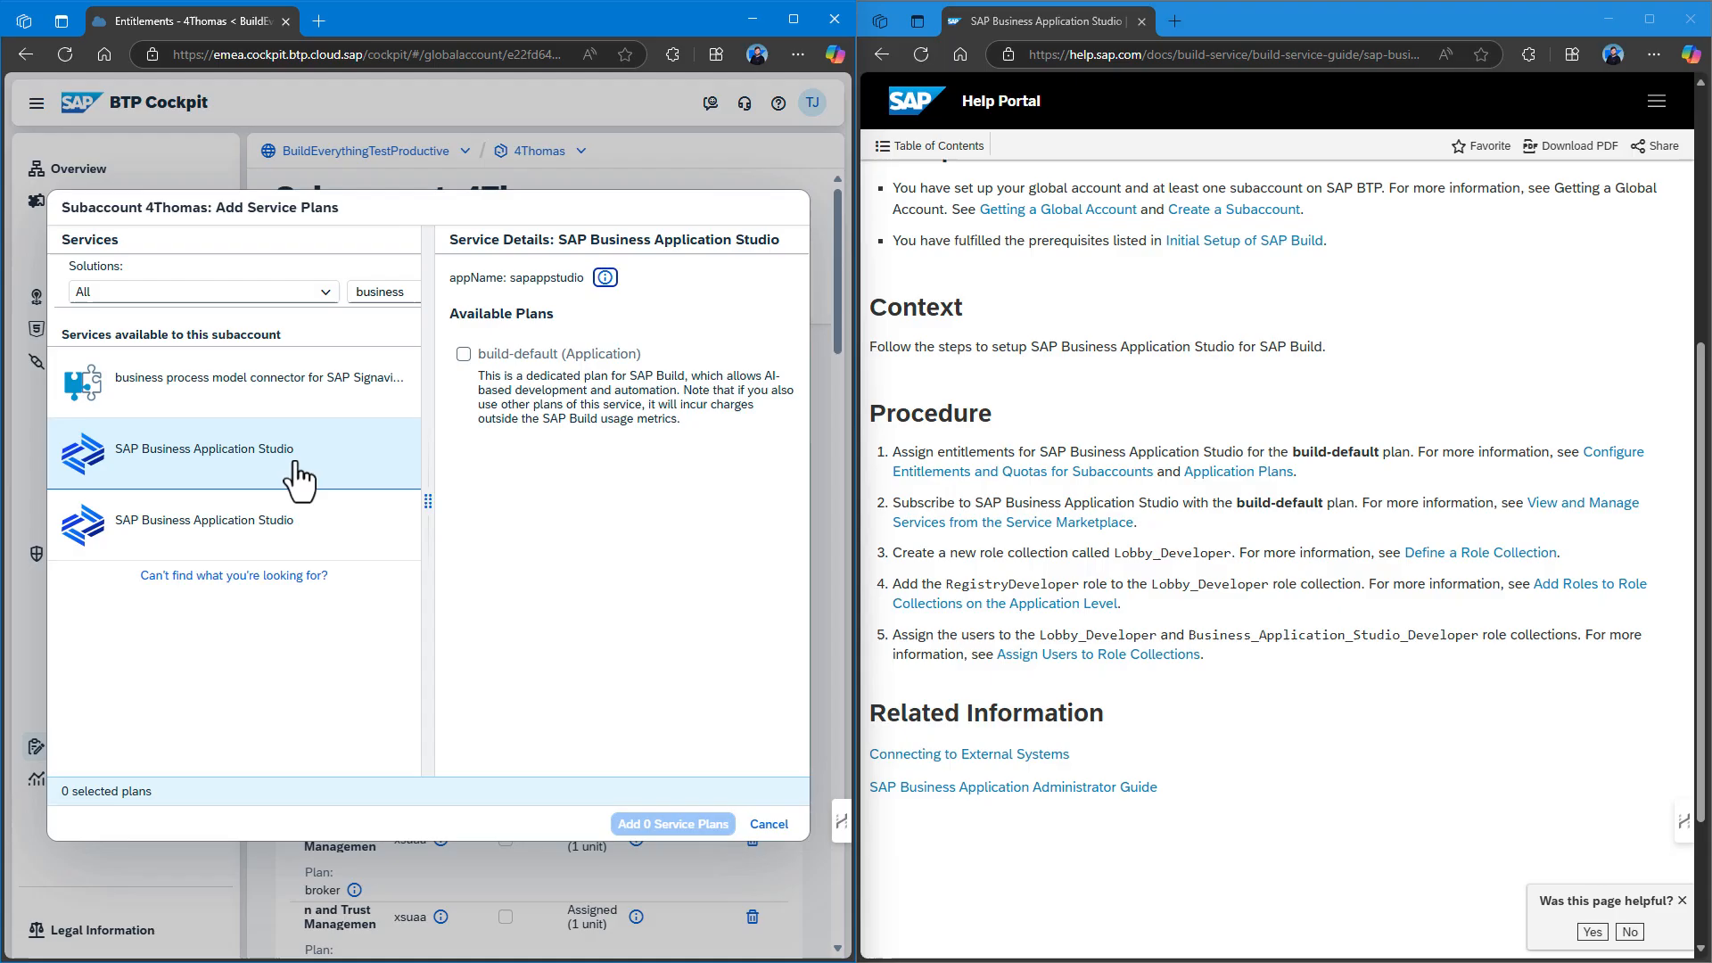
pyautogui.click(303, 517)
pyautogui.click(303, 456)
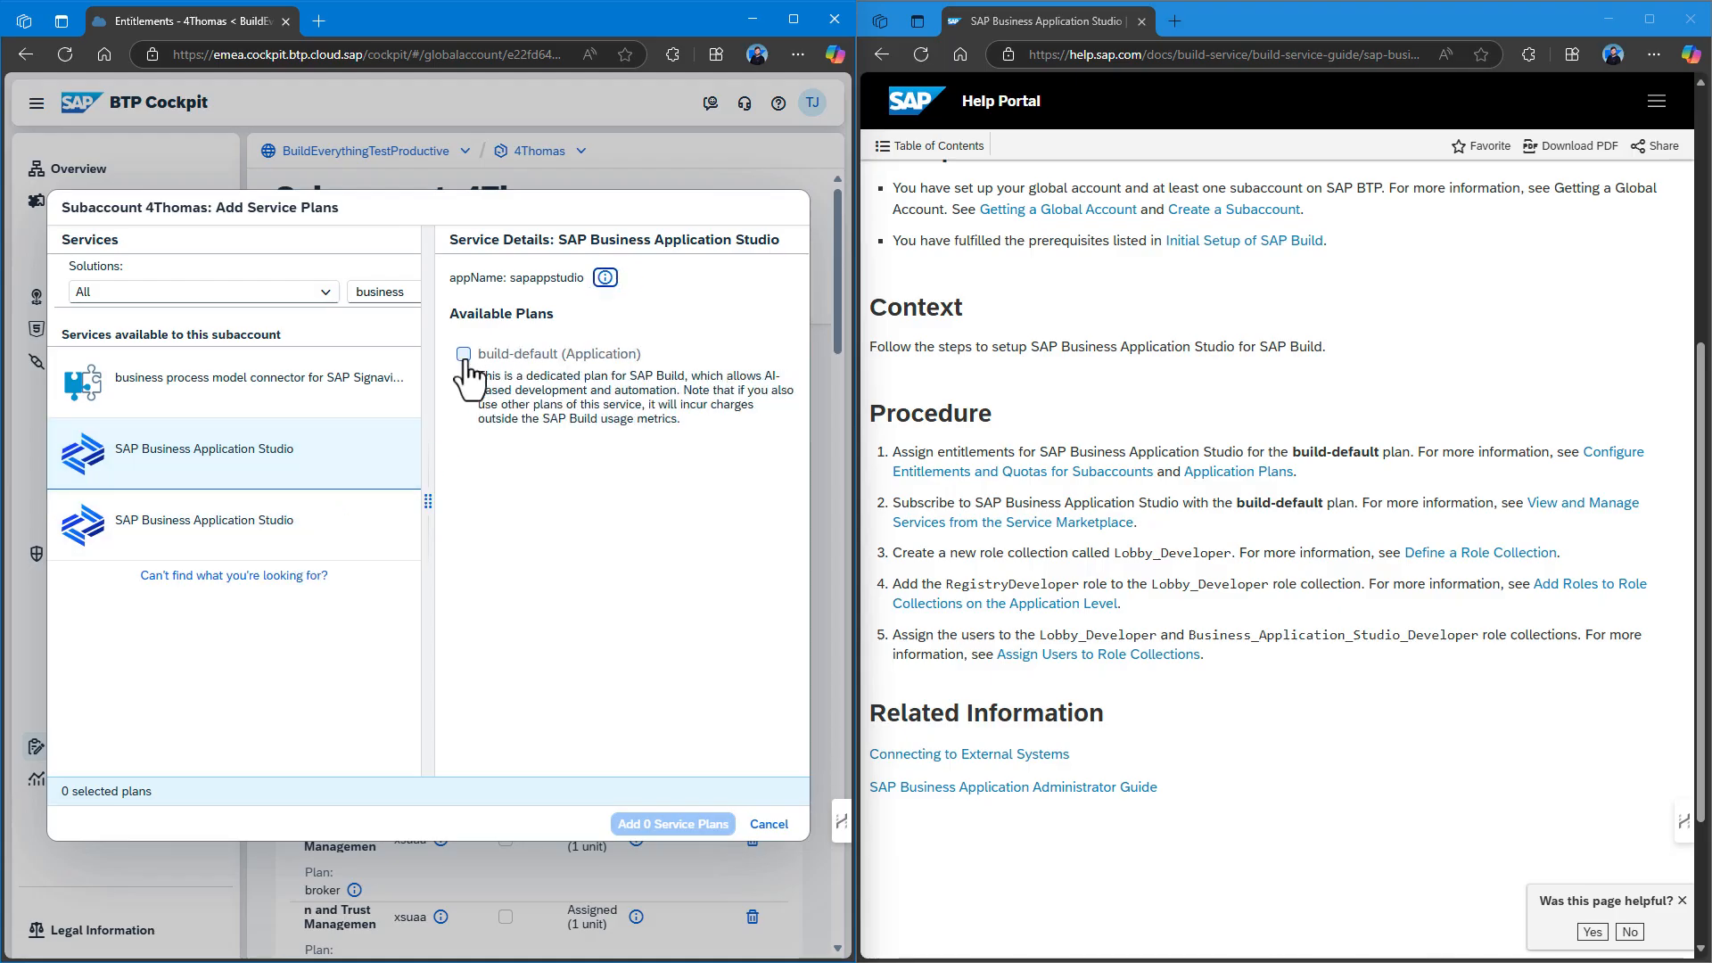
pyautogui.click(464, 356)
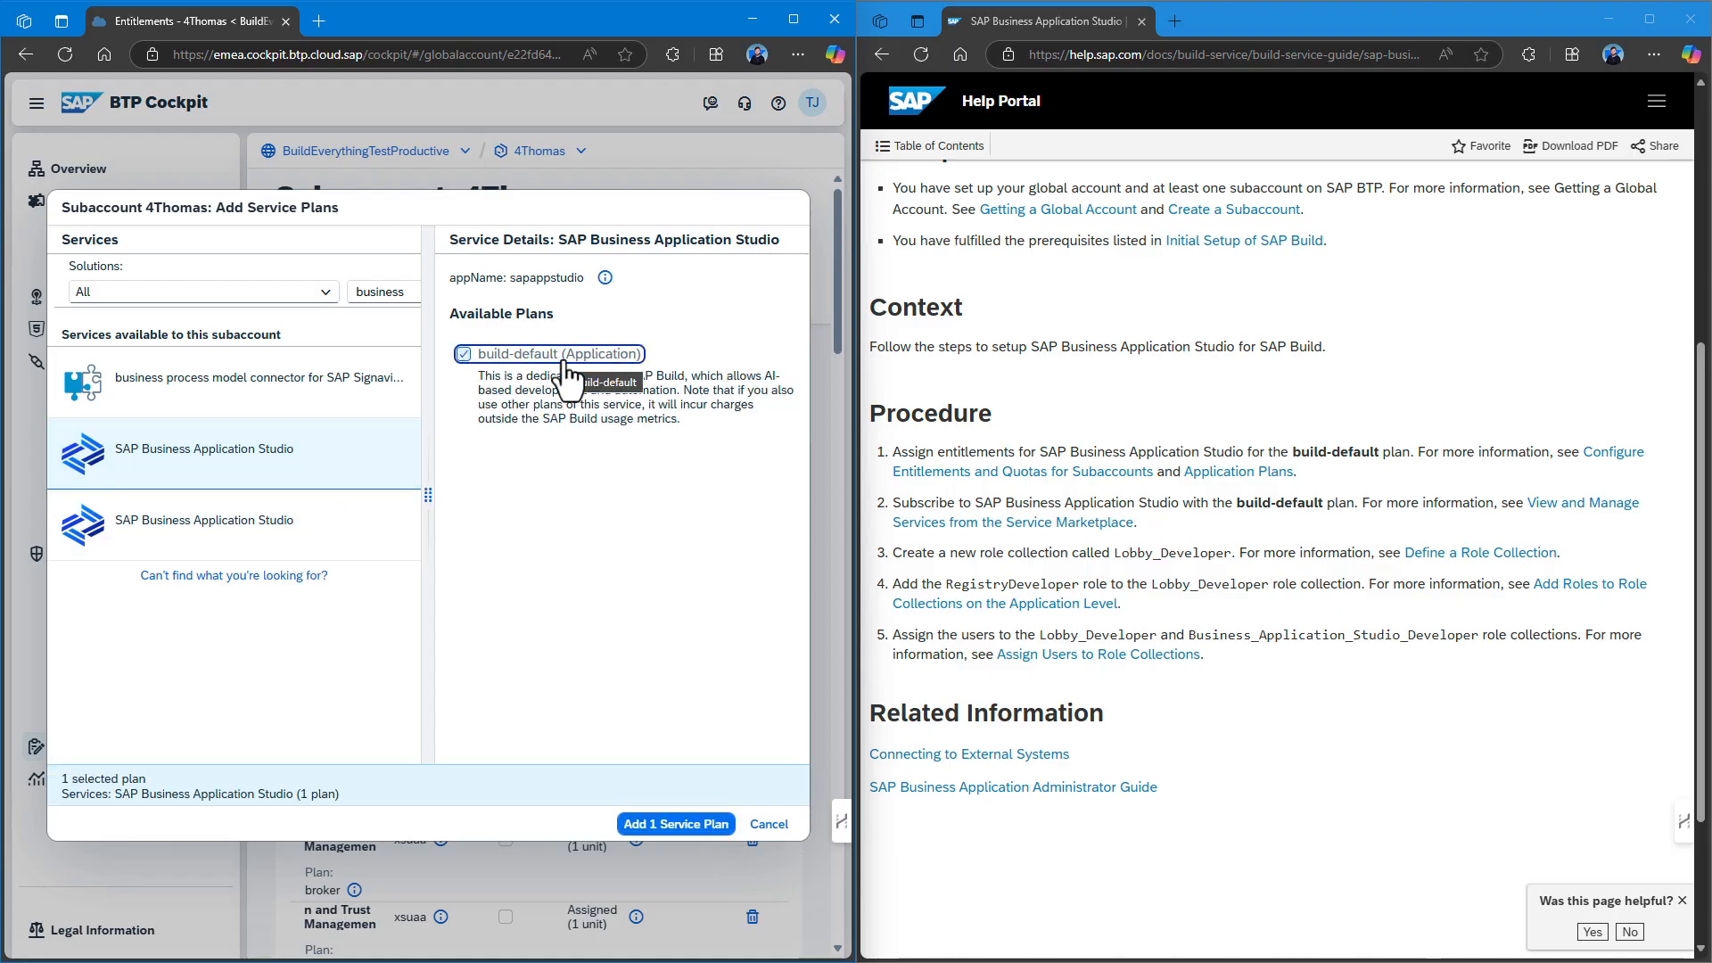
pyautogui.click(654, 825)
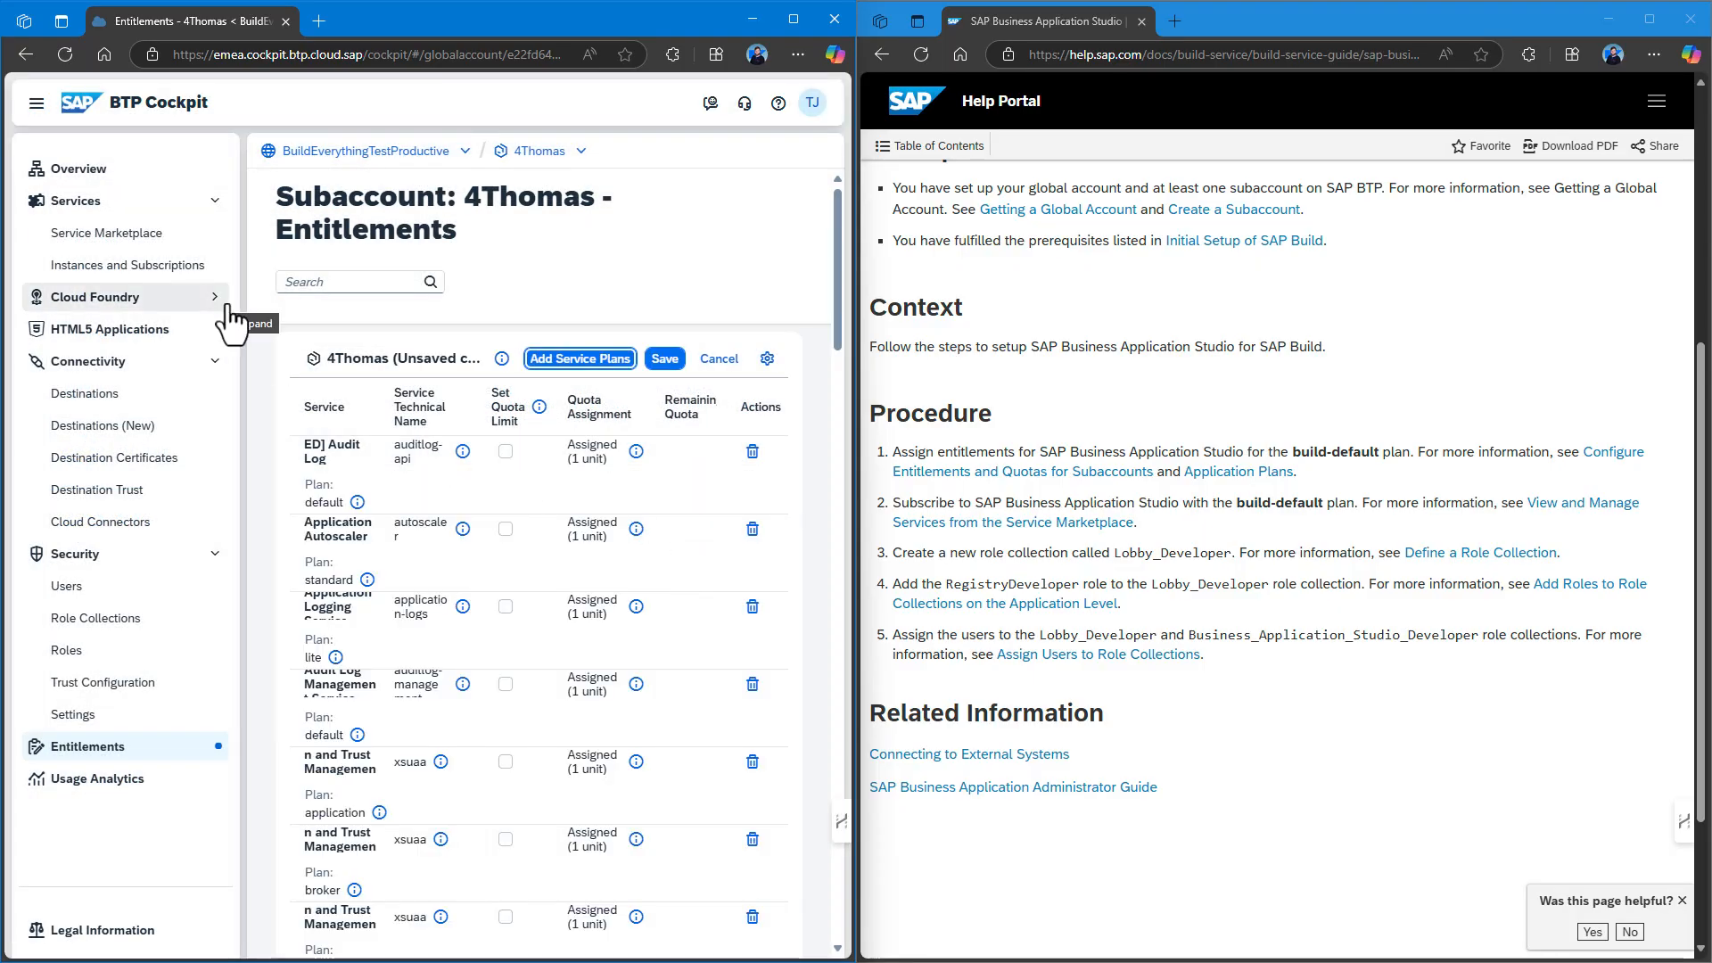
# Save the new entitlement assignment and go to Instances and Subscriptions.
pyautogui.click(138, 270)
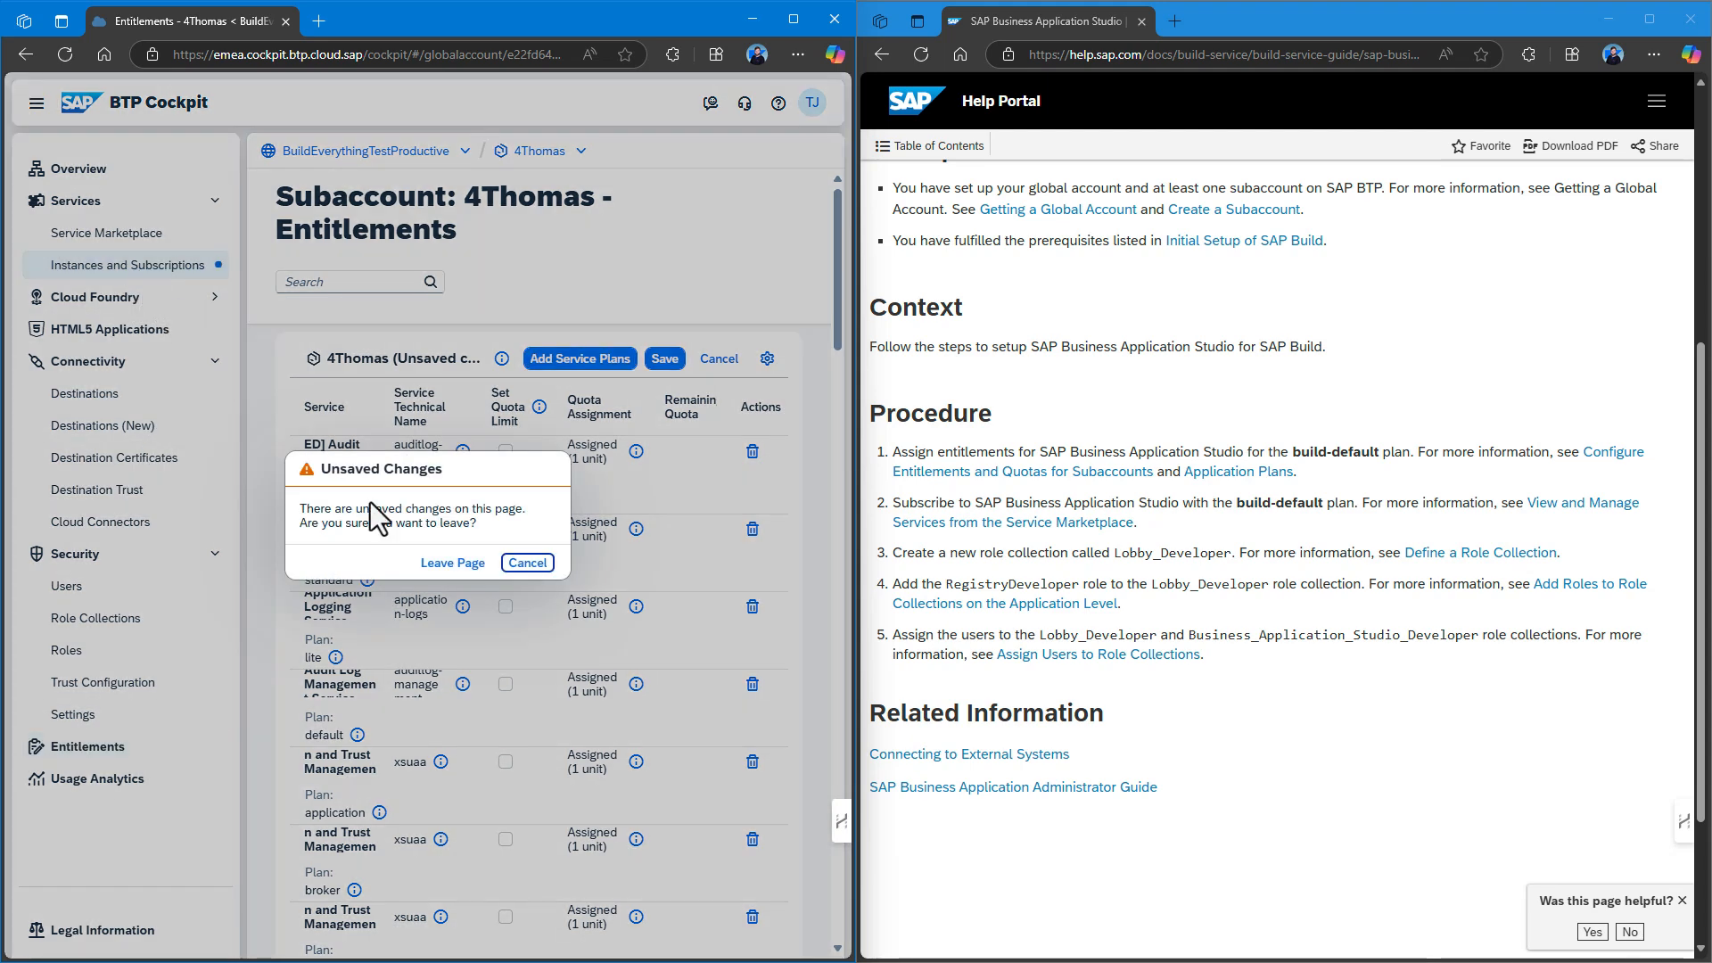
pyautogui.click(524, 562)
pyautogui.click(665, 358)
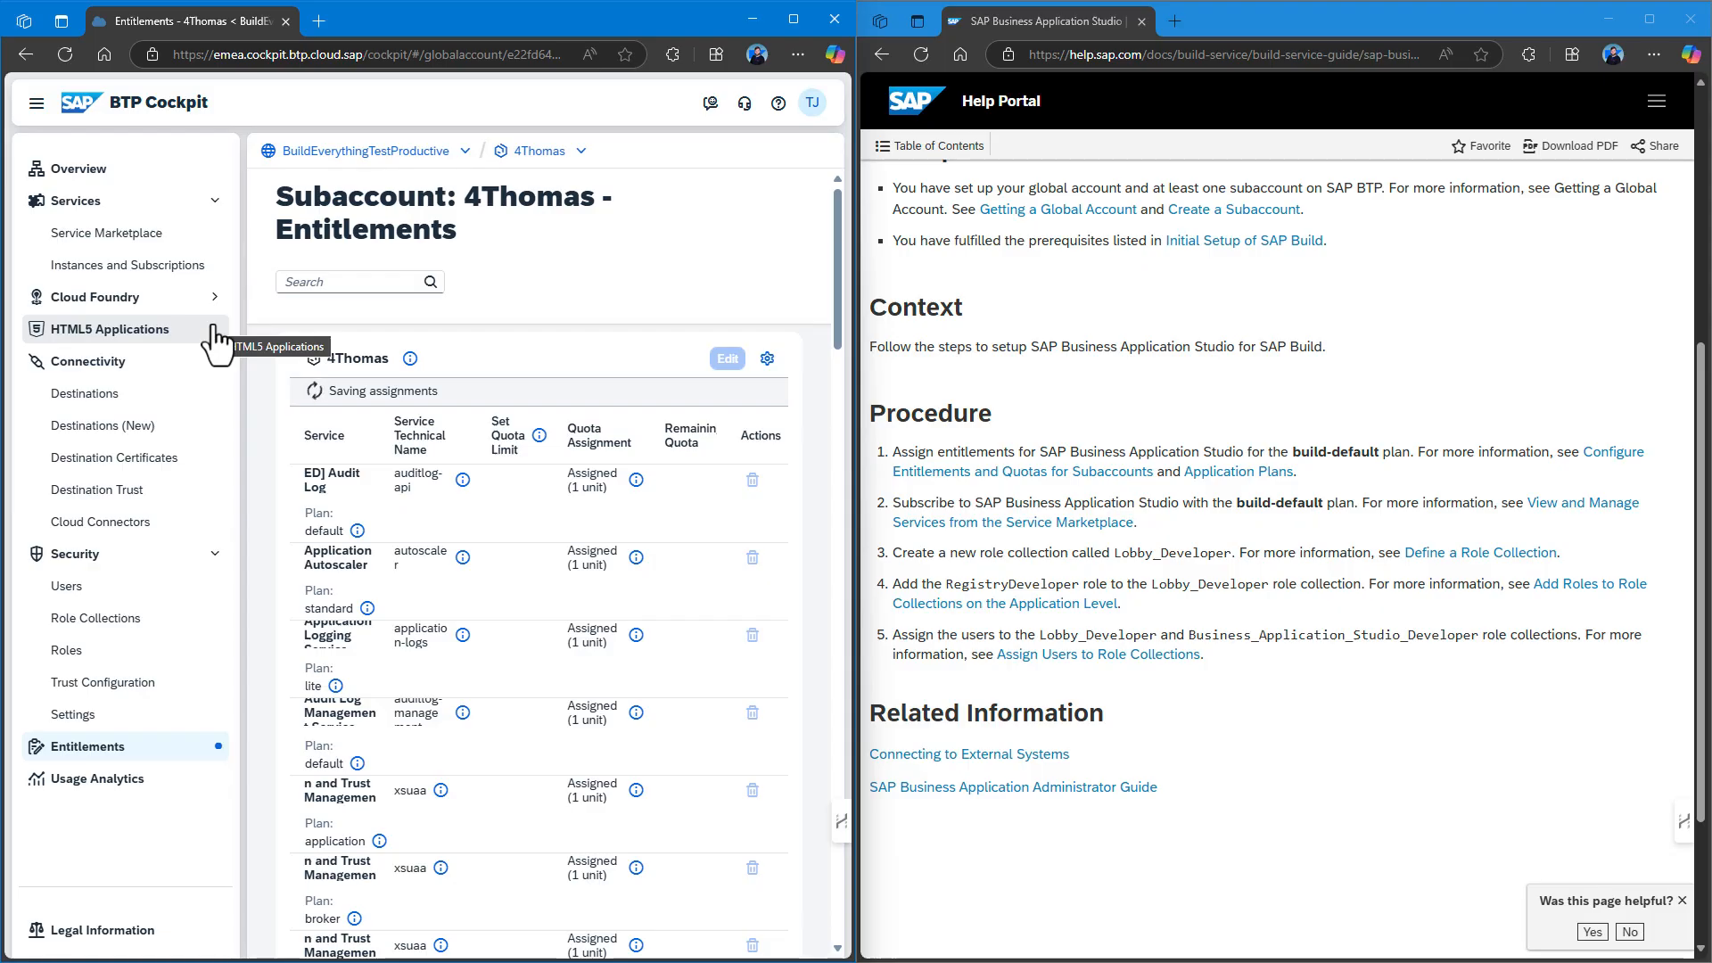
pyautogui.click(162, 277)
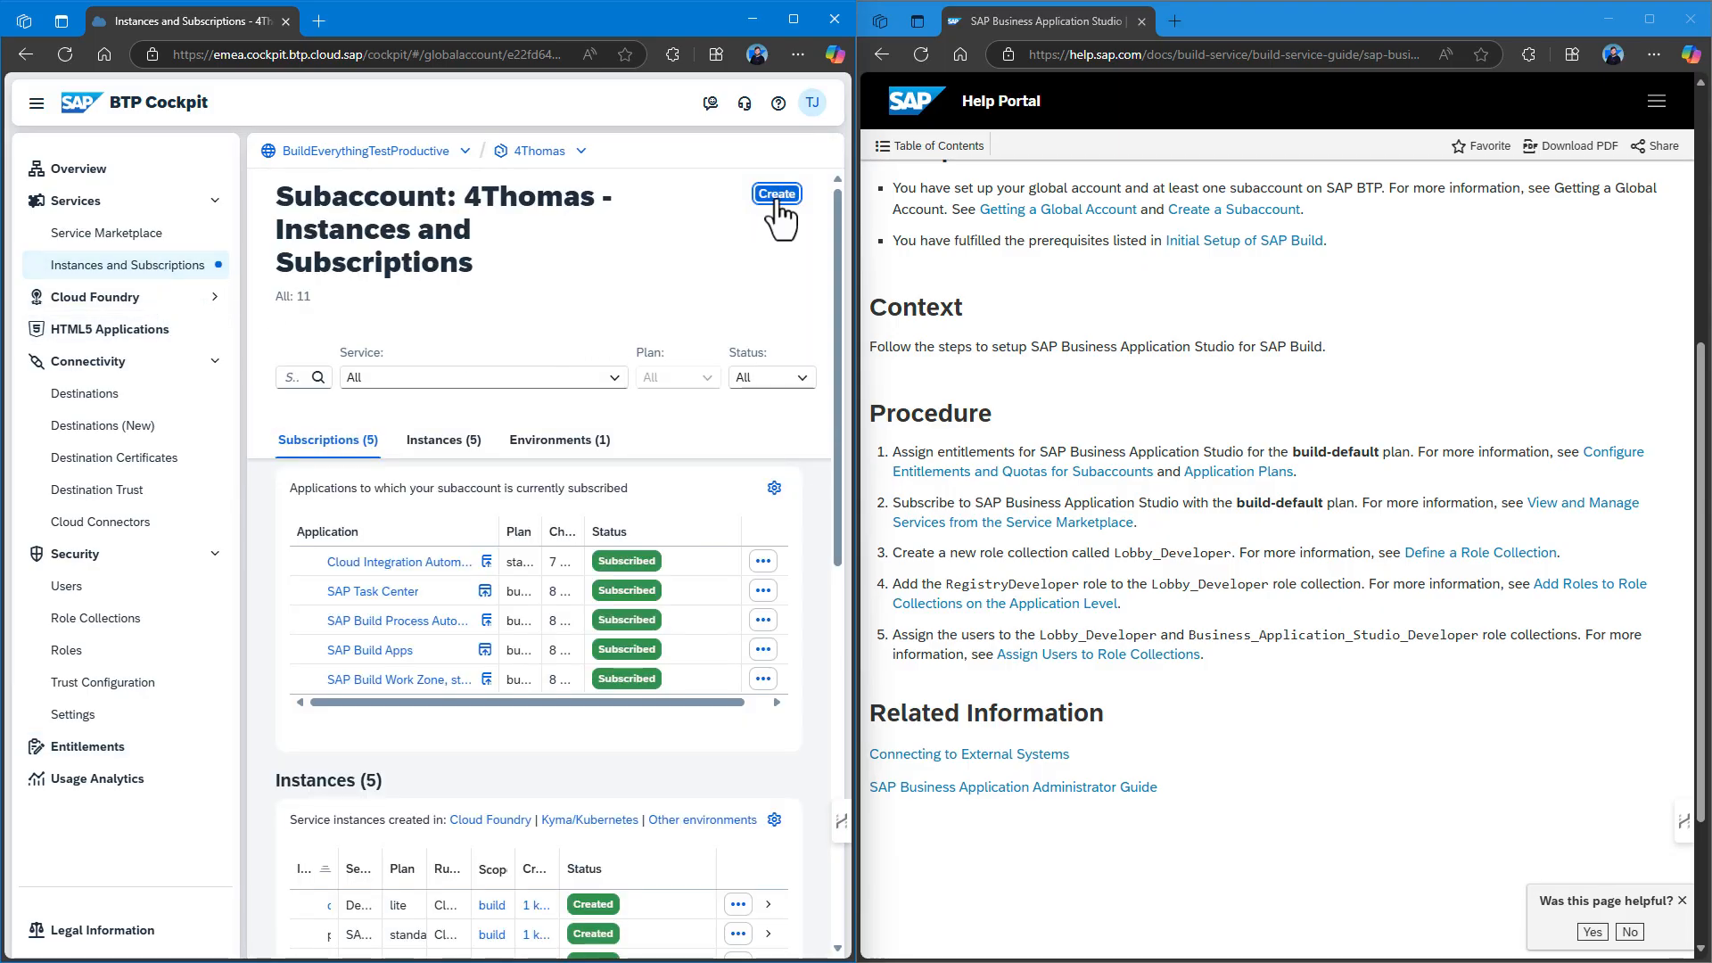
# Create a build-default subscription to SAP Business Application Studio, view its details, then go to Role Collections.
pyautogui.click(777, 194)
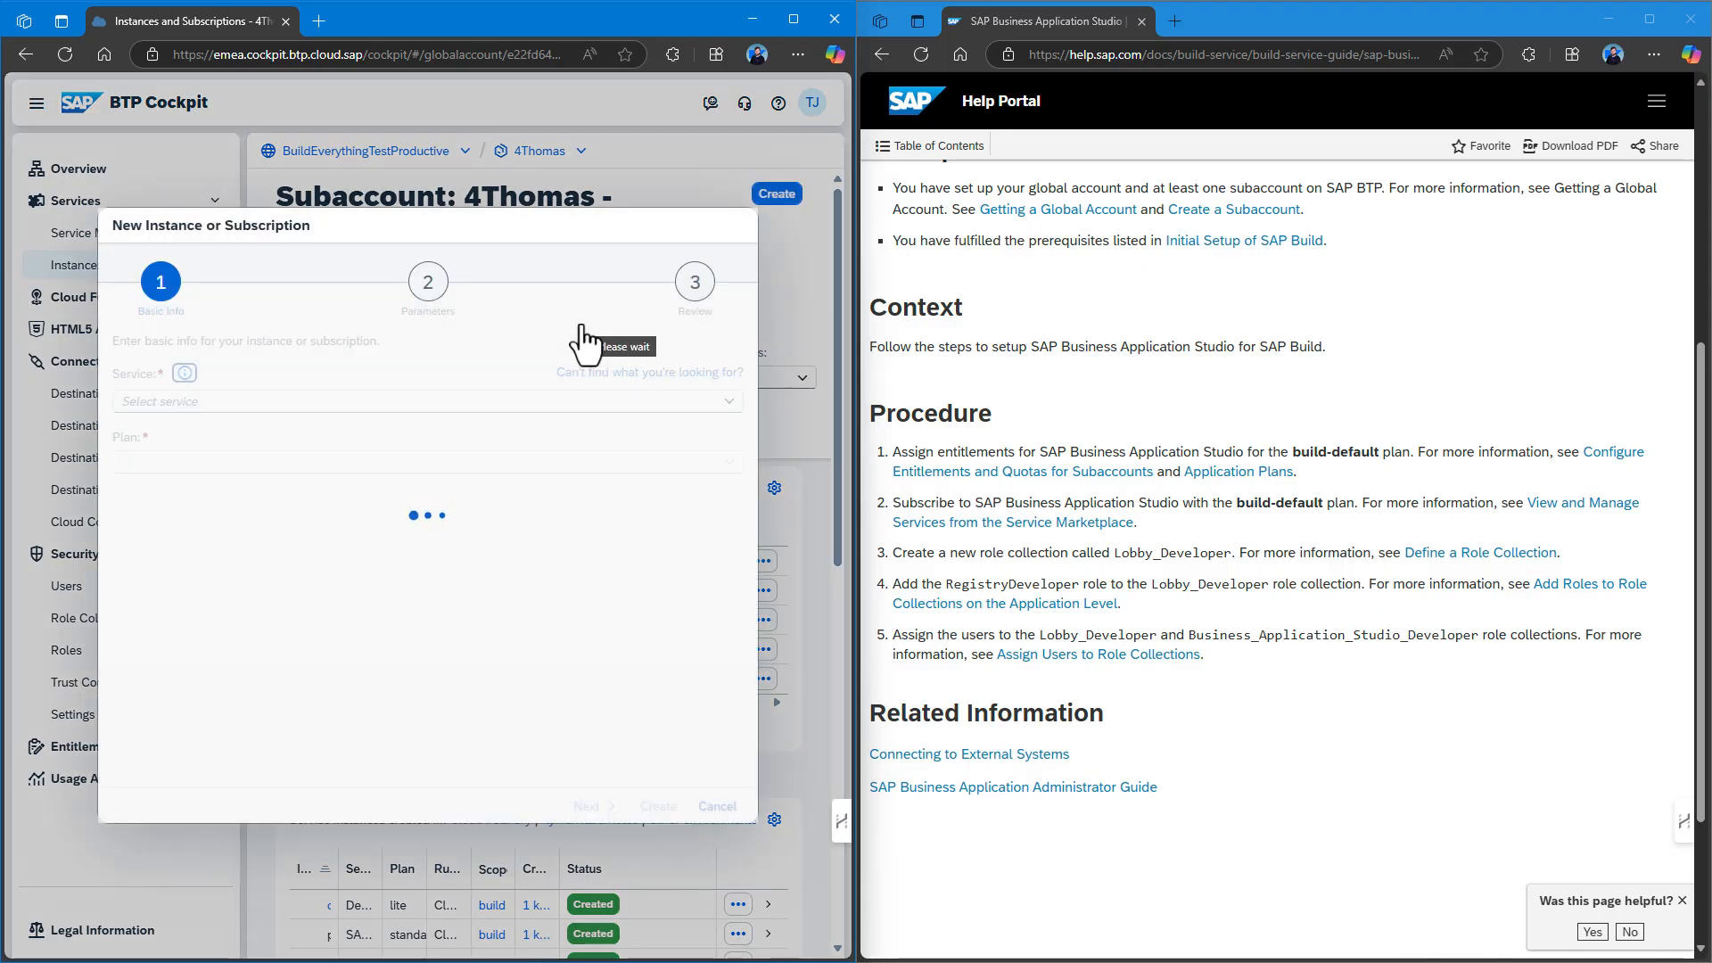
pyautogui.click(728, 405)
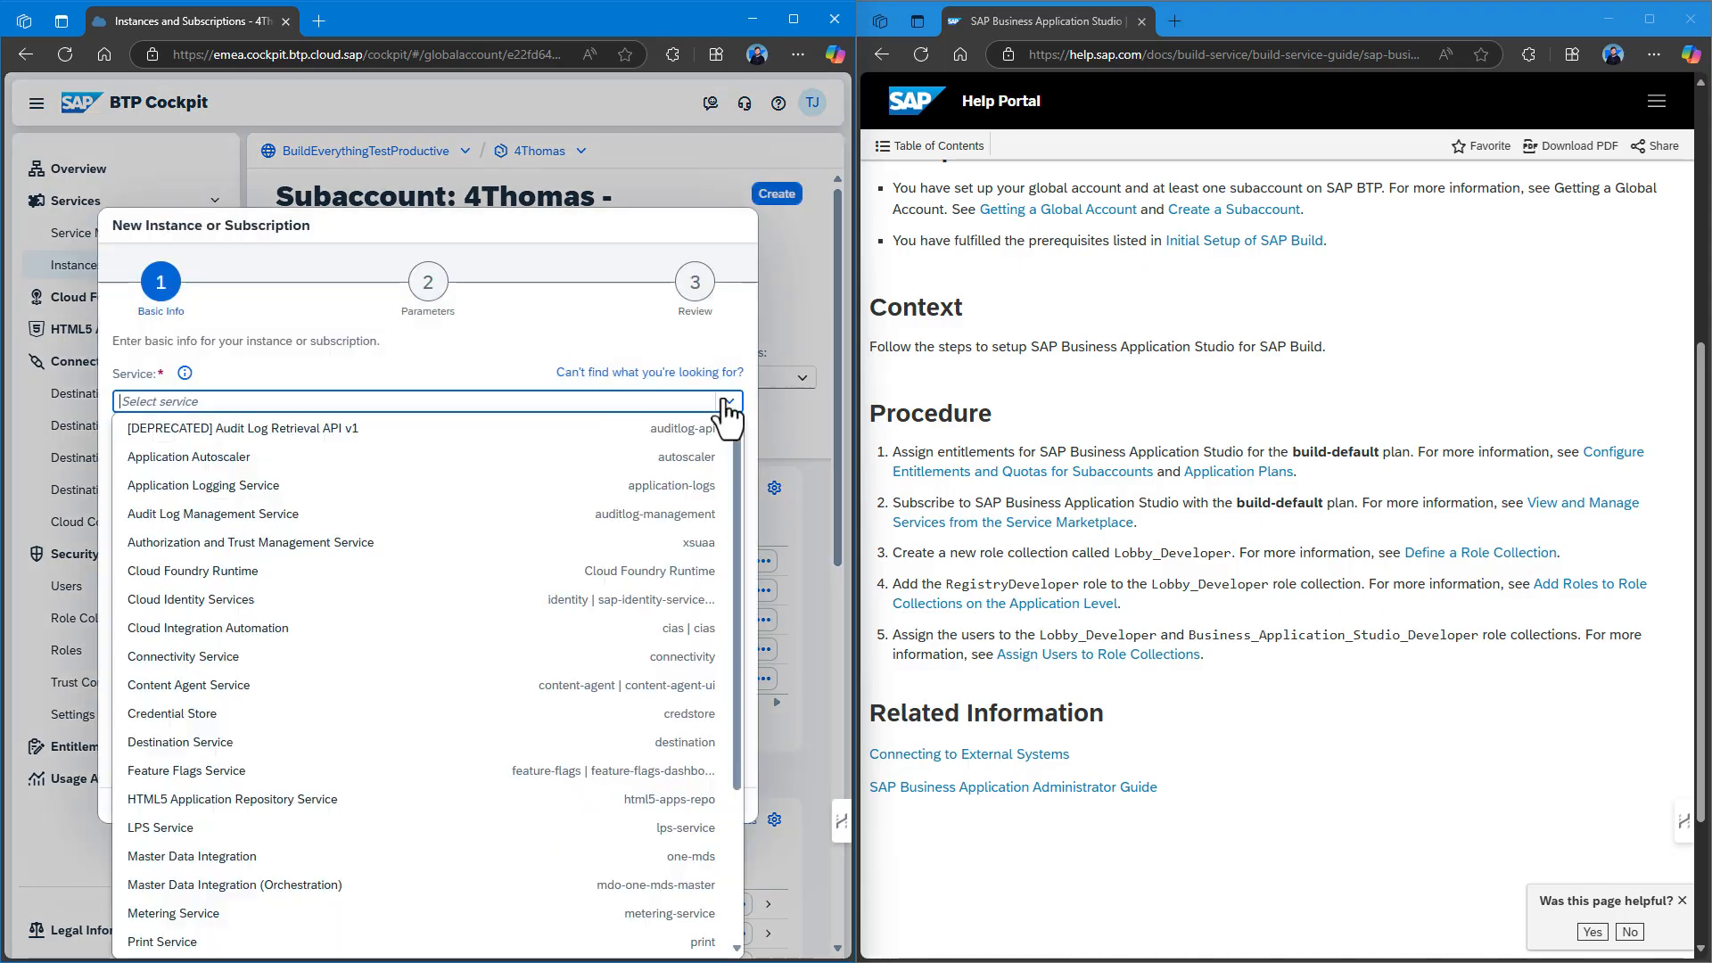
pyautogui.write('busin')
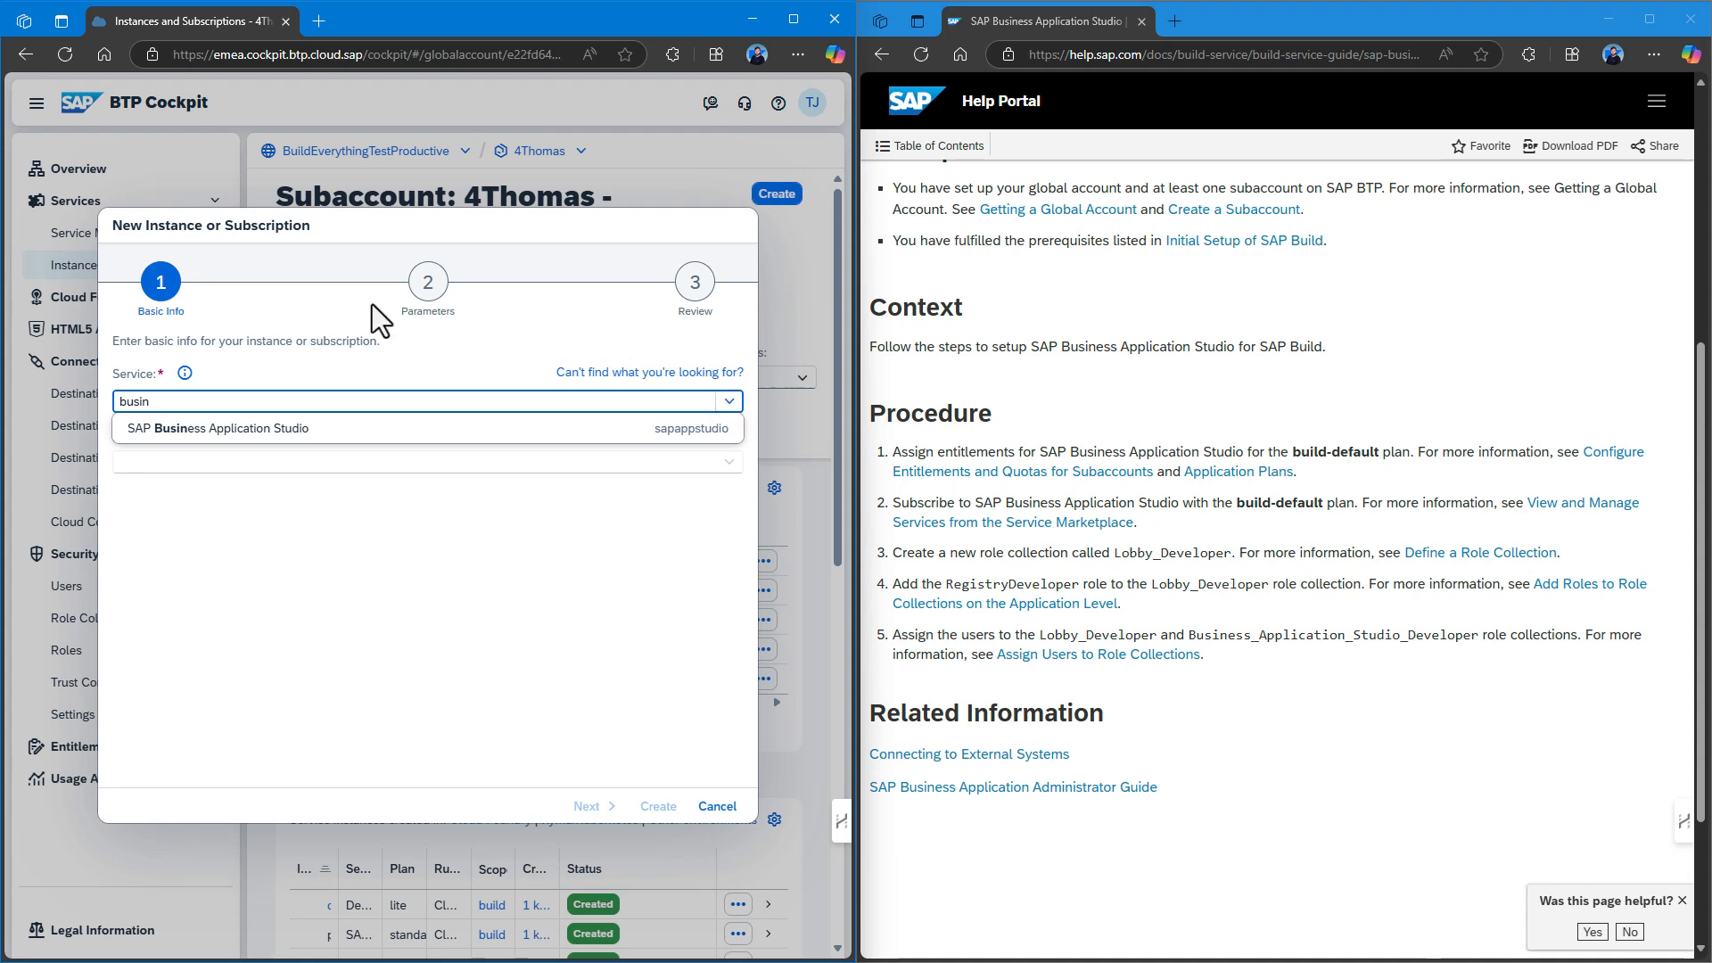
pyautogui.click(205, 423)
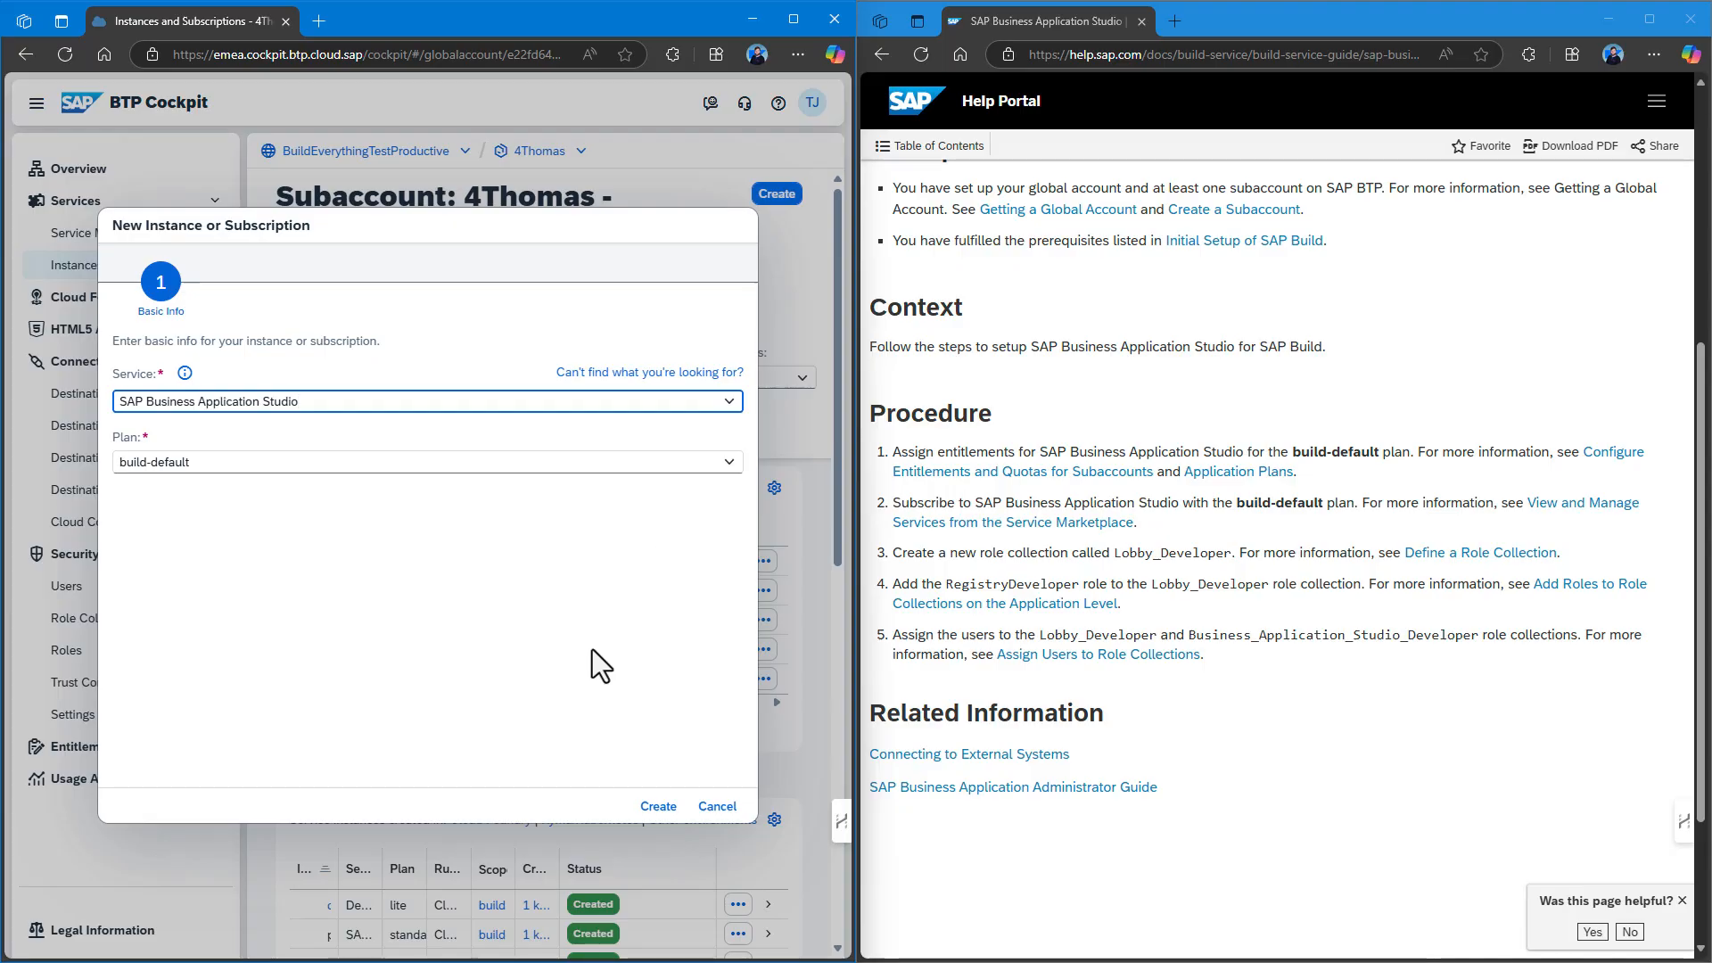
pyautogui.click(658, 807)
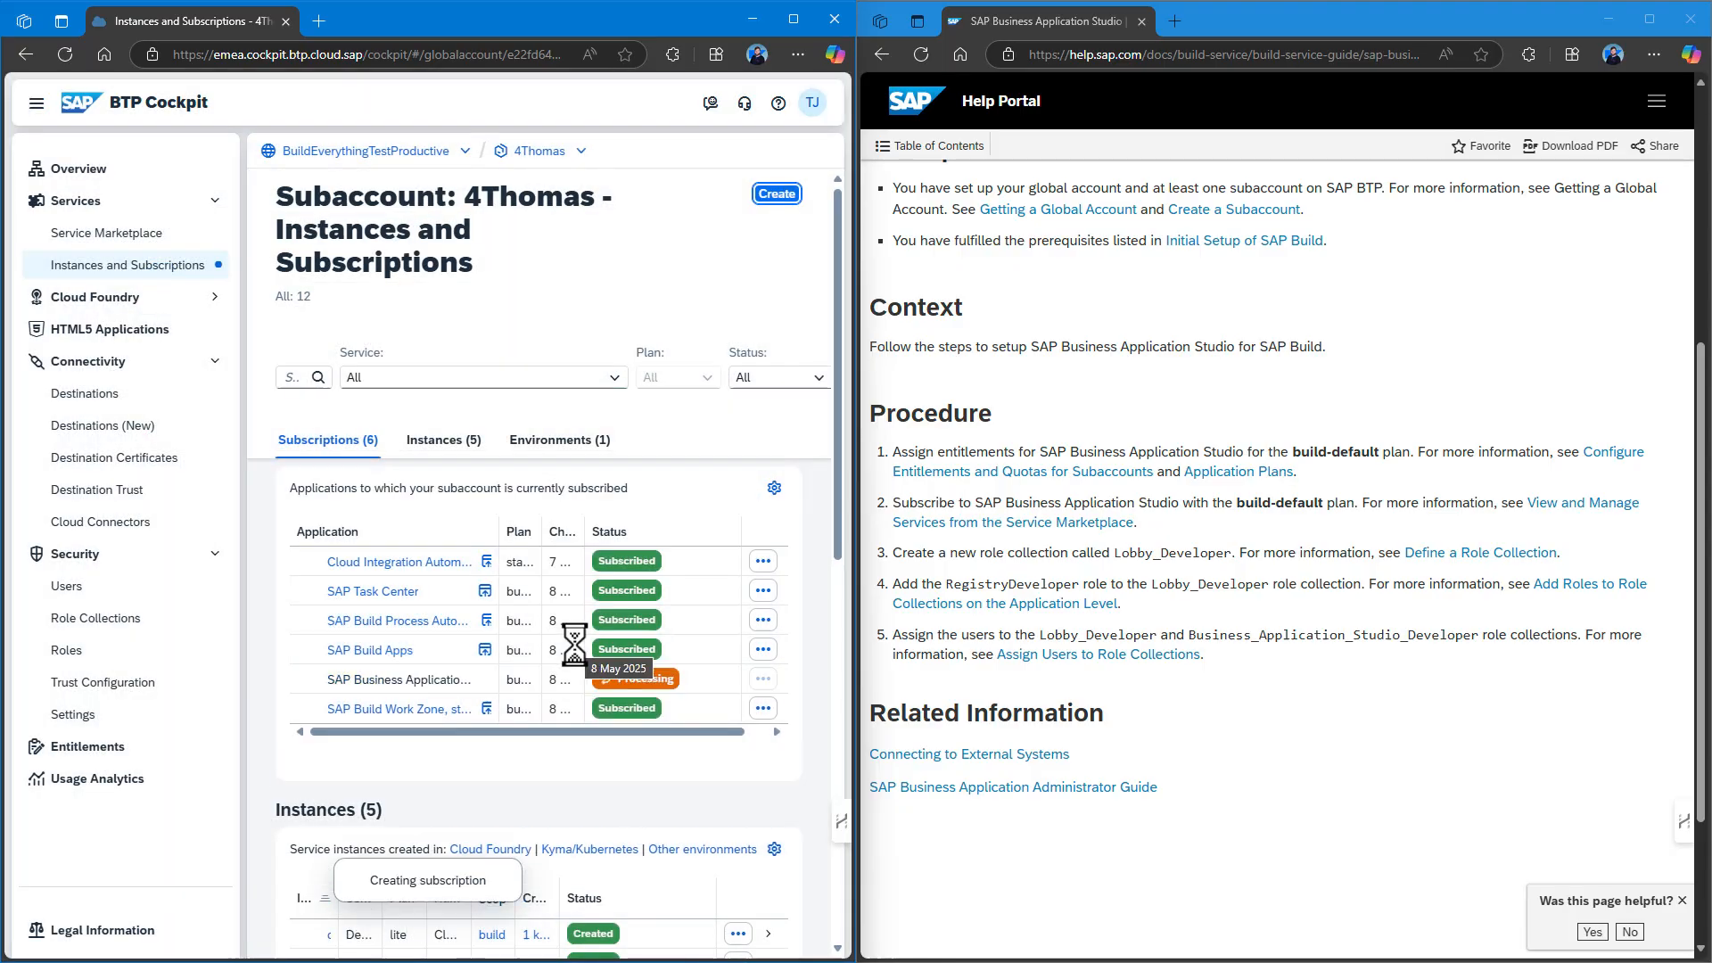
pyautogui.click(731, 709)
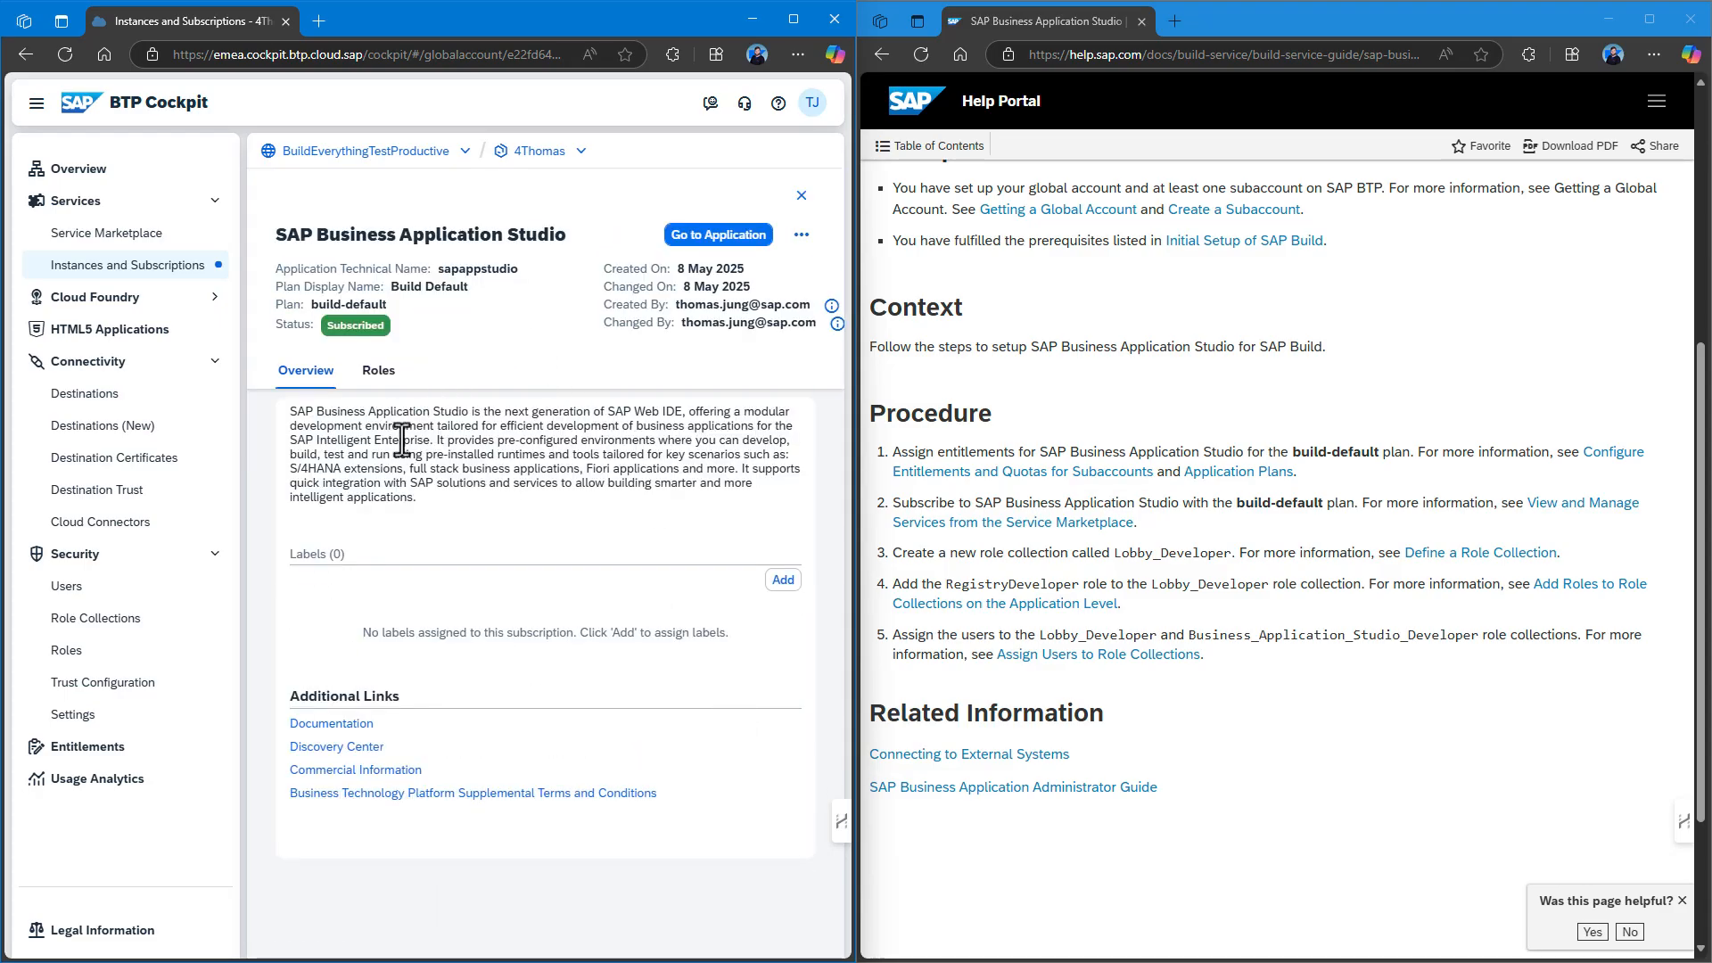
pyautogui.click(123, 630)
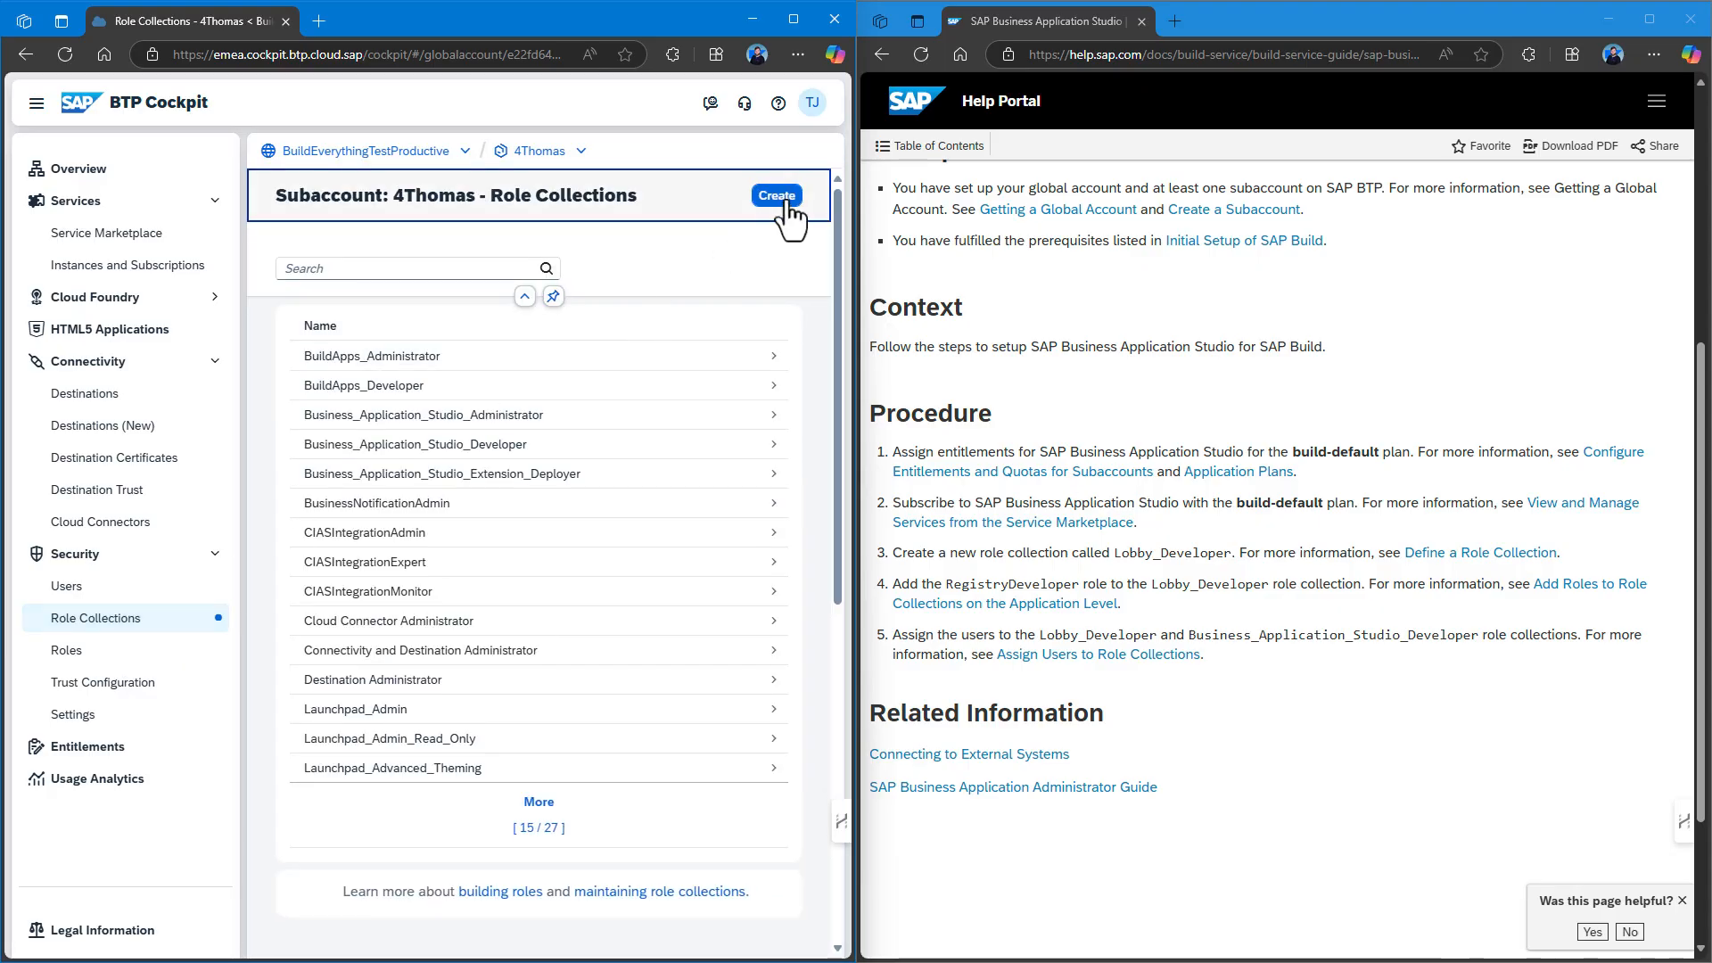
# Create the Lobby_Developer role collection and open its details from the list.
pyautogui.click(791, 202)
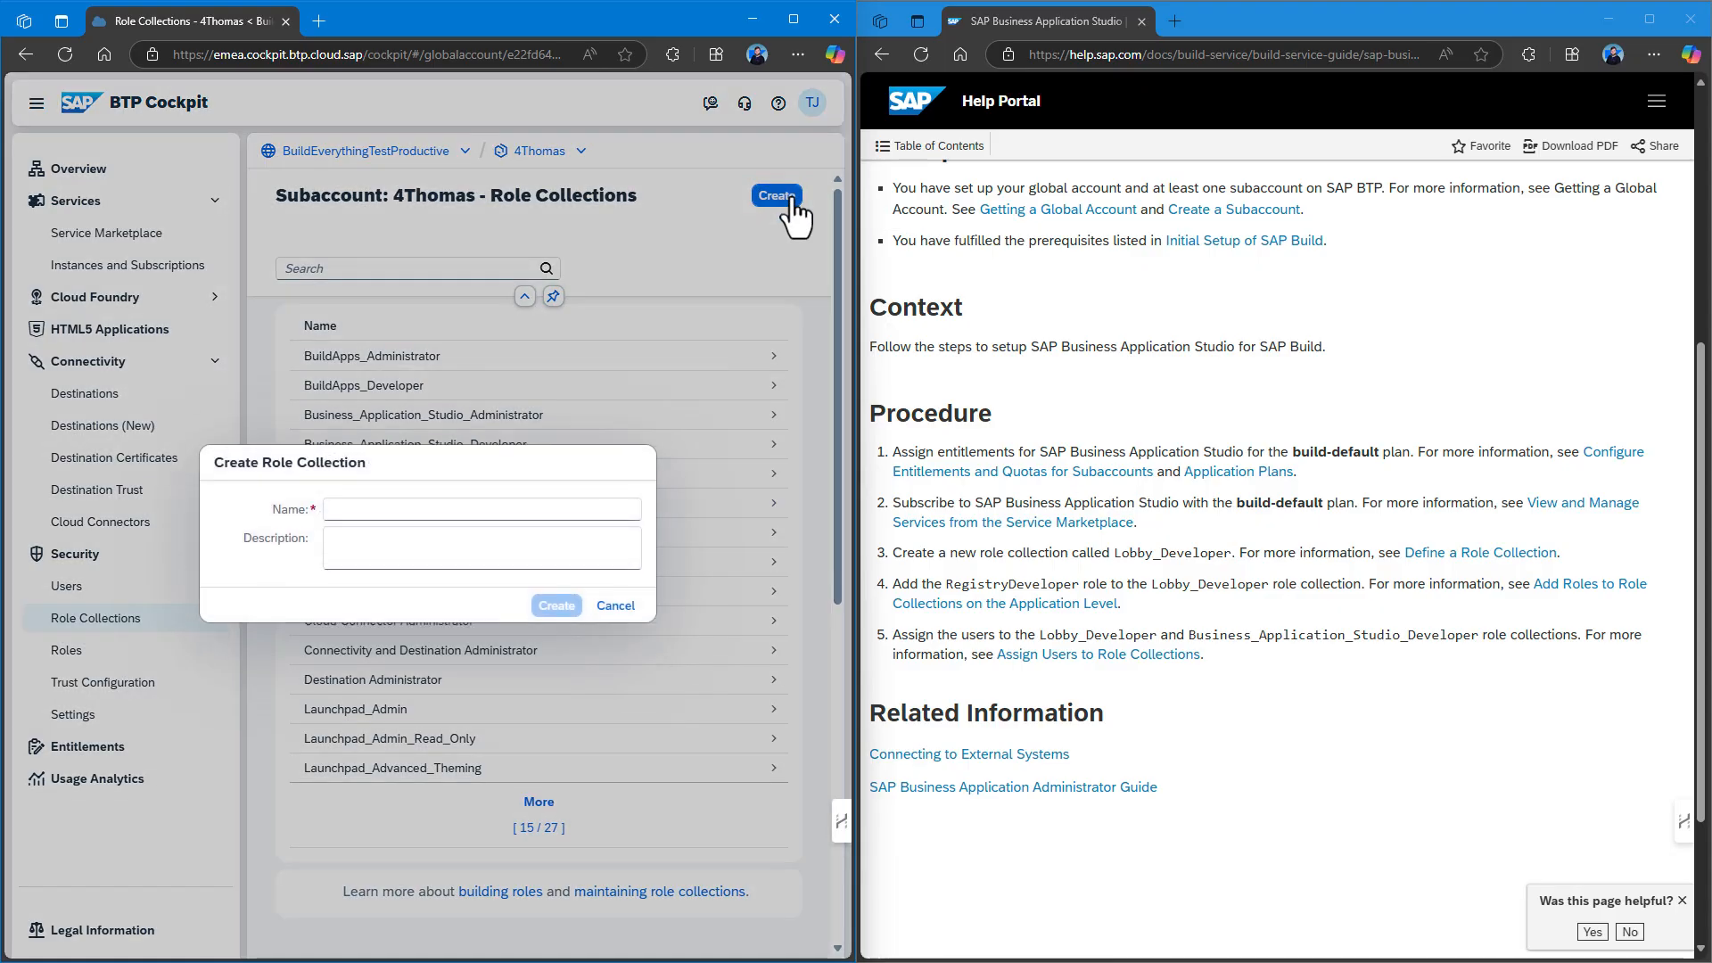
pyautogui.write('Ob')
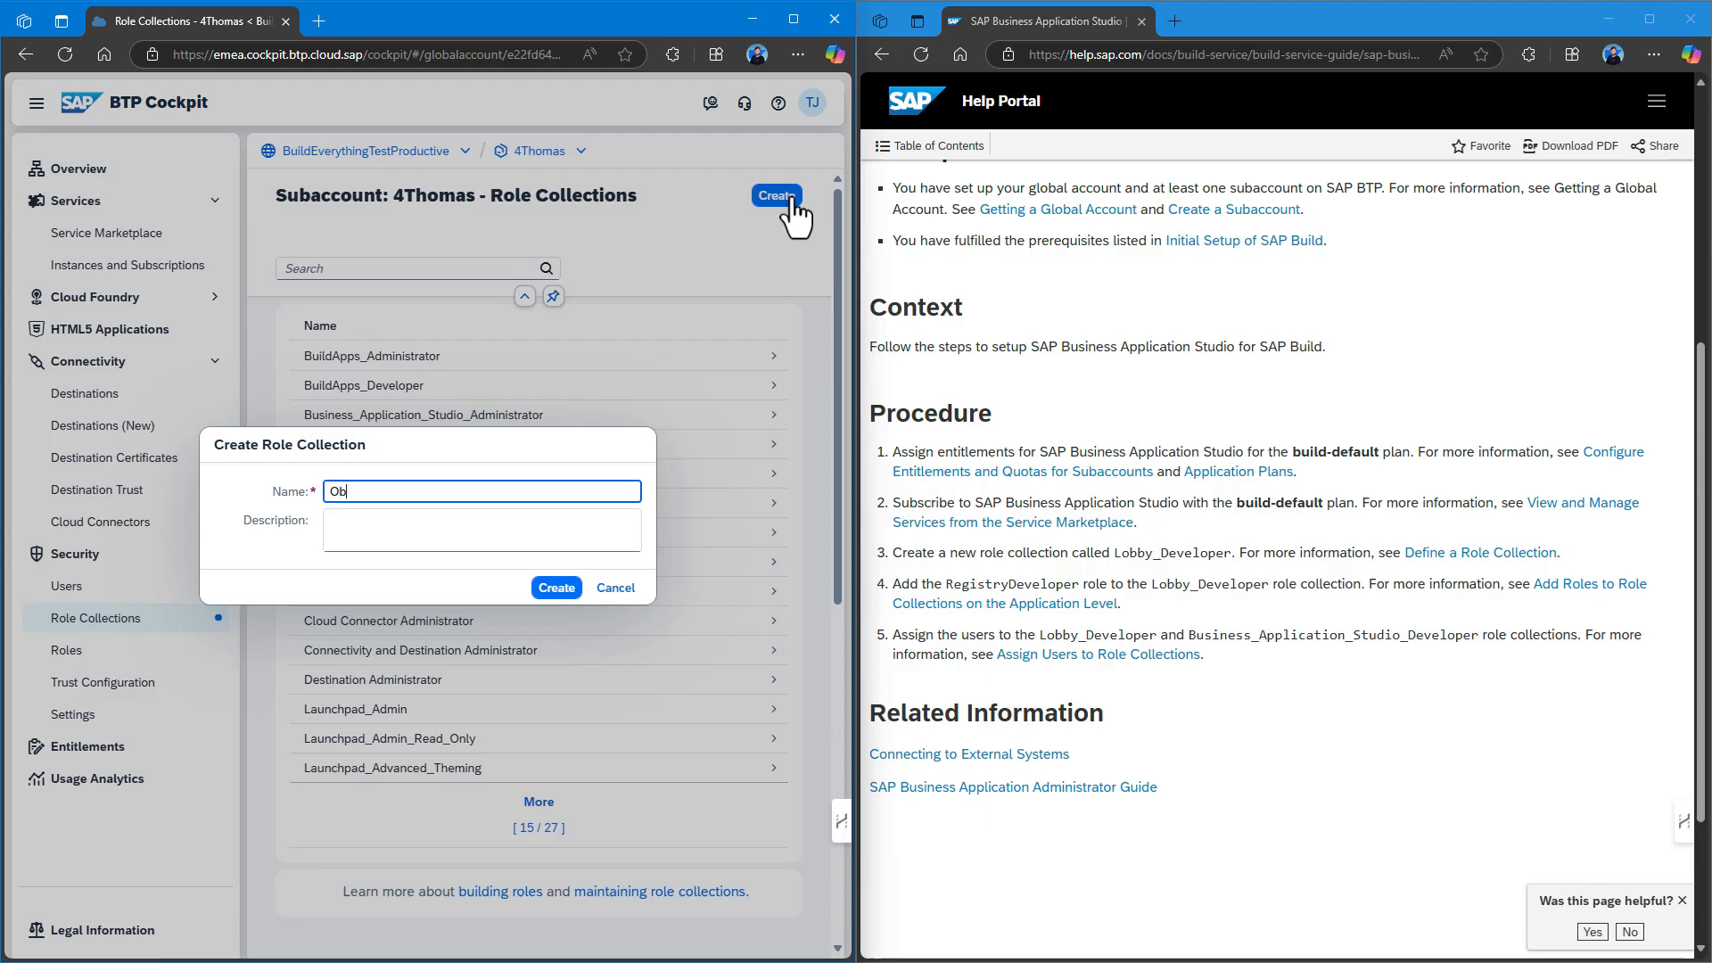
pyautogui.press('BackSpace')
pyautogui.press('BackSpace')
pyautogui.write('Lobb')
pyautogui.click(557, 588)
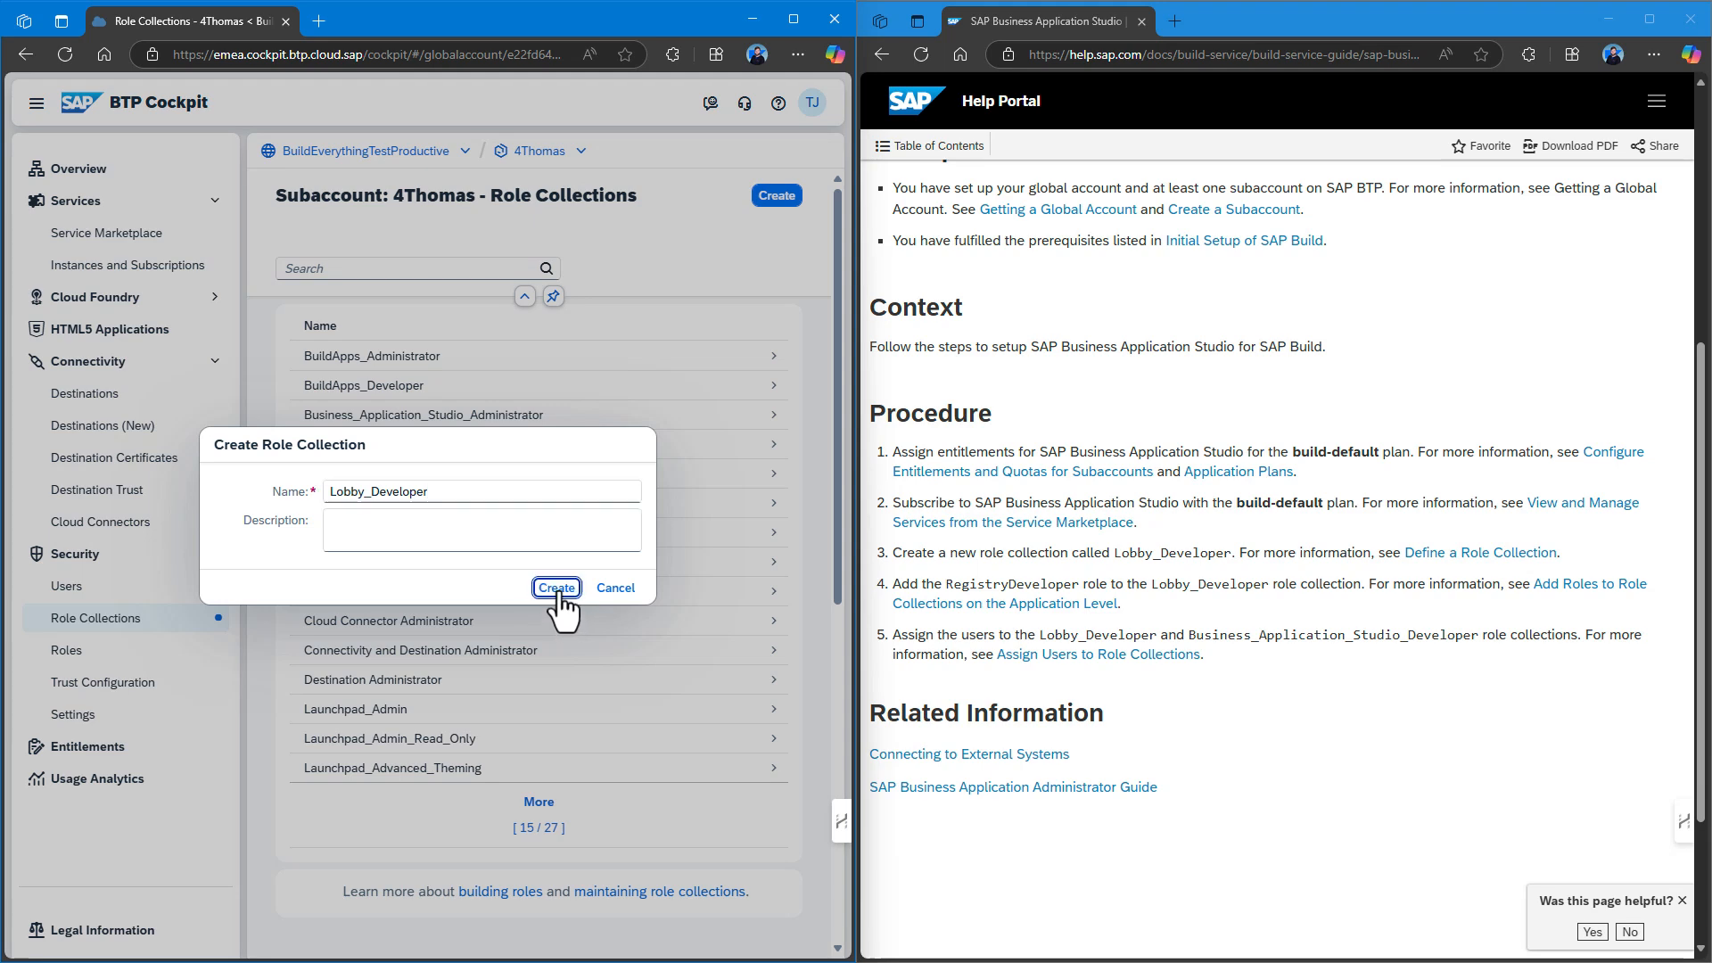
pyautogui.click(536, 806)
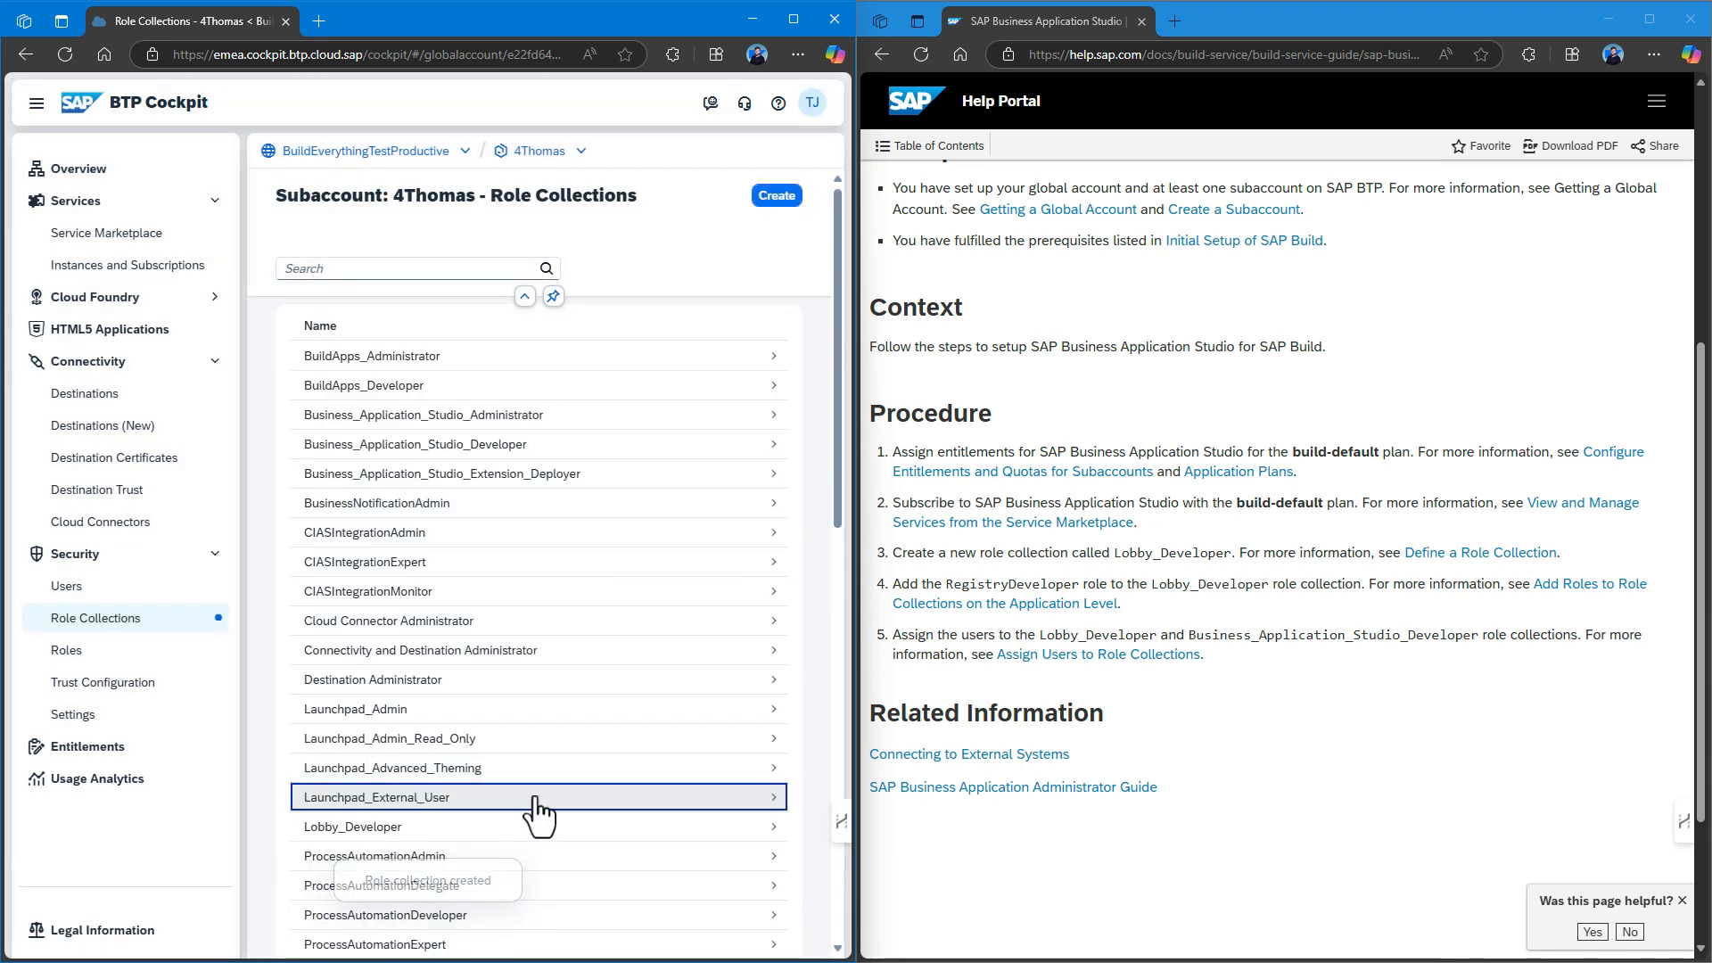
pyautogui.click(440, 838)
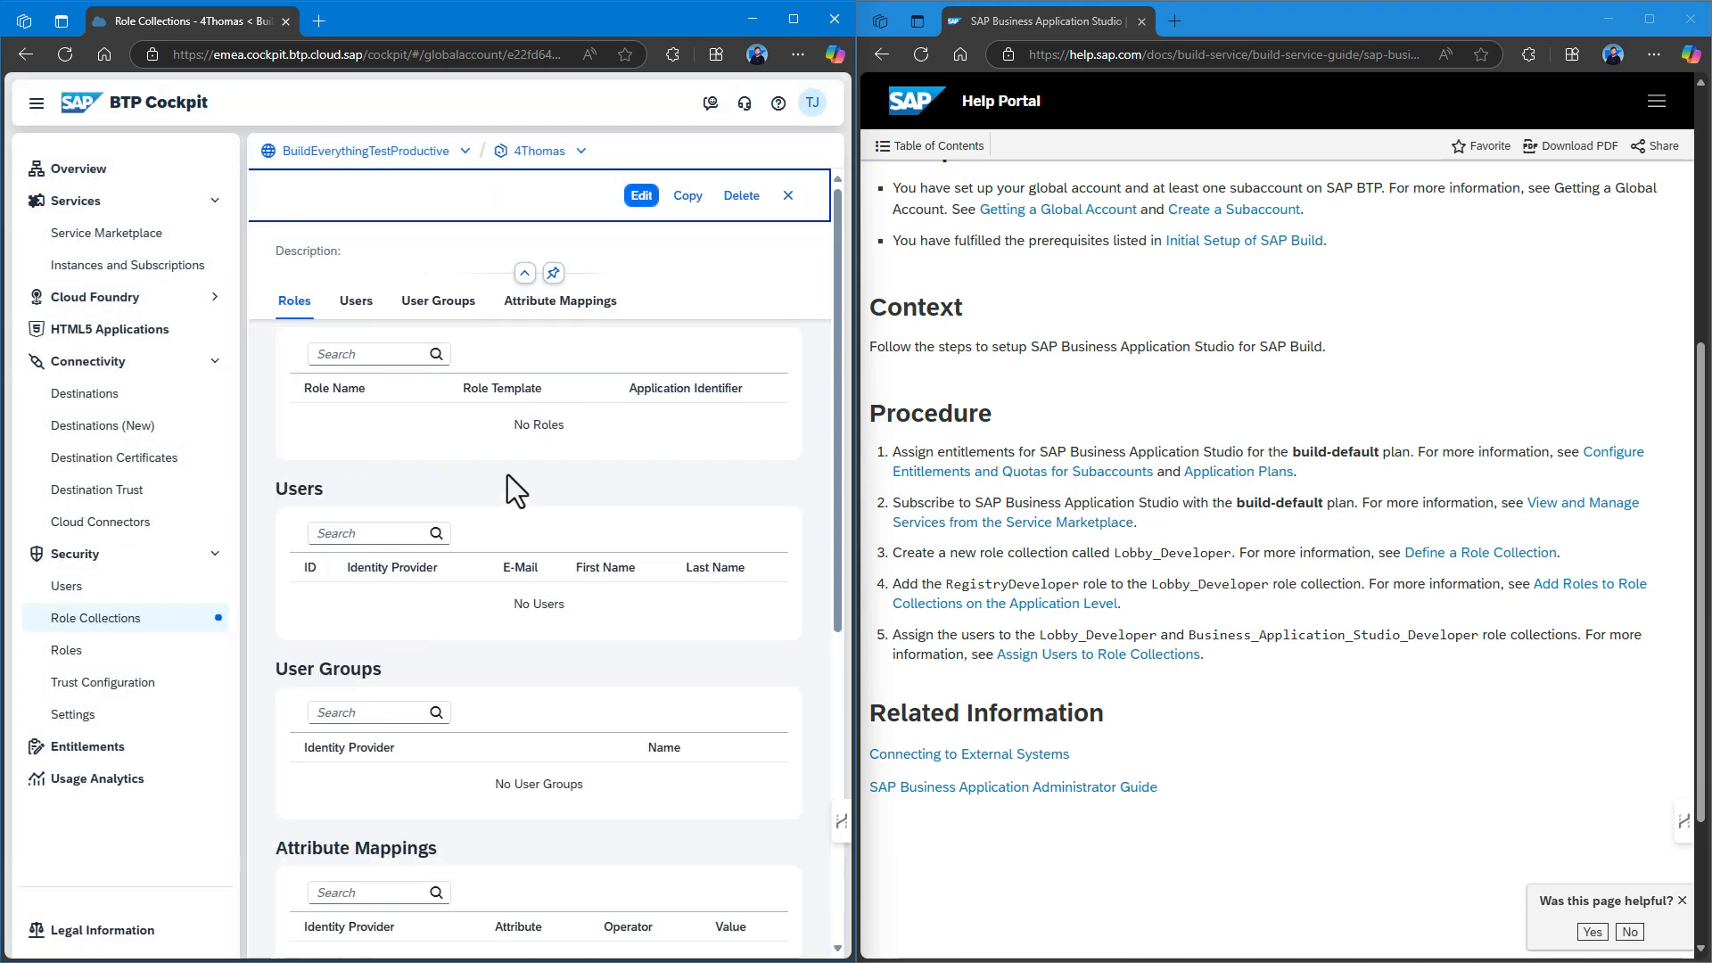
# Add the RegistryDeveloper role to the Lobby_Developer role collection.
pyautogui.click(640, 198)
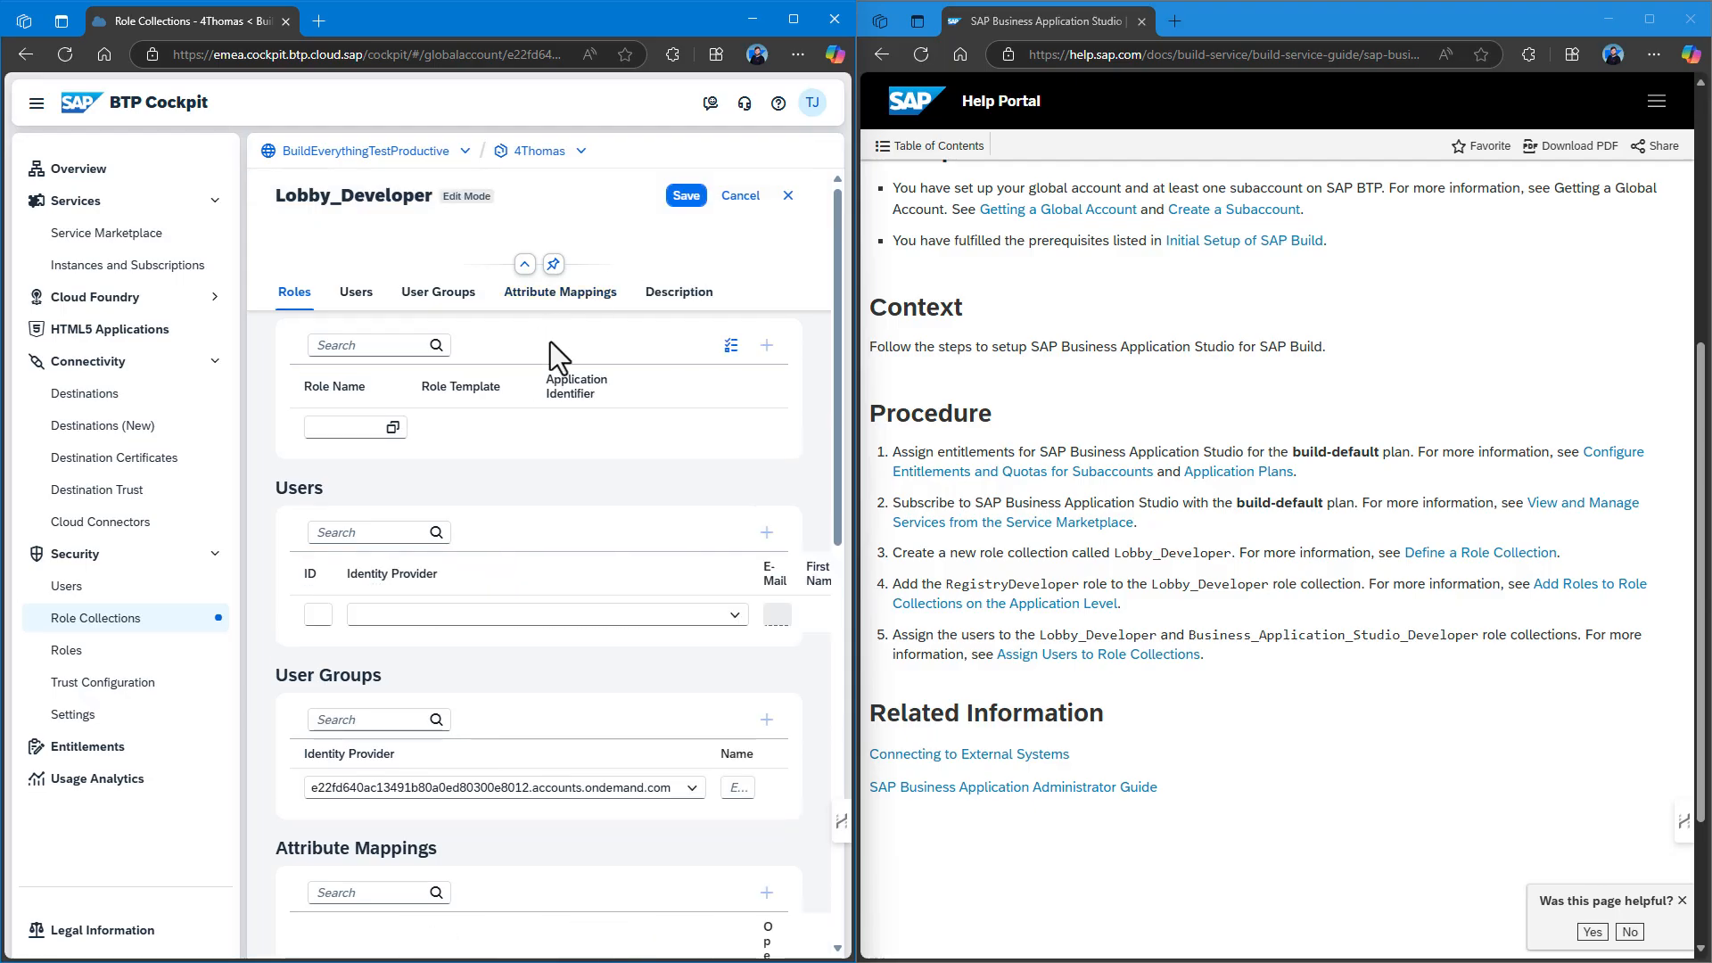
pyautogui.click(392, 429)
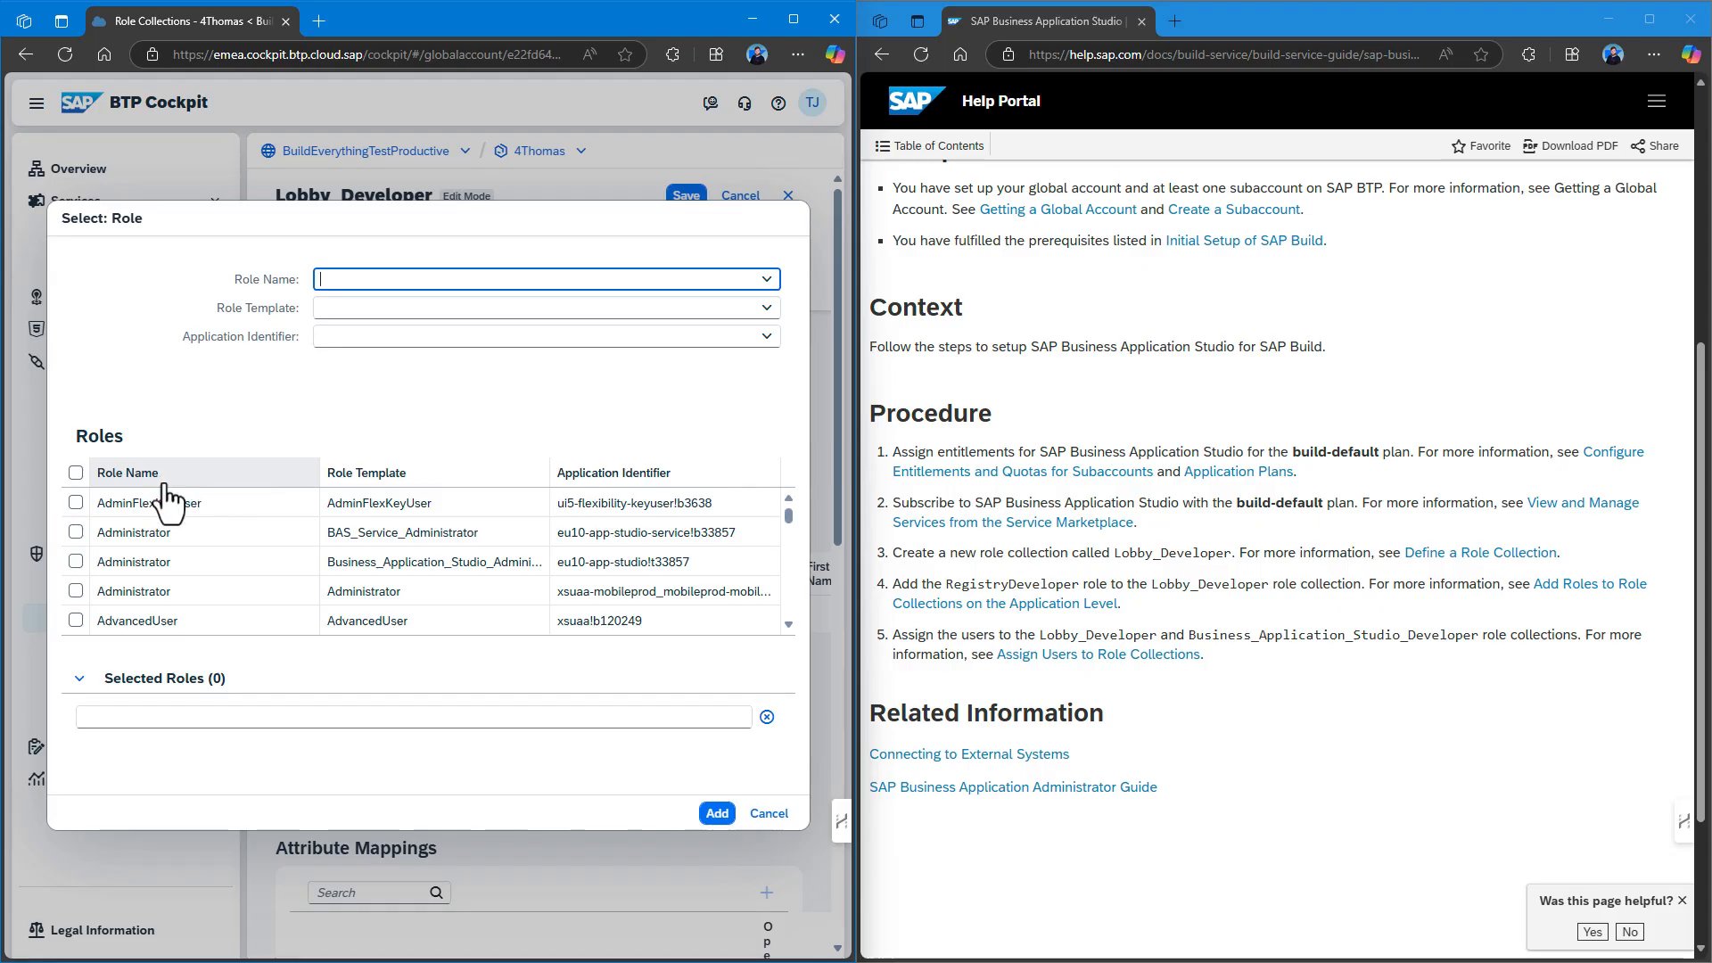
pyautogui.scroll(-10, 180, 553)
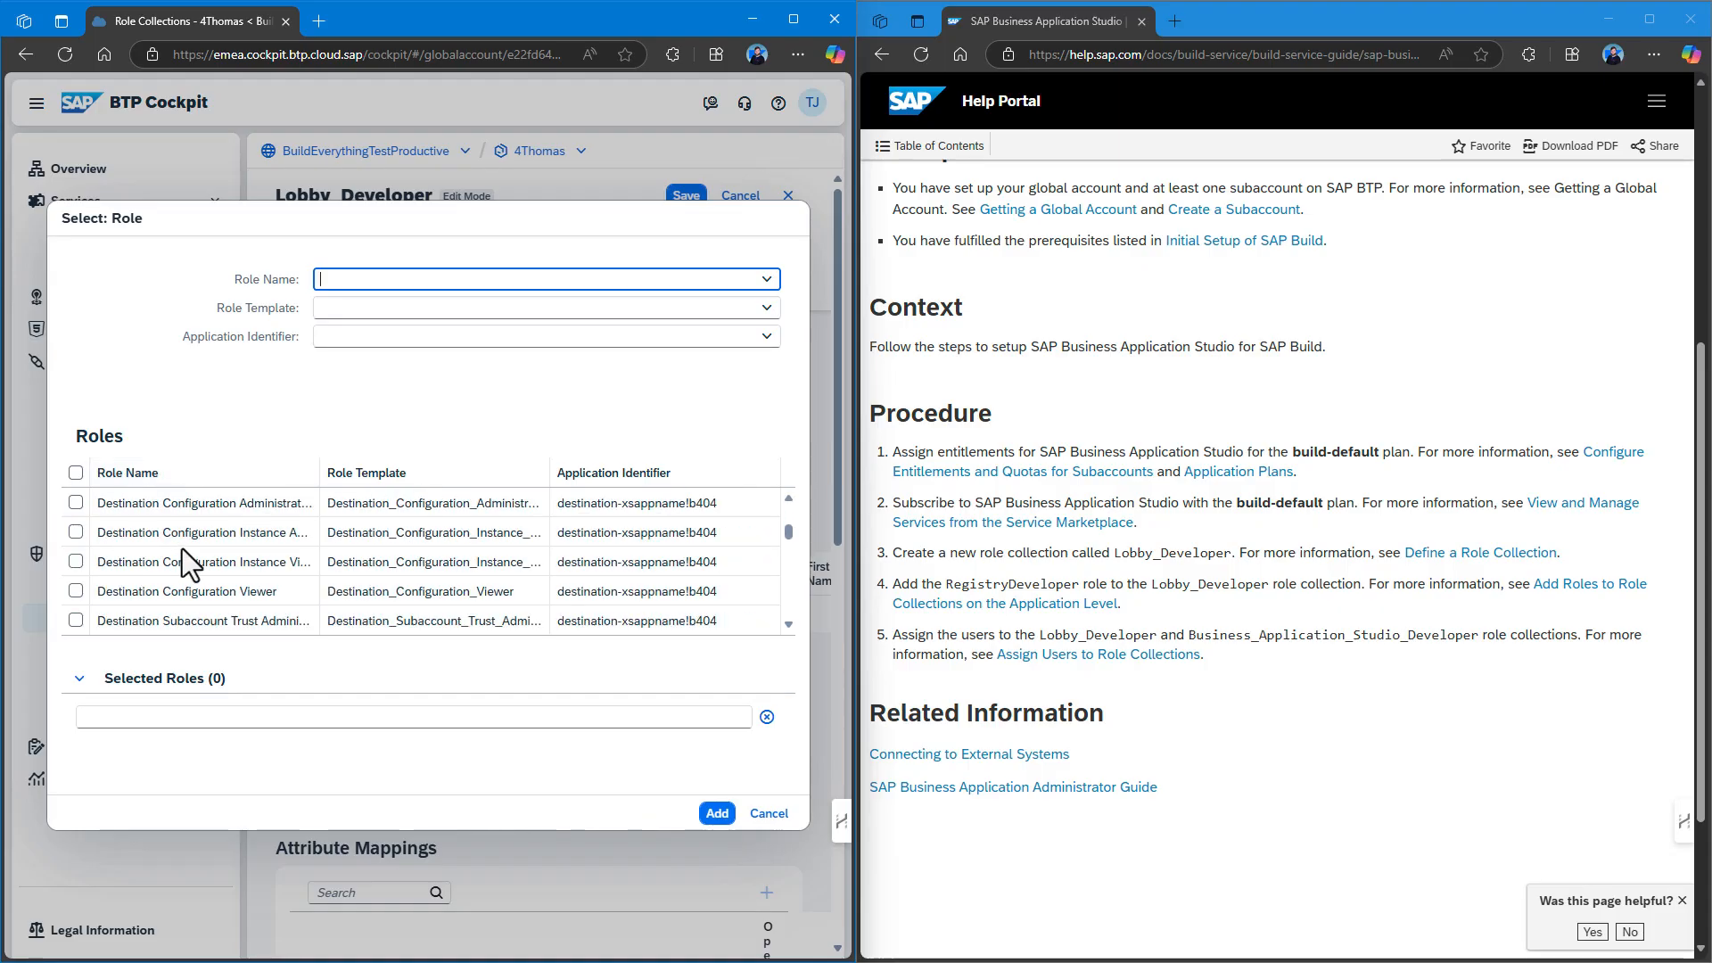
pyautogui.scroll(-15, 180, 553)
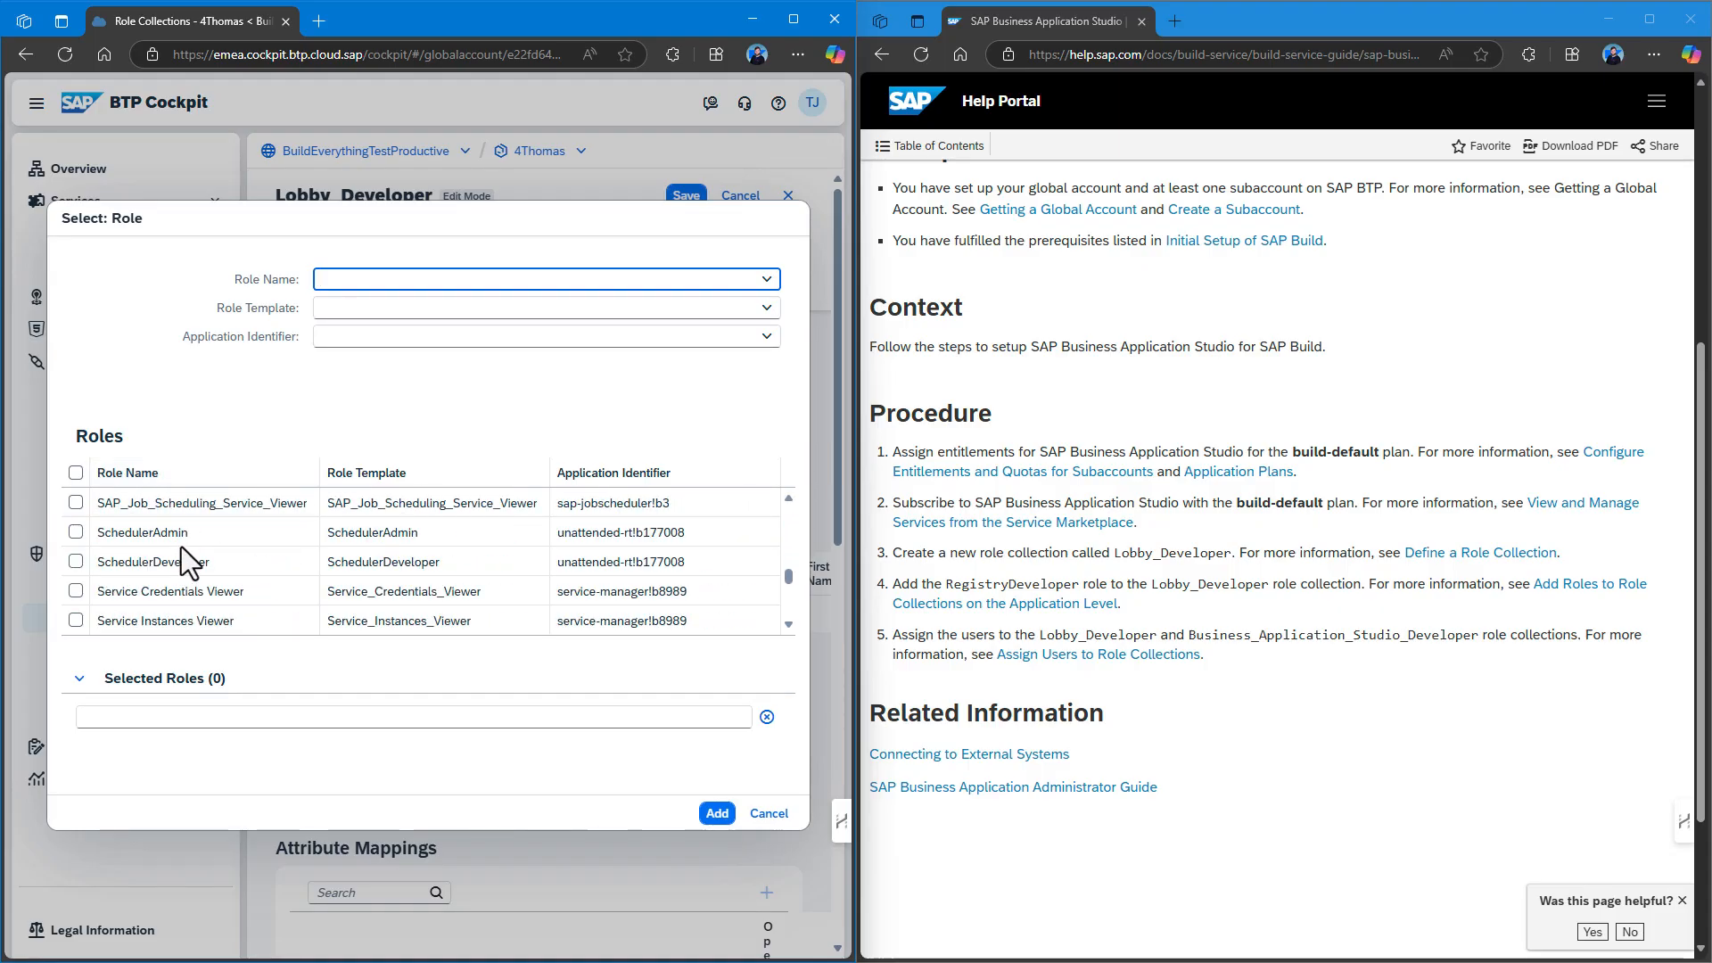
pyautogui.scroll(-4, 181, 547)
pyautogui.scroll(4, 180, 545)
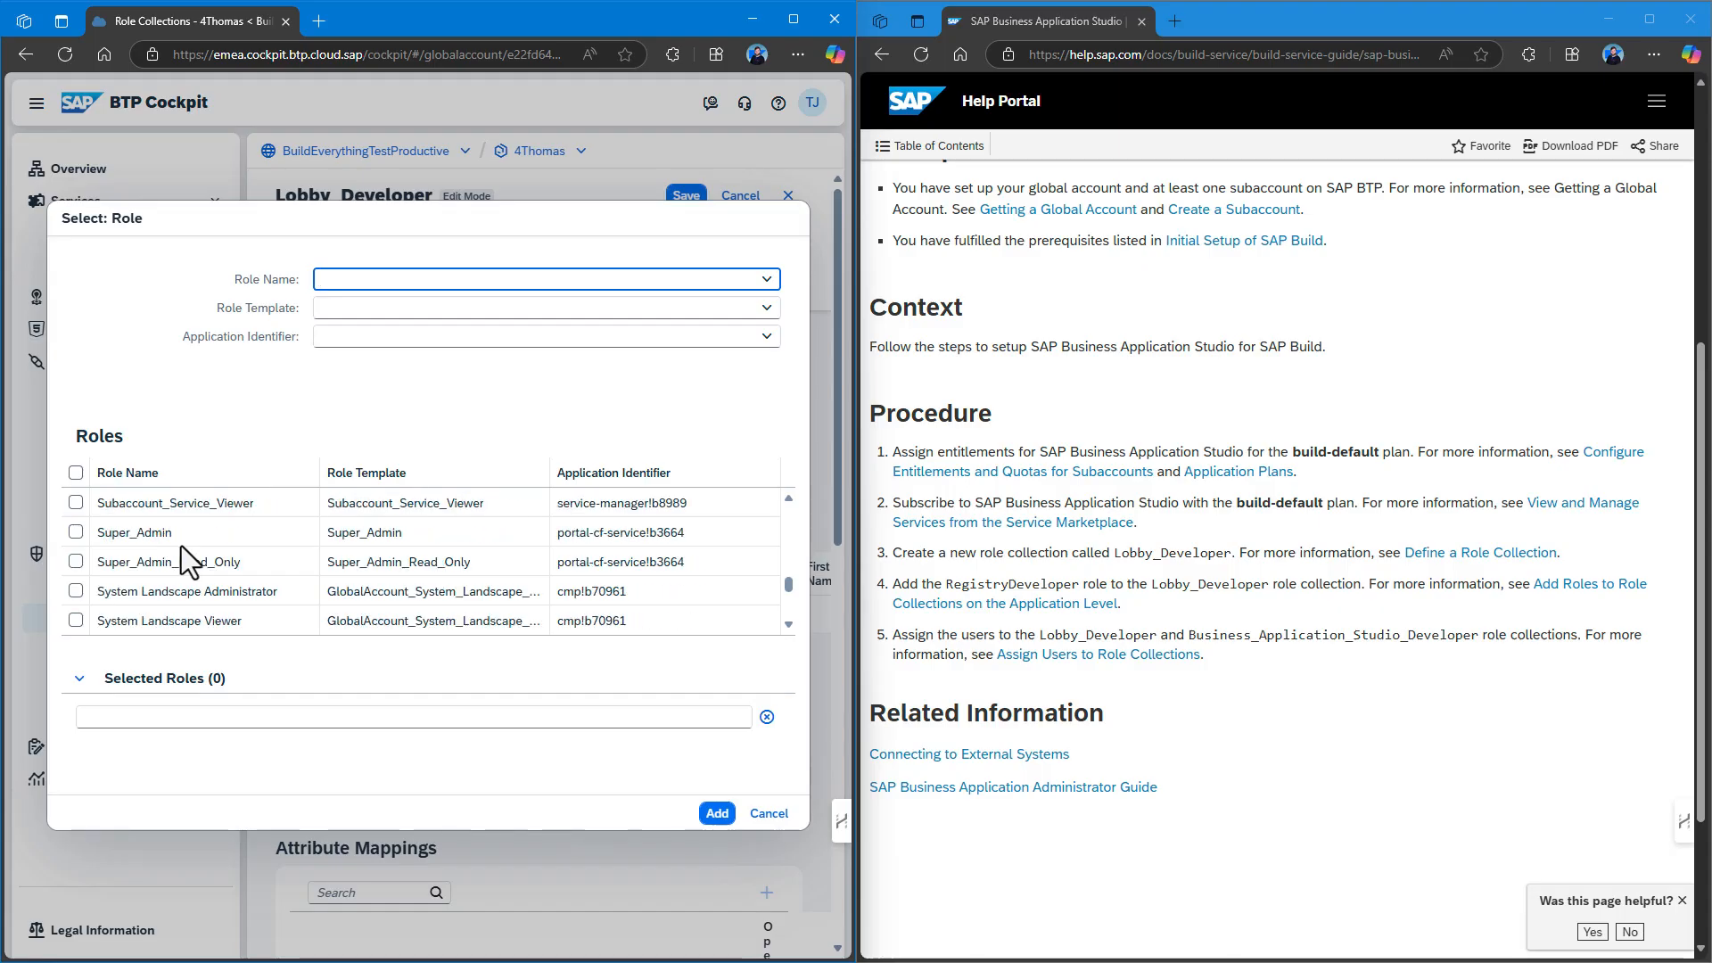
pyautogui.scroll(5, 180, 544)
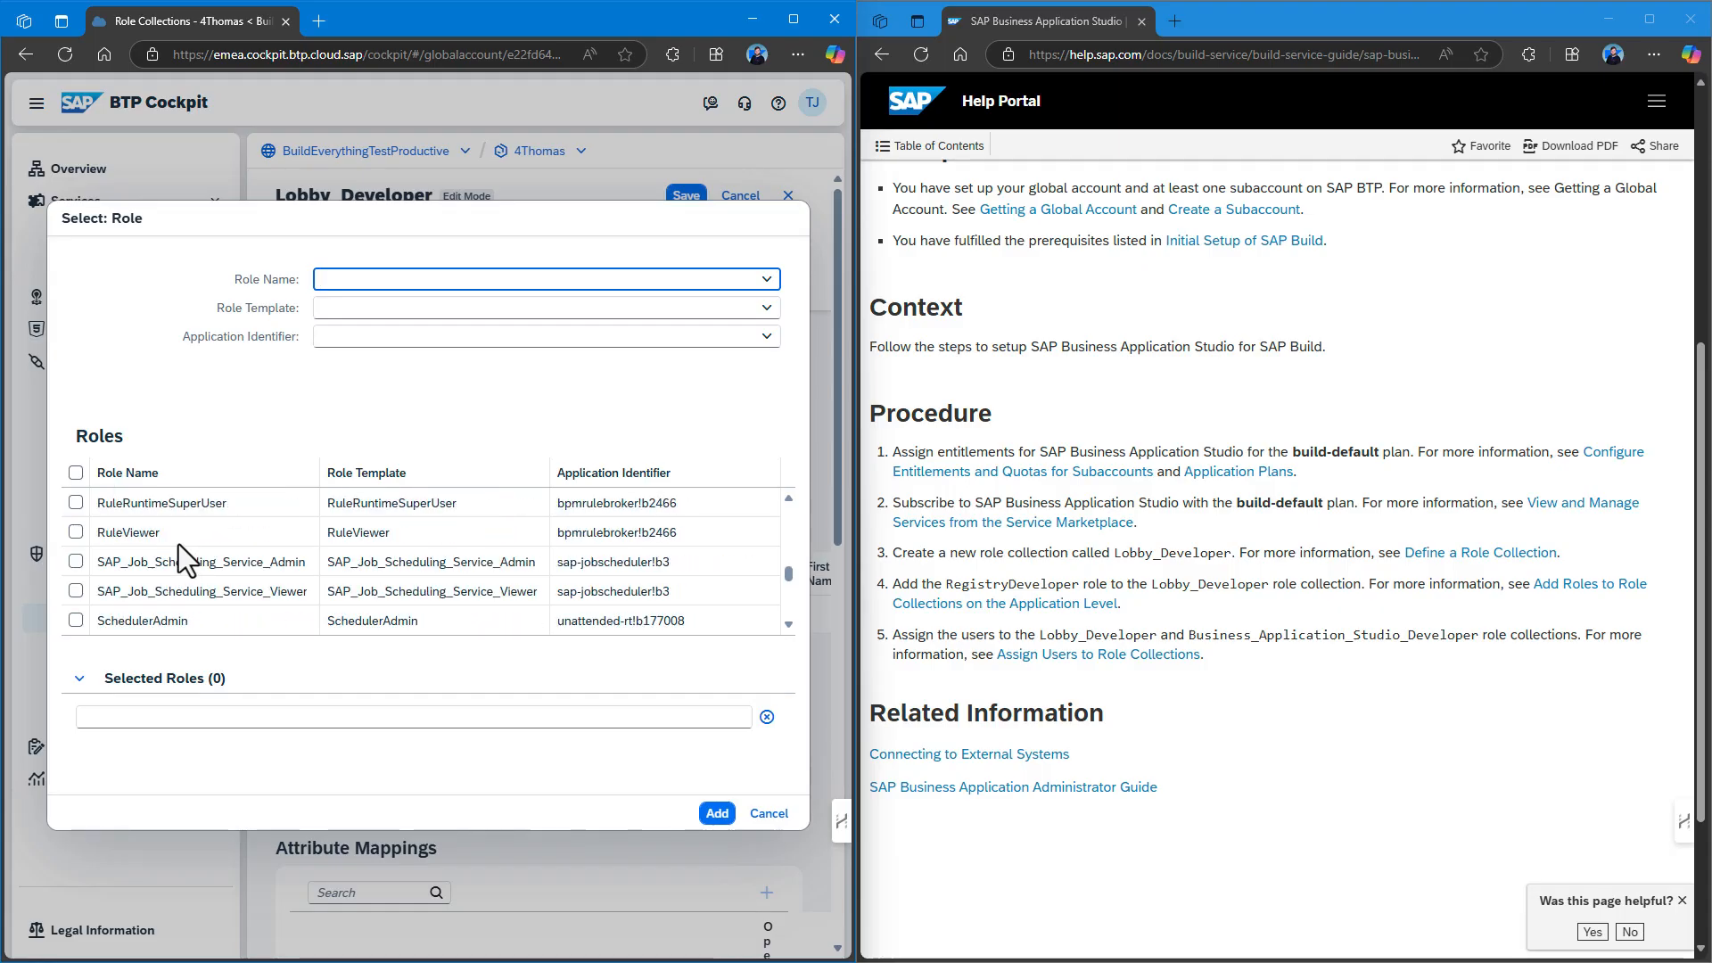
pyautogui.scroll(1, 178, 546)
pyautogui.scroll(1, 124, 530)
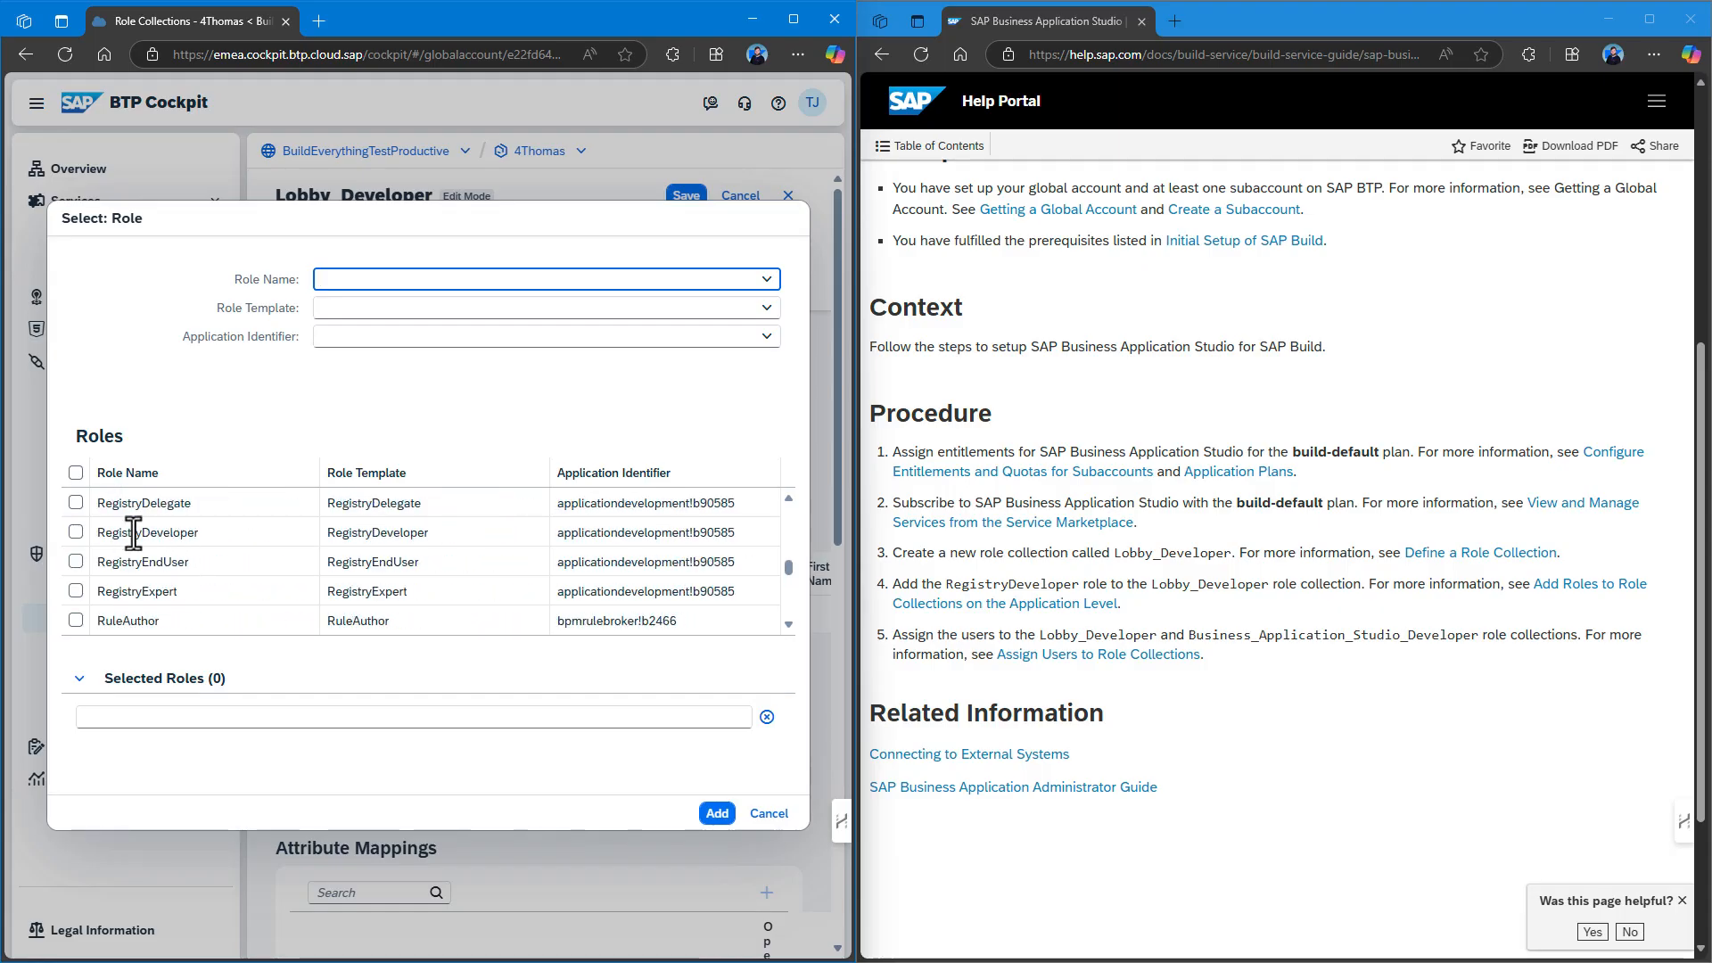
pyautogui.click(76, 532)
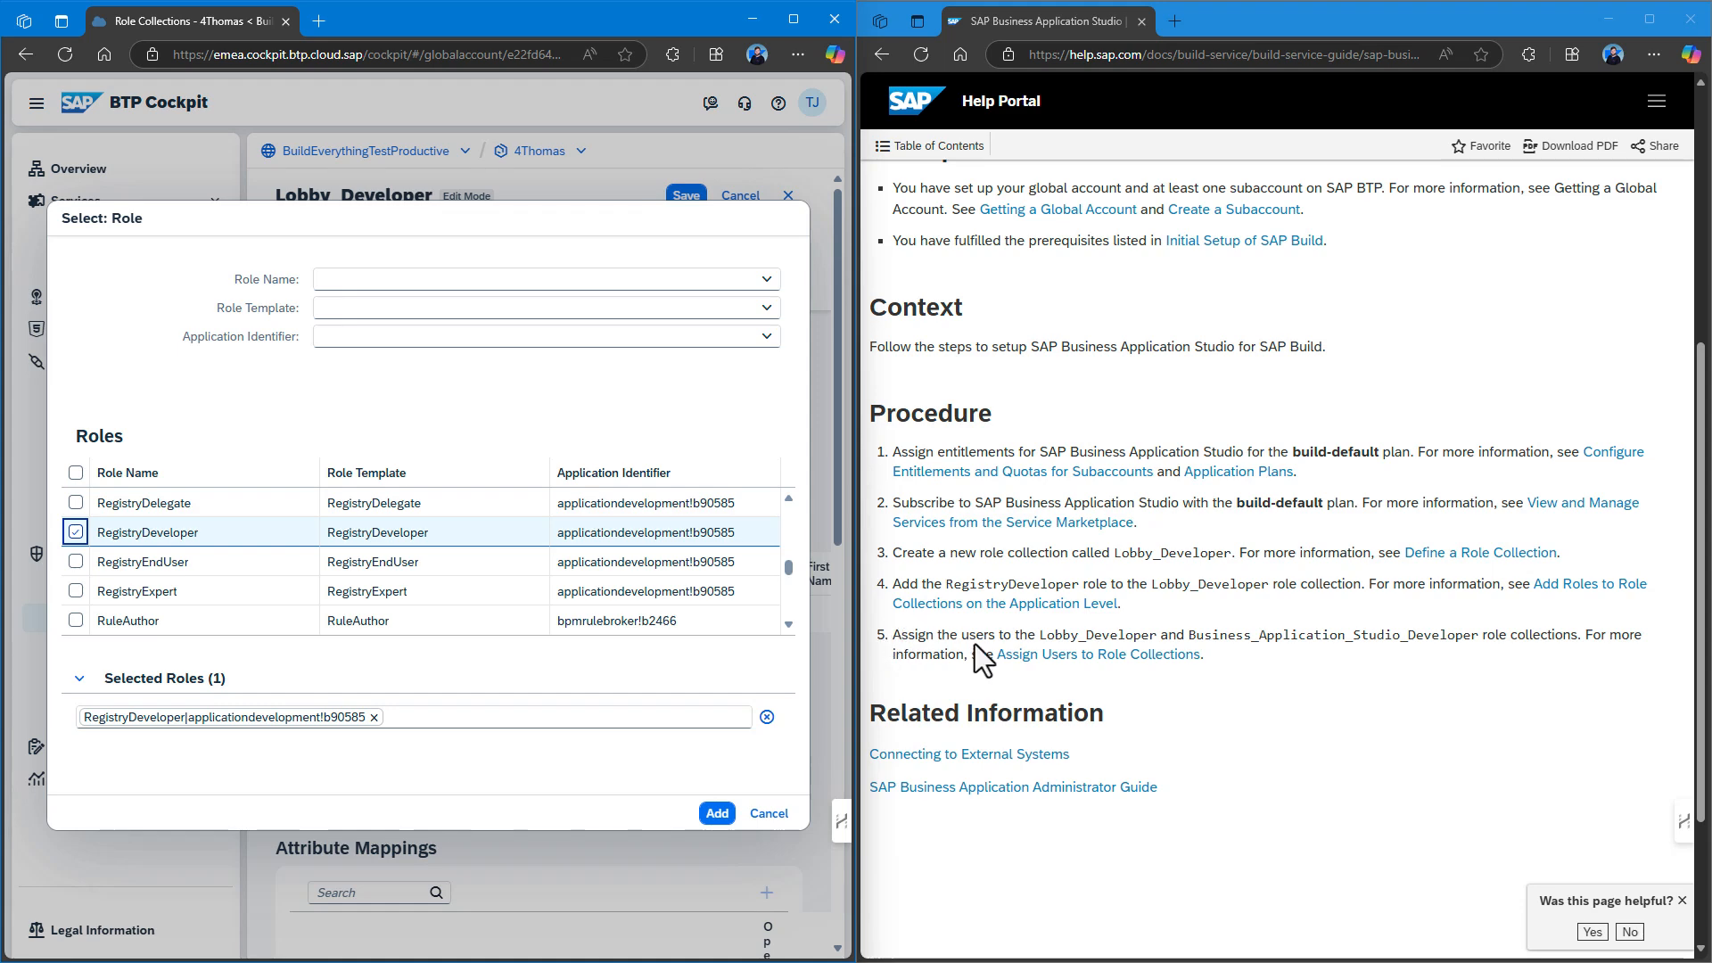
pyautogui.click(719, 815)
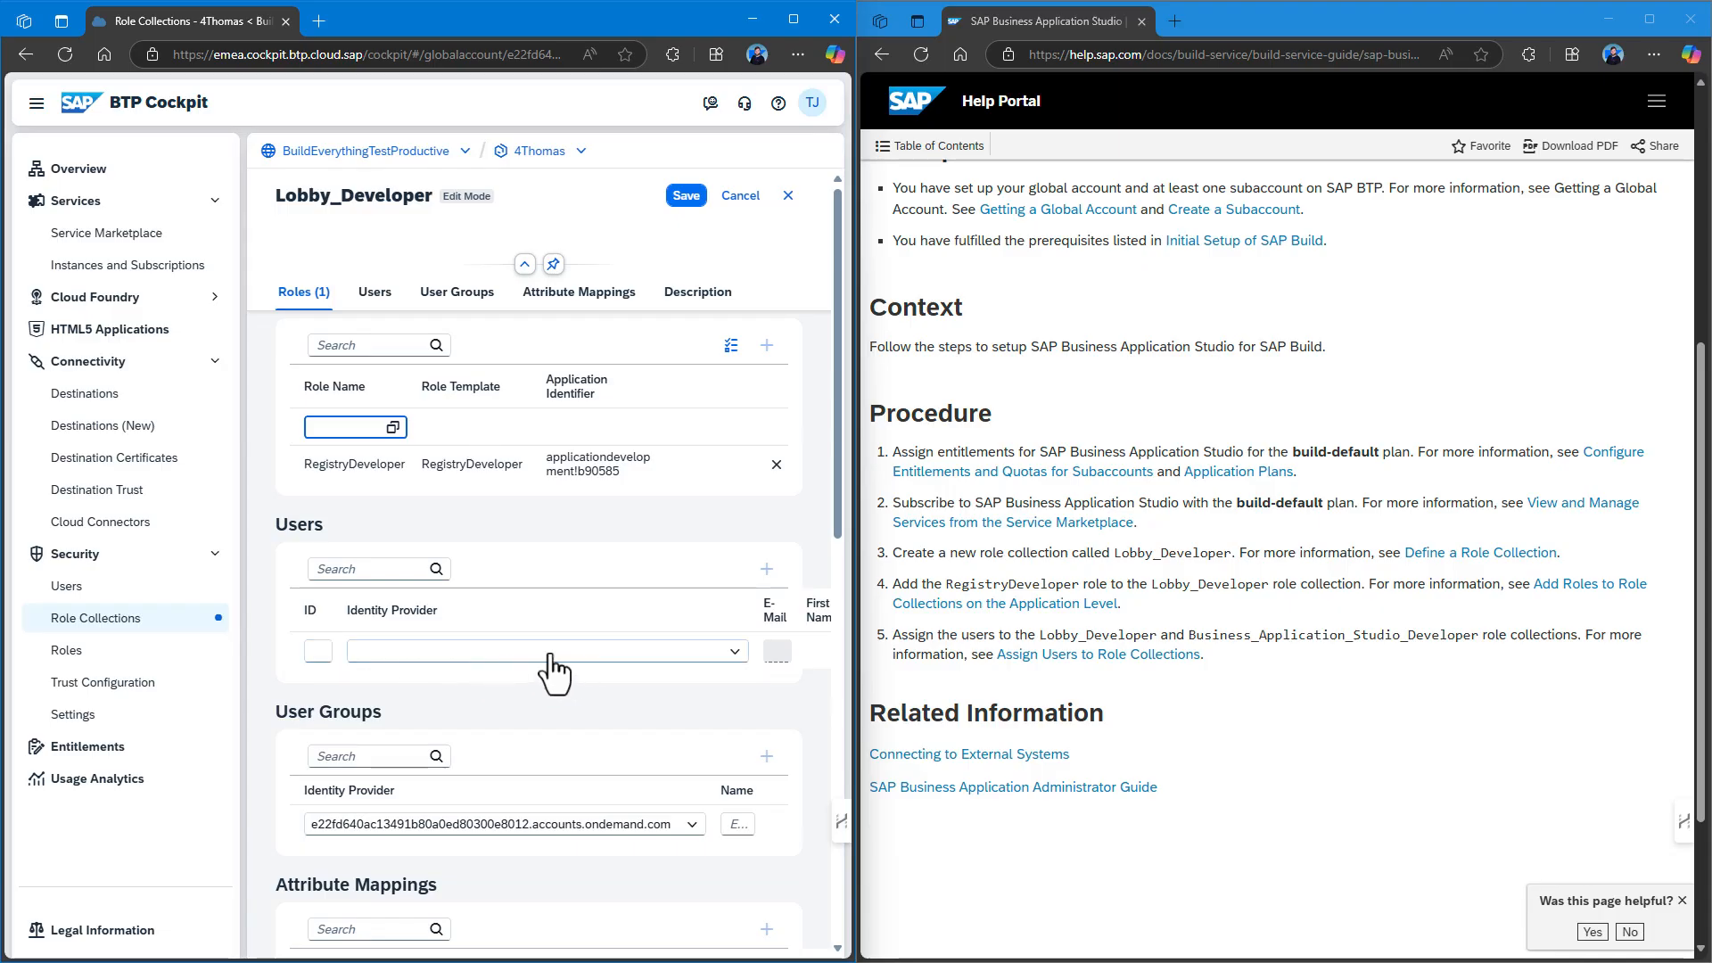
# Assign the user's ID and e-mail via the accounts.ondemand.com identity provider, then save.
pyautogui.click(729, 653)
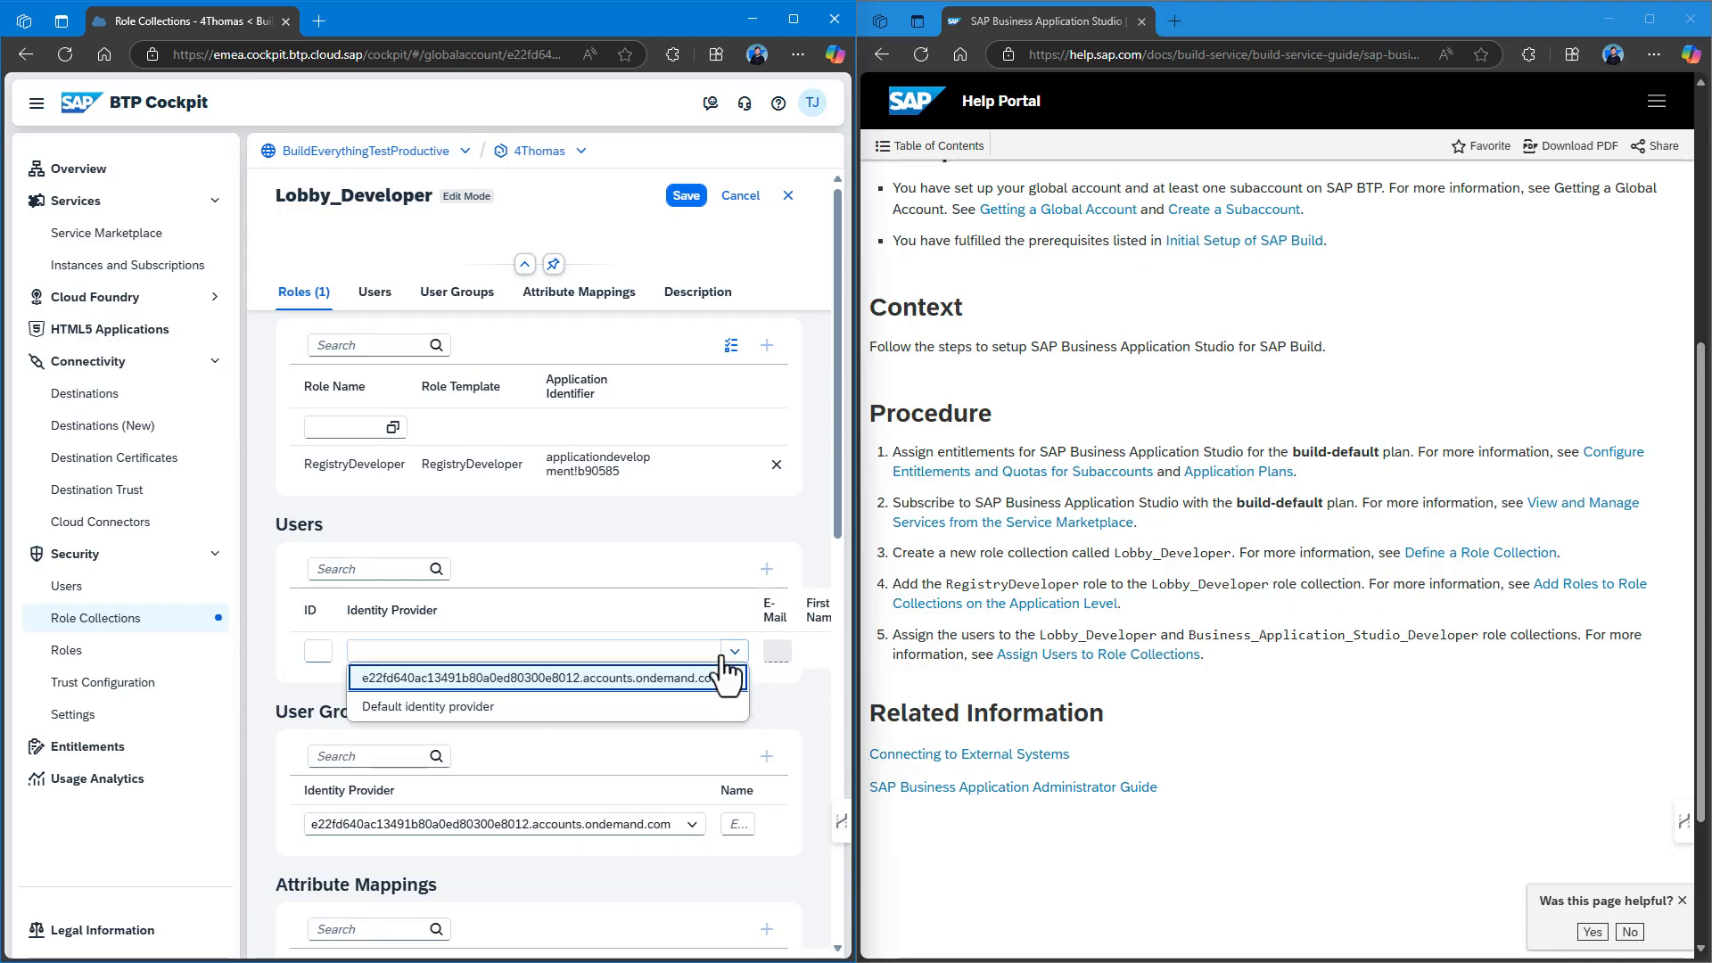
pyautogui.click(566, 680)
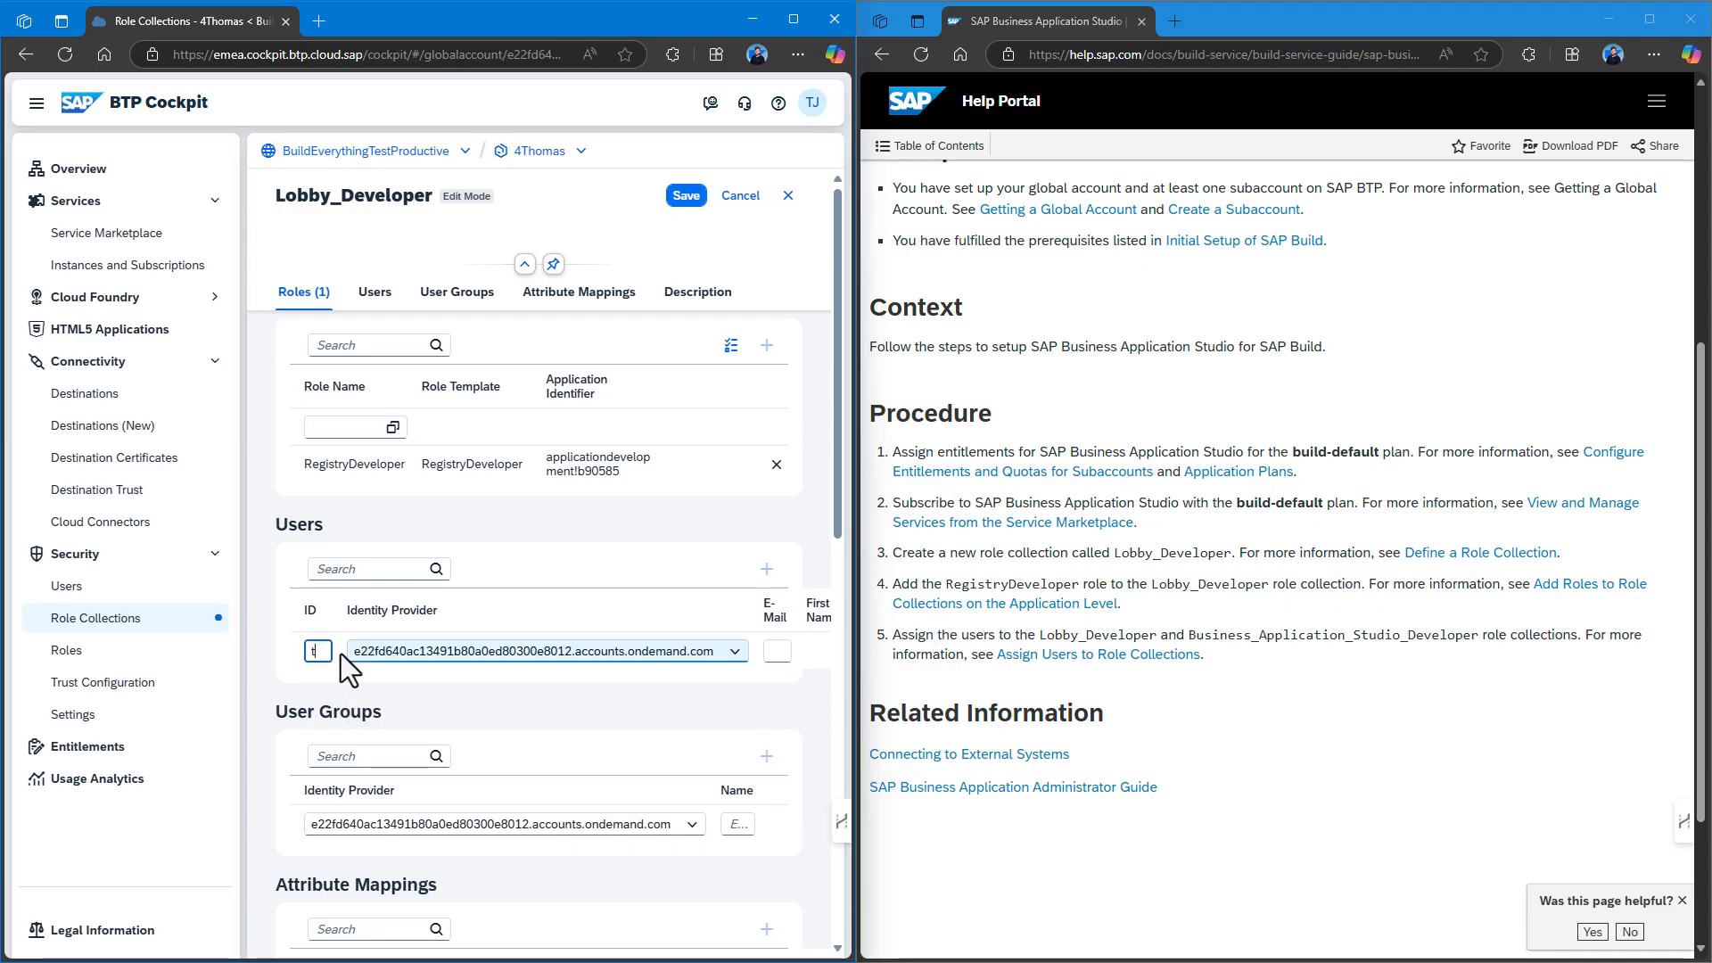
pyautogui.click(778, 651)
pyautogui.click(719, 711)
pyautogui.click(627, 603)
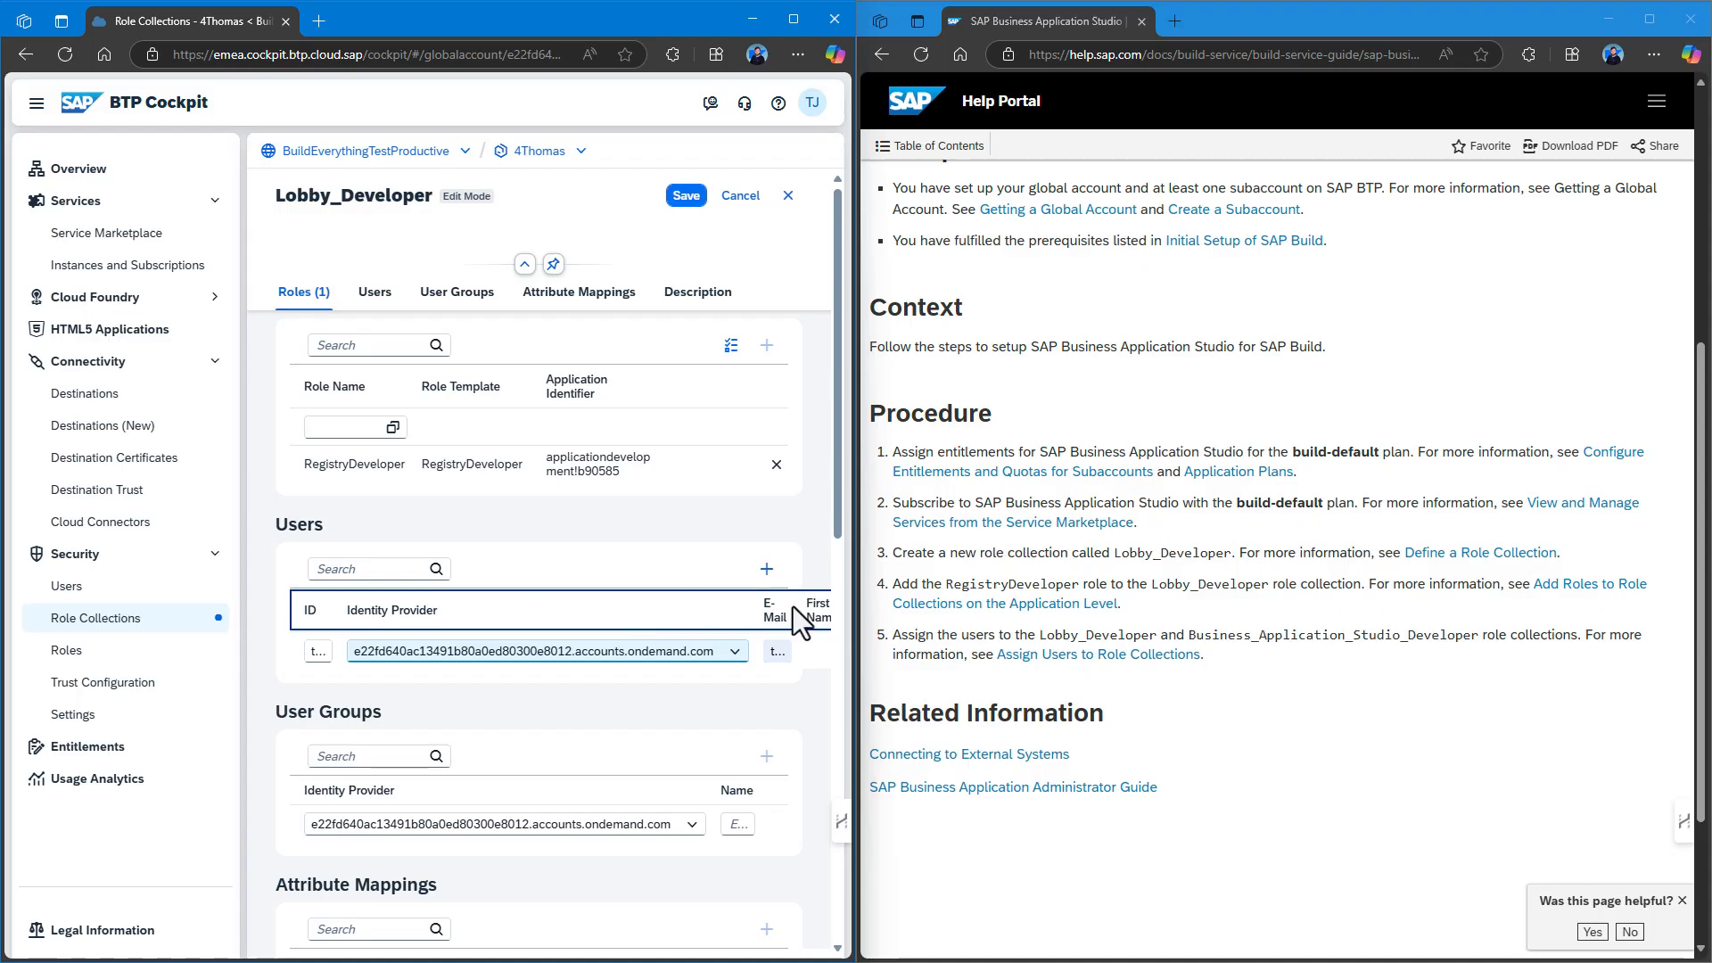
pyautogui.click(685, 195)
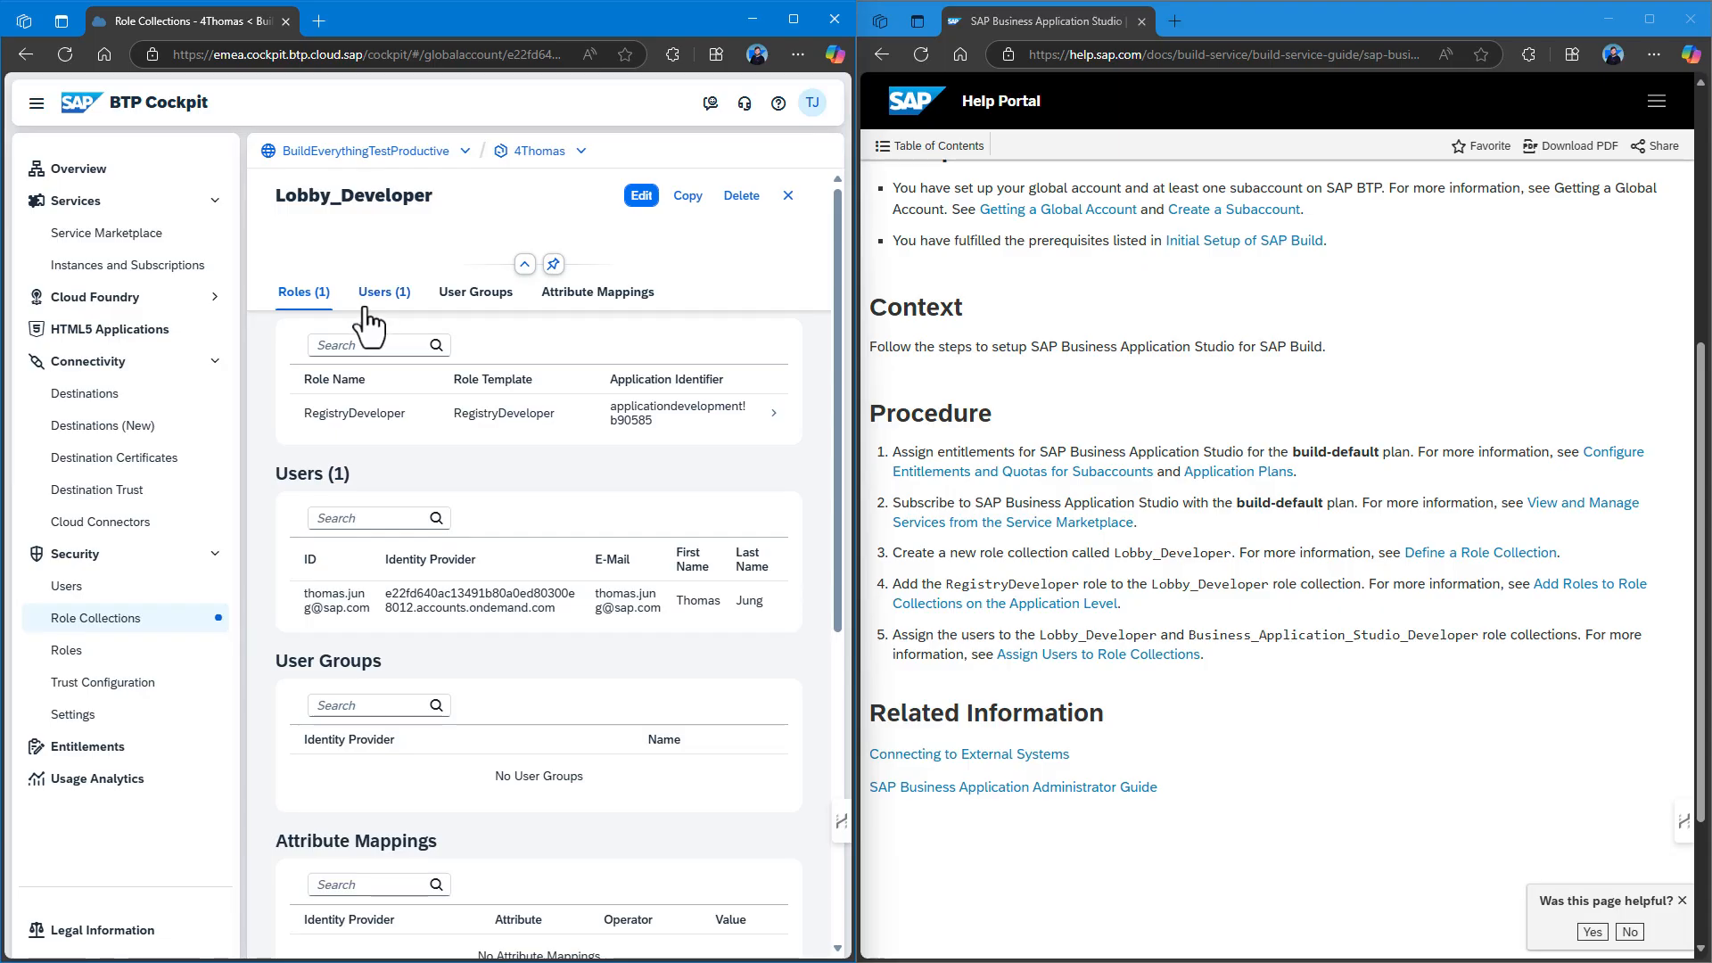
# Add the user to Business_Application_Studio_Developer, save, then open Instances and Subscriptions.
pyautogui.click(111, 624)
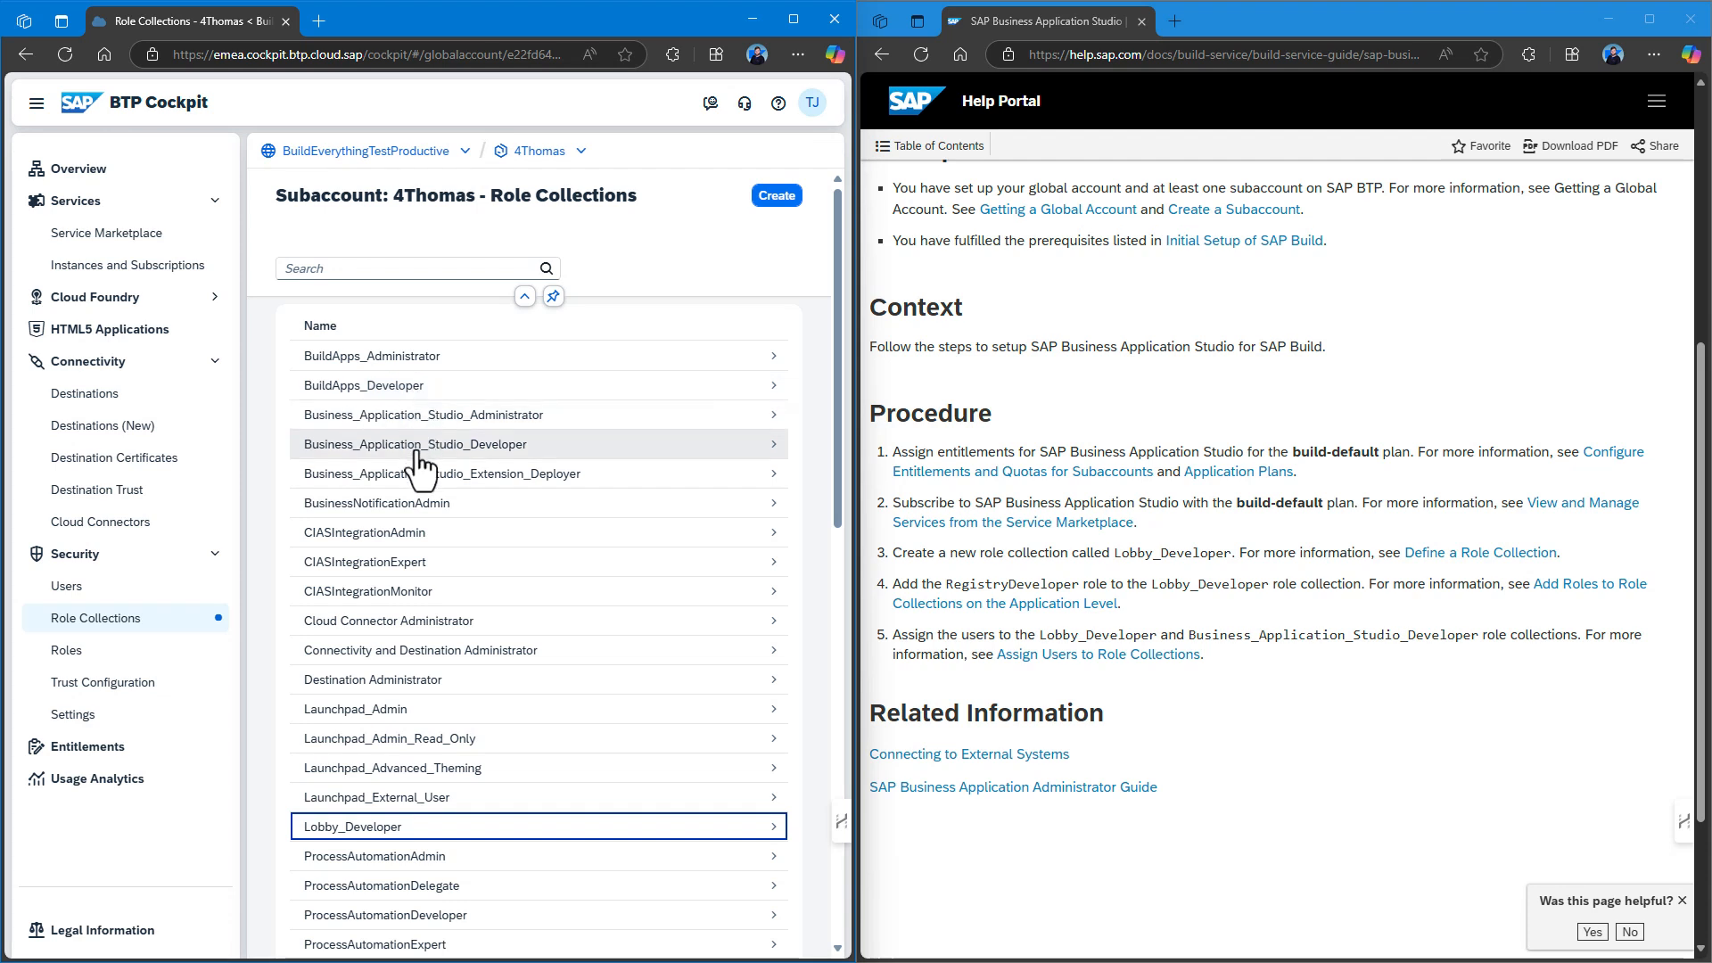
pyautogui.click(418, 453)
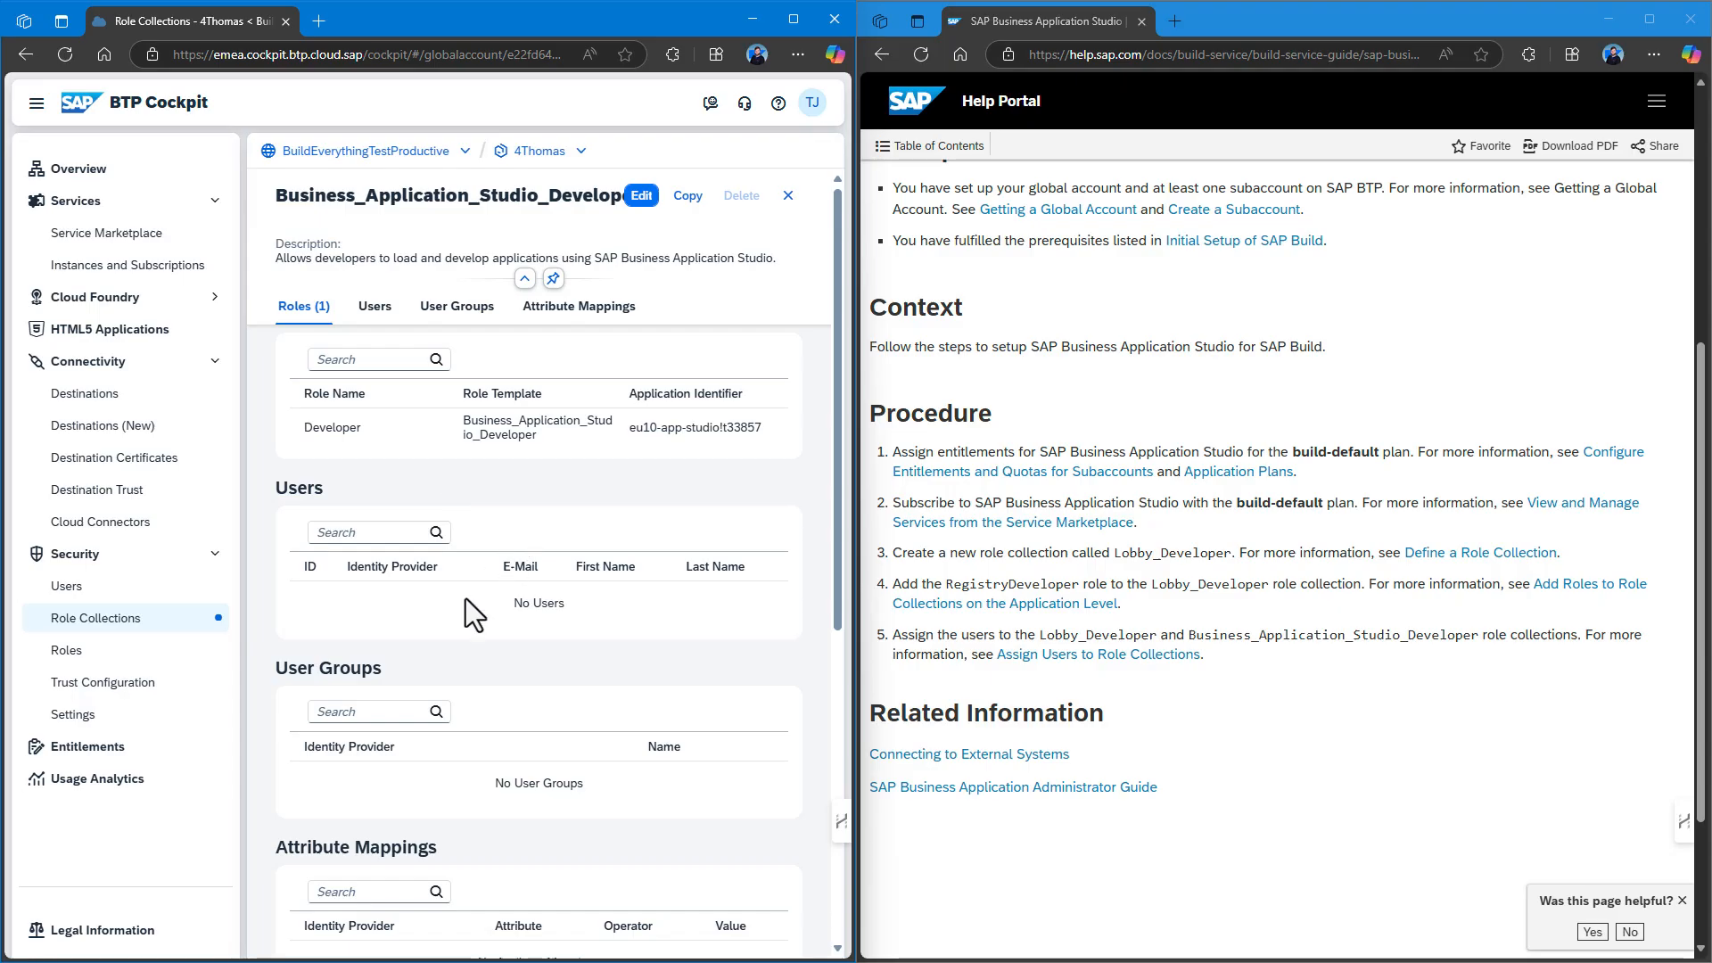
pyautogui.click(642, 196)
pyautogui.click(318, 644)
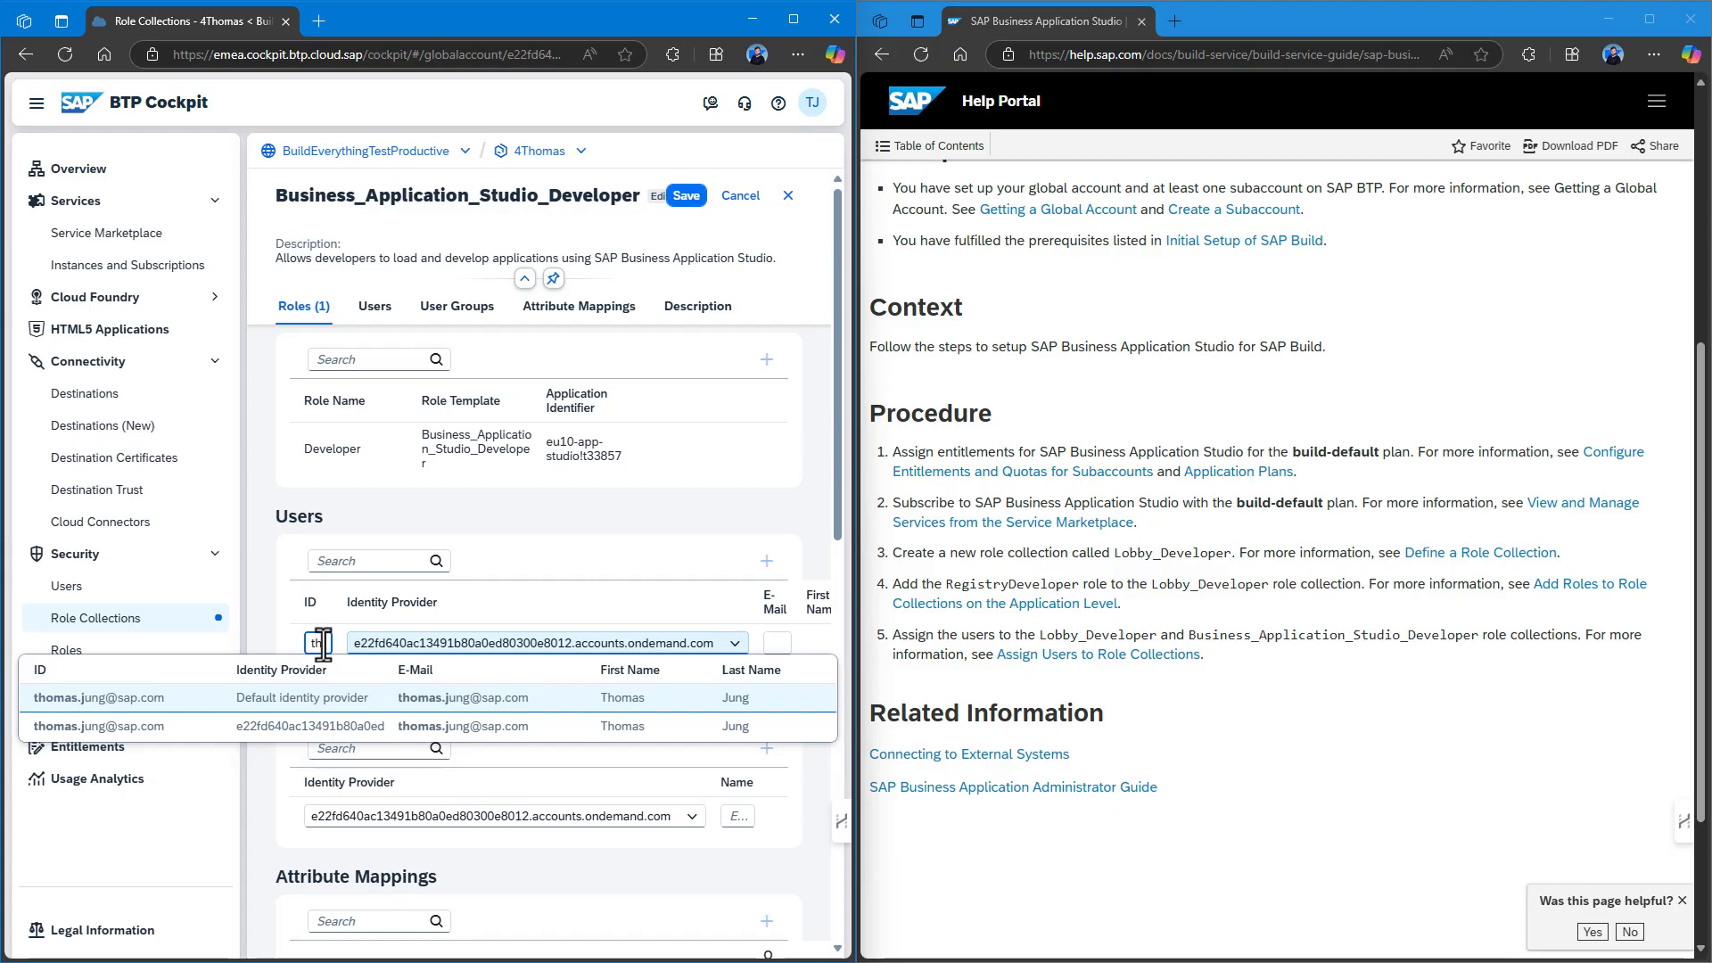
pyautogui.click(275, 726)
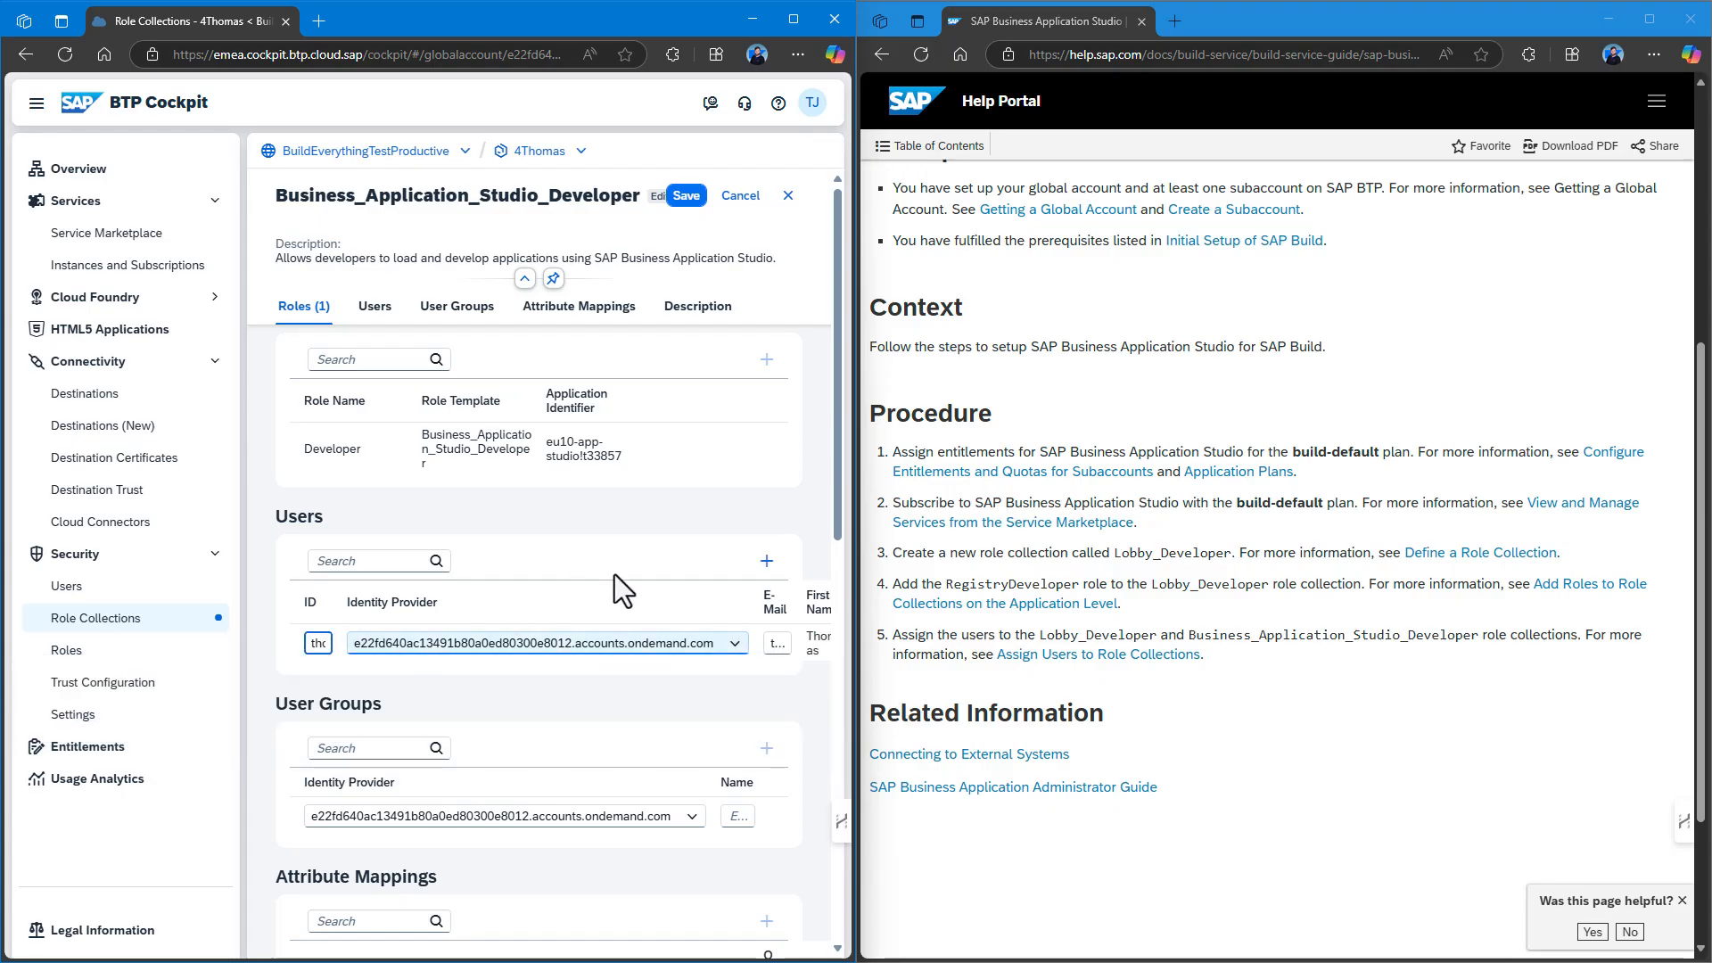
pyautogui.click(689, 193)
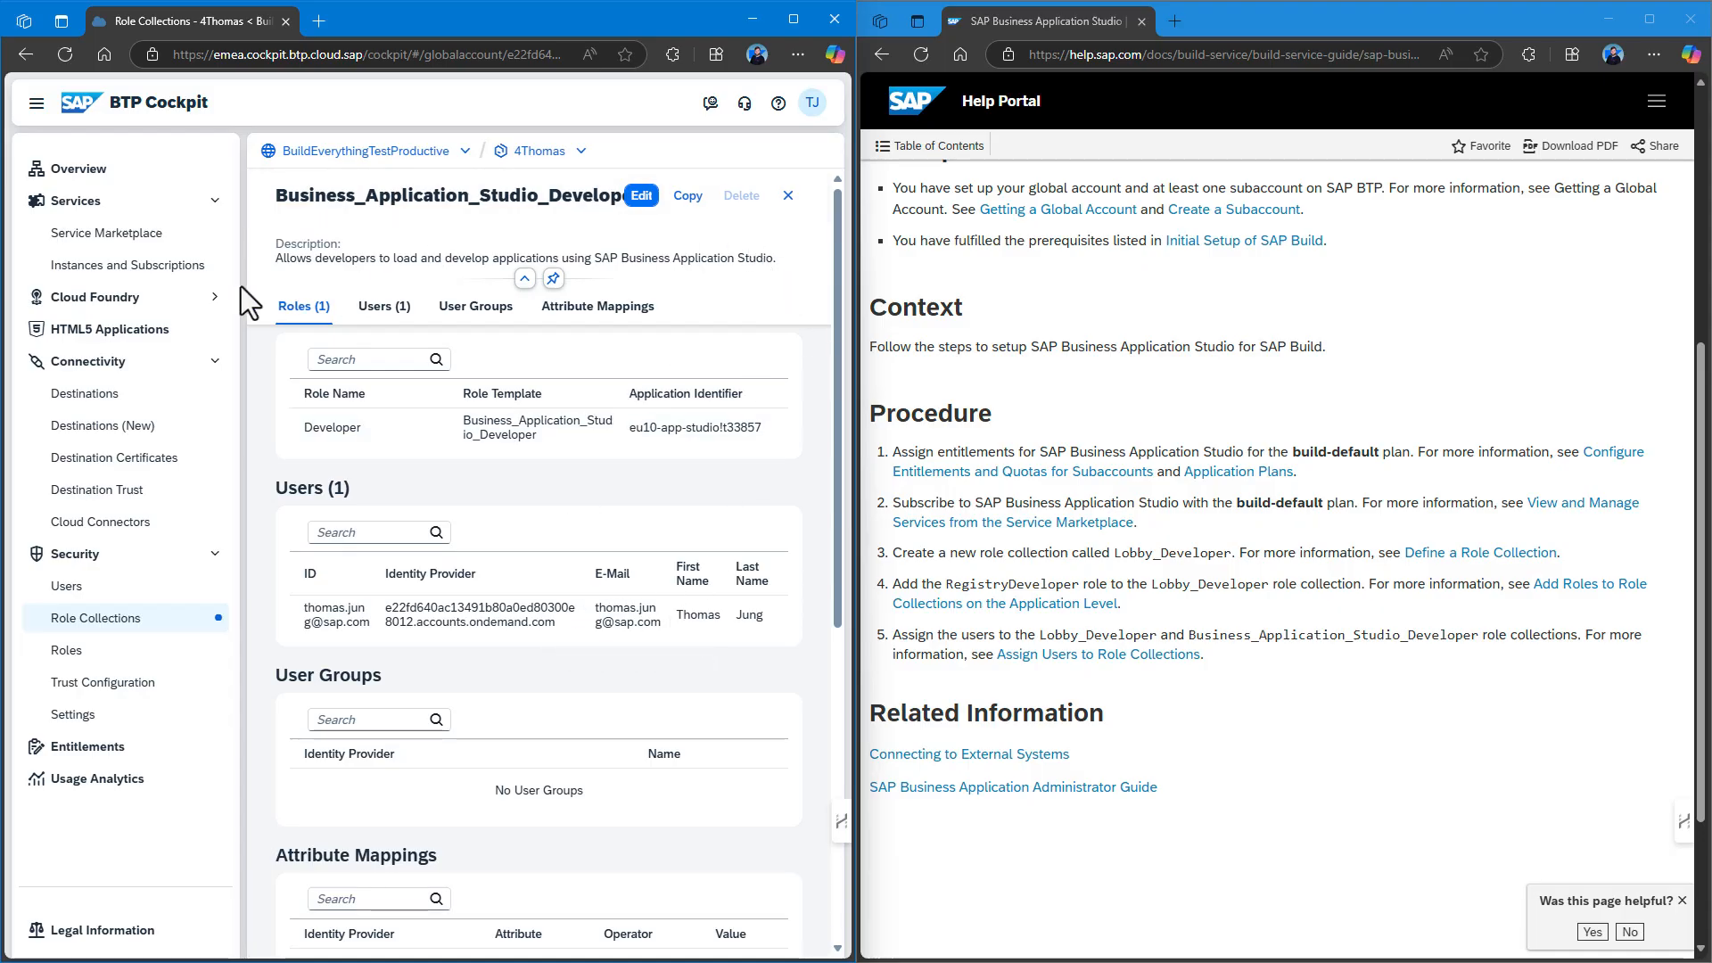
pyautogui.click(141, 269)
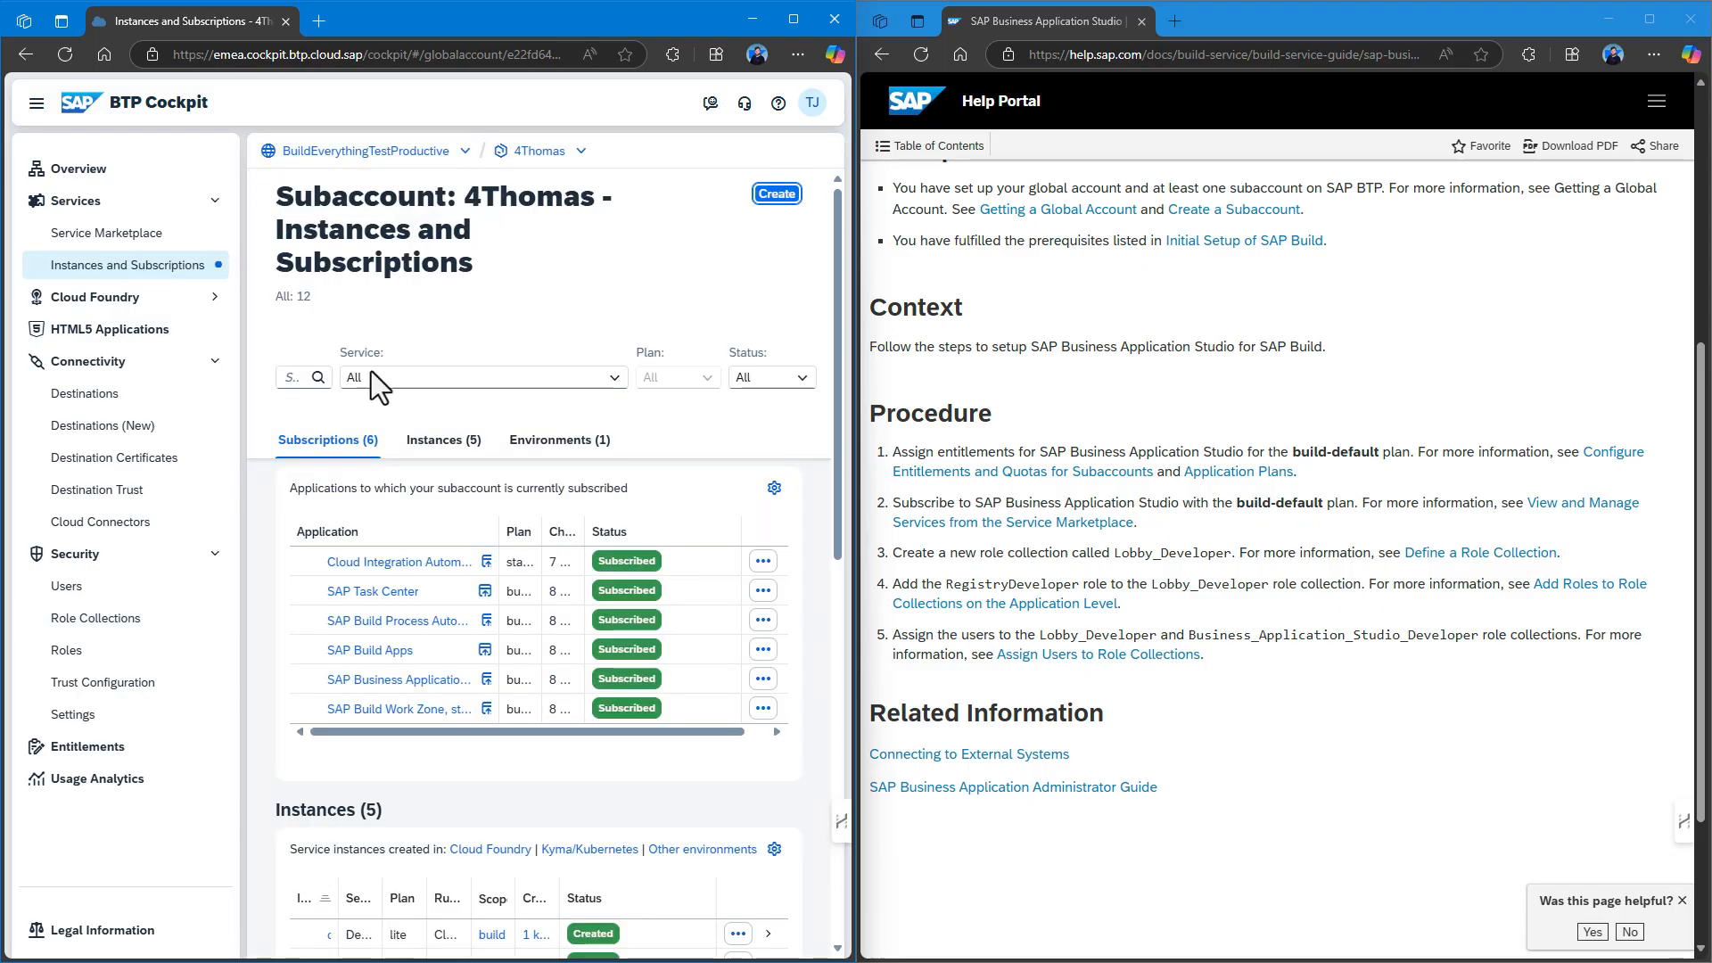
# Launch SAP Business Application Studio in a maximised browser tab and dismiss the updates announcement.
pyautogui.click(486, 679)
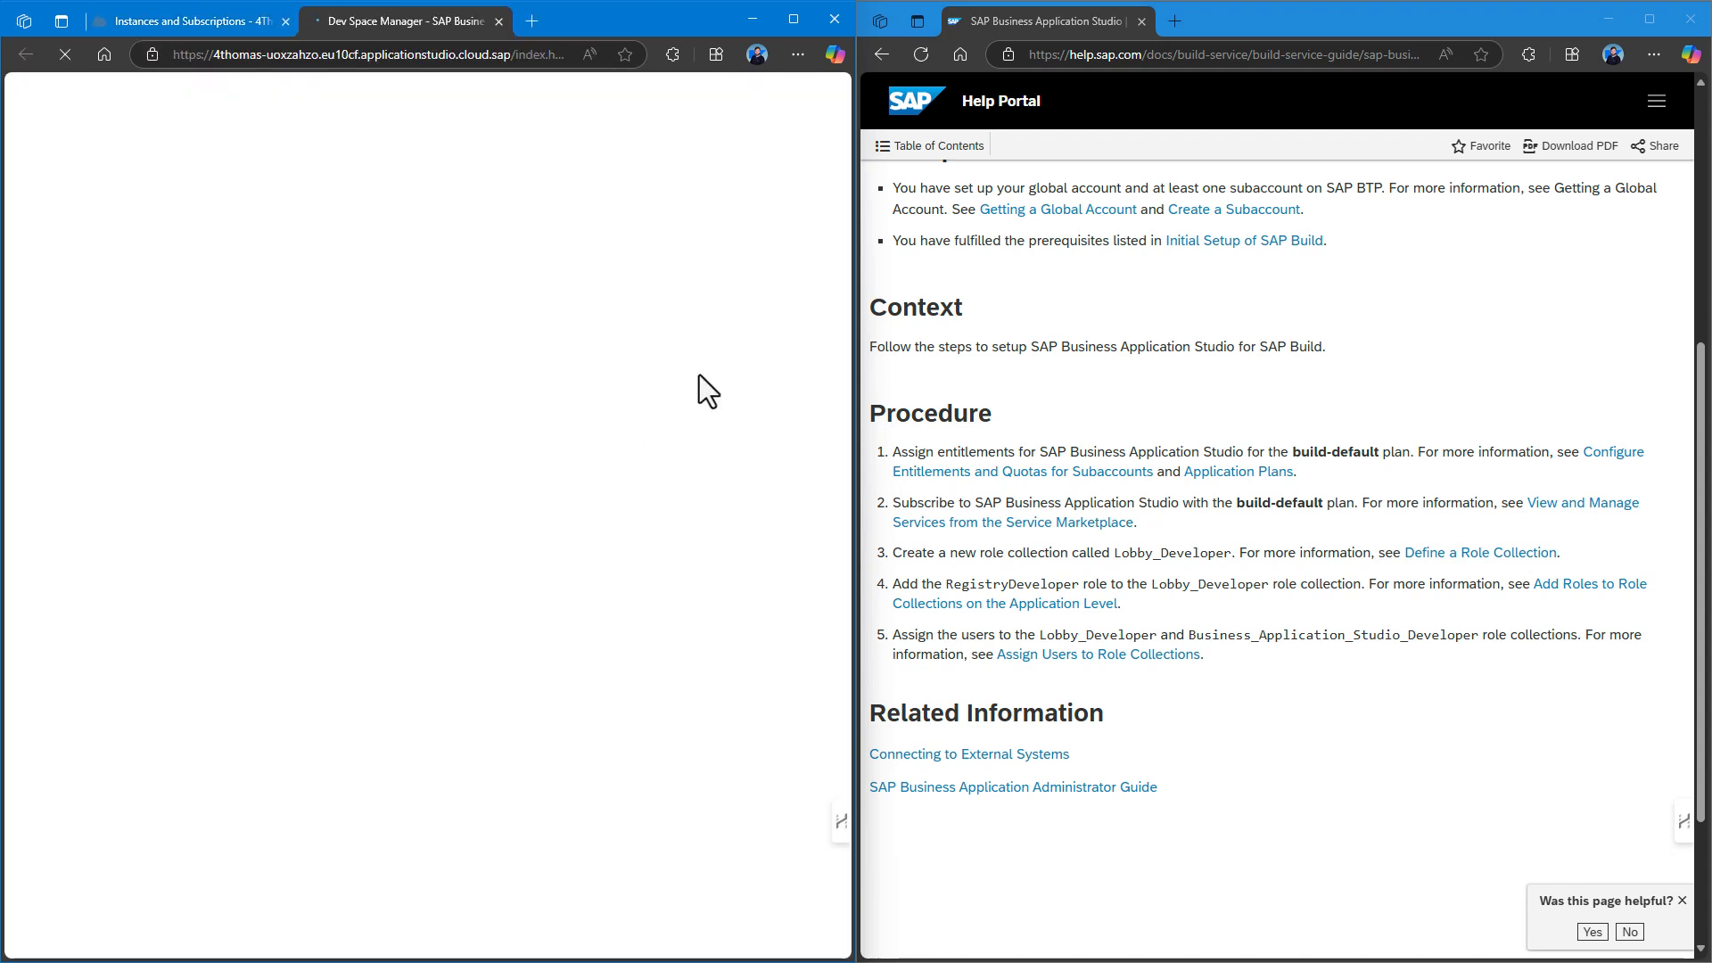
pyautogui.click(793, 20)
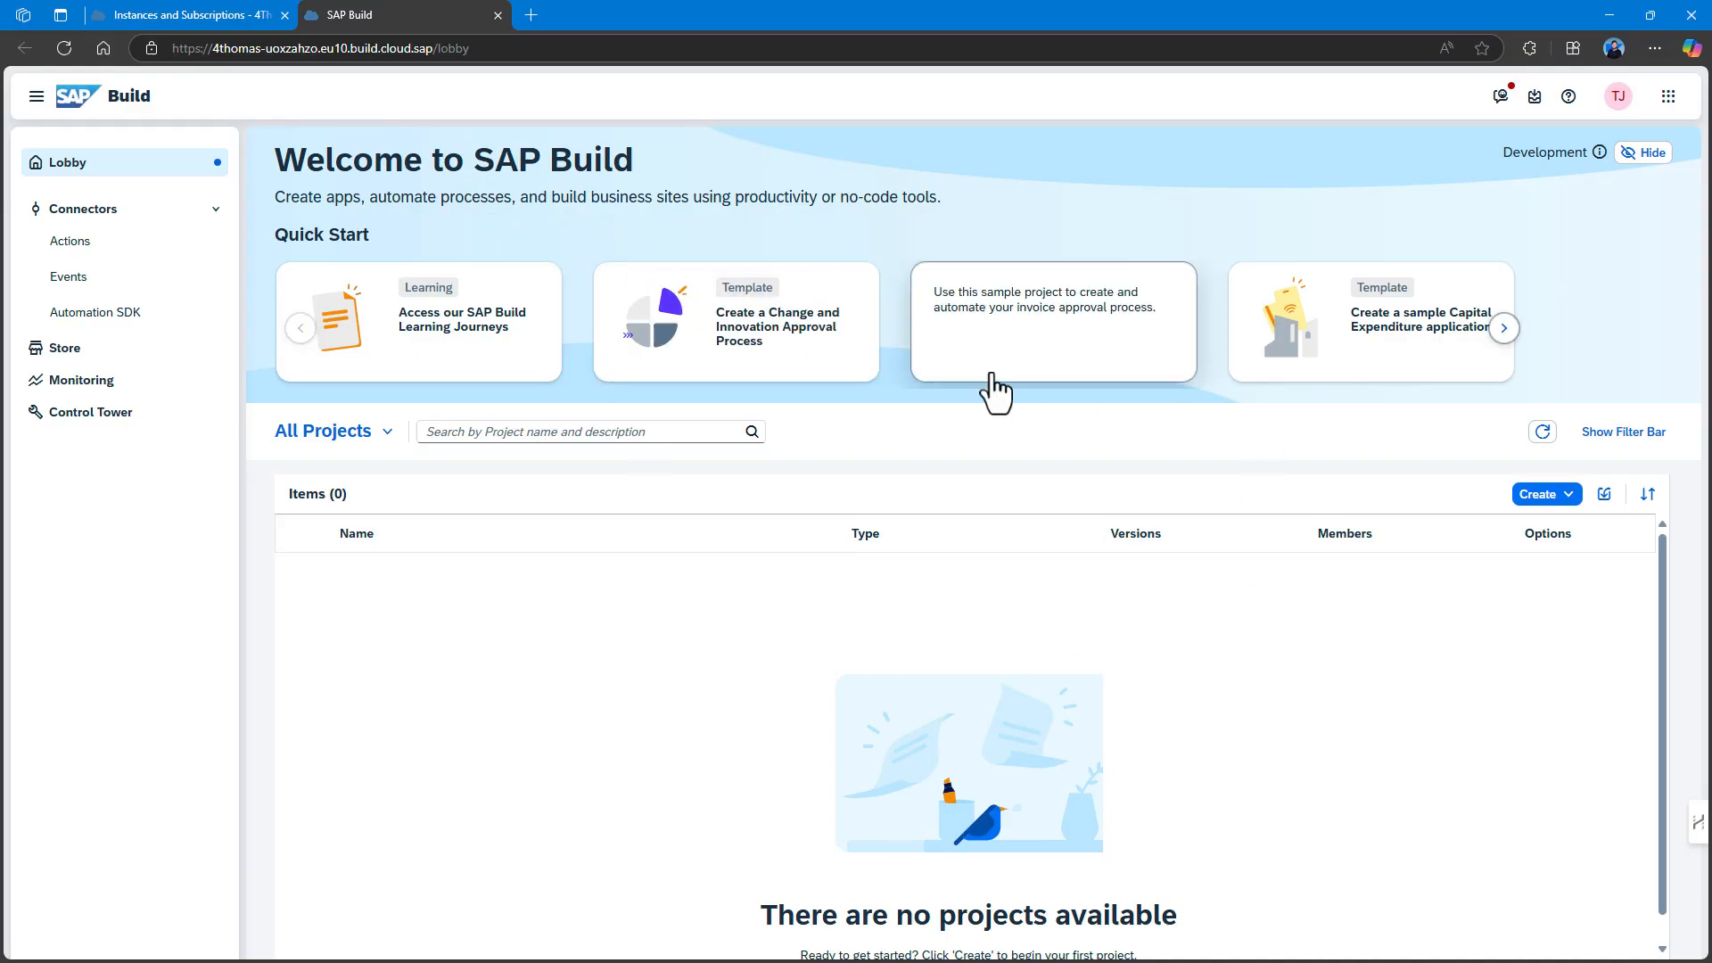
pyautogui.click(1119, 98)
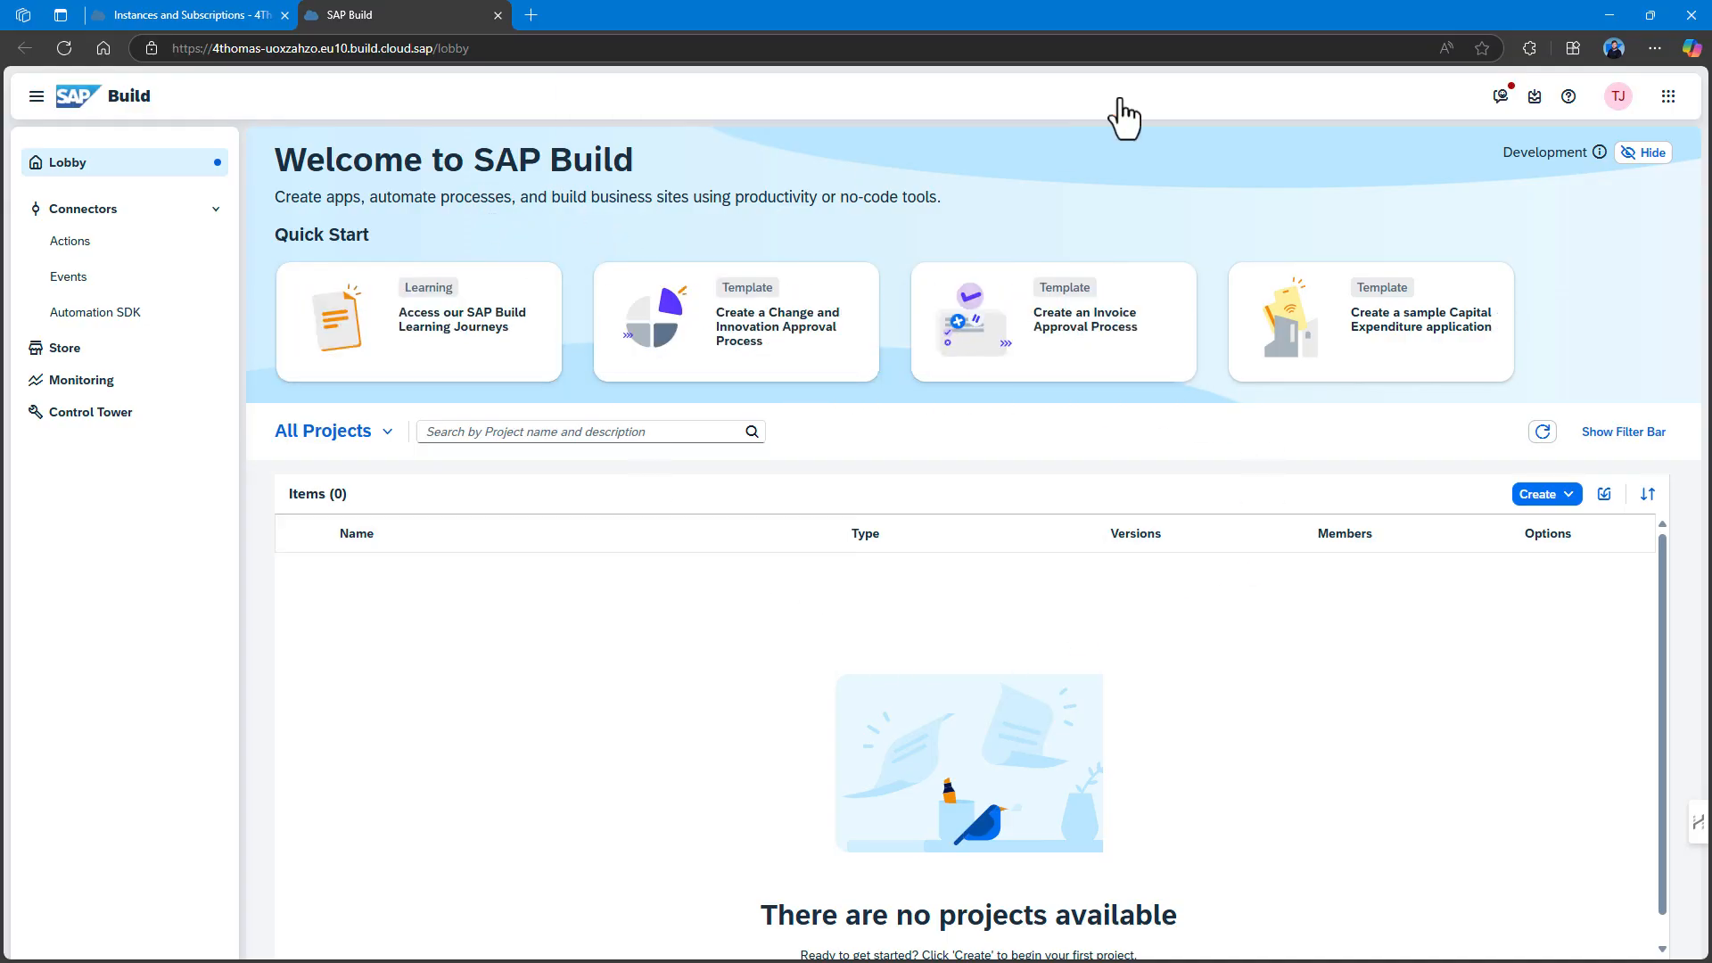
# Start a new project and try the Application, Automated Process and Business Site objectives.
pyautogui.click(1555, 497)
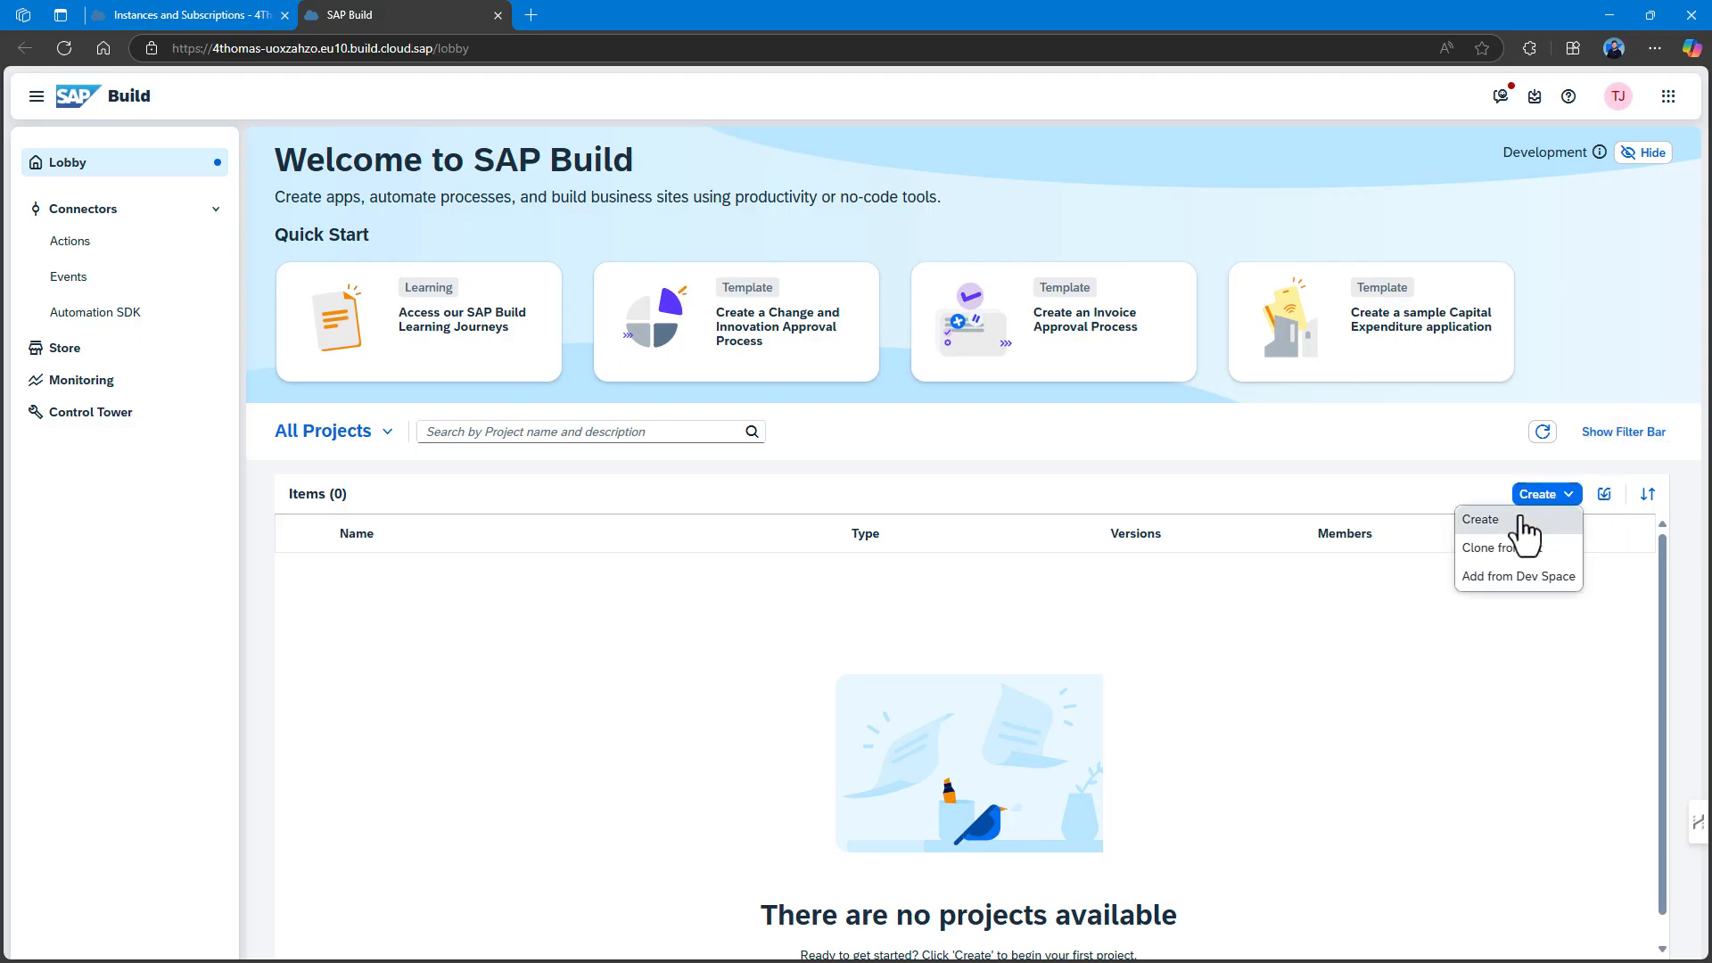
pyautogui.click(1520, 519)
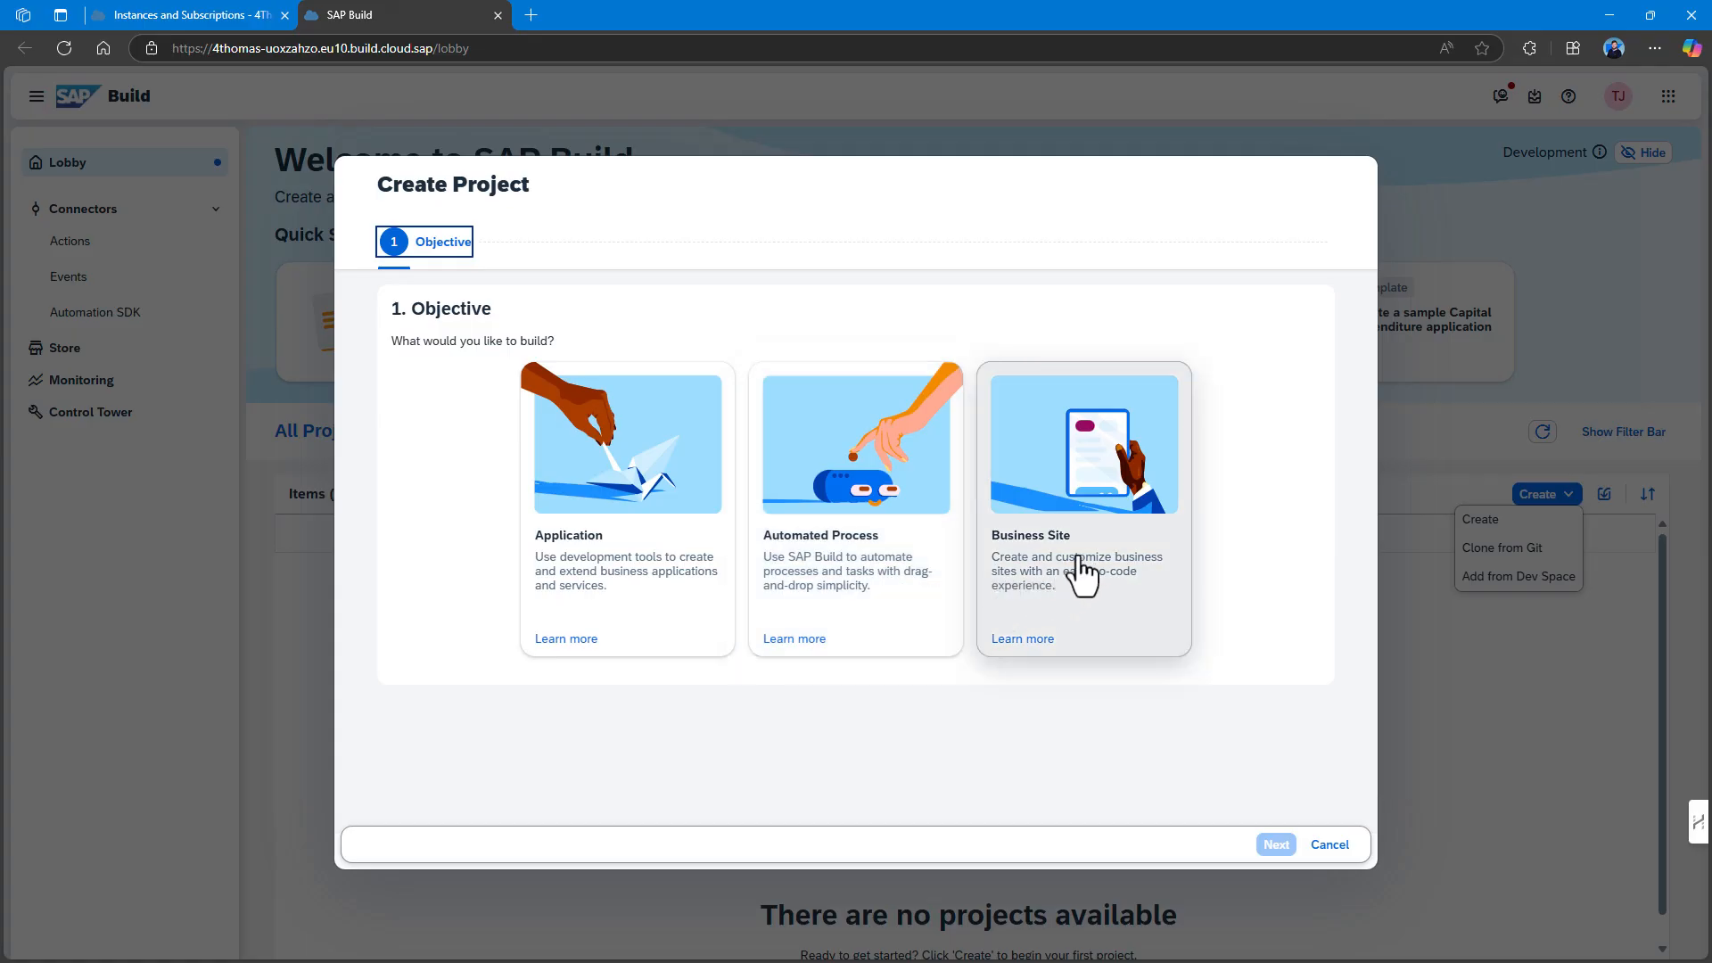
pyautogui.click(610, 604)
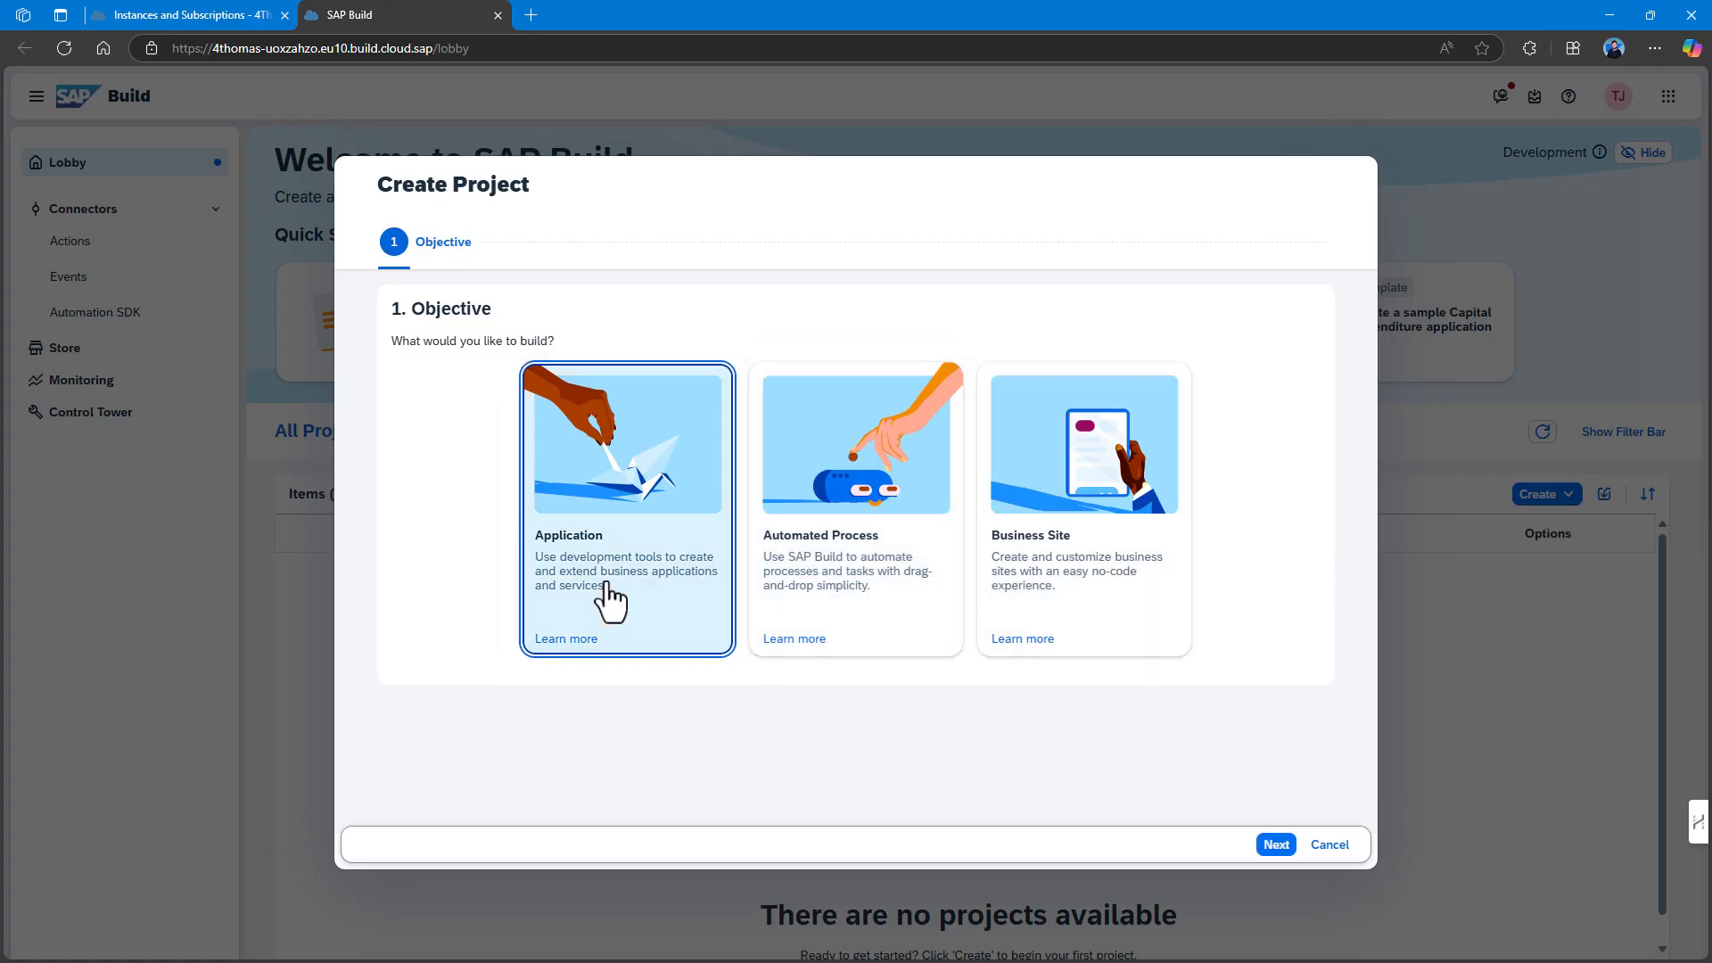
pyautogui.click(1277, 846)
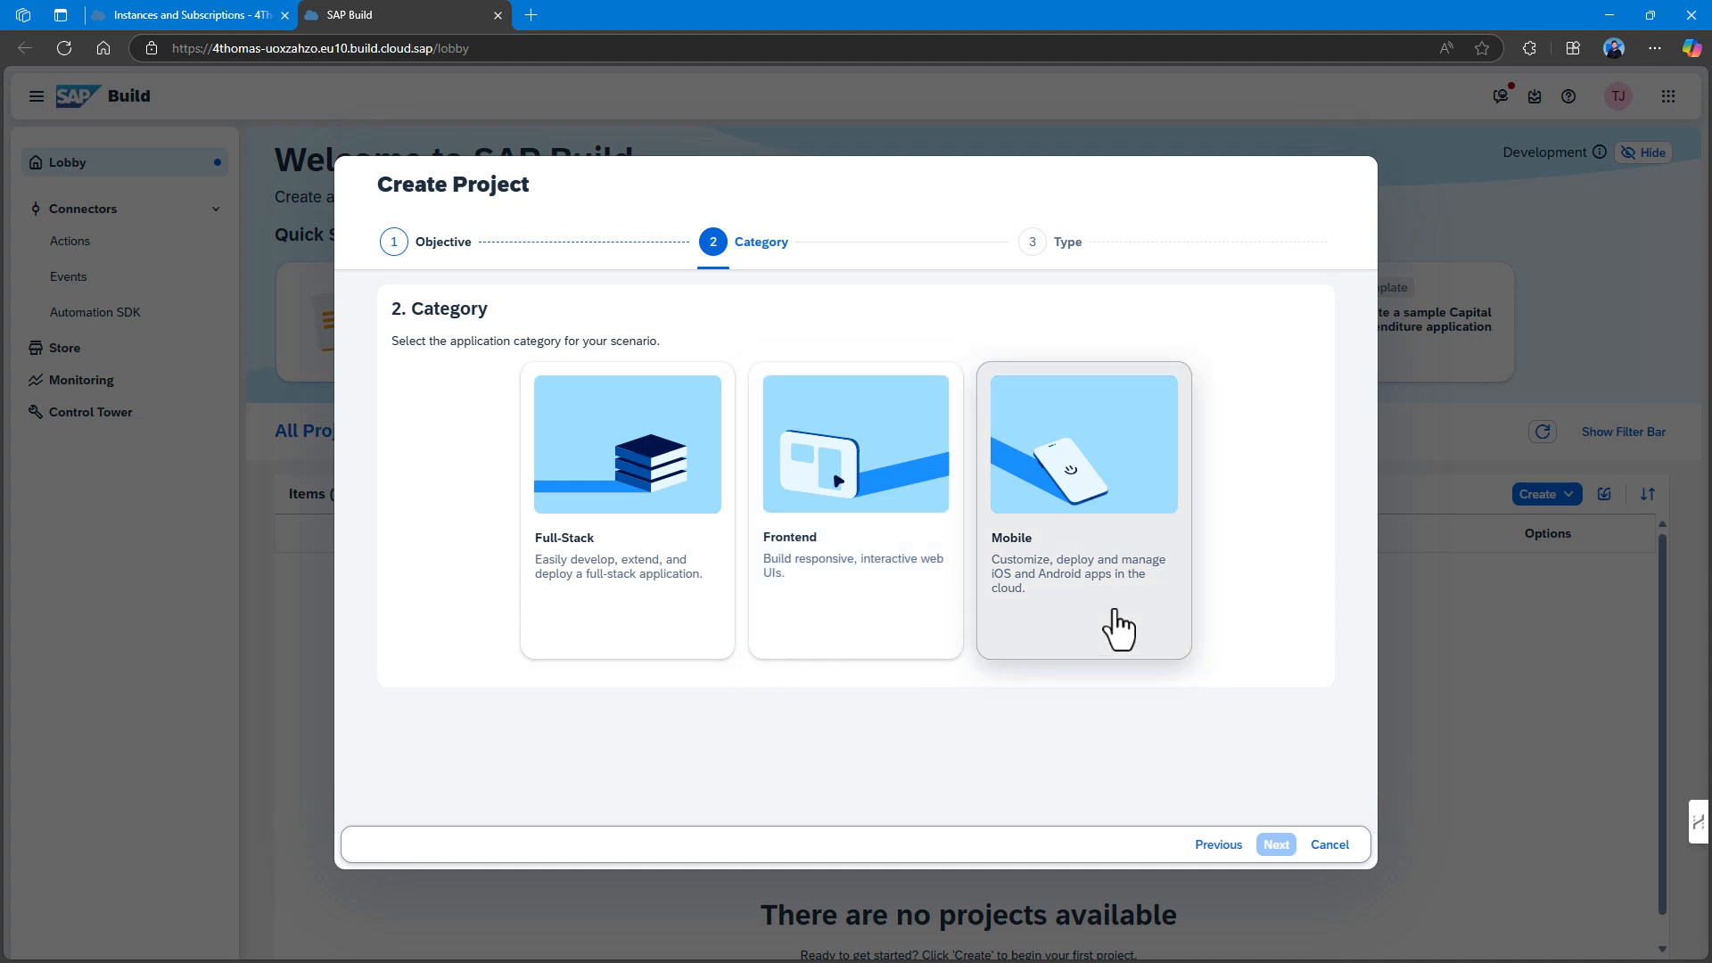
pyautogui.click(1218, 845)
pyautogui.click(858, 625)
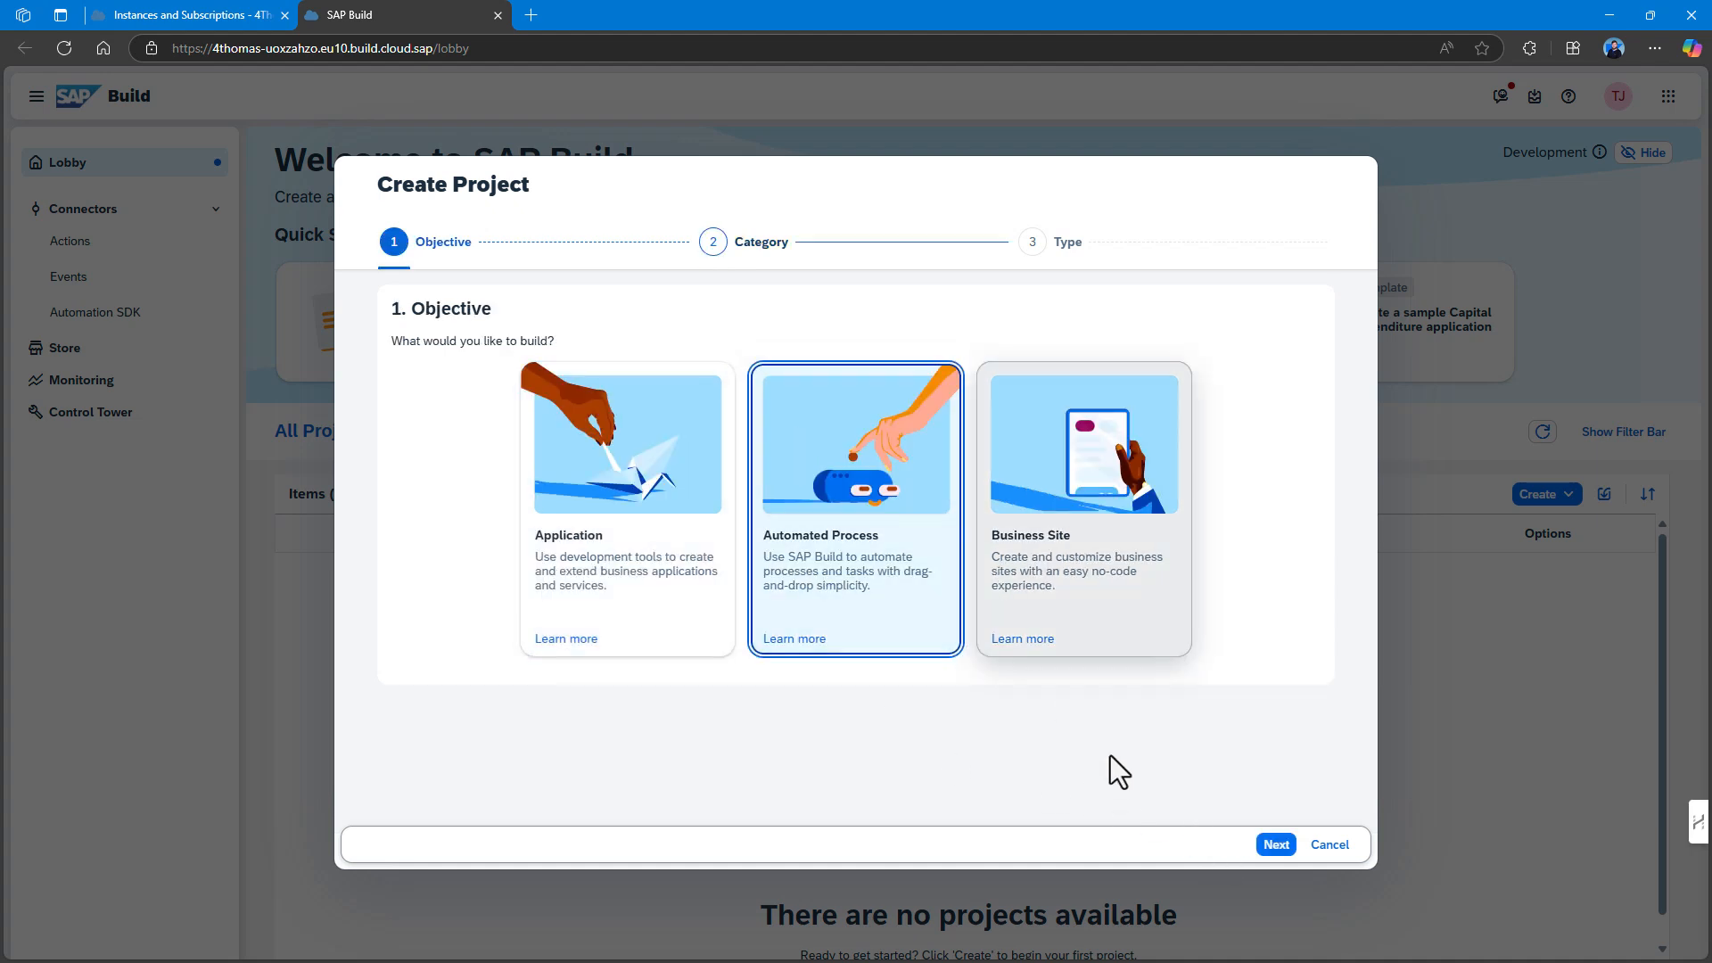
pyautogui.click(1273, 845)
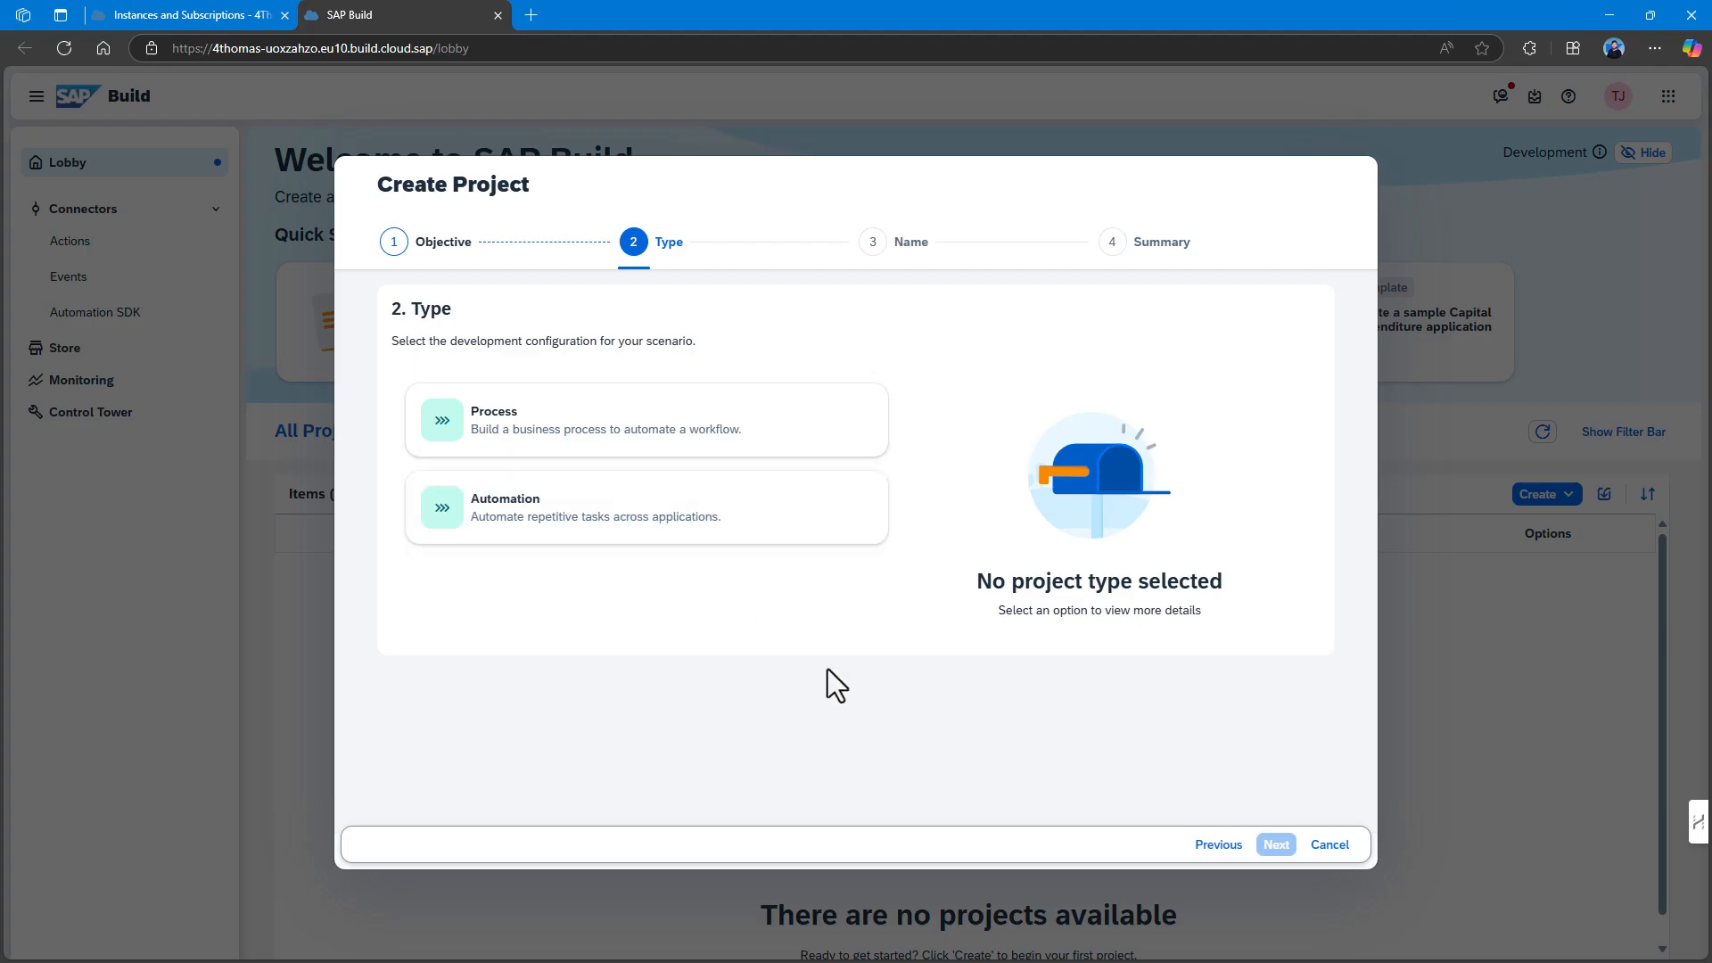
pyautogui.click(1220, 845)
pyautogui.click(1073, 589)
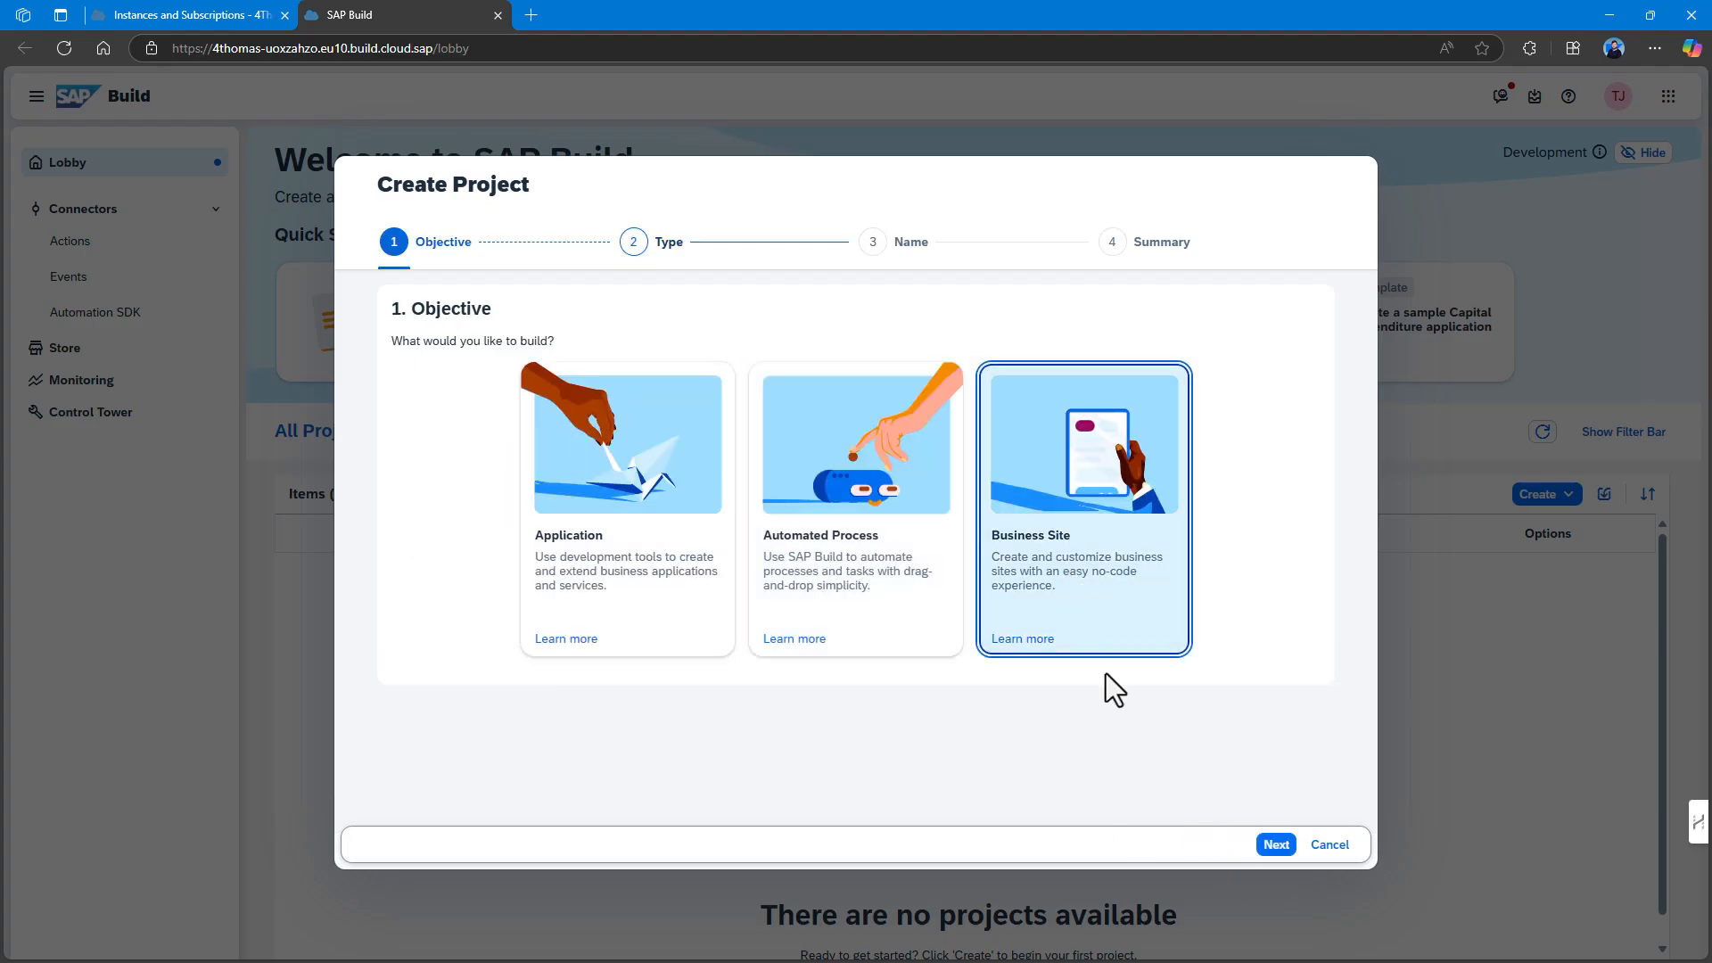
pyautogui.click(1276, 844)
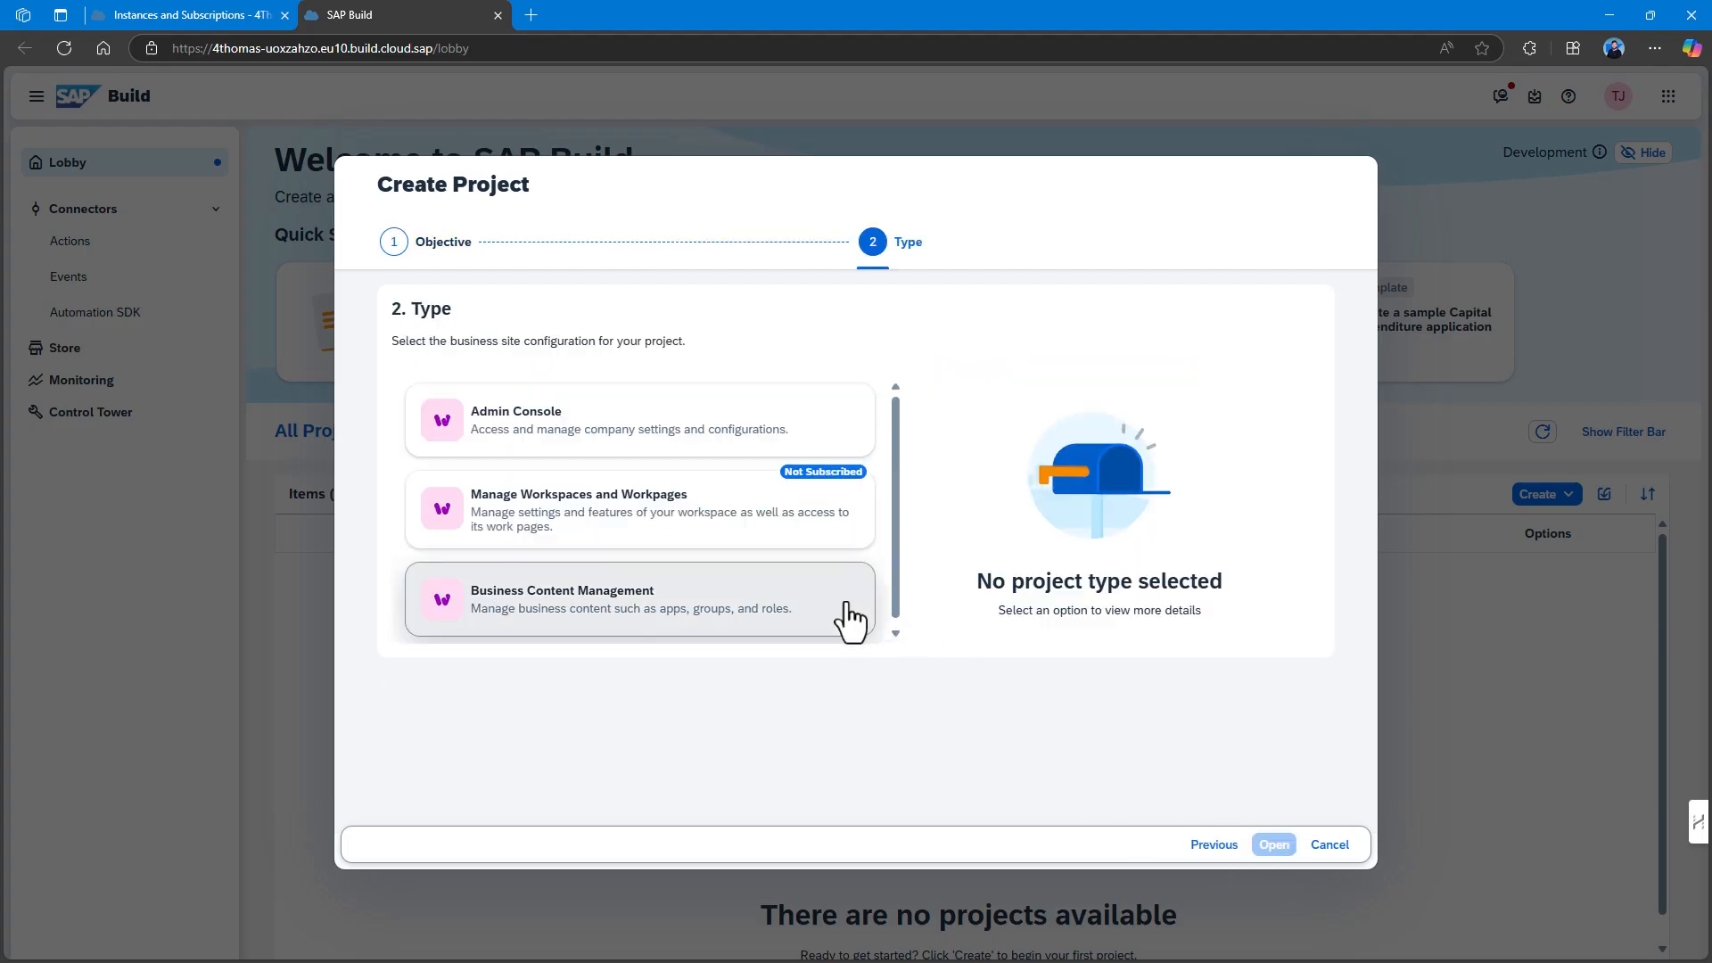
# Switch to Application > Full-Stack, view its project types, then cancel the wizard.
pyautogui.scroll(-2, 849, 575)
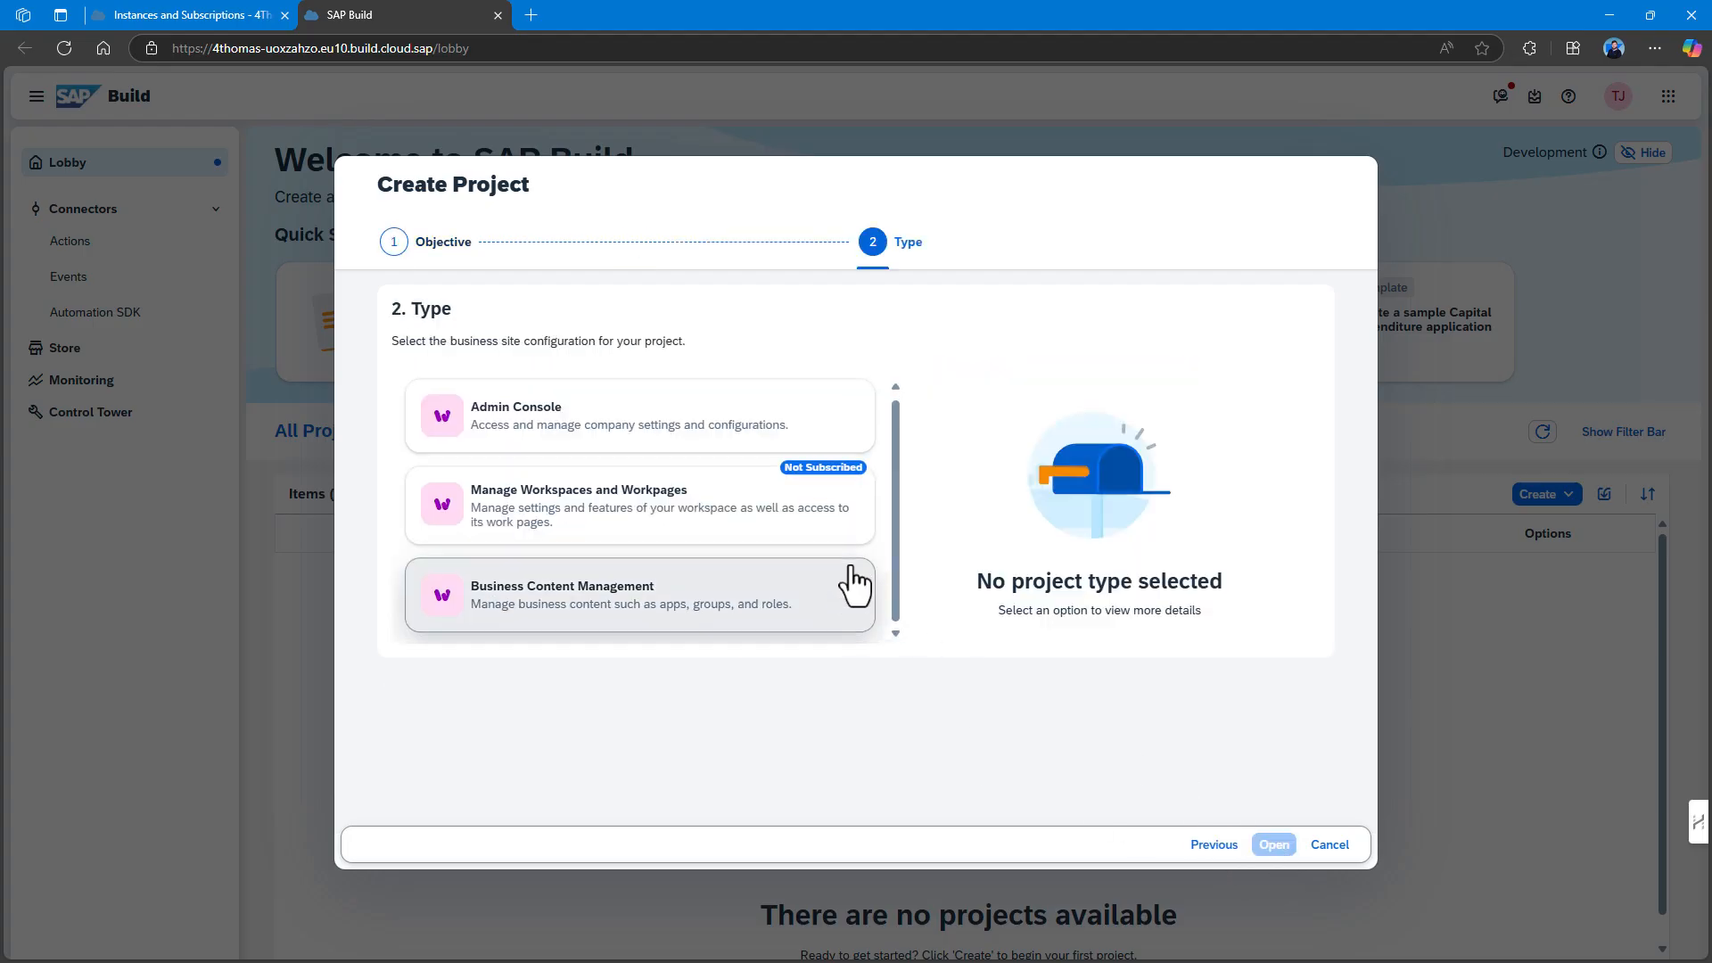
pyautogui.click(1213, 852)
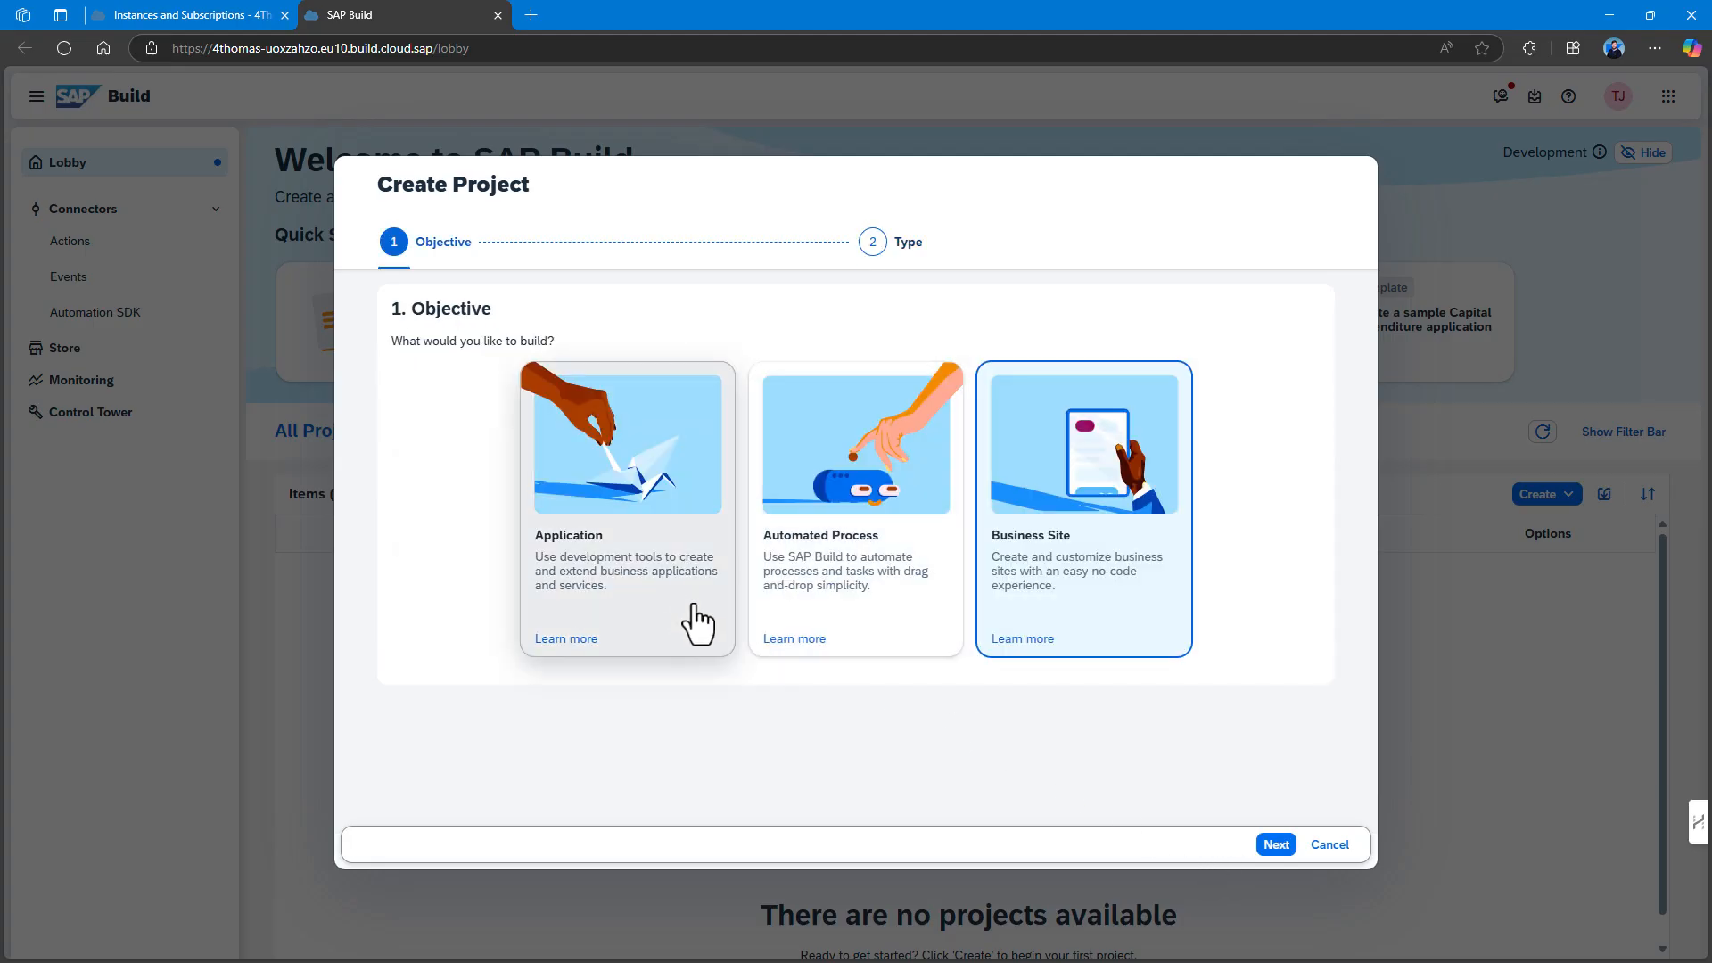
pyautogui.click(695, 614)
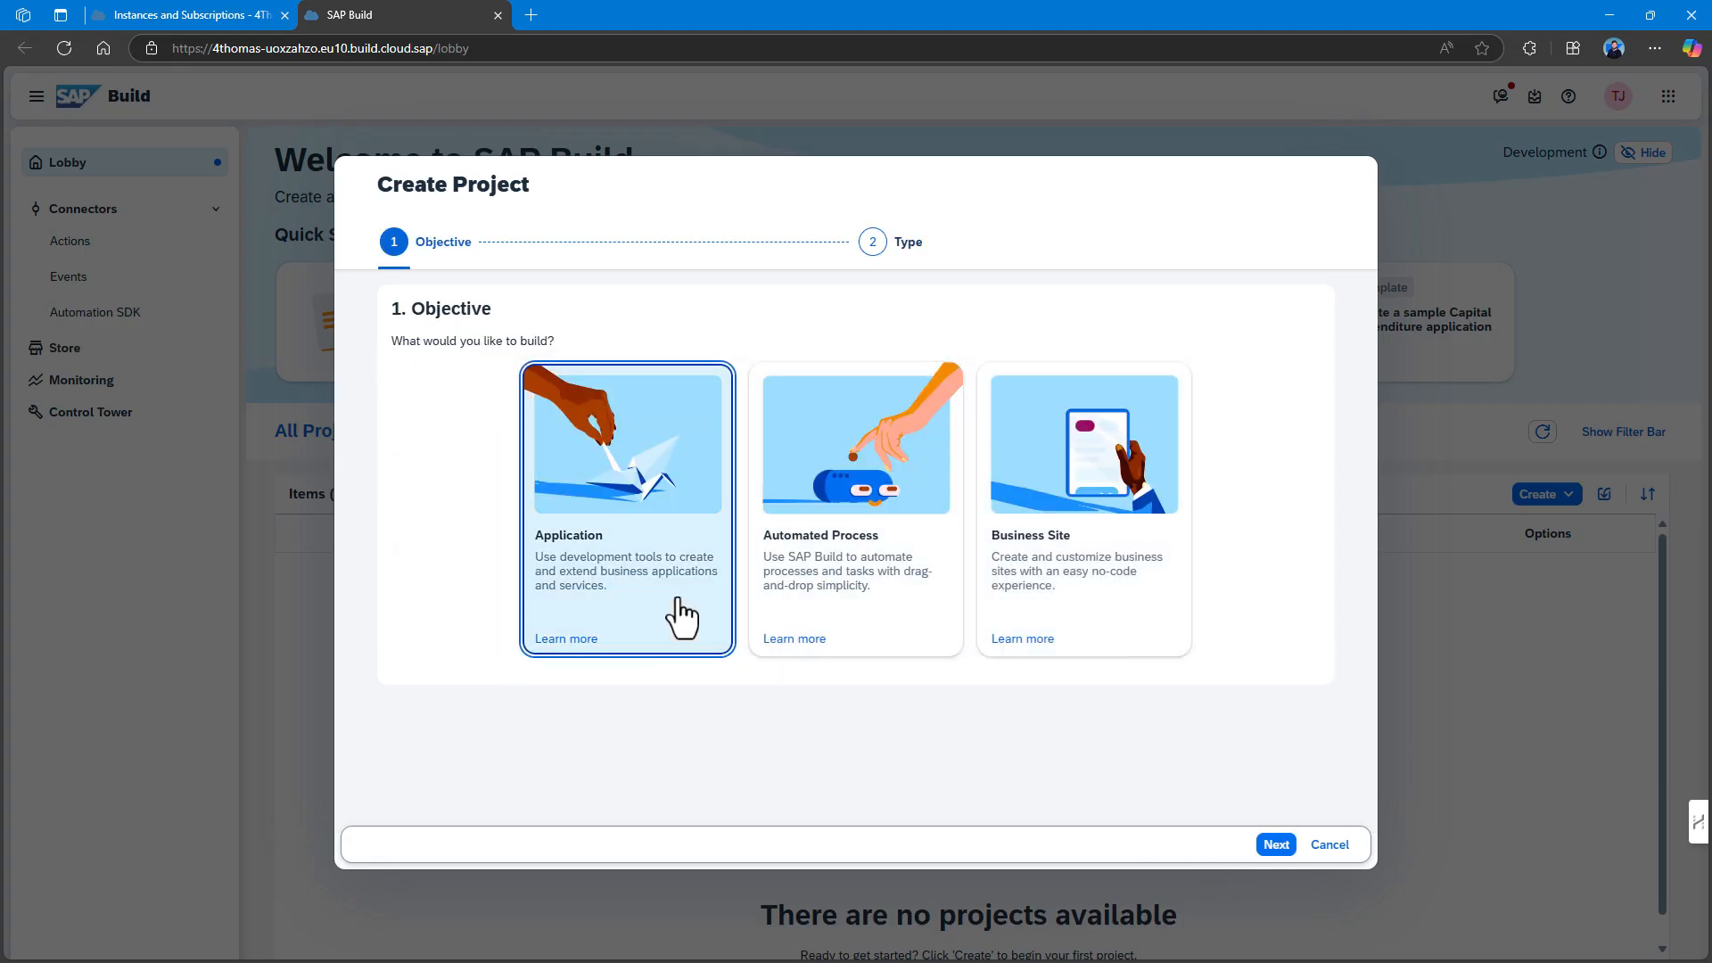
pyautogui.click(1275, 851)
pyautogui.click(693, 613)
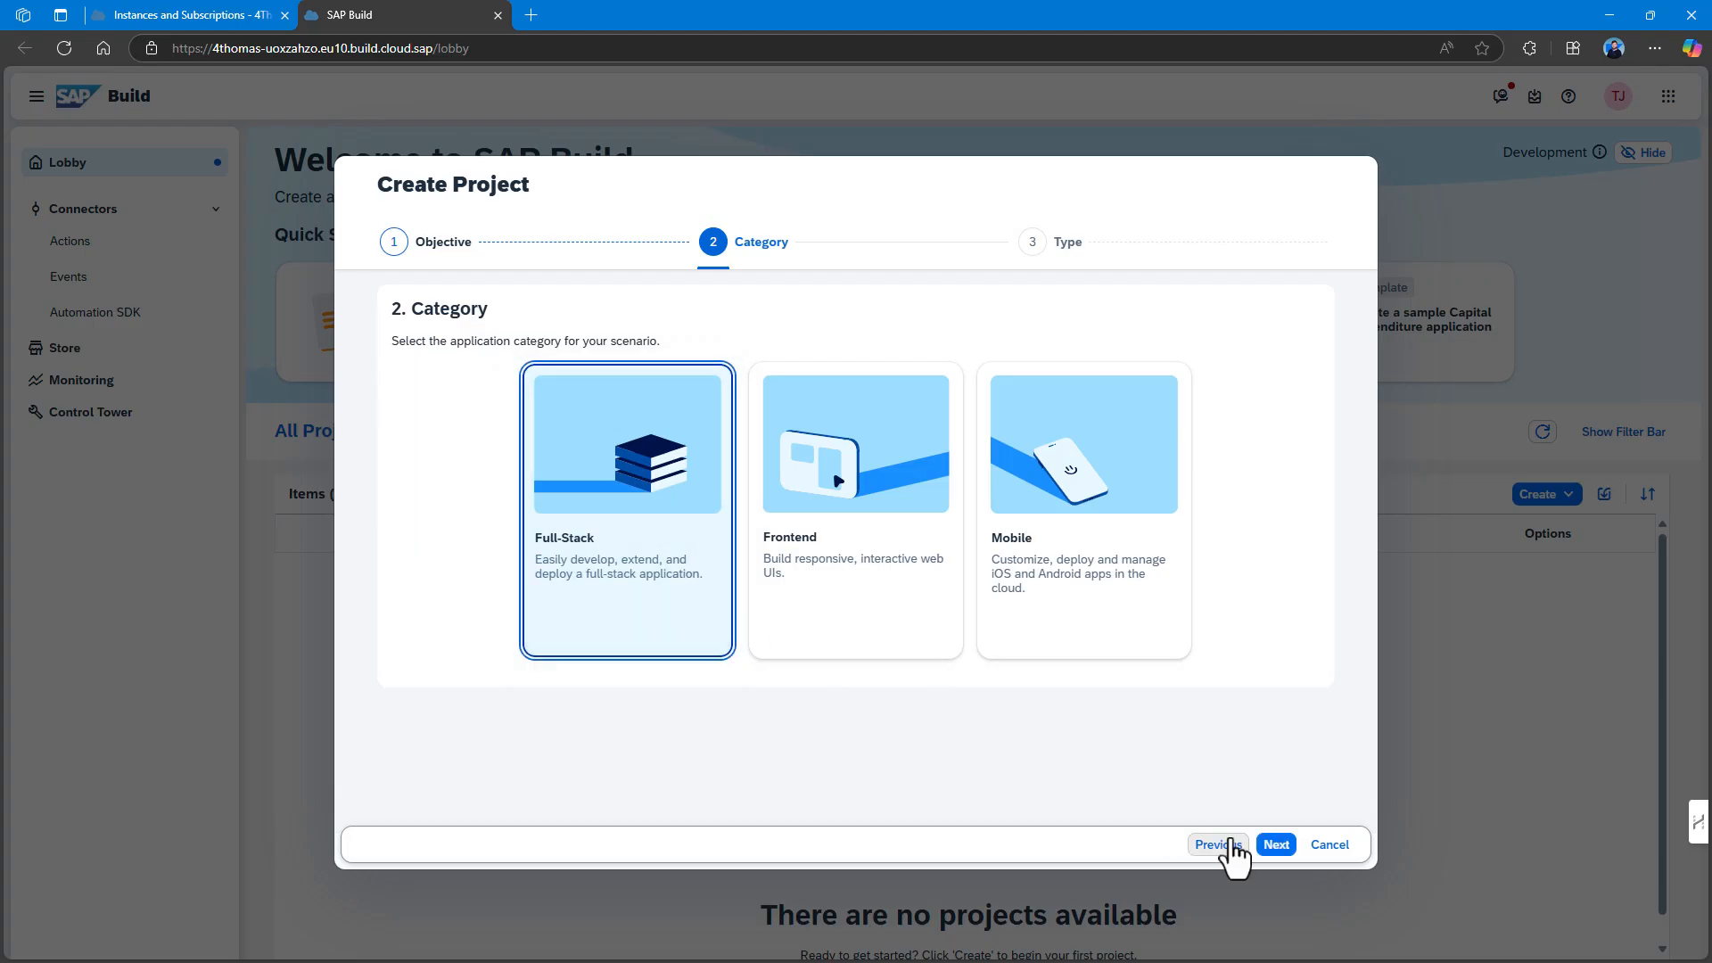
pyautogui.click(1278, 847)
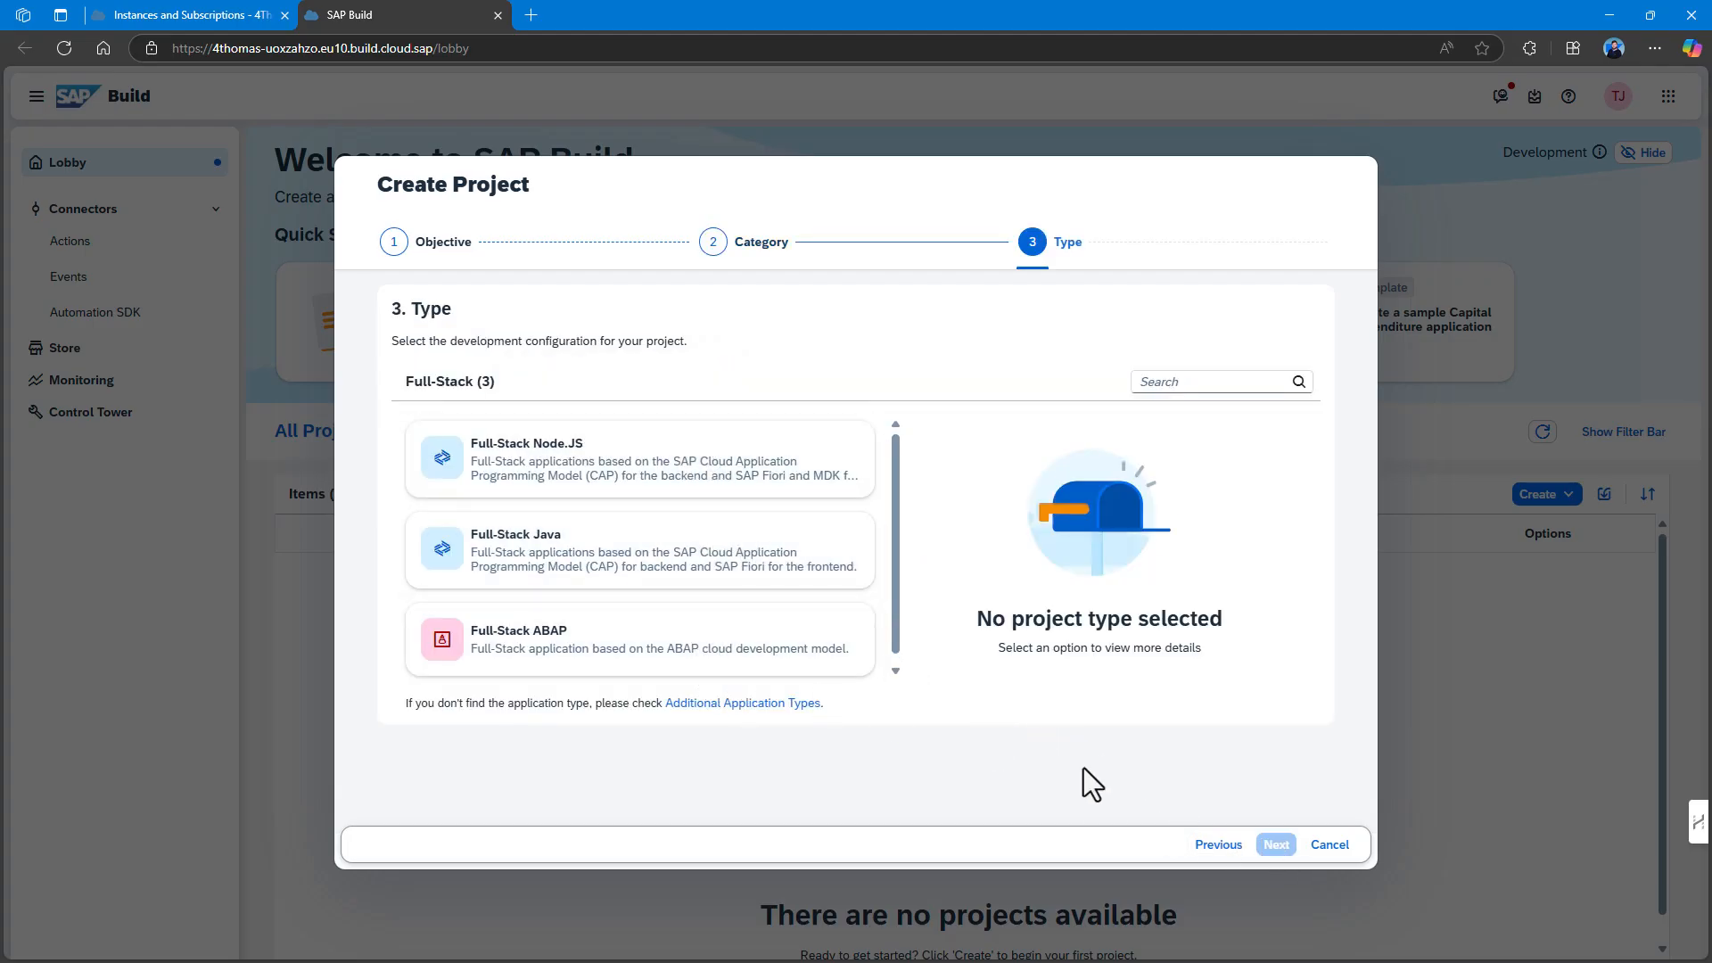
pyautogui.click(1329, 847)
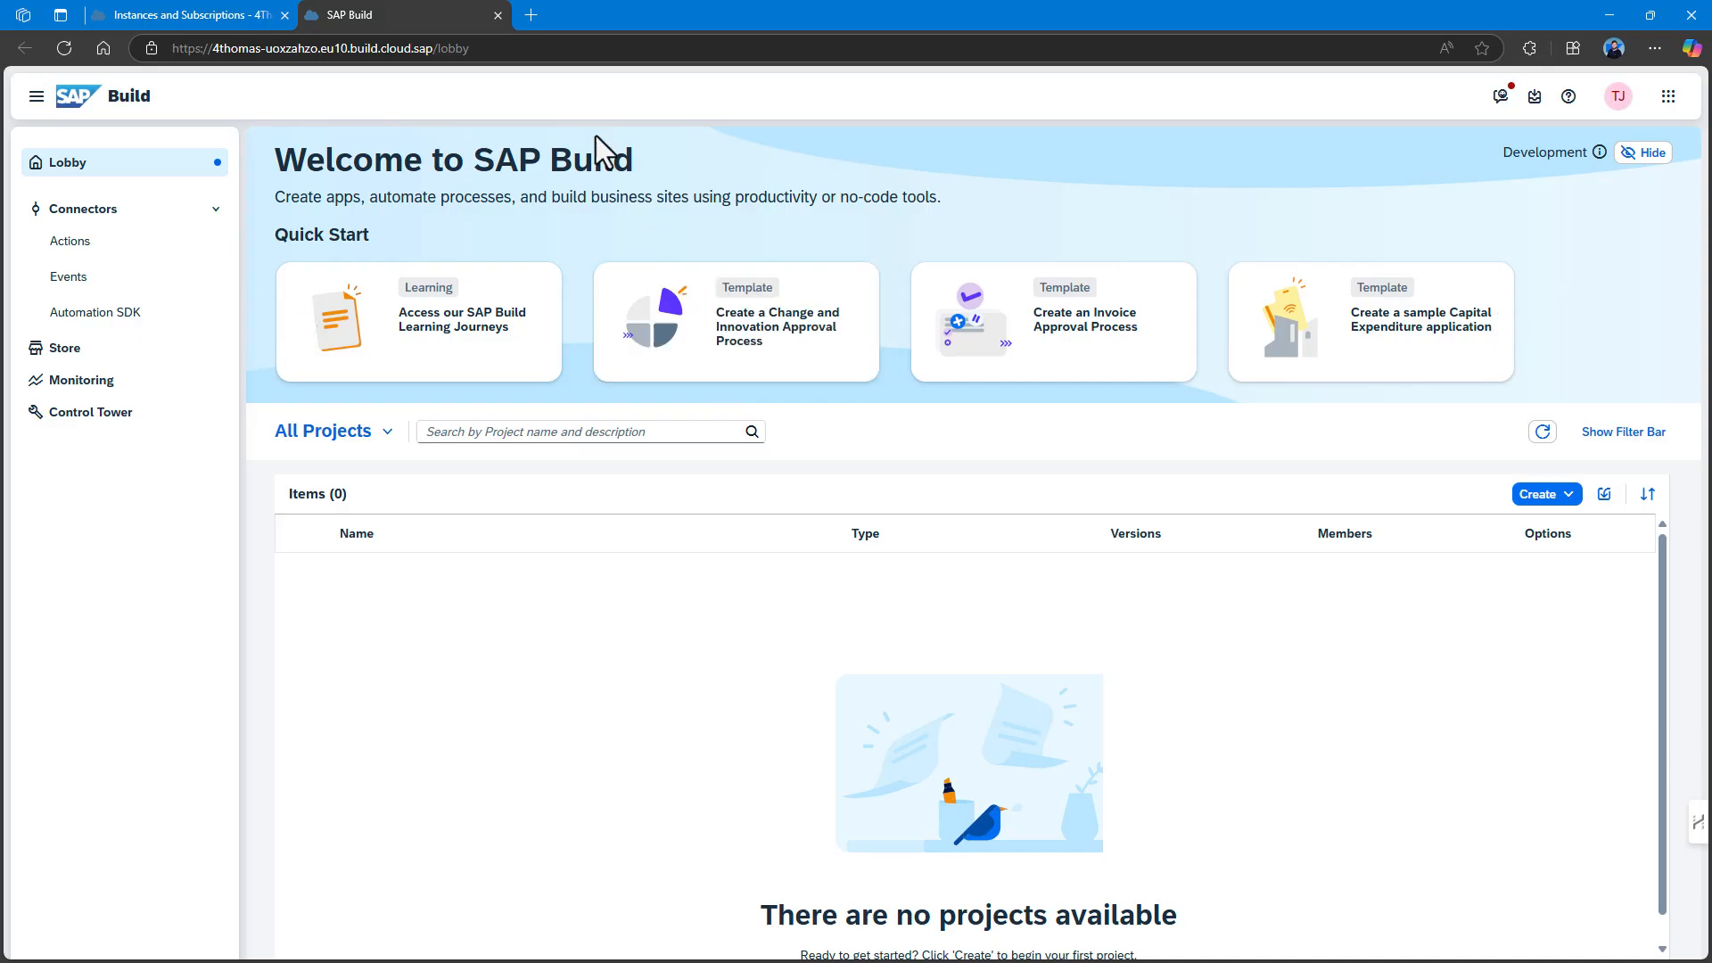
# Close SAP Build, snap the cockpit beside the SAP Mobile Services guide, and open Entitlements.
pyautogui.click(498, 15)
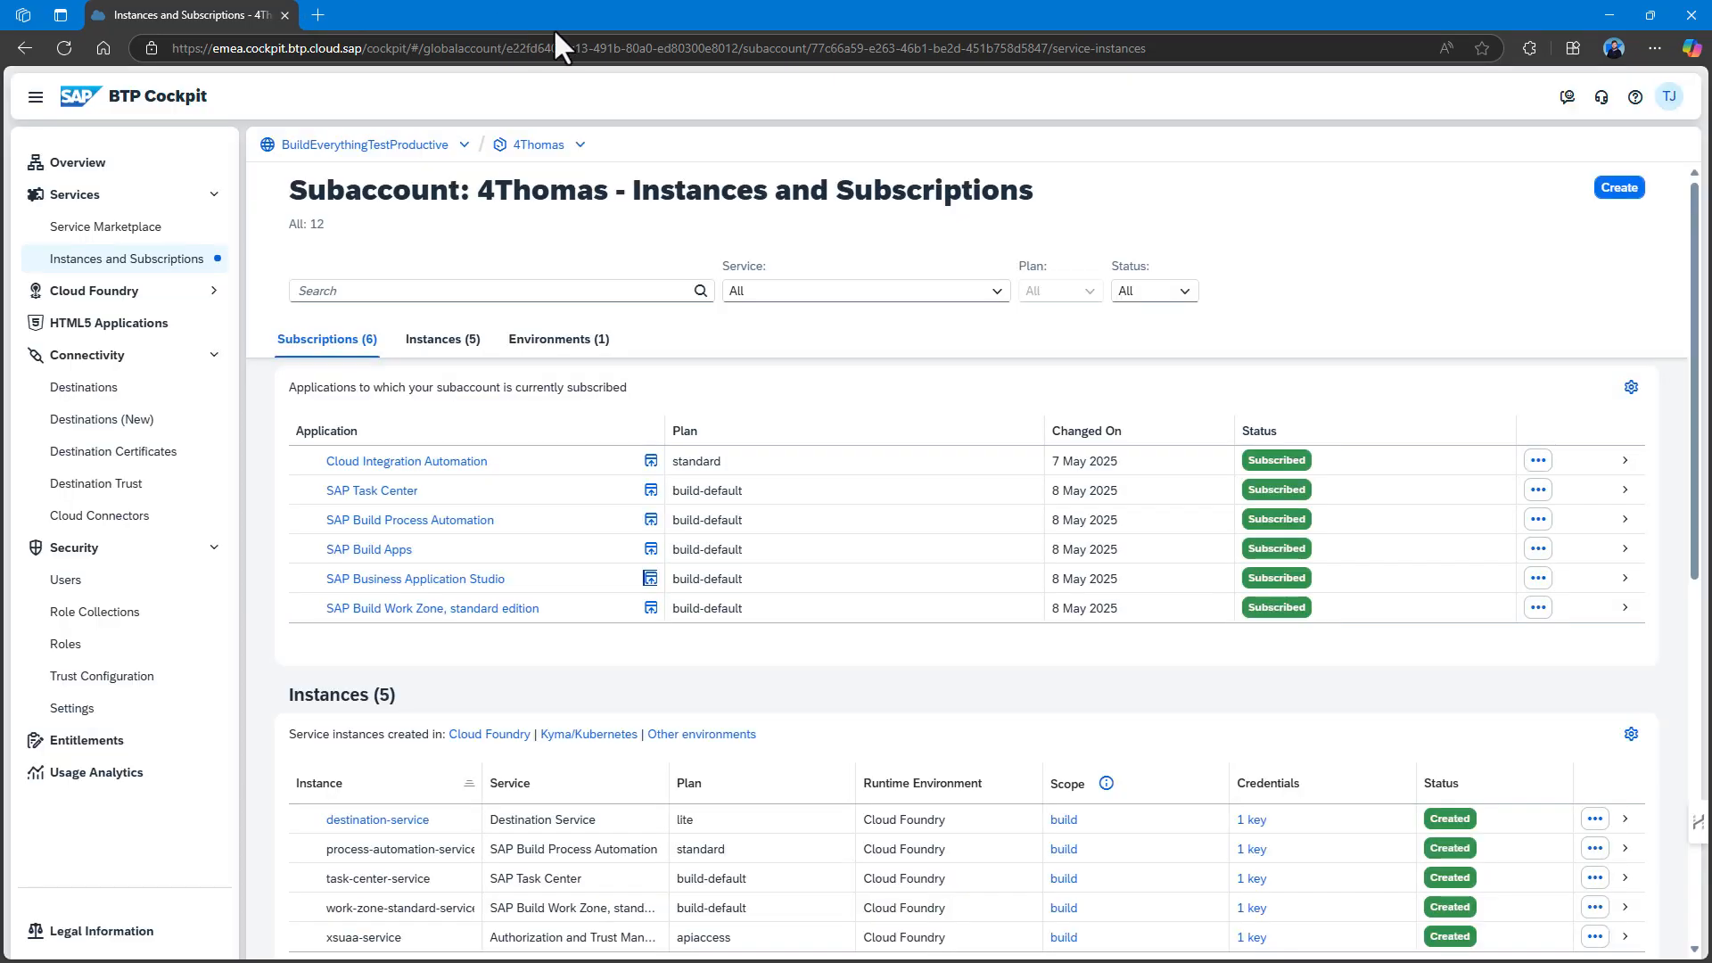
pyautogui.moveTo(557, 21); pyautogui.dragTo(563, 72)
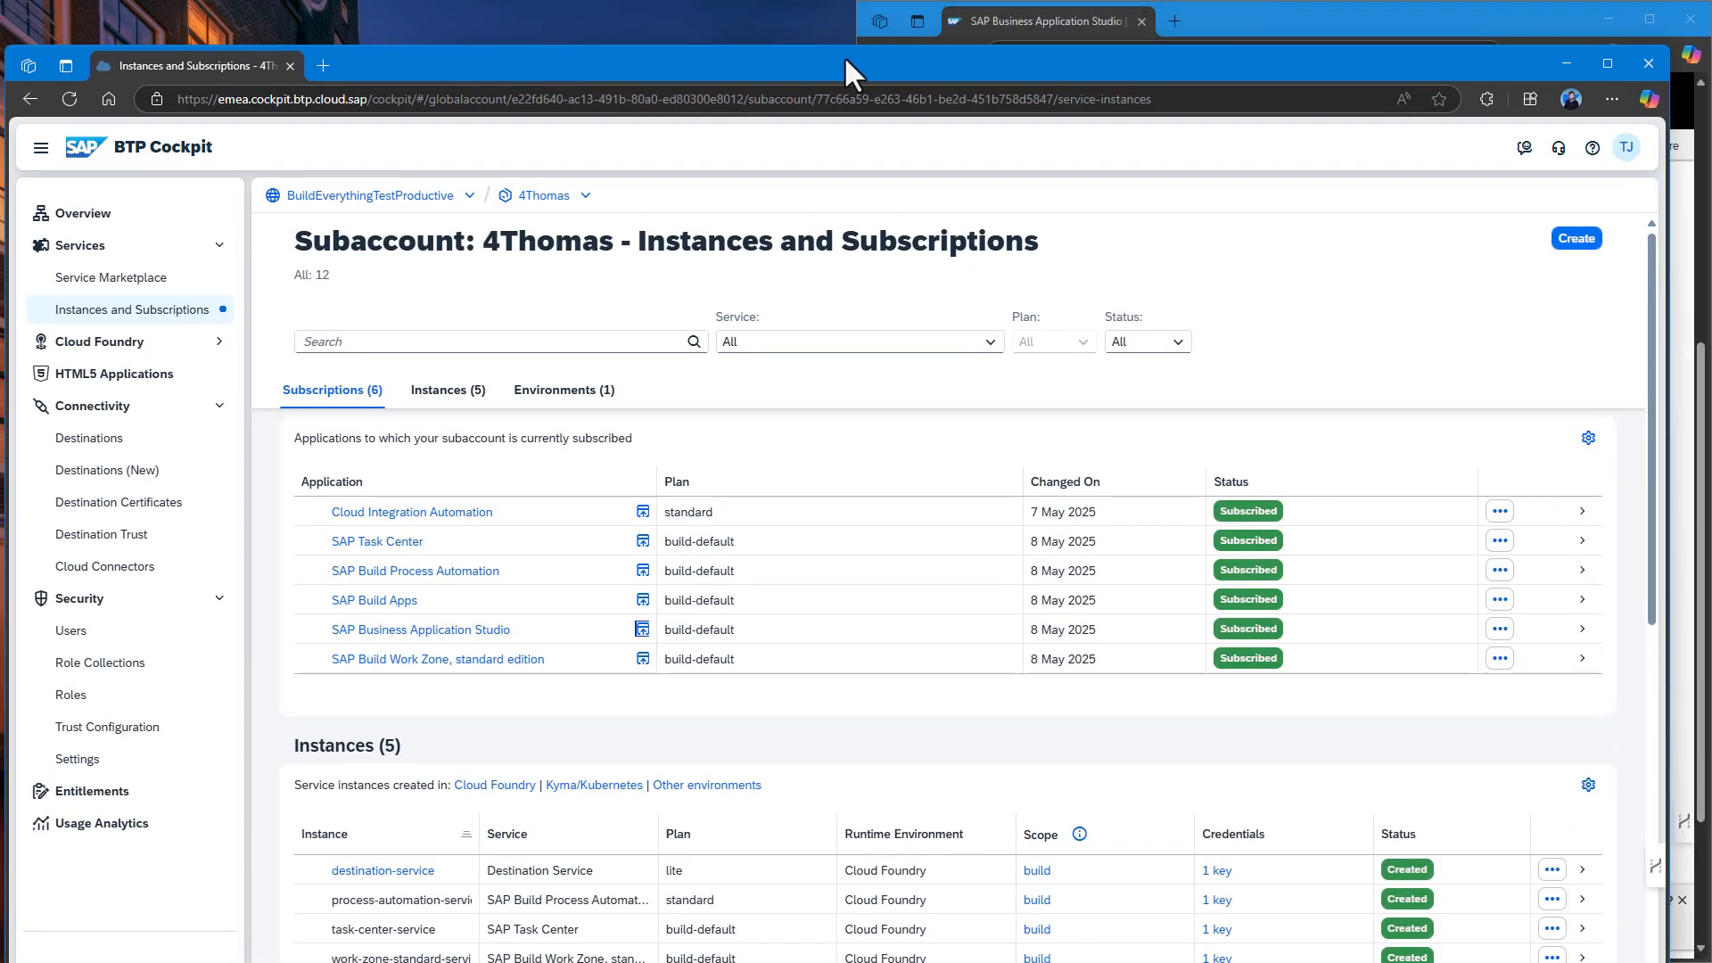
pyautogui.moveTo(267, 71); pyautogui.dragTo(61, 57)
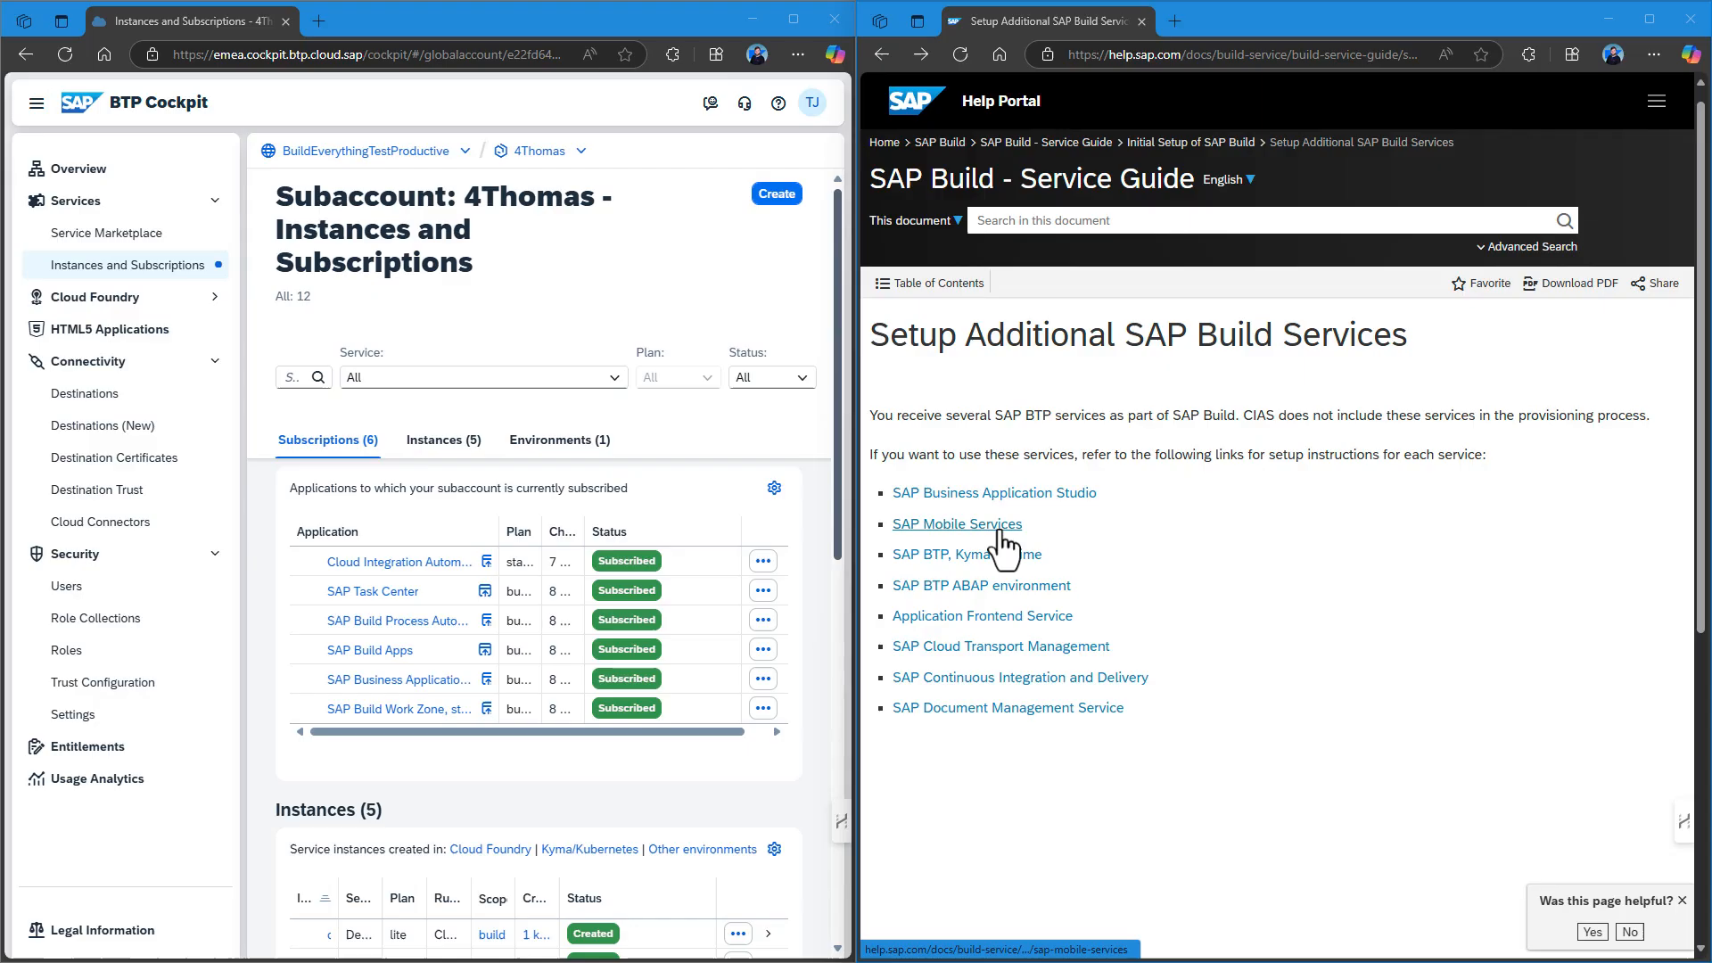
pyautogui.click(1000, 532)
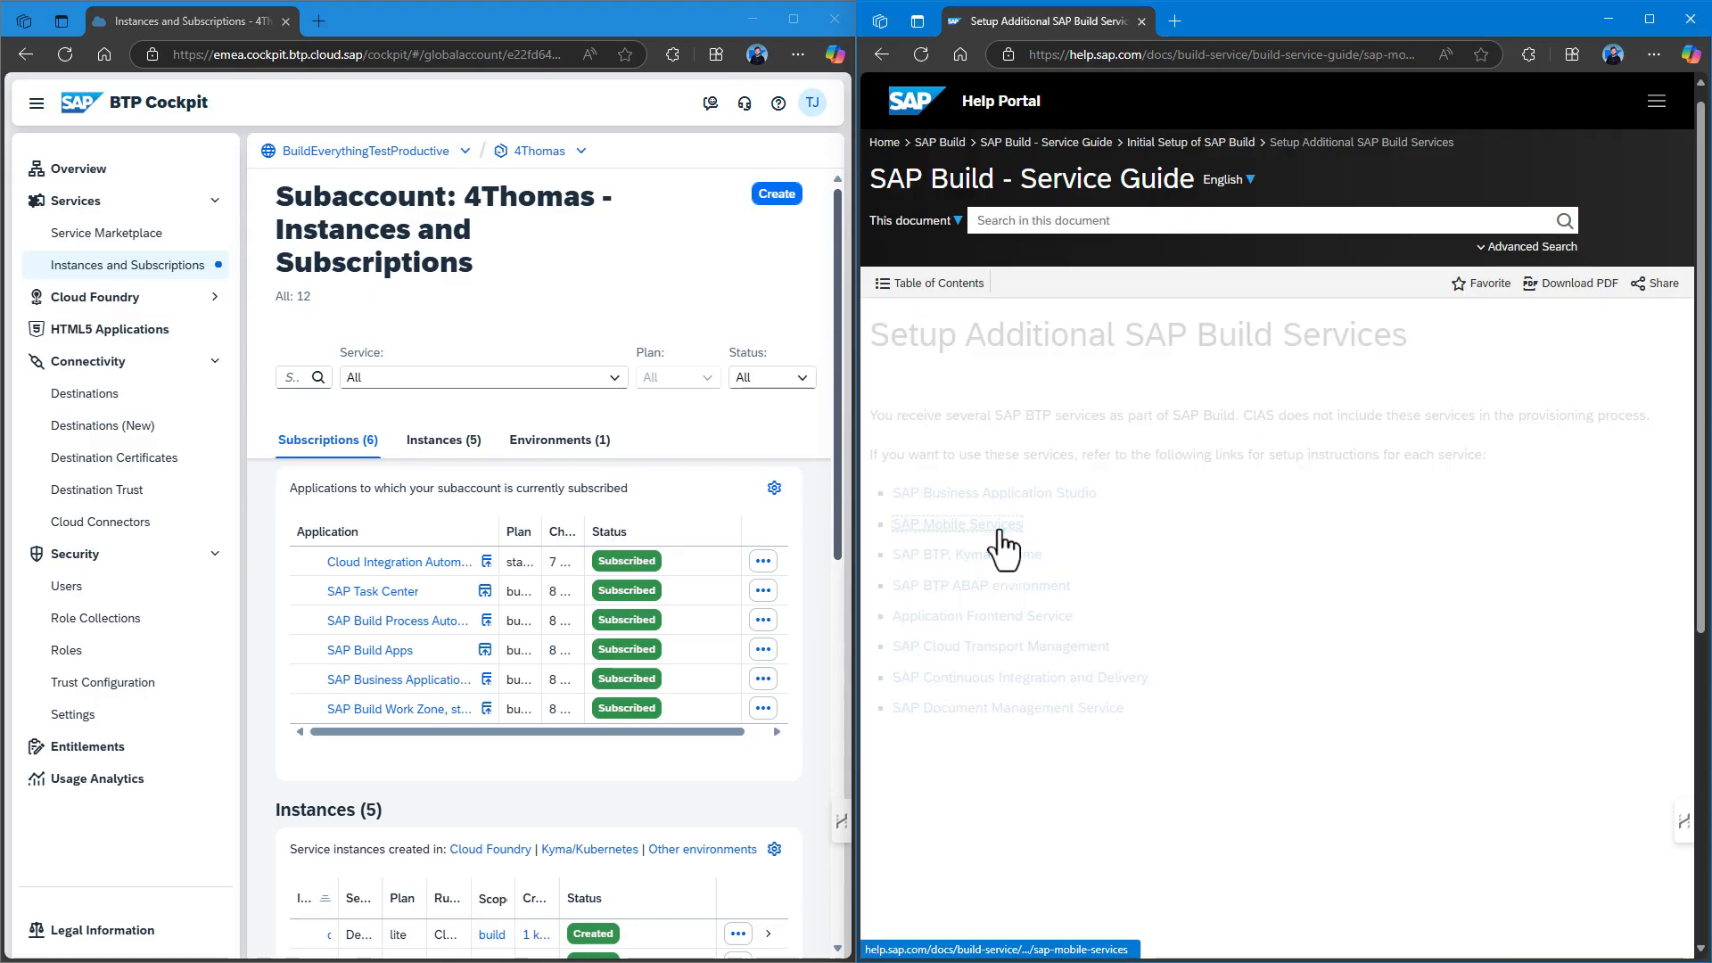
pyautogui.scroll(-3, 1164, 502)
pyautogui.scroll(-3, 1163, 502)
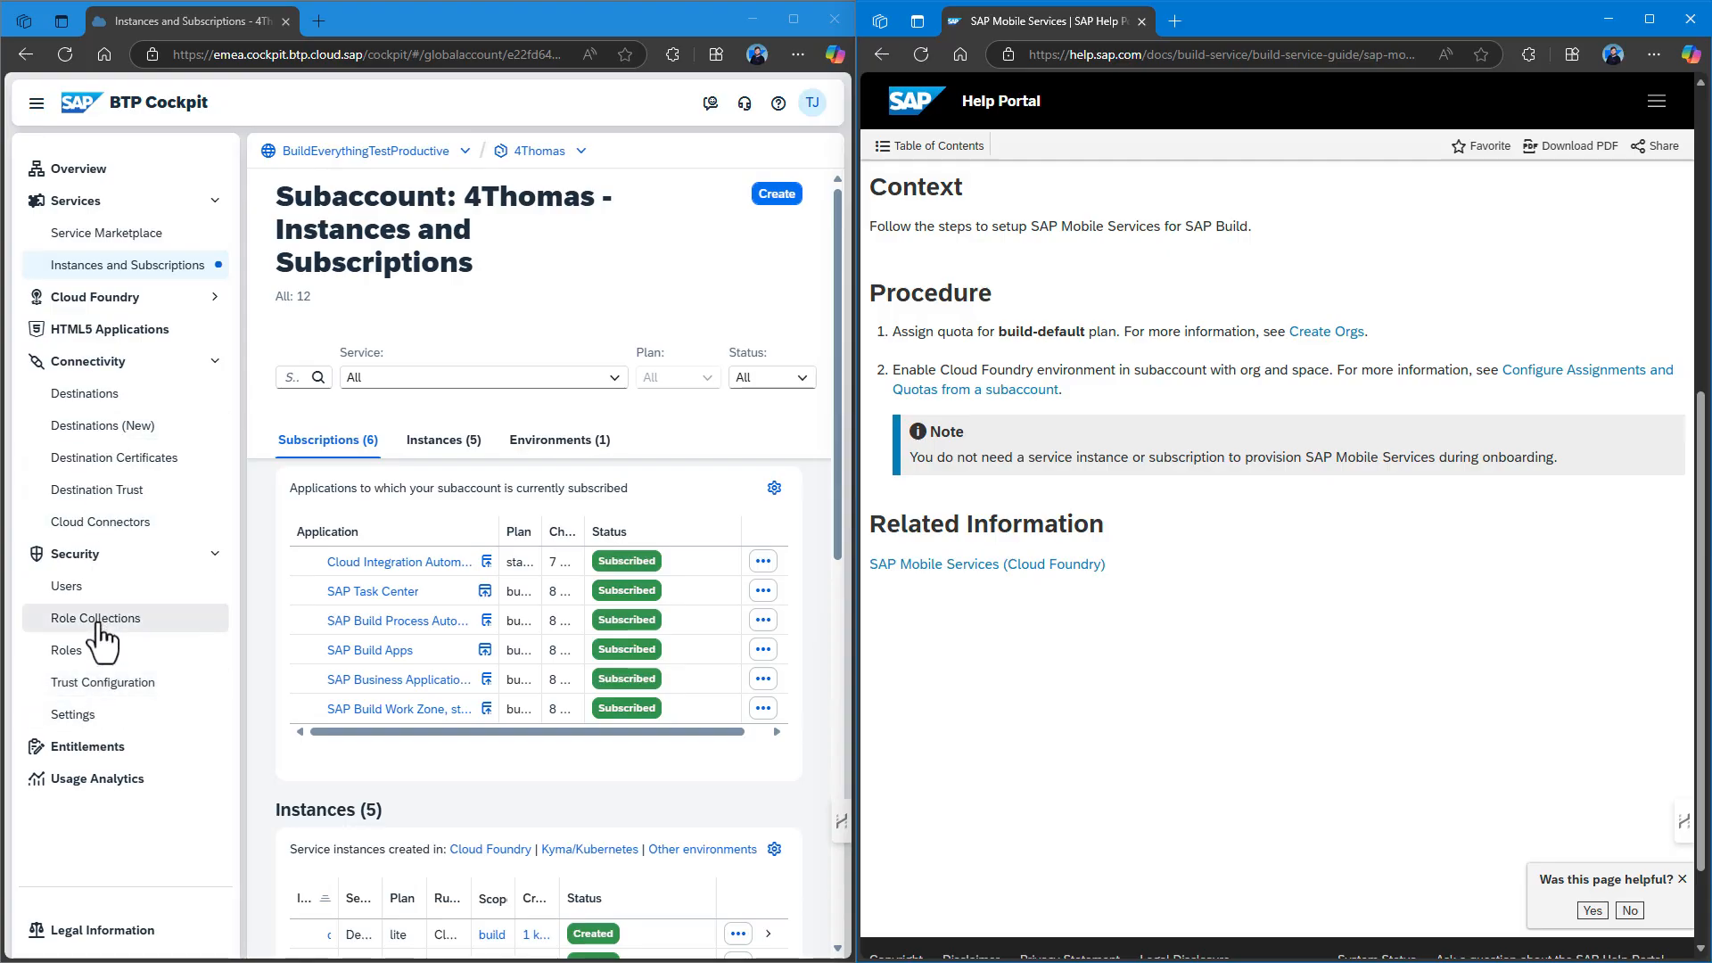
pyautogui.click(96, 750)
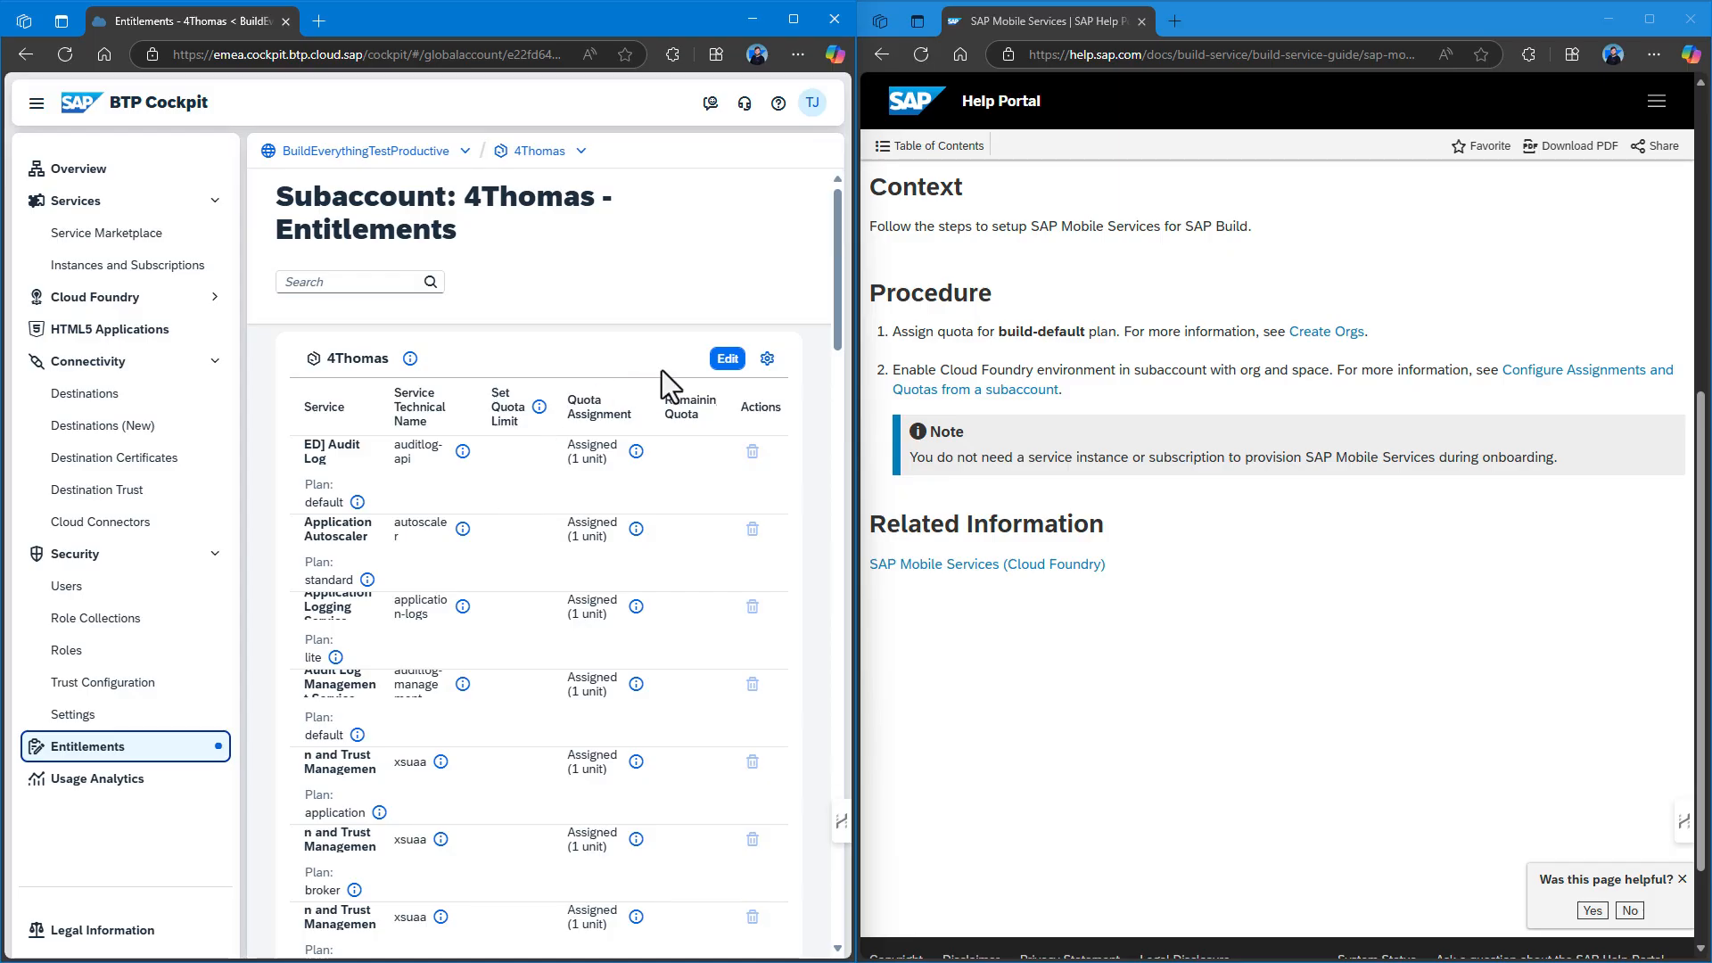
# Add and save the Mobile Services build-default plan, then return to the subaccount overview.
pyautogui.click(728, 359)
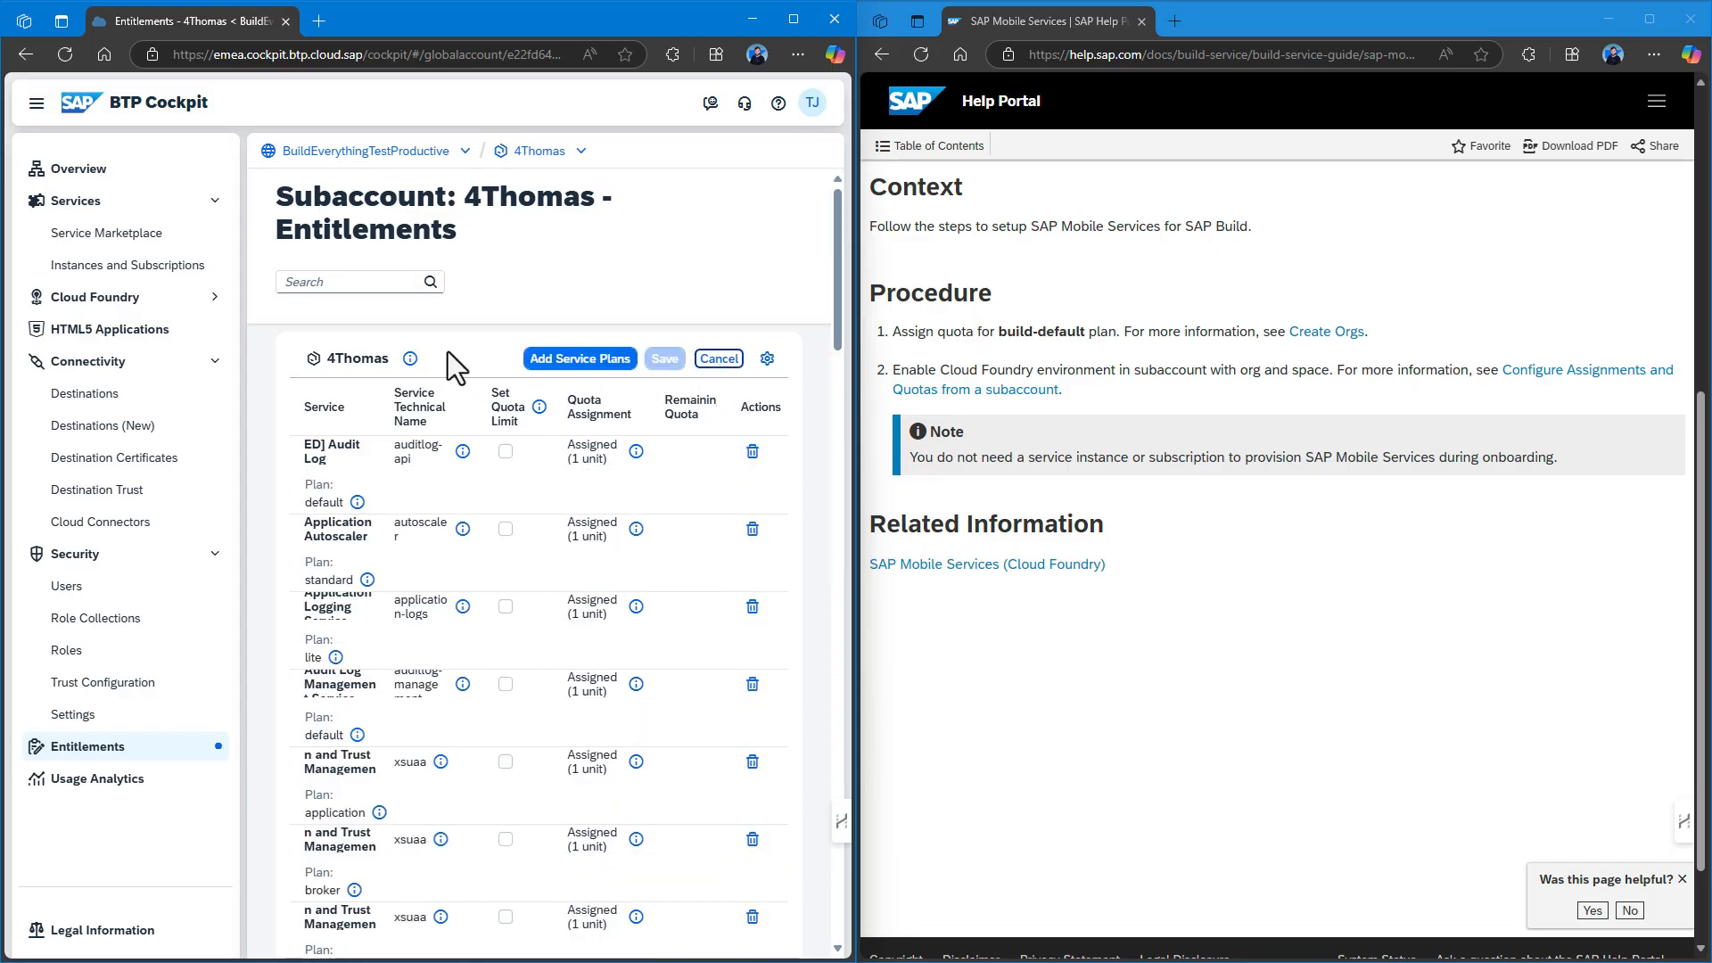
pyautogui.click(575, 366)
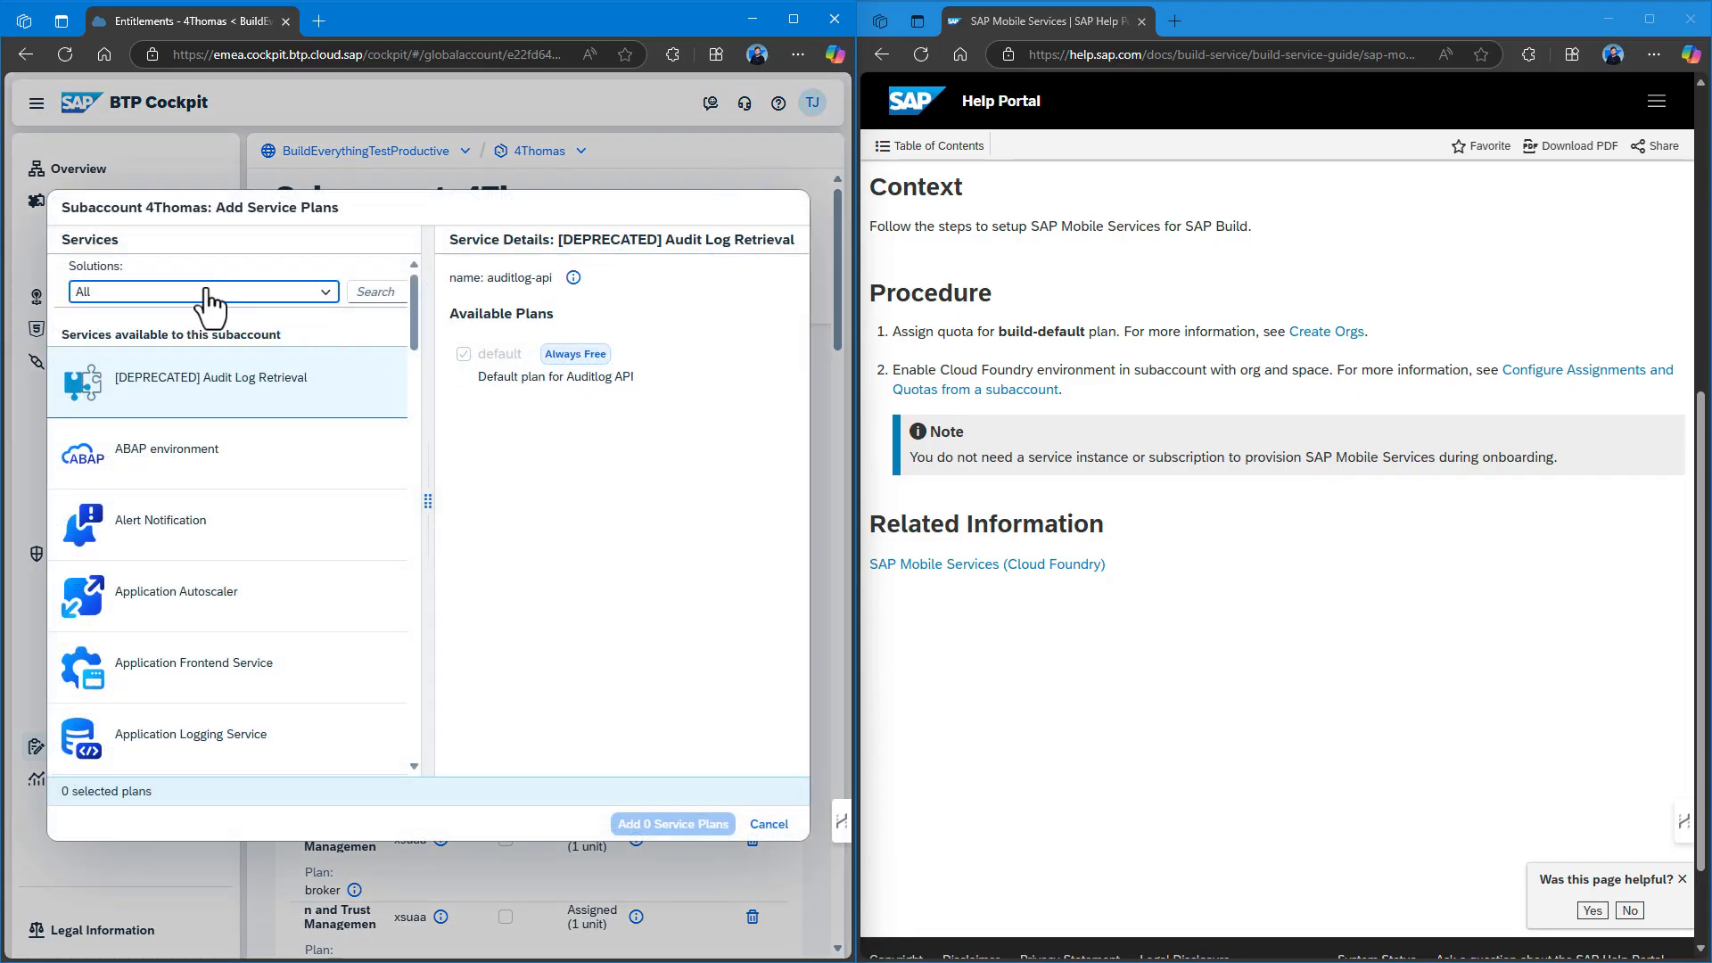
pyautogui.click(212, 305)
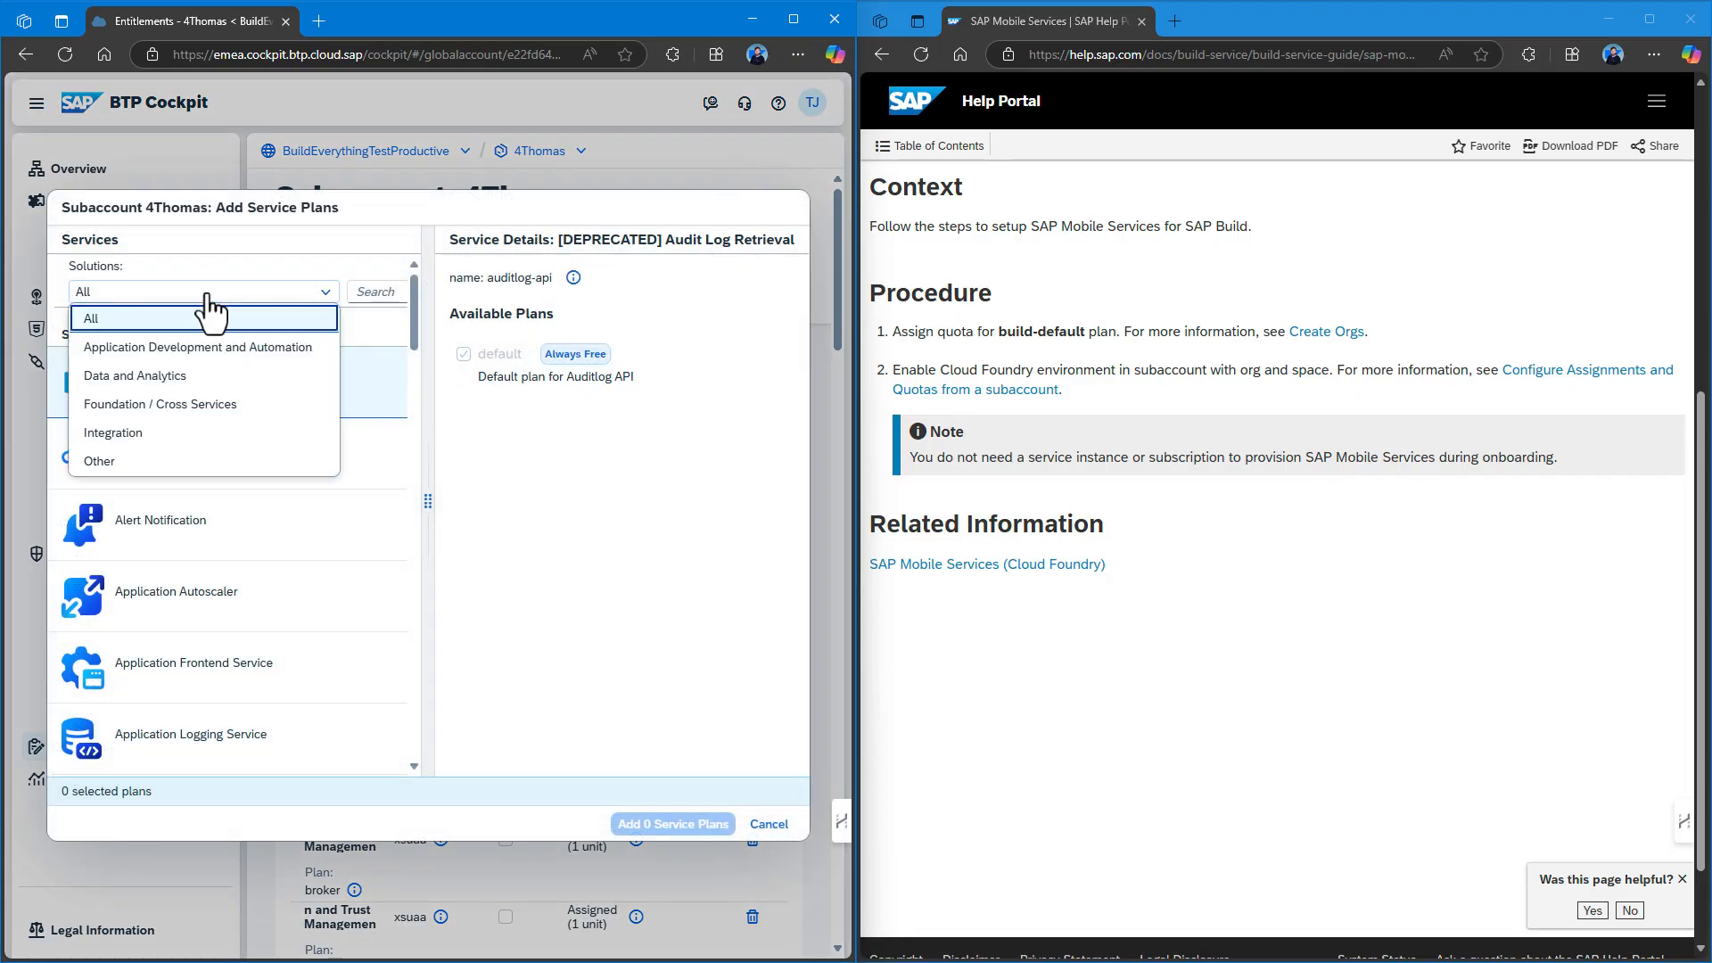
pyautogui.click(259, 319)
pyautogui.click(368, 294)
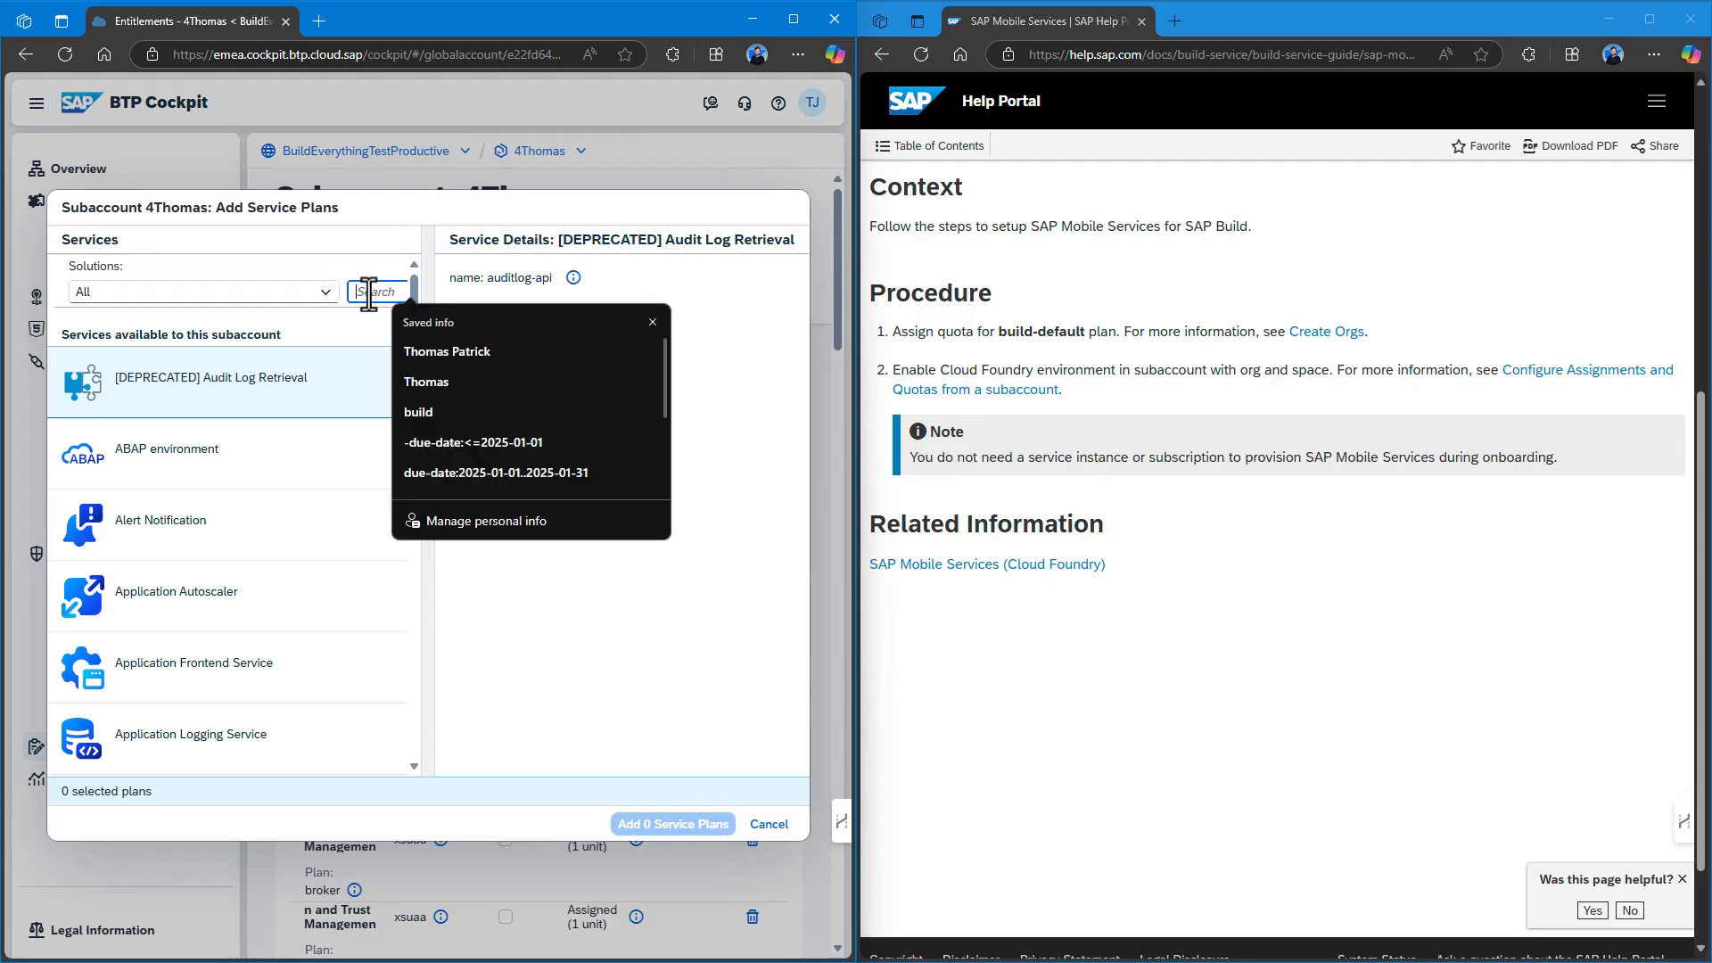
pyautogui.write('mob')
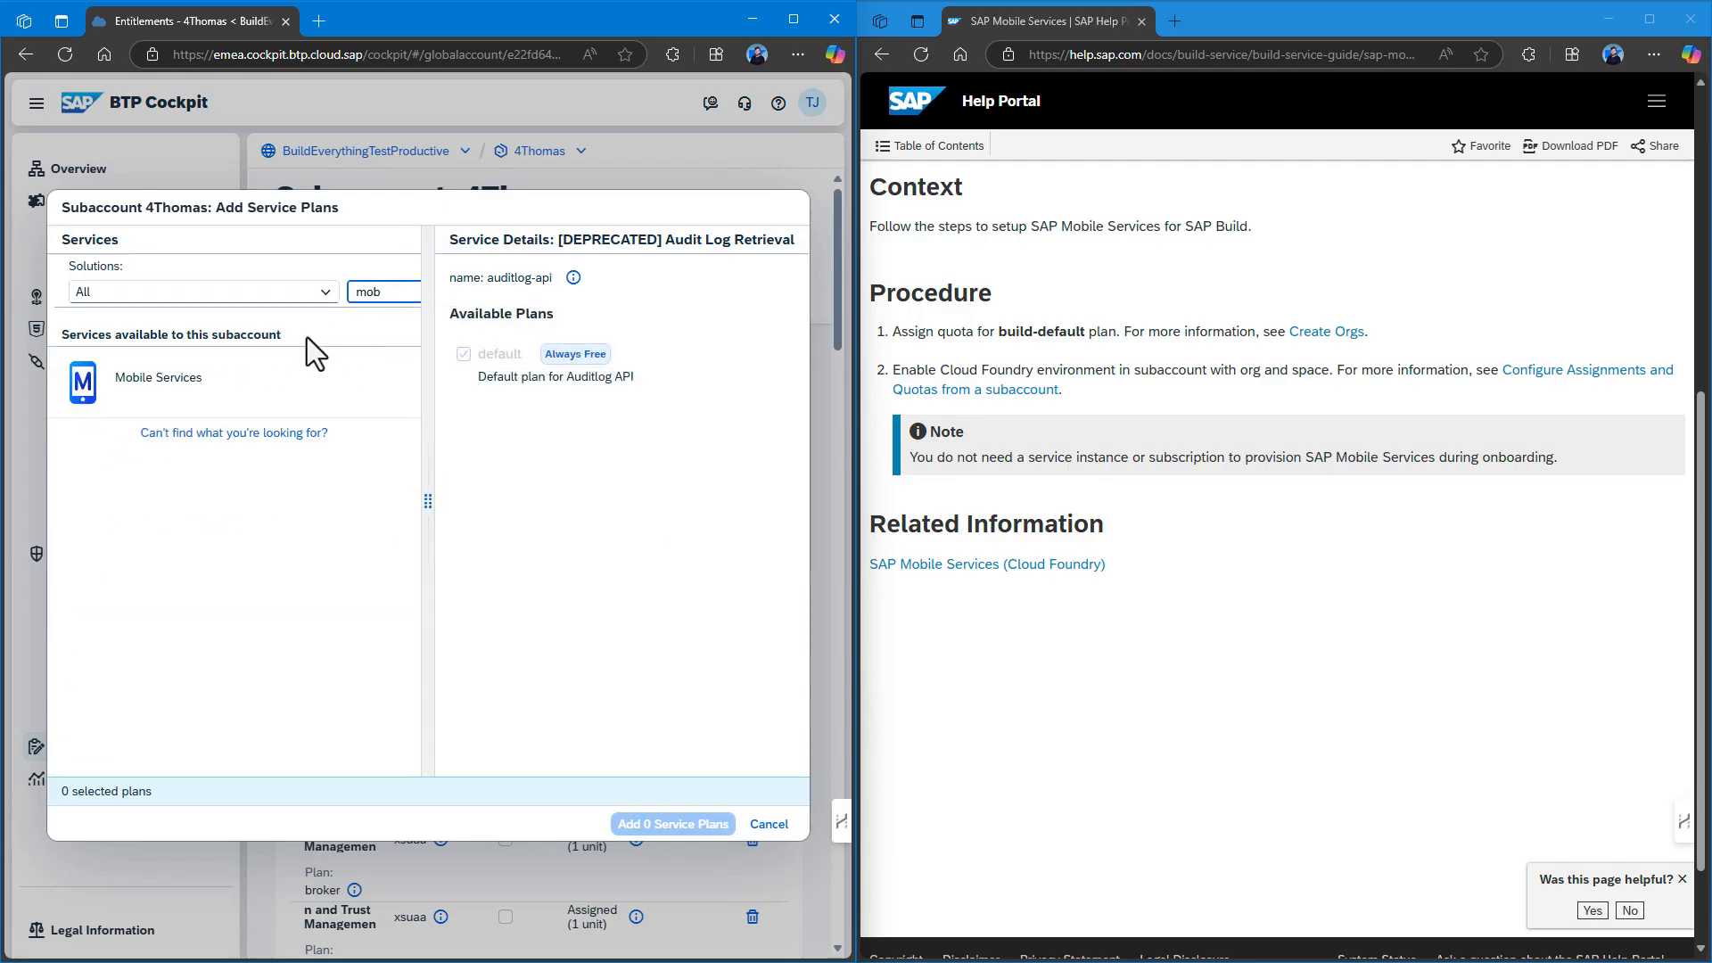
pyautogui.click(298, 380)
pyautogui.click(475, 354)
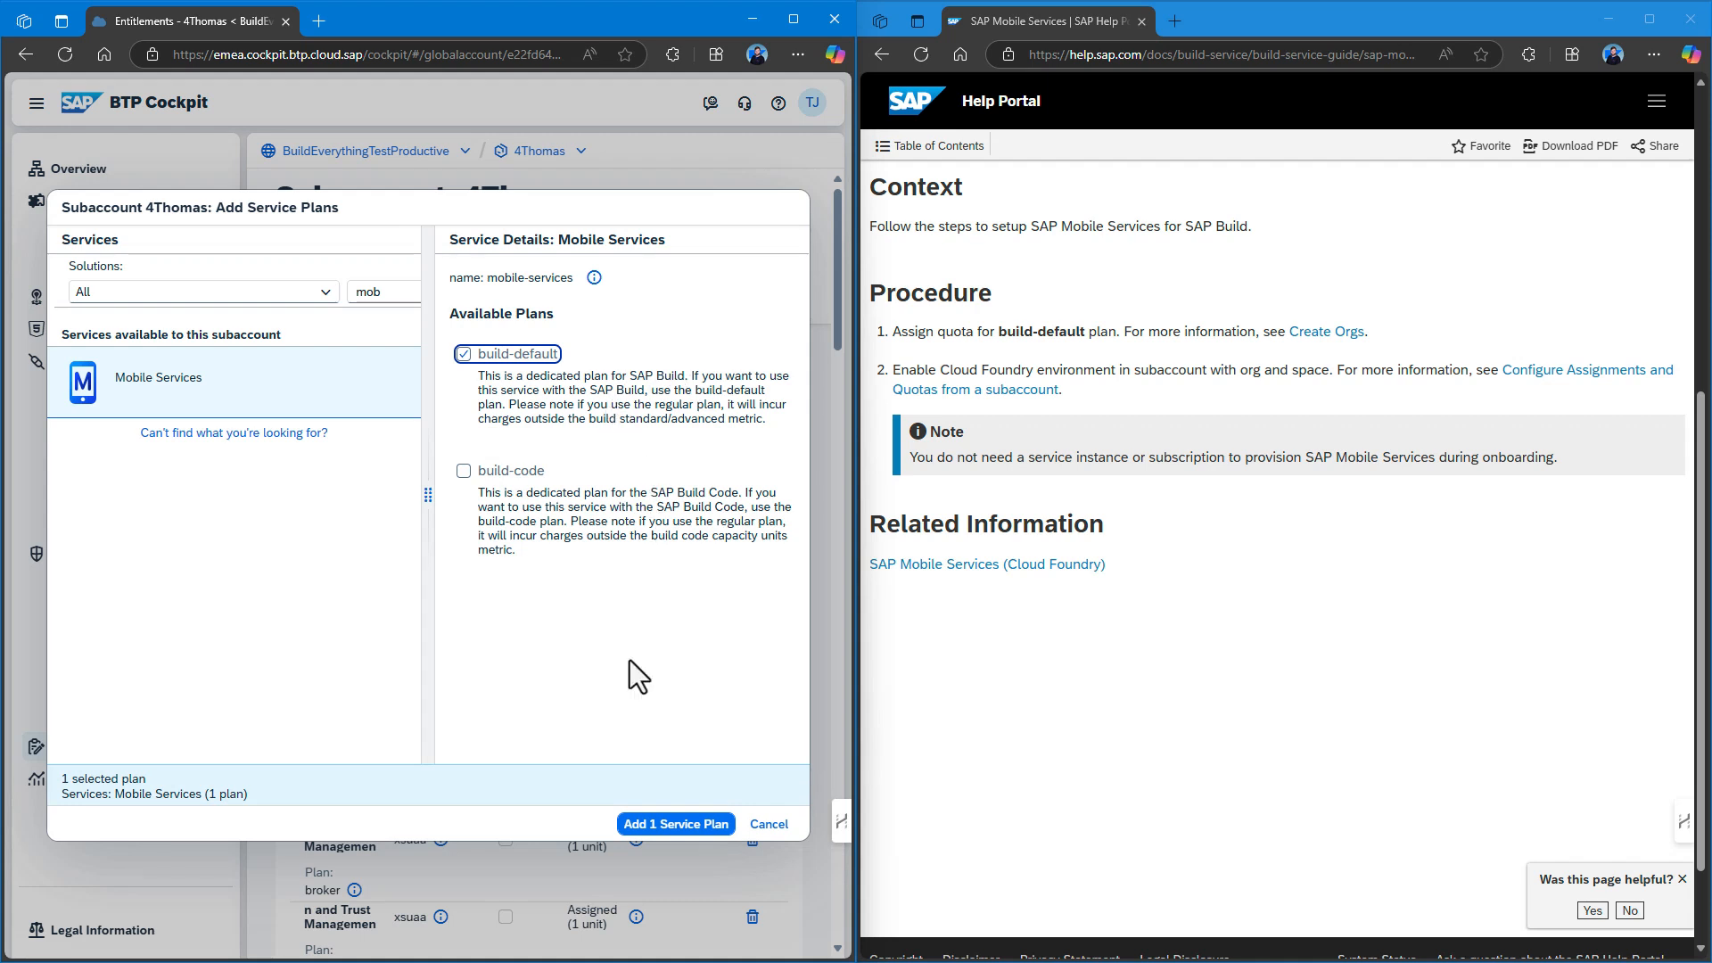
pyautogui.click(665, 826)
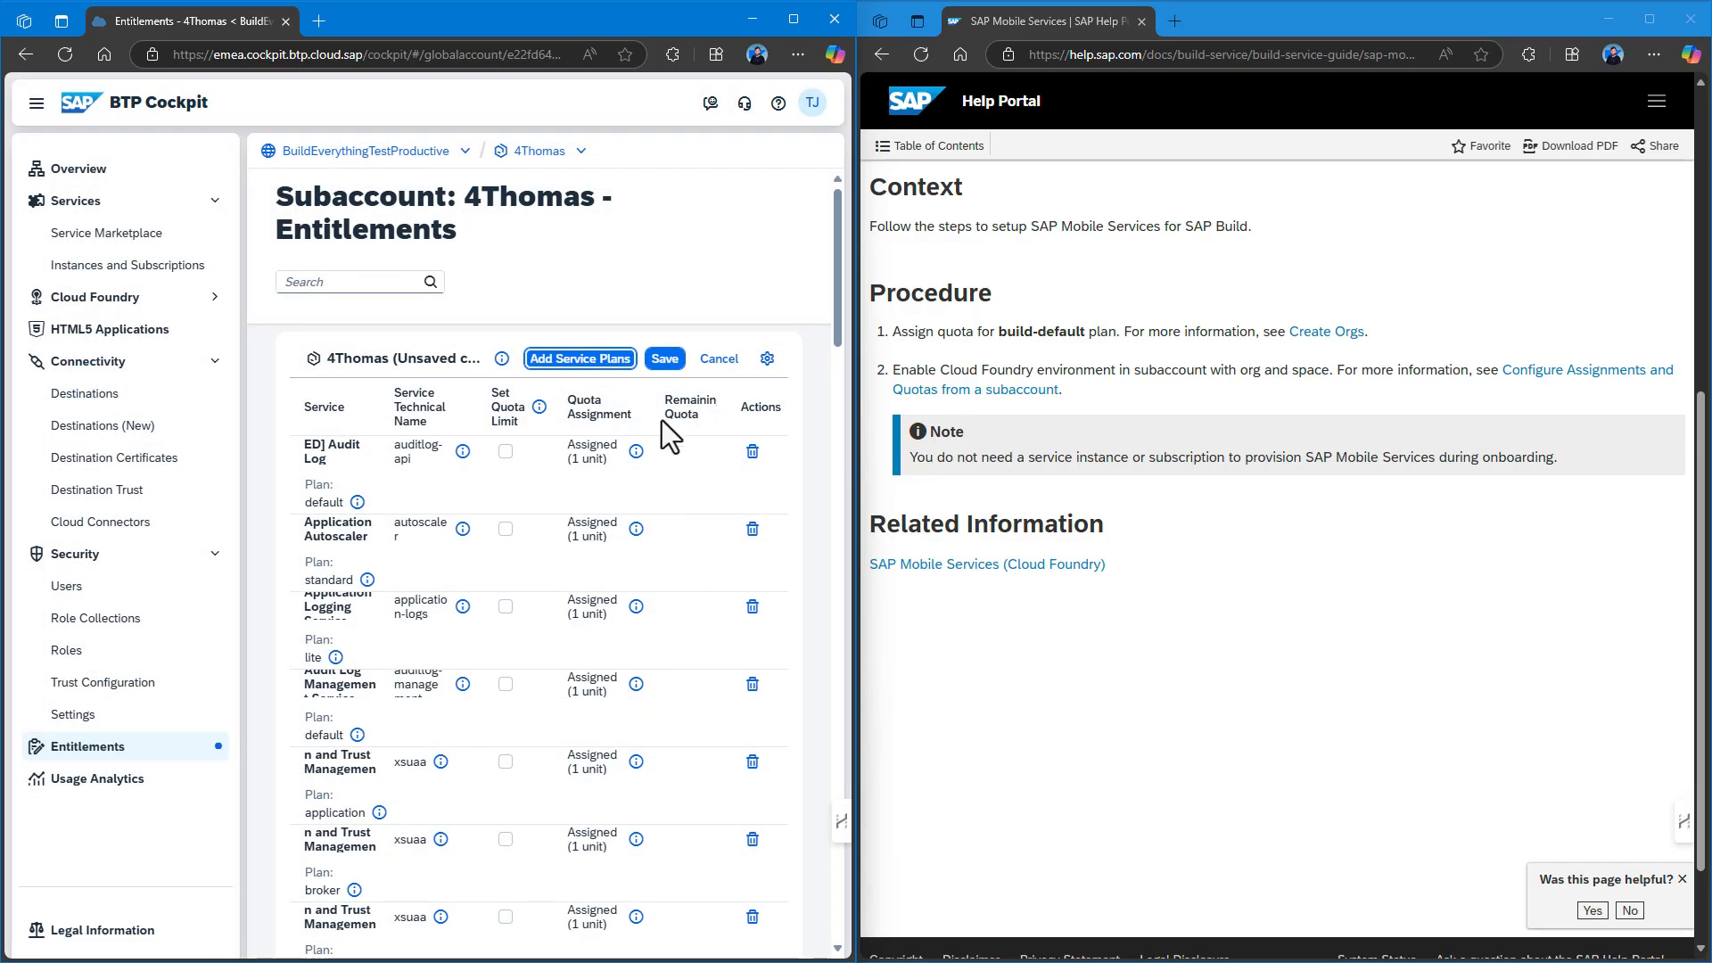
pyautogui.click(666, 365)
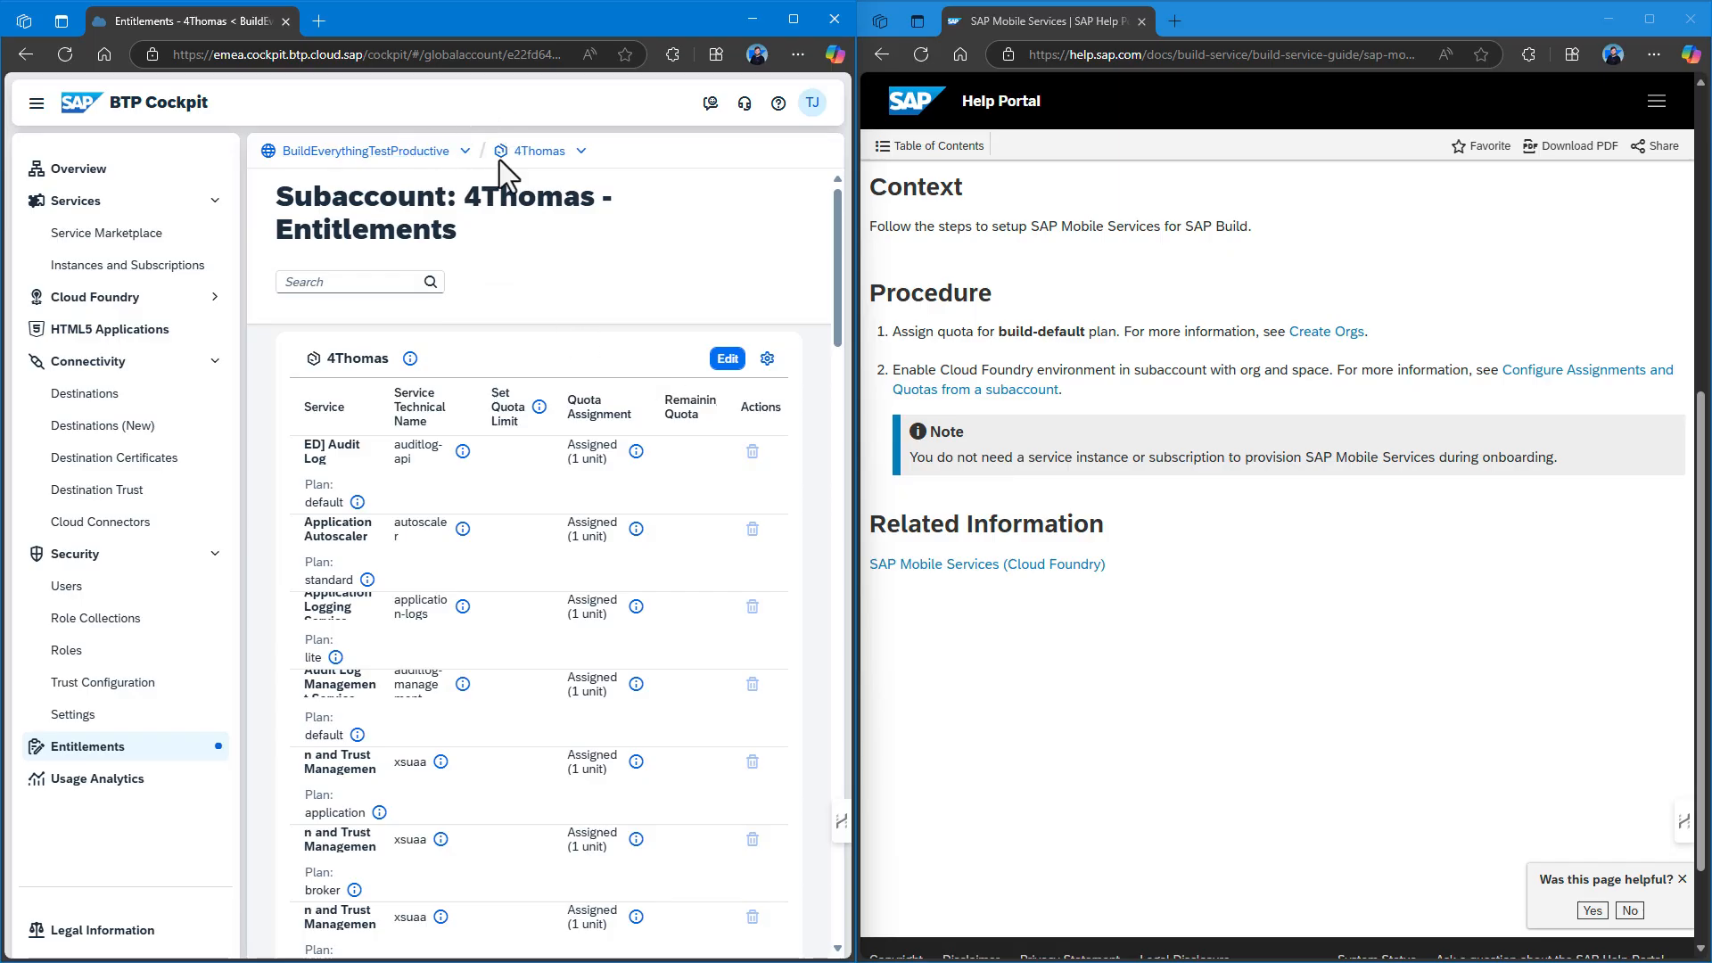
pyautogui.doubleClick(539, 151)
# Show the SAP BTP ABAP environment setup guide beside the cockpit's Entitlements page.
pyautogui.click(539, 153)
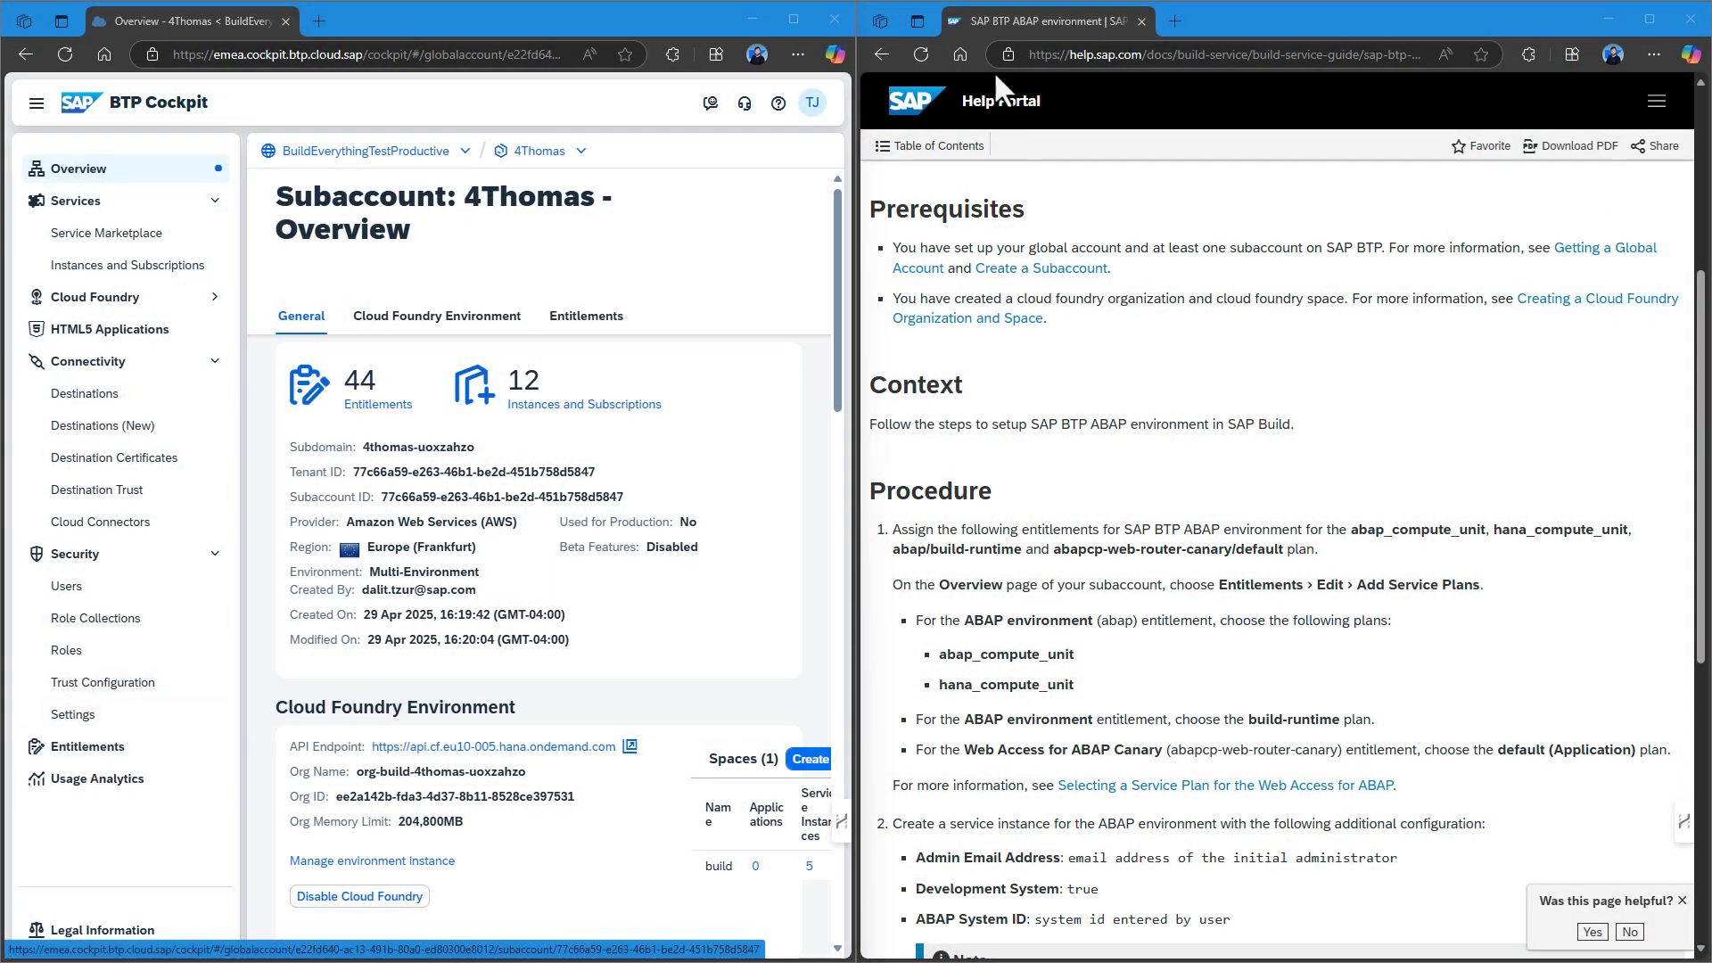
pyautogui.click(882, 50)
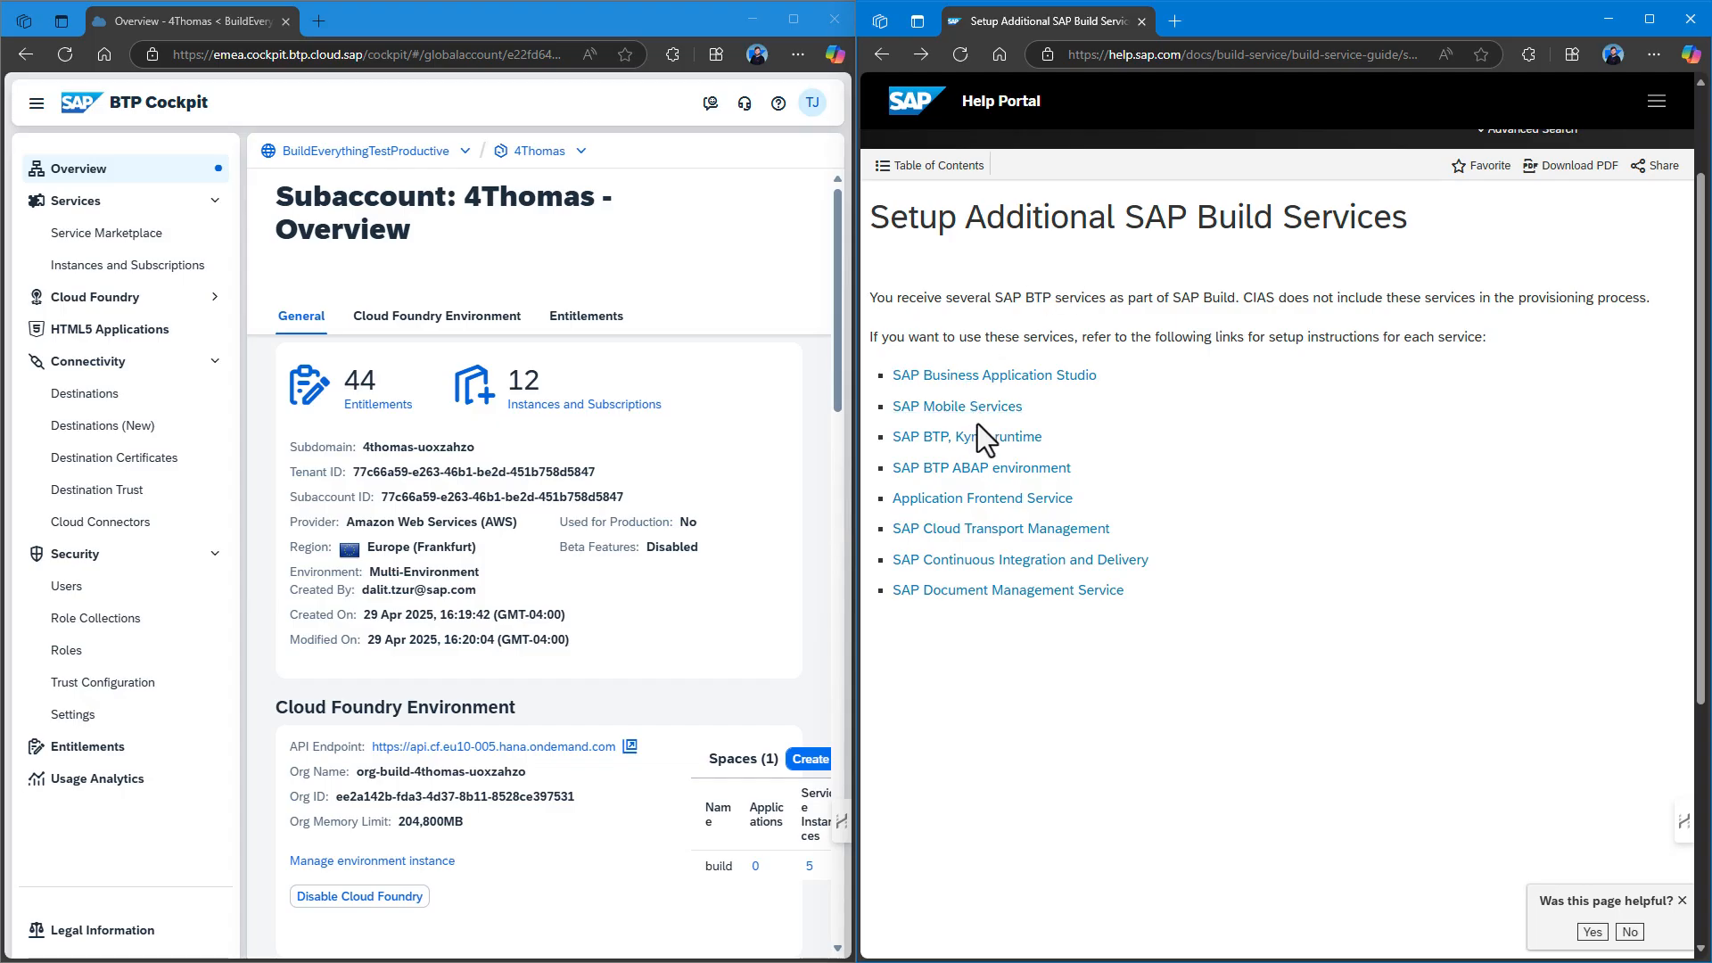
pyautogui.click(1043, 469)
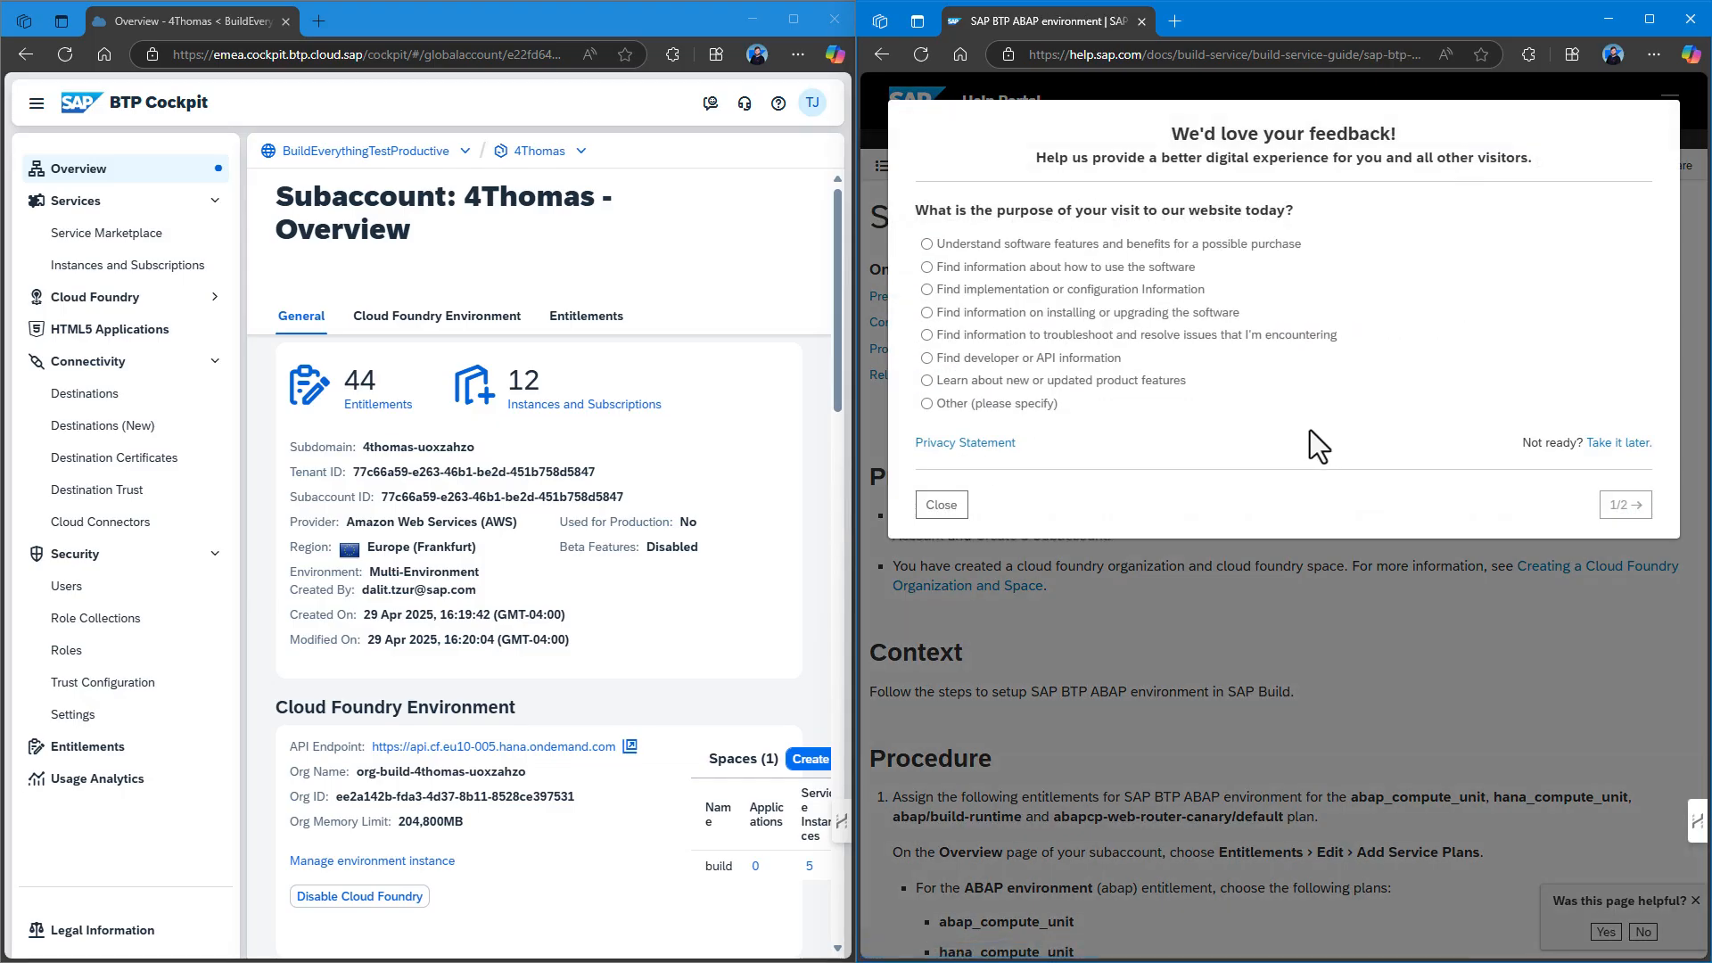
pyautogui.click(943, 505)
pyautogui.scroll(-5, 1139, 410)
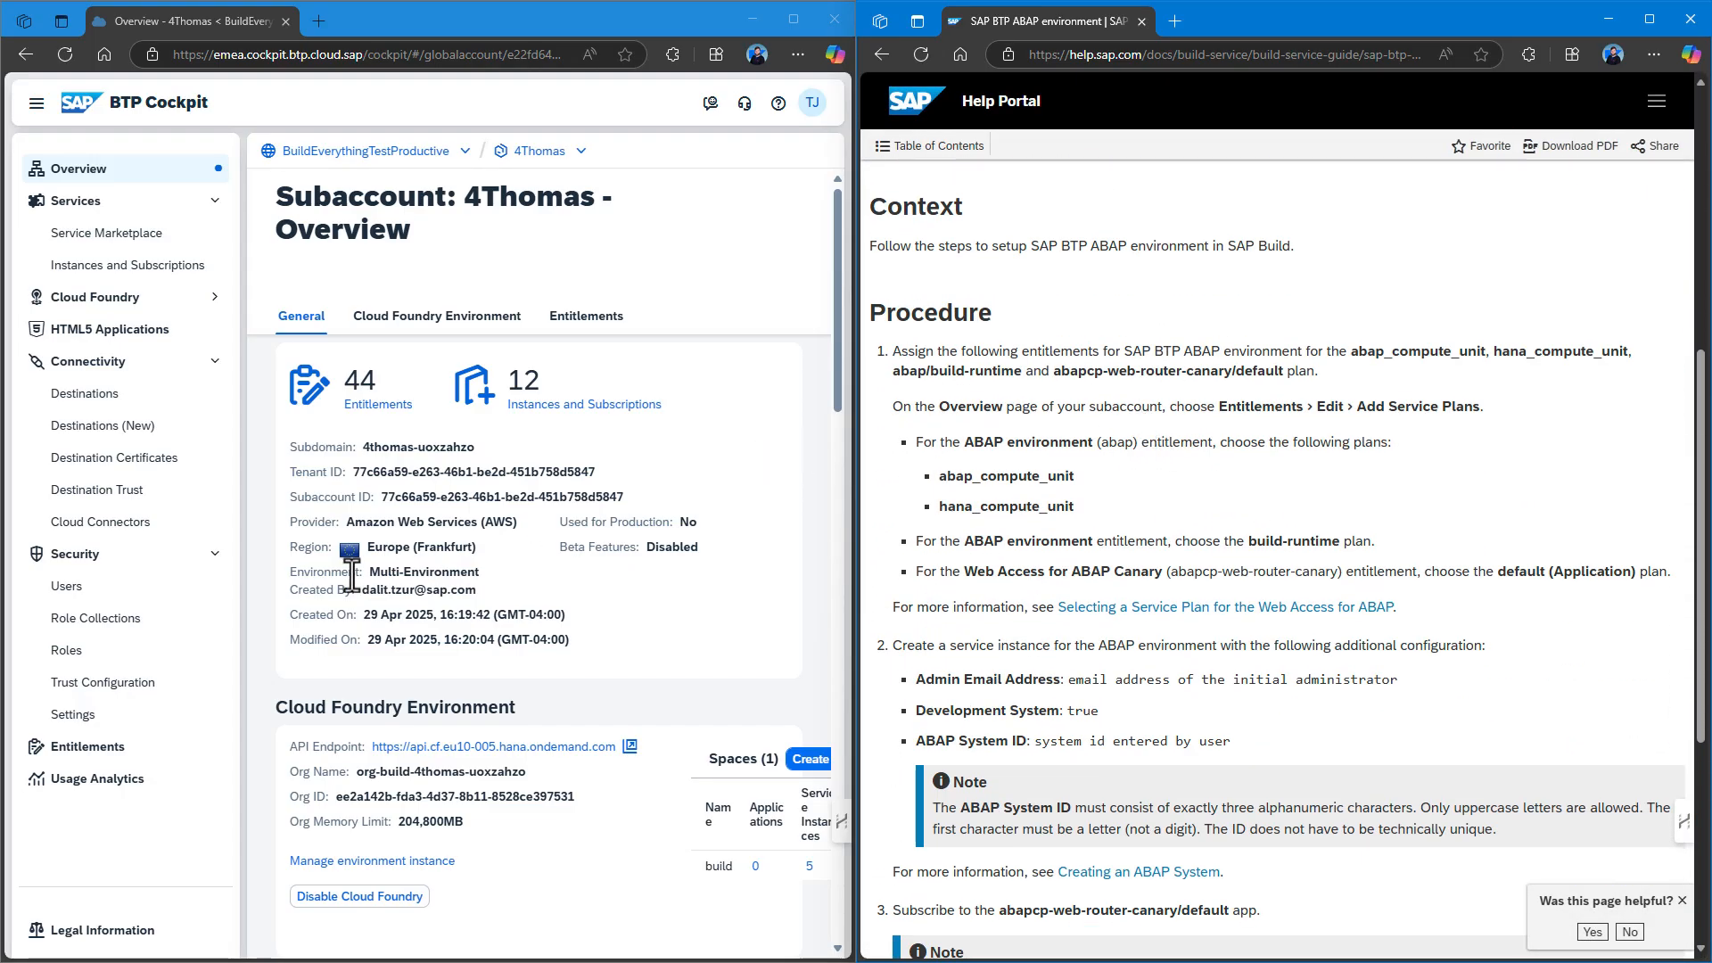
pyautogui.click(93, 749)
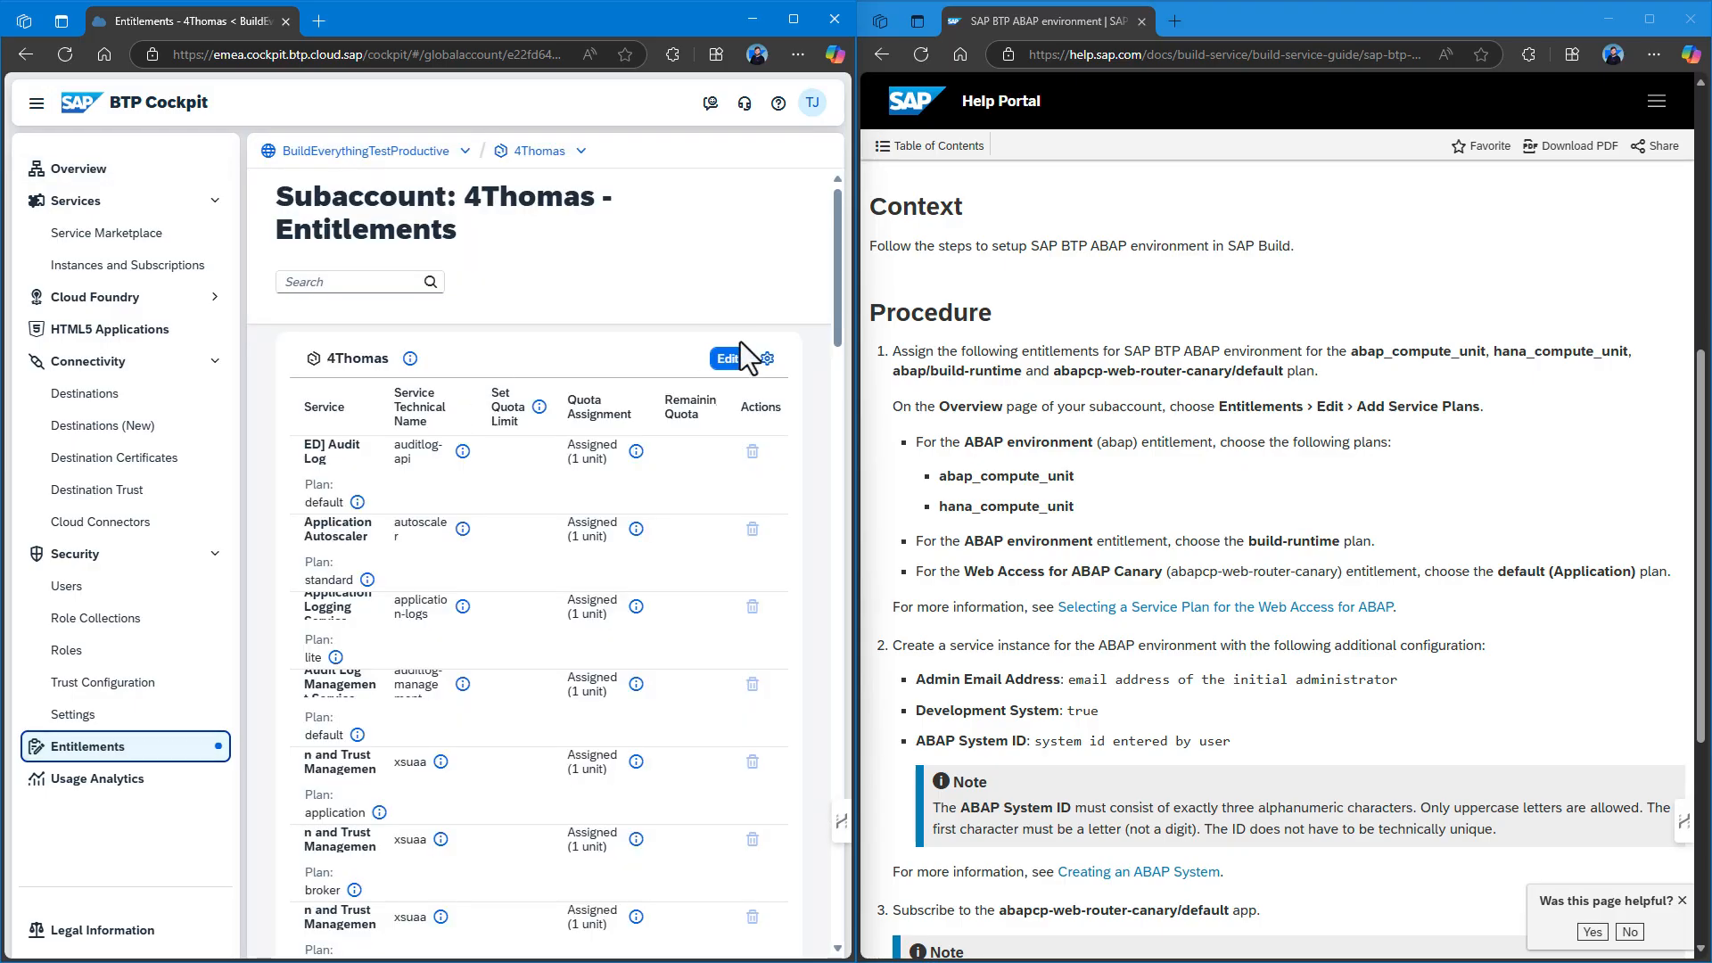
# Add the ABAP environment plans build-runtime, abap_compute_unit and hana_compute_unit to the entitlements.
pyautogui.click(730, 360)
pyautogui.click(730, 360)
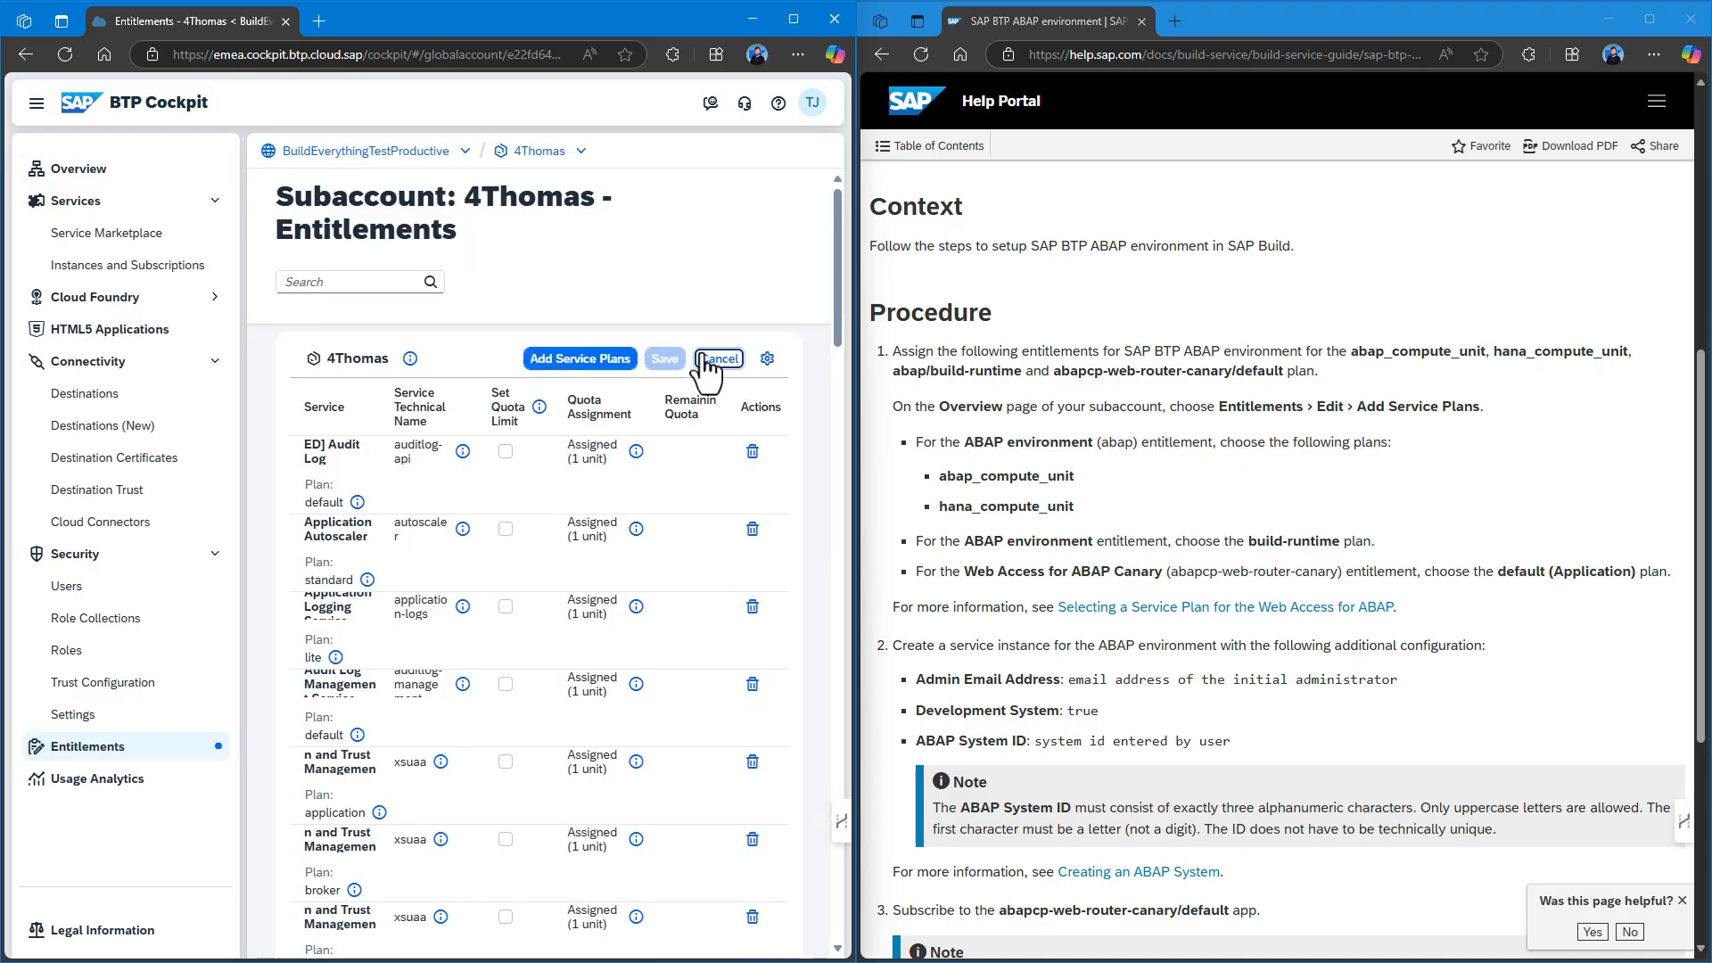
pyautogui.click(581, 360)
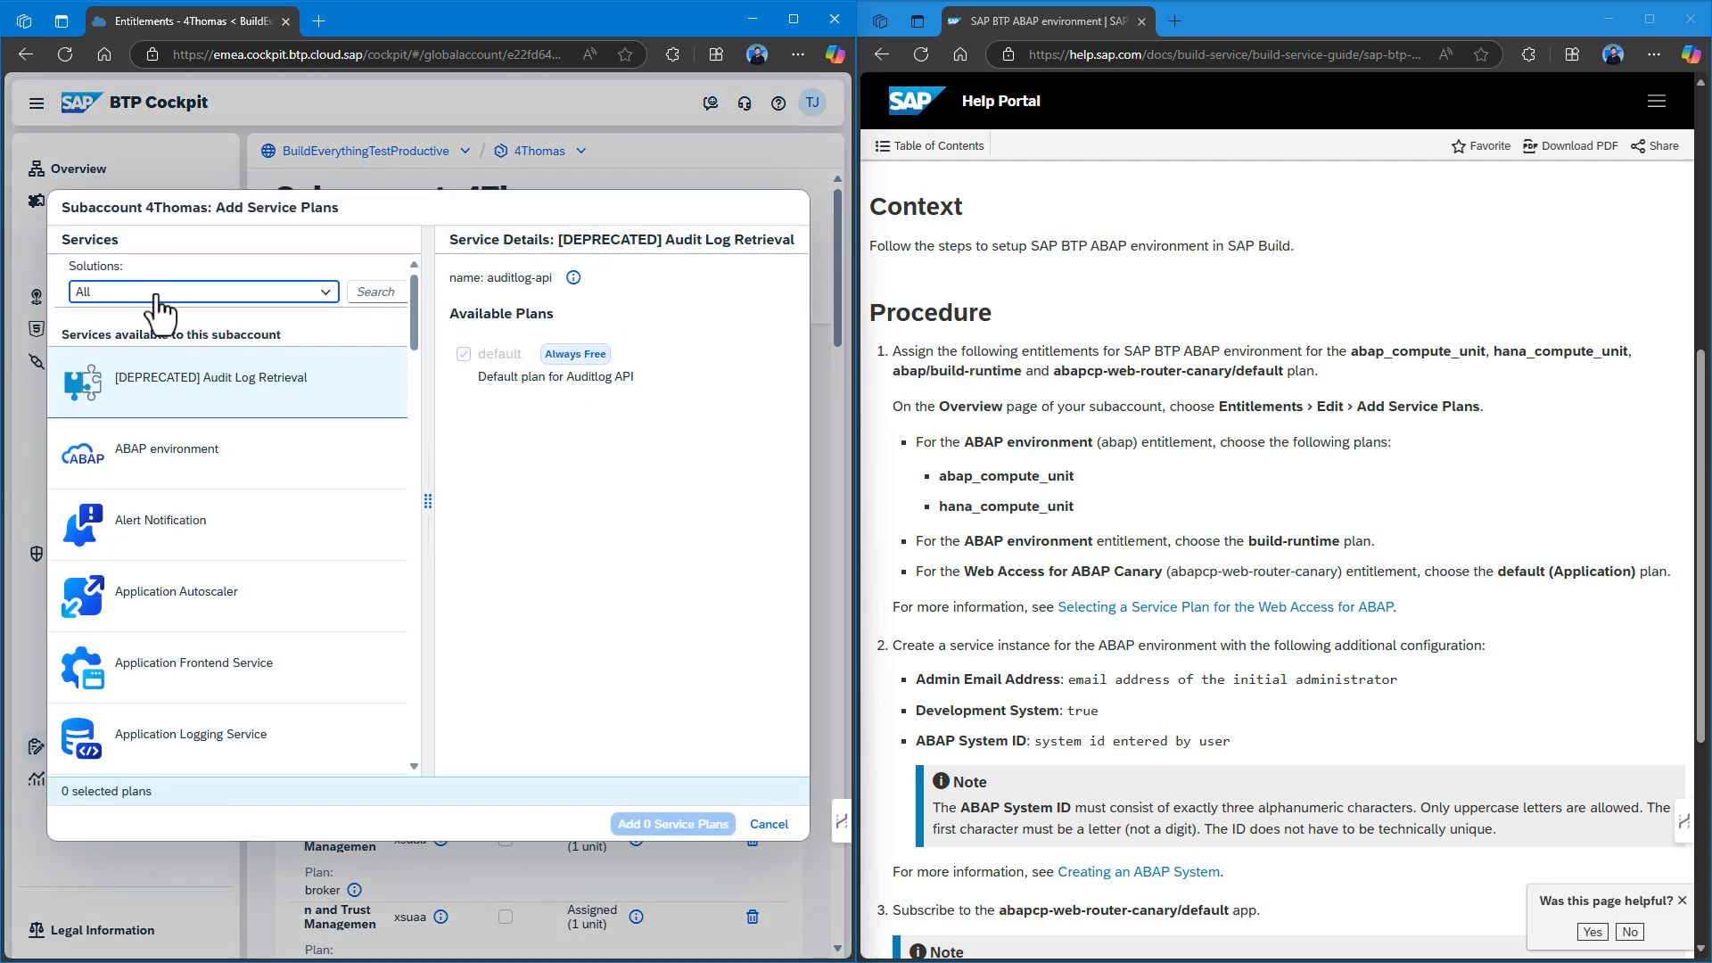
pyautogui.click(373, 293)
pyautogui.write('ab')
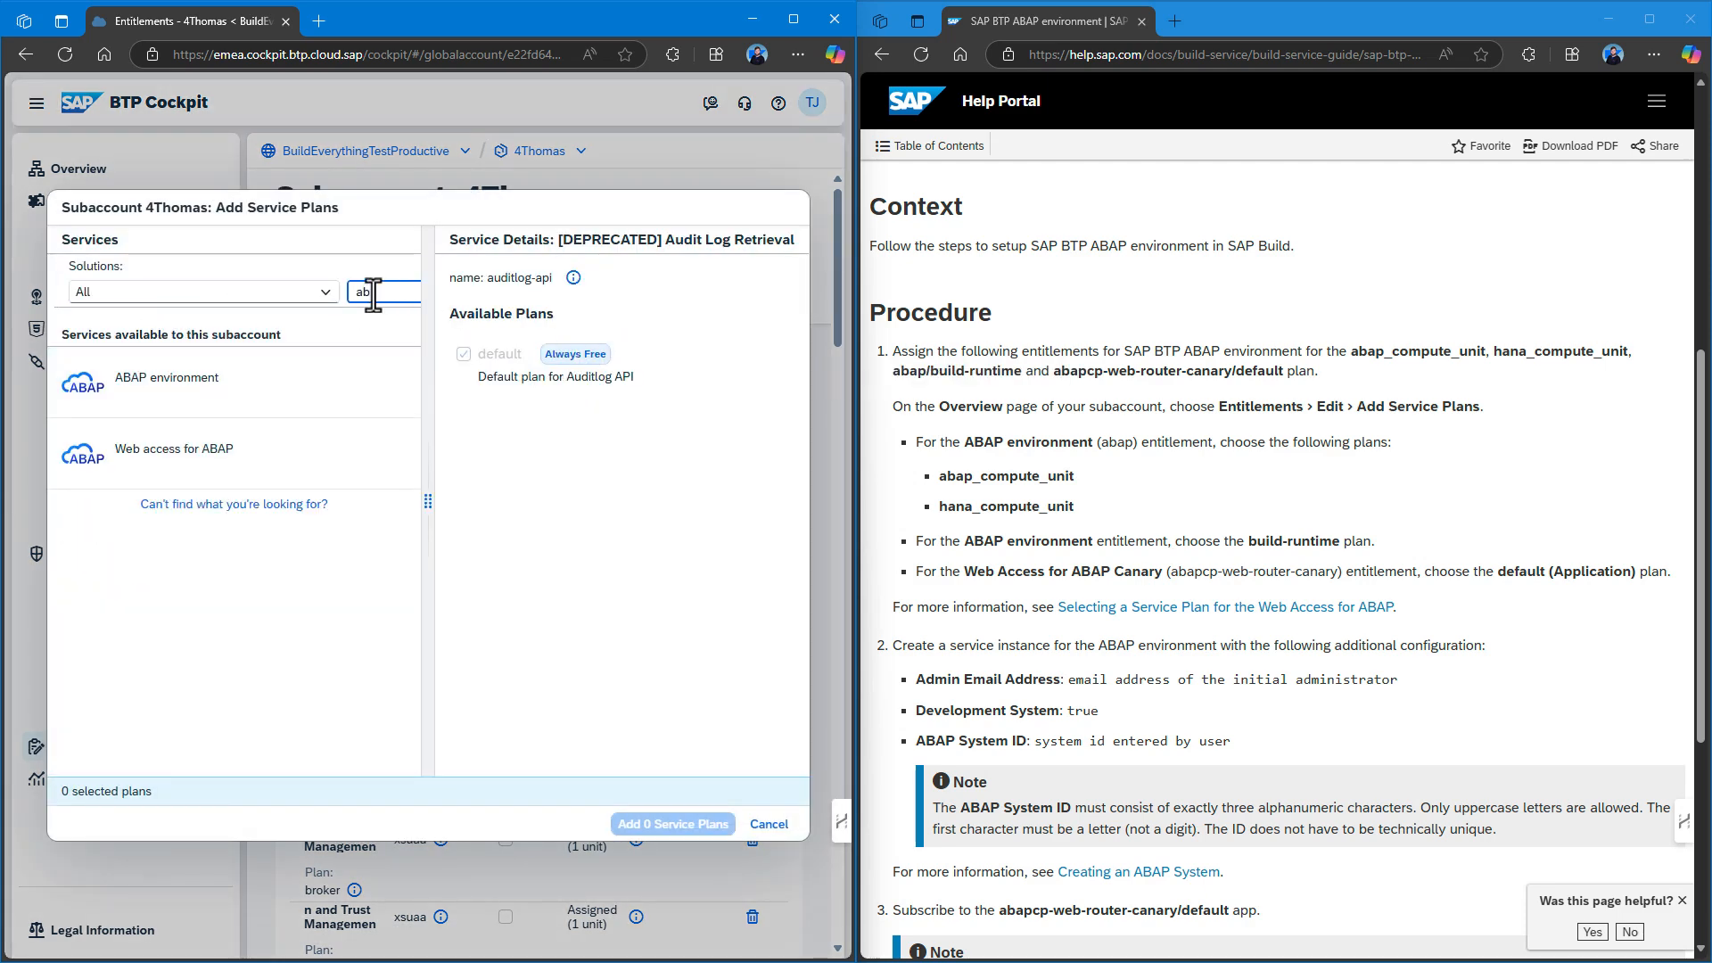
pyautogui.click(298, 379)
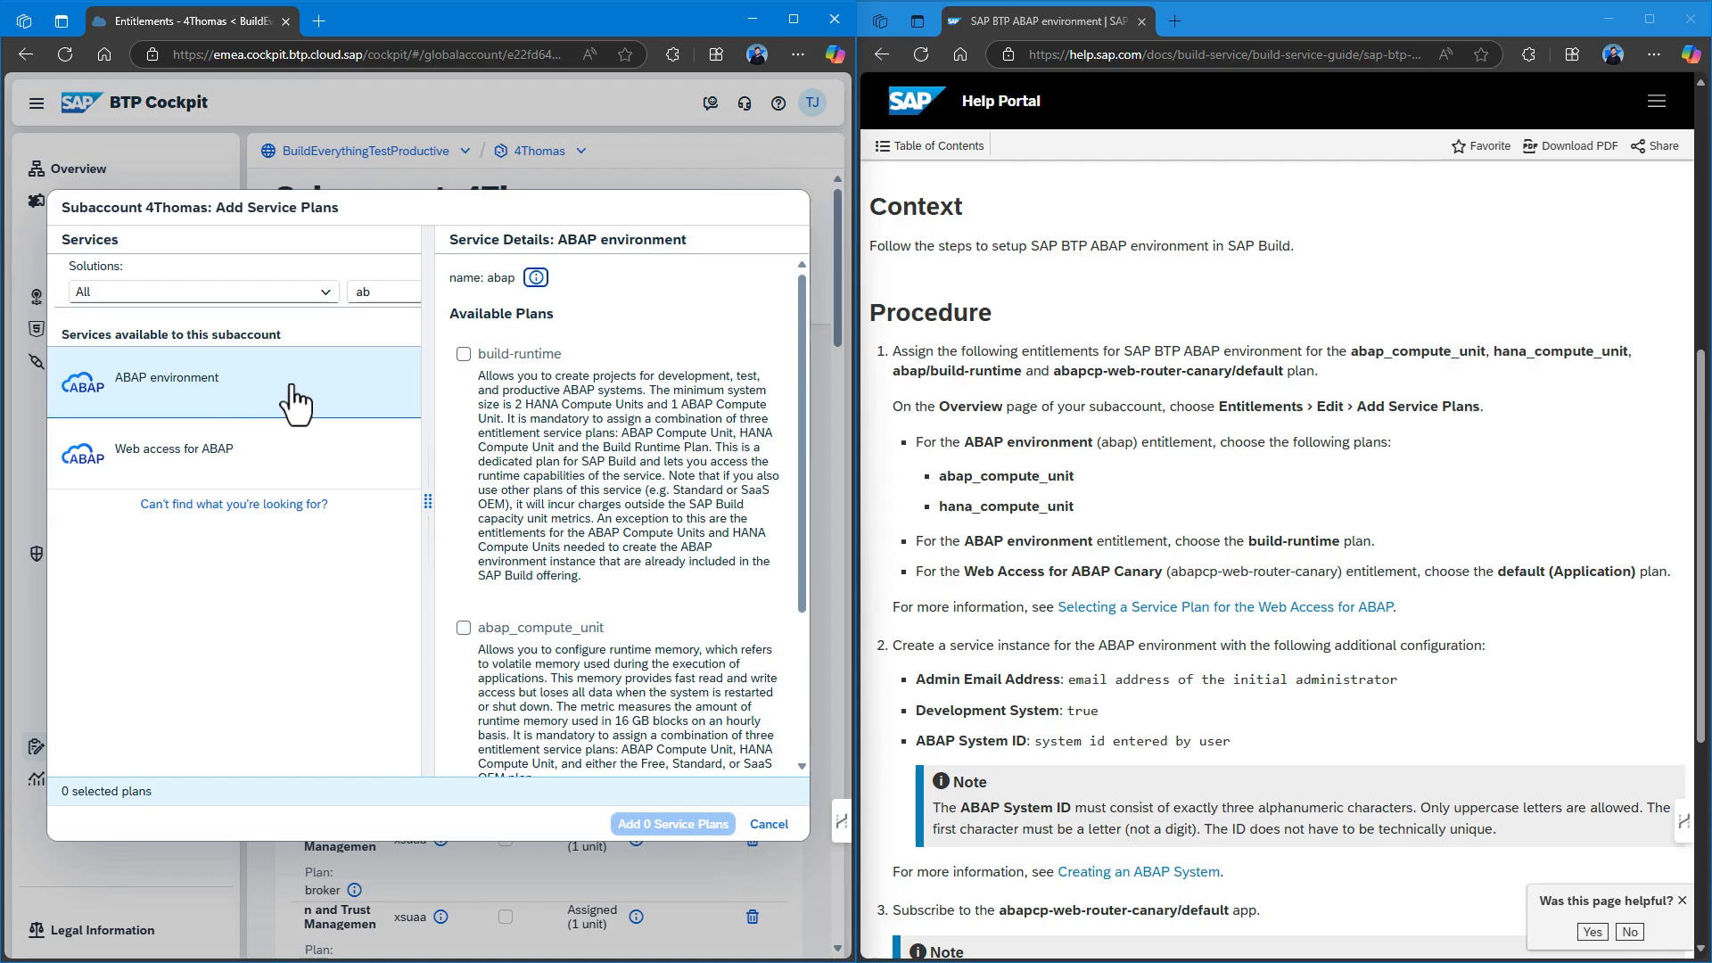
pyautogui.click(464, 355)
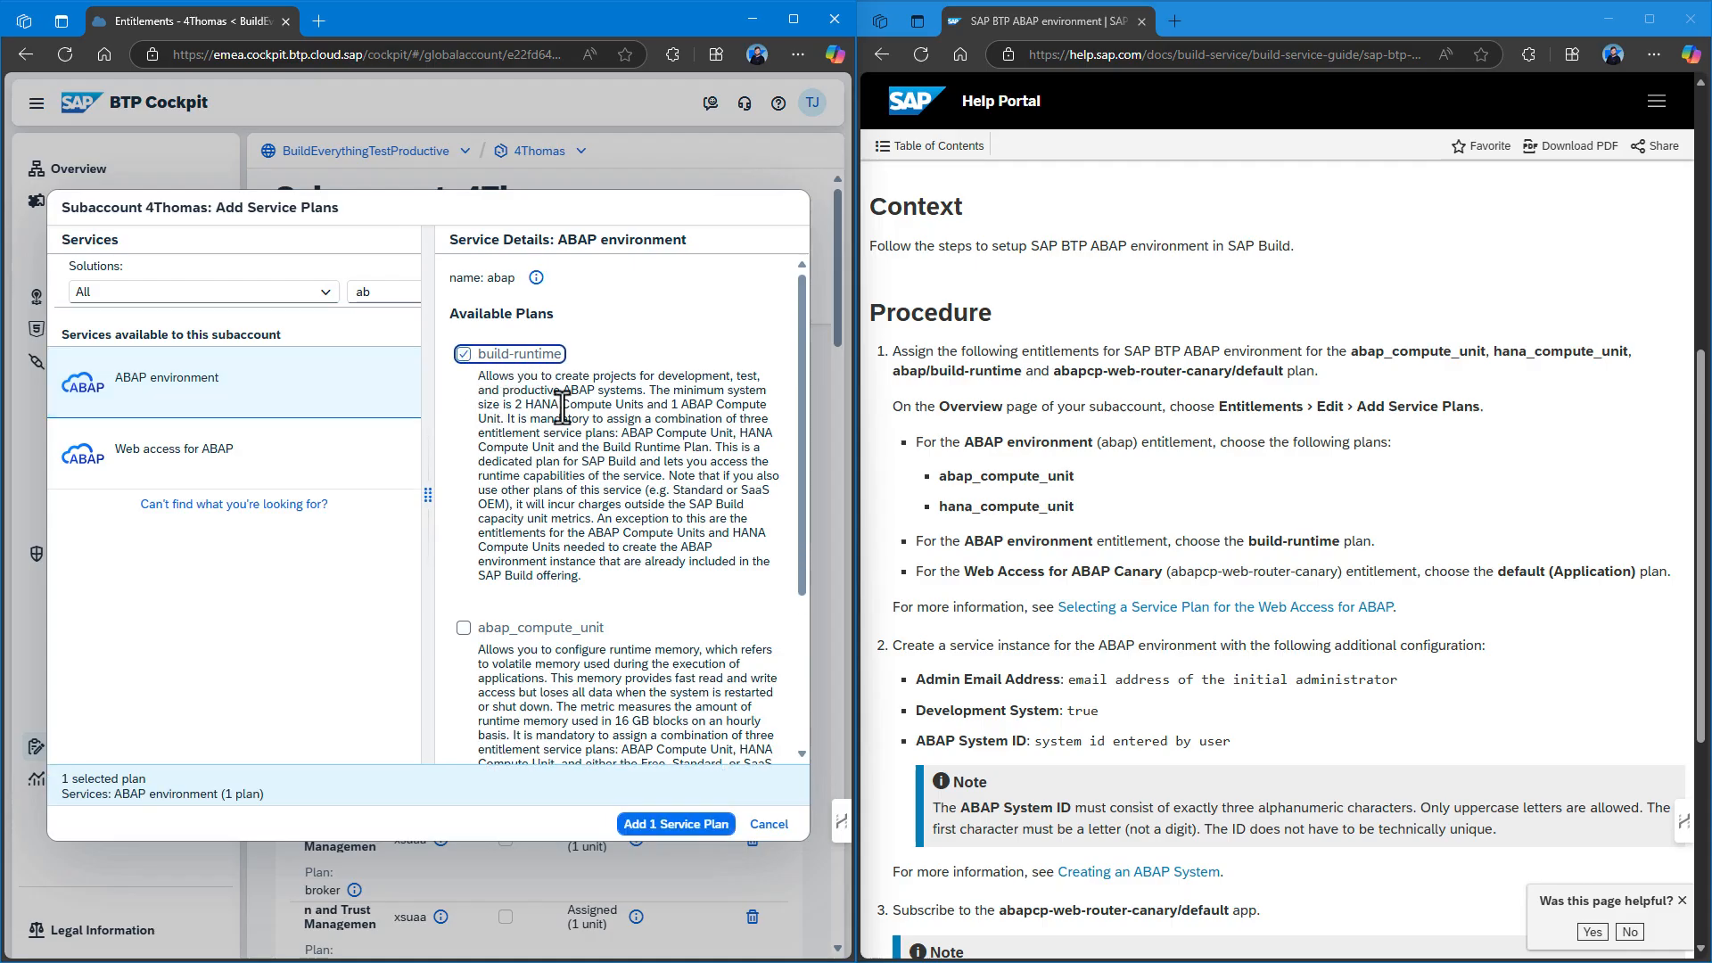
pyautogui.scroll(-3, 562, 407)
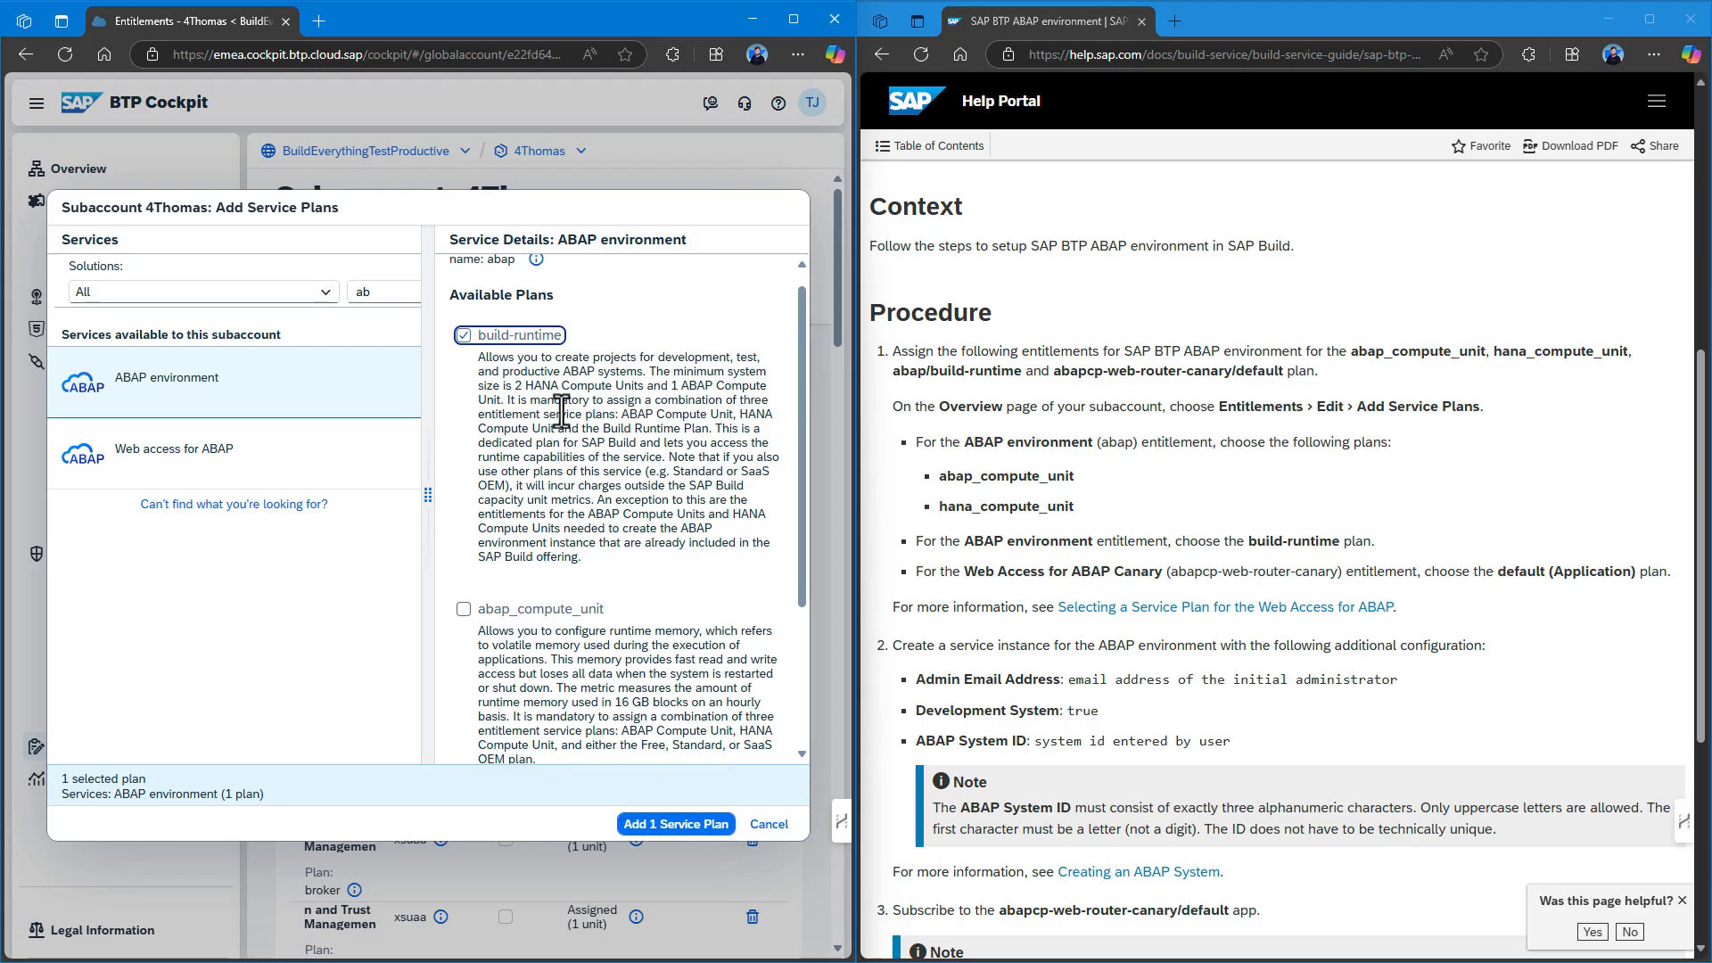
pyautogui.click(464, 393)
pyautogui.click(463, 596)
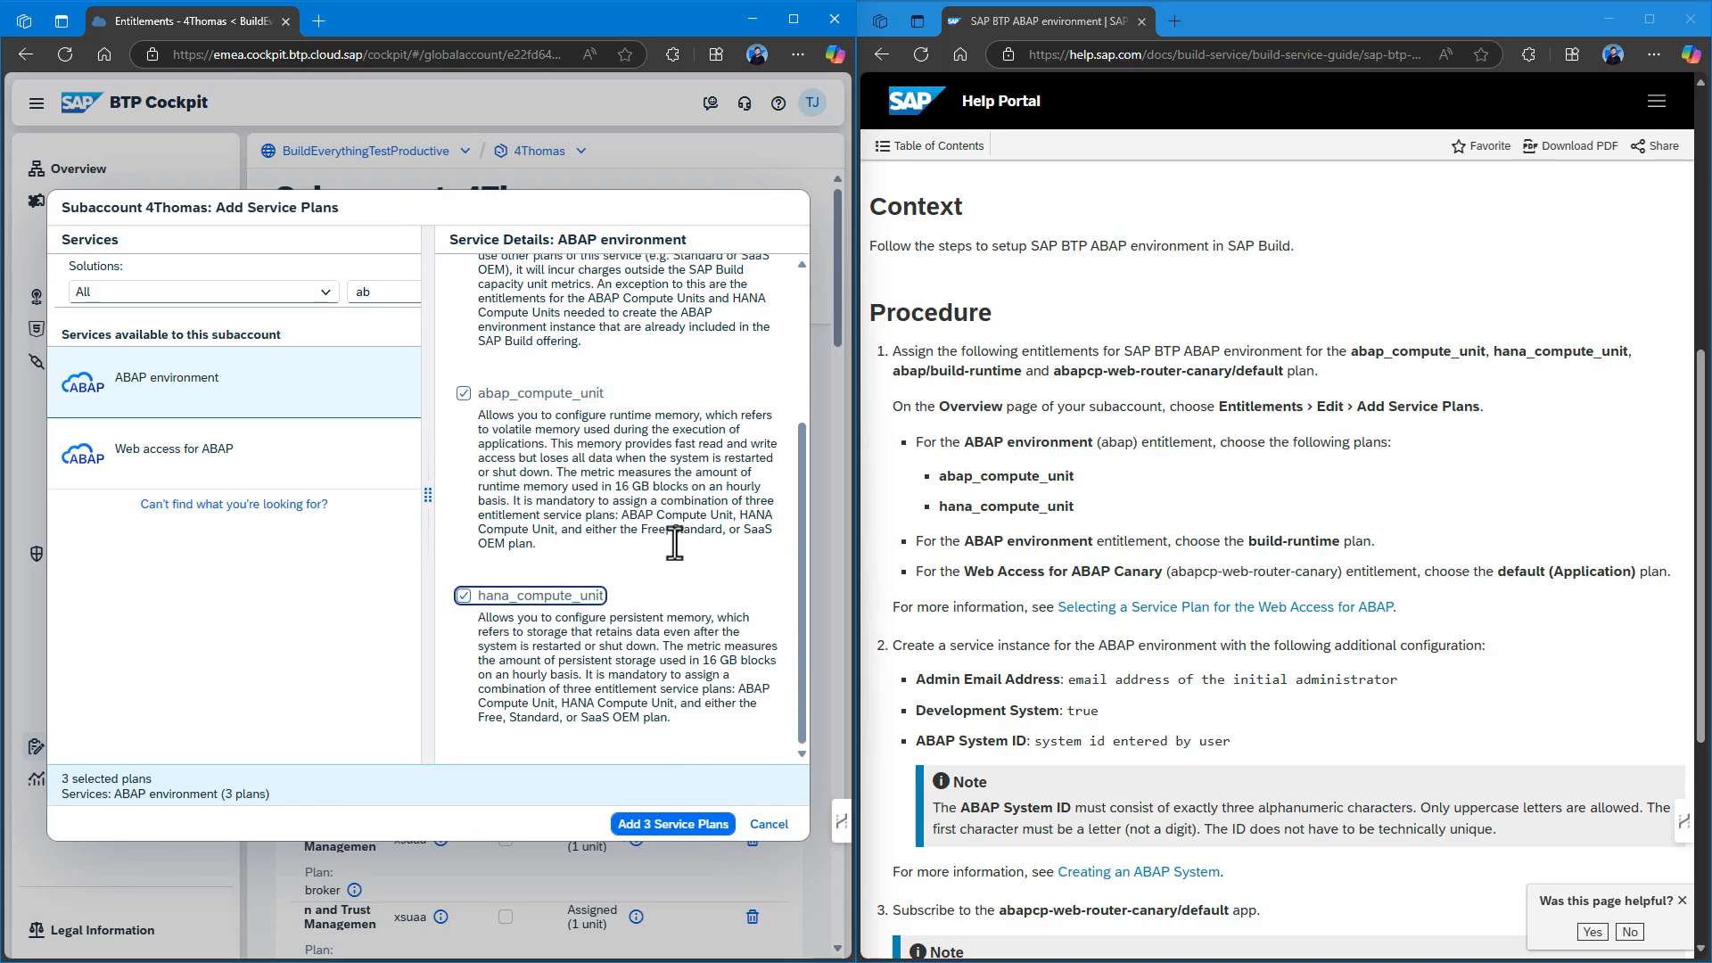
pyautogui.scroll(3, 655, 528)
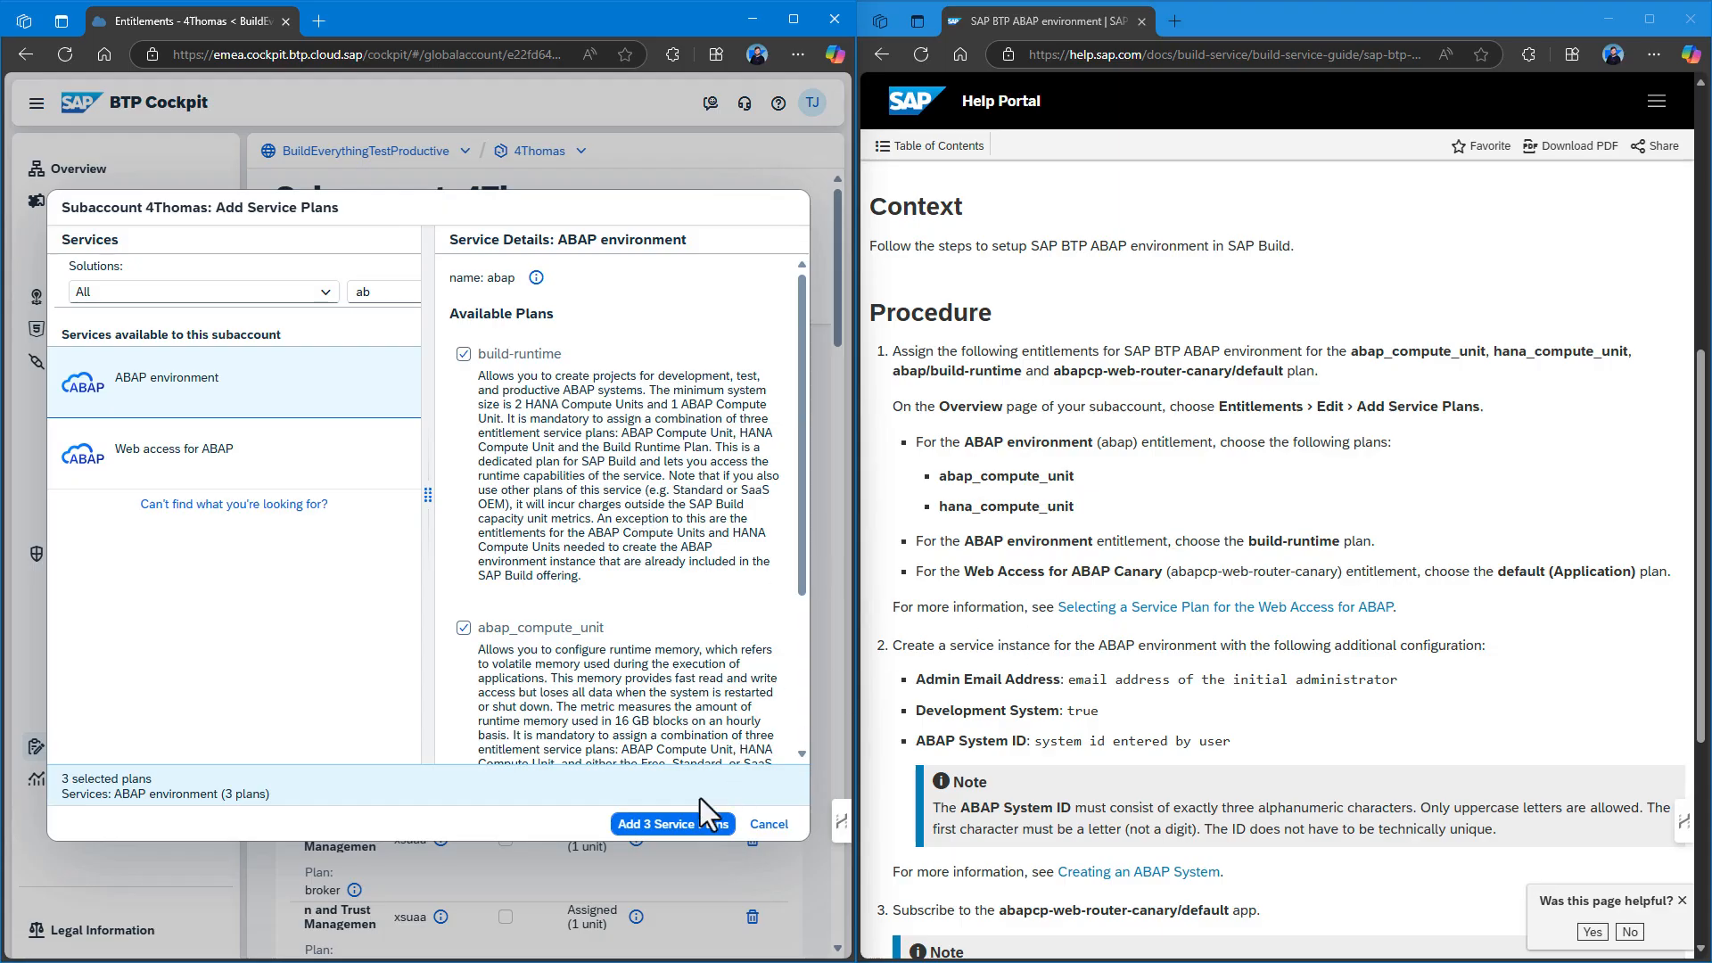
pyautogui.click(663, 824)
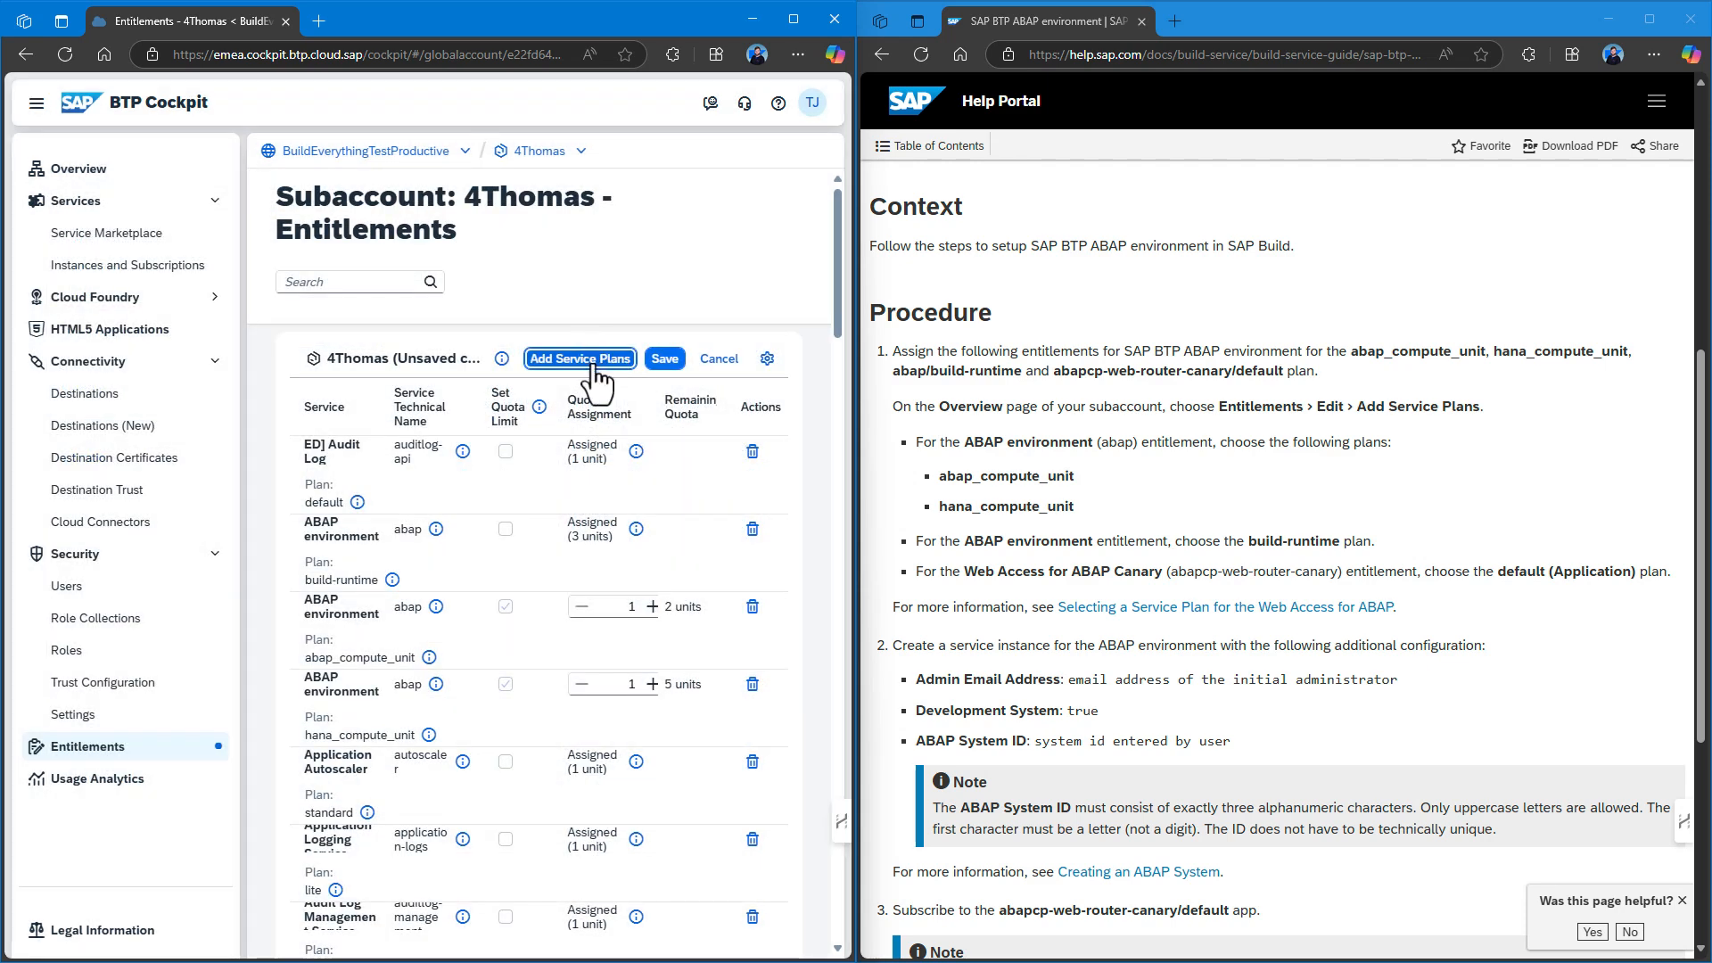
# Add the Web access for ABAP default (Application) plan as well.
pyautogui.click(592, 362)
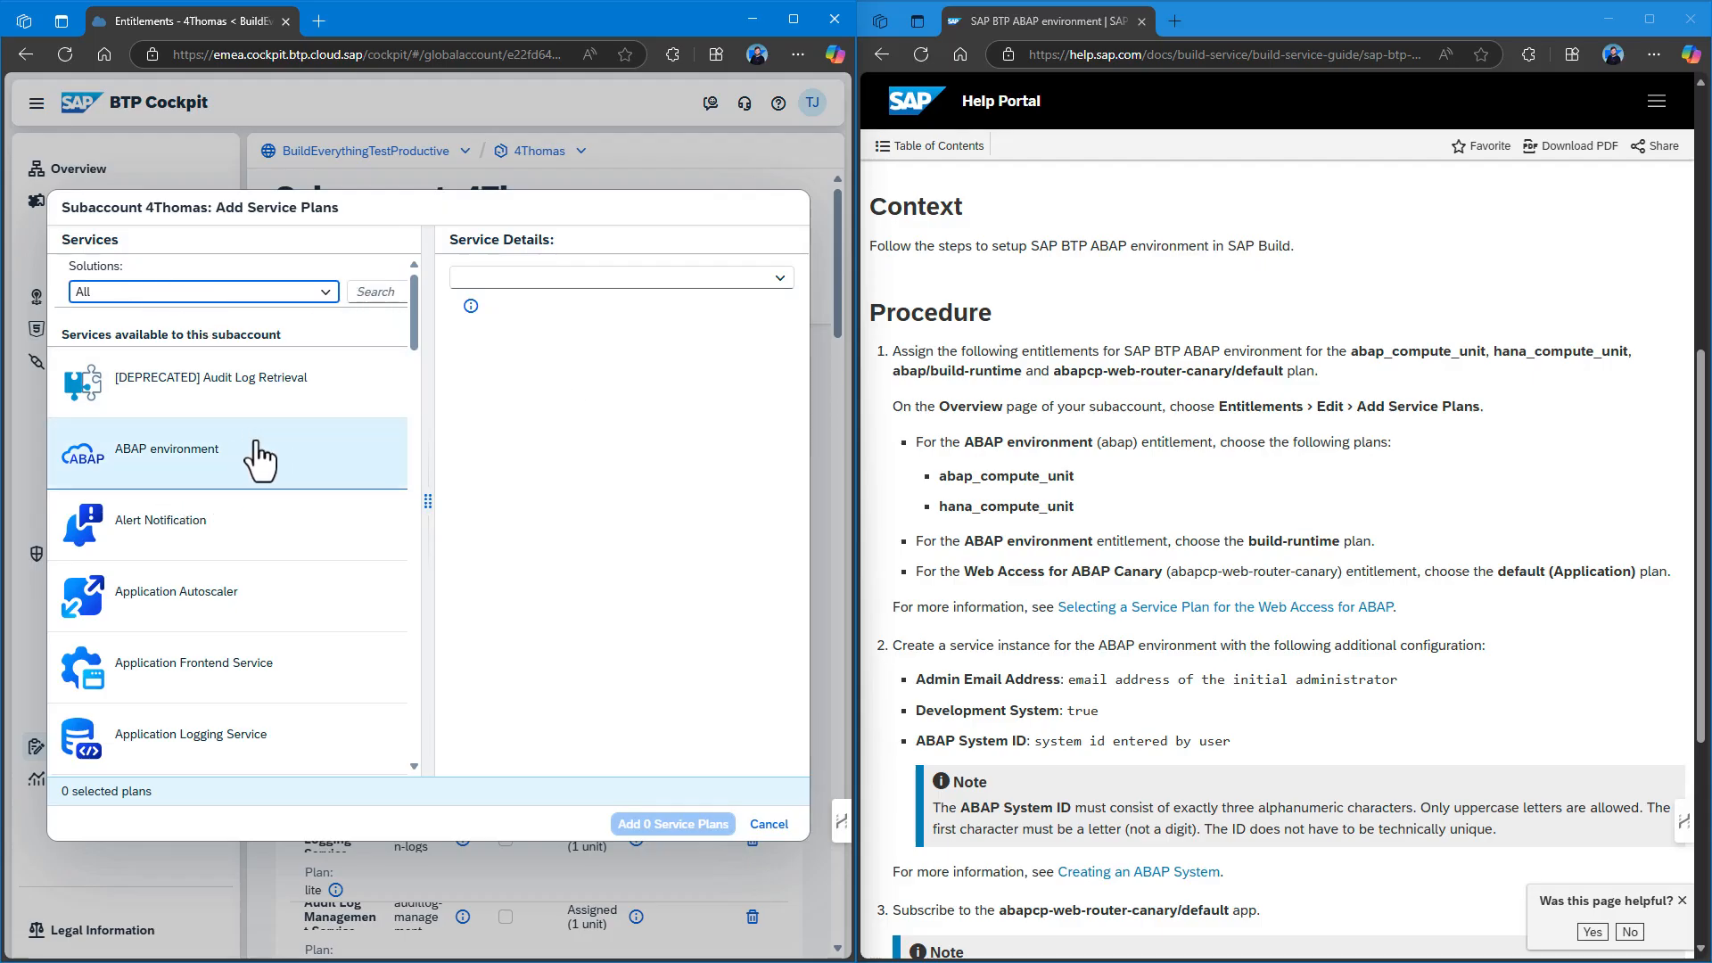
pyautogui.click(360, 288)
pyautogui.write('abap')
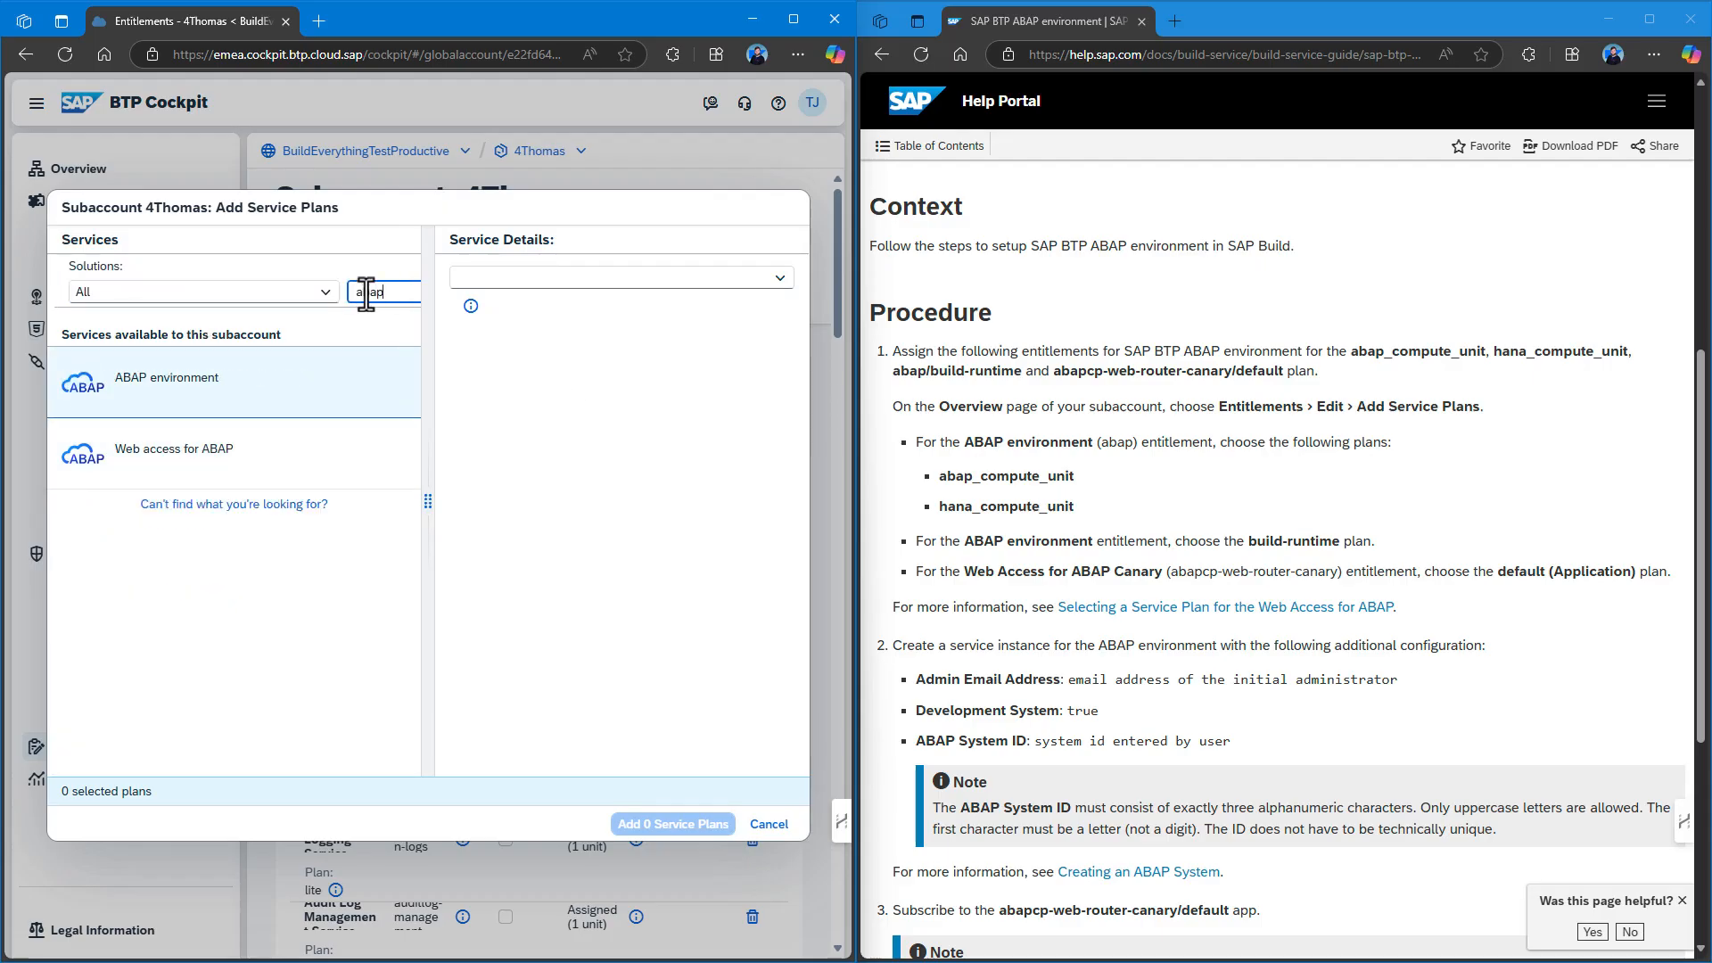
pyautogui.click(254, 464)
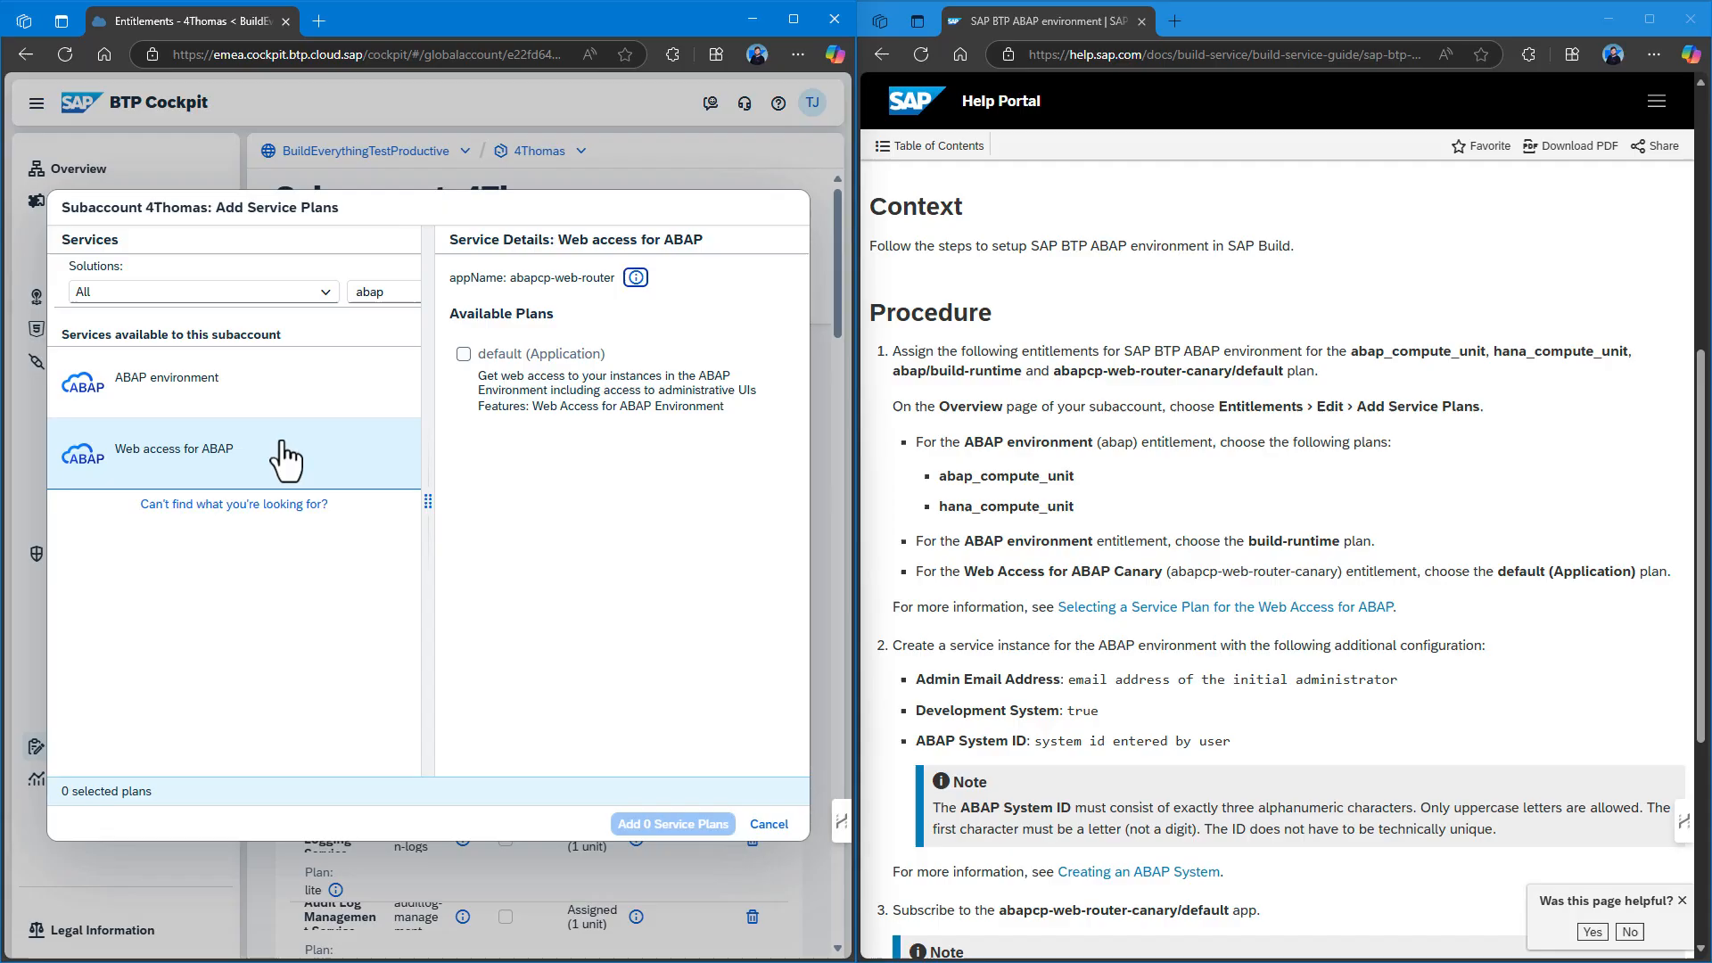
pyautogui.click(464, 354)
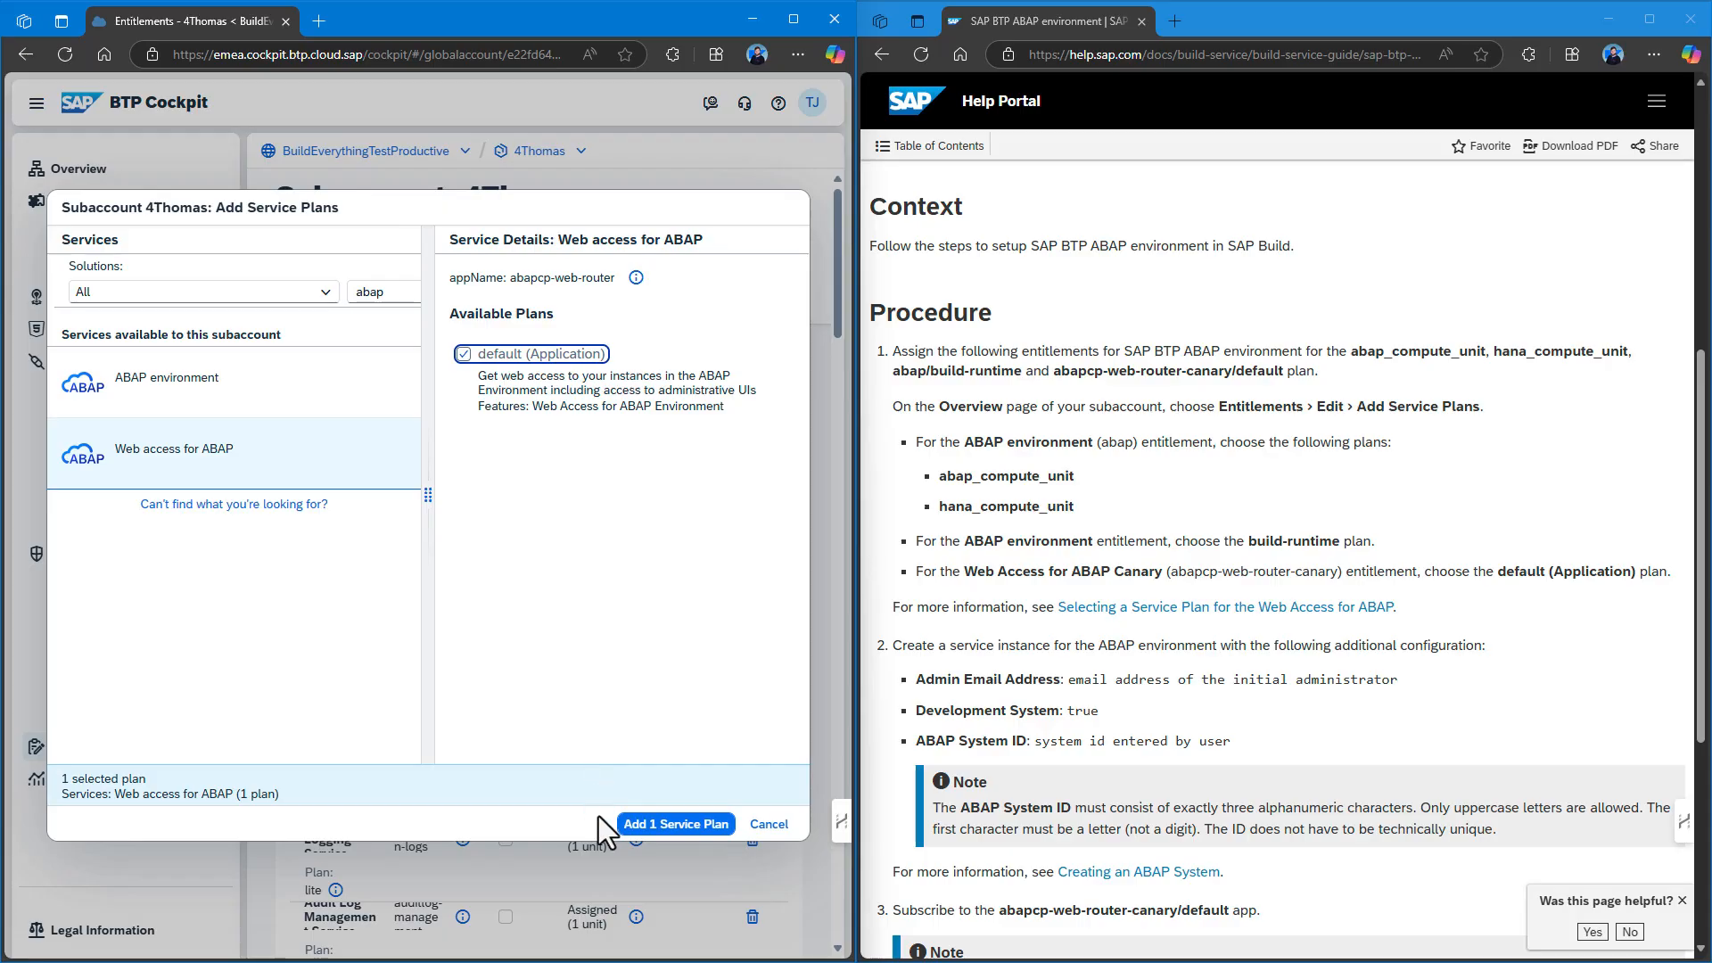
pyautogui.click(675, 824)
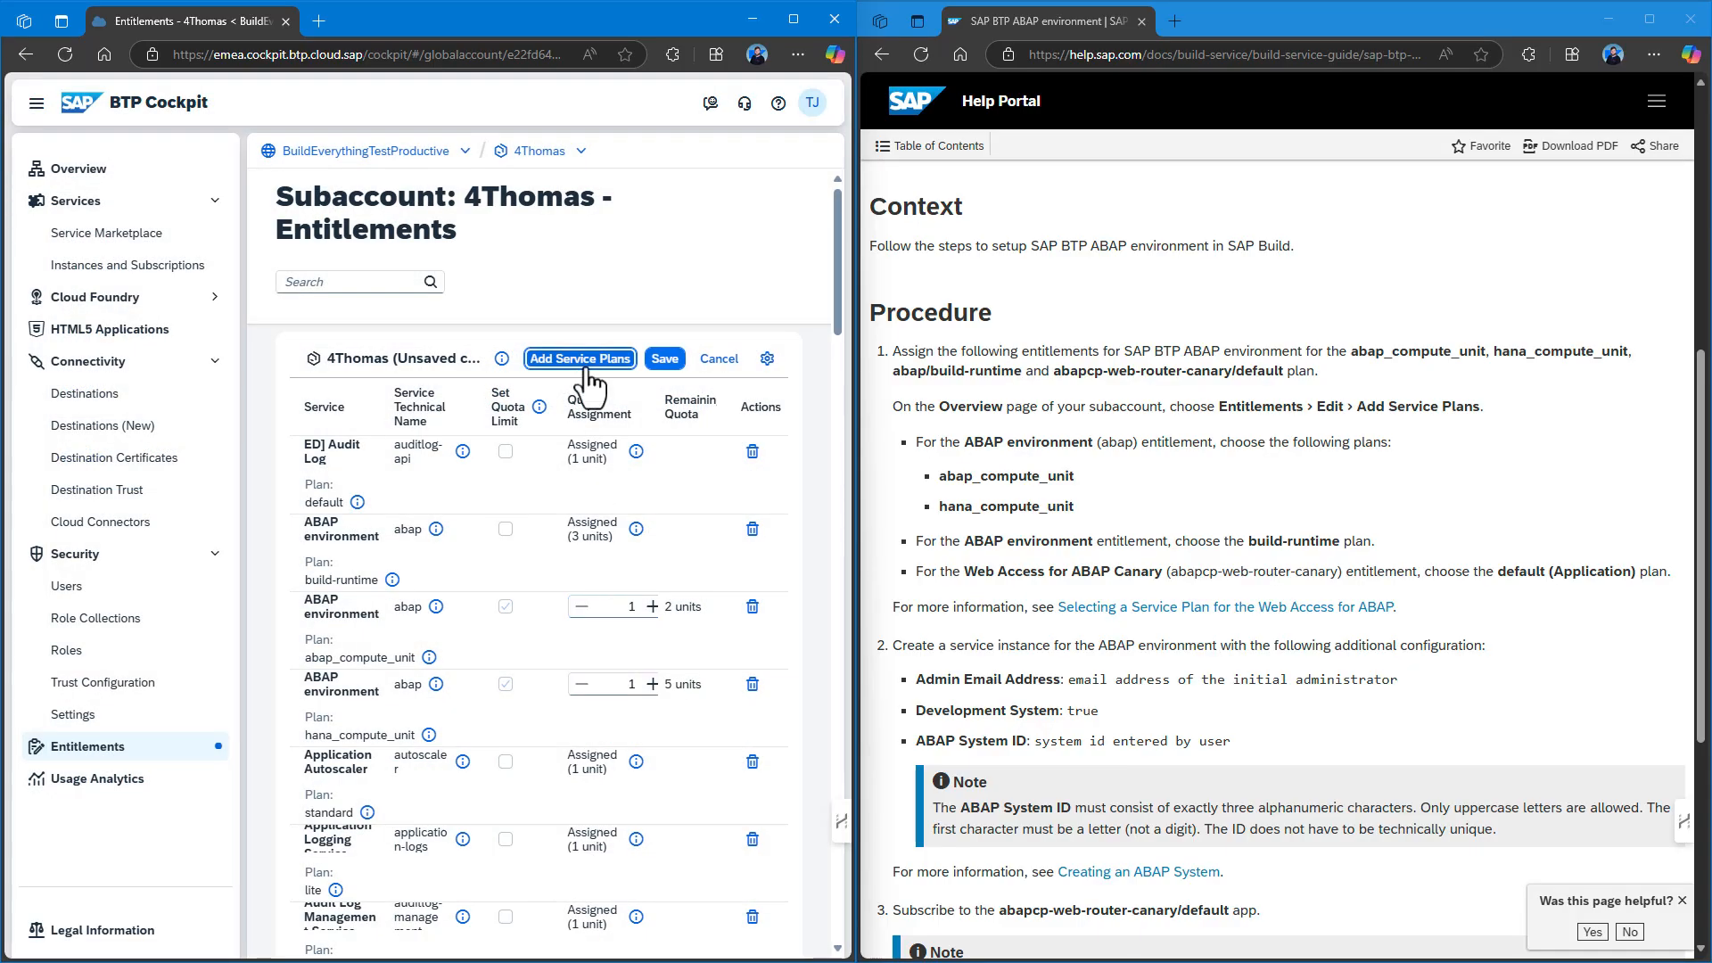
# Save the new entitlements, maximize the window and filter the list to abap.
pyautogui.click(666, 358)
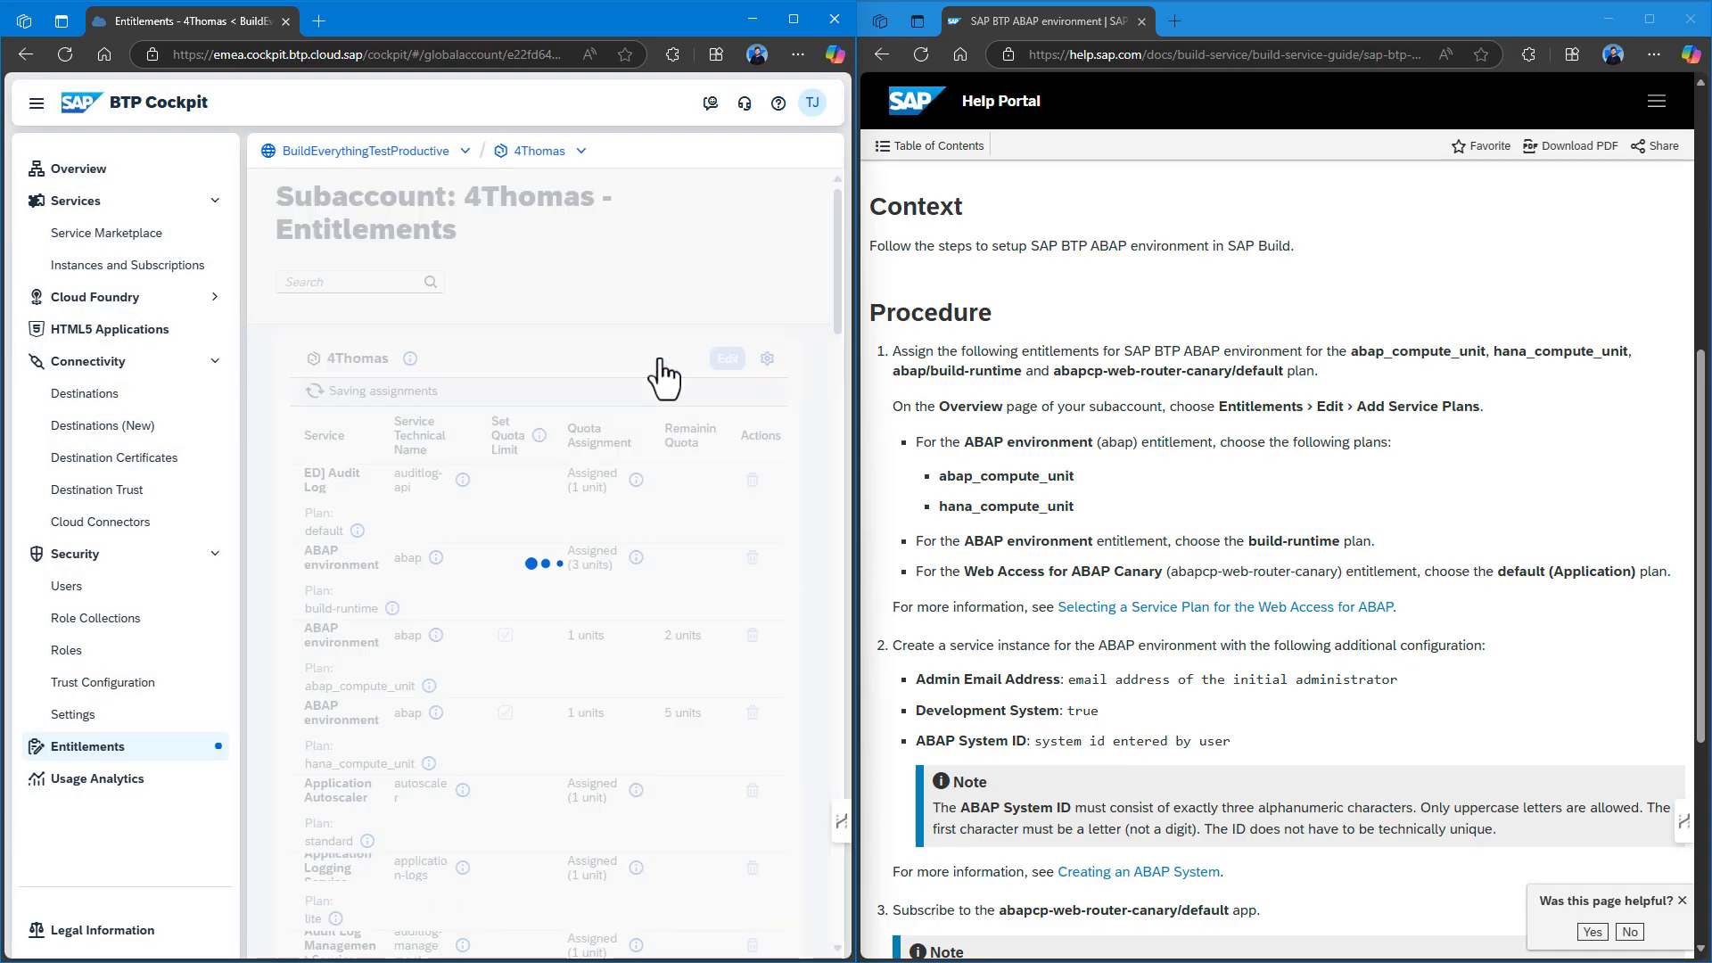
pyautogui.click(794, 16)
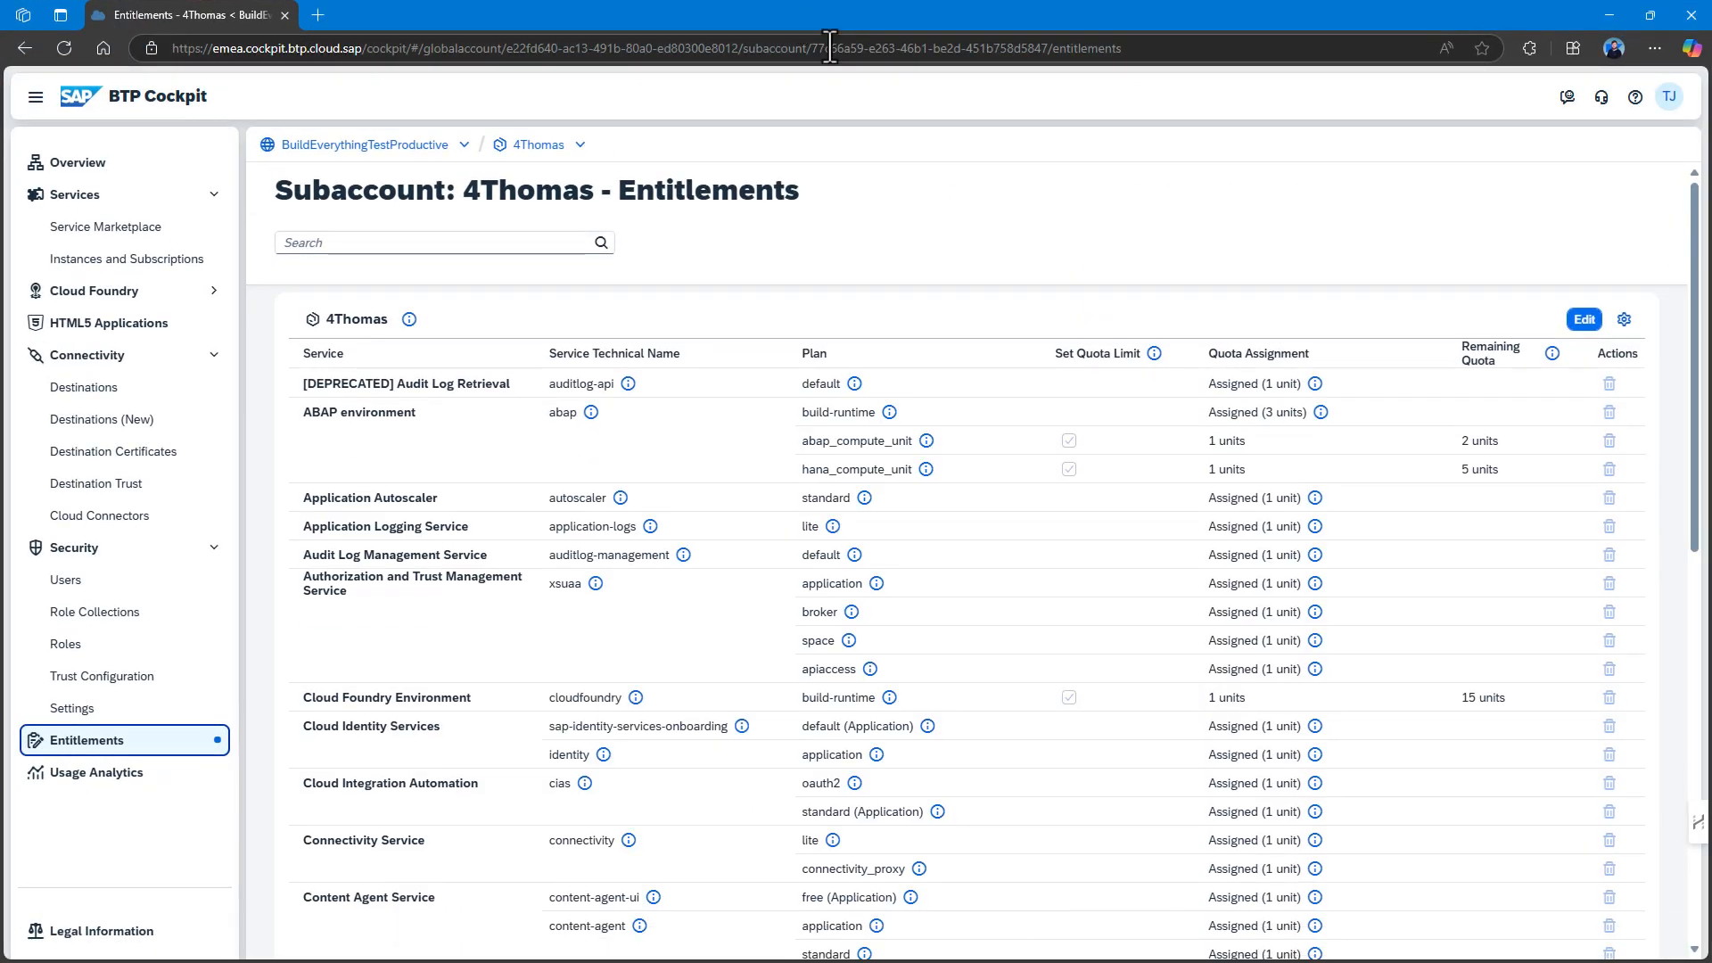
pyautogui.click(421, 230)
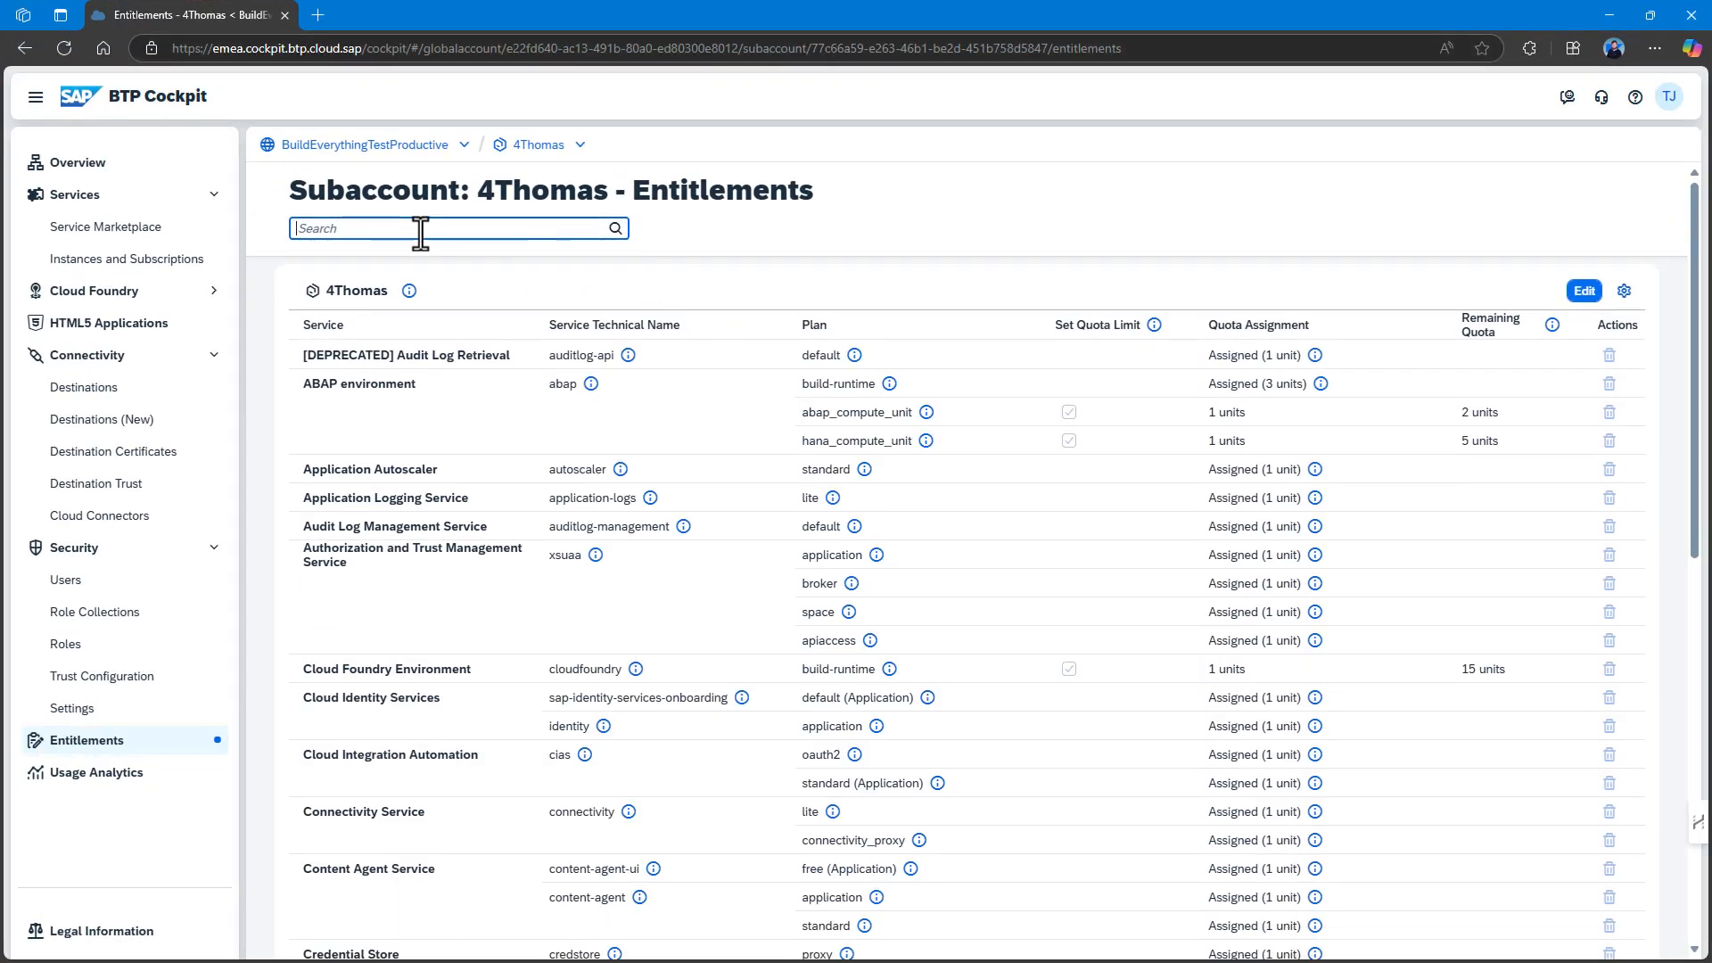
pyautogui.write('abap')
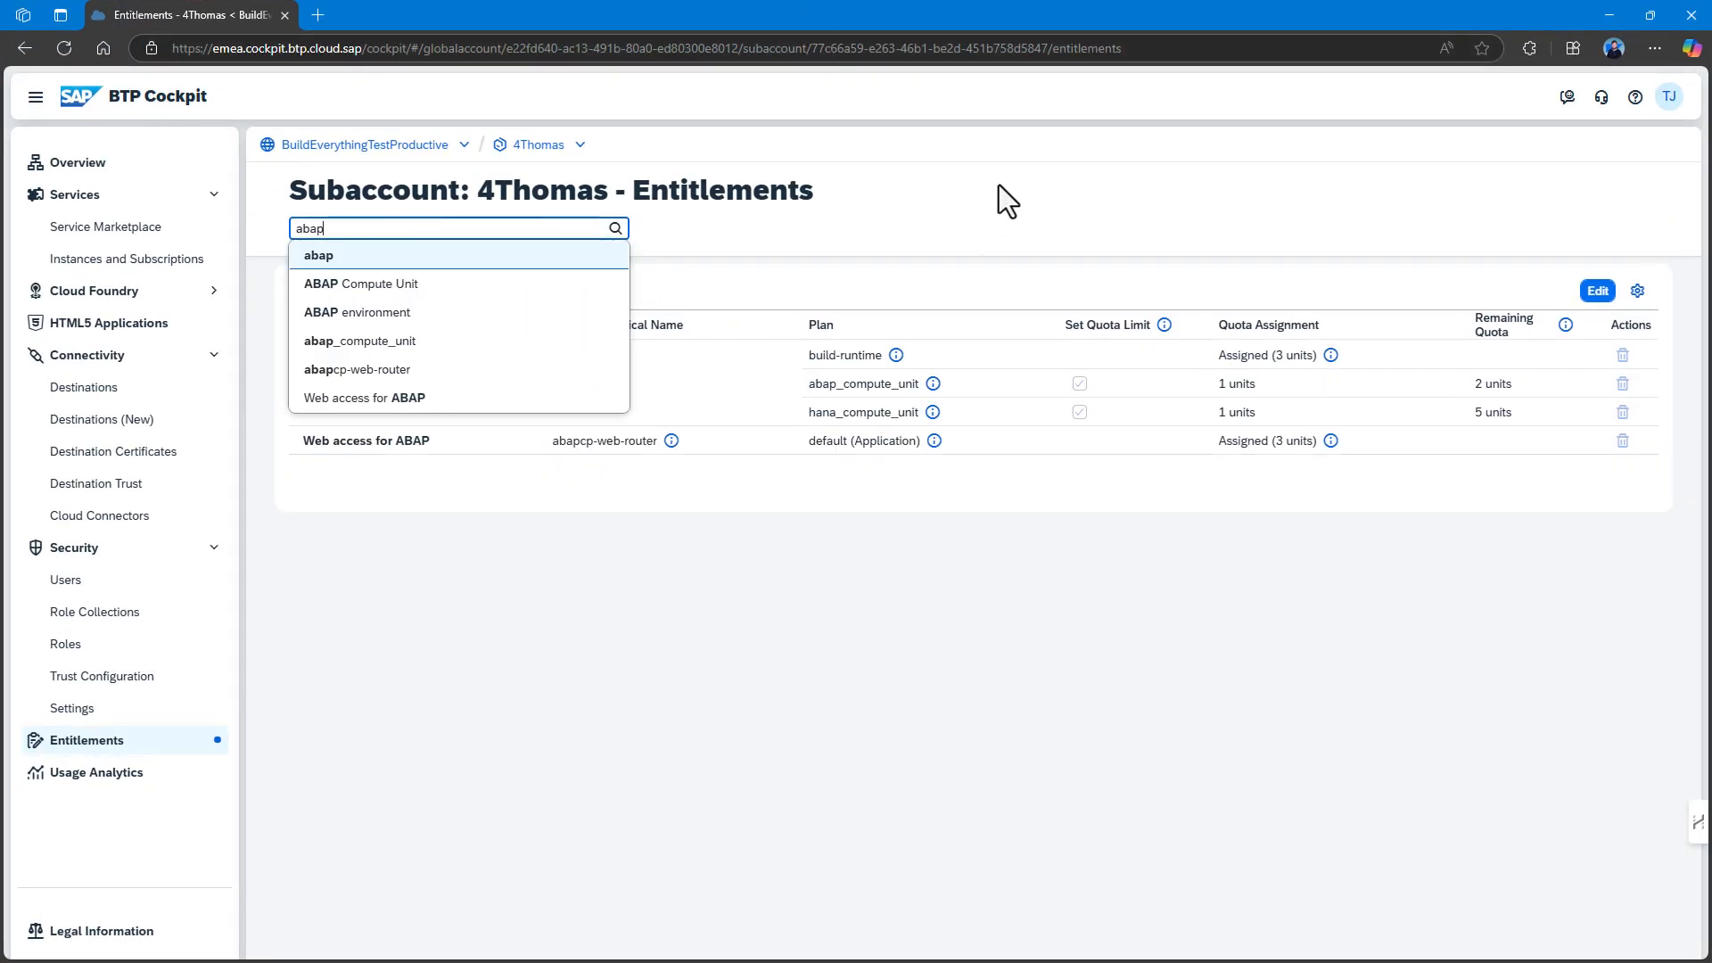
pyautogui.press('Return')
# Raise abap_compute_unit and hana_compute_unit quotas to 2 units each and save.
pyautogui.click(1594, 292)
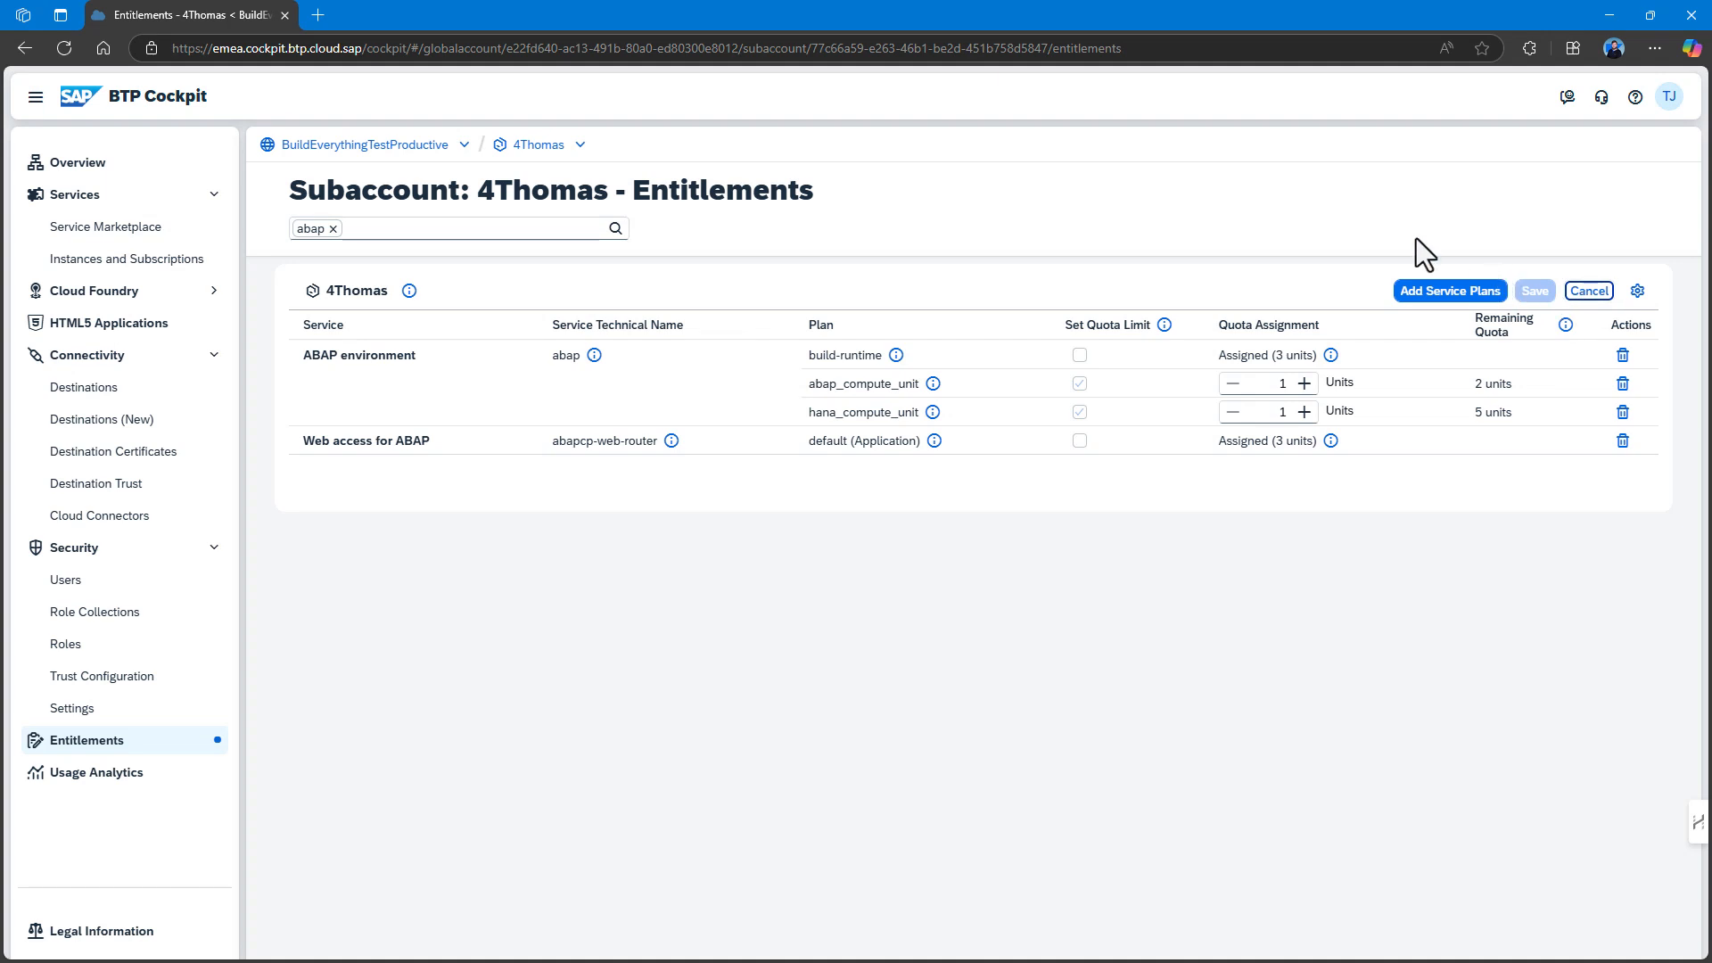
pyautogui.click(1305, 384)
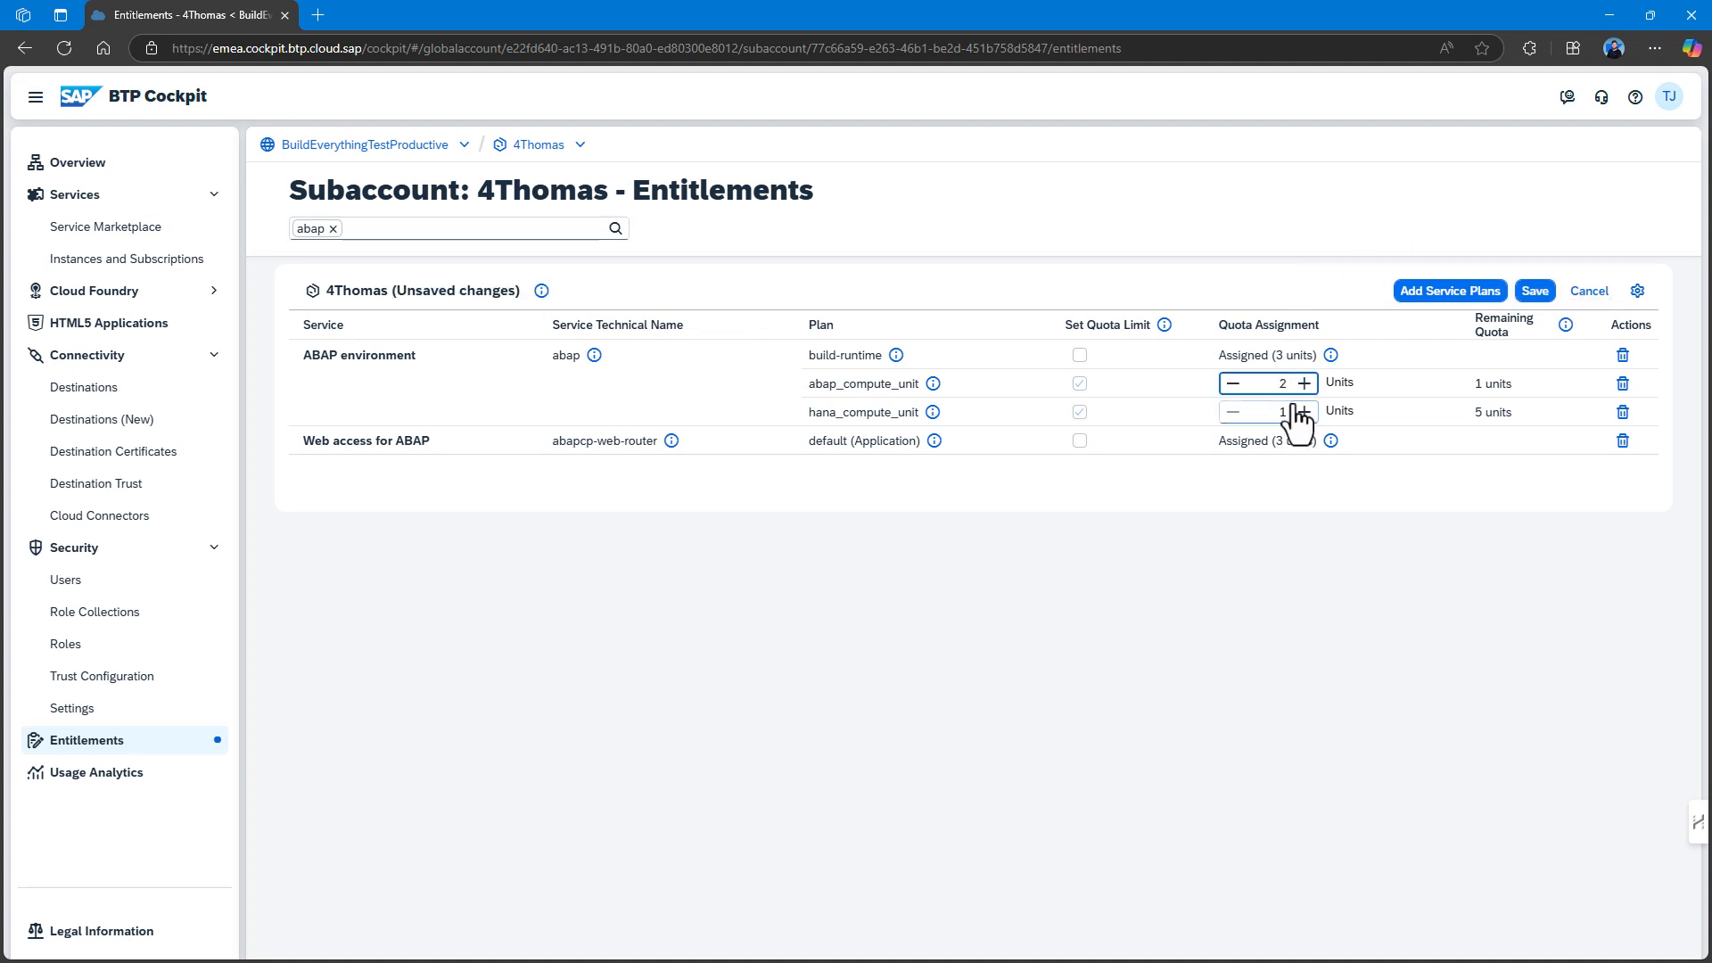
pyautogui.click(1305, 412)
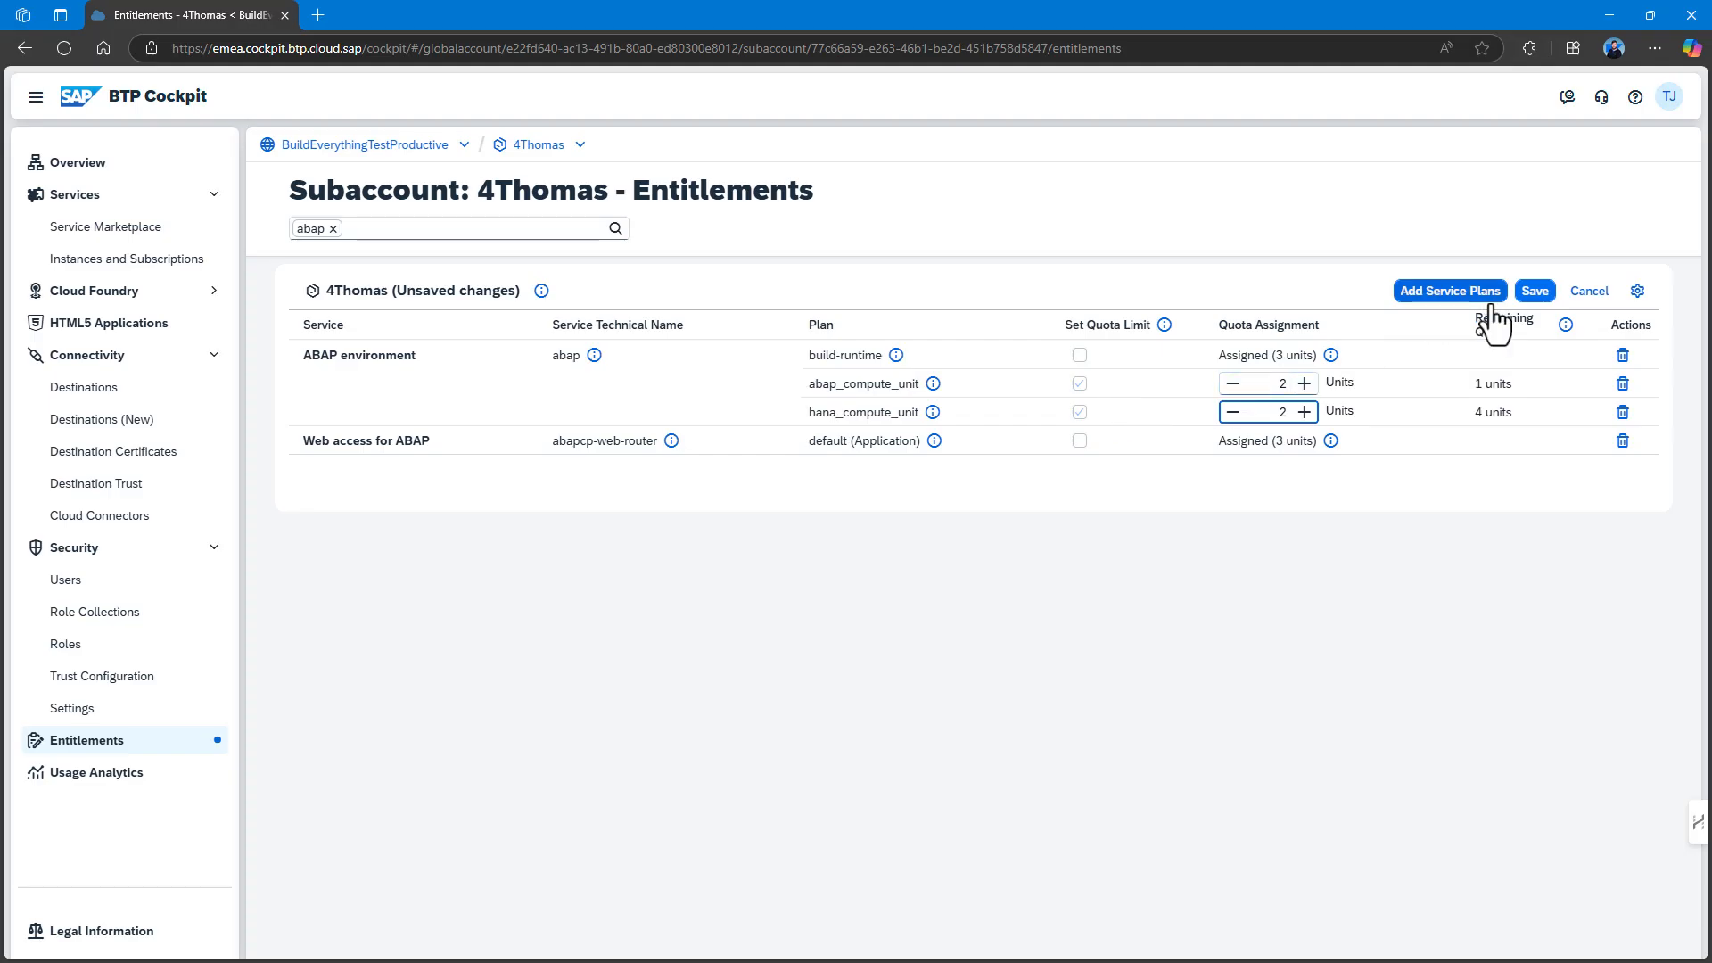
pyautogui.click(1537, 296)
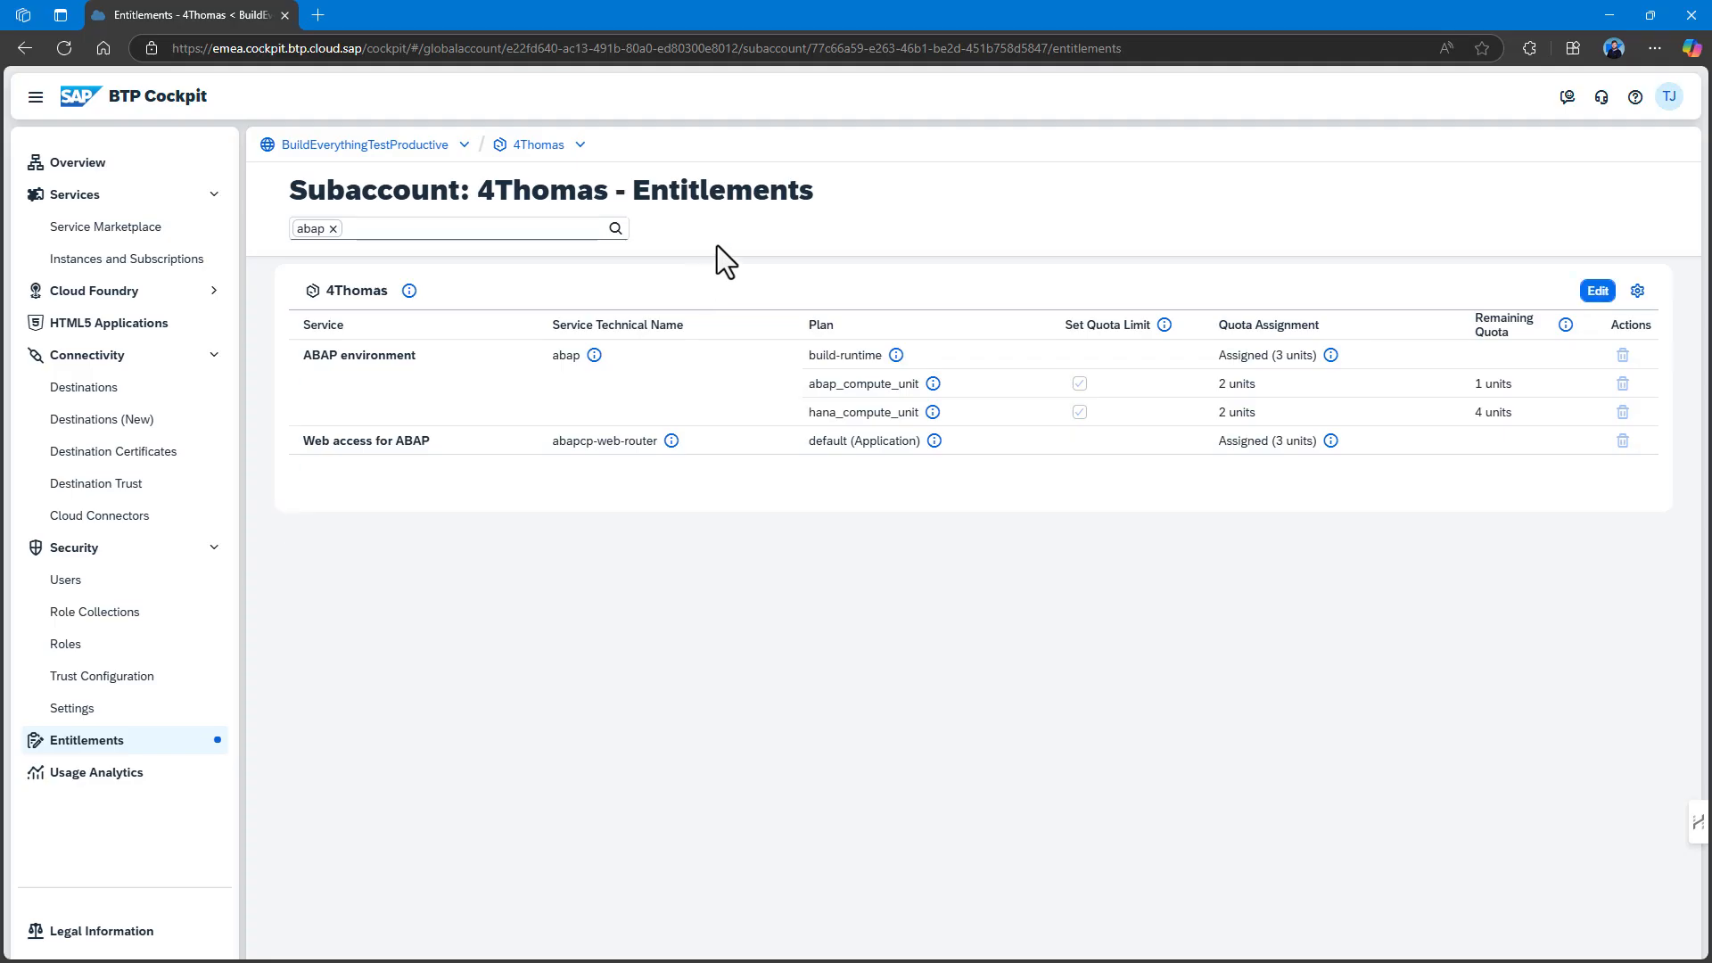
pyautogui.click(168, 261)
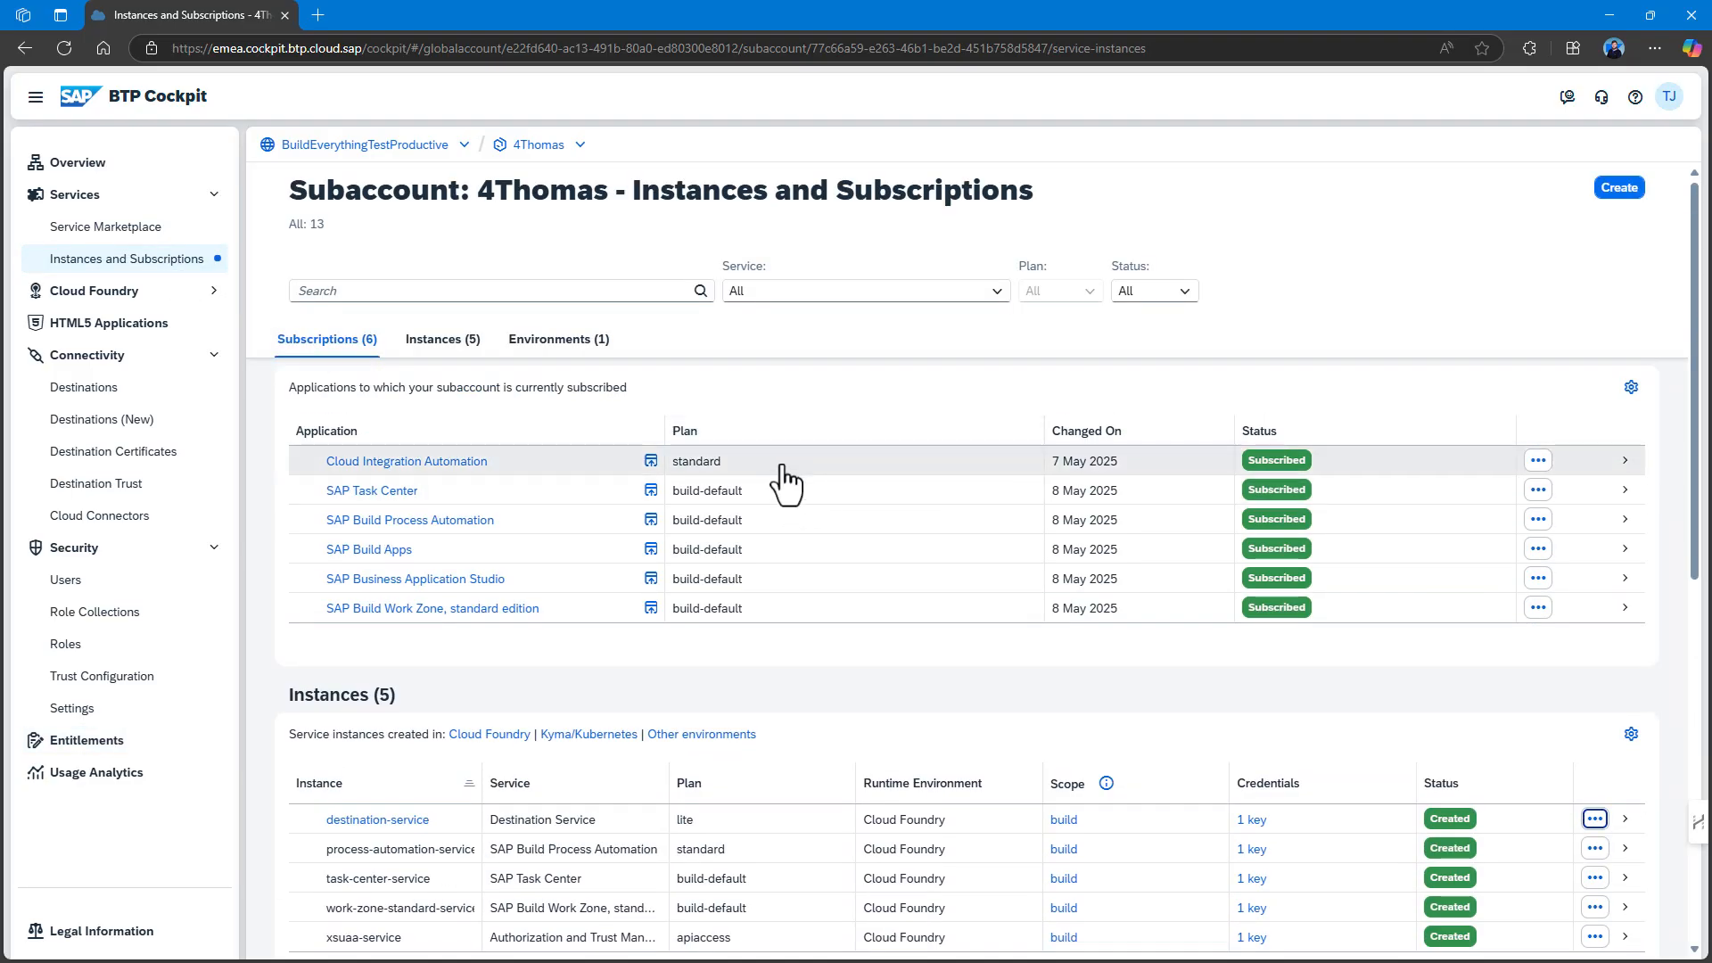
# Start a new ABAP environment instance named abap-build.
pyautogui.click(1616, 189)
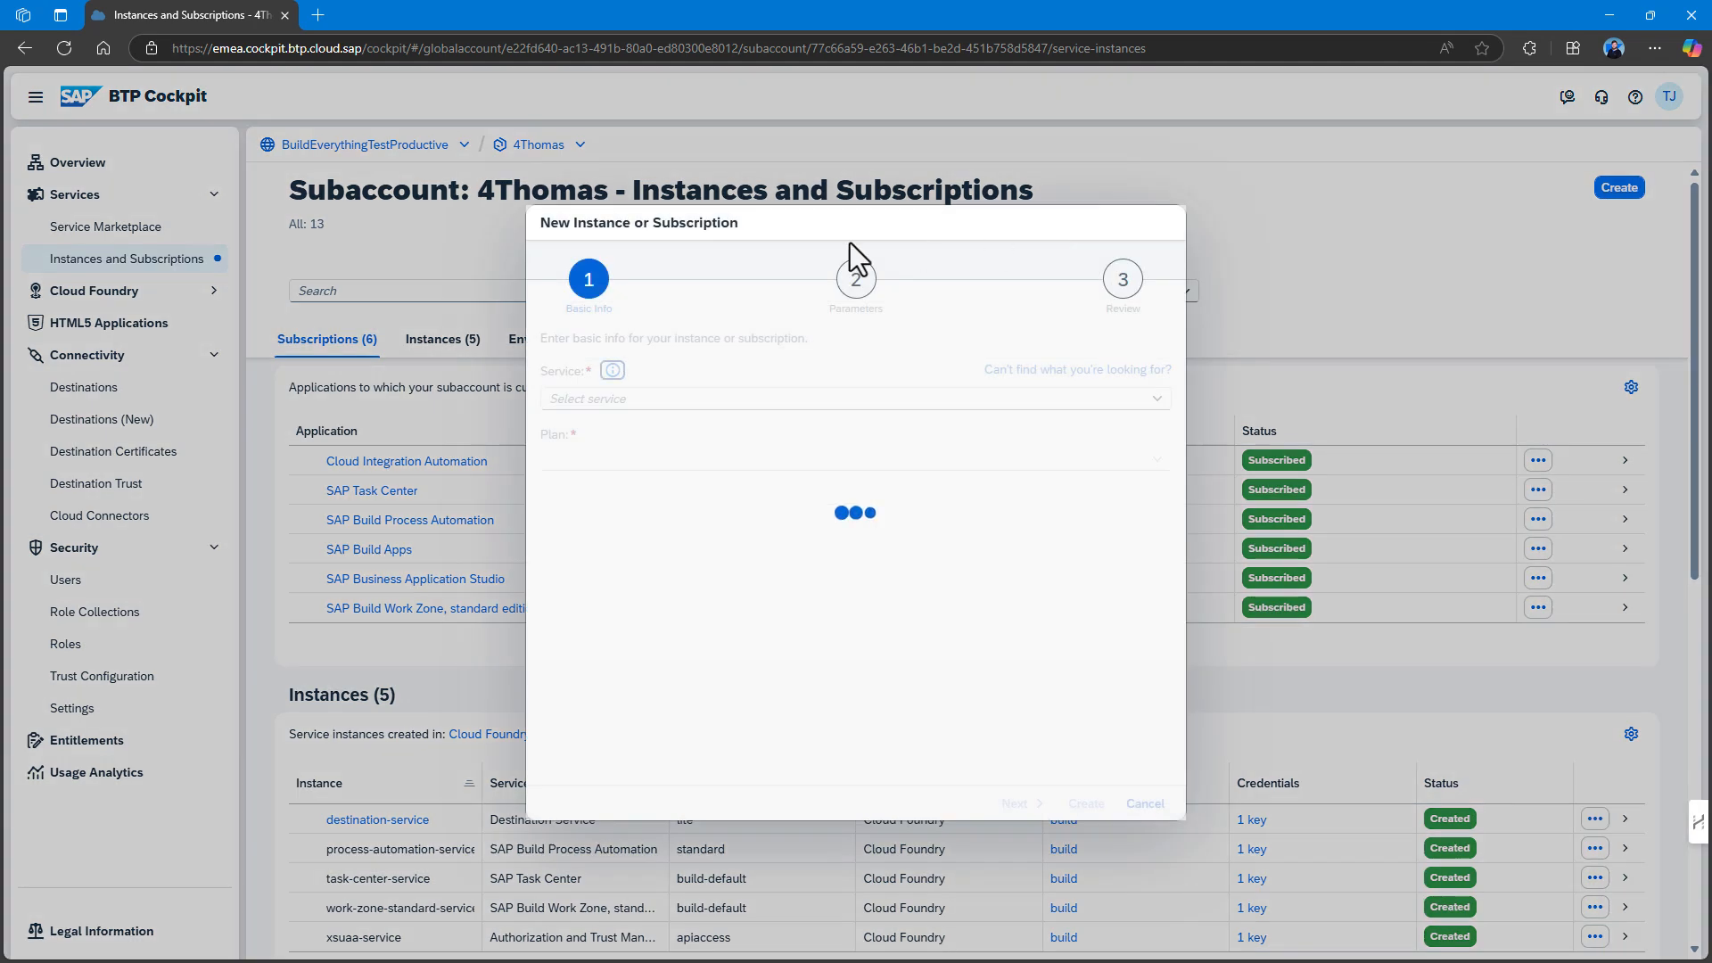
pyautogui.click(1160, 403)
pyautogui.click(987, 427)
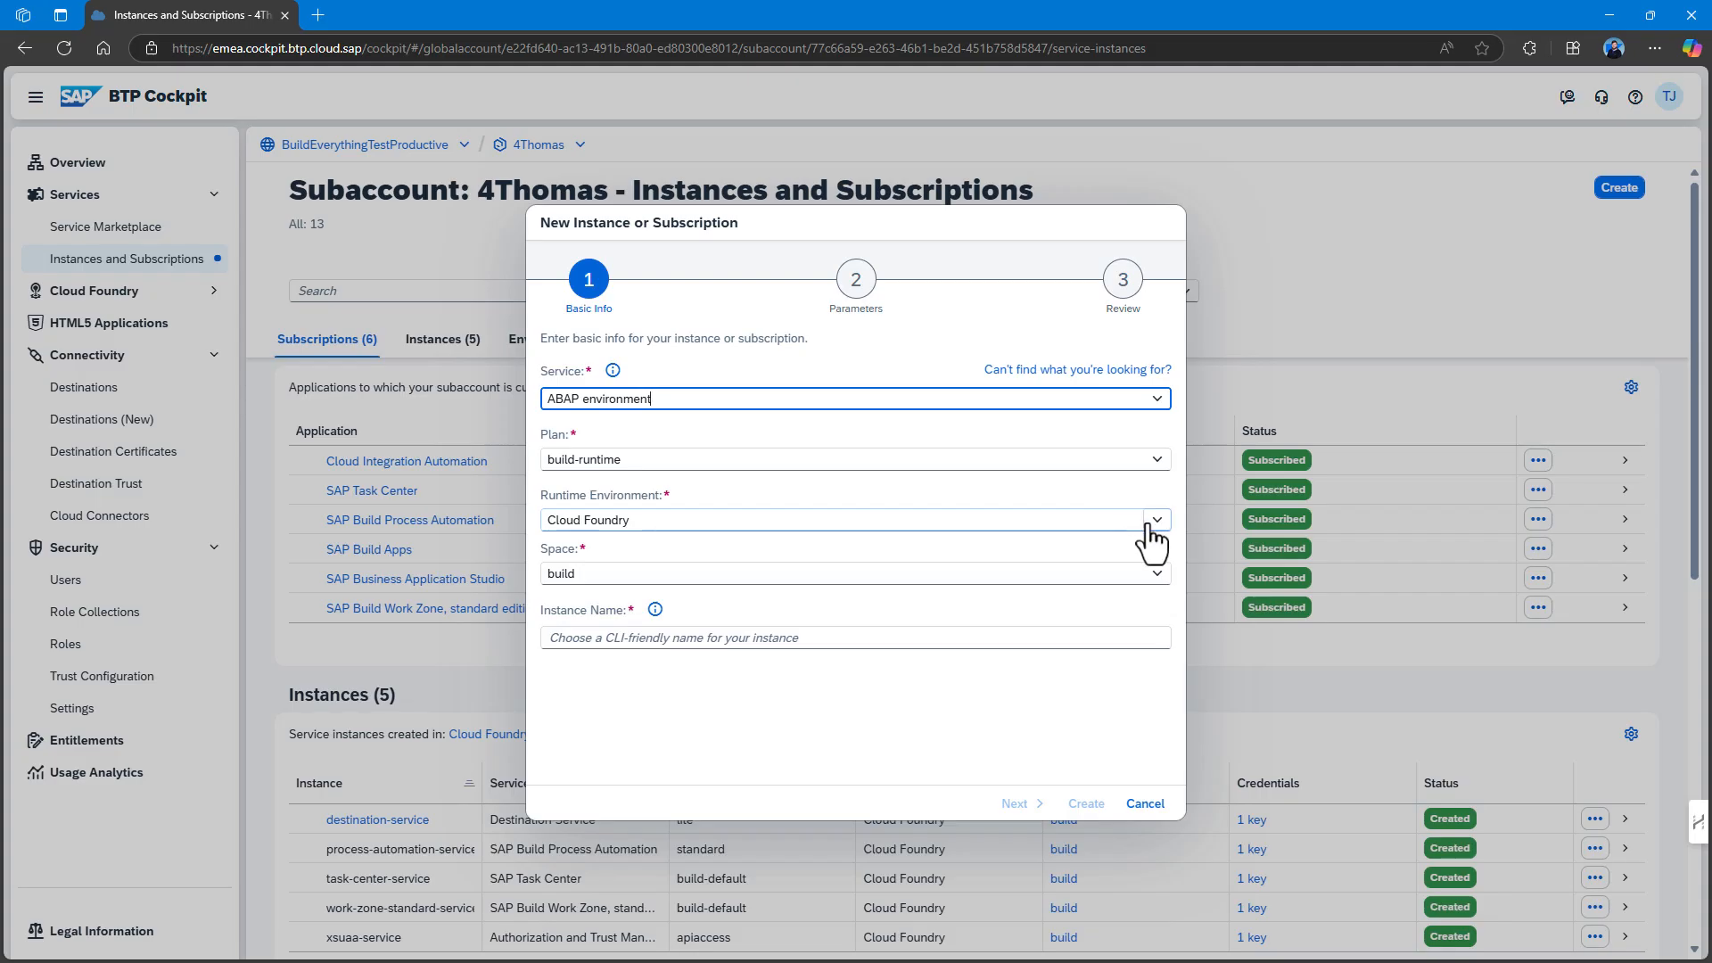
pyautogui.click(828, 636)
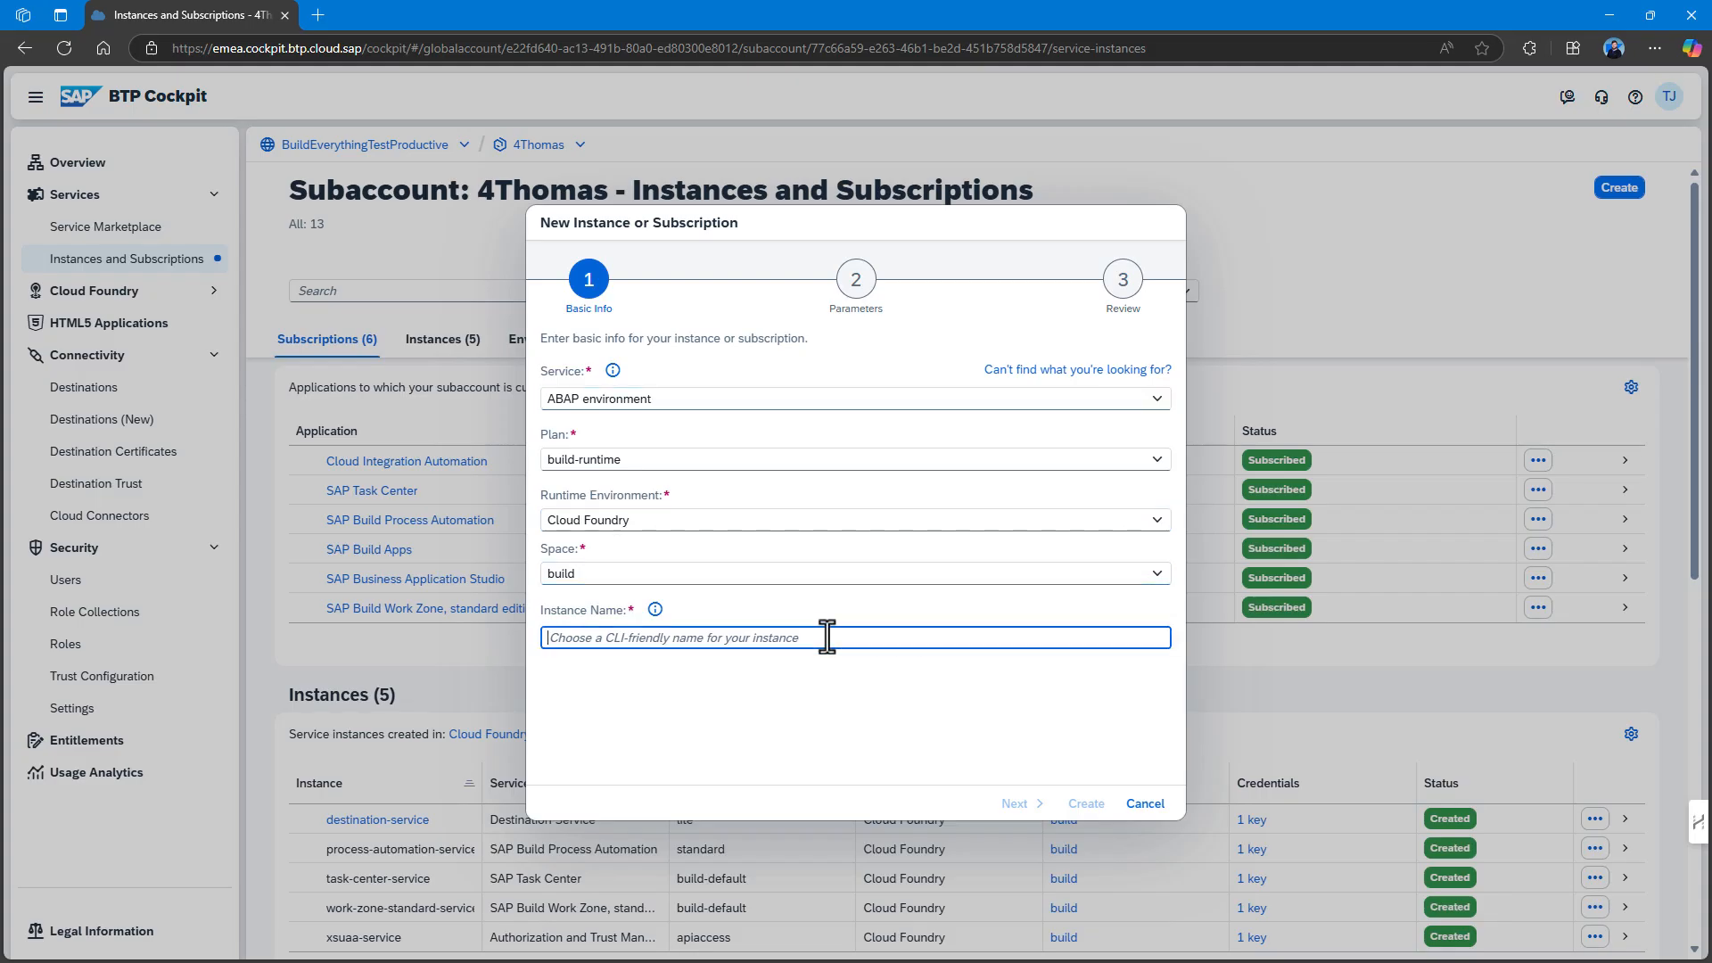
pyautogui.write('abap-build')
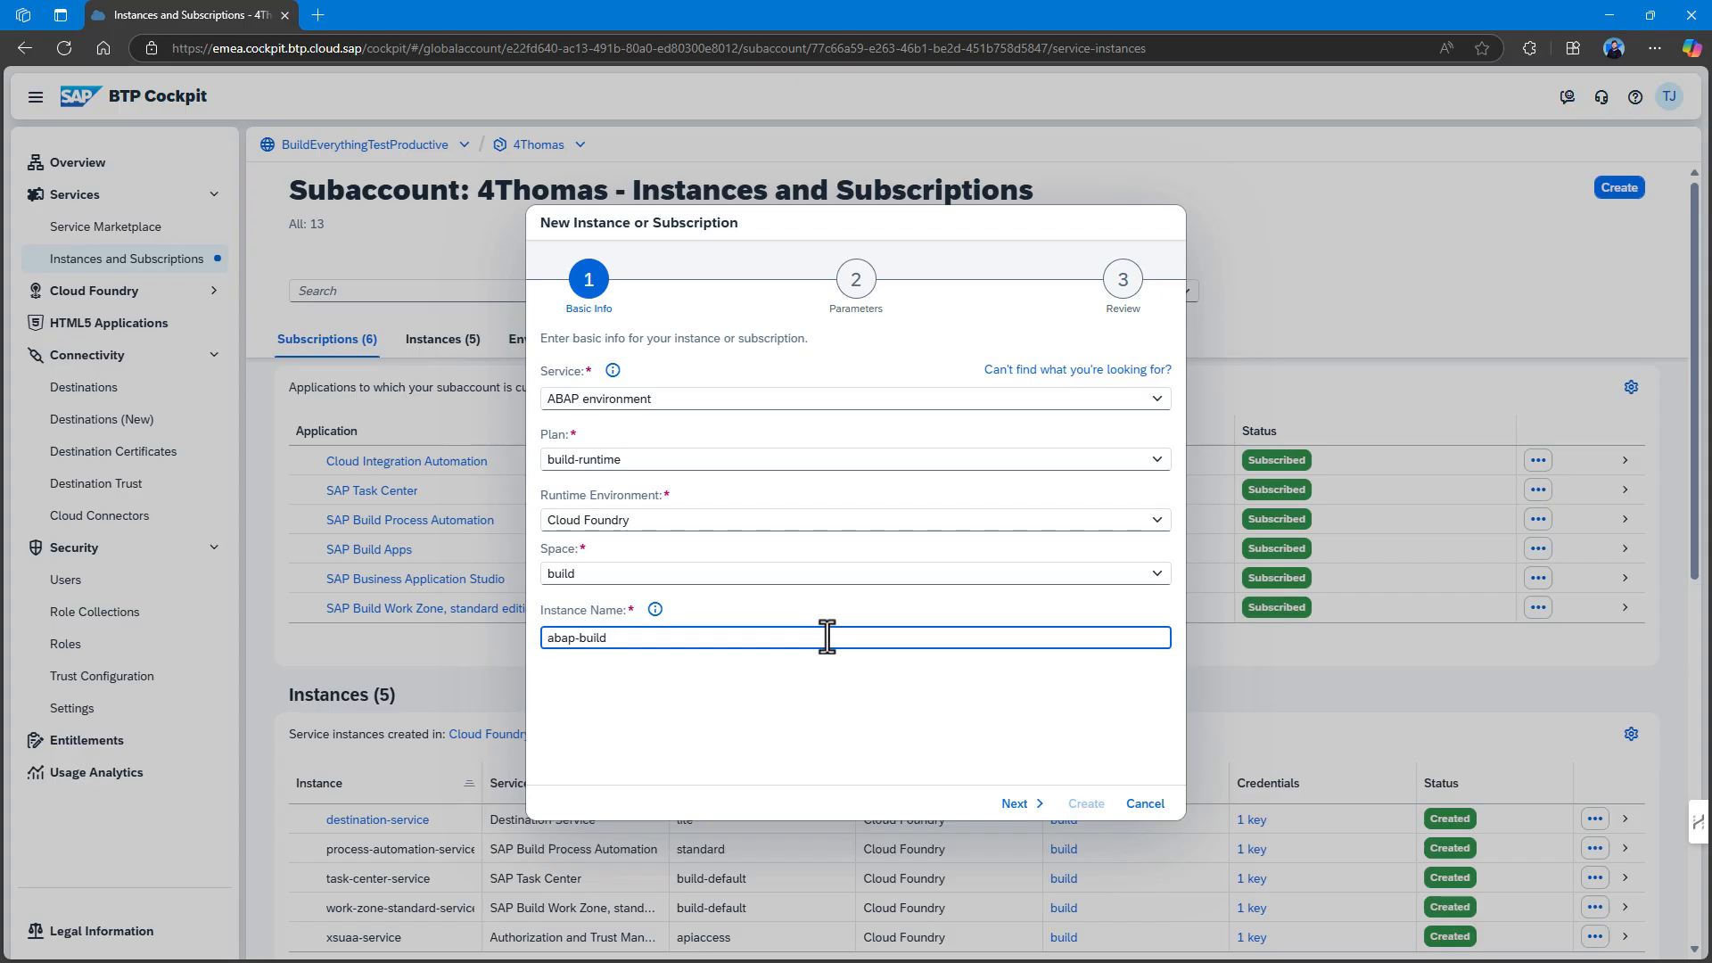
pyautogui.click(1015, 804)
# Fill in the admin e-mail, create the instance on build-runtime, and open its details.
pyautogui.click(631, 451)
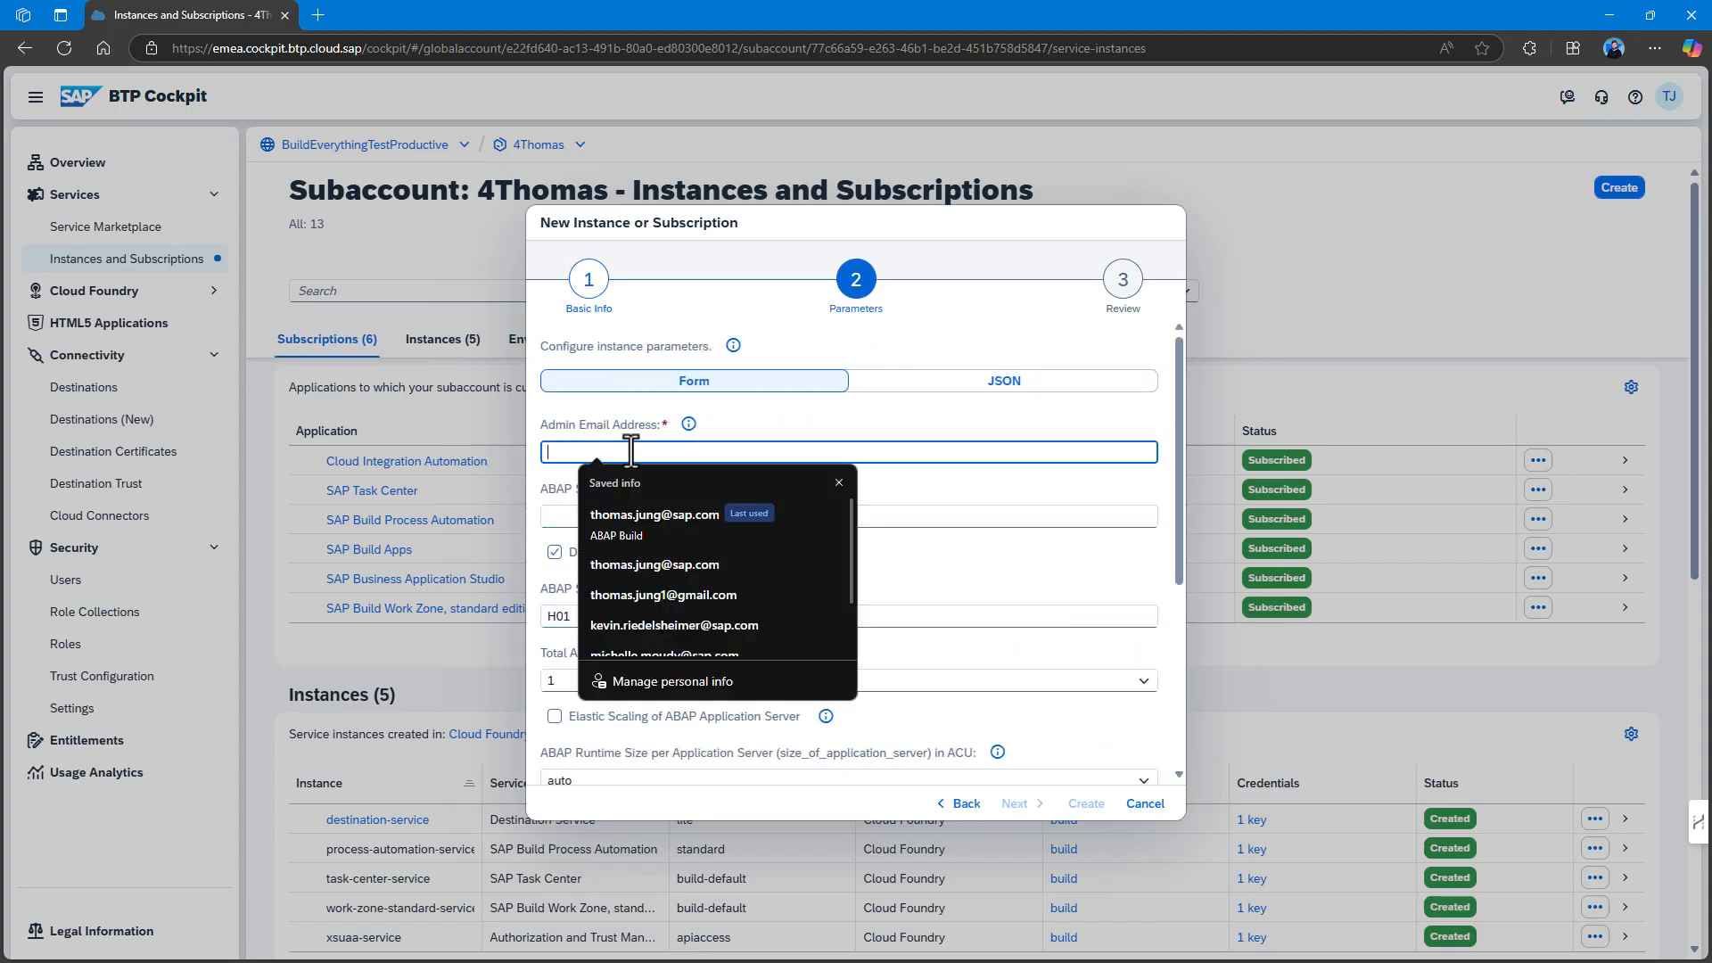
pyautogui.click(635, 515)
pyautogui.scroll(-1, 624, 500)
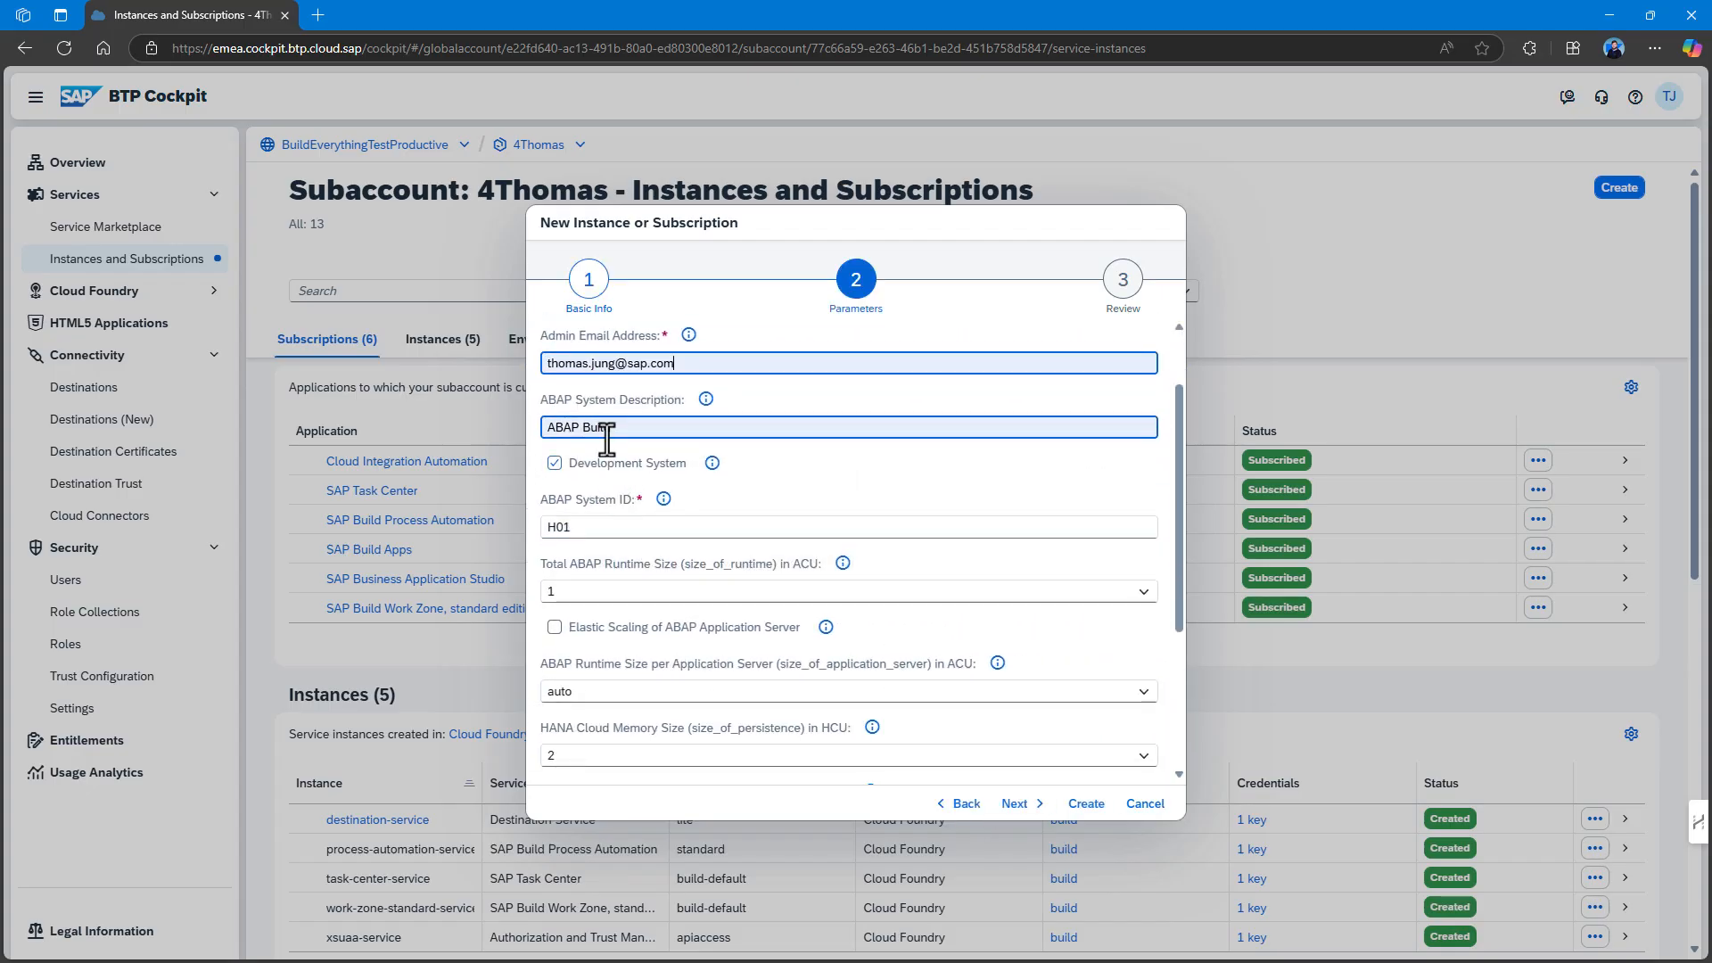
pyautogui.scroll(-3, 600, 446)
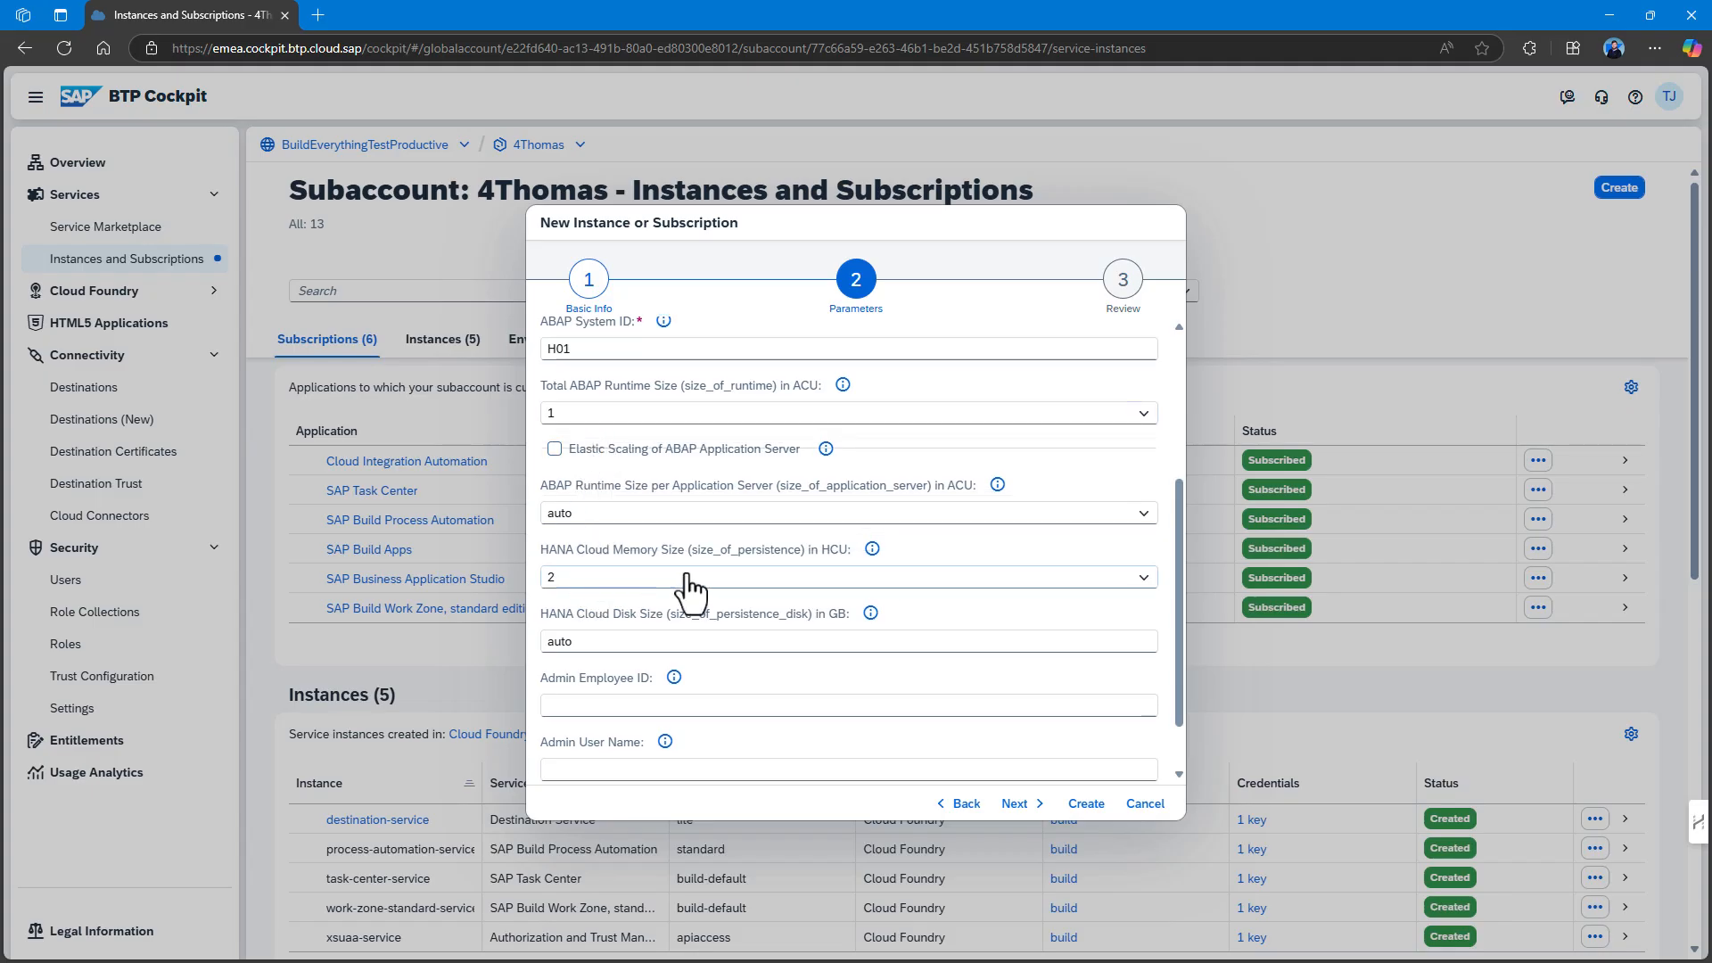
pyautogui.scroll(-1, 680, 612)
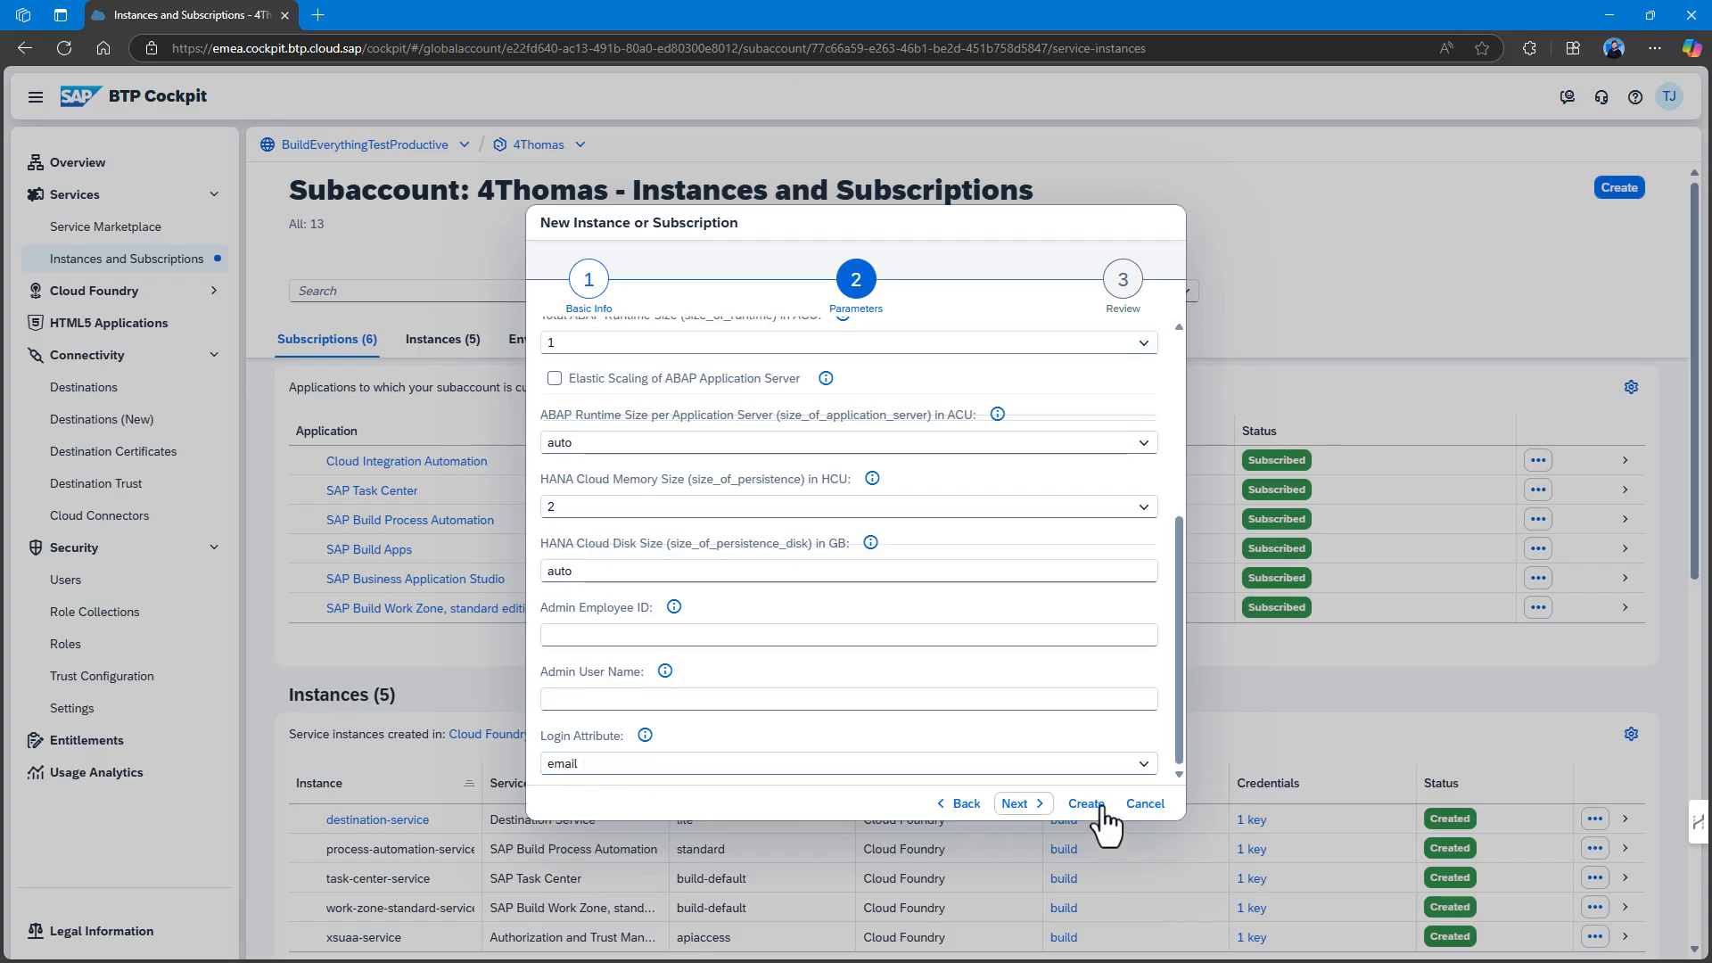
pyautogui.click(1017, 803)
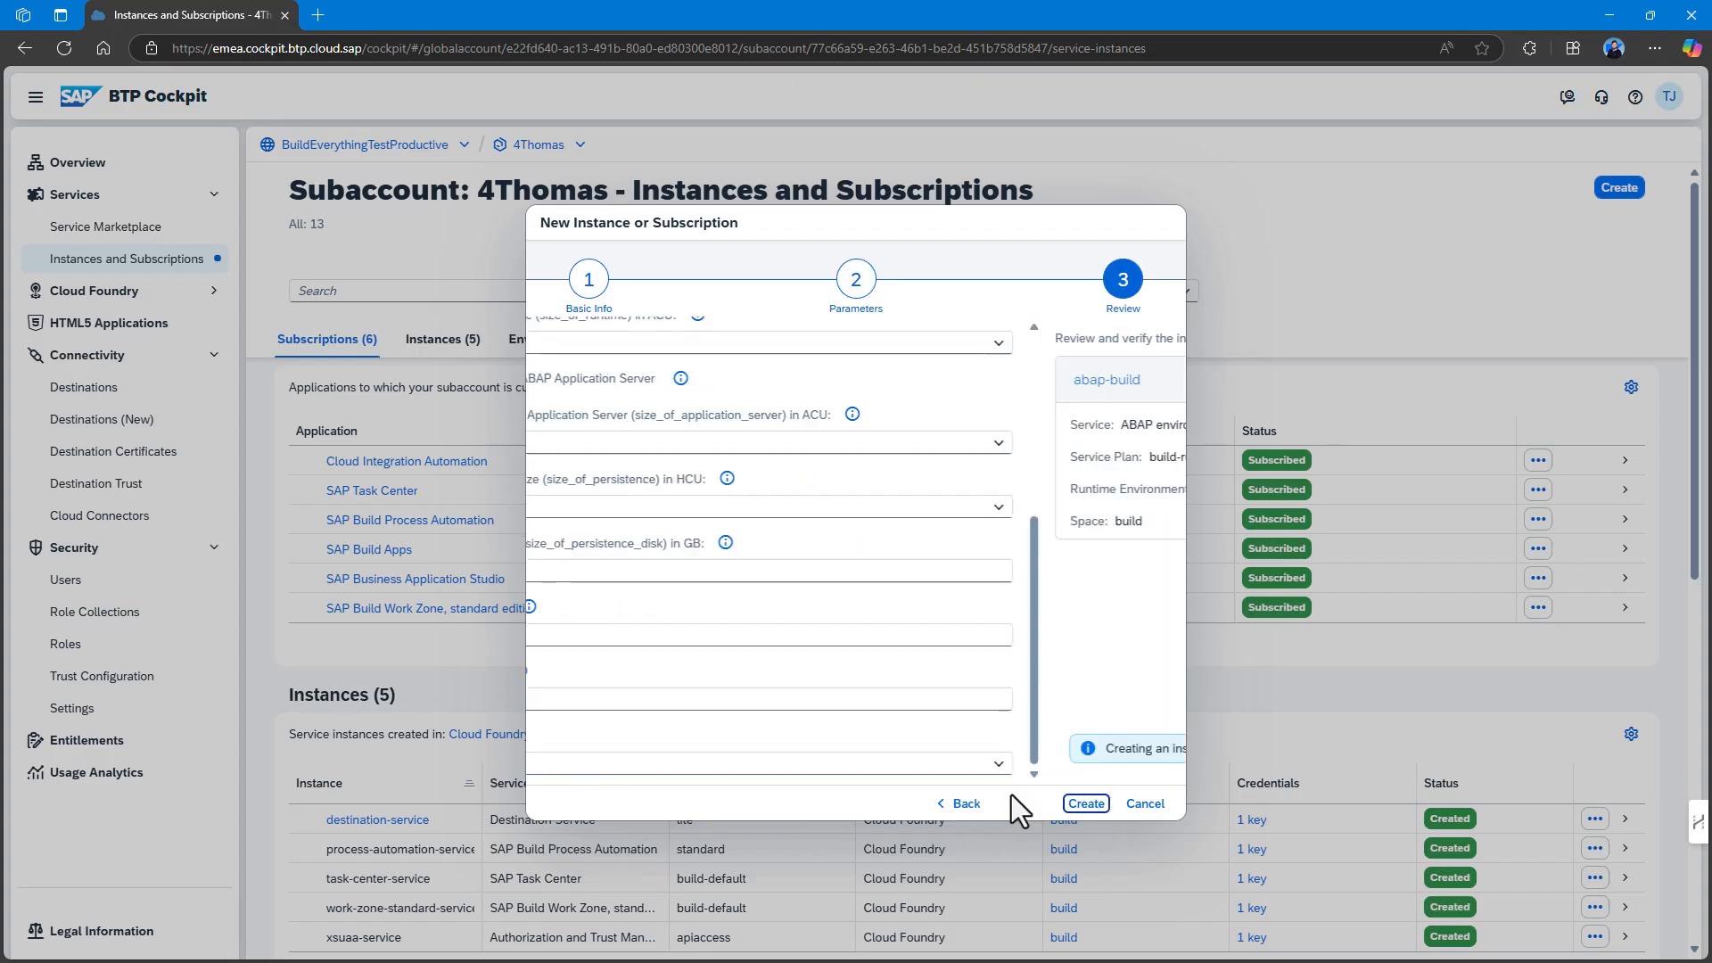
pyautogui.click(1087, 804)
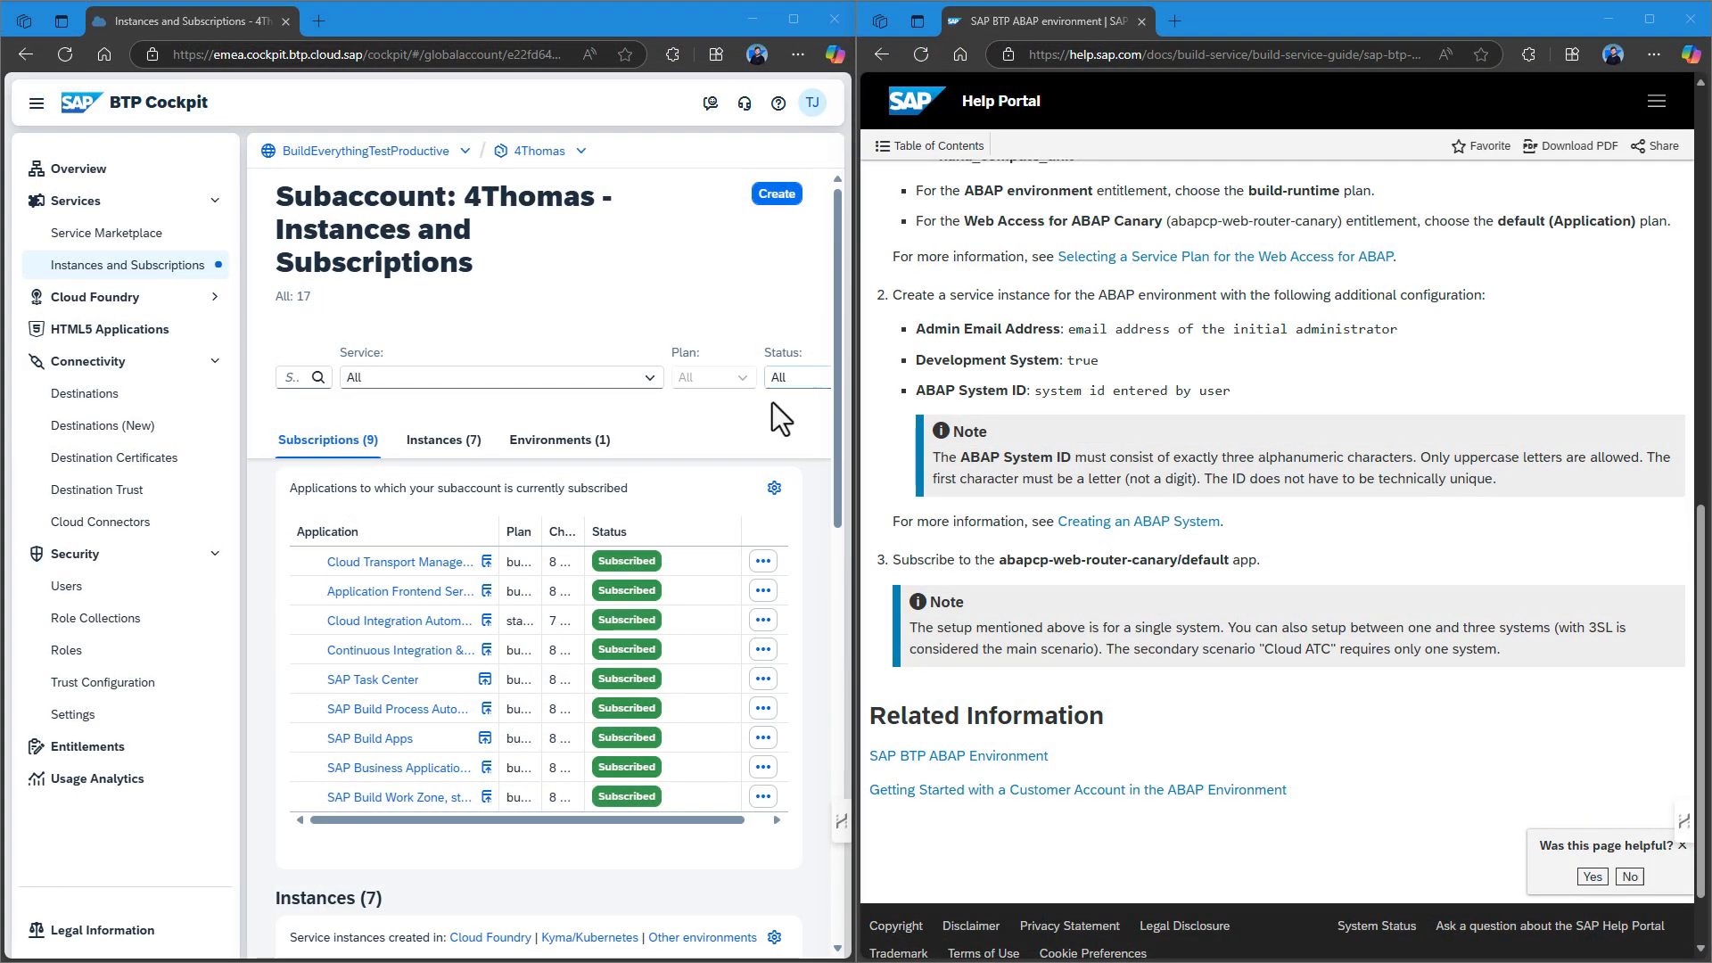
pyautogui.scroll(-6, 758, 423)
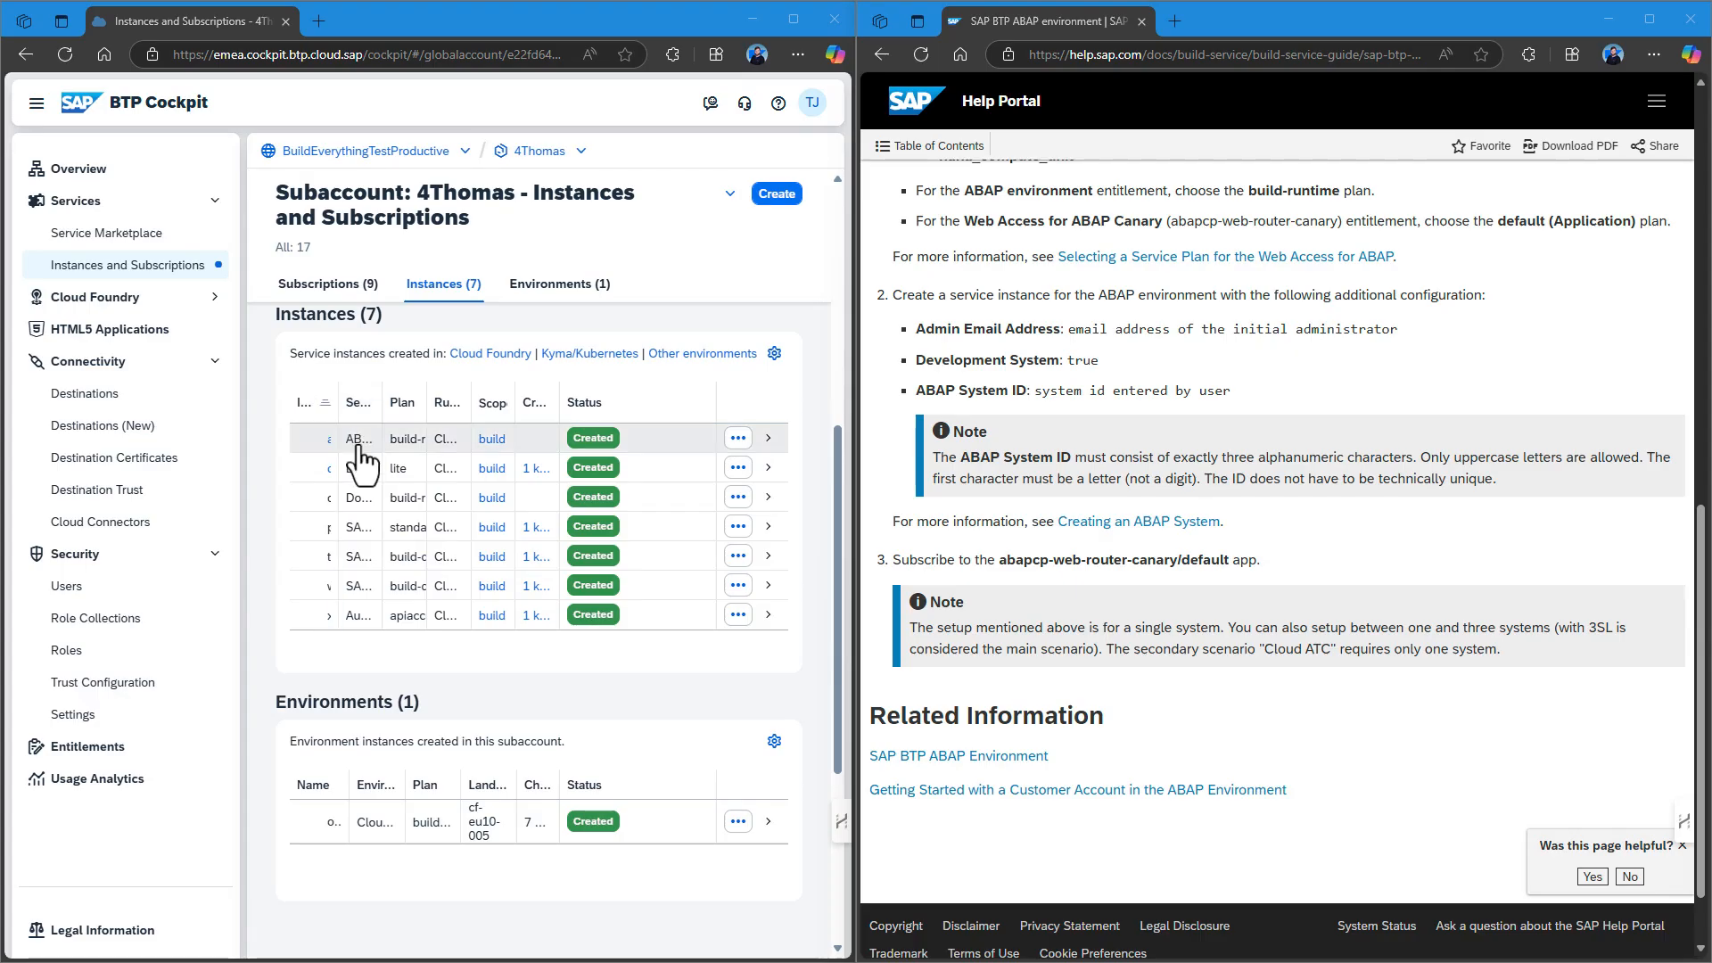
pyautogui.click(360, 446)
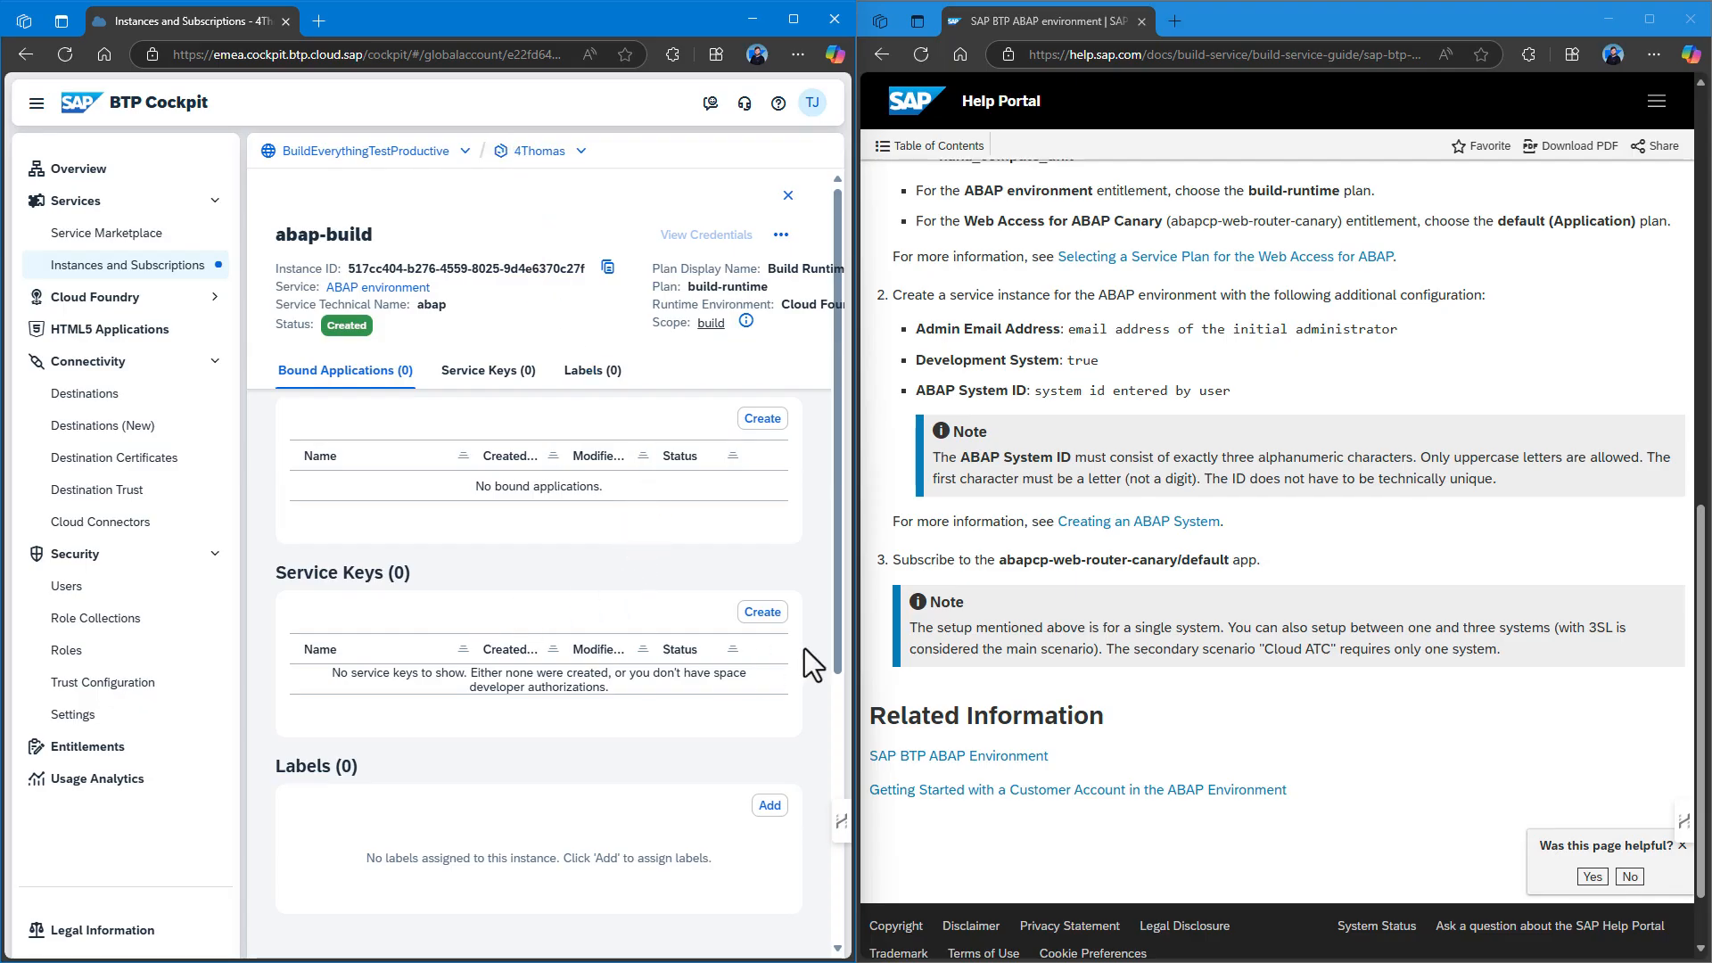
# Create a service key named adt-default for abap-build.
pyautogui.click(763, 612)
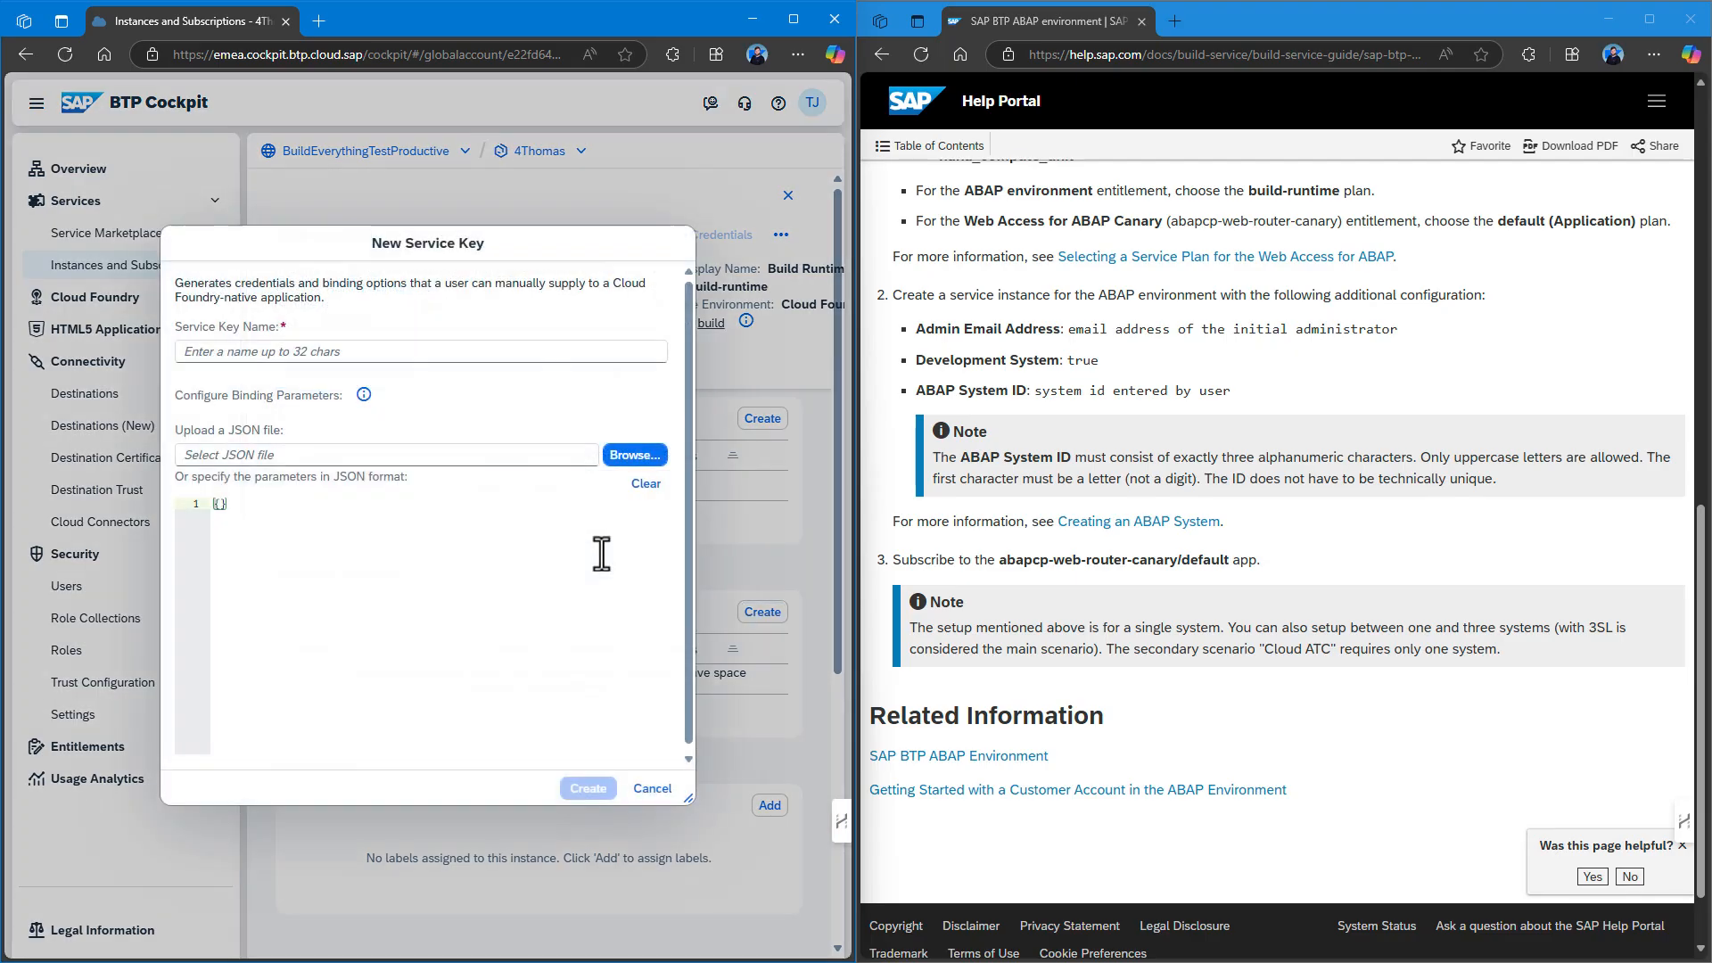
pyautogui.click(221, 350)
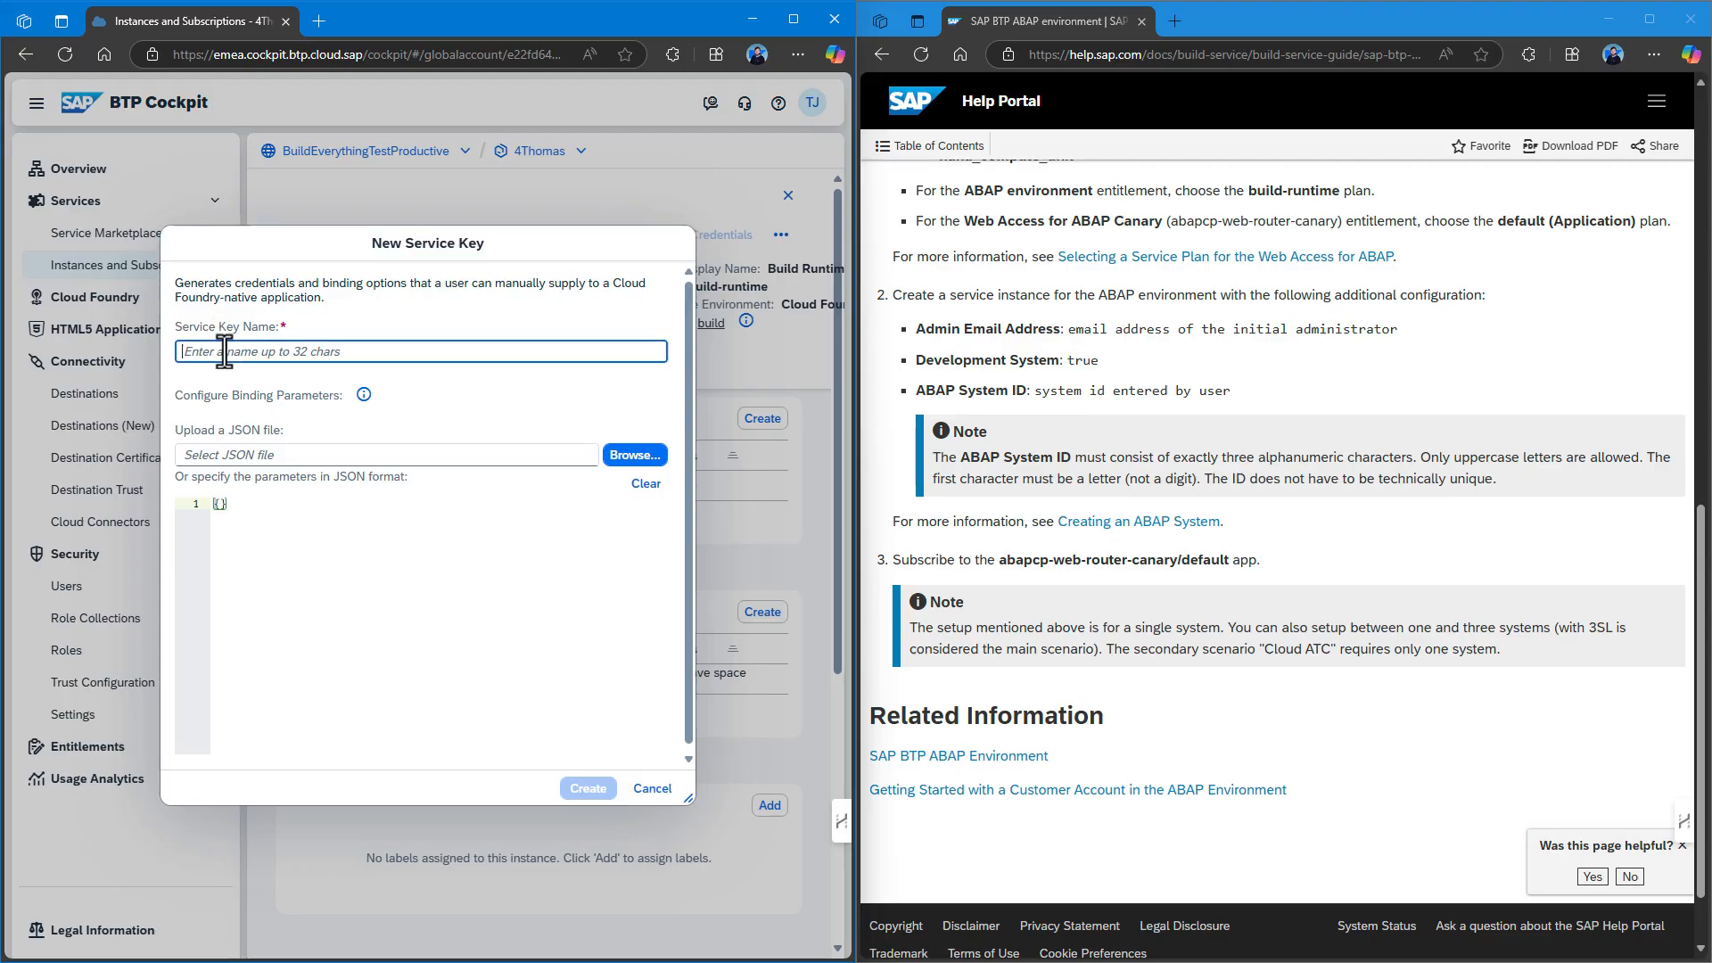
pyautogui.write('adt-default')
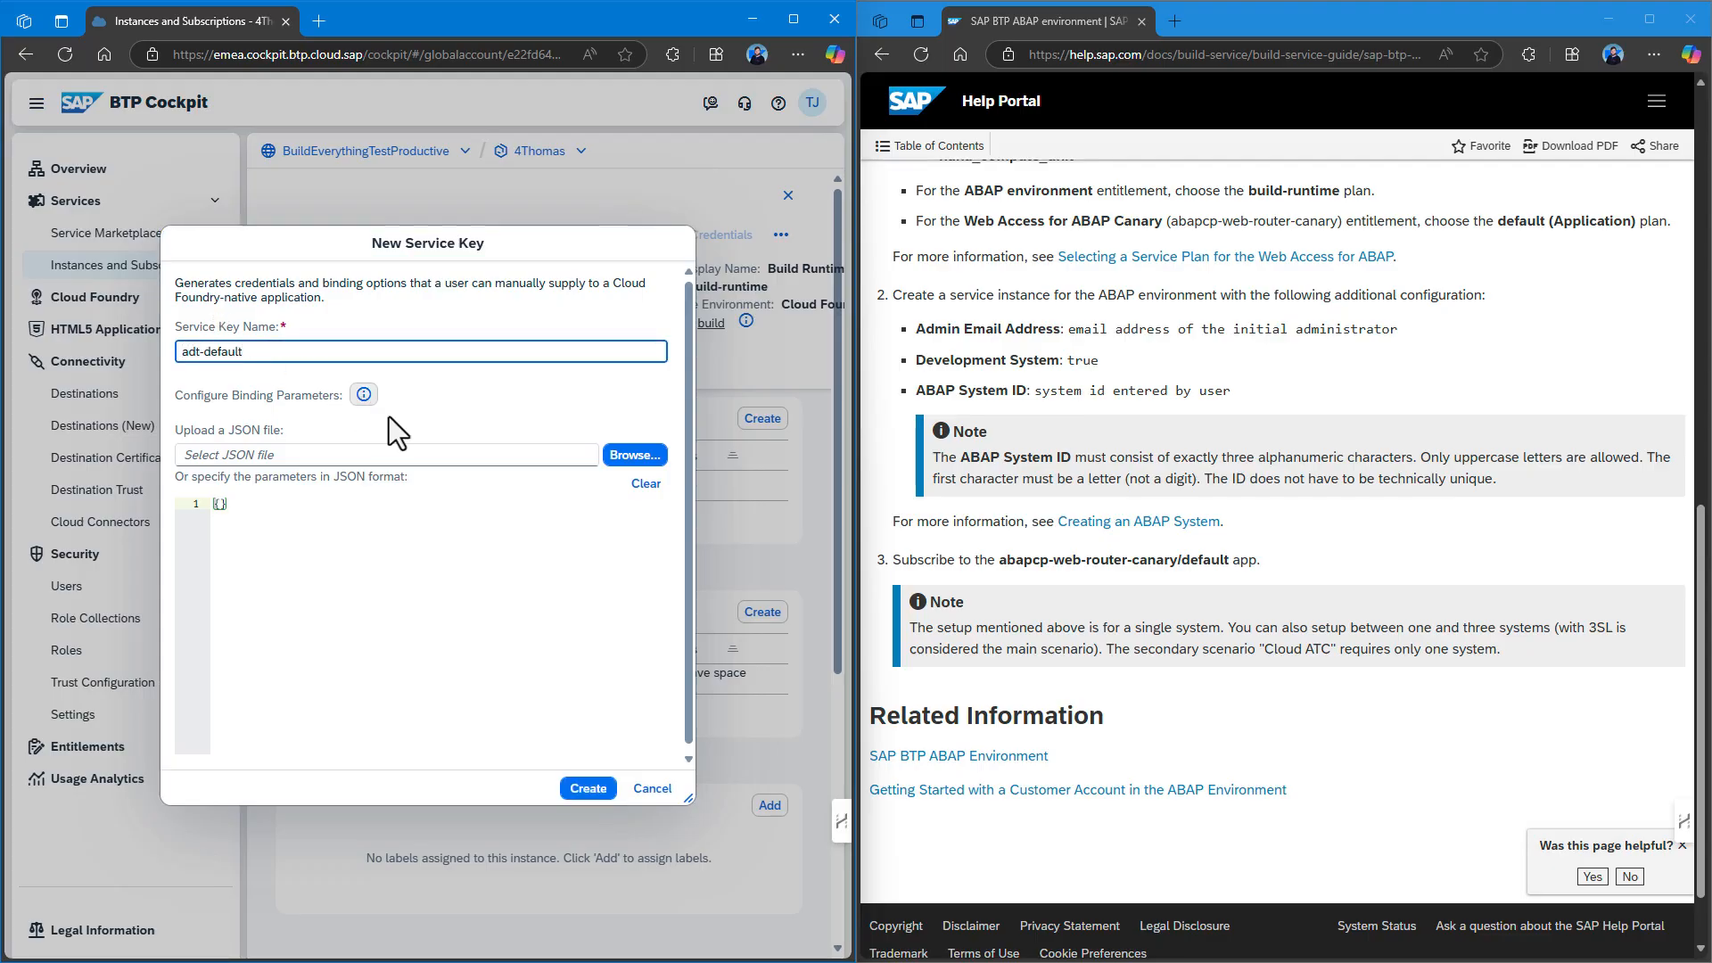
pyautogui.click(584, 788)
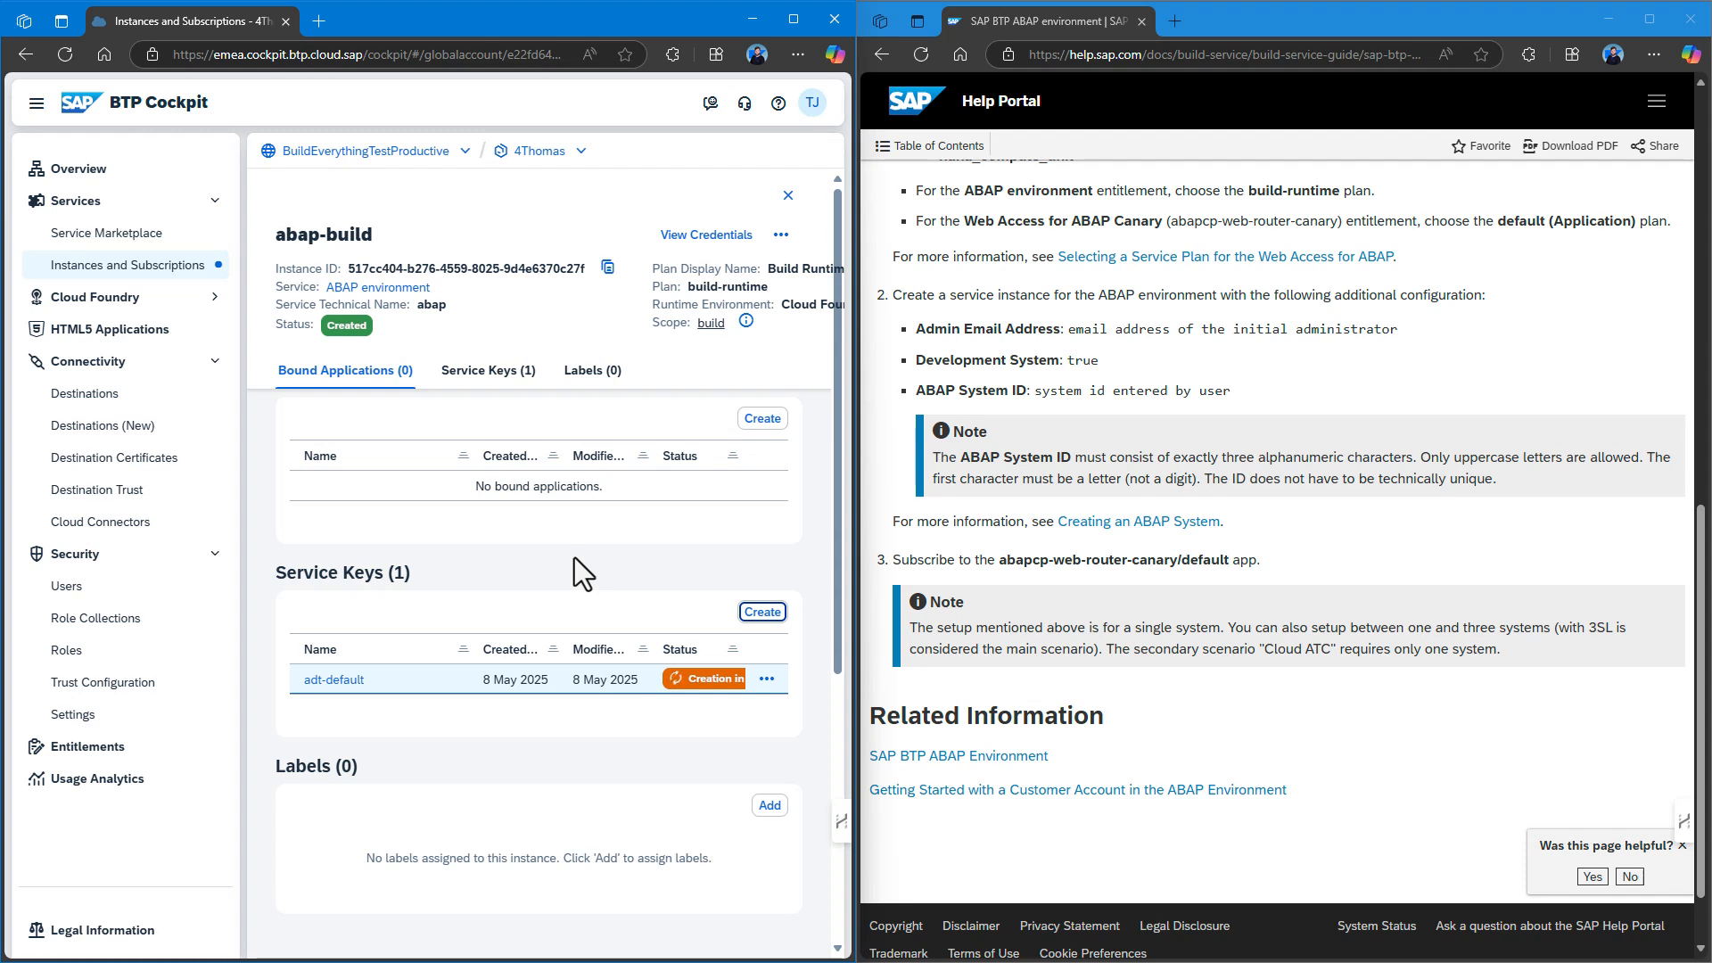
# Download the adt-default key as adt-default.txt into Downloads and return to the instances list.
pyautogui.click(767, 680)
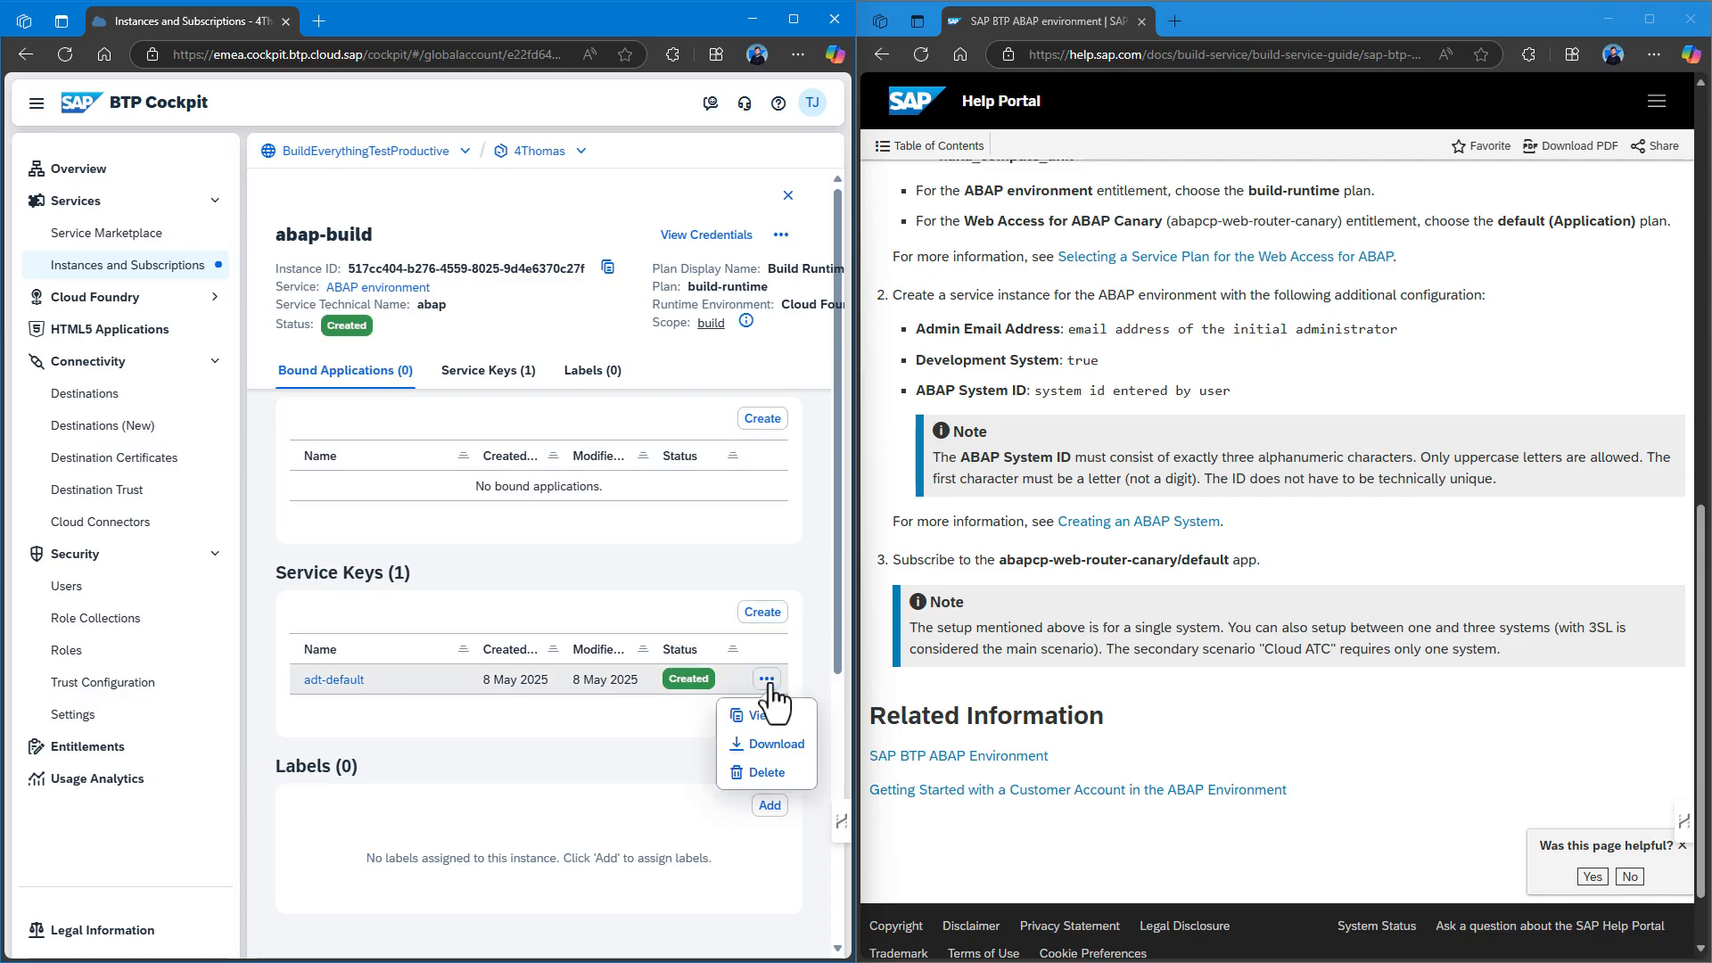
pyautogui.click(774, 744)
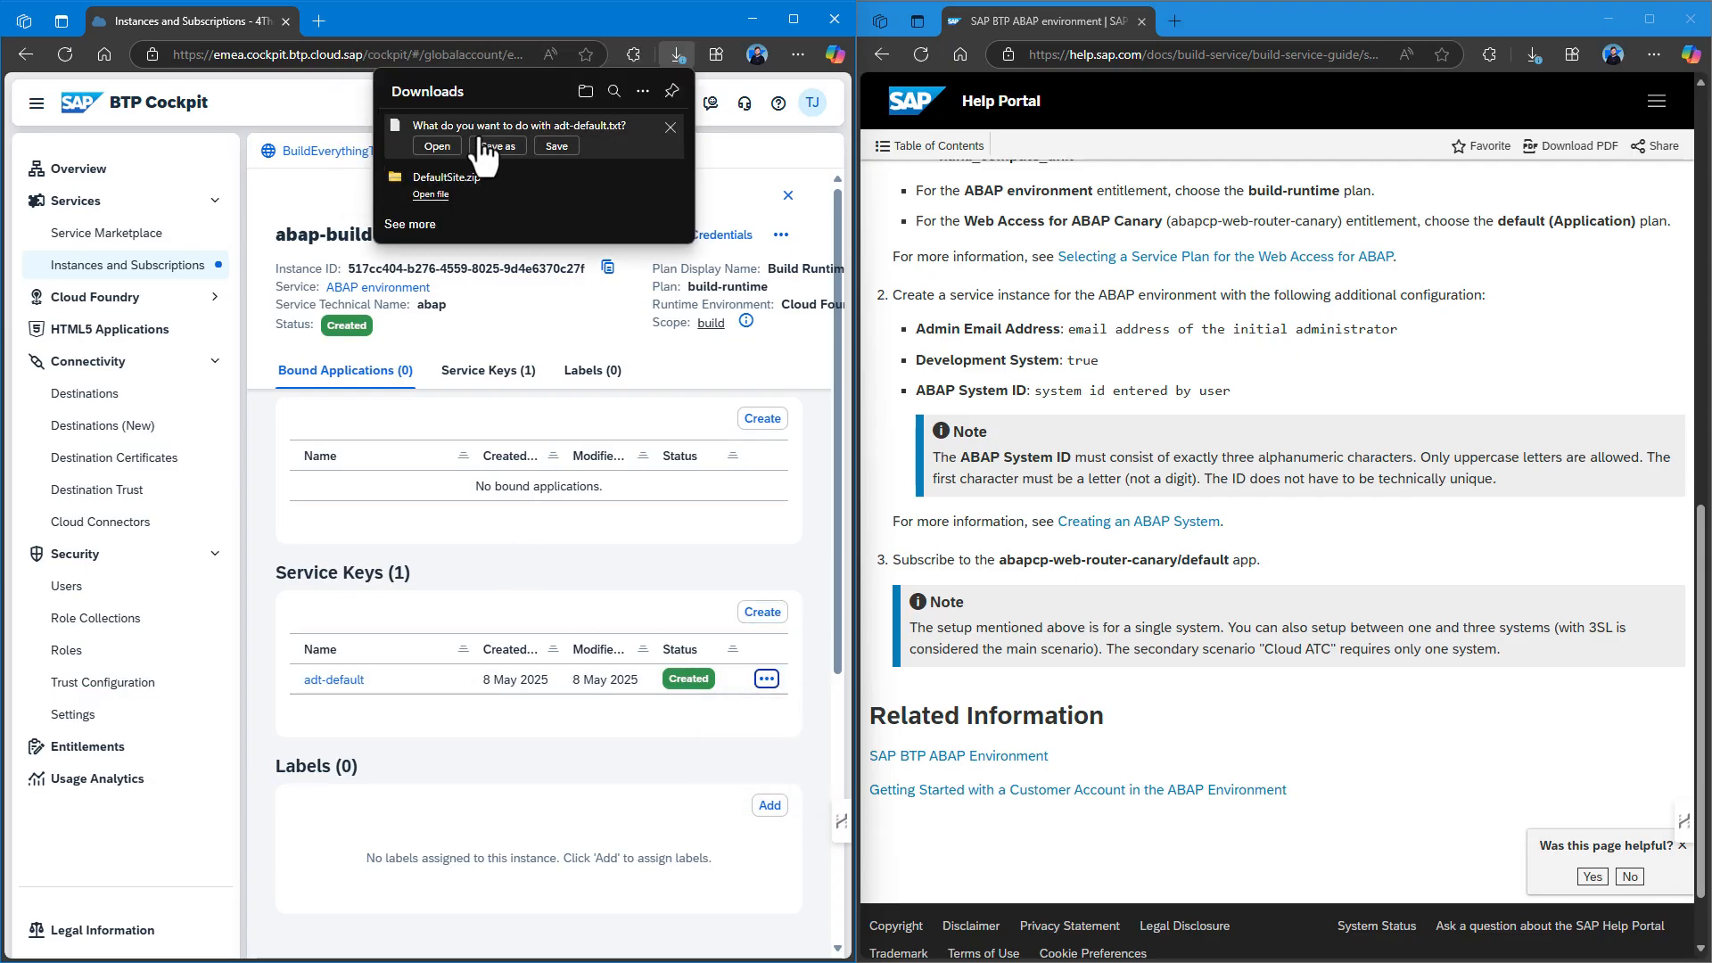
pyautogui.click(485, 147)
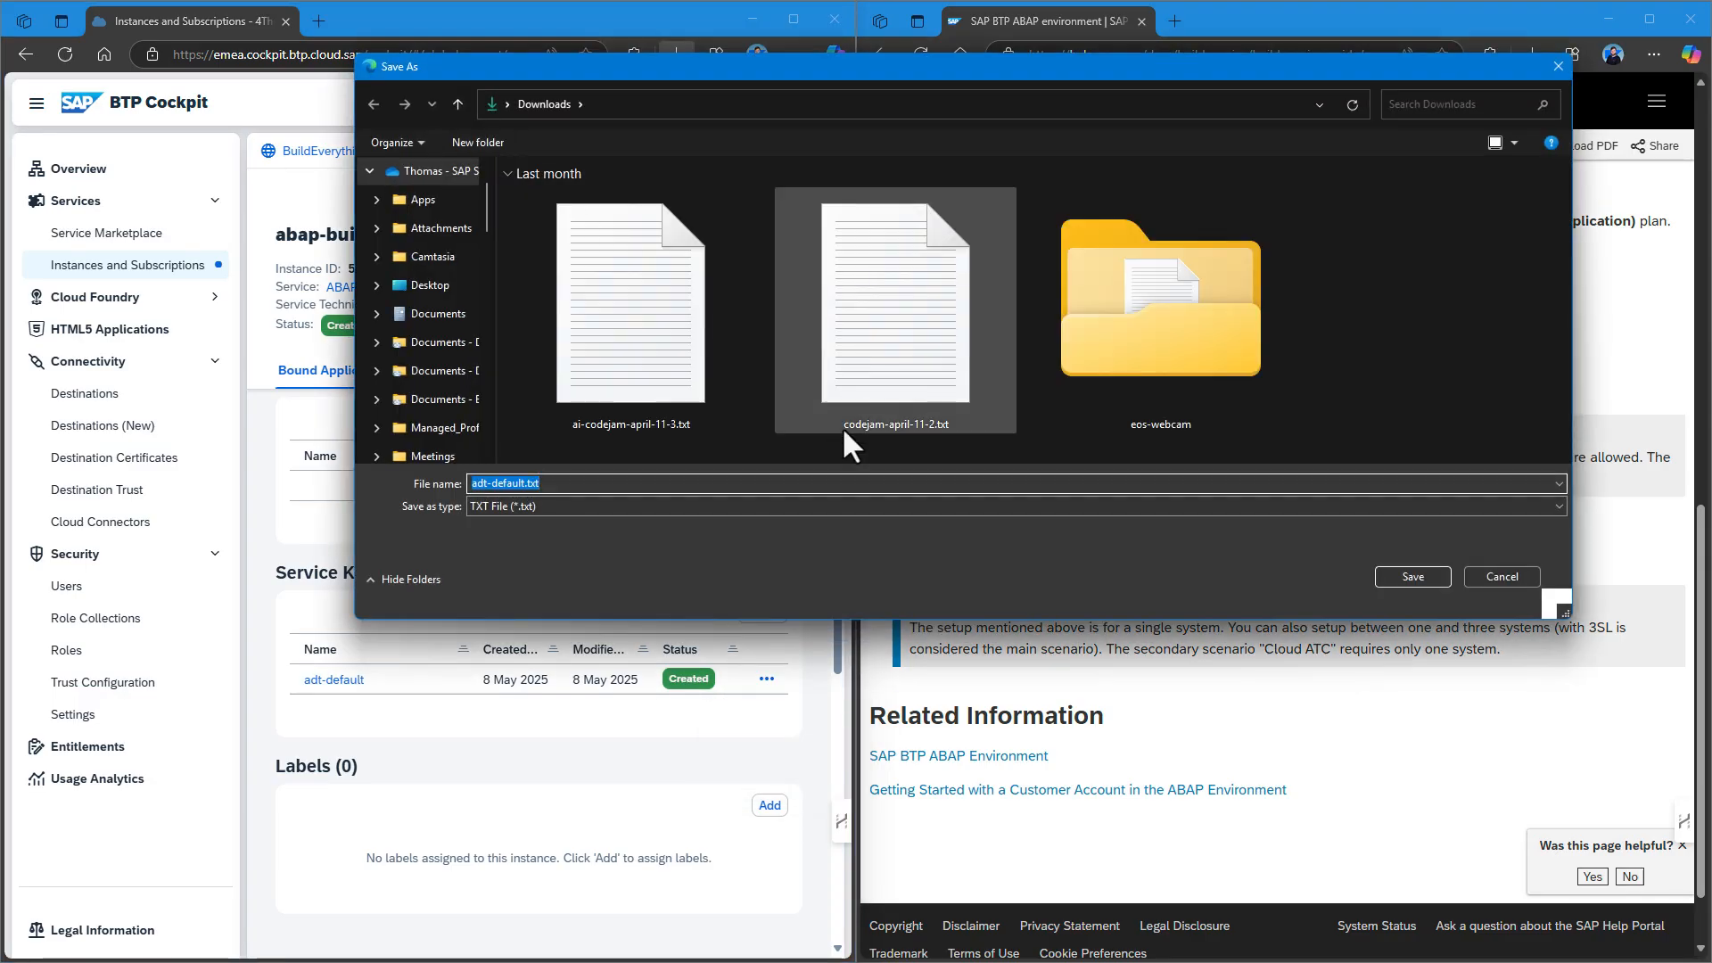
pyautogui.click(1411, 578)
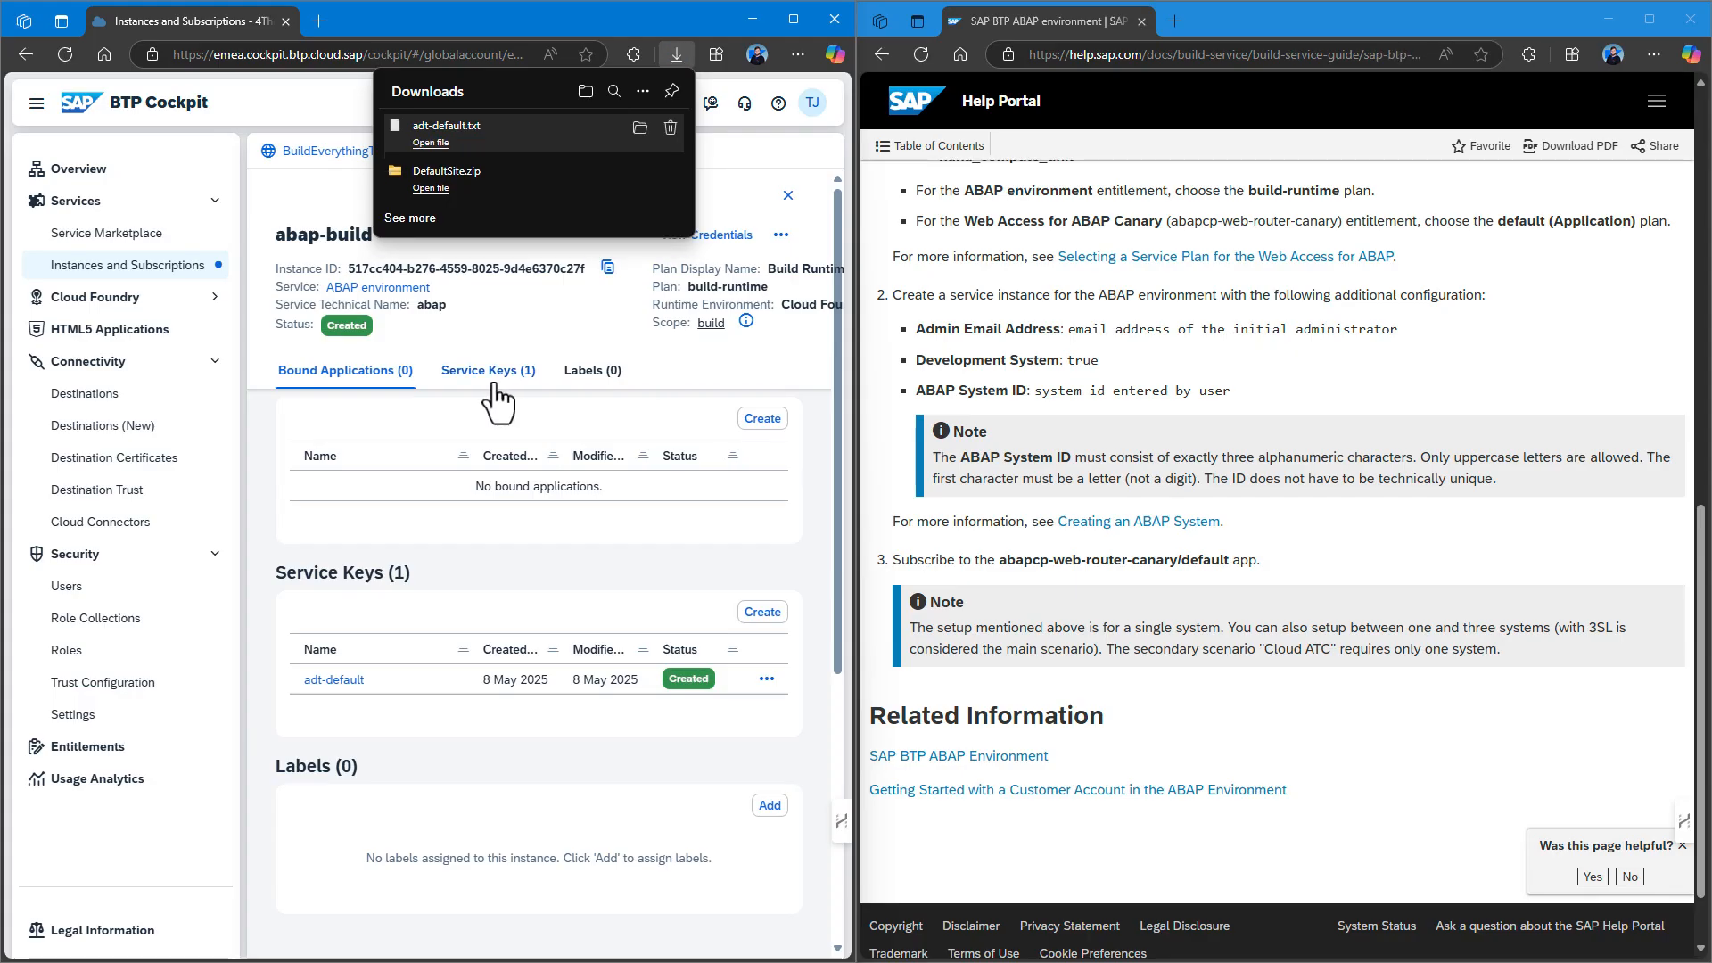
pyautogui.click(601, 333)
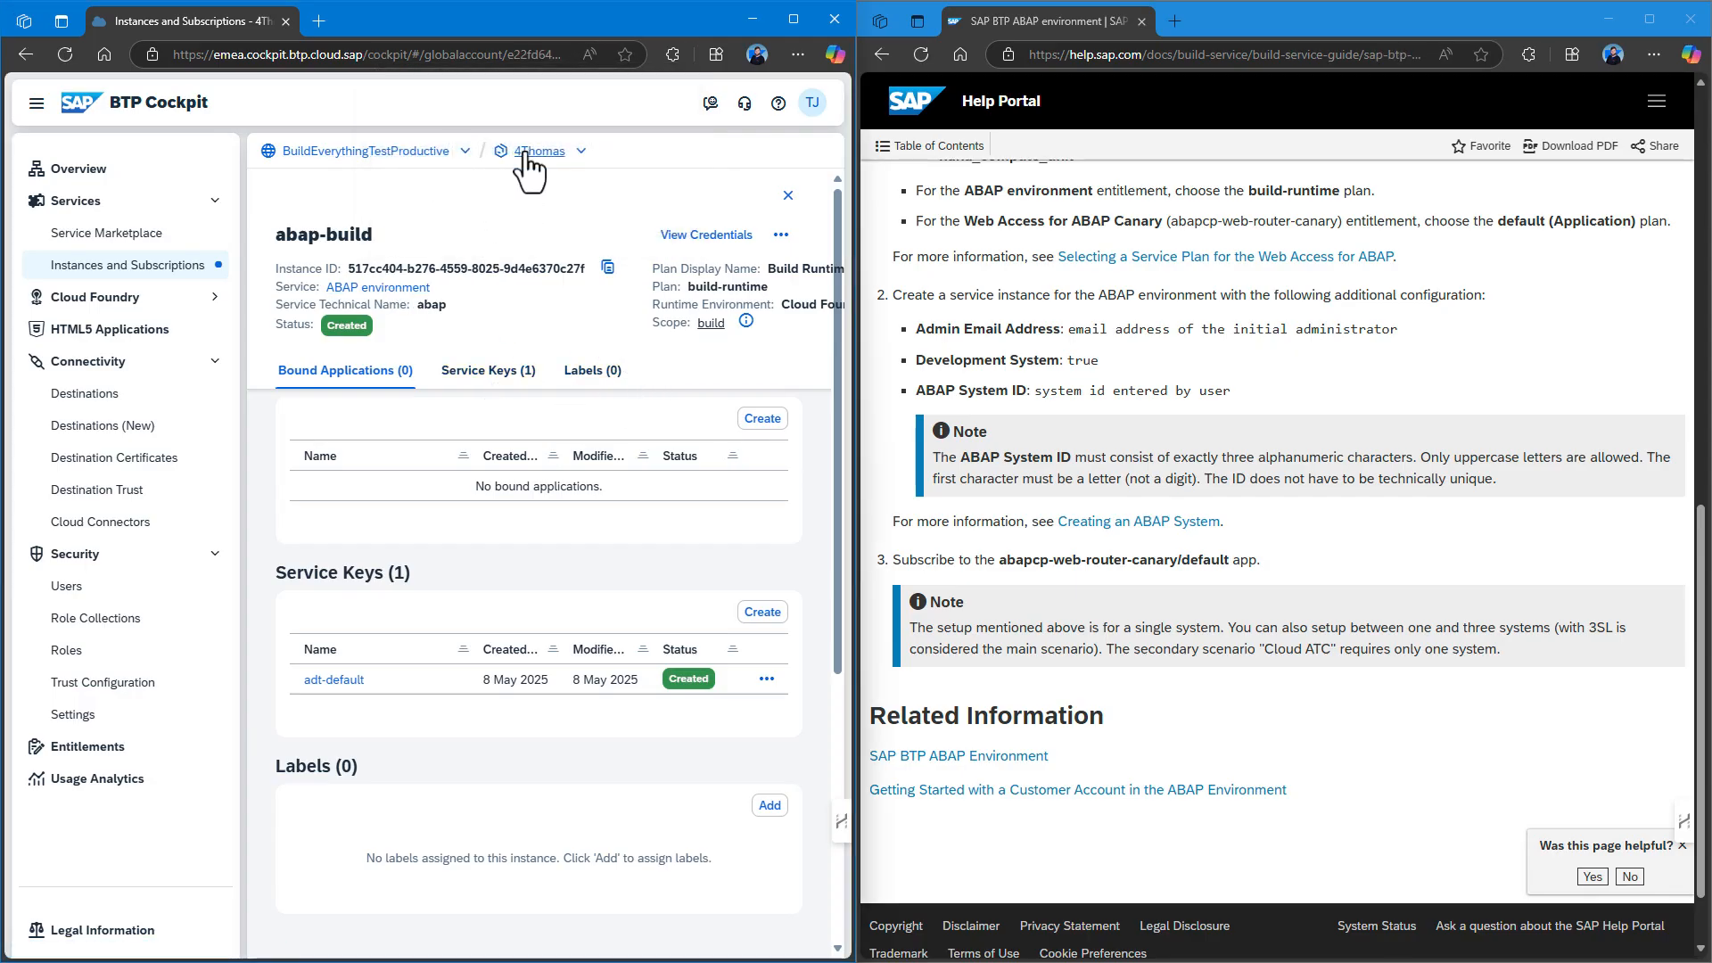
pyautogui.click(116, 266)
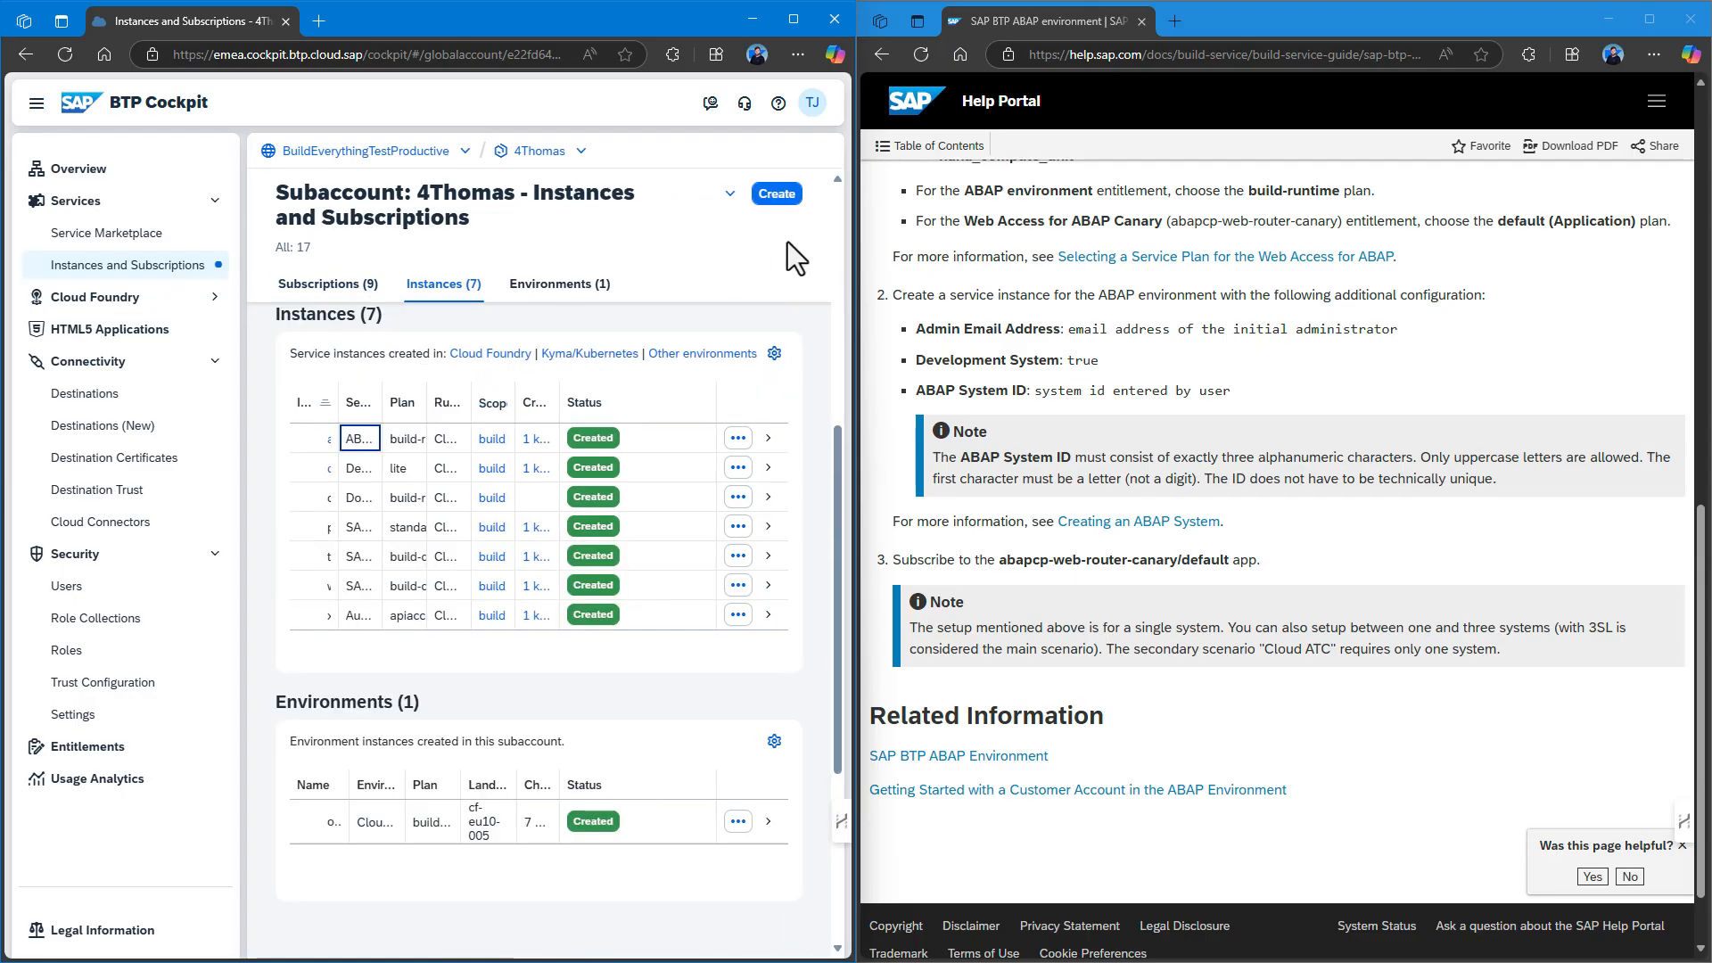
# Create a Web access for ABAP subscription on the default plan.
pyautogui.click(776, 193)
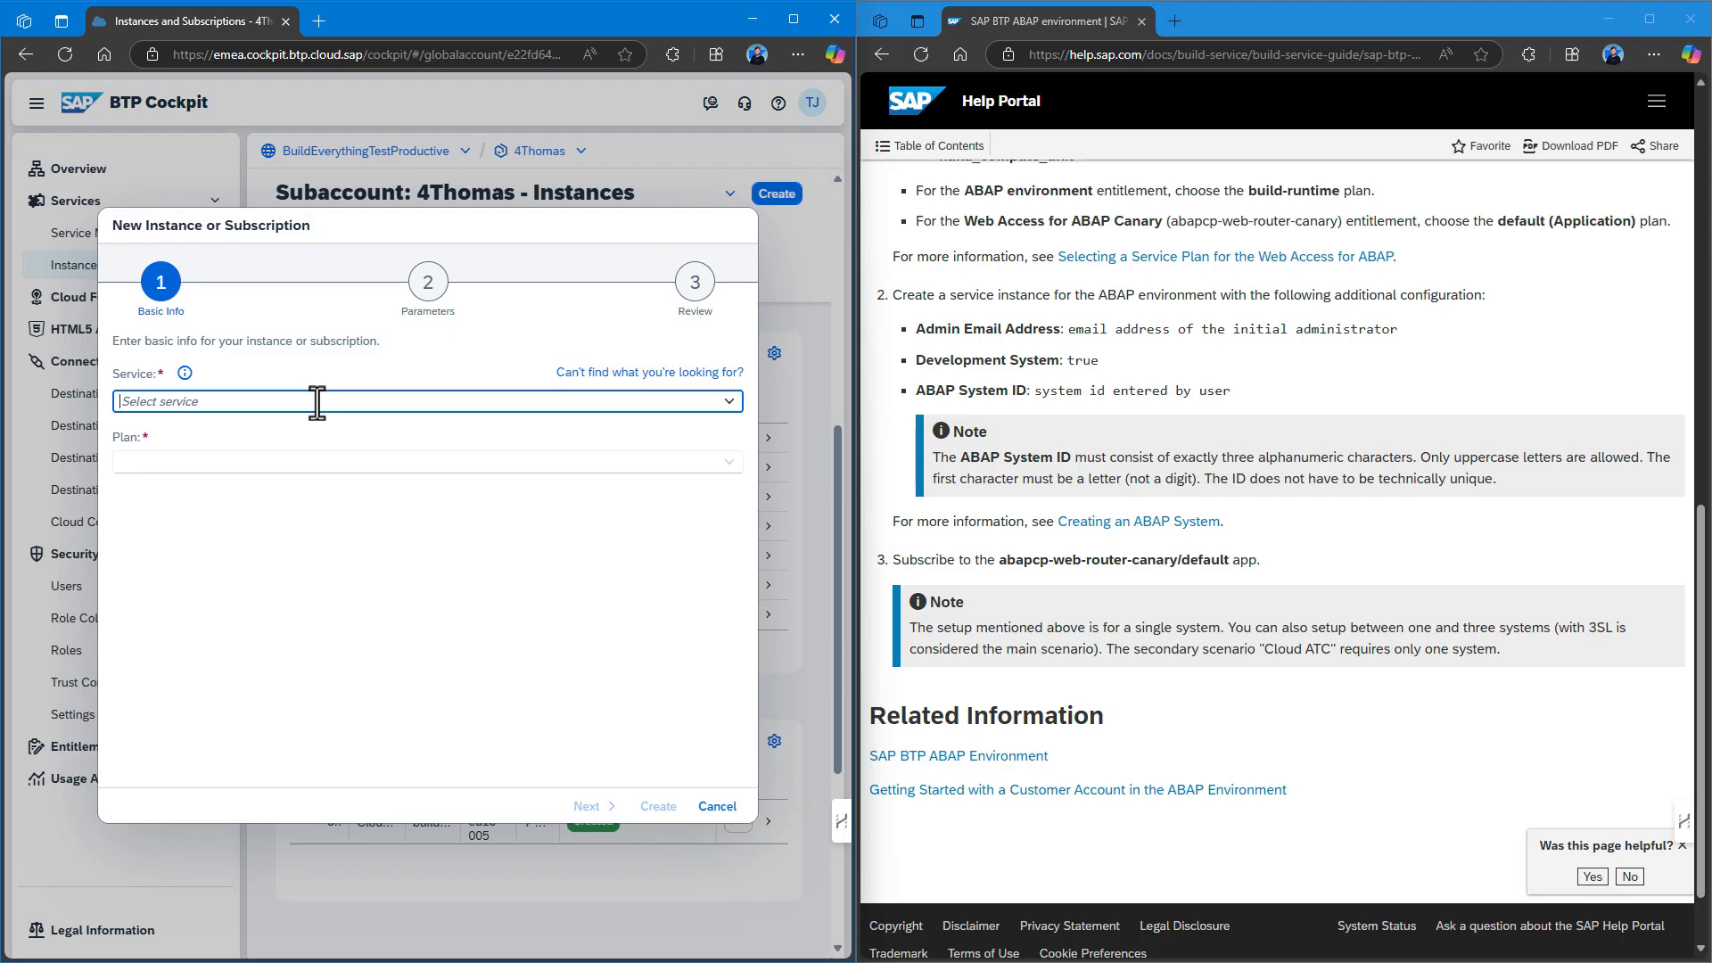
pyautogui.write('ABAP')
pyautogui.click(252, 460)
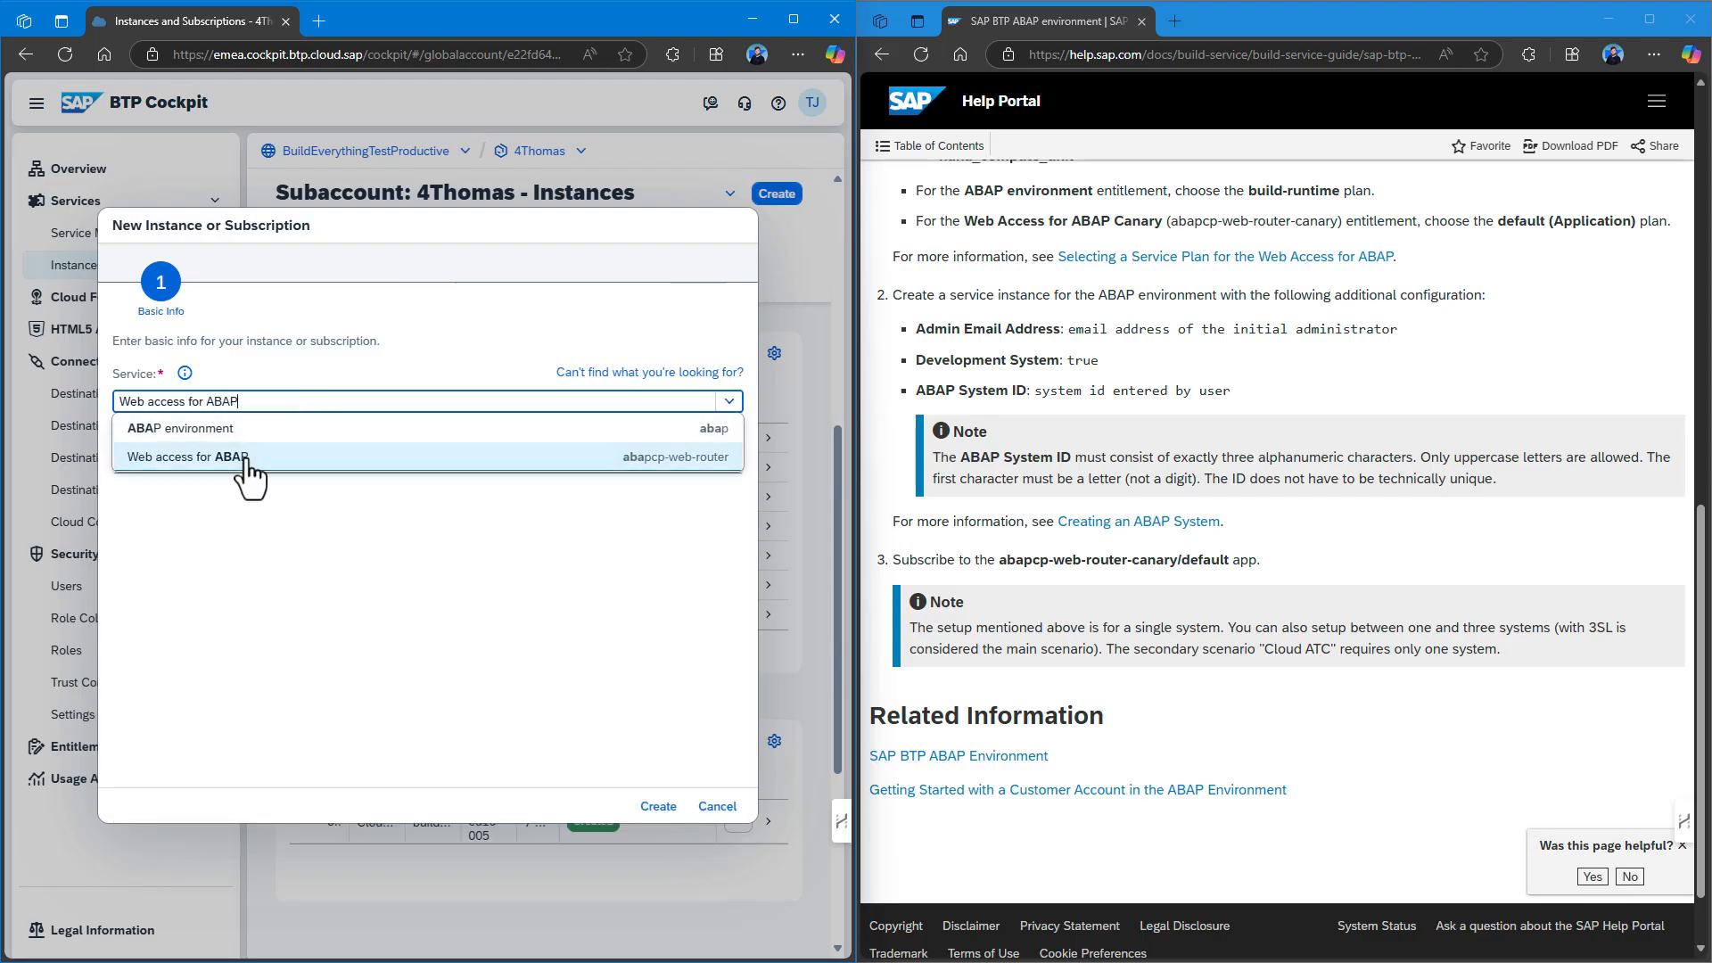
pyautogui.click(727, 462)
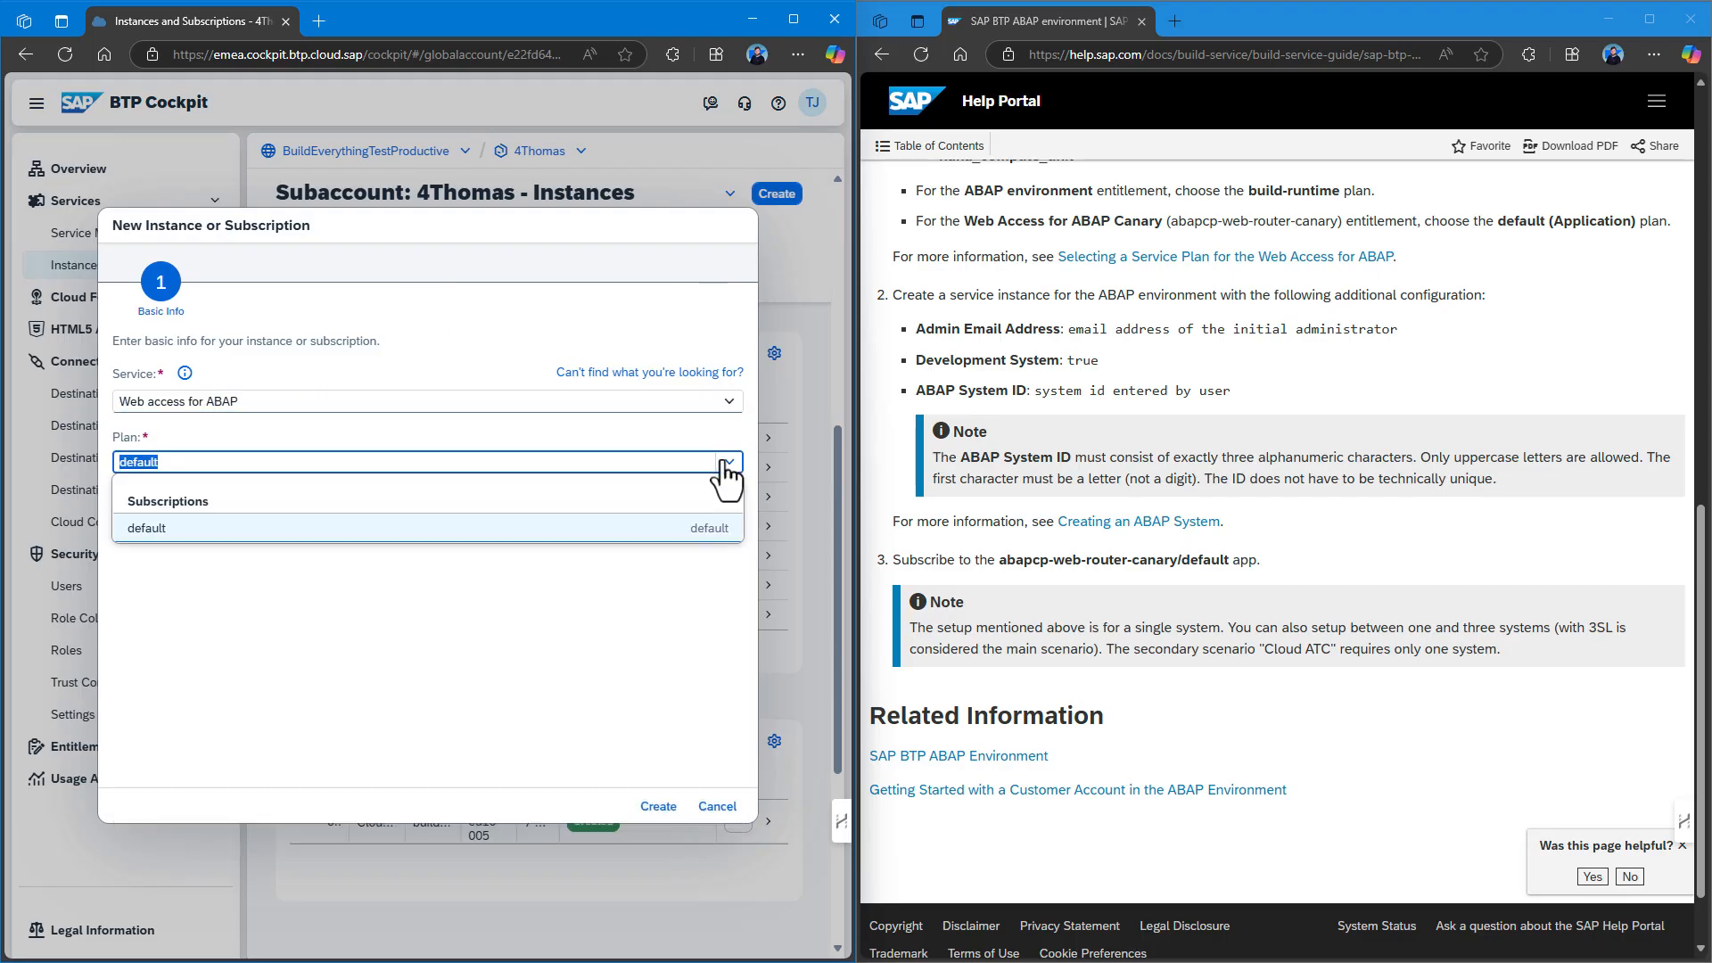
pyautogui.click(606, 528)
pyautogui.click(658, 806)
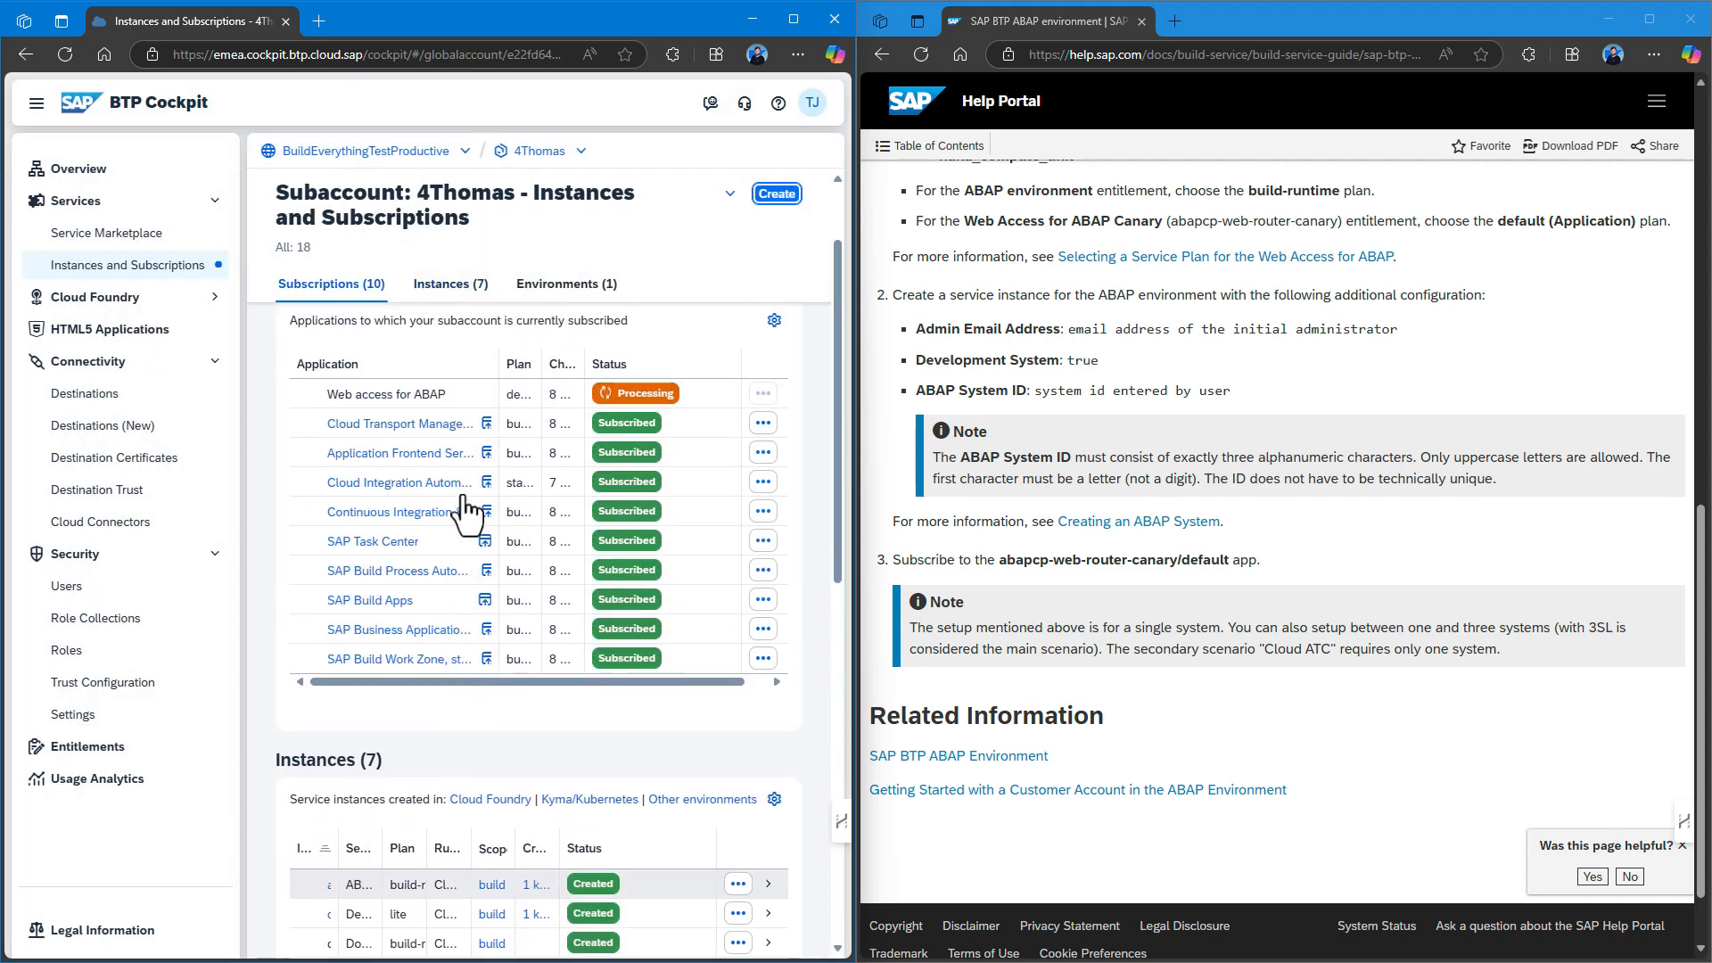
# Open the Web access for ABAP subscription details, launch the application, then close it.
pyautogui.click(450, 562)
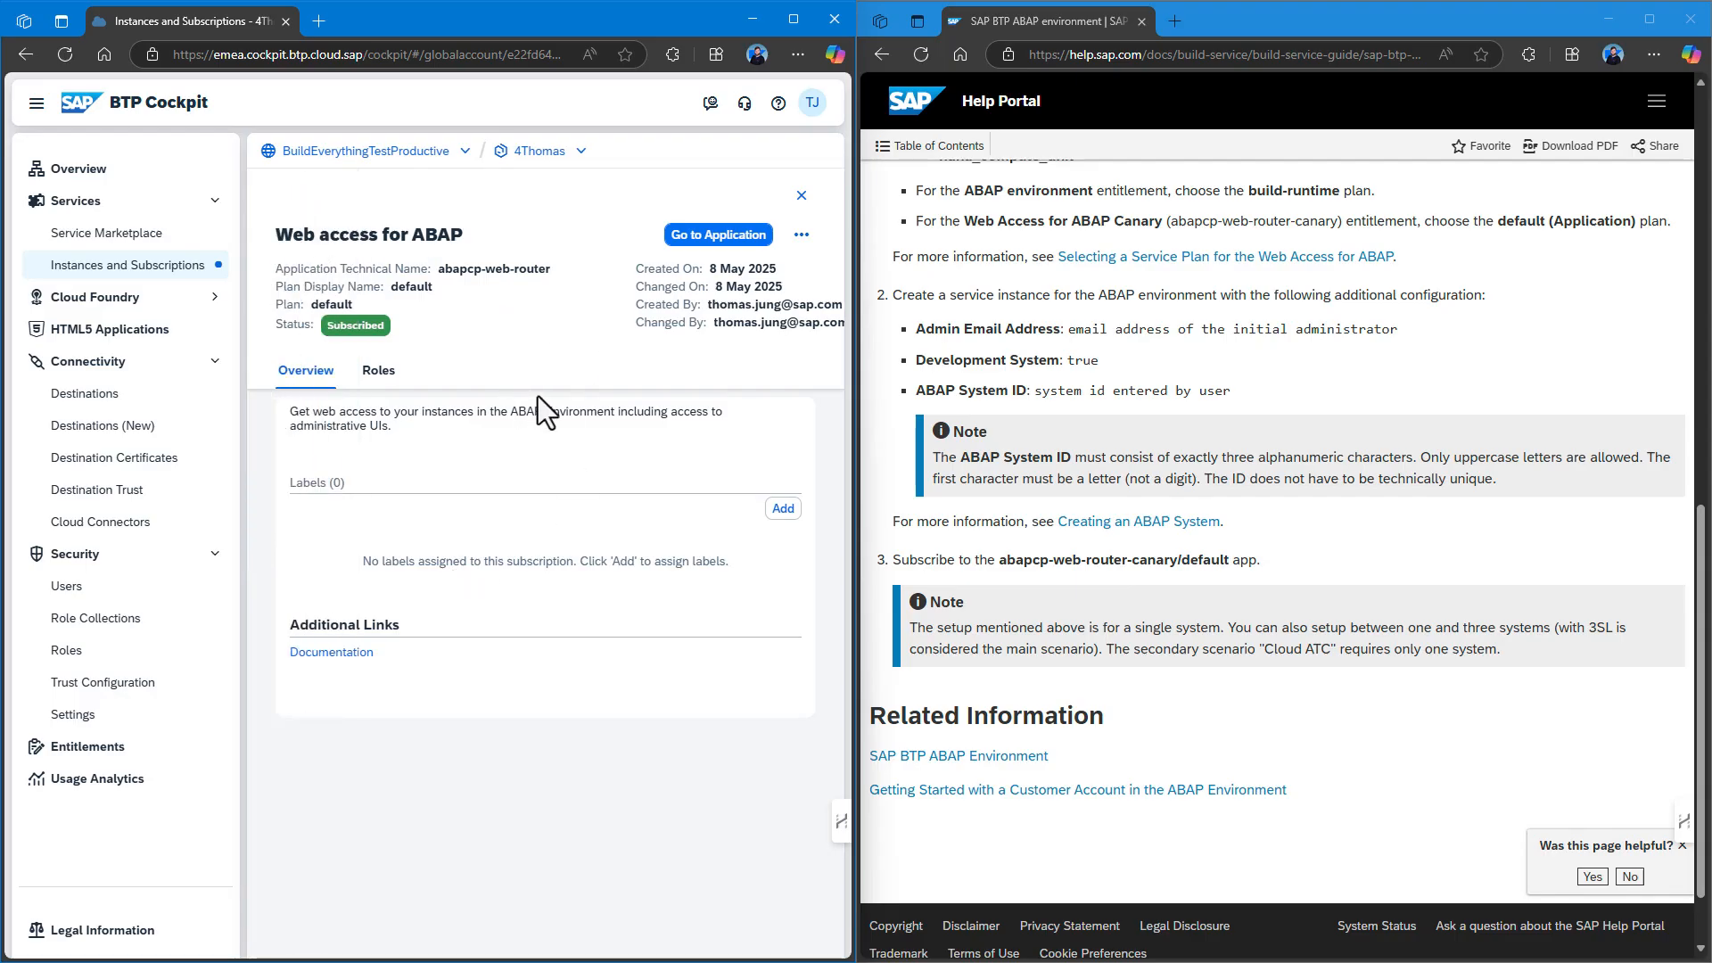
pyautogui.click(794, 18)
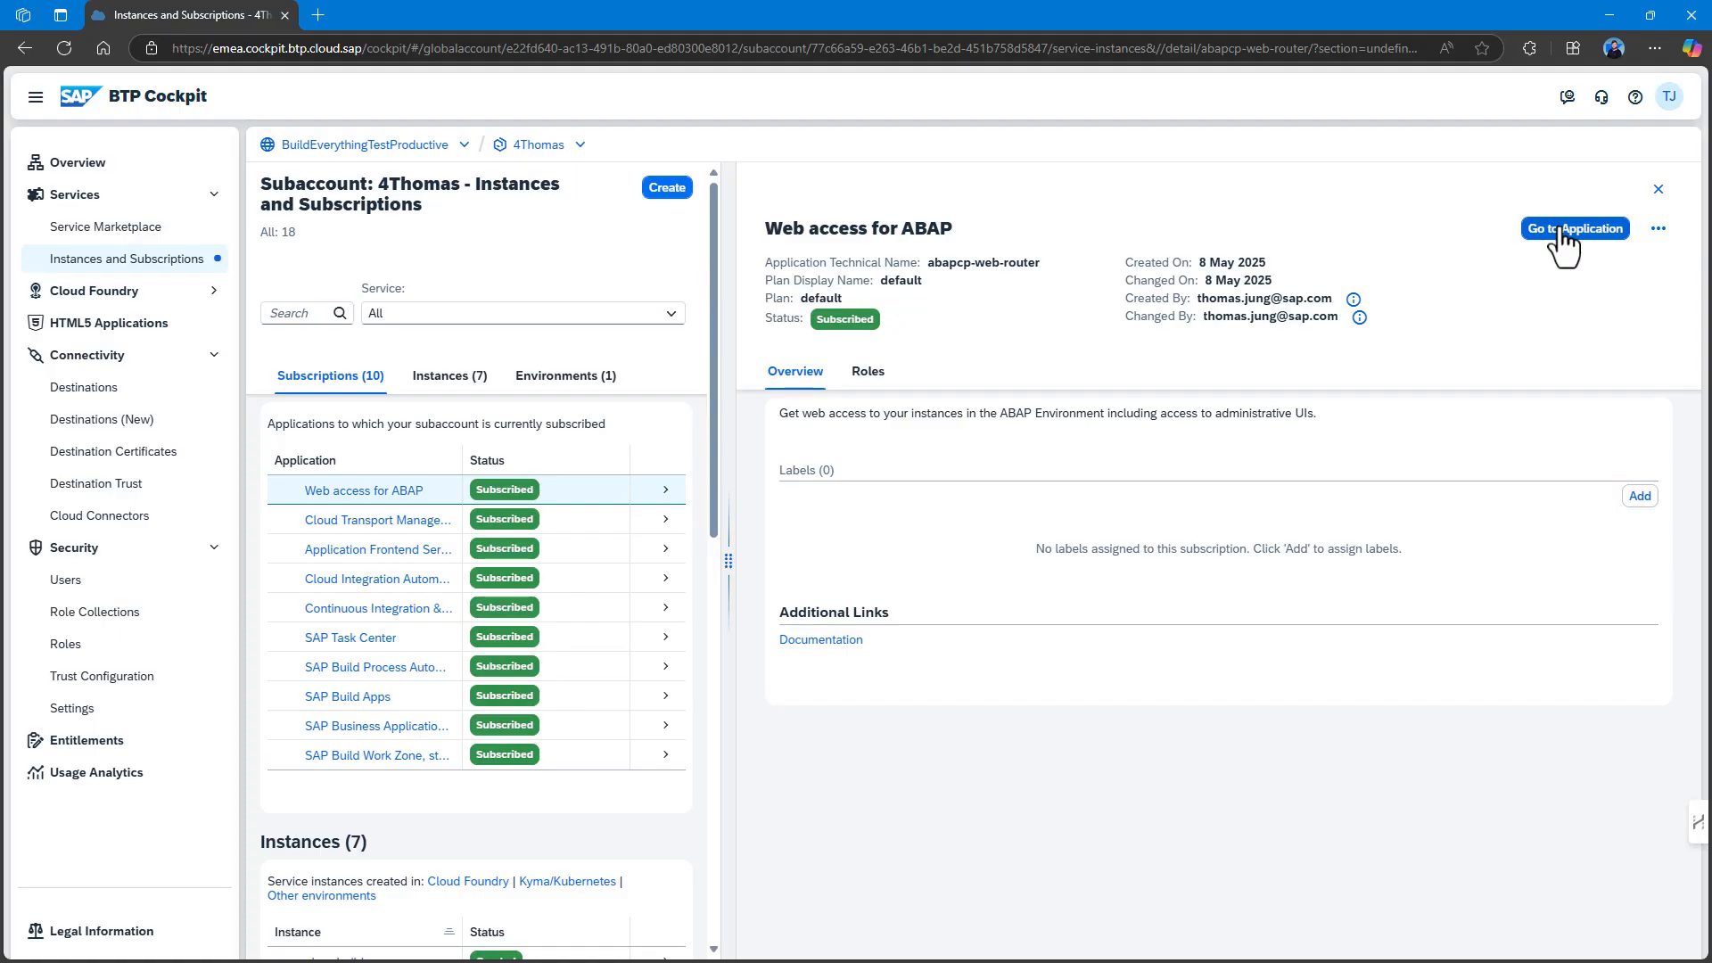
pyautogui.click(1552, 233)
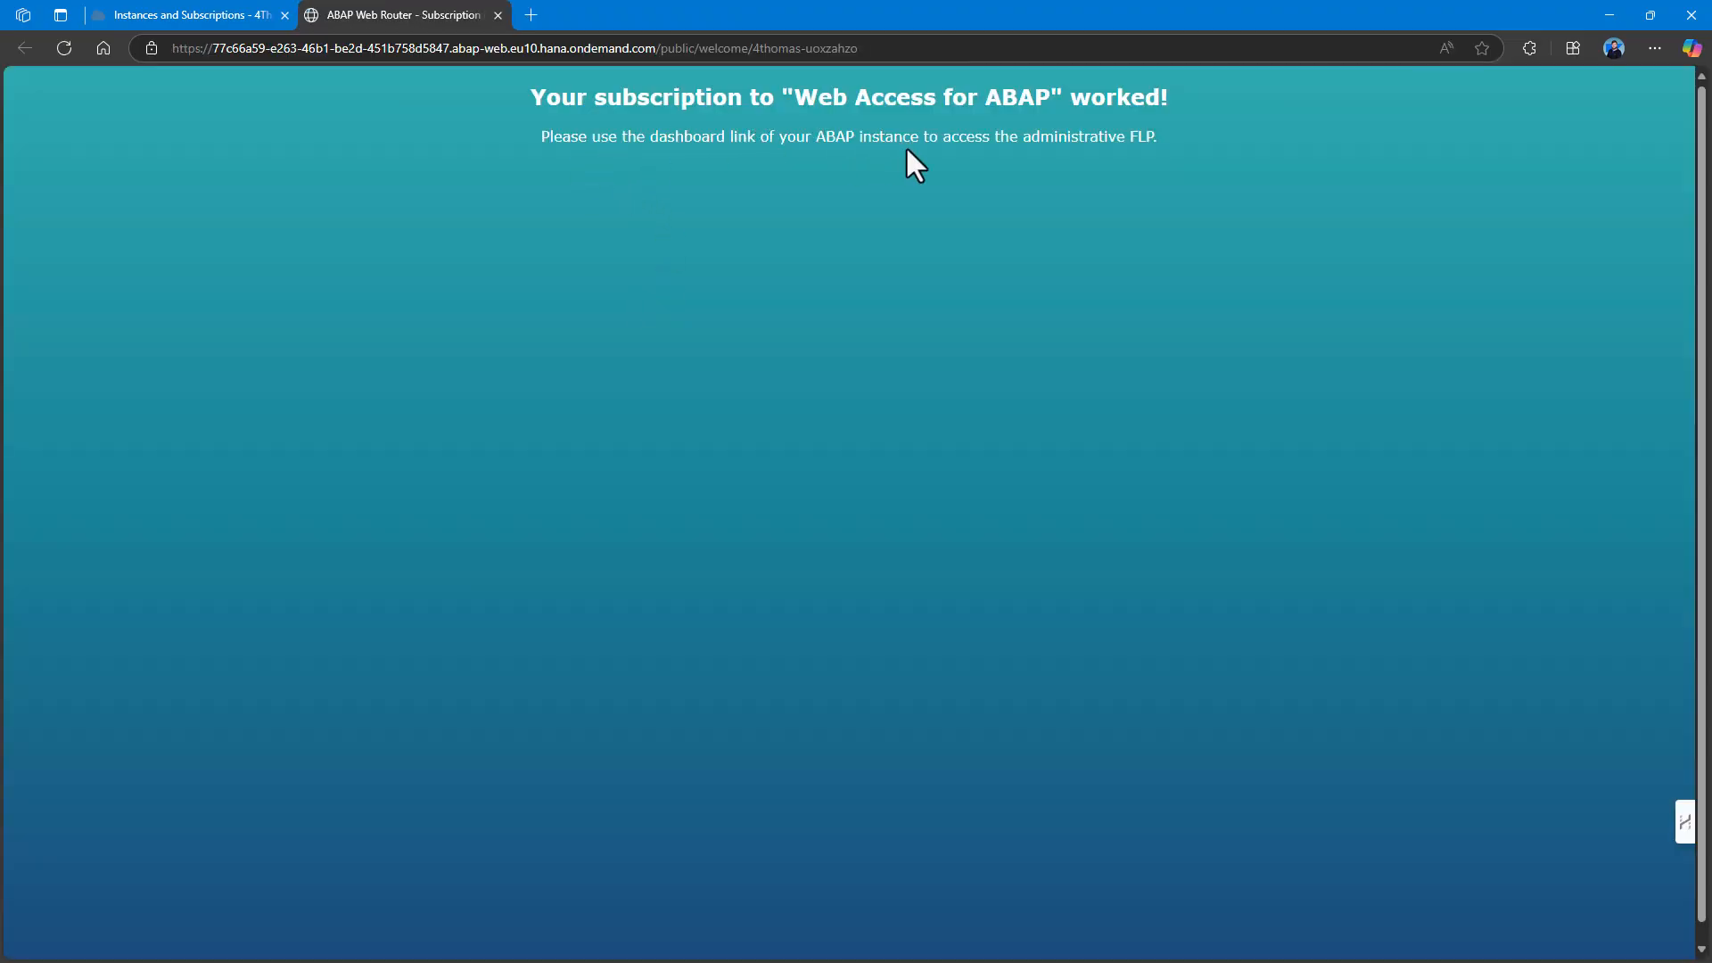
pyautogui.click(498, 15)
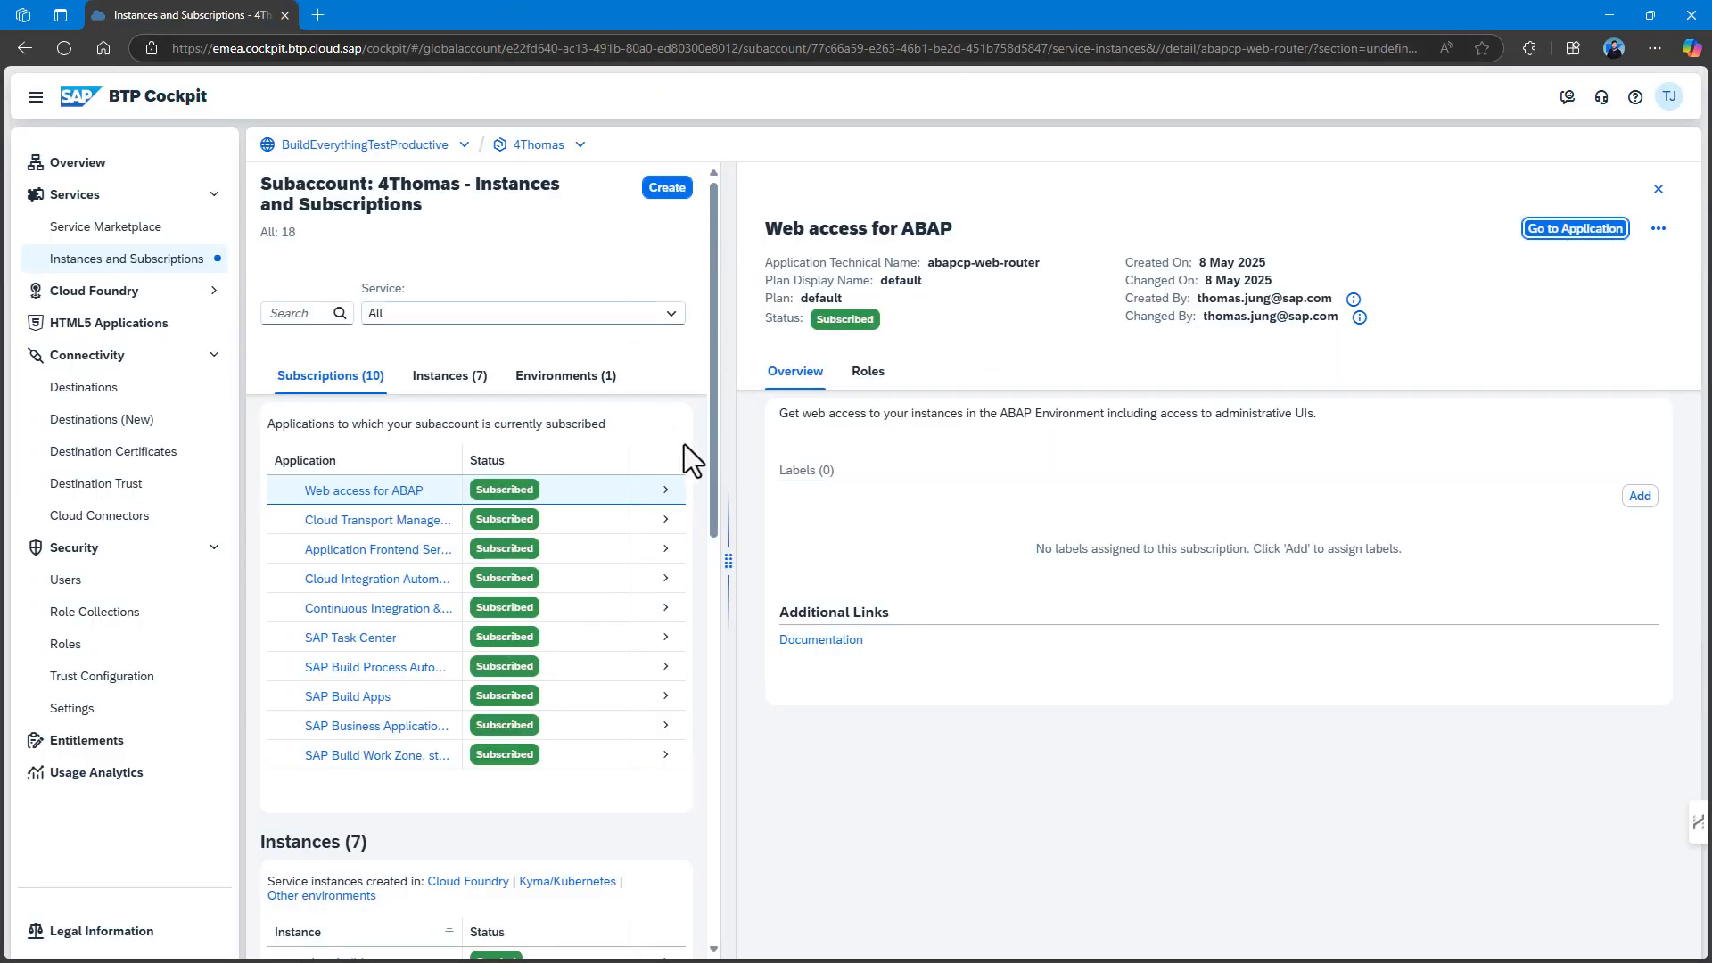
pyautogui.scroll(-7, 528, 453)
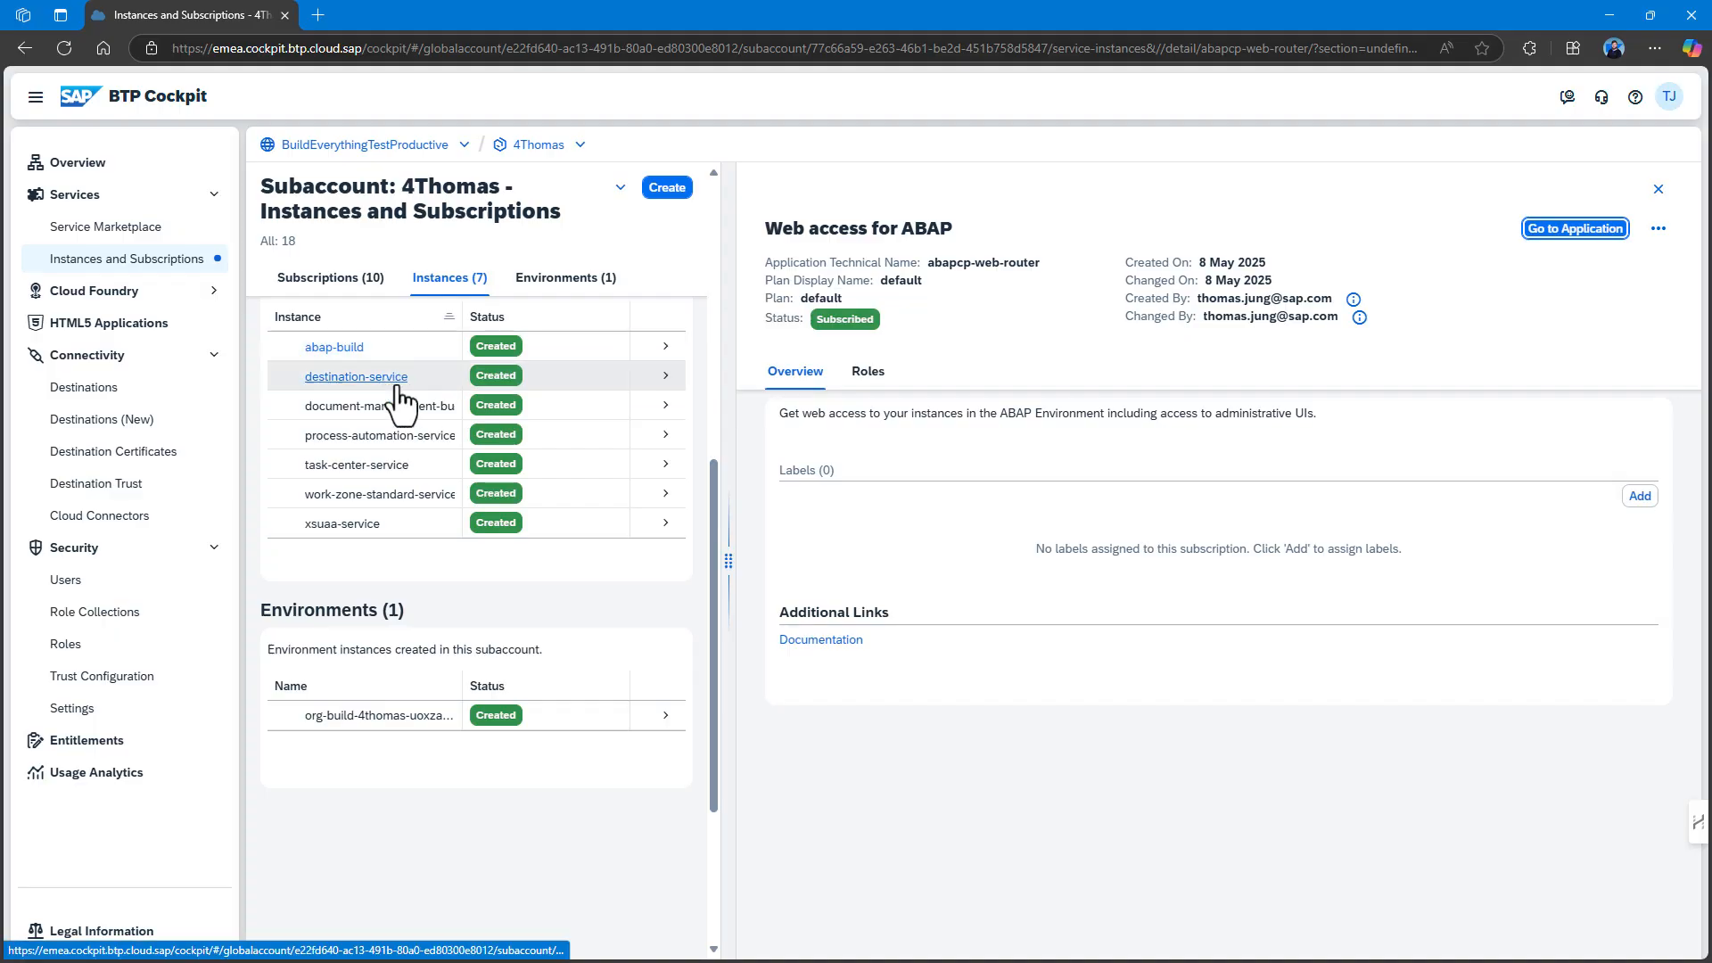
pyautogui.scroll(1, 399, 379)
# Open abap-build in a new tab, read the Application Frontend Service setup procedure, then go to Entitlements.
pyautogui.click(356, 437)
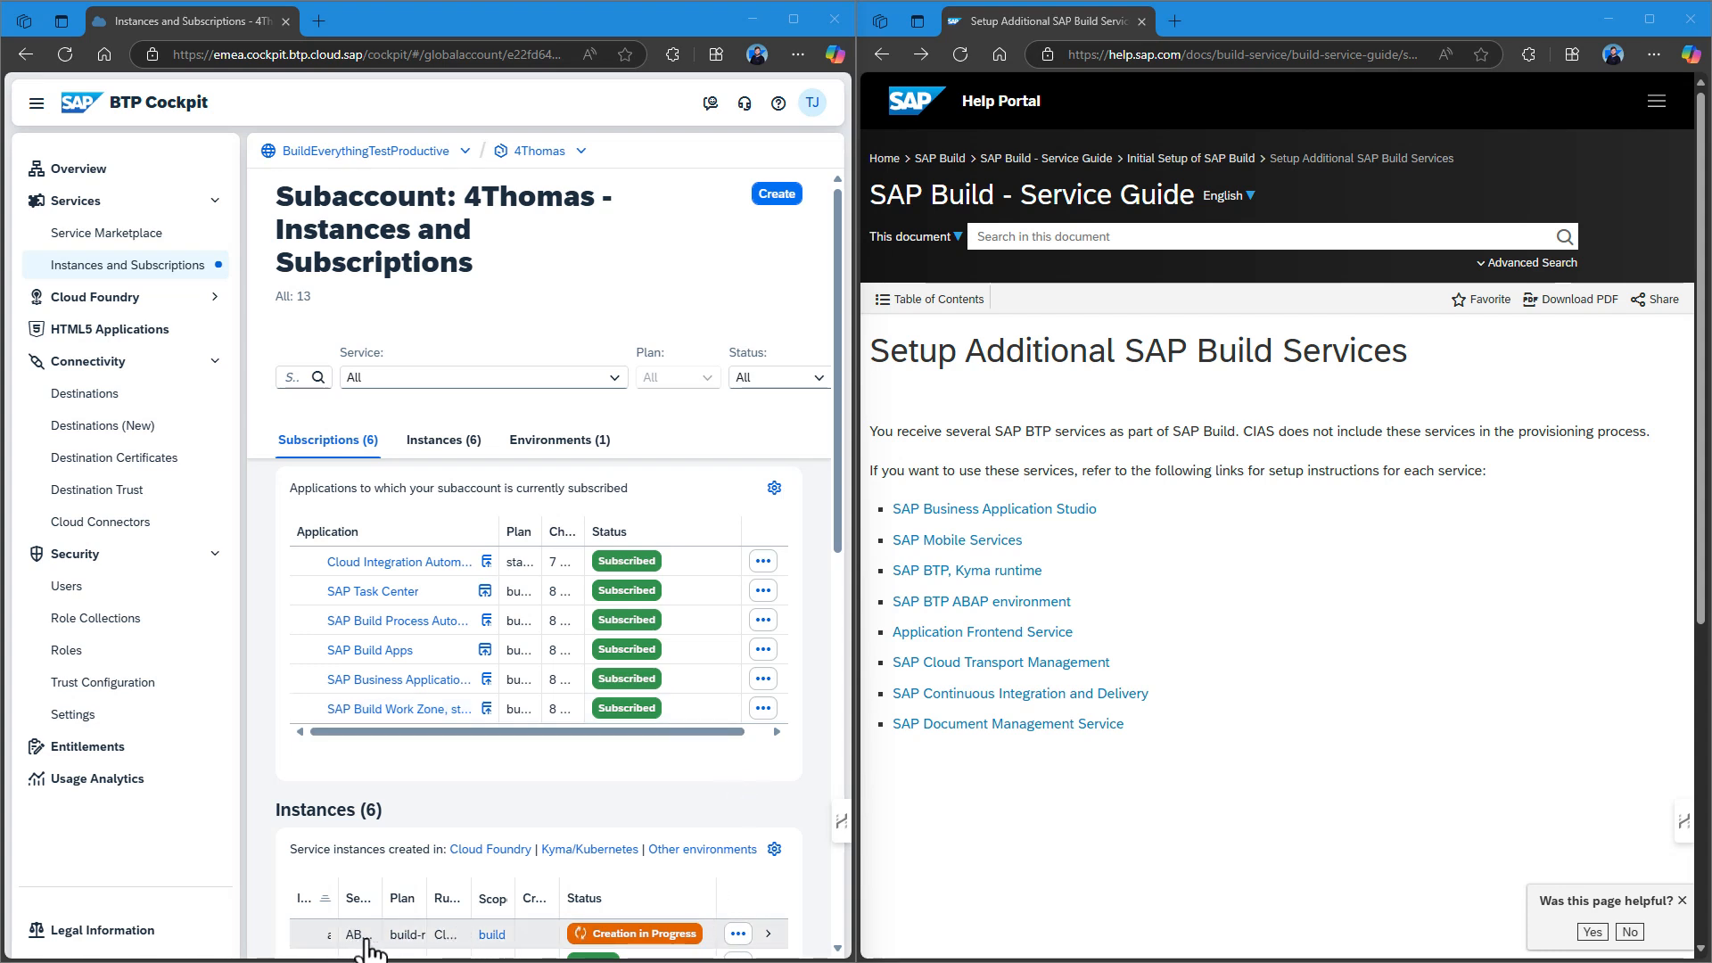
pyautogui.click(973, 634)
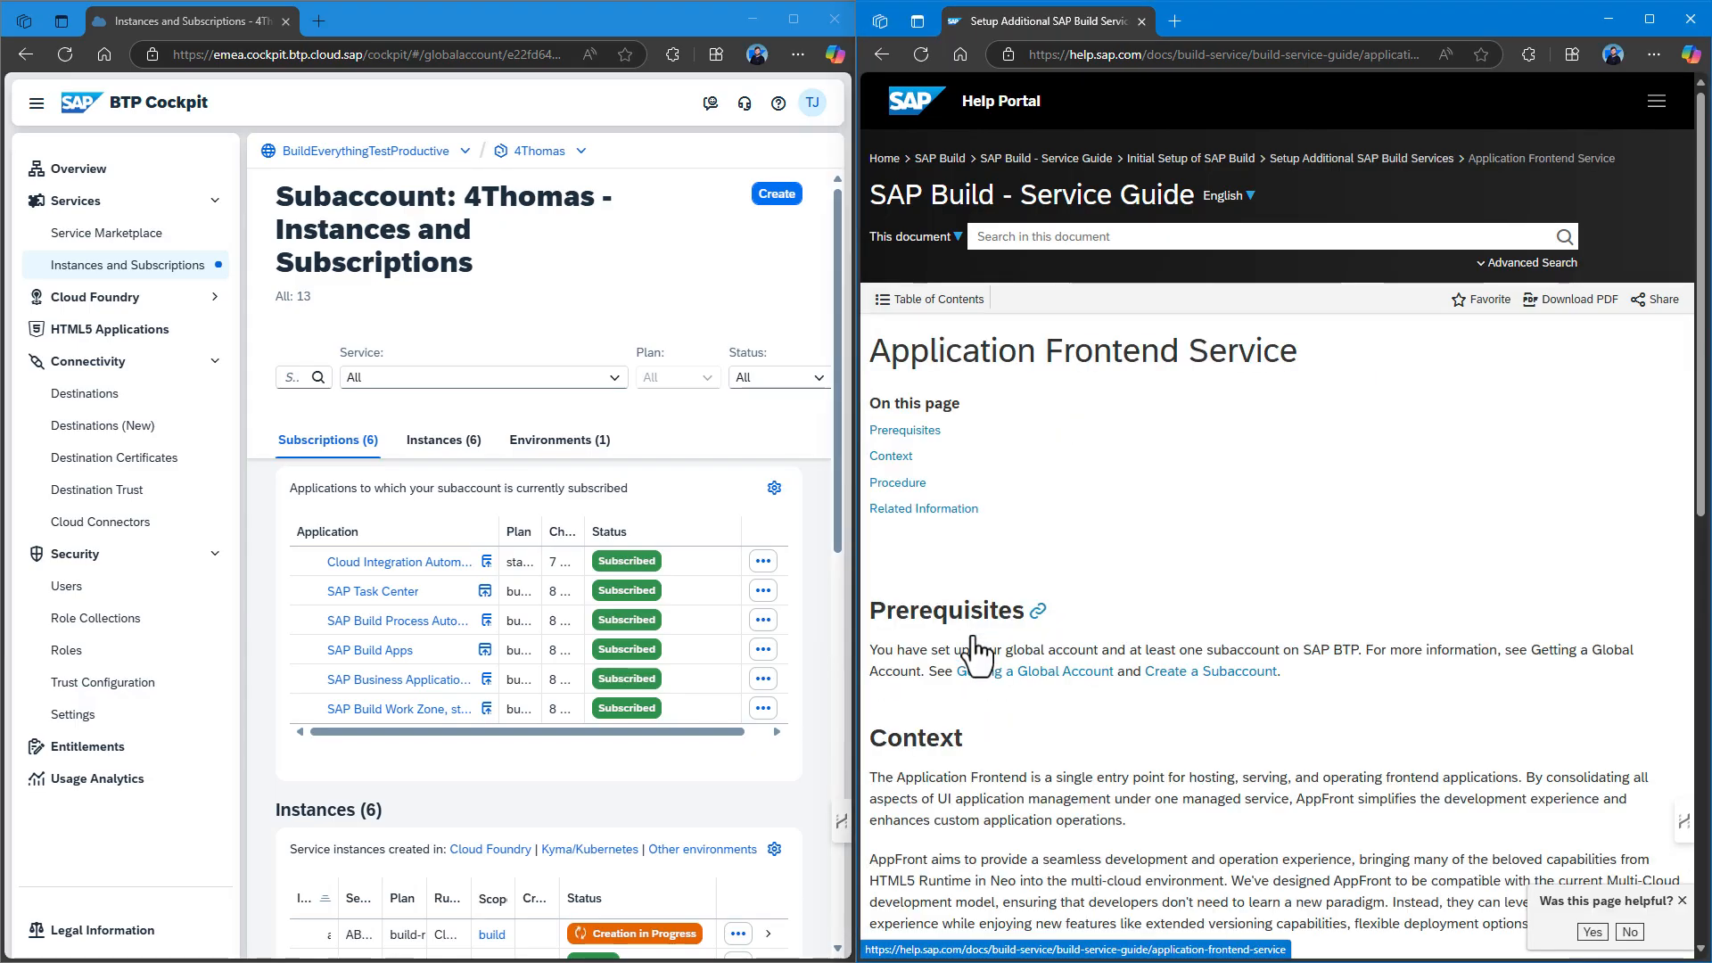
pyautogui.scroll(-10, 1144, 661)
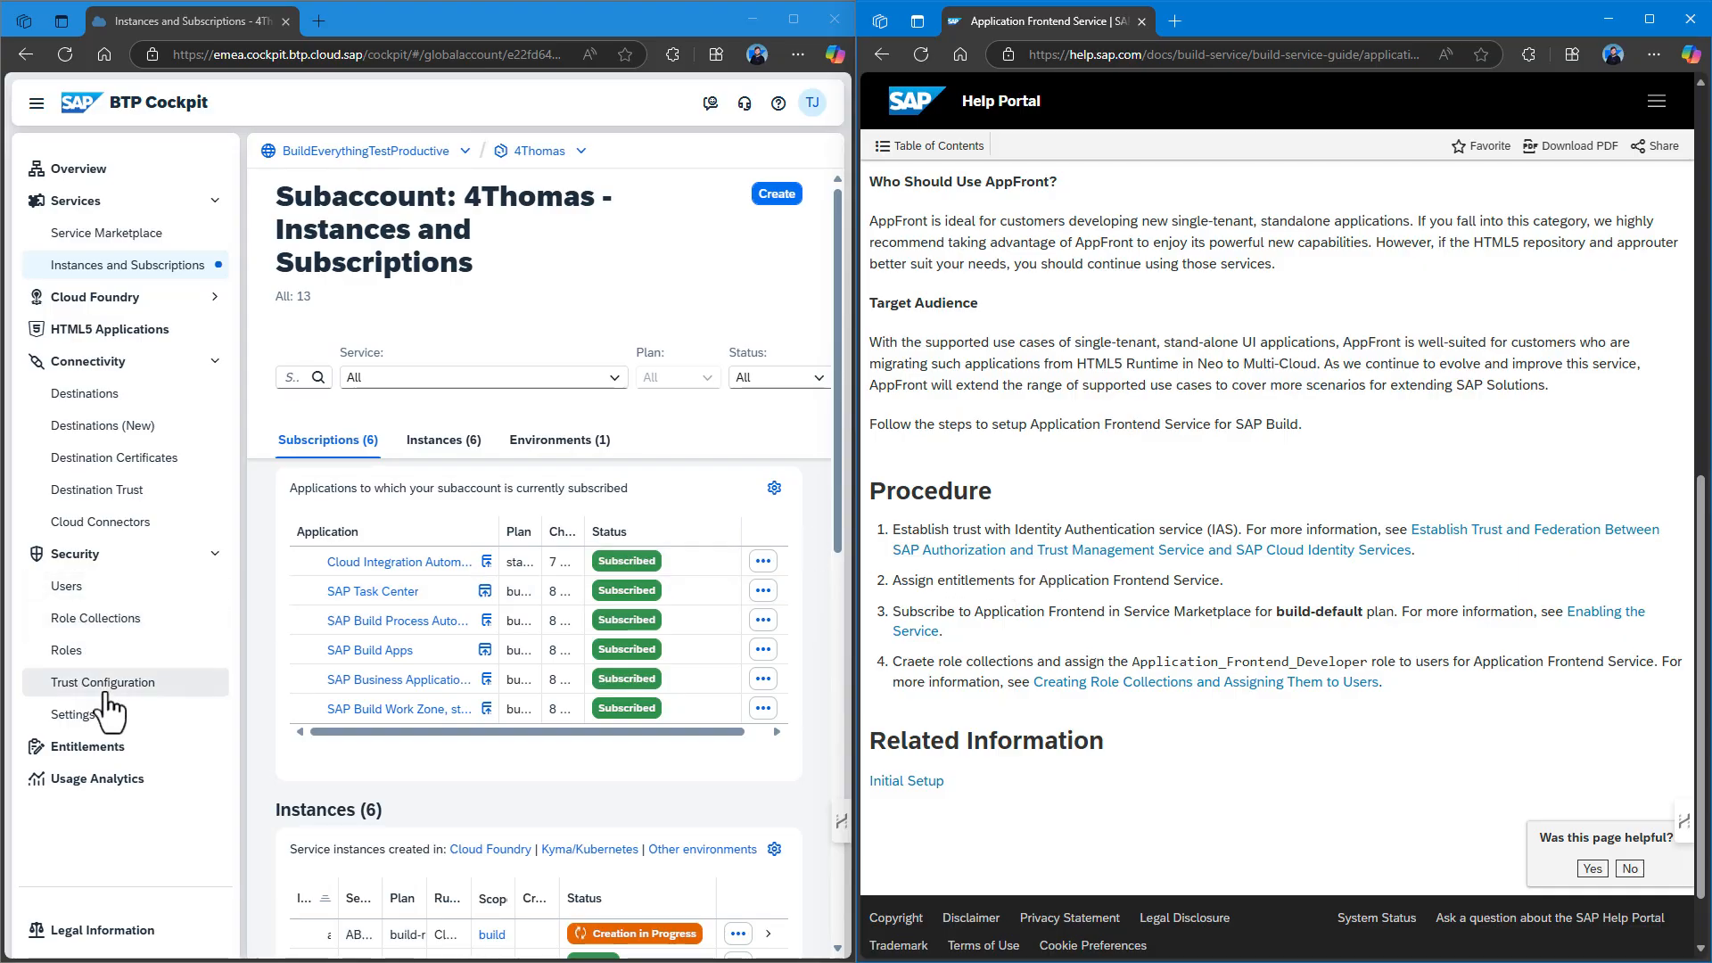
pyautogui.click(111, 756)
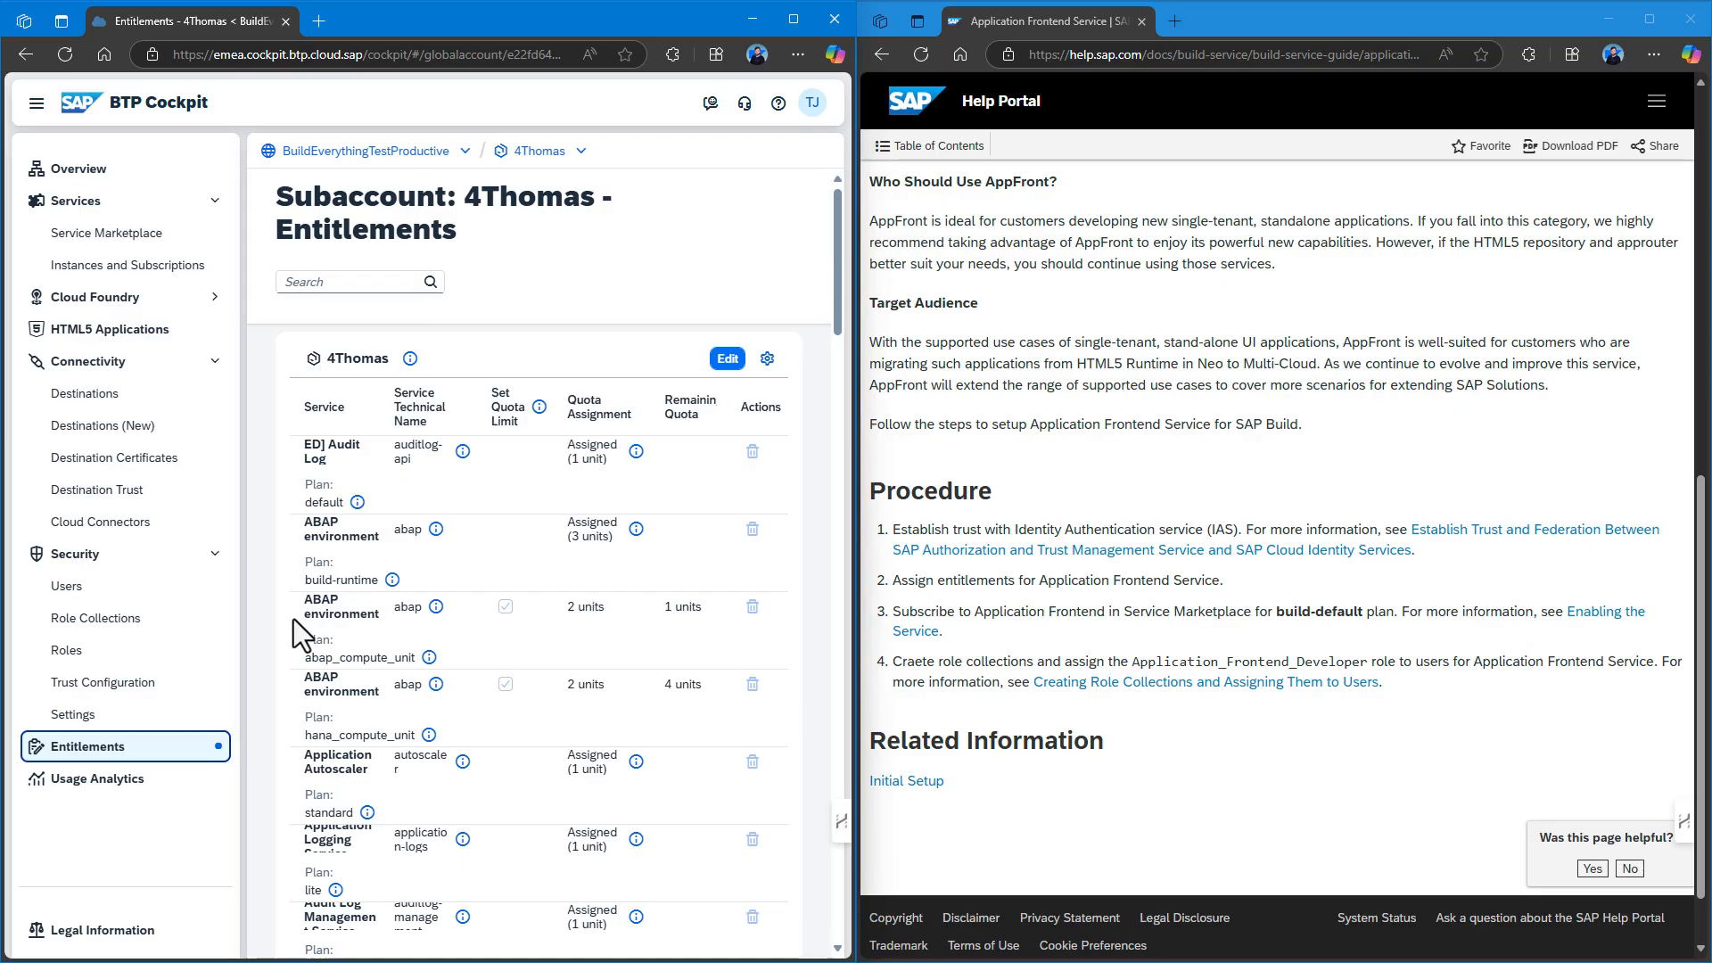
# Add the Application Frontend Service build-default plan to the entitlements.
pyautogui.click(728, 361)
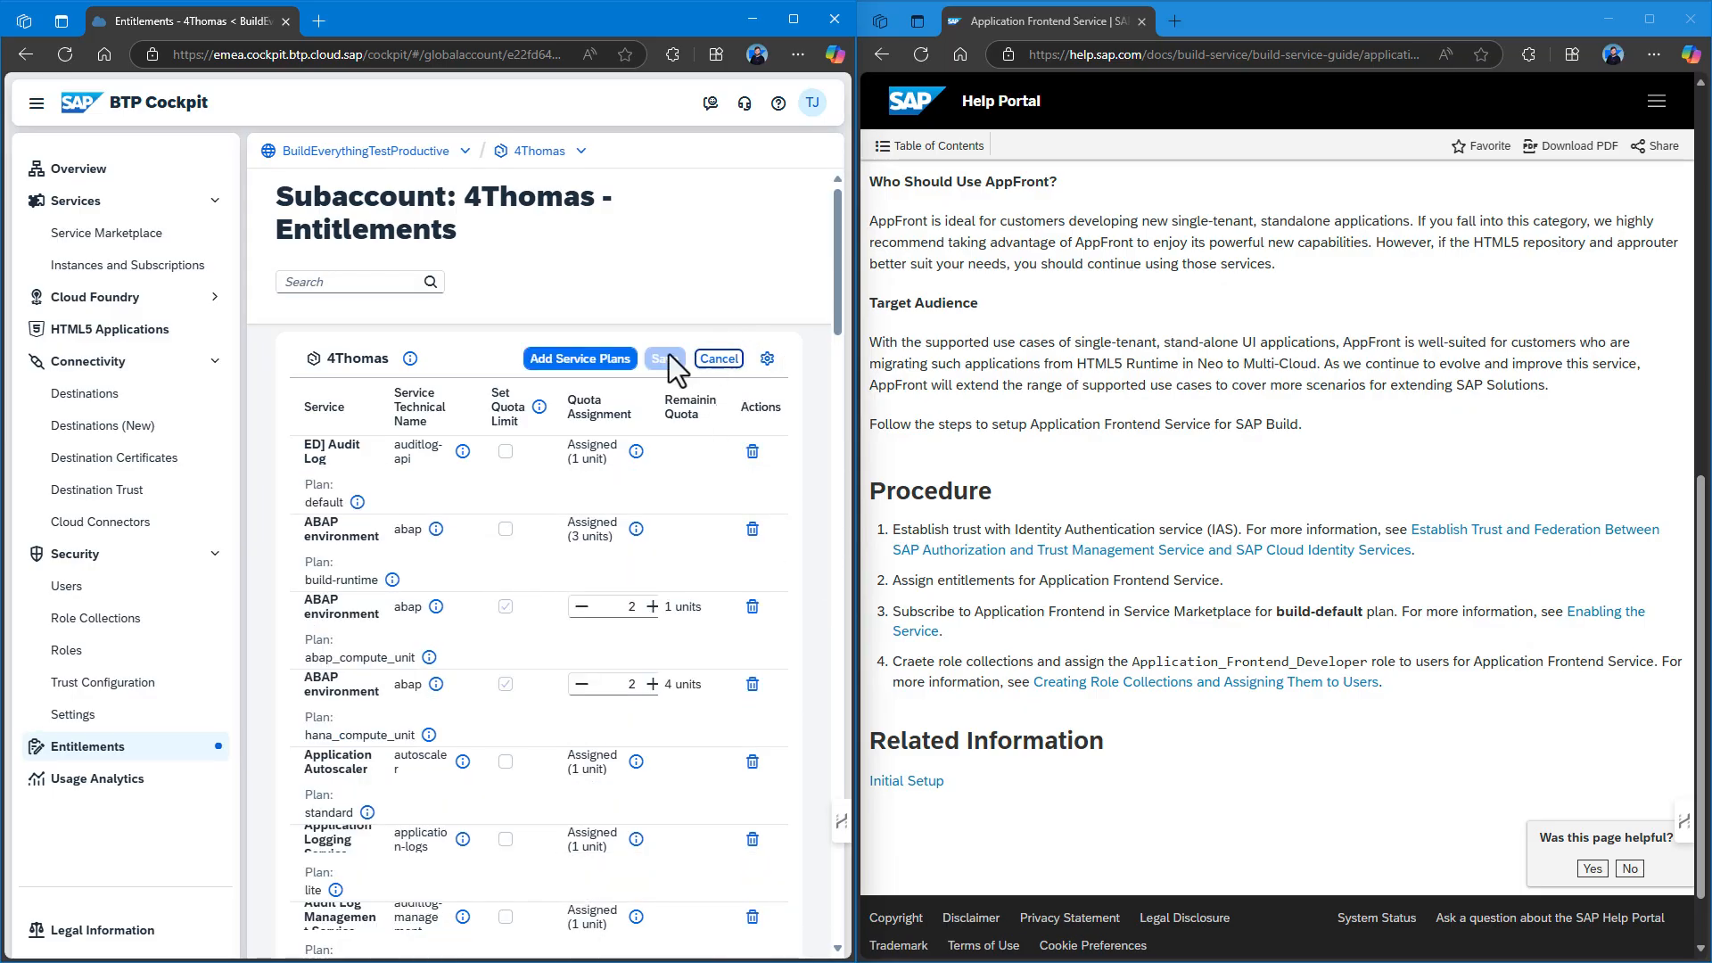
pyautogui.click(576, 359)
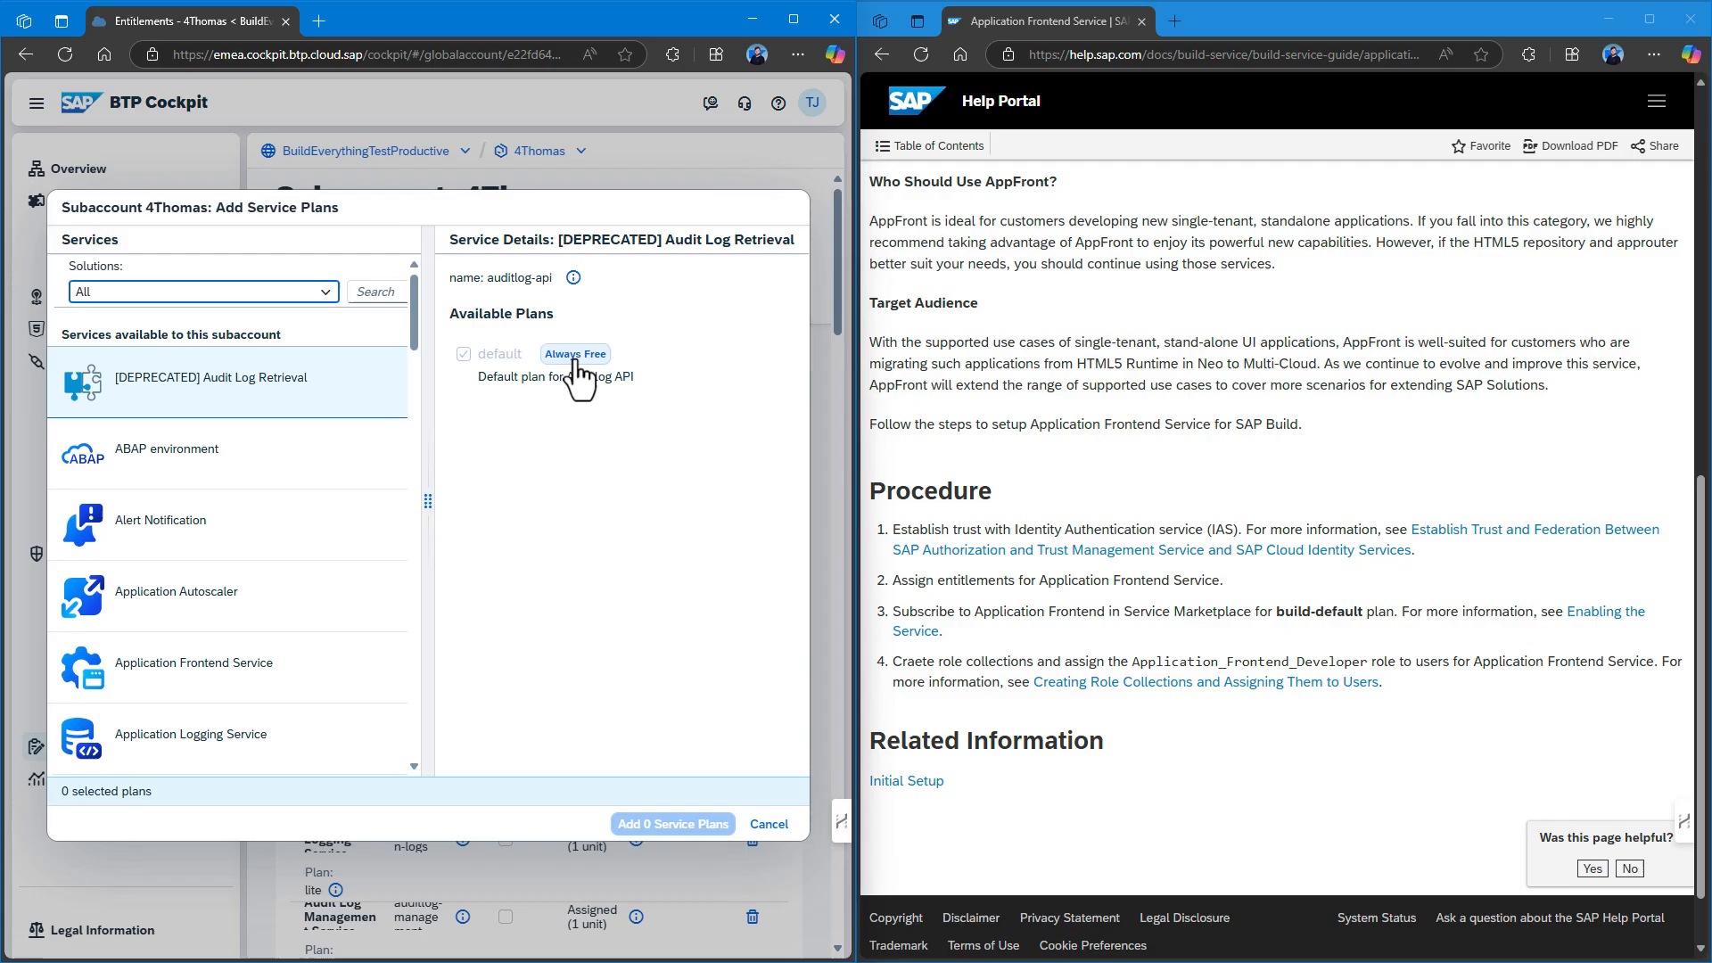
pyautogui.click(157, 292)
pyautogui.click(361, 290)
pyautogui.write('application')
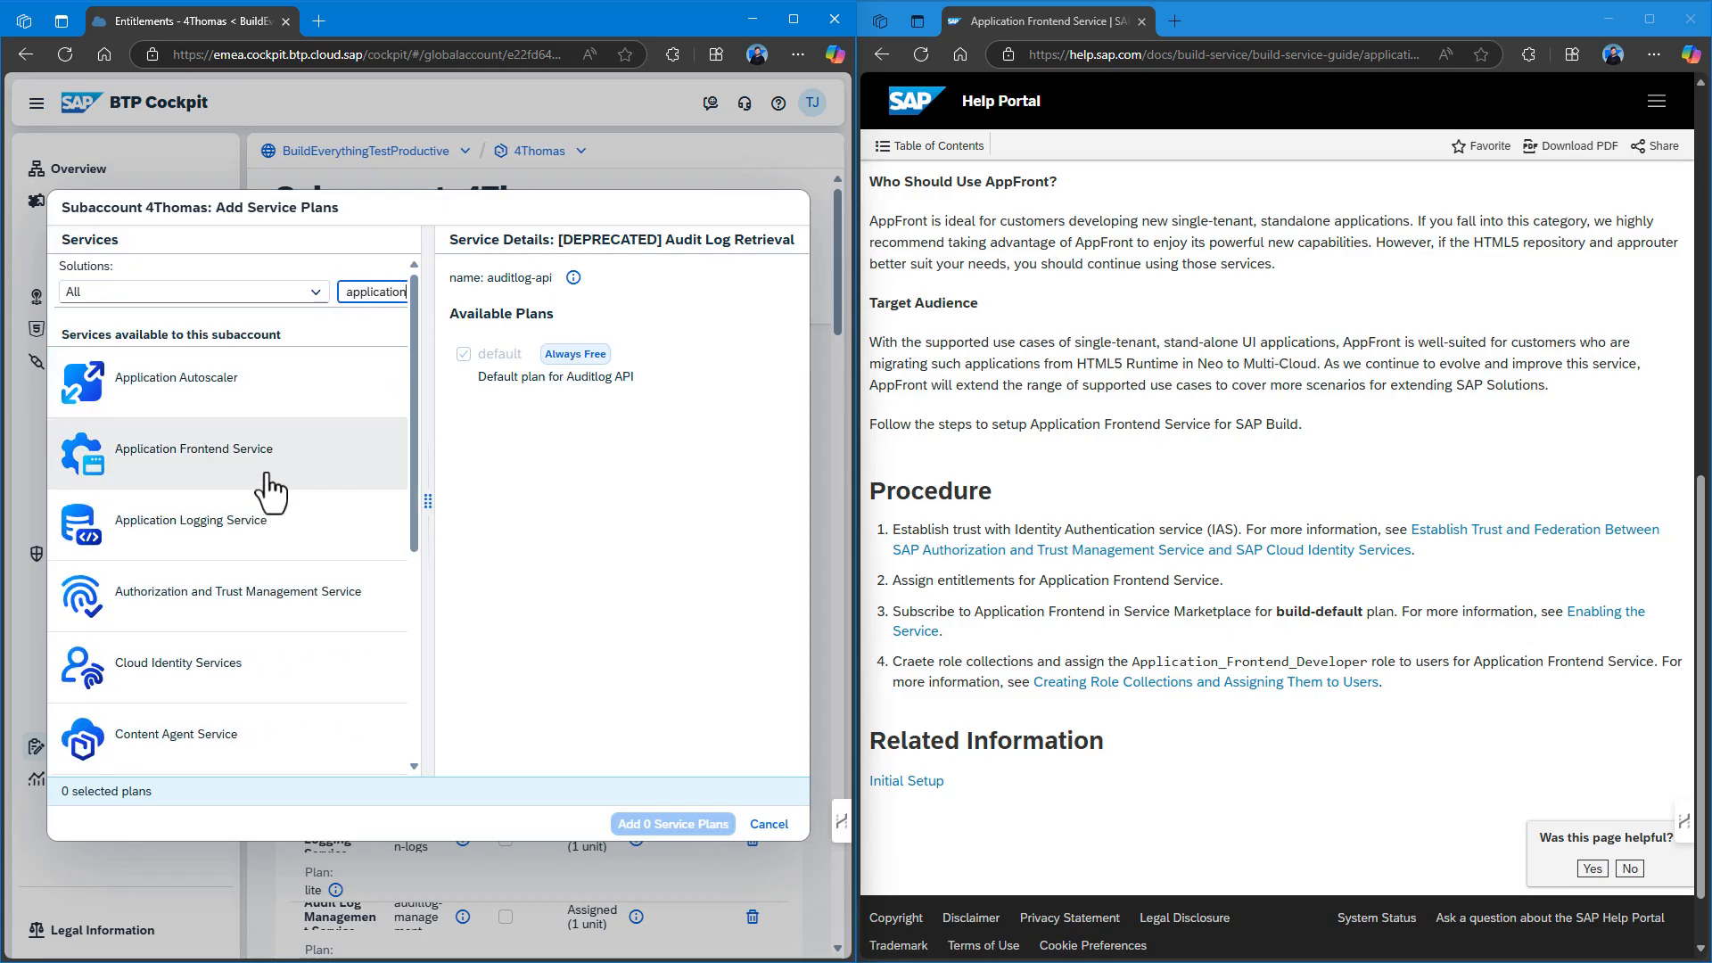
pyautogui.click(294, 472)
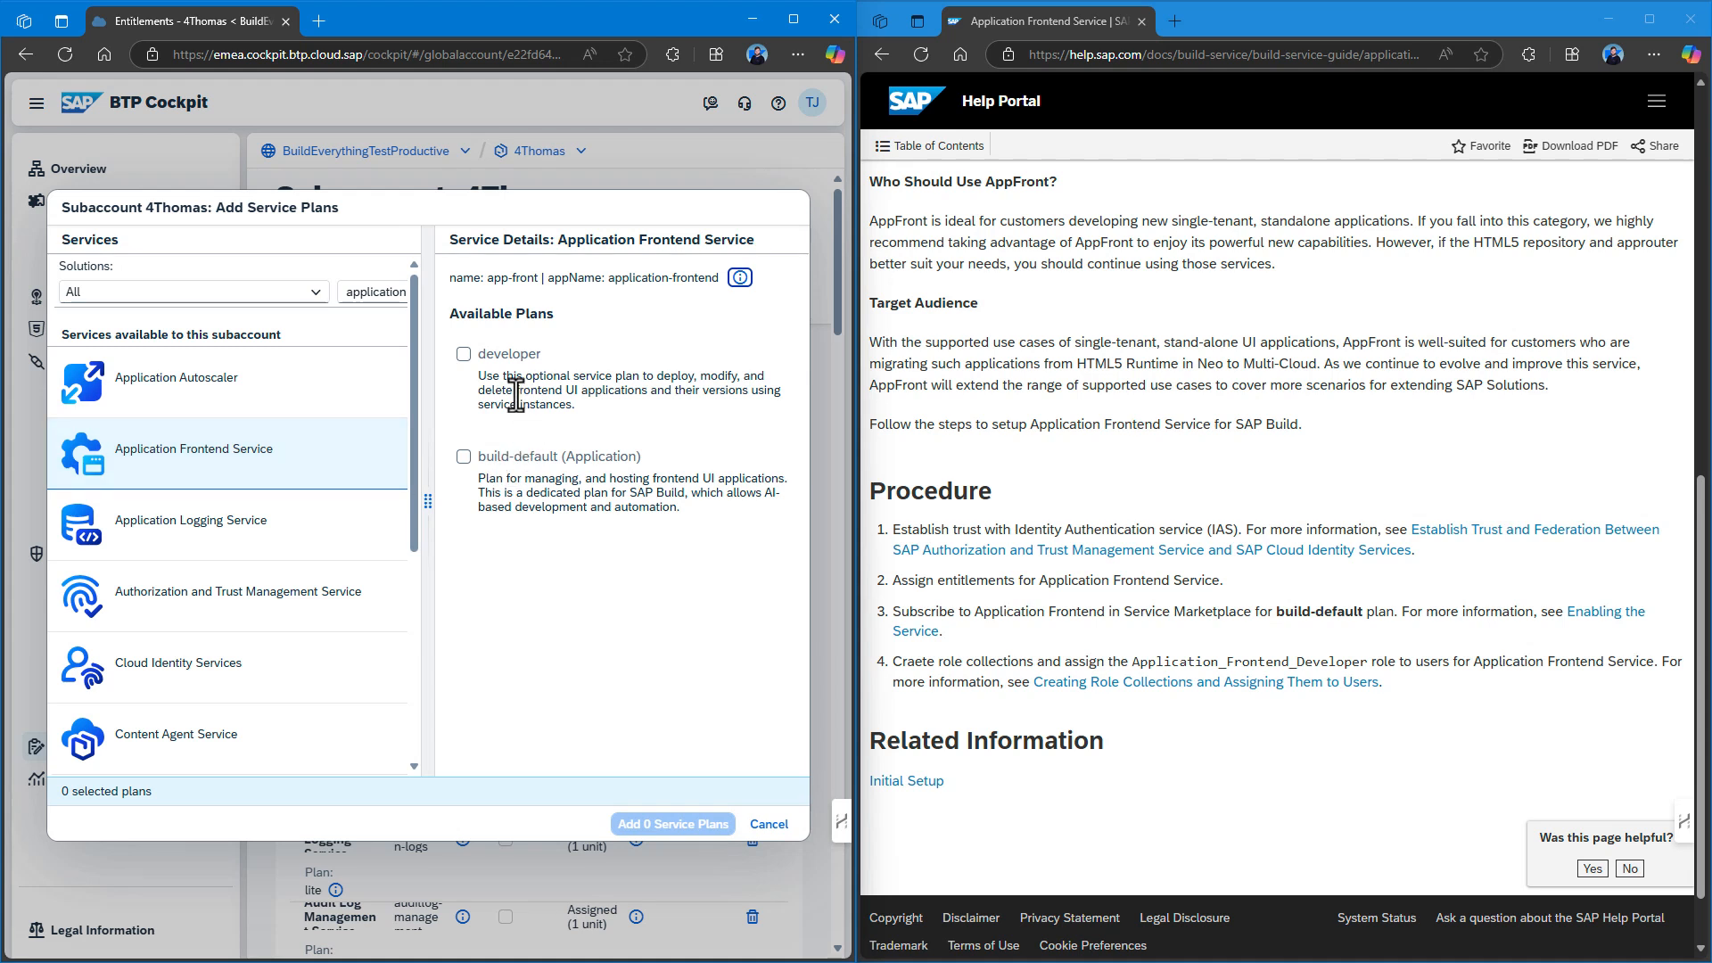
pyautogui.click(465, 455)
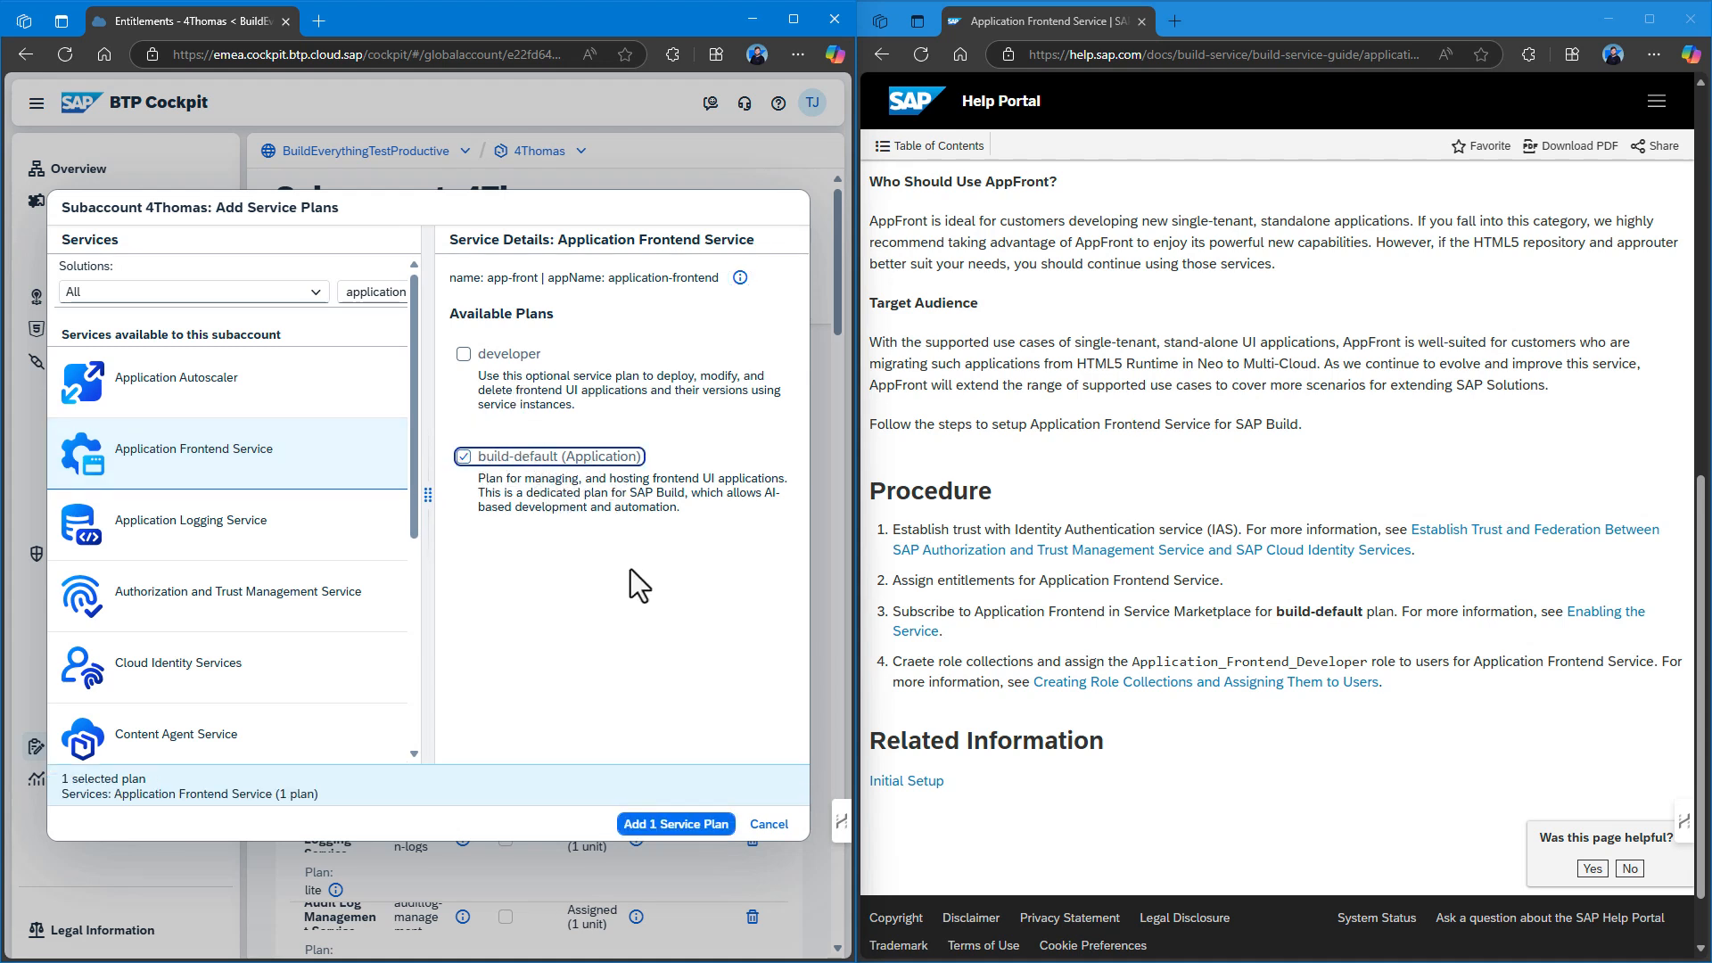
pyautogui.click(684, 816)
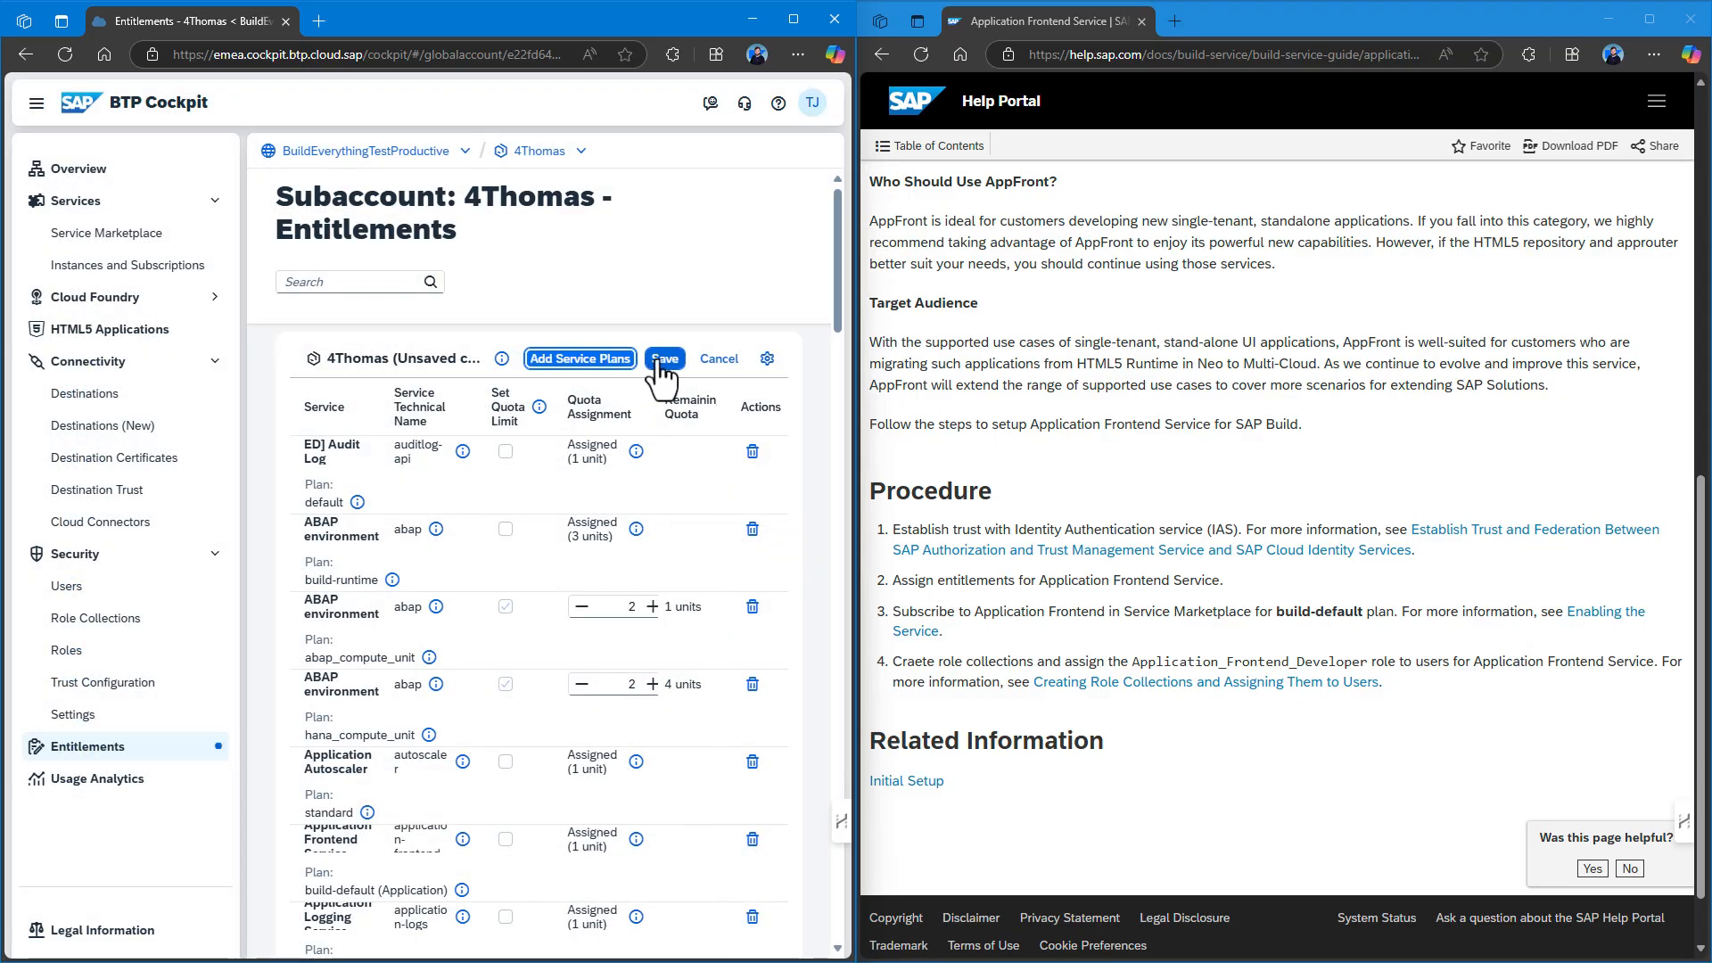
# Add the Application Frontend Service developer plan too and save the entitlements.
pyautogui.click(612, 361)
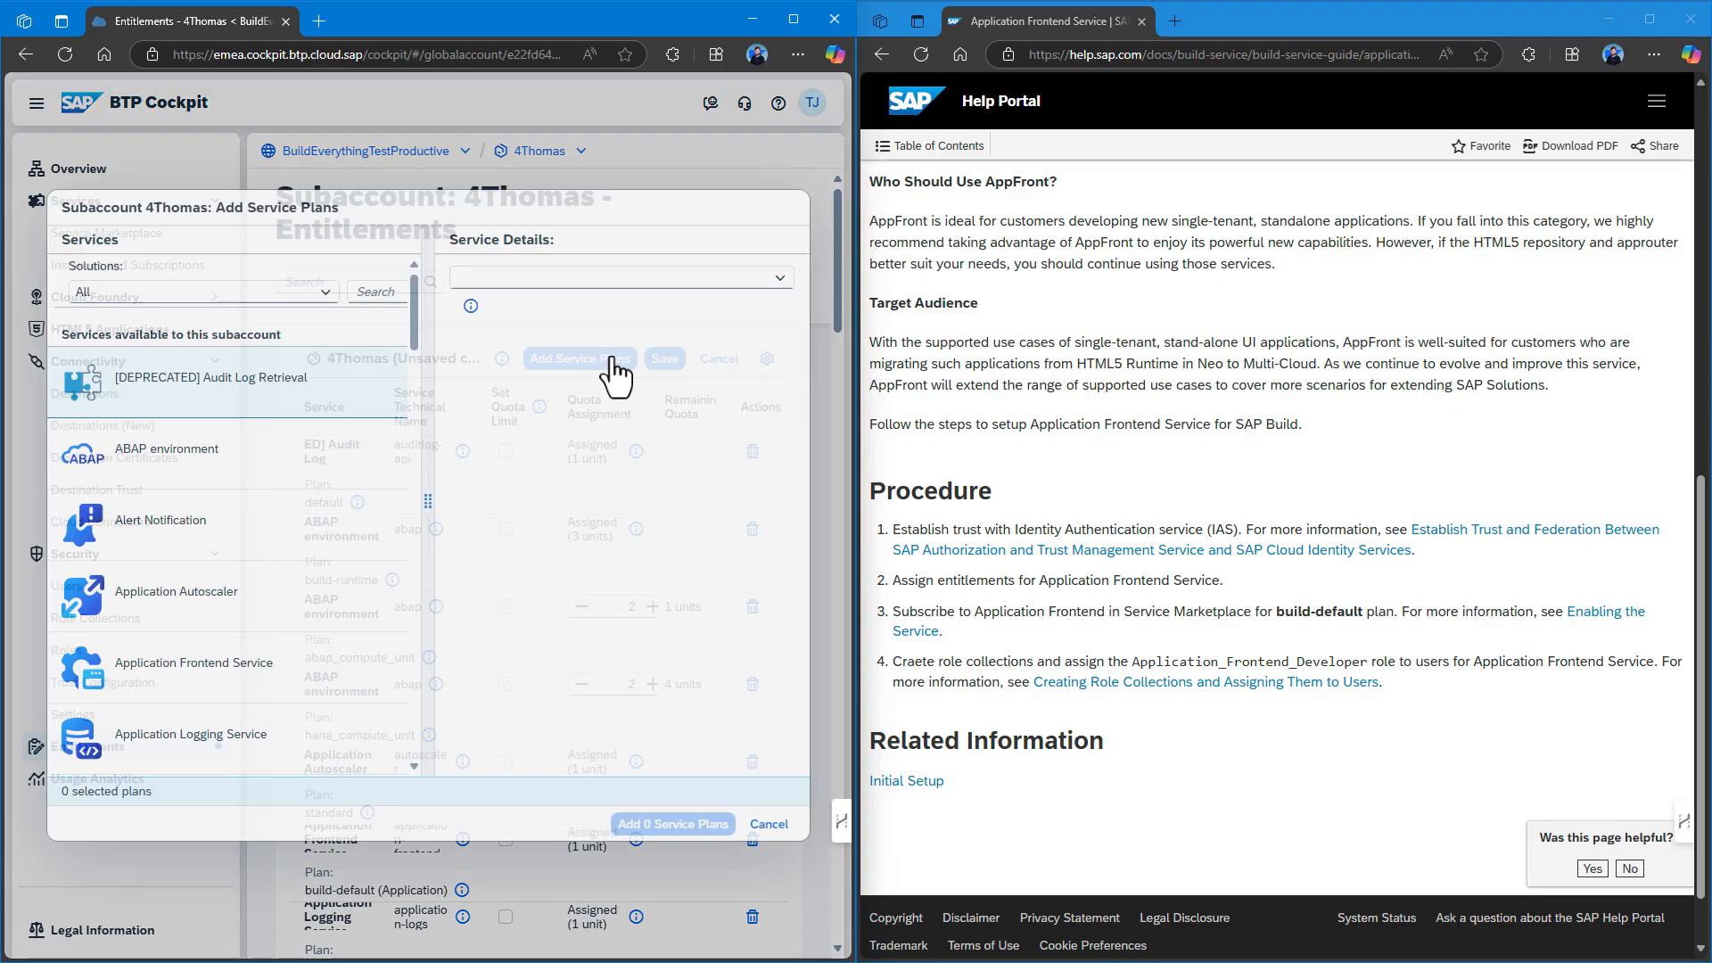
pyautogui.click(375, 291)
pyautogui.write('app')
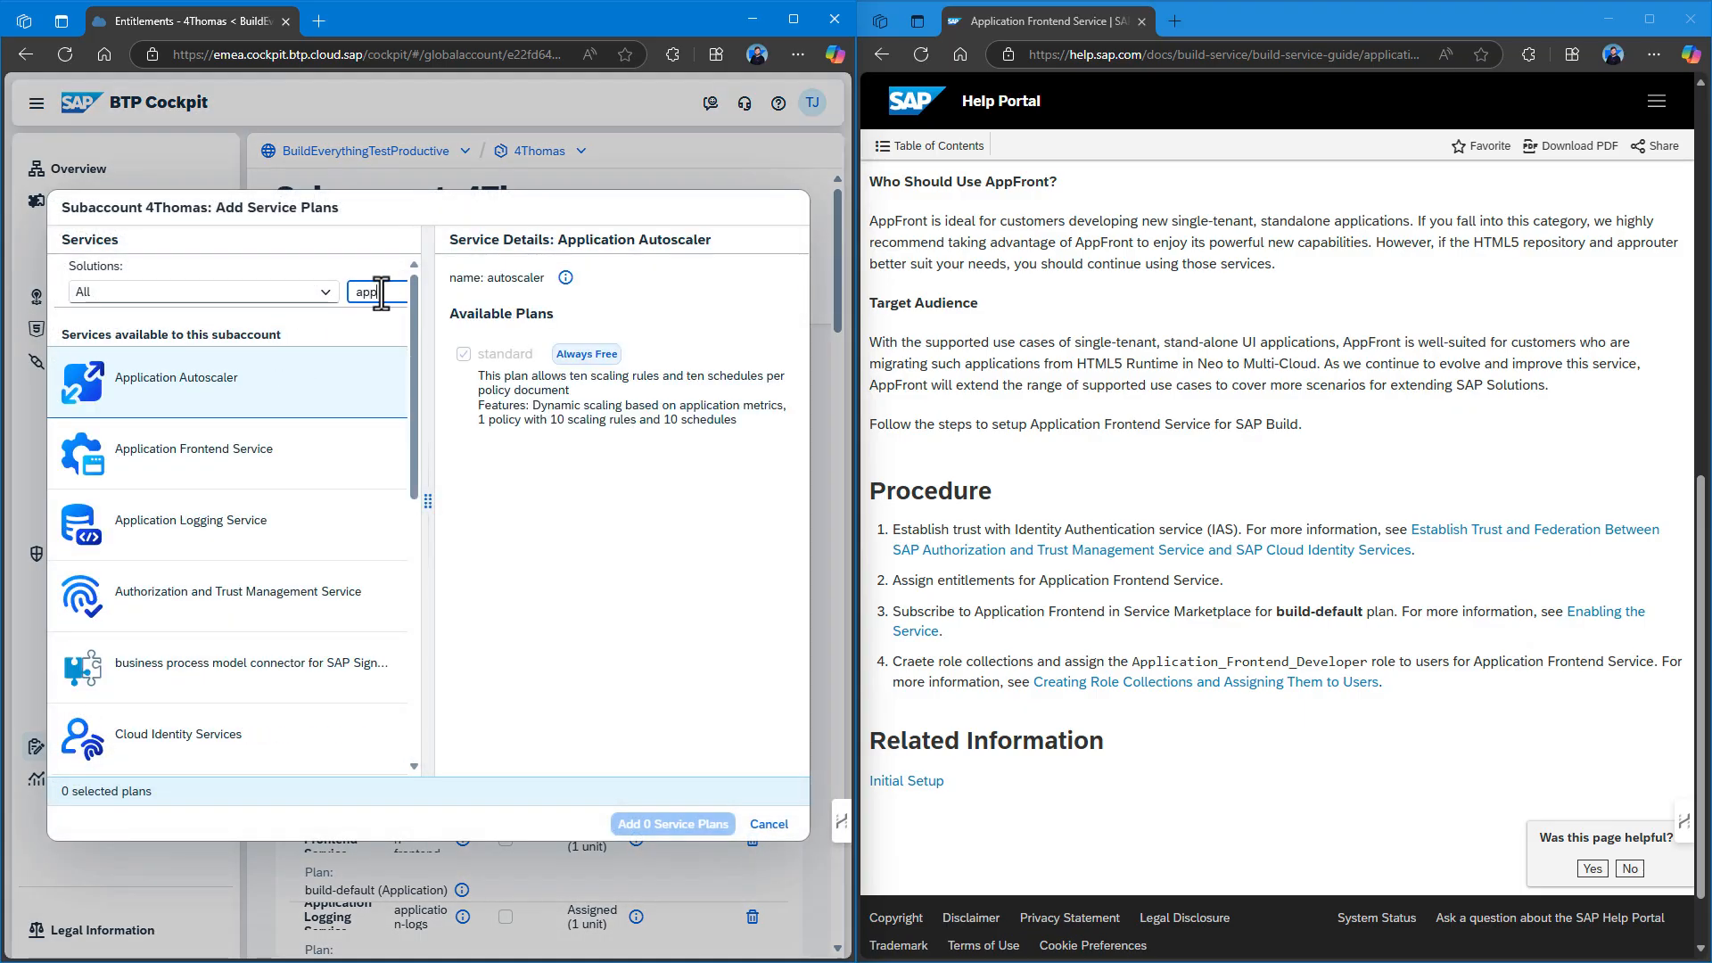
pyautogui.click(268, 468)
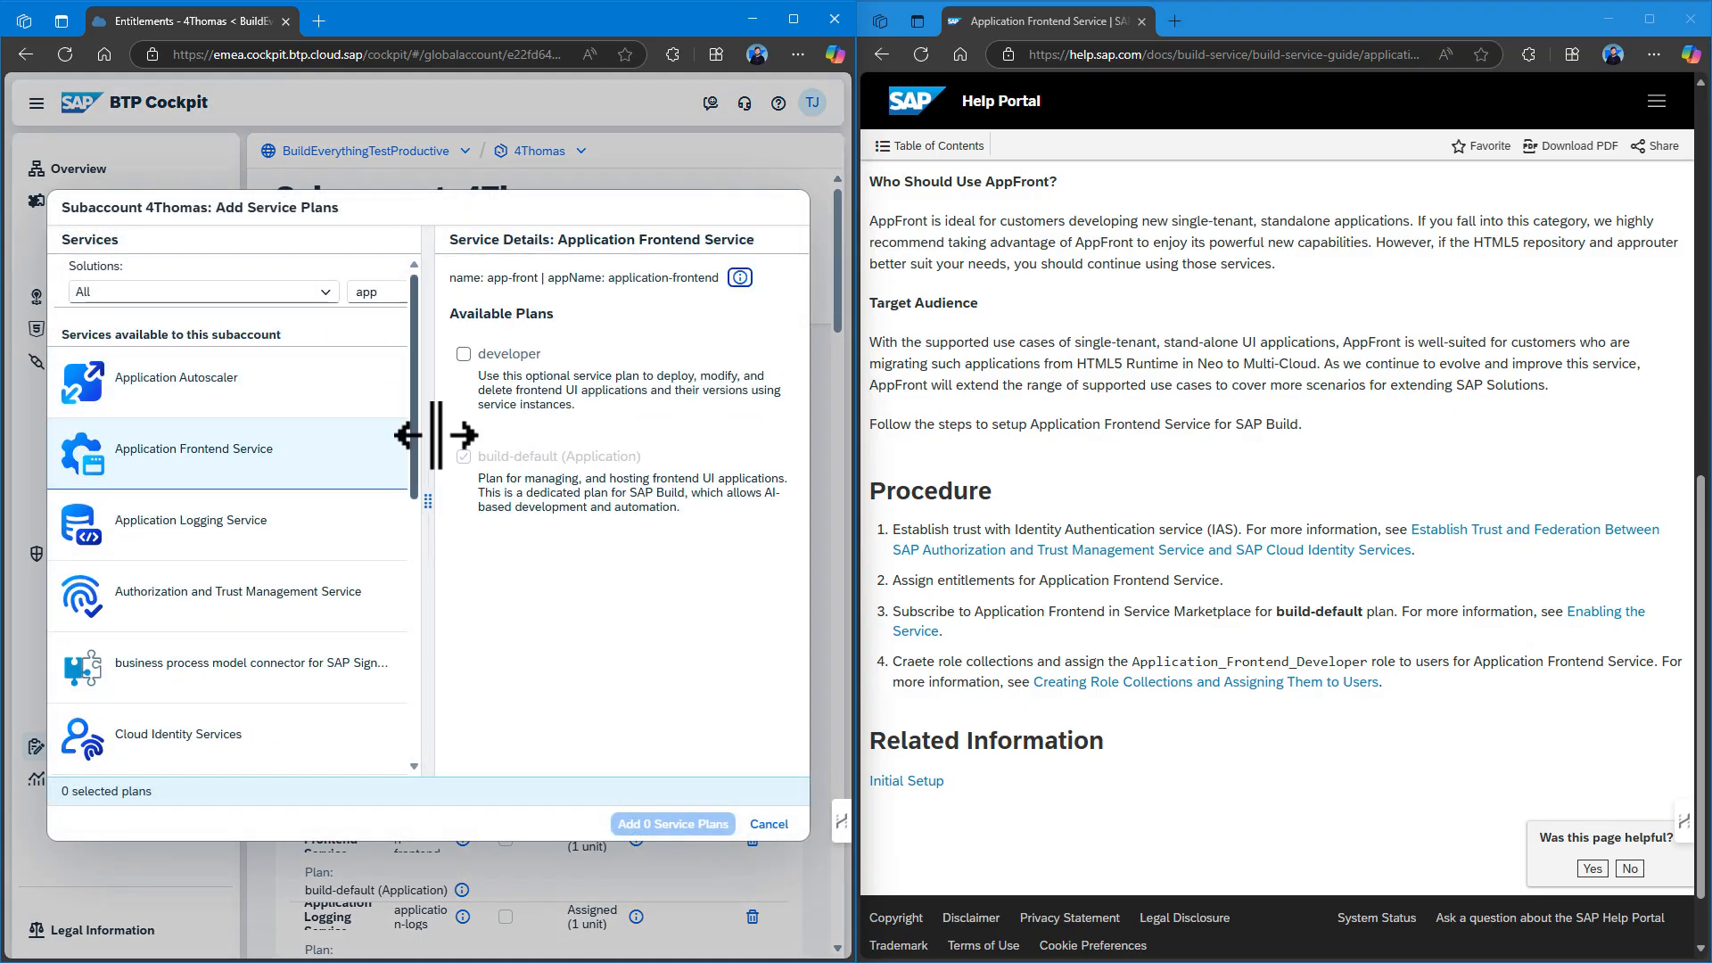
pyautogui.click(463, 353)
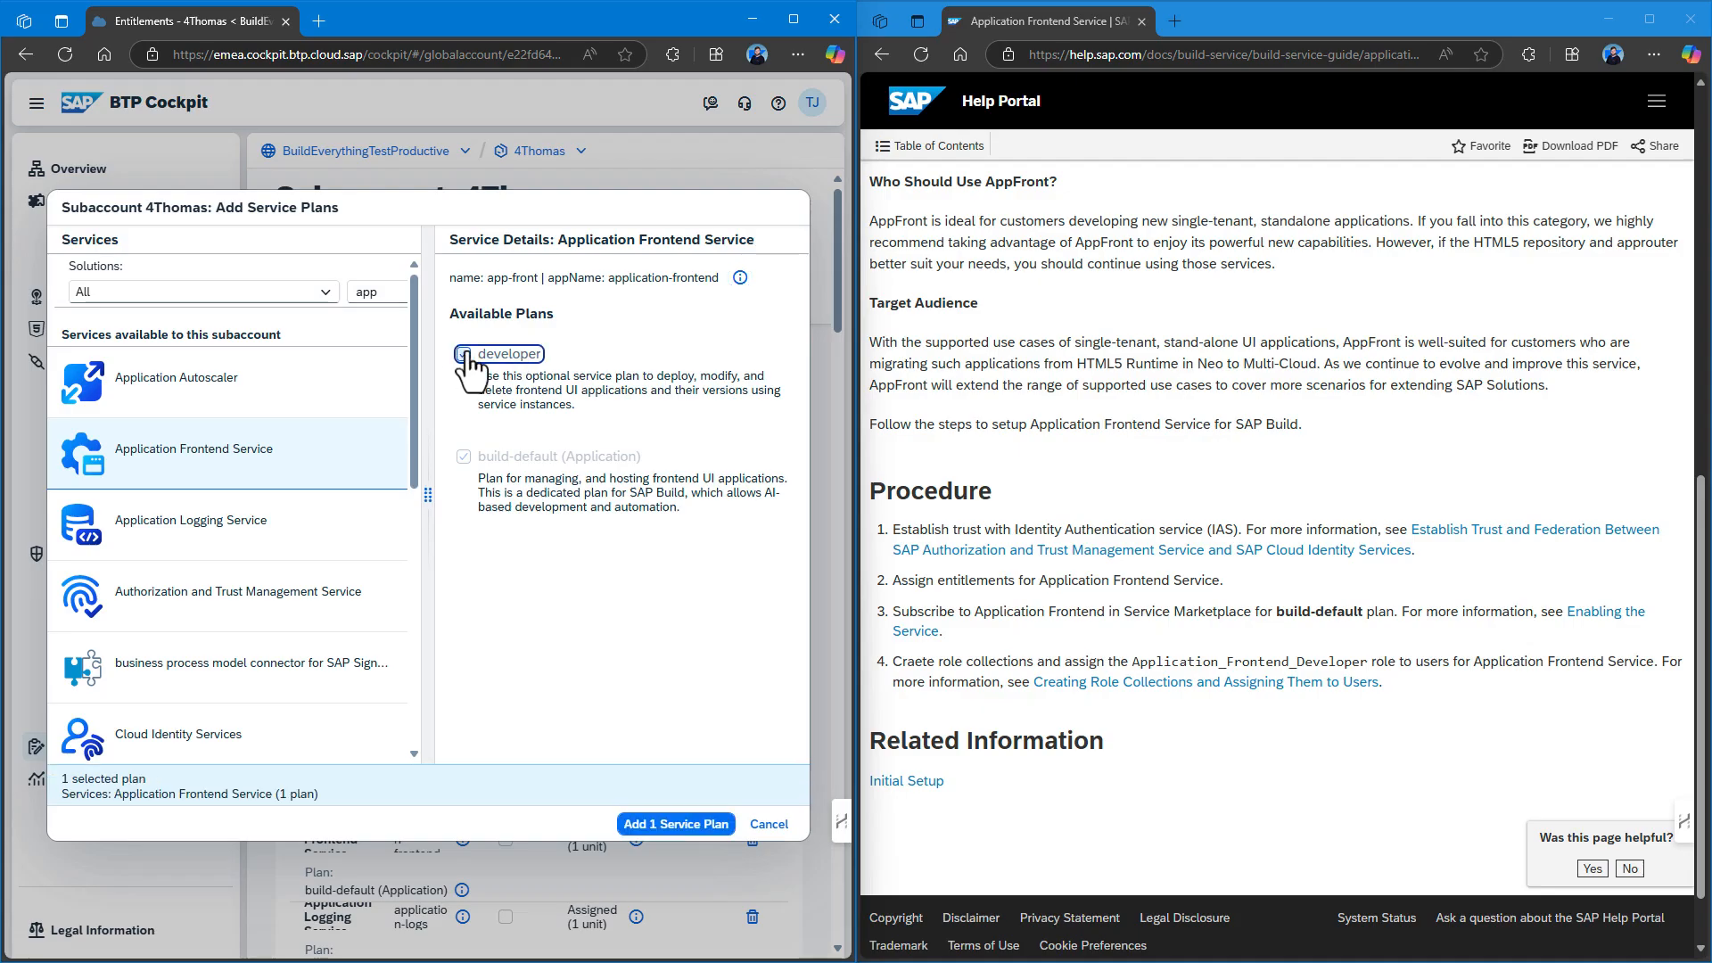
pyautogui.click(660, 824)
pyautogui.press('Return')
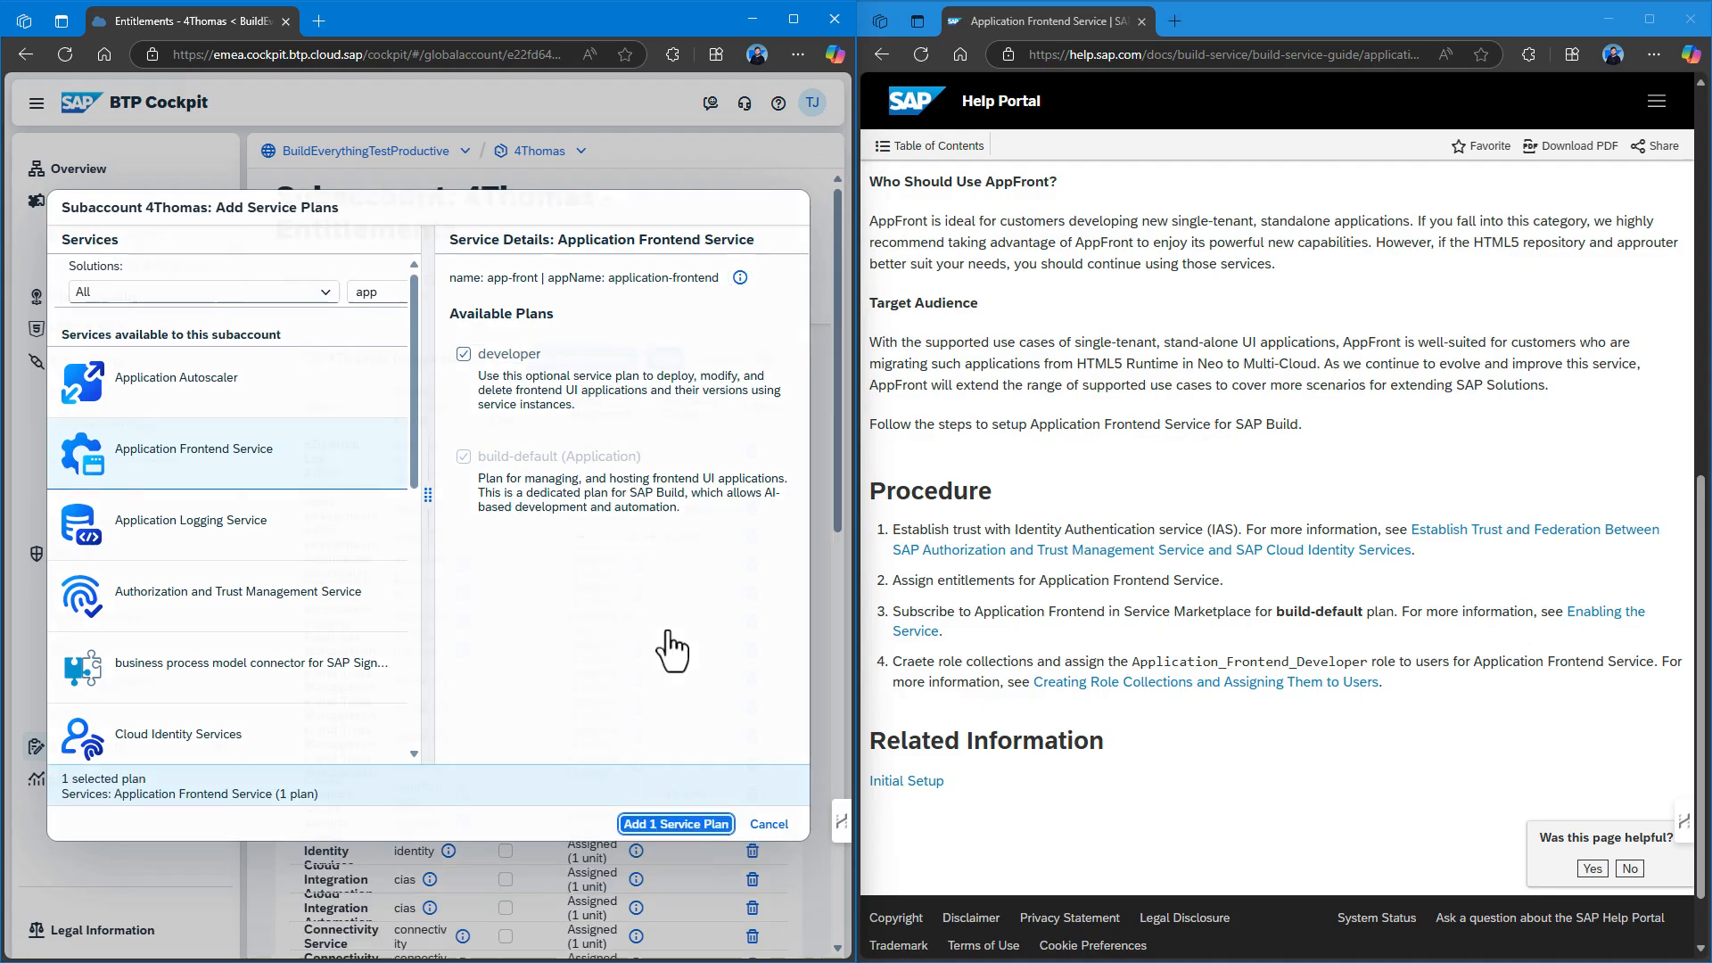
pyautogui.click(665, 358)
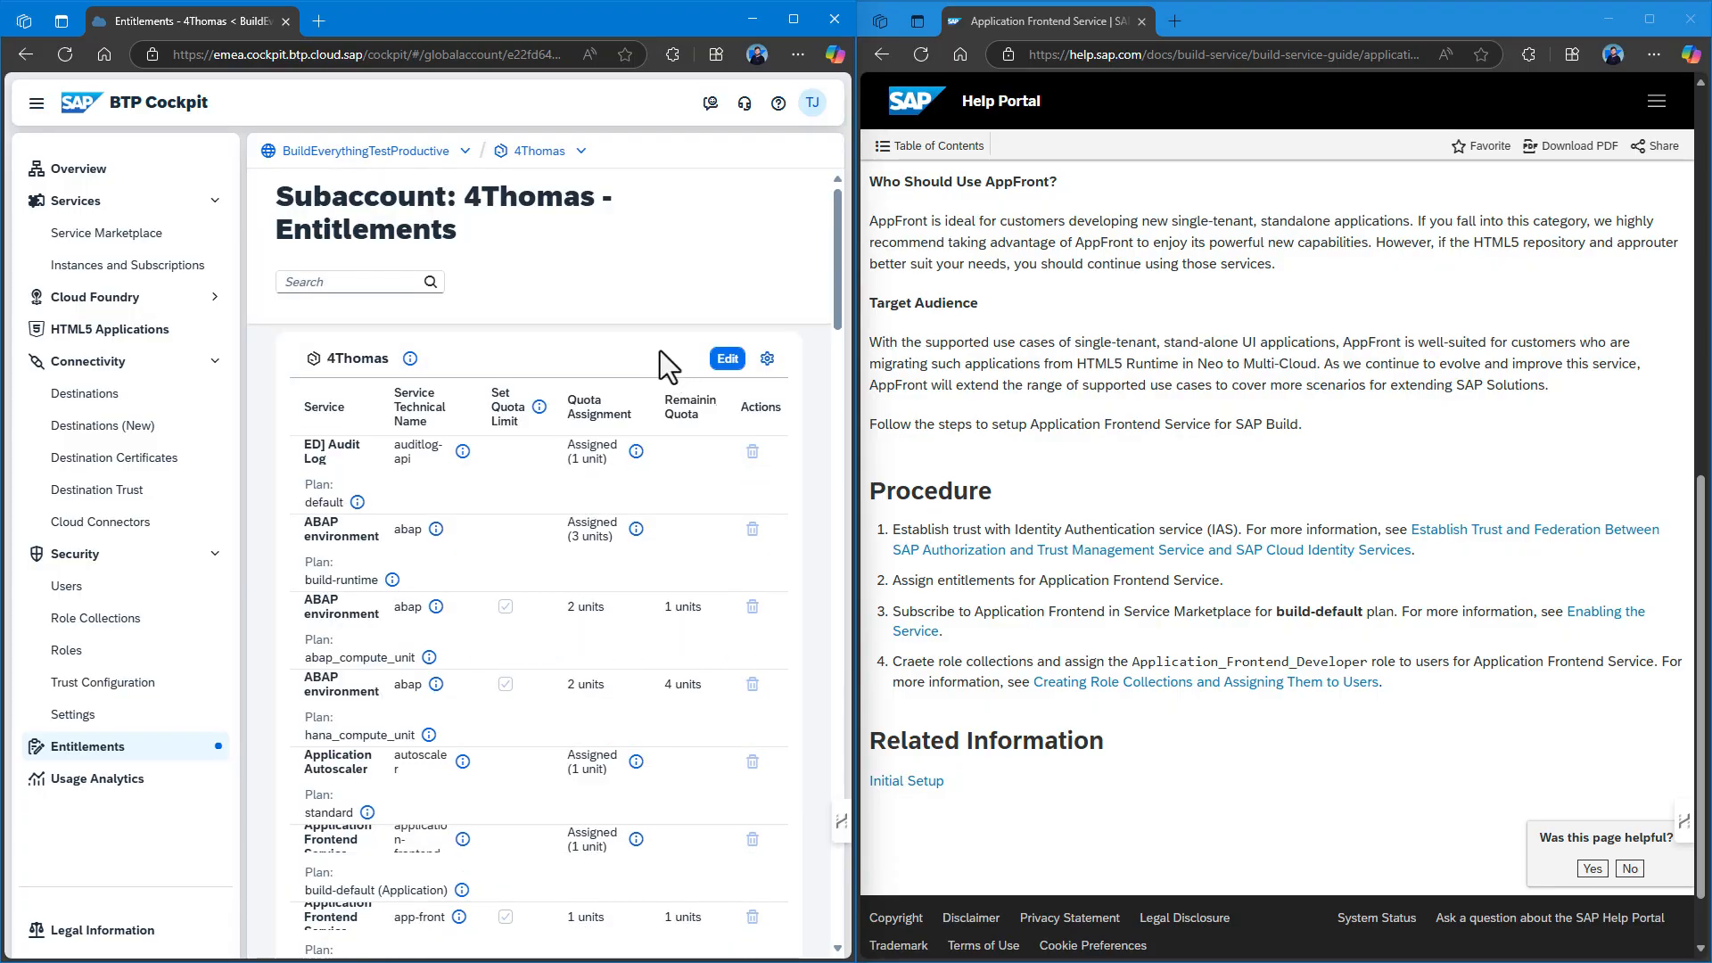
# From 4Thomas Instances and Subscriptions, create an Application Frontend Service subscription on build-default.
pyautogui.doubleClick(540, 151)
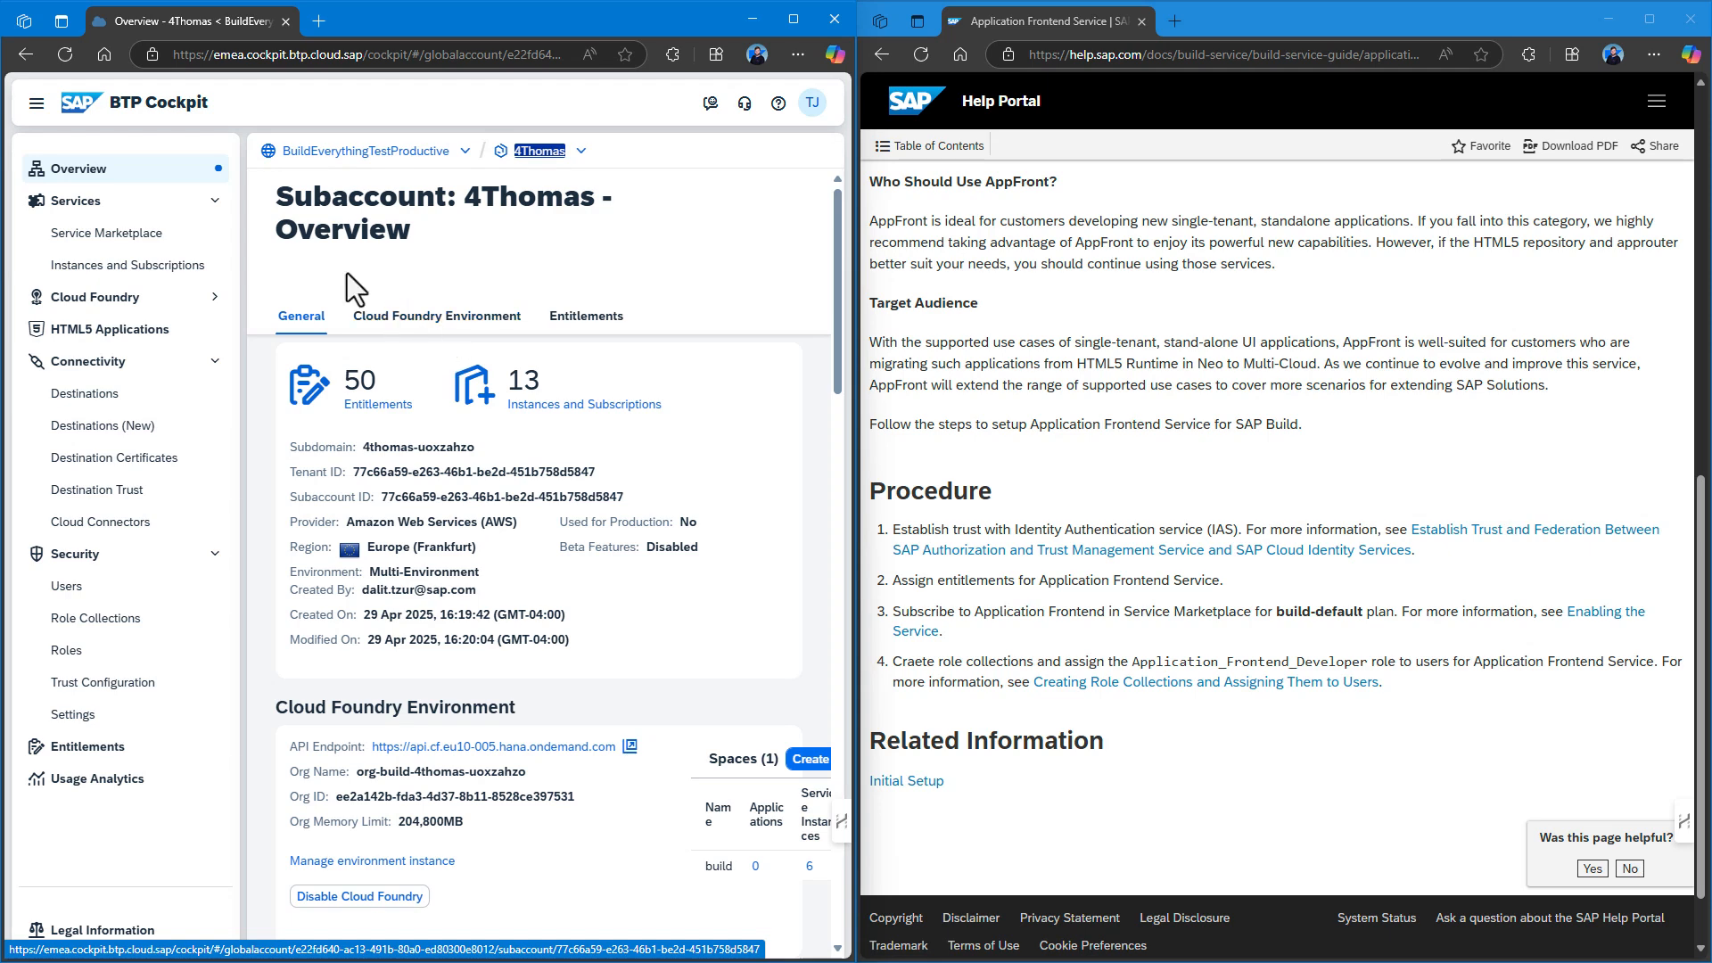
pyautogui.click(129, 265)
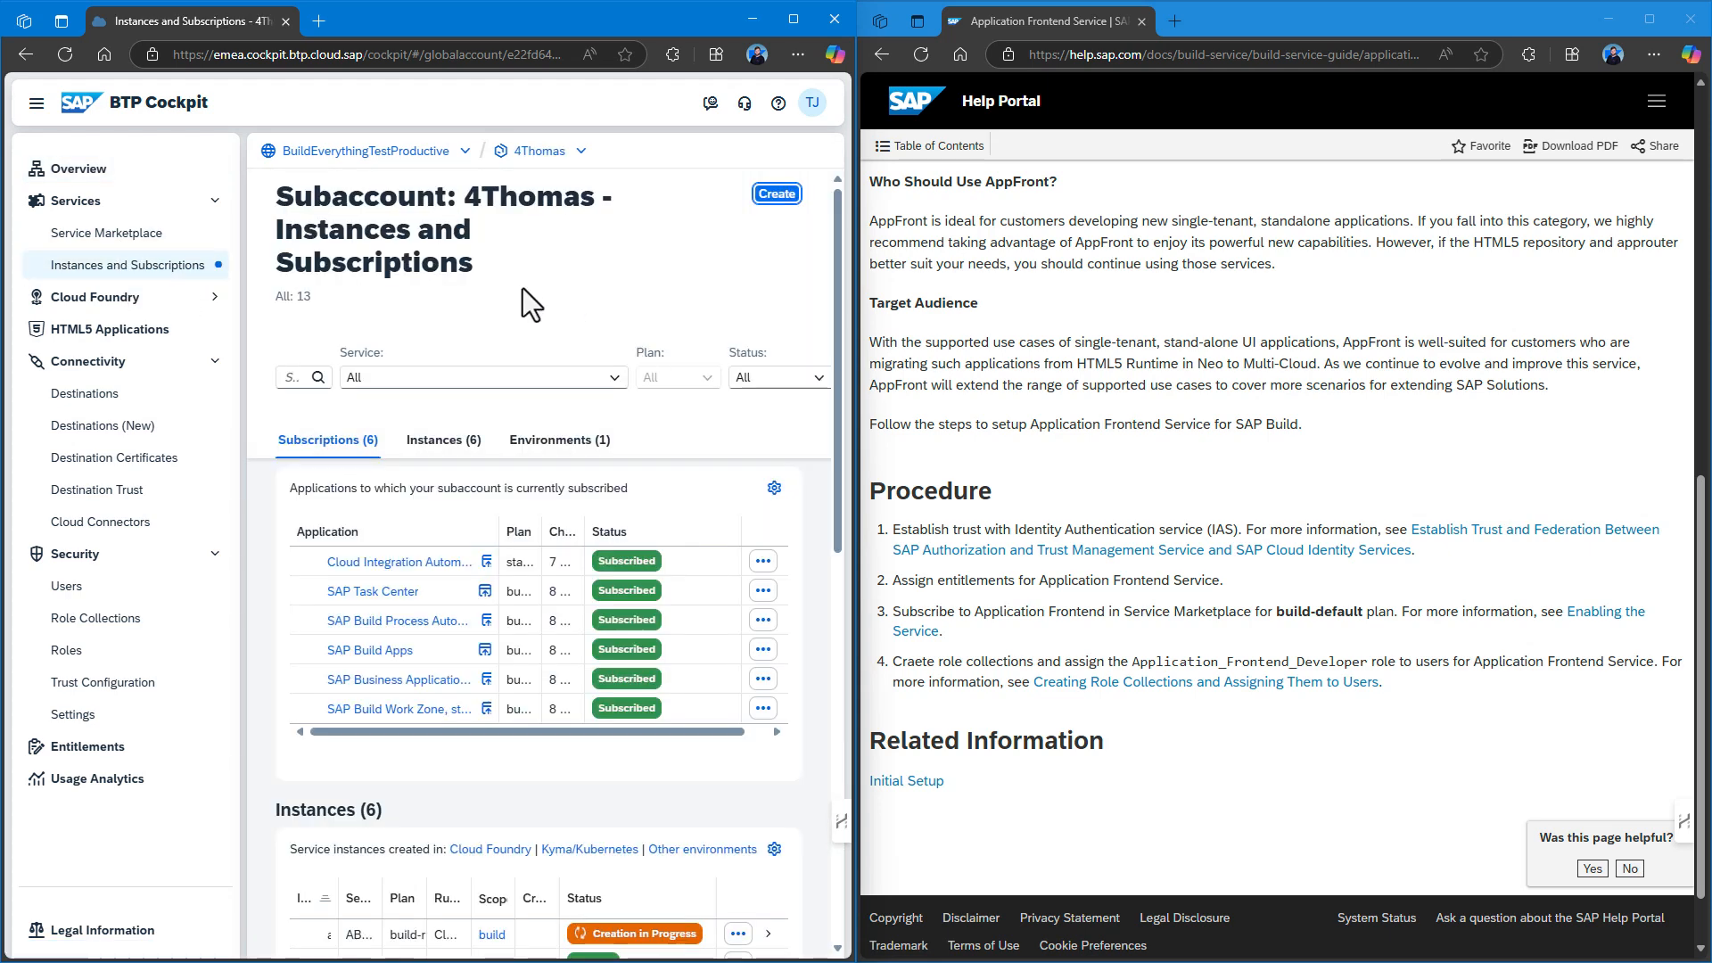
pyautogui.click(774, 194)
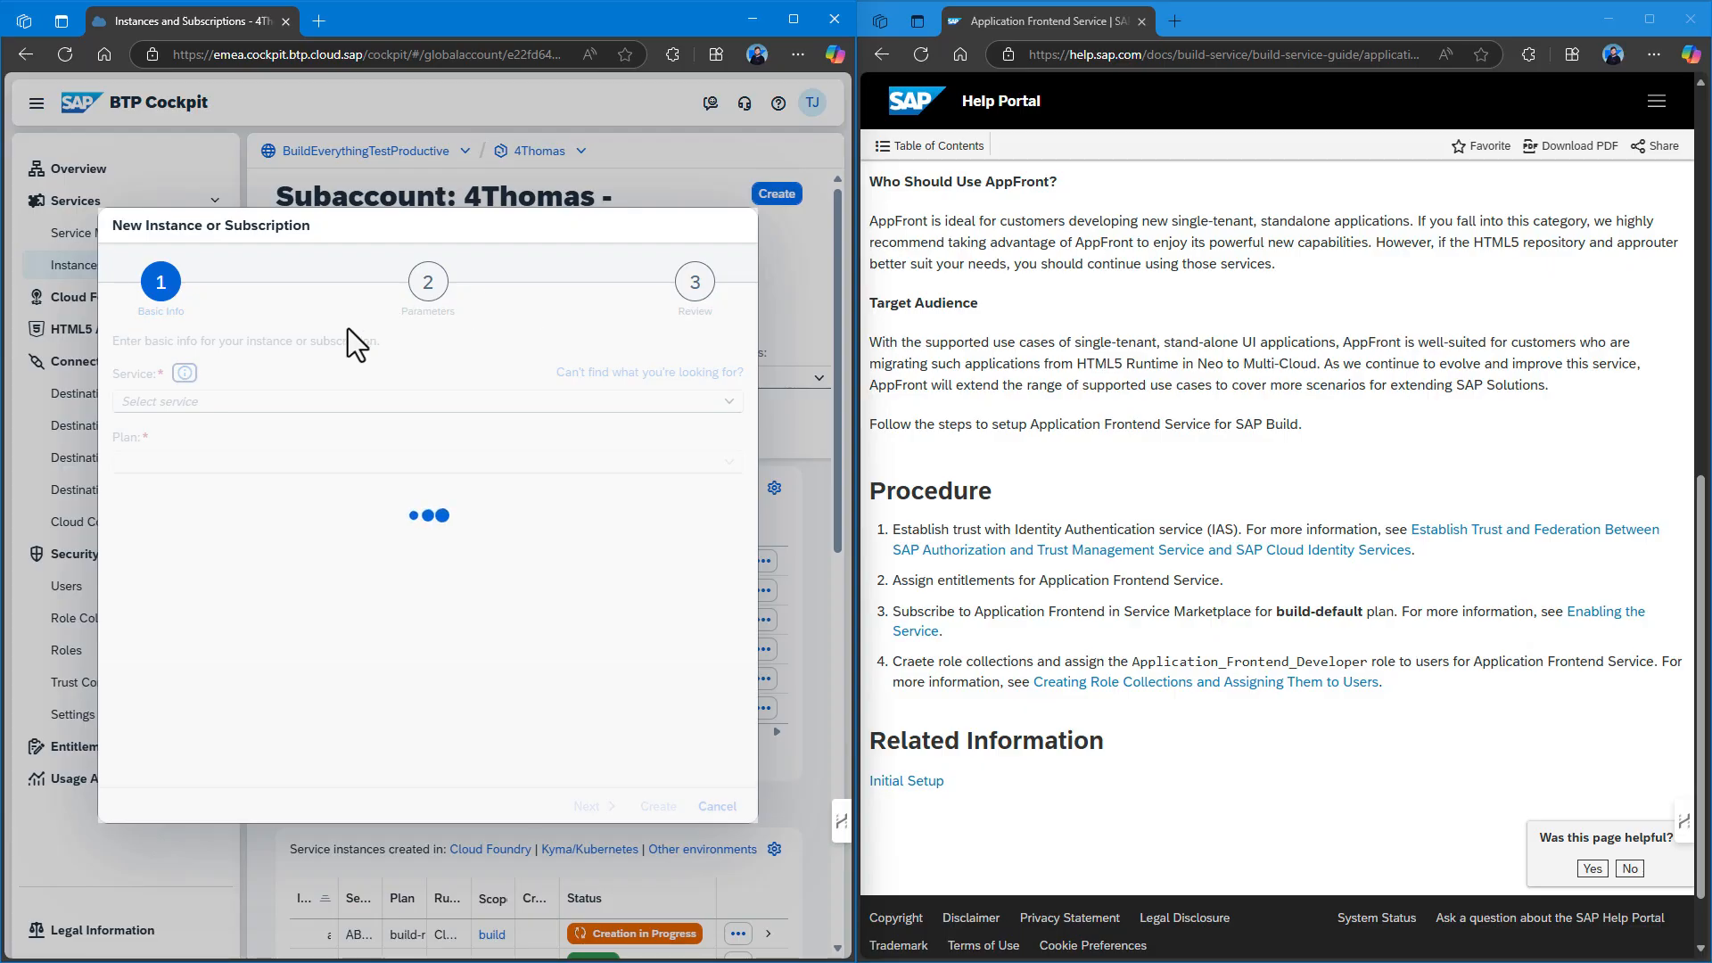
pyautogui.write('Application Autoscaler')
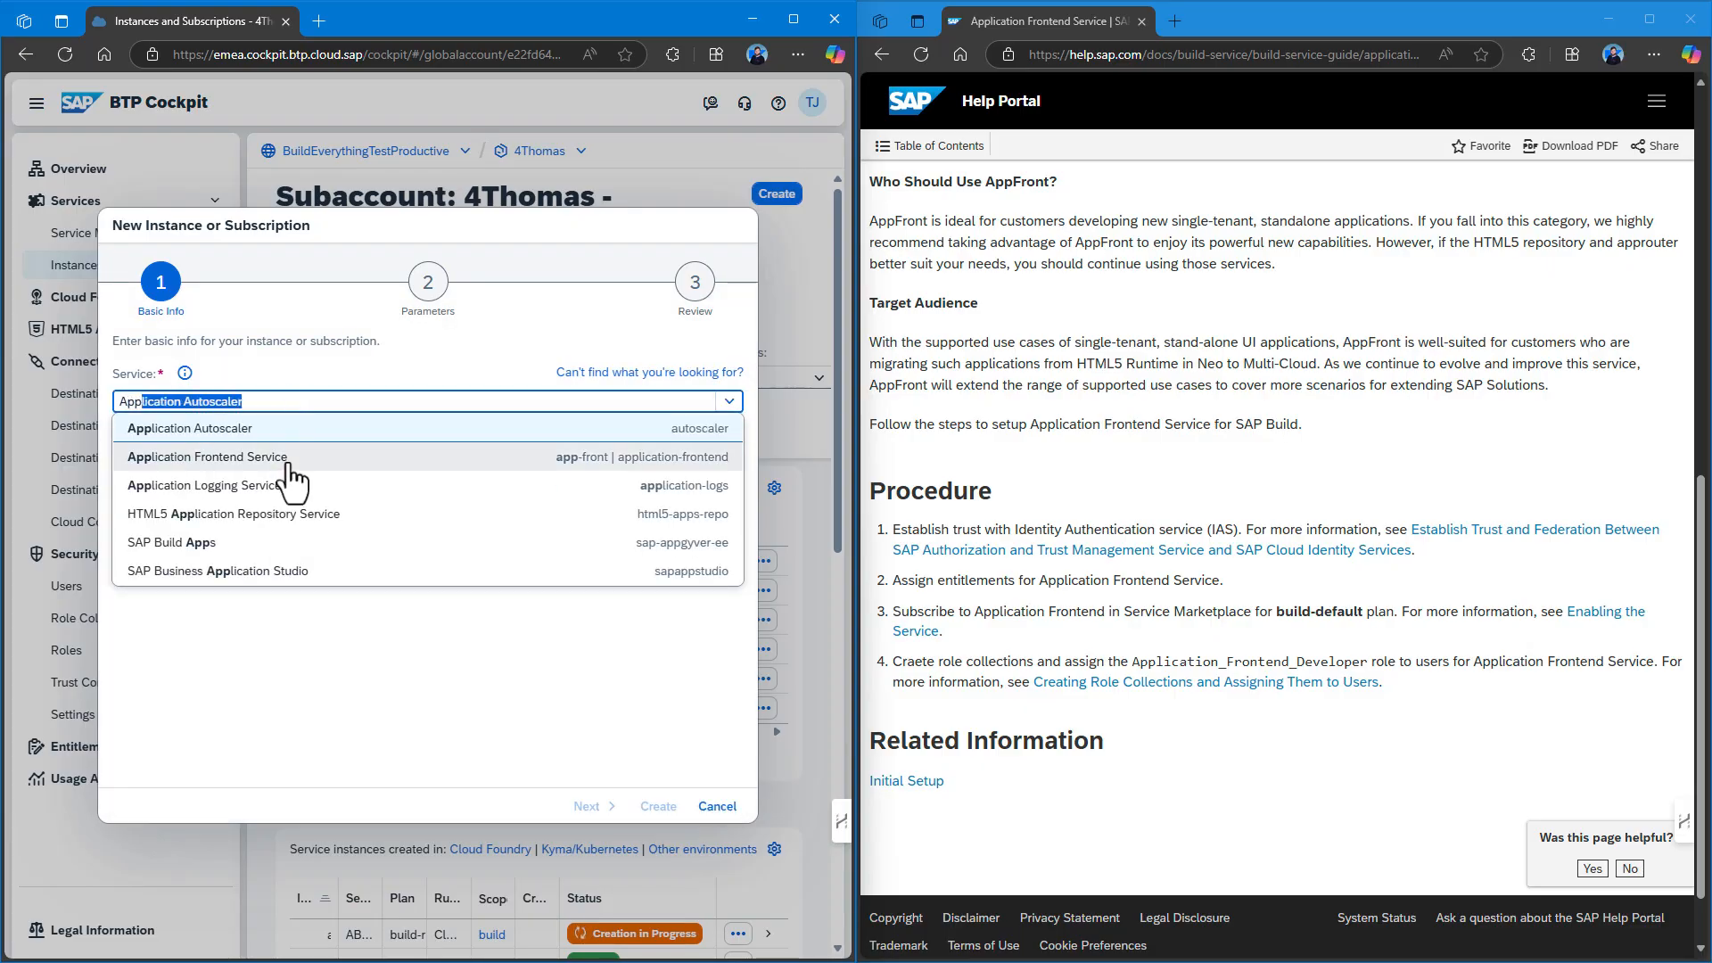
pyautogui.click(294, 460)
pyautogui.click(508, 462)
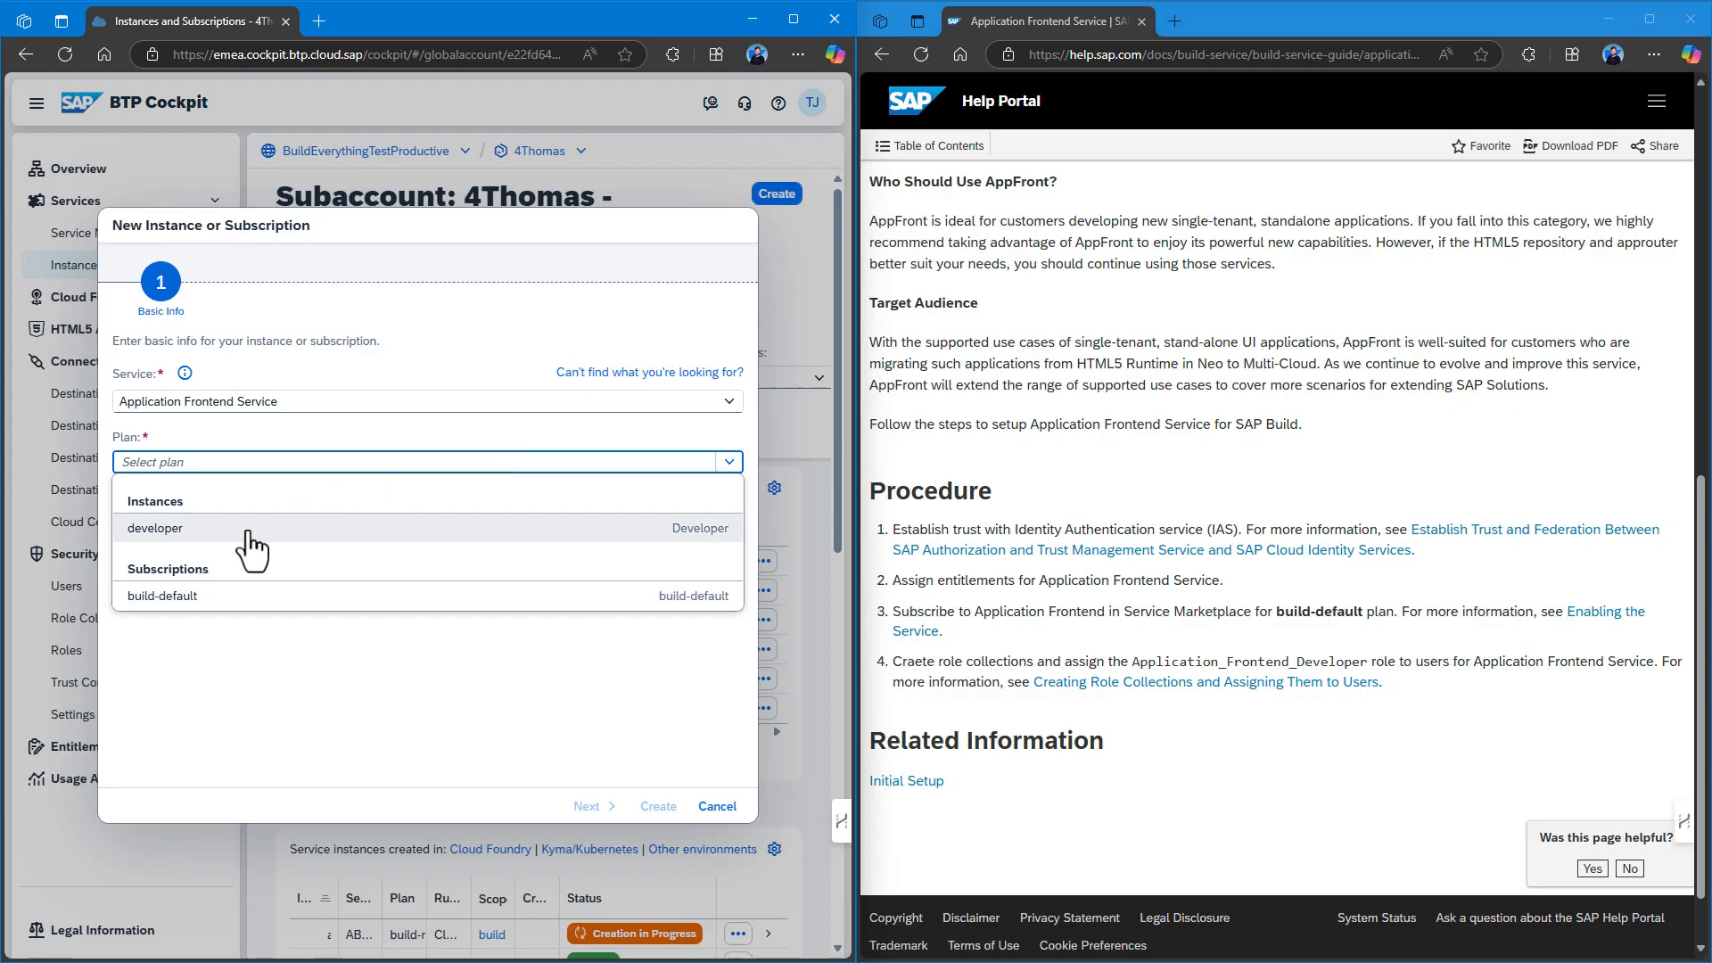
pyautogui.click(162, 596)
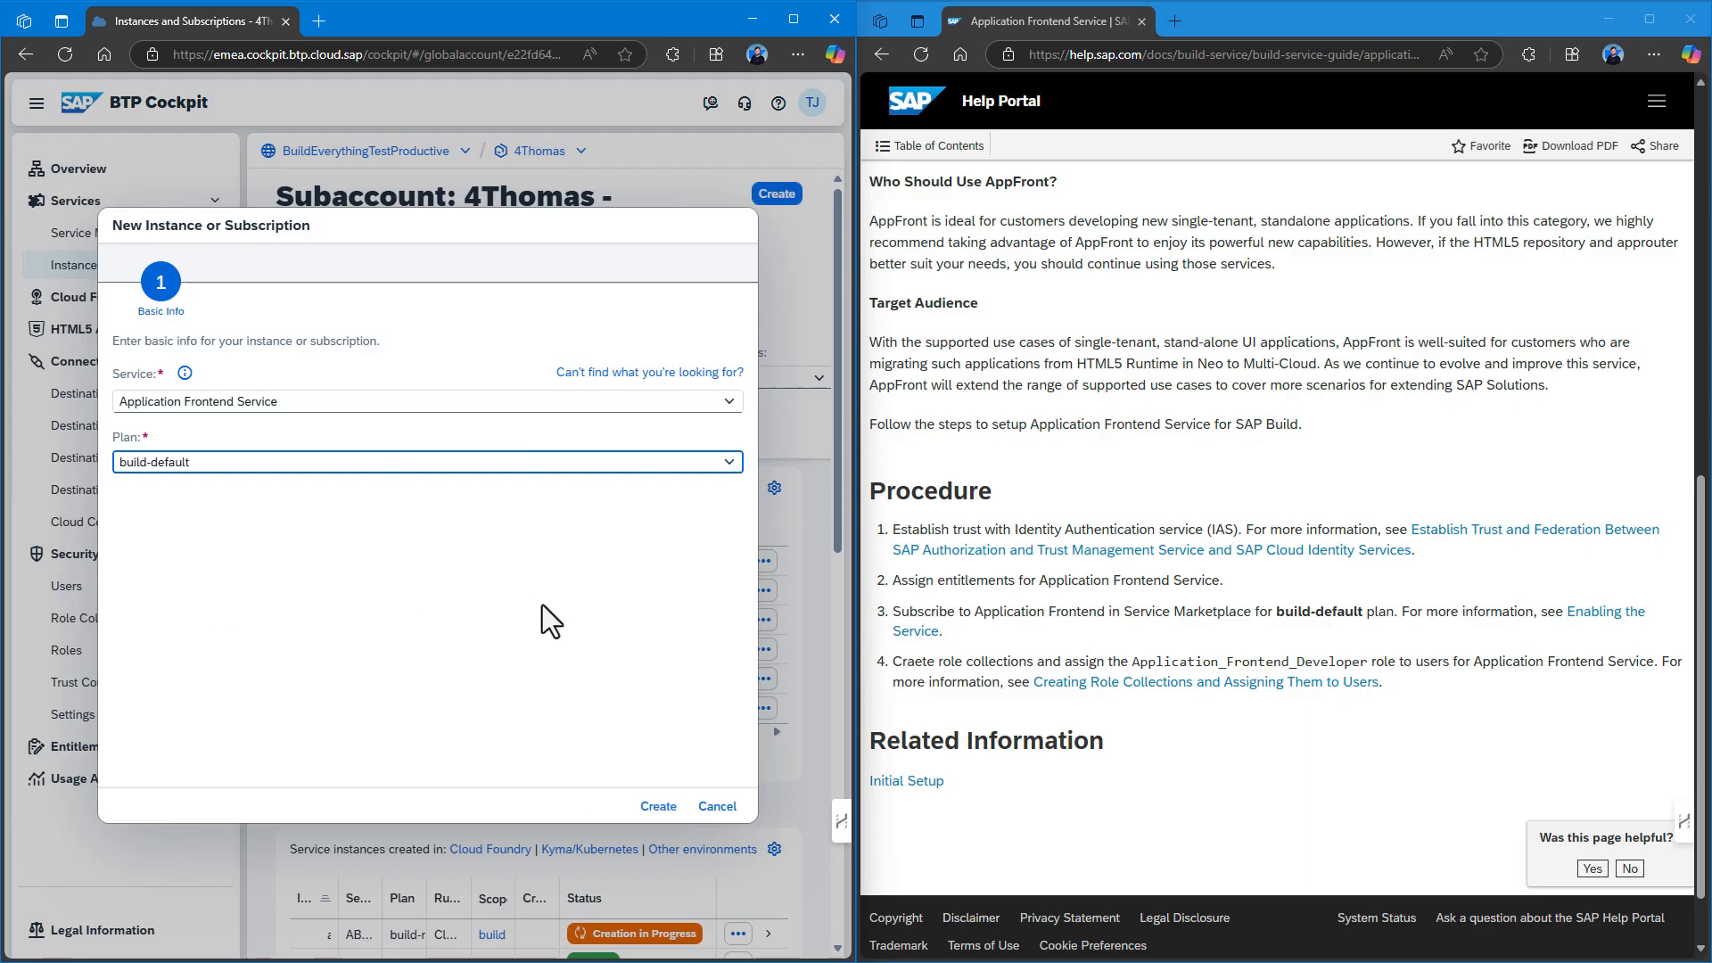
pyautogui.click(660, 807)
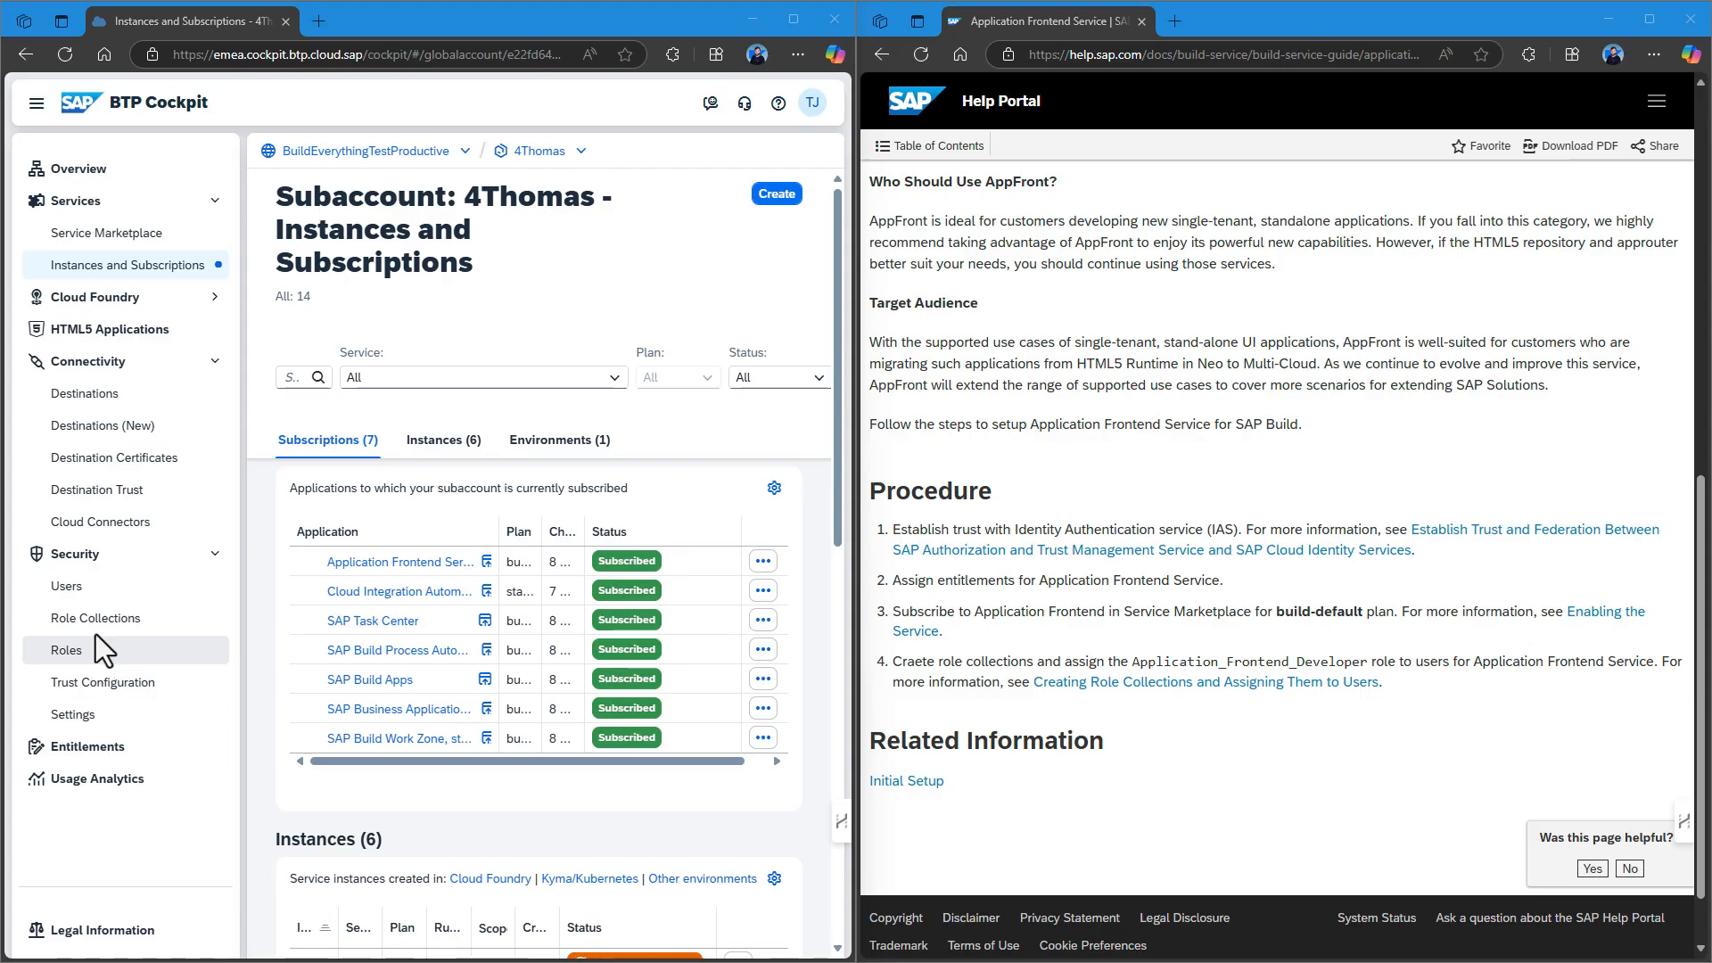
# Create a role collection named Application_Frontend and open its details.
pyautogui.click(185, 629)
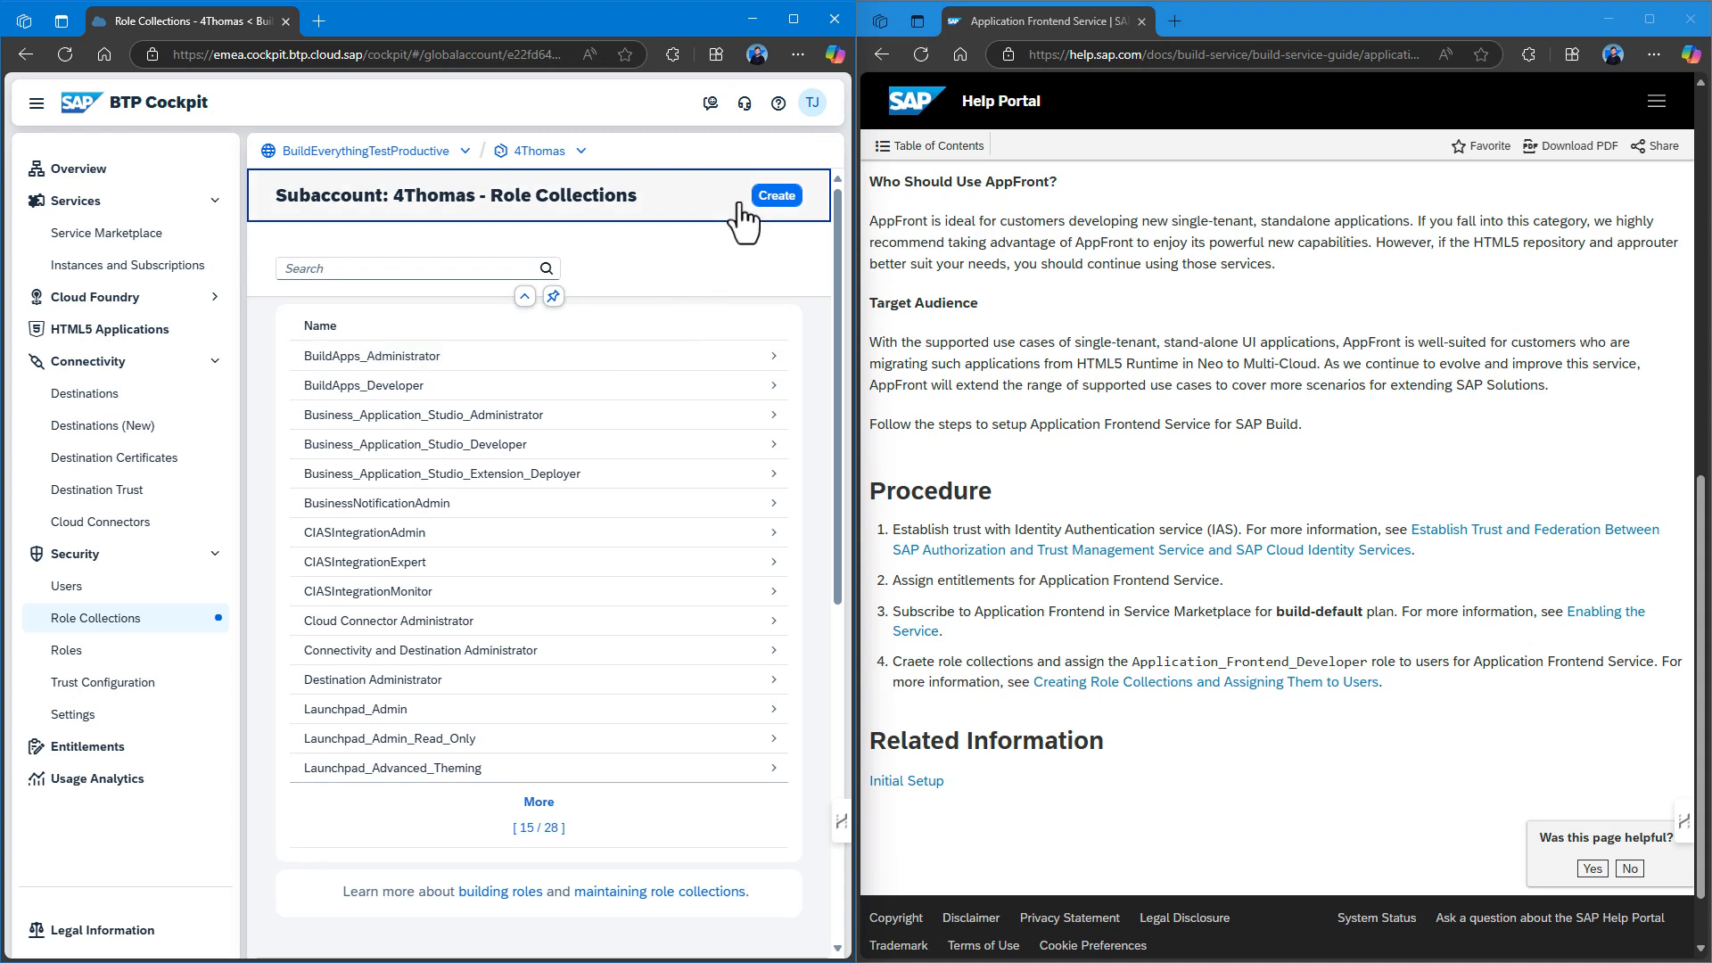
pyautogui.click(778, 198)
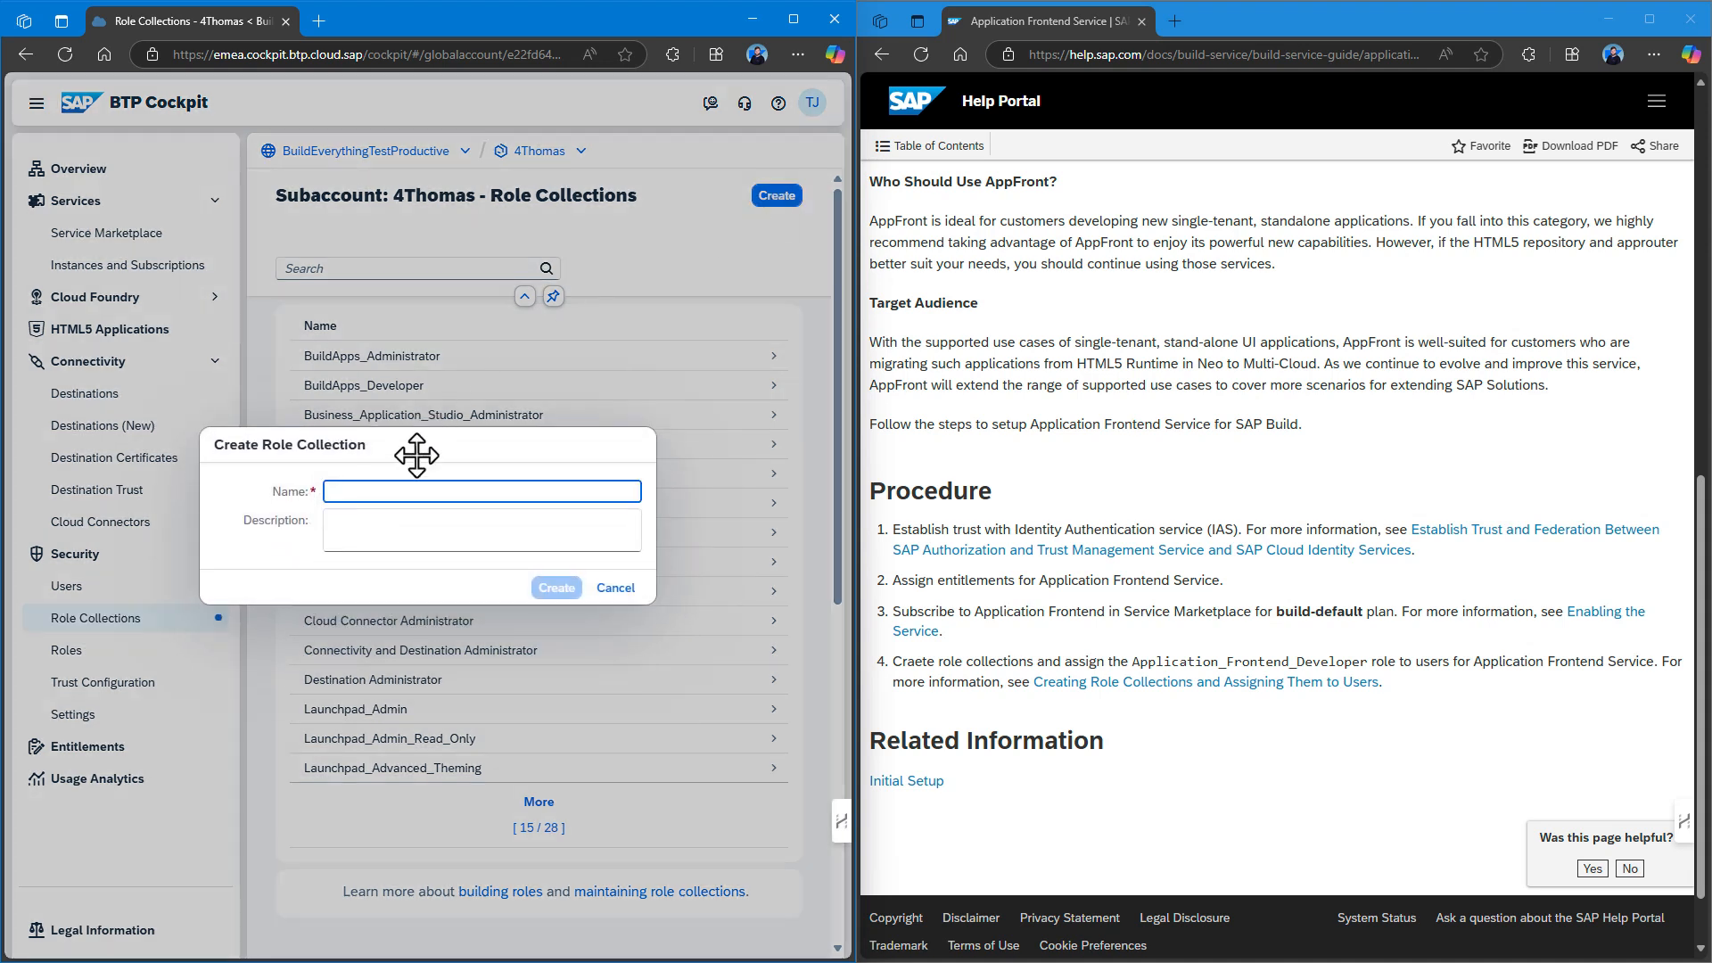
pyautogui.write('Application_Frontend')
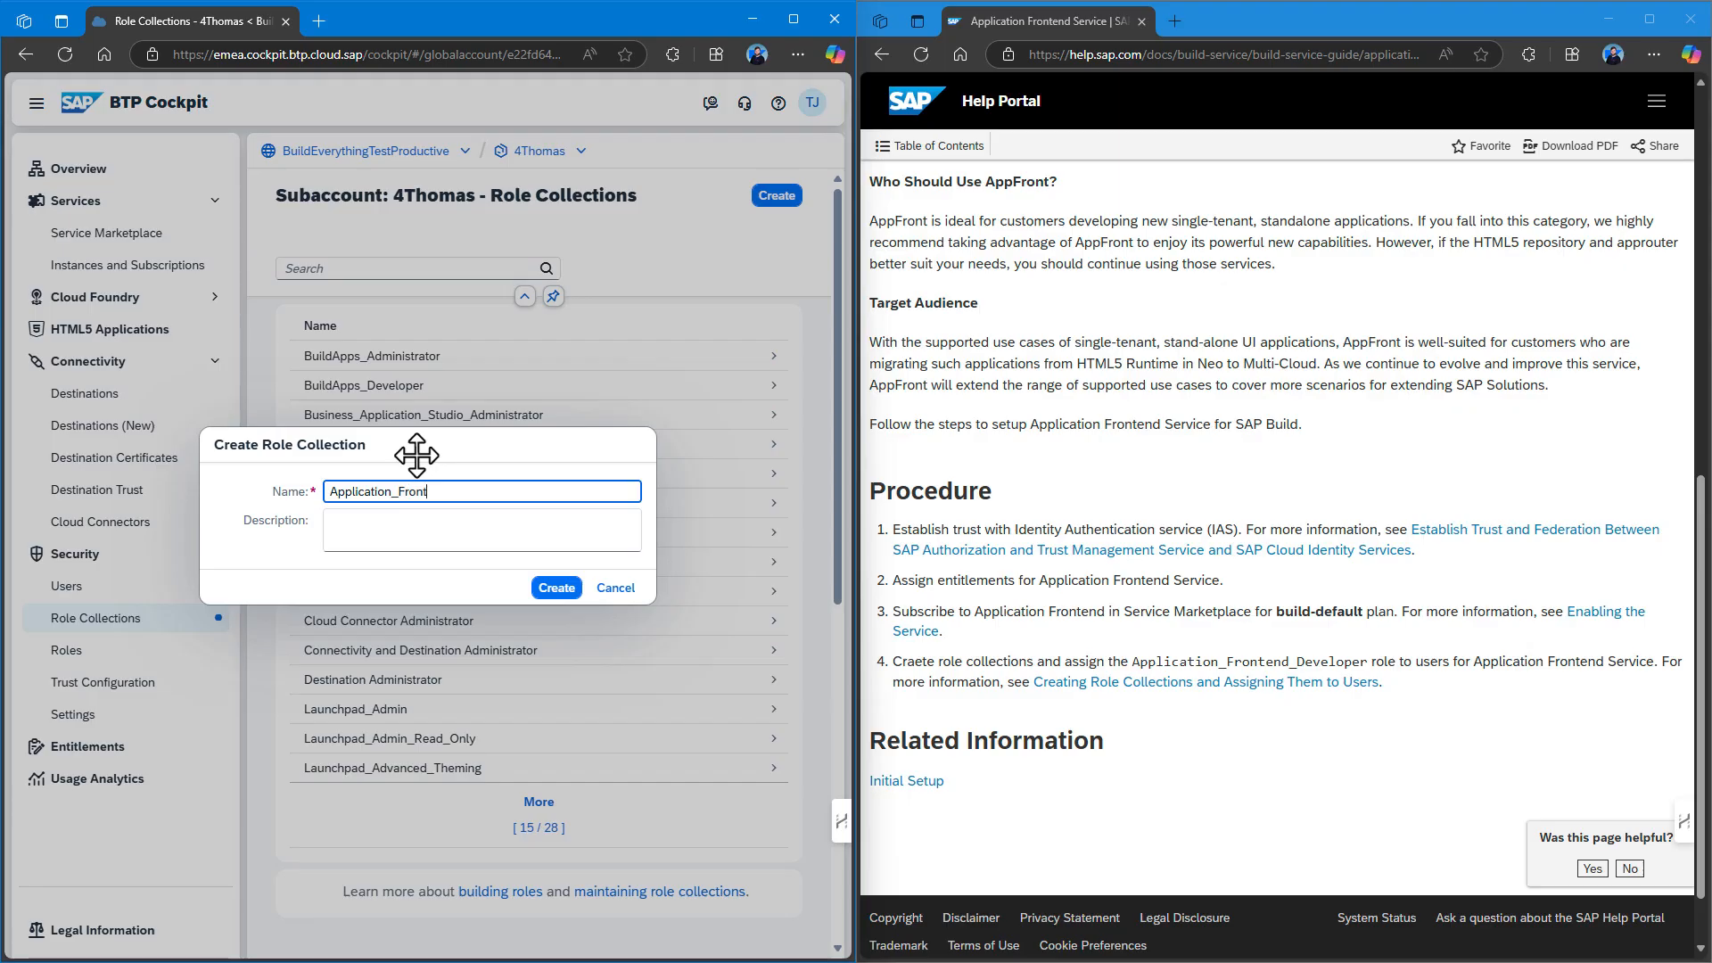
pyautogui.click(560, 590)
pyautogui.click(419, 357)
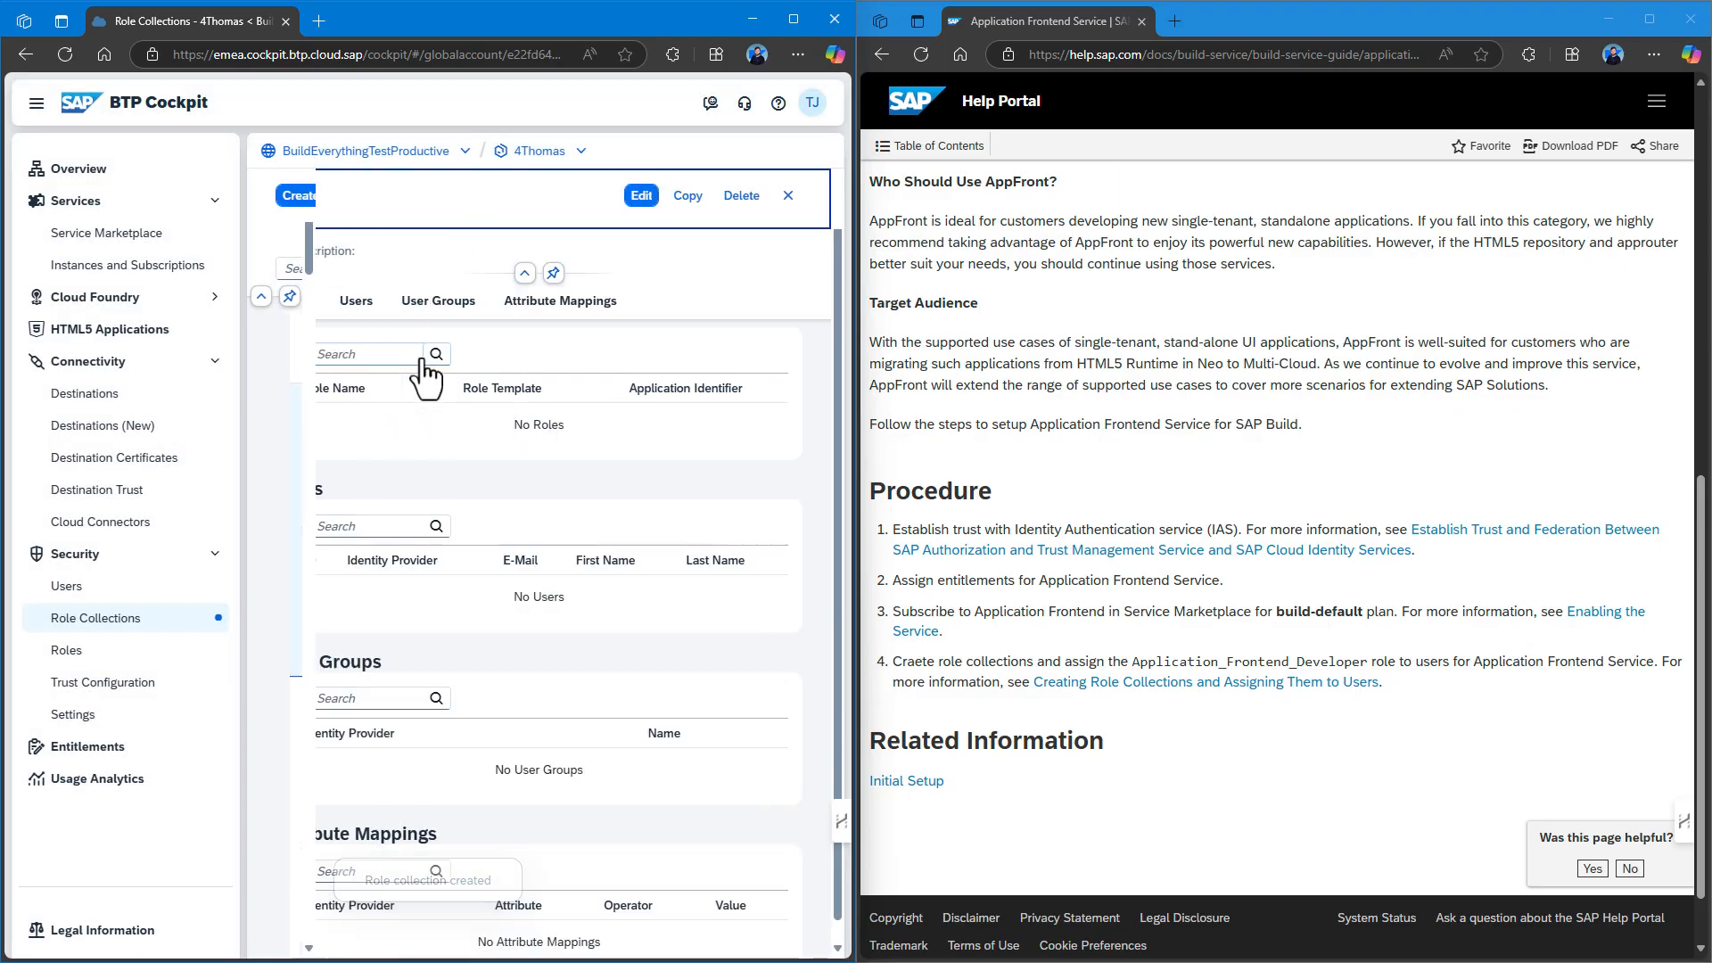
# Add the Application_Frontend_Developer role to the collection.
pyautogui.click(641, 196)
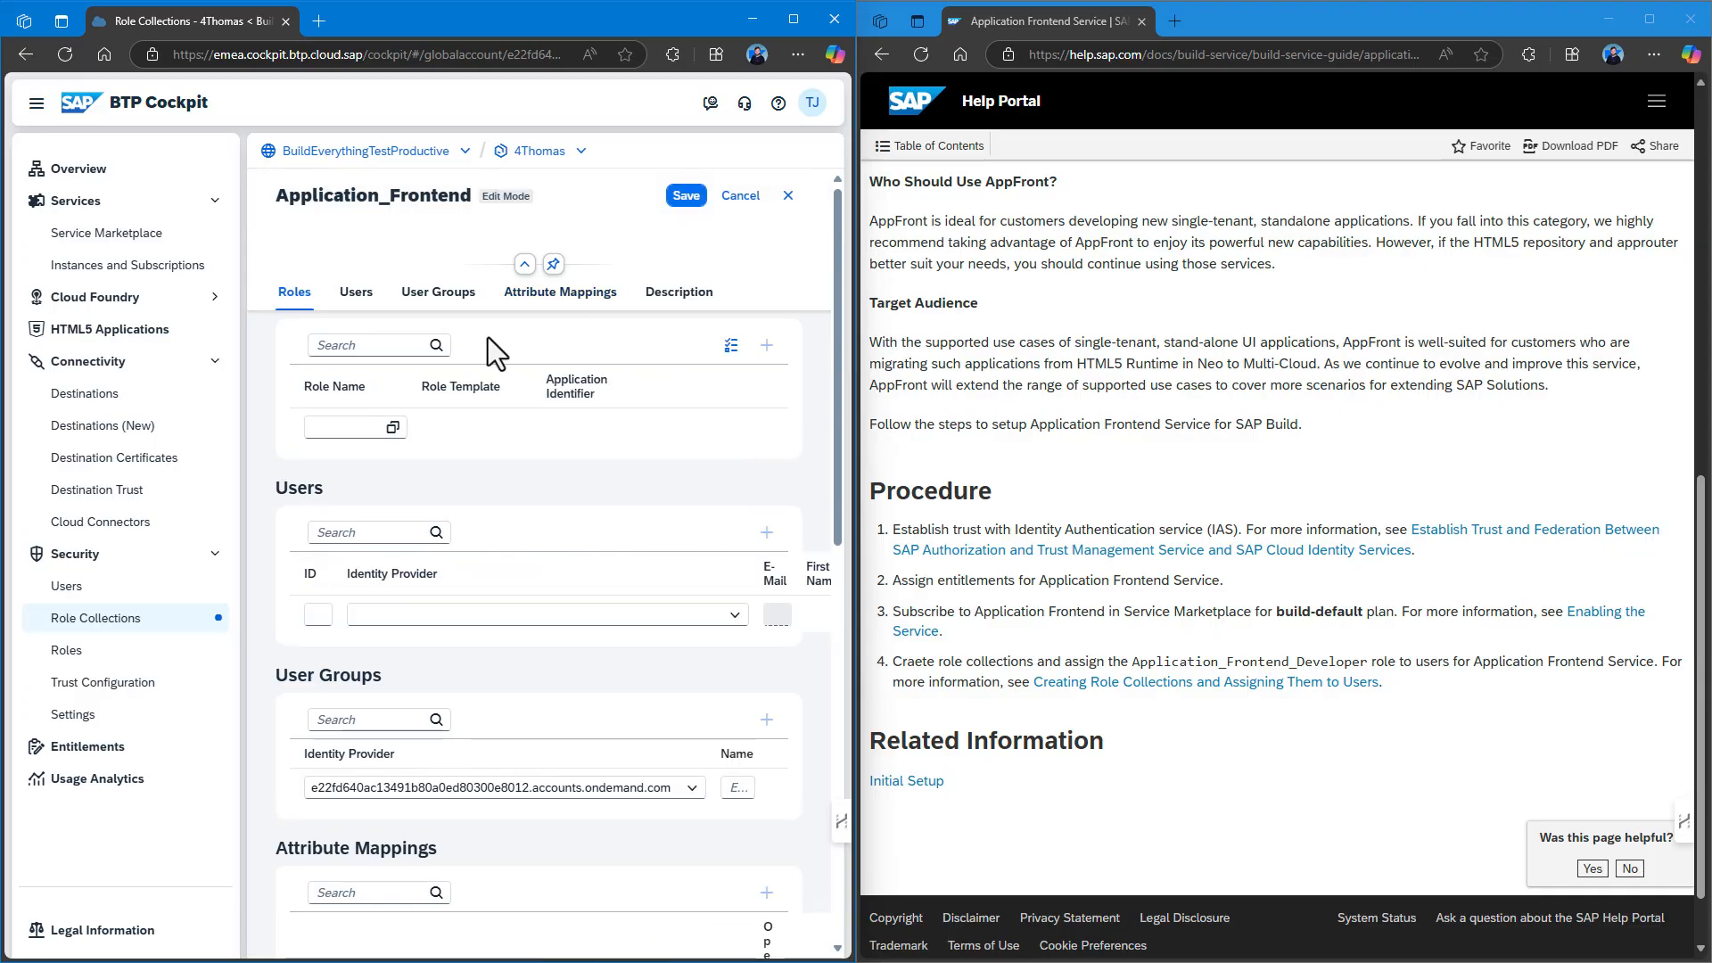
pyautogui.click(392, 429)
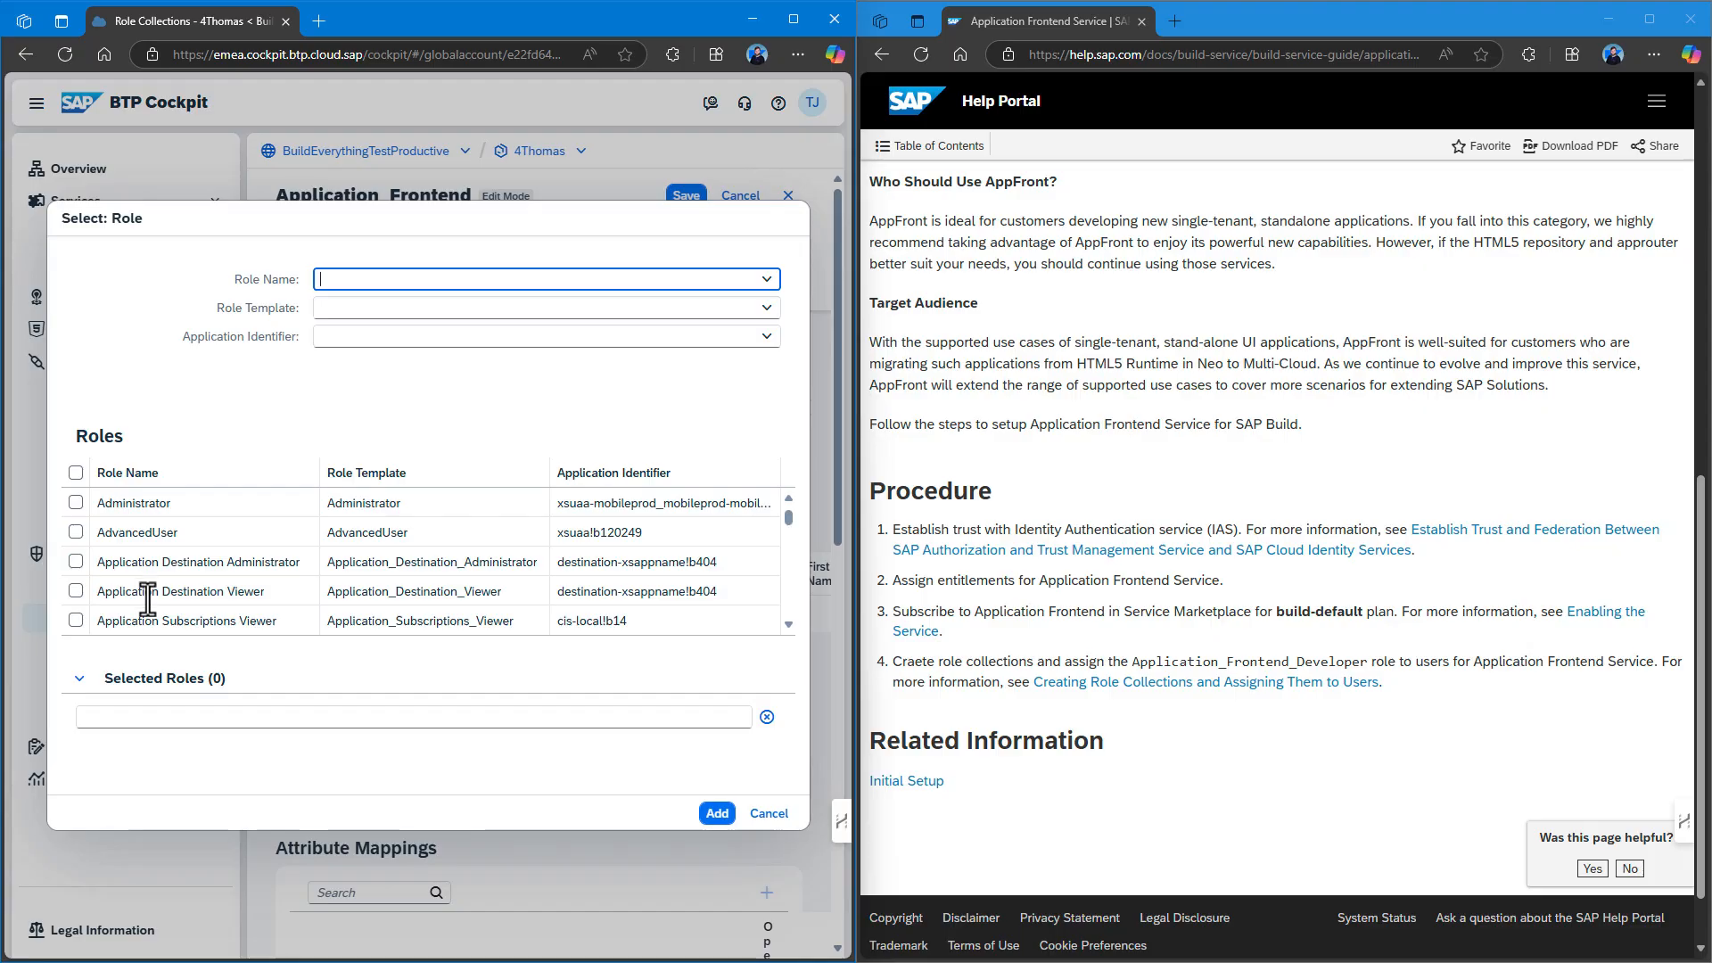
pyautogui.scroll(-1, 148, 602)
pyautogui.click(77, 563)
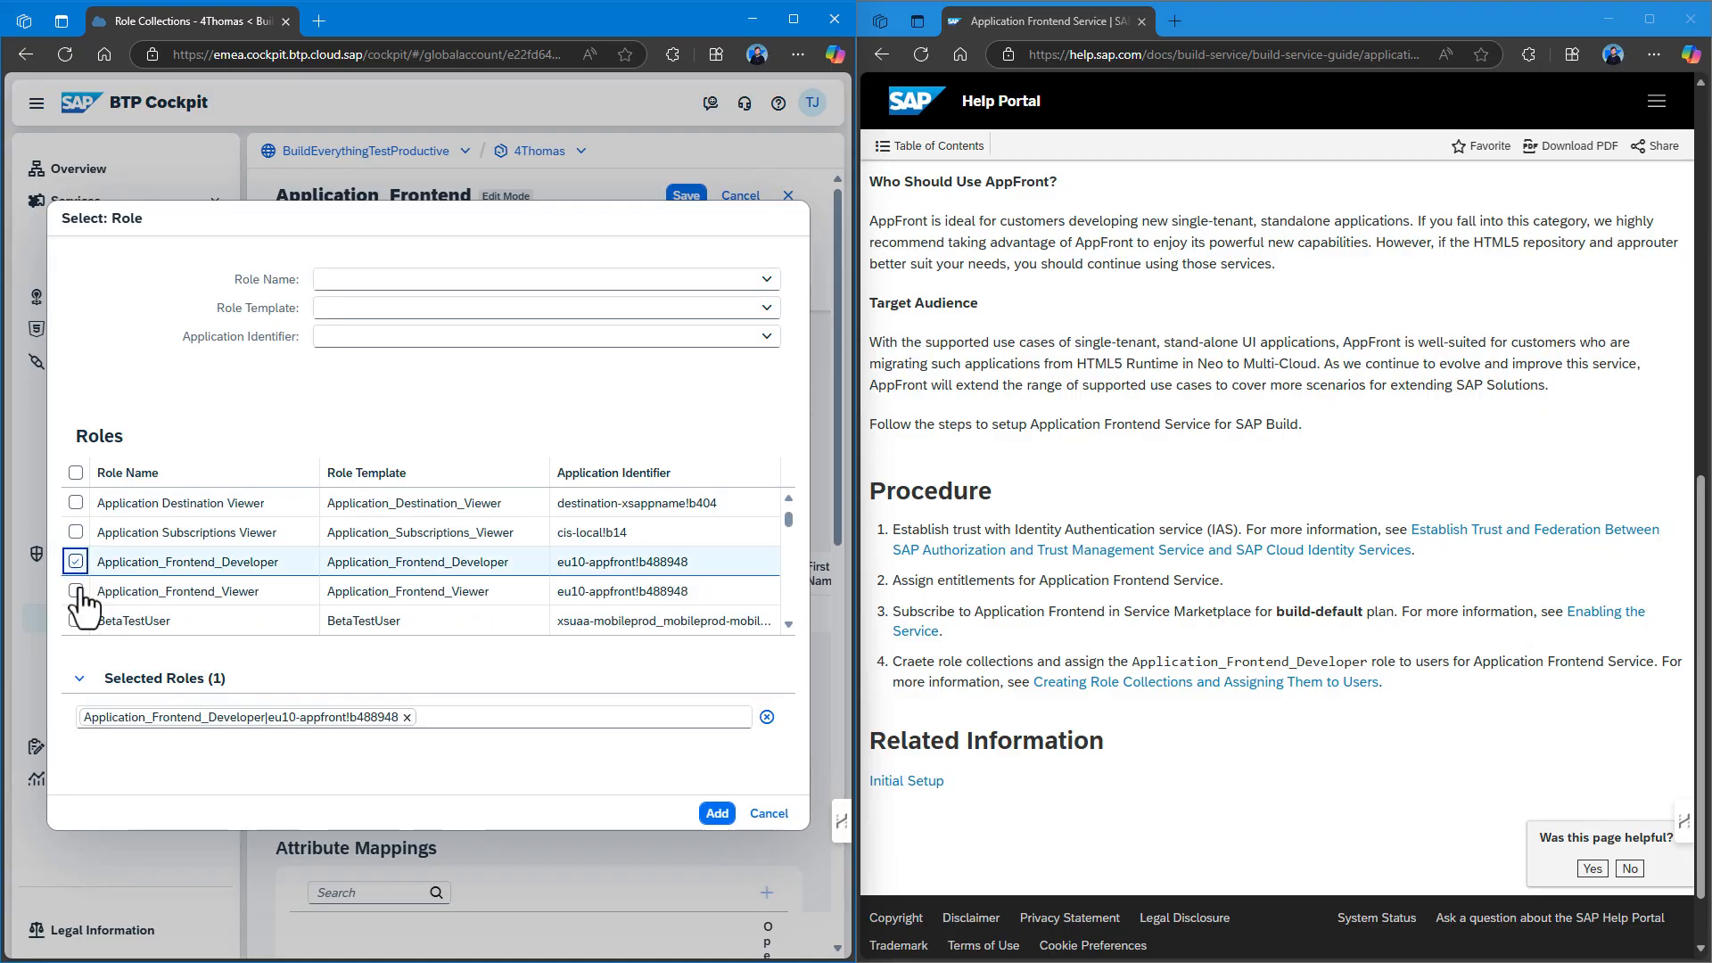
pyautogui.click(714, 814)
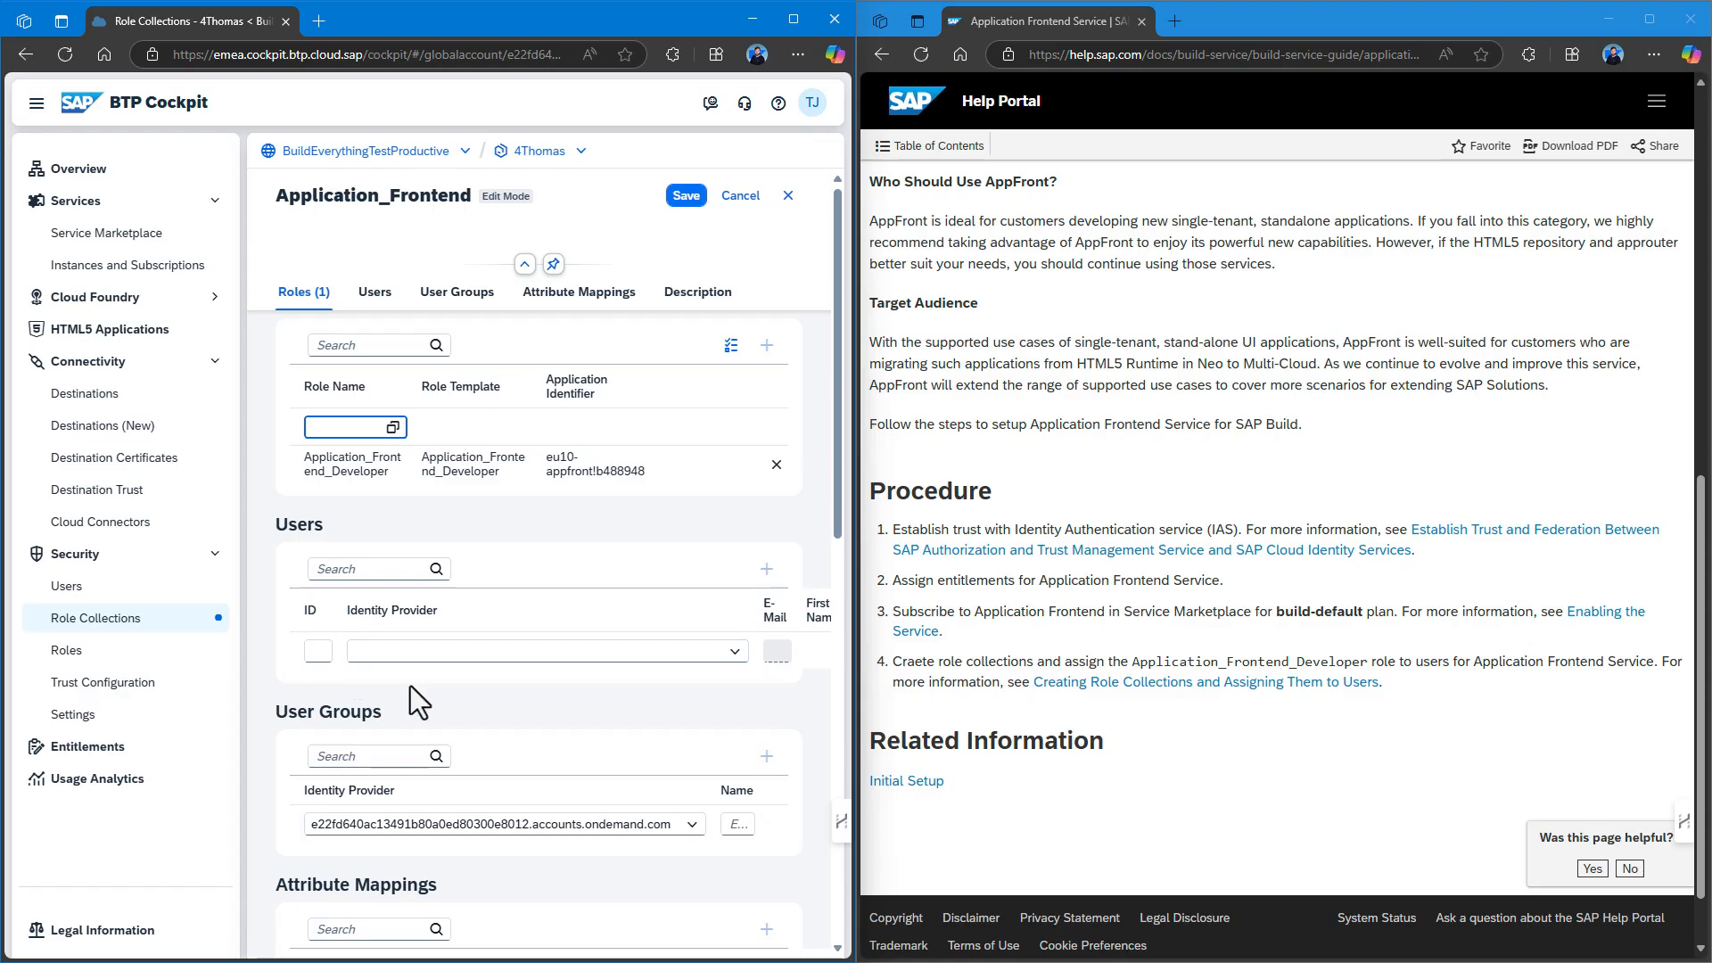
# Save the collection's new role and start a user row with the default identity provider.
pyautogui.click(315, 649)
pyautogui.click(686, 195)
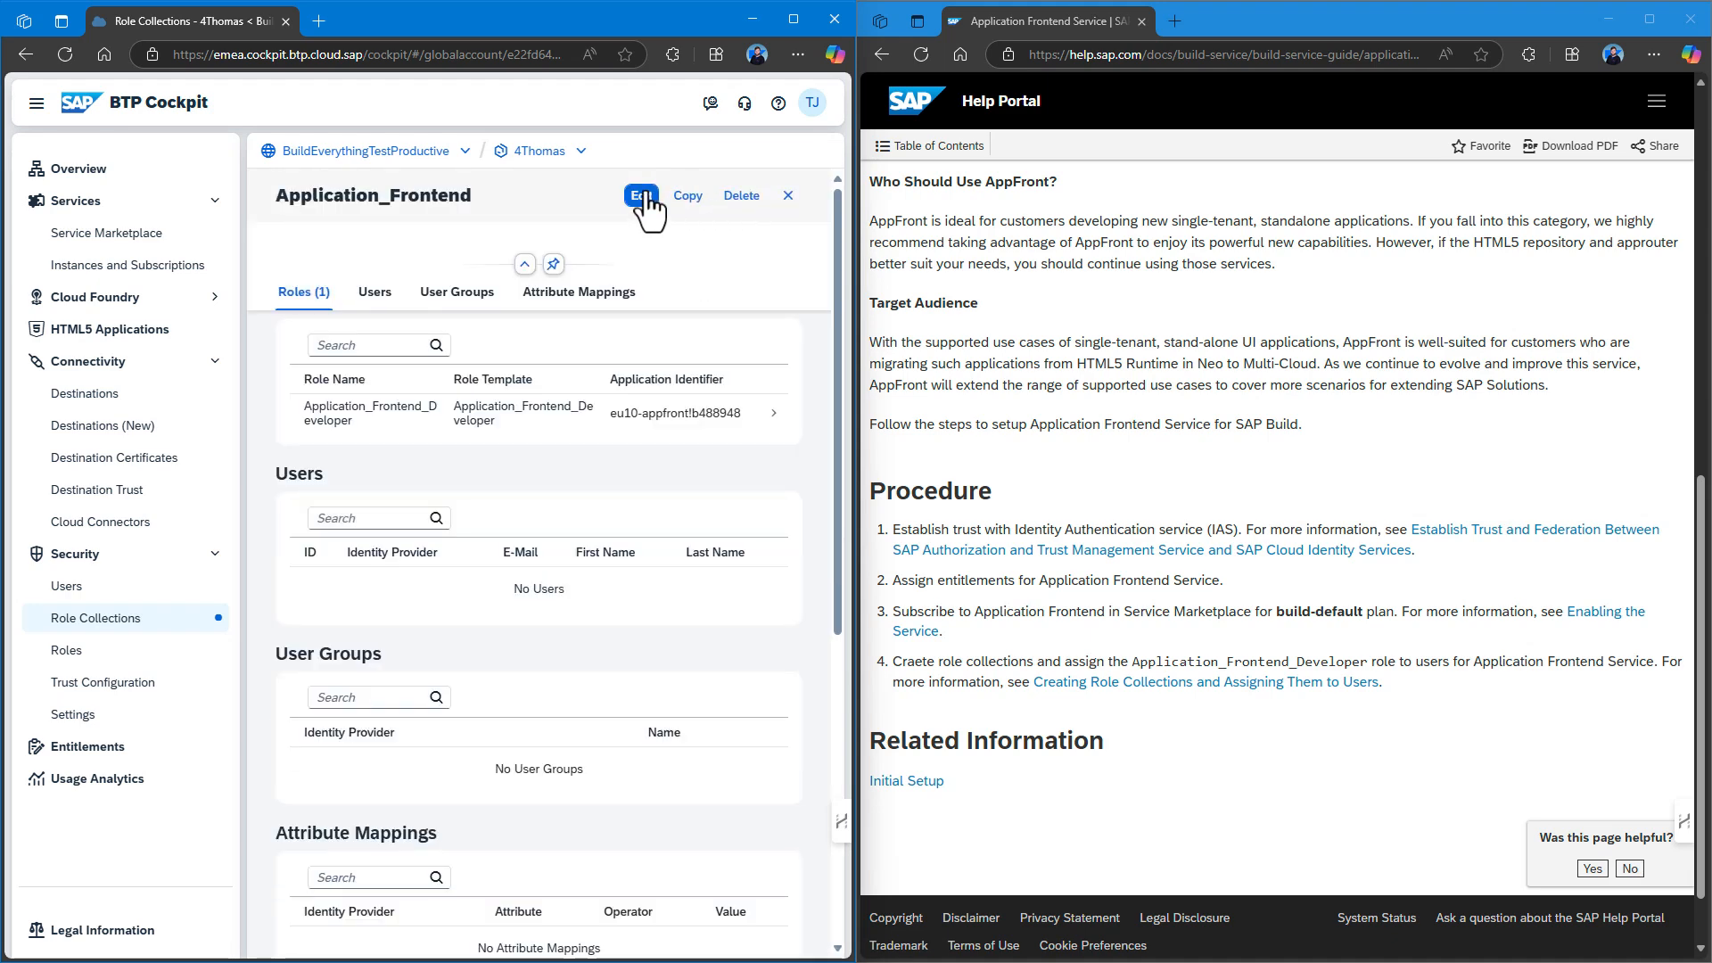
pyautogui.click(642, 196)
pyautogui.click(323, 652)
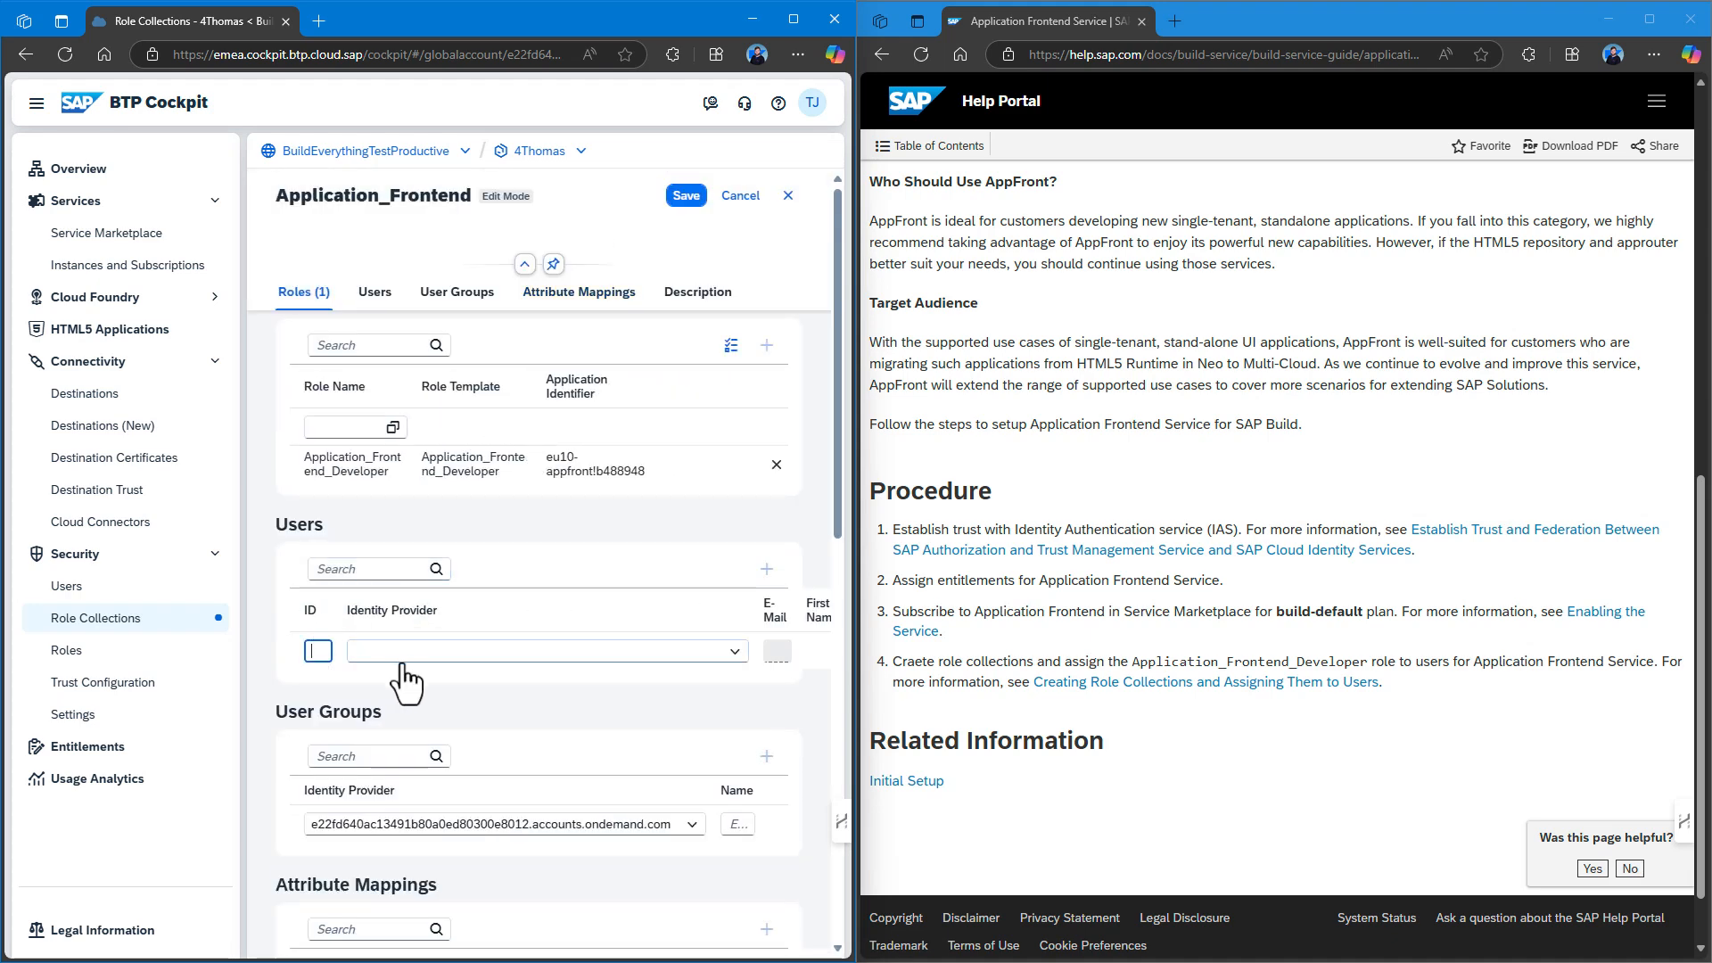
pyautogui.click(403, 654)
pyautogui.click(397, 687)
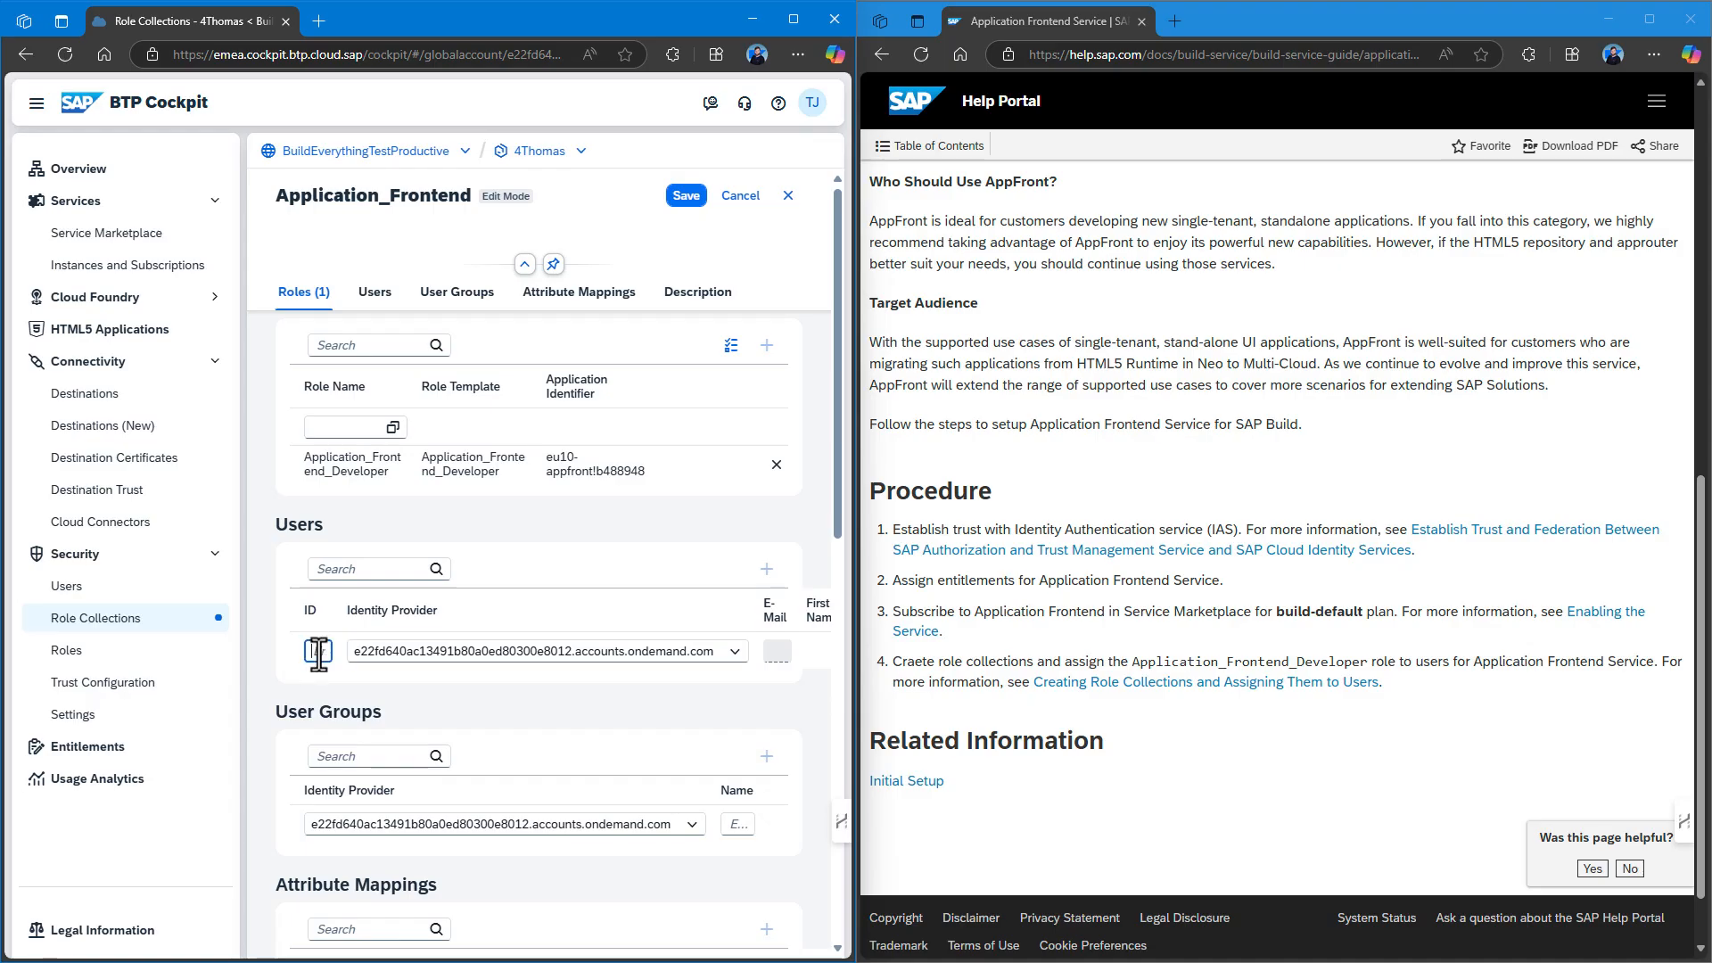
# Enter the user's ID and e-mail, save the collection, and close its details.
pyautogui.click(319, 652)
pyautogui.write('t')
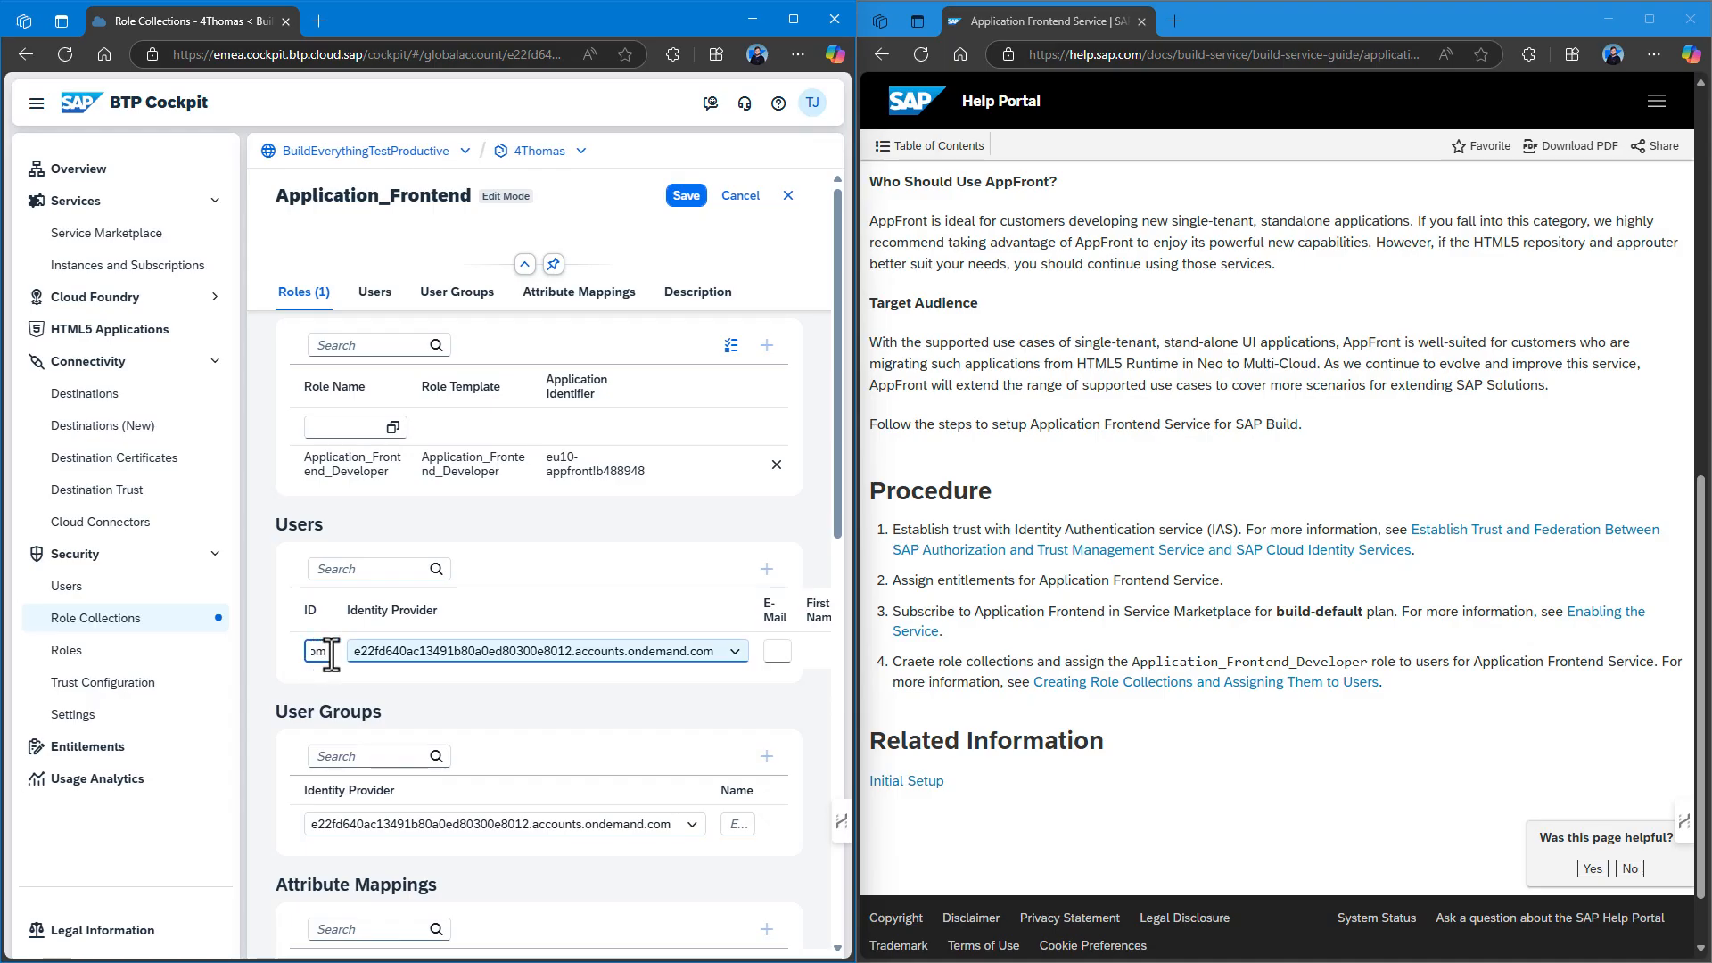
pyautogui.click(776, 651)
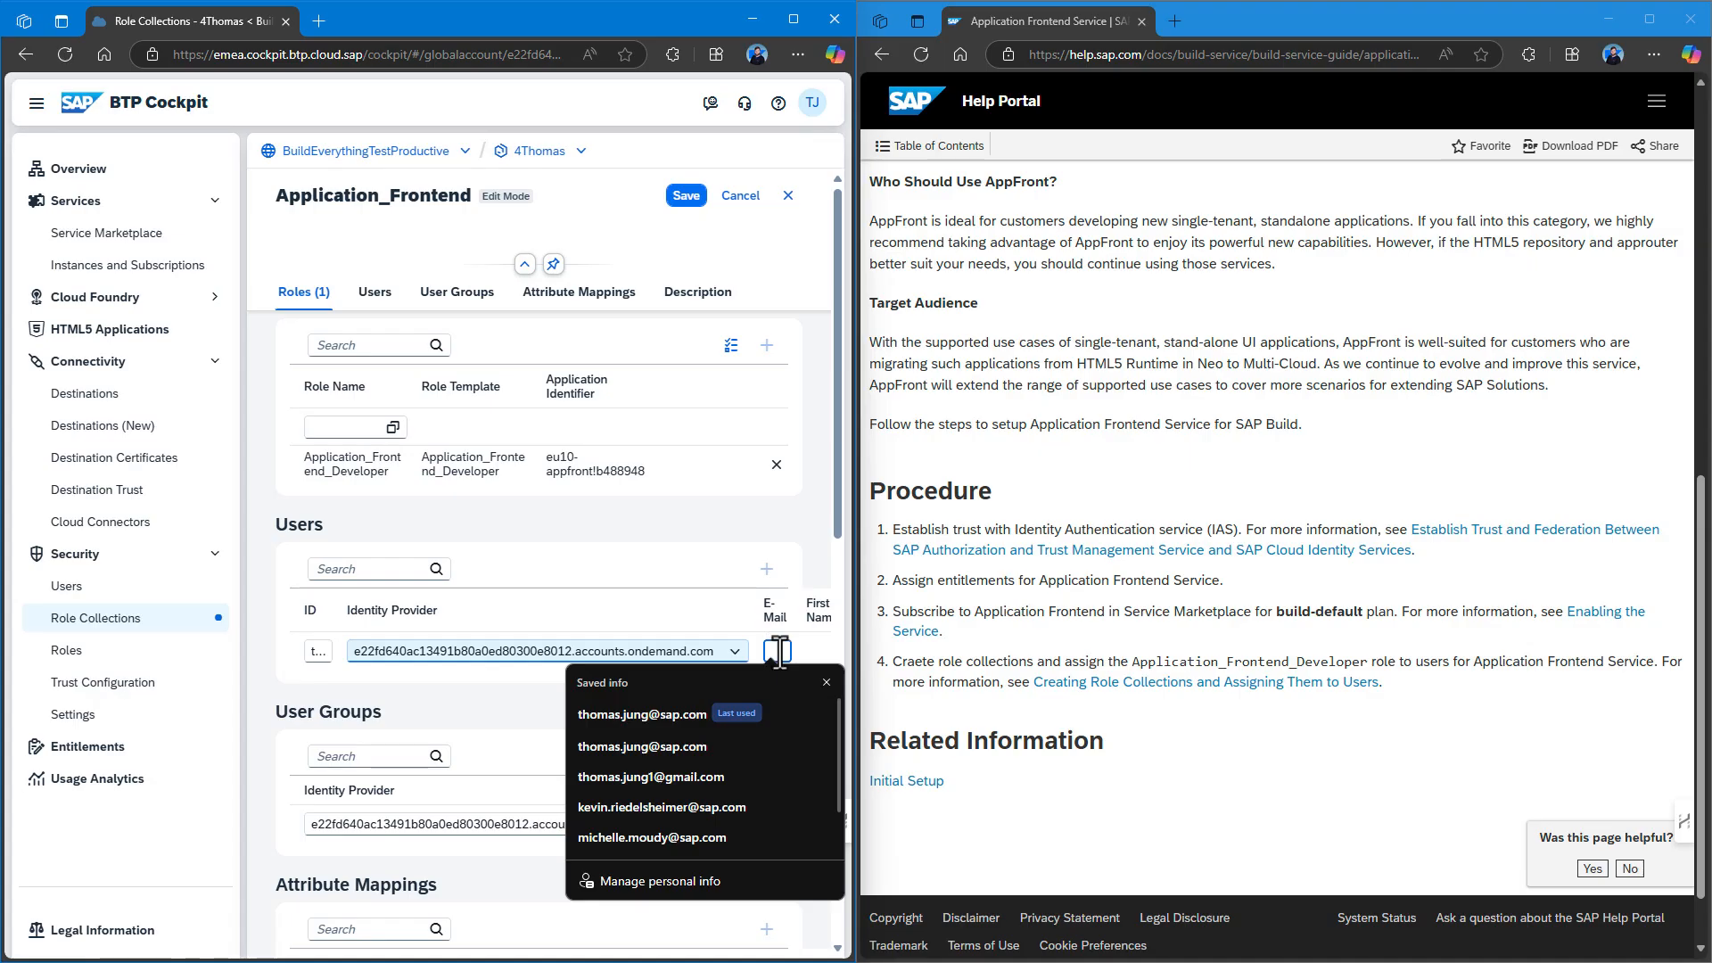
pyautogui.click(660, 713)
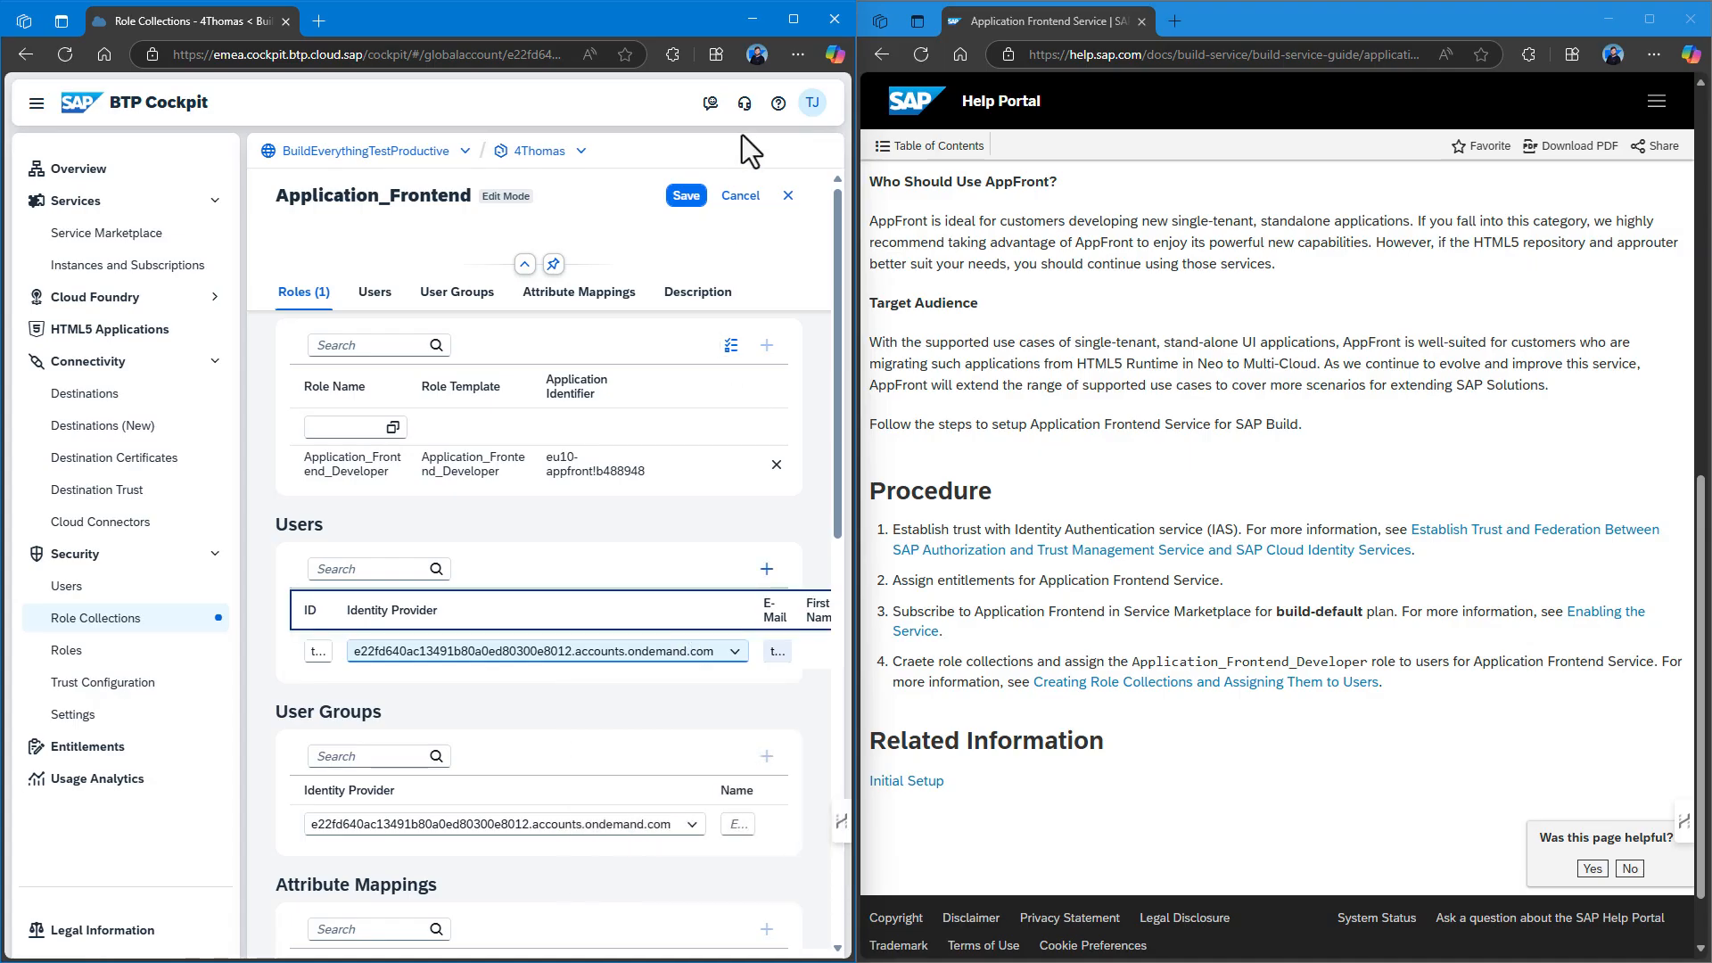
pyautogui.click(683, 193)
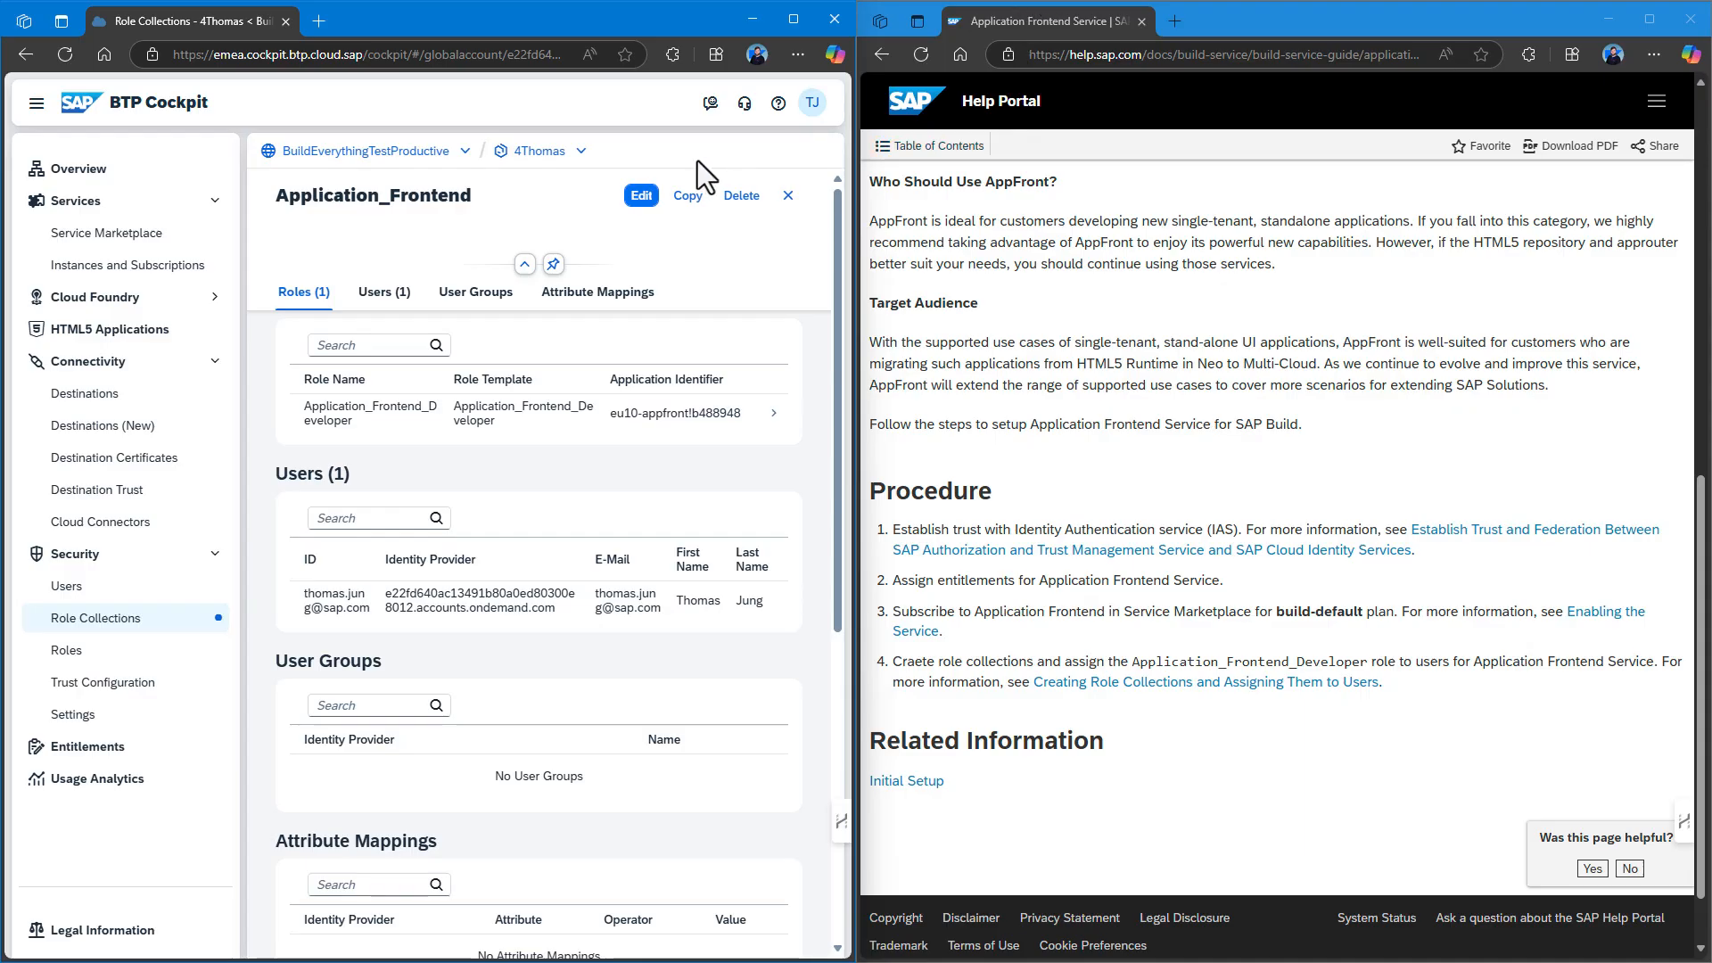
pyautogui.click(788, 197)
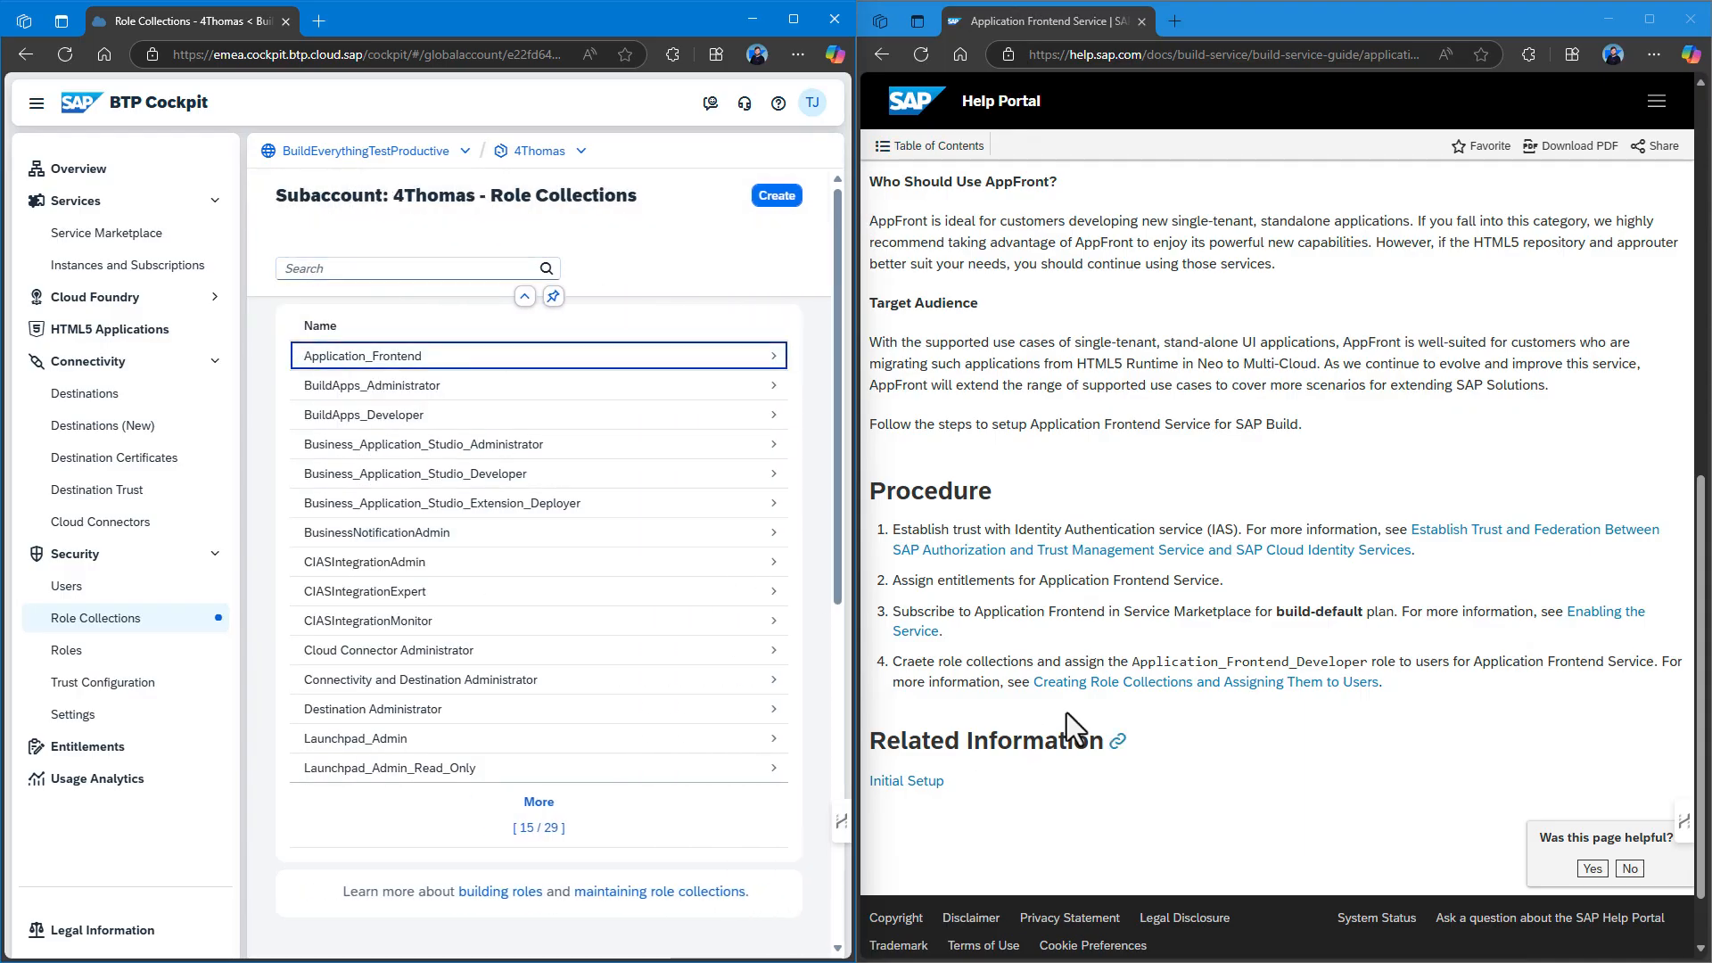
# Launch Application Frontend Service from Instances and Subscriptions and open its UI.
pyautogui.click(134, 265)
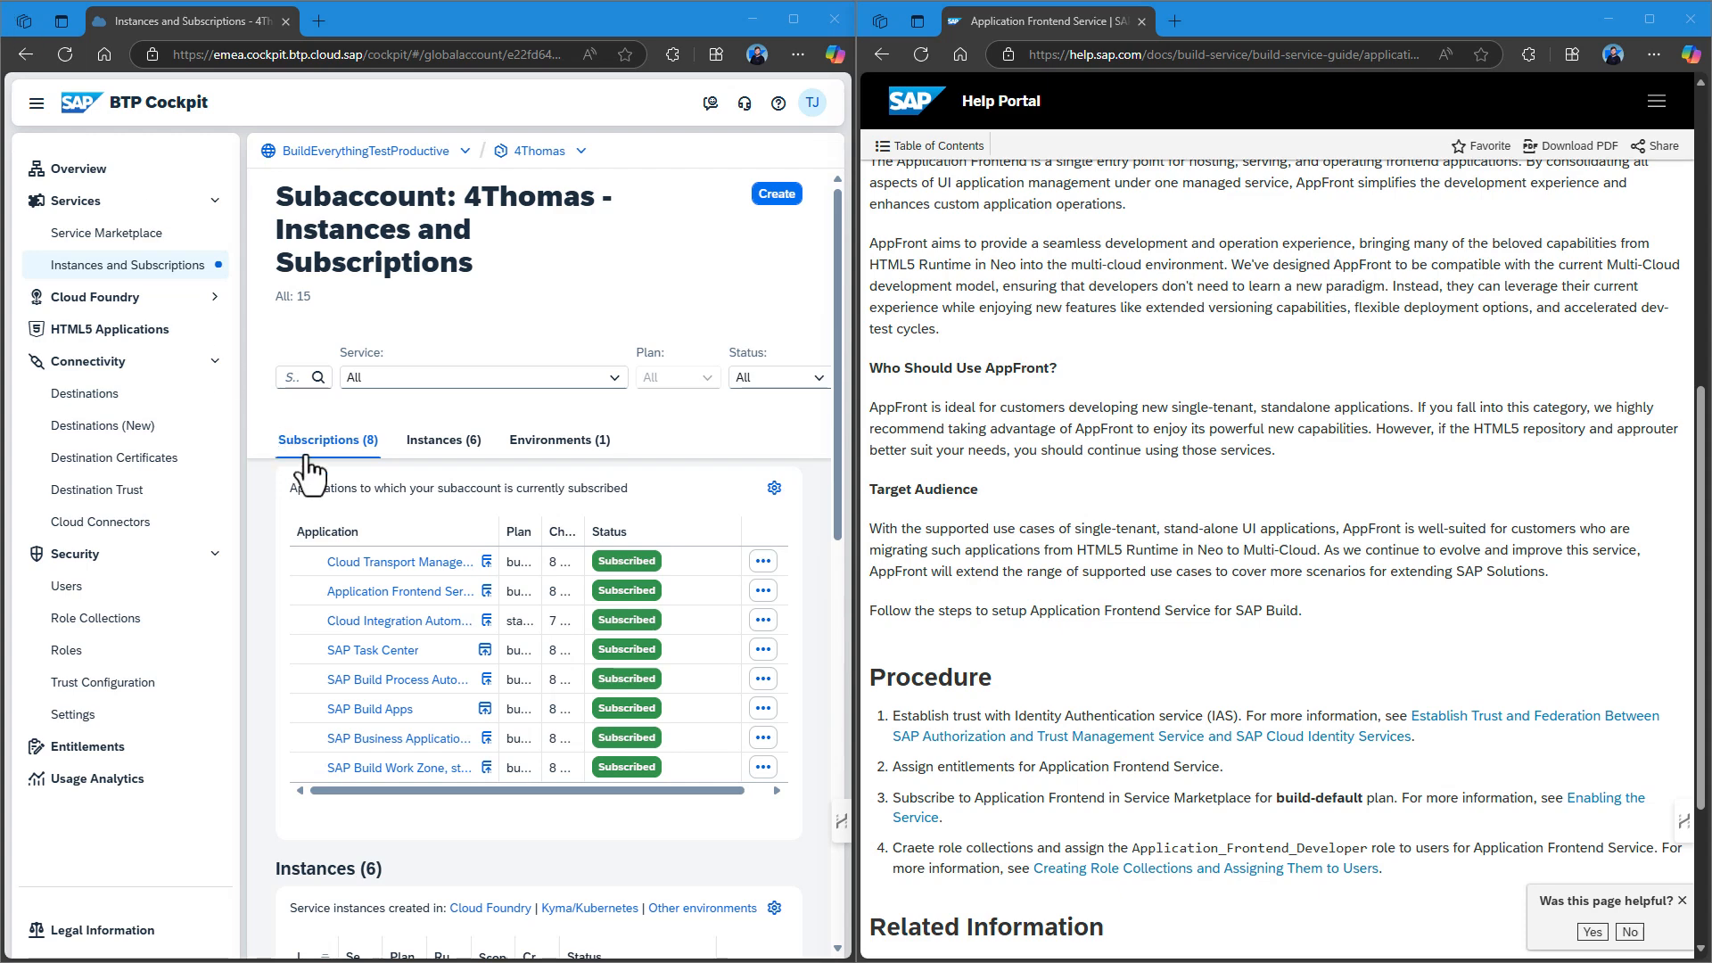
pyautogui.click(486, 591)
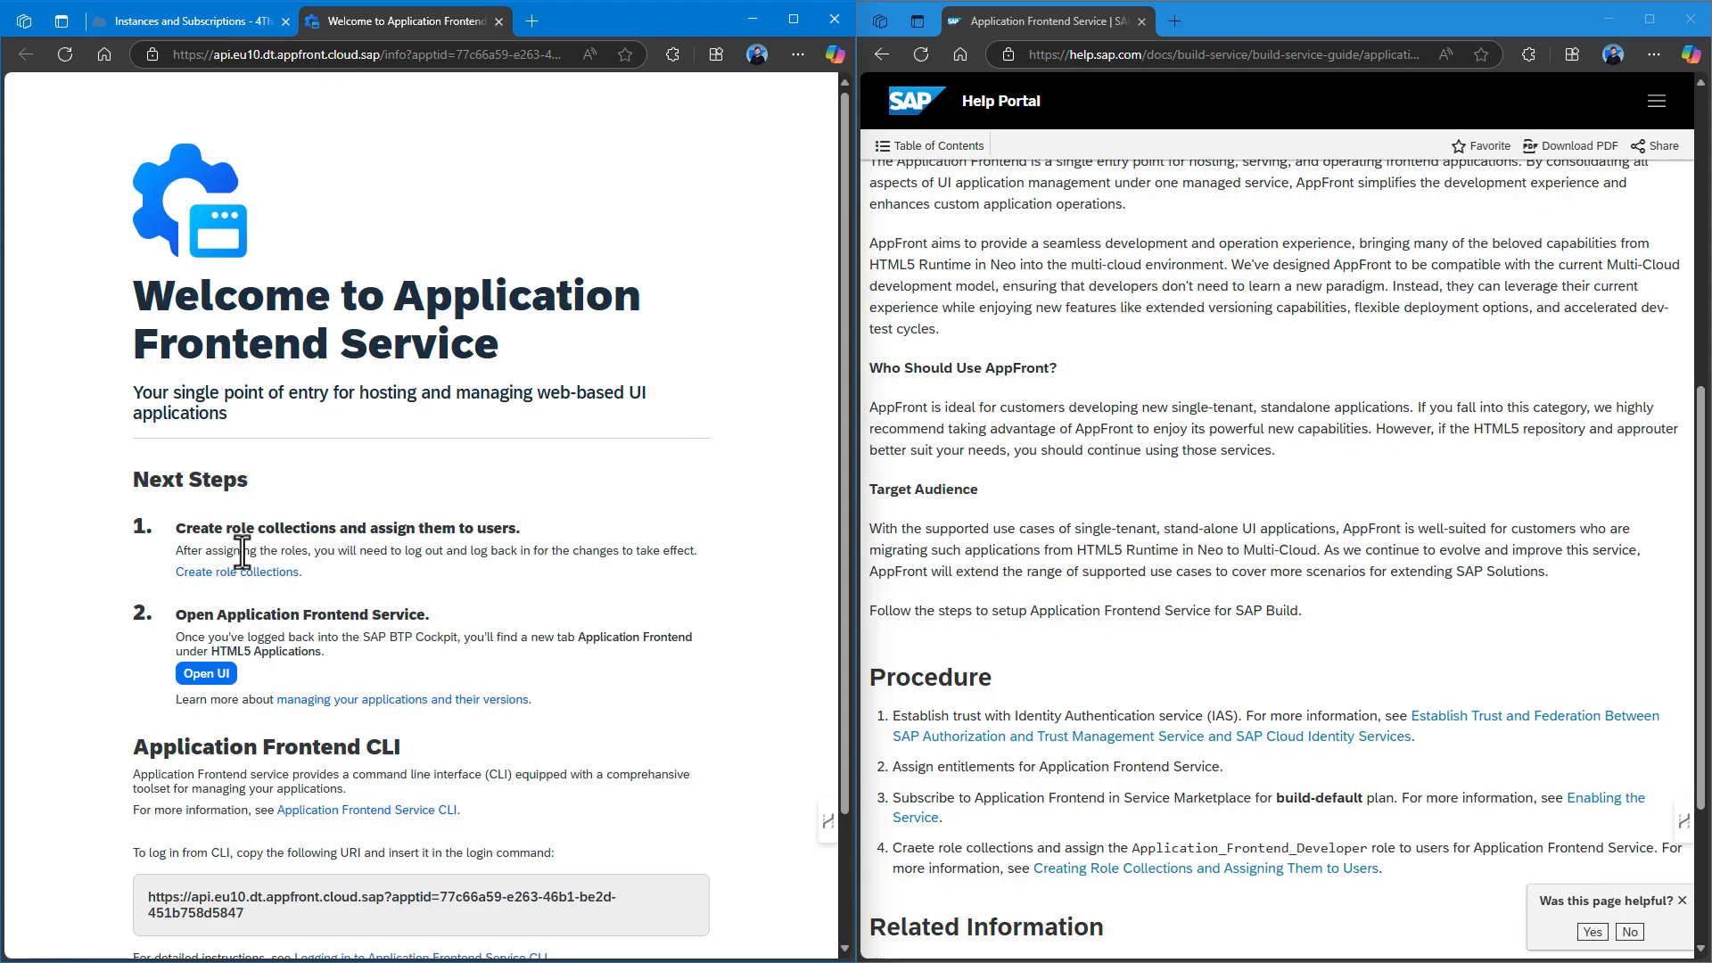
pyautogui.scroll(-1, 217, 564)
pyautogui.scroll(-2, 223, 575)
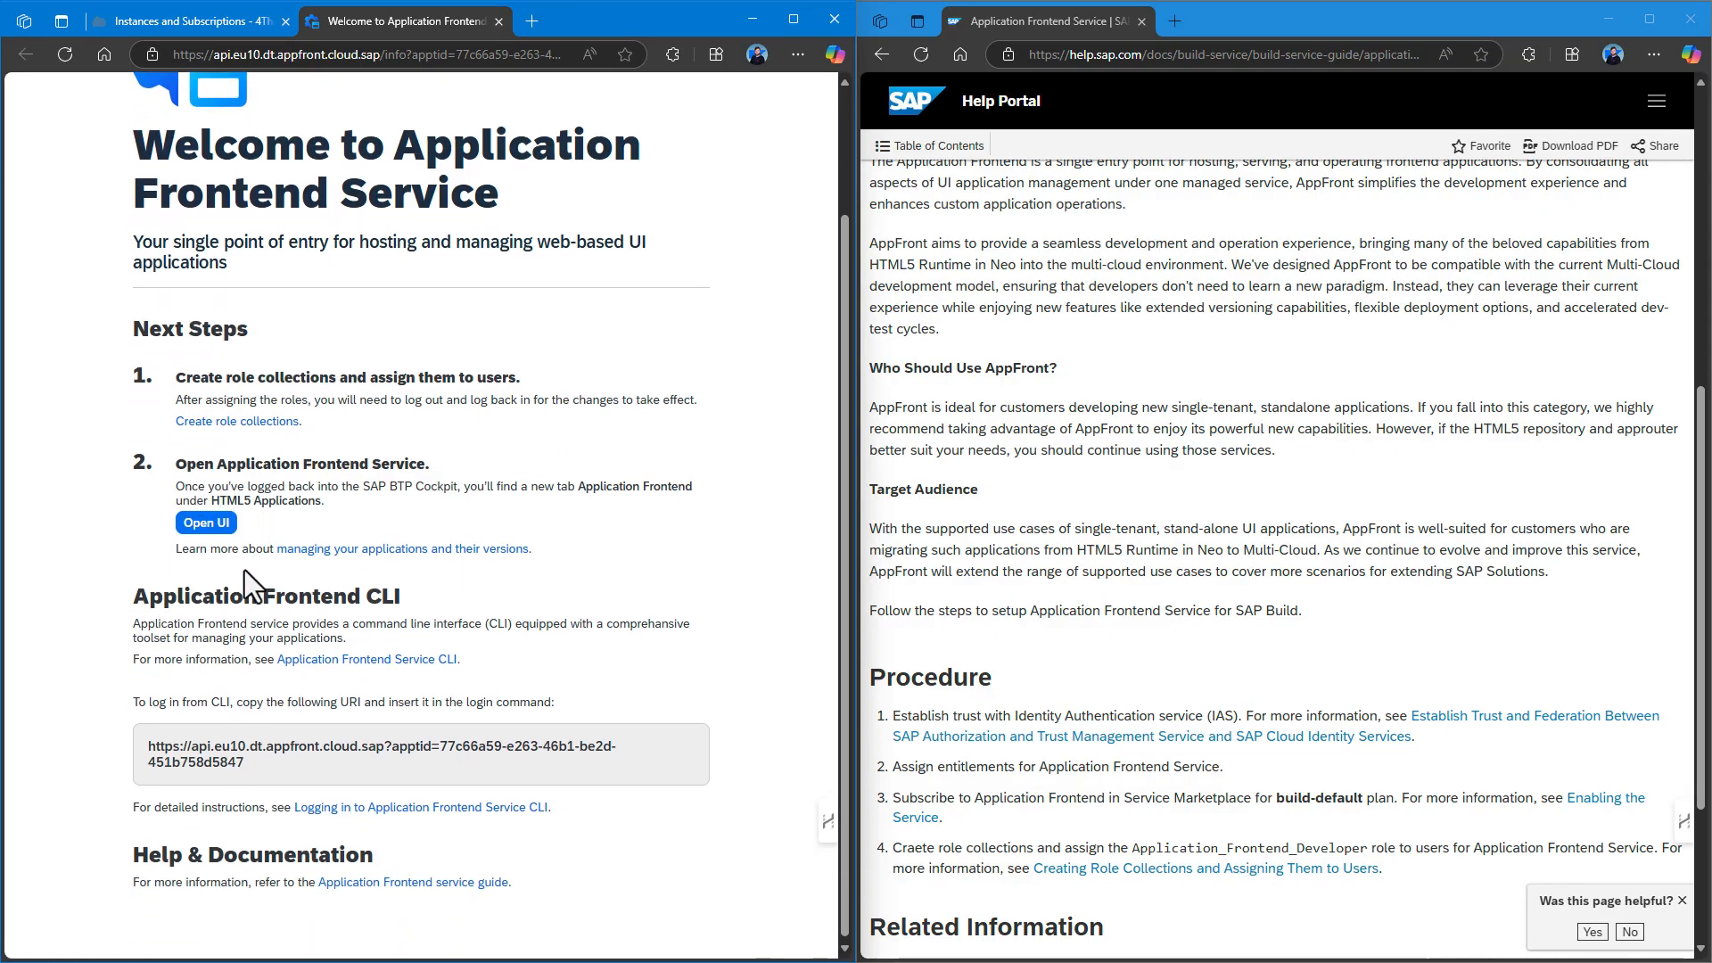
pyautogui.click(209, 525)
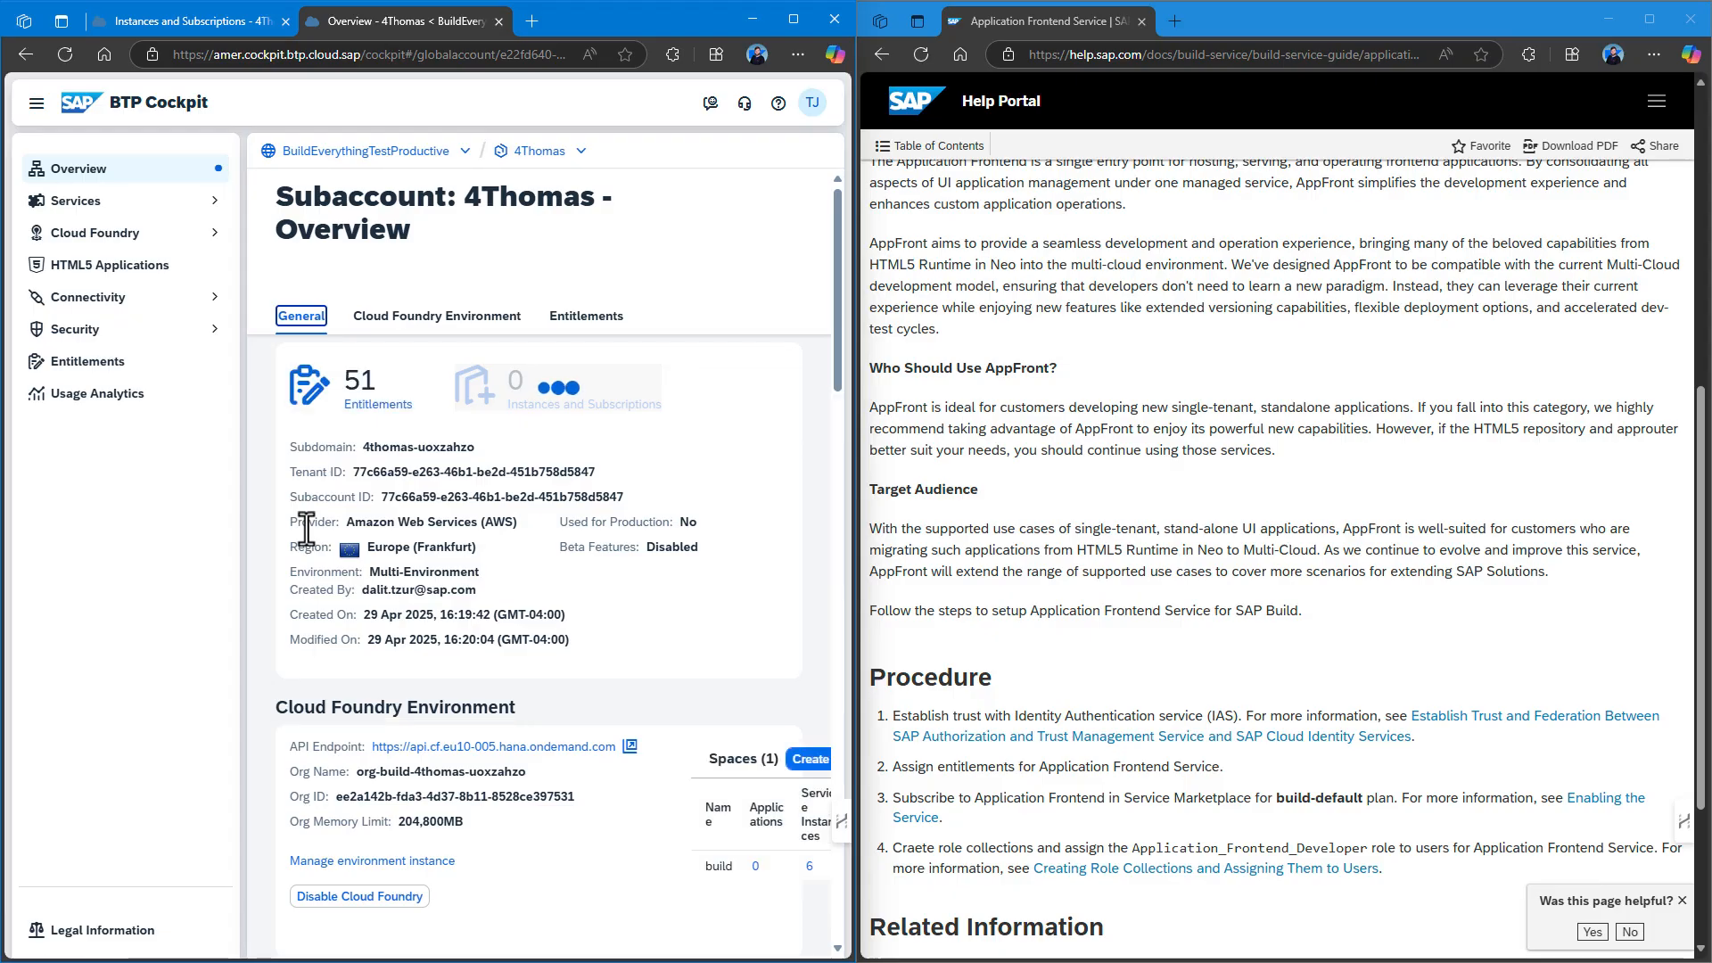
# Look through the subaccount's HTML5 Applications under Cloud Foundry, then collapse that section.
pyautogui.click(214, 236)
pyautogui.click(169, 366)
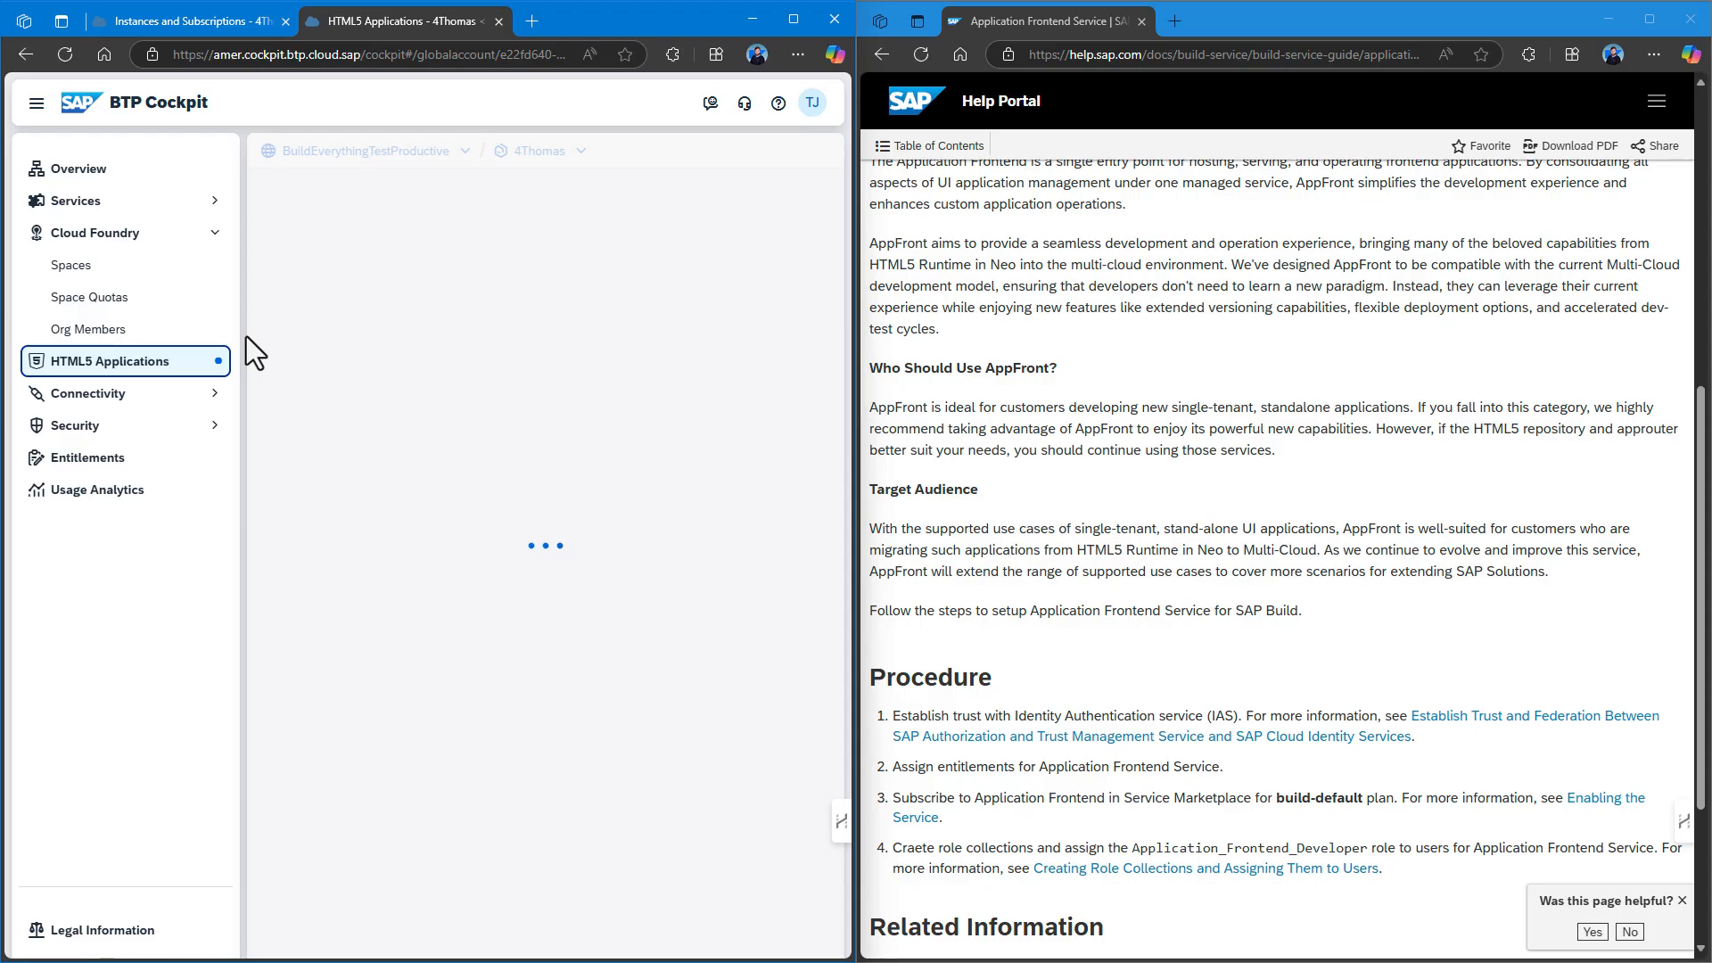
pyautogui.click(214, 233)
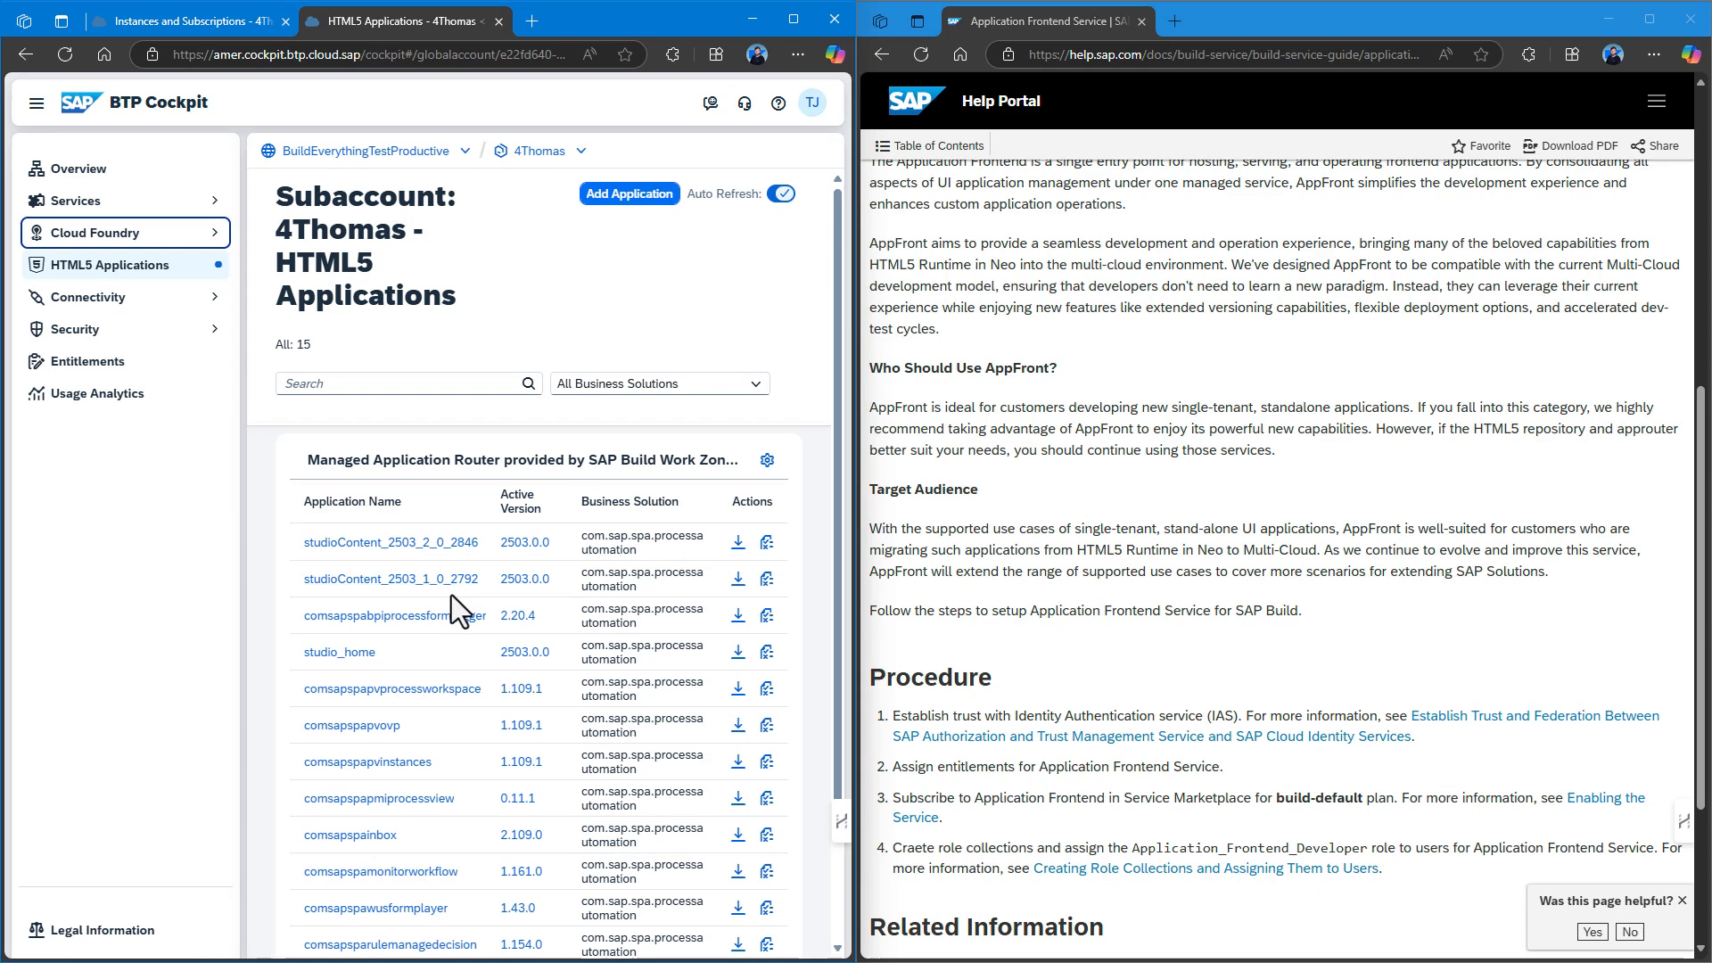
pyautogui.scroll(-1, 451, 596)
pyautogui.scroll(1, 465, 592)
pyautogui.scroll(-1, 471, 588)
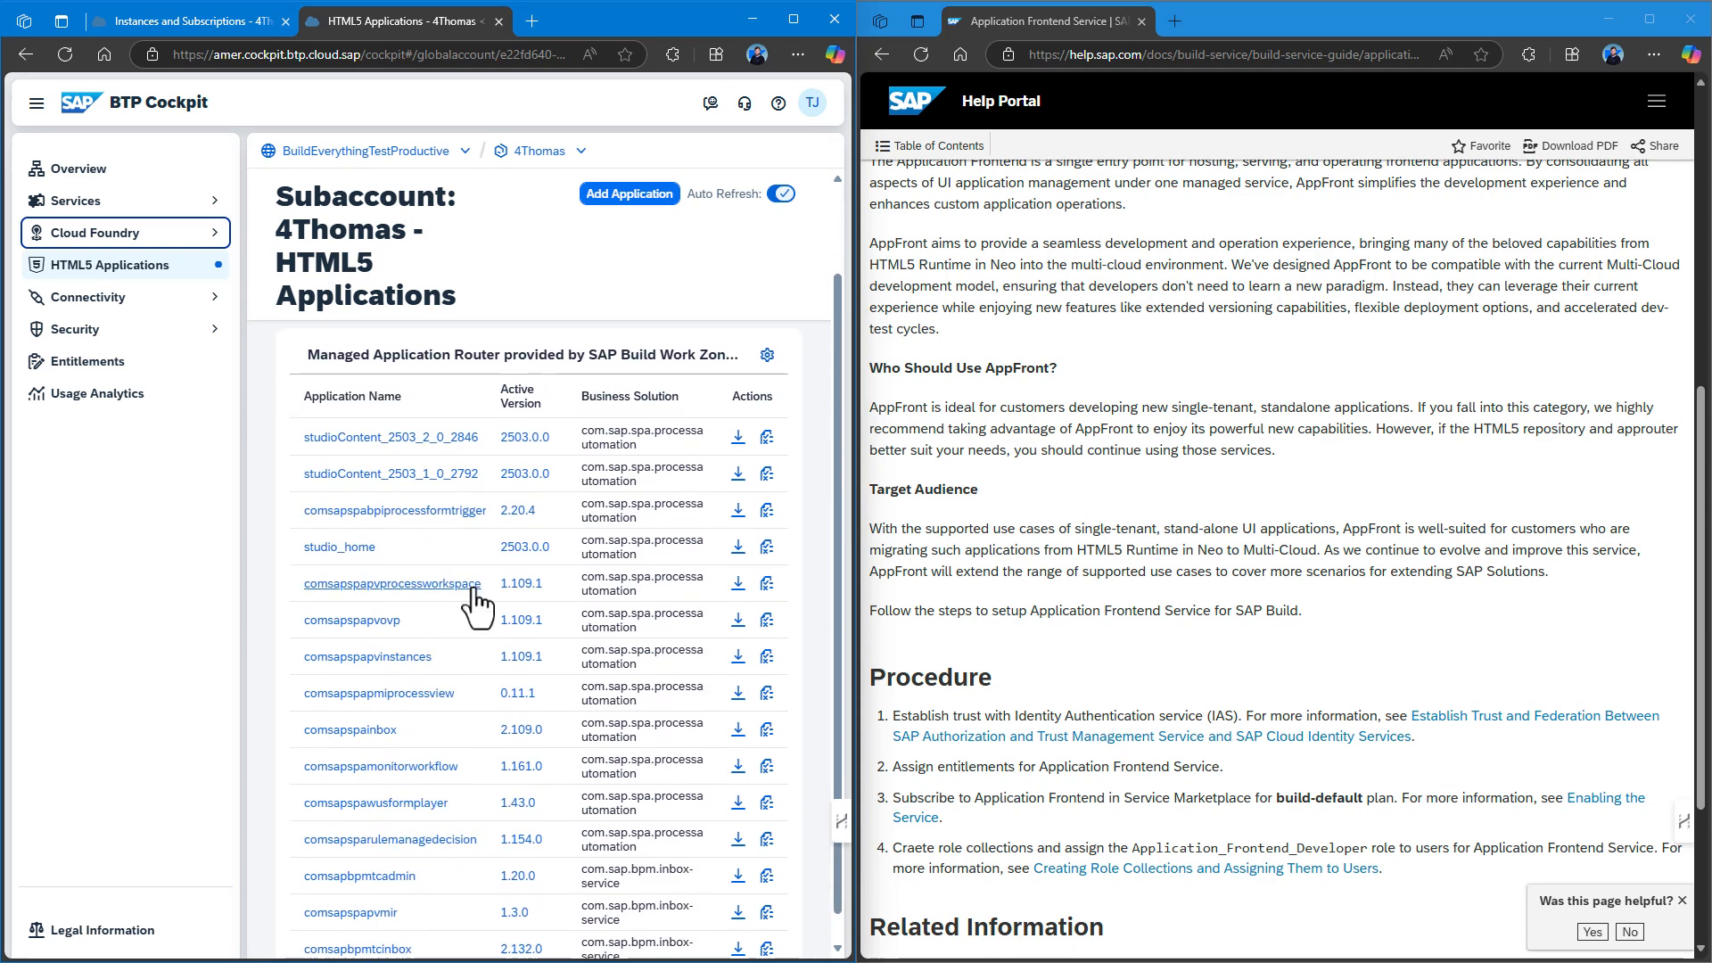
pyautogui.scroll(1, 478, 586)
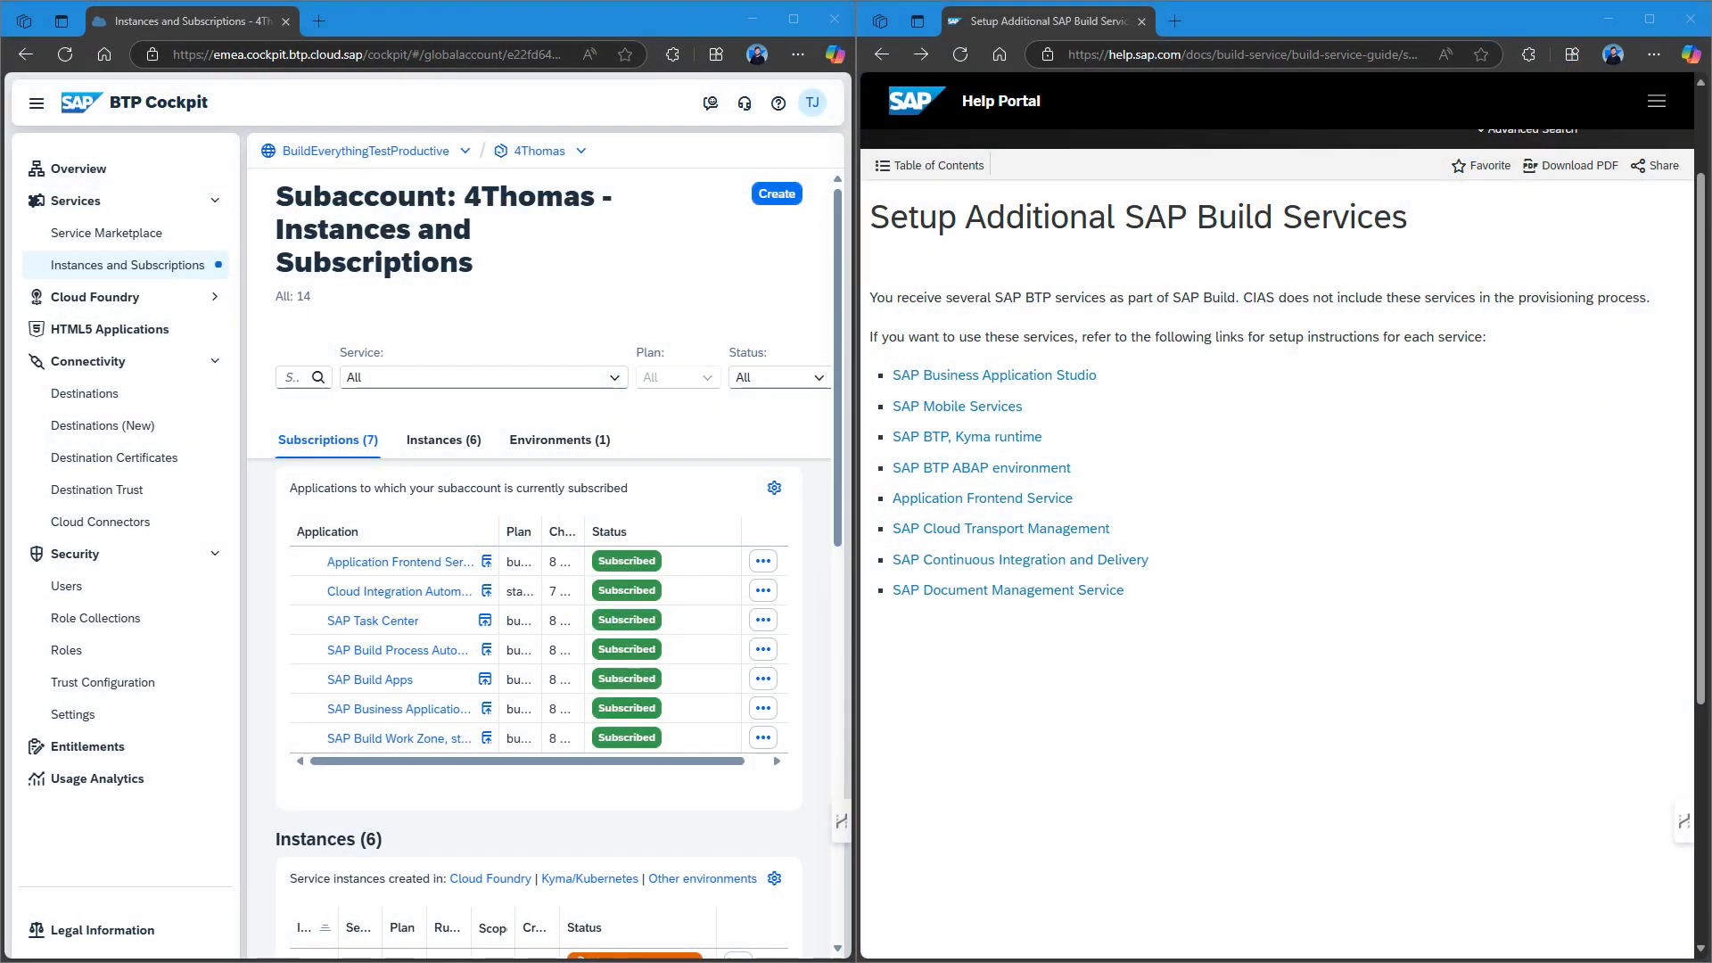
# Open the Cloud Transport Management setup guide's Procedure, then go to the subaccount's Entitlements.
pyautogui.click(1015, 531)
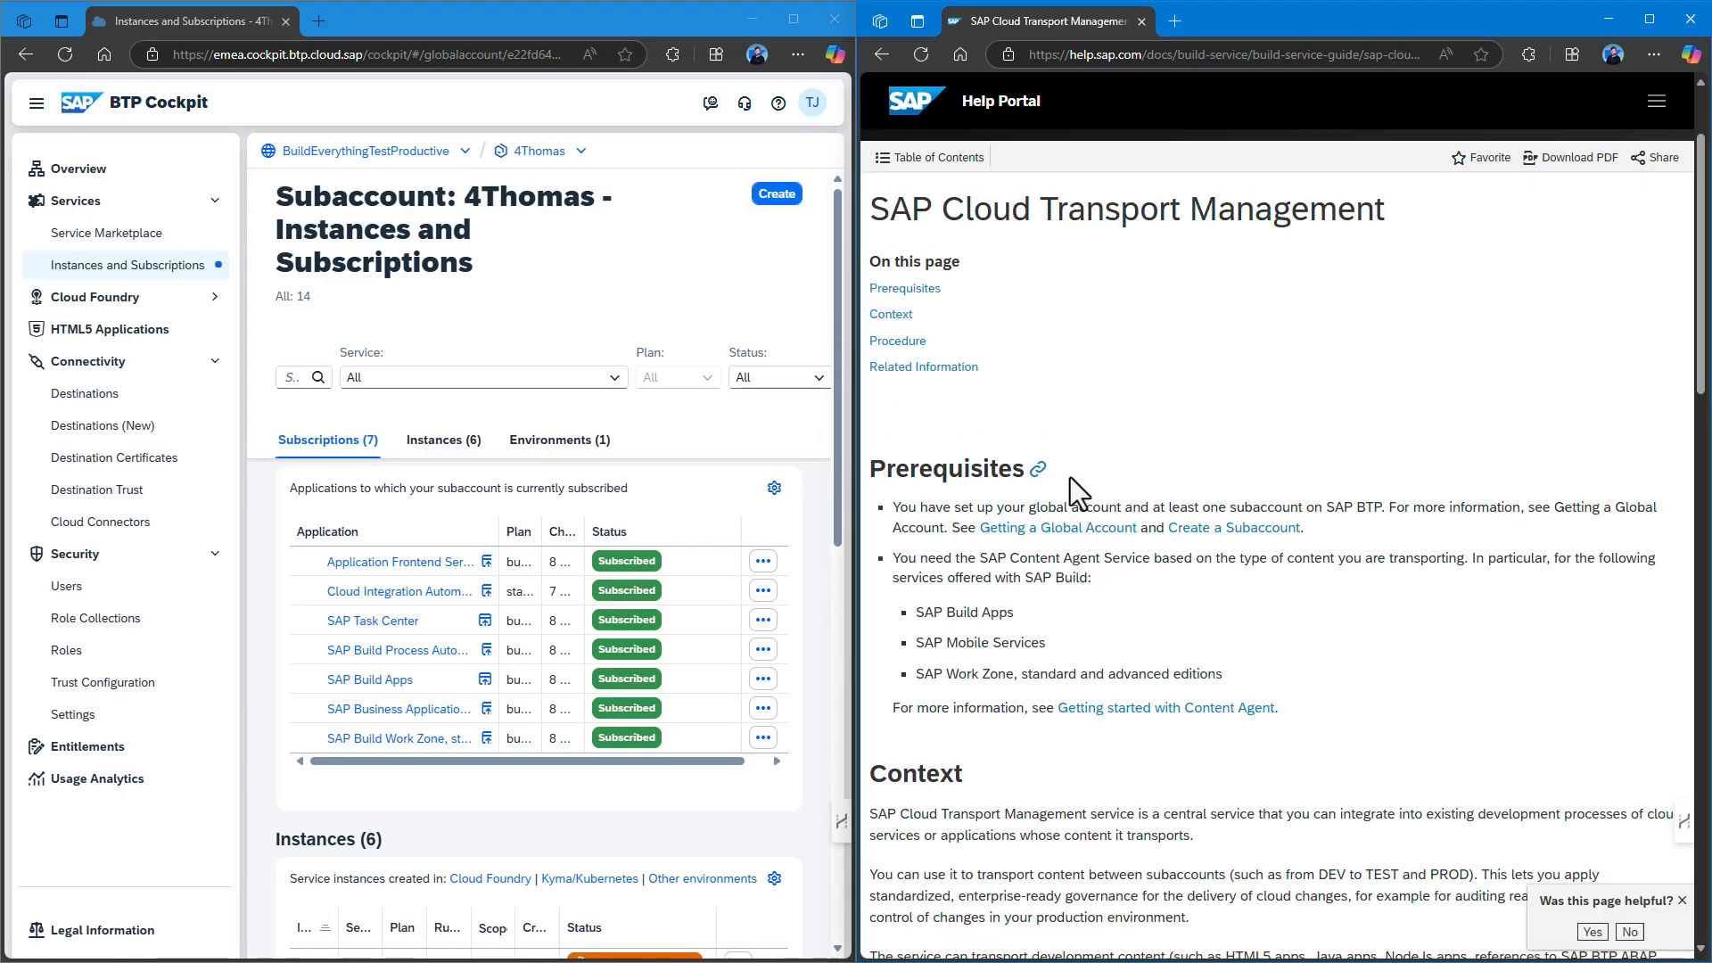
pyautogui.scroll(-1, 1070, 478)
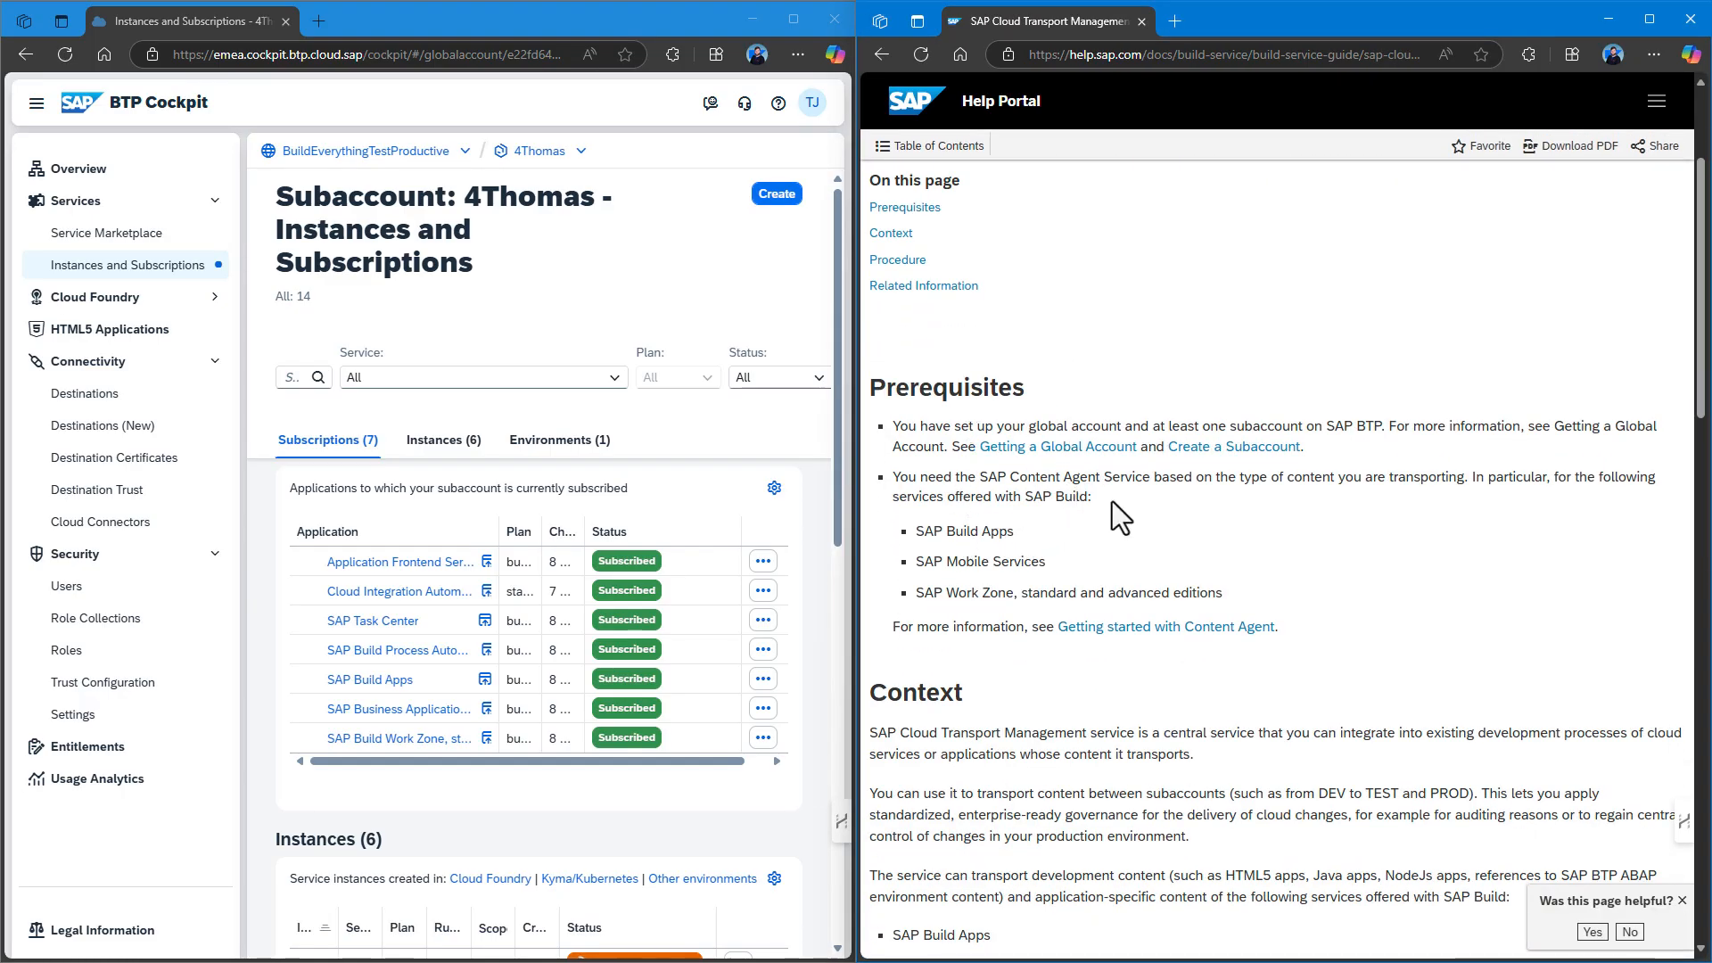
pyautogui.scroll(-3, 1081, 510)
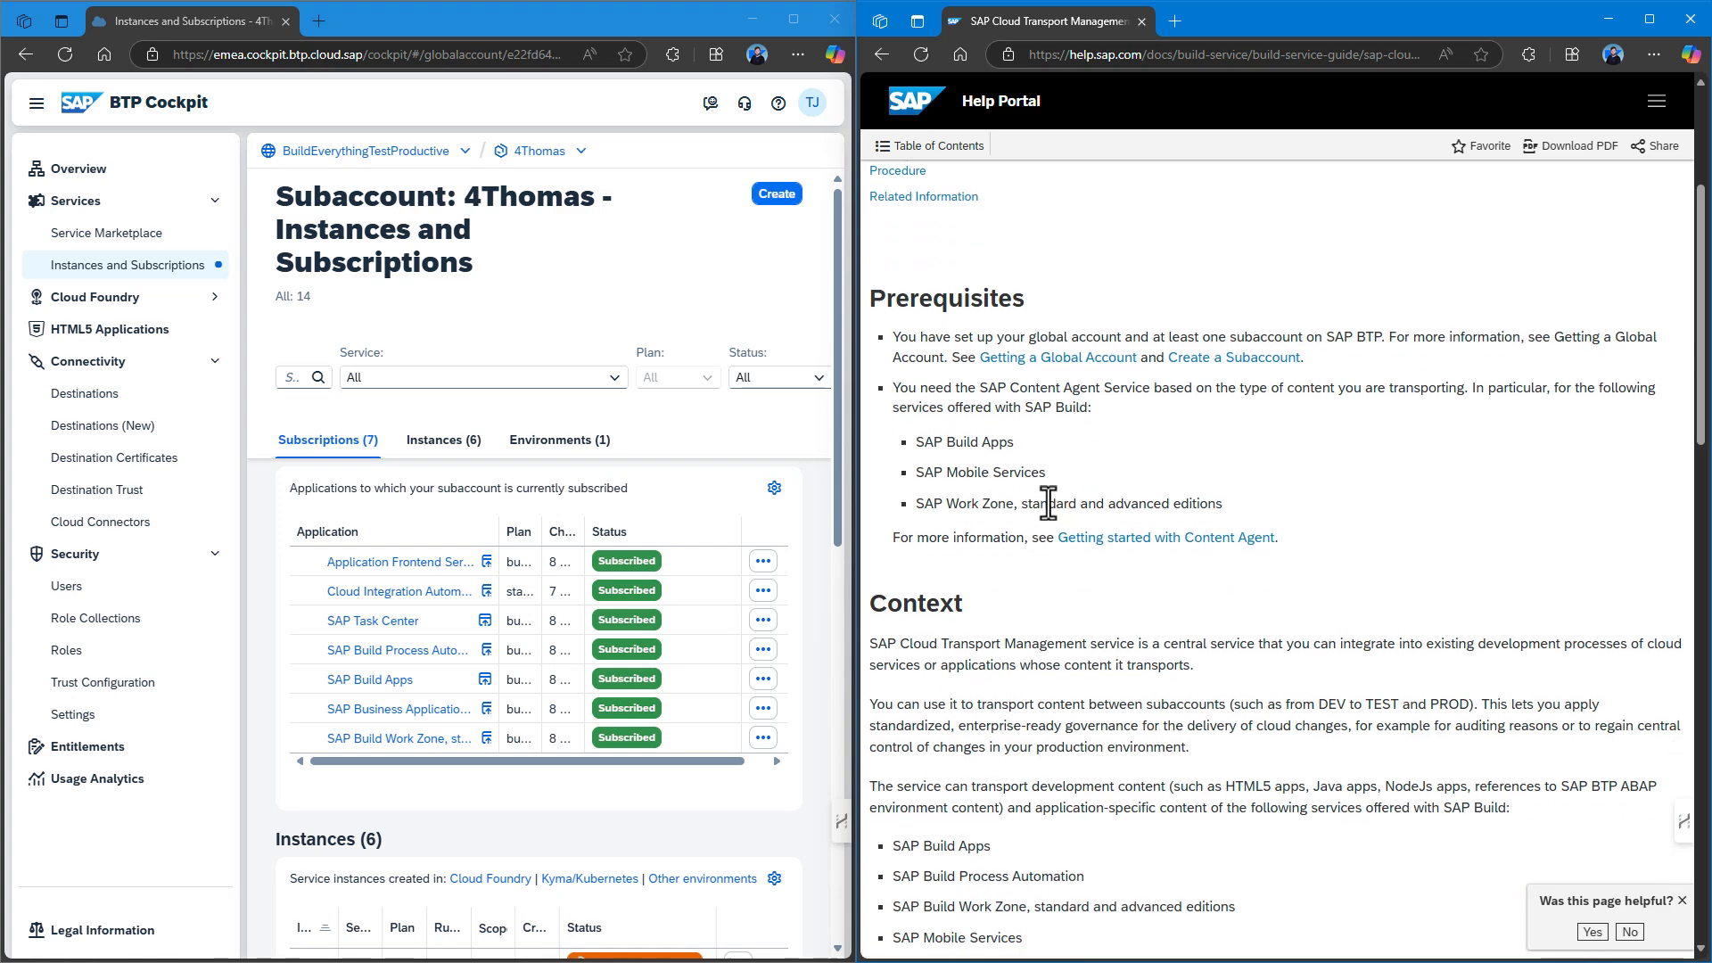
pyautogui.scroll(-10, 1026, 501)
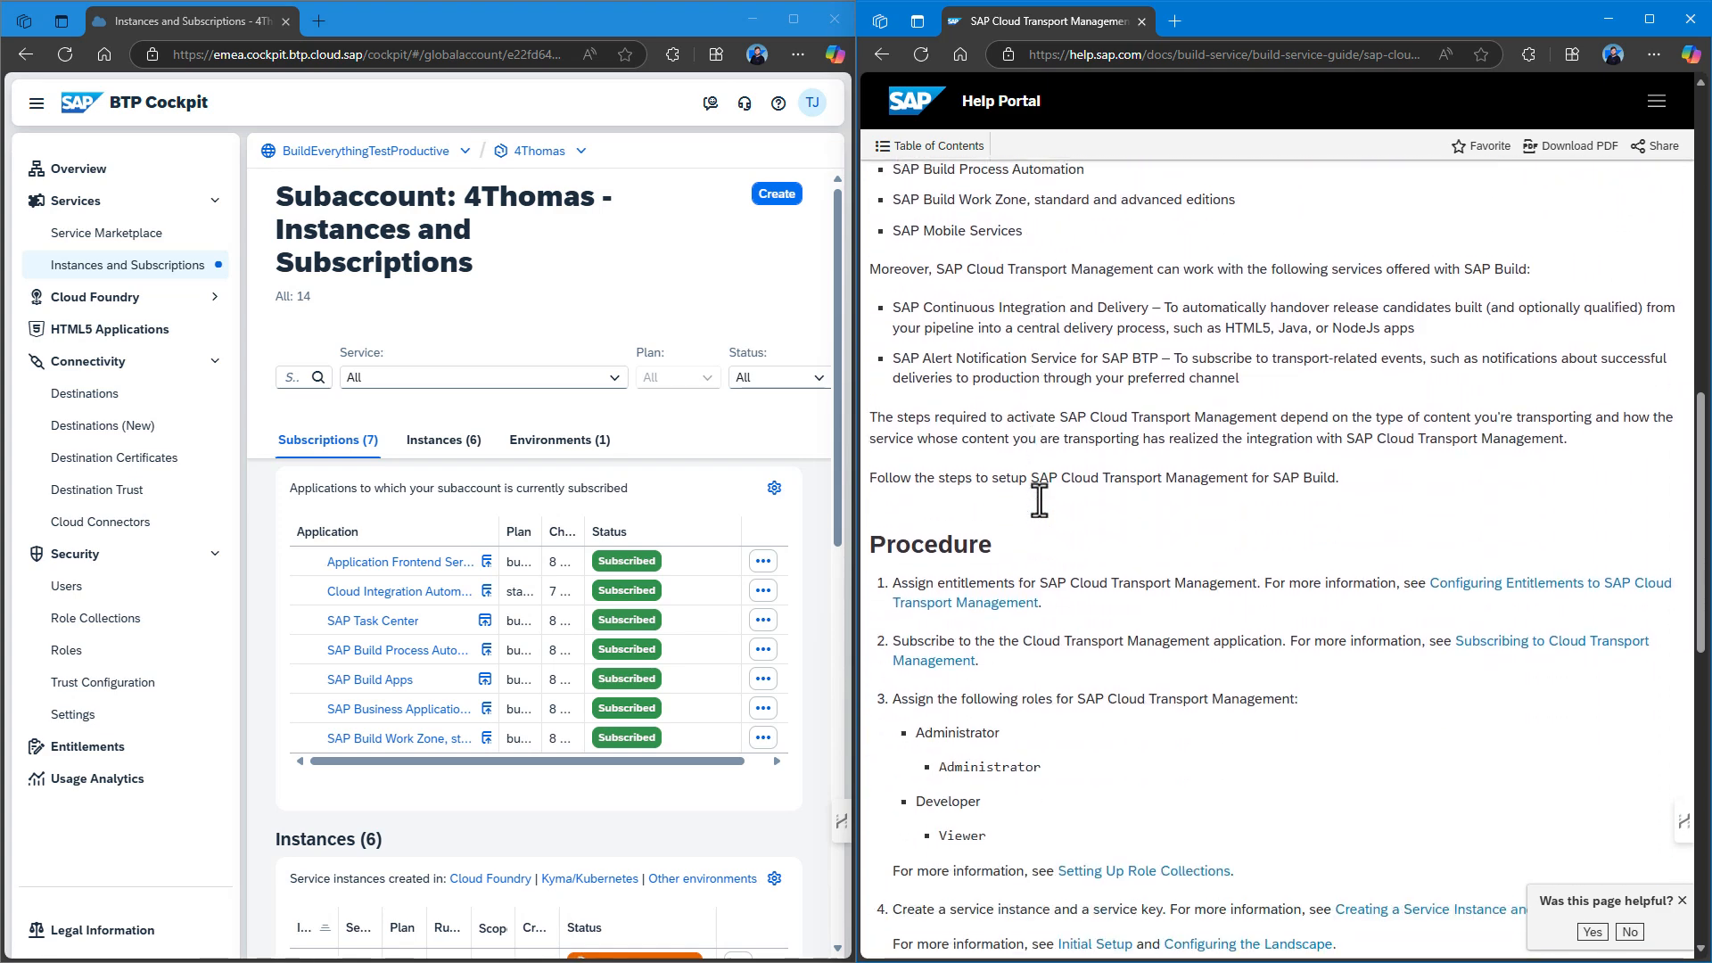
pyautogui.scroll(-2, 1042, 500)
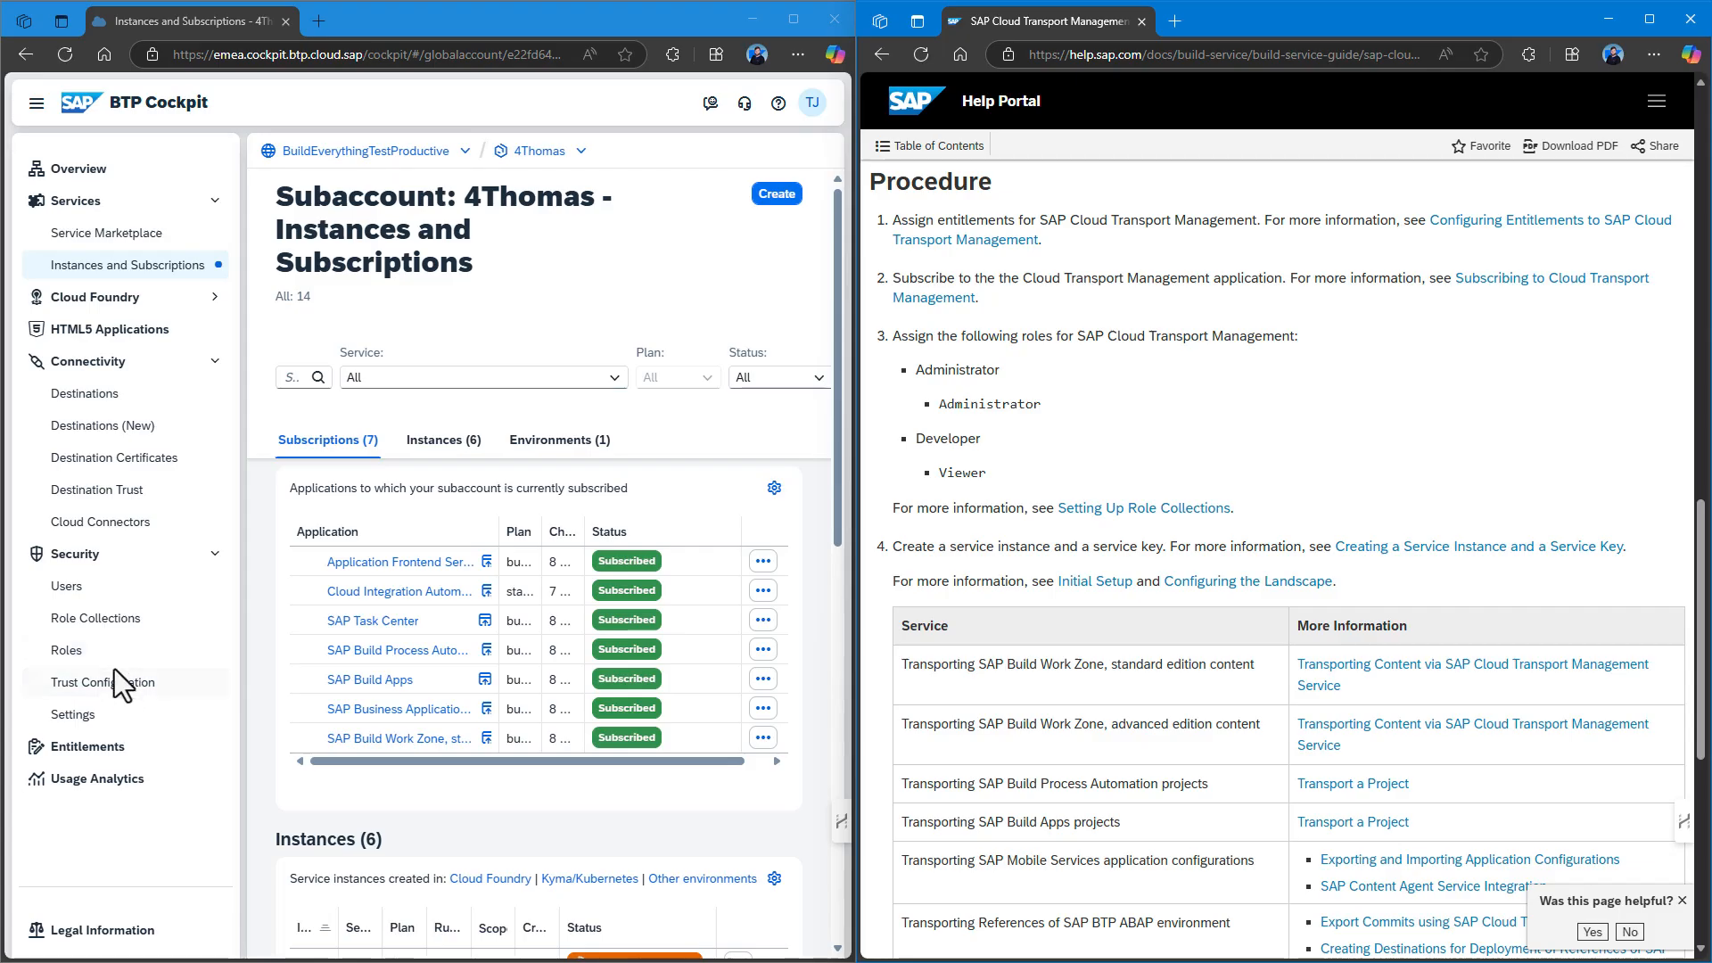
pyautogui.click(98, 749)
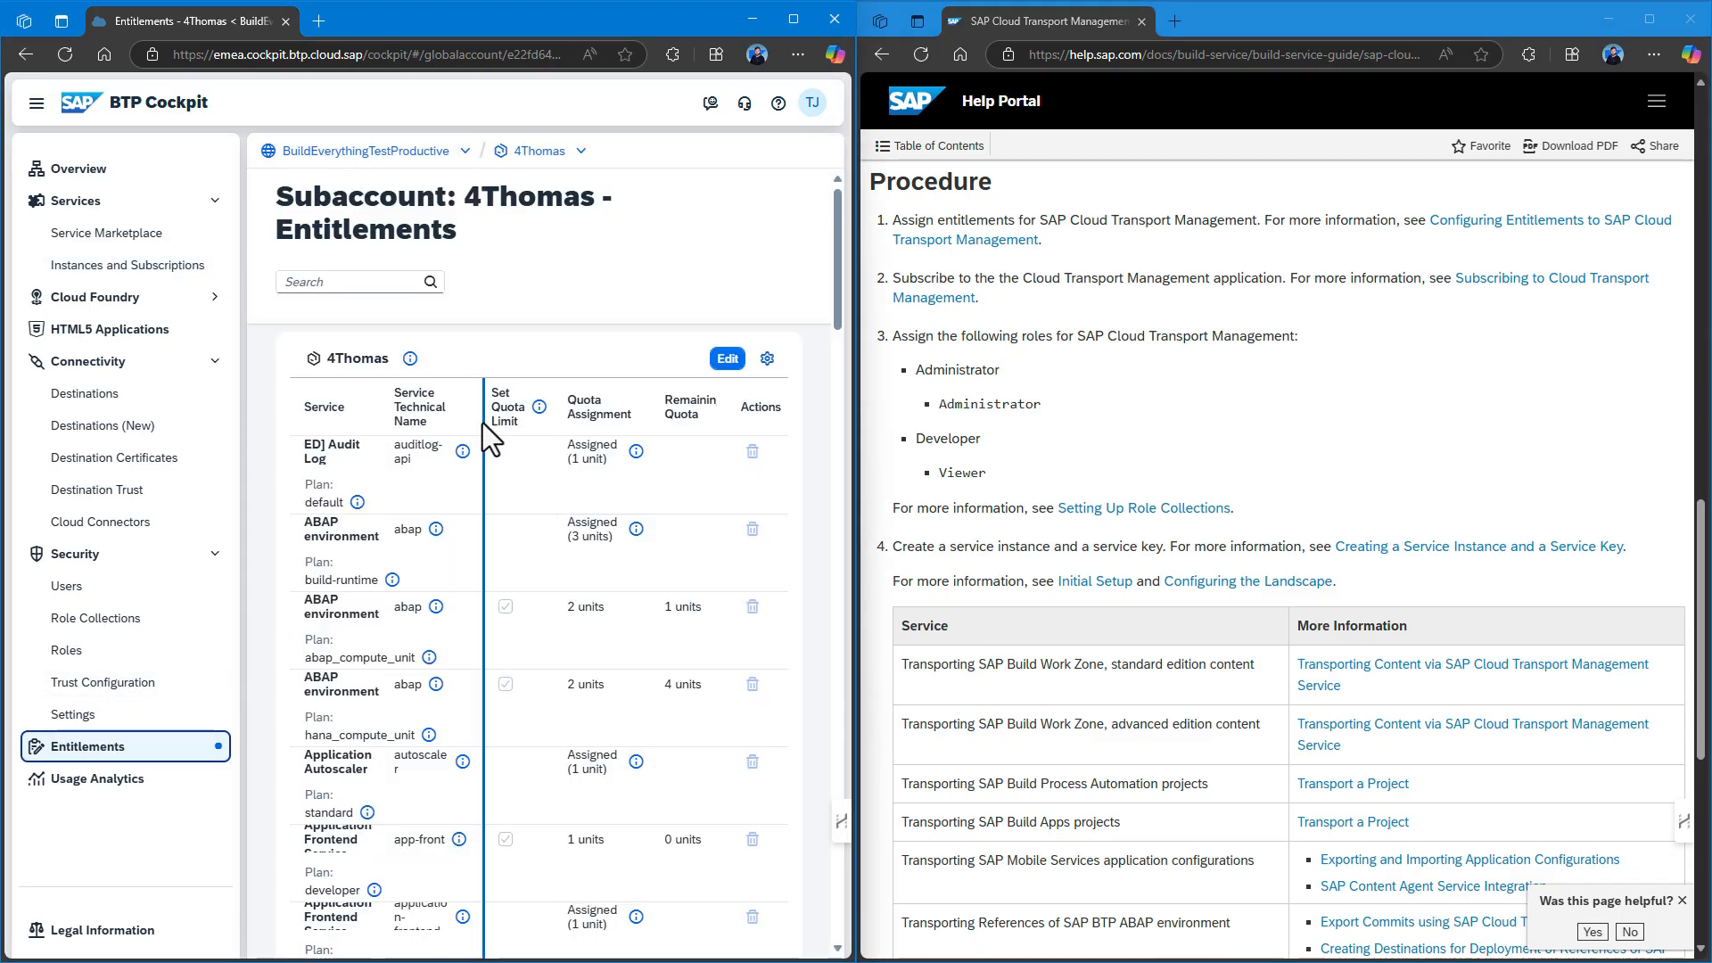
# Add Cloud Transport Management's build-runtime plan to the 4Thomas entitlements and save.
pyautogui.click(728, 359)
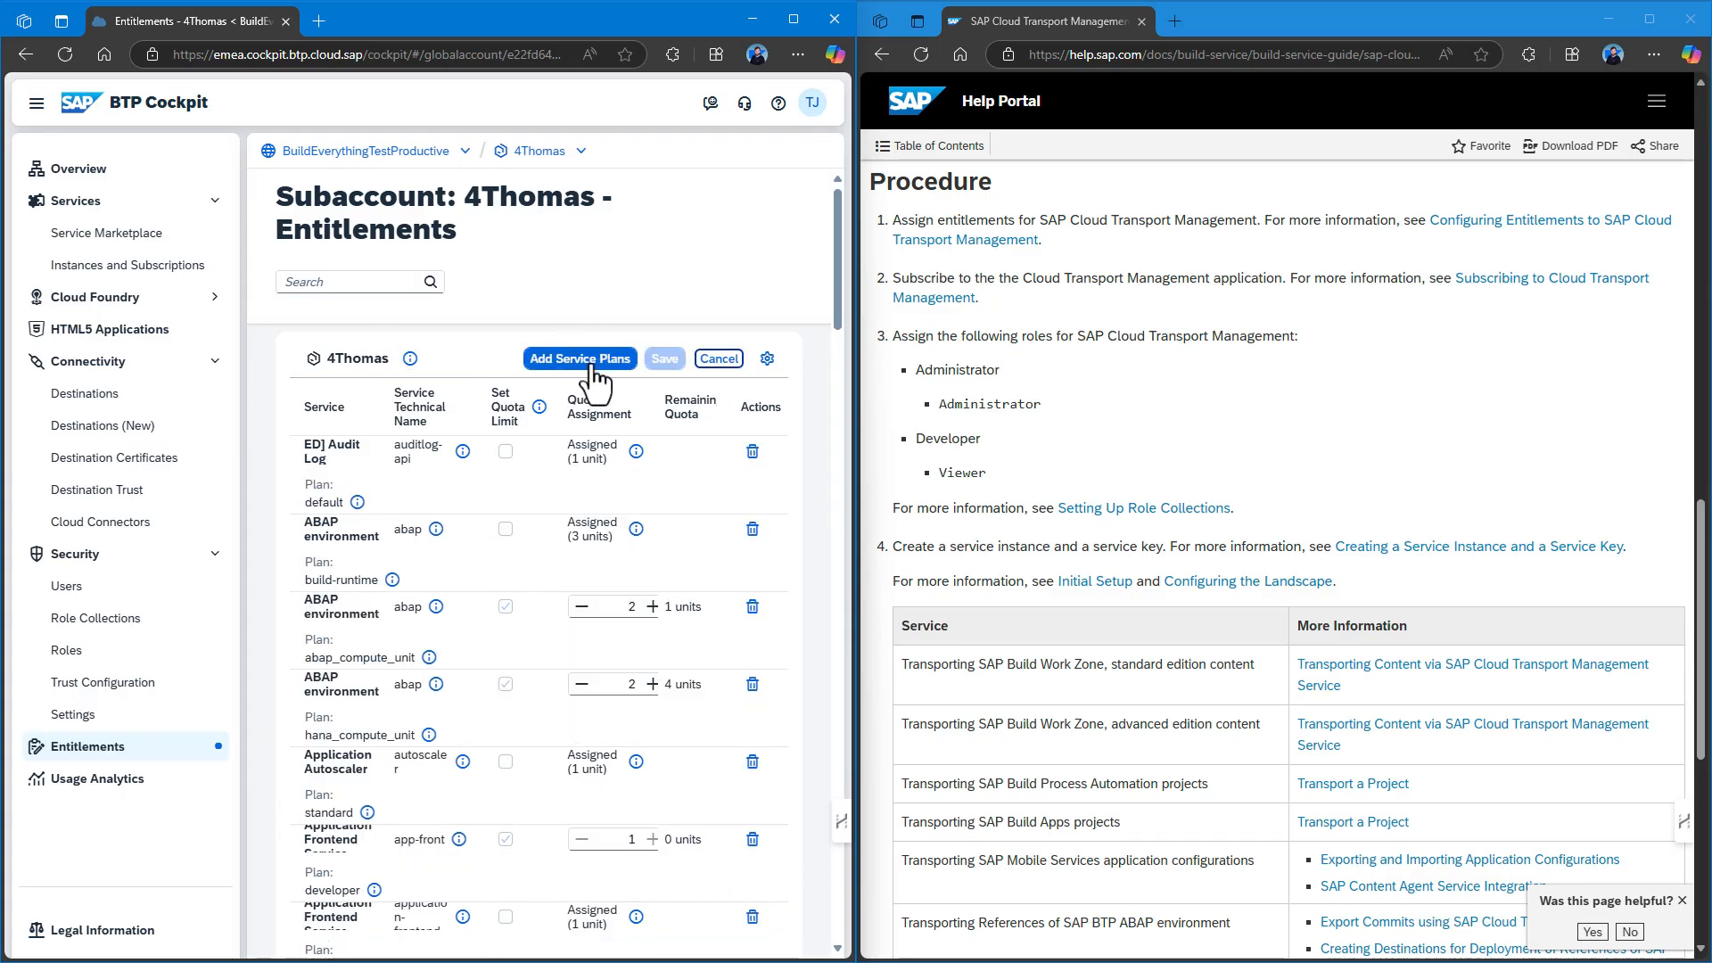
pyautogui.click(590, 361)
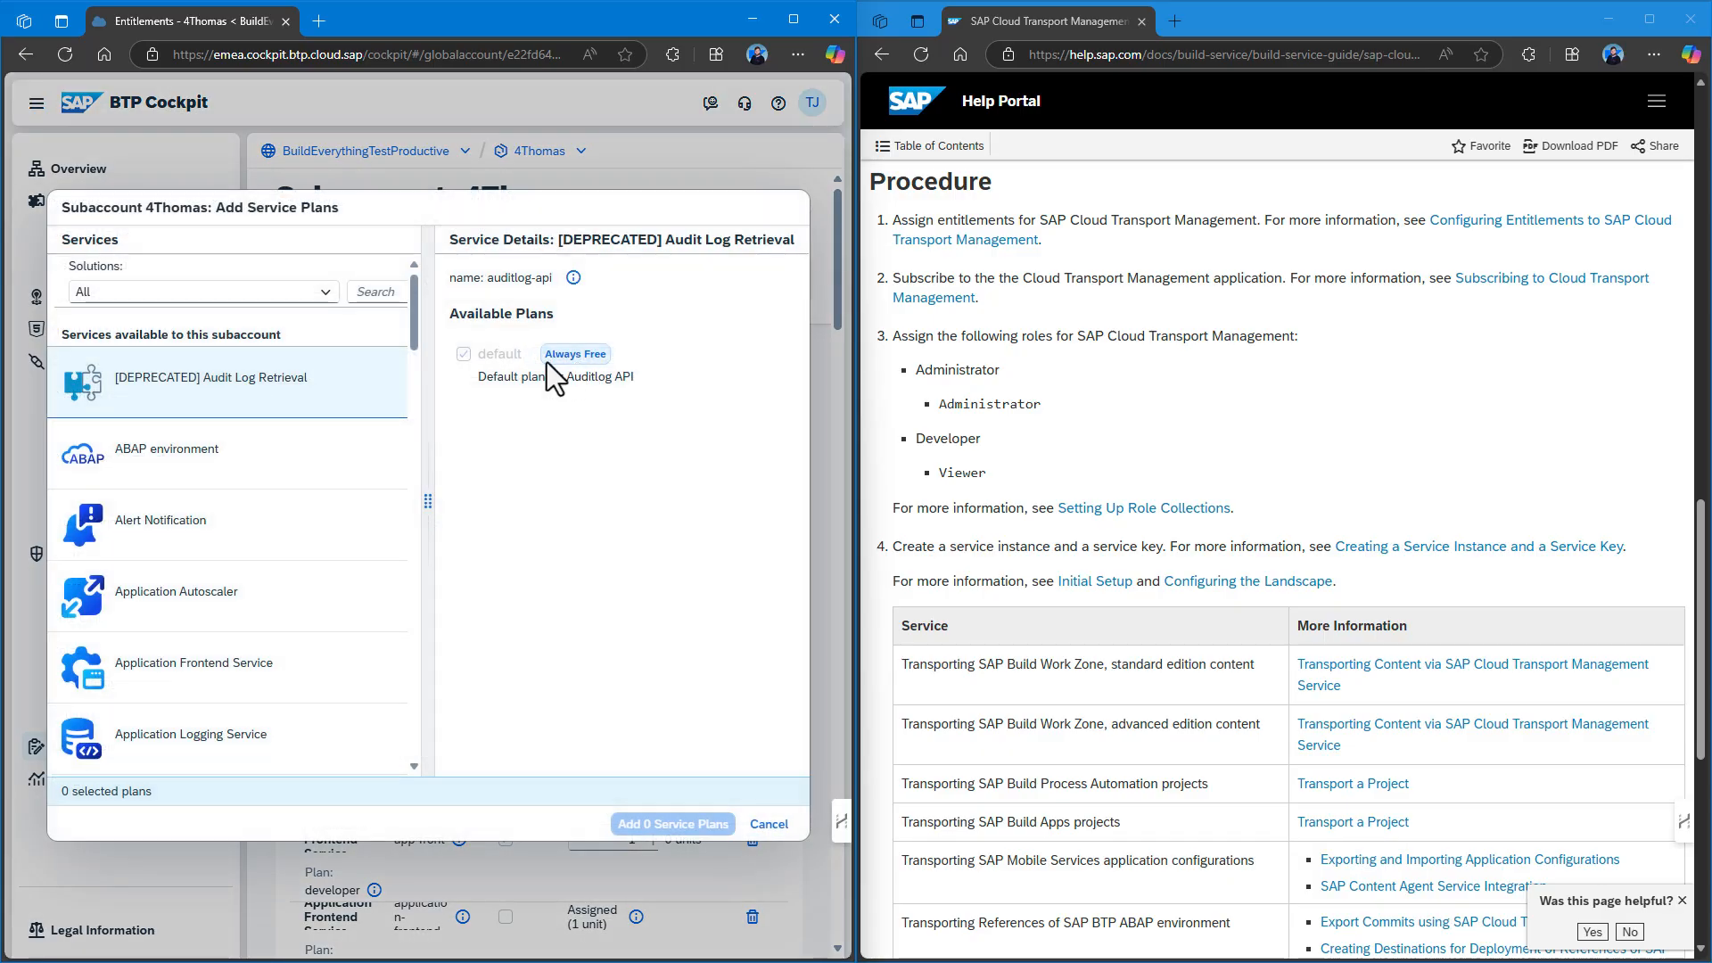
pyautogui.click(371, 294)
pyautogui.write('cloud')
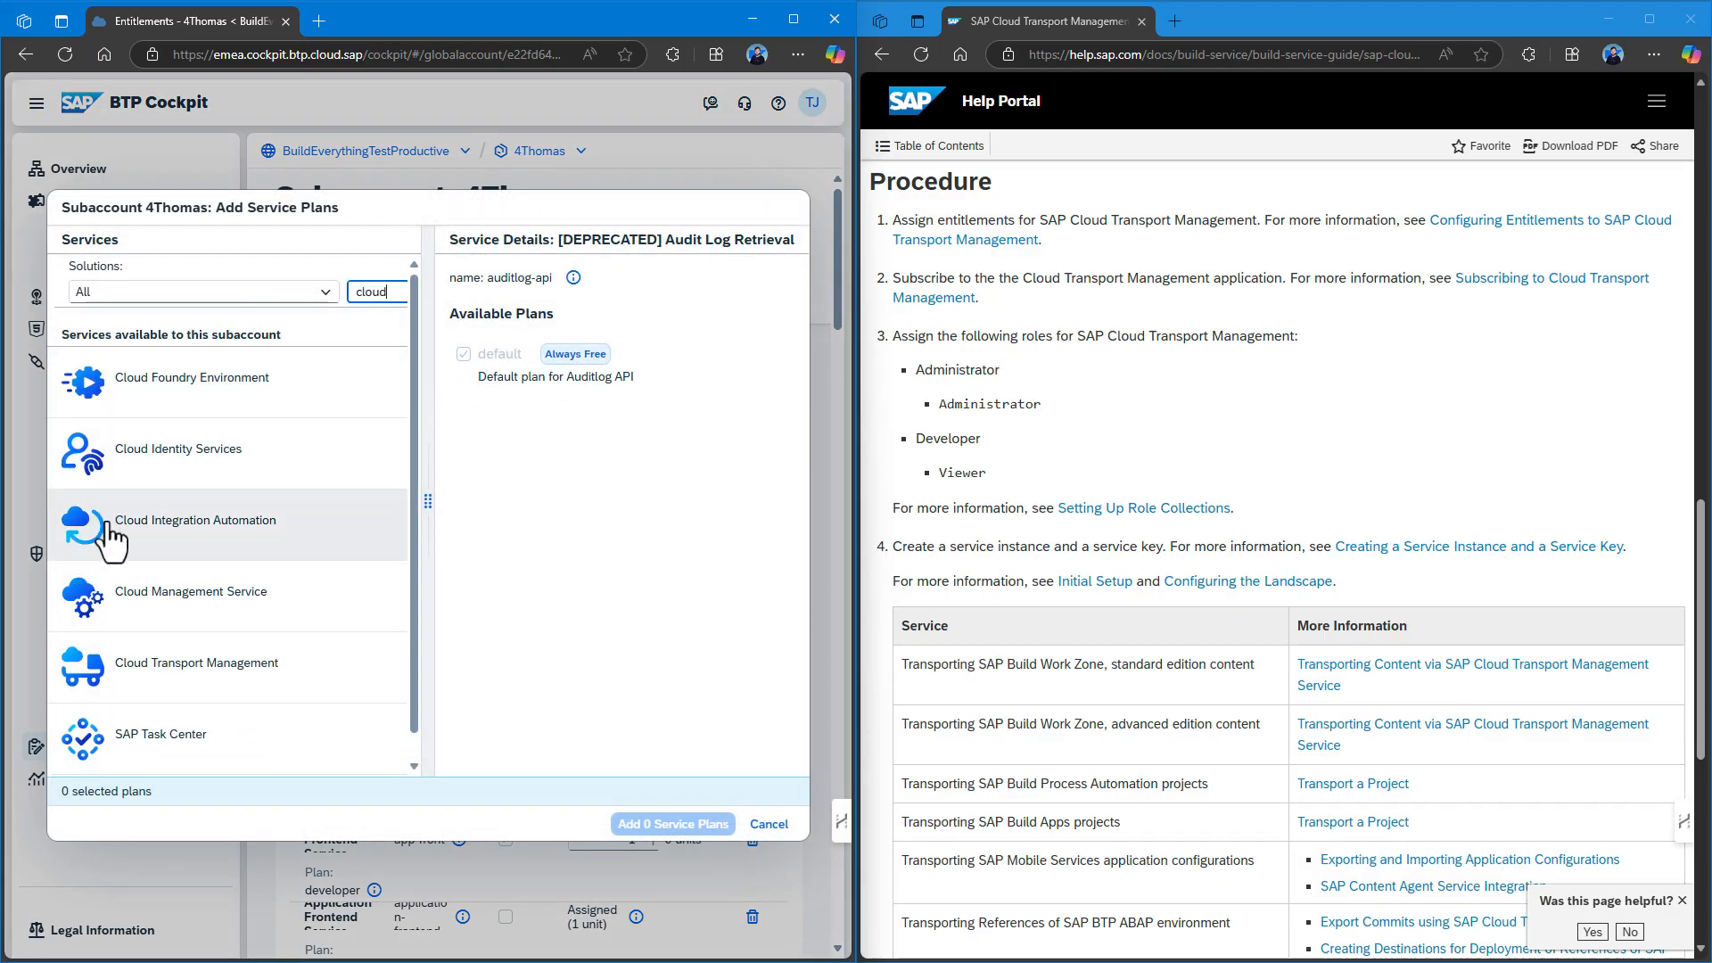
pyautogui.click(172, 678)
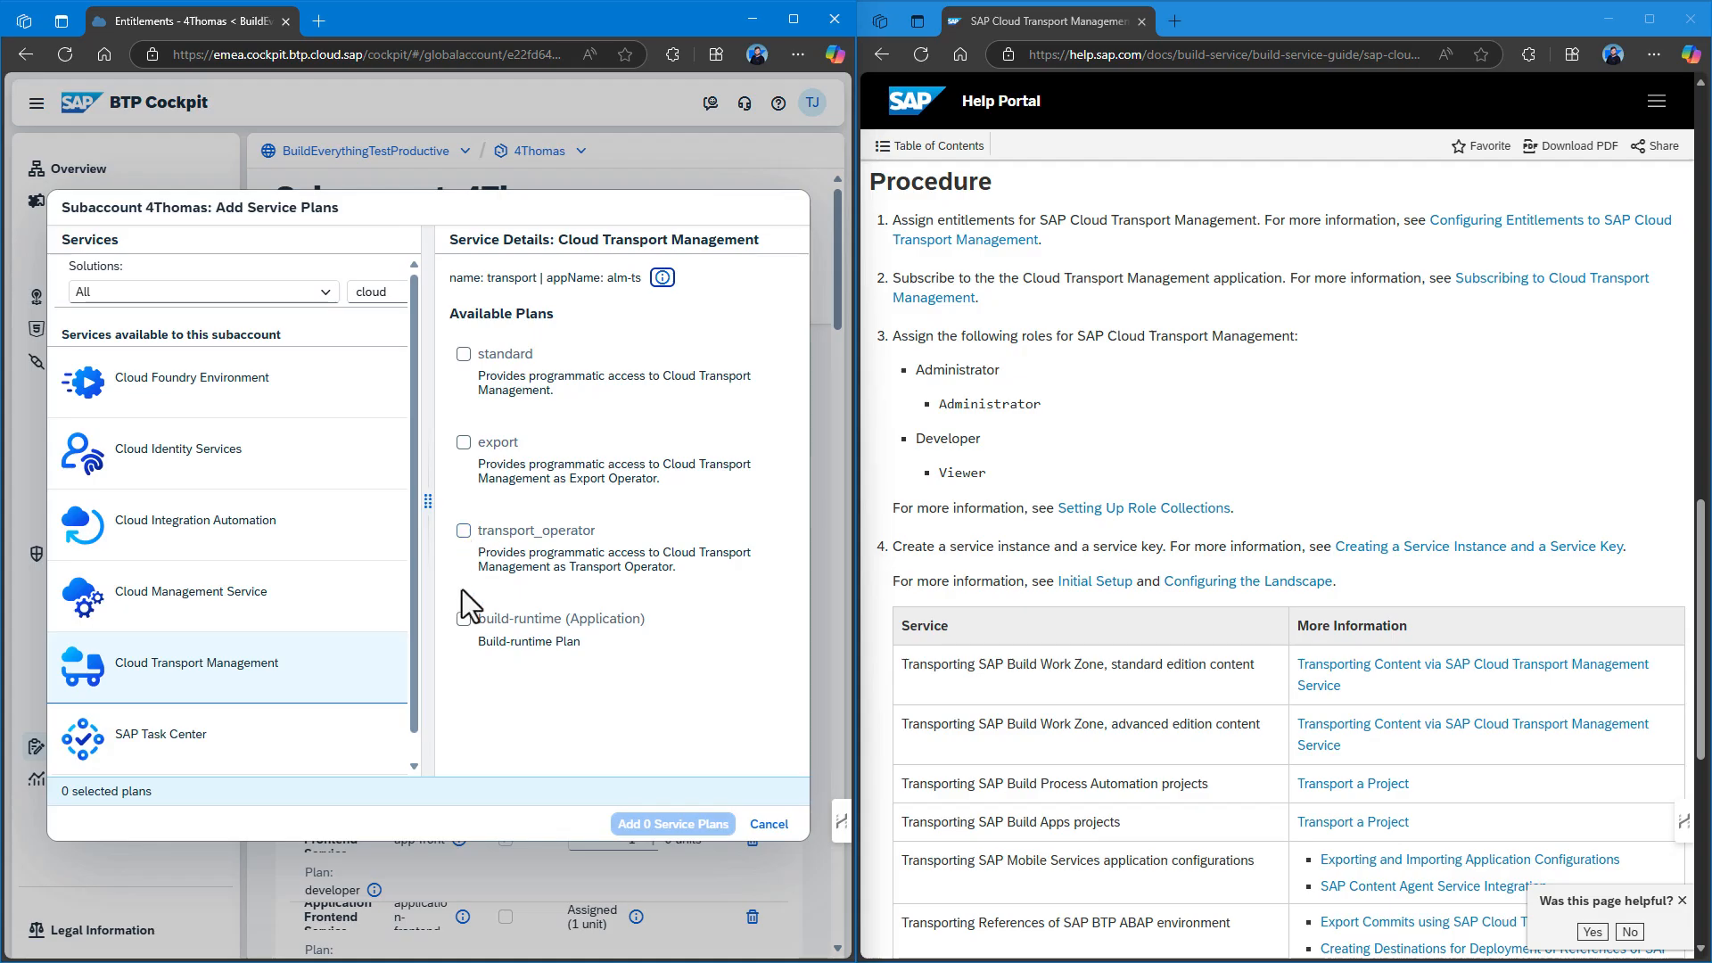
pyautogui.click(464, 619)
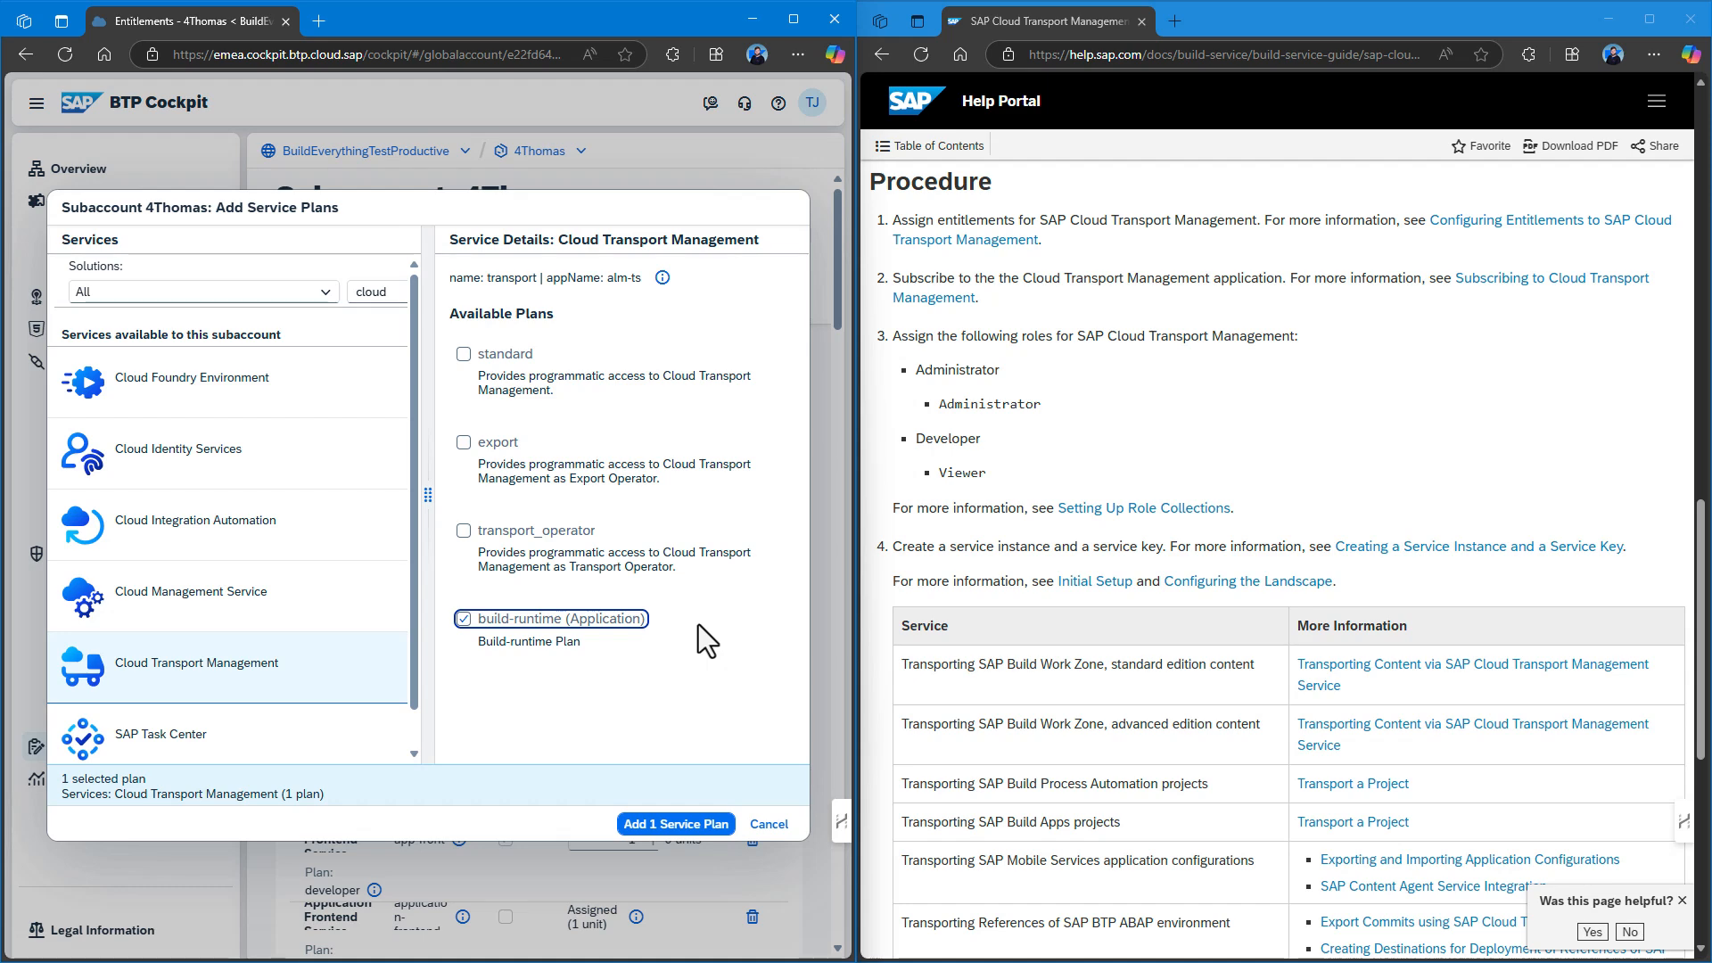
pyautogui.click(676, 824)
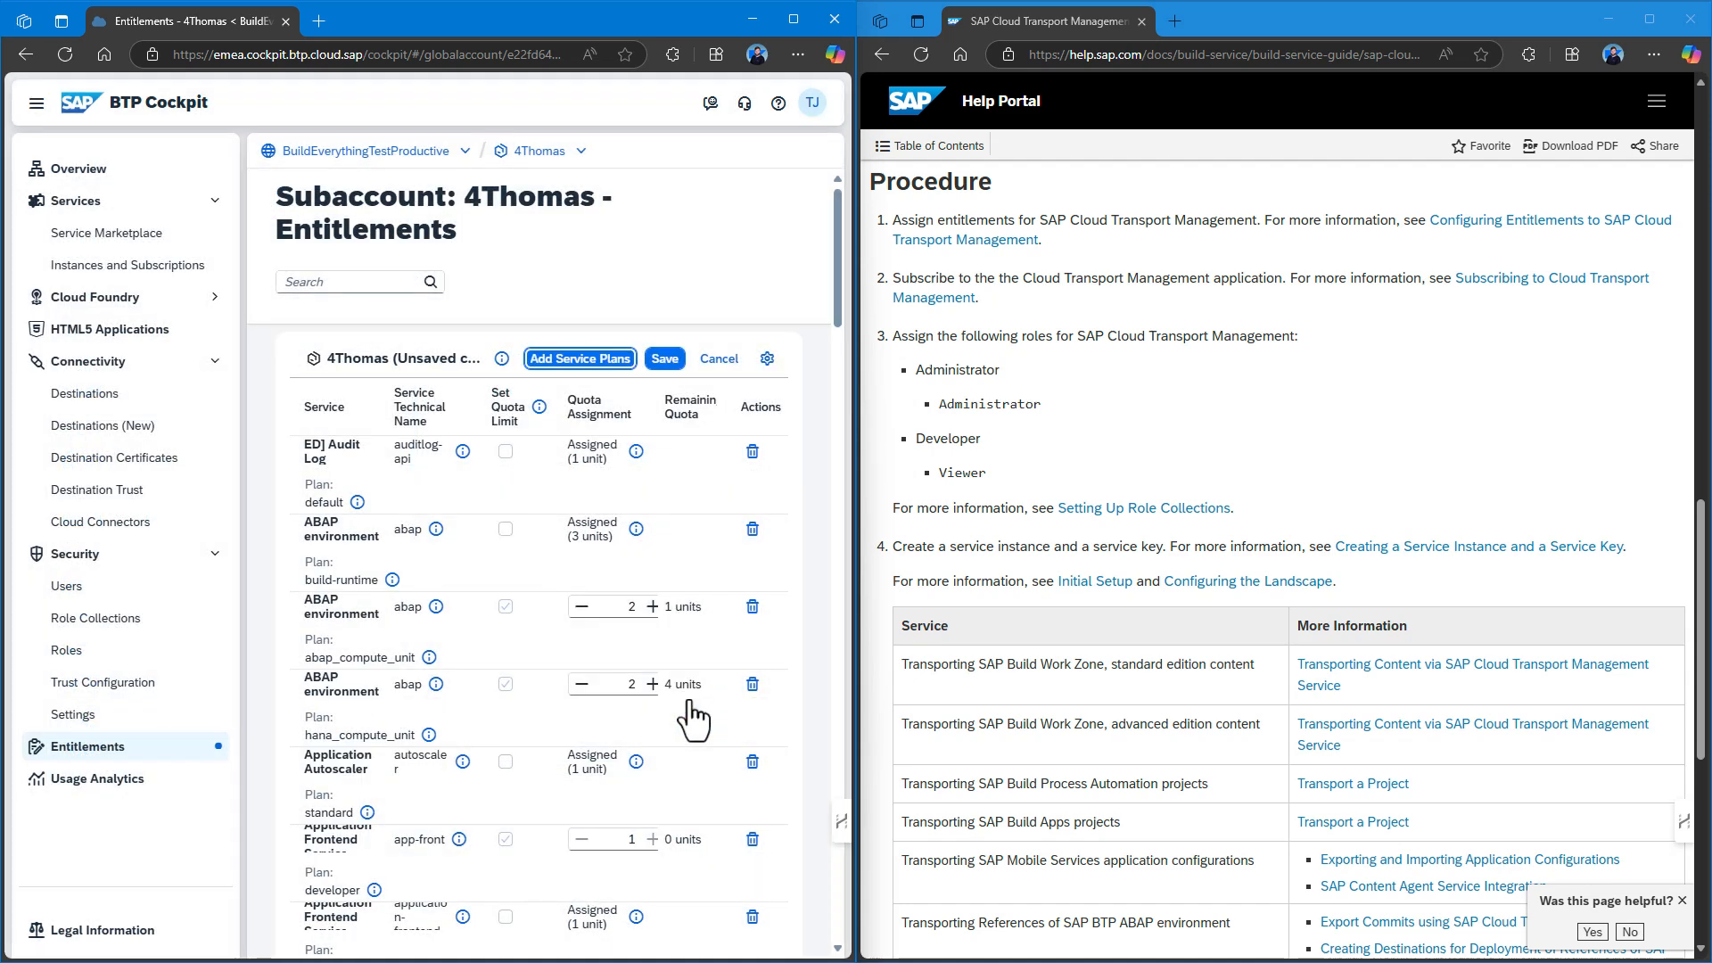
pyautogui.click(662, 362)
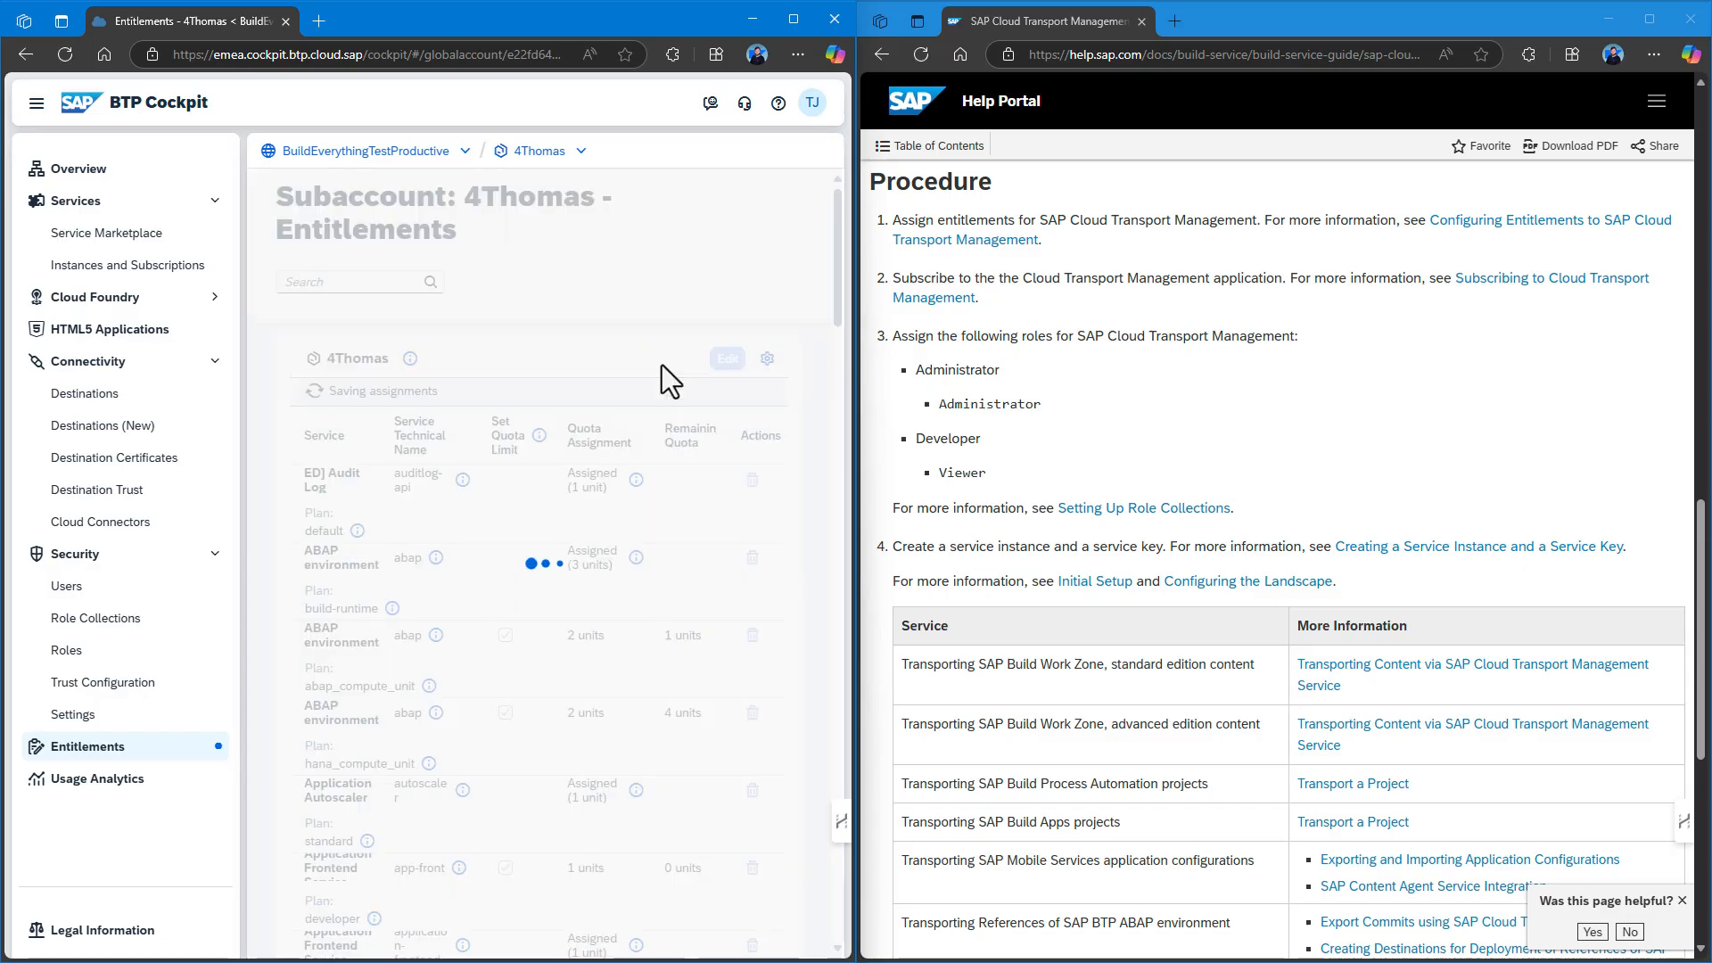
pyautogui.click(116, 265)
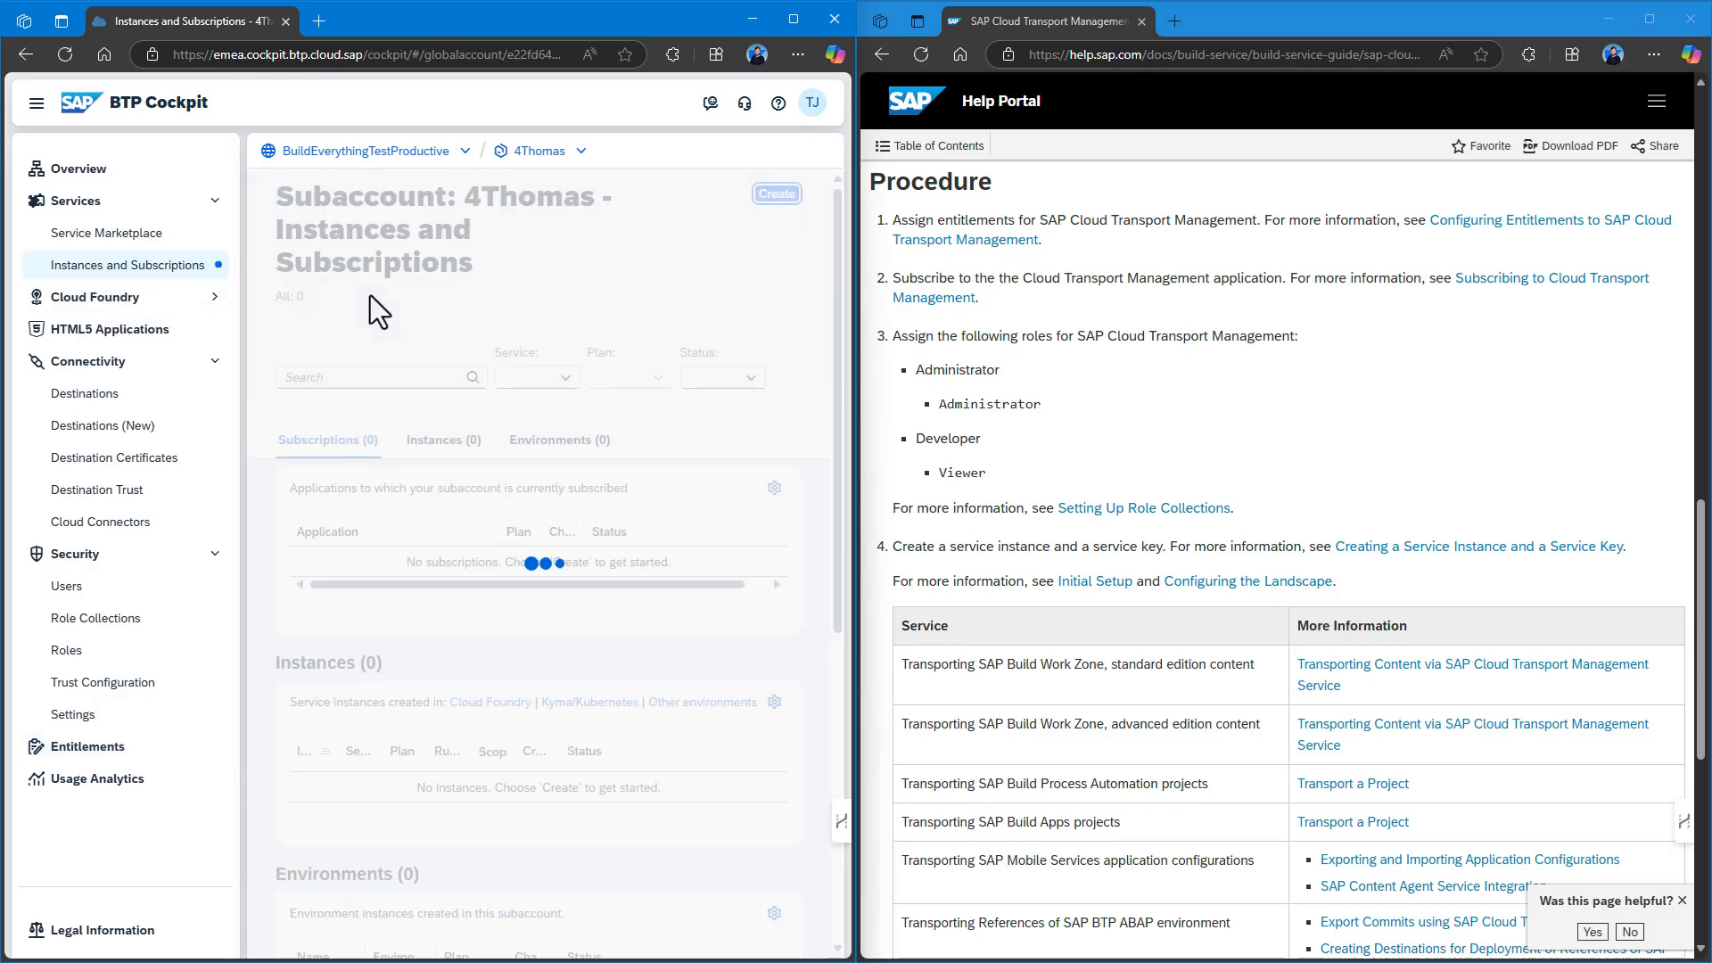
# Create a Cloud Transport Management subscription using the build-runtime plan.
pyautogui.click(793, 202)
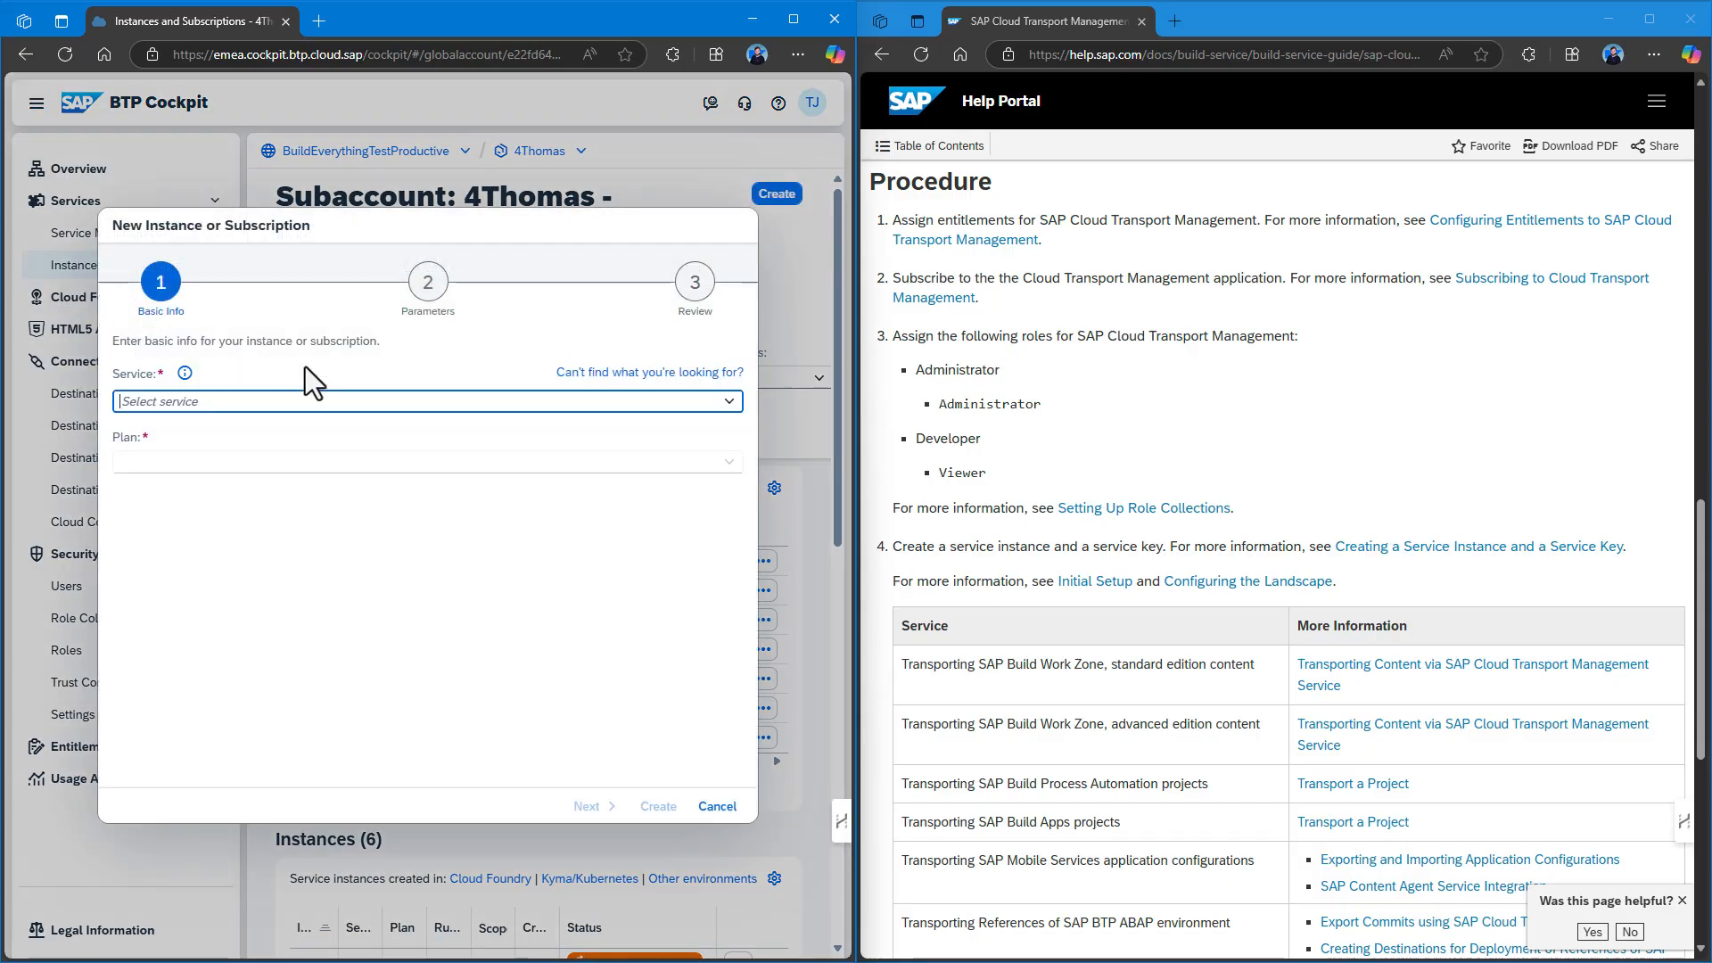
pyautogui.write('Cloud Foundry Runtime')
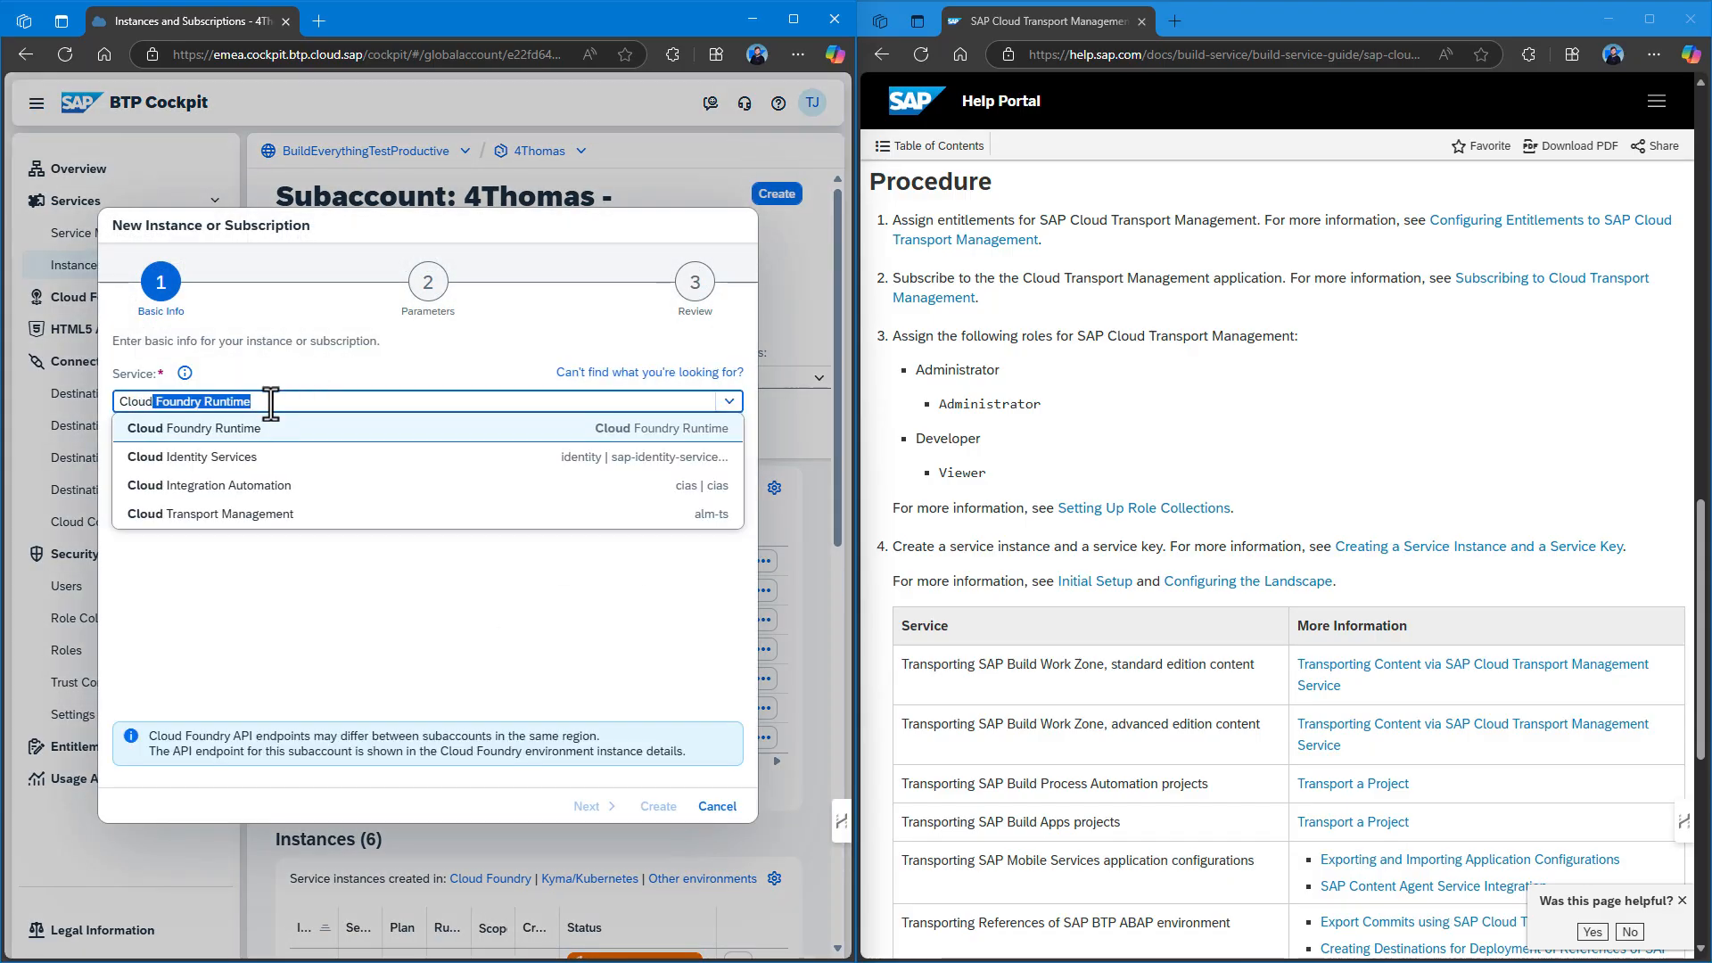
pyautogui.click(265, 514)
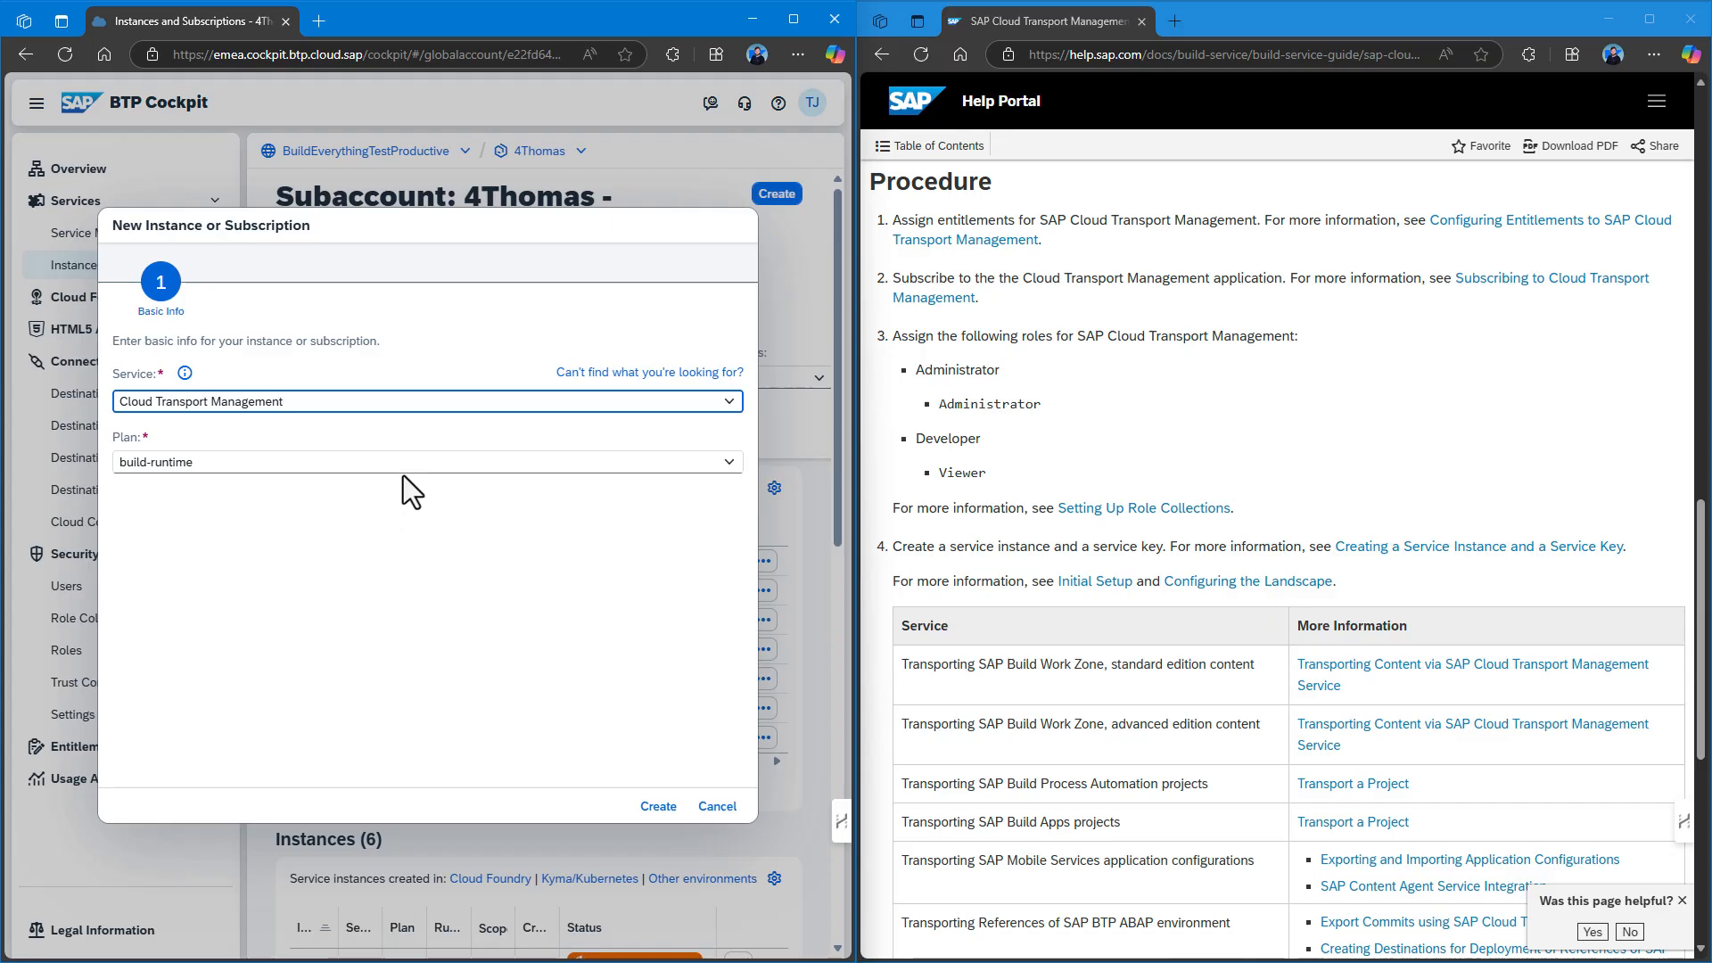
pyautogui.click(728, 471)
pyautogui.click(633, 533)
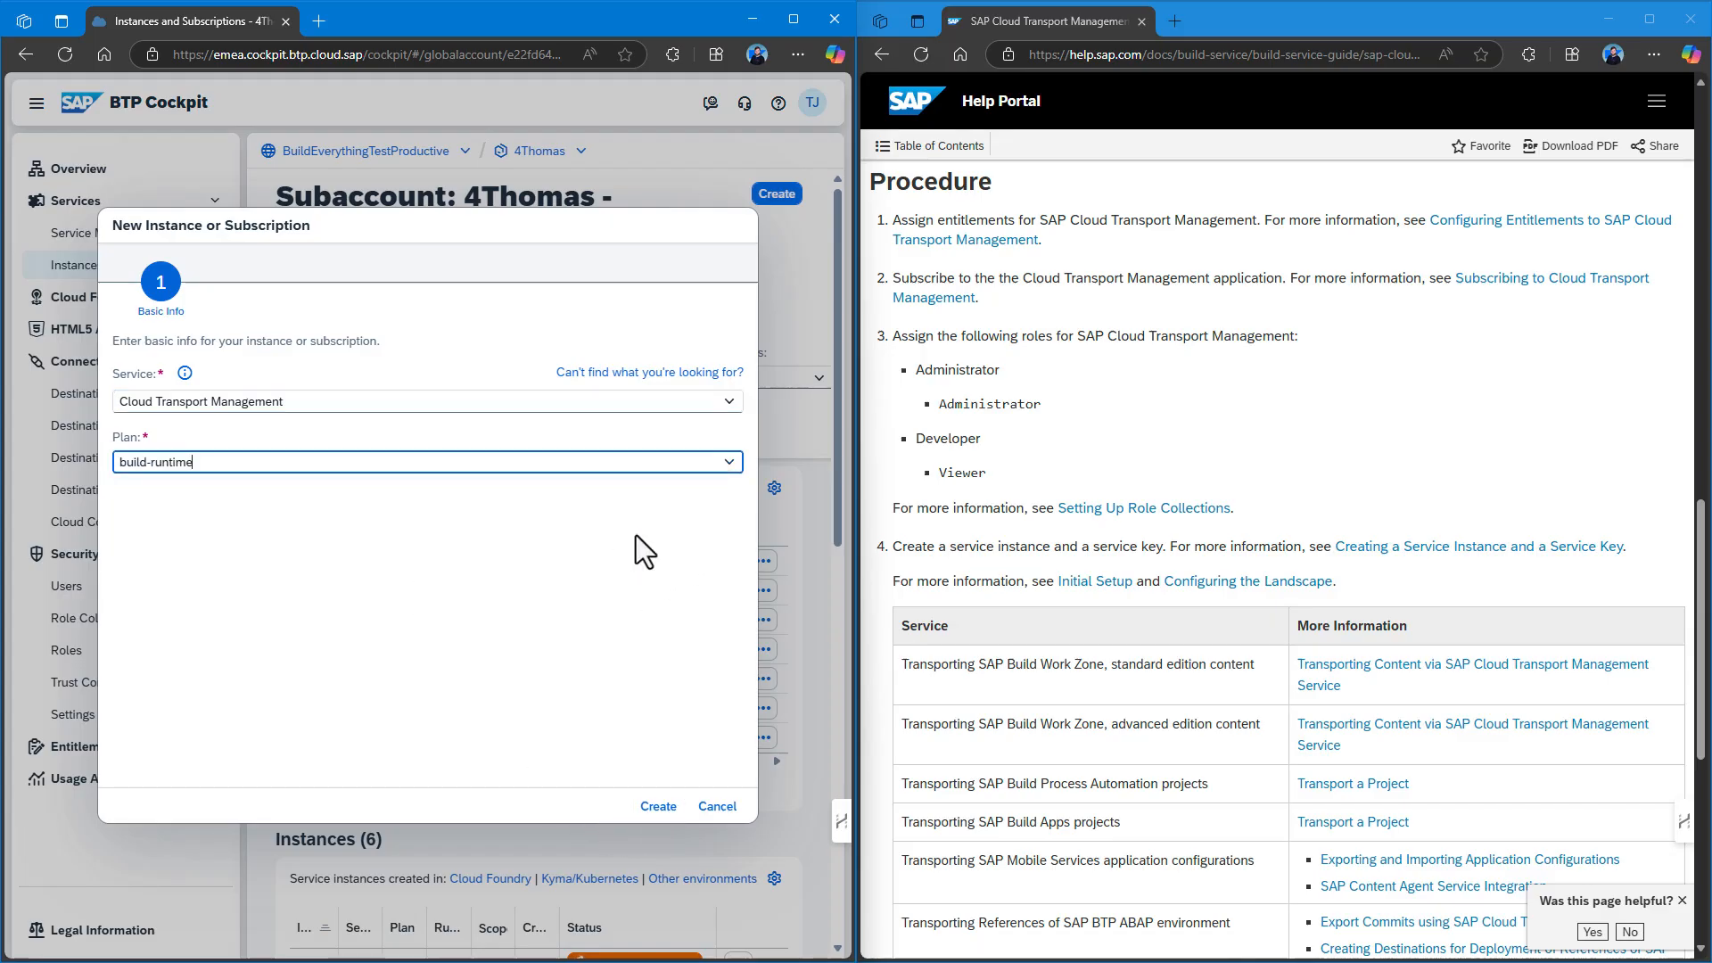
pyautogui.click(658, 807)
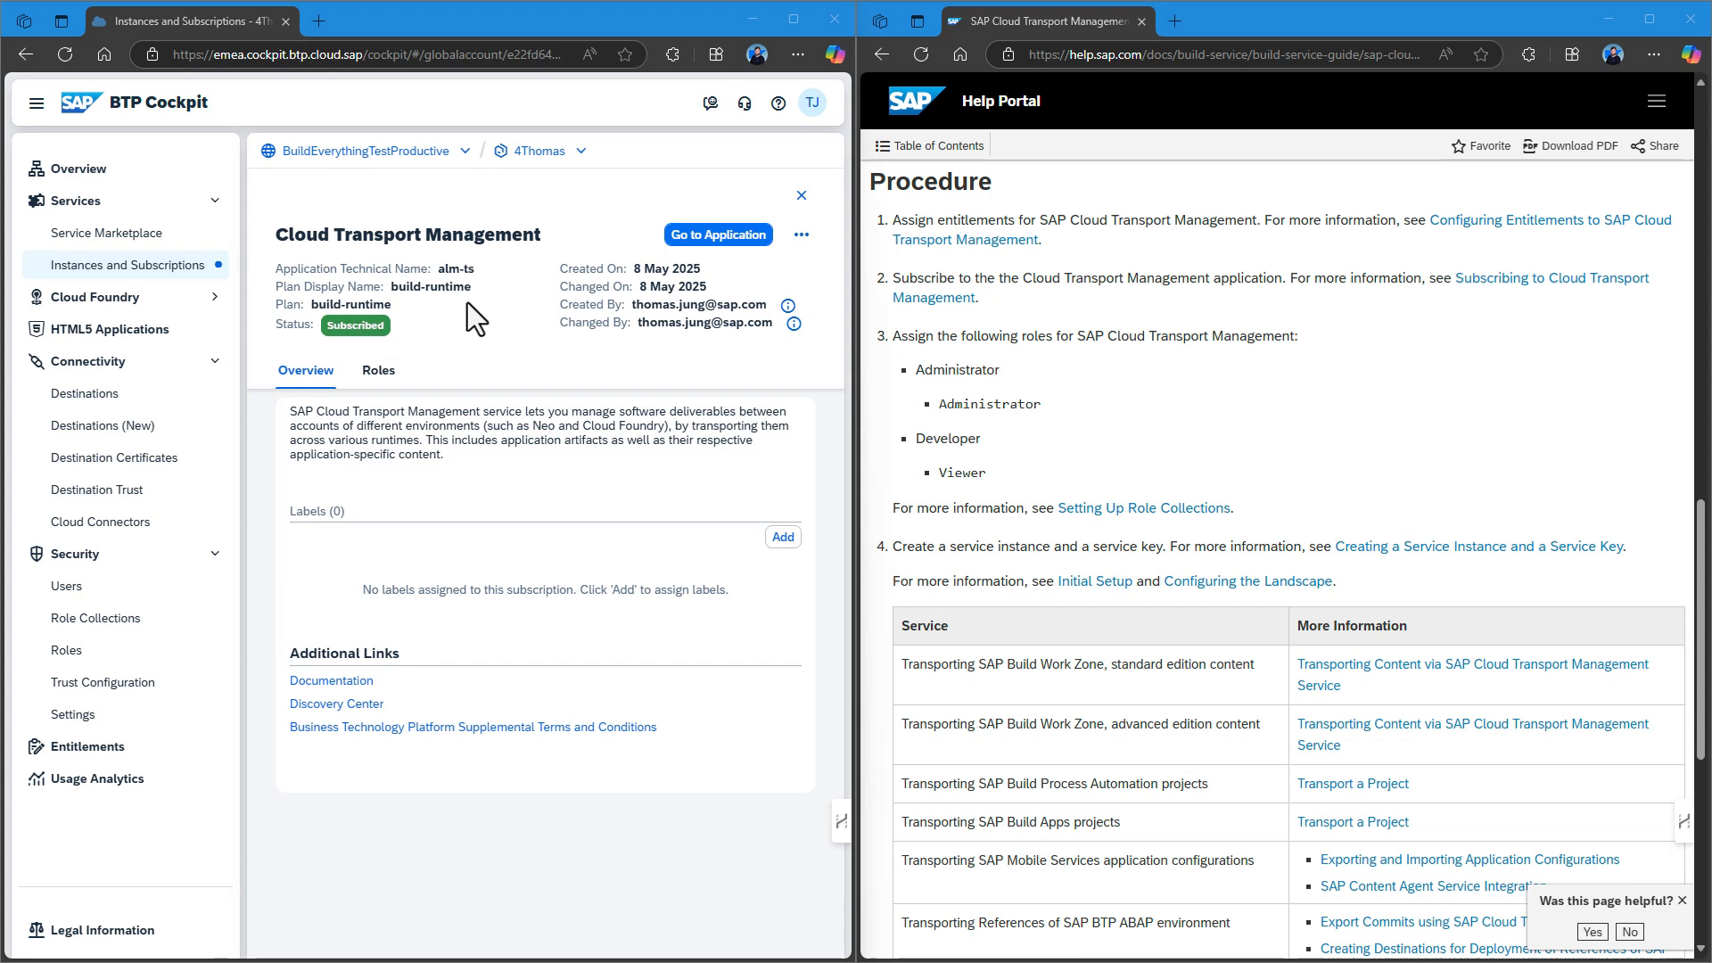
# Check the user's assigned role collections under Users, then return to Role Collections.
pyautogui.click(94, 622)
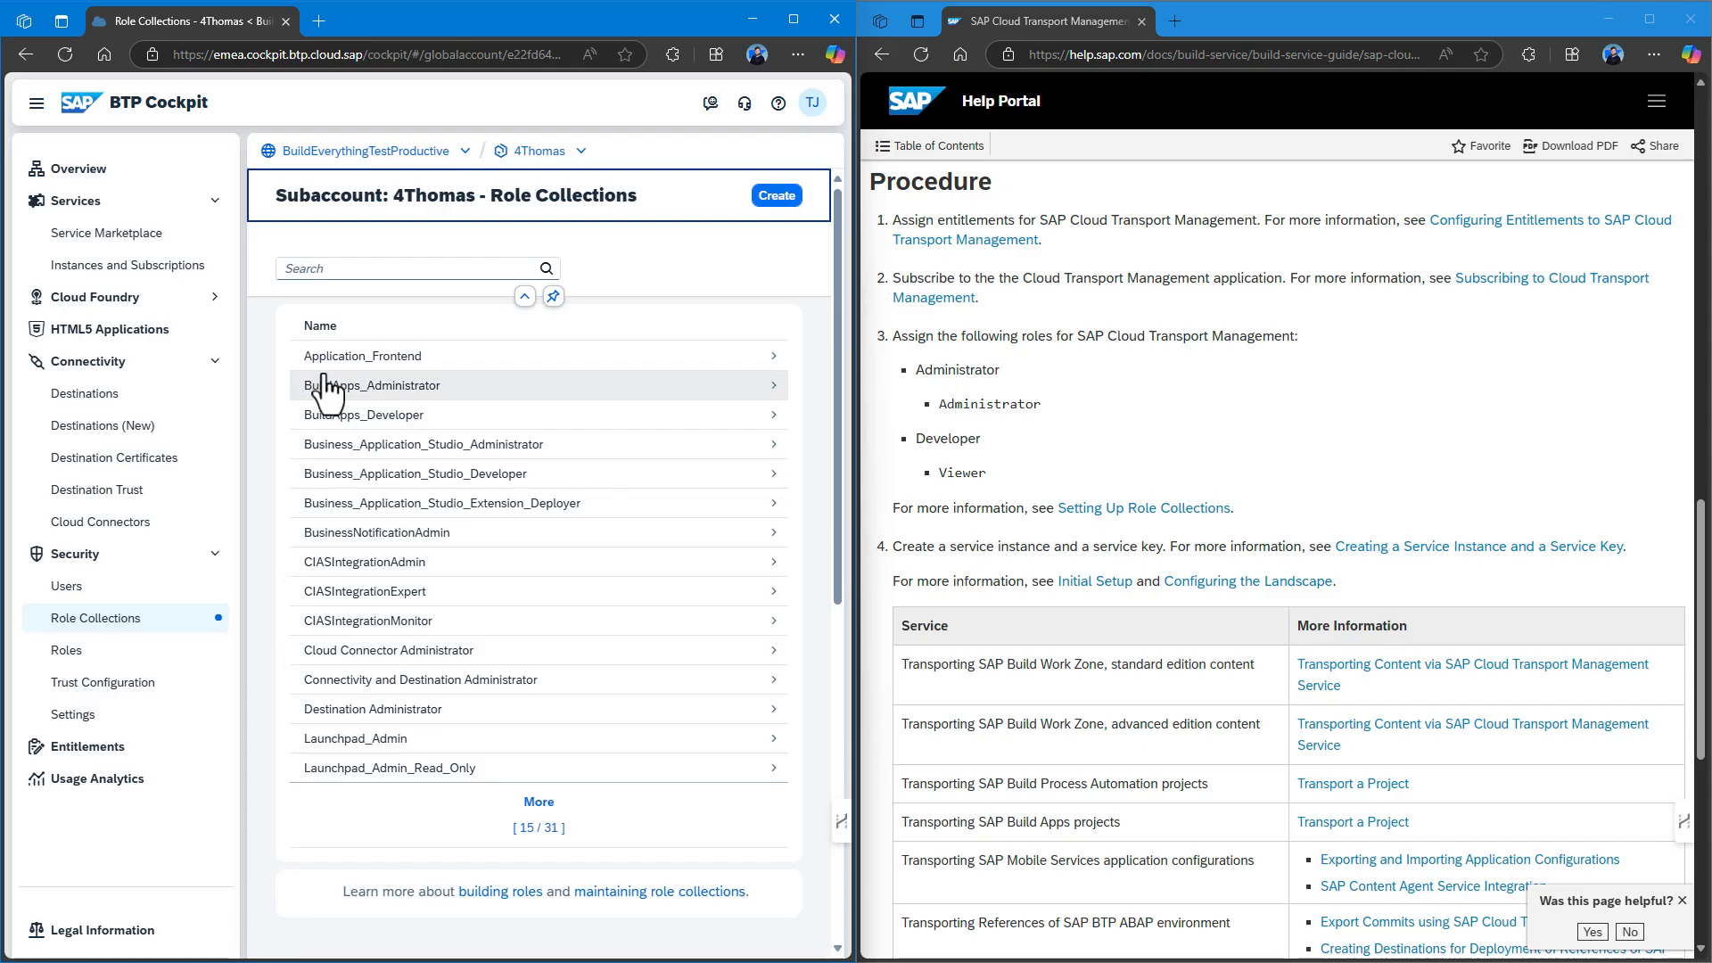
pyautogui.click(68, 586)
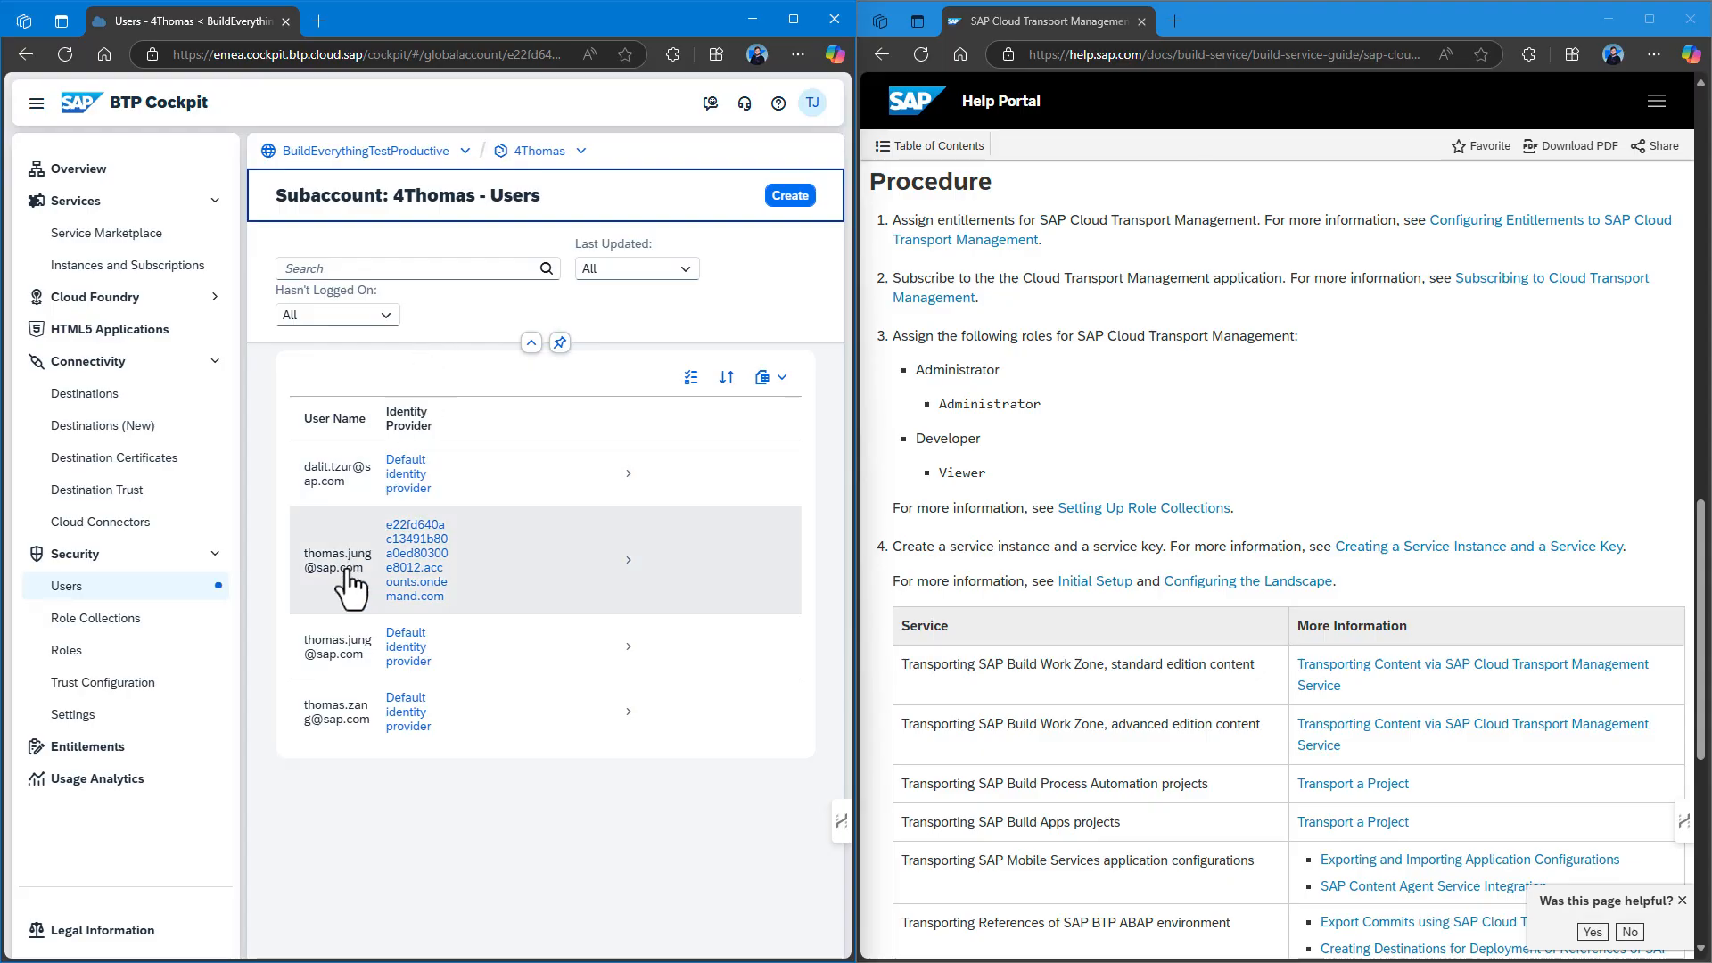
pyautogui.click(347, 596)
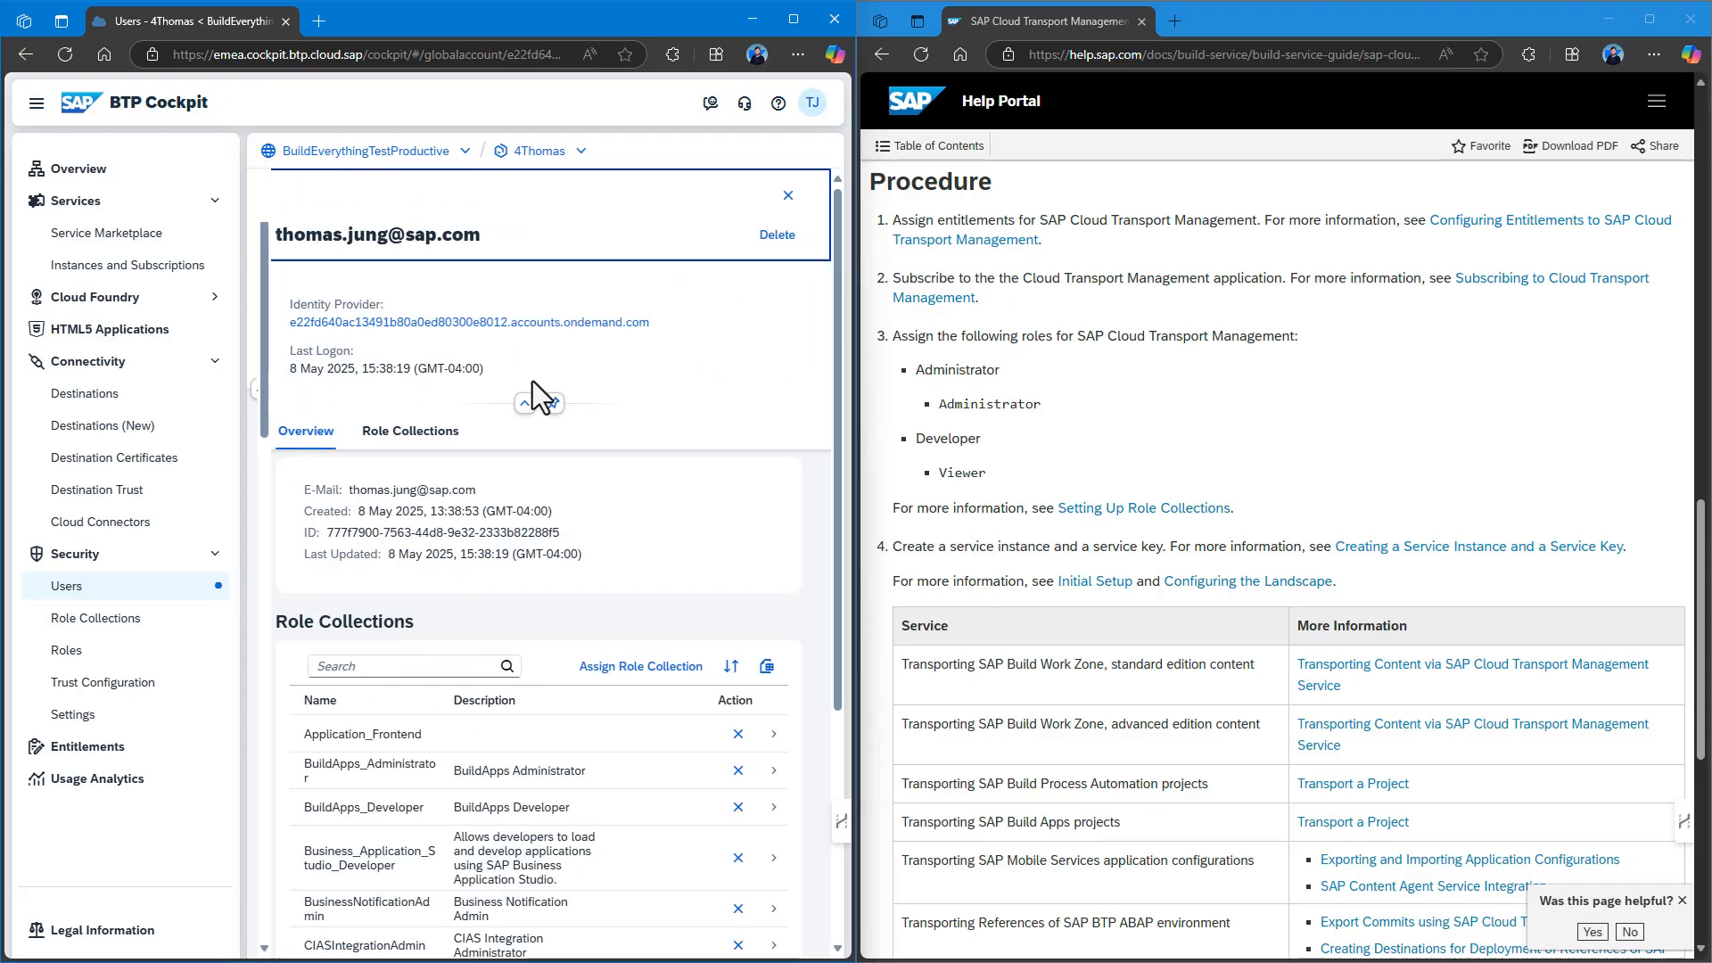
pyautogui.click(641, 748)
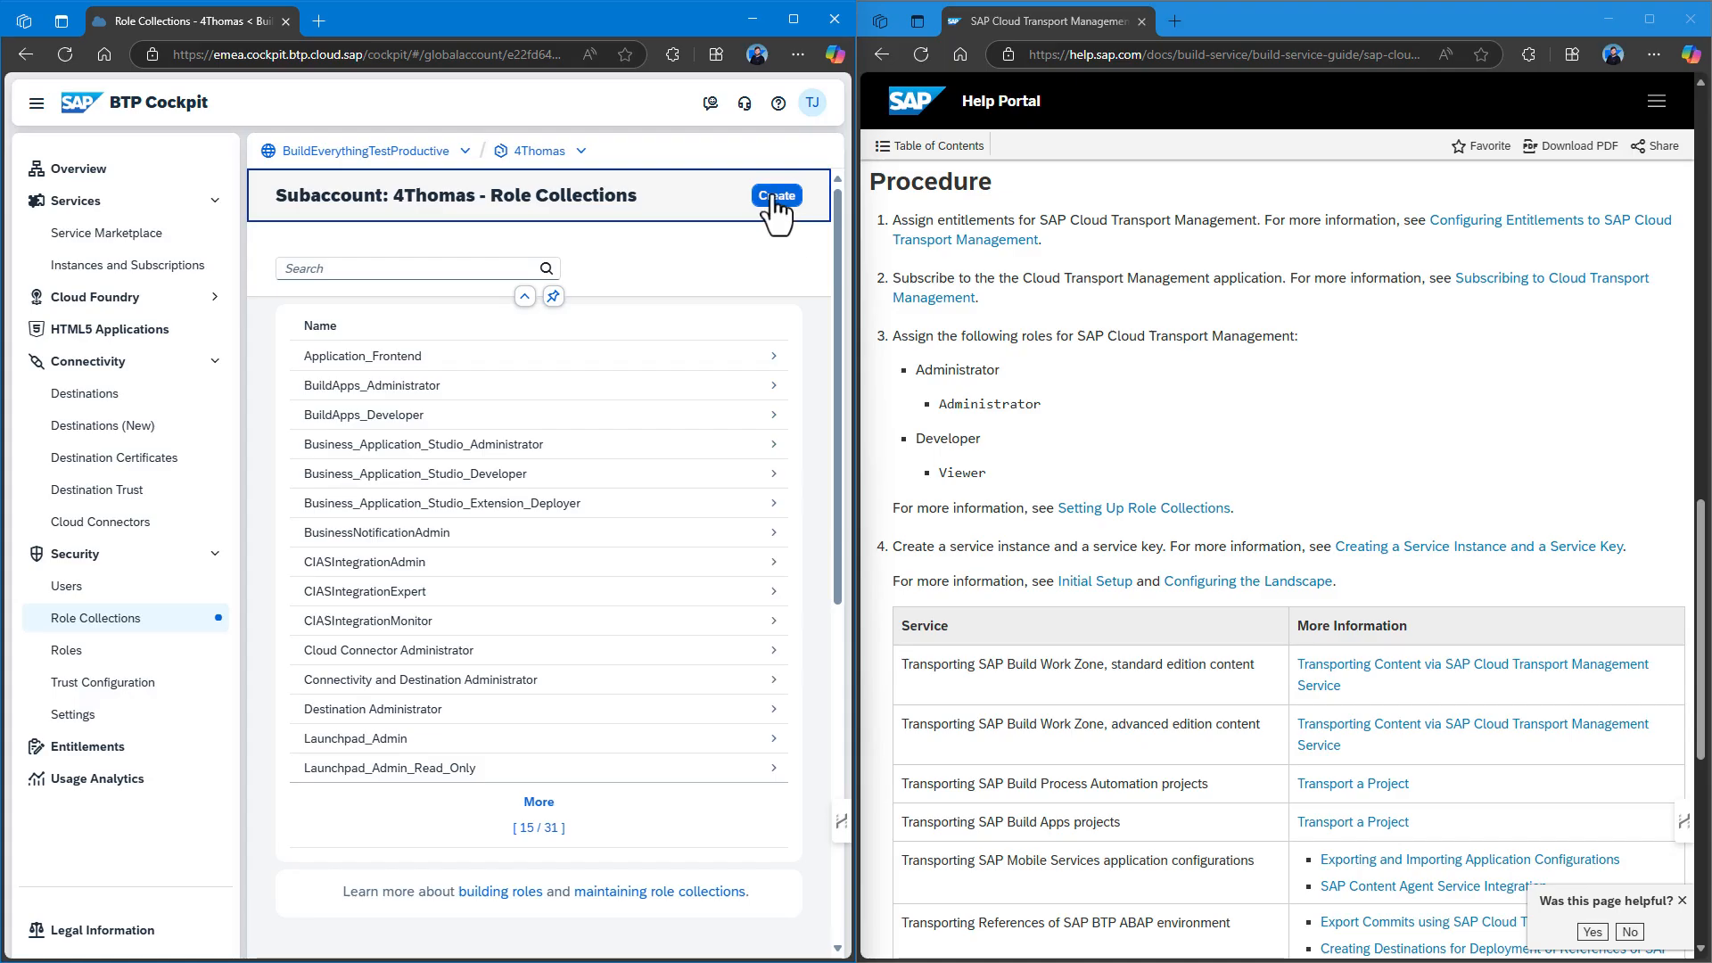
# Create a role collection named 'Cloud Transport Management' and open its details.
pyautogui.click(776, 198)
pyautogui.write('Cloud ')
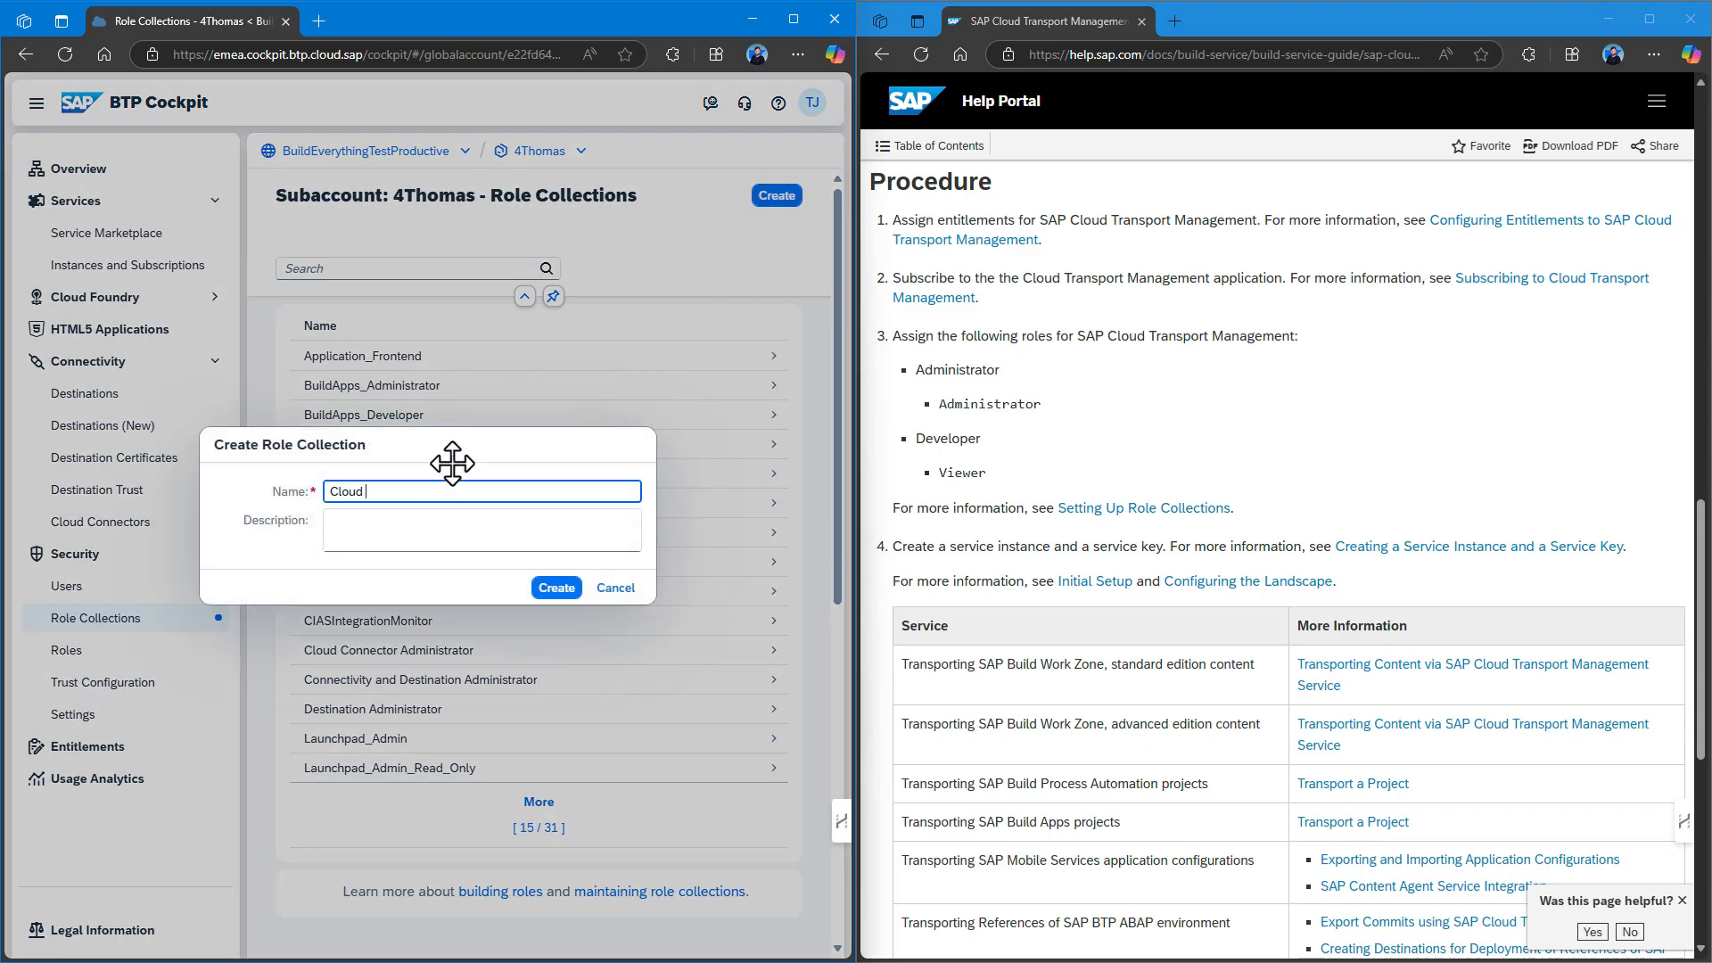
pyautogui.write('Transport managm')
pyautogui.press('BackSpace')
pyautogui.press('BackSpace')
pyautogui.press('BackSpace')
pyautogui.press('BackSpace')
pyautogui.press('BackSpace')
pyautogui.press('BackSpace')
pyautogui.press('BackSpace')
pyautogui.write('Management')
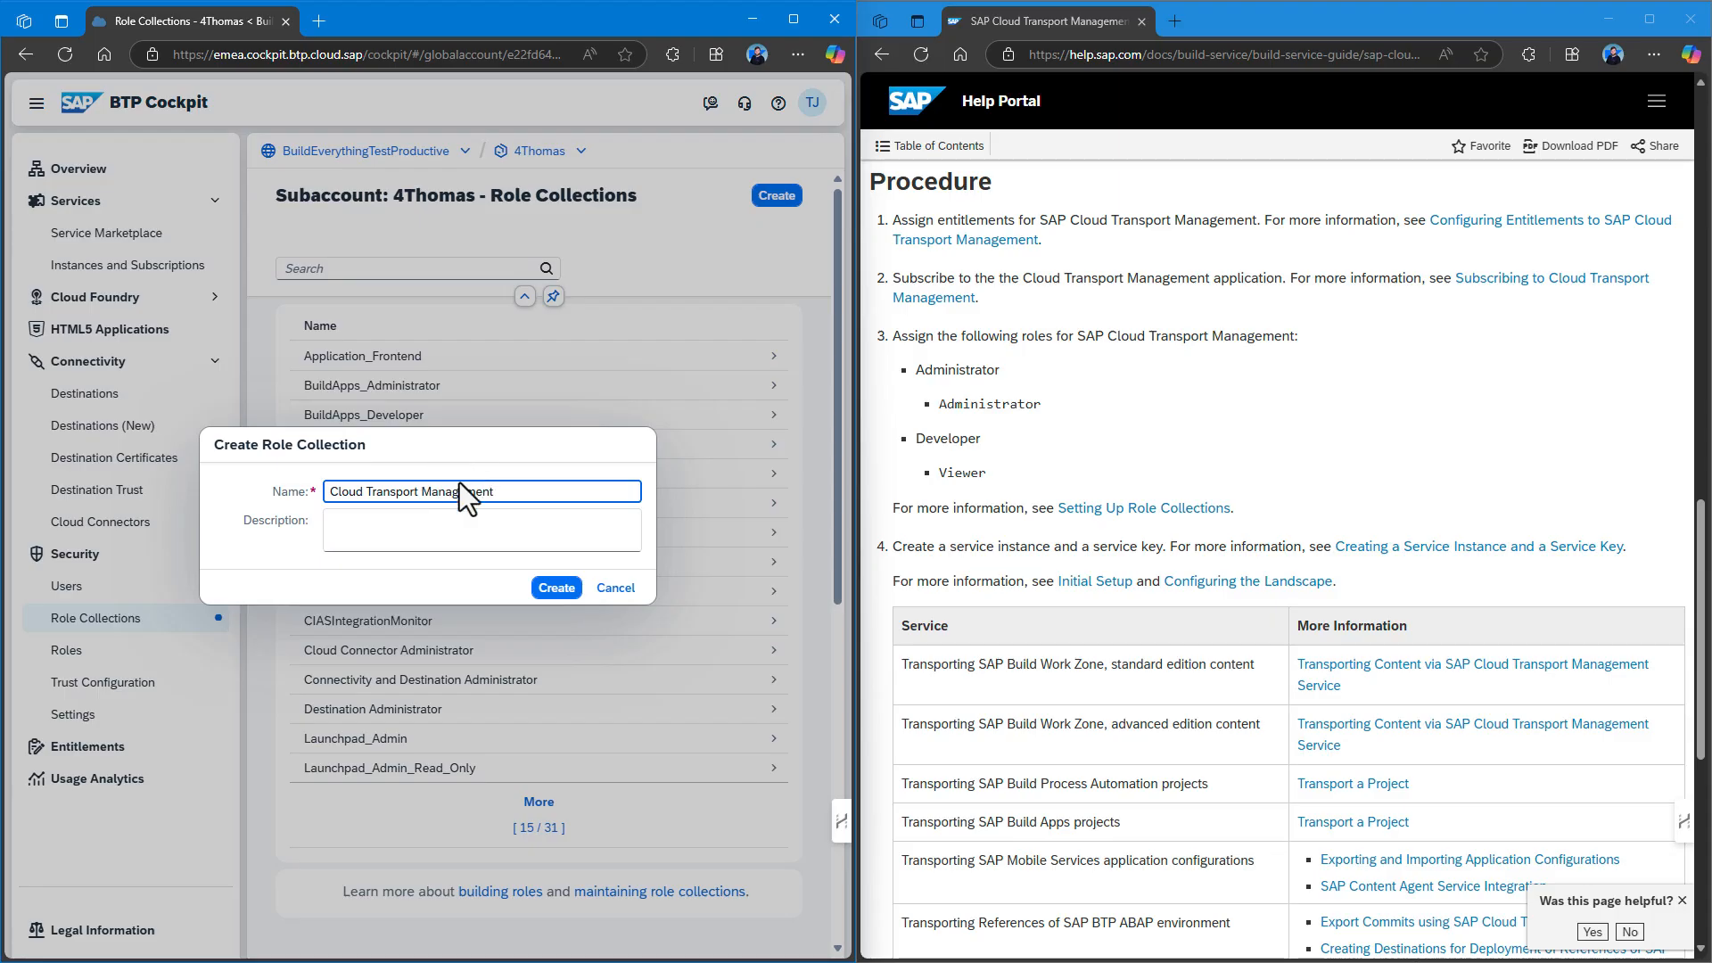
pyautogui.click(556, 588)
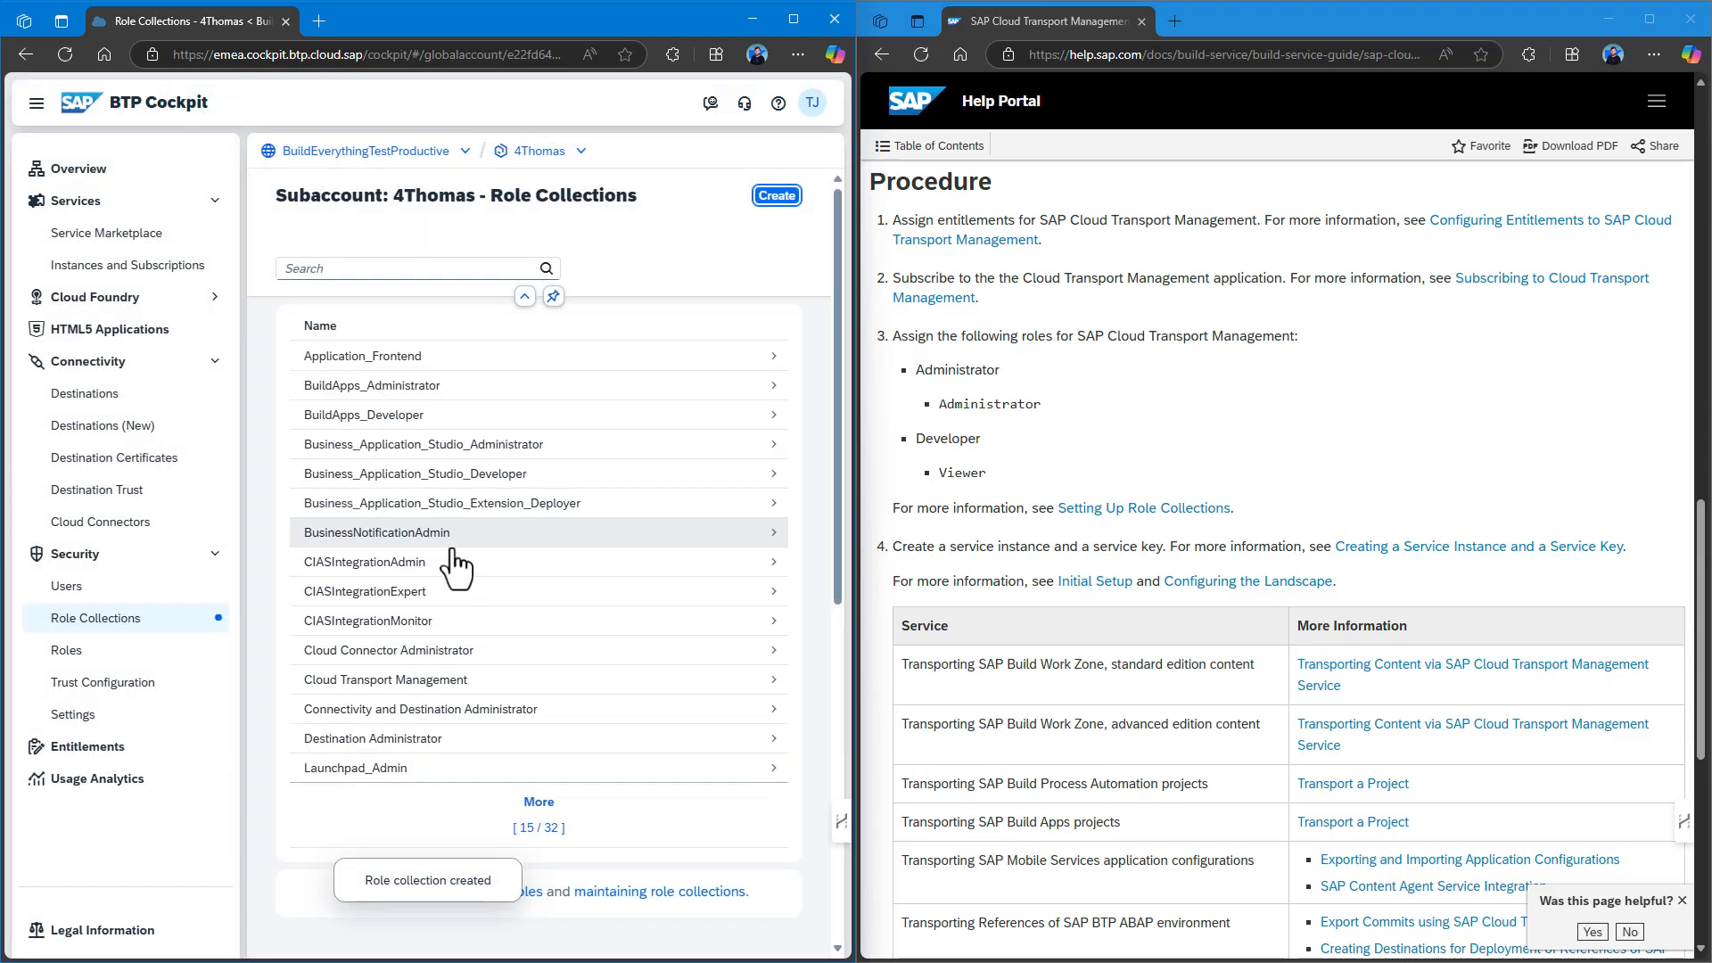
pyautogui.click(409, 683)
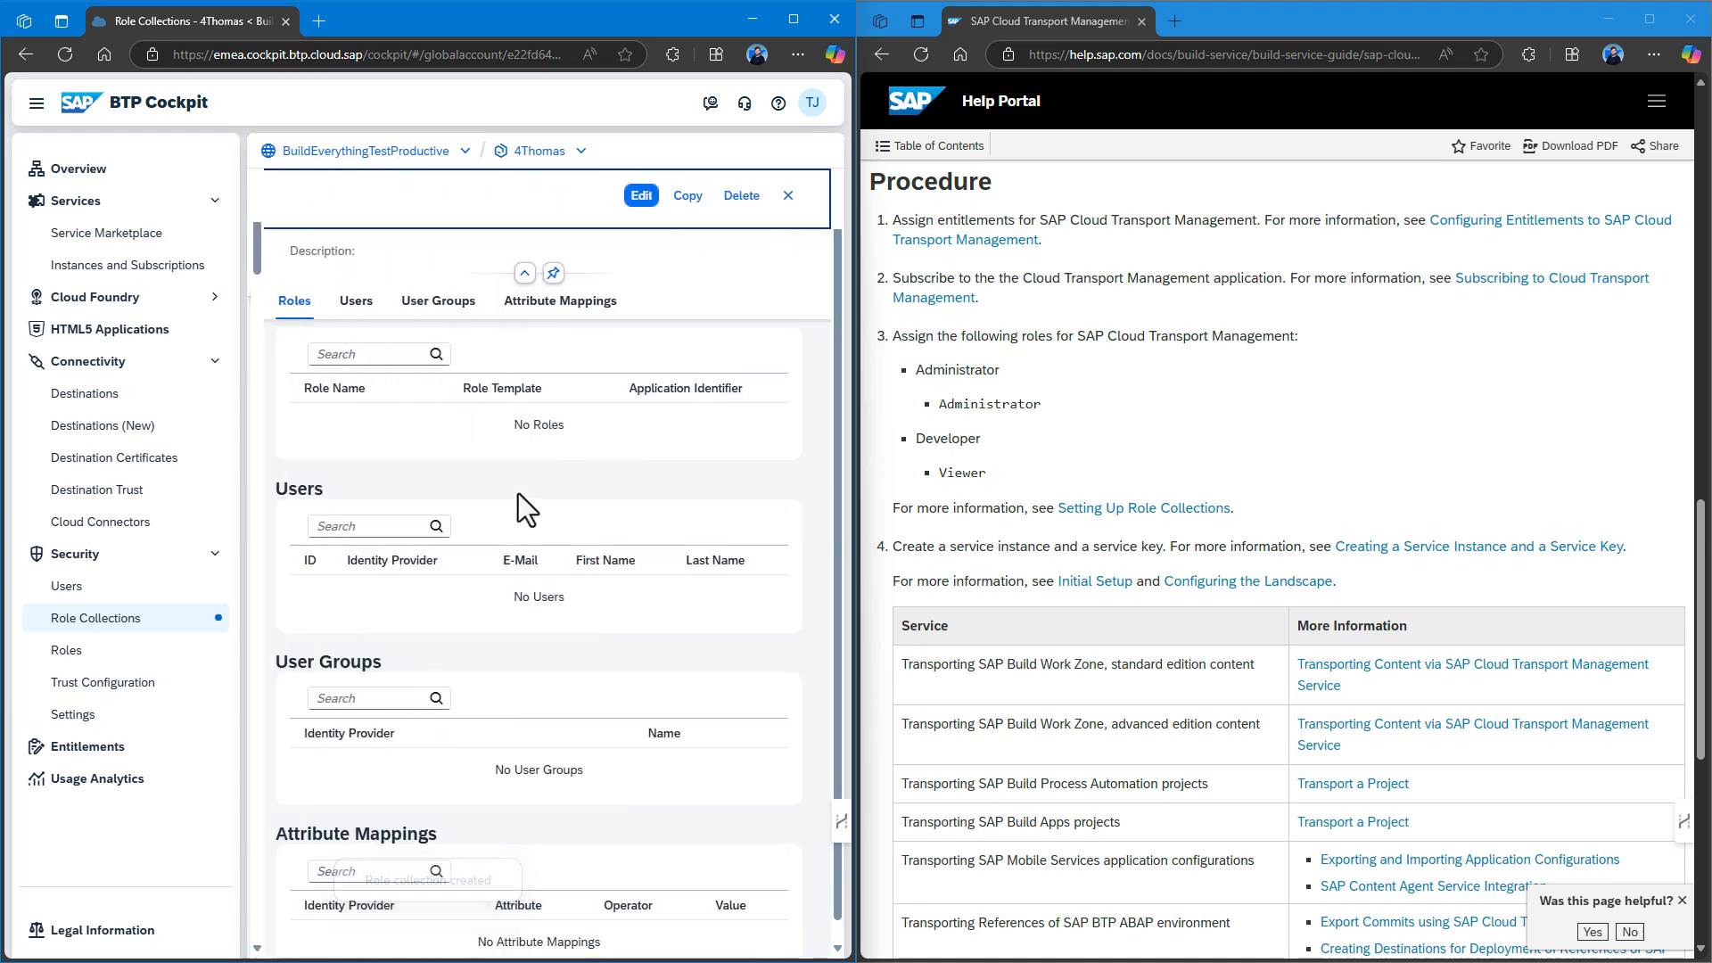
# Edit the role collection and tick the TransportOperator role in the role list.
pyautogui.click(641, 196)
pyautogui.click(391, 428)
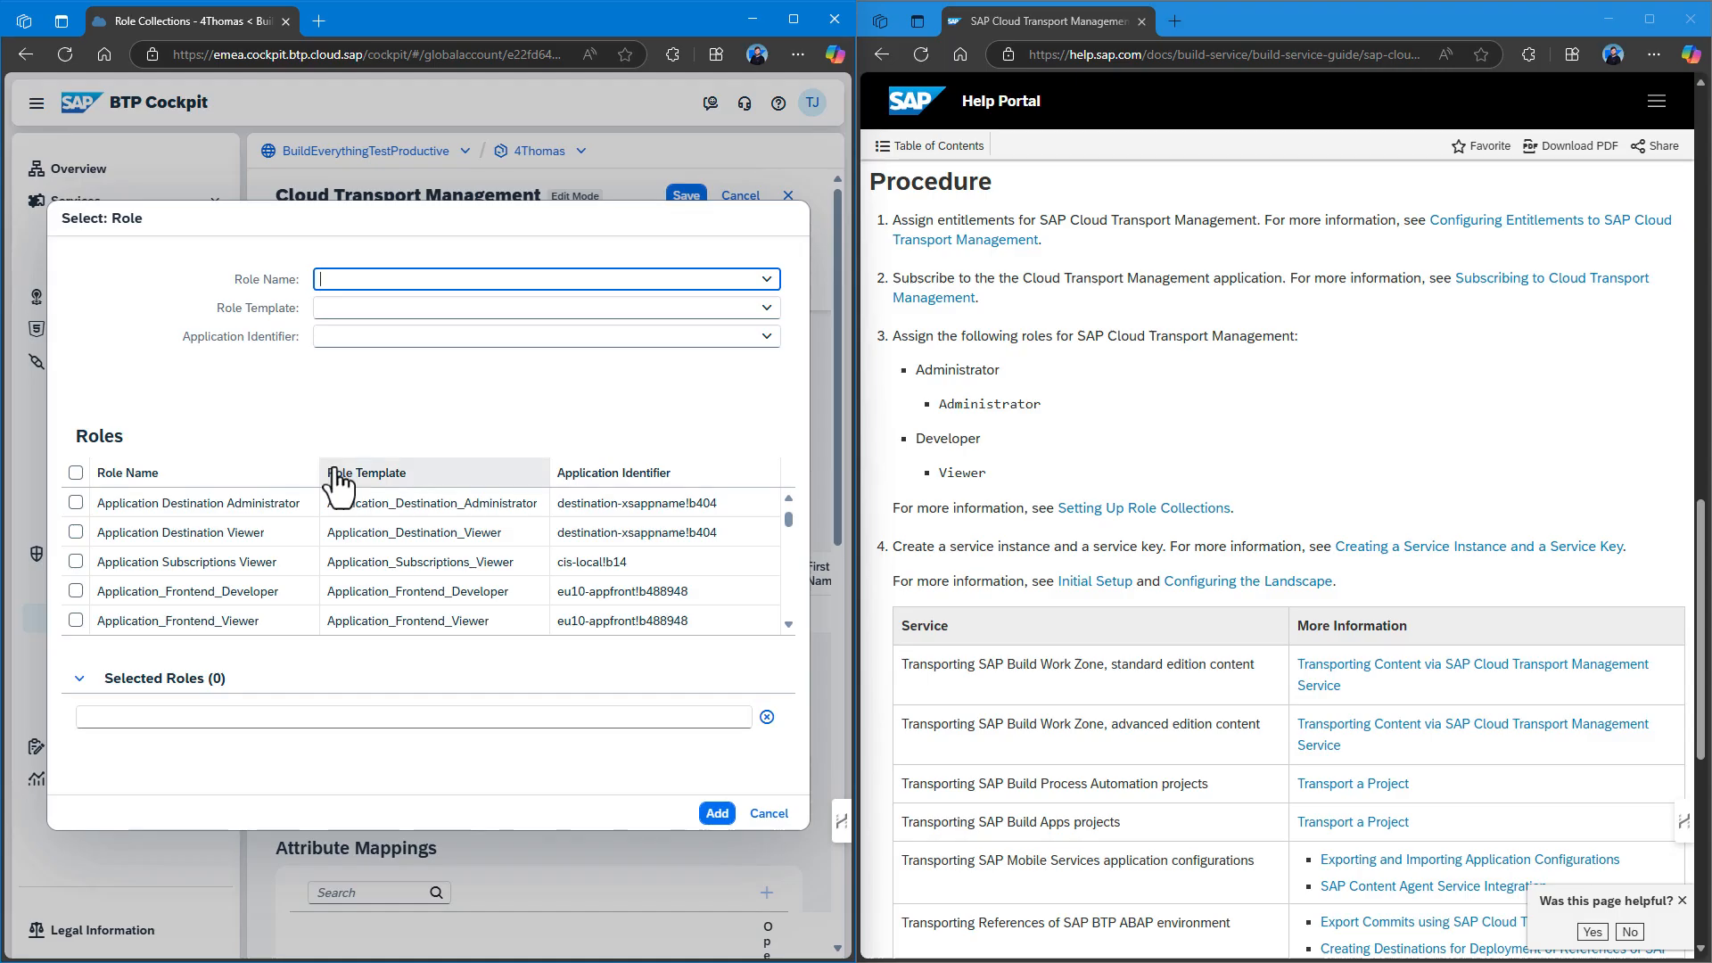
pyautogui.scroll(-1, 265, 528)
pyautogui.scroll(-2, 268, 528)
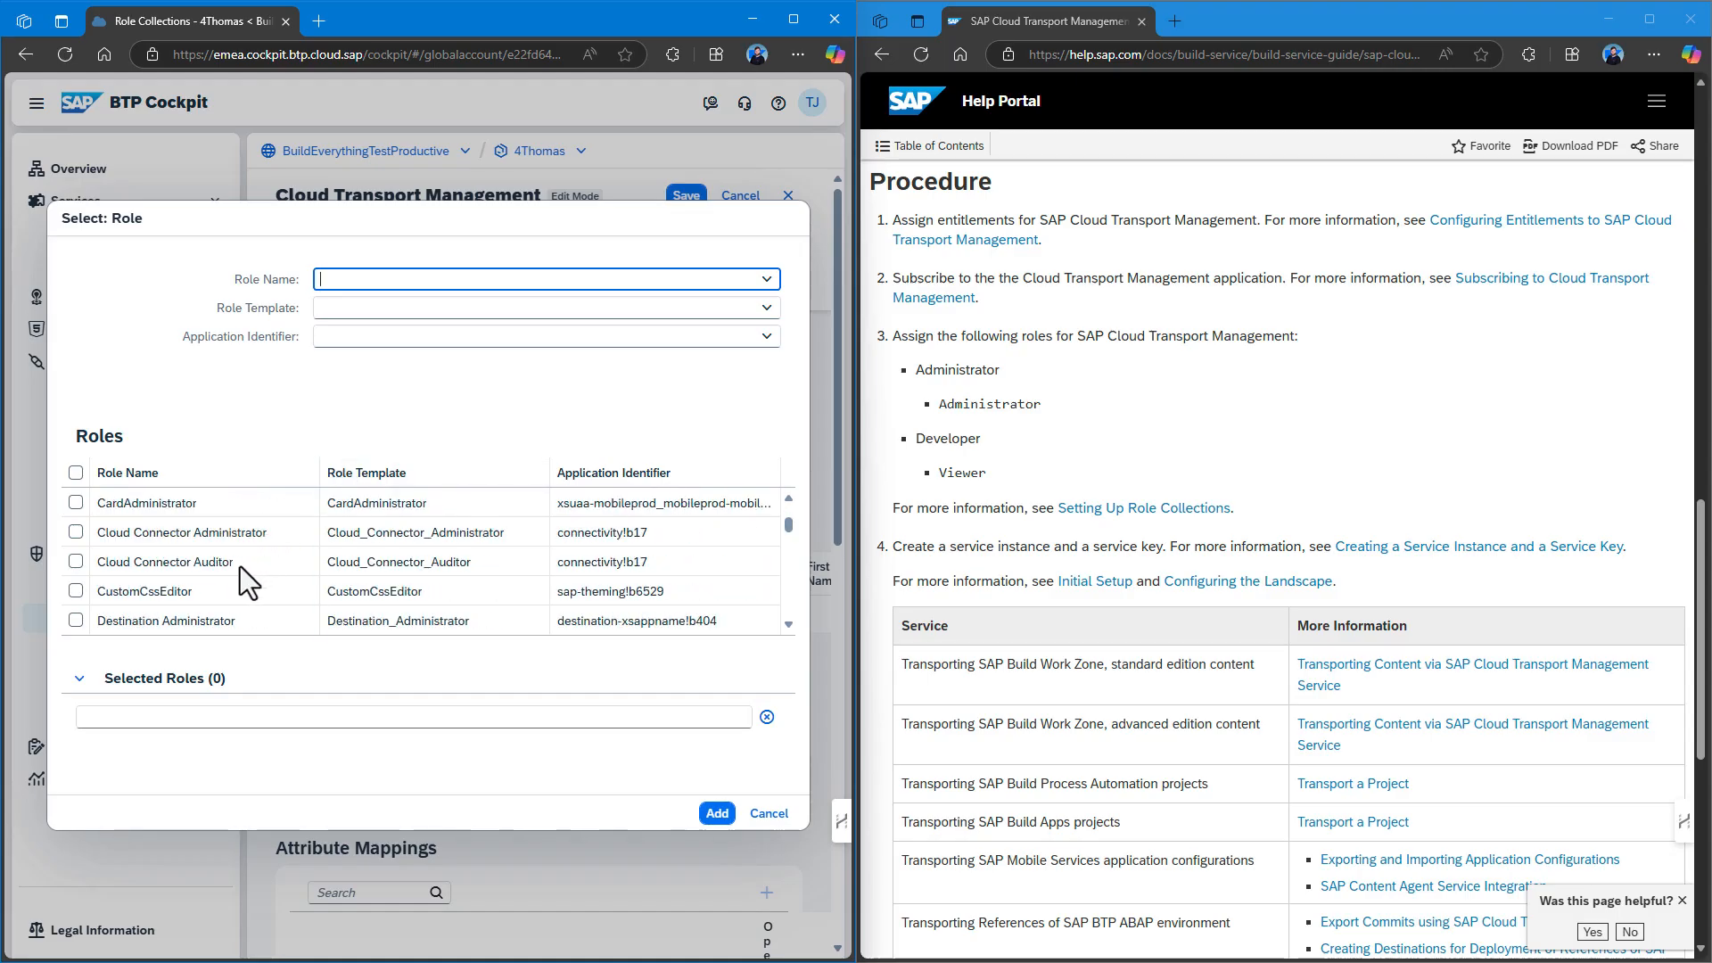
pyautogui.scroll(1, 239, 583)
pyautogui.scroll(-2, 239, 566)
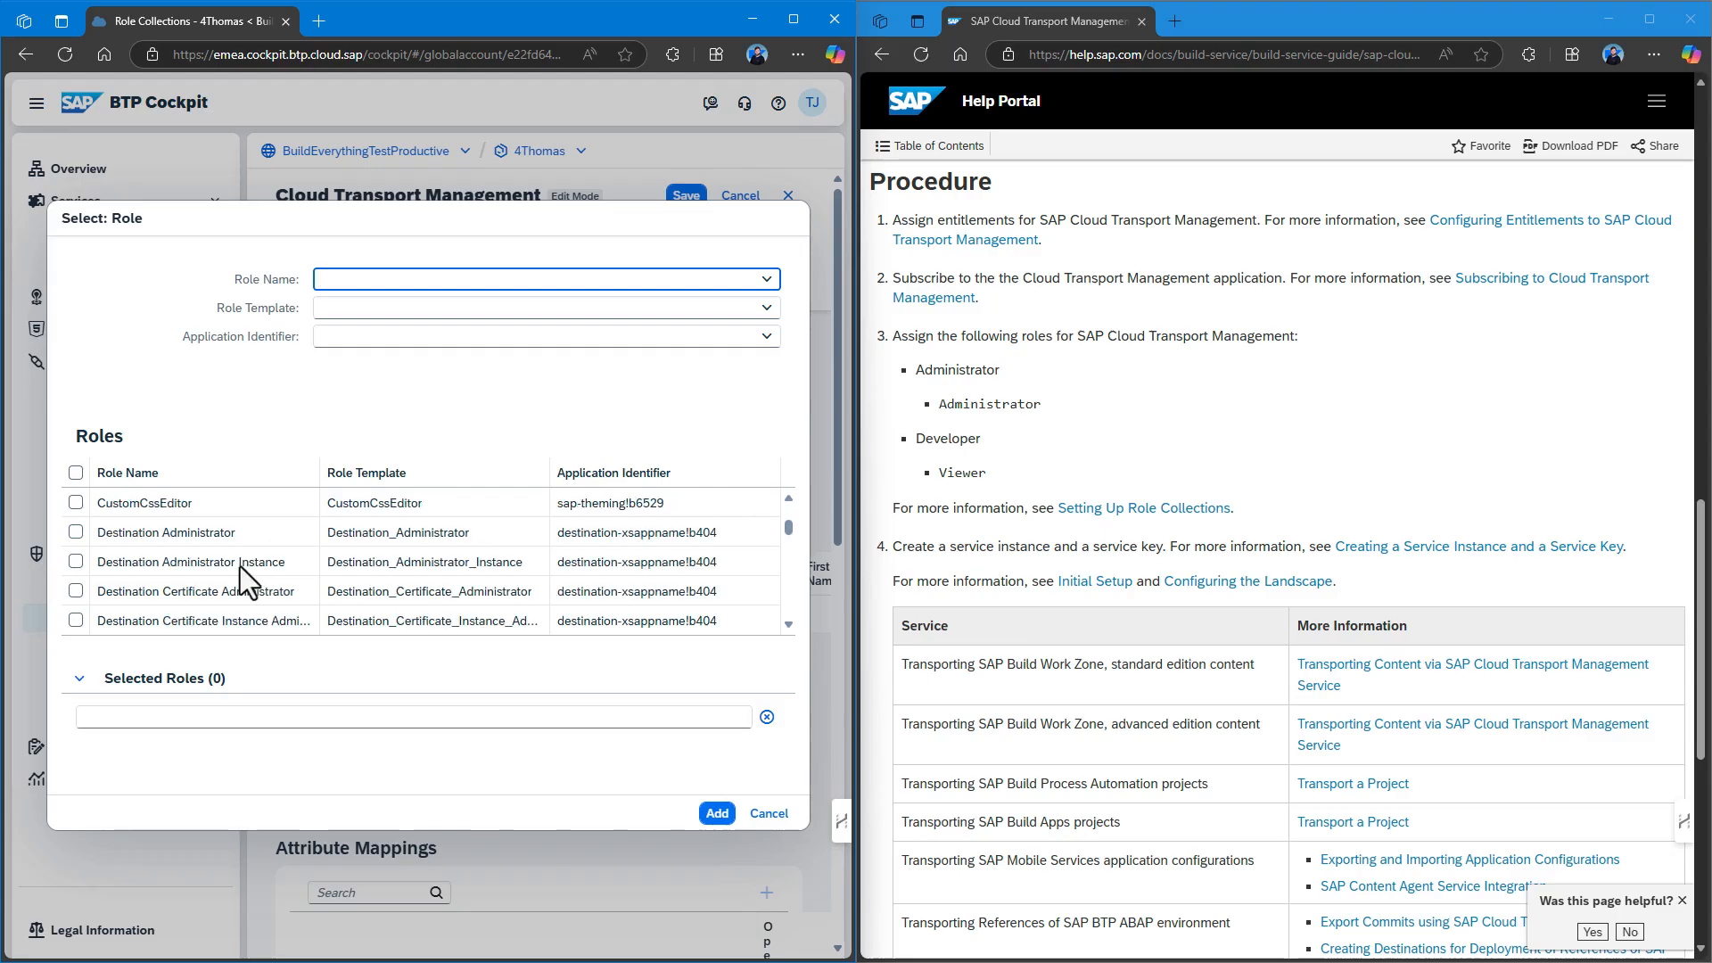
pyautogui.scroll(-5, 239, 565)
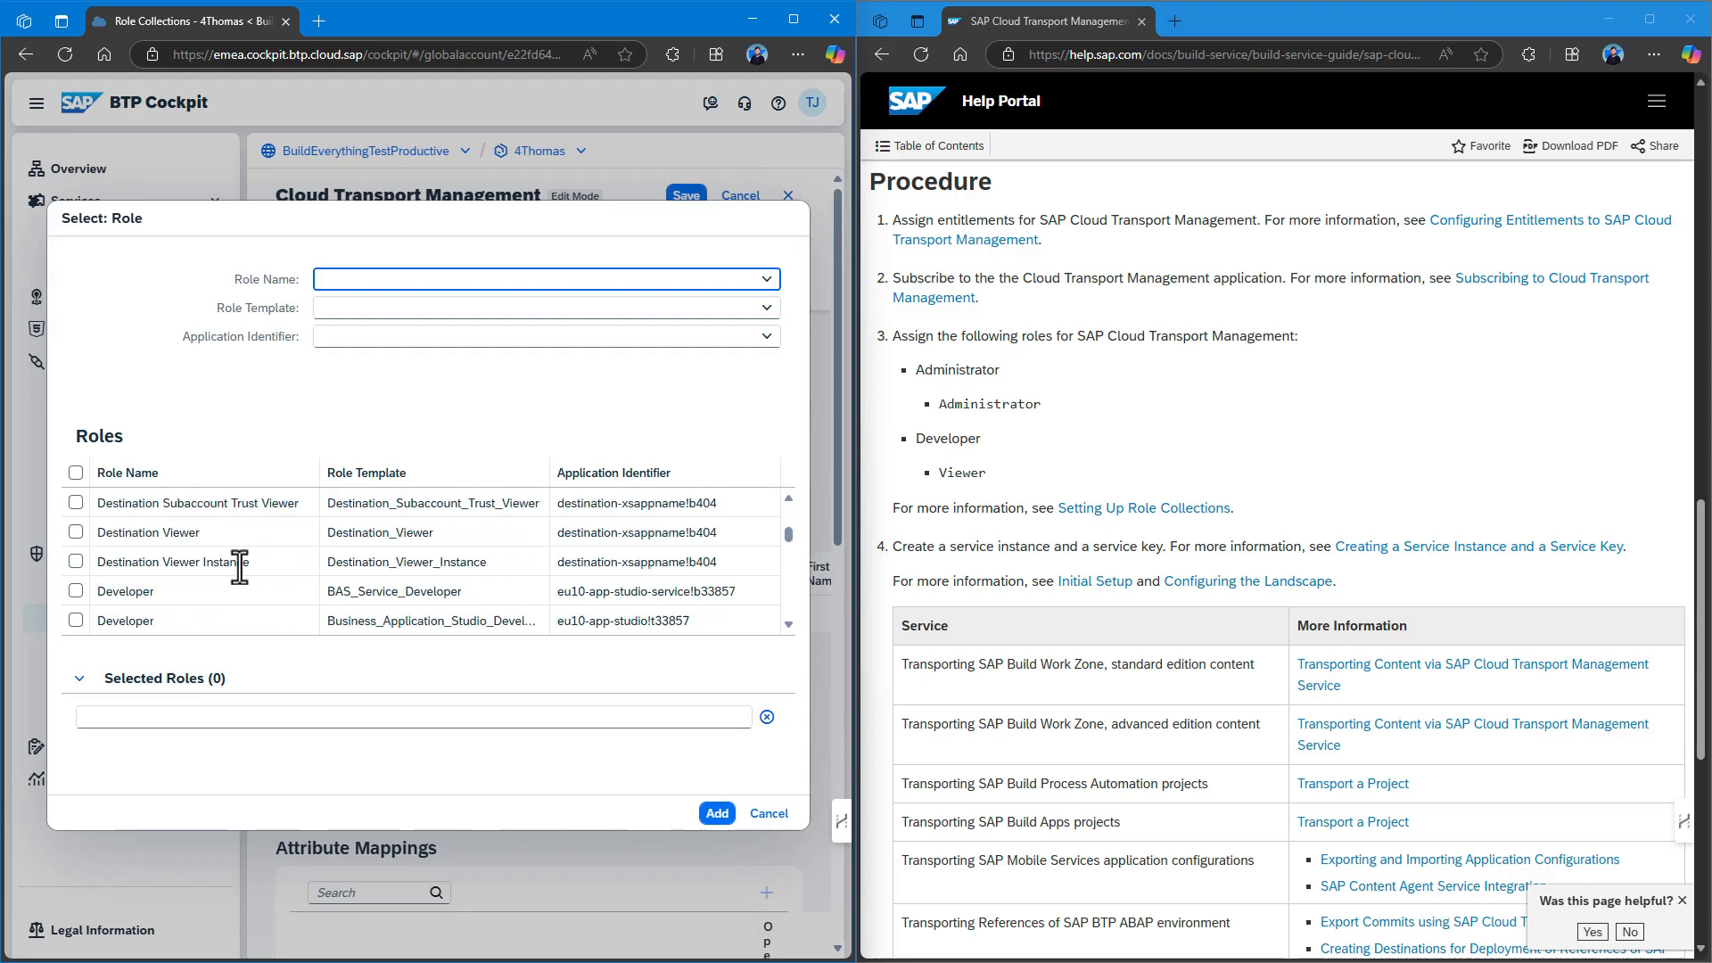
pyautogui.scroll(-8, 239, 565)
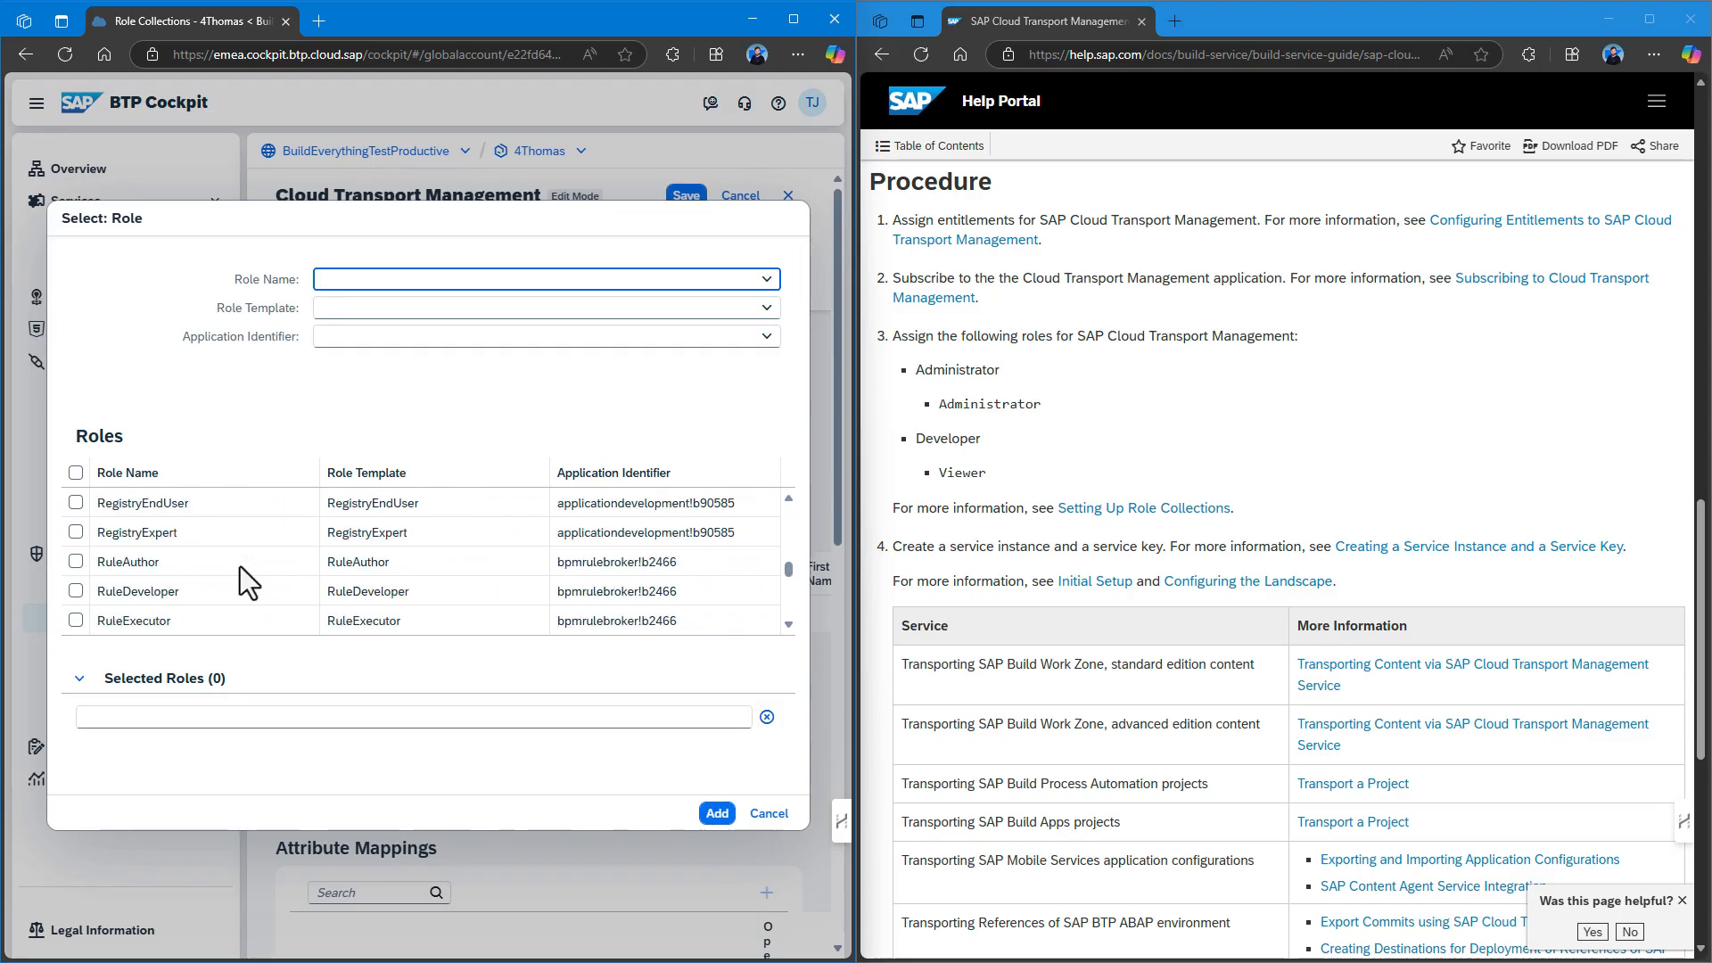
pyautogui.scroll(-8, 239, 565)
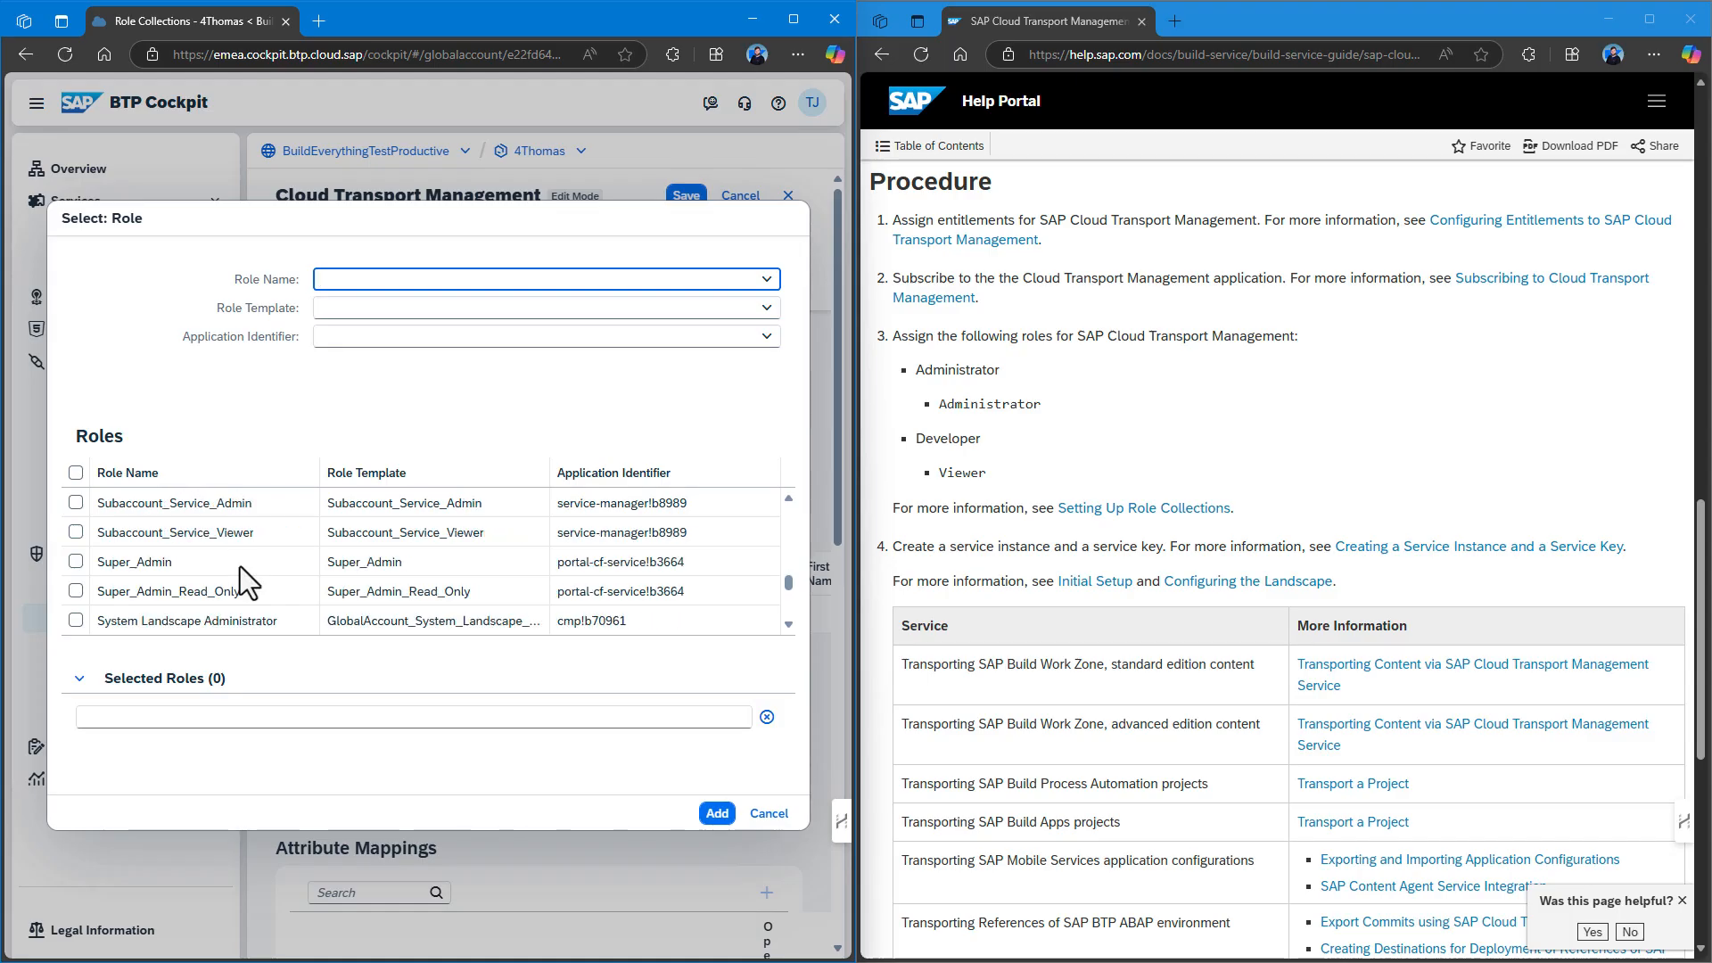
pyautogui.scroll(-1, 239, 565)
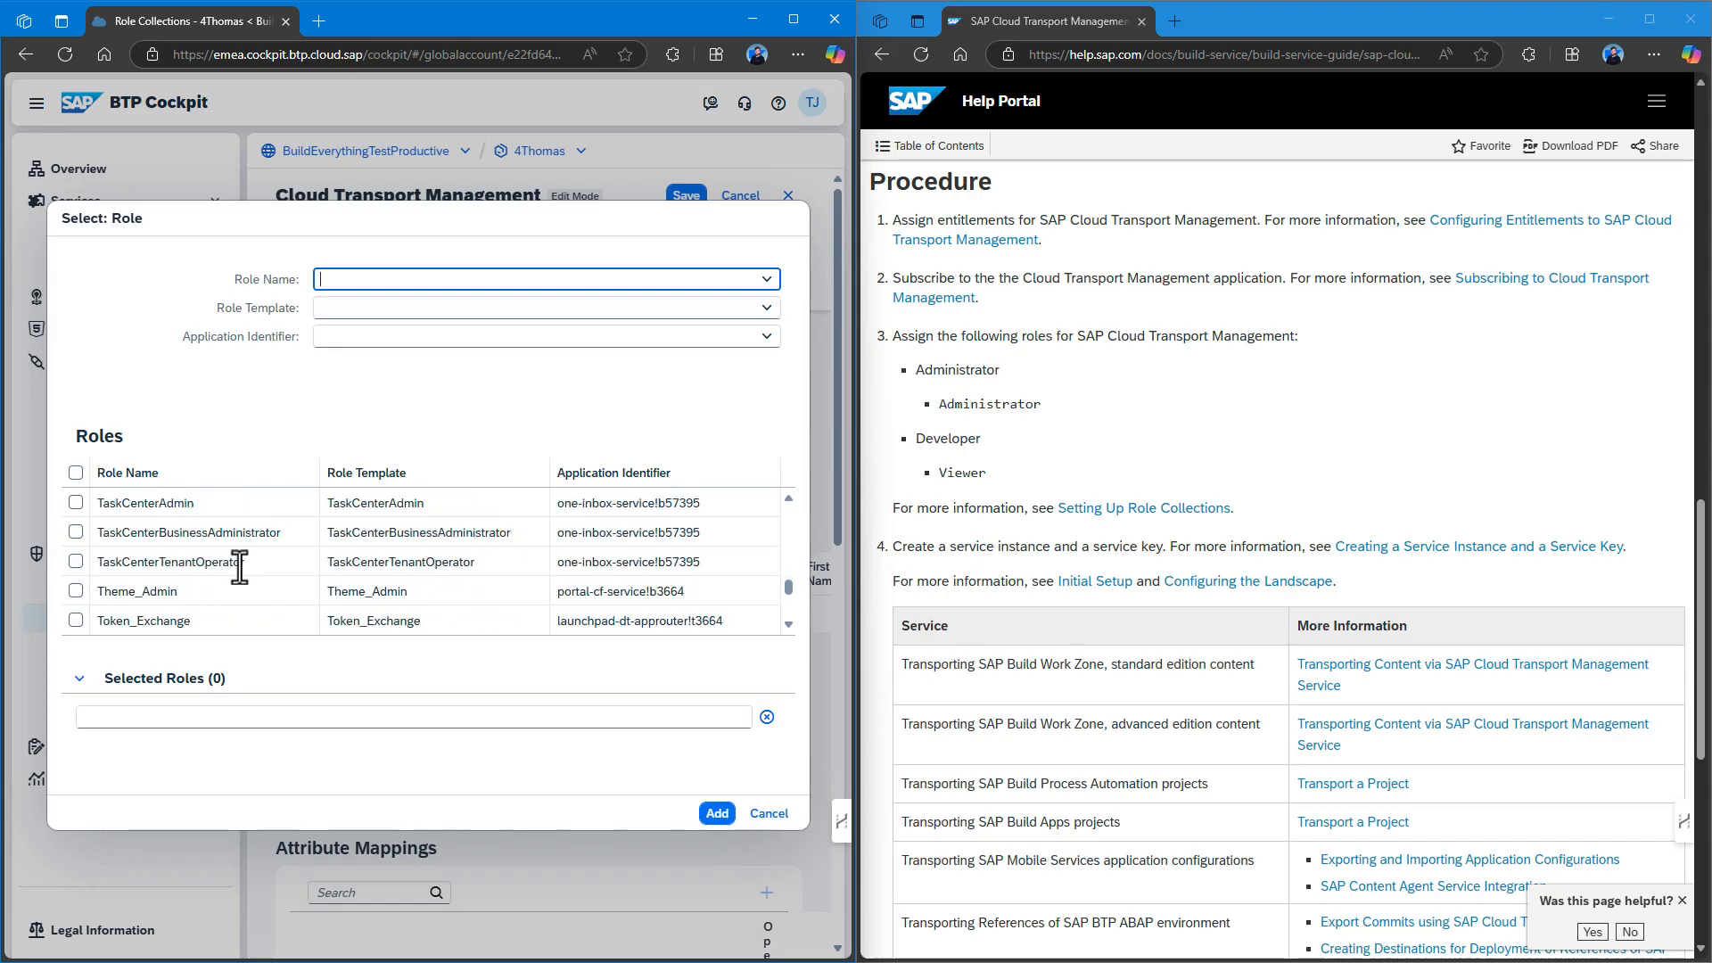
pyautogui.scroll(-1, 239, 566)
pyautogui.scroll(-1, 239, 566)
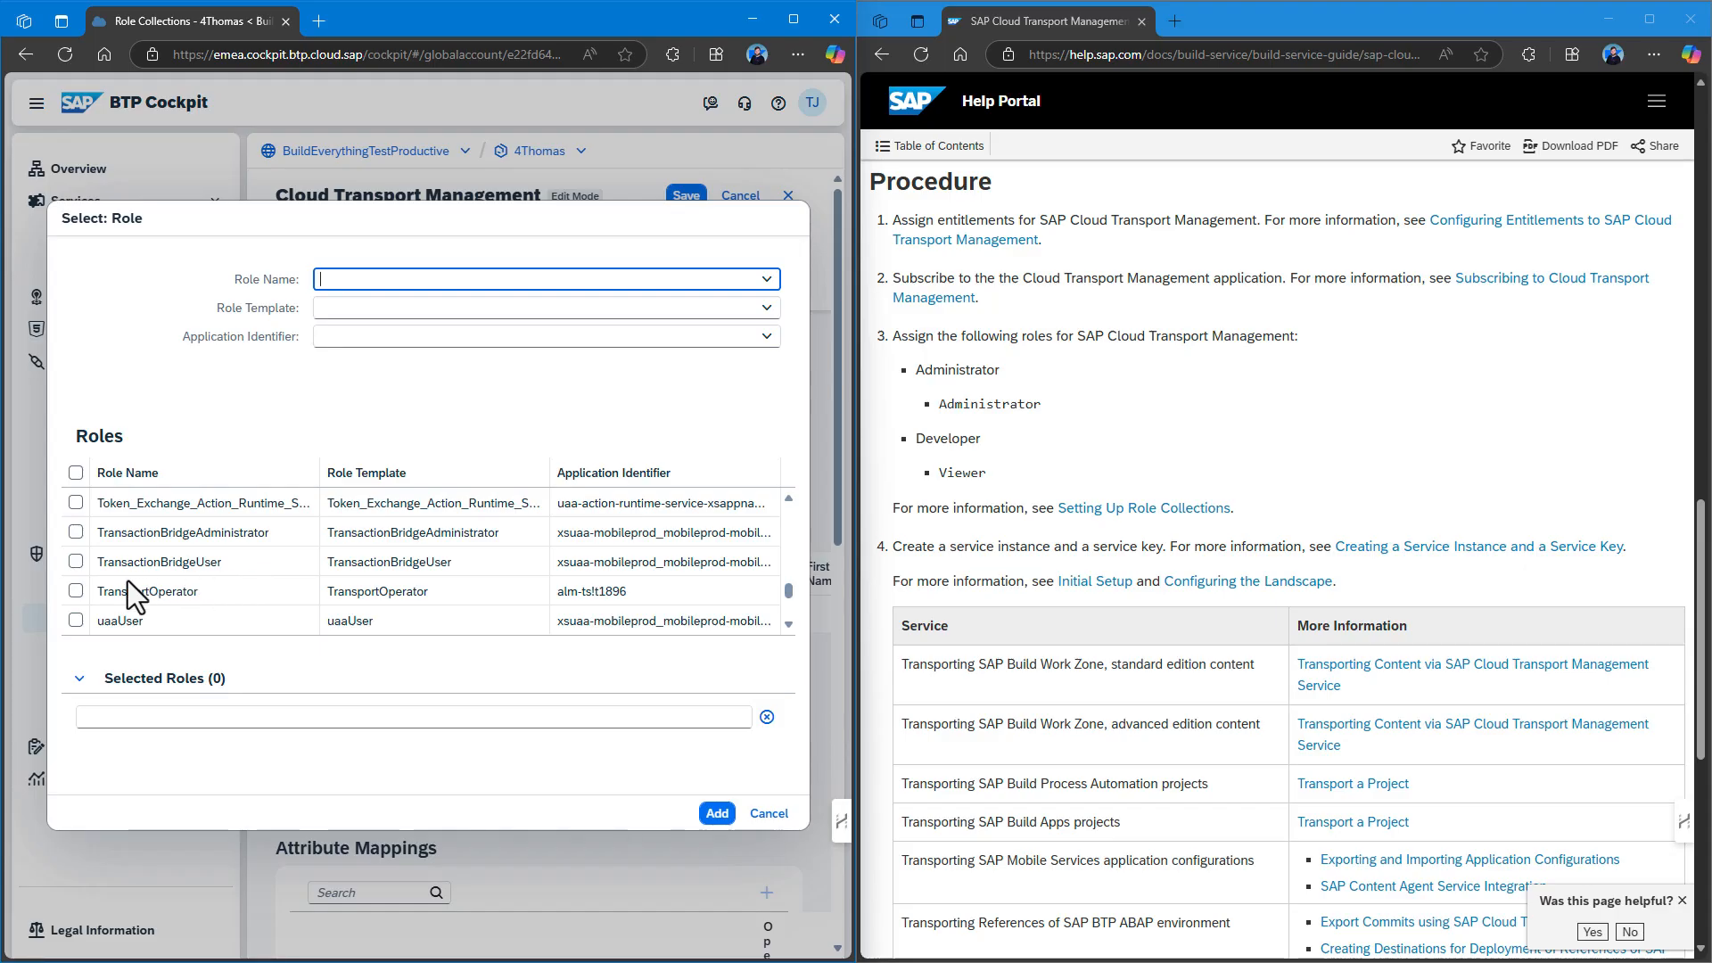
pyautogui.click(62, 583)
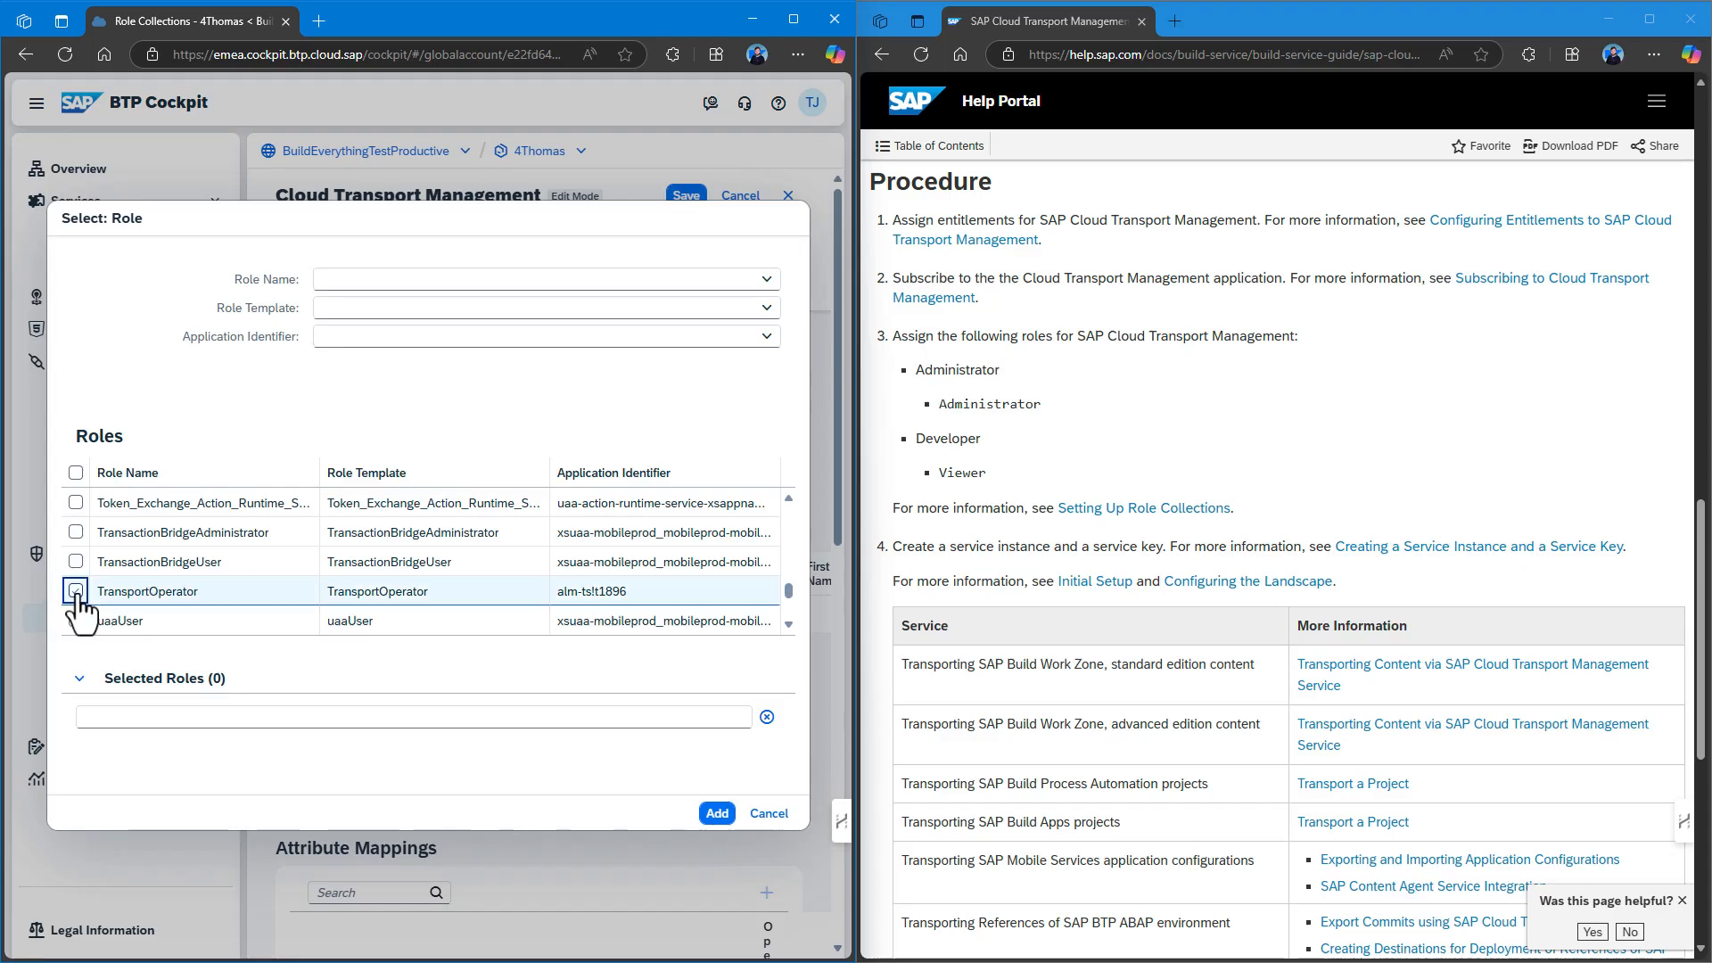
# Filter roles by 'Dev', then add the selected TransportOperator role to the collection.
pyautogui.scroll(-1, 256, 574)
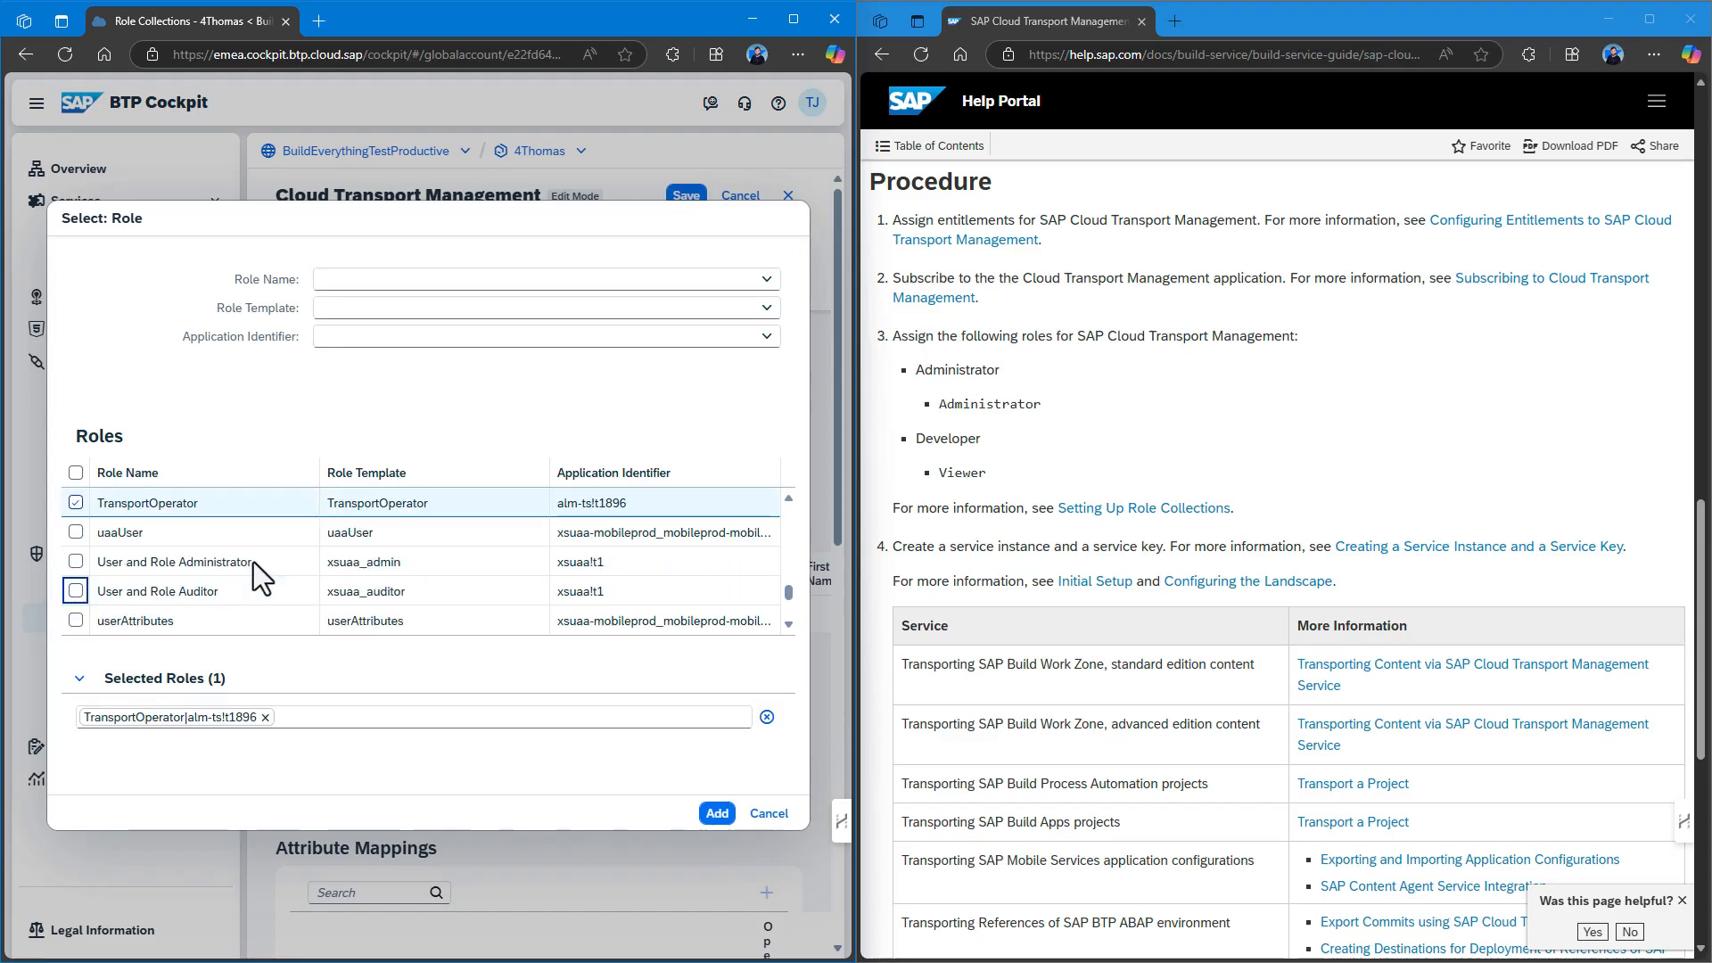
pyautogui.scroll(-1, 256, 574)
pyautogui.scroll(-4, 253, 562)
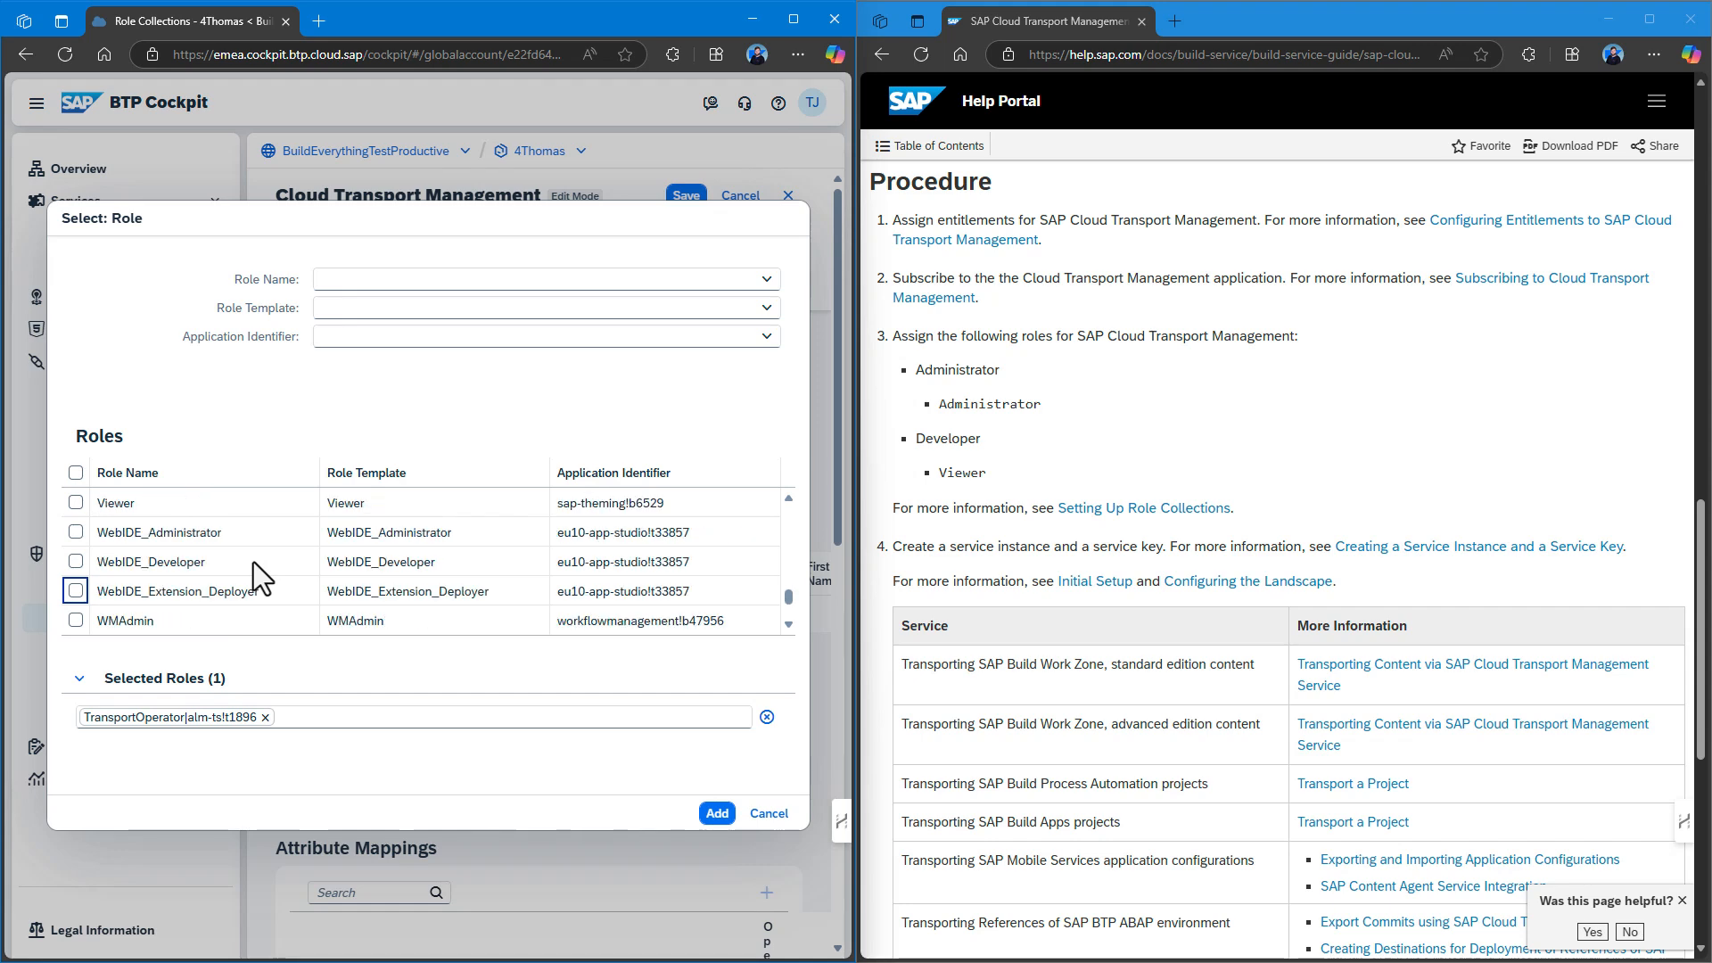
pyautogui.scroll(5, 253, 562)
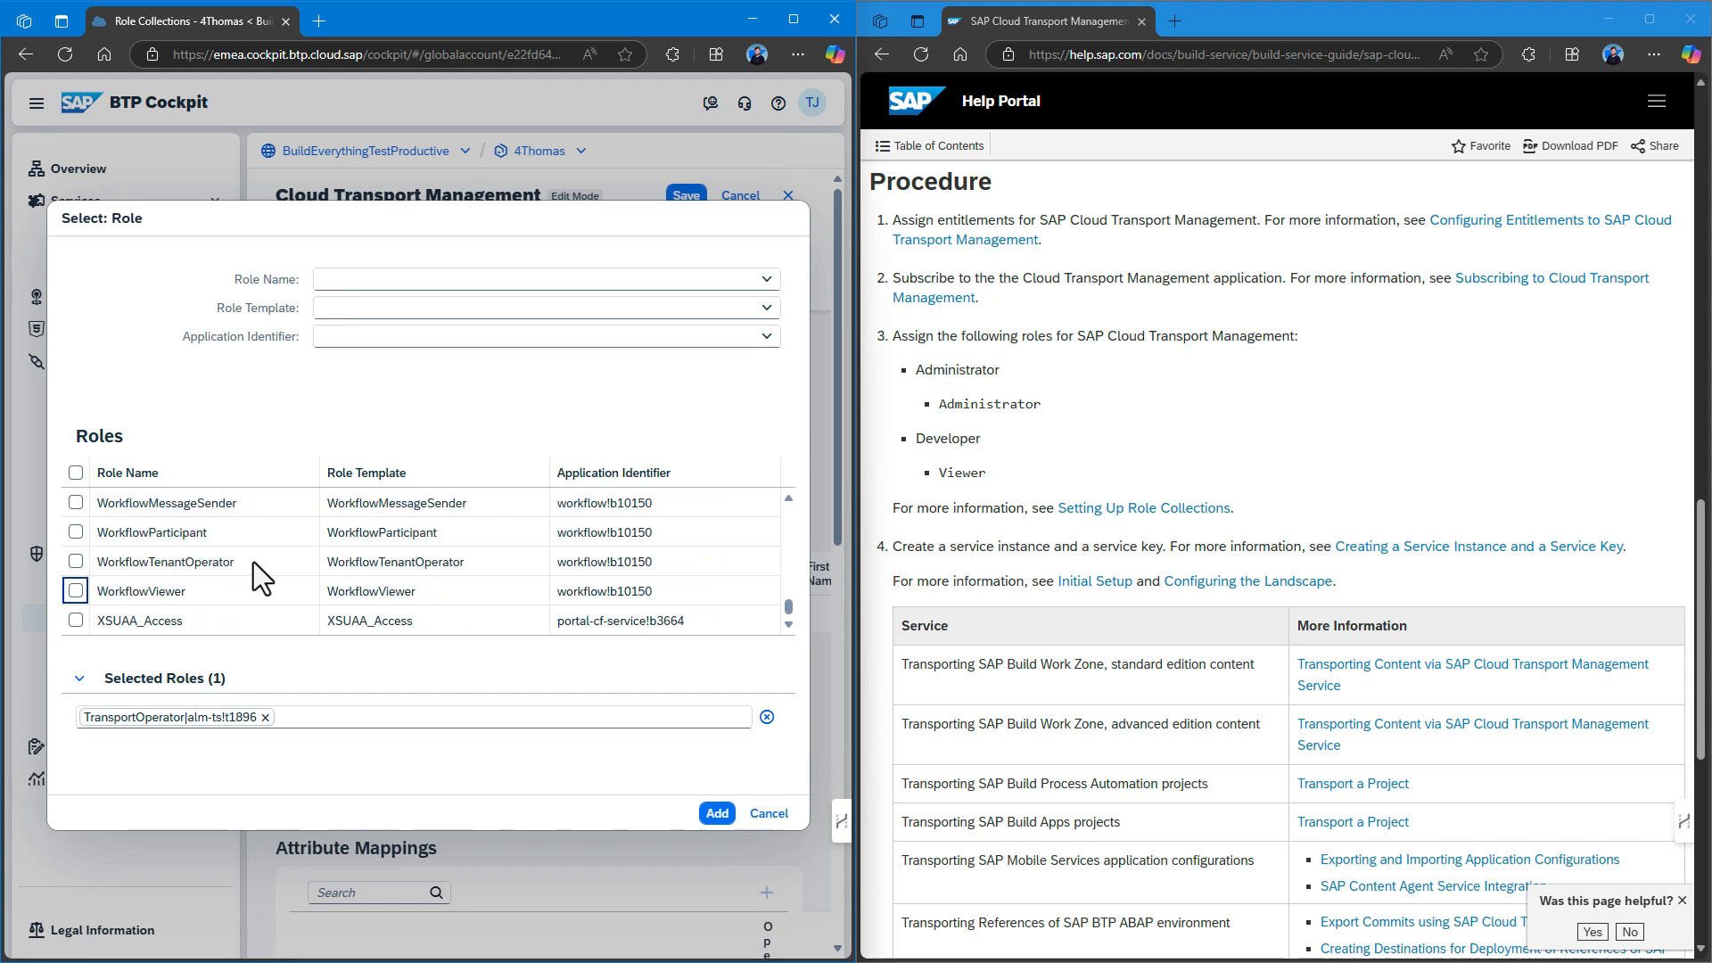
pyautogui.scroll(6, 254, 562)
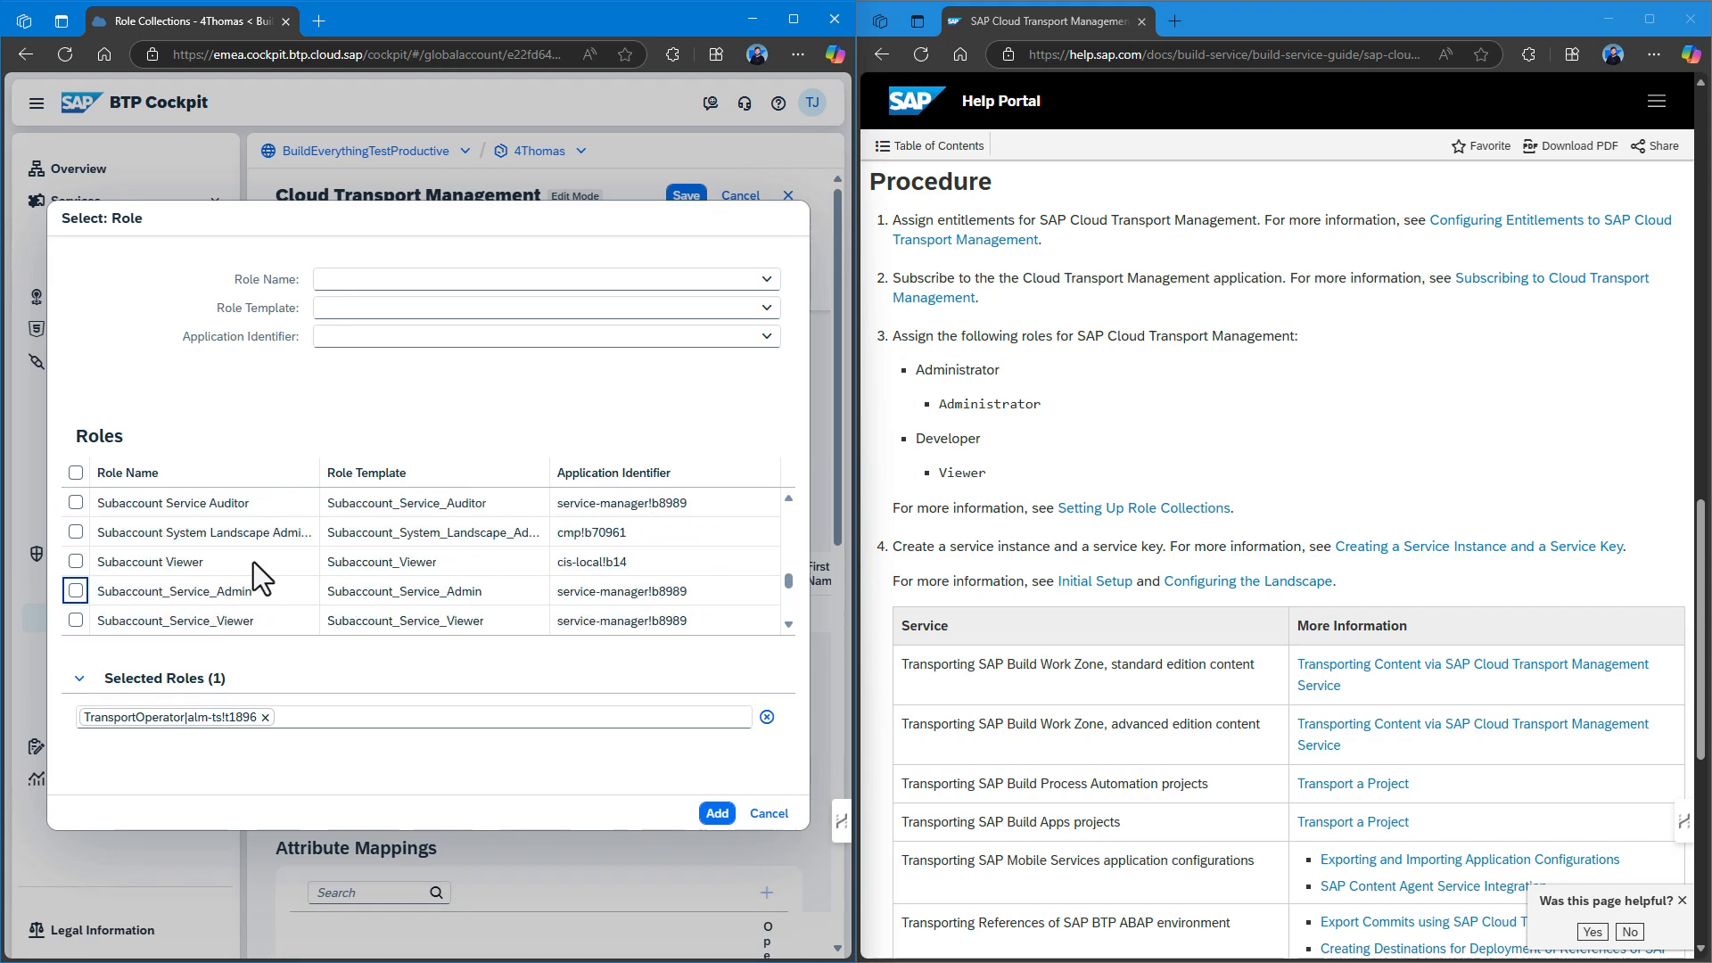
pyautogui.click(420, 279)
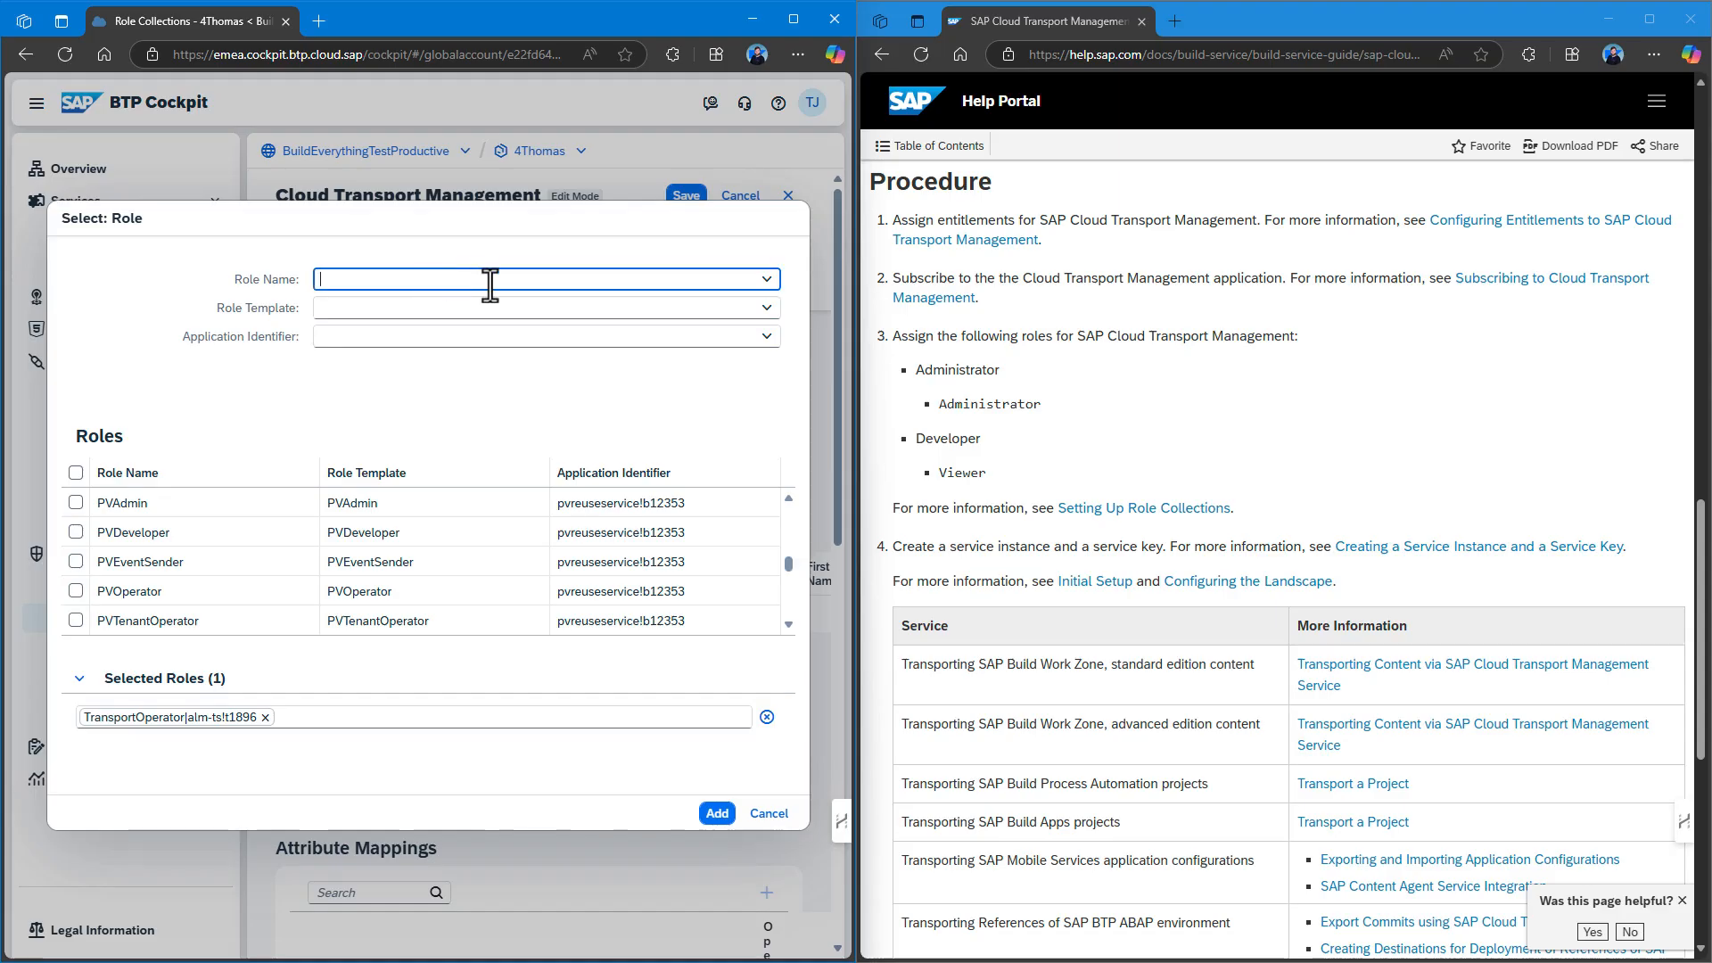
pyautogui.click(766, 280)
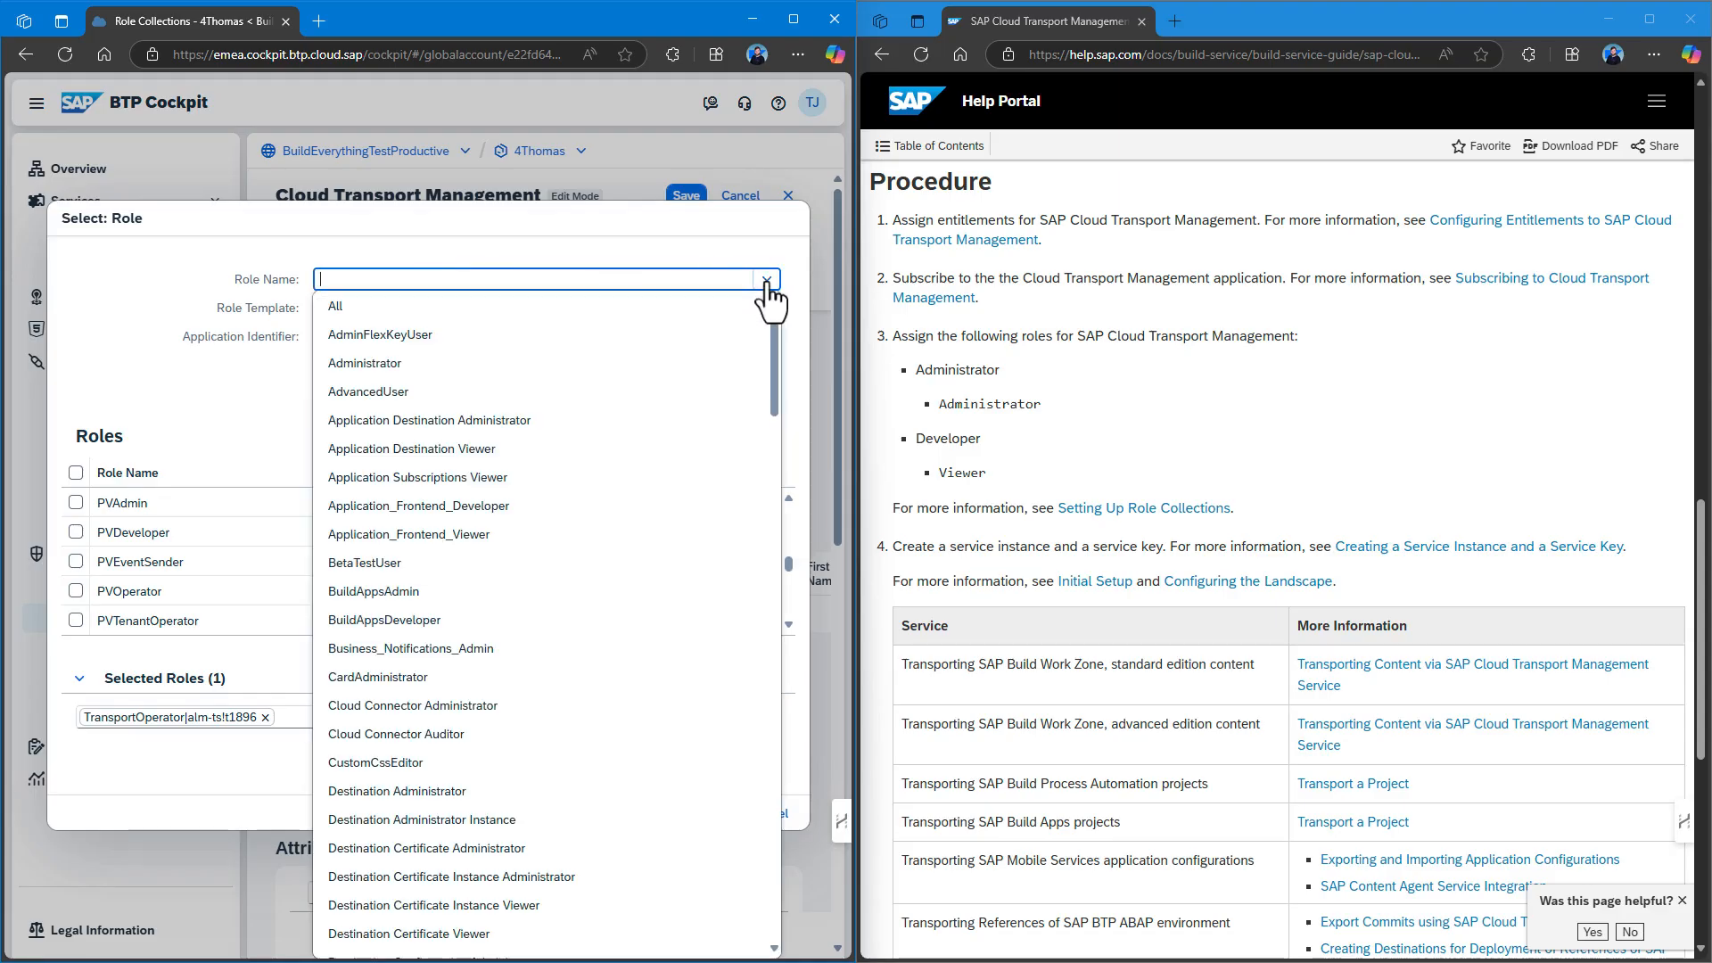
pyautogui.write('Developer')
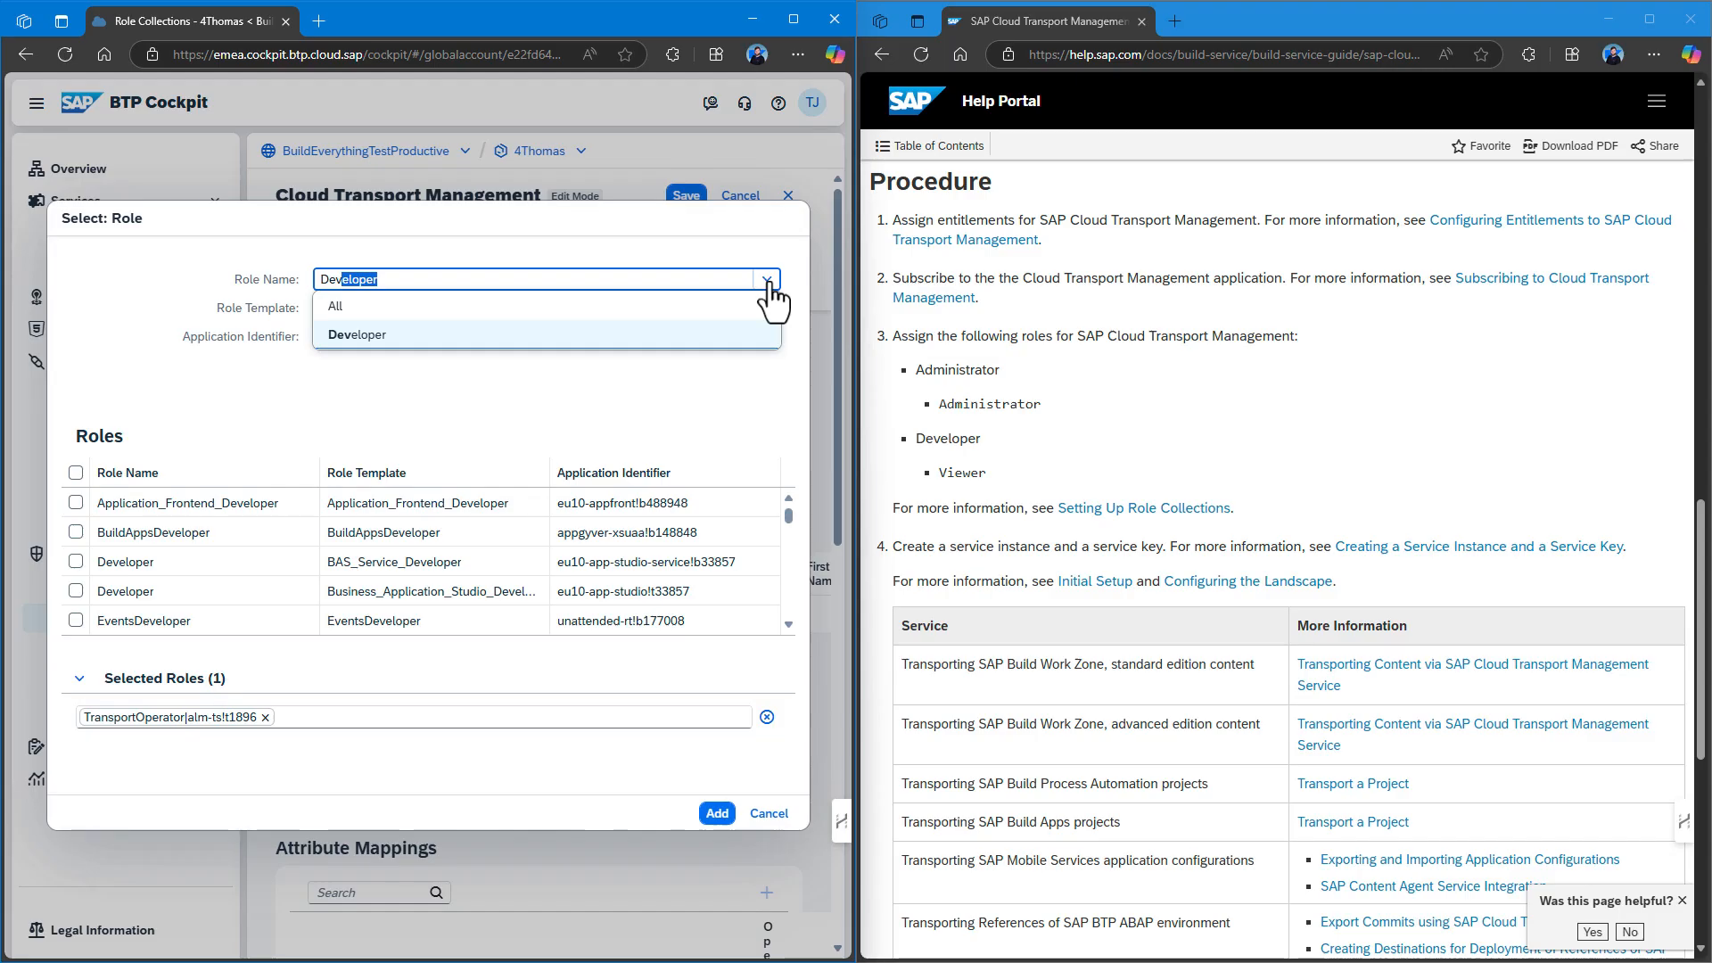
pyautogui.click(393, 334)
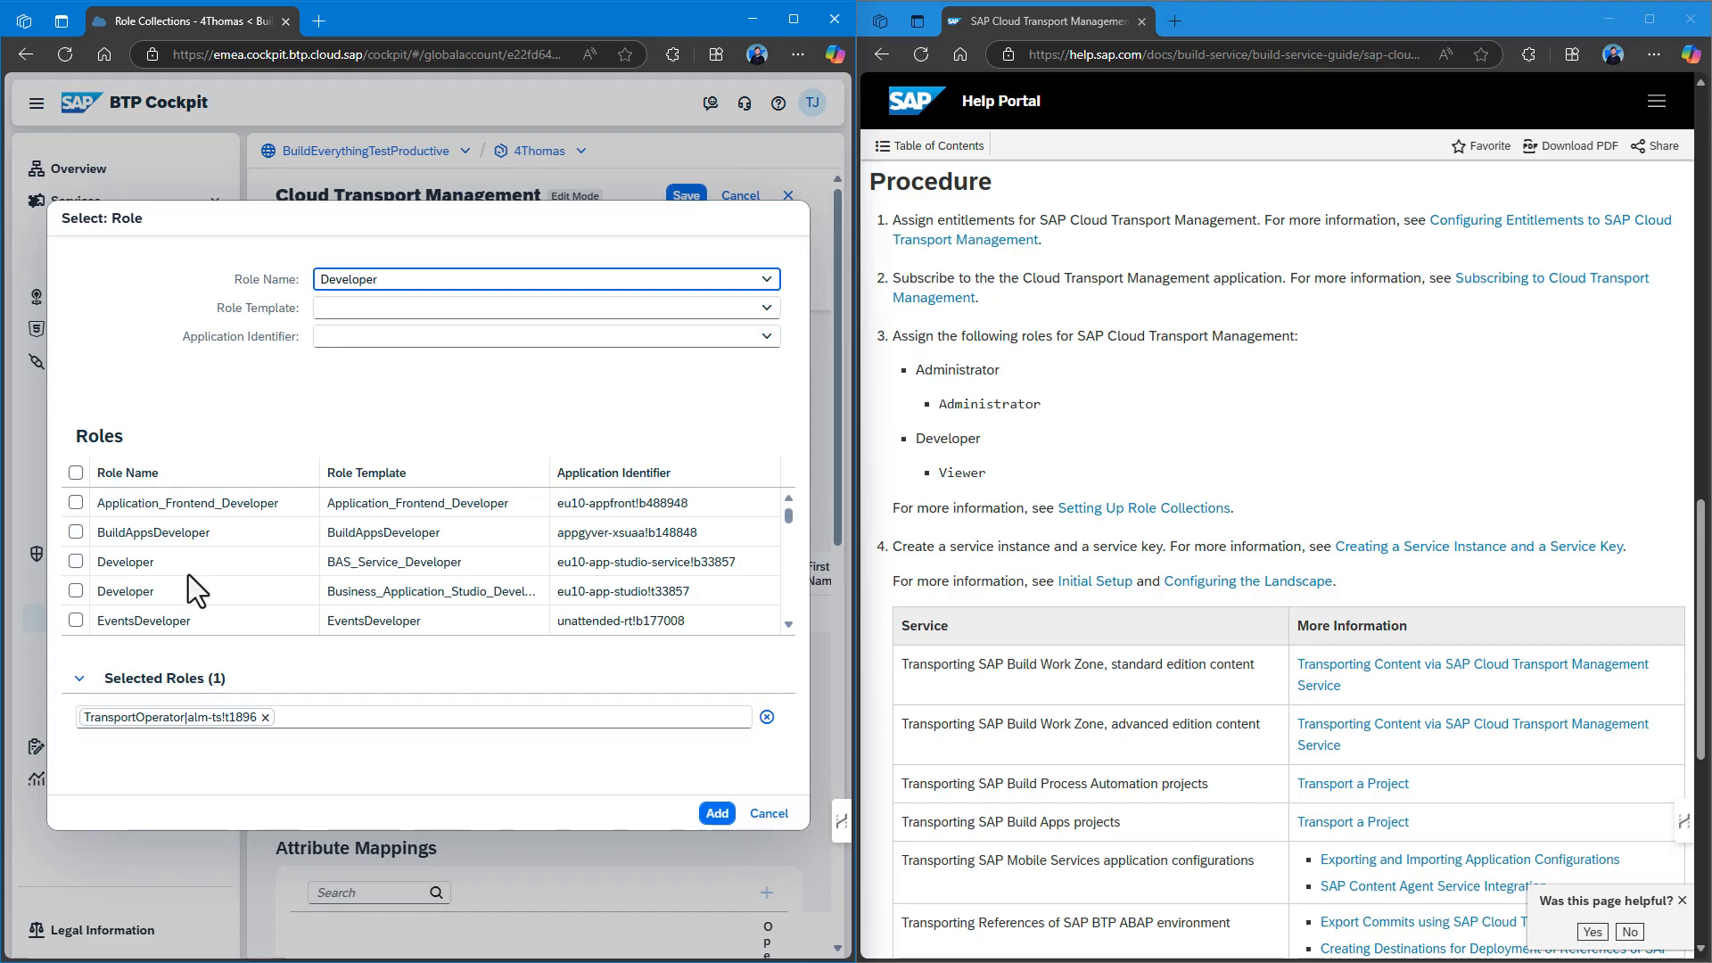
pyautogui.scroll(-1, 189, 575)
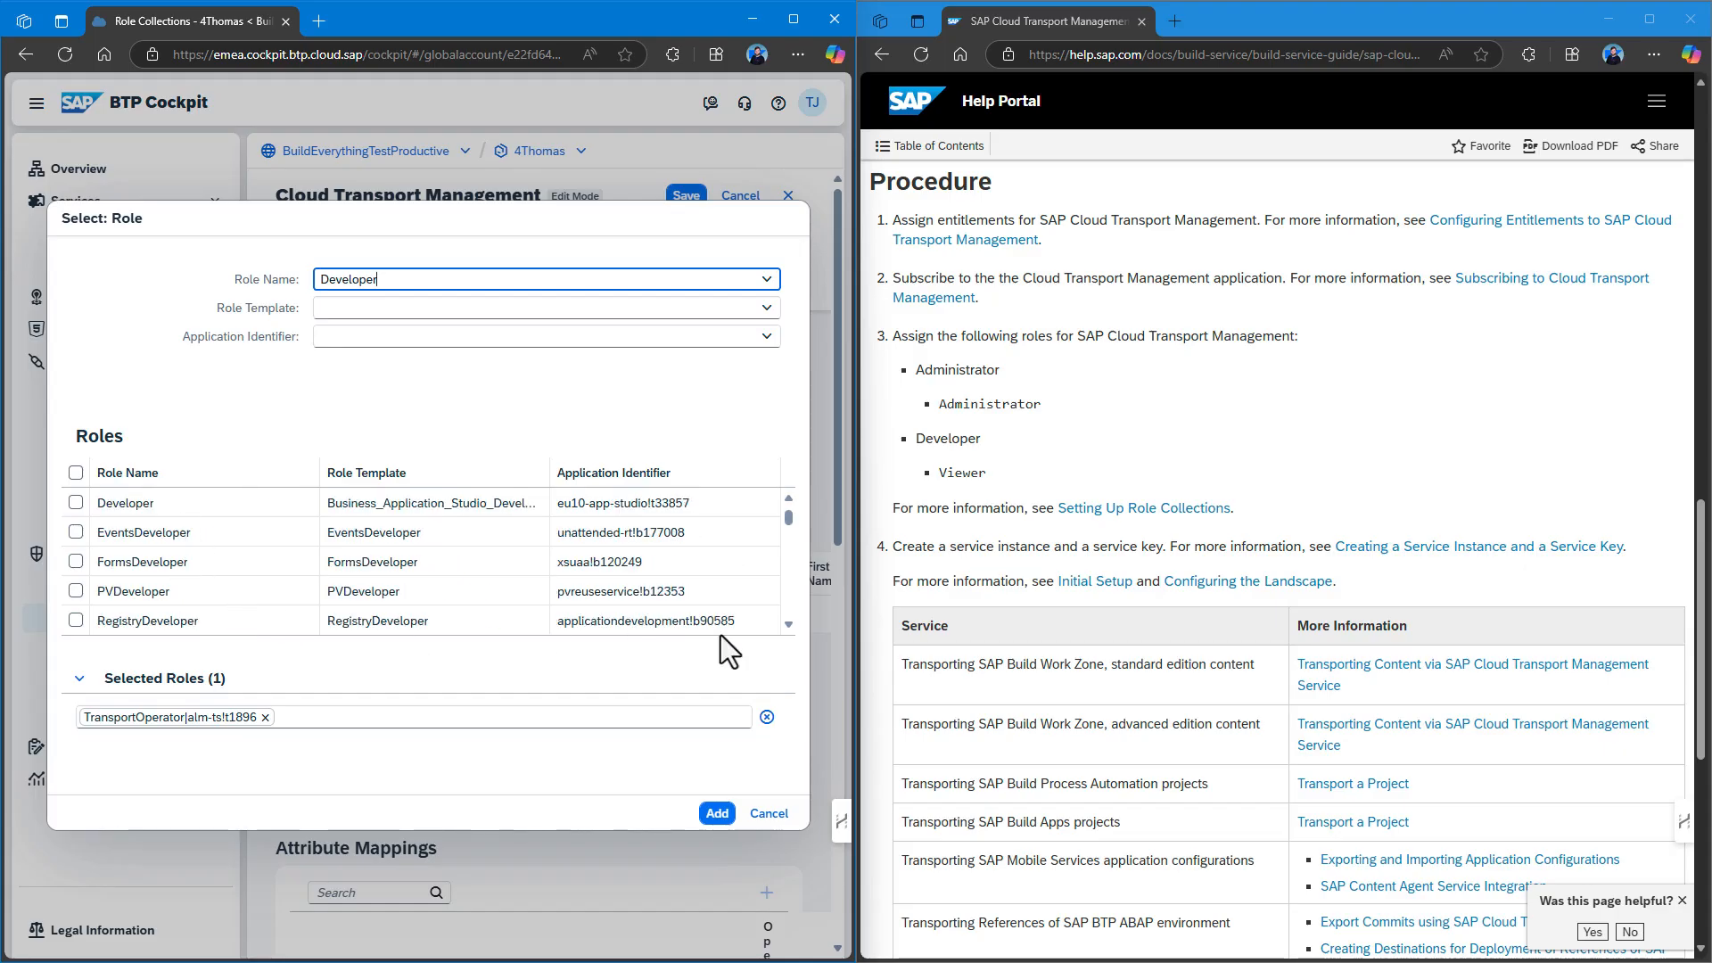
pyautogui.scroll(1, 720, 624)
pyautogui.click(639, 790)
pyautogui.click(717, 814)
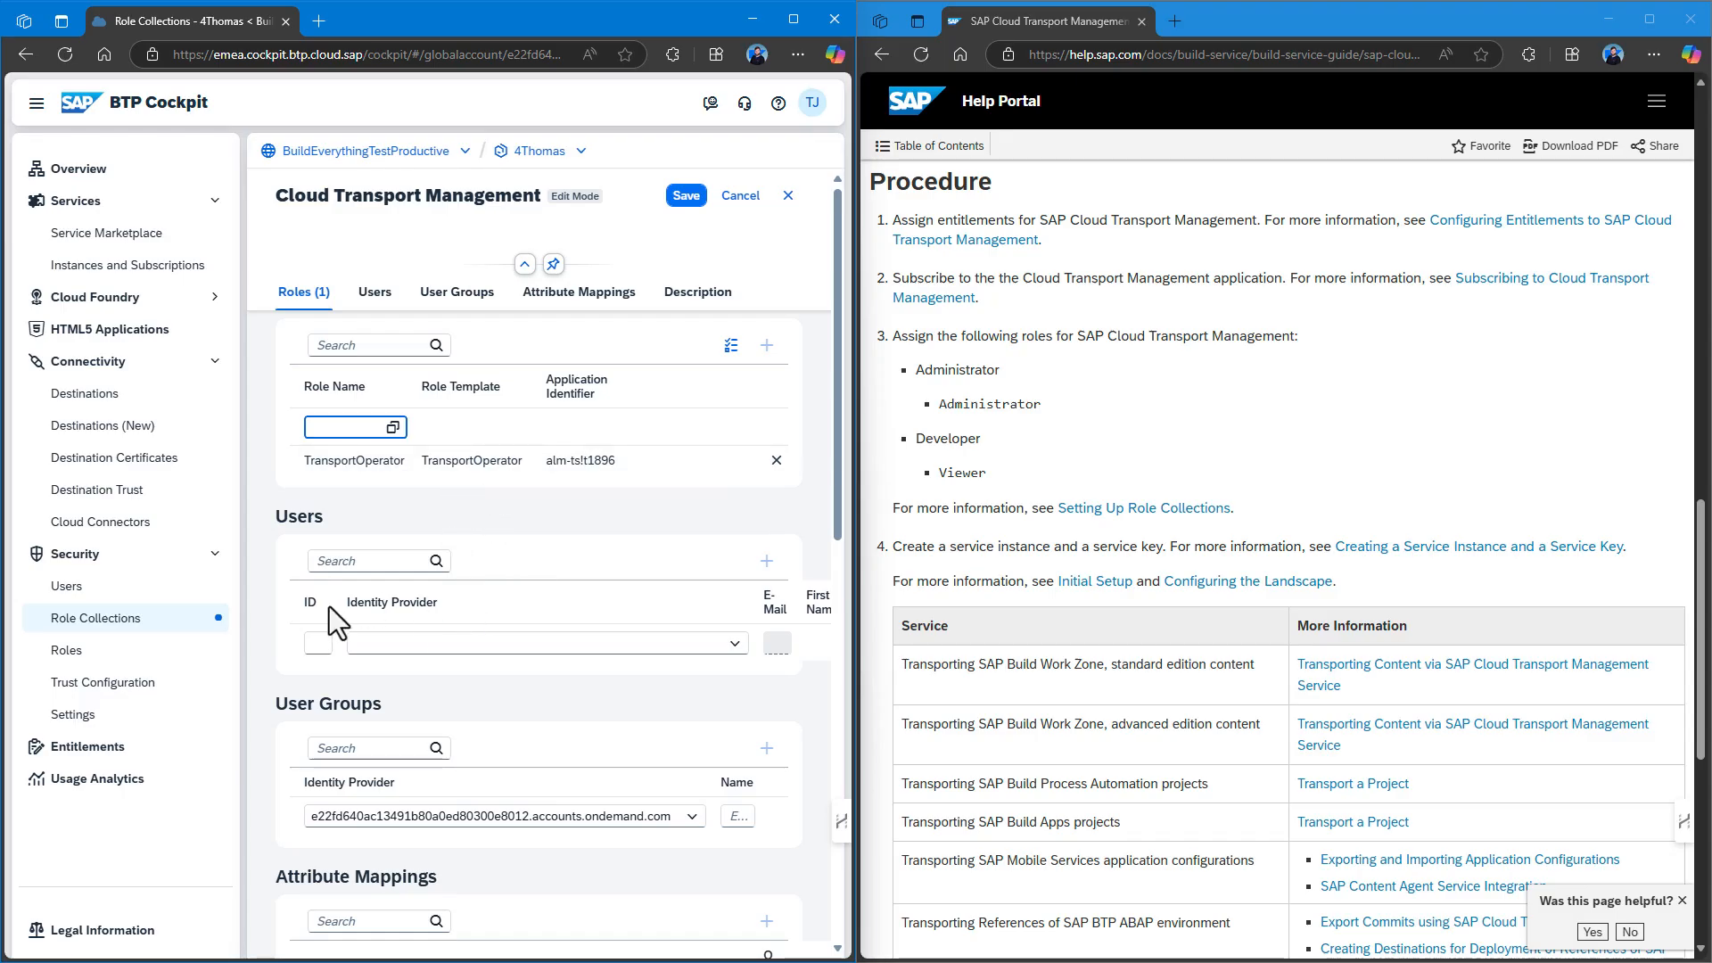
# Assign the user via the custom identity provider and their e-mail, then save the role collection.
pyautogui.click(473, 644)
pyautogui.click(471, 644)
pyautogui.click(455, 671)
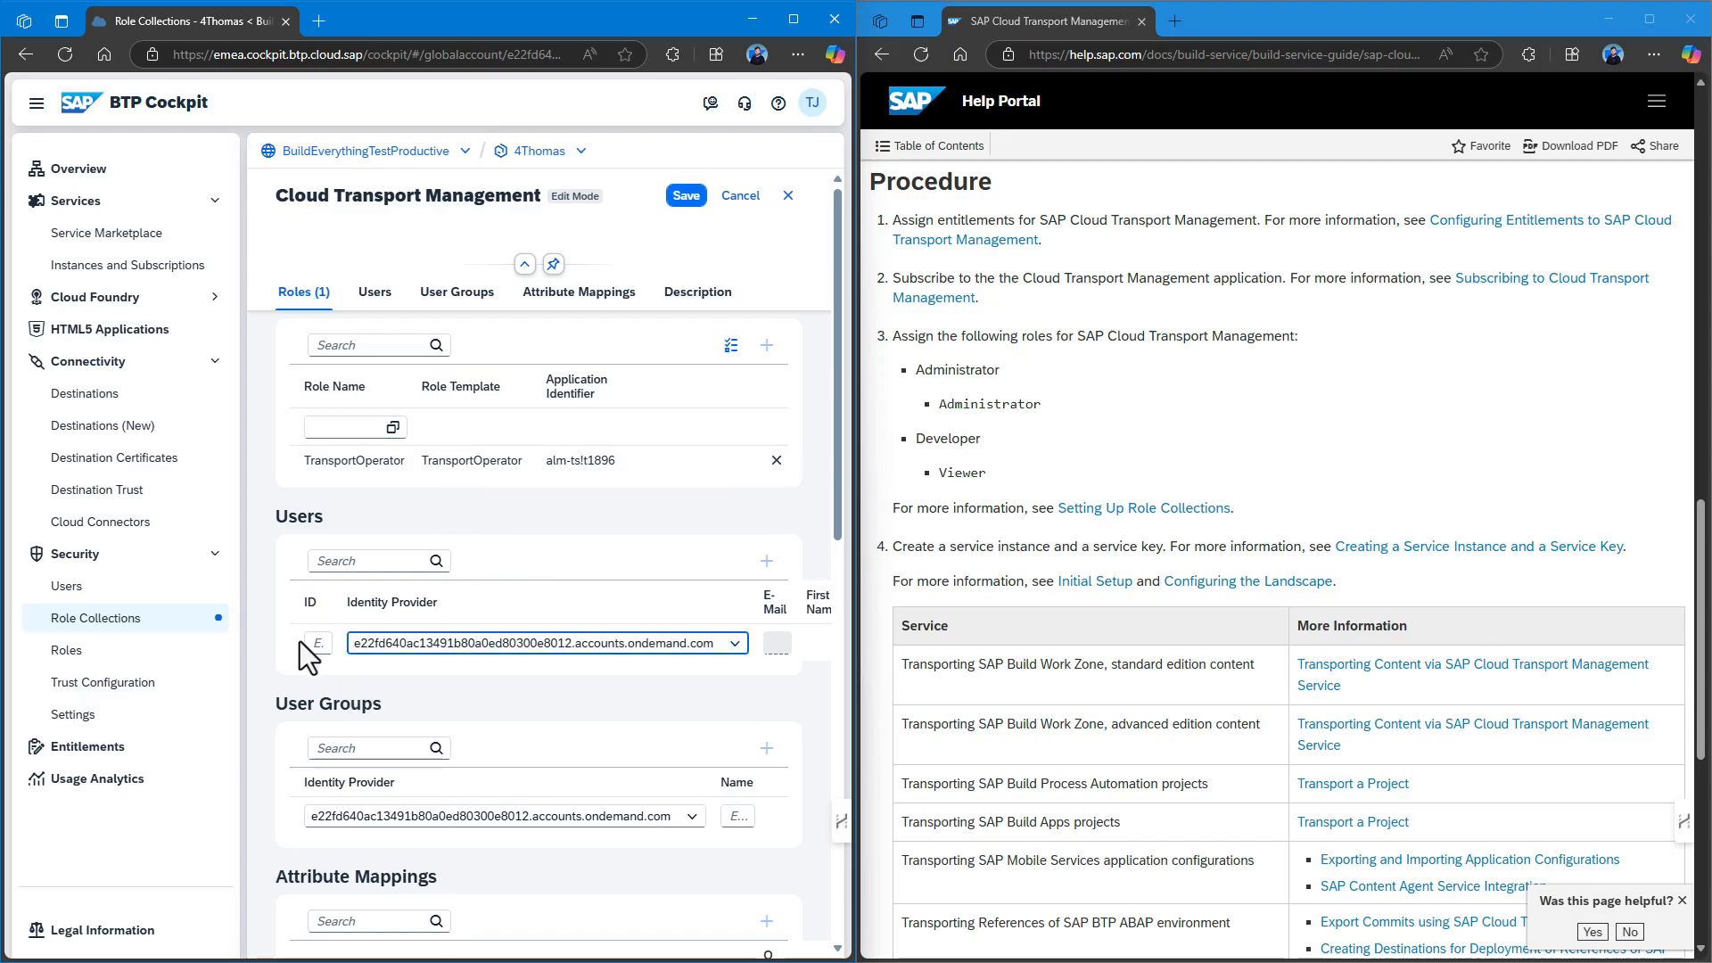
pyautogui.click(322, 644)
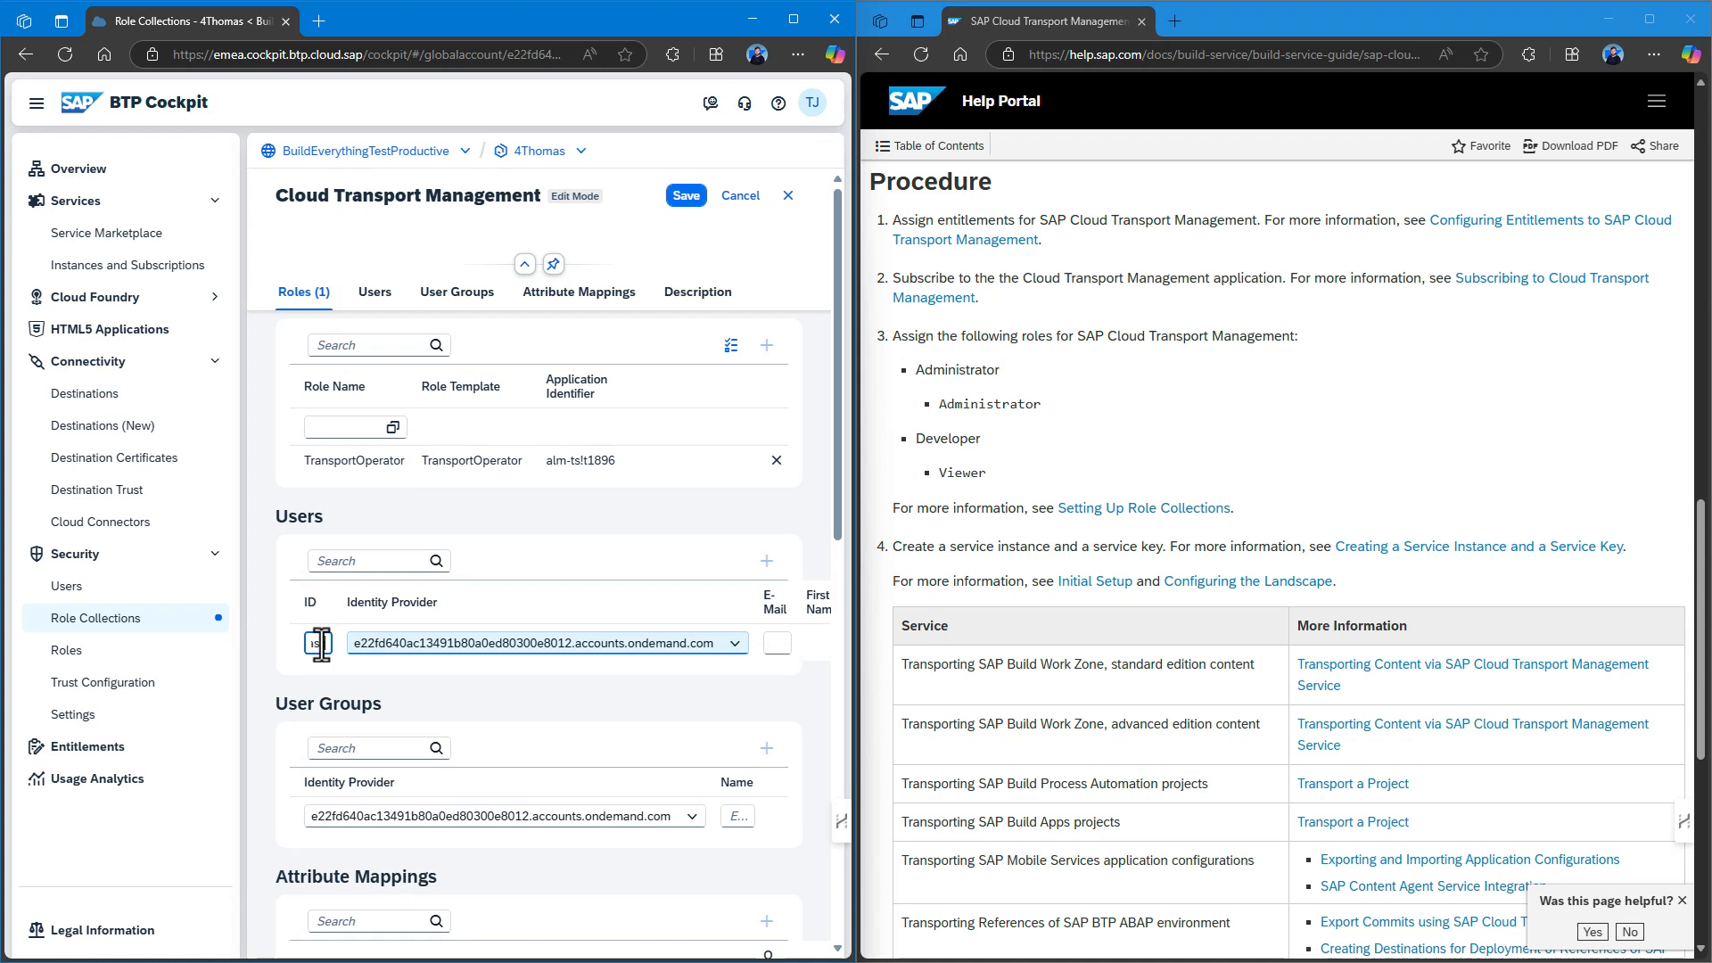
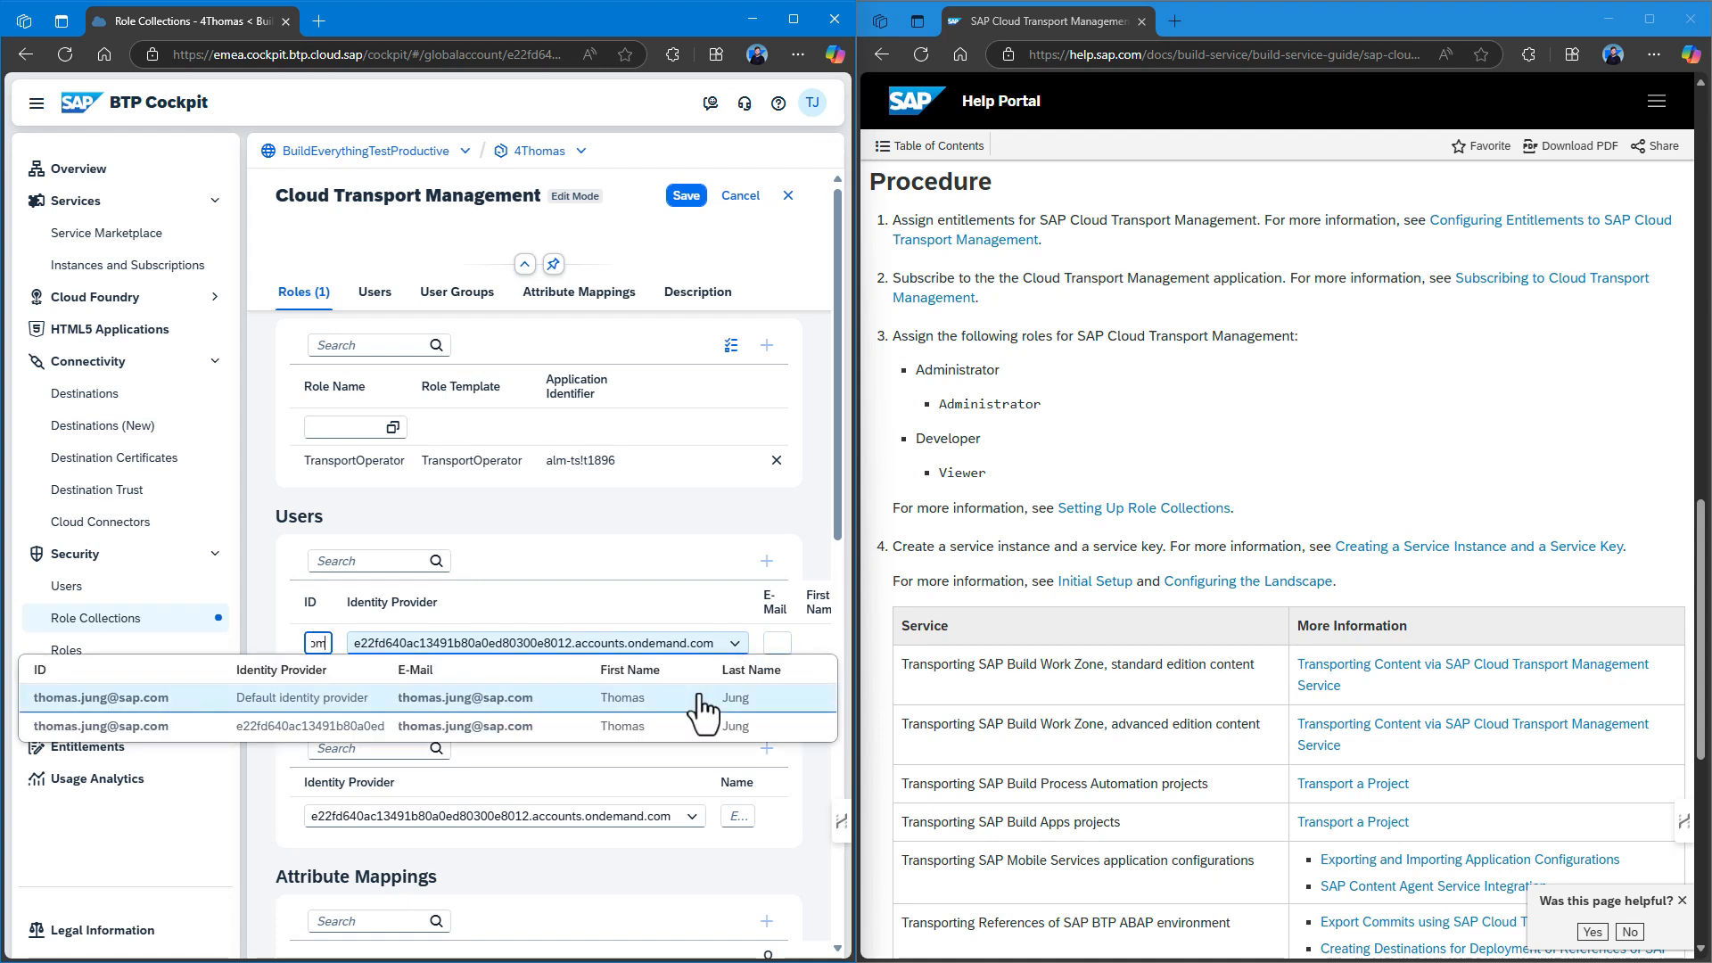
pyautogui.click(674, 728)
pyautogui.click(688, 195)
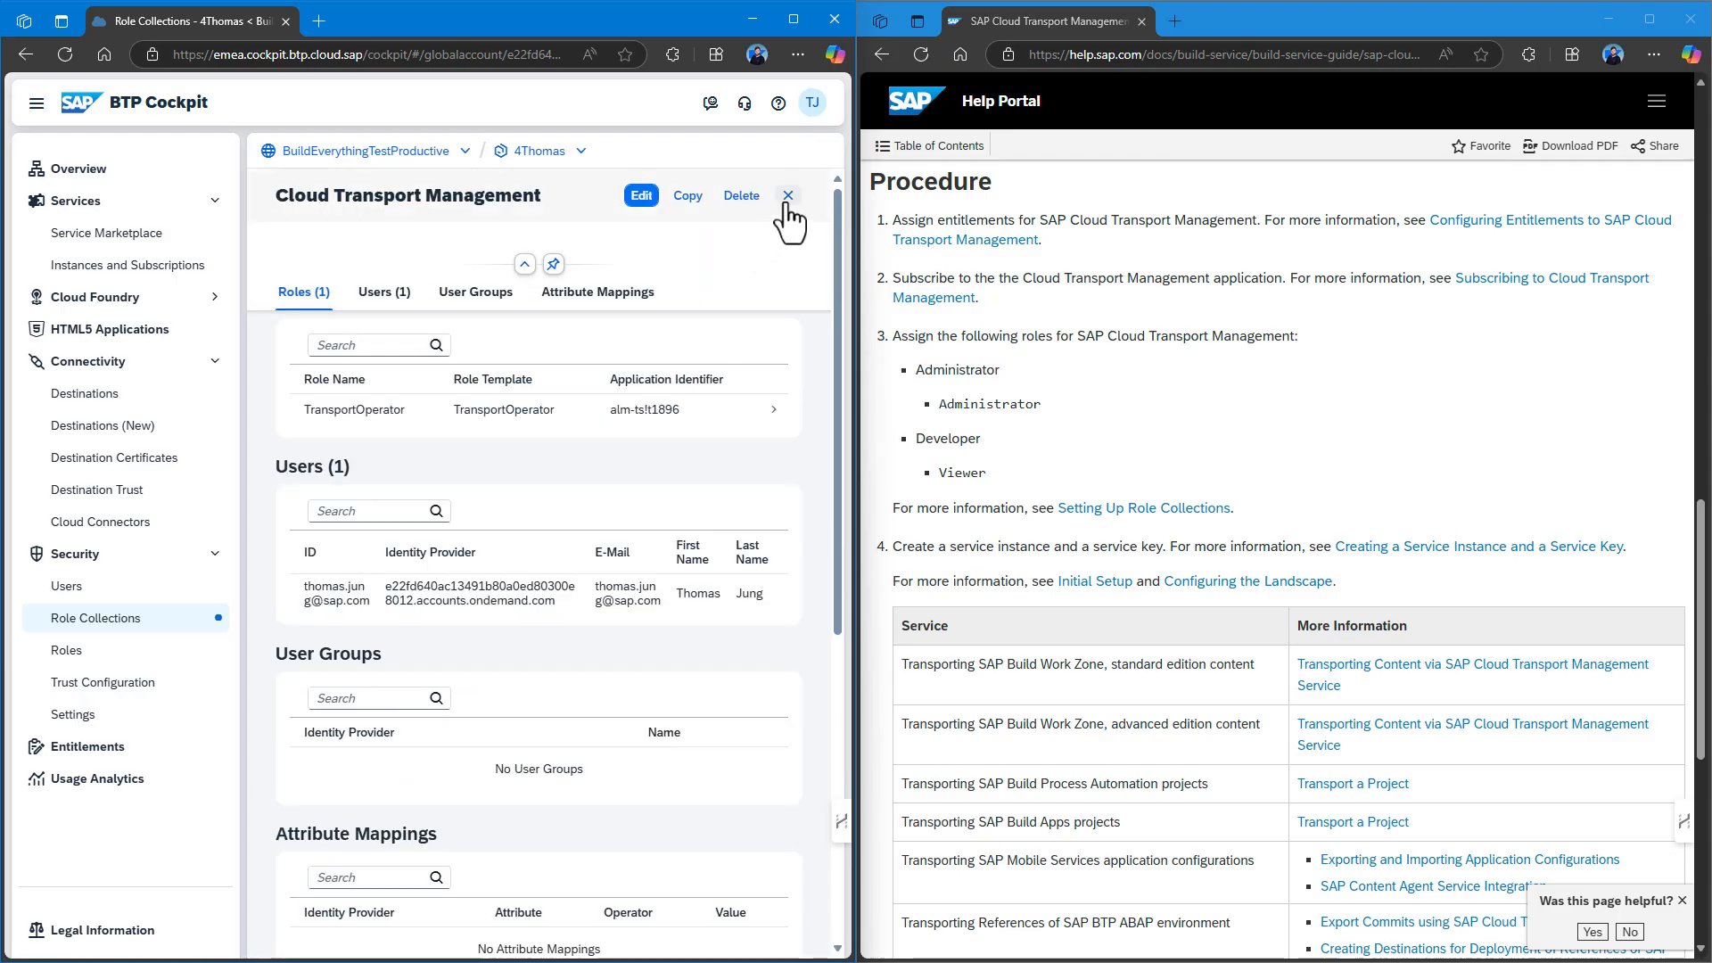
pyautogui.click(788, 196)
pyautogui.click(139, 270)
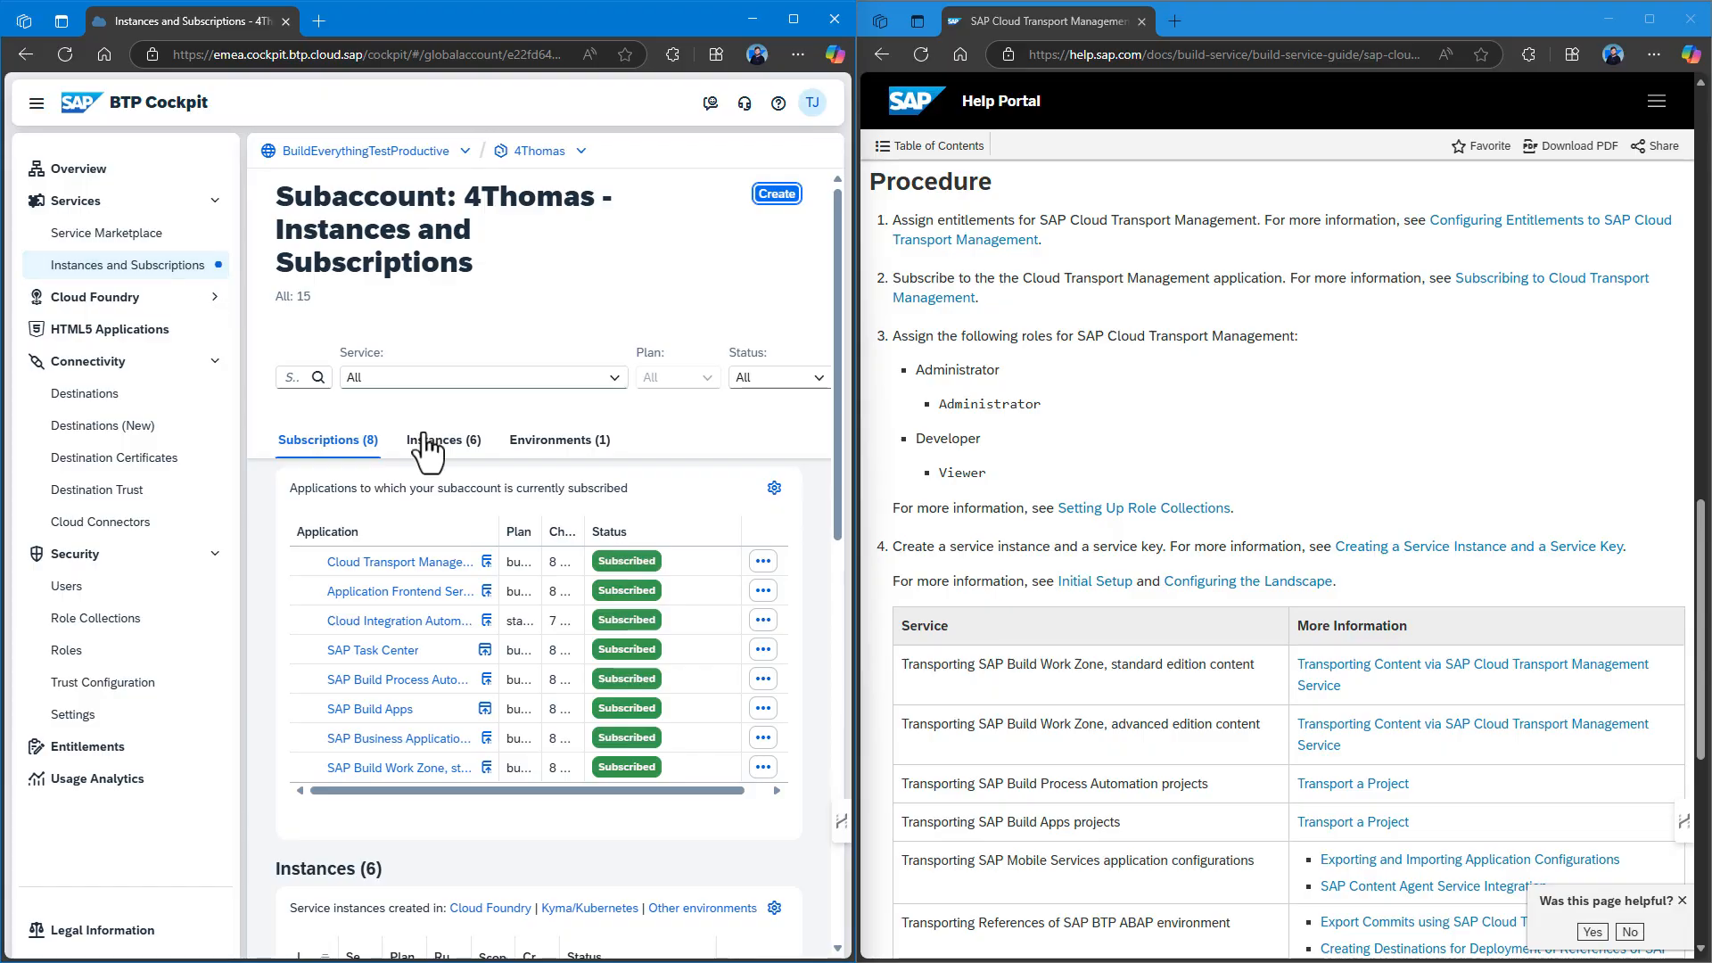
# Launch the Cloud Transport Management application from its subscription entry.
pyautogui.click(486, 561)
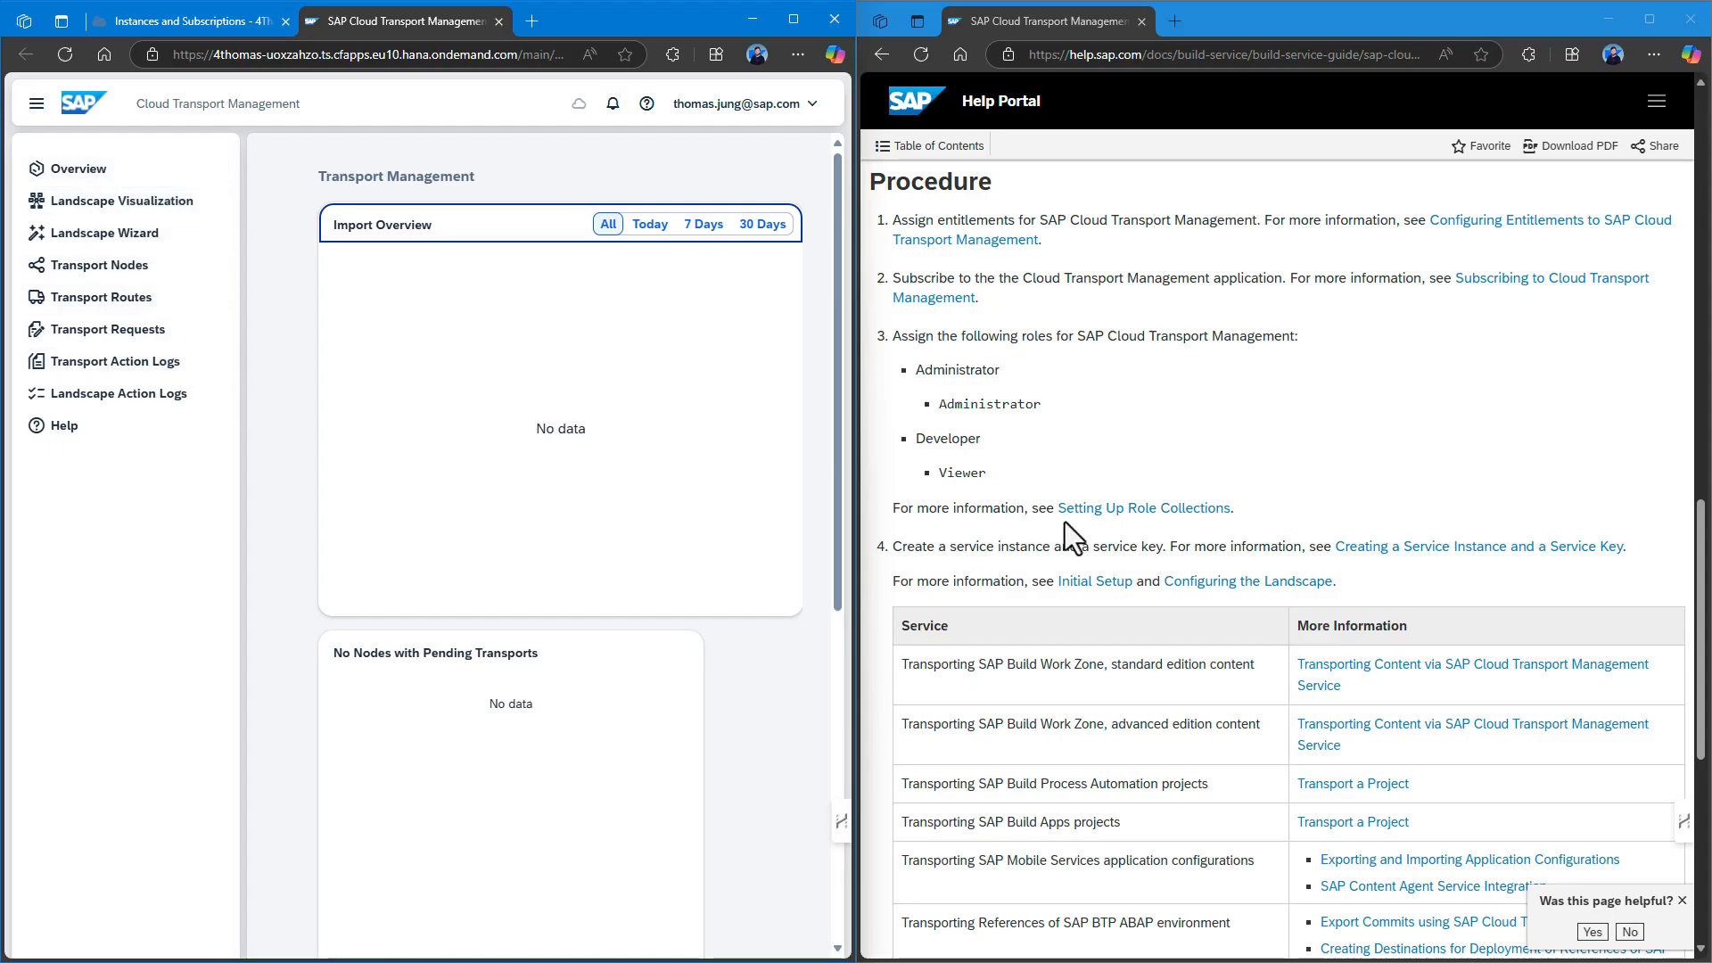
pyautogui.scroll(-7, 1065, 522)
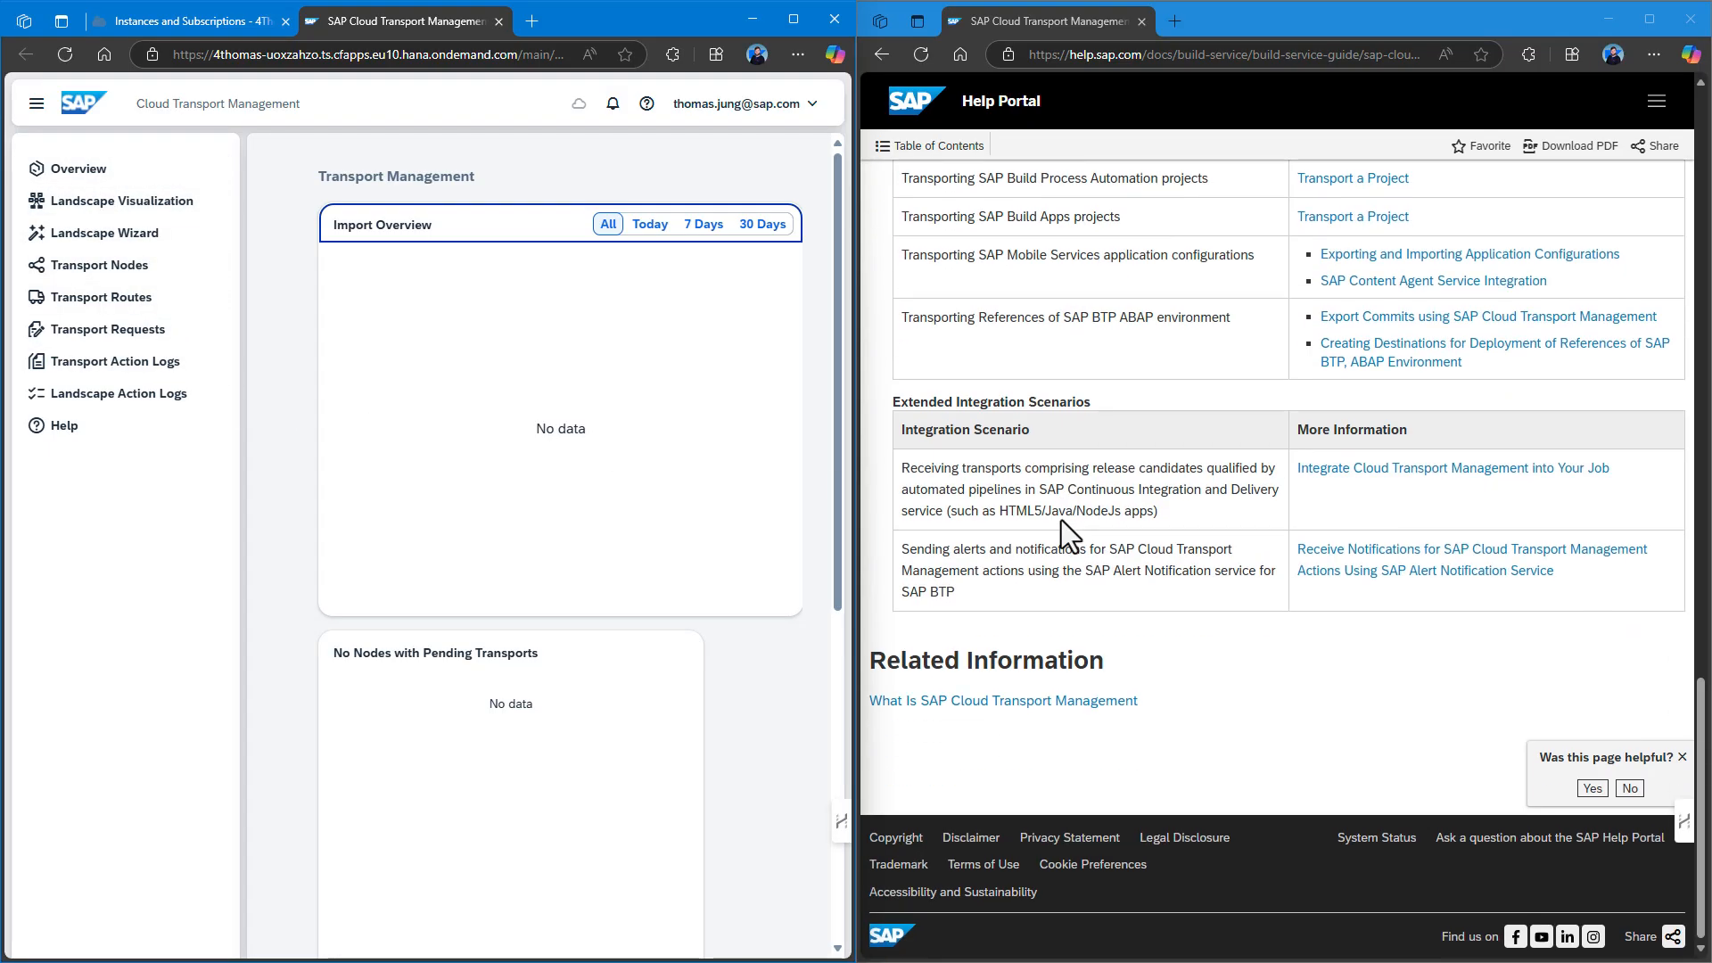
pyautogui.scroll(5, 1061, 520)
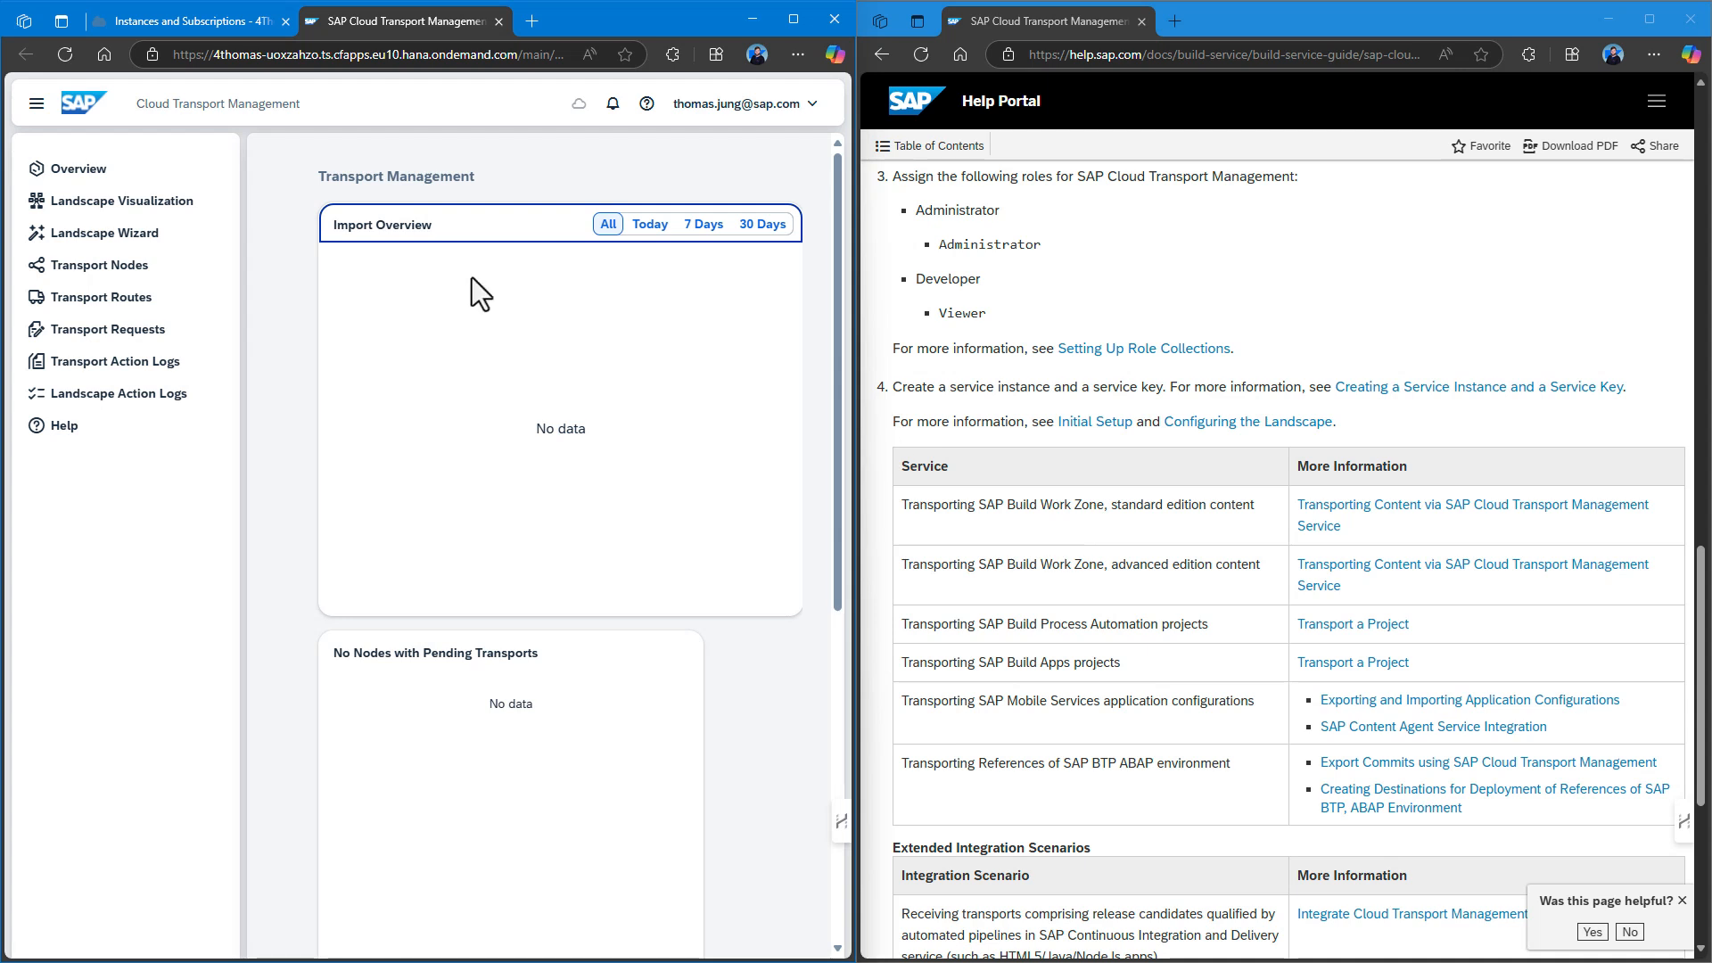
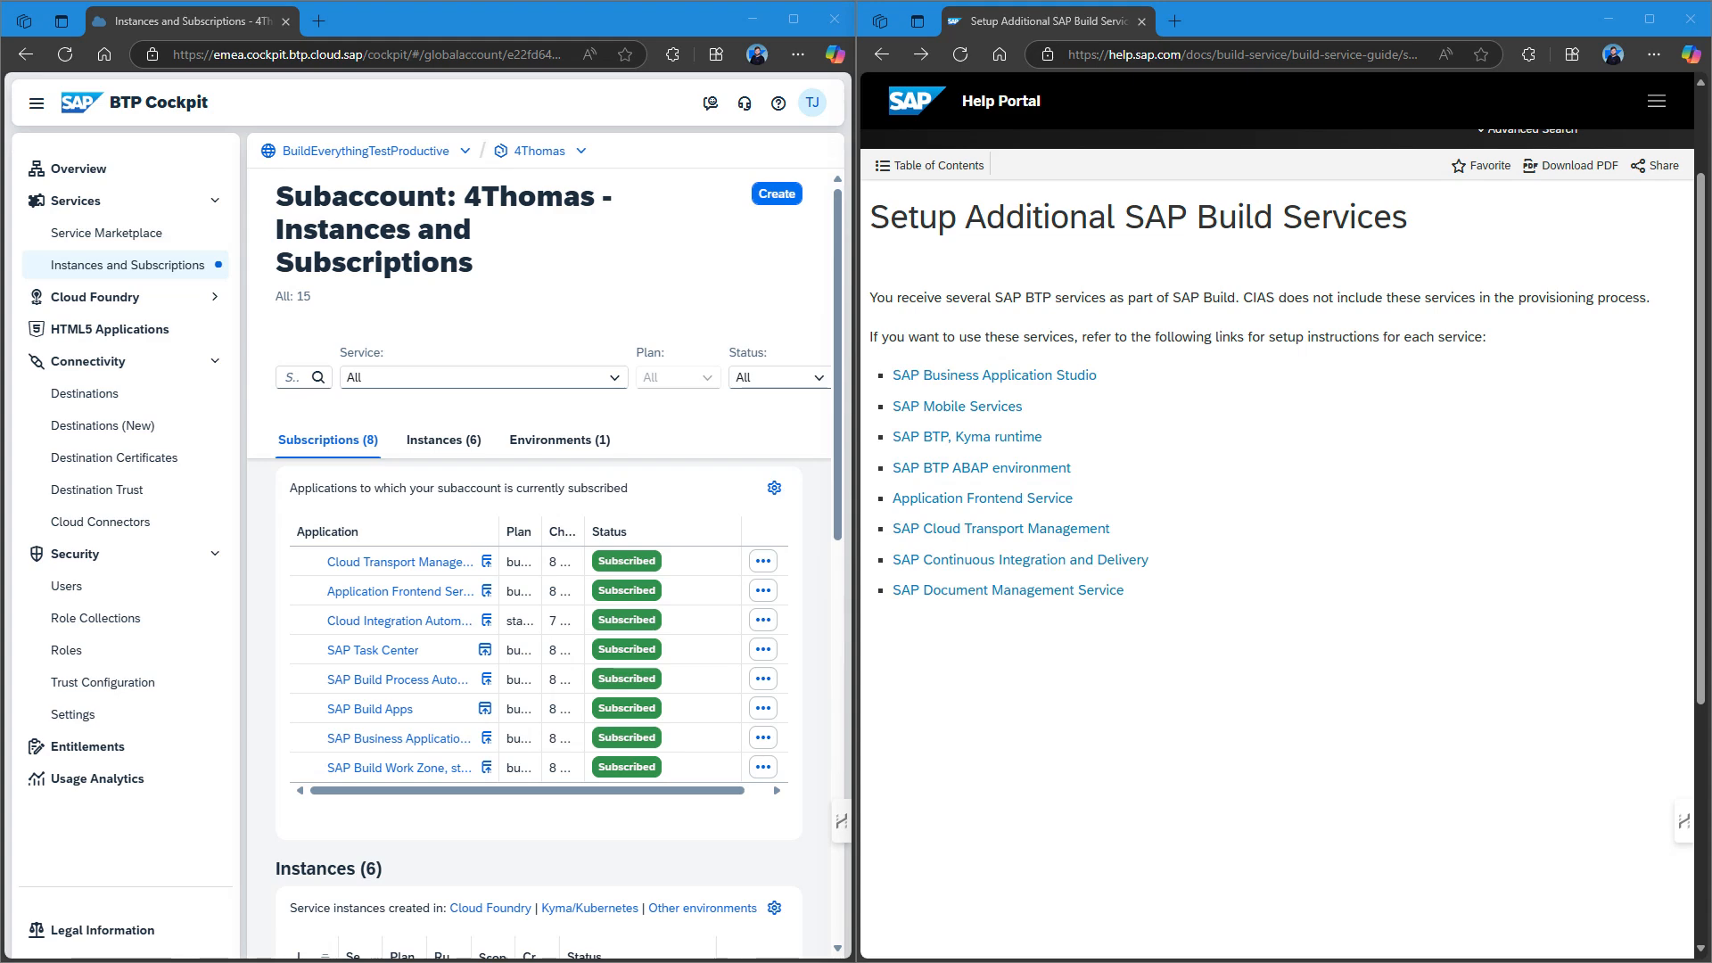
# Open the SAP Continuous Integration and Delivery help page and scroll to its Procedure and roles.
pyautogui.click(1099, 567)
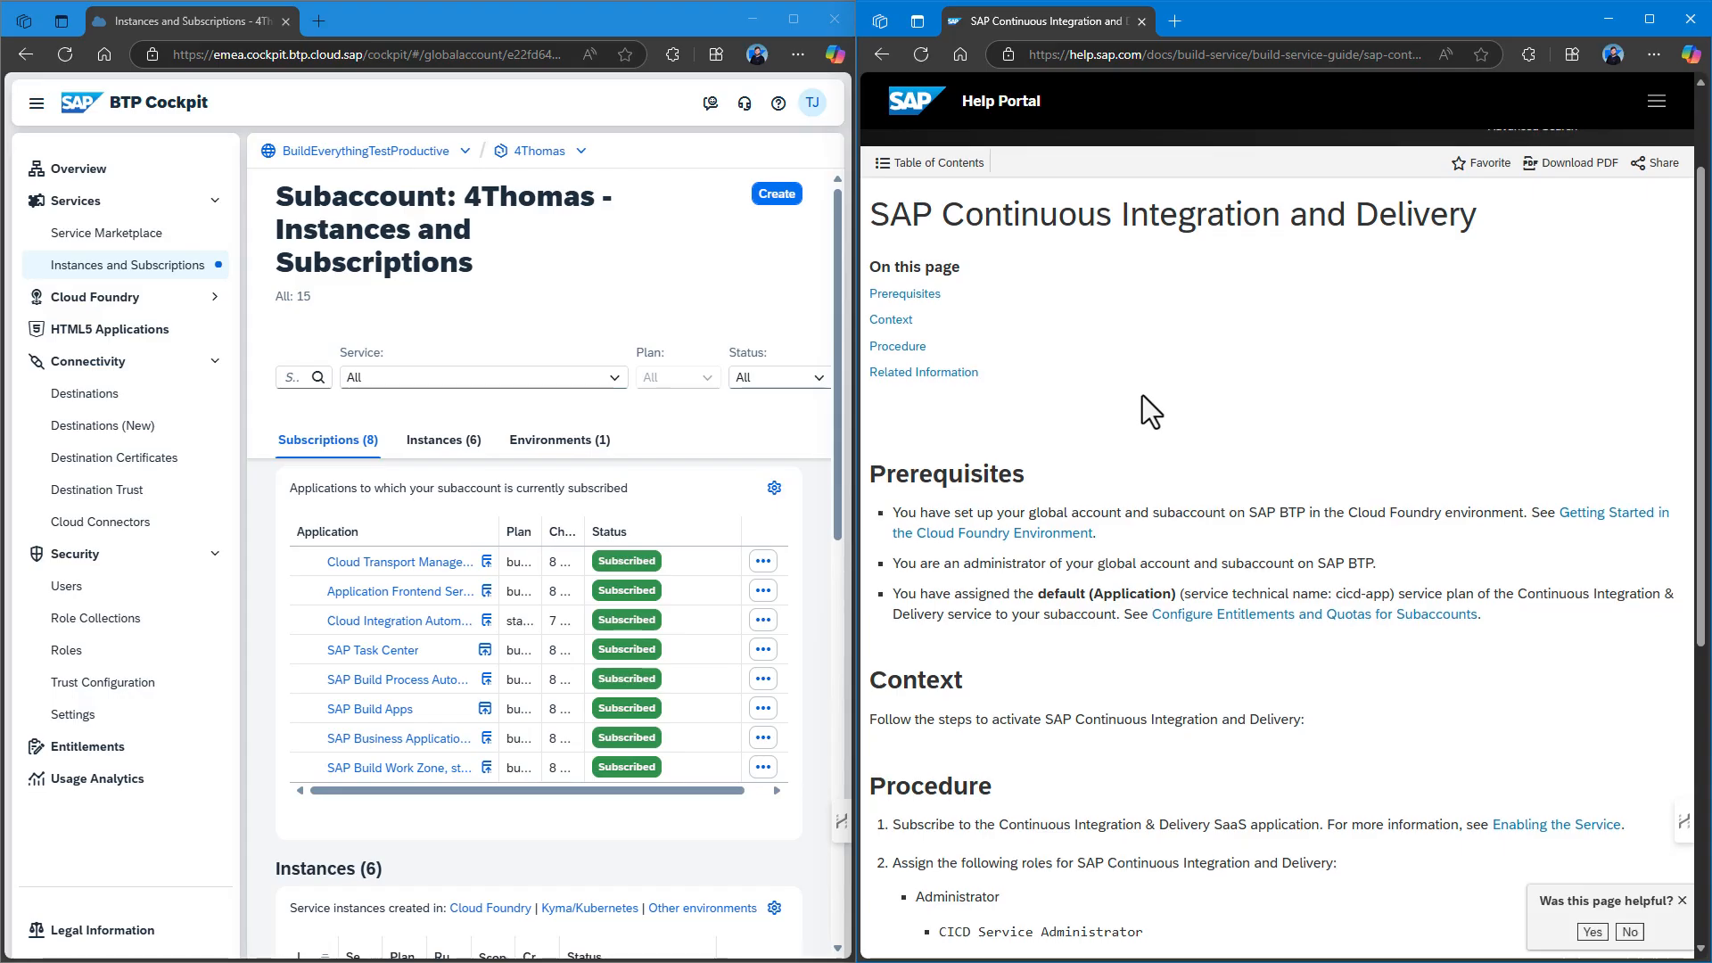
pyautogui.scroll(-3, 1143, 394)
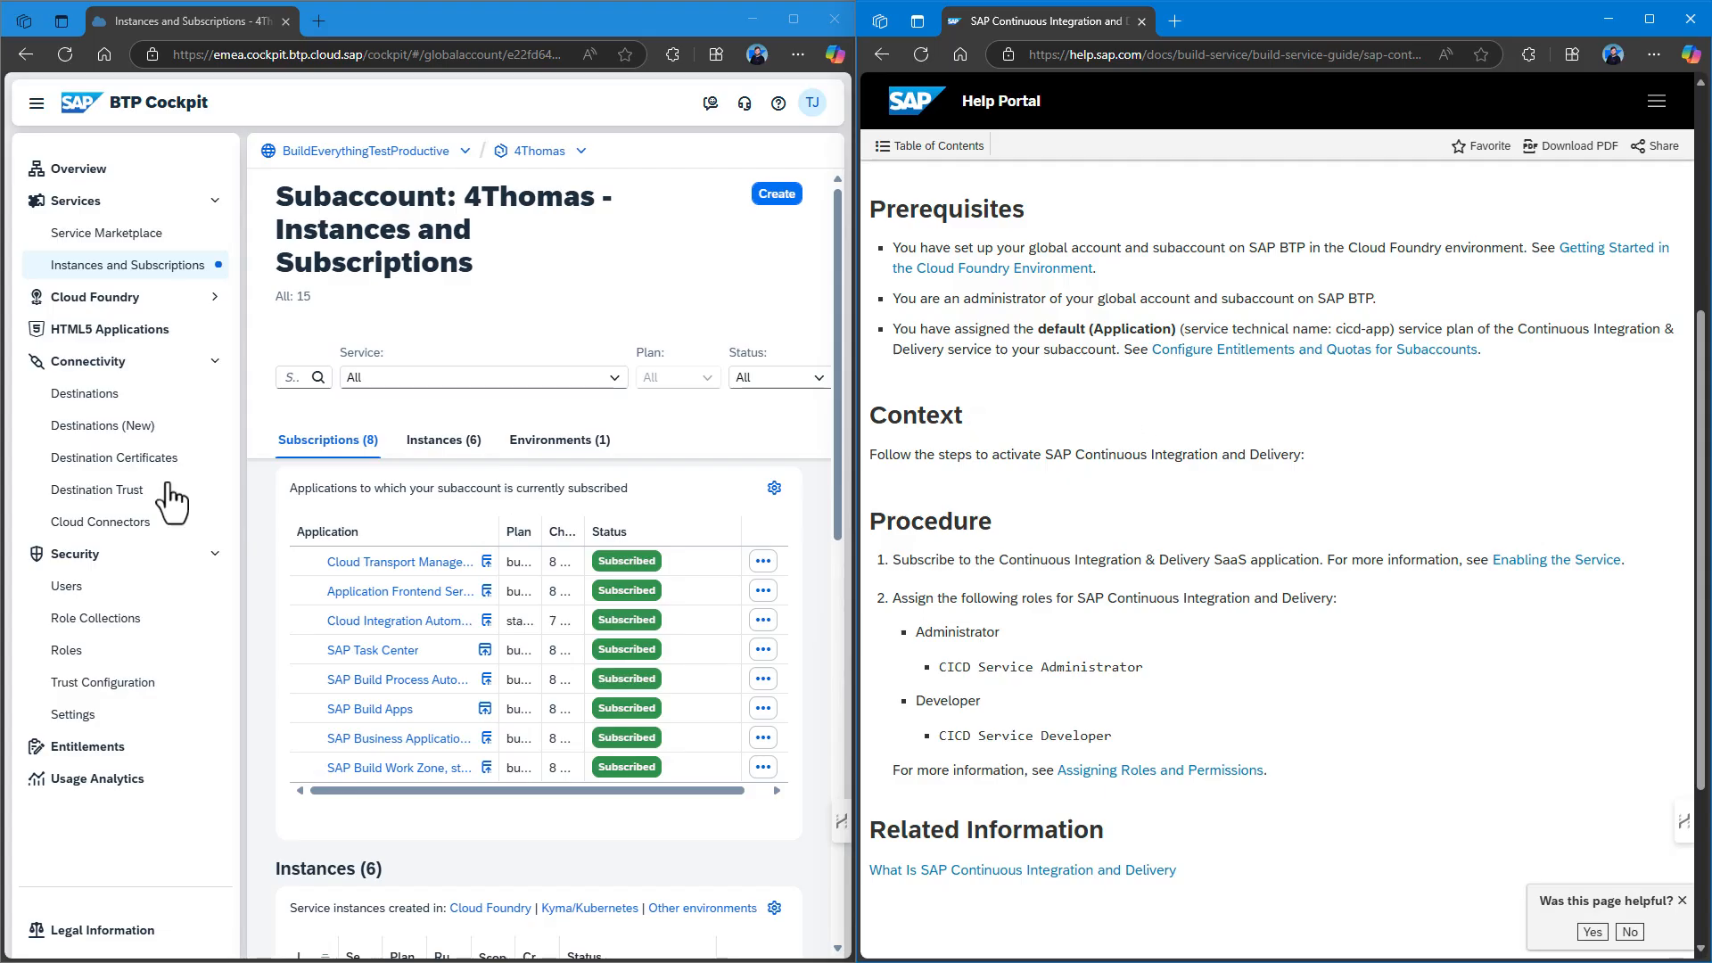
# Add the Continuous Integration & Delivery build-runtime plan to 4Thomas's entitlements and save.
pyautogui.click(89, 749)
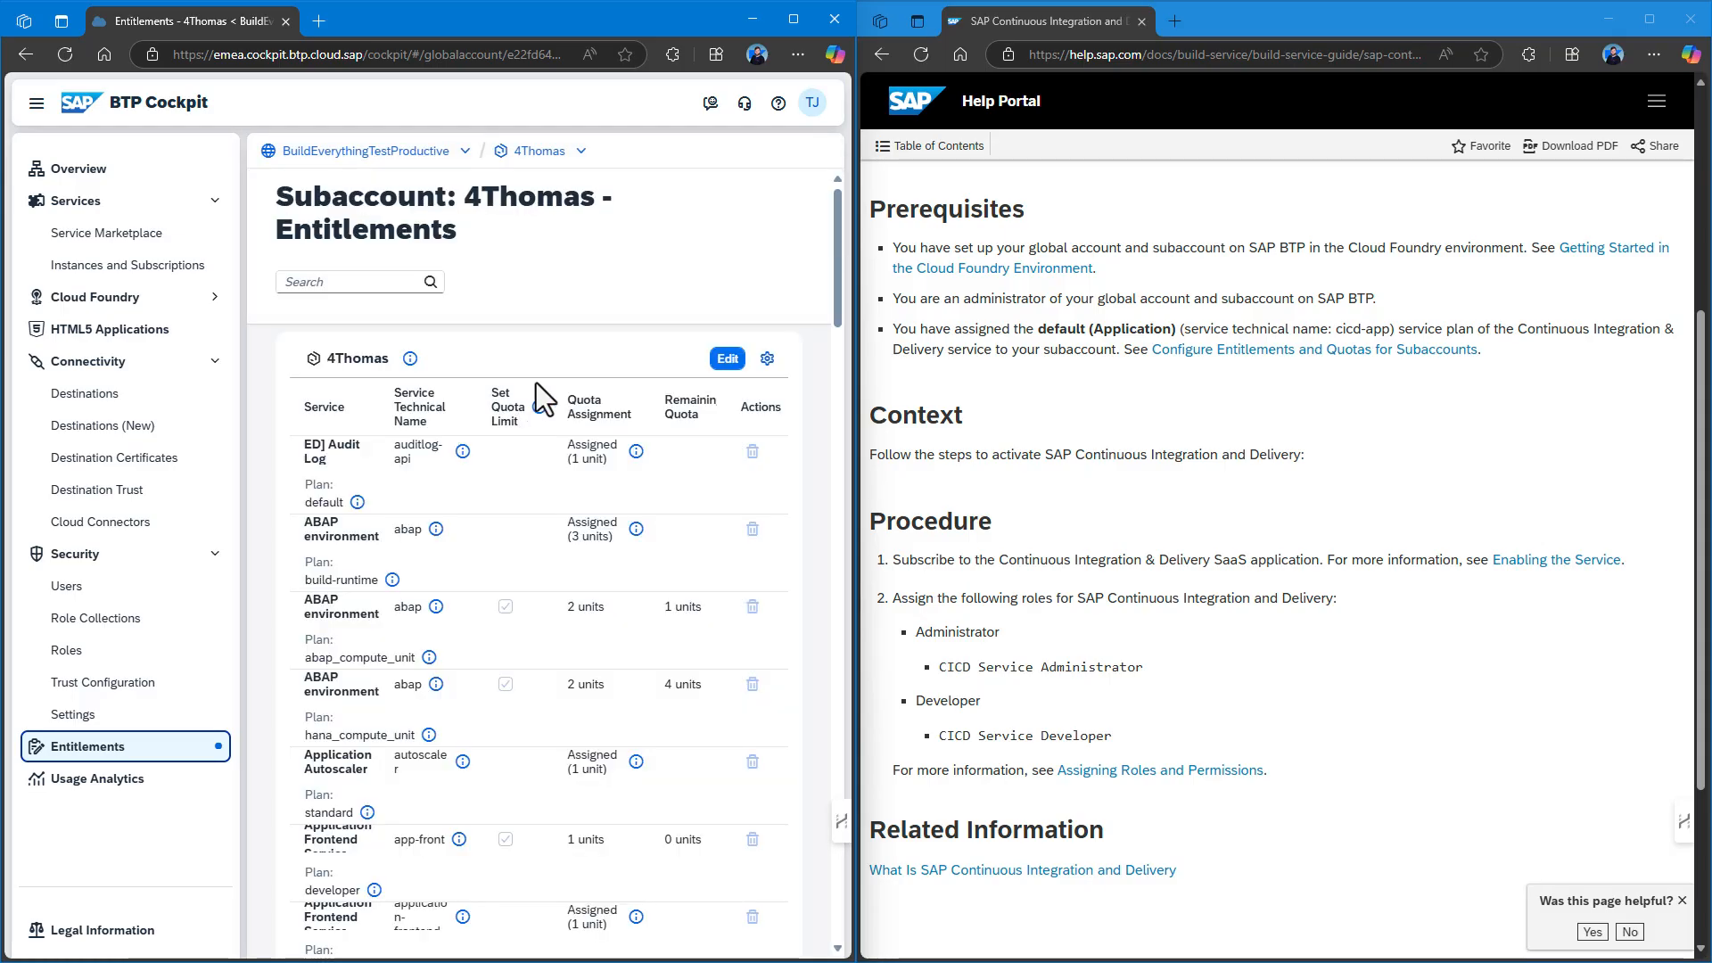
pyautogui.click(721, 362)
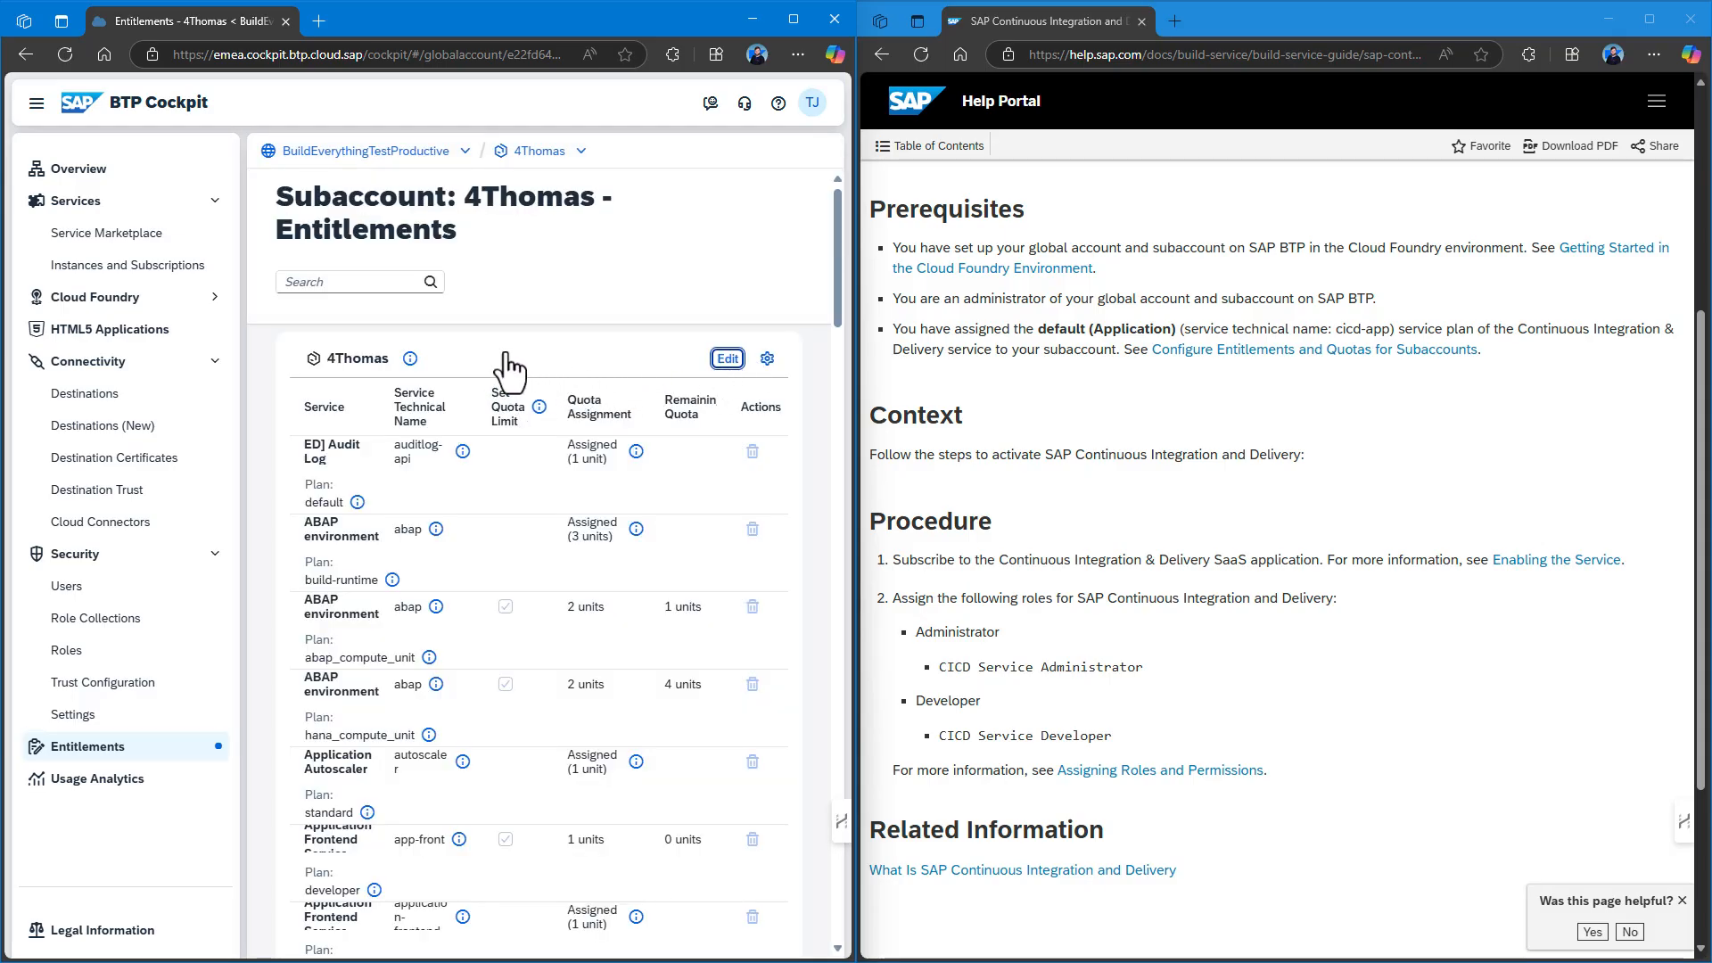
pyautogui.click(582, 361)
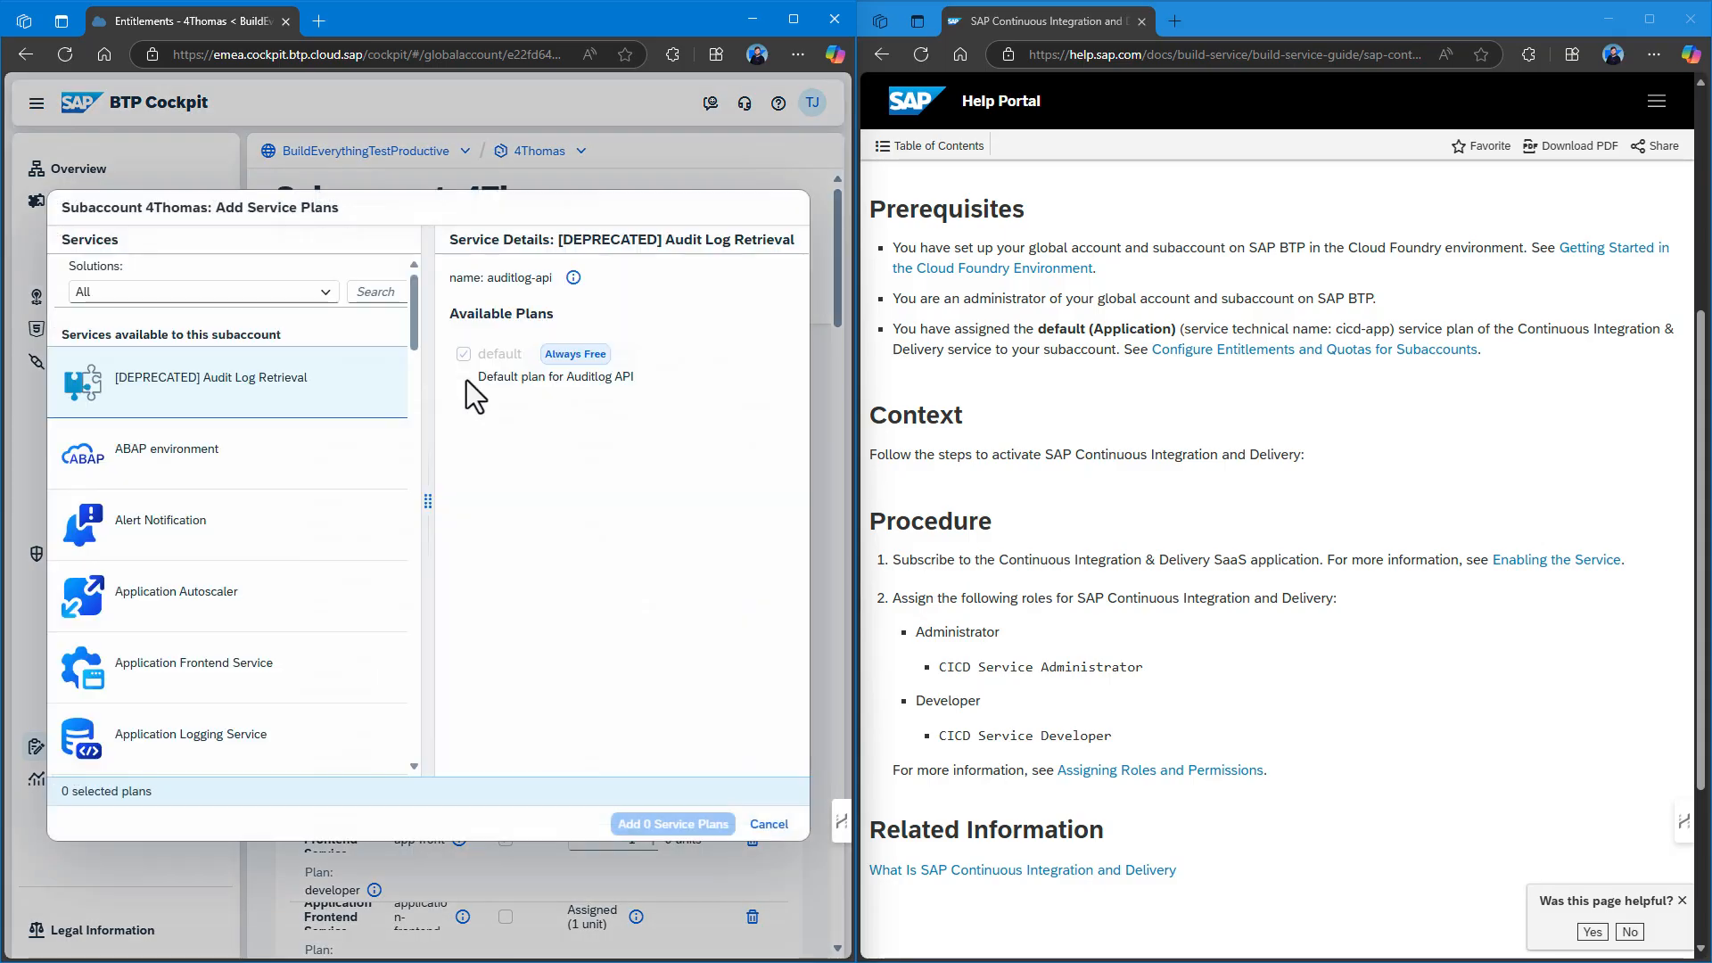
pyautogui.click(218, 295)
pyautogui.click(383, 294)
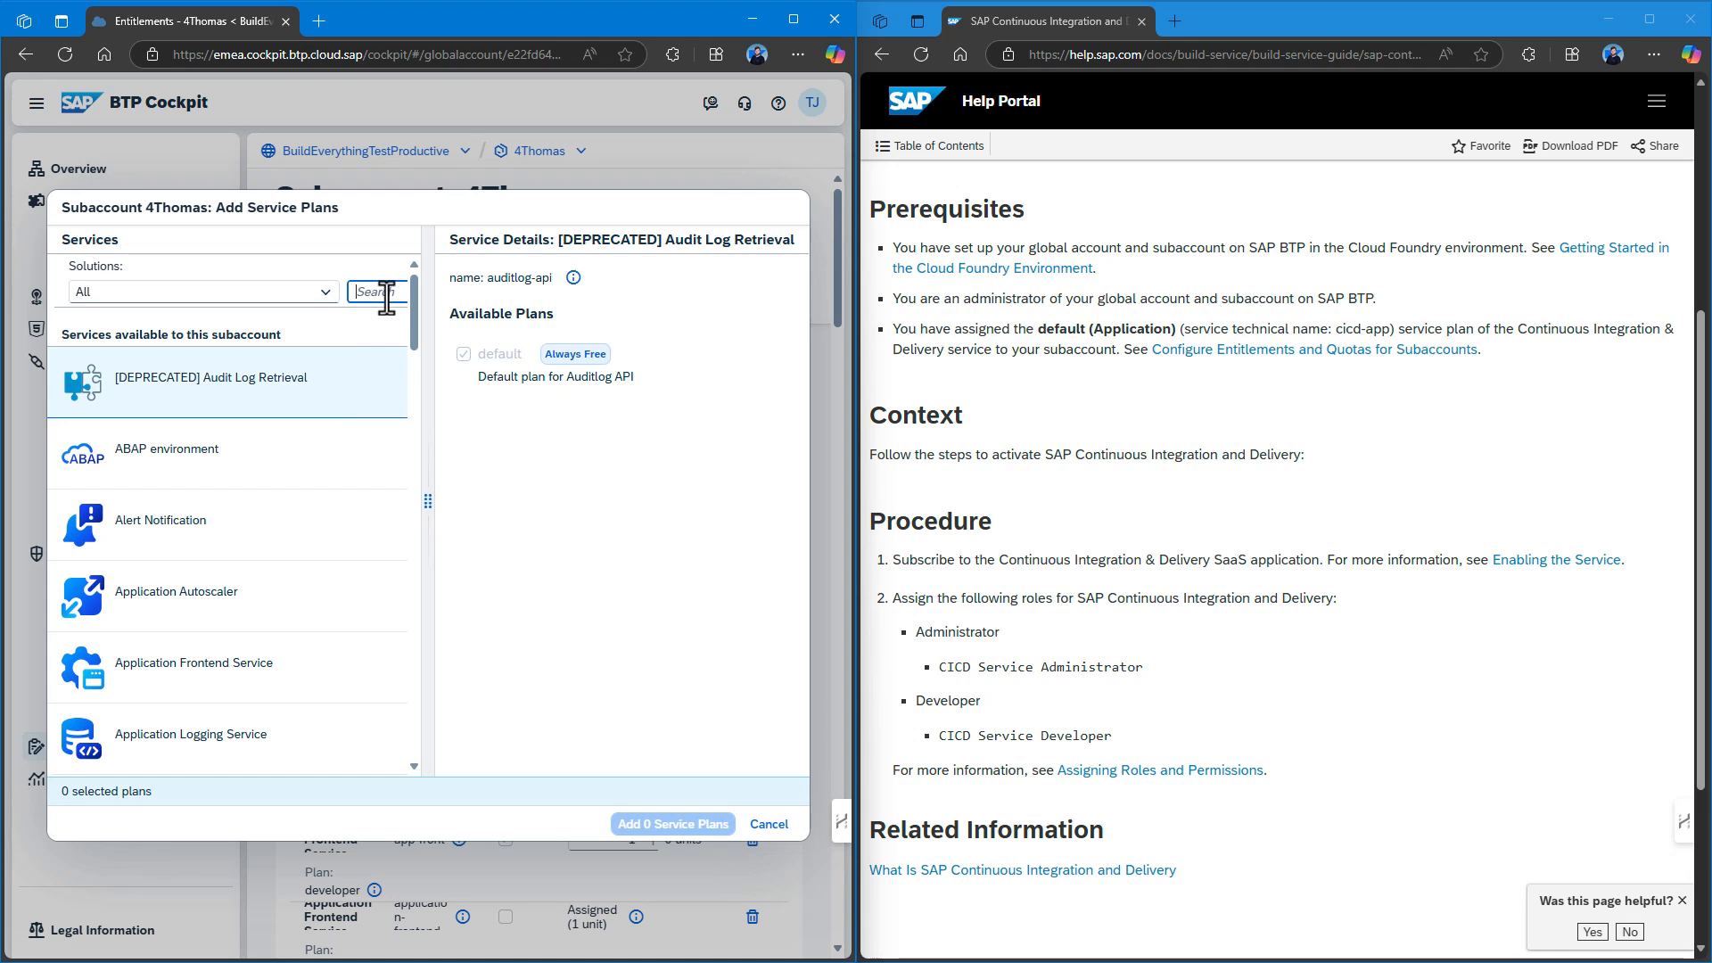
pyautogui.write('nti')
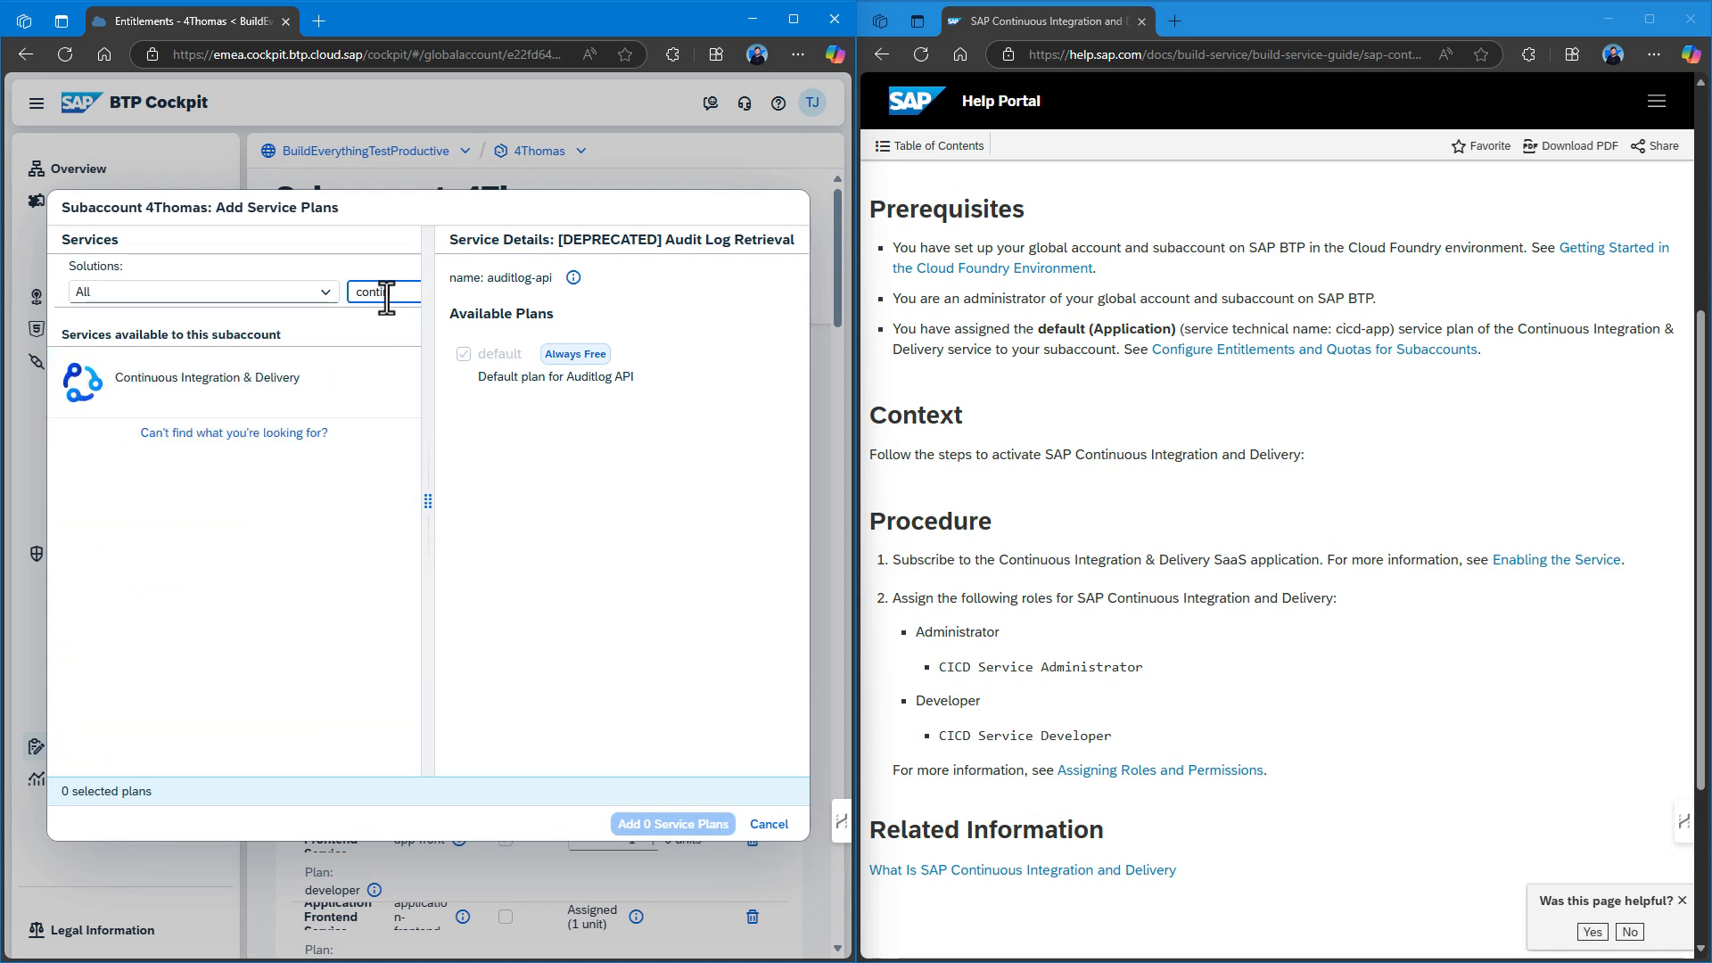
pyautogui.write('n')
pyautogui.click(279, 380)
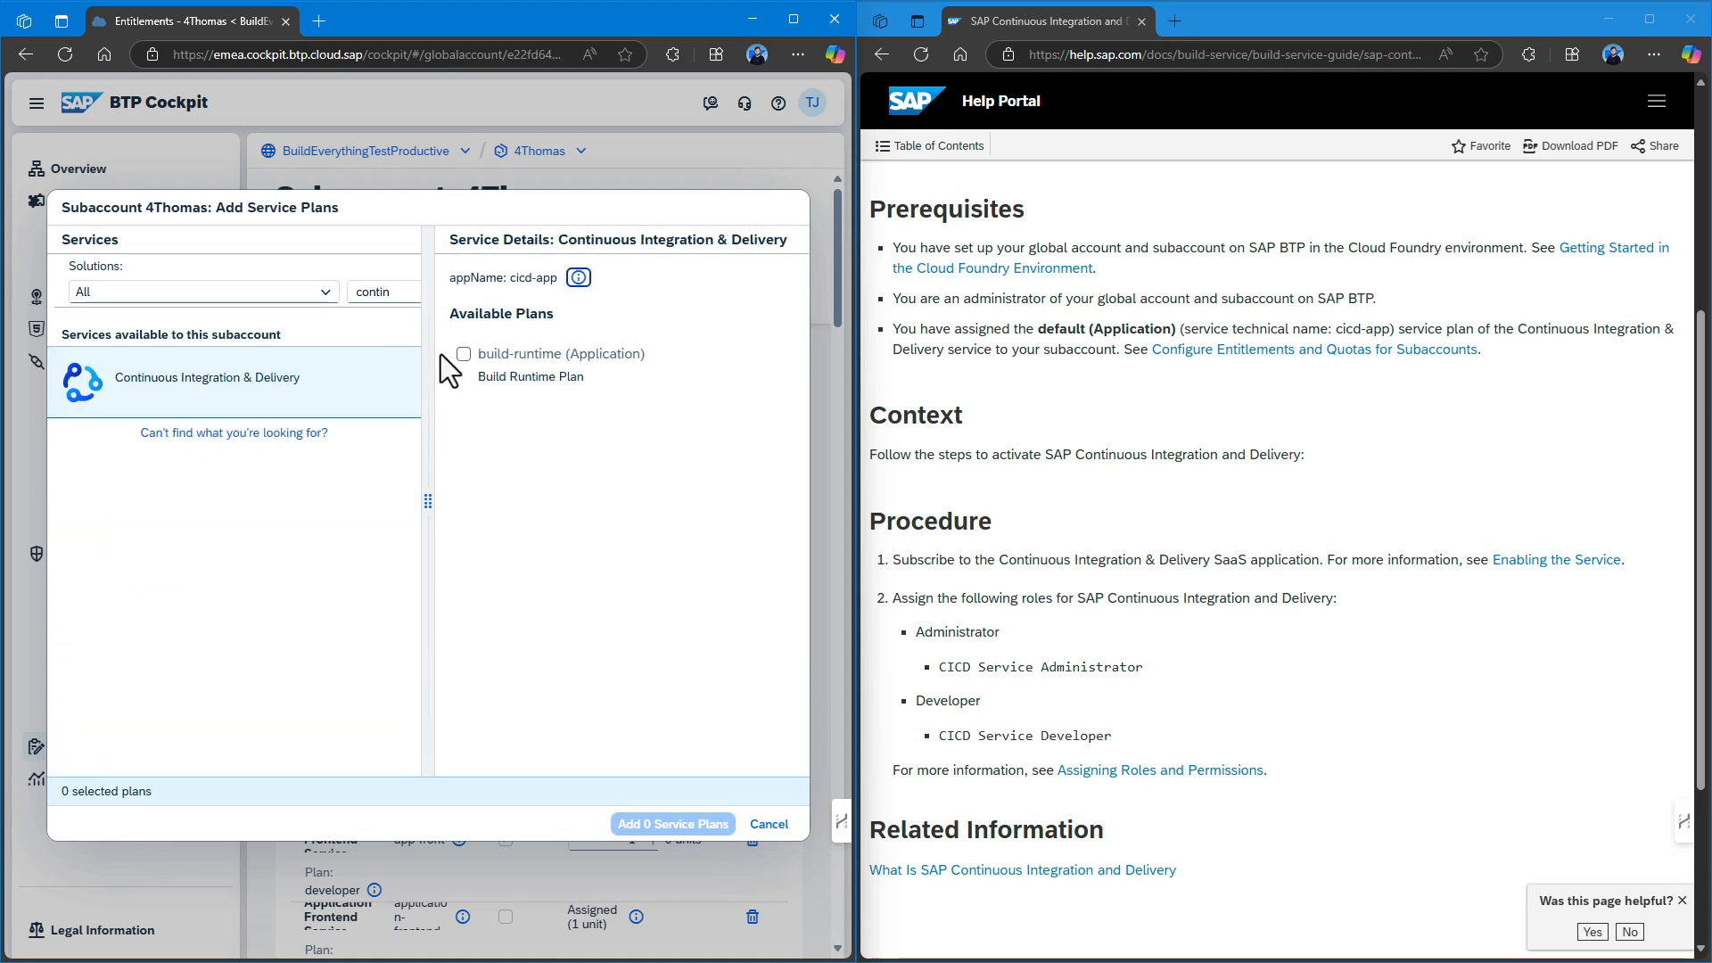
pyautogui.click(465, 354)
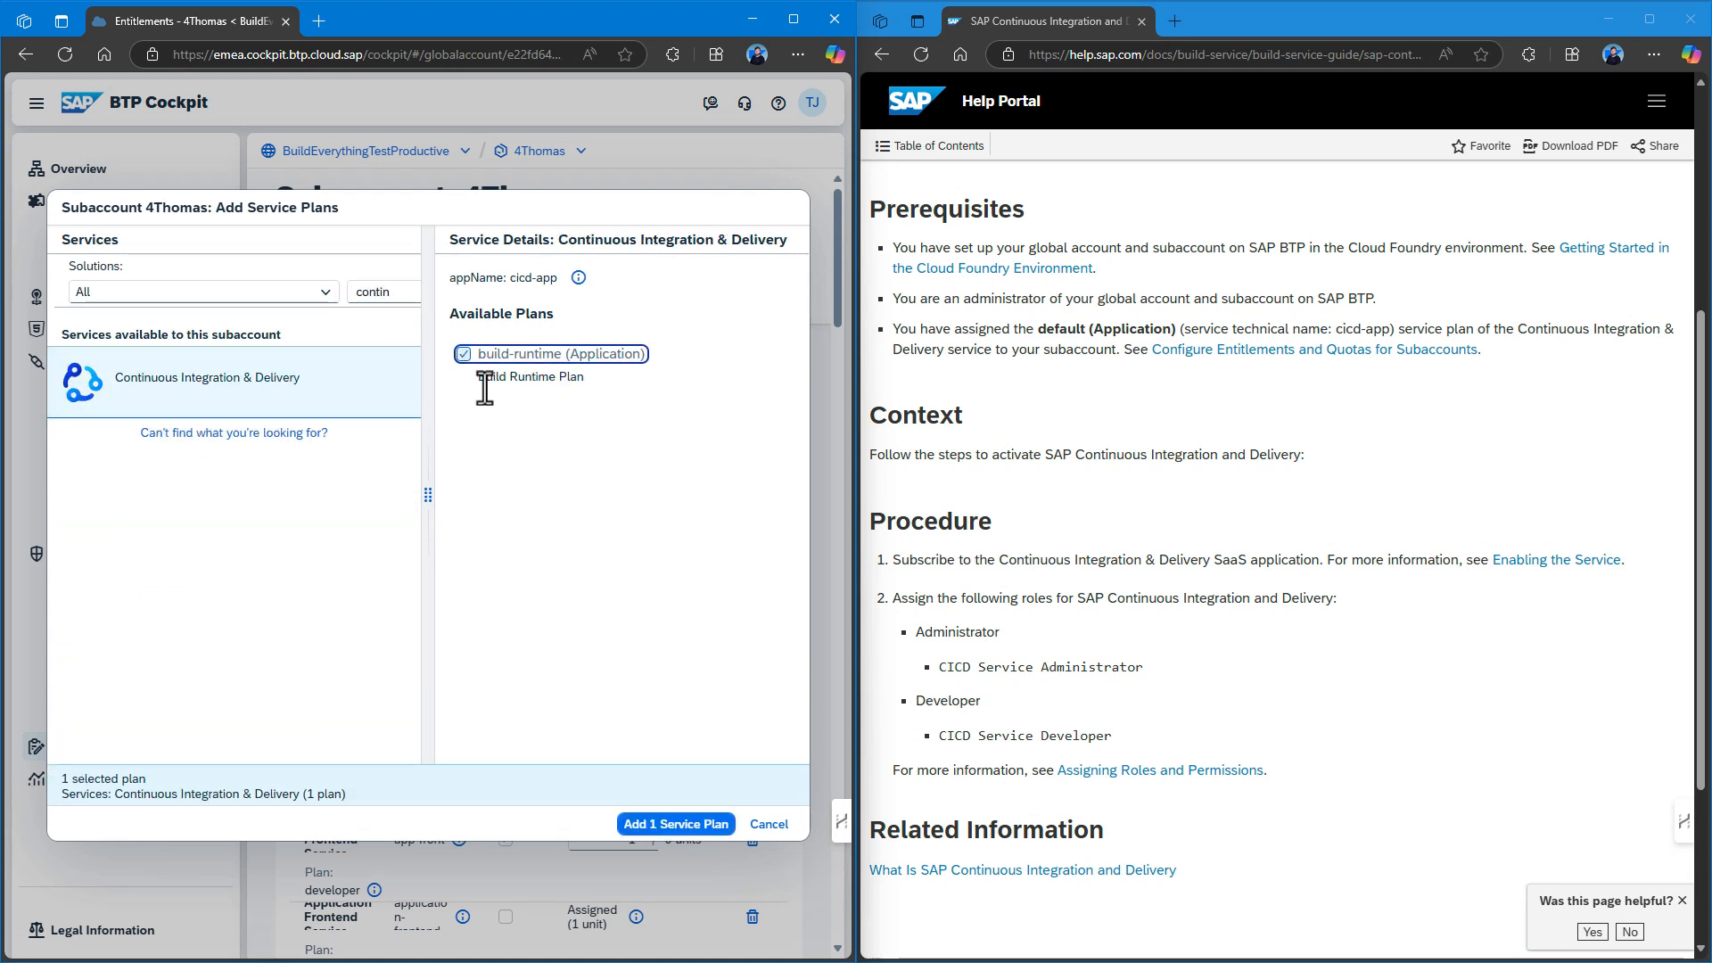
pyautogui.click(667, 825)
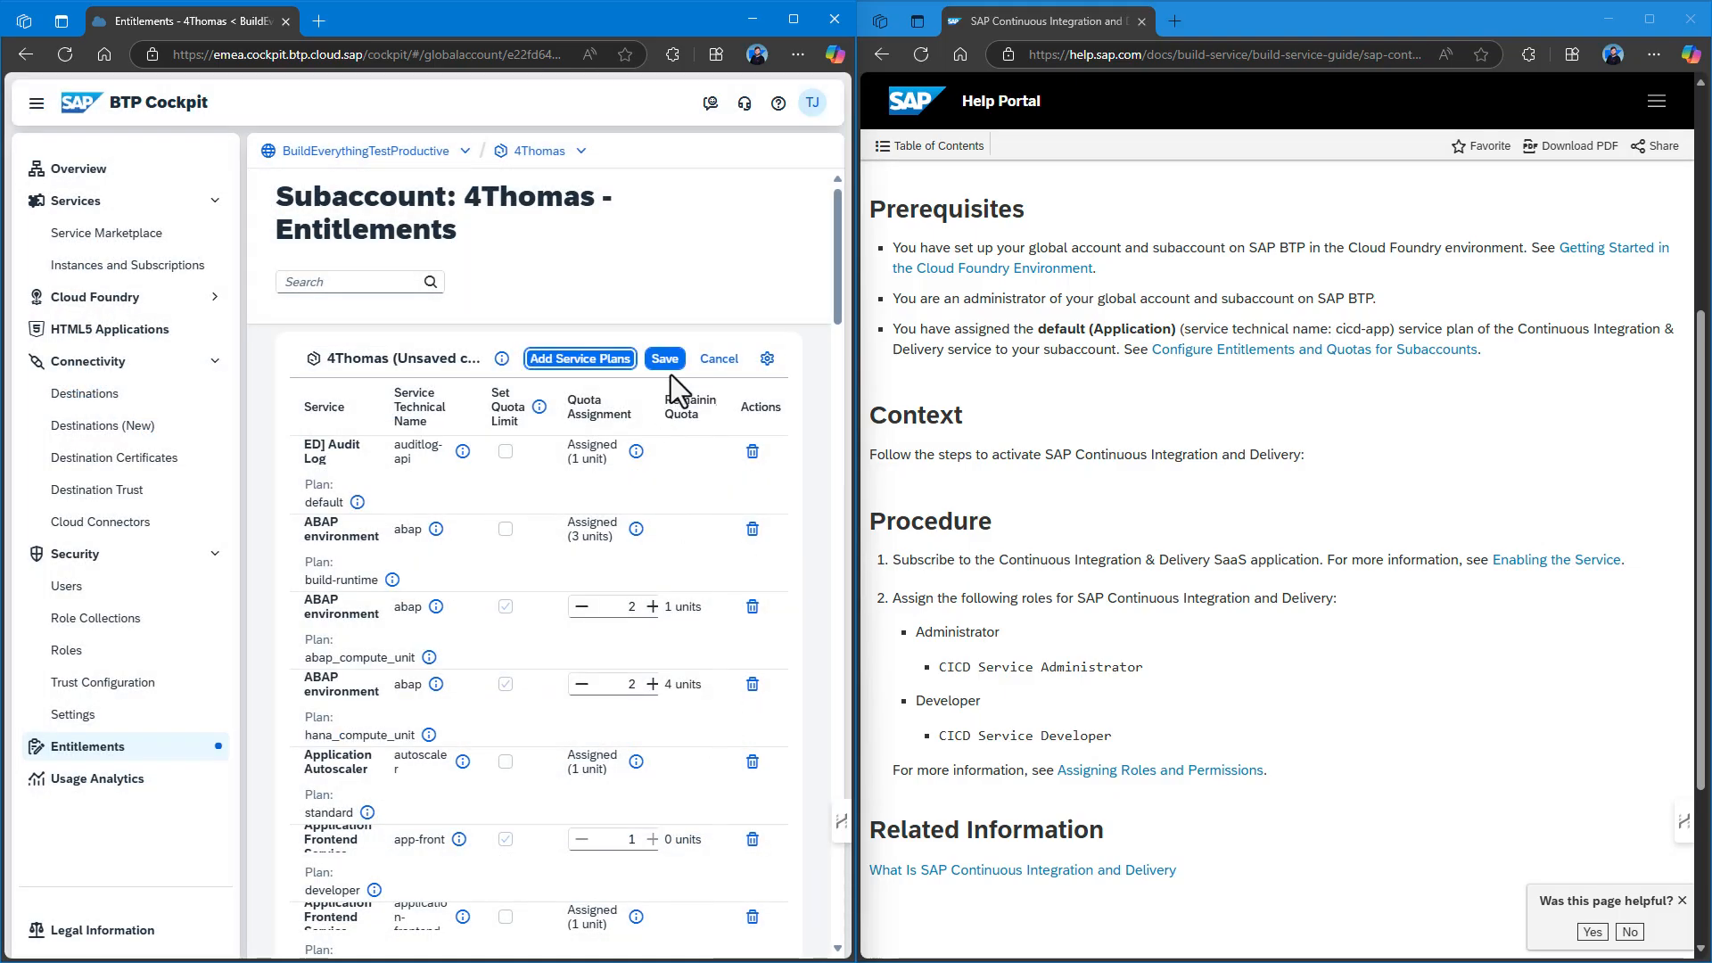
pyautogui.click(671, 364)
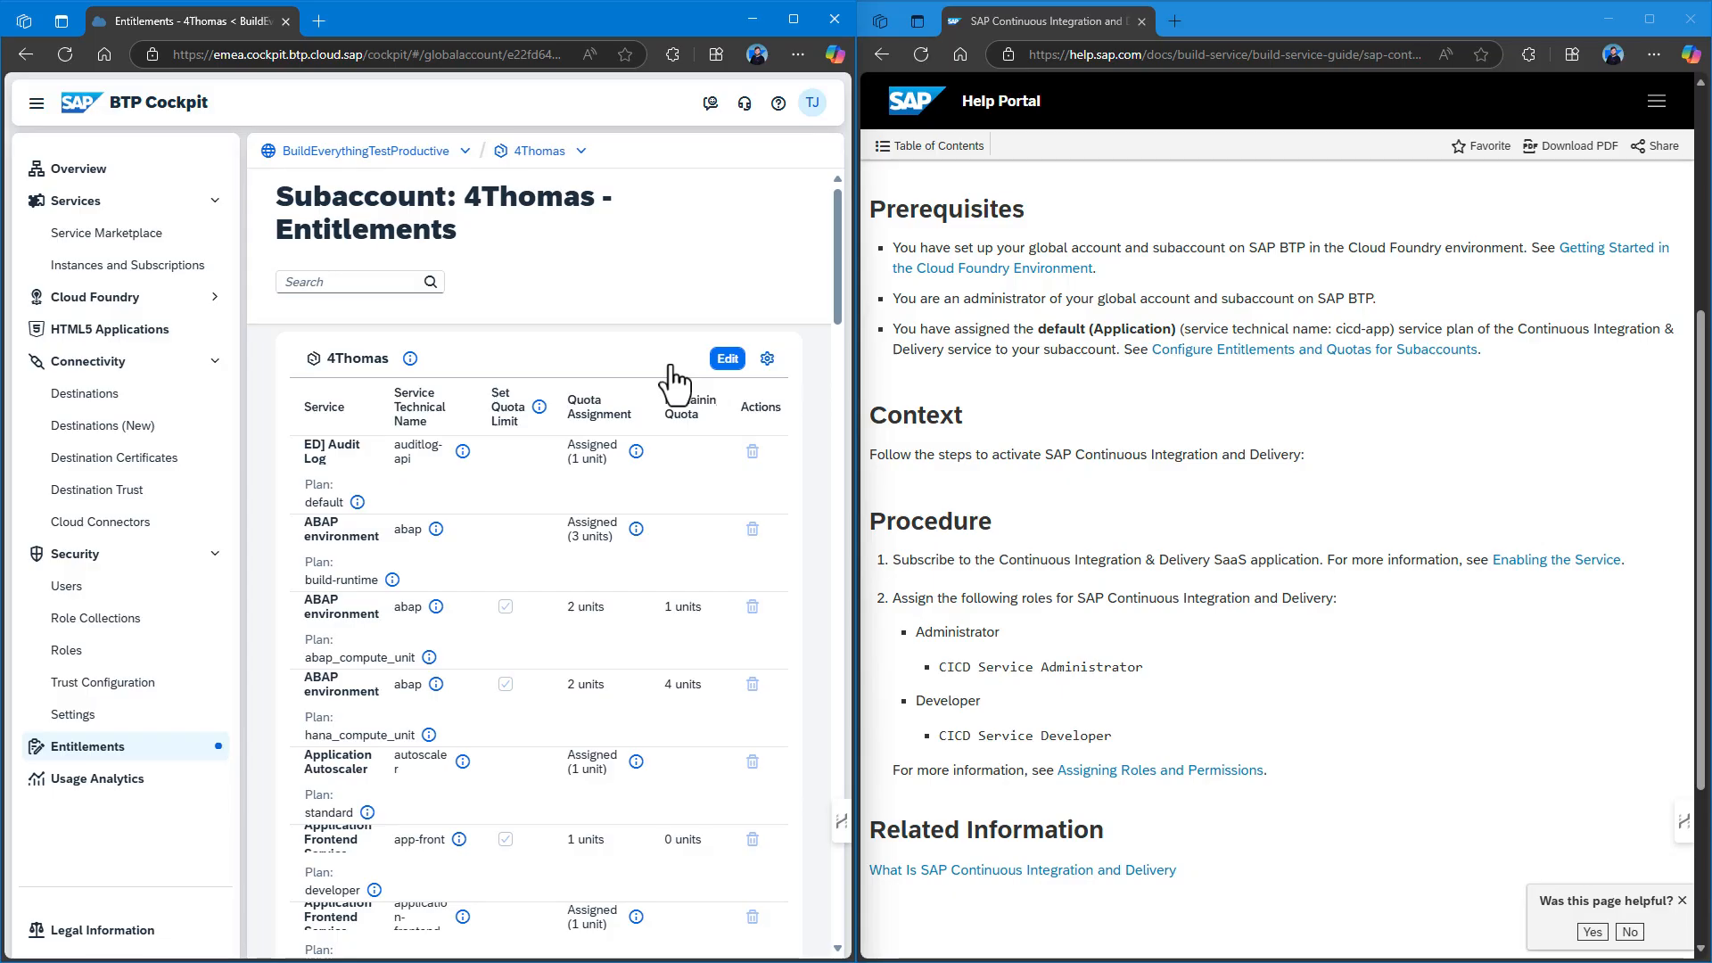
# Subscribe 4Thomas to Continuous Integration & Delivery on the build-runtime plan.
pyautogui.click(143, 265)
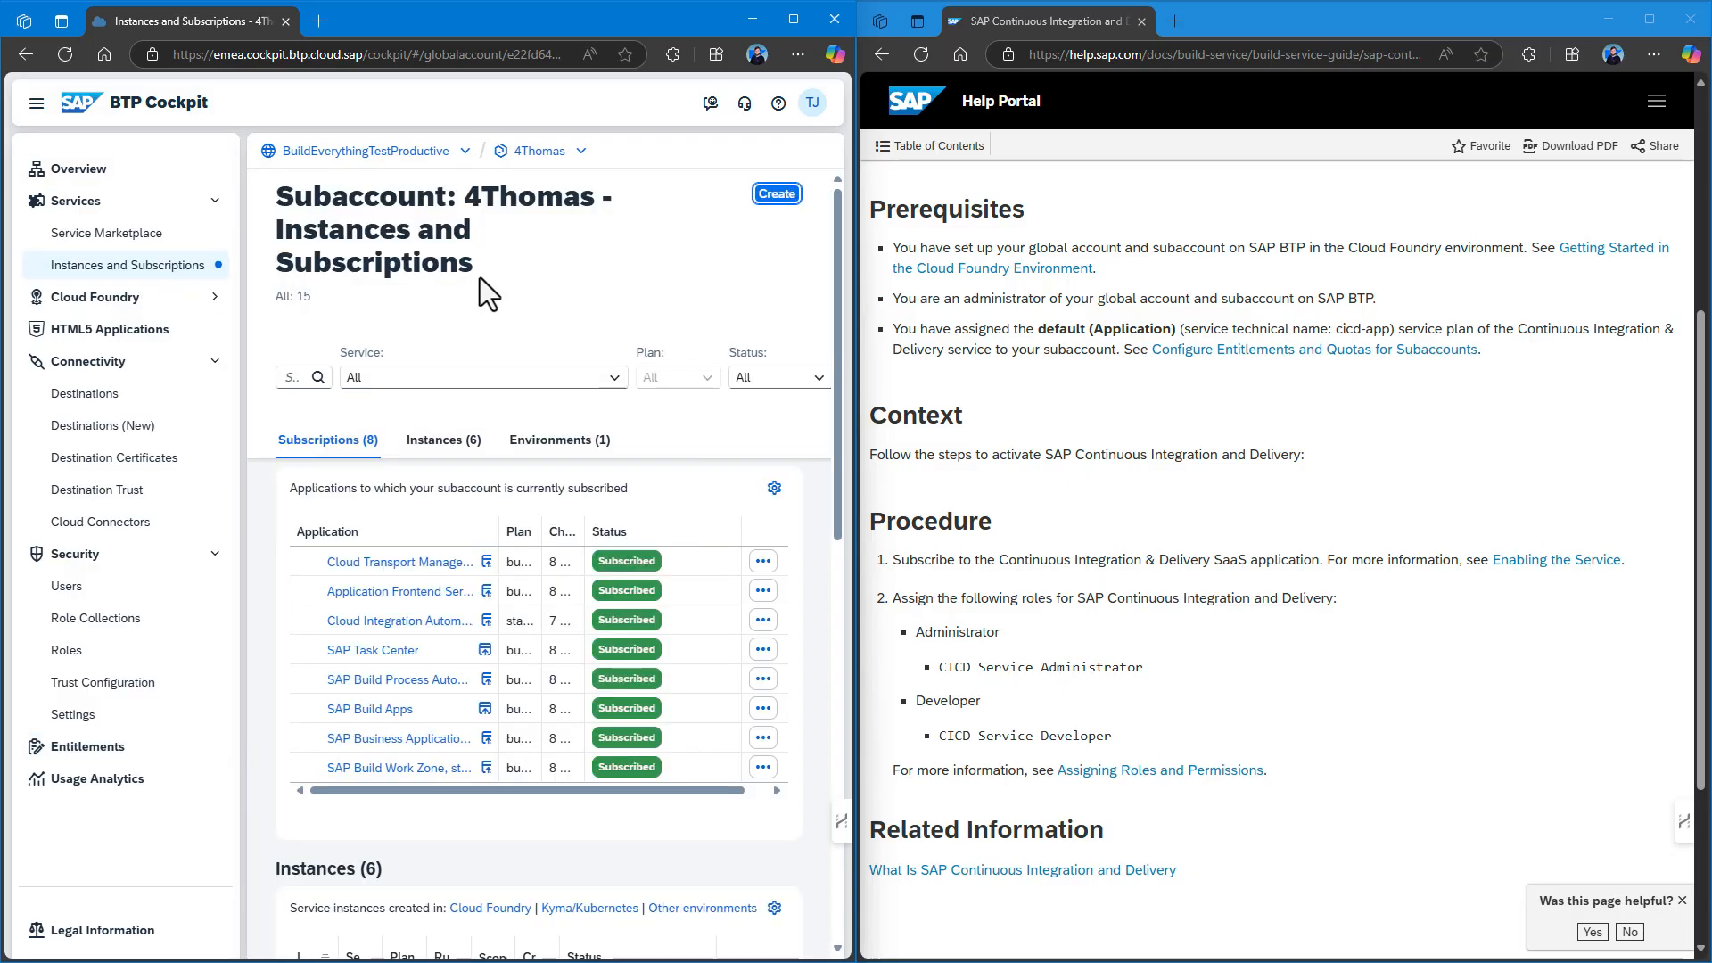
pyautogui.click(776, 195)
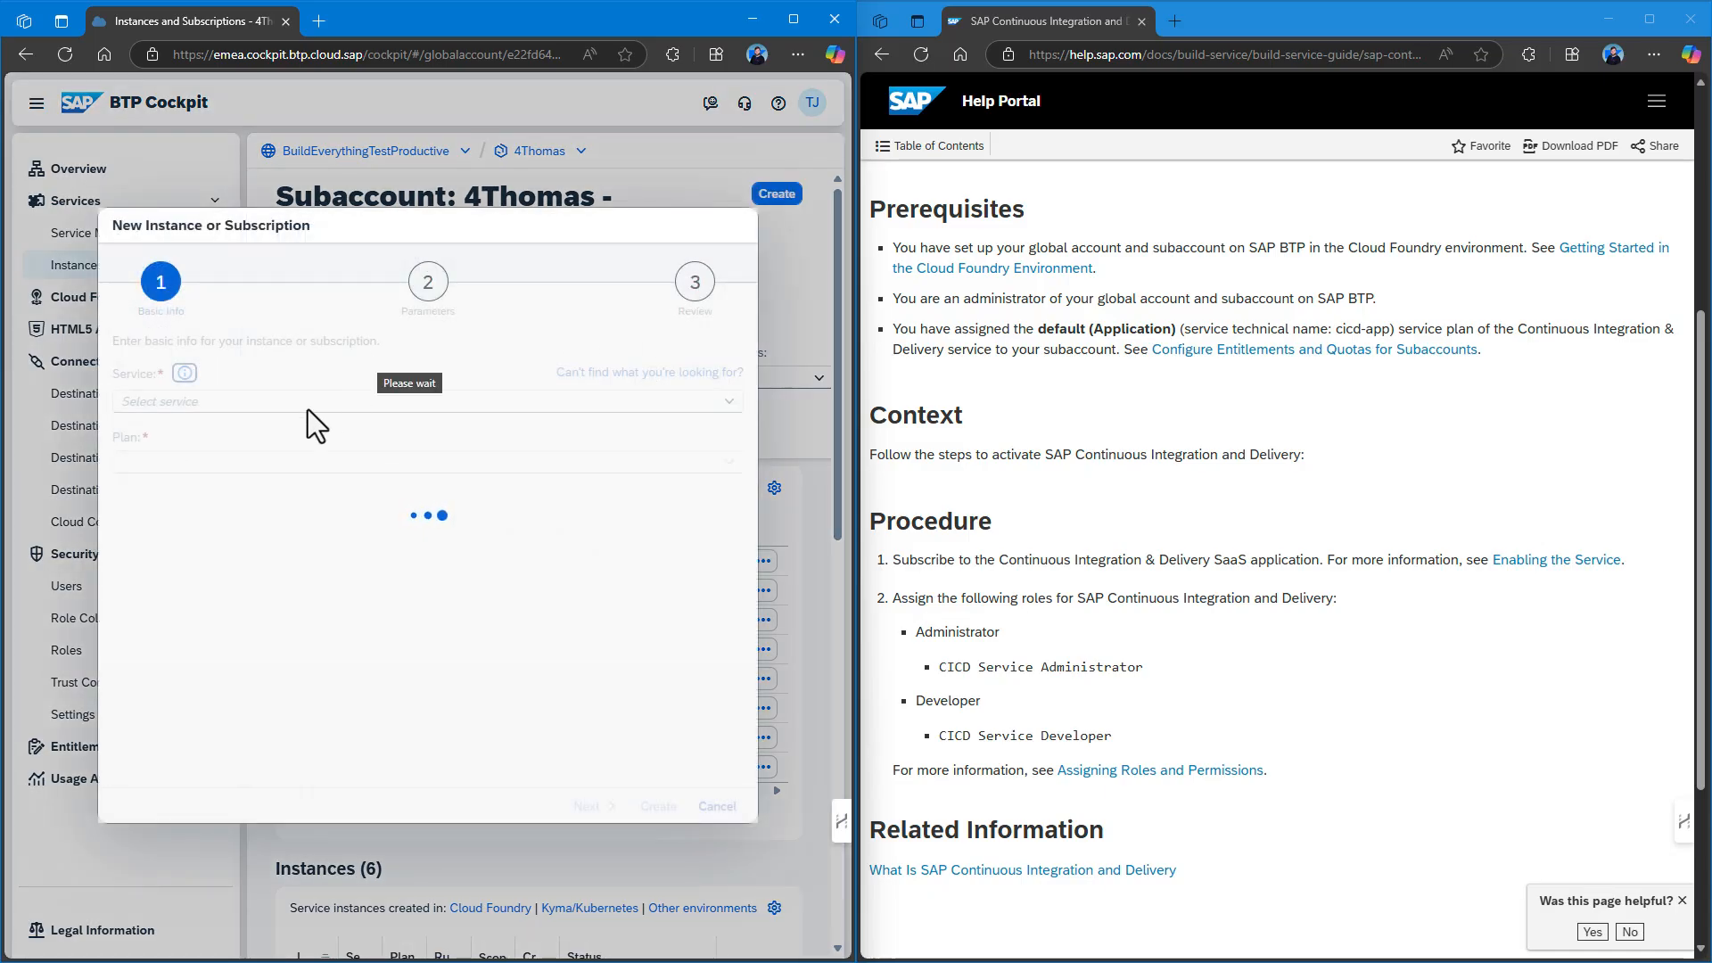
pyautogui.write('Continuous Integration & Delivery')
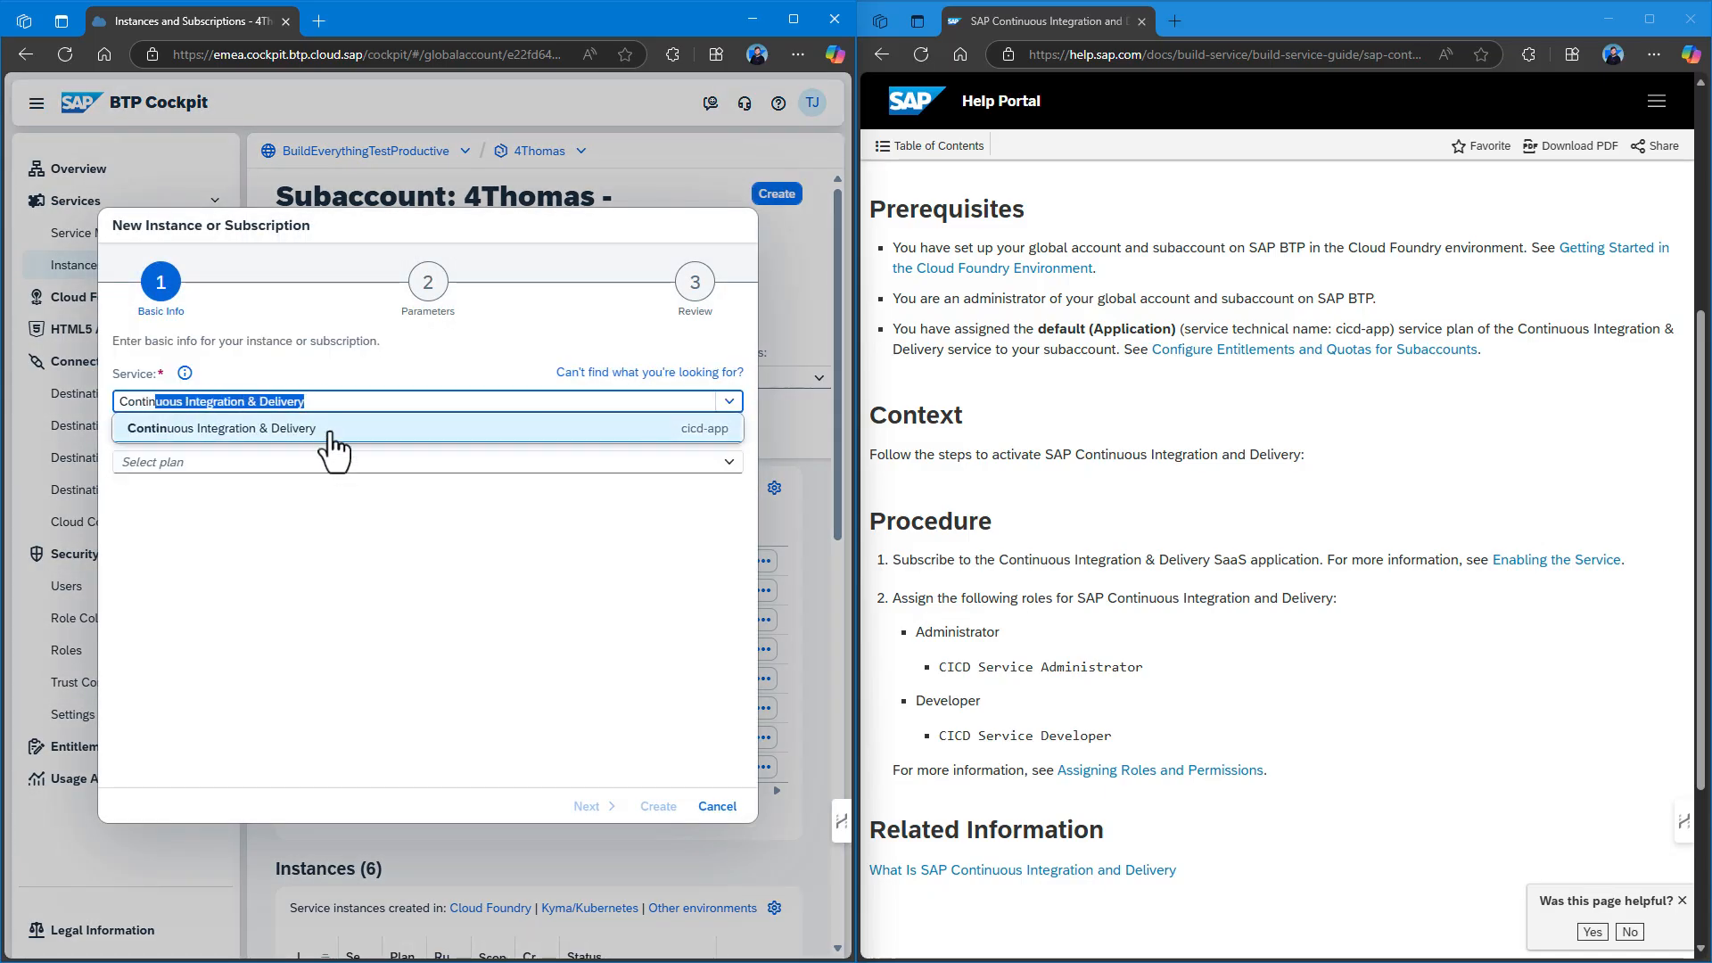
pyautogui.click(328, 427)
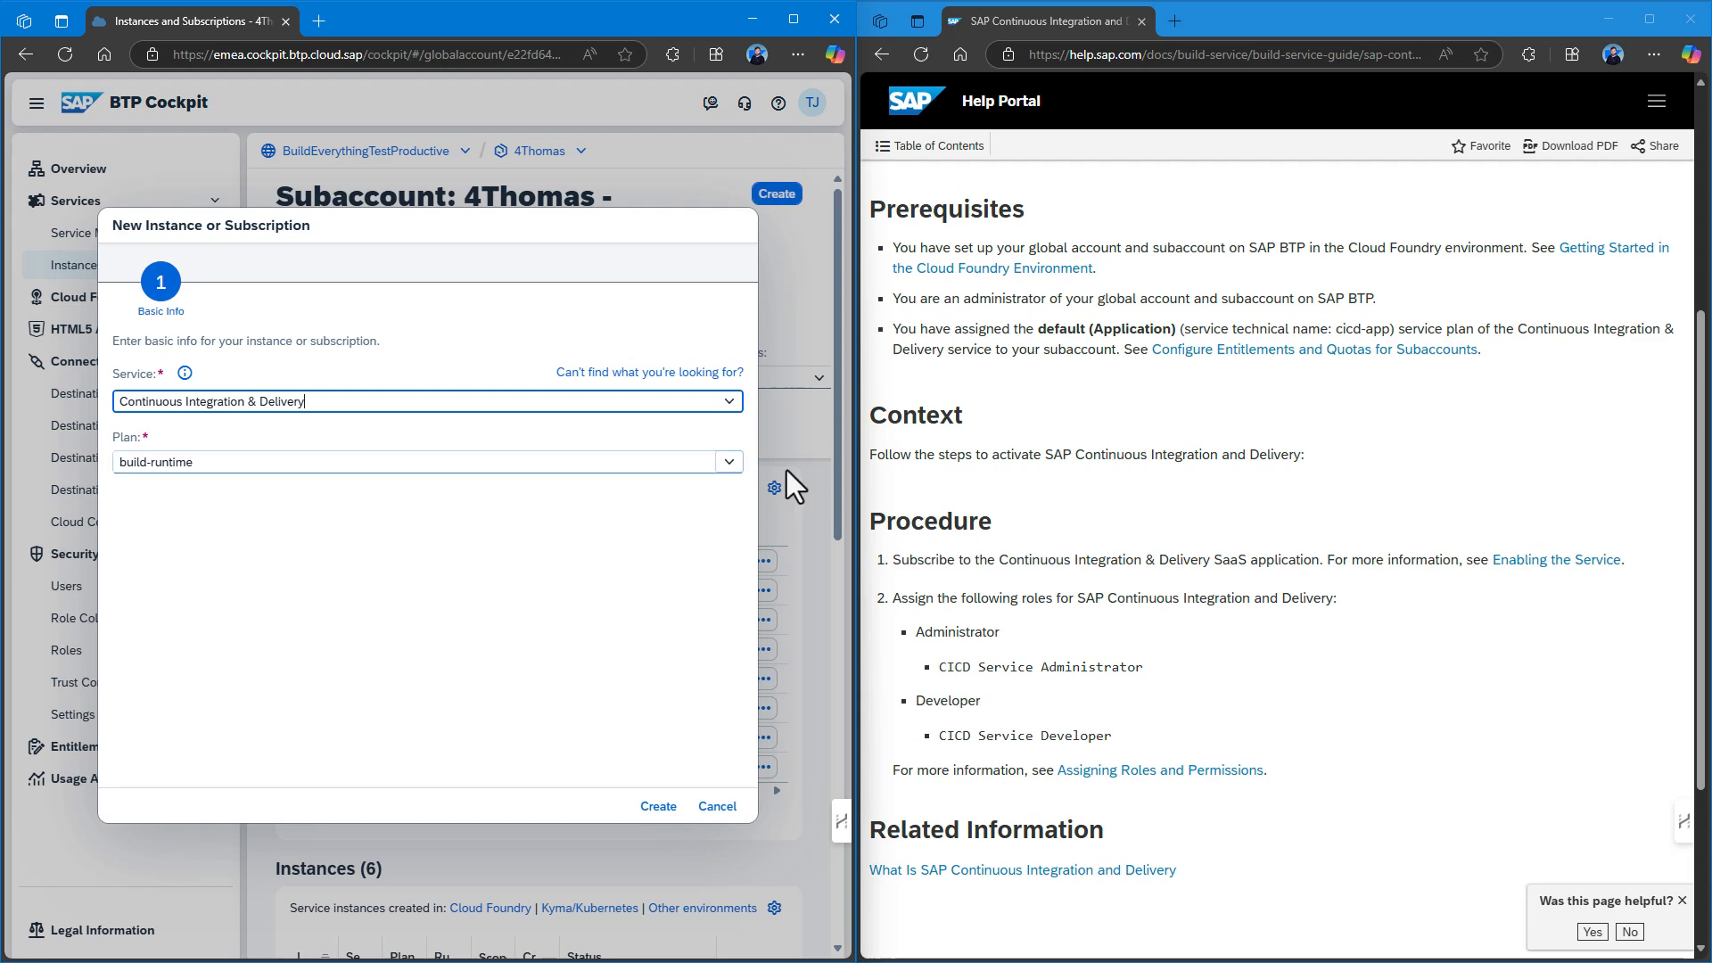
pyautogui.click(660, 807)
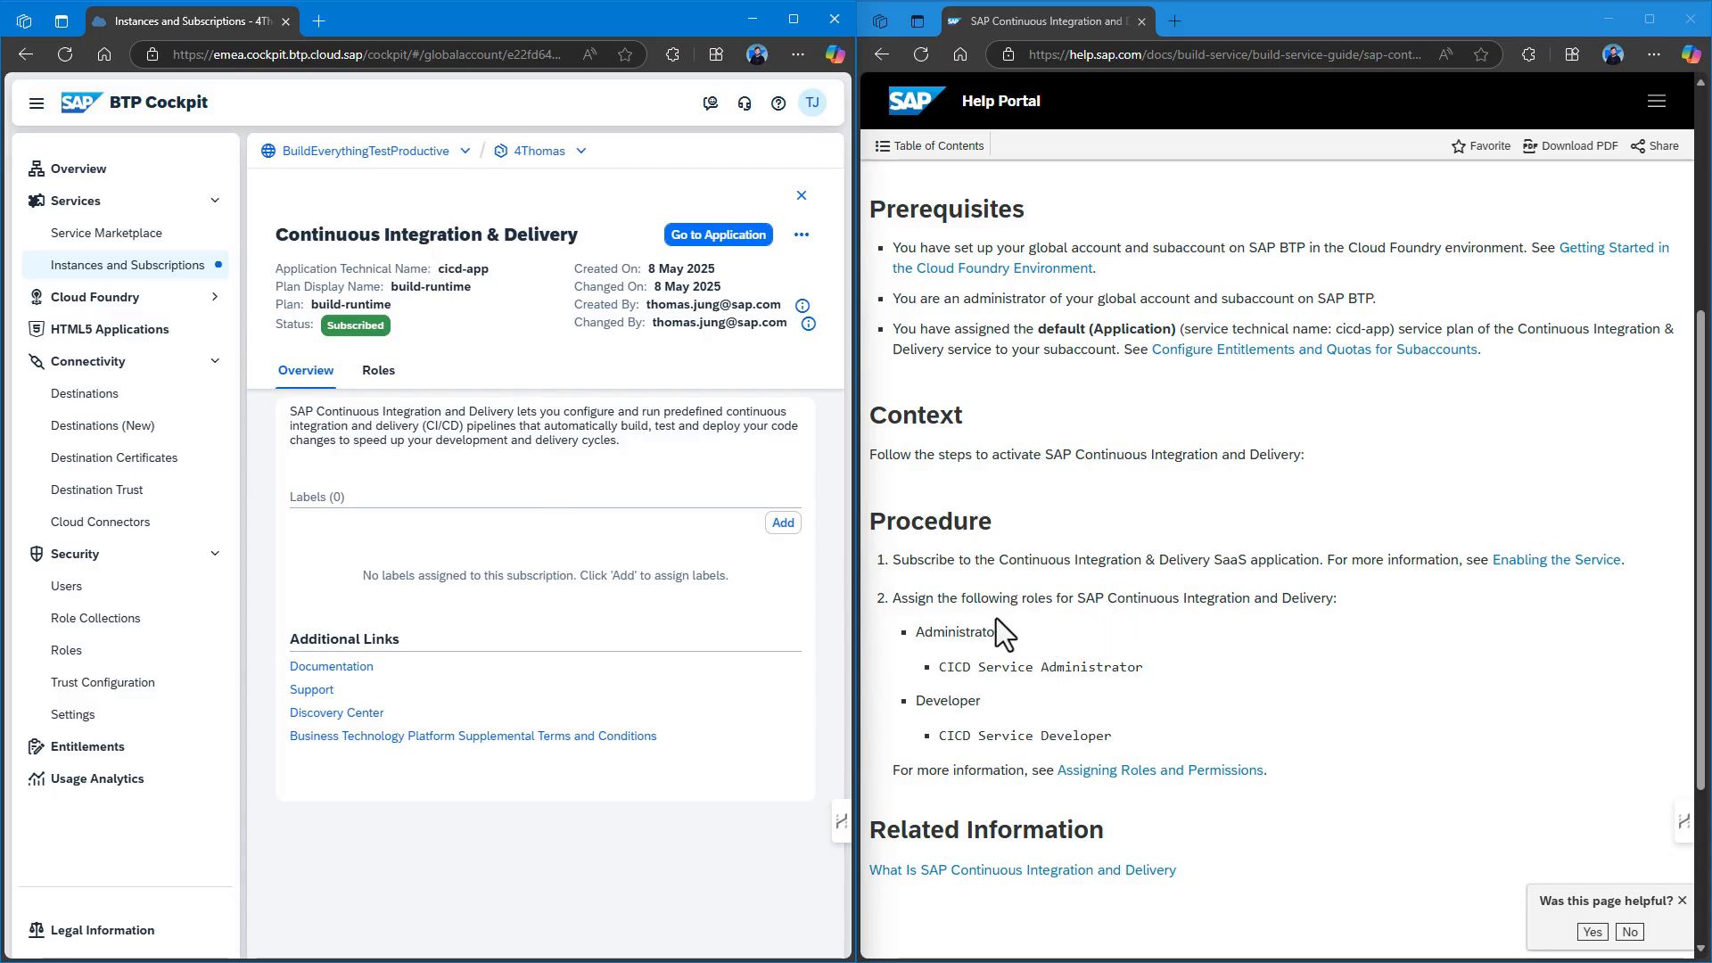
# Give the user the CICD Service Administrator and CICD Service Developer role collections, then return to subscriptions.
pyautogui.click(80, 588)
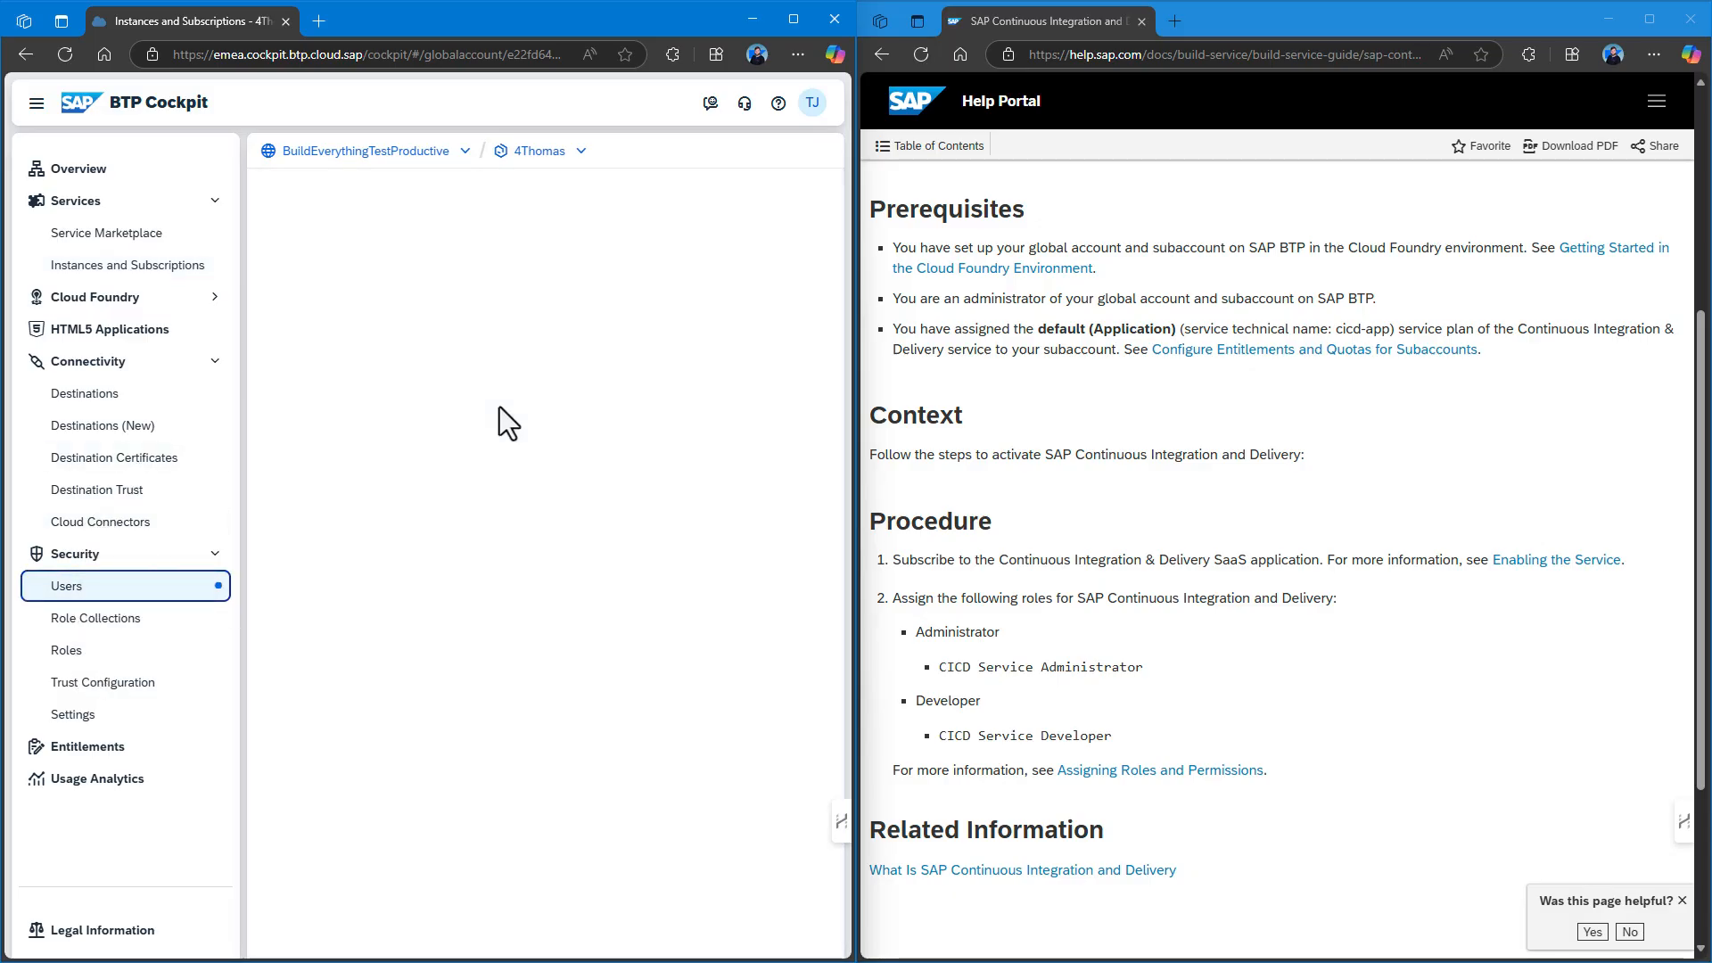
pyautogui.click(335, 565)
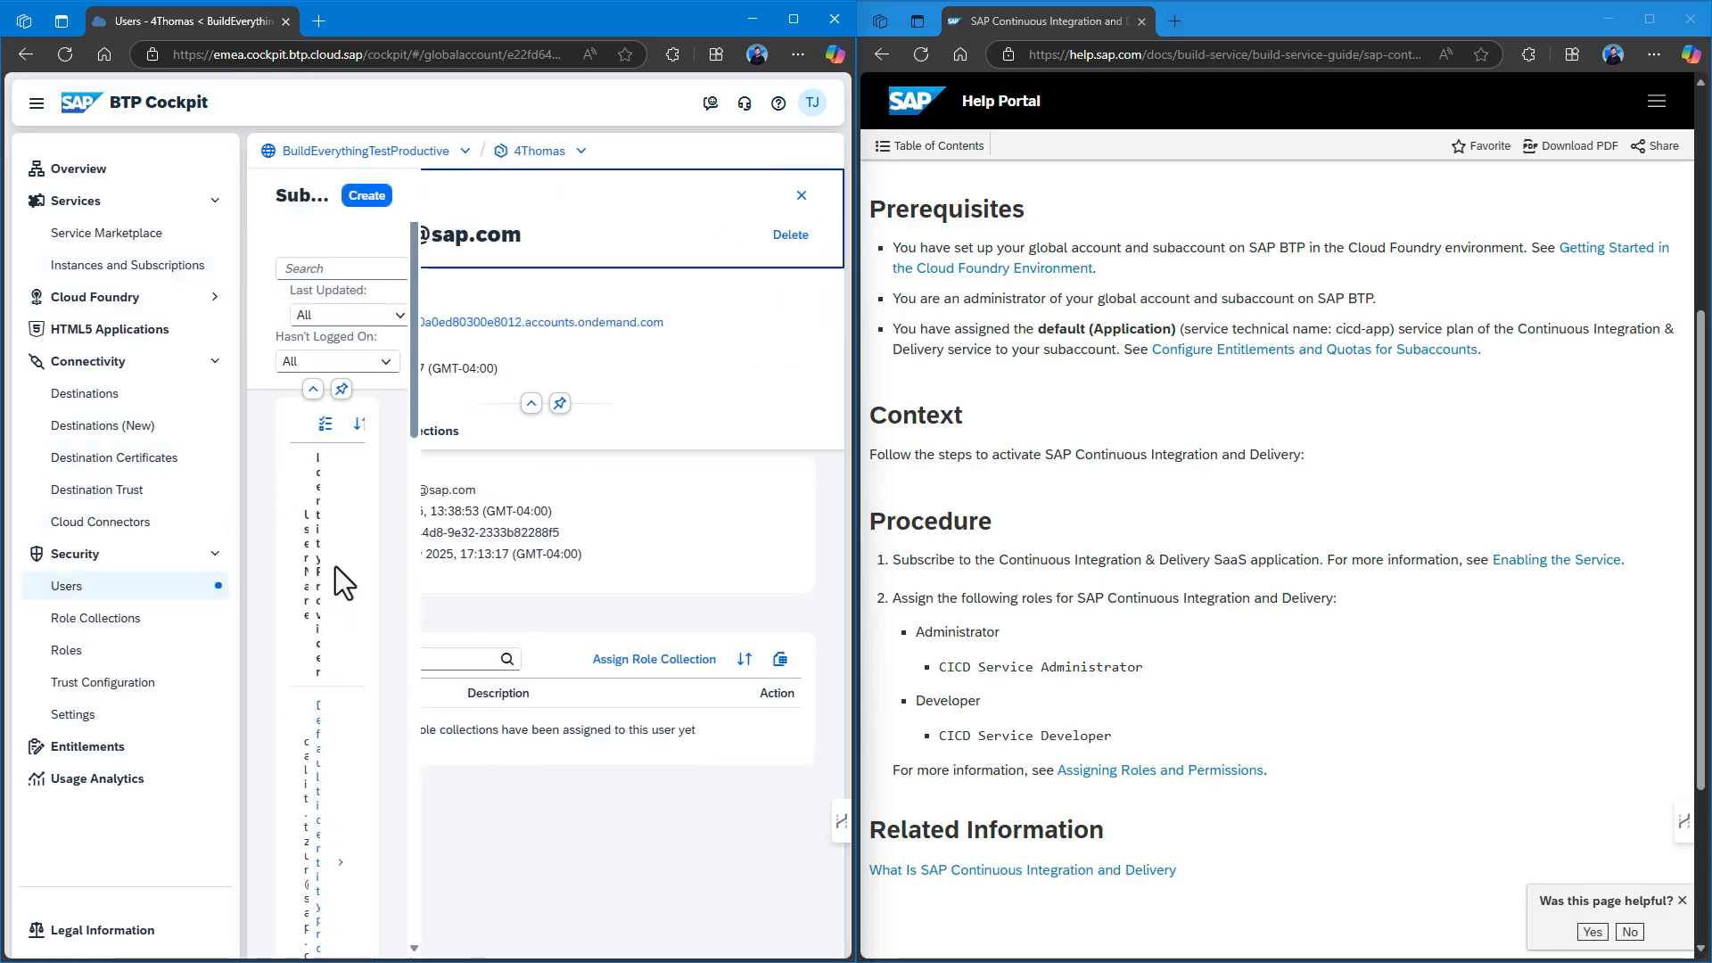
pyautogui.click(648, 749)
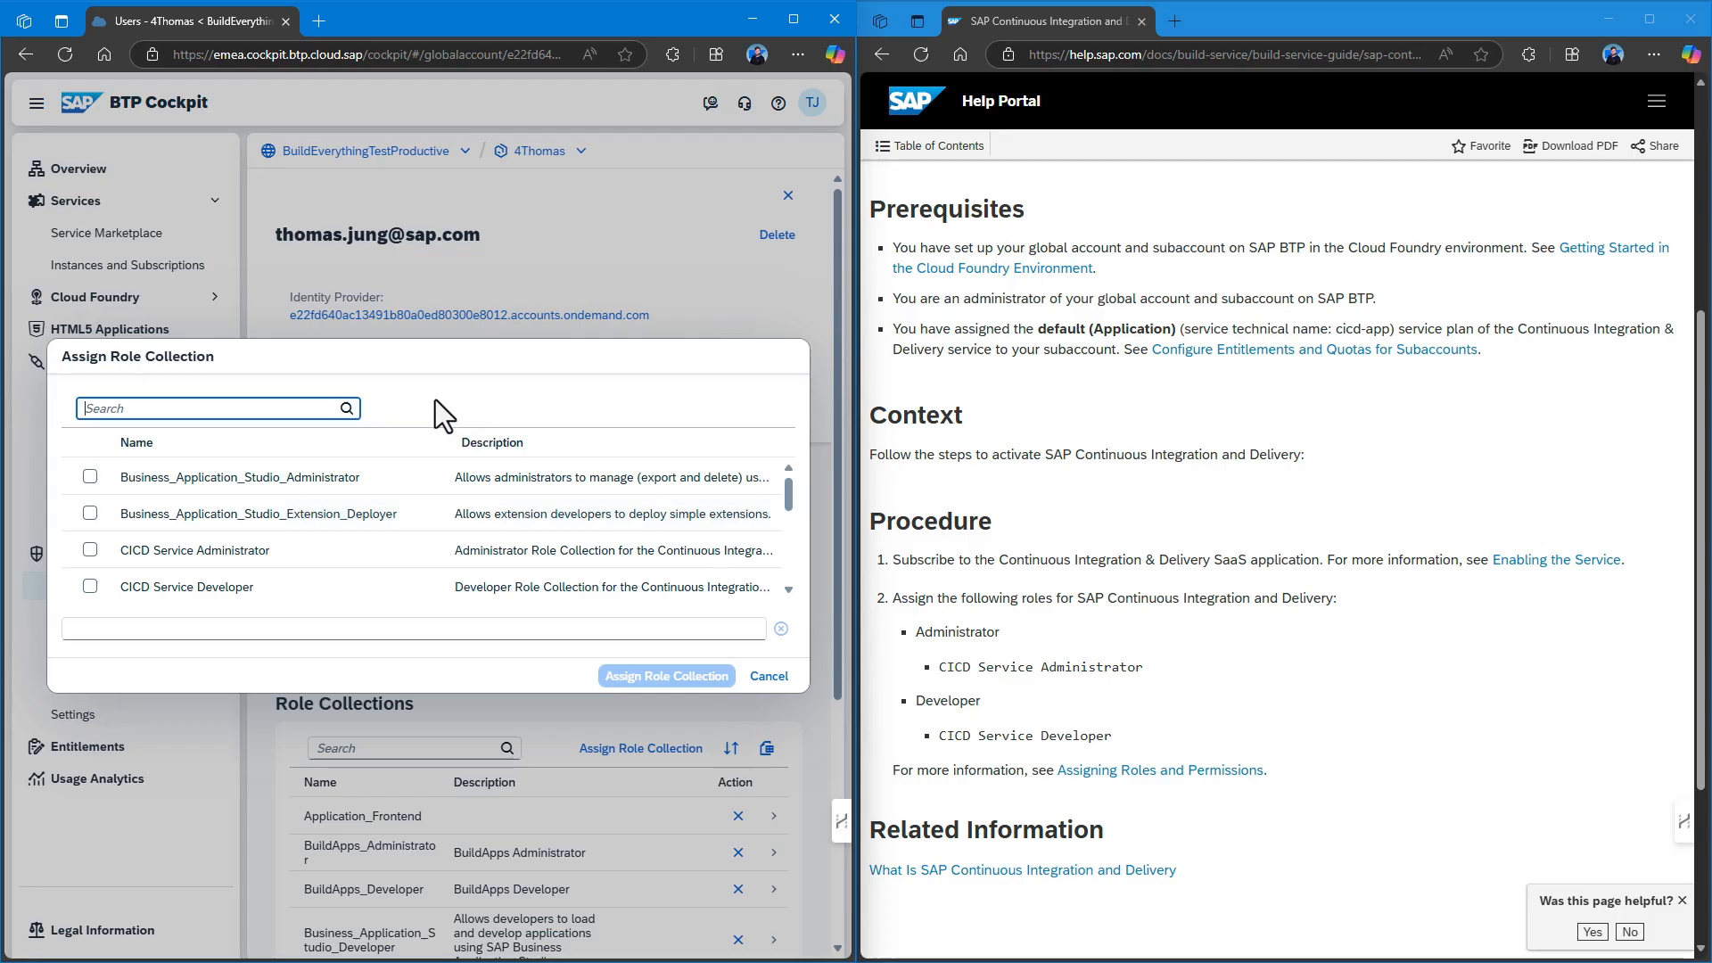
pyautogui.click(90, 550)
pyautogui.click(90, 586)
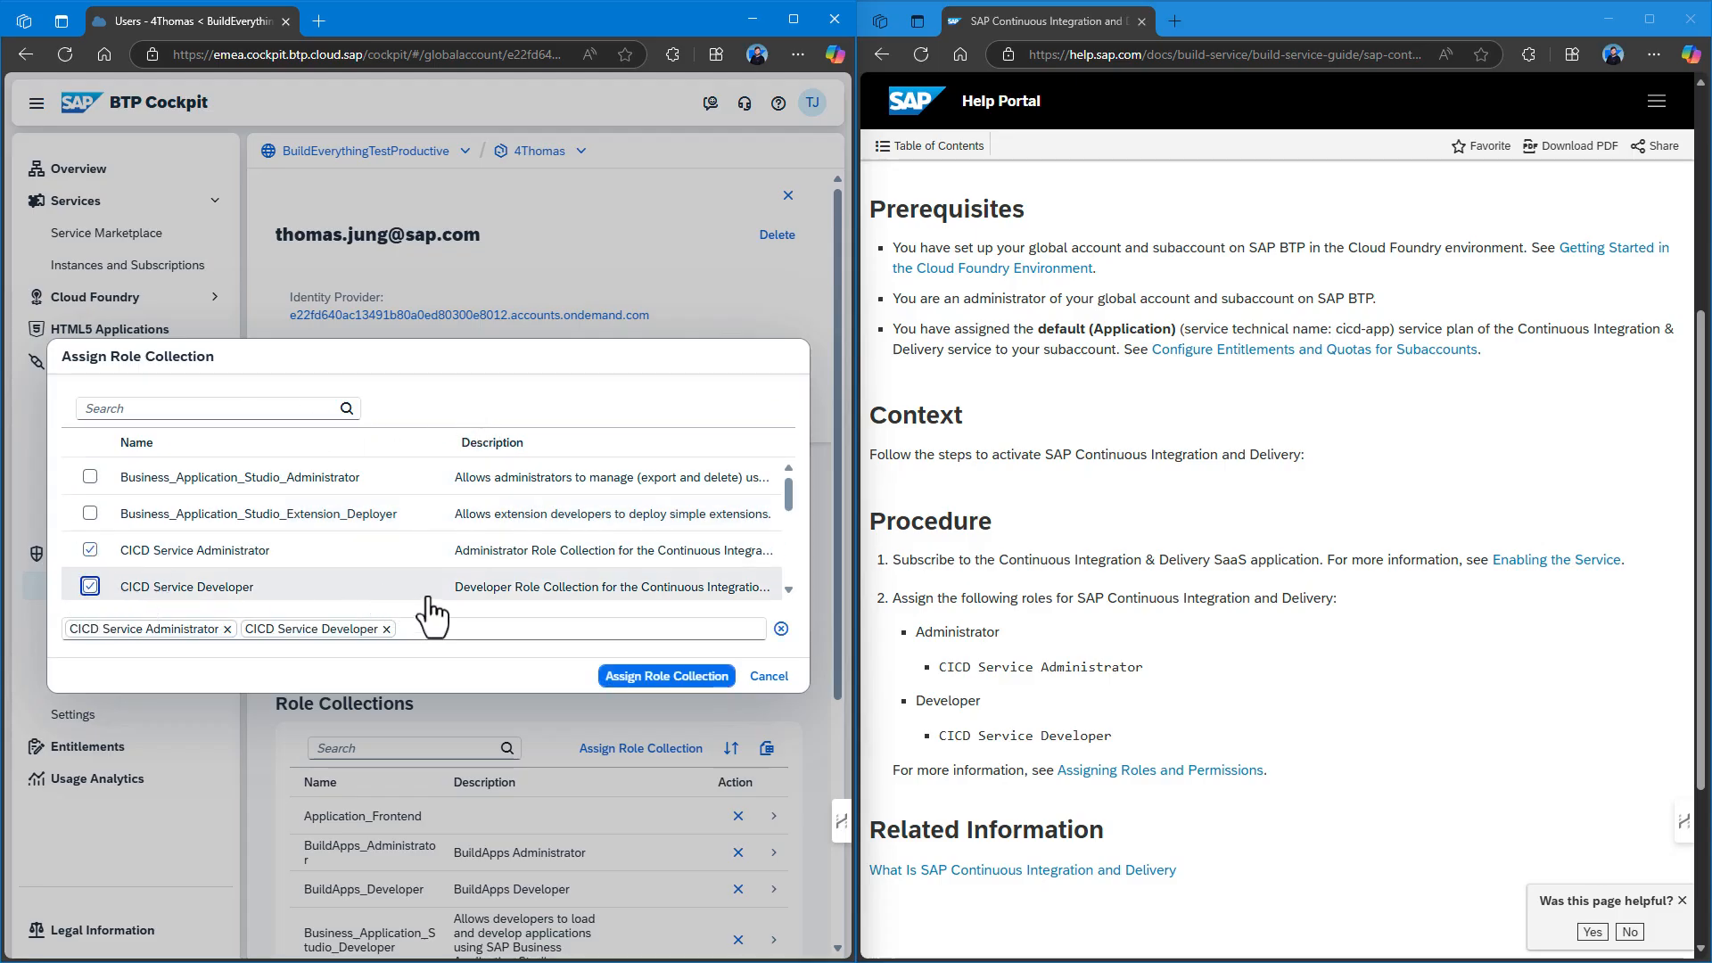
pyautogui.click(624, 676)
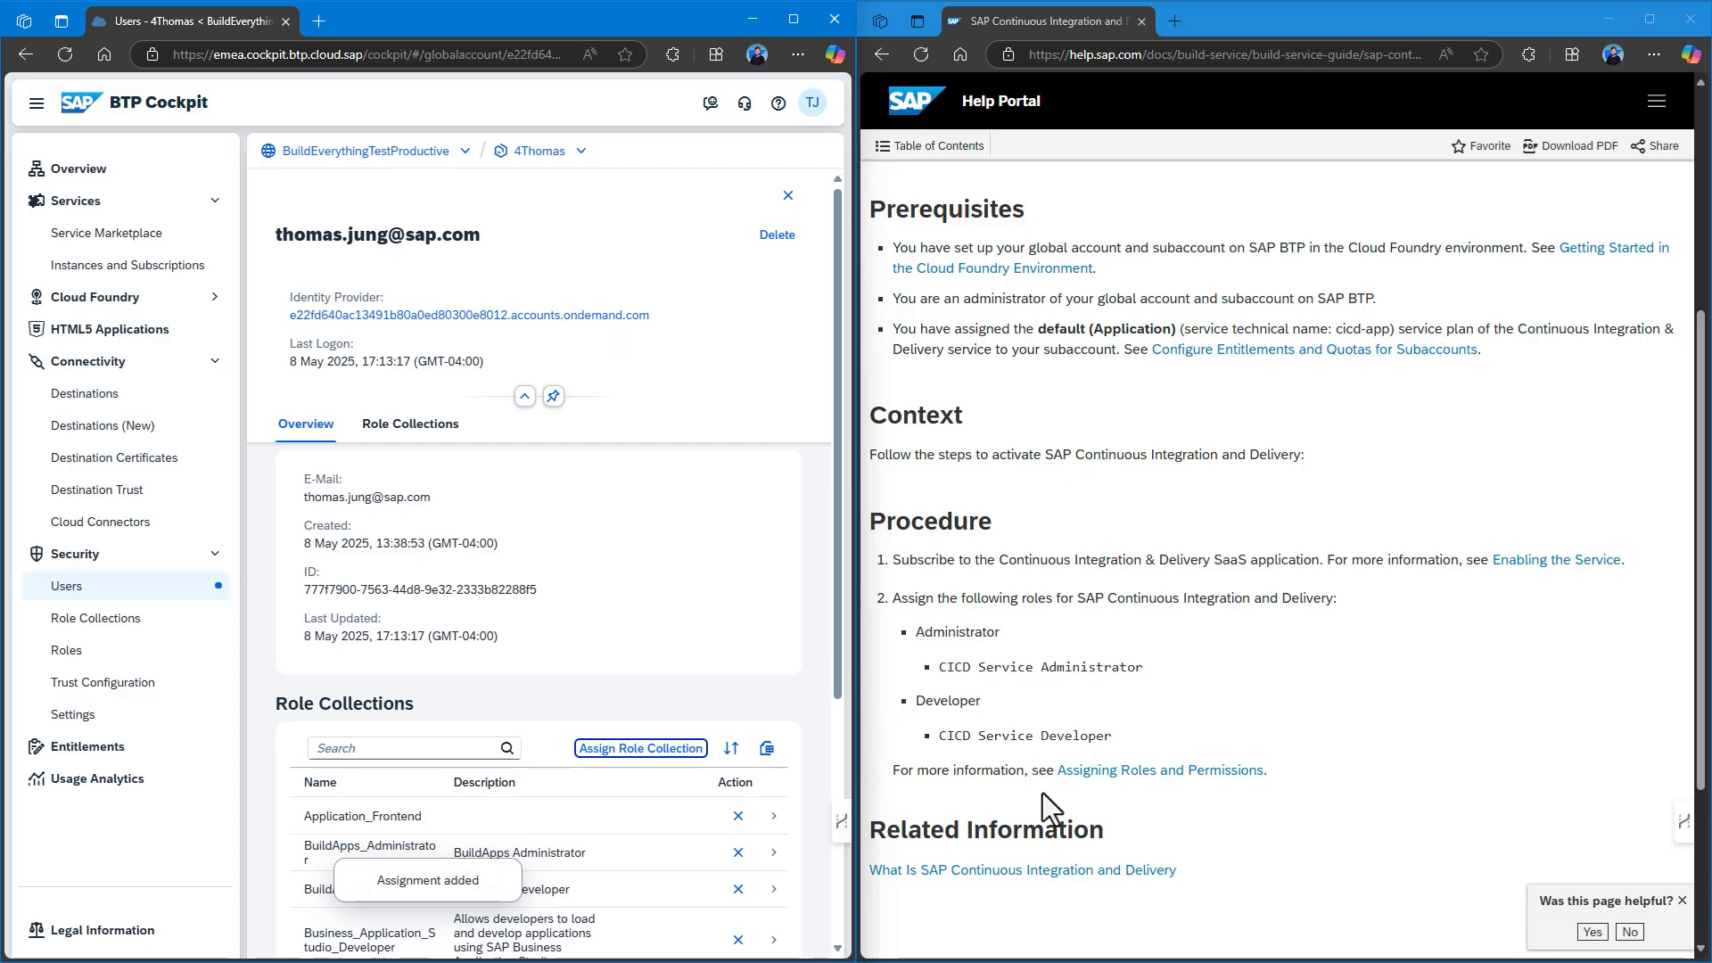
pyautogui.click(152, 272)
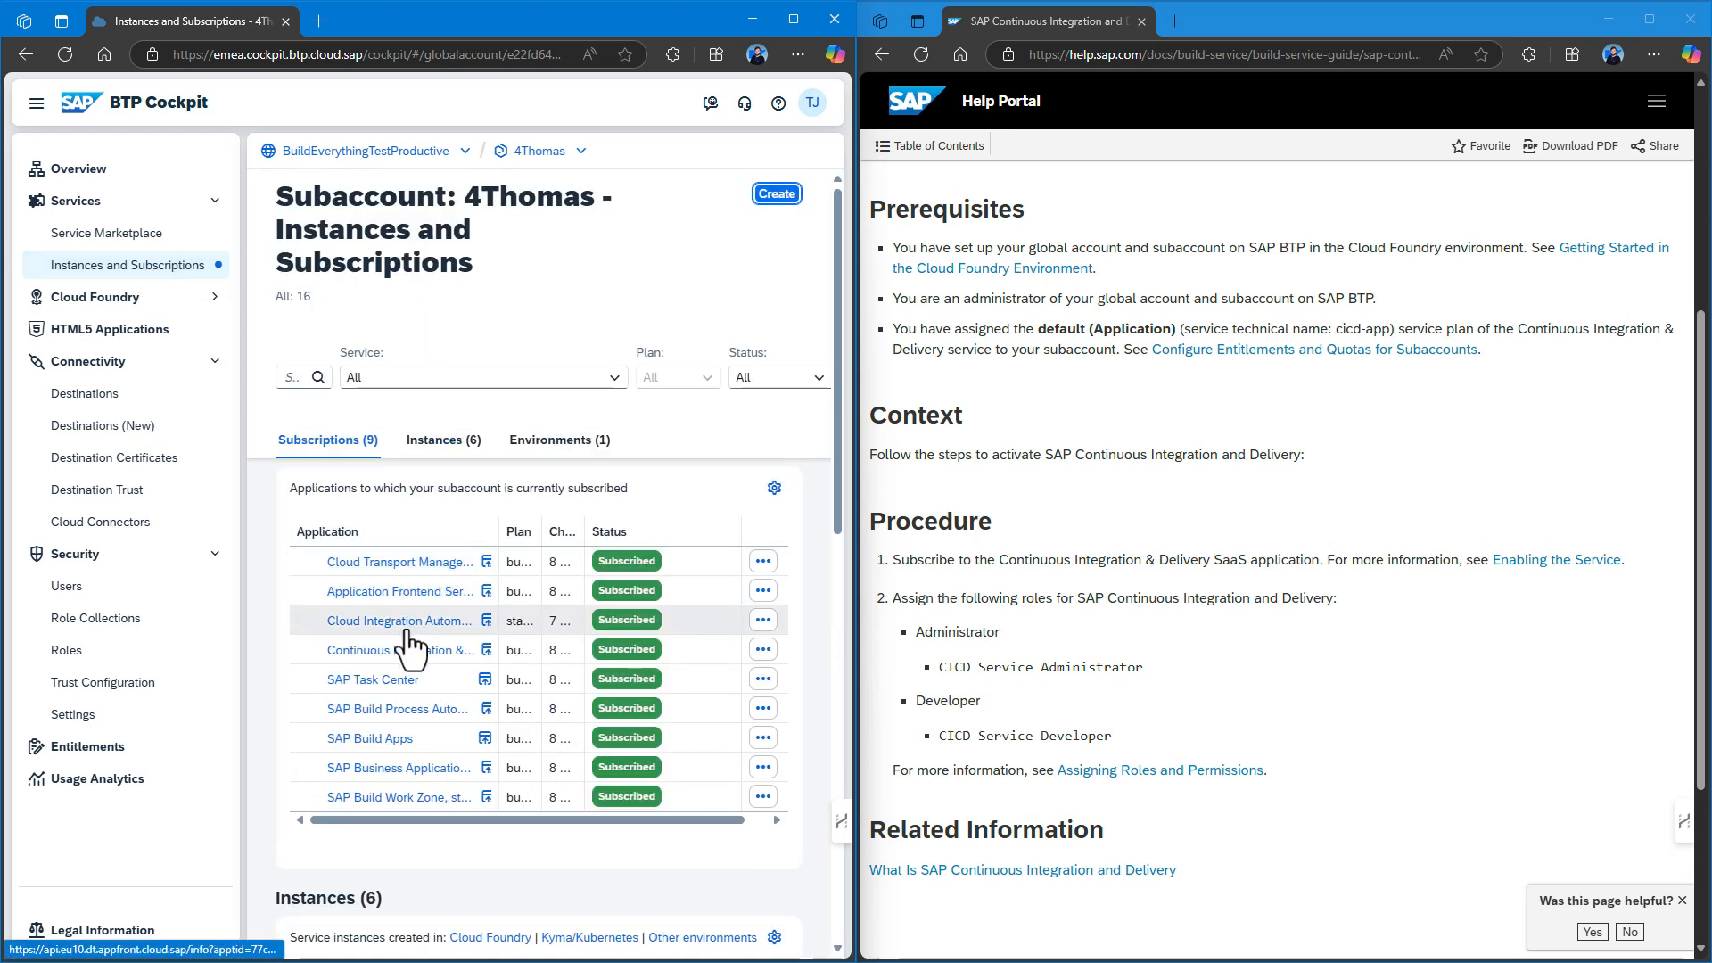
# Launch Continuous Integration & Delivery, dismiss the container image upgrade notification, and close the app.
pyautogui.click(487, 650)
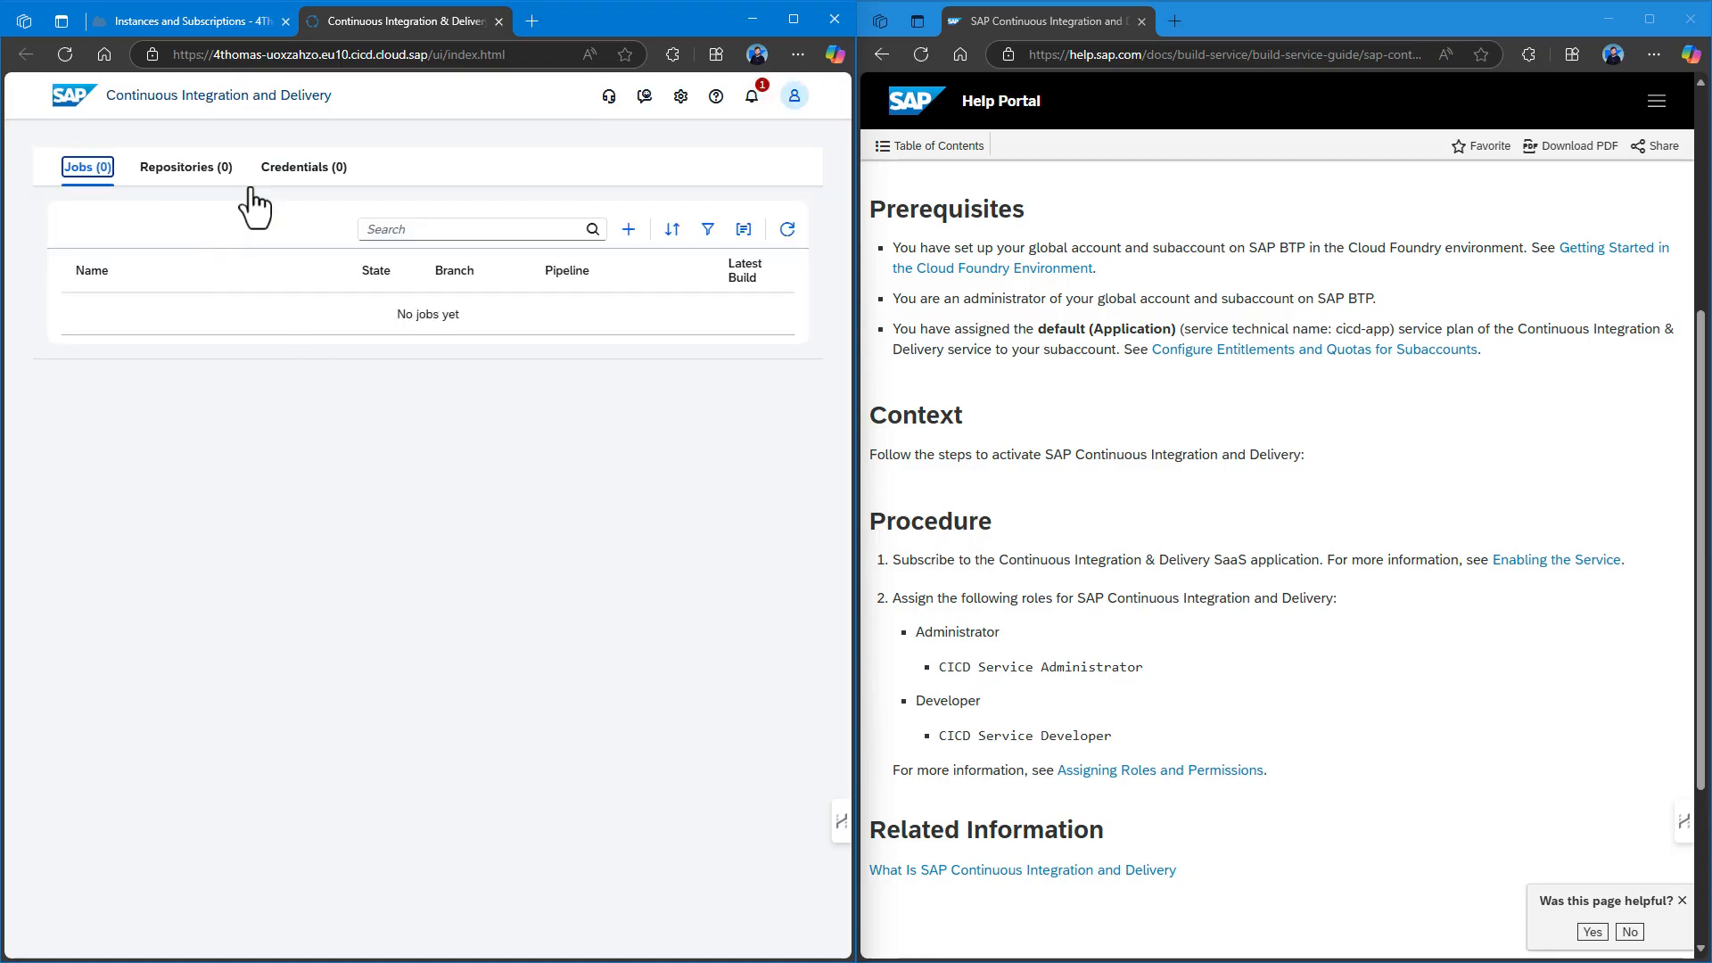
pyautogui.click(751, 97)
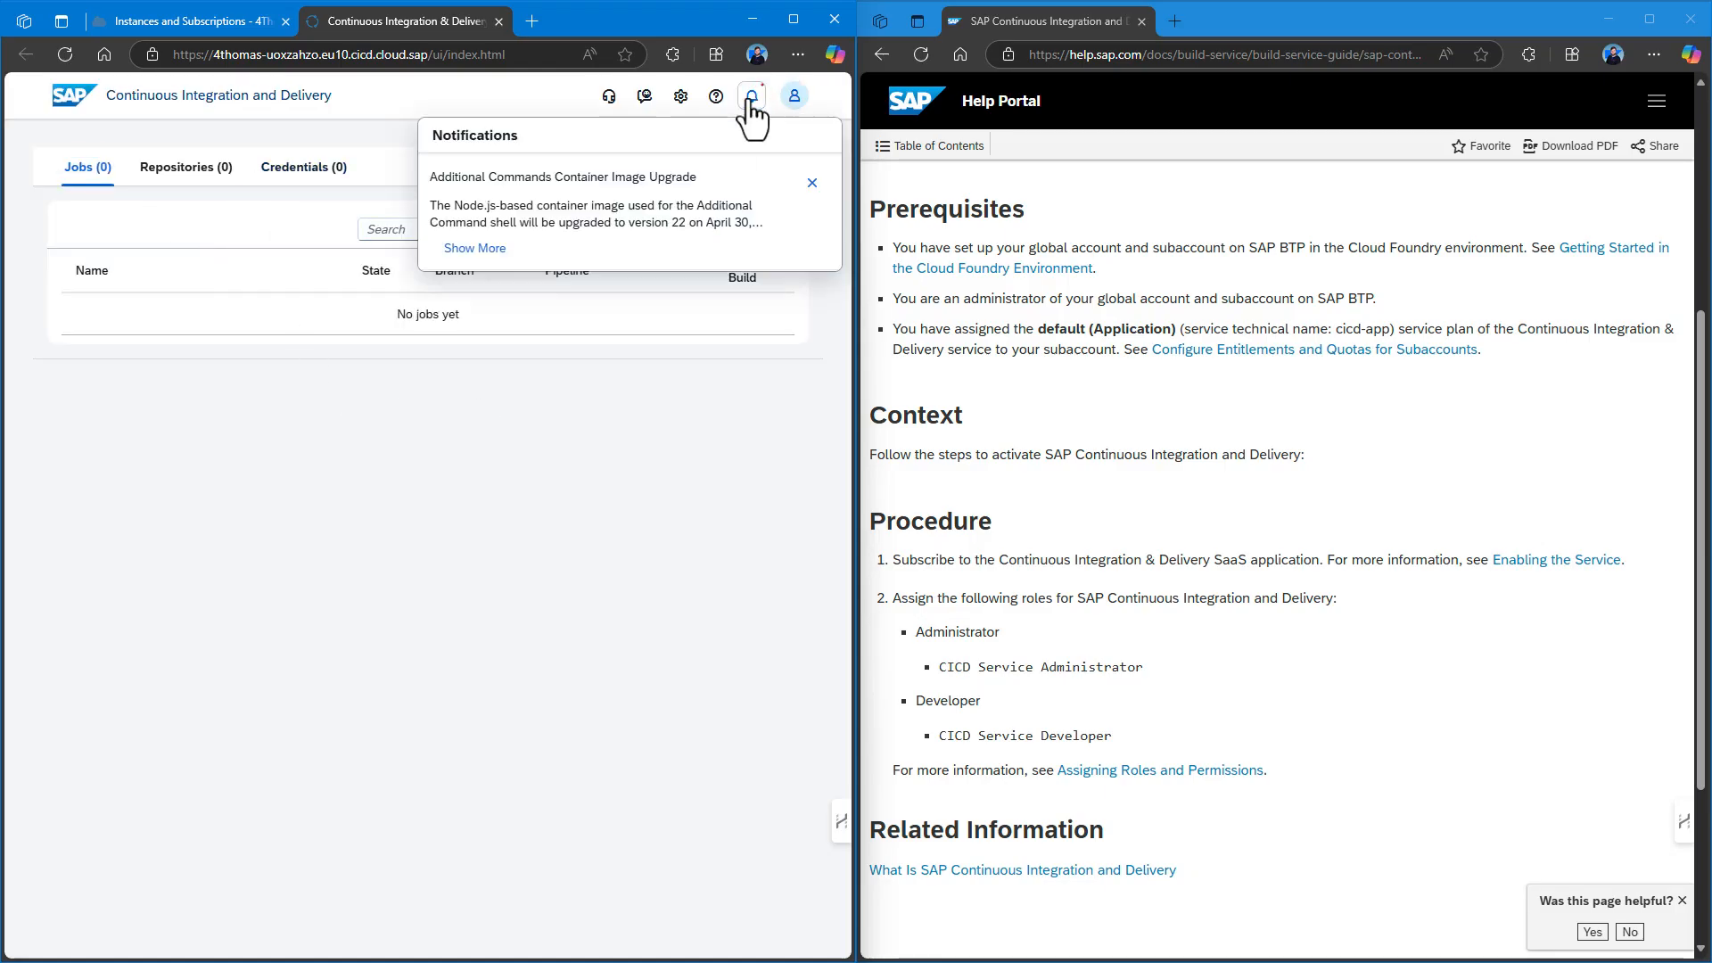
pyautogui.click(811, 183)
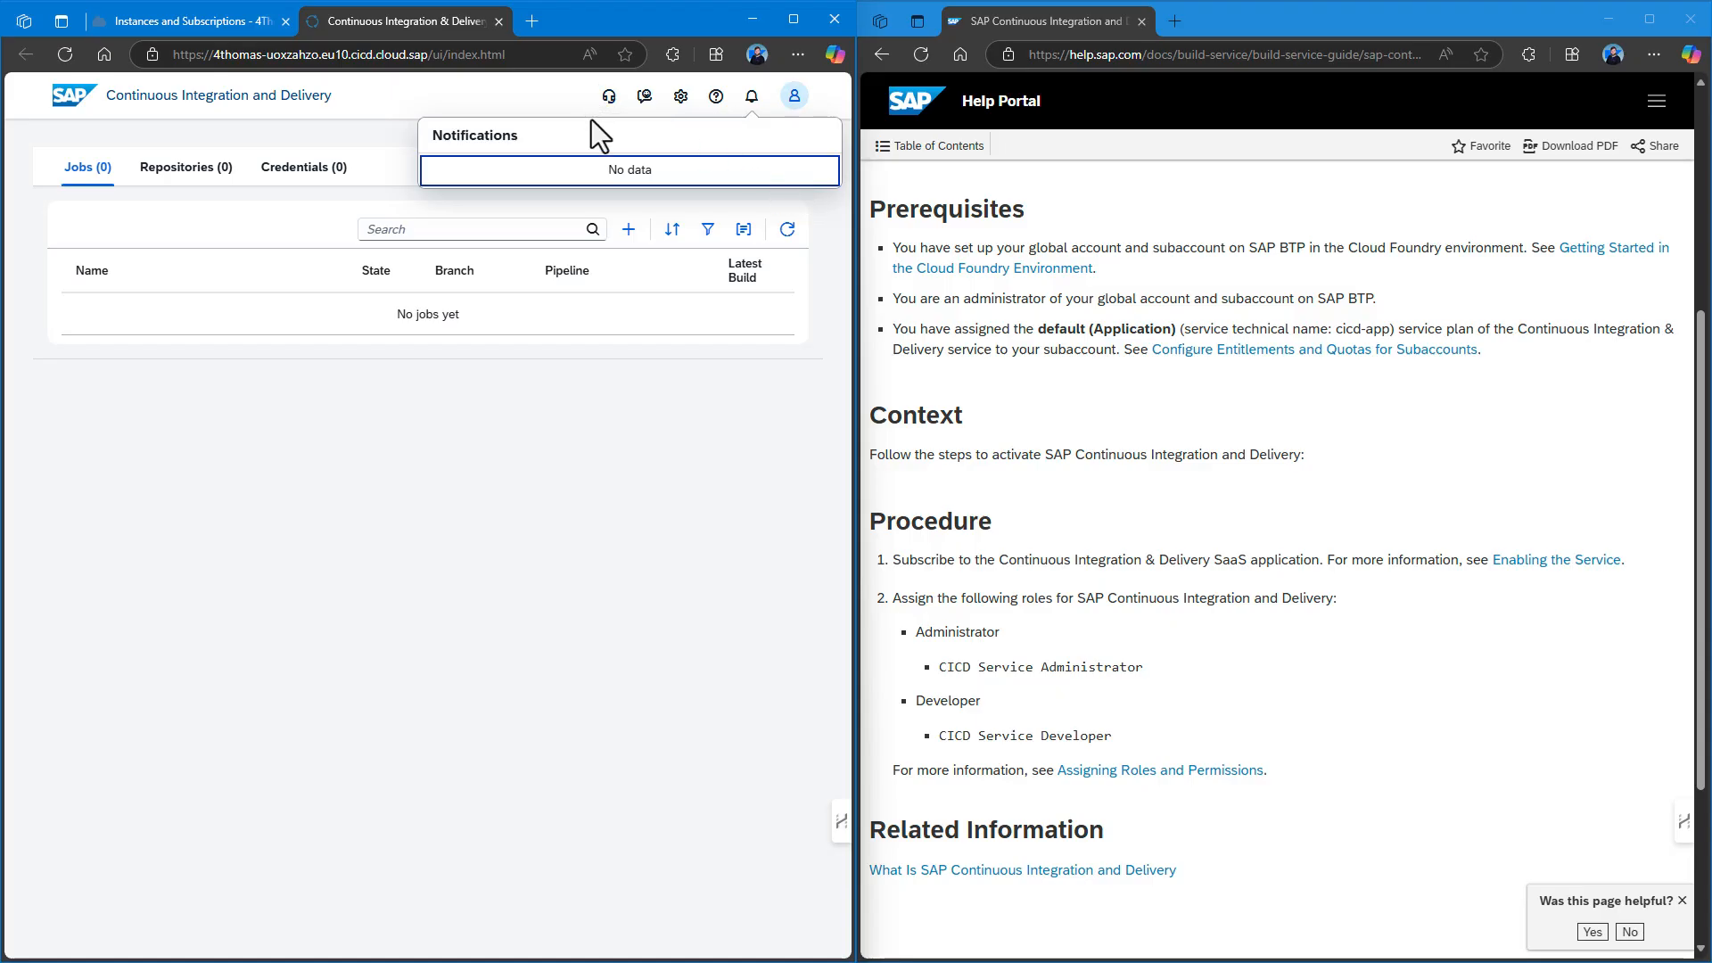
pyautogui.click(264, 107)
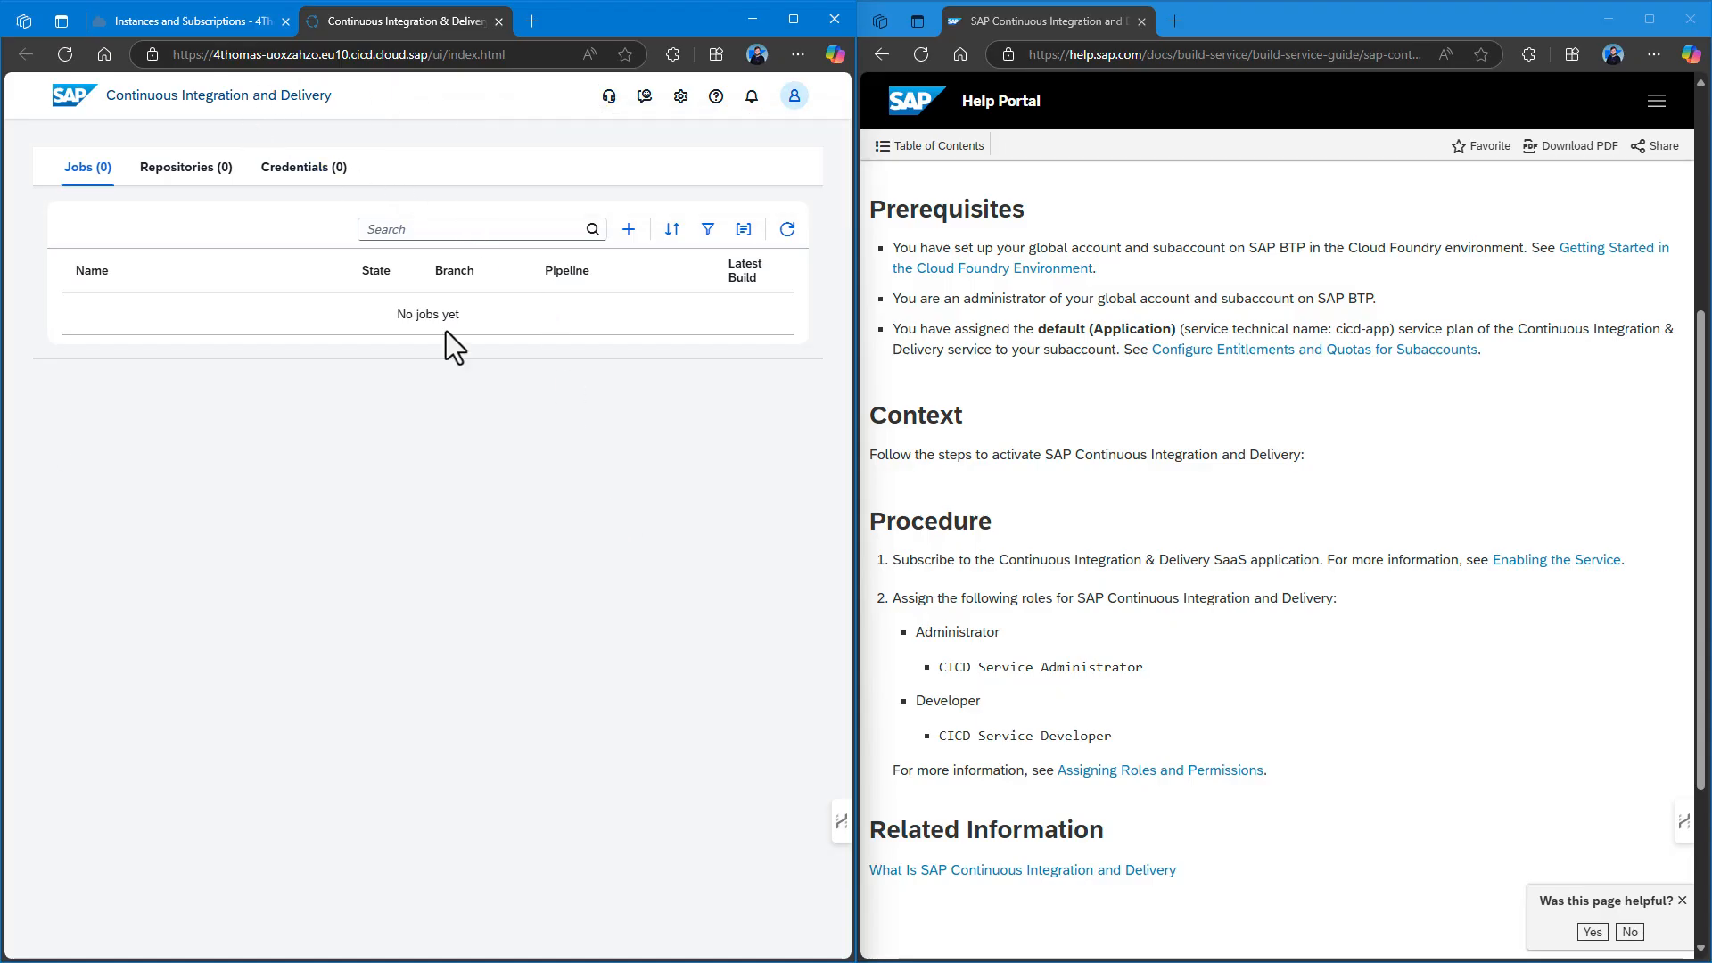
pyautogui.click(497, 20)
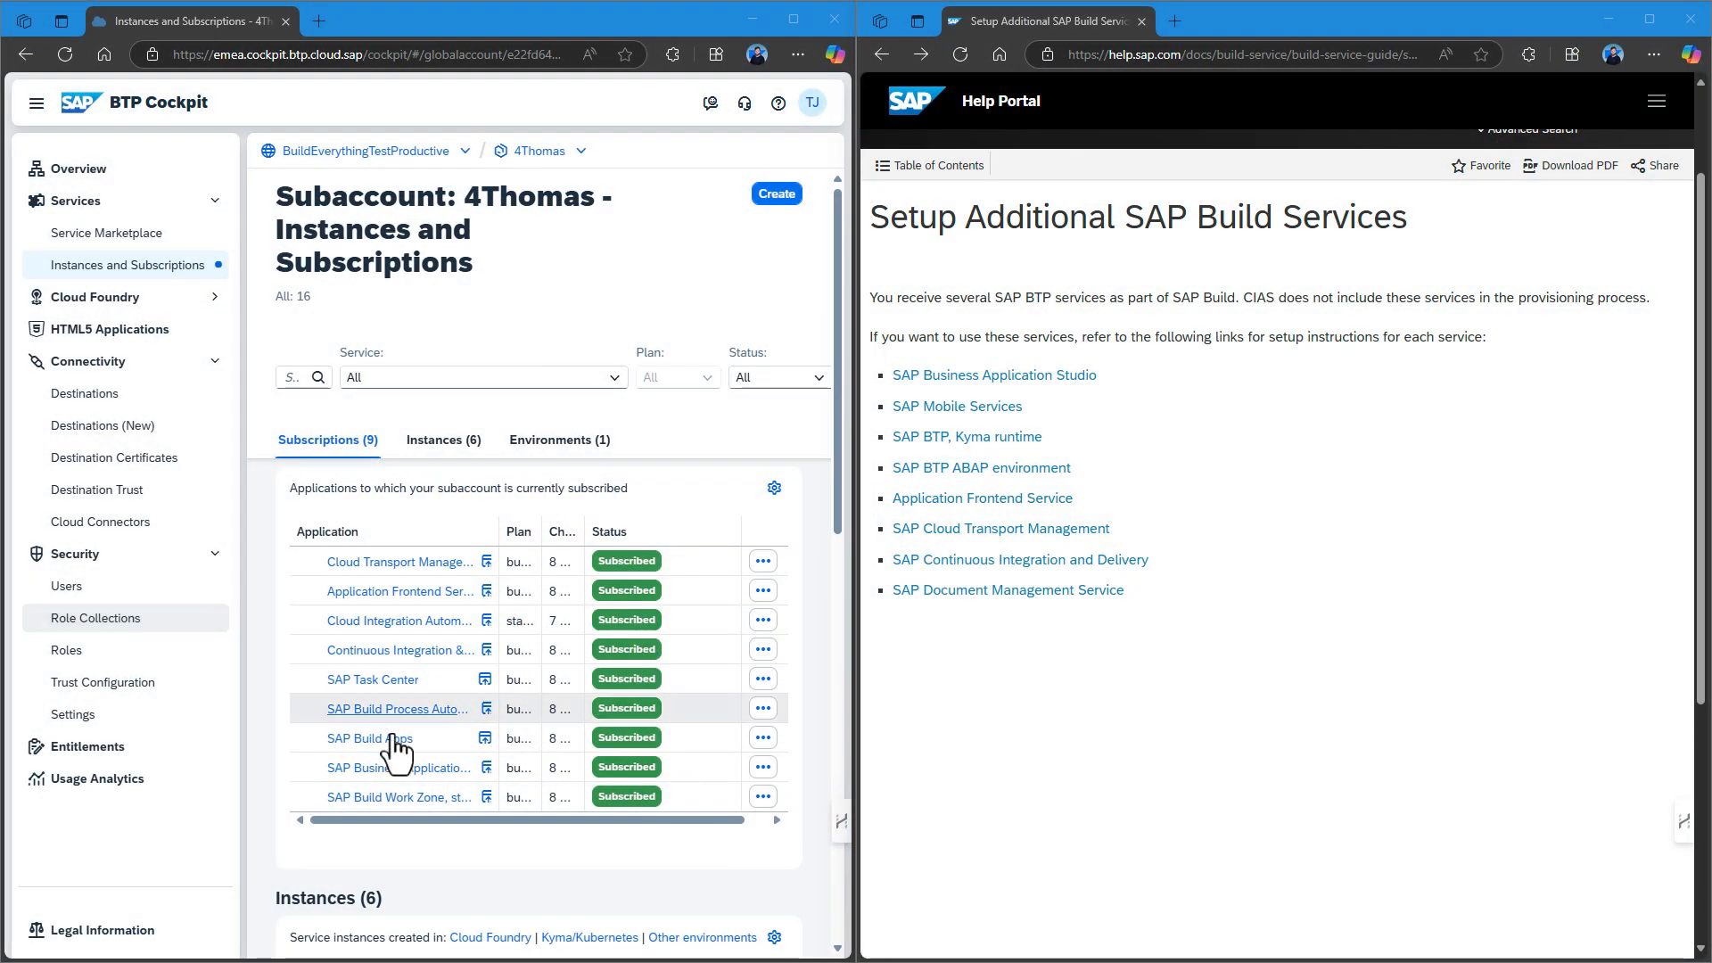
# Open the Document Management Service help page, then edit 4Thomas's entitlements and search 'doc'.
pyautogui.click(996, 593)
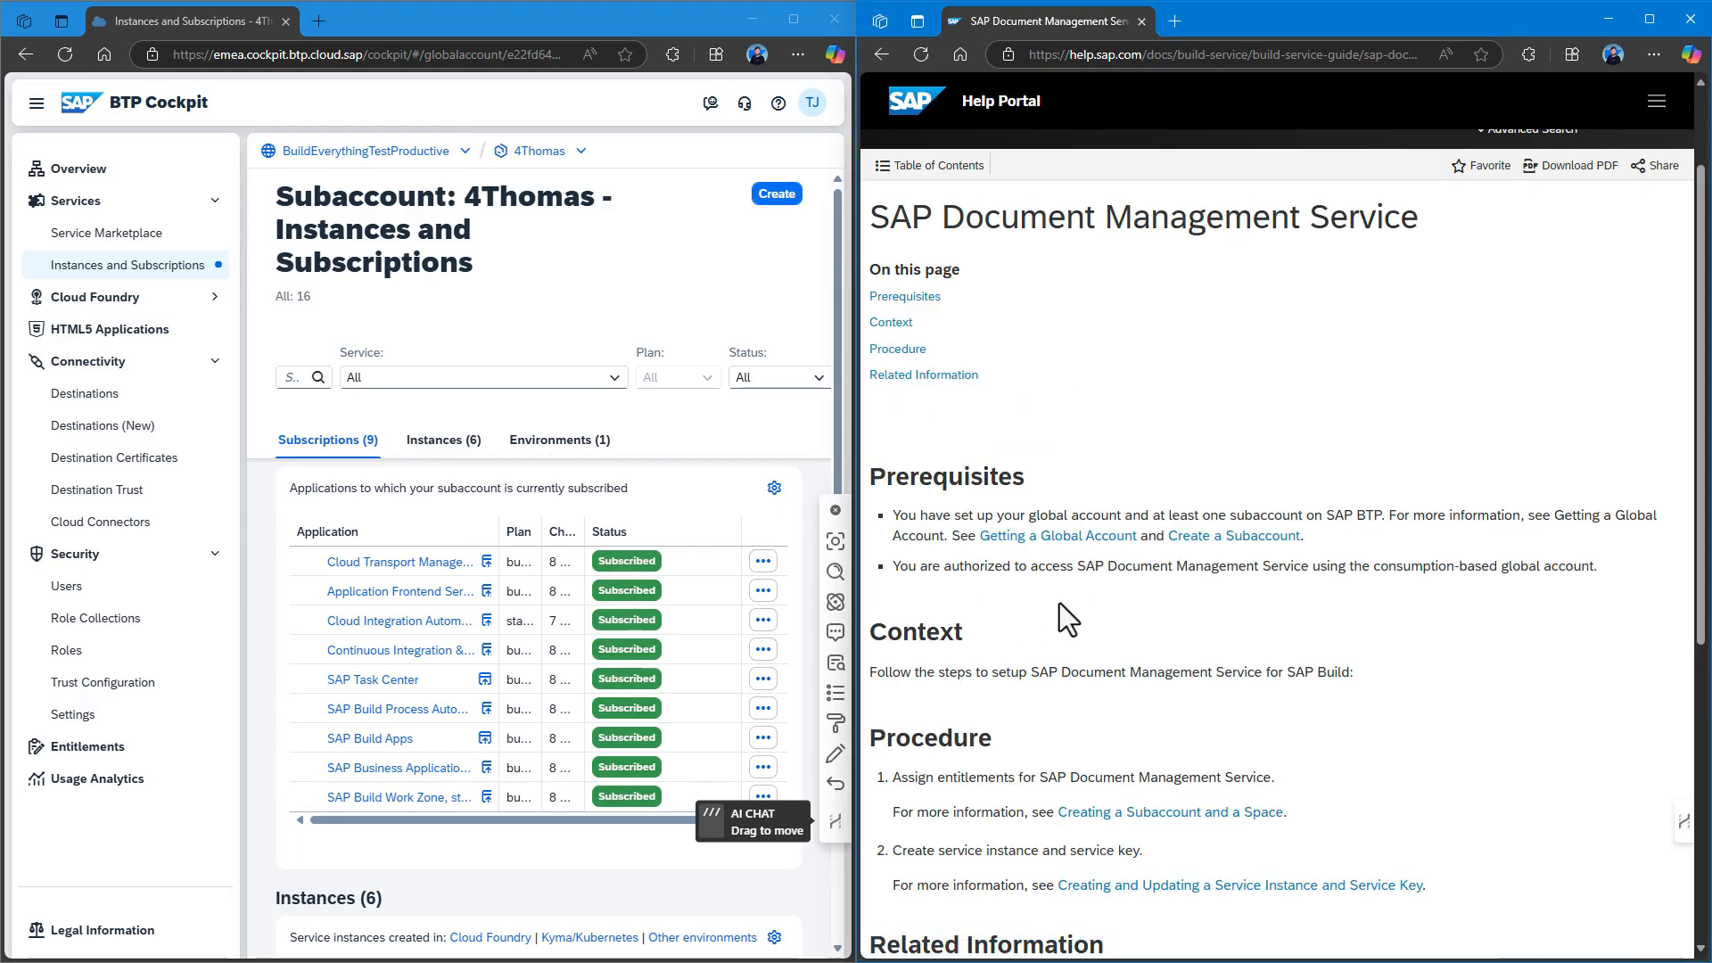
pyautogui.scroll(-4, 1059, 599)
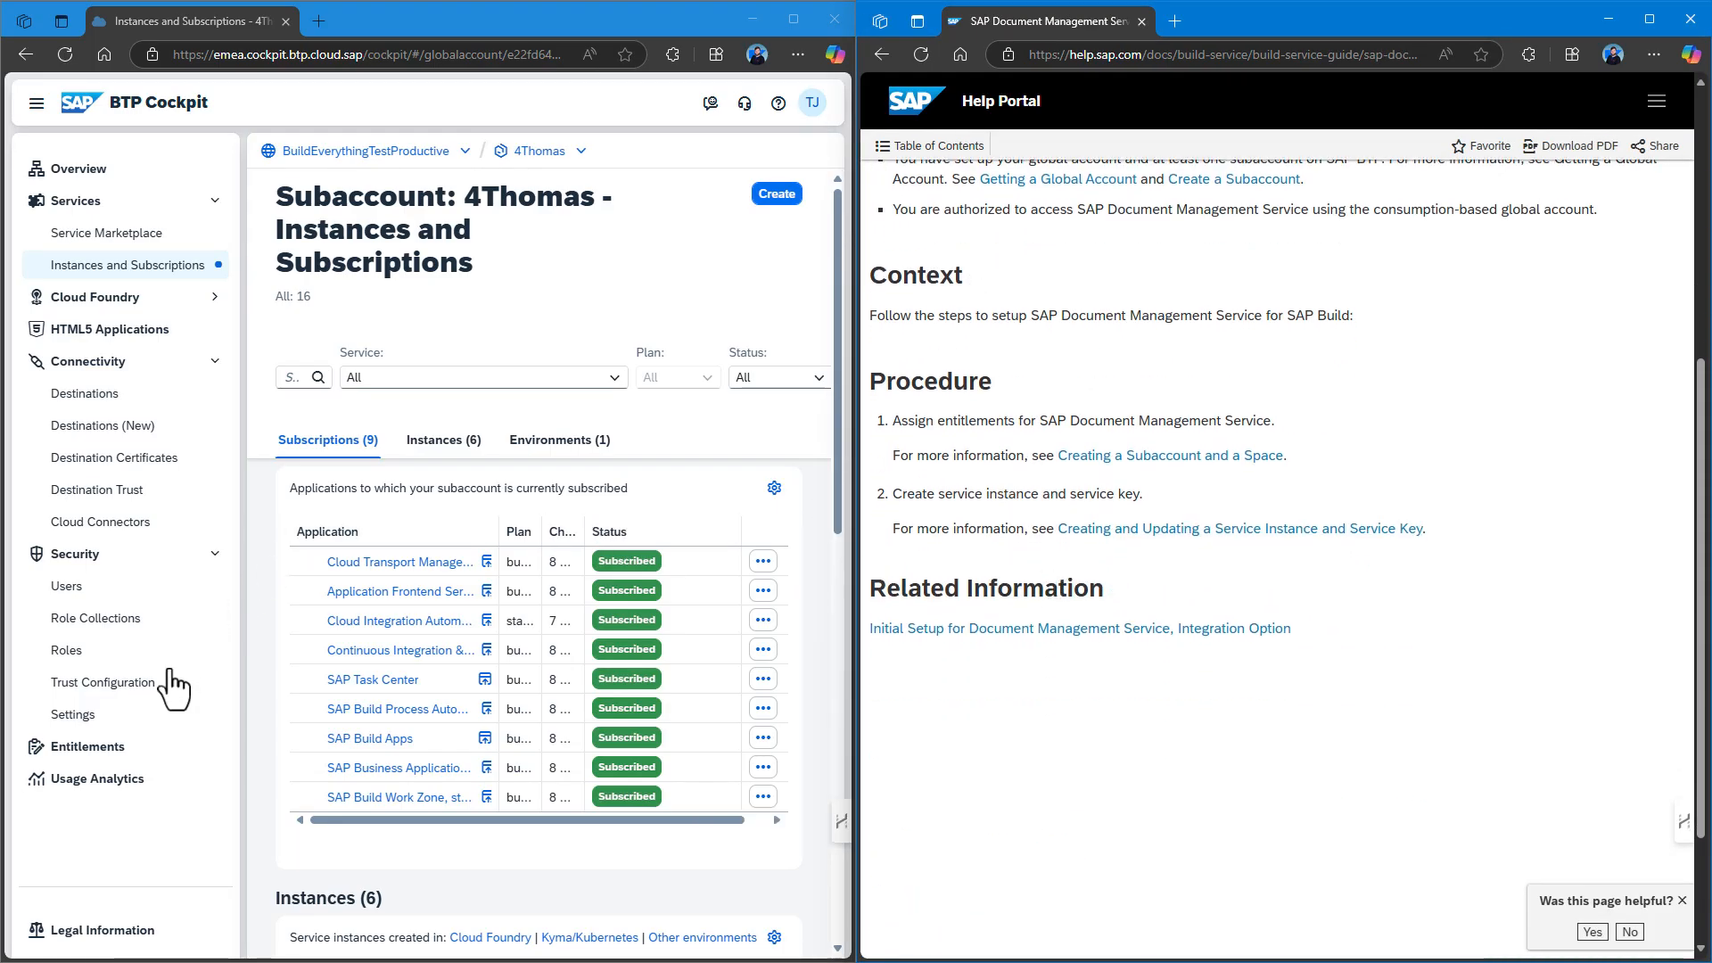
pyautogui.click(92, 757)
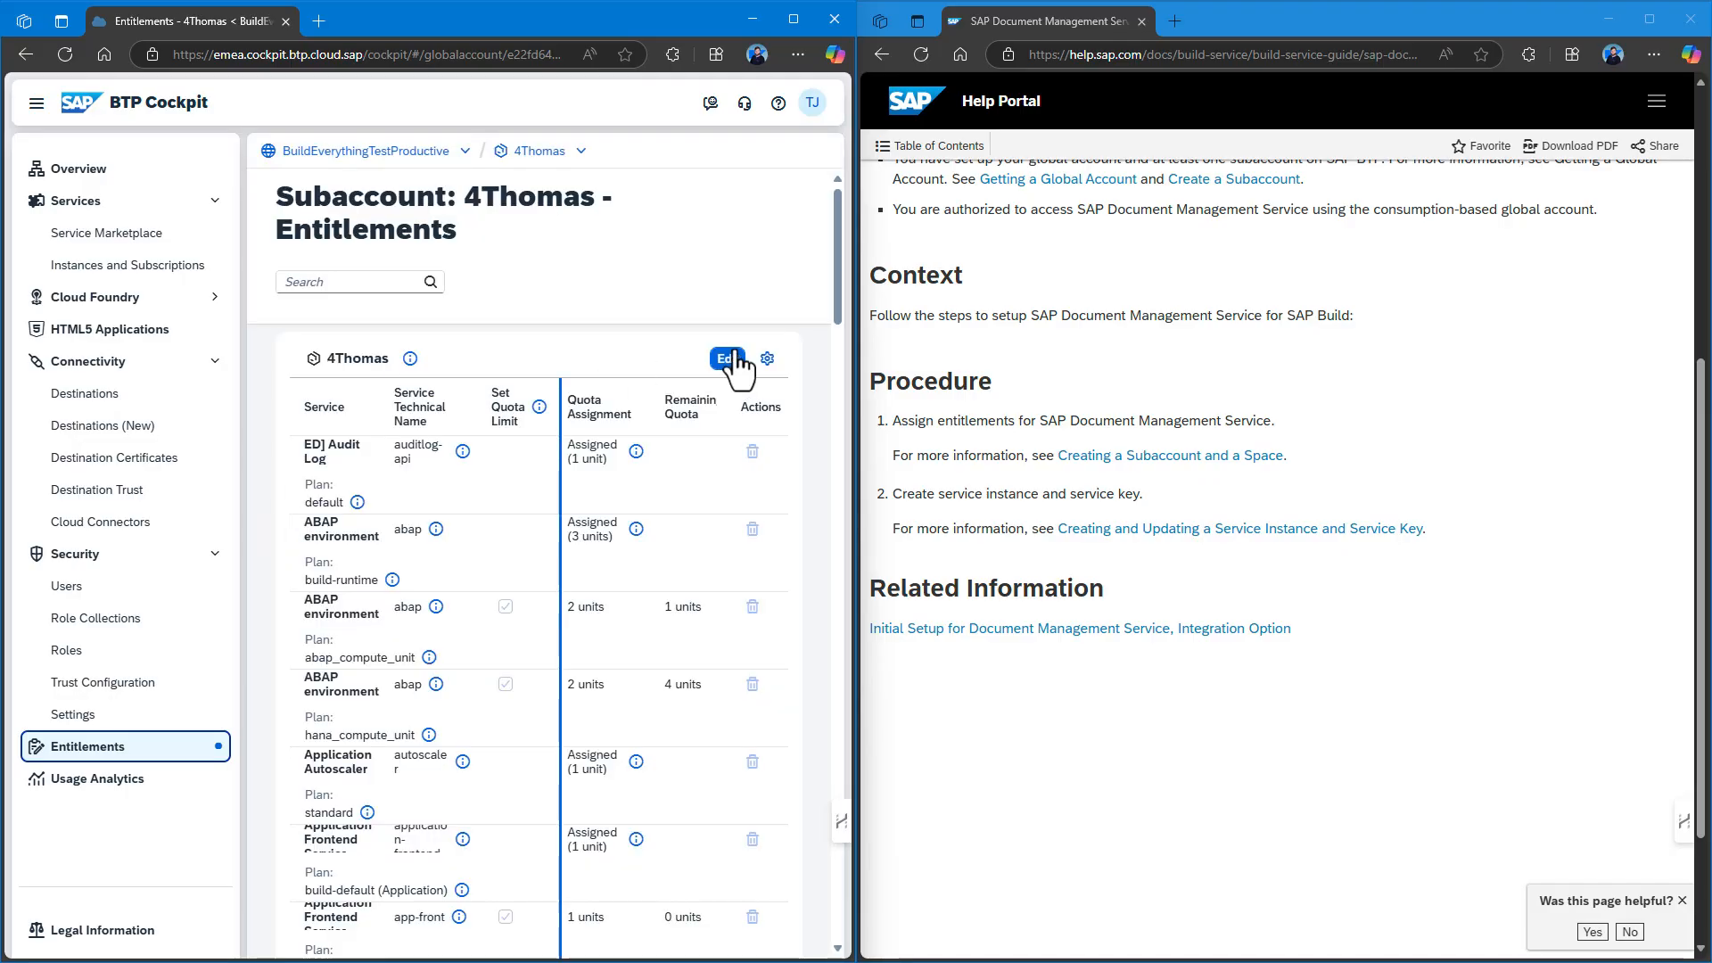
pyautogui.click(733, 359)
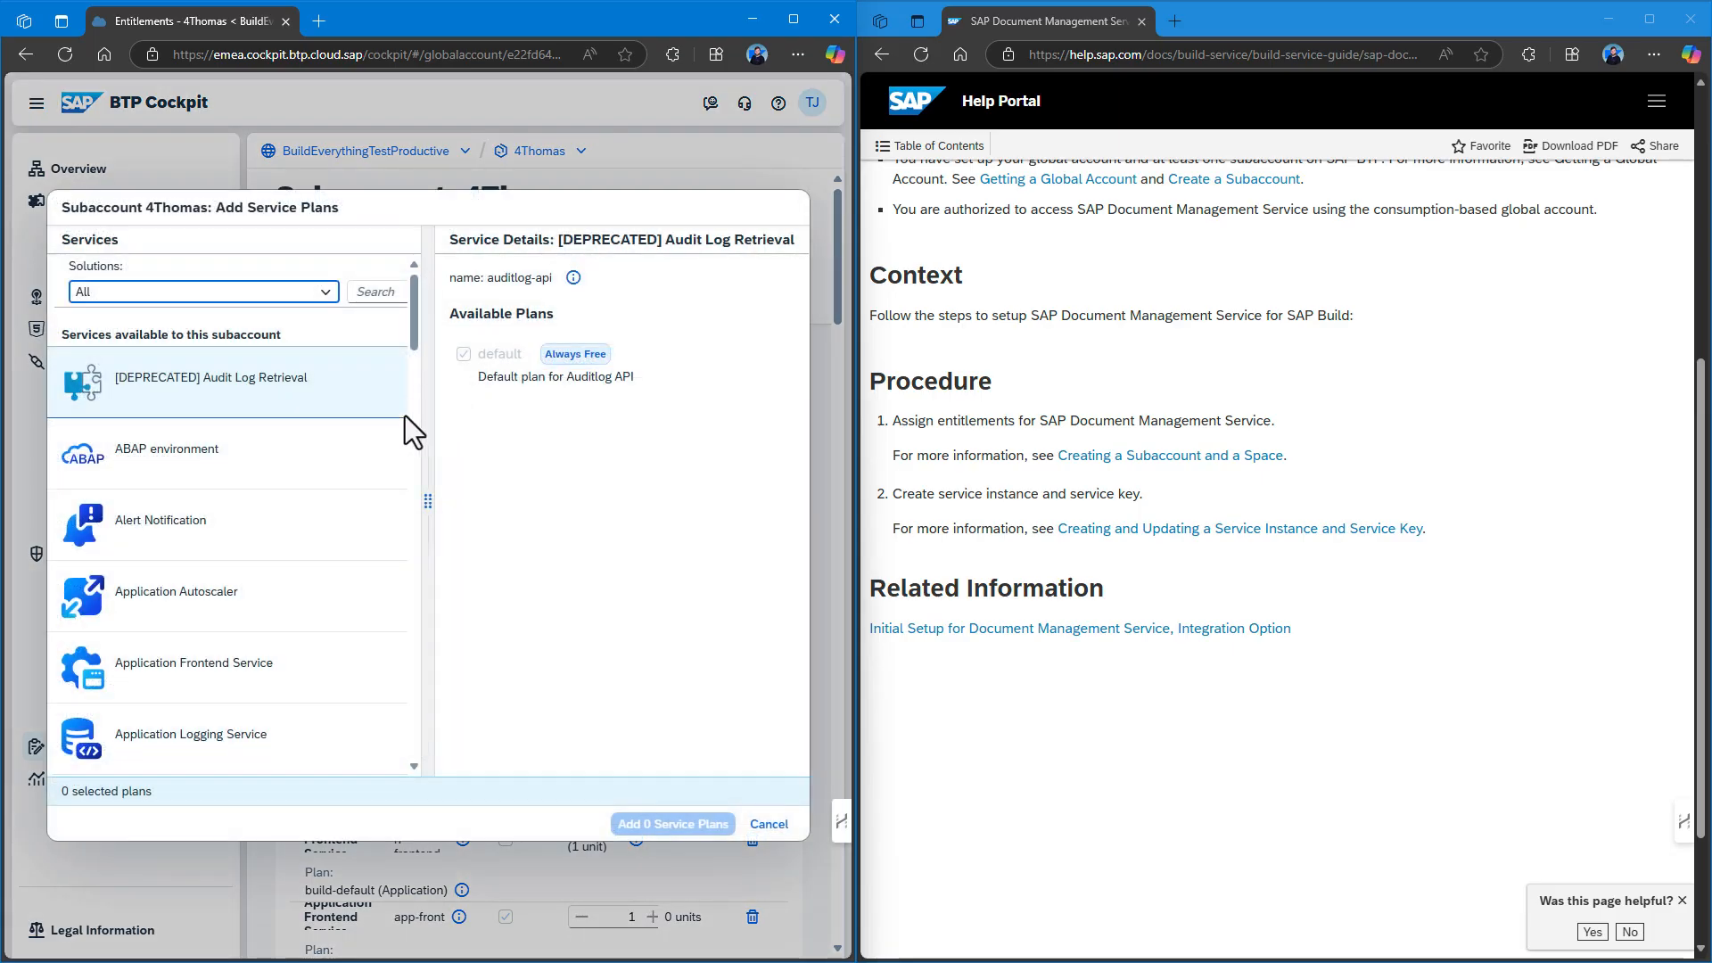
pyautogui.click(373, 292)
pyautogui.write('do')
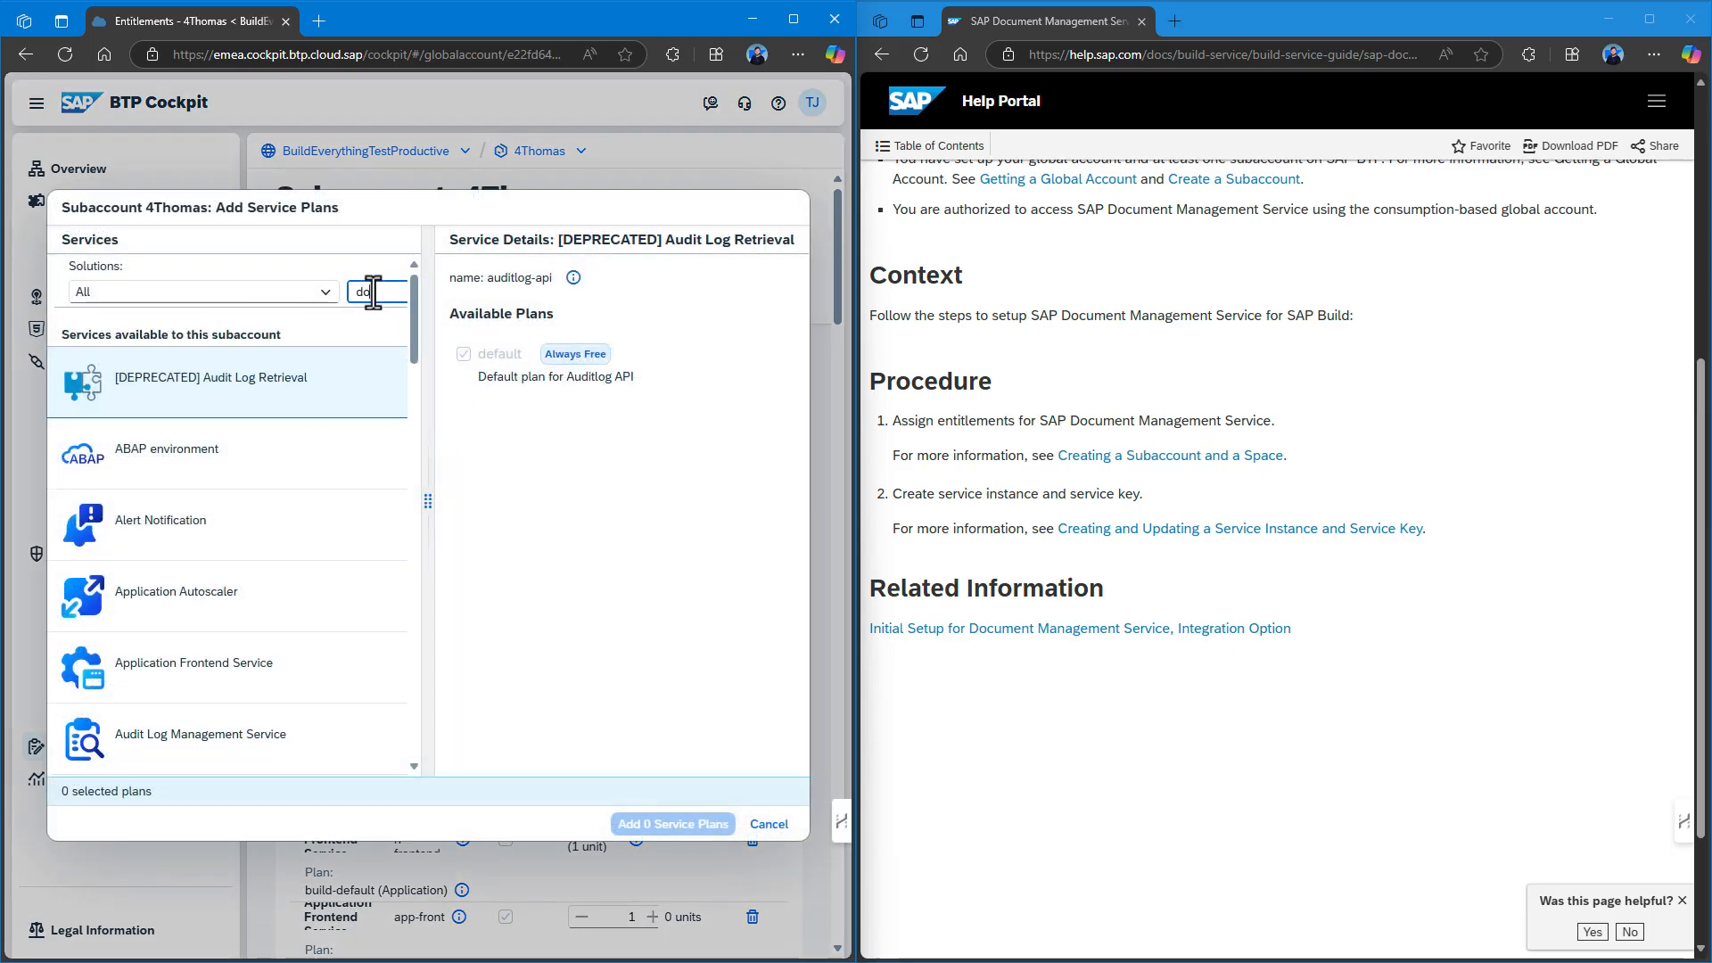
pyautogui.write('c')
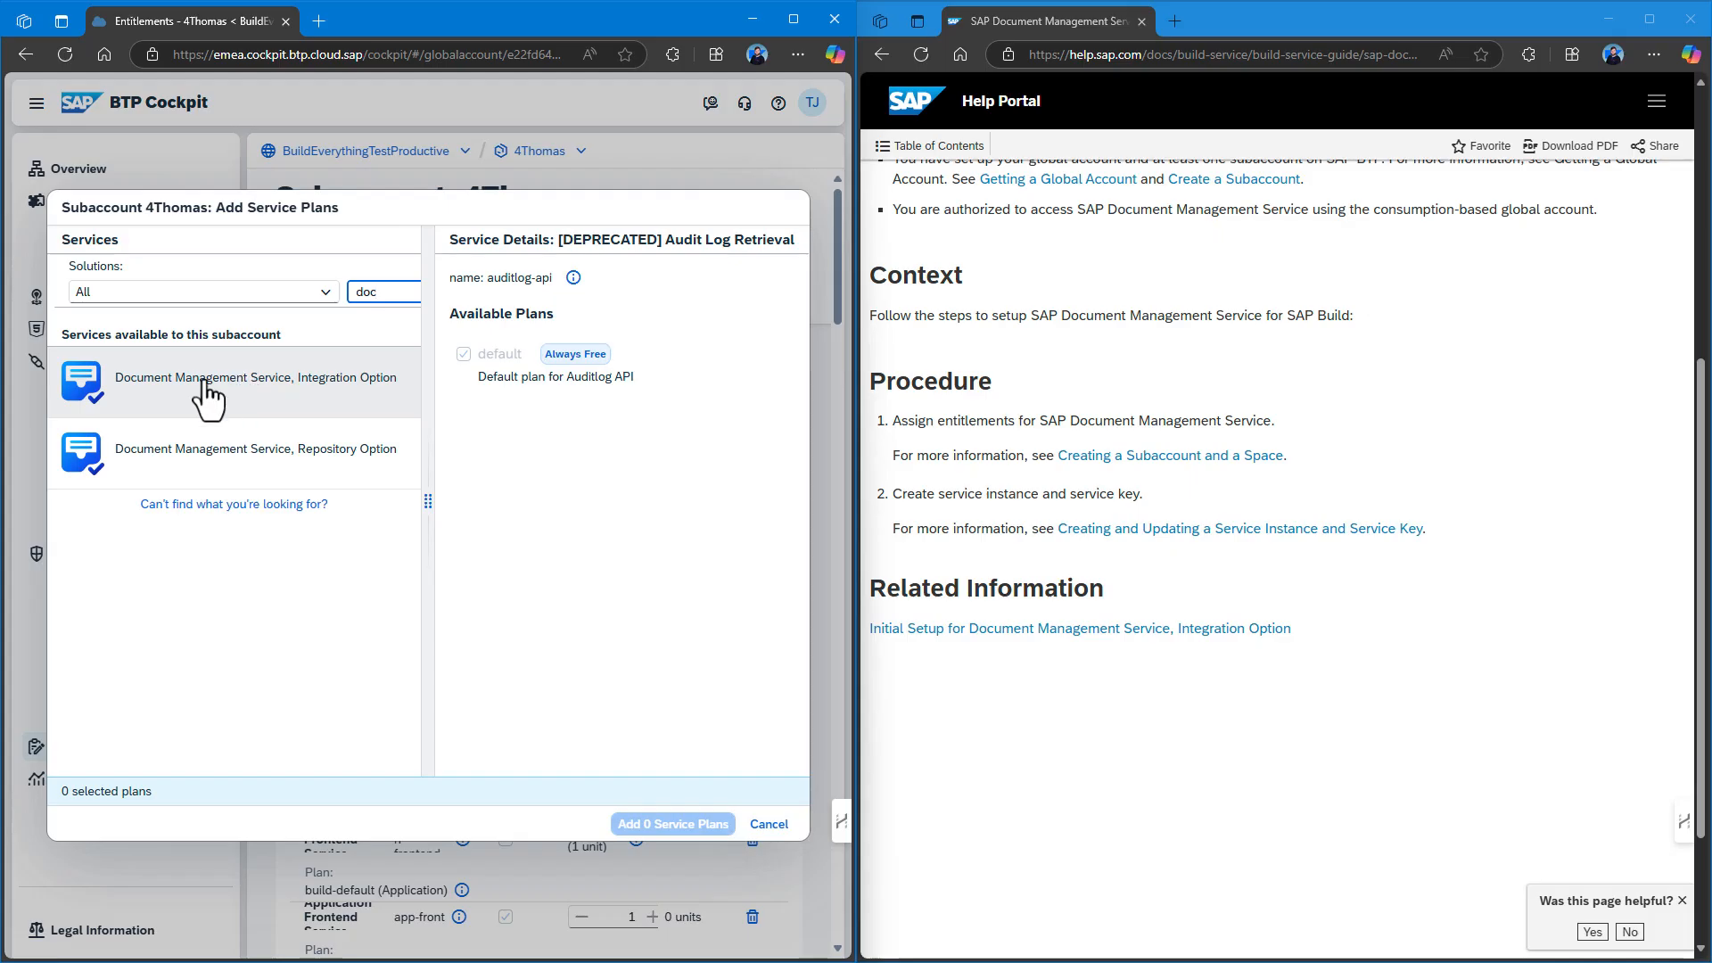
# Entitle both Document Management Service Repository and Integration Options with build-runtime plans and save.
pyautogui.click(212, 481)
pyautogui.click(323, 392)
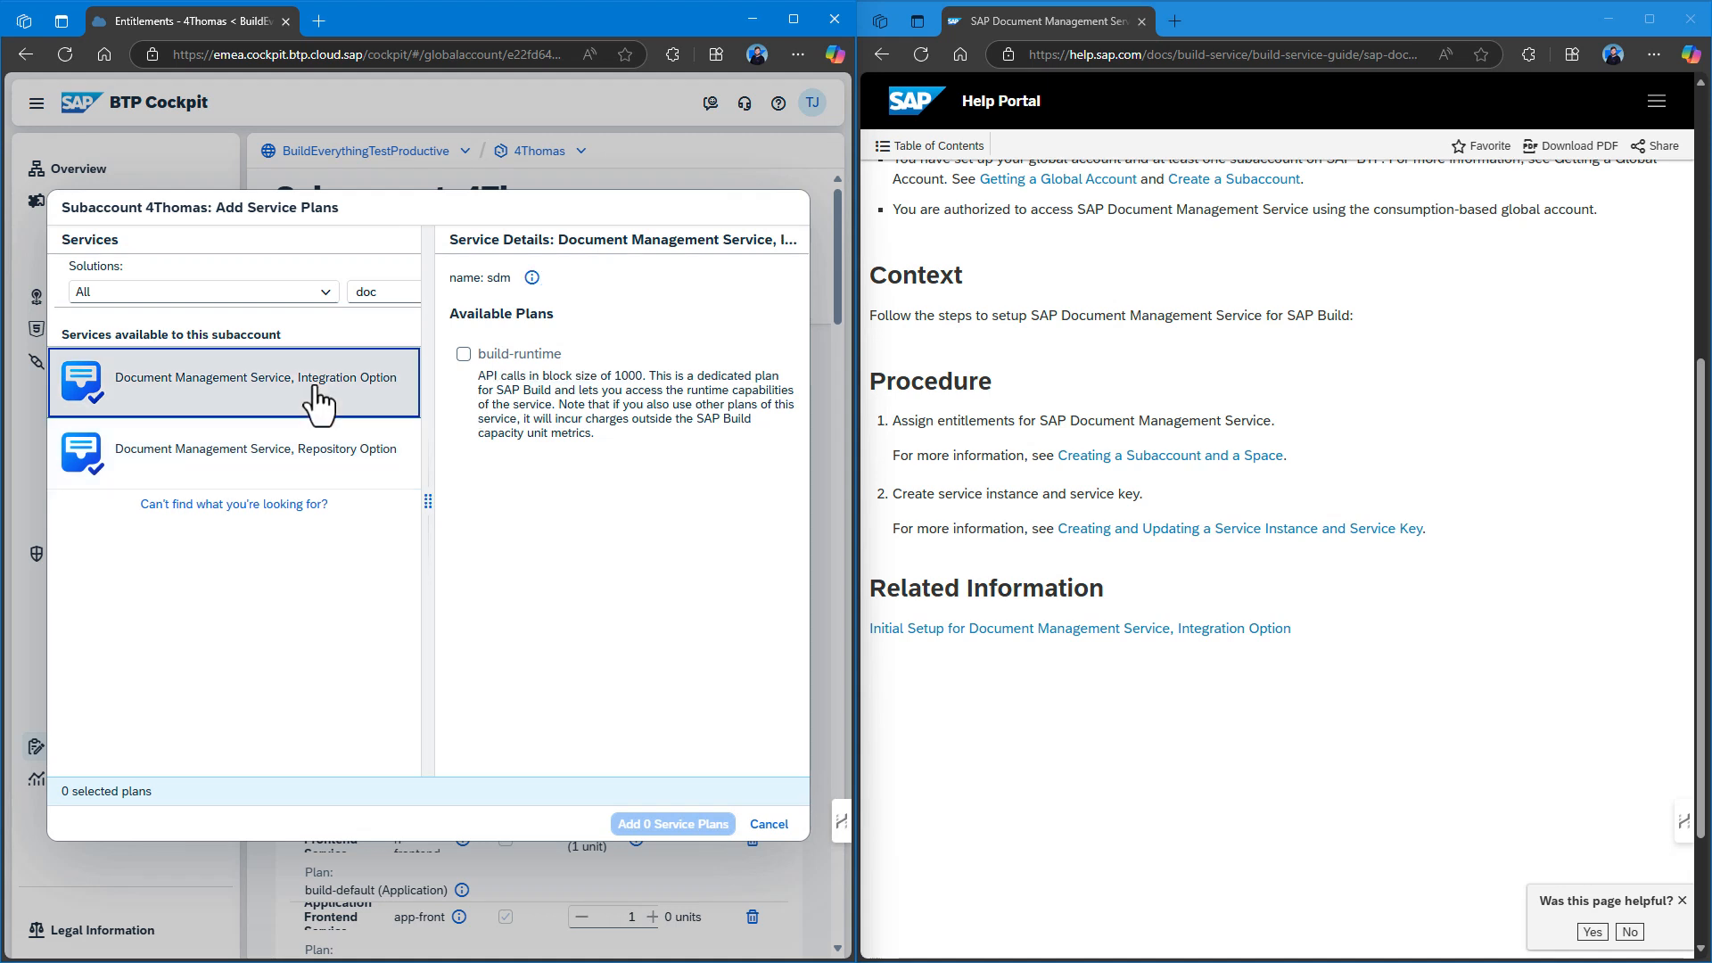
pyautogui.click(308, 451)
pyautogui.click(464, 355)
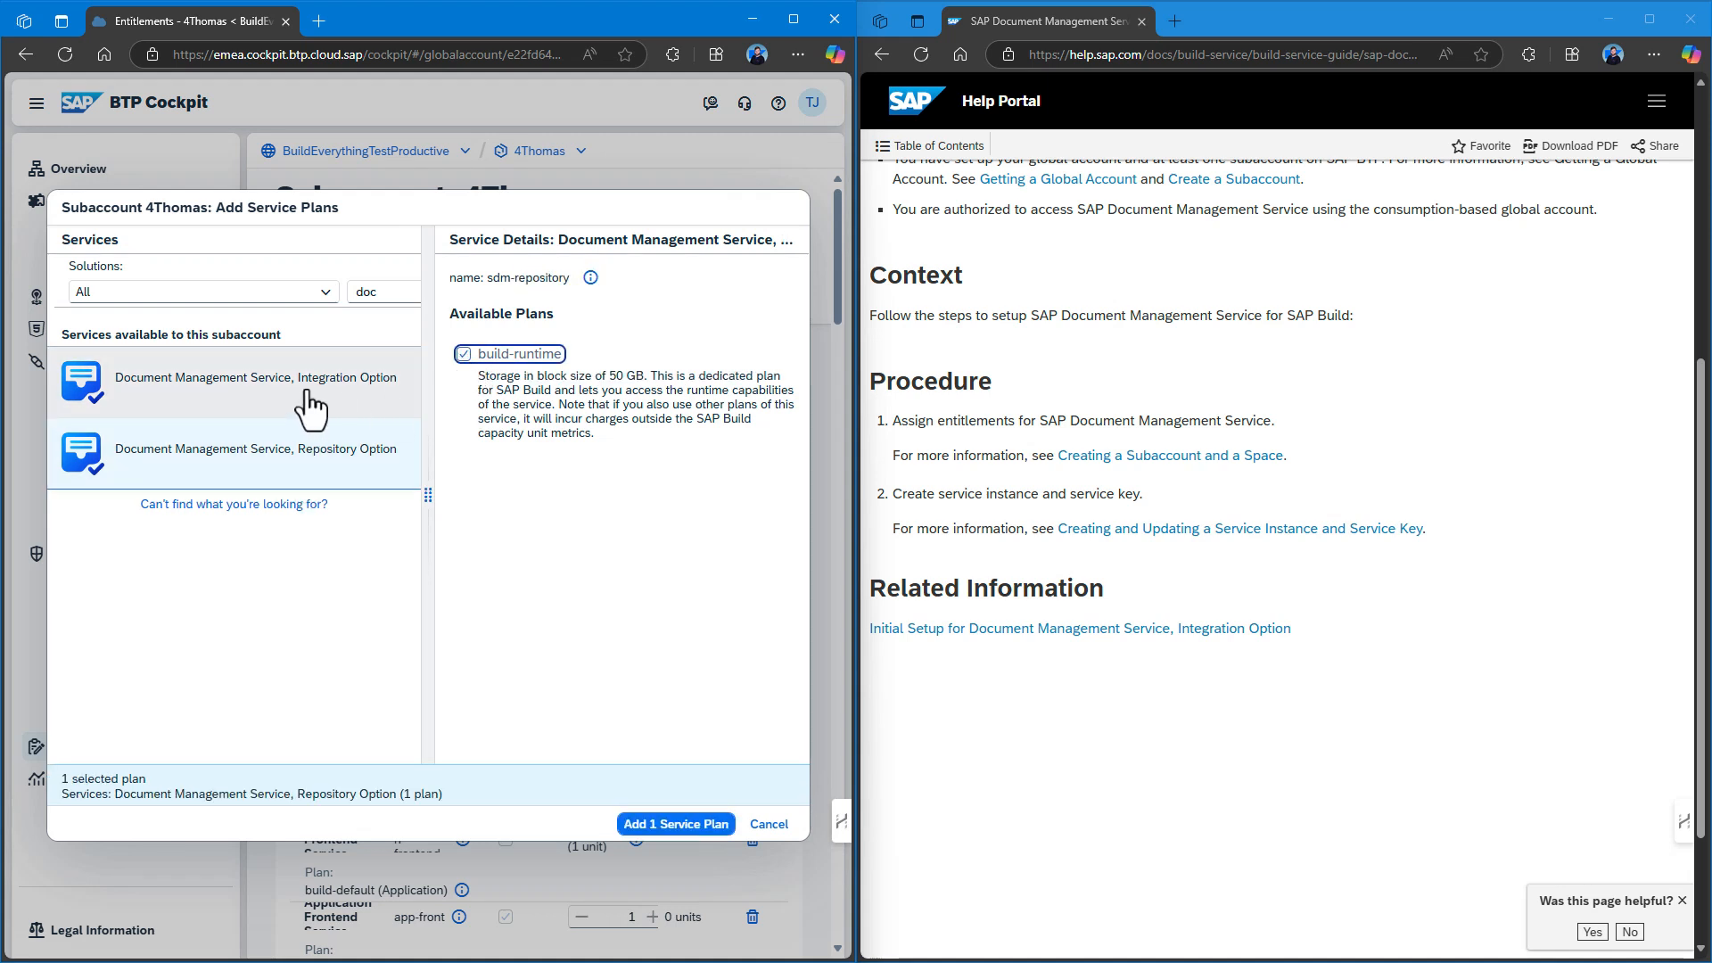
pyautogui.click(313, 396)
pyautogui.click(464, 354)
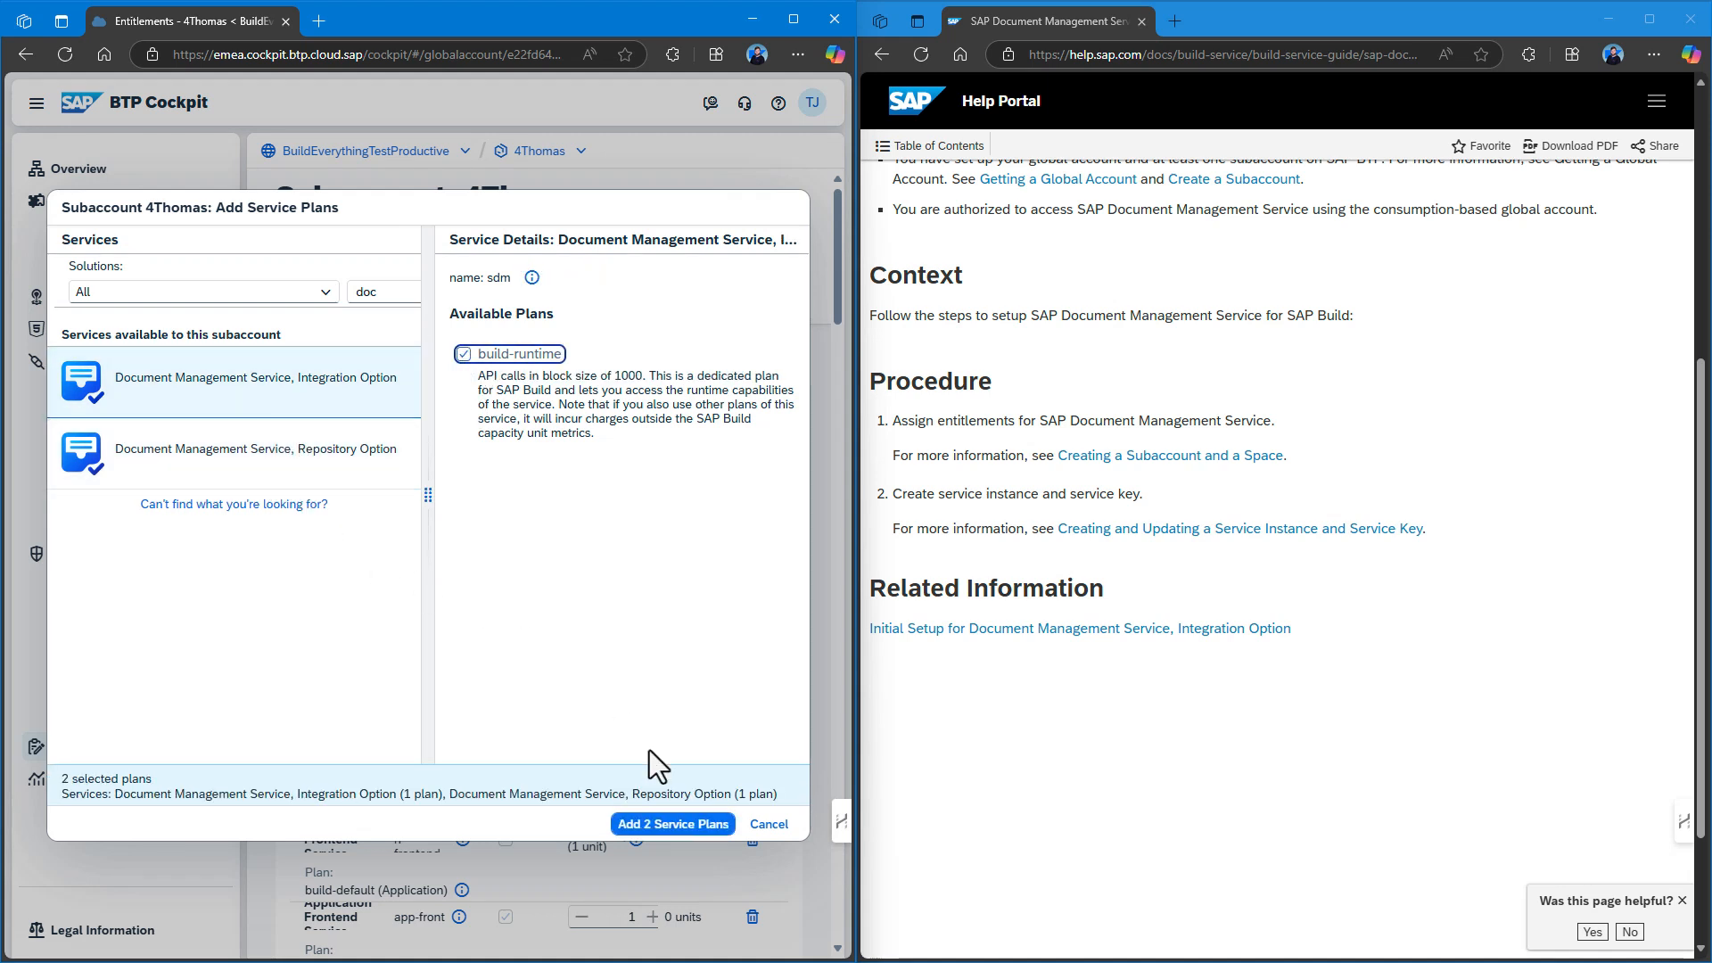
pyautogui.click(666, 830)
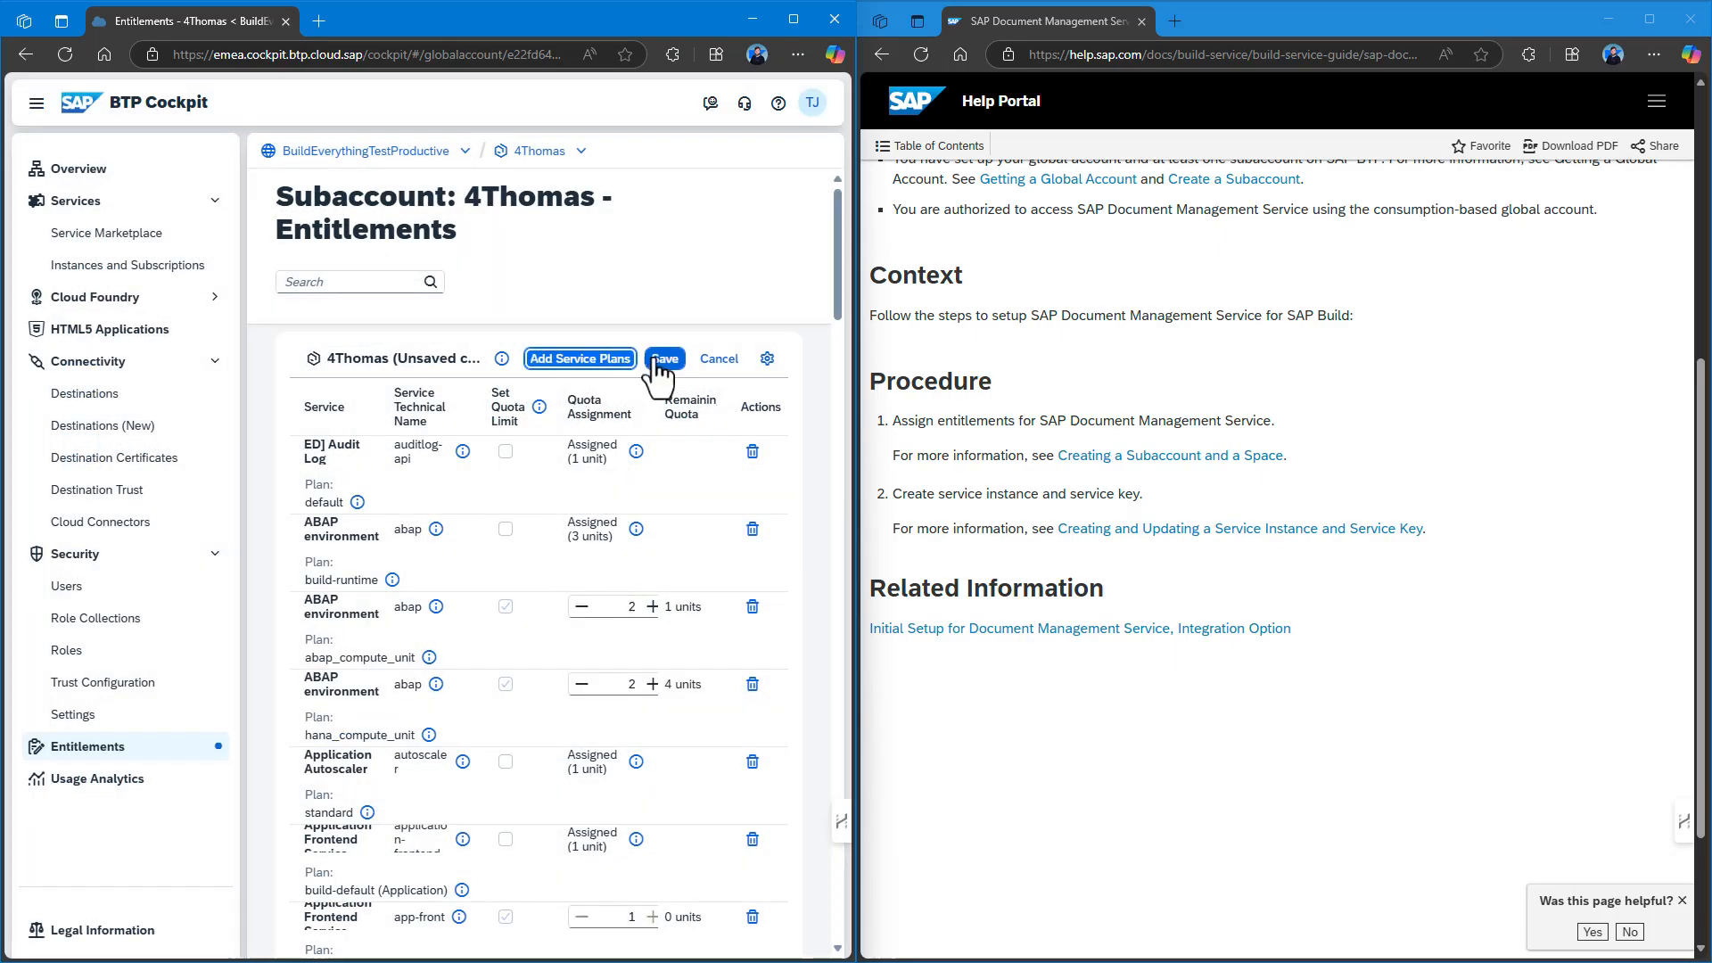
pyautogui.click(661, 355)
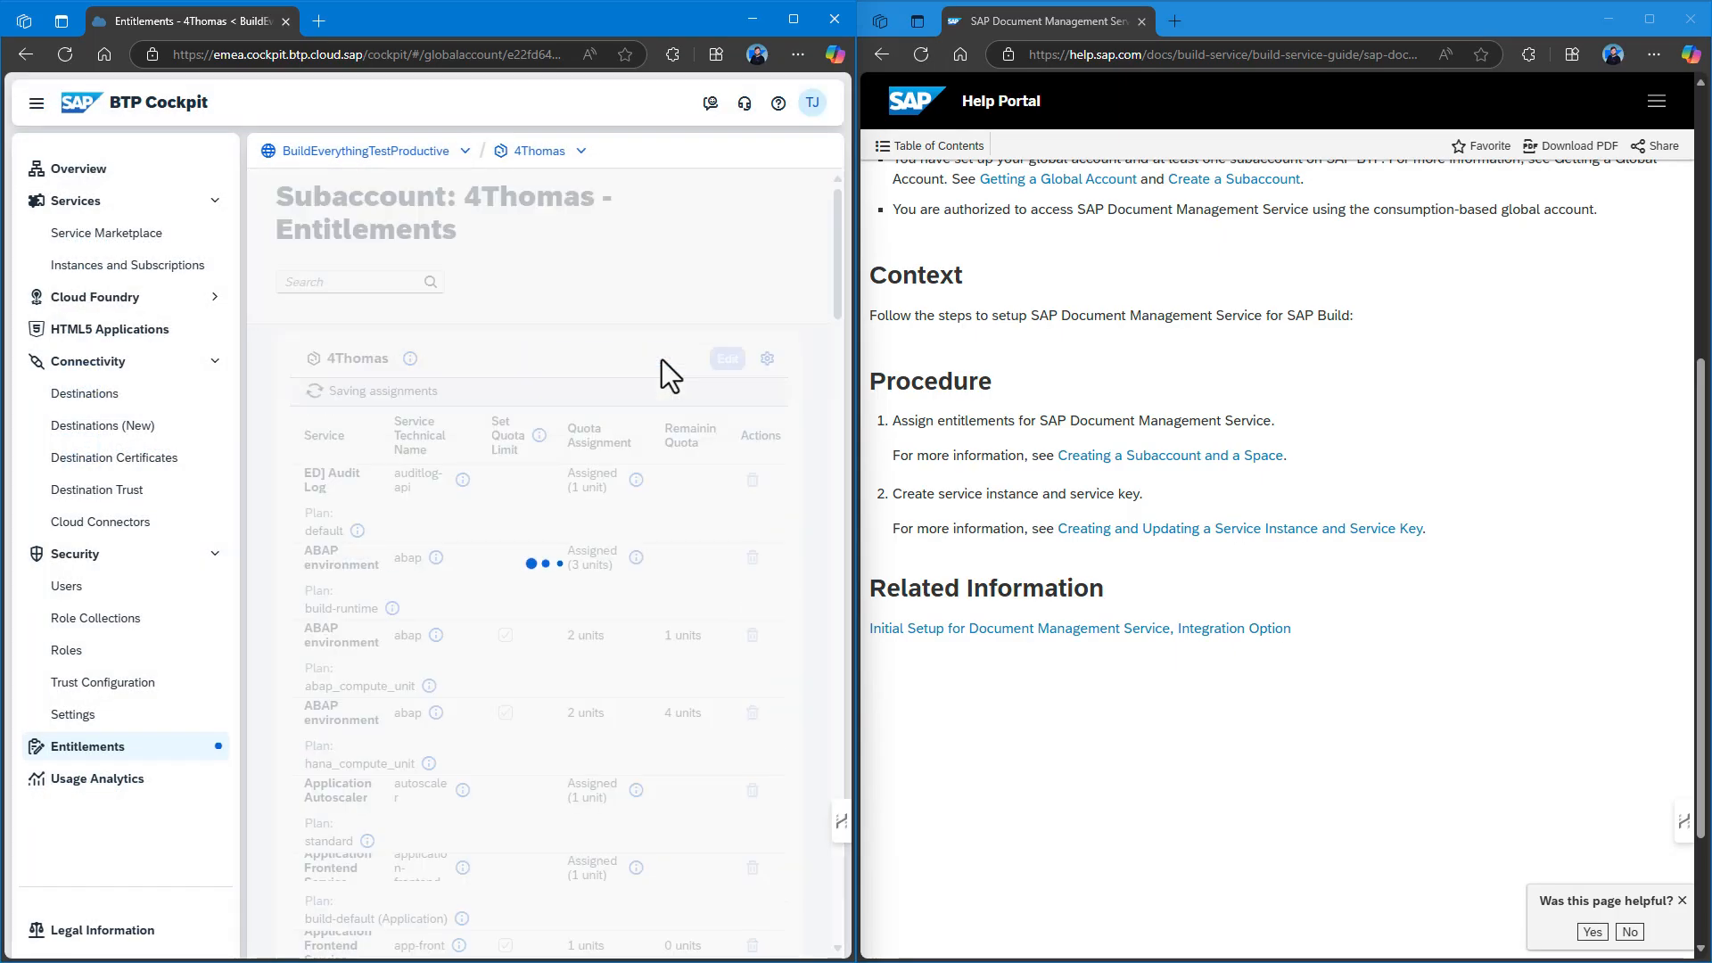
# Read the help guide on creating a service instance, then go to Instances and Subscriptions.
pyautogui.click(1141, 530)
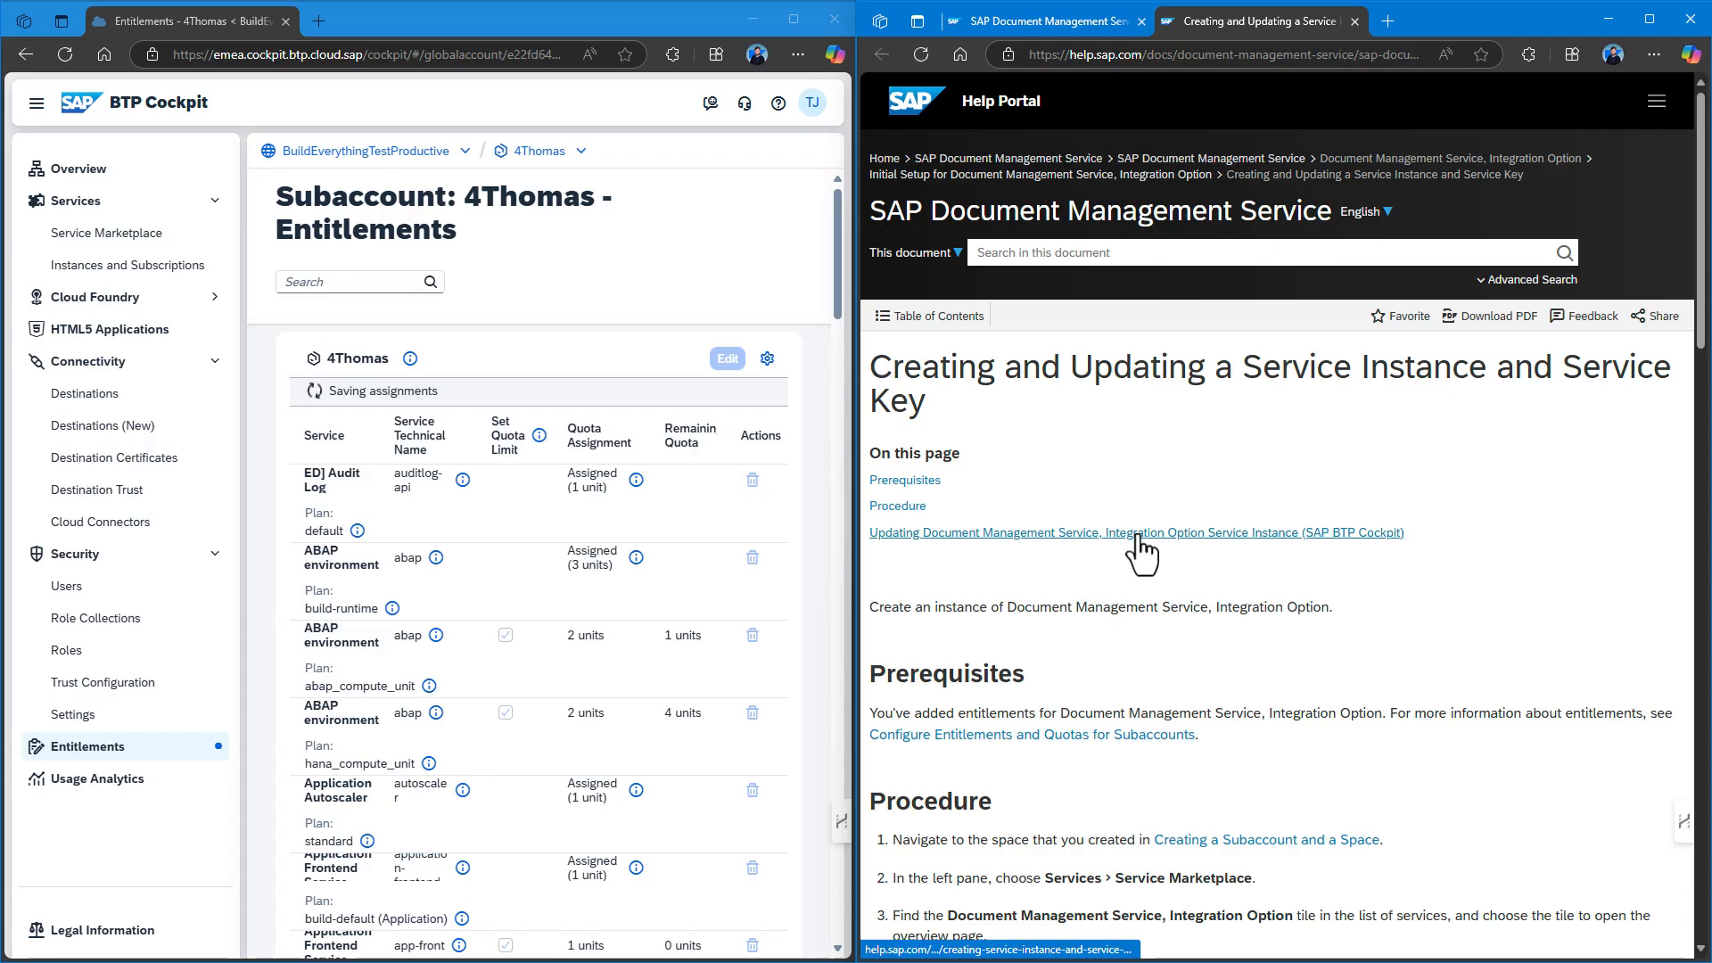
pyautogui.scroll(-8, 1138, 533)
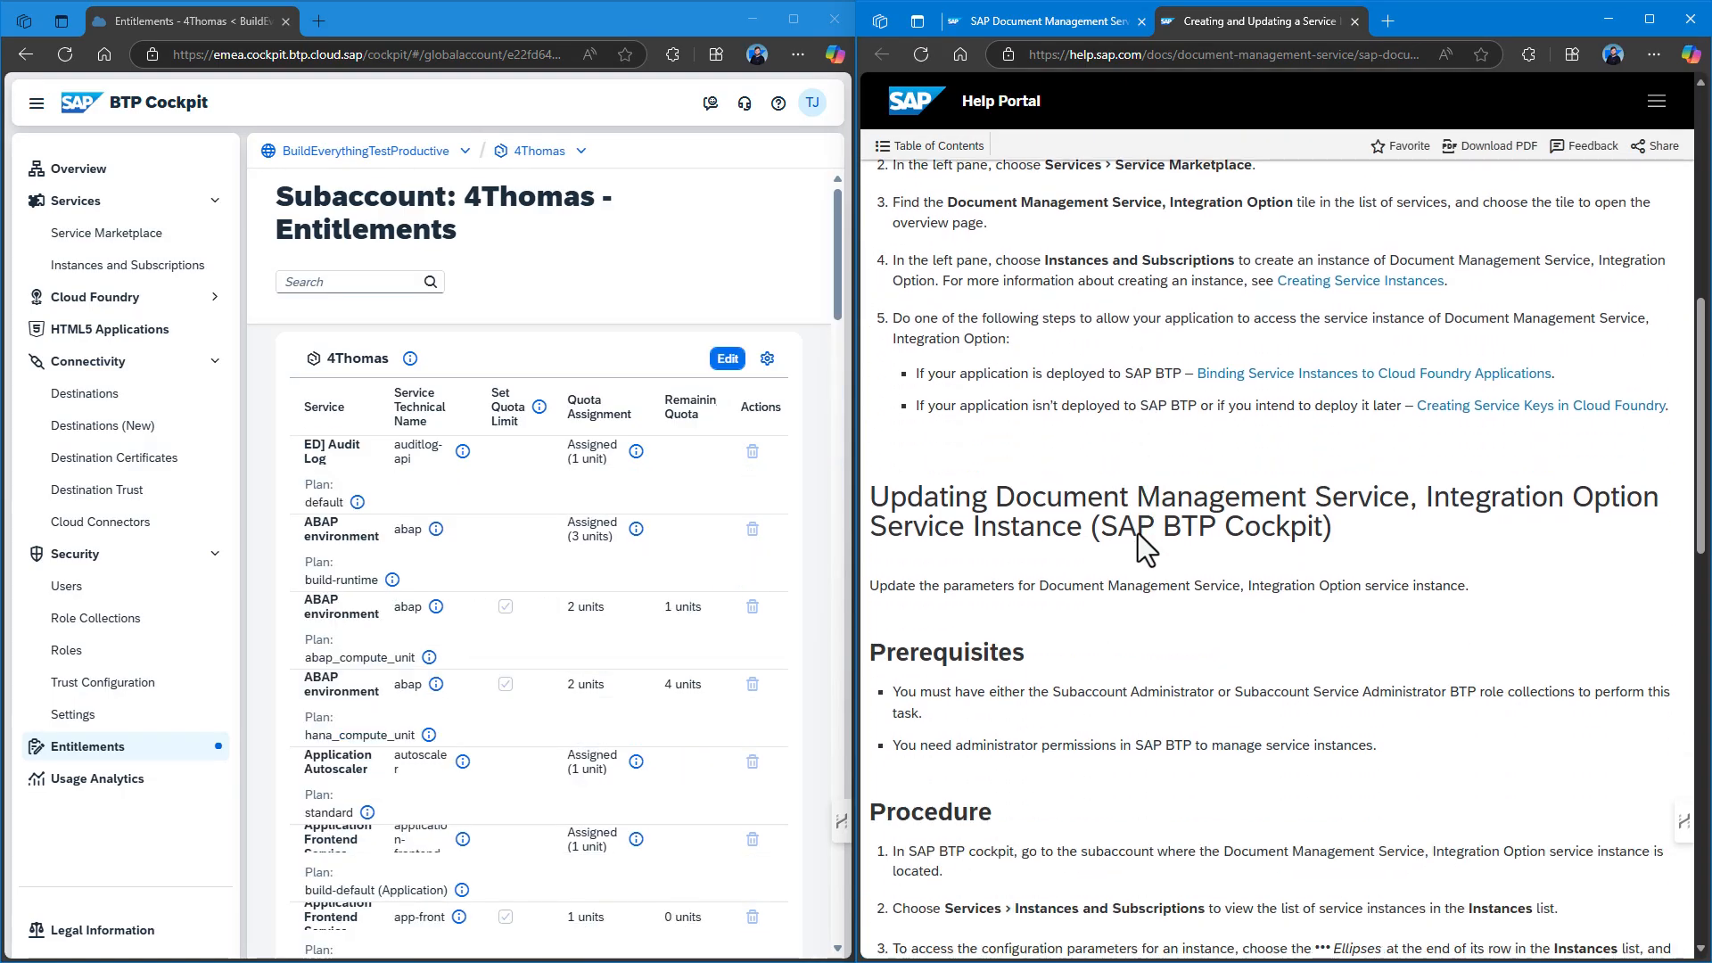
pyautogui.scroll(1, 1141, 540)
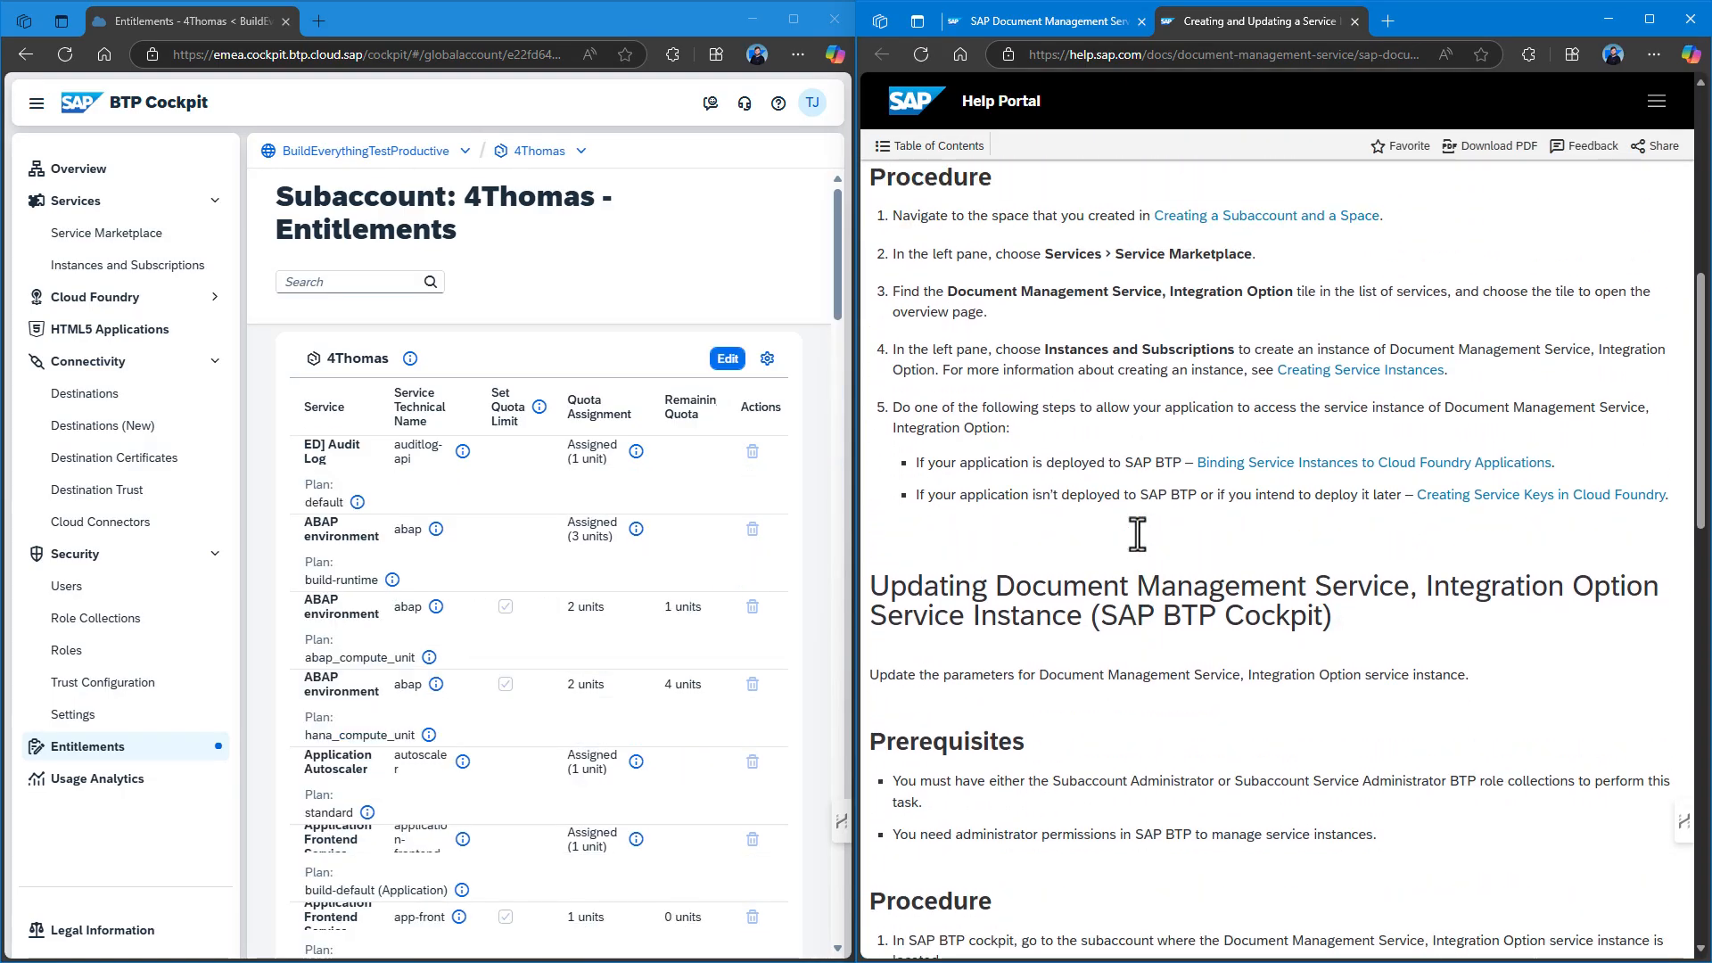
pyautogui.click(165, 269)
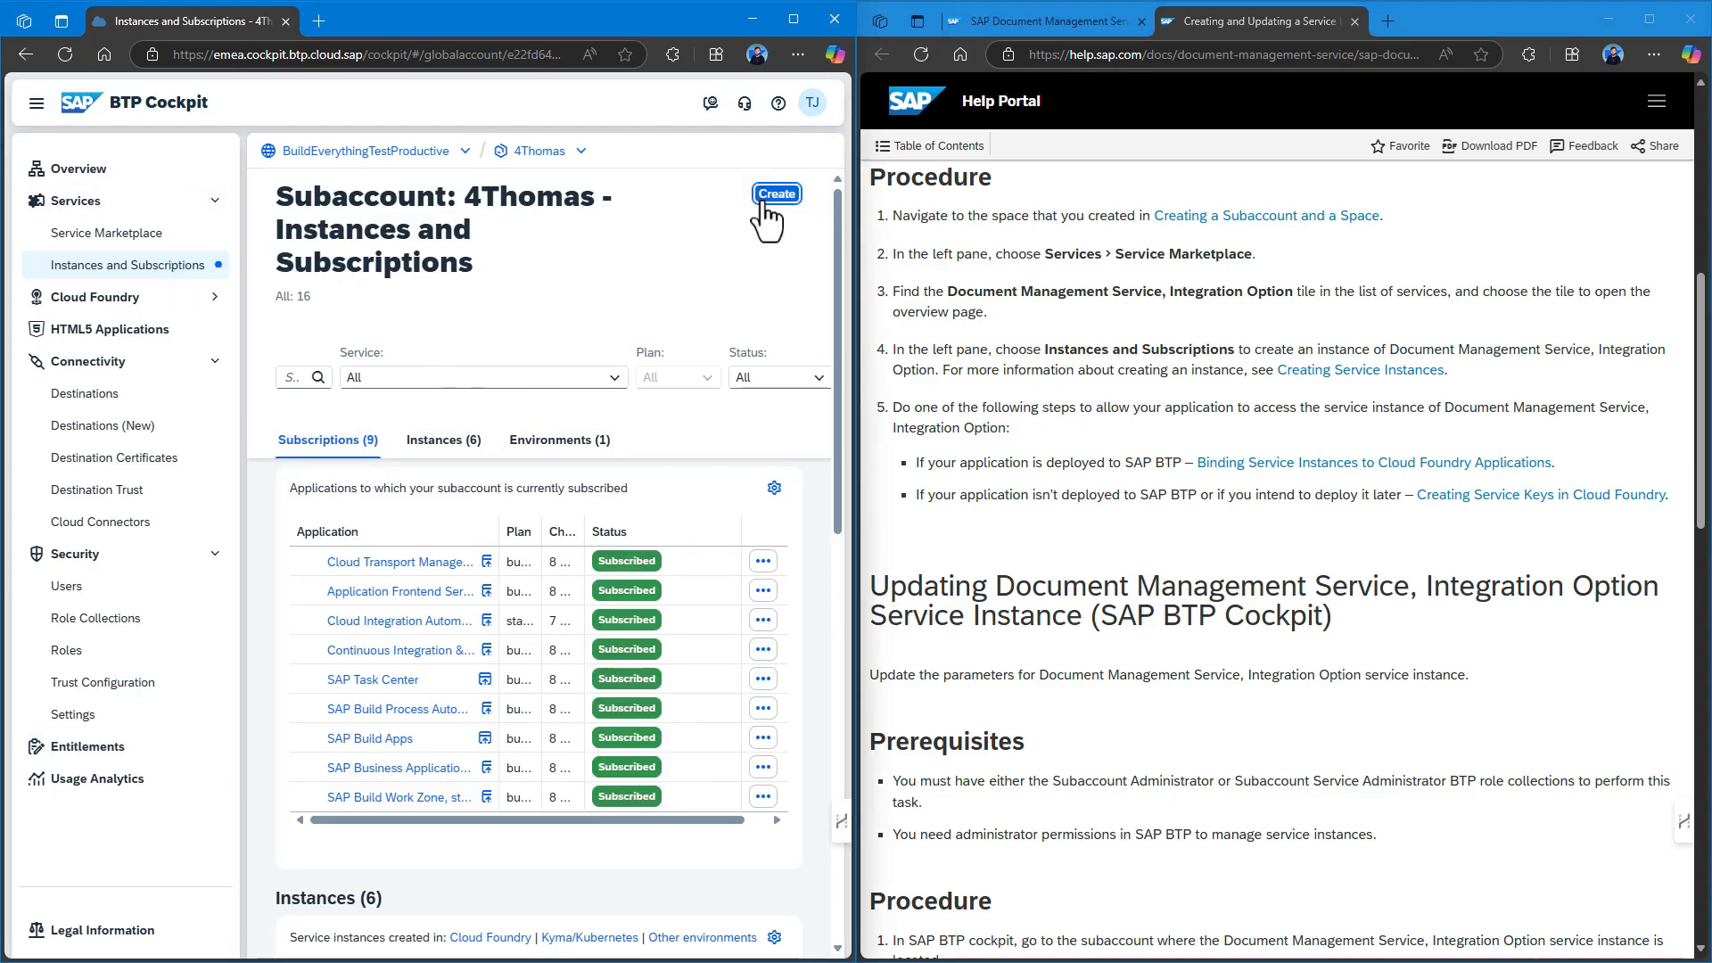
# Create a 'document-management-build' instance of Document Management Service, Integration Option, keeping default parameters.
pyautogui.click(764, 205)
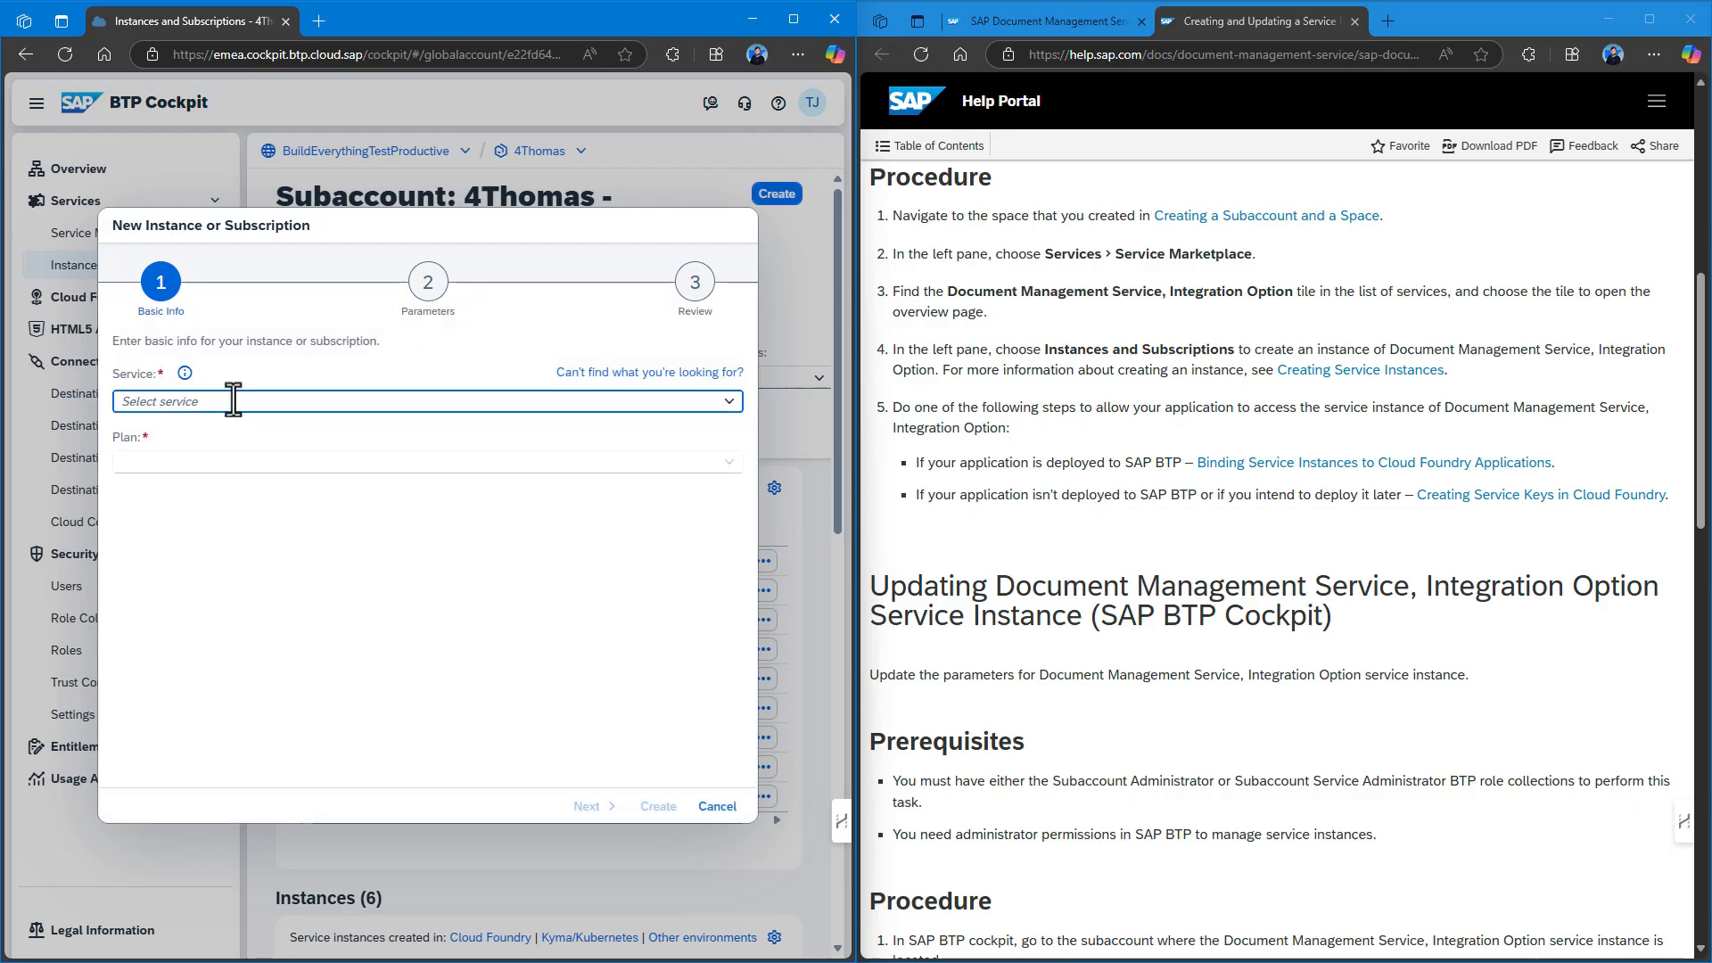
pyautogui.write('Doc')
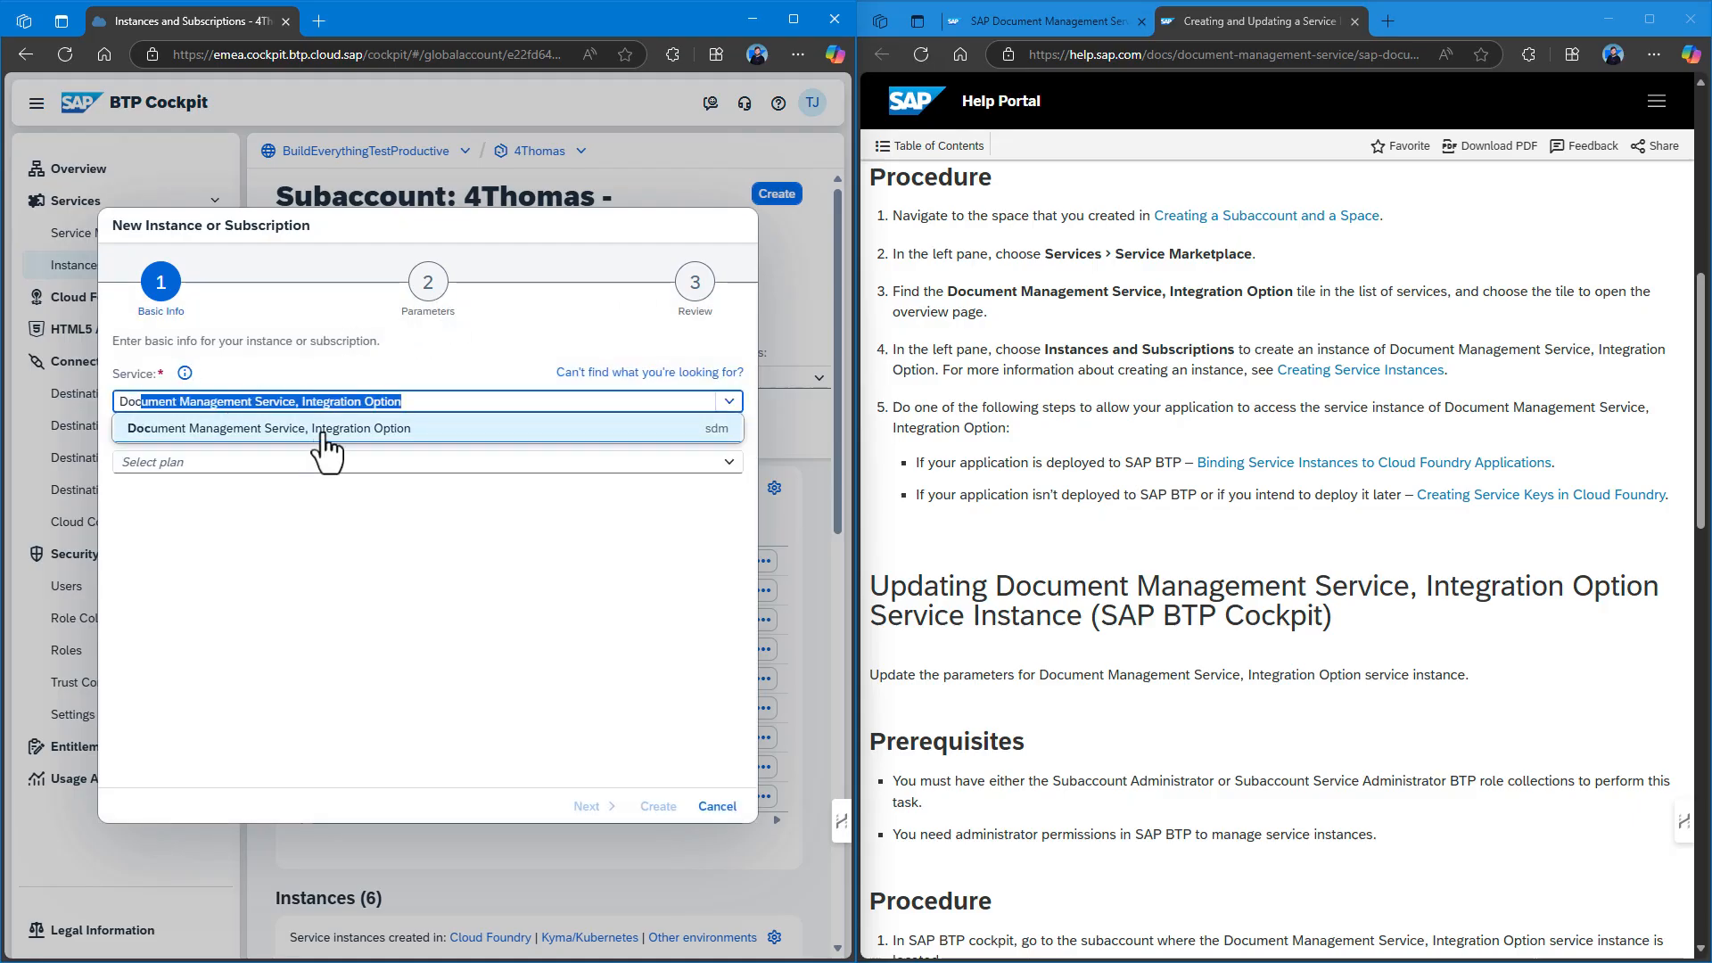
pyautogui.click(343, 437)
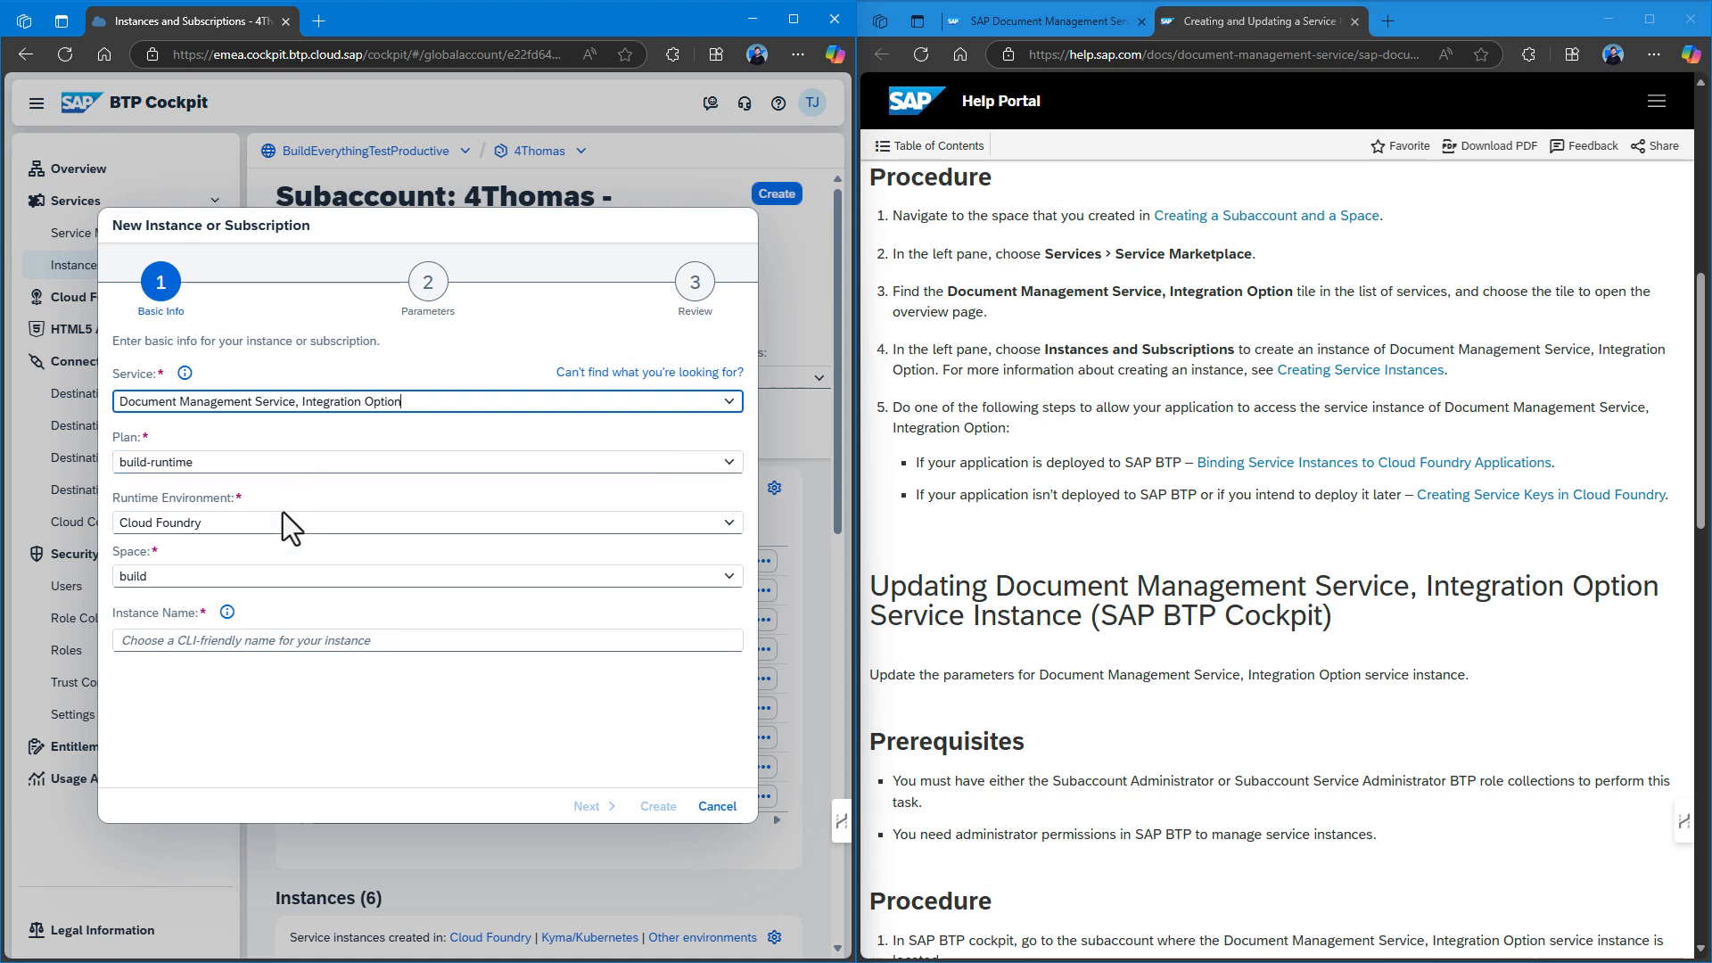
pyautogui.click(229, 643)
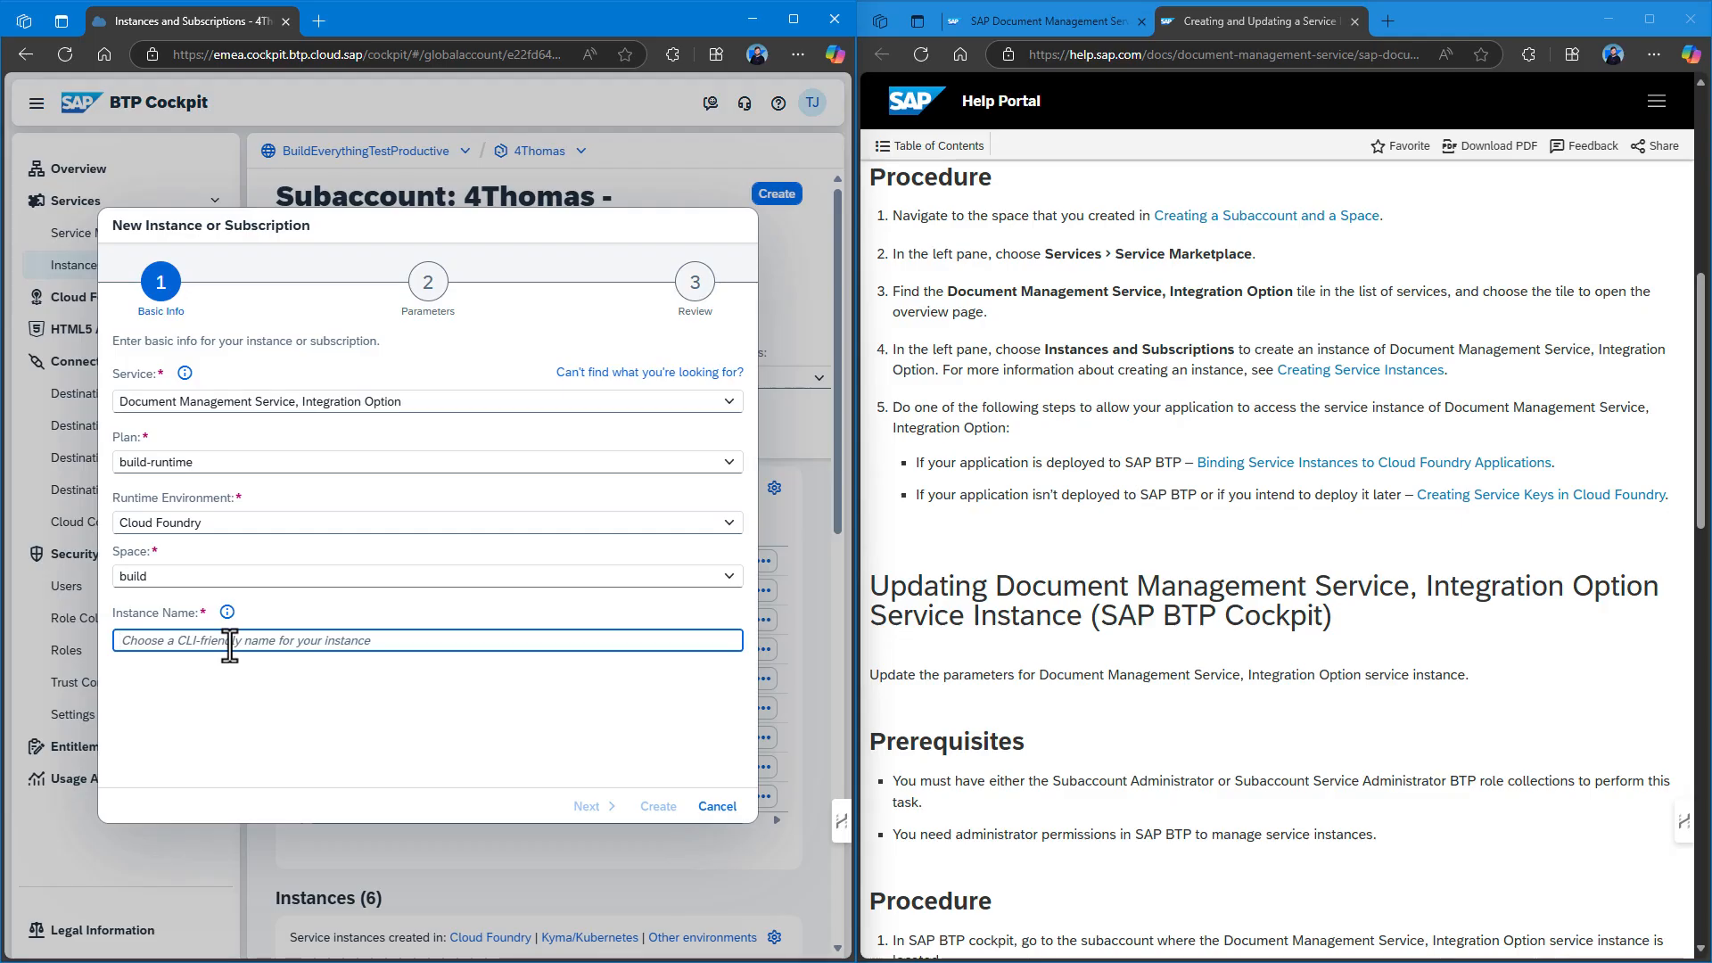
pyautogui.write('document-m')
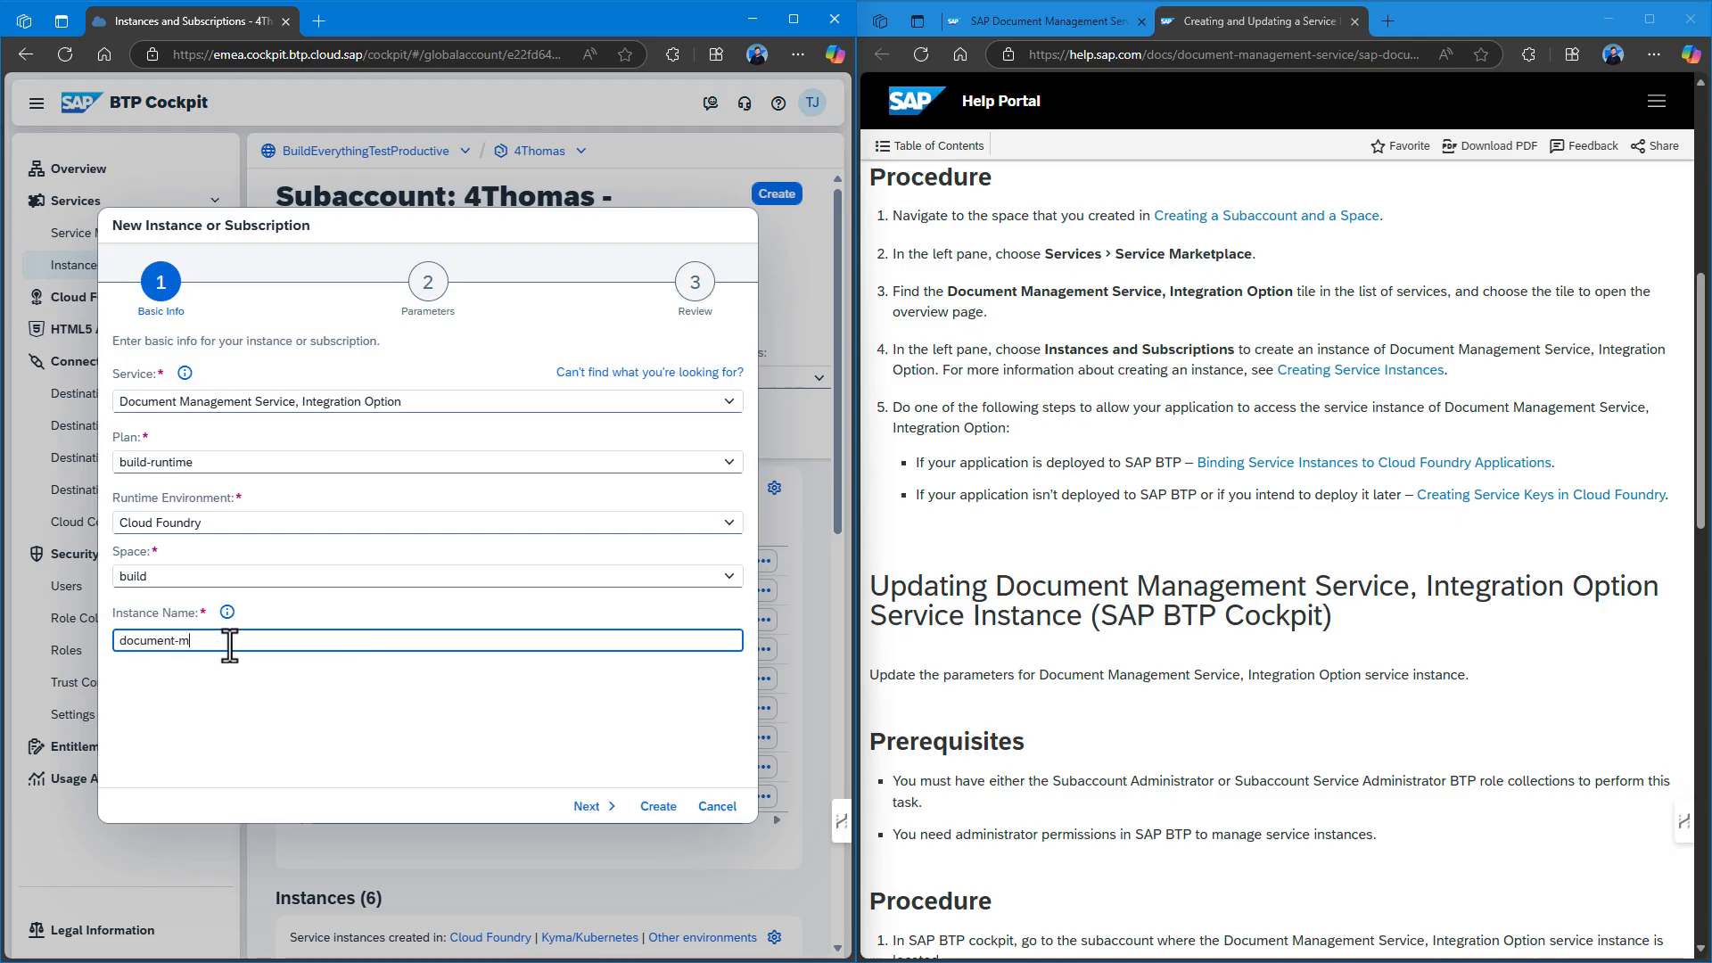
pyautogui.write('anagement-build')
pyautogui.click(589, 806)
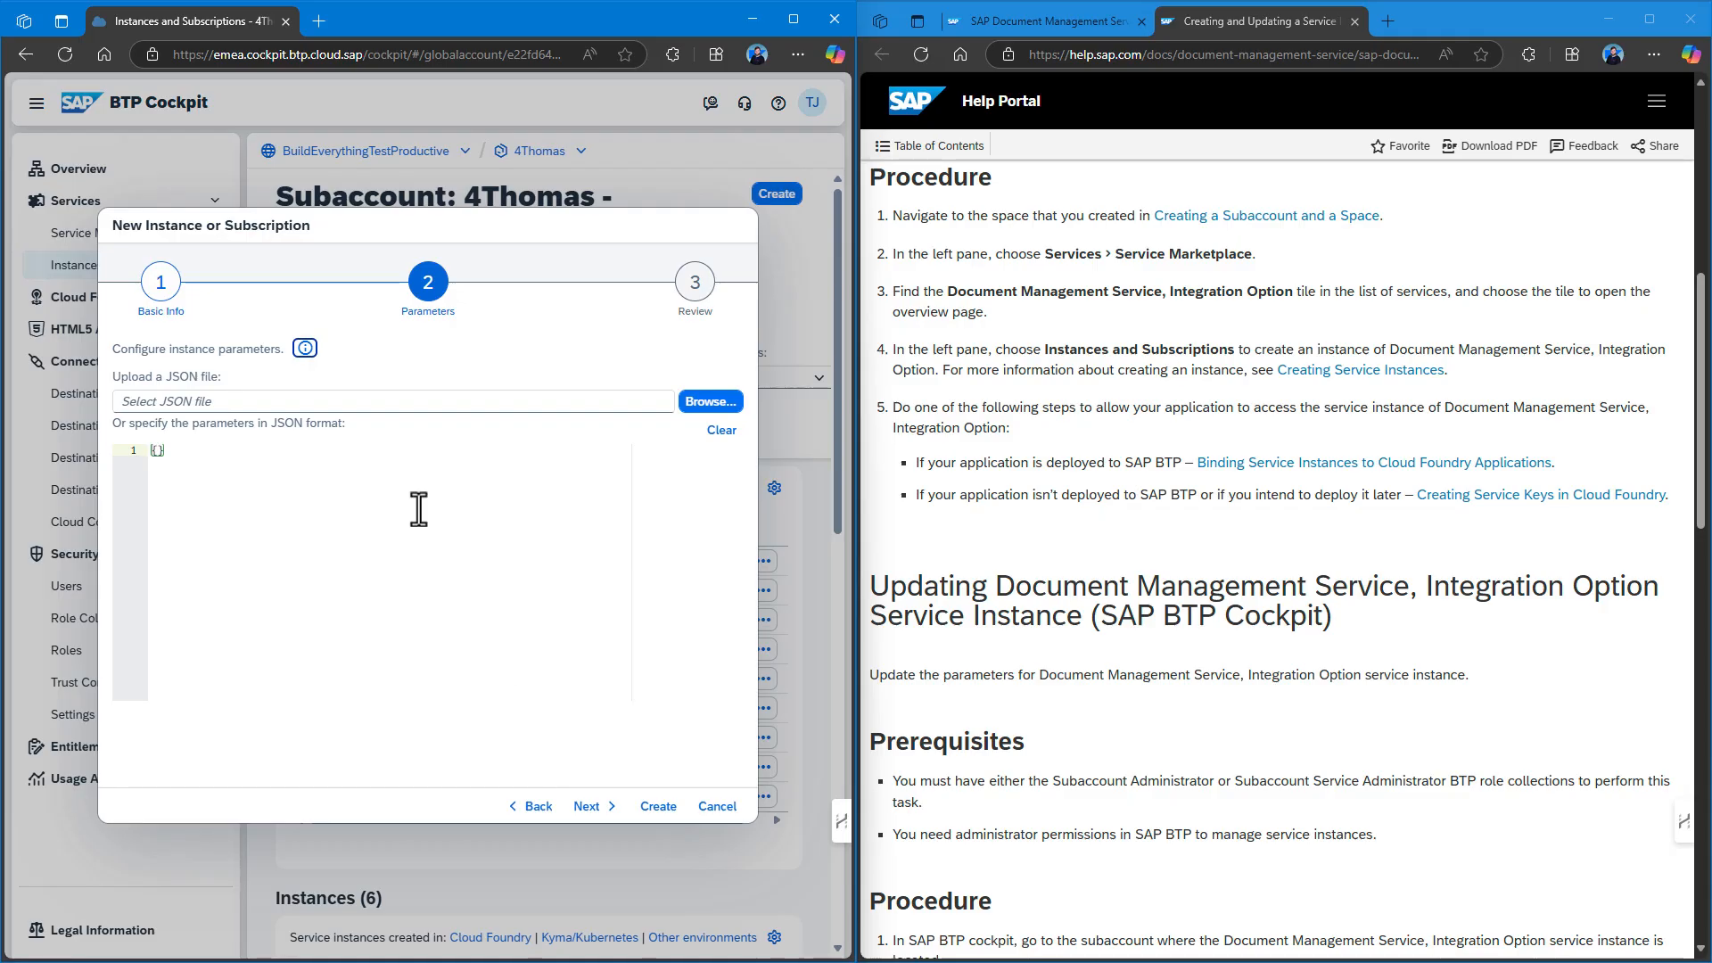
pyautogui.click(592, 806)
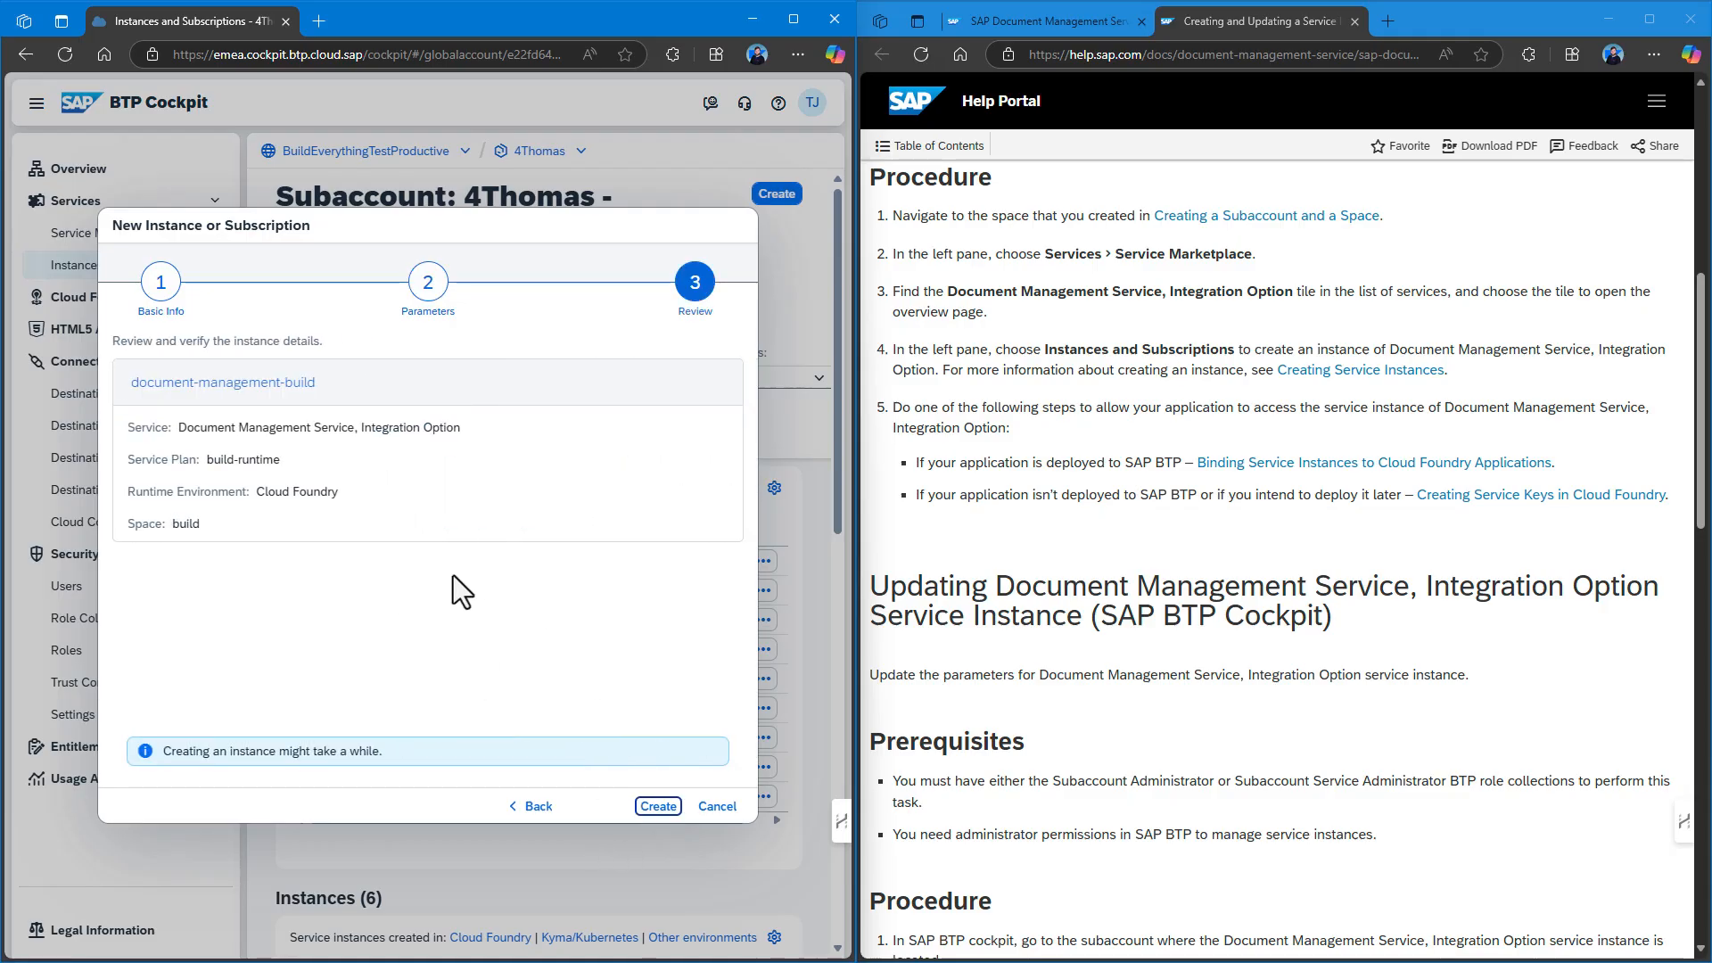
pyautogui.click(658, 806)
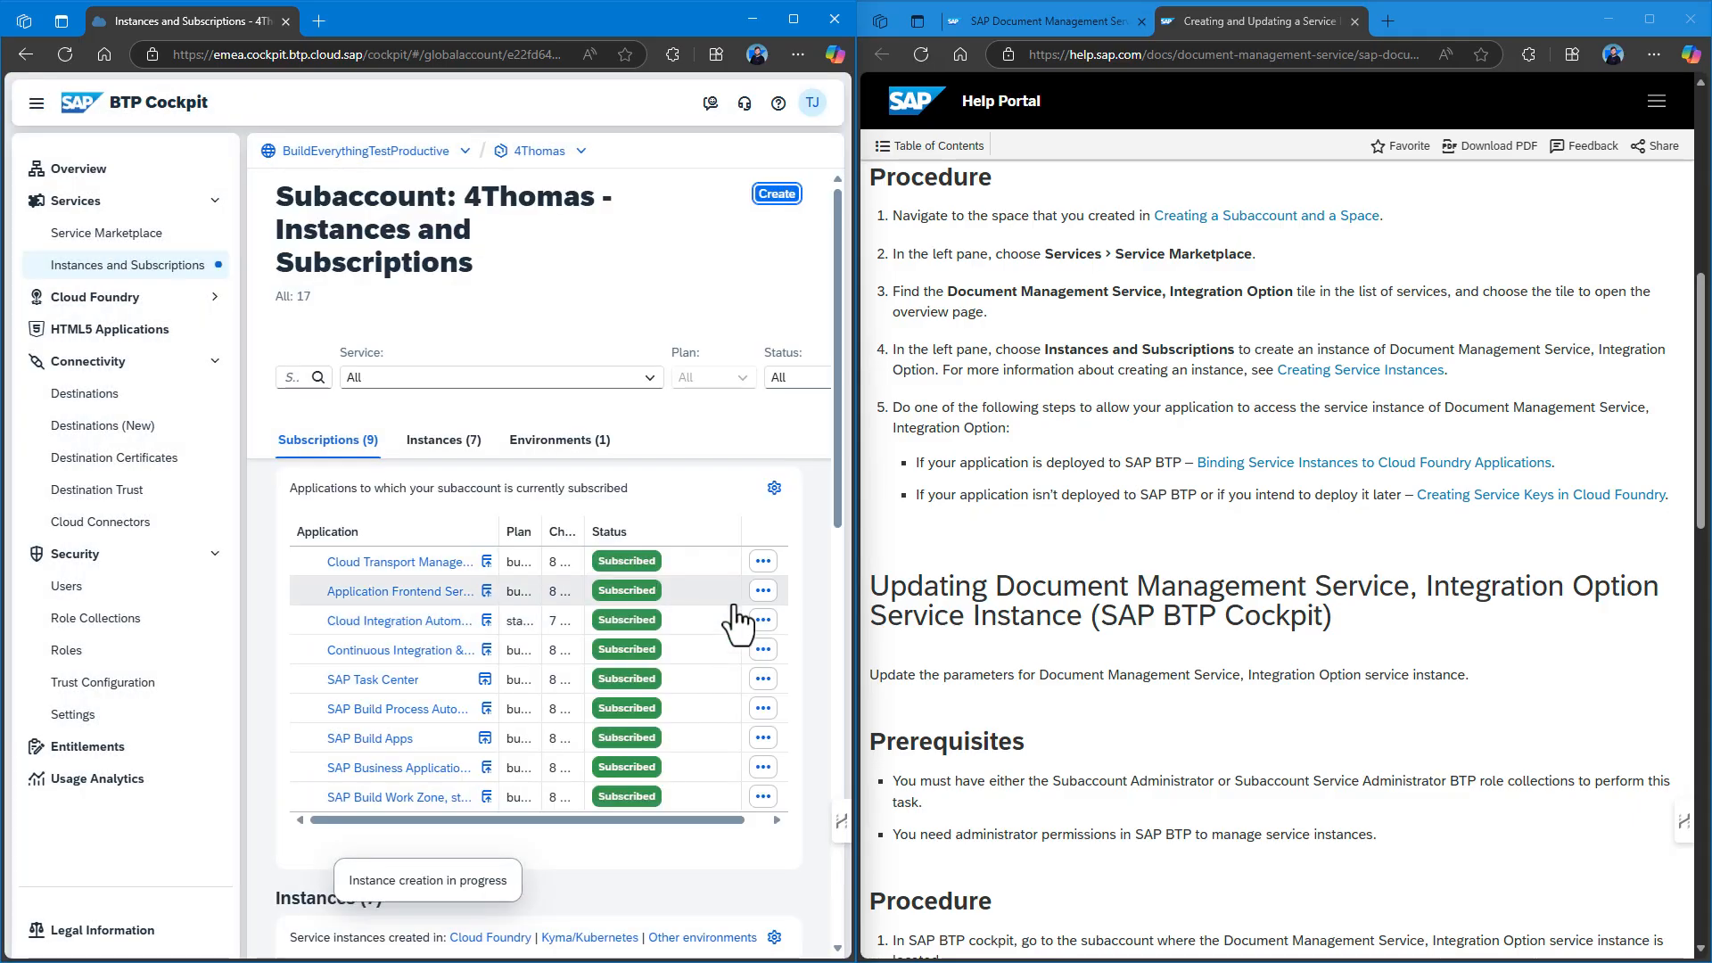
# Return to Instances and Subscriptions and check the document-management-build instance details.
pyautogui.scroll(2, 722, 597)
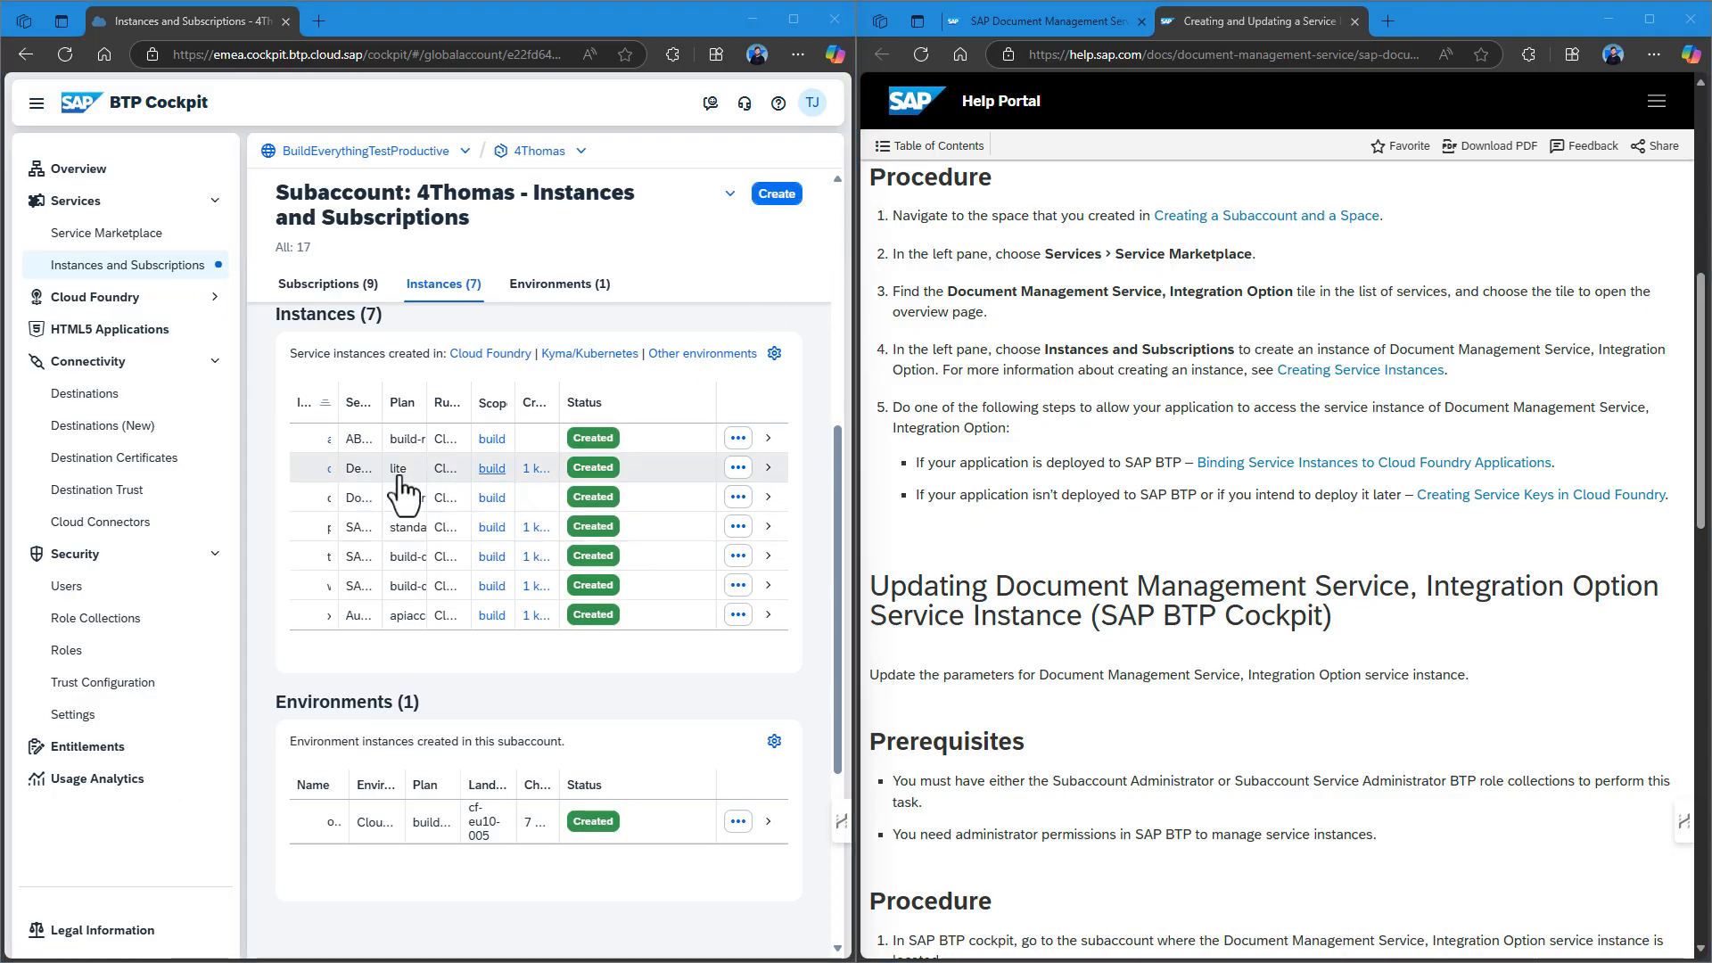
pyautogui.doubleClick(540, 151)
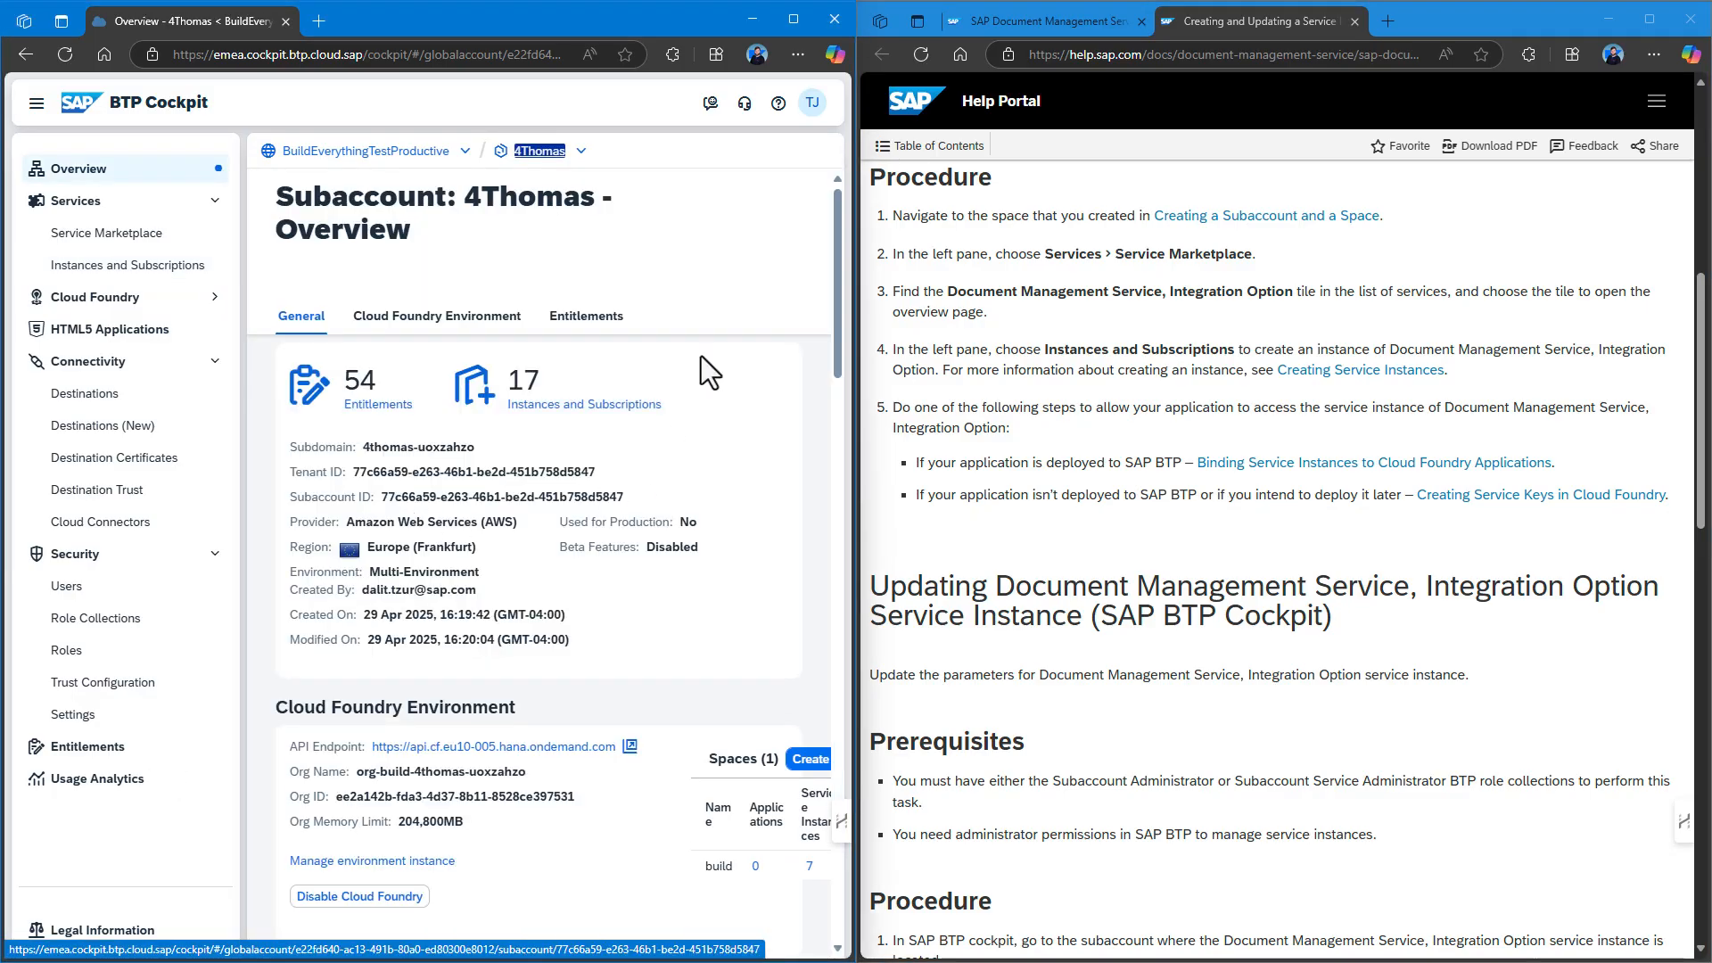
pyautogui.click(797, 7)
pyautogui.scroll(-5, 747, 594)
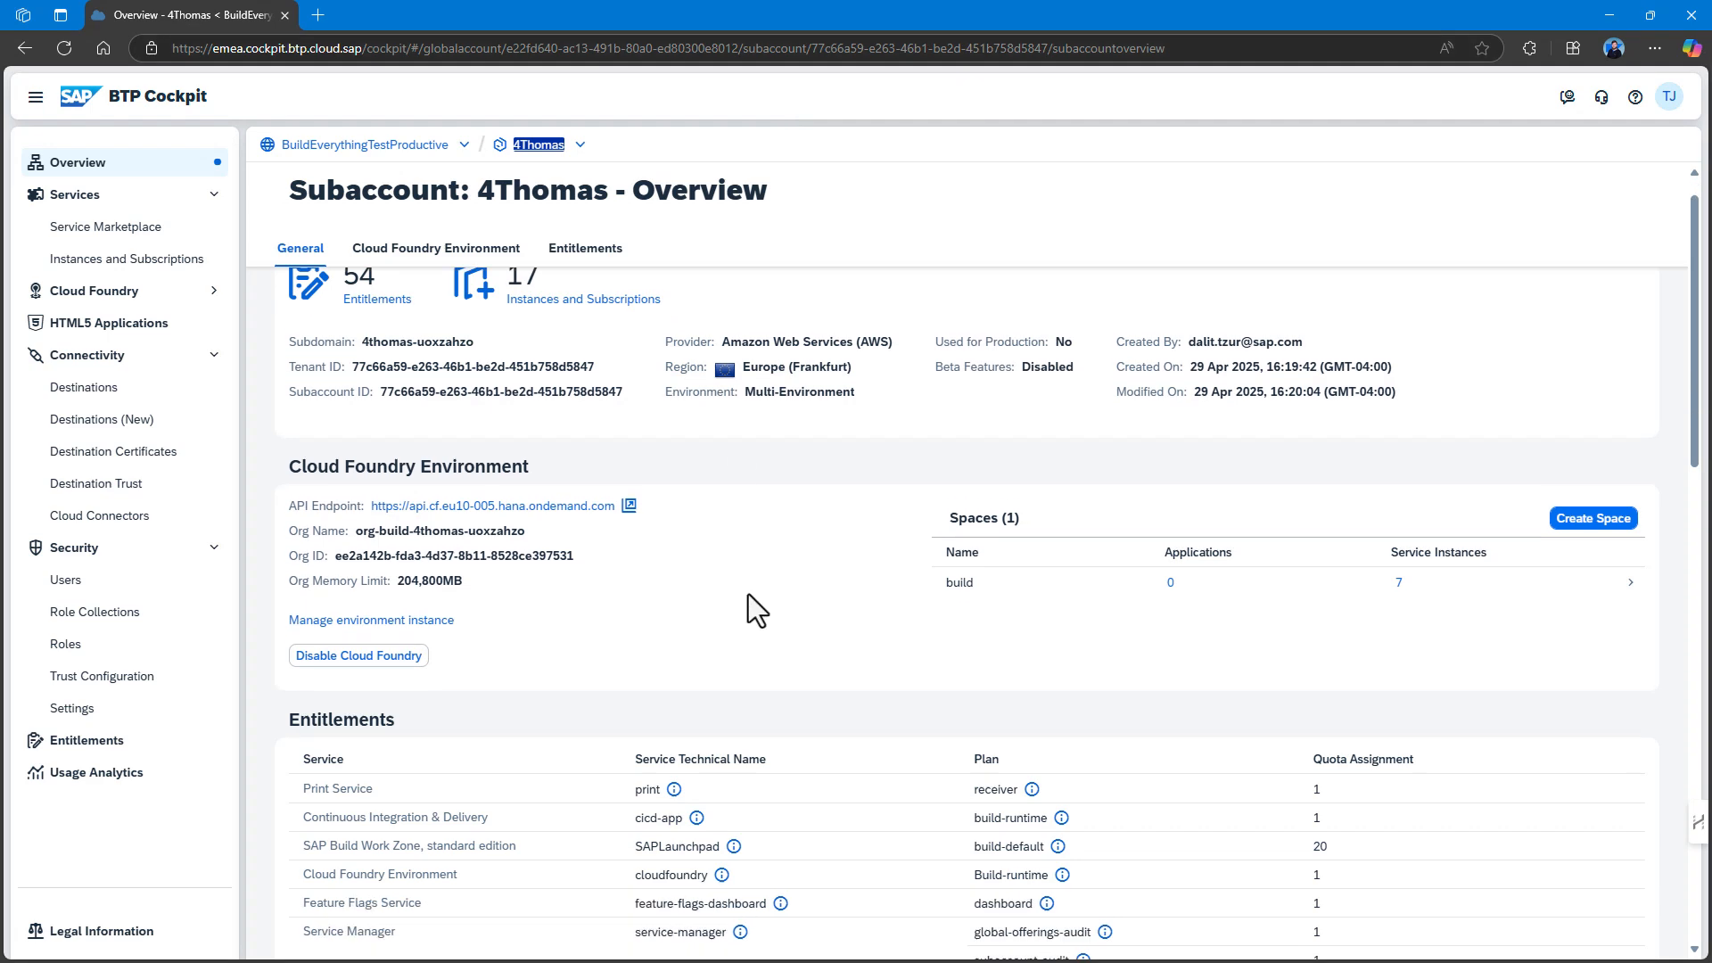
pyautogui.scroll(-3, 676, 484)
pyautogui.click(111, 260)
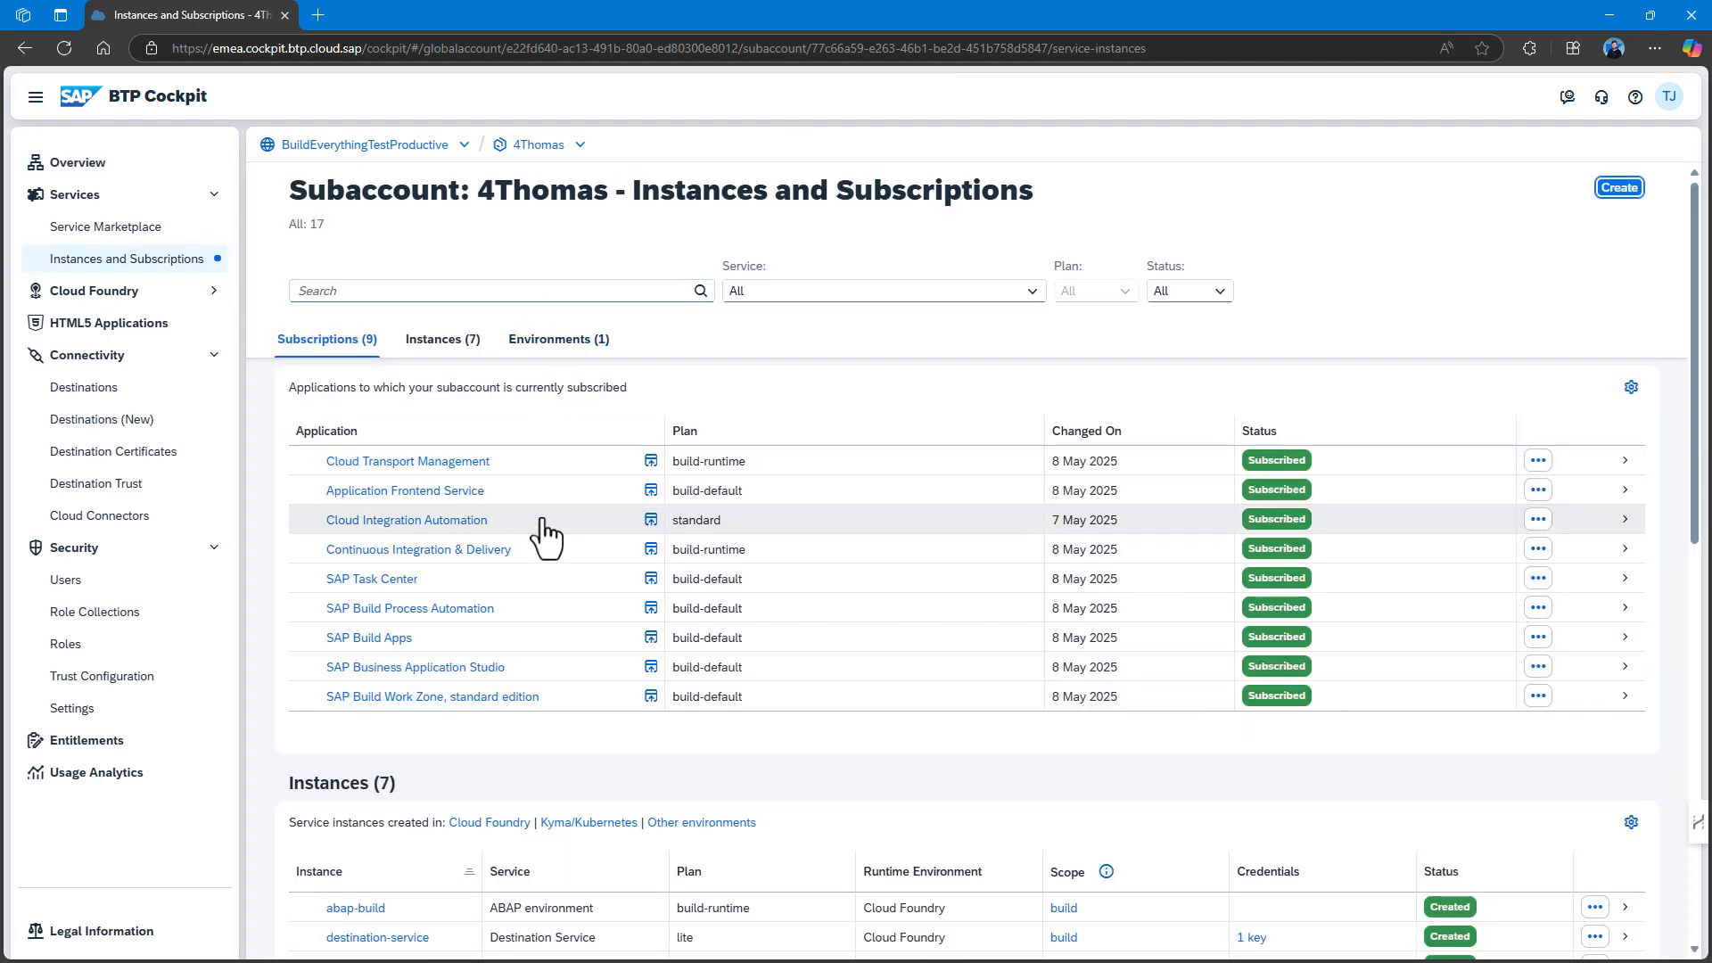
pyautogui.scroll(-5, 550, 526)
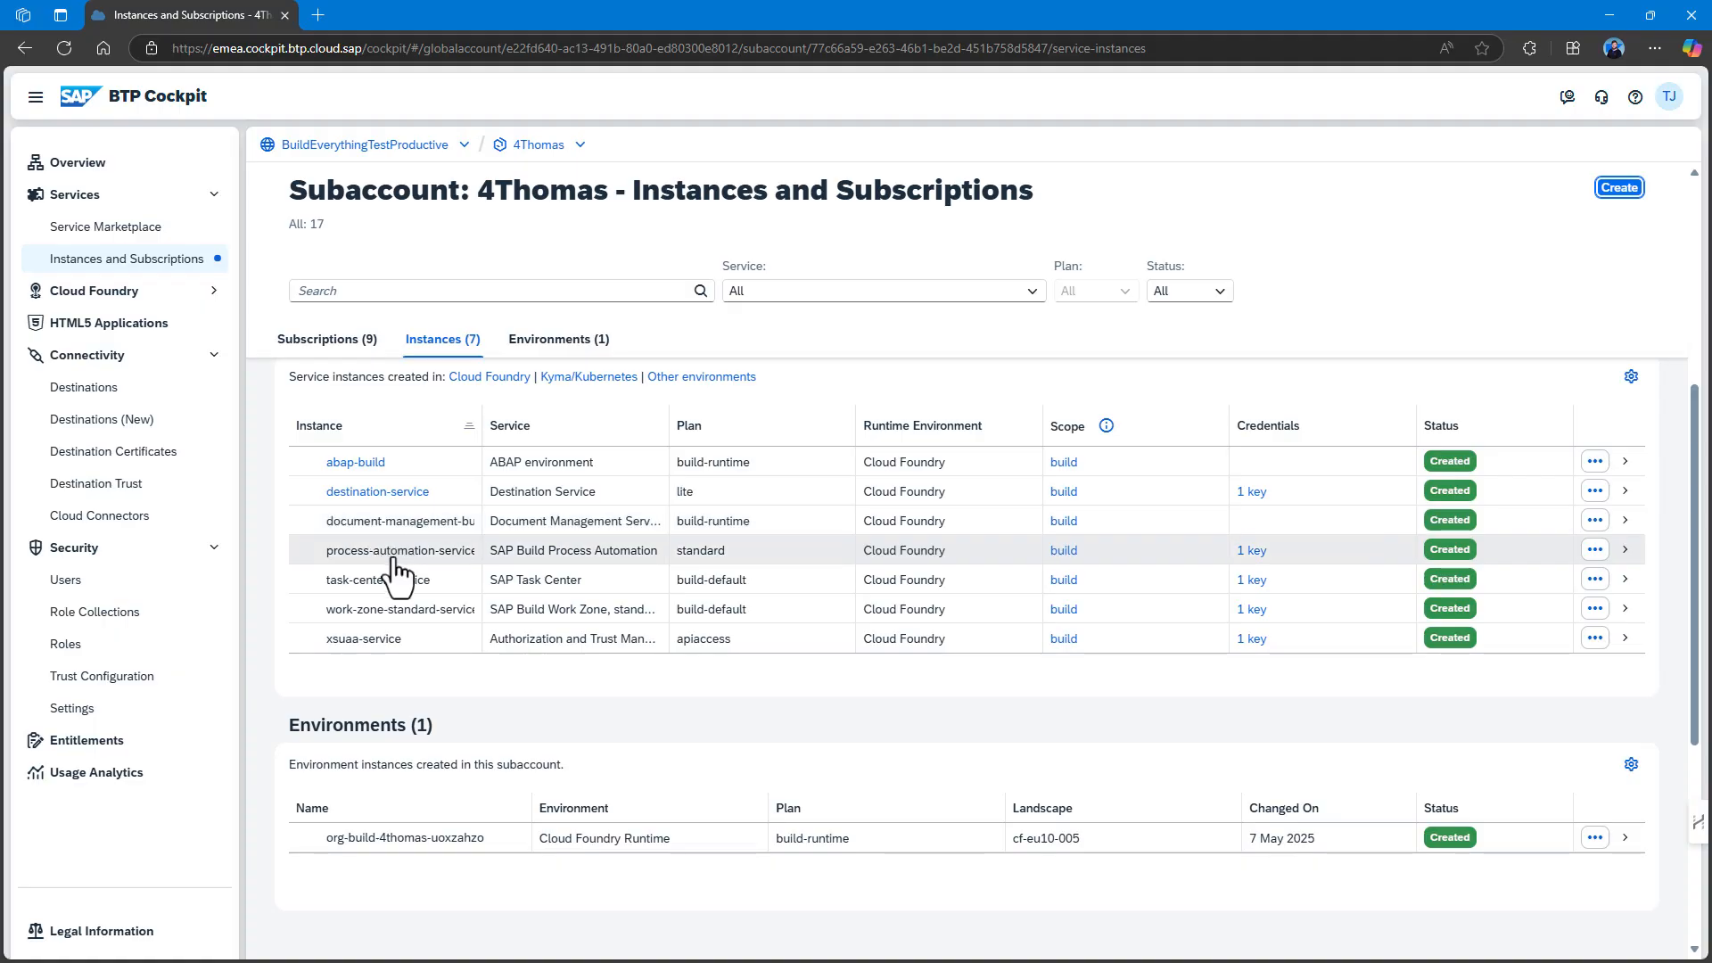
pyautogui.click(443, 524)
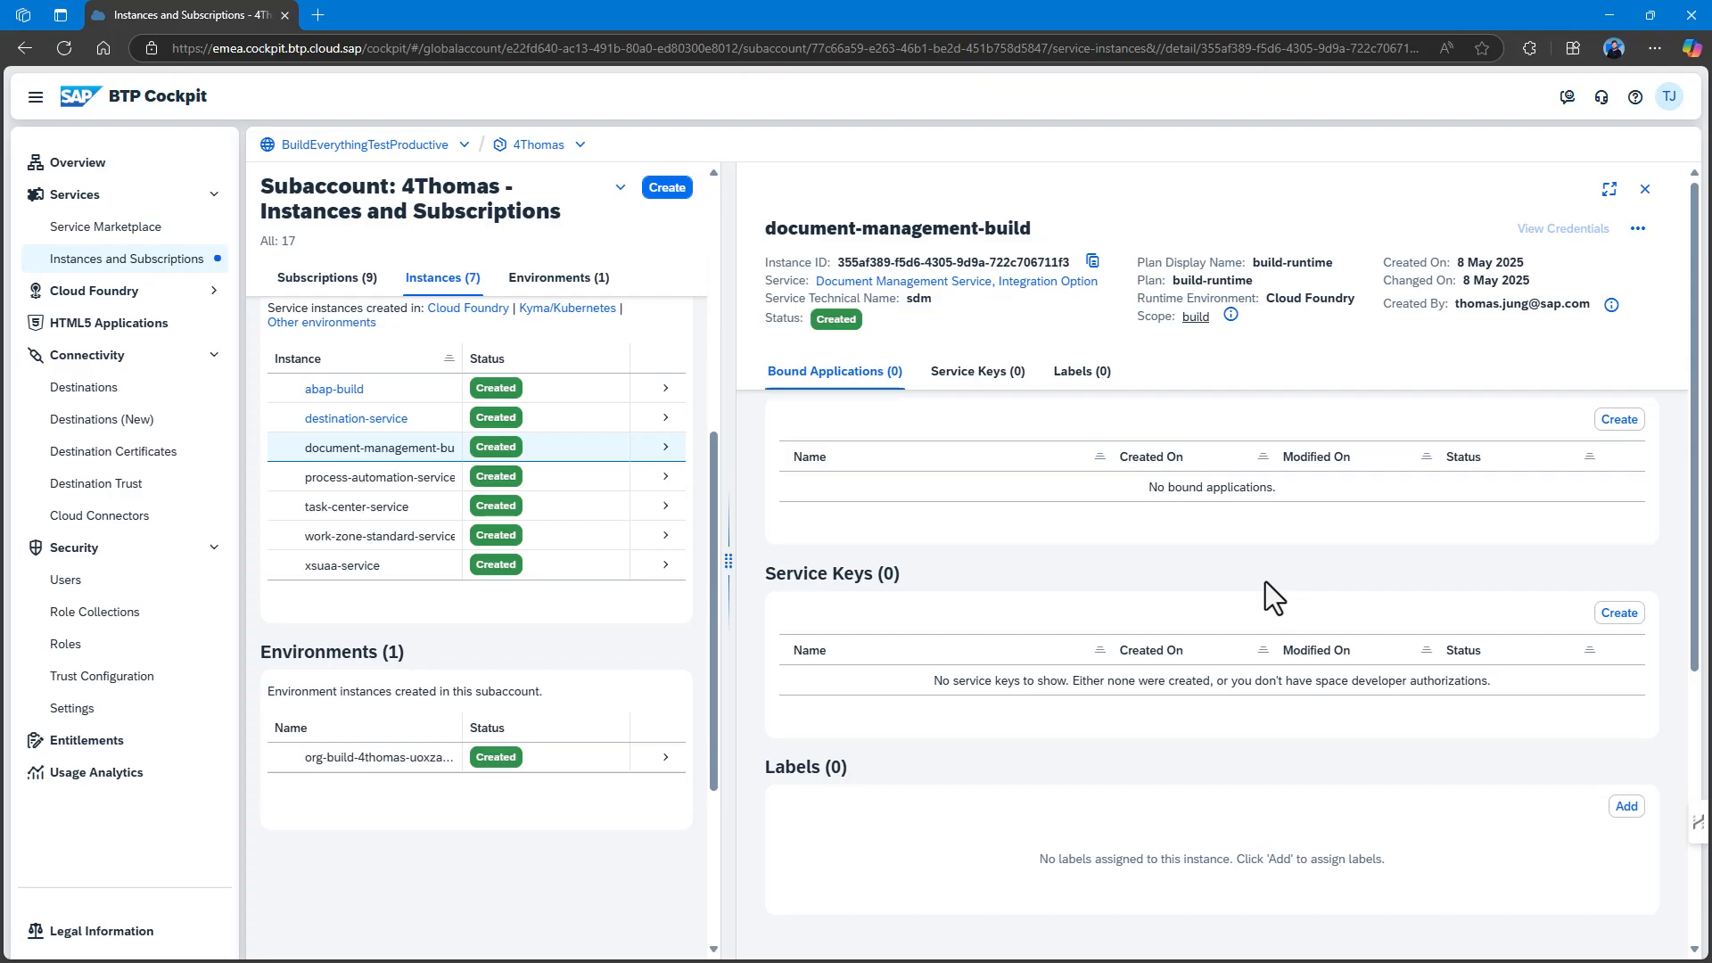
pyautogui.click(1646, 190)
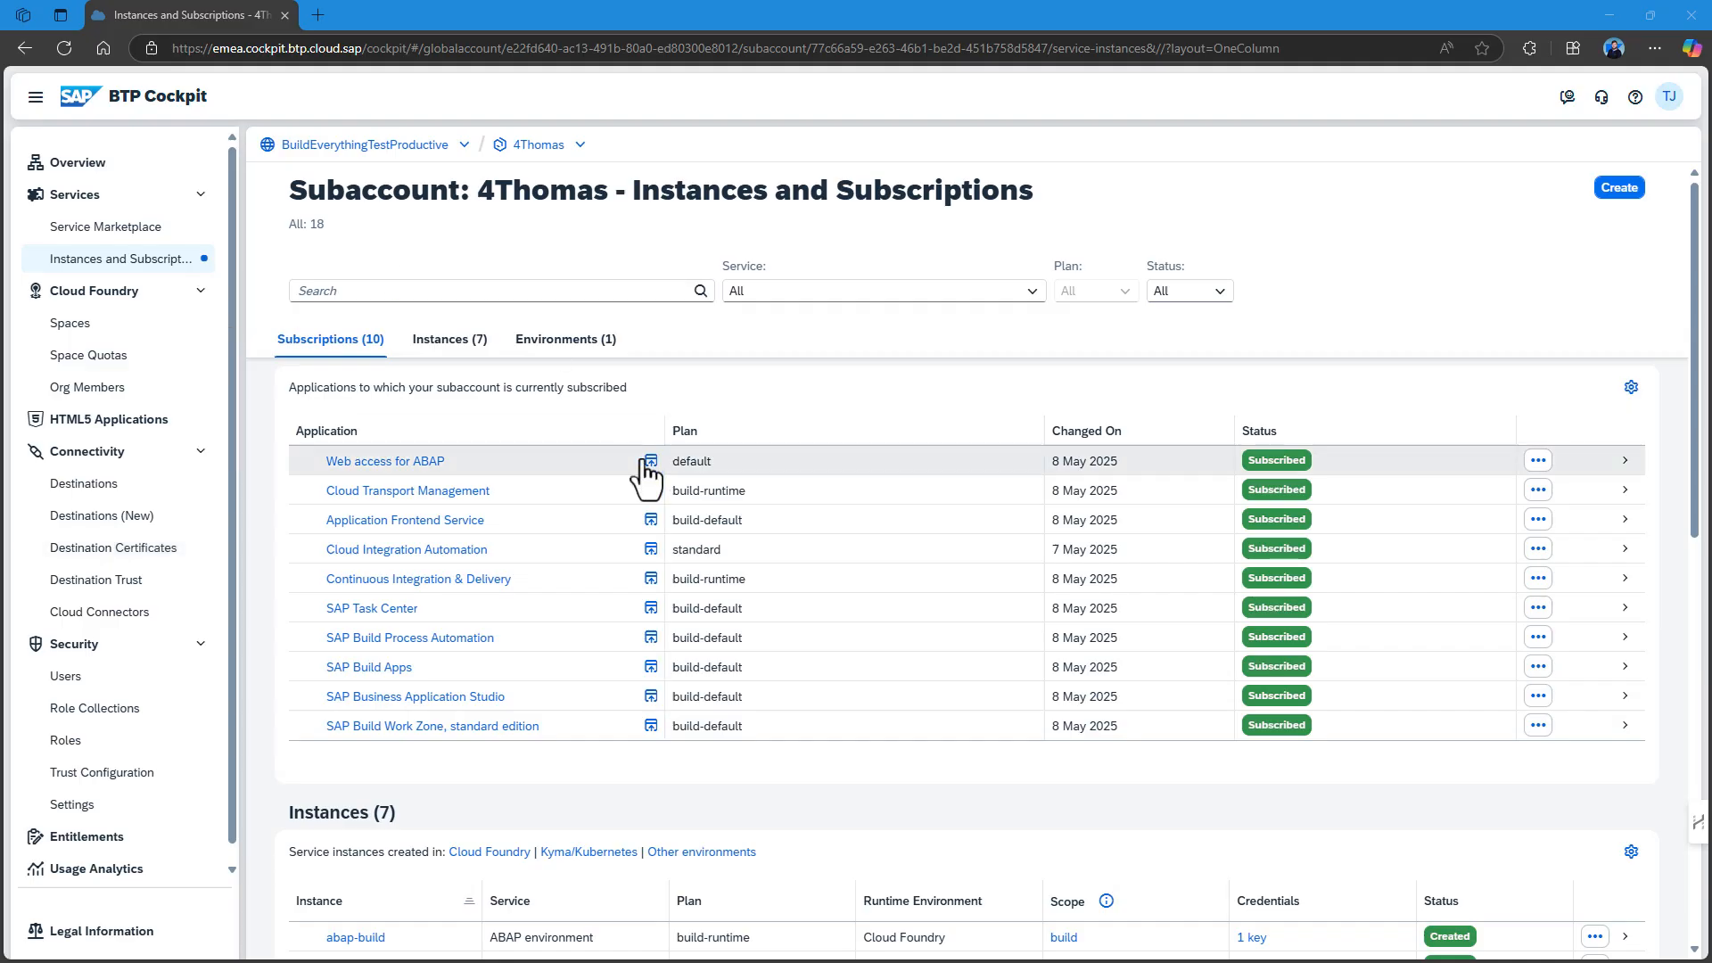
# Launch SAP Business Application Studio and sign in with the Default Identity Provider.
pyautogui.click(652, 697)
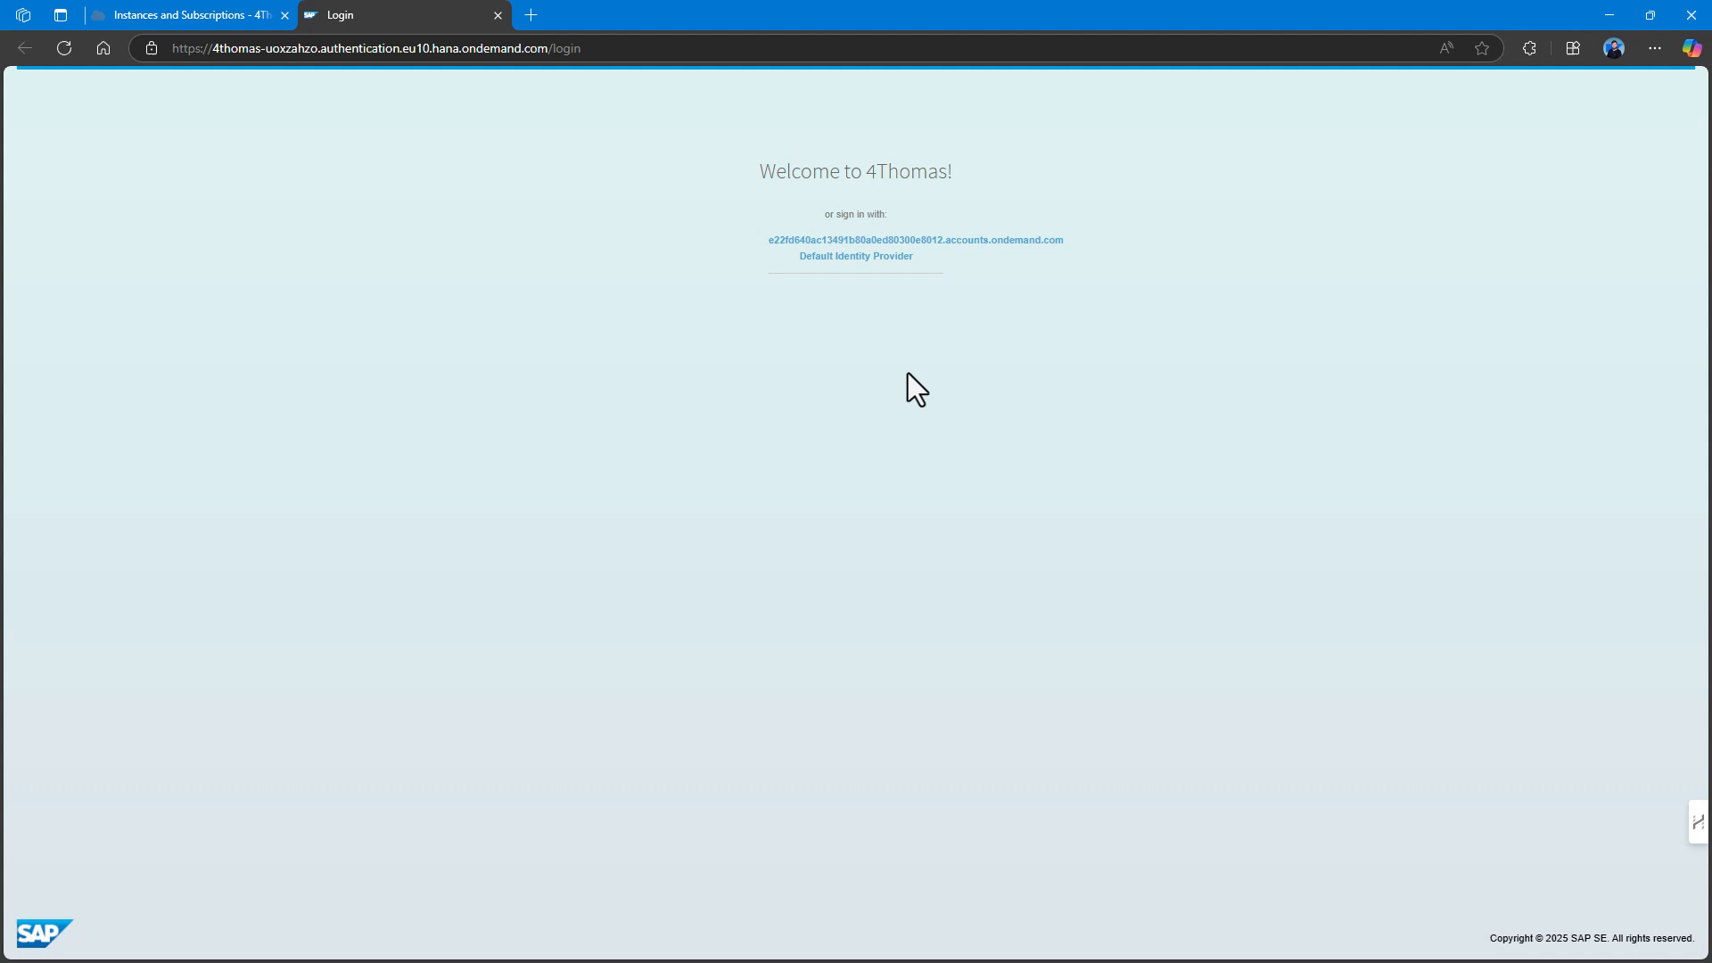
pyautogui.click(929, 241)
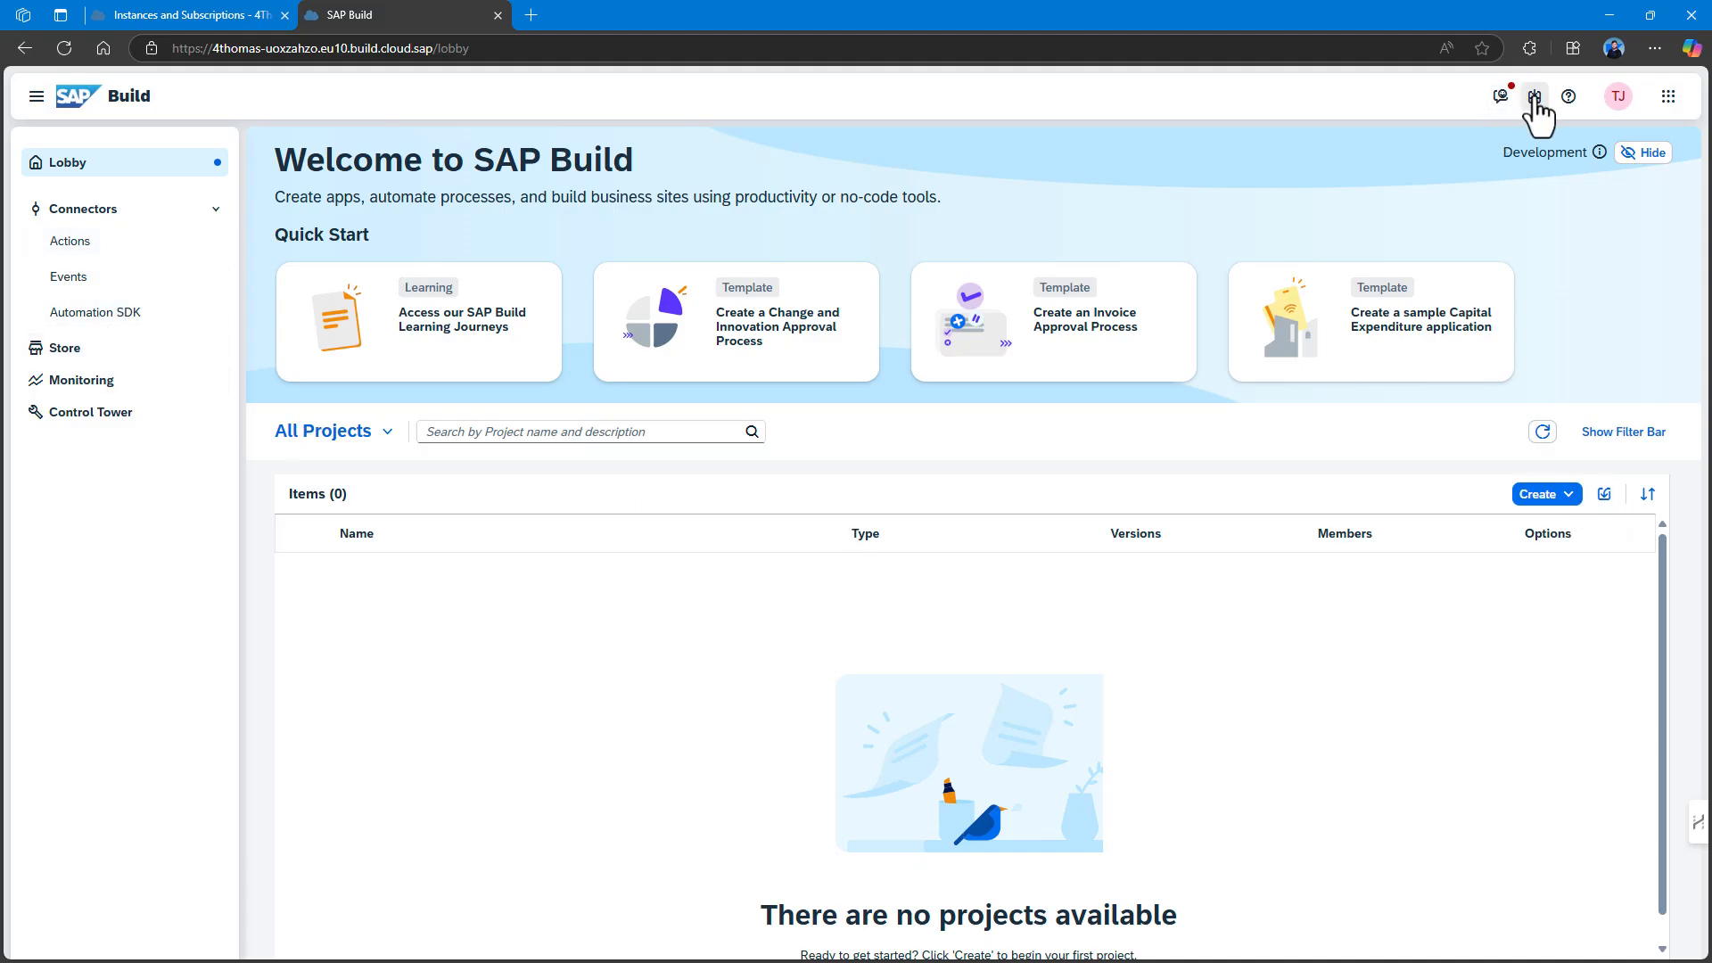
pyautogui.click(1668, 97)
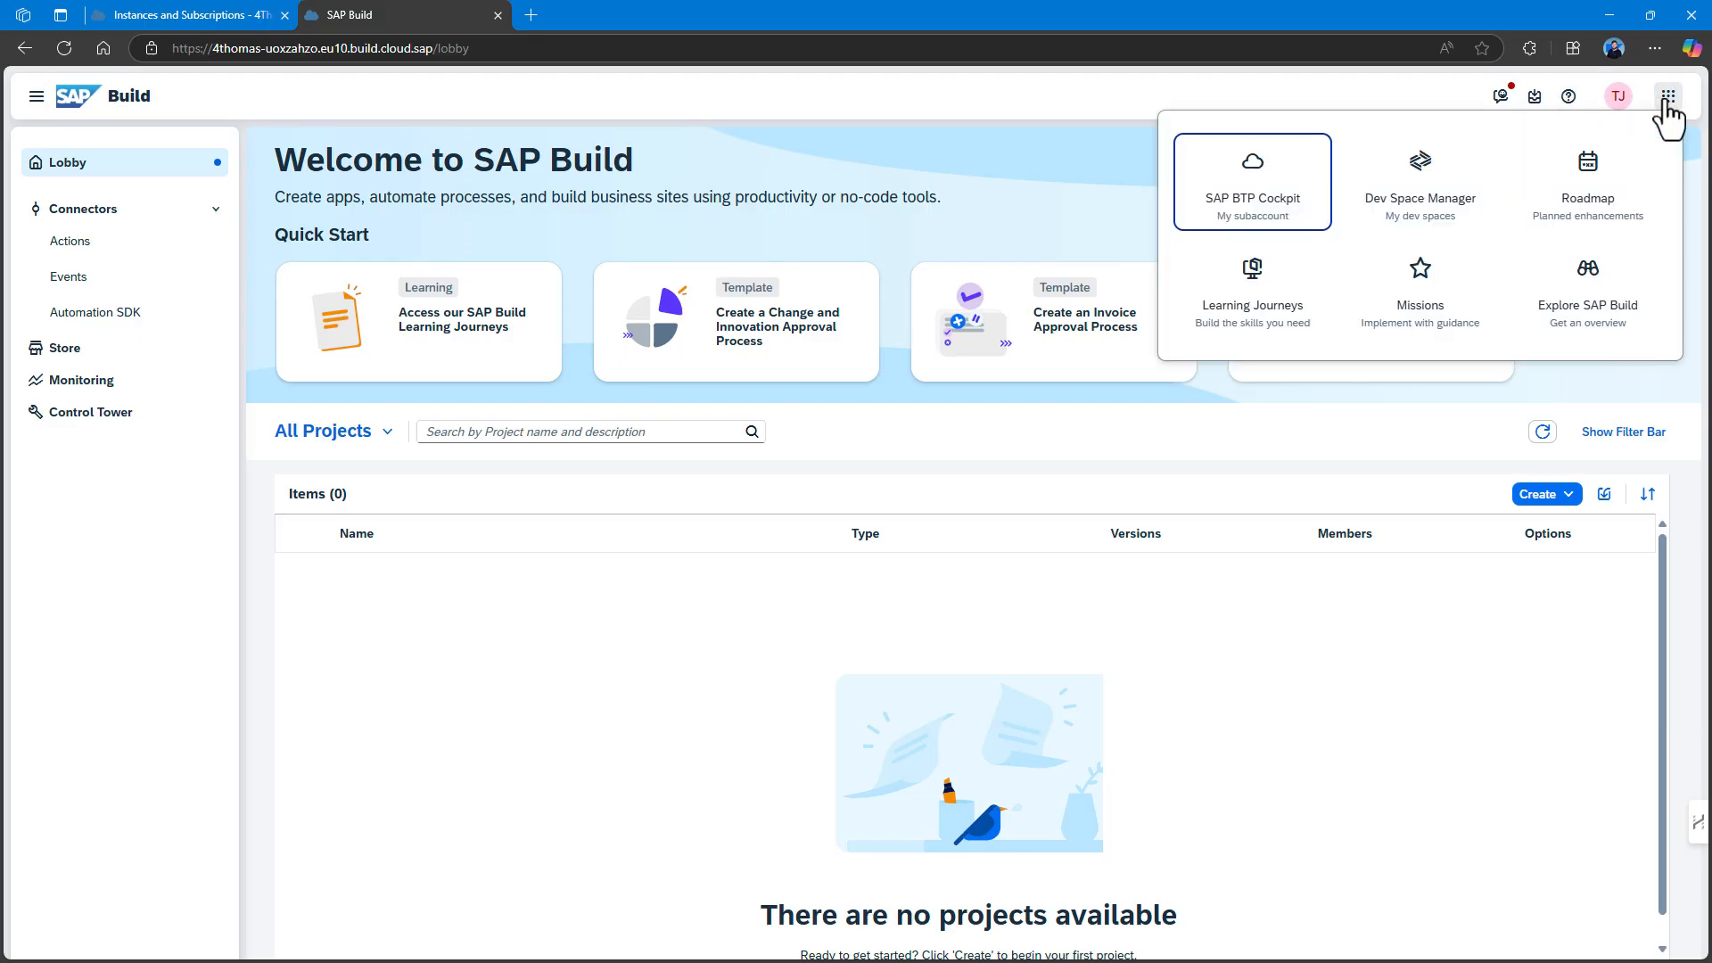
pyautogui.click(1500, 633)
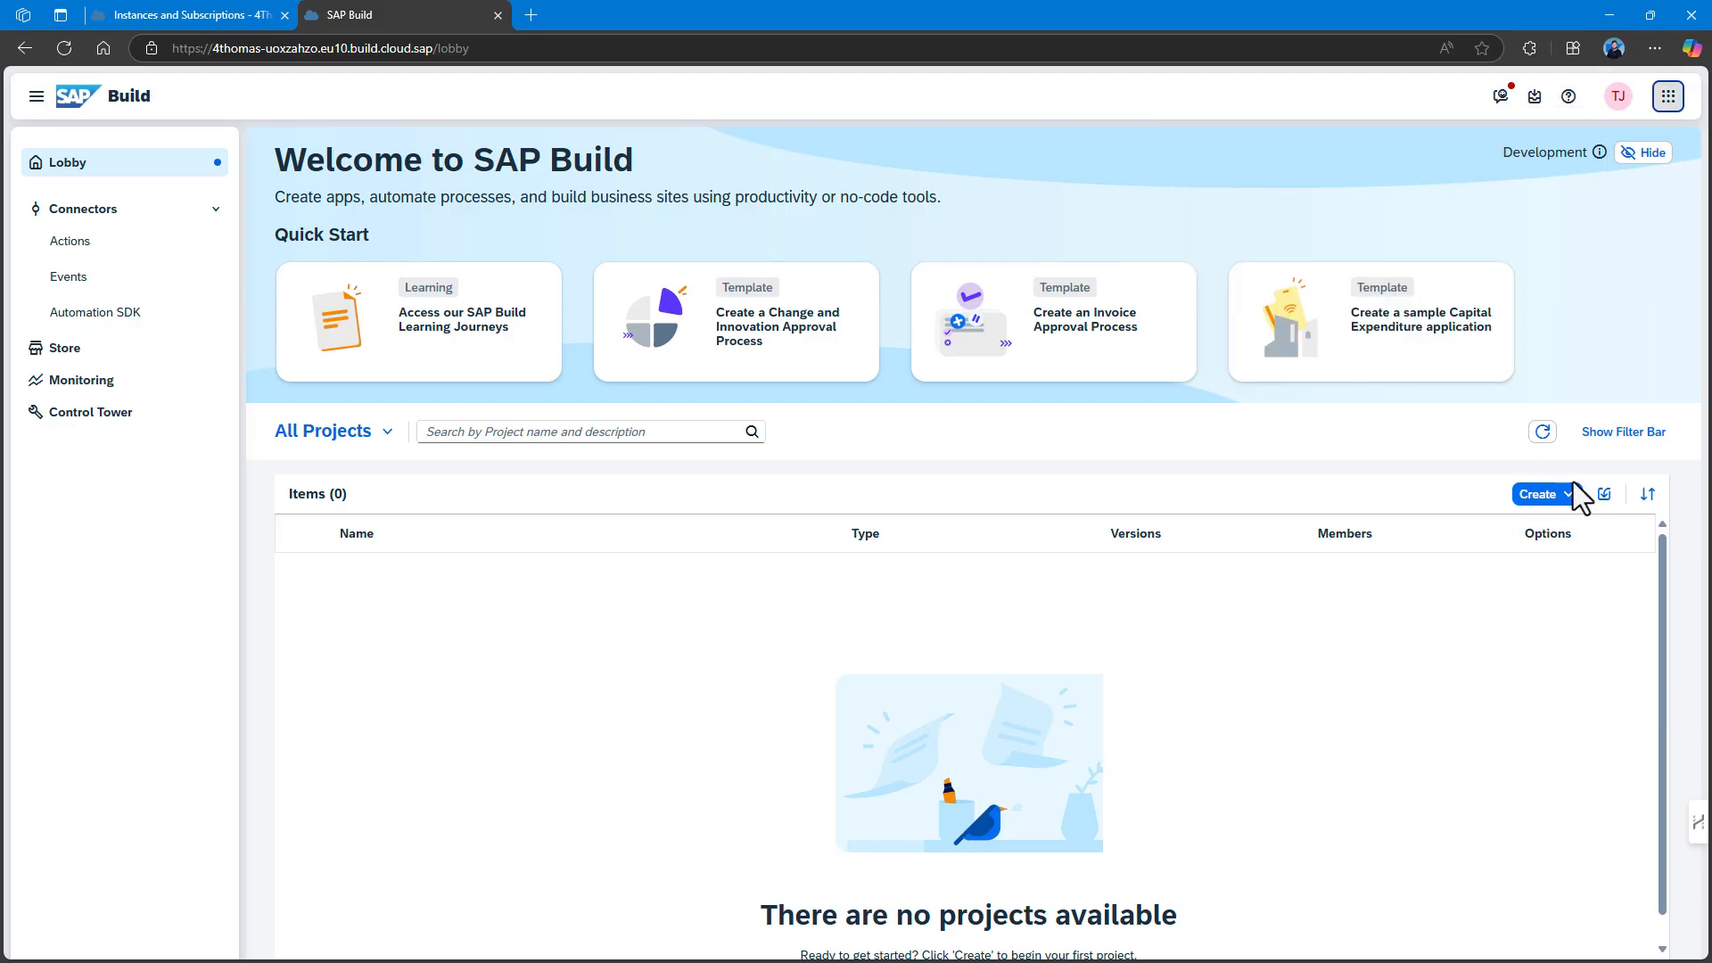
pyautogui.click(1568, 494)
pyautogui.click(1536, 521)
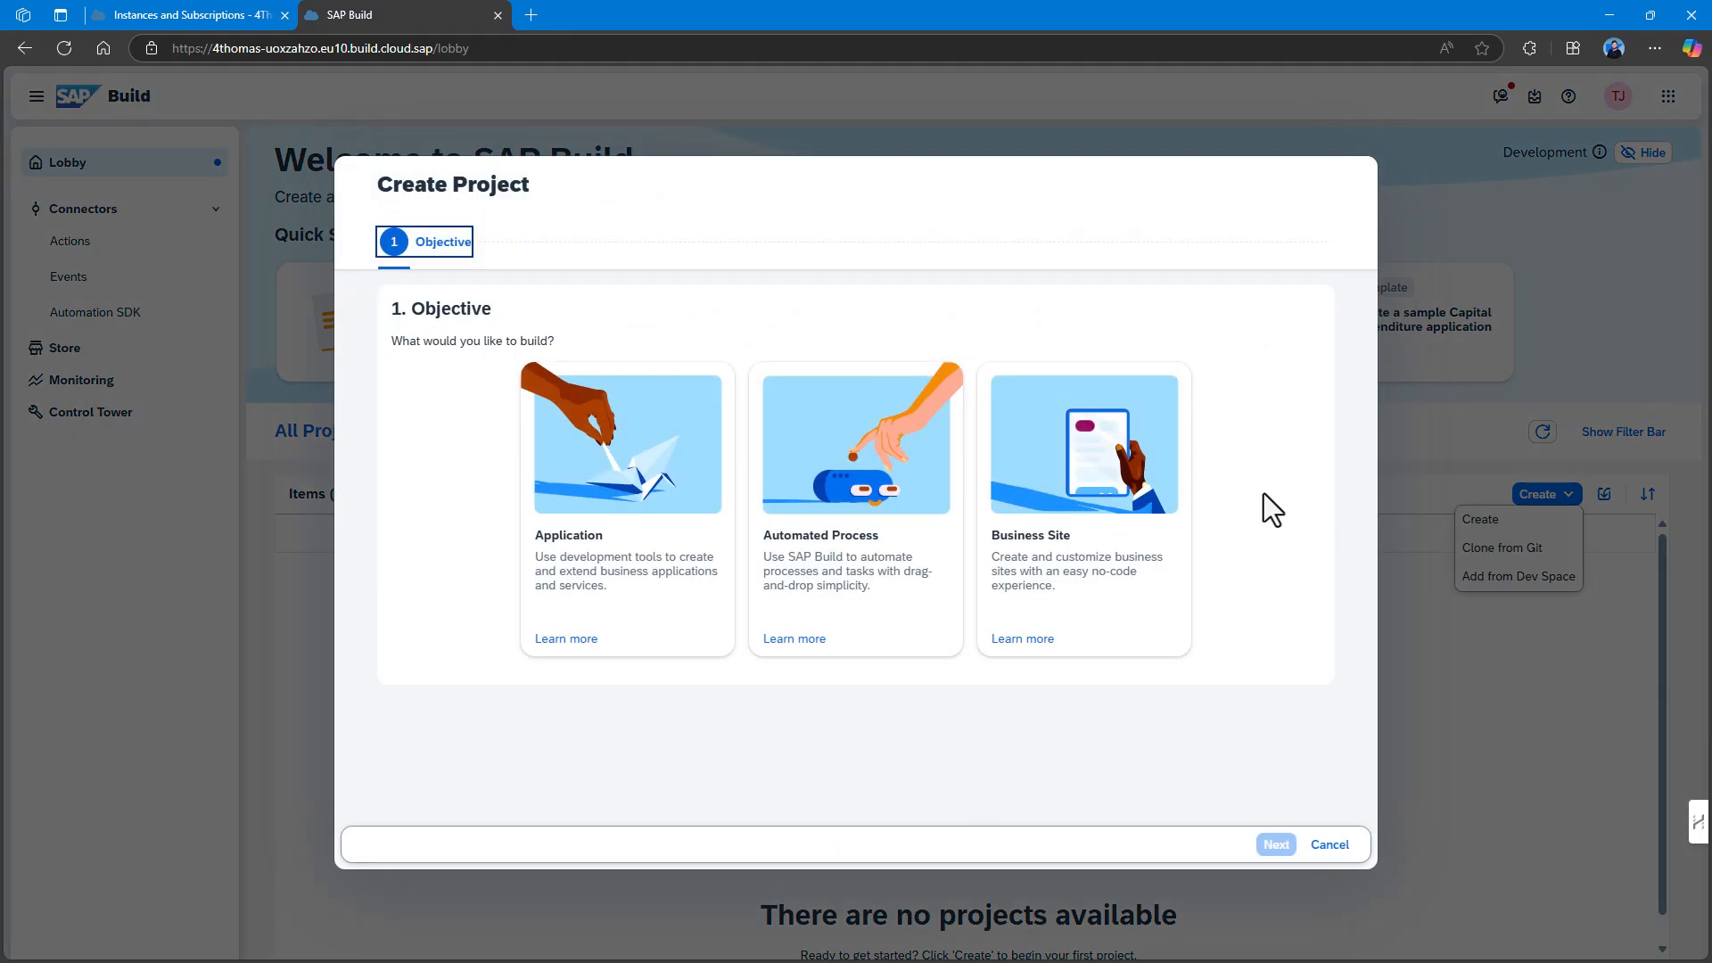
pyautogui.click(674, 532)
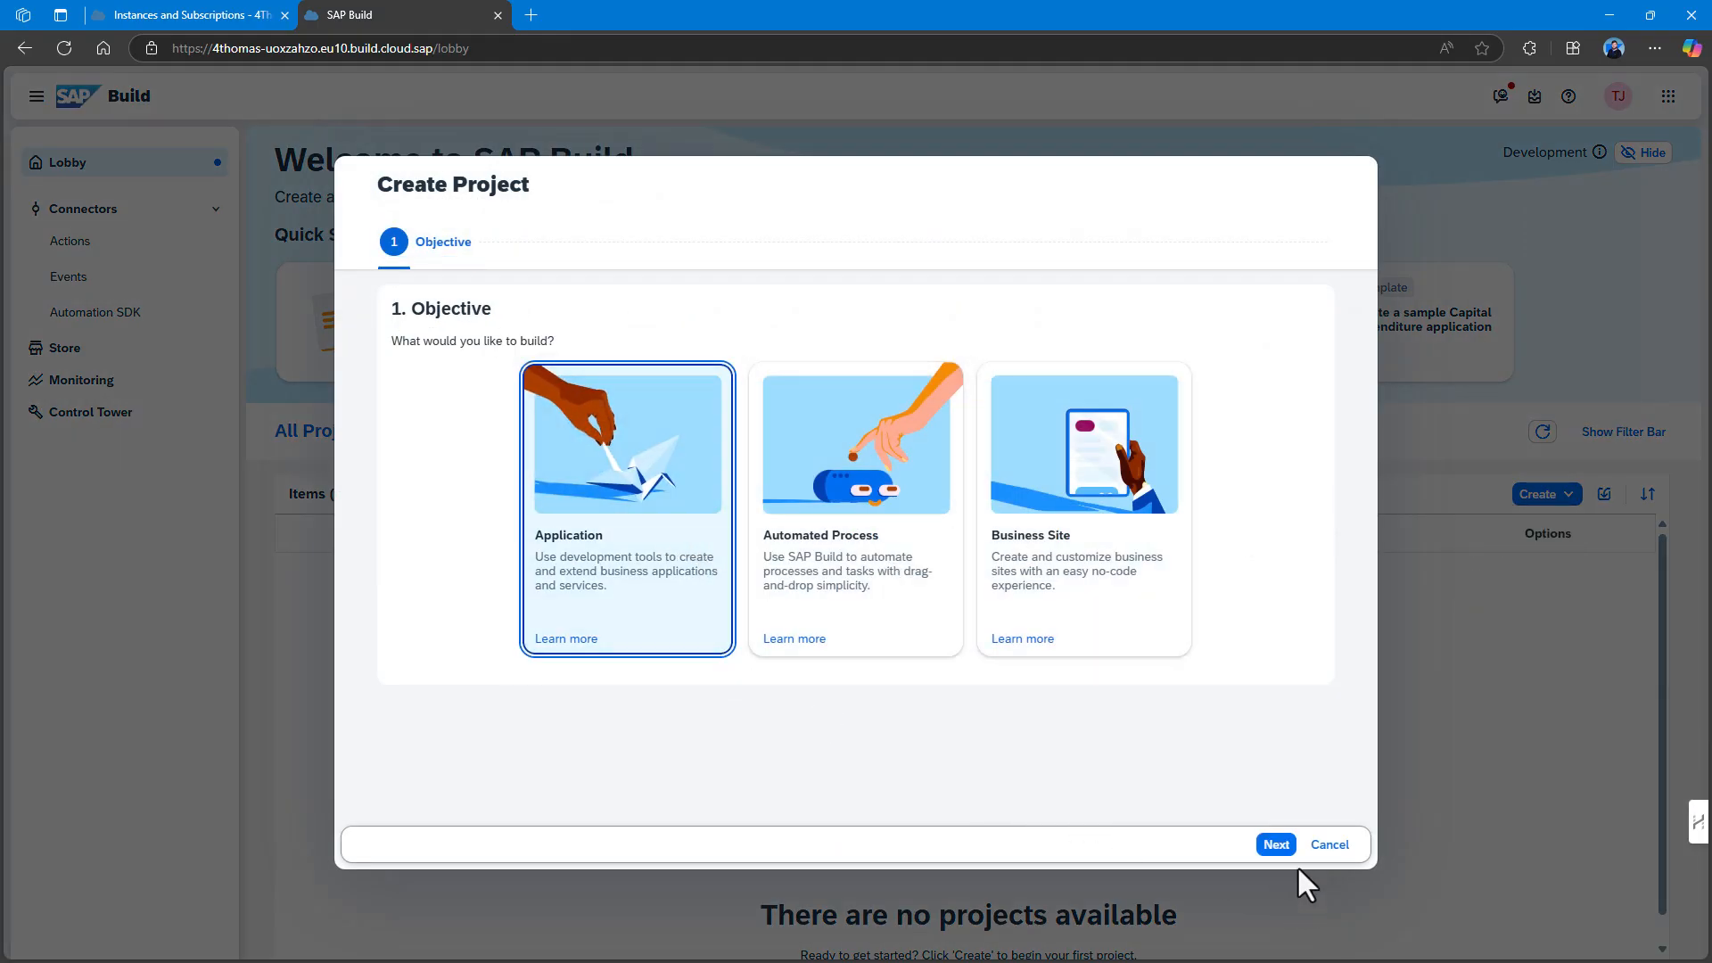
pyautogui.click(1276, 845)
pyautogui.click(635, 603)
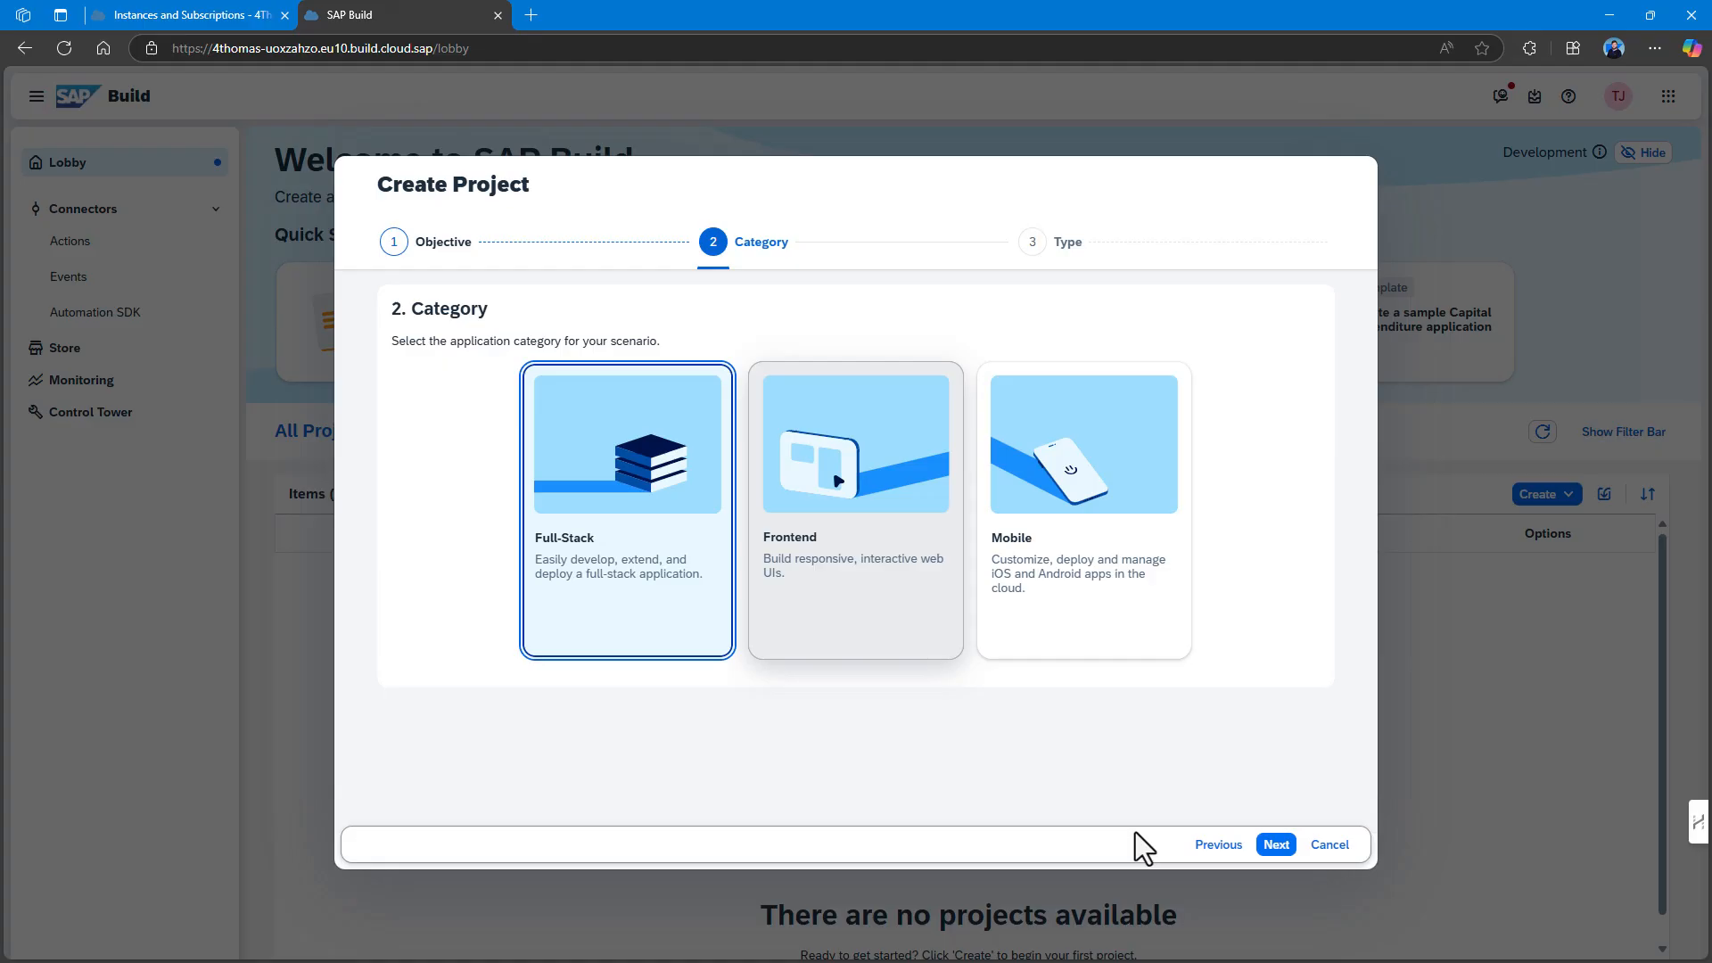
pyautogui.click(1330, 845)
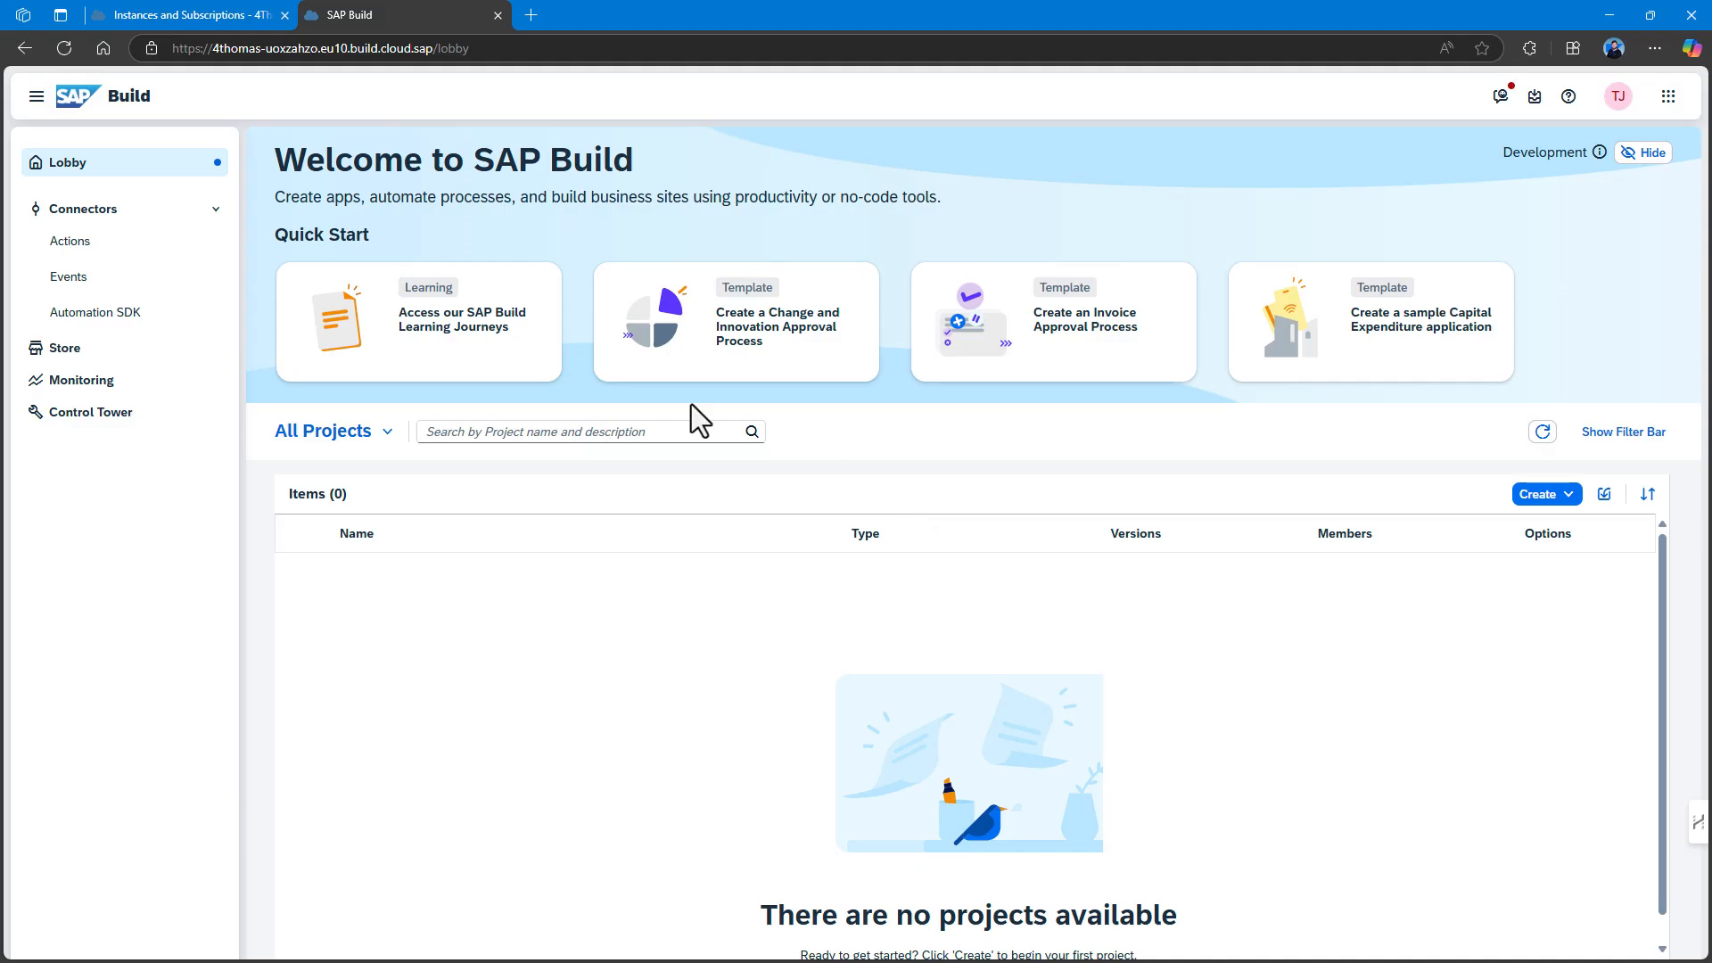
pyautogui.click(1569, 494)
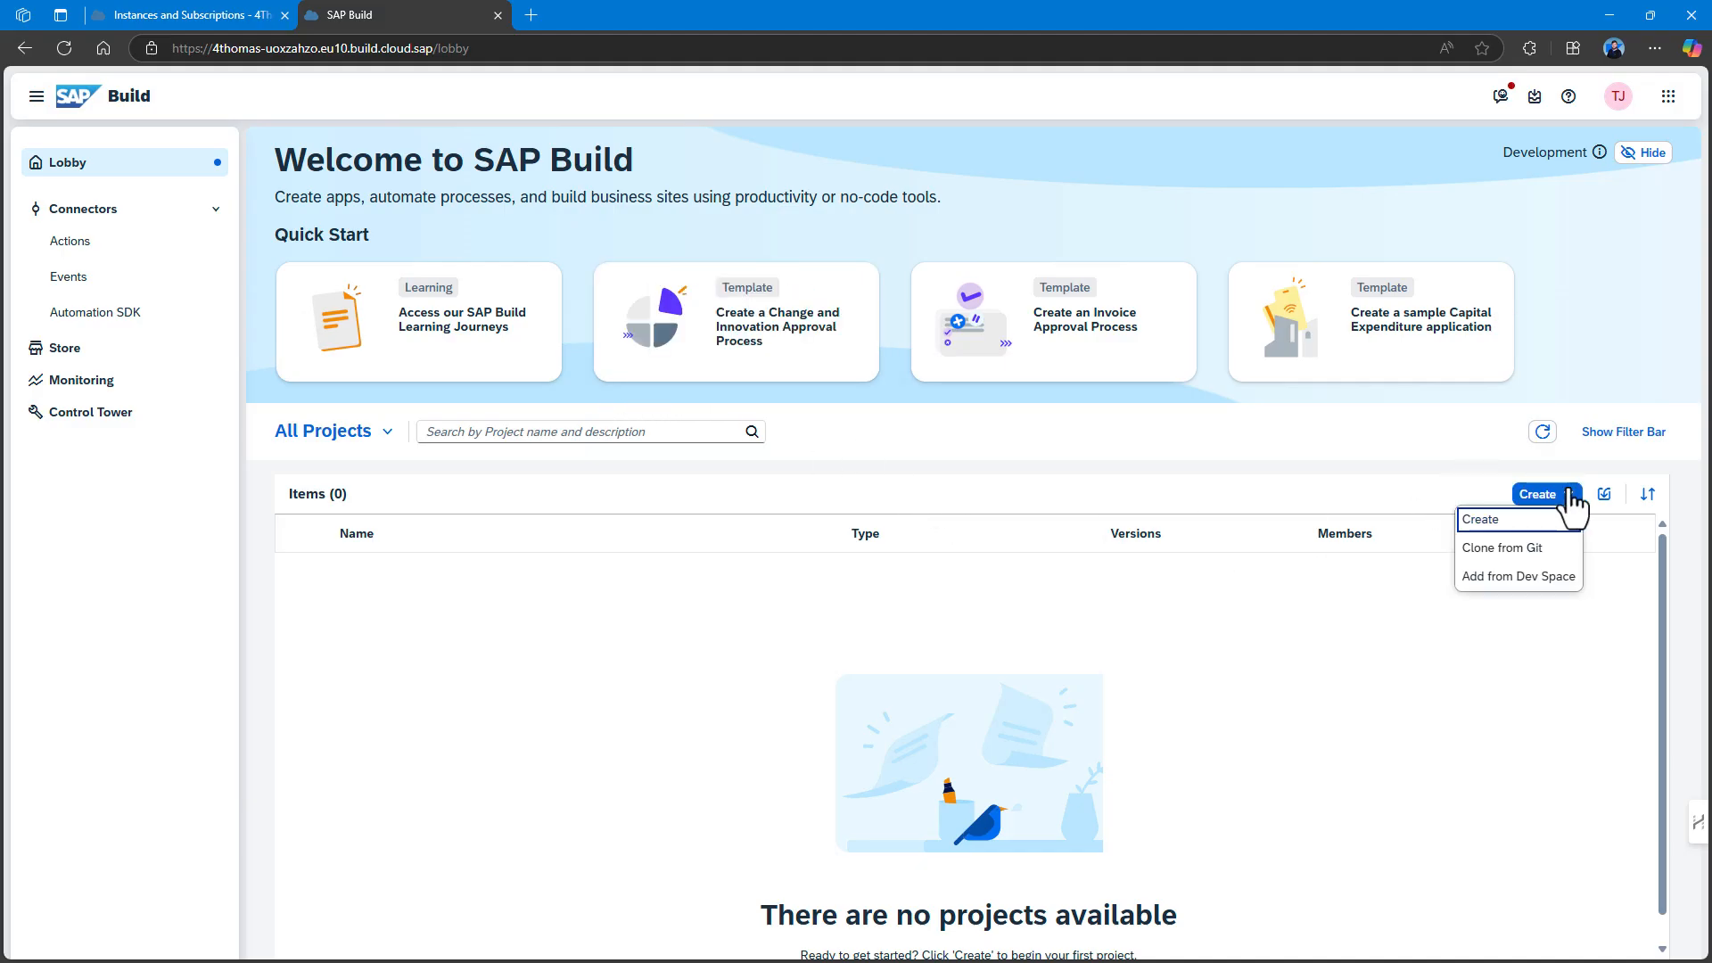
pyautogui.click(1536, 521)
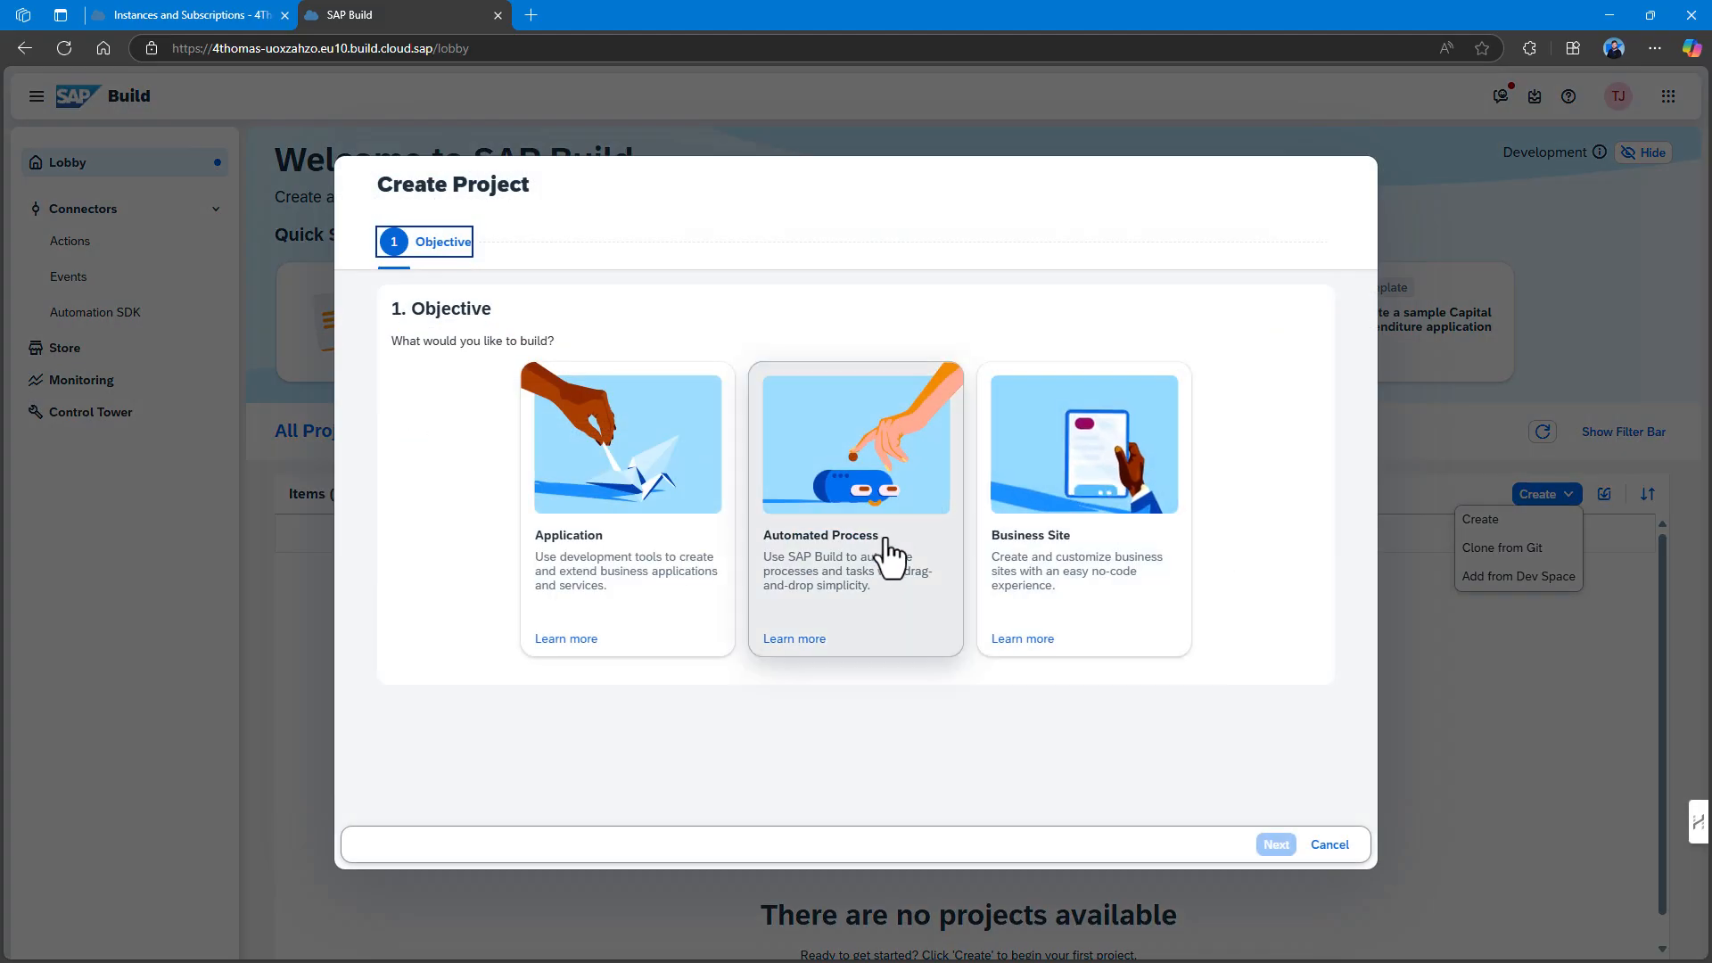
pyautogui.click(885, 561)
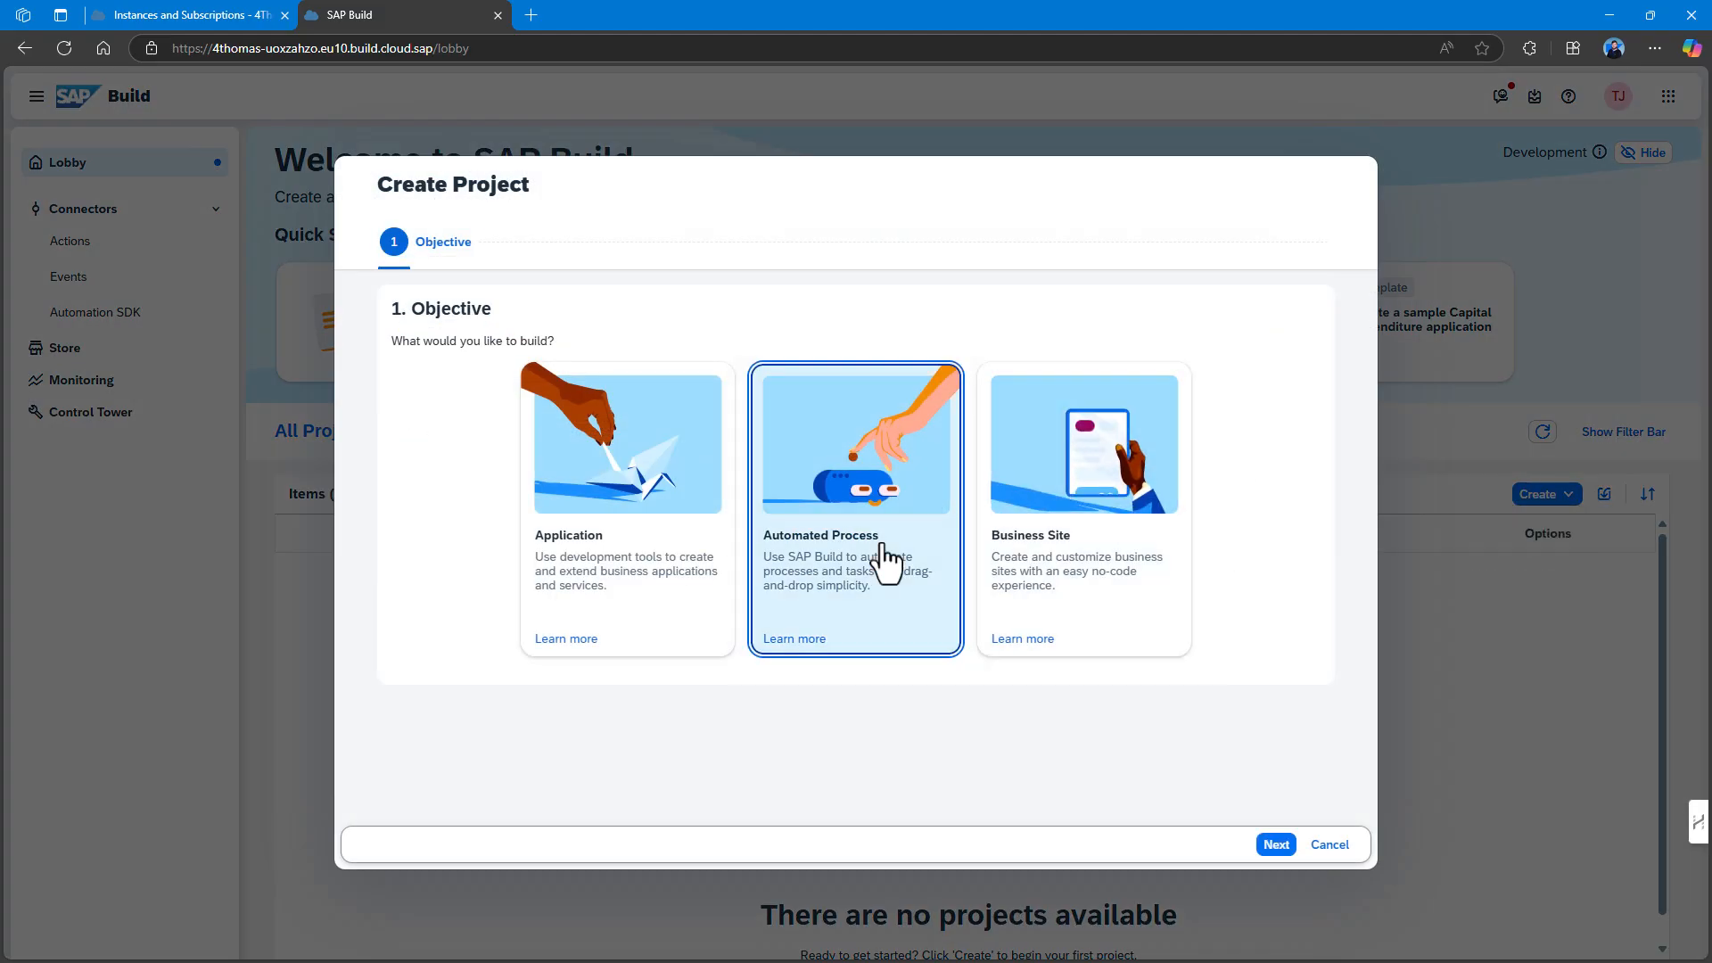
pyautogui.click(1277, 846)
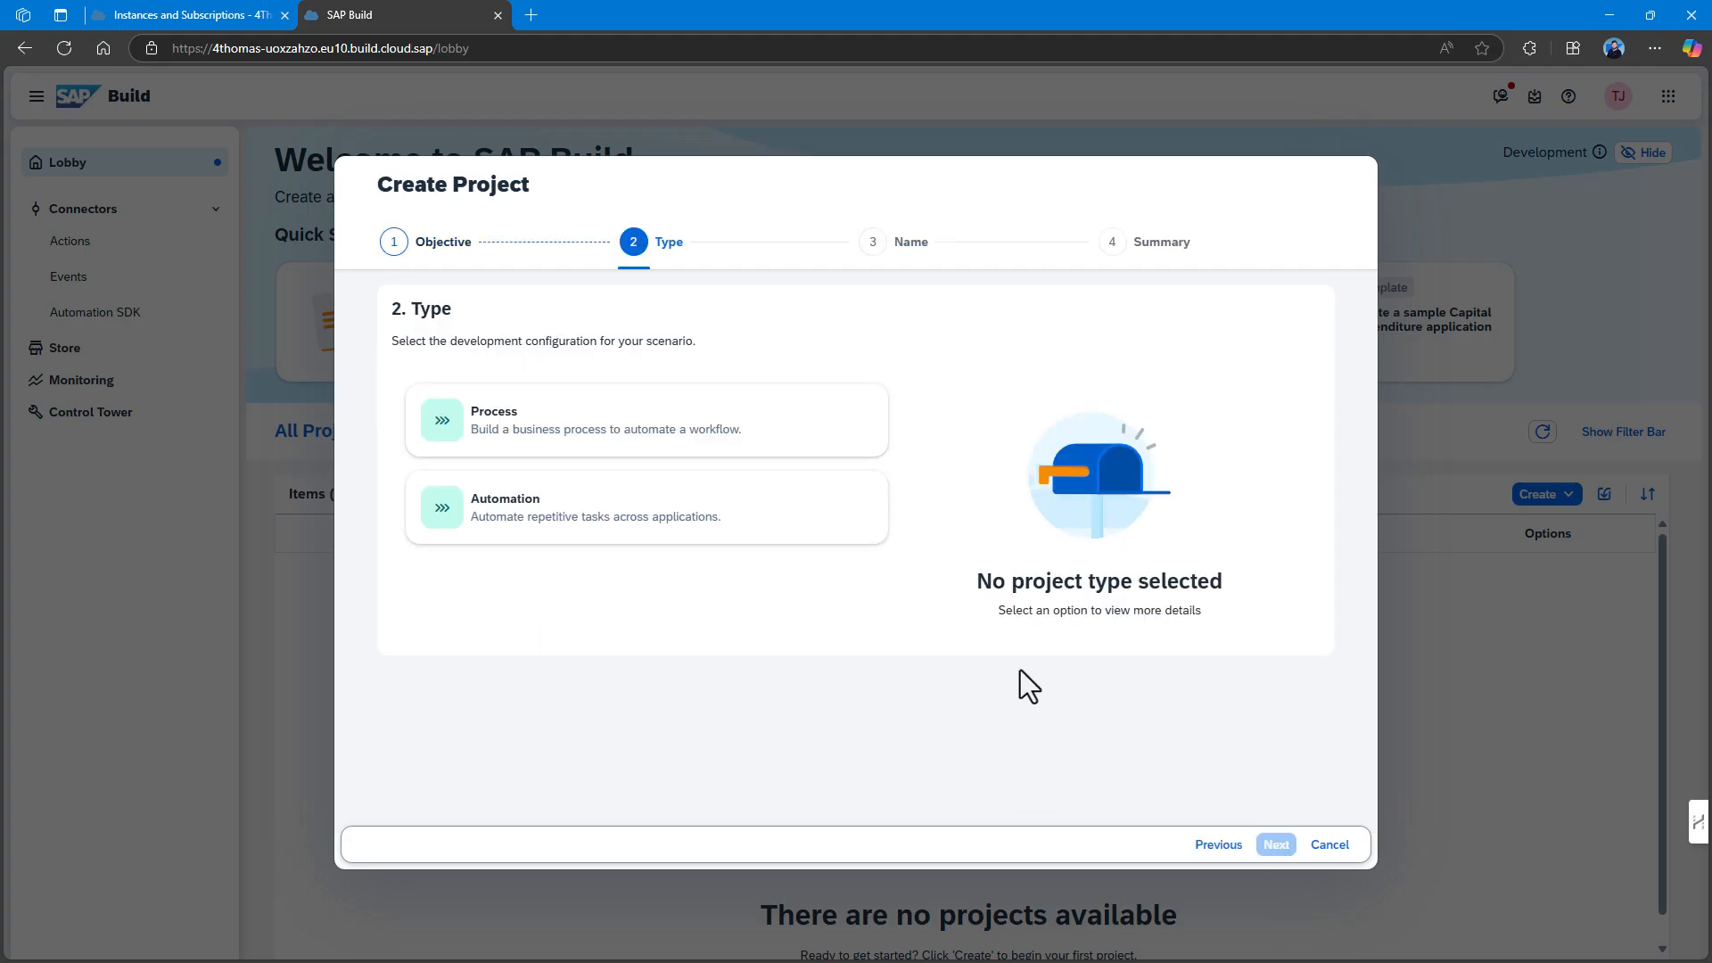
pyautogui.click(748, 423)
pyautogui.click(1266, 843)
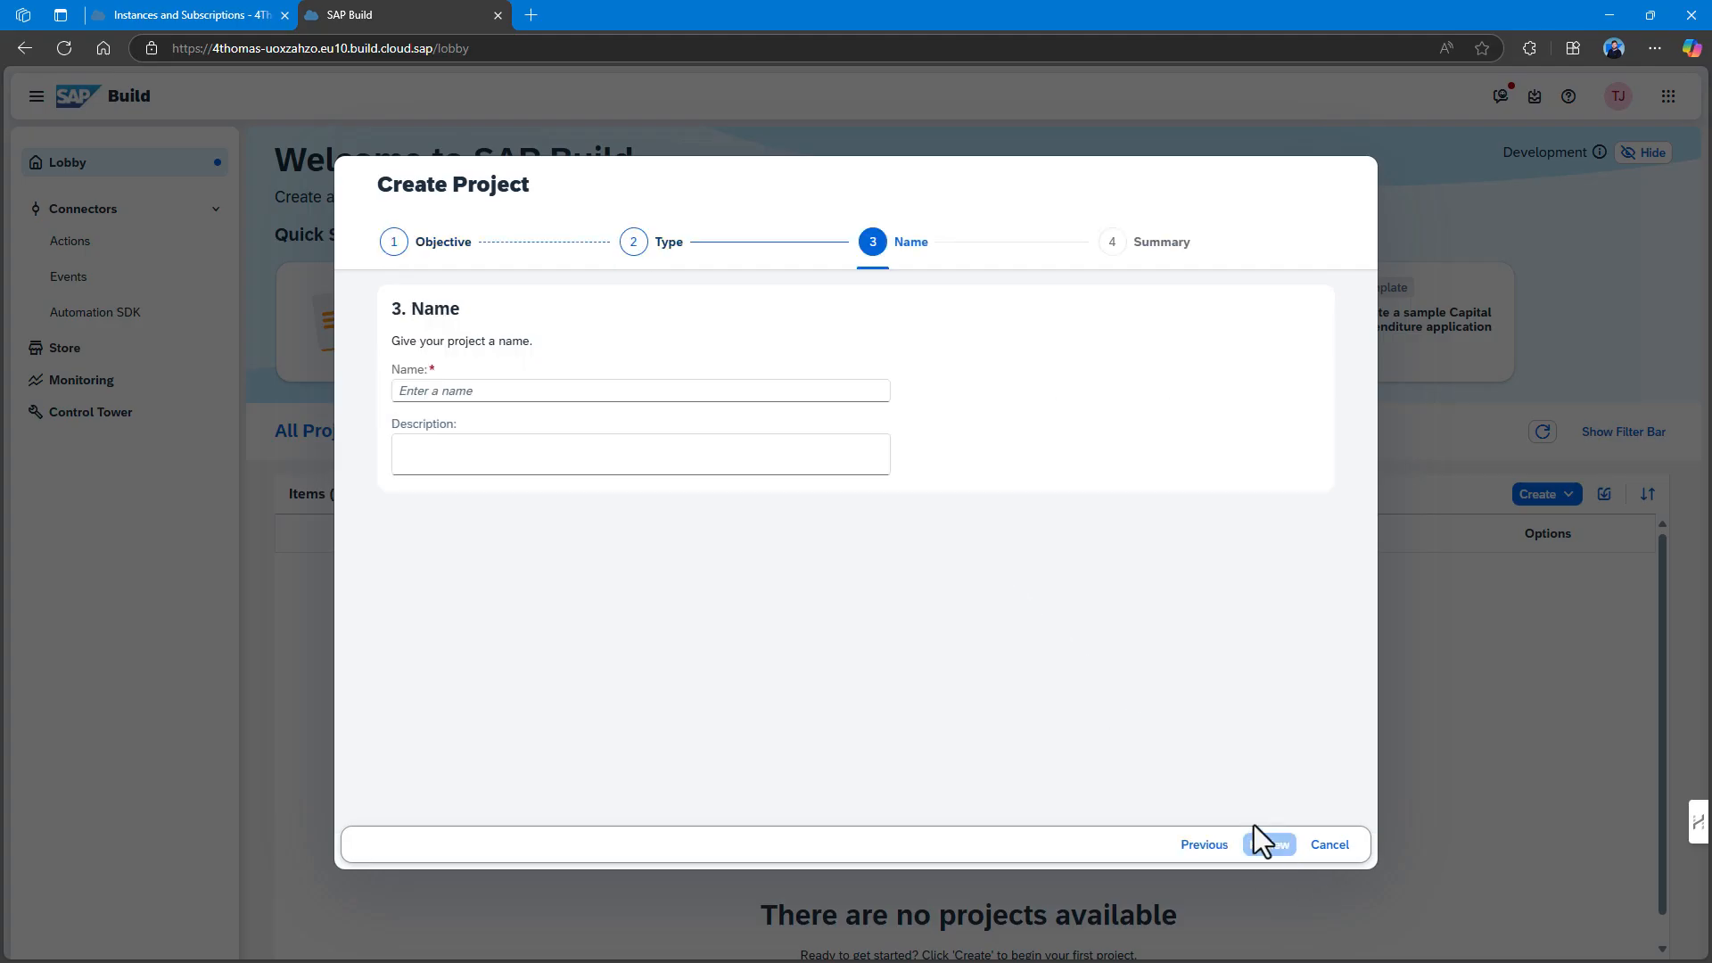
pyautogui.click(1213, 847)
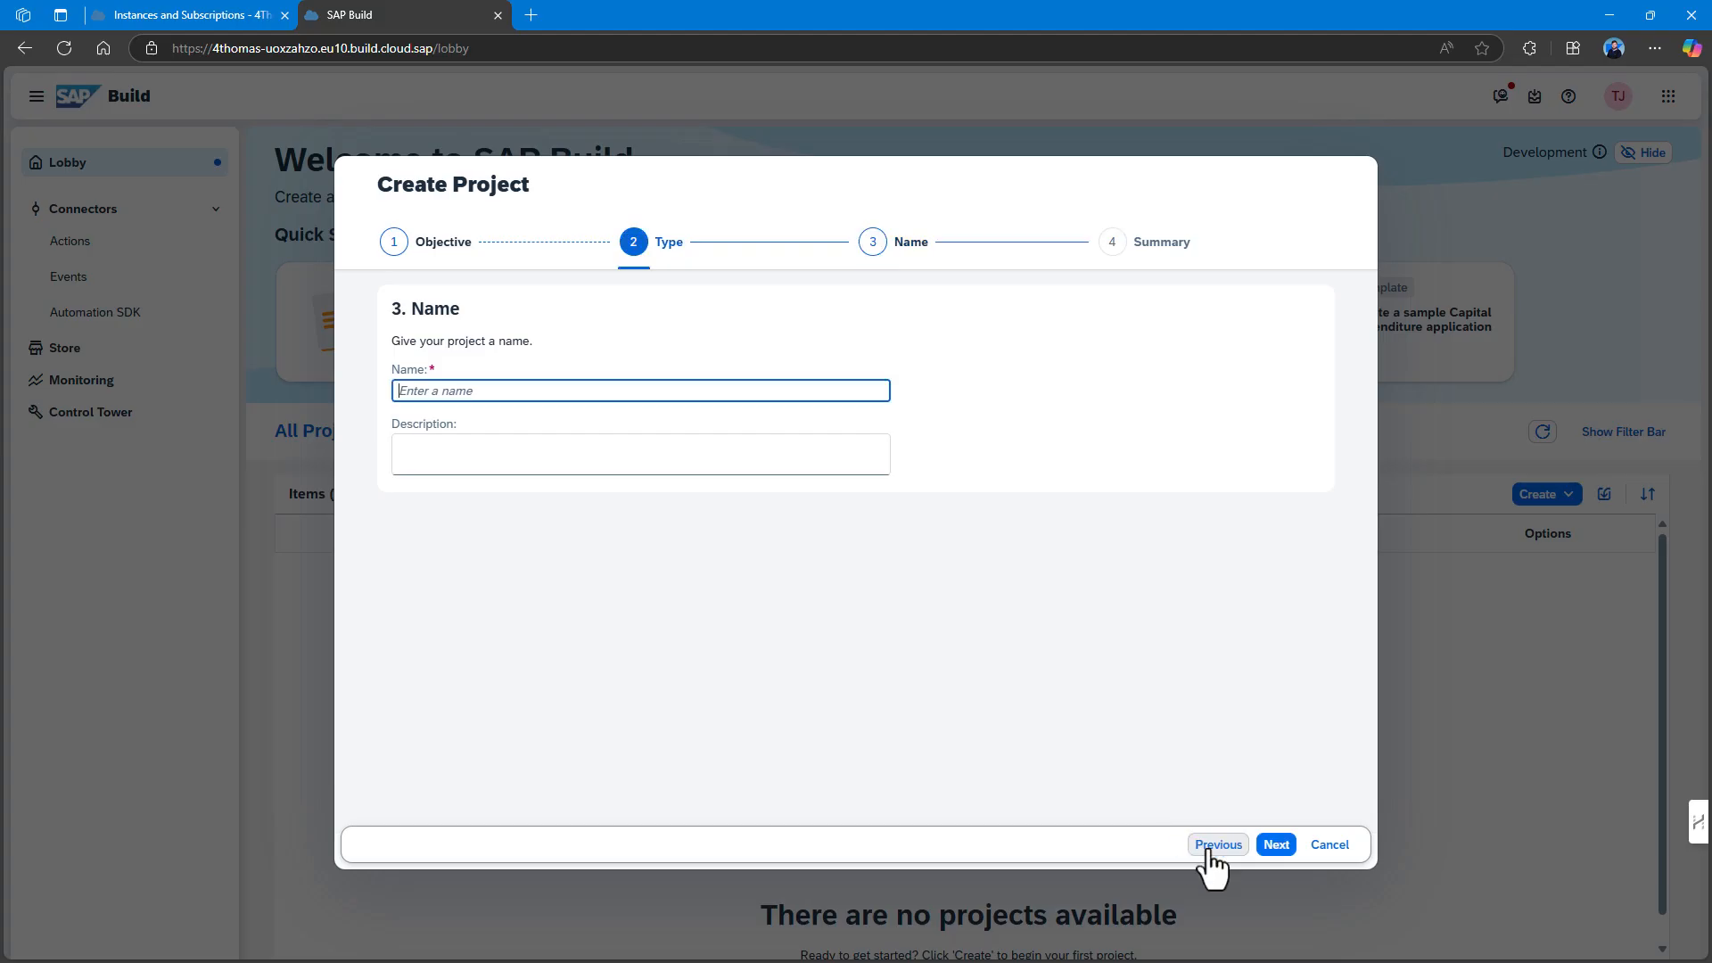
pyautogui.click(1216, 846)
pyautogui.click(1088, 517)
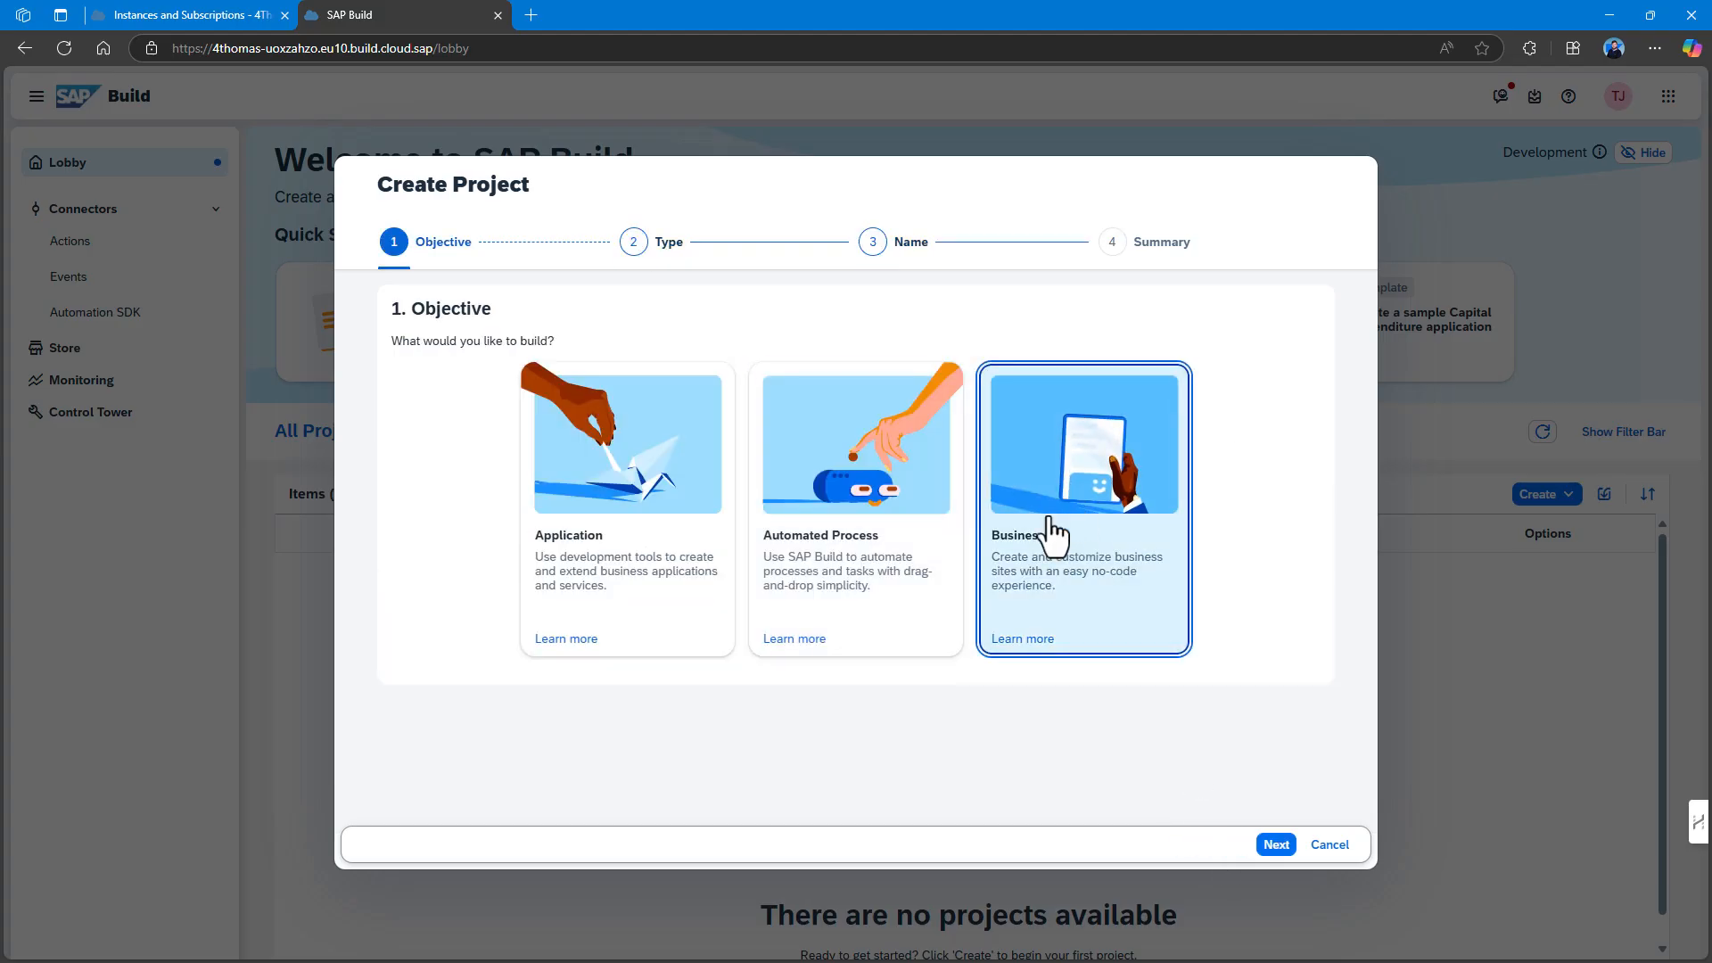
pyautogui.click(1276, 843)
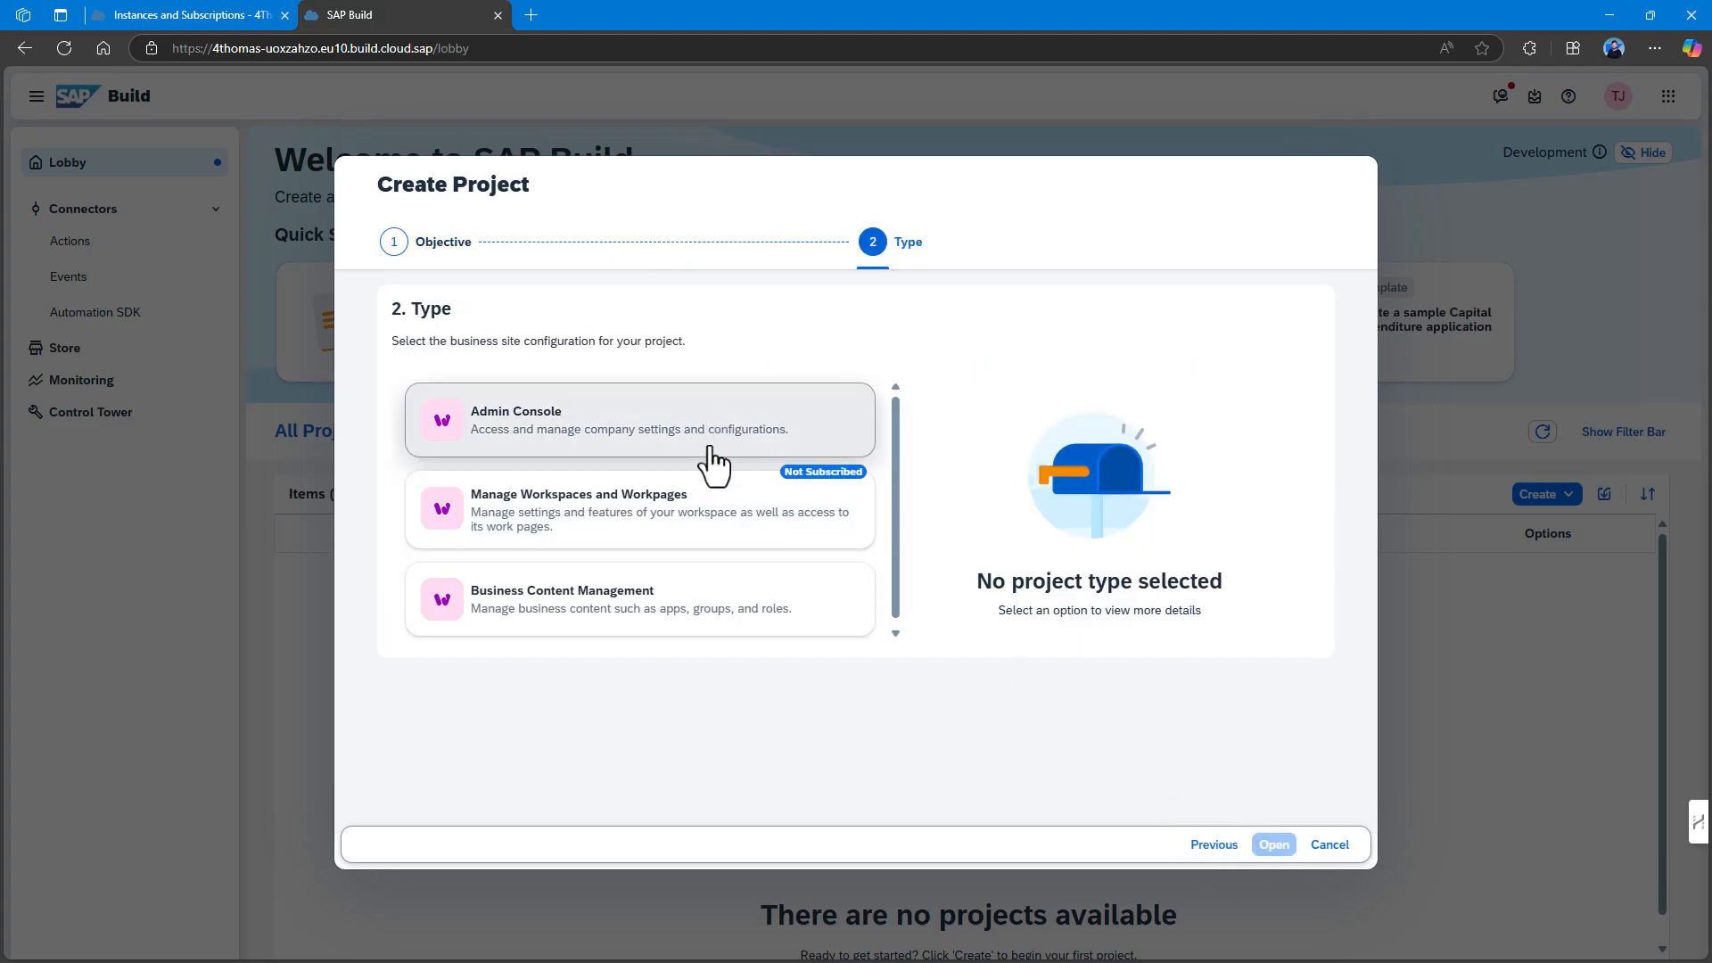
pyautogui.click(737, 612)
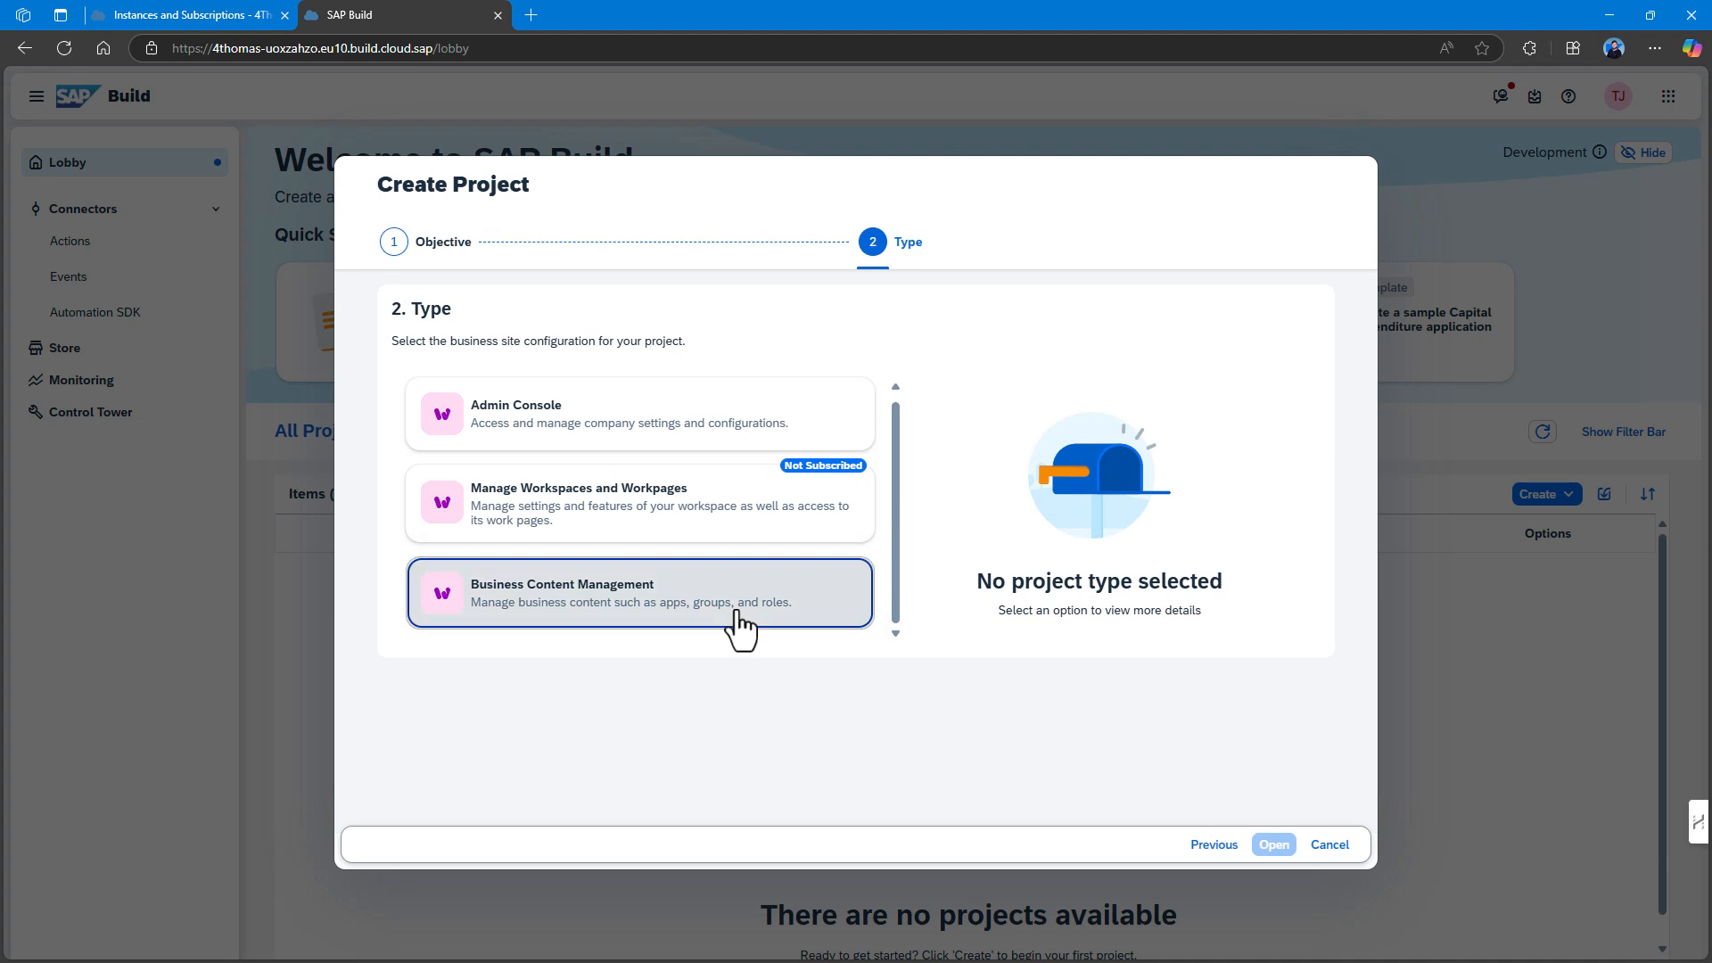
pyautogui.click(1274, 845)
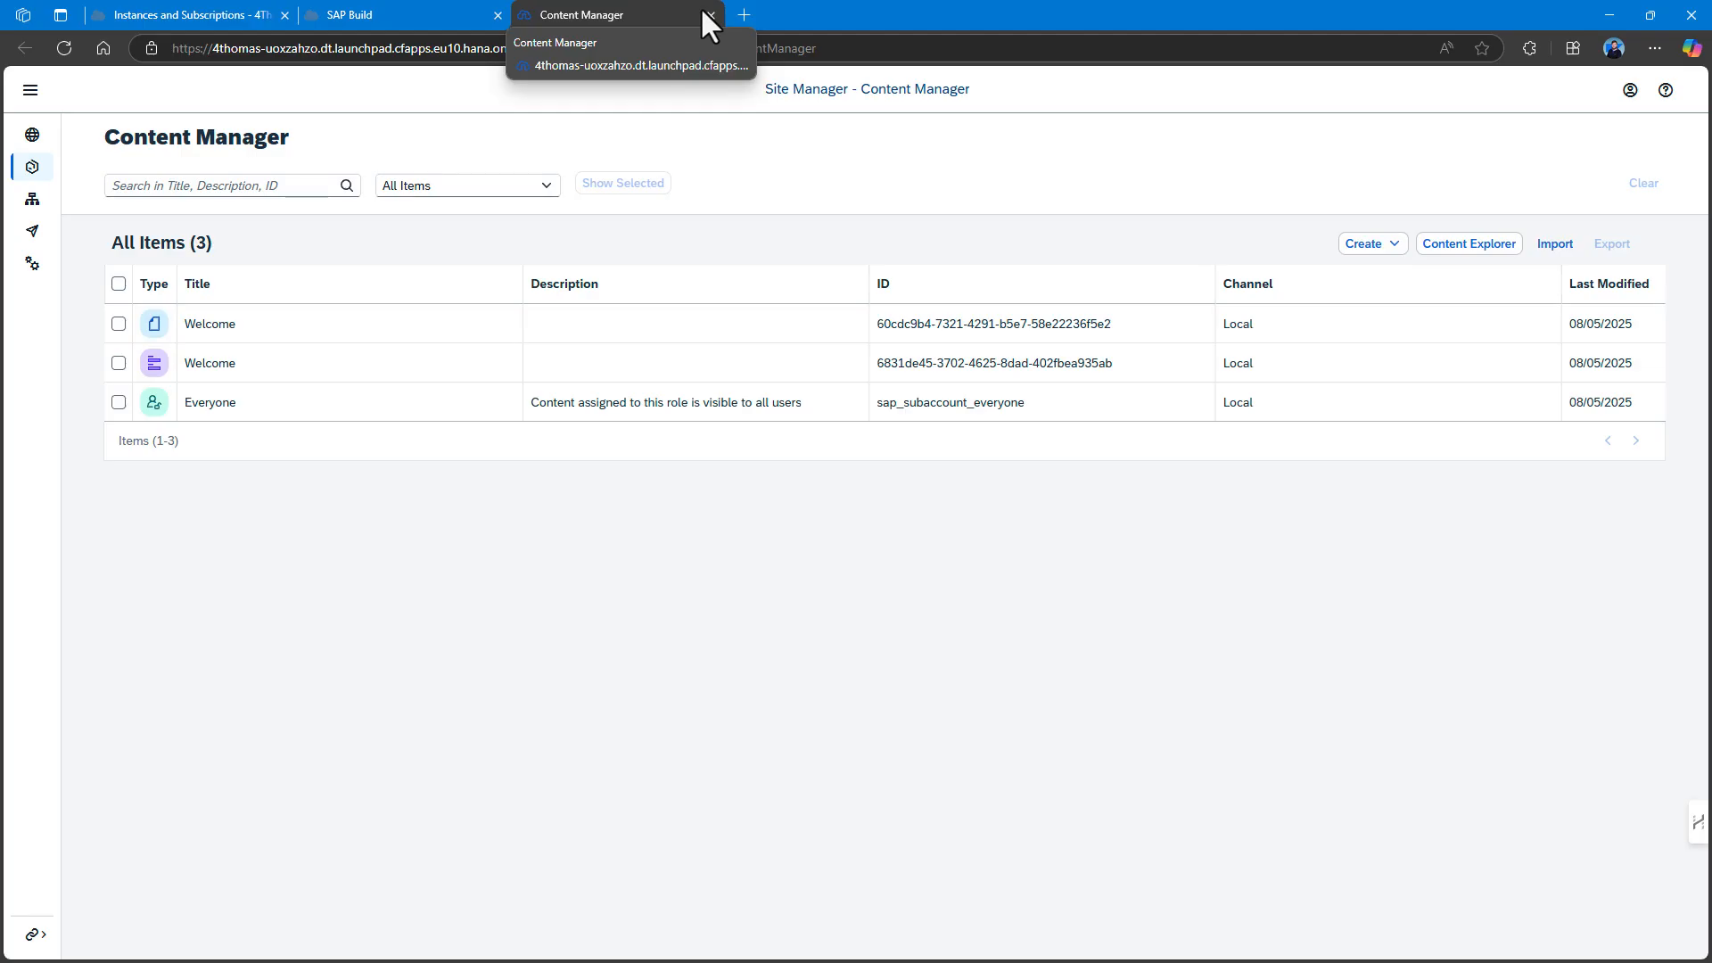
pyautogui.click(704, 12)
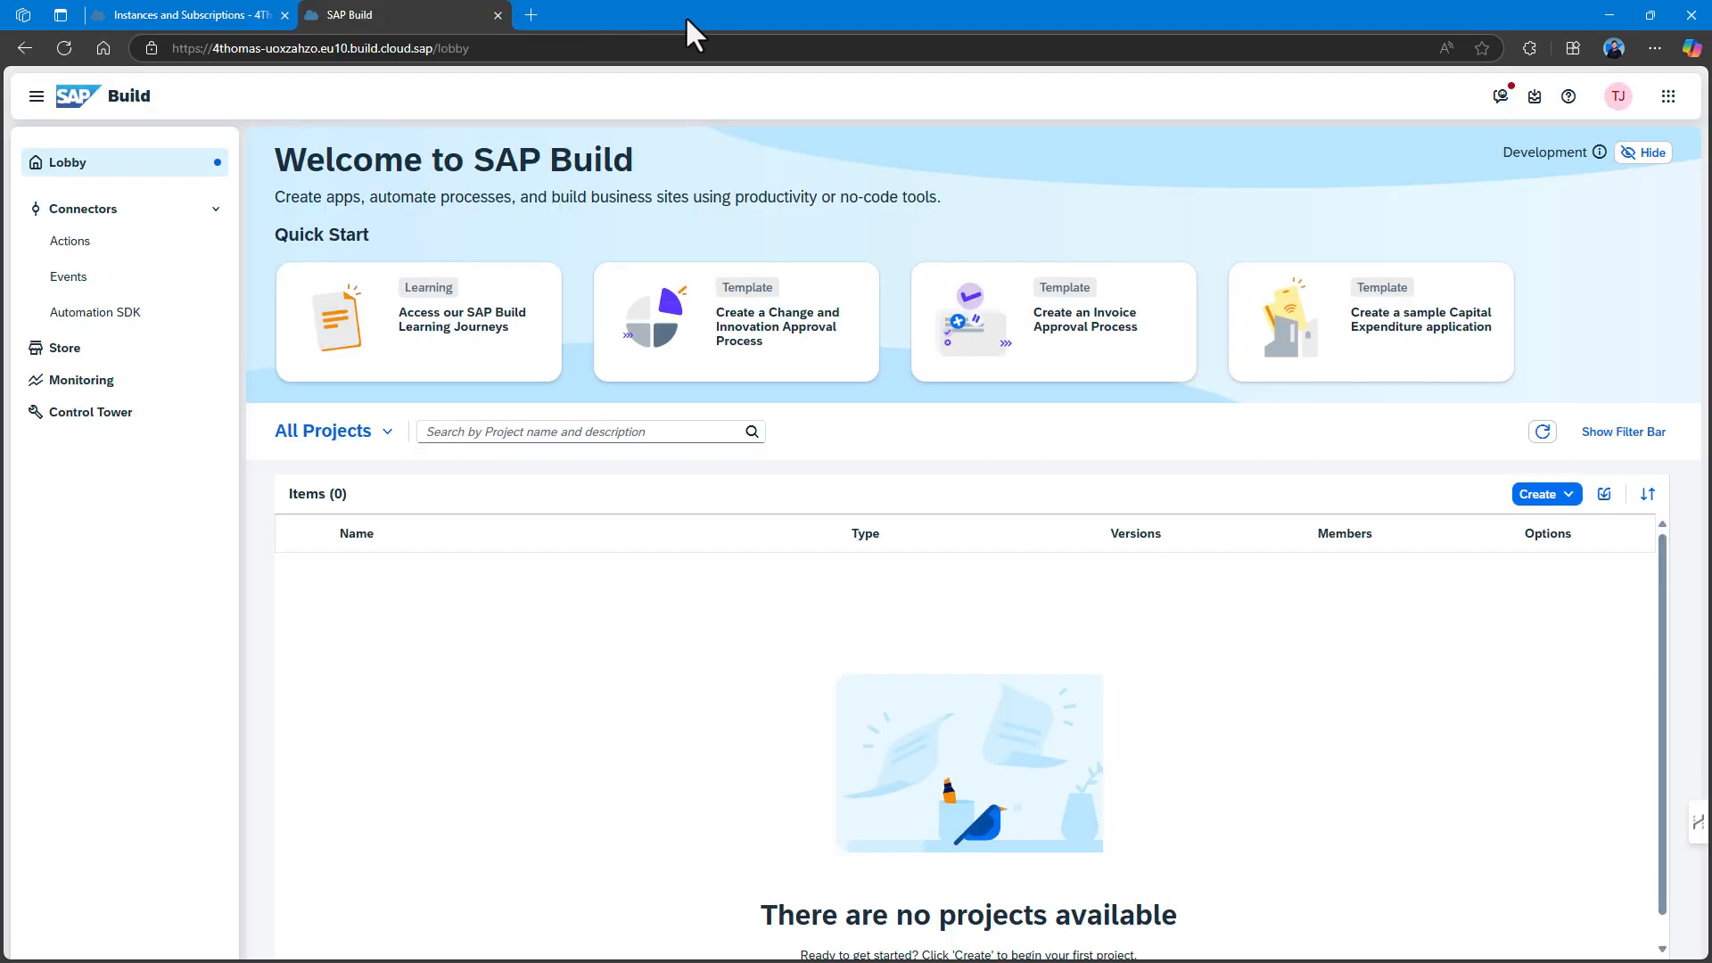
pyautogui.click(1562, 505)
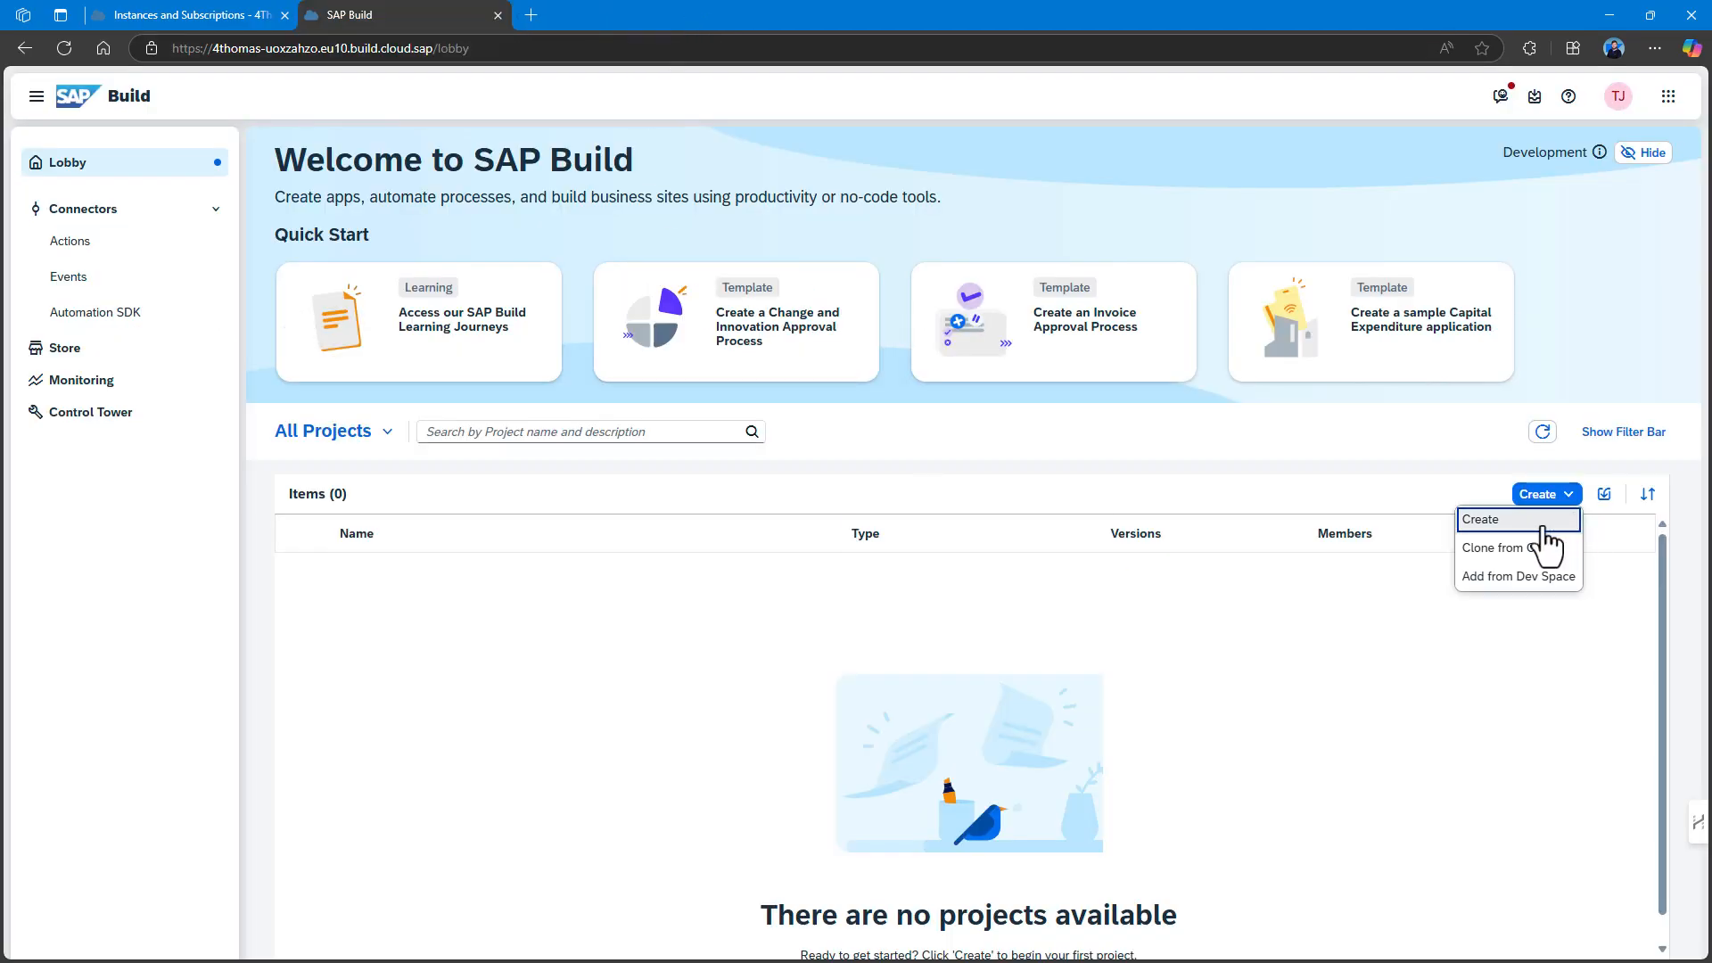
# Start a new SAP Build project of type Application, Frontend, Web Application.
pyautogui.click(1545, 526)
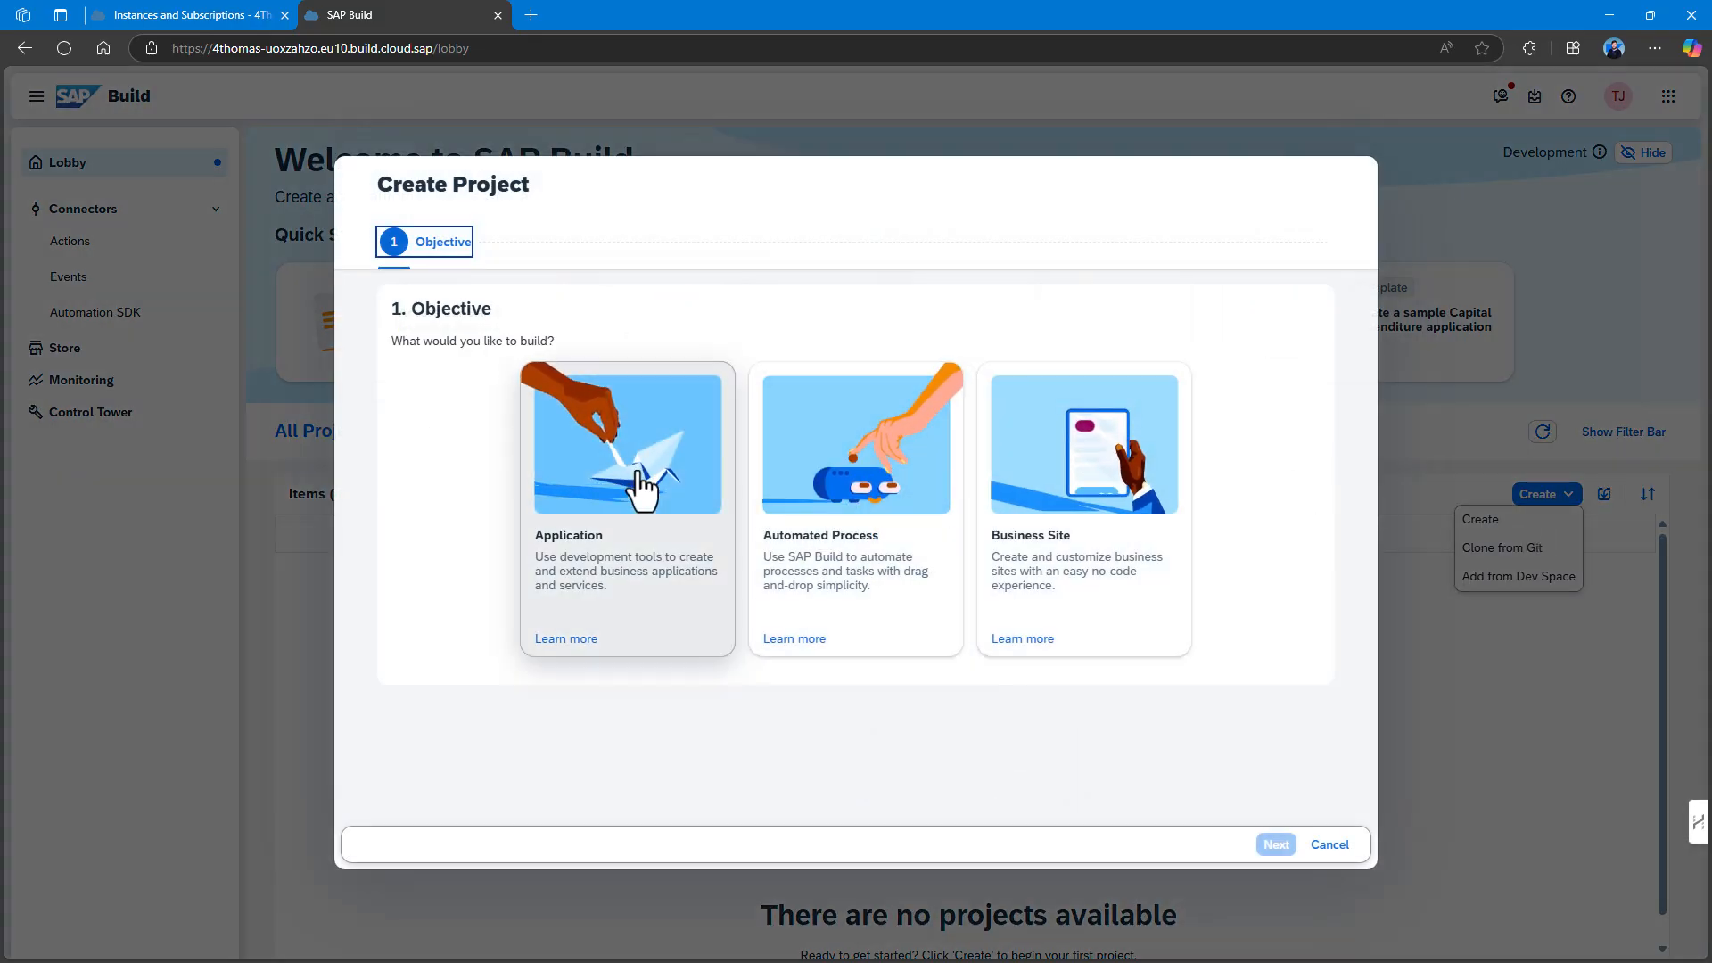
pyautogui.click(836, 489)
pyautogui.click(629, 482)
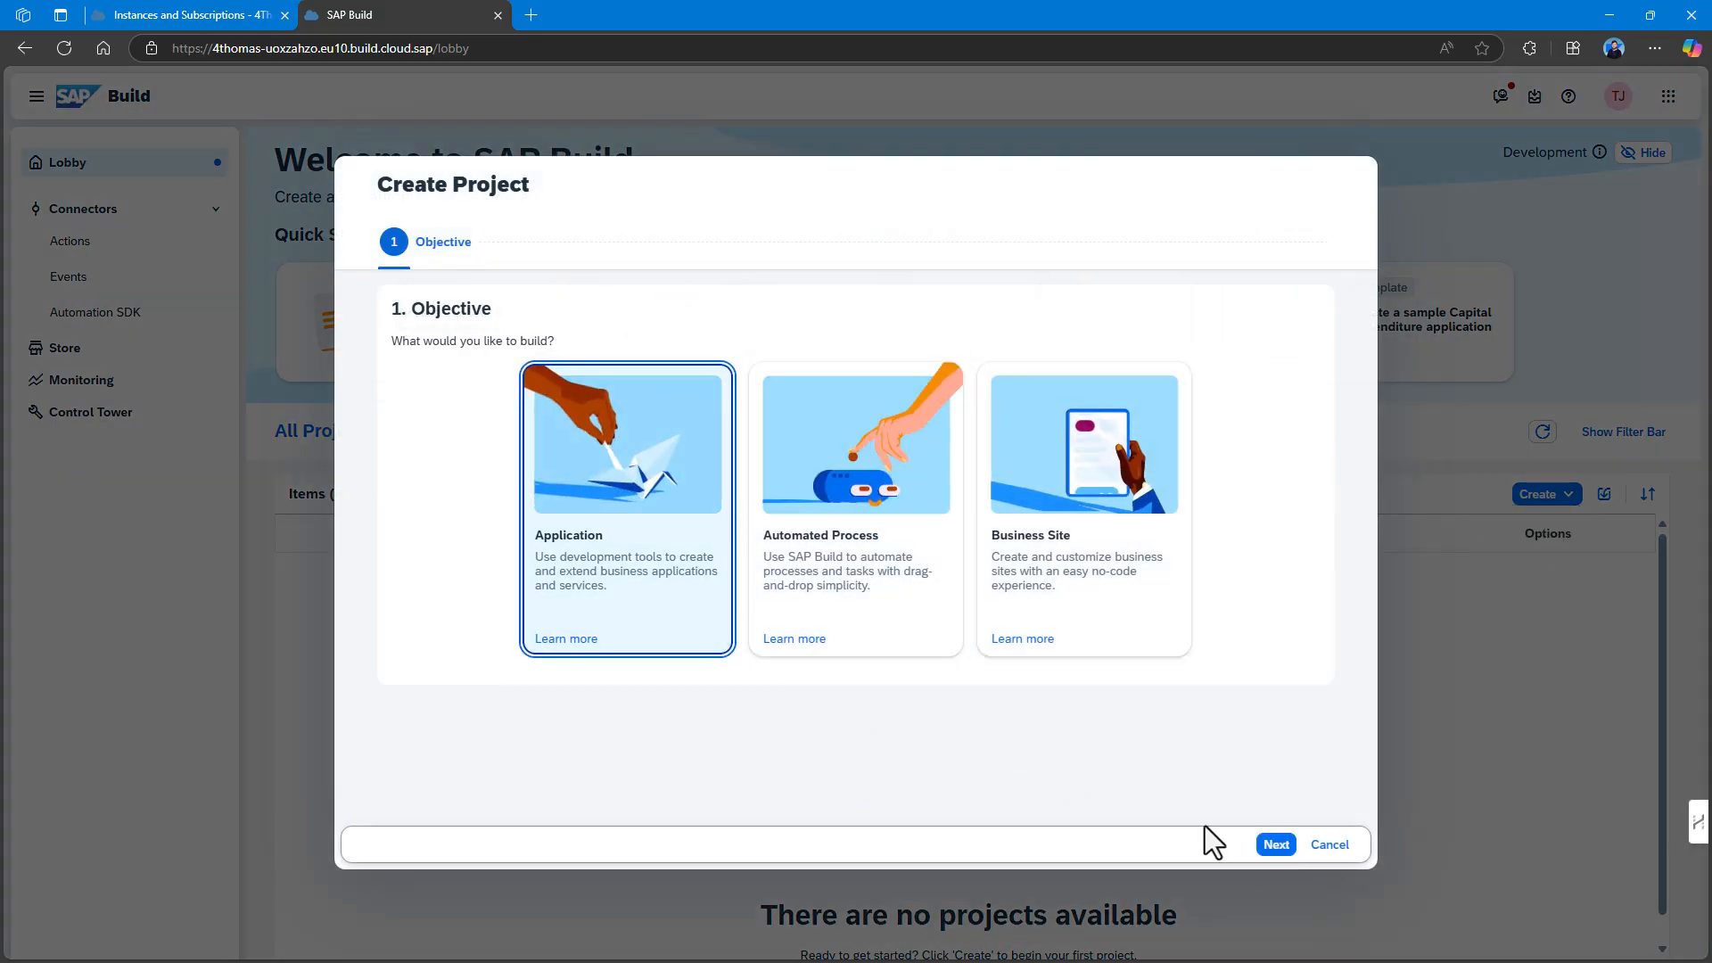
pyautogui.click(1277, 846)
pyautogui.click(899, 602)
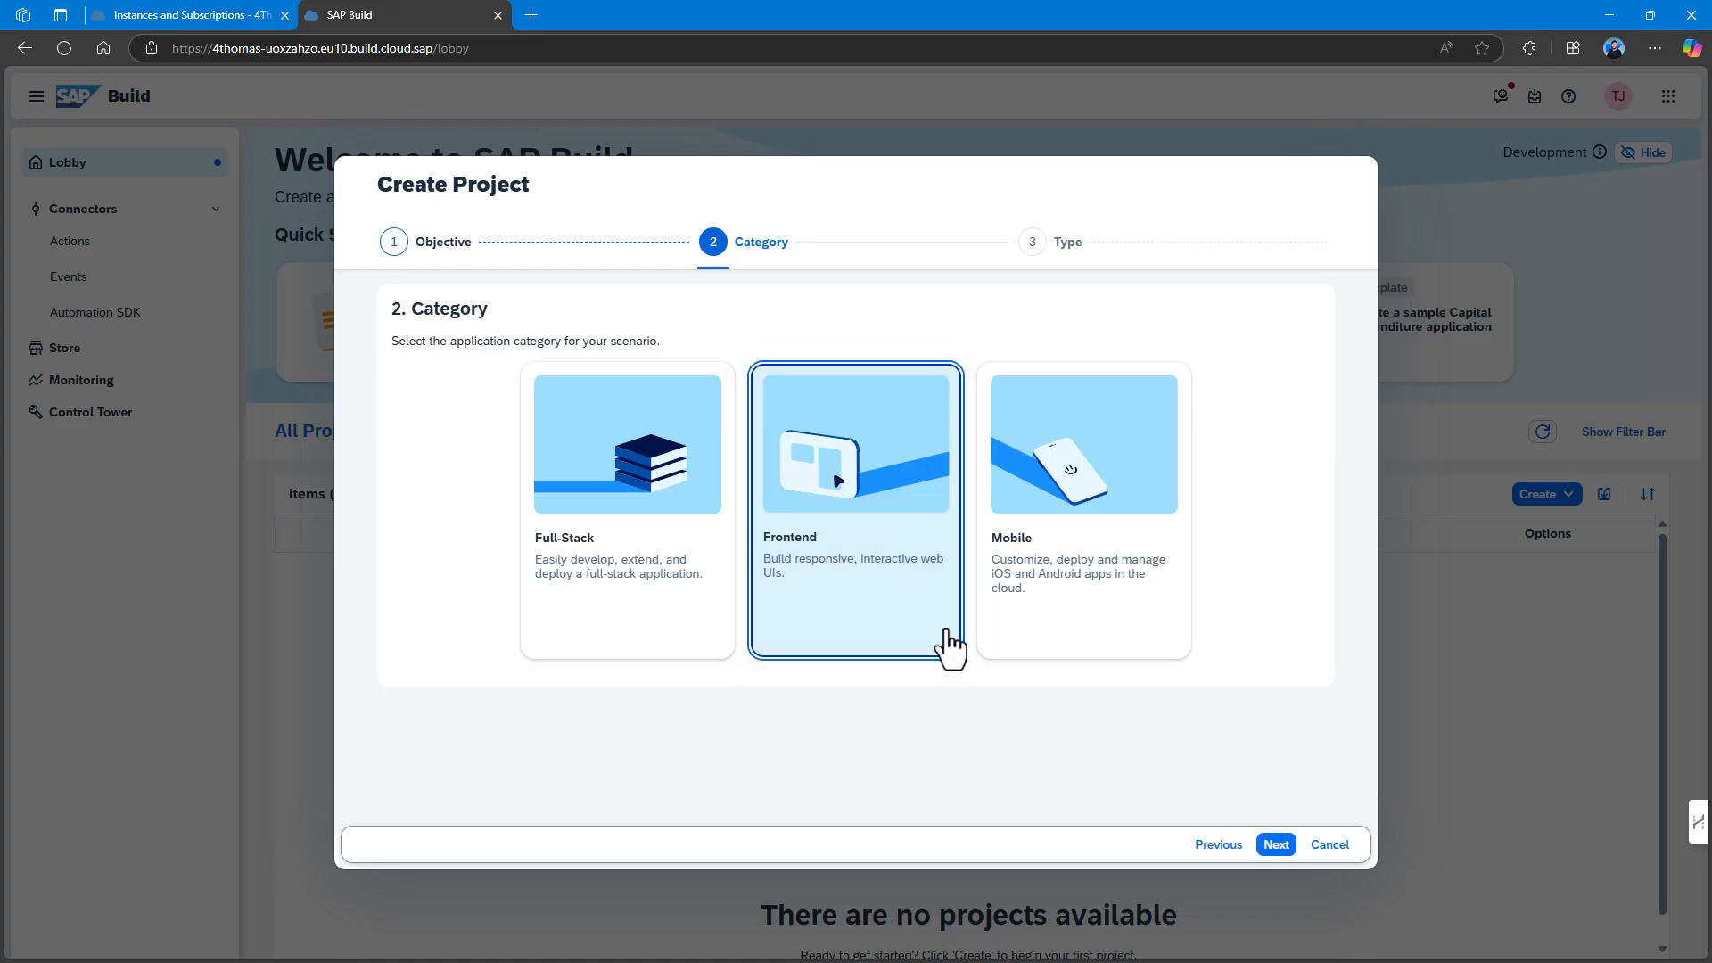
pyautogui.click(1276, 845)
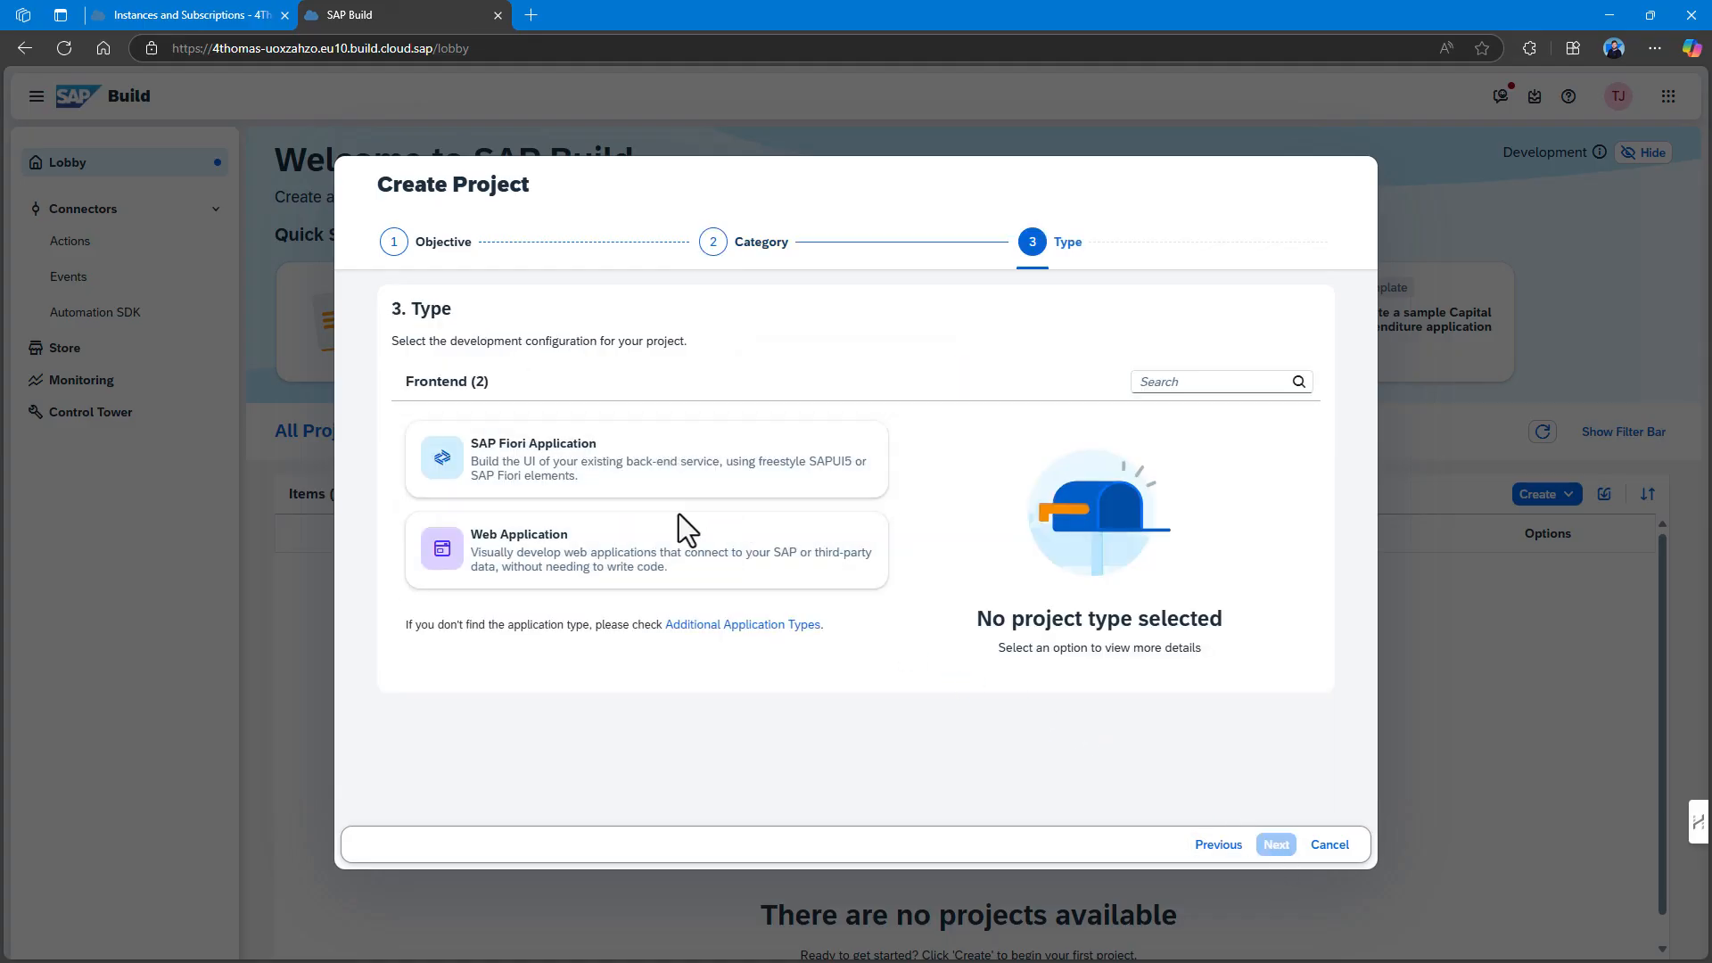
pyautogui.click(695, 571)
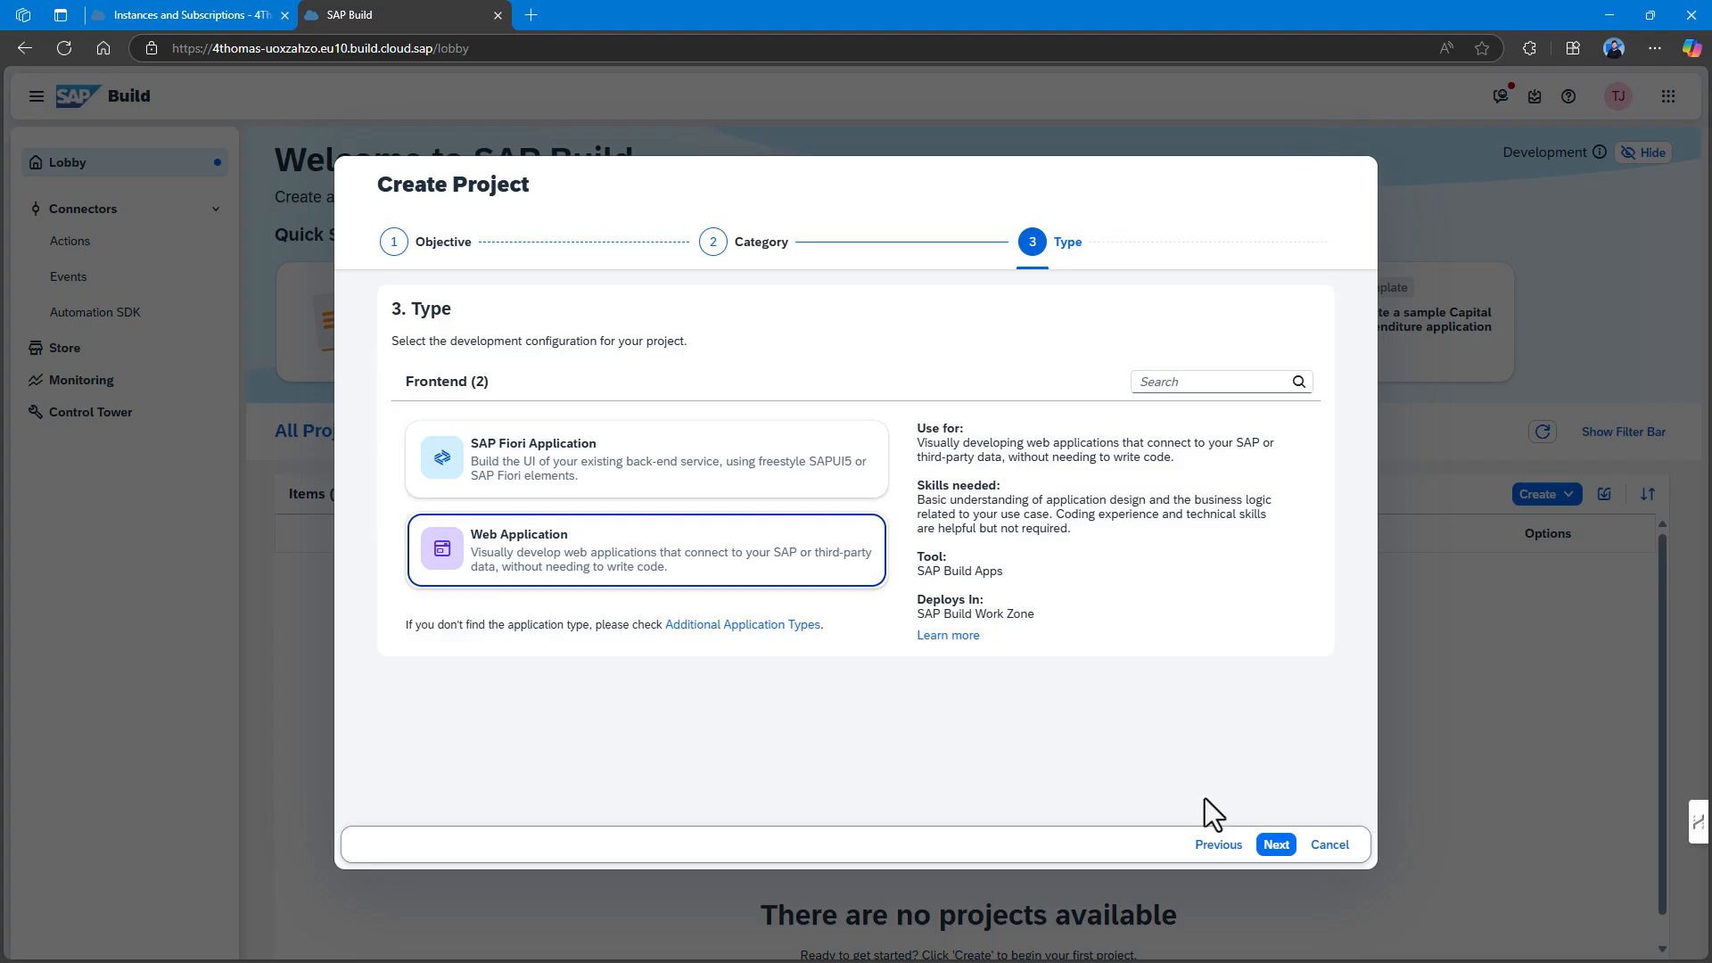
pyautogui.click(1276, 845)
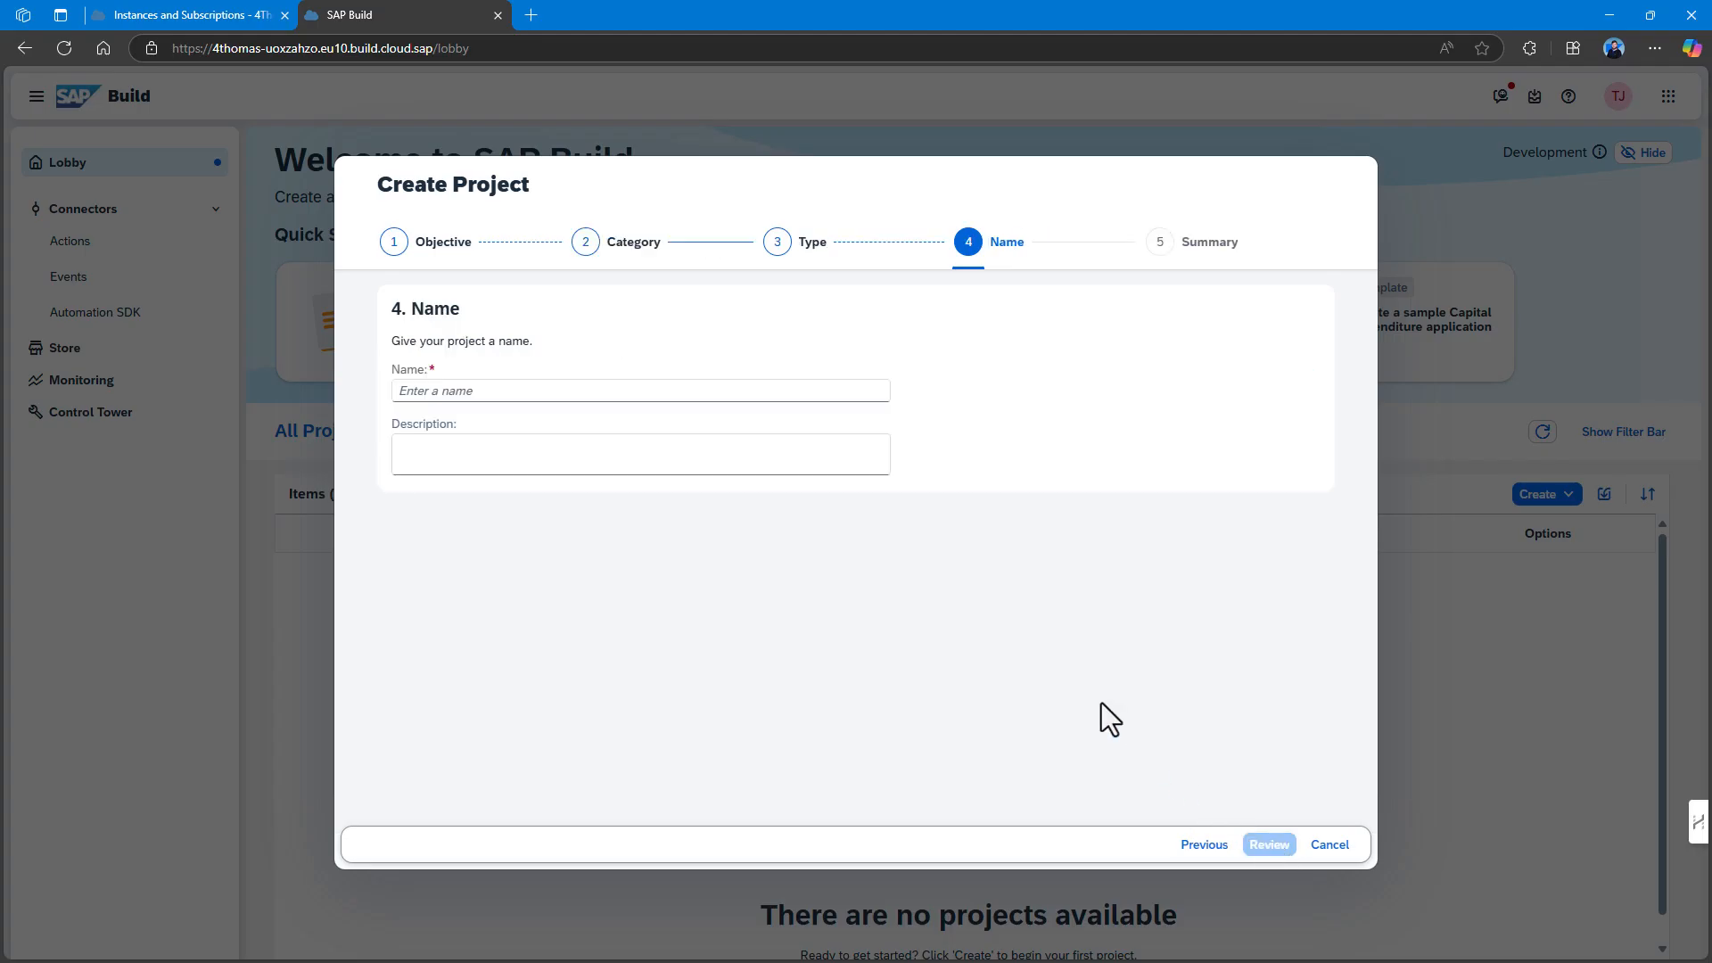
# Name the project 'Test' with description 'Test' and proceed to the review summary.
pyautogui.click(534, 393)
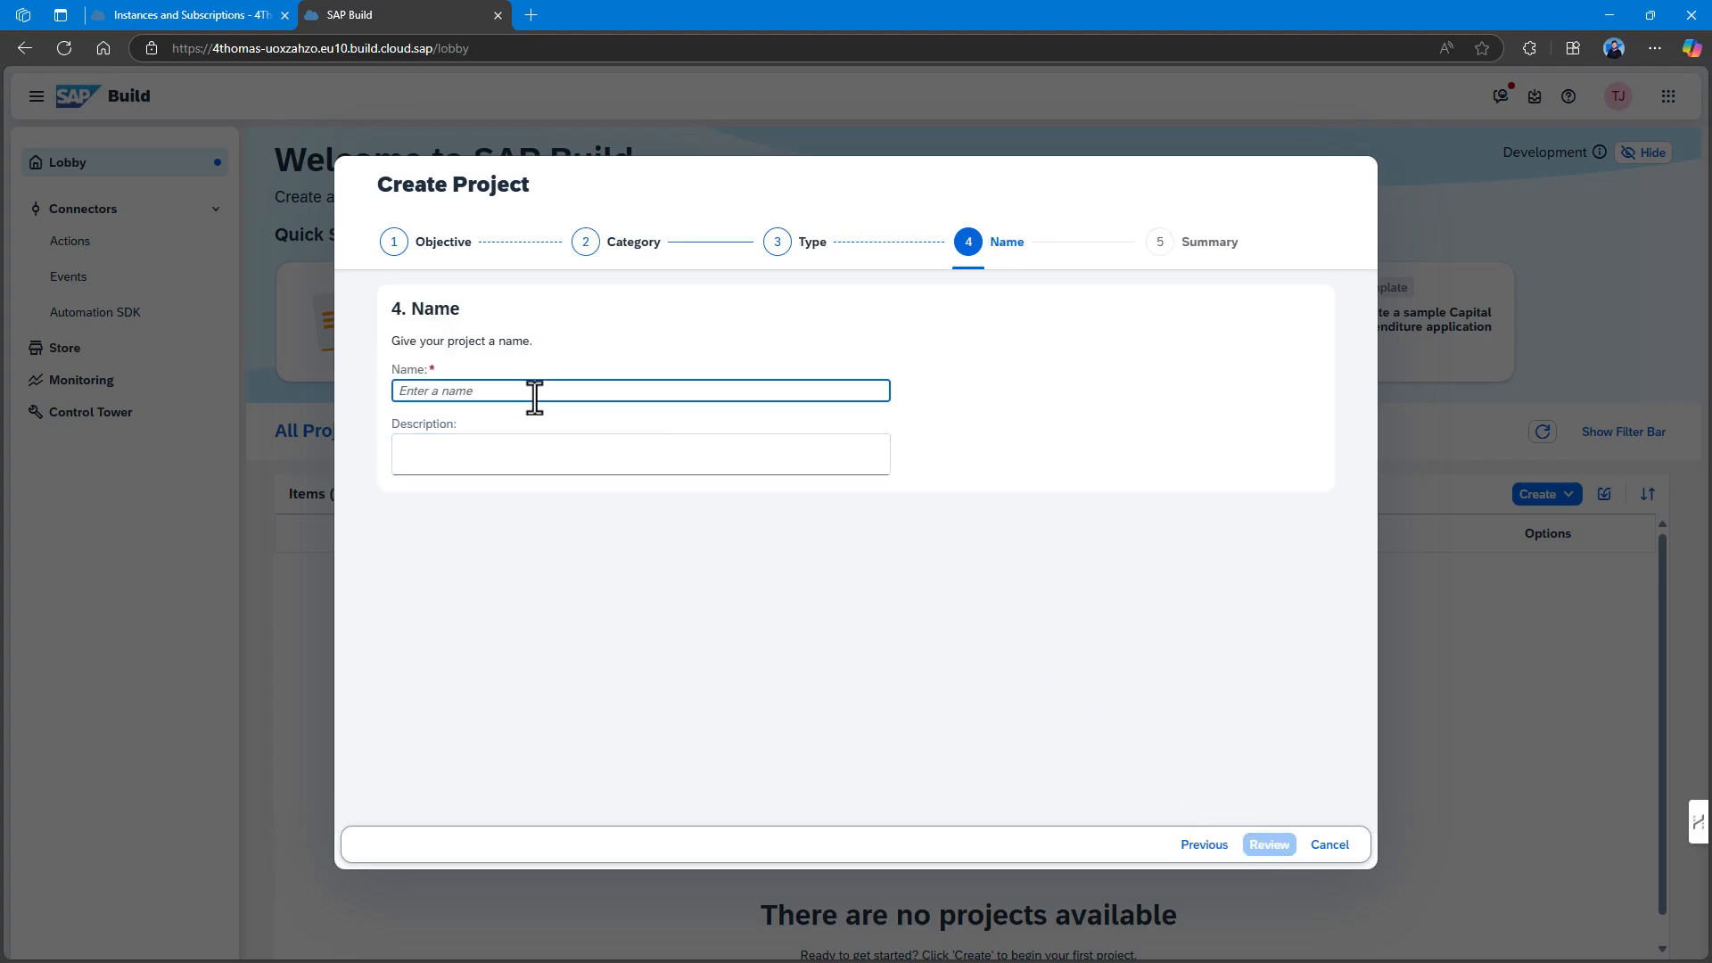
pyautogui.write('Test')
pyautogui.click(669, 450)
pyautogui.write('Test')
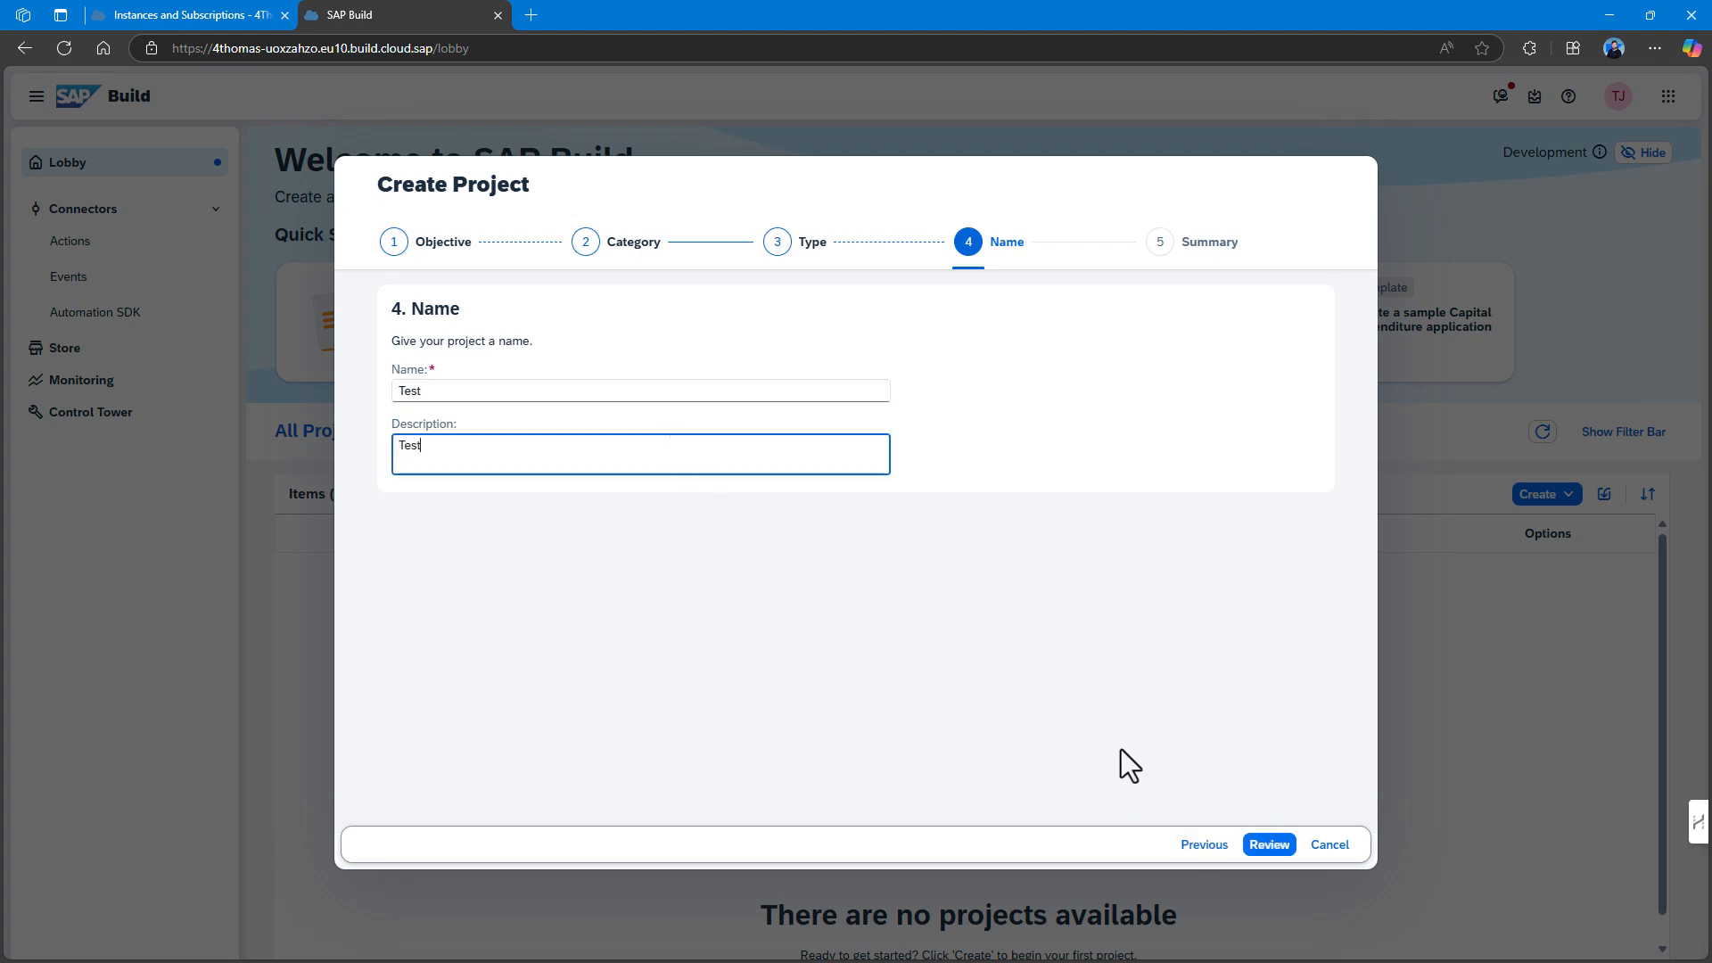
pyautogui.click(1269, 845)
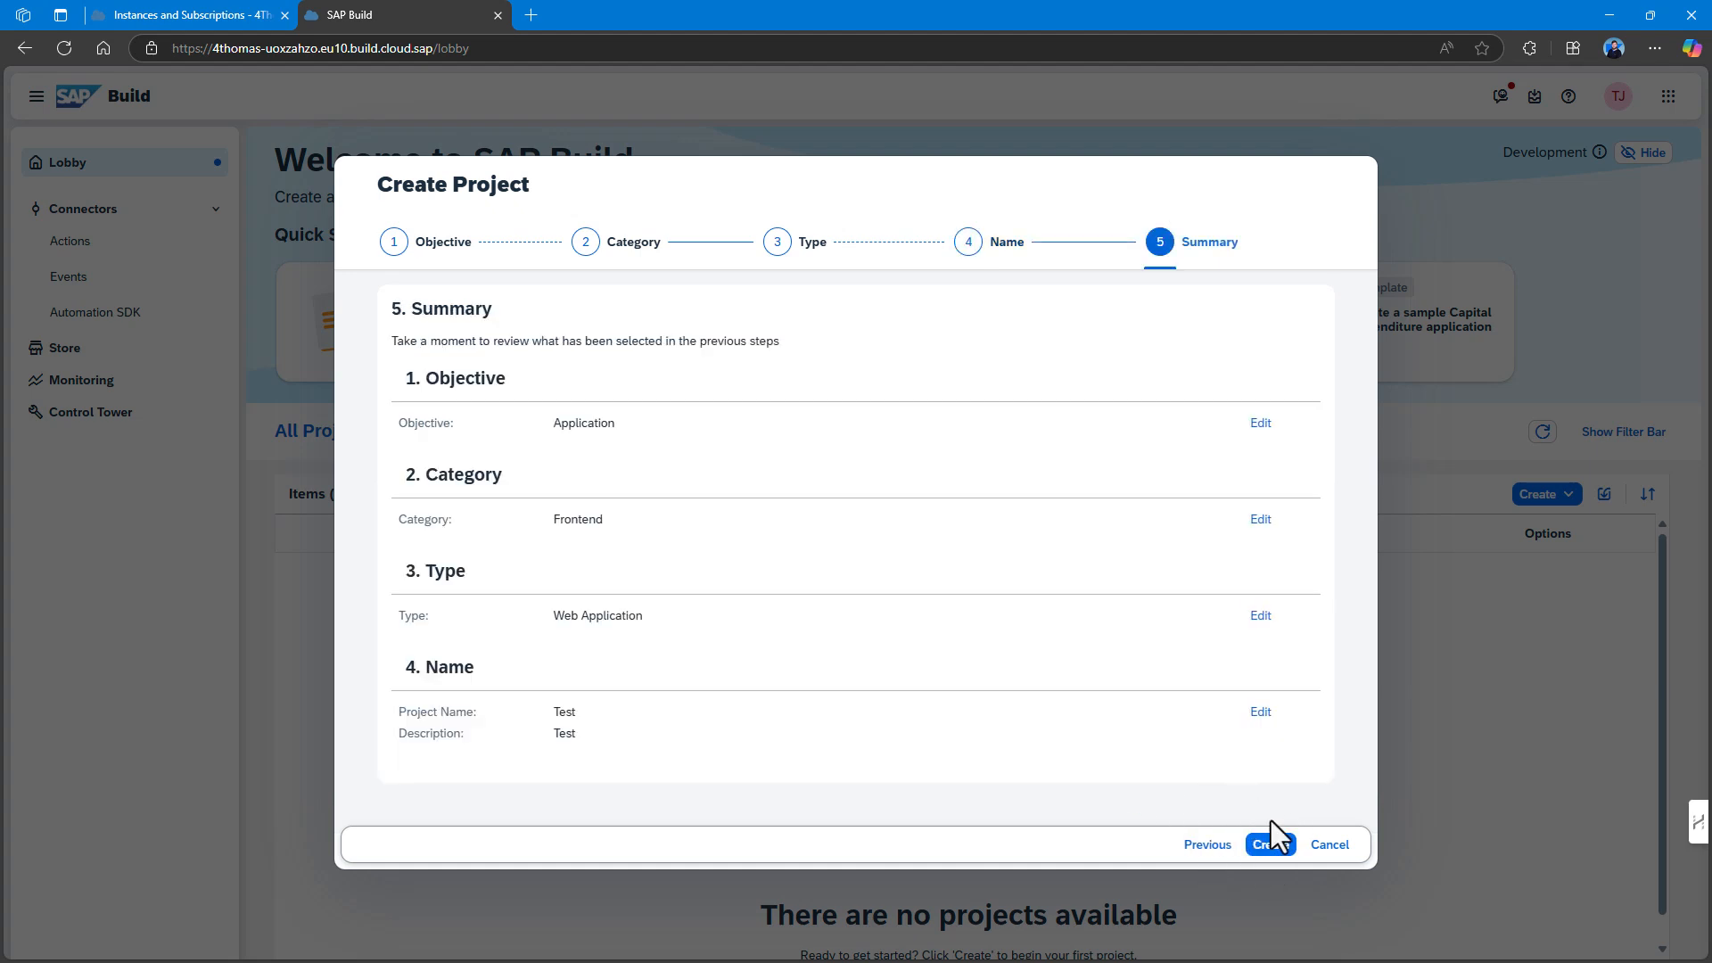
# Create the Test web application and go back to the SAP Build lobby.
pyautogui.click(1277, 846)
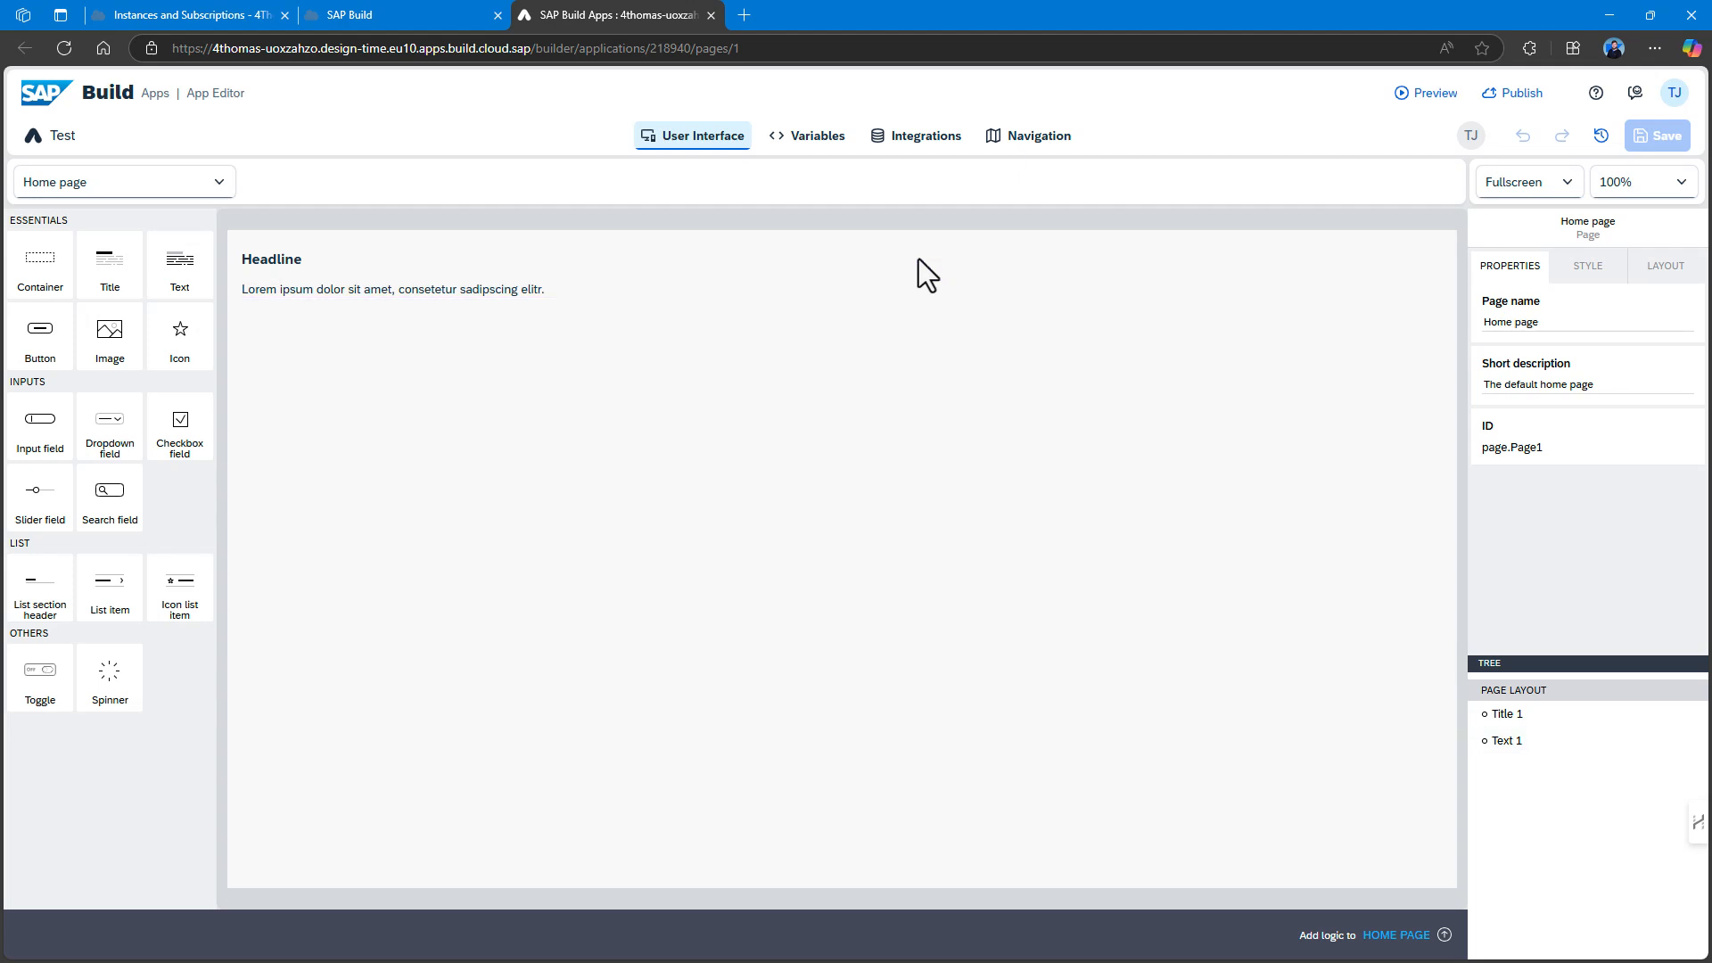
pyautogui.click(405, 9)
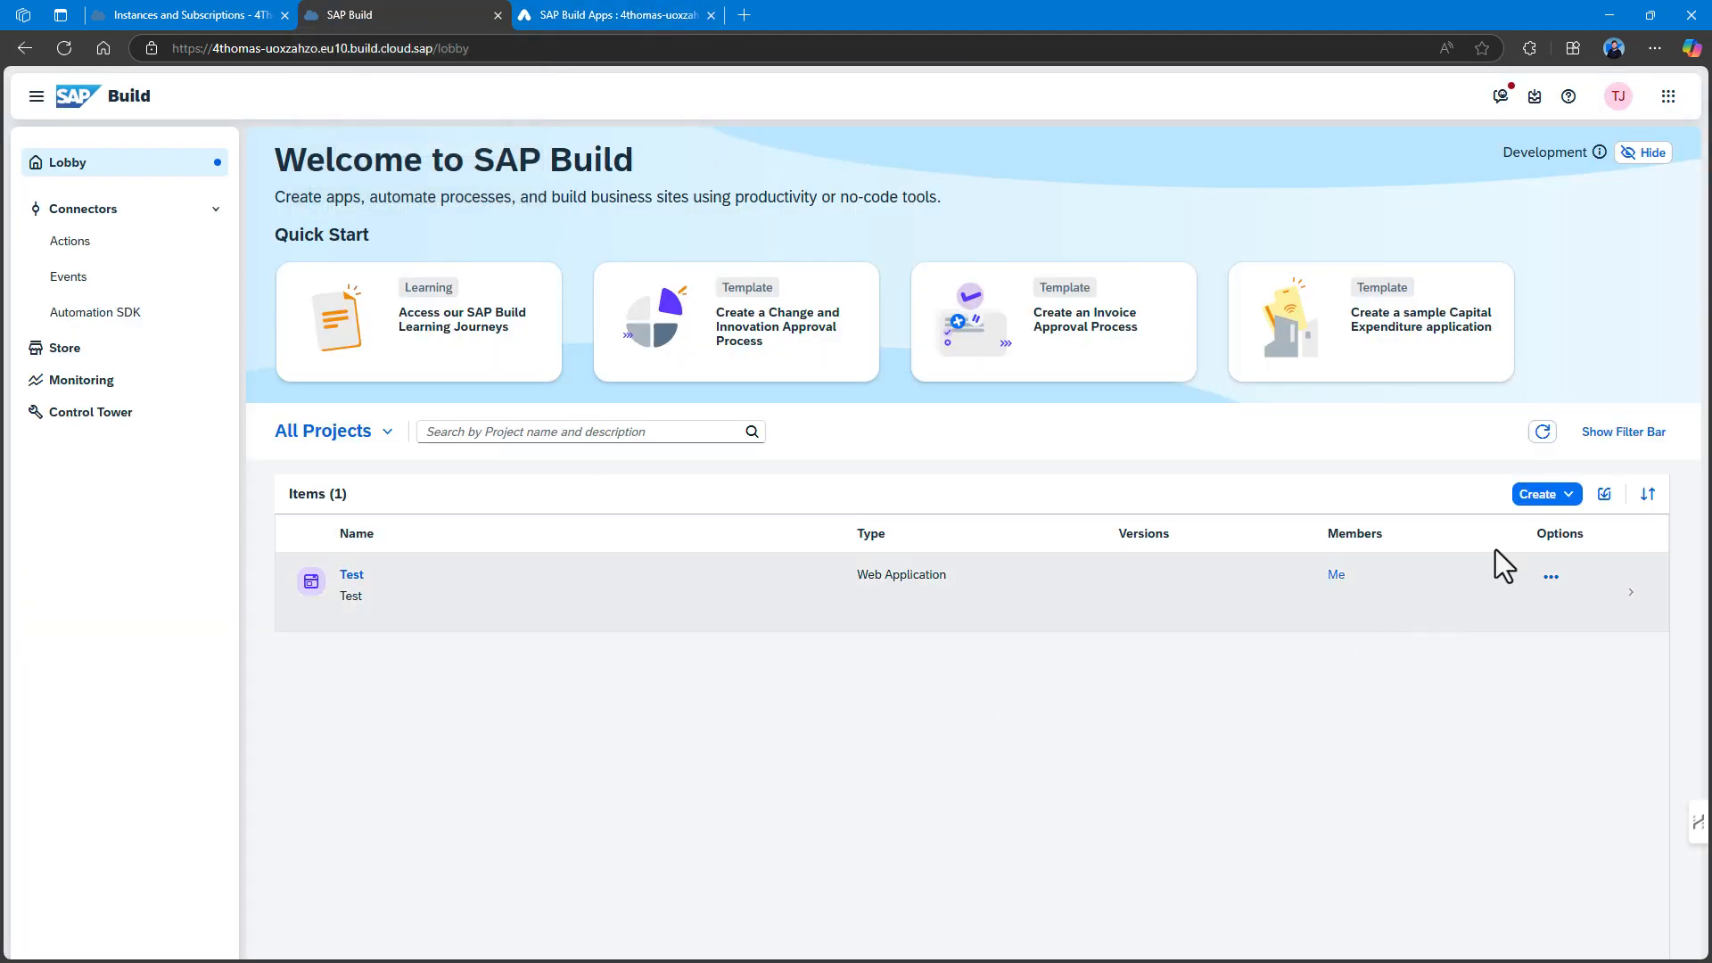
pyautogui.click(1559, 497)
pyautogui.click(1561, 522)
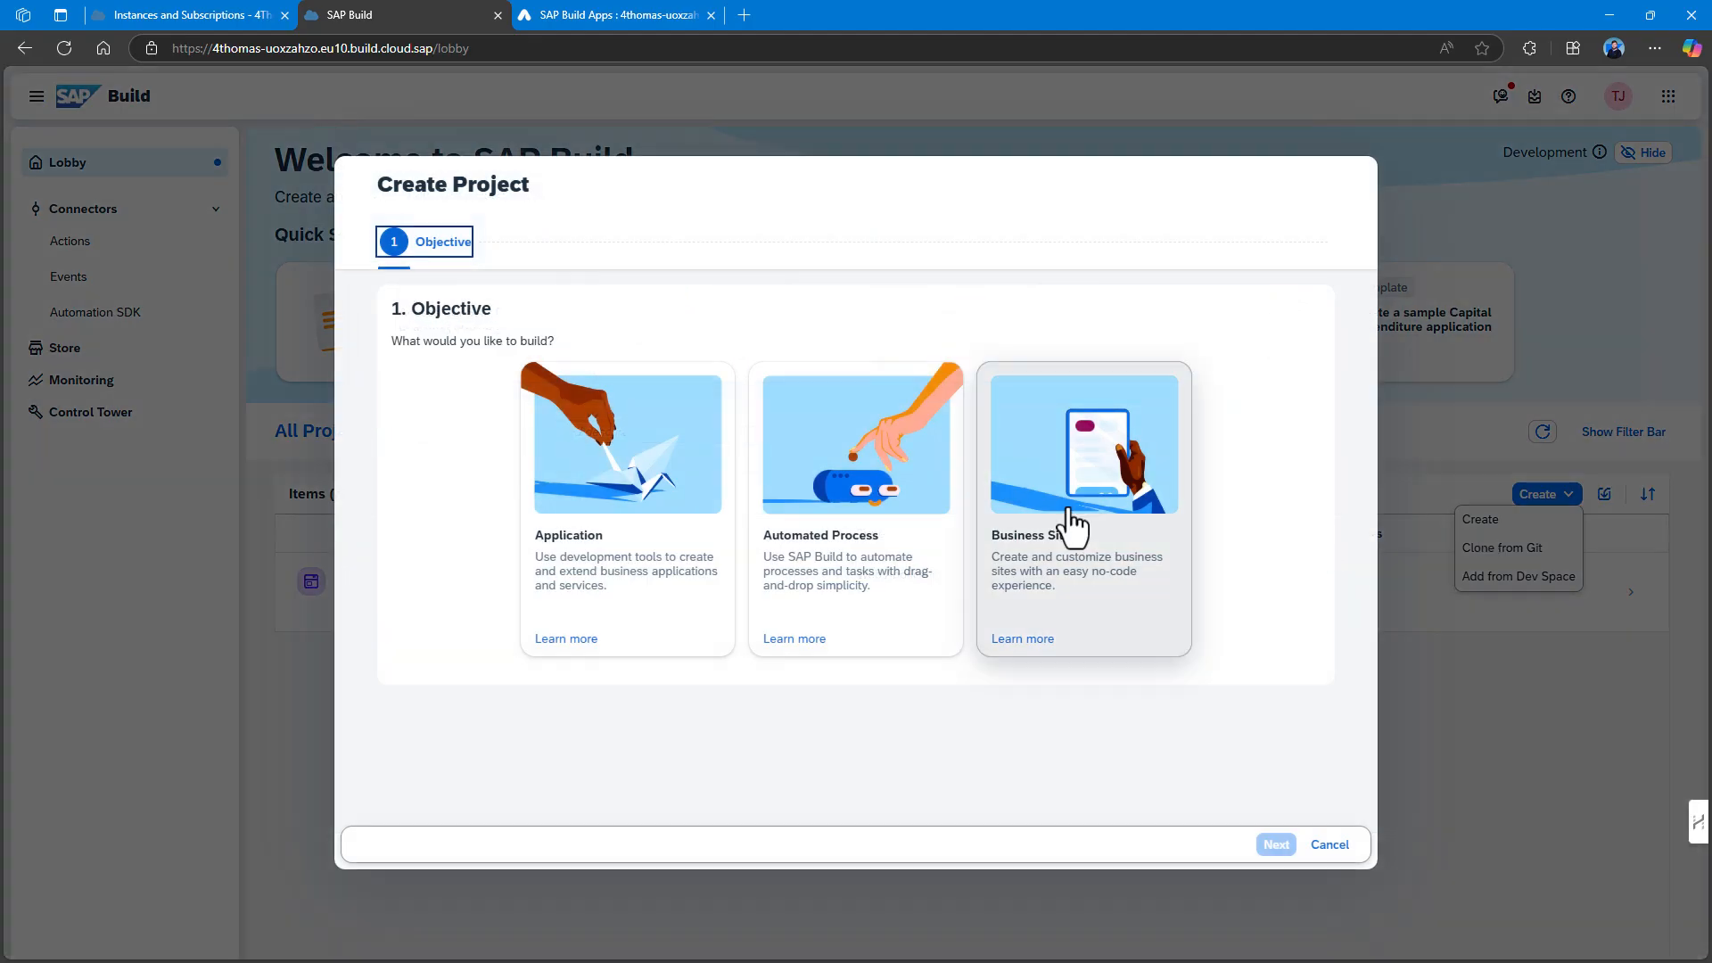
pyautogui.click(649, 525)
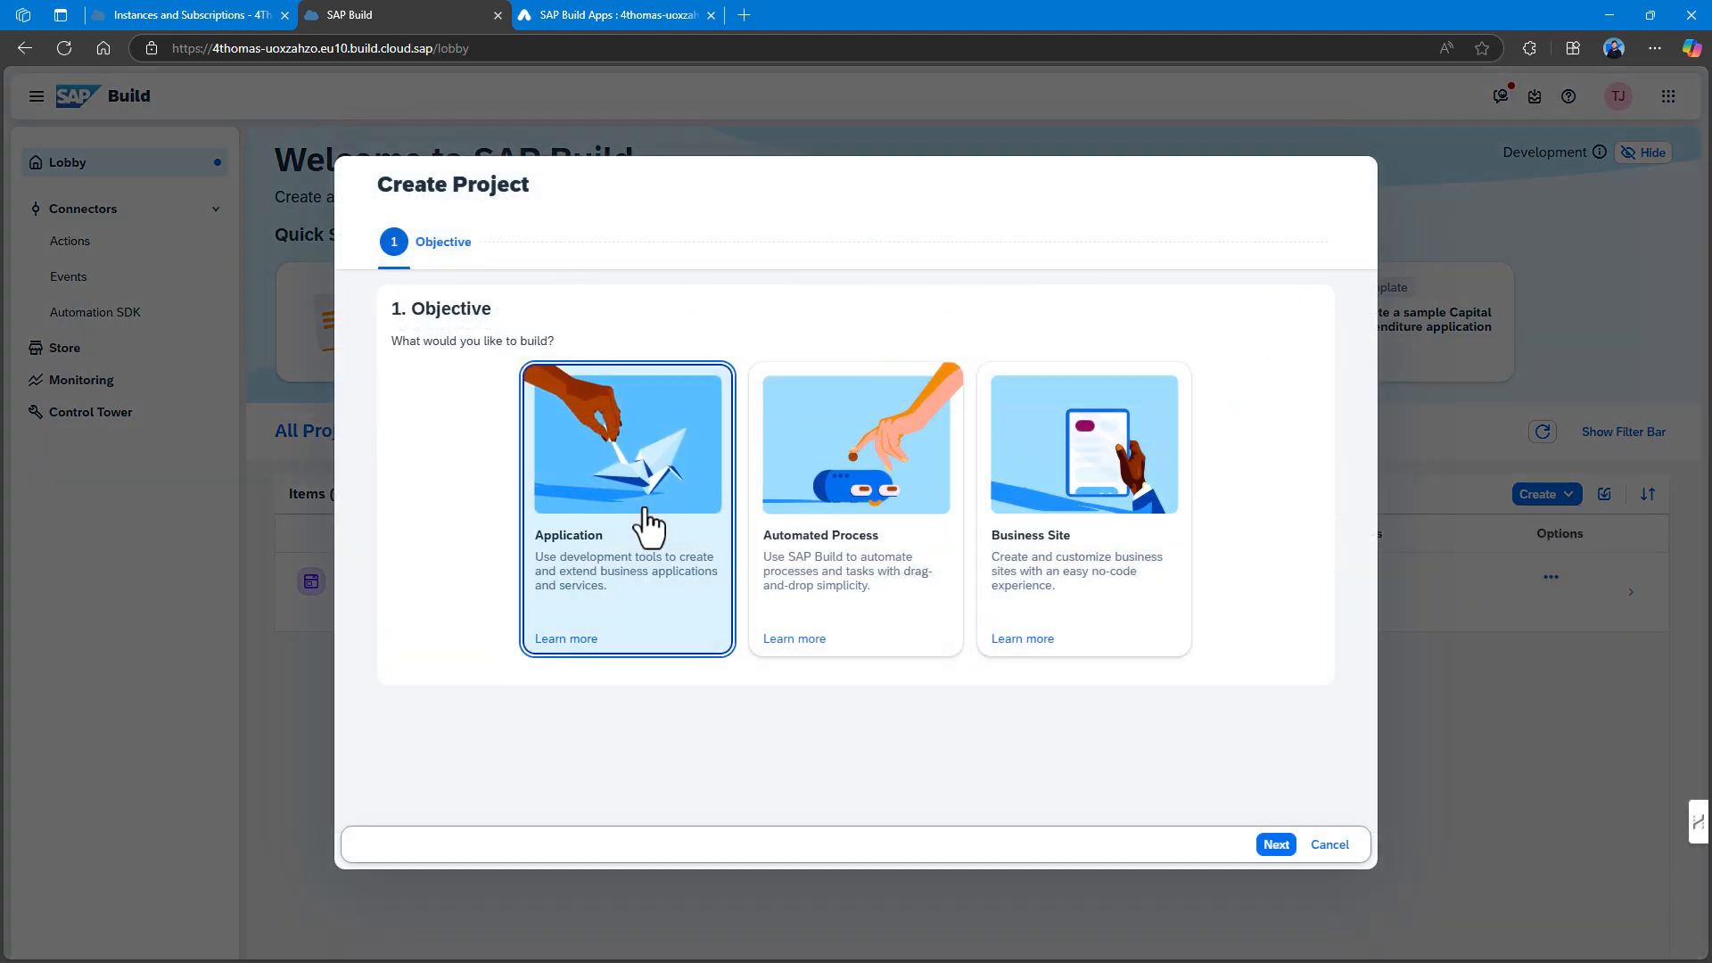
pyautogui.click(1277, 846)
pyautogui.click(681, 562)
pyautogui.click(1276, 846)
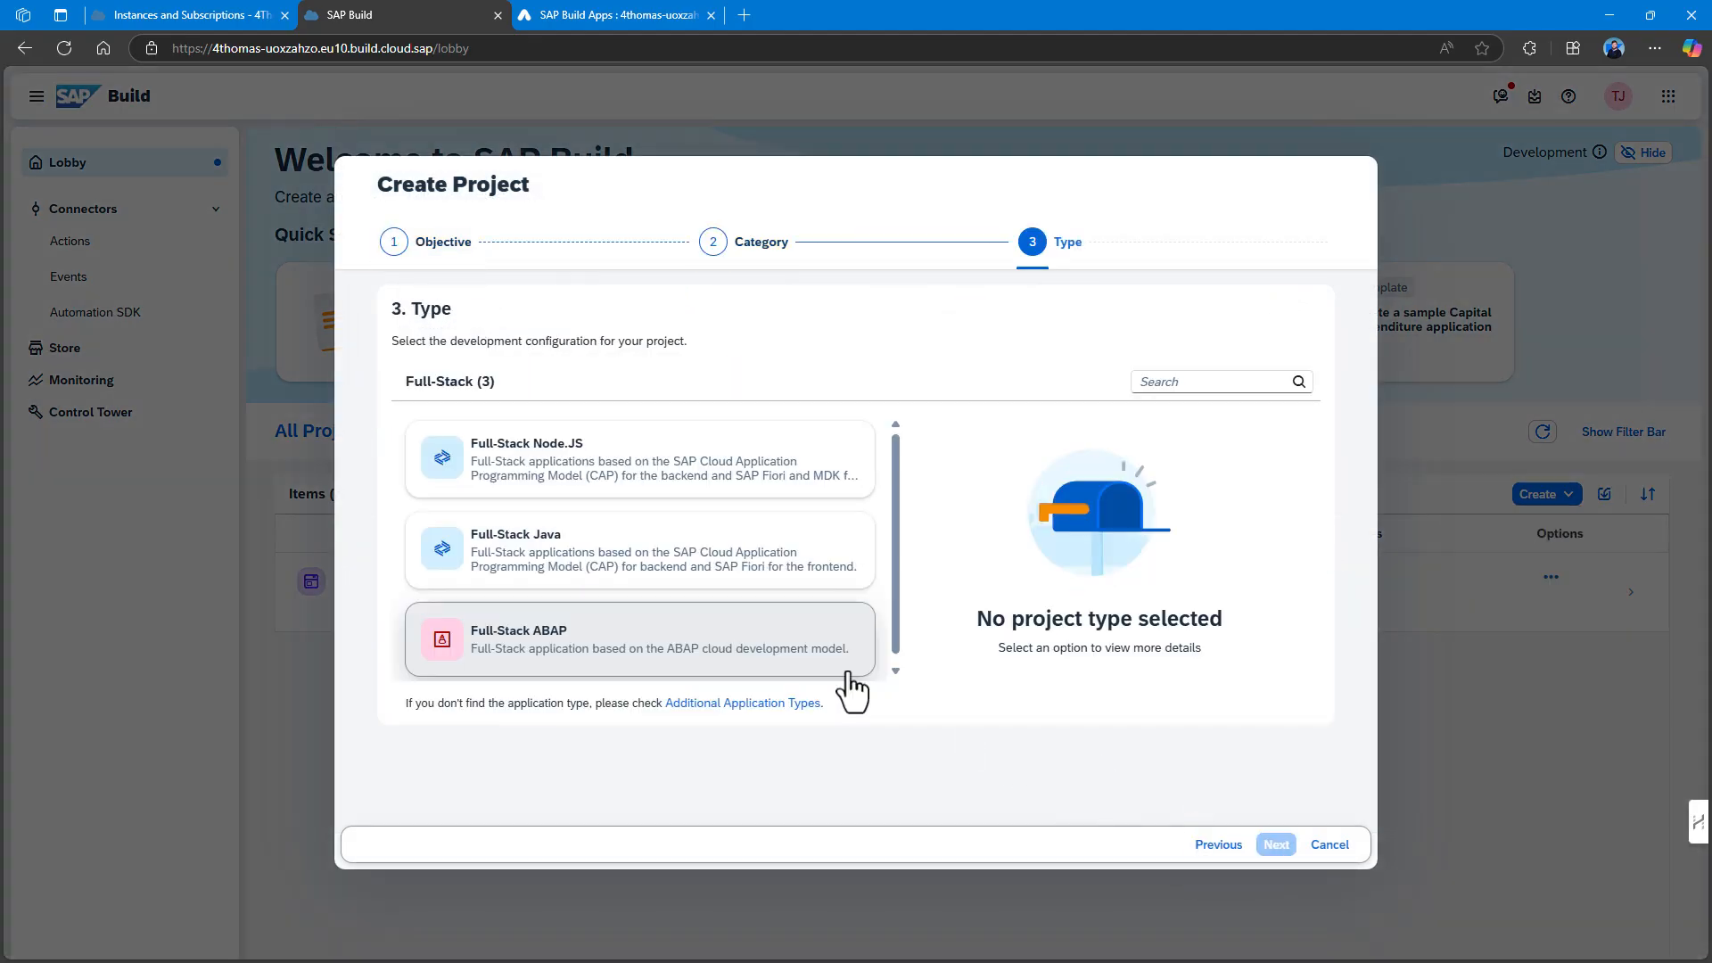
pyautogui.click(586, 484)
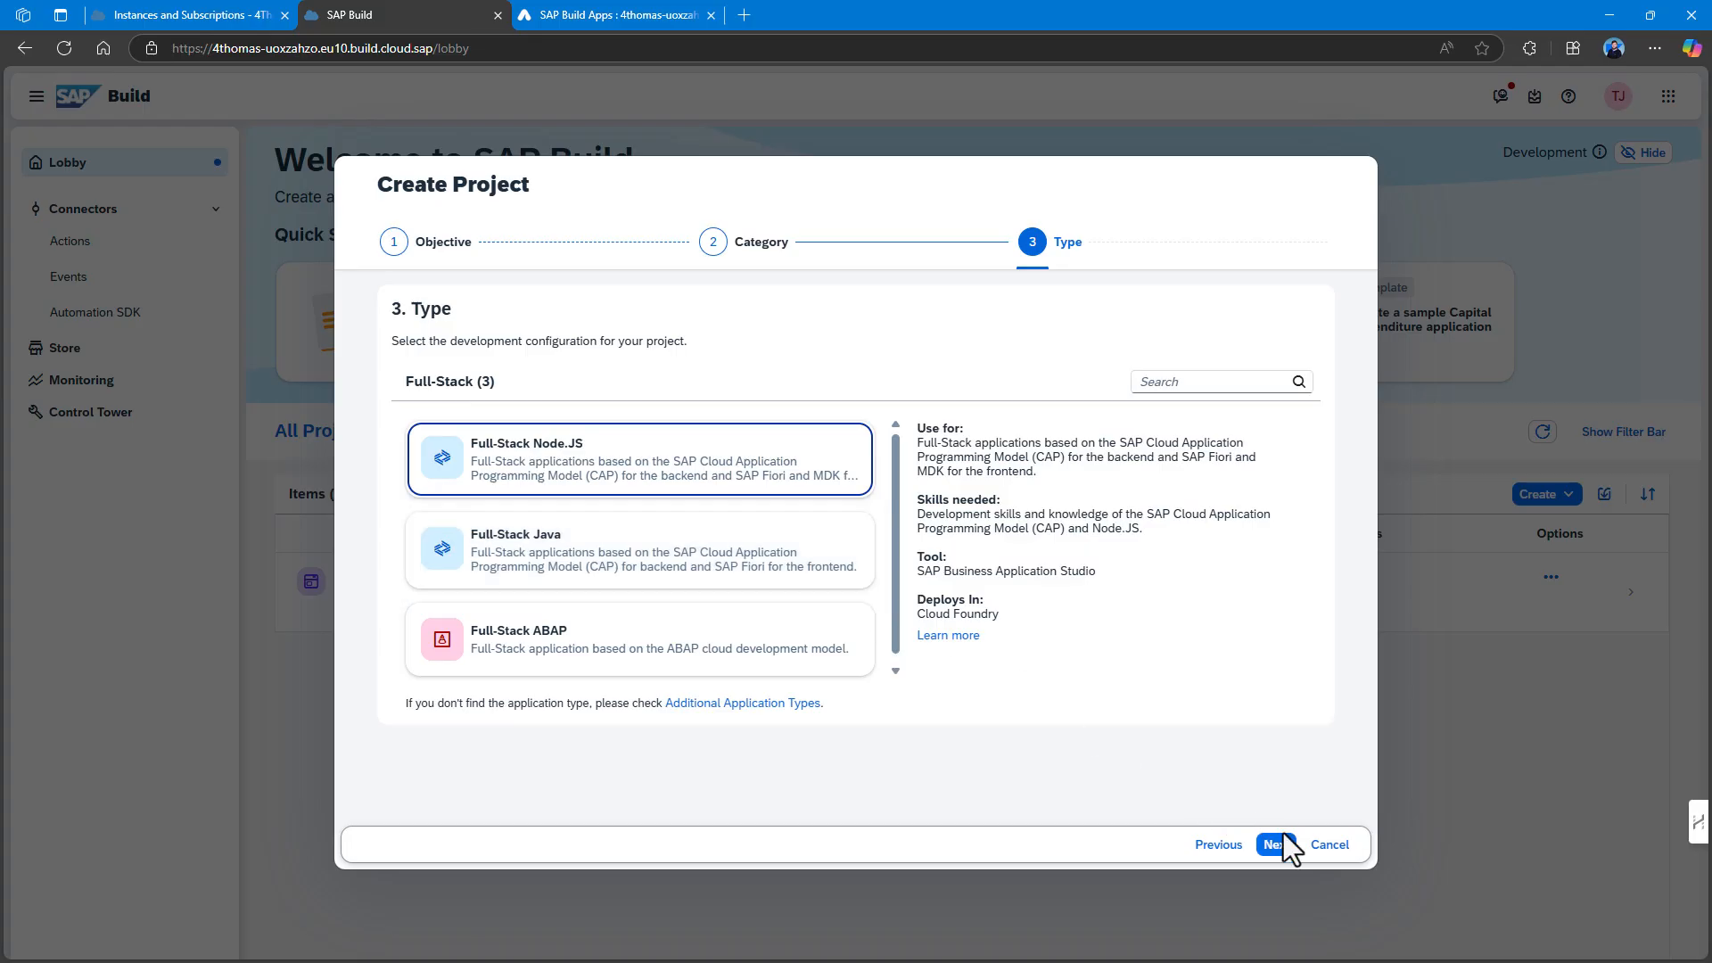
pyautogui.click(1276, 845)
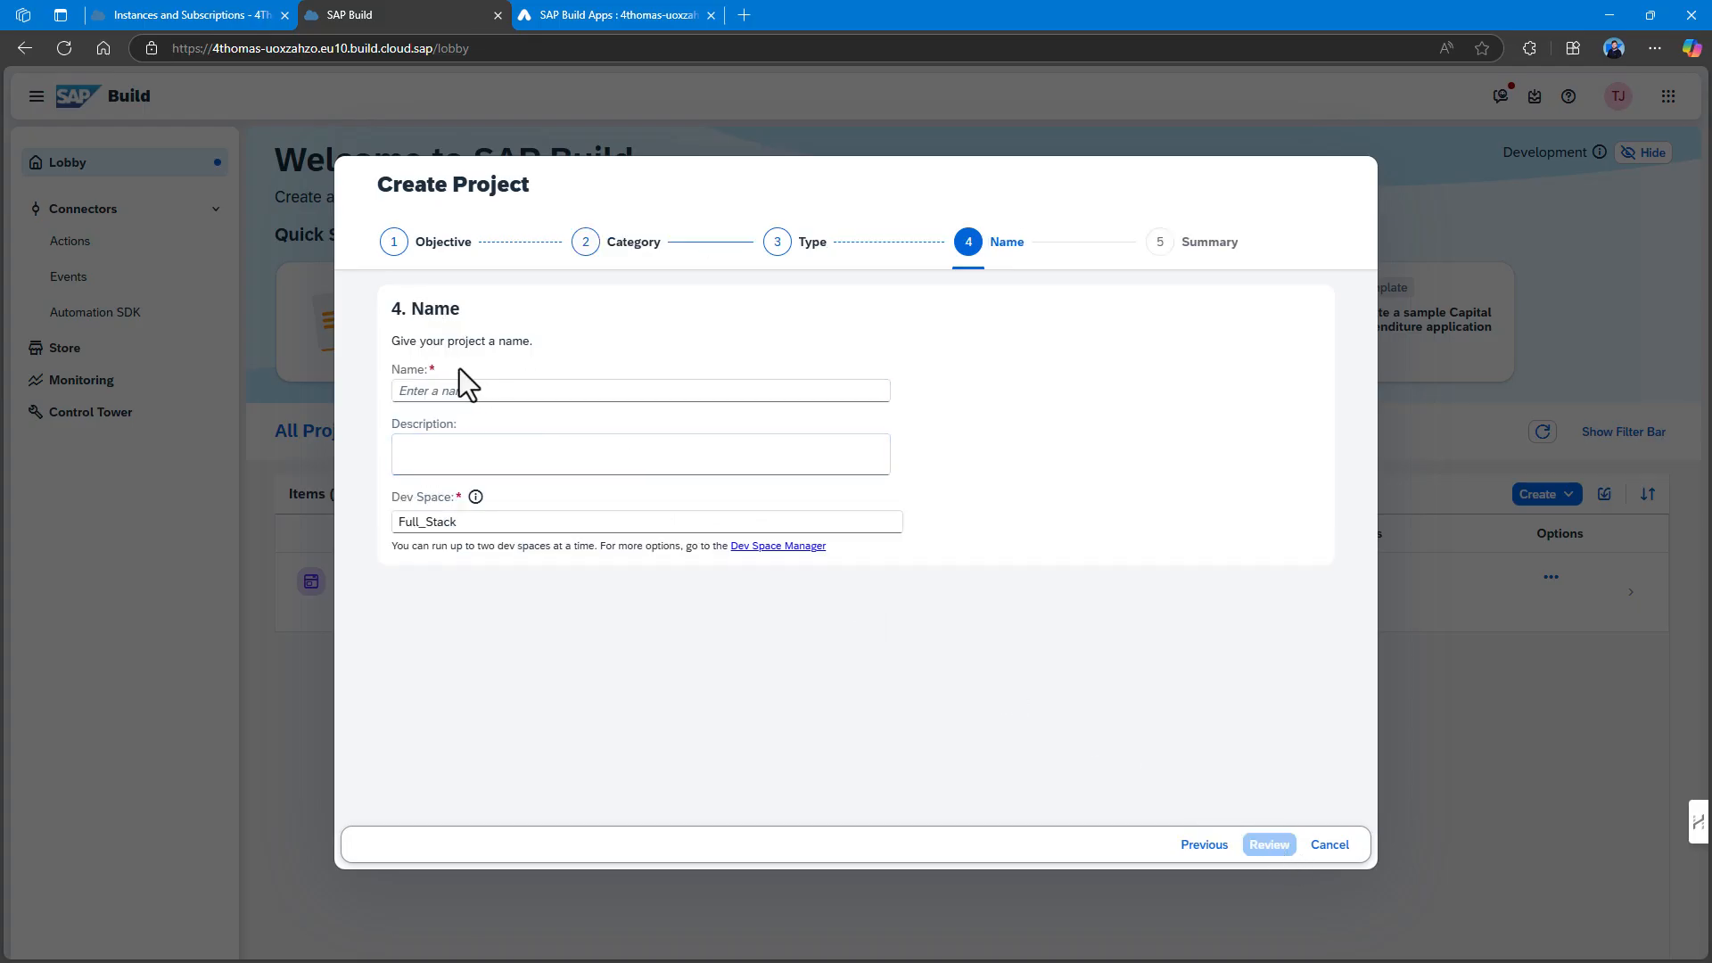
pyautogui.click(546, 522)
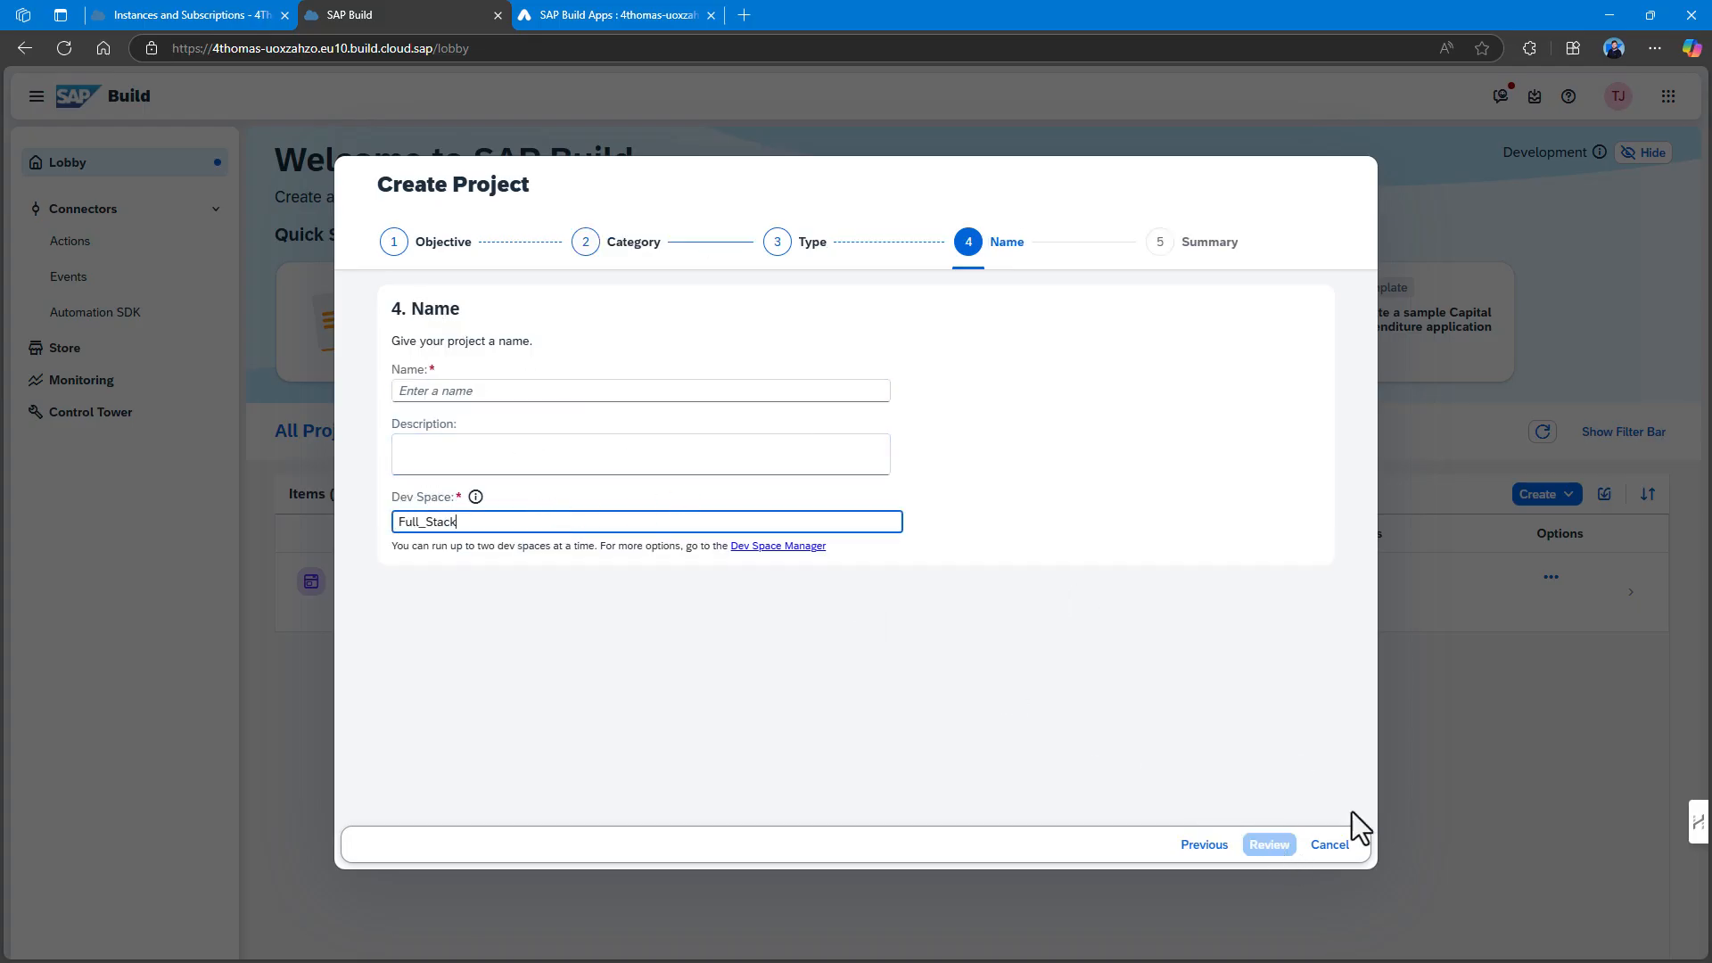
pyautogui.click(1331, 845)
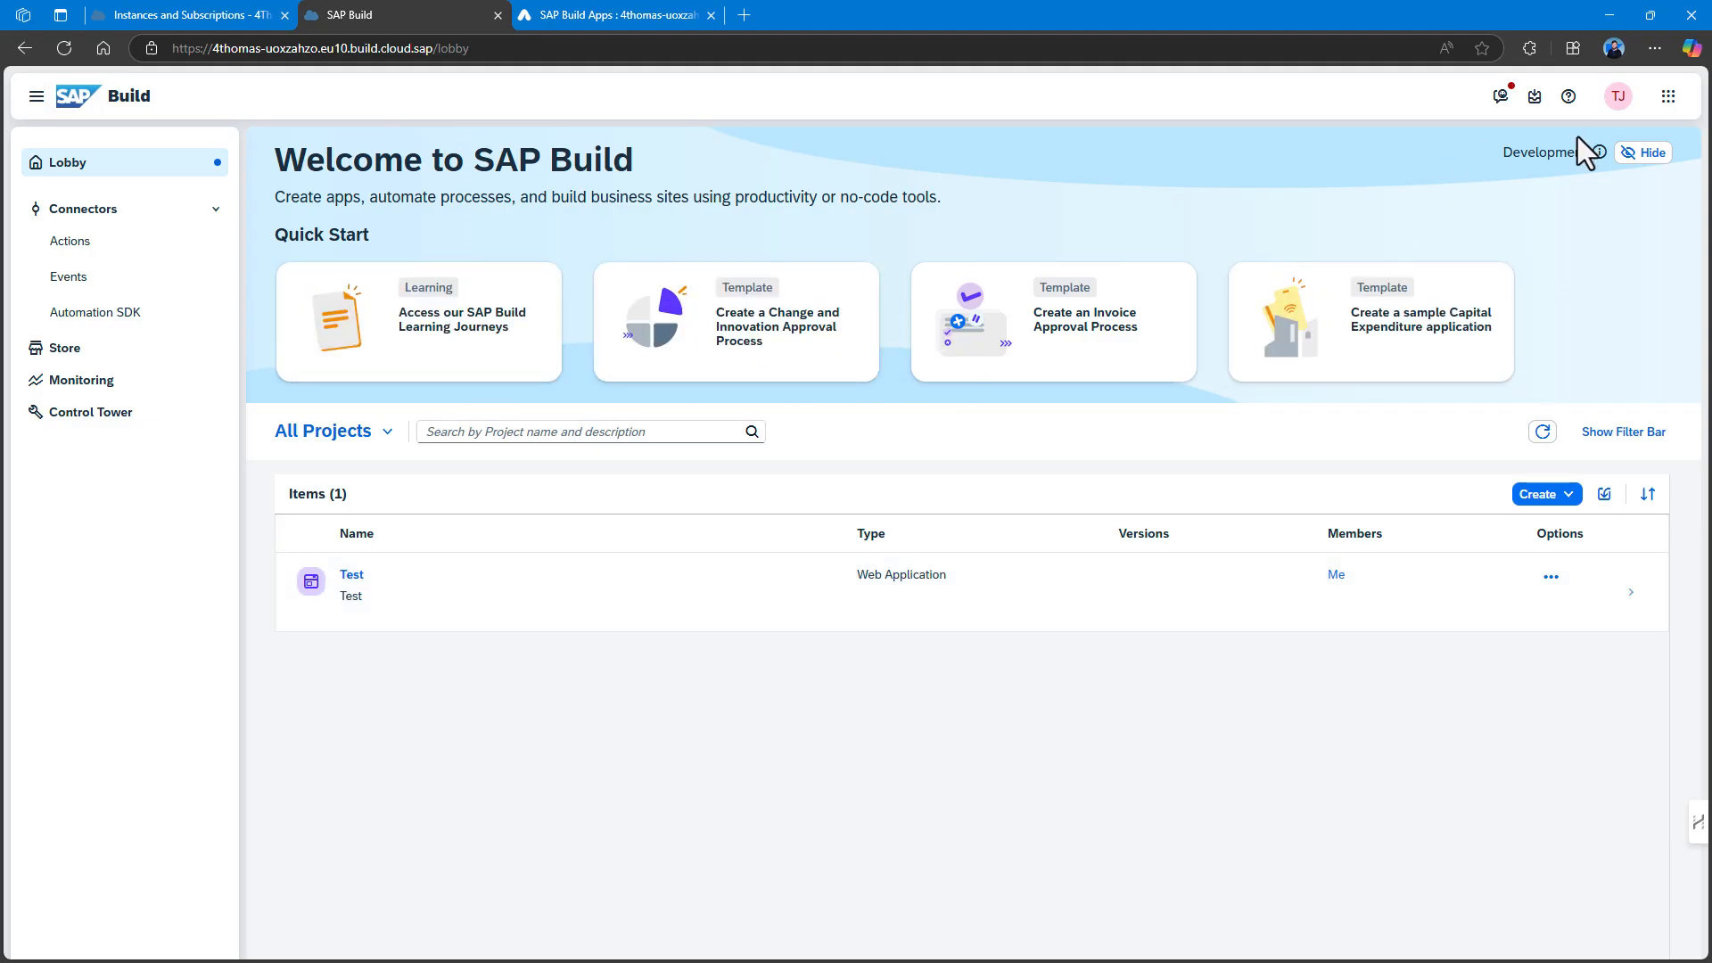
pyautogui.click(1667, 98)
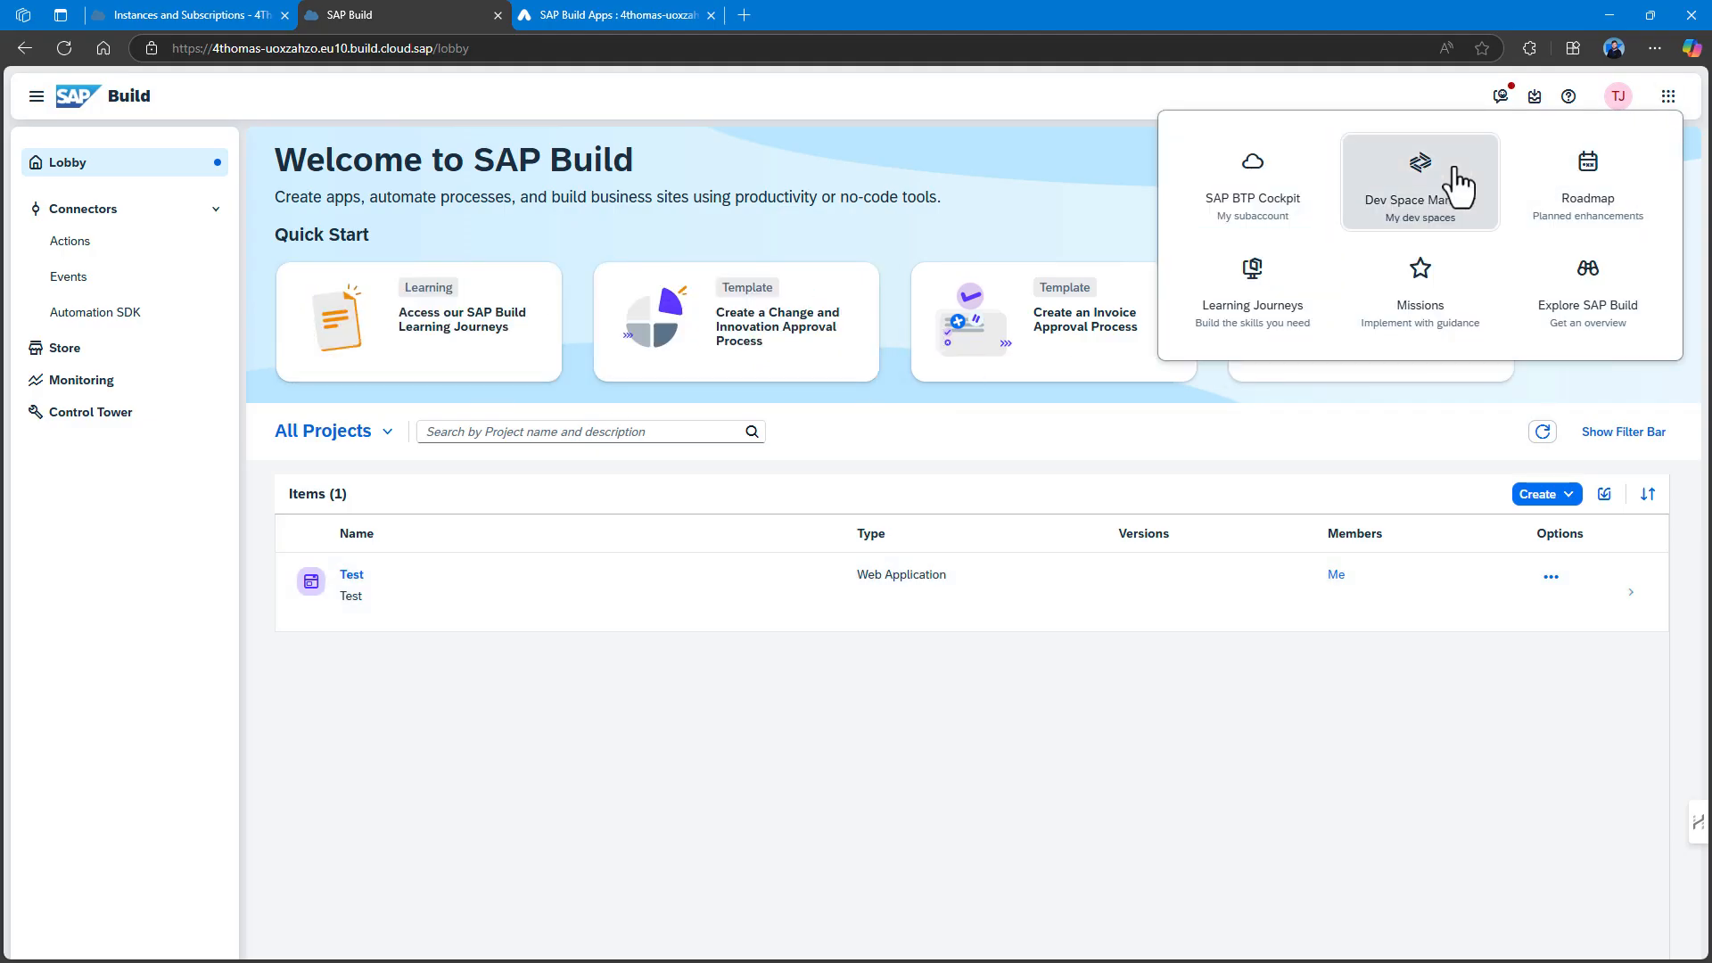
pyautogui.click(1364, 192)
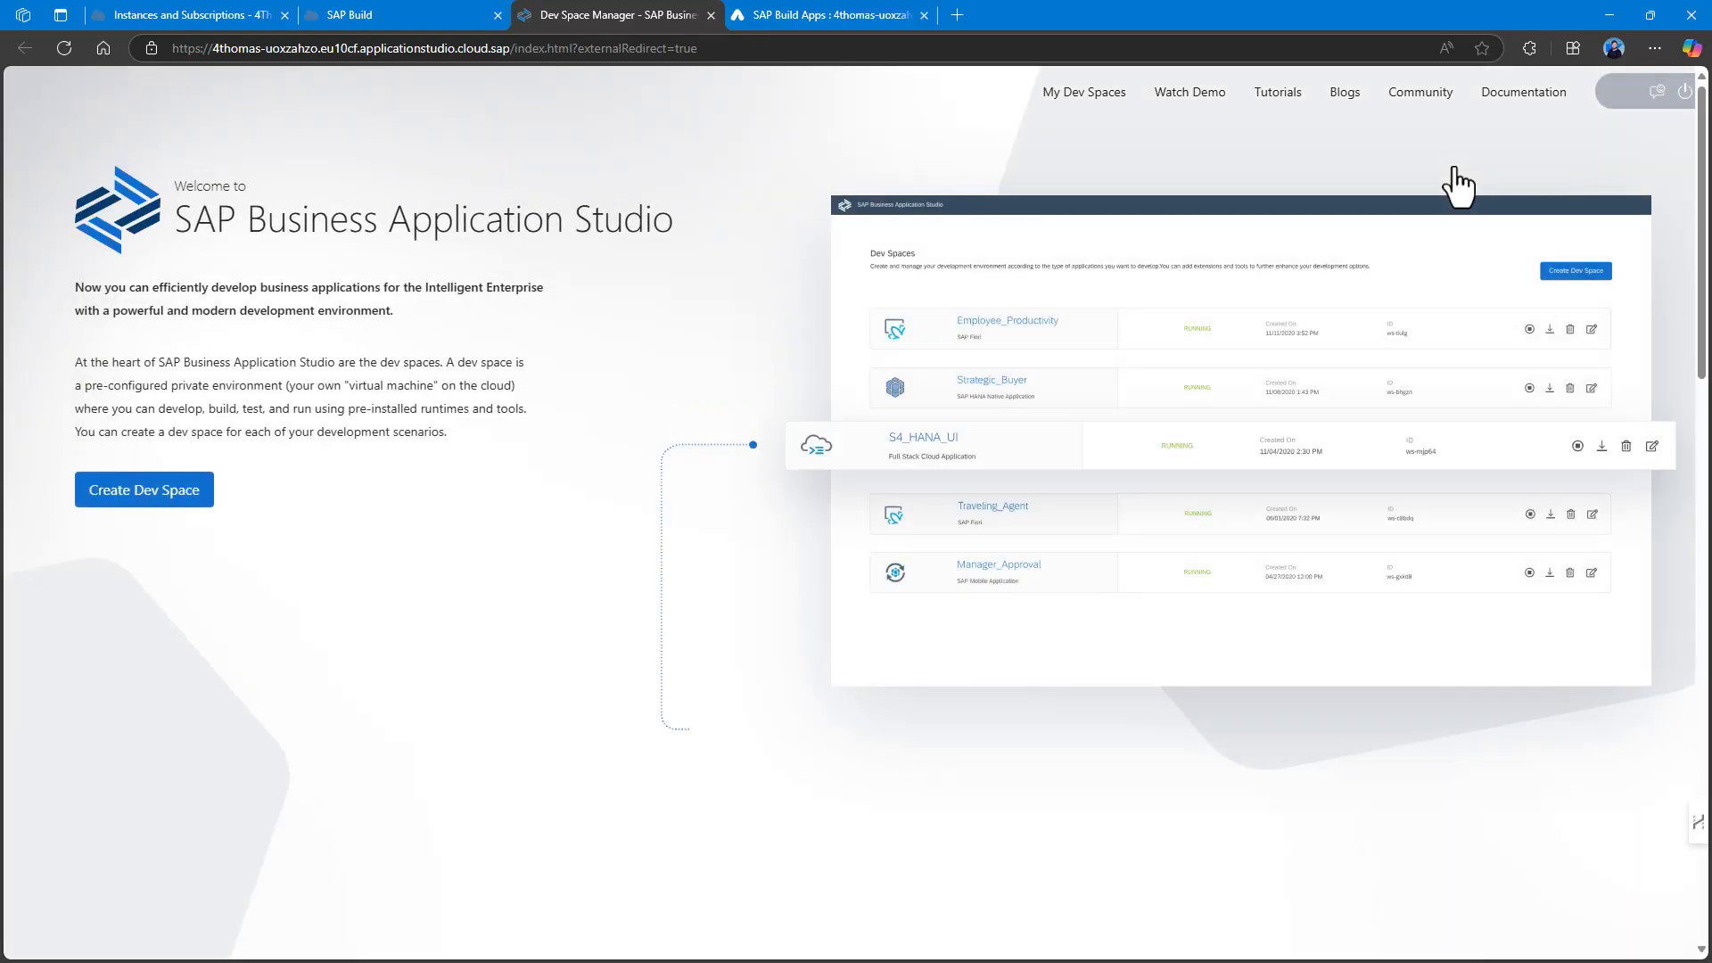
pyautogui.click(175, 504)
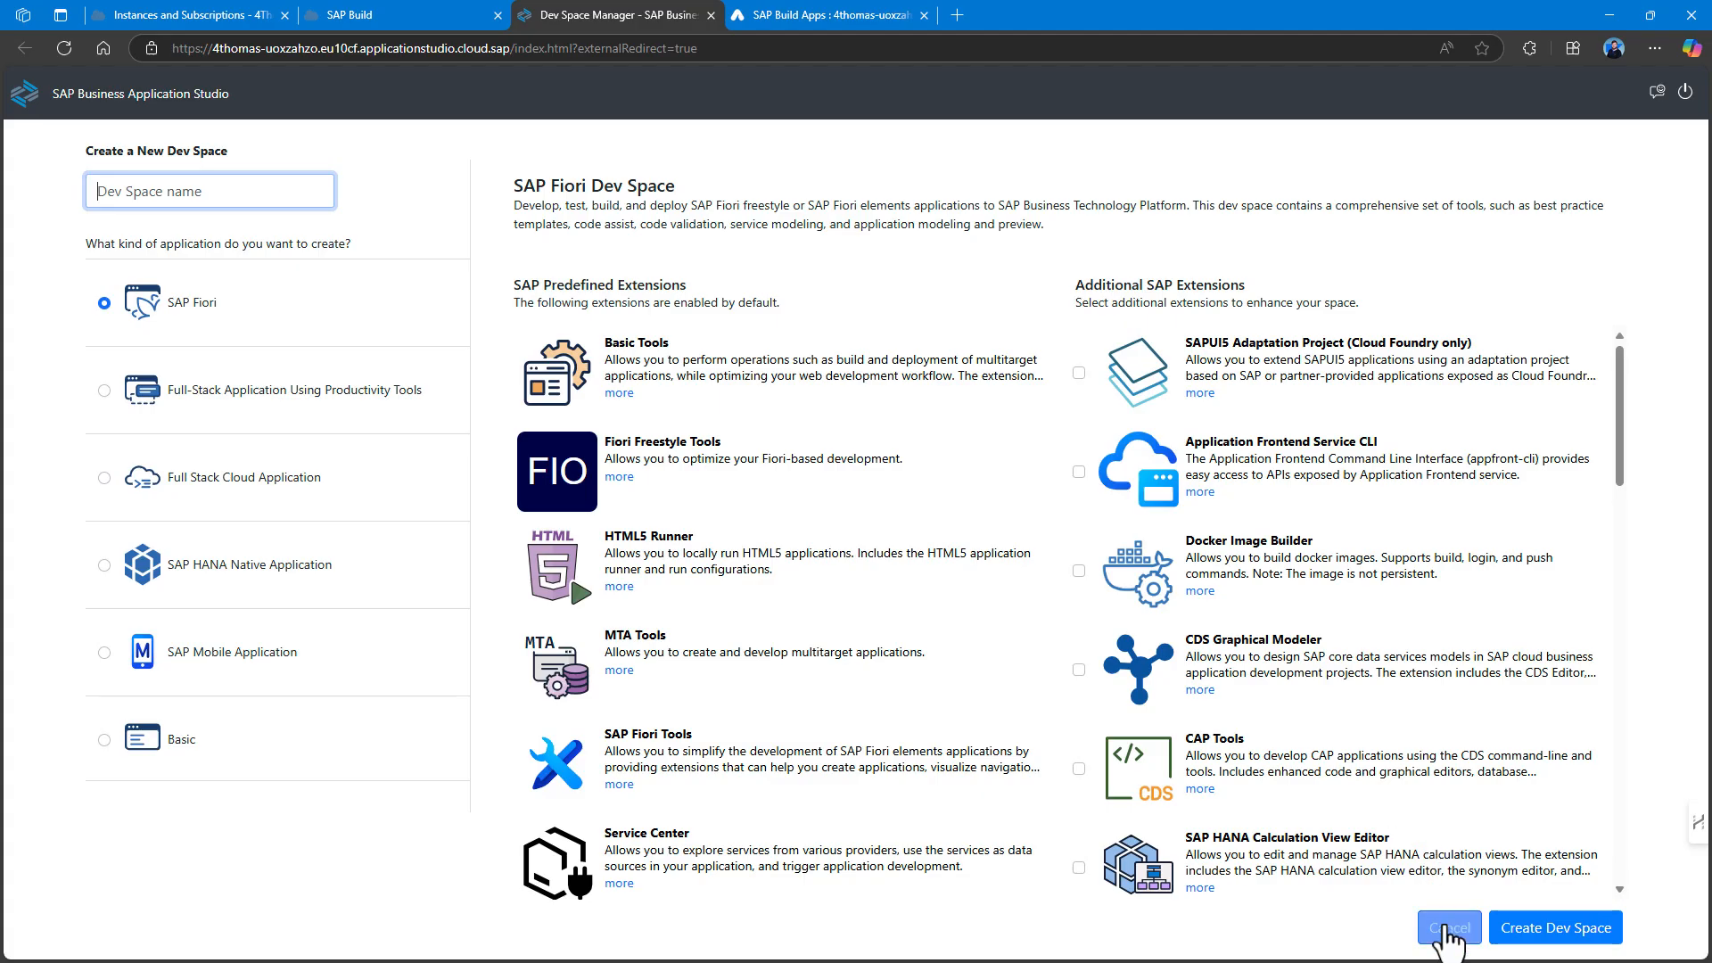
pyautogui.click(1447, 929)
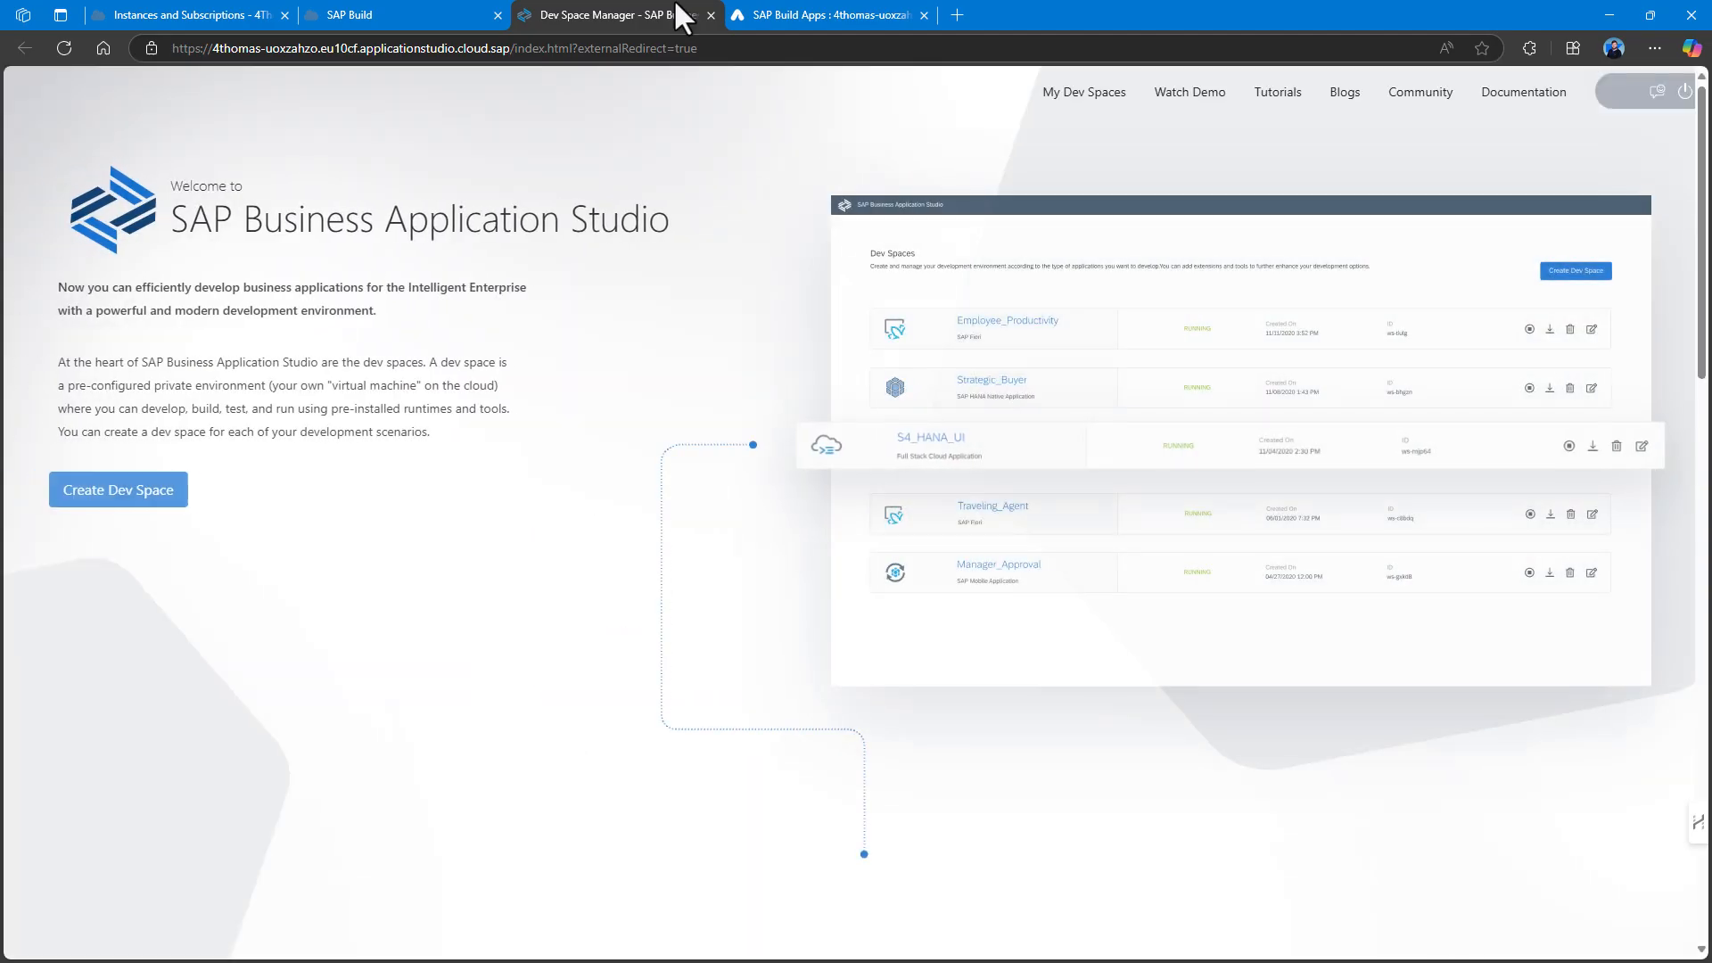
pyautogui.click(710, 14)
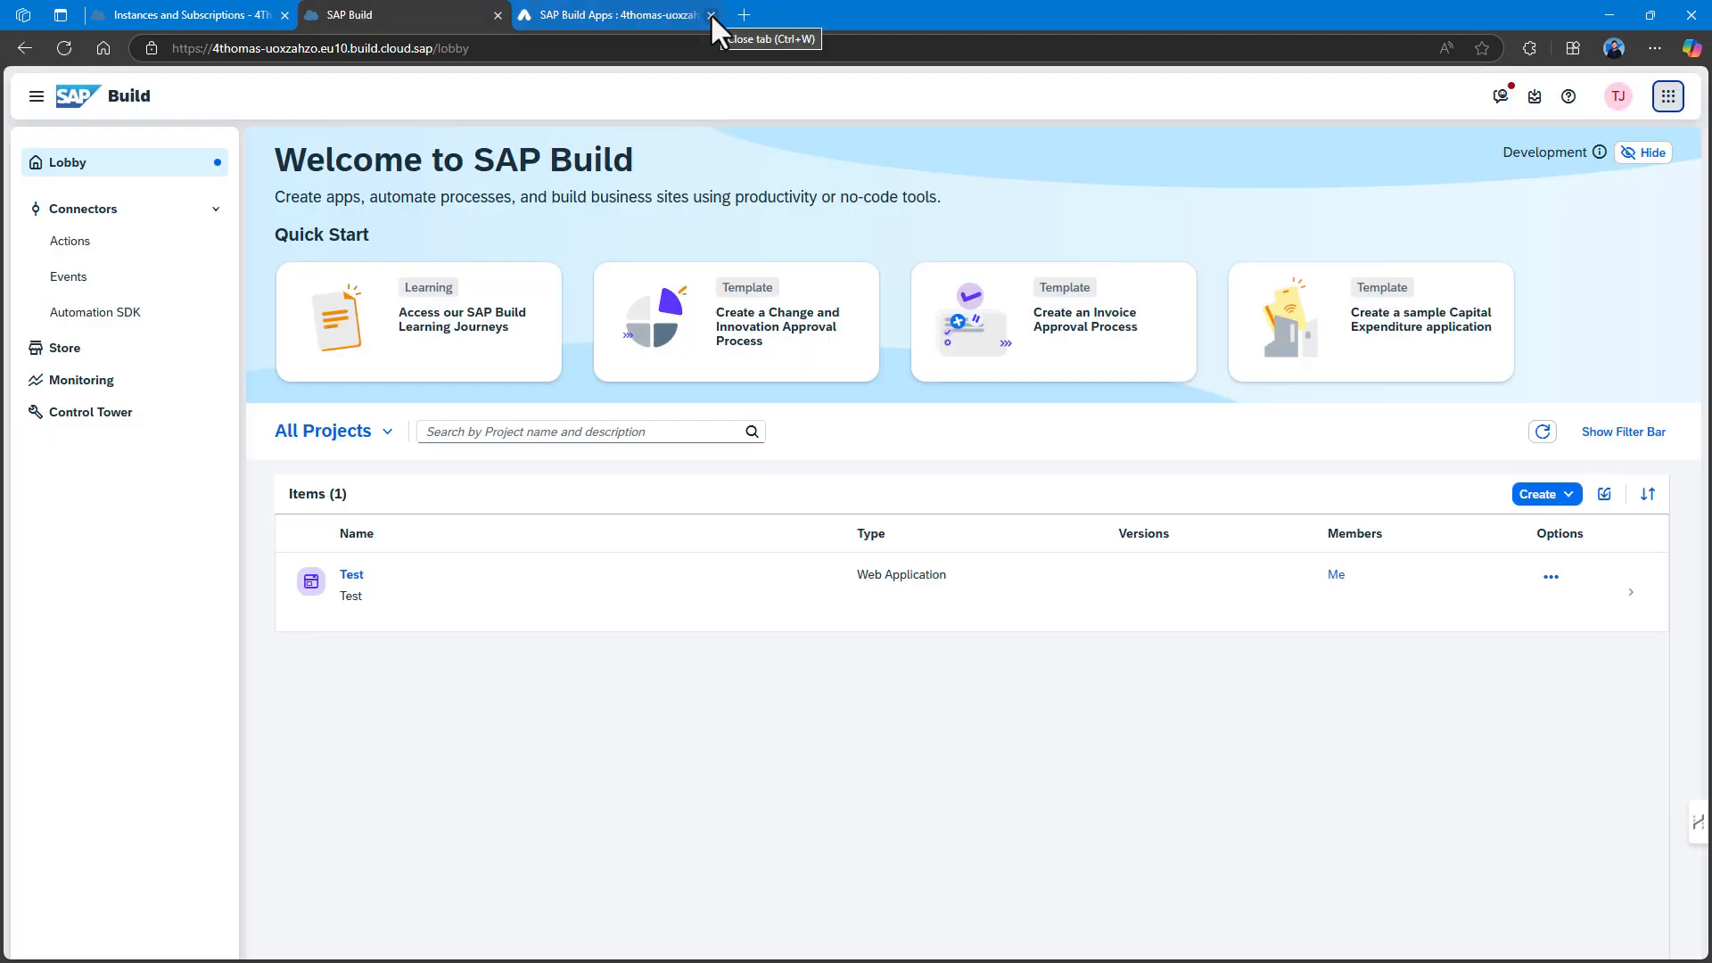
# Close the Build Apps tab and start a new Automated Process project of type Process.
pyautogui.click(710, 14)
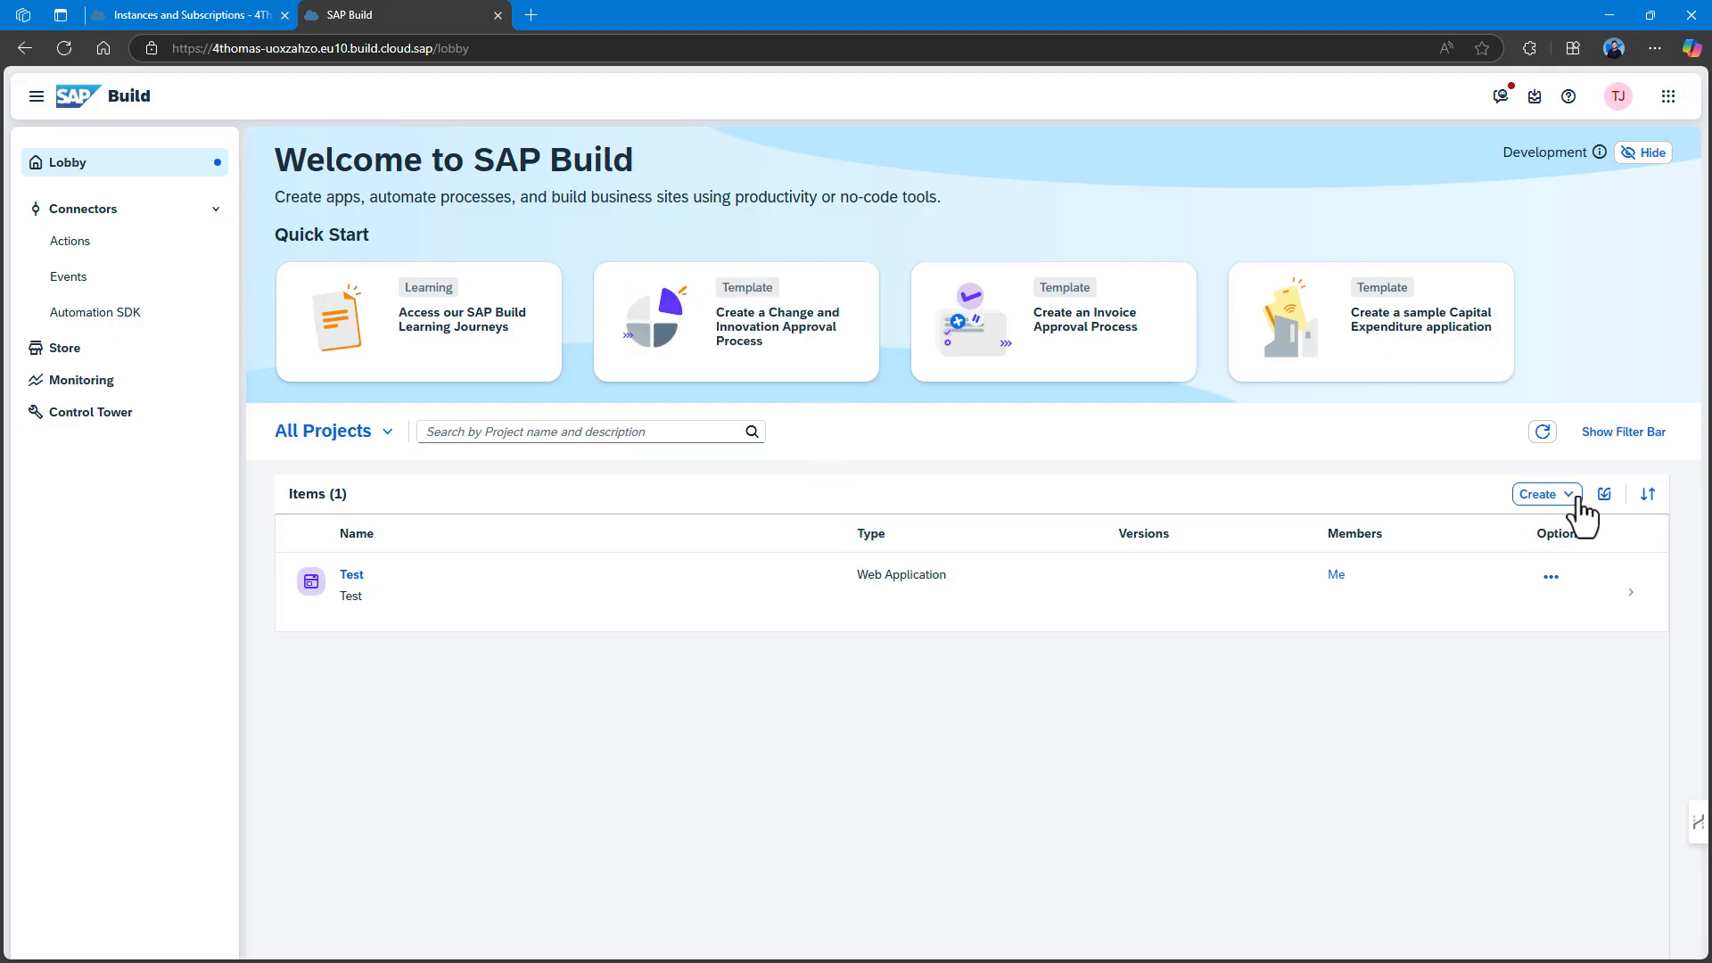
pyautogui.click(1548, 495)
pyautogui.click(1499, 520)
pyautogui.click(835, 565)
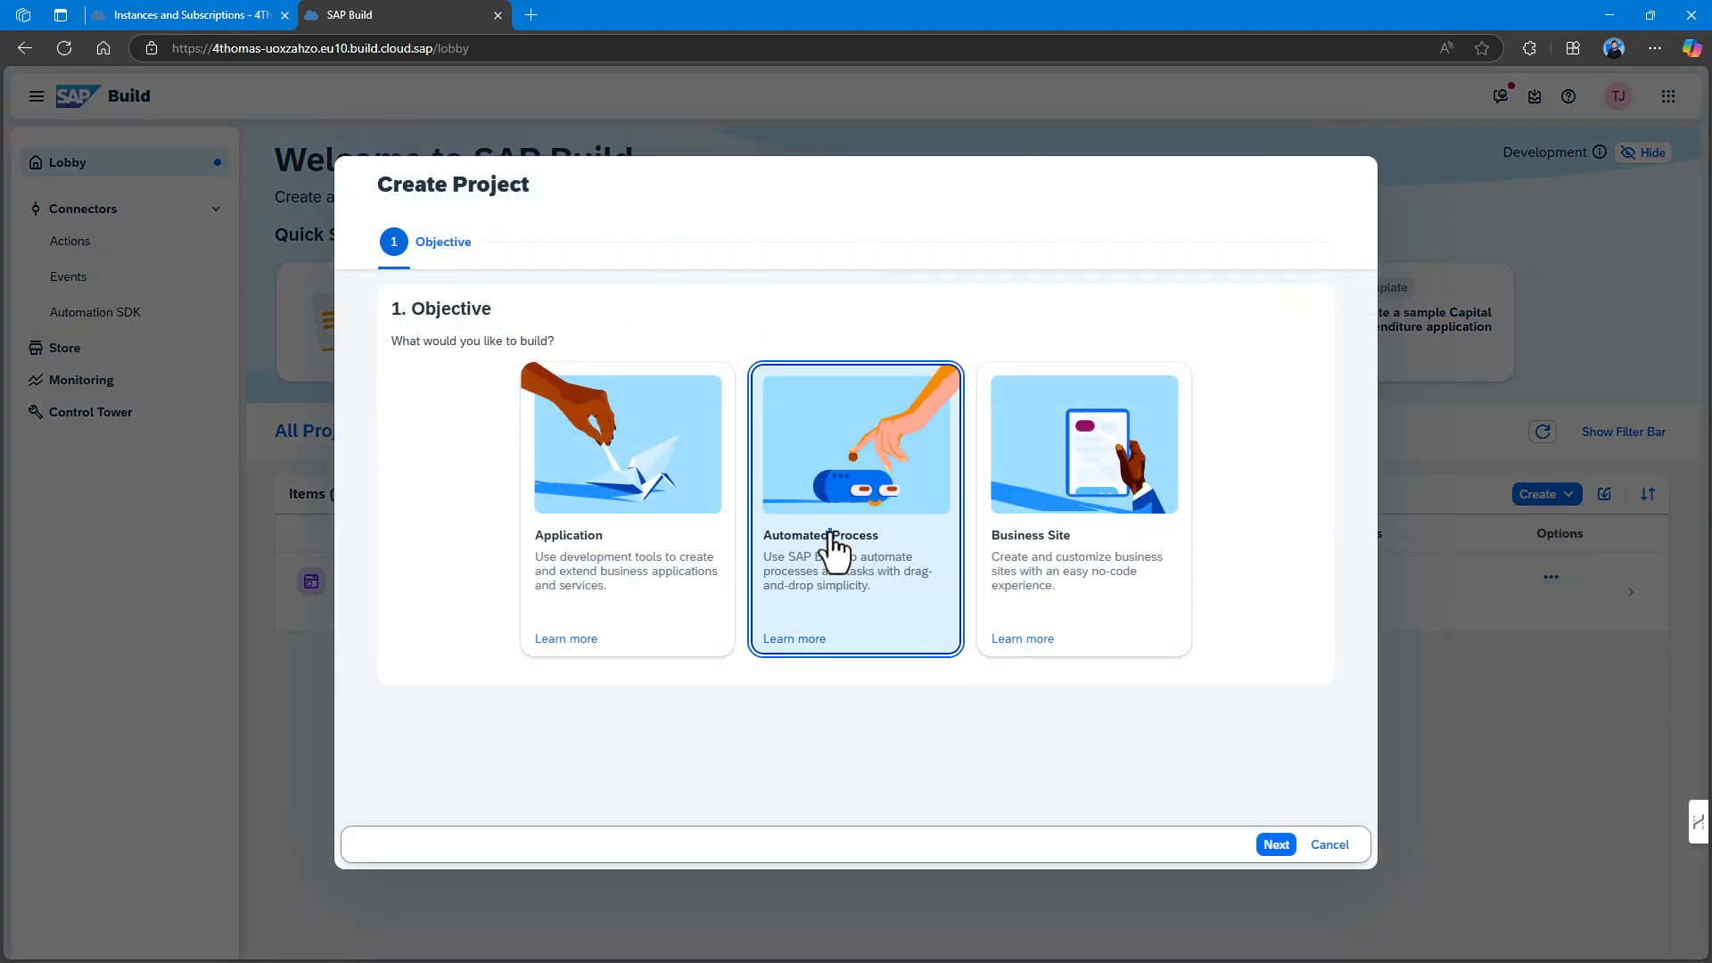
pyautogui.click(1271, 846)
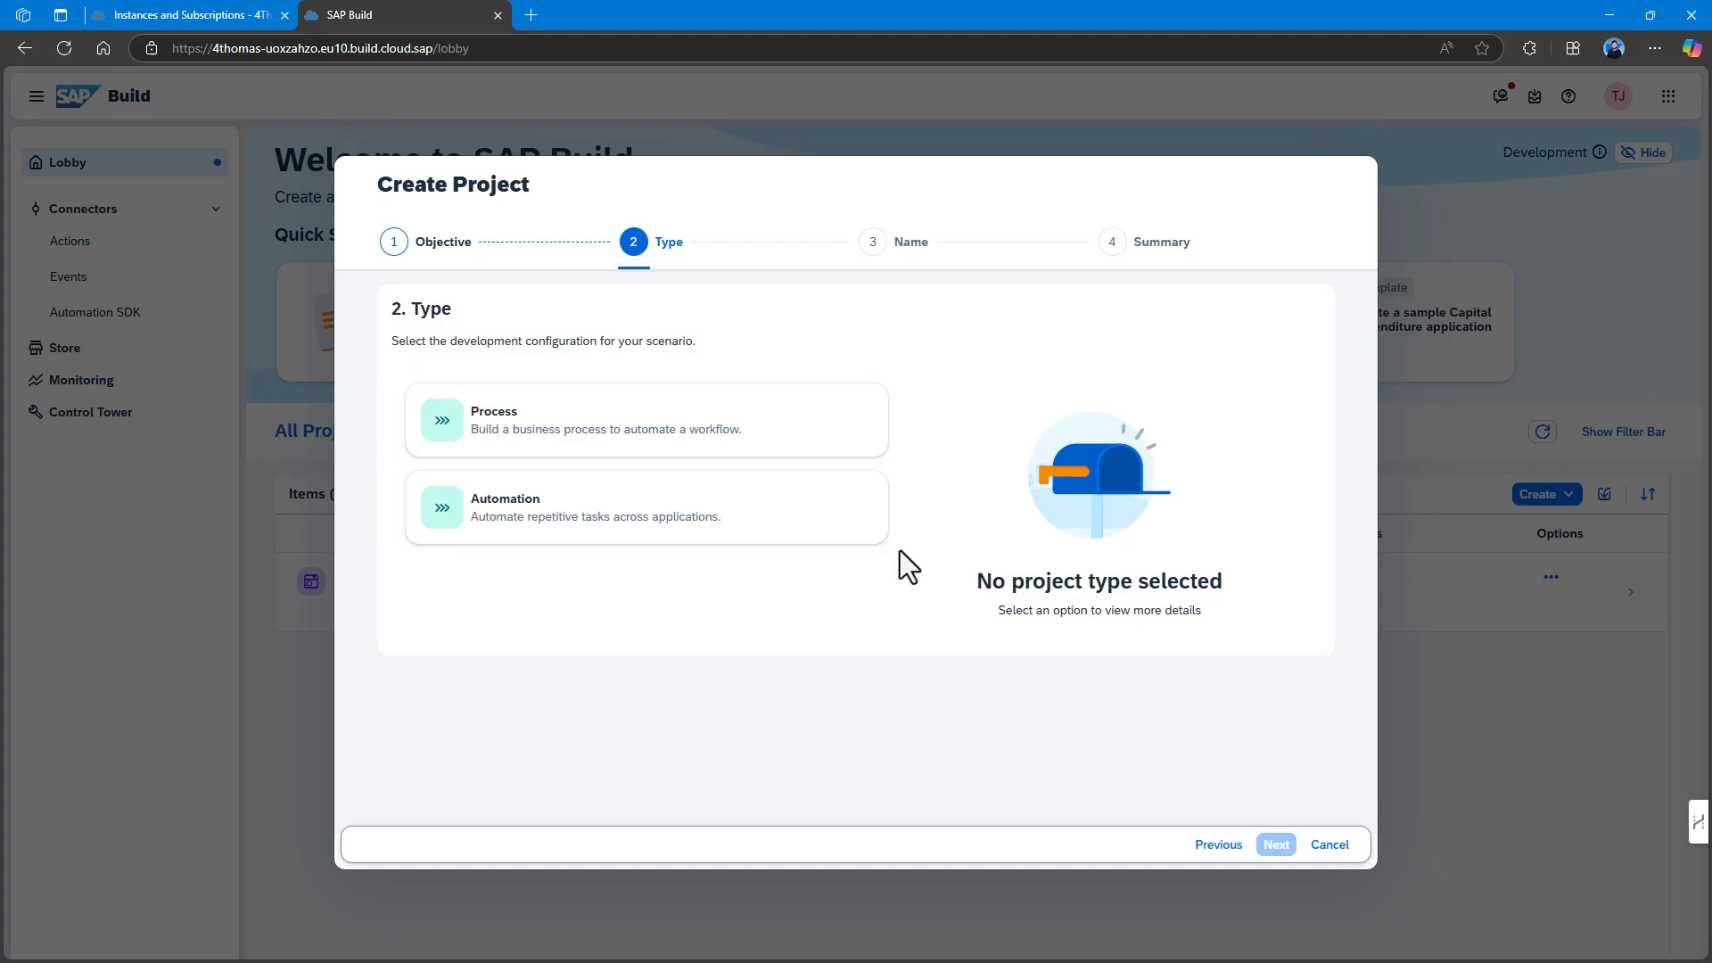
pyautogui.click(704, 437)
pyautogui.click(1271, 845)
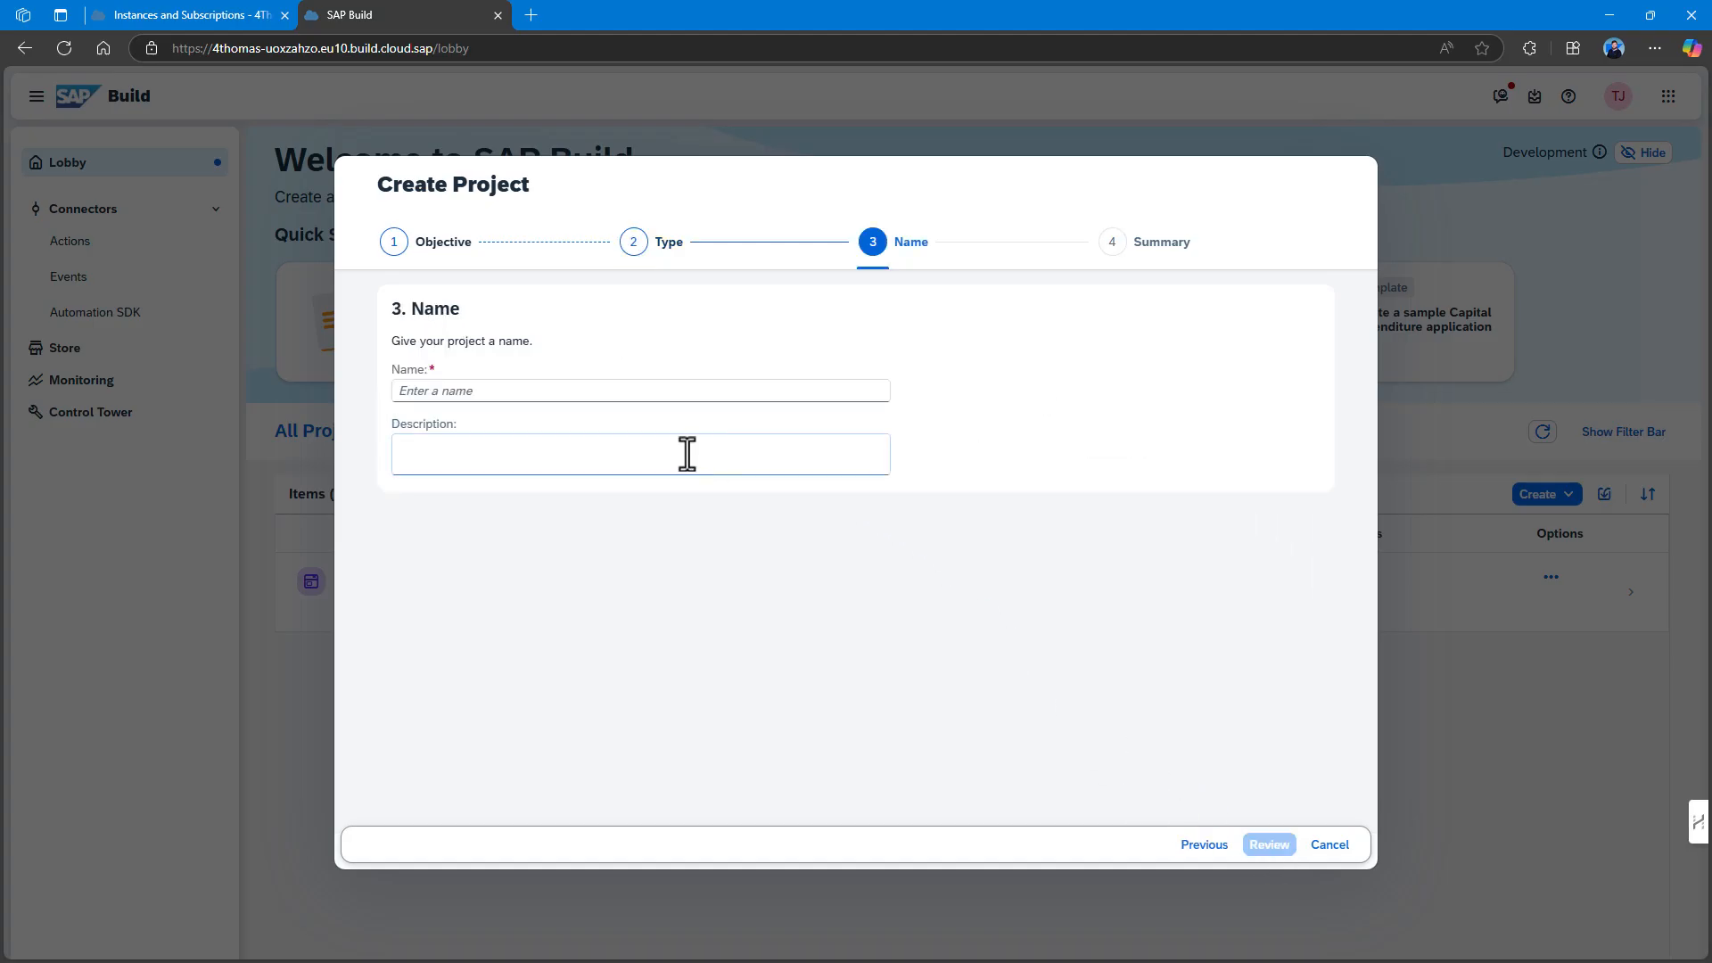
# Name the project Test12, review its settings, and create it.
pyautogui.click(534, 391)
pyautogui.write('Test12')
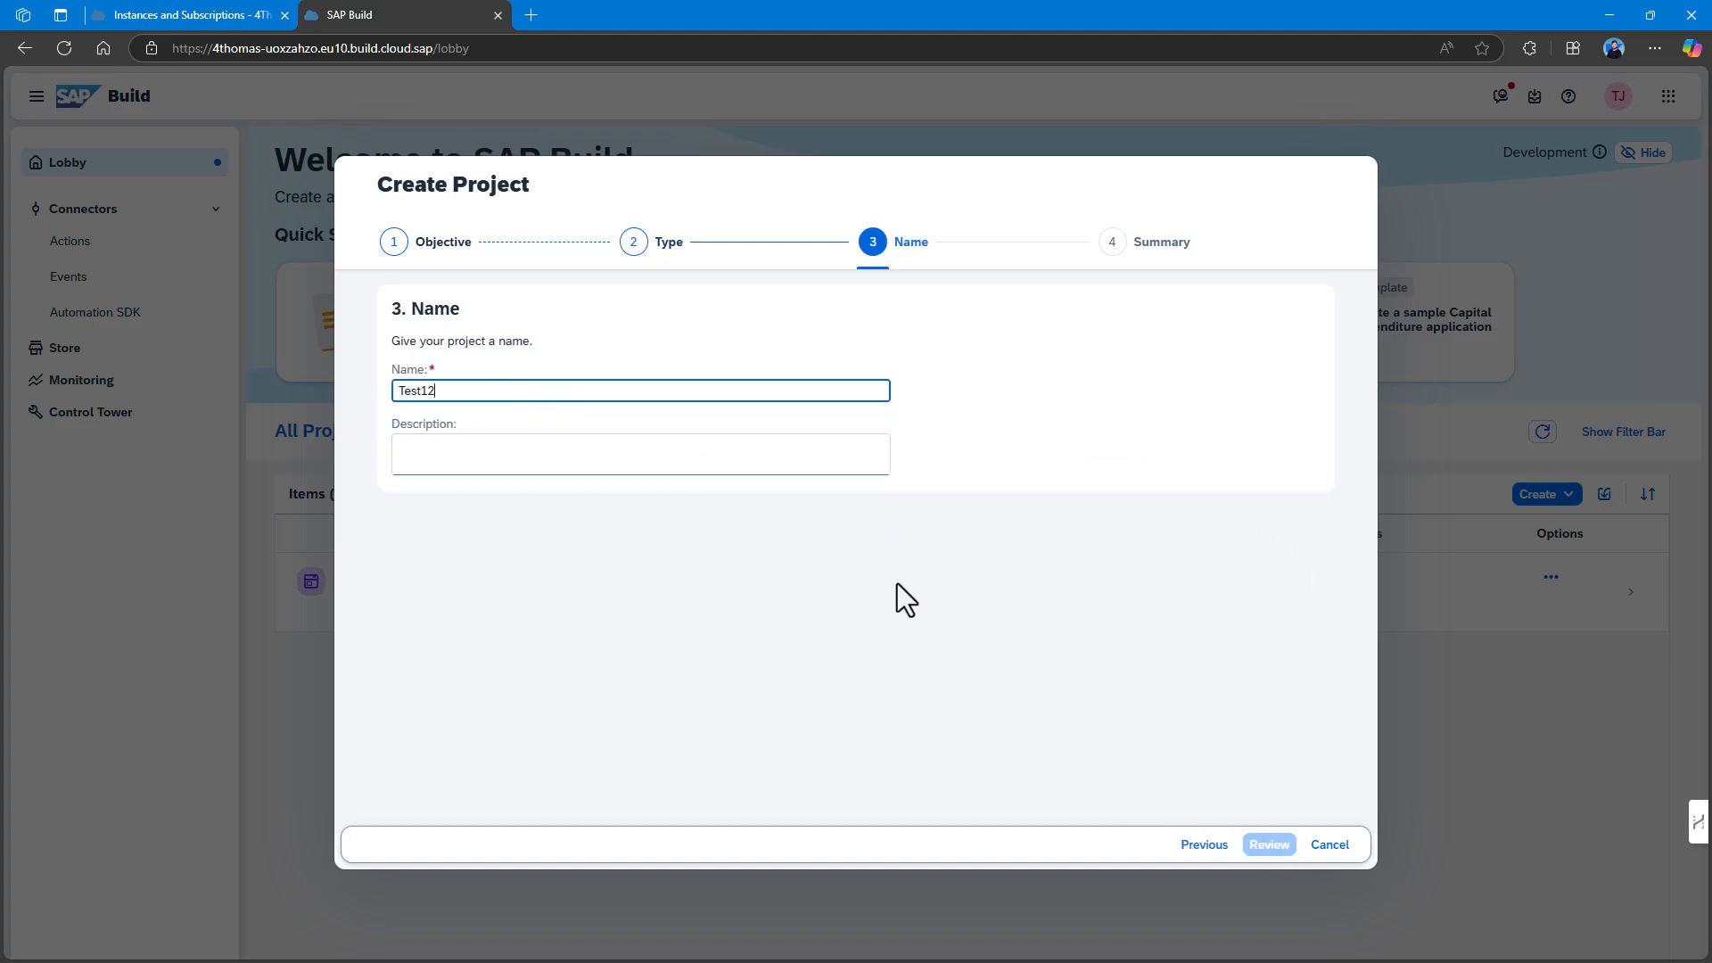
pyautogui.click(1269, 844)
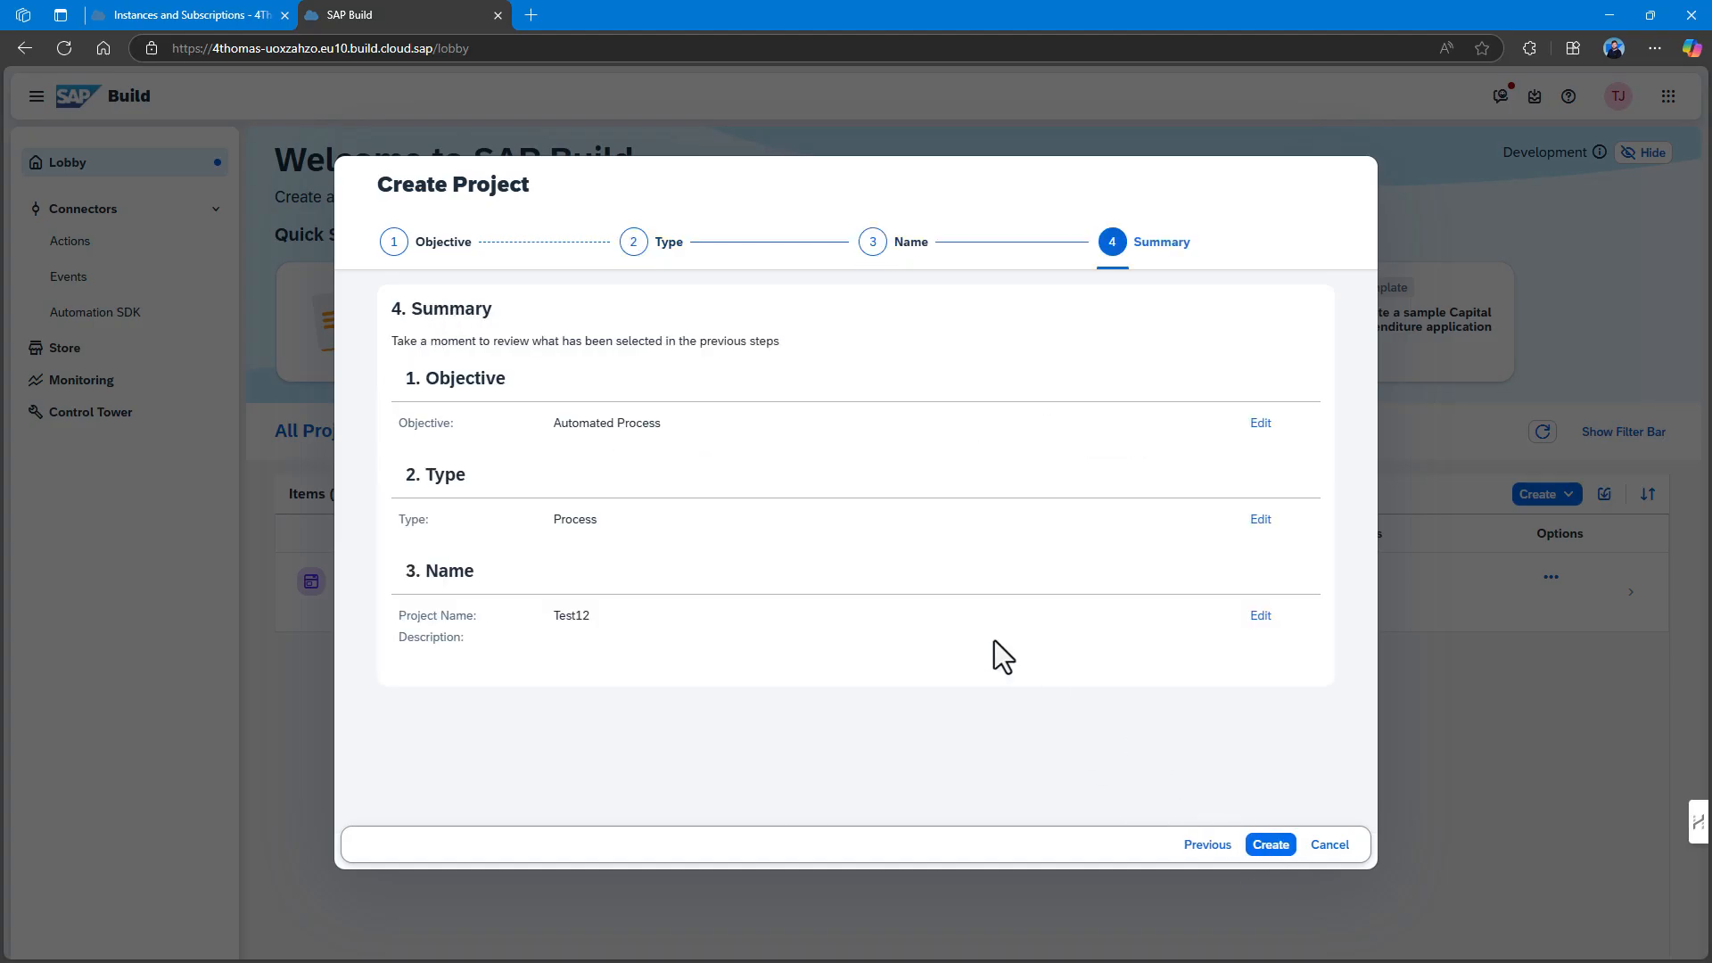
pyautogui.click(1271, 845)
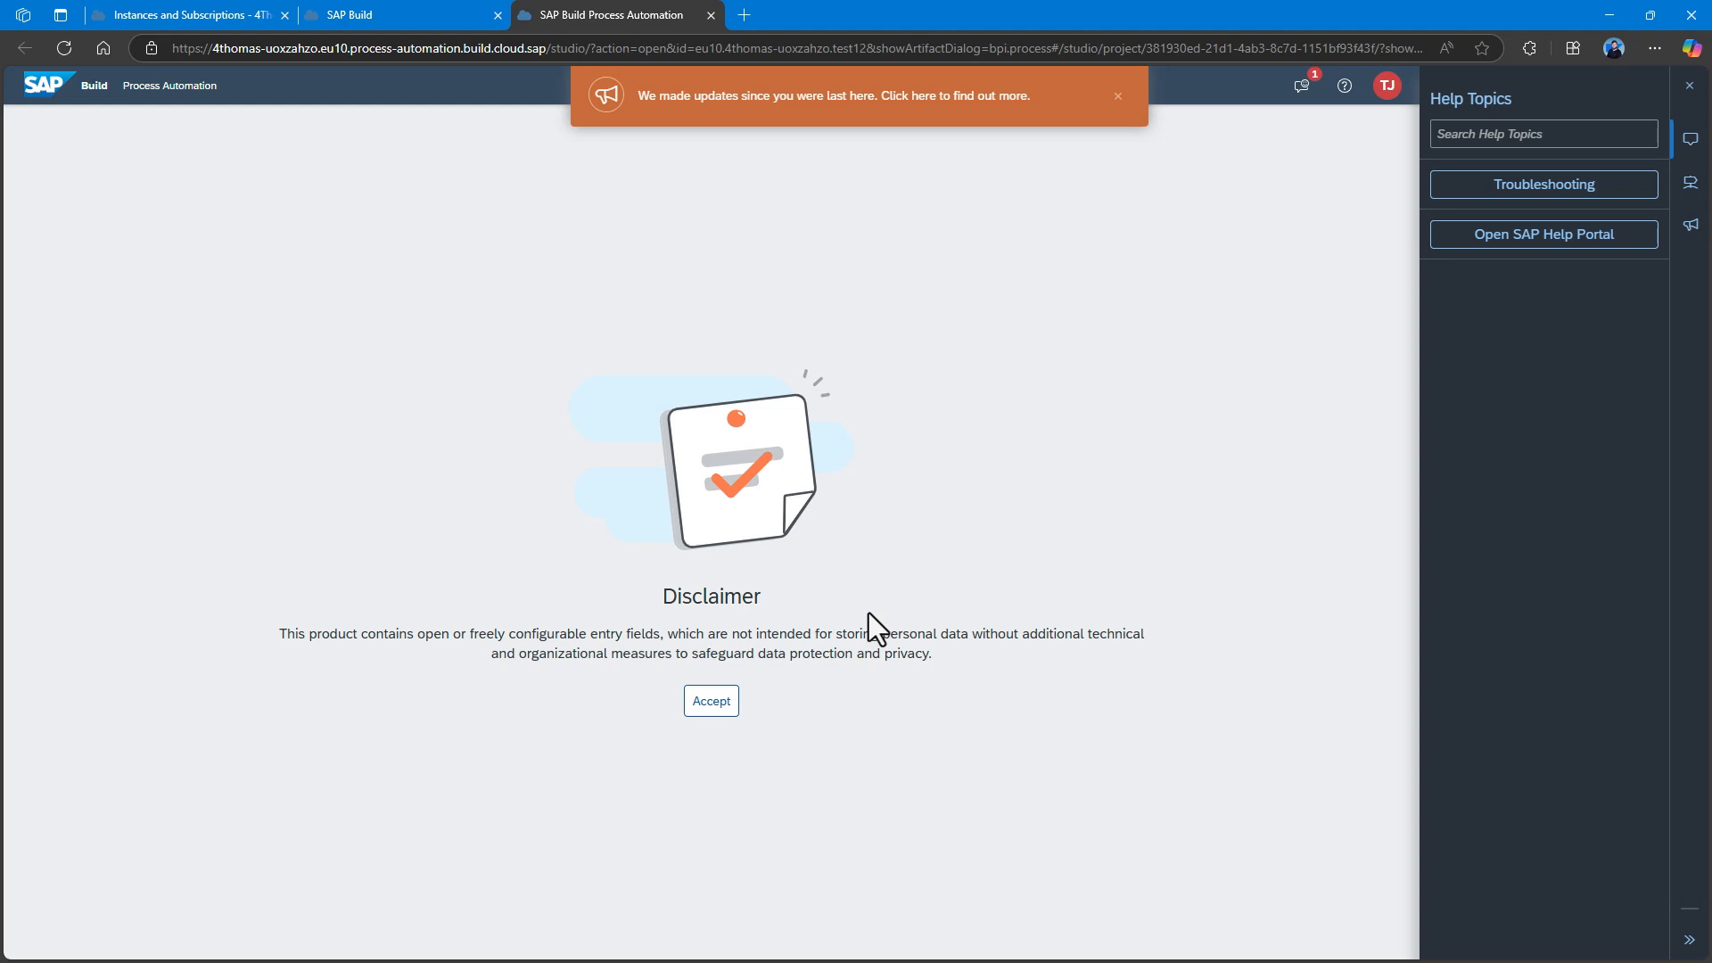
# Accept the data-protection disclaimer and create a process named 'My Process'.
pyautogui.click(711, 703)
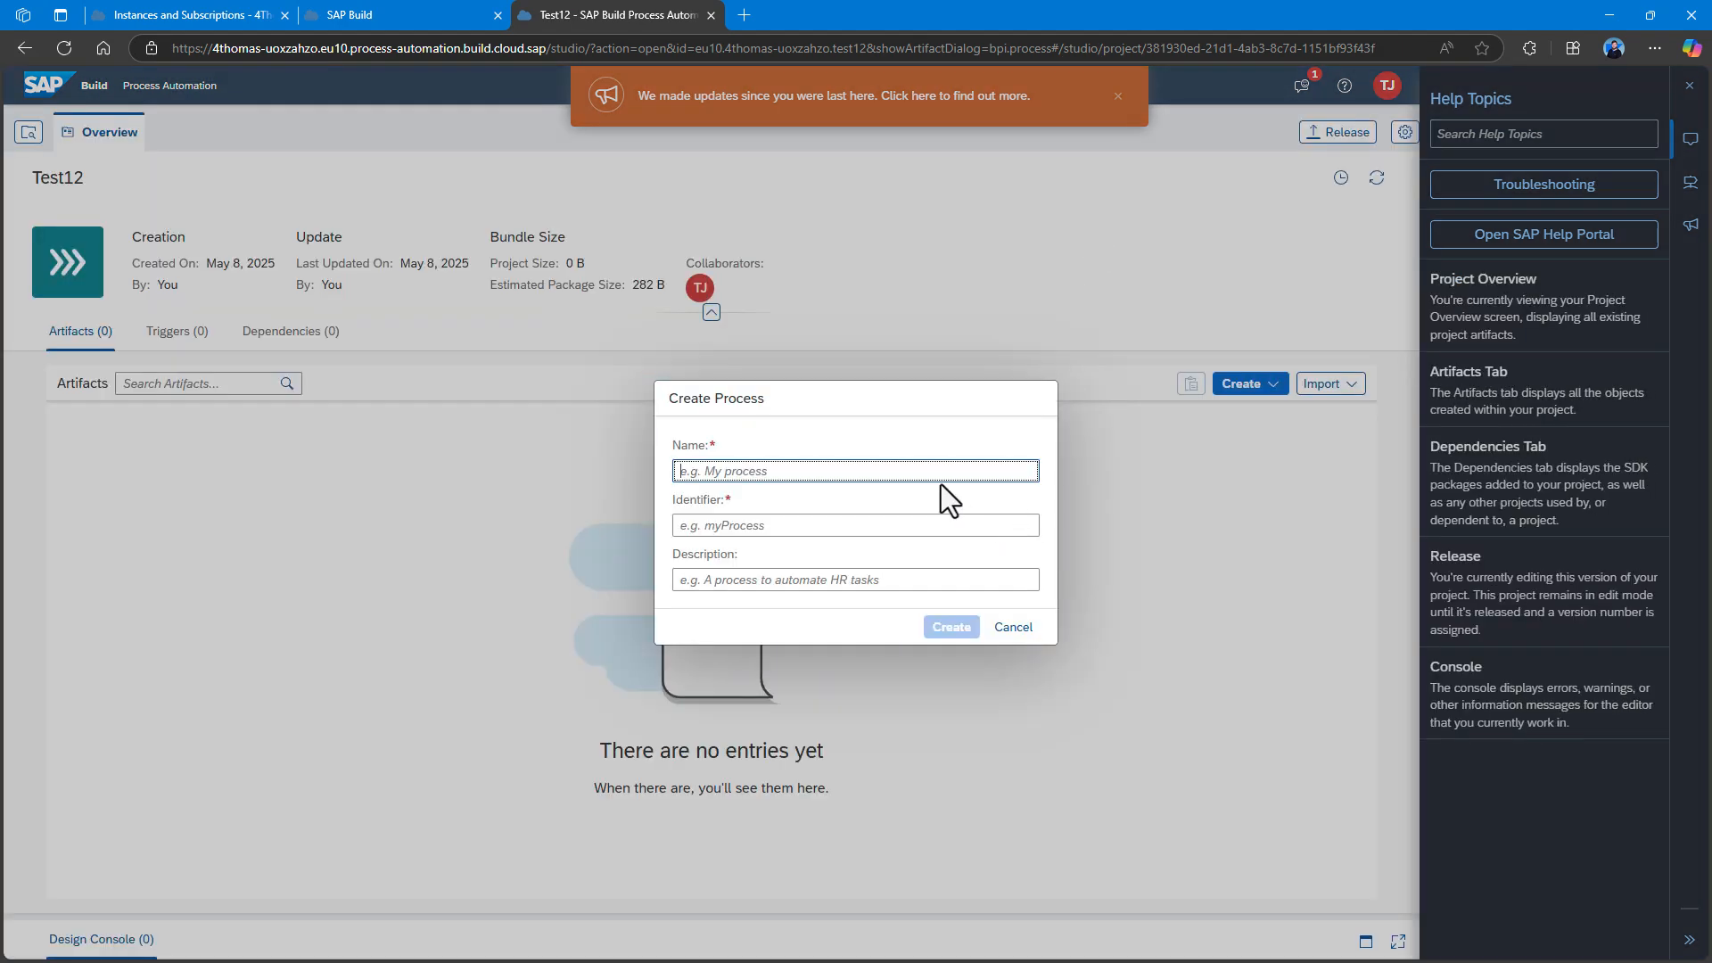
pyautogui.write('M')
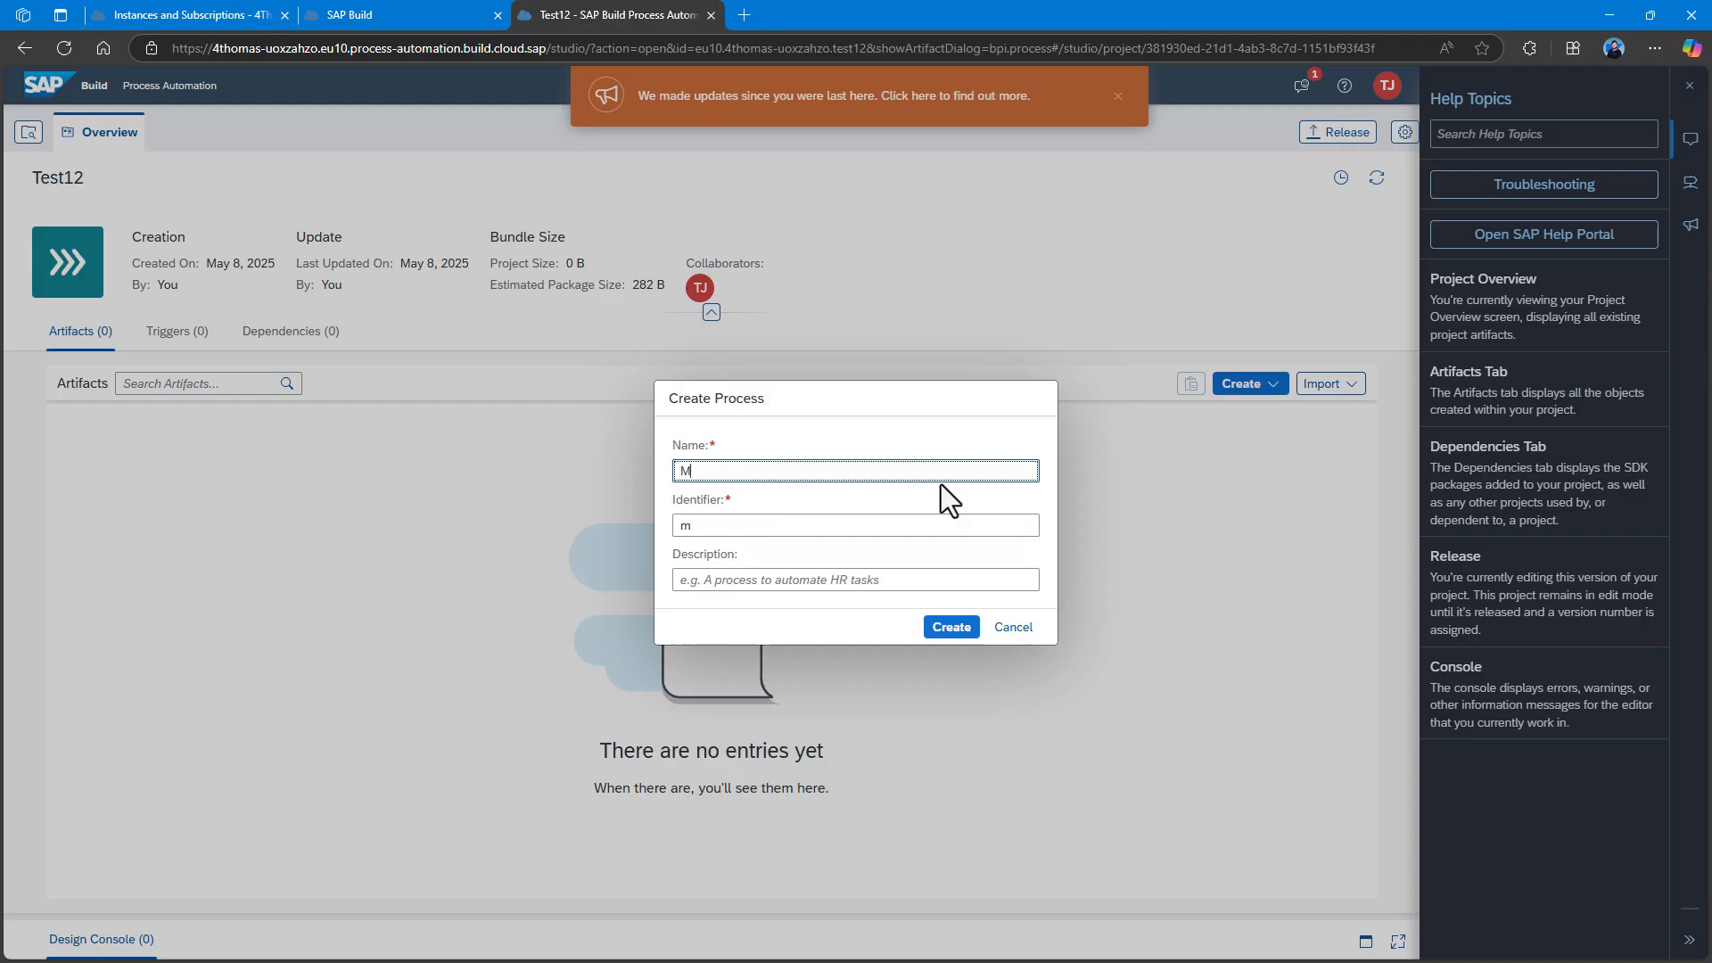
pyautogui.write('y Process')
pyautogui.click(951, 628)
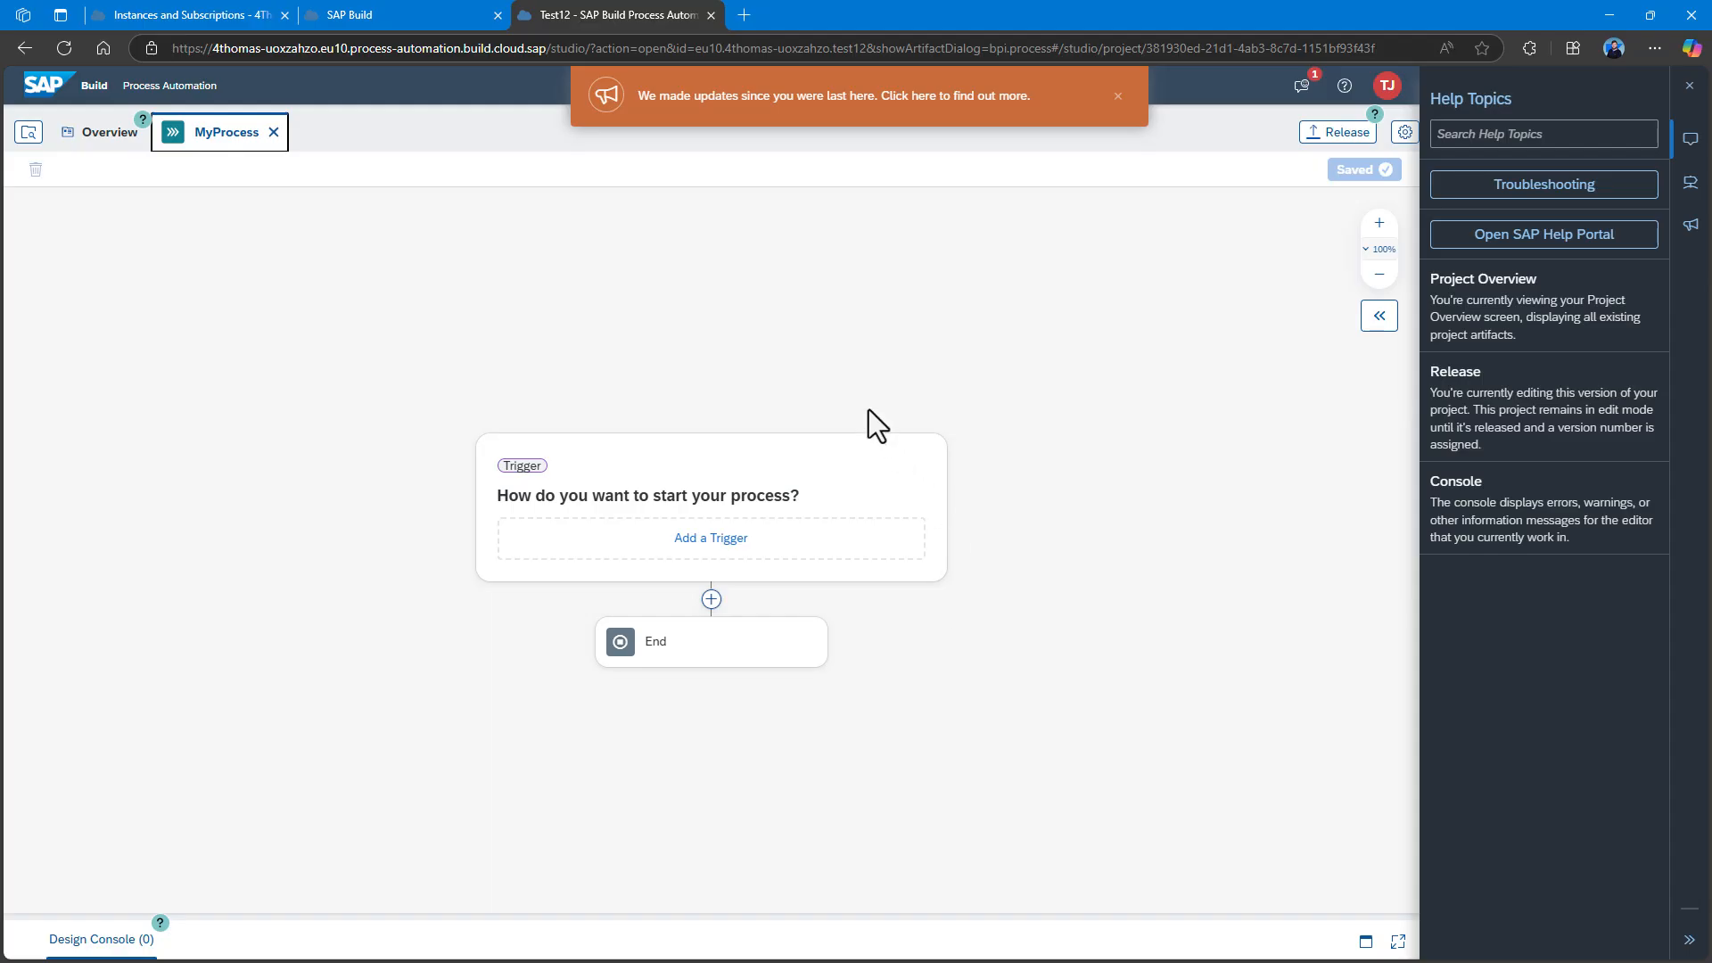
# Dismiss the updates banner, close the Test12 tab, and open Manage Members for Test12.
pyautogui.click(1117, 95)
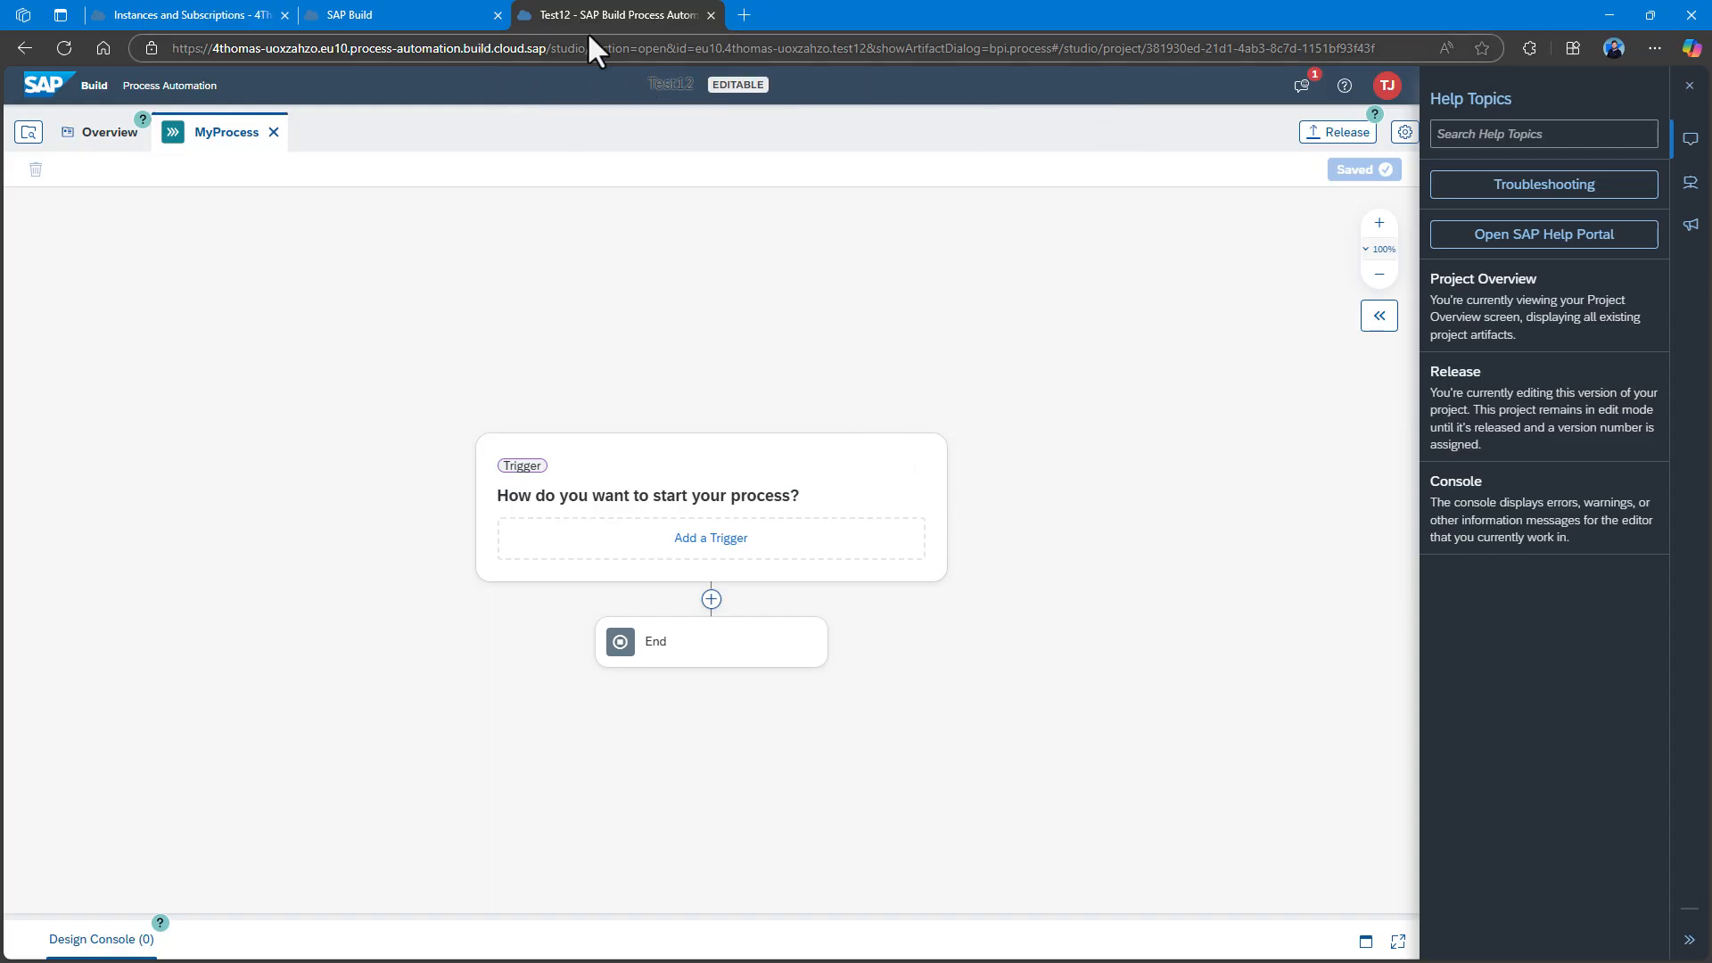
pyautogui.click(711, 15)
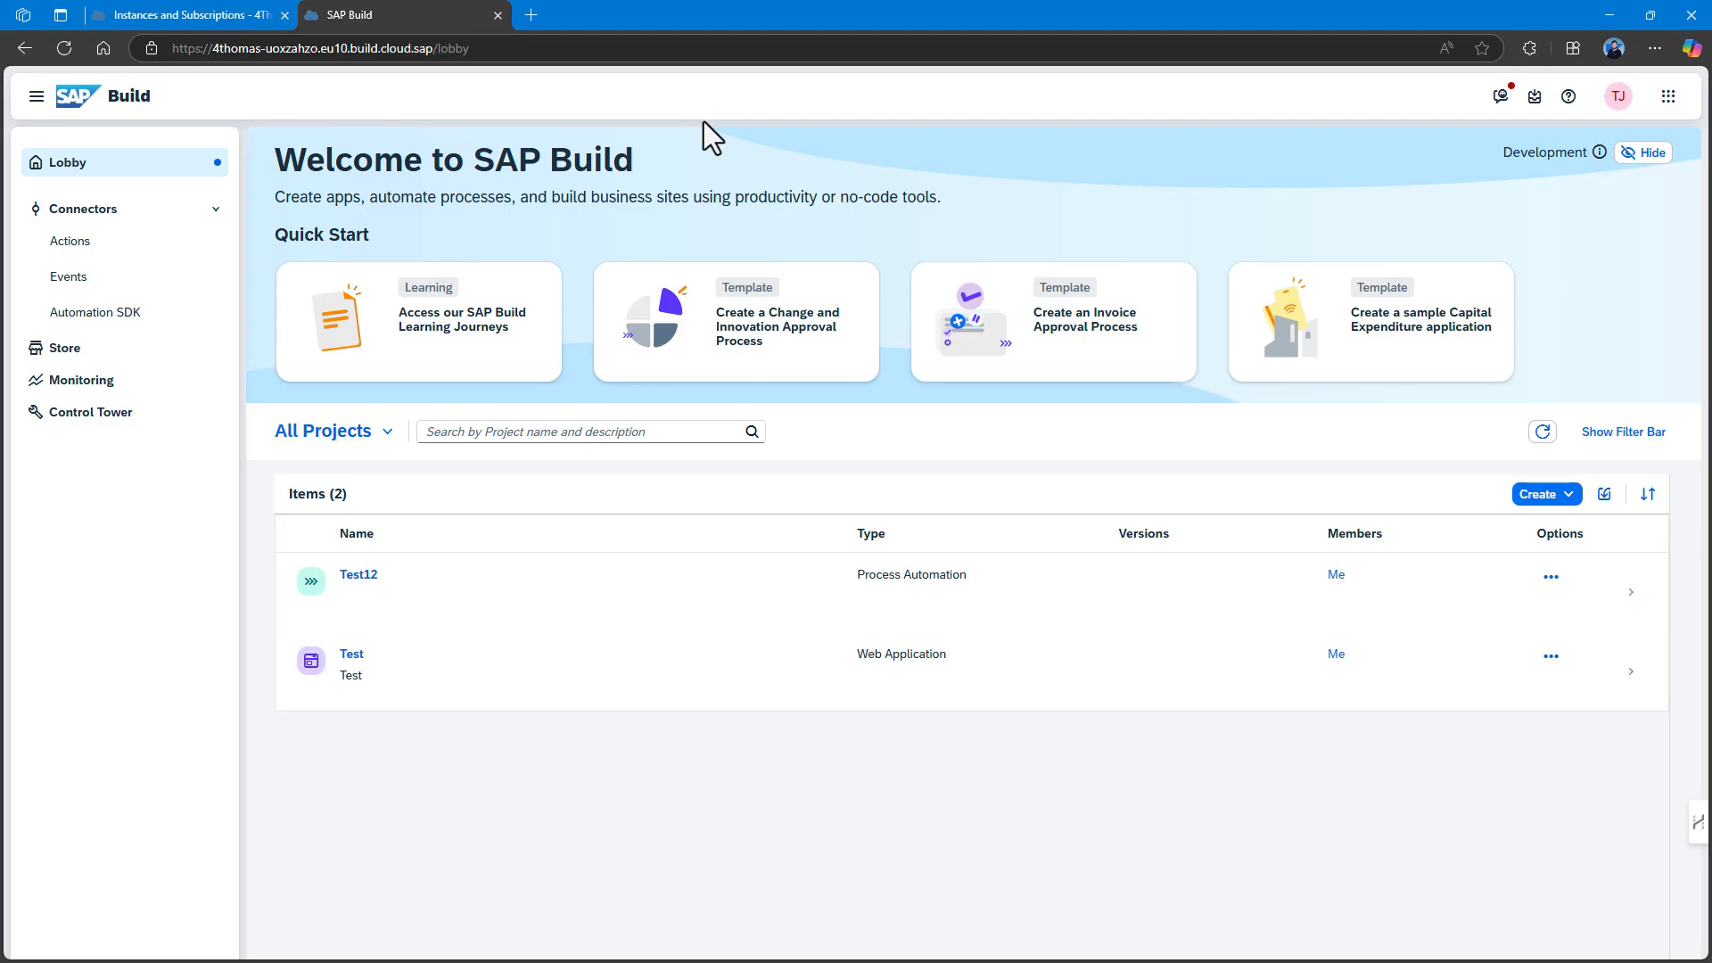
pyautogui.click(1553, 579)
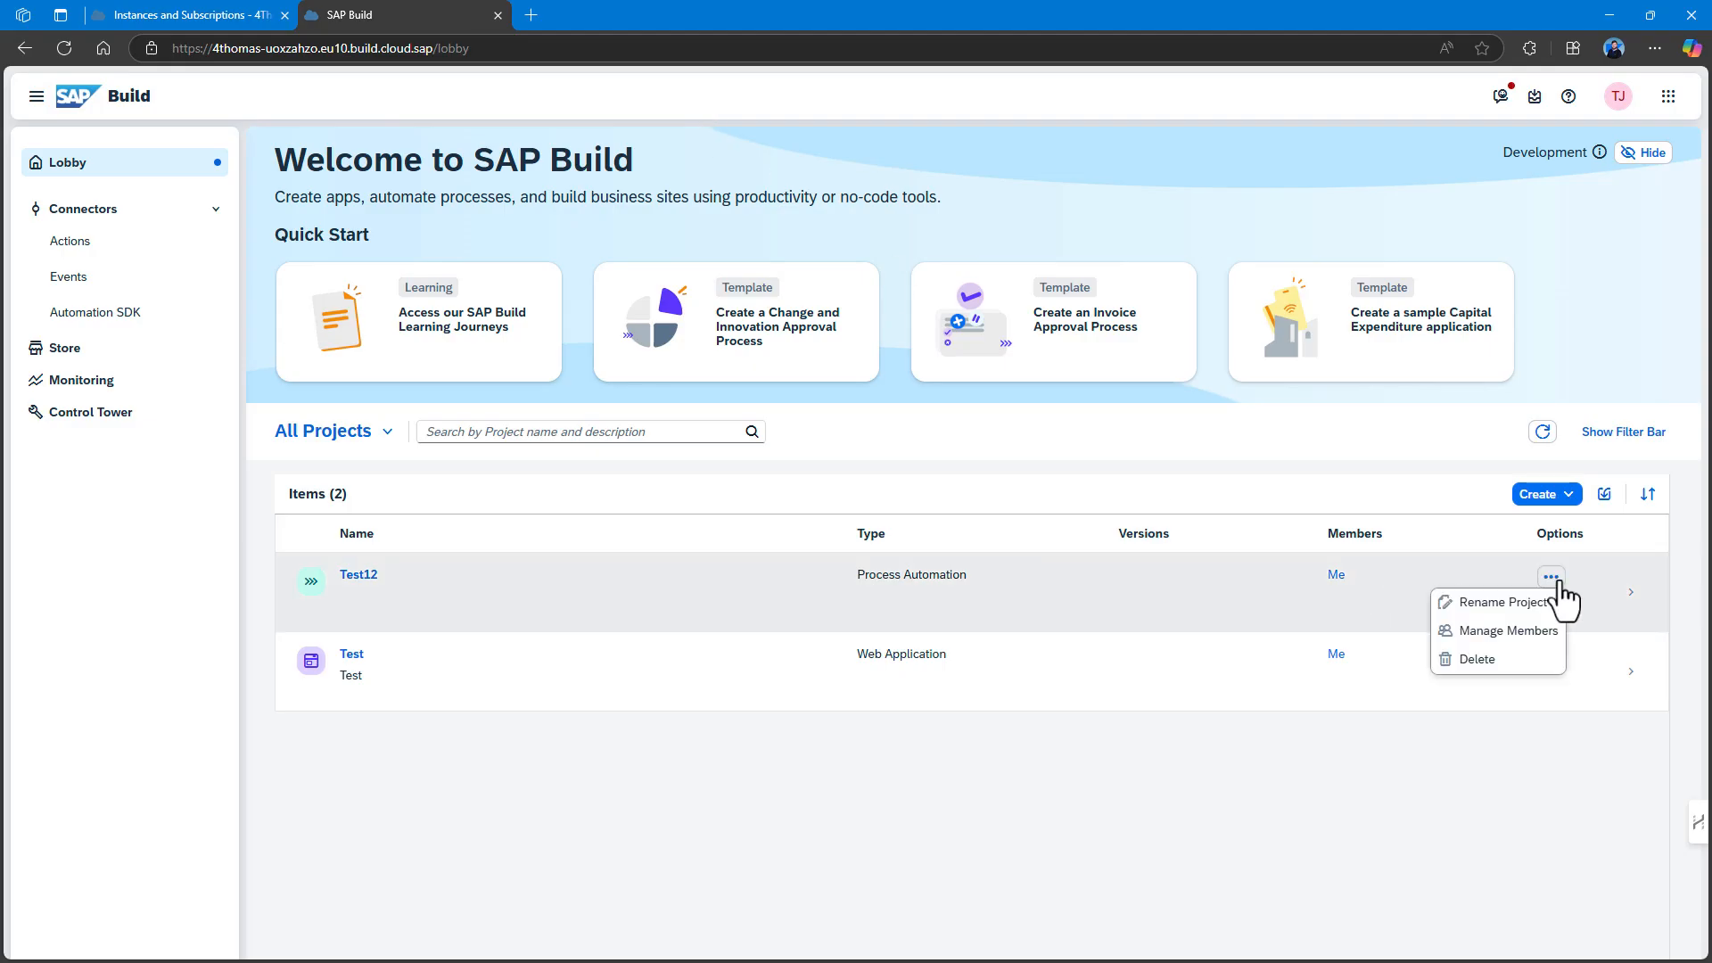
pyautogui.click(1556, 633)
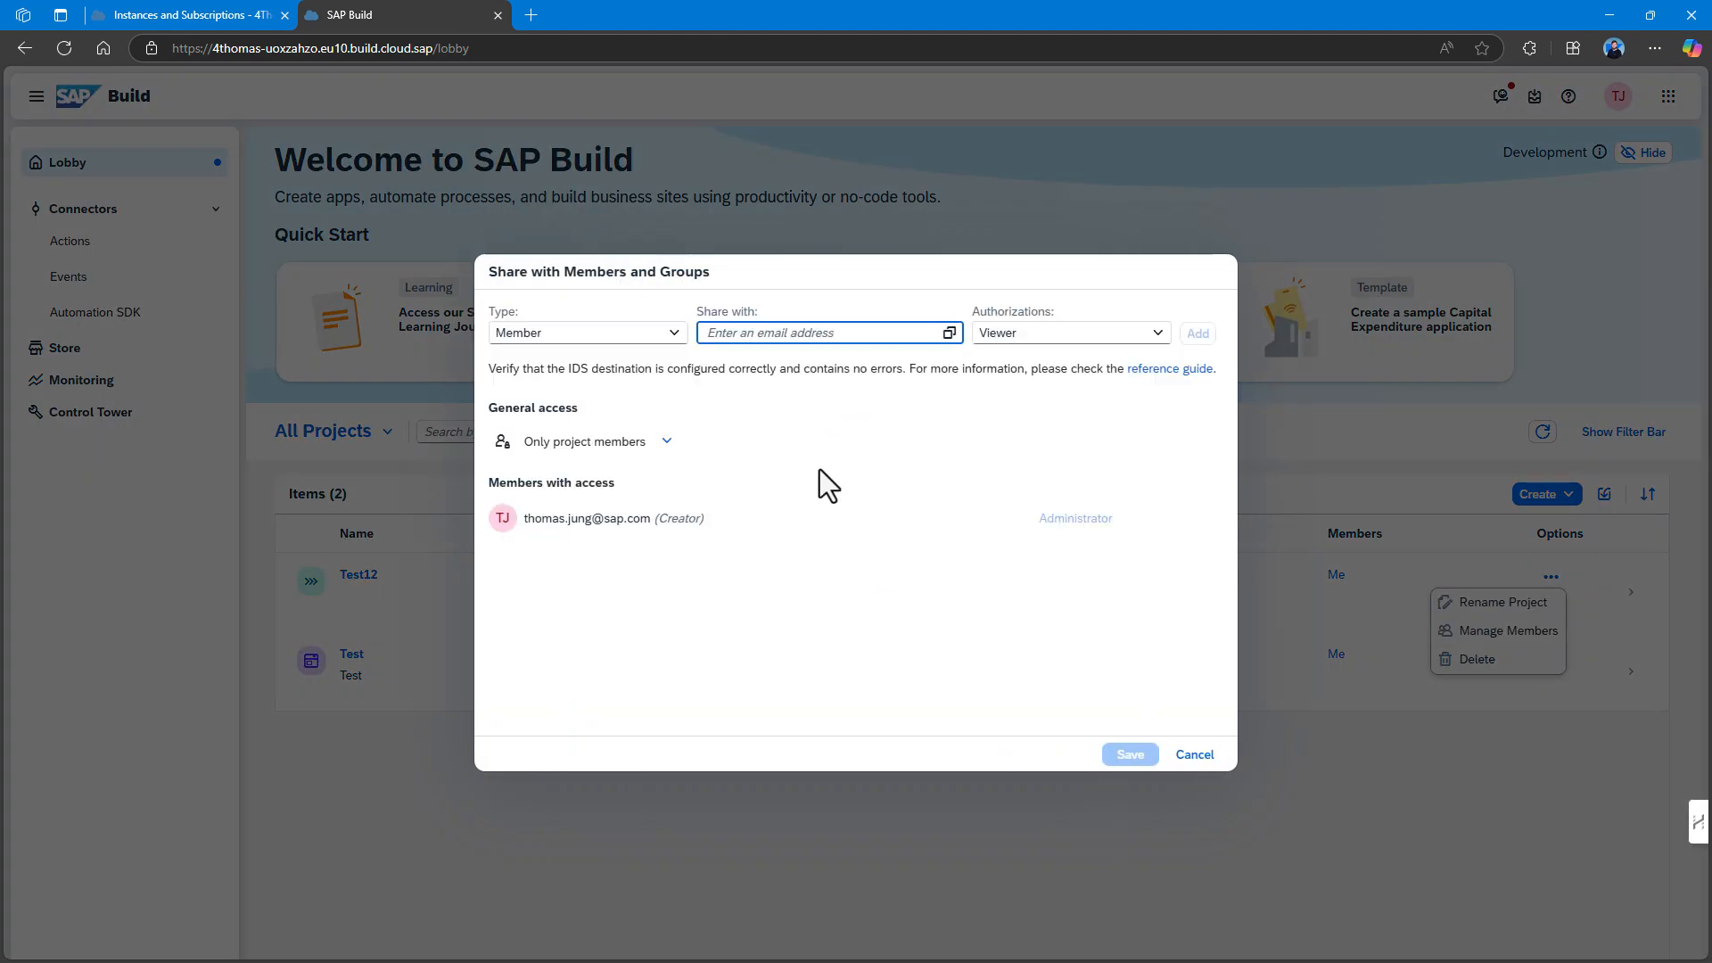